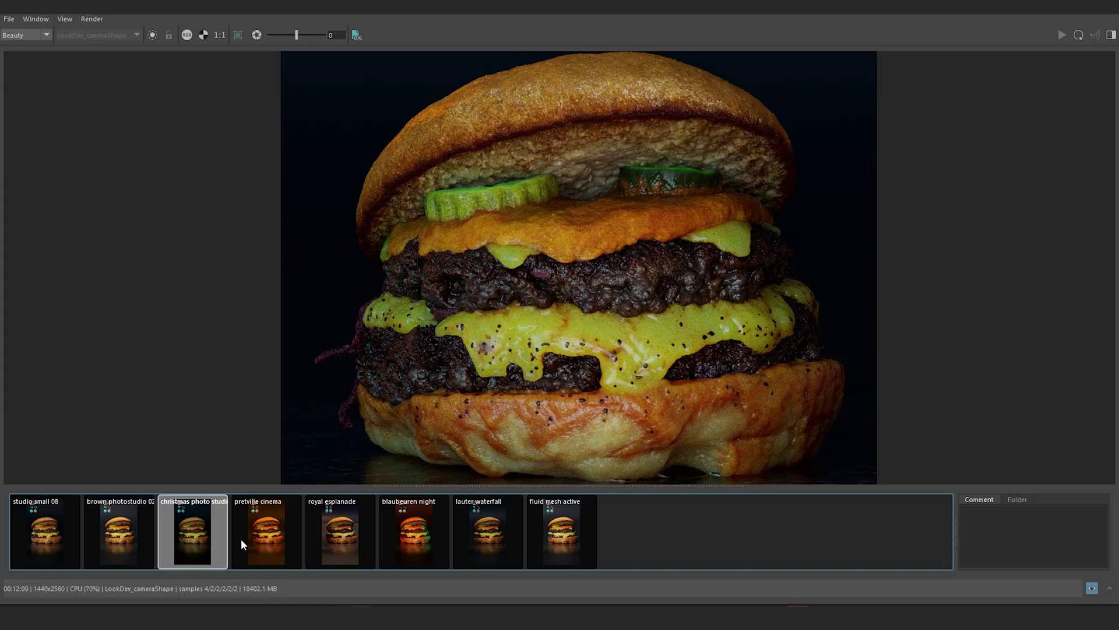
- Compare the saved render snapshots for the pretville cinema, royal esplanade, blaubeuren night and lauter waterfall lighting setups
click(266, 532)
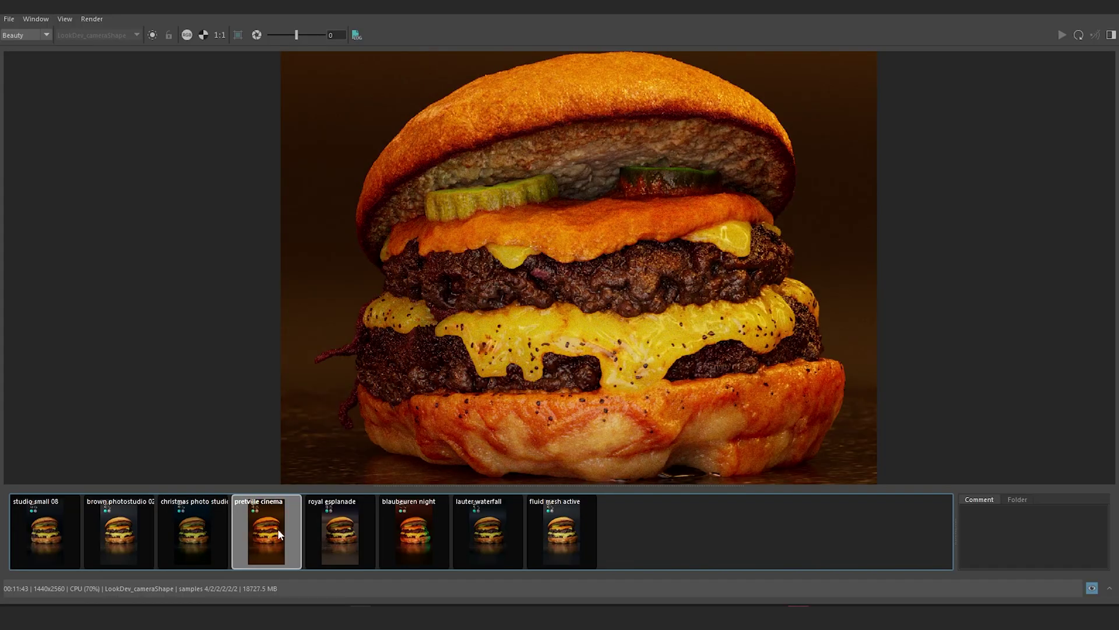
click(340, 531)
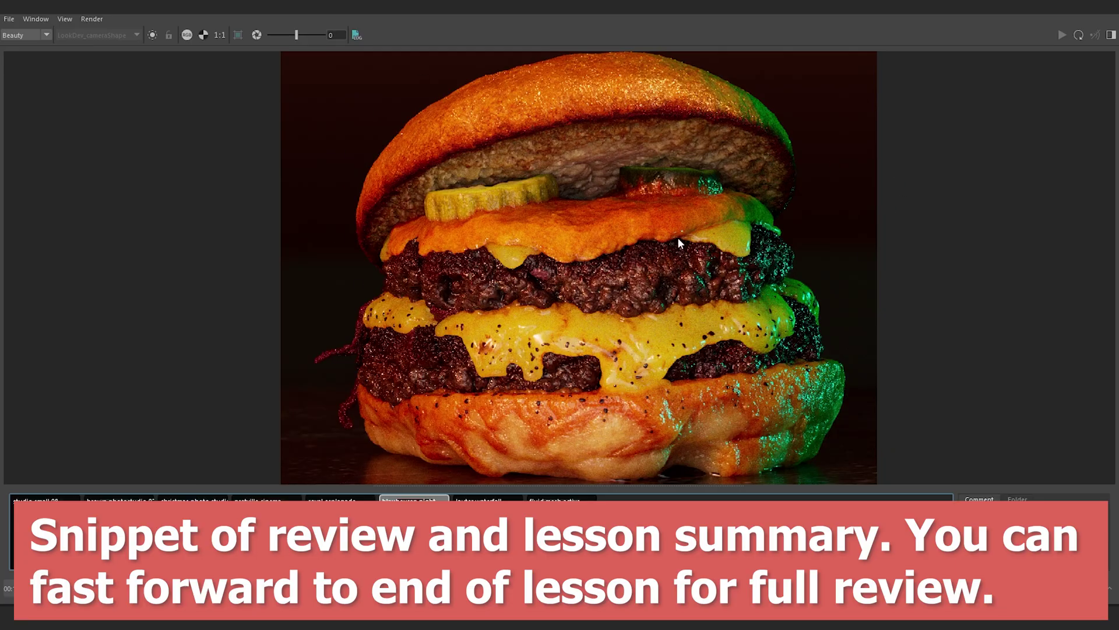
click(488, 532)
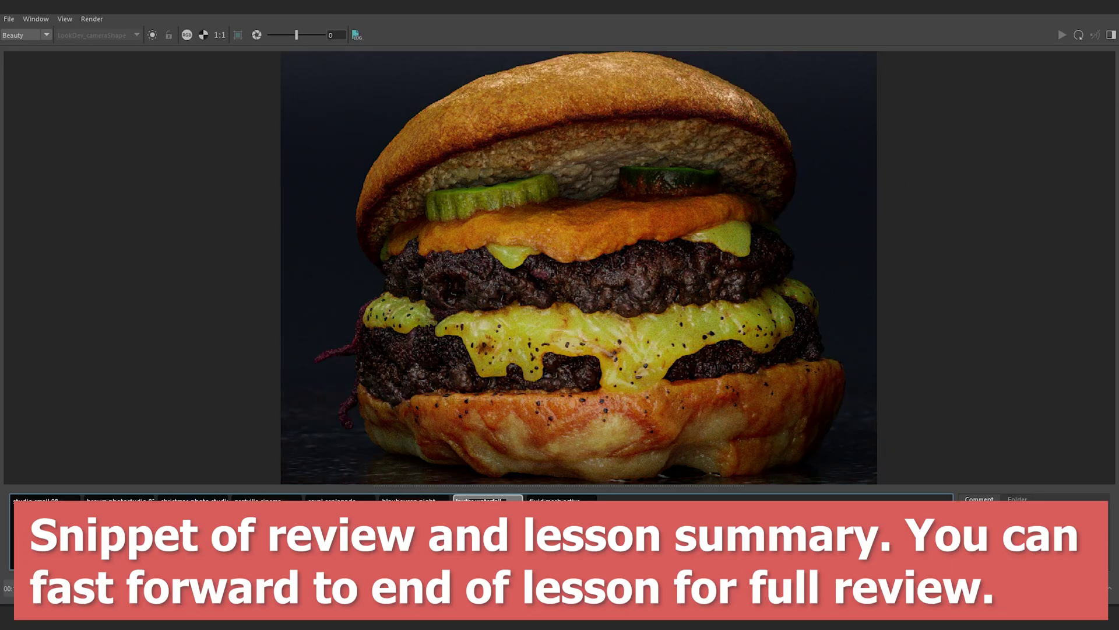
click(414, 532)
click(488, 532)
click(415, 531)
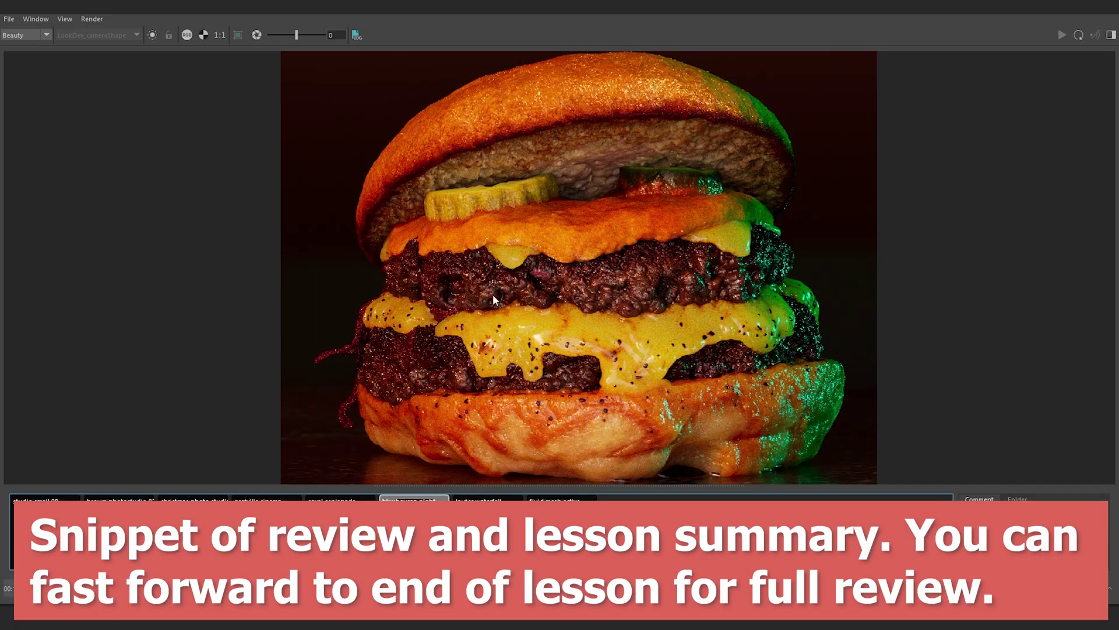
click(487, 532)
click(414, 532)
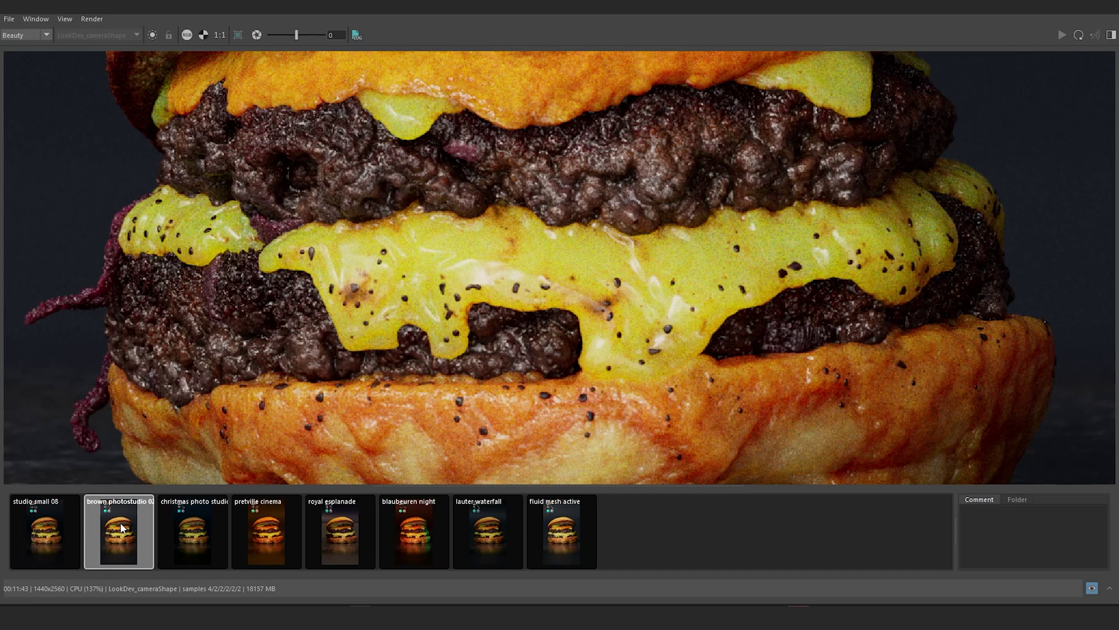
- Compare the brown photostudio 02 snapshot with the current render in a close-up of the cheese and patties
click(121, 527)
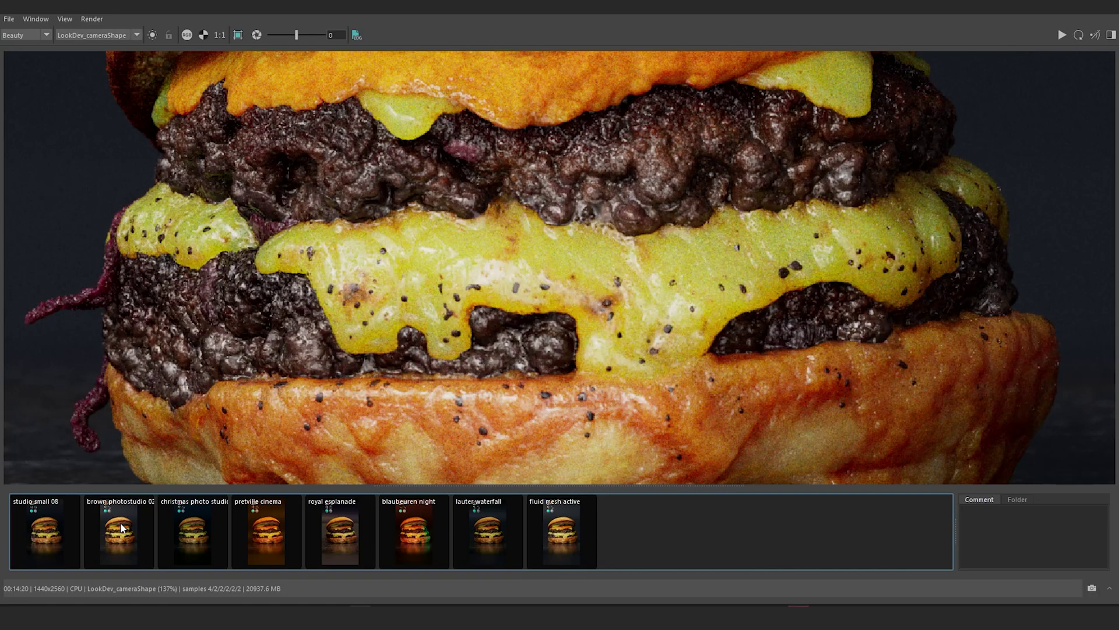
click(121, 528)
click(121, 527)
mouse_move(372, 299)
alt+right_down()
mouse_move(394, 315)
mouse_move(393, 303)
alt+right_up()
alt+middle_drag(393, 303, 436, 277)
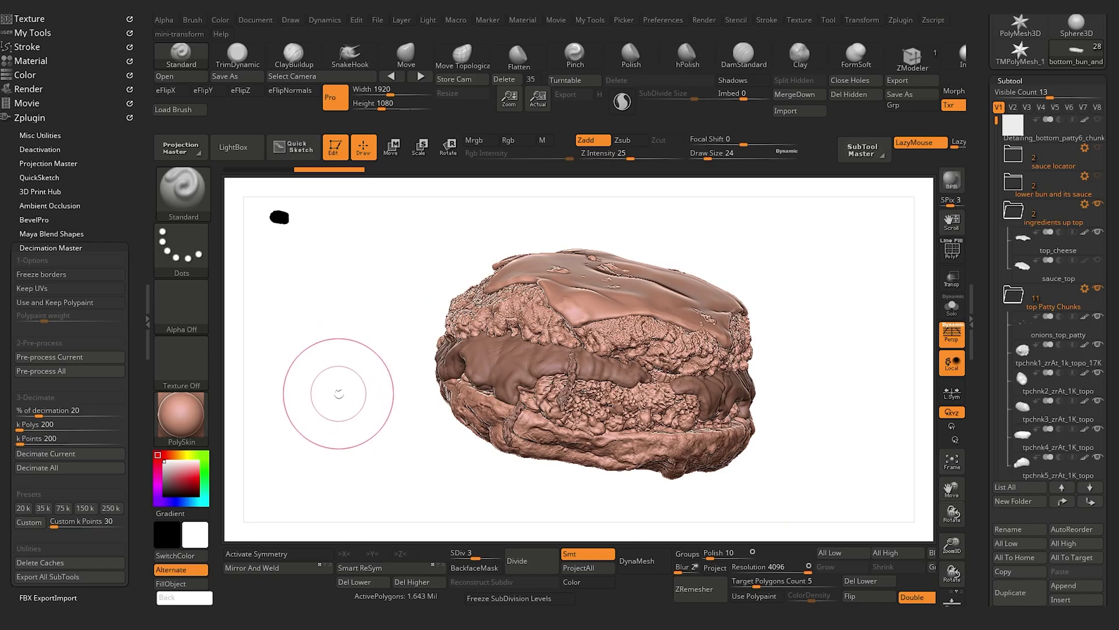
- Switch to ZBrush and examine the sculpted burger's patties, cheese and lower bun from several angles
mouse_move(325, 374)
mouse_down()
mouse_move(350, 362)
mouse_move(396, 391)
mouse_up()
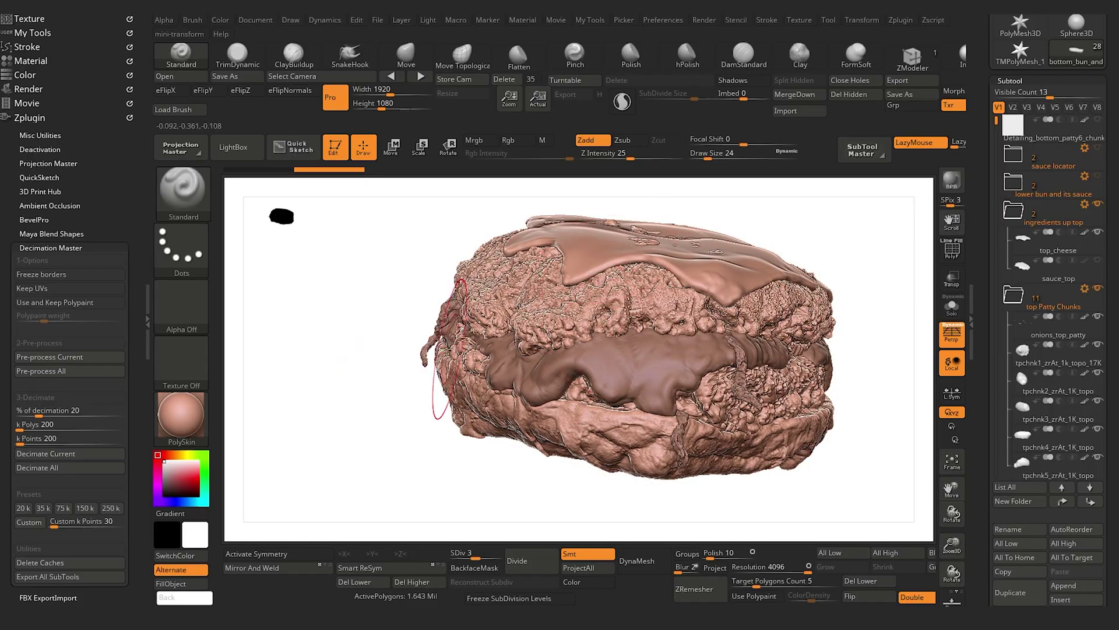
drag(395, 490, 387, 475)
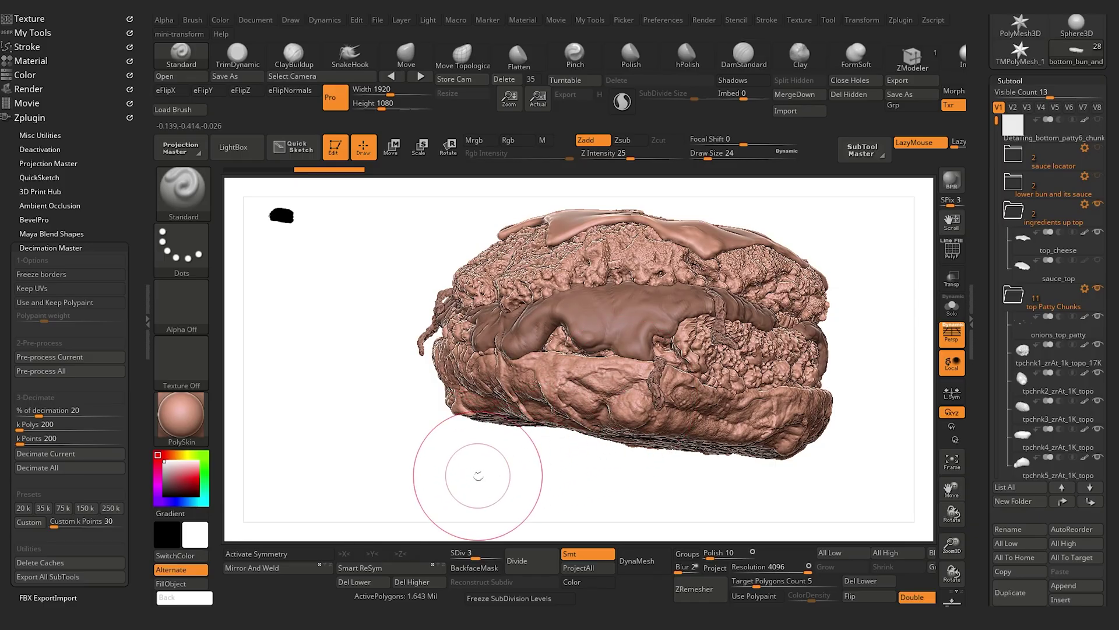
drag(400, 444, 399, 457)
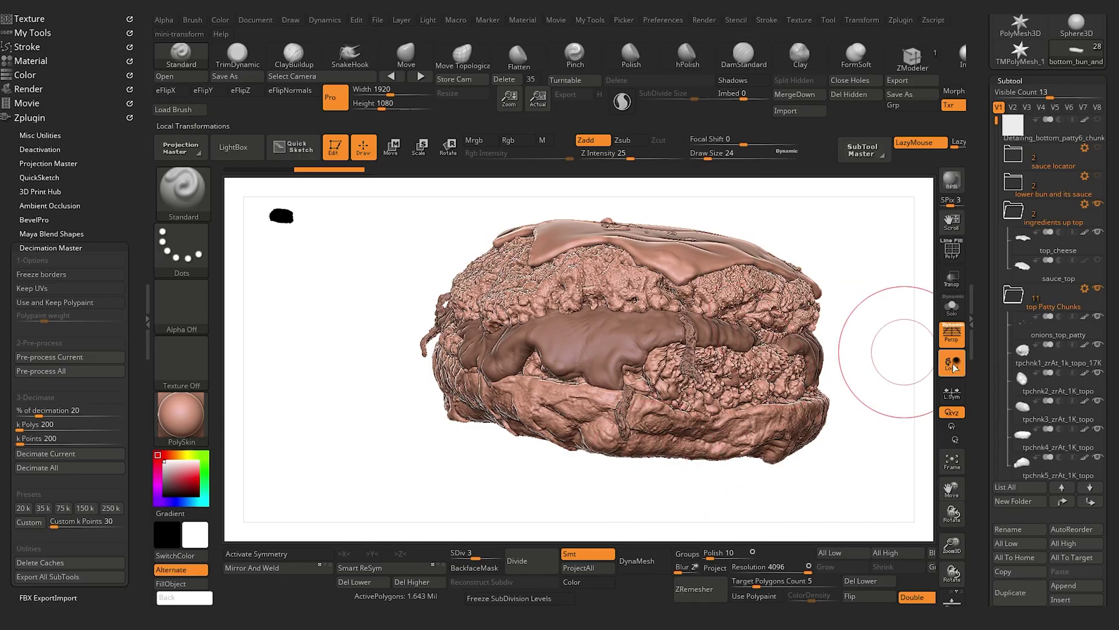
drag(381, 335, 333, 330)
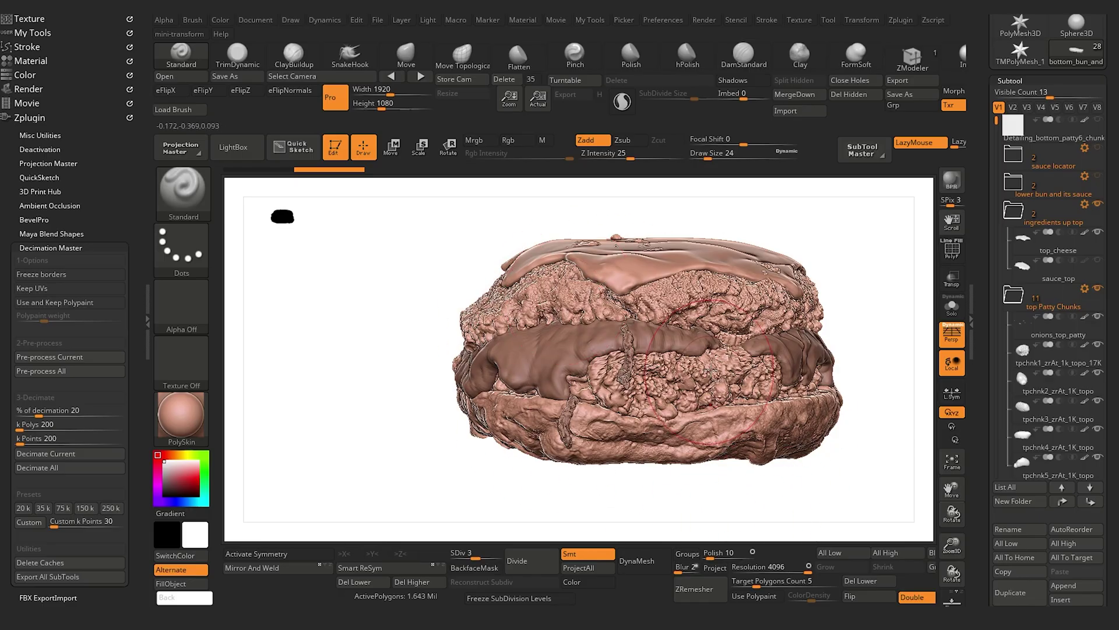
drag(712, 489, 723, 483)
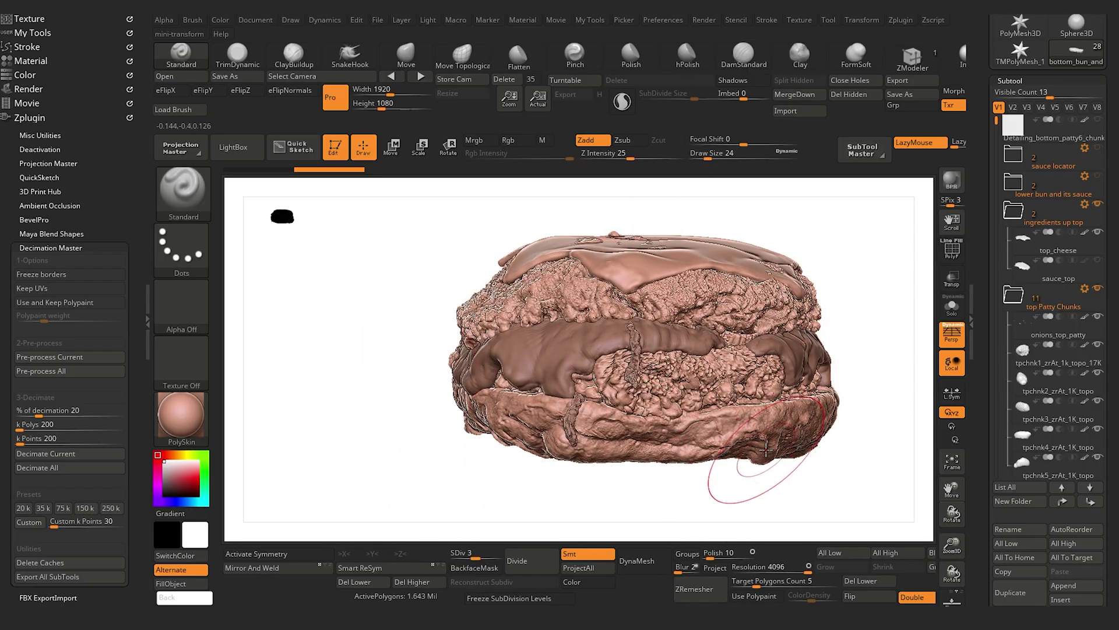
drag(377, 308, 369, 333)
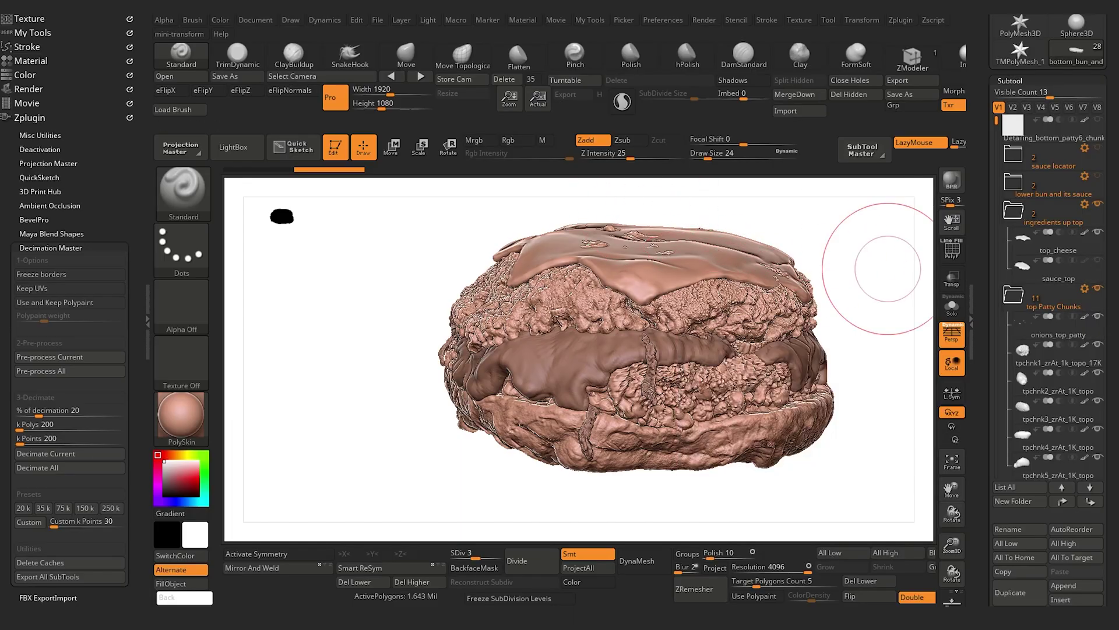
- Show the sauce_top subtool, make it active, and examine how it sits over the upper patty and cheese
click(1098, 261)
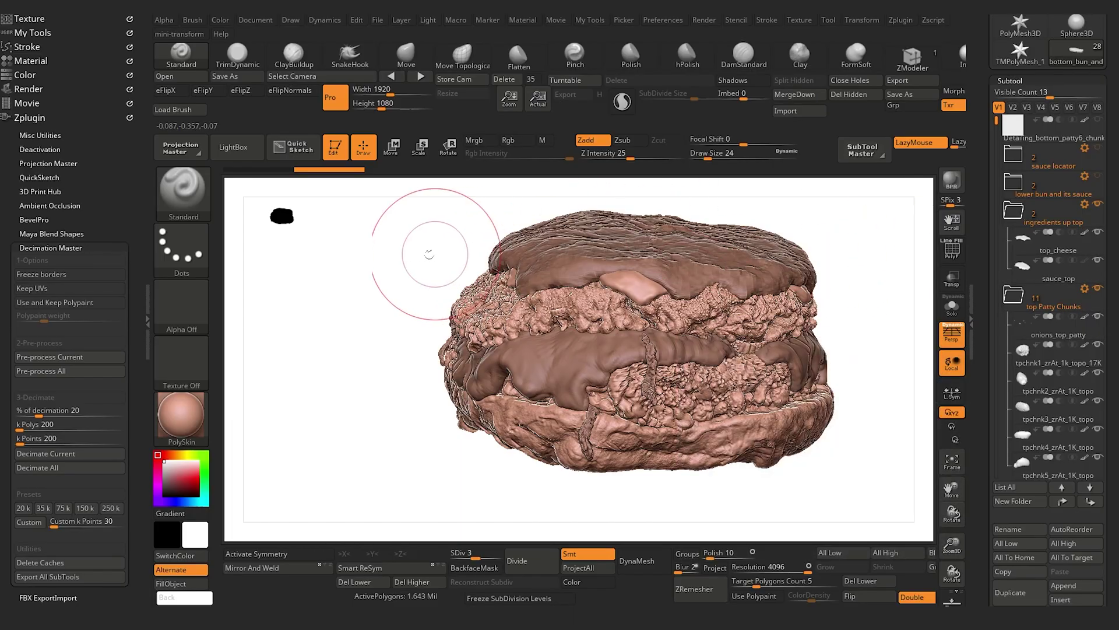
alt+drag(382, 262, 395, 273)
mouse_move(324, 274)
alt+mouse_down()
mouse_move(362, 280)
mouse_move(368, 263)
alt+mouse_up()
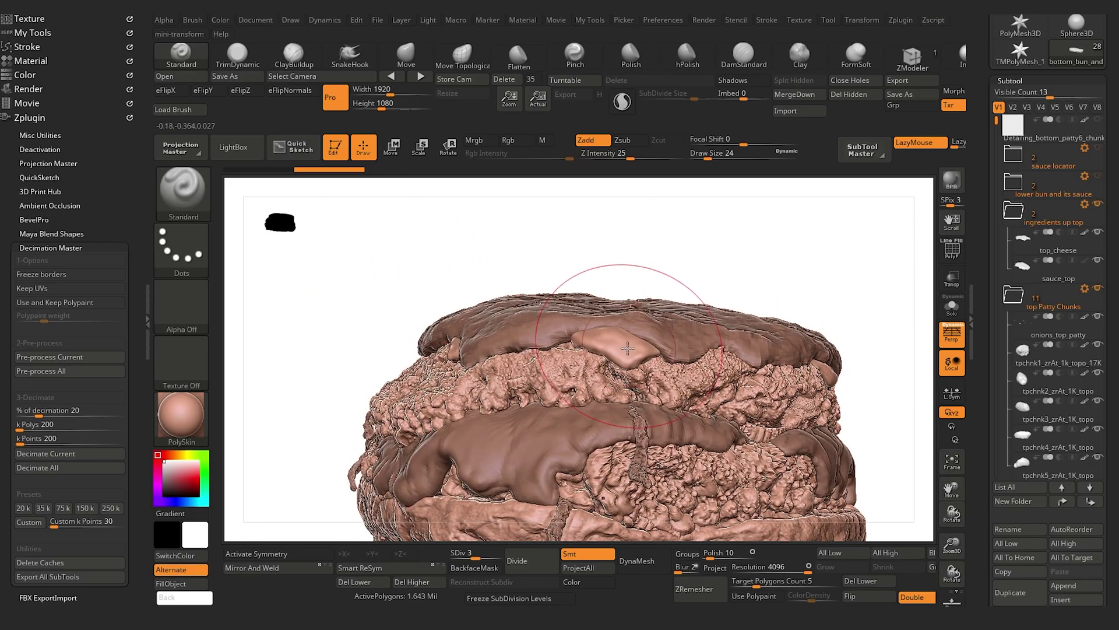
drag(369, 321, 387, 327)
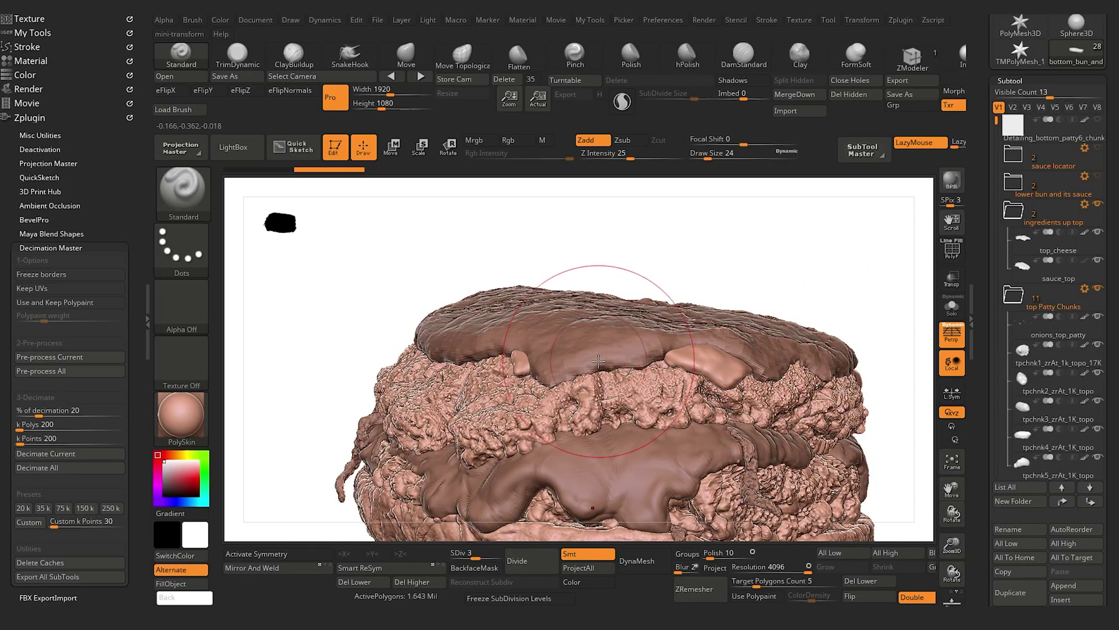
drag(720, 237, 709, 239)
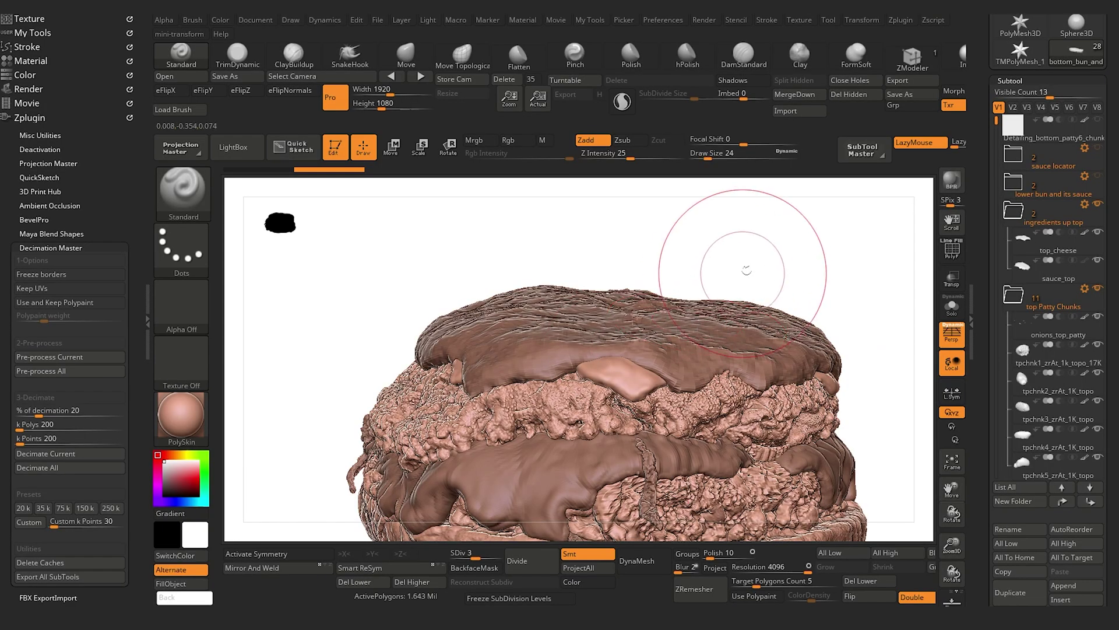
drag(742, 267, 746, 277)
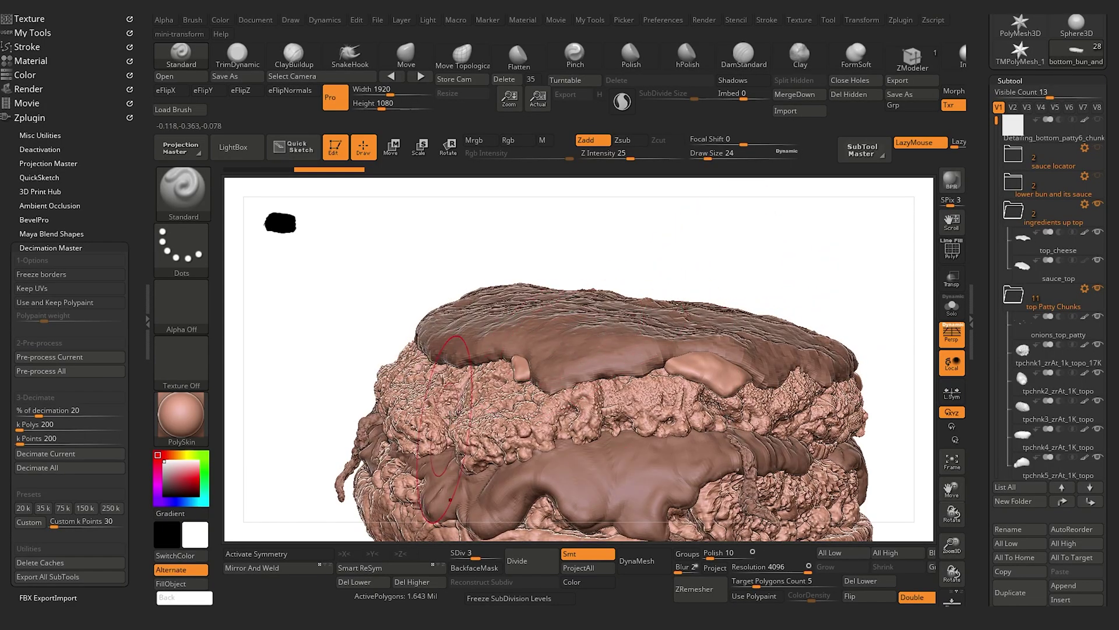
click(1049, 270)
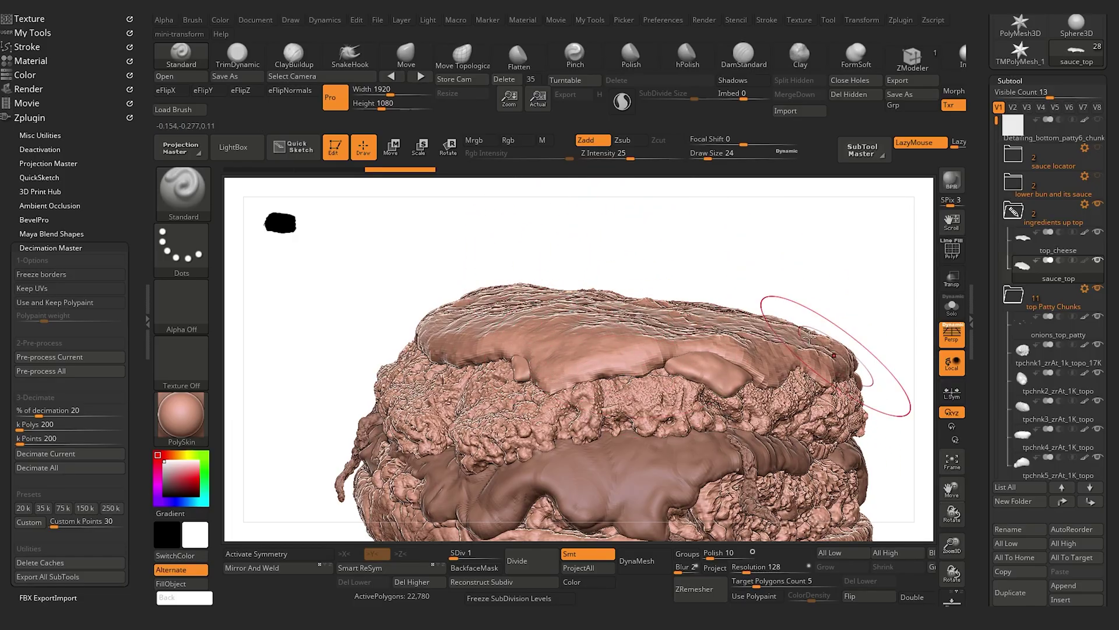
mouse_move(724, 270)
mouse_down()
mouse_move(750, 262)
mouse_move(665, 344)
mouse_up()
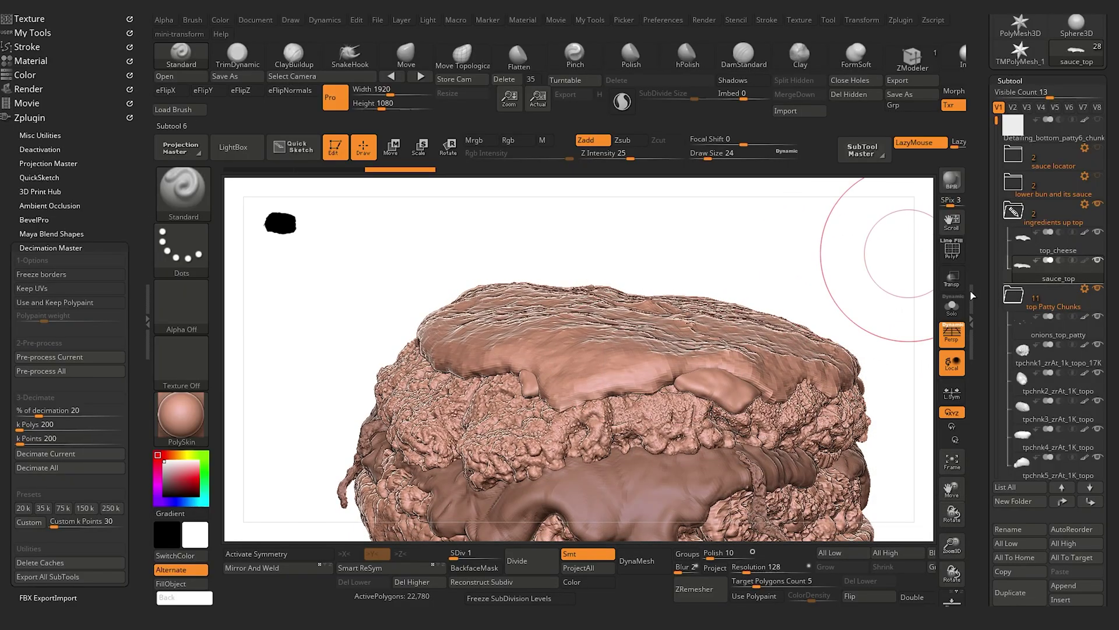
- Hide the sauce_top subtool, make top_cheese active, and view the whole burger again
mouse_move(1100, 263)
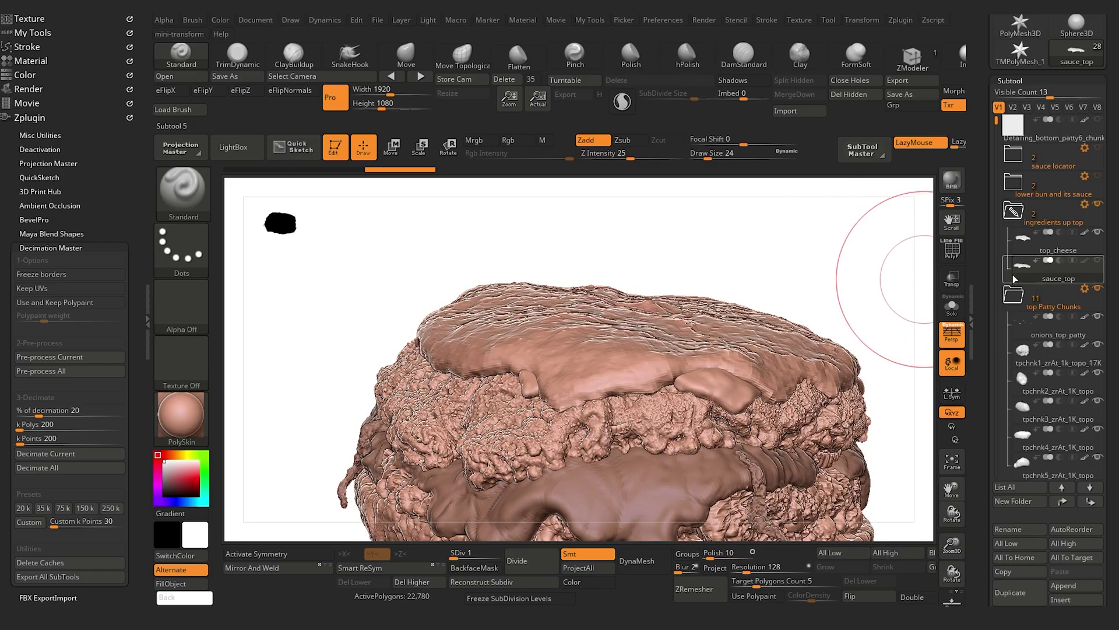
click(1026, 240)
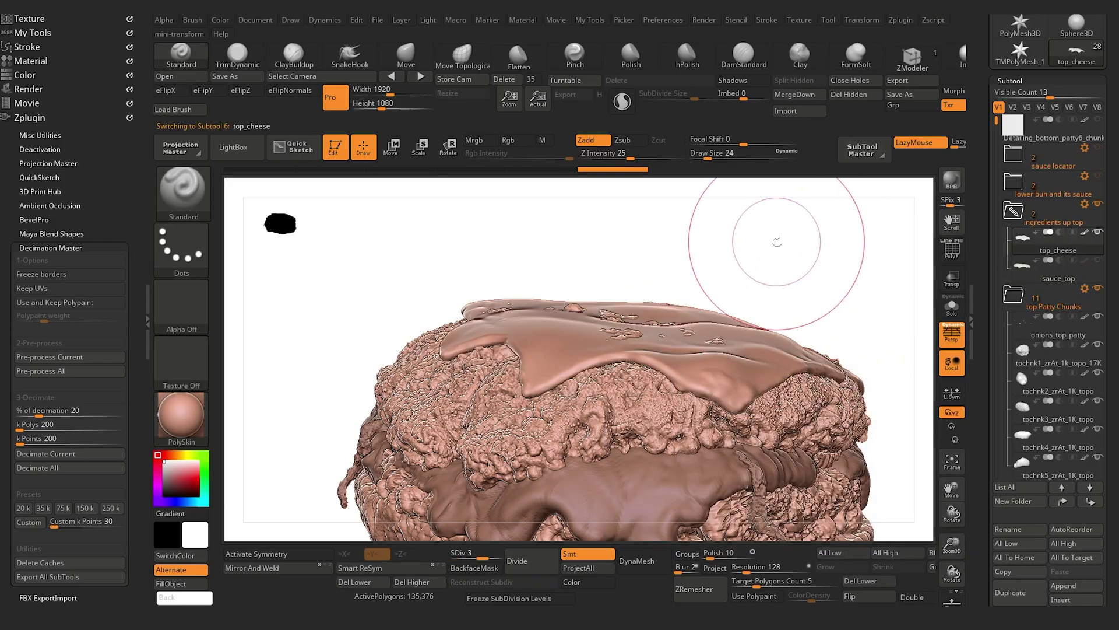
alt+drag(786, 241, 756, 217)
alt+drag(489, 301, 464, 227)
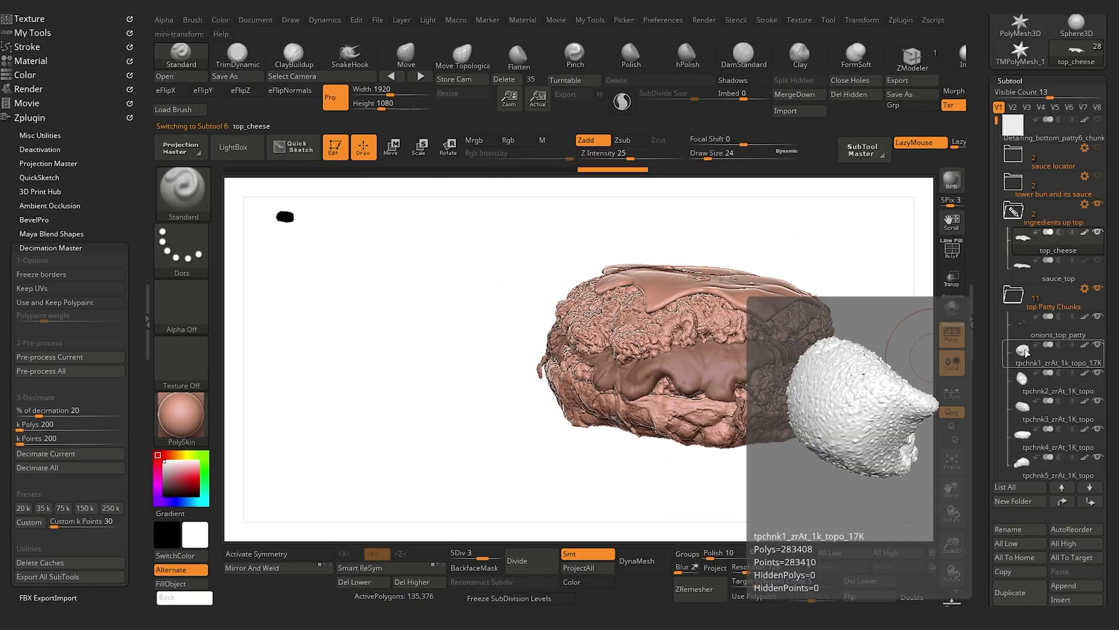
- Go through the first three top patty chunk subtools and examine them on the burger
click(1023, 351)
click(1023, 379)
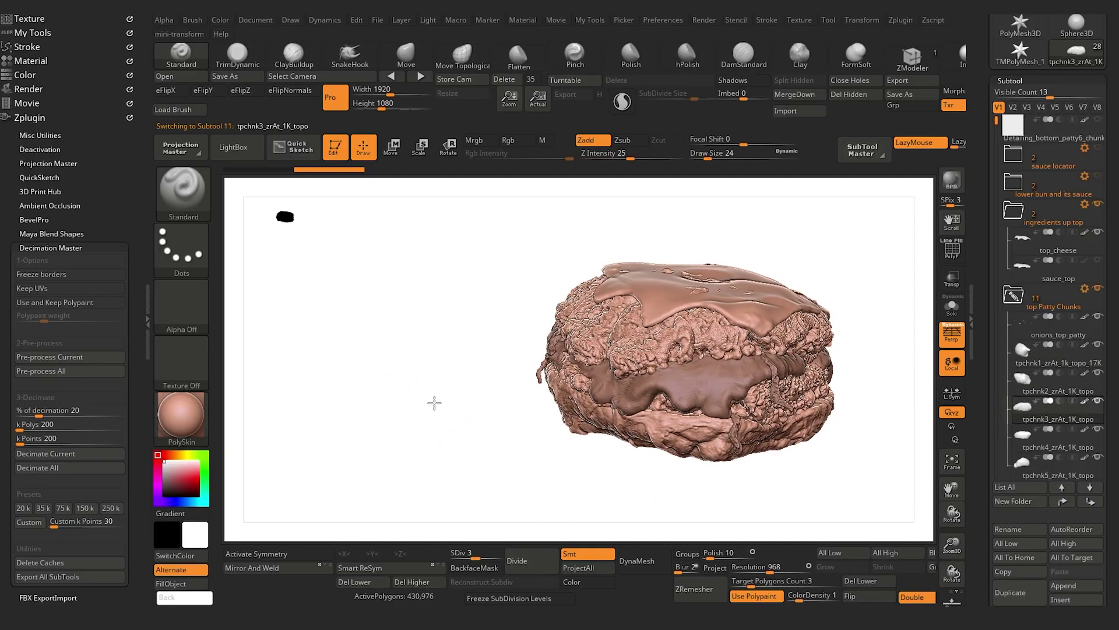
alt+drag(435, 403, 364, 378)
alt+drag(872, 417, 884, 432)
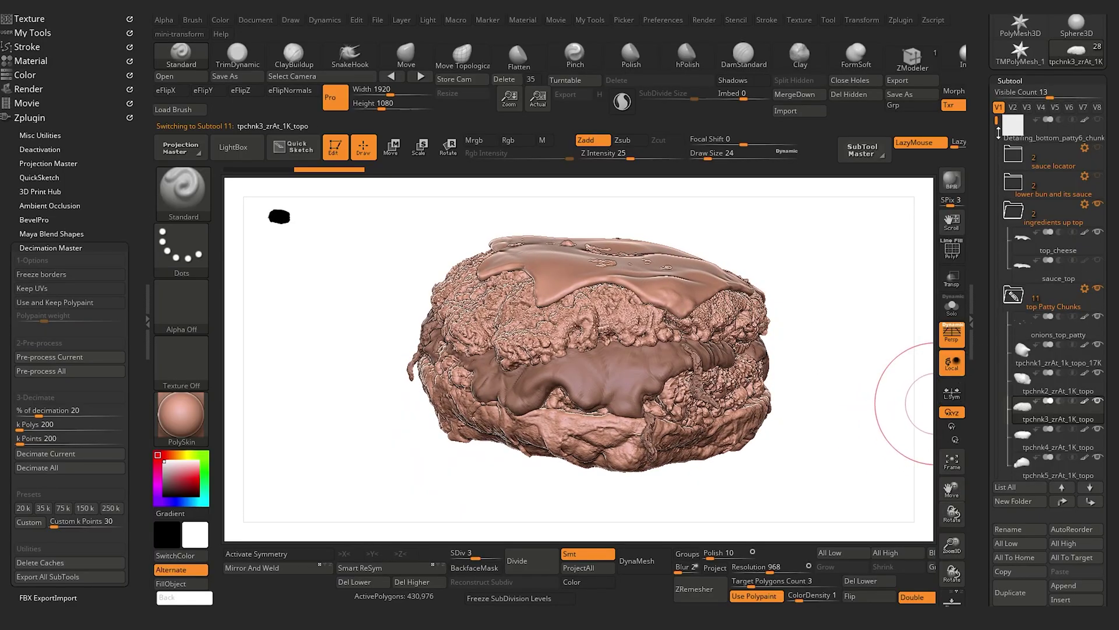
- Inspect the bottom_half_charred_meat and top_patty_charred_meat subtools, ending with bottom_bun_and_sauce as the active subtool
drag(999, 133, 997, 344)
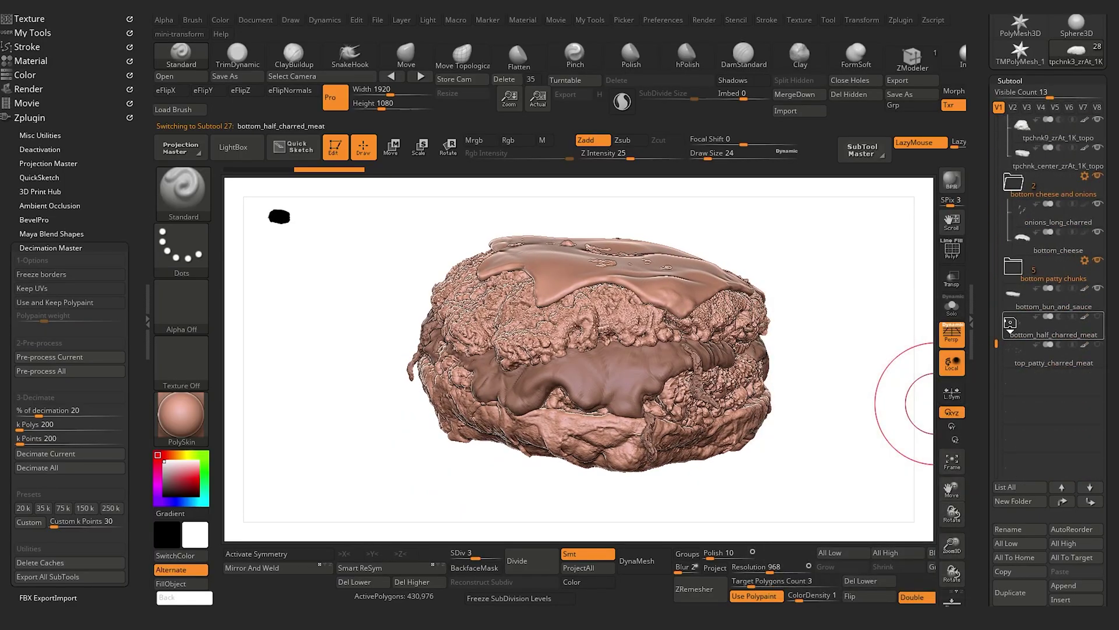
click(1010, 323)
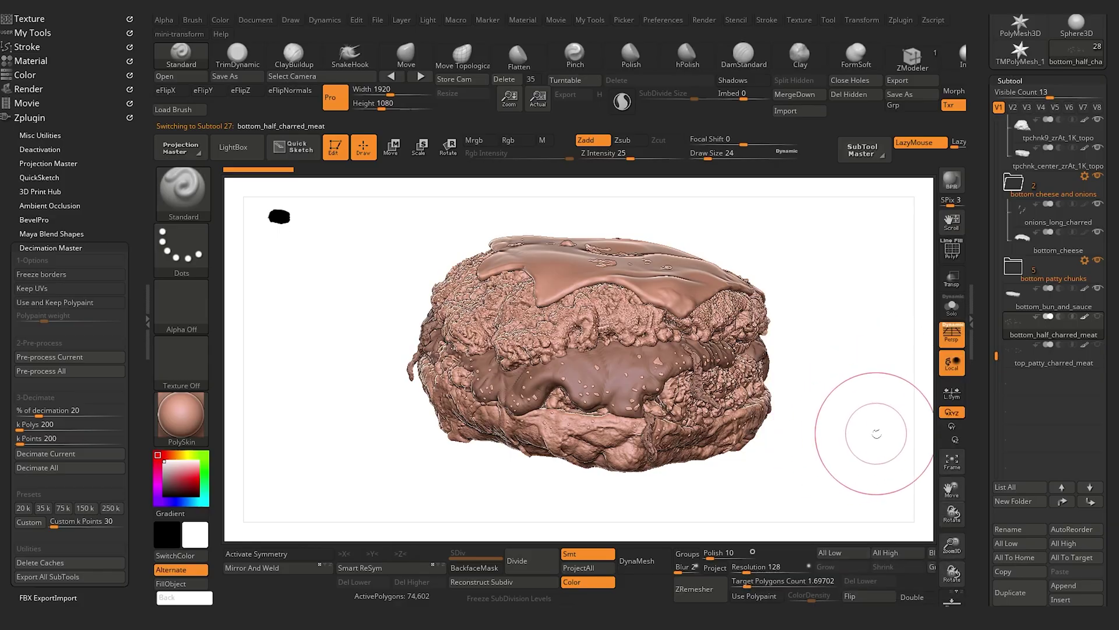
alt+drag(877, 434, 894, 460)
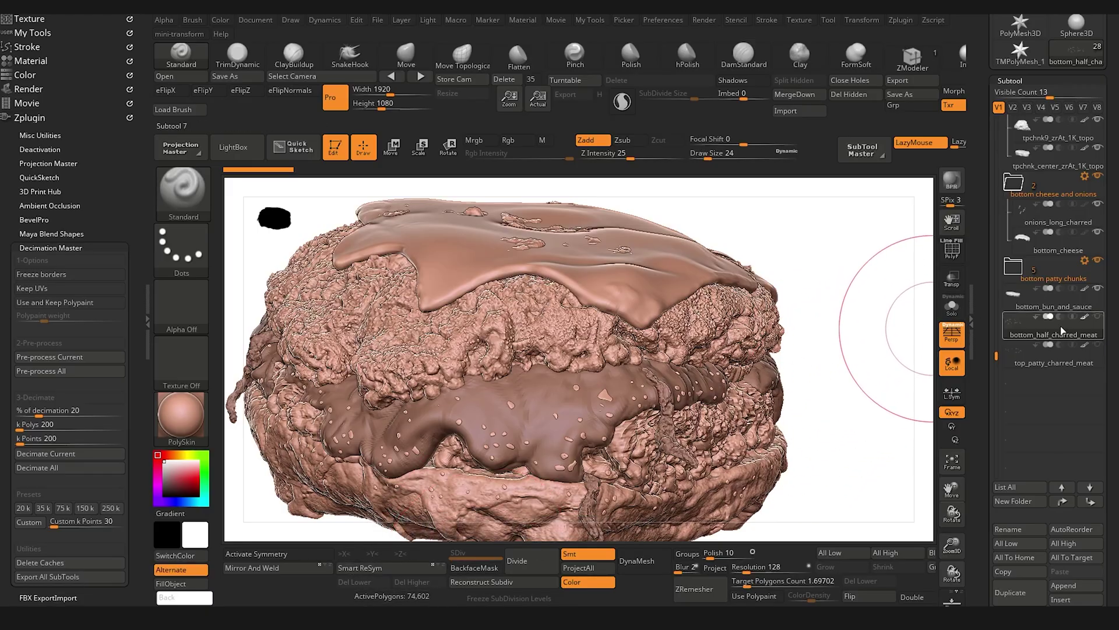
click(1015, 356)
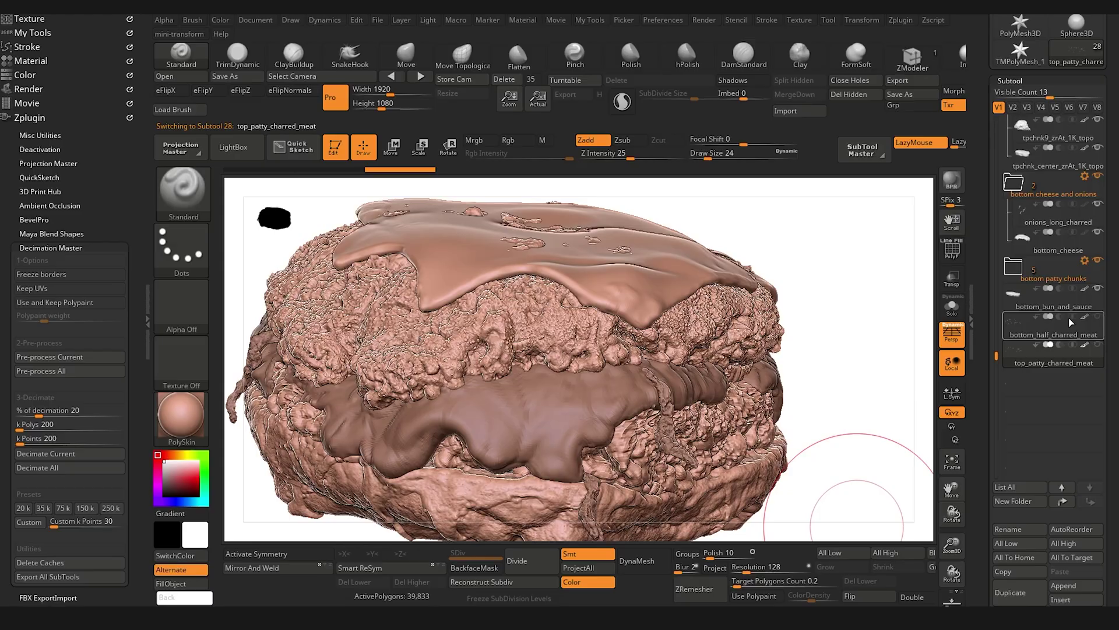
click(1014, 292)
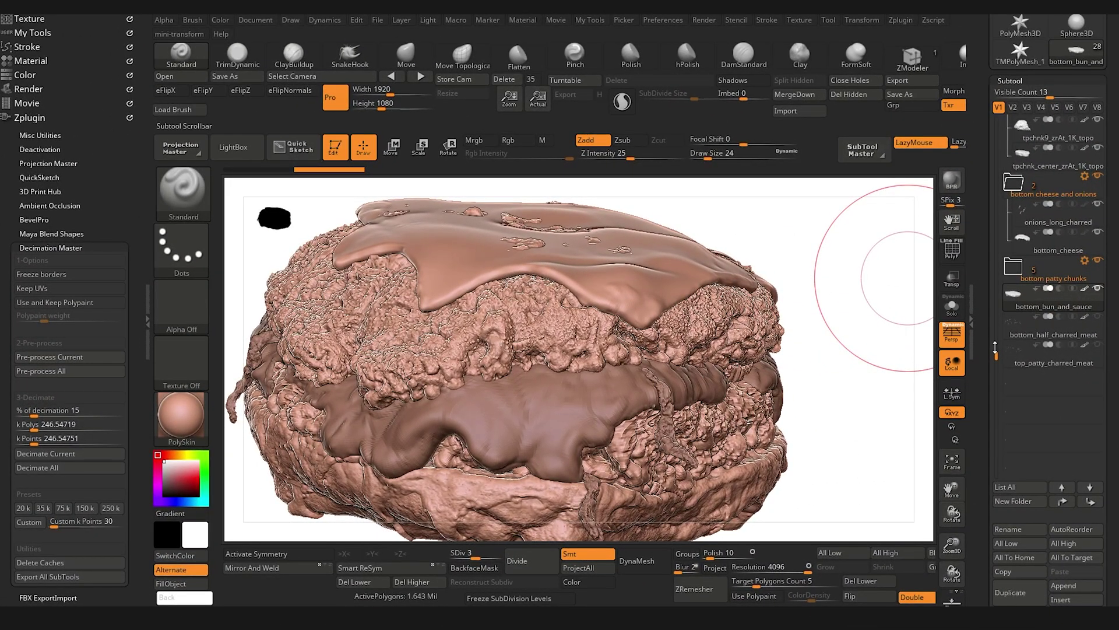
- Make top_cheese in the ingredients up top folder the active subtool and view the whole burger
drag(995, 348, 995, 132)
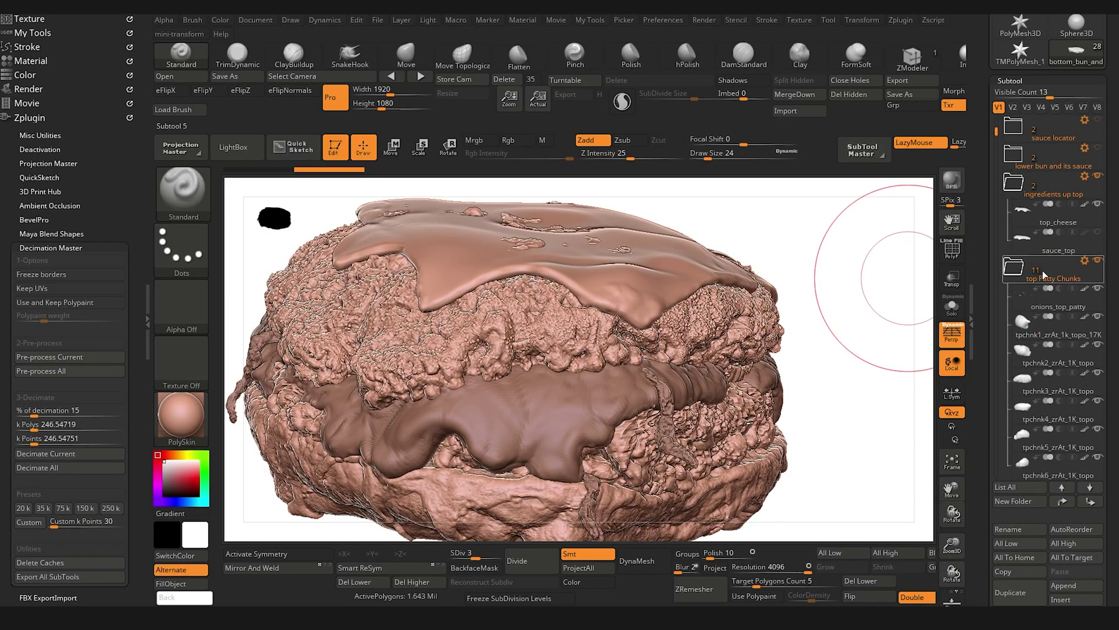
click(1023, 215)
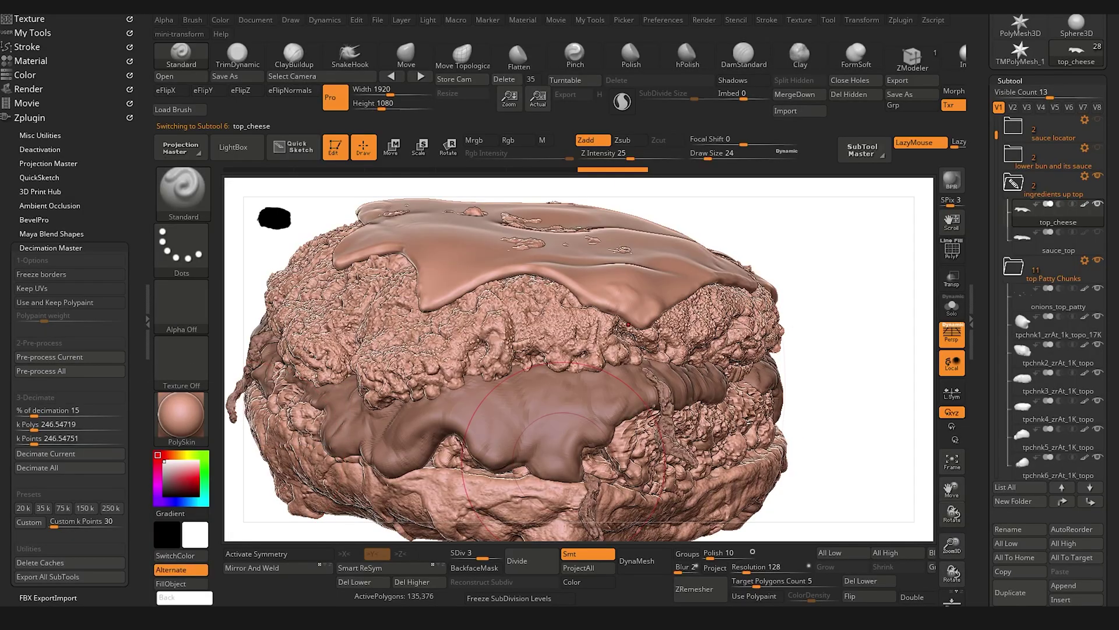
alt+drag(869, 402, 856, 358)
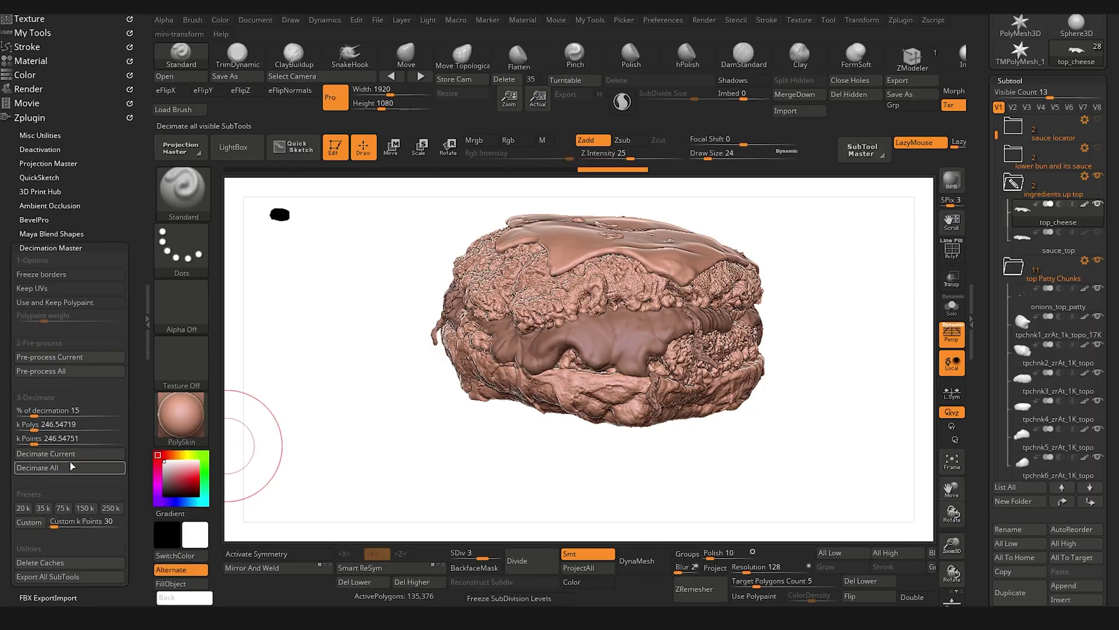
- Pre-process all visible burger subtools in Decimation Master and enable keeping UVs
click(59, 374)
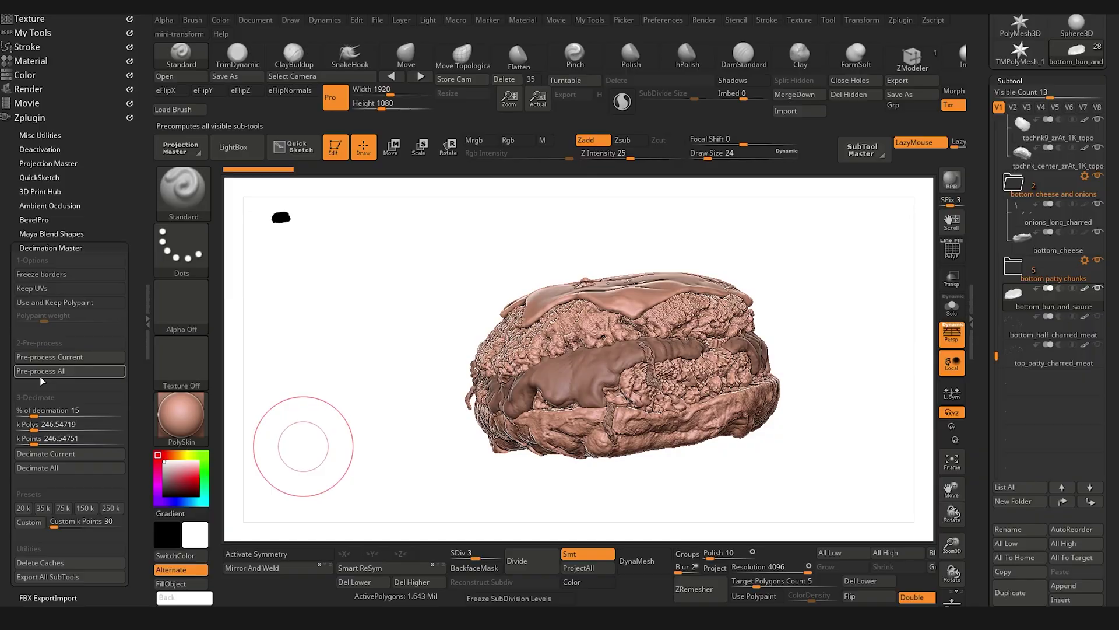
click(37, 289)
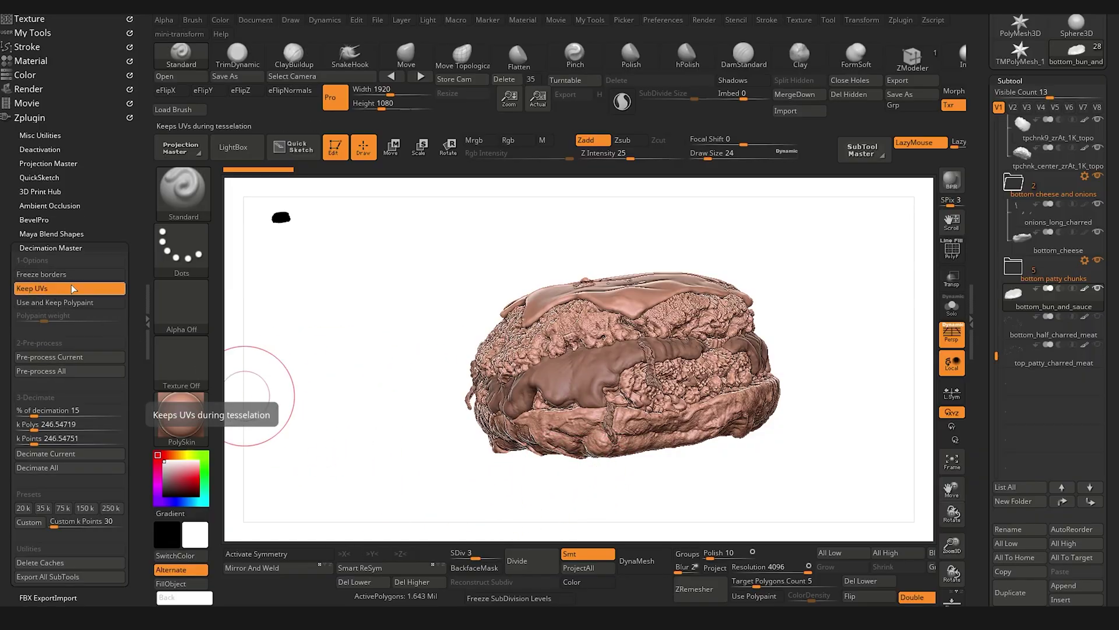
- Pre-process all visible subtools in Decimation Master with UVs kept, bake their 3D layers, and decimate them all at 15%
drag(996, 355, 996, 121)
click(1023, 239)
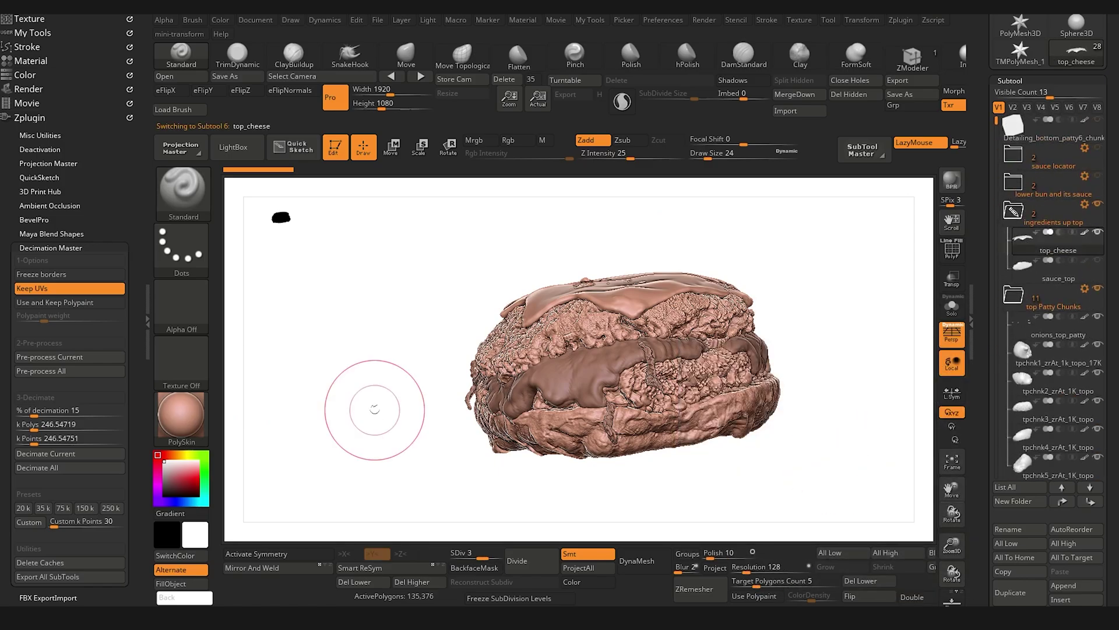
drag(370, 407, 565, 336)
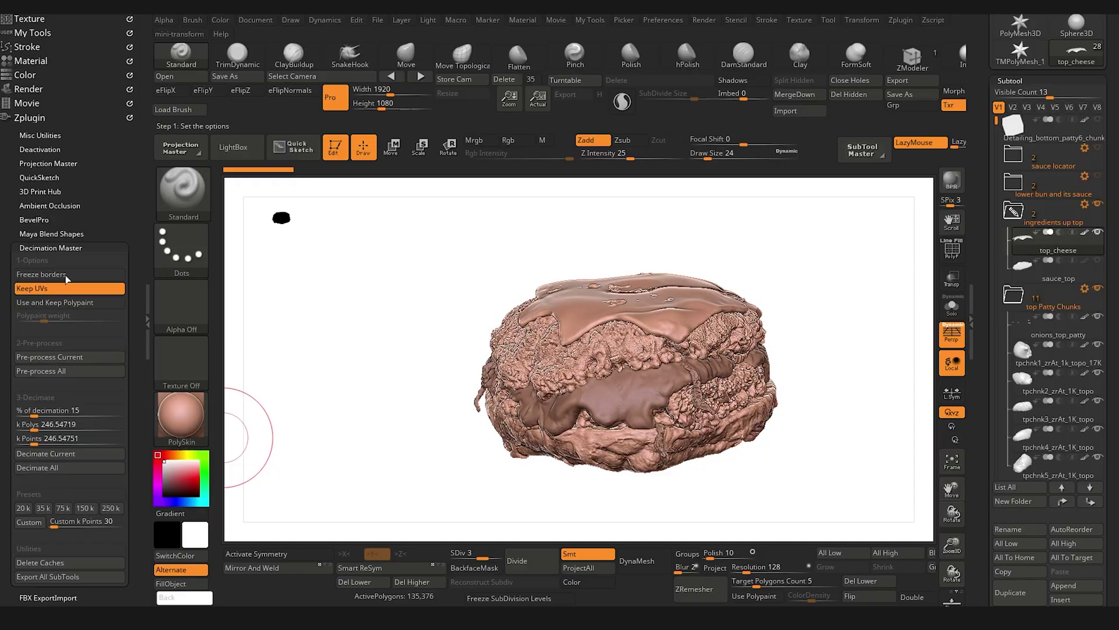
click(75, 371)
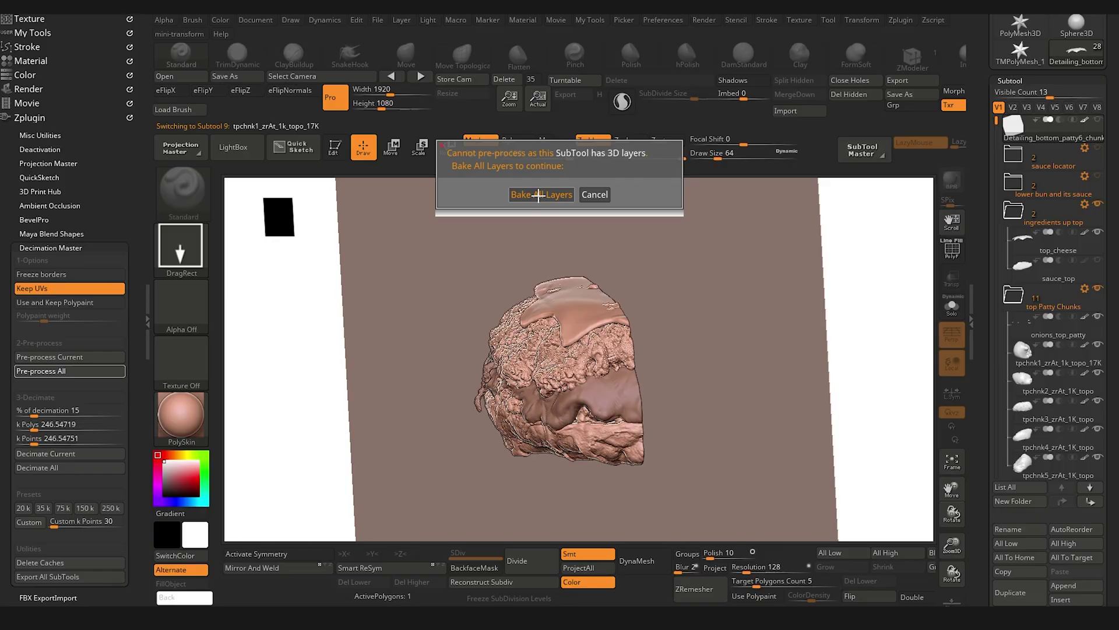
click(538, 195)
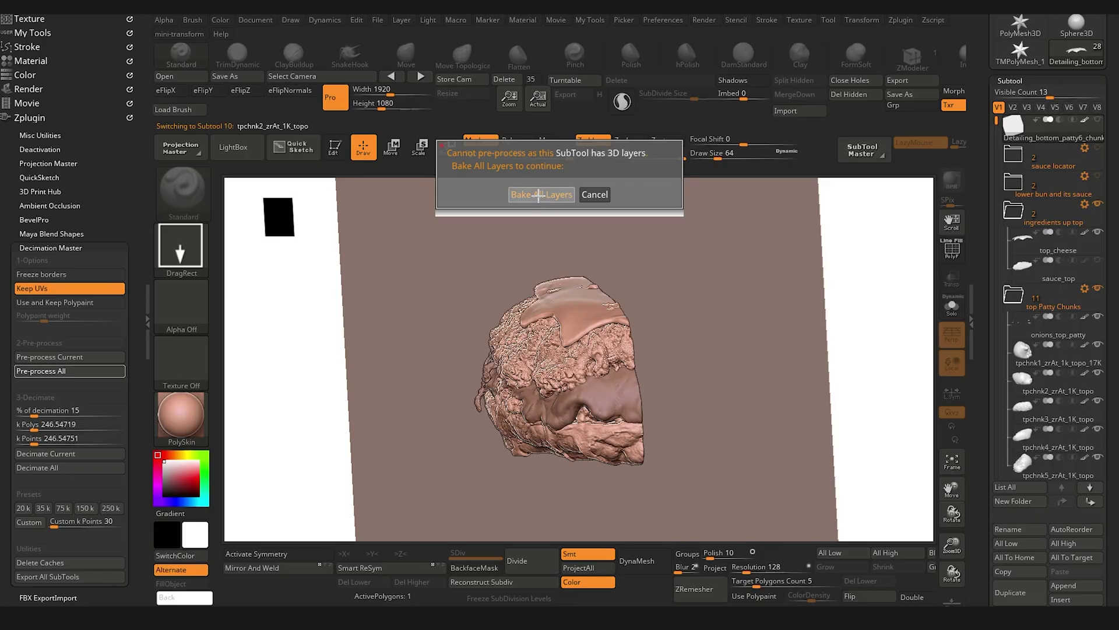
click(538, 195)
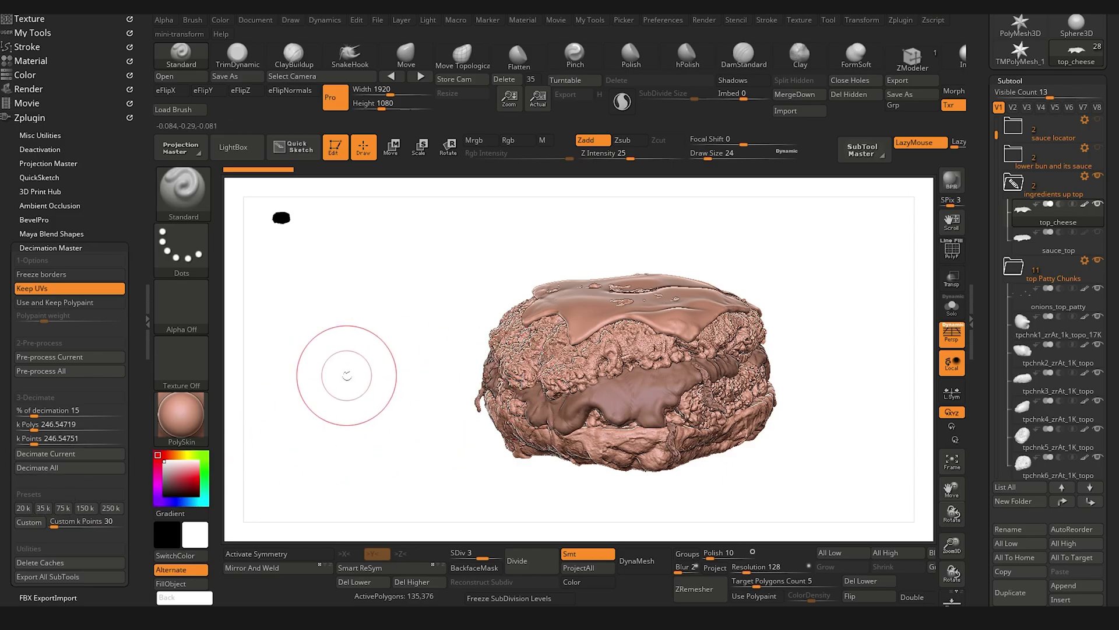
drag(345, 375, 350, 366)
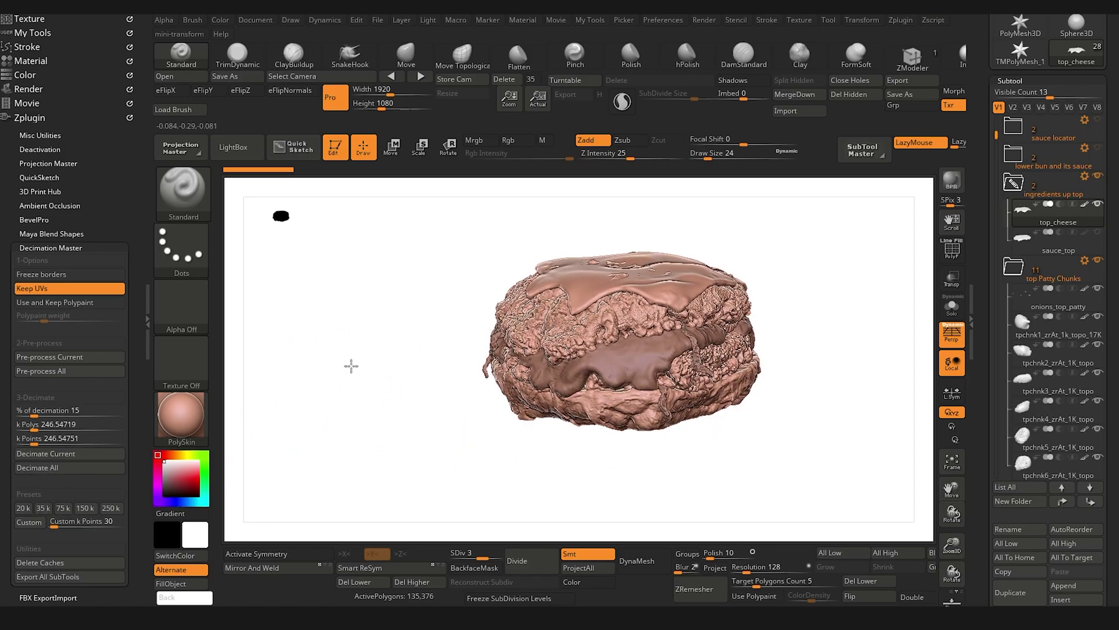
click(58, 469)
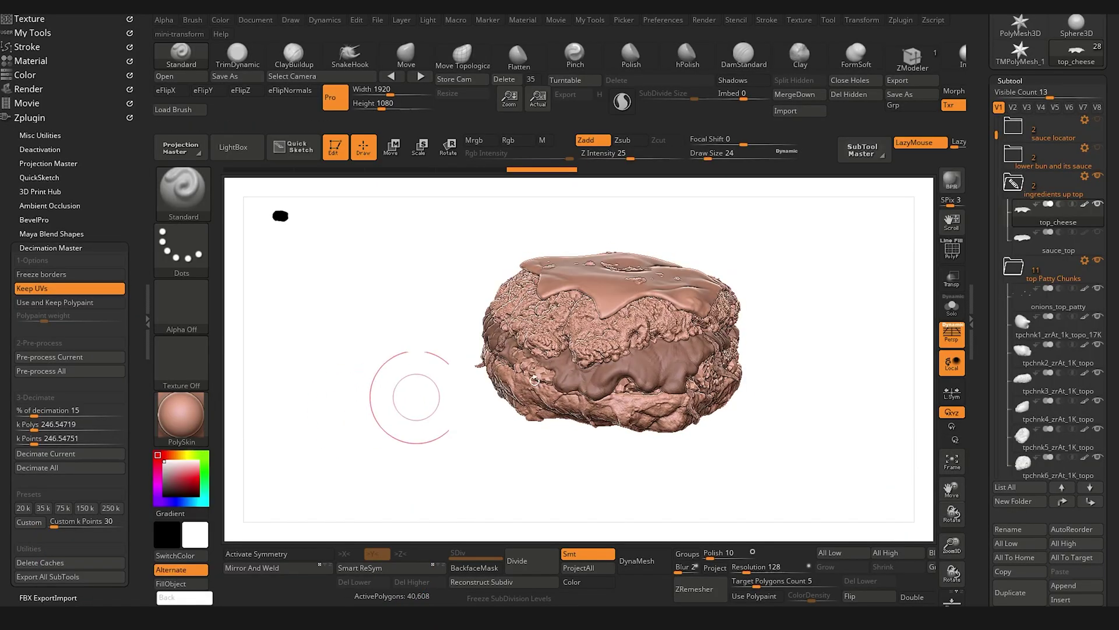
- Isolate the decimated tpchnk1 top patty chunk and check its mesh and UVs with Morph To UV
click(1028, 328)
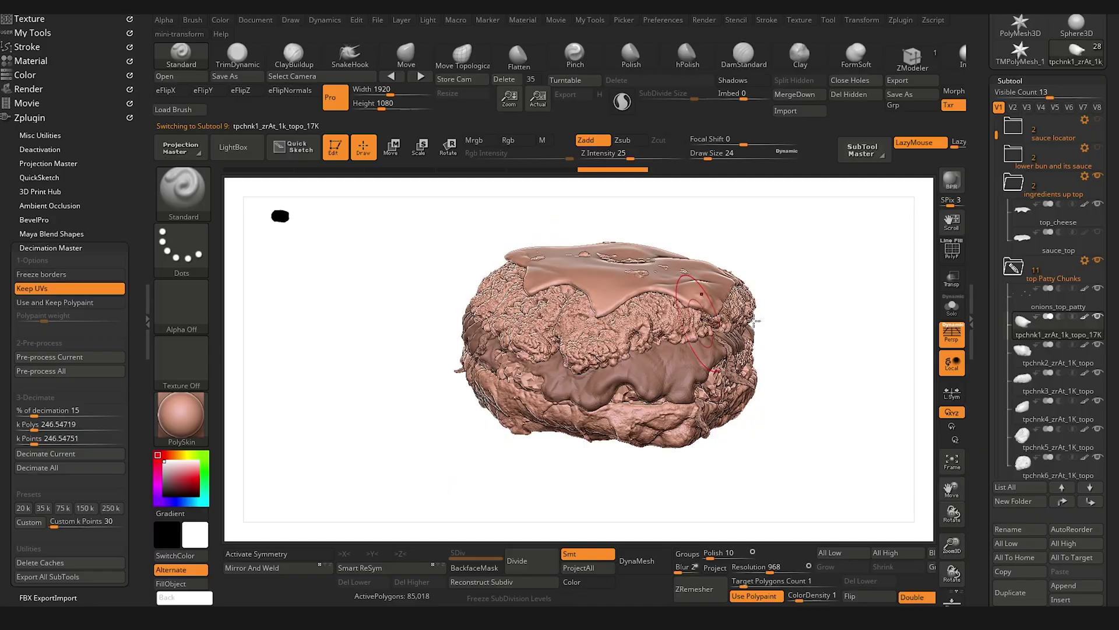
click(952, 312)
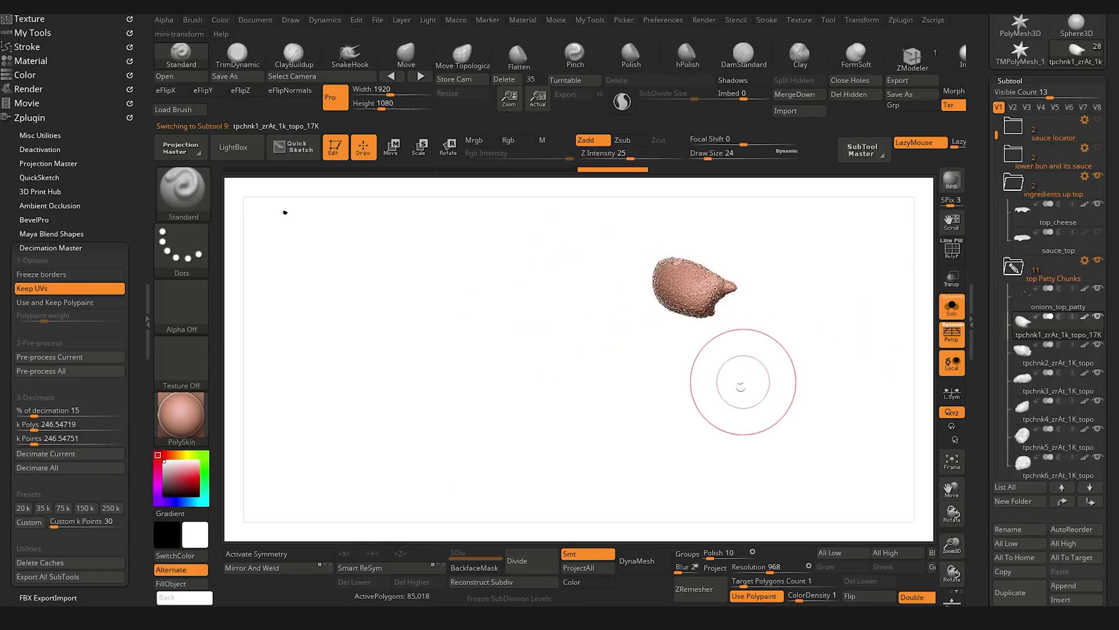
drag(742, 383, 621, 382)
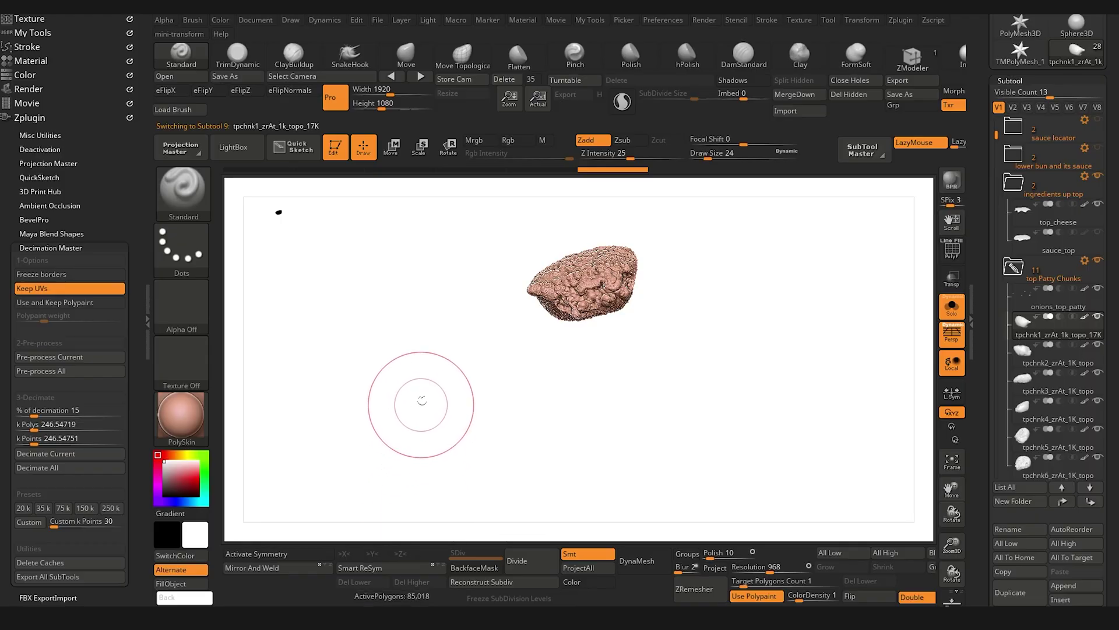
drag(419, 467, 417, 408)
click(960, 92)
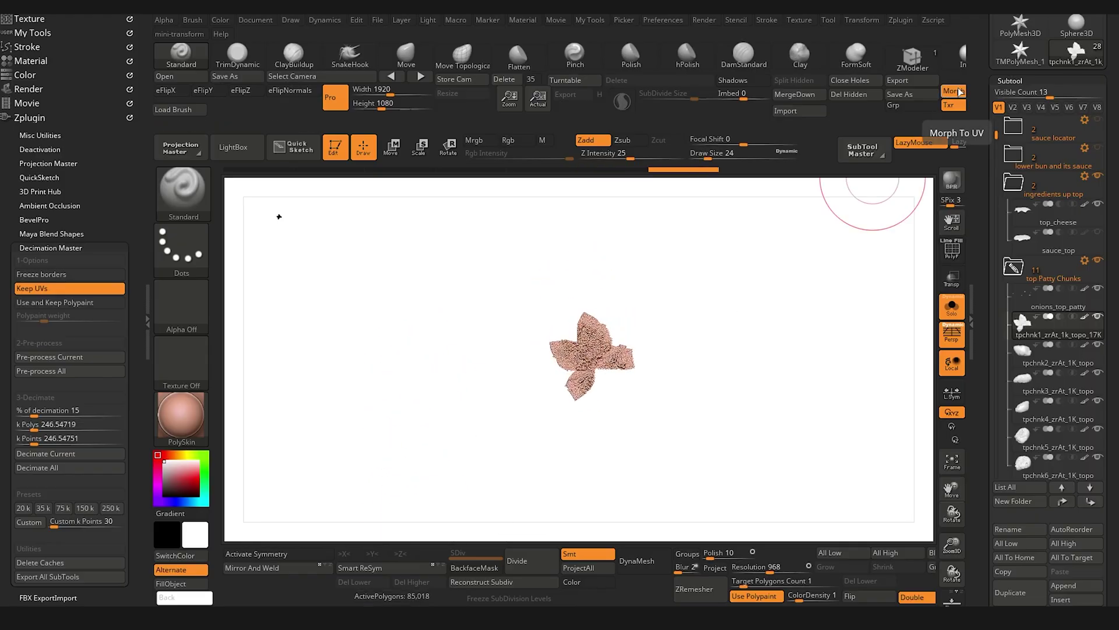
click(960, 91)
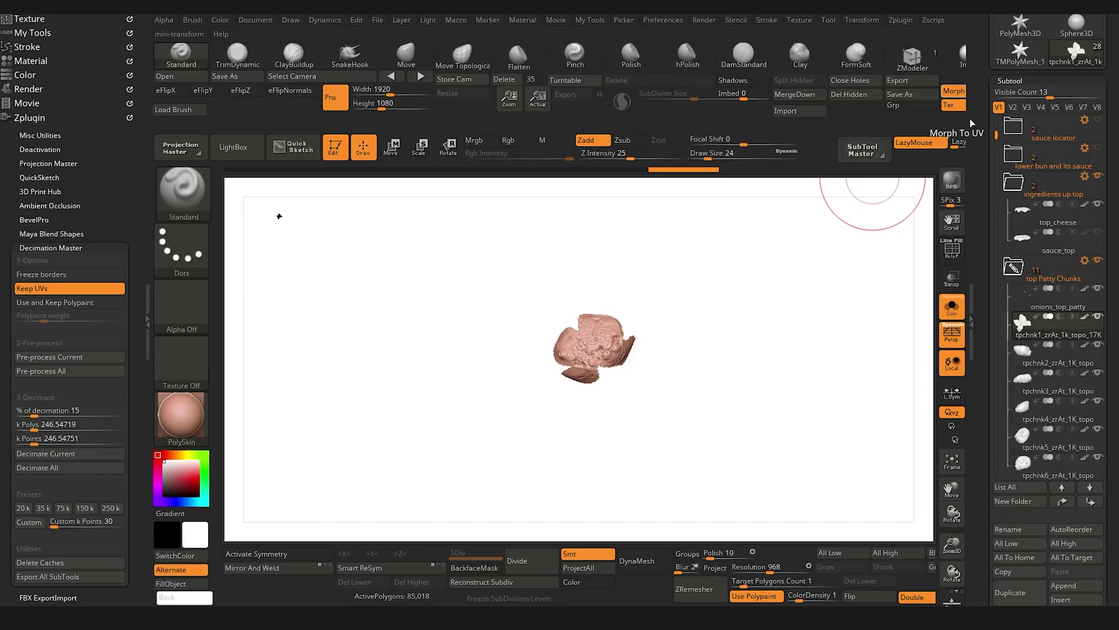
- Return to the whole burger with sauce_top visible and open SubTool Master
click(951, 305)
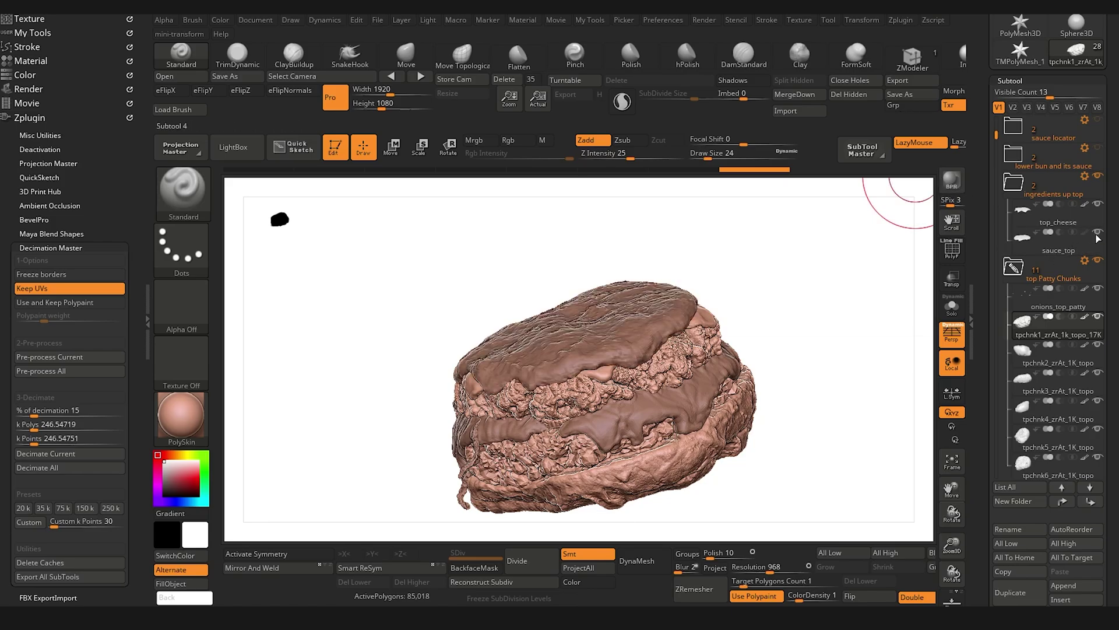
drag(844, 270, 867, 219)
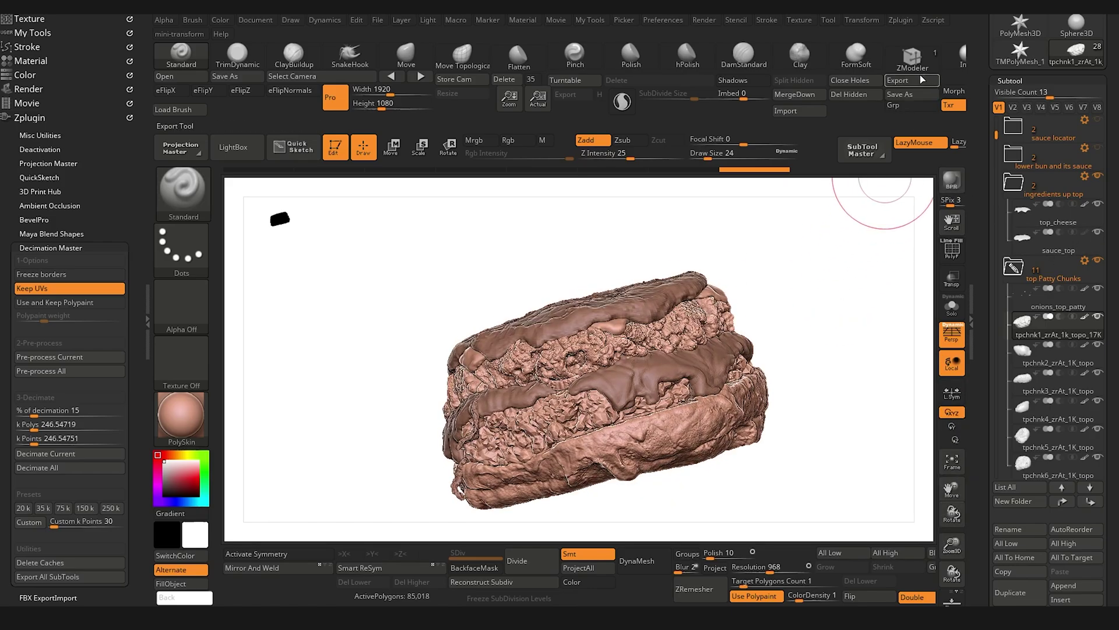
click(862, 150)
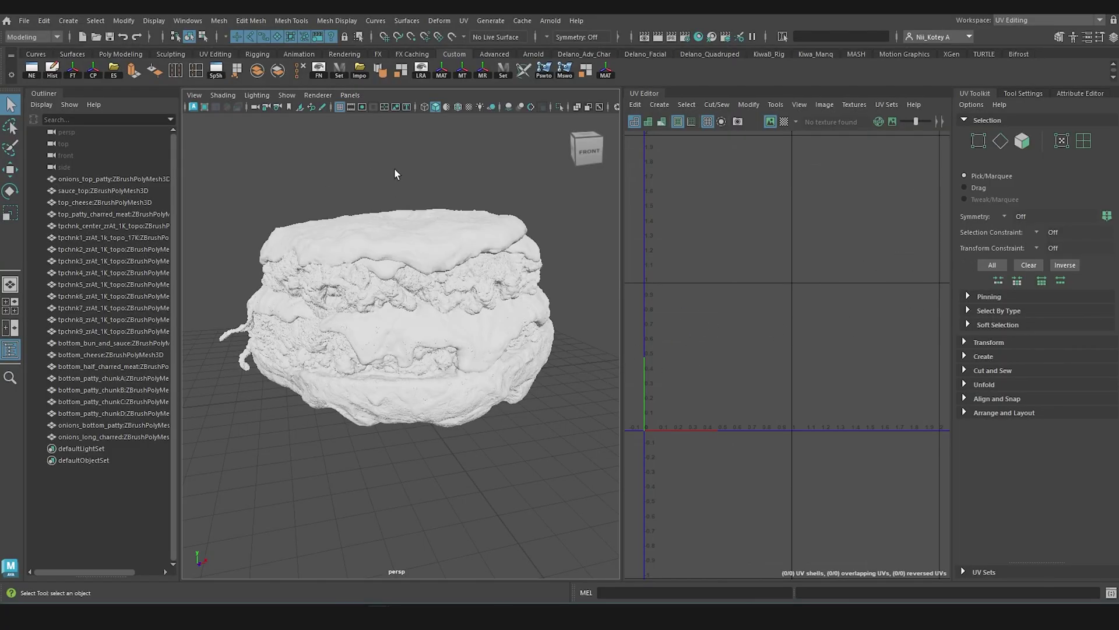
- In Maya, select the sauce_top mesh of the imported burger and examine its geometry and UV shells
click(429, 246)
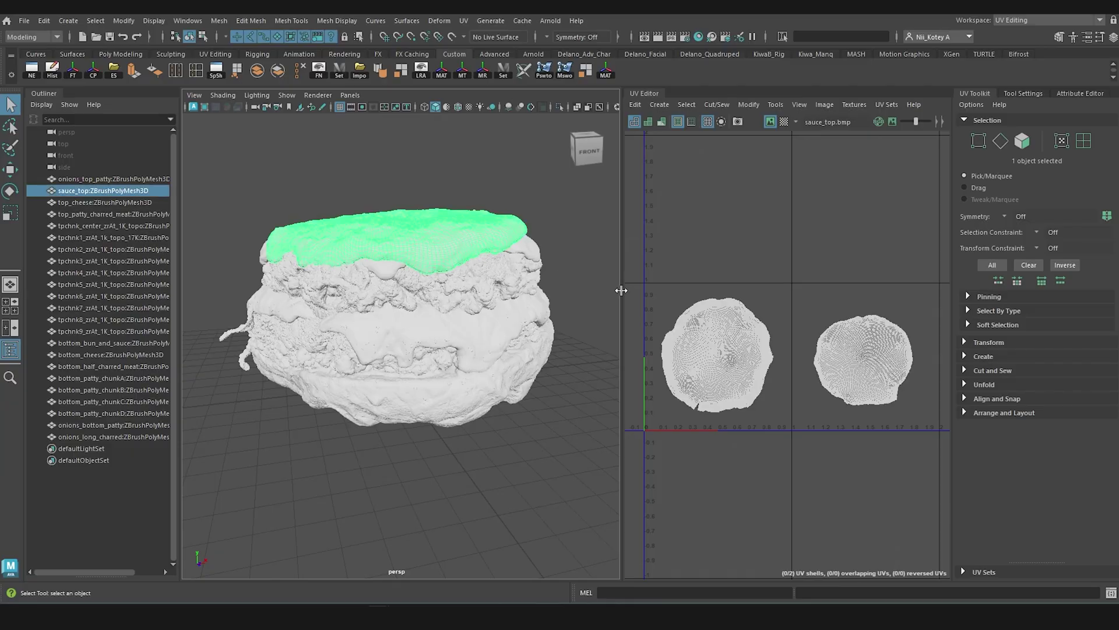
alt+middle_drag(881, 330, 861, 306)
alt+right_drag(486, 245, 521, 246)
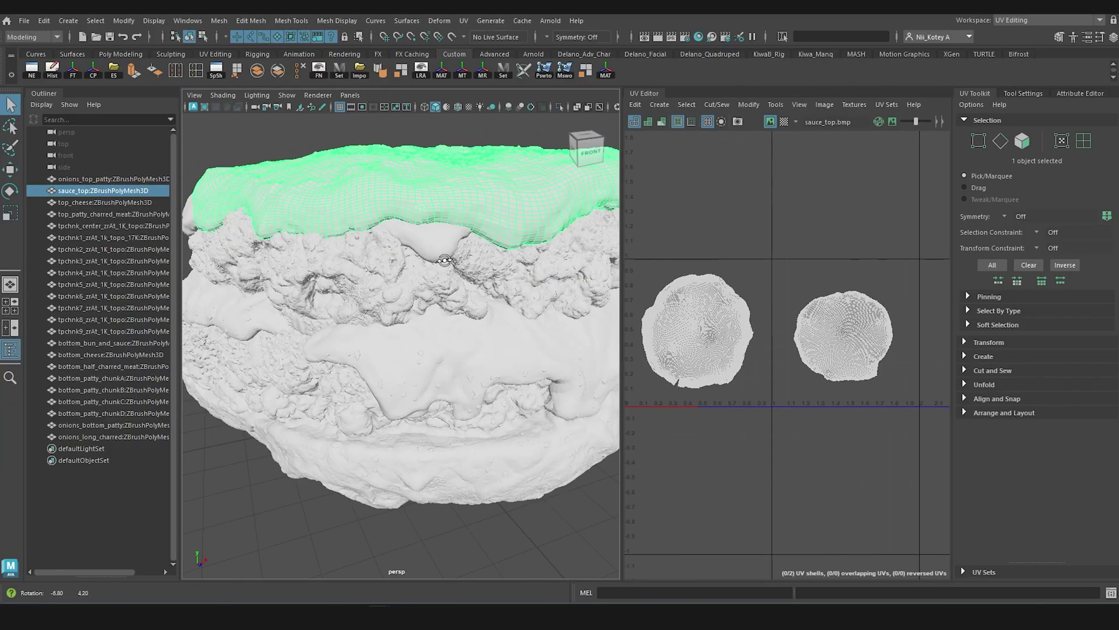
alt+drag(478, 230, 472, 256)
alt+right_drag(472, 256, 414, 232)
alt+drag(414, 232, 408, 221)
alt+right_drag(408, 221, 436, 252)
alt+drag(436, 252, 421, 259)
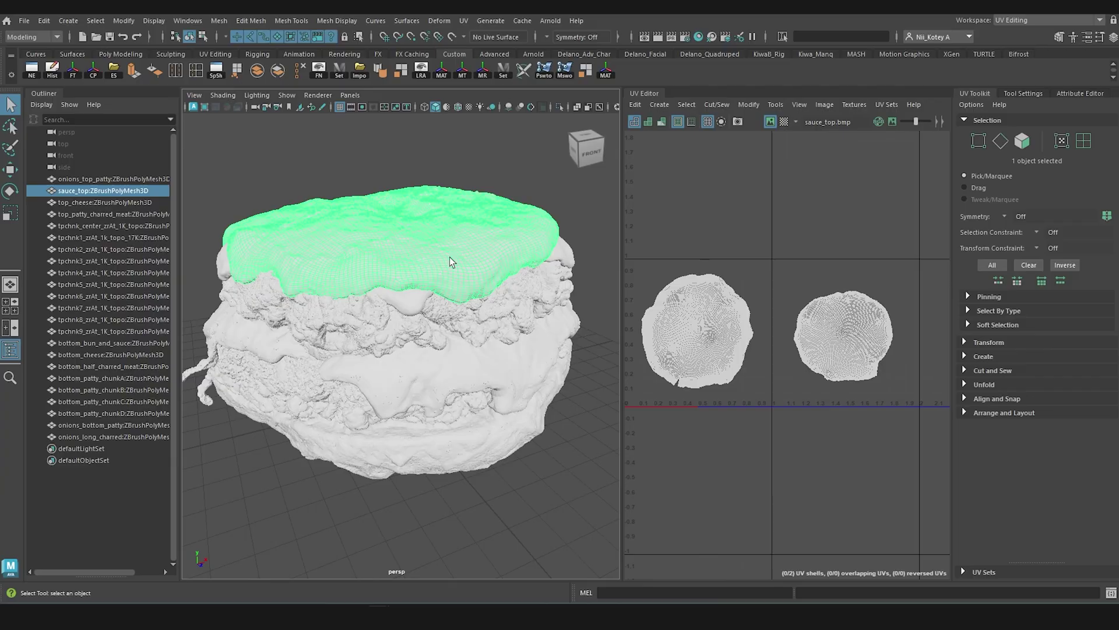
scroll(422, 294, up, 5)
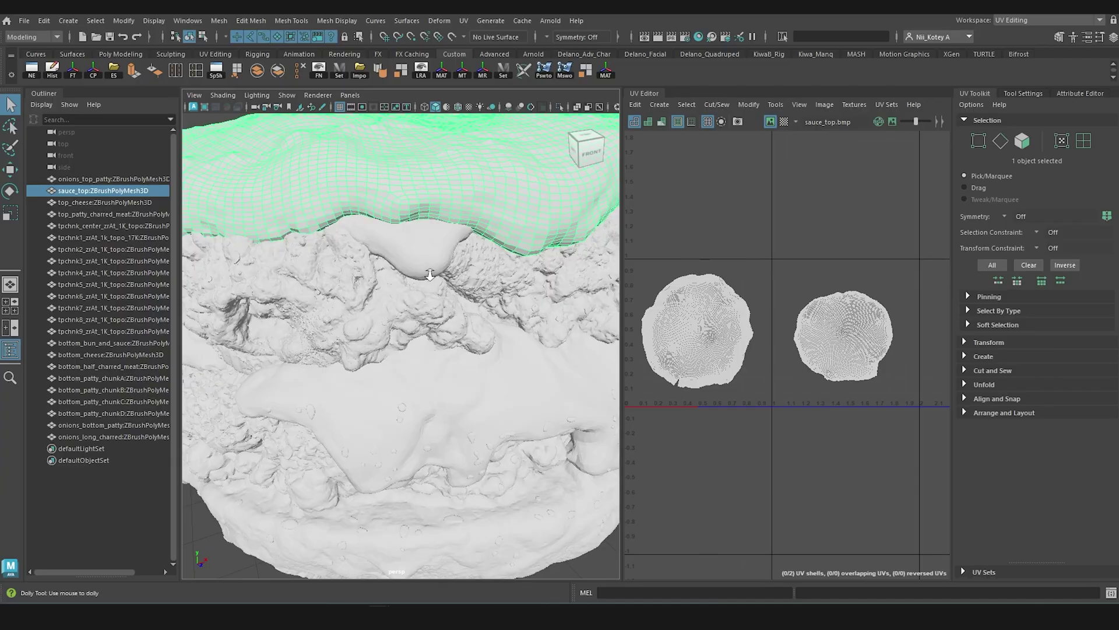
alt+right_drag(421, 295, 411, 254)
alt+middle_drag(412, 255, 410, 279)
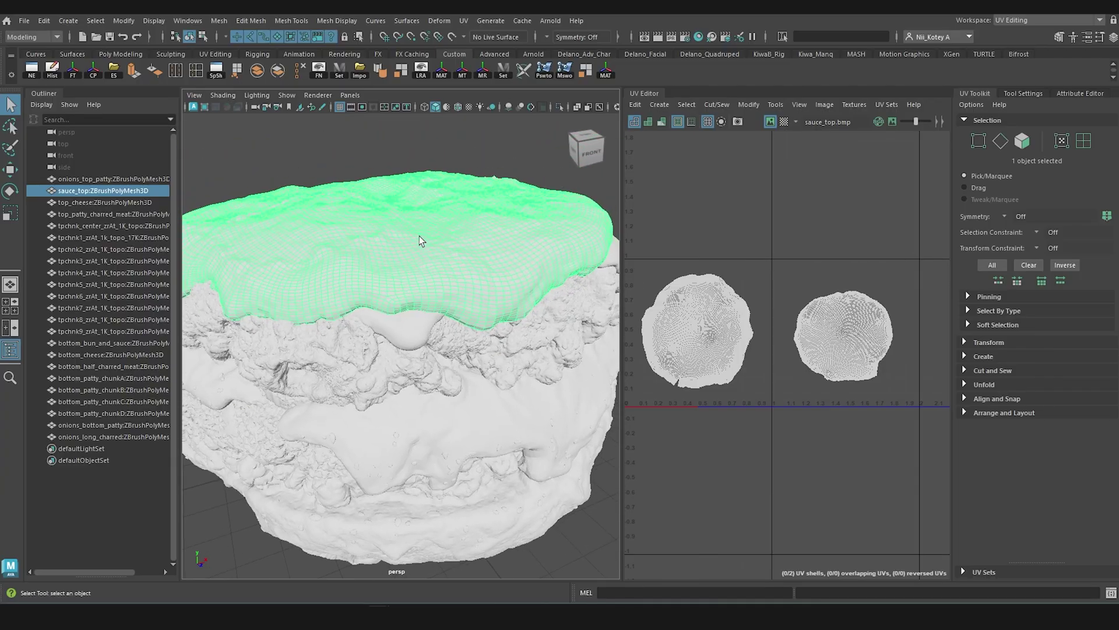
- Select the top_cheese mesh under the sauce and inspect its UV layout
click(409, 335)
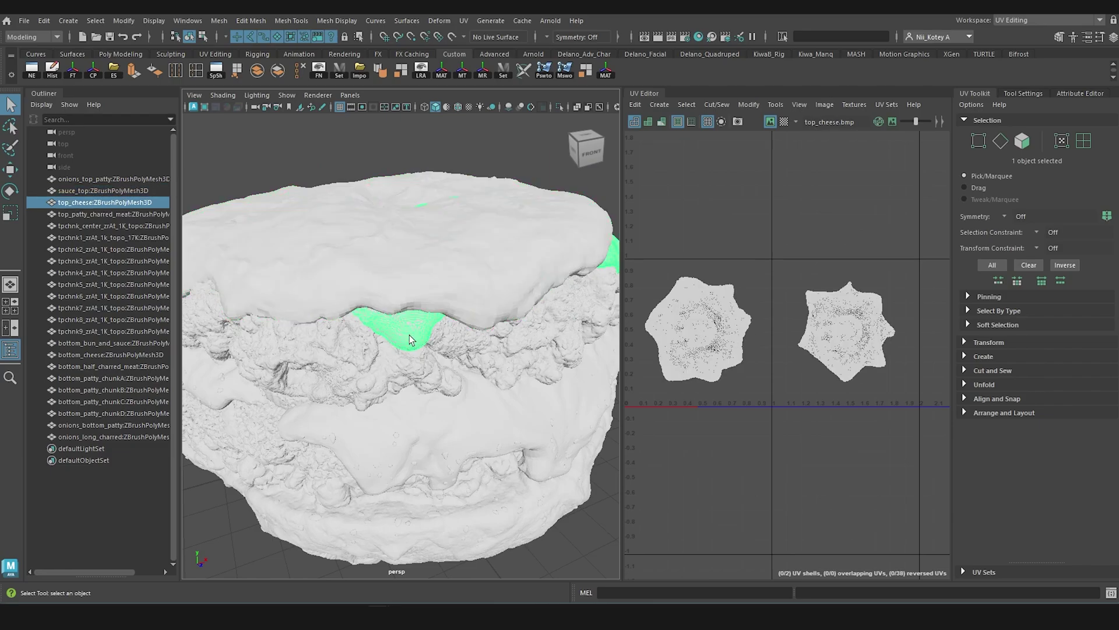
scroll(814, 304, down, 2)
scroll(814, 304, up, 3)
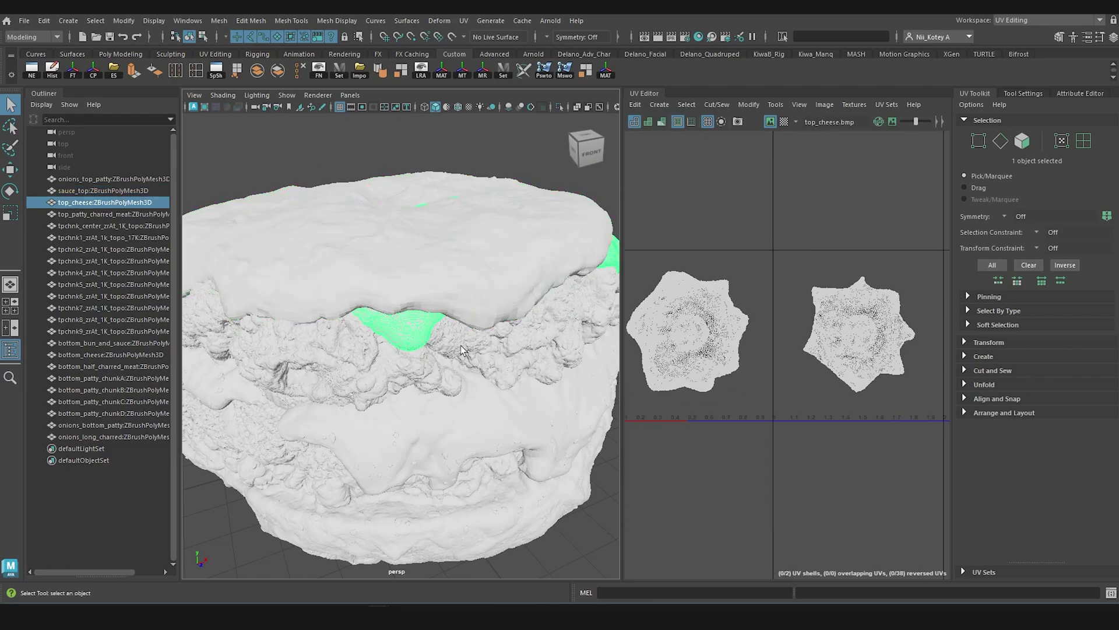
click(414, 334)
- Examine the onions_top_patty mesh on the side of the burger and its UV shells
alt+drag(408, 334, 467, 367)
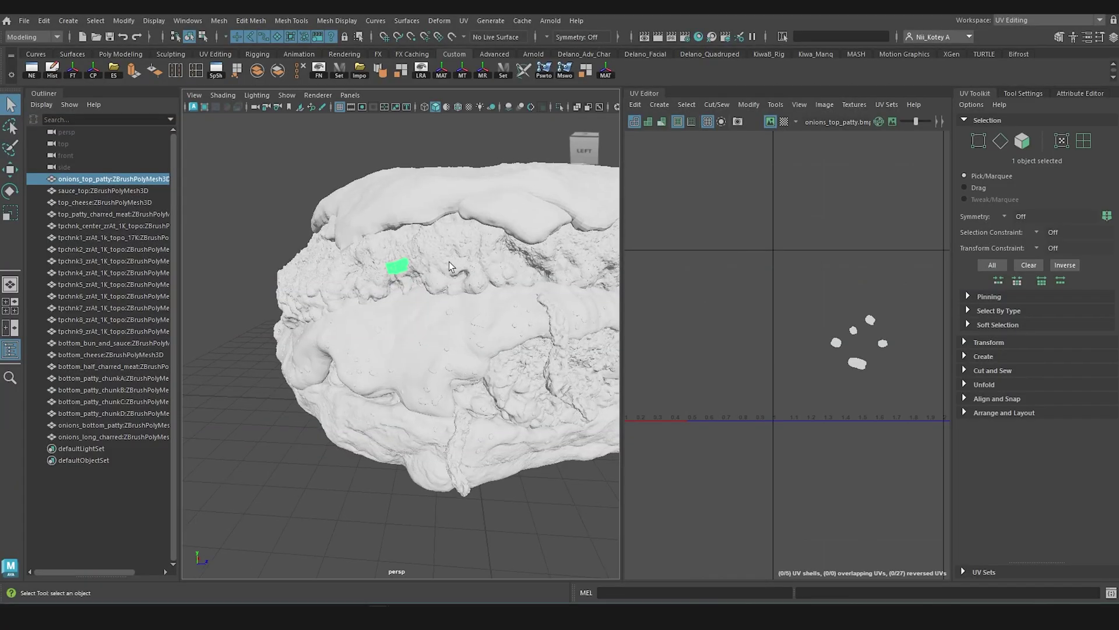
alt+drag(449, 261, 385, 262)
scroll(696, 270, down, 3)
scroll(729, 278, up, 4)
alt+drag(454, 266, 467, 267)
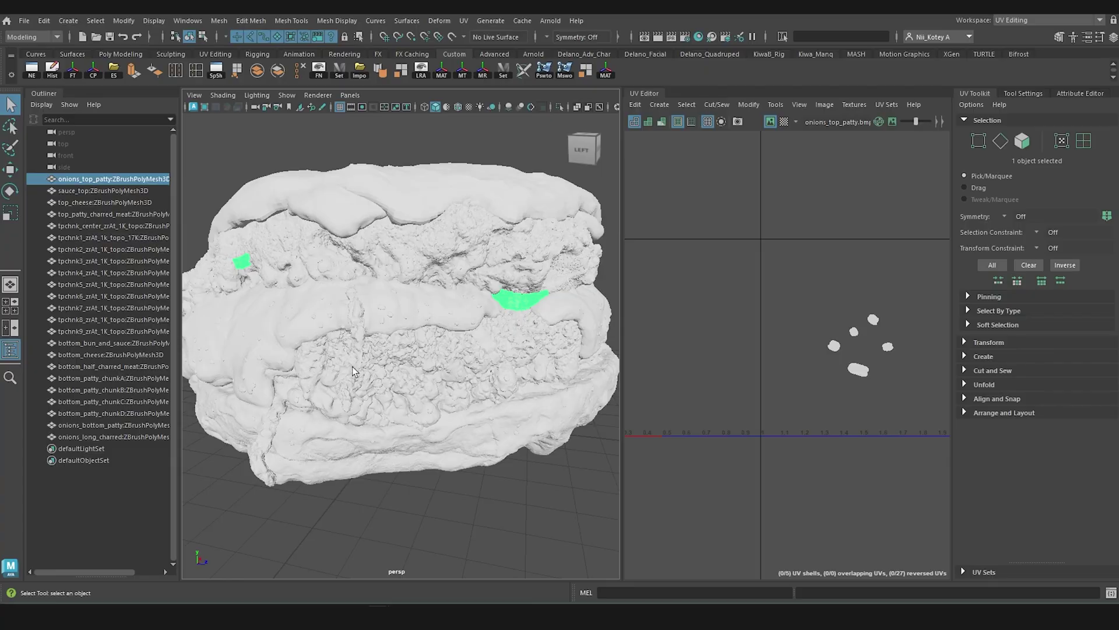
- Select onions_long_charred and bottom_half_charred_meat in turn and check their UV layouts
click(352, 366)
scroll(680, 401, down, 2)
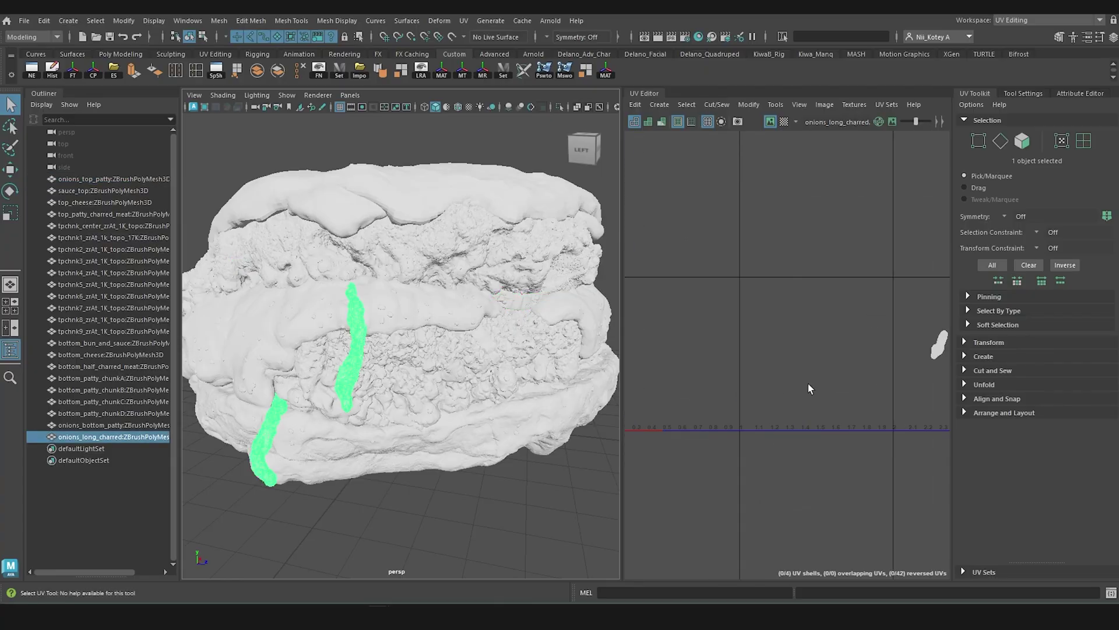
click(464, 373)
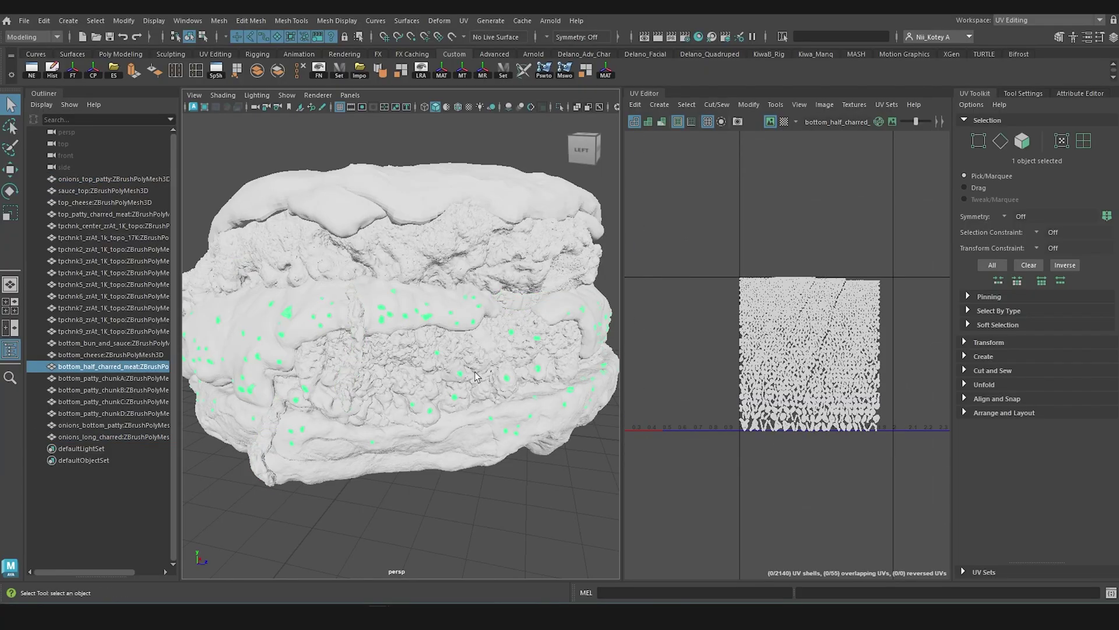
alt+drag(464, 373, 454, 370)
- Select bottom_patty_chunkA and onions_bottom_patty in turn and inspect their meshes and UVs up close
click(473, 351)
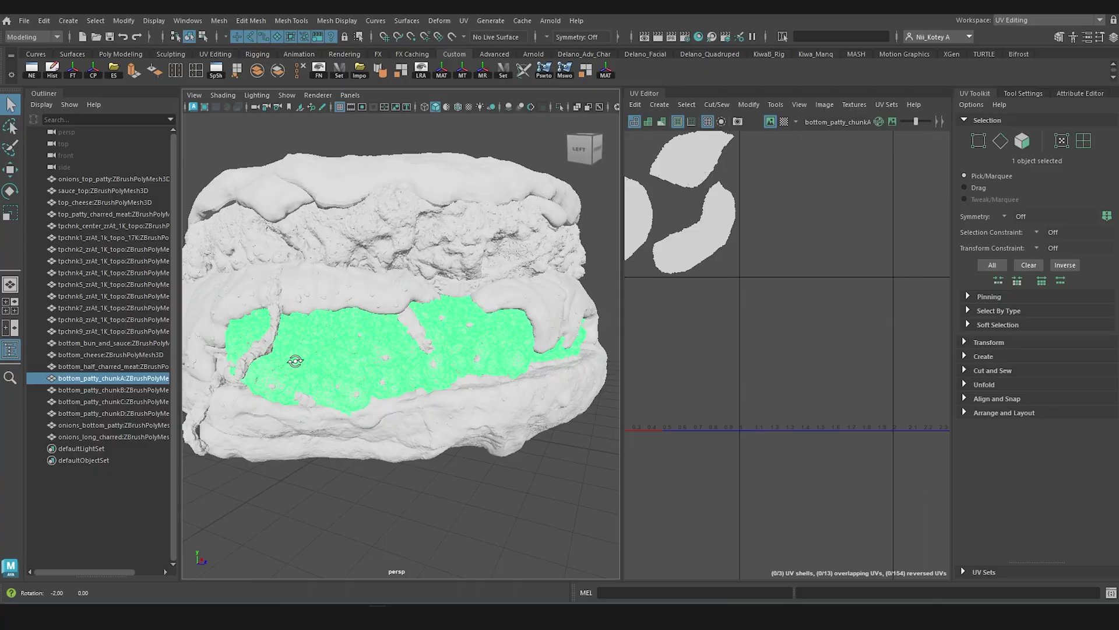
alt+drag(295, 358, 323, 362)
alt+right_drag(322, 361, 378, 370)
click(385, 370)
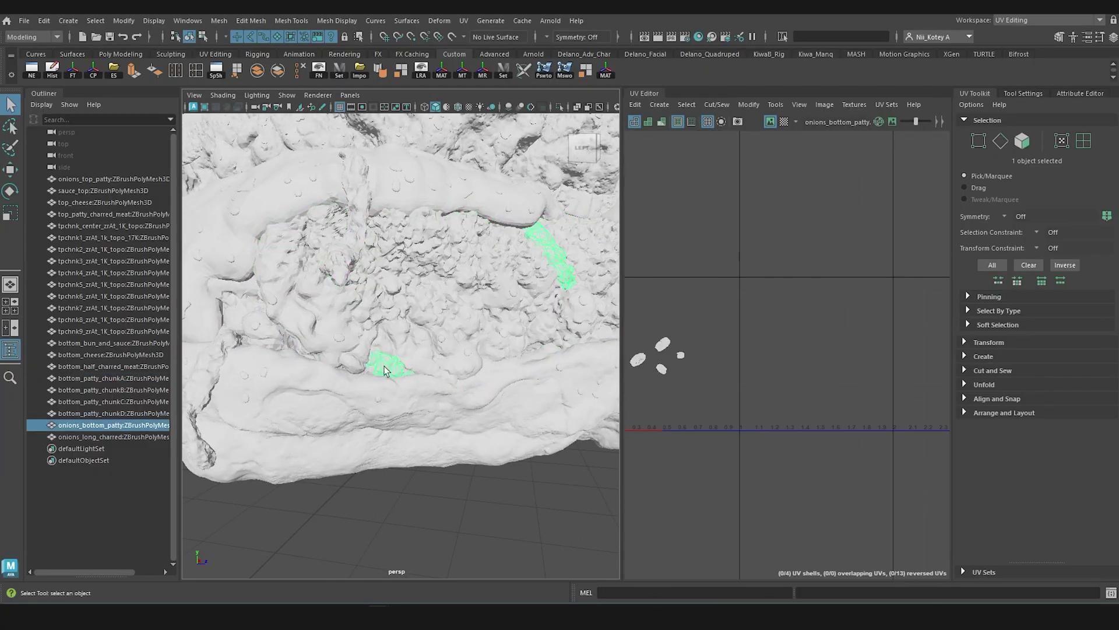
alt+drag(385, 370, 435, 376)
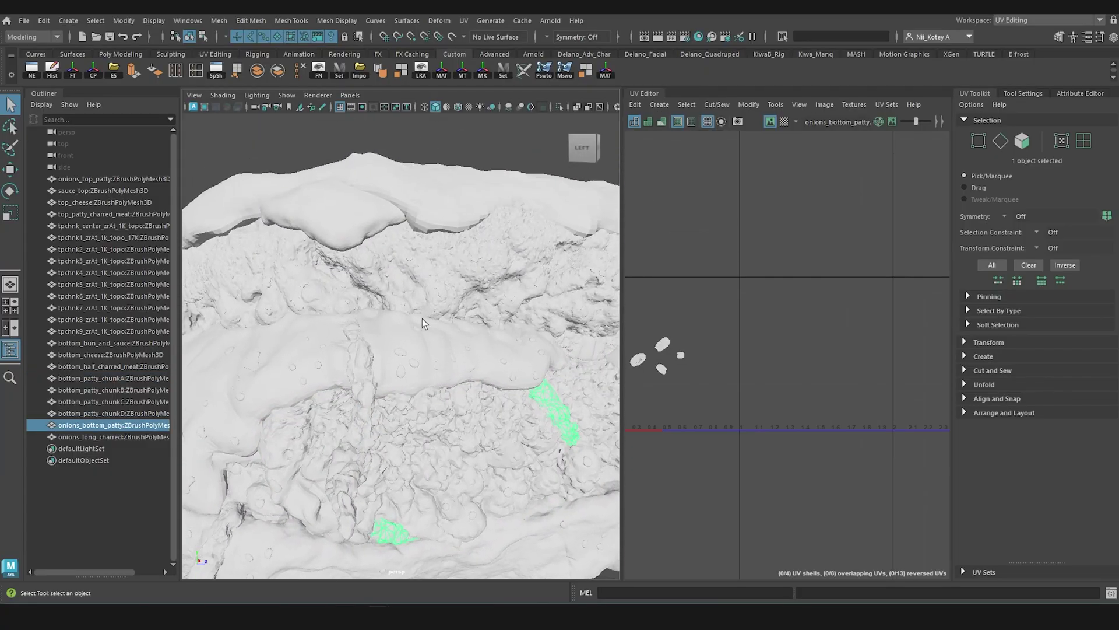
- Inspect the bottom_cheese UVs, add top_cheese to the selection, and frame both meshes' UV shells
alt+drag(422, 321, 362, 327)
alt+middle_drag(740, 344, 643, 350)
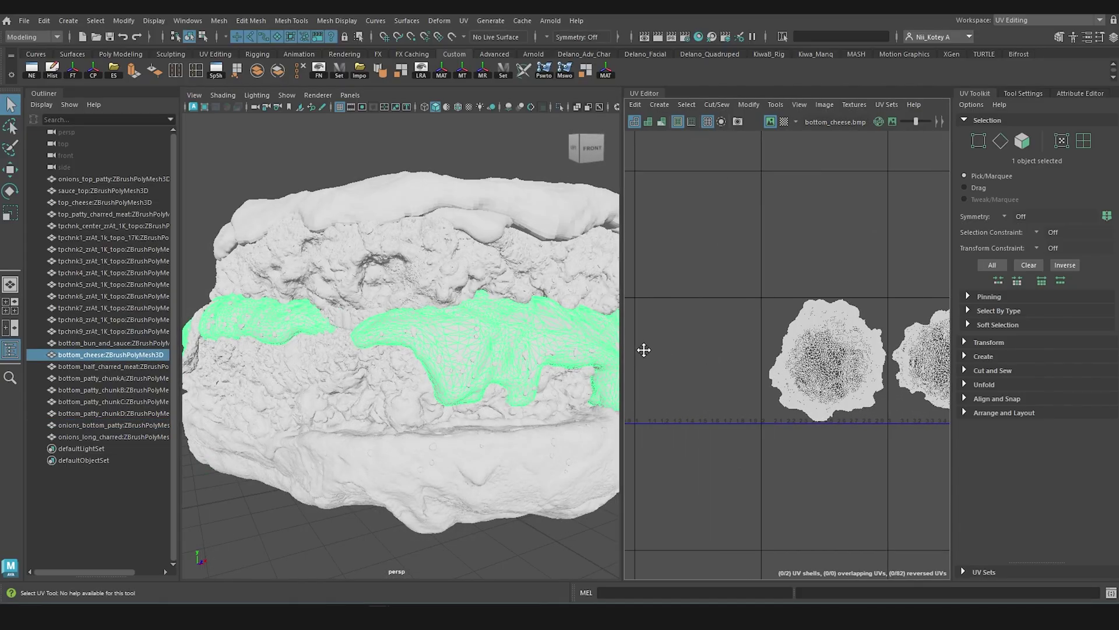
alt+middle_drag(752, 341, 666, 322)
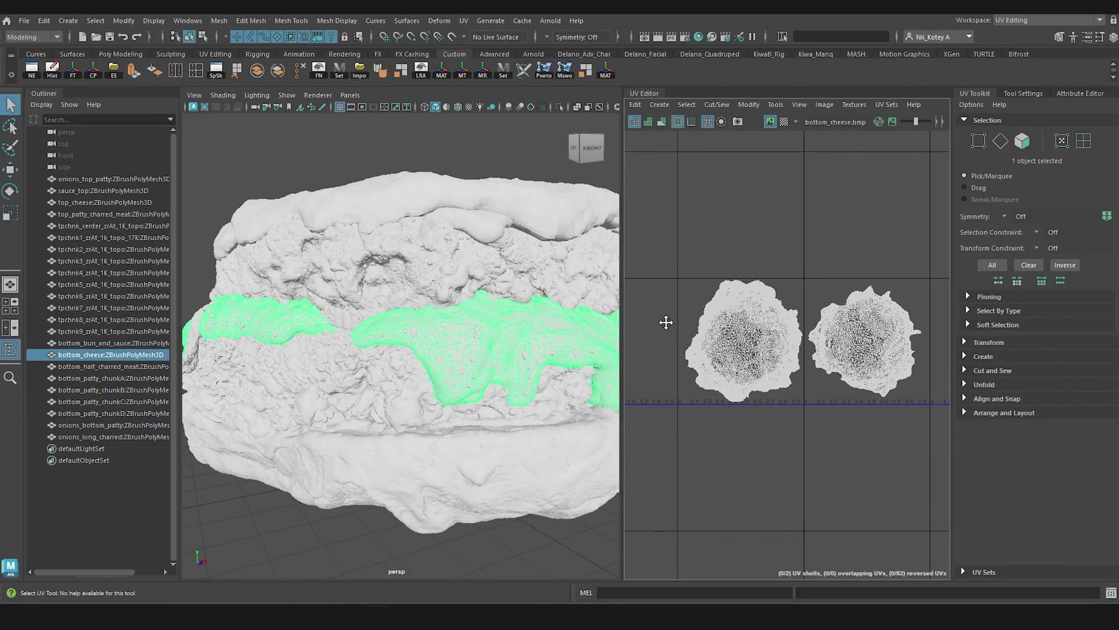
shift+click(502, 233)
key(f)
scroll(774, 344, down, 1)
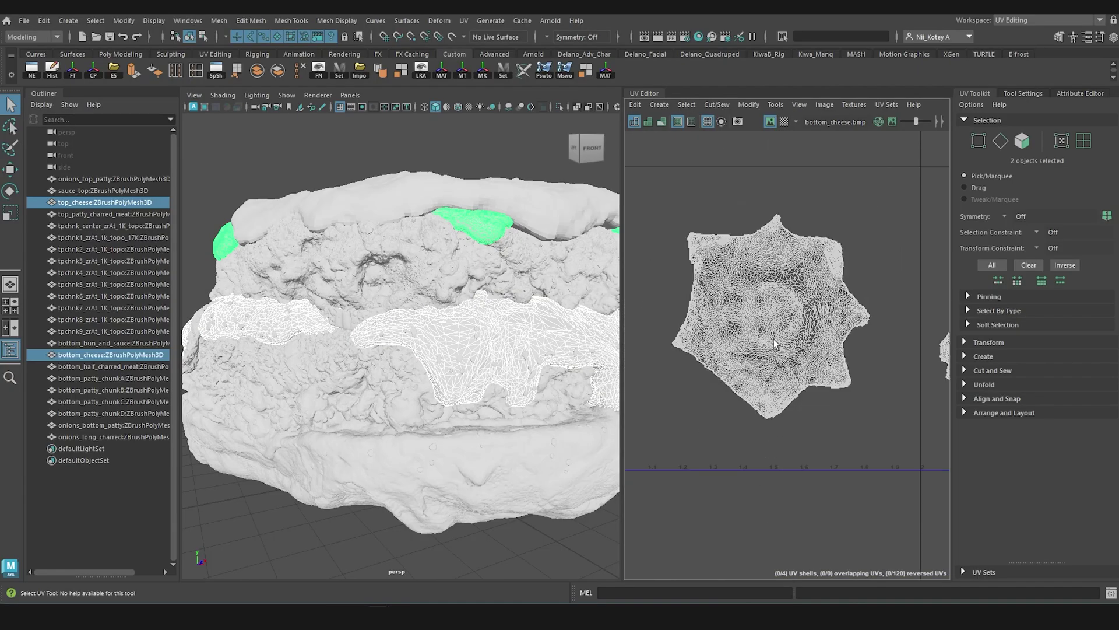
- Select bottom_bun_and_sauce, frame its UV shell, and examine the bun mesh around the burger
click(540, 455)
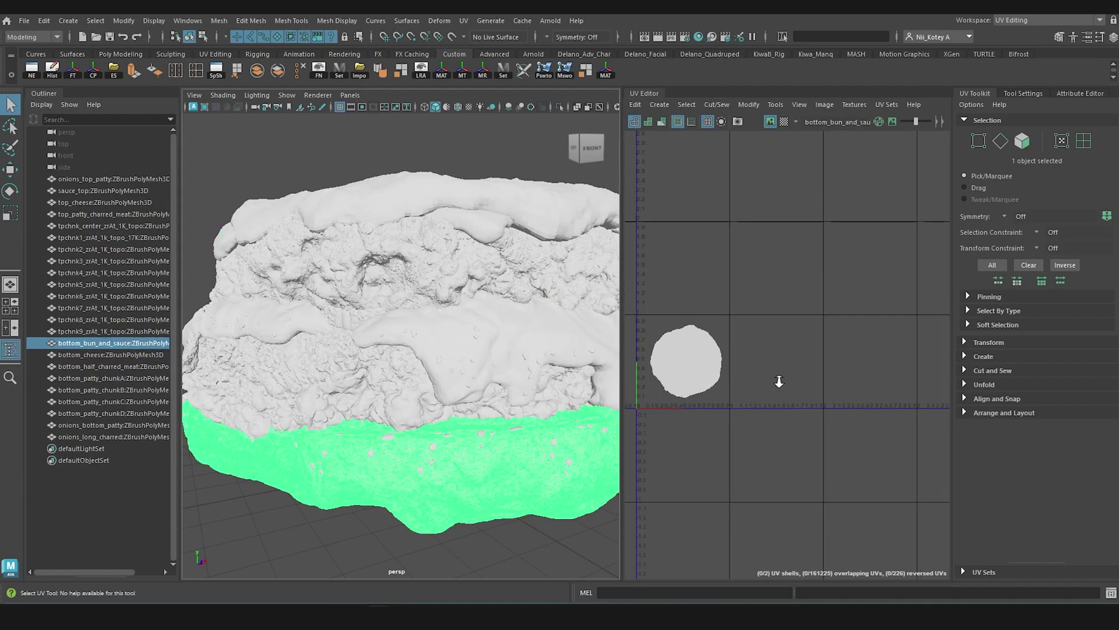
key(f)
scroll(796, 369, up, 3)
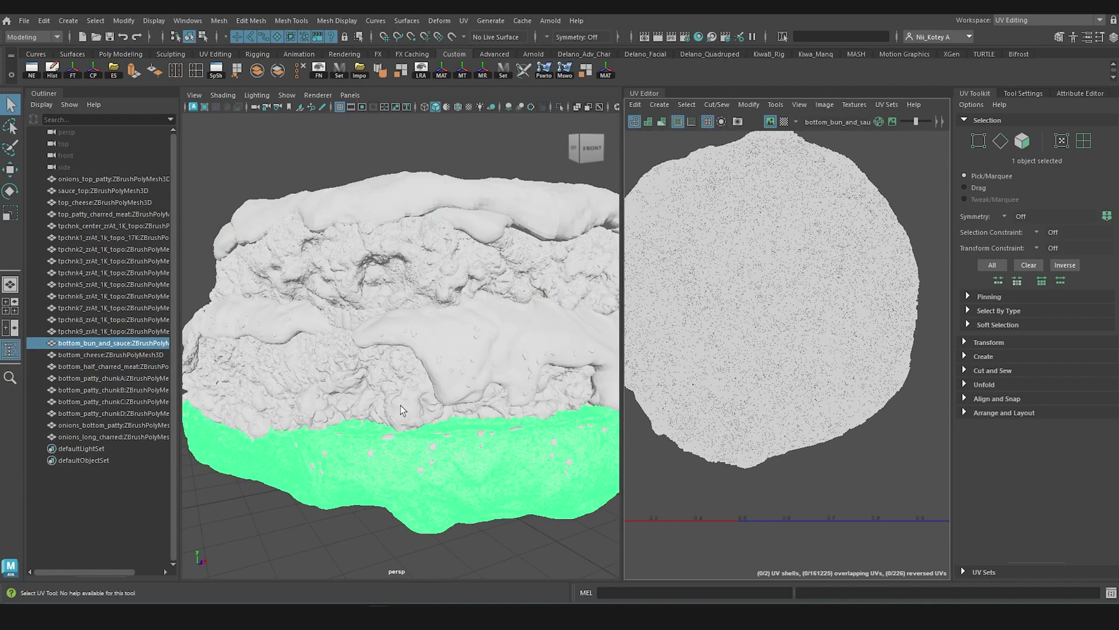
alt+drag(401, 404, 355, 425)
click(569, 411)
click(490, 443)
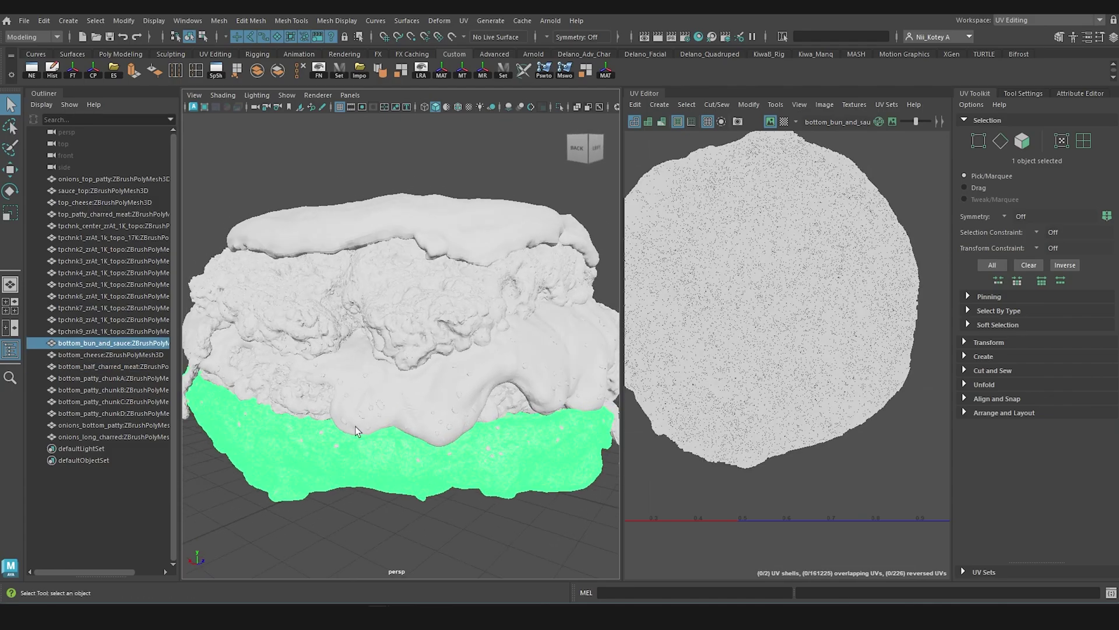
- Select the bottom bun, top sauce, a top patty chunk and the bottom cheese in turn to check their meshes
click(401, 391)
click(354, 225)
click(322, 287)
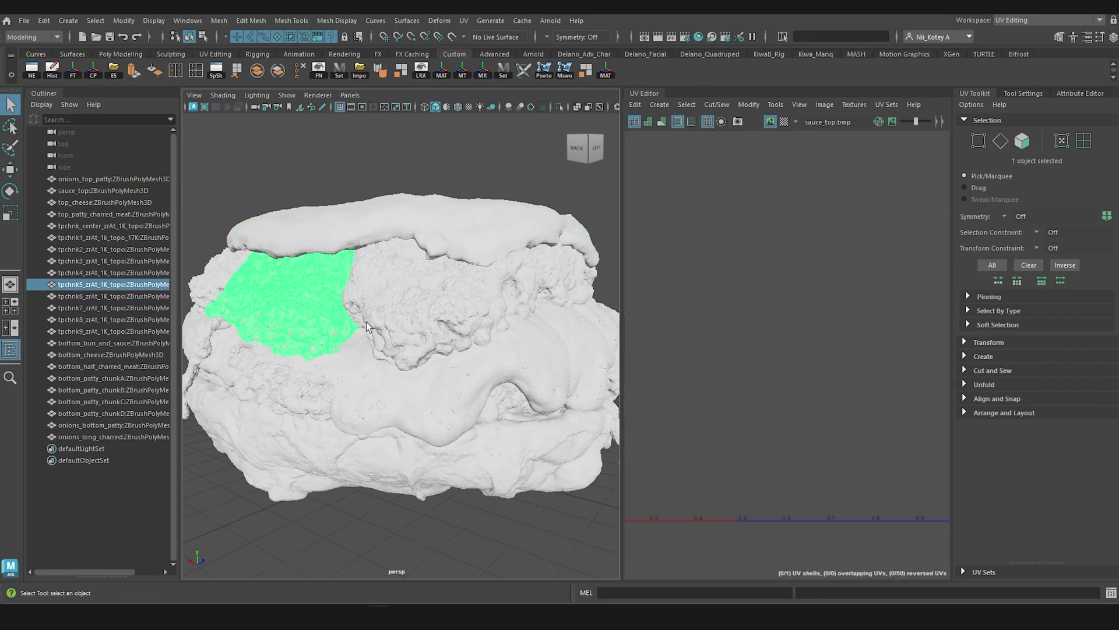
click(370, 365)
click(429, 399)
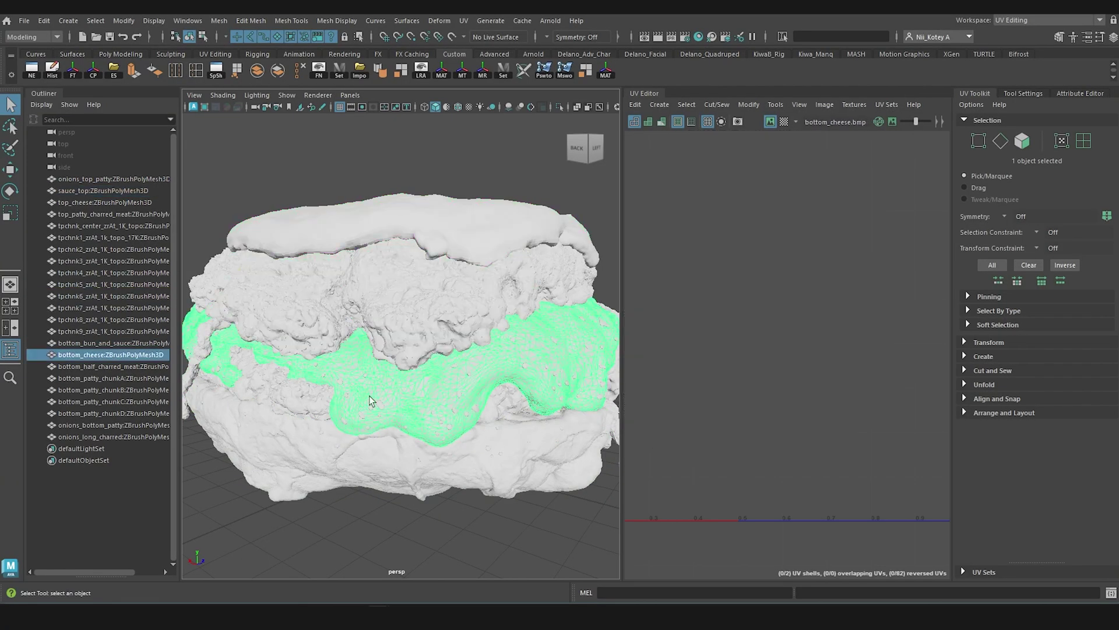
- Widen the Outliner to show full names and rename the first mesh to onions_top_patty, dropping the ZBrushPolyMesh3D part
alt+drag(370, 401, 250, 236)
drag(178, 154, 276, 153)
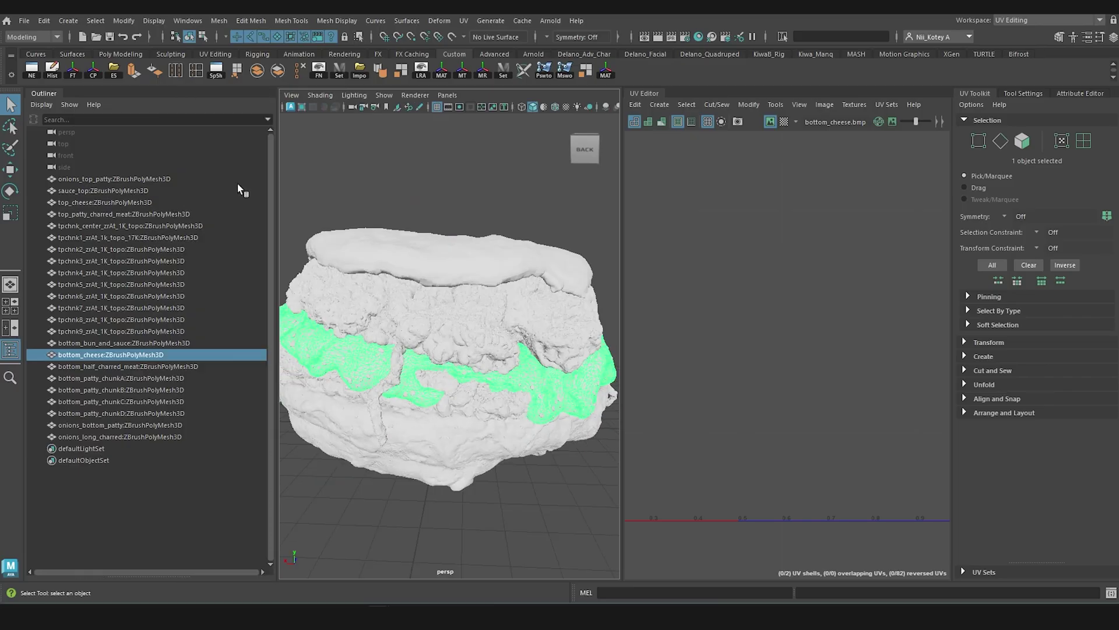
click(78, 180)
double_click(77, 180)
key(ctrl+c)
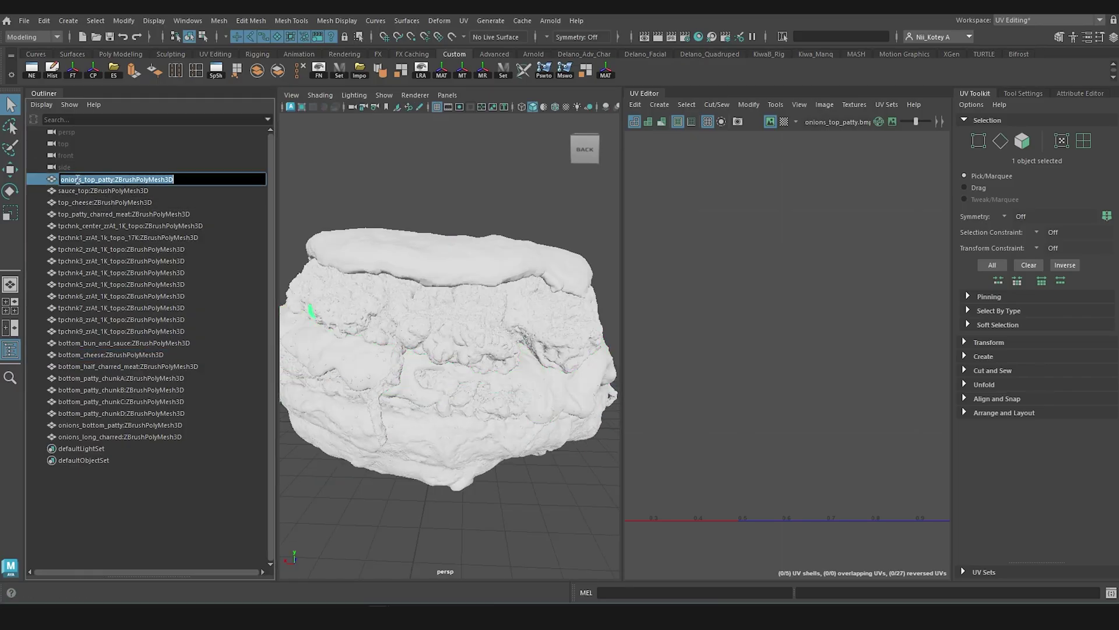
key(ctrl+a)
key(ctrl+v)
- Rename the sauce_top:ZBrushPolyMesh3D mesh to sauce_top
click(94, 194)
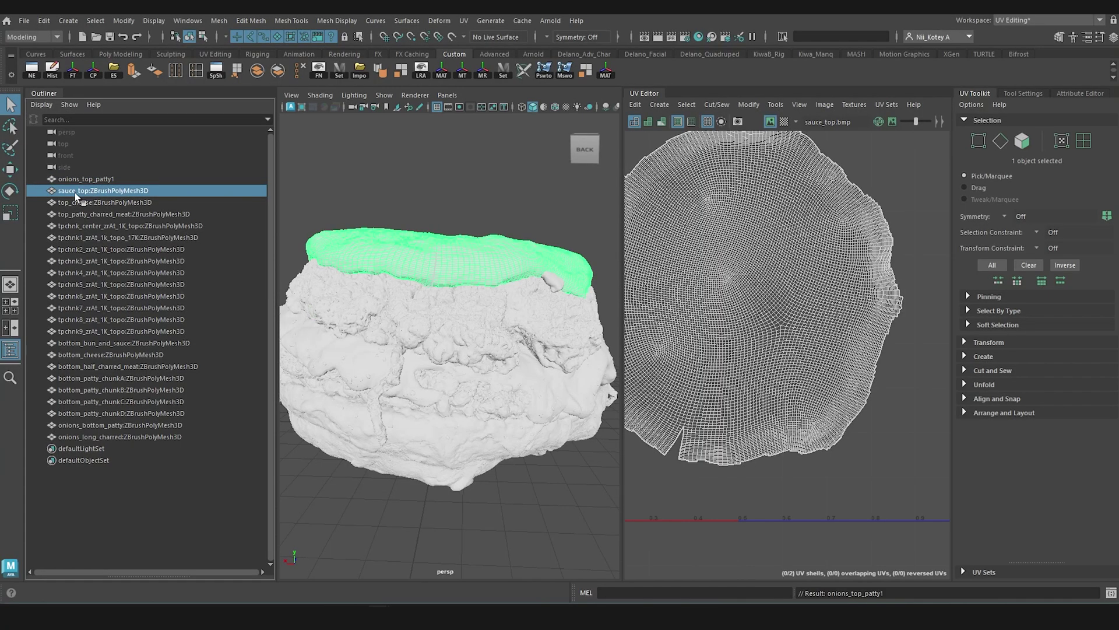
double_click(93, 194)
double_click(76, 195)
key(ctrl+c)
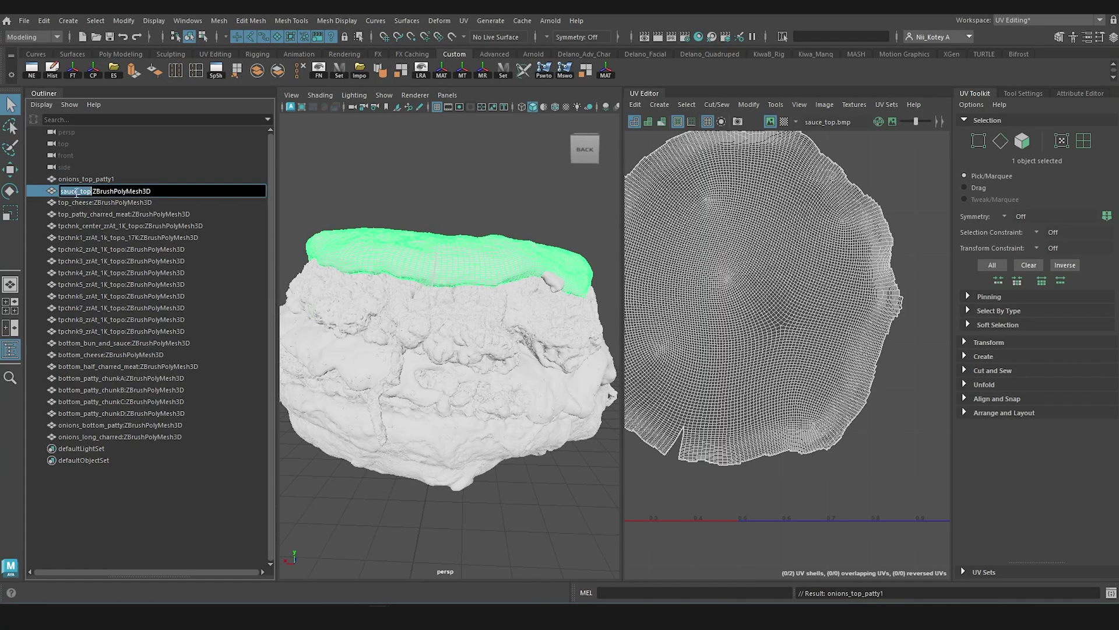
key(ctrl+a)
key(ctrl+v)
- Rename the tpchnk5, tpchnk6 and tpchnk7 meshes to their _zrAt_1K_topo names without the ZBrushPolyMesh3D part
double_click(75, 285)
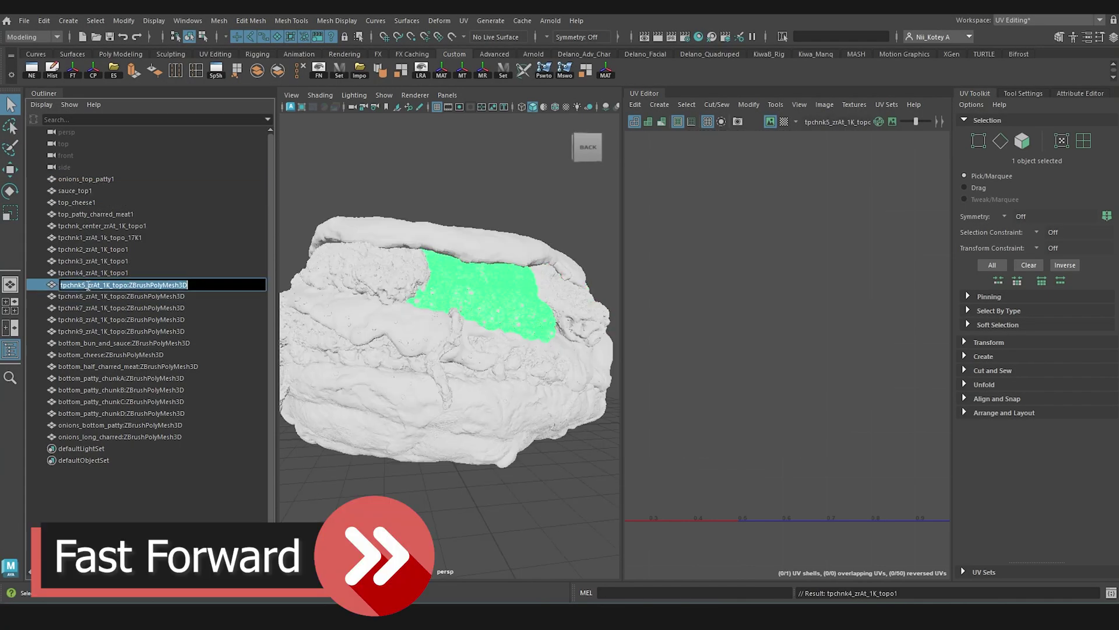
key(ctrl+v)
double_click(75, 297)
key(ctrl+v)
double_click(74, 309)
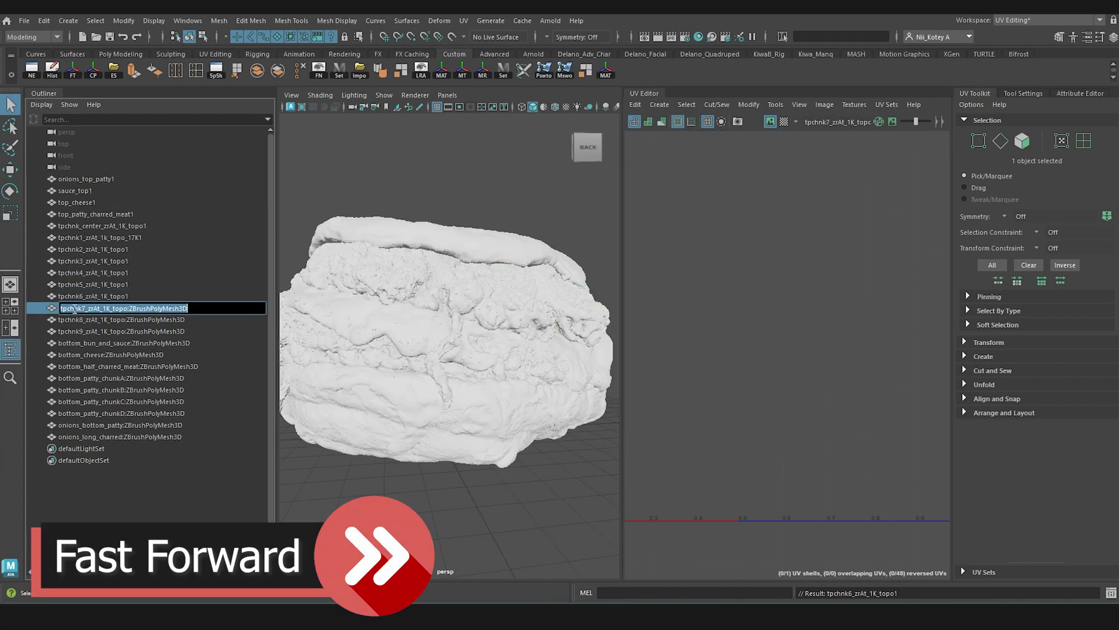
text(tpchnk7_zrAt_1K_topo)
- Strip the ZBrushPolyMesh3D part from the bottom bun, charred meat, bottom patty and onion mesh names, ending with onions_long_charred
double_click(75, 343)
key(ctrl+v)
double_click(76, 367)
key(ctrl+v)
double_click(76, 402)
key(ctrl+v)
double_click(79, 437)
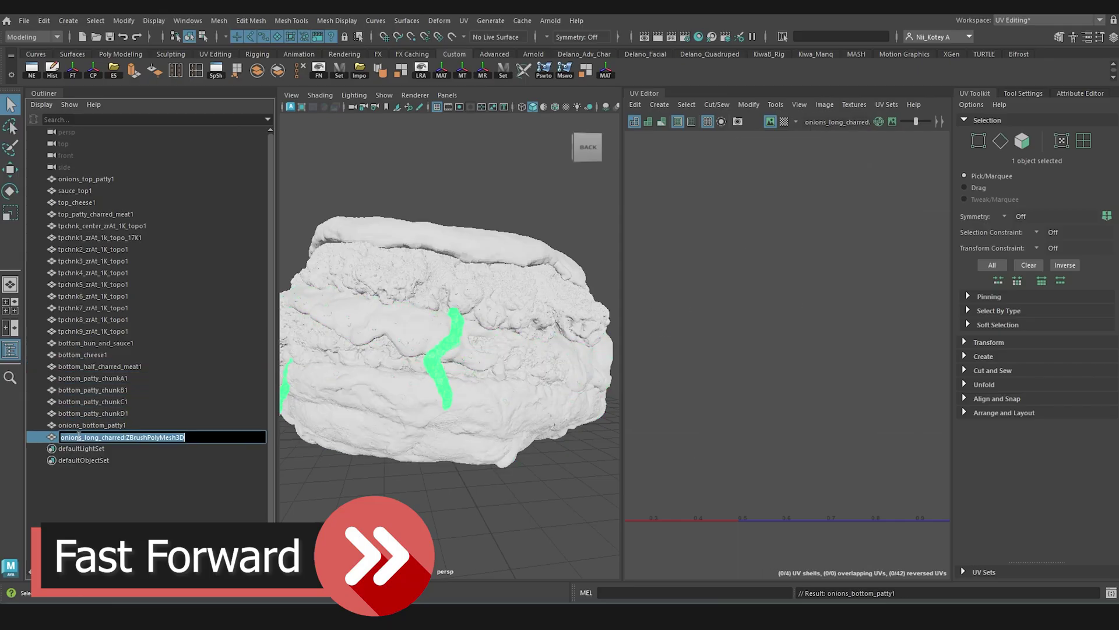
text(onions_long_charred)
click(95, 424)
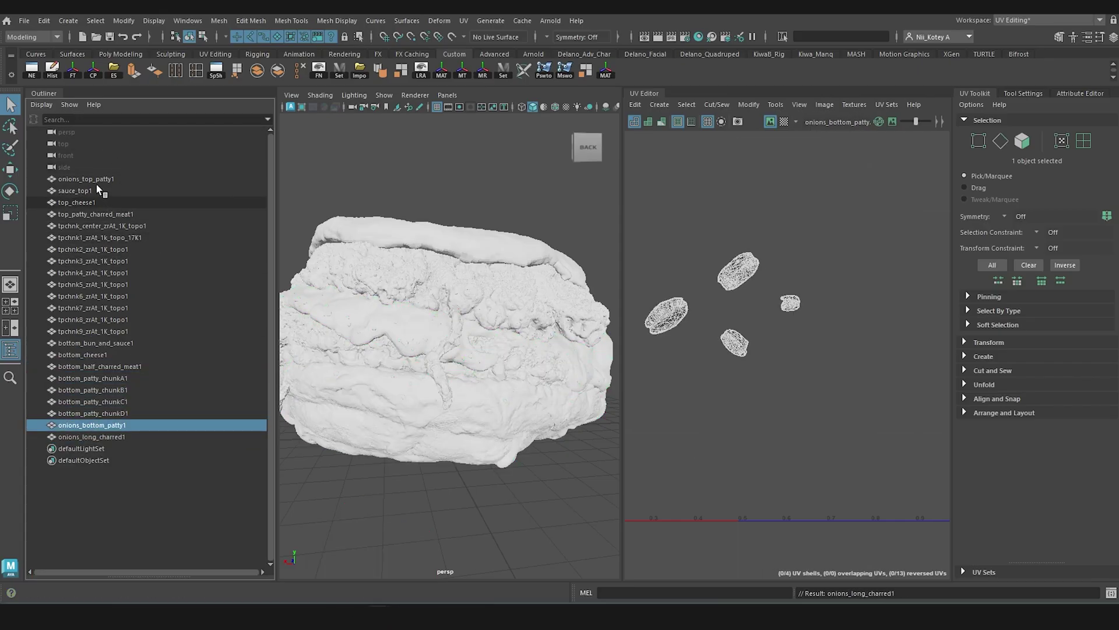
- Delete all the imported namespaces, from bottom_bun_and_sauce to tpchnk_center_zrAt_1K_topo, in the Namespace Editor, merging their contents with the root
click(32, 71)
click(442, 253)
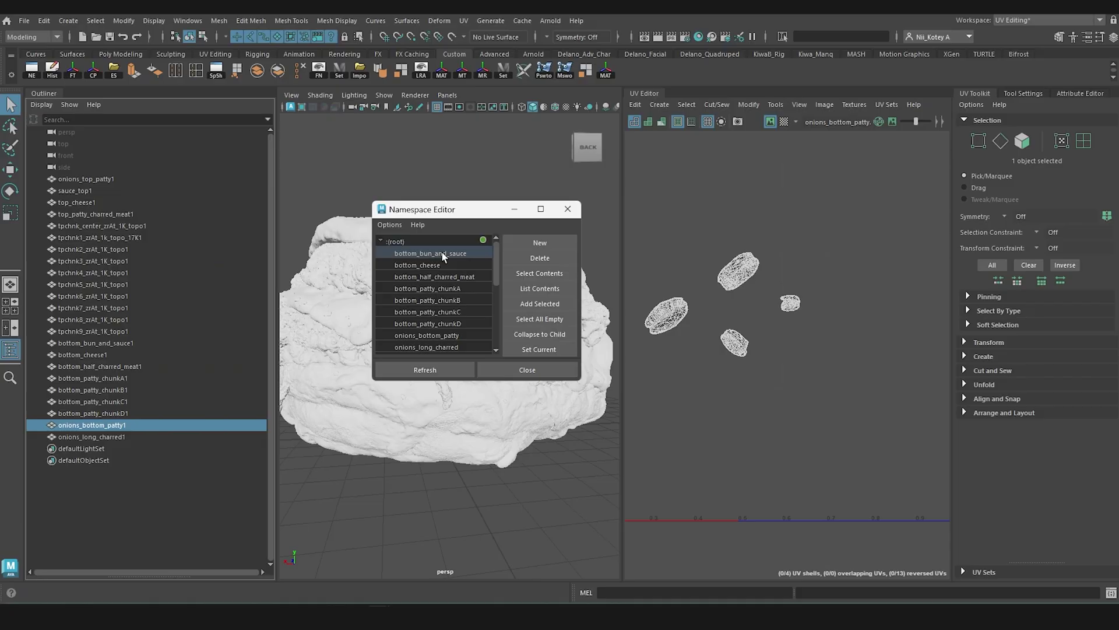
scroll(437, 318, down, 5)
shift+click(439, 349)
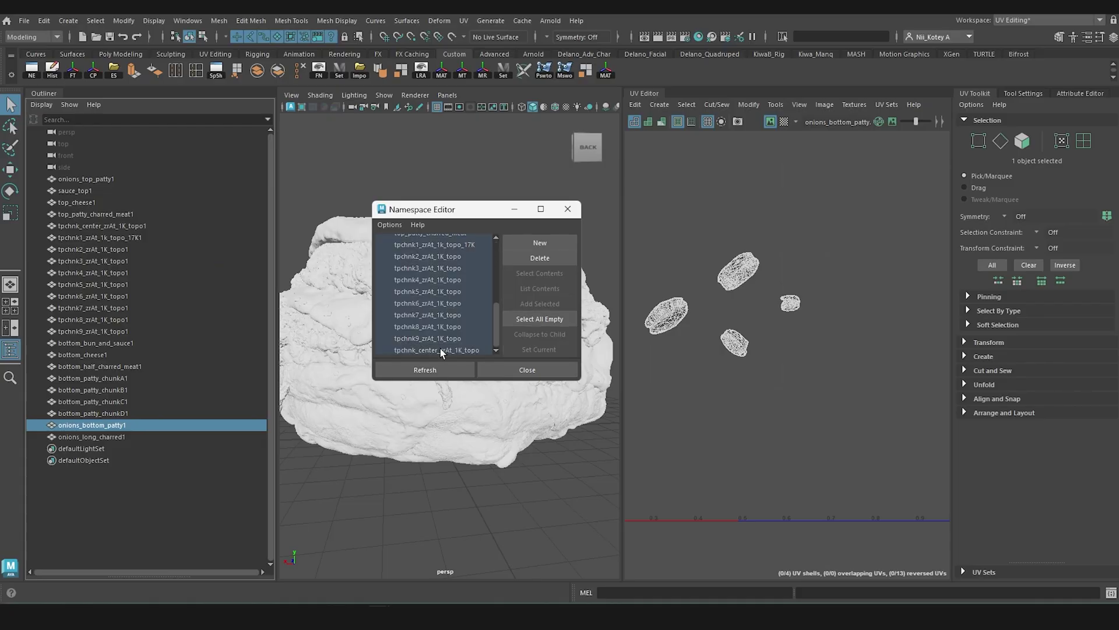
click(534, 257)
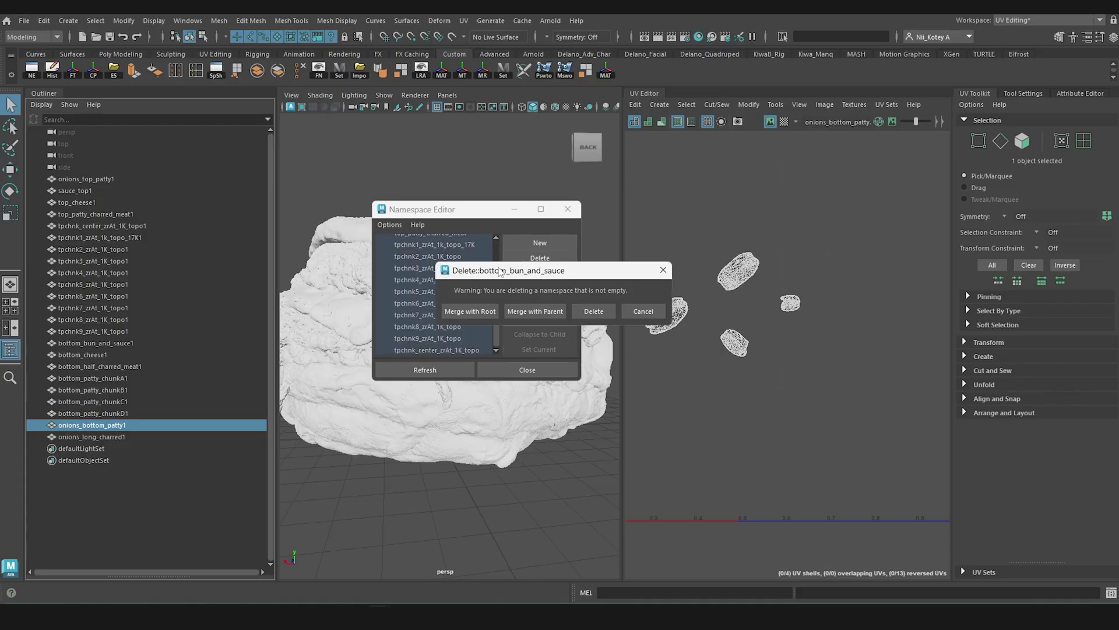
click(482, 309)
click(481, 310)
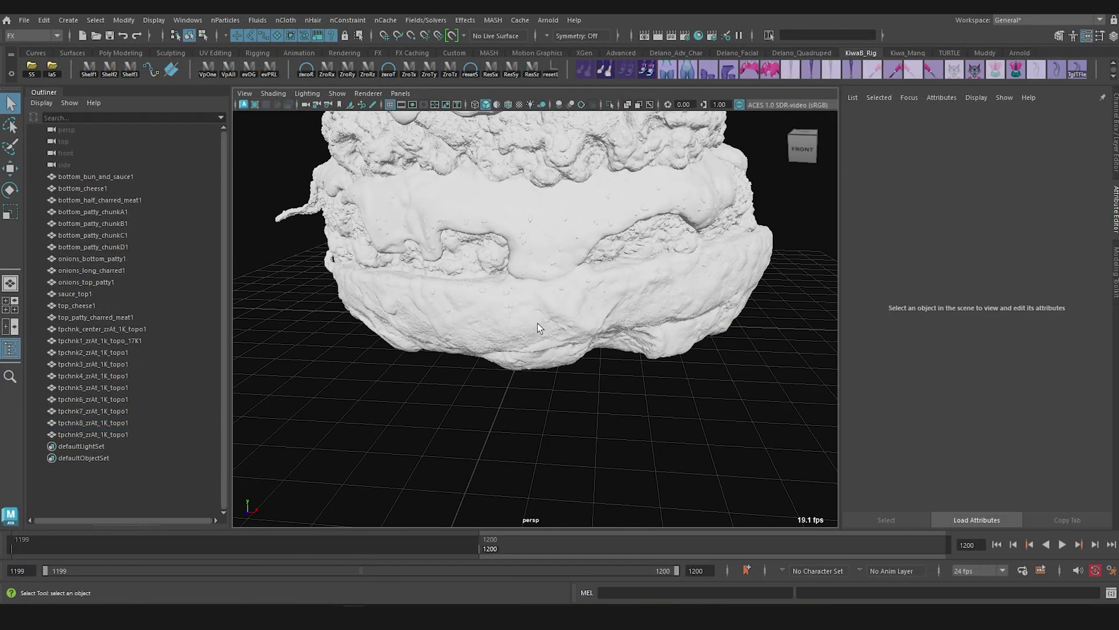
- Select bottom_cheese1 and top_cheese1 together on the burger
alt+middle_drag(538, 323, 555, 422)
alt+drag(539, 398, 538, 410)
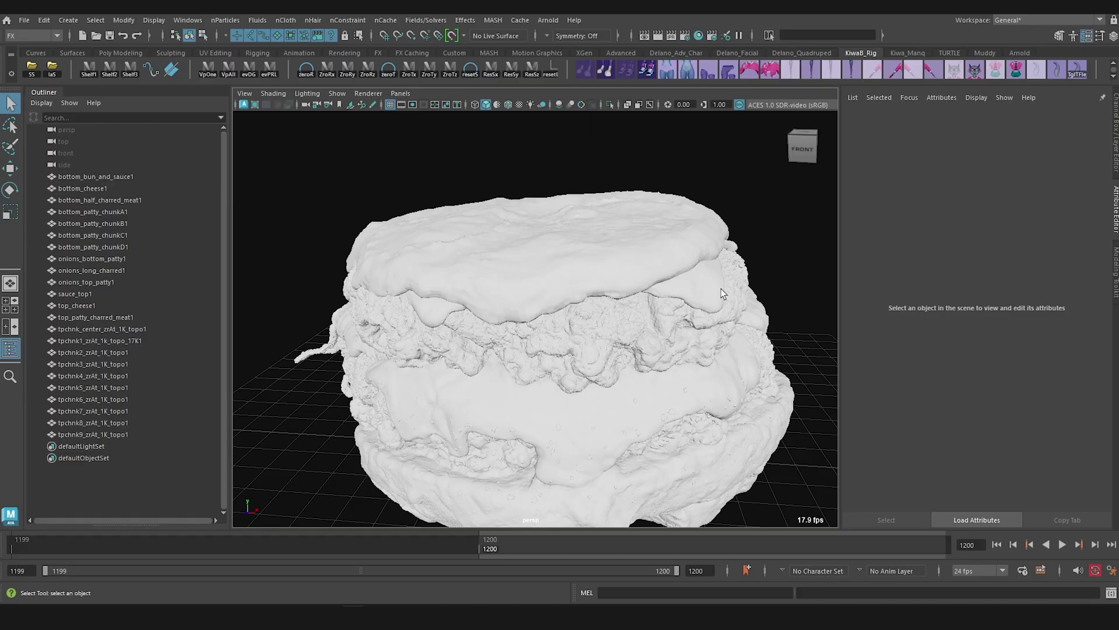
click(706, 292)
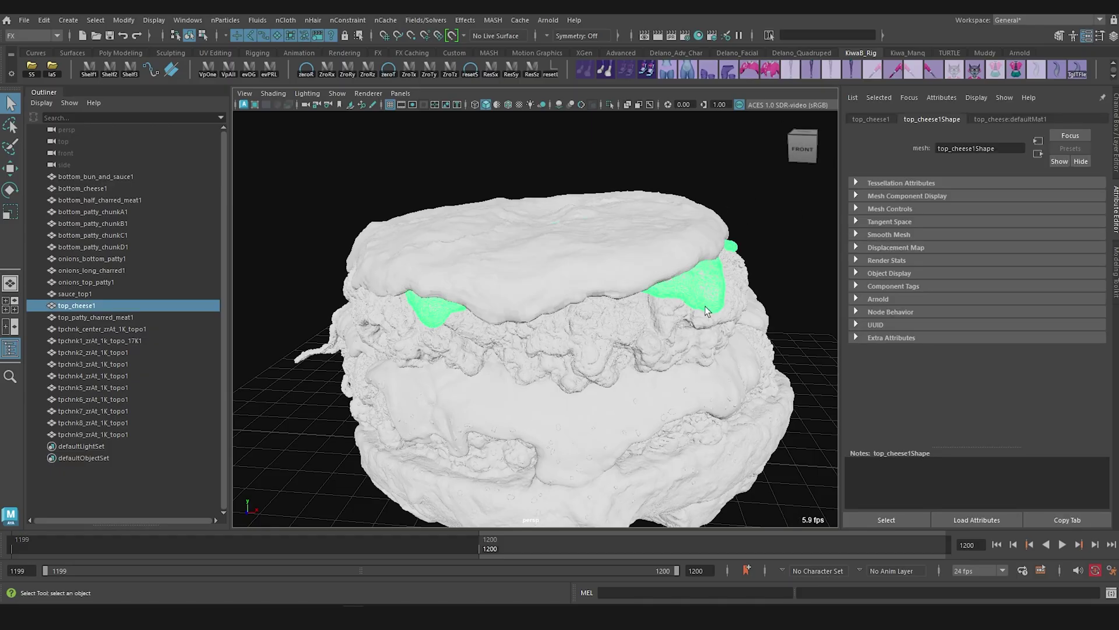
click(732, 369)
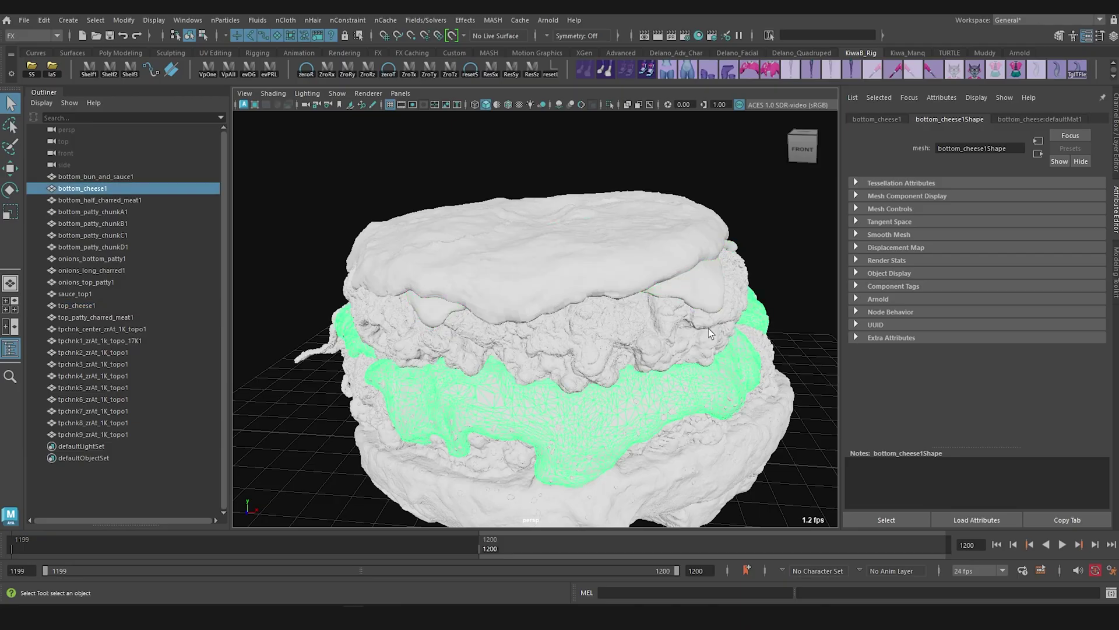
shift+click(701, 294)
- Switch to the UV Editing workspace and show the Outliner and the Attribute Editor in it
click(1057, 19)
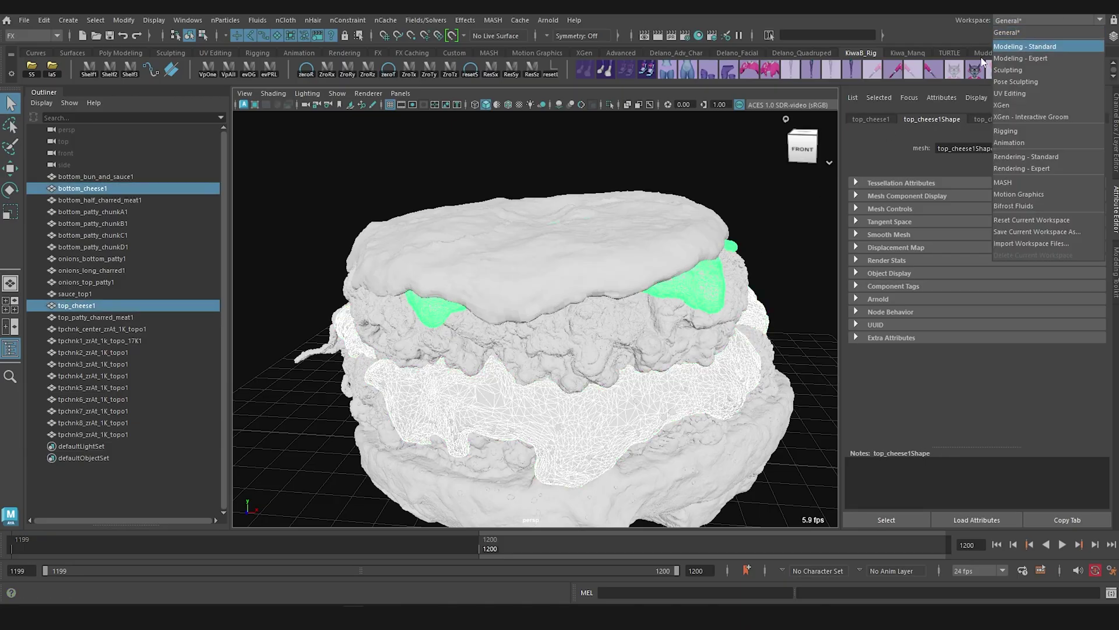
click(1029, 93)
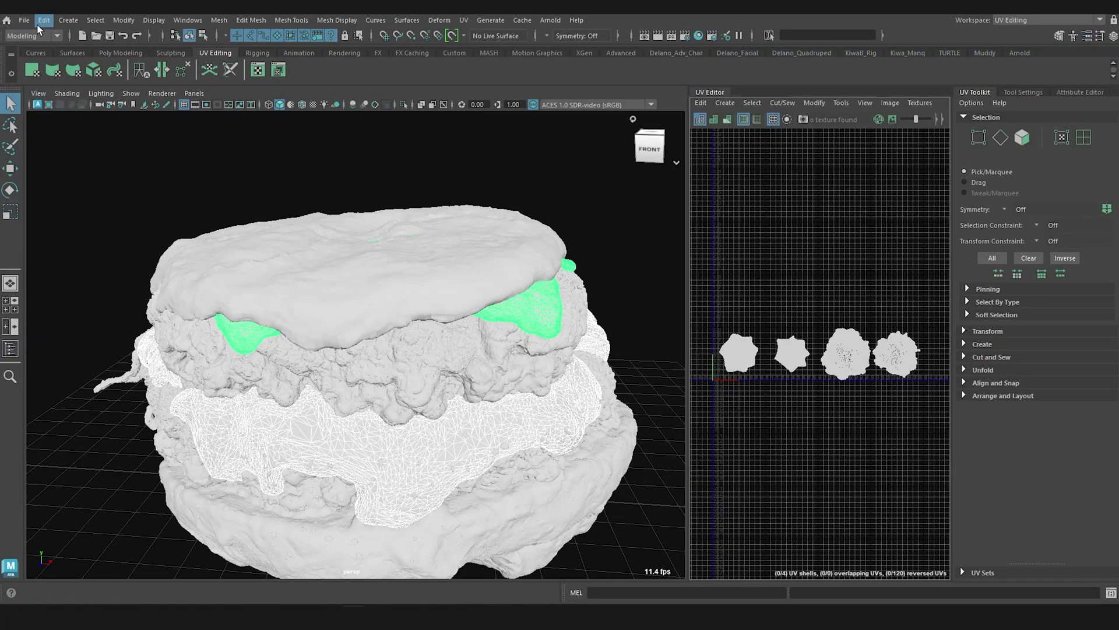
click(188, 19)
click(262, 163)
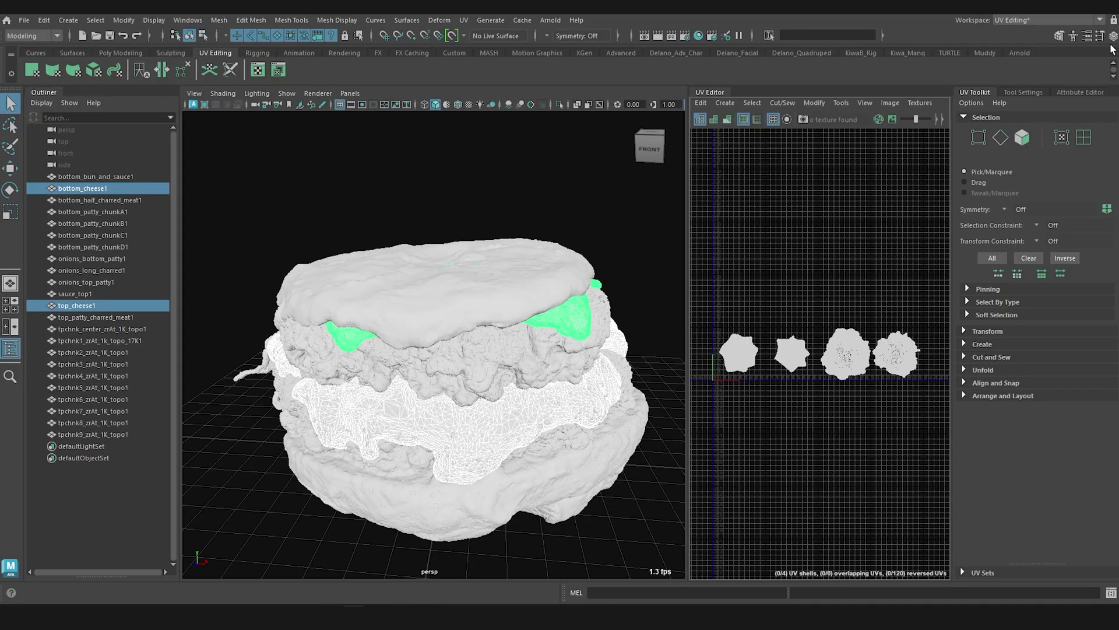
click(1082, 93)
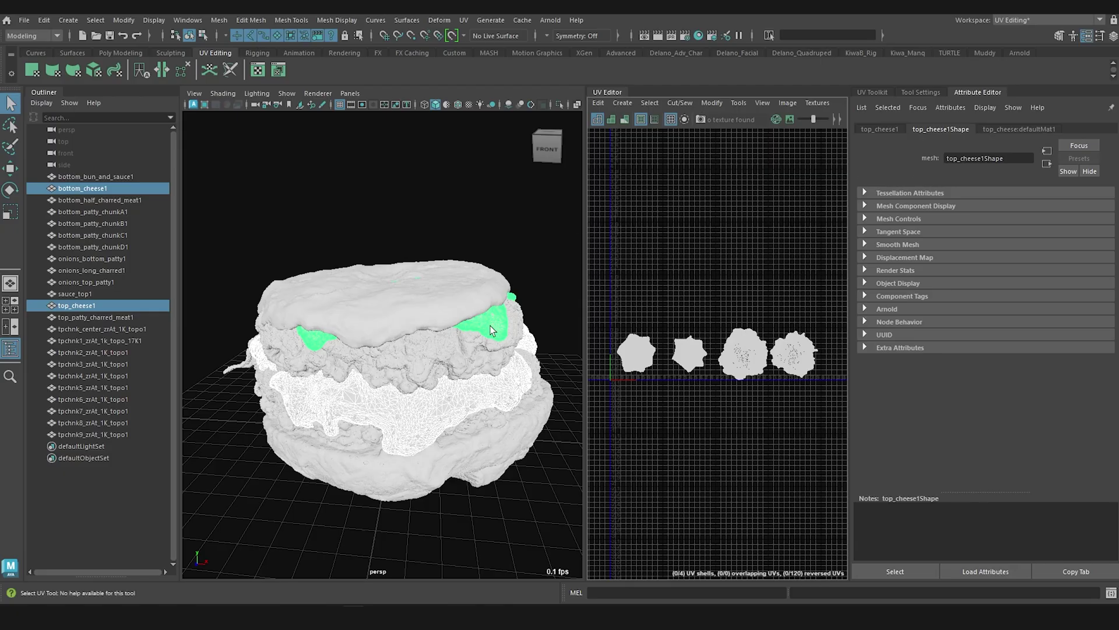
- Assign a new Lambert material named CheeseMAT to bottom_cheese1 and top_cheese1
mouse_move(495, 360)
alt+right_down()
mouse_move(545, 363)
mouse_move(490, 341)
alt+right_up()
alt+middle_drag(481, 335, 441, 339)
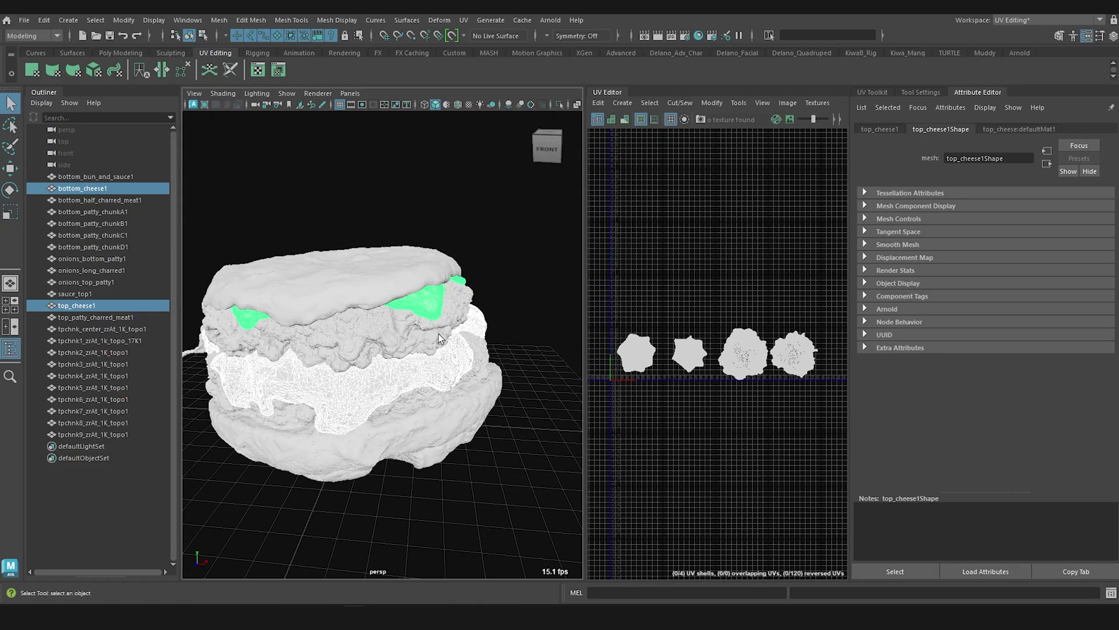
alt+right_drag(441, 338, 460, 352)
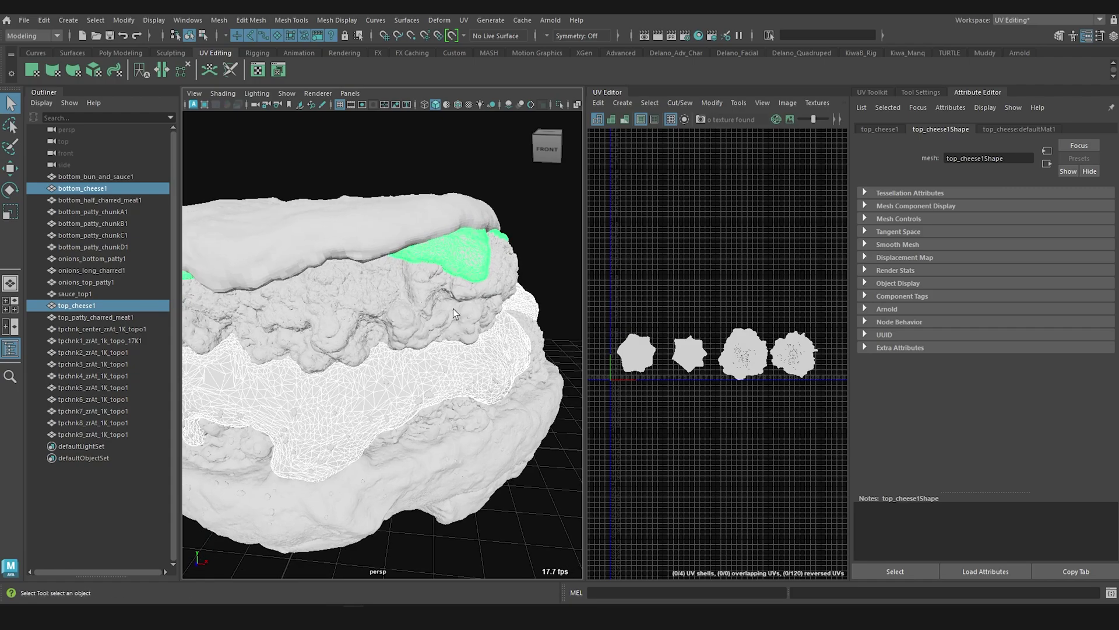
click(449, 359)
shift+click(467, 258)
right_drag(459, 246, 482, 548)
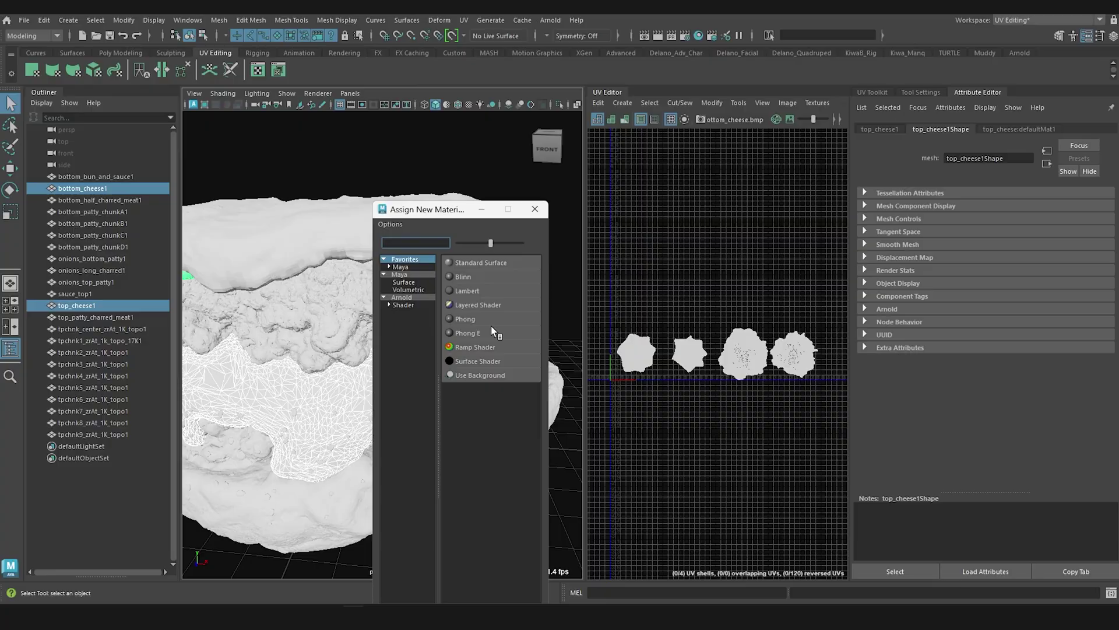
click(467, 291)
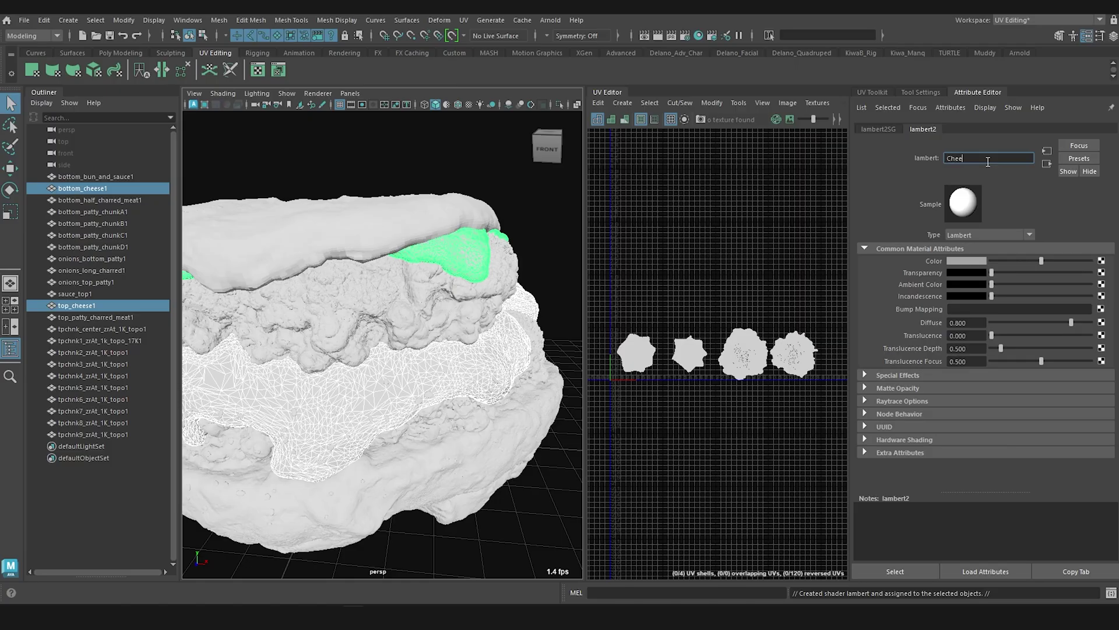
click(988, 161)
text(CheeseMAT)
key(Return)
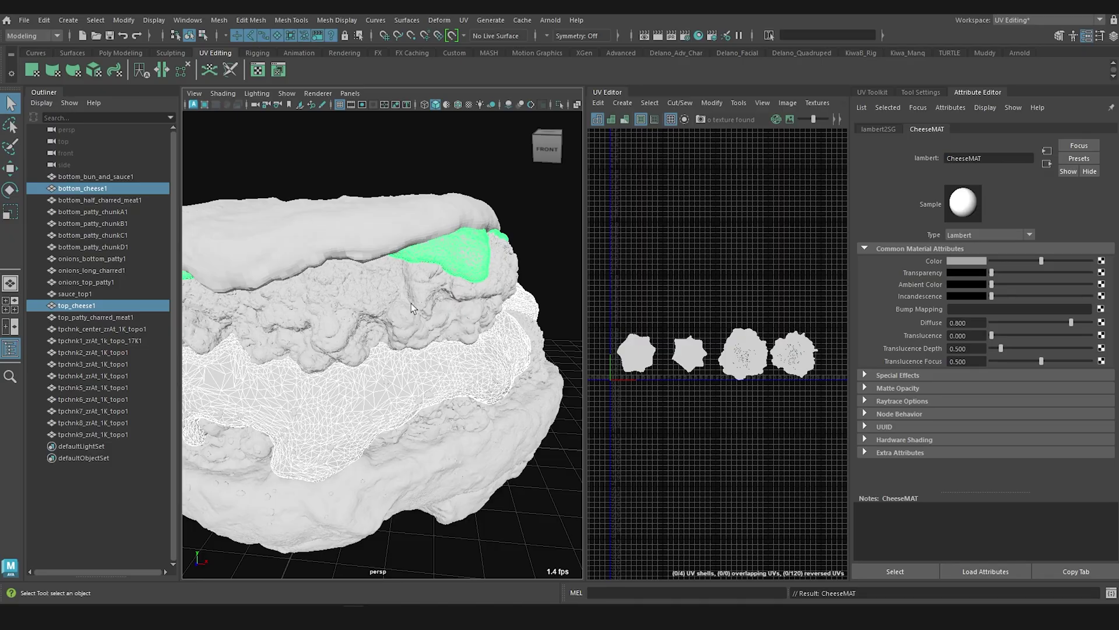
- Assign a new Lambert material named pattiesMAT to all the tpchnk meshes and bottom_patty_chunkA1 through bottom_patty_chunkD1
mouse_move(405, 304)
alt+mouse_down()
mouse_move(428, 292)
mouse_move(408, 300)
alt+mouse_up()
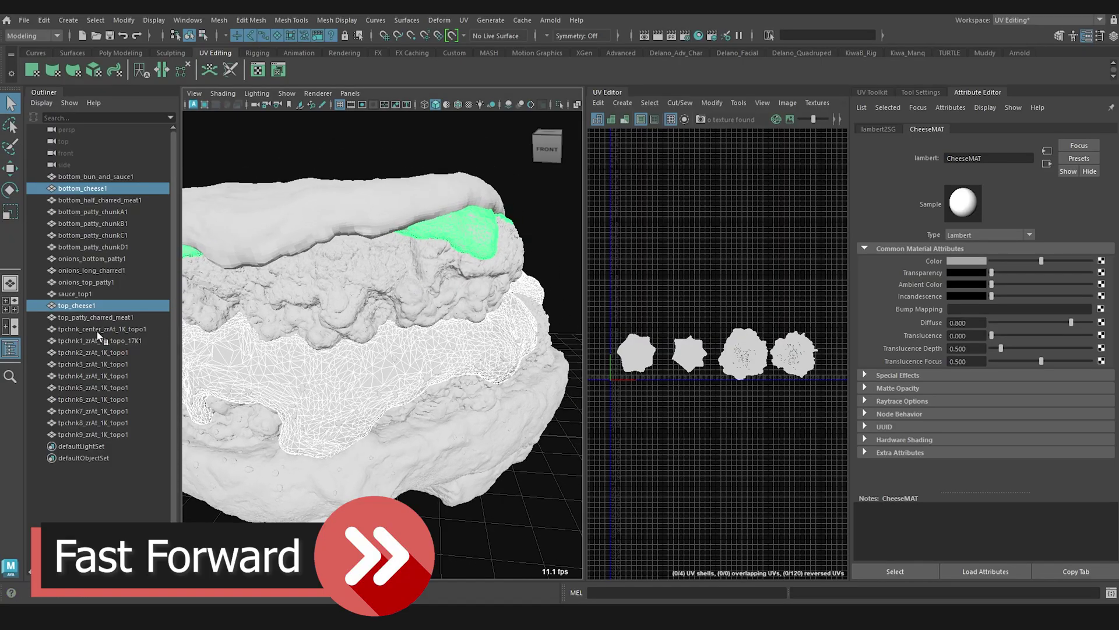
click(97, 330)
shift+click(97, 434)
scroll(710, 372, up, 3)
ctrl+click(93, 247)
ctrl+click(94, 236)
ctrl+click(93, 224)
ctrl+click(94, 212)
scroll(717, 361, down, 5)
scroll(717, 361, up, 8)
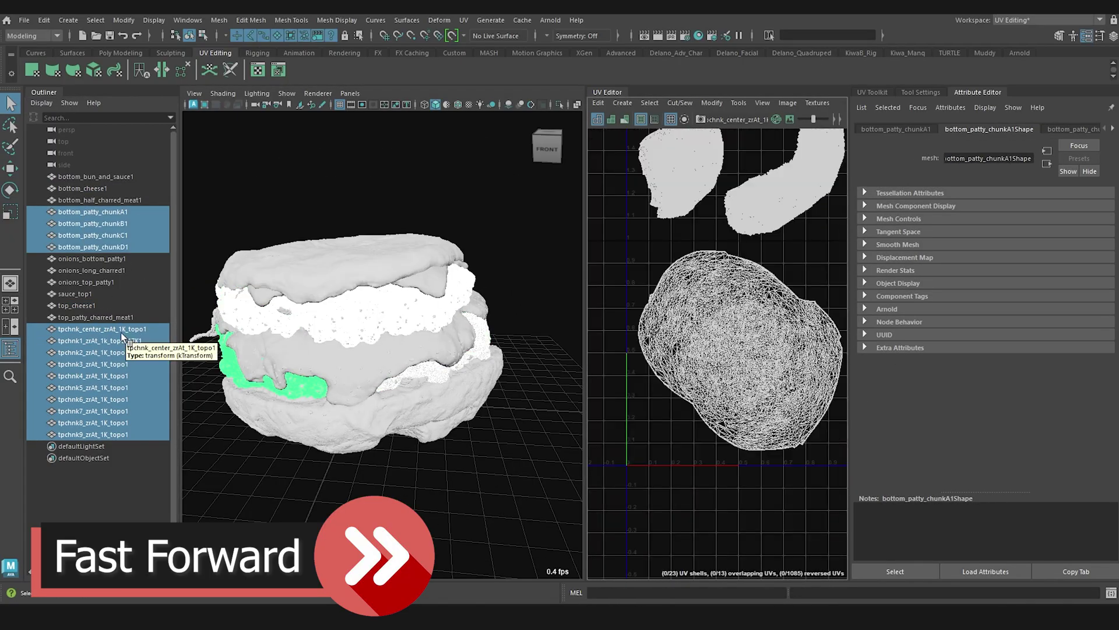
scroll(717, 361, down, 5)
scroll(327, 338, up, 5)
right_drag(449, 239, 507, 577)
drag(985, 158, 744, 150)
text(pattiesMAT)
- Assign a new Lambert material named OnionsMAT to onions_bottom_patty1, onions_long_charred1 and onions_top_patty1
click(92, 258)
shift+click(87, 282)
right_drag(435, 267, 445, 580)
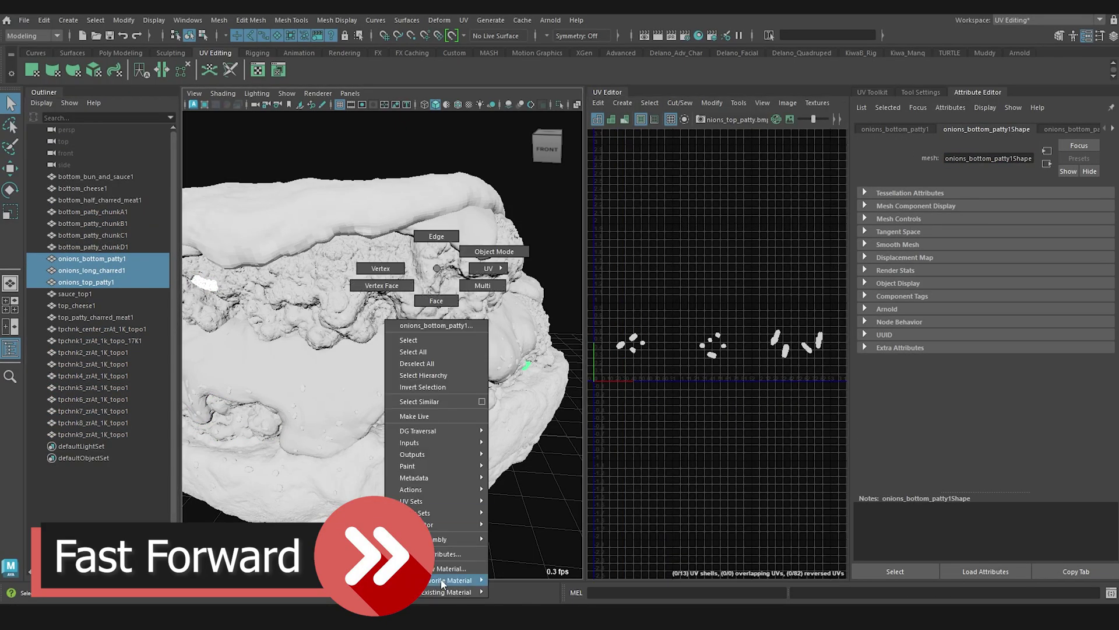
drag(985, 158, 923, 146)
text(OnionsMAT)
key(Return)
- Assign a new Lambert material named BottomBunMAT to bottom_bun_and_sauce1
click(432, 453)
right_drag(432, 452, 444, 579)
drag(985, 158, 909, 162)
text(BottomBunMAT)
key(Return)
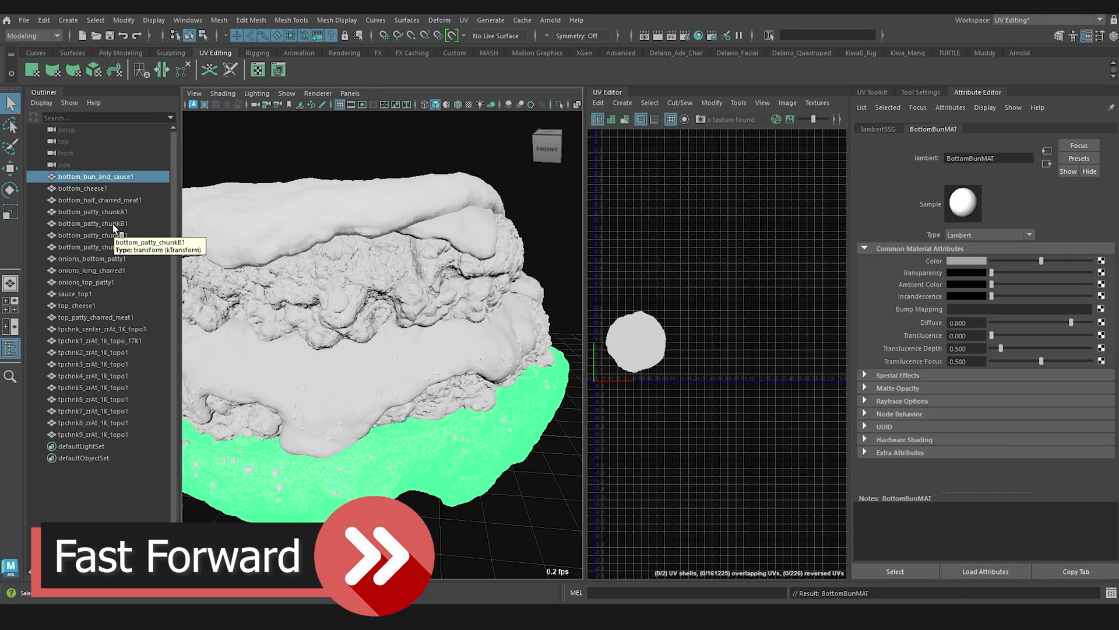
- Isolate bottom_half_charred_meat1 and top_patty_charred_meat1 and assign them a new Lambert material named CharredMeatMAT
click(100, 200)
ctrl+click(122, 318)
key(ctrl+1)
right_drag(429, 377, 444, 579)
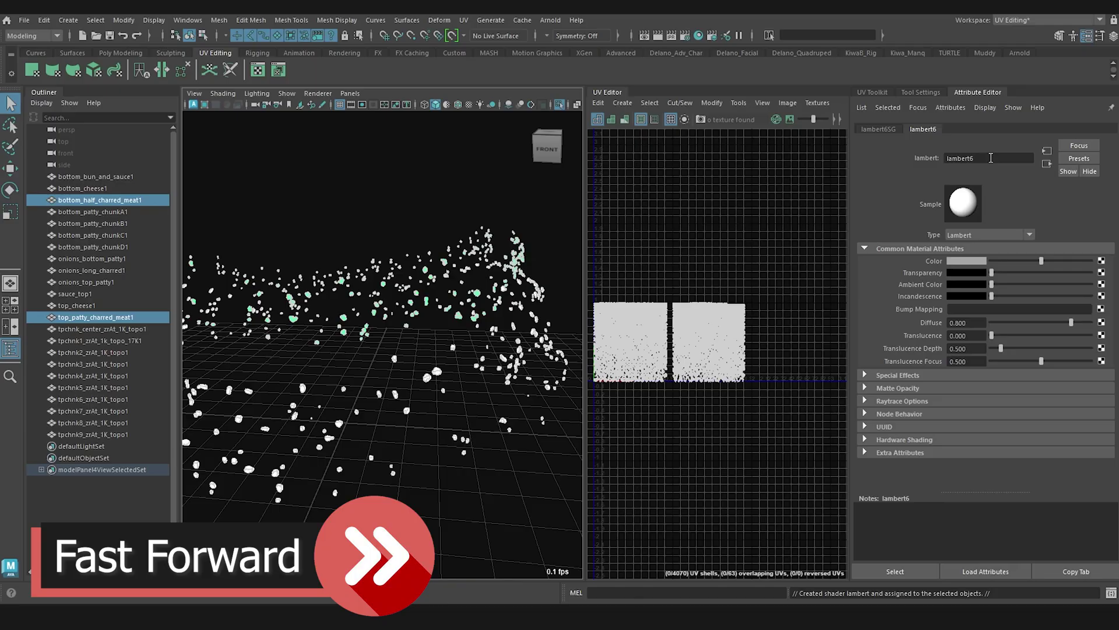
drag(991, 157, 785, 154)
text(CharredMEATMAT)
key(Return)
- With the Hypershade open, end the isolation and set CharredMeatMAT's color to yellow
click(699, 35)
drag(382, 30, 986, 335)
key(ctrl+1)
click(967, 260)
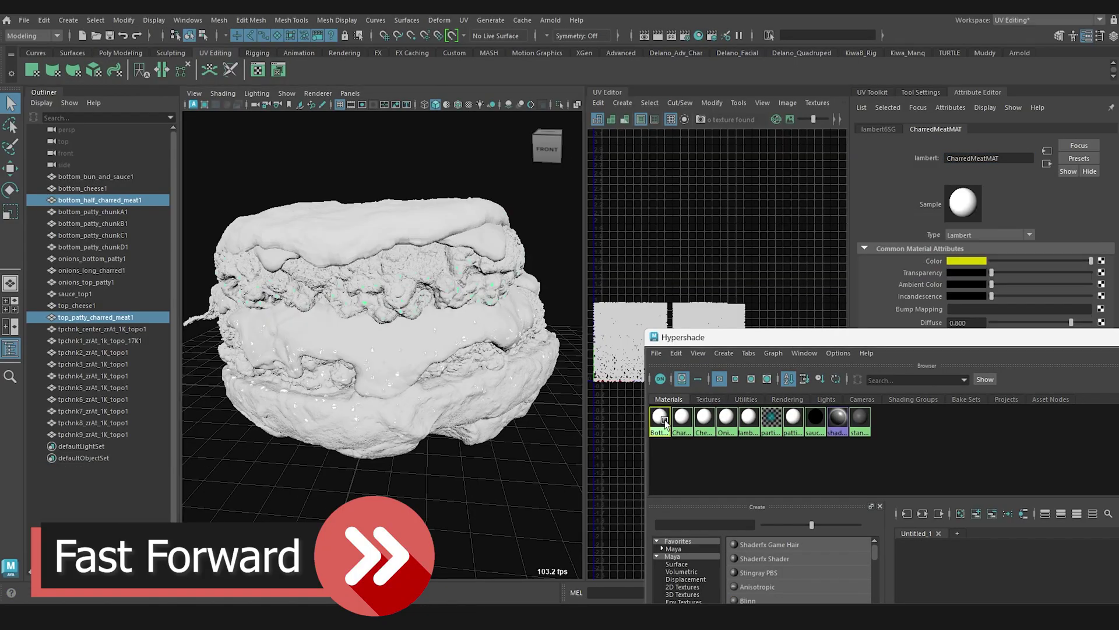
- Set the material colors to red for BottomBunMAT, blue for CheeseMAT, cyan for OnionsMAT and magenta for pattiesMAT
click(659, 417)
click(704, 417)
click(966, 261)
click(726, 417)
click(967, 261)
click(793, 416)
click(968, 261)
- Assign a new Lambert material named TopSauceMAT to sauce_top1
alt+drag(409, 298, 384, 345)
scroll(410, 302, up, 3)
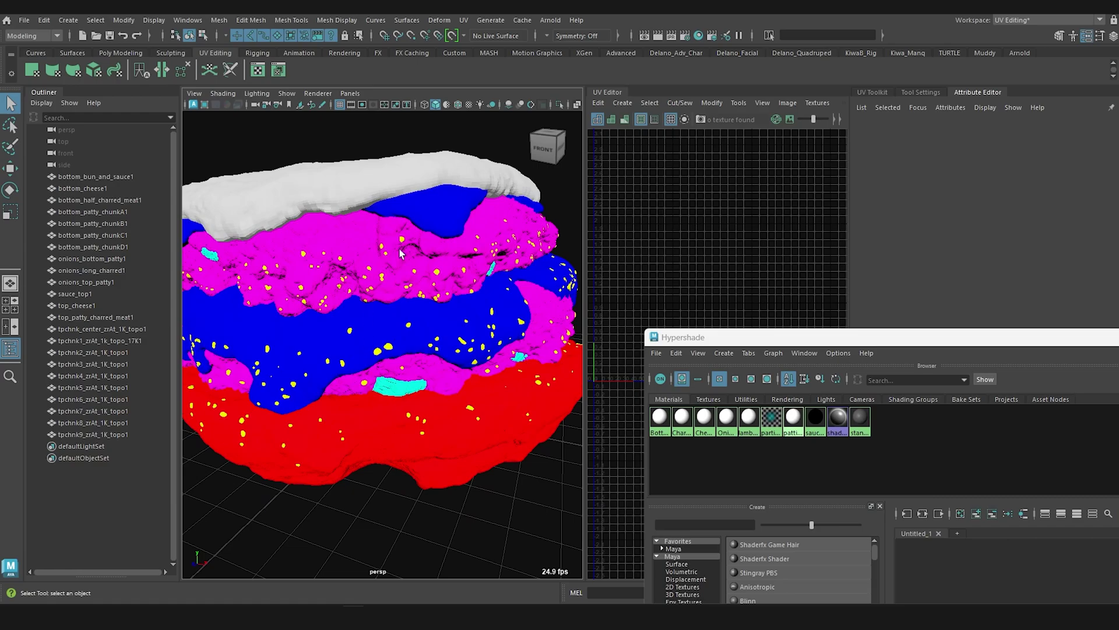
alt+drag(381, 430, 336, 198)
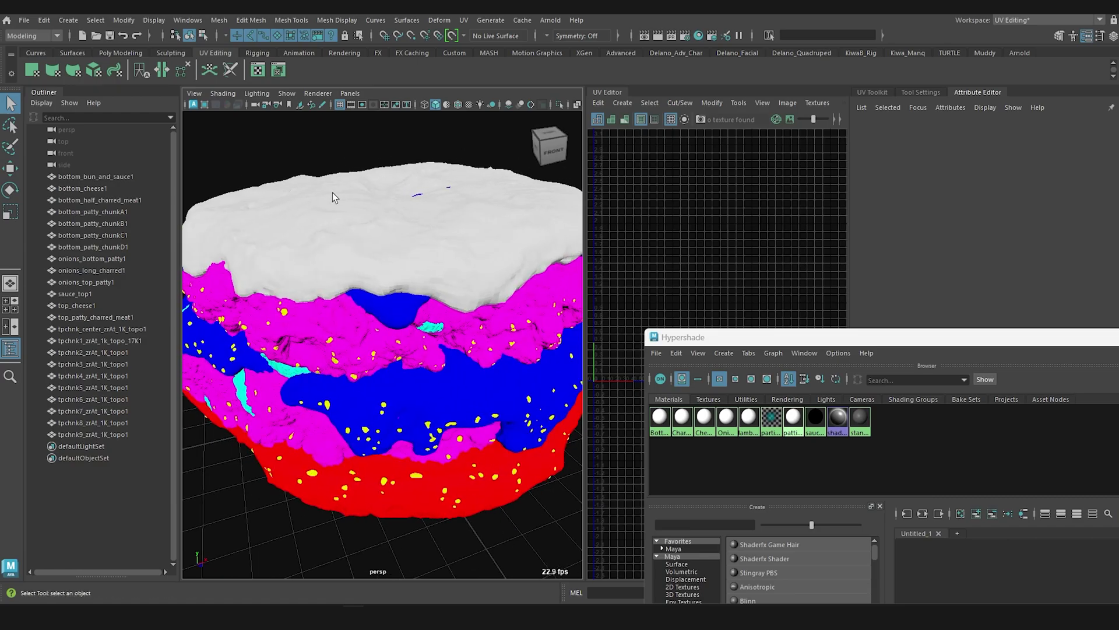
click(330, 227)
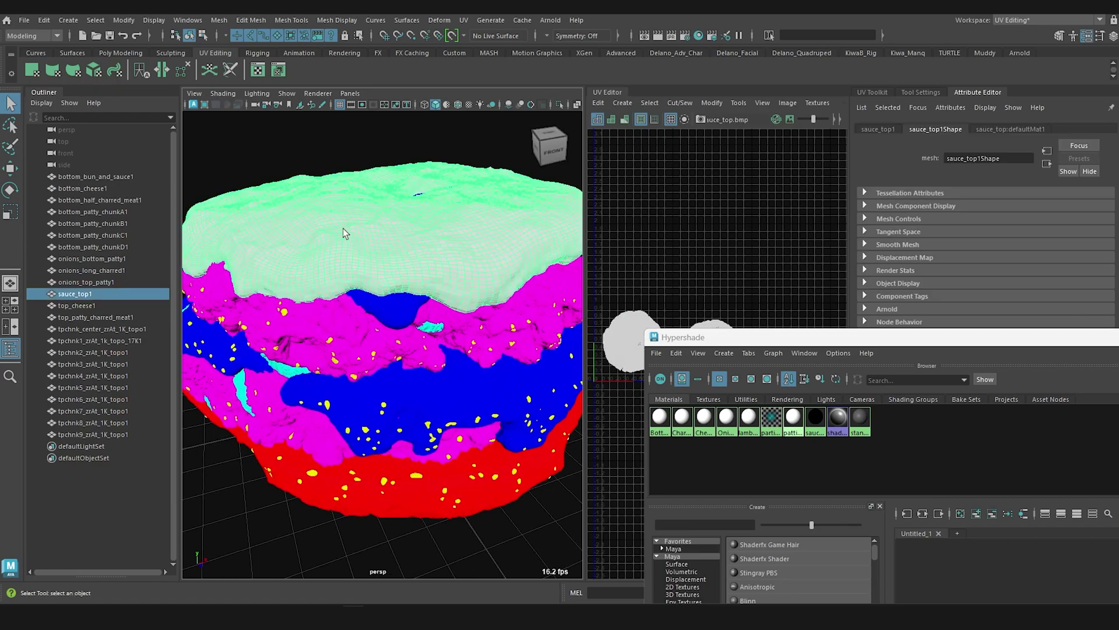
right_drag(344, 234, 369, 532)
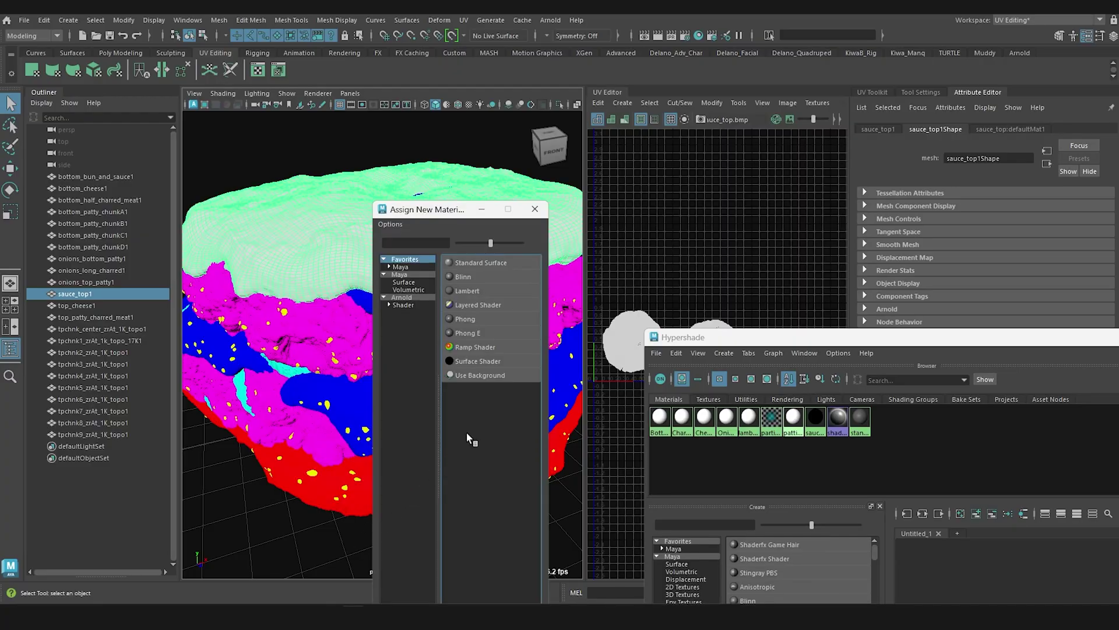
click(475, 298)
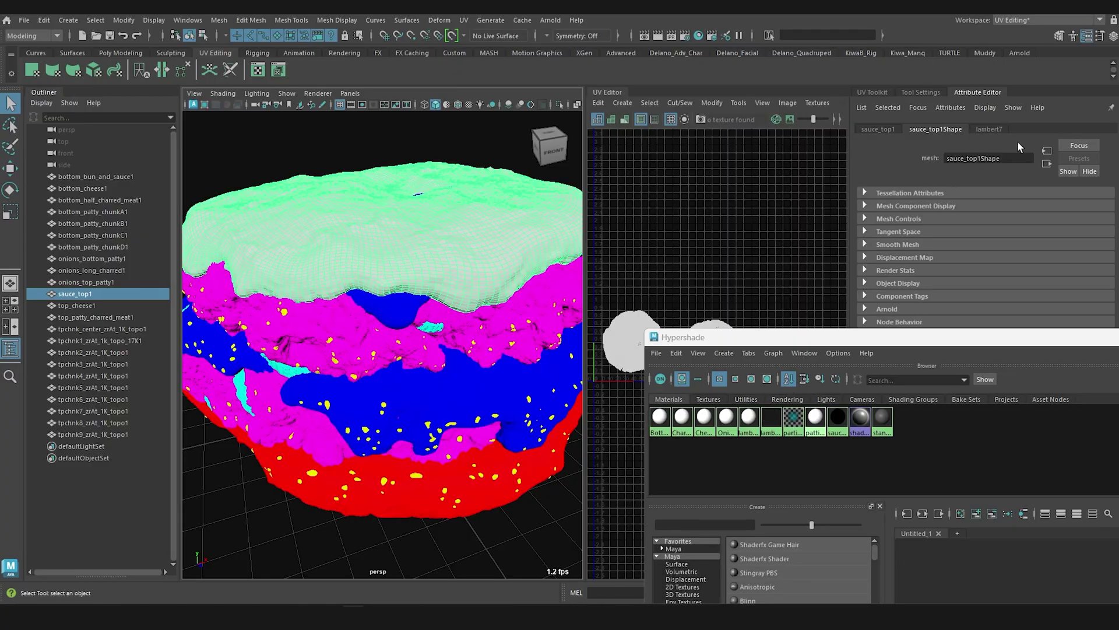
click(991, 129)
double_click(977, 162)
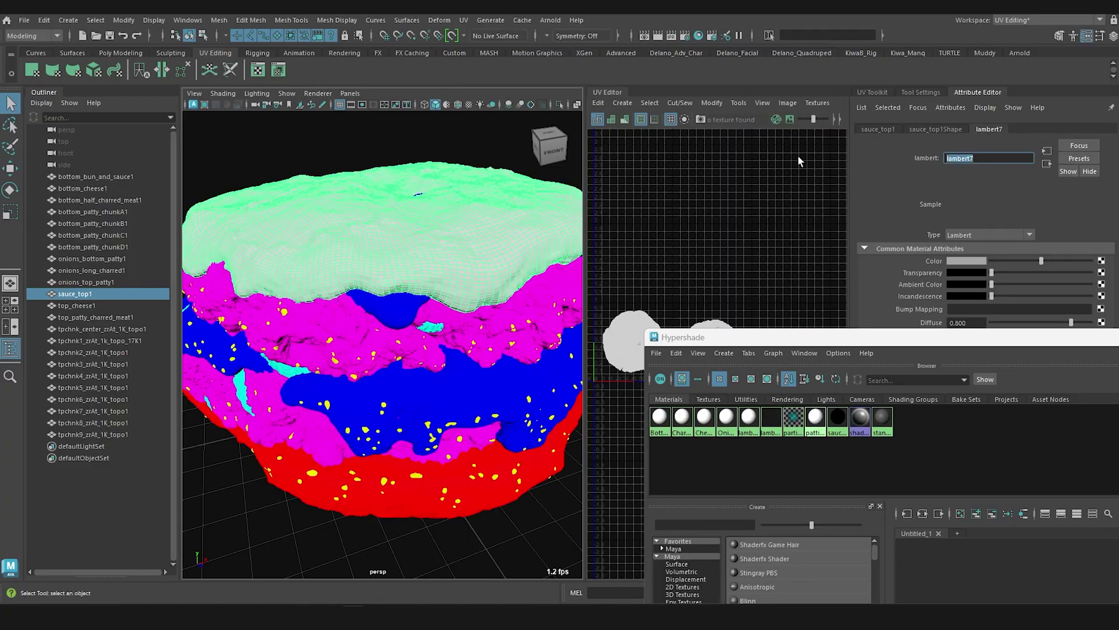
text(TopSauceMAT)
key(Return)
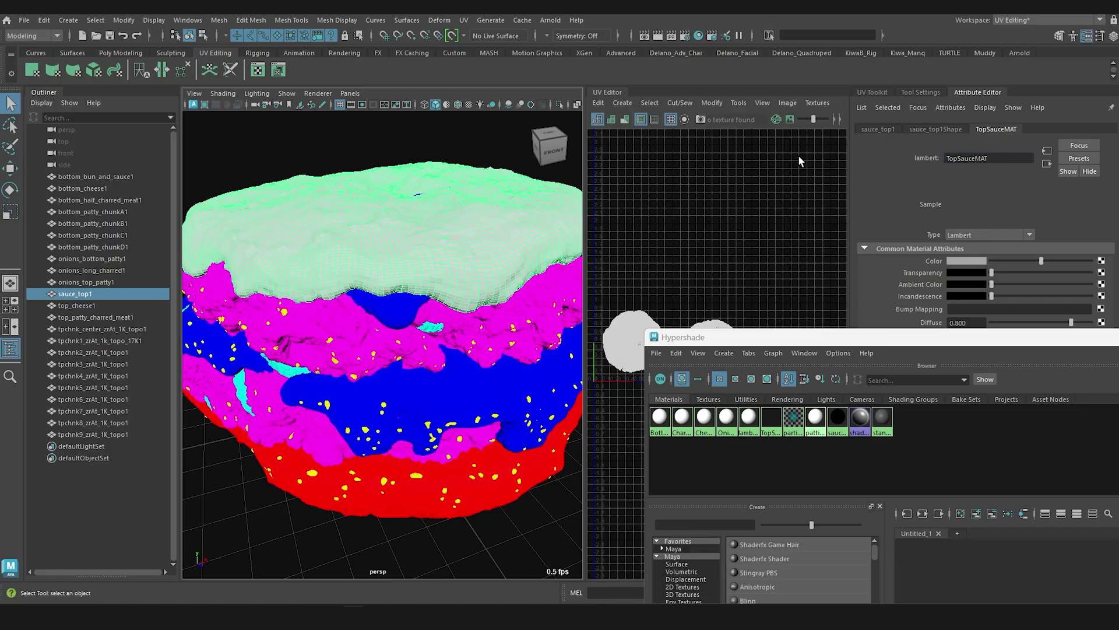
- Close the Hypershade, clear the selection and check the color-coded burger from several sides
drag(1052, 341, 866, 281)
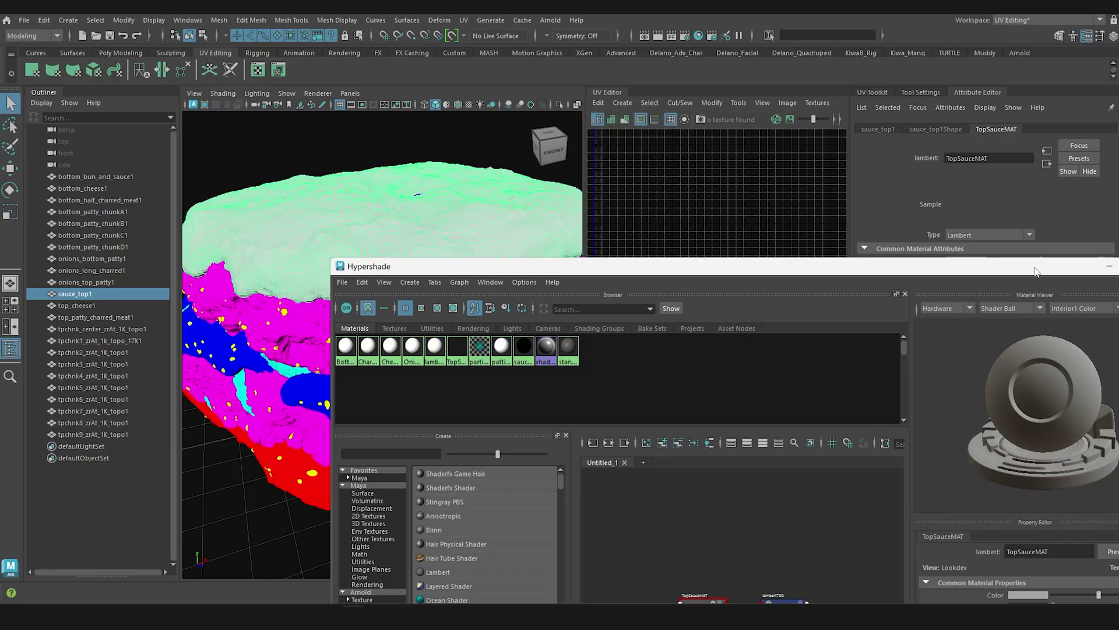
drag(1035, 271, 831, 270)
click(955, 269)
alt+drag(408, 315, 464, 294)
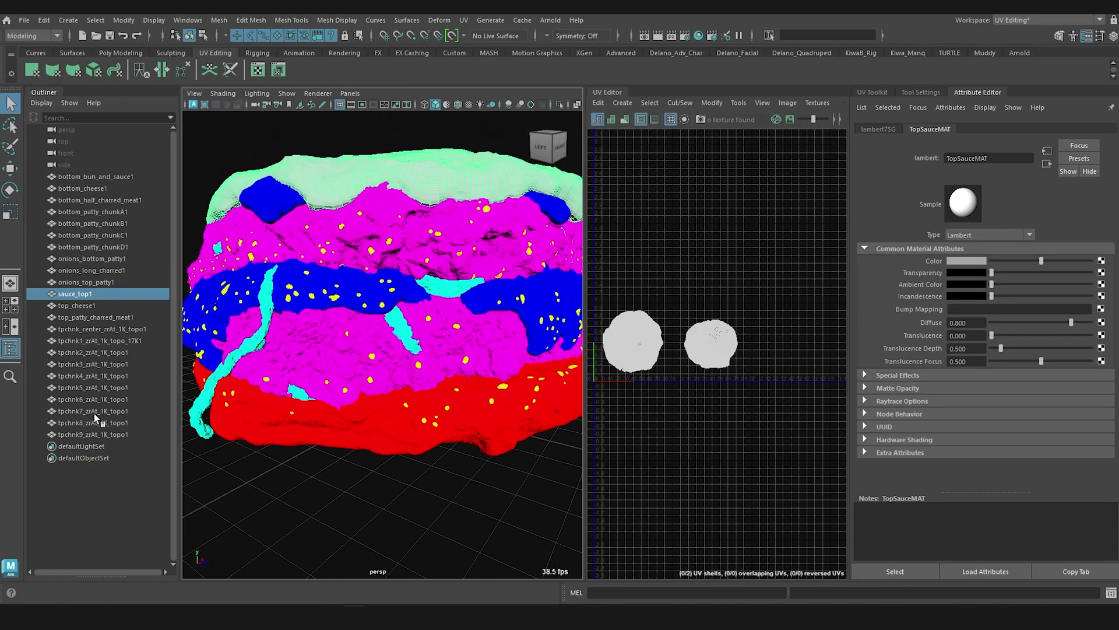
click(397, 482)
alt+drag(397, 482, 336, 413)
scroll(367, 382, down, 3)
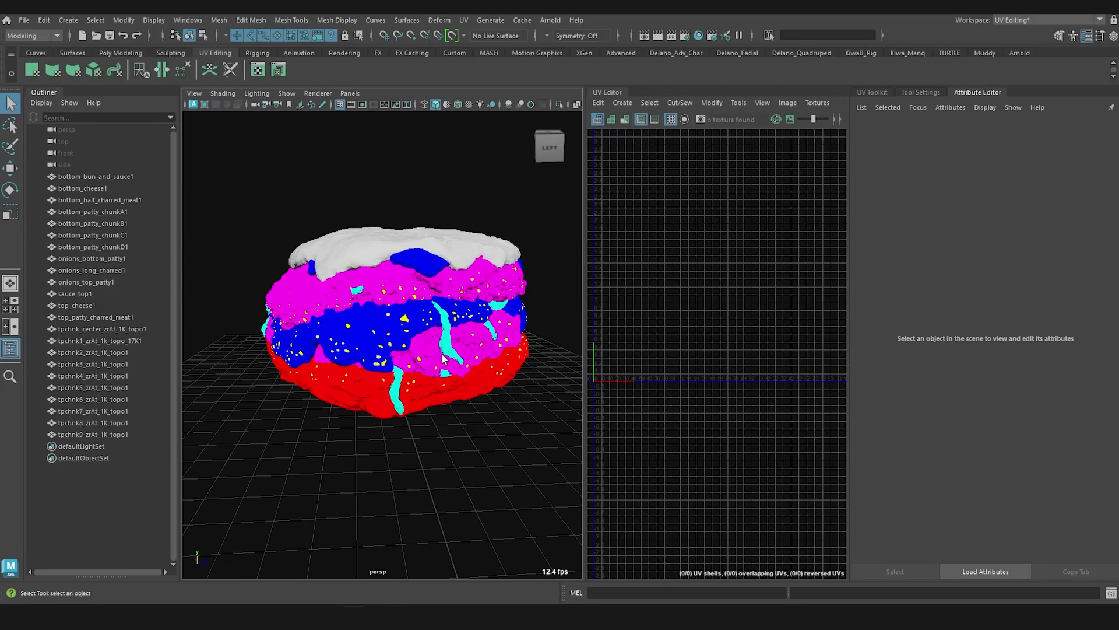
alt+drag(400, 350, 347, 358)
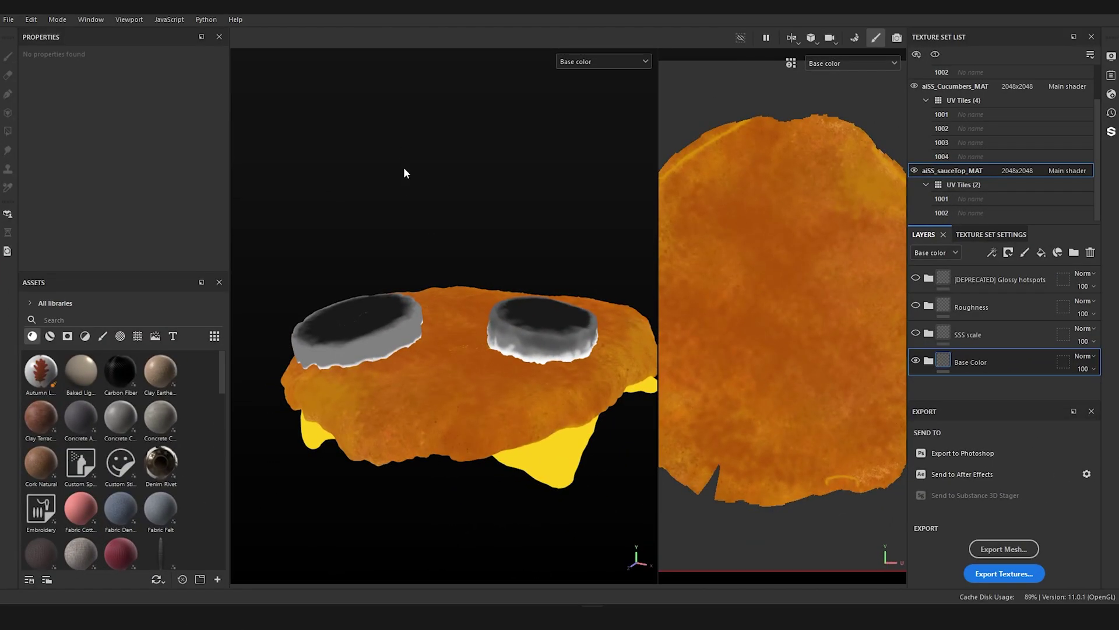
- In Substance 3D Painter, create a smart material from the Base Color folder of the aiSS_sauceTop_MAT texture set
alt+drag(404, 173, 452, 233)
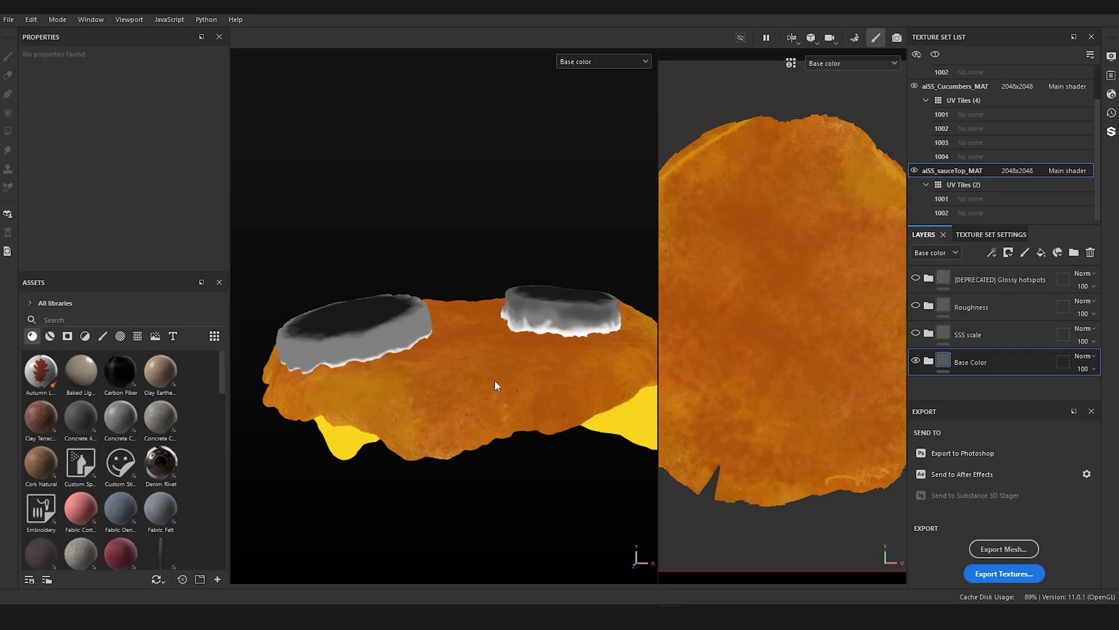
alt+drag(450, 230, 466, 446)
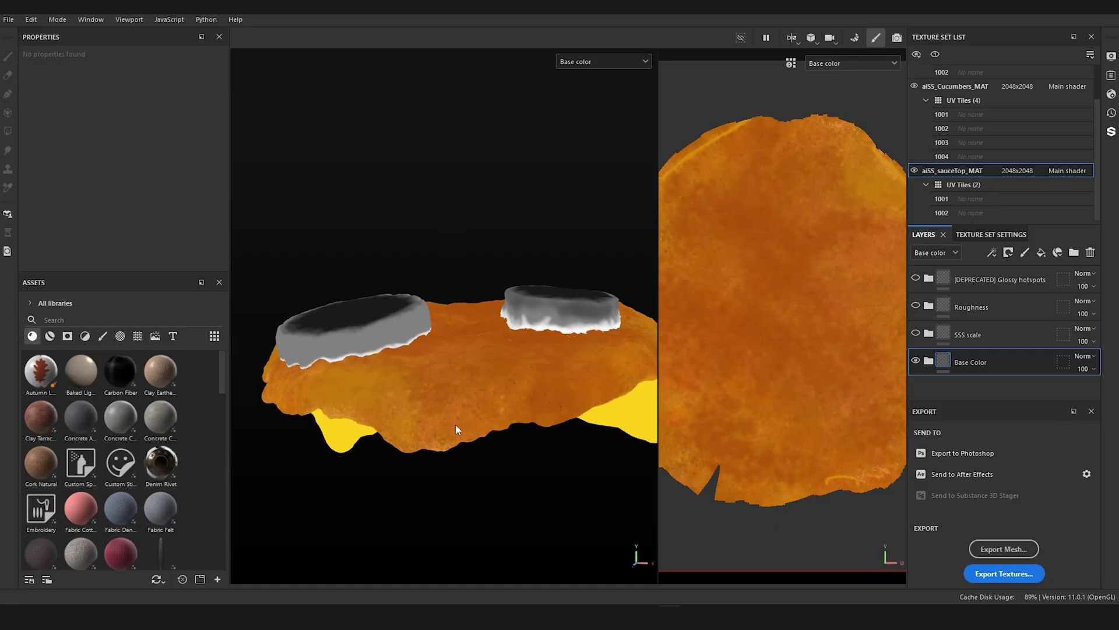
click(916, 359)
click(917, 360)
right_click(971, 362)
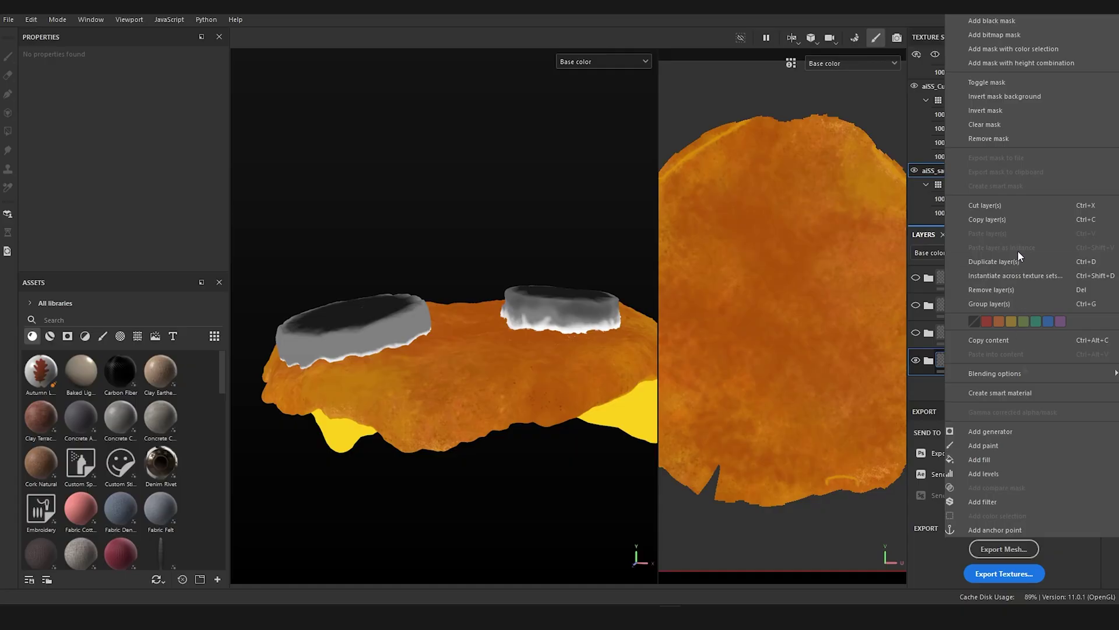
click(1027, 394)
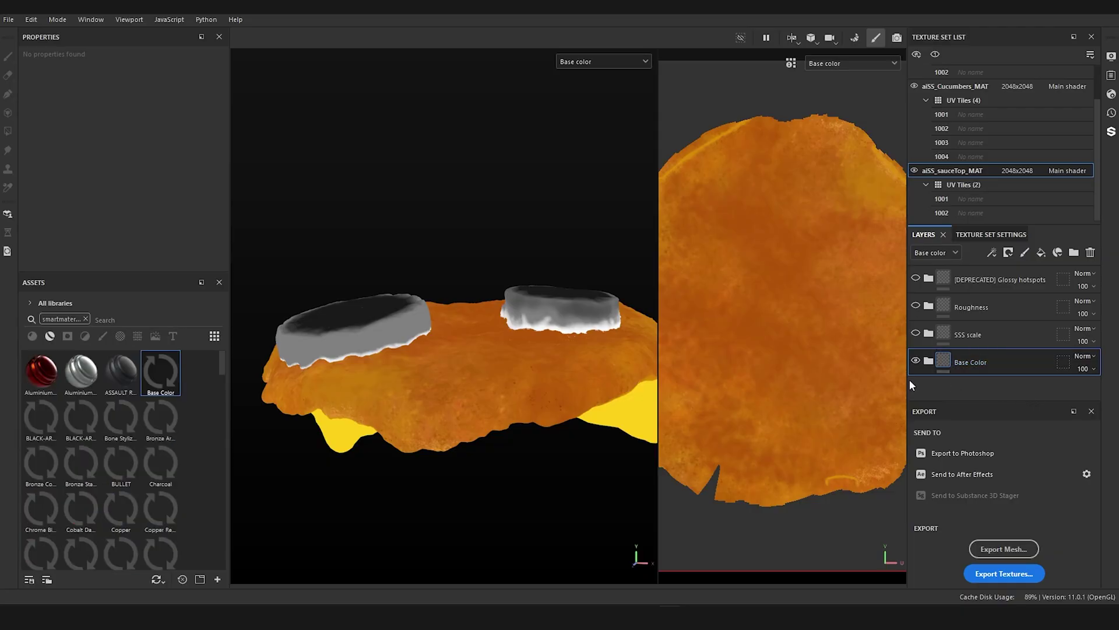
- Rename the new Base Color smart material to Burger Top Sauce Color and select it in the asset library
right_click(158, 390)
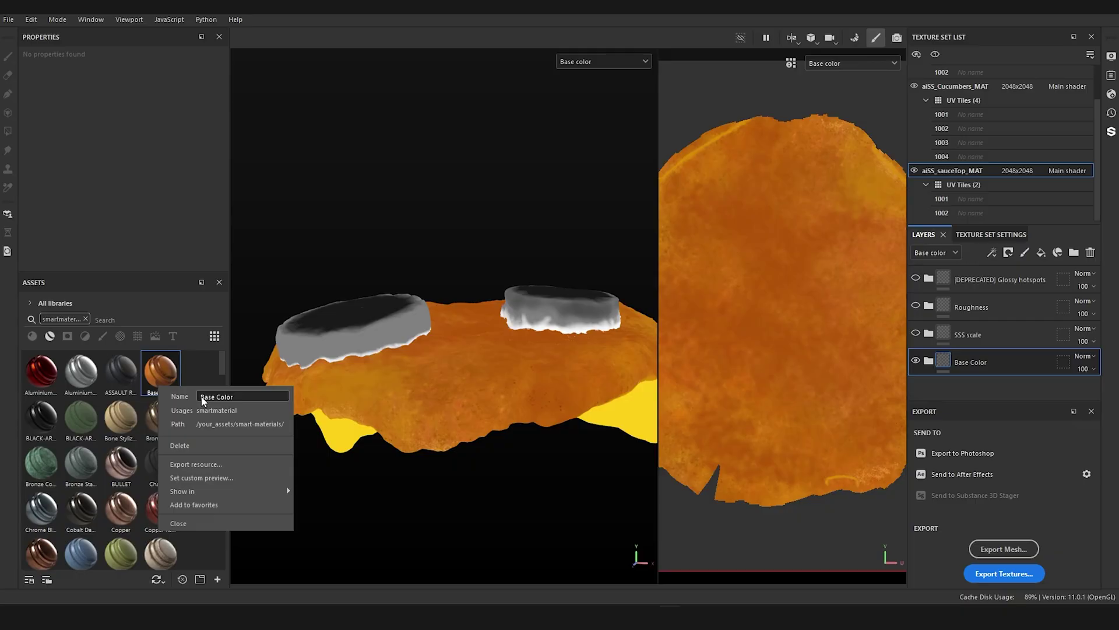
text(Top Sauce Burger)
key(BackSpace)
key(BackSpace)
key(BackSpace)
key(BackSpace)
key(BackSpace)
click(194, 370)
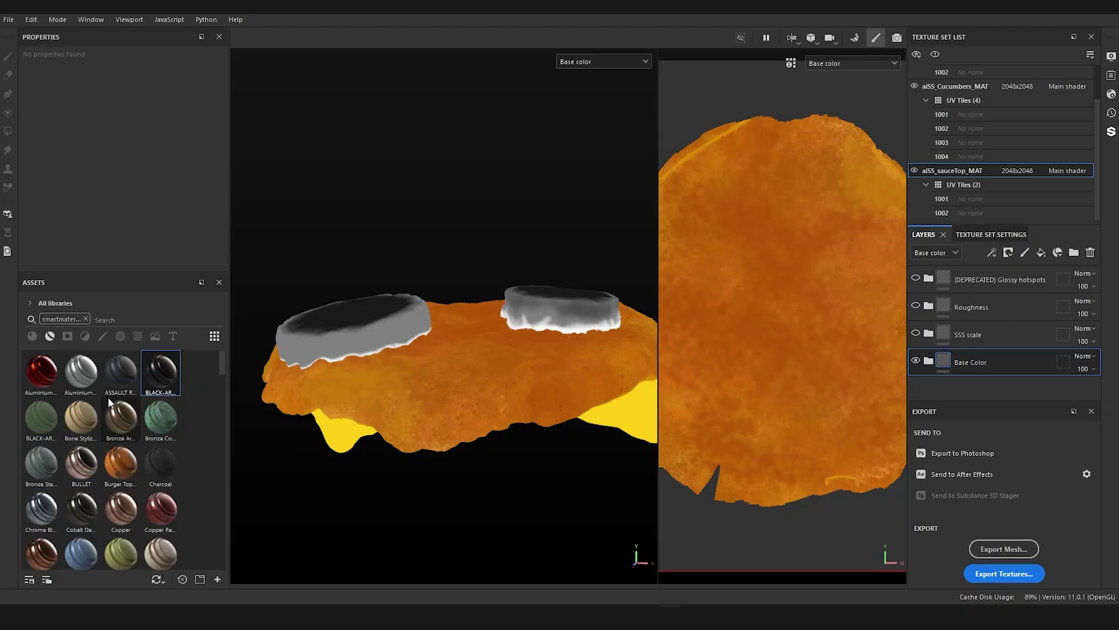
click(118, 470)
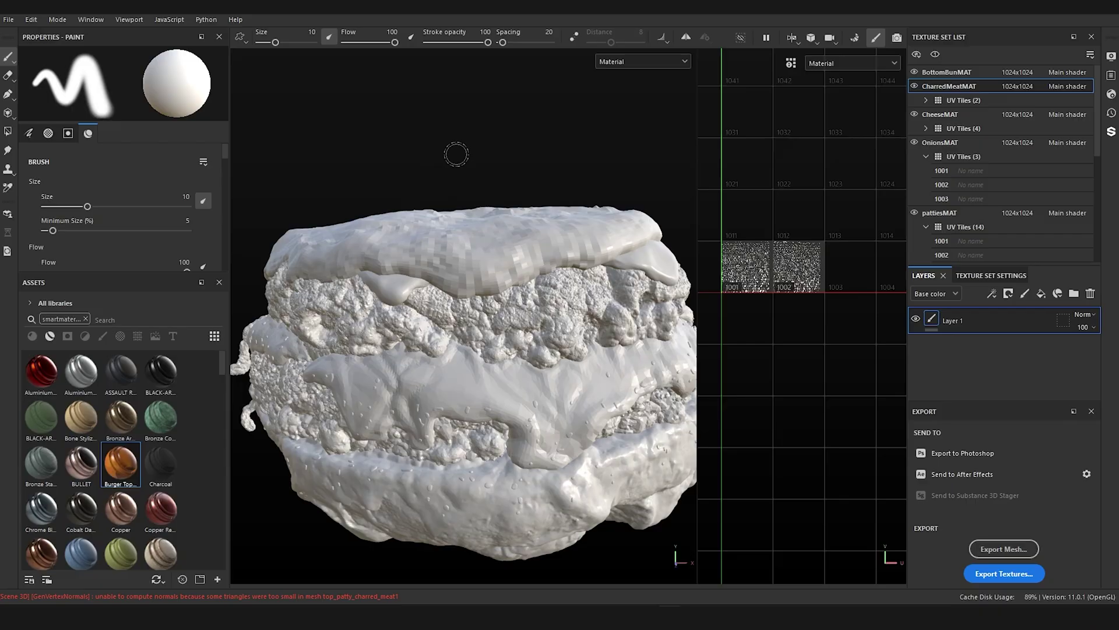
- In the new burger project, examine the UV layouts of the BottomBunMAT, CharredMeatMAT, CheeseMAT, OnionsMAT and pattiesMAT texture sets
alt+drag(458, 148, 472, 152)
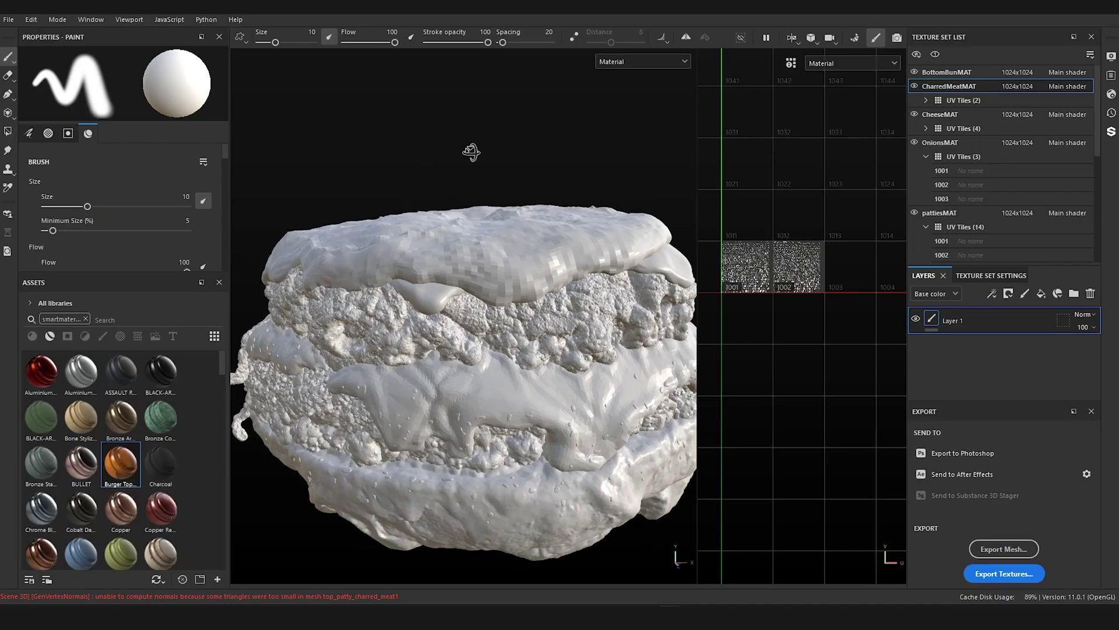
click(954, 77)
scroll(796, 273, up, 3)
alt+middle_drag(716, 214, 806, 213)
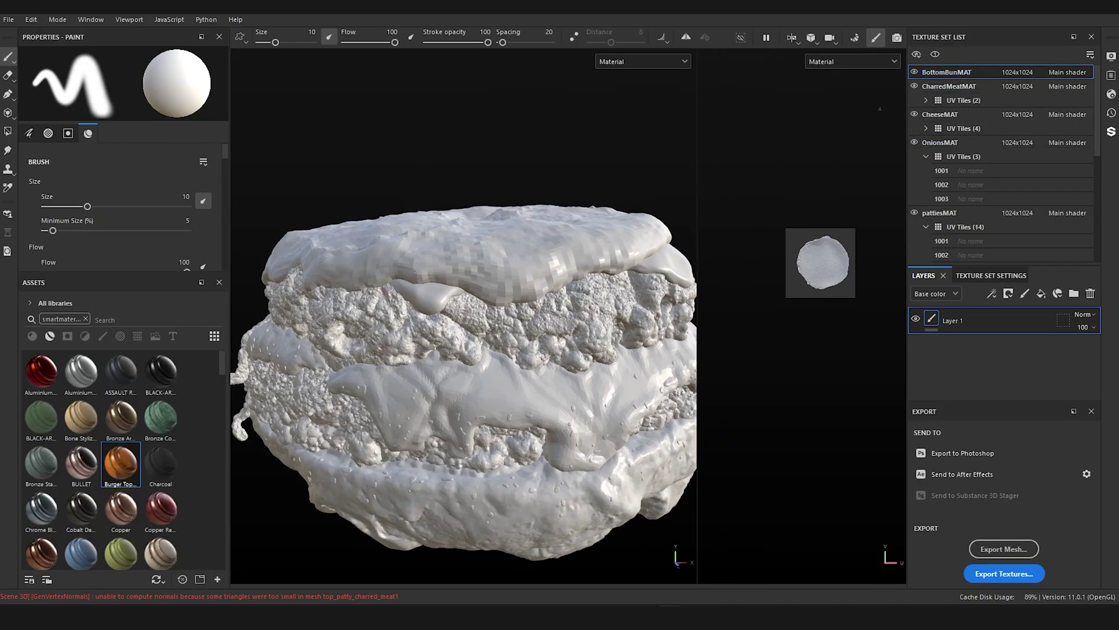
click(950, 87)
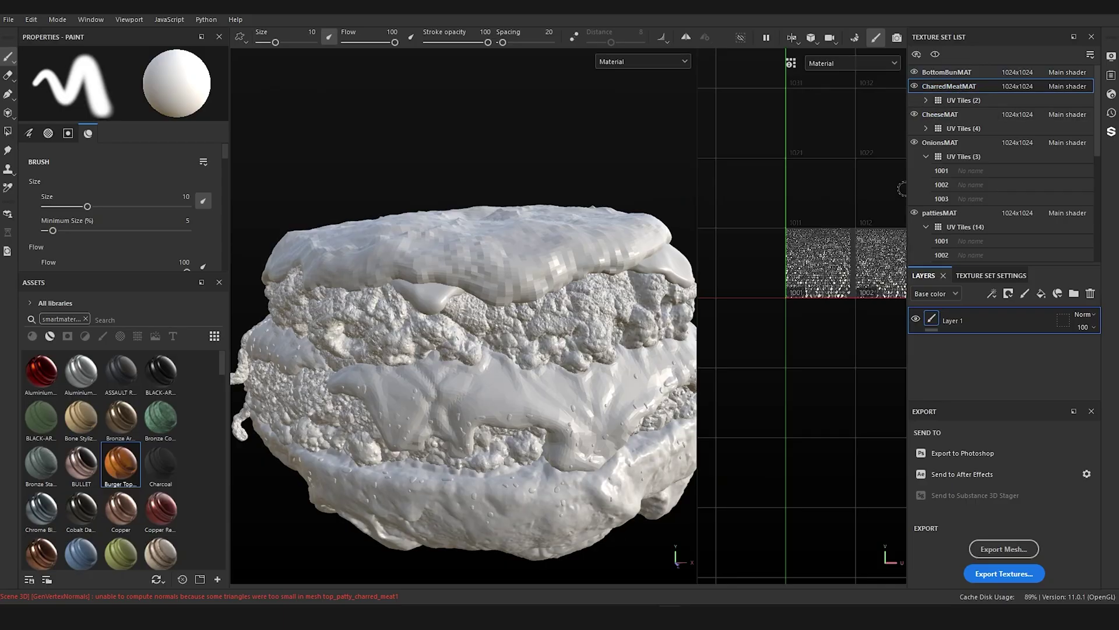
click(946, 116)
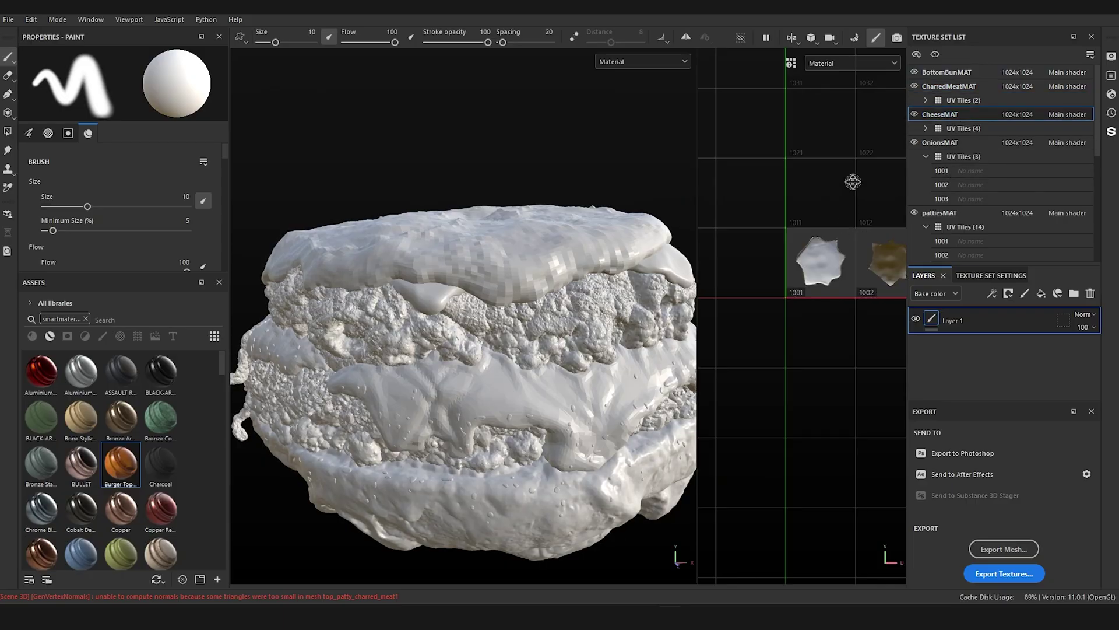
alt+middle_drag(853, 182, 819, 138)
click(942, 144)
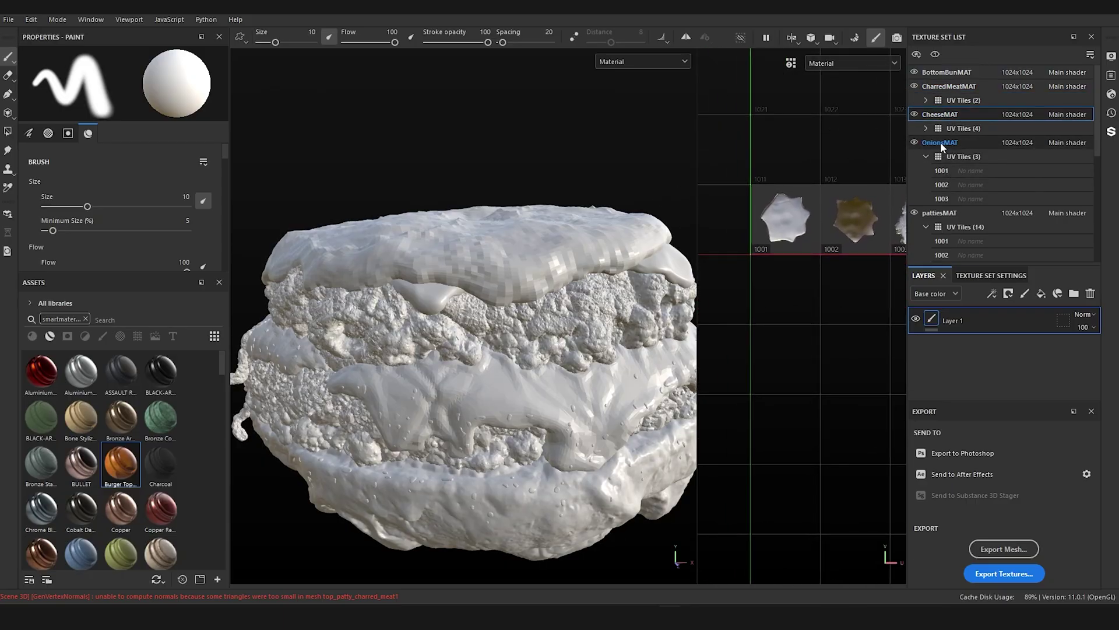
scroll(850, 305, down, 2)
alt+middle_drag(849, 305, 782, 294)
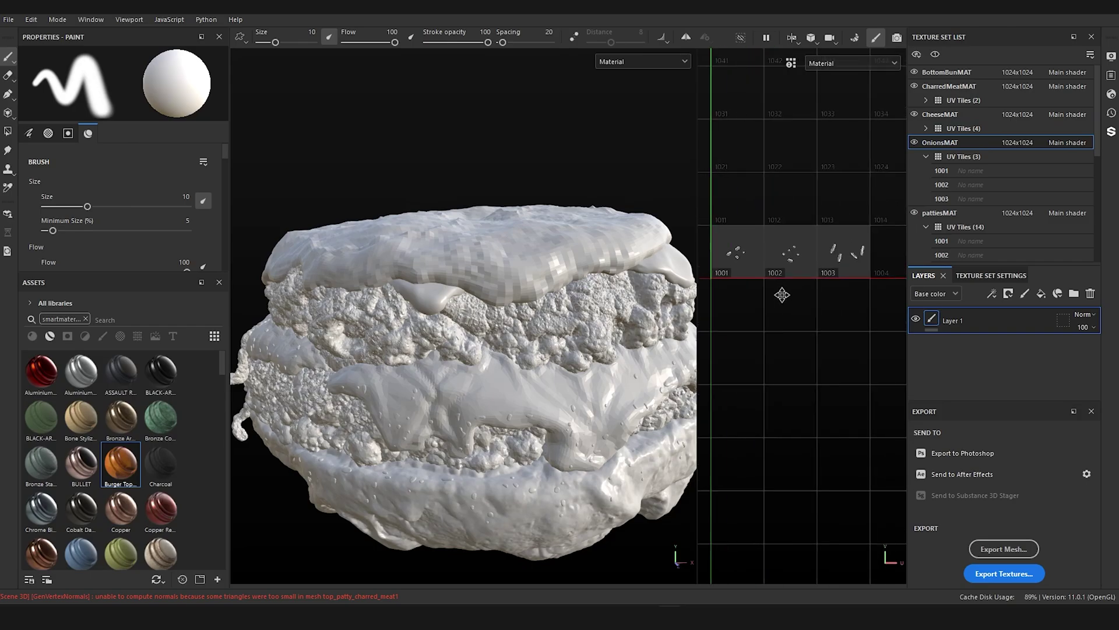
click(931, 215)
alt+middle_drag(843, 194, 725, 225)
scroll(956, 236, down, 4)
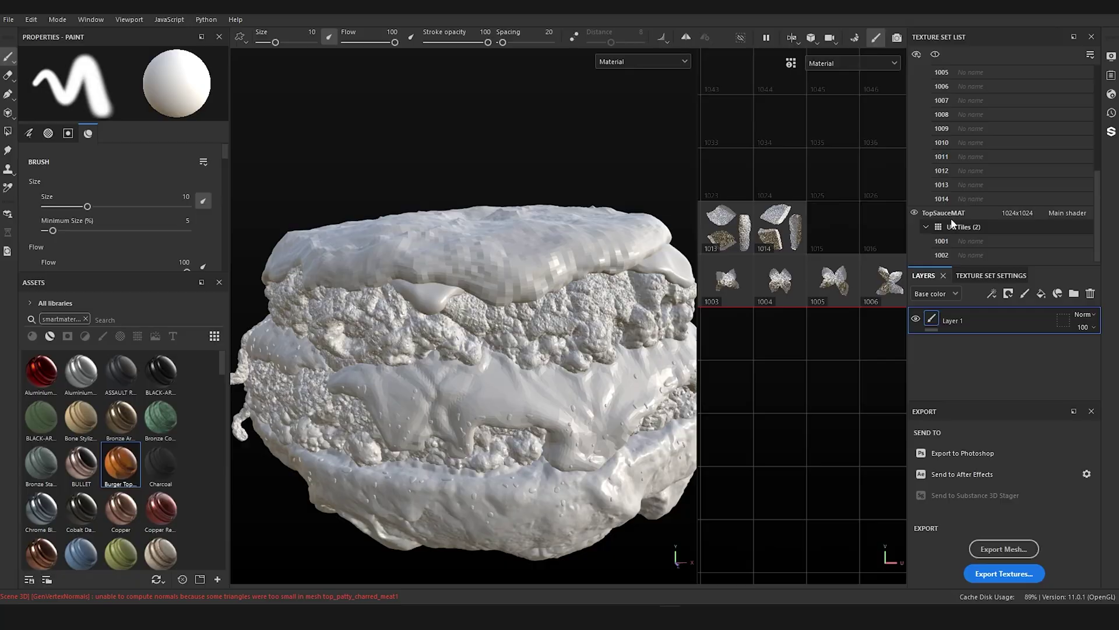
- Apply the Burger Top Sauce Color smart material to the TopSauceMAT texture set, placing it below Layer 1
click(951, 215)
alt+middle_drag(814, 237, 890, 231)
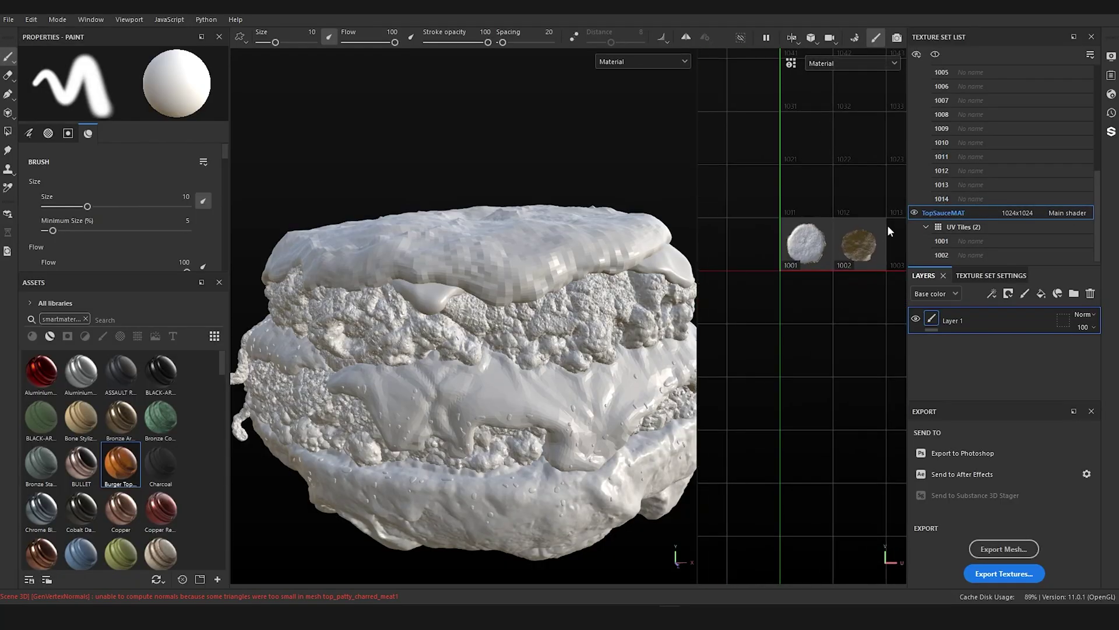
scroll(851, 251, up, 4)
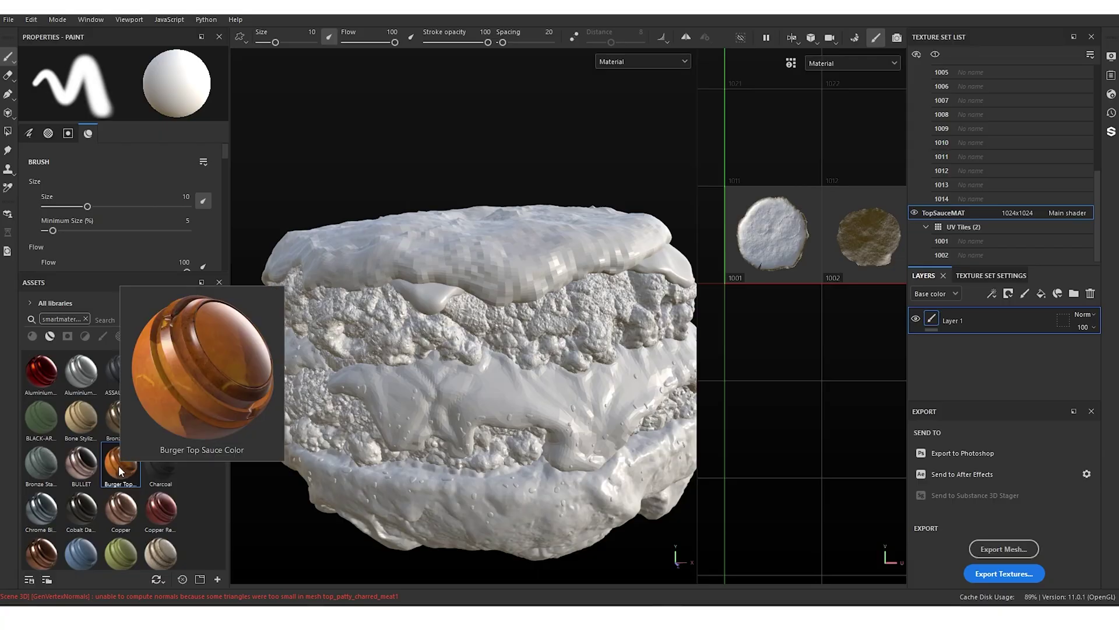
drag(121, 471, 959, 356)
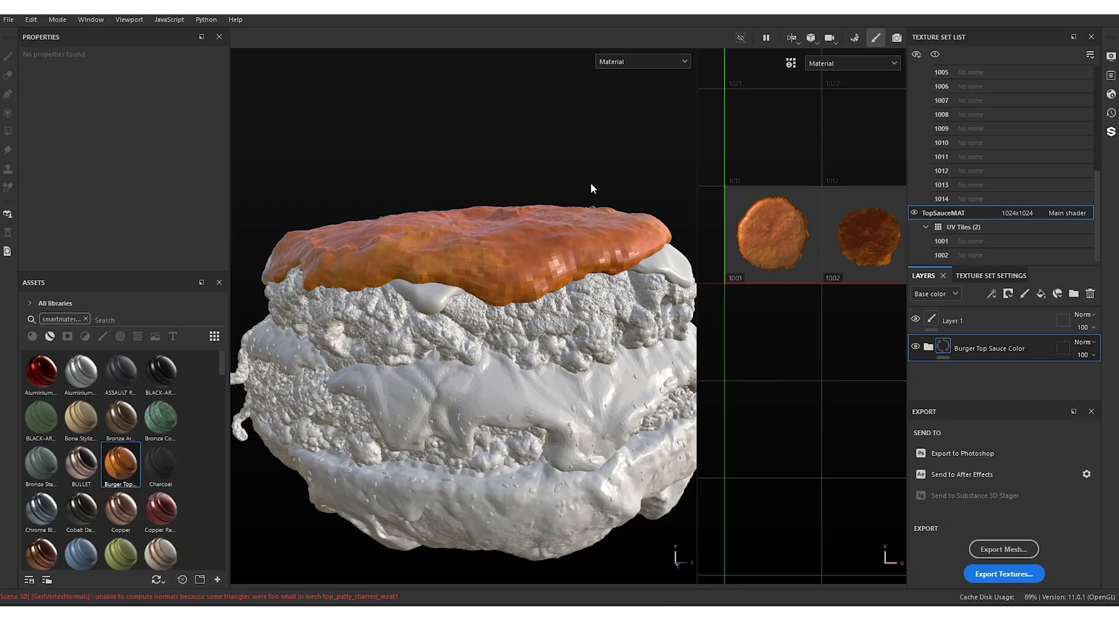
alt+drag(519, 156, 475, 232)
scroll(431, 137, up, 3)
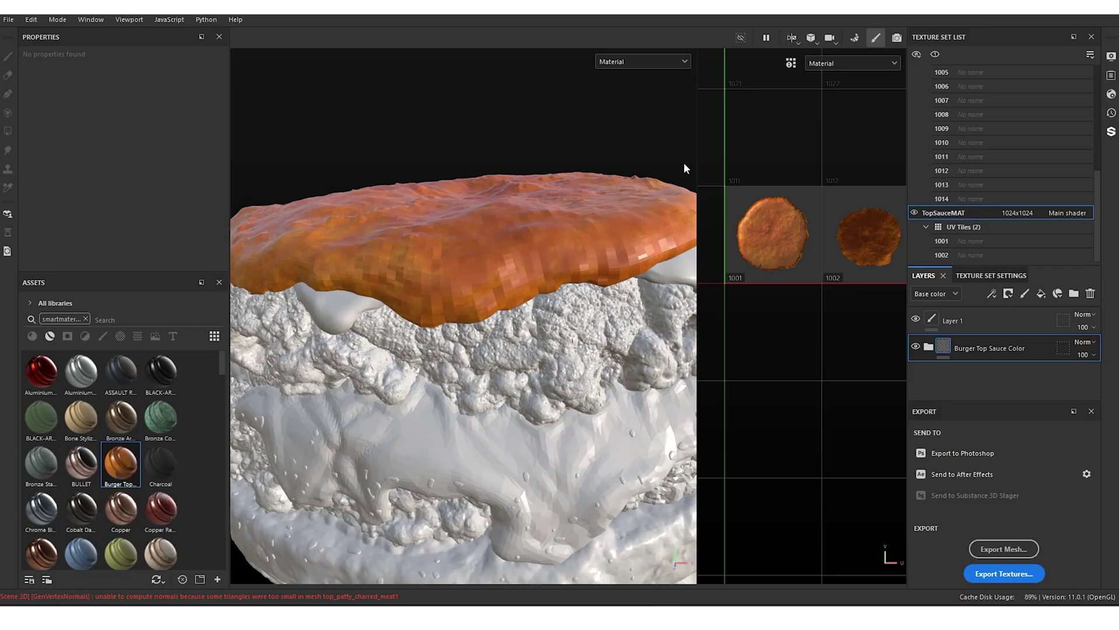
- Widen the 3D view and display only the Base color channel to inspect the top sauce
drag(697, 143, 746, 145)
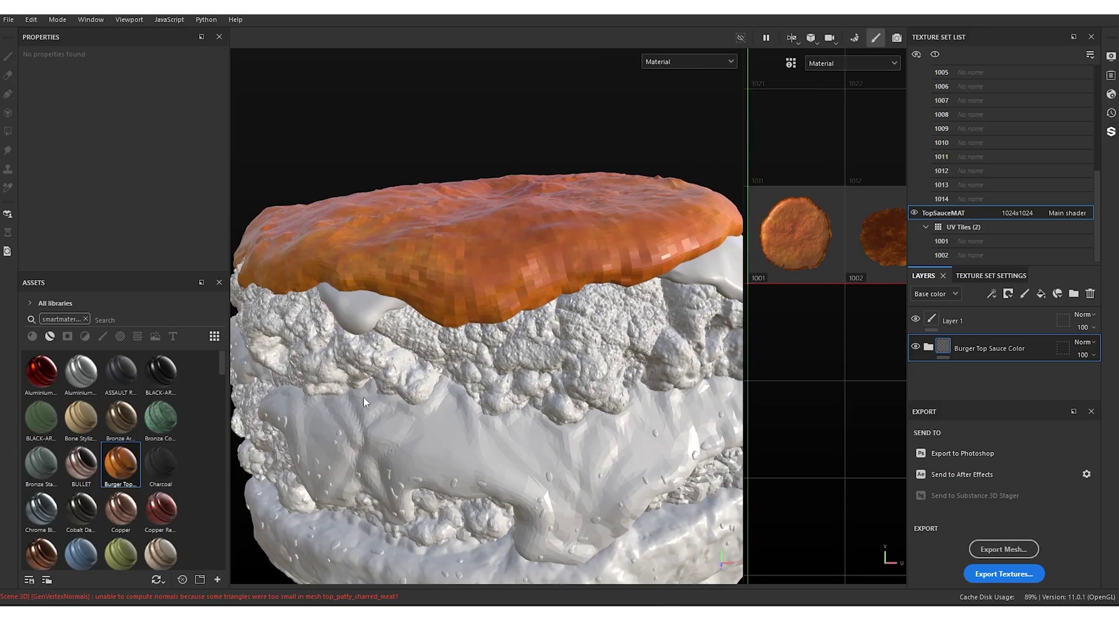
click(698, 64)
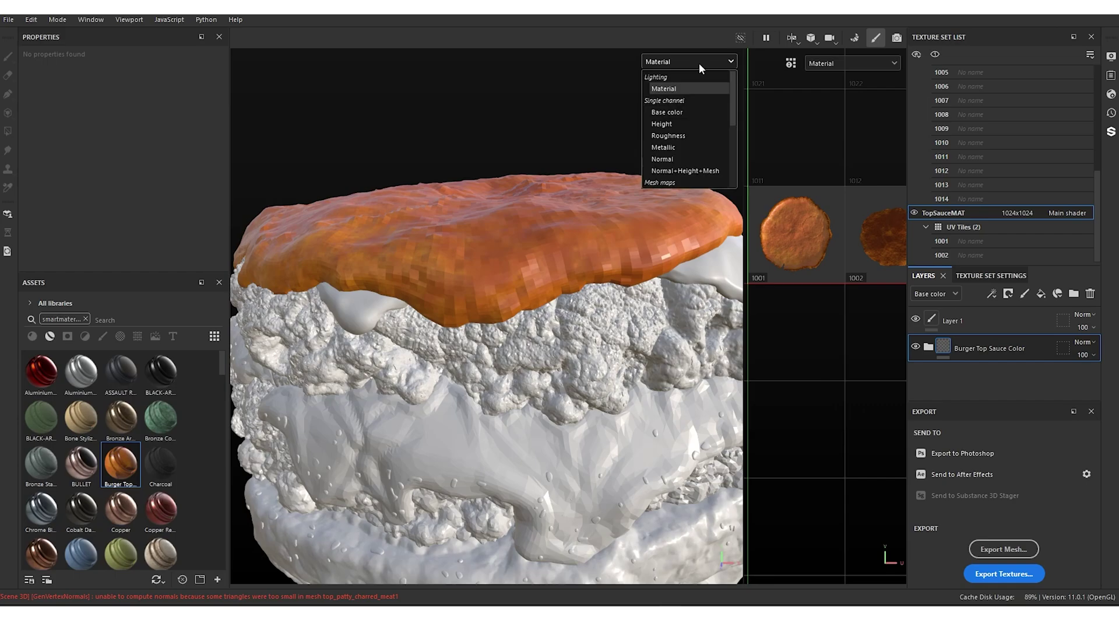
scroll(693, 105, down, 3)
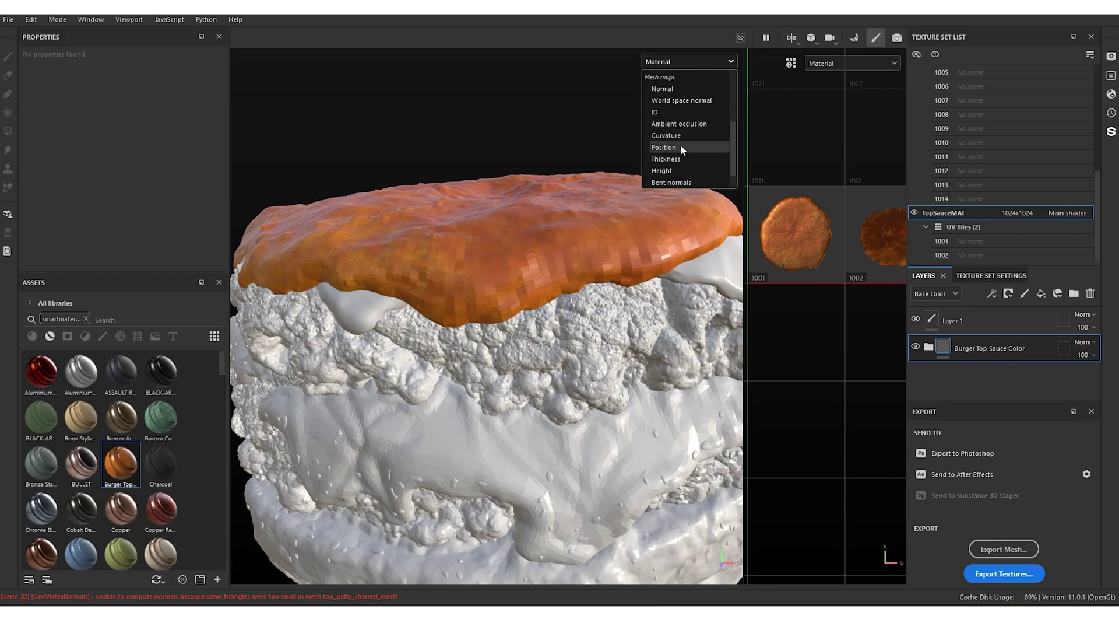
scroll(686, 158, up, 3)
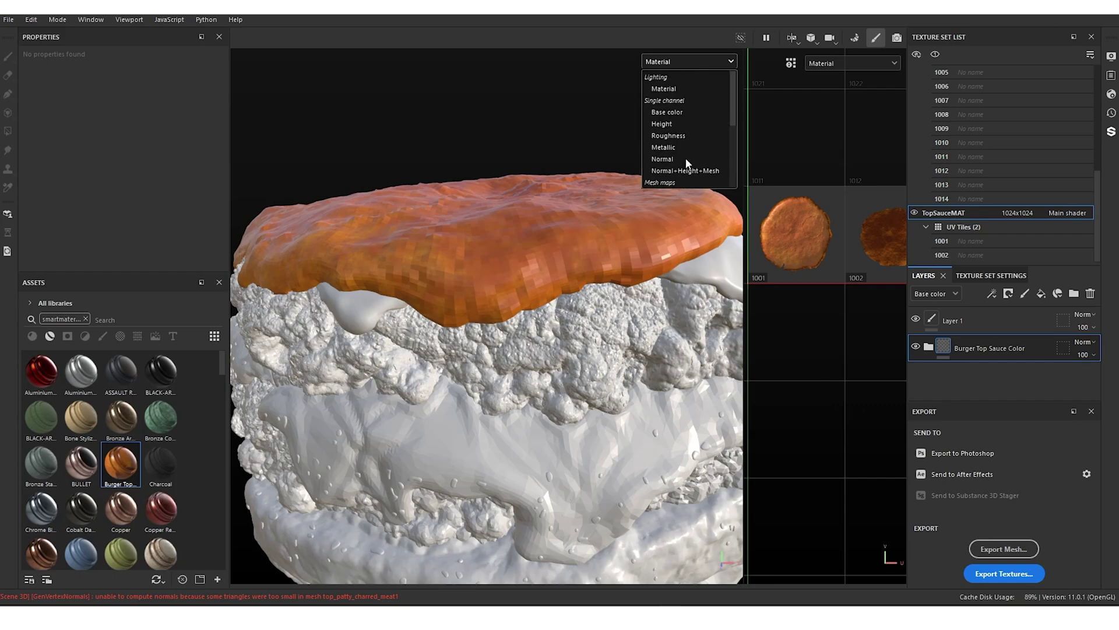
click(692, 110)
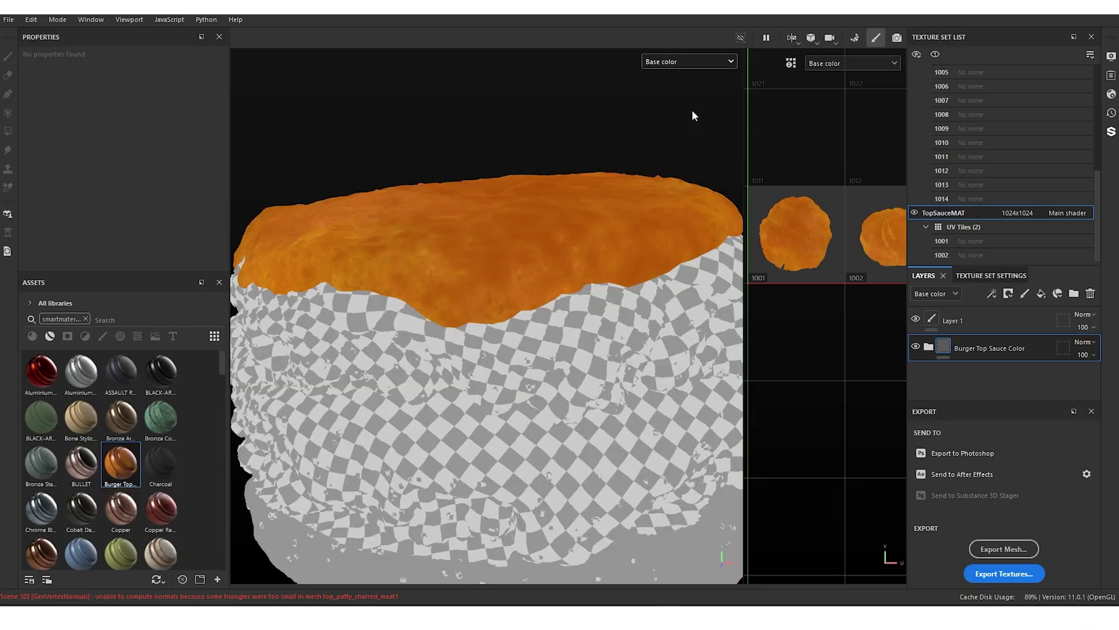
alt+drag(512, 132, 444, 220)
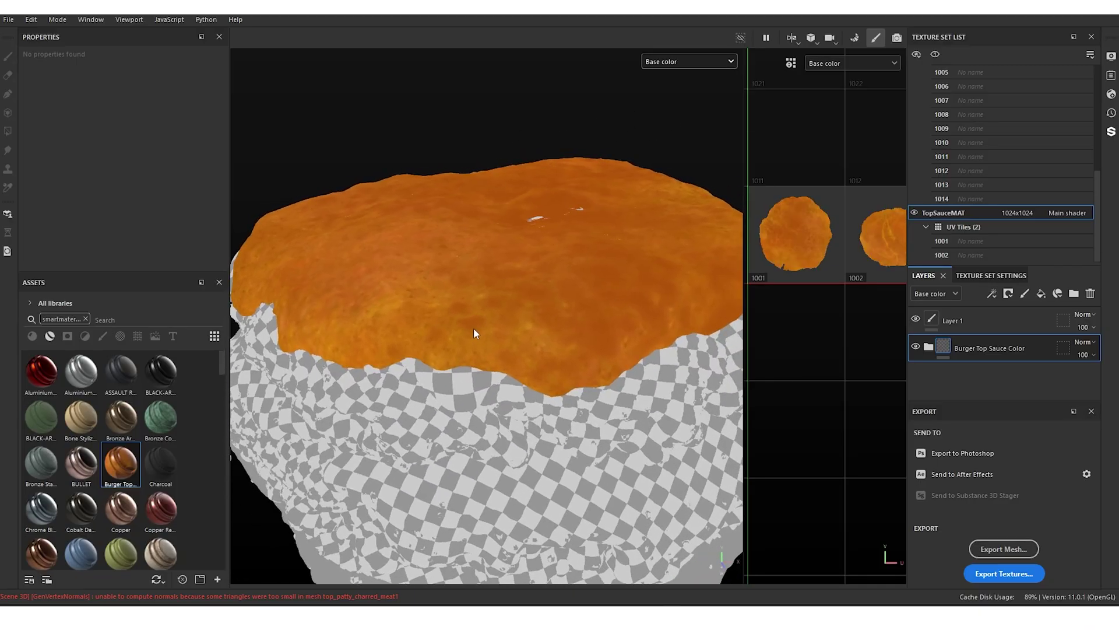
- Add a fill layer to each remaining untextured texture set: pattiesMAT, OnionsMAT, CheeseMAT, CharredMeatMAT and BottomBunMAT
mouse_move(473, 329)
alt+mouse_down()
mouse_move(550, 307)
mouse_move(548, 317)
mouse_move(465, 325)
mouse_move(542, 325)
mouse_move(485, 318)
alt+mouse_up()
scroll(943, 222, up, 3)
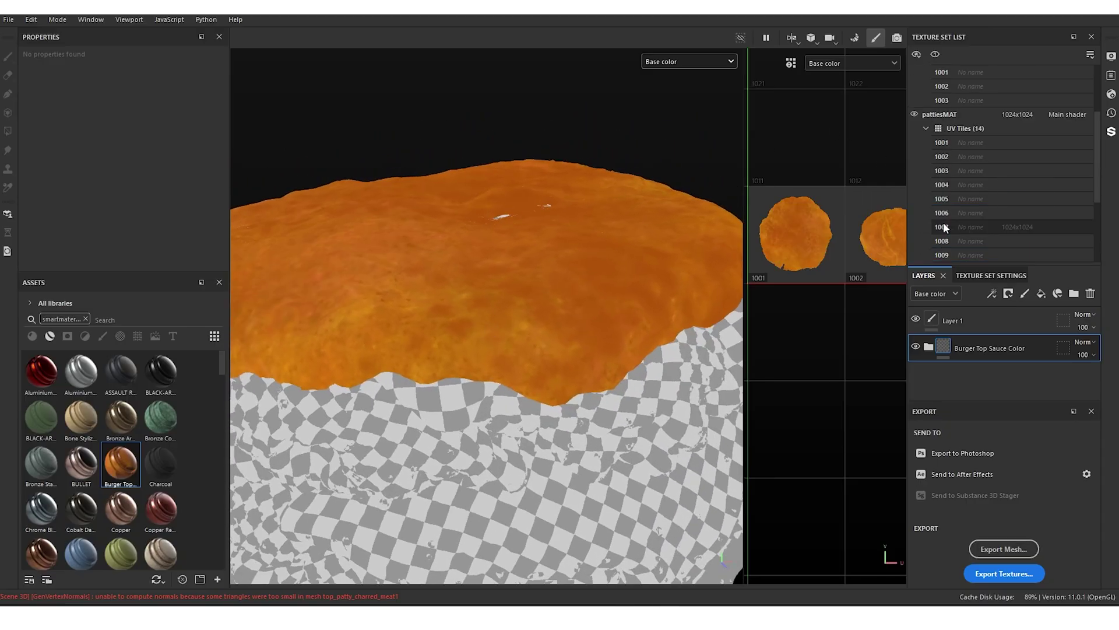
click(949, 116)
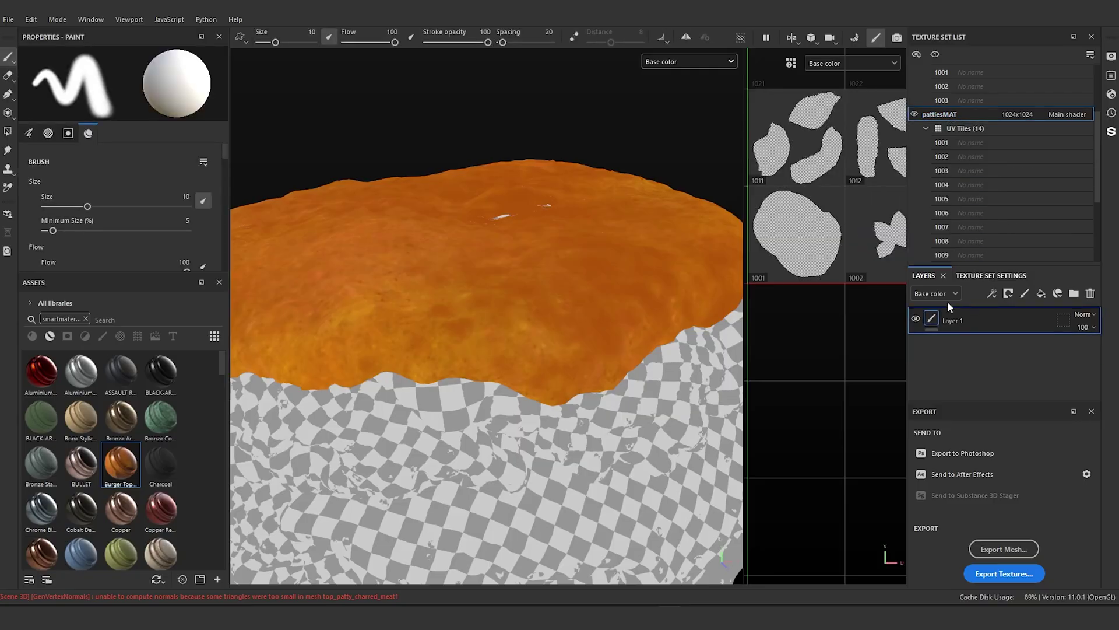
click(1041, 294)
scroll(960, 166, up, 3)
click(950, 144)
click(1041, 294)
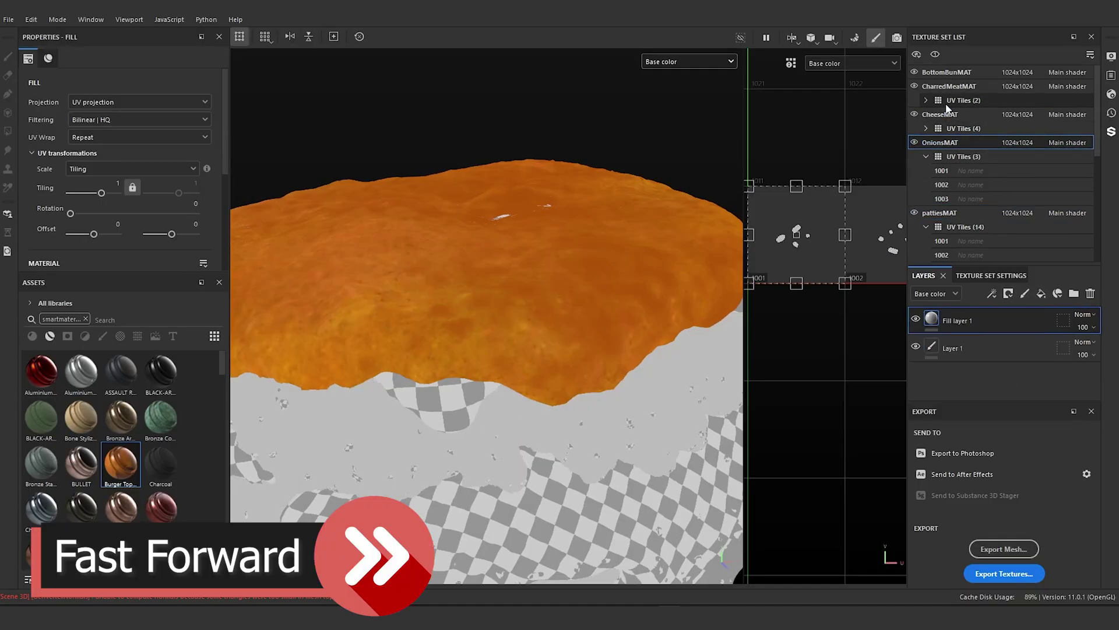
click(945, 113)
- Show the mesh wireframe over the burger and set the wireframe opacity to 9
click(1111, 59)
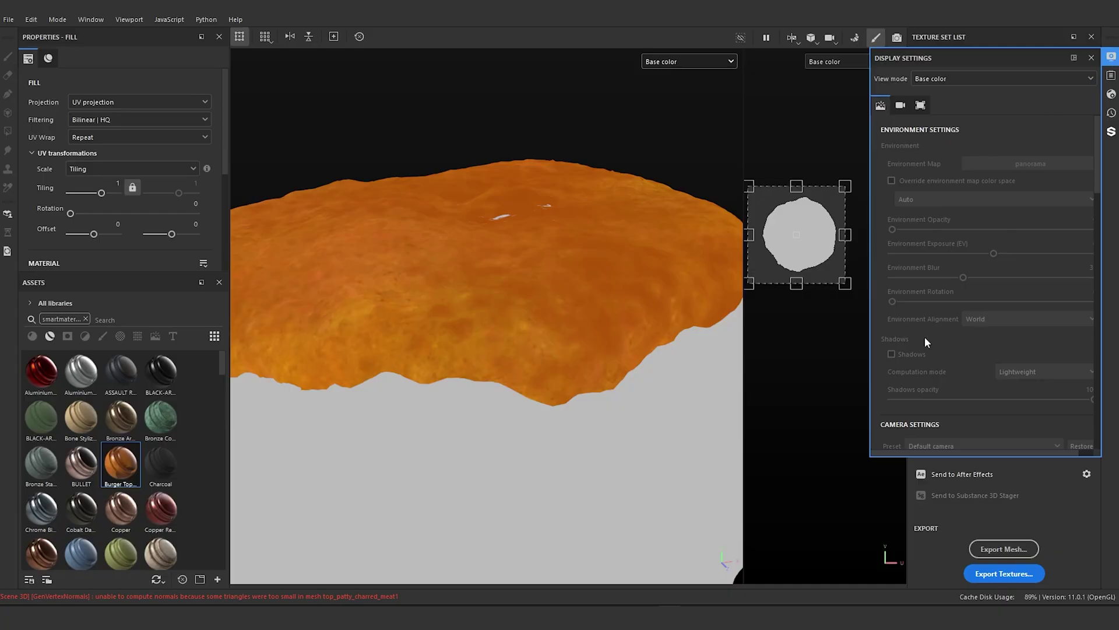
scroll(926, 337, down, 15)
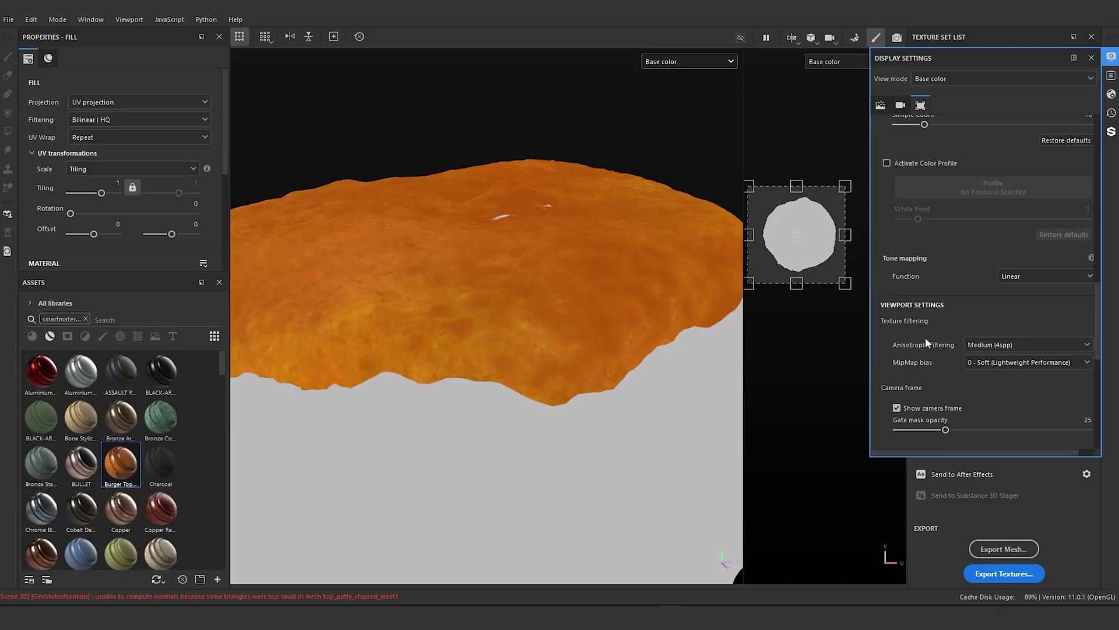
scroll(925, 337, down, 8)
click(897, 313)
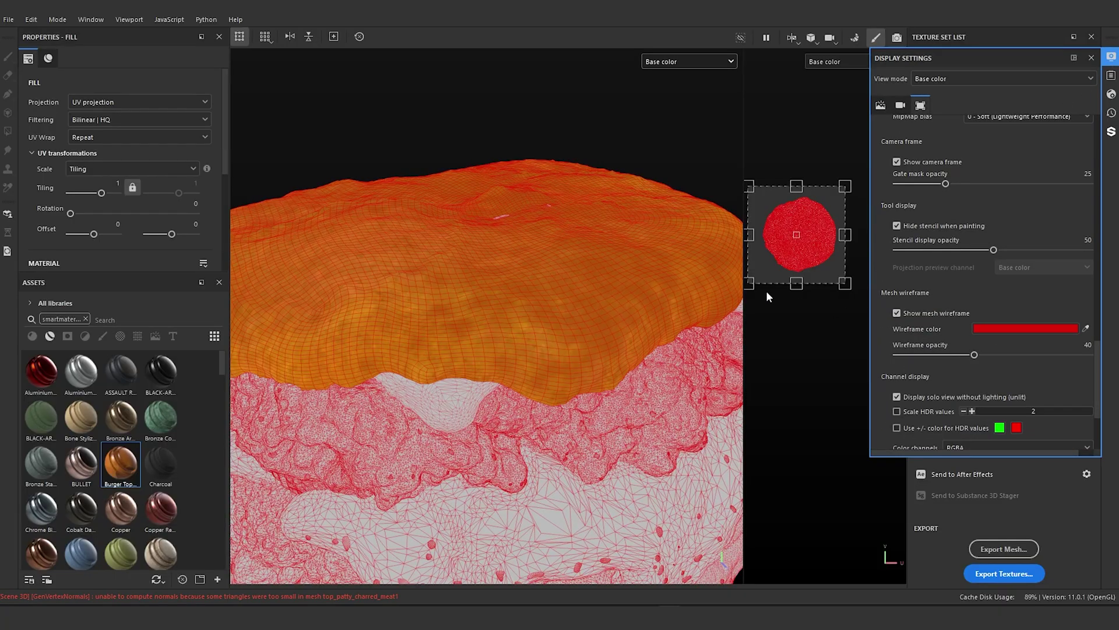
scroll(530, 217, down, 5)
alt+drag(434, 183, 487, 177)
scroll(487, 178, up, 3)
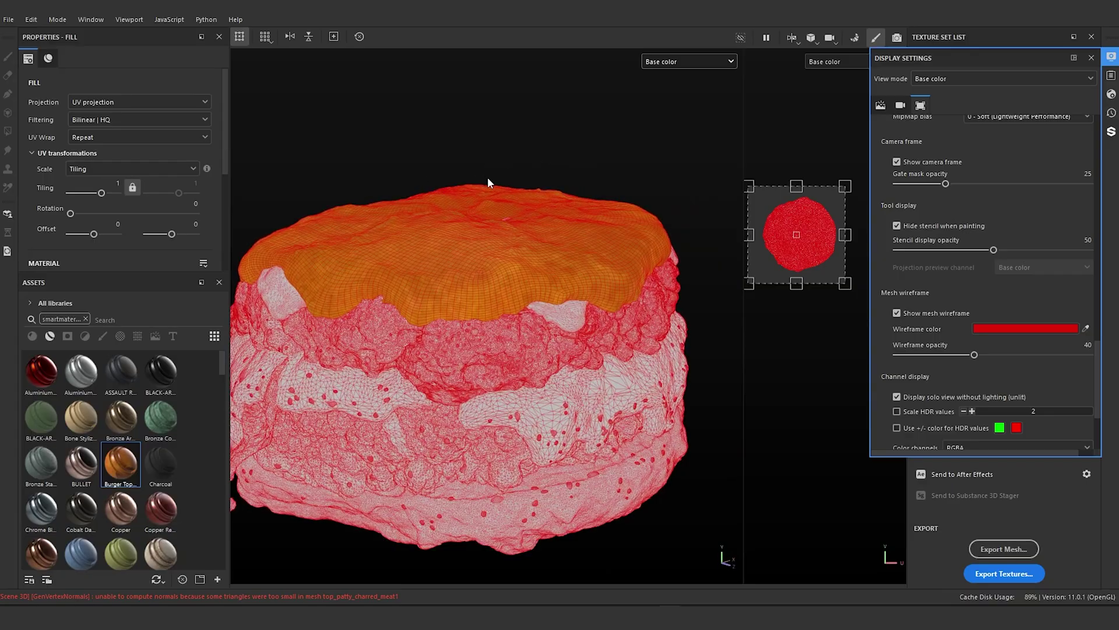
drag(956, 356, 916, 356)
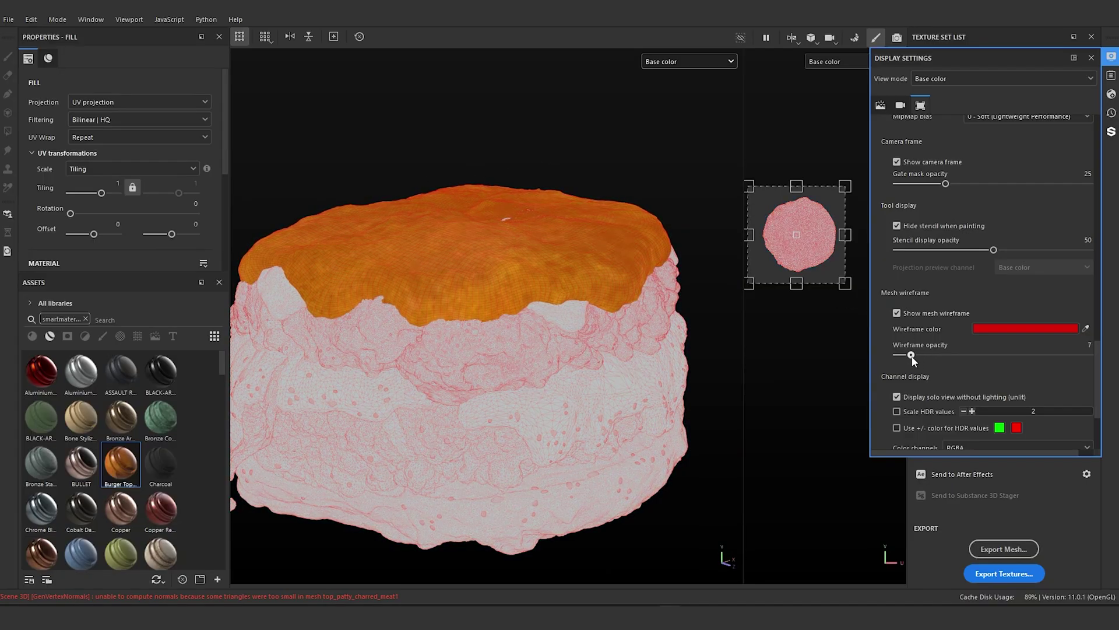
- Inspect the wireframe on the burger's patties, sauce and bun from several angles, and close the display settings
scroll(554, 287, up, 5)
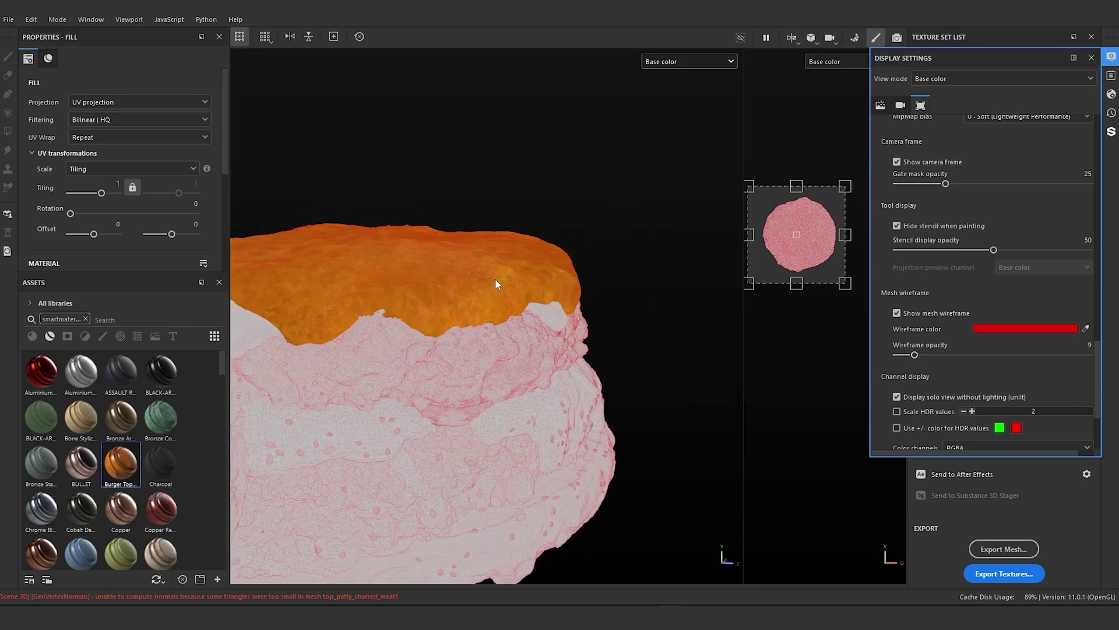
alt+drag(446, 310, 431, 331)
scroll(538, 303, down, 5)
alt+middle_drag(499, 298, 465, 307)
alt+drag(465, 307, 515, 250)
scroll(450, 337, up, 2)
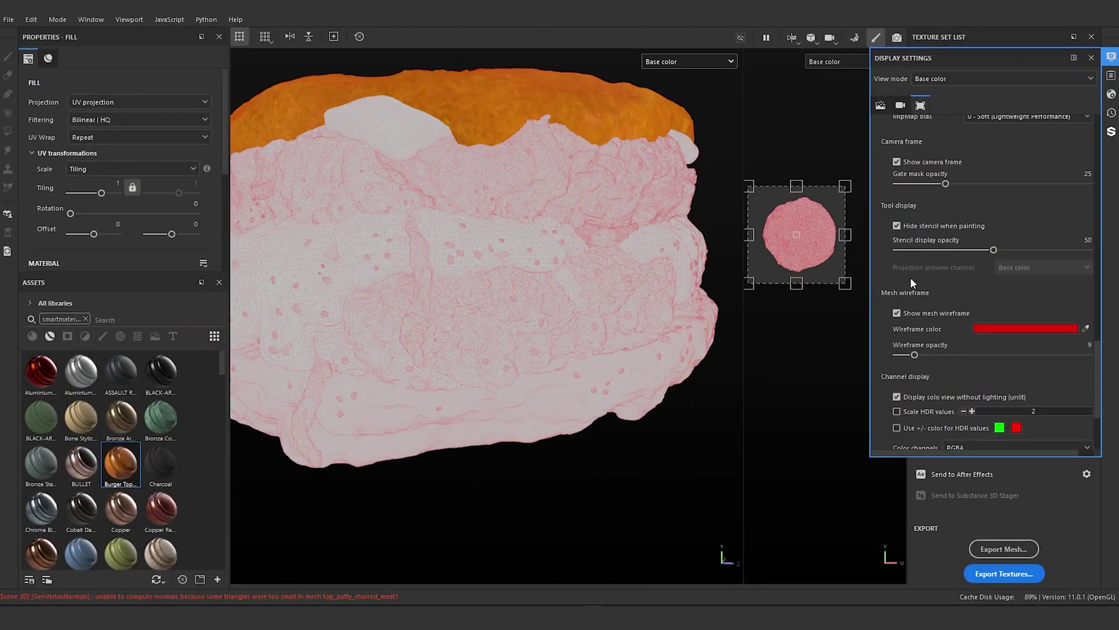
click(1091, 57)
- Examine the CharredMeatMAT texture set's UV islands in the 2D view, both close up and as a whole
click(957, 88)
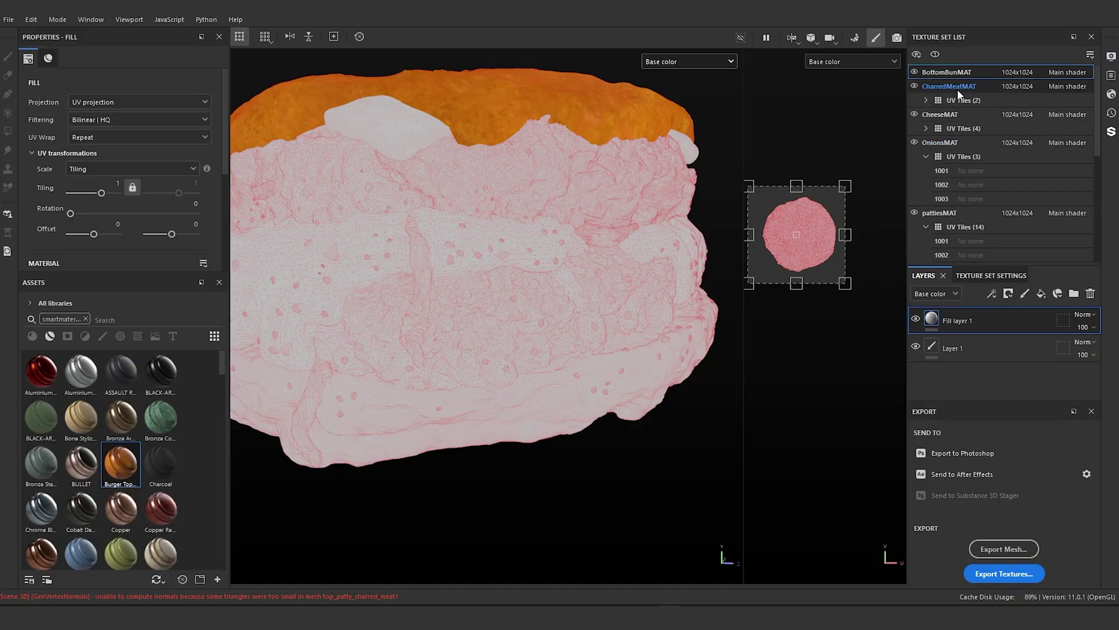
scroll(812, 265, up, 6)
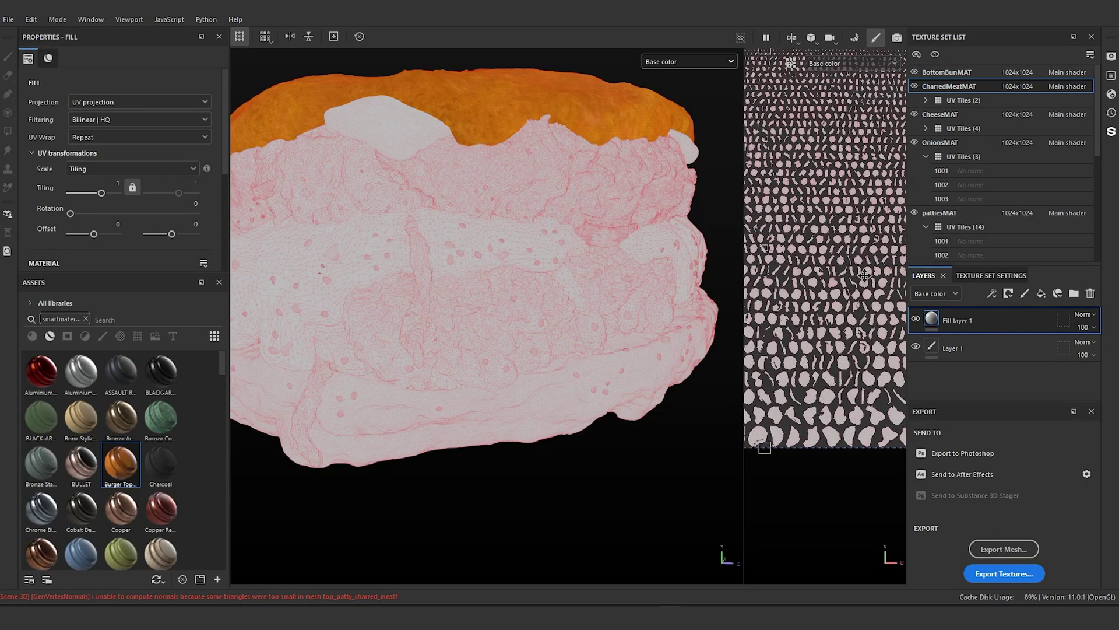
scroll(812, 265, up, 5)
scroll(831, 265, down, 6)
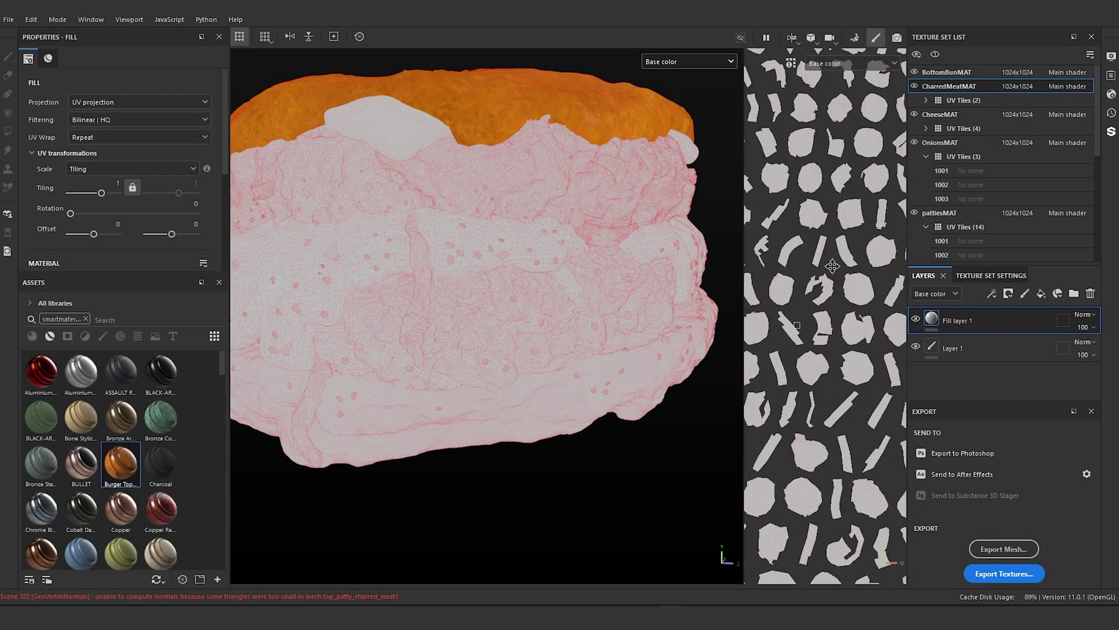
scroll(826, 271, down, 1)
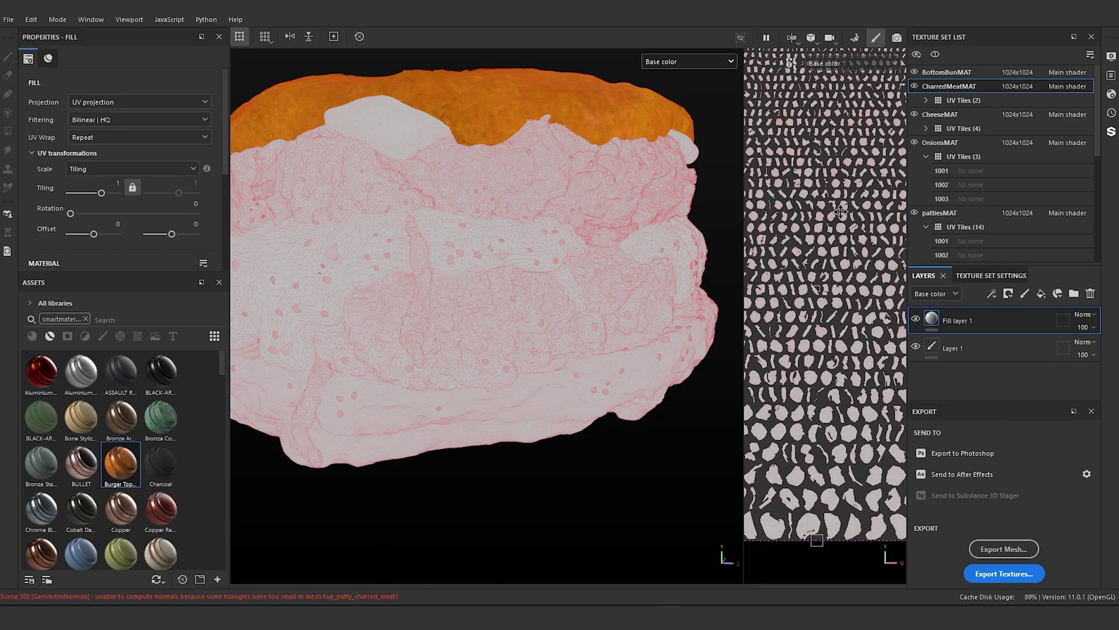
scroll(840, 211, down, 3)
scroll(828, 224, up, 6)
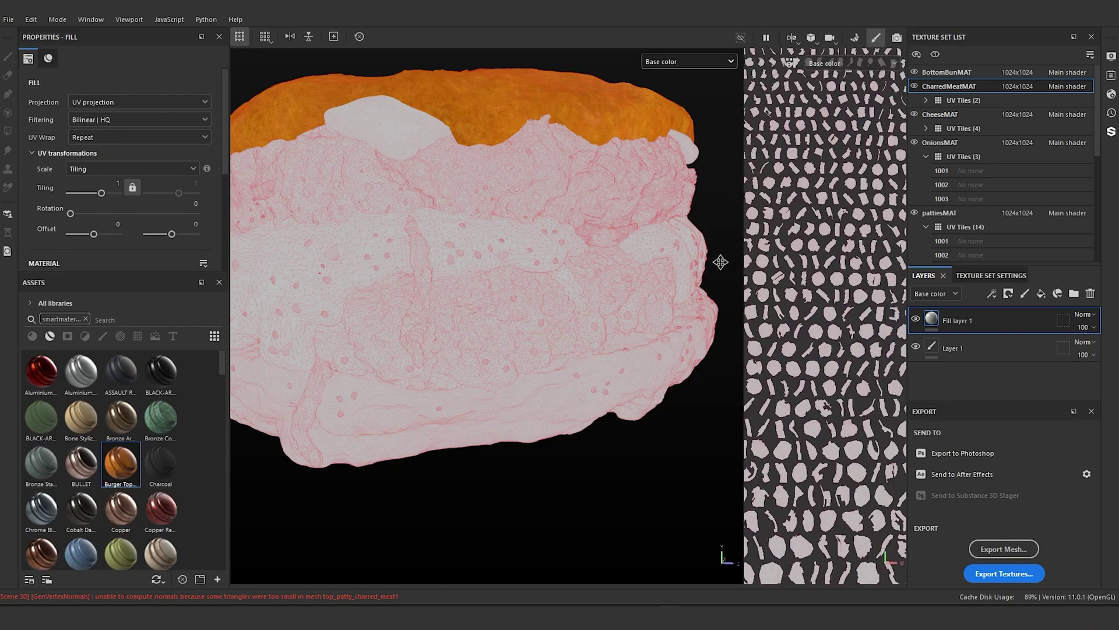
alt+middle_drag(721, 261, 789, 193)
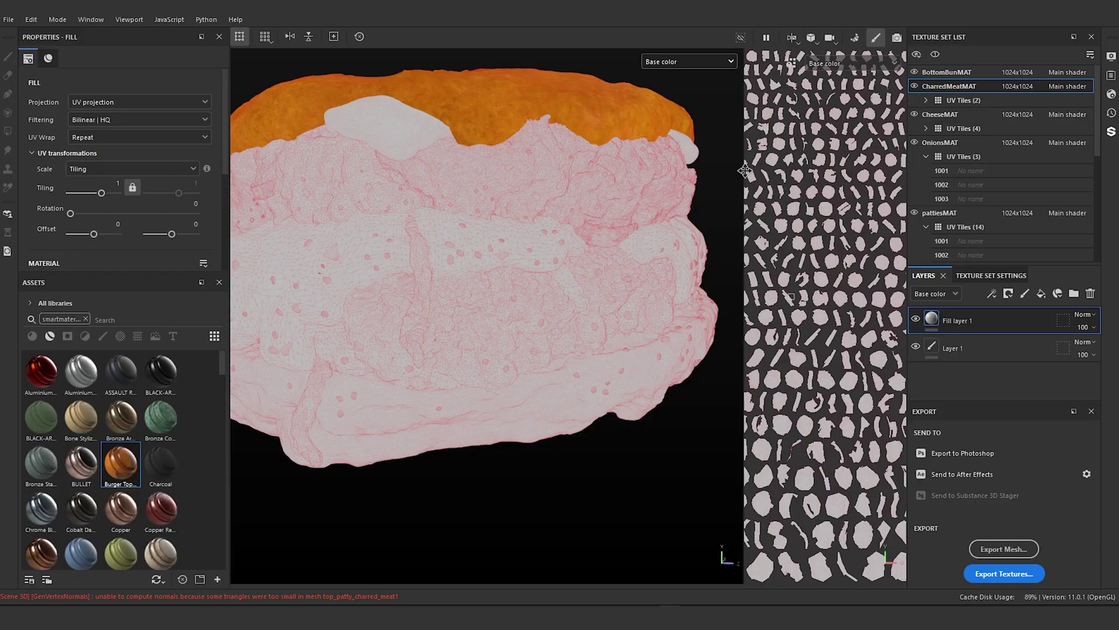
- Adjust the split between the 3D and UV views to see the whole burger beside the CharredMeatMAT layout
drag(742, 170, 520, 175)
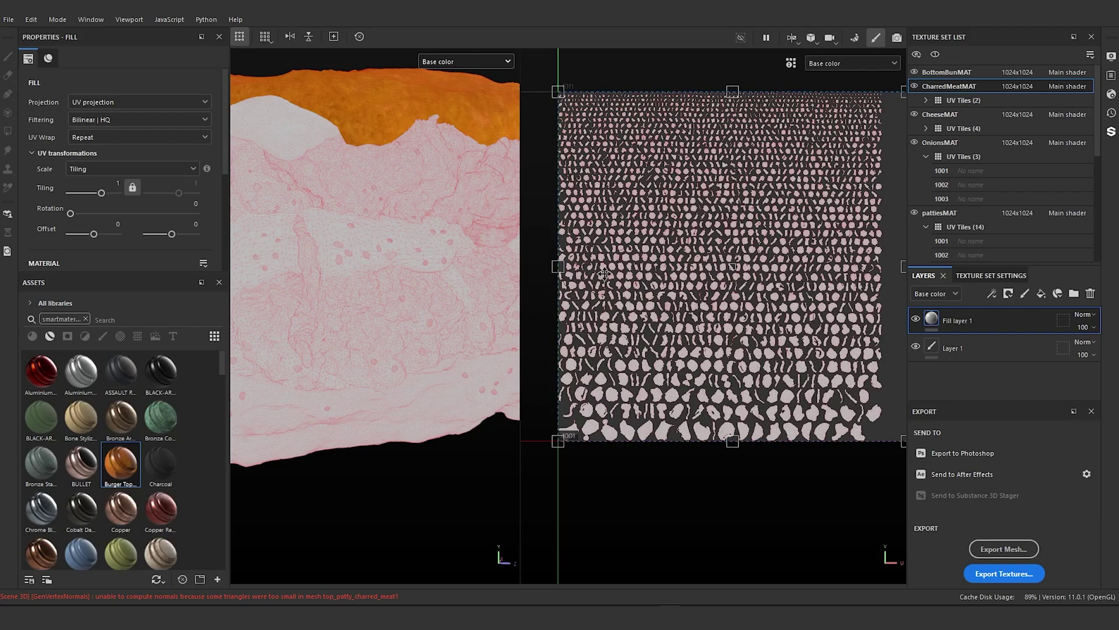
drag(520, 182, 687, 181)
scroll(482, 387, down, 5)
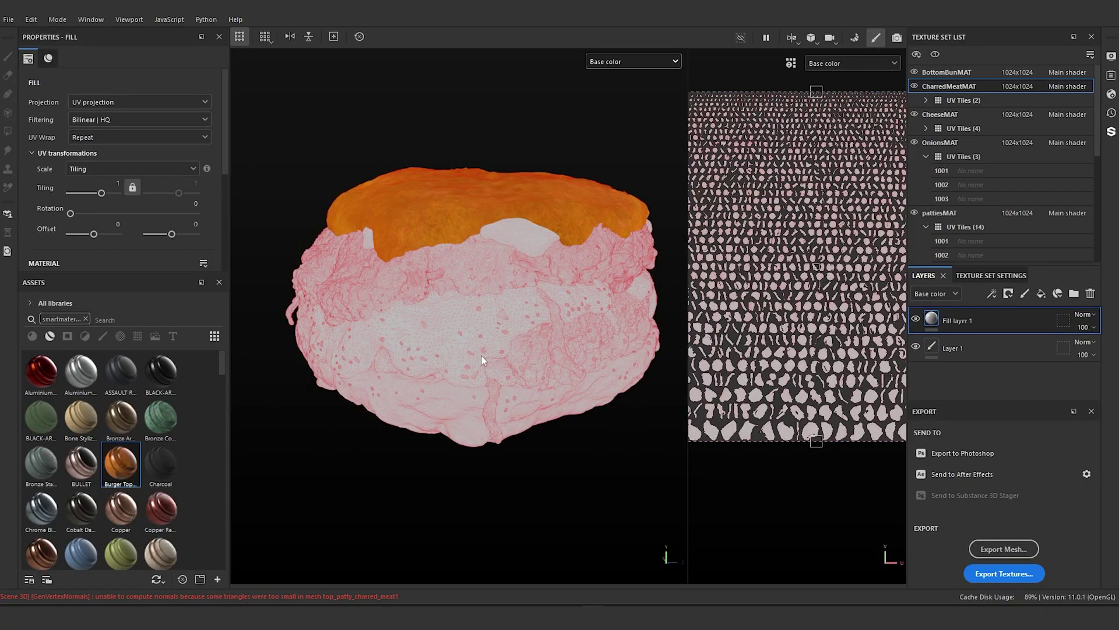
scroll(482, 357, up, 2)
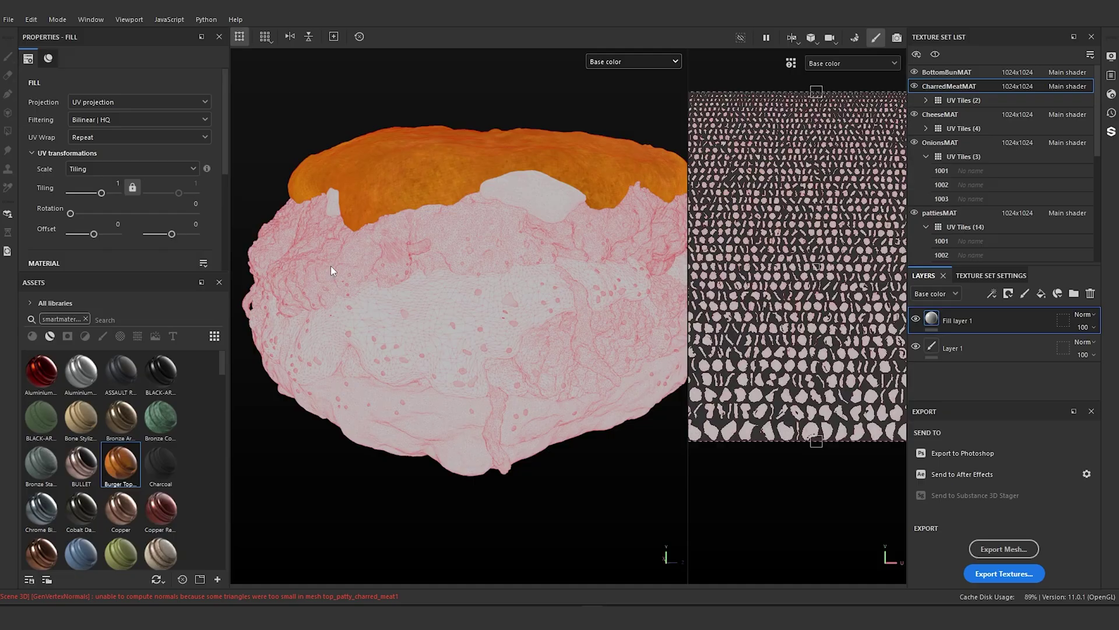
- Switch to ZBrush and change the burger's display material to SkinShade4
click(31, 19)
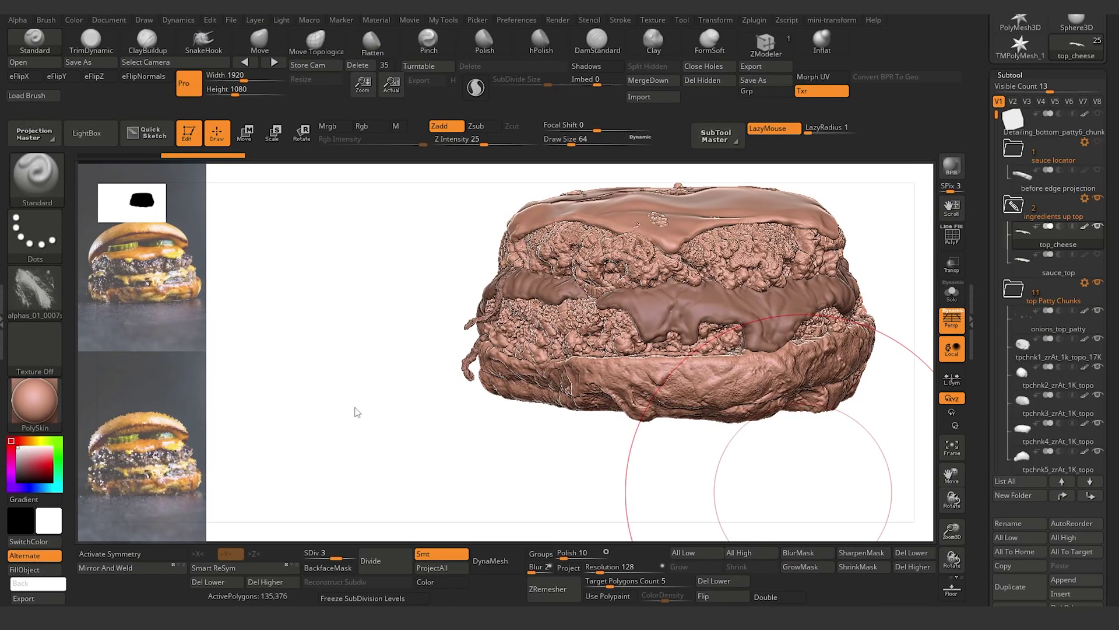
drag(349, 407, 295, 379)
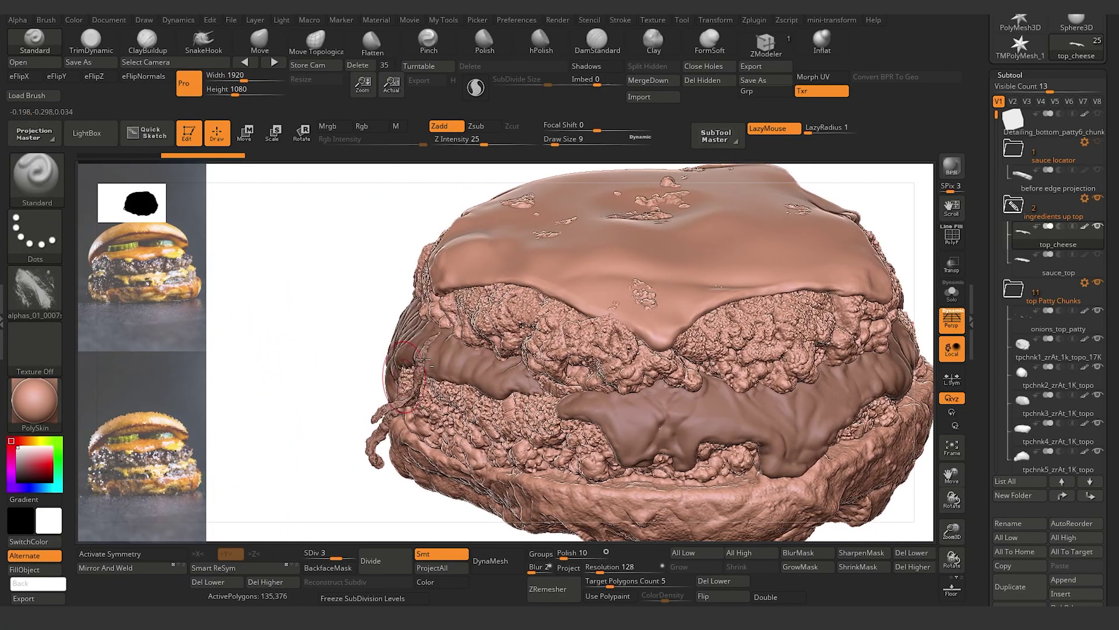
click(34, 403)
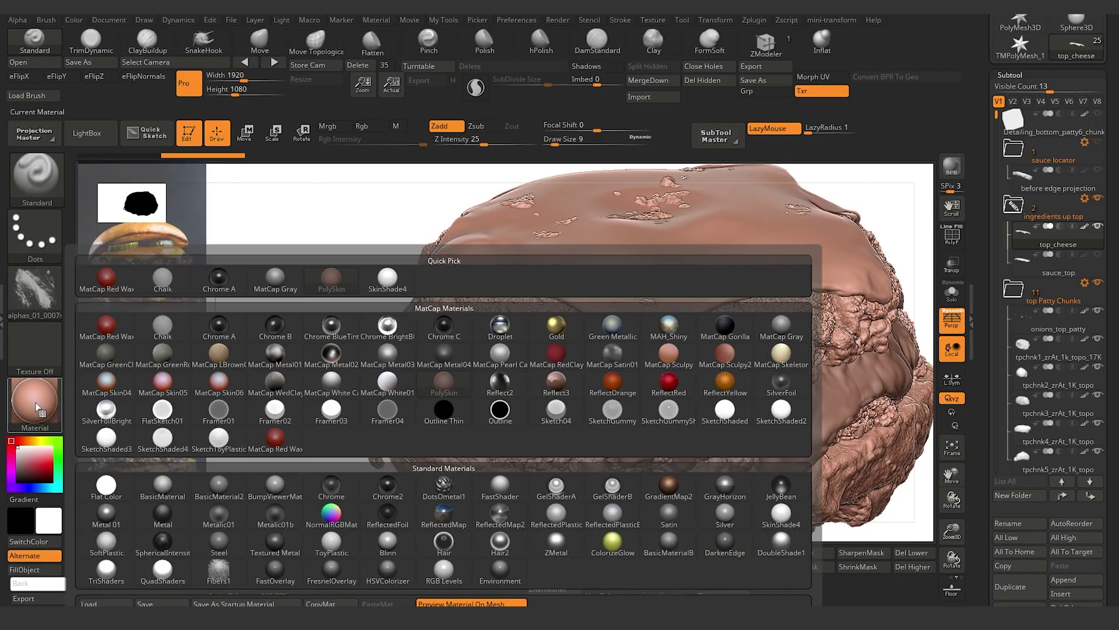
click(387, 277)
drag(296, 404, 147, 395)
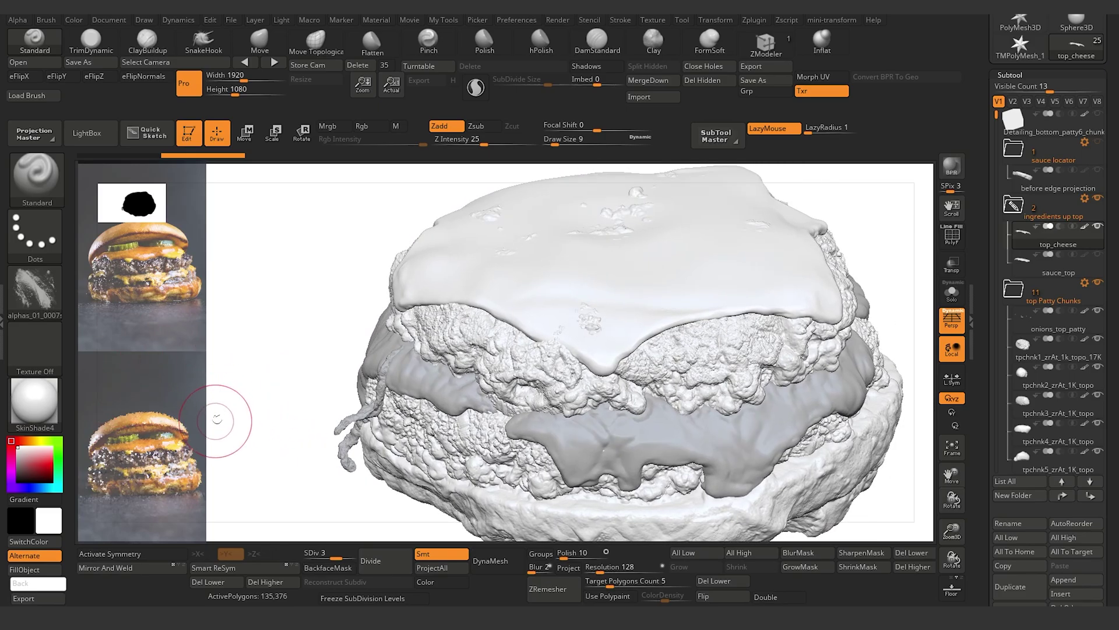
- Enlarge the lower burger reference photo in Spotlight and pick the cheese's orange from it as the current color
key(shift+z)
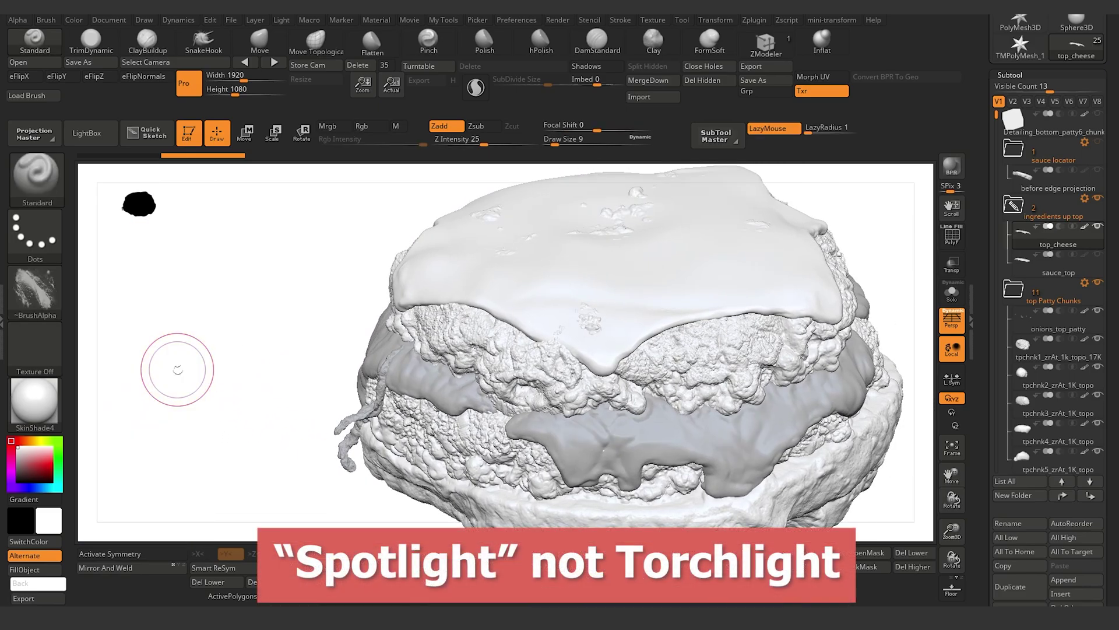
key(shift+z)
key(z)
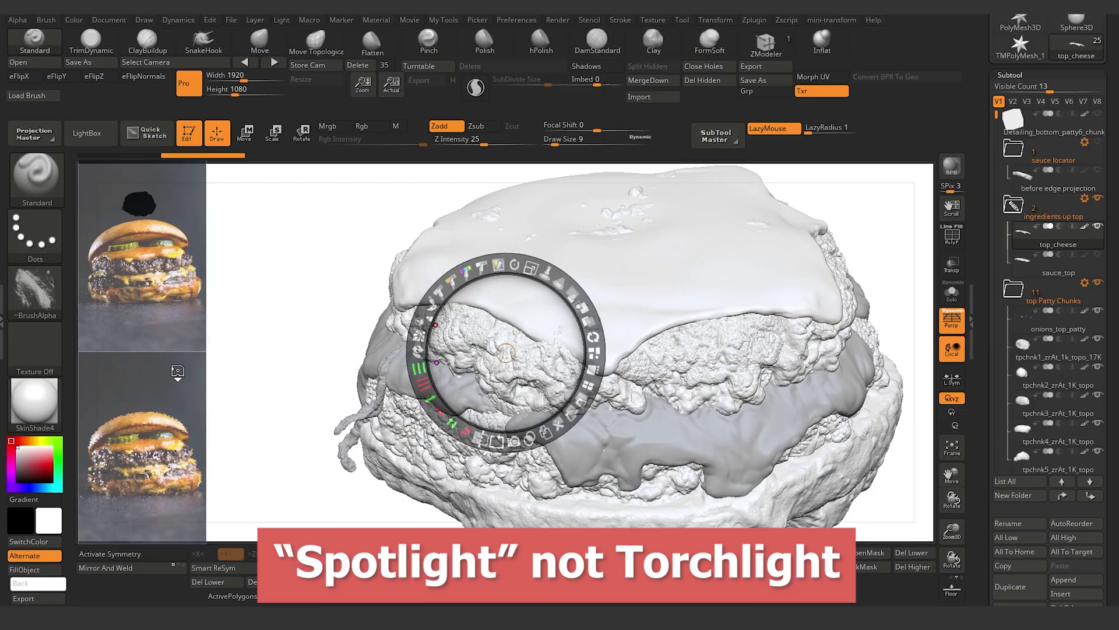
drag(492, 357, 291, 396)
click(146, 432)
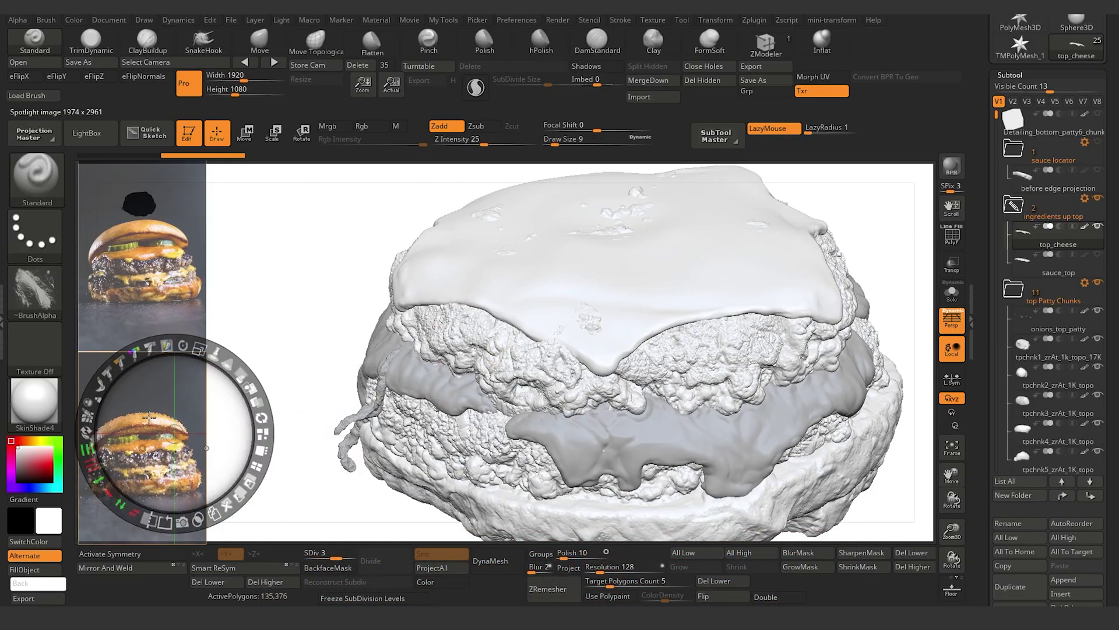
click(253, 447)
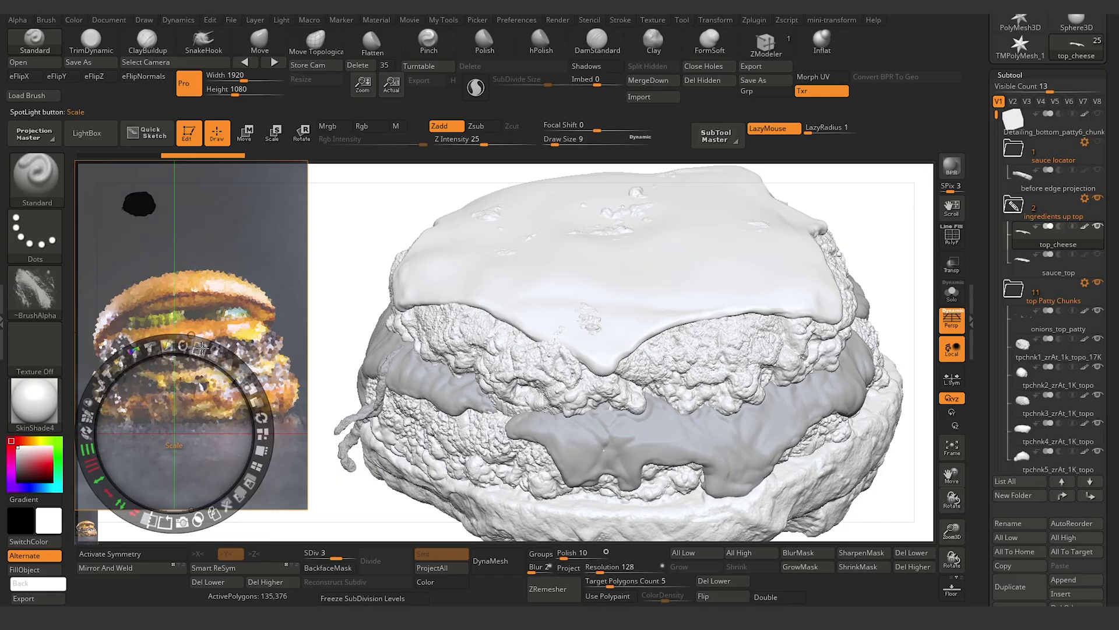
drag(200, 349, 201, 424)
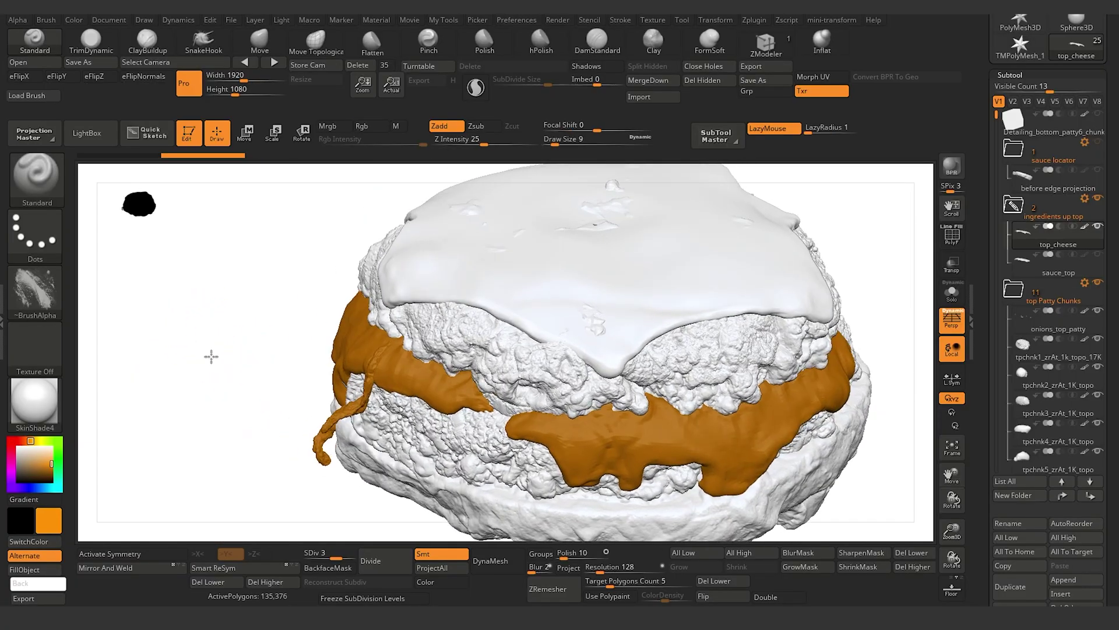
- Move the orange to the secondary color and set the main color to white
click(31, 542)
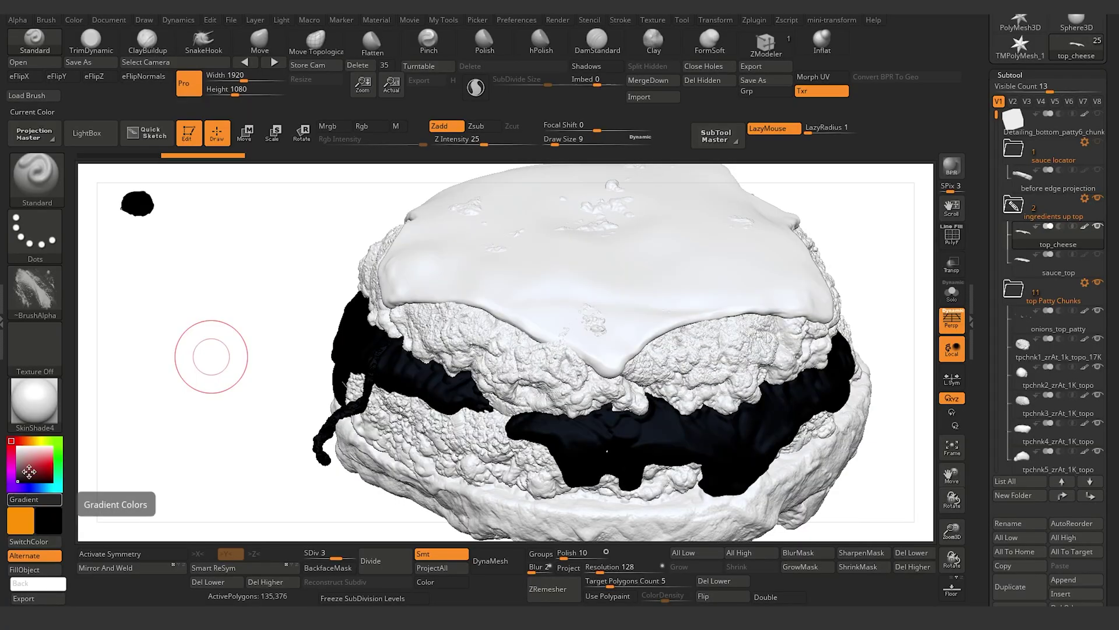
click(17, 447)
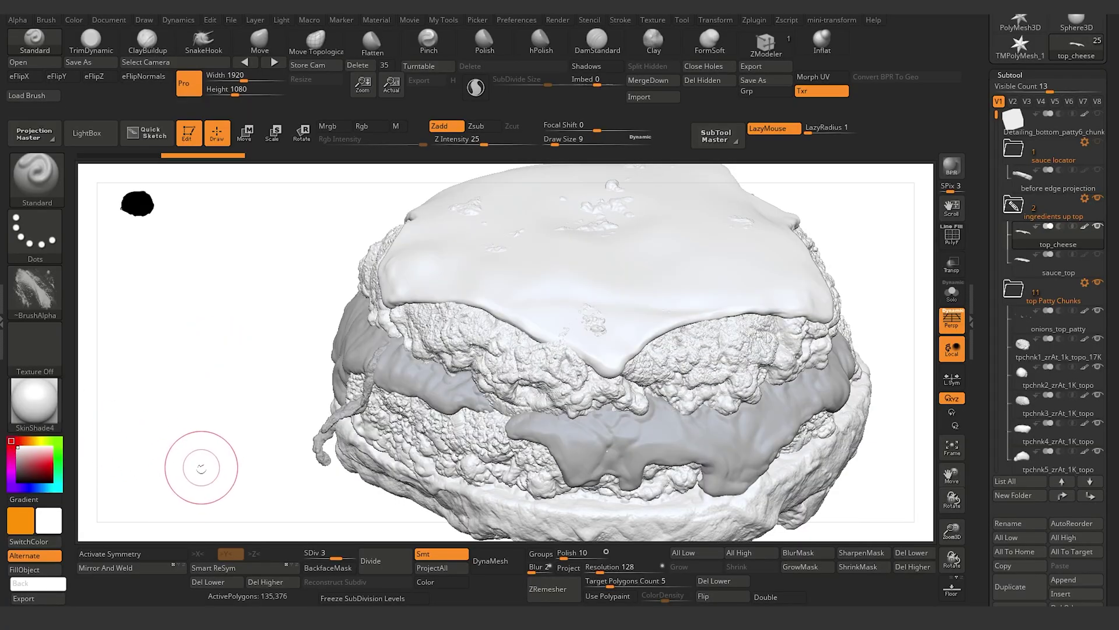
drag(200, 465, 198, 461)
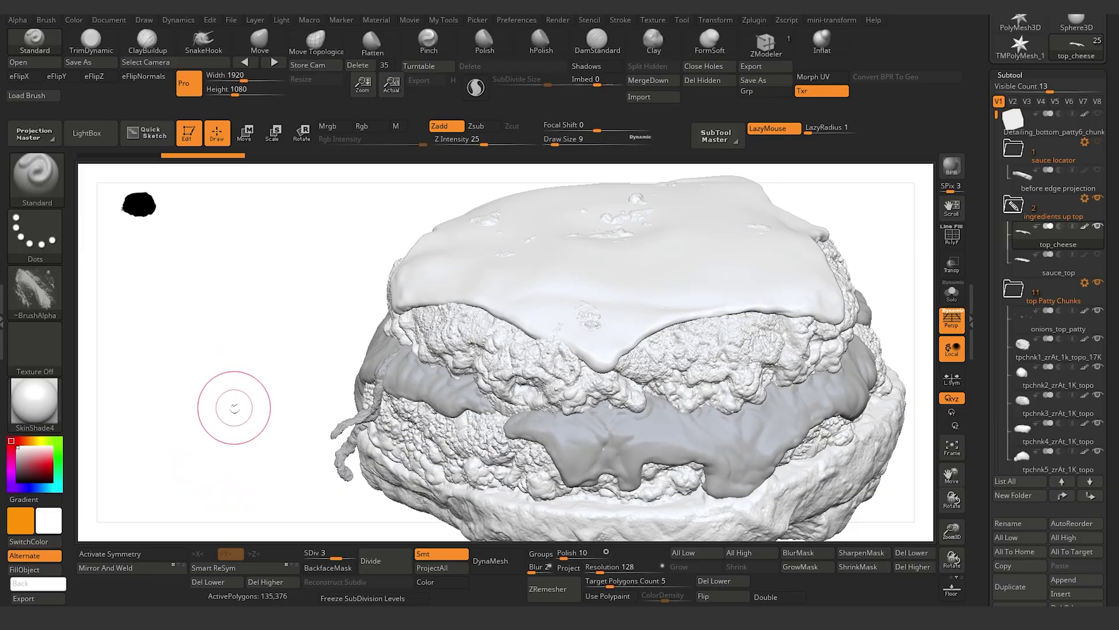
- Switch the brush from Zadd to Rgb painting and fill all visible subtools with white color only, using SubTool Master's Fill
click(368, 127)
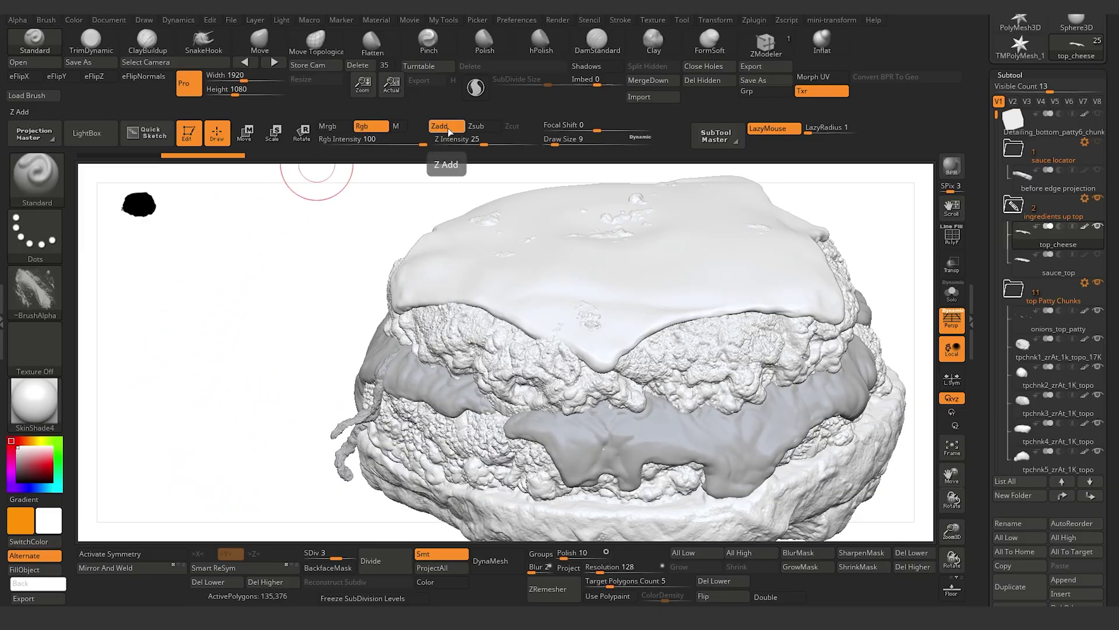
click(450, 128)
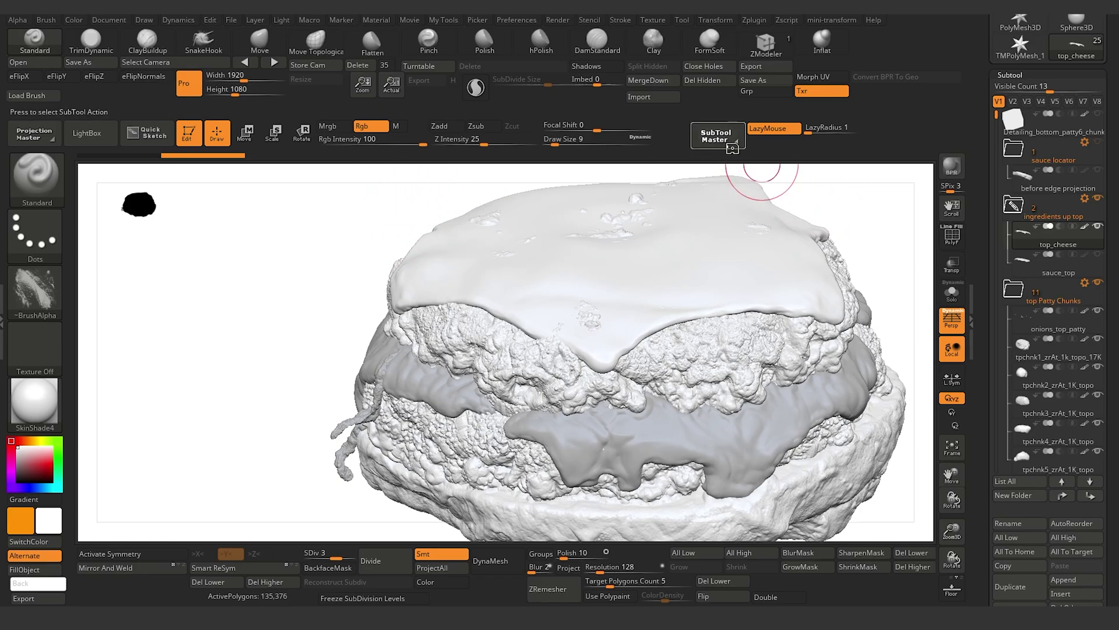
click(715, 136)
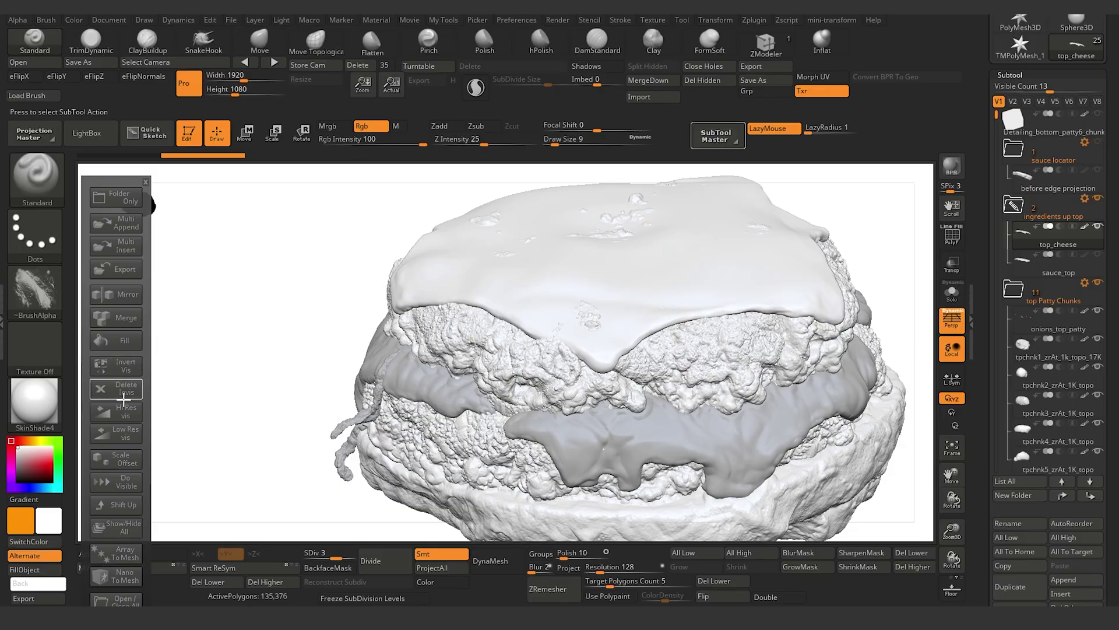
click(124, 339)
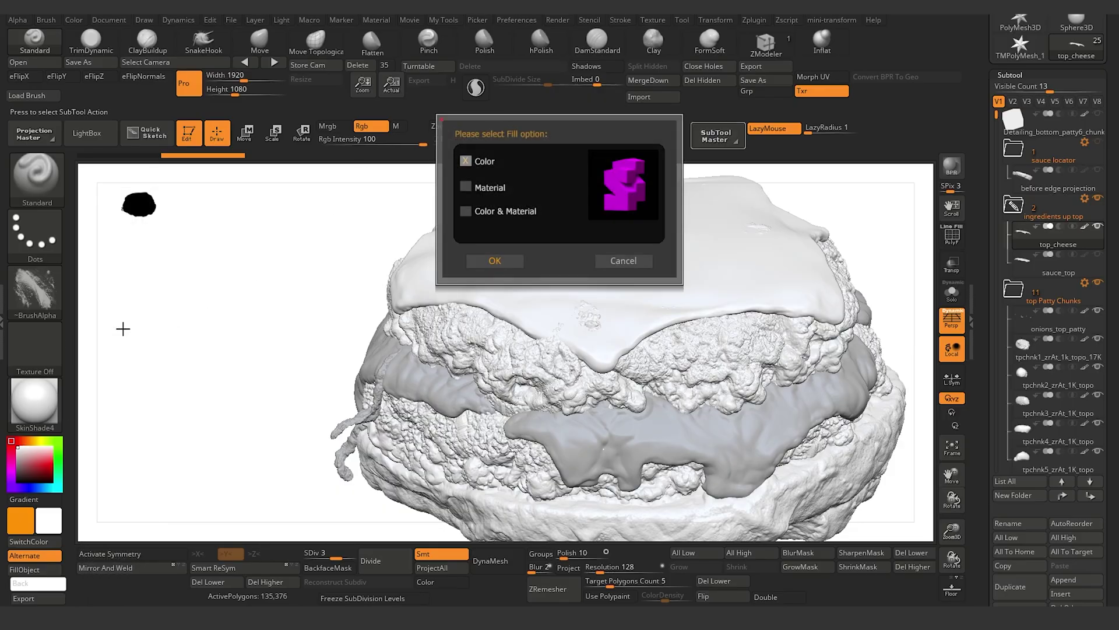
click(504, 261)
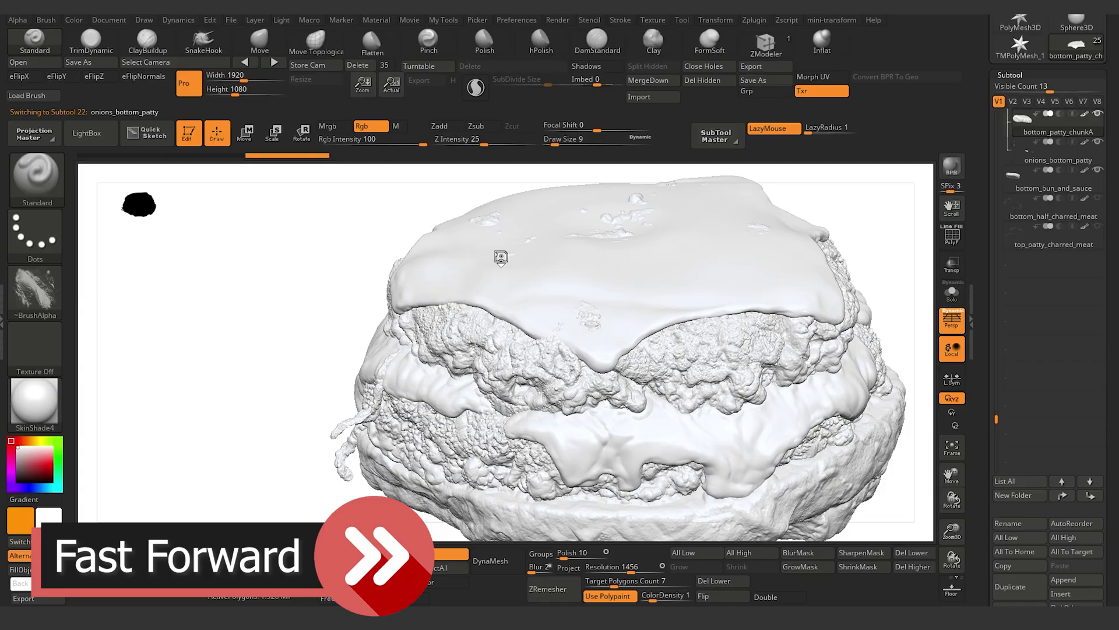
- Fill the bottom_half_charred_meat subtool with white, and make top_patty_charred_meat the active subtool
drag(995, 134, 995, 371)
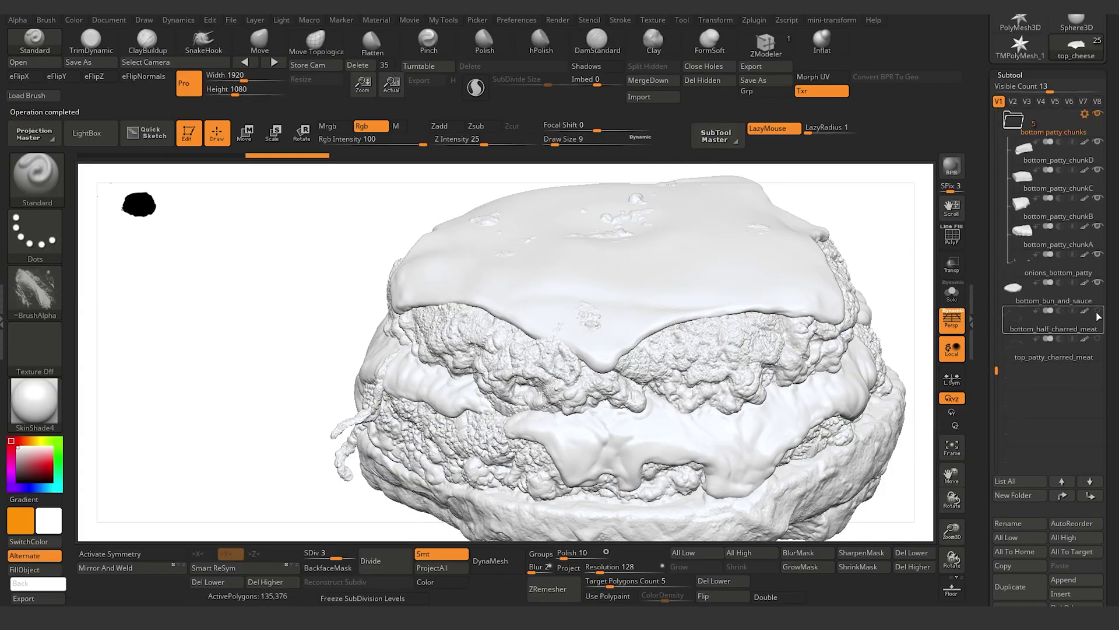
click(1015, 328)
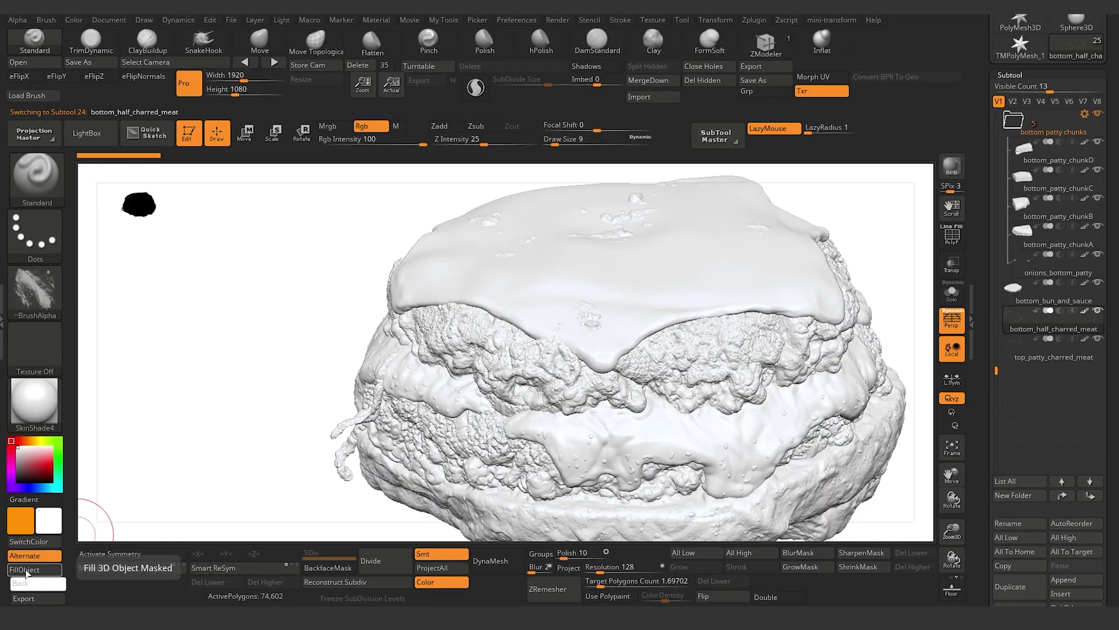
click(26, 573)
click(1014, 354)
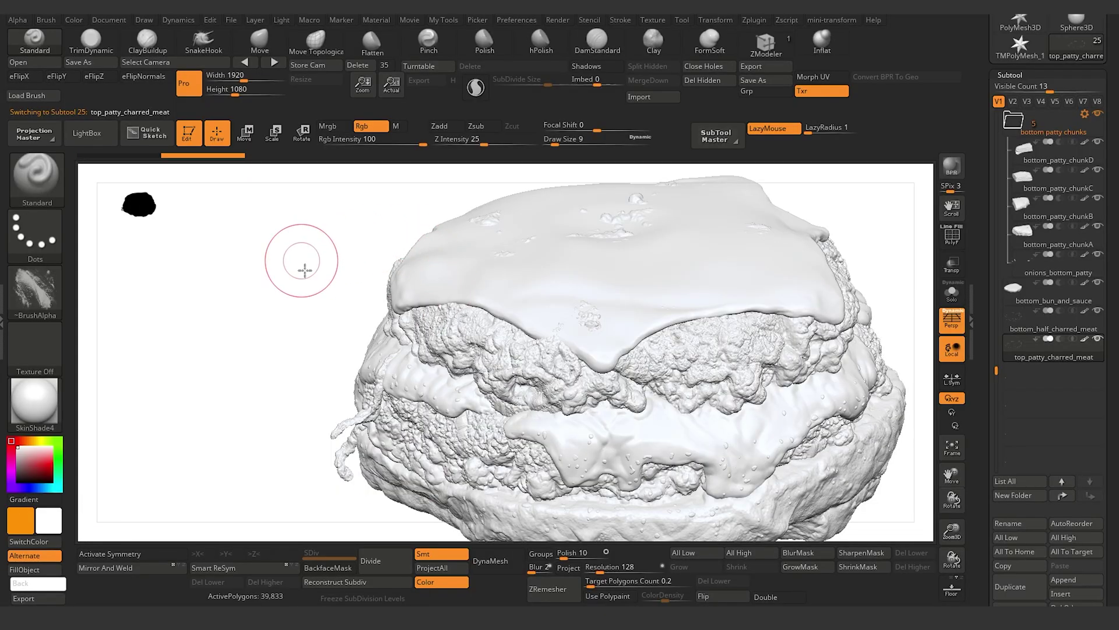
- Set up the brush for the top_cheese subtool with the blotchy alphas_01_0007s alpha, orange as main color and the Color Spray stroke
drag(300, 257, 449, 274)
alt+click(451, 281)
mouse_move(282, 287)
mouse_down()
mouse_move(294, 347)
mouse_move(185, 402)
mouse_move(95, 313)
mouse_up()
click(26, 303)
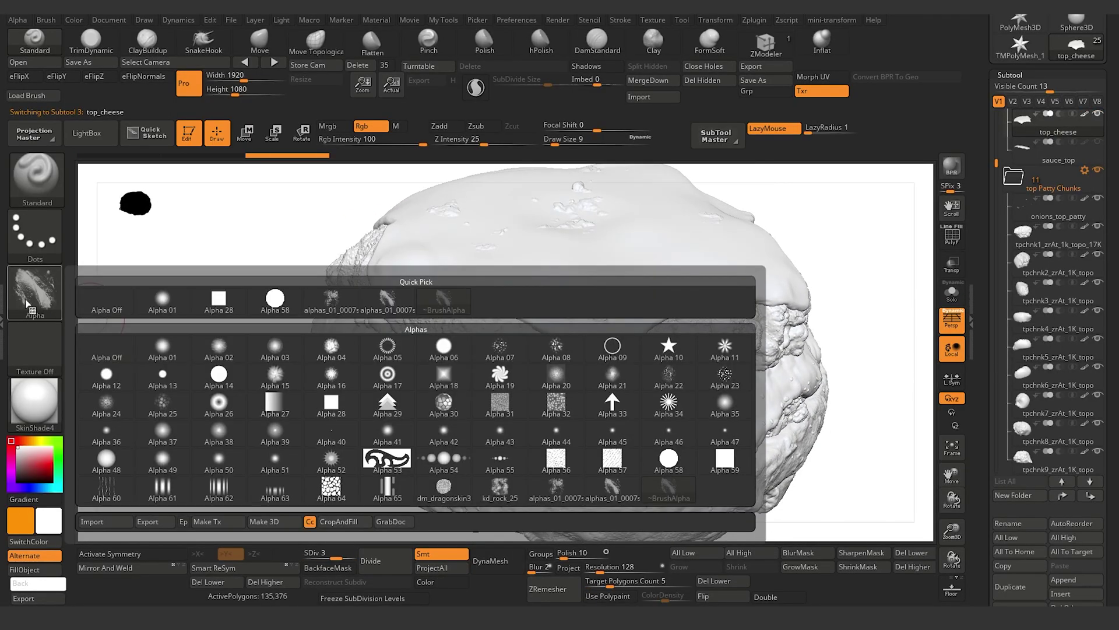
mouse_move(385, 312)
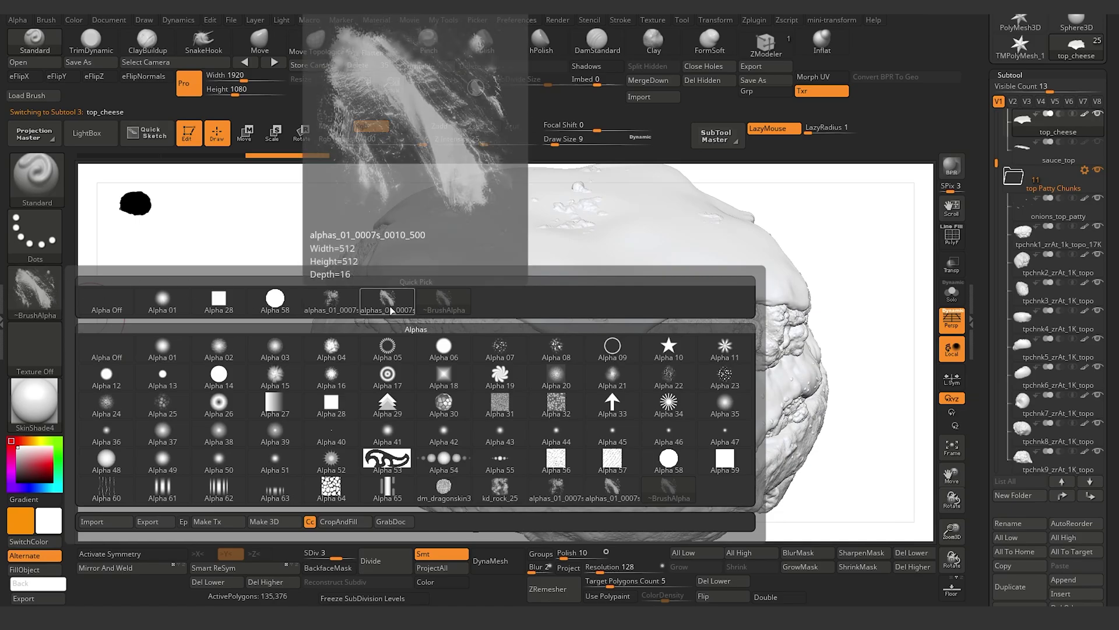
click(331, 301)
click(52, 533)
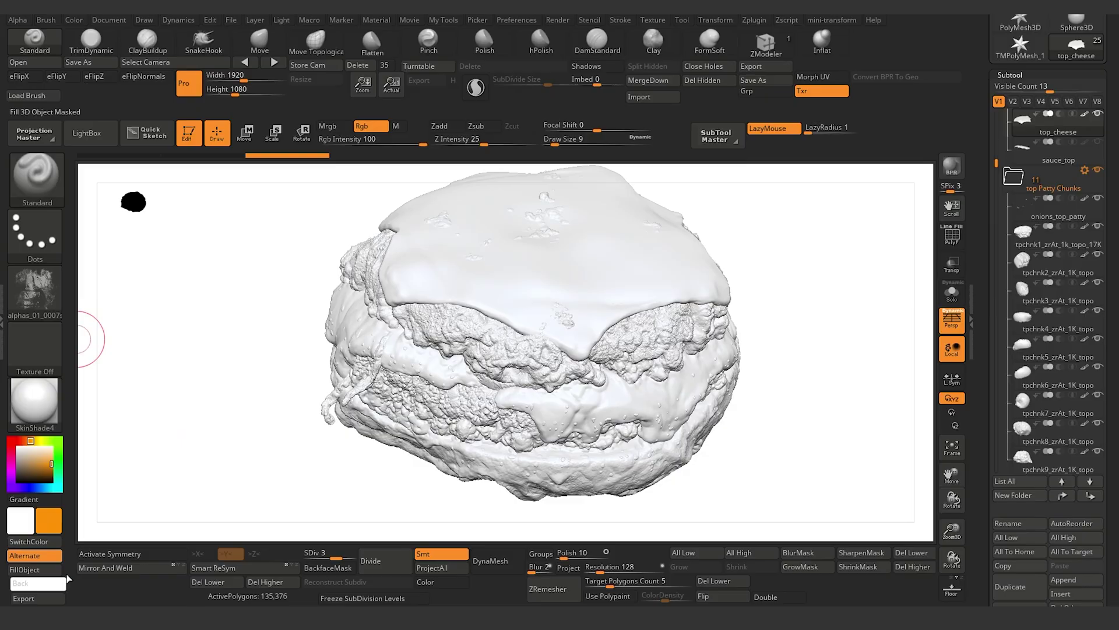
drag(210, 464, 217, 516)
click(50, 239)
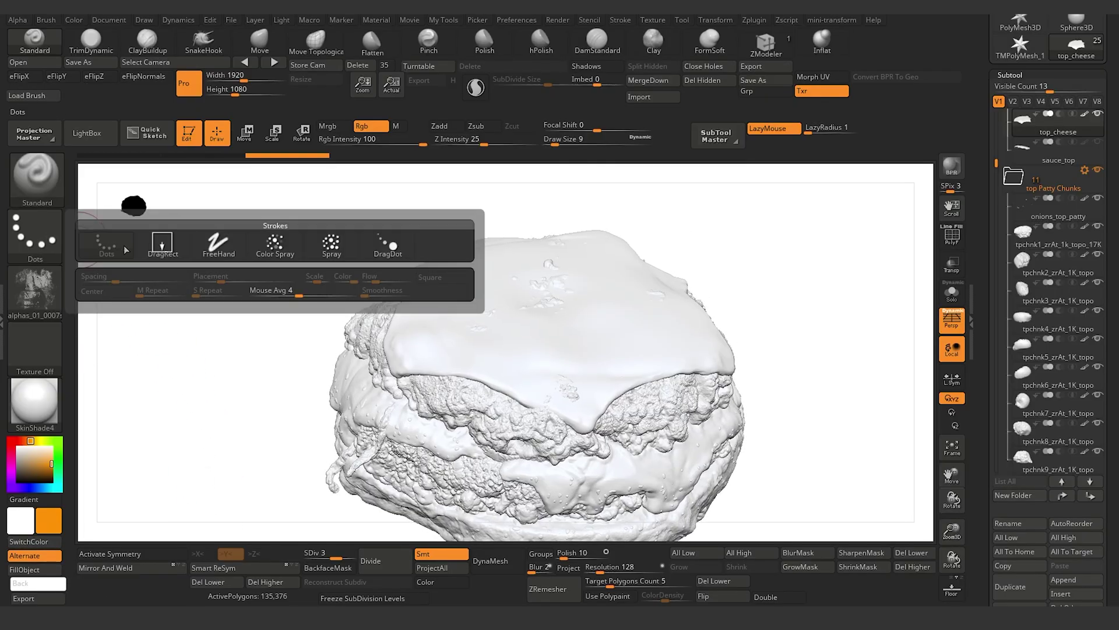
click(275, 245)
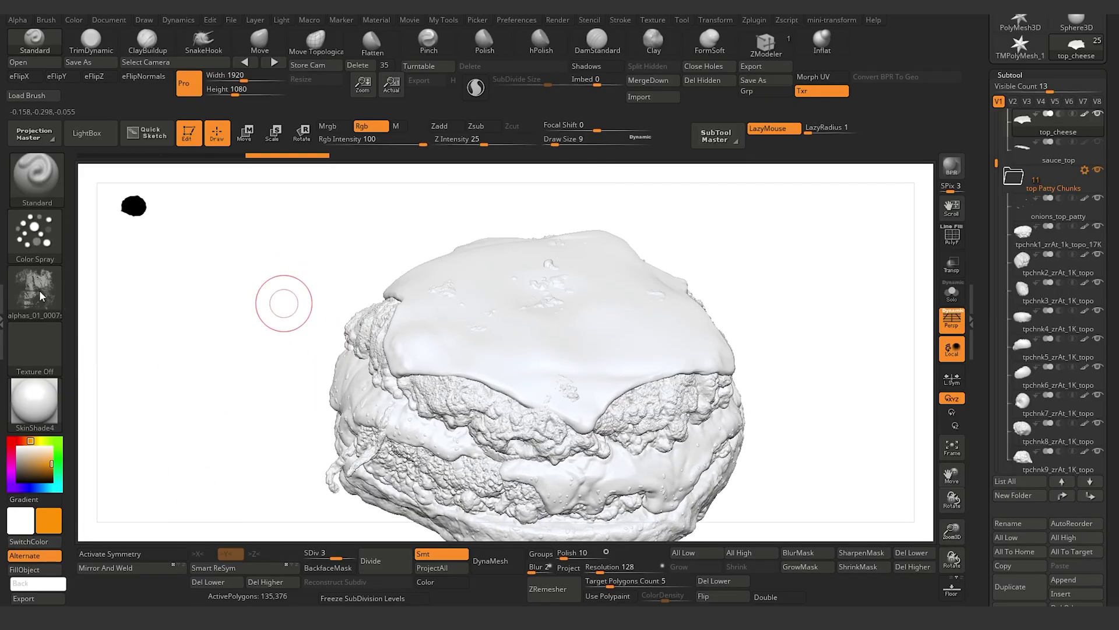
- Enlarge the brush and spray orange over the middle and front of the top cheese slice
mouse_move(262, 375)
mouse_down()
mouse_move(242, 392)
mouse_move(397, 322)
mouse_move(377, 343)
mouse_move(378, 330)
mouse_up()
key(bracketleft)
key(bracketleft)
key(bracketleft)
key(bracketright)
key(bracketright)
key(bracketright)
key(bracketright)
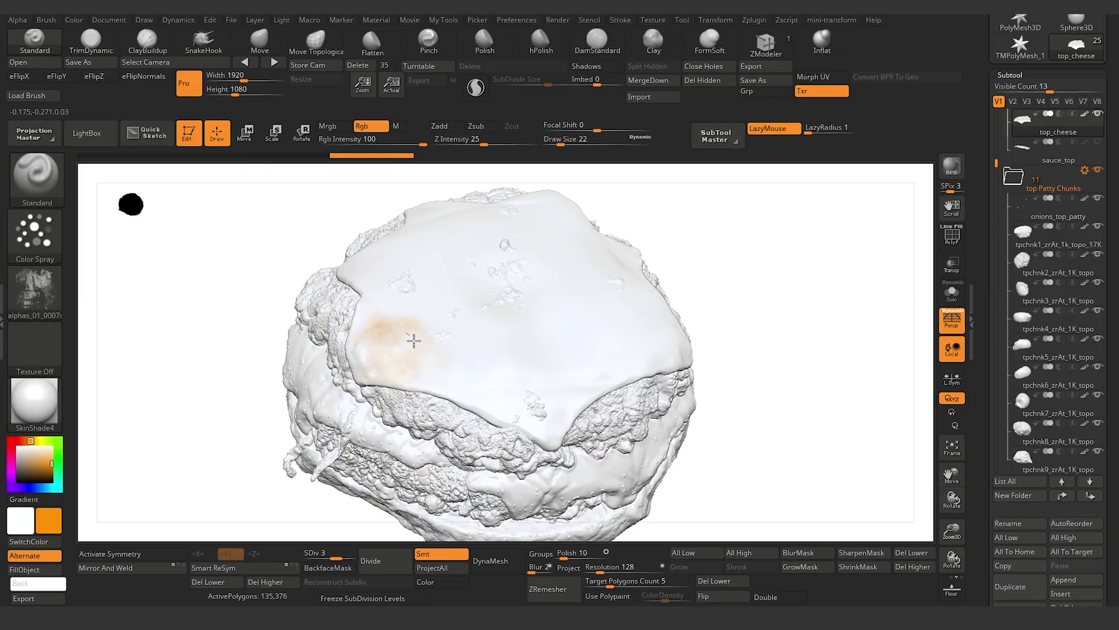
mouse_move(405, 345)
mouse_down()
mouse_move(374, 326)
mouse_move(495, 379)
mouse_move(455, 330)
mouse_move(492, 394)
mouse_up()
mouse_move(548, 399)
mouse_down()
mouse_move(635, 335)
mouse_move(614, 359)
mouse_move(574, 338)
mouse_up()
- Reduce the draw size to 9 and spray orange over the far edge of the top cheese slice
key(bracketleft)
key(bracketleft)
key(bracketleft)
key(bracketleft)
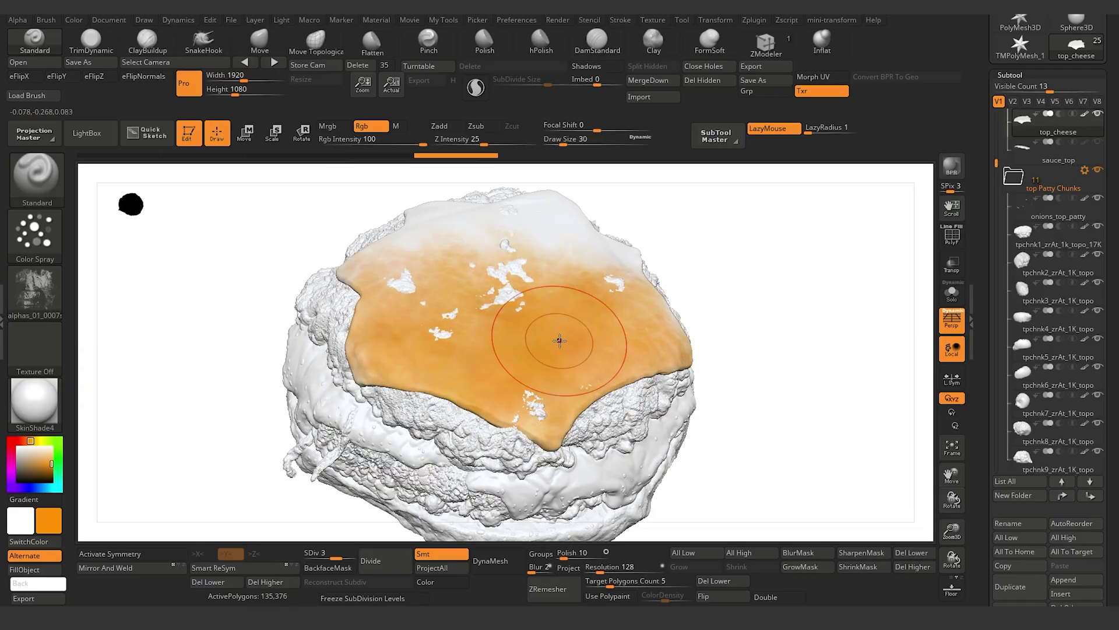
mouse_move(618, 251)
mouse_down()
mouse_move(377, 231)
mouse_move(358, 314)
mouse_move(432, 190)
mouse_move(654, 289)
mouse_move(607, 242)
mouse_up()
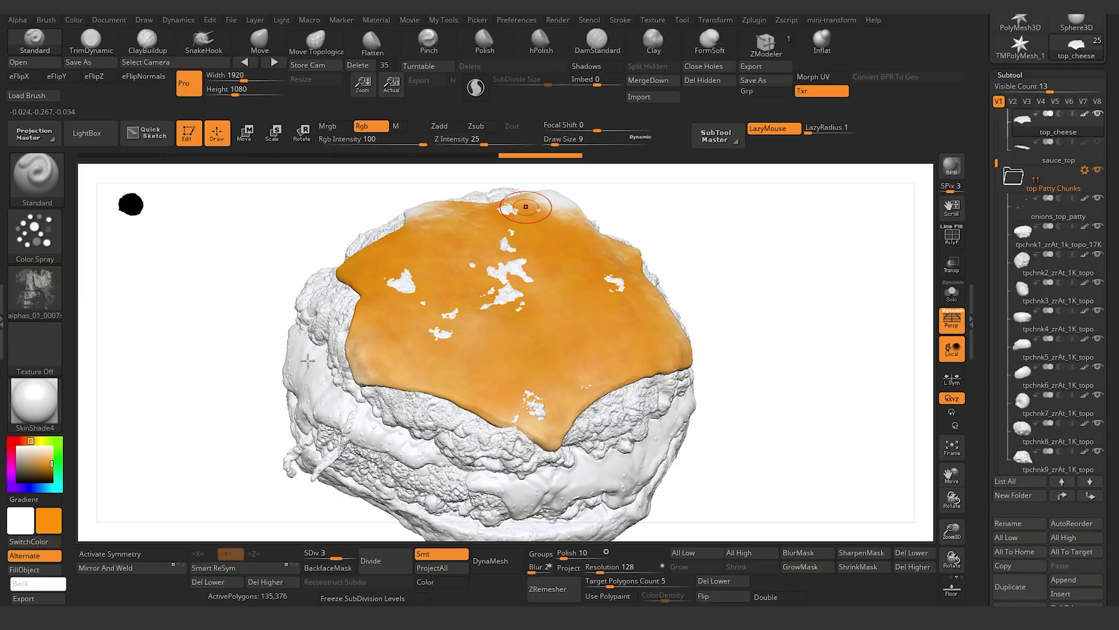
- Check the top cheese's coverage from the side and switch all subtools to their highest subdivision level
mouse_move(280, 344)
mouse_down()
mouse_move(212, 369)
mouse_move(250, 372)
mouse_move(241, 363)
mouse_up()
mouse_move(280, 437)
mouse_down()
mouse_move(217, 449)
mouse_move(225, 484)
mouse_move(327, 503)
mouse_up()
drag(298, 414, 254, 400)
mouse_move(241, 454)
mouse_down()
mouse_move(167, 407)
mouse_move(207, 486)
mouse_move(230, 480)
mouse_up()
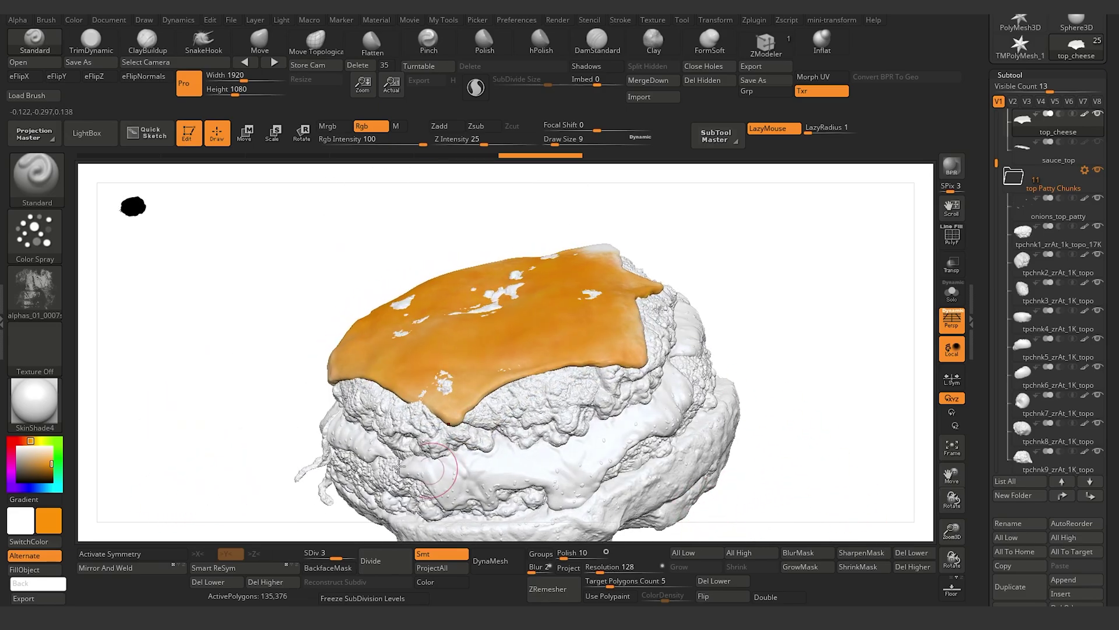
click(756, 552)
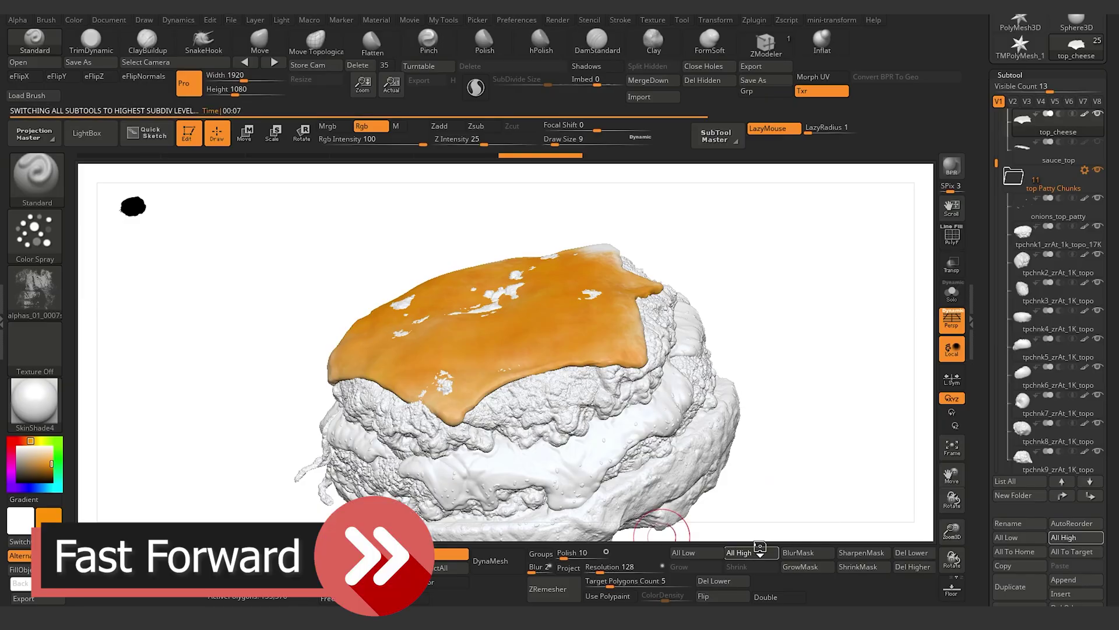
- Spray orange over the pale side edge and corner of the top cheese with draw size 10
drag(256, 325, 482, 322)
key(bracketleft)
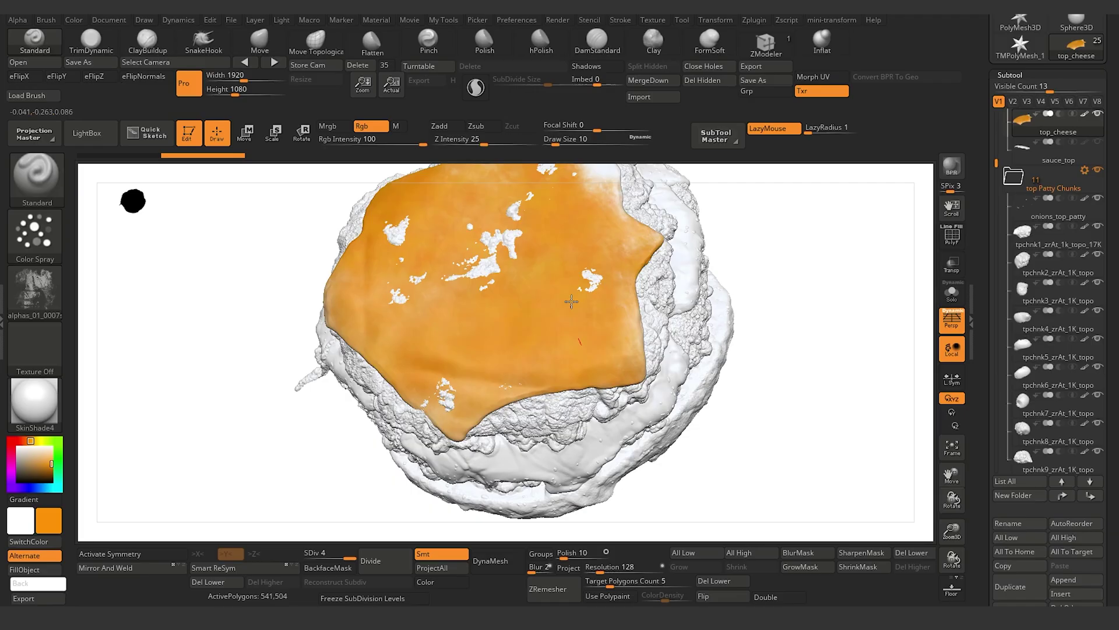
drag(655, 263, 638, 216)
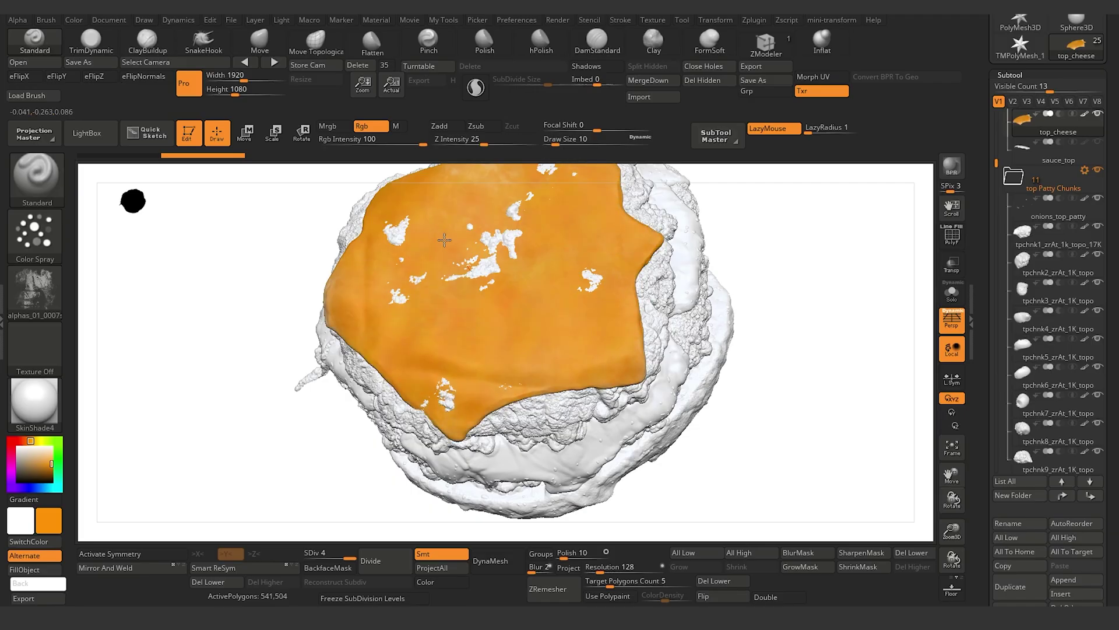
- Isolate the top cheese, cover its back edge and underside with orange, and show the whole burger again
drag(227, 481, 602, 506)
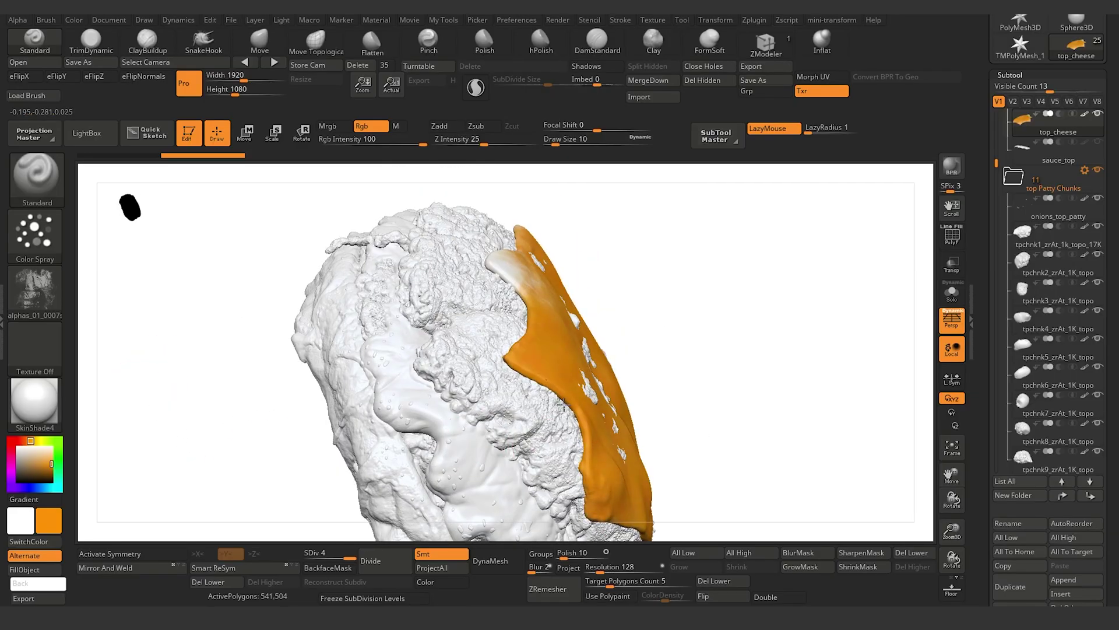
click(951, 294)
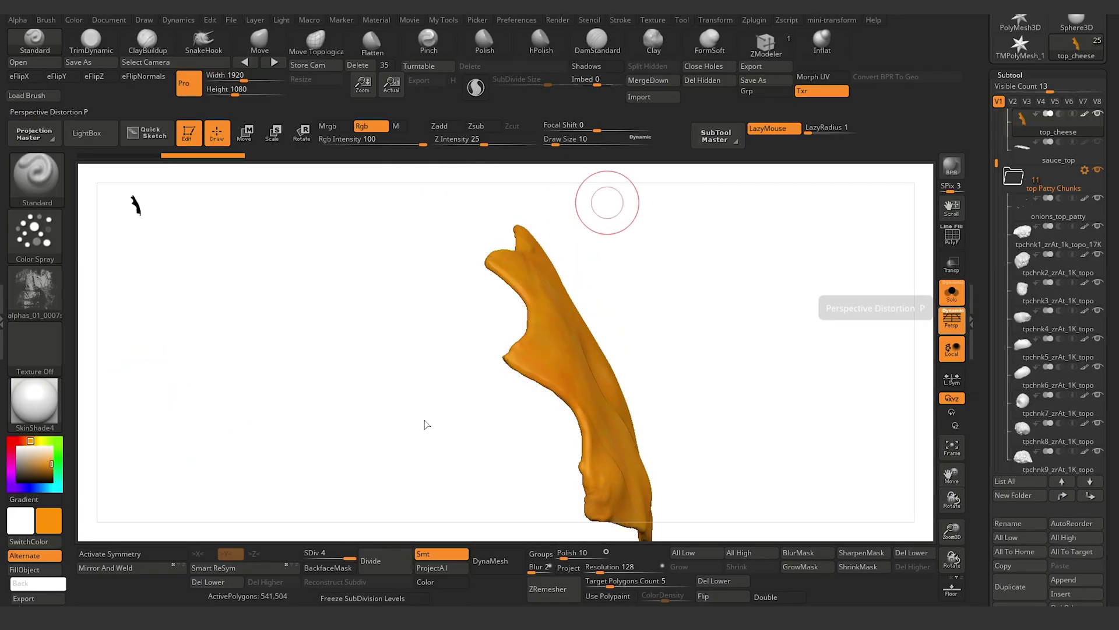
drag(427, 424, 192, 391)
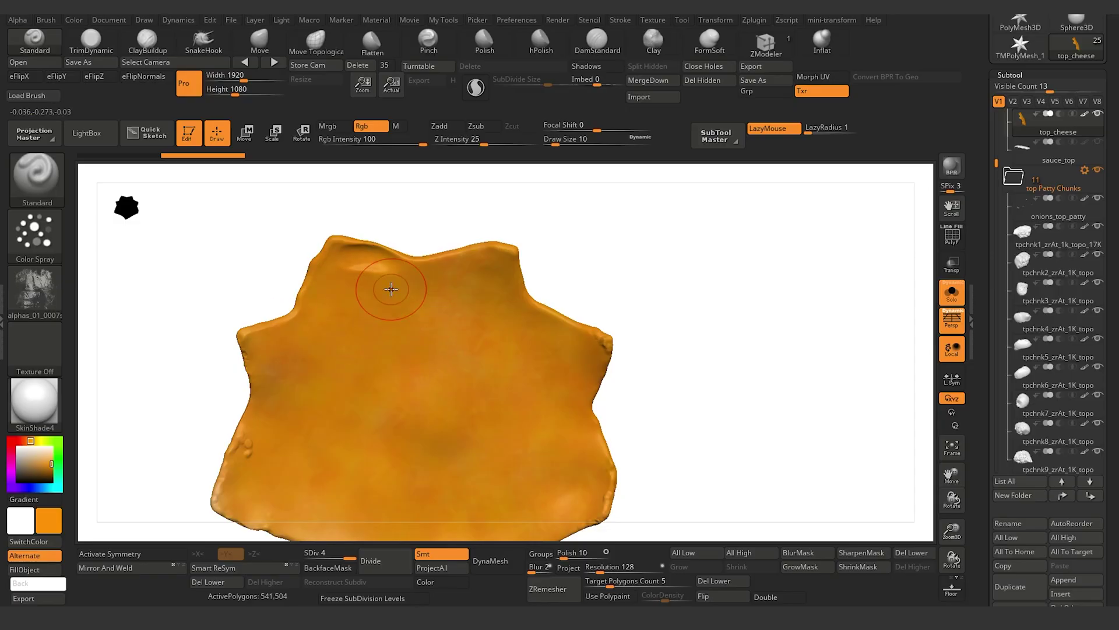
click(952, 300)
drag(837, 420, 267, 404)
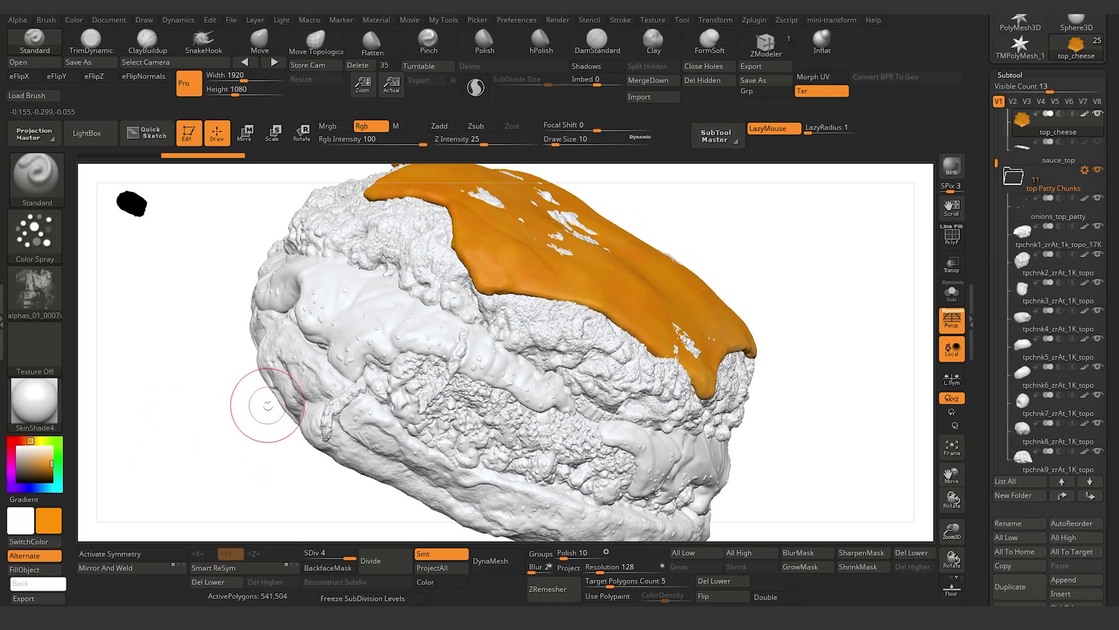
click(953, 294)
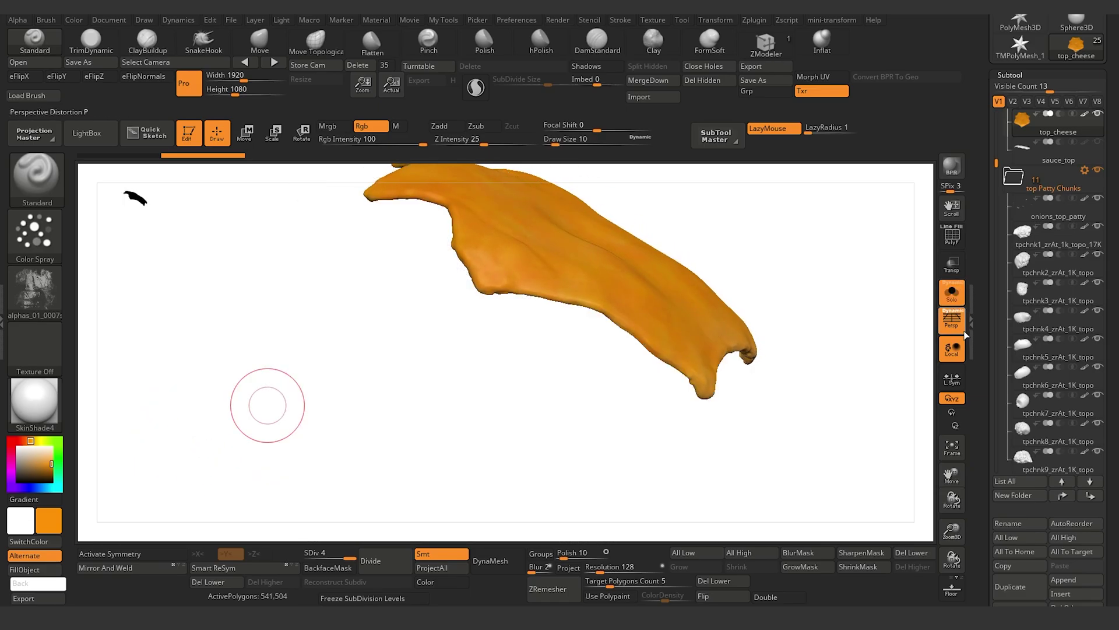
click(952, 293)
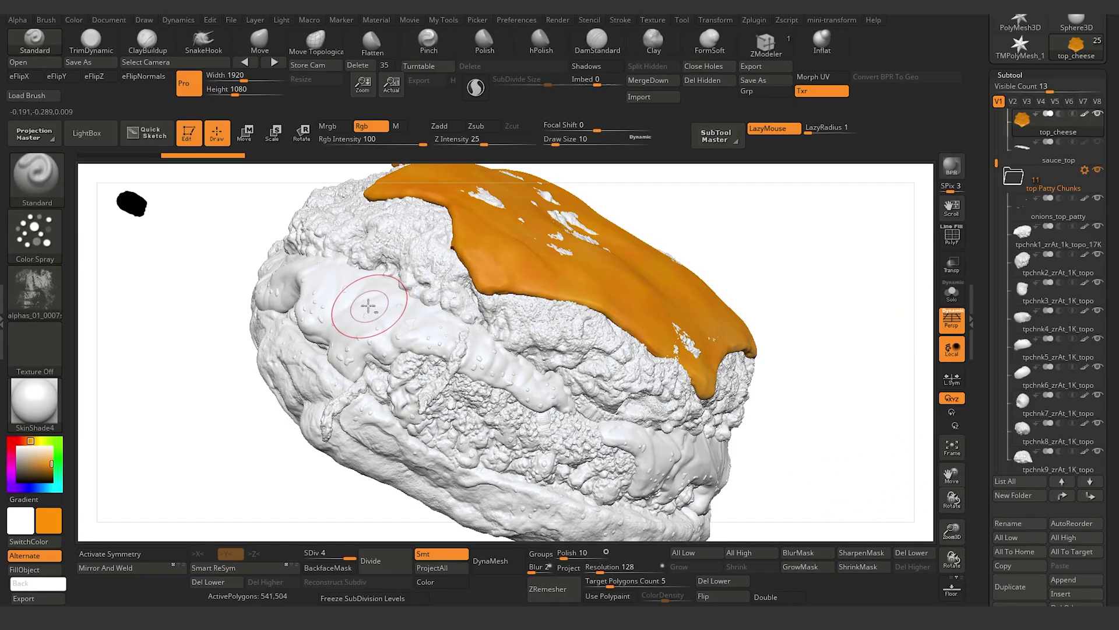
- Select the bottom_cheese subtool and spray orange all around its outer drips
mouse_move(189, 379)
mouse_down()
mouse_move(342, 308)
mouse_move(329, 332)
mouse_move(294, 280)
mouse_move(361, 267)
mouse_move(502, 373)
mouse_move(647, 461)
mouse_up()
drag(303, 239, 251, 274)
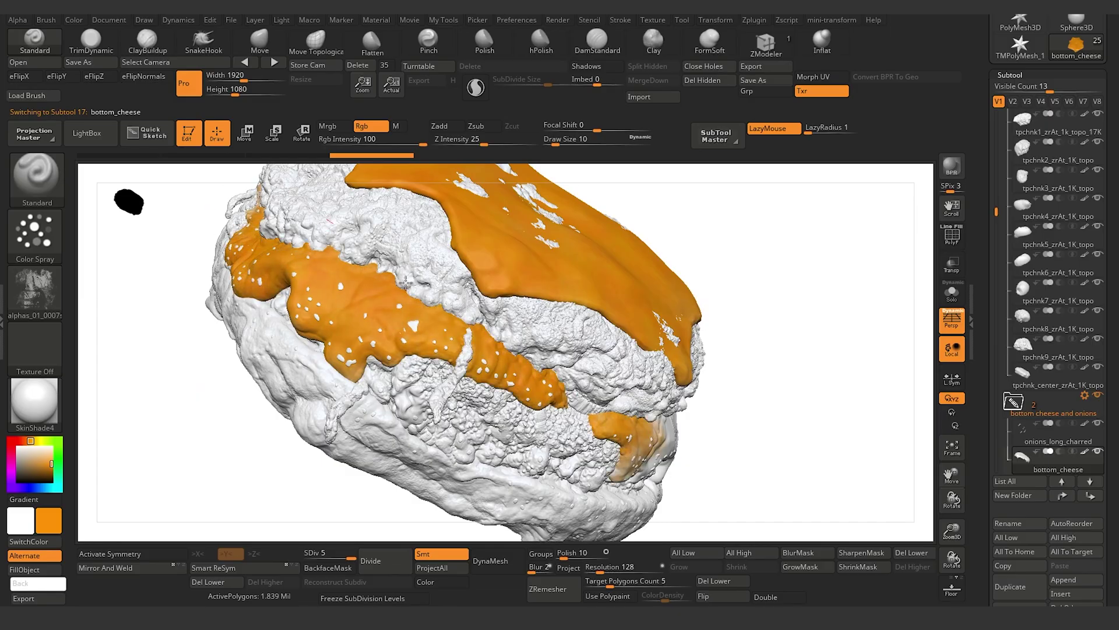
mouse_move(193, 449)
mouse_down()
mouse_move(429, 389)
mouse_move(635, 373)
mouse_move(699, 349)
mouse_move(755, 287)
mouse_move(700, 319)
mouse_up()
drag(190, 411, 234, 504)
mouse_move(565, 454)
mouse_down()
mouse_move(633, 377)
mouse_move(741, 344)
mouse_move(827, 350)
mouse_move(877, 312)
mouse_up()
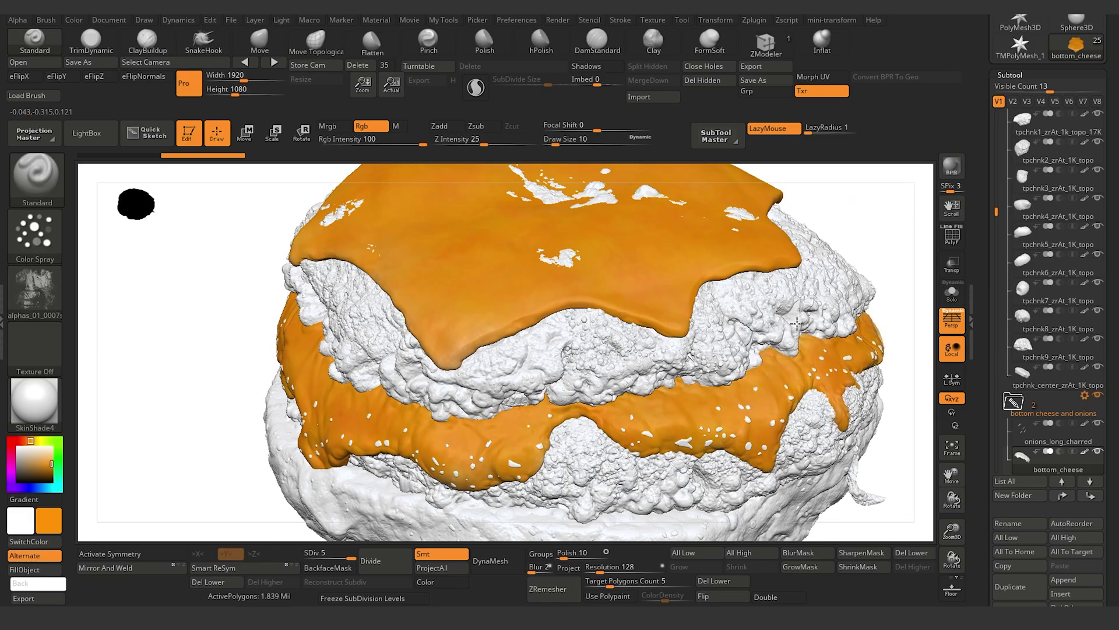
- Isolate the bottom cheese and spray orange over its white center
click(952, 291)
mouse_move(155, 412)
mouse_down()
mouse_move(220, 449)
mouse_move(373, 438)
mouse_move(264, 447)
mouse_up()
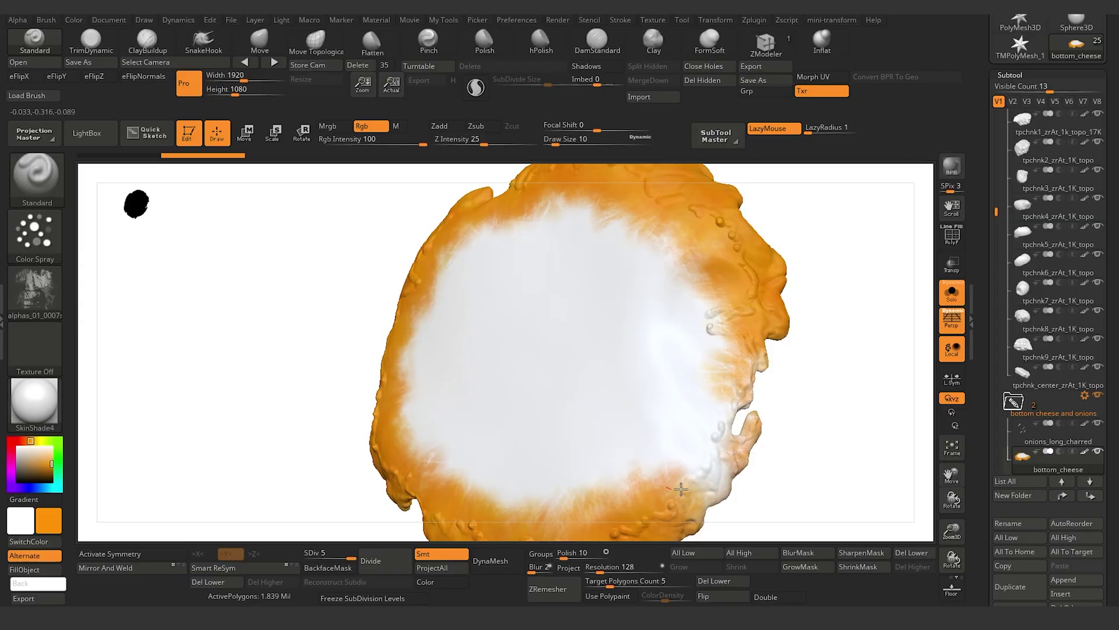
mouse_move(708, 396)
mouse_down()
mouse_move(707, 475)
mouse_move(714, 397)
mouse_move(761, 326)
mouse_move(684, 383)
mouse_move(670, 341)
mouse_move(583, 320)
mouse_move(577, 245)
mouse_move(484, 303)
mouse_move(445, 430)
mouse_move(385, 422)
mouse_move(589, 478)
mouse_move(636, 362)
mouse_move(681, 422)
mouse_up()
drag(246, 459, 224, 443)
mouse_move(373, 420)
mouse_down()
mouse_move(298, 309)
mouse_move(403, 352)
mouse_up()
drag(208, 436, 214, 447)
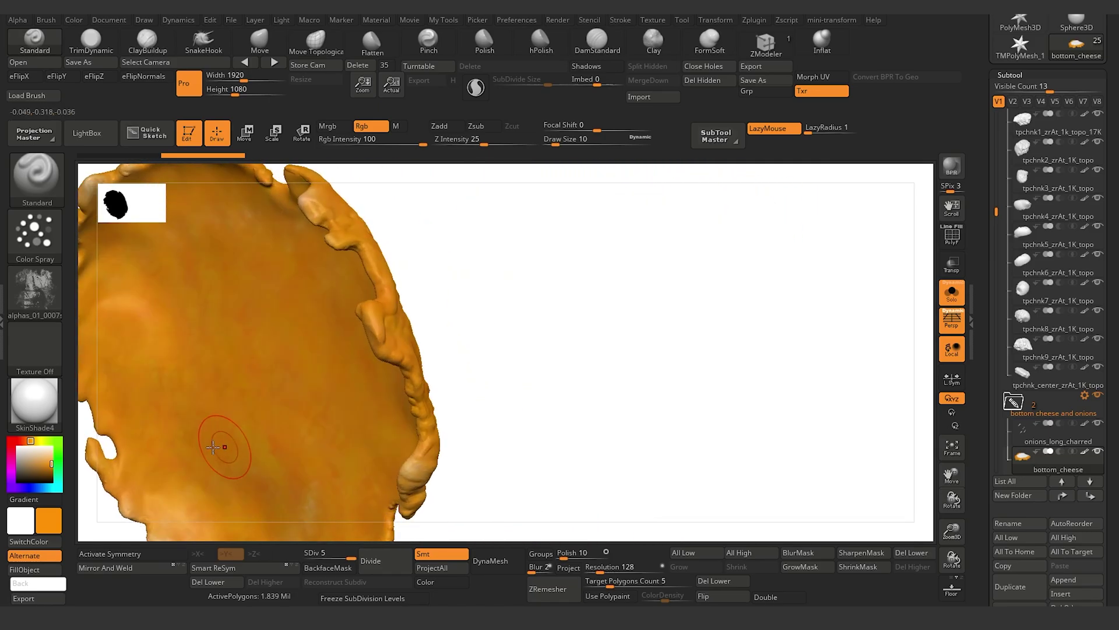
- Cover the remaining pale patches on the bottom cheese's rim and surface with orange, and bring the whole burger back into view
drag(491, 507, 463, 437)
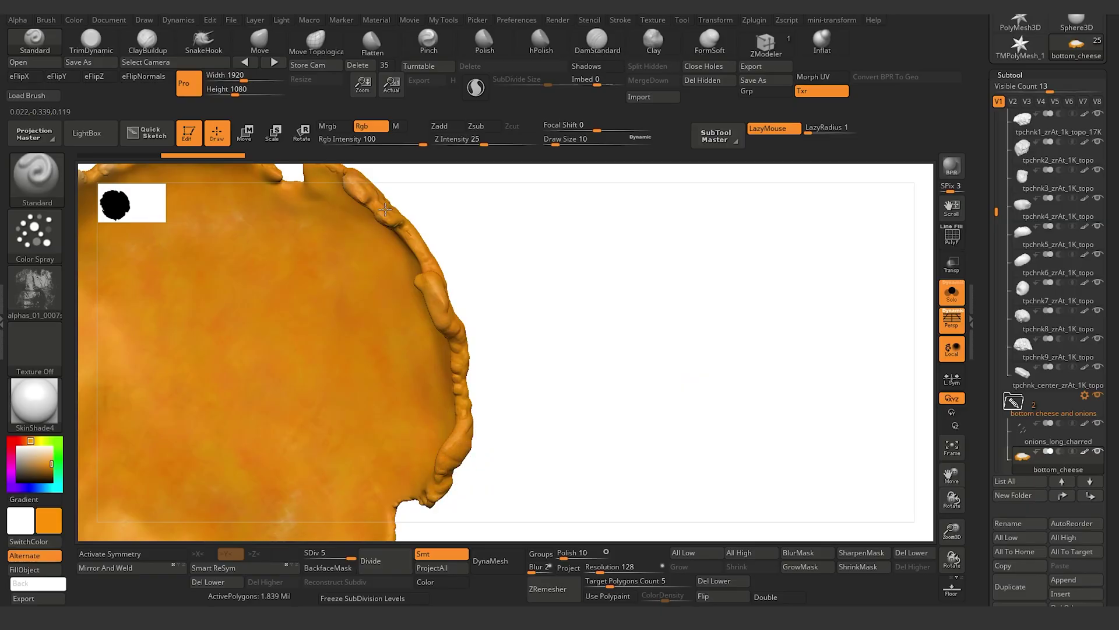
drag(550, 494, 570, 348)
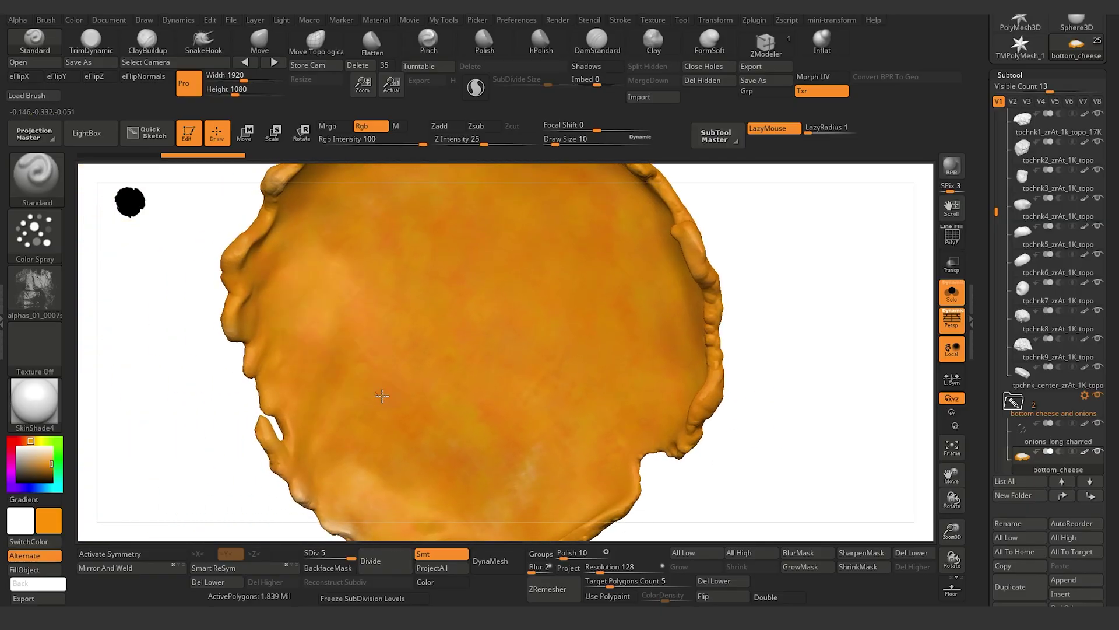
drag(357, 529, 275, 473)
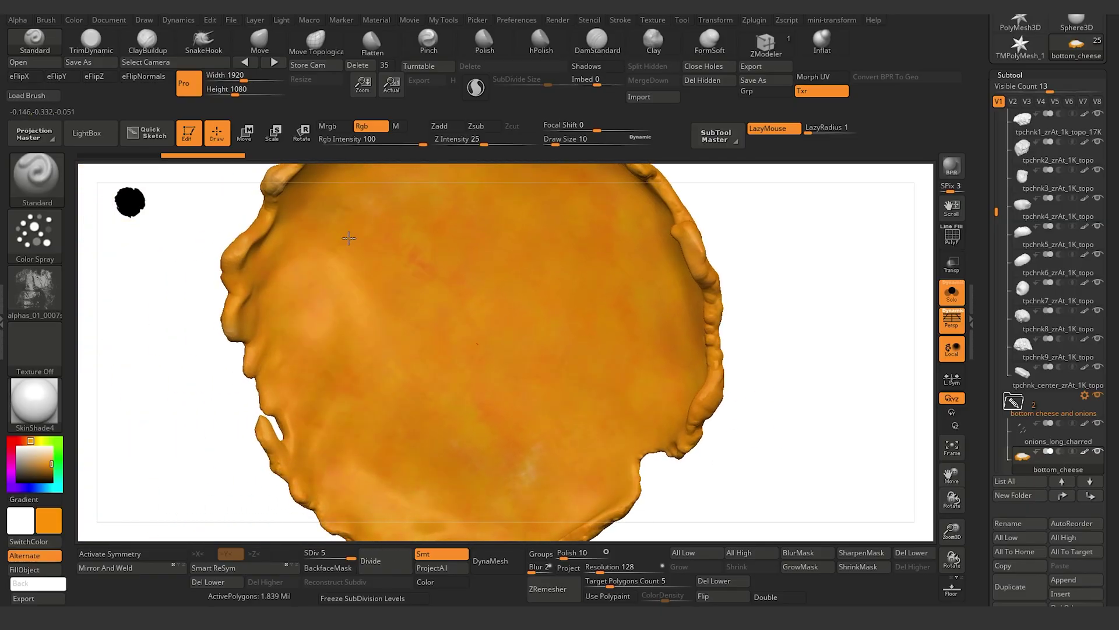
drag(196, 369, 350, 467)
click(951, 292)
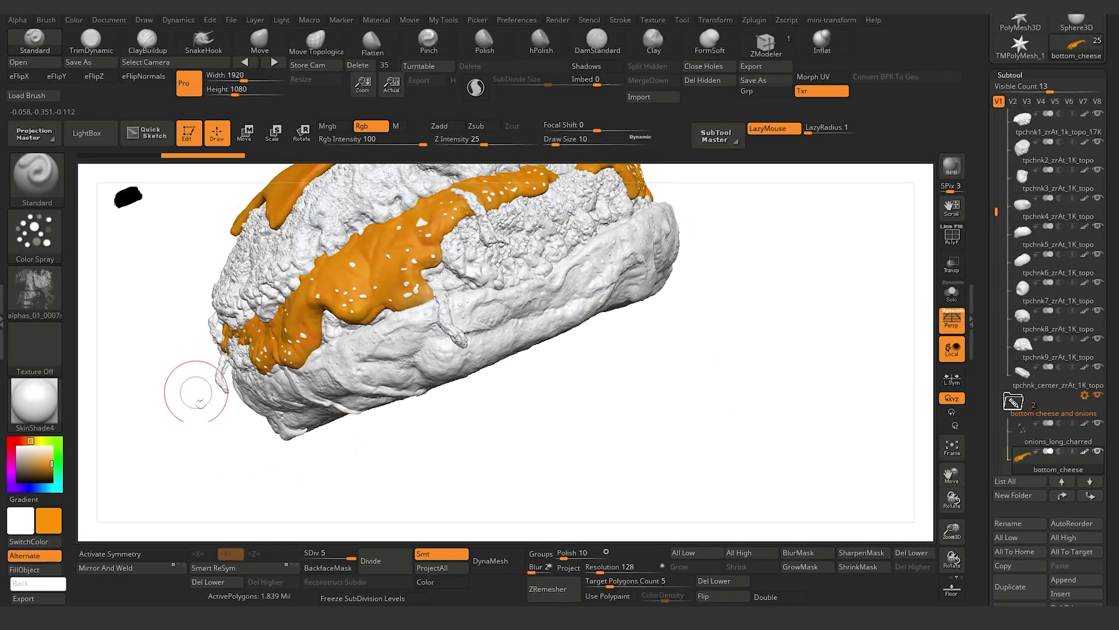
drag(195, 387, 139, 477)
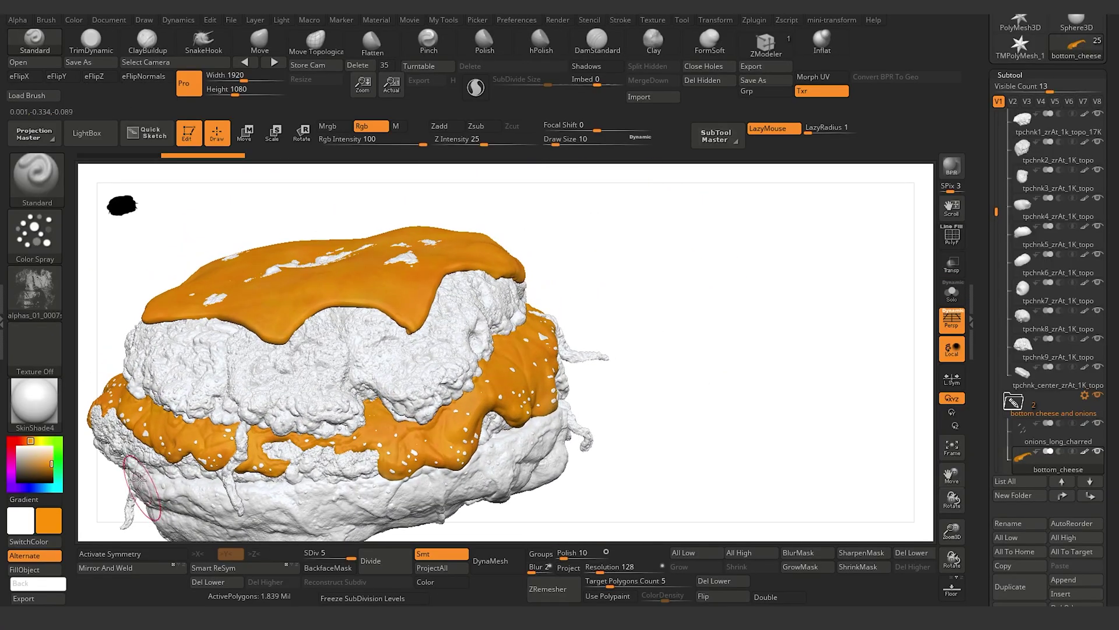
- Pick a dark reddish brown from the patty in the pixelated Spotlight reference photo as the painting color
alt+drag(108, 343, 222, 304)
drag(167, 434, 239, 454)
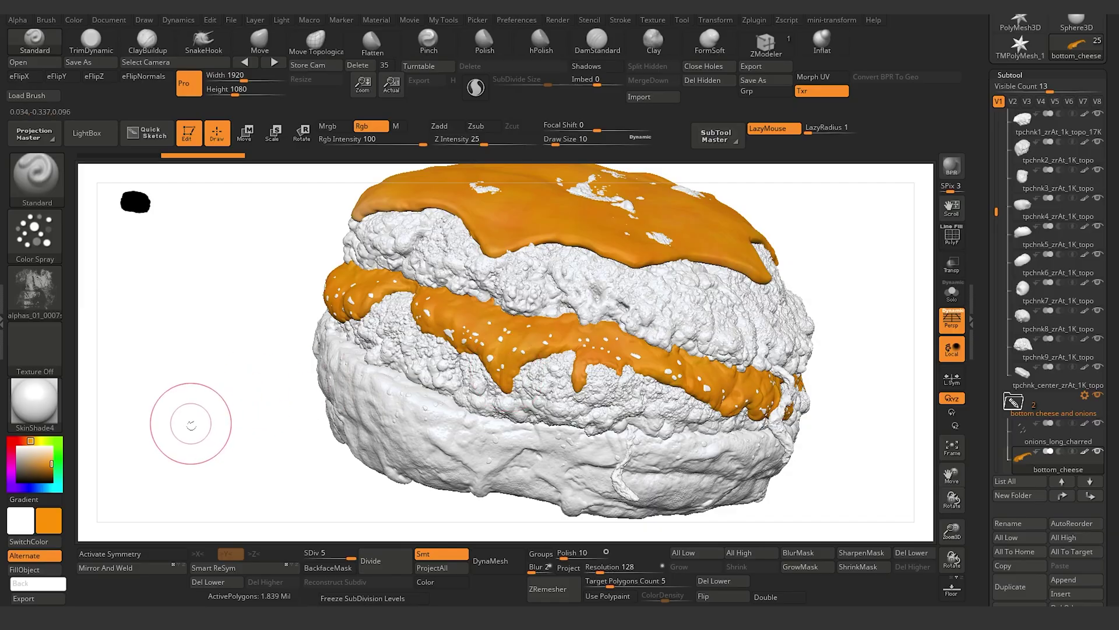
drag(191, 424, 215, 439)
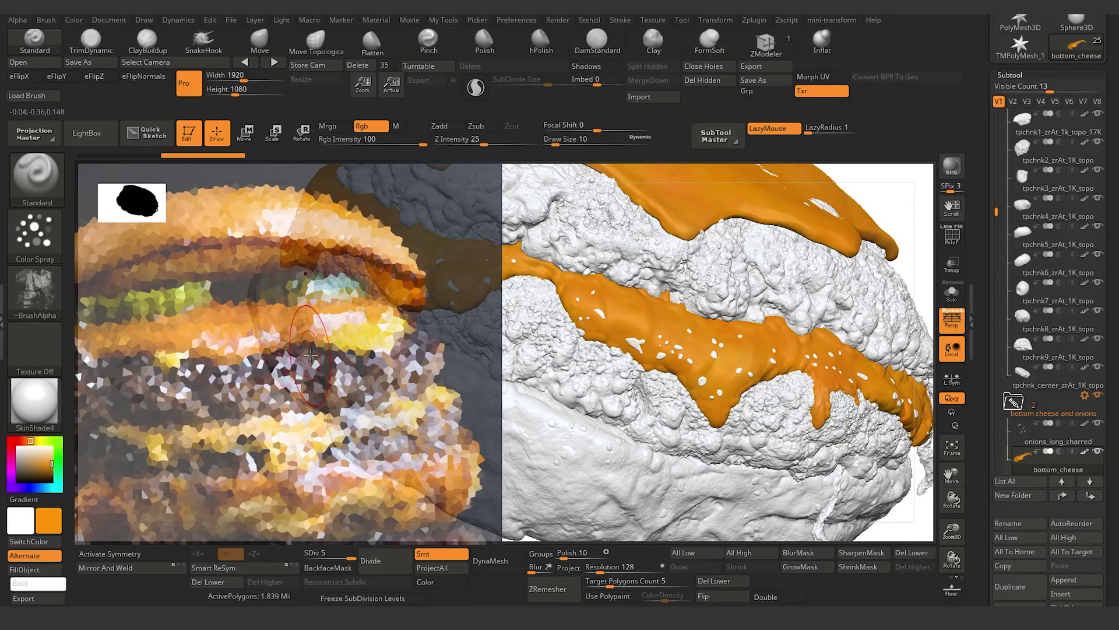
key(c)
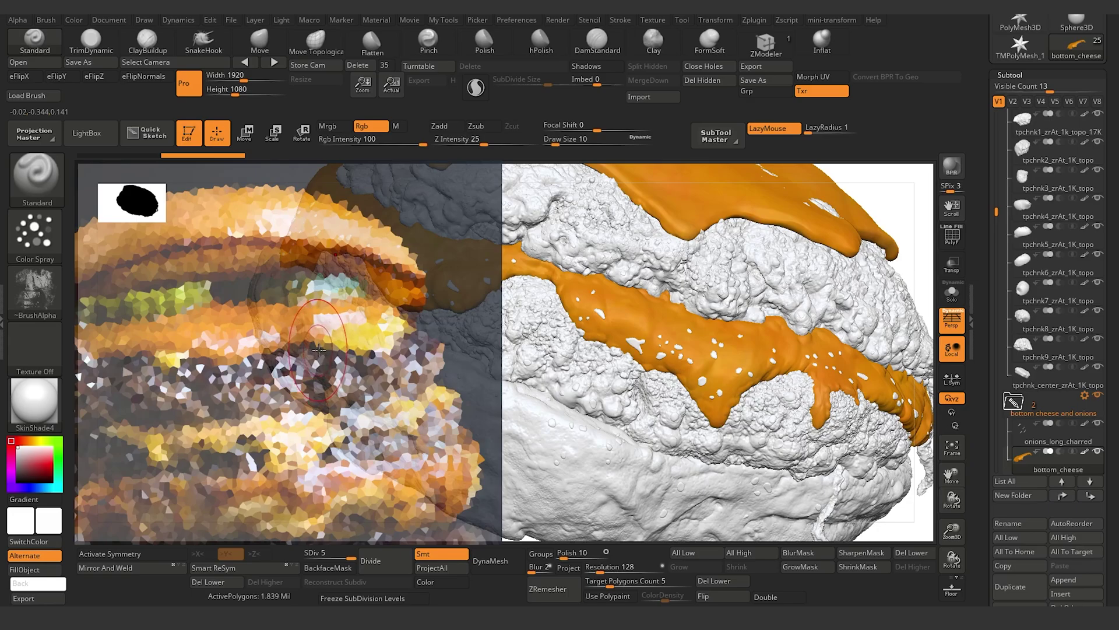
key(shift+z)
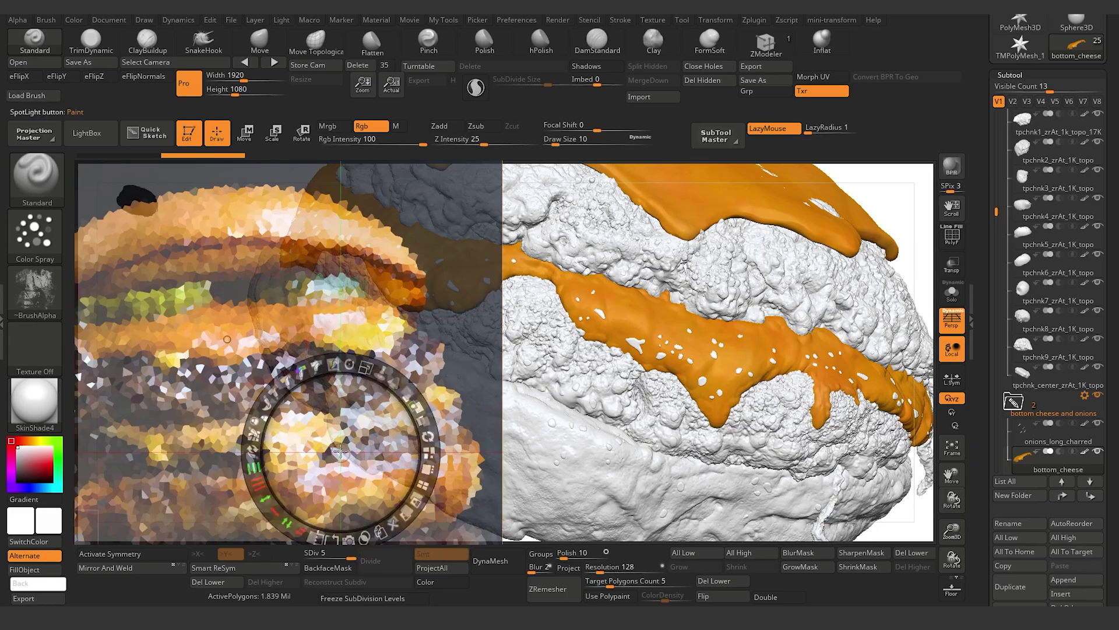
drag(340, 451, 402, 465)
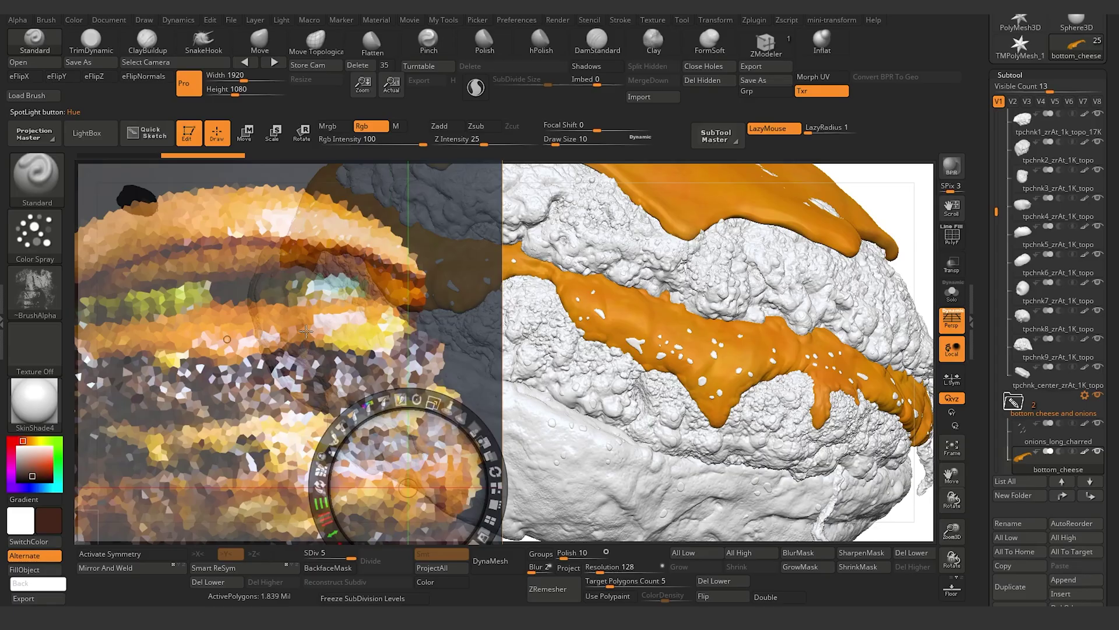
key(shift+z)
drag(235, 428, 214, 465)
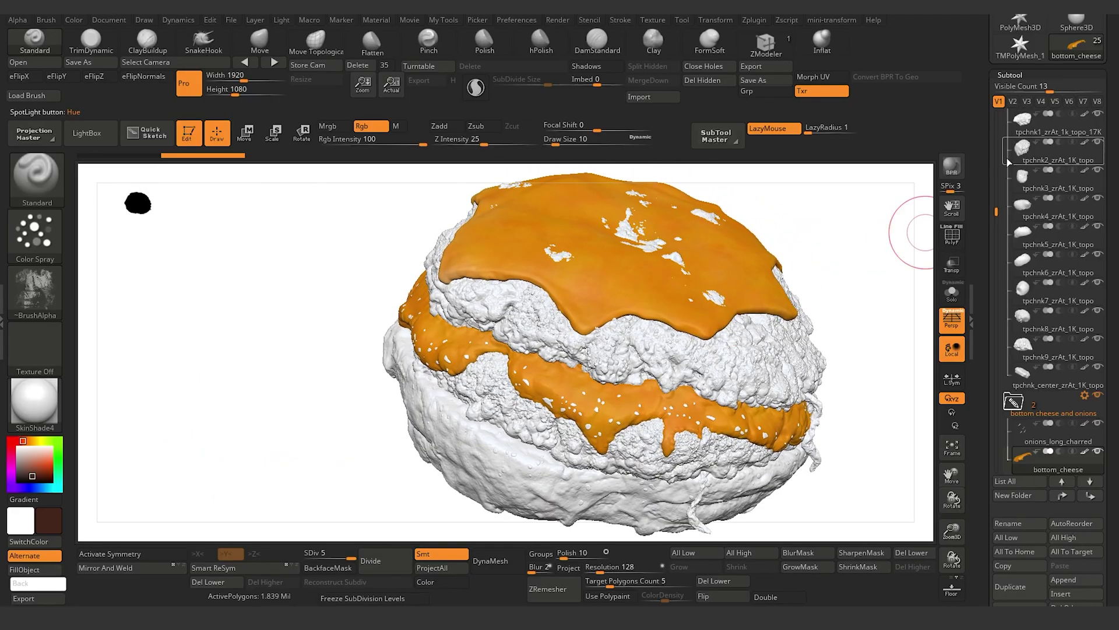
- Select the tpchnk1 top patty chunk, make the rest of the burger see-through and open the chunk's Layers settings
click(1027, 125)
click(951, 292)
click(948, 267)
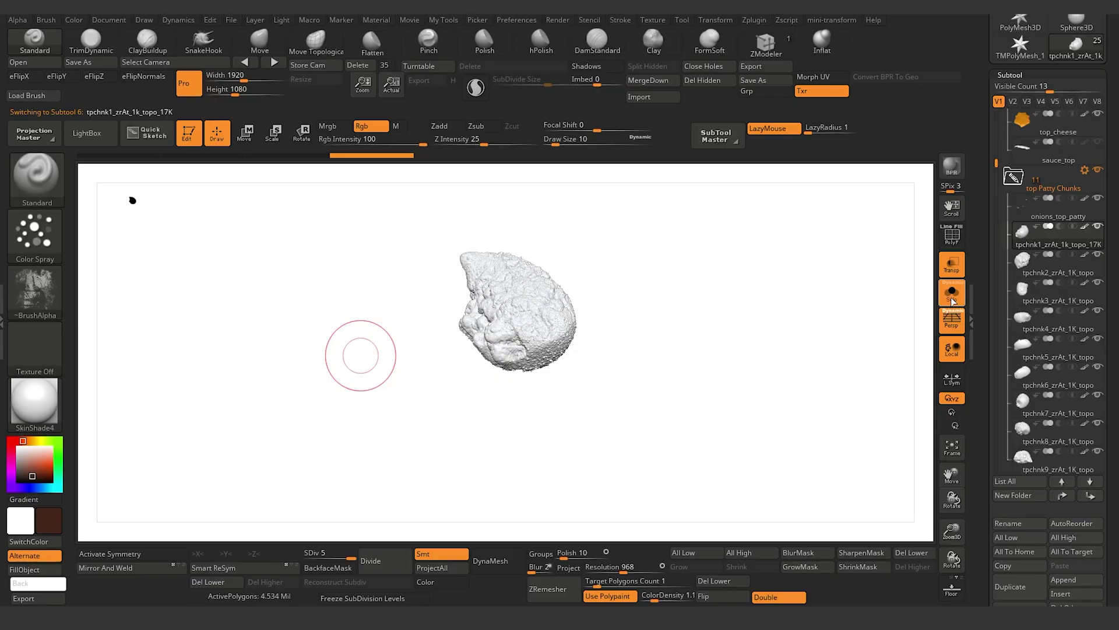
click(952, 300)
click(952, 269)
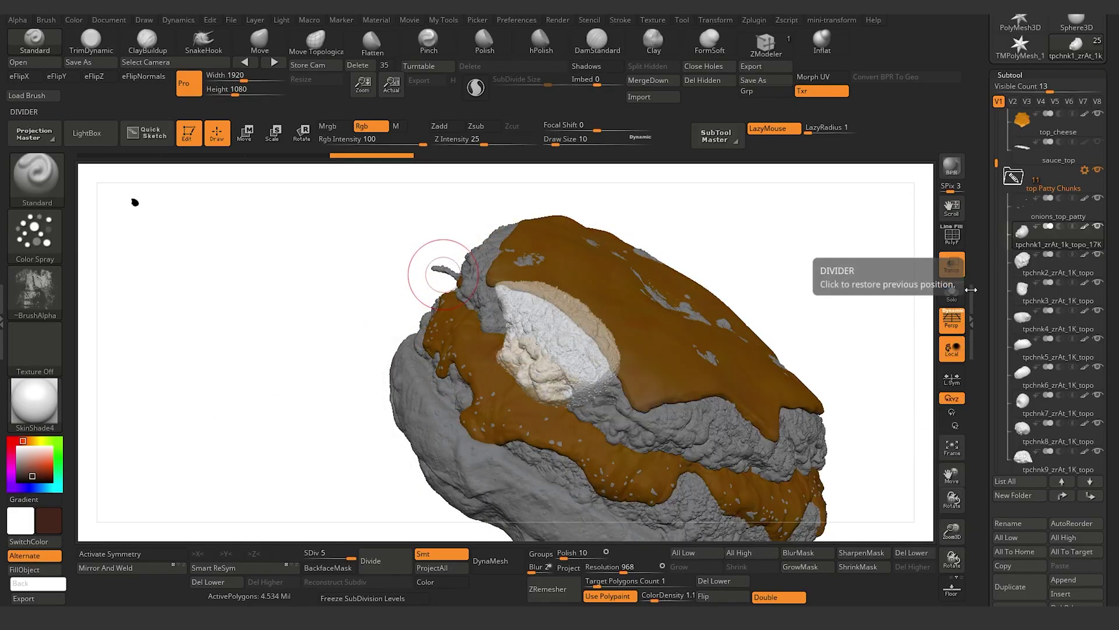
scroll(972, 189, down, 5)
scroll(983, 452, down, 4)
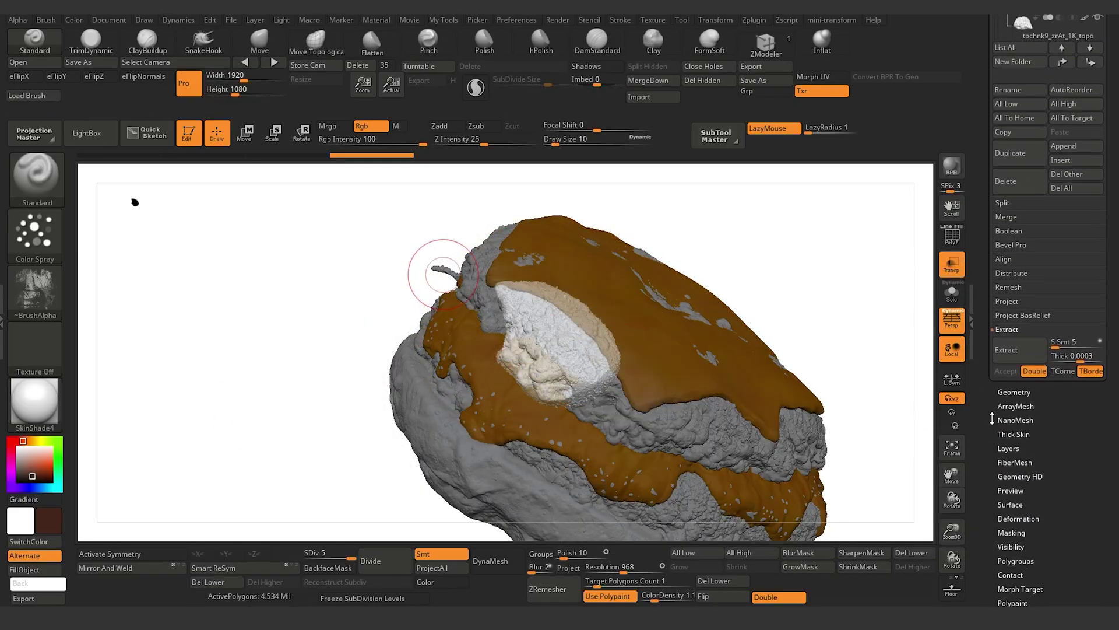
click(1008, 448)
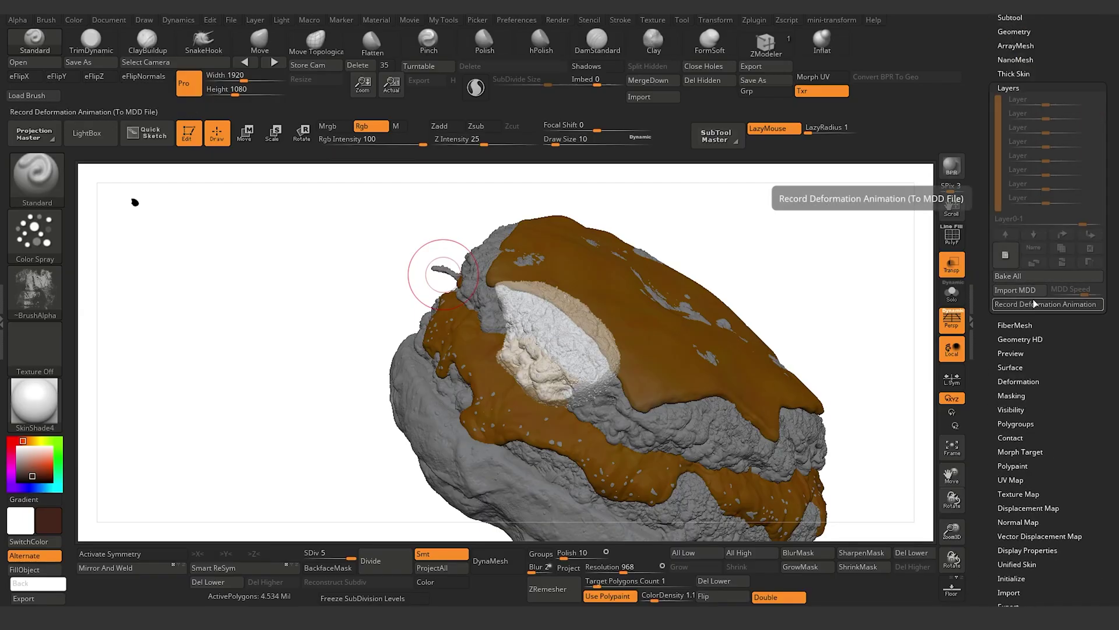
- Spray dark brown over the front of the first top patty chunk
mouse_move(294, 341)
mouse_down()
mouse_move(275, 309)
mouse_move(278, 329)
mouse_up()
mouse_move(527, 328)
mouse_down()
mouse_move(553, 350)
mouse_move(542, 309)
mouse_move(583, 326)
mouse_move(610, 364)
mouse_move(594, 410)
mouse_up()
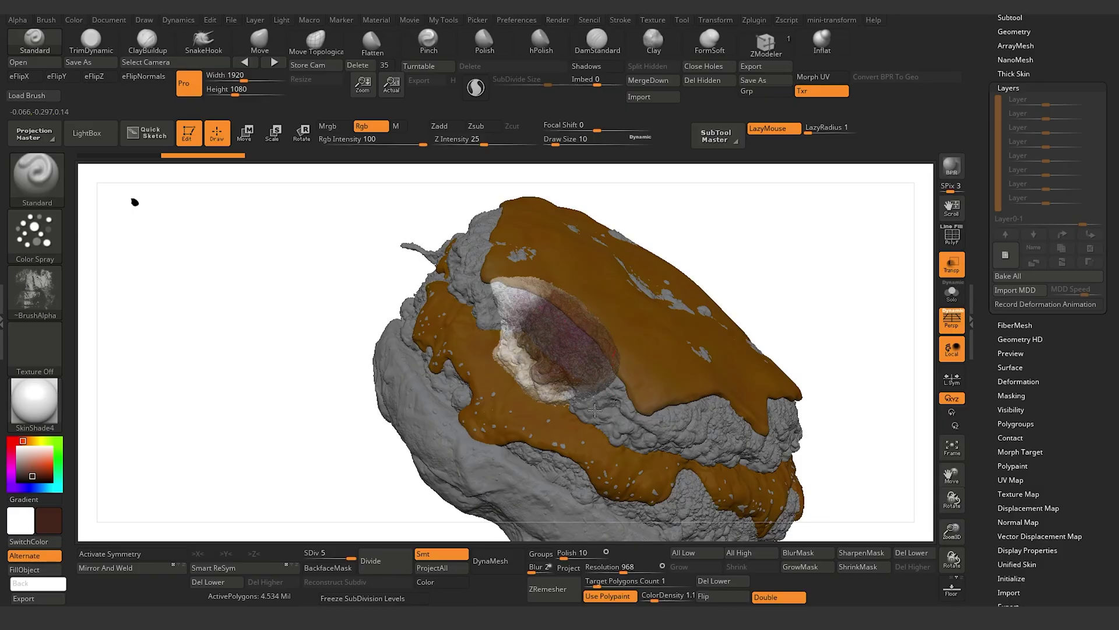
drag(504, 299, 514, 373)
drag(287, 341, 350, 339)
mouse_move(492, 274)
mouse_down()
mouse_move(488, 317)
mouse_move(483, 236)
mouse_up()
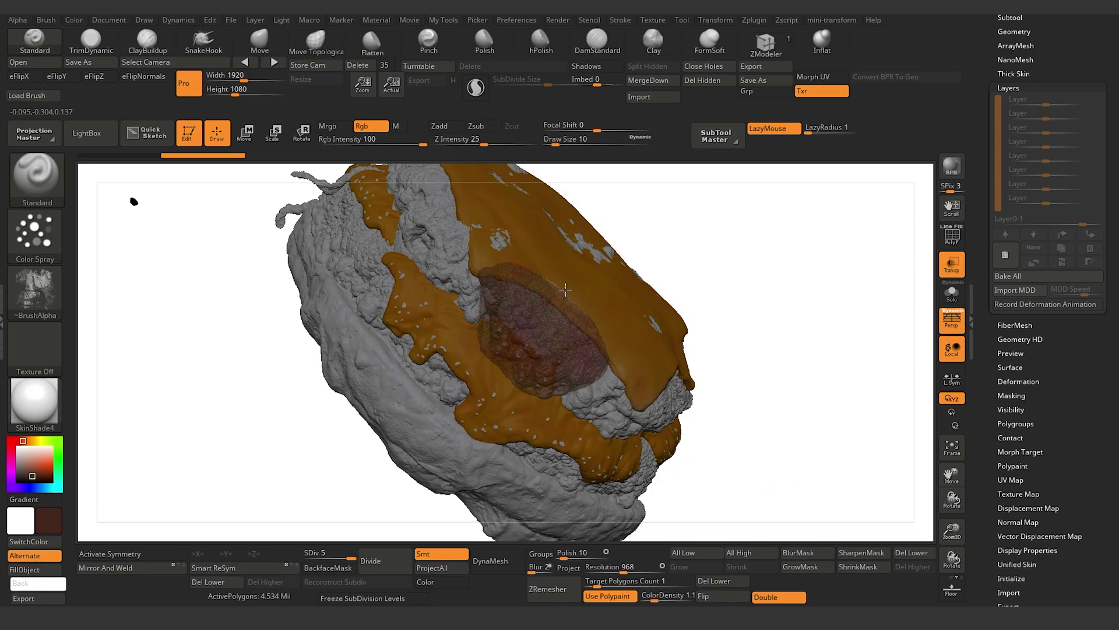
- Isolate the first top patty chunk, cover its remaining sides with dark brown, and show the whole burger again
click(951, 303)
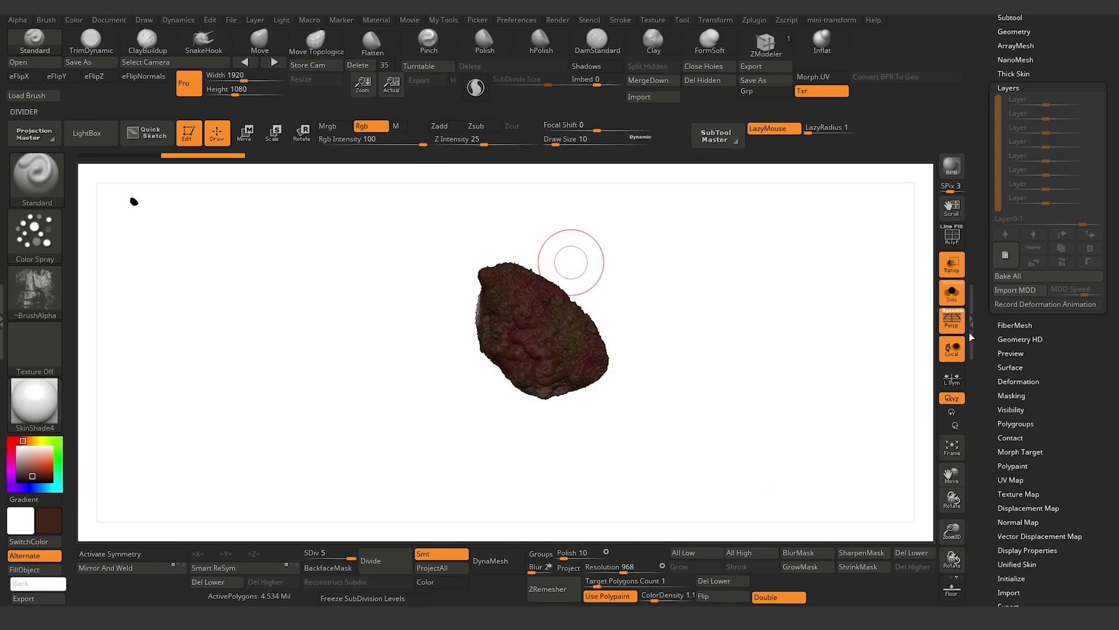
drag(336, 447, 401, 464)
mouse_move(450, 303)
mouse_down()
mouse_move(426, 348)
mouse_move(398, 317)
mouse_move(376, 365)
mouse_move(357, 334)
mouse_up()
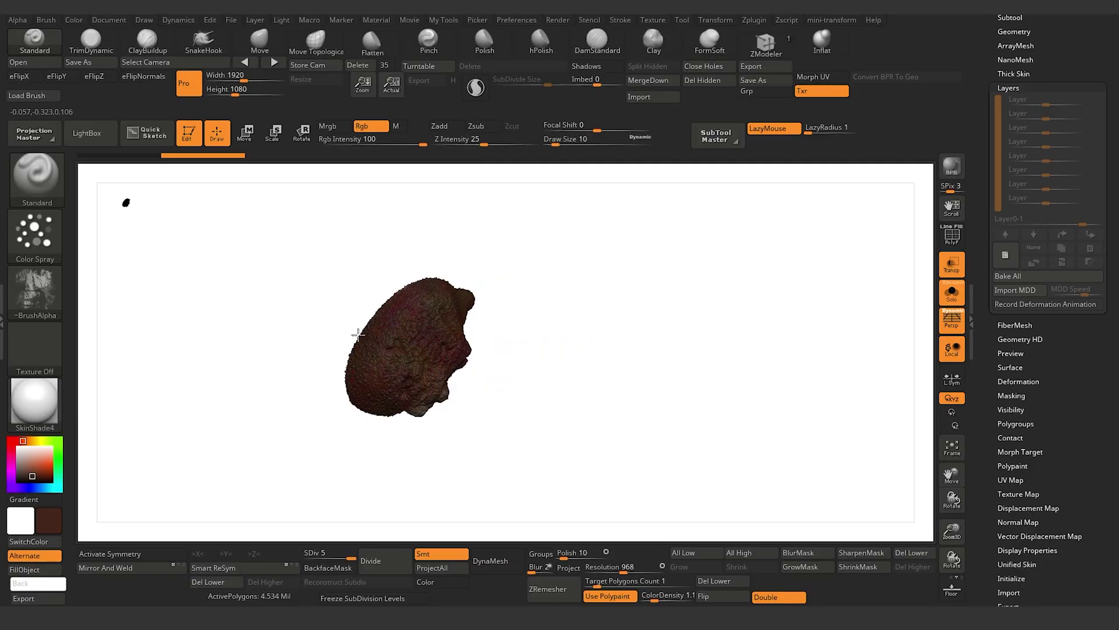
mouse_move(362, 272)
mouse_down()
mouse_move(347, 345)
mouse_move(354, 338)
mouse_up()
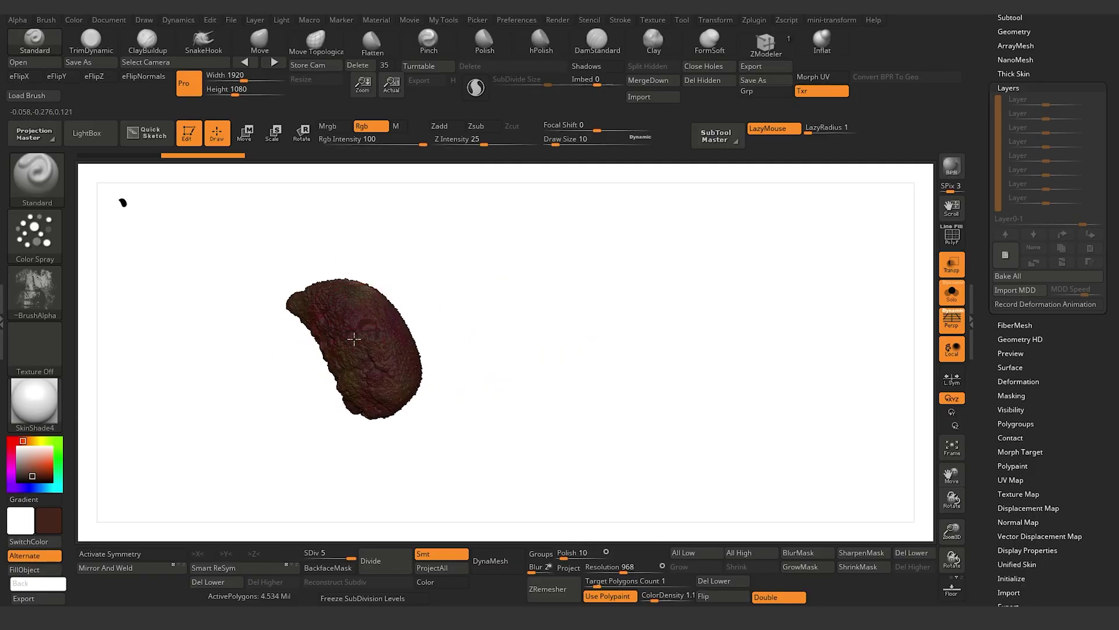
click(954, 303)
- Select the tpchnk2 subtool and spray its visible front and upper surface with dark brown
drag(248, 453, 344, 336)
drag(979, 151, 987, 231)
click(1008, 270)
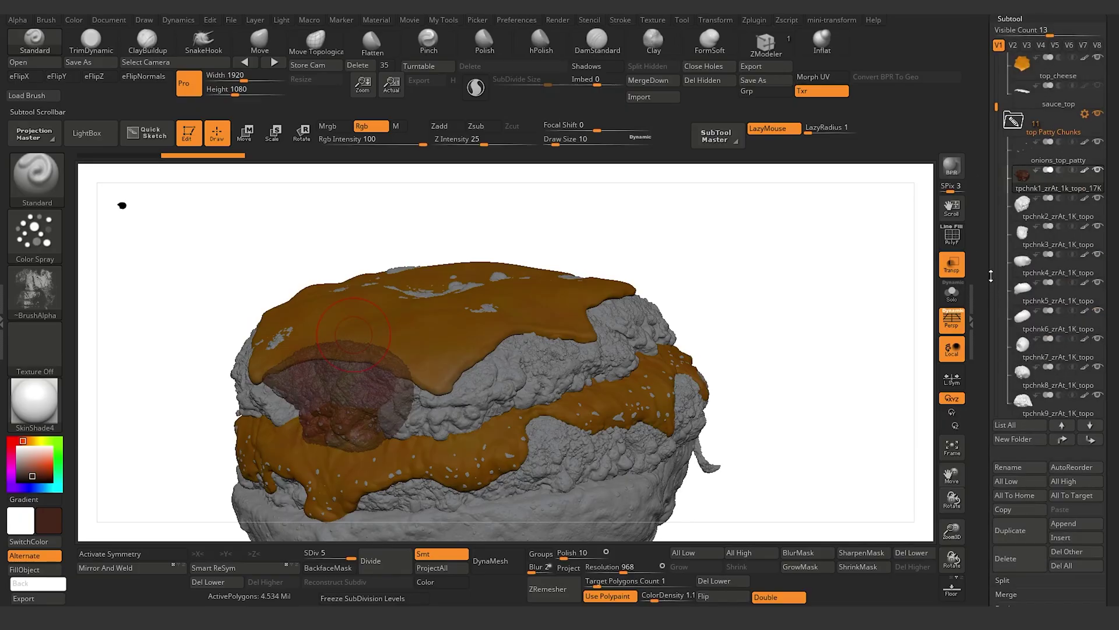
mouse_move(147, 473)
mouse_down()
mouse_move(162, 440)
mouse_move(162, 456)
mouse_move(200, 474)
mouse_up()
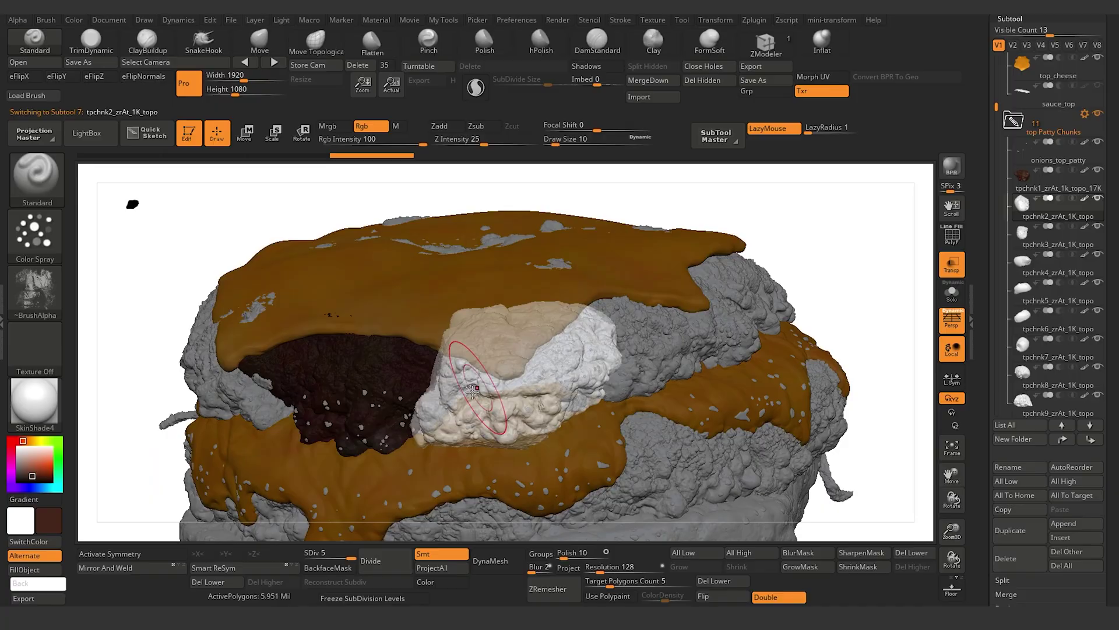
mouse_move(481, 379)
mouse_down()
mouse_move(449, 408)
mouse_move(459, 338)
mouse_move(460, 416)
mouse_move(542, 408)
mouse_move(600, 373)
mouse_move(604, 321)
mouse_move(595, 350)
mouse_up()
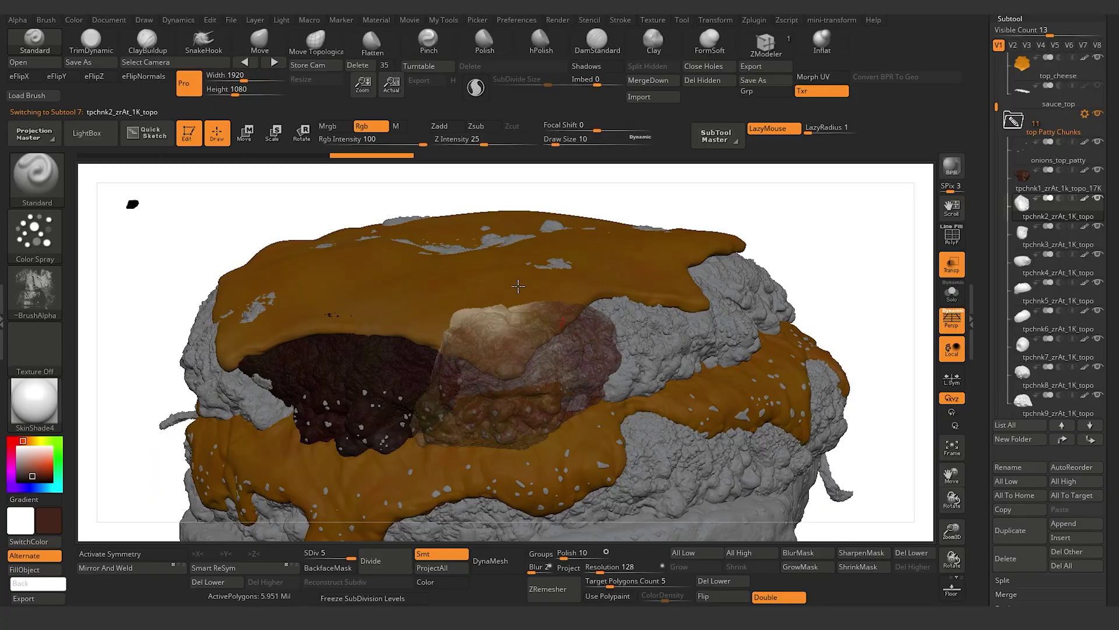
mouse_move(518, 286)
mouse_down()
mouse_move(513, 332)
mouse_move(461, 291)
mouse_up()
mouse_move(485, 313)
right_down()
mouse_move(577, 327)
mouse_move(600, 402)
mouse_move(453, 325)
mouse_move(502, 300)
right_up()
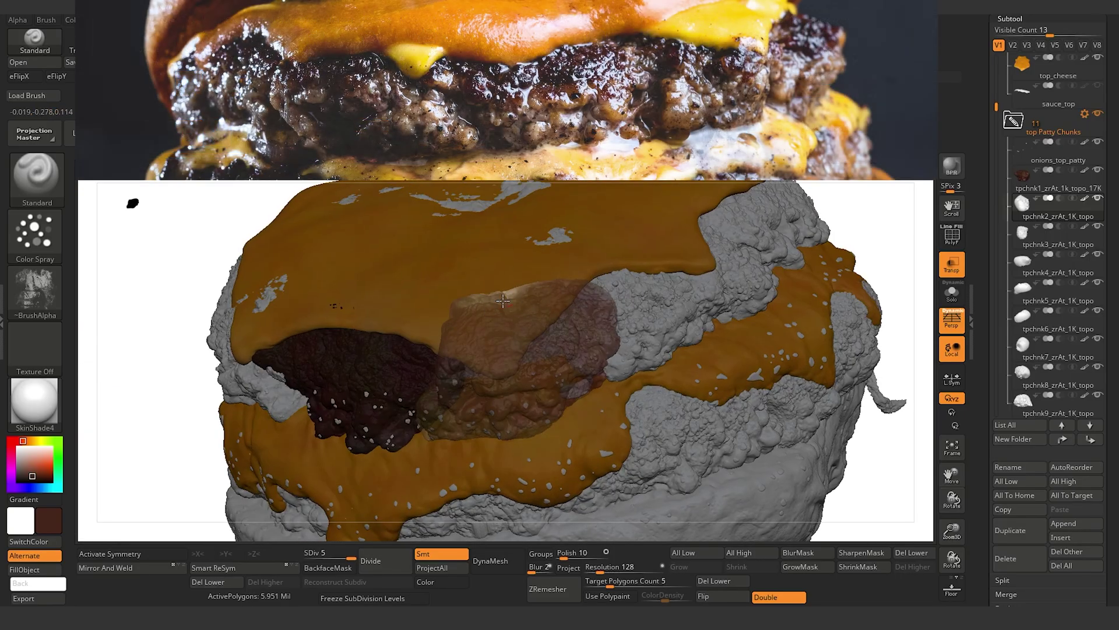
- Isolate the second top patty chunk, cover its hidden sides with dark brown, and leave the isolated view
click(952, 295)
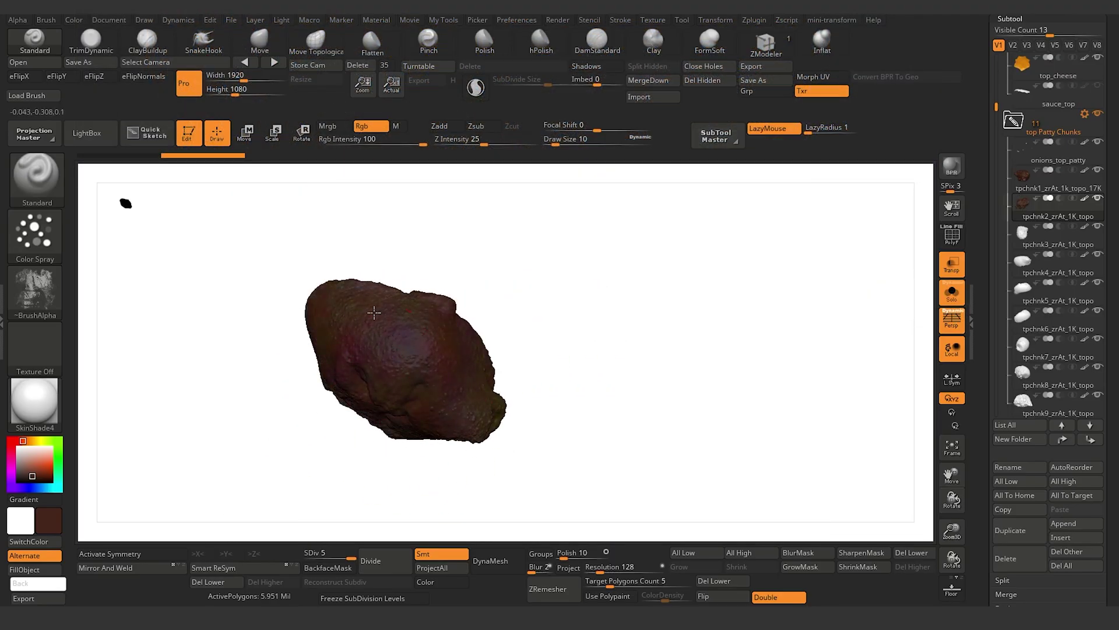
mouse_move(369, 345)
mouse_down()
mouse_move(460, 462)
mouse_move(304, 358)
mouse_move(364, 345)
mouse_up()
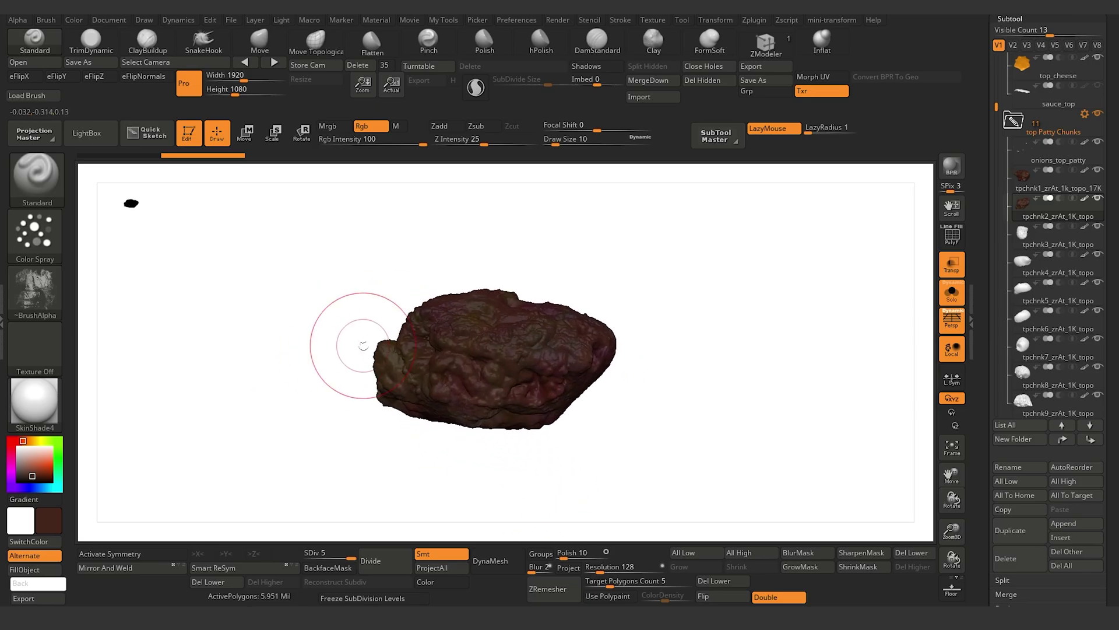
click(950, 302)
- Isolate the tpchnk3 subtool and spray dark brown across its bumpy surface
click(952, 296)
drag(425, 332, 312, 306)
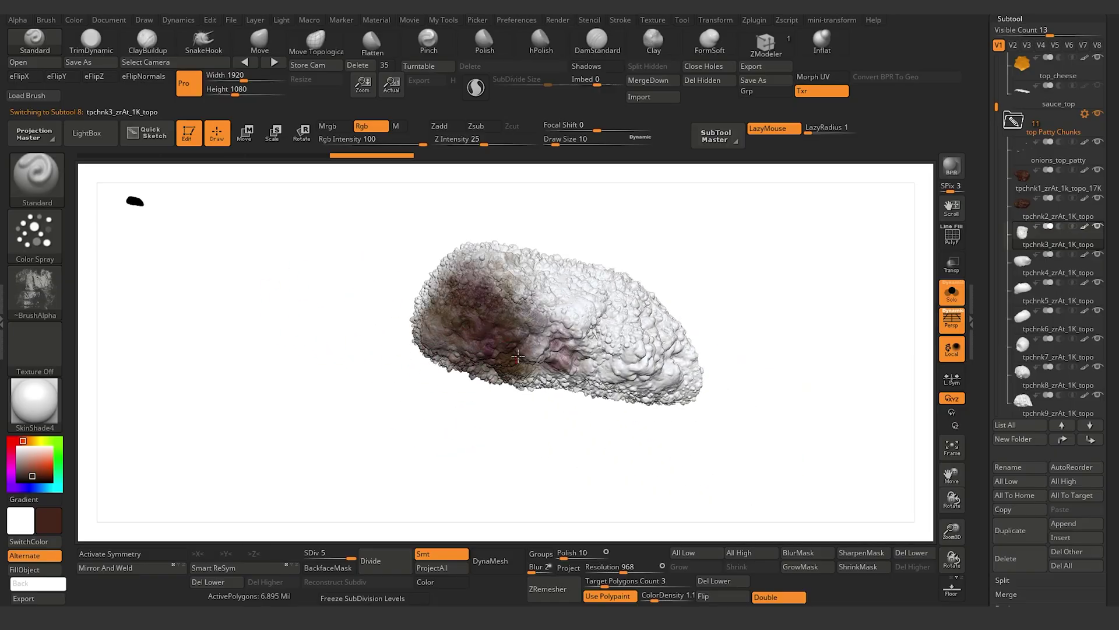
mouse_move(518, 355)
mouse_down()
mouse_move(589, 327)
mouse_move(612, 338)
mouse_up()
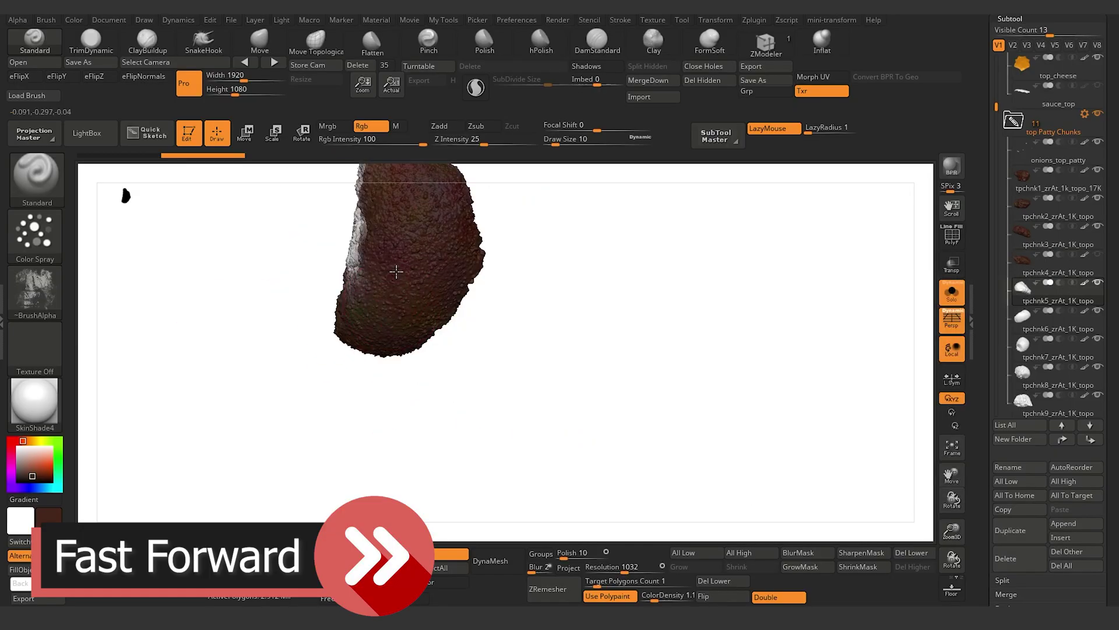
- Work through the isolated tpchnk6, tpchnk7 and tpchnk8 subtools, spraying them dark brown
click(1023, 317)
drag(428, 251, 583, 326)
click(1023, 345)
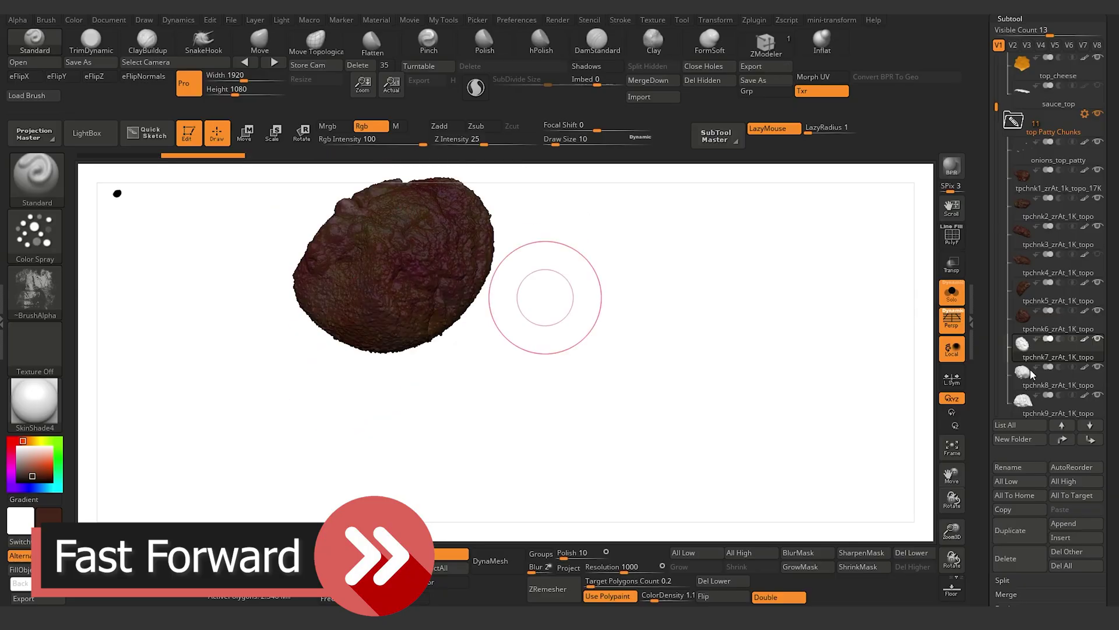
click(1029, 374)
drag(419, 292, 501, 361)
- Spray the tpchnk9 and tpchnk_center subtools dark brown on all sides to finish the top patty
drag(996, 107, 996, 155)
click(1023, 287)
drag(466, 279, 559, 396)
drag(361, 262, 525, 349)
click(1023, 315)
mouse_move(279, 361)
mouse_down()
mouse_move(612, 285)
mouse_move(263, 507)
mouse_up()
drag(408, 262, 501, 443)
drag(221, 256, 263, 326)
- Select the bottom_patty_chunkD subtool and spray it dark brown all over
drag(996, 156, 997, 240)
click(1023, 261)
drag(420, 233, 478, 408)
drag(326, 408, 245, 459)
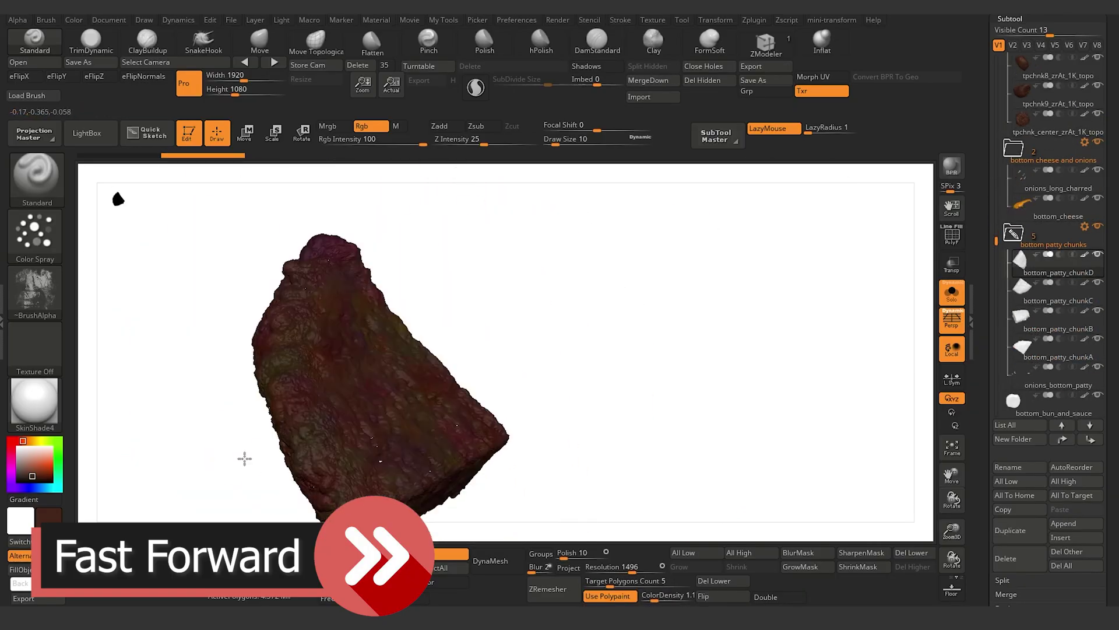
- Select the bottom_patty_chunkC subtool and cover all its sides with dark brown
click(1023, 288)
drag(350, 349, 542, 327)
drag(267, 278, 326, 373)
drag(513, 280, 559, 443)
- Select the bottom_patty_chunkB subtool and spray dark brown over its outer edges and white center
click(1023, 316)
drag(496, 350, 536, 466)
drag(349, 292, 408, 373)
drag(653, 222, 545, 401)
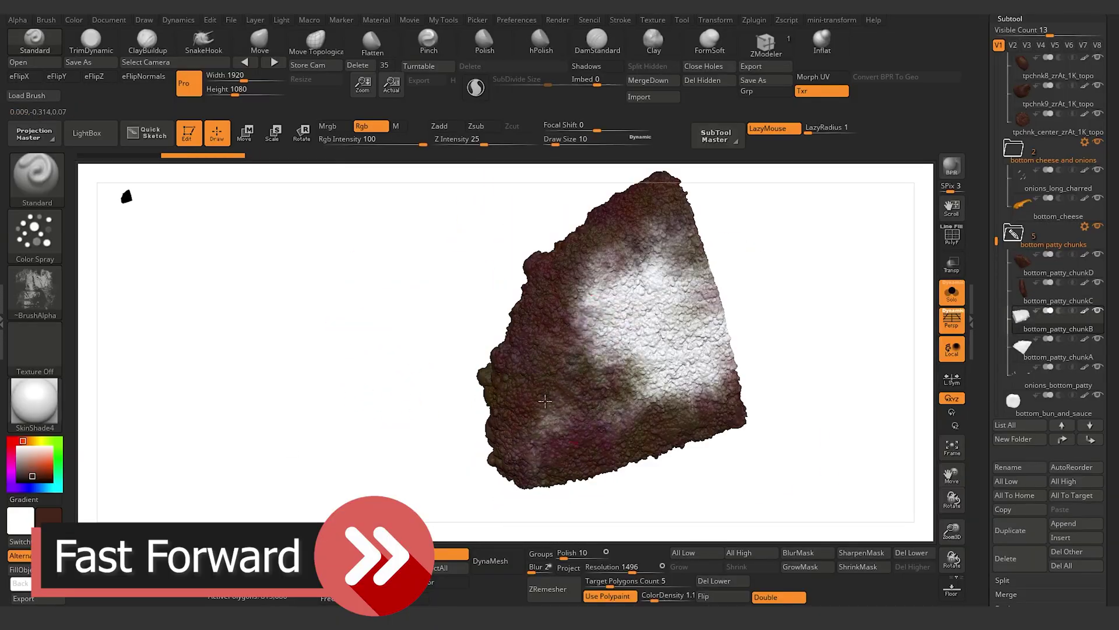
- Select the bottom_patty_chunkA subtool, spray it dark brown all around, and bring the whole burger back into view
click(1023, 345)
drag(559, 279, 650, 339)
drag(292, 280, 362, 373)
drag(466, 269, 409, 399)
drag(292, 466, 245, 396)
click(951, 293)
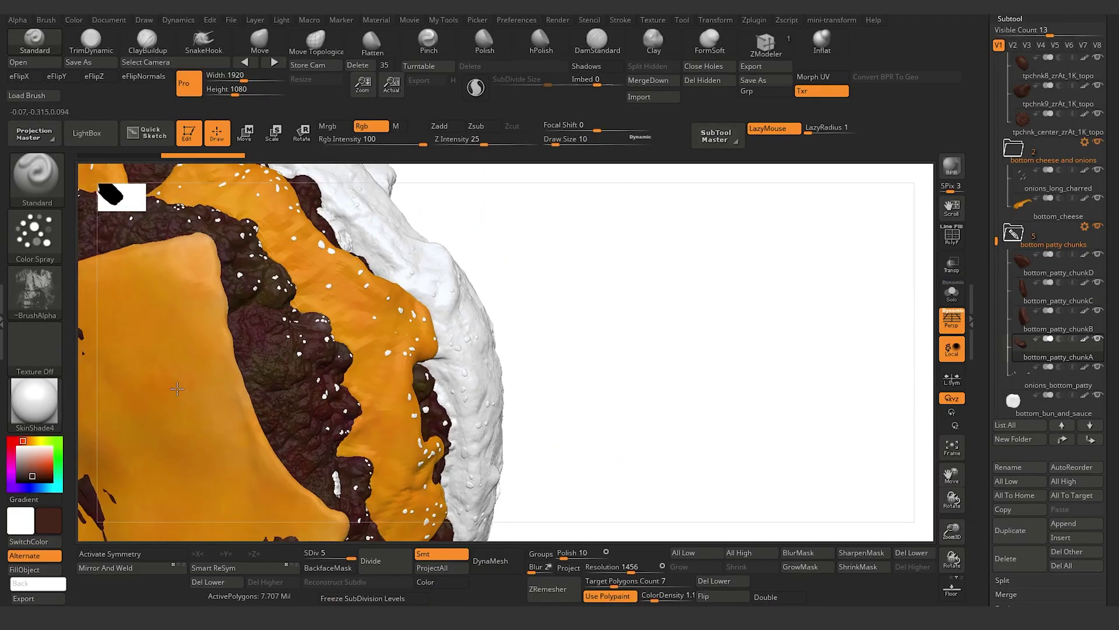
- Examine the painted cheese and patties, the onions and the bottom bun up close from several angles
alt+drag(177, 388, 166, 399)
alt+drag(570, 464, 542, 467)
drag(208, 368, 217, 473)
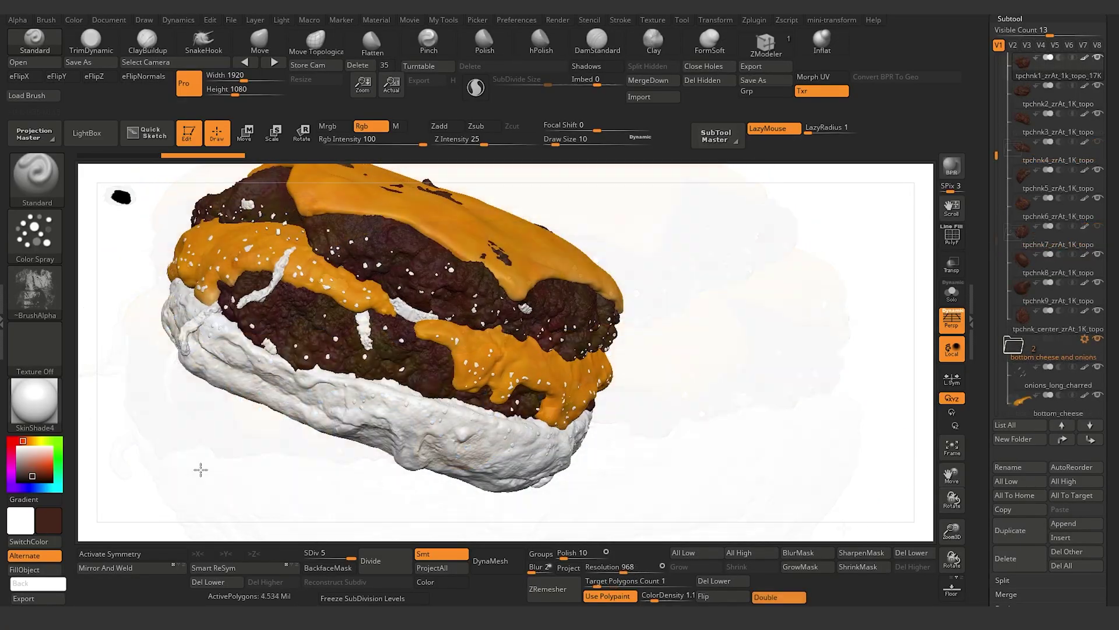
mouse_move(201, 469)
alt+mouse_down()
mouse_move(245, 465)
mouse_move(235, 495)
mouse_move(219, 496)
mouse_move(242, 508)
mouse_move(396, 249)
alt+mouse_up()
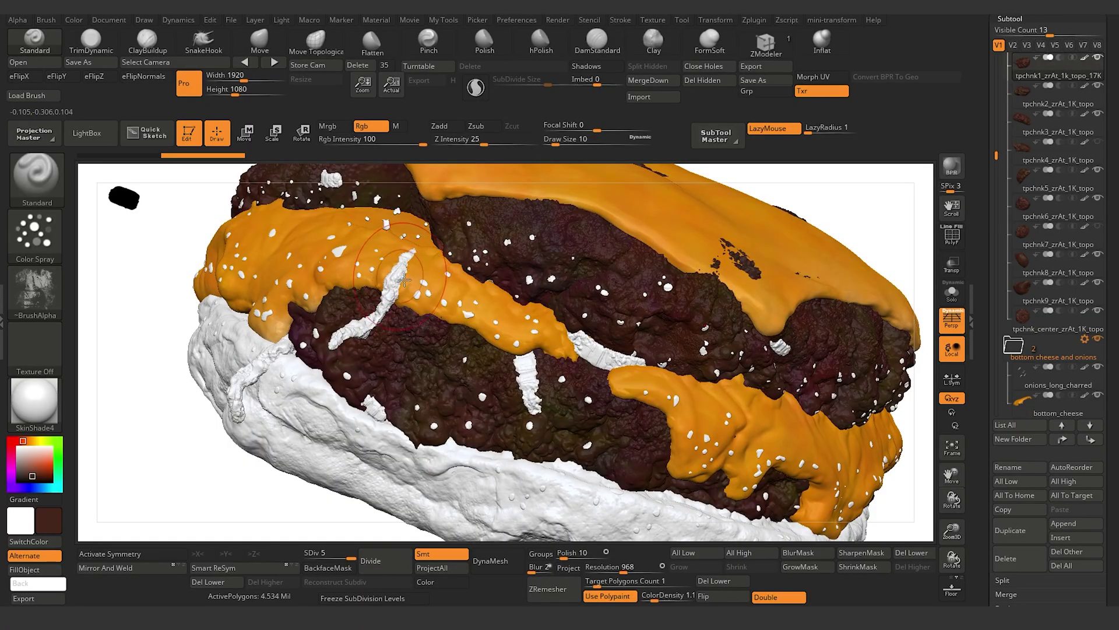
mouse_move(179, 503)
mouse_down()
mouse_move(163, 474)
mouse_move(170, 482)
mouse_move(198, 465)
mouse_move(179, 461)
mouse_move(177, 474)
mouse_move(217, 502)
mouse_move(279, 487)
mouse_up()
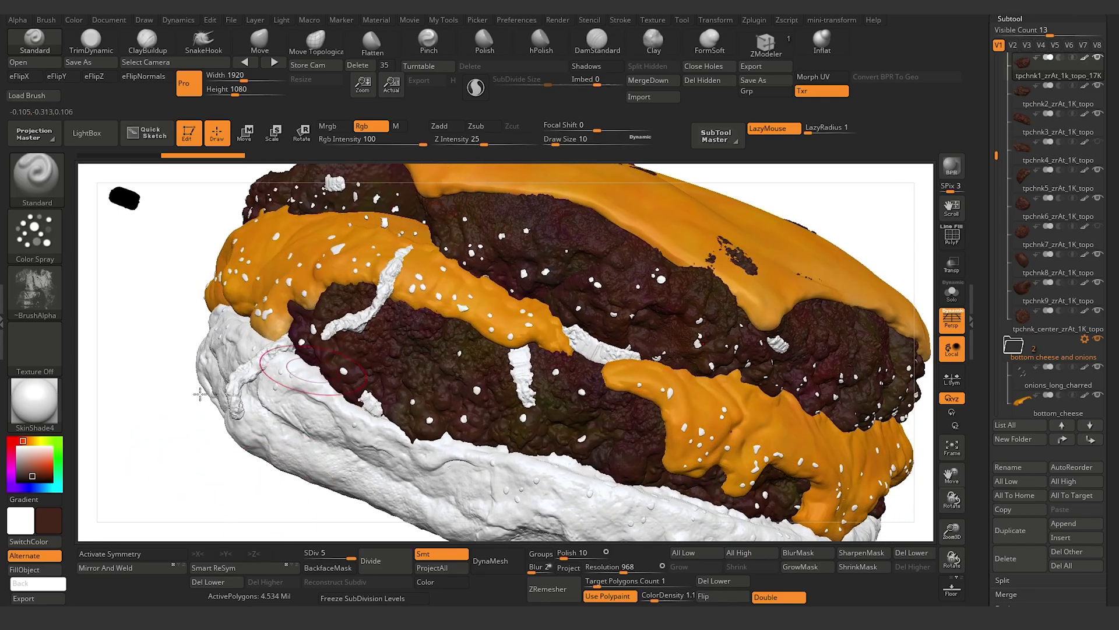
mouse_move(180, 496)
mouse_down()
mouse_move(197, 469)
mouse_move(212, 479)
mouse_move(215, 491)
mouse_move(162, 487)
mouse_move(155, 510)
mouse_move(184, 501)
mouse_up()
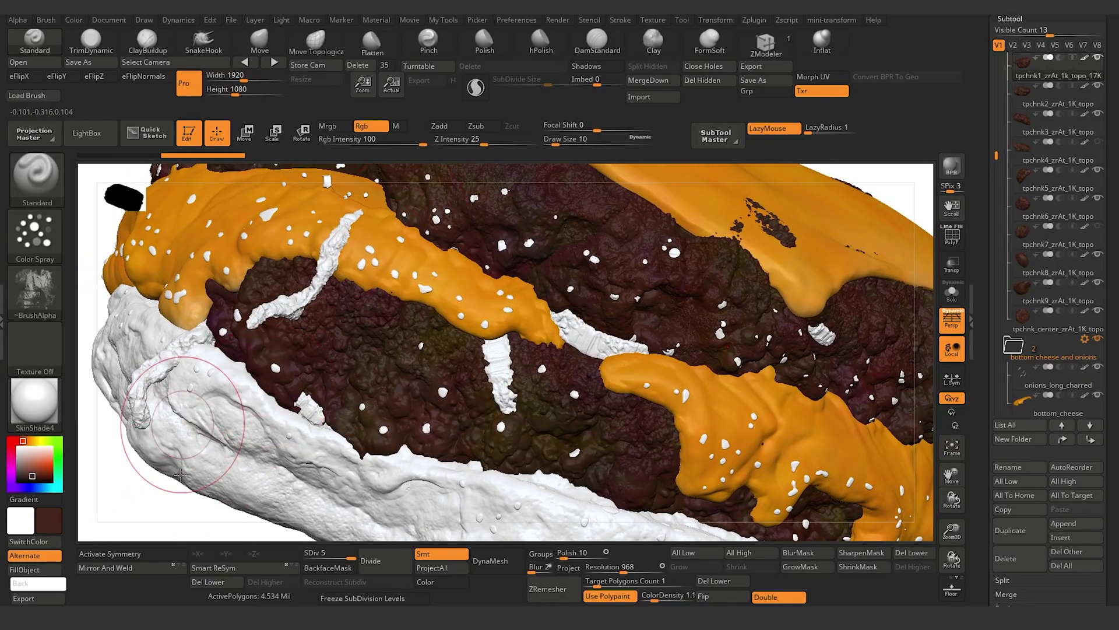
mouse_move(153, 489)
mouse_down()
mouse_move(140, 505)
mouse_move(62, 499)
mouse_move(87, 501)
mouse_up()
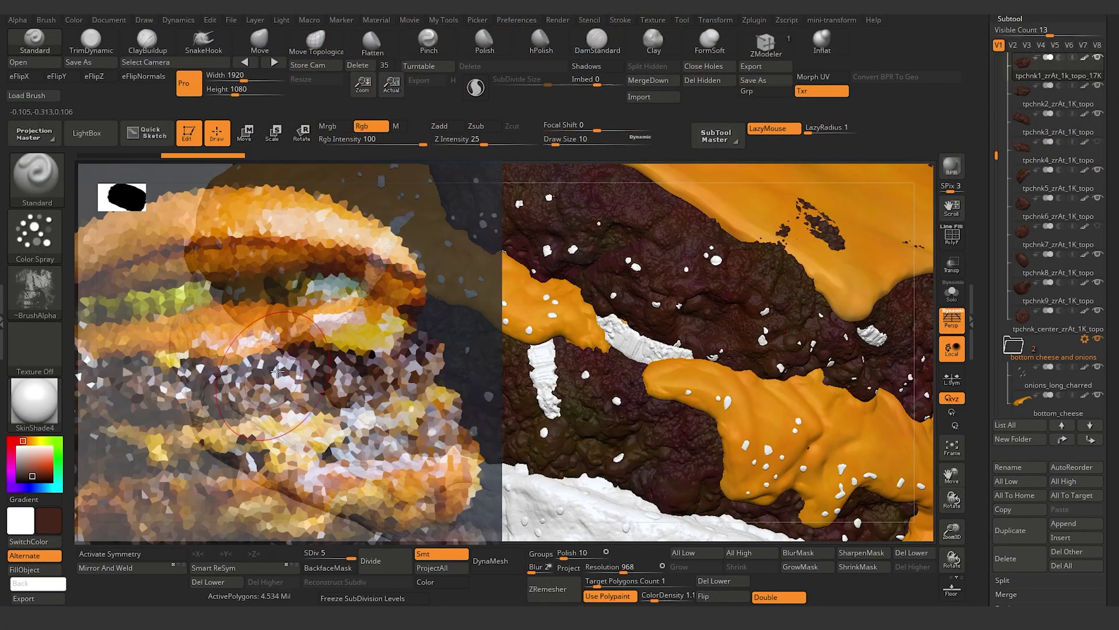
- Bring up the sharp burger reference photo in Spotlight in place of the pixelated one and enlarge it beside the patties
key(shift+z)
drag(432, 403, 483, 405)
click(207, 385)
drag(205, 384, 544, 450)
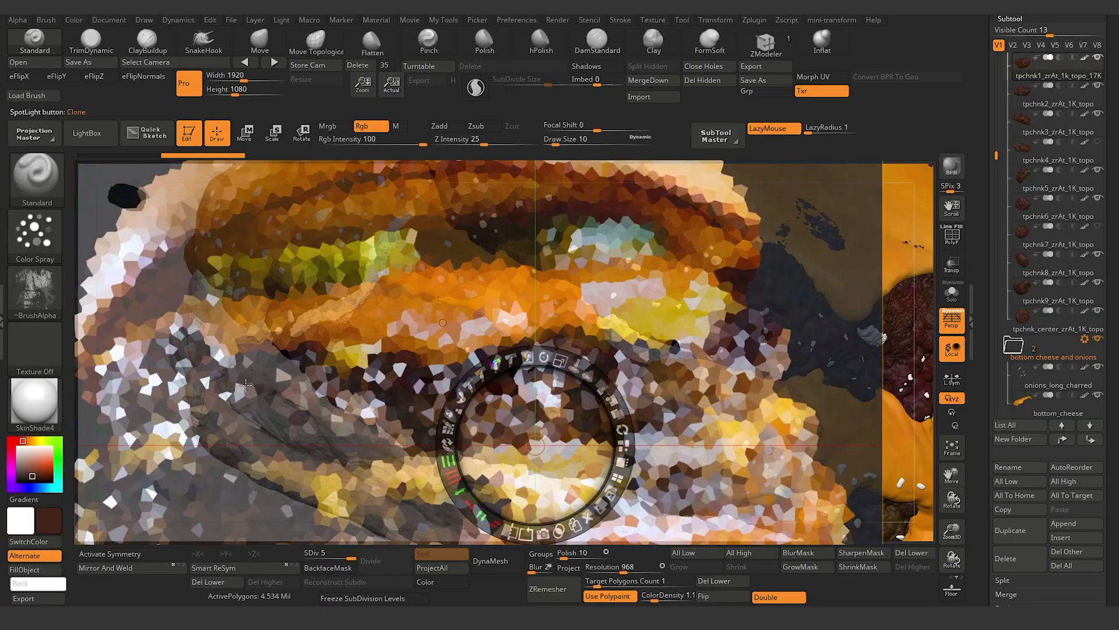
click(615, 475)
click(132, 277)
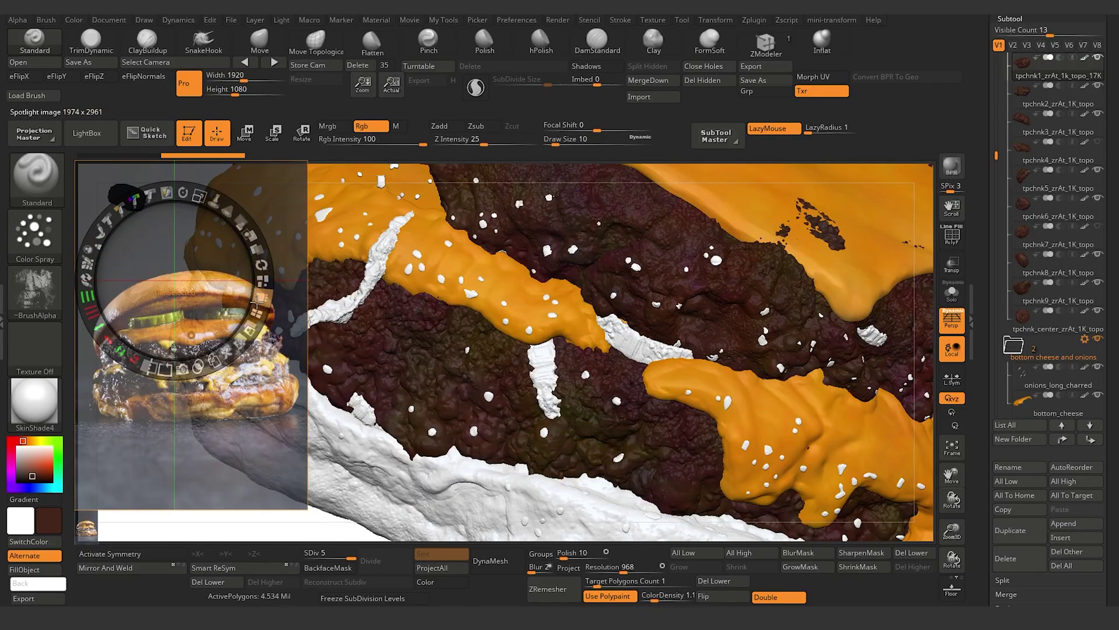
click(261, 297)
drag(207, 197, 212, 198)
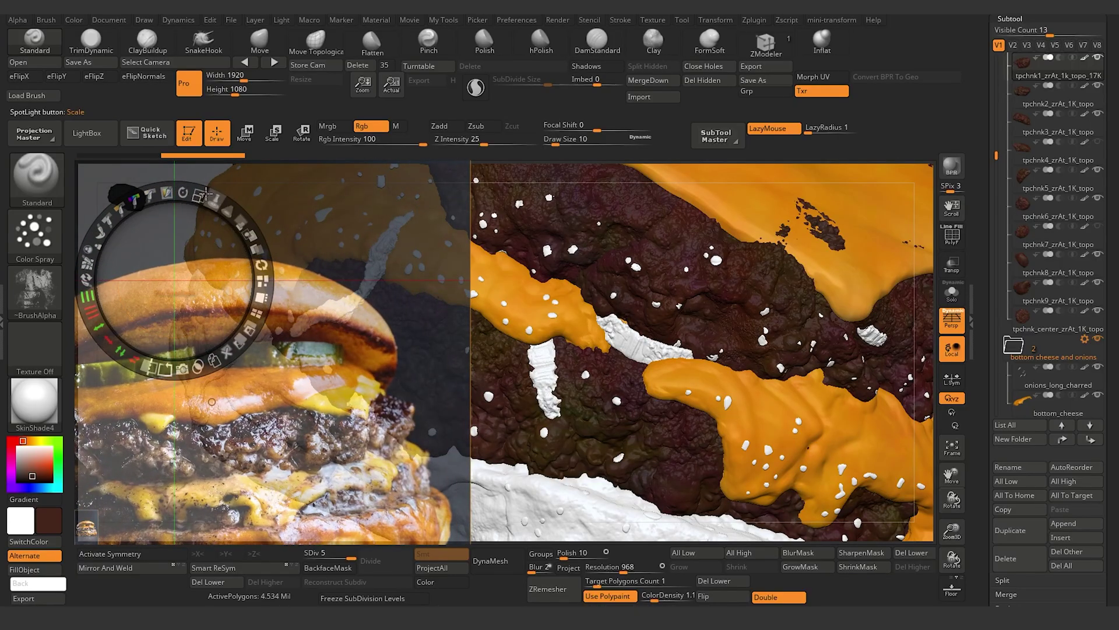
- Enlarge the burger reference onto the charred patty, sample its dark purplish brown, and hide the reference images
drag(240, 222, 376, 295)
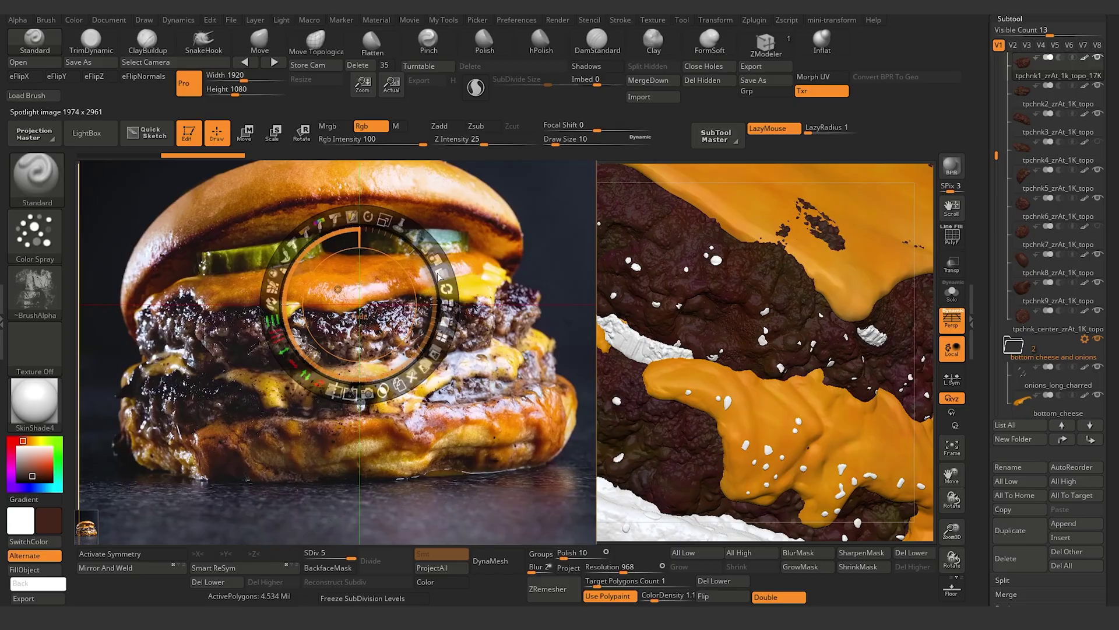
drag(432, 297, 335, 397)
drag(367, 311, 354, 377)
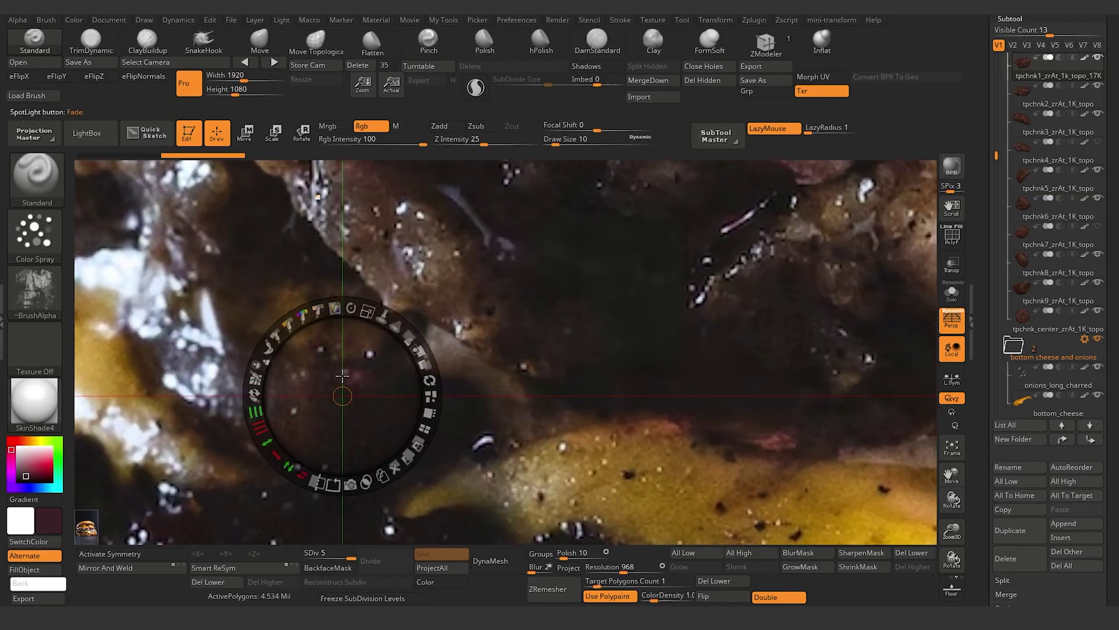
key(shift+z)
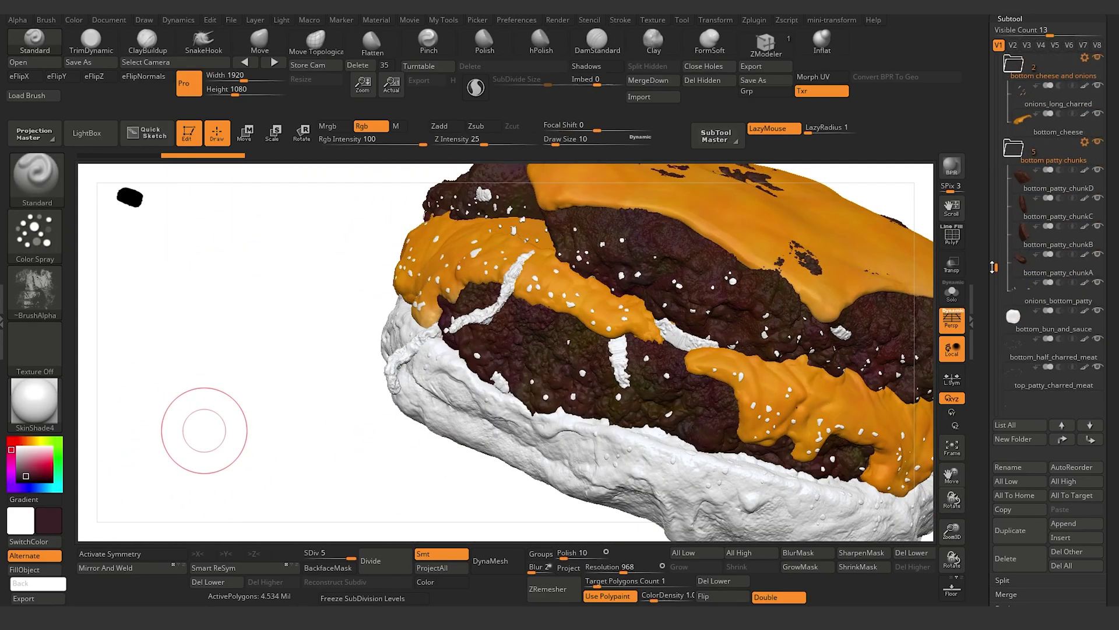
- Select the onions_bottom_patty subtool, reduce the draw size to 5, and spray its front onion piece dark purplish brown
scroll(994, 267, up, 1)
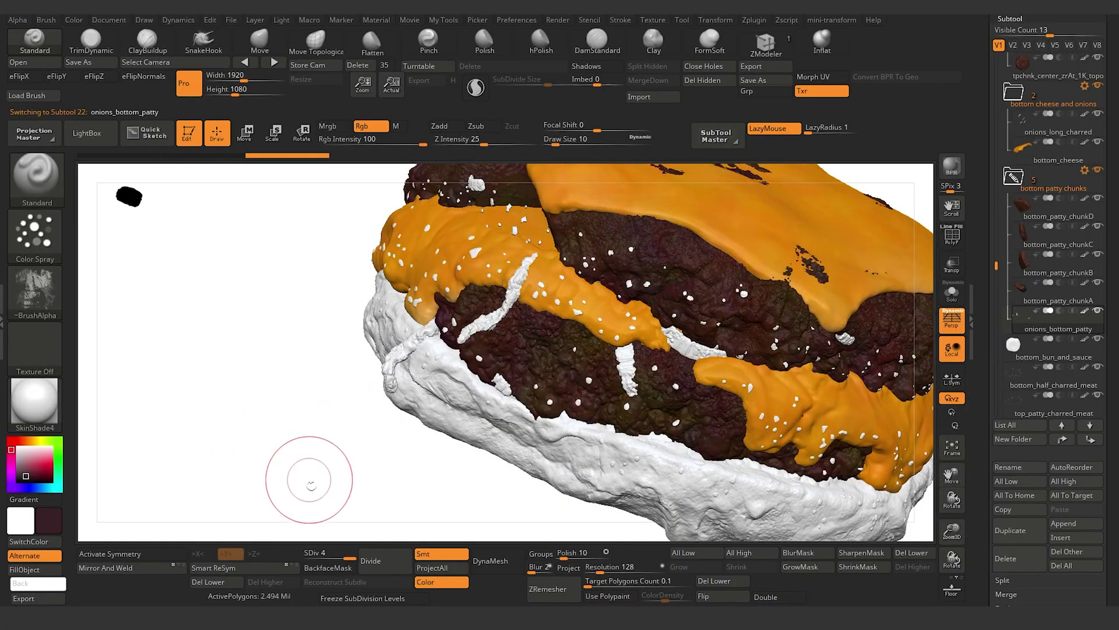
alt+drag(309, 480, 251, 446)
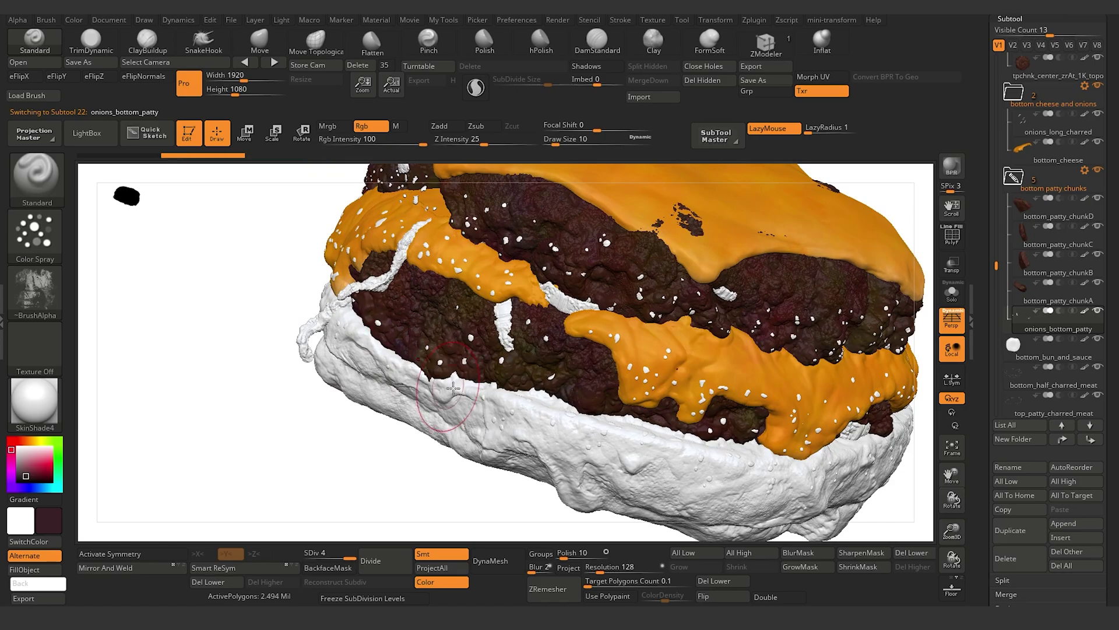
key(bracketleft)
key(bracketleft)
key(bracketleft)
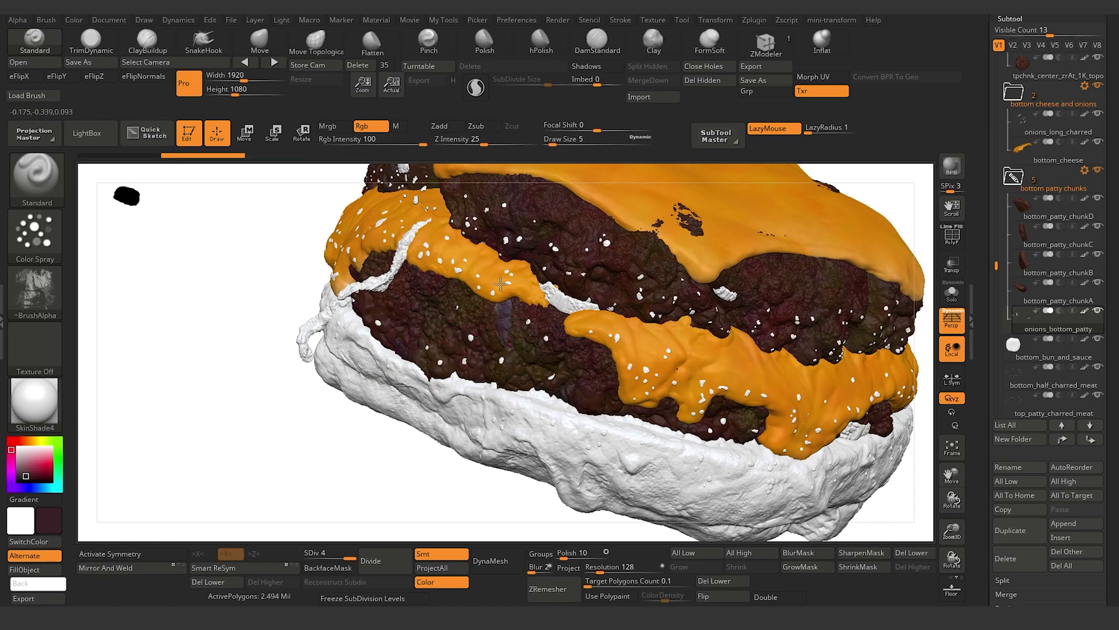
drag(276, 470, 382, 430)
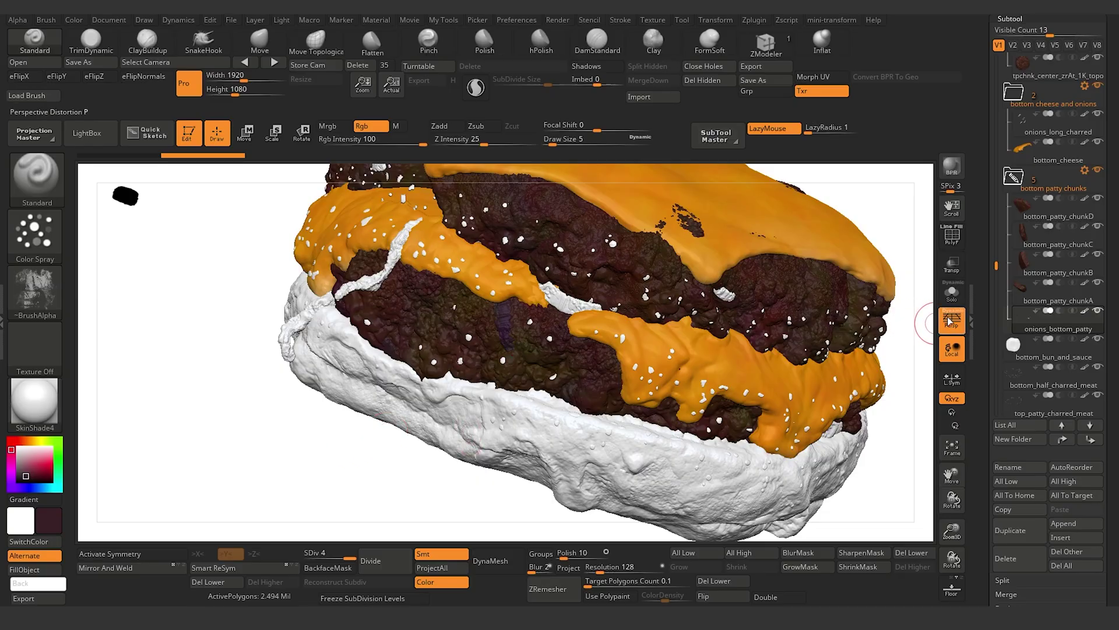
- Isolate the bottom patty onions without perspective and spray all the remaining white pieces dark purplish brown
click(951, 294)
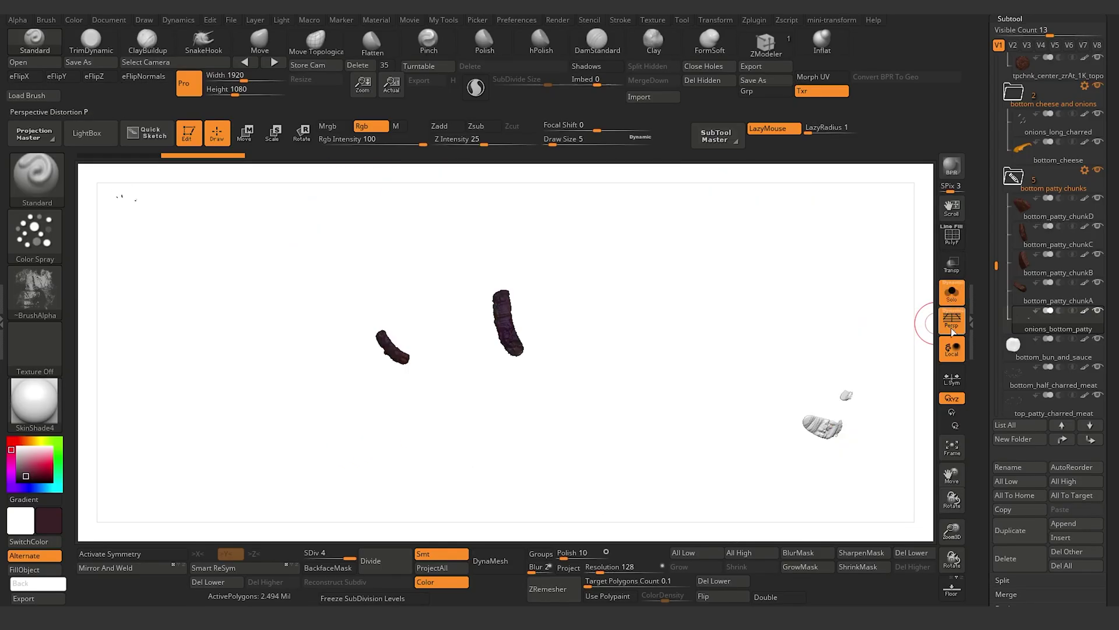
click(952, 324)
drag(327, 448, 553, 363)
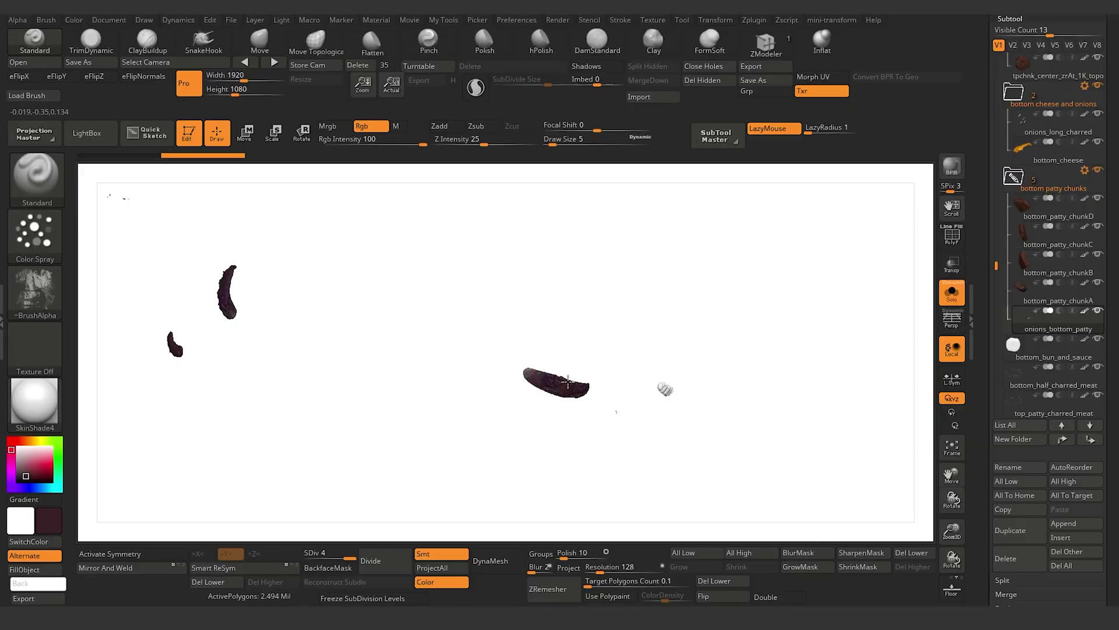
drag(492, 384, 296, 414)
drag(374, 333, 516, 434)
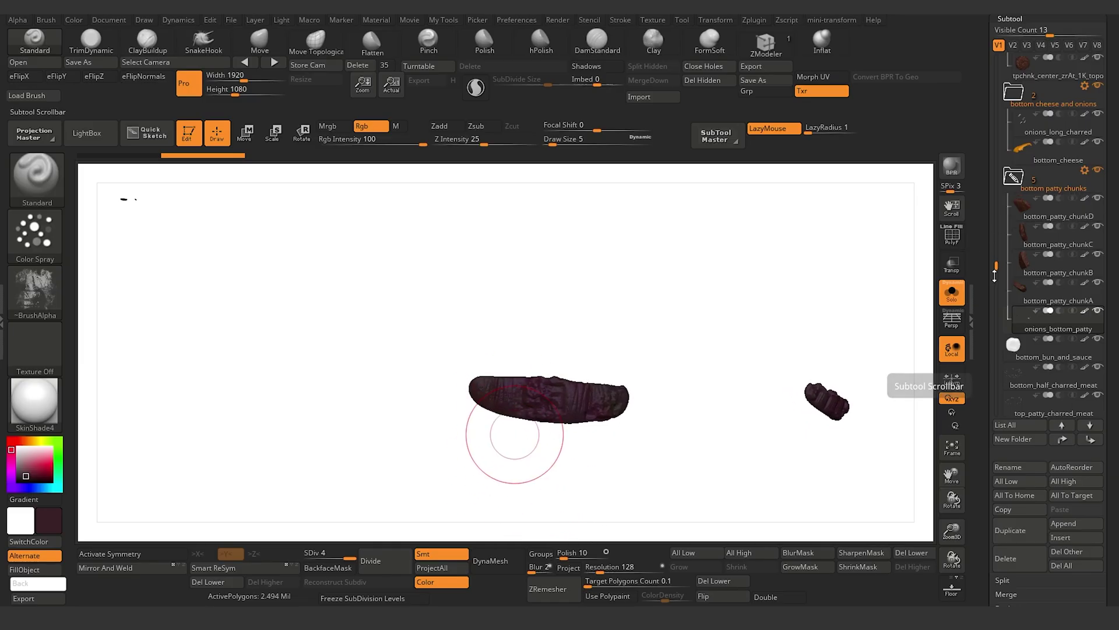
click(24, 475)
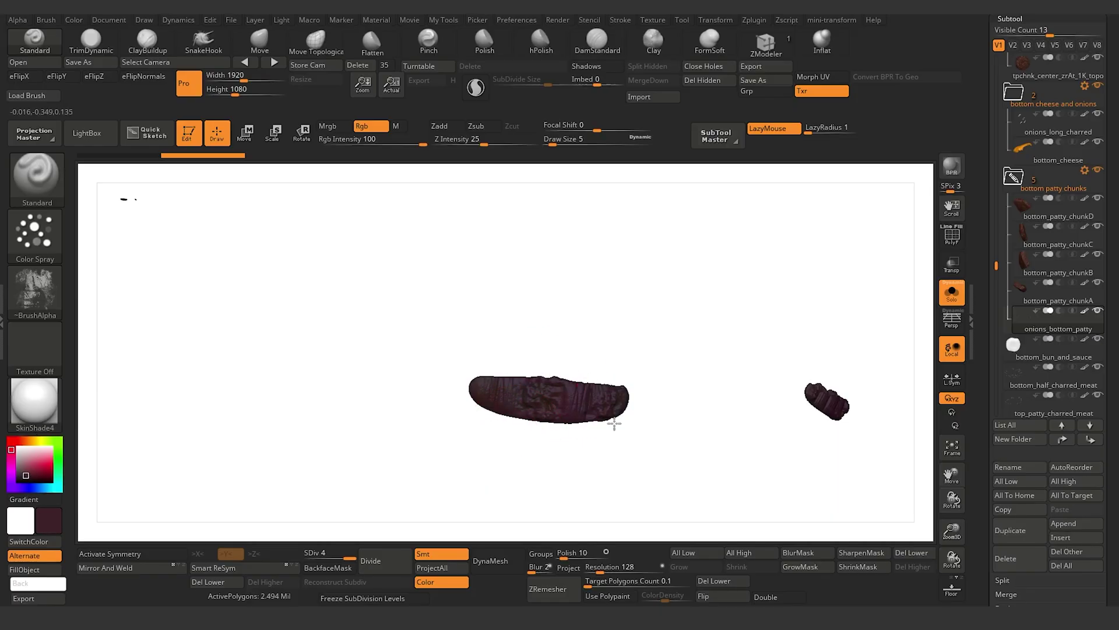
drag(824, 425, 358, 410)
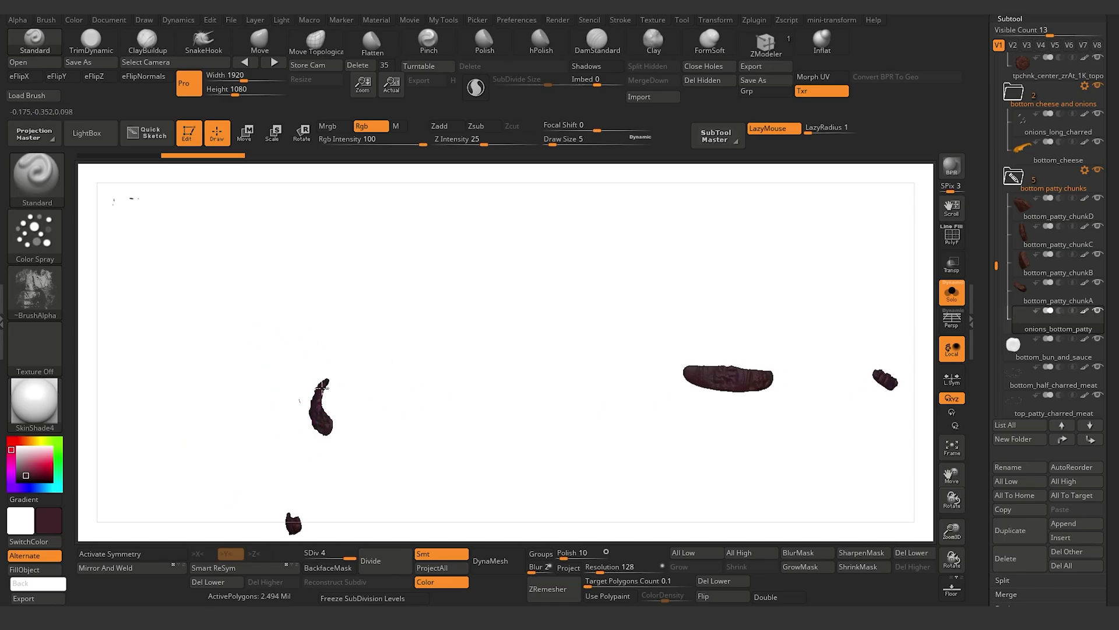
drag(257, 443, 209, 400)
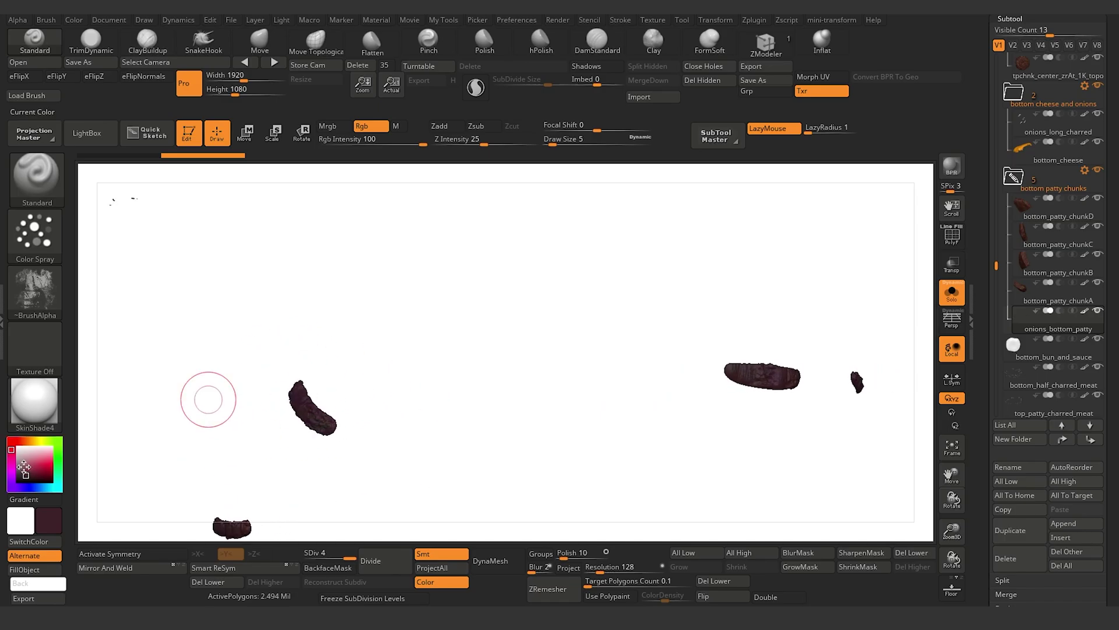
click(26, 473)
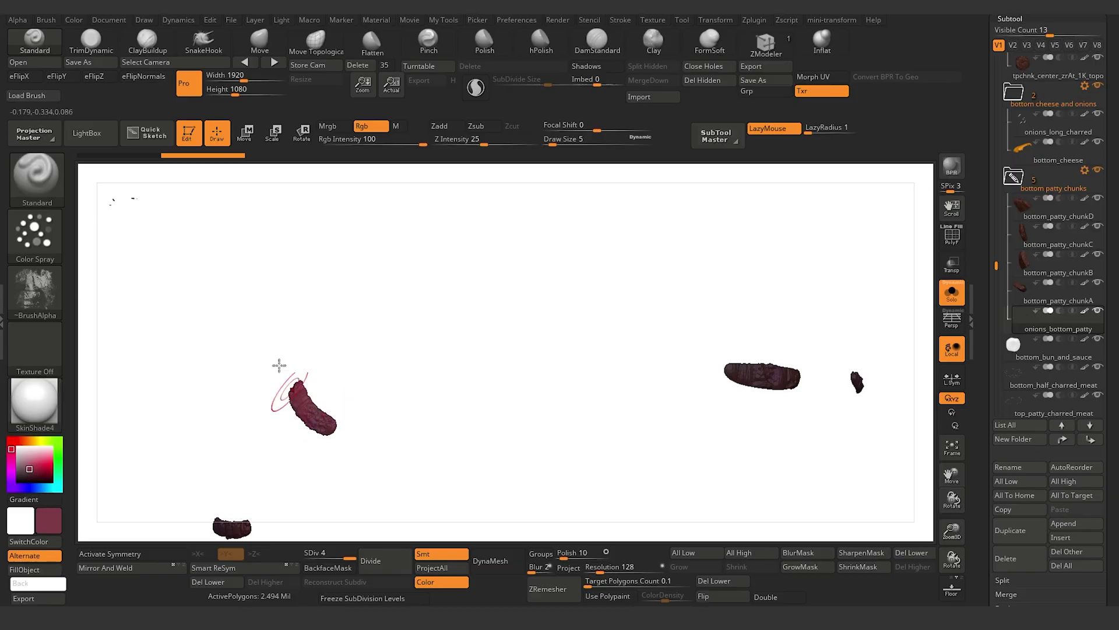
drag(246, 373, 236, 453)
key(ctrl+s)
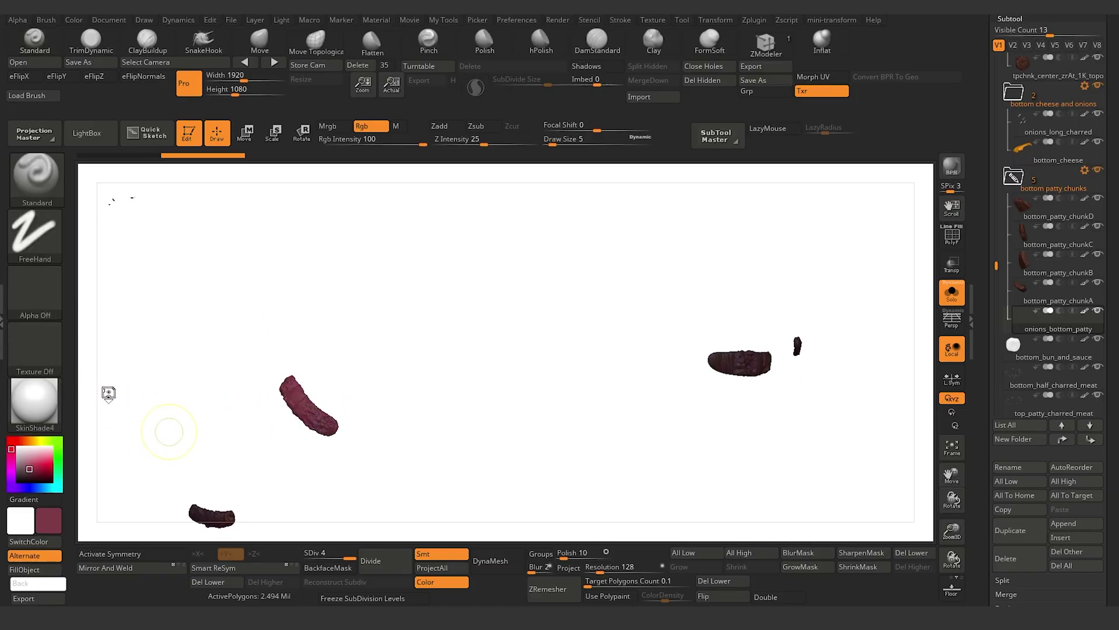
key(ctrl+z)
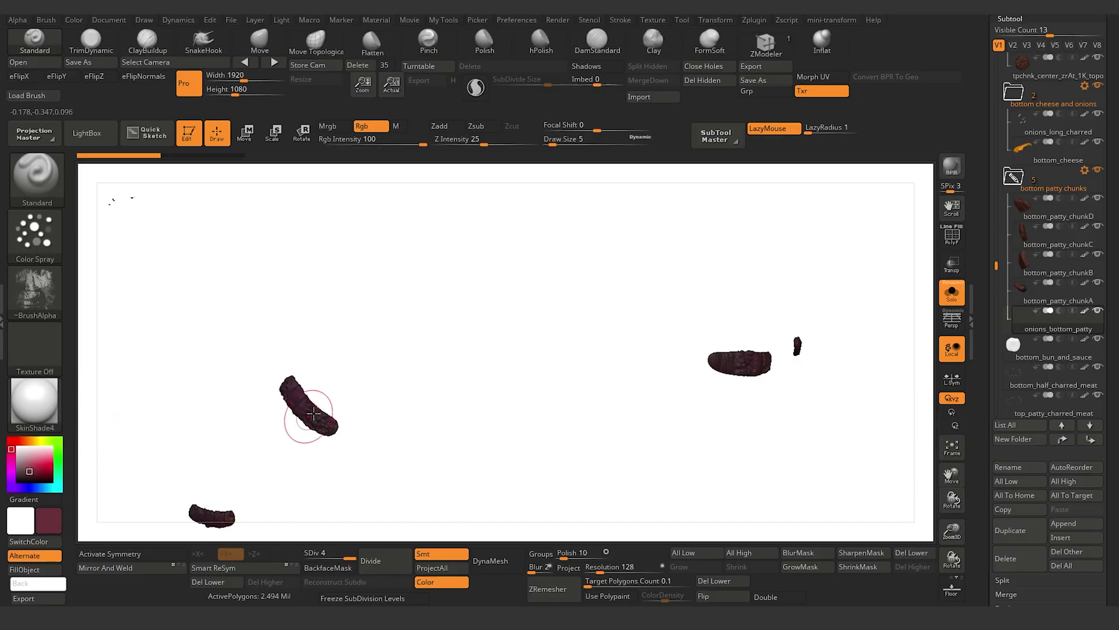
- Spray a muted plum red over the dark base of the bottom patty onions, covering them from several sides
mouse_move(245, 367)
mouse_down()
mouse_move(530, 439)
mouse_move(733, 363)
mouse_up()
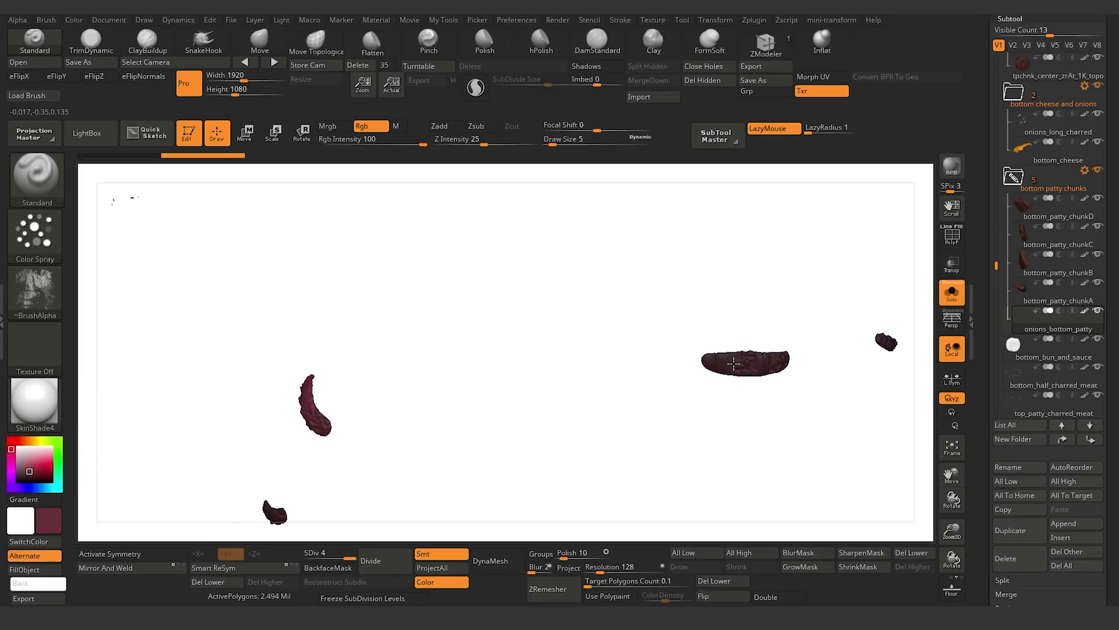
drag(454, 491, 544, 444)
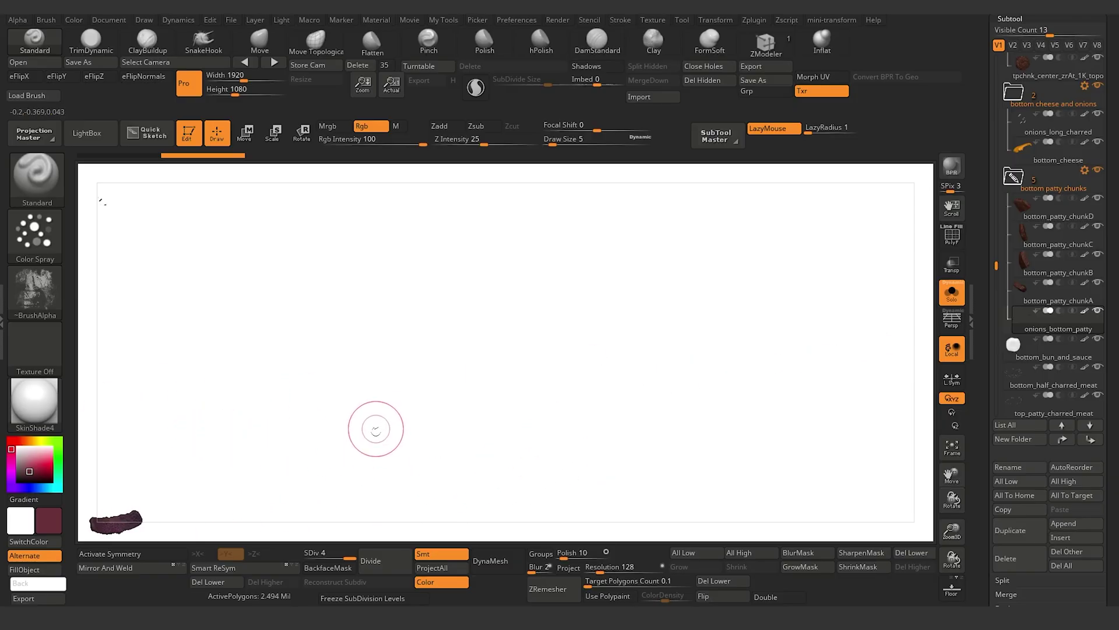
drag(369, 429, 297, 340)
click(952, 446)
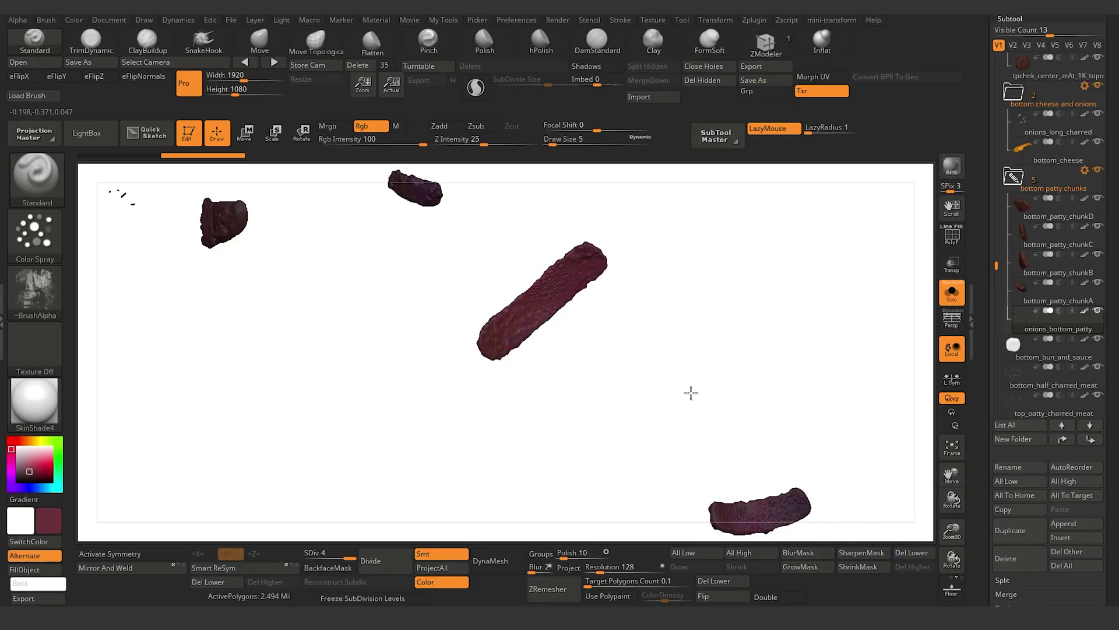
drag(692, 392, 708, 392)
- Select the onions_long_charred subtool and cover all the long white onion strips in muted plum red
click(1023, 122)
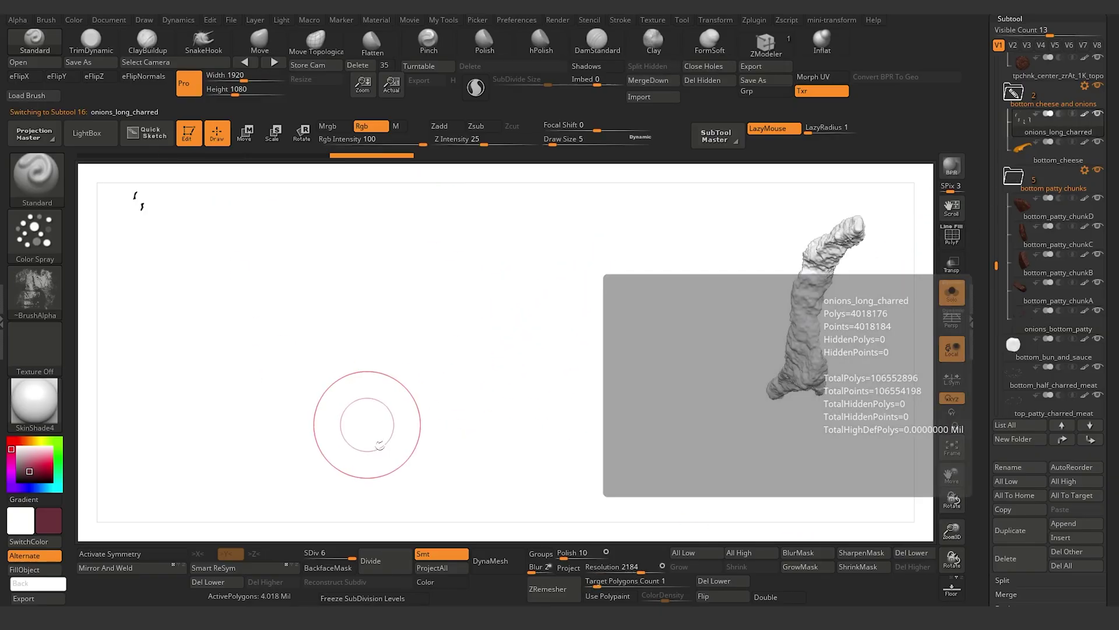
mouse_move(362, 425)
mouse_down()
mouse_move(340, 417)
mouse_move(282, 442)
mouse_move(283, 485)
mouse_move(310, 409)
mouse_move(257, 407)
mouse_move(285, 397)
mouse_move(220, 337)
mouse_move(279, 467)
mouse_move(383, 311)
mouse_up()
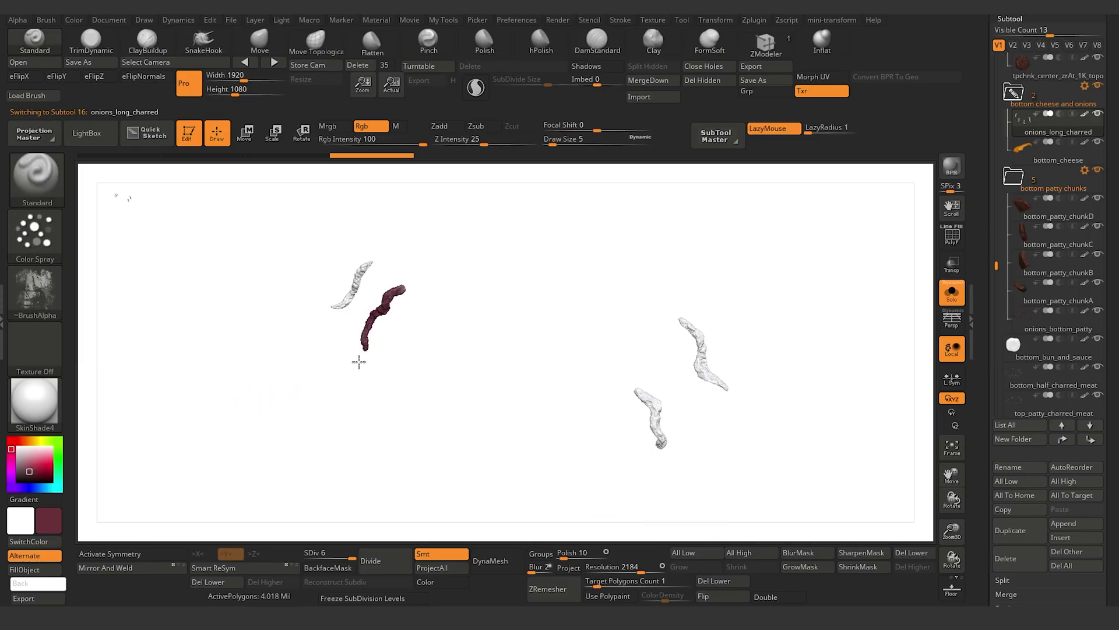
drag(312, 313, 579, 372)
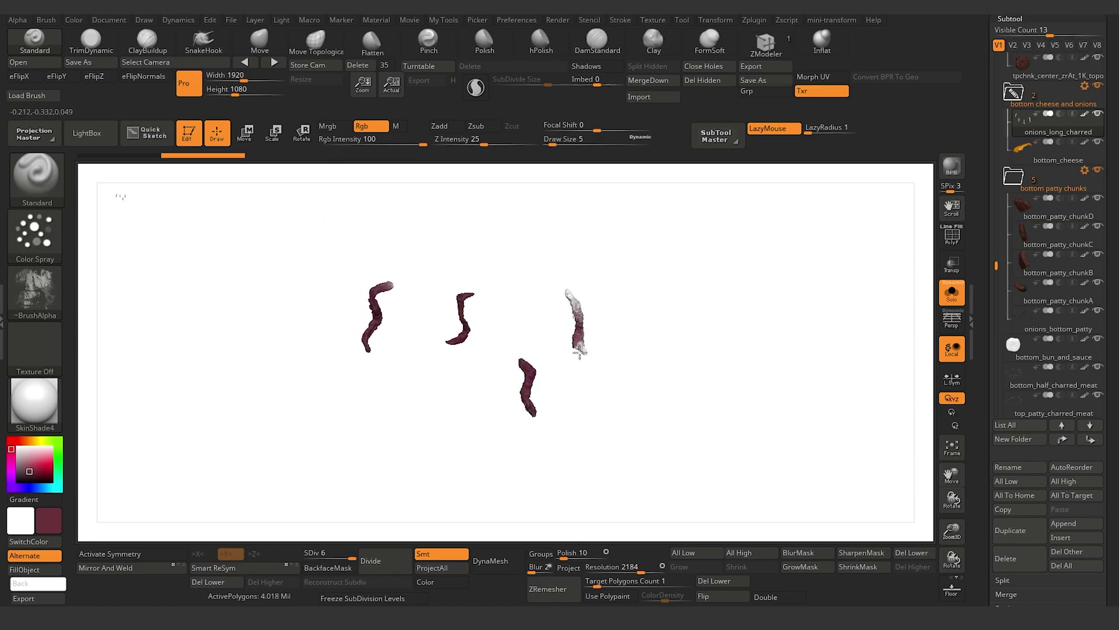
drag(590, 377, 529, 418)
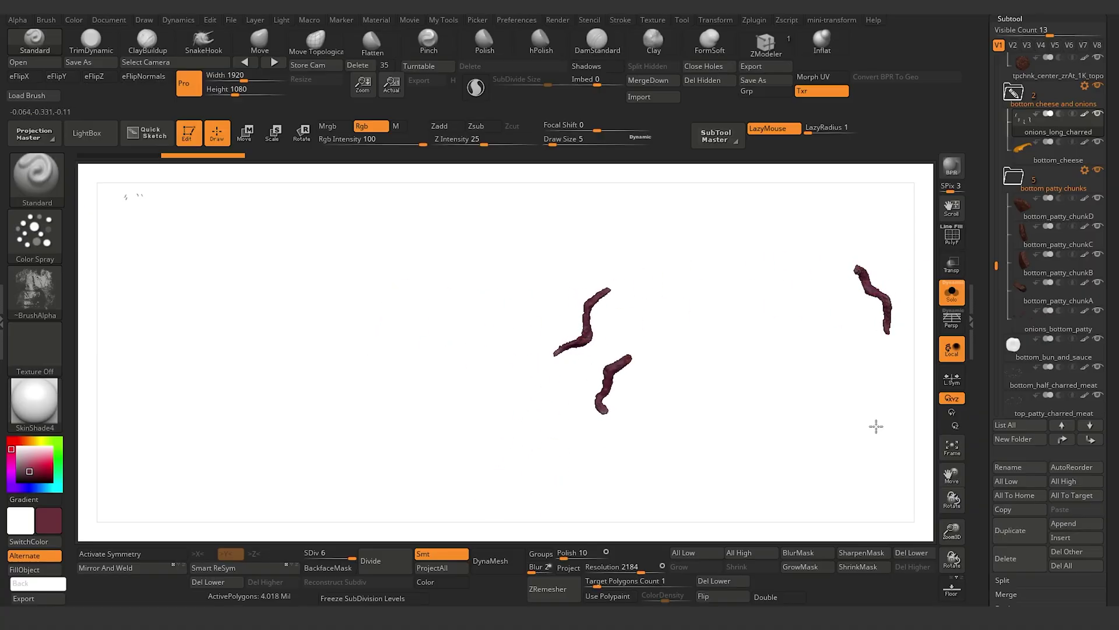
drag(876, 426, 754, 372)
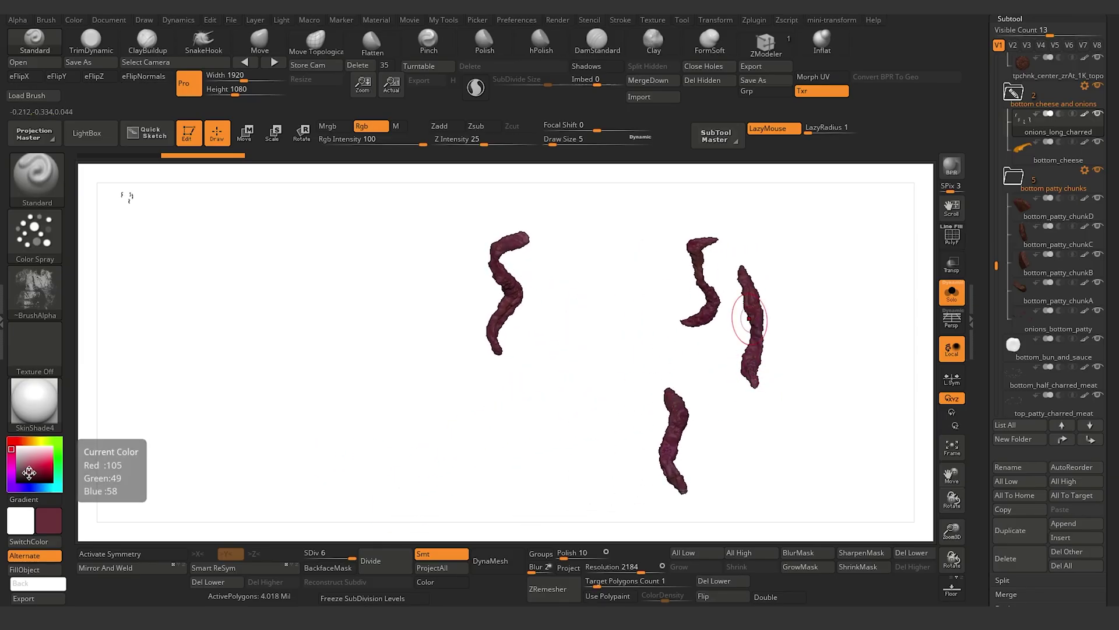
- Pick a darker plum, raise the draw size to 8, and spray darker variation over the long charred onion strips
click(27, 475)
key(bracketright)
drag(677, 473, 667, 455)
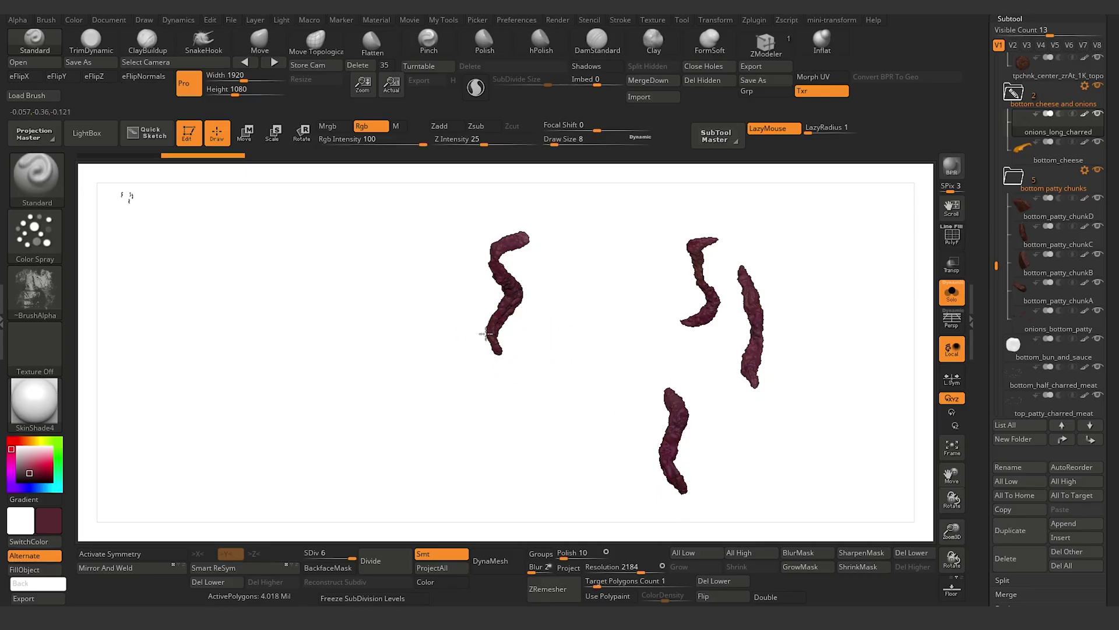
drag(696, 324, 652, 291)
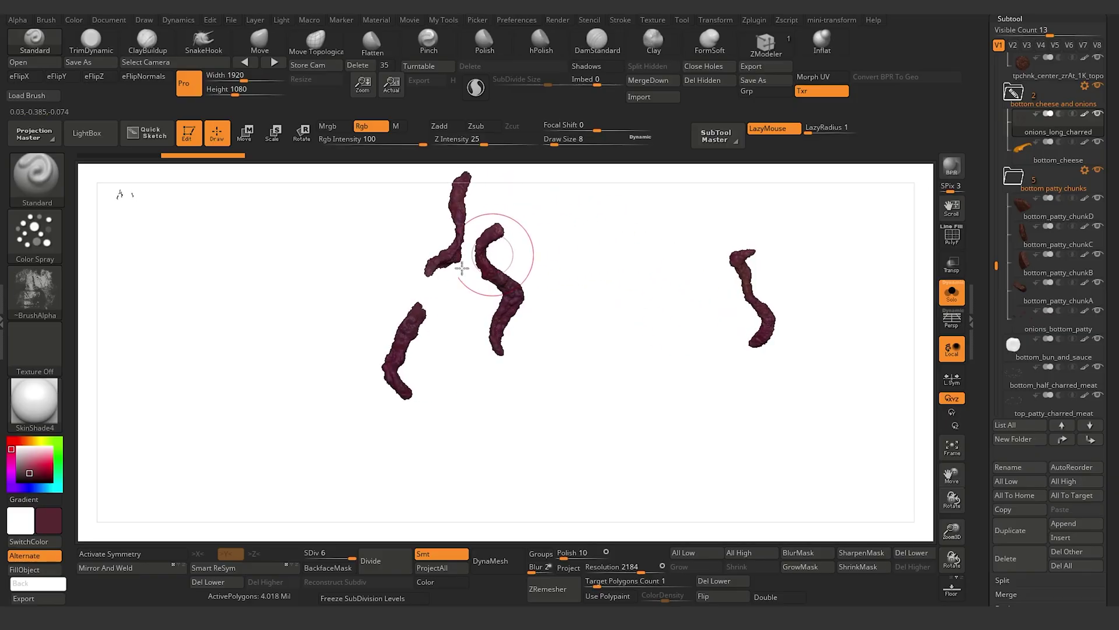
mouse_move(493, 253)
mouse_down()
mouse_move(360, 281)
mouse_move(493, 319)
mouse_move(440, 313)
mouse_up()
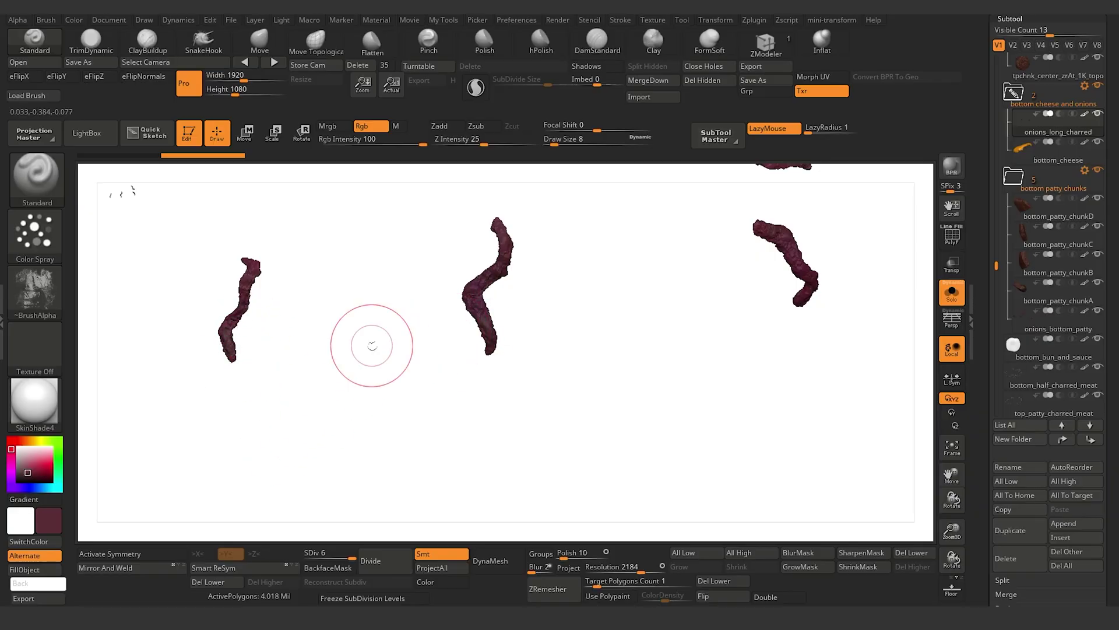
drag(532, 475, 313, 495)
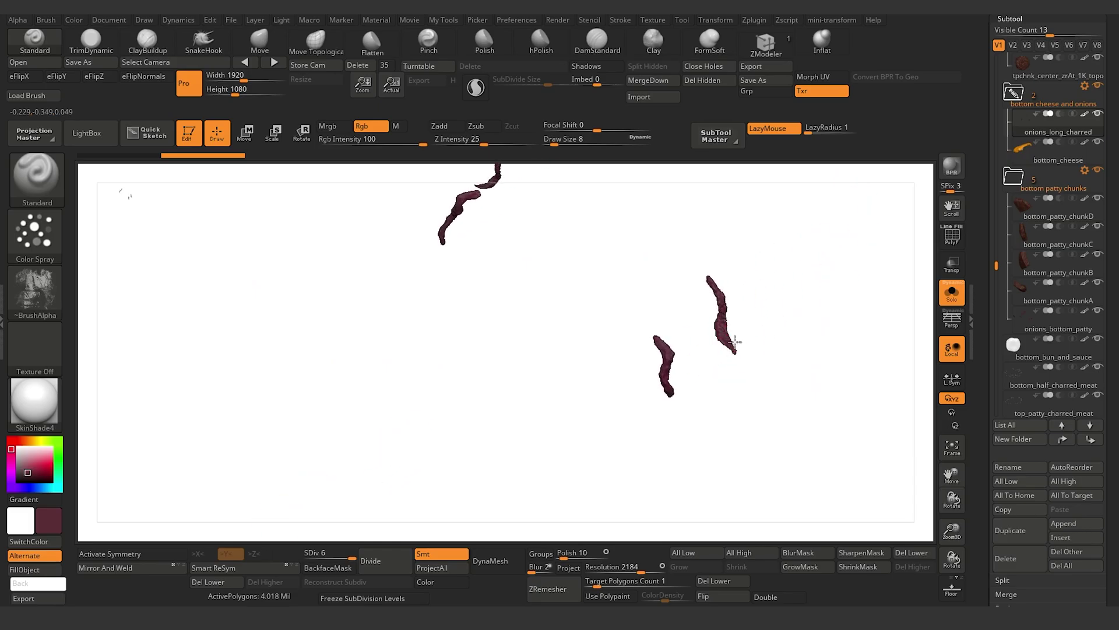
- Spray a brighter plum over parts of the long onion strips and show the whole burger again
drag(768, 486, 449, 429)
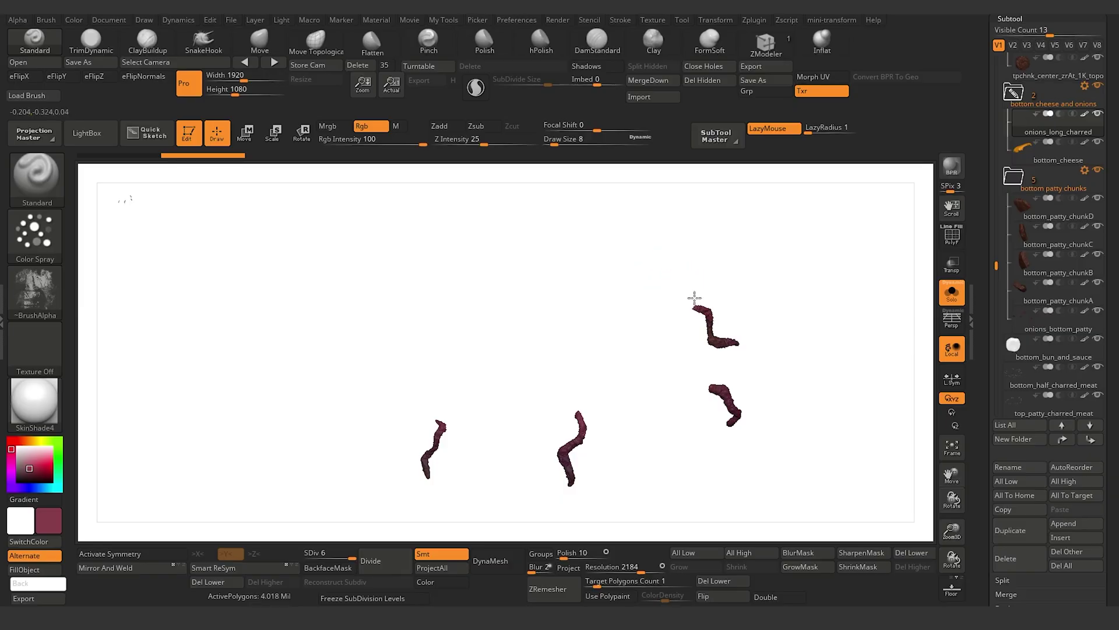
drag(232, 445, 391, 489)
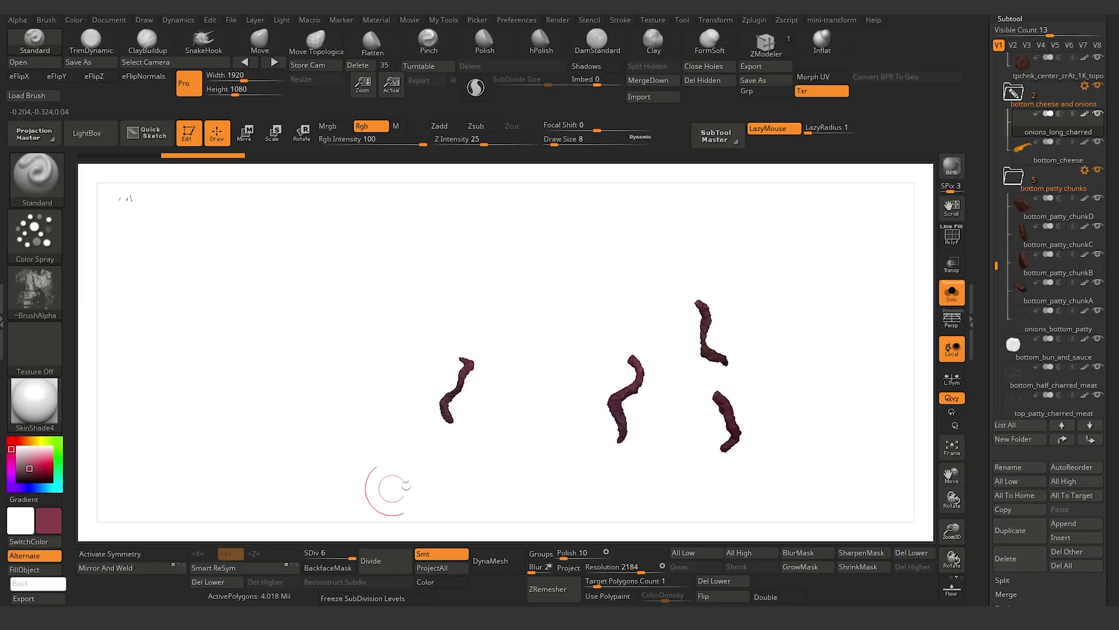
click(952, 293)
- Select and isolate the onions_top_patty subtool and spray its white onion pieces bright plum red
drag(217, 439, 383, 314)
drag(205, 508, 99, 446)
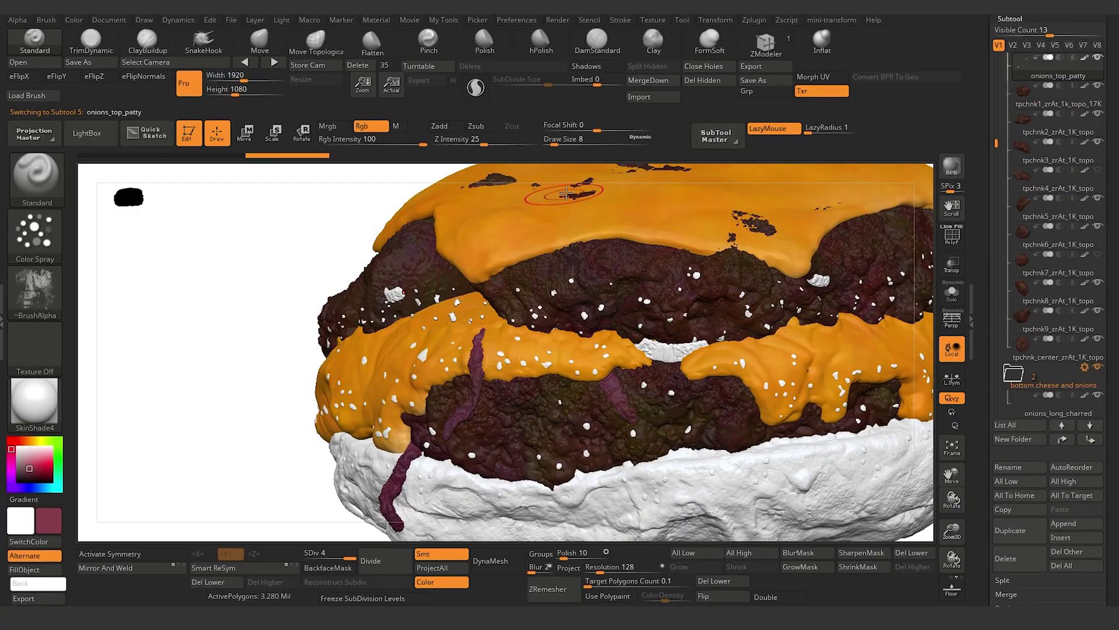
click(952, 294)
drag(627, 344, 721, 352)
drag(654, 359, 642, 350)
drag(564, 247, 574, 204)
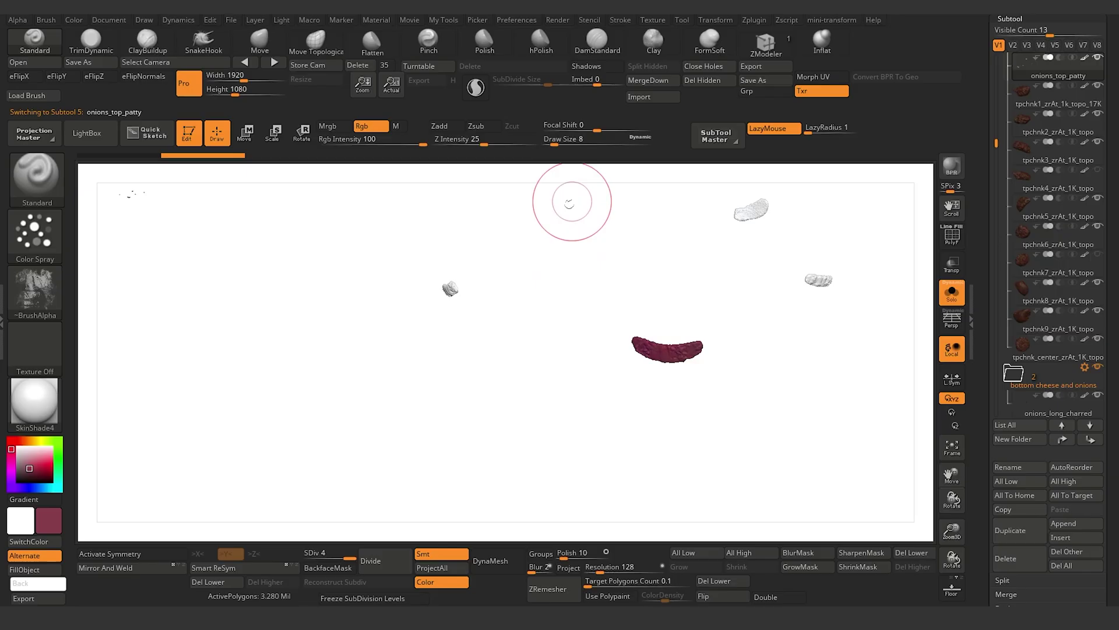
mouse_move(467, 248)
mouse_down()
mouse_move(460, 290)
mouse_move(368, 257)
mouse_move(341, 325)
mouse_up()
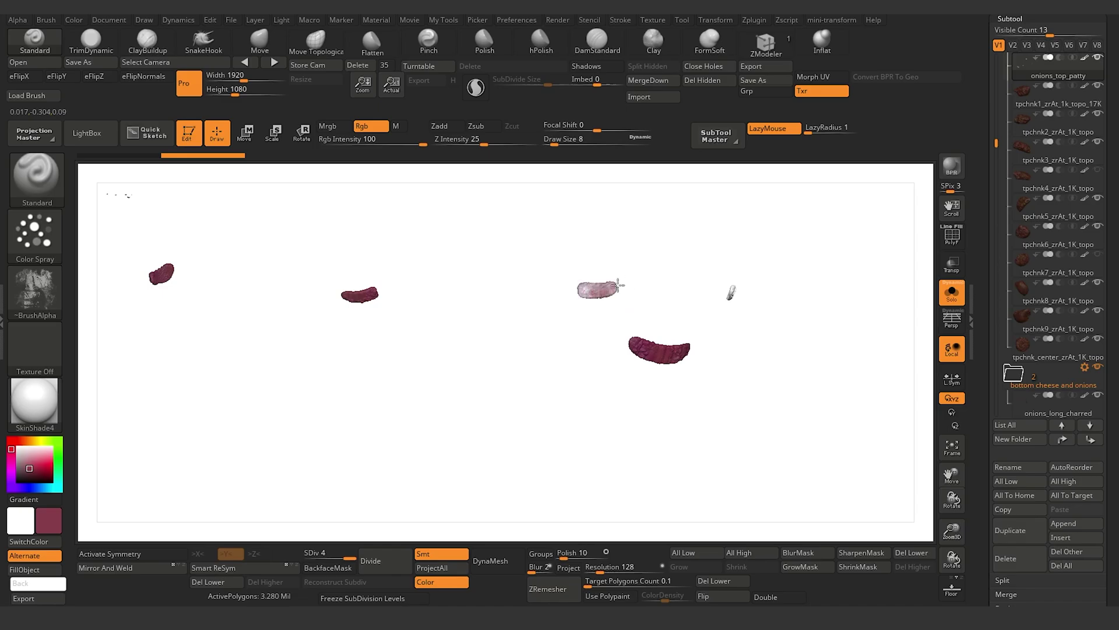
mouse_move(728, 294)
mouse_down()
mouse_move(702, 430)
mouse_move(743, 298)
mouse_up()
- Pick a darker plum, spray darker variation over the onions_top_patty pieces, and show the whole burger again
drag(29, 470, 28, 473)
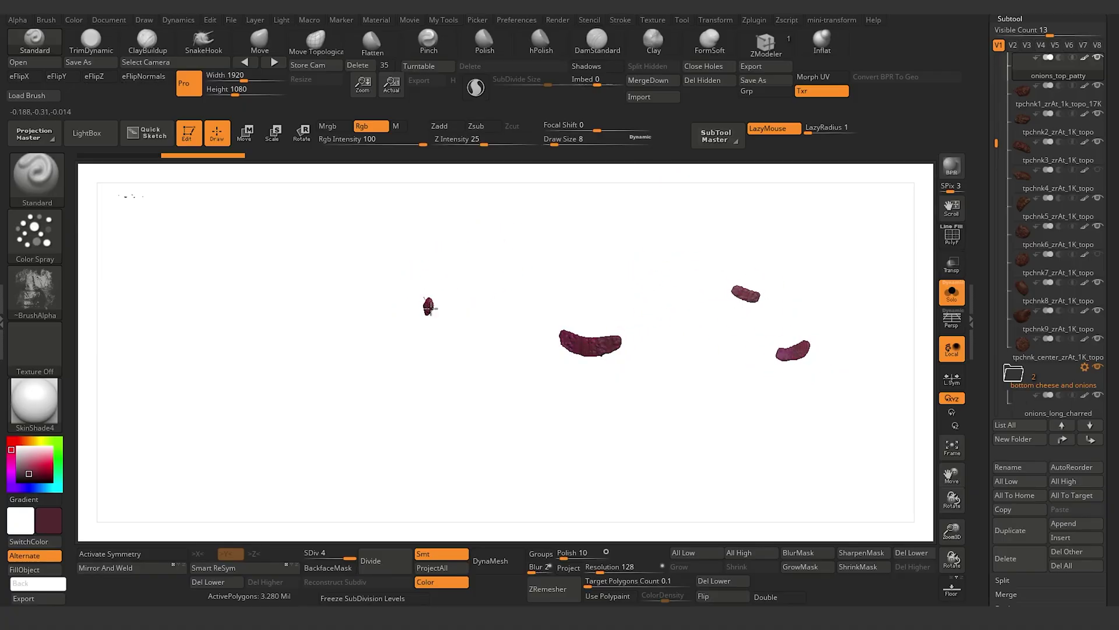
drag(396, 373, 592, 340)
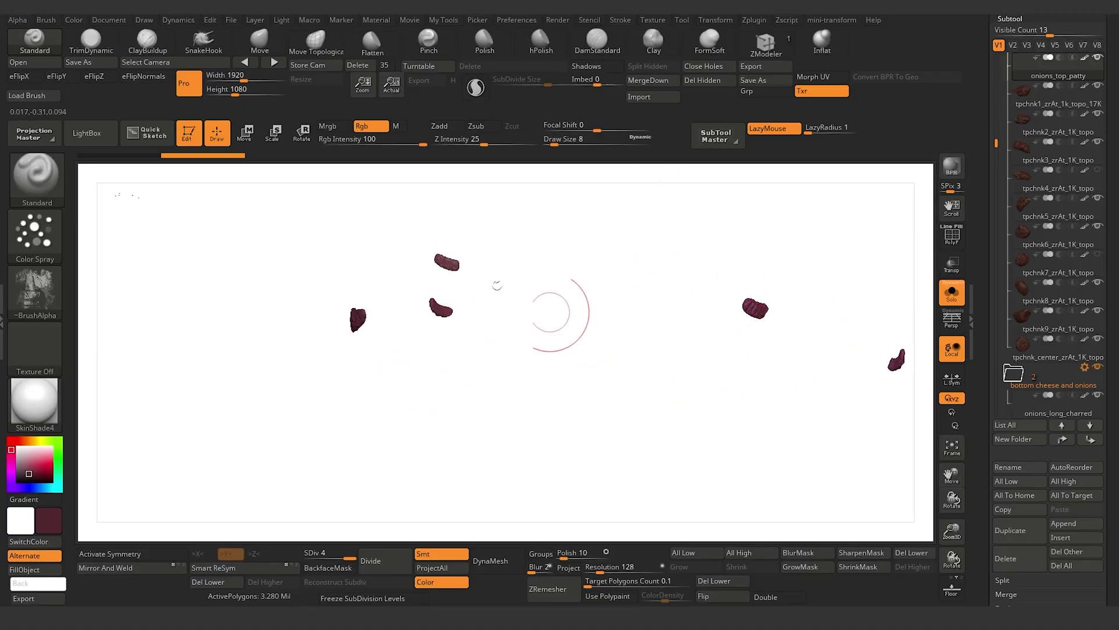
click(952, 293)
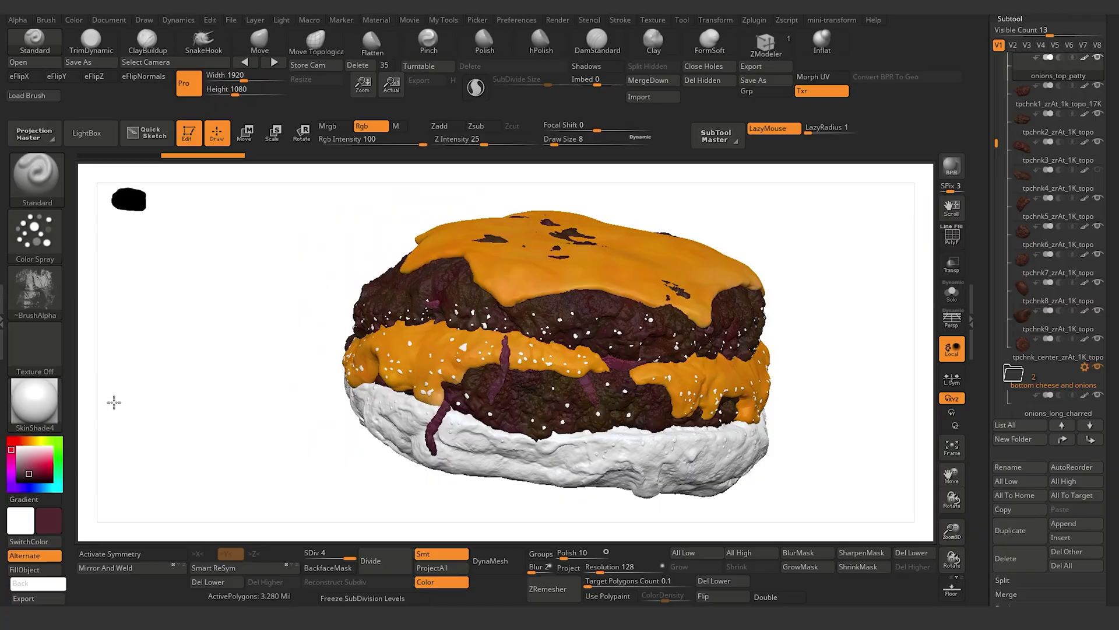
- Sample a dark brown from the reference photo and fill the bottom_half_charred_meat and top_patty_charred_meat subtools with it
drag(113, 400, 222, 460)
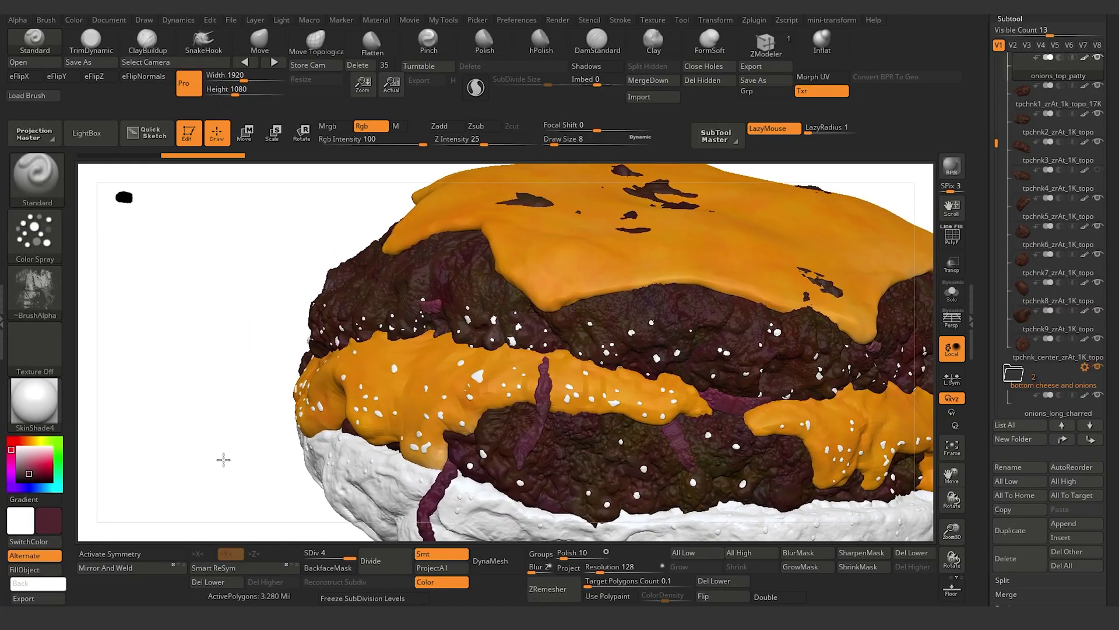
key(shift+z)
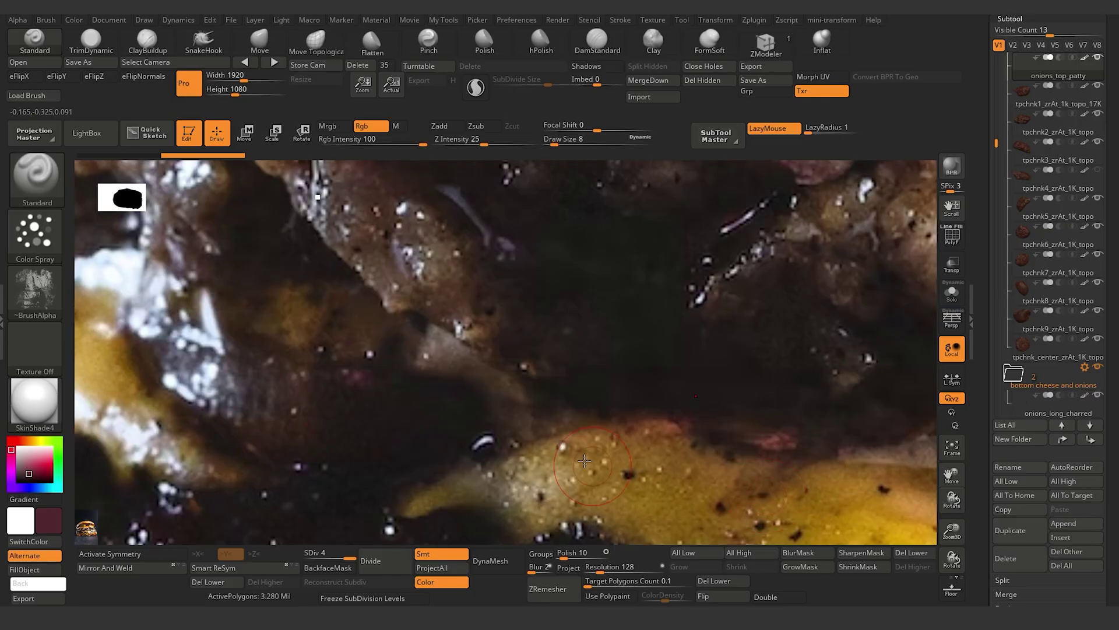
key(c)
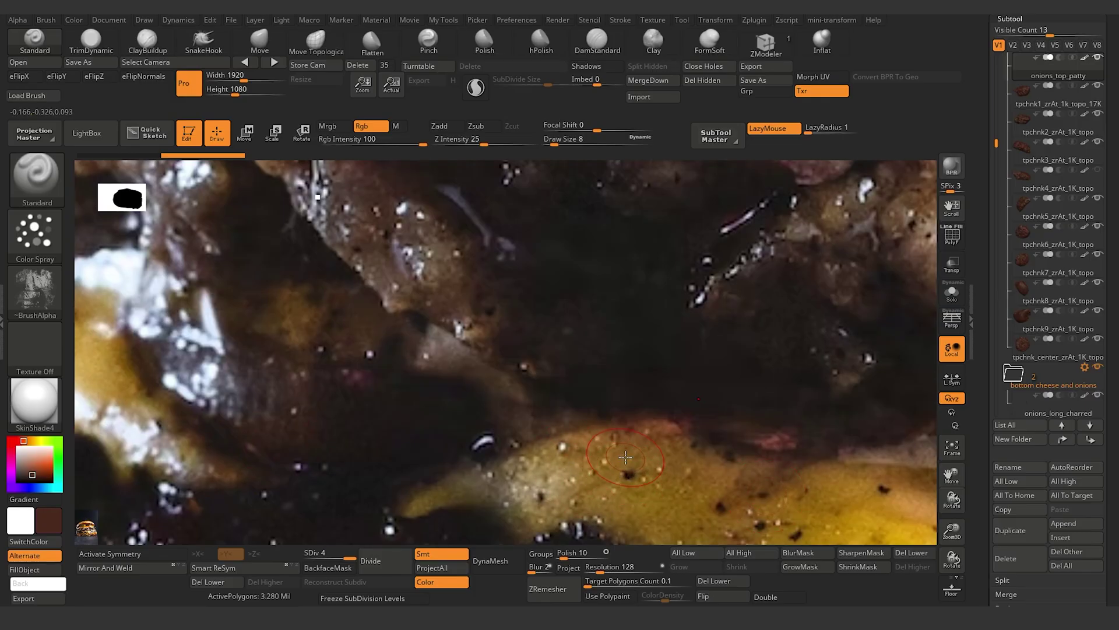
key(shift+z)
drag(240, 449, 237, 447)
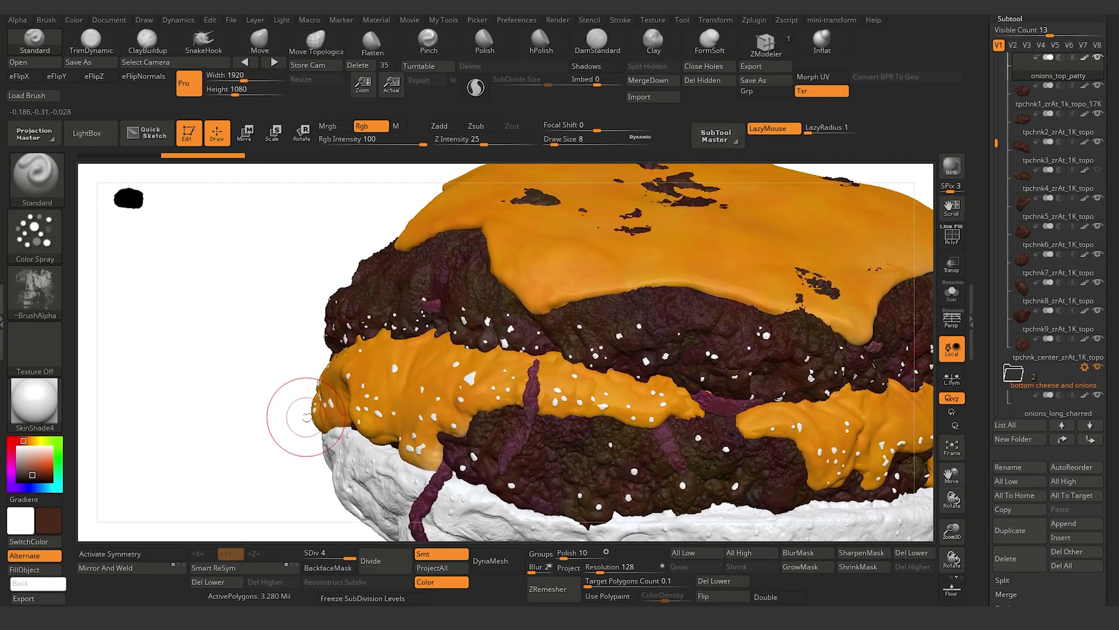
scroll(1015, 284, down, 10)
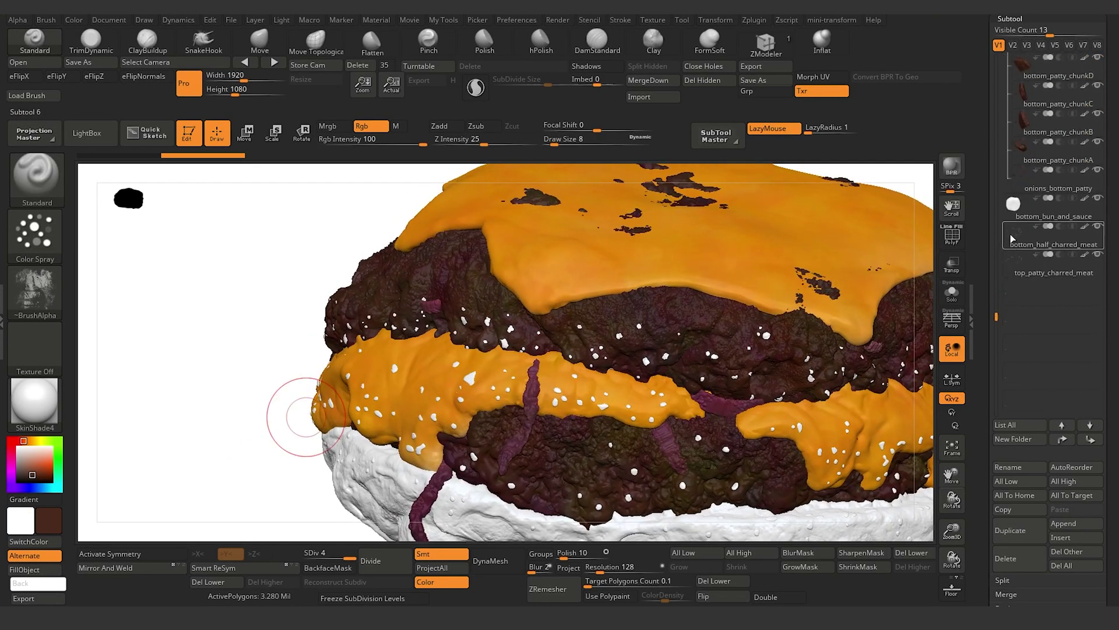
click(1012, 239)
drag(206, 407, 274, 356)
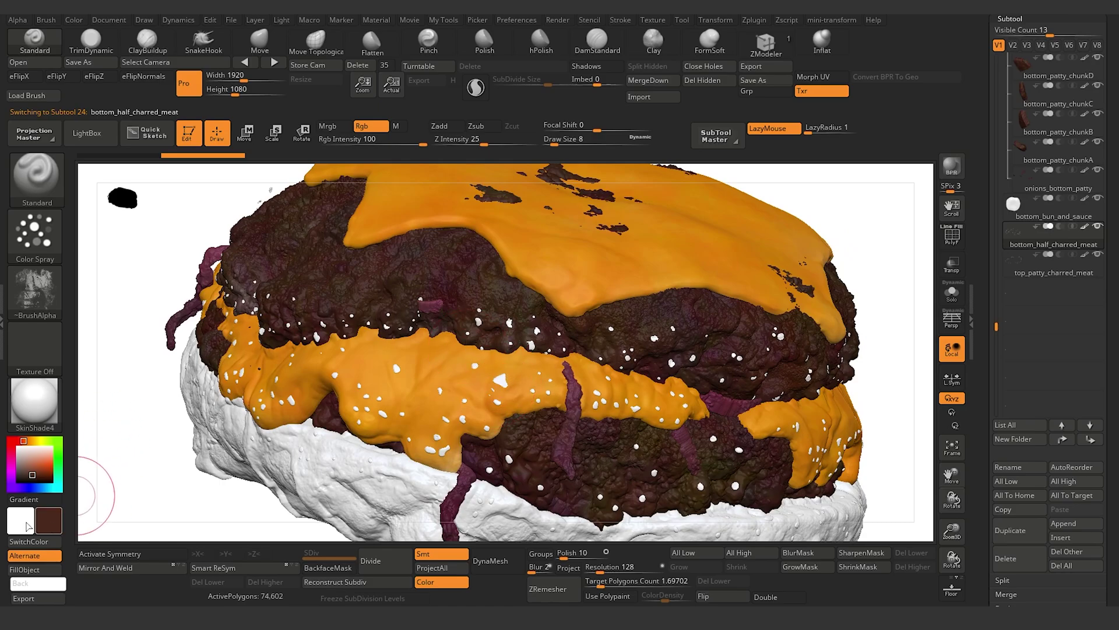
click(35, 569)
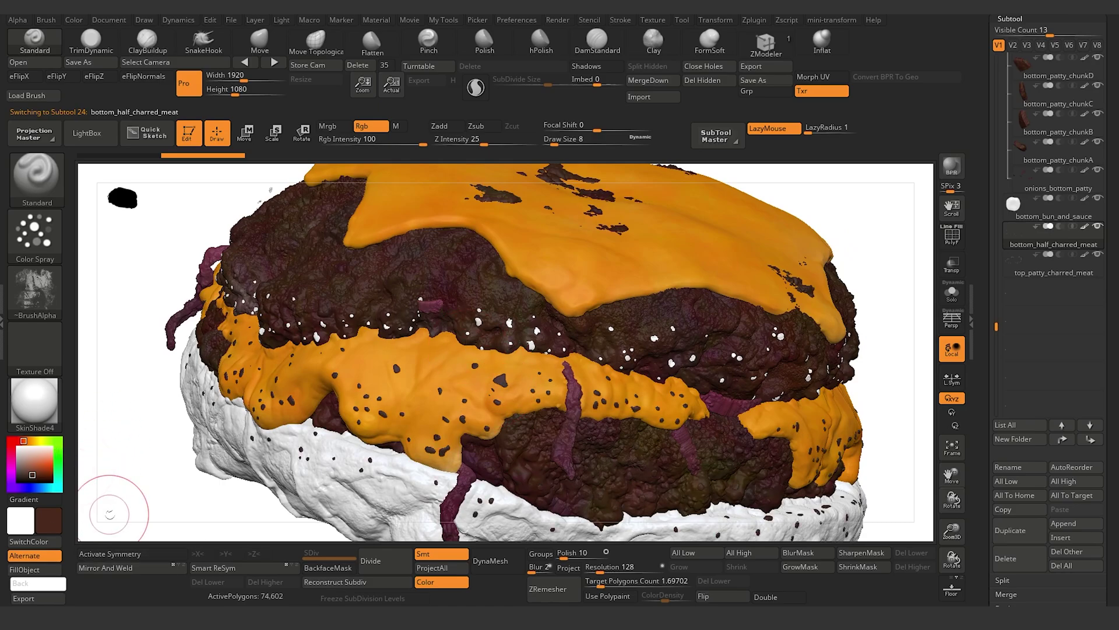
click(32, 570)
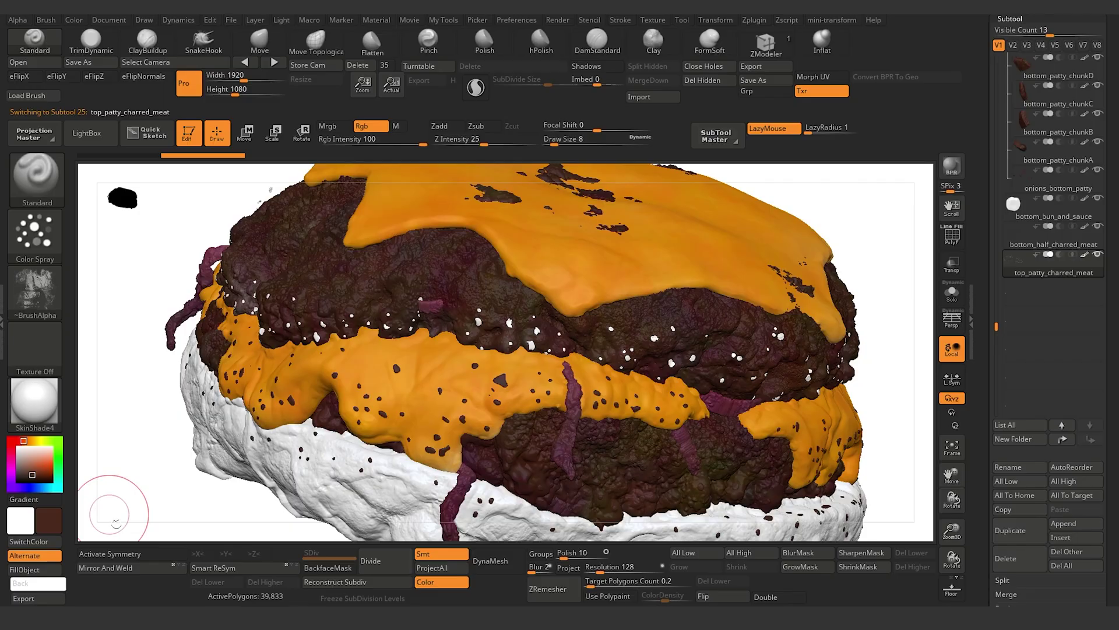
- Enlarge the second burger reference photo and sample a burnt orange from its glossy bottom bun
mouse_move(176, 476)
mouse_down()
mouse_move(157, 475)
mouse_move(200, 499)
mouse_move(217, 491)
mouse_move(233, 419)
mouse_move(262, 474)
mouse_move(213, 405)
mouse_move(222, 502)
mouse_move(183, 476)
mouse_move(253, 497)
mouse_move(250, 465)
mouse_up()
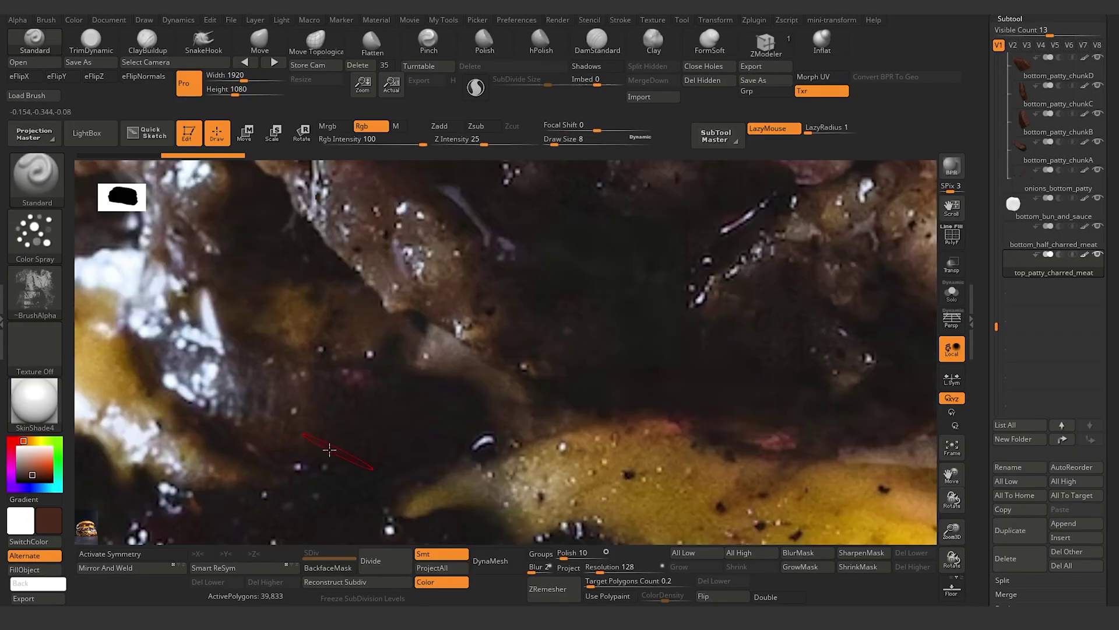
key(z)
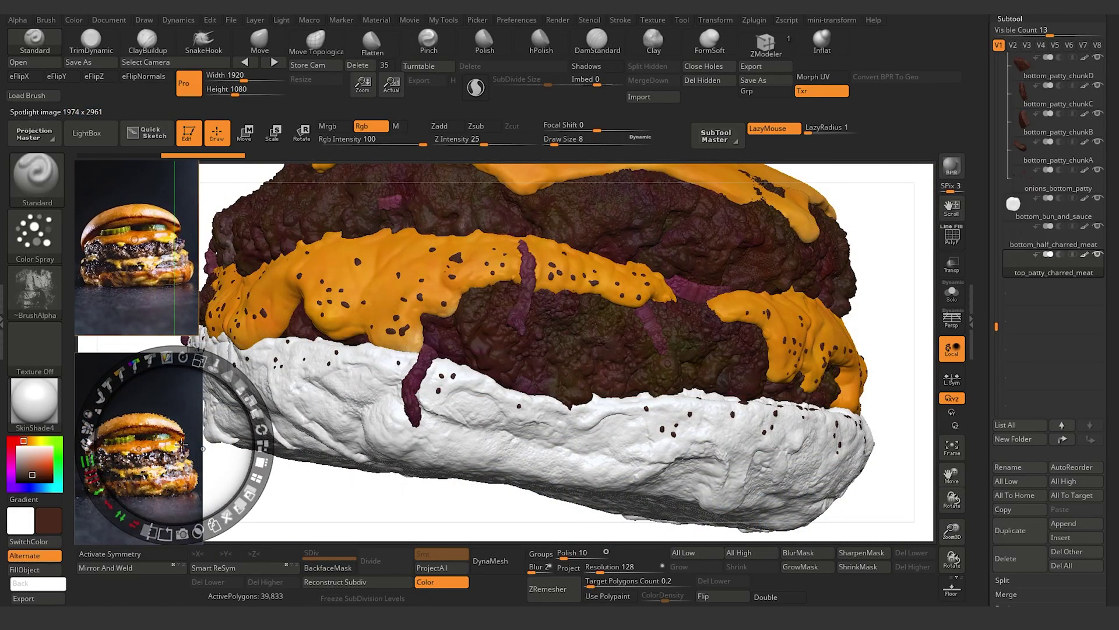
drag(180, 444, 141, 431)
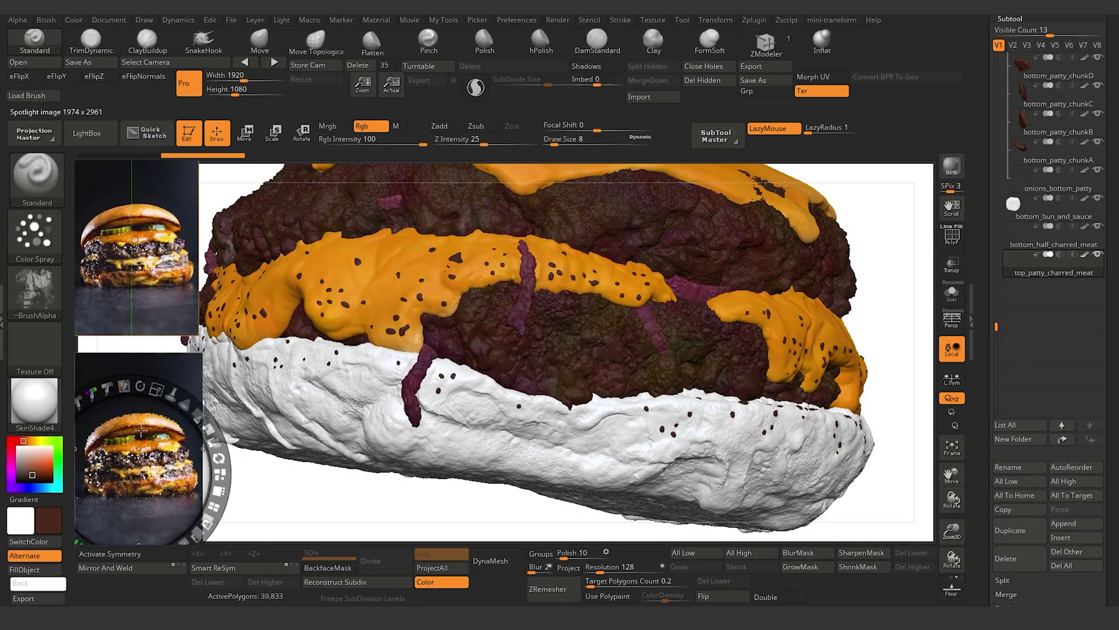
click(218, 491)
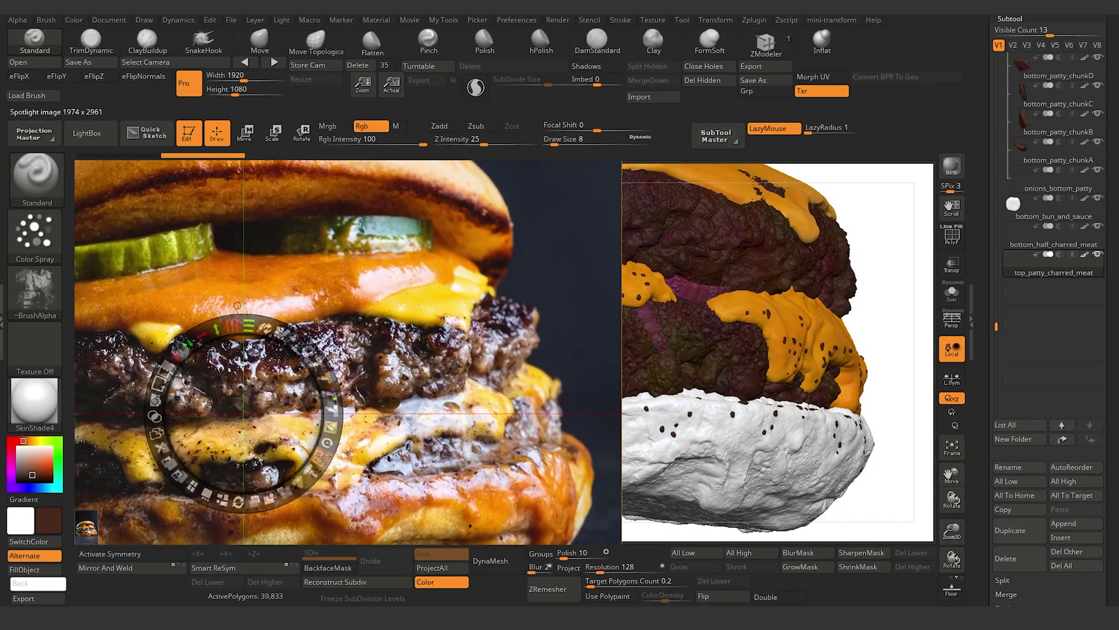
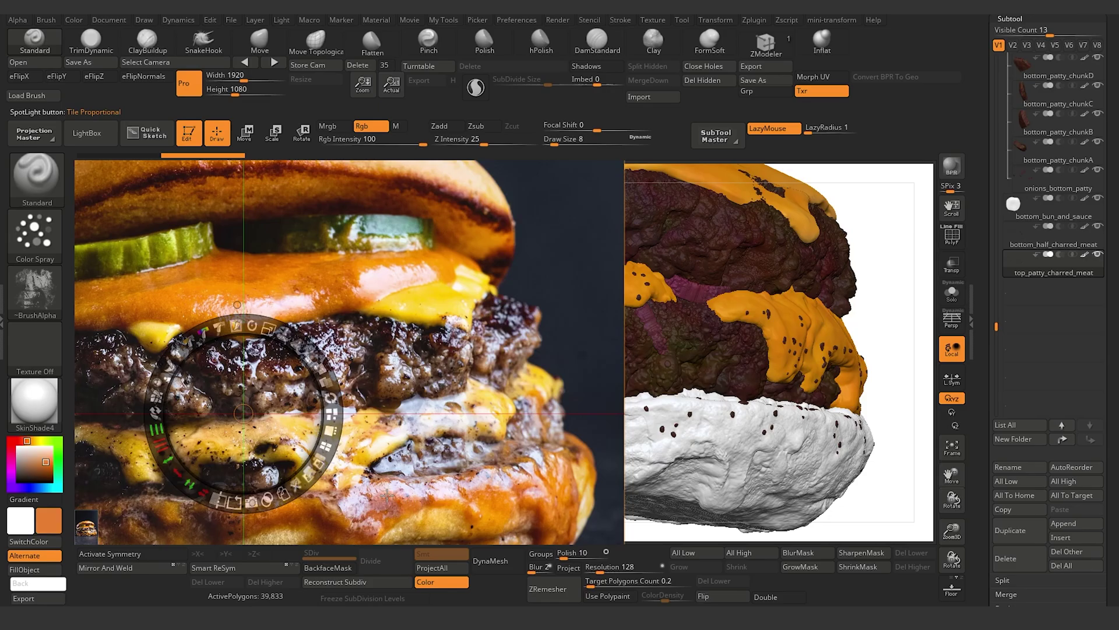
key(c)
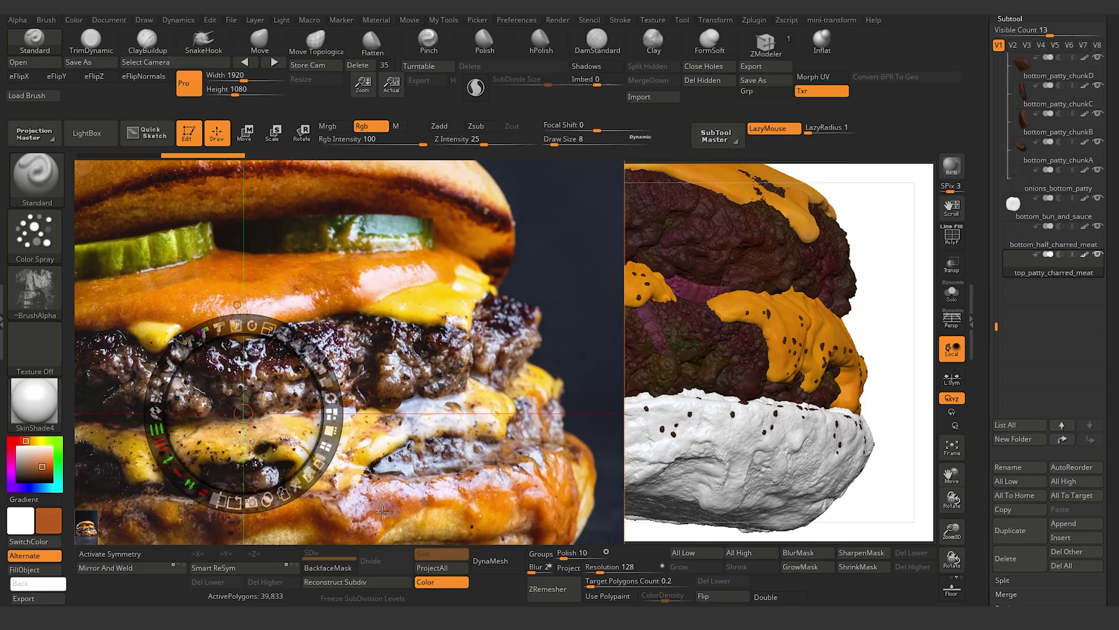
key(shift+z)
drag(312, 482, 272, 390)
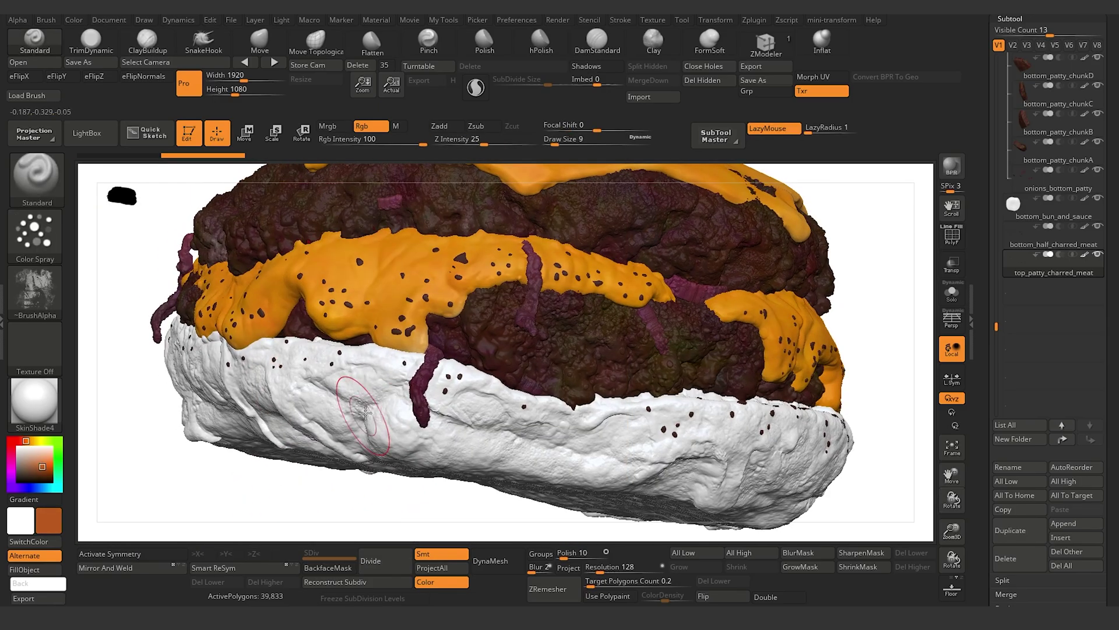
- Raise the draw size to 10, select the bottom_bun_and_sauce subtool, and spray burnt orange all around its sides
key(])
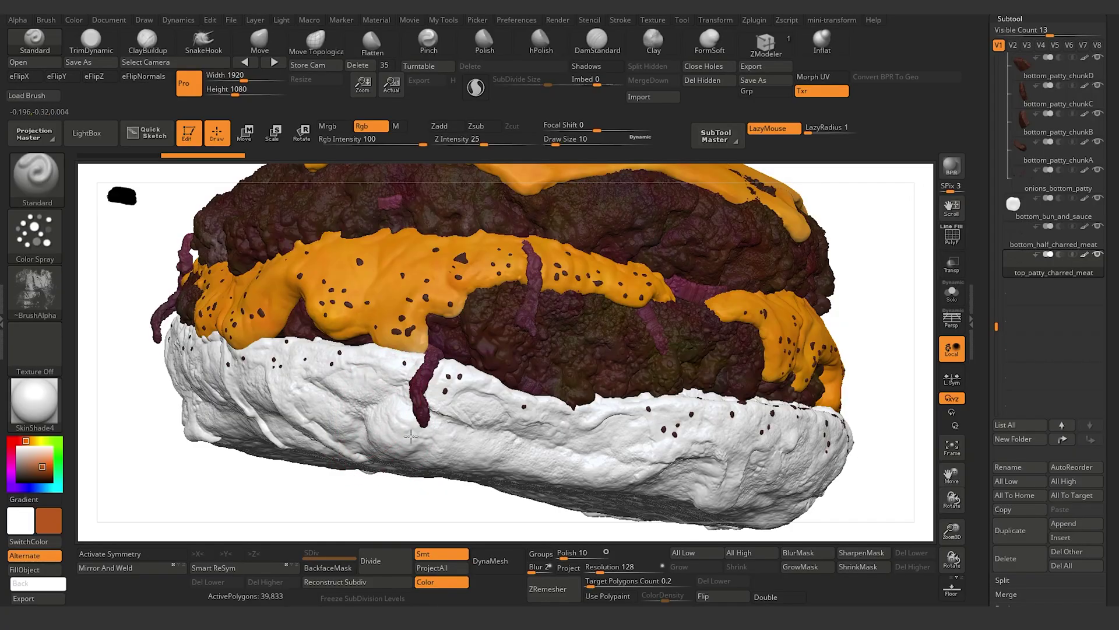
alt+click(411, 436)
mouse_move(350, 408)
mouse_down()
mouse_move(361, 385)
mouse_move(408, 396)
mouse_move(489, 382)
mouse_move(375, 433)
mouse_move(327, 432)
mouse_move(286, 473)
mouse_move(231, 328)
mouse_move(565, 469)
mouse_move(682, 396)
mouse_move(770, 455)
mouse_move(723, 490)
mouse_move(746, 495)
mouse_move(801, 415)
mouse_move(831, 467)
mouse_move(801, 394)
mouse_up()
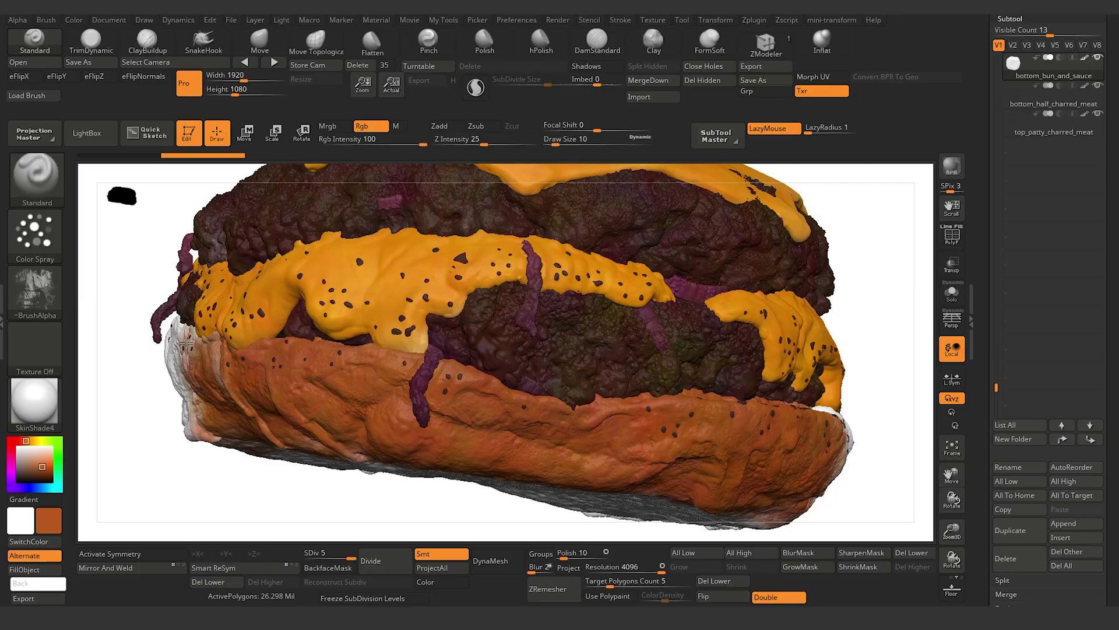
drag(246, 521, 338, 507)
drag(198, 473, 356, 475)
mouse_move(291, 413)
mouse_down()
mouse_move(419, 379)
mouse_move(295, 376)
mouse_move(317, 445)
mouse_move(187, 408)
mouse_move(99, 350)
mouse_move(226, 331)
mouse_move(440, 411)
mouse_up()
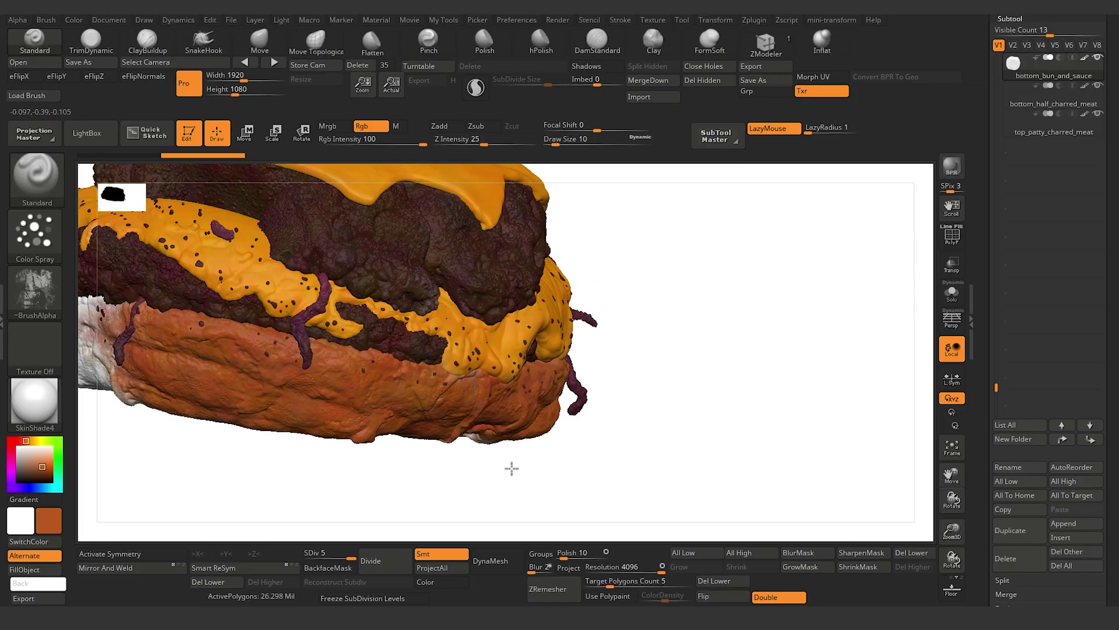
drag(211, 485, 501, 513)
mouse_move(343, 356)
mouse_down()
mouse_move(374, 382)
mouse_move(402, 350)
mouse_move(420, 415)
mouse_move(250, 343)
mouse_move(337, 413)
mouse_move(175, 373)
mouse_move(145, 350)
mouse_move(205, 289)
mouse_up()
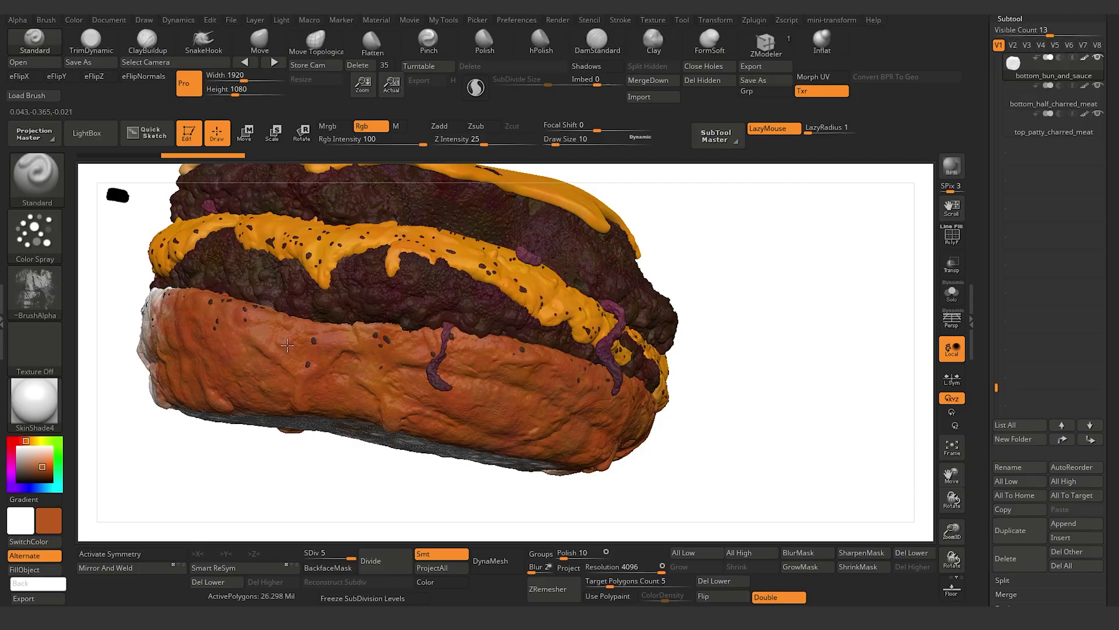
drag(248, 496, 437, 491)
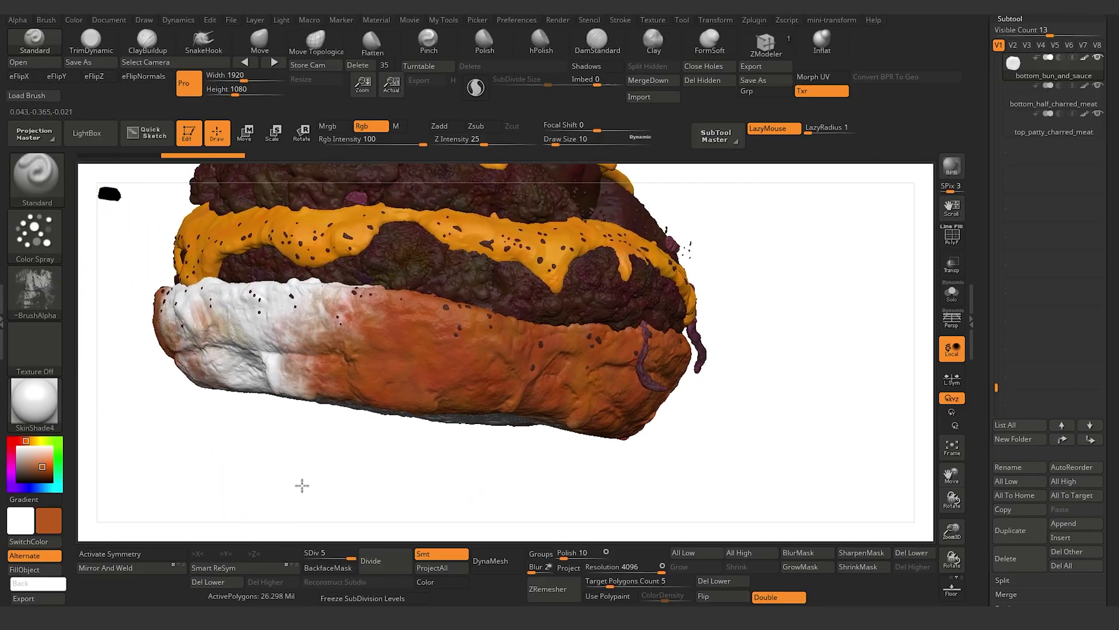
drag(303, 484, 368, 481)
mouse_move(366, 337)
mouse_down()
mouse_move(397, 315)
mouse_move(314, 303)
mouse_move(209, 362)
mouse_move(352, 399)
mouse_move(245, 373)
mouse_move(166, 326)
mouse_move(146, 294)
mouse_move(179, 285)
mouse_up()
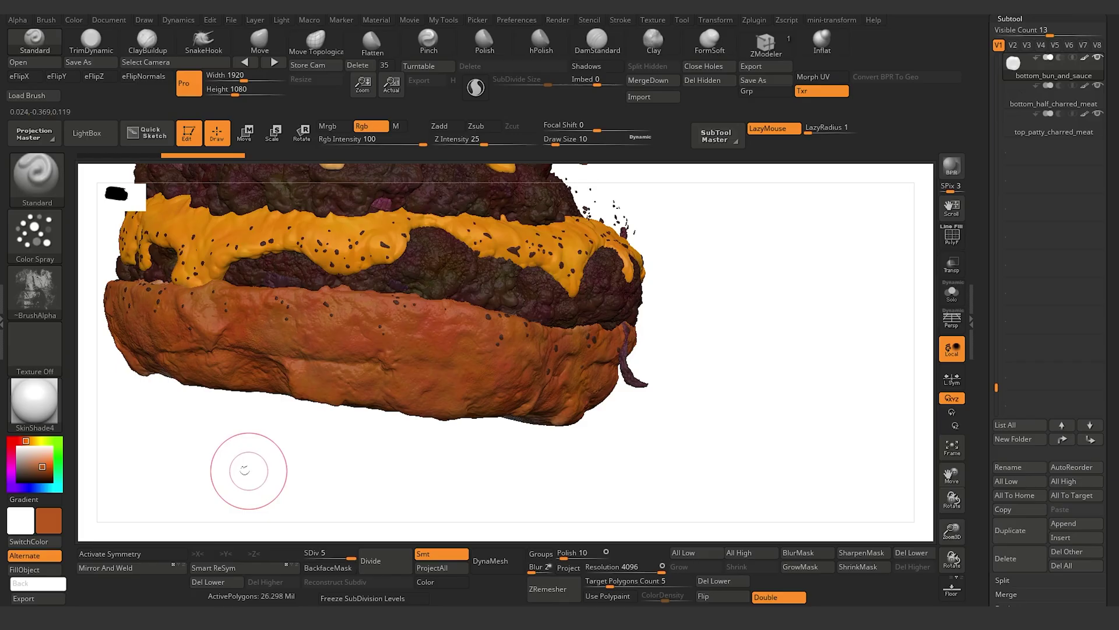
drag(245, 470, 257, 500)
- Isolate the bottom bun and spray burnt orange over its outer rim and parts of the white underside
click(952, 293)
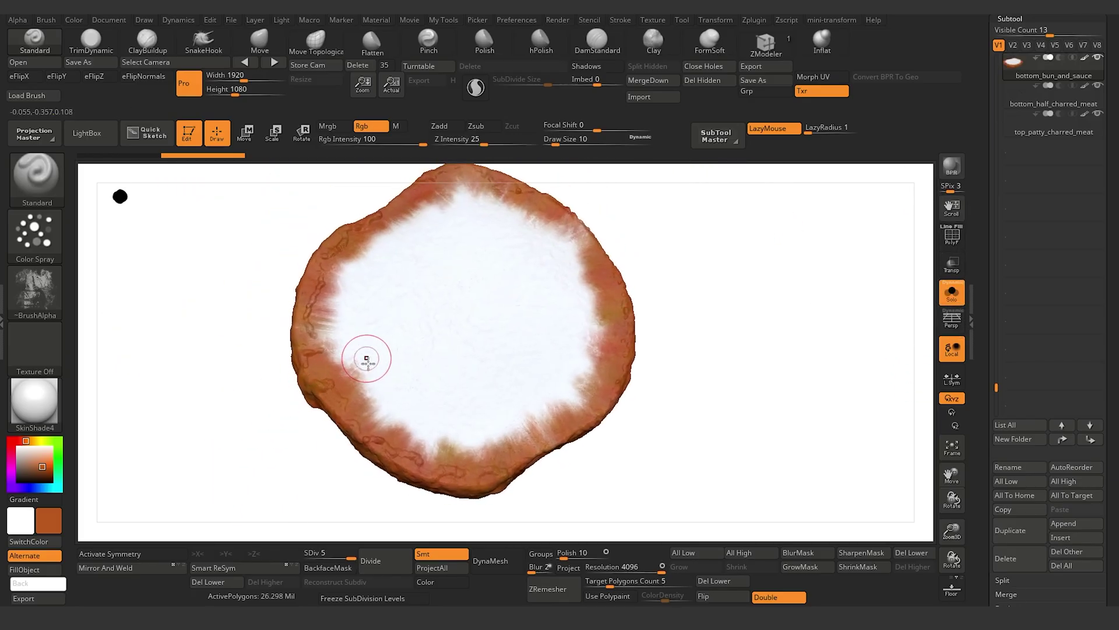
mouse_move(367, 359)
mouse_down()
mouse_move(559, 303)
mouse_move(408, 234)
mouse_move(453, 404)
mouse_up()
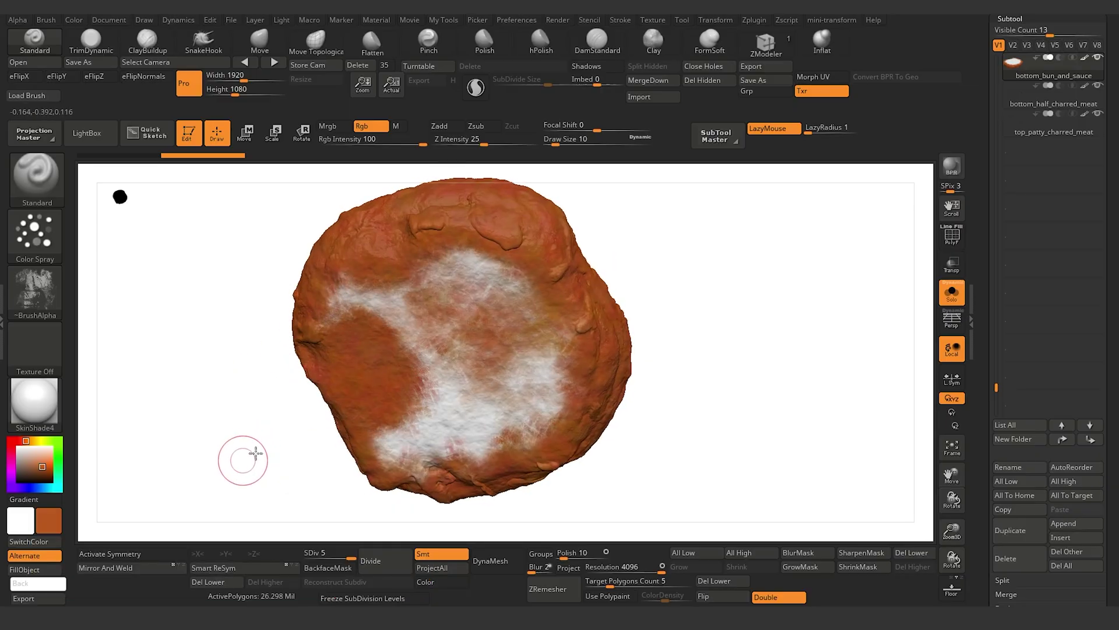
drag(256, 453, 207, 407)
mouse_move(418, 487)
mouse_down()
mouse_move(507, 475)
mouse_move(575, 404)
mouse_up()
drag(209, 402, 239, 418)
mouse_move(409, 384)
mouse_down()
mouse_move(466, 389)
mouse_move(436, 385)
mouse_up()
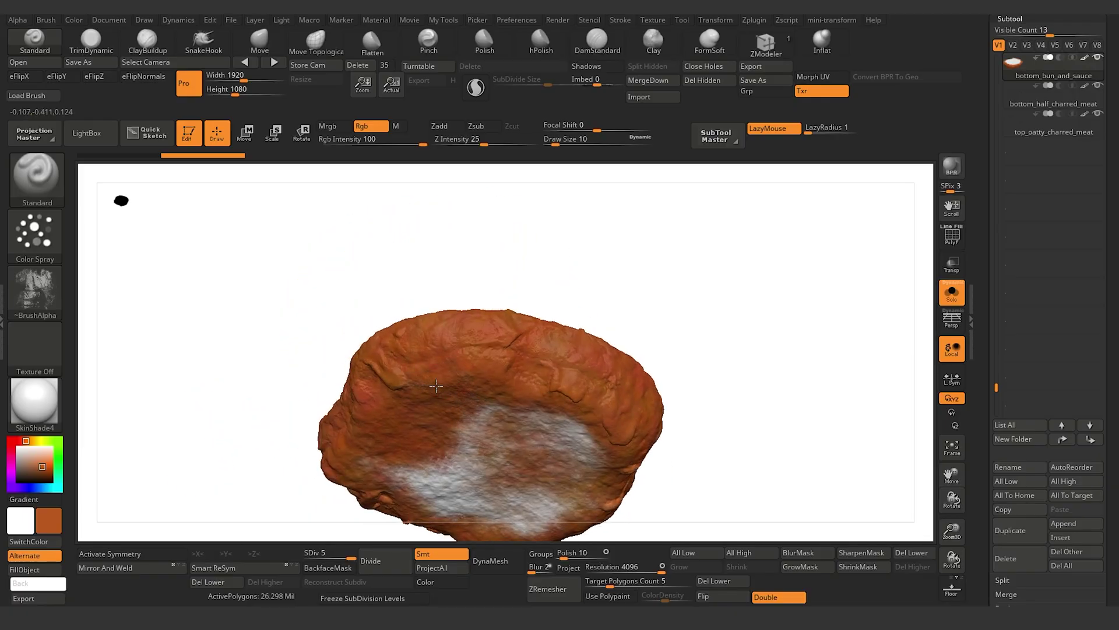
- Select the sauce bottom1 subtool, inspect its white drips in isolation, and show it together with the bun again
mouse_move(283, 427)
mouse_down()
mouse_move(169, 452)
mouse_move(212, 478)
mouse_move(229, 466)
mouse_move(260, 496)
mouse_move(245, 473)
mouse_move(275, 427)
mouse_up()
drag(996, 385, 995, 251)
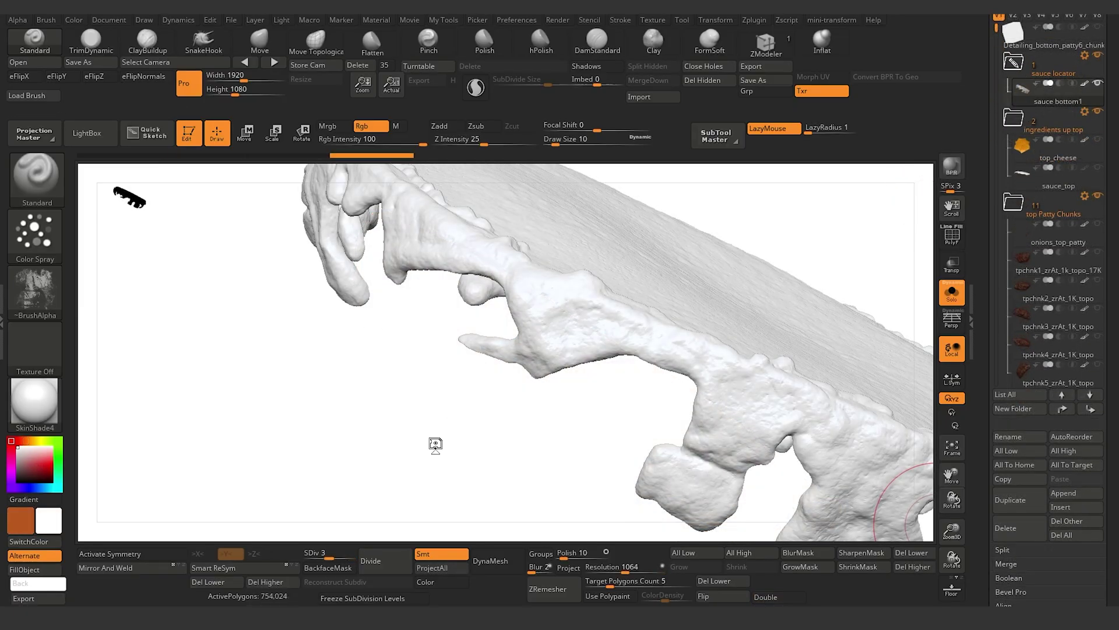
mouse_move(435, 445)
mouse_down()
mouse_move(311, 431)
mouse_move(325, 380)
mouse_up()
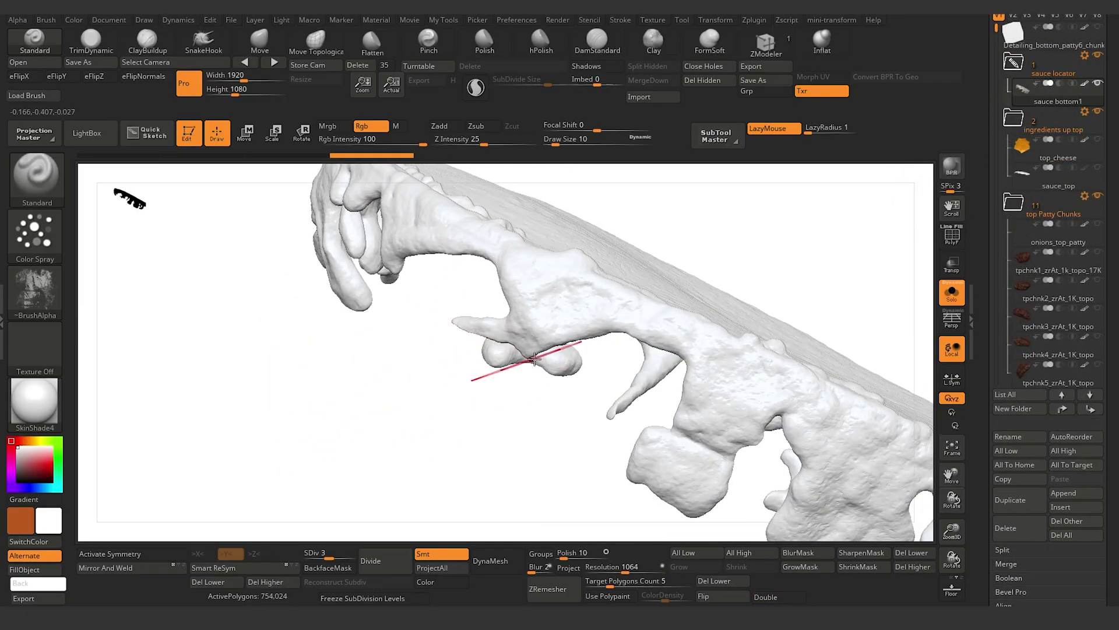
drag(417, 419, 447, 386)
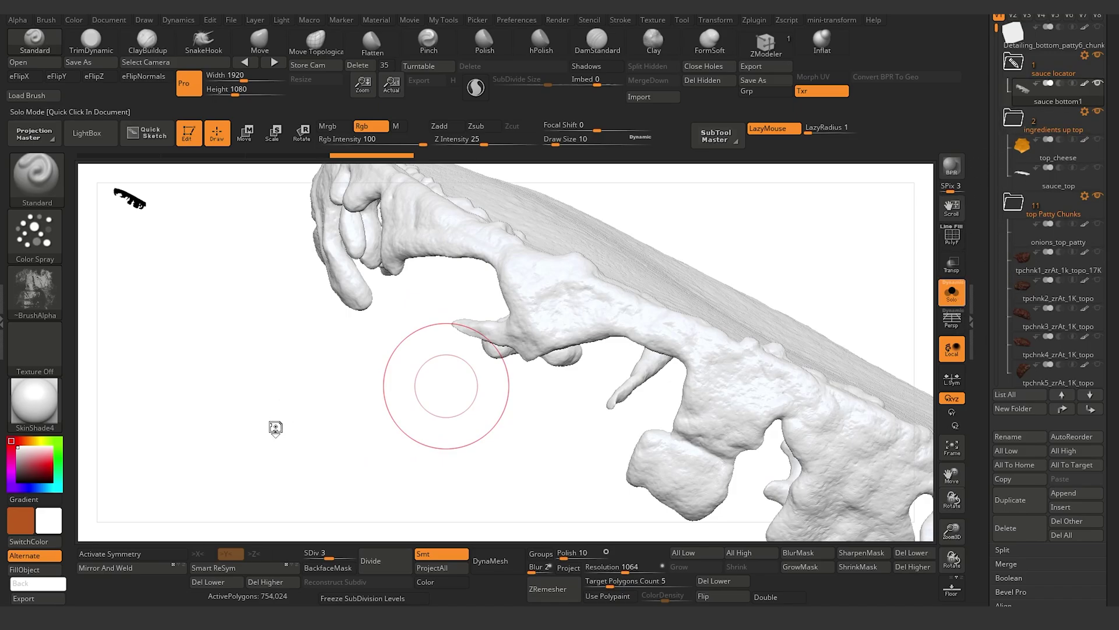
drag(275, 443, 217, 357)
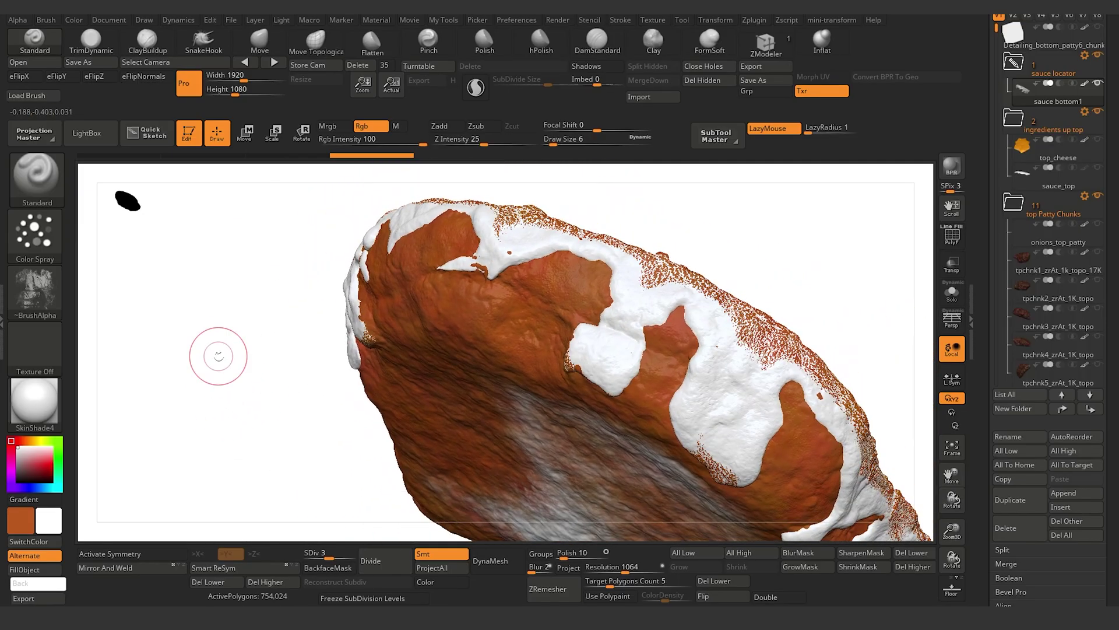
- Reposition the burger reference photo to expose the whole bottom bun and sample a pale tan from its side
key(shift+z)
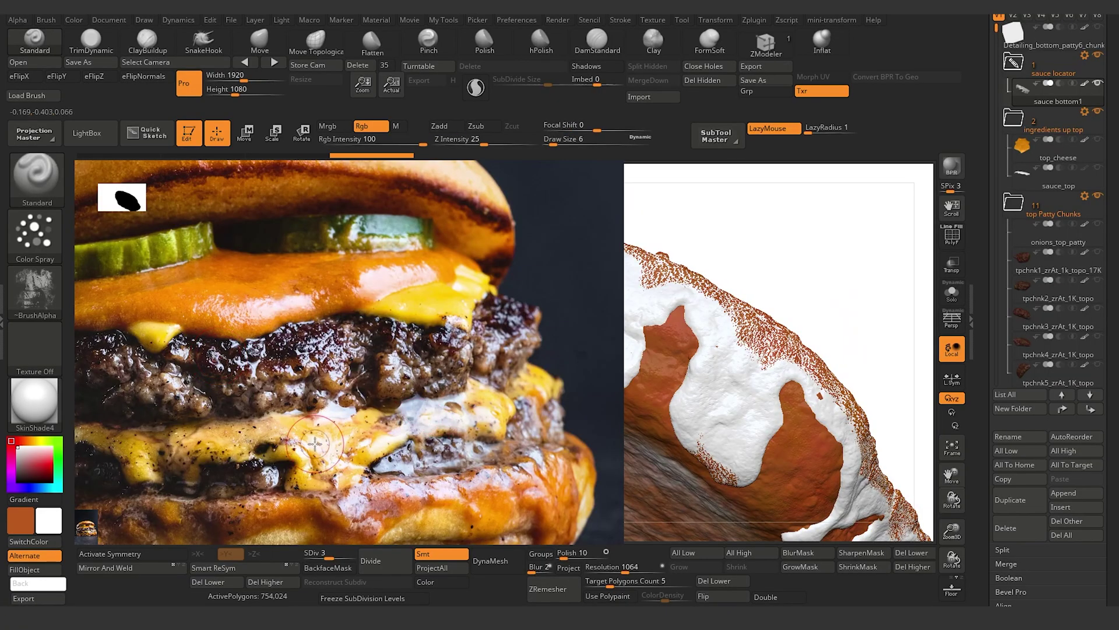
key(z)
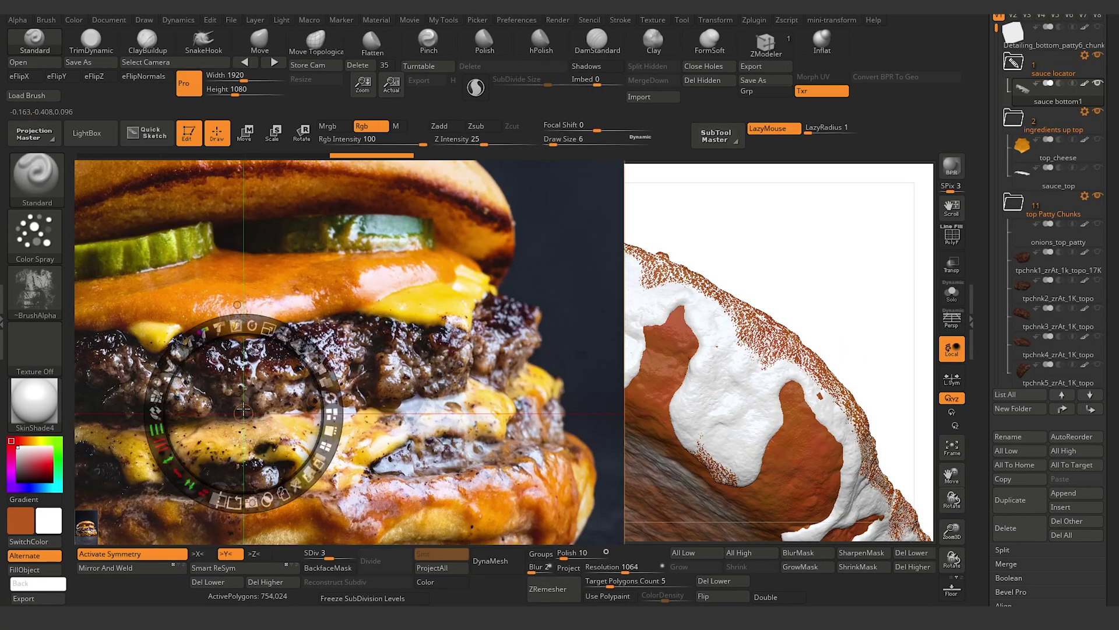
drag(243, 413, 295, 280)
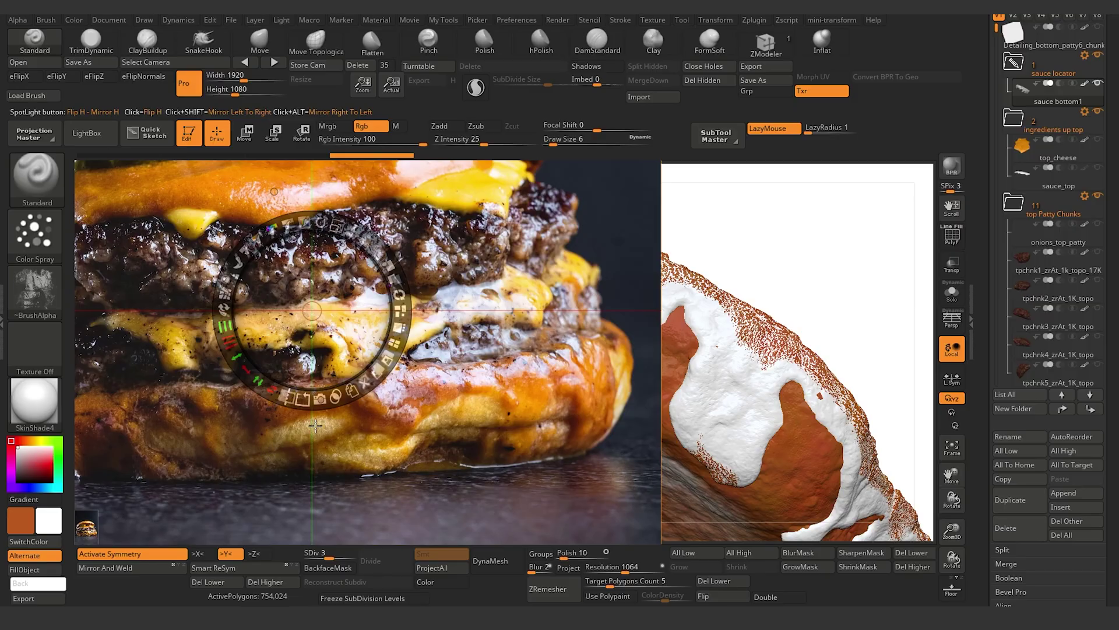
key(c)
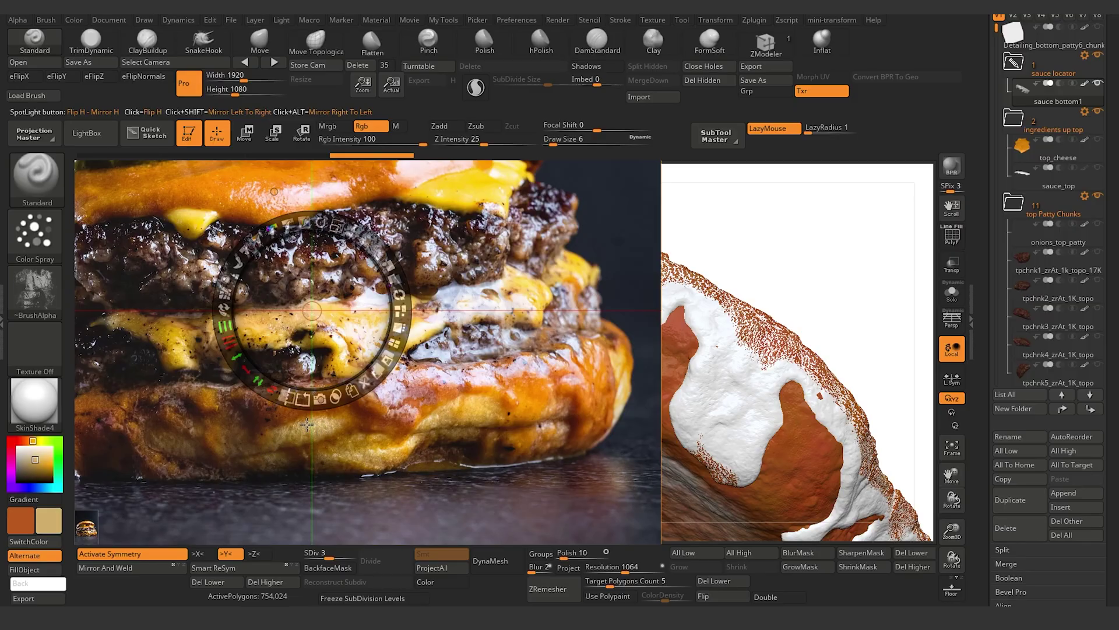
- Hide the burger reference photo and make the bottom_bun_and_sauce subtool active
key(shift+z)
mouse_move(324, 387)
mouse_down()
mouse_move(265, 422)
mouse_move(321, 387)
mouse_up()
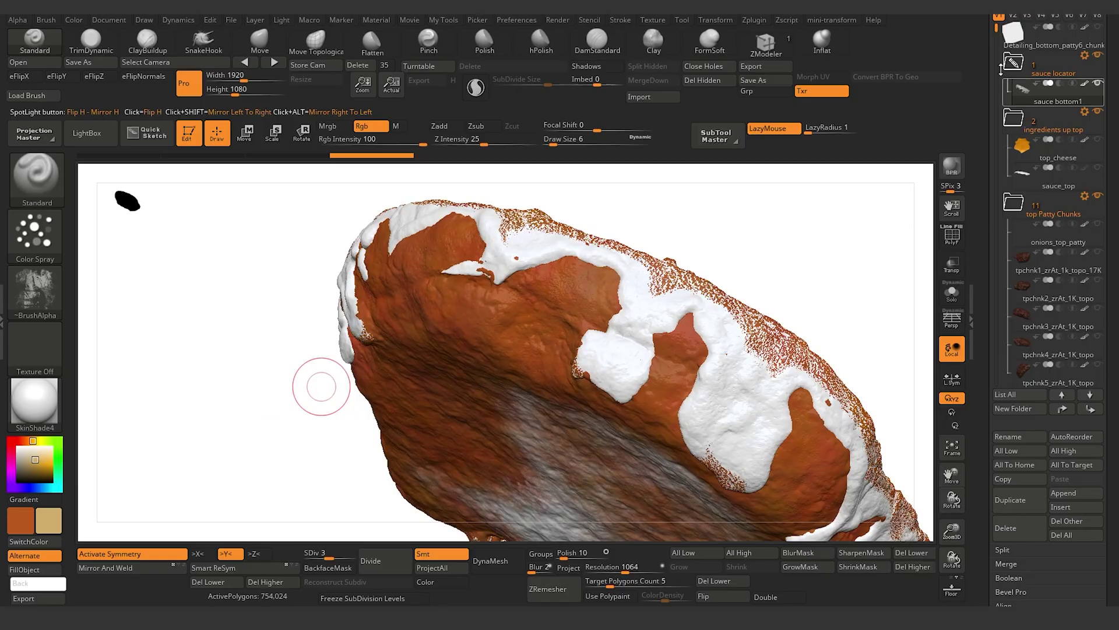
scroll(1000, 69, down, 10)
click(1010, 225)
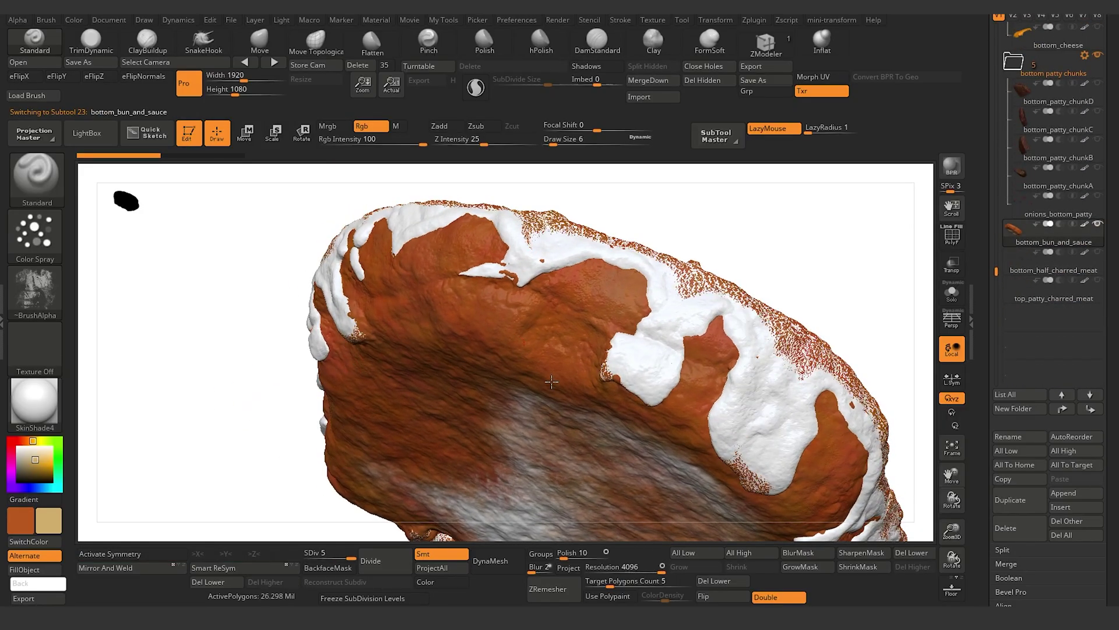
- Spray the sampled pale tan over the bun's exposed side between the first sauce drips and toward the underside edge
mouse_move(551, 382)
mouse_down()
mouse_move(504, 312)
mouse_move(548, 338)
mouse_up()
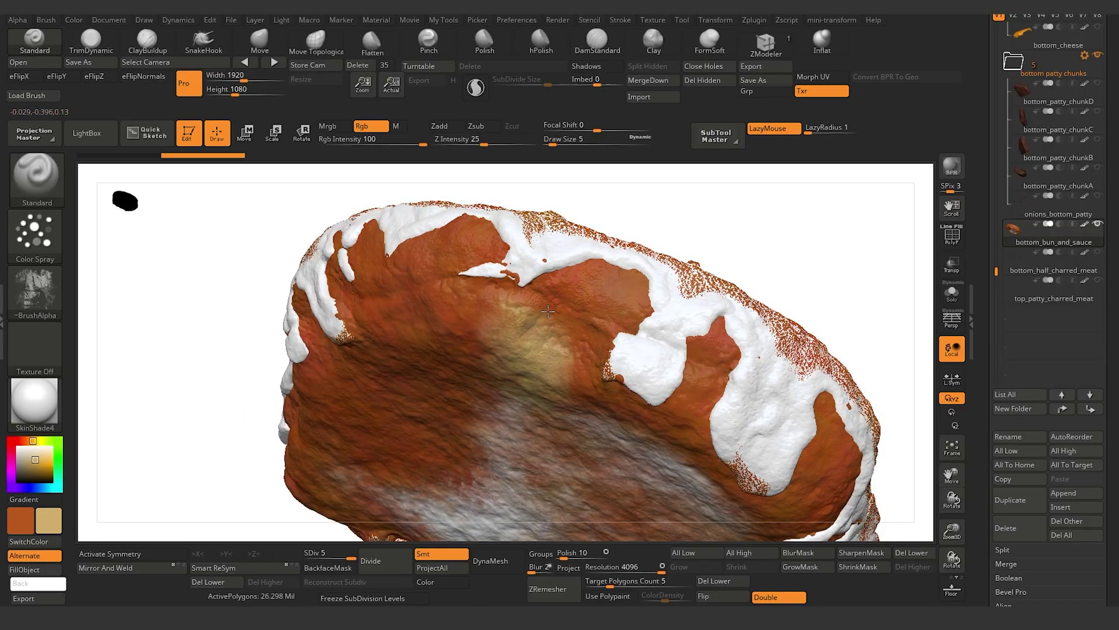
mouse_move(548, 312)
mouse_down()
mouse_move(618, 294)
mouse_move(564, 297)
mouse_move(598, 324)
mouse_up()
mouse_move(545, 364)
mouse_down()
mouse_move(431, 288)
mouse_move(408, 286)
mouse_move(424, 284)
mouse_up()
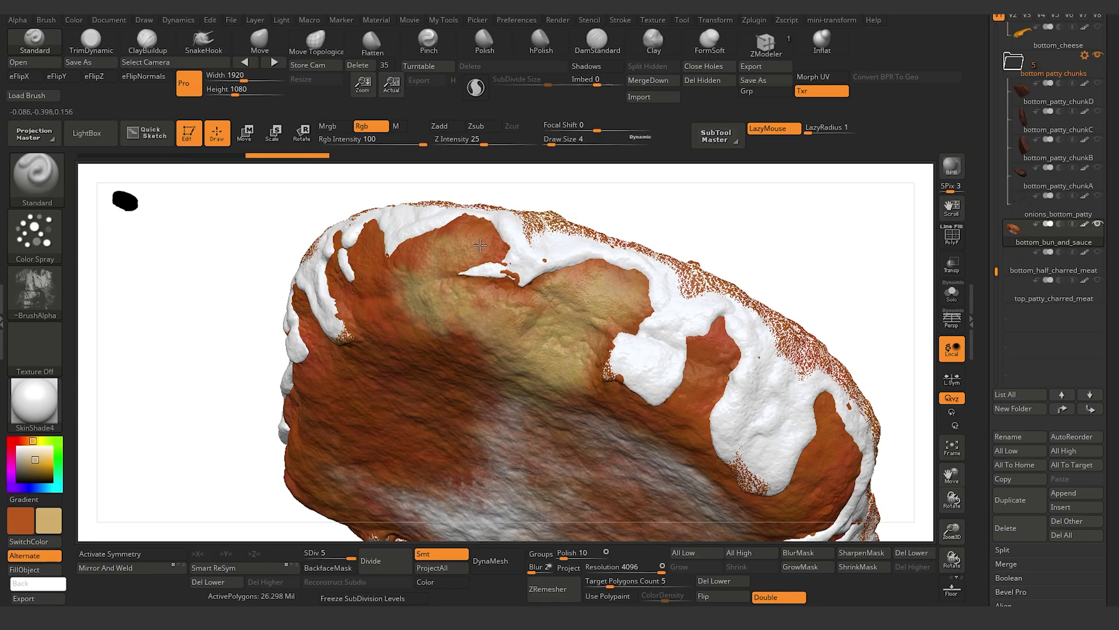
mouse_move(412, 268)
mouse_down()
mouse_move(371, 268)
mouse_move(449, 355)
mouse_move(420, 334)
mouse_up()
mouse_move(175, 387)
mouse_down()
mouse_move(182, 367)
mouse_move(247, 334)
mouse_move(312, 366)
mouse_move(478, 326)
mouse_up()
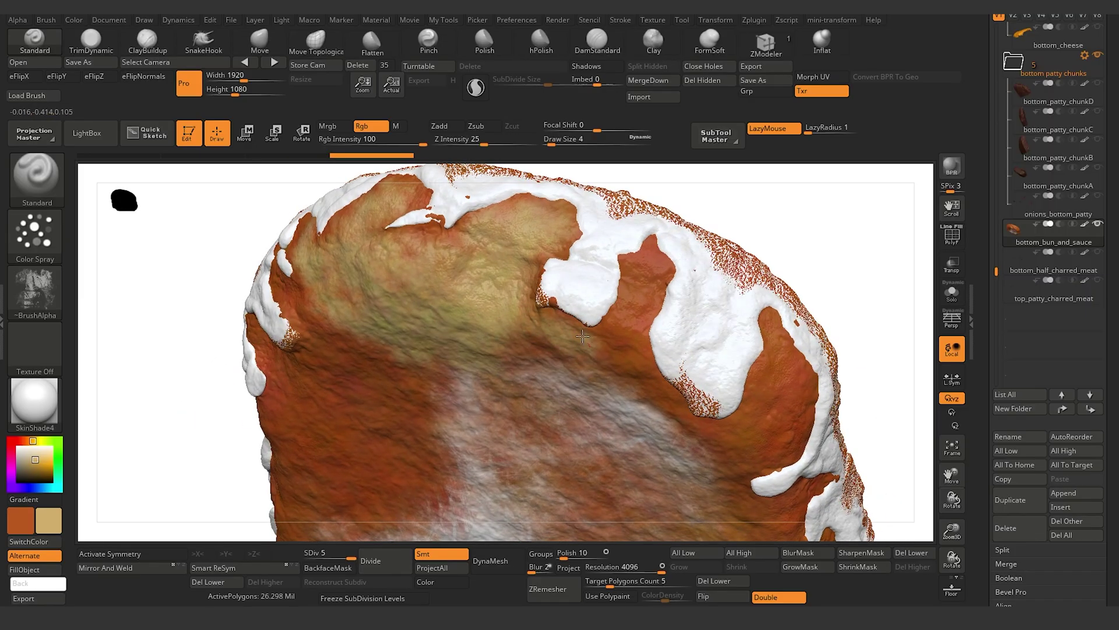
mouse_move(582, 336)
mouse_down()
mouse_move(622, 327)
mouse_move(647, 277)
mouse_move(627, 280)
mouse_move(641, 379)
mouse_move(739, 453)
mouse_move(775, 385)
mouse_move(801, 364)
mouse_up()
- Continue the pale tan along the bun's side, filling the orange pockets between the wide drip and the thin forked drips
mouse_move(200, 358)
mouse_down()
mouse_move(255, 409)
mouse_move(349, 364)
mouse_up()
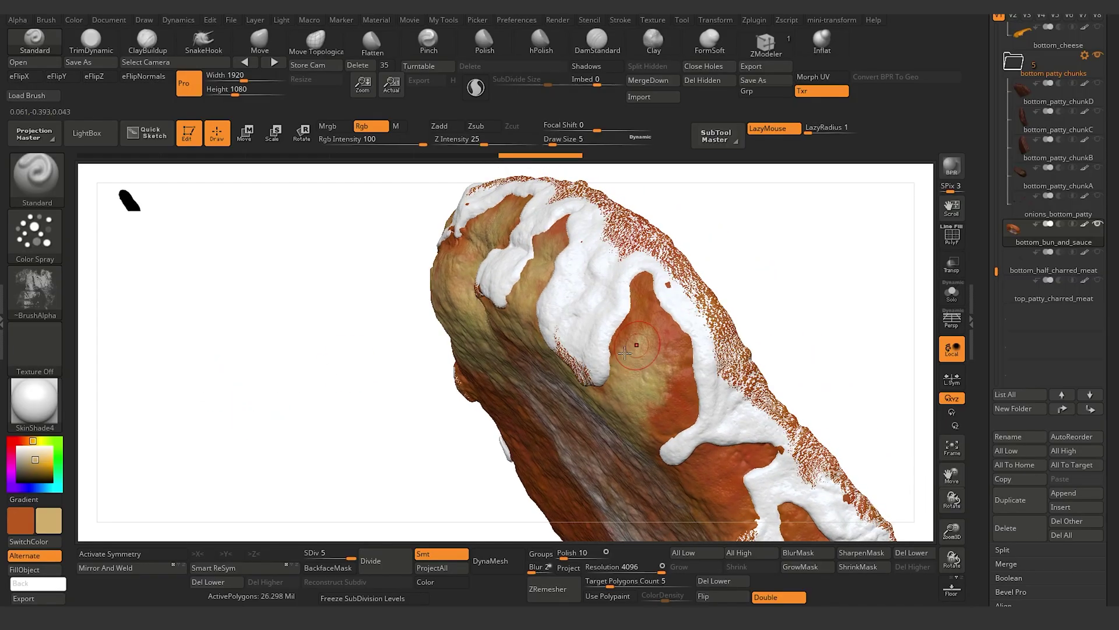
key(])
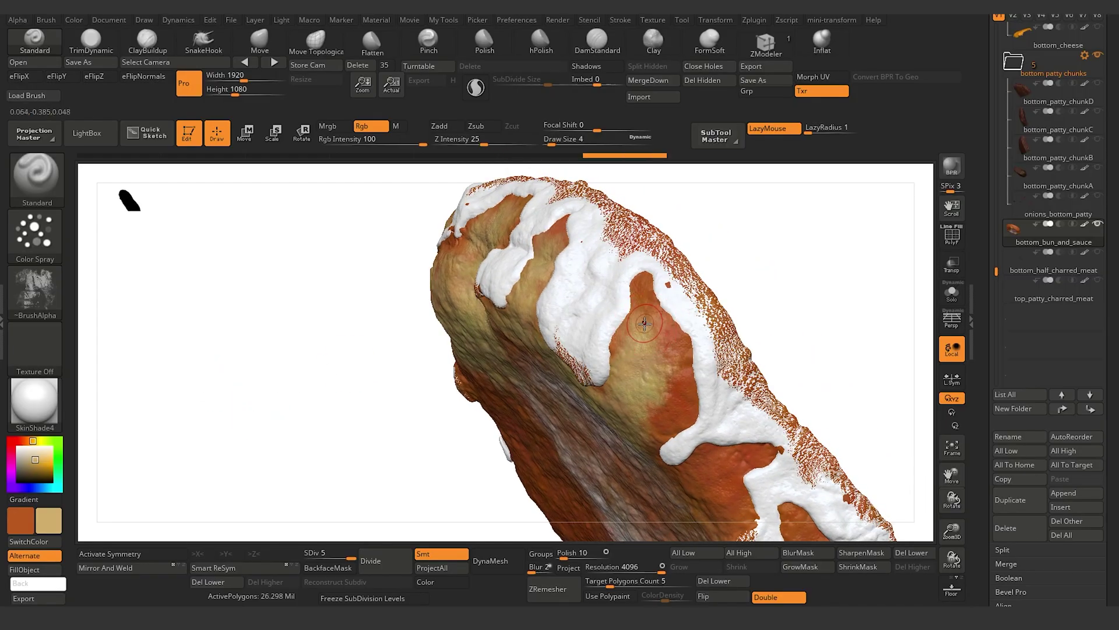
drag(639, 288, 657, 421)
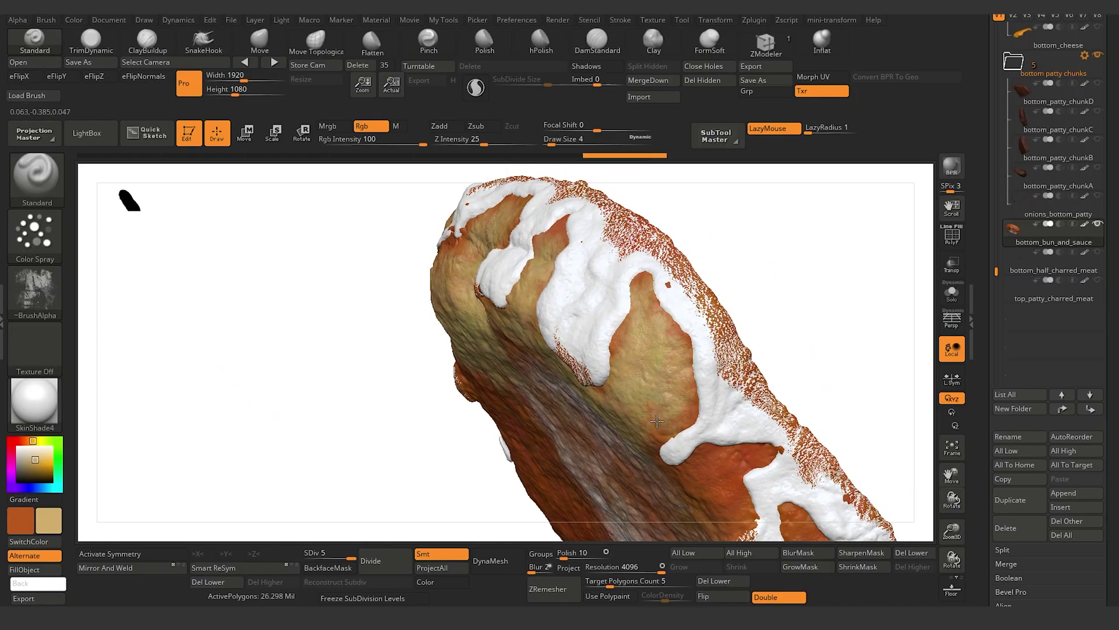
drag(335, 457, 373, 379)
mouse_move(620, 362)
mouse_down()
mouse_move(622, 338)
mouse_move(650, 328)
mouse_up()
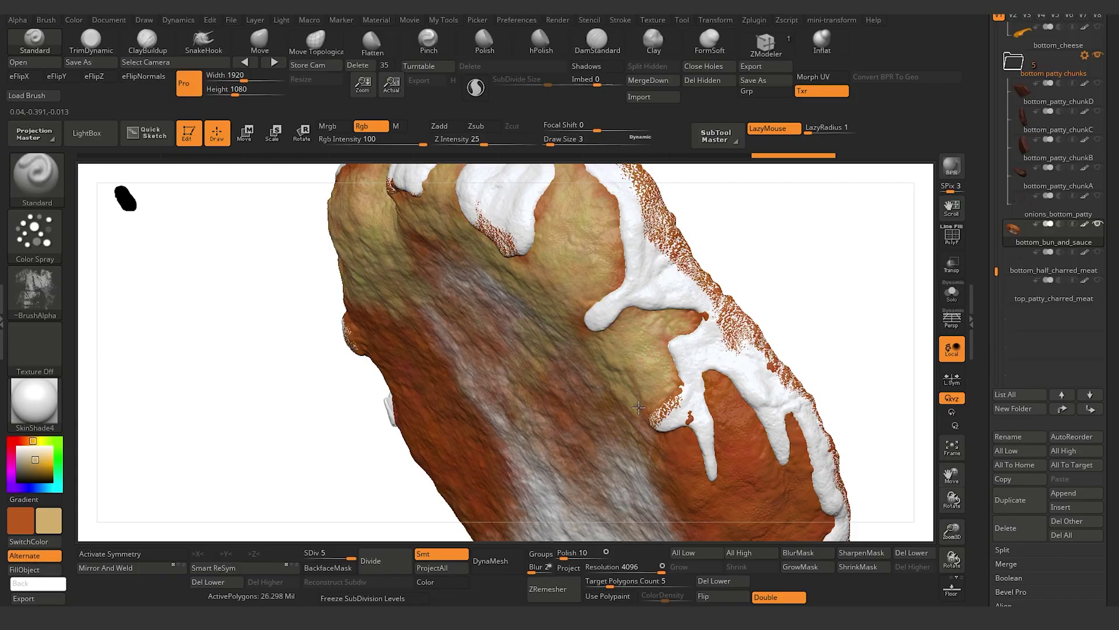
drag(682, 451, 704, 510)
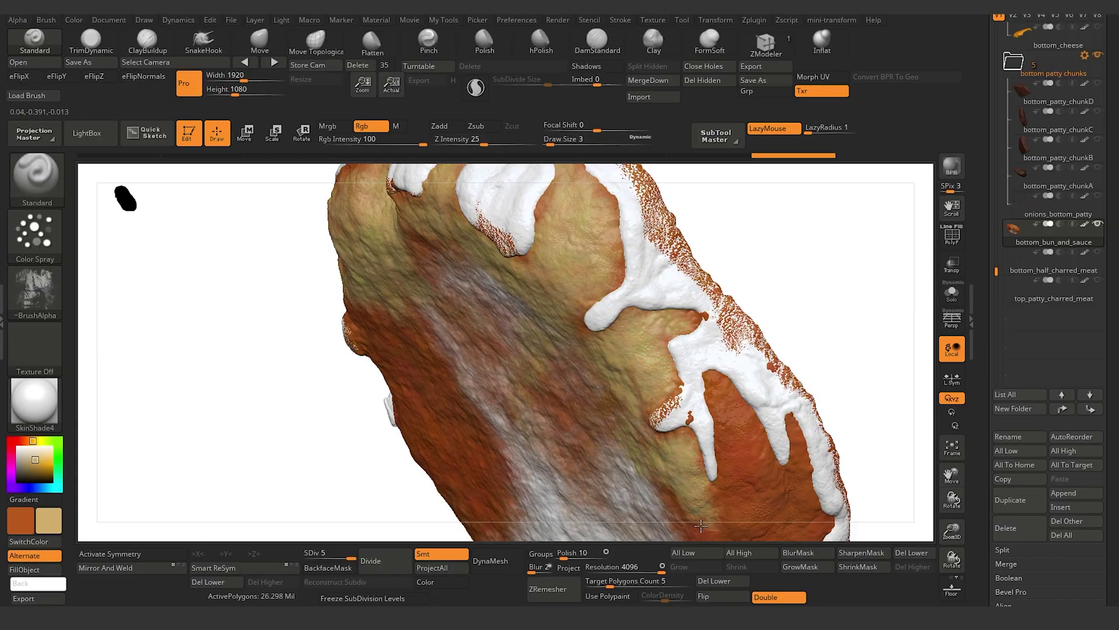
- Cover the large orange area beyond the thin forked drips with pale tan, reducing the draw size to 2 near the sauce
drag(324, 413, 269, 412)
alt+drag(322, 444, 242, 367)
mouse_move(607, 417)
mouse_down()
mouse_move(627, 402)
mouse_move(641, 455)
mouse_move(636, 387)
mouse_up()
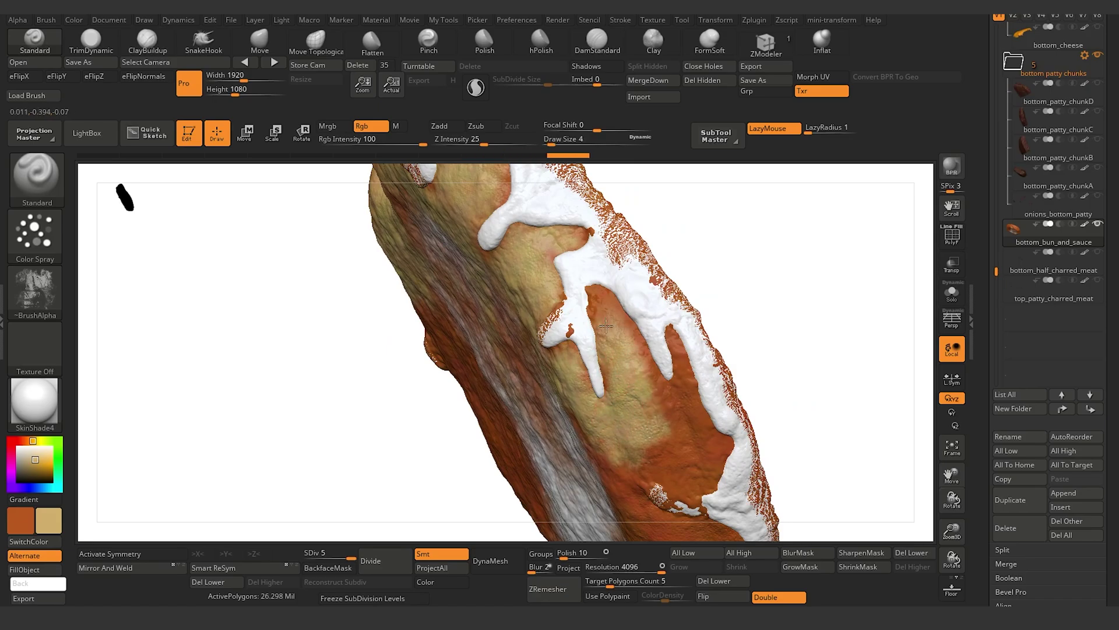
mouse_move(623, 346)
mouse_down()
mouse_move(659, 403)
mouse_move(680, 375)
mouse_up()
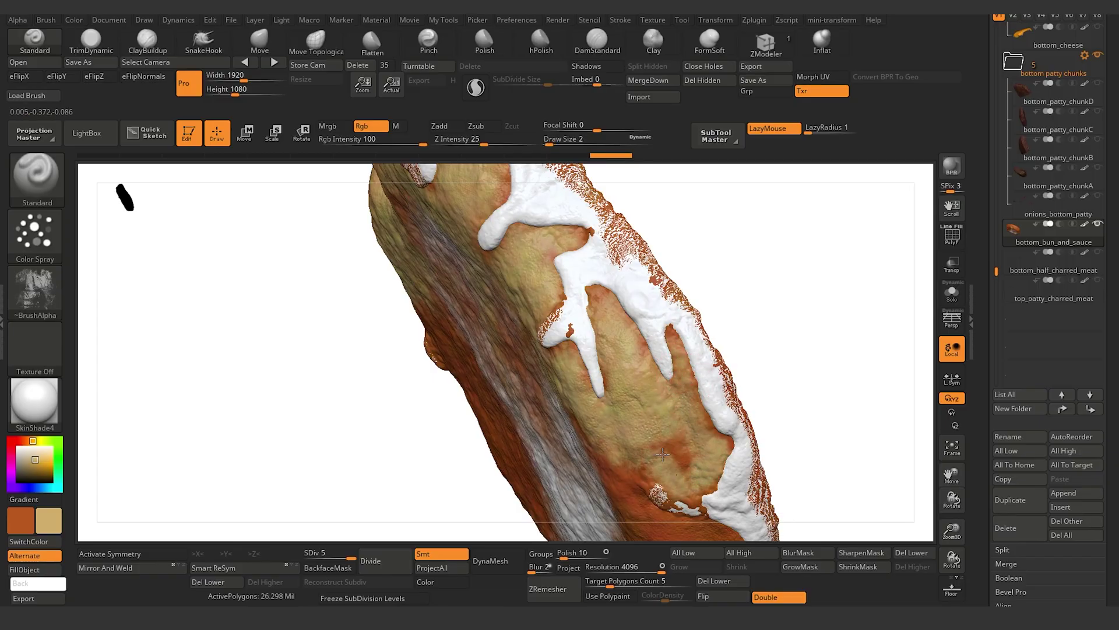
drag(245, 350, 283, 382)
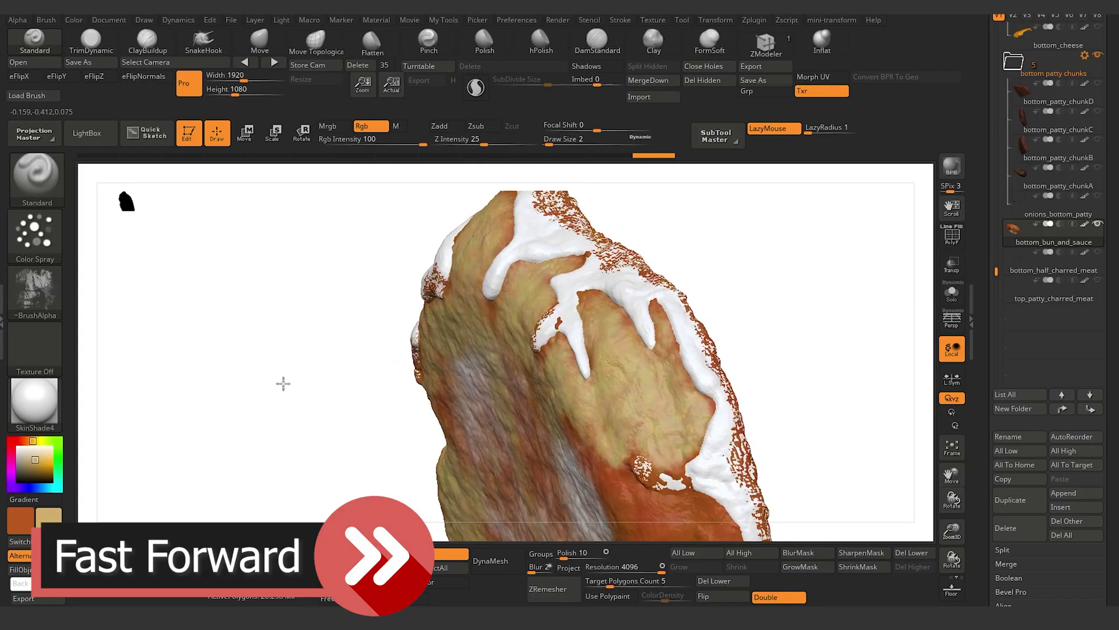
- Work around the bun's next stretch of side wall, spraying pale tan between the sauce drips at draw size 2
drag(560, 344, 601, 431)
drag(572, 298, 594, 391)
mouse_move(560, 268)
mouse_down()
mouse_move(563, 332)
mouse_move(603, 428)
mouse_up()
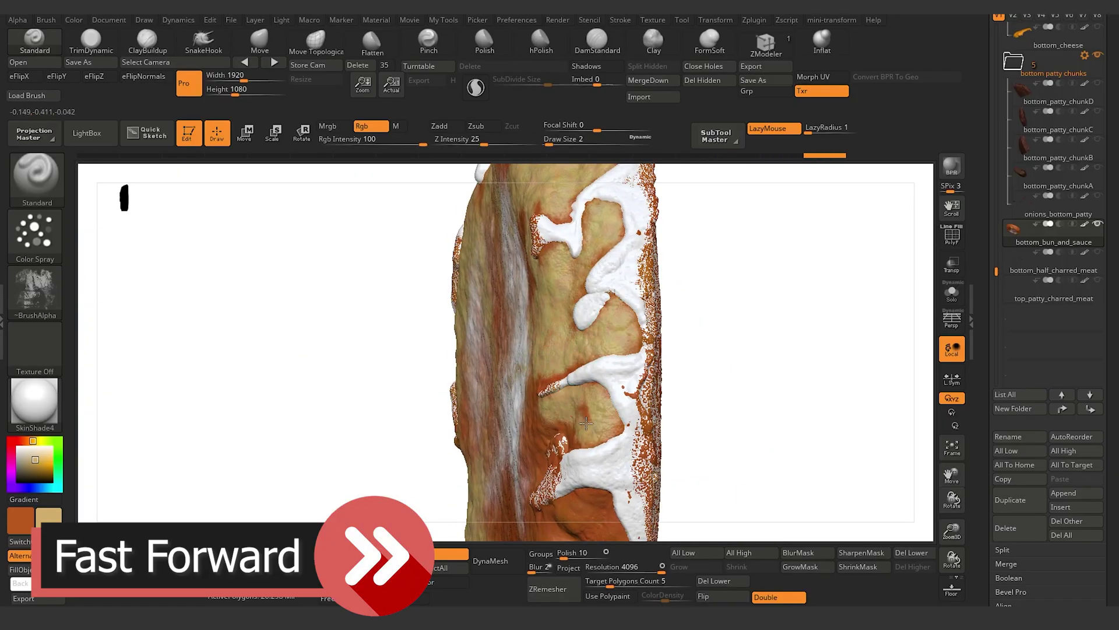
drag(816, 350, 851, 362)
drag(636, 338, 664, 454)
drag(804, 350, 874, 355)
drag(583, 321, 624, 431)
drag(862, 350, 769, 350)
drag(717, 243, 697, 408)
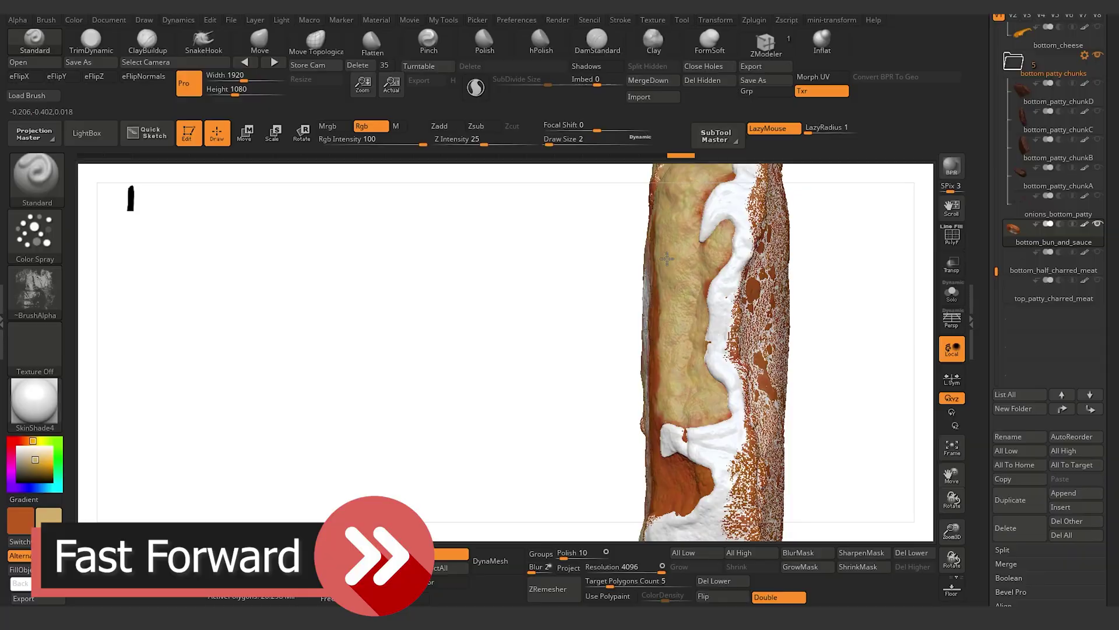
- Finish the pale tan around the remaining side of the bun, using draw size 1 close to the small drips
drag(840, 397, 874, 350)
drag(723, 332, 682, 373)
mouse_move(673, 233)
mouse_down()
mouse_move(741, 448)
mouse_move(681, 464)
mouse_up()
drag(839, 373, 816, 397)
mouse_move(700, 373)
mouse_down()
mouse_move(694, 484)
mouse_move(688, 443)
mouse_up()
drag(839, 373, 758, 373)
drag(828, 350, 886, 327)
drag(696, 455, 724, 370)
drag(875, 408, 828, 402)
mouse_move(758, 370)
mouse_down()
mouse_move(391, 446)
mouse_move(698, 376)
mouse_up()
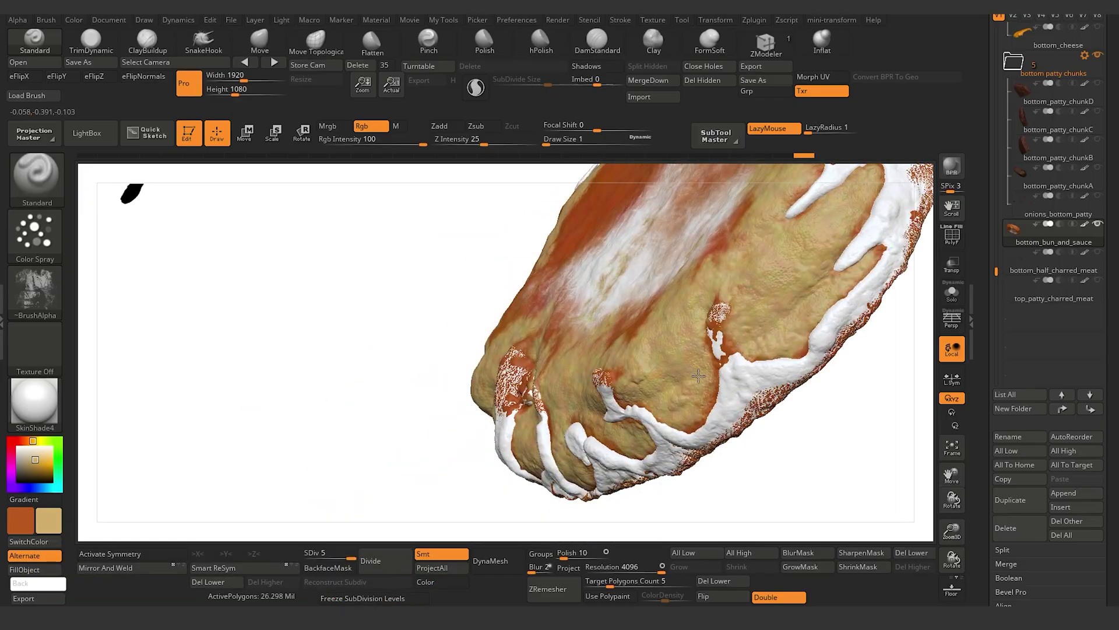
- Turn on BackfaceMask, raise the draw size to 6, and spray pale tan over the orange and white patches of the bun's underside
drag(315, 443, 237, 397)
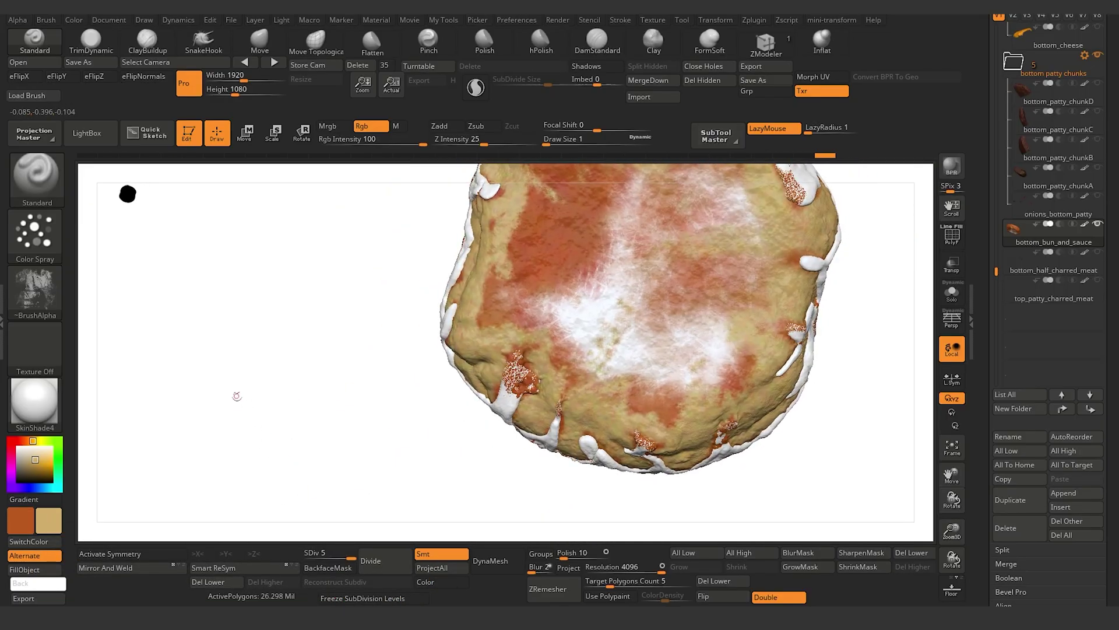
click(328, 567)
drag(266, 482, 282, 460)
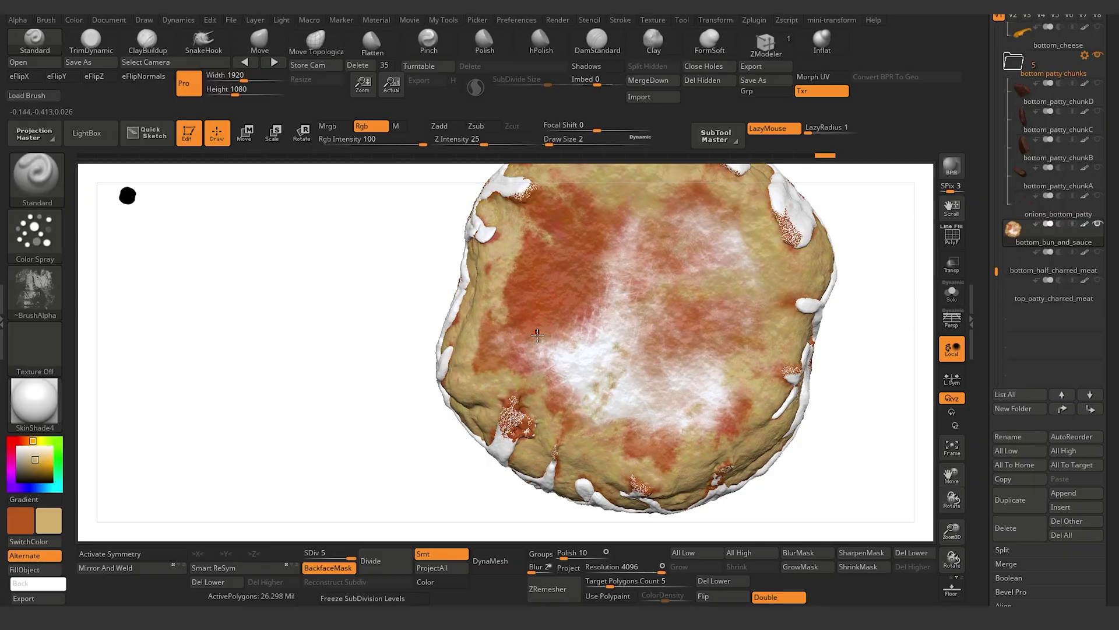
mouse_move(533, 341)
mouse_down()
mouse_move(496, 332)
mouse_move(561, 263)
mouse_move(577, 190)
mouse_move(604, 227)
mouse_move(699, 201)
mouse_move(740, 268)
mouse_move(717, 349)
mouse_move(732, 370)
mouse_move(647, 414)
mouse_move(627, 443)
mouse_move(557, 391)
mouse_move(609, 333)
mouse_move(573, 278)
mouse_up()
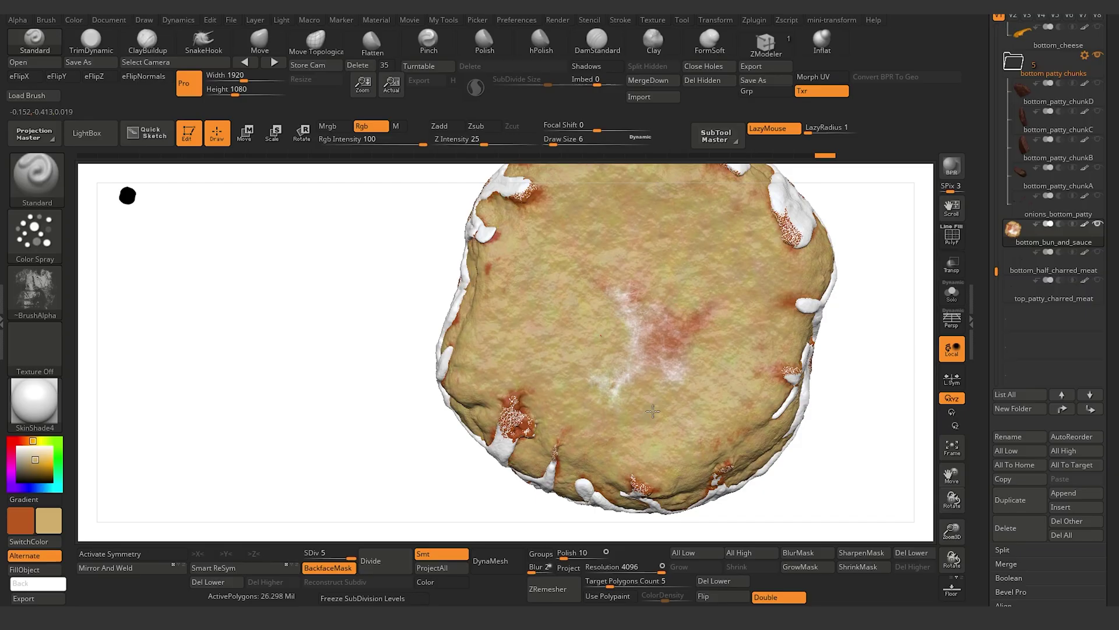
mouse_move(653, 412)
mouse_down()
mouse_move(647, 317)
mouse_move(680, 347)
mouse_up()
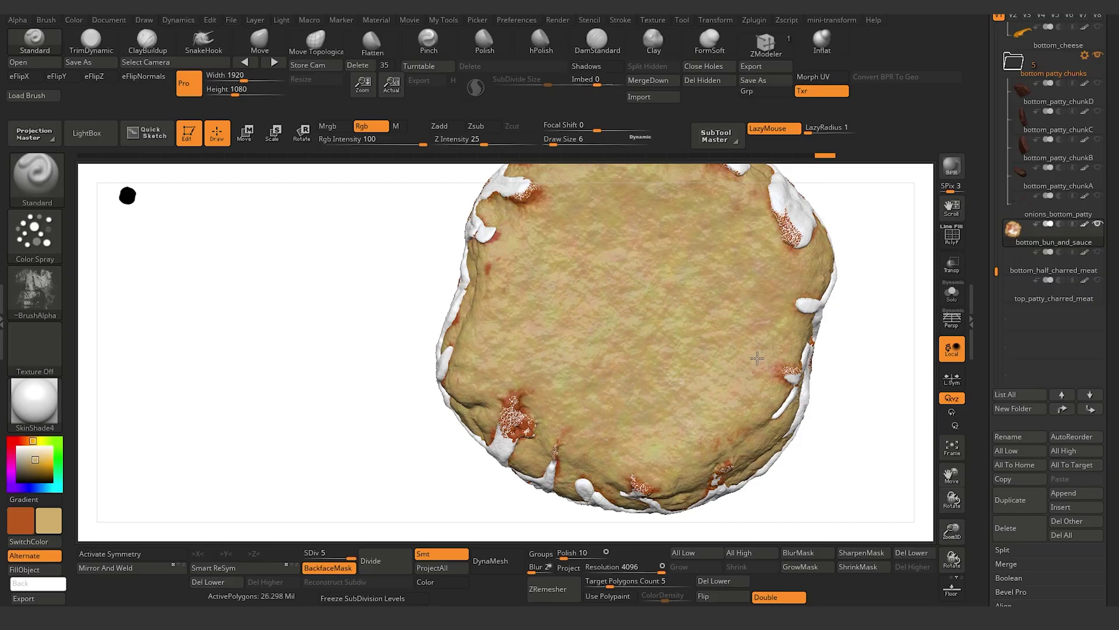
- Hide the sauce bottom1 subtool and expose the bun's orange top surface
drag(344, 392, 378, 404)
drag(1002, 214, 996, 35)
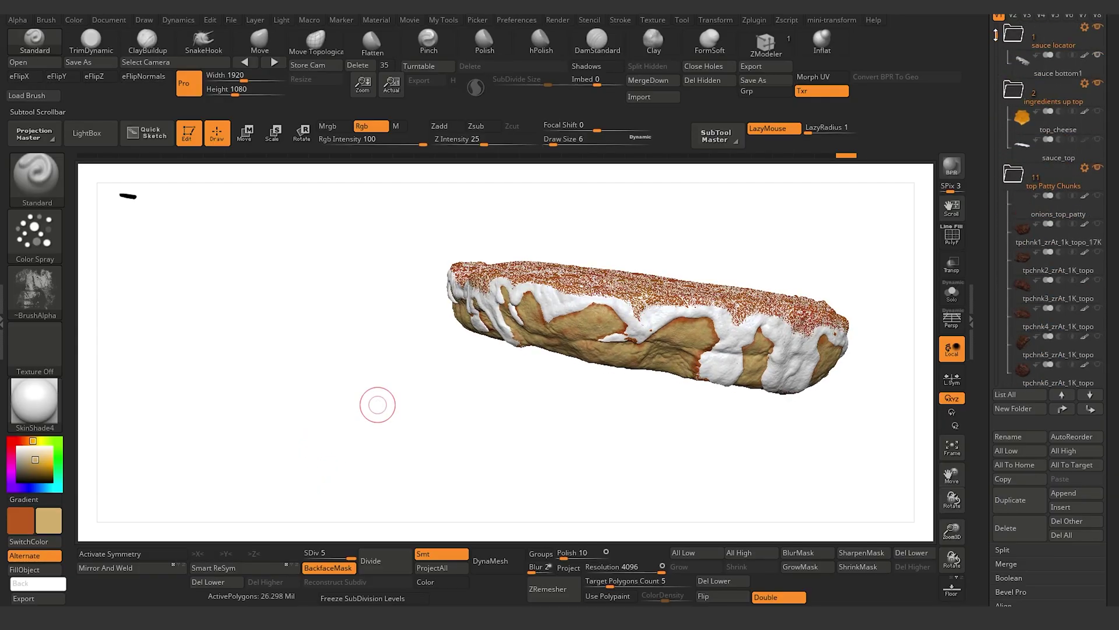
click(1098, 56)
drag(327, 446, 190, 492)
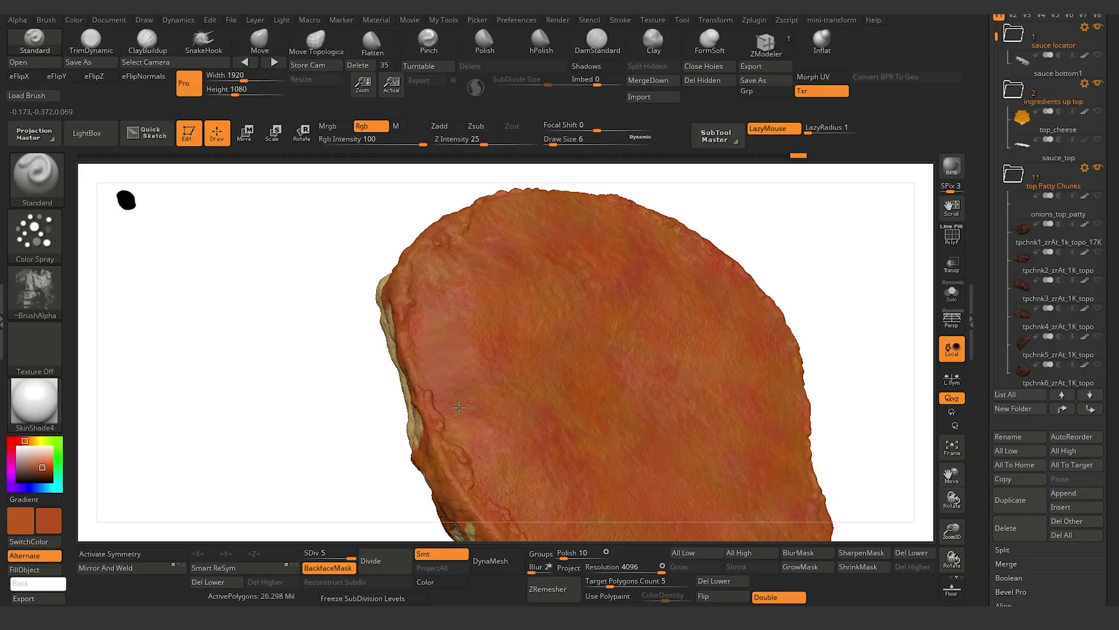
- Examine the isolated bottom bun and the assembled burger from several angles
drag(282, 437, 283, 395)
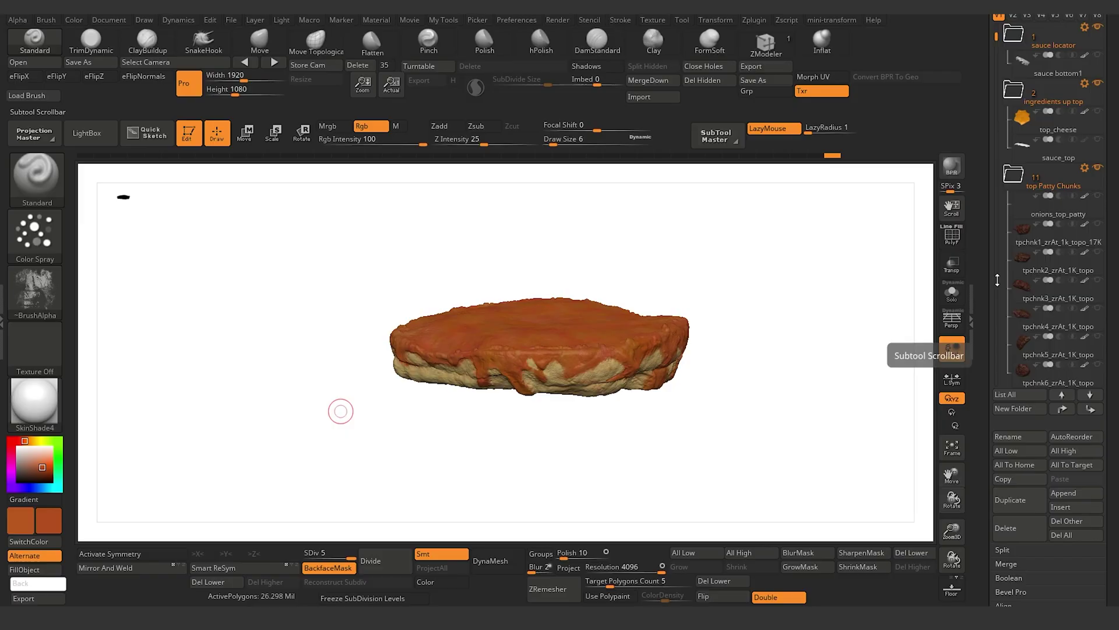
key(shift)
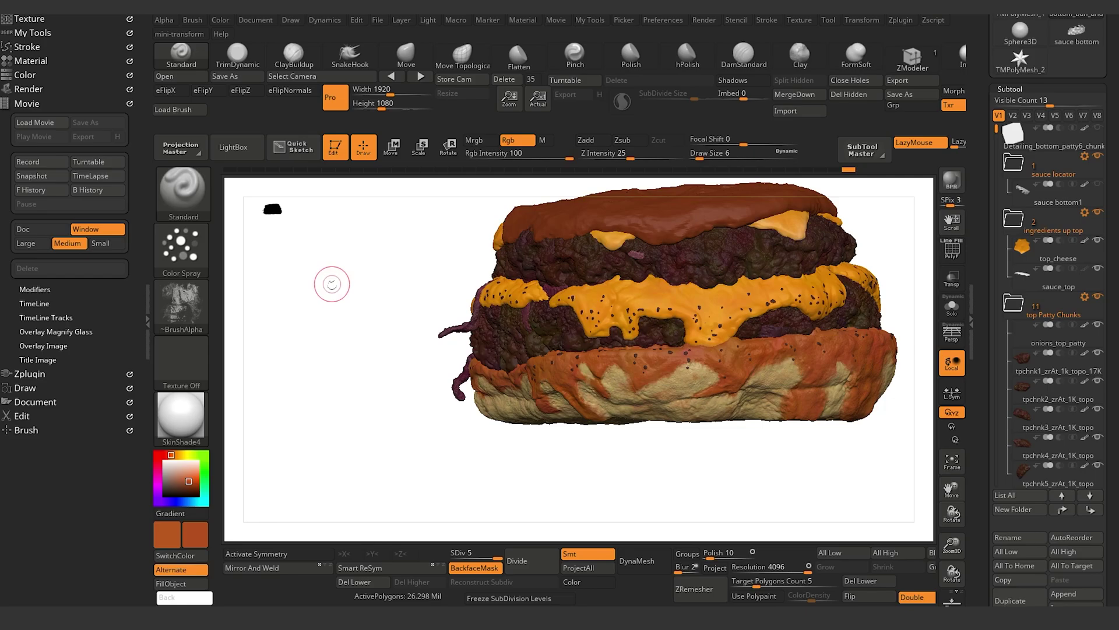
drag(332, 284, 236, 288)
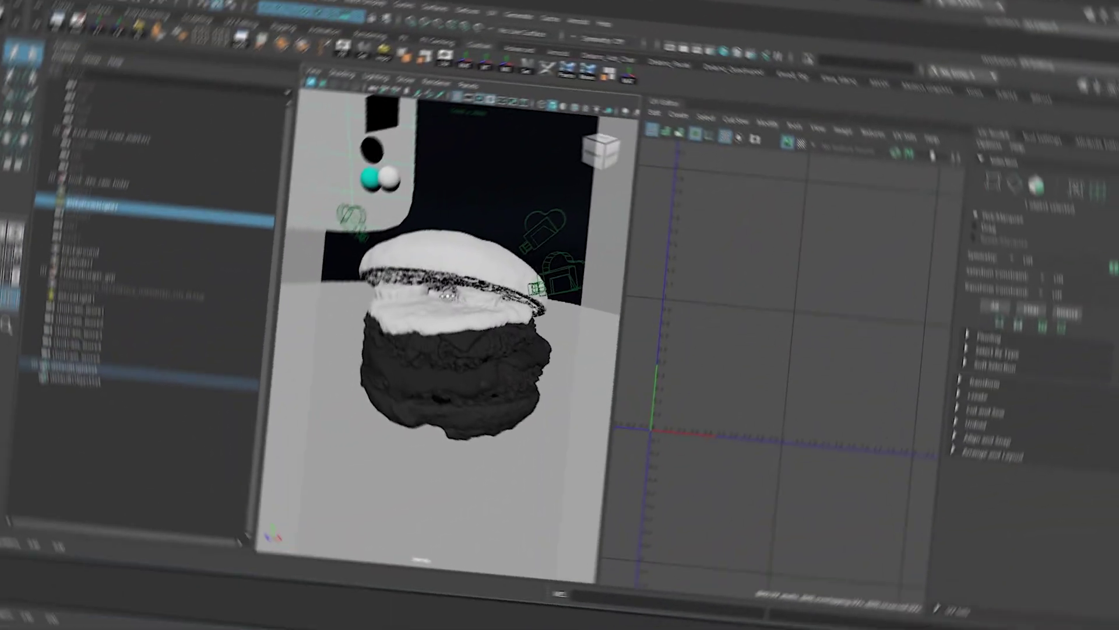
- Switch to Maya, select the burger's bottom bun, and examine its mesh and UV shells
mouse_move(448, 296)
alt+mouse_down()
mouse_move(451, 285)
mouse_move(449, 313)
alt+mouse_up()
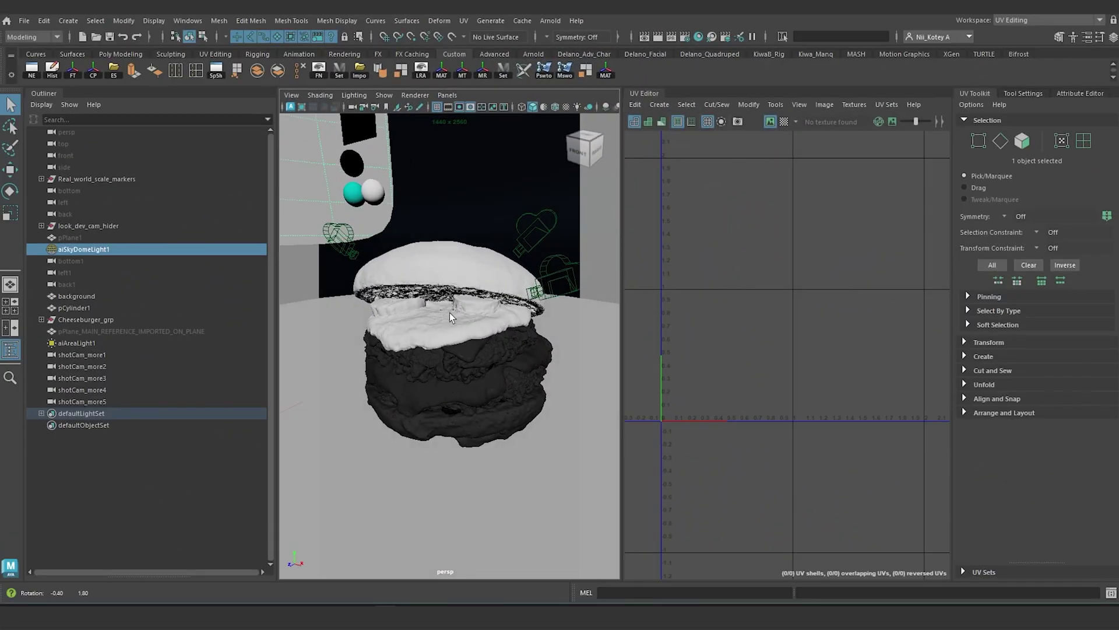
alt+drag(445, 394, 464, 372)
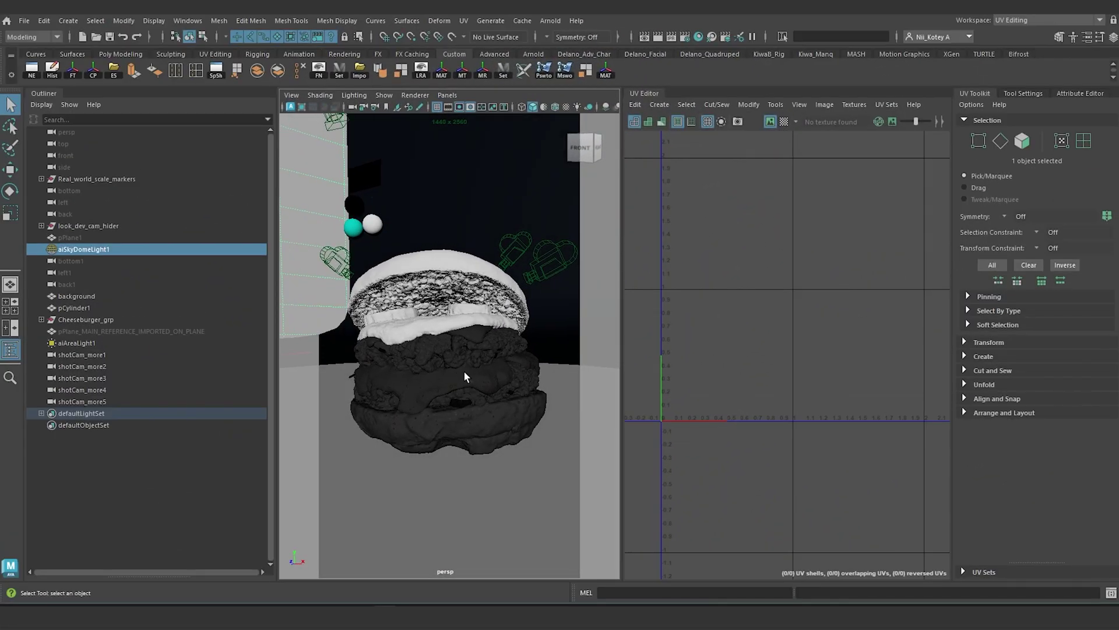
click(488, 438)
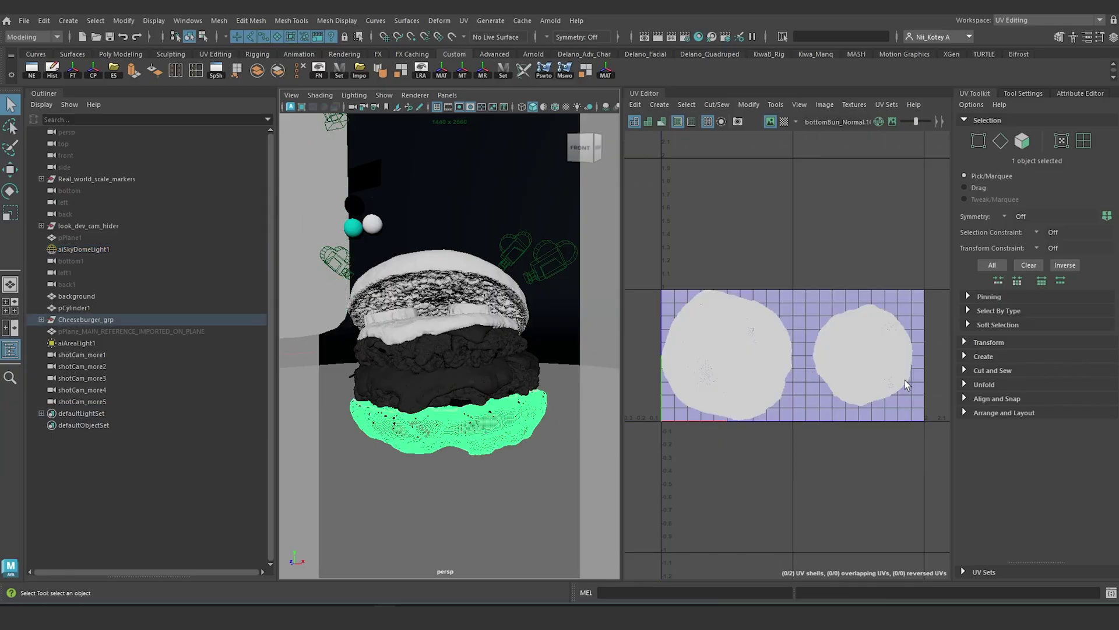
alt+drag(435, 449, 465, 446)
alt+middle_drag(462, 421, 484, 384)
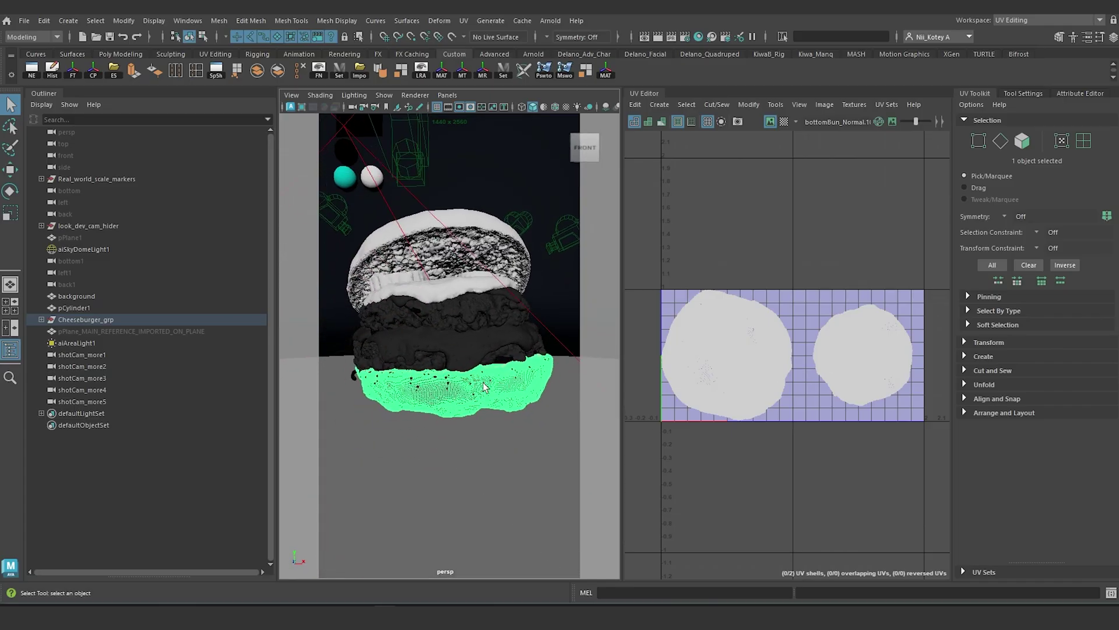
scroll(484, 384, up, 5)
alt+drag(484, 383, 441, 353)
scroll(487, 394, down, 5)
click(364, 264)
click(520, 370)
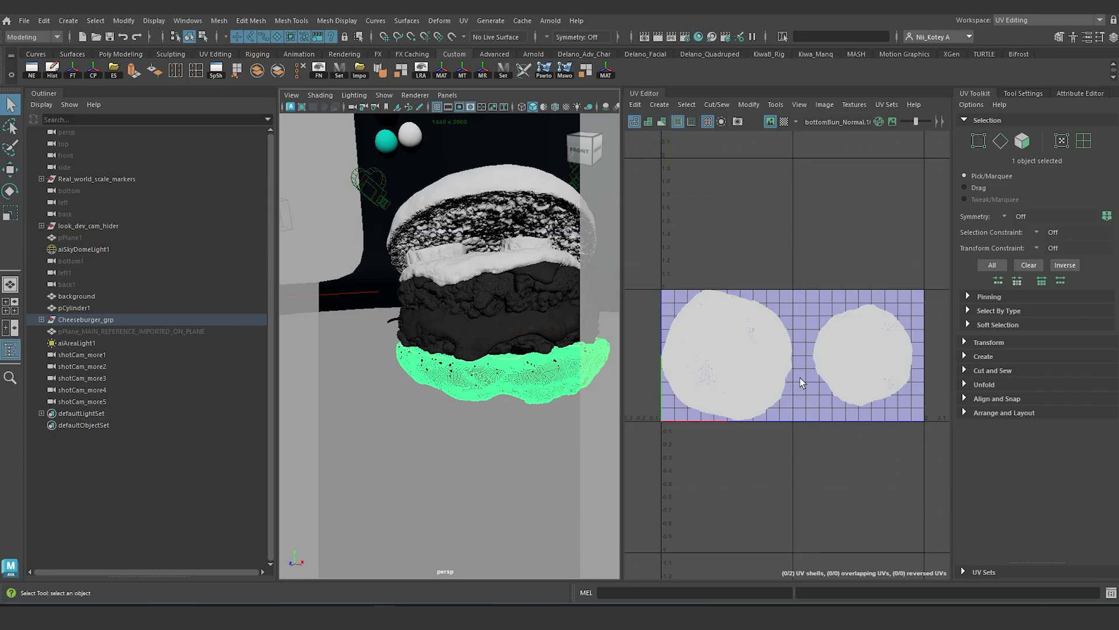
alt+drag(499, 384, 513, 379)
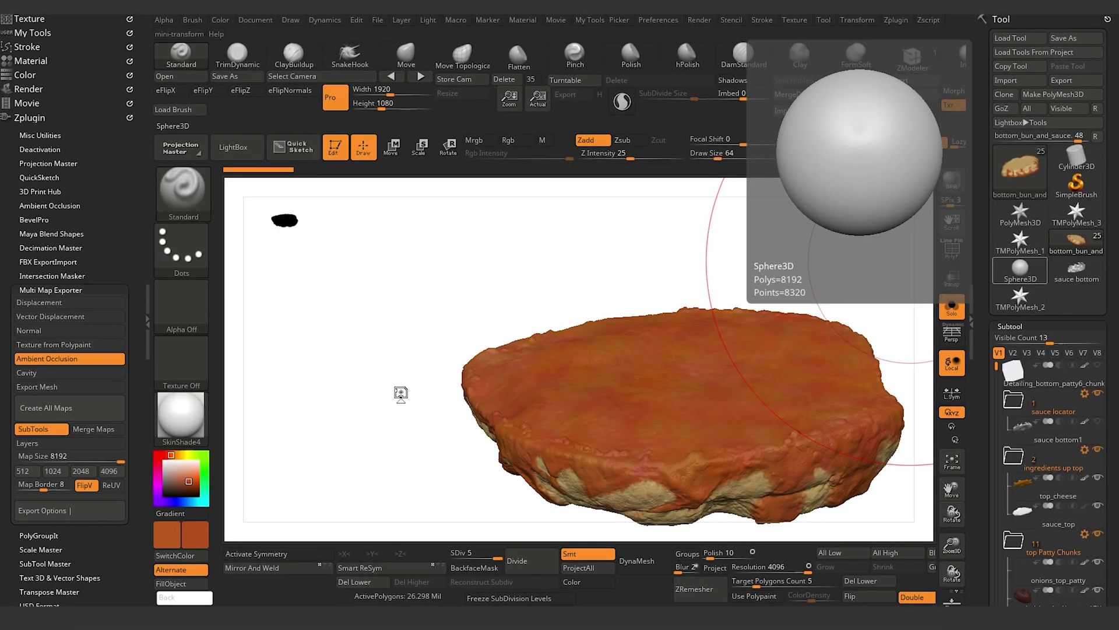
- Switch to ZBrush and lower the bottom bun to subdivision level 1
drag(403, 390, 400, 383)
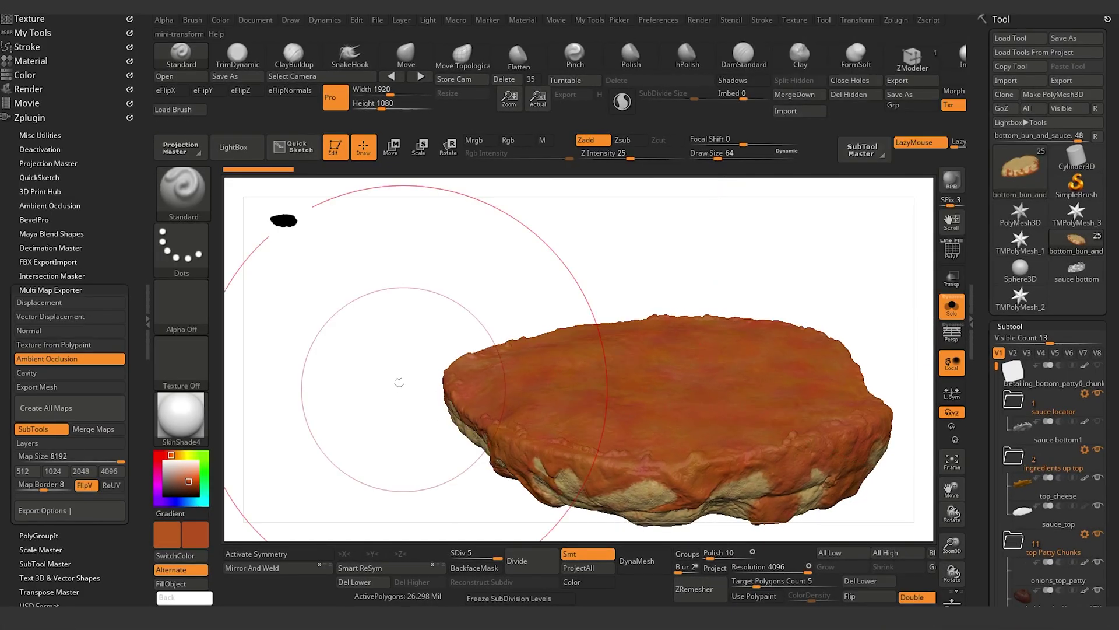
drag(362, 340, 358, 317)
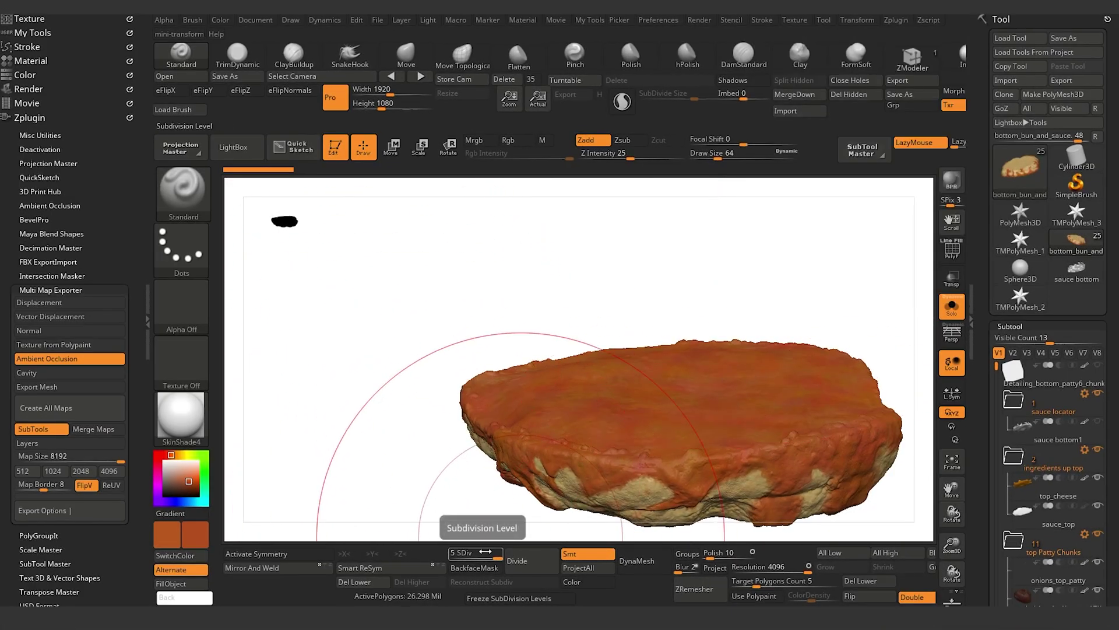
drag(496, 558, 459, 558)
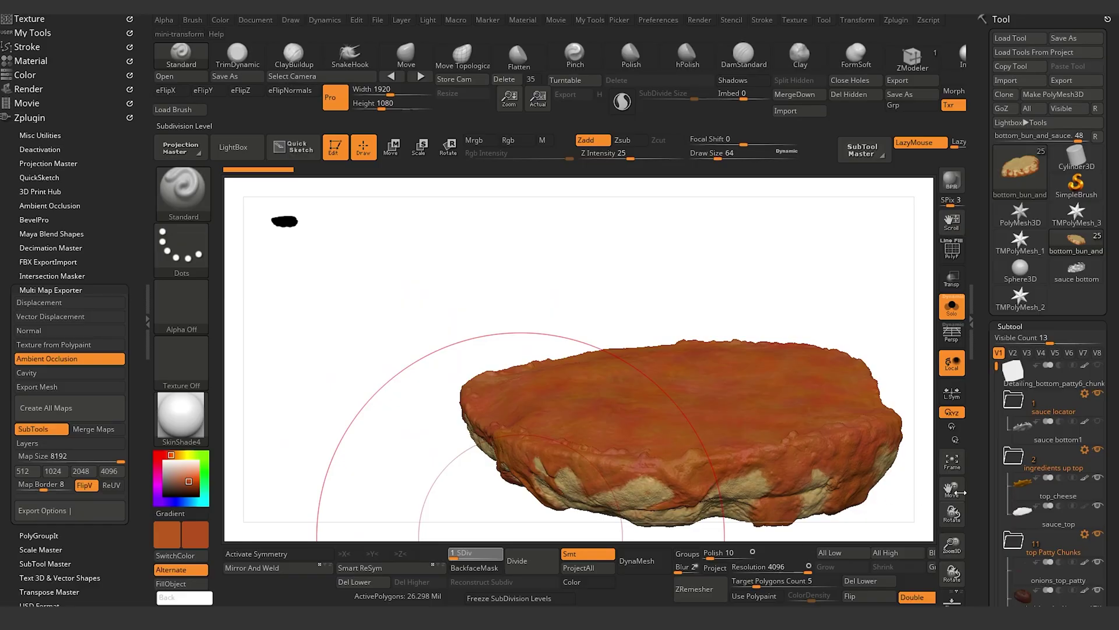
- Duplicate the bottom_bun_and_sauce subtool
drag(992, 496, 997, 395)
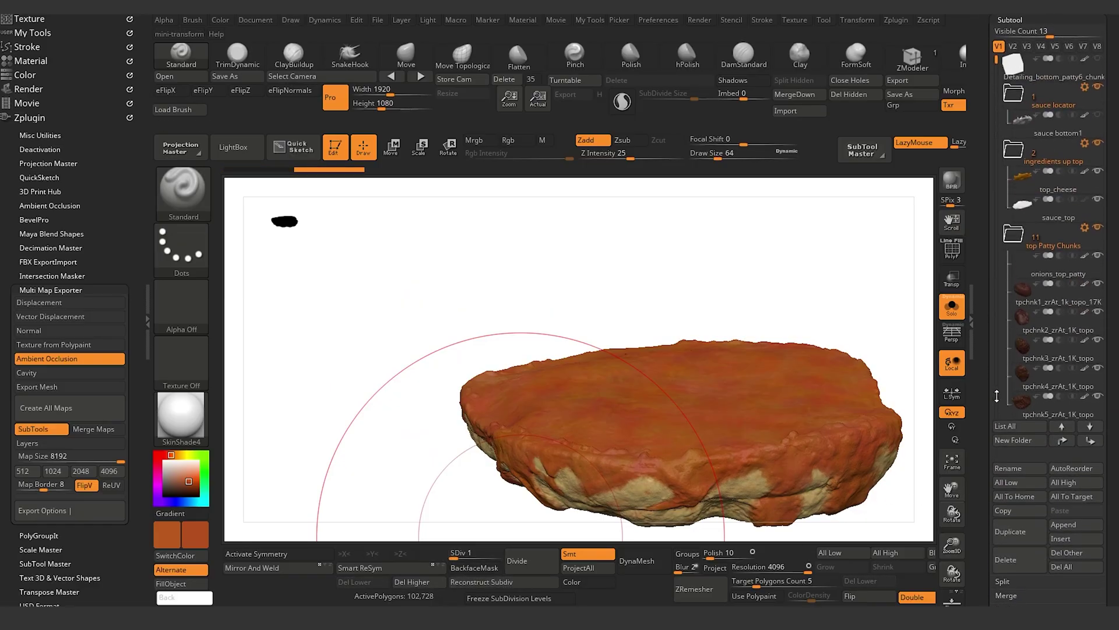
drag(996, 291, 997, 302)
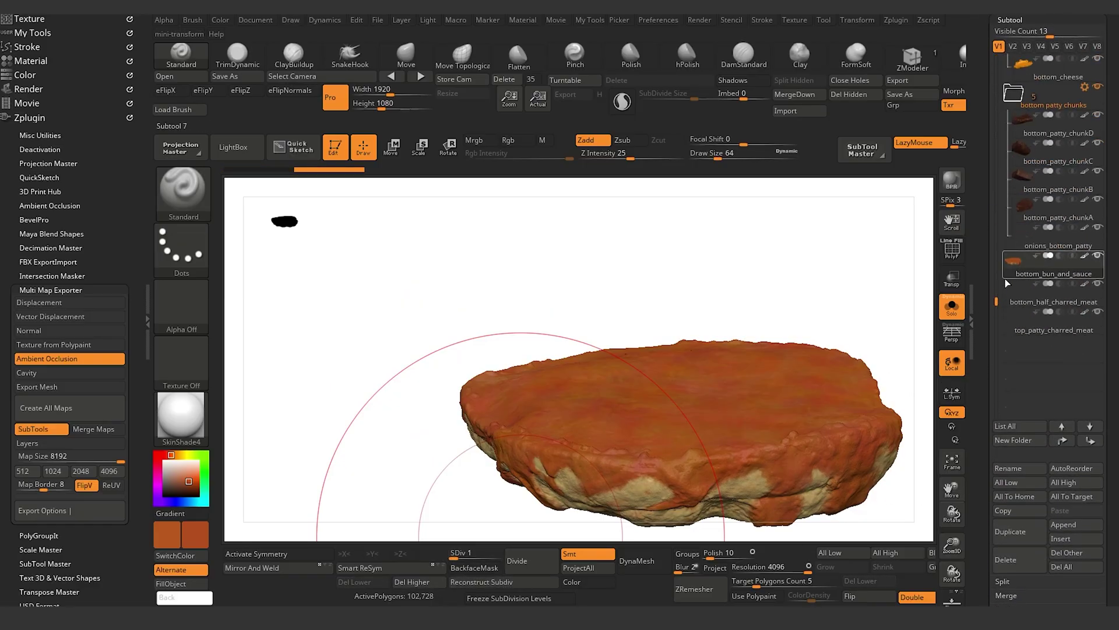
click(1015, 532)
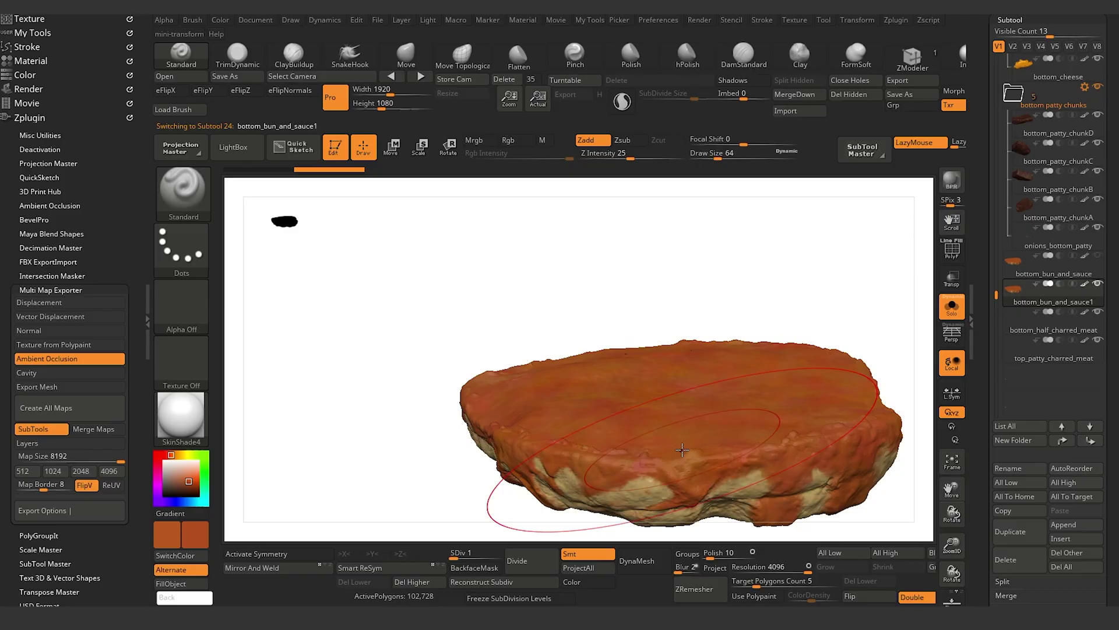
- Display the duplicate bun's wireframe and import bottomBun.obj into that subtool
click(954, 255)
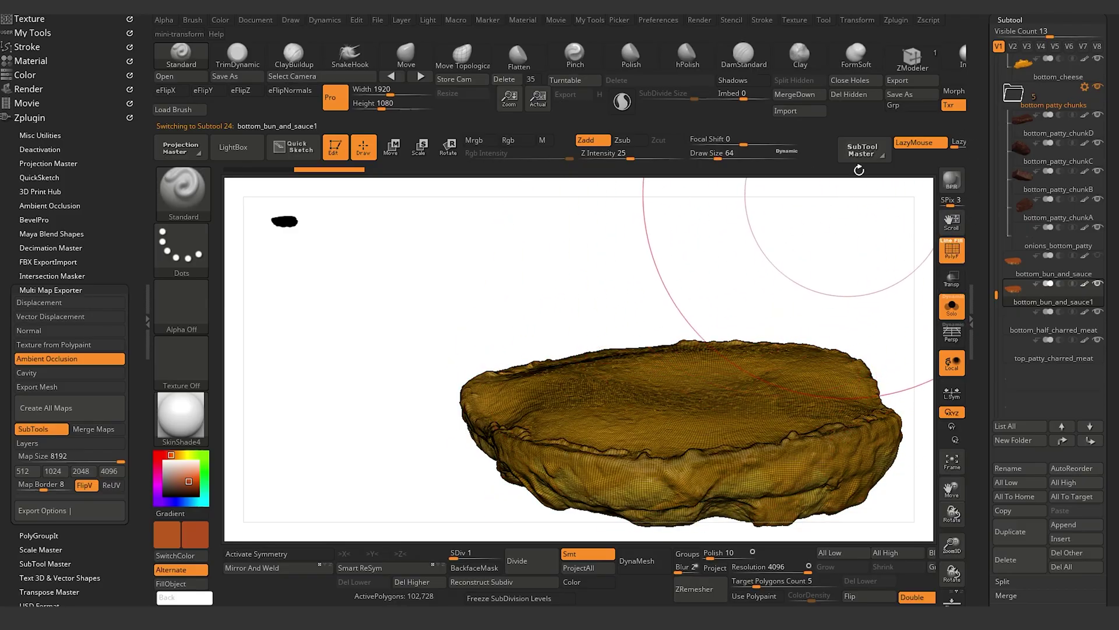
click(788, 110)
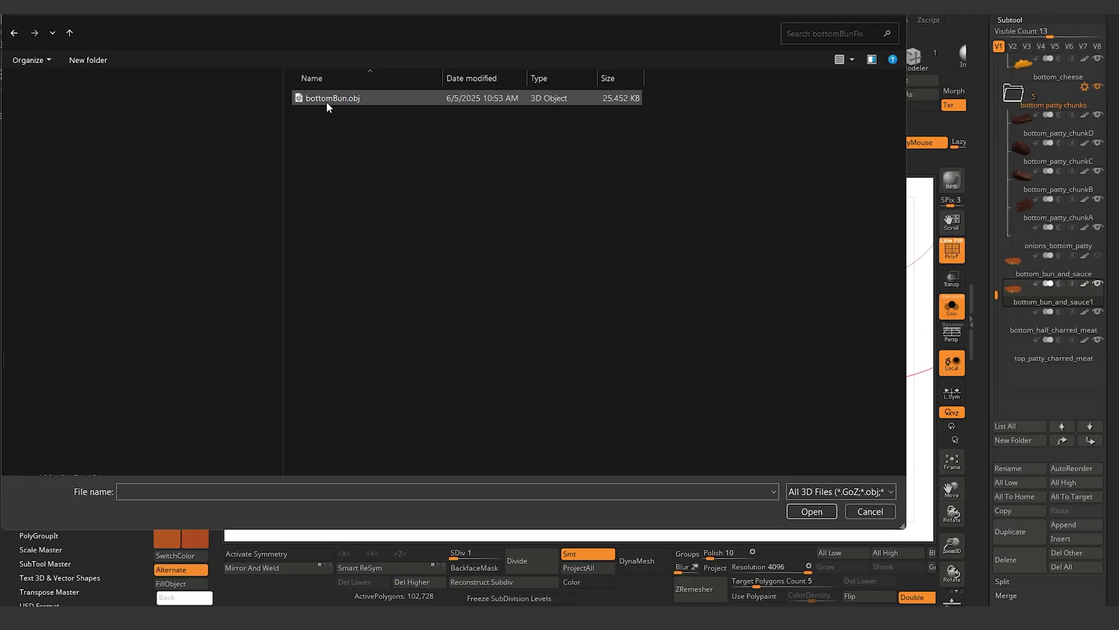
double_click(331, 99)
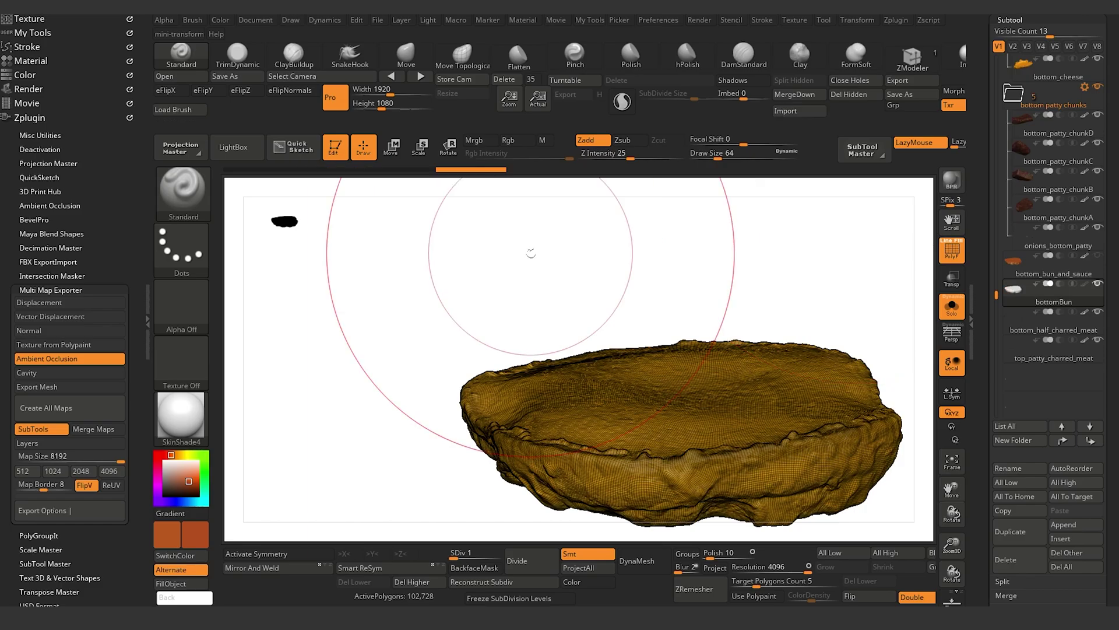
- Examine the imported bottomBun subtool's UV layout with Morph UV
mouse_move(463, 228)
alt+mouse_down()
mouse_move(435, 185)
mouse_move(443, 219)
alt+mouse_up()
alt+drag(439, 257, 305, 319)
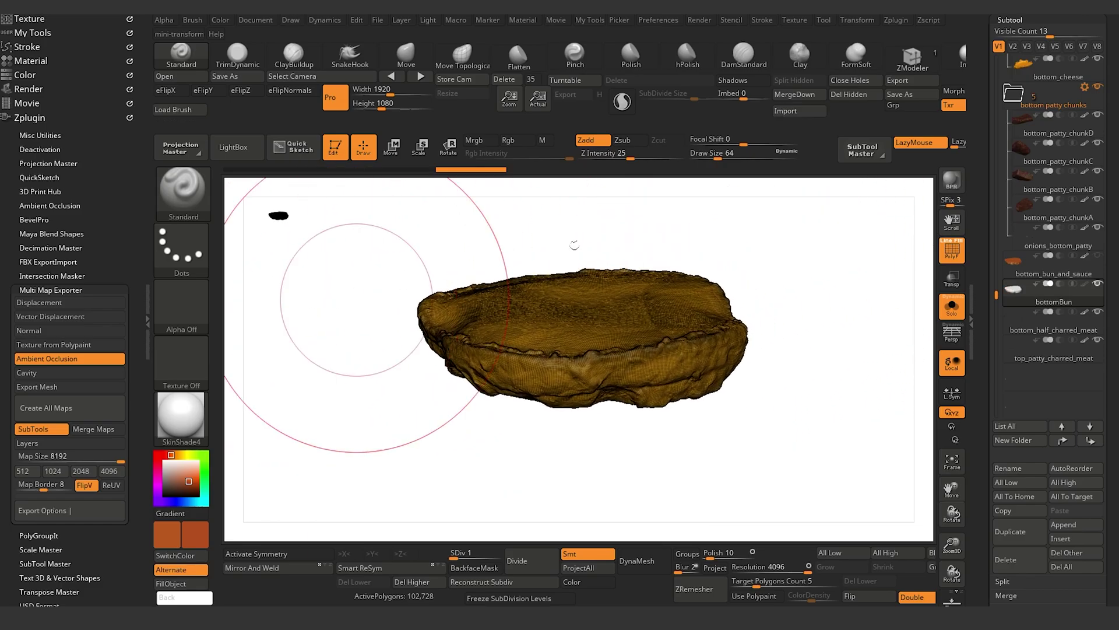
click(954, 90)
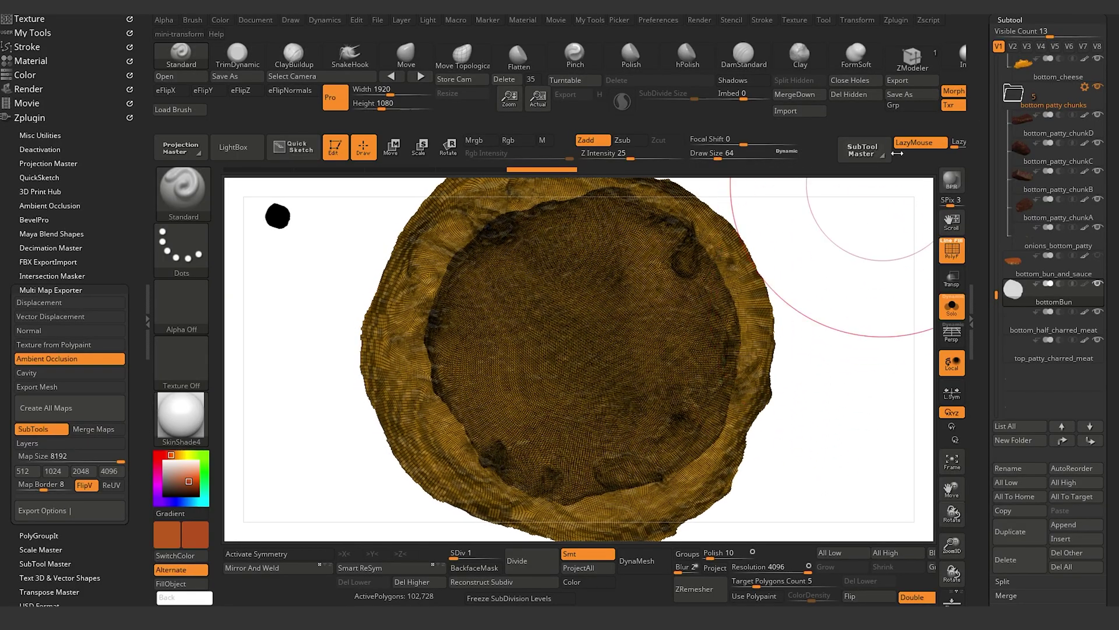
click(957, 90)
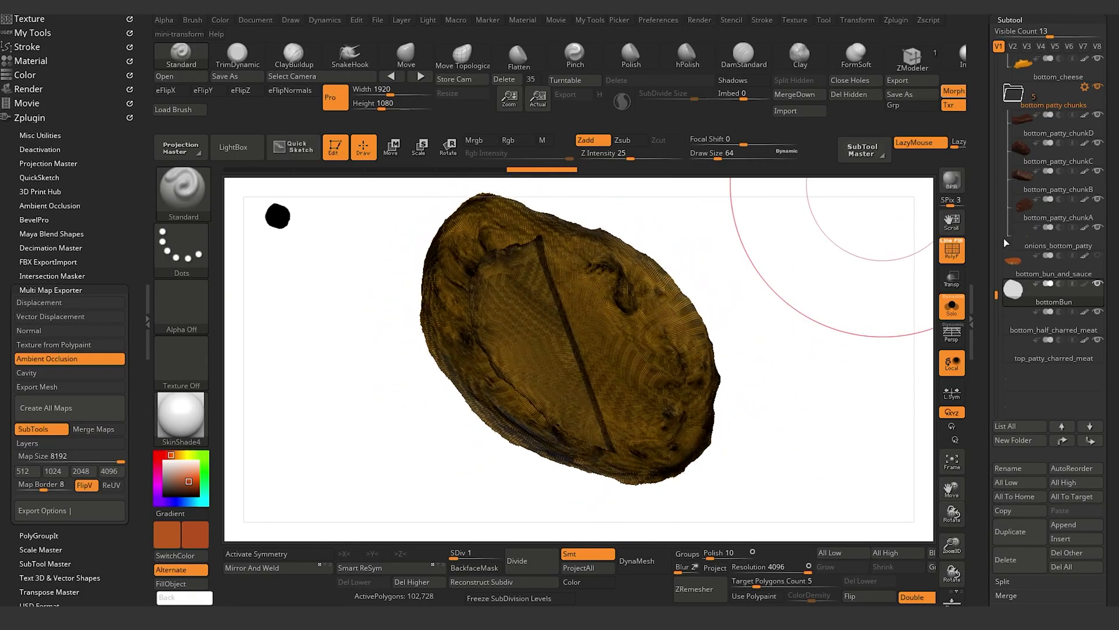
- Examine the original bottom_bun_and_sauce subtool's UV layout with Morph UV for comparison
click(1014, 262)
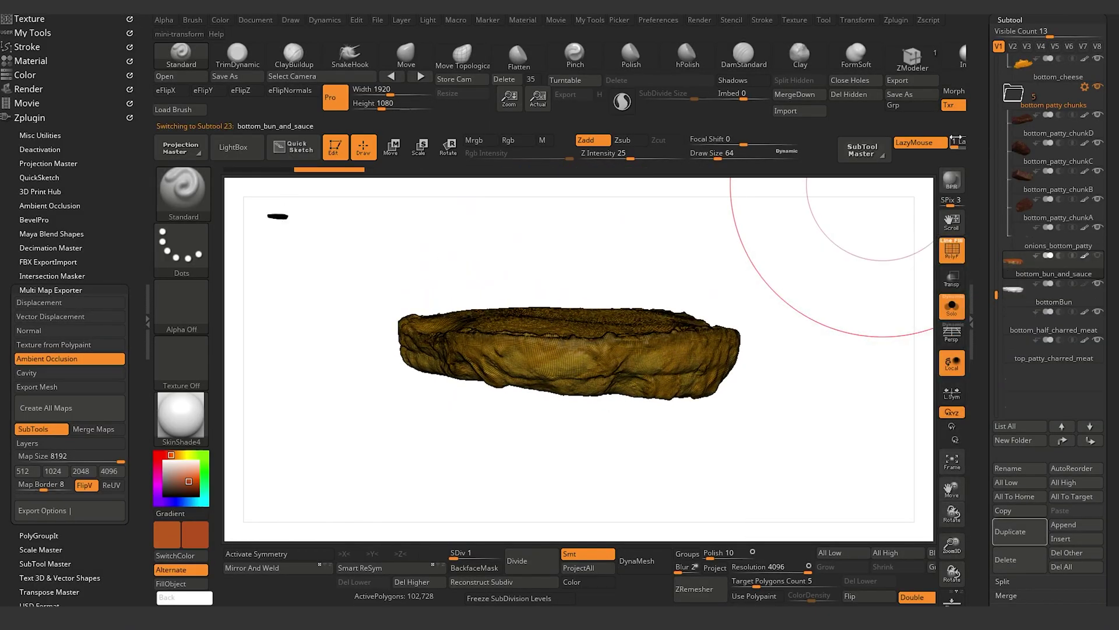
click(954, 91)
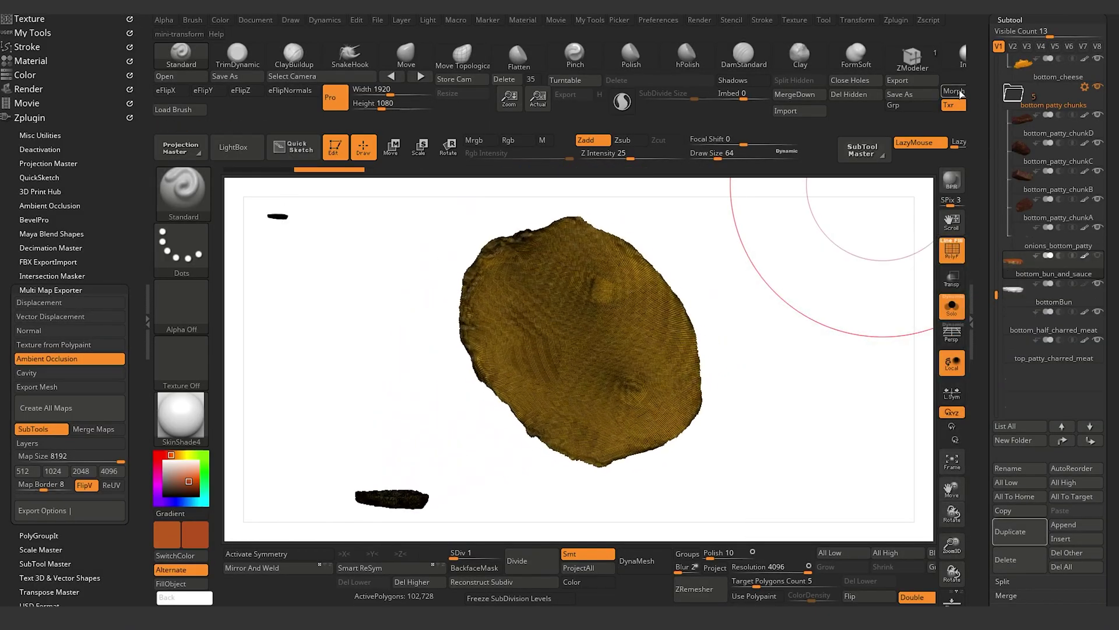
mouse_move(338, 473)
alt+mouse_down()
mouse_move(375, 382)
mouse_move(376, 476)
alt+mouse_up()
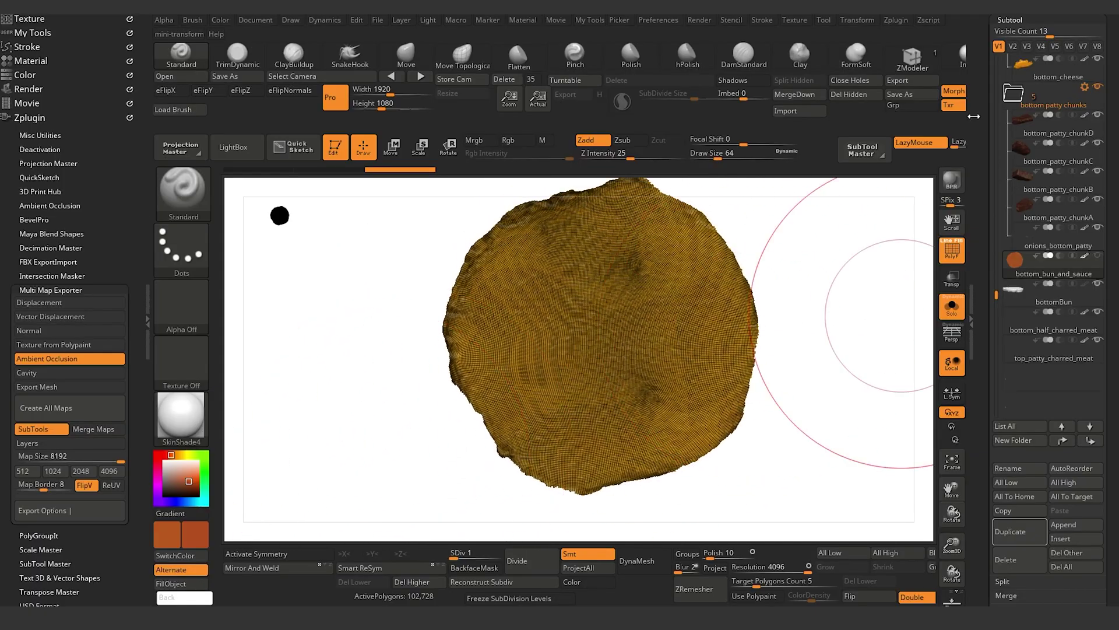
click(954, 91)
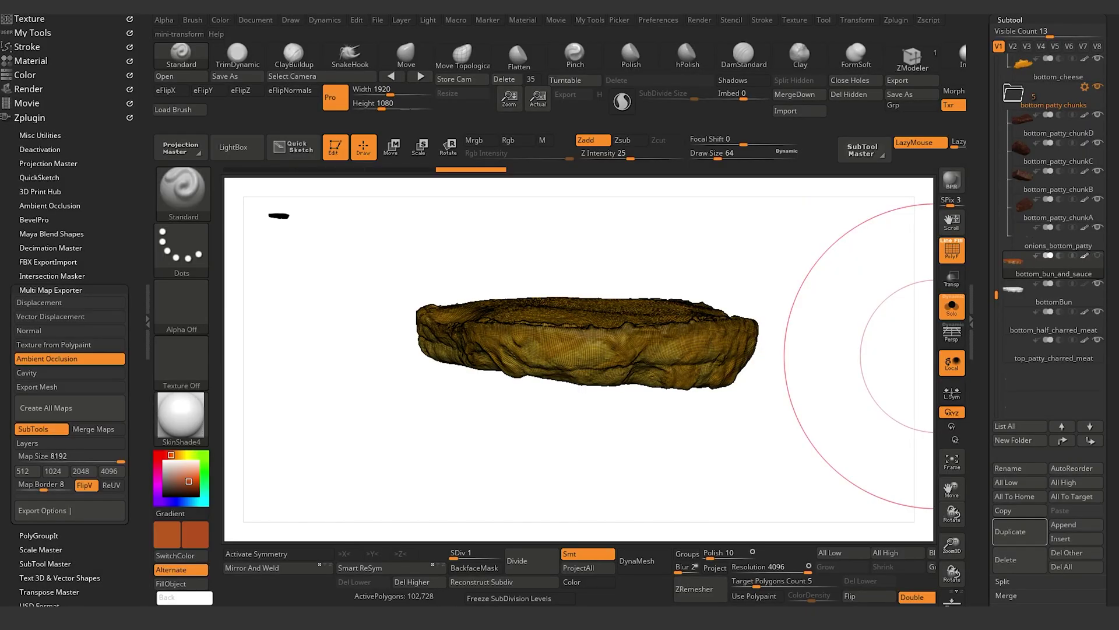
- Show only bottom_bun_and_sauce and bottomBun together, with bottomBun active and Solo and the wireframe turned off
shift+click(1095, 284)
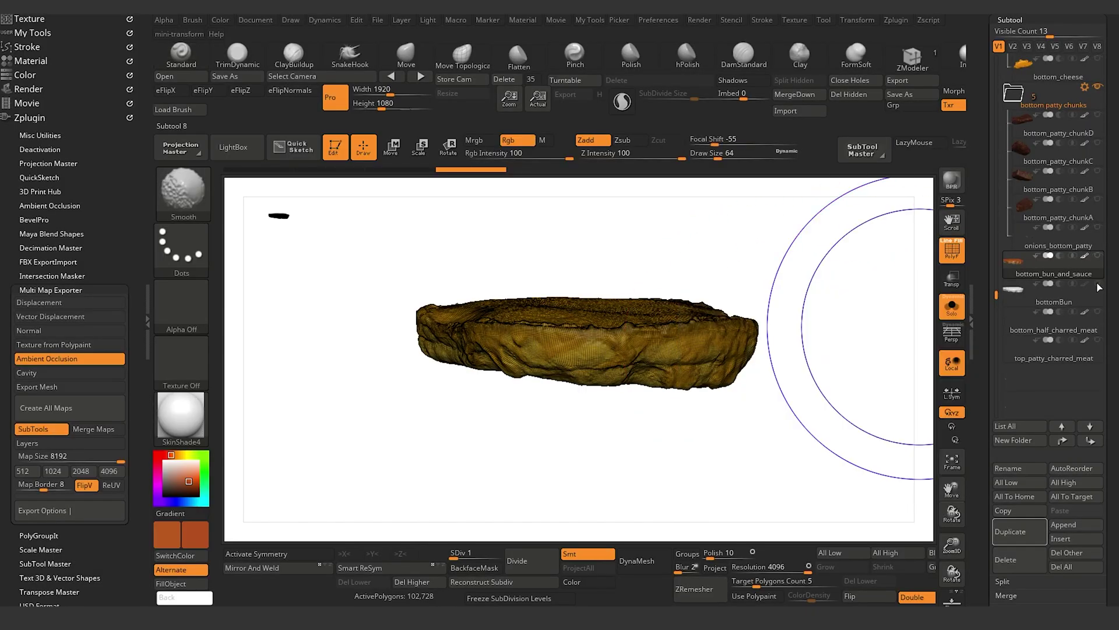
click(1101, 264)
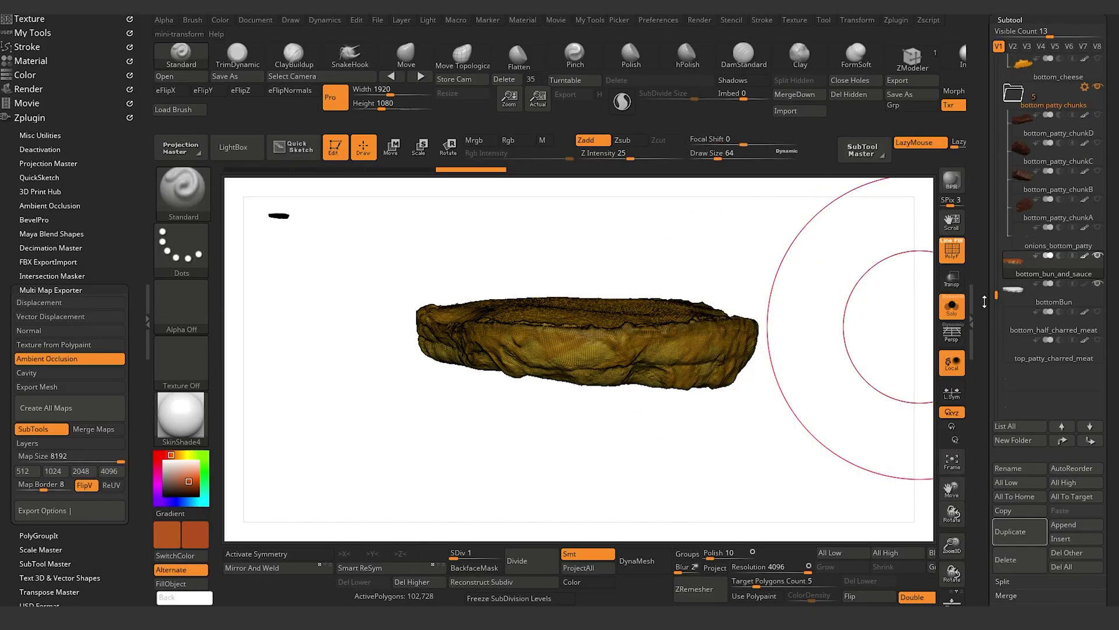
click(1015, 301)
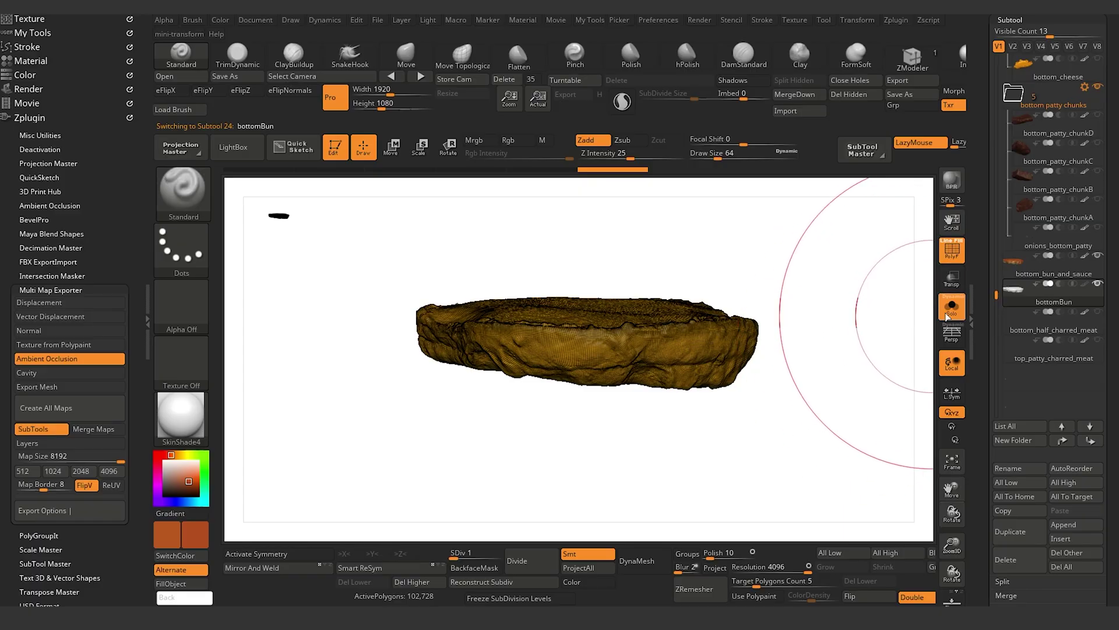
click(952, 249)
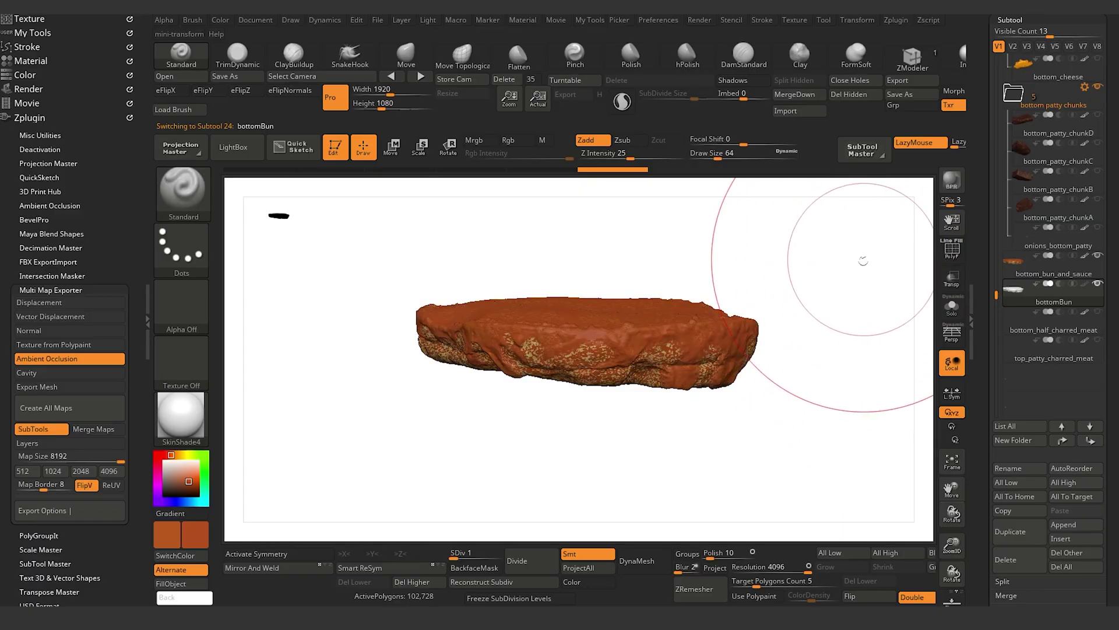
- Raise both bottom bun subtools to subdivision level 5 and isolate bottomBun
drag(490, 552, 505, 551)
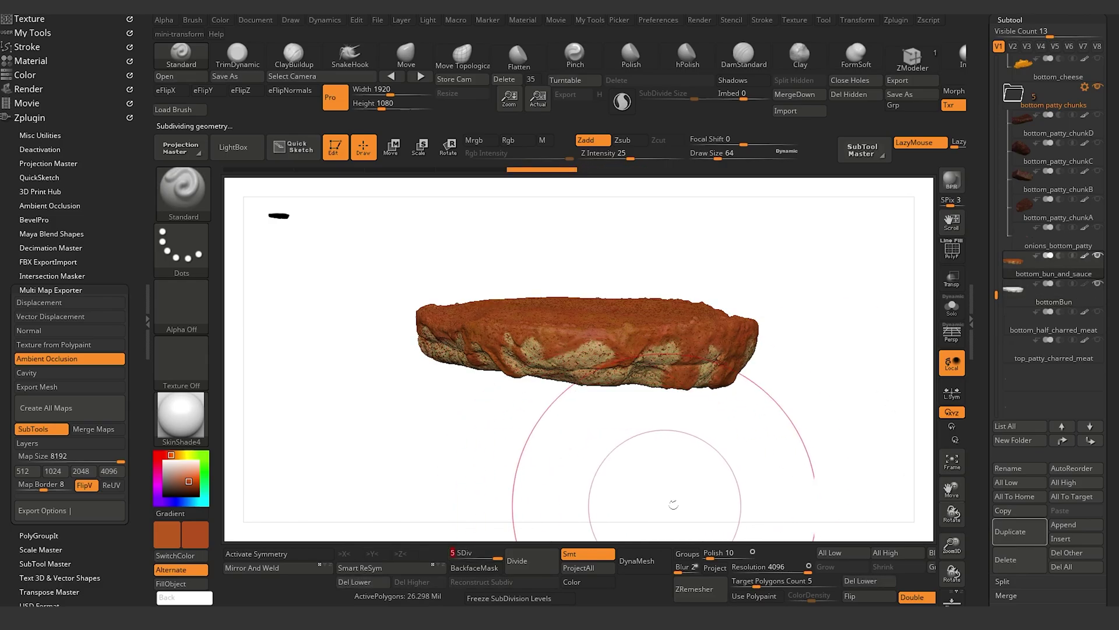
click(1027, 303)
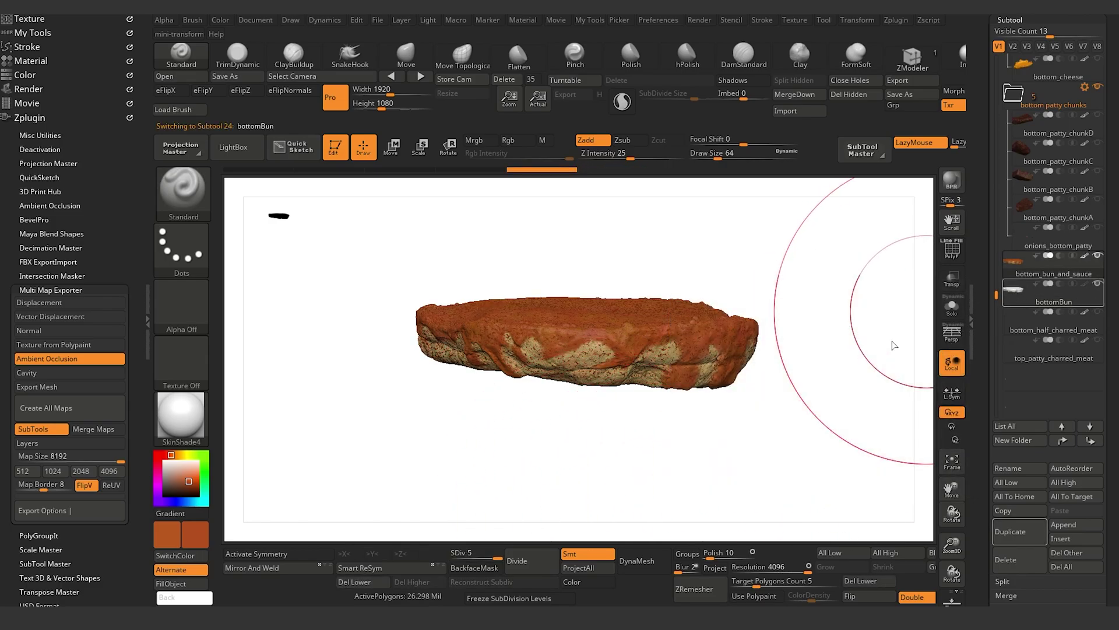
click(948, 311)
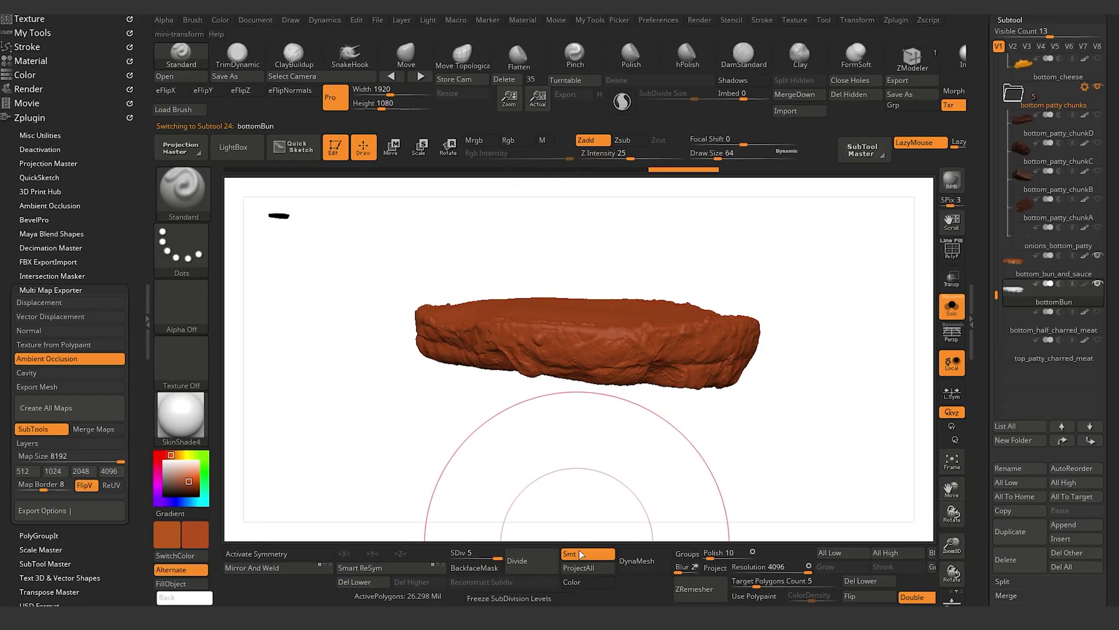
- Project only the polypaint from bottom_bun_and_sauce onto bottomBun, with Color projection enabled and Geometry projection turned off
click(588, 582)
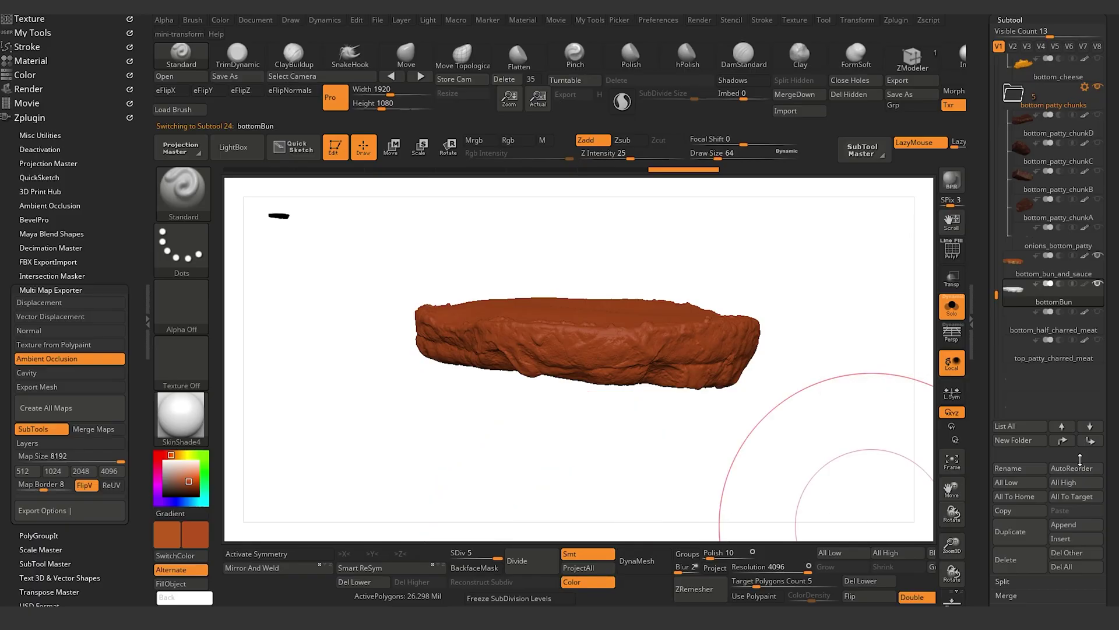
scroll(991, 408, down, 8)
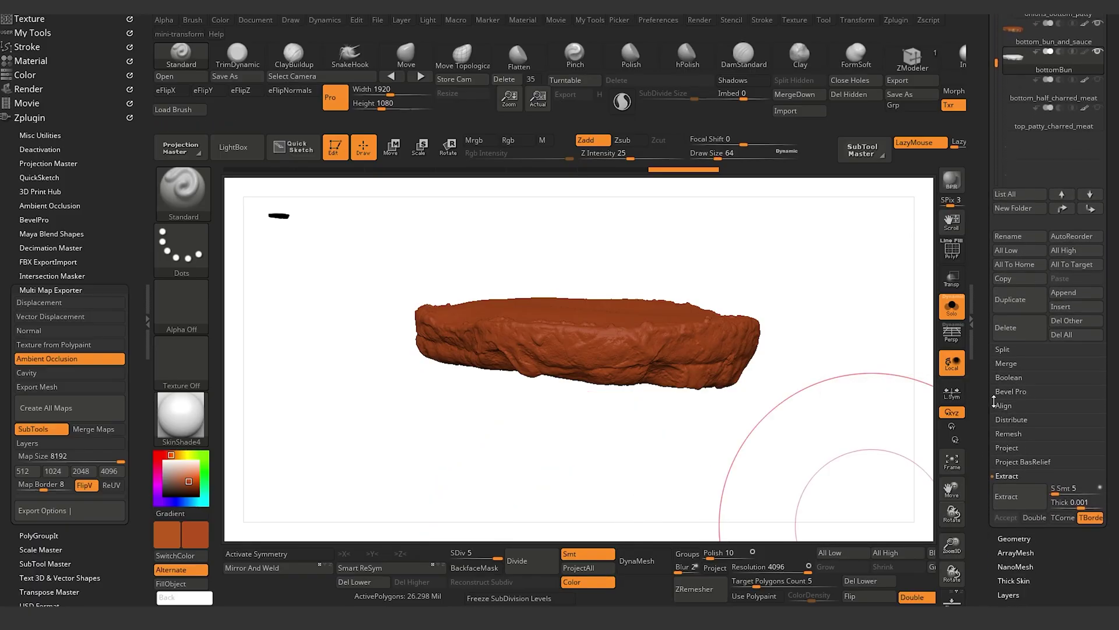
click(1005, 419)
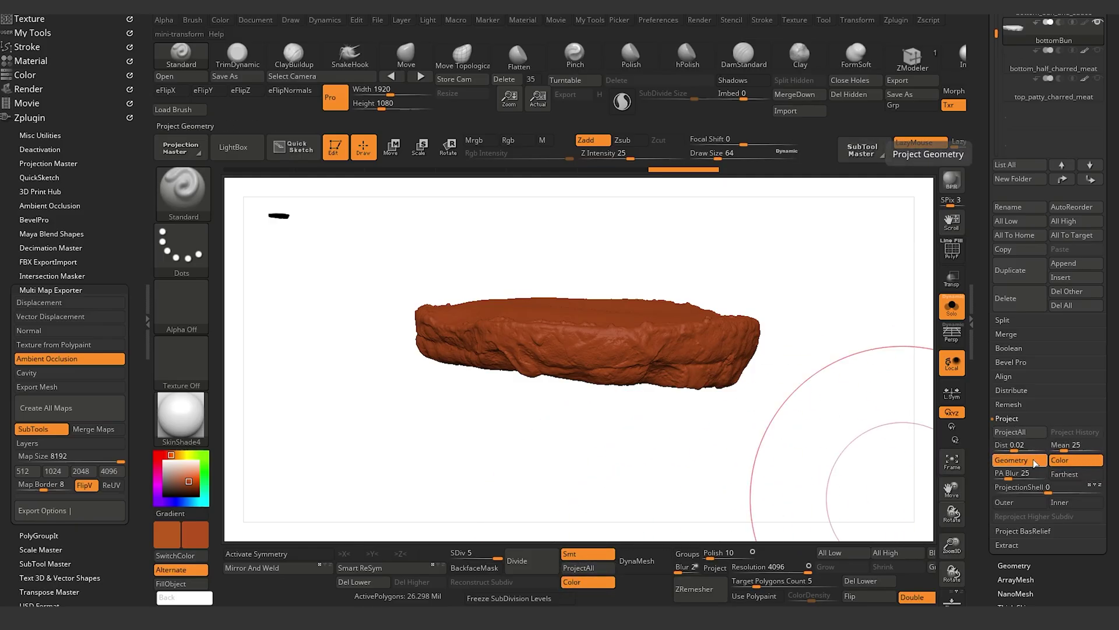
click(1024, 461)
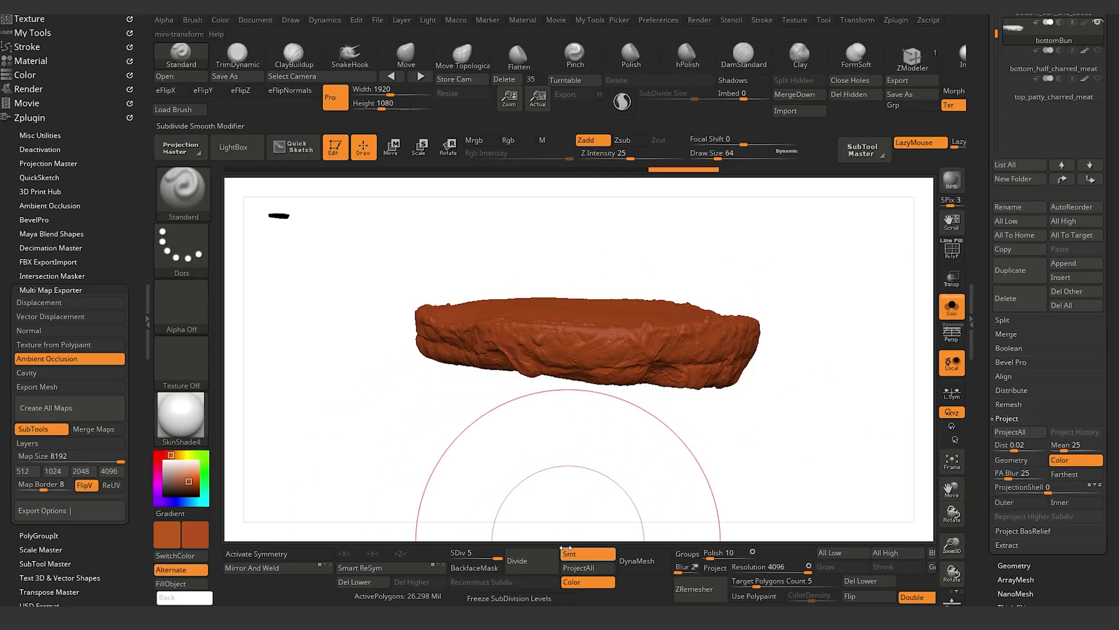
click(593, 574)
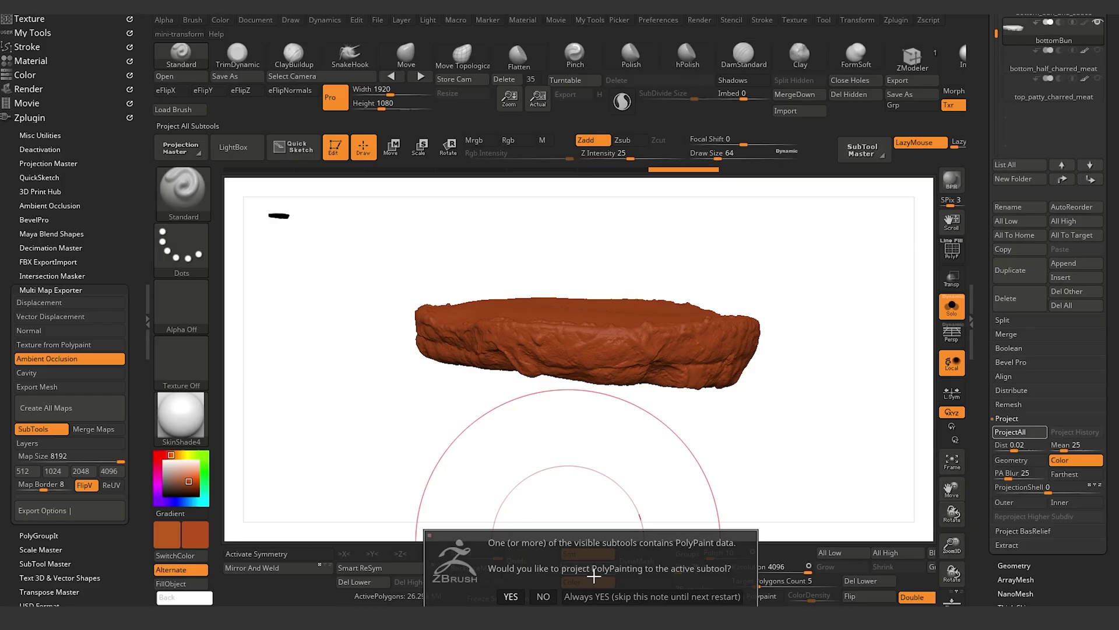
click(510, 595)
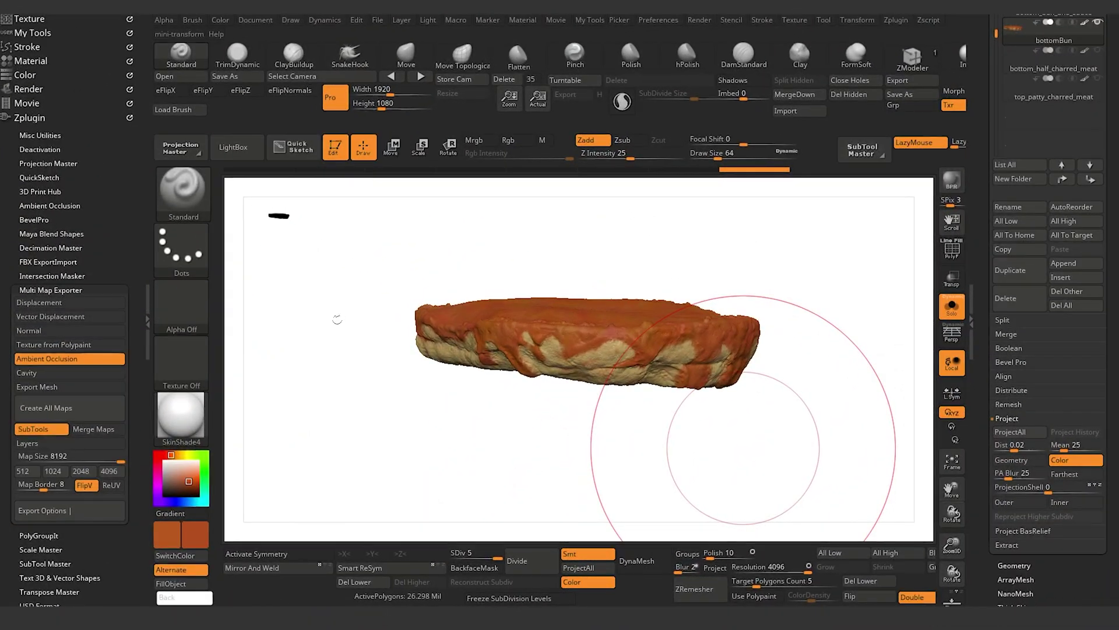
drag(274, 473, 341, 305)
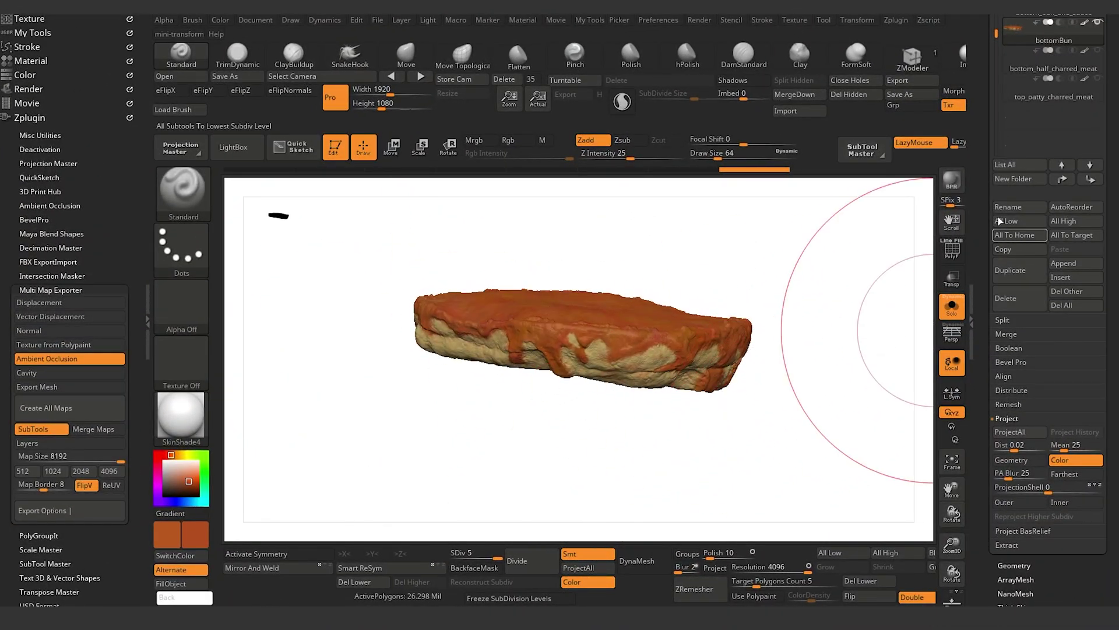
- Delete the original bottom_bun_and_sauce subtool, keeping bottomBun in its place
scroll(1020, 235, up, 5)
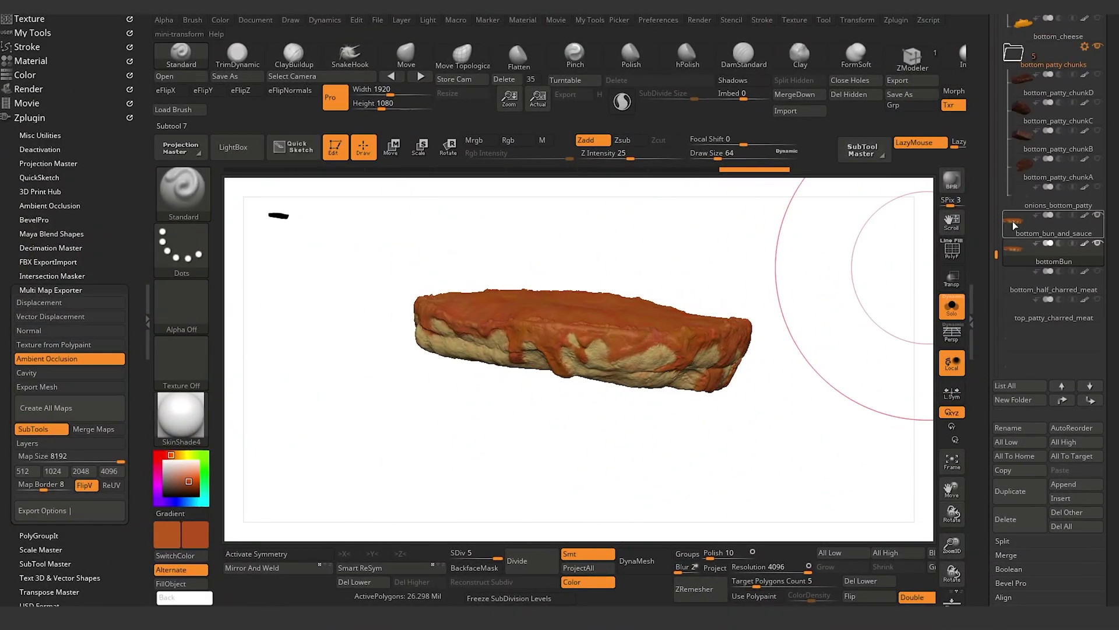
click(1014, 226)
click(1009, 521)
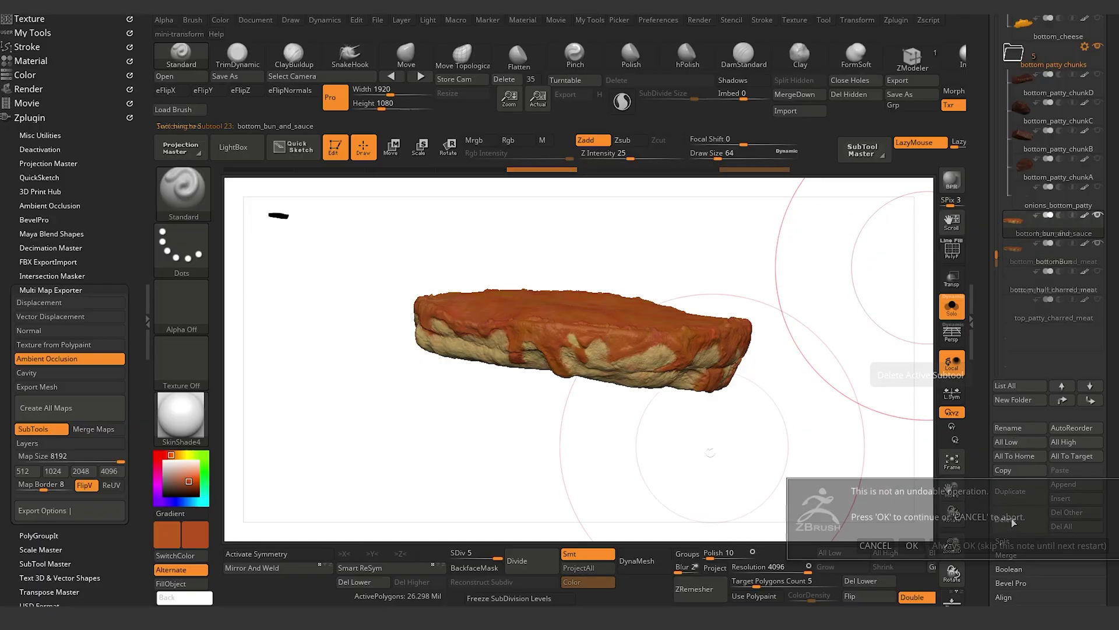
click(1011, 524)
click(954, 90)
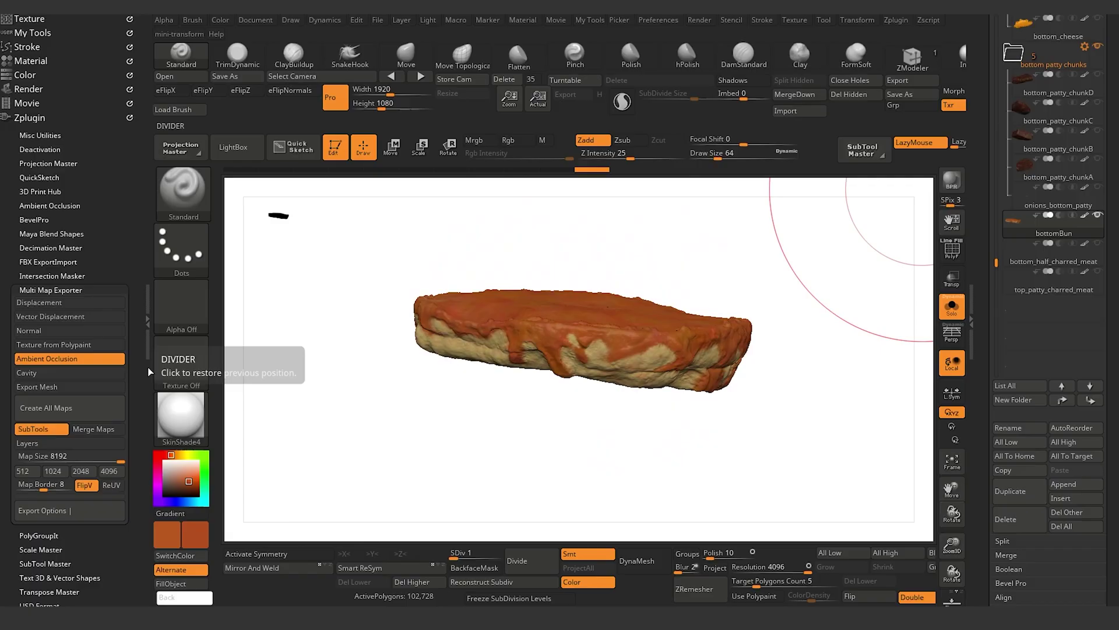
- Enable Texture from Polypaint alongside Ambient Occlusion for the bottomBun map export in Multi Map Exporter
drag(291, 412, 282, 431)
click(53, 344)
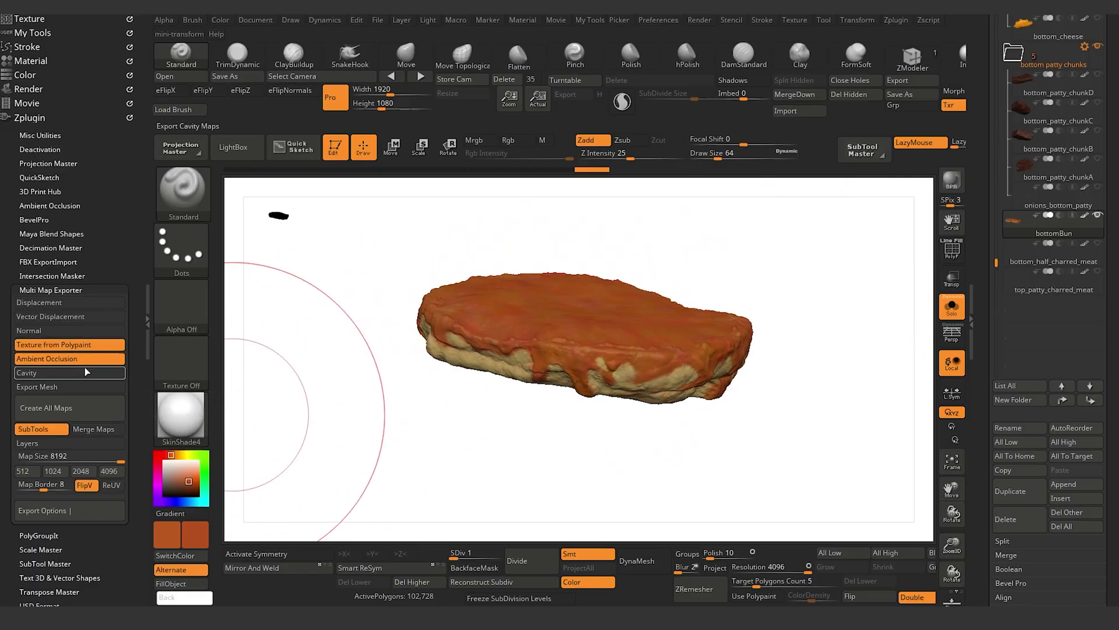
drag(513, 429, 415, 202)
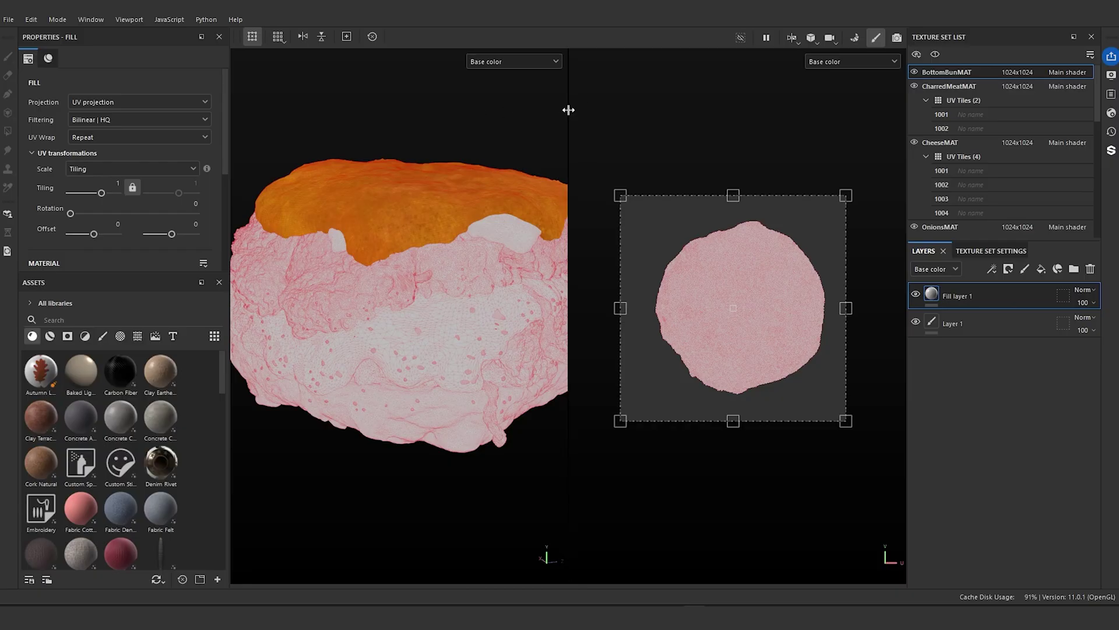
- In Substance 3D Painter, widen the 3D view and reimport the project mesh to update the BottomBunMAT UV tiles
drag(568, 110, 627, 109)
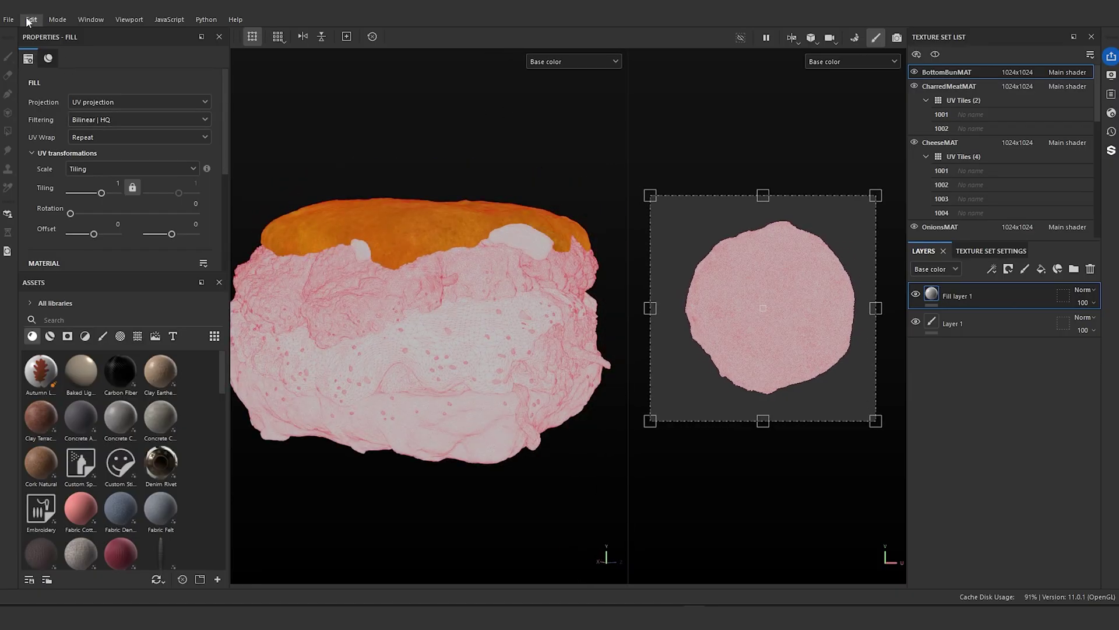
click(29, 20)
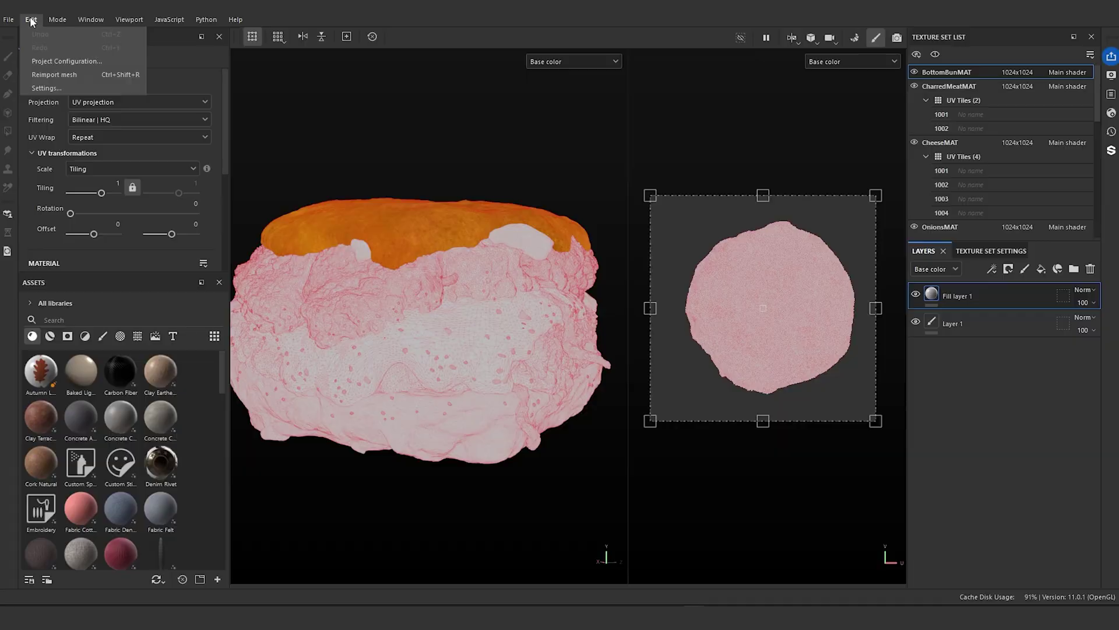
click(69, 79)
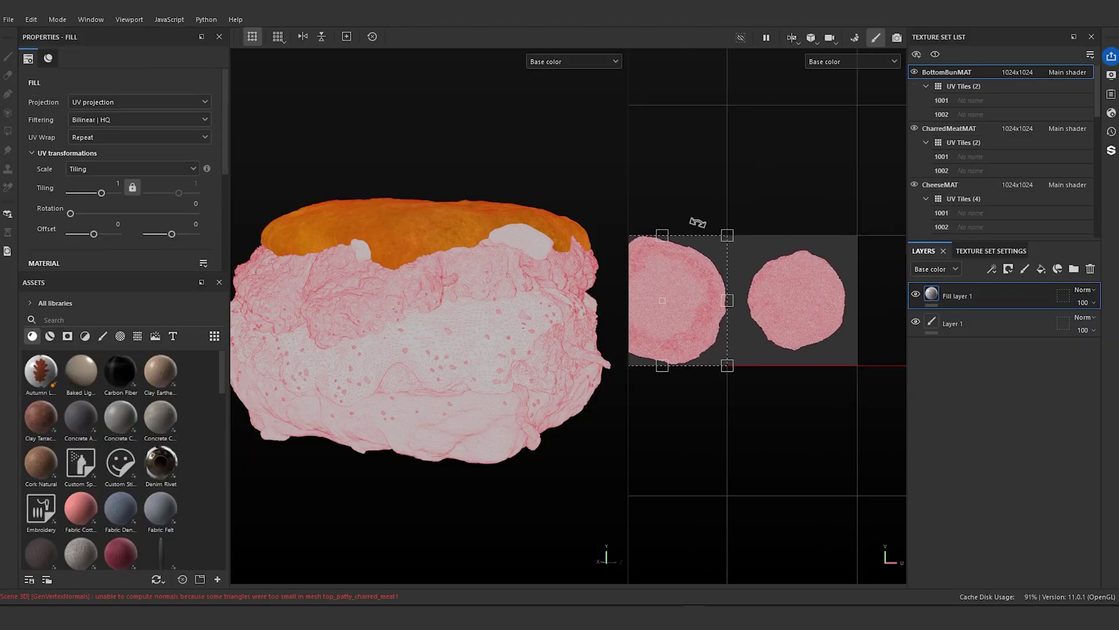
scroll(794, 298, up, 2)
scroll(789, 290, up, 2)
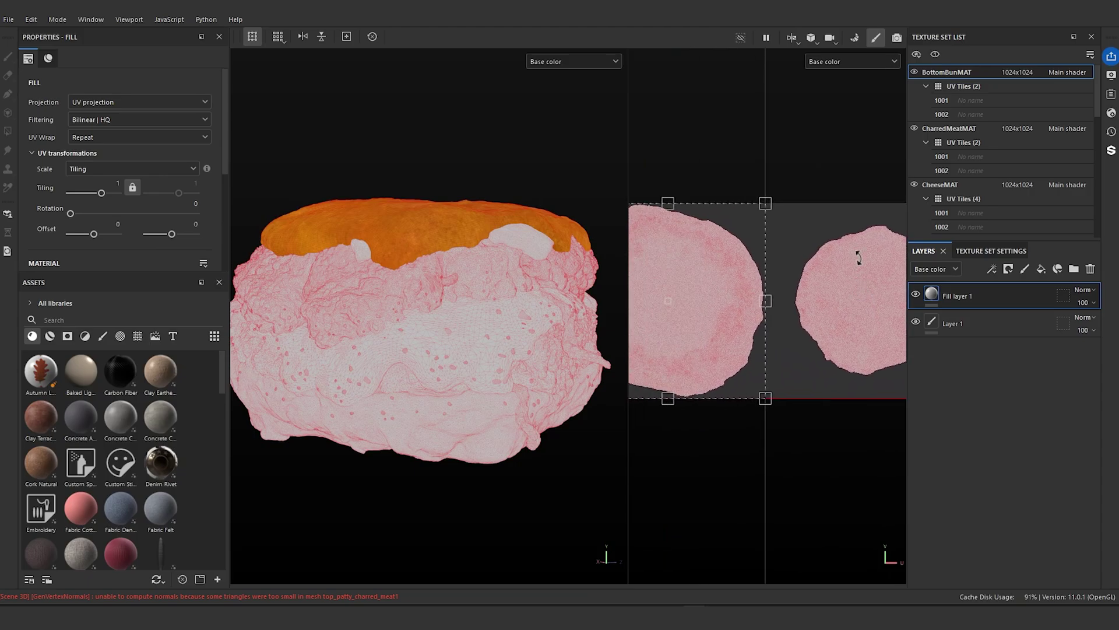
alt+drag(504, 194, 470, 155)
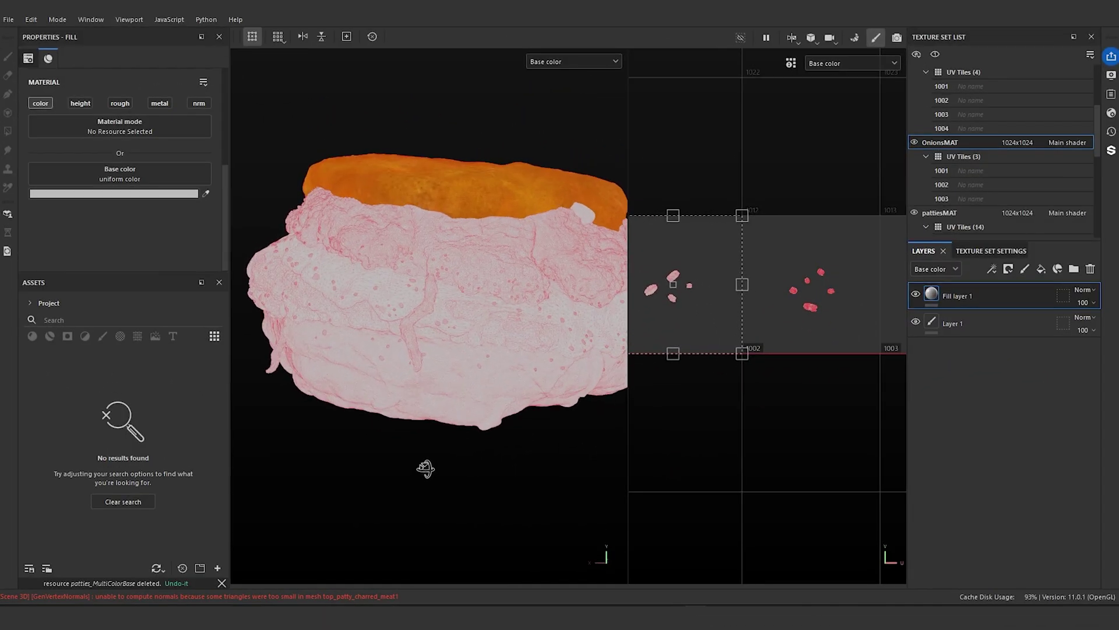
- Start a resource import and select all onions and patties AO and MultiColorBase textures, tiles 1001 through 1014 for the patties
scroll(436, 471, down, 1)
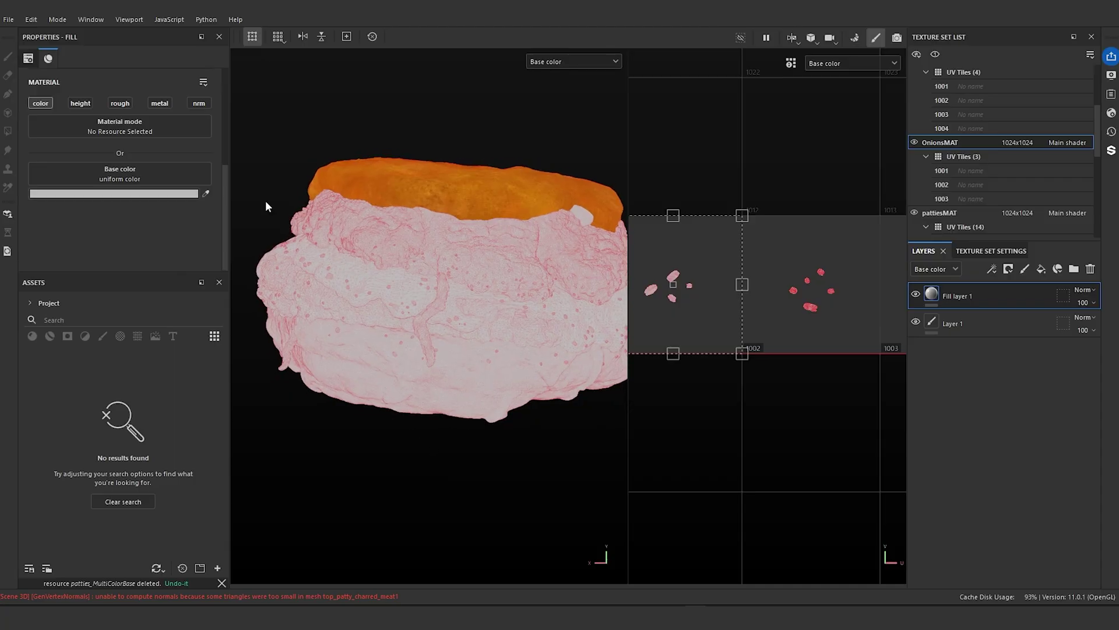
click(9, 19)
click(65, 176)
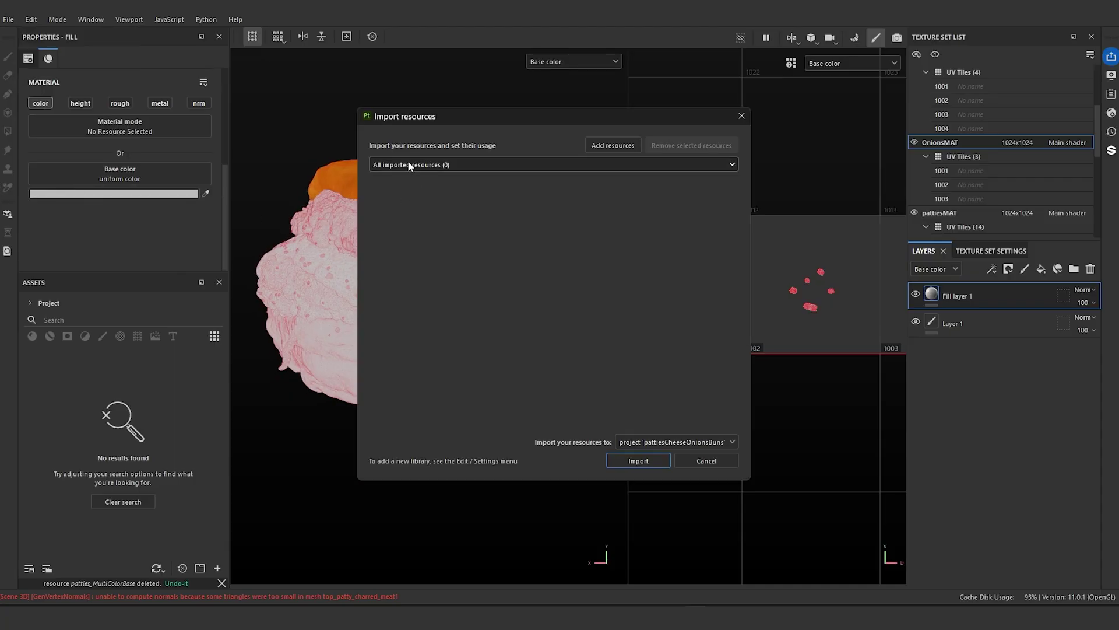
click(584, 148)
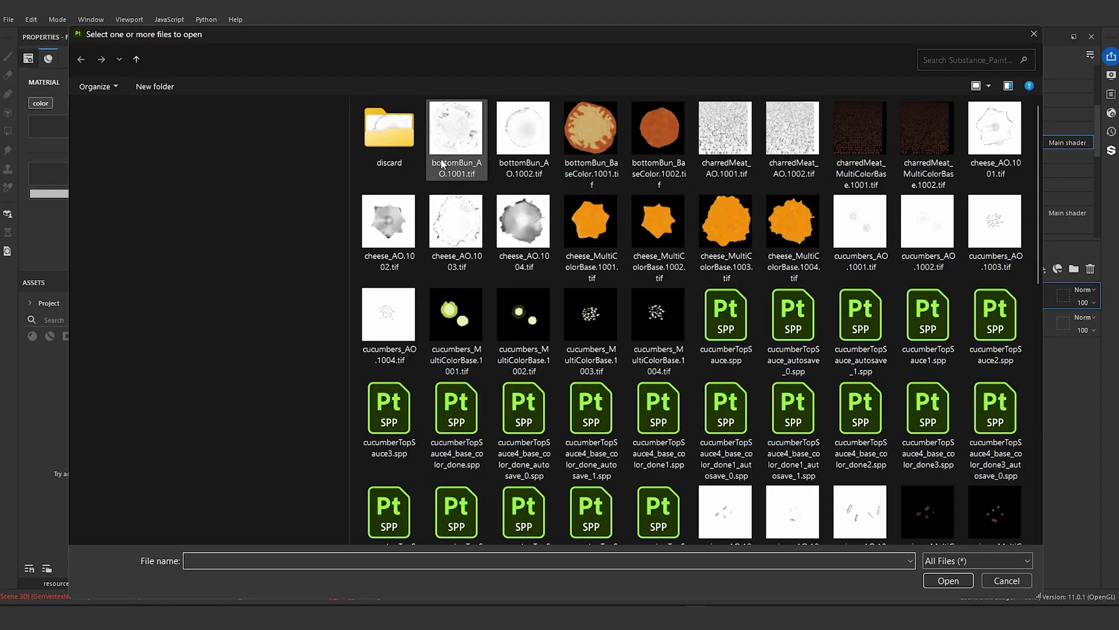
click(464, 140)
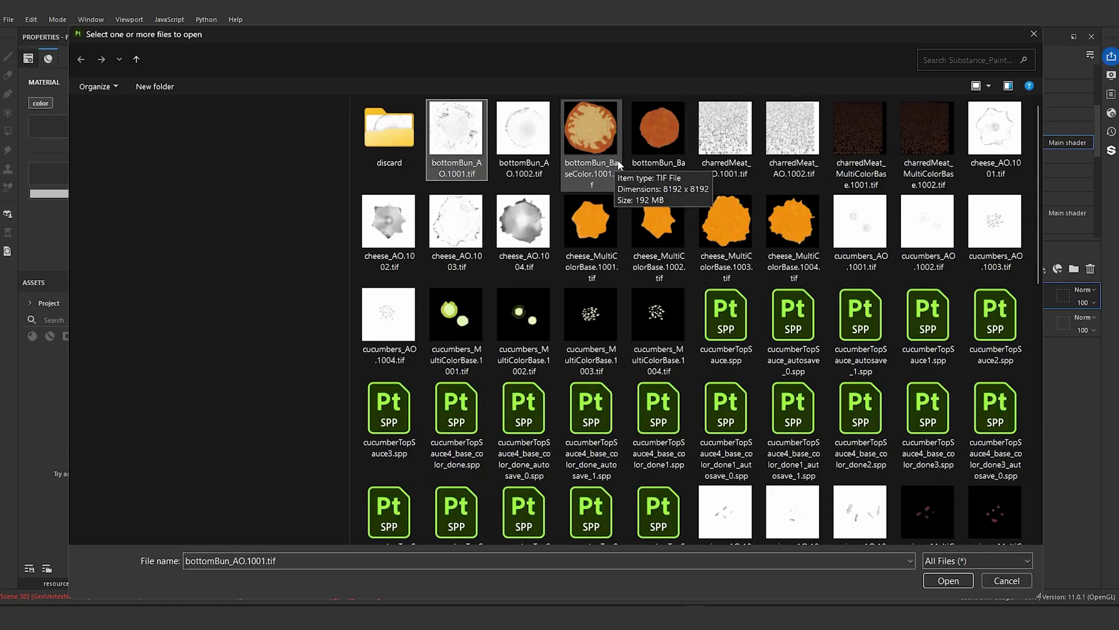
scroll(672, 230, down, 3)
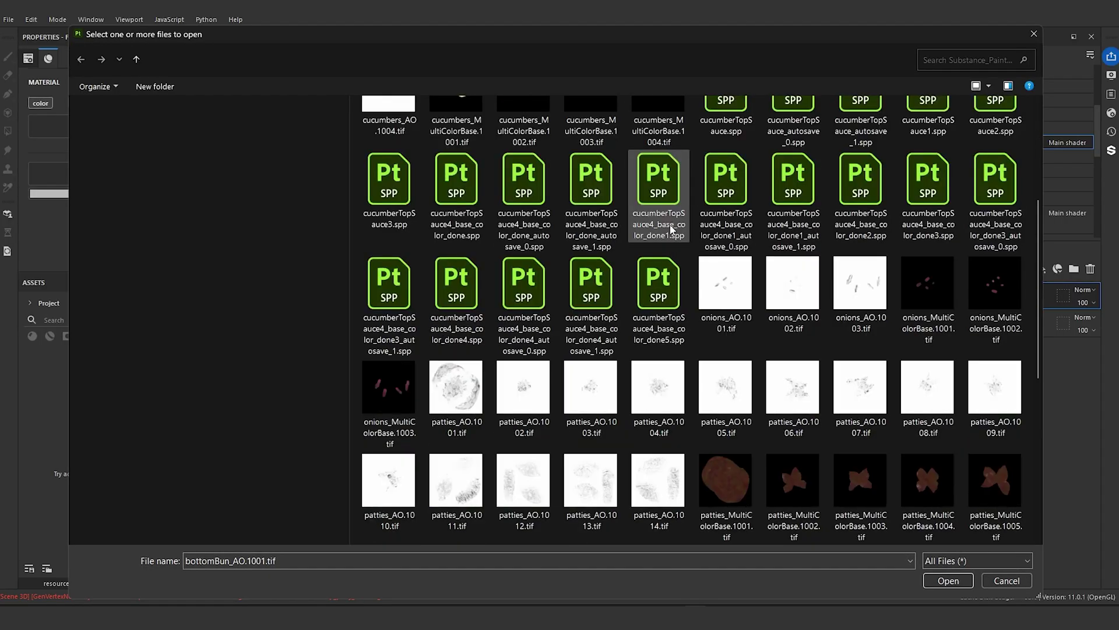
click(724, 284)
scroll(729, 321, down, 3)
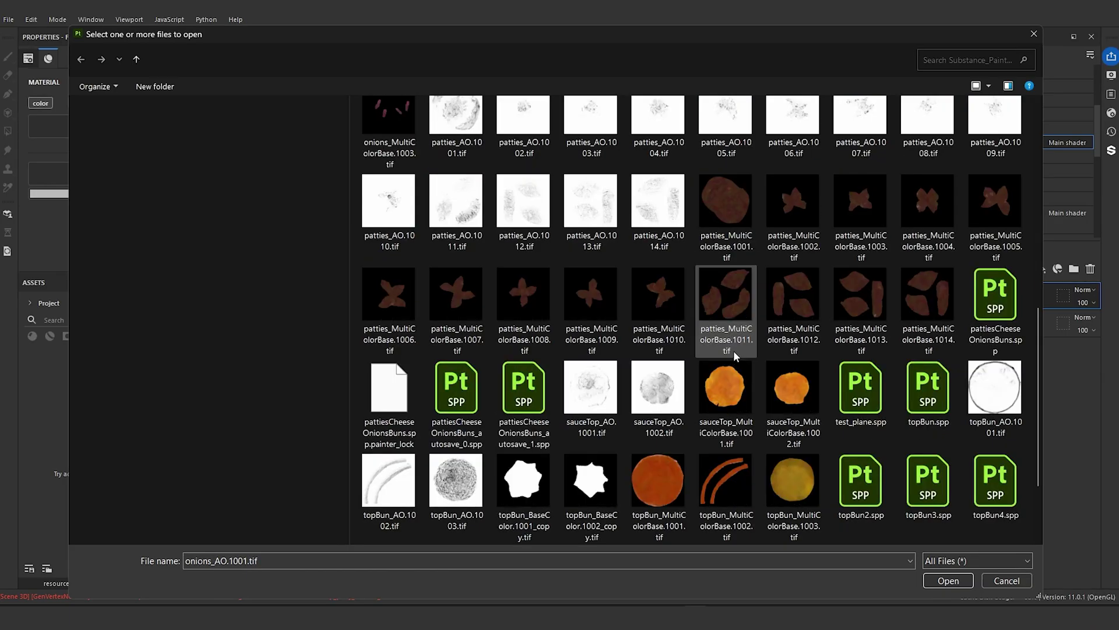
shift+click(923, 299)
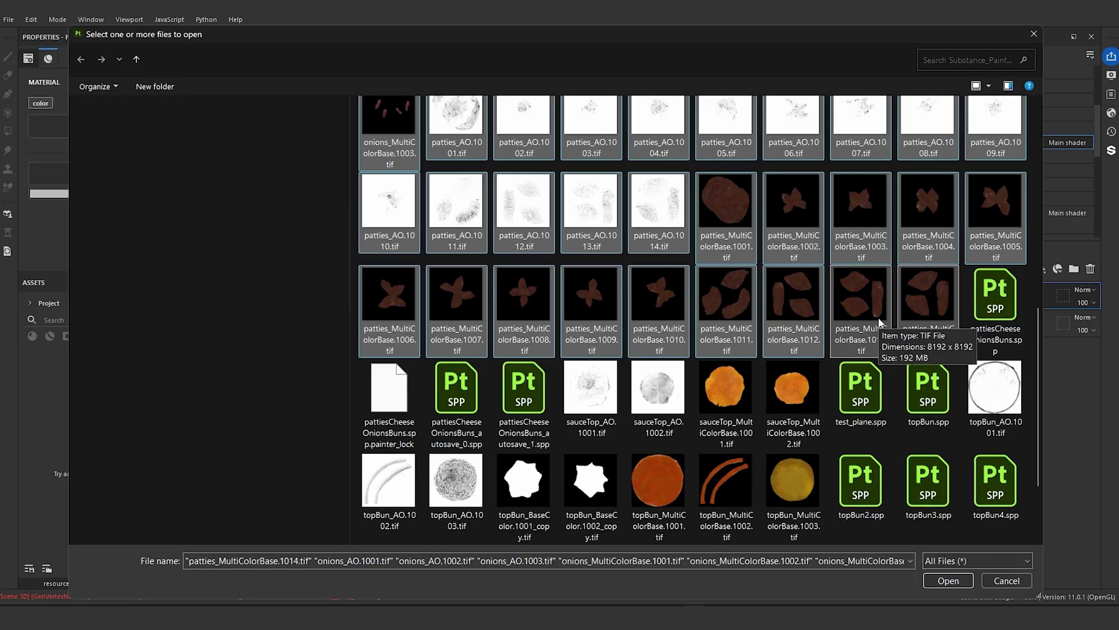
- Add the bottomBun AO and BaseColor and the charredMeat AO and MultiColorBase textures, tiles 1001 and 1002, to the file selection
scroll(827, 298, up, 10)
ctrl+click(456, 134)
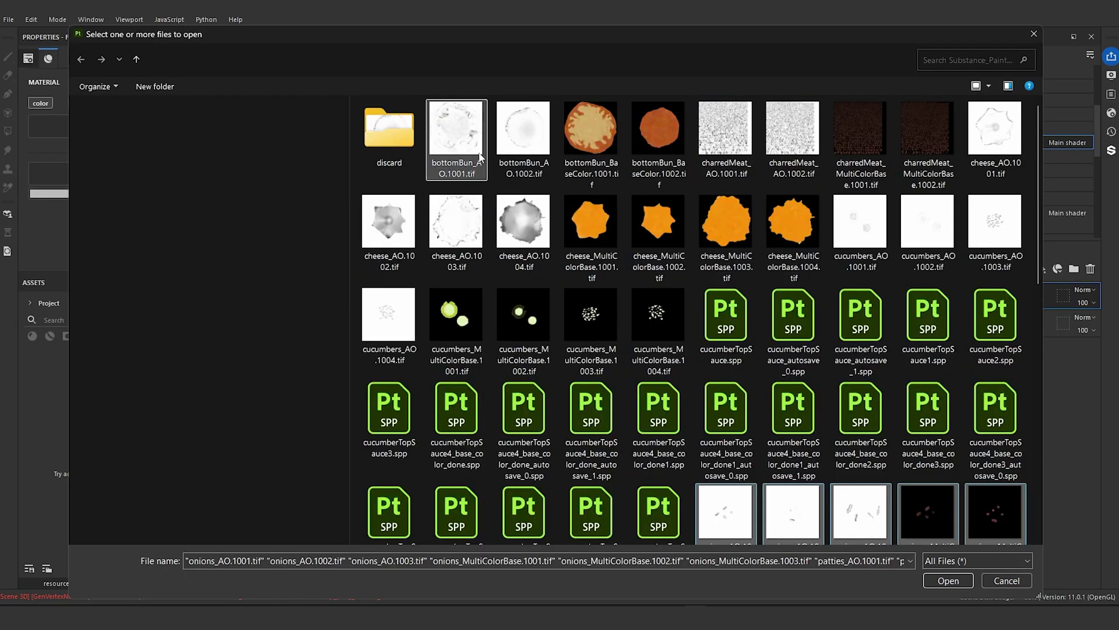
ctrl+click(545, 139)
ctrl+click(591, 135)
ctrl+click(660, 136)
ctrl+click(726, 131)
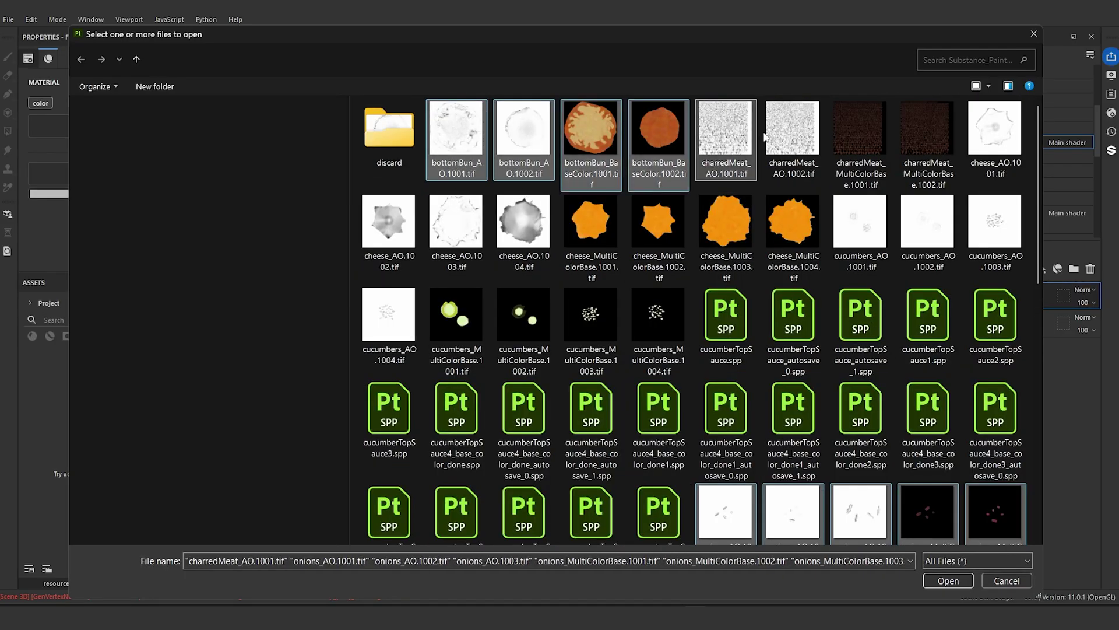
ctrl+click(793, 128)
ctrl+click(835, 124)
ctrl+click(923, 131)
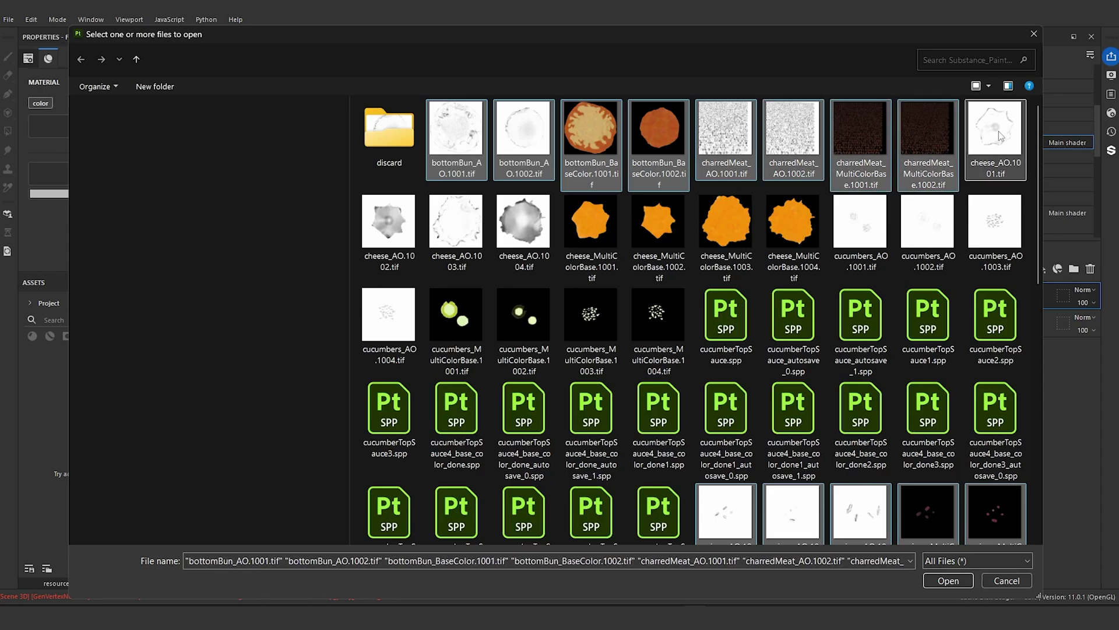
- Add the cheese AO and MultiColorBase textures, tiles 1001 to 1004, to the selection and load all chosen files for import
ctrl+click(994, 129)
ctrl+click(395, 231)
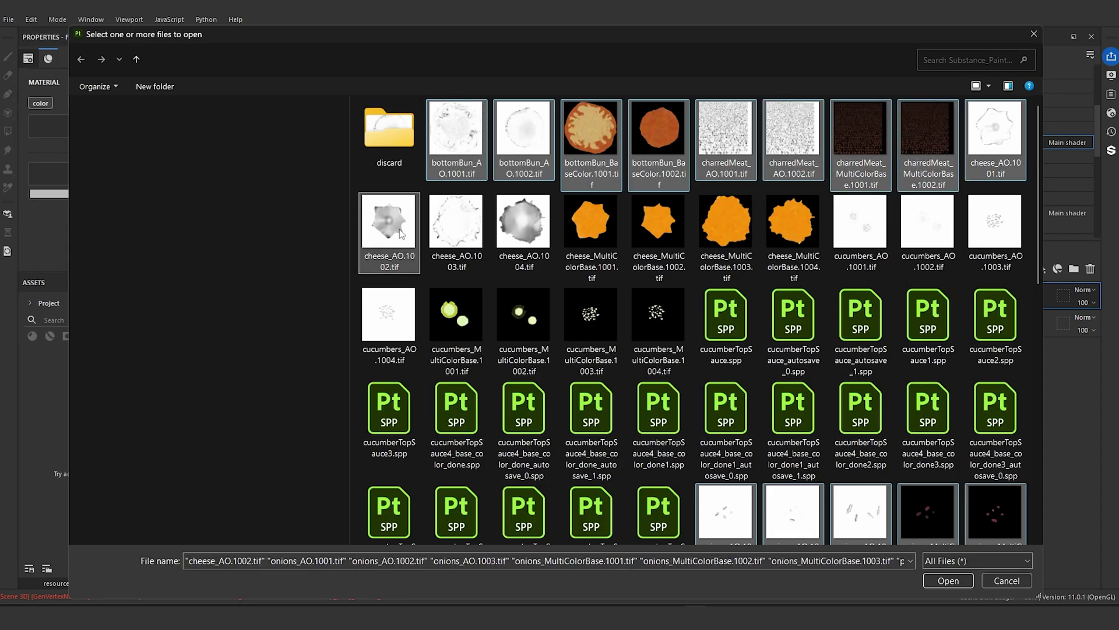
ctrl+click(446, 235)
ctrl+click(524, 225)
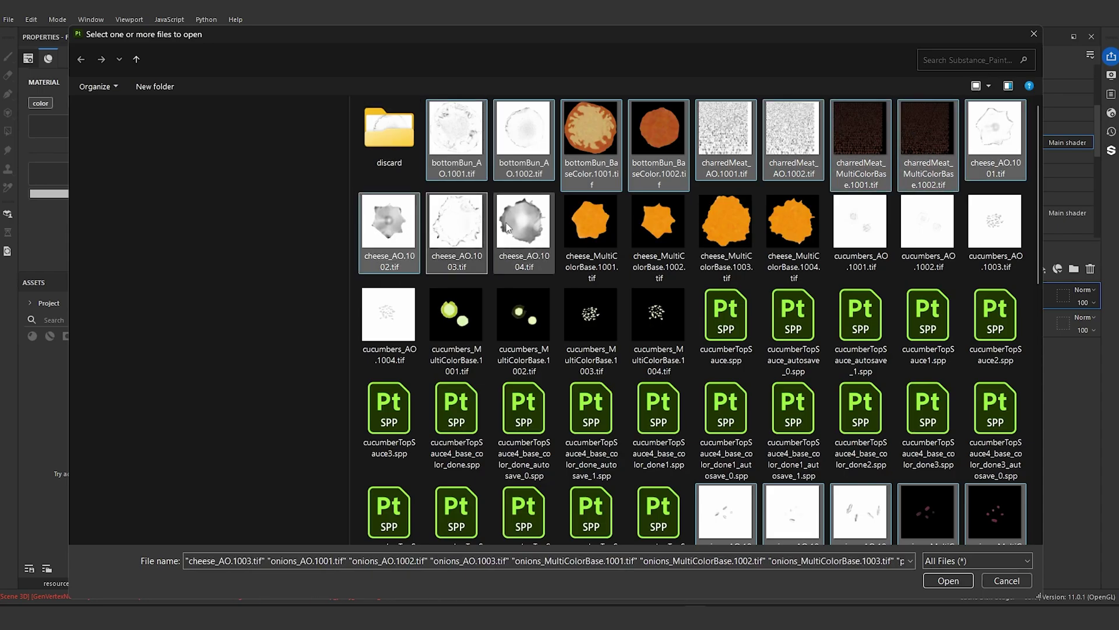
ctrl+click(573, 226)
ctrl+click(658, 228)
ctrl+click(725, 230)
ctrl+click(798, 251)
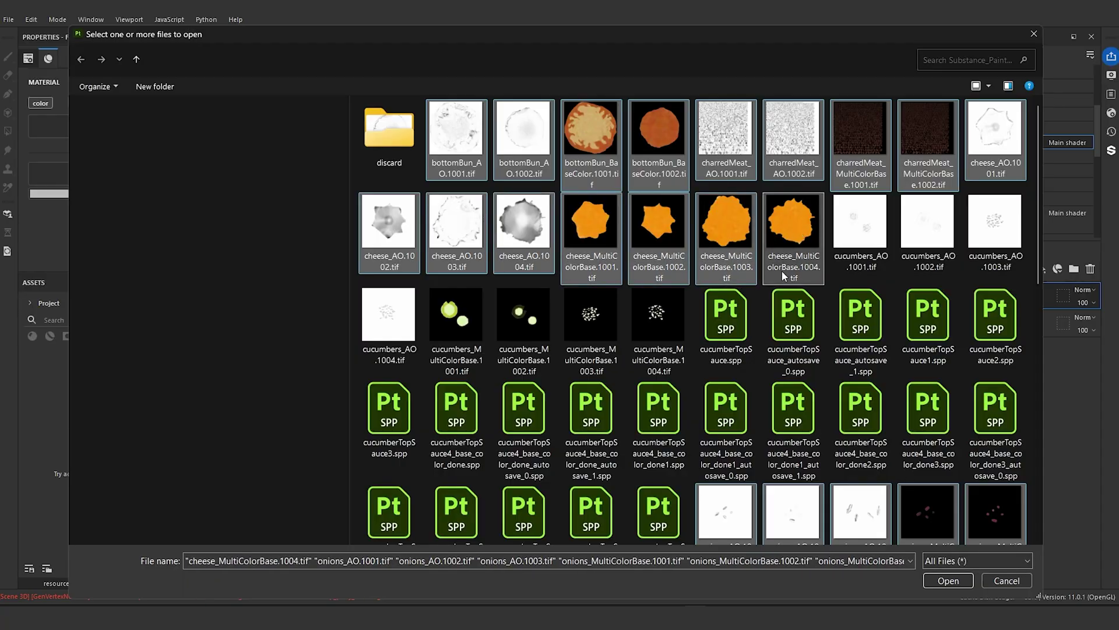
click(947, 580)
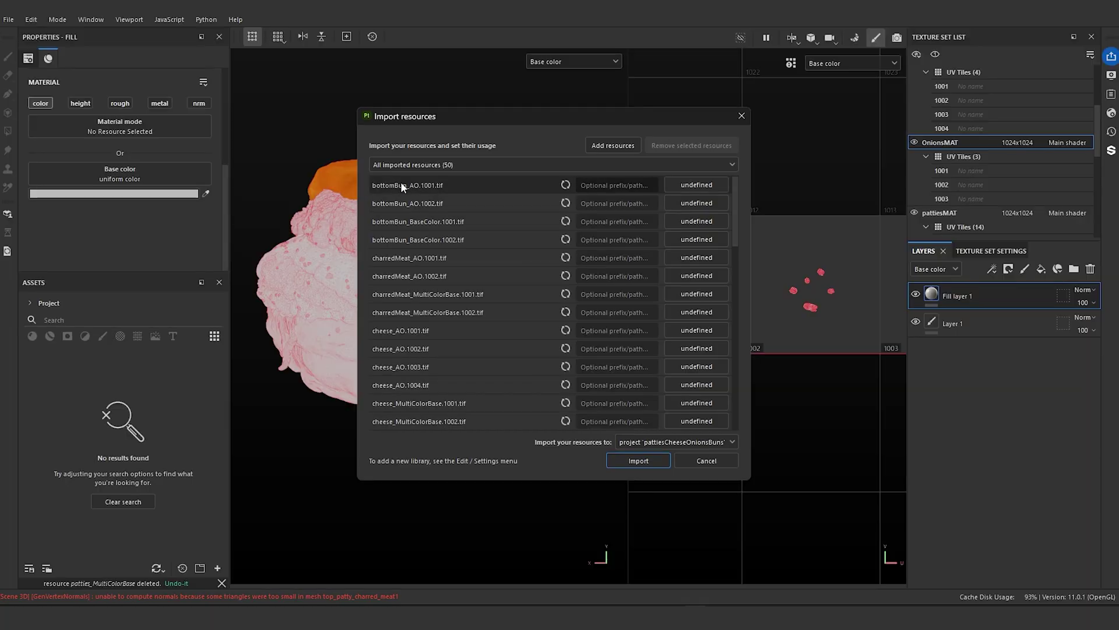
- Set the usage of all listed resources, from bottomBun_AO.1001.tif to patties_MultiColorBase.1014.tif, to texture
click(402, 183)
scroll(438, 225, down, 10)
scroll(439, 225, down, 4)
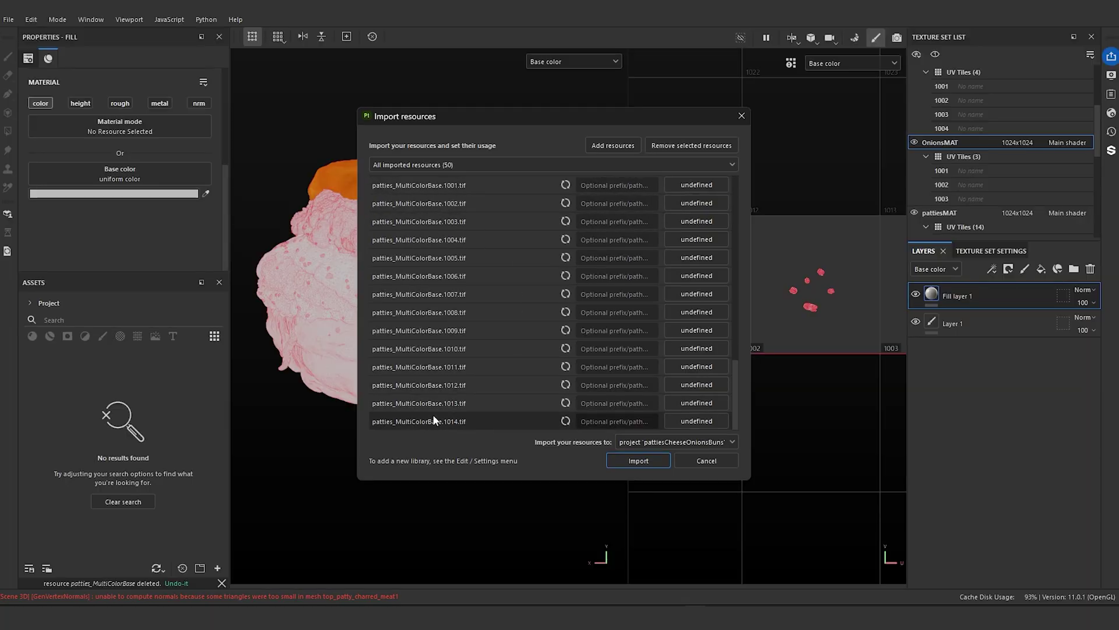
scroll(443, 373, up, 6)
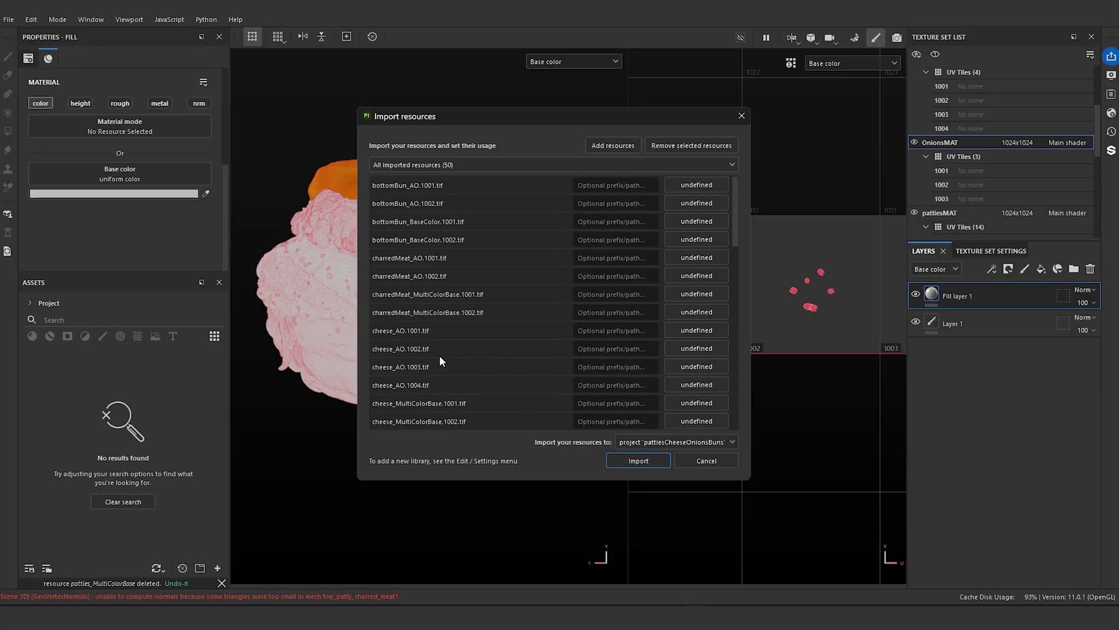
scroll(434, 352, down, 6)
click(696, 330)
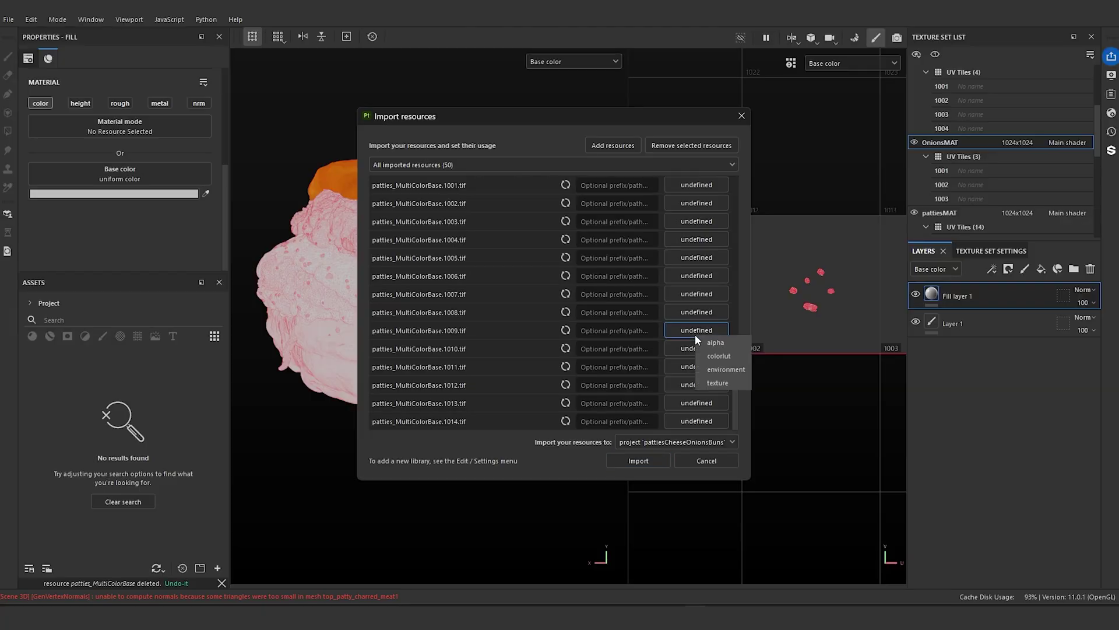
click(719, 383)
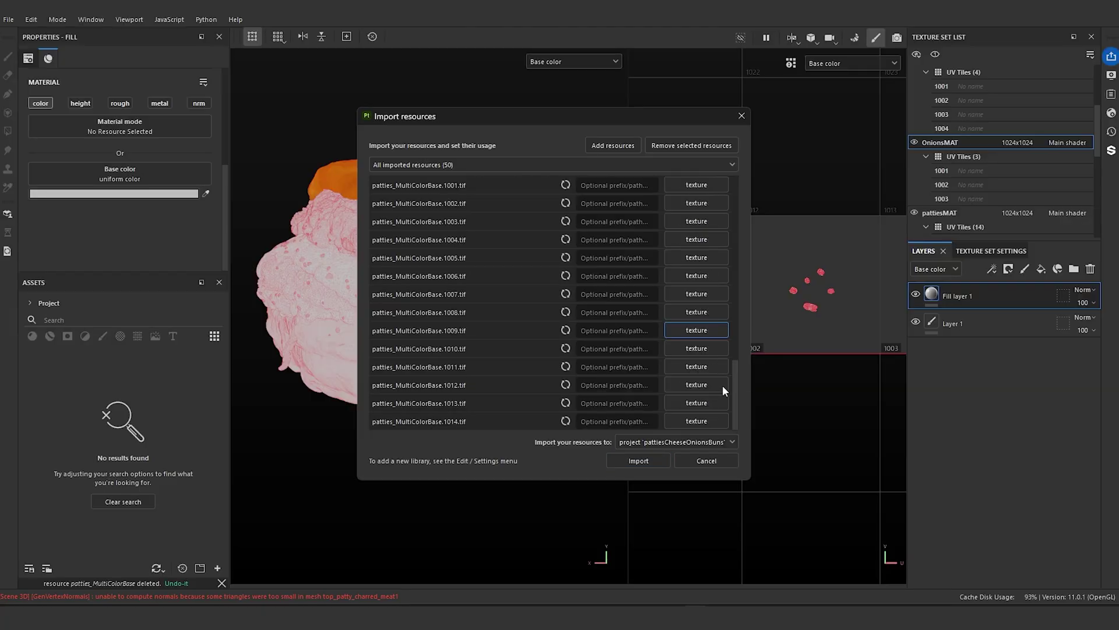
- Import the listed textures into the current project and save the project
click(638, 460)
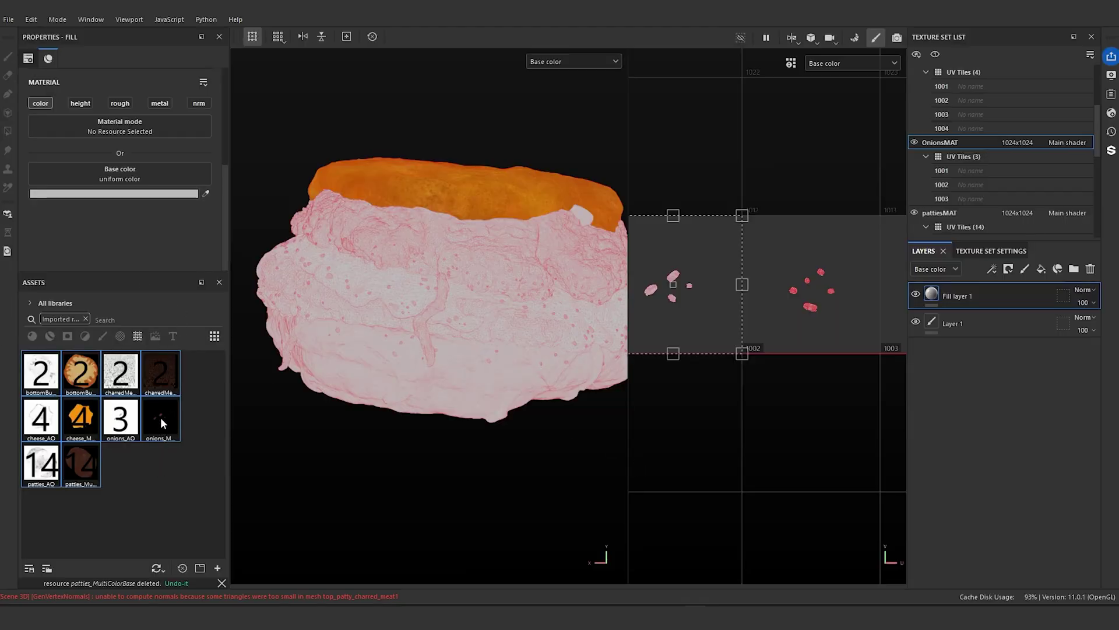
mouse_move(156, 411)
mouse_move(126, 427)
alt+drag(494, 312, 295, 355)
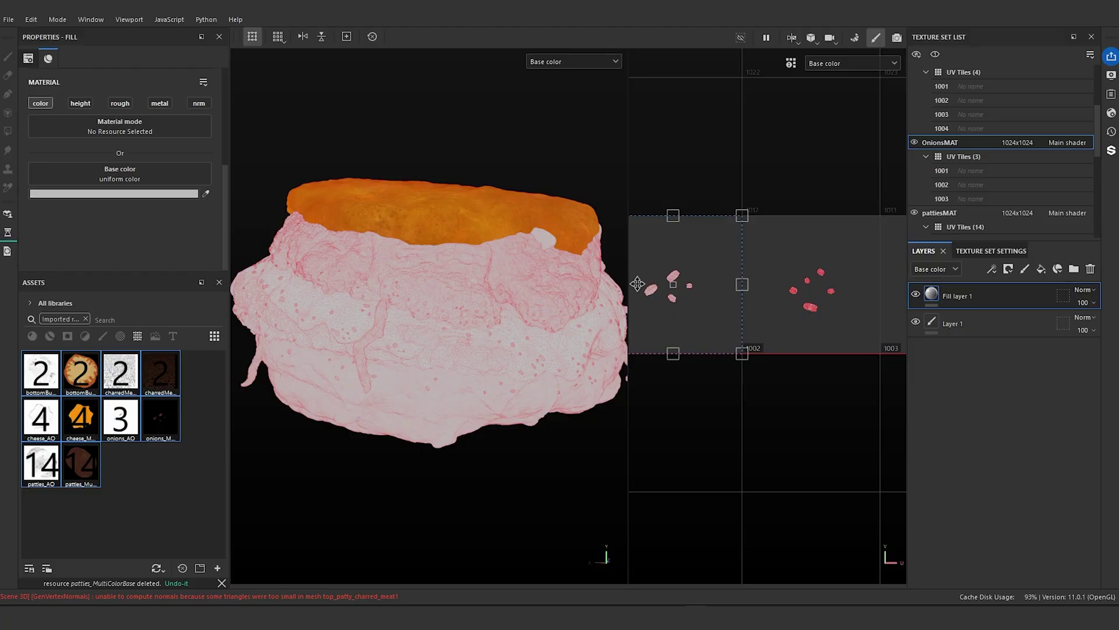
key(ctrl+s)
- In the pattiesMAT texture set, delete Layer 1 and assign patties_MultiColorBase as the base color of Fill layer 1
scroll(991, 165, down, 3)
scroll(991, 167, up, 1)
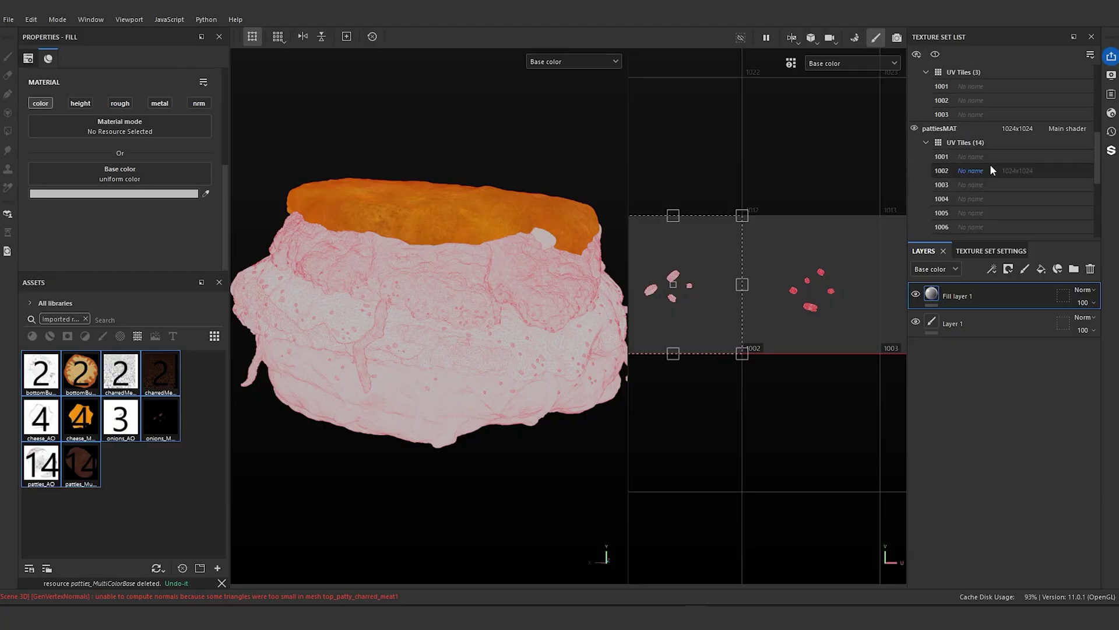
click(953, 127)
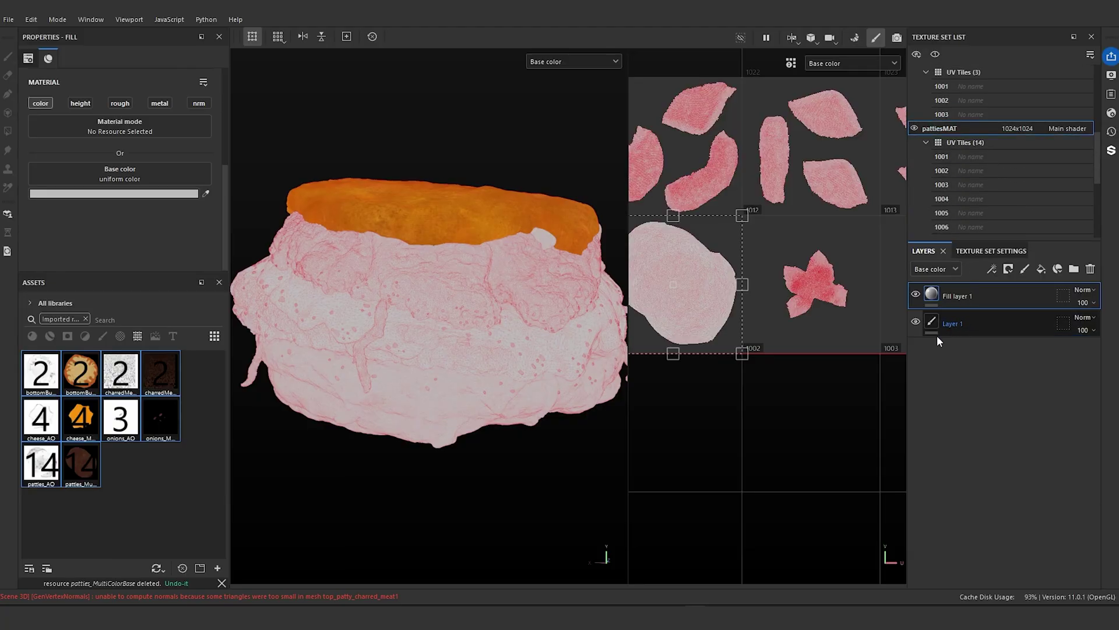
click(950, 324)
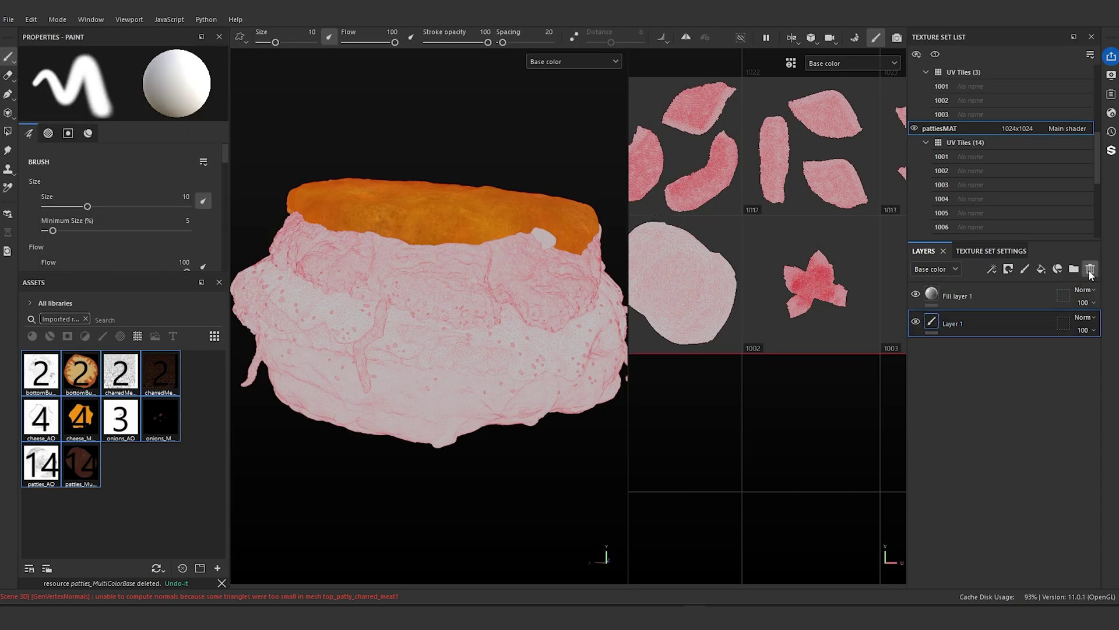
click(1090, 269)
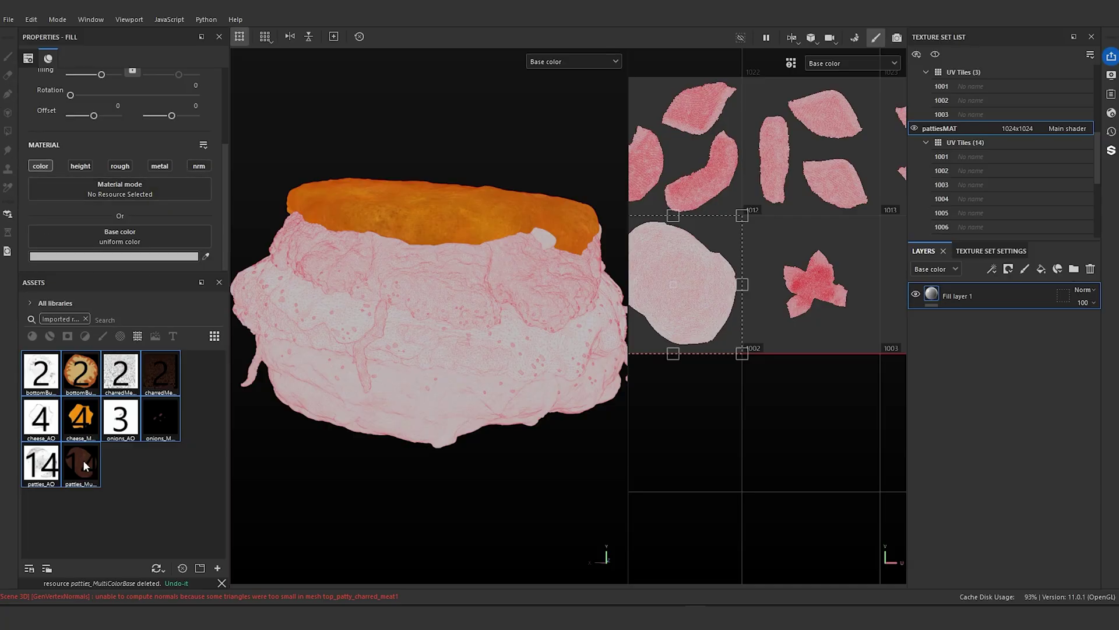
drag(85, 465, 122, 257)
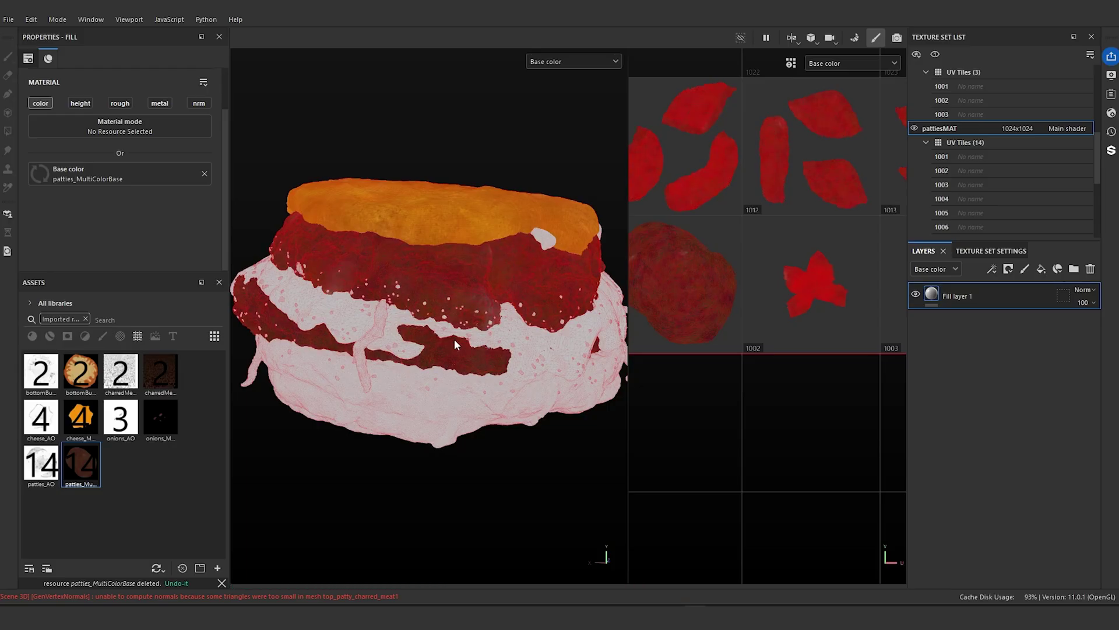
scroll(432, 290, up, 4)
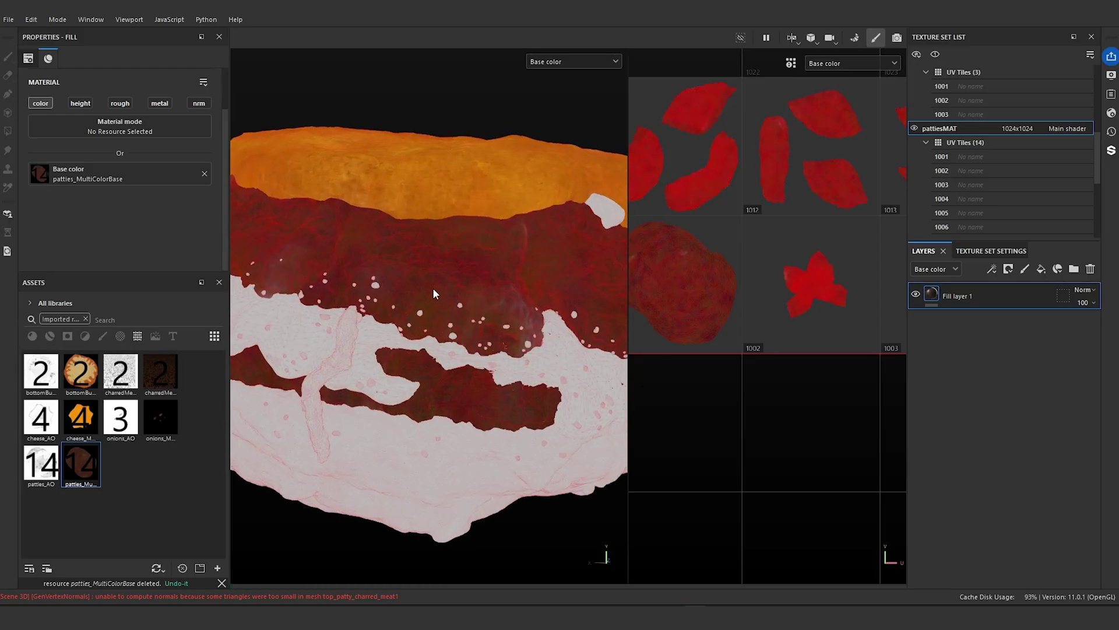
mouse_move(433, 289)
alt+mouse_down()
mouse_move(330, 305)
mouse_move(387, 288)
mouse_move(442, 299)
alt+mouse_up()
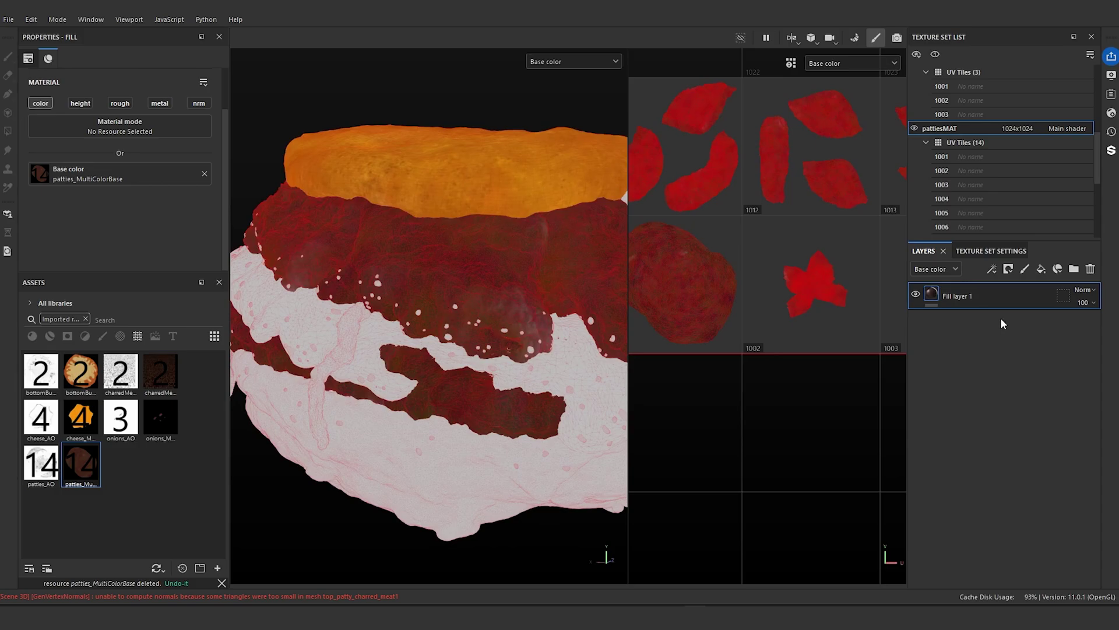
- Copy the AO Centric Shading layer from the Burger Top Sauce Color group in the TopSauceMAT texture set
scroll(985, 175, up, 5)
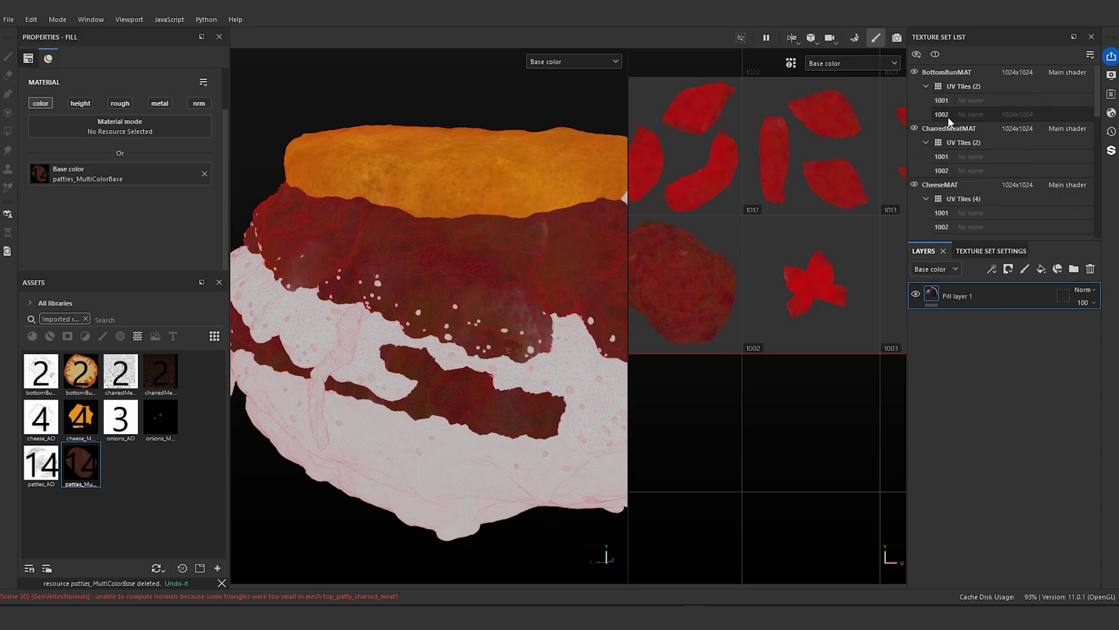
scroll(948, 116, down, 8)
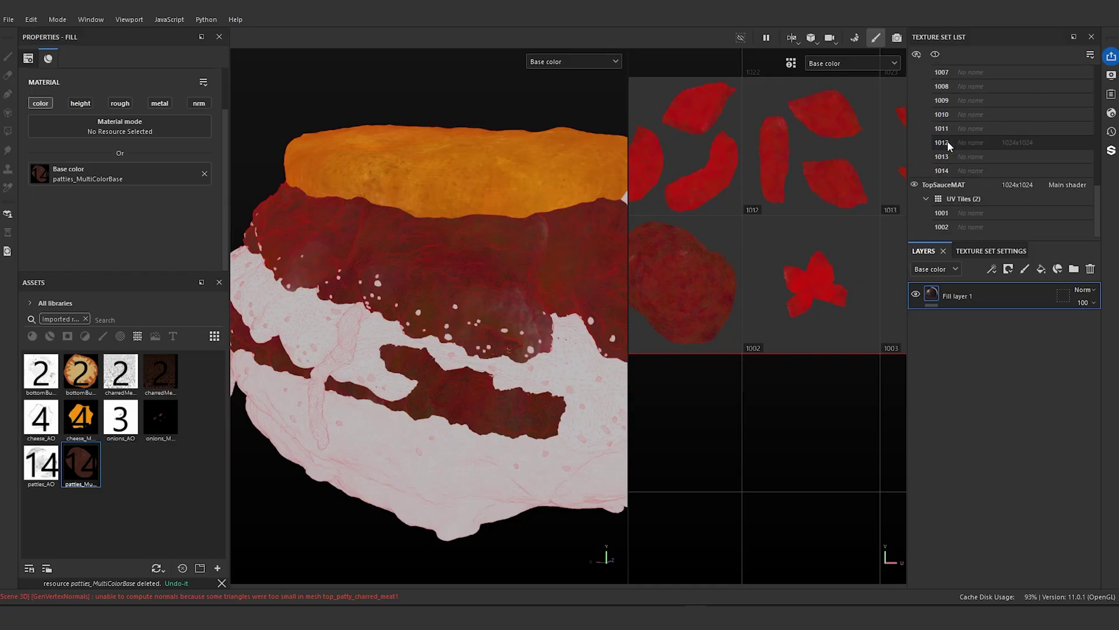
click(936, 183)
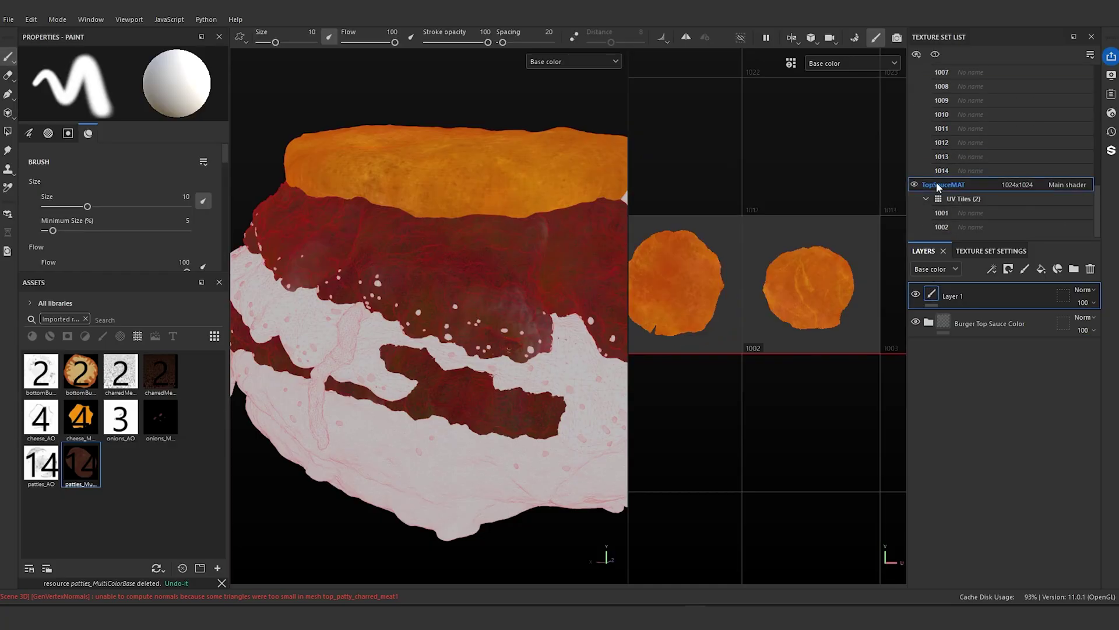
click(929, 322)
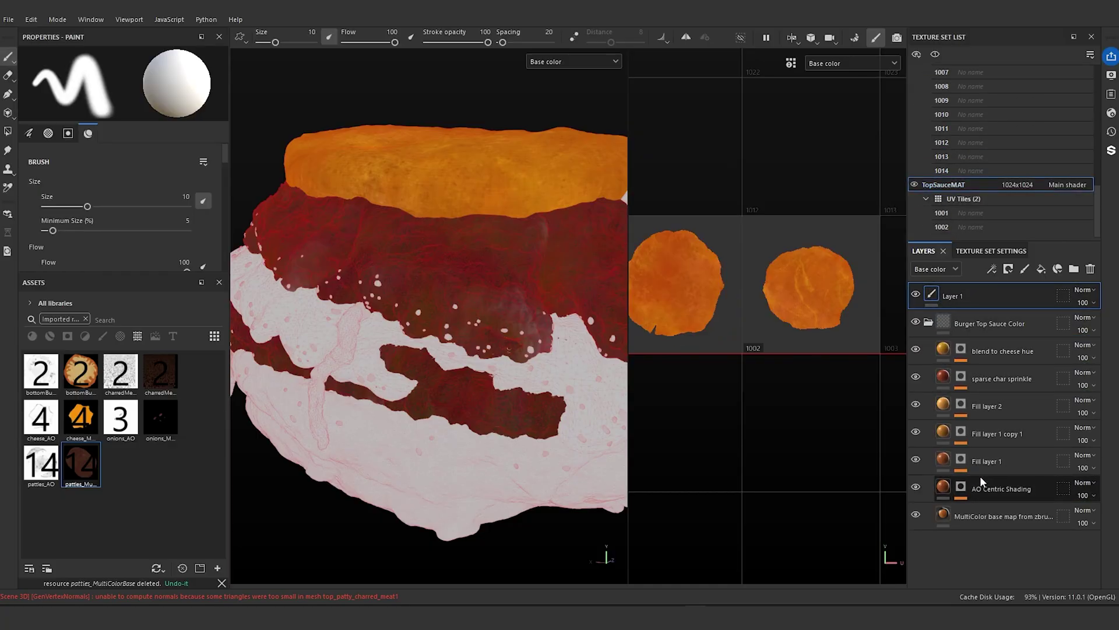
click(987, 490)
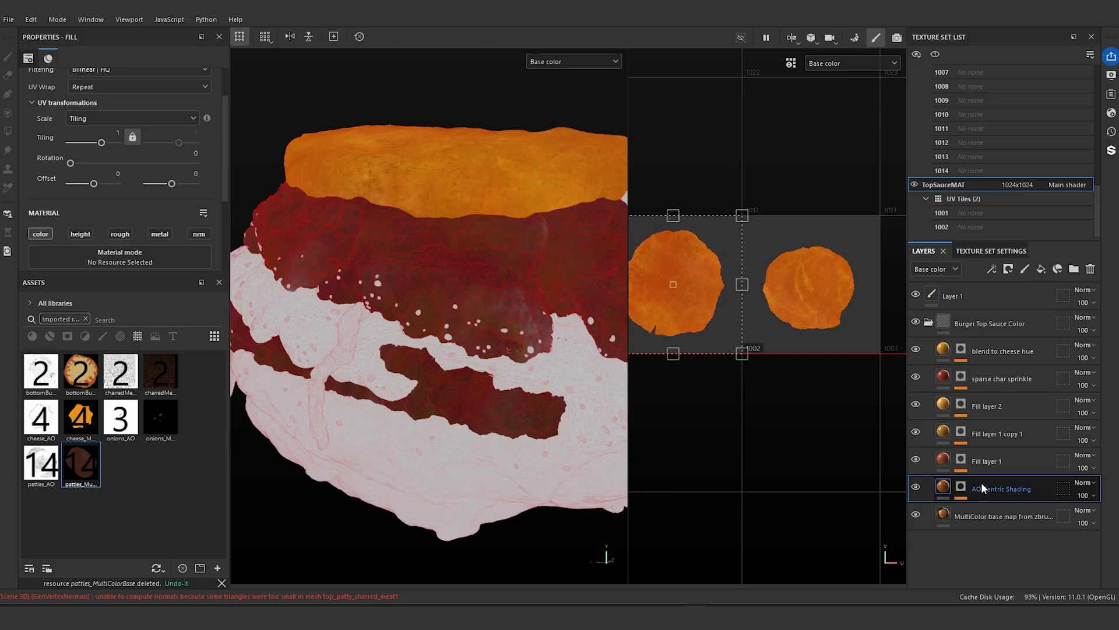
right_click(984, 481)
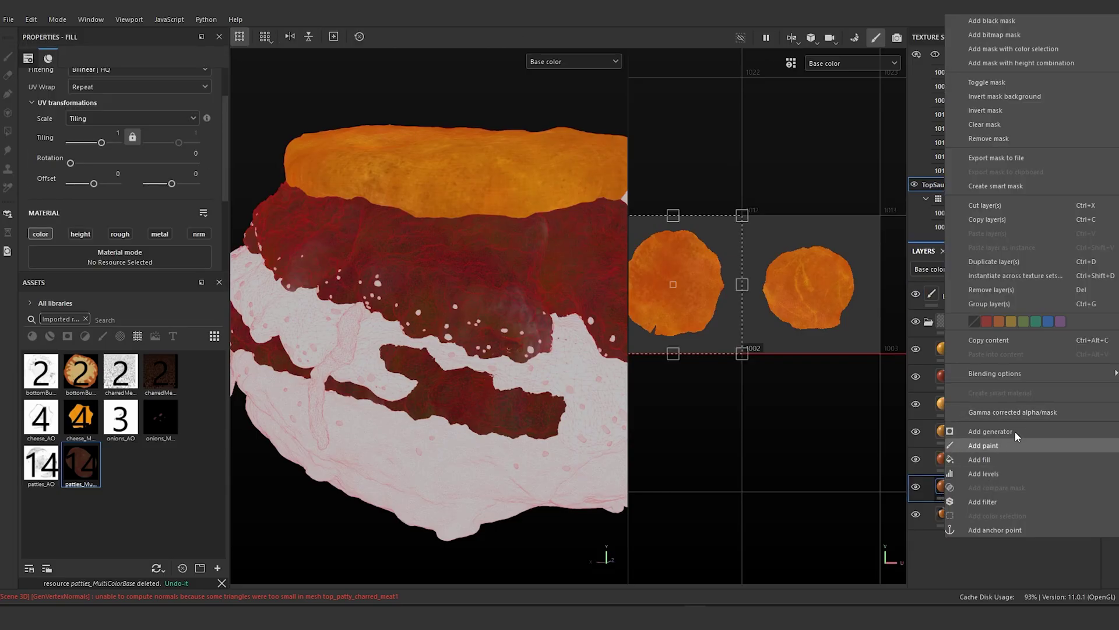
click(1024, 219)
- Paste the copied AO Centric Shading layer above Fill layer 1 in the pattiesMAT texture set
scroll(968, 193, up, 5)
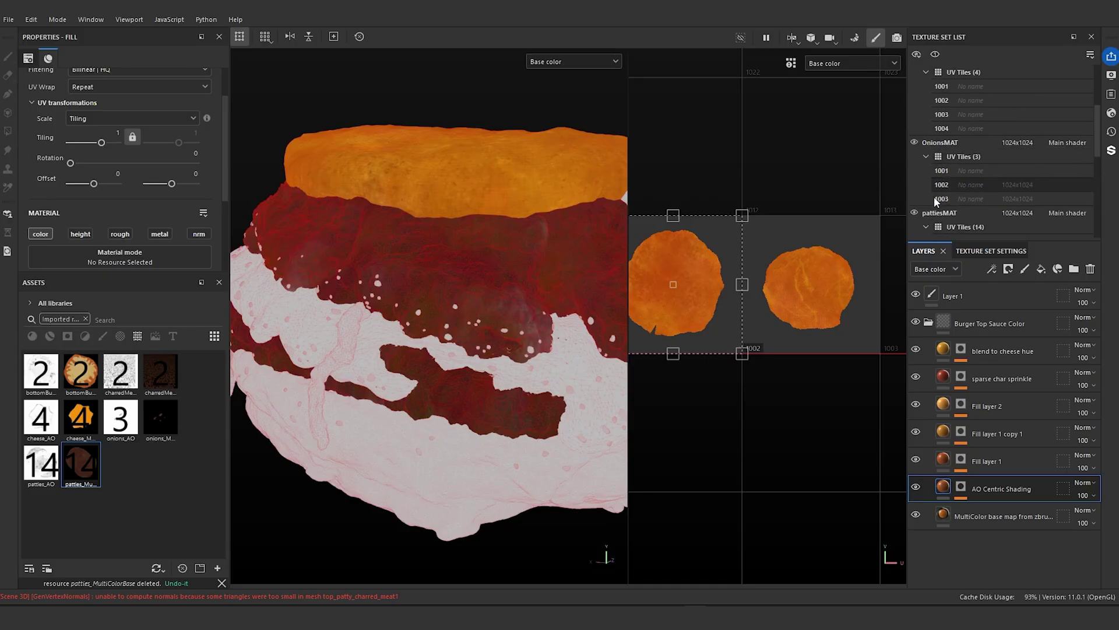
click(936, 211)
right_click(970, 338)
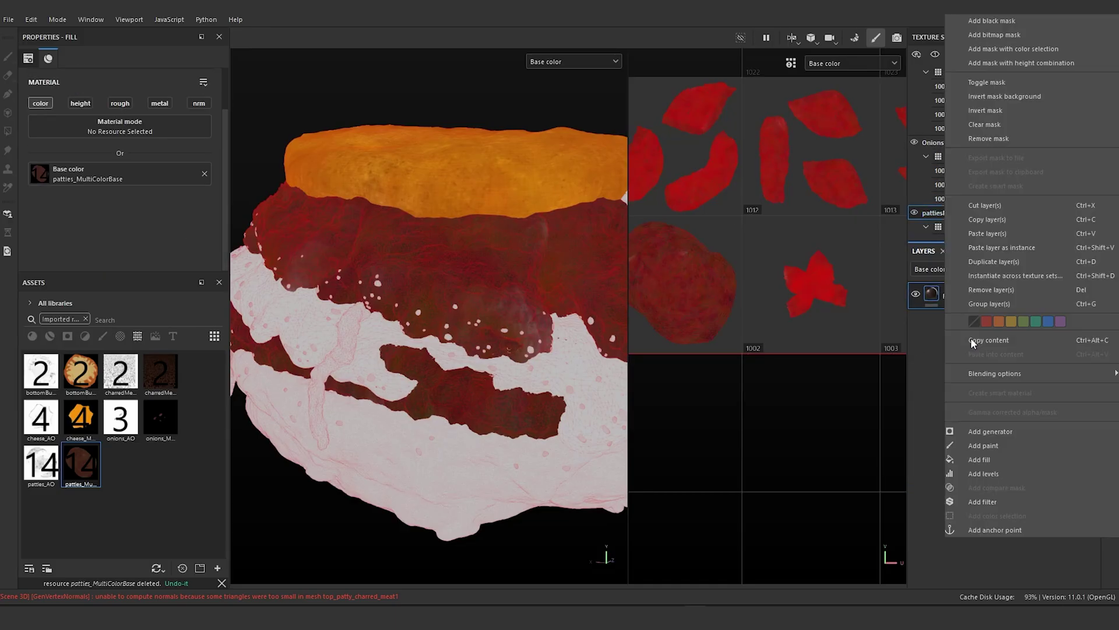
click(1015, 233)
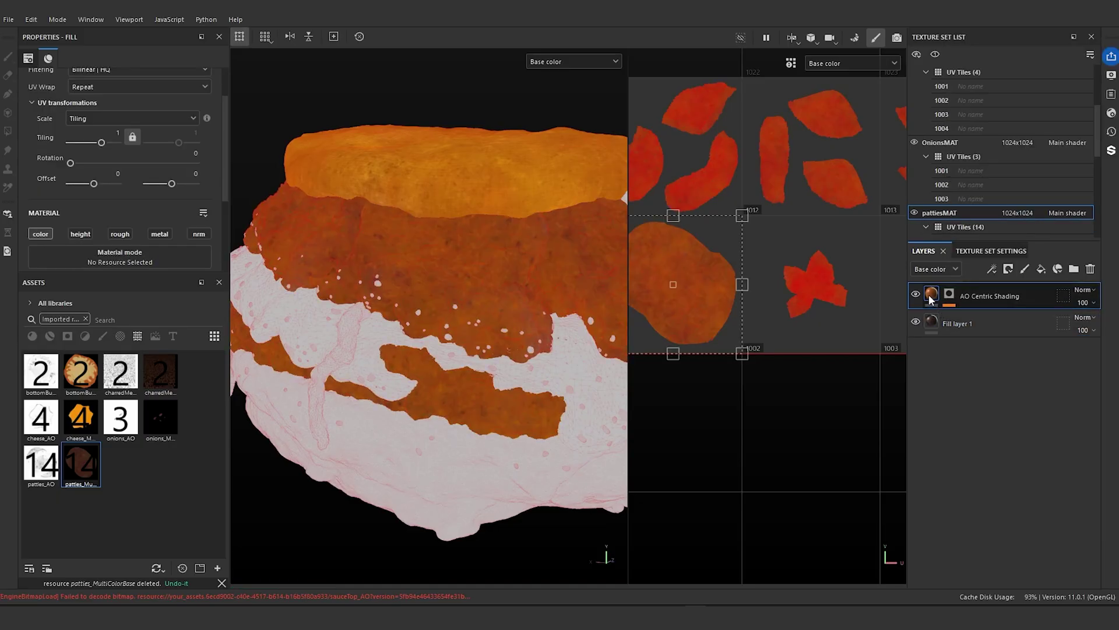
- Replace the grayscale texture of the AO Centric Shading mask's Fill with patties_AO and select the mask's Levels effect
click(949, 294)
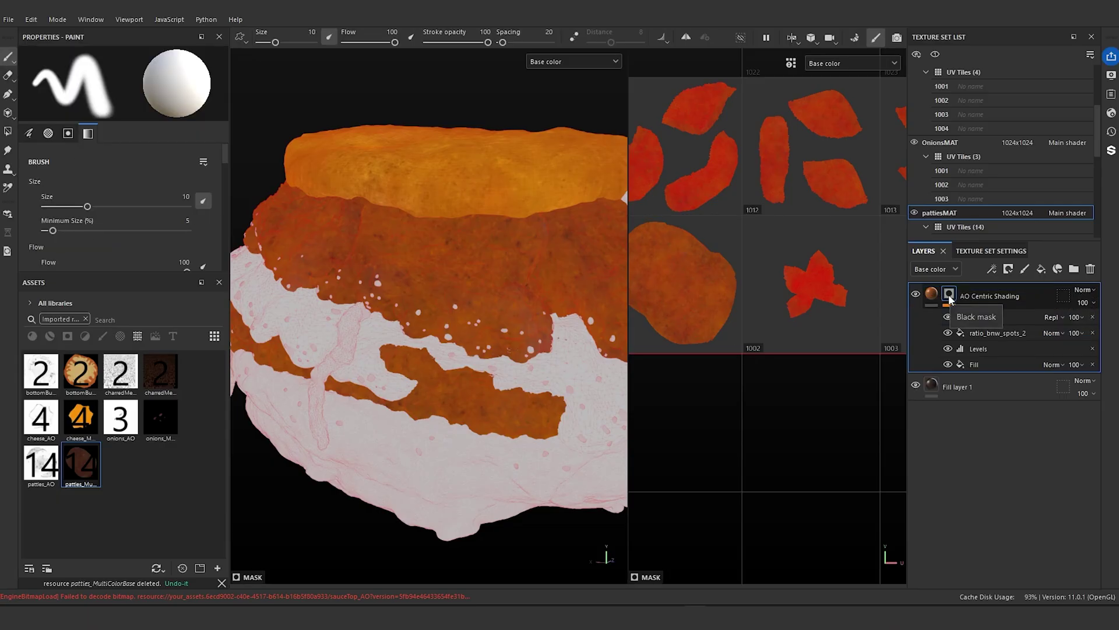
click(978, 364)
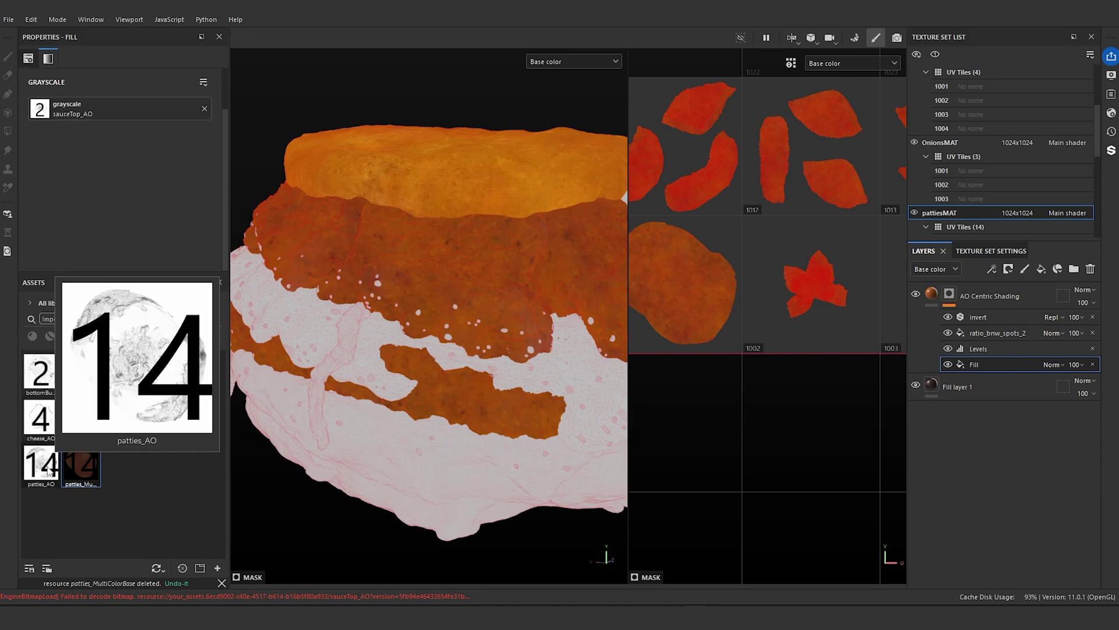
drag(40, 464, 82, 112)
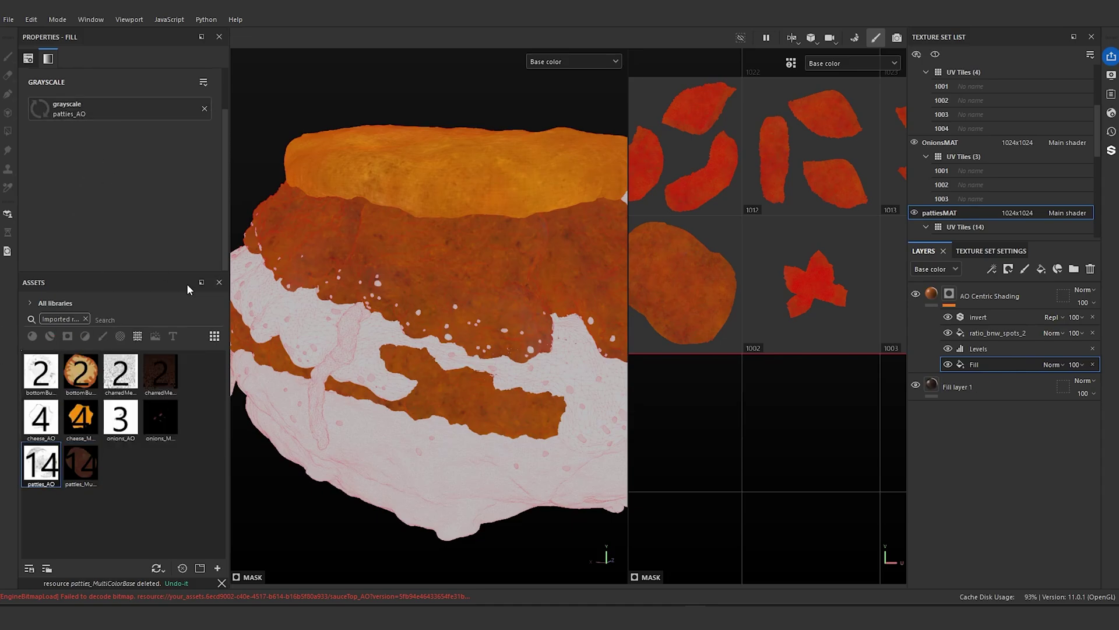
drag(629, 113, 712, 125)
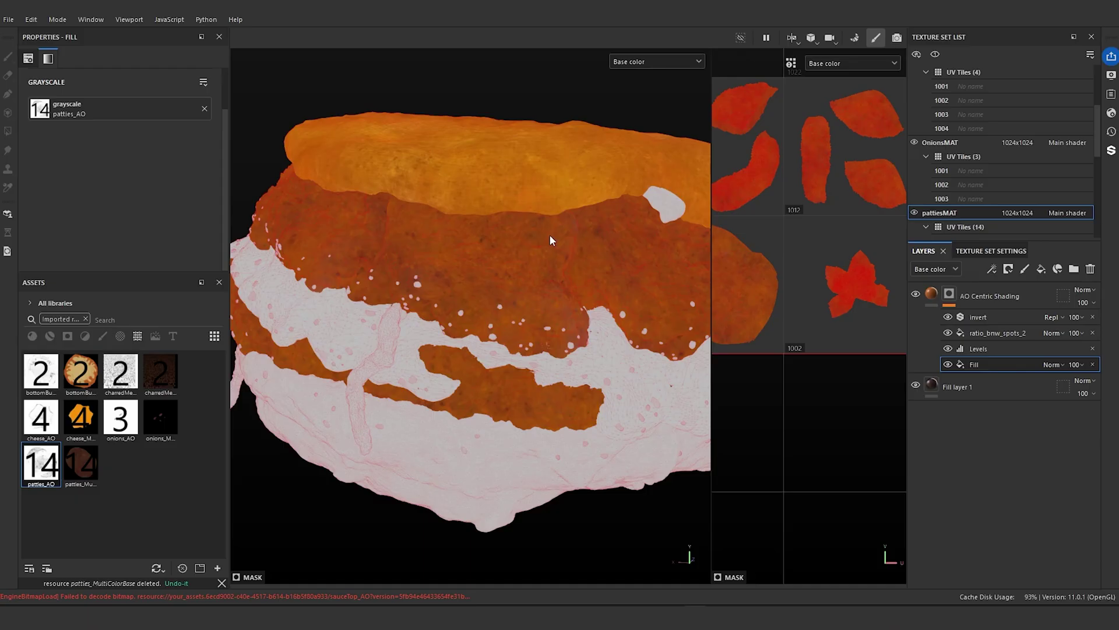
scroll(547, 238, up, 5)
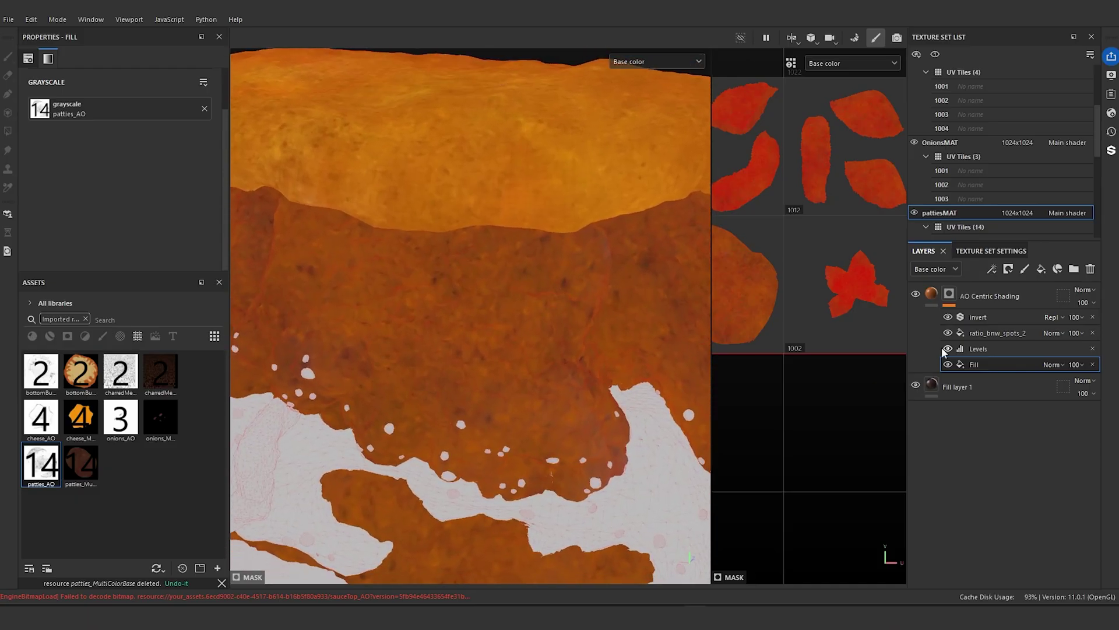
click(971, 348)
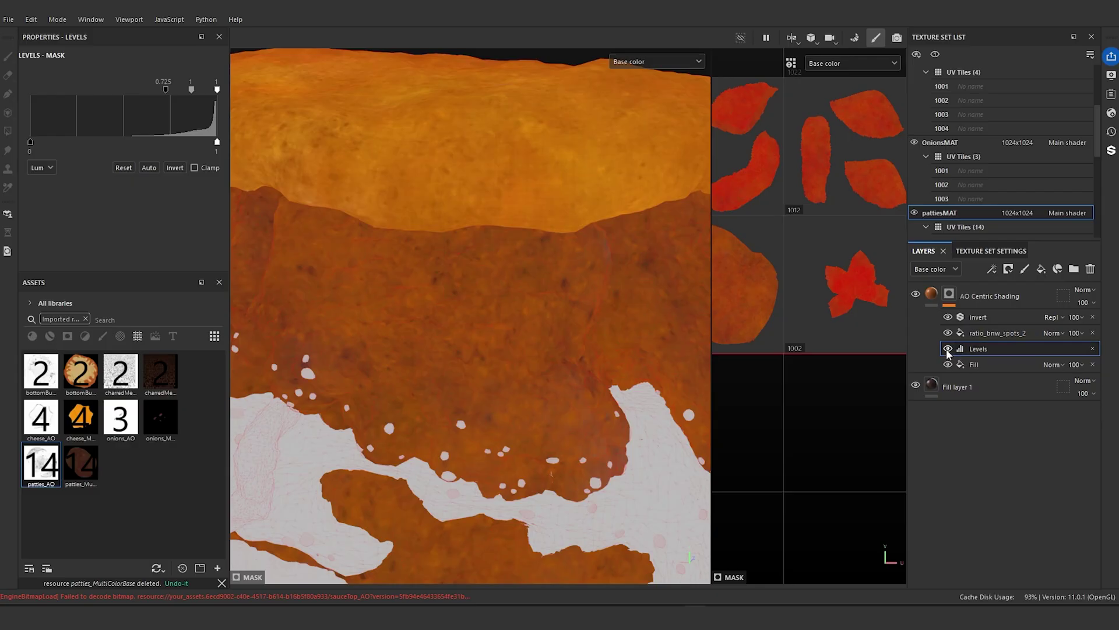
alt+drag(532, 332, 636, 341)
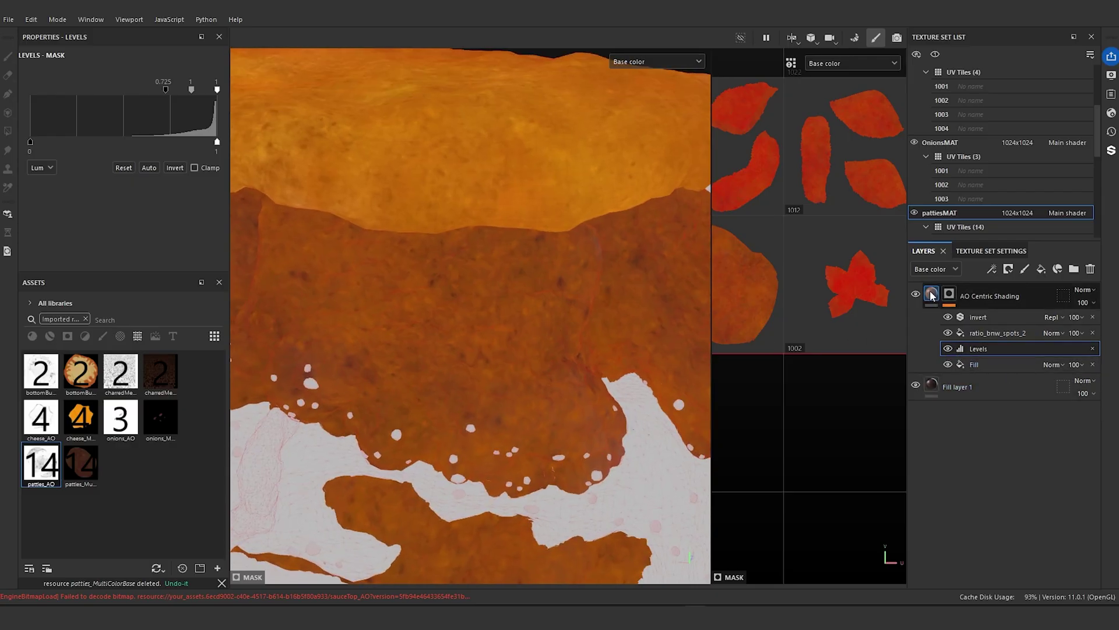
- Set the base color of the AO Centric Shading layer to a sampled dark reddish brown
mouse_move(932, 296)
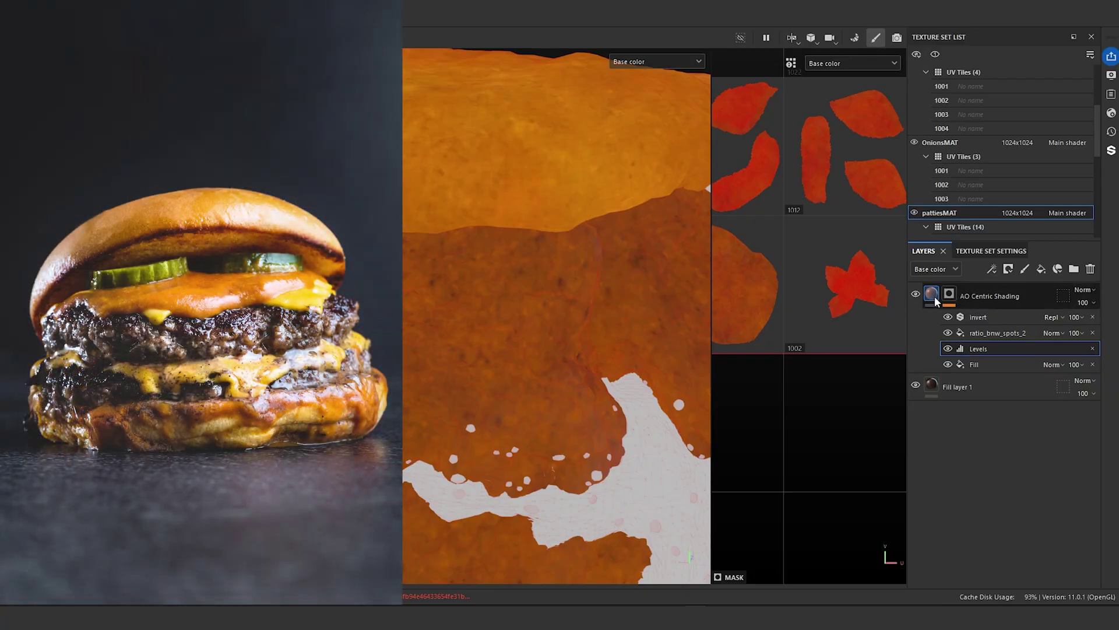
click(932, 295)
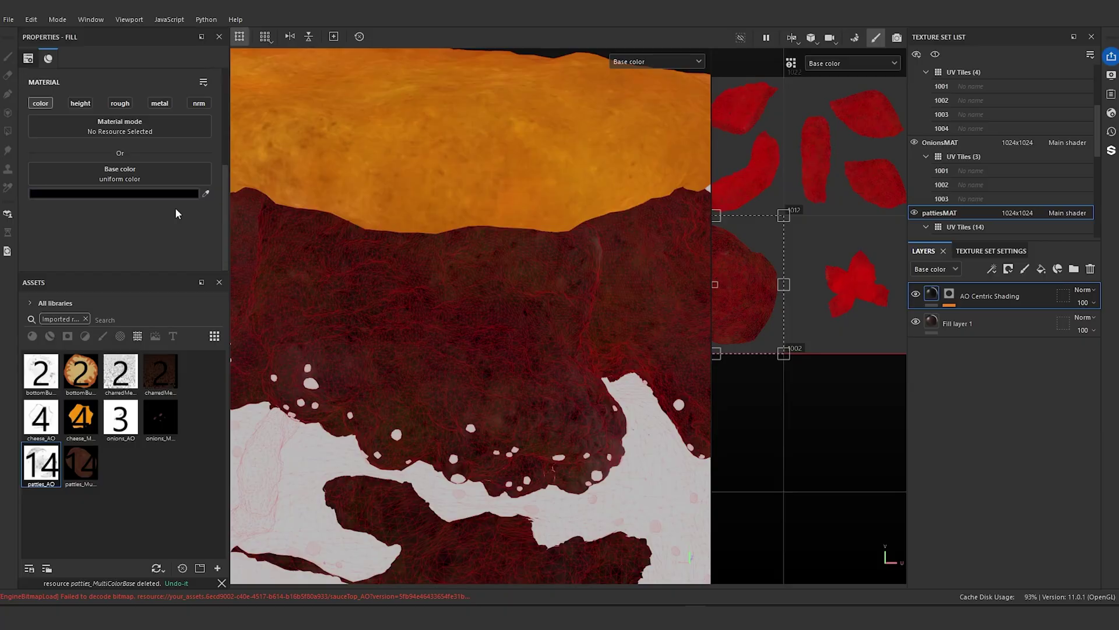
click(173, 195)
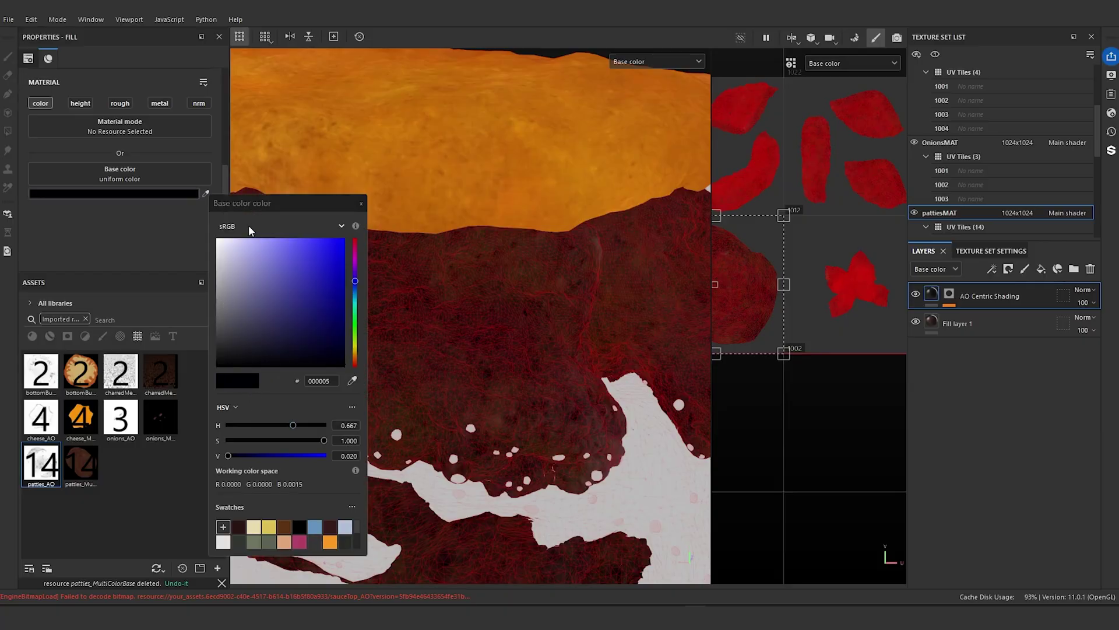
click(360, 203)
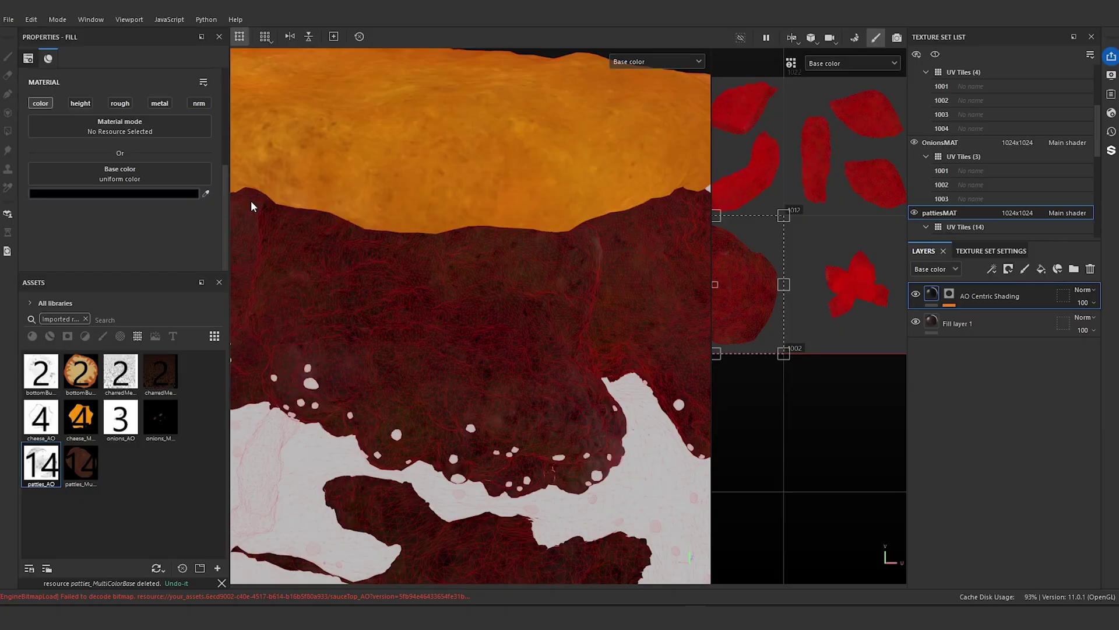
click(206, 194)
click(406, 350)
- Turn off the mesh wireframe display in the viewport
alt+drag(499, 142, 449, 145)
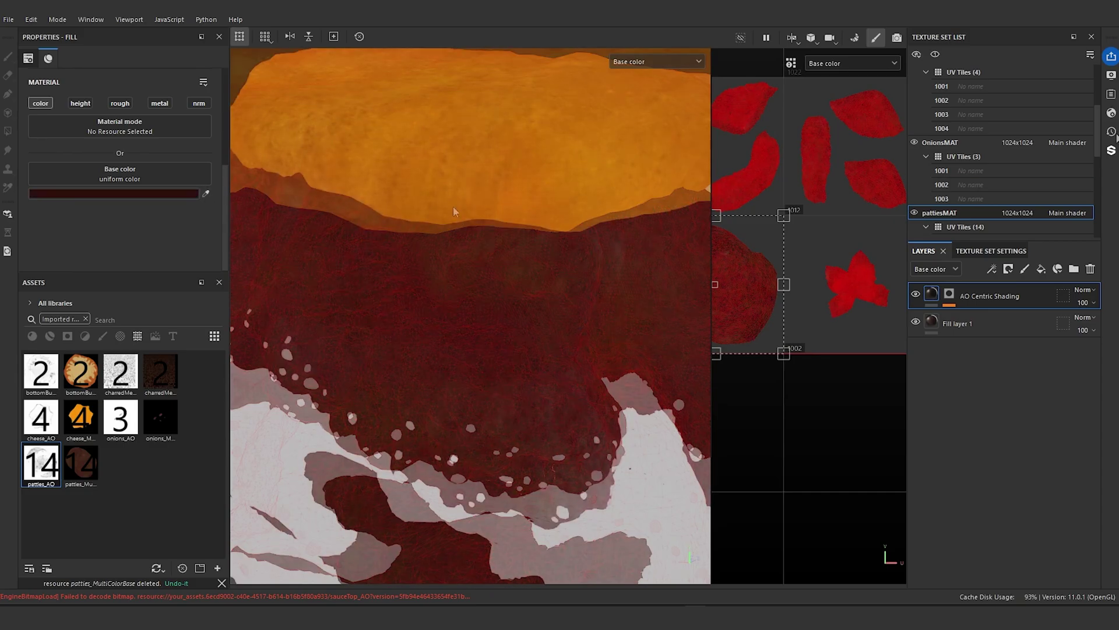
click(1112, 77)
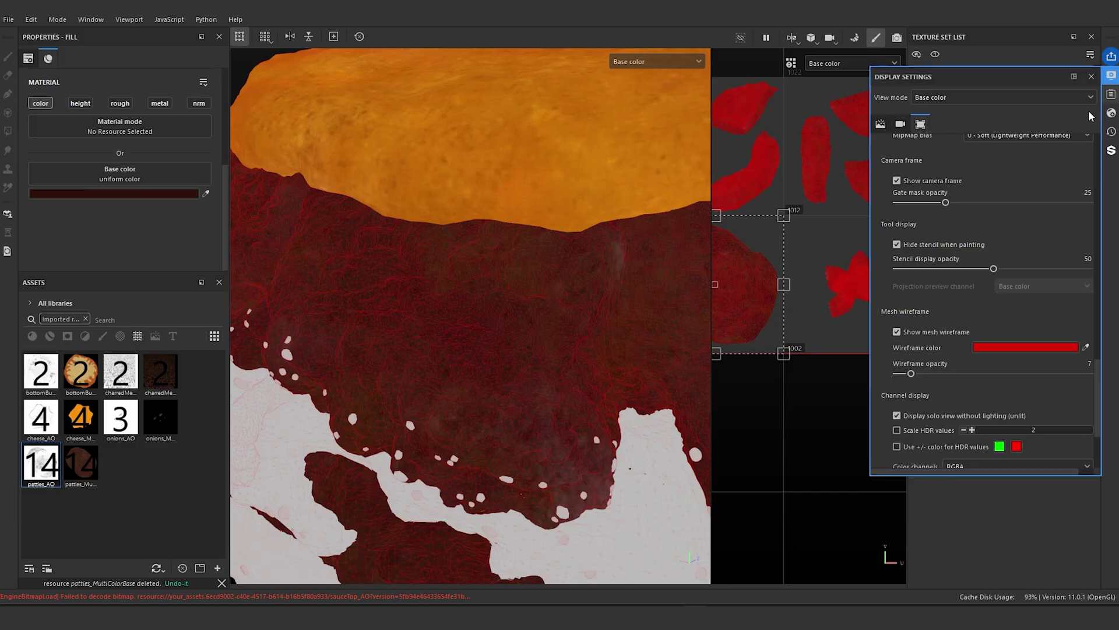
click(897, 332)
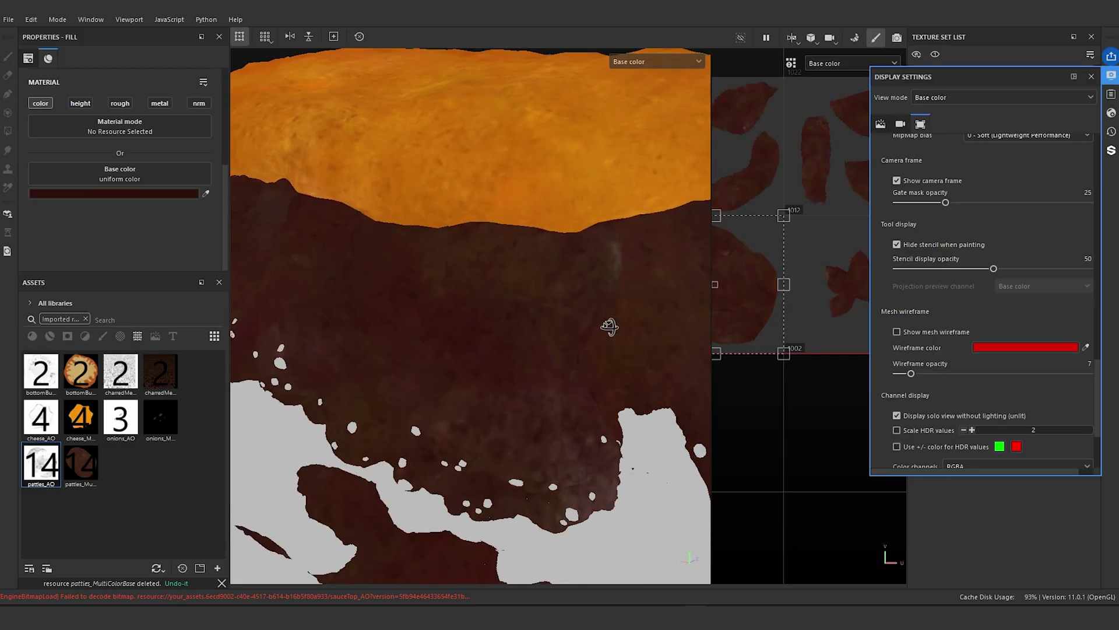
- In the AO Centric Shading mask, hide the invert and ratio_bnw_spots_2 effects and toggle the visibility of Levels
click(949, 294)
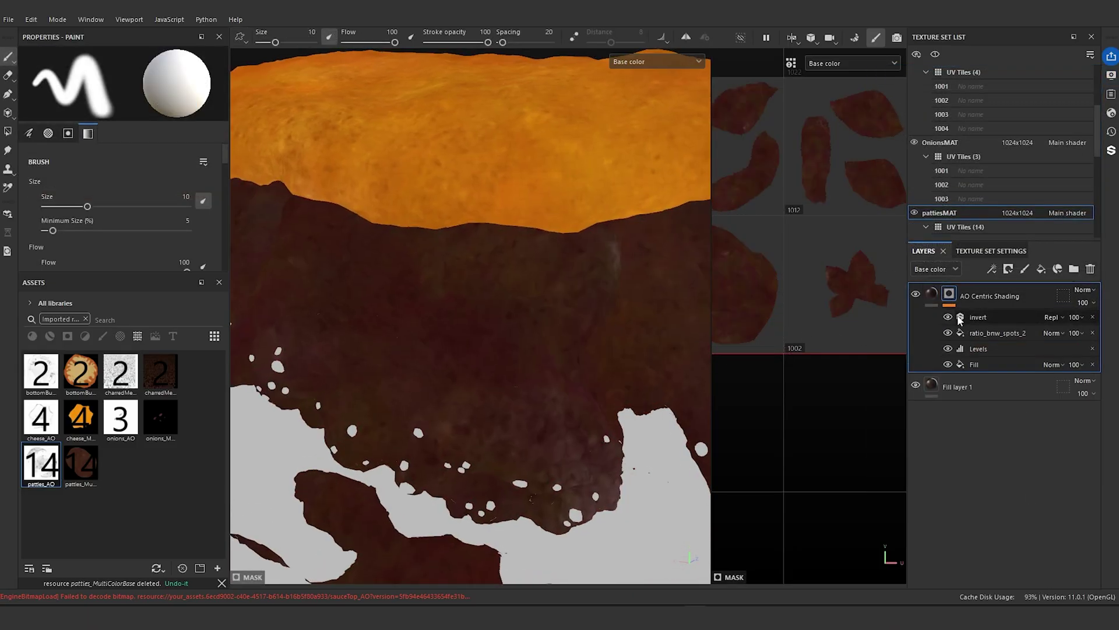
click(948, 333)
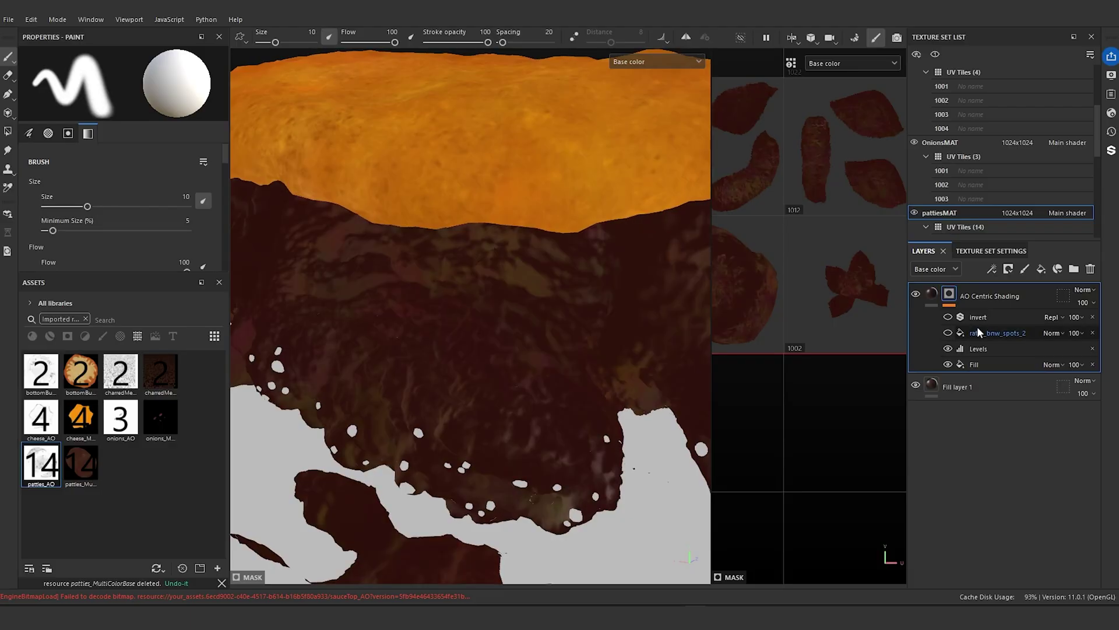
click(948, 349)
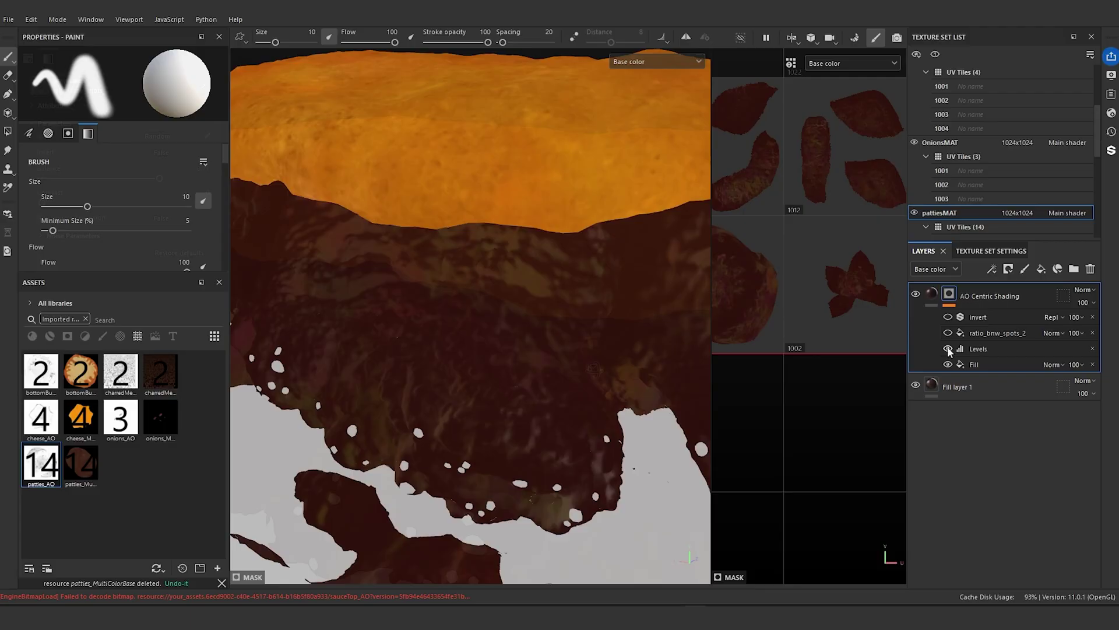
- Show the invert and ratio_bnw_spots_2 effects of the AO Centric Shading mask and set the ratio_bnw_spots_2 Balance to 0.35
click(997, 333)
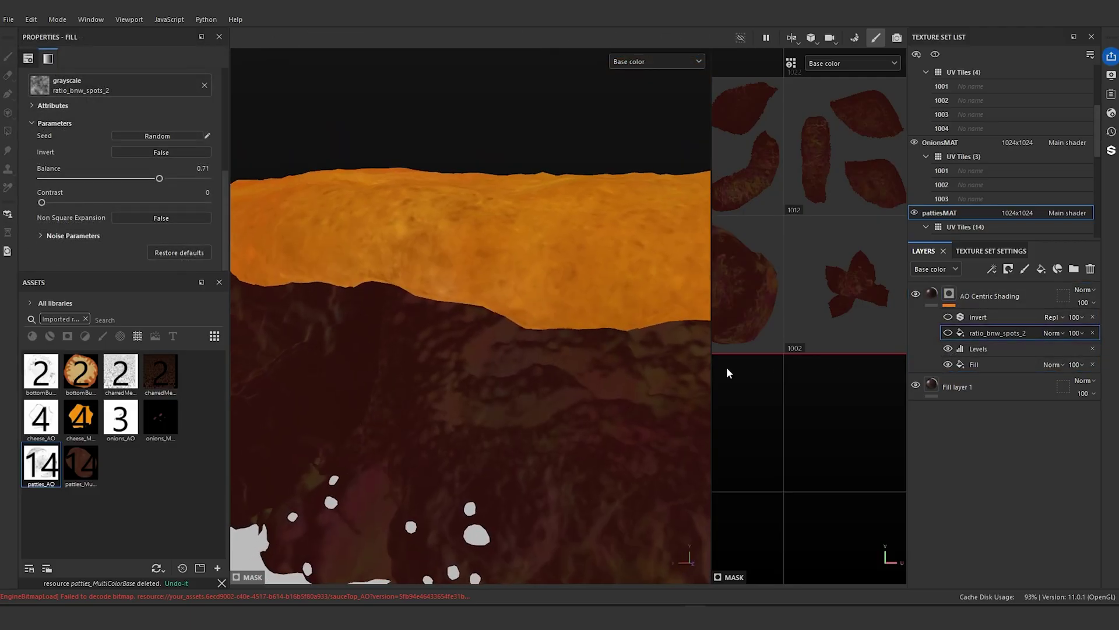
alt+drag(548, 383, 471, 427)
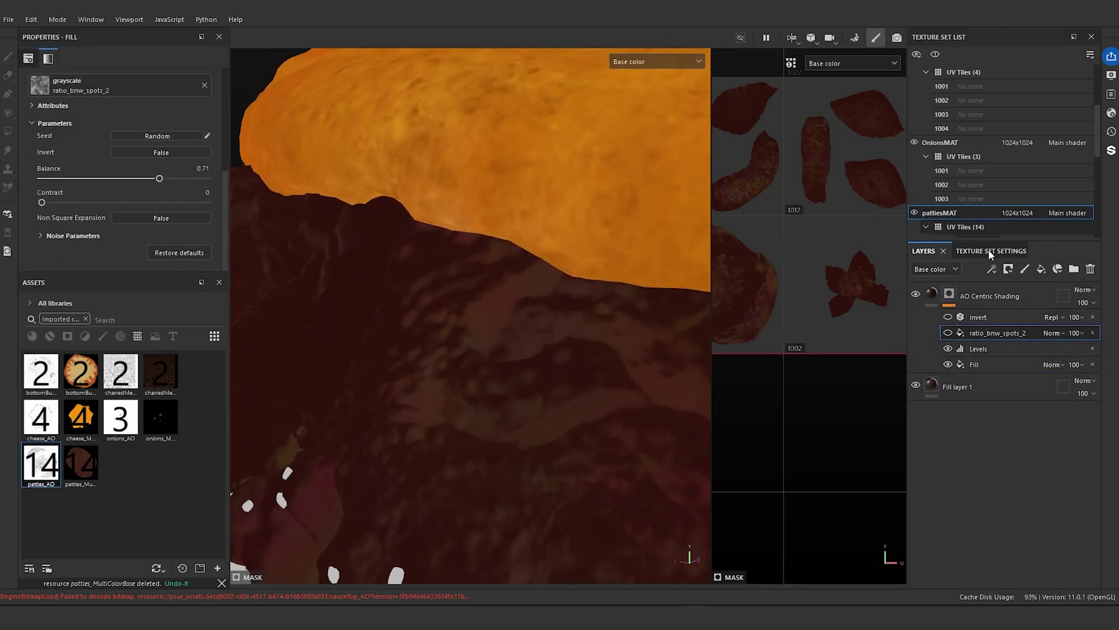
click(948, 316)
alt+drag(553, 310, 480, 265)
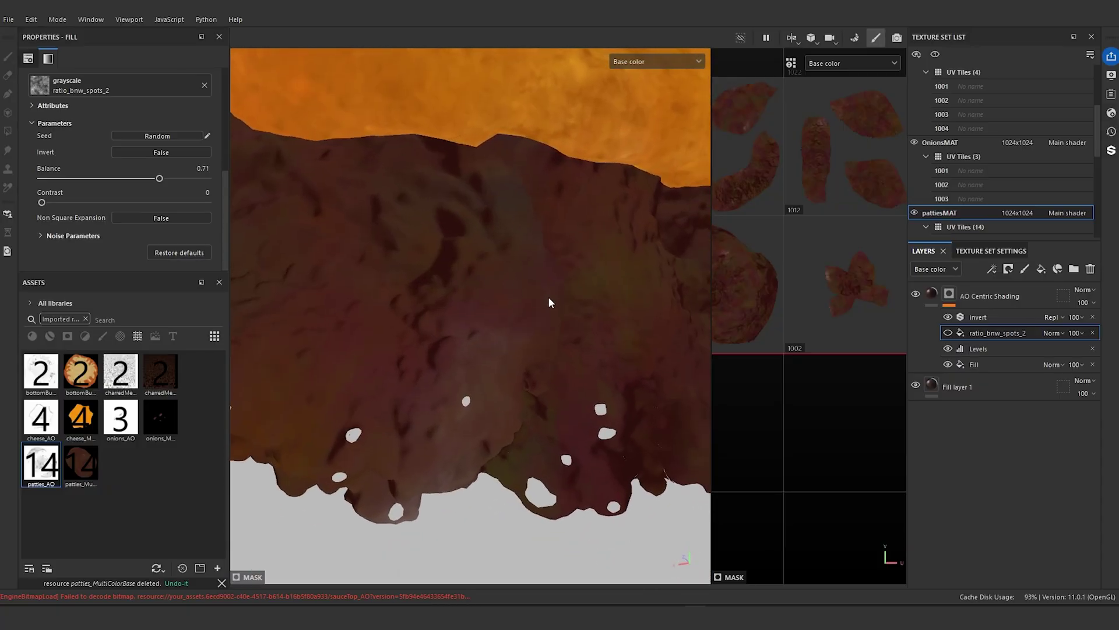
click(948, 332)
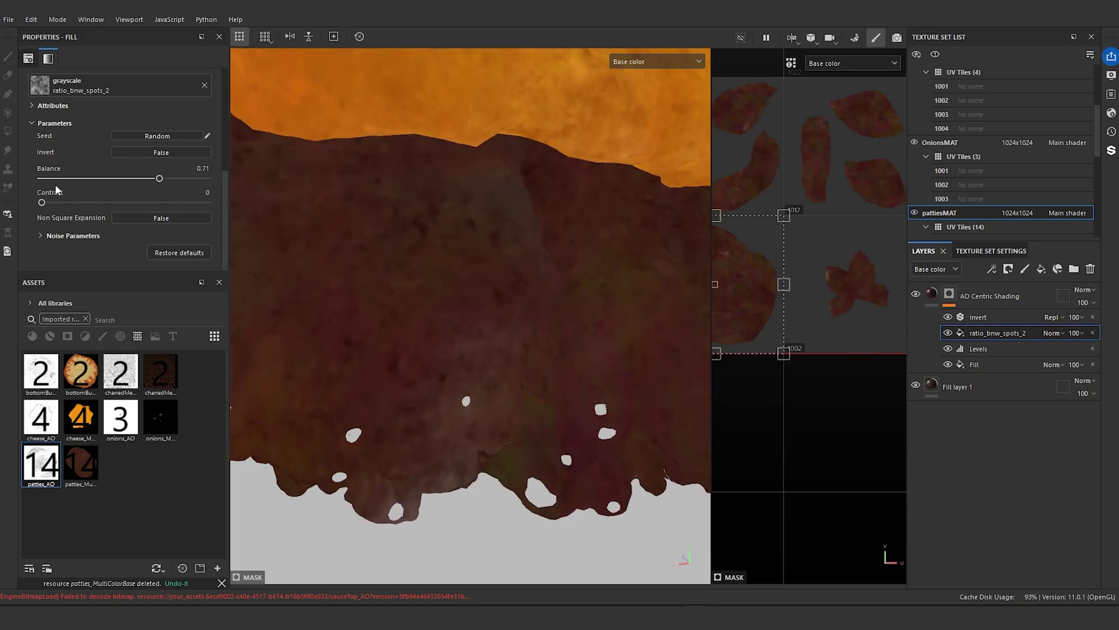
drag(136, 179, 101, 178)
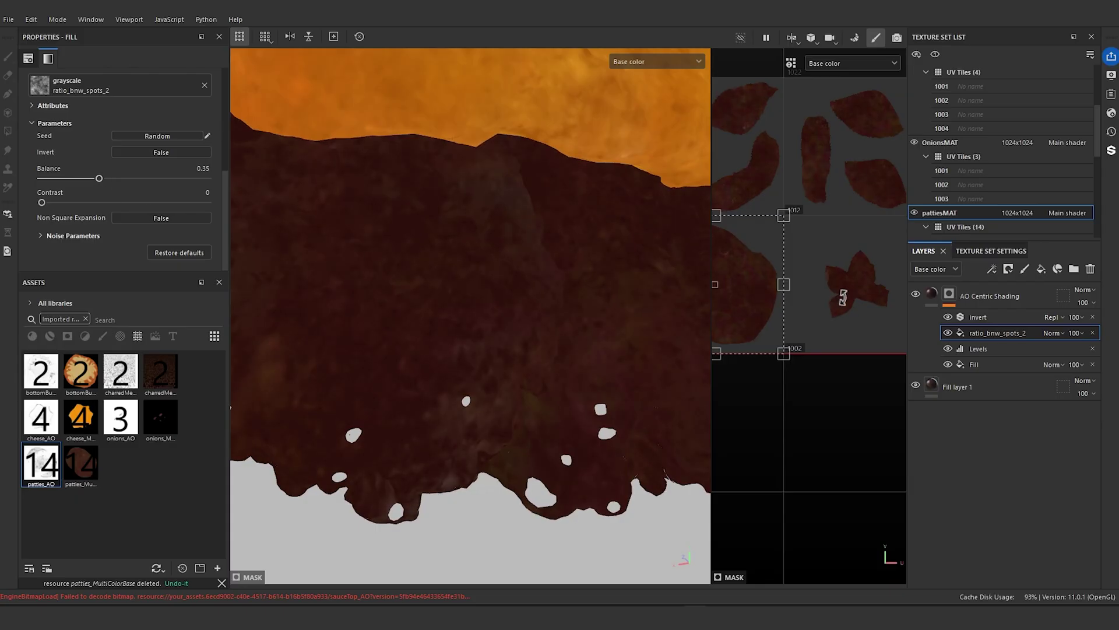
- Toggle the ratio_bnw_spots_2 and invert mask effects off and on to compare their influence on the patties' shading
click(947, 333)
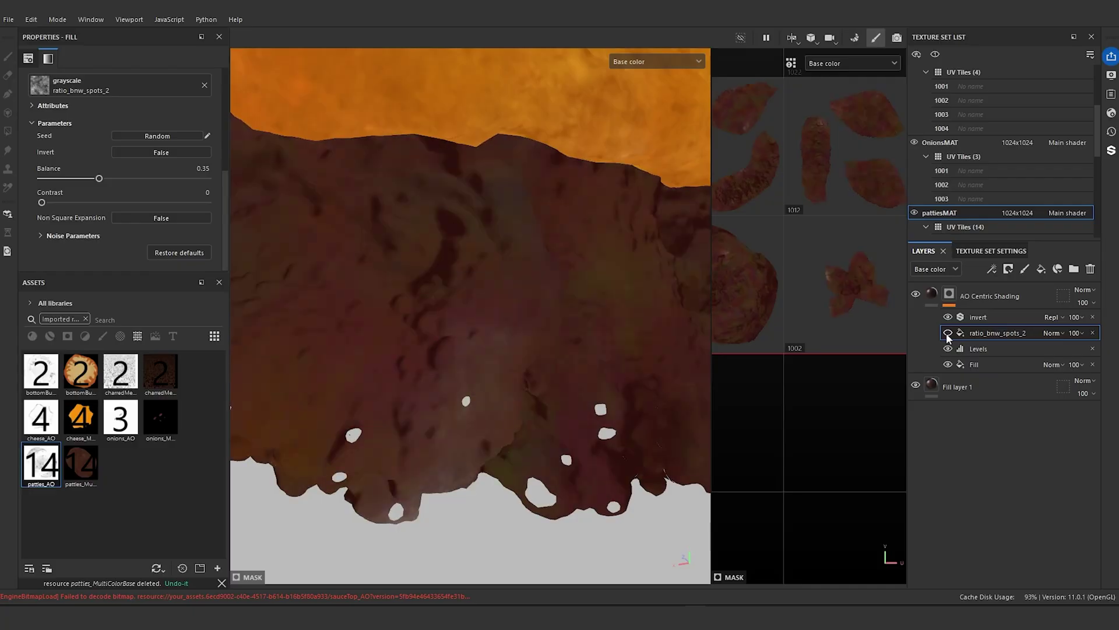
click(949, 316)
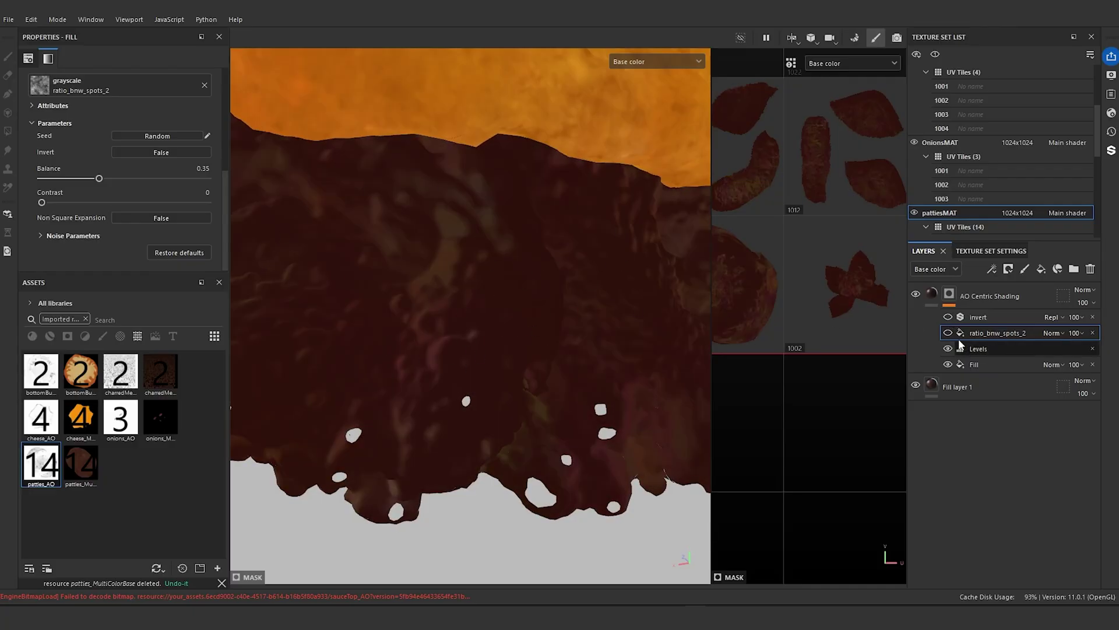
click(948, 317)
click(949, 333)
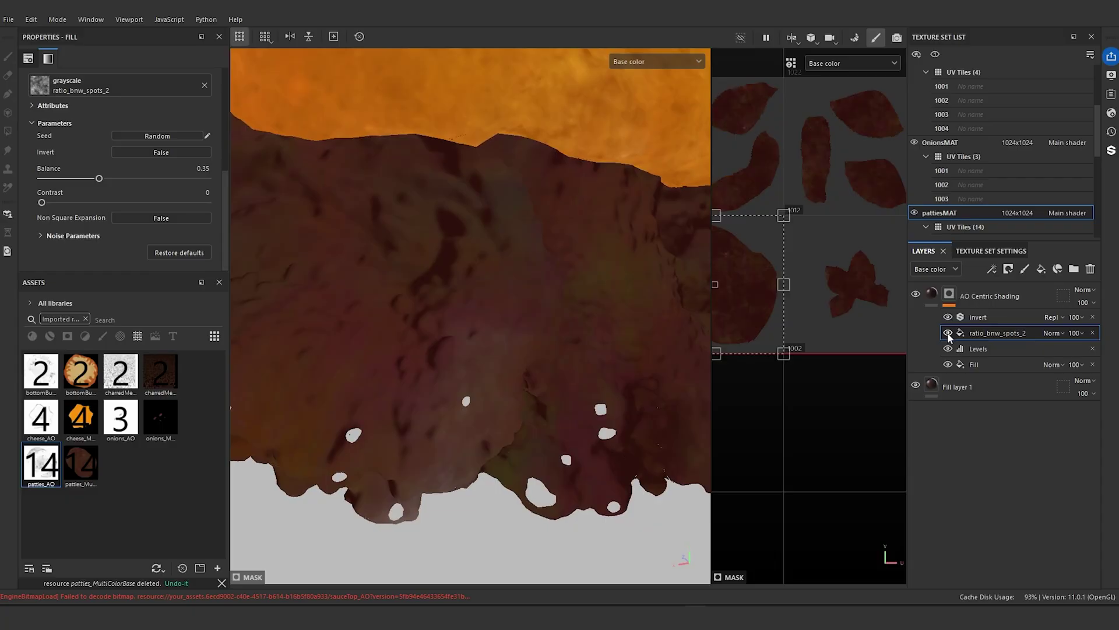
- Examine the patties' shading on the burger from several angles, both close up and from a distance
scroll(446, 294, down, 5)
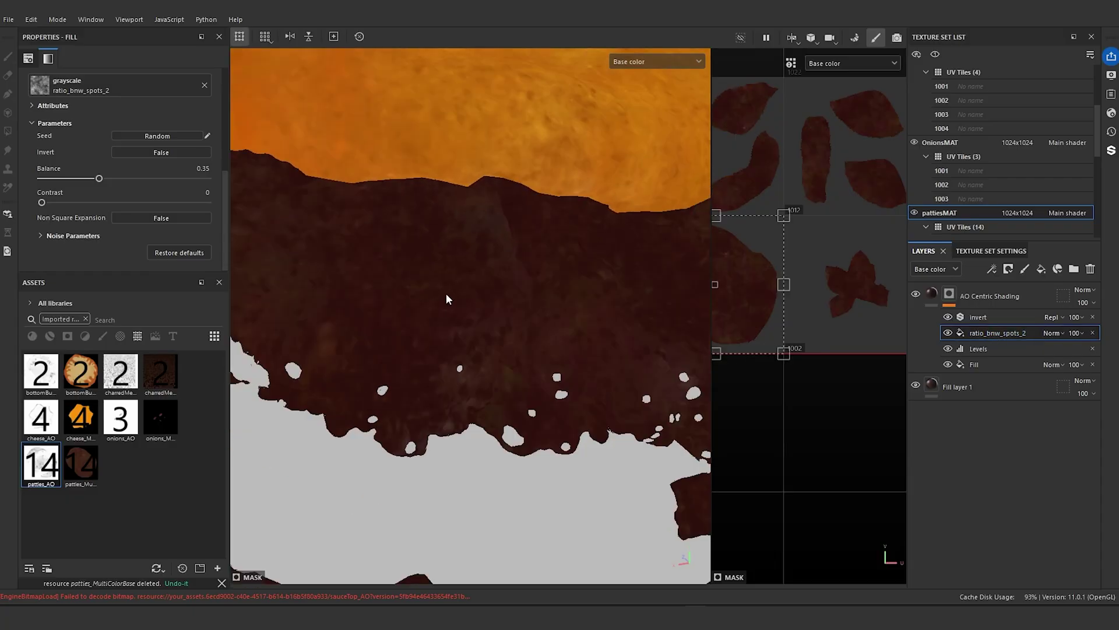
alt+drag(498, 306, 316, 318)
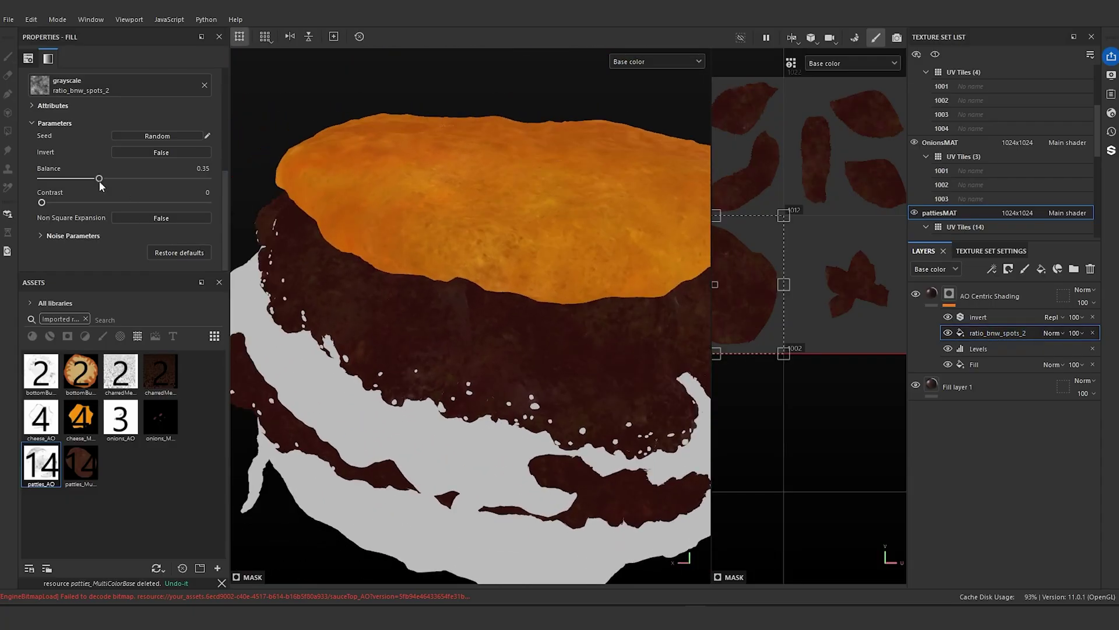
scroll(419, 319, up, 5)
alt+drag(462, 332, 548, 256)
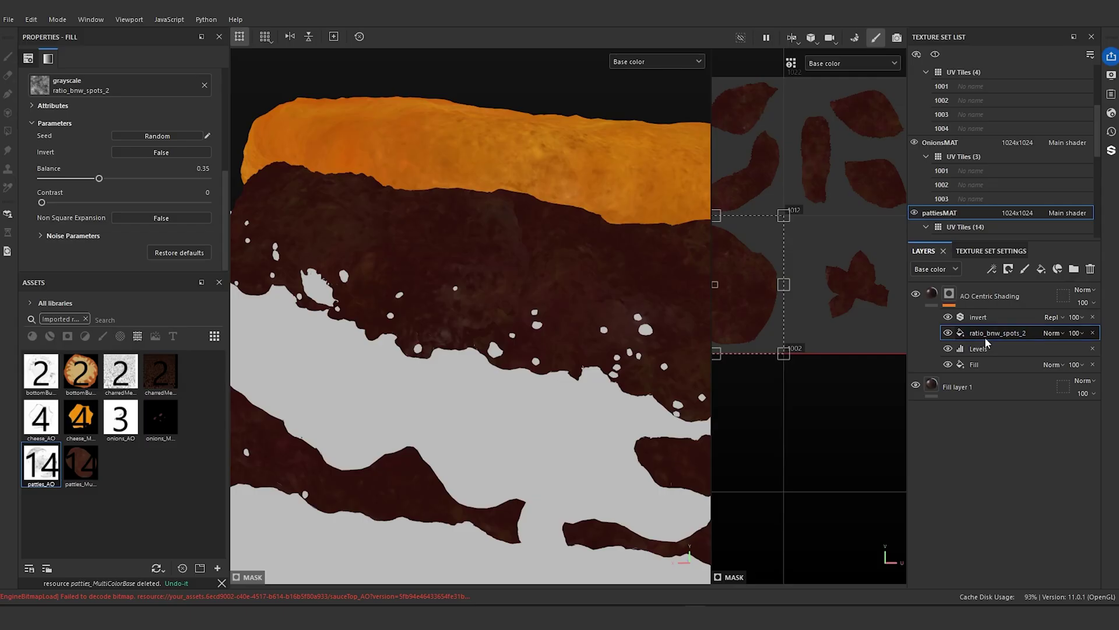
scroll(538, 261, down, 4)
alt+drag(532, 255, 524, 321)
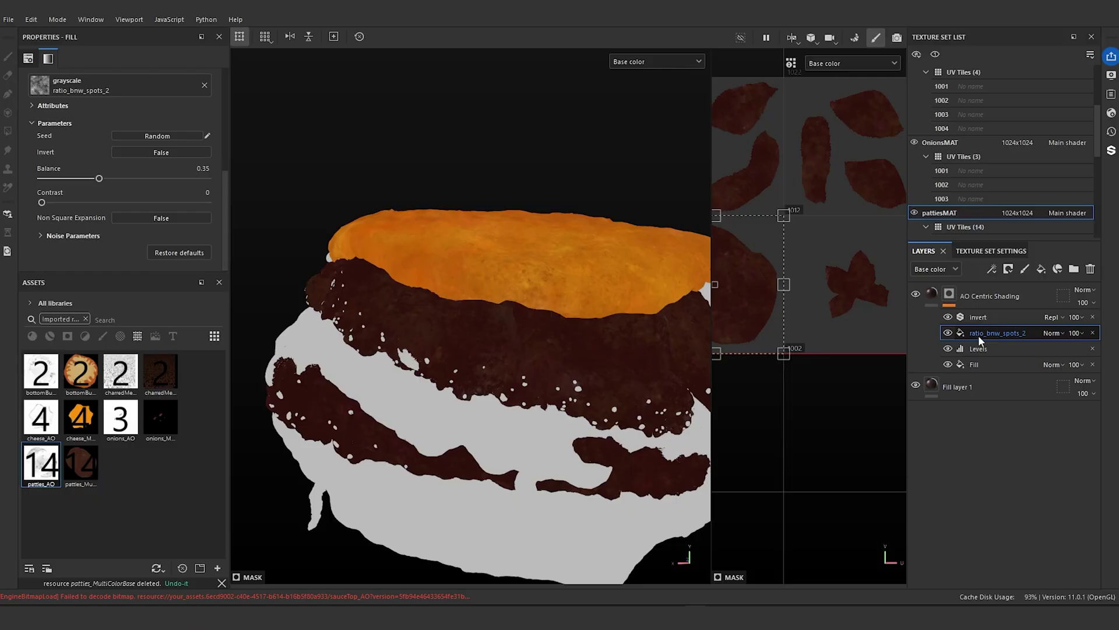
scroll(542, 356, up, 3)
mouse_move(542, 355)
alt+mouse_down()
mouse_move(555, 419)
mouse_move(524, 344)
alt+mouse_up()
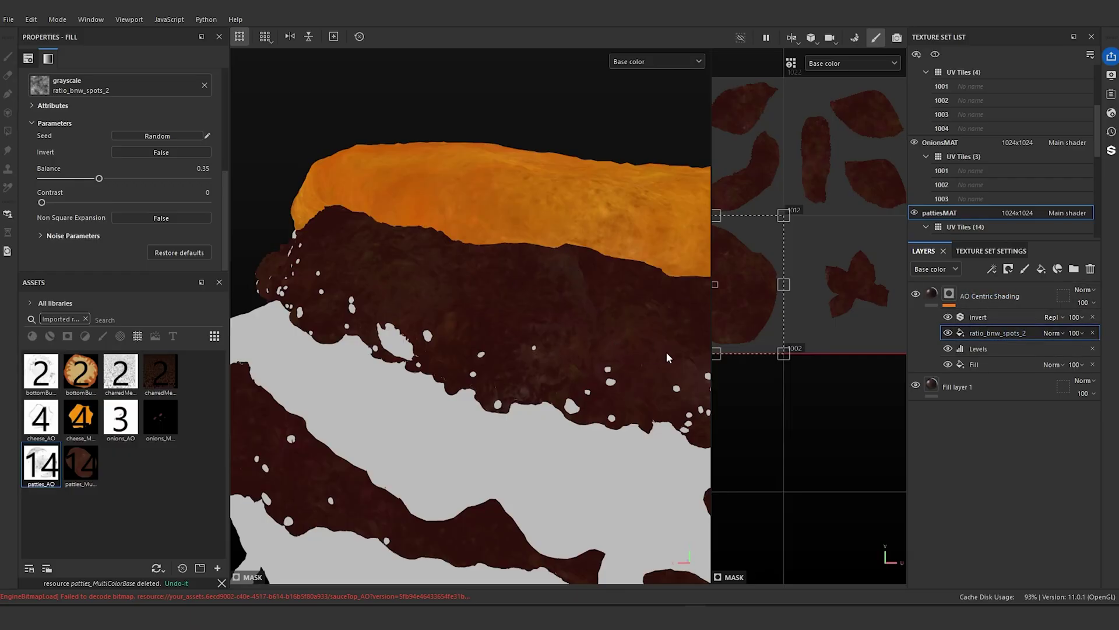
alt+right_drag(420, 373, 227, 393)
scroll(985, 144, up, 3)
- In the BottomBunMAT texture set, delete Layer 1 and assign the bottomBun_BaseColor texture to the base color of Fill layer 1
click(960, 73)
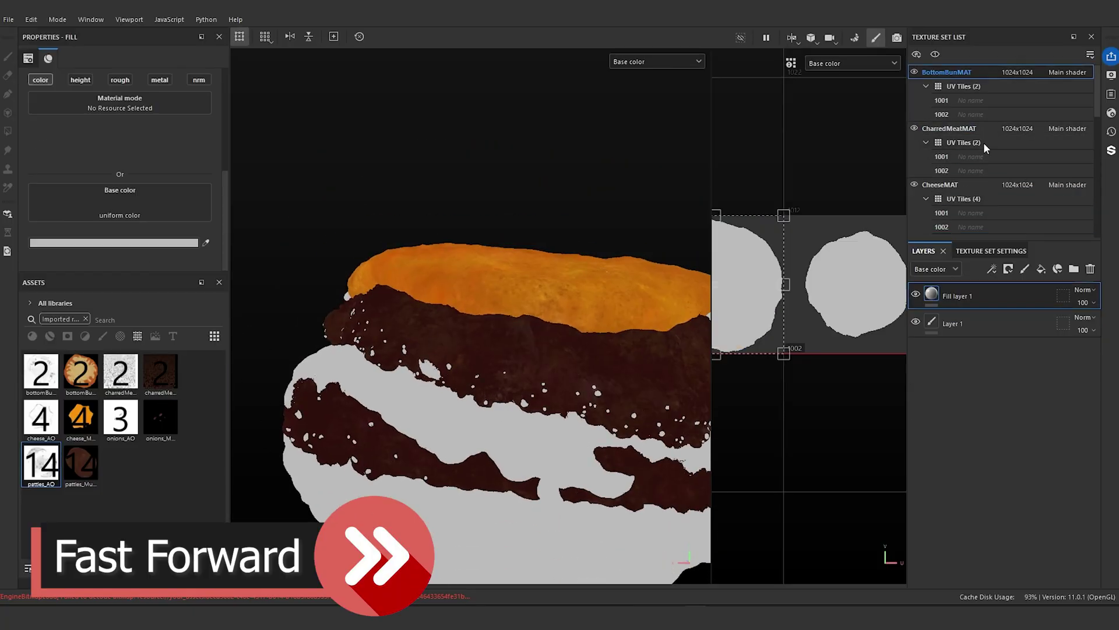
click(956, 324)
key(Delete)
drag(81, 372, 119, 233)
alt+middle_drag(496, 327, 487, 192)
alt+drag(487, 192, 501, 215)
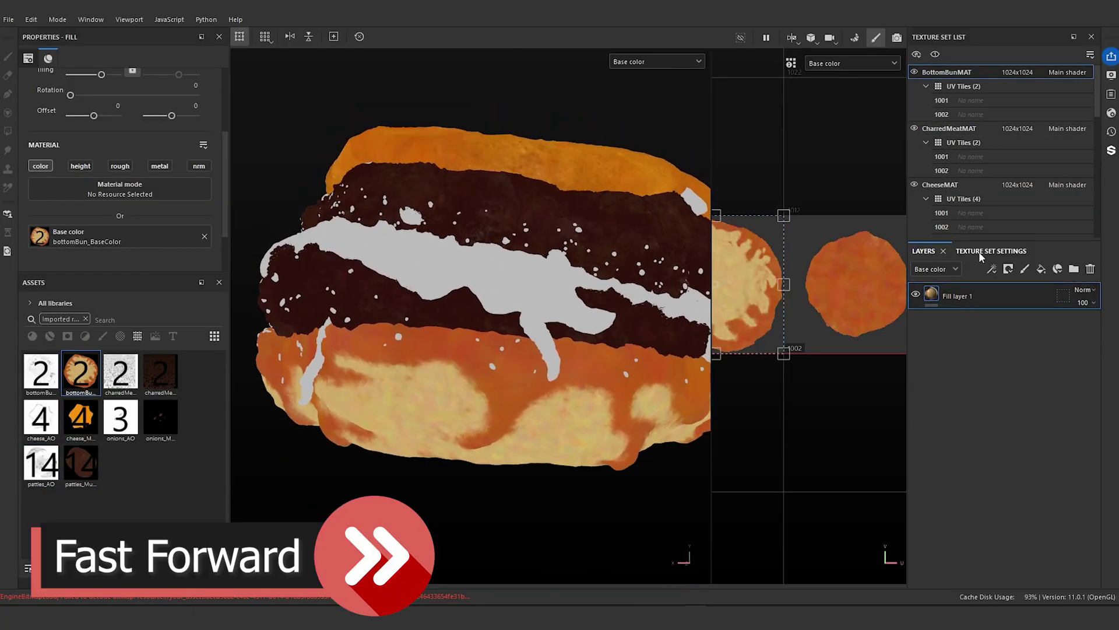
- Assign the cheese_MultiColorBase texture to the base color of the fill layer in CheeseMAT
click(940, 184)
drag(81, 419, 119, 236)
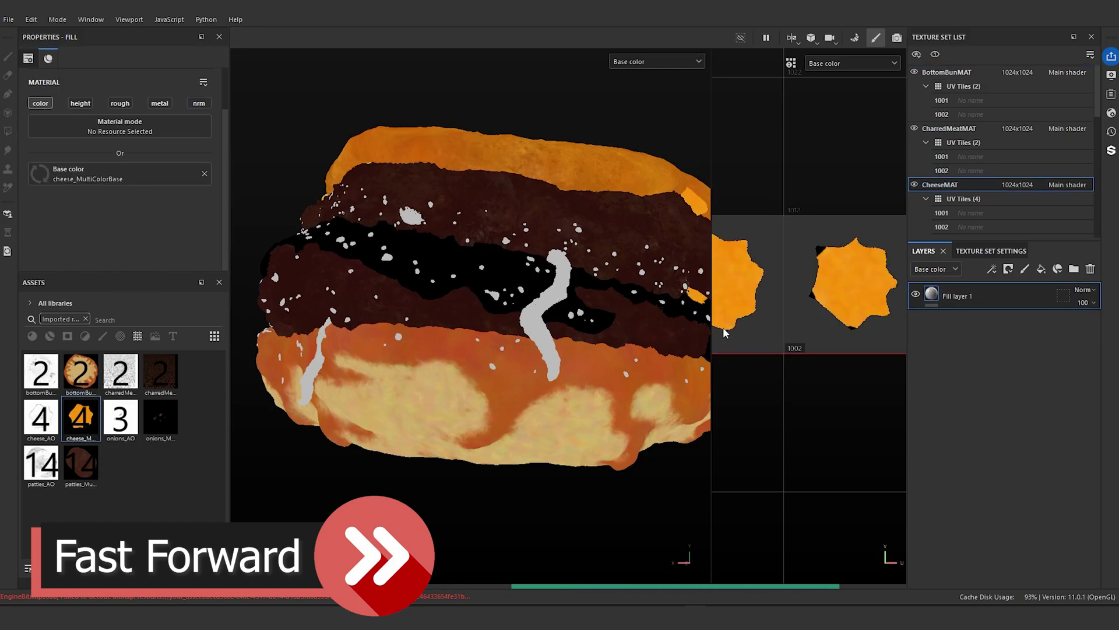
- Copy an existing AO Centric Shading layer into CheeseMAT and assign cheese_AO to its mask's Fill
scroll(979, 194, down, 9)
click(962, 184)
click(985, 489)
scroll(959, 157, up, 8)
click(957, 146)
key(ctrl+v)
click(979, 365)
drag(41, 418, 86, 114)
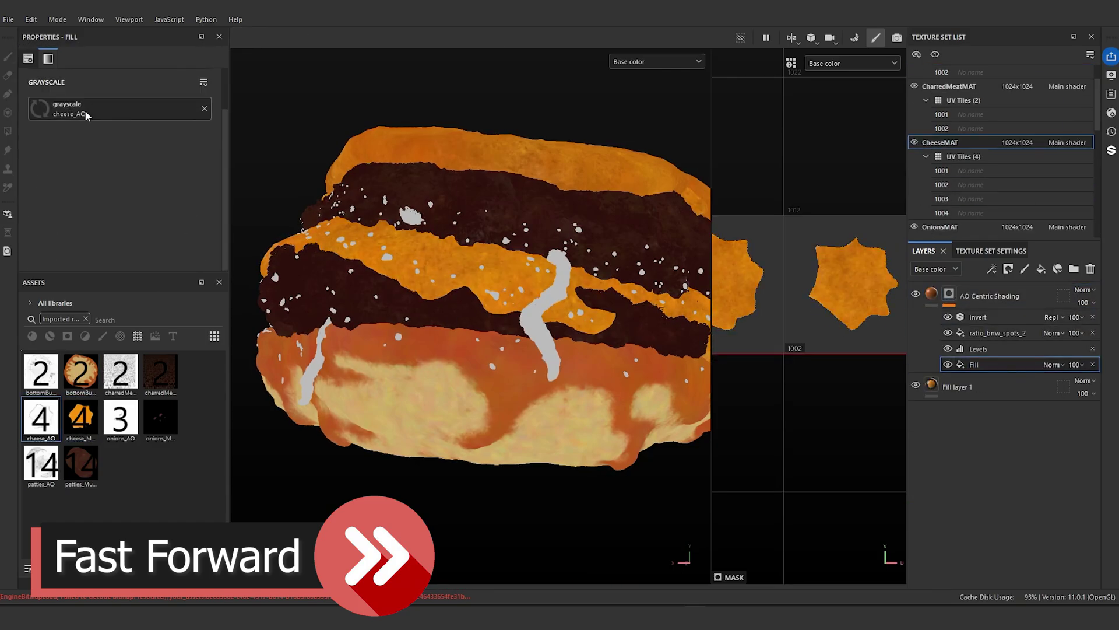
- Sample a cheese color for the base color of CheeseMAT's AO Centric Shading layer and adjust its shade and hue
click(932, 294)
scroll(107, 152, down, 5)
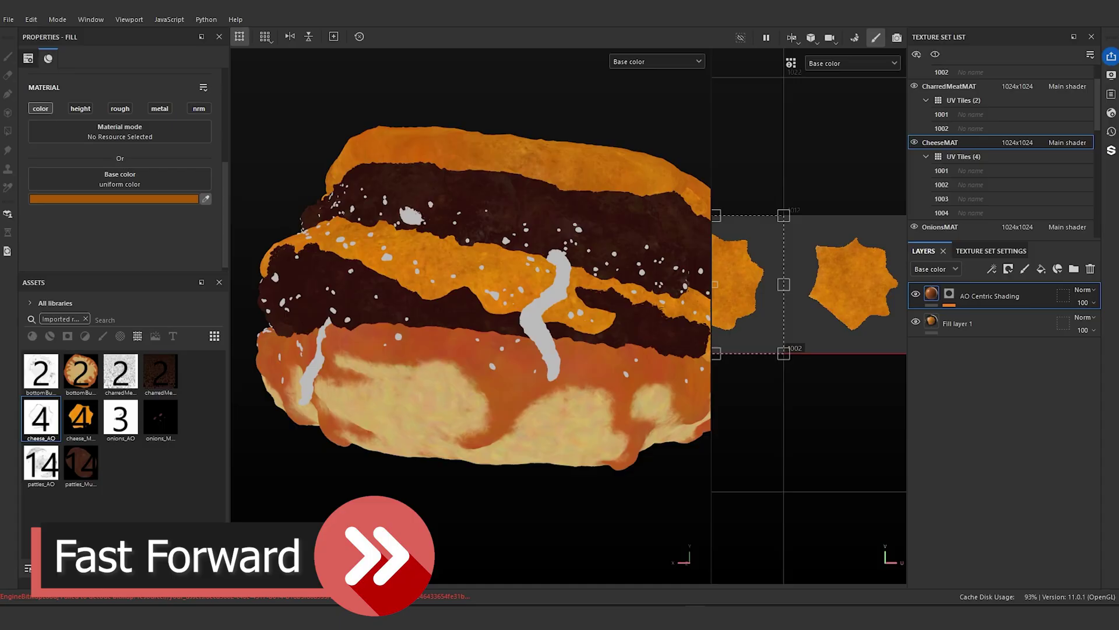
click(205, 198)
click(460, 265)
scroll(462, 262, up, 6)
click(175, 198)
drag(337, 256, 342, 271)
click(355, 354)
click(361, 203)
scroll(513, 363, down, 6)
alt+drag(512, 362, 548, 366)
scroll(513, 362, up, 6)
- Inspect the ratio_bnw_spots_2 and invert effects in the mask of CheeseMAT's AO Centric Shading layer
click(949, 294)
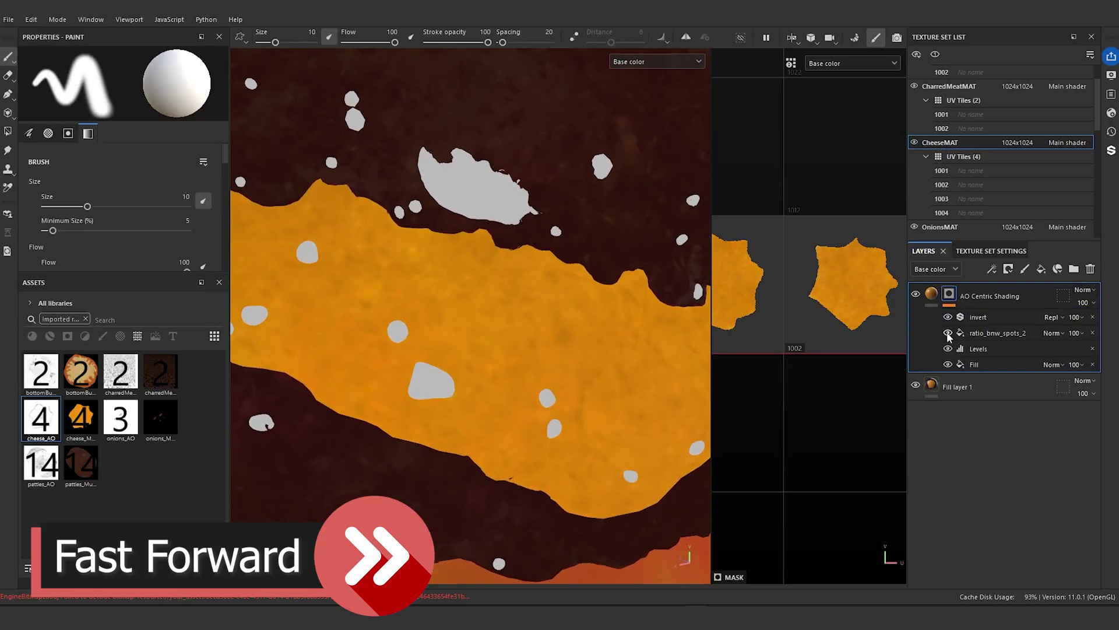
click(979, 333)
click(979, 317)
click(1028, 334)
scroll(517, 348, up, 3)
- Change the base color of CheeseMAT's AO Centric Shading layer to the bright yellow F8BB23
click(931, 294)
scroll(117, 204, down, 5)
click(174, 256)
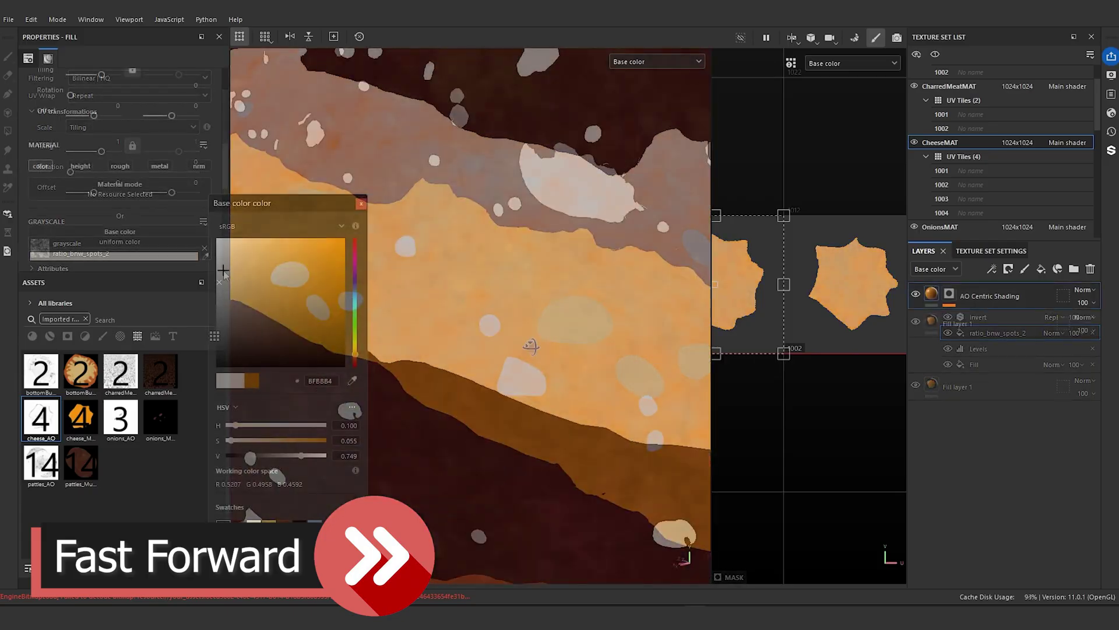
drag(337, 268, 338, 277)
click(361, 202)
scroll(513, 350, down, 6)
mouse_move(501, 350)
alt+mouse_down()
mouse_move(560, 344)
mouse_move(536, 335)
alt+mouse_up()
scroll(1030, 176, up, 2)
- Set up CharredMeatMAT with an AO Centric Shading layer above its fill layer, using charredMeat_AO in the mask's Fill
click(980, 129)
click(991, 324)
click(1066, 270)
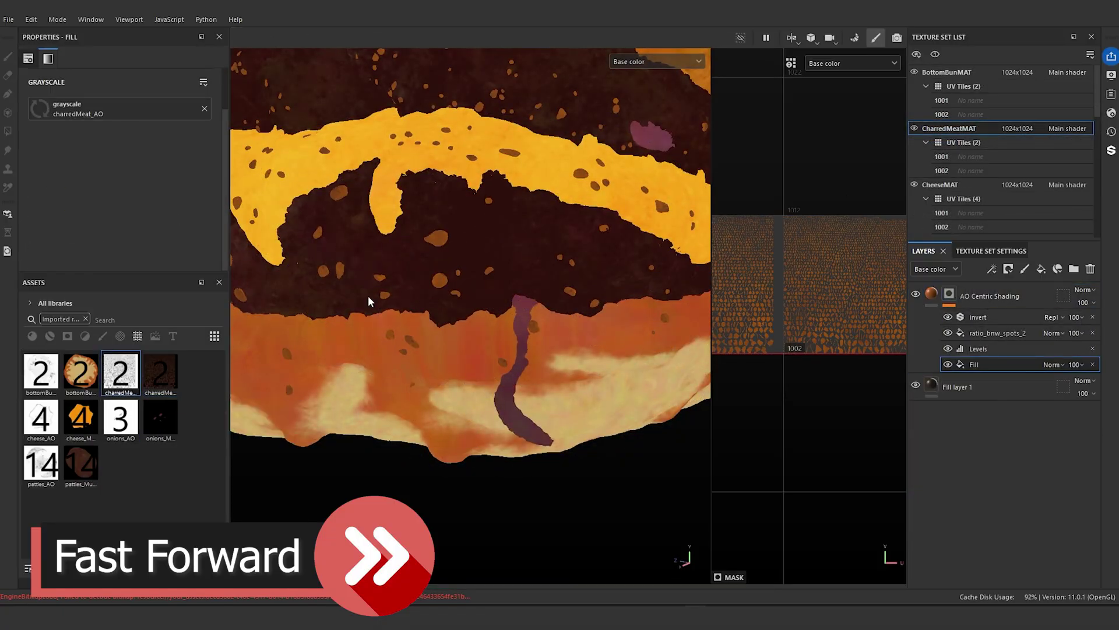
- Set the base color of CharredMeatMAT's AO Centric Shading layer to a sampled dark brown
click(931, 294)
scroll(119, 192, down, 5)
click(206, 198)
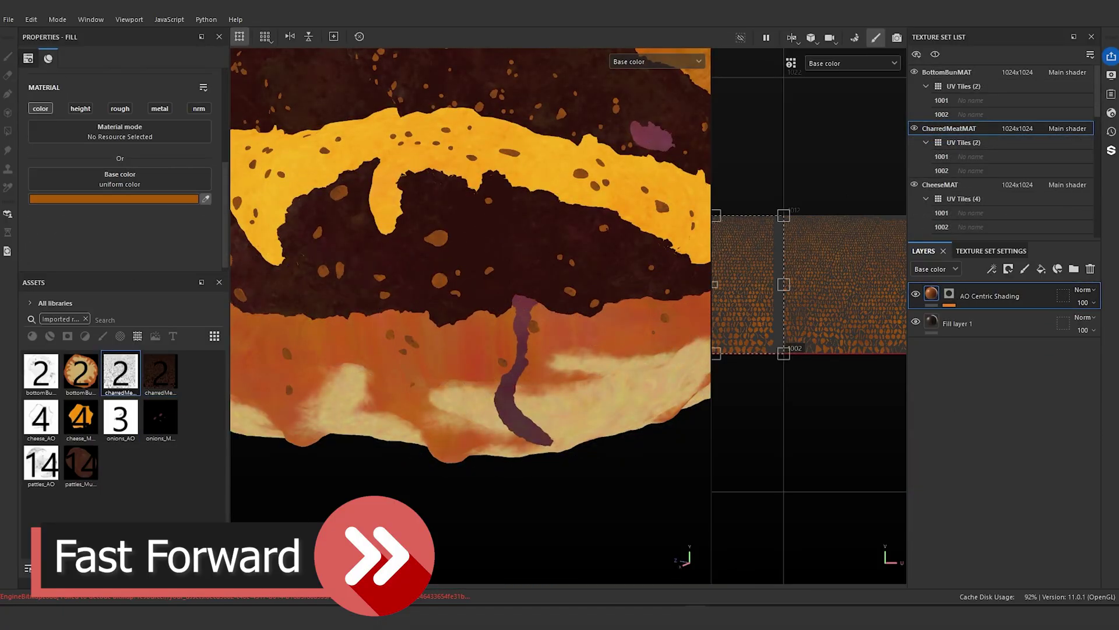
click(361, 221)
alt+middle_drag(513, 201, 530, 345)
scroll(530, 345, down, 5)
scroll(962, 184, down, 6)
scroll(949, 157, up, 4)
- Paste the AO Centric Shading layer into OnionsMAT and assign onions_AO to its mask's Fill
click(940, 185)
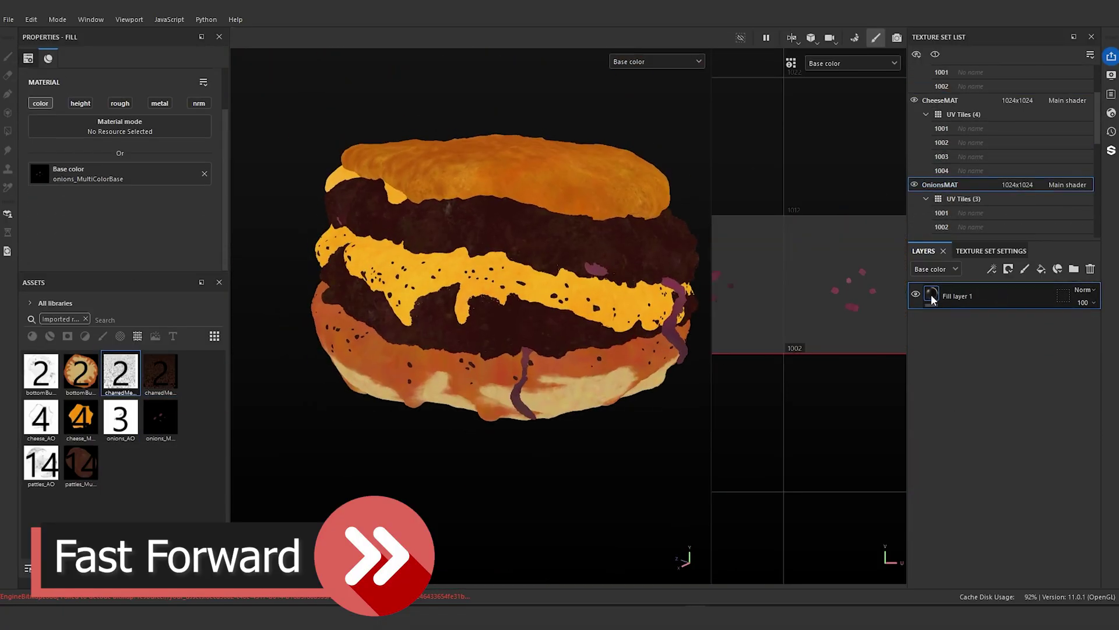
scroll(959, 210, down, 3)
scroll(960, 209, up, 1)
key(ctrl+v)
click(974, 364)
drag(121, 418, 119, 109)
- Set the base color of OnionsMAT's AO Centric Shading layer to a sampled dark maroon
click(970, 301)
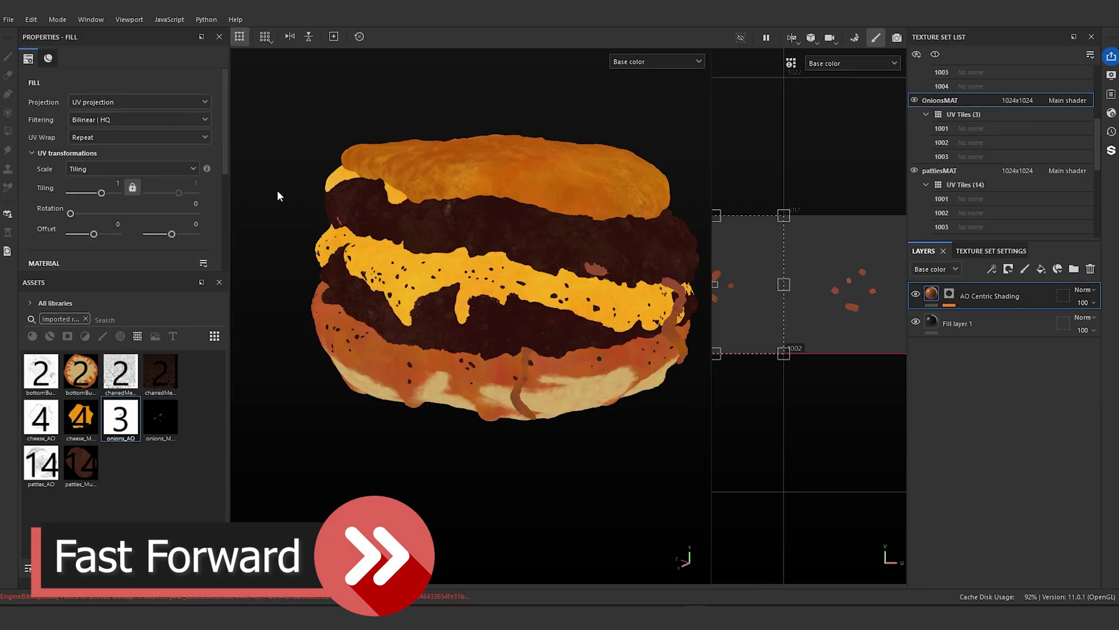
click(206, 199)
click(371, 235)
alt+drag(524, 256, 834, 247)
alt+drag(373, 350, 466, 356)
scroll(467, 356, up, 5)
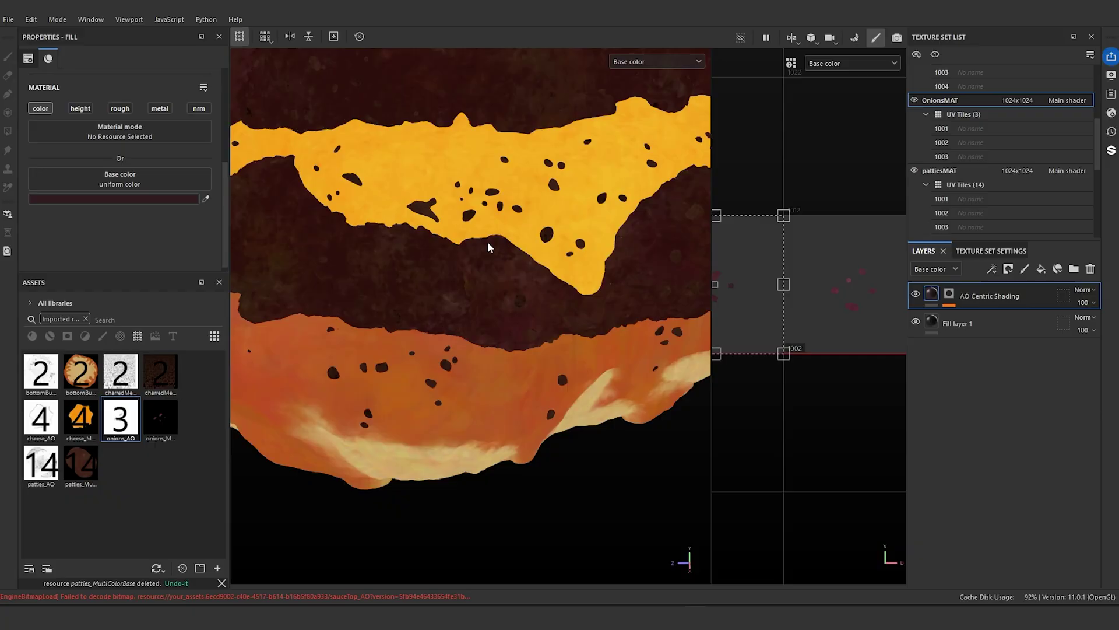
- Select the CheeseMAT texture set and examine the cheese's shading up close from different angles
alt+middle_drag(489, 244, 533, 382)
alt+drag(534, 382, 526, 344)
scroll(468, 341, up, 6)
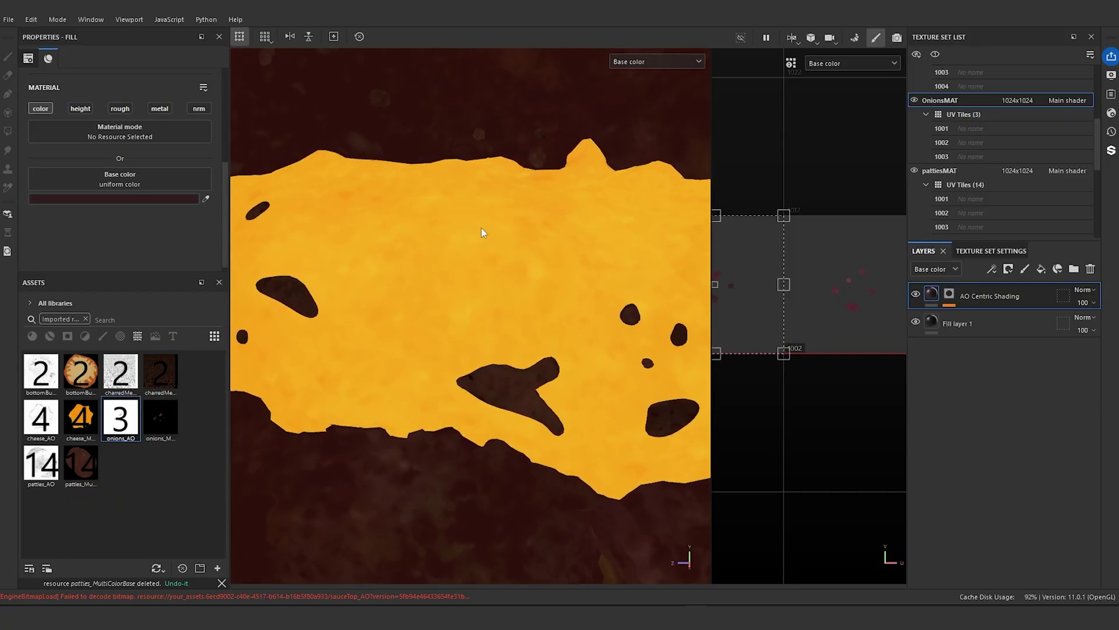
scroll(994, 166, up, 3)
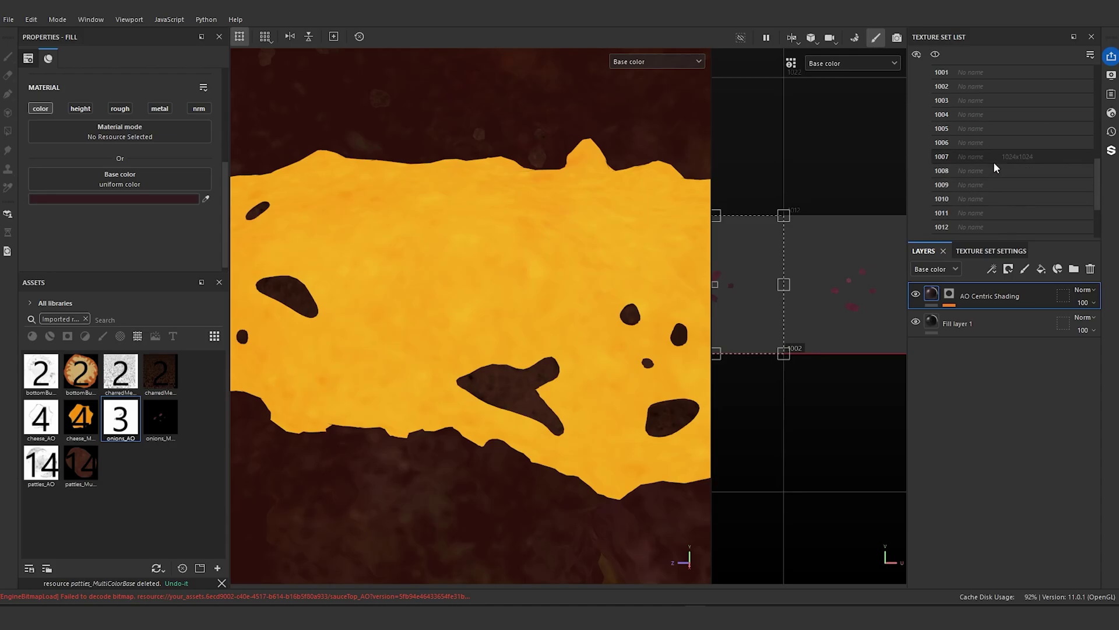
scroll(995, 168, up, 3)
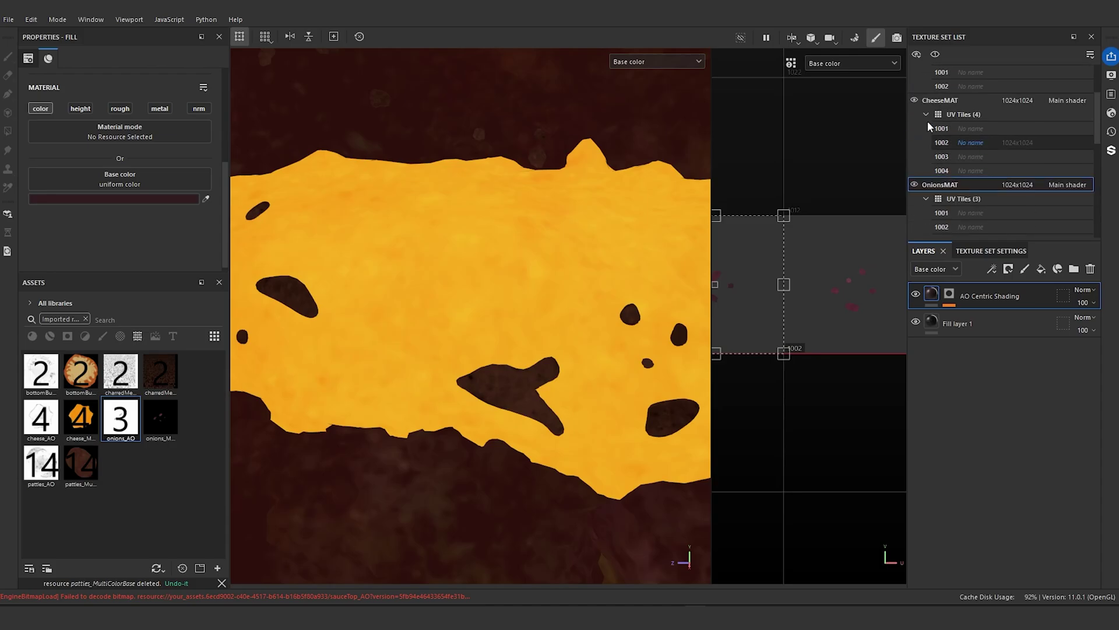
click(948, 101)
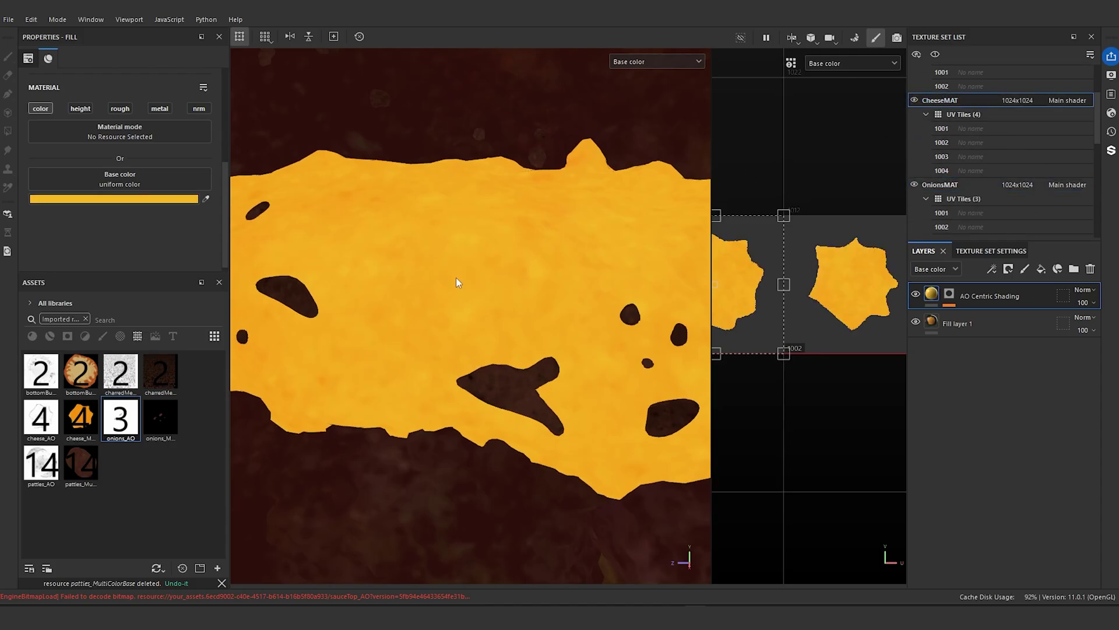
scroll(458, 280, down, 5)
alt+drag(458, 280, 507, 278)
alt+middle_drag(508, 278, 517, 301)
scroll(517, 301, up, 6)
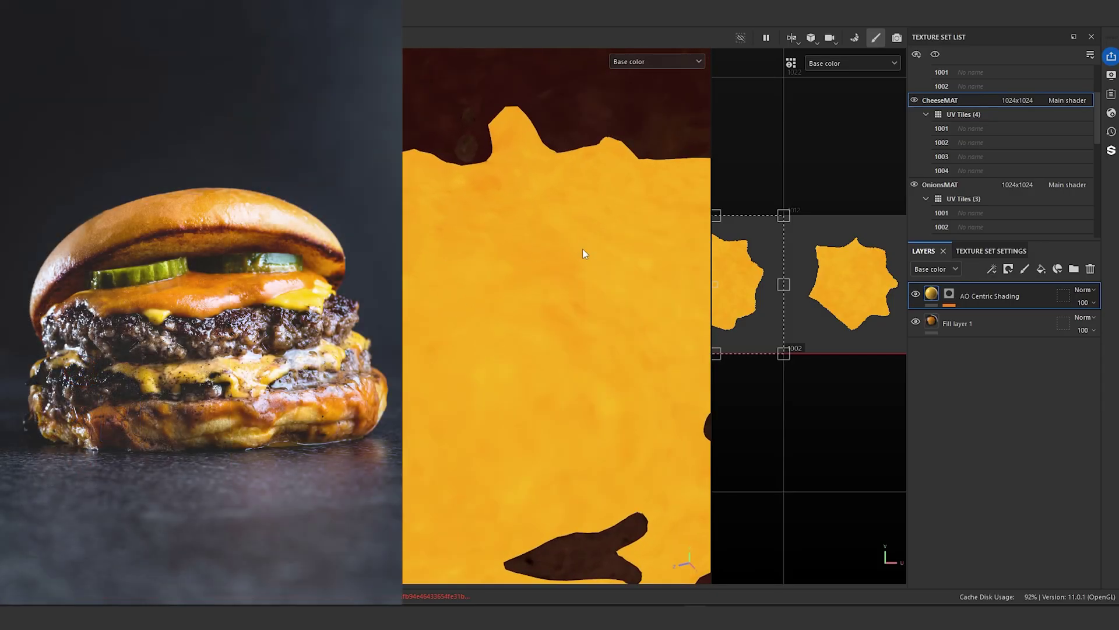
- Open the base color of CheeseMAT's AO Centric Shading layer for editing and examine the cheese, patties and top bun colors
click(948, 297)
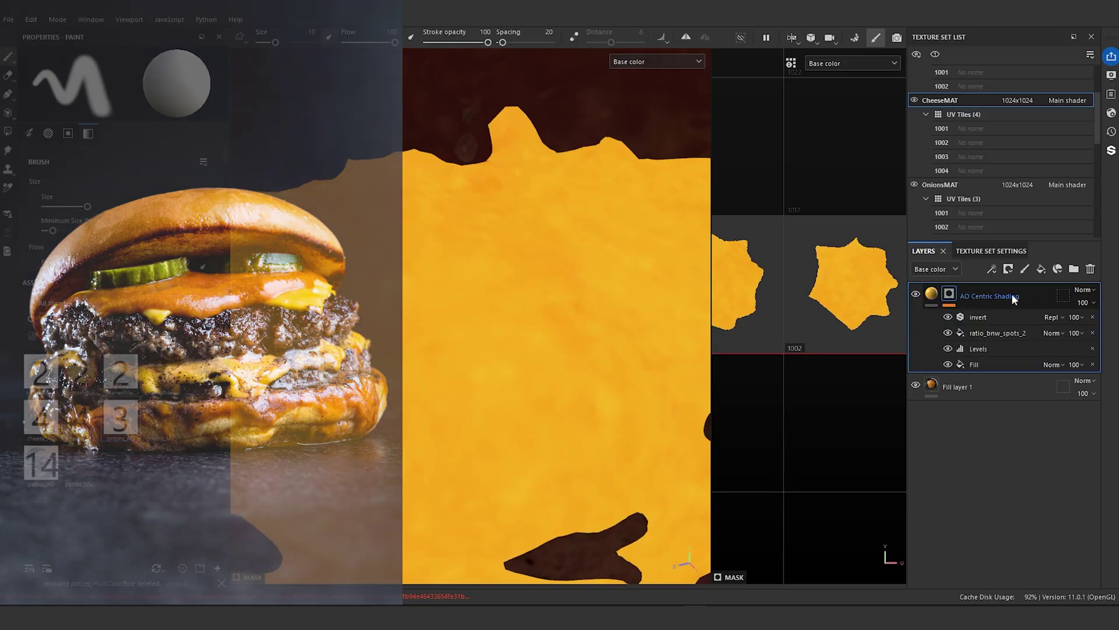
click(996, 333)
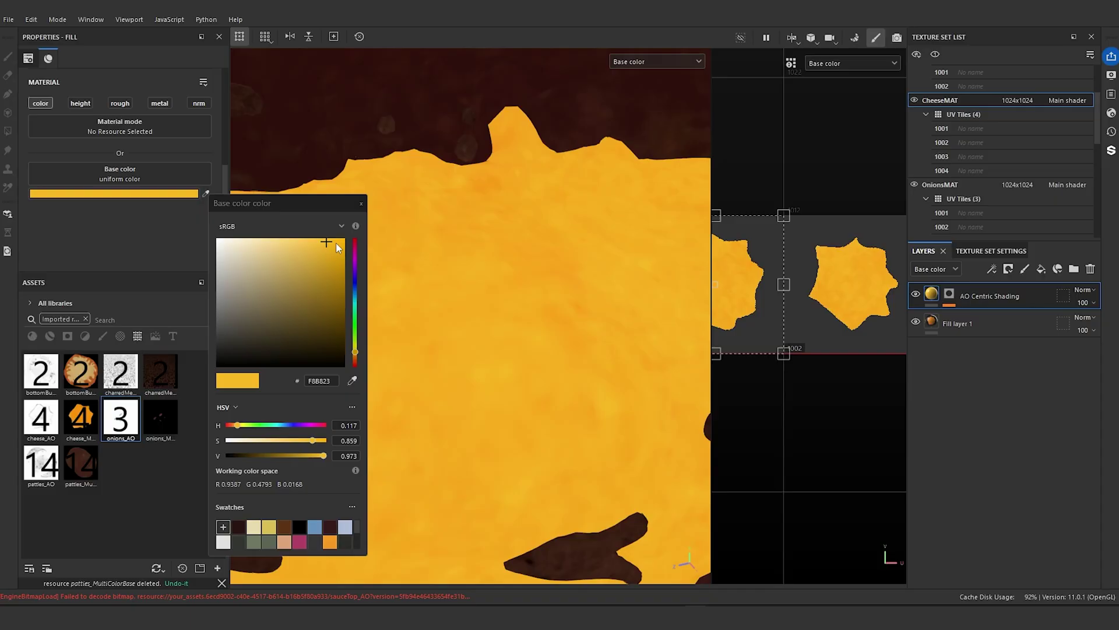
alt+drag(604, 299, 496, 330)
alt+drag(576, 211, 505, 212)
scroll(542, 267, up, 5)
scroll(512, 250, down, 5)
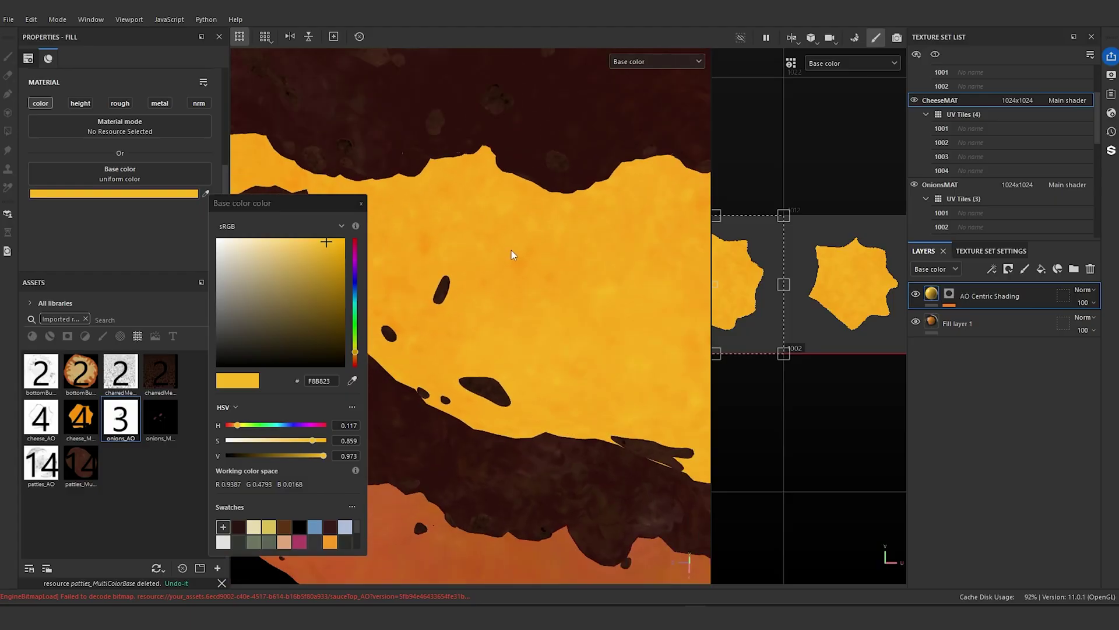
alt+drag(512, 250, 491, 343)
scroll(491, 344, up, 2)
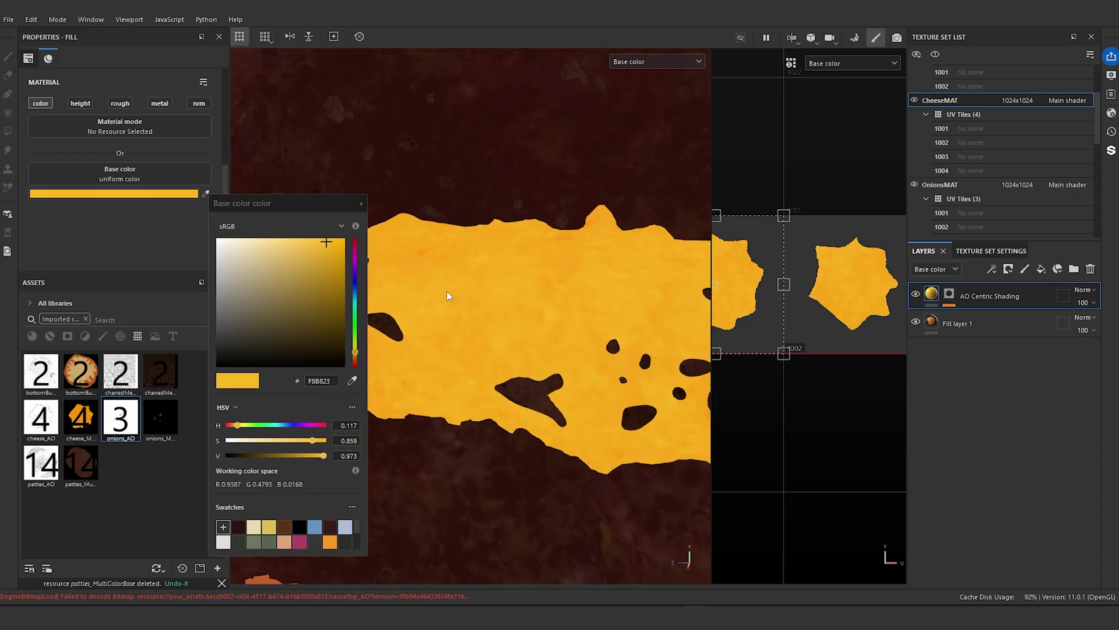
alt+drag(494, 257, 521, 209)
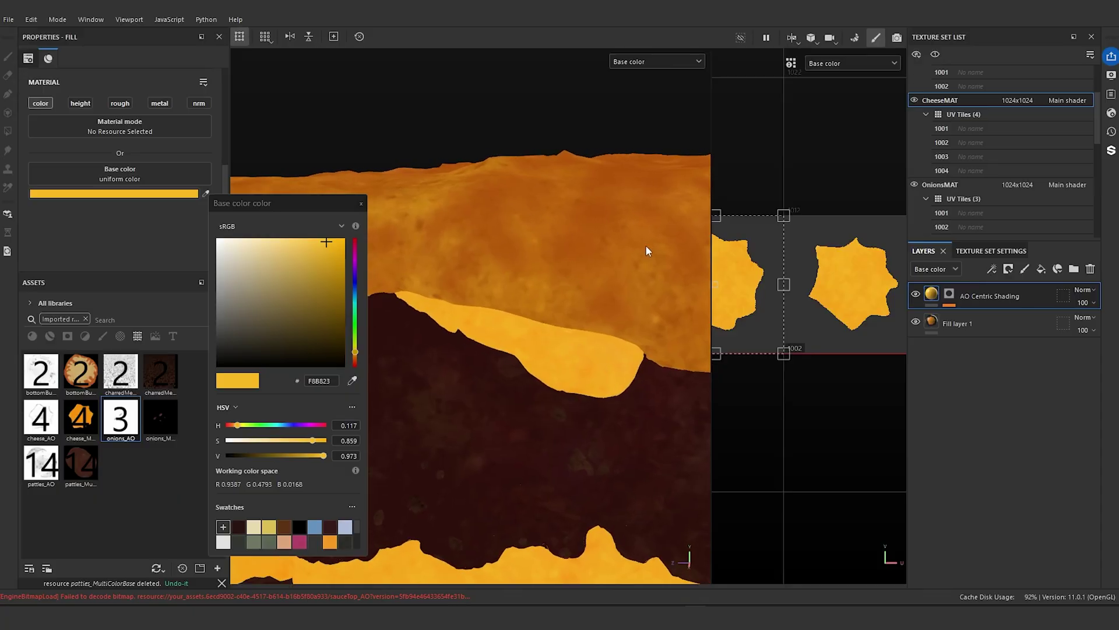
- Examine the bottom bun's base color and the cheese and patties above it from several angles and distances
scroll(566, 324, down, 6)
alt+middle_drag(567, 323, 553, 118)
scroll(518, 289, up, 3)
alt+drag(519, 289, 557, 348)
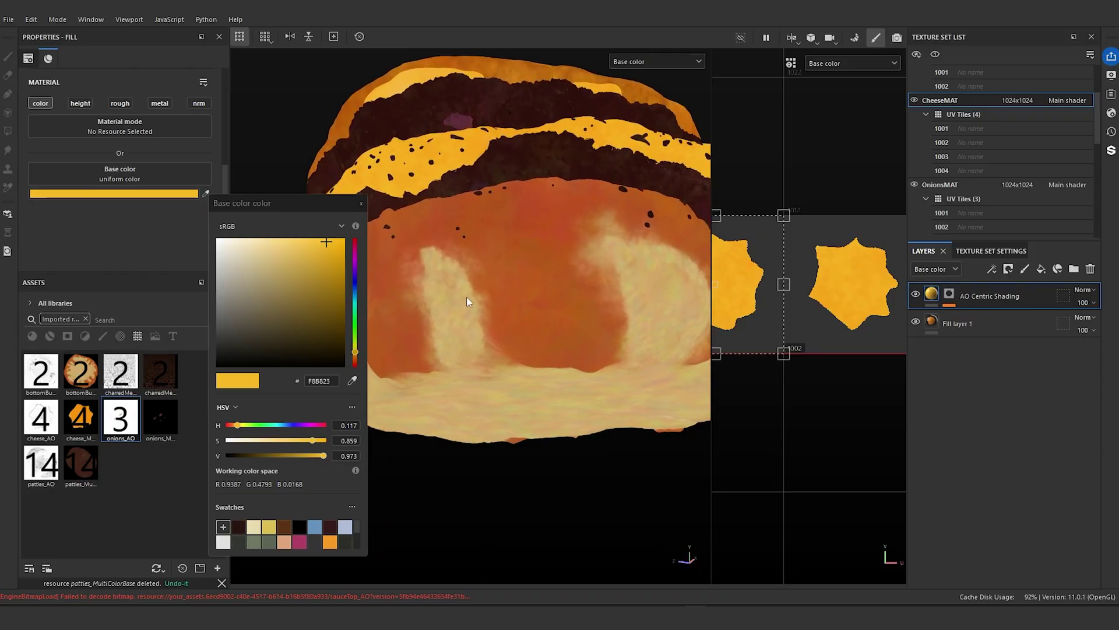
alt+drag(537, 261, 529, 290)
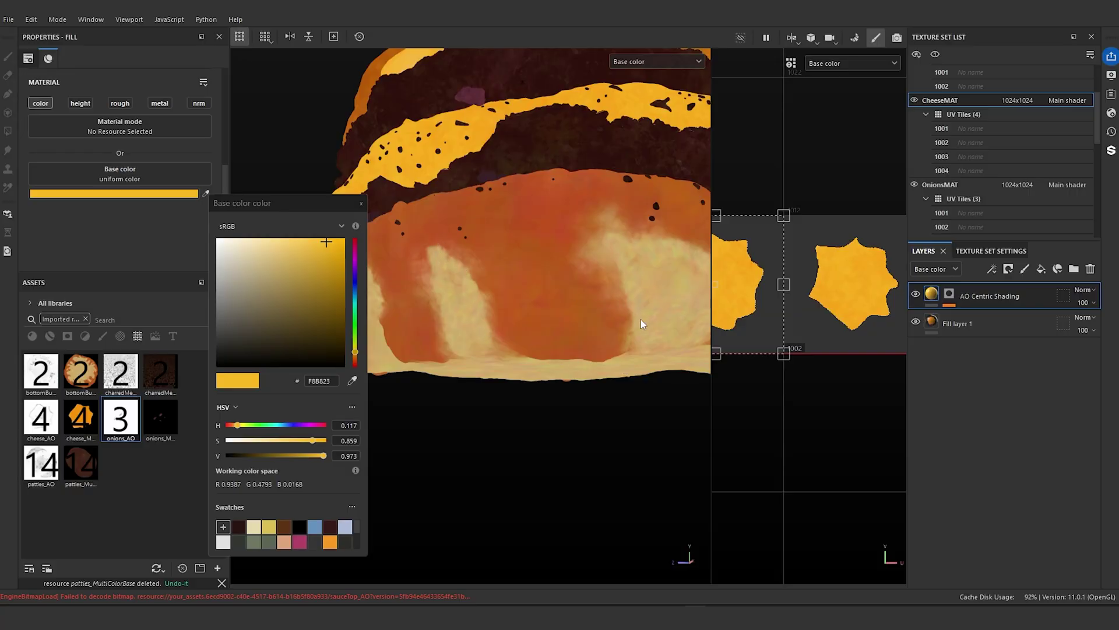
alt+drag(624, 292, 518, 307)
scroll(522, 285, down, 4)
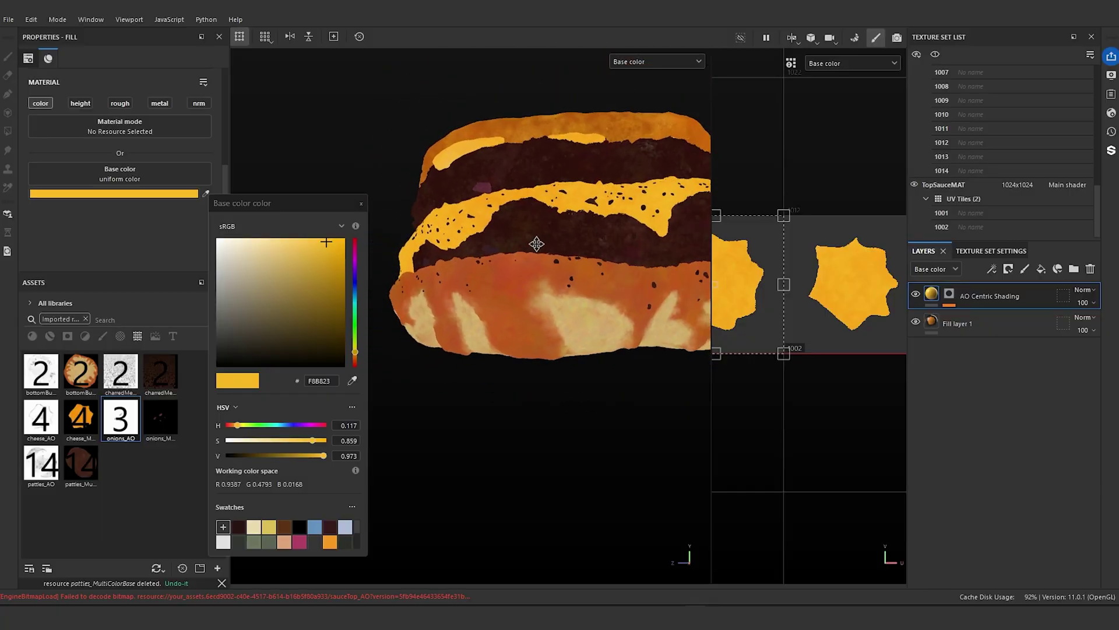
alt+drag(537, 245, 564, 181)
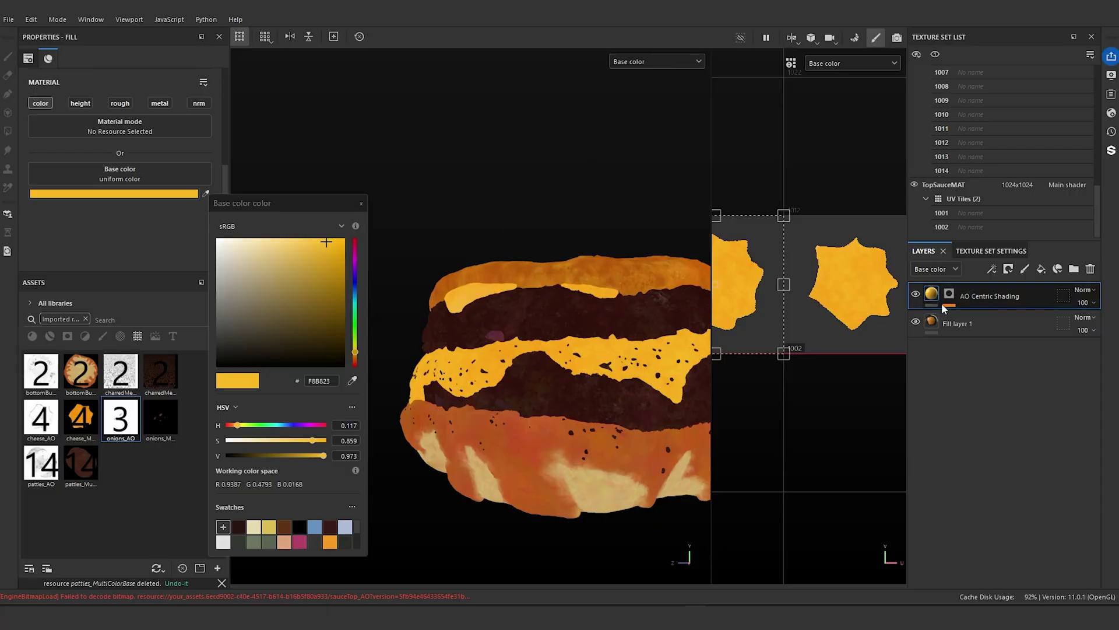
- In the BottomBunMAT texture set, add a paint layer with a black mask and a Paint effect on that mask
click(1025, 269)
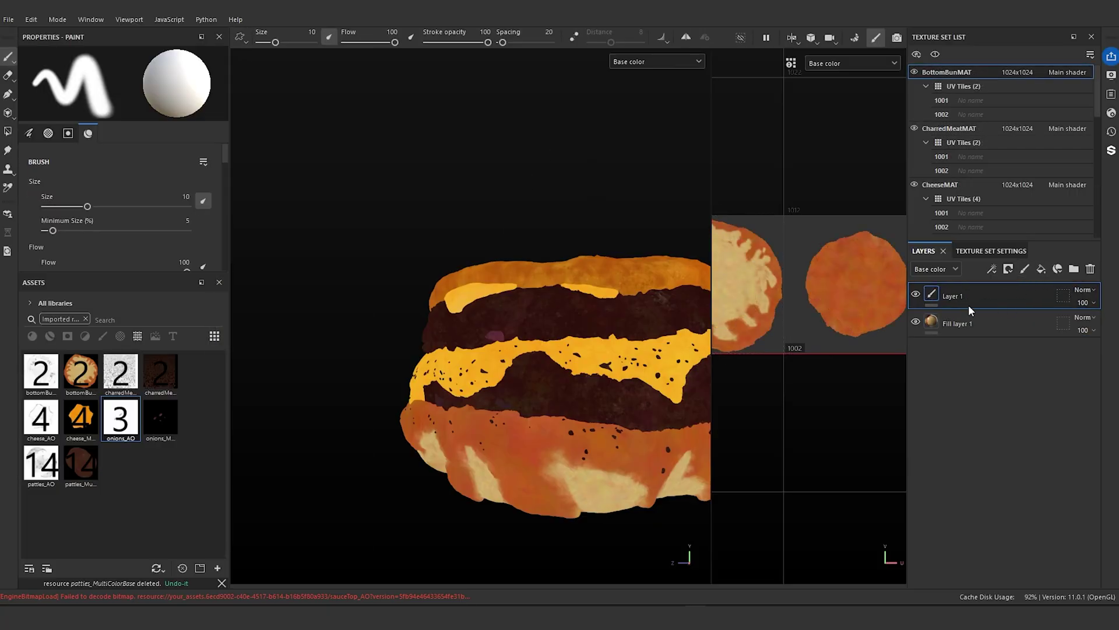
right_click(931, 294)
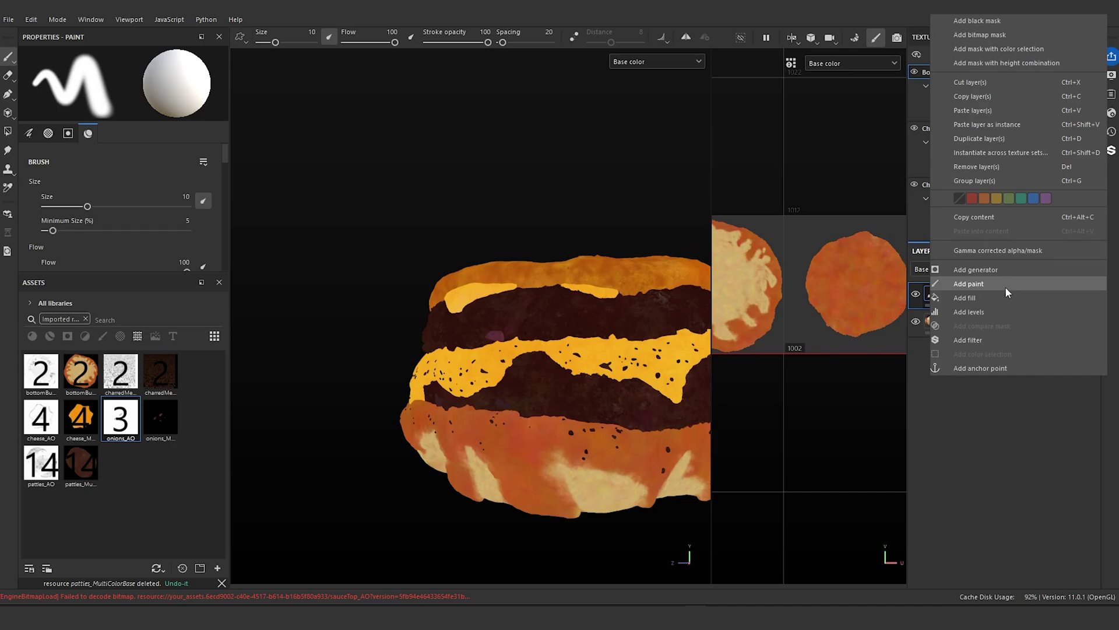
click(1016, 21)
right_click(950, 296)
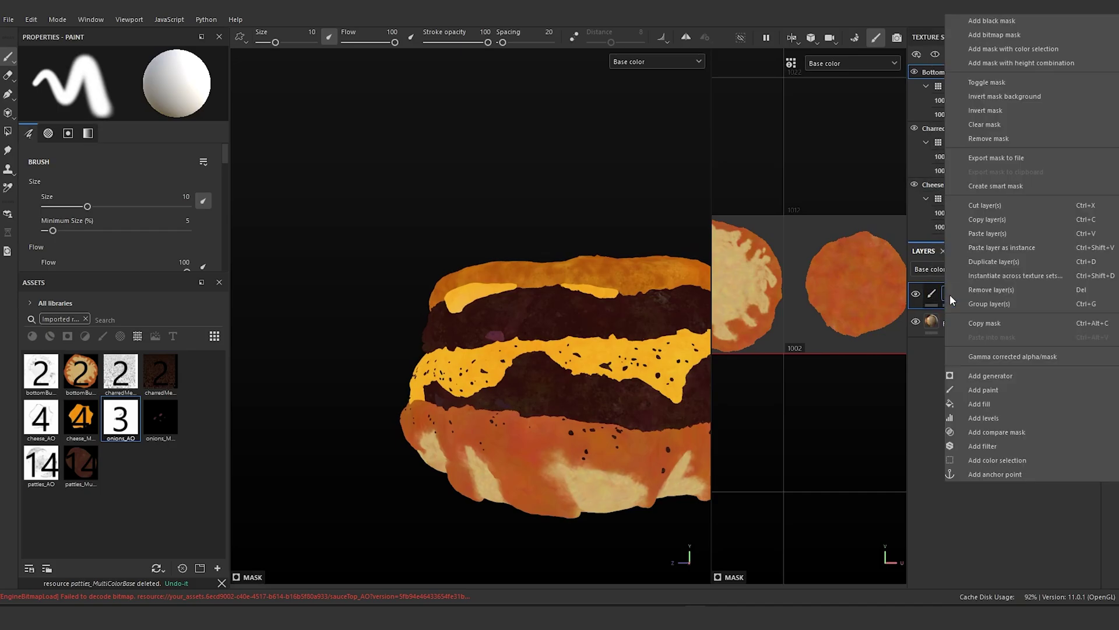
click(1002, 388)
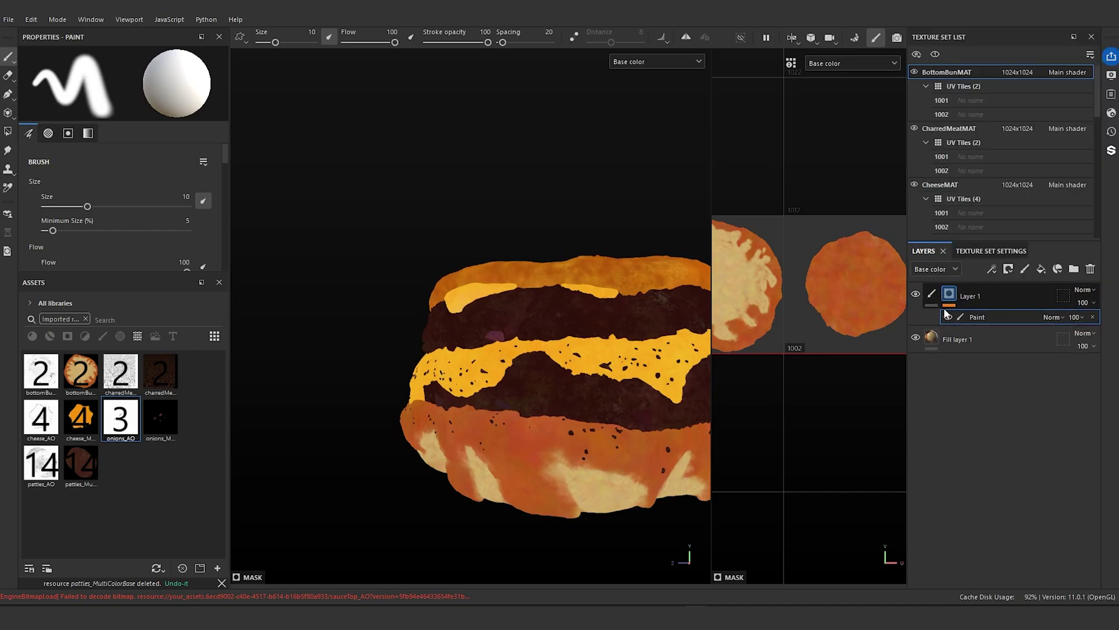
- Isolate the bottom bun in the viewport and bring its side into close view
scroll(497, 281, up, 8)
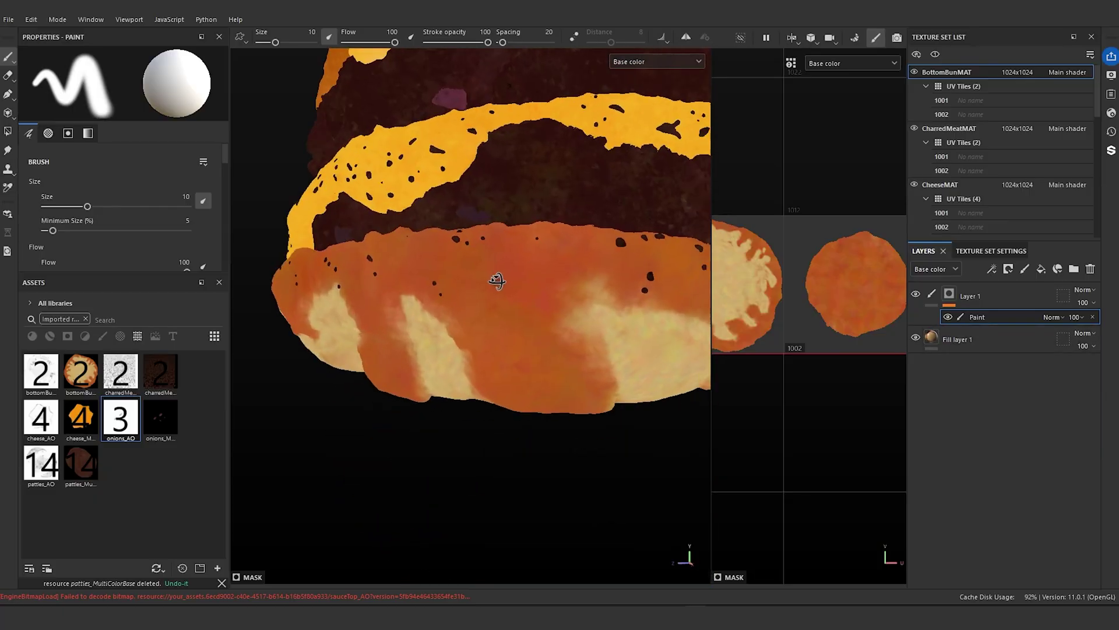
alt+drag(497, 281, 505, 280)
click(740, 37)
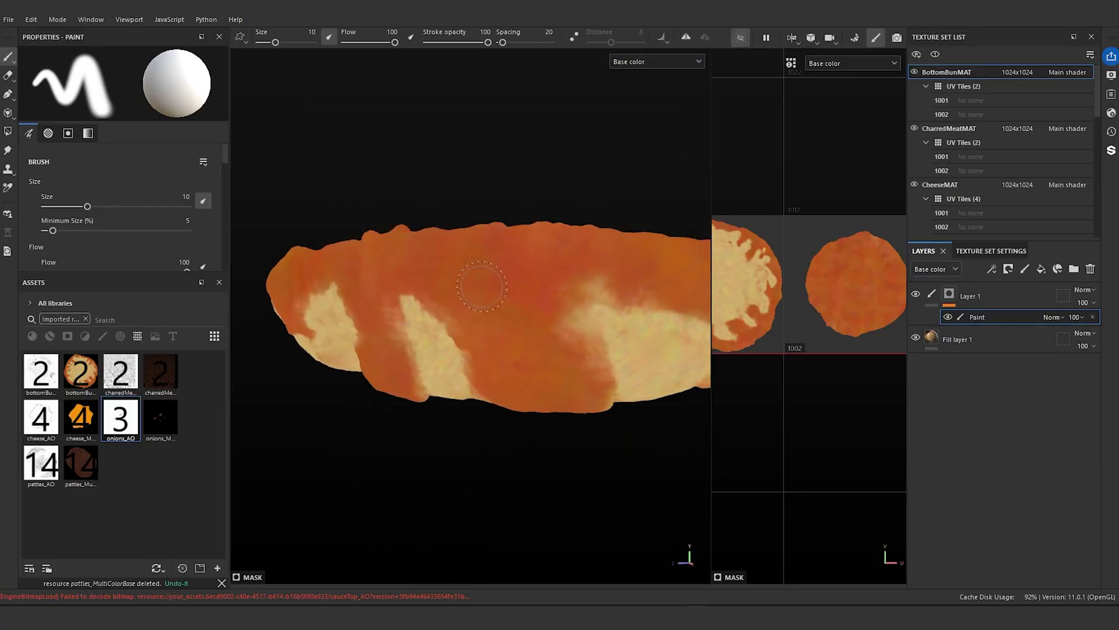
scroll(552, 301, up, 4)
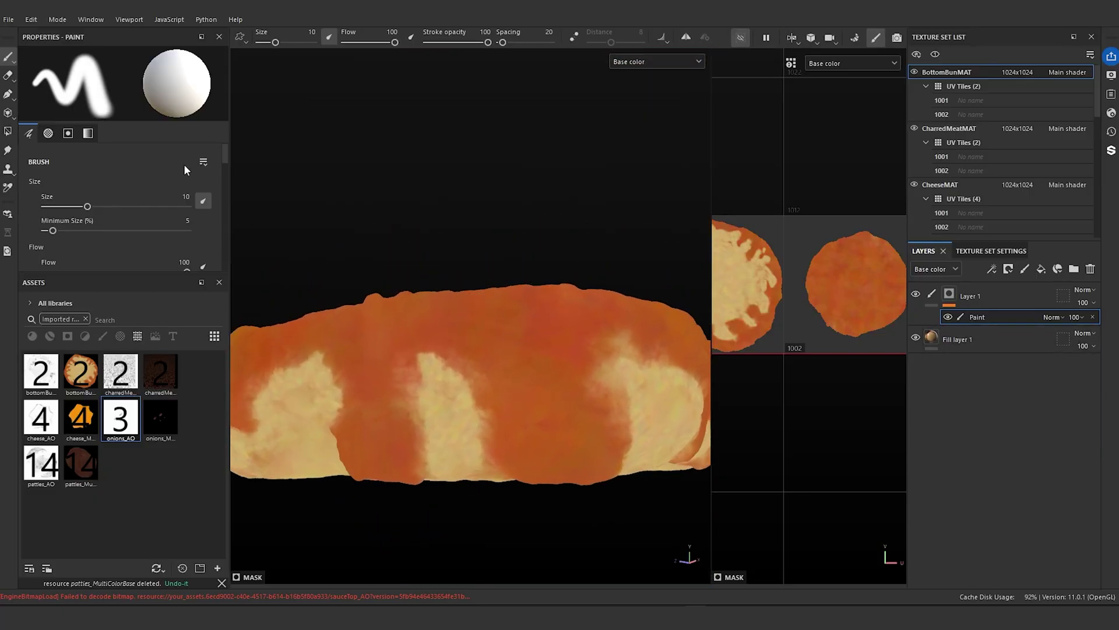
- Show all brushes without the imported-resources filter, try Cement 2, and choose the Cement 1 brush
click(102, 336)
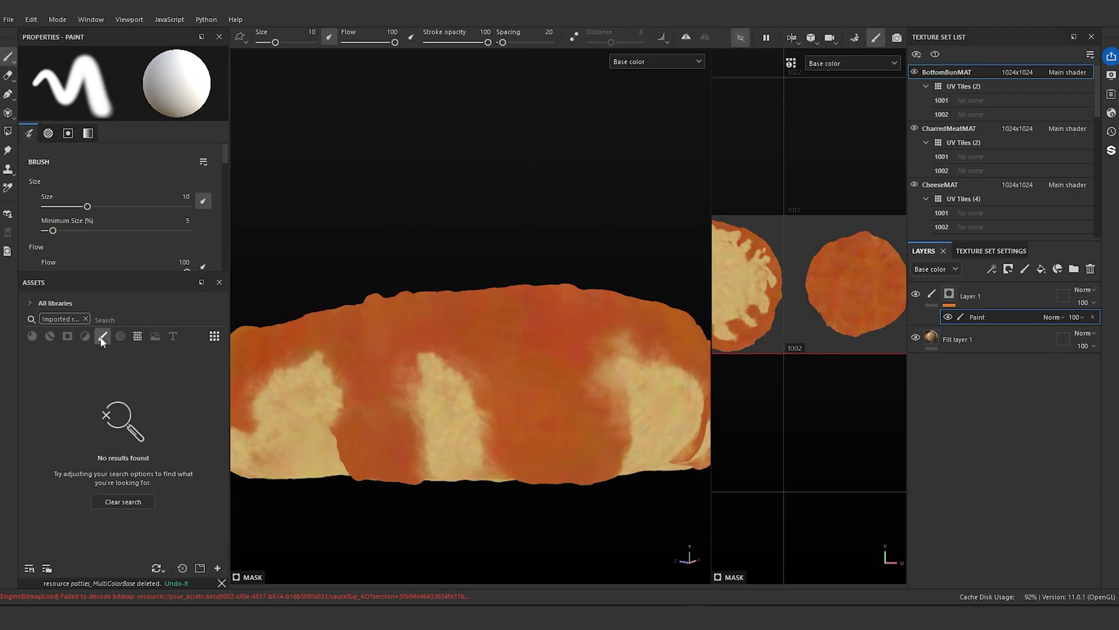
scroll(111, 403, down, 3)
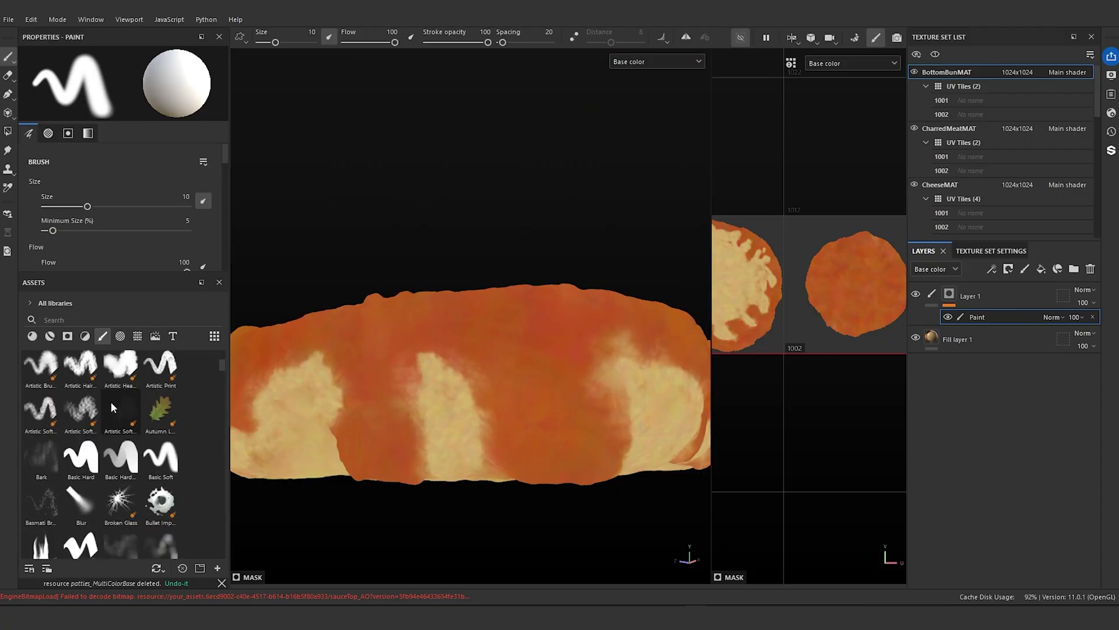
scroll(111, 402, up, 3)
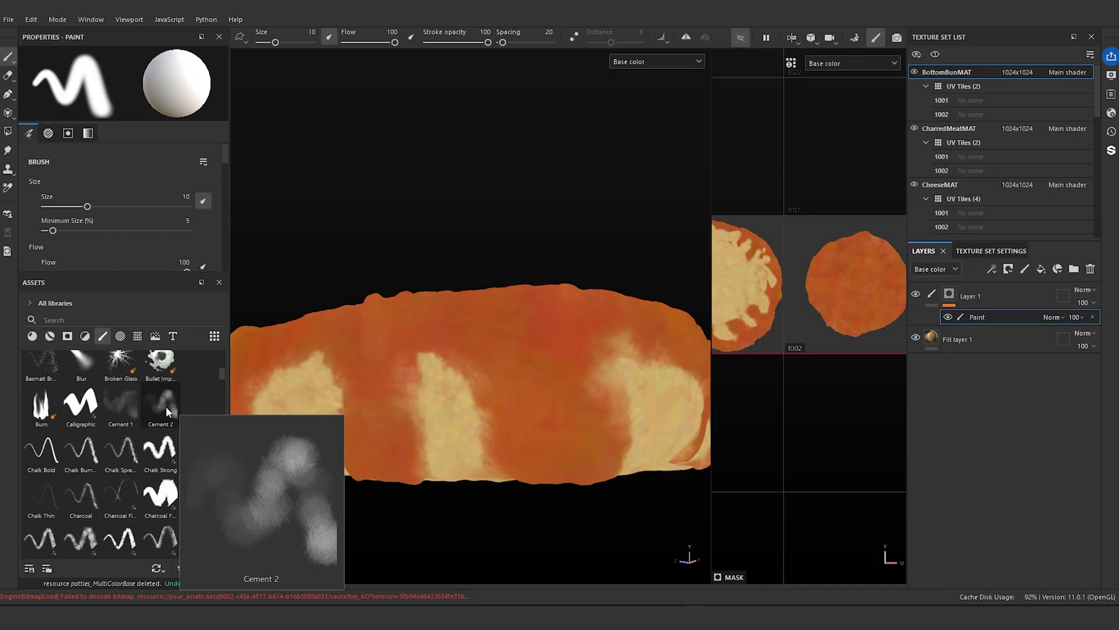
click(166, 406)
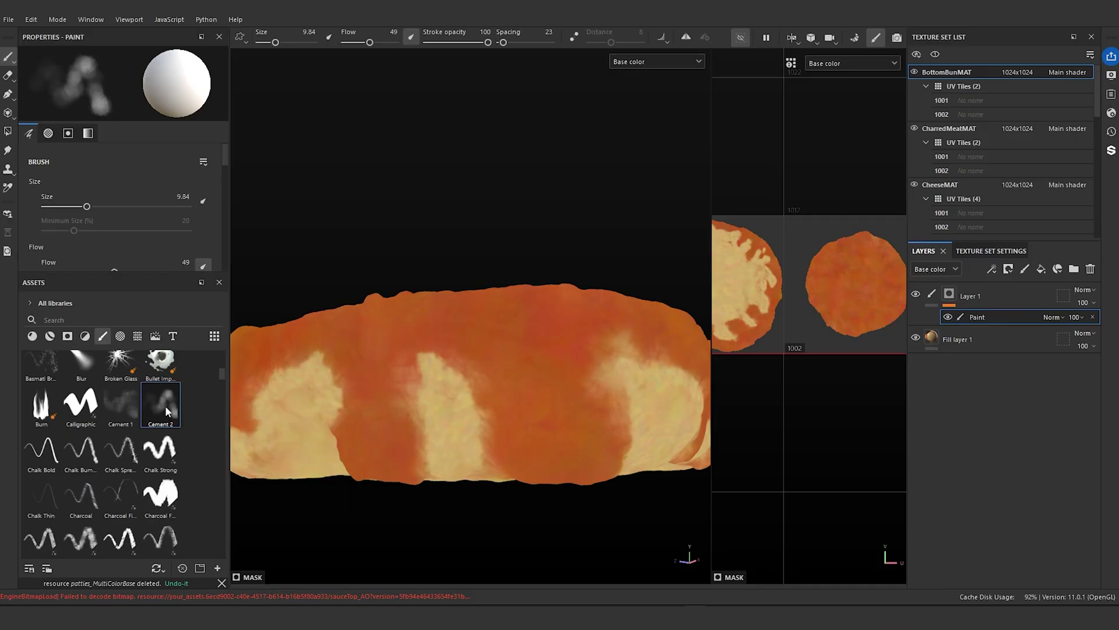
click(124, 399)
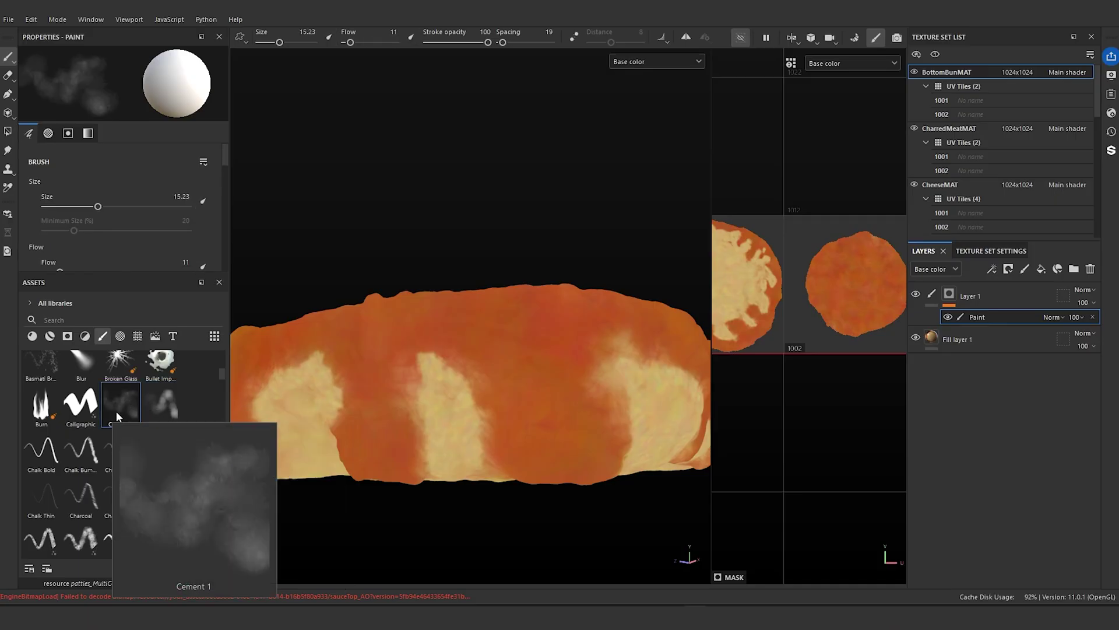
mouse_move(157, 401)
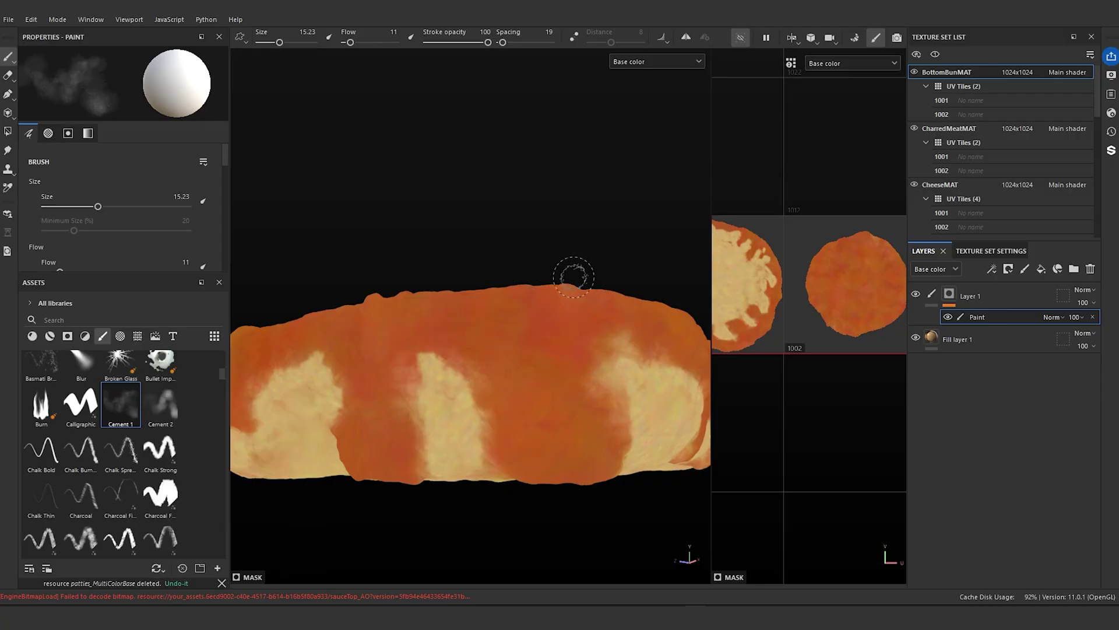
- Dab a soft spot on Layer 1's mask between two cream patches with the brush at size 10.91 and check it in Mask view
mouse_move(387, 374)
alt+mouse_down()
mouse_move(394, 425)
mouse_move(505, 388)
mouse_move(468, 363)
alt+mouse_up()
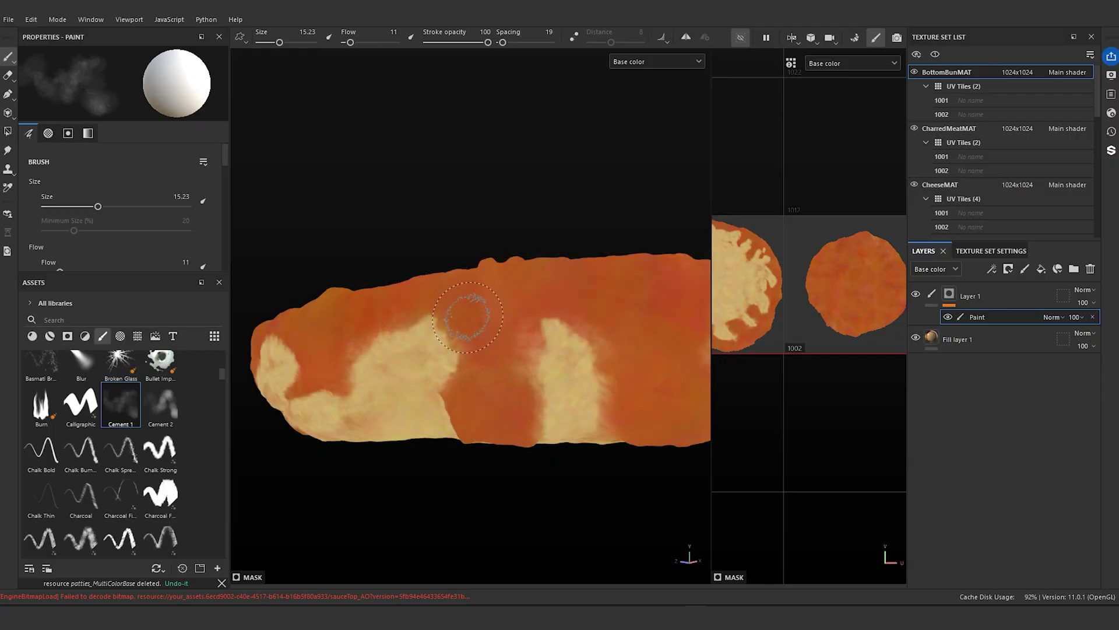
ctrl+right_drag(501, 350, 492, 376)
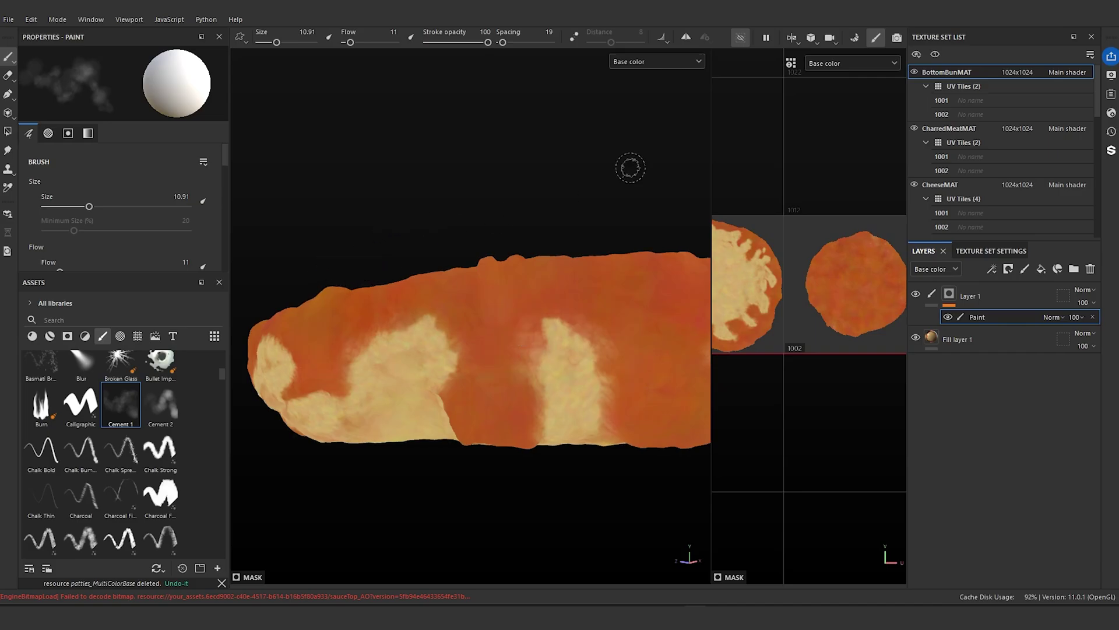
click(648, 60)
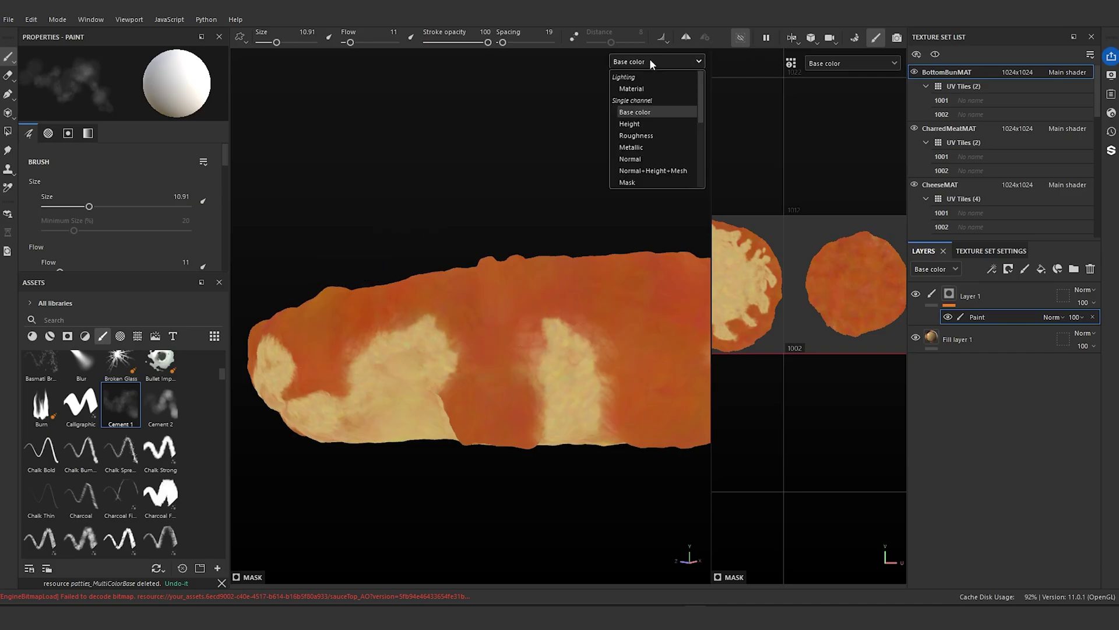
click(647, 183)
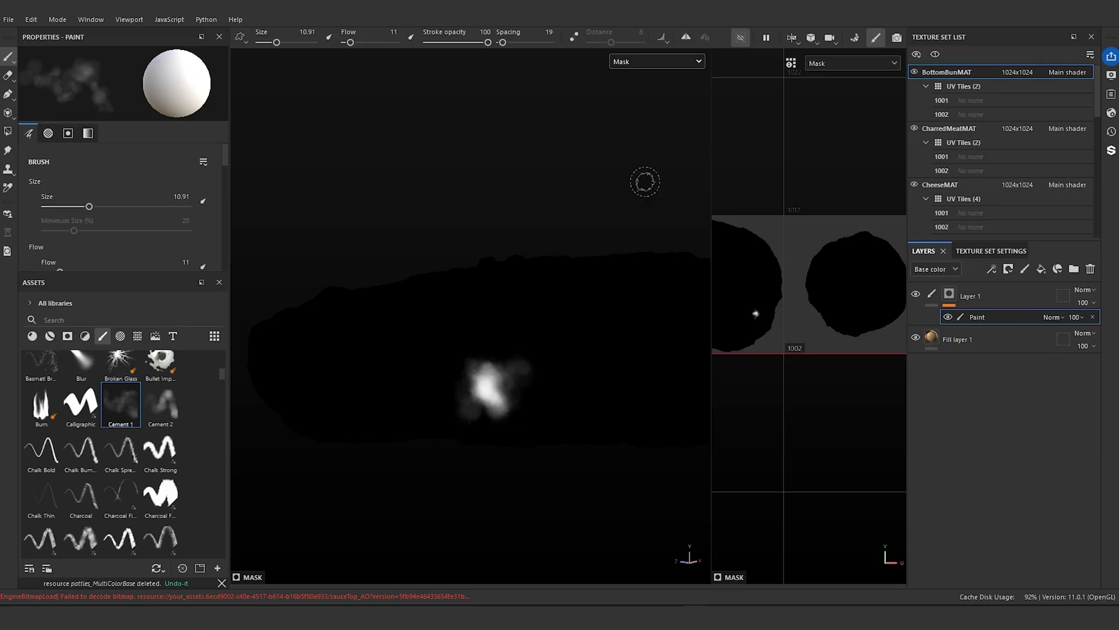
click(663, 59)
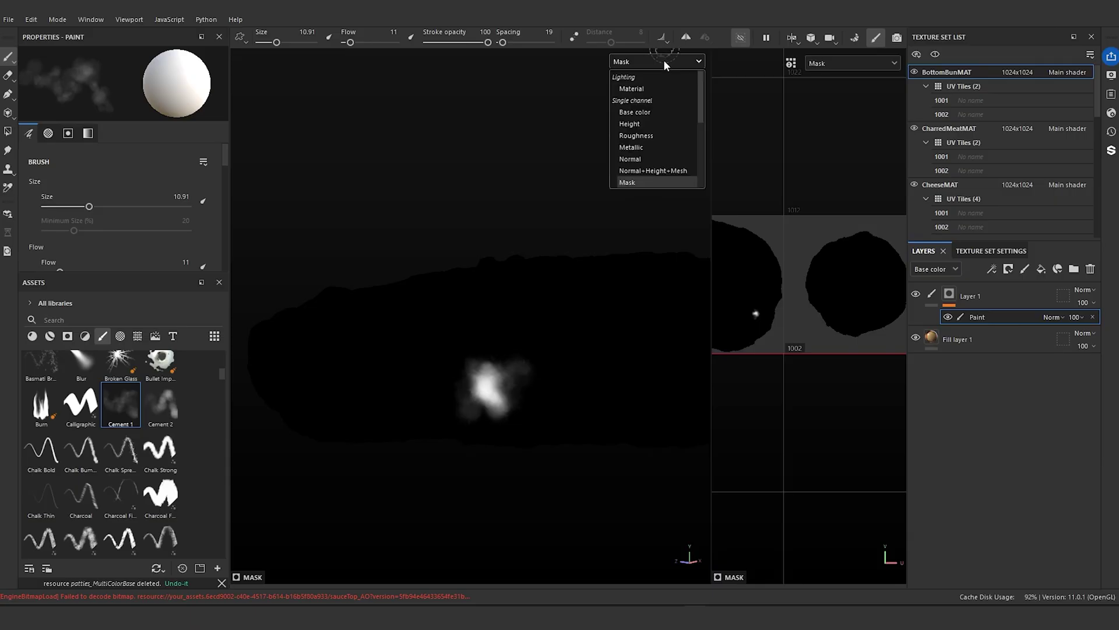
click(654, 110)
scroll(525, 325, up, 5)
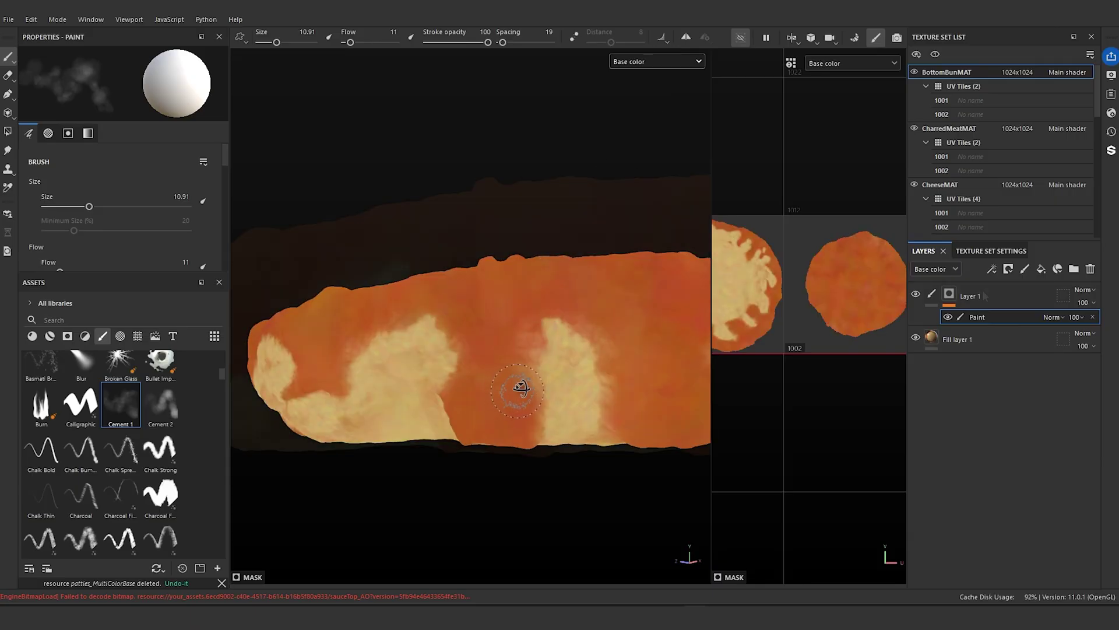
- Add a fill layer above Layer 1, paste a copy of Layer 1's mask into it, and delete Layer 1
click(985, 294)
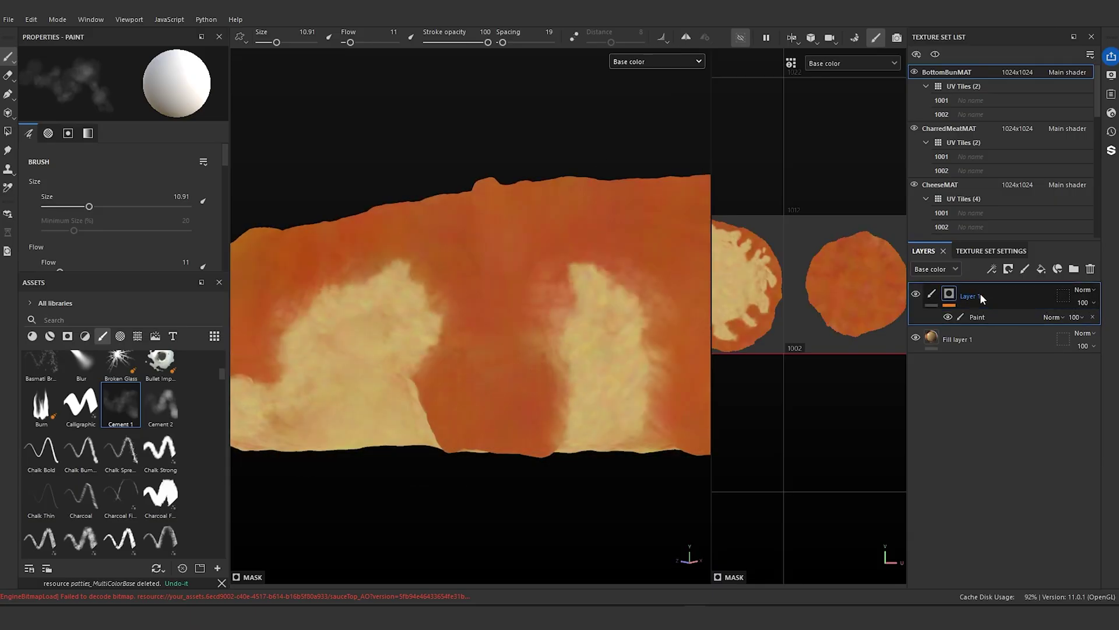
click(1044, 271)
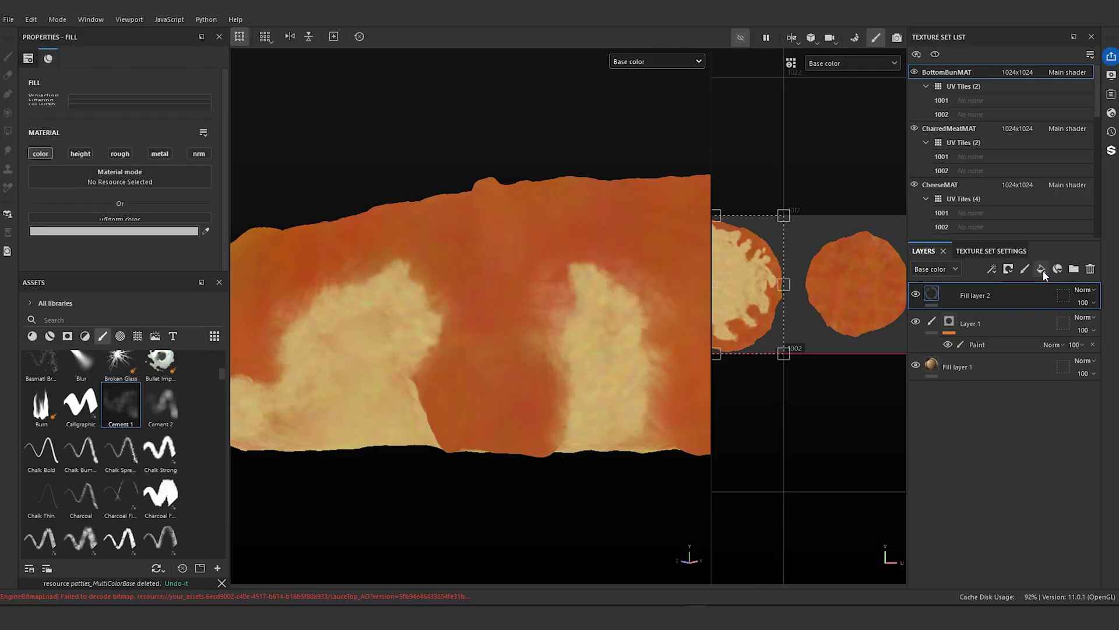
click(949, 321)
right_click(949, 320)
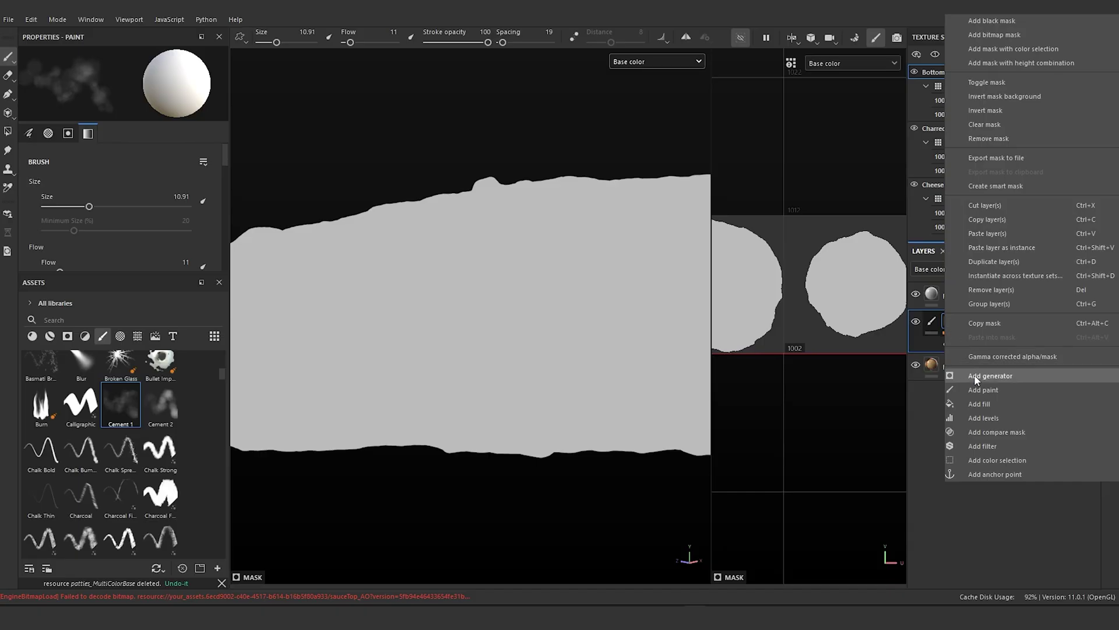
click(998, 323)
right_click(936, 295)
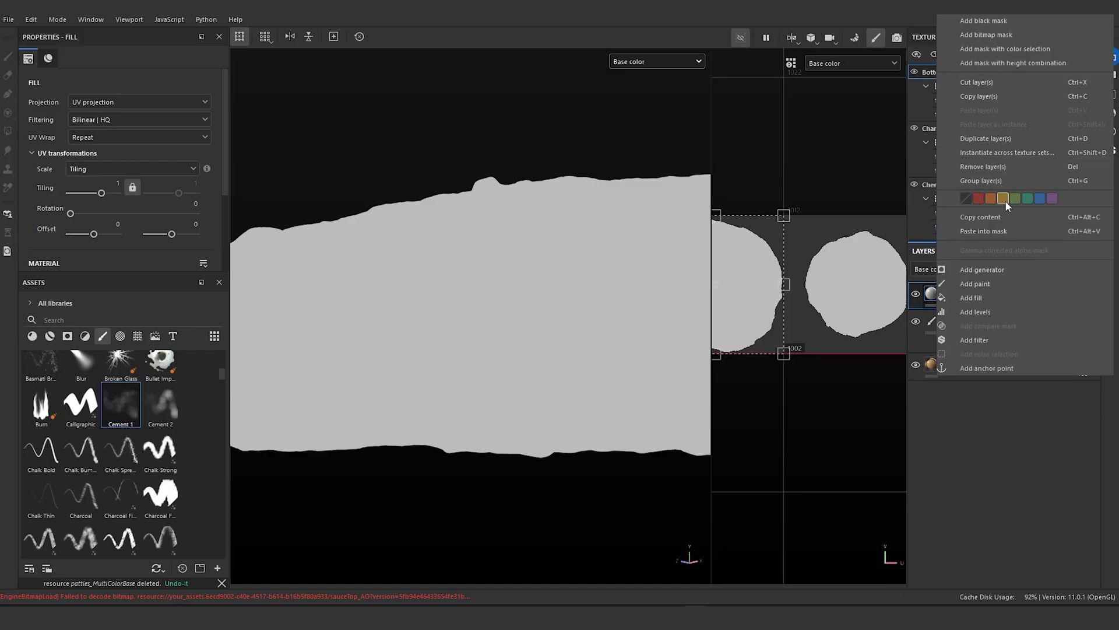
click(1008, 231)
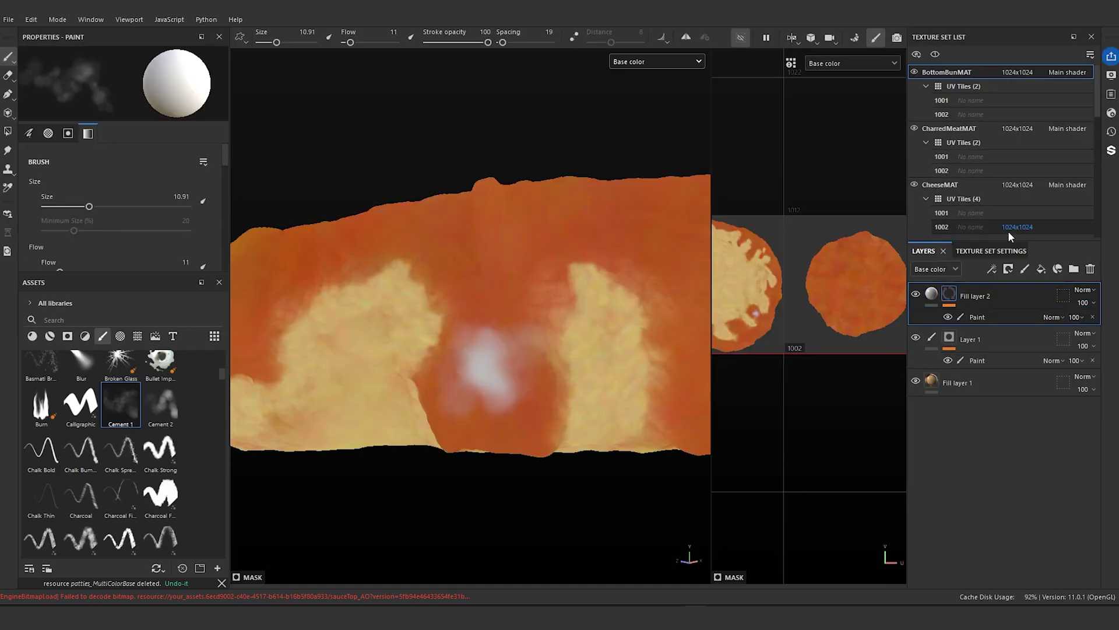
click(961, 337)
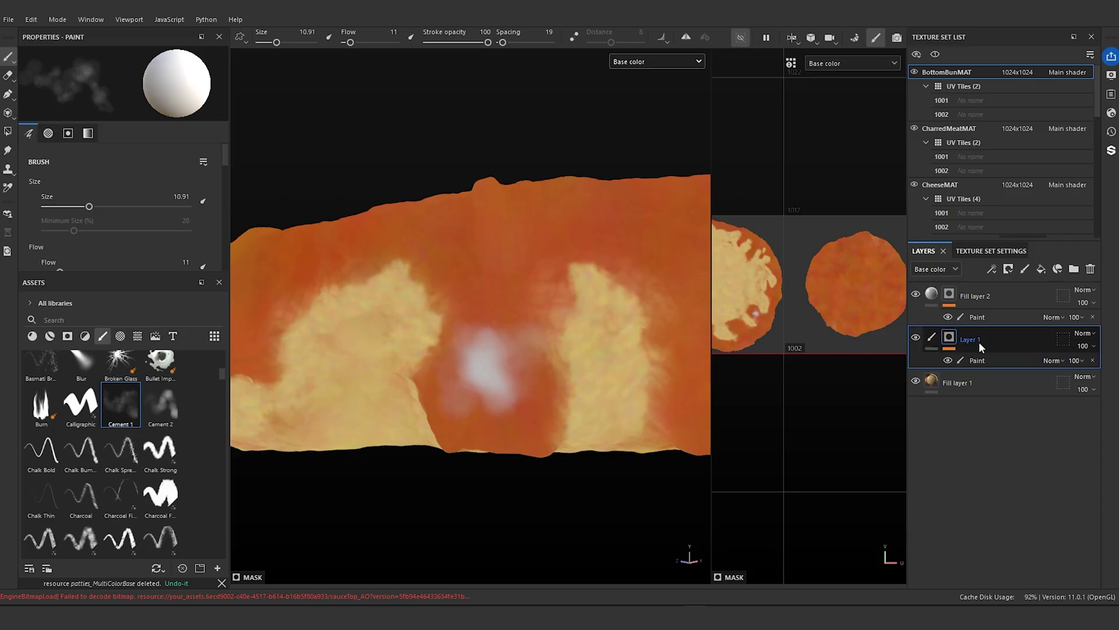
click(1090, 268)
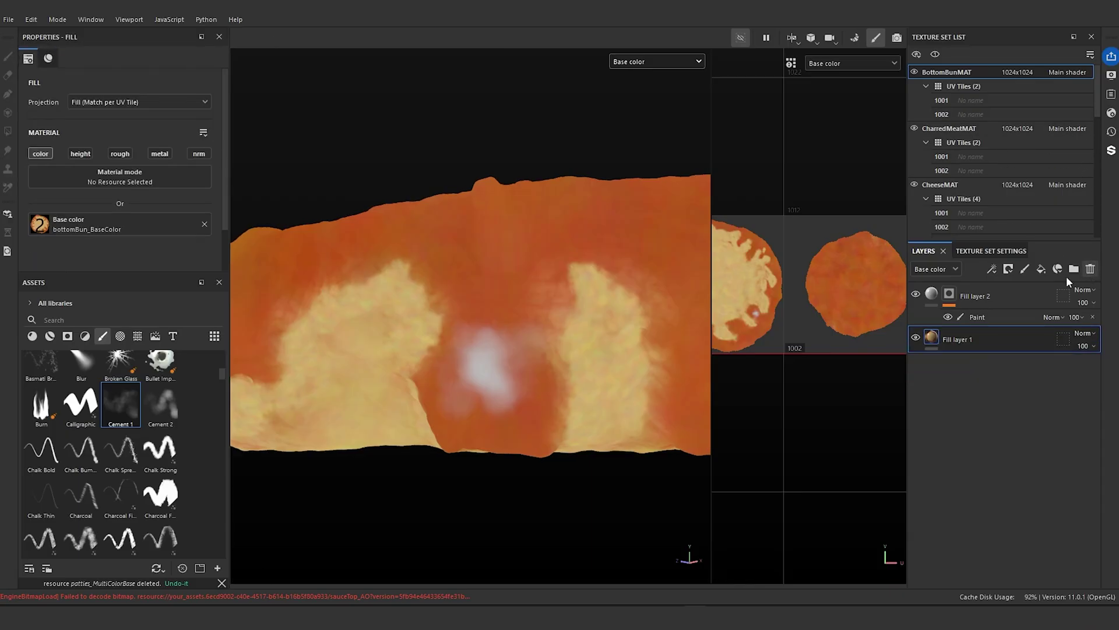
- Paint Fill layer 2's mask over the orange area between and above the cream patches, reducing the Cement 1 brush to size 7.31
click(969, 317)
mouse_move(580, 321)
alt+mouse_down()
mouse_move(534, 364)
mouse_move(522, 354)
alt+mouse_up()
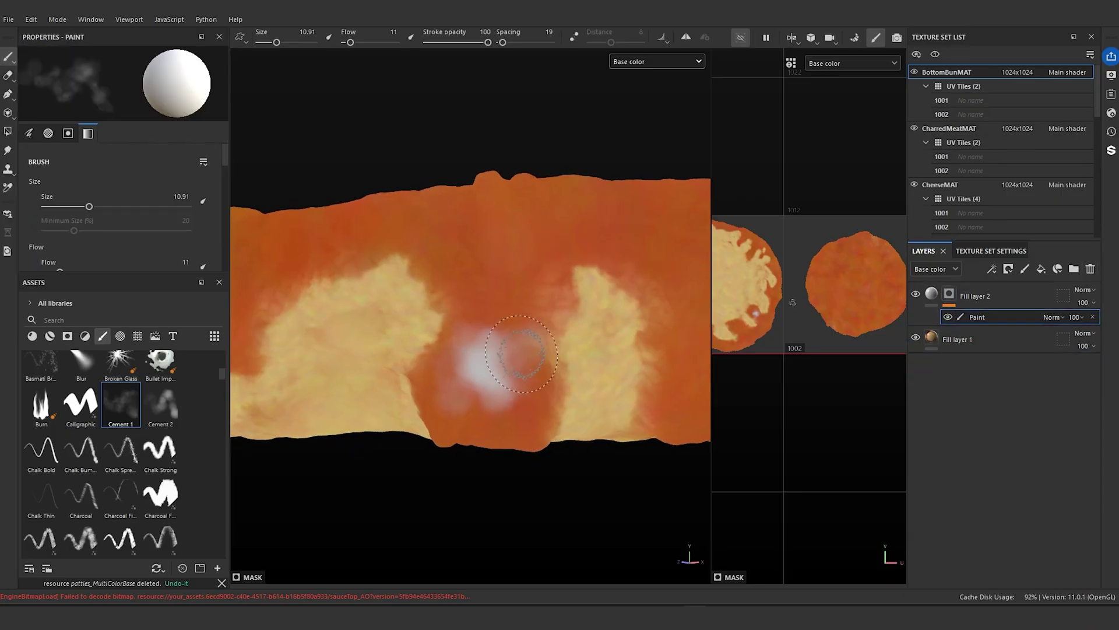
mouse_move(461, 288)
mouse_down()
mouse_move(487, 275)
mouse_move(500, 318)
mouse_move(489, 286)
mouse_move(512, 286)
mouse_move(534, 233)
mouse_move(601, 221)
mouse_move(453, 232)
mouse_move(463, 245)
mouse_move(429, 239)
mouse_move(408, 216)
mouse_move(428, 194)
mouse_move(434, 237)
mouse_move(483, 289)
mouse_up()
key([)
key([)
key([)
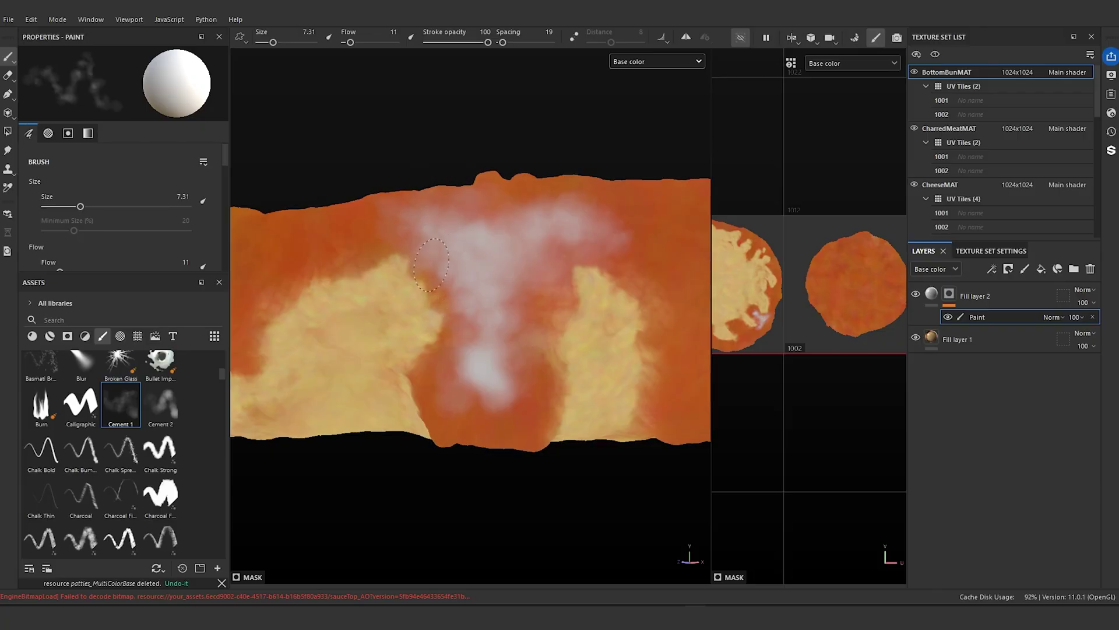
mouse_move(512, 262)
mouse_down()
mouse_move(541, 259)
mouse_move(509, 321)
mouse_move(528, 344)
mouse_move(523, 387)
mouse_move(528, 373)
mouse_move(535, 381)
mouse_move(524, 417)
mouse_move(542, 423)
mouse_move(493, 420)
mouse_move(475, 403)
mouse_move(434, 426)
mouse_move(462, 395)
mouse_move(449, 368)
mouse_move(461, 333)
mouse_move(442, 366)
mouse_up()
mouse_move(478, 322)
mouse_down()
mouse_move(490, 333)
mouse_move(559, 245)
mouse_move(642, 233)
mouse_move(563, 306)
mouse_move(440, 373)
mouse_move(448, 303)
mouse_move(350, 227)
mouse_move(495, 211)
mouse_move(682, 292)
mouse_move(670, 402)
mouse_move(694, 403)
mouse_up()
scroll(548, 310, up, 4)
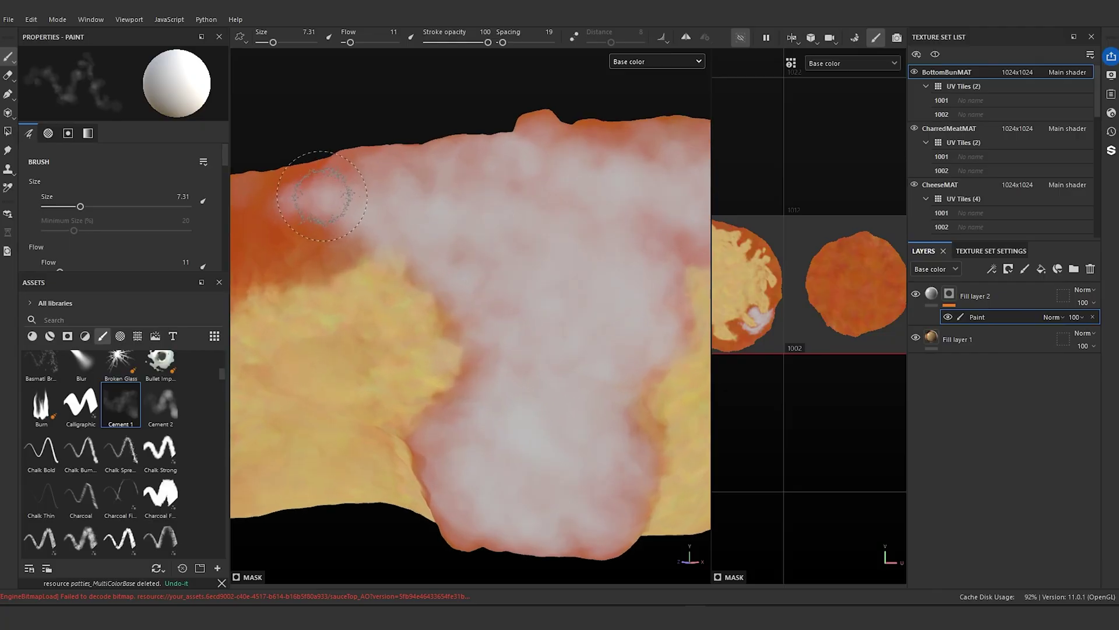
mouse_move(540, 332)
alt+mouse_down()
mouse_move(547, 355)
mouse_move(487, 282)
alt+mouse_up()
scroll(481, 271, up, 1)
scroll(481, 270, up, 1)
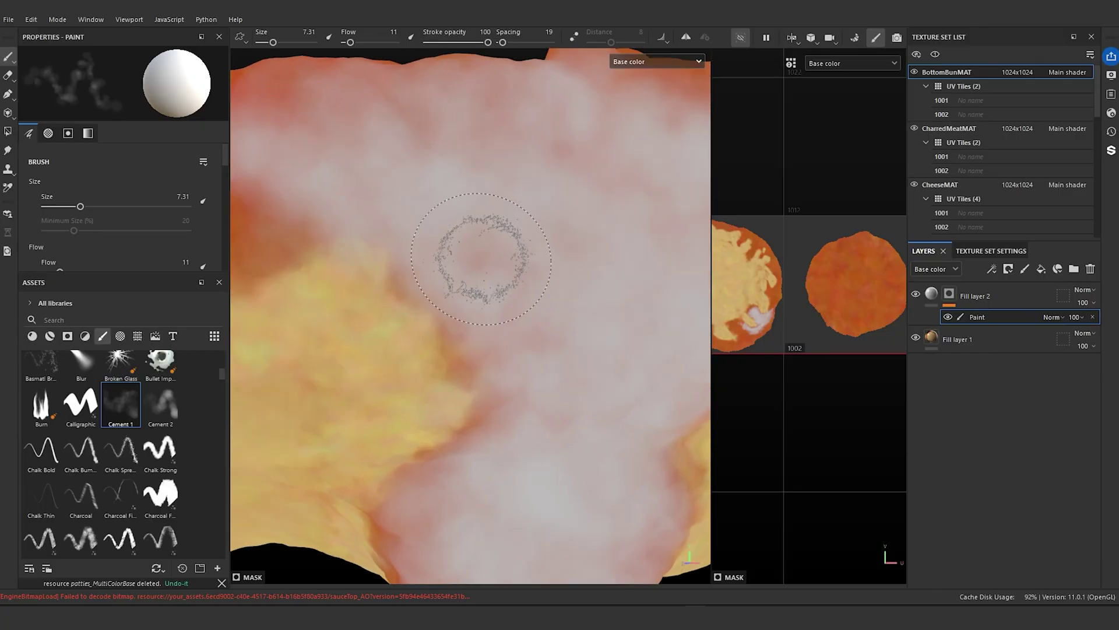
scroll(485, 267, down, 3)
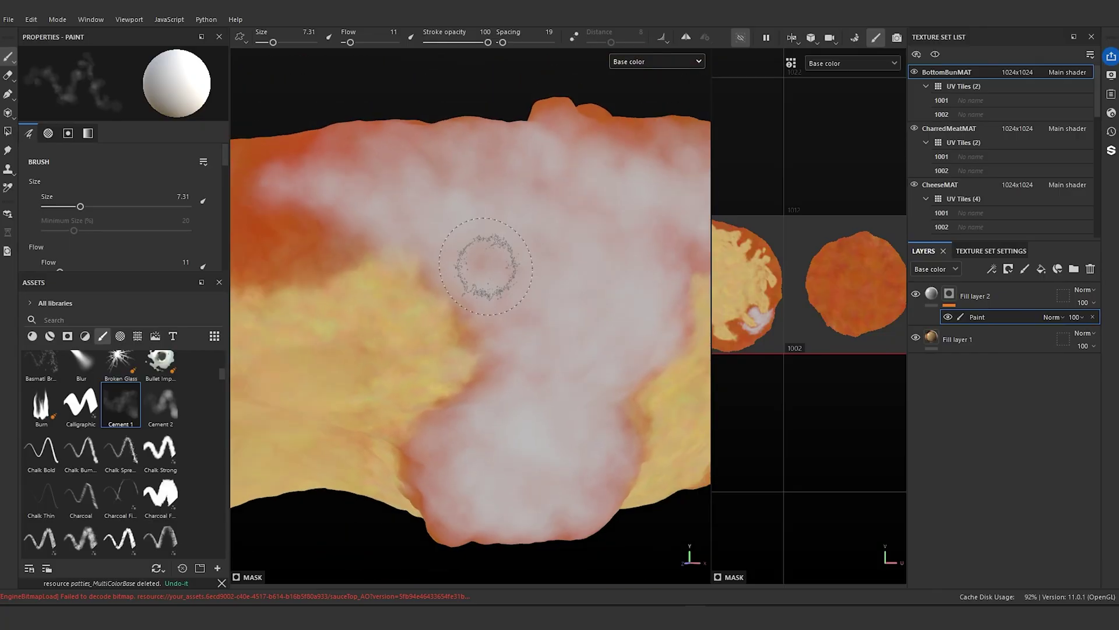
- Paint Fill layer 2's mask over the lower edge of the orange drip between the two cream patches
scroll(486, 262, up, 4)
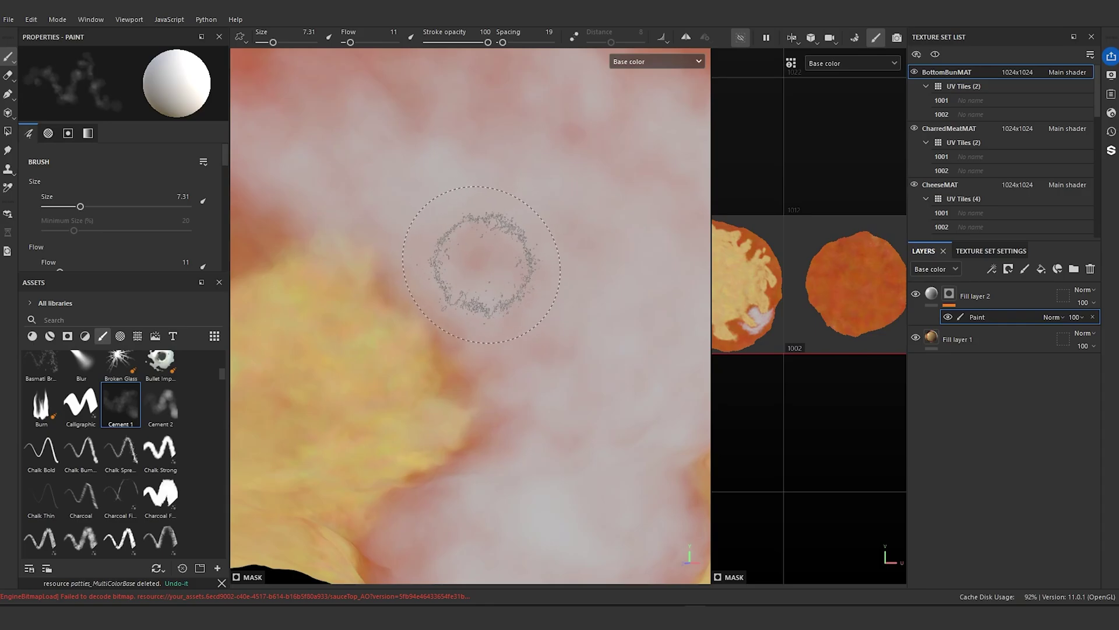
scroll(479, 264, down, 3)
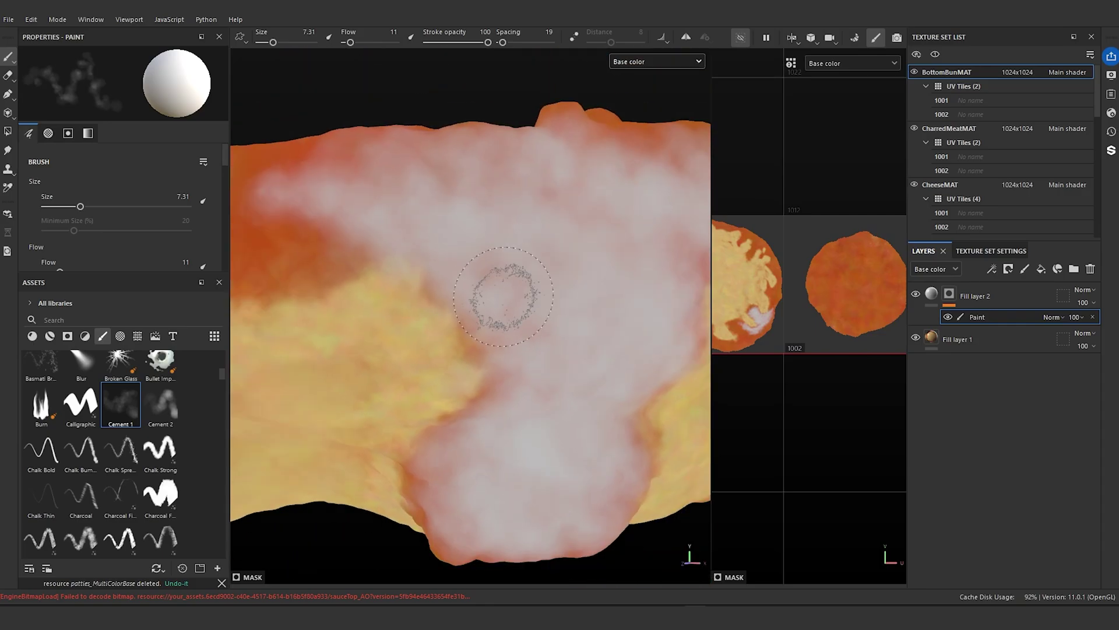
scroll(480, 263, up, 4)
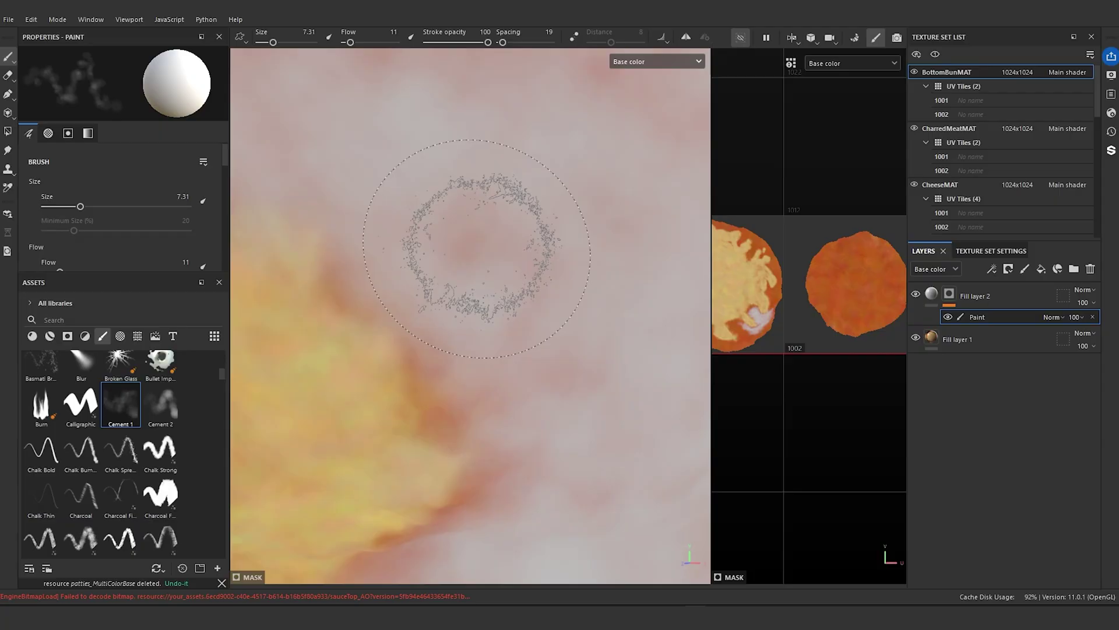
scroll(475, 249, down, 3)
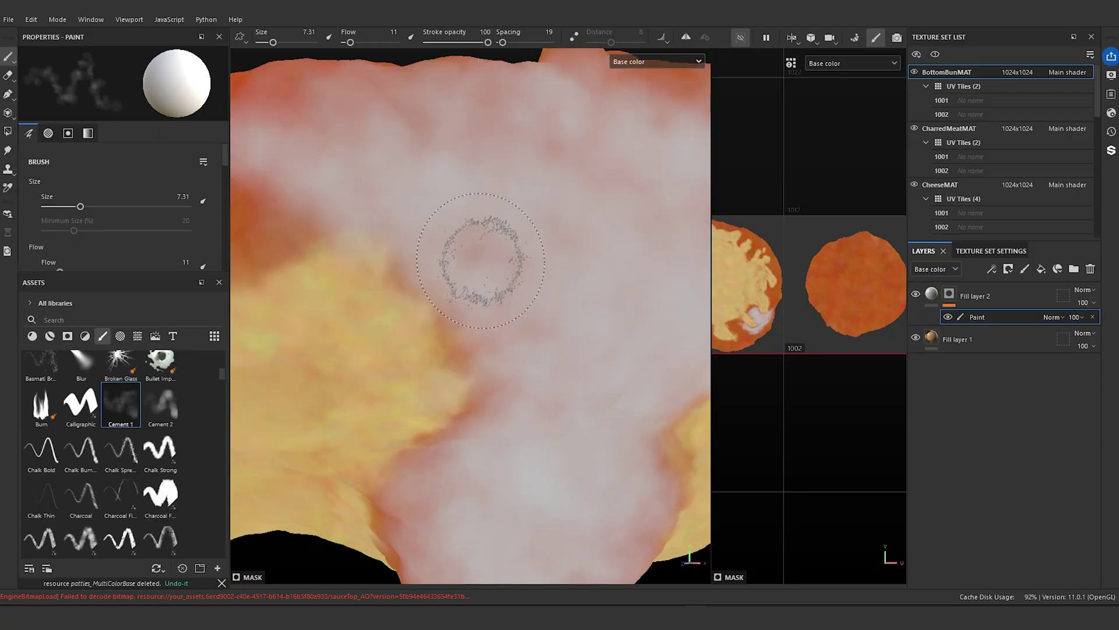
scroll(462, 248, up, 3)
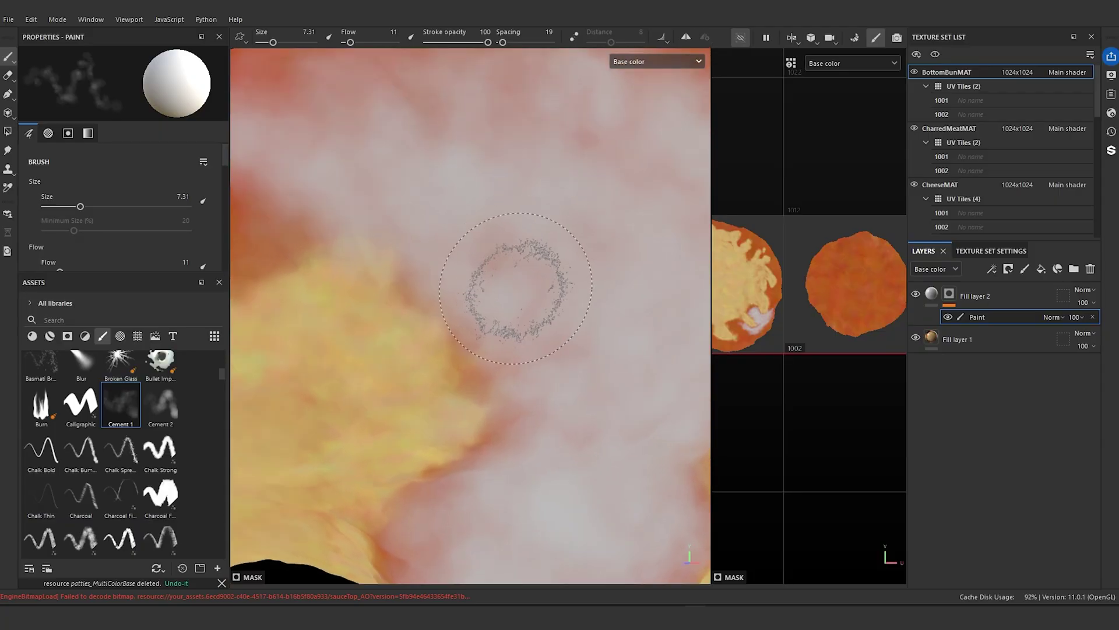
scroll(516, 287, down, 2)
scroll(550, 300, down, 3)
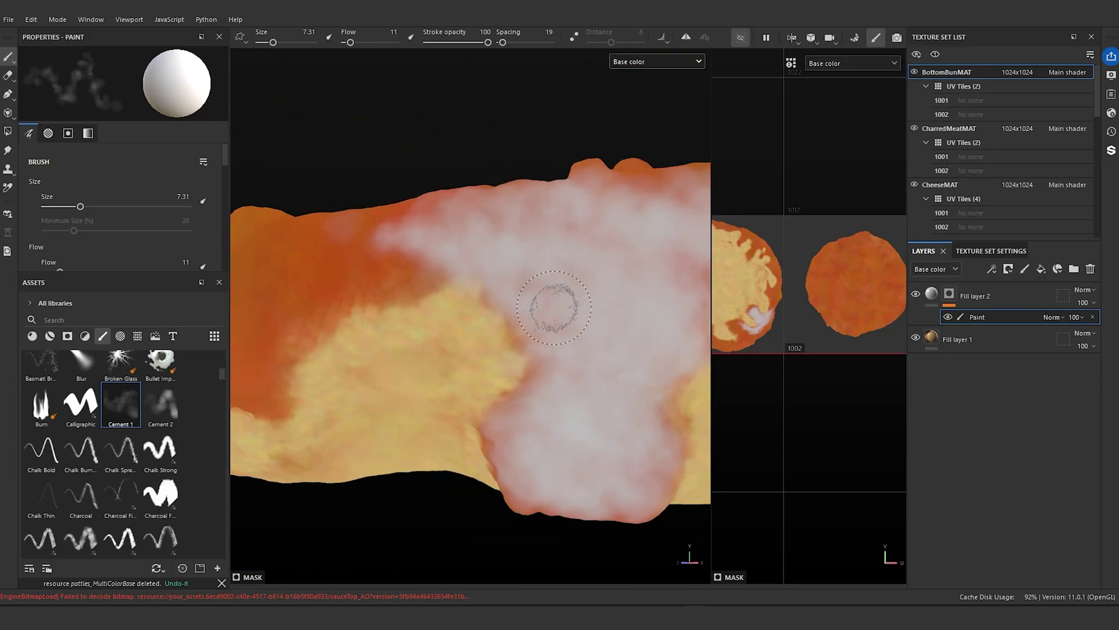
scroll(509, 216, up, 3)
alt+drag(509, 216, 525, 226)
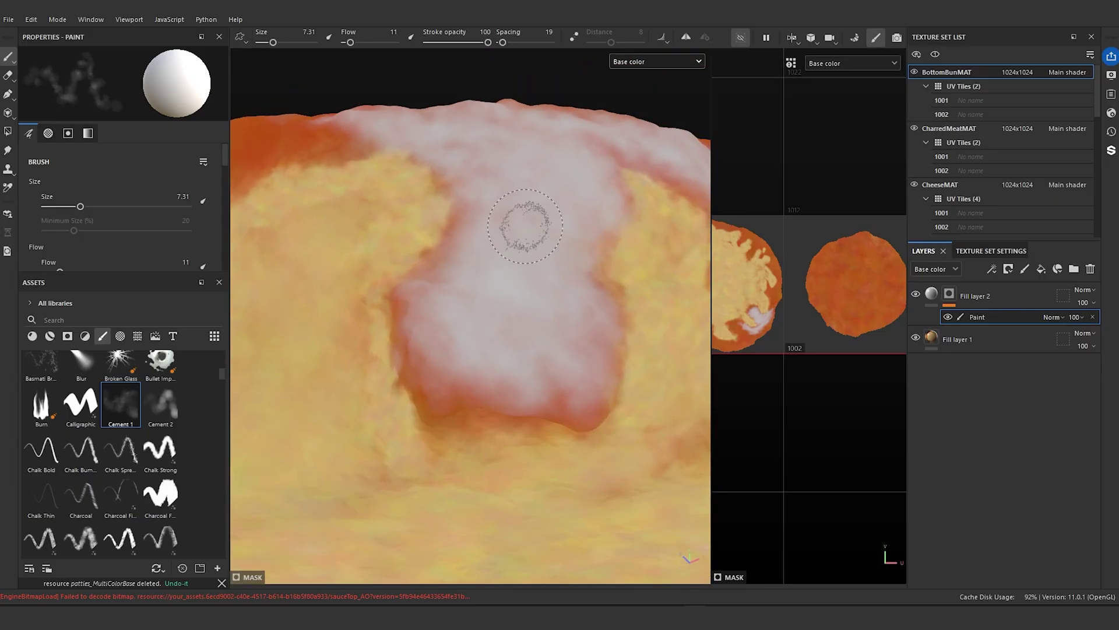
mouse_move(441, 387)
mouse_down()
mouse_move(456, 400)
mouse_move(426, 395)
mouse_move(392, 295)
mouse_up()
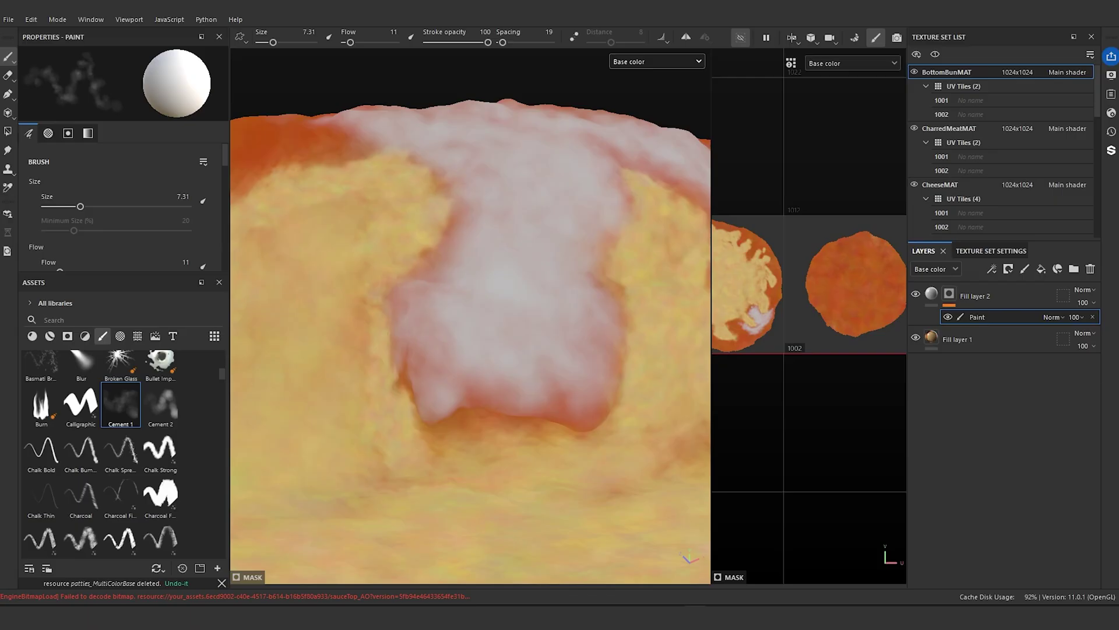
- Show the mesh wireframe with its opacity at 15 and inspect the geometry along the bun's side
click(1111, 74)
click(898, 331)
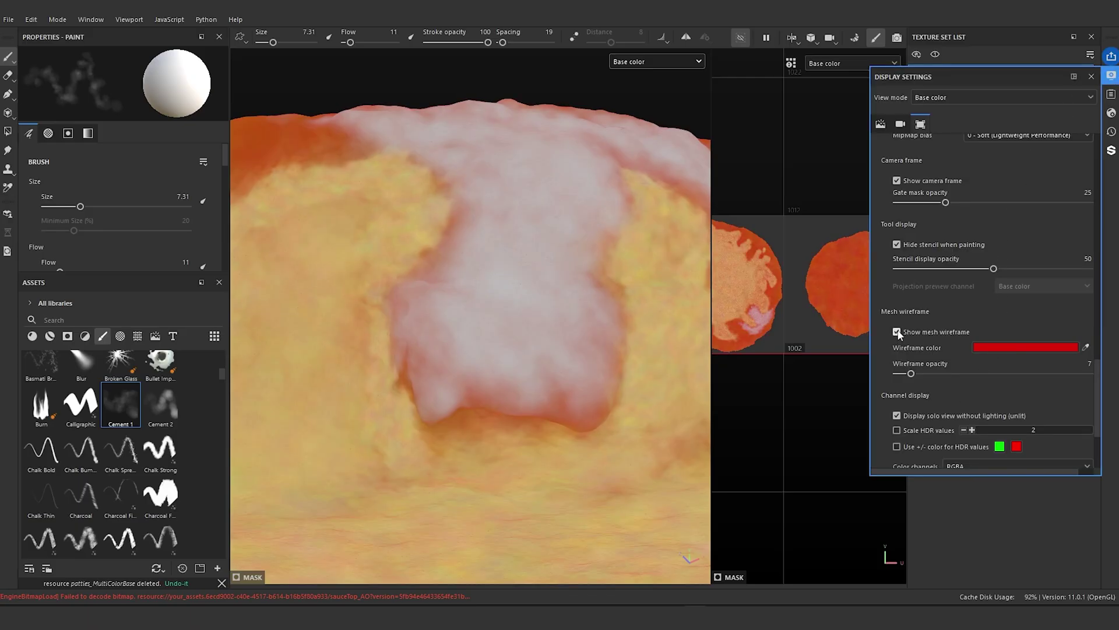
drag(916, 374, 928, 374)
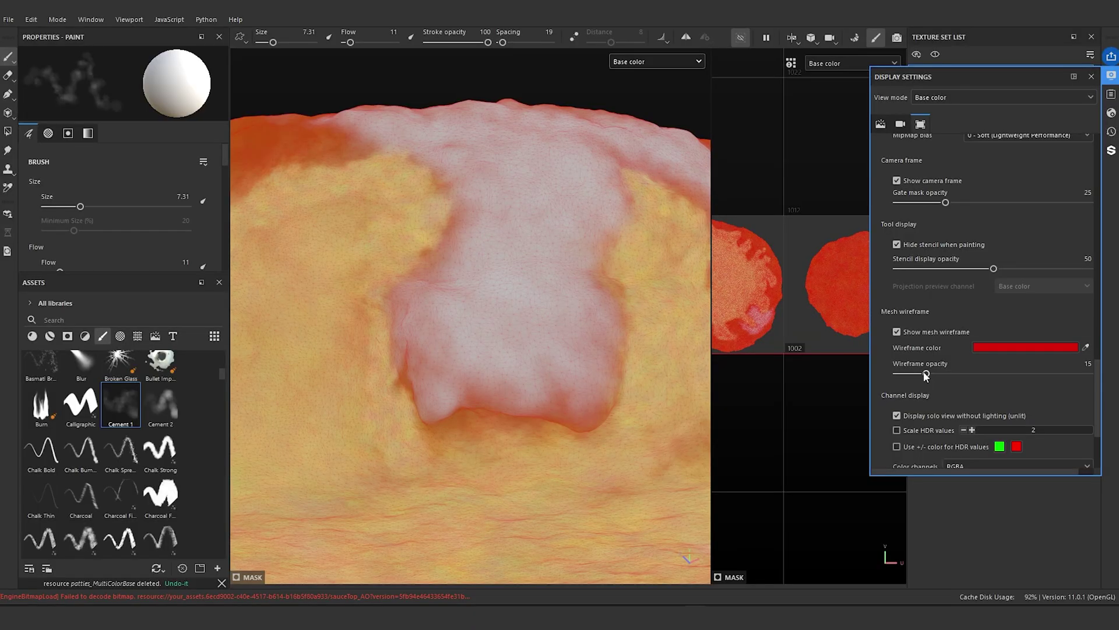
mouse_move(542, 217)
alt+mouse_down()
mouse_move(562, 264)
mouse_move(497, 208)
mouse_move(475, 247)
mouse_move(465, 171)
alt+mouse_up()
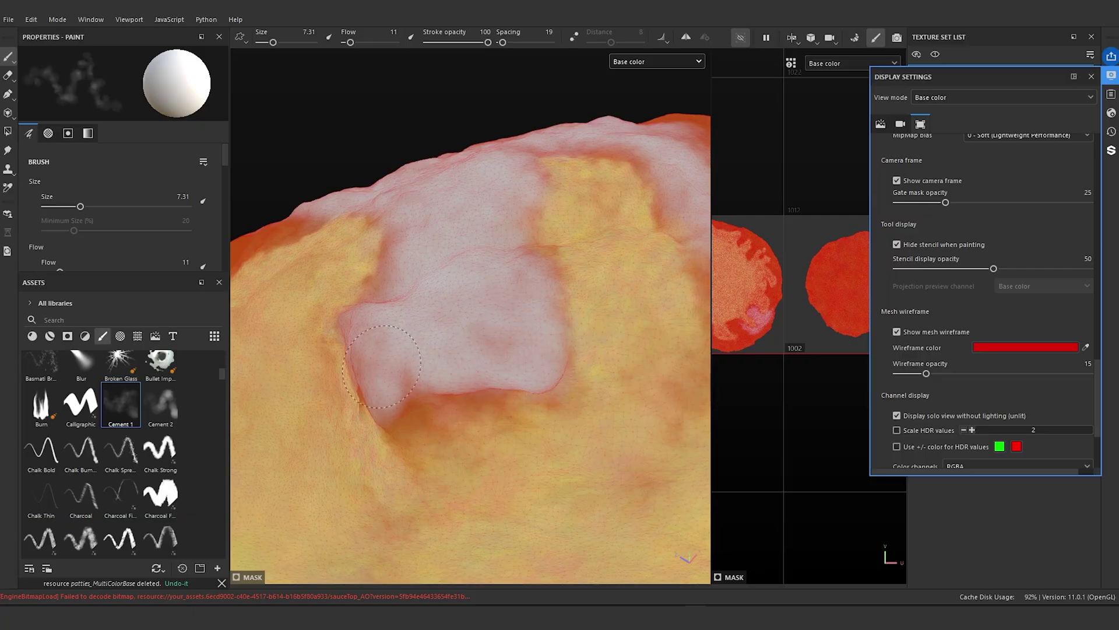
mouse_move(470, 221)
alt+mouse_down()
mouse_move(511, 428)
mouse_move(519, 384)
alt+mouse_up()
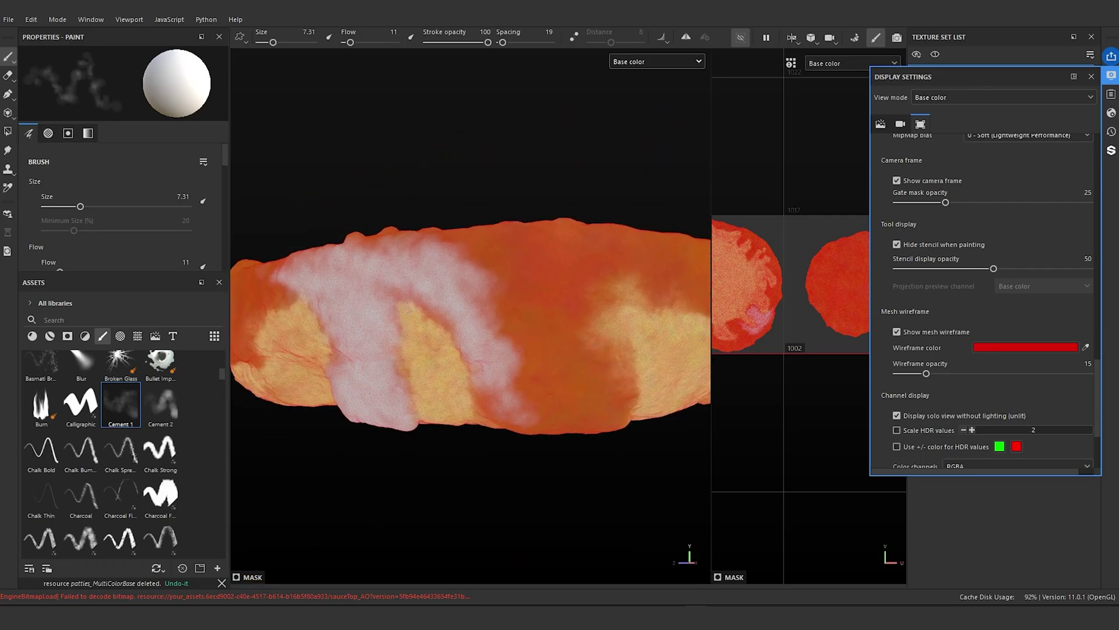
- Paint Fill layer 2's mask over the wide orange area beside the finished drips, up to the next cream patch
drag(506, 318, 516, 341)
ctrl+right_drag(516, 341, 539, 341)
drag(502, 320, 574, 254)
mouse_move(575, 253)
mouse_down()
mouse_move(571, 374)
mouse_move(551, 403)
mouse_up()
mouse_move(618, 254)
mouse_down()
mouse_move(649, 247)
mouse_move(673, 274)
mouse_up()
scroll(495, 292, down, 4)
alt+middle_drag(397, 292, 362, 320)
scroll(362, 320, up, 5)
mouse_move(408, 333)
mouse_down()
mouse_move(571, 359)
mouse_move(647, 428)
mouse_move(618, 440)
mouse_up()
- Hide the mesh wireframe and paint the mask down the next orange drips along the bun's side
ctrl+right_drag(638, 454, 630, 454)
click(897, 331)
alt+drag(583, 379, 527, 297)
scroll(527, 298, up, 3)
drag(504, 367, 516, 458)
mouse_move(587, 300)
mouse_down()
mouse_move(670, 338)
mouse_move(675, 276)
mouse_move(525, 268)
mouse_up()
mouse_move(432, 292)
mouse_down()
mouse_move(484, 461)
mouse_move(612, 443)
mouse_move(647, 458)
mouse_up()
ctrl+right_drag(647, 458, 633, 457)
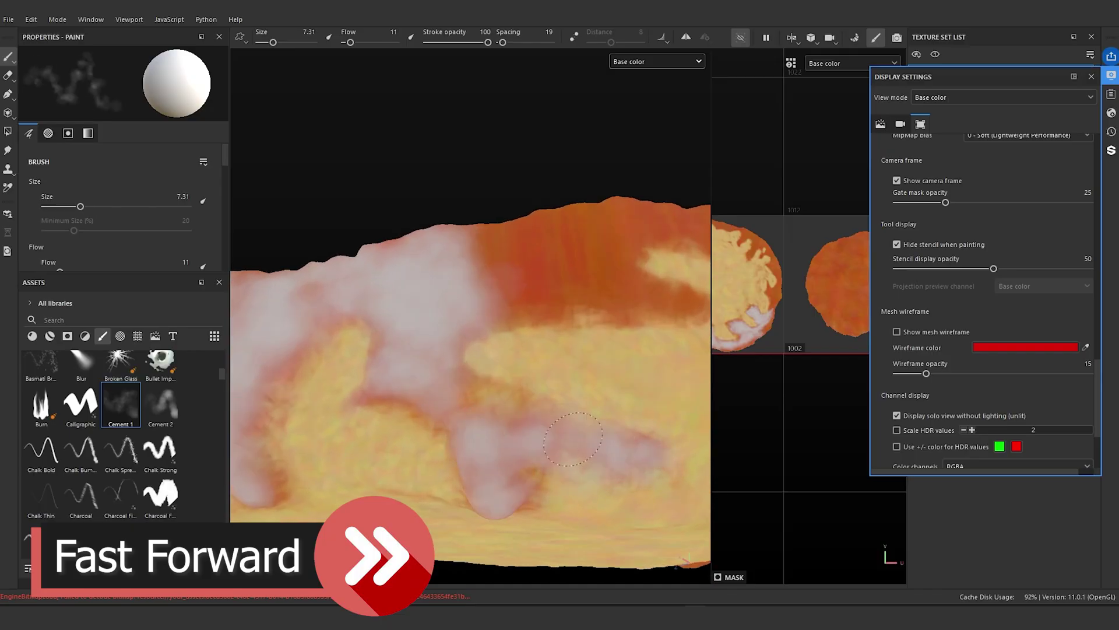
- Extend the mask painting across the orange band above the following cream patches and down its adjoining drip
drag(507, 291, 606, 269)
mouse_move(606, 268)
mouse_down()
mouse_move(592, 209)
mouse_move(652, 251)
mouse_up()
drag(601, 289, 671, 298)
drag(536, 291, 589, 286)
drag(588, 224, 694, 219)
scroll(496, 233, down, 4)
alt+drag(496, 233, 379, 297)
mouse_move(362, 303)
mouse_down()
mouse_move(513, 298)
mouse_move(670, 327)
mouse_move(583, 361)
mouse_move(633, 318)
mouse_move(606, 251)
mouse_up()
mouse_move(574, 373)
mouse_down()
mouse_move(566, 390)
mouse_move(513, 402)
mouse_up()
drag(566, 379, 595, 344)
alt+drag(507, 218, 397, 286)
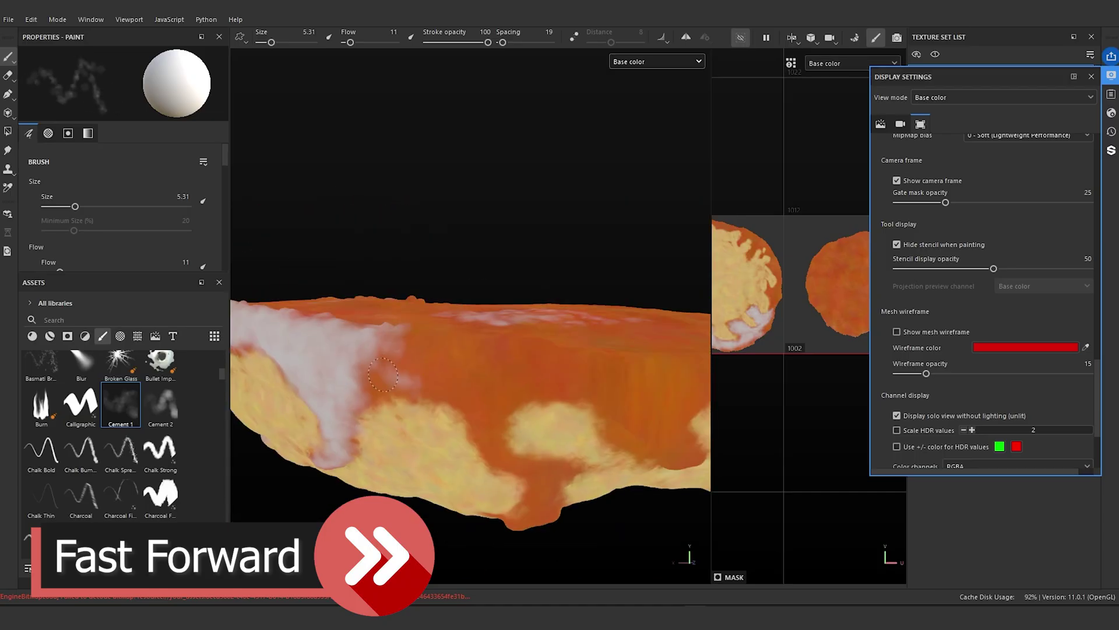
- Paint the mask over the unpainted orange band and drips around the small cream patch, using the brush at size 5.31
drag(367, 361, 472, 382)
ctrl+right_drag(402, 346, 412, 346)
drag(413, 346, 583, 371)
ctrl+right_drag(501, 385, 483, 385)
drag(419, 388, 495, 440)
drag(501, 402, 659, 355)
drag(472, 425, 569, 475)
- Paint the mask down the long narrow orange drips and along the rim above them on the bun's next section
alt+drag(501, 269, 456, 168)
mouse_move(542, 379)
mouse_down()
mouse_move(560, 429)
mouse_move(501, 426)
mouse_up()
mouse_move(617, 263)
mouse_down()
mouse_move(682, 332)
mouse_move(658, 262)
mouse_move(600, 257)
mouse_up()
mouse_move(612, 251)
alt+mouse_down()
mouse_move(517, 323)
mouse_move(513, 274)
alt+mouse_up()
drag(543, 332, 566, 390)
drag(518, 277, 618, 260)
mouse_move(618, 260)
mouse_down()
mouse_move(670, 350)
mouse_move(667, 426)
mouse_up()
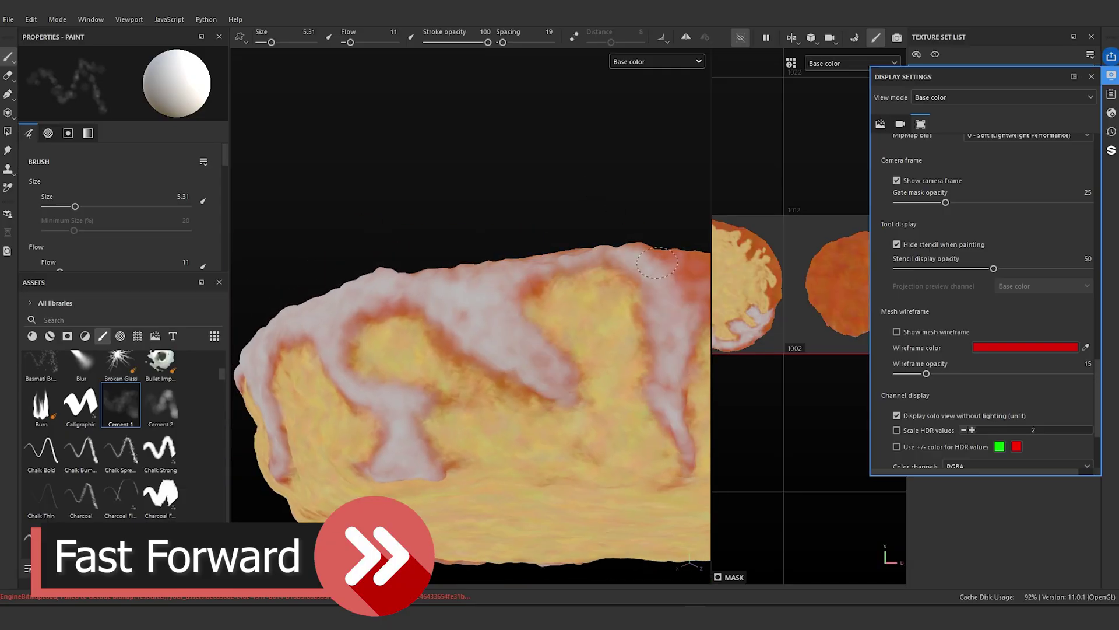
- Cover the remaining orange rim and drips around the bun's side on the mask, enlarging the brush to size 8.43
drag(693, 292, 647, 257)
alt+drag(641, 250, 564, 285)
alt+middle_drag(564, 285, 445, 364)
ctrl+right_drag(513, 326, 530, 326)
mouse_move(472, 361)
mouse_down()
mouse_move(518, 314)
mouse_move(606, 332)
mouse_up()
mouse_move(607, 333)
mouse_down()
mouse_move(623, 419)
mouse_move(682, 320)
mouse_move(641, 420)
mouse_up()
mouse_move(641, 419)
mouse_down()
mouse_move(577, 450)
mouse_move(606, 408)
mouse_up()
alt+drag(612, 390, 659, 282)
alt+right_drag(660, 282, 589, 326)
mouse_move(568, 268)
mouse_down()
mouse_move(554, 398)
mouse_move(465, 328)
mouse_up()
- Examine the painted rim and drips all around the bun's side for uncovered orange areas
mouse_move(554, 280)
alt+mouse_down()
mouse_move(587, 300)
mouse_move(443, 350)
mouse_move(513, 299)
mouse_move(621, 309)
mouse_move(691, 339)
alt+mouse_up()
mouse_move(634, 252)
alt+mouse_down()
mouse_move(323, 322)
mouse_move(533, 378)
mouse_move(682, 362)
mouse_move(630, 461)
alt+mouse_up()
mouse_move(575, 313)
alt+mouse_down()
mouse_move(431, 303)
mouse_move(449, 441)
mouse_move(563, 309)
mouse_move(479, 354)
alt+mouse_up()
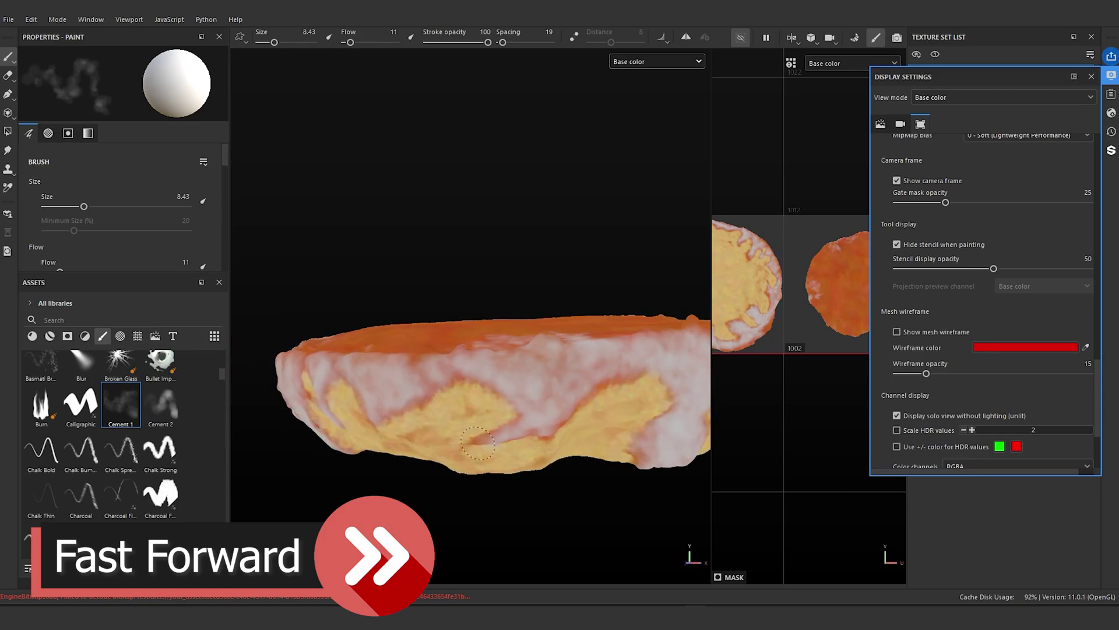
alt+drag(578, 269, 514, 352)
scroll(478, 343, up, 4)
alt+drag(434, 332, 439, 344)
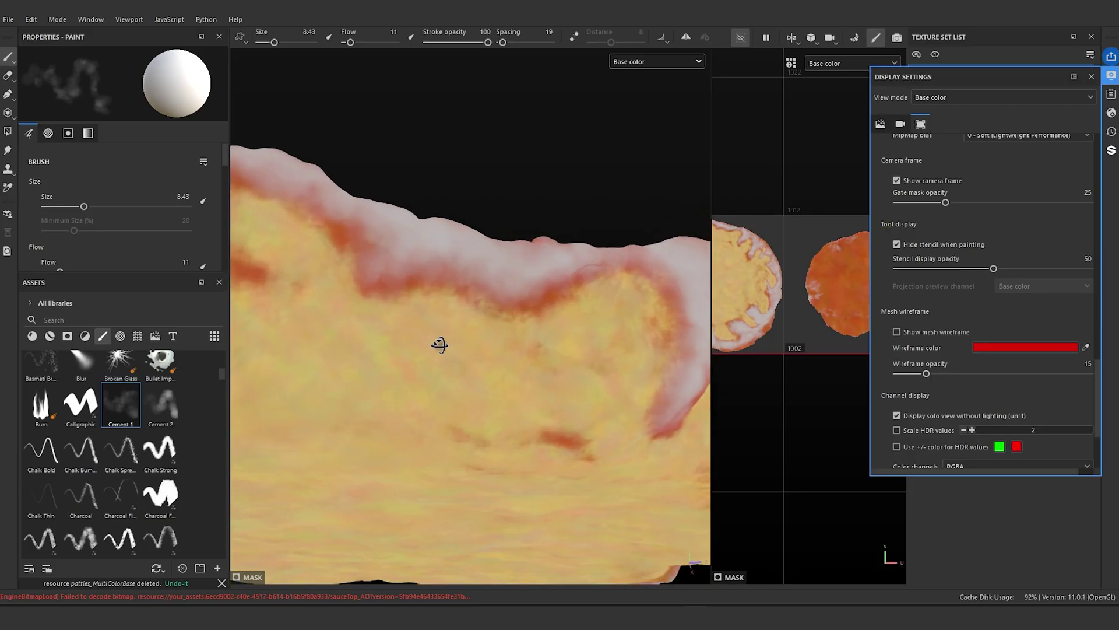
alt+middle_drag(439, 345, 618, 465)
scroll(567, 418, up, 3)
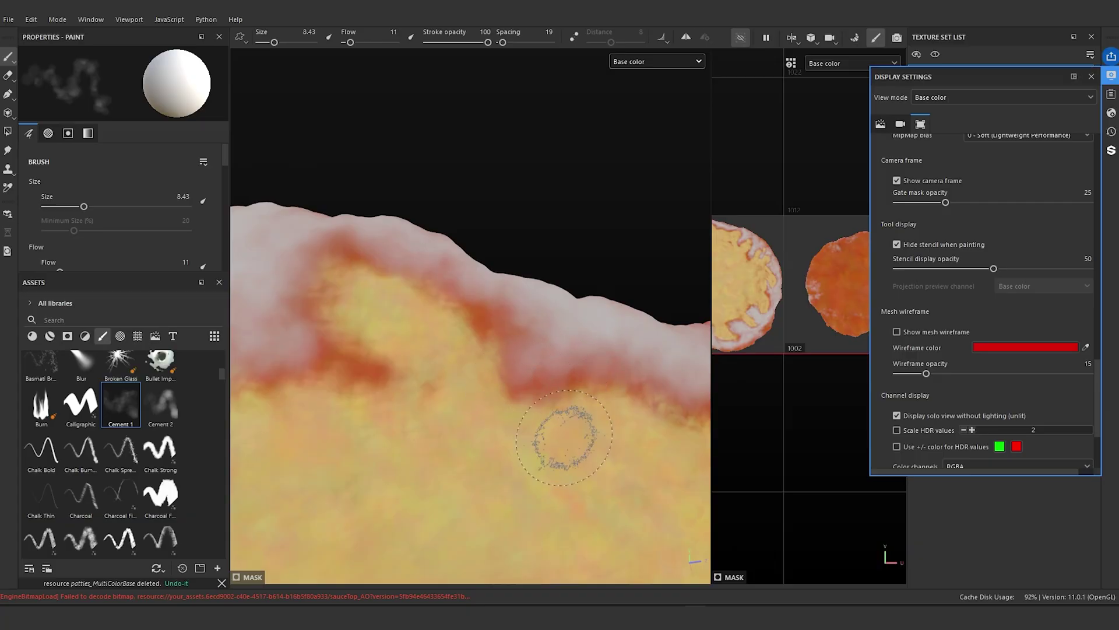
mouse_move(475, 374)
alt+middle_down()
mouse_move(430, 400)
mouse_move(498, 384)
alt+middle_up()
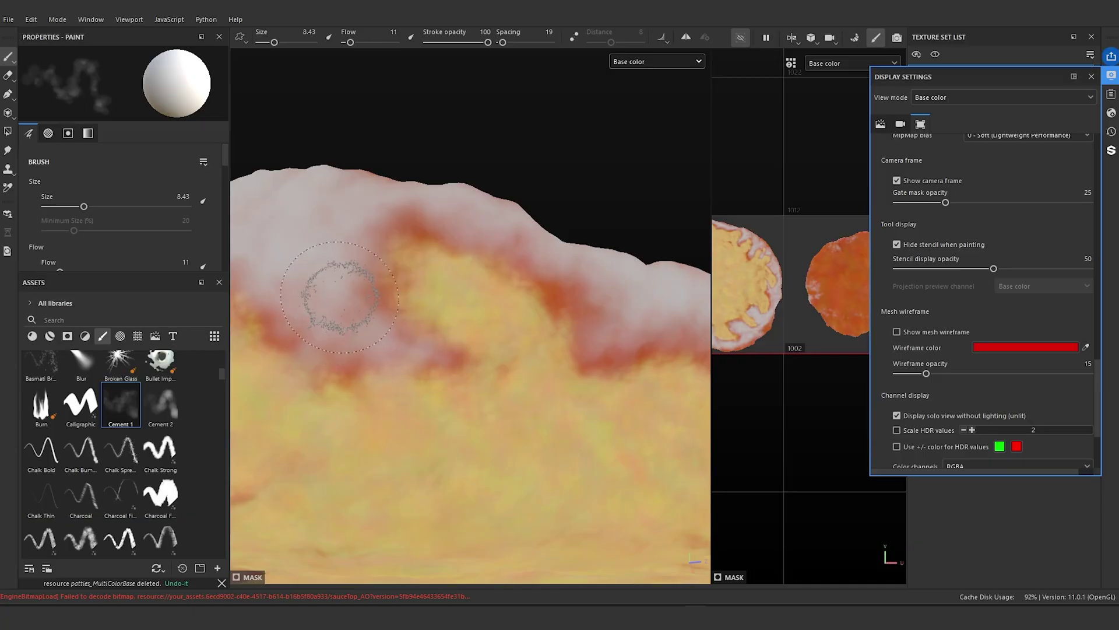
mouse_move(337, 295)
alt+mouse_down()
mouse_move(541, 359)
mouse_move(442, 325)
mouse_move(544, 403)
alt+mouse_up()
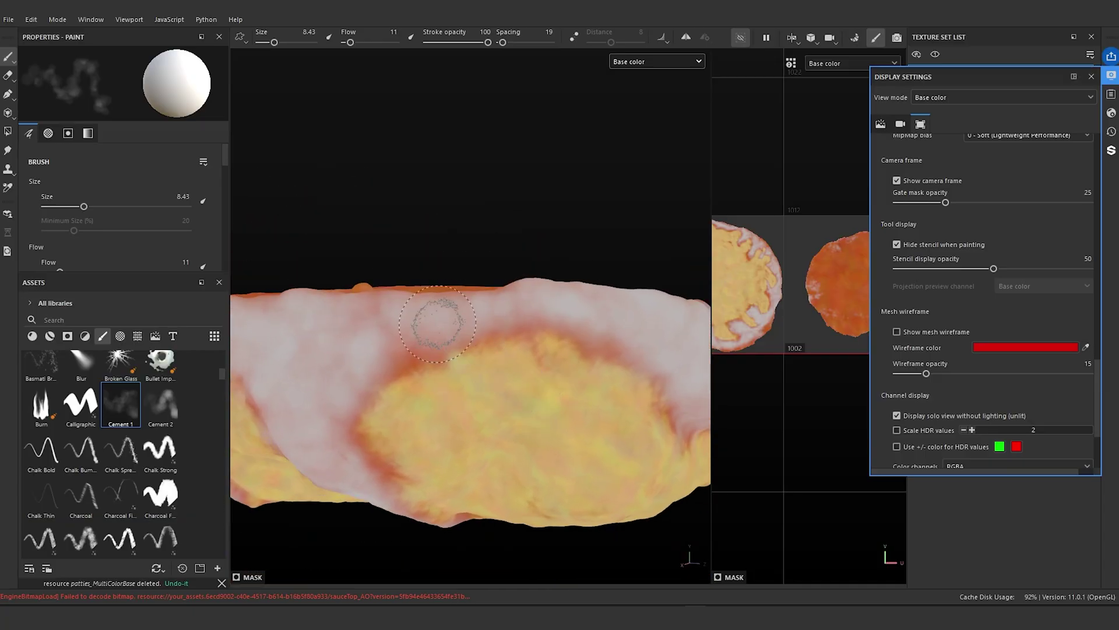
alt+drag(441, 402, 463, 385)
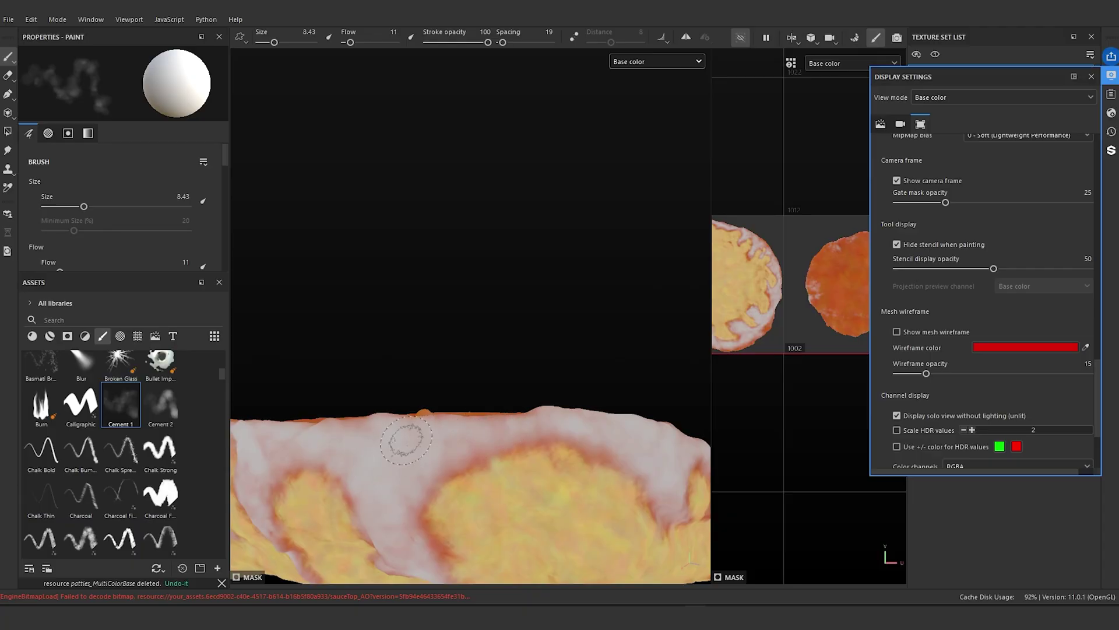
scroll(406, 440, down, 4)
alt+drag(549, 434, 600, 437)
scroll(594, 439, up, 5)
alt+drag(525, 447, 545, 433)
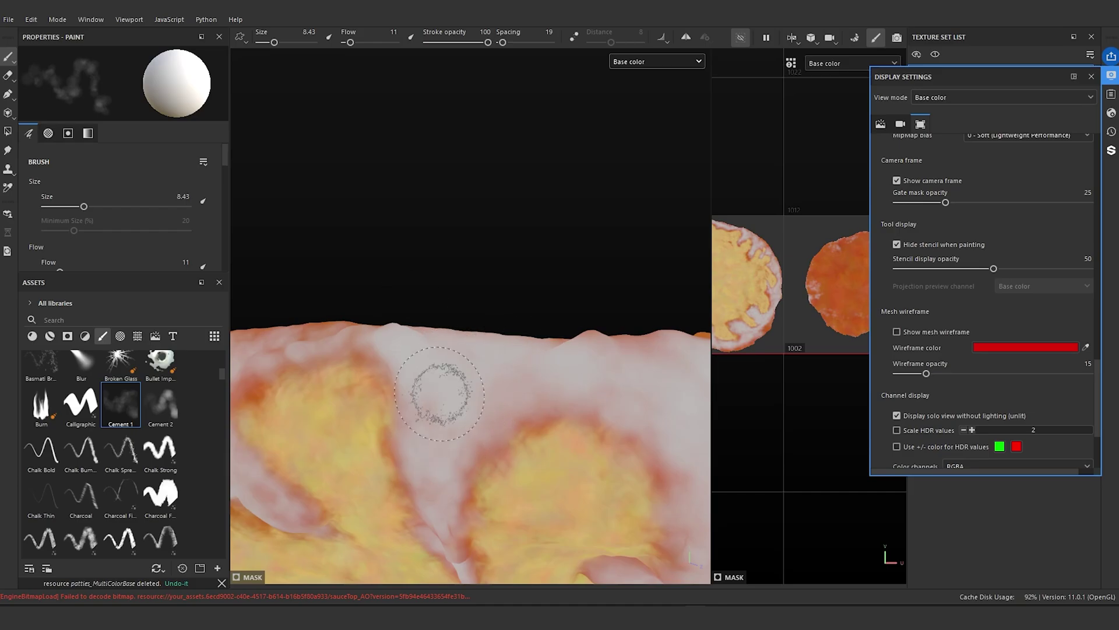
alt+right_drag(571, 388, 544, 388)
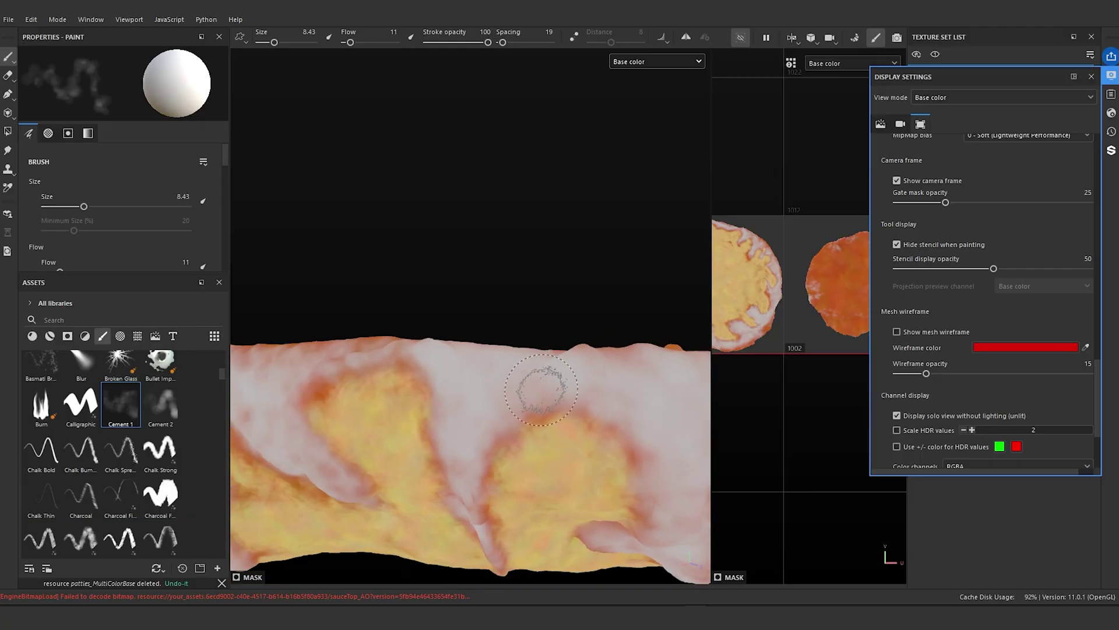
- Brush Fill layer 2's mask lightly onto the orange flat face just inside the bun's rim
alt+drag(544, 387, 572, 420)
alt+right_drag(571, 419, 671, 460)
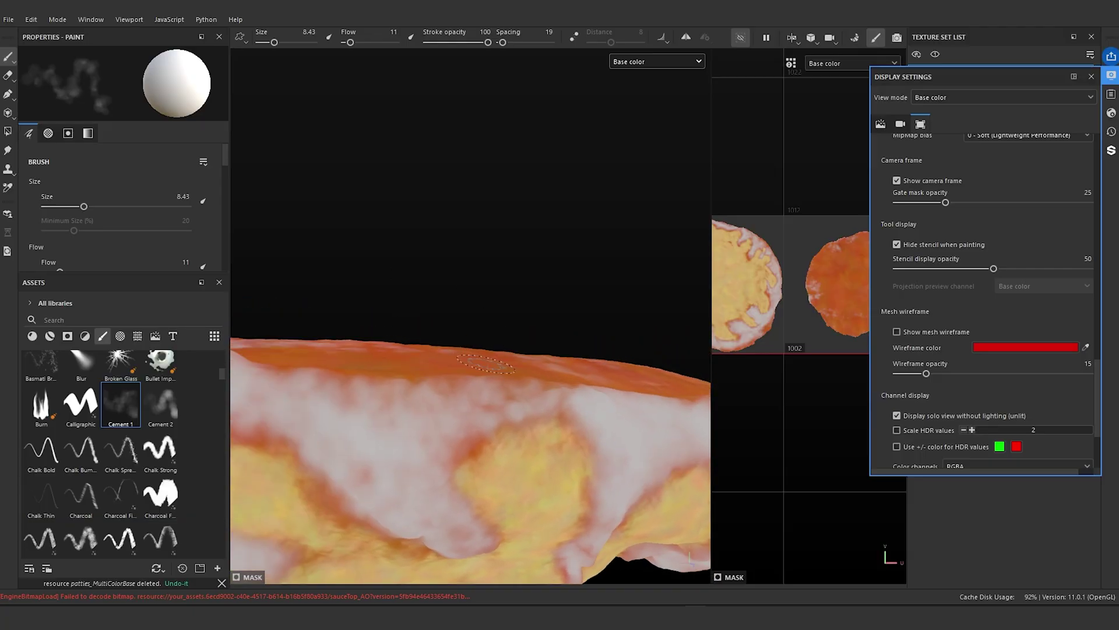
mouse_move(434, 373)
mouse_down()
mouse_move(383, 392)
mouse_move(372, 362)
mouse_move(414, 344)
mouse_up()
alt+right_drag(401, 324, 373, 315)
mouse_move(374, 314)
alt+mouse_down()
mouse_move(439, 340)
mouse_move(463, 425)
alt+mouse_up()
alt+right_drag(507, 423, 483, 389)
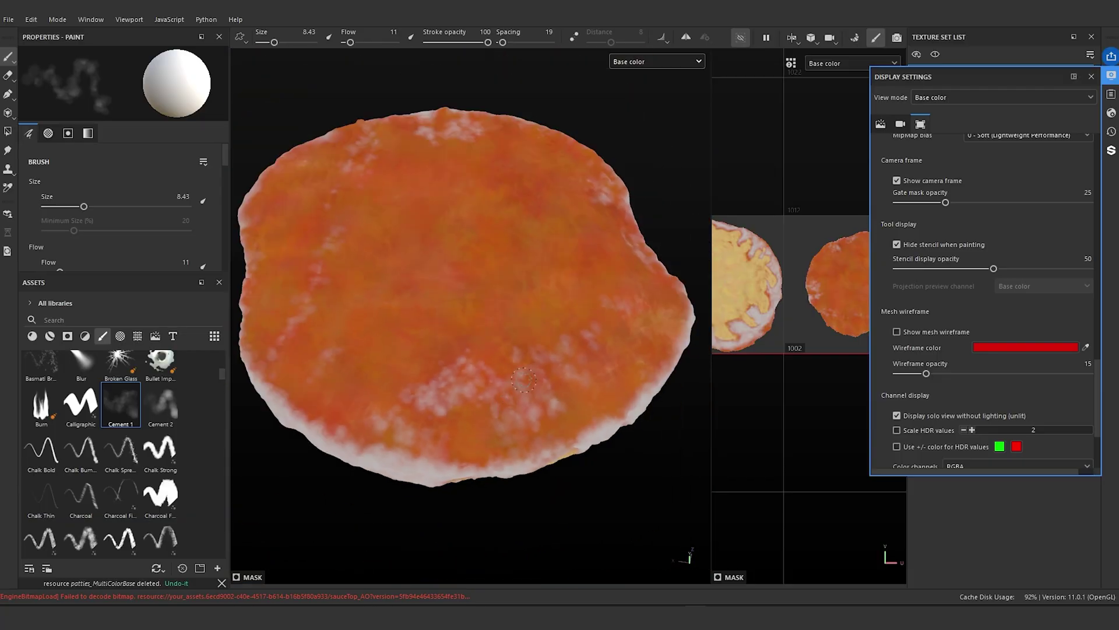
mouse_move(482, 390)
alt+middle_down()
mouse_move(482, 448)
mouse_move(499, 430)
mouse_move(477, 429)
alt+middle_up()
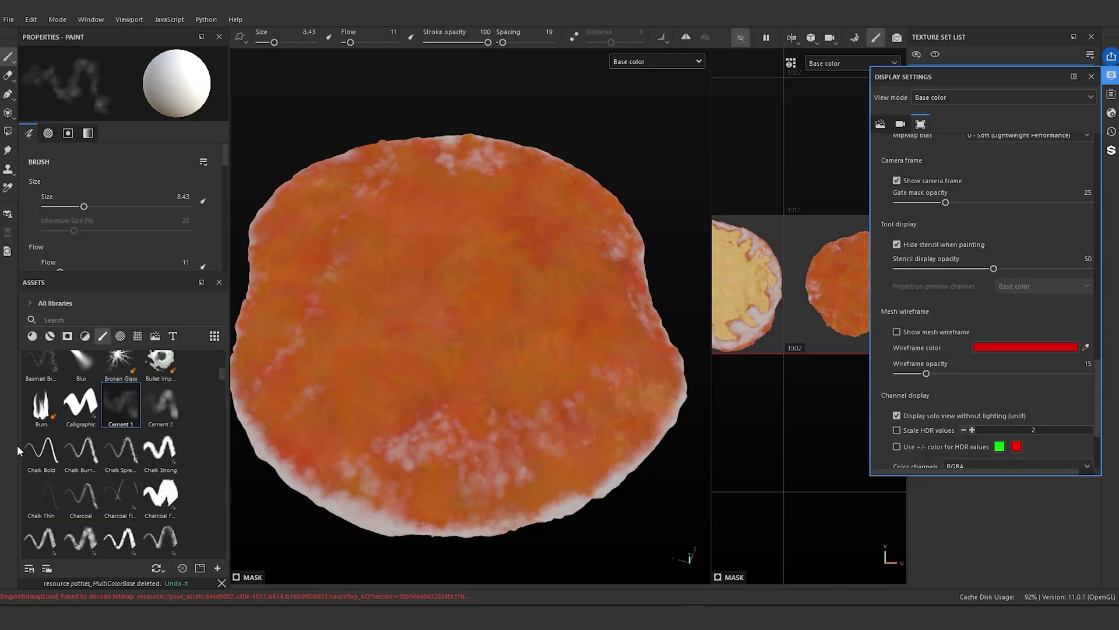
- Fill most of the bun's orange flat face on the mask with the Basic Soft brush at size 28.7
scroll(93, 449, down, 5)
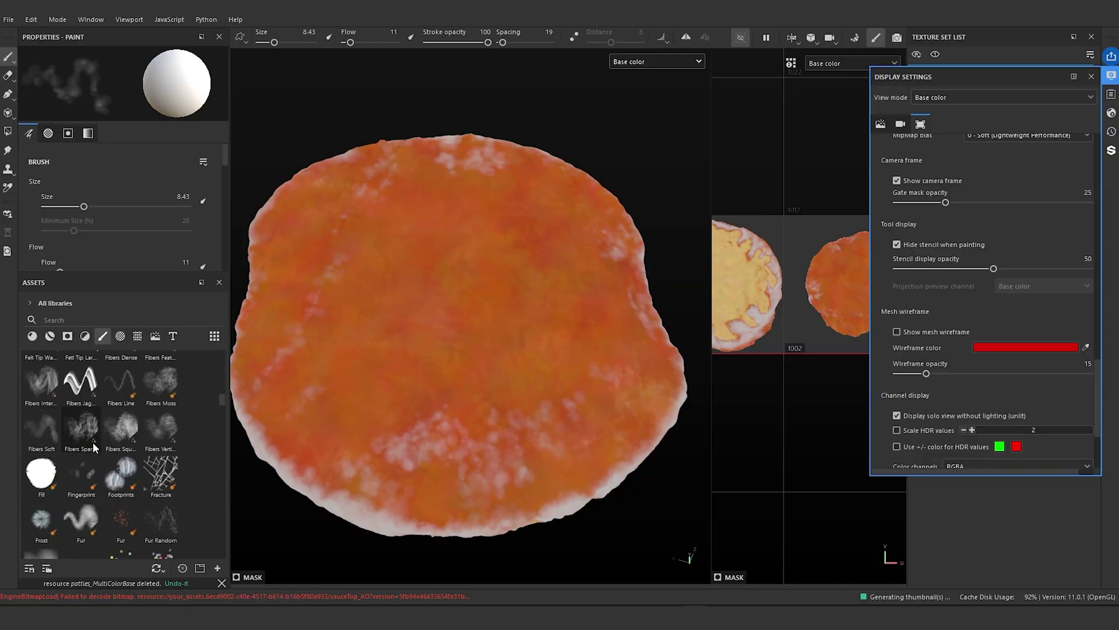
scroll(92, 448, down, 3)
scroll(93, 448, up, 12)
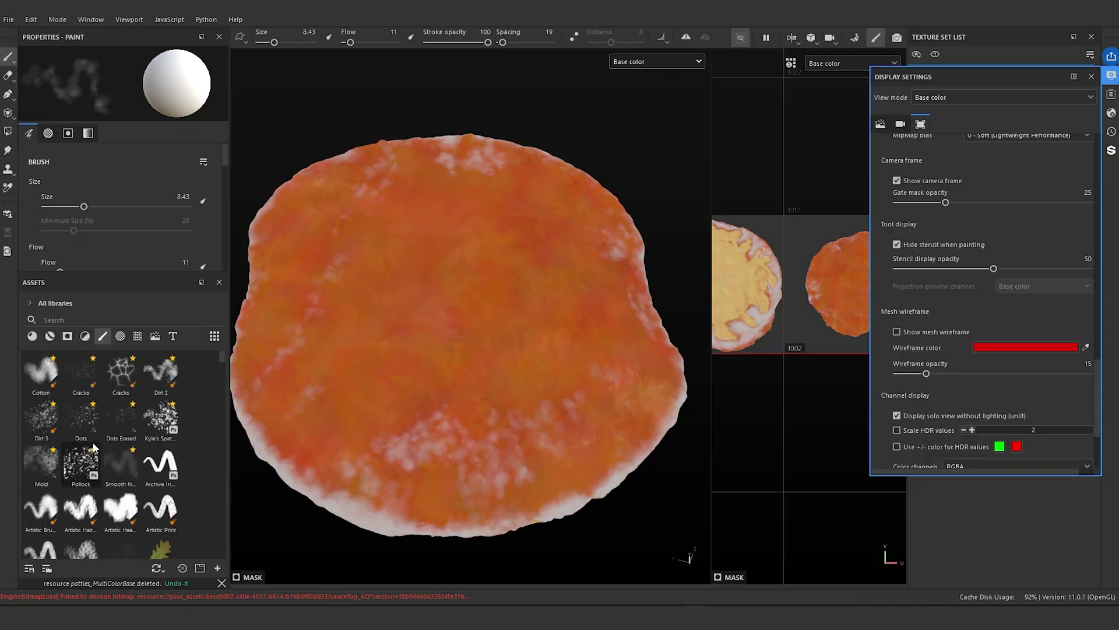
scroll(93, 442, down, 3)
click(161, 457)
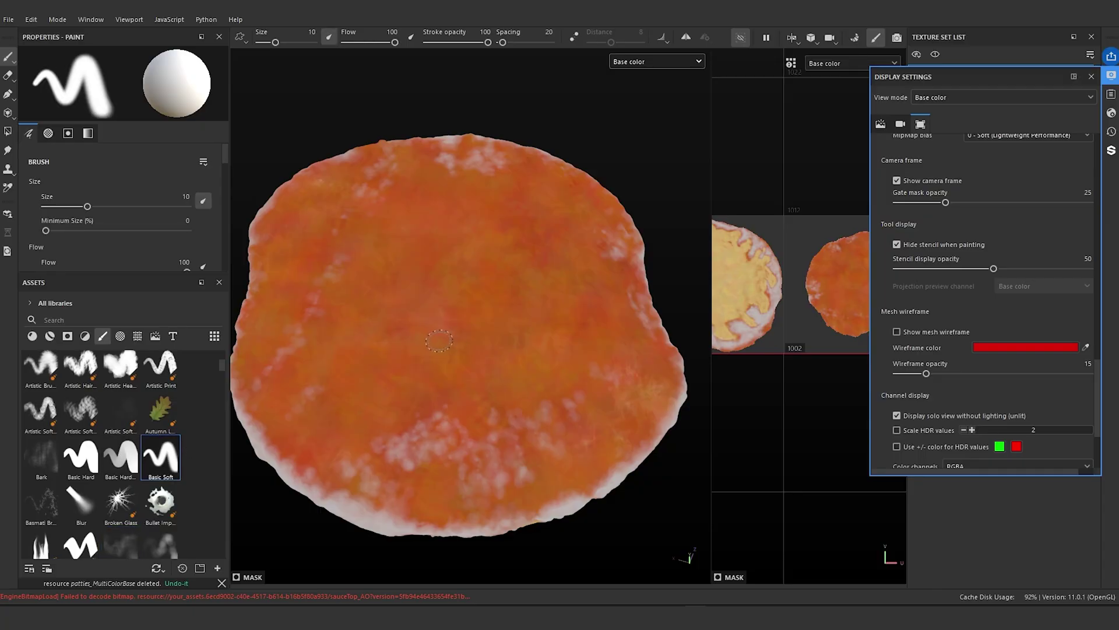
key(bracketright)
key(bracketright)
key(bracketright)
key(bracketright)
key(bracketright)
key(bracketright)
key(bracketright)
key(bracketright)
key(bracketright)
key(bracketright)
key(bracketright)
mouse_move(448, 342)
mouse_down()
mouse_move(406, 316)
mouse_move(396, 256)
mouse_move(487, 403)
mouse_move(460, 193)
mouse_move(525, 234)
mouse_move(517, 260)
mouse_move(570, 305)
mouse_move(600, 370)
mouse_move(601, 355)
mouse_move(607, 425)
mouse_move(480, 481)
mouse_move(400, 462)
mouse_move(292, 305)
mouse_move(352, 395)
mouse_move(437, 200)
mouse_move(338, 243)
mouse_move(373, 169)
mouse_move(583, 187)
mouse_move(664, 385)
mouse_move(595, 232)
mouse_up()
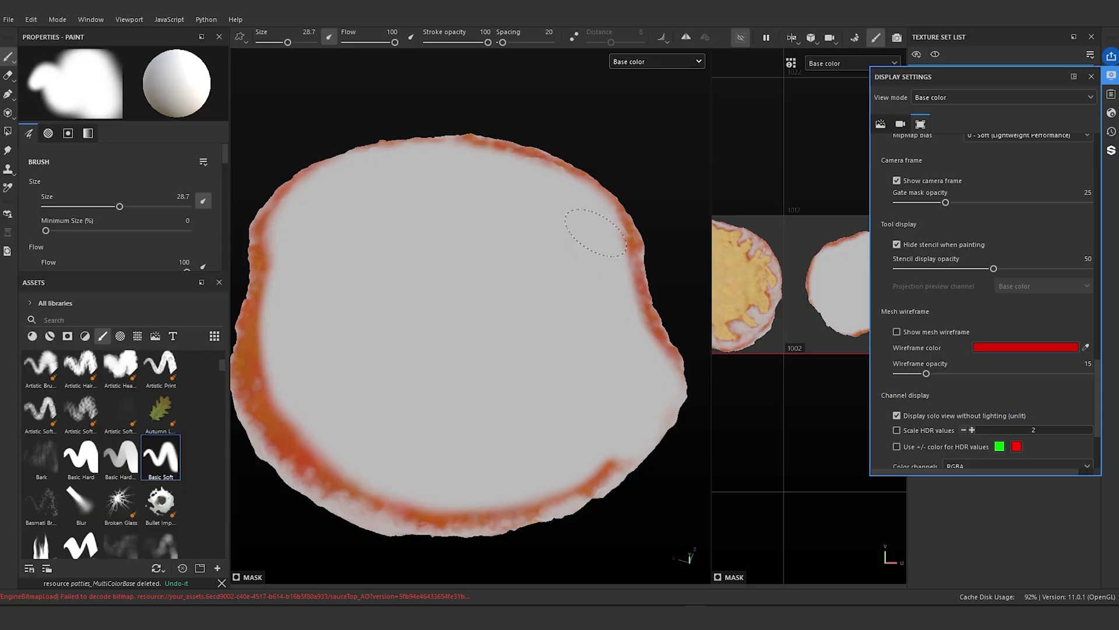
drag(433, 453, 311, 306)
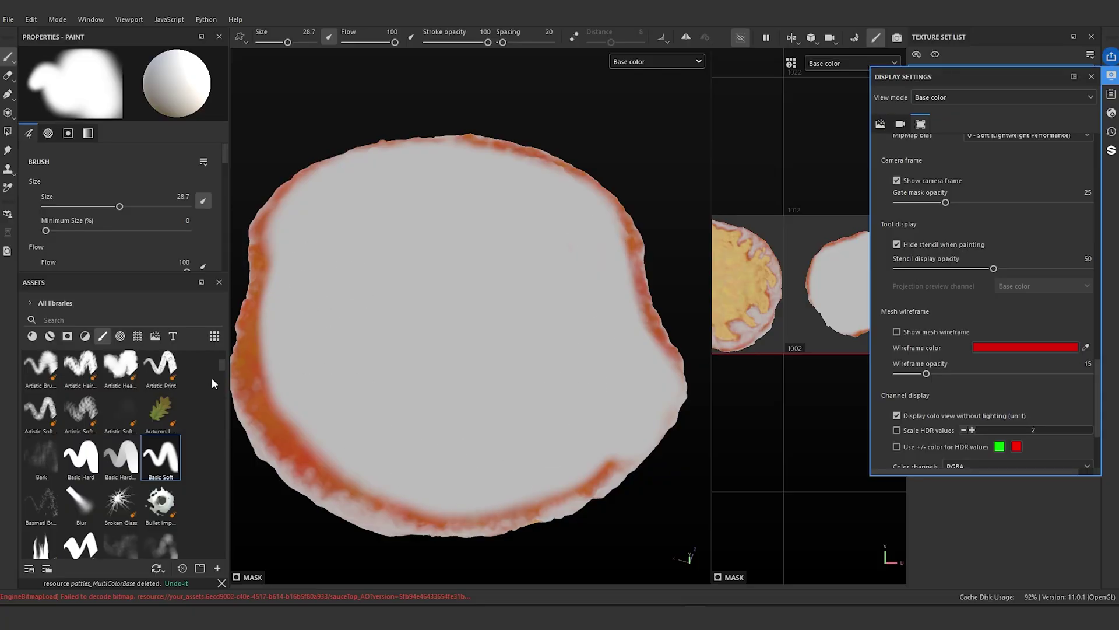
- Paint Fill layer 2's mask over the orange edge around the bun's flat face with the Cement 1 brush at size 22.11
scroll(221, 366, up, 3)
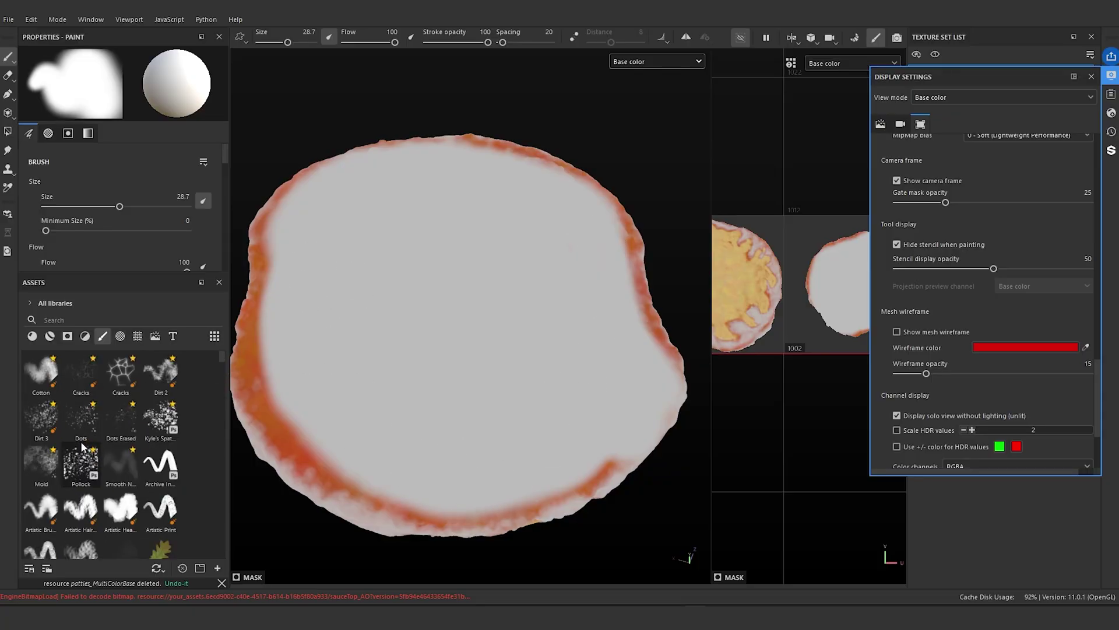
scroll(215, 436, down, 5)
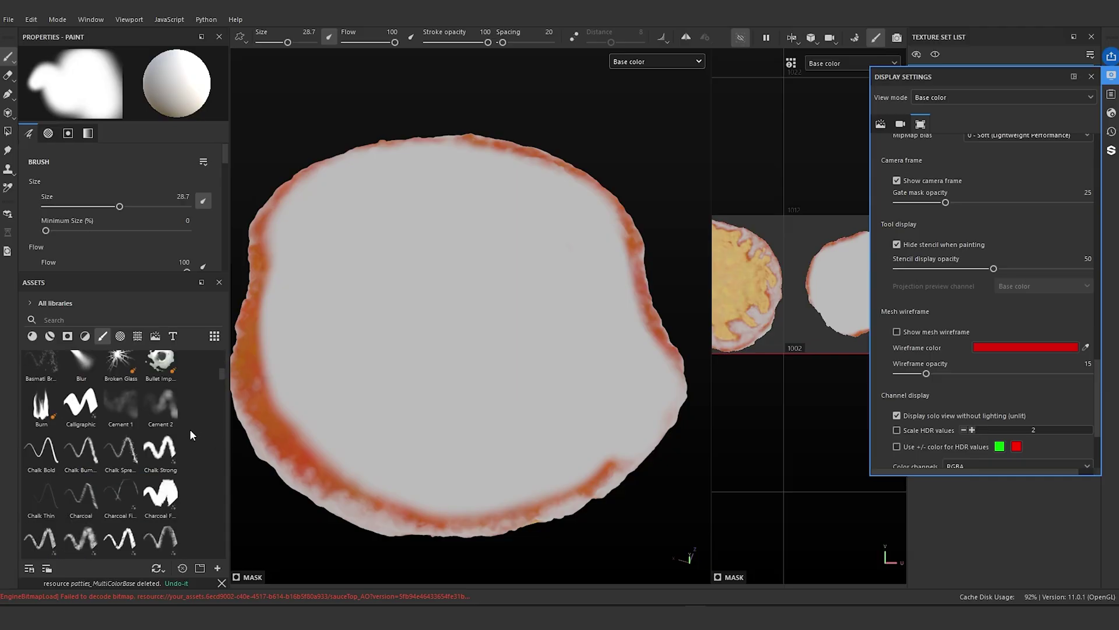
click(132, 421)
alt+drag(443, 472, 521, 440)
key(bracketright)
key(bracketright)
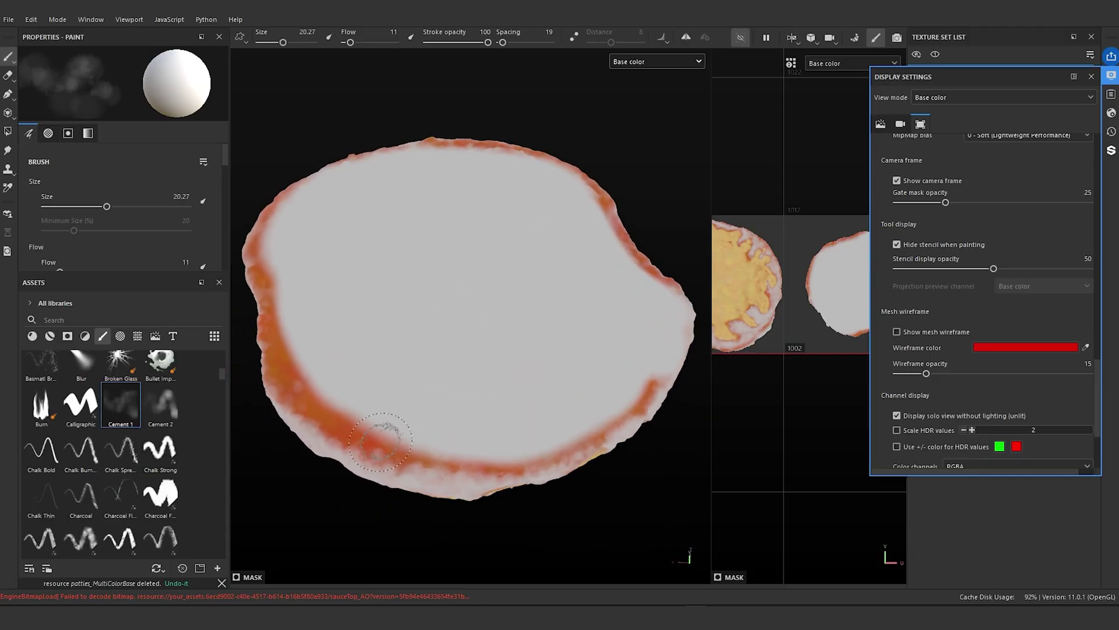
mouse_move(380, 446)
mouse_down()
mouse_move(367, 449)
mouse_move(412, 465)
mouse_up()
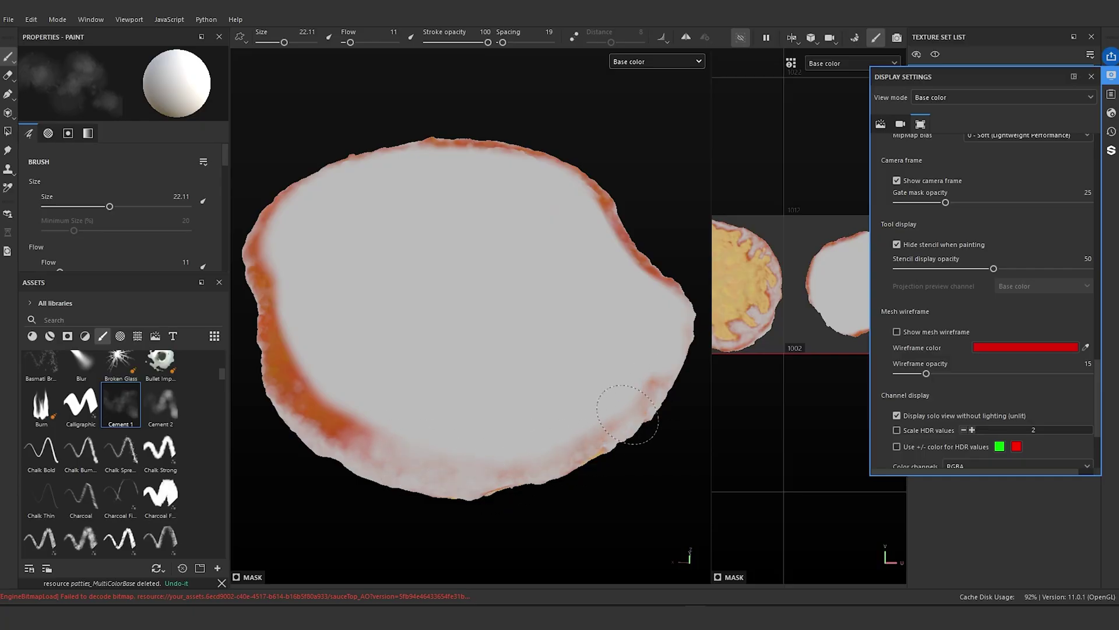
drag(343, 419, 298, 389)
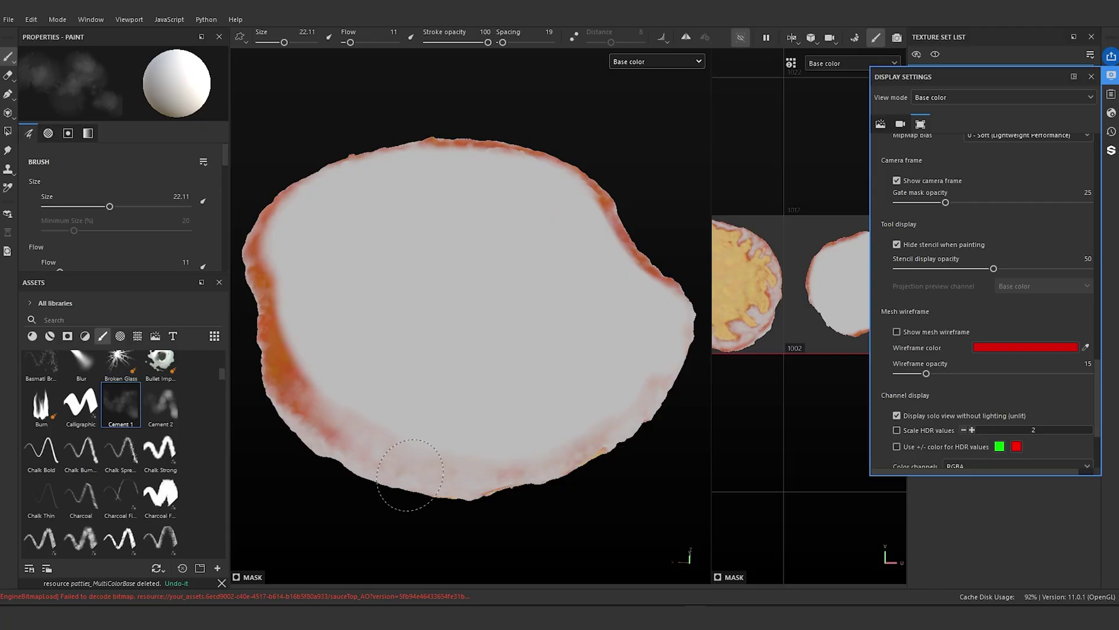
mouse_move(410, 475)
mouse_down()
mouse_move(306, 400)
mouse_move(287, 403)
mouse_up()
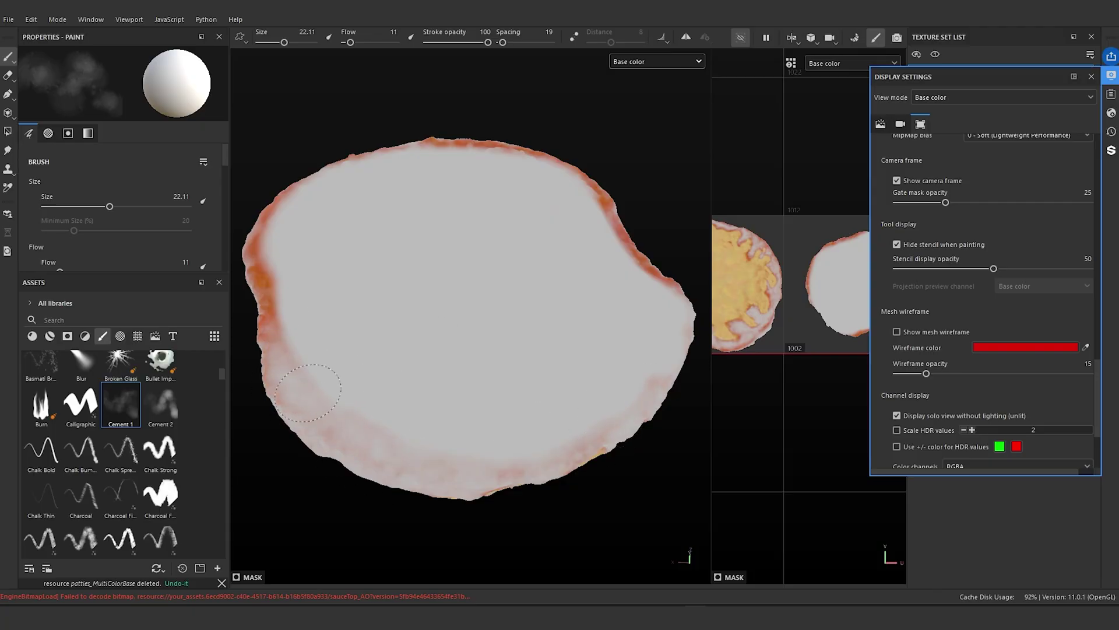
drag(281, 356, 269, 305)
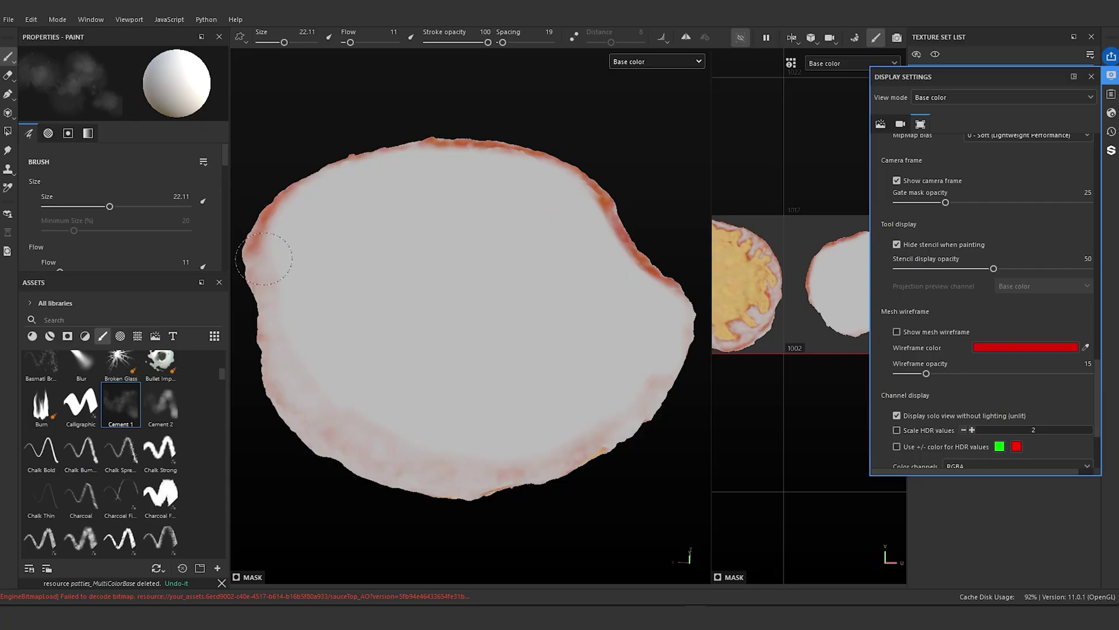
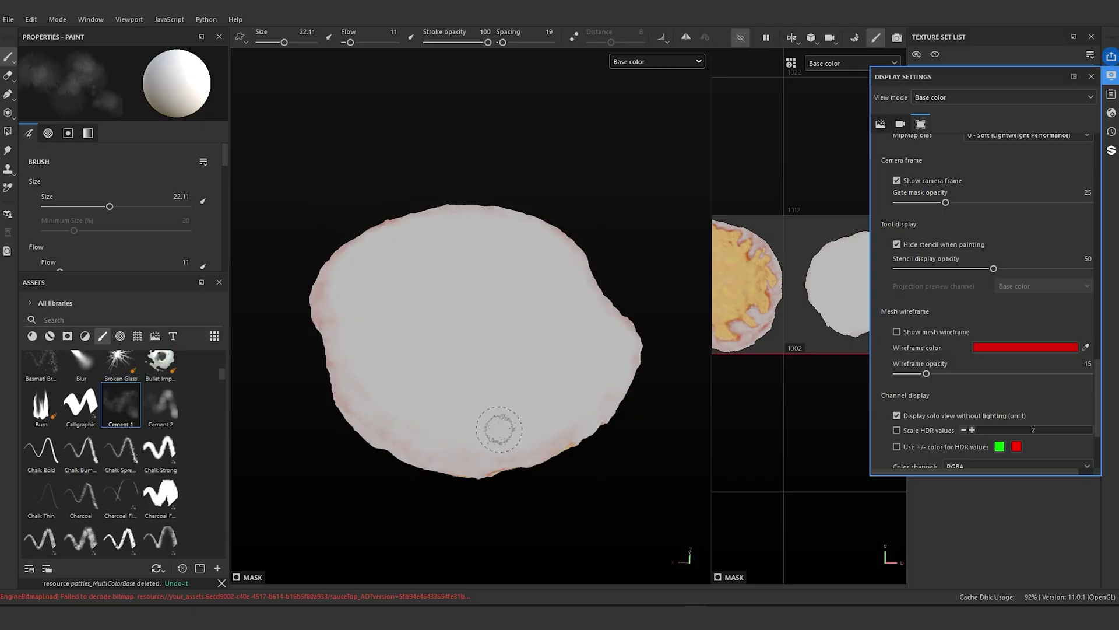
- Close the display settings and examine the mask transitions between the rim, drips and yellow areas on the bun's side
alt+drag(497, 429, 462, 420)
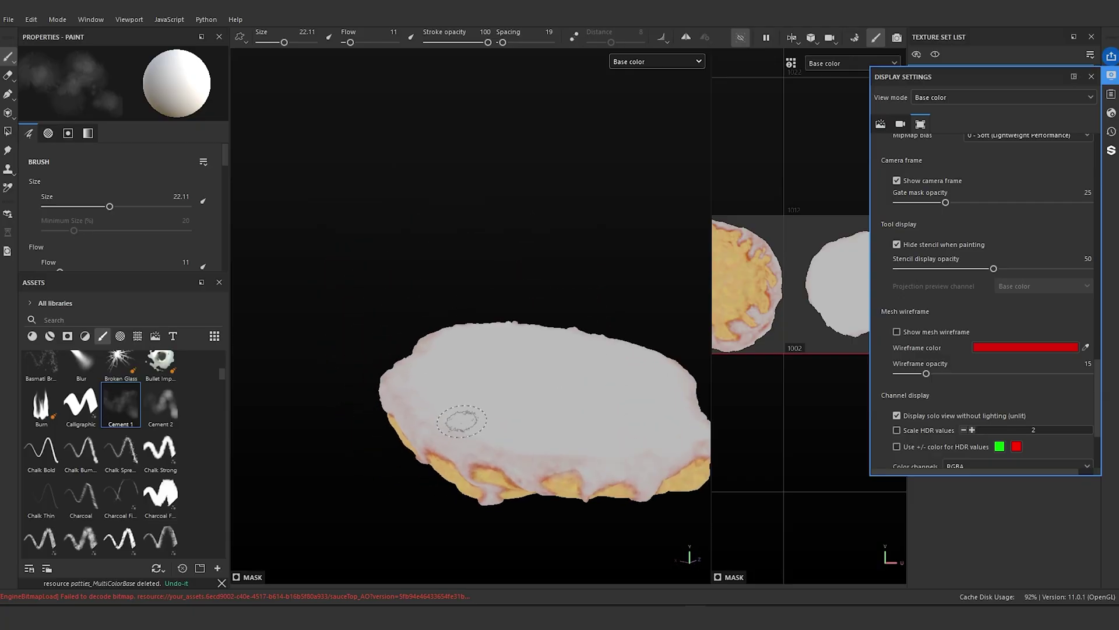
scroll(462, 419, up, 3)
alt+middle_drag(462, 419, 411, 333)
alt+drag(412, 332, 392, 299)
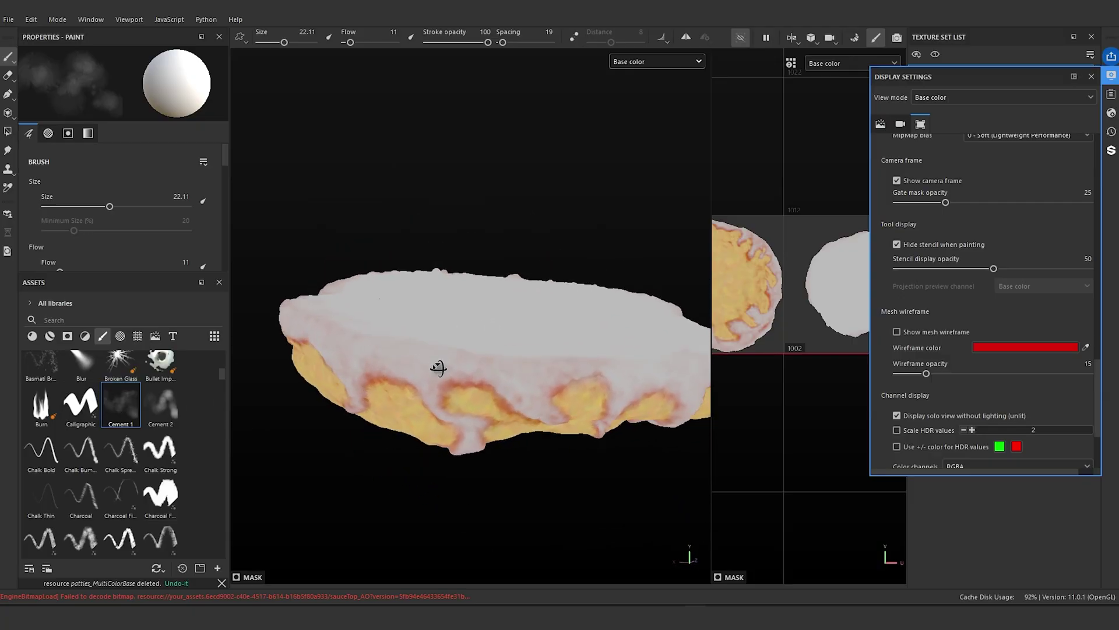
alt+drag(437, 368, 477, 274)
alt+drag(520, 413, 527, 290)
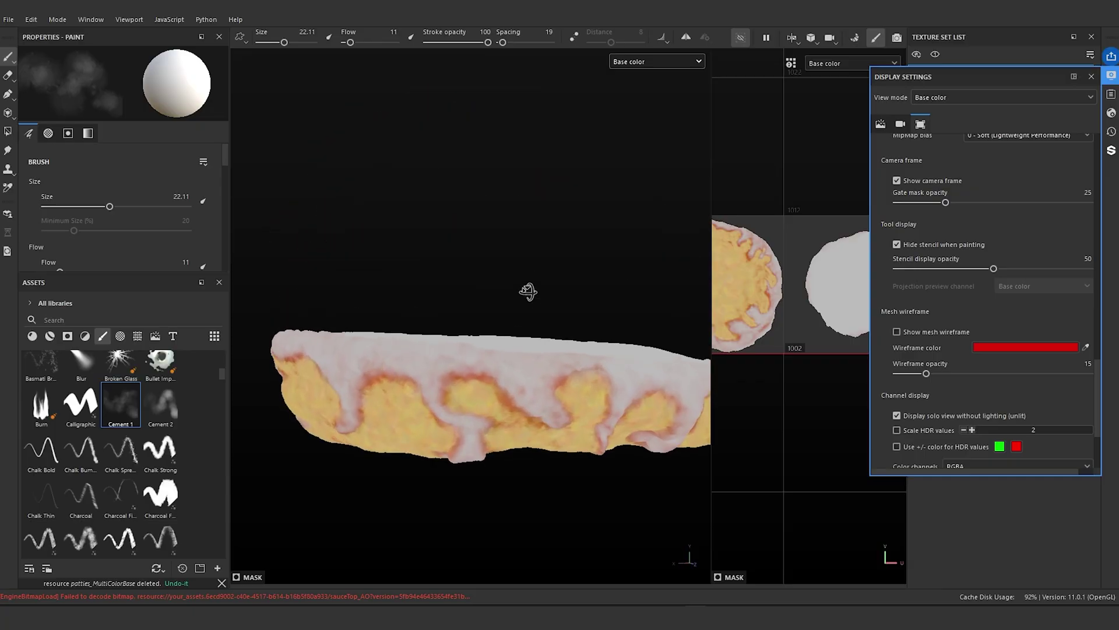
scroll(498, 335, up, 3)
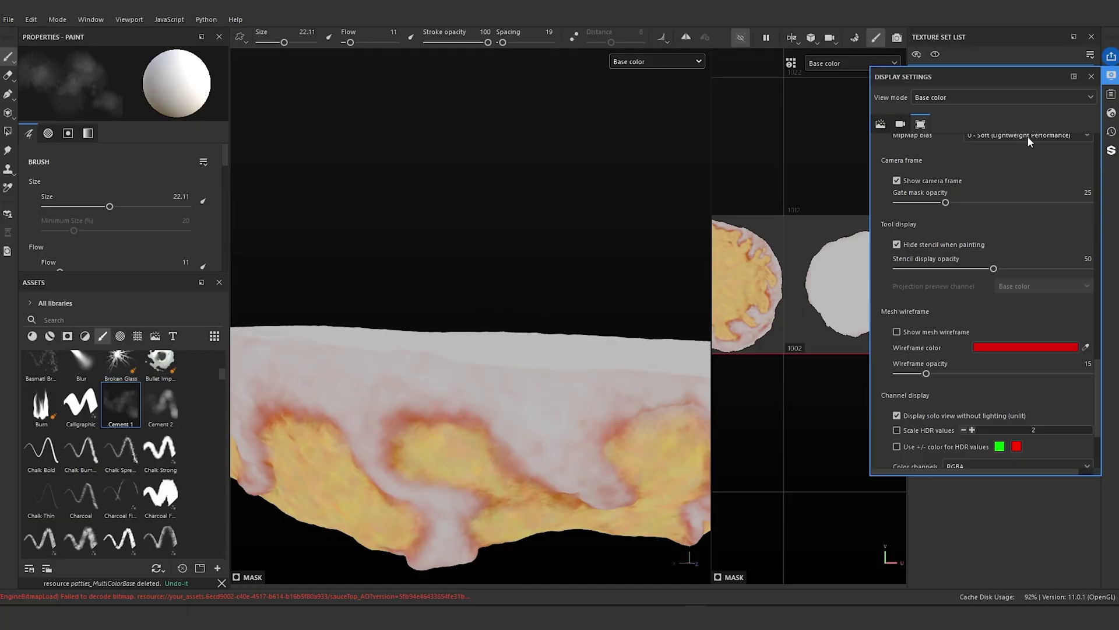
click(1093, 77)
alt+drag(505, 332, 500, 368)
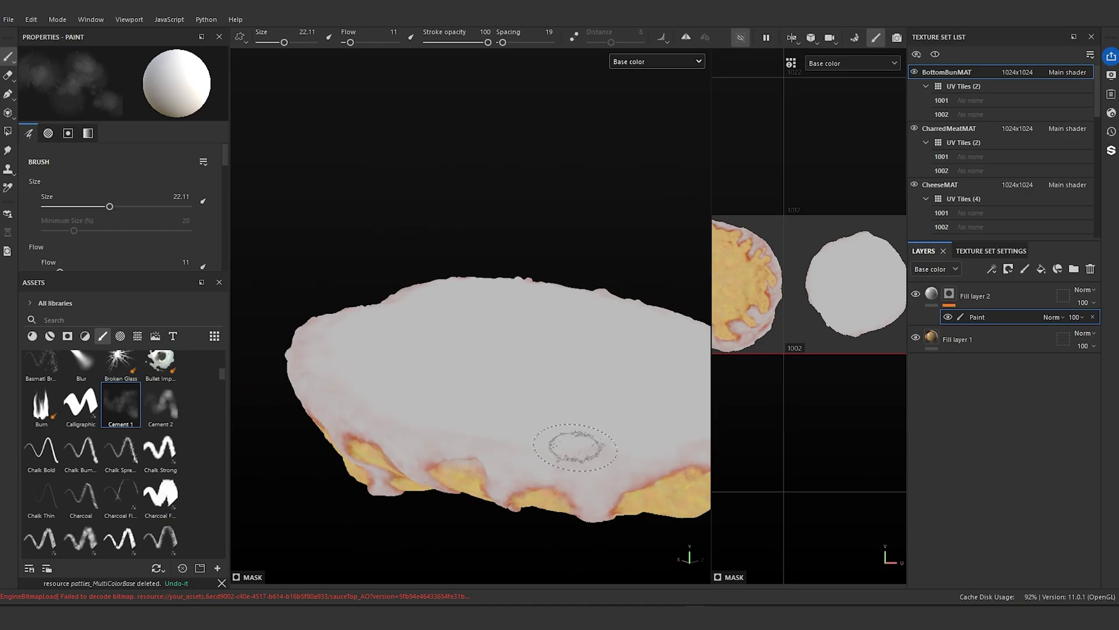
scroll(449, 495, up, 2)
alt+drag(452, 493, 499, 408)
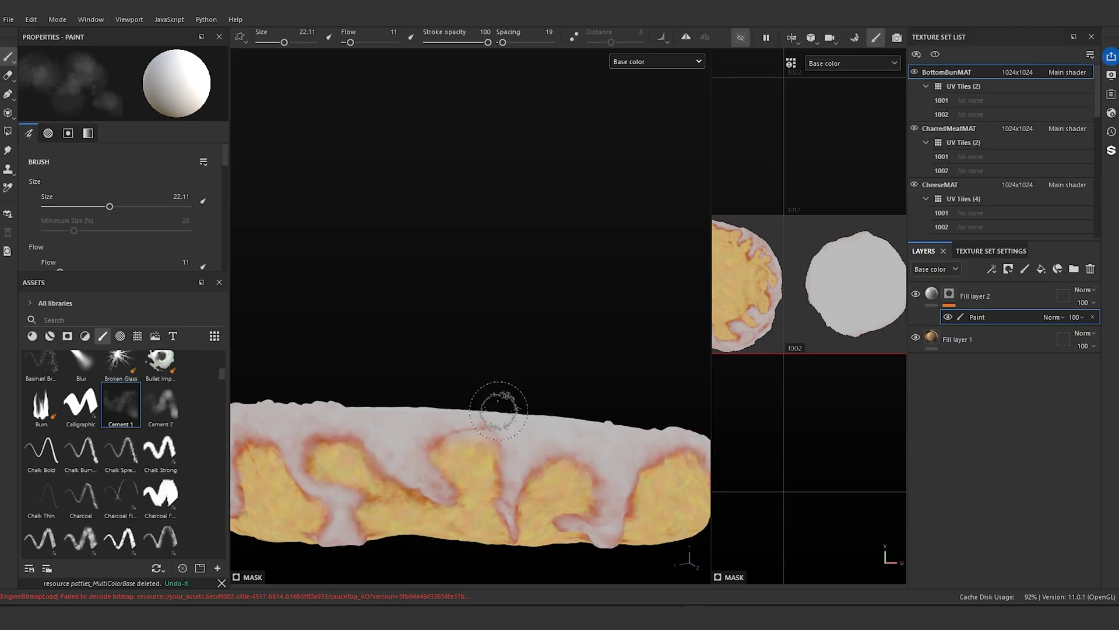
scroll(466, 429, up, 2)
mouse_move(425, 452)
alt+mouse_down()
mouse_move(413, 460)
mouse_move(522, 377)
mouse_move(536, 389)
mouse_move(509, 402)
alt+mouse_up()
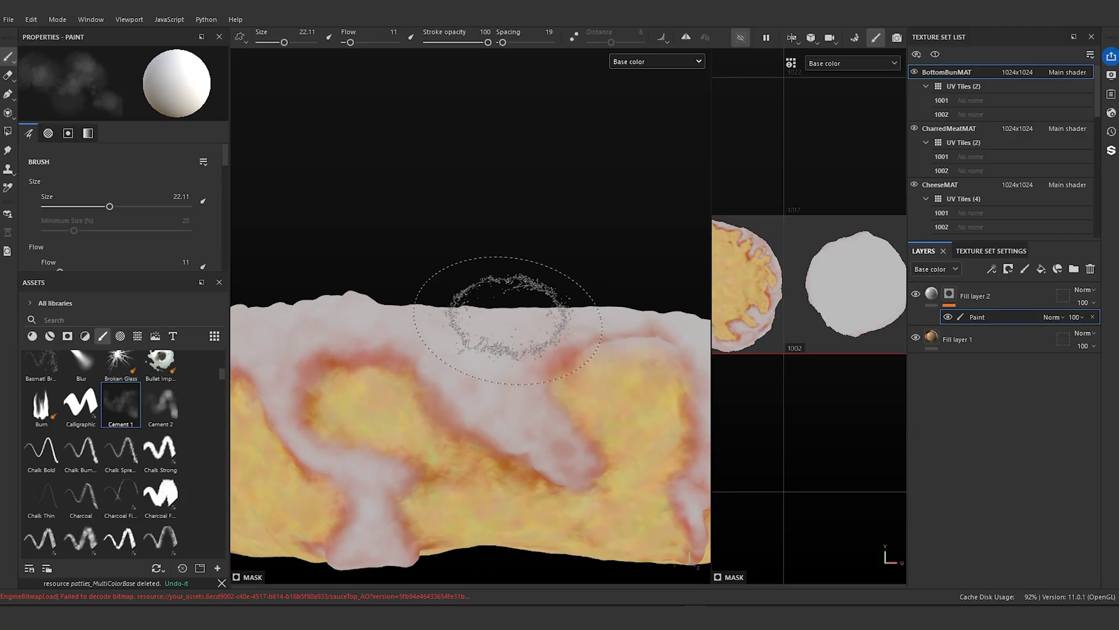
alt+drag(509, 307, 489, 358)
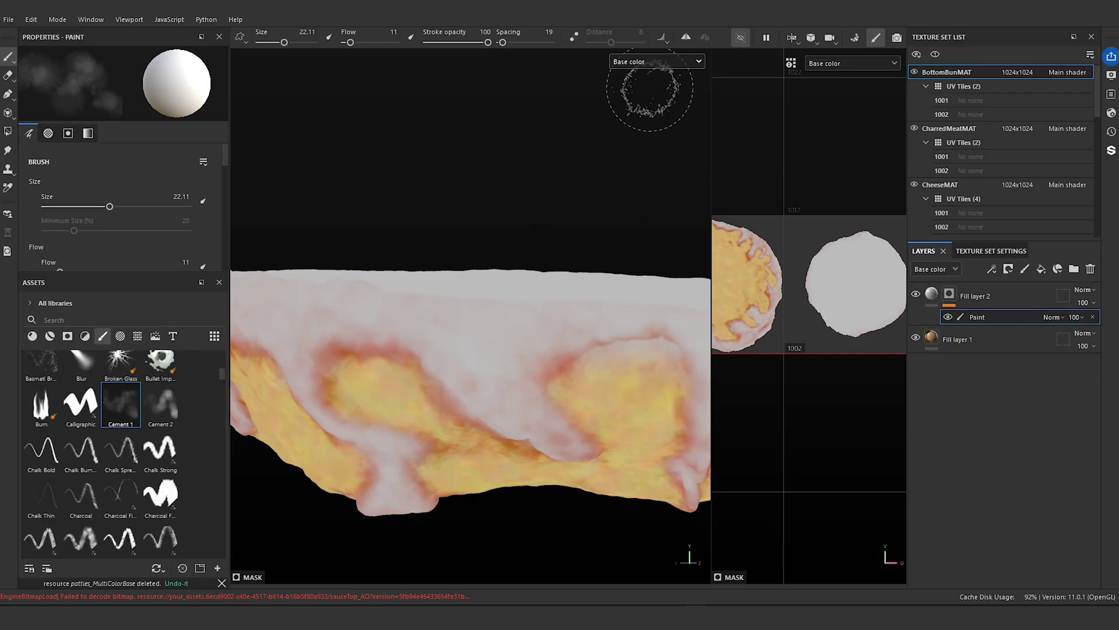
- Display the Mask channel alone and inspect the painted mask around the bun's side
click(648, 62)
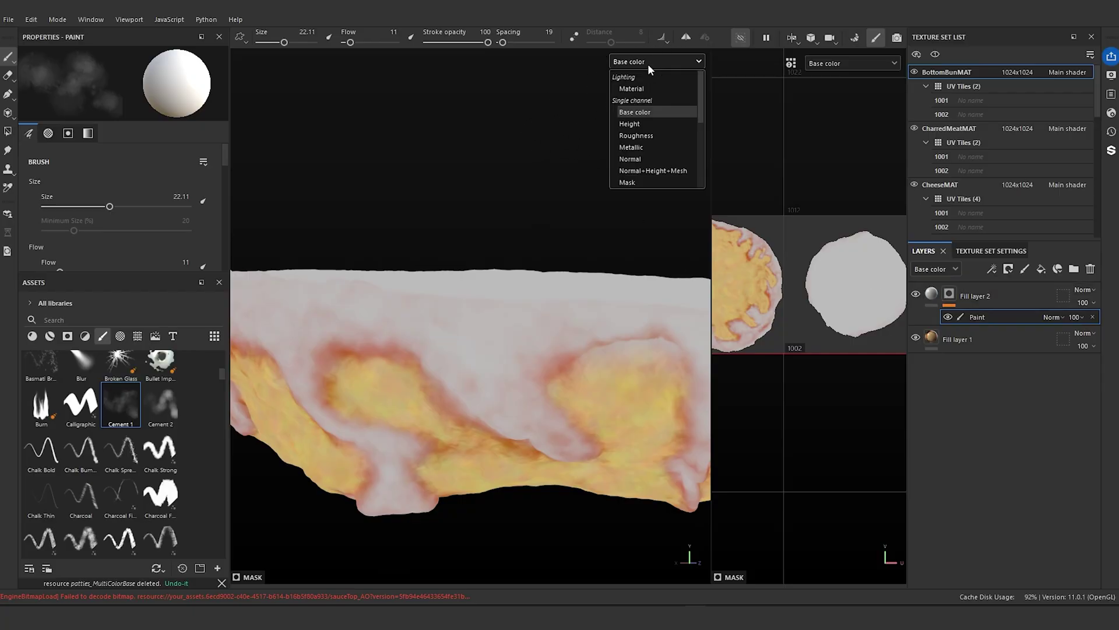
click(646, 179)
mouse_move(547, 242)
alt+mouse_down()
mouse_move(502, 208)
mouse_move(499, 187)
mouse_move(460, 187)
mouse_move(439, 263)
mouse_move(665, 255)
mouse_move(522, 279)
mouse_move(542, 292)
mouse_move(575, 270)
mouse_move(512, 329)
mouse_move(499, 369)
mouse_move(522, 290)
mouse_move(583, 292)
alt+mouse_up()
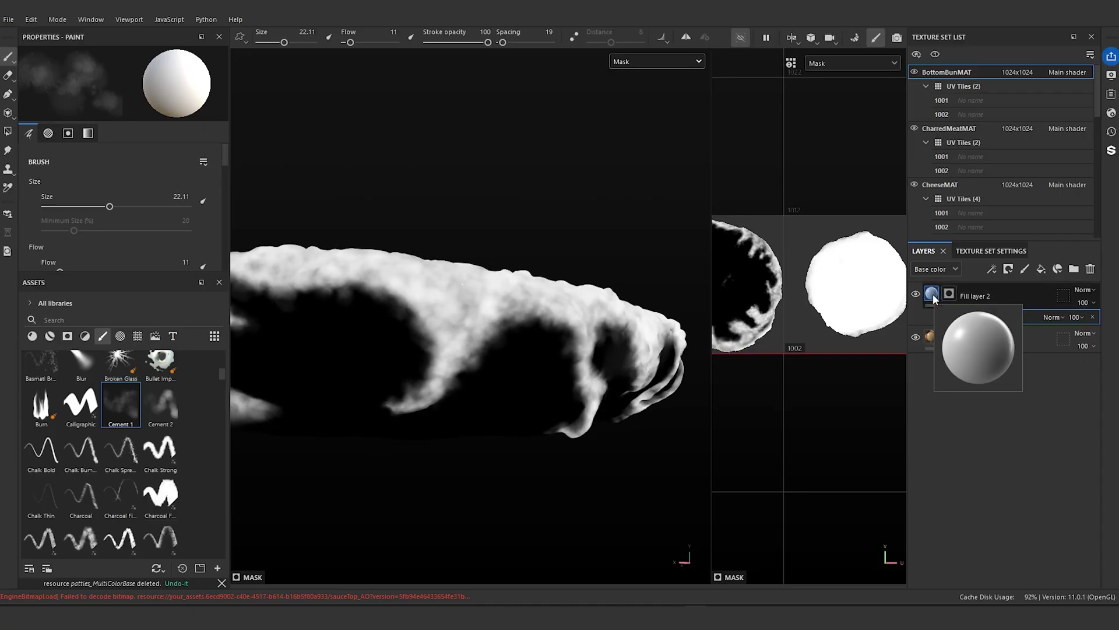
- Duplicate Fill layer 2 together with its mask and hide the original layer
click(931, 293)
right_click(932, 294)
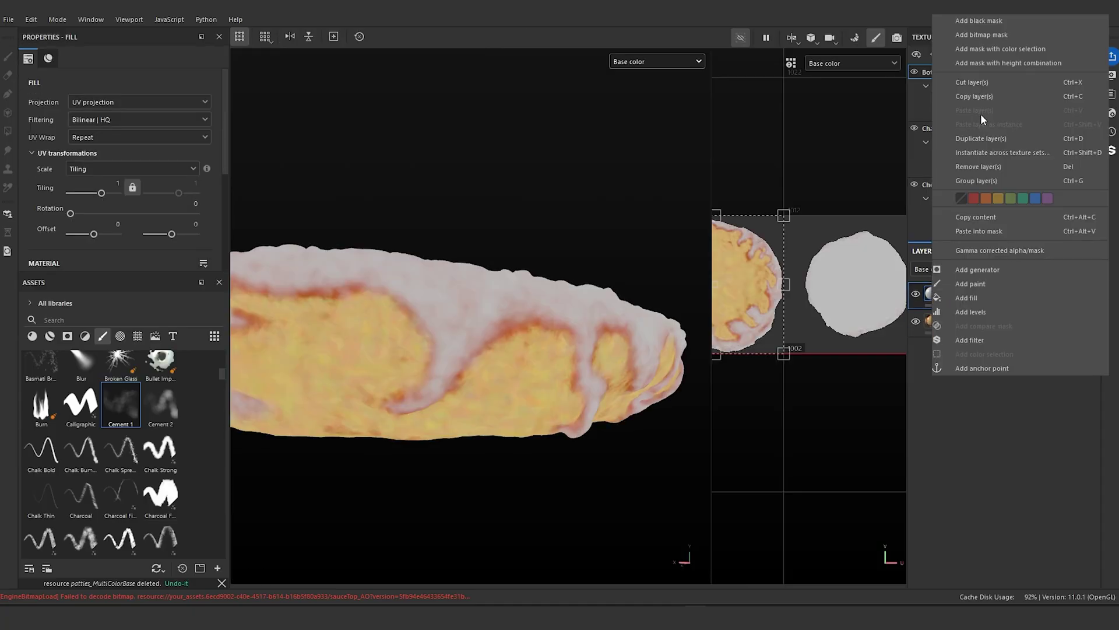
click(996, 135)
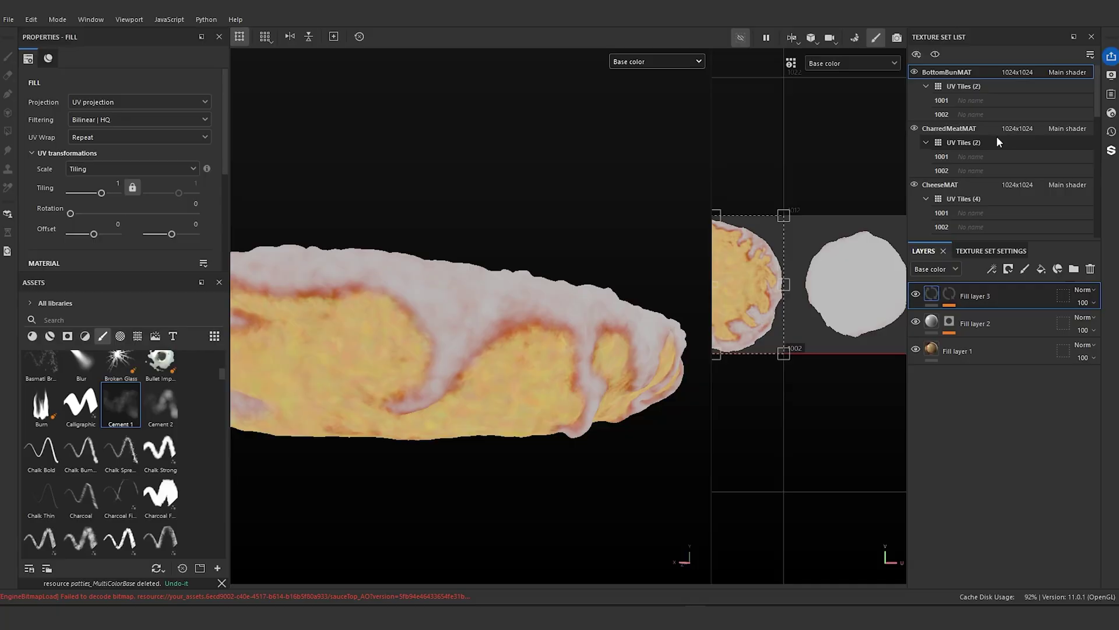
click(916, 322)
- Add an Invert filter to the mask of Fill layer 3 so it covers the bun's yellow areas instead
click(950, 293)
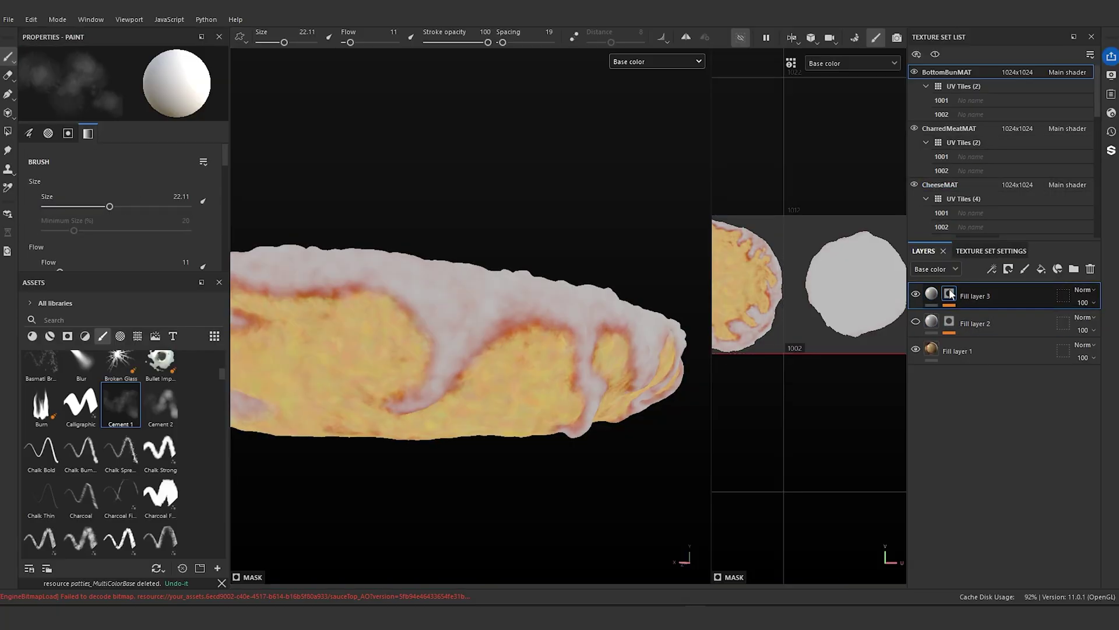
click(950, 305)
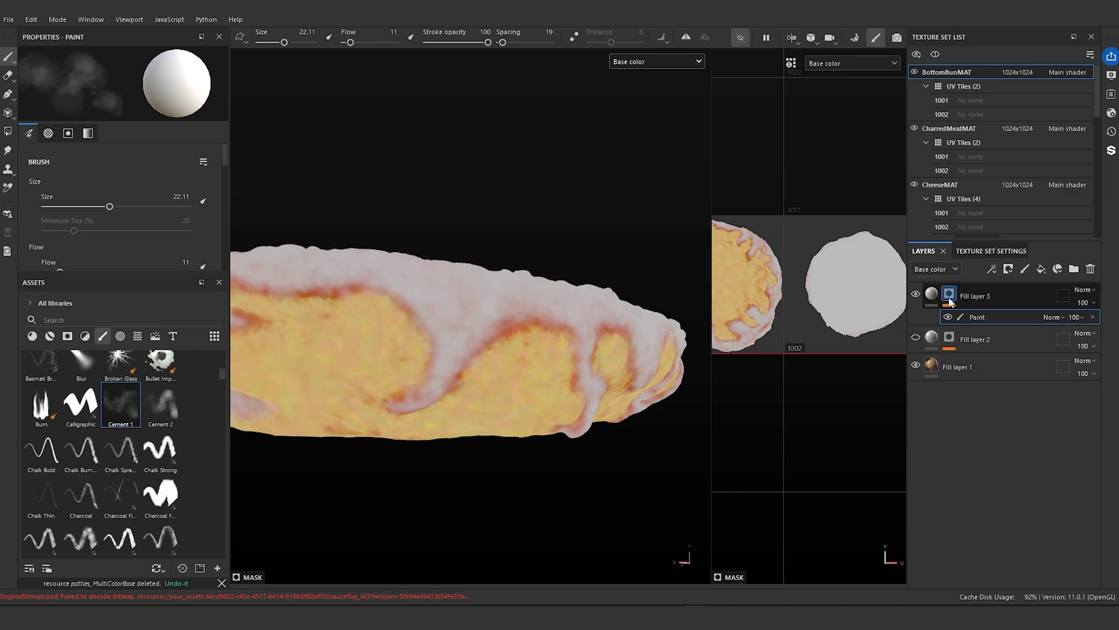
right_click(949, 300)
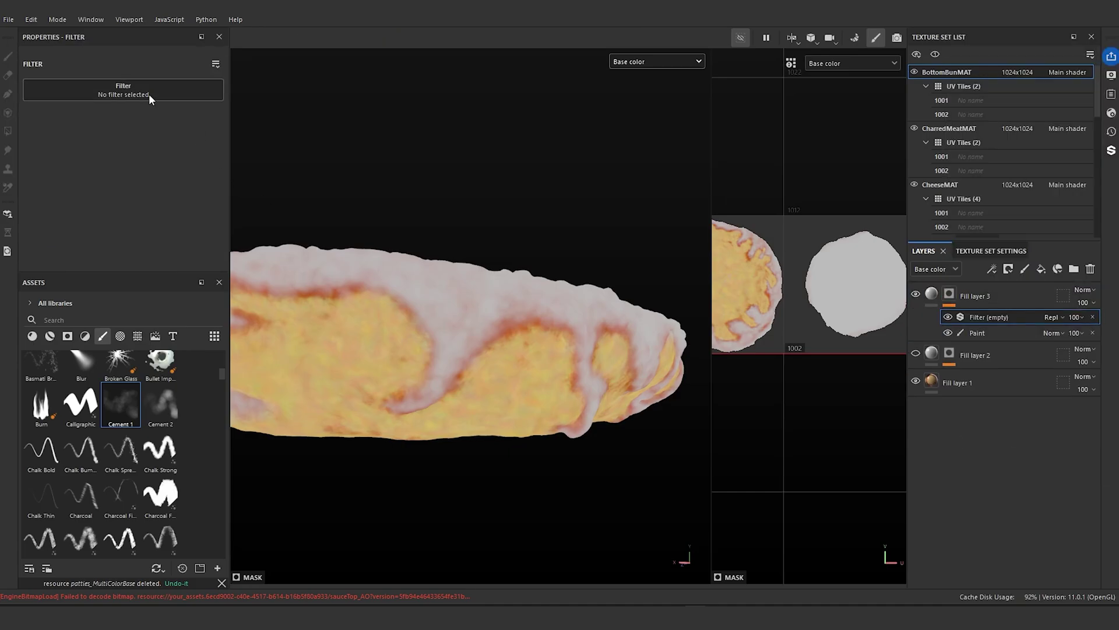
click(149, 93)
text(inver)
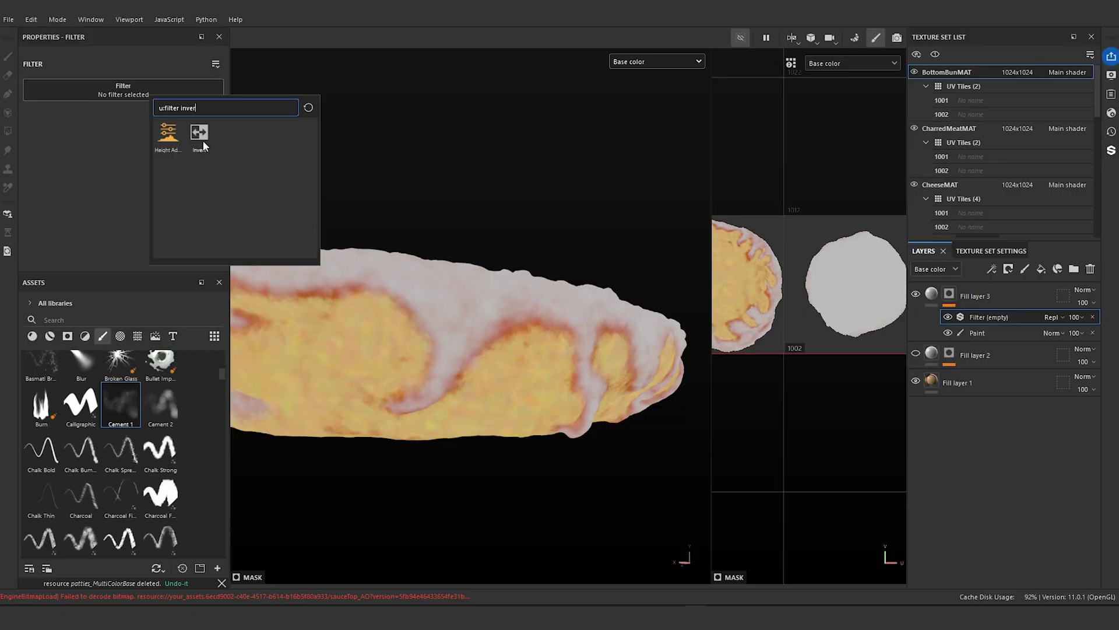
click(201, 137)
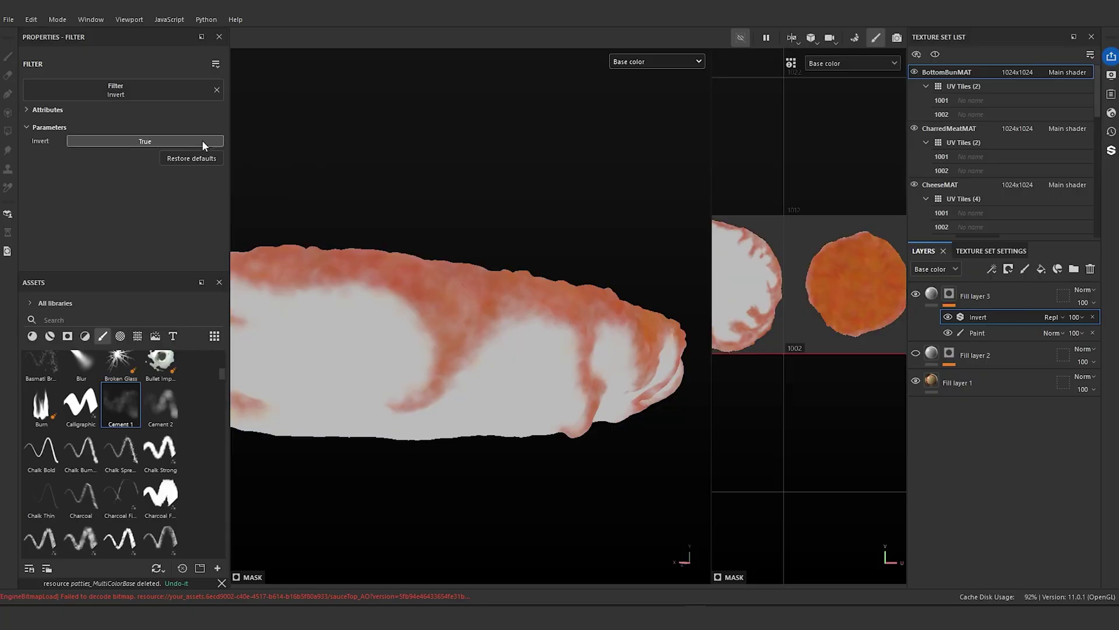
alt+drag(563, 232, 526, 394)
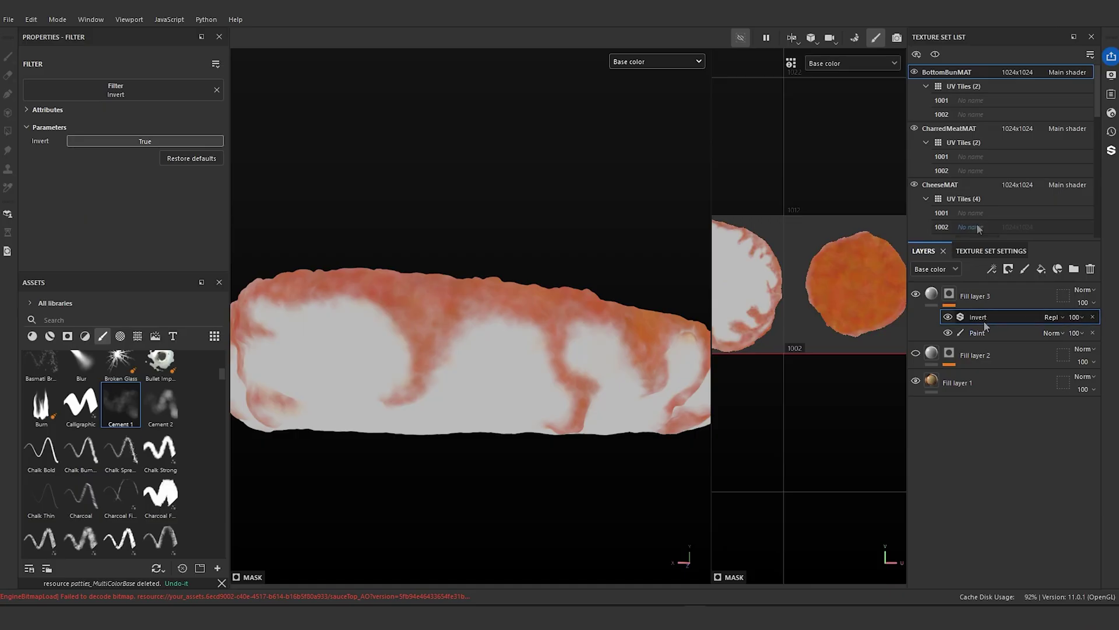
- Copy the AO Centric Shading layer from TopSauceMAT and paste it twice at the top of BottomBunMAT's layer stack
scroll(976, 211, down, 5)
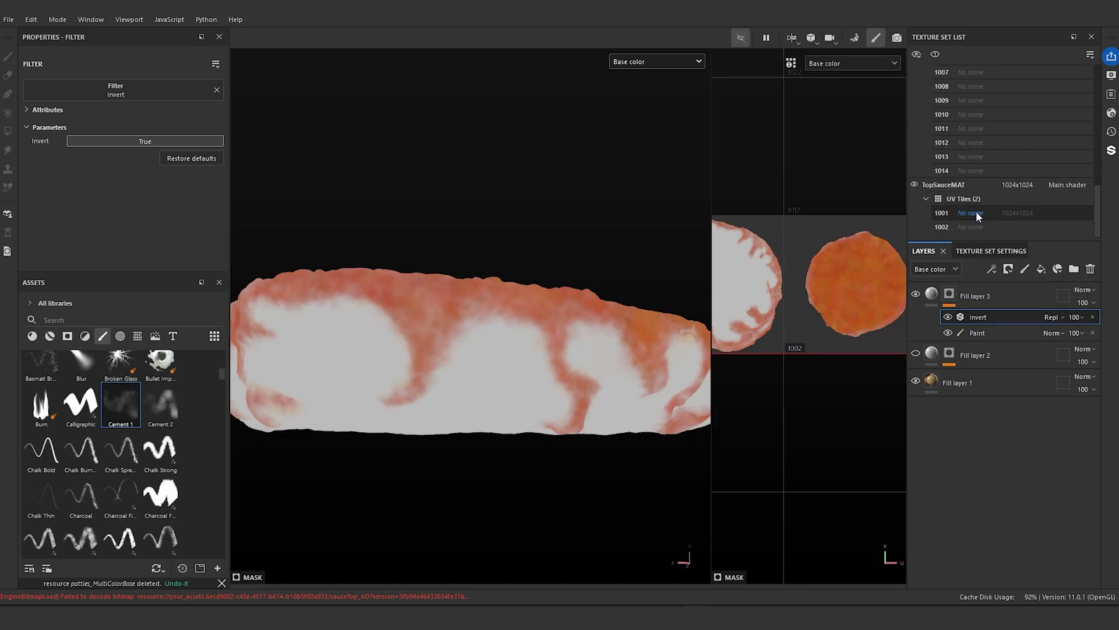
click(951, 183)
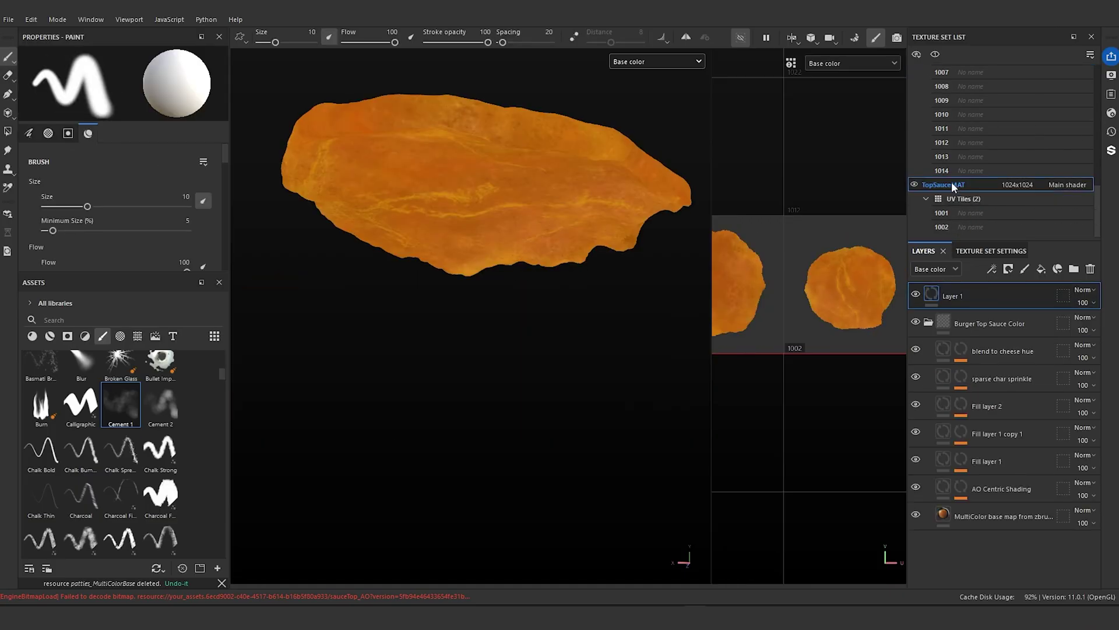
click(995, 494)
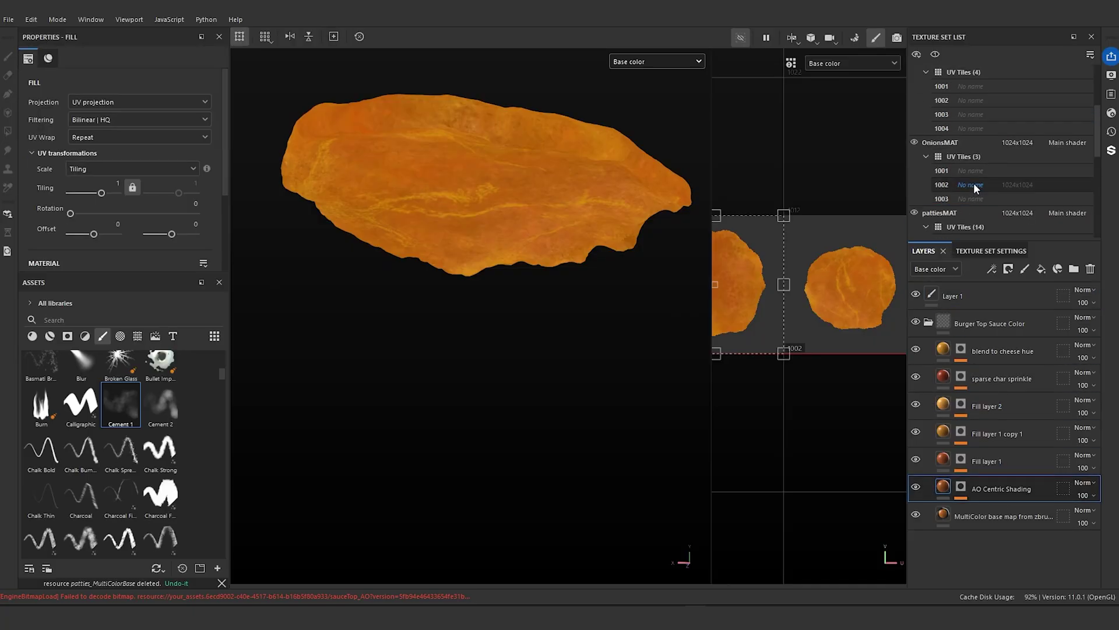
scroll(974, 184, up, 5)
click(953, 73)
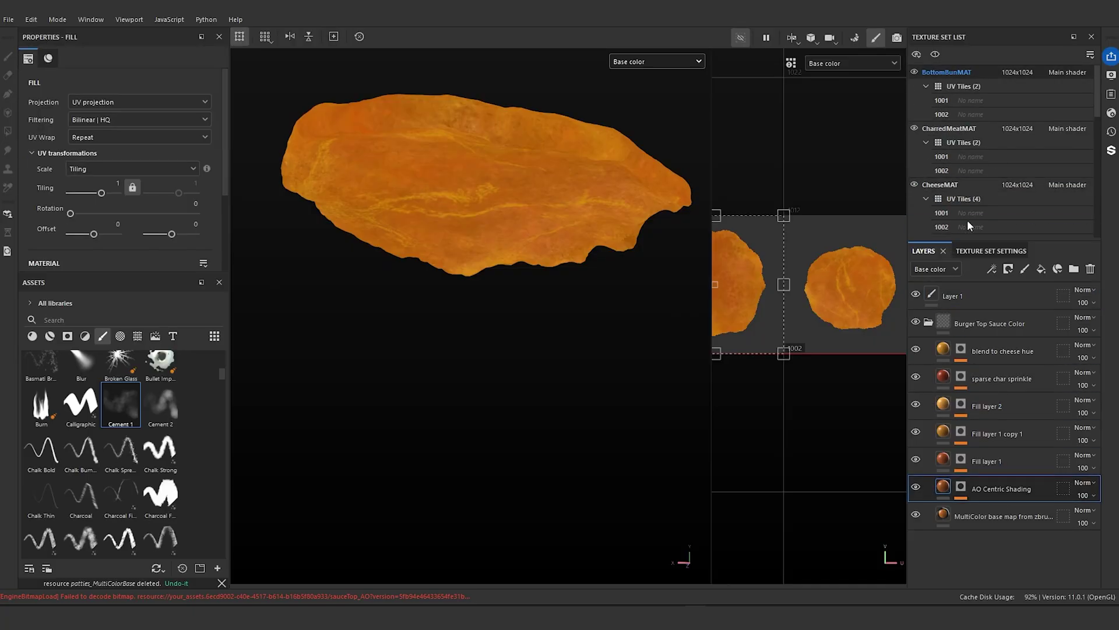
key(ctrl+v)
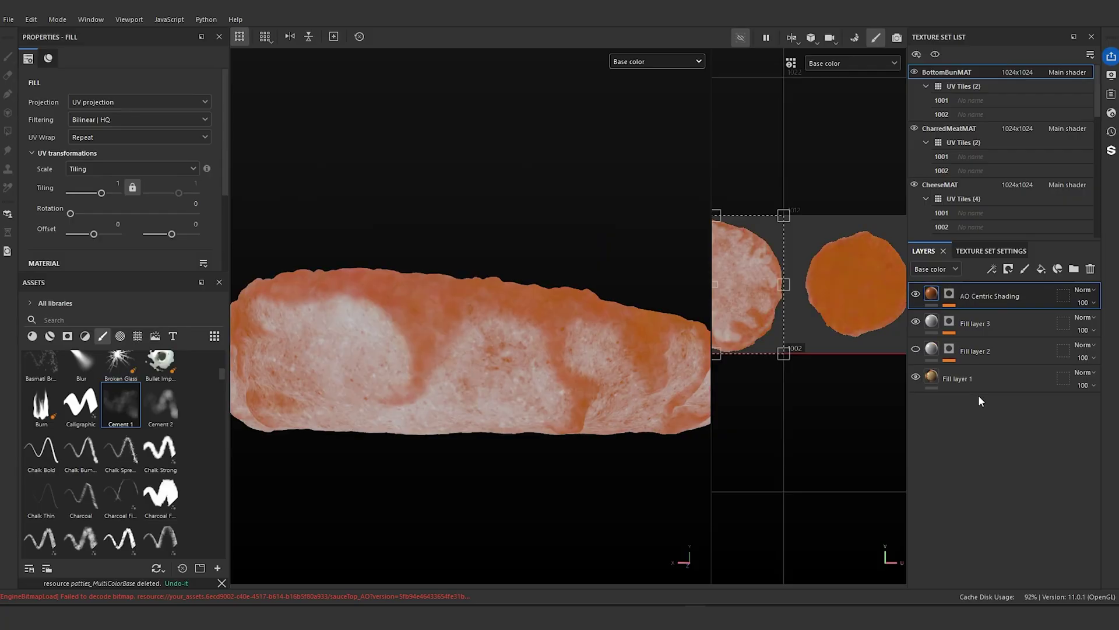
key(ctrl+v)
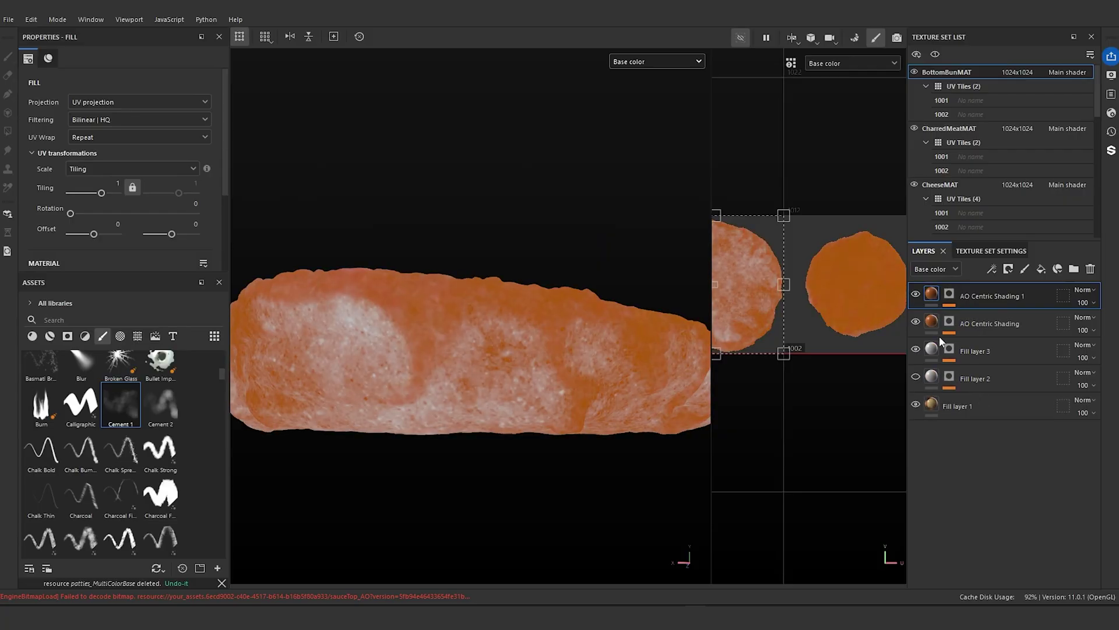
click(973, 323)
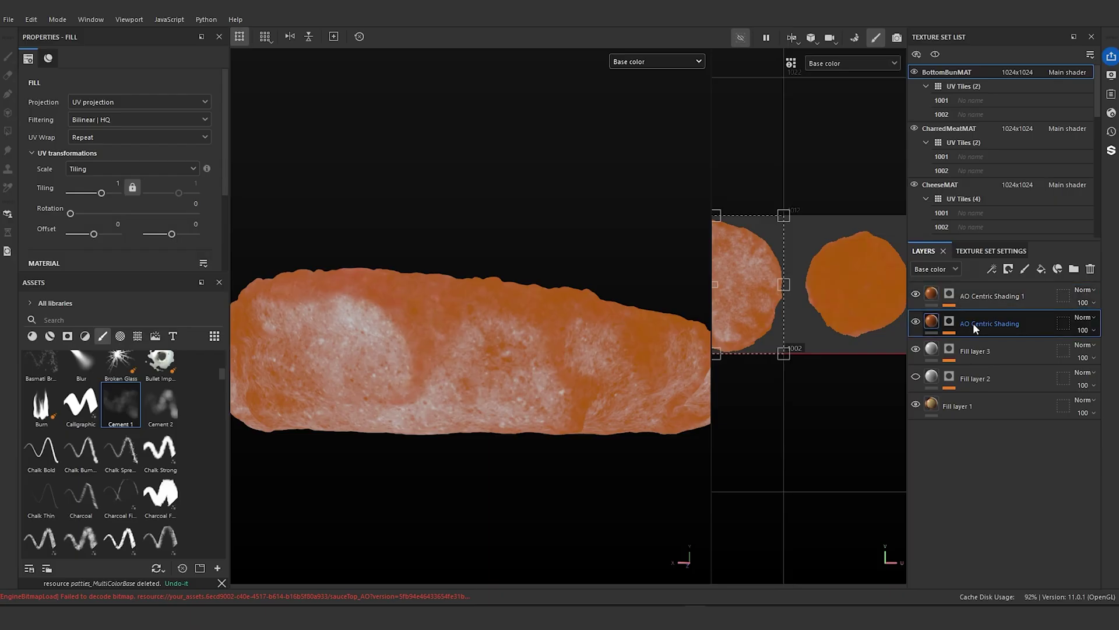
right_click(973, 323)
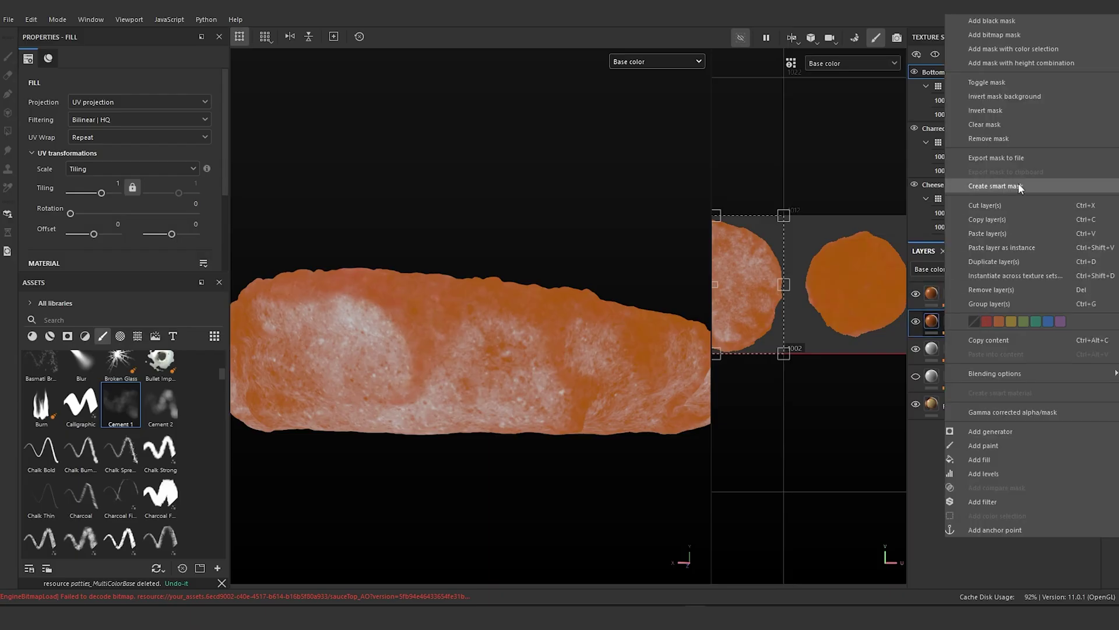
click(922, 486)
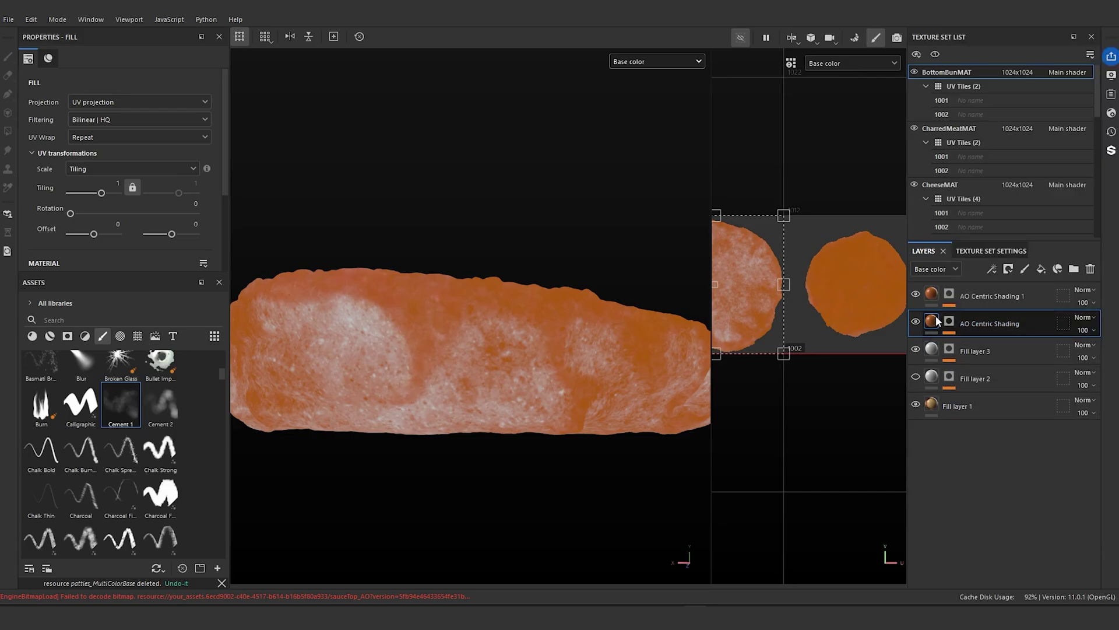
- Group the AO Centric Shading layer into a folder and paste Fill layer 2's painted mask onto that folder
key(ctrl+g)
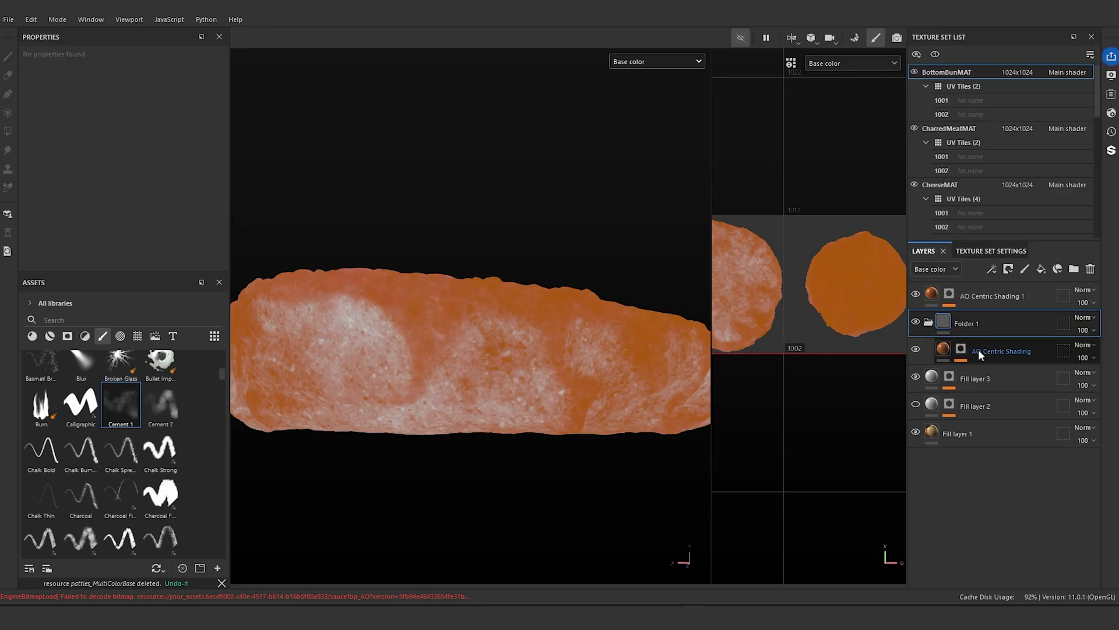
right_click(948, 406)
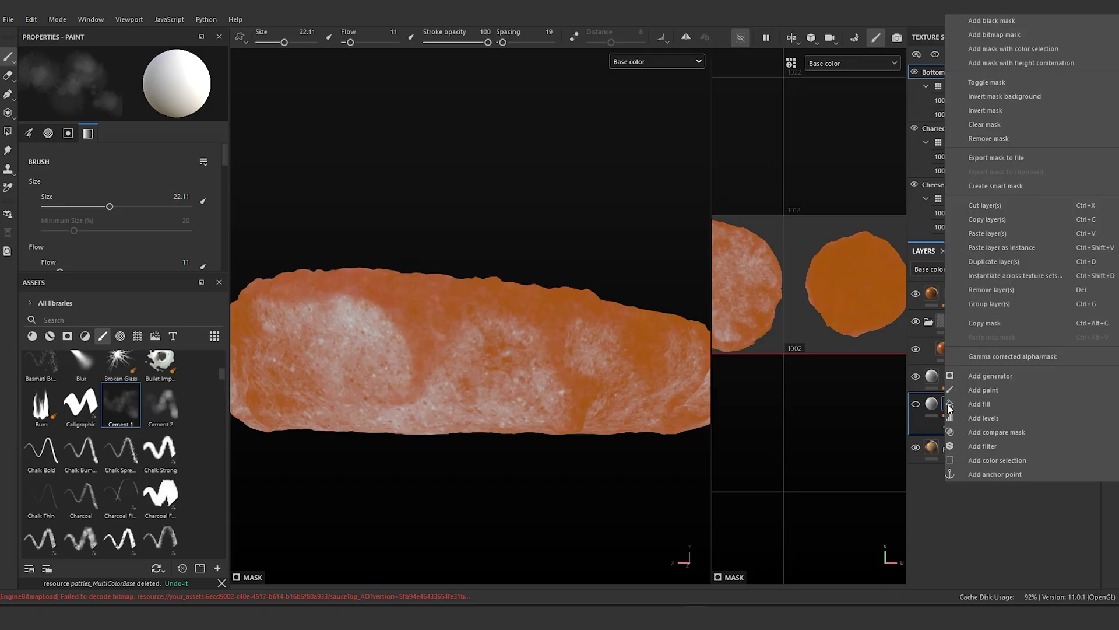
click(946, 318)
right_click(947, 318)
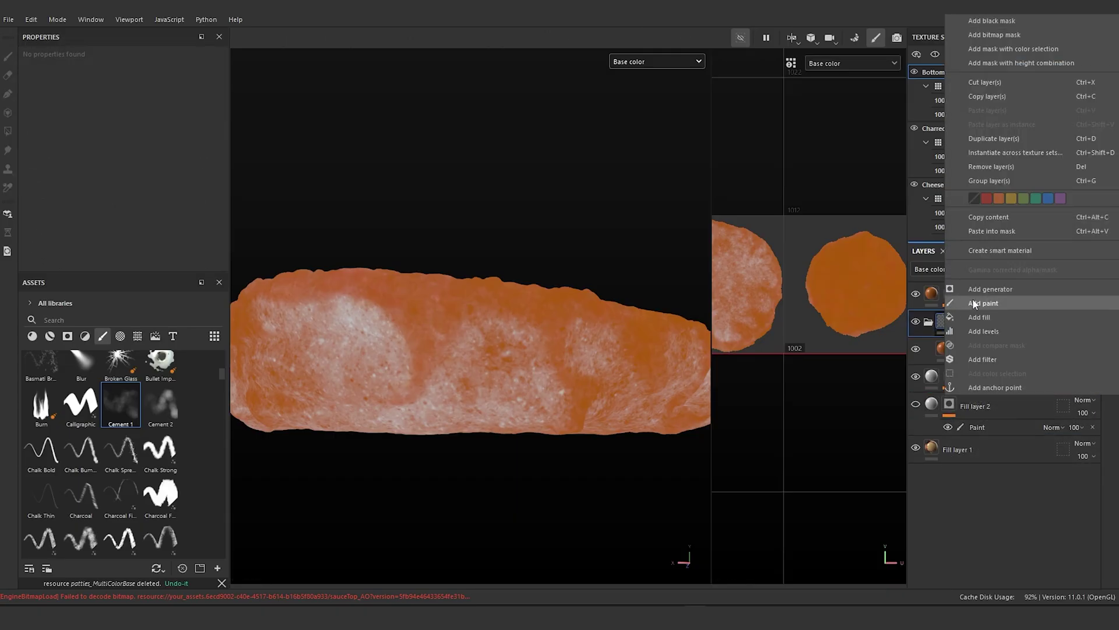
click(1015, 230)
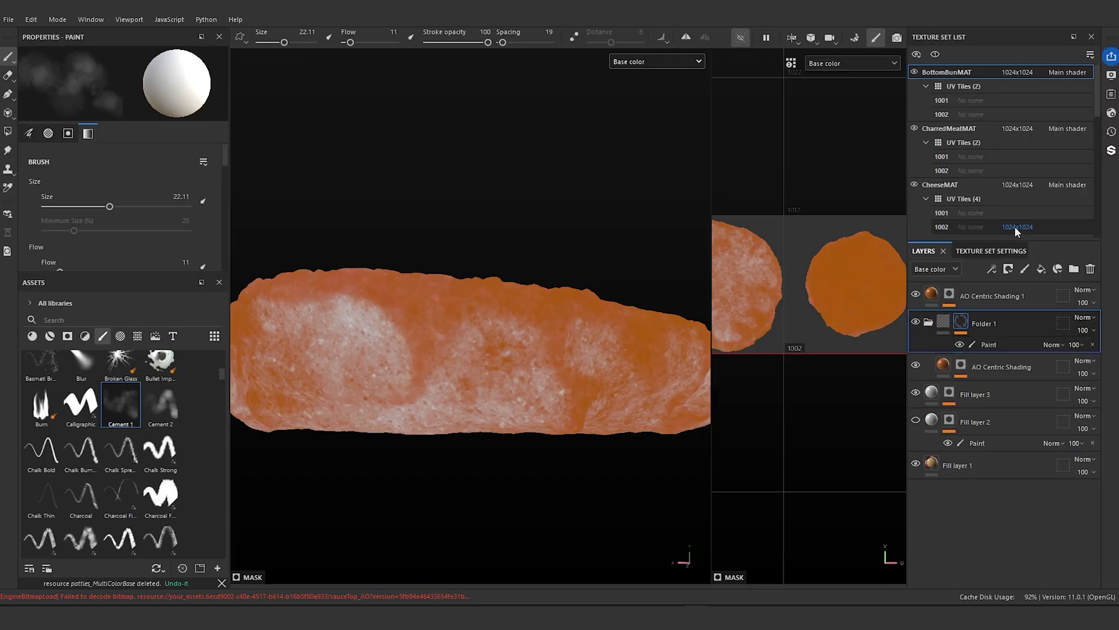
- Rename the new folder Sauce AO Centric Shading
double_click(987, 324)
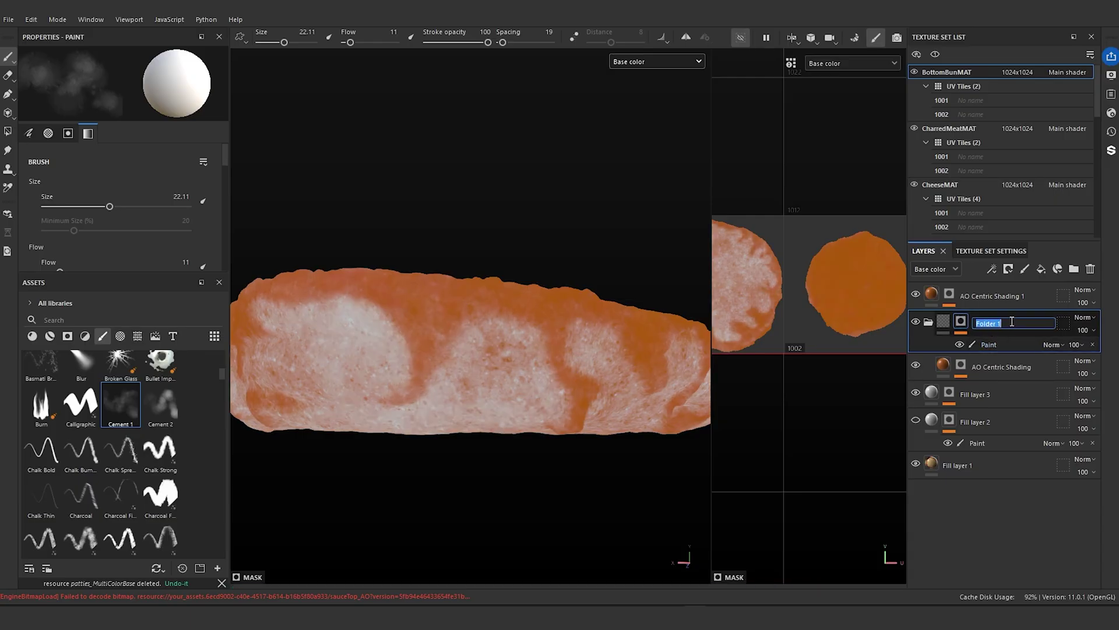
text(sauce AO C)
text(entric Shading)
key(Return)
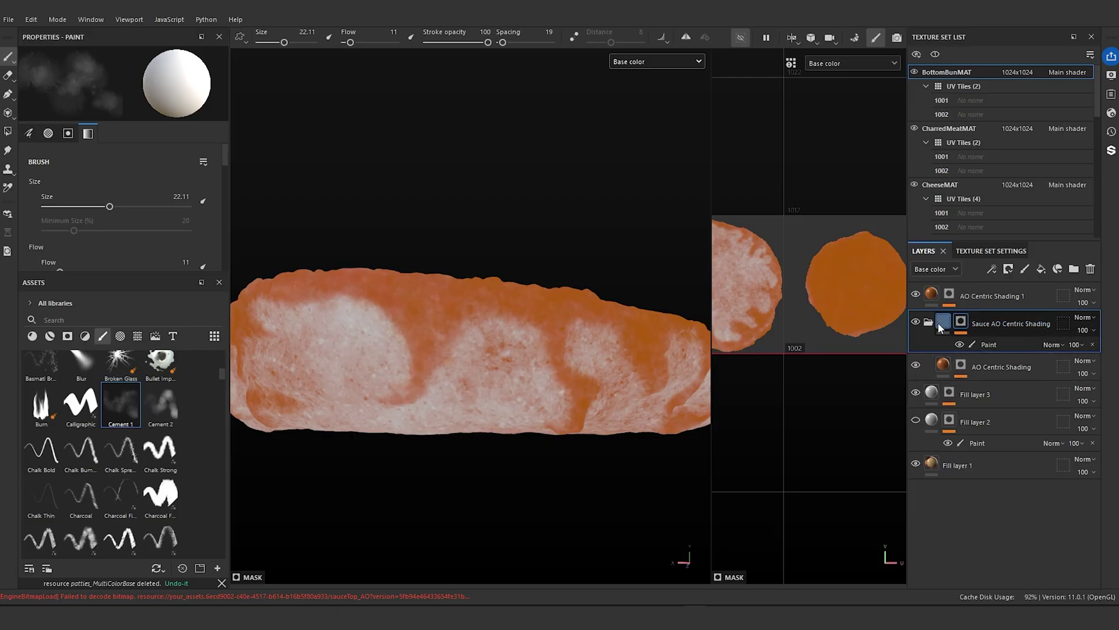
- Group AO Centric Shading 1 into a folder named BottomBun AO Centric Shading and paste Fill layer 2's mask onto it
click(931, 294)
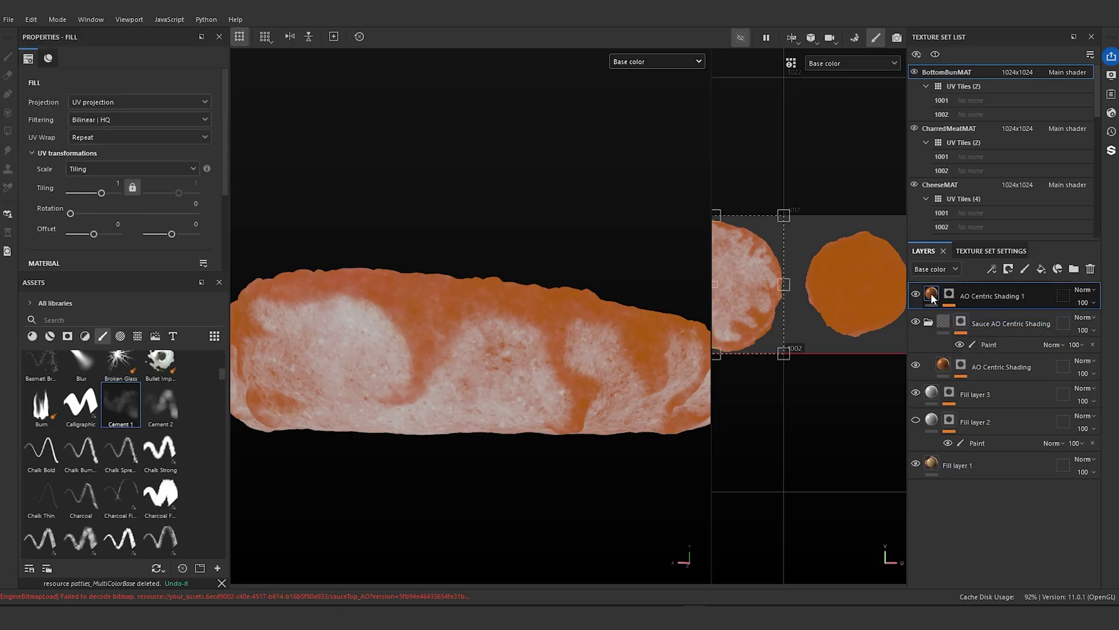
key(ctrl+g)
click(961, 349)
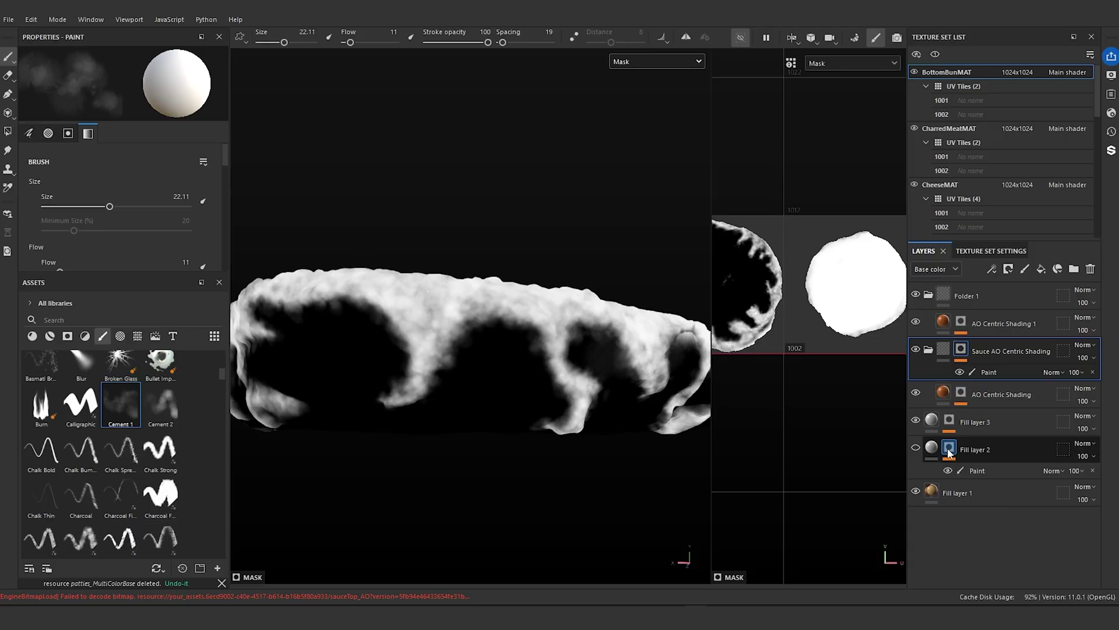
click(949, 453)
right_click(949, 452)
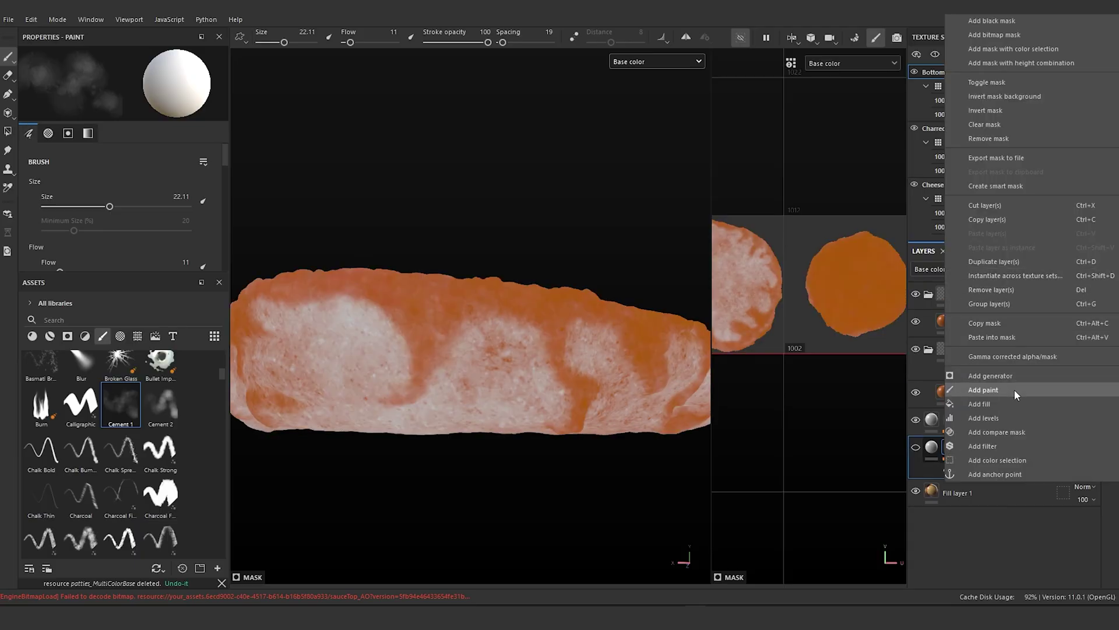
click(1012, 324)
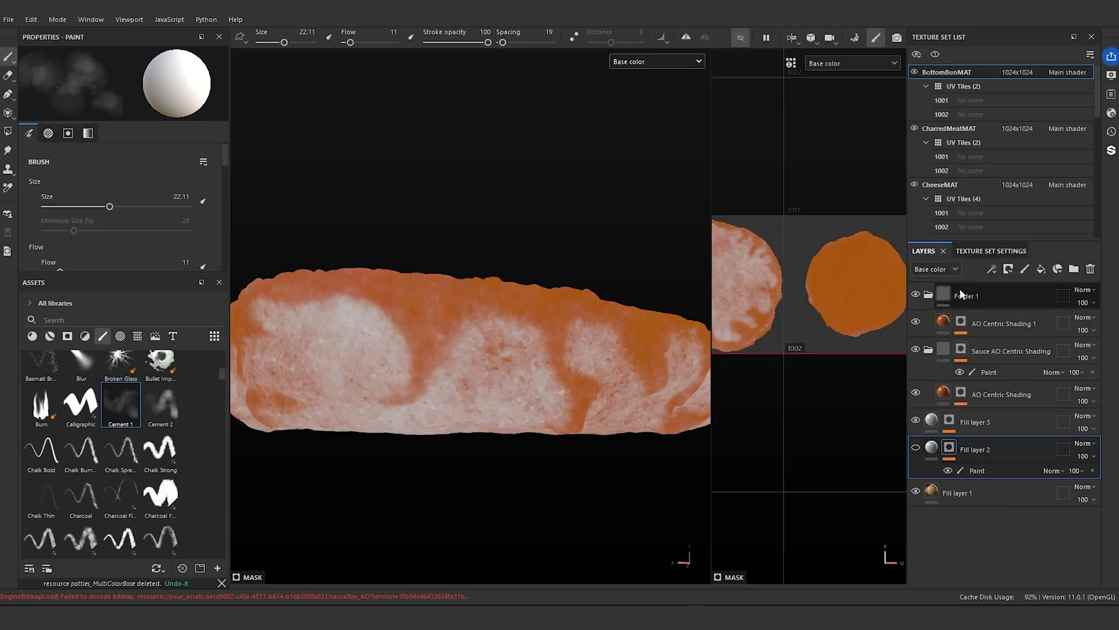
click(946, 294)
right_click(947, 294)
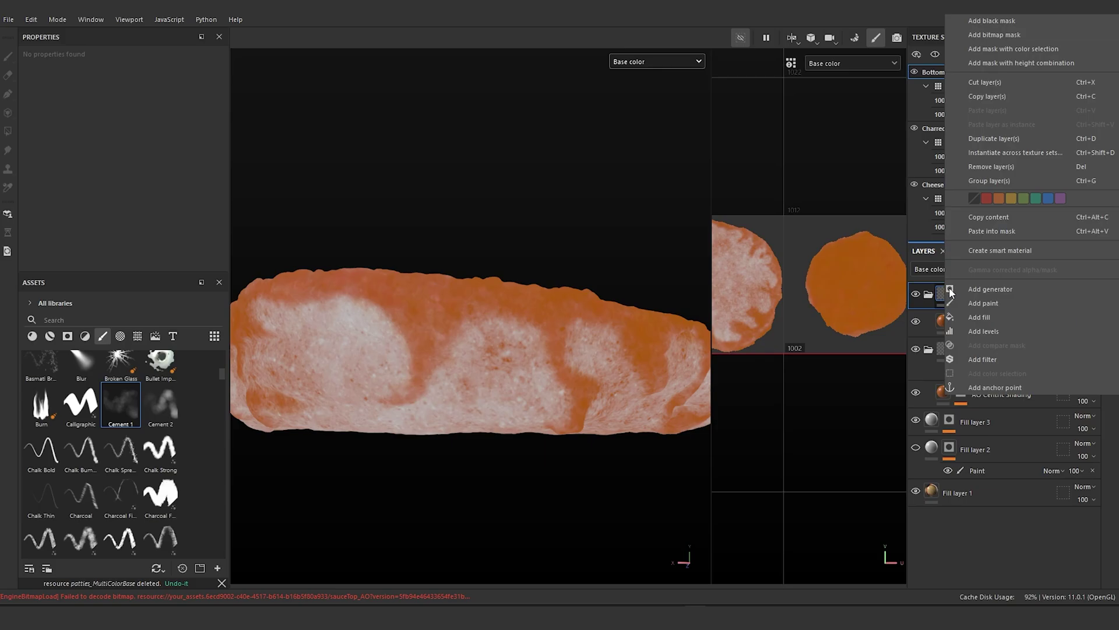
click(991, 232)
double_click(981, 295)
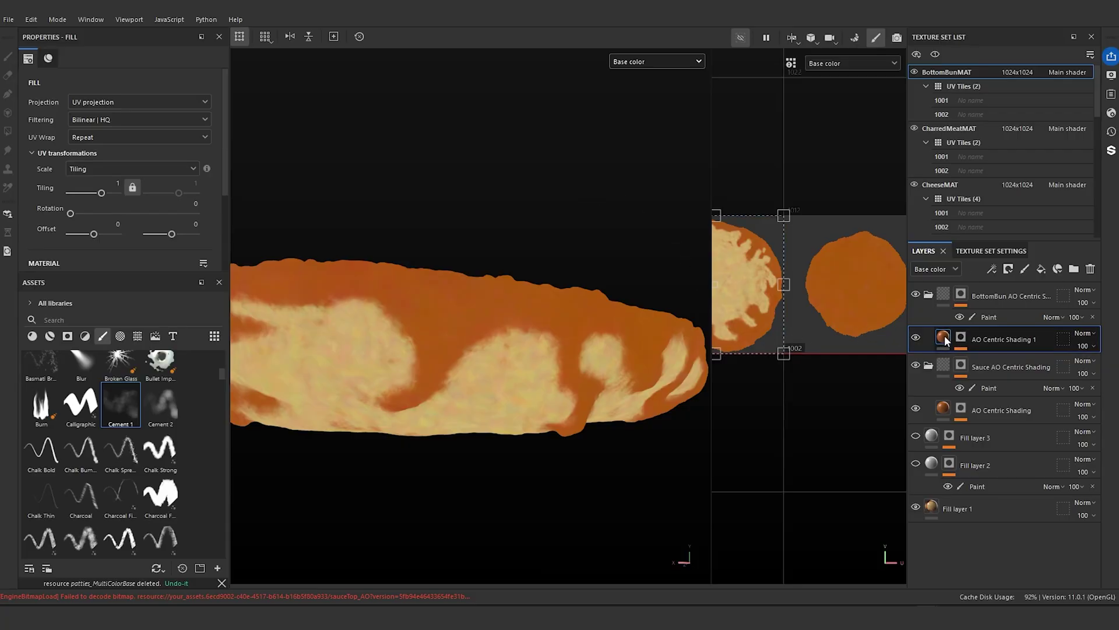
- Sample the bun's pale yellow as the base color of AO Centric Shading 1
scroll(78, 202, down, 3)
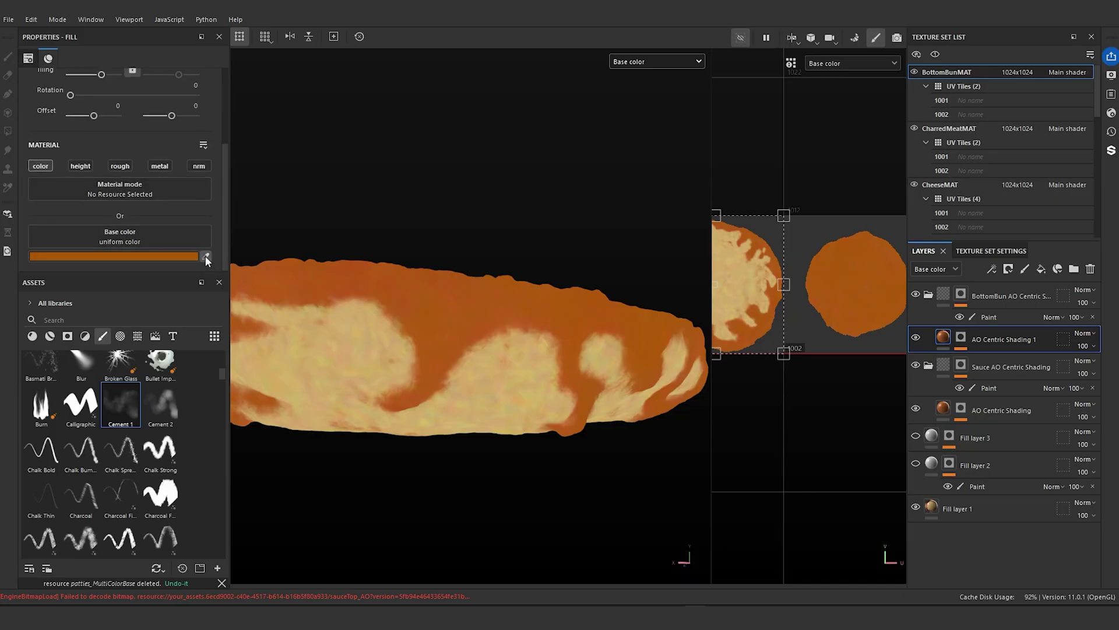
click(355, 355)
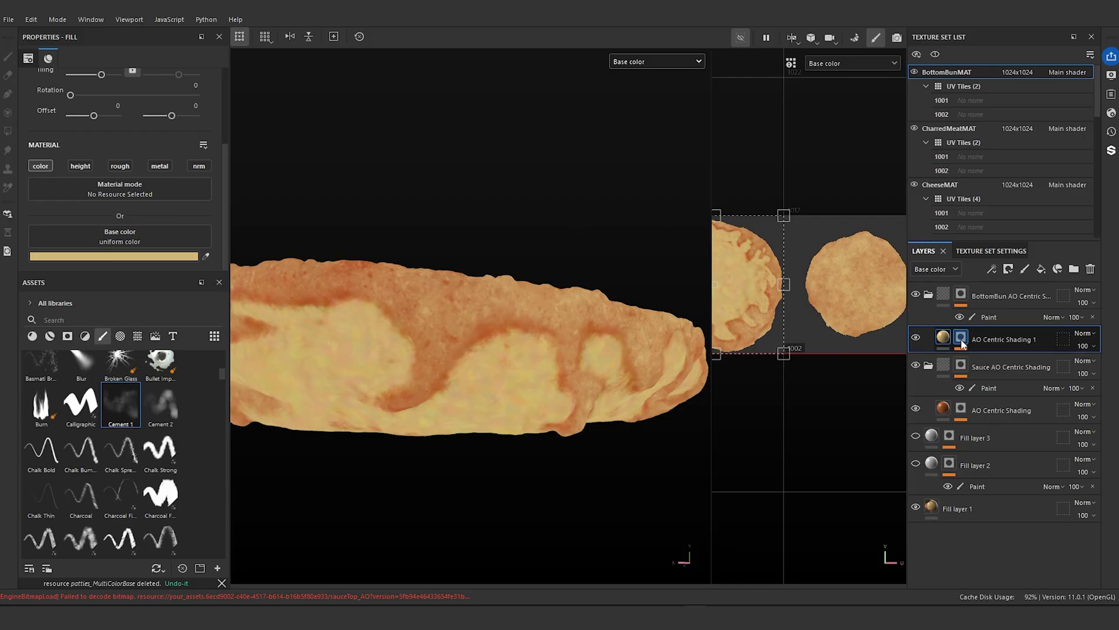
- Swap the two folder names so the upper reads Sauce AO Centric Shading and the lower BottomBun AO Centric Shading
double_click(989, 297)
drag(992, 297, 931, 299)
text(Sauce)
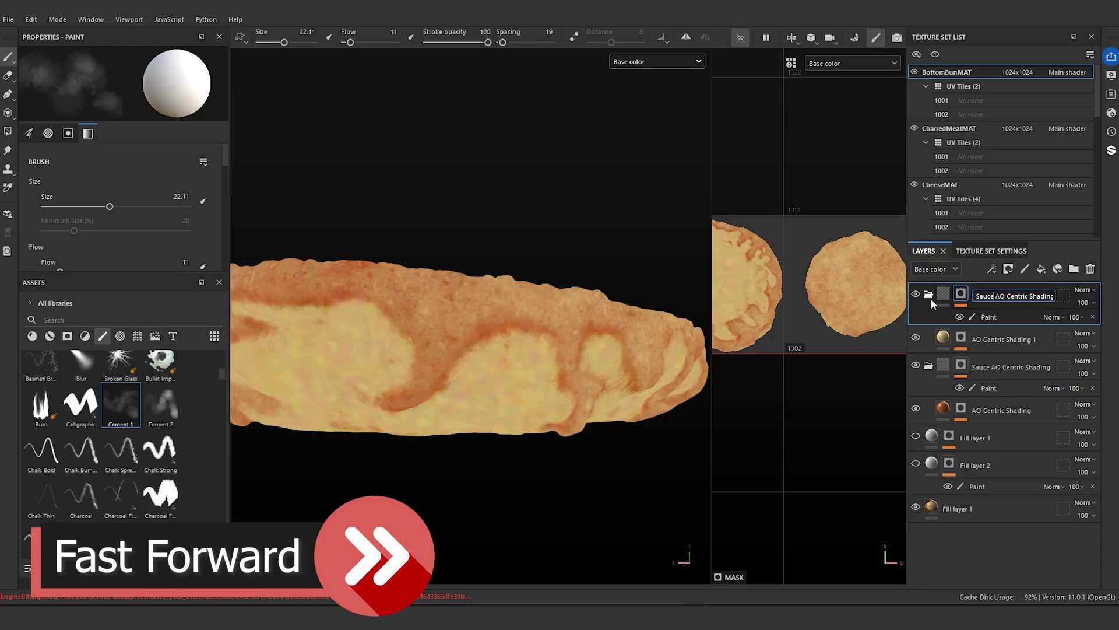
key(Return)
double_click(993, 367)
drag(993, 367, 931, 369)
text(BottomBun)
key(Return)
- Give AO Centric Shading 1 the sauce's dark orange base color and AO Centric Shading a pale yellow sampled from the bun
click(944, 340)
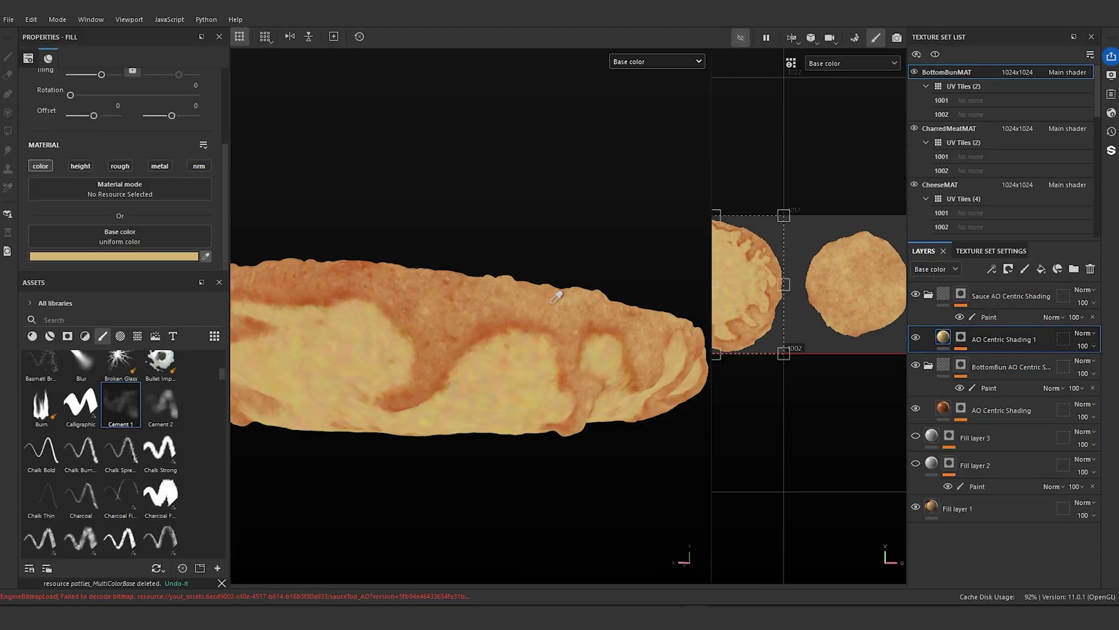
key(ctrl+z)
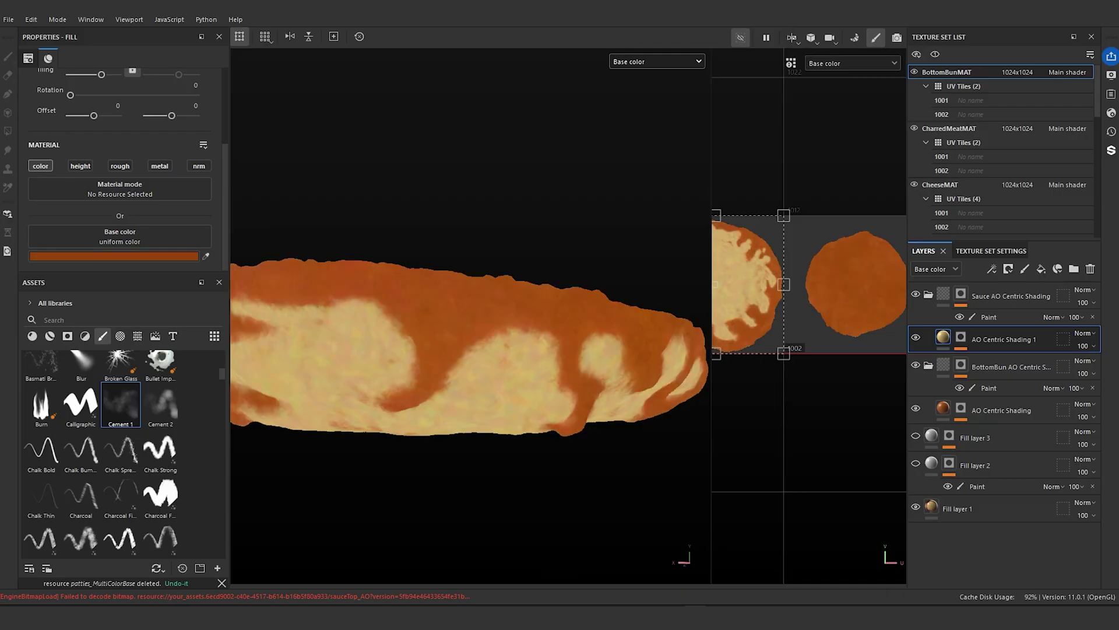
click(942, 408)
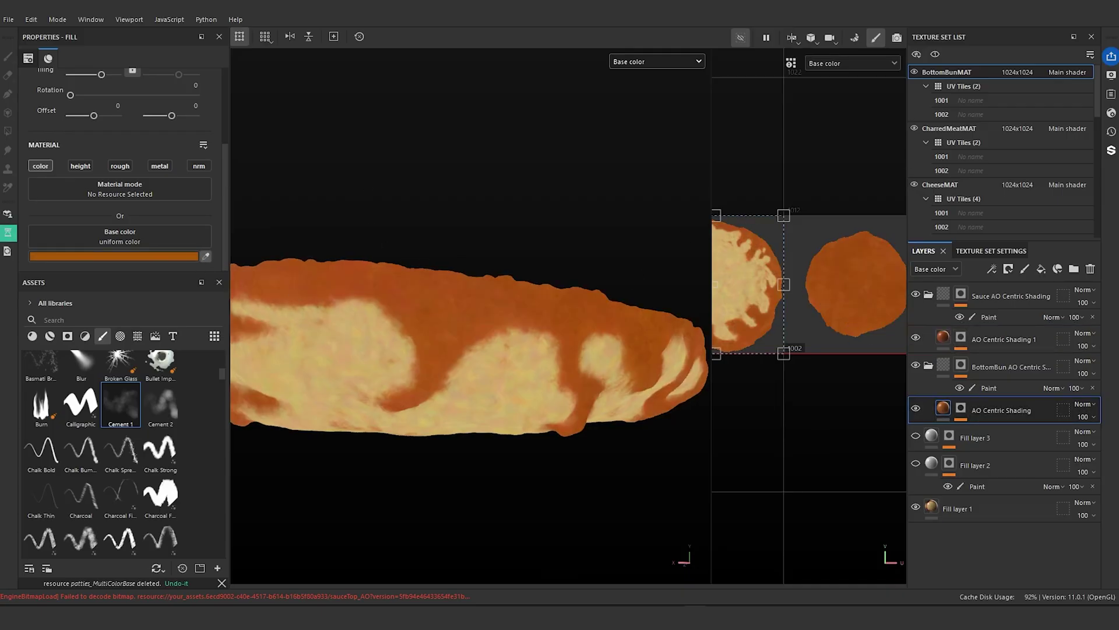
click(361, 332)
- Copy the Invert filter from Fill layer 3's mask to the BottomBun AO Centric Shading folder's mask and compare the folder on and off
click(960, 364)
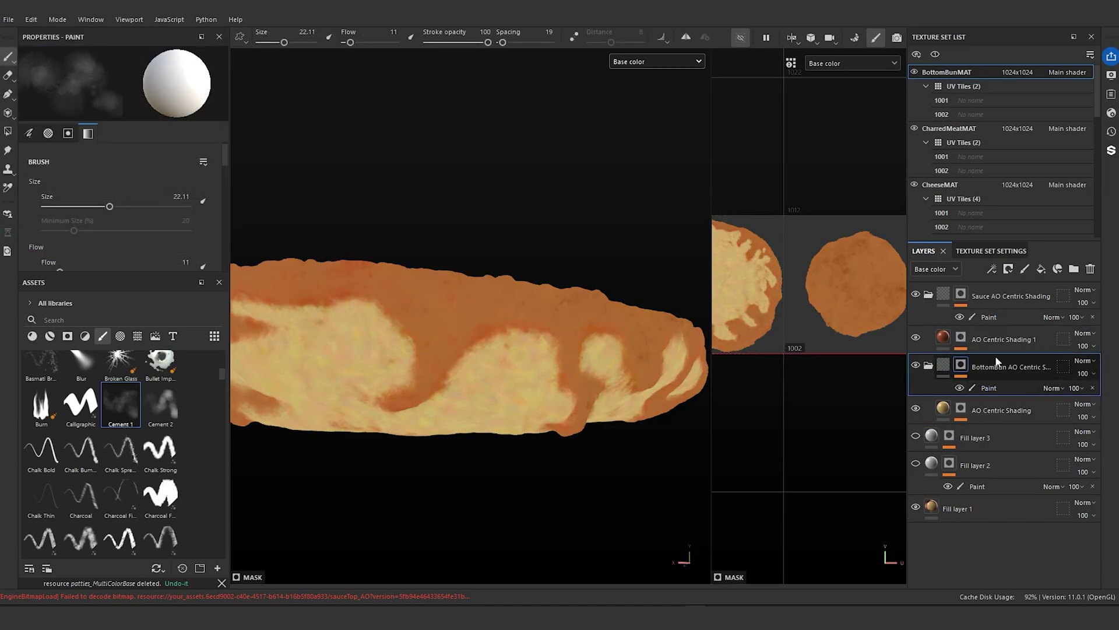
click(950, 442)
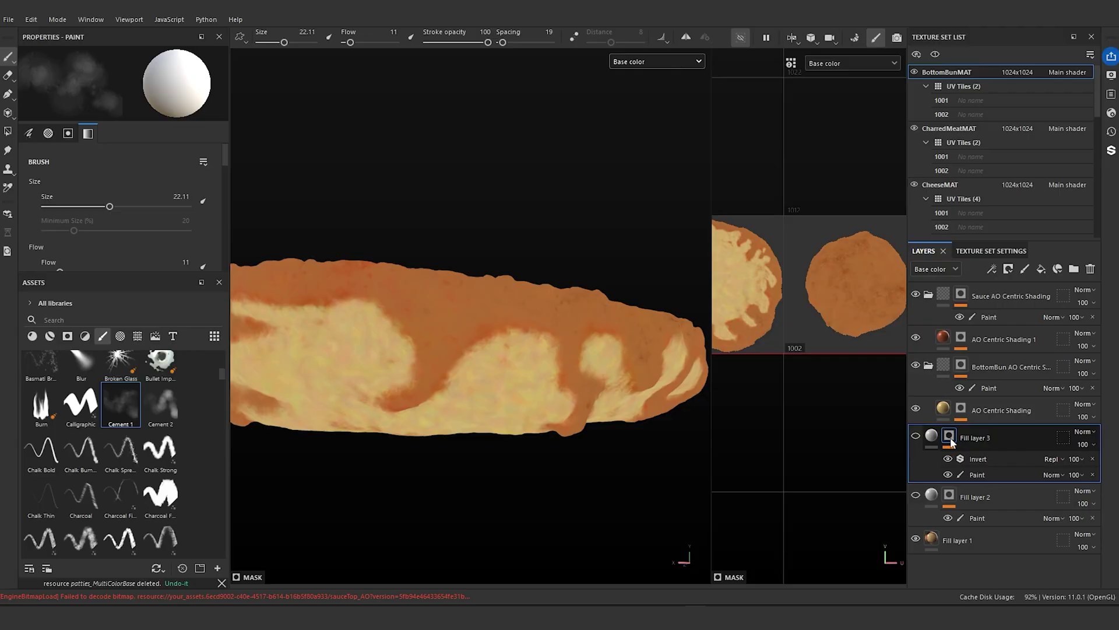
click(979, 462)
right_click(980, 460)
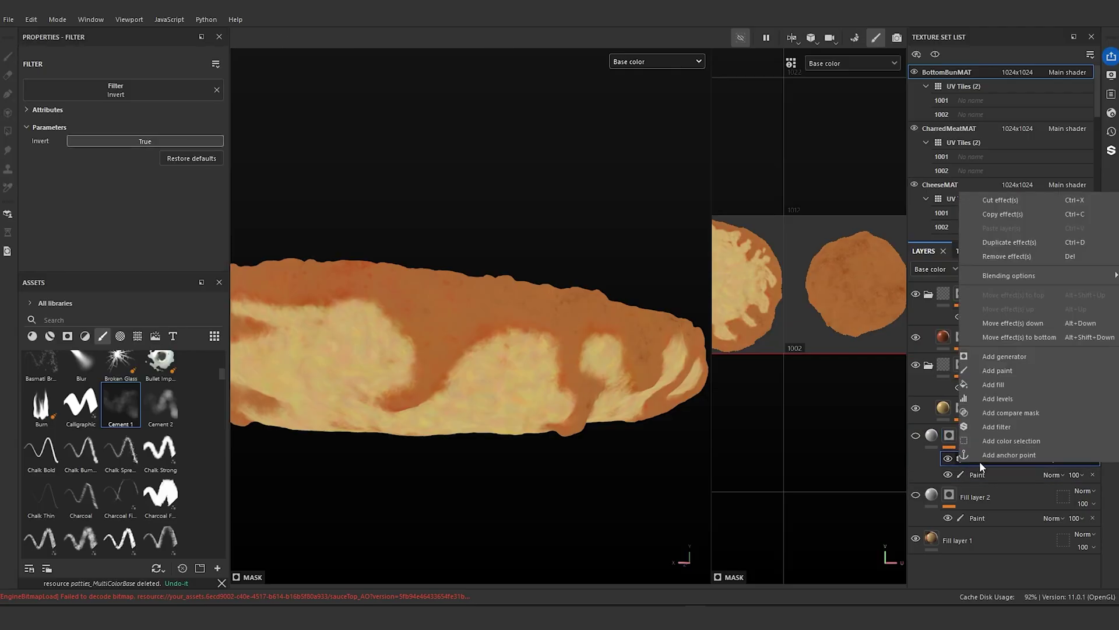
click(1003, 215)
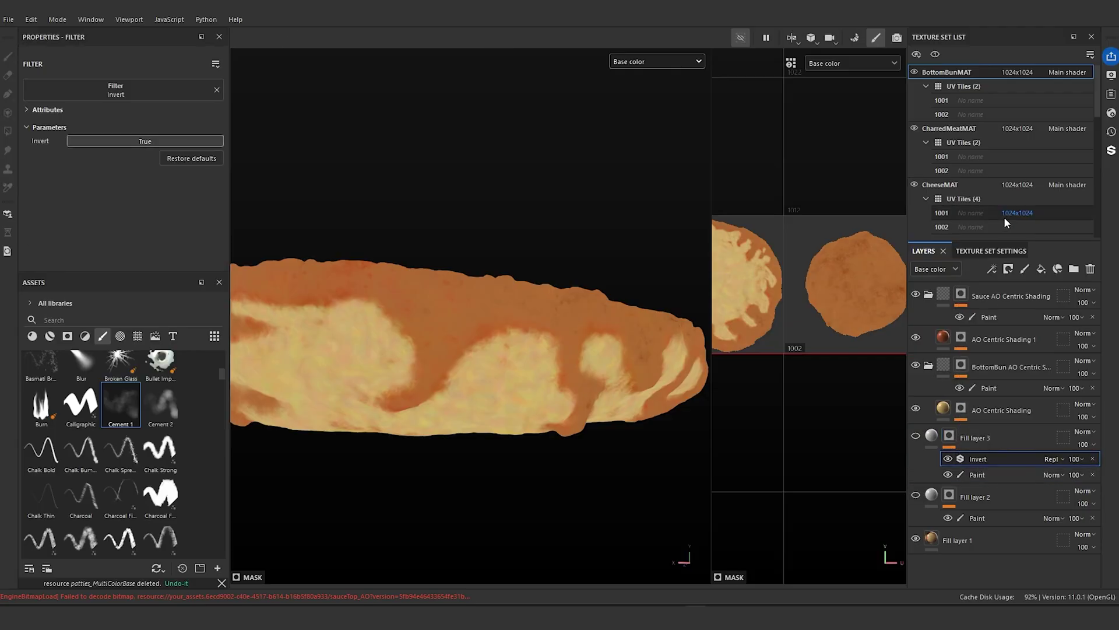
right_click(962, 373)
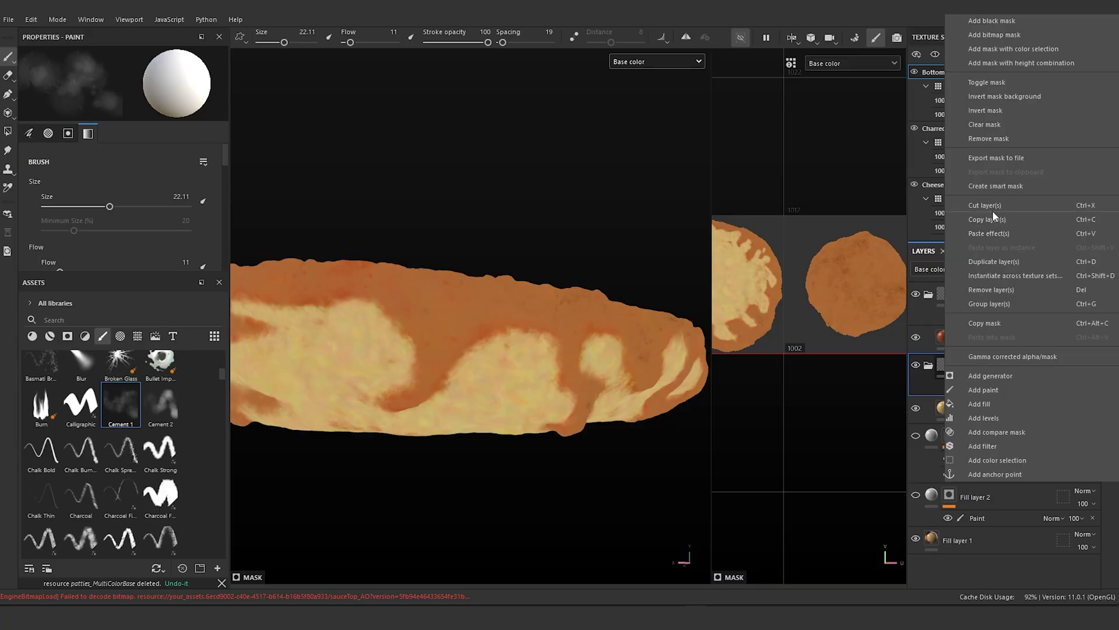
click(989, 233)
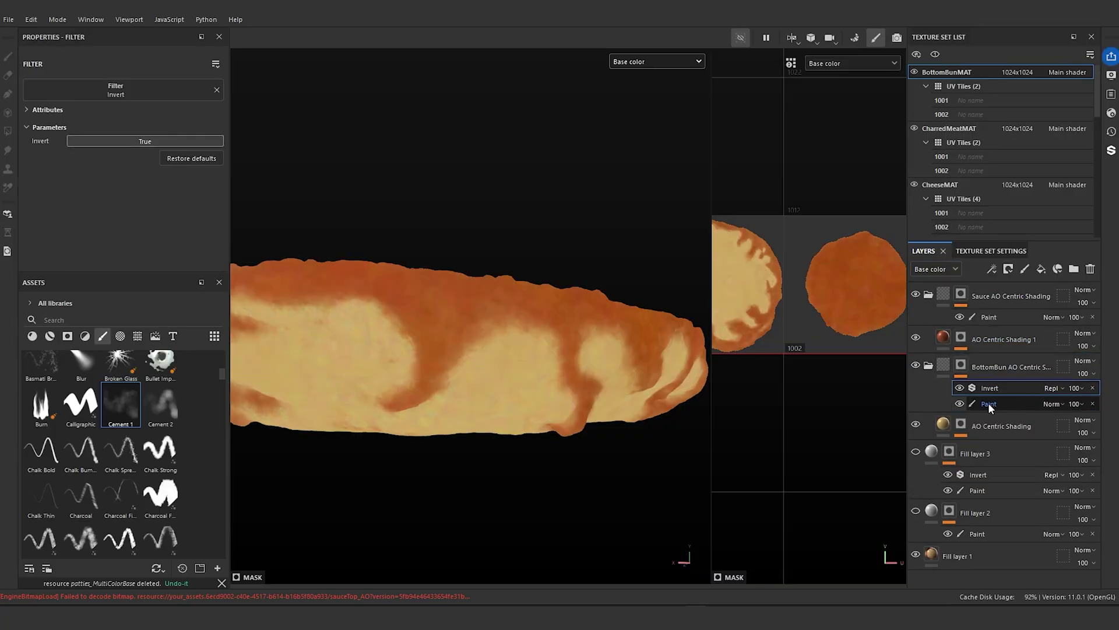
click(916, 368)
click(916, 367)
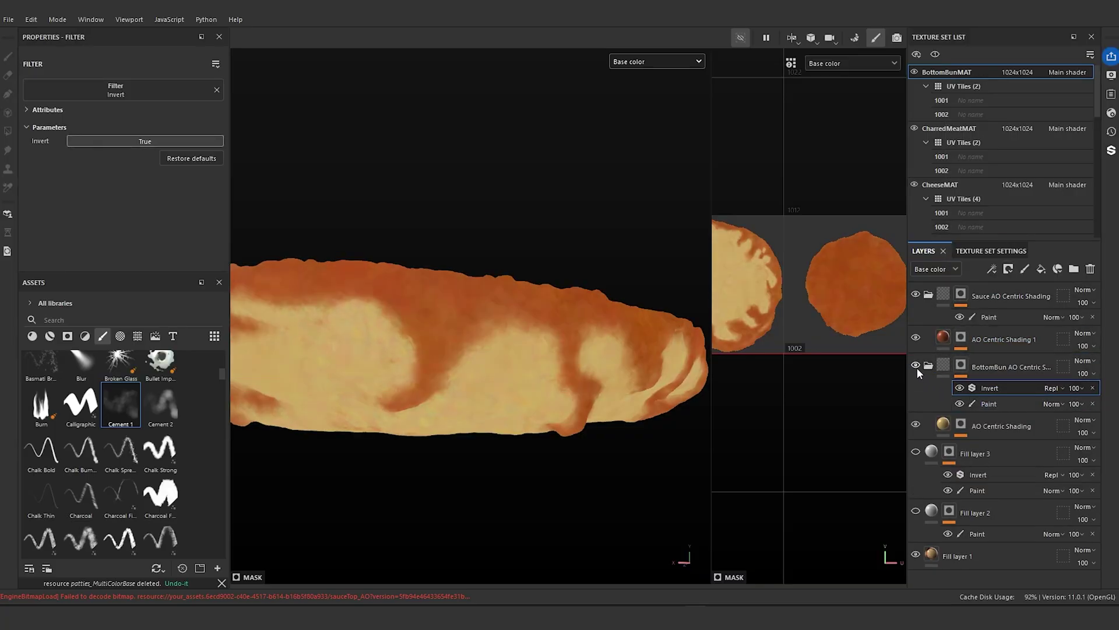
click(918, 367)
click(918, 367)
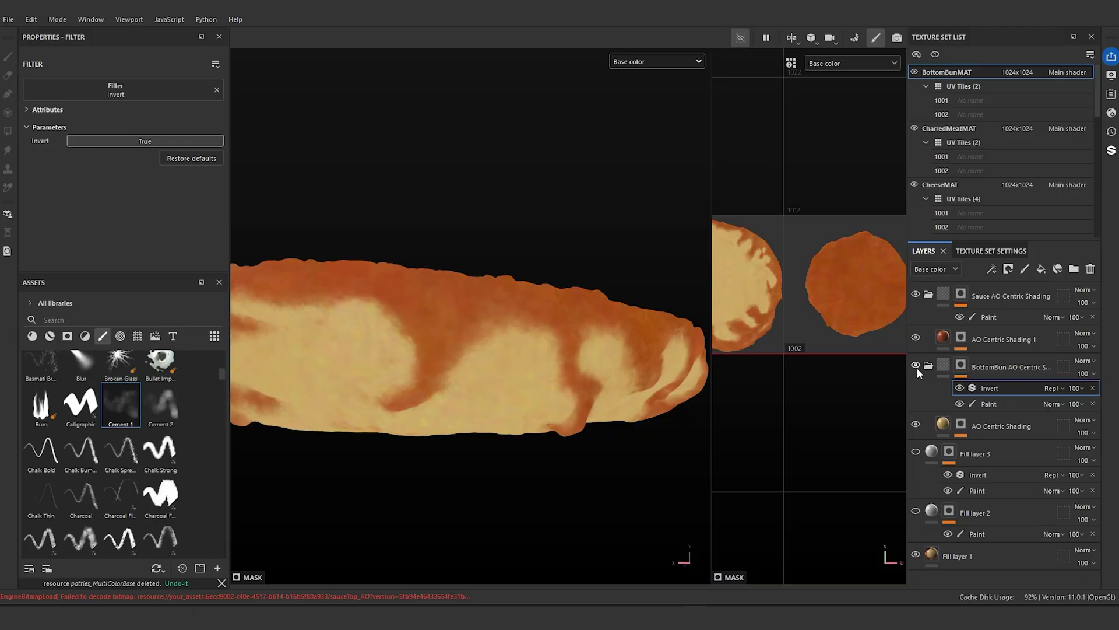
- Darken the base color of the AO Centric Shading layer in the BottomBun folder to tan B69453
click(945, 426)
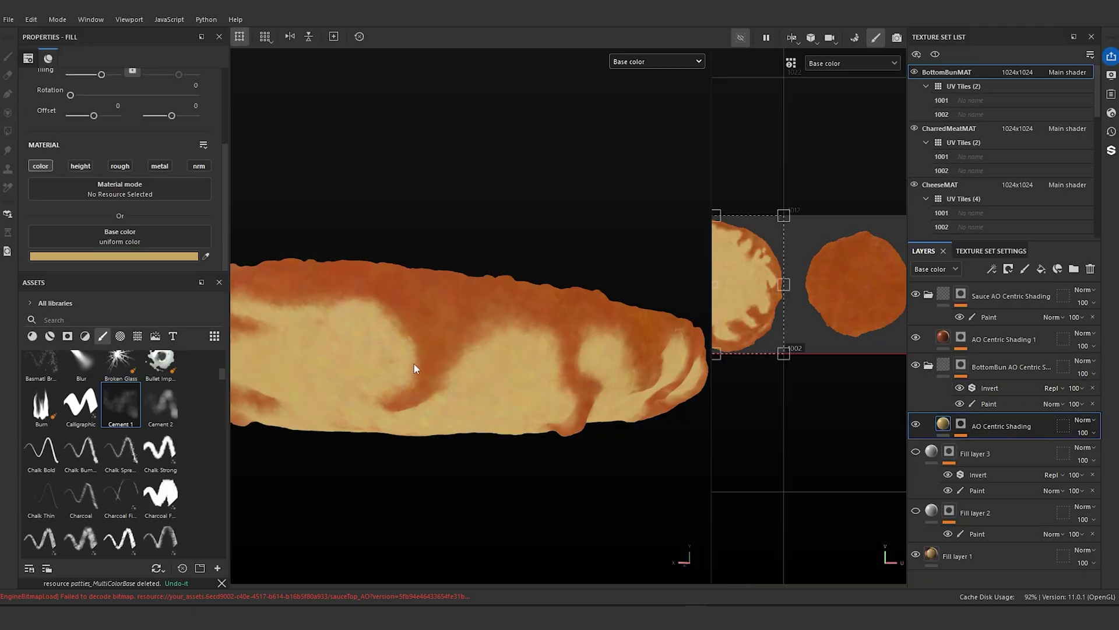
click(176, 256)
drag(286, 271, 286, 274)
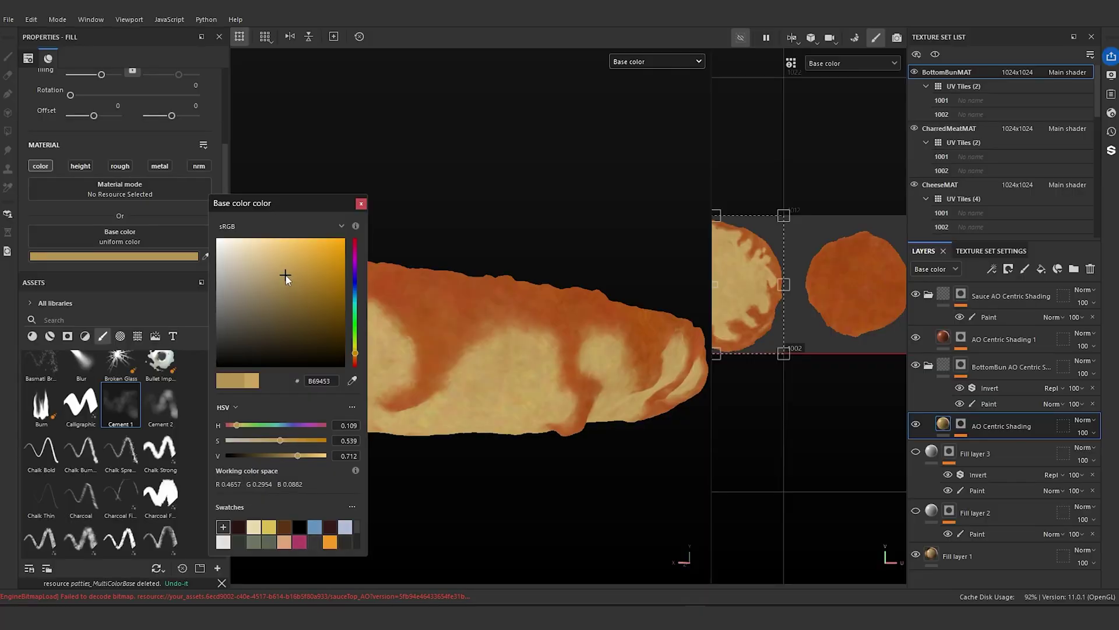
click(360, 205)
alt+drag(409, 249, 375, 262)
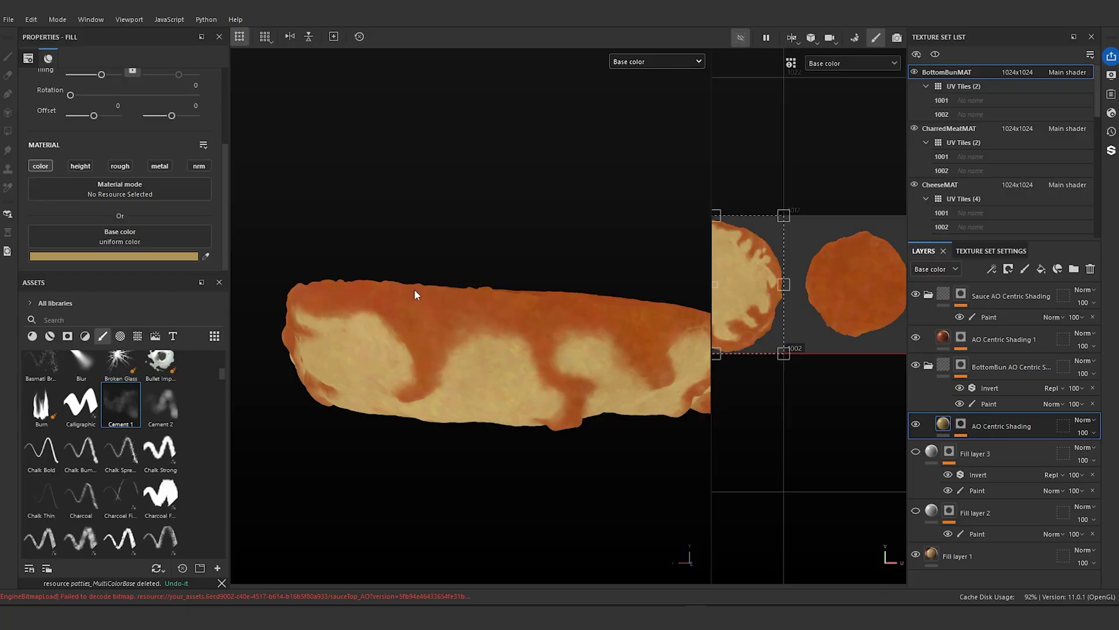
- Darken the base color of AO Centric Shading 1 in the Sauce folder to brown 8C4311
click(943, 342)
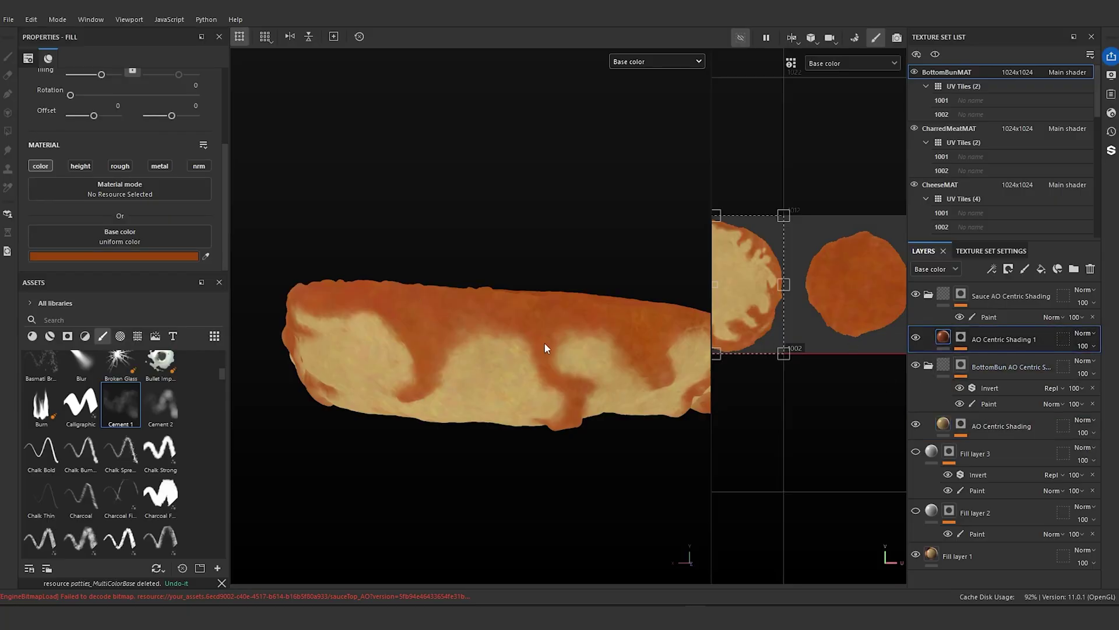
scroll(543, 342, up, 5)
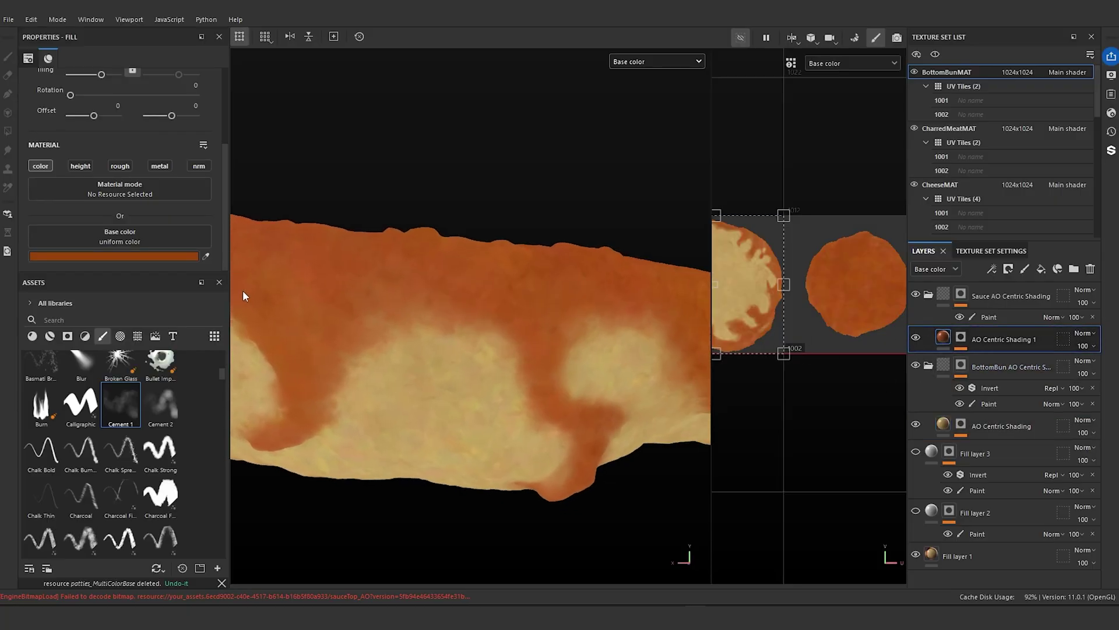
click(182, 257)
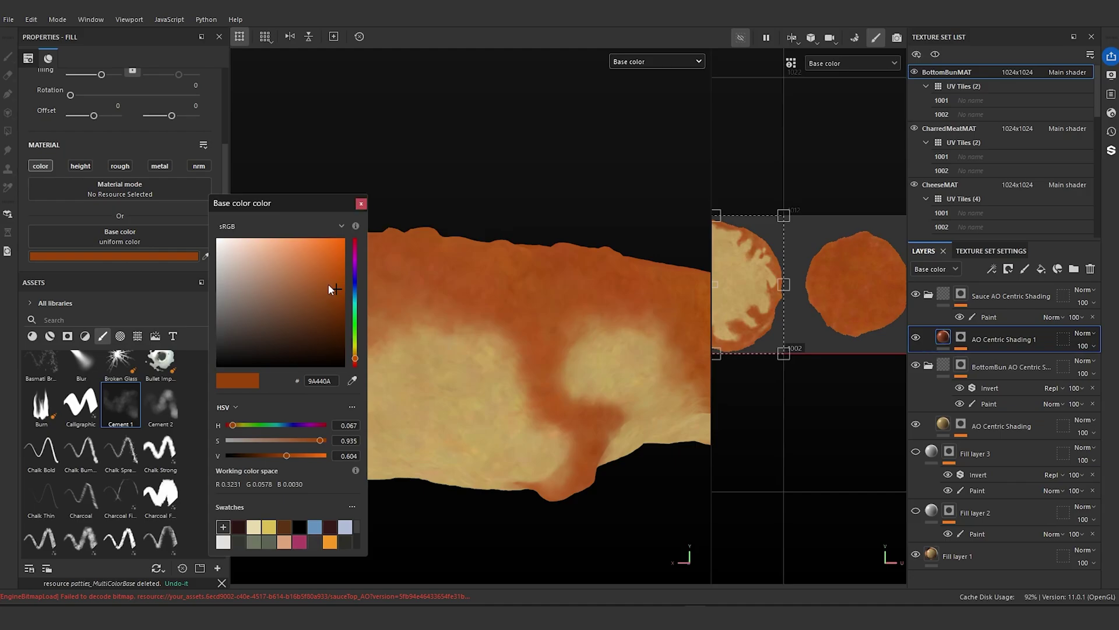
drag(328, 284, 329, 296)
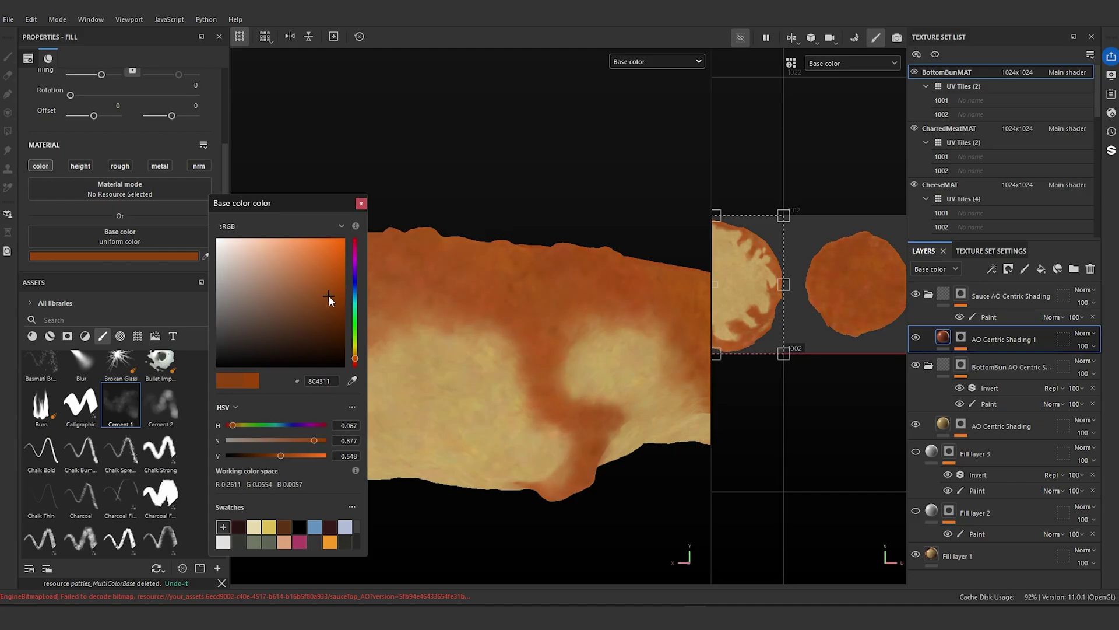
click(361, 203)
- Show the whole burger again and inspect the bottom bun's shading from several angles and up close
alt+drag(370, 220, 517, 167)
alt+right_drag(518, 168, 517, 212)
key(alt+q)
alt+drag(517, 212, 539, 344)
alt+middle_drag(256, 277, 432, 290)
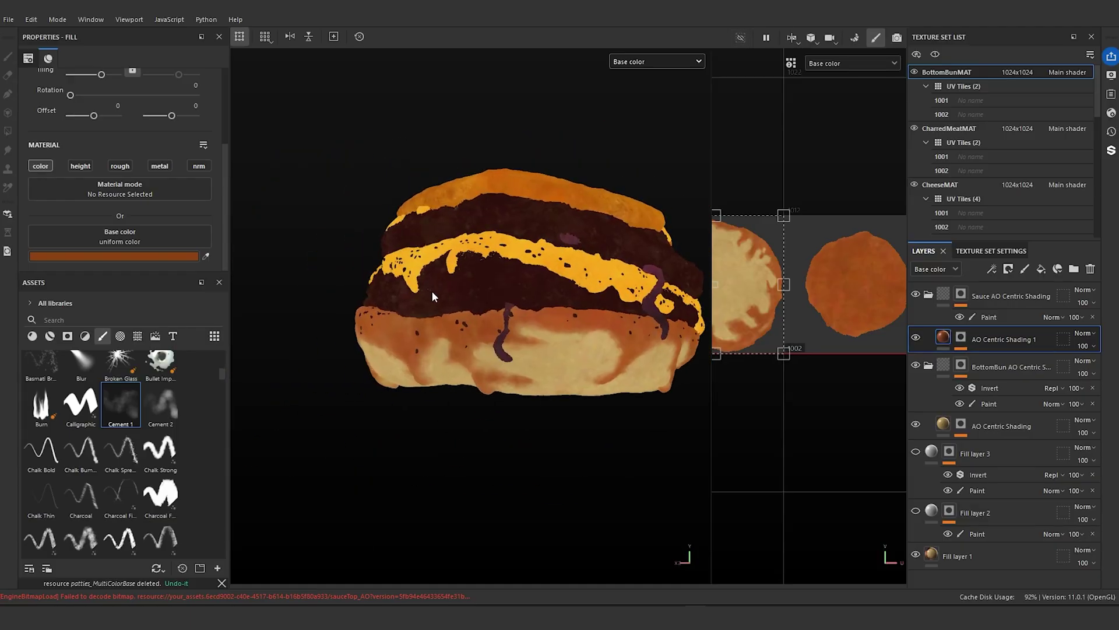
alt+right_drag(431, 291, 450, 280)
alt+drag(450, 280, 539, 170)
alt+right_drag(539, 170, 517, 298)
mouse_move(518, 298)
alt+mouse_down()
mouse_move(569, 318)
mouse_move(585, 365)
mouse_move(554, 414)
mouse_move(512, 370)
mouse_move(592, 250)
mouse_move(541, 283)
mouse_move(536, 309)
mouse_move(520, 277)
alt+mouse_up()
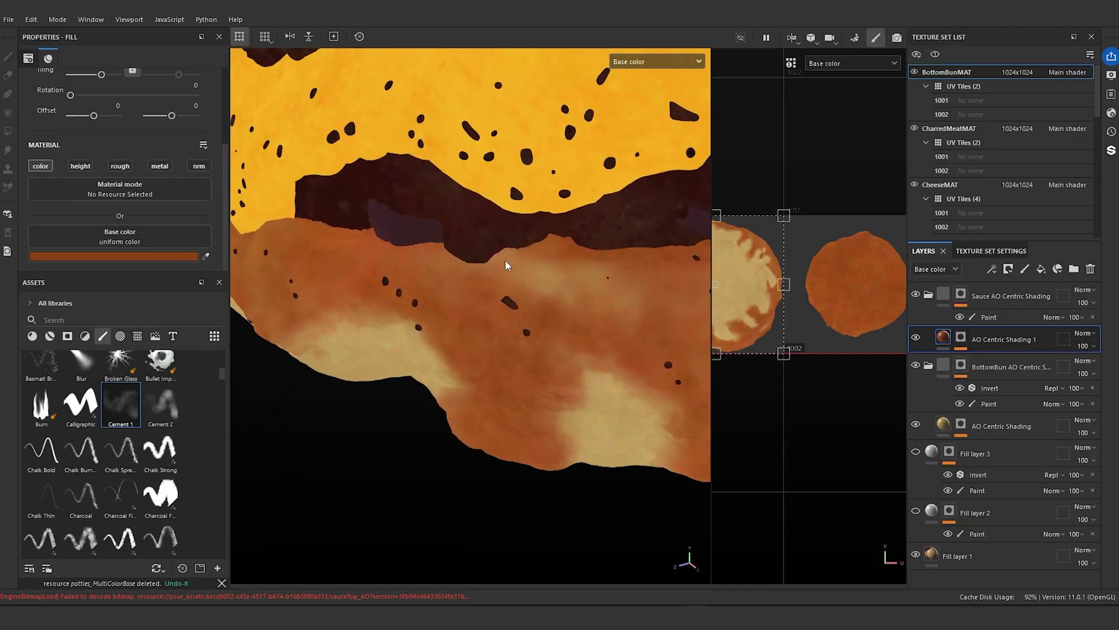
- Reduce the brush size to 15.23 and paint out the pale patch on the bottom bun's upper rim in the Sauce AO Centric Shading mask
alt+drag(624, 287, 391, 289)
alt+middle_drag(390, 289, 524, 299)
scroll(523, 300, up, 3)
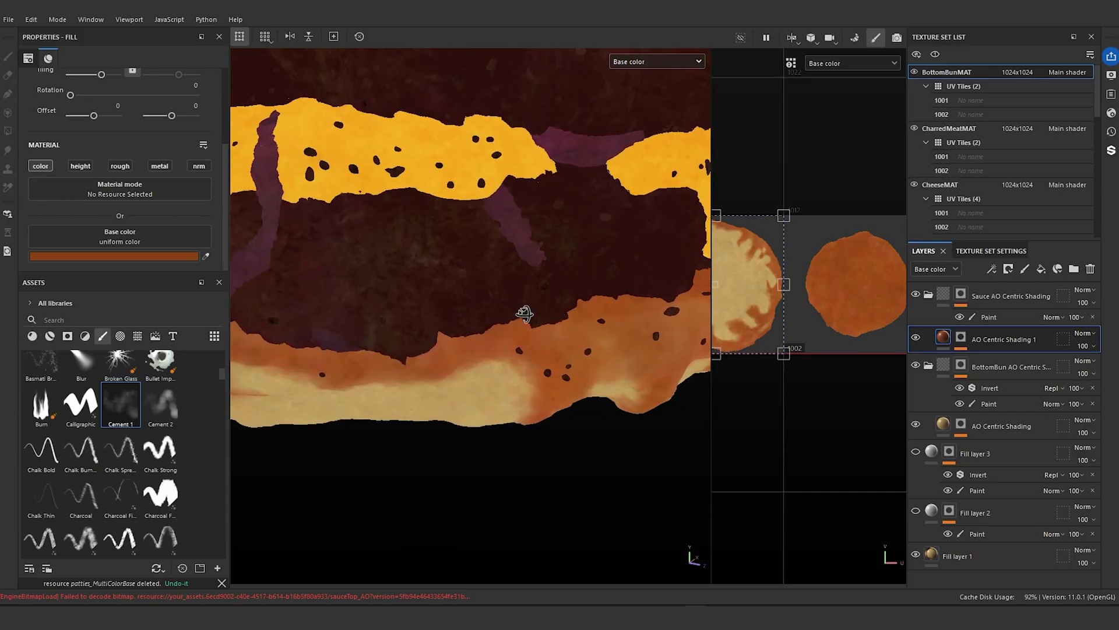
alt+drag(524, 312, 398, 297)
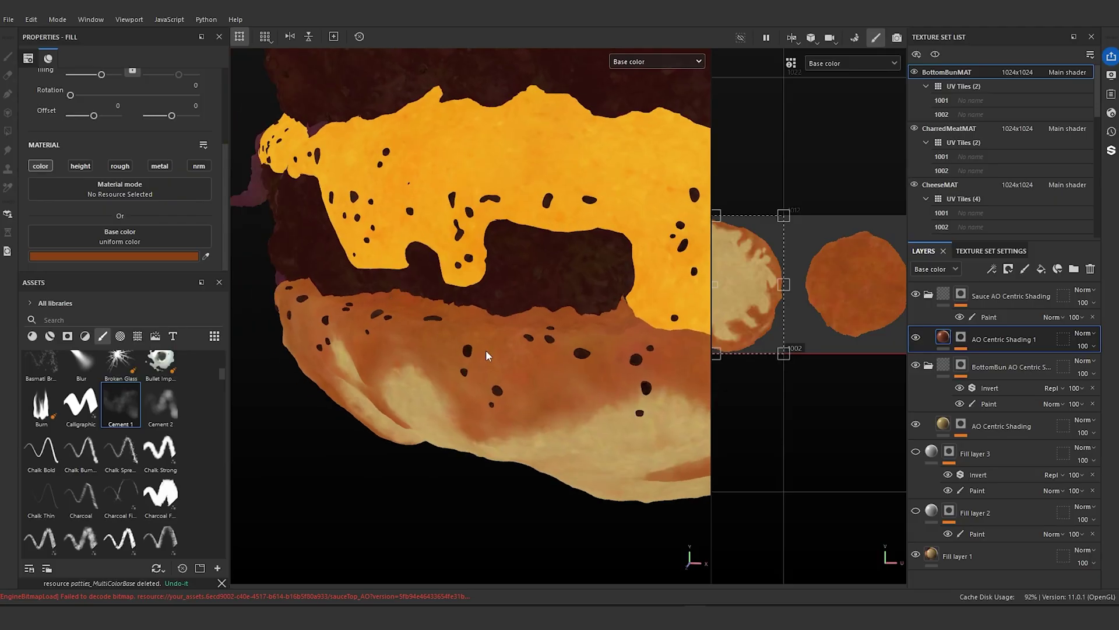
alt+drag(489, 355, 458, 337)
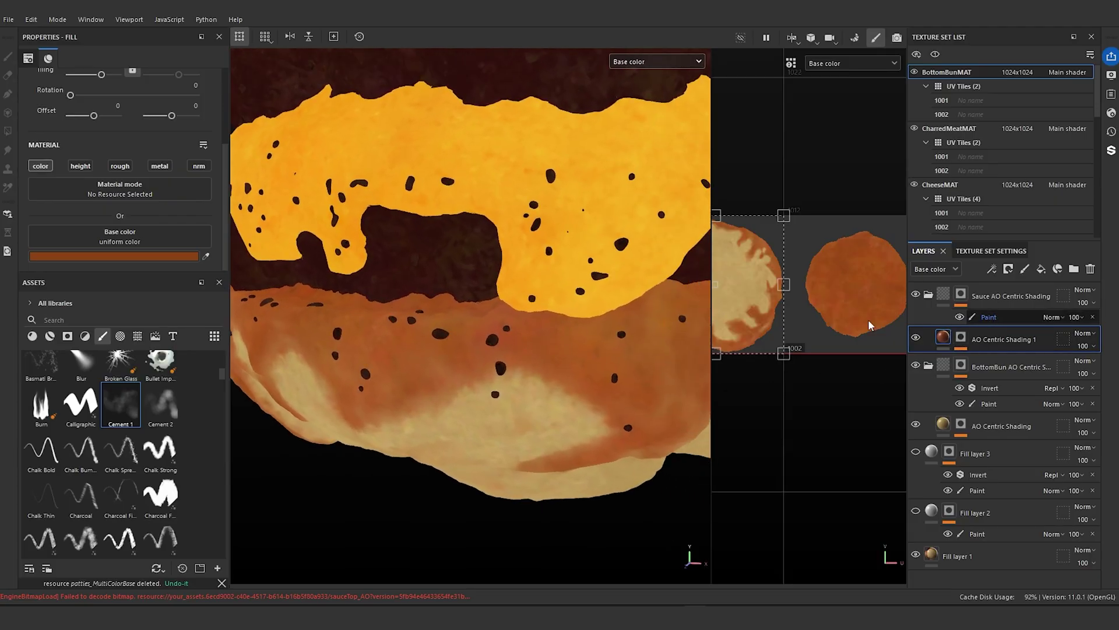
click(988, 317)
scroll(450, 267, down, 2)
mouse_move(450, 267)
alt+mouse_down()
mouse_move(225, 317)
mouse_move(464, 324)
mouse_move(345, 357)
mouse_move(382, 338)
alt+mouse_up()
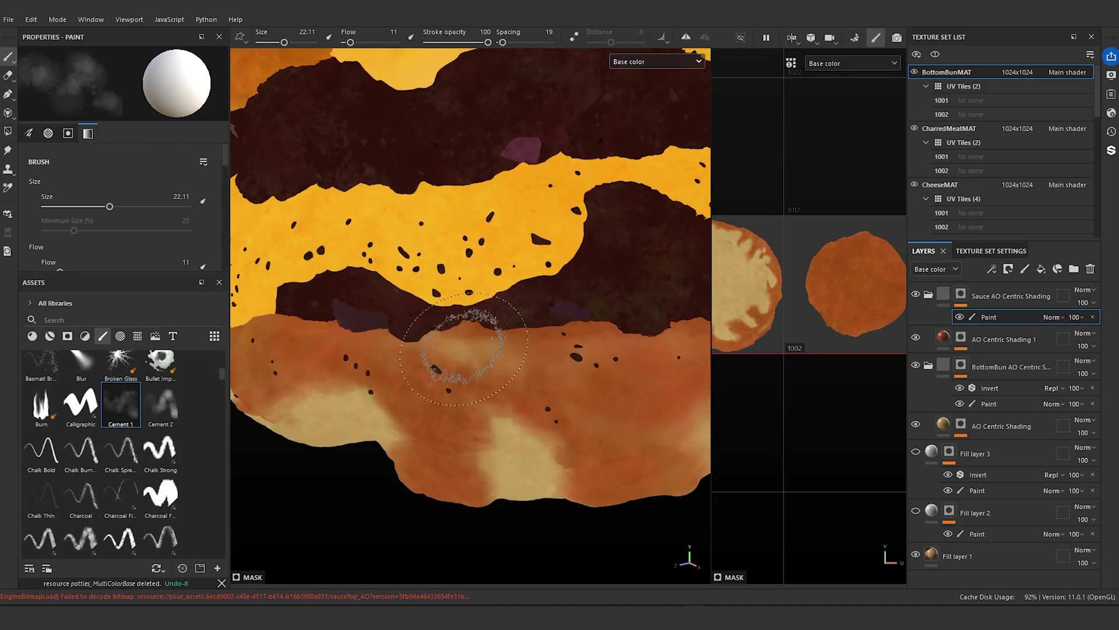
ctrl+right_drag(470, 333, 452, 334)
drag(465, 355, 483, 354)
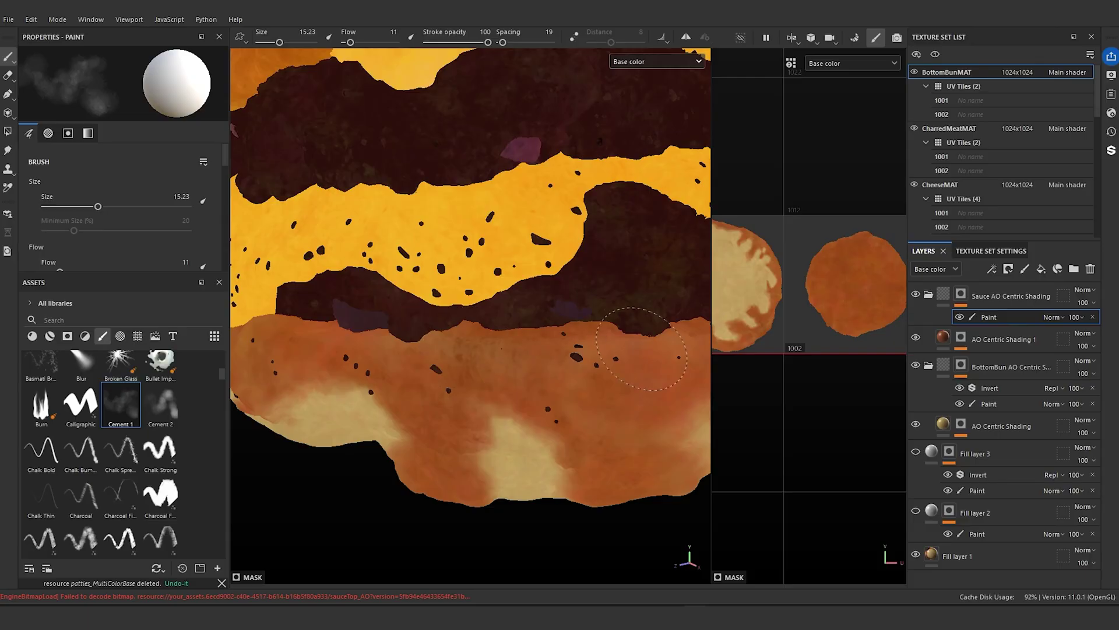
- Work around the burger, touching up the Sauce AO Centric Shading mask where the bottom bun meets the patty, cheese and sauce drips
scroll(504, 340, down, 3)
alt+drag(503, 340, 628, 394)
scroll(629, 394, up, 3)
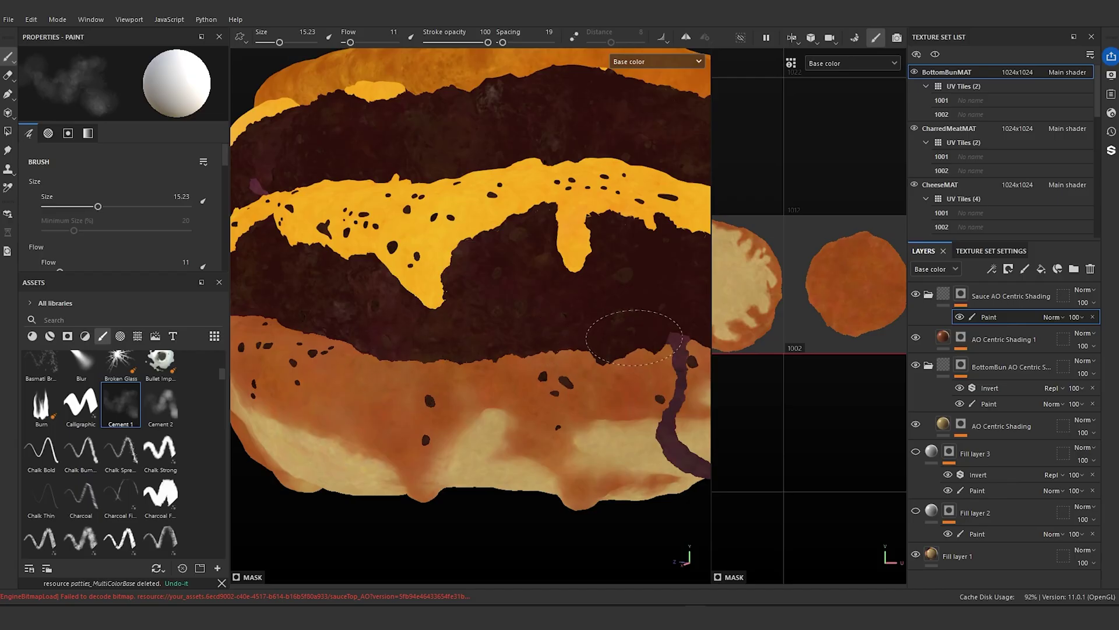
scroll(589, 297, down, 4)
alt+drag(570, 288, 461, 280)
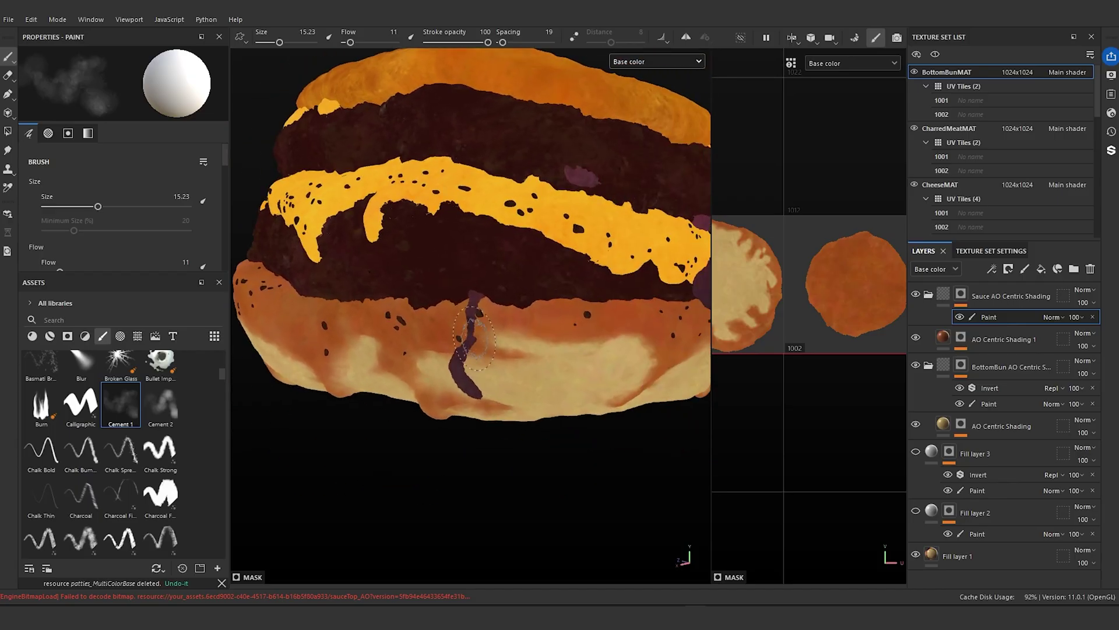
mouse_move(501, 382)
alt+mouse_down()
mouse_move(379, 370)
mouse_move(476, 400)
alt+mouse_up()
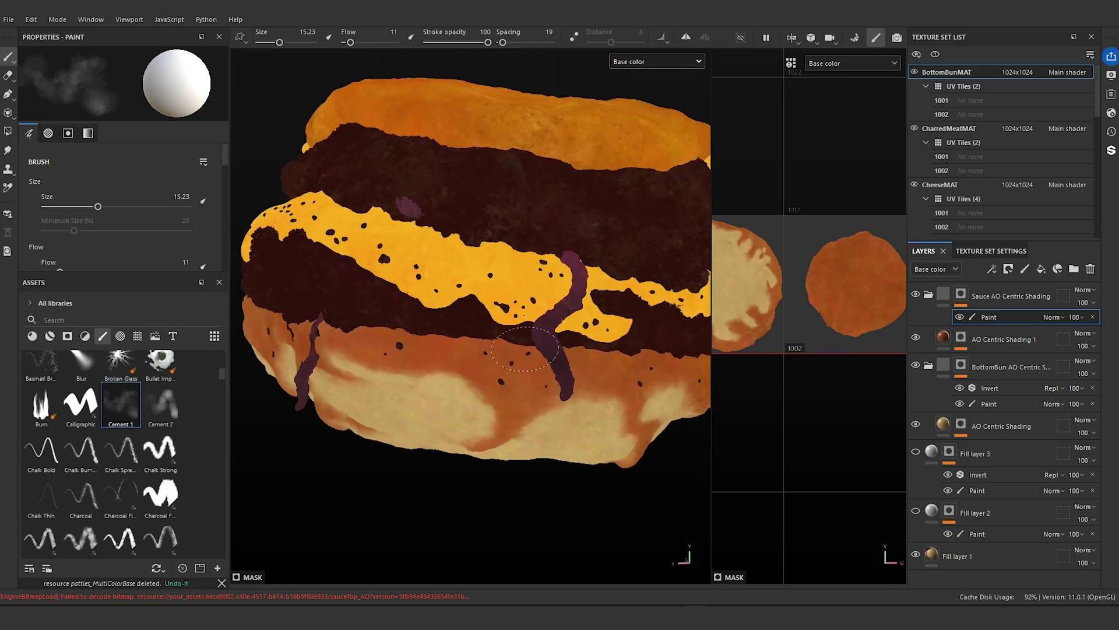
alt+middle_drag(547, 353, 548, 261)
alt+drag(538, 350, 421, 362)
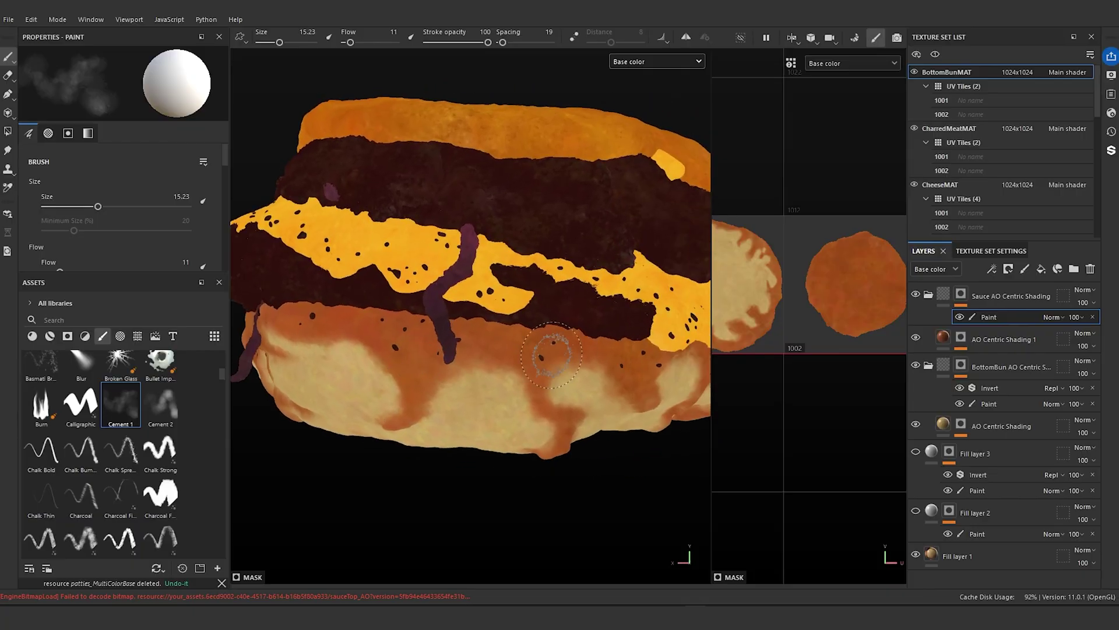
alt+right_drag(549, 338, 574, 353)
alt+drag(565, 355, 446, 376)
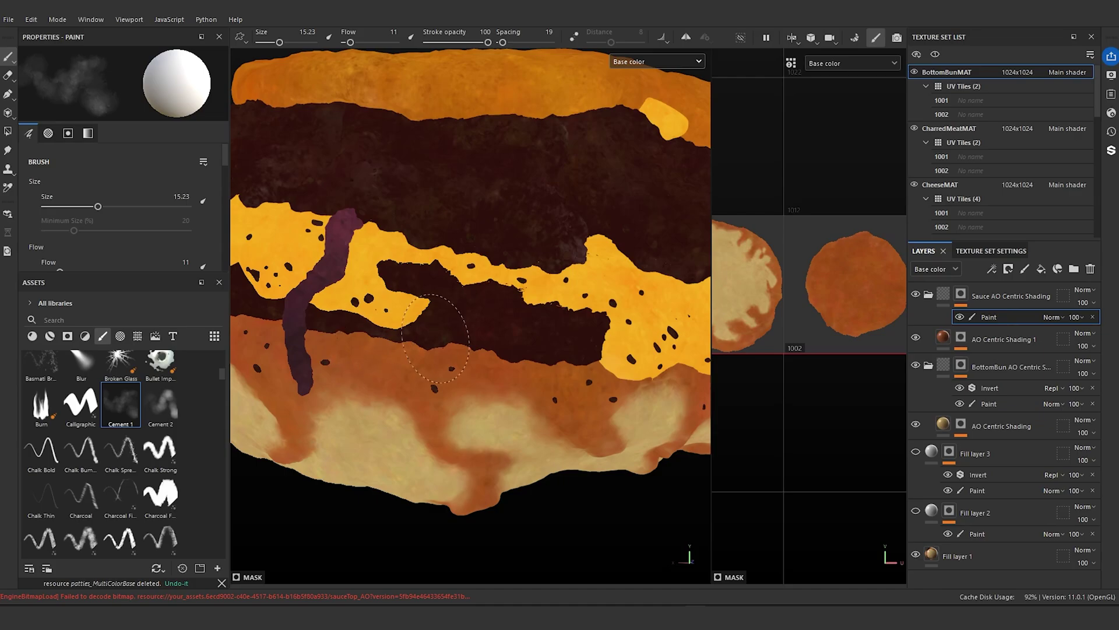
click(611, 347)
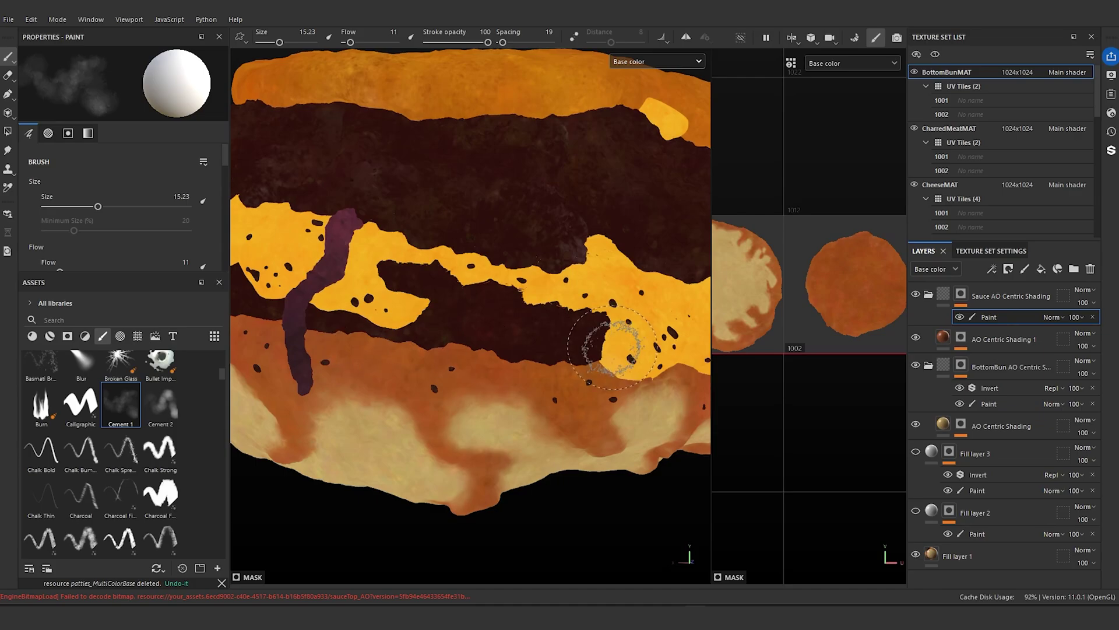
alt+right_drag(581, 357, 529, 347)
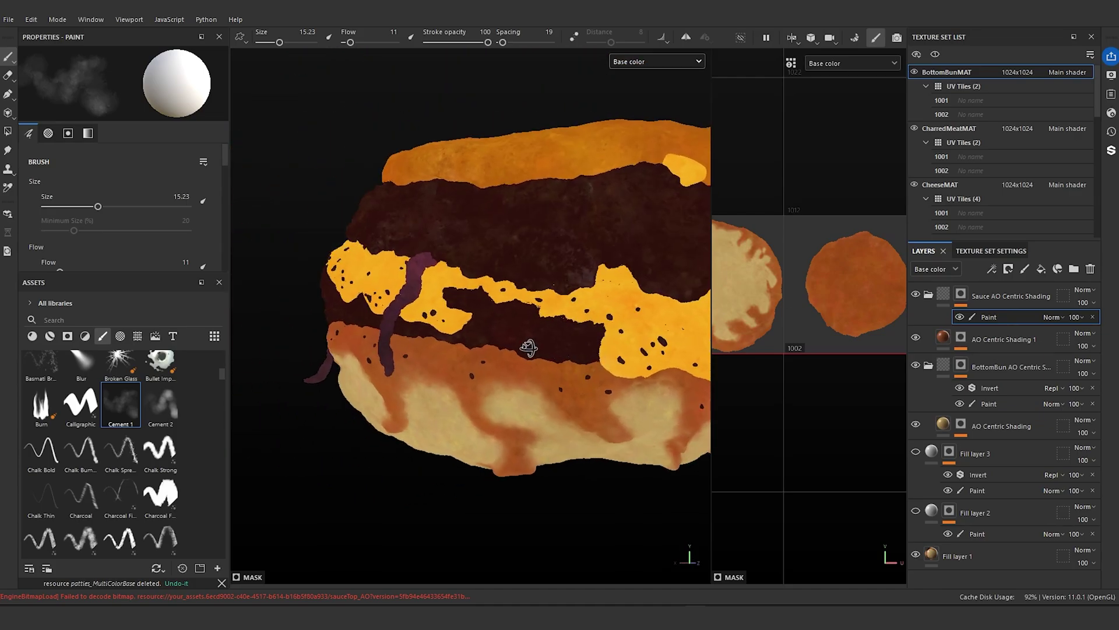
alt+drag(529, 347, 335, 309)
alt+middle_drag(336, 309, 423, 334)
alt+drag(423, 334, 423, 399)
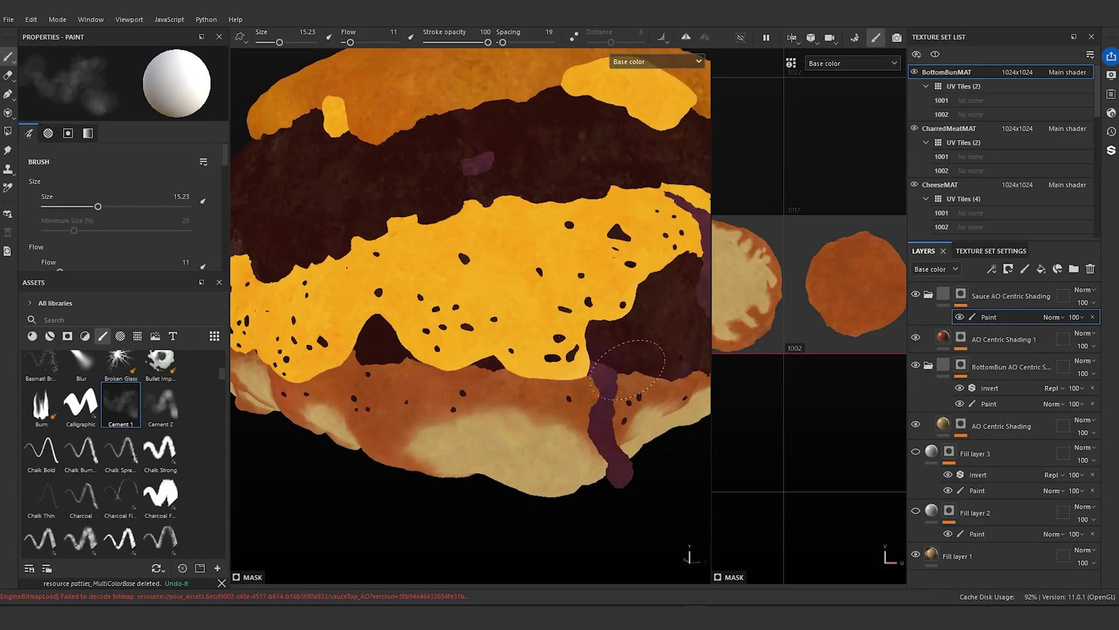
alt+right_drag(638, 304, 631, 299)
alt+drag(631, 299, 577, 305)
alt+middle_drag(577, 305, 448, 344)
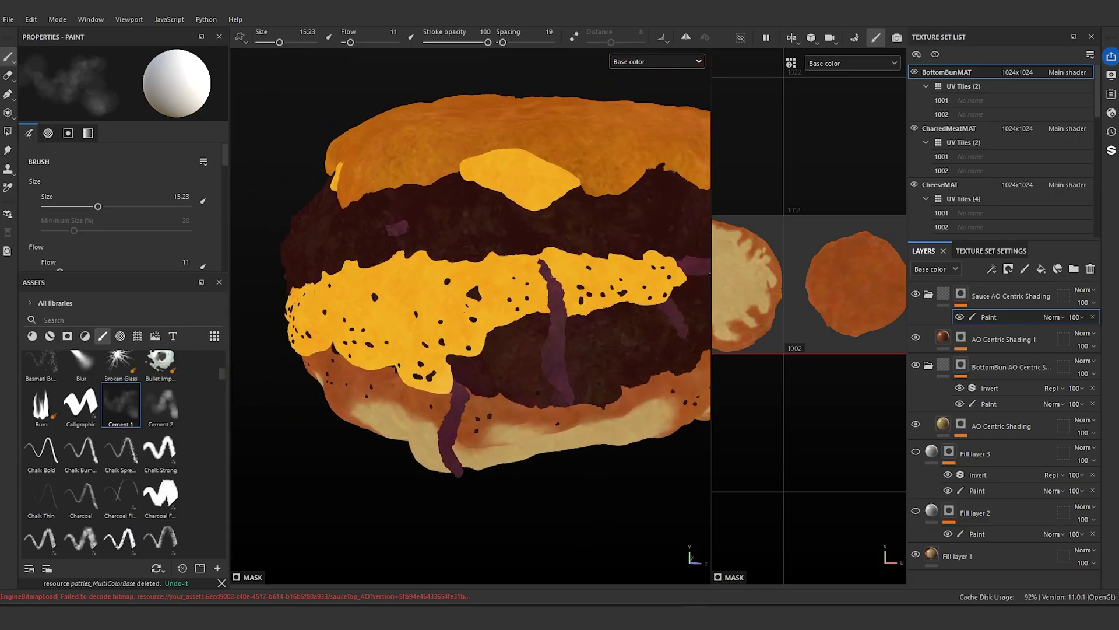
- Isolate the bottom bun, touch up the Sauce AO Centric Shading mask on its top face and check its sides
click(740, 38)
mouse_move(604, 208)
alt+mouse_down()
mouse_move(524, 358)
mouse_move(451, 318)
alt+mouse_up()
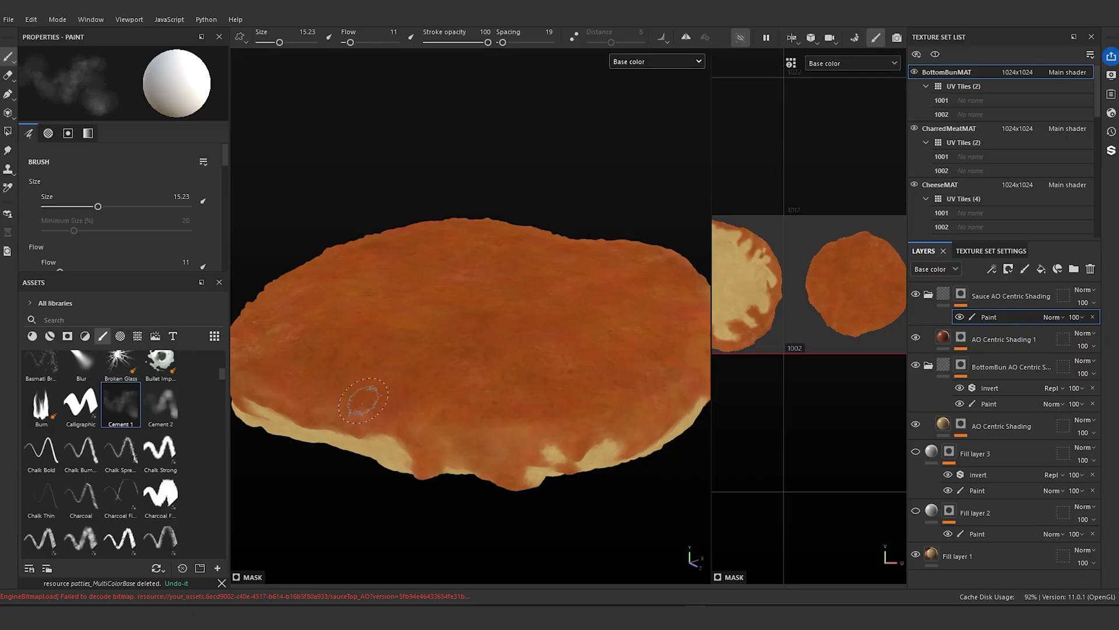
click(471, 355)
mouse_move(613, 415)
alt+mouse_down()
mouse_move(577, 292)
mouse_move(597, 310)
alt+mouse_up()
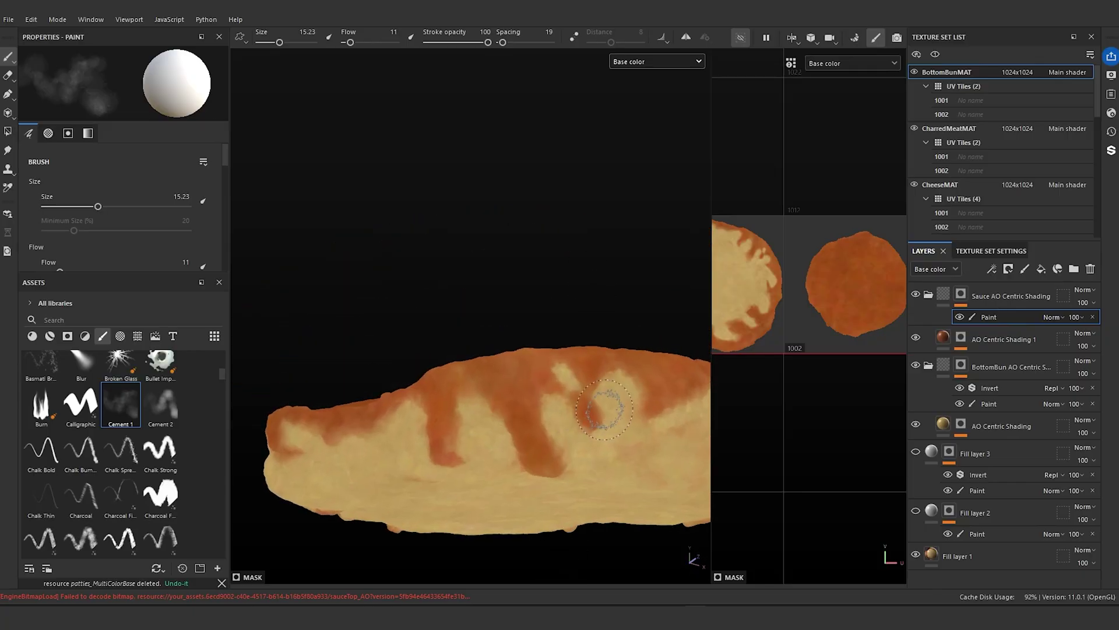
alt+drag(604, 409, 523, 485)
alt+drag(453, 419, 461, 349)
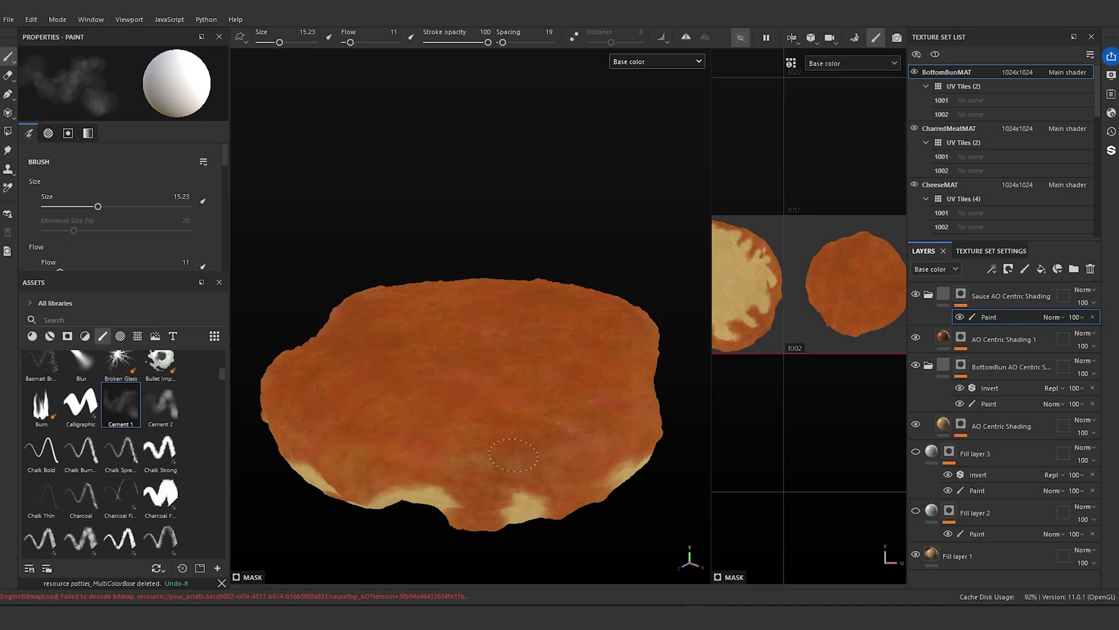
alt+drag(624, 395, 450, 431)
alt+middle_drag(450, 431, 476, 417)
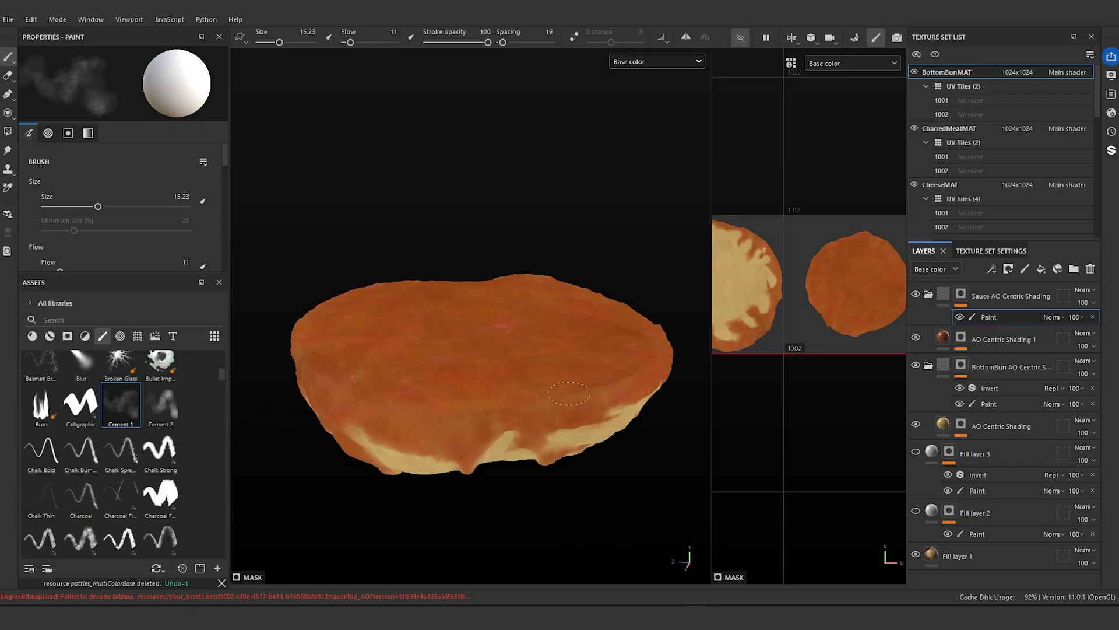
mouse_move(419, 344)
alt+mouse_down()
mouse_move(535, 297)
mouse_move(700, 169)
alt+mouse_up()
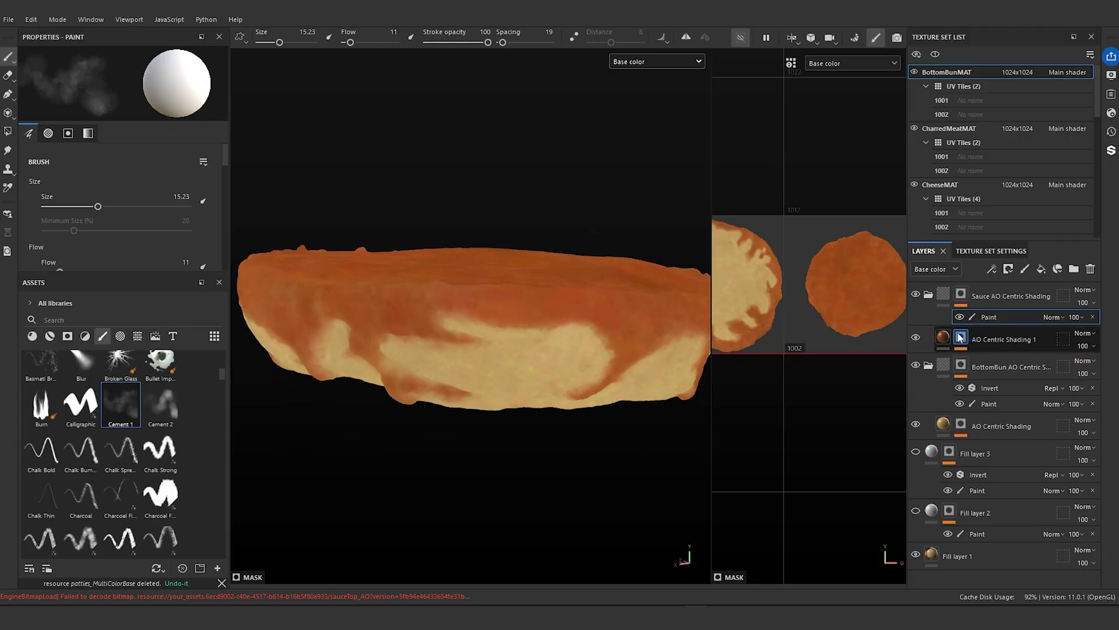
- Bring the other burger parts back into view and review how the bottom bun's shading blends with them from several sides
click(741, 38)
alt+right_drag(535, 241, 373, 233)
alt+drag(373, 233, 464, 226)
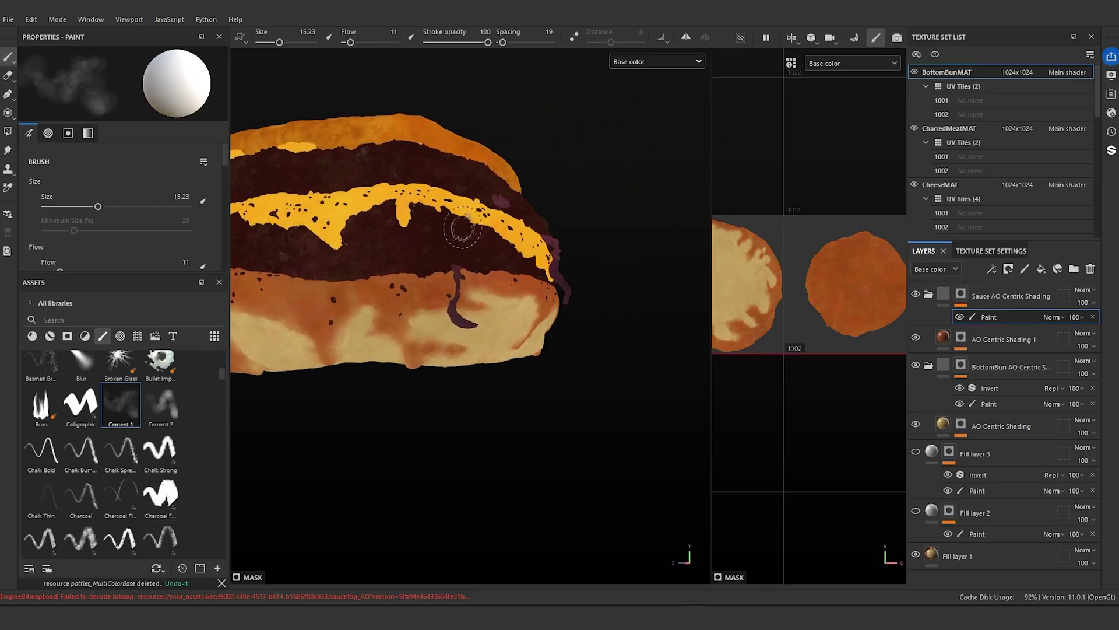
alt+middle_drag(463, 226, 629, 264)
alt+drag(402, 297, 498, 243)
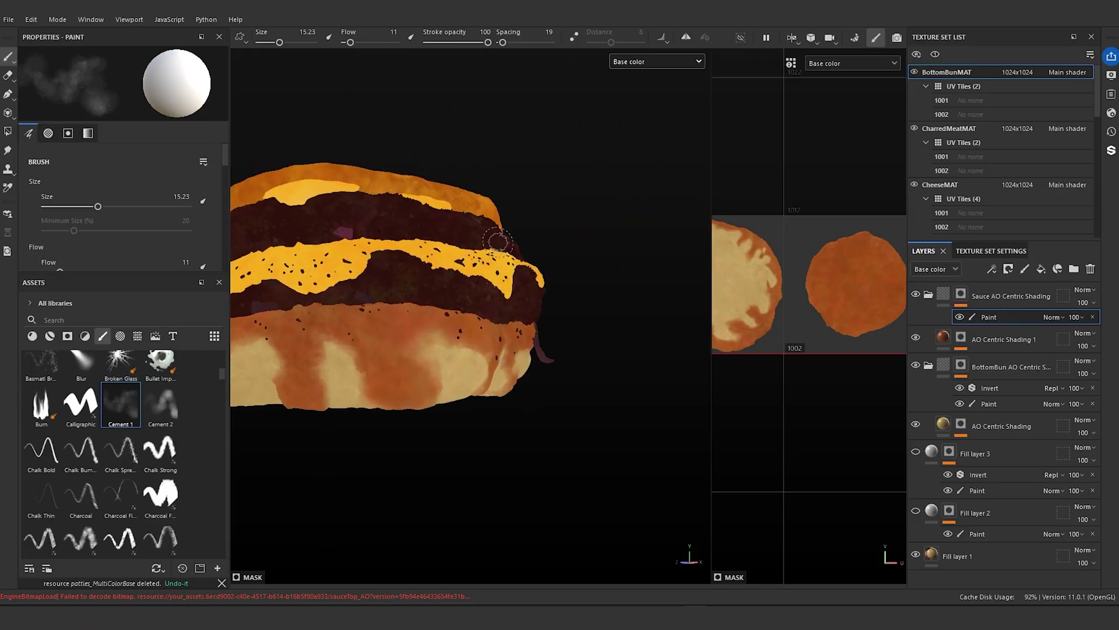
alt+middle_drag(461, 239, 600, 232)
alt+drag(473, 251, 531, 242)
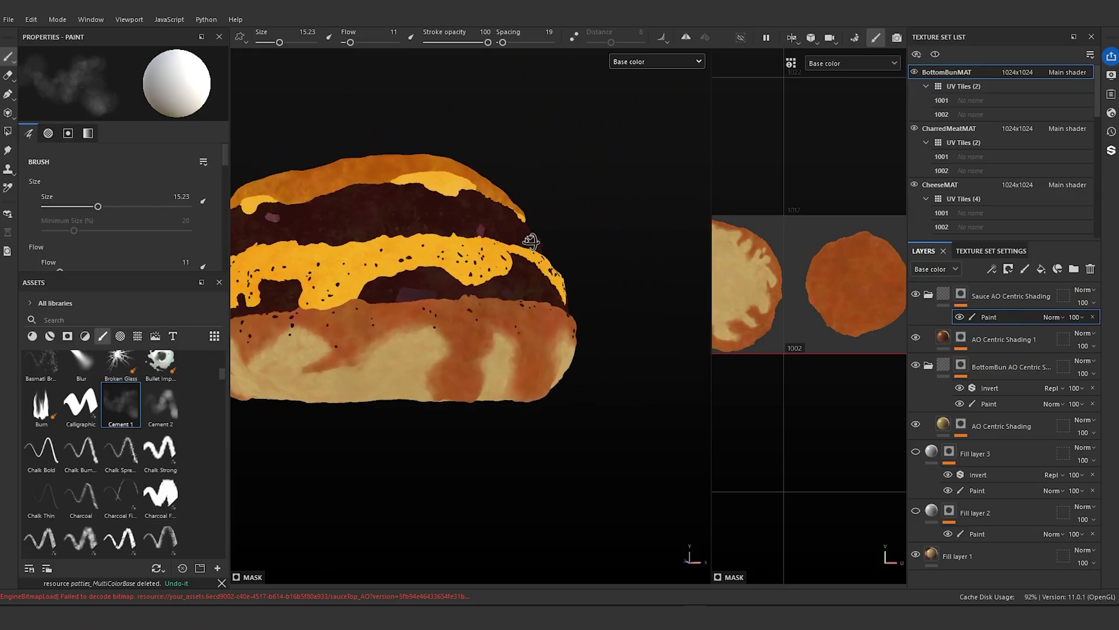
alt+middle_drag(496, 244, 535, 259)
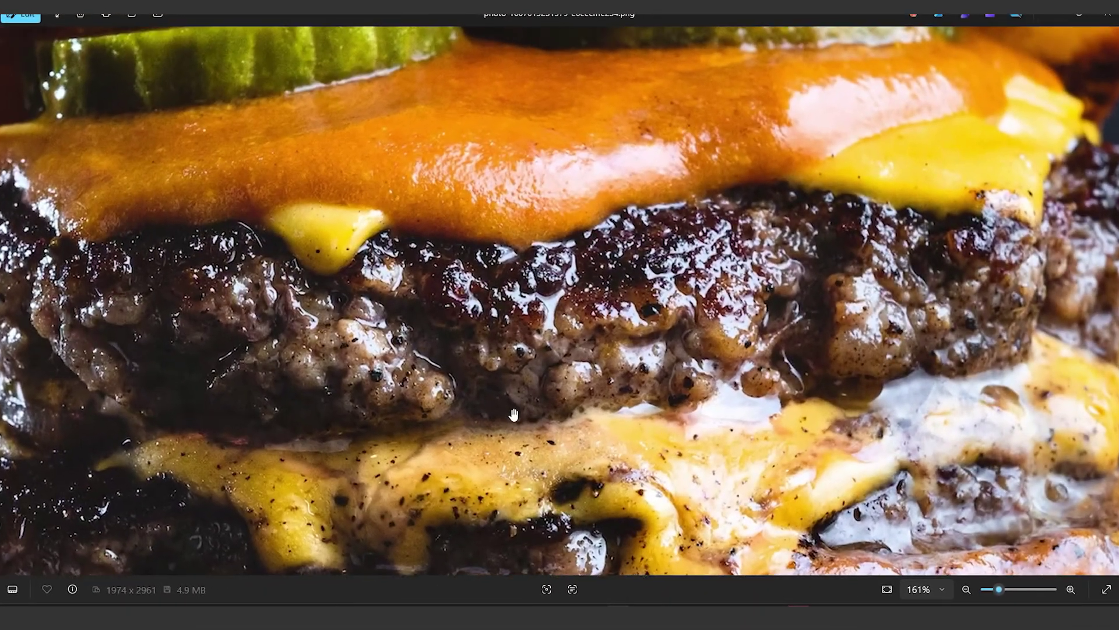
- Switch to the burger reference photo and examine the upper patty's charred crust and color variation from its middle to its outer edge
scroll(542, 349, up, 2)
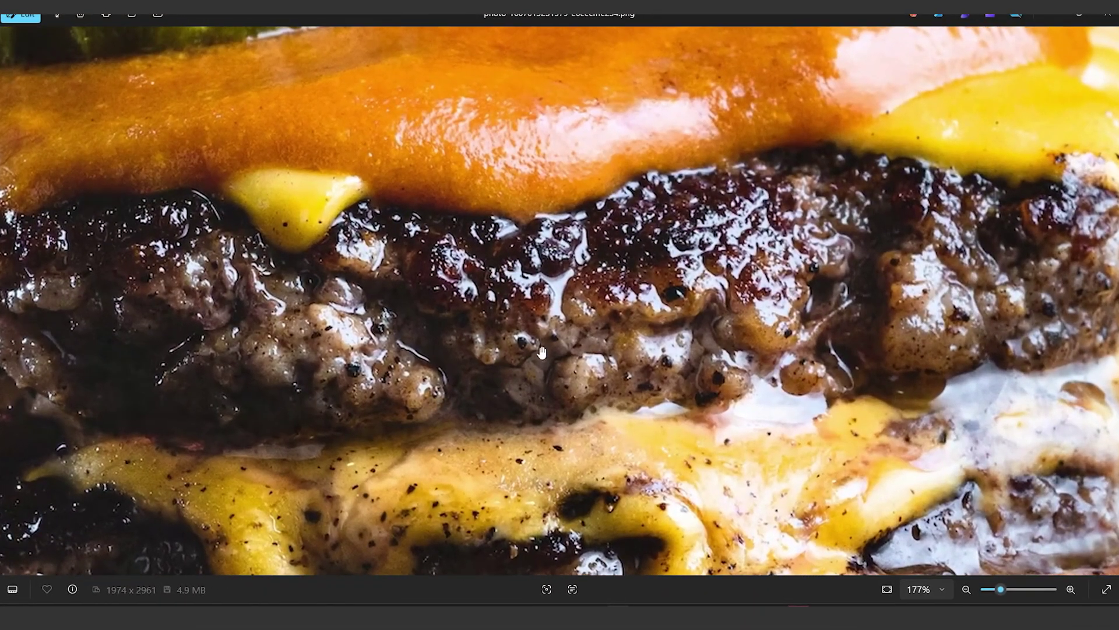
drag(542, 346, 542, 382)
scroll(586, 379, up, 3)
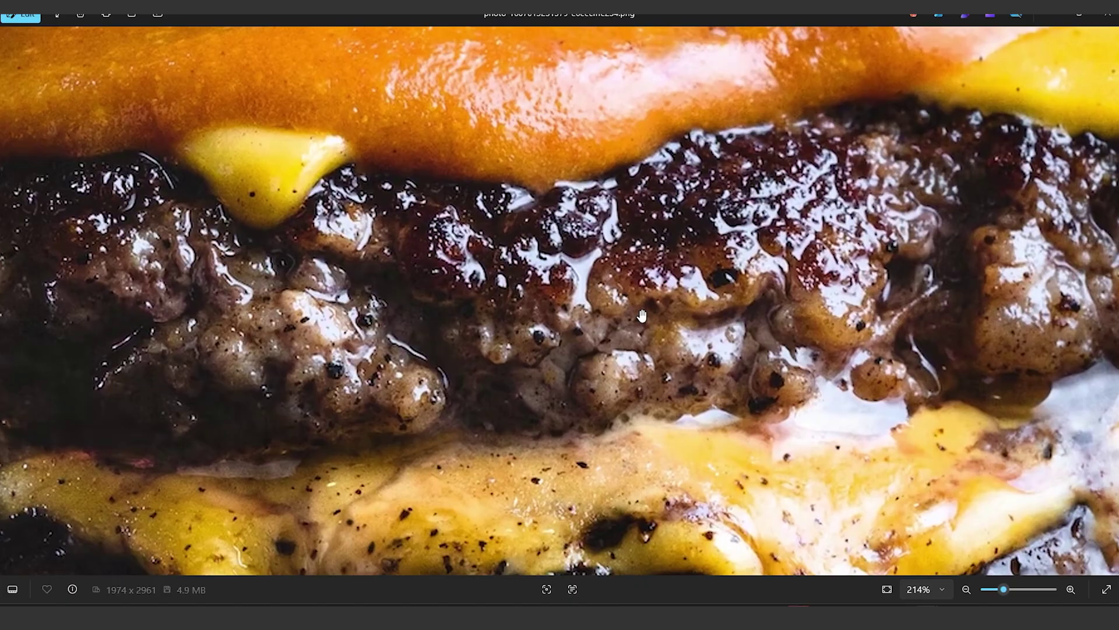
drag(677, 309, 632, 373)
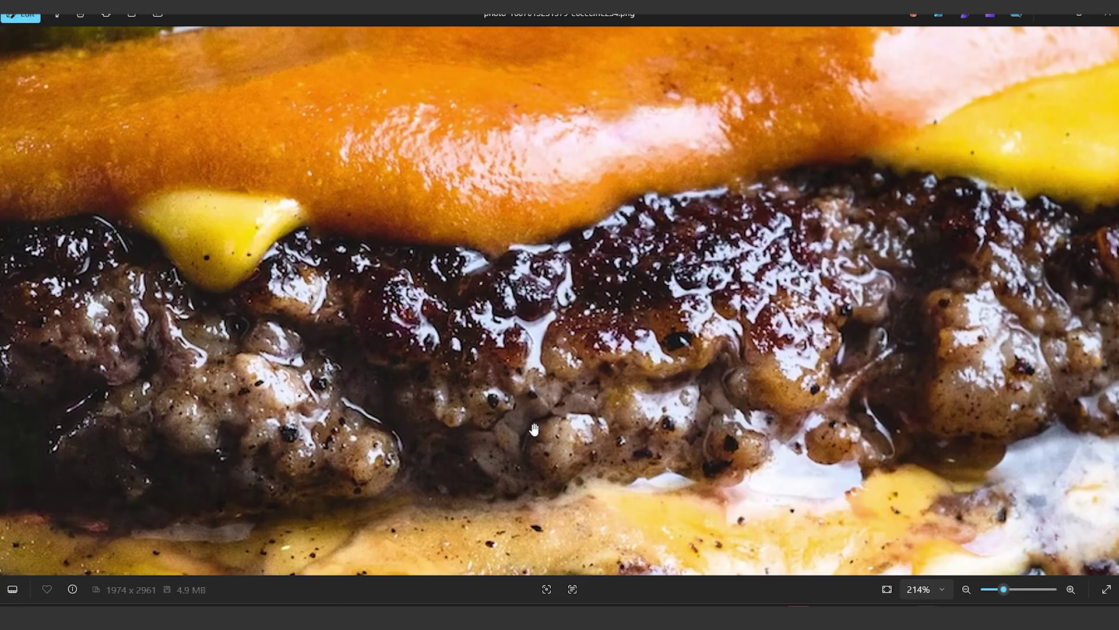
scroll(224, 354, down, 3)
drag(271, 347, 625, 336)
scroll(625, 334, up, 3)
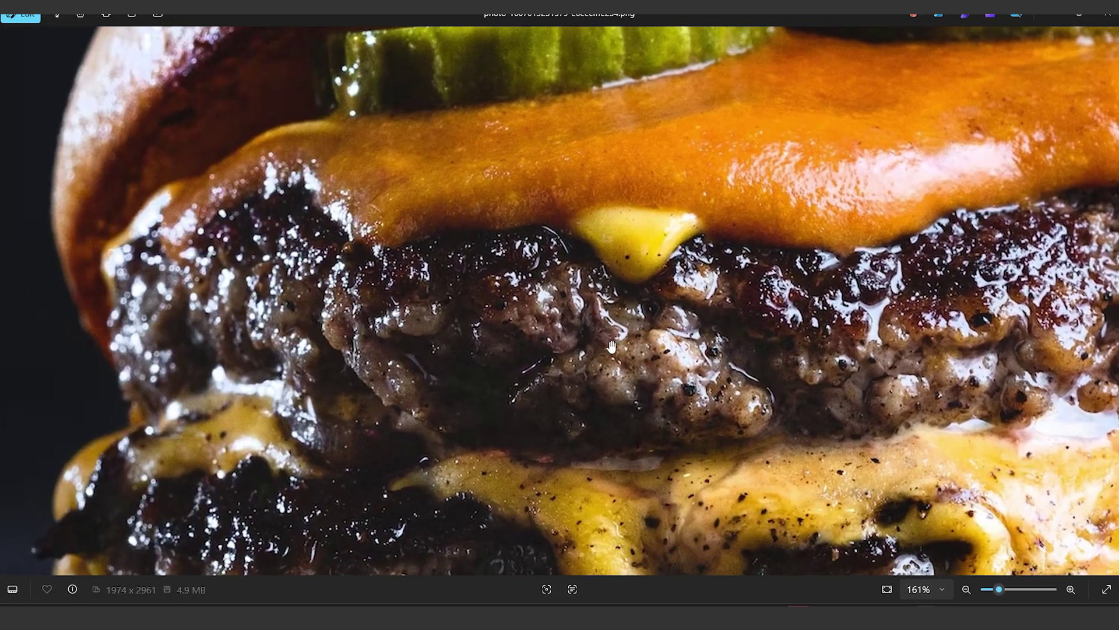
- Study the meat chunks, black pepper specks and glossy highlights around the yellow cheese drip in the reference photo
scroll(490, 334, up, 5)
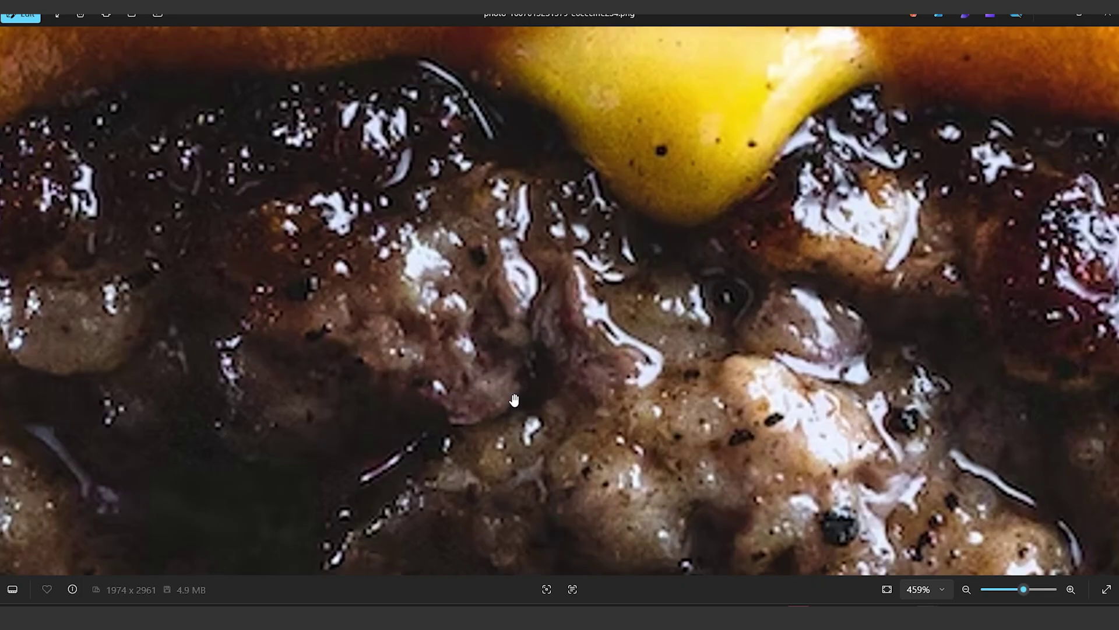
scroll(526, 369, down, 3)
scroll(526, 368, up, 3)
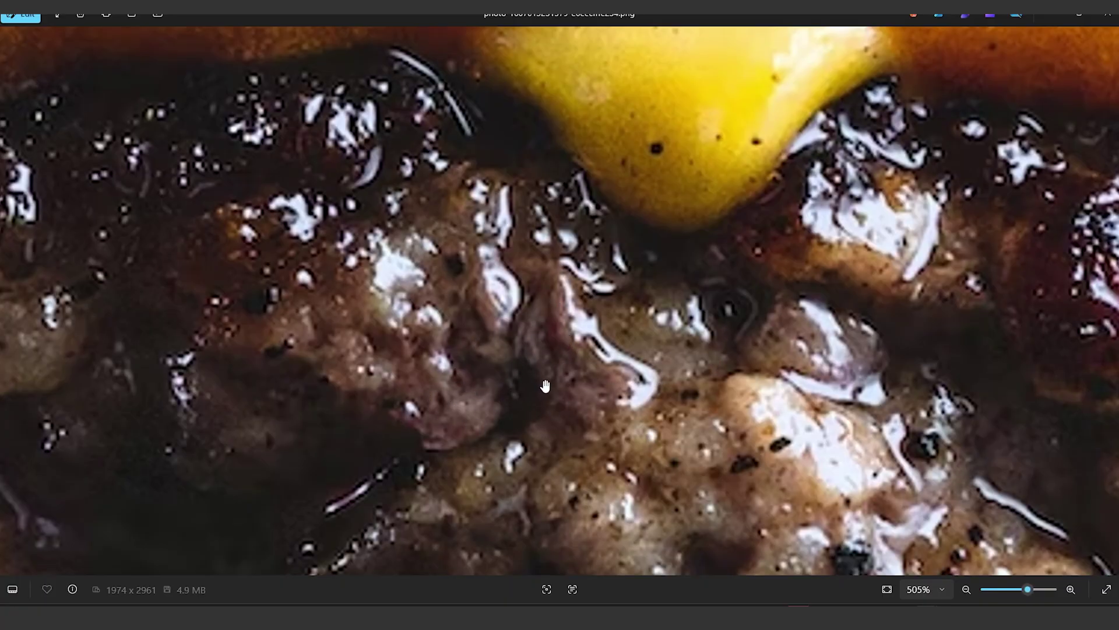
drag(820, 345, 536, 339)
drag(624, 377, 945, 431)
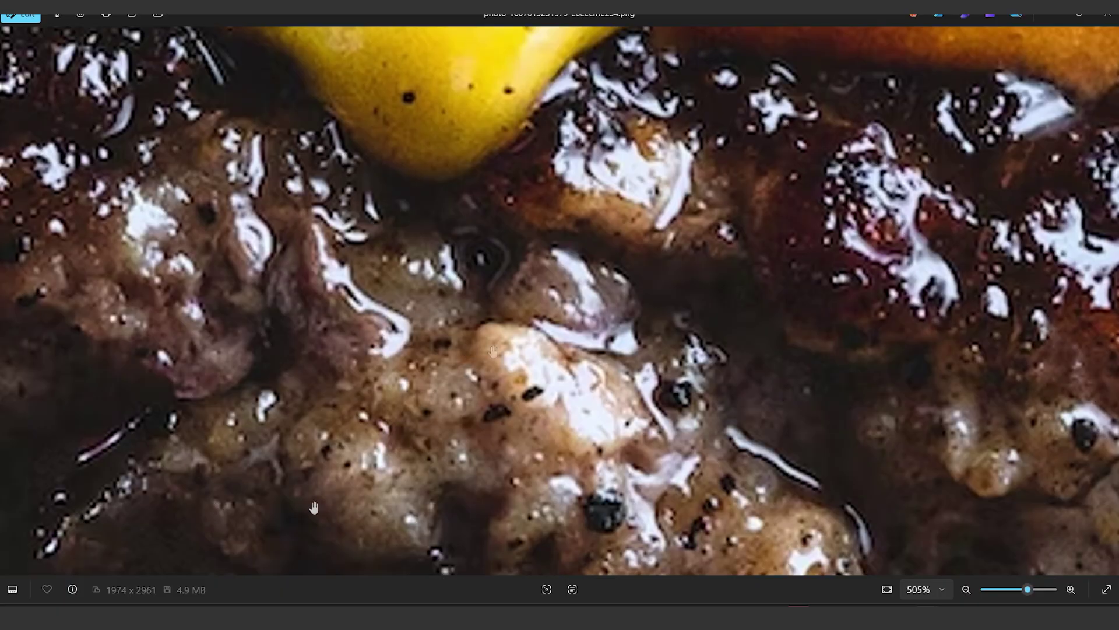
scroll(464, 443, down, 1)
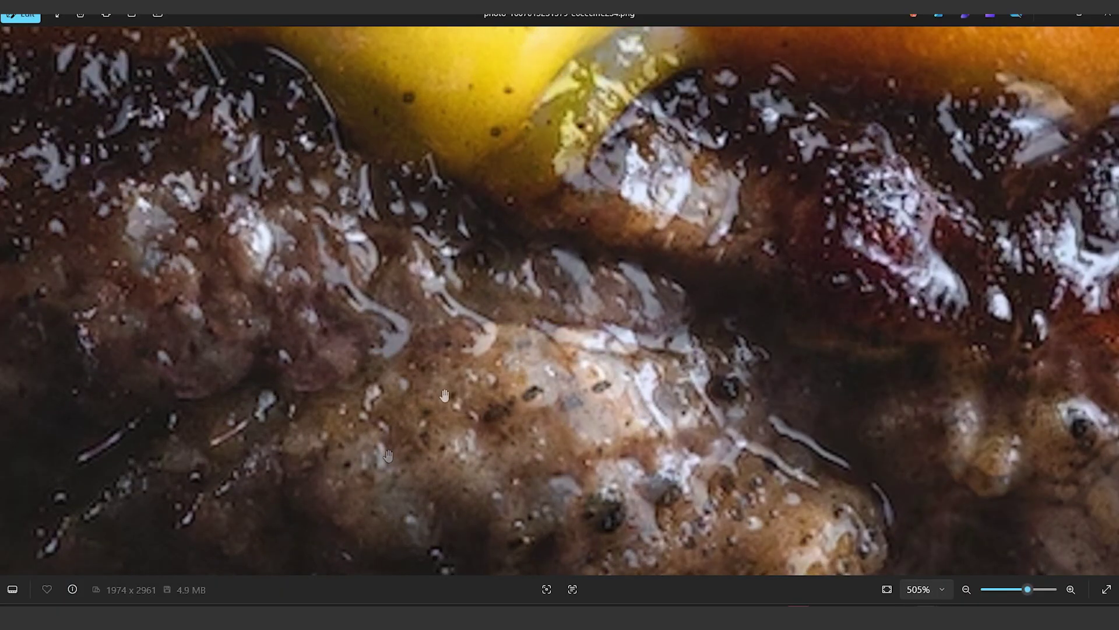
scroll(466, 421, up, 2)
drag(468, 414, 456, 310)
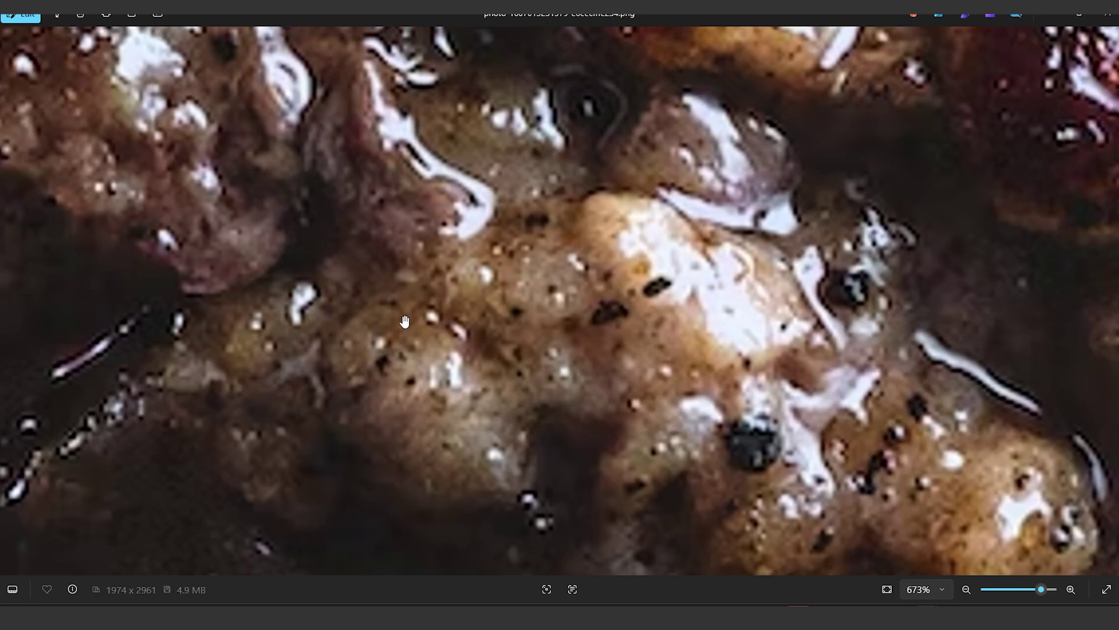
drag(521, 330, 416, 315)
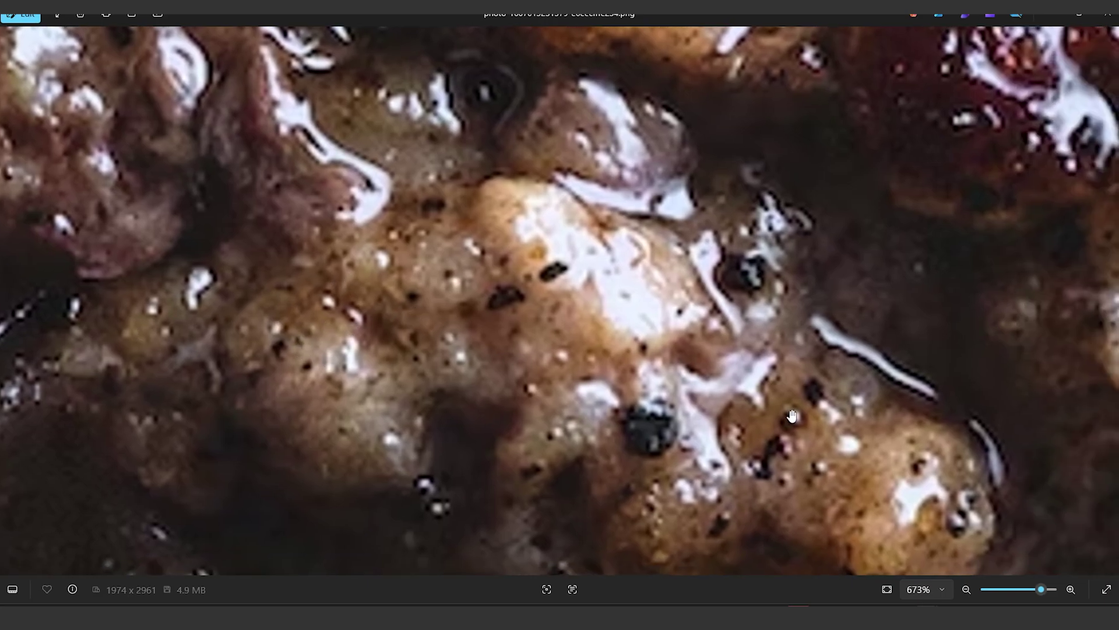
drag(793, 416, 373, 311)
drag(563, 357, 834, 433)
drag(173, 215, 616, 373)
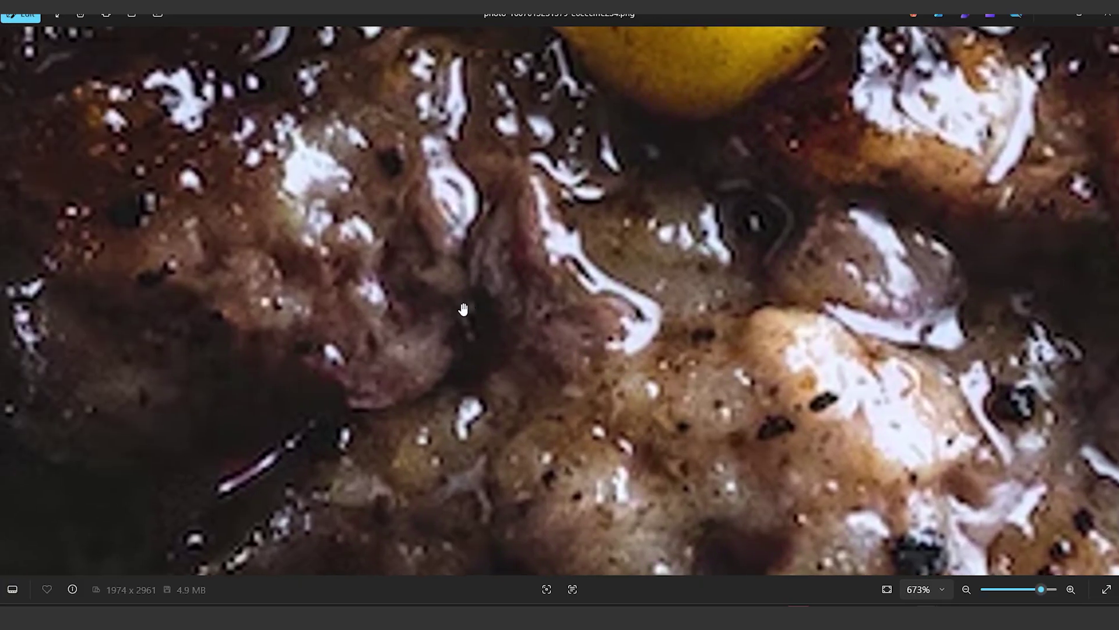
drag(532, 289, 395, 285)
scroll(531, 271, down, 3)
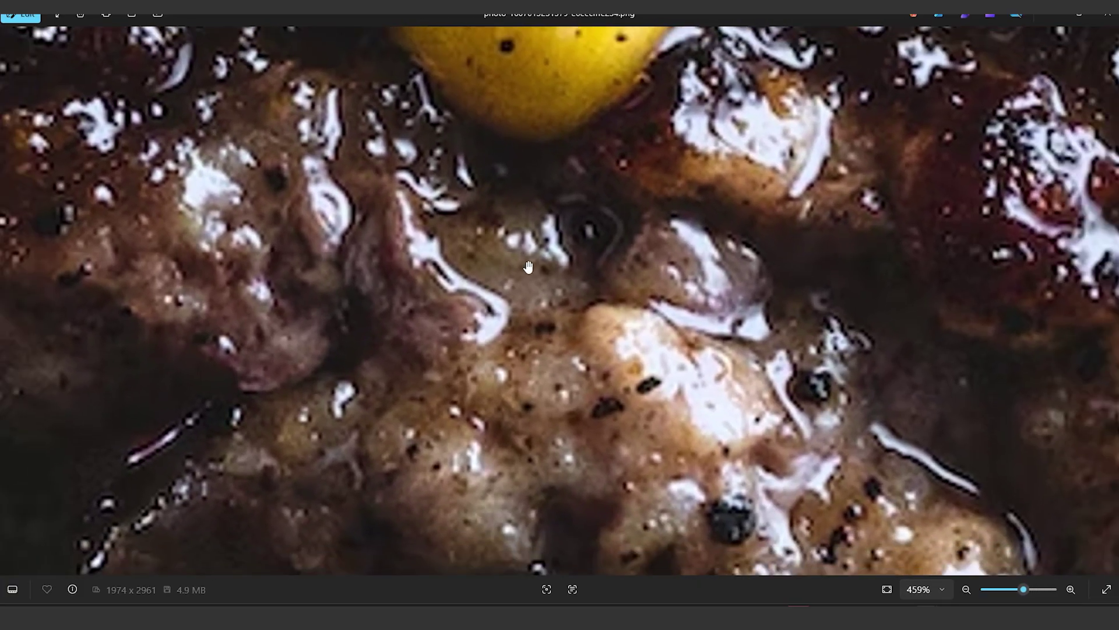
- Examine the upper patty along its full width in the reference photo, from the charred top crust to the lighter, pepper-specked meat below
drag(560, 268, 352, 260)
drag(749, 292, 519, 299)
drag(686, 294, 483, 280)
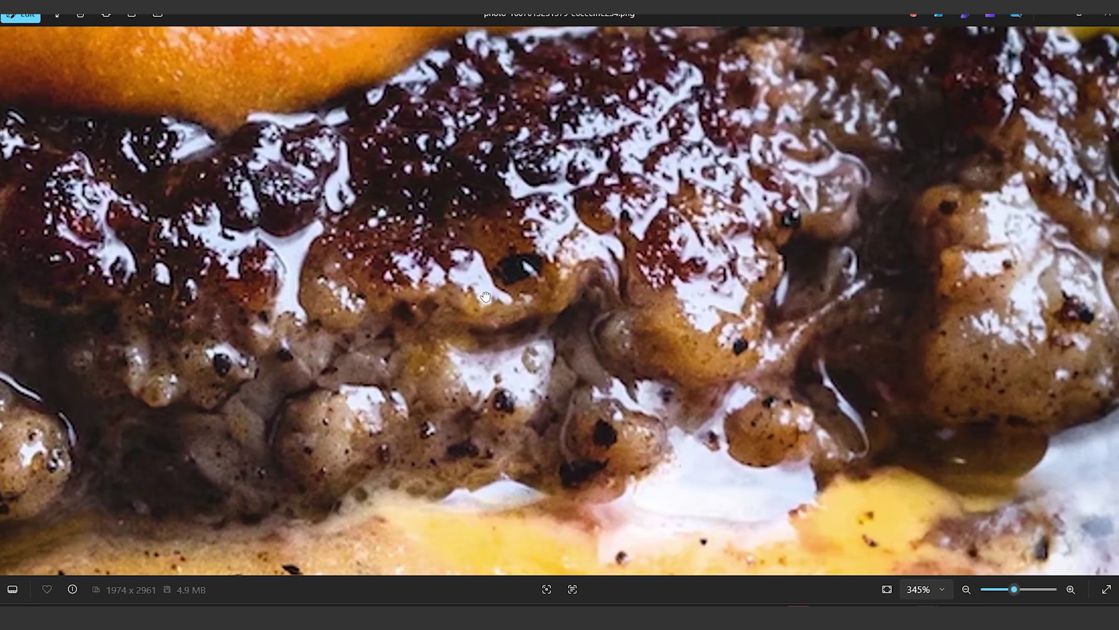
drag(669, 275, 603, 322)
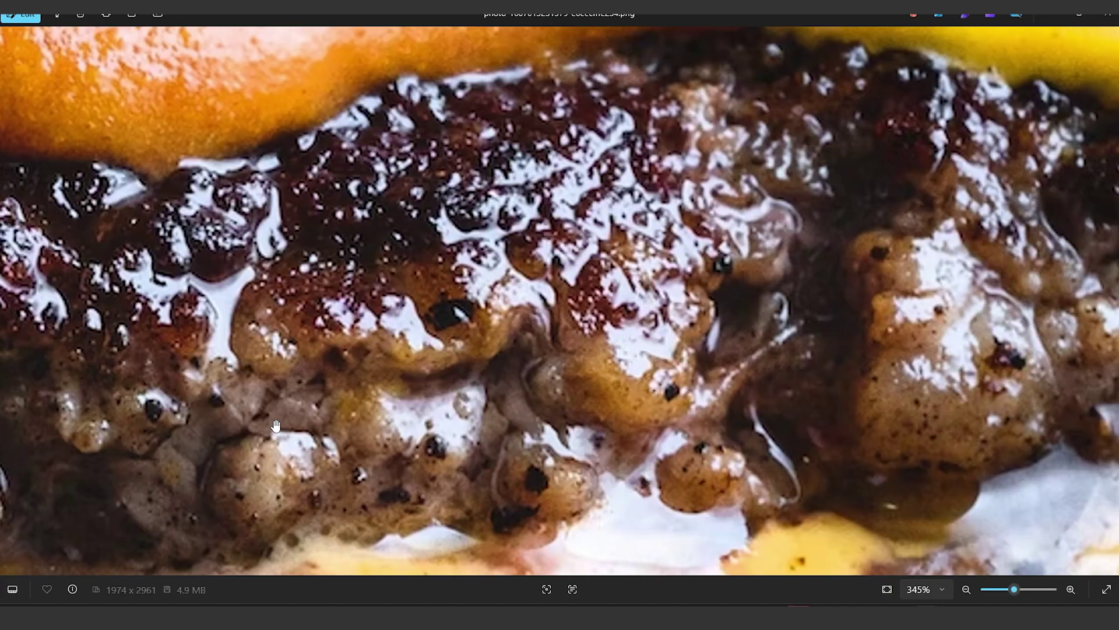
drag(237, 418, 738, 428)
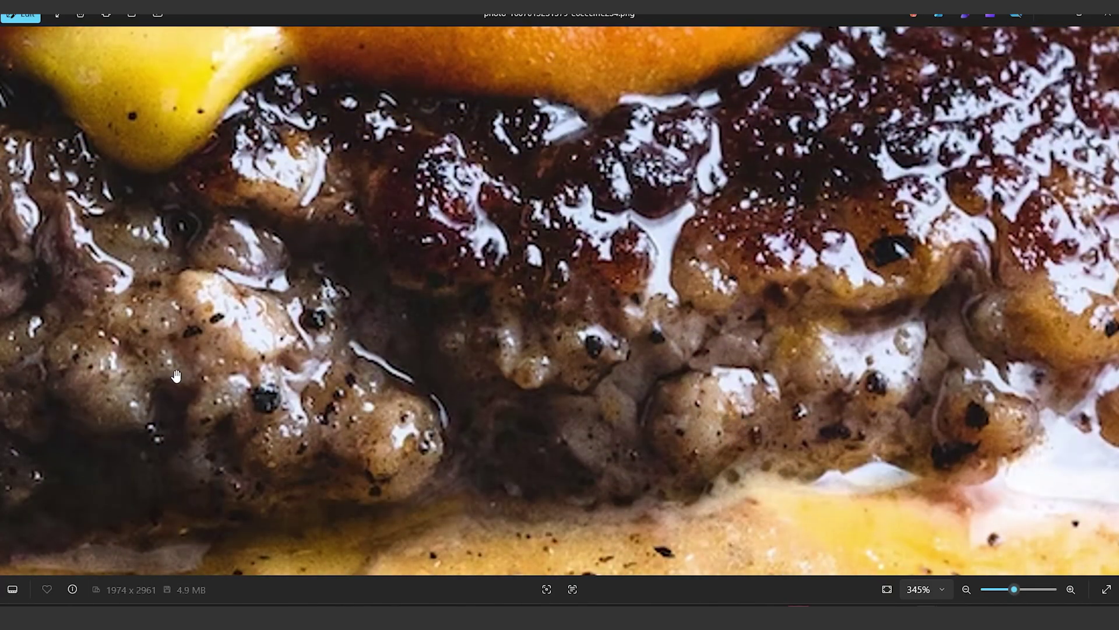
drag(176, 376, 569, 441)
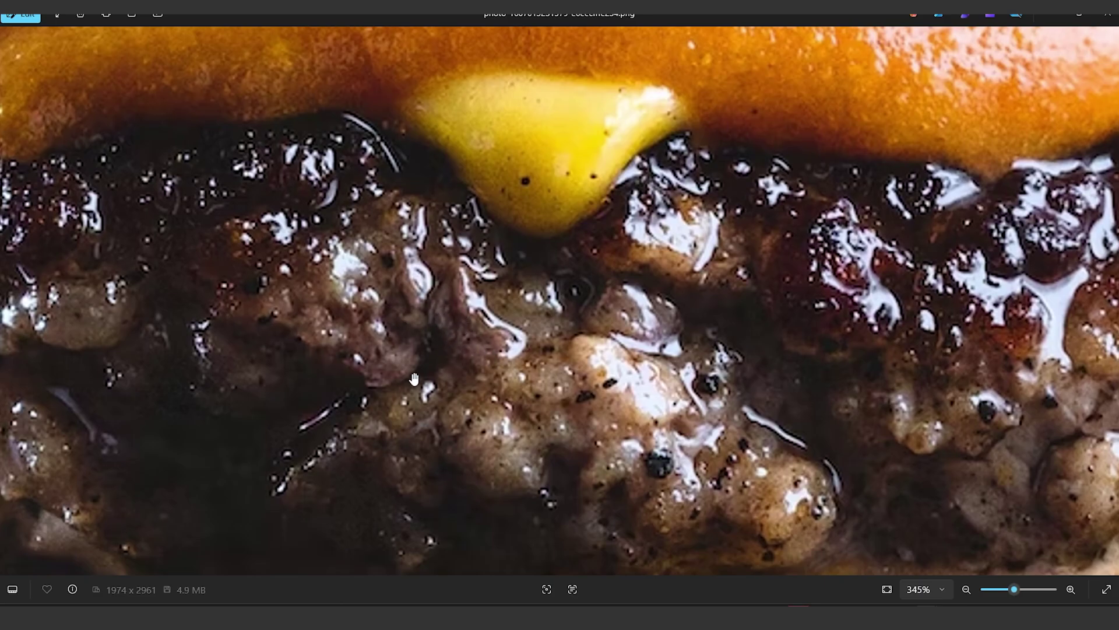
scroll(414, 379, down, 3)
drag(502, 311, 135, 331)
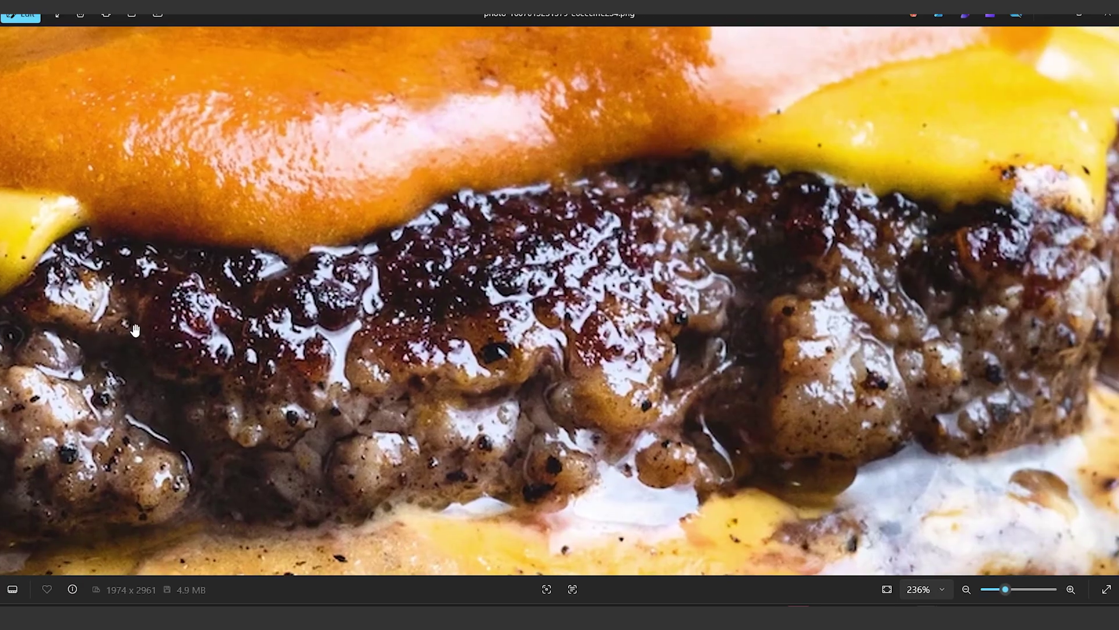
drag(632, 322, 318, 329)
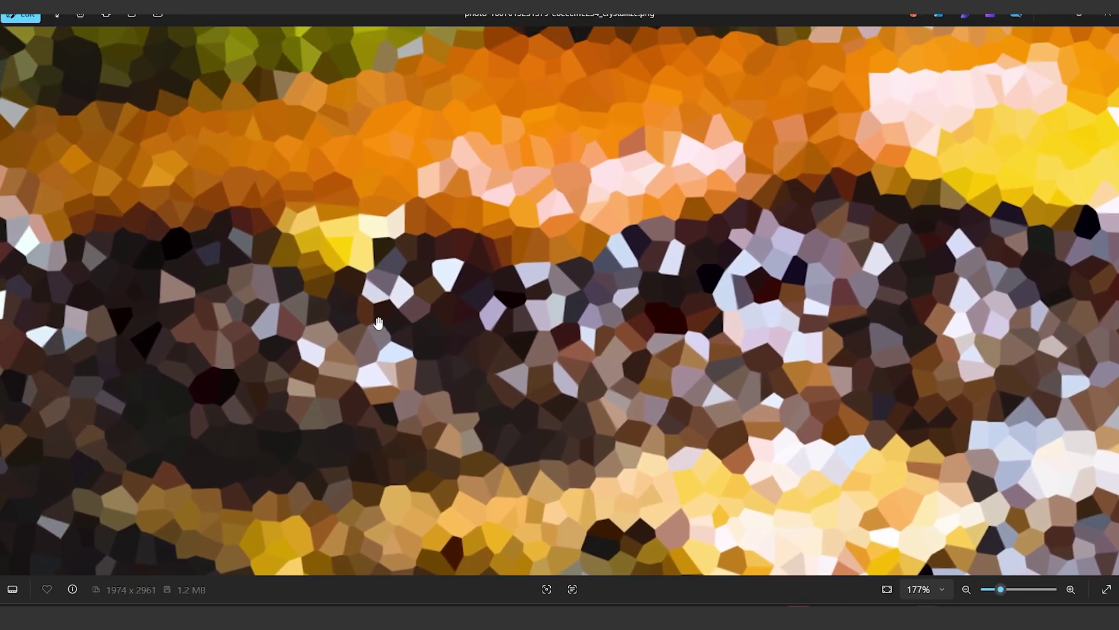
- Study the patty's color patches in the crystallized version of the photo, and compare them with the meat around the cheese drip in the original
drag(274, 356, 507, 384)
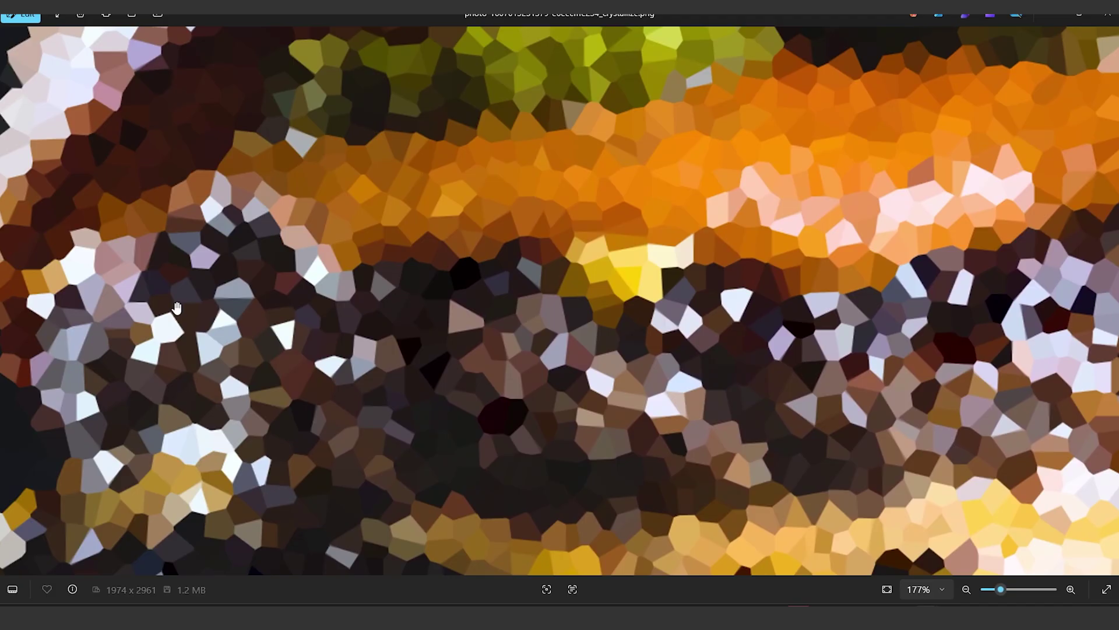
drag(325, 340, 511, 317)
drag(623, 321, 191, 261)
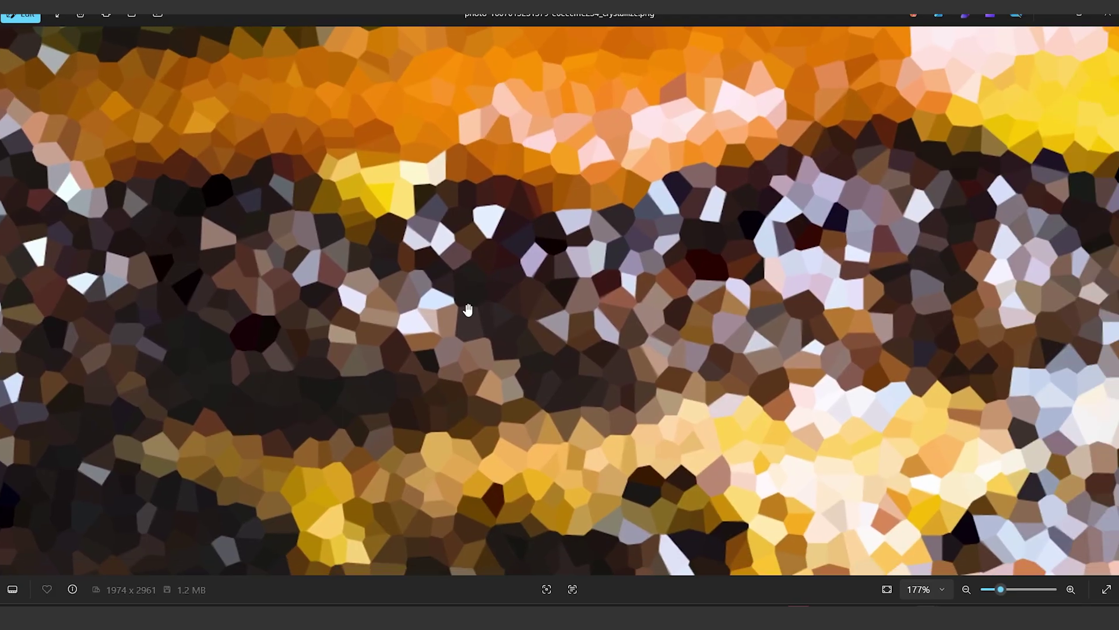
scroll(466, 308, down, 10)
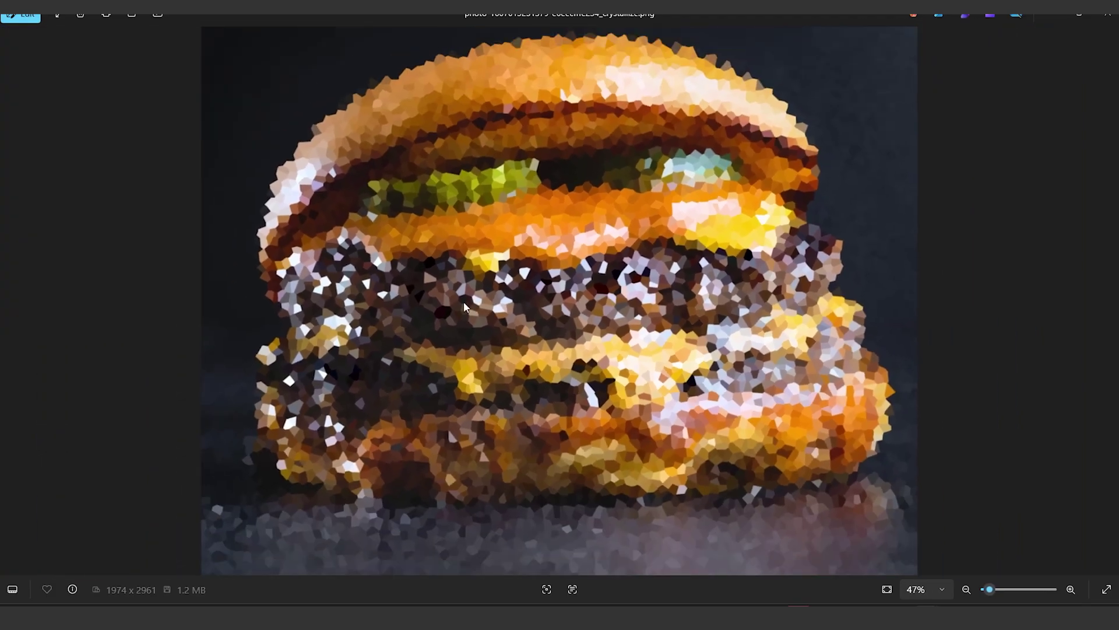
key(Left)
scroll(480, 354, up, 11)
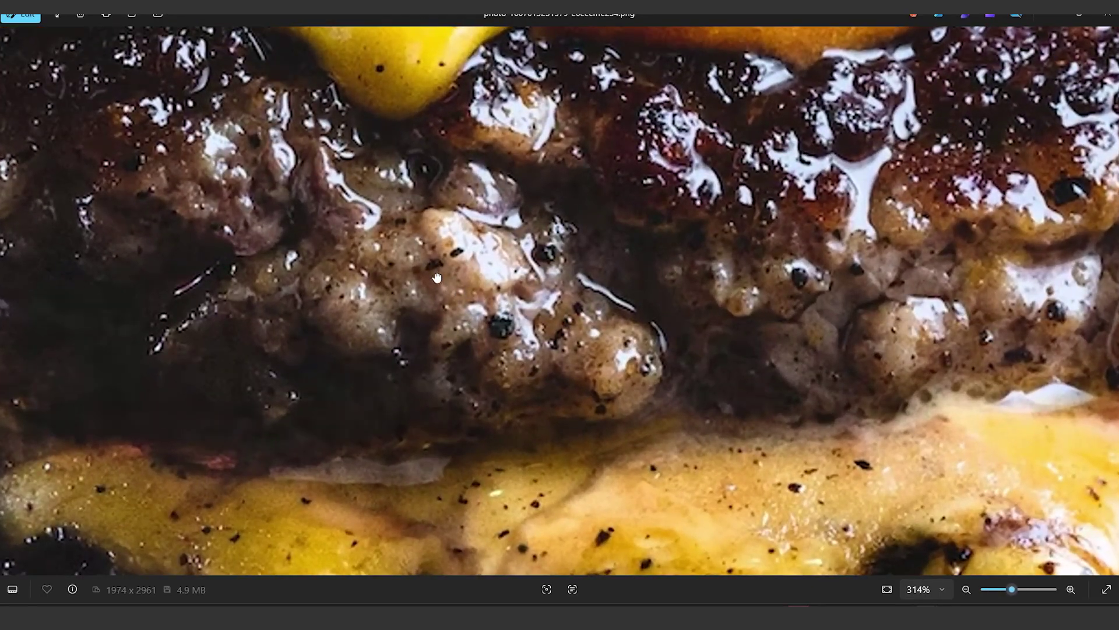
drag(436, 278, 503, 347)
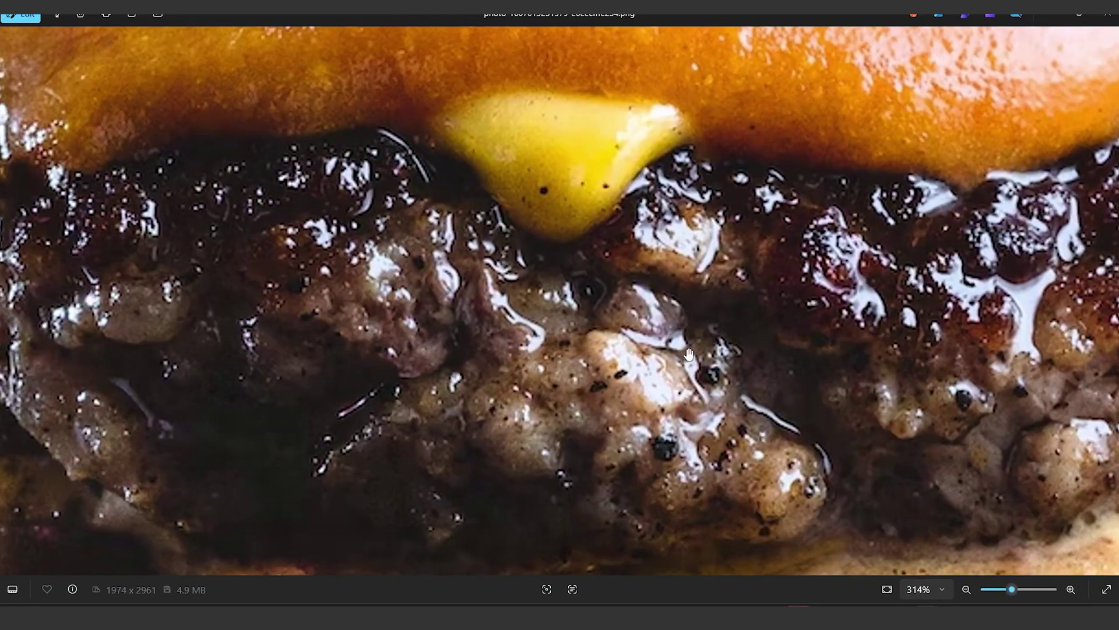
mouse_move(688, 354)
mouse_down()
mouse_move(629, 320)
mouse_move(574, 183)
mouse_up()
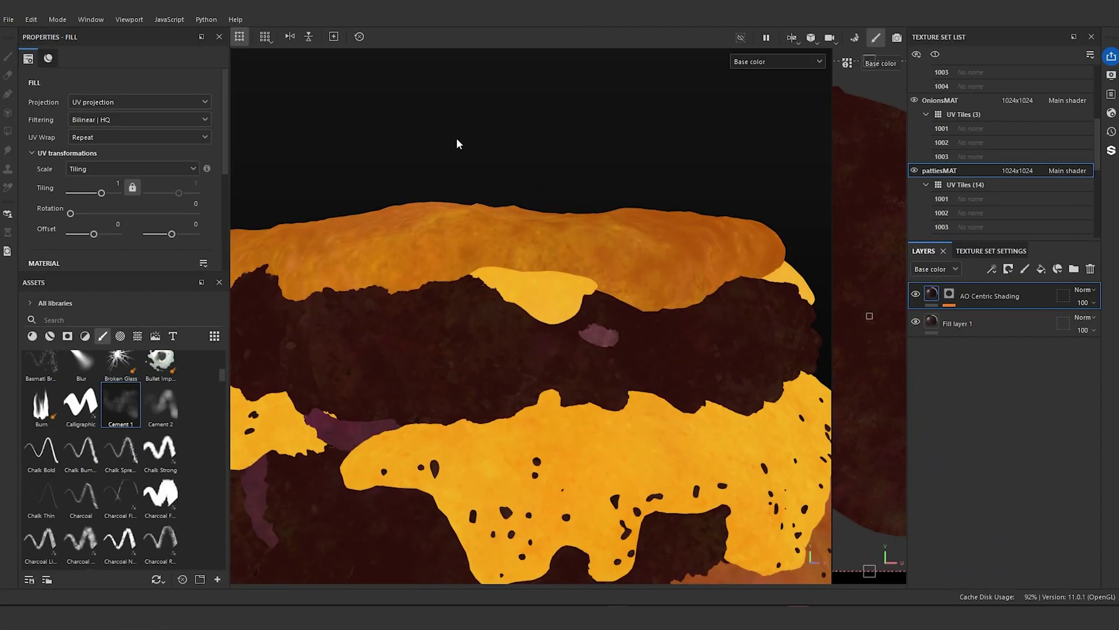
- Return to Substance Painter and add a fill layer with a black mask above AO Centric Shading in the pattiesMAT texture set
alt+middle_drag(456, 137, 548, 110)
scroll(545, 117, up, 2)
alt+drag(516, 112, 538, 129)
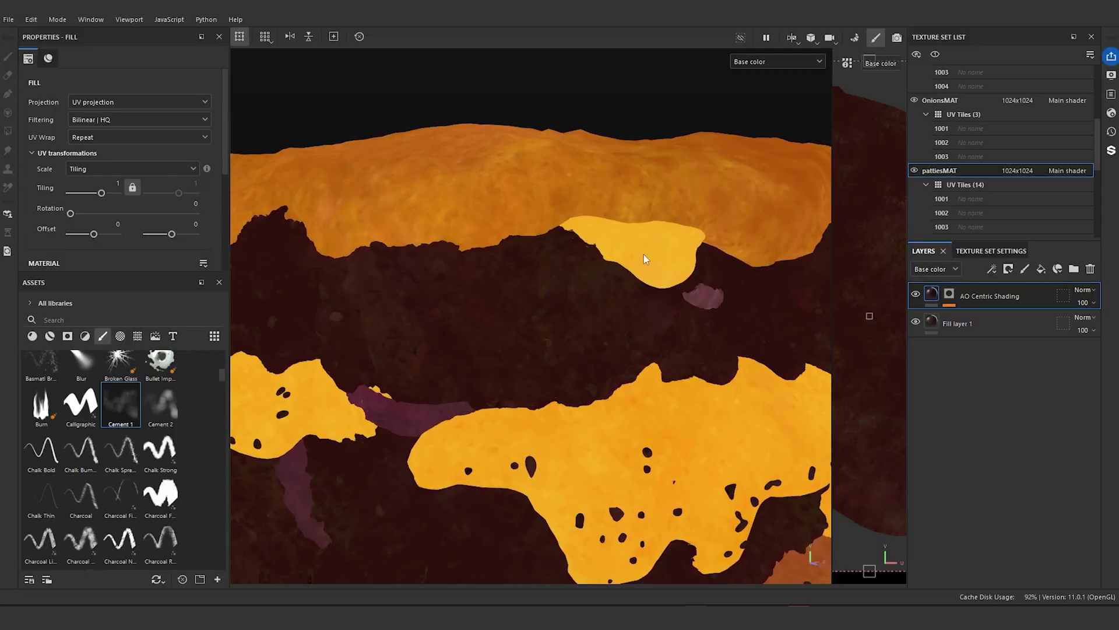
alt+drag(557, 321, 537, 292)
scroll(513, 277, up, 3)
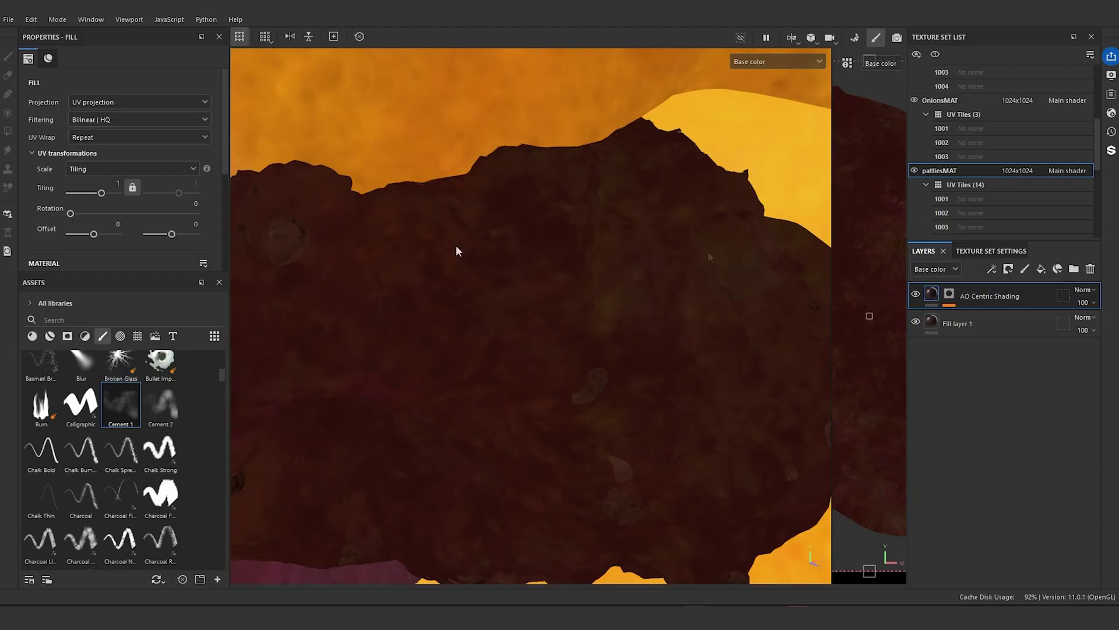
alt+drag(458, 250, 628, 251)
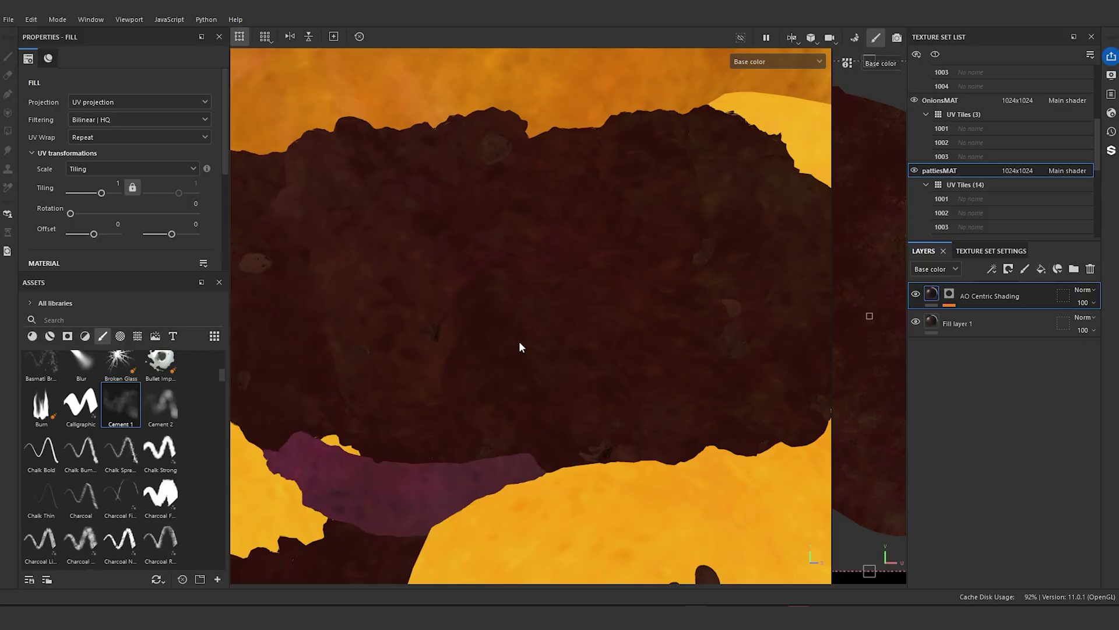
click(1008, 270)
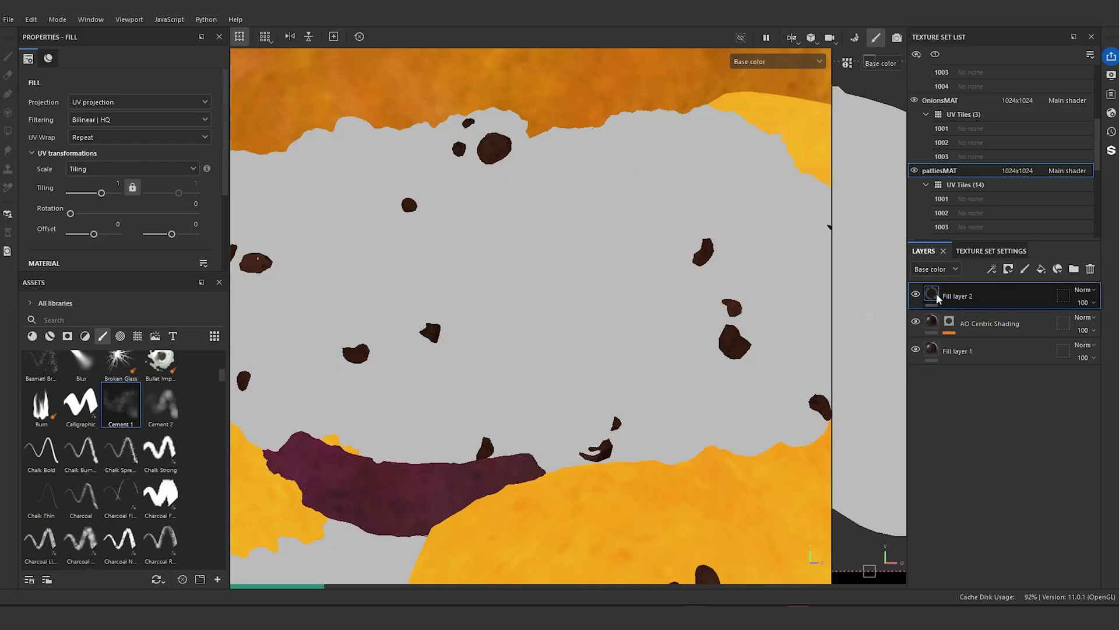
right_click(936, 293)
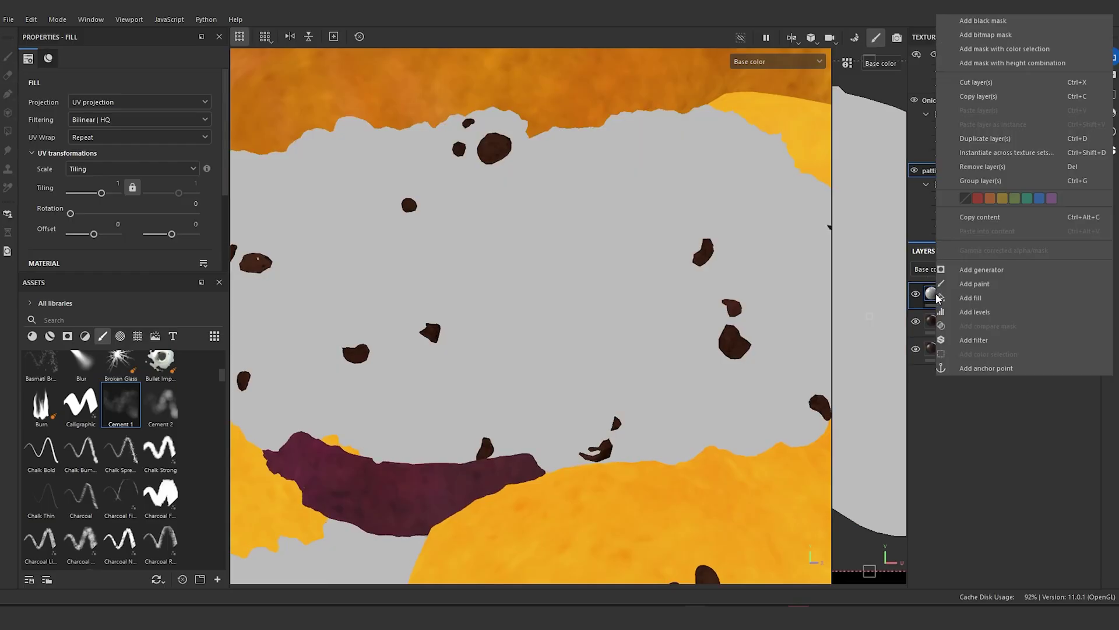
click(1018, 21)
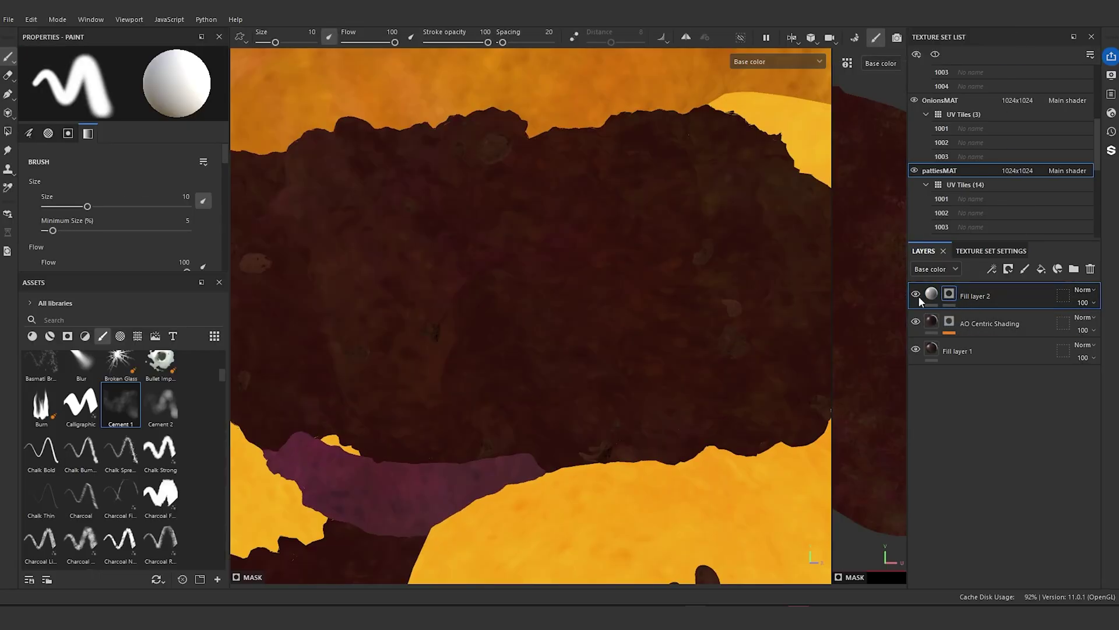
- Bring up the base color setting of the new masked fill layer on the patties
click(932, 293)
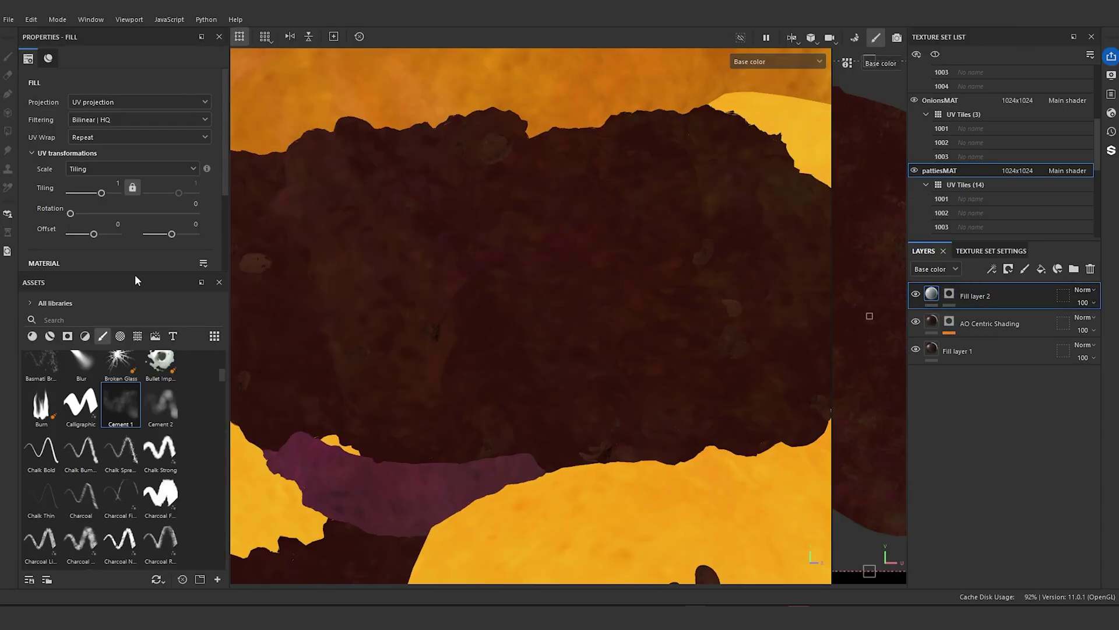
scroll(212, 253, down, 3)
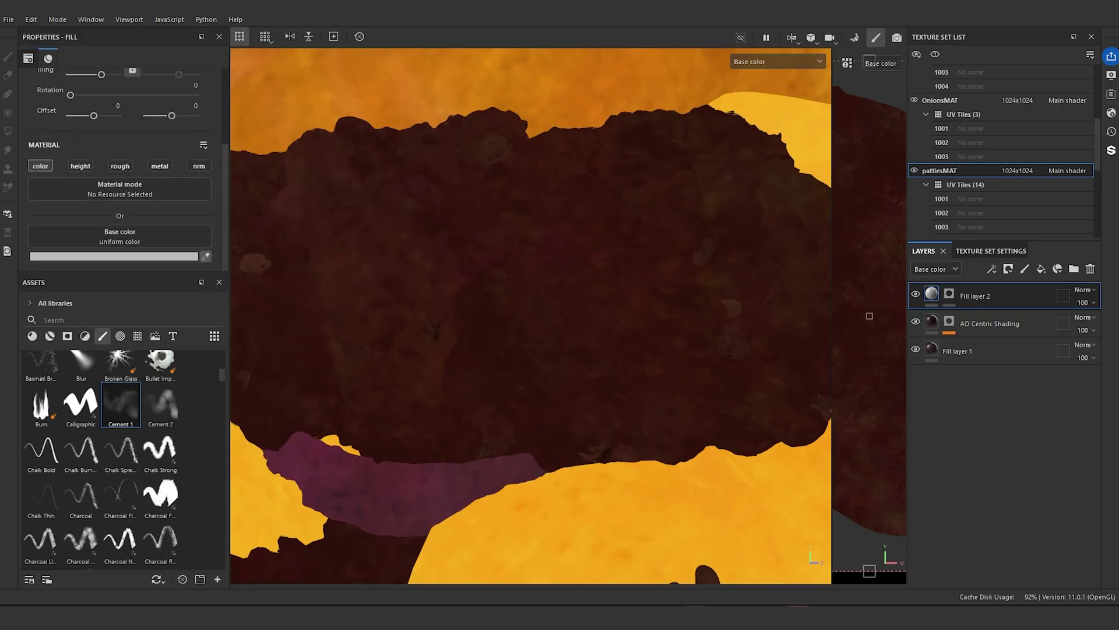
- Change Fill layer 2's base color from light grey to a muted reddish brown
drag(206, 256, 256, 257)
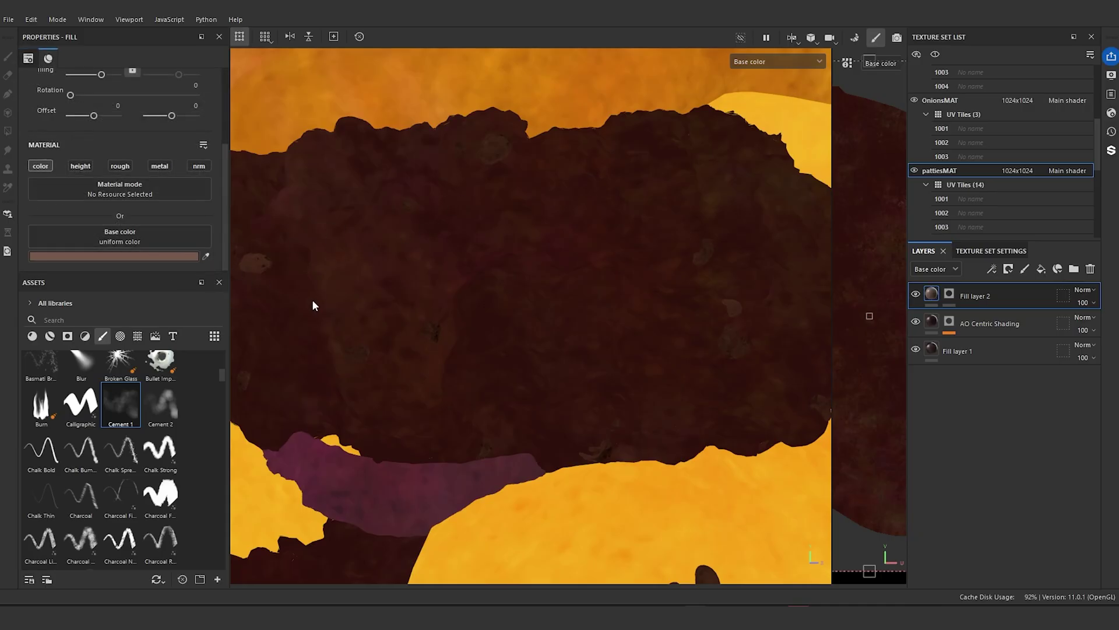
alt+drag(313, 300, 303, 313)
alt+drag(472, 283, 507, 319)
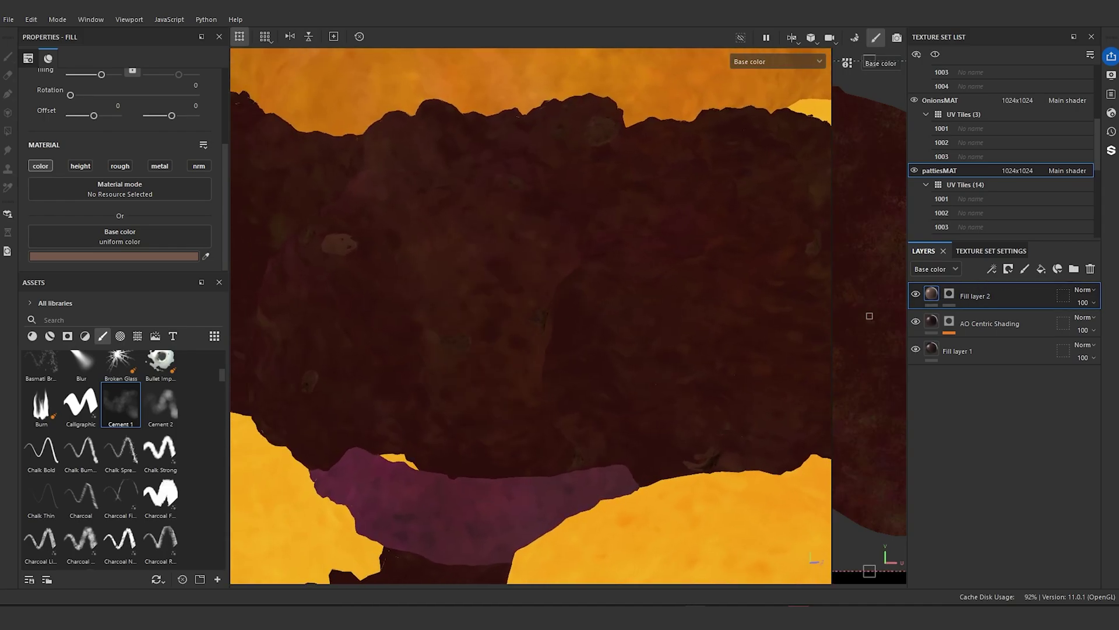
alt+drag(400, 305, 397, 302)
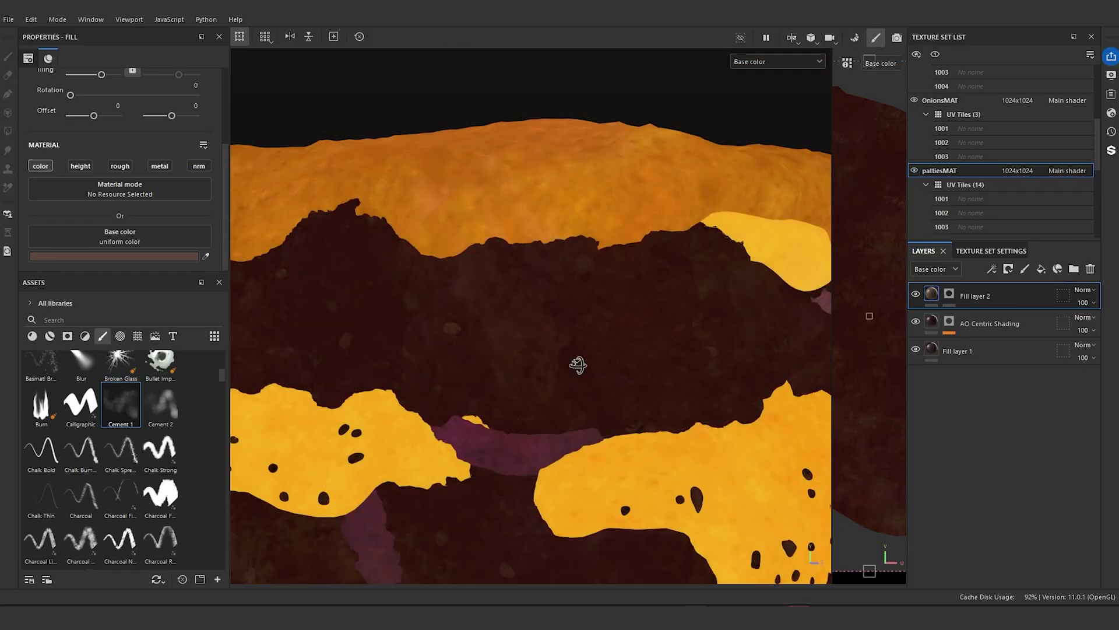
alt+drag(578, 364, 574, 361)
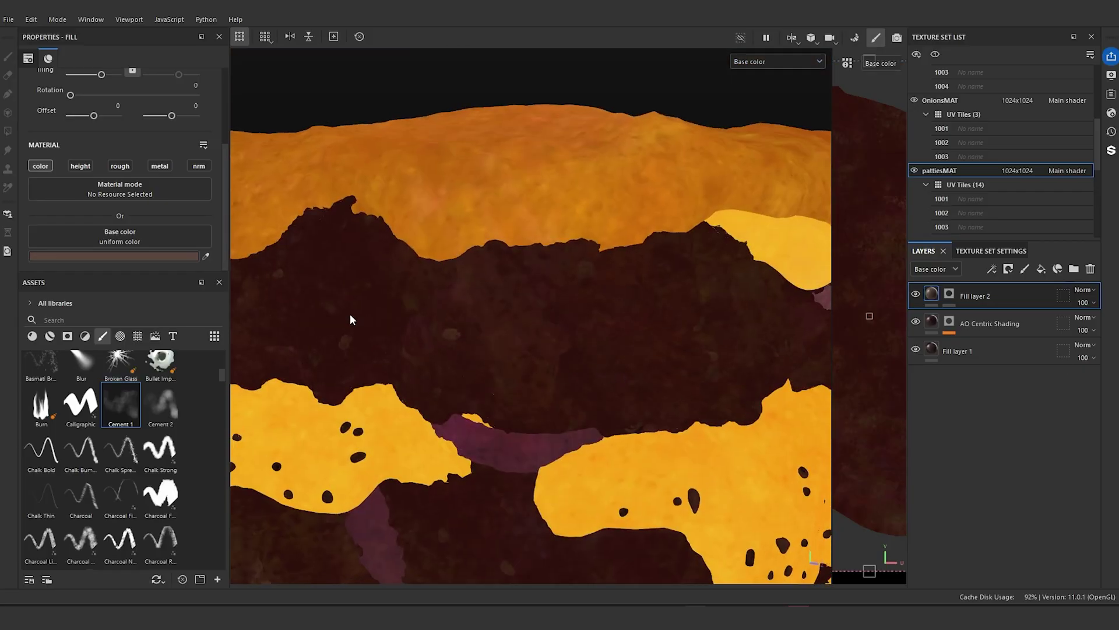
- Add a paint effect to Fill layer 2's mask and choose the Cement 1 brush
click(951, 296)
right_click(952, 297)
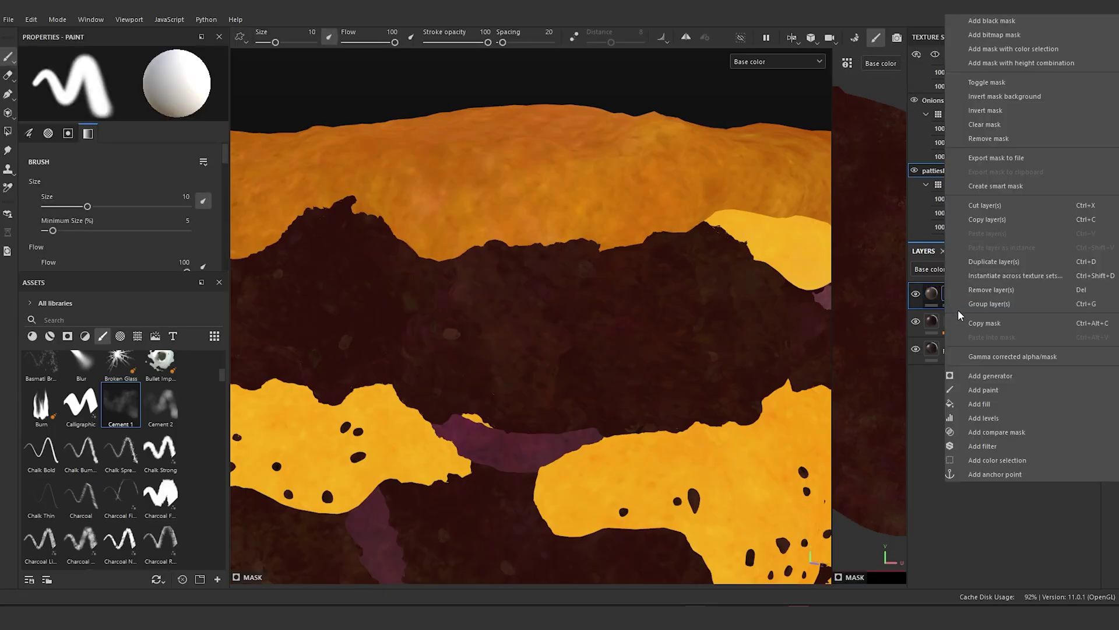
click(1012, 391)
alt+middle_drag(589, 267, 593, 263)
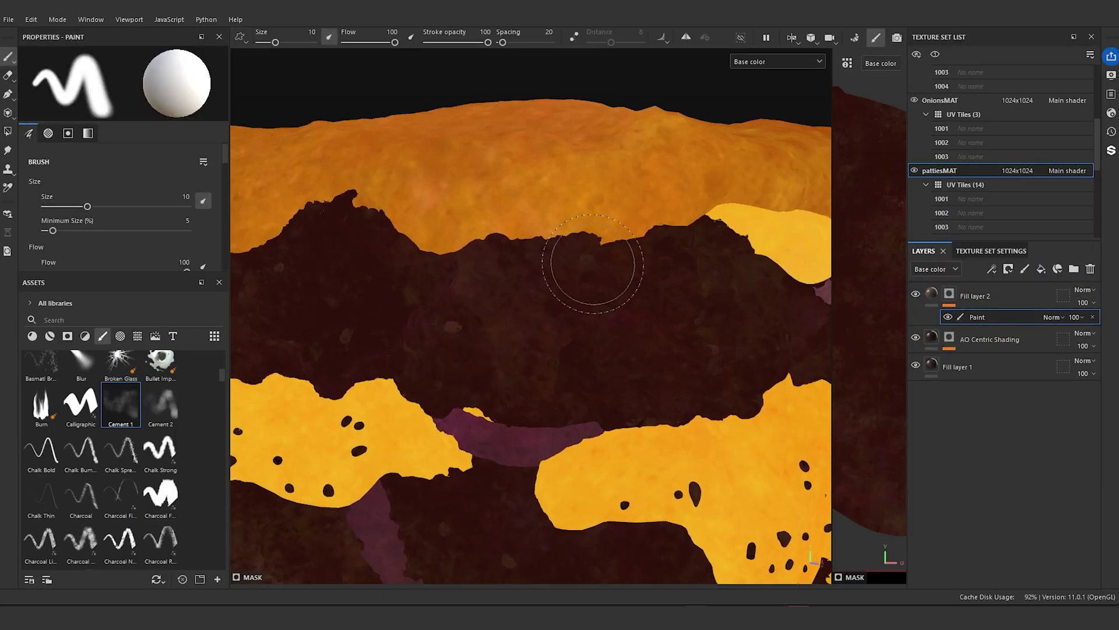
click(114, 396)
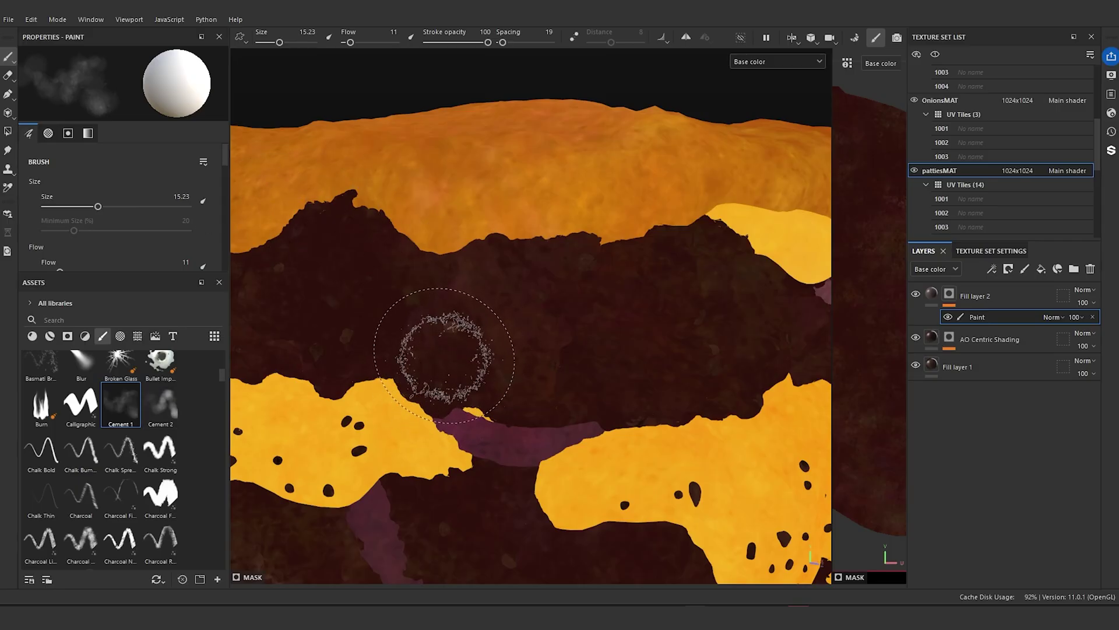
- Paint soft, mottled highlights across the front of the upper patty's lower half using brush sizes 16.83 and 15.23
scroll(436, 345, down, 1)
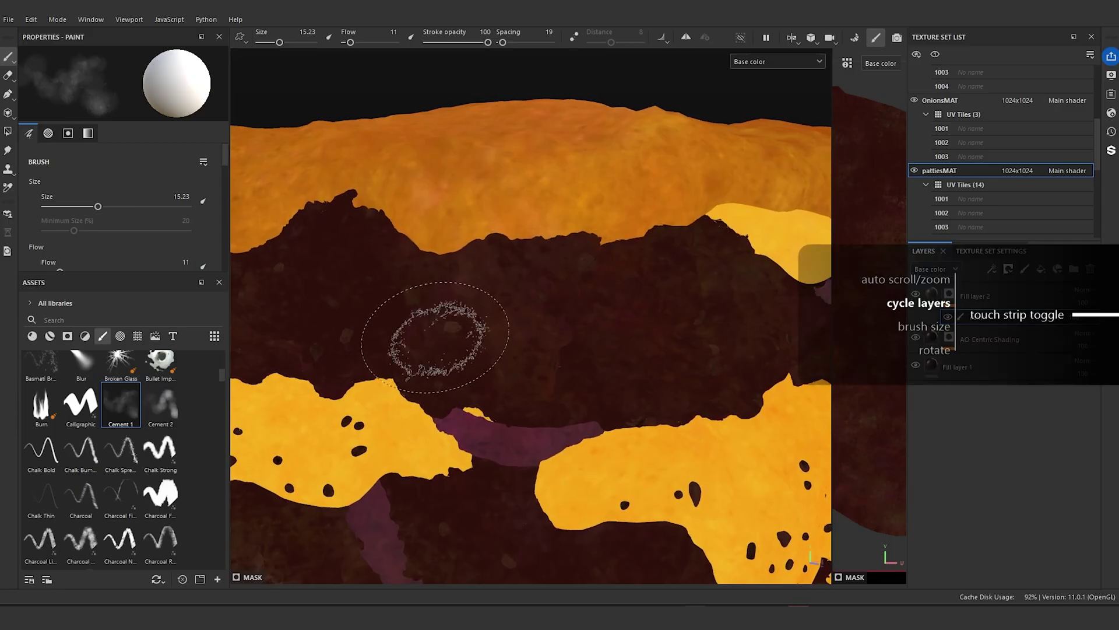
key(])
mouse_move(434, 349)
mouse_down()
mouse_move(445, 350)
mouse_move(434, 389)
mouse_move(436, 379)
mouse_up()
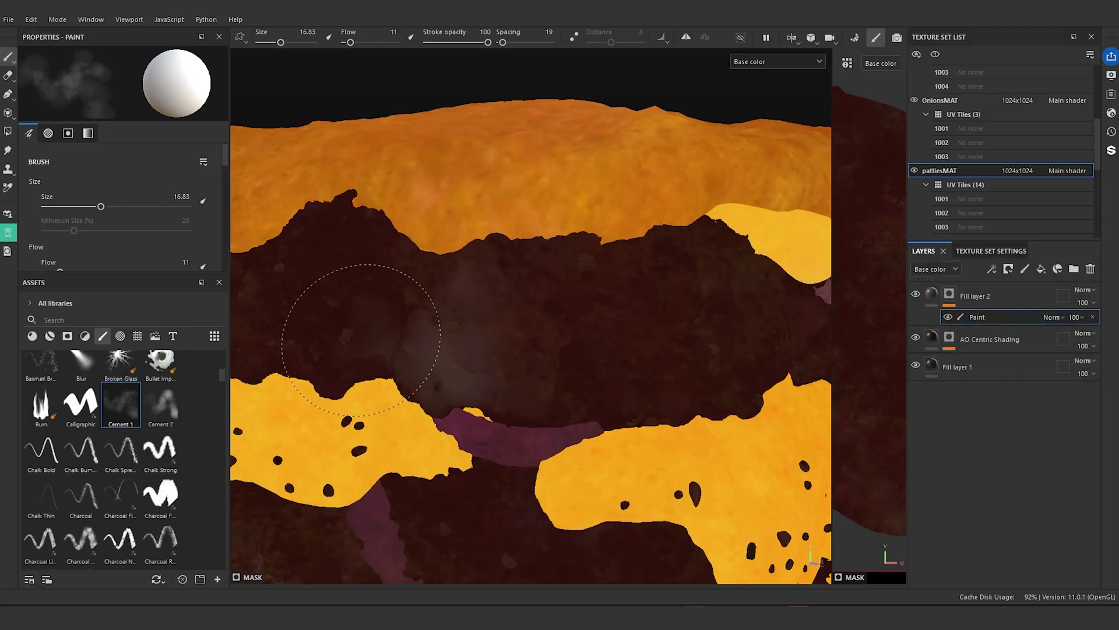
drag(361, 340, 358, 344)
key([)
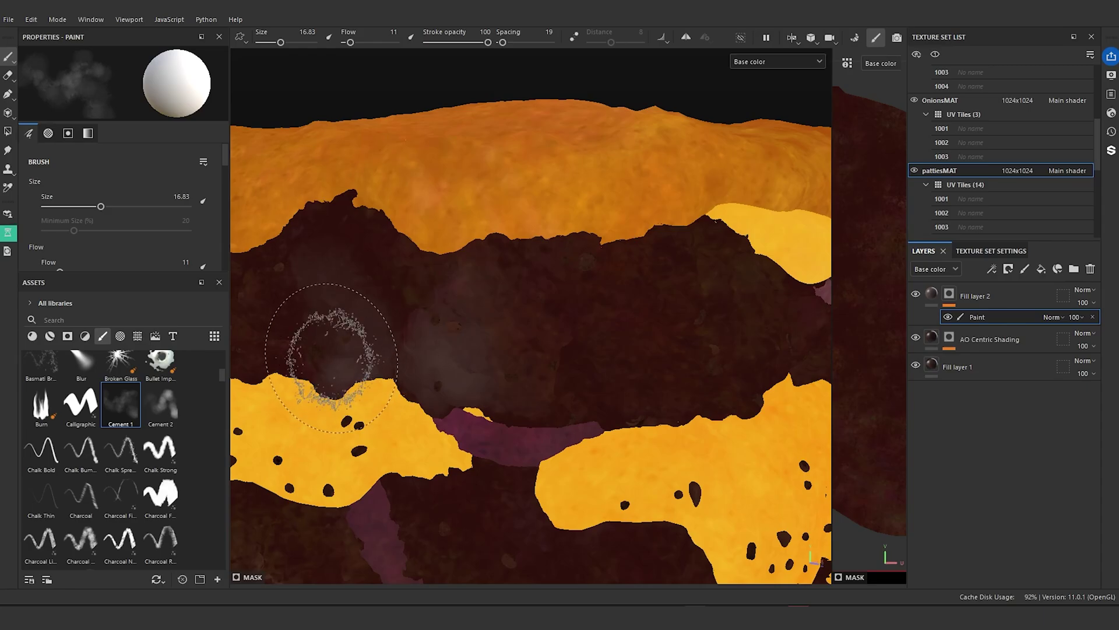
mouse_move(285, 338)
mouse_down()
mouse_move(260, 361)
mouse_move(524, 343)
mouse_move(520, 392)
mouse_up()
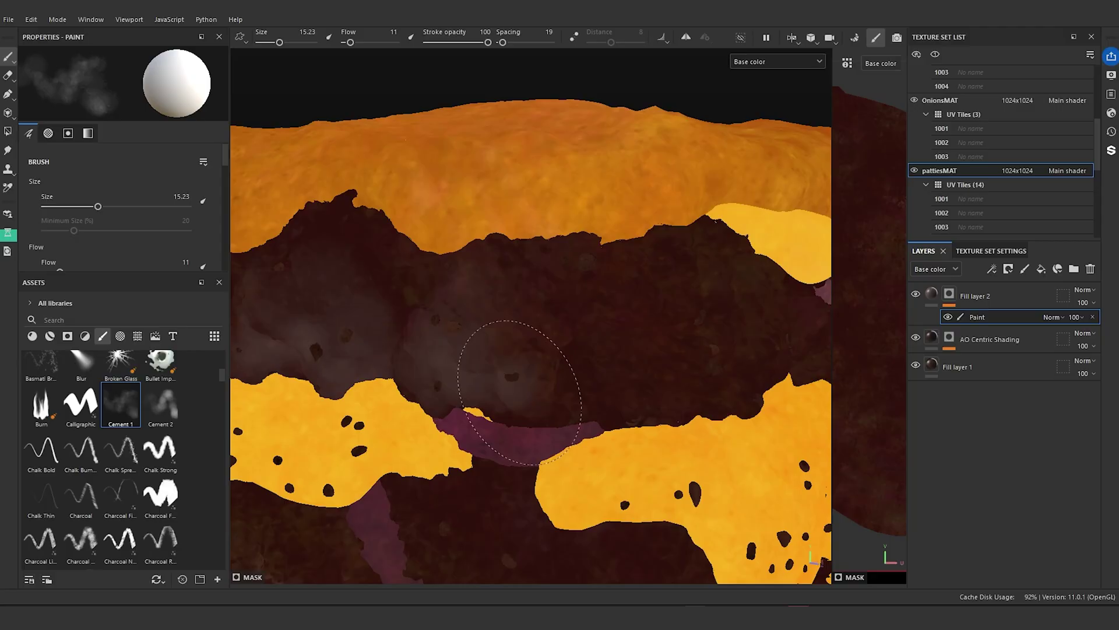
mouse_move(574, 416)
mouse_down()
mouse_move(592, 370)
mouse_move(517, 344)
mouse_move(534, 402)
mouse_up()
mouse_move(627, 393)
mouse_down()
mouse_move(662, 362)
mouse_move(671, 399)
mouse_move(713, 338)
mouse_up()
mouse_move(690, 378)
mouse_down()
mouse_move(752, 365)
mouse_move(616, 372)
mouse_up()
- Reduce the brush size to 8.43 and extend the highlights along the upper patty beneath the cheese corner and onion piece
scroll(597, 371, down, 1)
scroll(598, 371, down, 4)
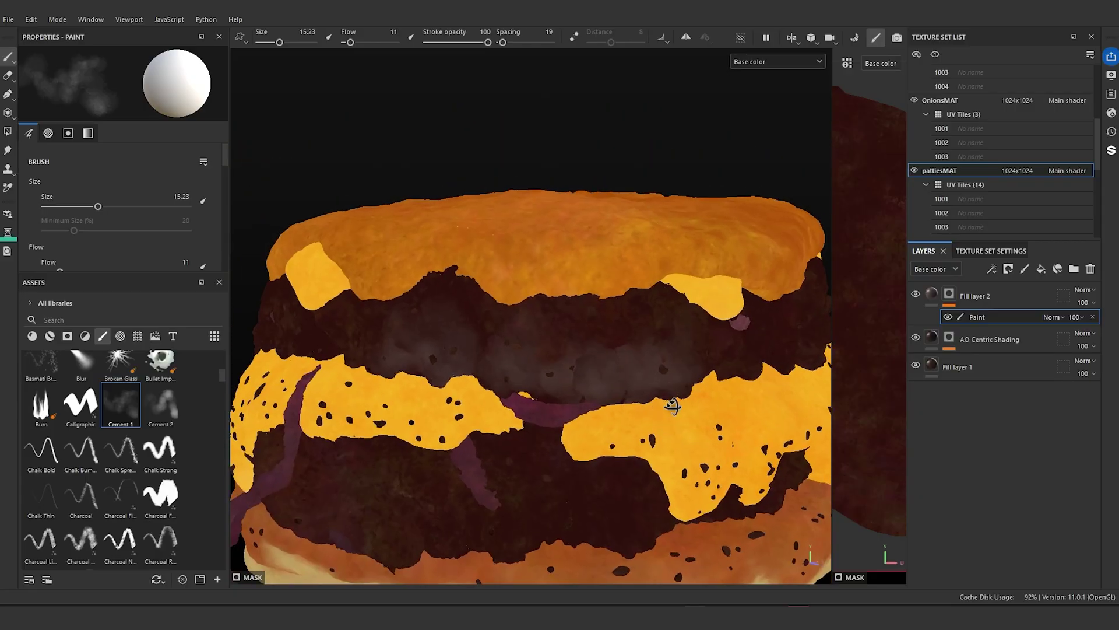
alt+drag(672, 404, 536, 420)
scroll(536, 422, up, 1)
scroll(536, 422, up, 2)
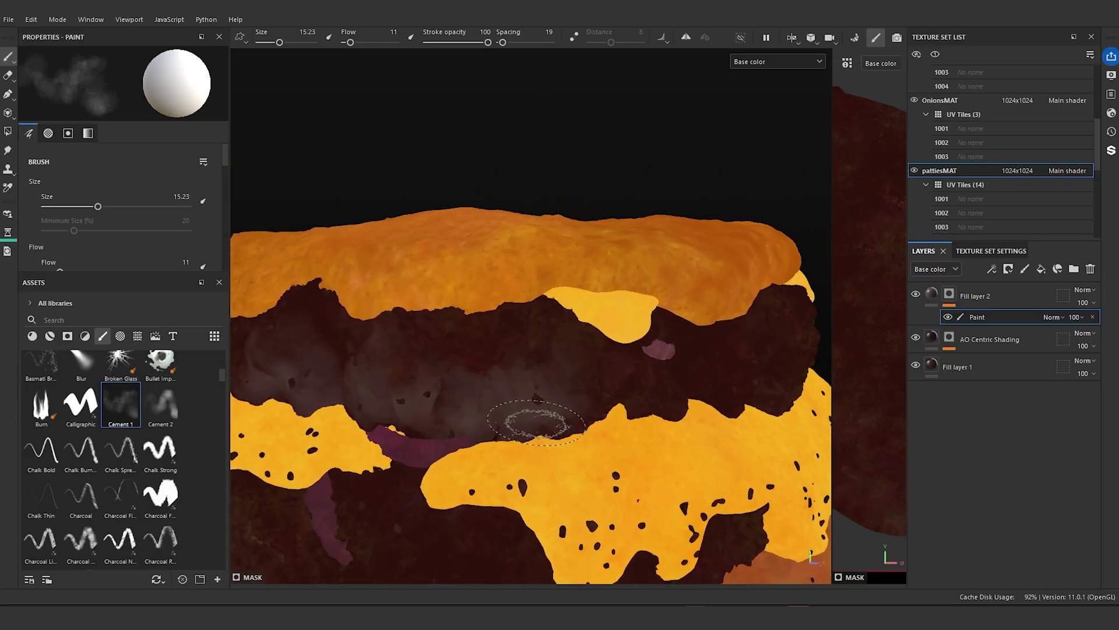
alt+middle_drag(506, 435, 480, 447)
alt+drag(480, 447, 445, 425)
scroll(537, 425, up, 3)
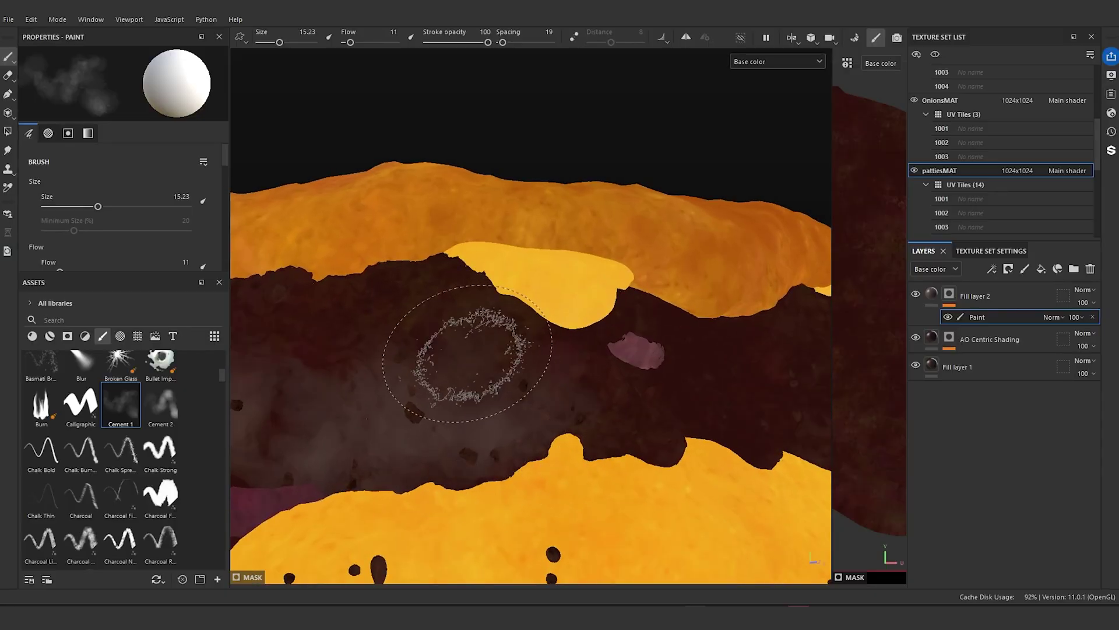
key(ctrl+s)
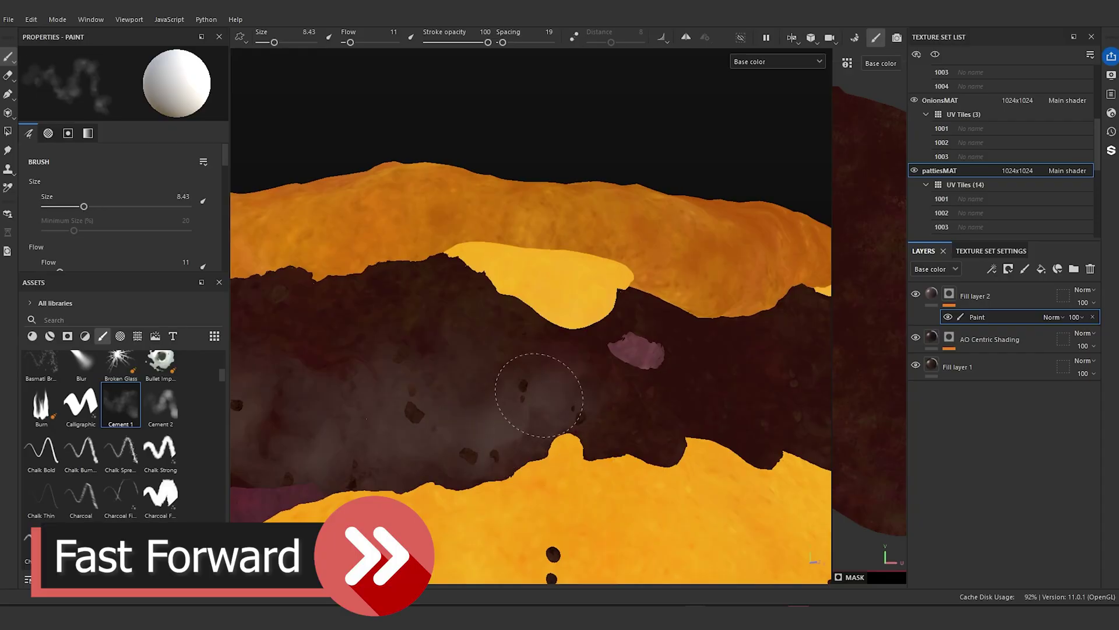
drag(559, 403, 611, 428)
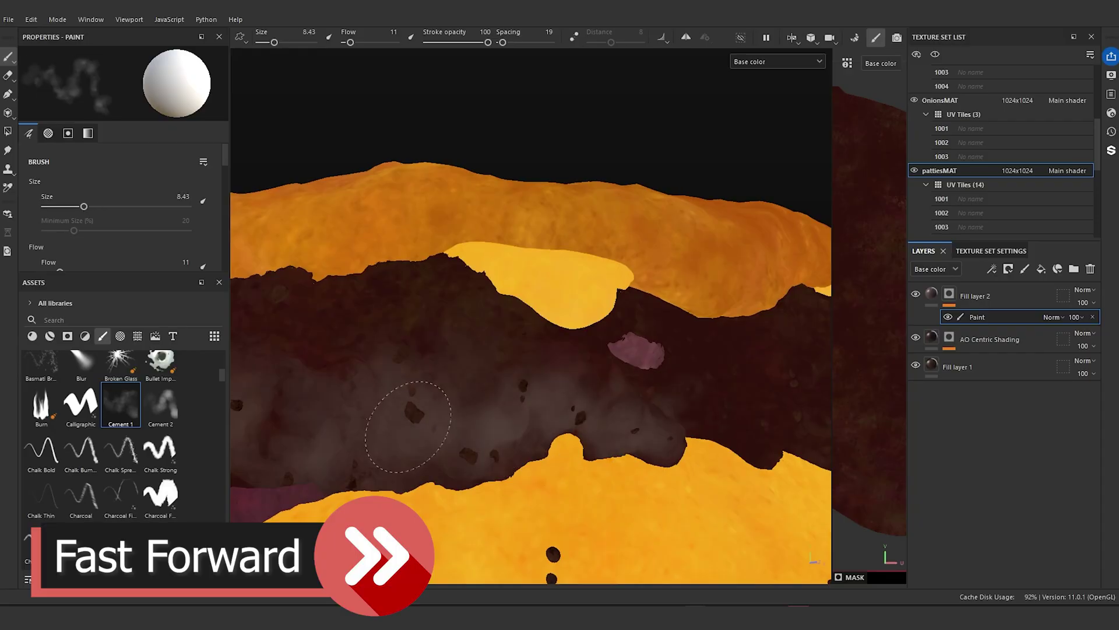
drag(315, 425, 262, 446)
drag(458, 464, 373, 466)
drag(688, 402, 769, 411)
- Set the brush size to 9.63 and continue the highlights along the next side of the upper patty above the melted cheese
ctrl+right_drag(752, 408, 764, 408)
scroll(728, 431, down, 5)
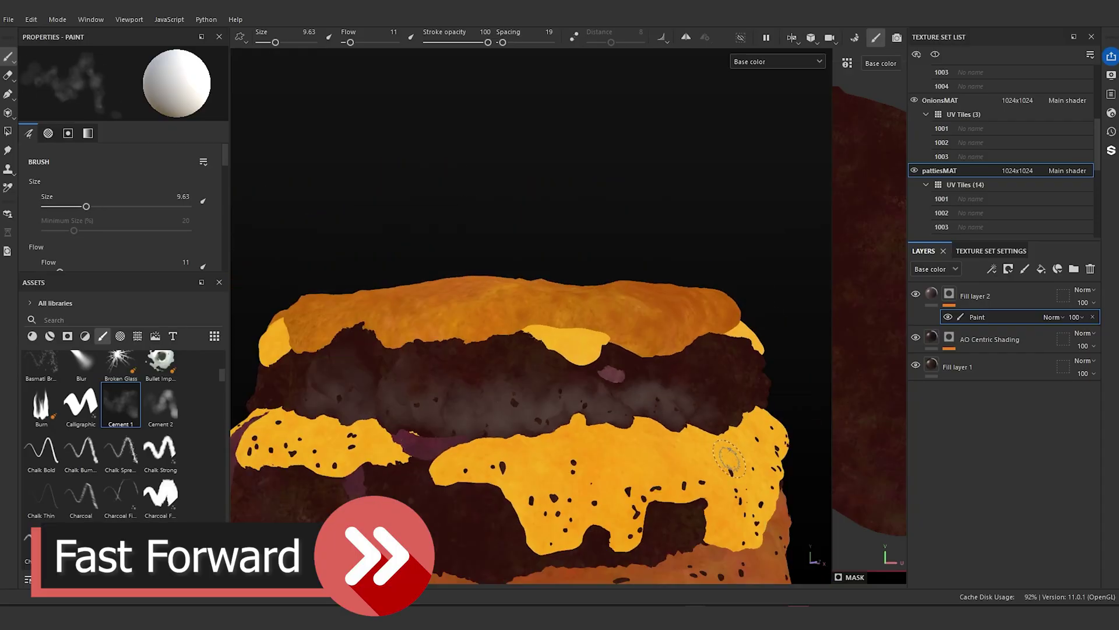
alt+drag(699, 443, 571, 448)
scroll(572, 449, up, 4)
alt+middle_drag(525, 408, 490, 460)
alt+drag(489, 460, 461, 460)
mouse_move(554, 431)
mouse_down()
mouse_move(655, 439)
mouse_move(813, 419)
mouse_up()
scroll(759, 390, down, 4)
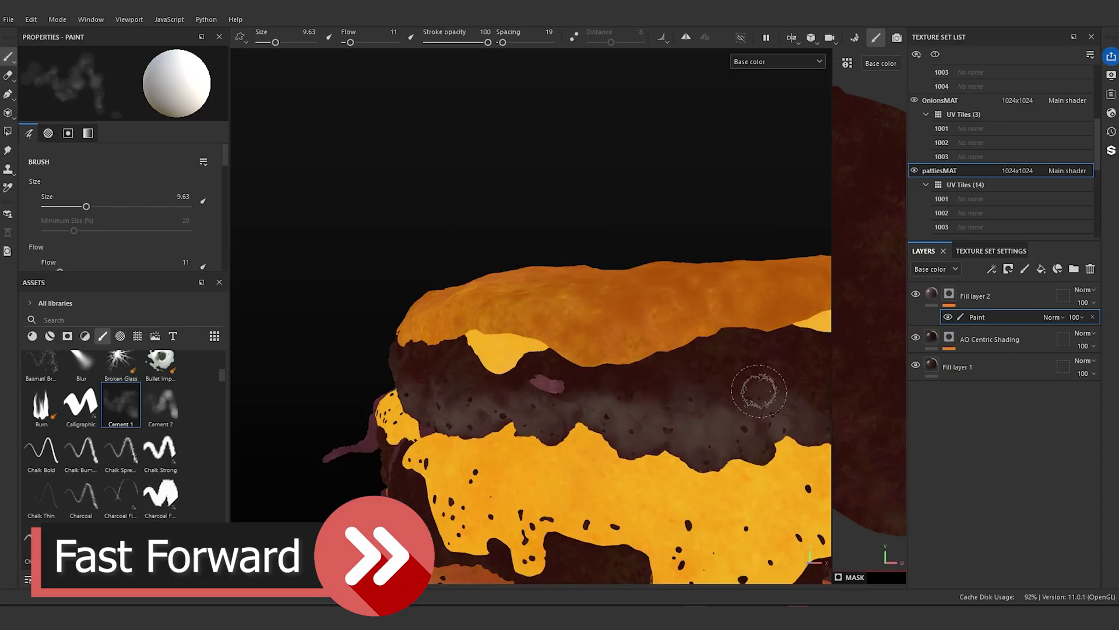
- Paint highlights further around the upper patty, onto the side above the hanging onion strand
scroll(484, 393, up, 2)
mouse_move(760, 390)
alt+mouse_down()
mouse_move(485, 392)
mouse_move(512, 459)
mouse_move(739, 422)
alt+mouse_up()
mouse_move(556, 463)
mouse_down()
mouse_move(523, 453)
mouse_move(465, 460)
mouse_up()
scroll(523, 452, down, 2)
scroll(512, 455, up, 2)
mouse_move(585, 417)
alt+mouse_down()
mouse_move(432, 420)
mouse_move(737, 411)
mouse_move(489, 419)
mouse_move(461, 405)
alt+mouse_up()
mouse_move(467, 408)
mouse_down()
mouse_move(740, 370)
mouse_move(426, 415)
mouse_up()
mouse_move(443, 428)
mouse_down()
mouse_move(532, 454)
mouse_move(614, 452)
mouse_move(641, 435)
mouse_move(486, 432)
mouse_move(765, 496)
mouse_move(782, 444)
mouse_move(487, 387)
mouse_up()
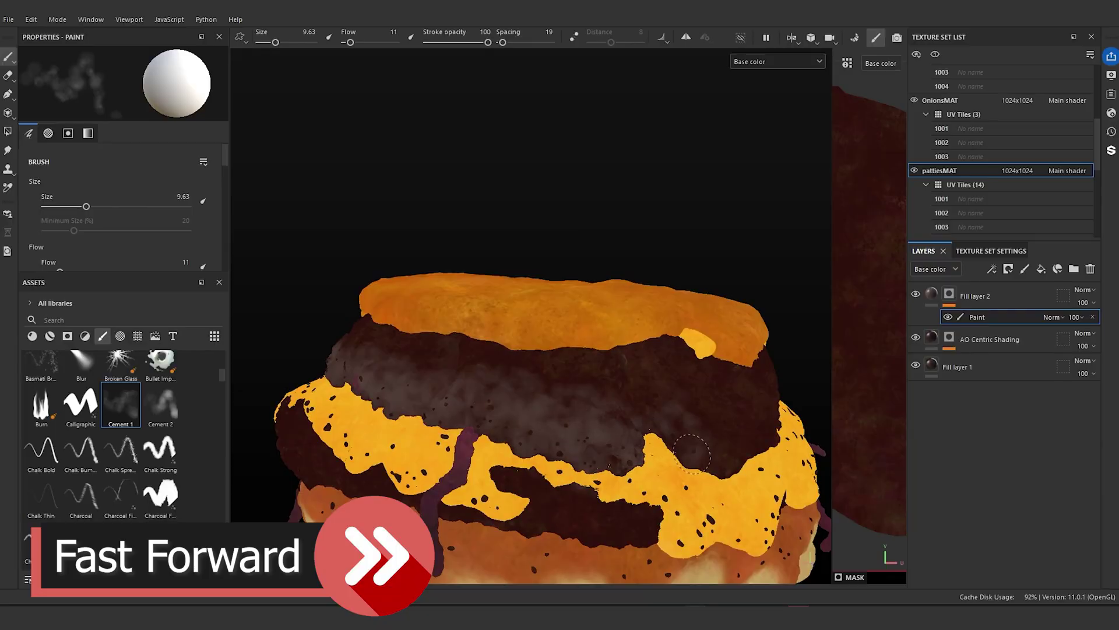
- Enlarge the brush to 15.23 and paint highlights over the remaining dark sides of the upper patty
alt+drag(692, 454, 799, 408)
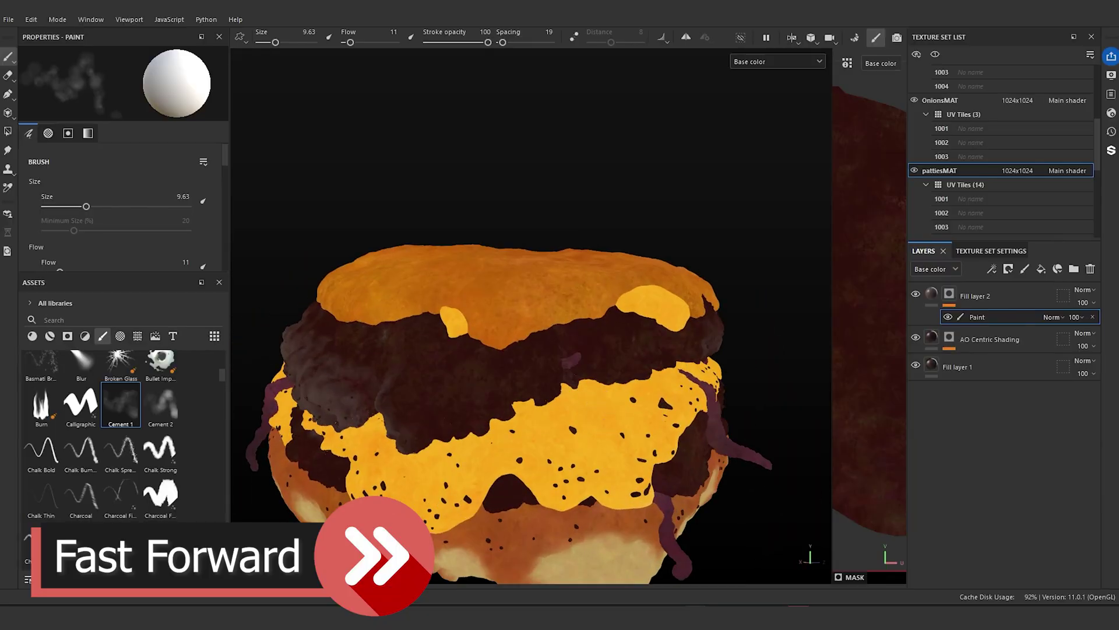
ctrl+right_drag(396, 414, 420, 414)
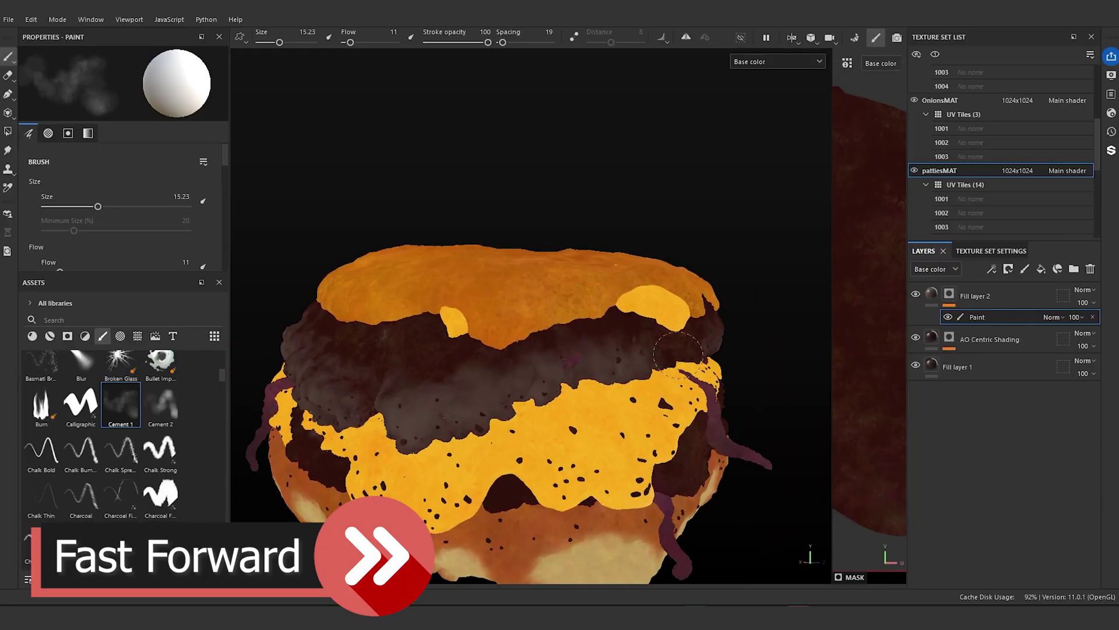
alt+drag(678, 354, 508, 374)
scroll(766, 398, down, 5)
alt+drag(766, 397, 362, 400)
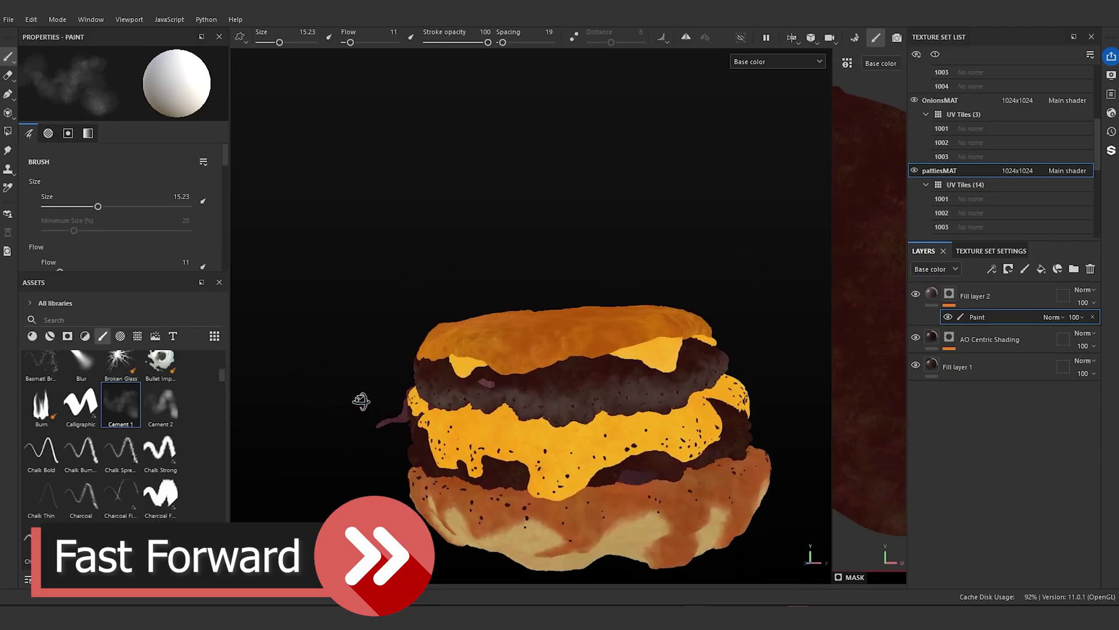
scroll(525, 402, up, 3)
scroll(641, 408, down, 4)
alt+drag(699, 419, 651, 438)
scroll(446, 417, up, 5)
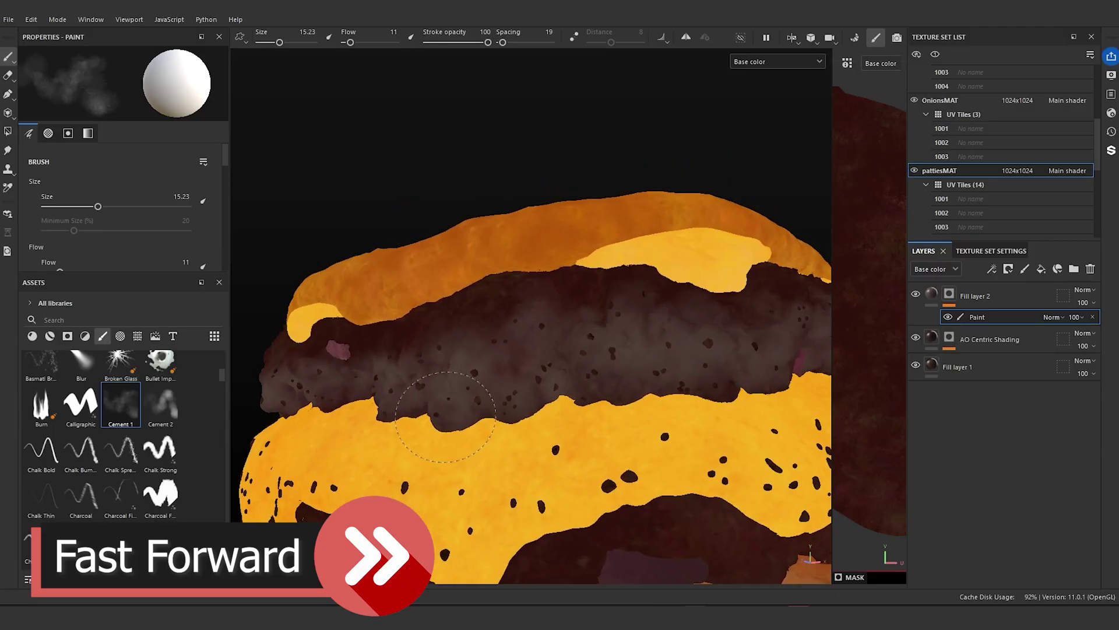
- Start highlighting the lower patty with the size 15.23 brush along its exposed edge between the cheese and bottom bun
scroll(784, 393, down, 3)
click(740, 37)
mouse_move(653, 373)
alt+mouse_down()
mouse_move(530, 382)
mouse_move(489, 408)
mouse_move(642, 384)
alt+mouse_up()
alt+drag(776, 373, 713, 344)
click(740, 37)
alt+middle_drag(682, 315, 724, 299)
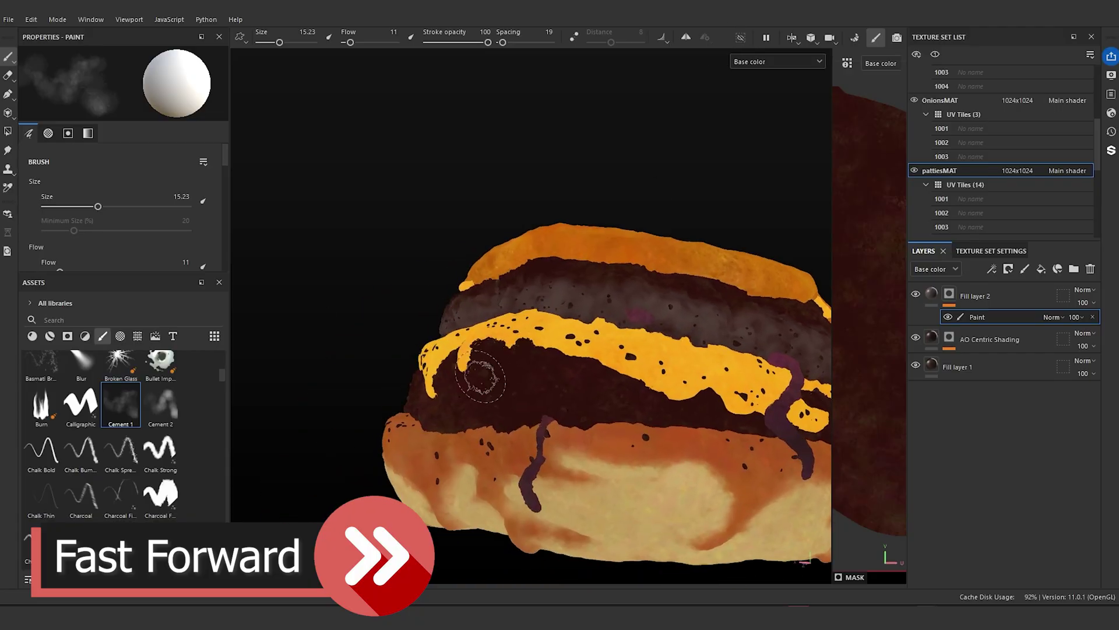
scroll(481, 376, up, 3)
alt+middle_drag(481, 376, 473, 303)
drag(475, 373, 509, 389)
scroll(369, 368, down, 3)
alt+drag(408, 373, 542, 379)
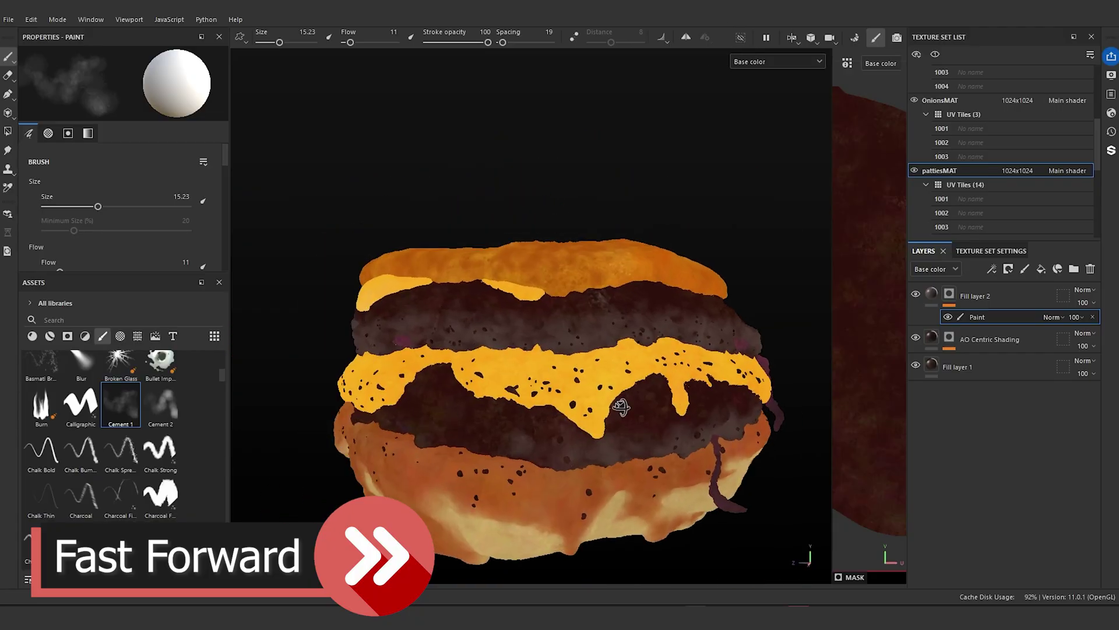
- Continue the lower patty's highlights around its exposed sides between the cheese drips and bottom bun
alt+middle_drag(559, 408, 517, 465)
scroll(582, 467, up, 3)
mouse_move(517, 465)
alt+mouse_down()
mouse_move(653, 469)
mouse_move(638, 463)
alt+mouse_up()
scroll(434, 462, down, 3)
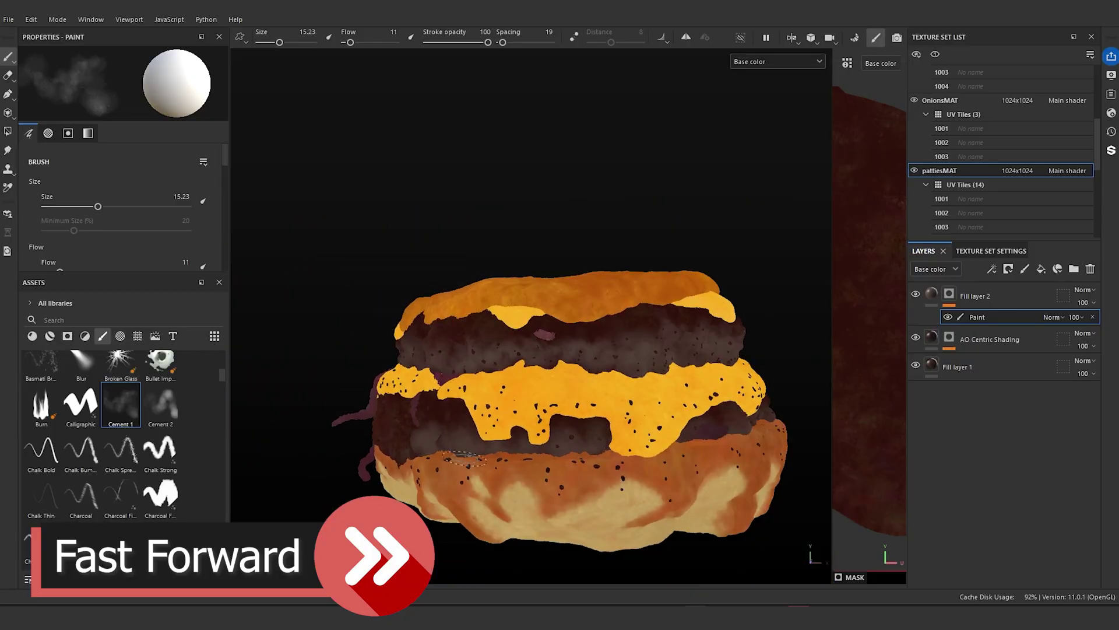
scroll(574, 469, up, 2)
mouse_move(434, 462)
alt+mouse_down()
mouse_move(574, 469)
mouse_move(420, 466)
mouse_move(458, 492)
mouse_move(402, 489)
alt+mouse_up()
scroll(458, 492, down, 2)
alt+middle_drag(402, 490, 402, 423)
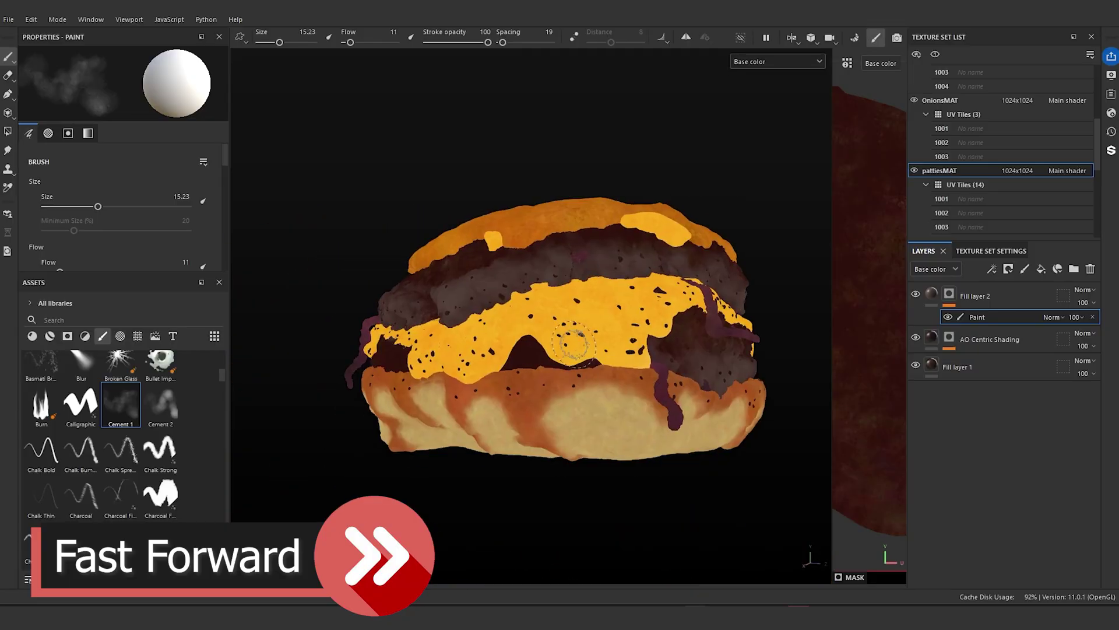
- Paint highlights on the lower patty's remaining dark areas beneath the cheese and beside the onion strand
click(740, 38)
click(740, 38)
alt+drag(652, 460, 507, 467)
scroll(507, 466, up, 2)
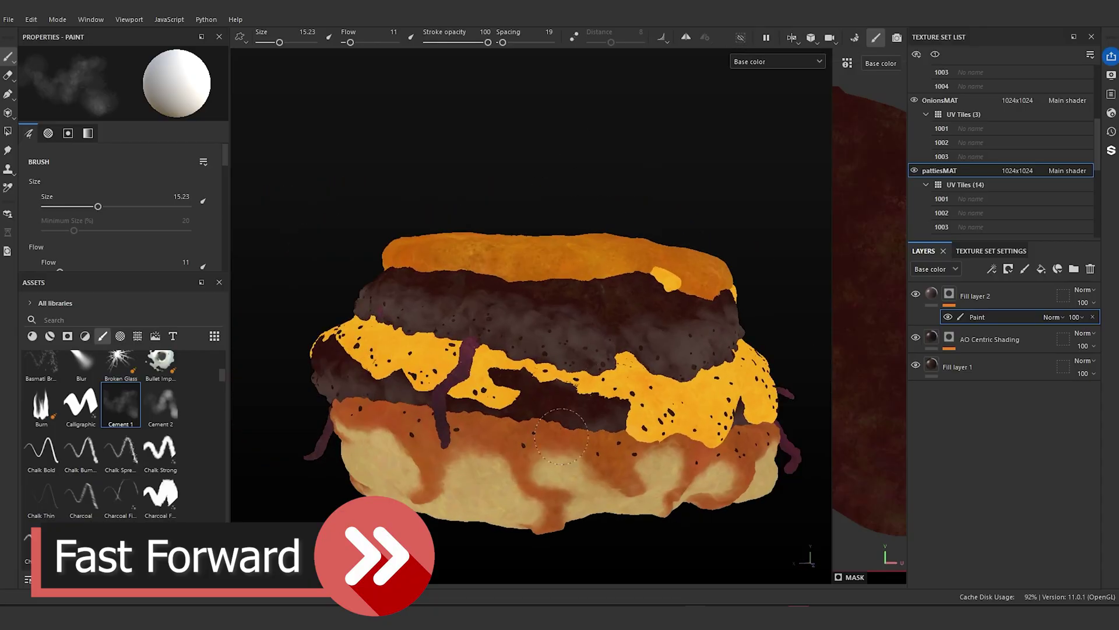
mouse_move(583, 411)
mouse_down()
mouse_move(416, 408)
mouse_move(531, 408)
mouse_move(593, 379)
mouse_up()
scroll(589, 466, up, 2)
scroll(592, 380, up, 2)
alt+drag(490, 356, 590, 356)
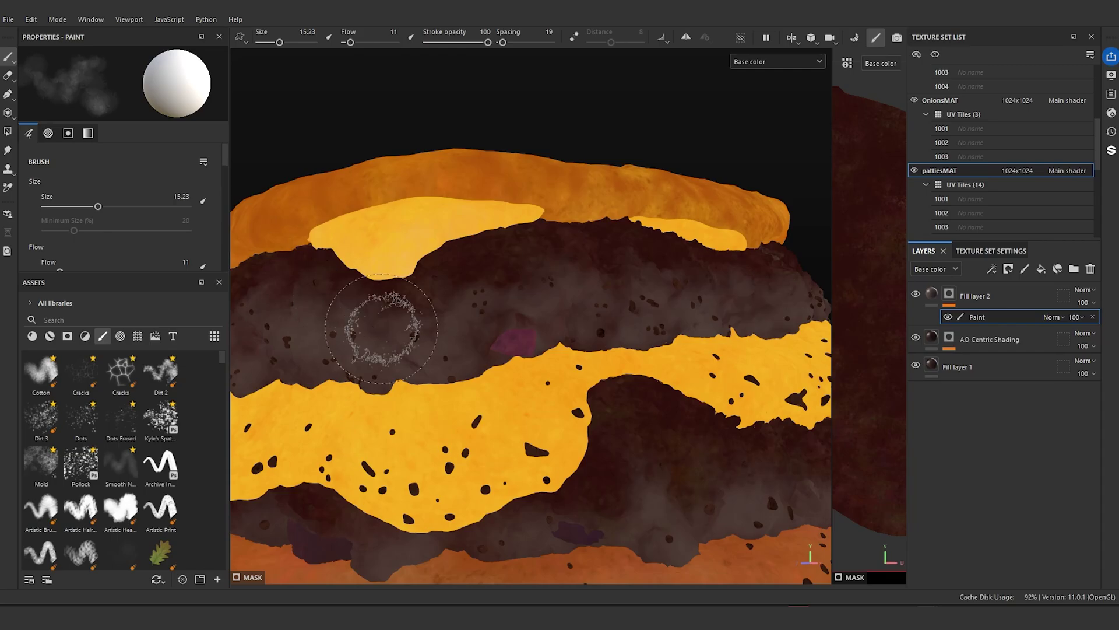
- Switch to the Cement 2 brush and select Fill layer 2's fill content
scroll(487, 340, up, 3)
mouse_move(488, 337)
alt+mouse_down()
mouse_move(489, 375)
mouse_move(459, 366)
mouse_move(465, 352)
mouse_move(451, 349)
alt+mouse_up()
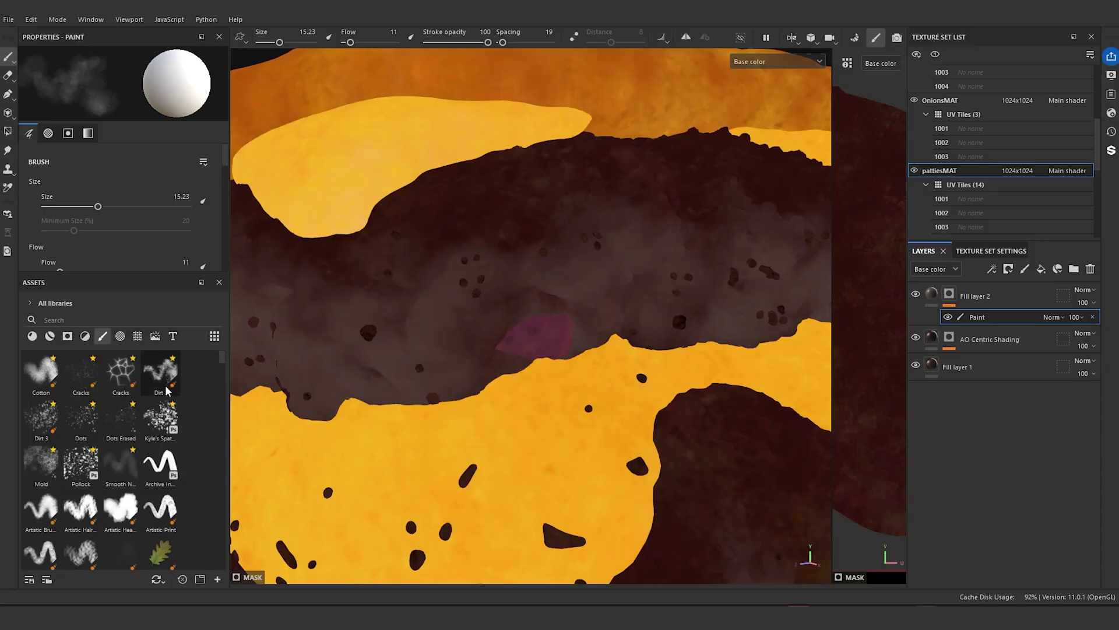
scroll(146, 443, down, 4)
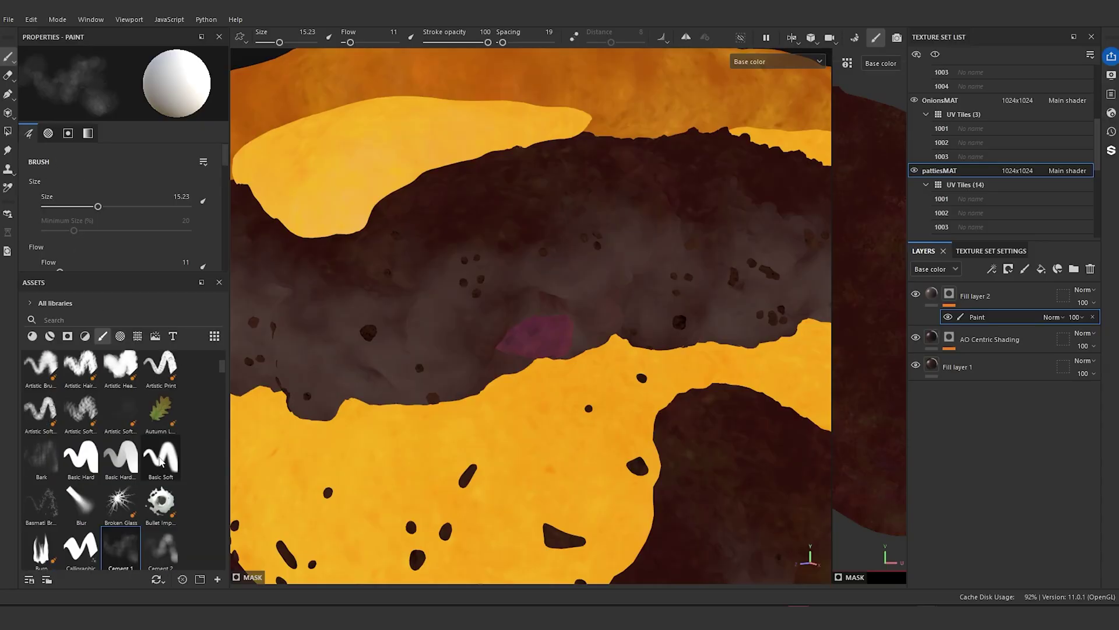
click(142, 418)
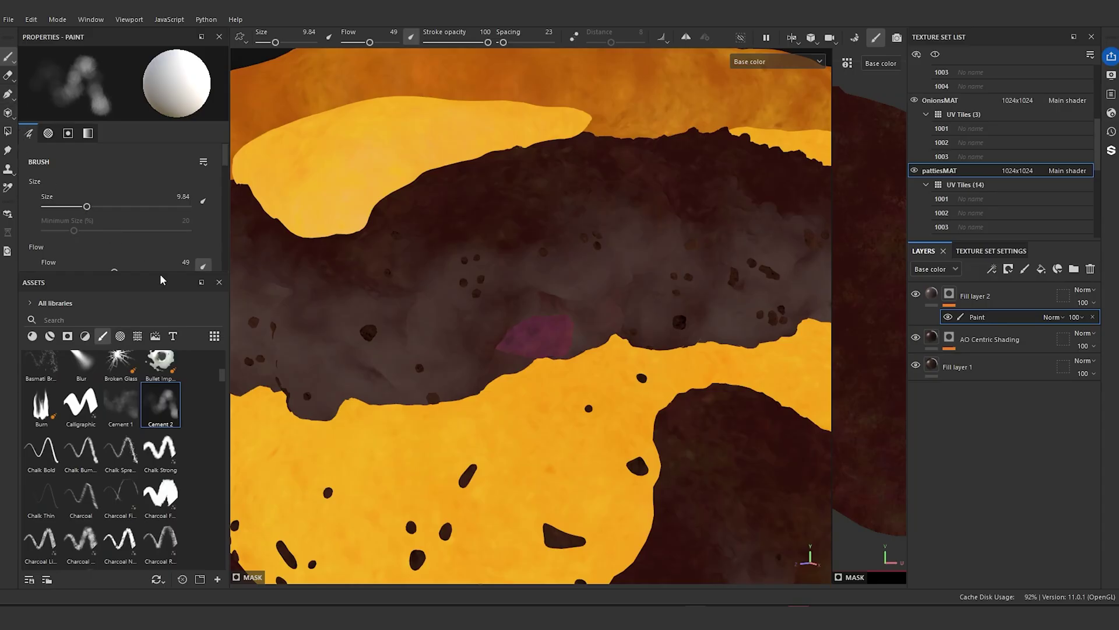
scroll(140, 242, down, 10)
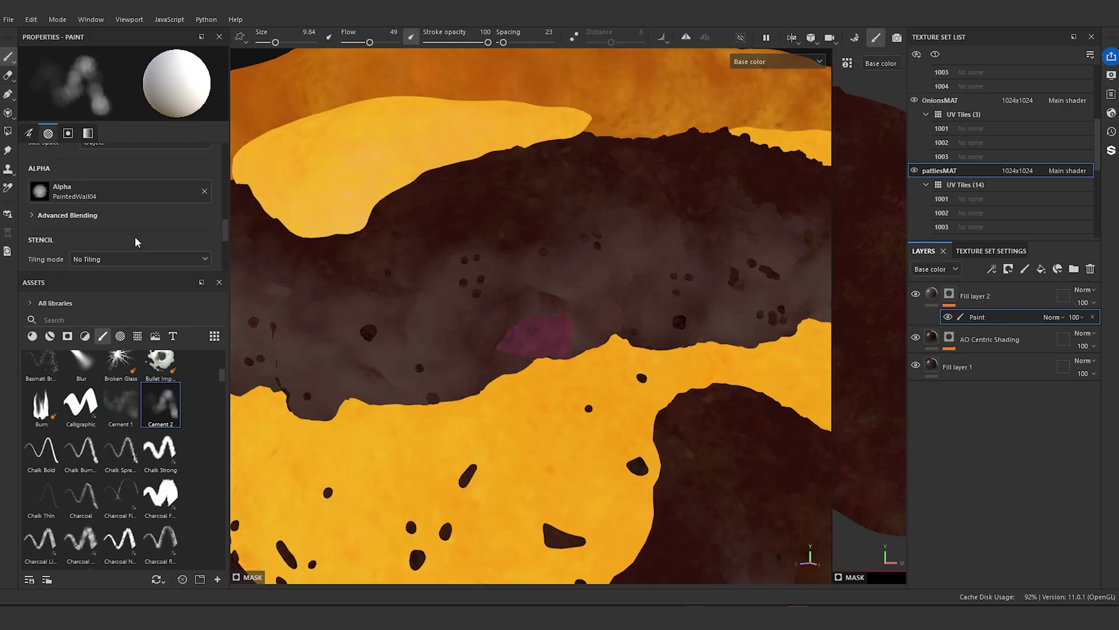
scroll(135, 241, down, 3)
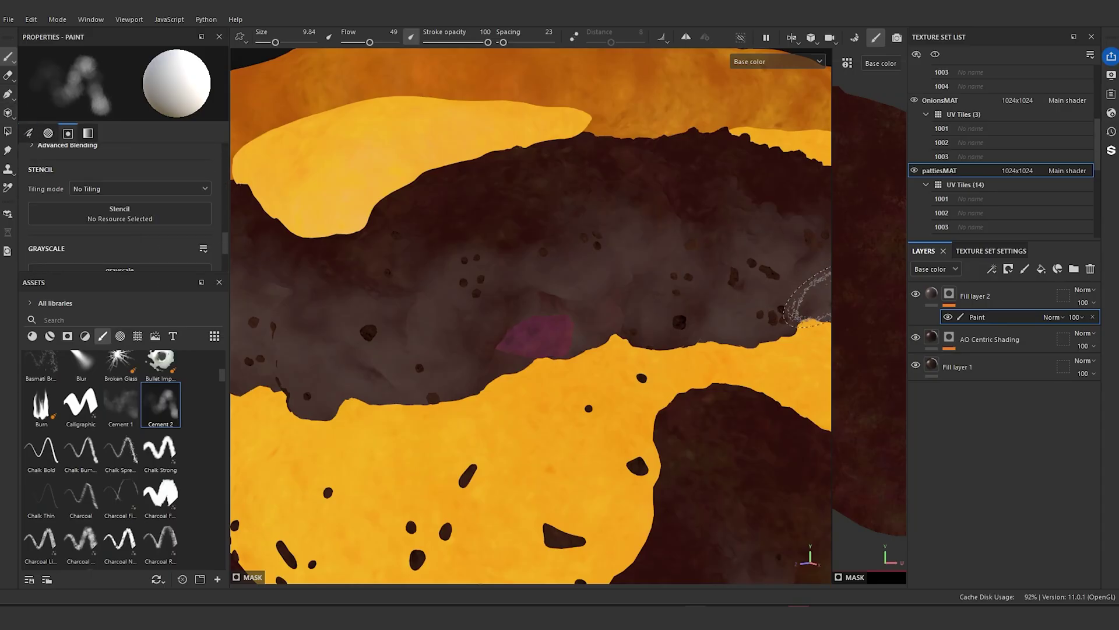
click(931, 295)
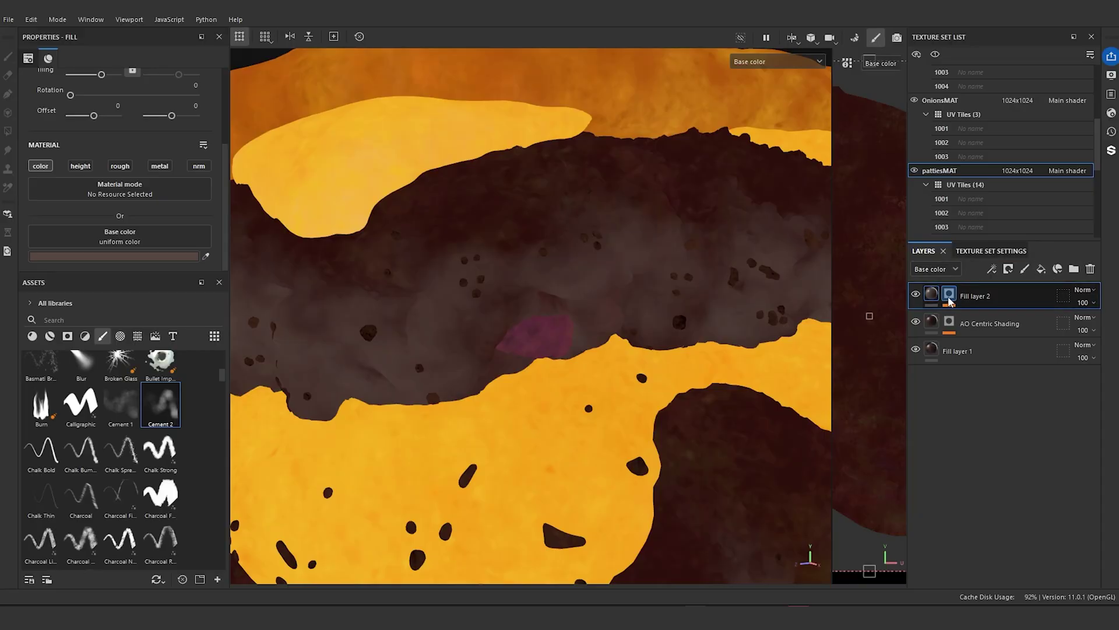
- Add a new fill layer above Fill layer 2 with a black mask and a paint effect on that mask
click(949, 297)
click(1041, 268)
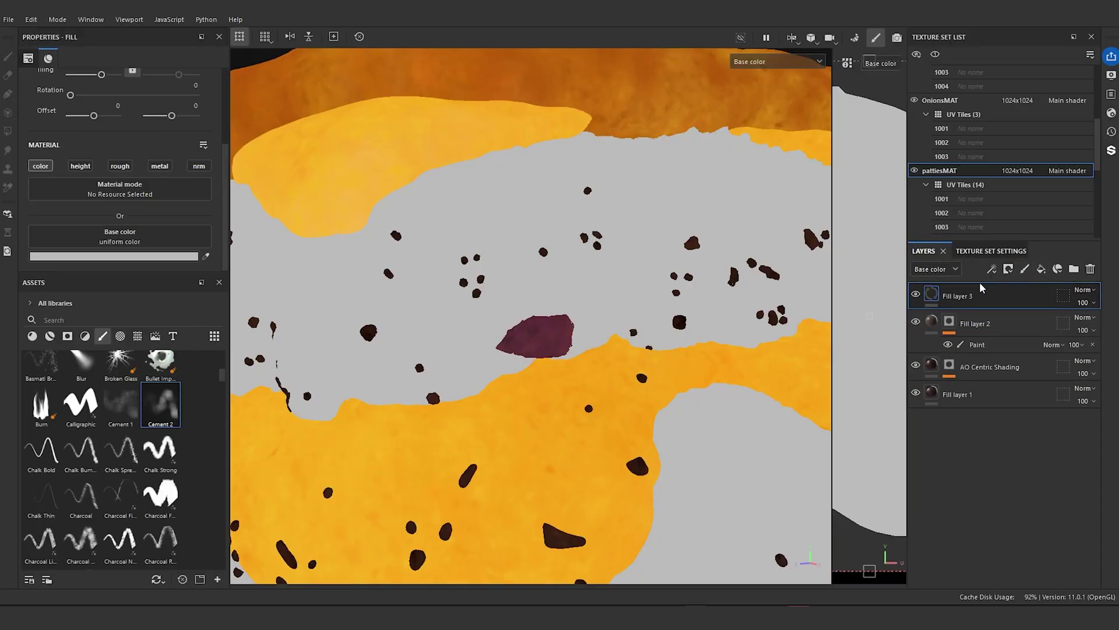
right_click(932, 298)
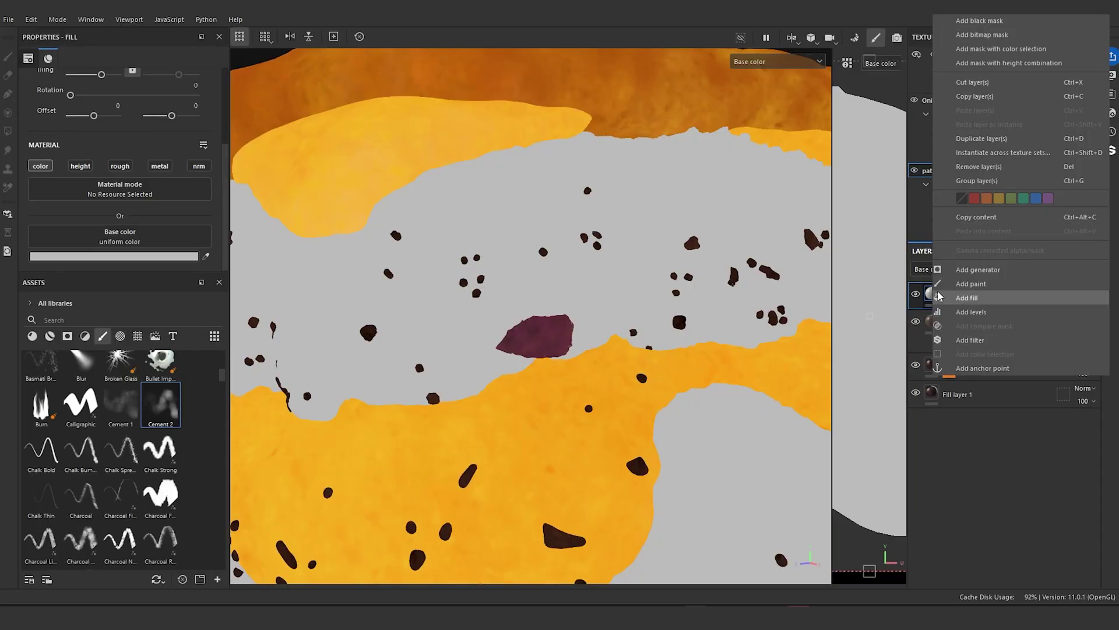
click(1013, 22)
right_click(950, 297)
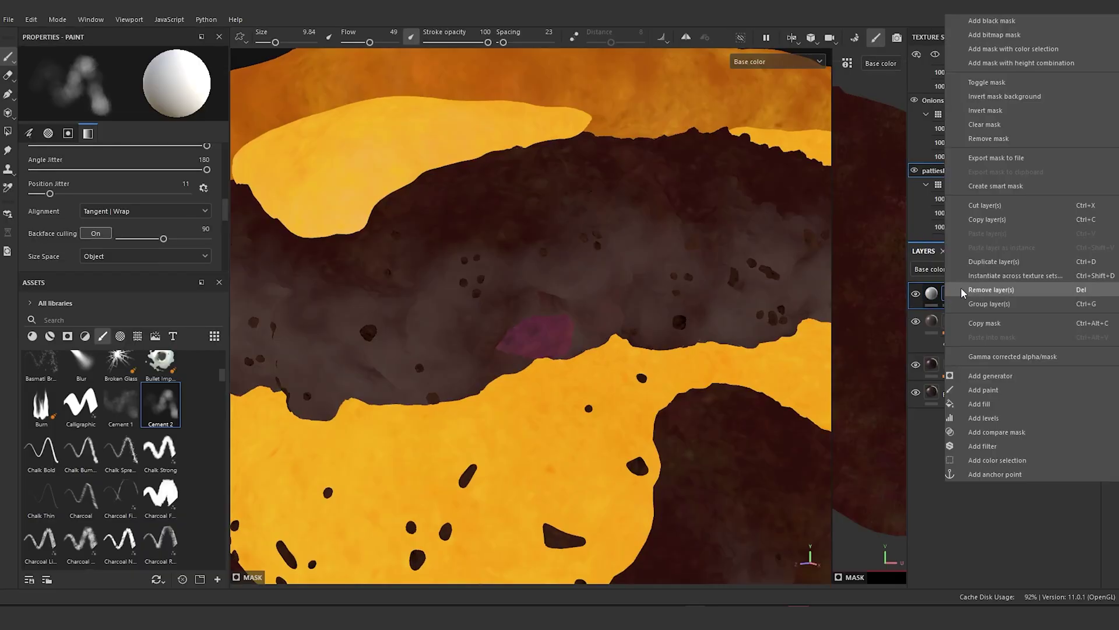
click(1015, 389)
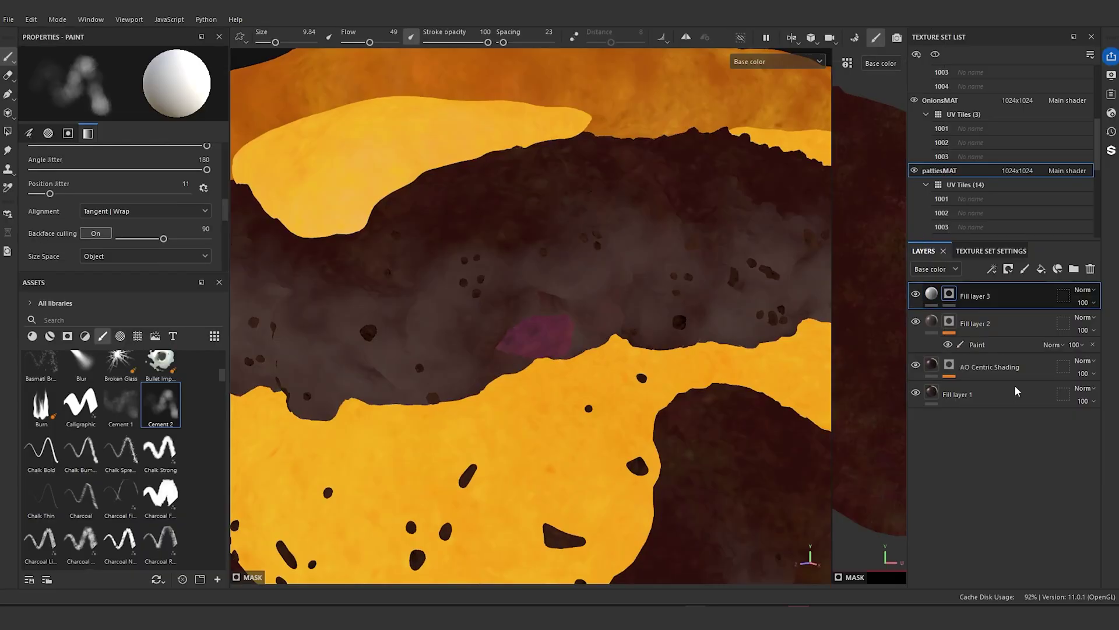
- Set Fill layer 3's base color to orange-brown and select the paint effect on its mask
click(933, 295)
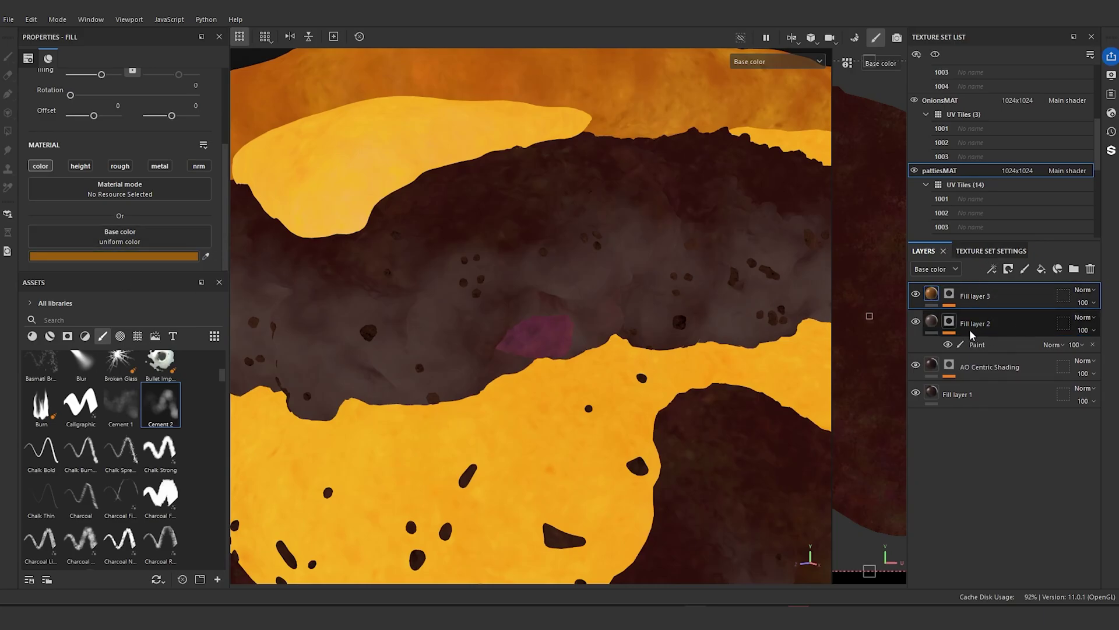
click(949, 293)
click(990, 317)
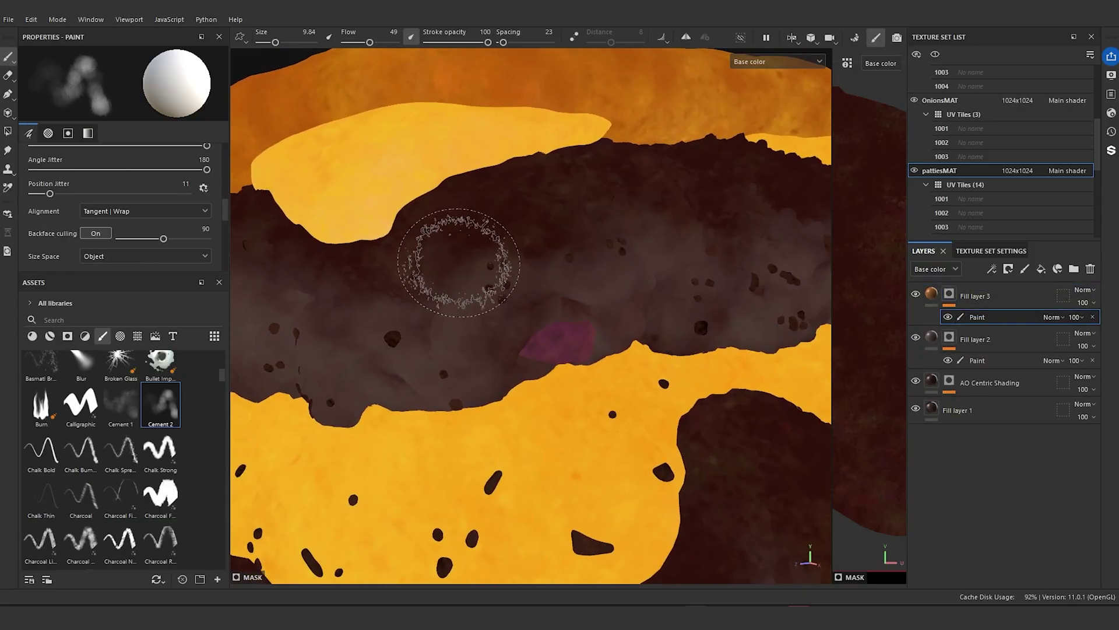
- Reduce the Cement 2 brush to about size 4.57 and paint soft orange patches along the upper patty's exposed side
mouse_move(451, 276)
ctrl+right_down()
mouse_move(414, 281)
mouse_move(420, 289)
mouse_move(414, 252)
mouse_move(427, 289)
ctrl+right_up()
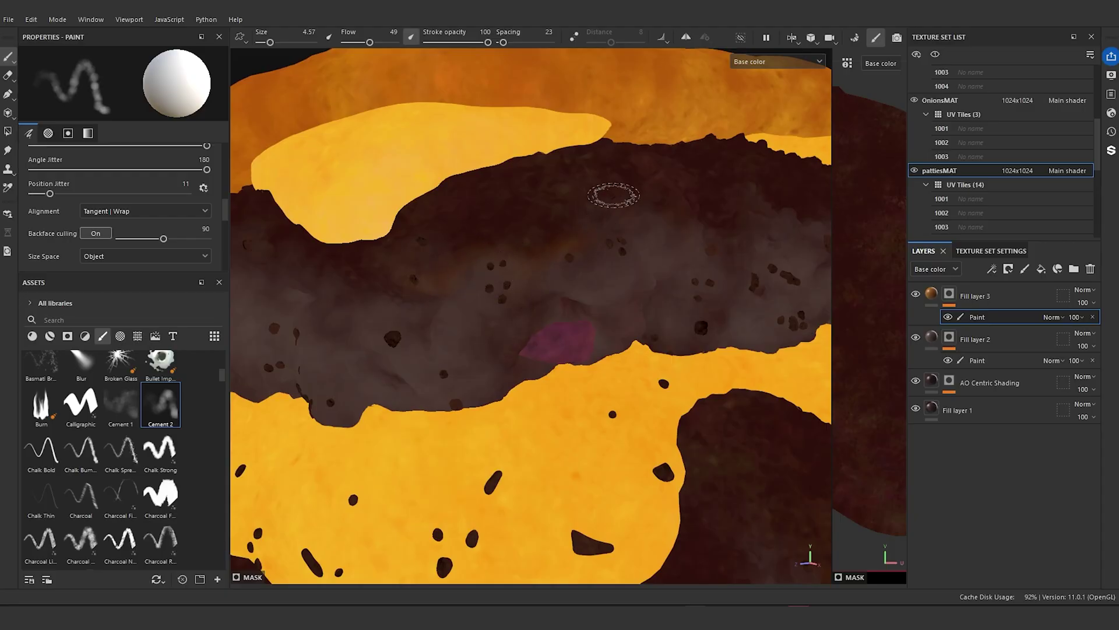
ctrl+right_drag(420, 314, 414, 302)
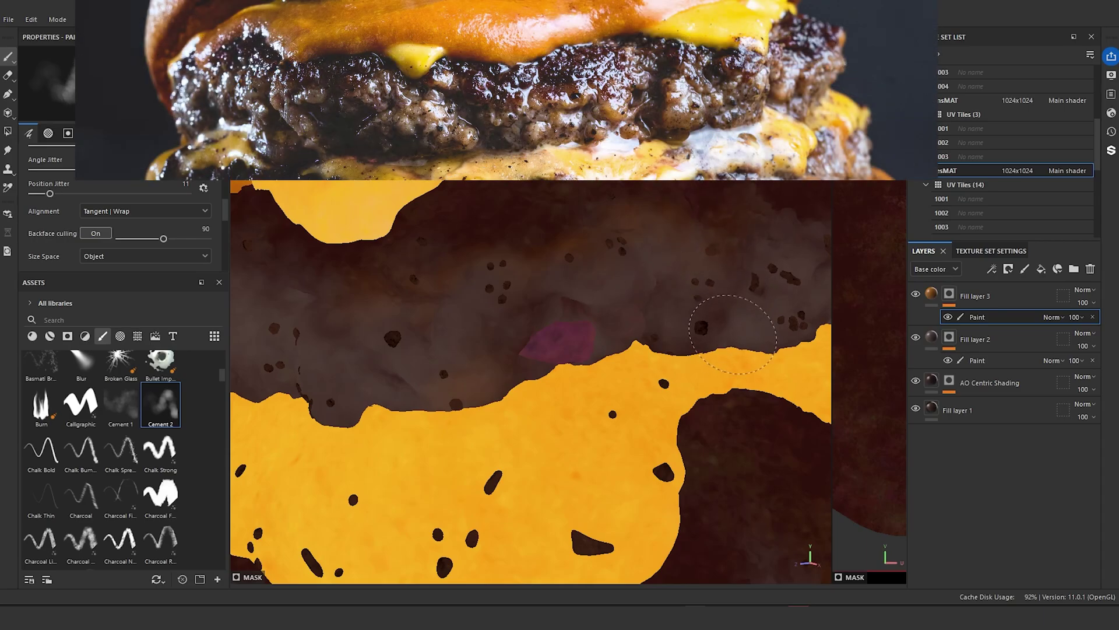
scroll(695, 186, down, 5)
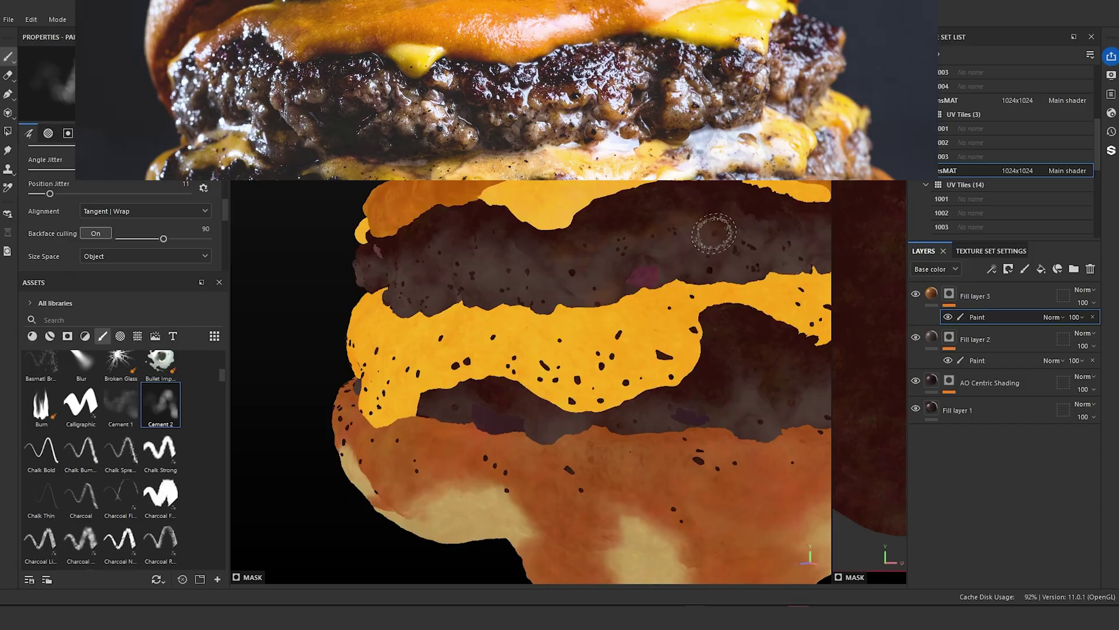
alt+drag(712, 233, 640, 270)
alt+middle_drag(639, 270, 534, 352)
scroll(535, 353, up, 5)
mouse_move(533, 350)
alt+mouse_down()
mouse_move(499, 312)
mouse_move(462, 320)
alt+mouse_up()
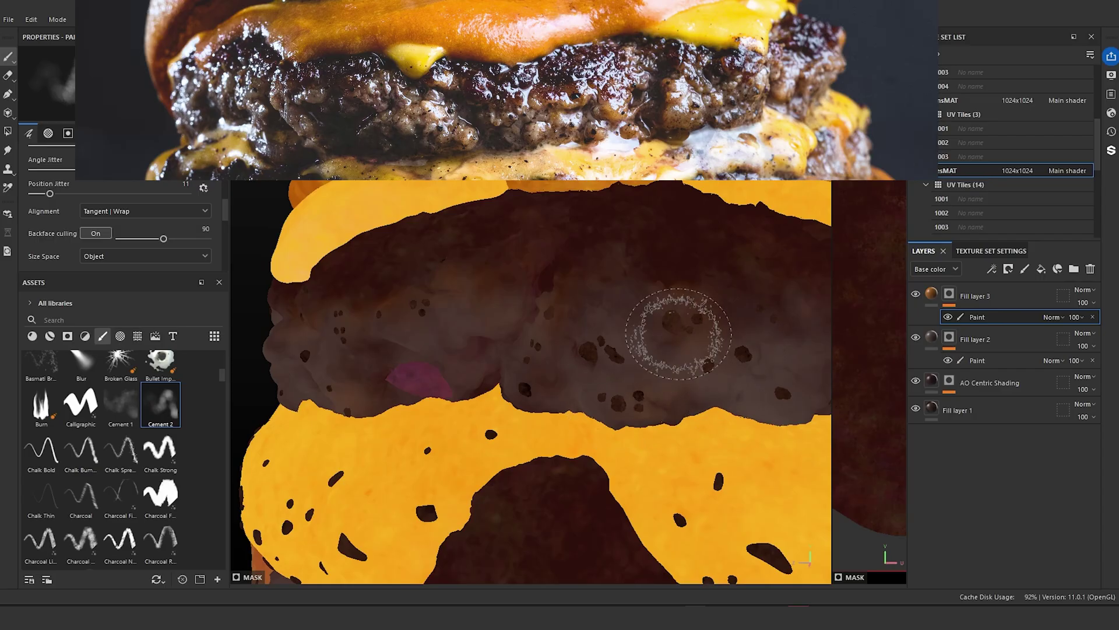
- Continue the orange patches along the next stretch of the upper patty, between the short cheese drip and the cheese slice below
mouse_move(600, 375)
alt+mouse_down()
mouse_move(654, 362)
mouse_move(513, 415)
alt+mouse_up()
scroll(499, 387, up, 3)
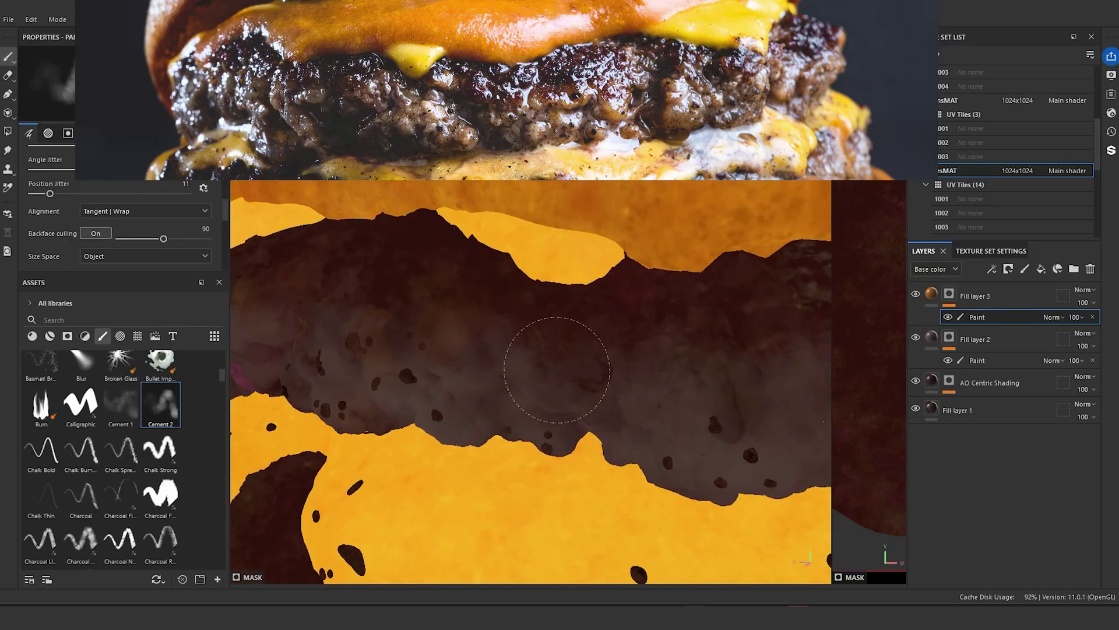
mouse_move(694, 407)
mouse_down()
mouse_move(721, 389)
mouse_move(645, 343)
mouse_move(669, 331)
mouse_up()
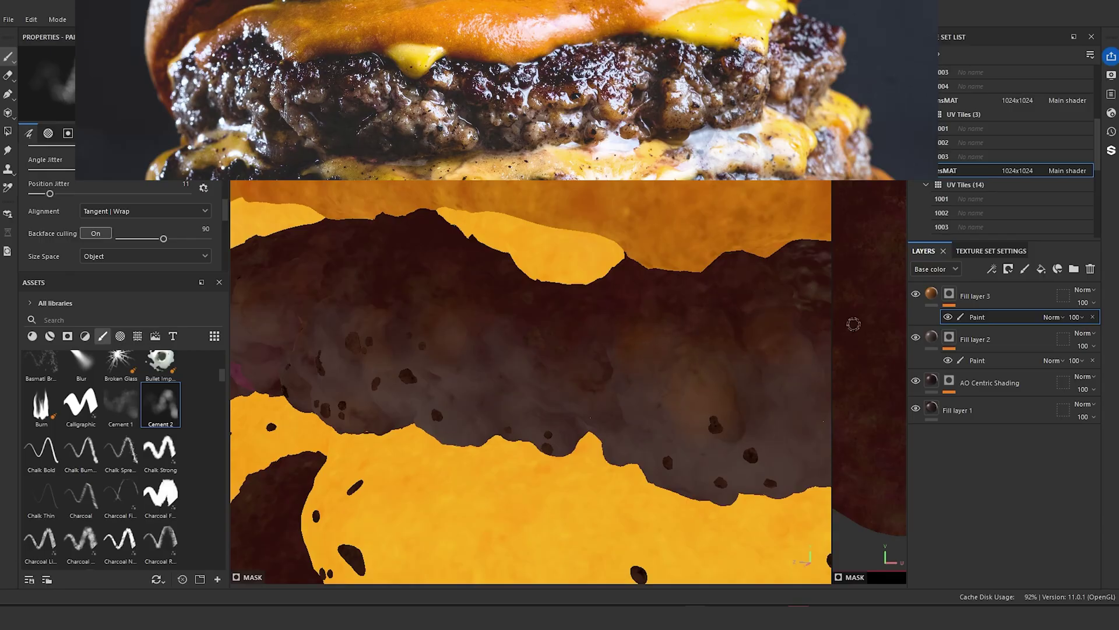
scroll(740, 379, down, 5)
scroll(748, 456, up, 4)
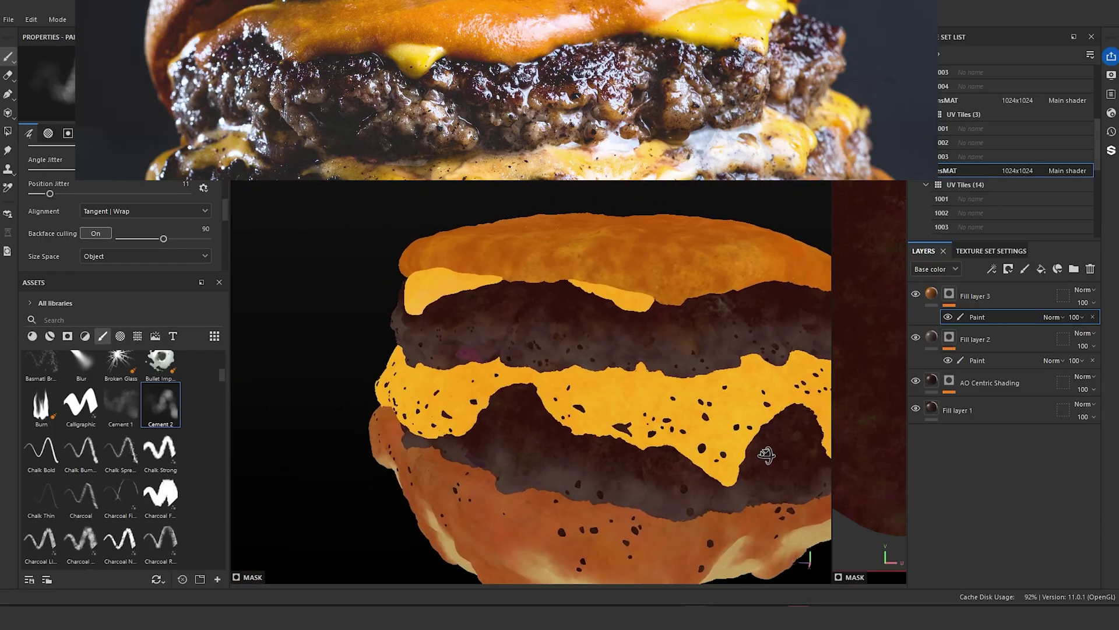
scroll(706, 401, up, 5)
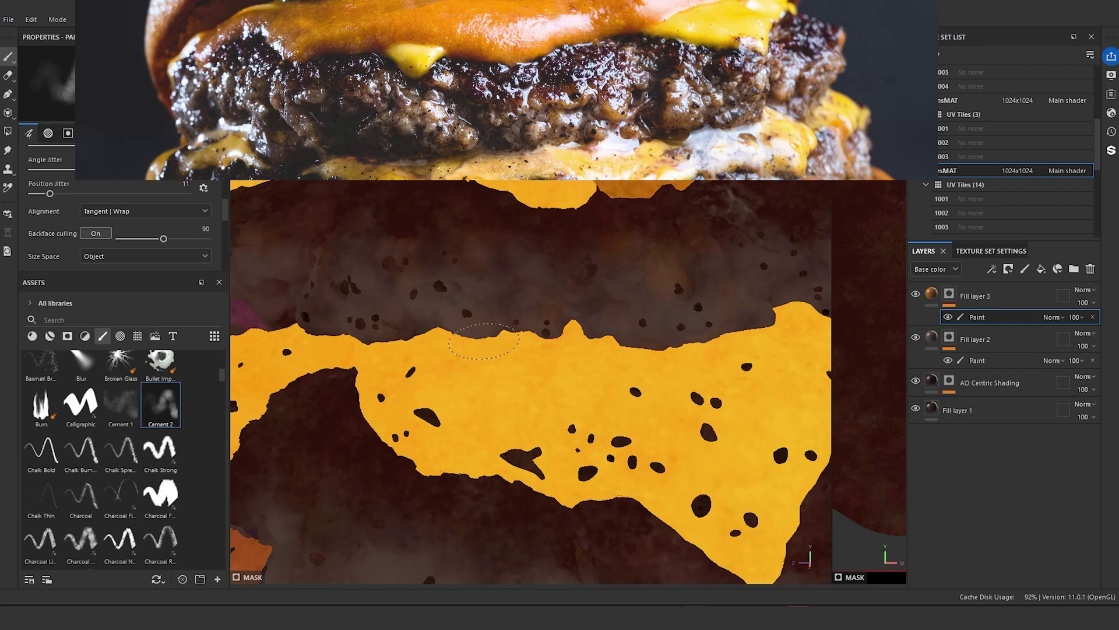
- Extend the orange tint around the upper patty's side past the pale scuff under the top bun
scroll(620, 338, down, 5)
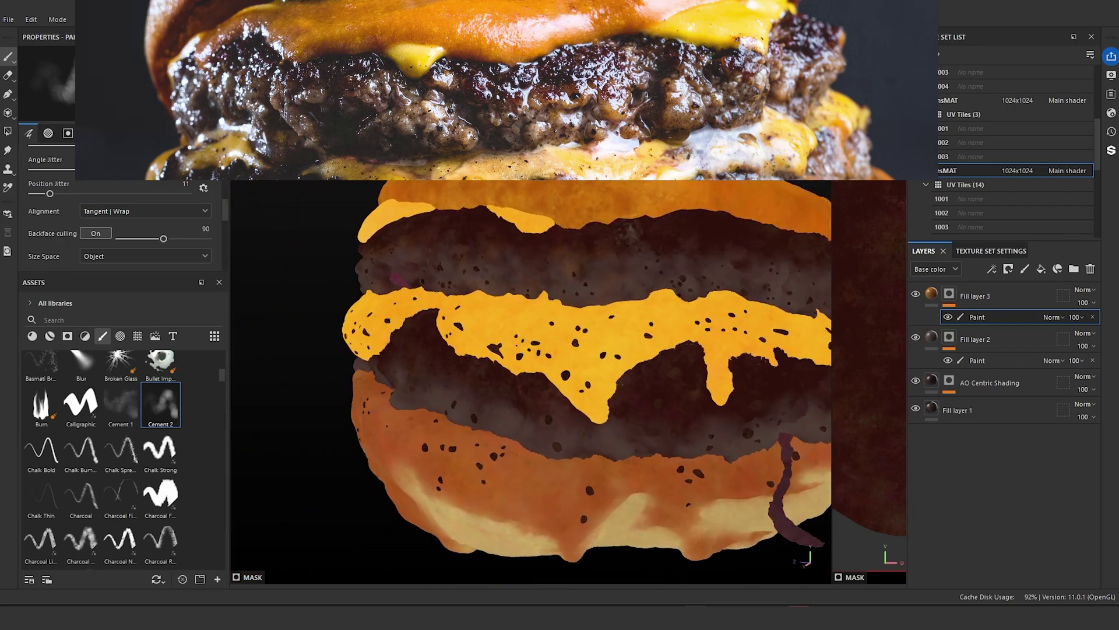
scroll(598, 293, up, 5)
alt+drag(599, 293, 474, 367)
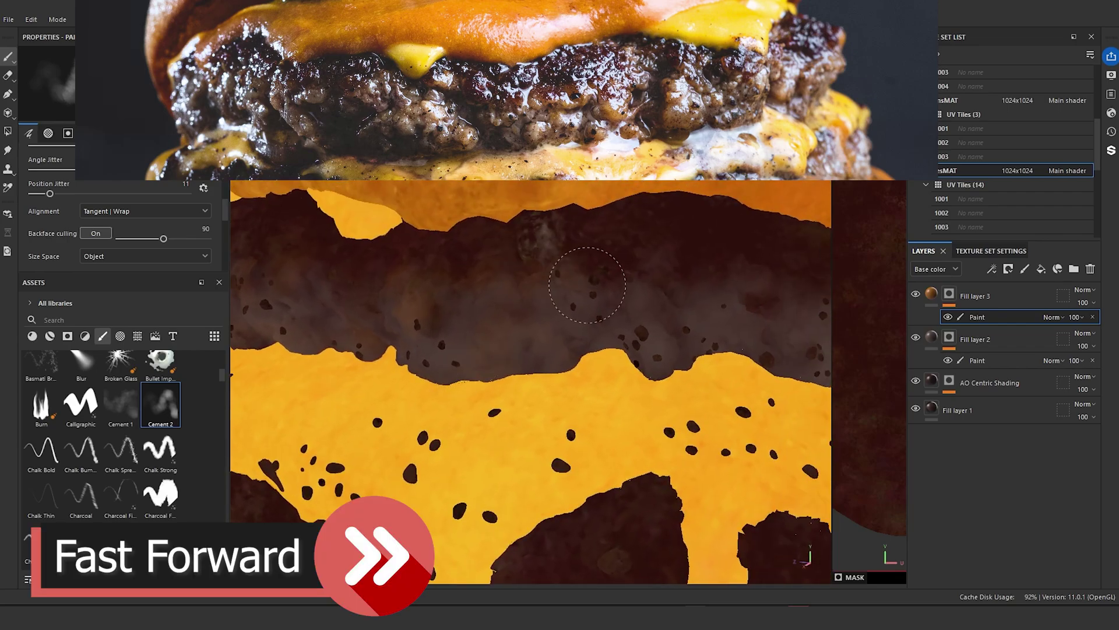
scroll(772, 305, down, 5)
scroll(600, 292, up, 5)
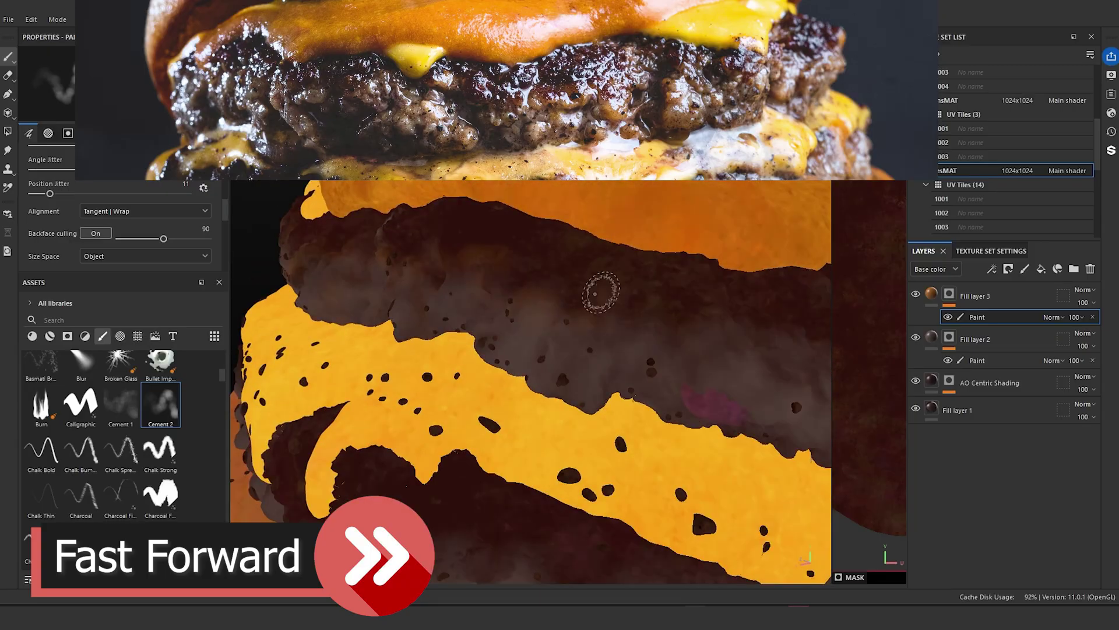
alt+drag(746, 433, 689, 320)
scroll(690, 320, up, 1)
scroll(605, 342, down, 5)
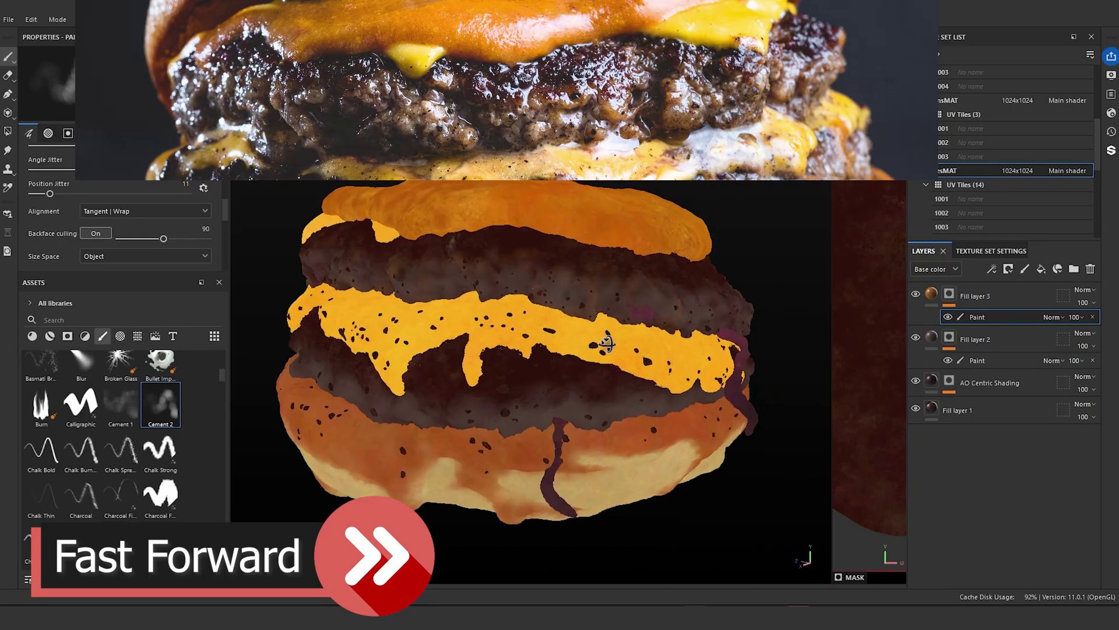
- Paint orange variation on the upper patty's side around the purple onion strand
scroll(546, 362, up, 5)
alt+drag(604, 342, 513, 350)
scroll(548, 373, down, 5)
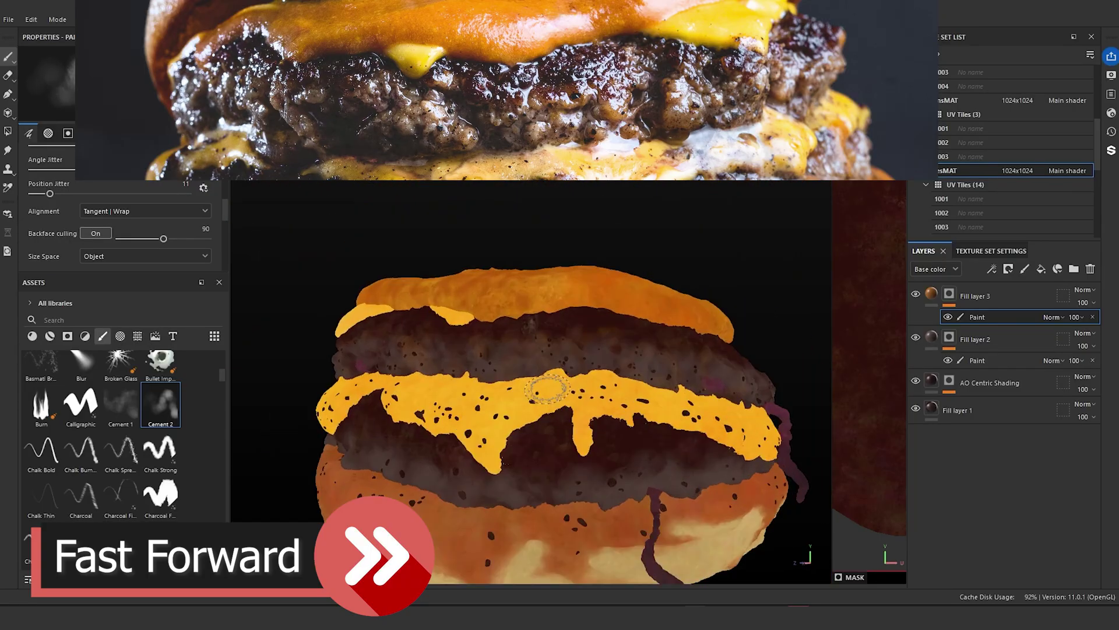
scroll(478, 361, up, 4)
scroll(627, 350, down, 5)
alt+drag(688, 341, 507, 327)
scroll(488, 316, up, 5)
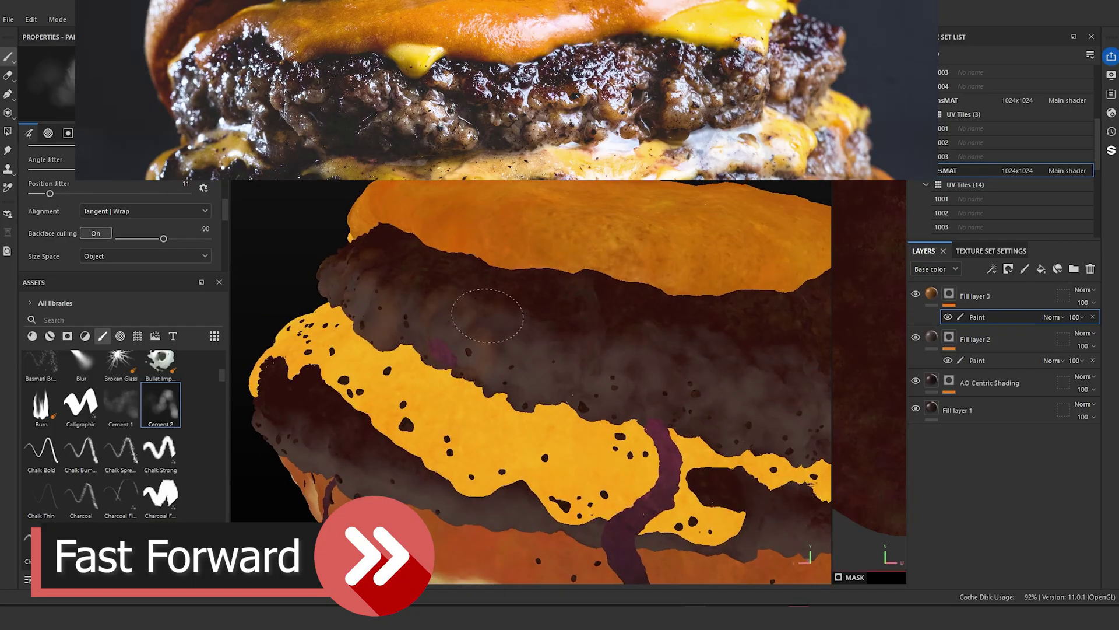
alt+drag(685, 298, 474, 349)
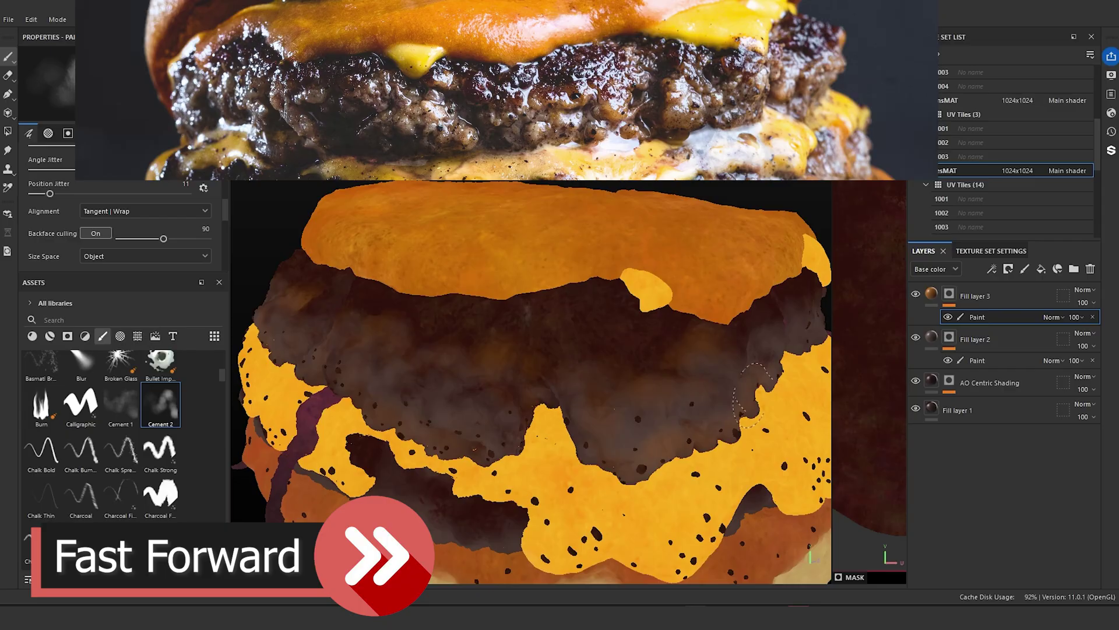
- Carry the orange tint around the far side of the upper patty, beneath the top bun's small cheese drips
scroll(614, 385, down, 3)
mouse_move(615, 385)
alt+mouse_down()
mouse_move(525, 355)
mouse_move(575, 325)
mouse_move(605, 372)
alt+mouse_up()
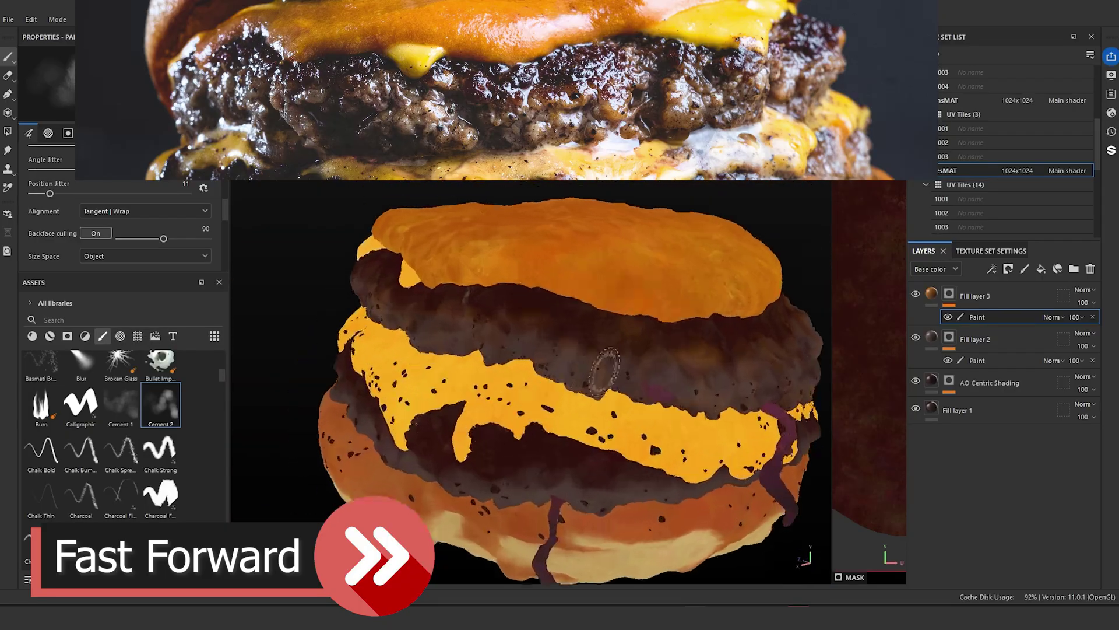
scroll(605, 372, up, 4)
scroll(557, 305, down, 4)
alt+drag(557, 305, 564, 268)
scroll(564, 269, up, 4)
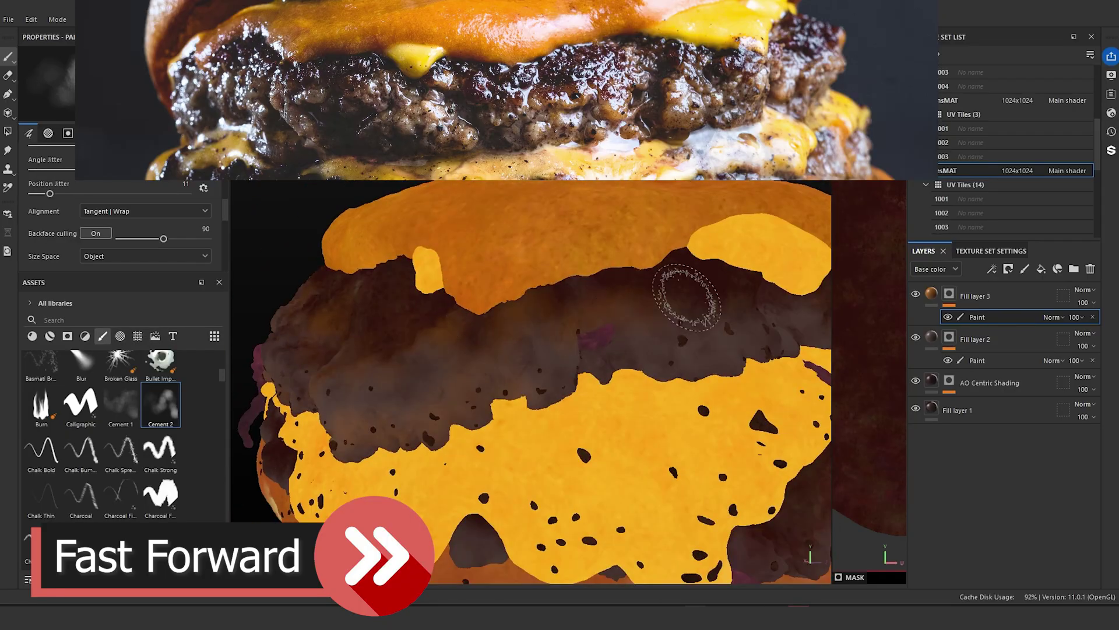
scroll(743, 304, down, 3)
mouse_move(743, 304)
alt+mouse_down()
mouse_move(564, 326)
mouse_move(670, 335)
alt+mouse_up()
scroll(411, 368, up, 2)
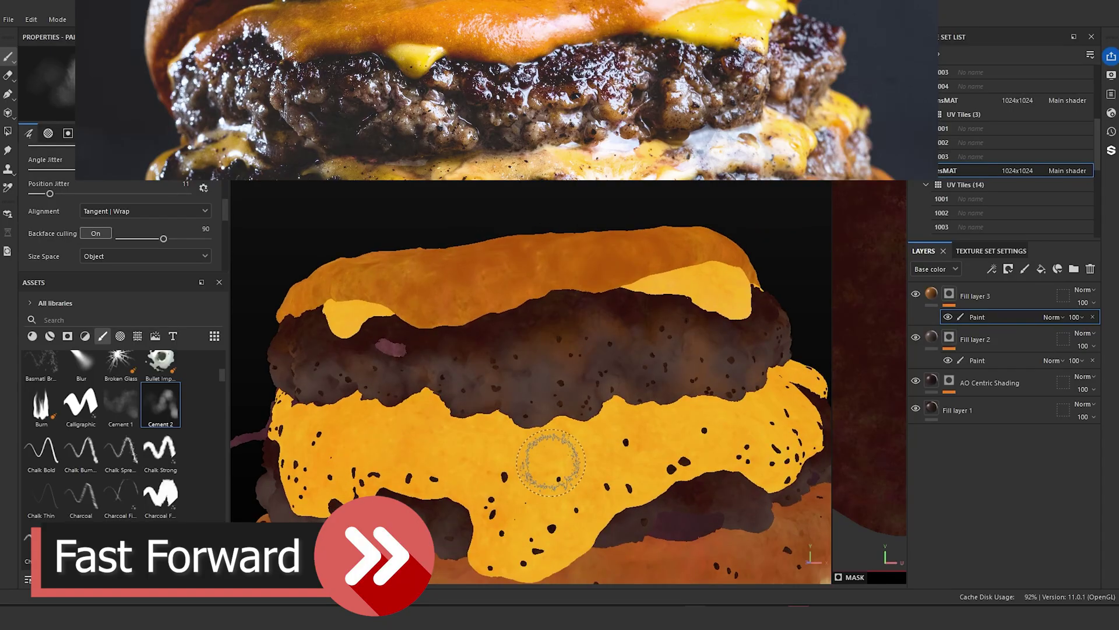
- Touch up the upper patty's orange patches all around the burger, checking them from several angles
scroll(554, 463, down, 3)
mouse_move(589, 373)
alt+mouse_down()
mouse_move(398, 365)
mouse_move(609, 353)
alt+mouse_up()
scroll(525, 369, up, 3)
scroll(533, 369, down, 3)
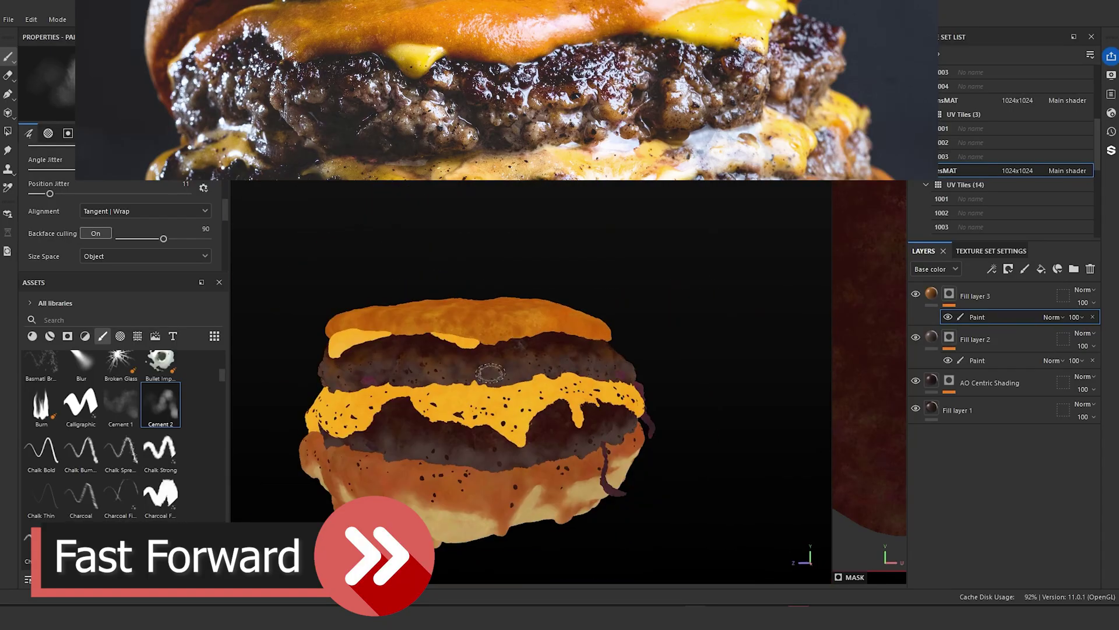
scroll(466, 367, up, 3)
scroll(443, 367, down, 3)
alt+drag(443, 368, 533, 371)
scroll(532, 370, up, 3)
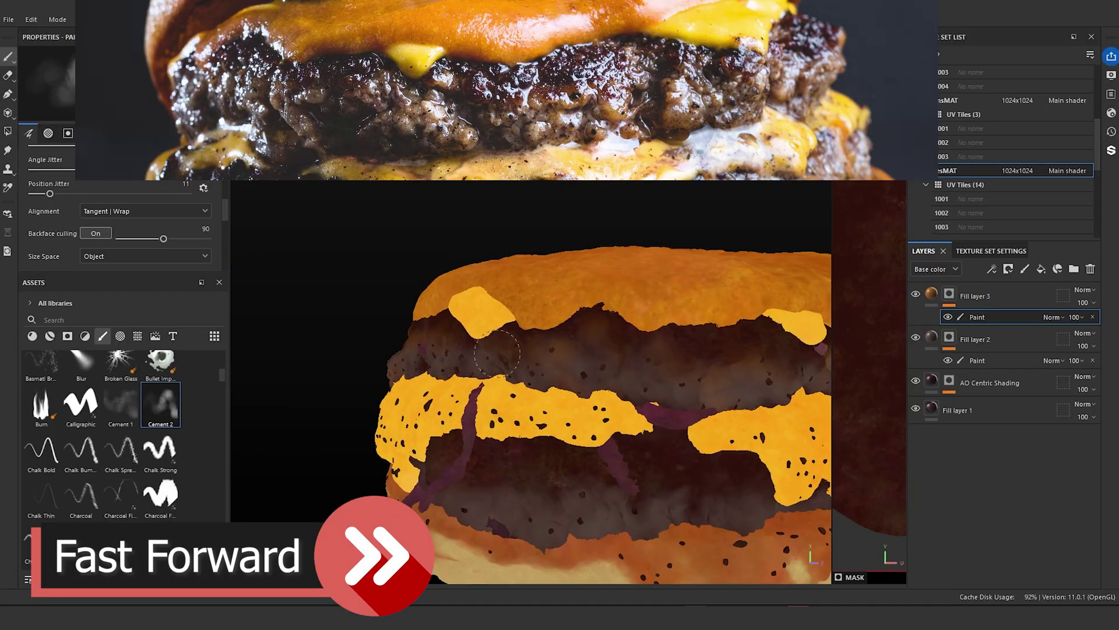
scroll(679, 469, down, 3)
scroll(589, 431, up, 3)
mouse_move(682, 468)
alt+mouse_down()
mouse_move(588, 432)
mouse_move(657, 390)
mouse_move(600, 391)
alt+mouse_up()
- Isolate the patties and start painting orange patches along the lower patty's side
key(alt+q)
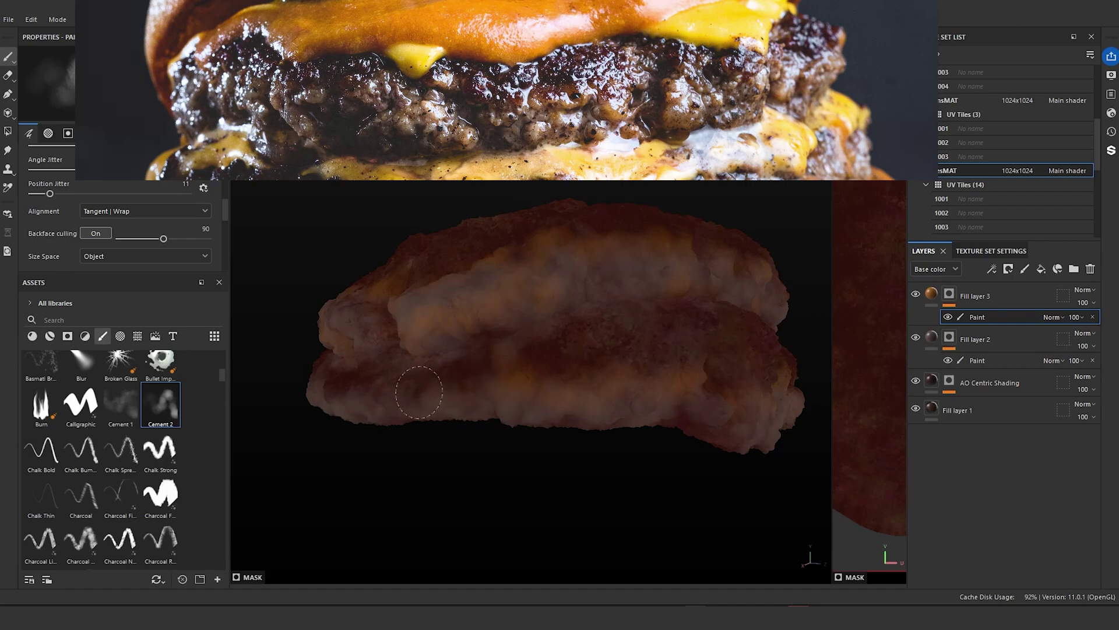
drag(490, 385, 499, 347)
mouse_move(453, 415)
alt+mouse_down()
mouse_move(522, 429)
mouse_move(731, 417)
alt+mouse_up()
scroll(524, 423, up, 3)
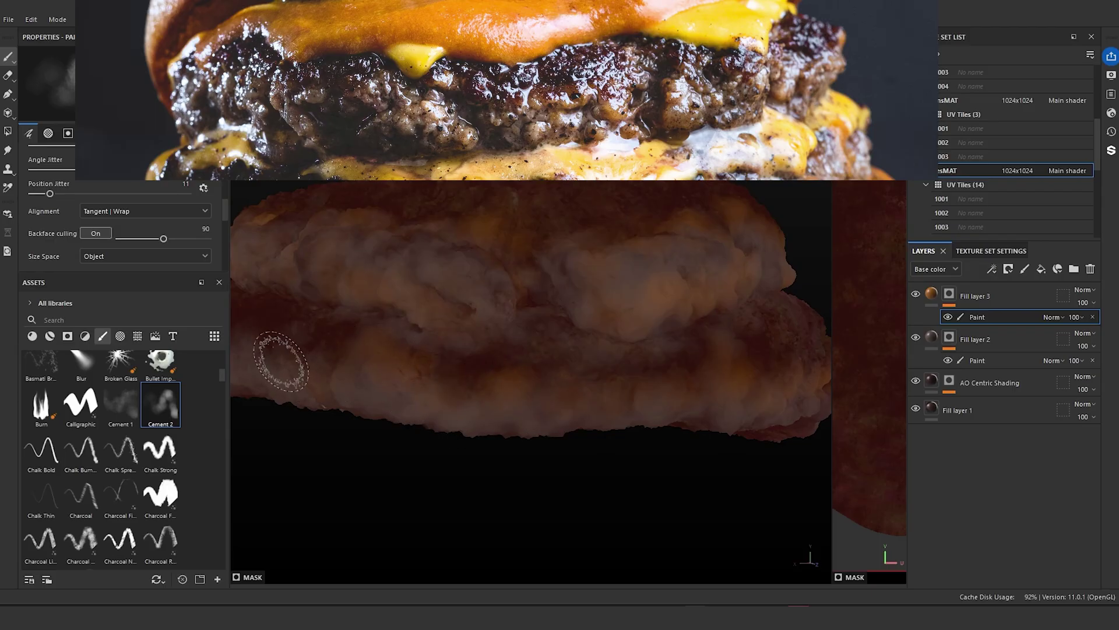
scroll(369, 356, down, 3)
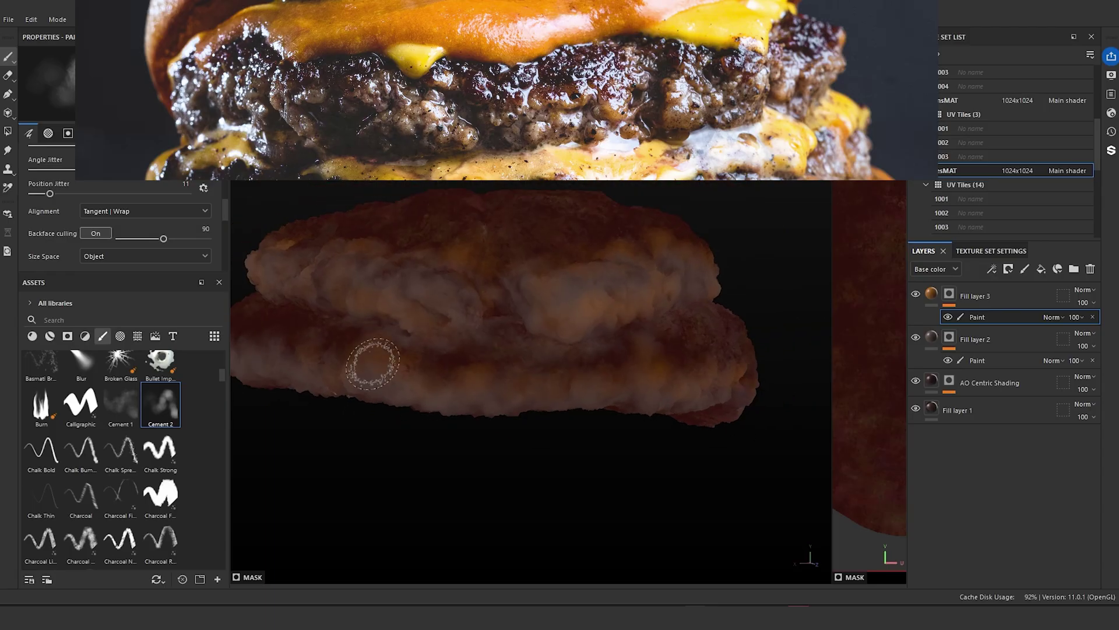
- Continue the orange patches around the isolated lower patty, along the band above its lighter bottom edge
alt+drag(420, 369, 326, 374)
alt+middle_drag(480, 372, 671, 415)
scroll(526, 416, up, 2)
alt+middle_drag(548, 432, 620, 426)
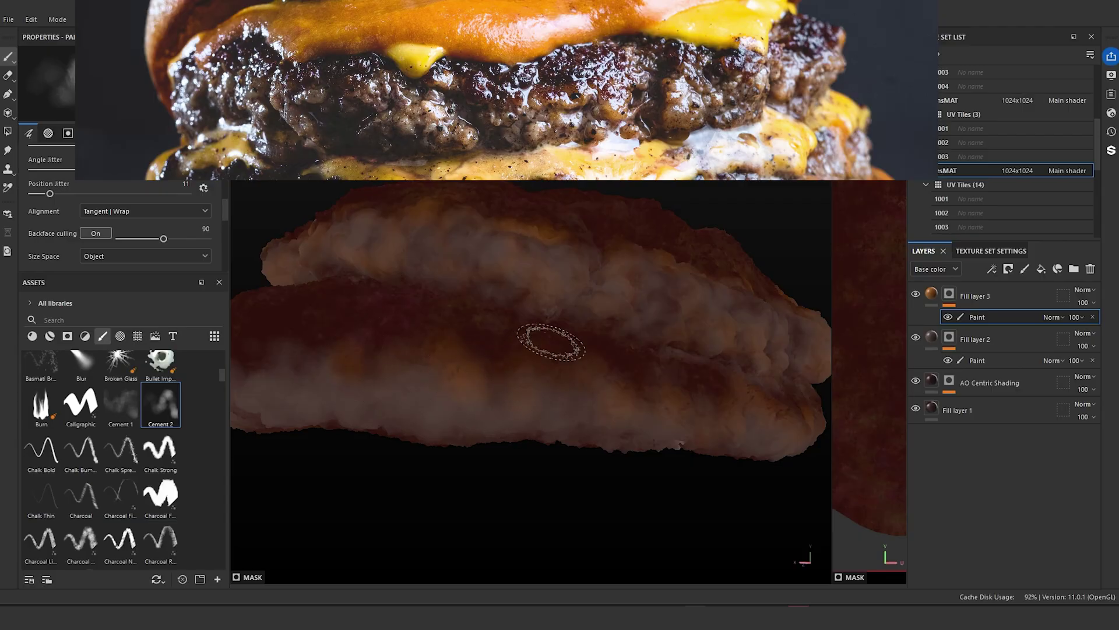
alt+drag(443, 395, 554, 401)
alt+middle_drag(563, 401, 703, 407)
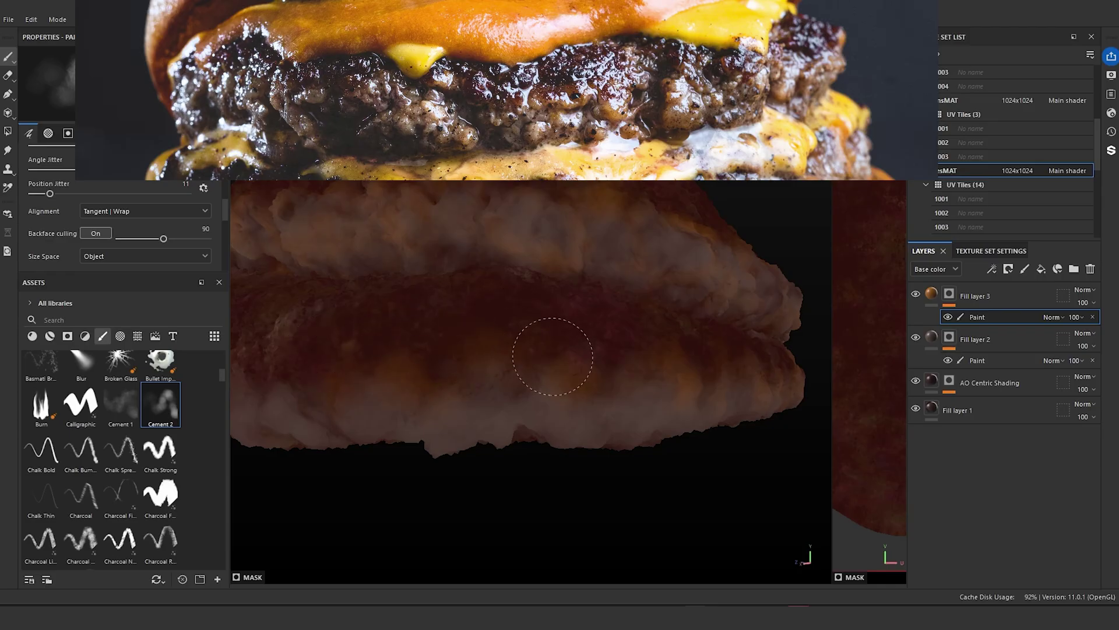
scroll(589, 310, down, 2)
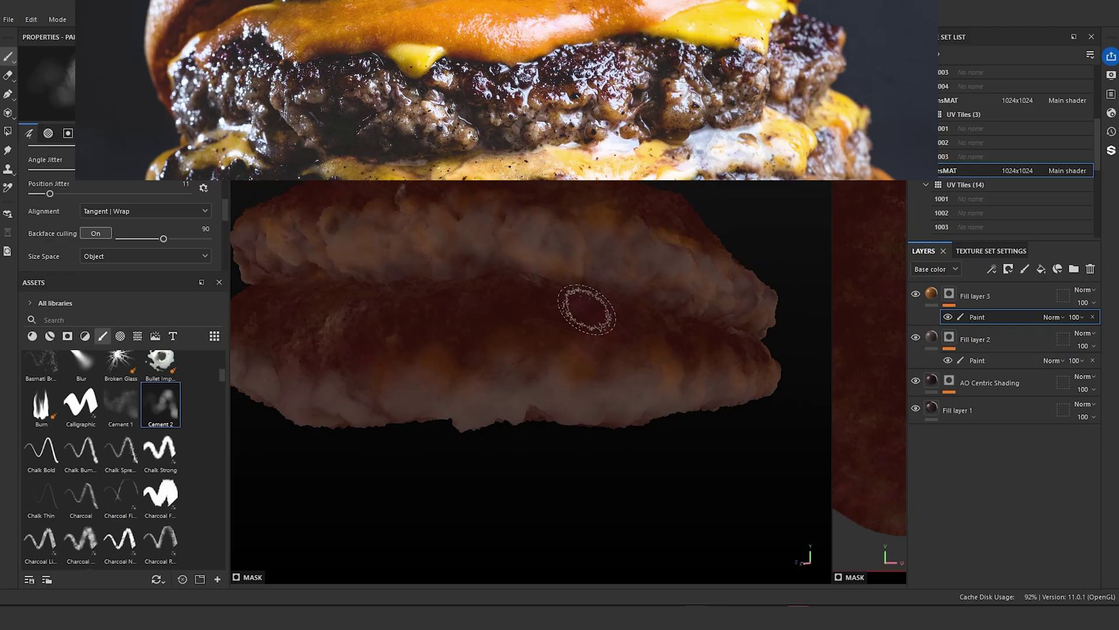
mouse_move(584, 310)
alt+mouse_down()
mouse_move(562, 322)
mouse_move(716, 300)
alt+mouse_up()
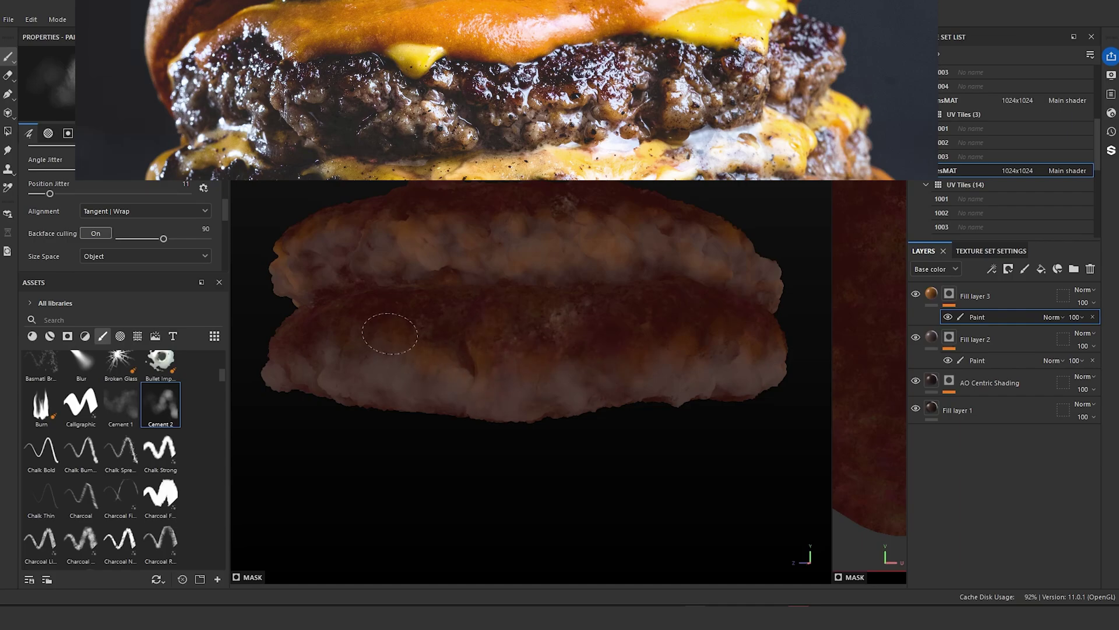
- Finish the orange tint on the lower patty's remaining side and show the full burger again
mouse_move(390, 334)
alt+mouse_down()
mouse_move(537, 400)
mouse_move(499, 395)
mouse_move(400, 367)
mouse_move(541, 371)
alt+mouse_up()
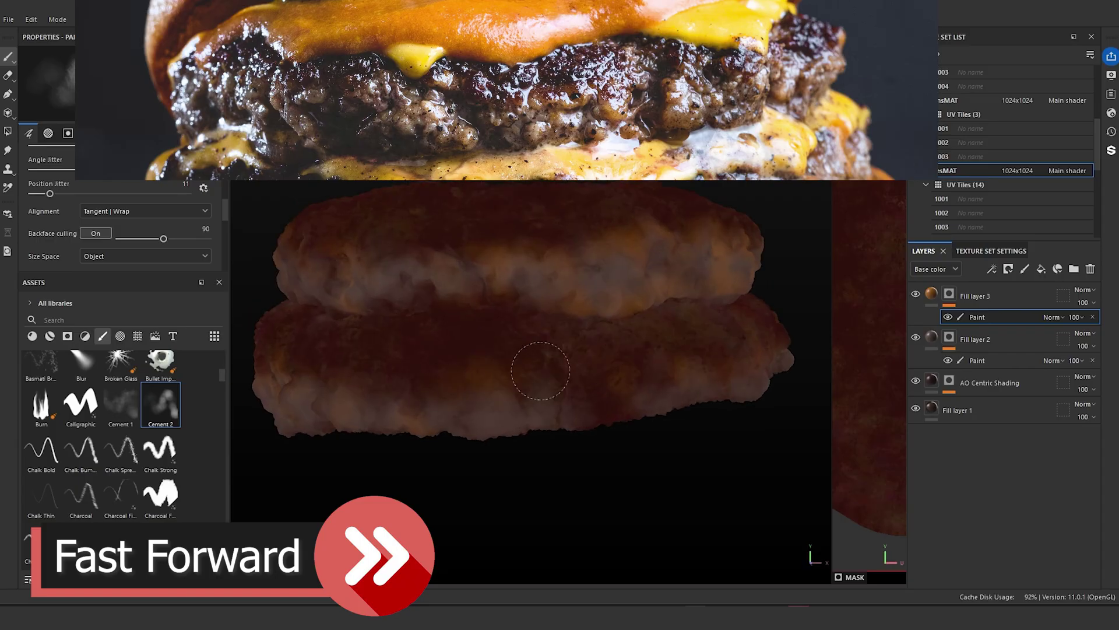
alt+right_drag(541, 371, 403, 382)
alt+drag(402, 381, 313, 400)
mouse_move(312, 400)
alt+right_down()
mouse_move(517, 413)
mouse_move(425, 353)
alt+right_up()
key(alt+q)
alt+drag(425, 353, 413, 341)
alt+right_drag(429, 338, 423, 366)
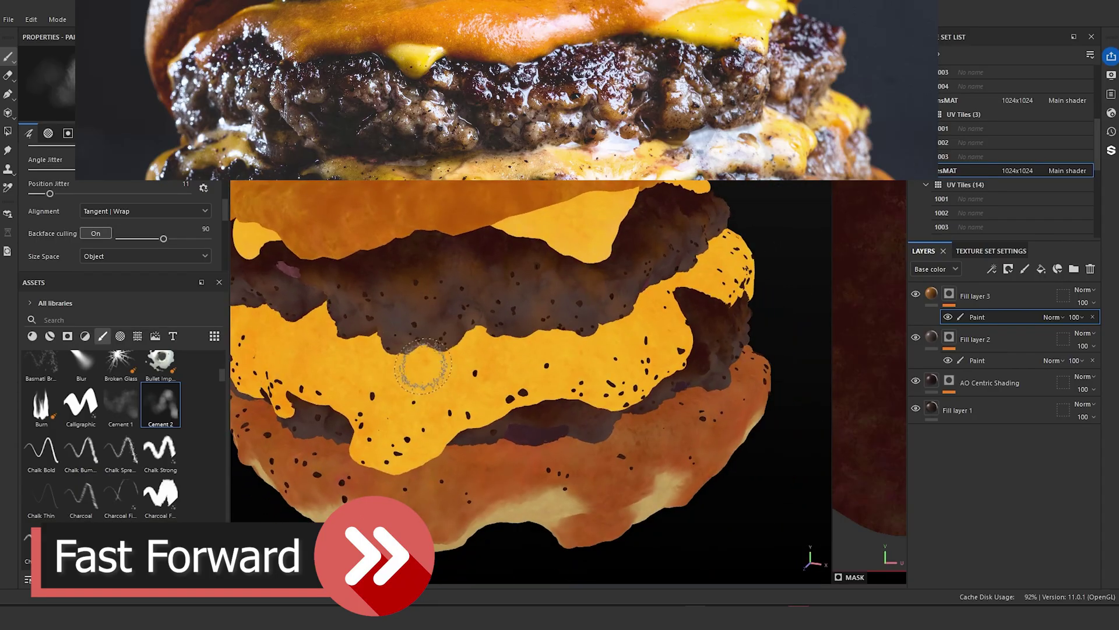
- Duplicate the orange Fill layer 3 and replace the copy's painted mask with an empty black mask
mouse_move(583, 343)
alt+mouse_down()
mouse_move(495, 342)
mouse_move(579, 320)
alt+mouse_up()
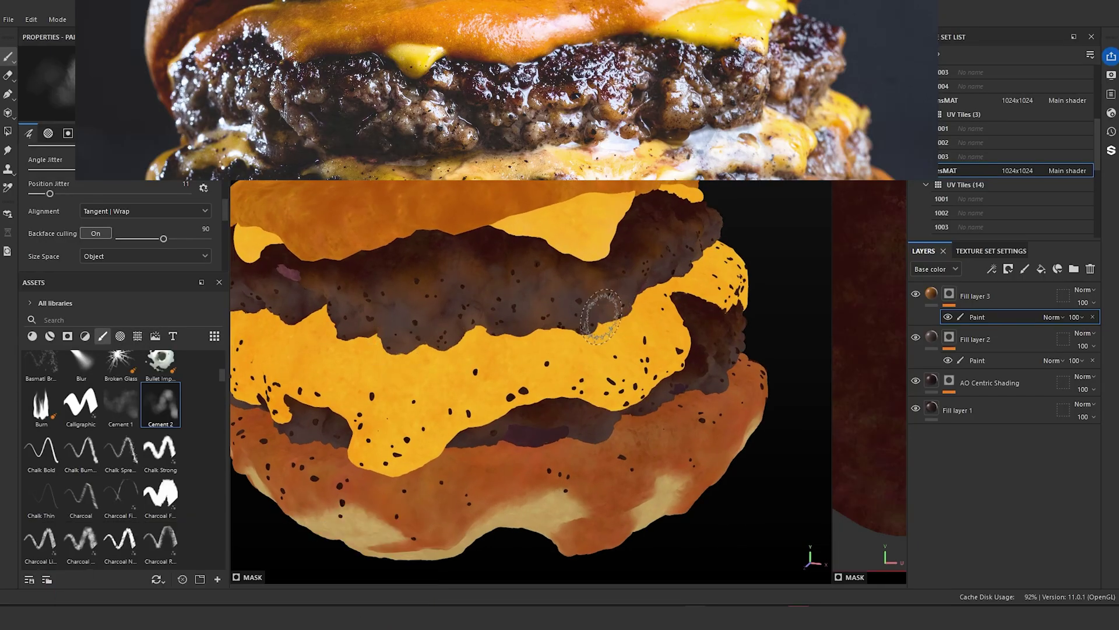
alt+right_drag(409, 317, 476, 309)
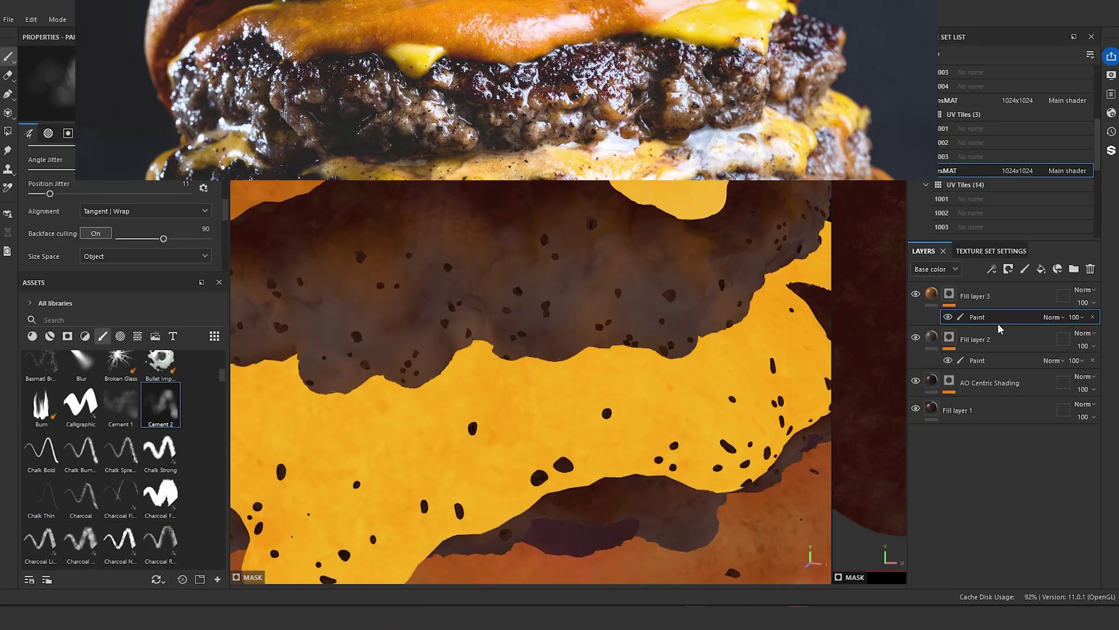
click(931, 294)
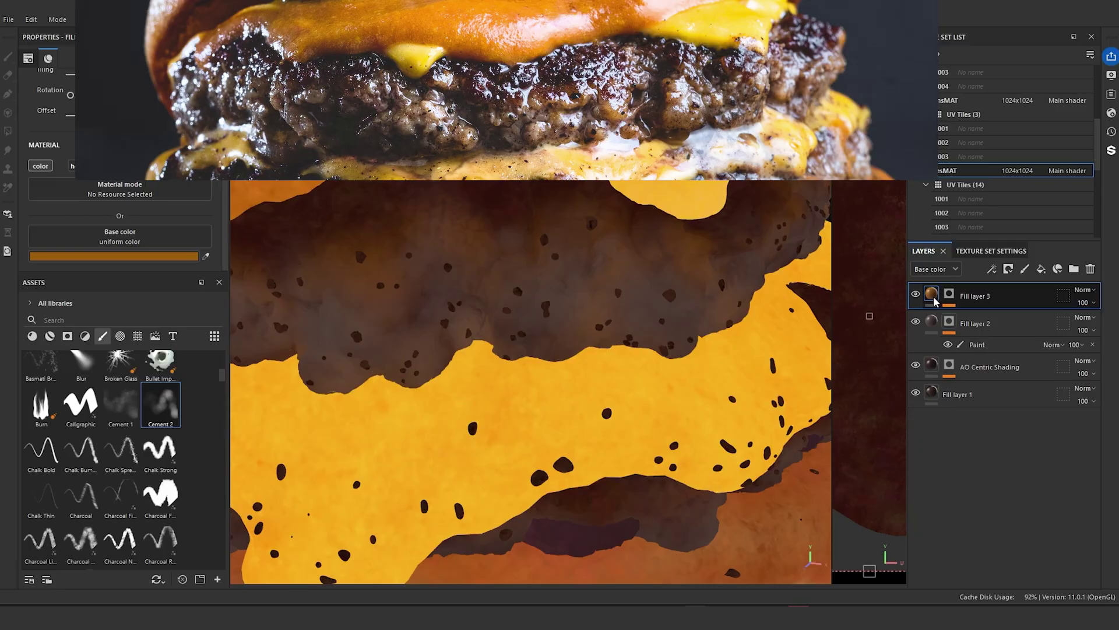
right_click(933, 300)
click(1010, 139)
right_click(948, 293)
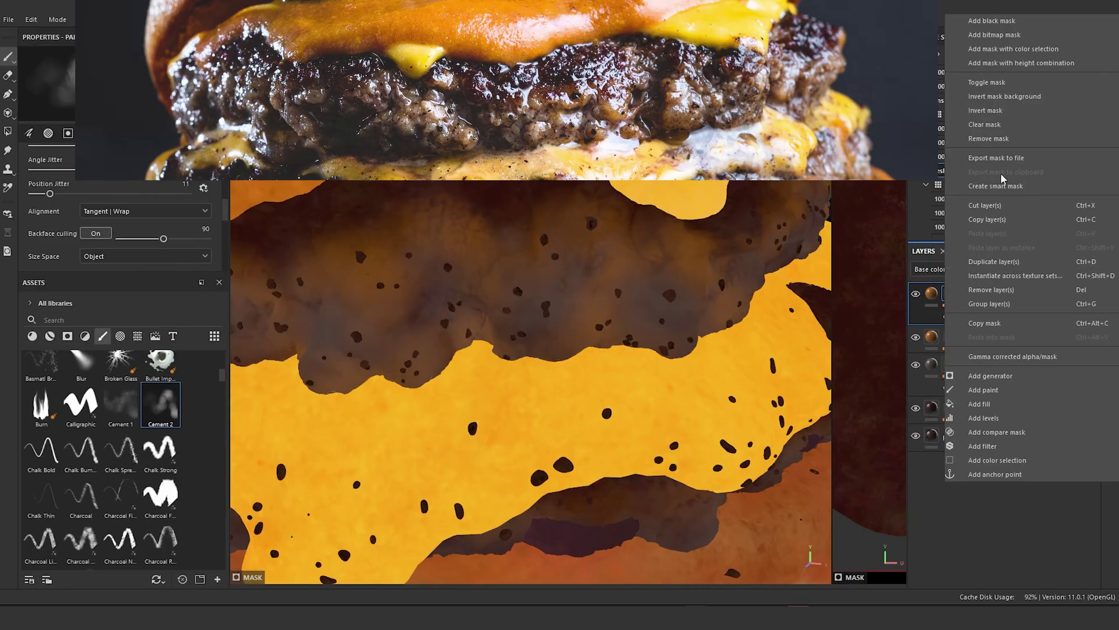
click(1004, 23)
right_click(951, 299)
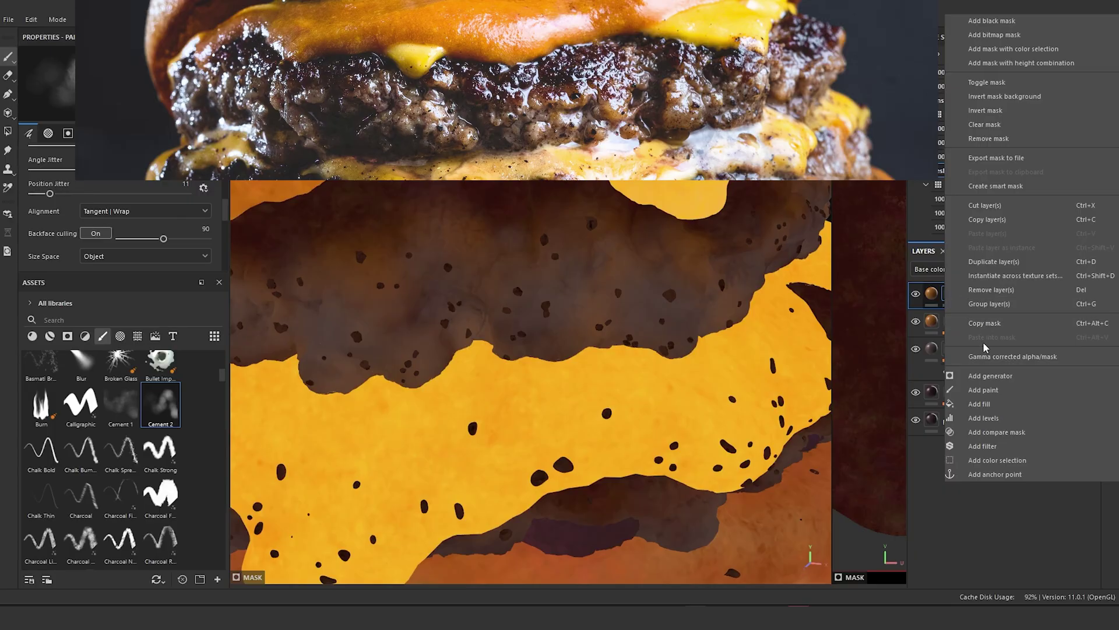
click(985, 390)
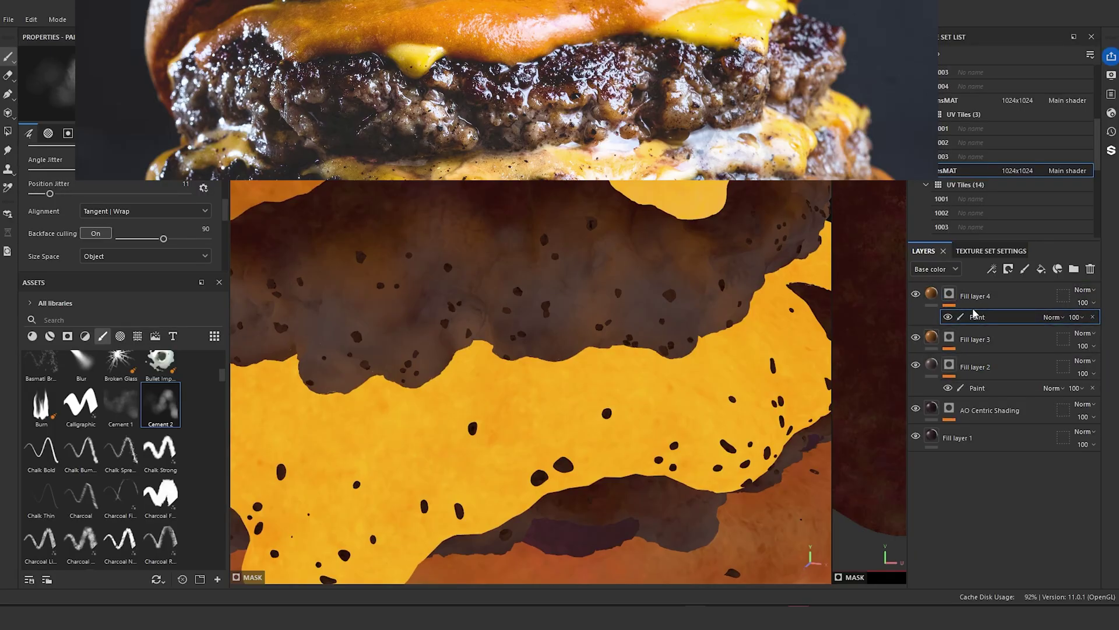
key(ctrl+z)
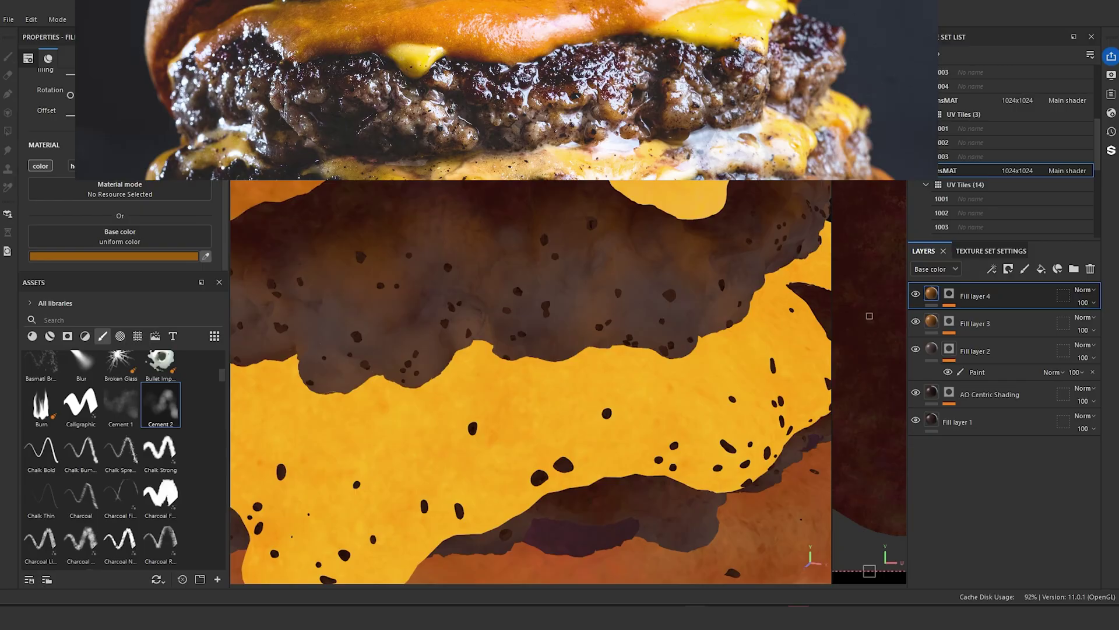
- Set Fill layer 4's base color to a dark reddish brown and add a paint effect to its mask
click(869, 315)
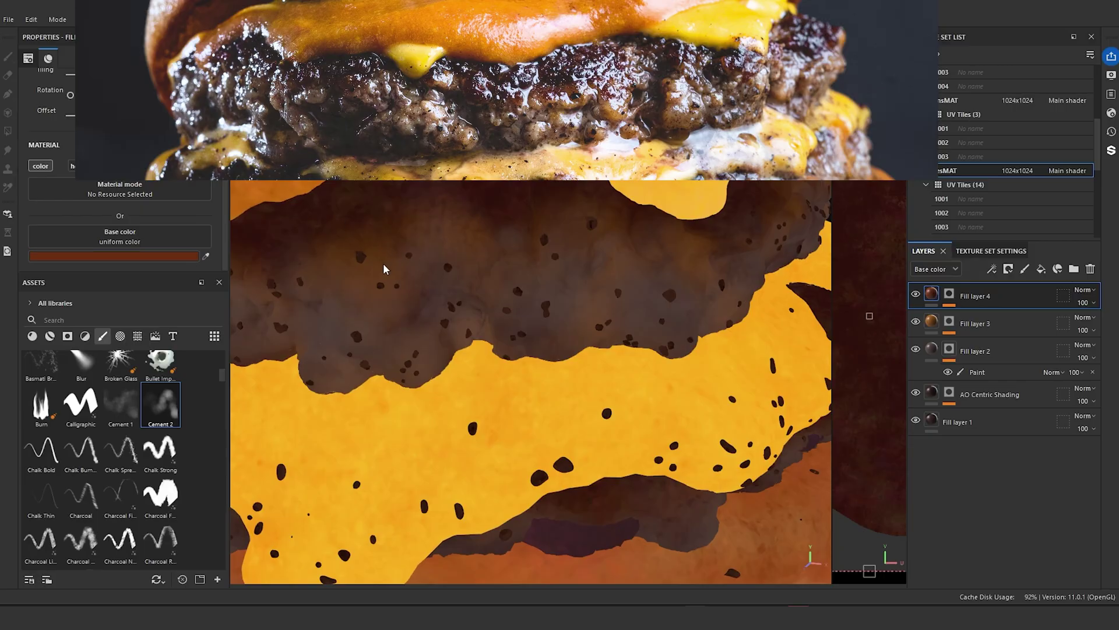
alt+middle_drag(375, 250, 452, 331)
right_click(949, 295)
click(980, 335)
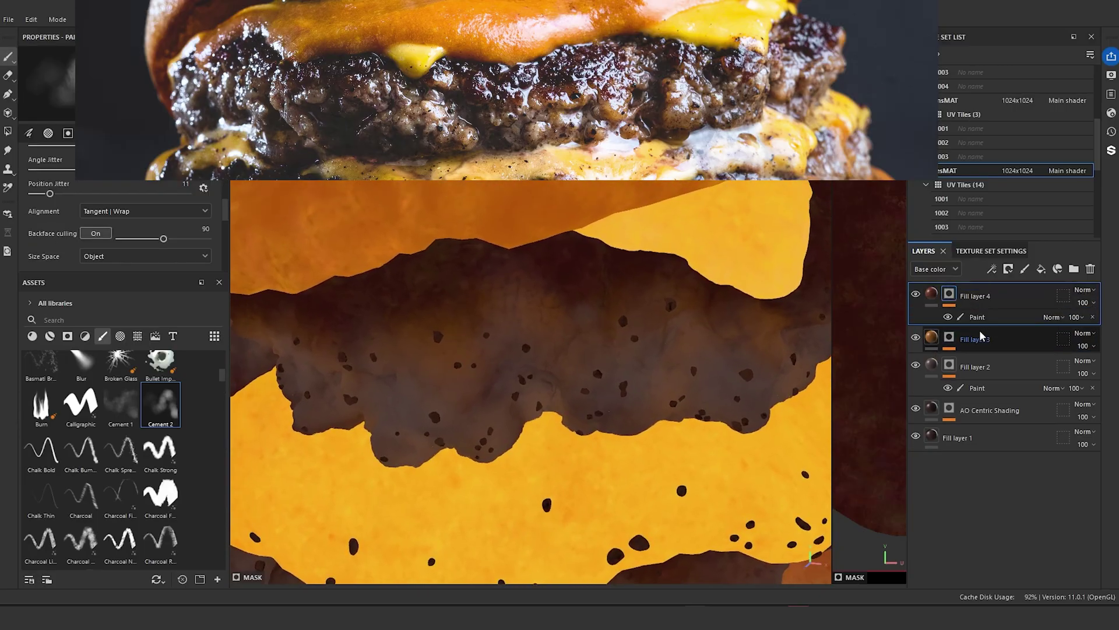
click(980, 317)
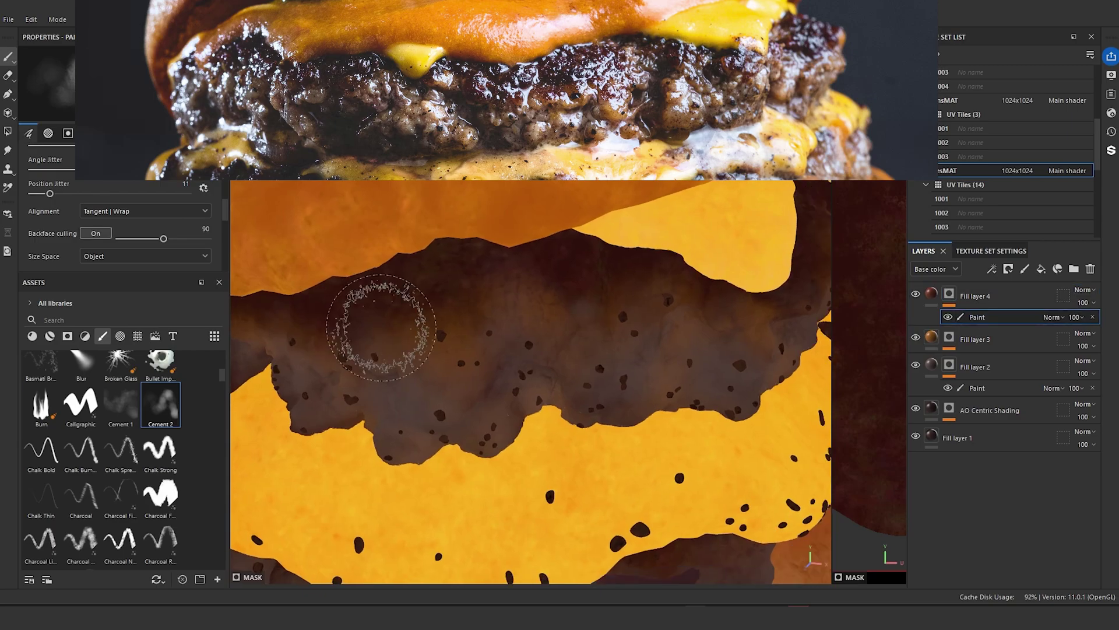
- Shrink the brush and paint reddish-brown patches along the upper patty's side beneath the top bun
ctrl+right_drag(433, 328, 419, 319)
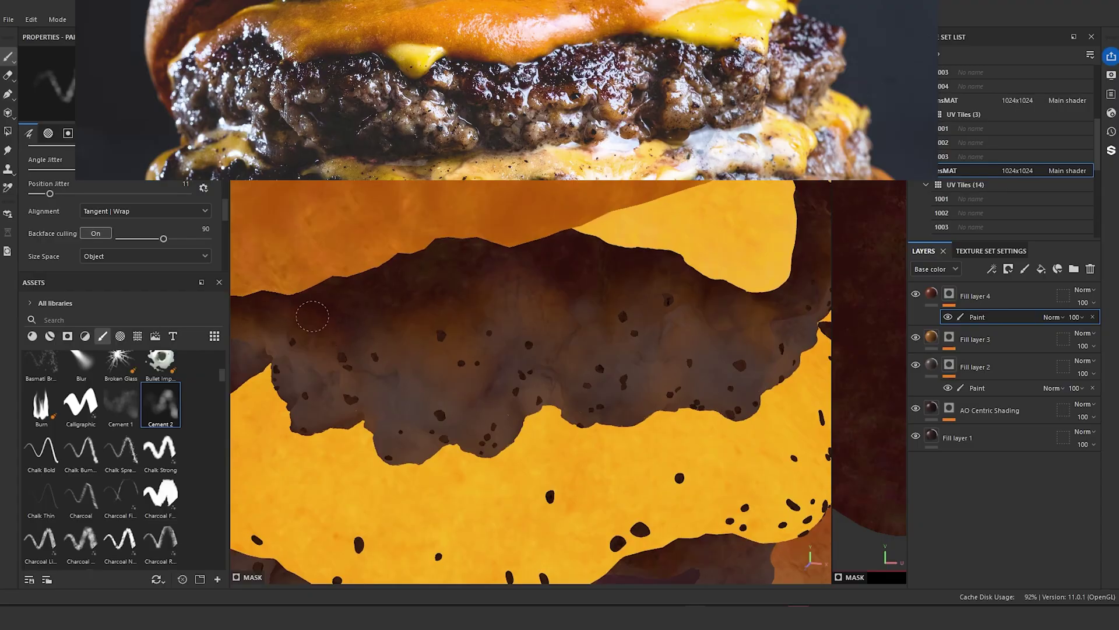
alt+drag(487, 341, 379, 350)
scroll(488, 350, down, 3)
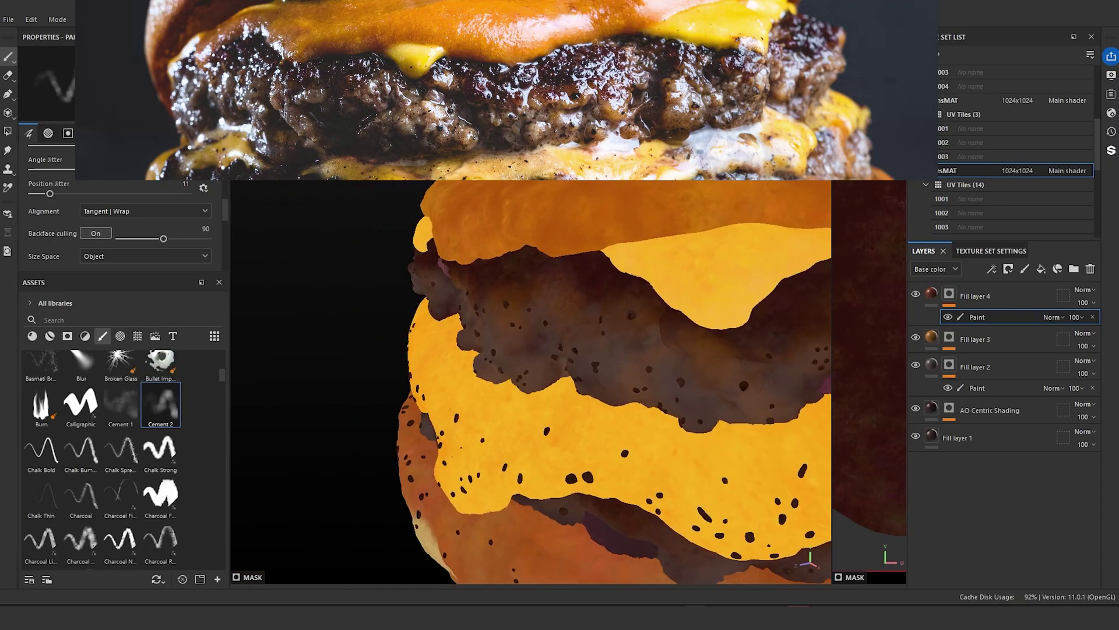
alt+middle_drag(542, 378, 480, 407)
scroll(480, 407, up, 2)
alt+drag(480, 407, 512, 398)
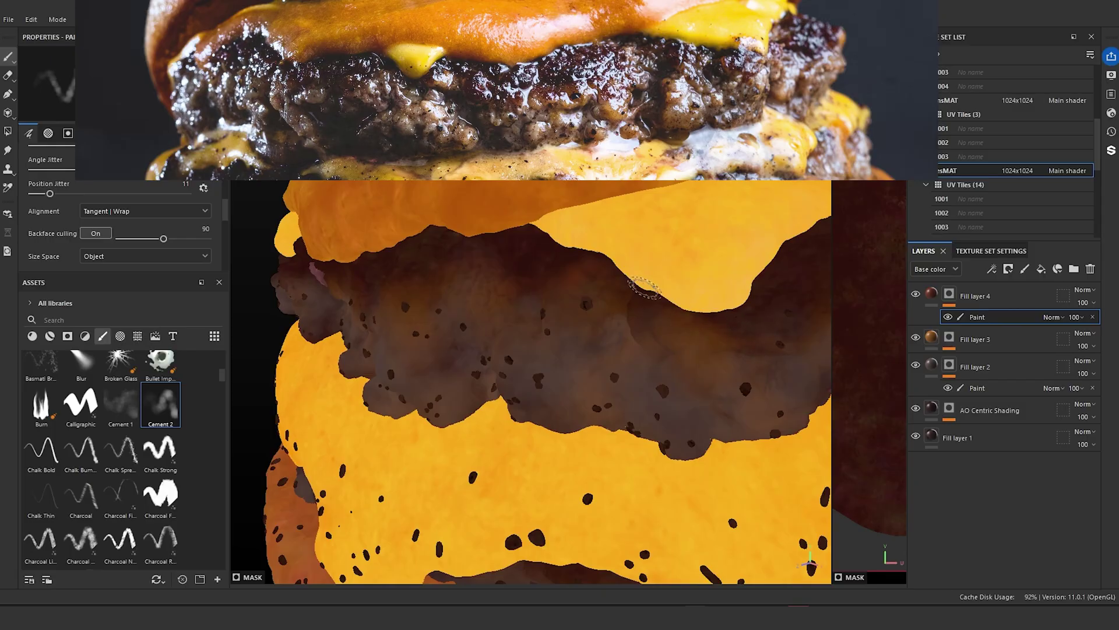
- Continue the reddish-brown patches around the upper patty, past the cheese drips hanging from under the bun
scroll(619, 292, down, 3)
alt+drag(619, 292, 559, 320)
scroll(559, 320, up, 4)
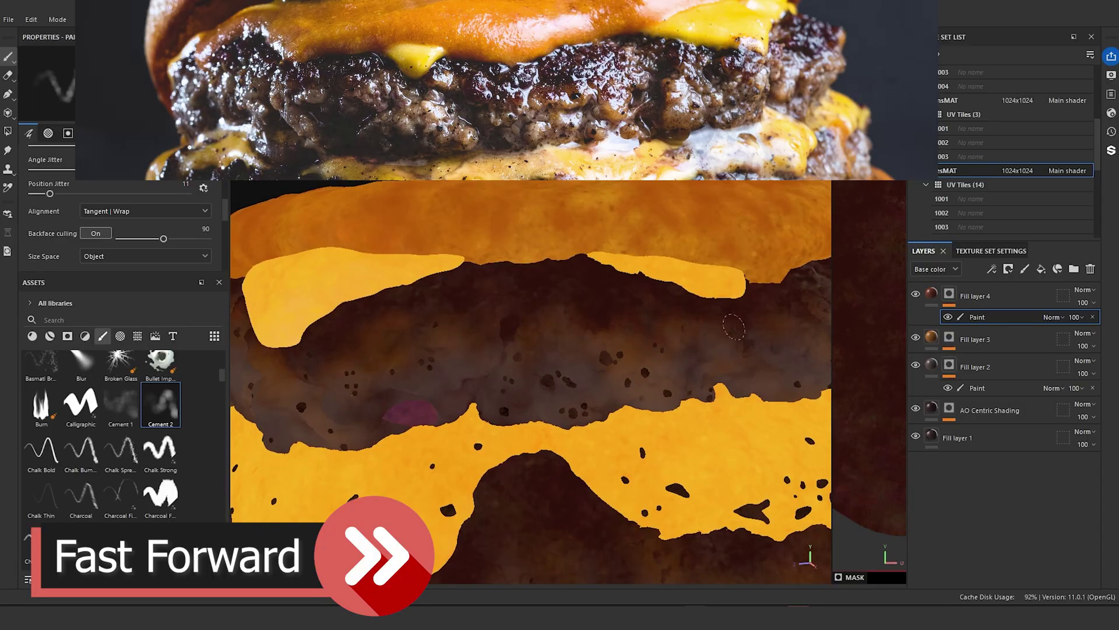
alt+drag(649, 323, 493, 402)
scroll(695, 366, down, 3)
alt+drag(695, 365, 610, 408)
scroll(610, 408, up, 3)
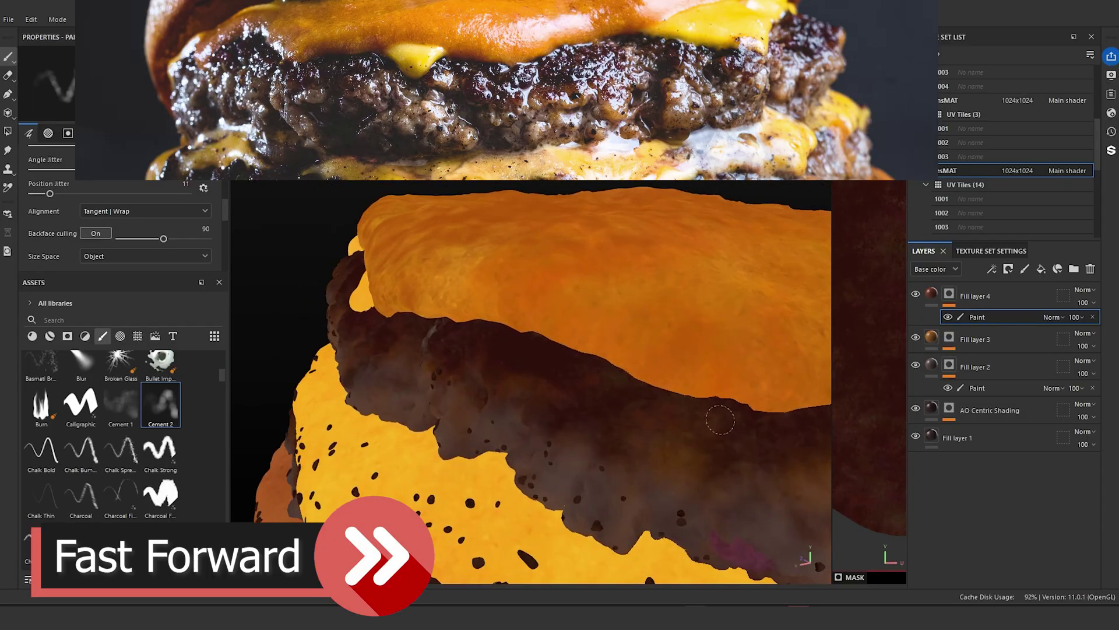
- Finish the reddish-brown tint on the upper patty's remaining sides around the burger
alt+drag(729, 465, 465, 349)
scroll(809, 444, down, 3)
alt+drag(809, 444, 701, 409)
scroll(701, 409, up, 2)
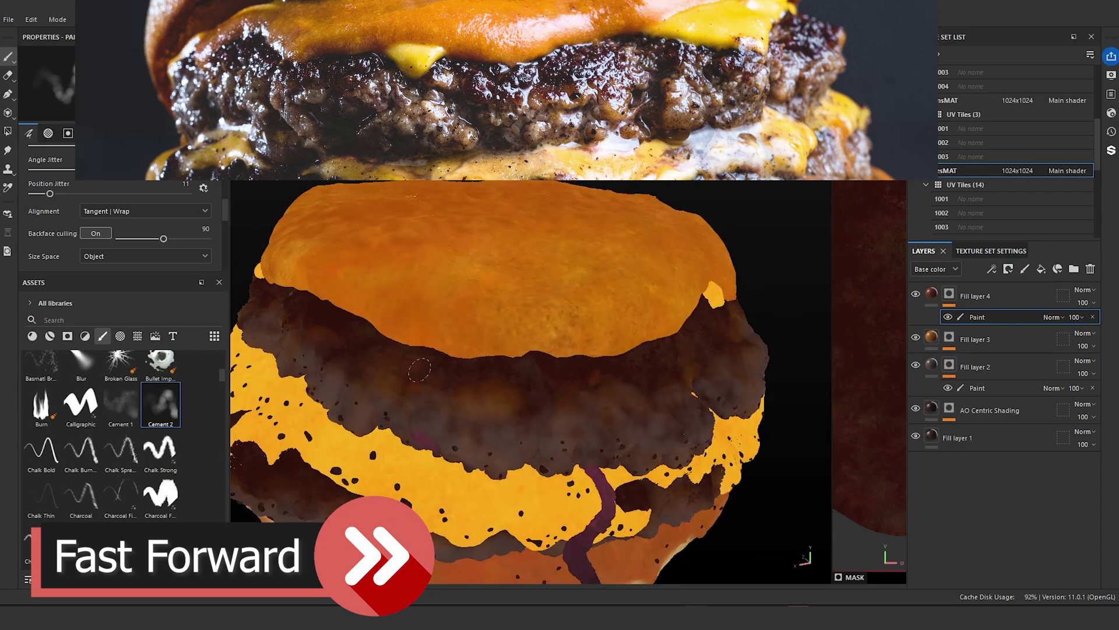
mouse_move(627, 380)
alt+mouse_down()
mouse_move(511, 218)
mouse_move(554, 385)
alt+mouse_up()
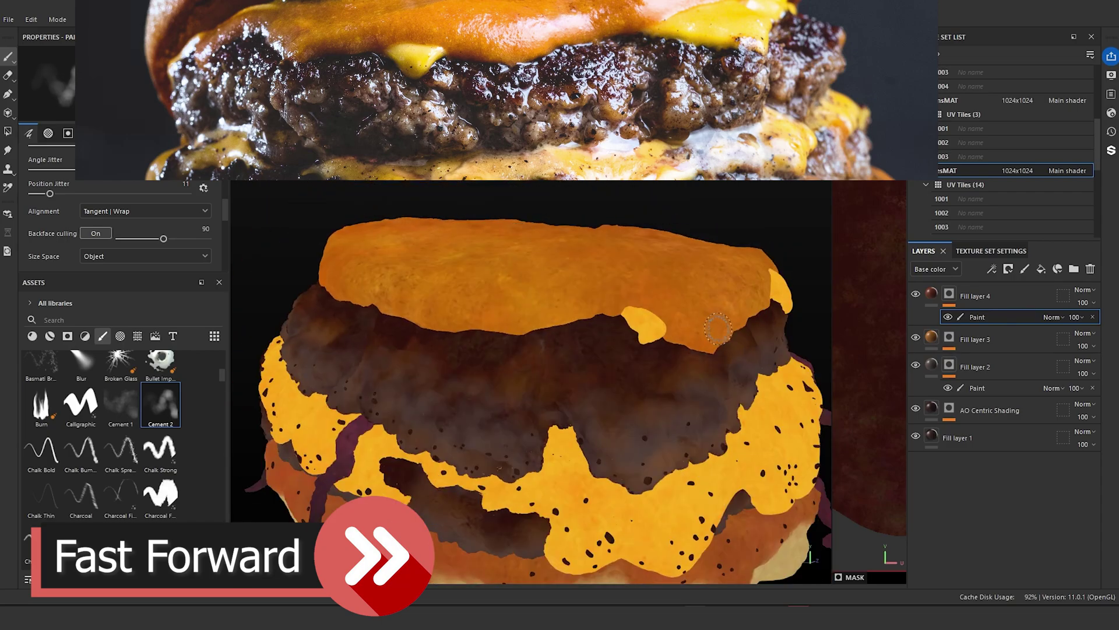
alt+drag(718, 329, 479, 360)
- Isolate the patties and paint reddish-brown patches around both patties, including the lower patty's side
key(alt+q)
alt+drag(710, 367, 636, 276)
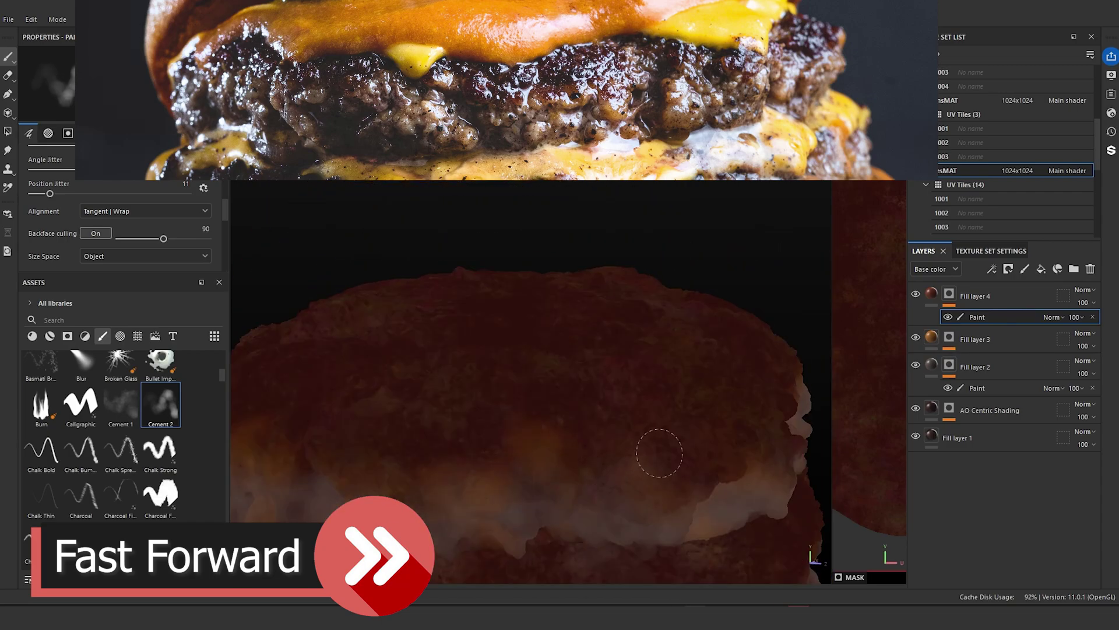
alt+drag(660, 453, 589, 408)
alt+drag(680, 425, 524, 407)
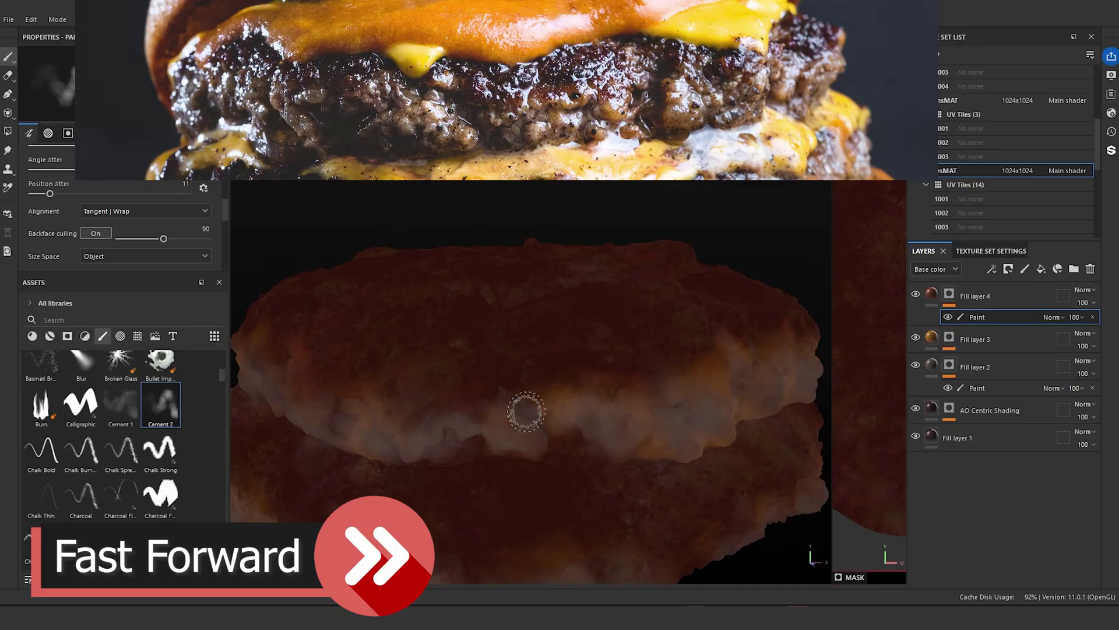
alt+drag(655, 303, 521, 353)
alt+drag(415, 484, 394, 415)
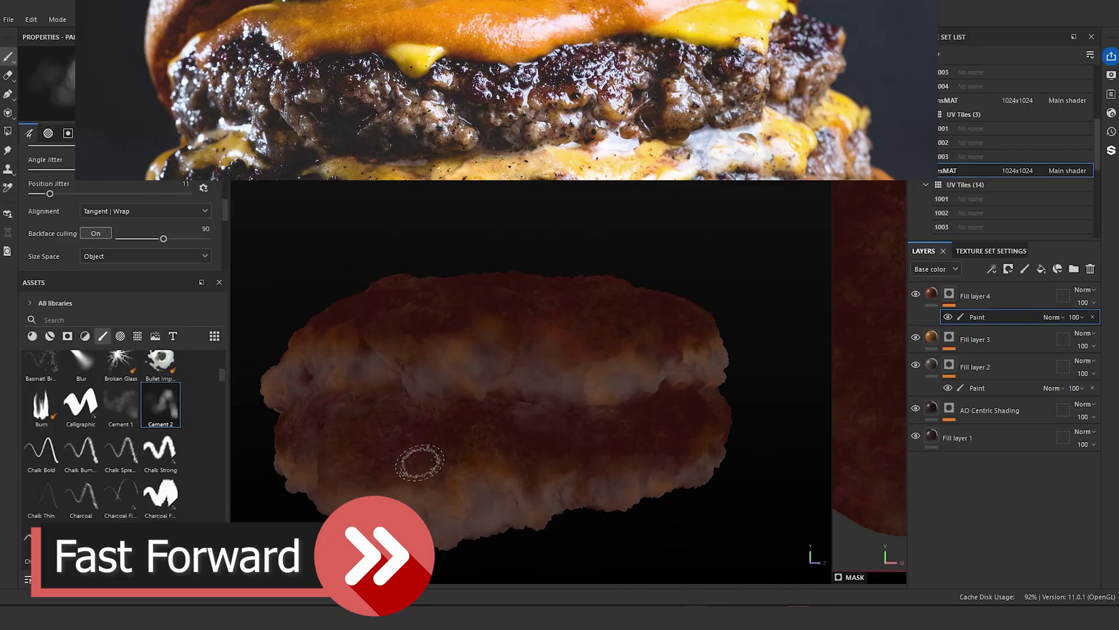
scroll(291, 382, down, 2)
mouse_move(290, 383)
alt+mouse_down()
mouse_move(321, 379)
mouse_move(525, 436)
mouse_move(563, 429)
alt+mouse_up()
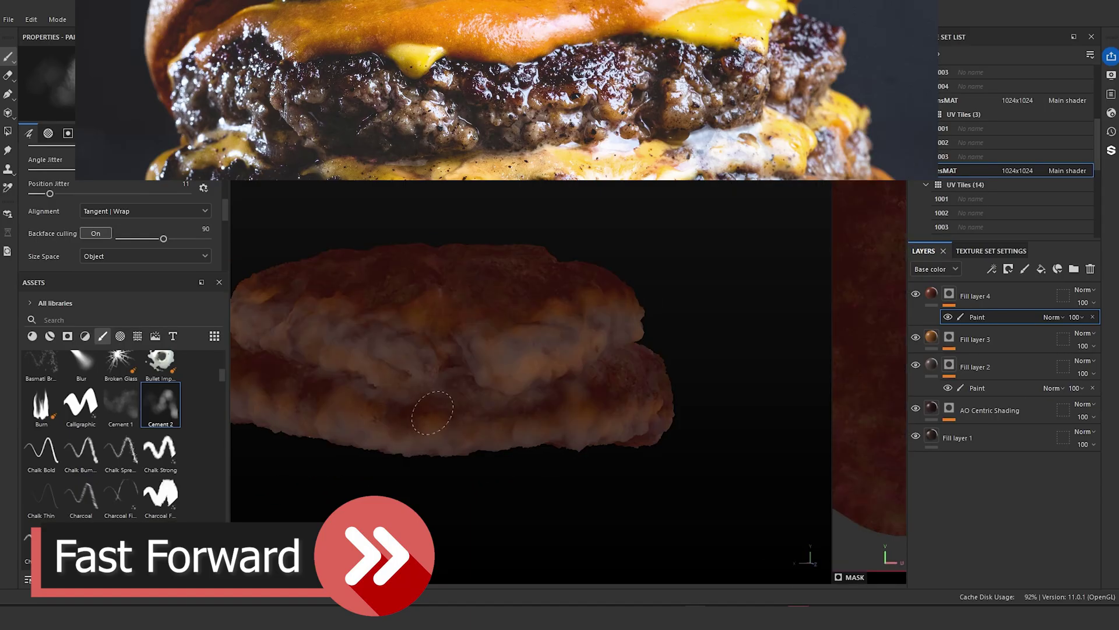
- Switch to the favorited Smooth brush, paint reddish color on the lower patty's side and soften it with black
scroll(218, 376, down, 5)
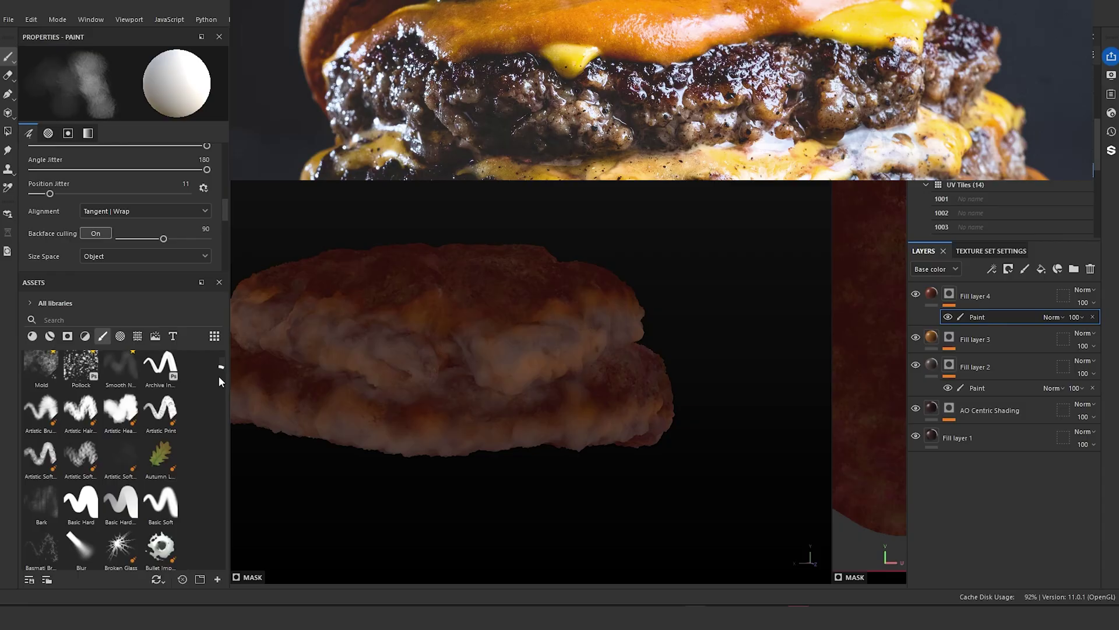
click(121, 413)
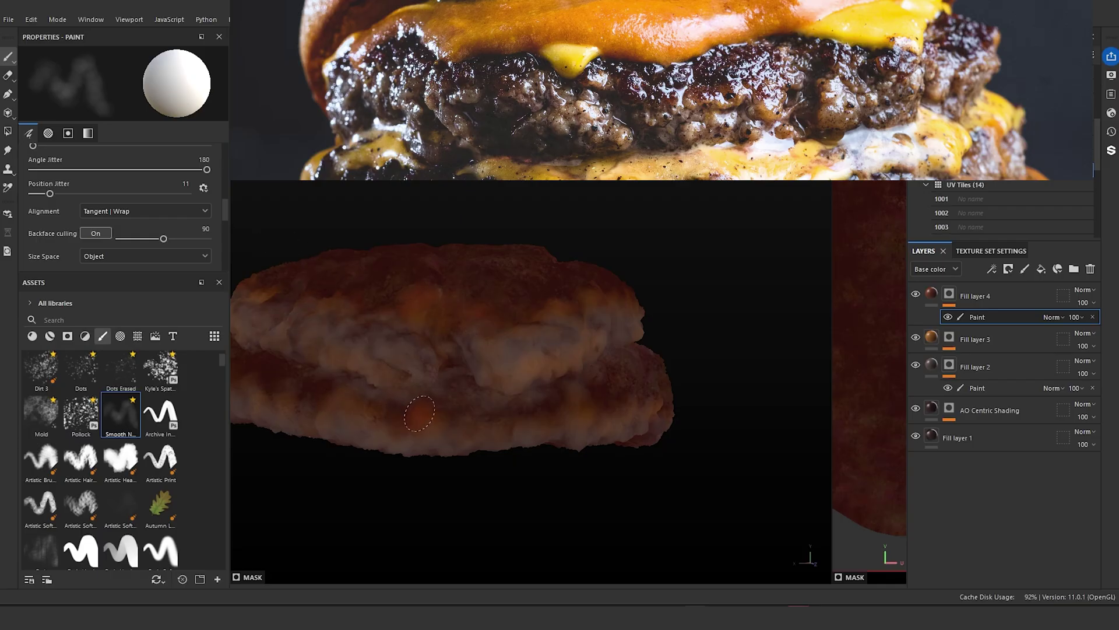
scroll(443, 414, down, 3)
mouse_move(405, 430)
alt+mouse_down()
mouse_move(484, 442)
mouse_move(424, 439)
alt+mouse_up()
scroll(425, 439, up, 2)
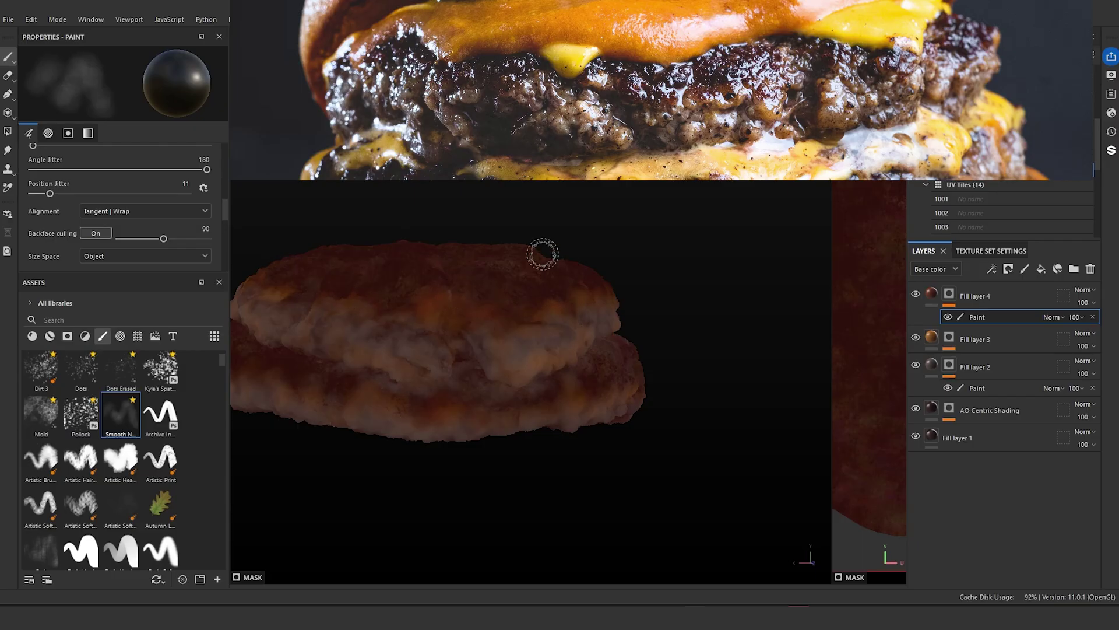
- Check the reddish tint around the isolated patties, show the full burger again and frame its patties closely
scroll(542, 253, down, 3)
alt+drag(542, 253, 717, 371)
alt+middle_drag(717, 372, 874, 378)
scroll(656, 372, up, 3)
alt+drag(656, 371, 712, 377)
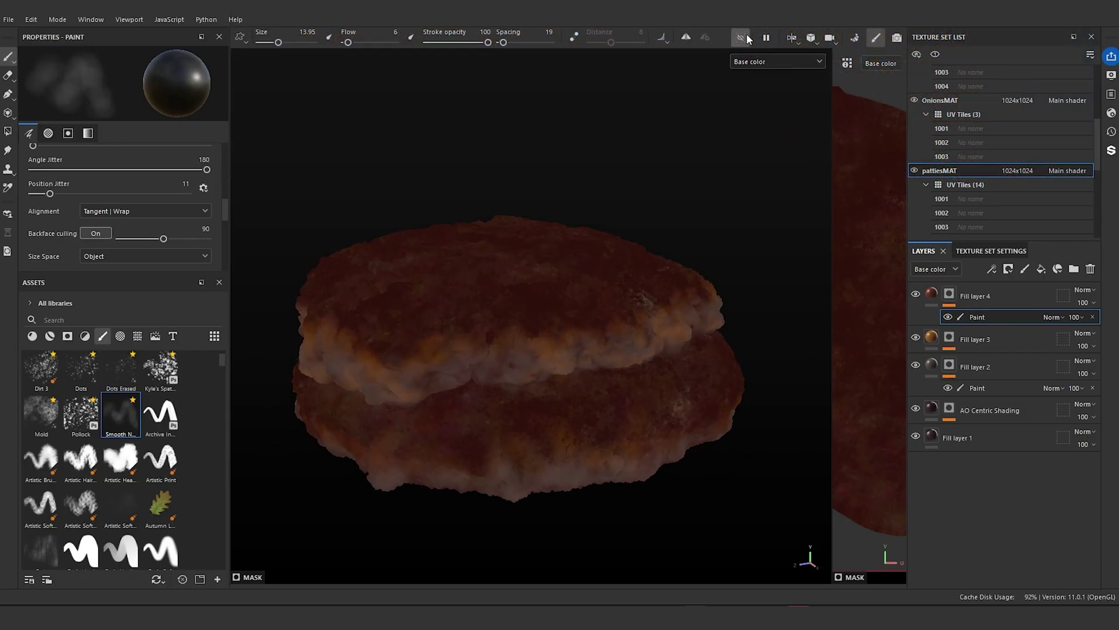
click(739, 39)
scroll(495, 325, down, 3)
alt+drag(495, 325, 243, 340)
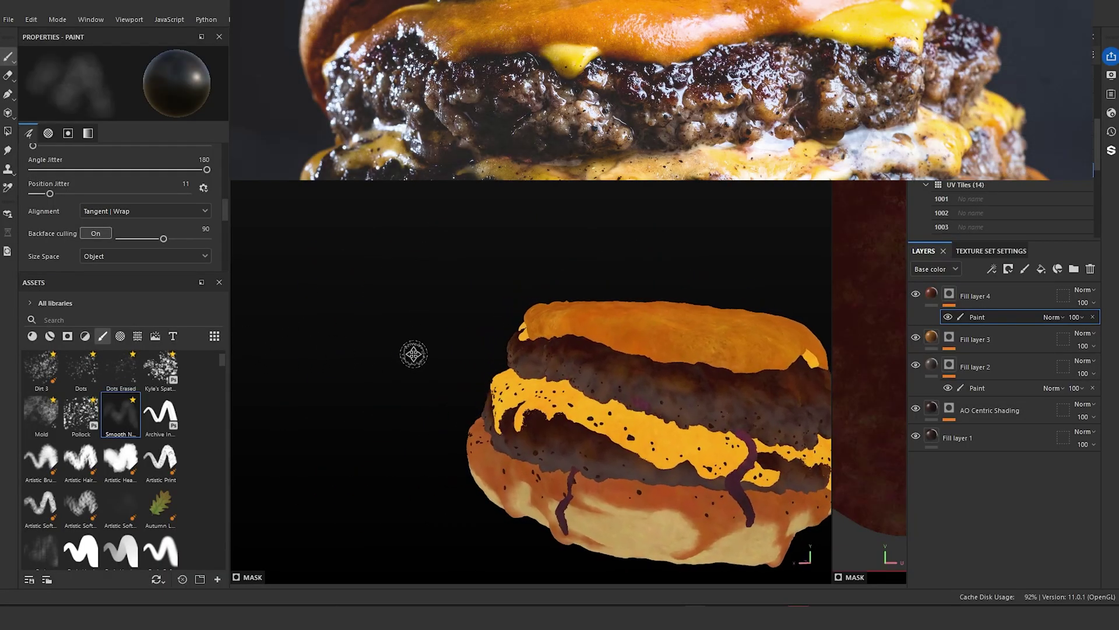
key(f)
alt+right_drag(406, 307, 477, 343)
alt+middle_drag(477, 342, 412, 330)
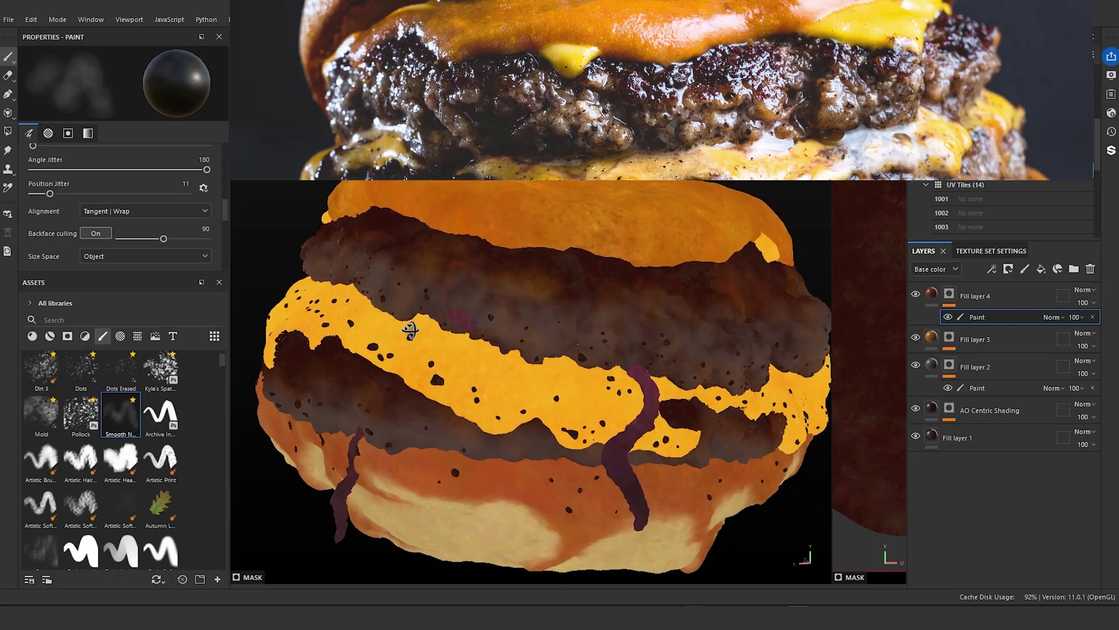
alt+drag(412, 330, 404, 336)
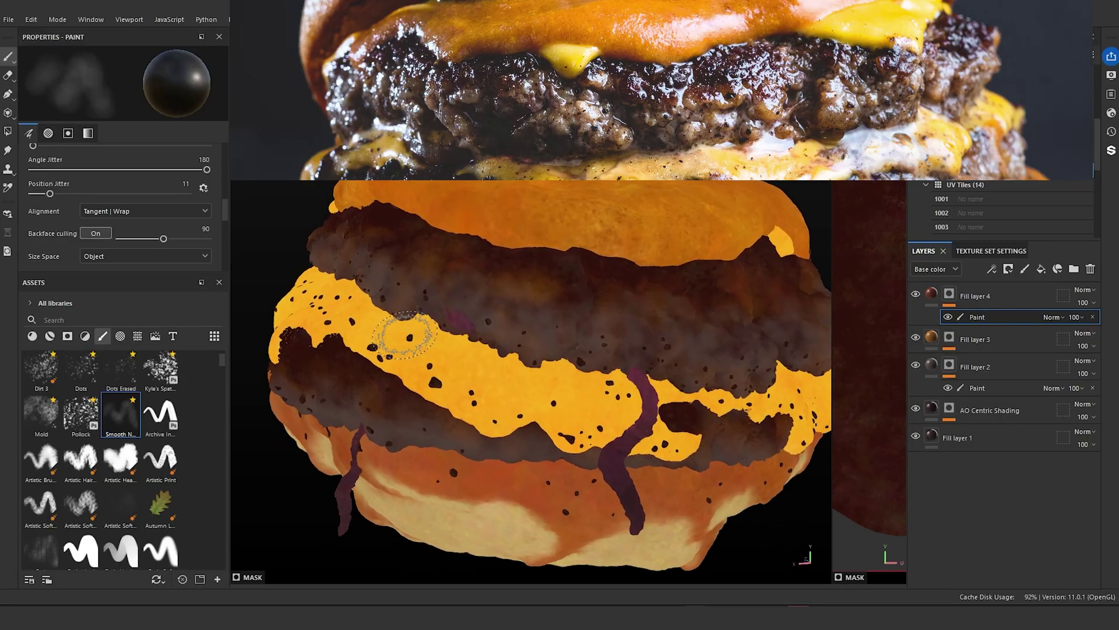
- Select Fill layer 3's paint effect and add soft orange patches to the upper patty's side with white
click(950, 340)
click(951, 349)
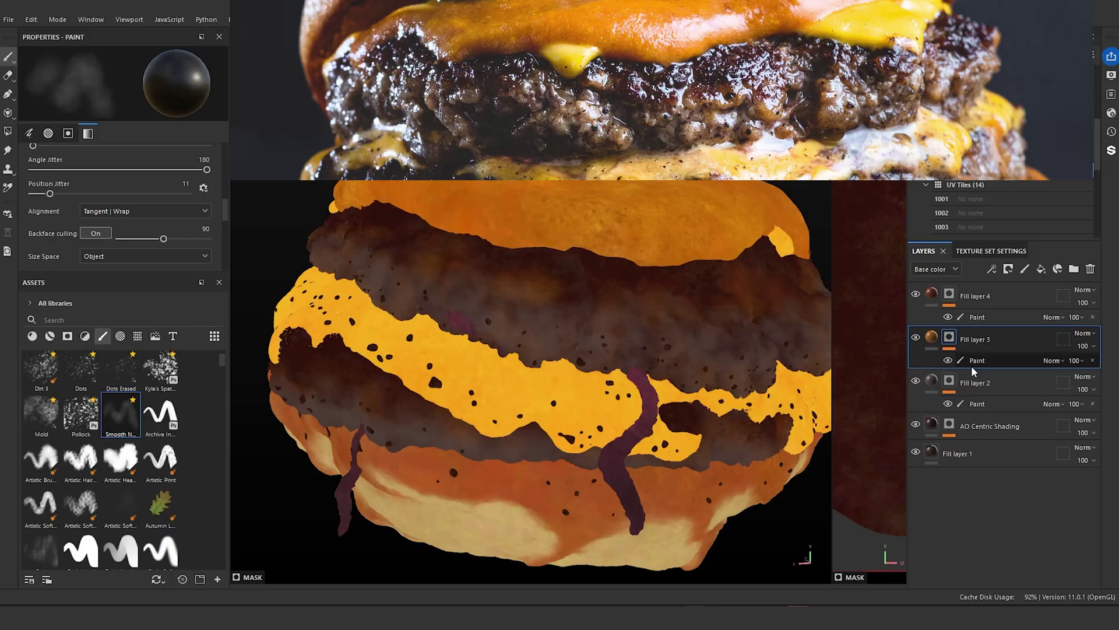
click(974, 361)
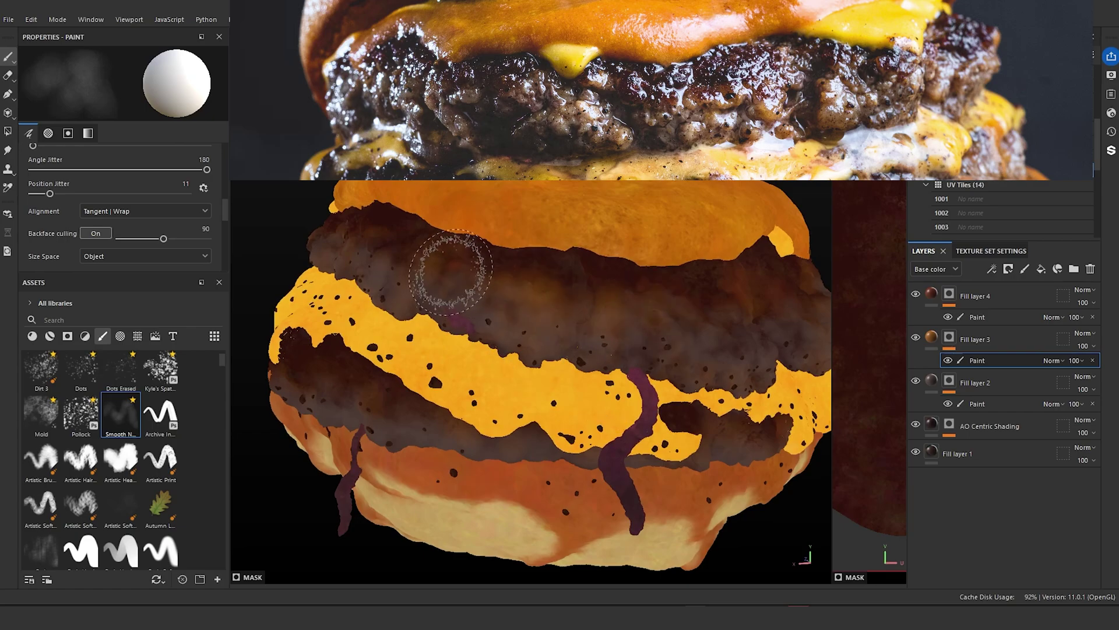
scroll(535, 396, down, 3)
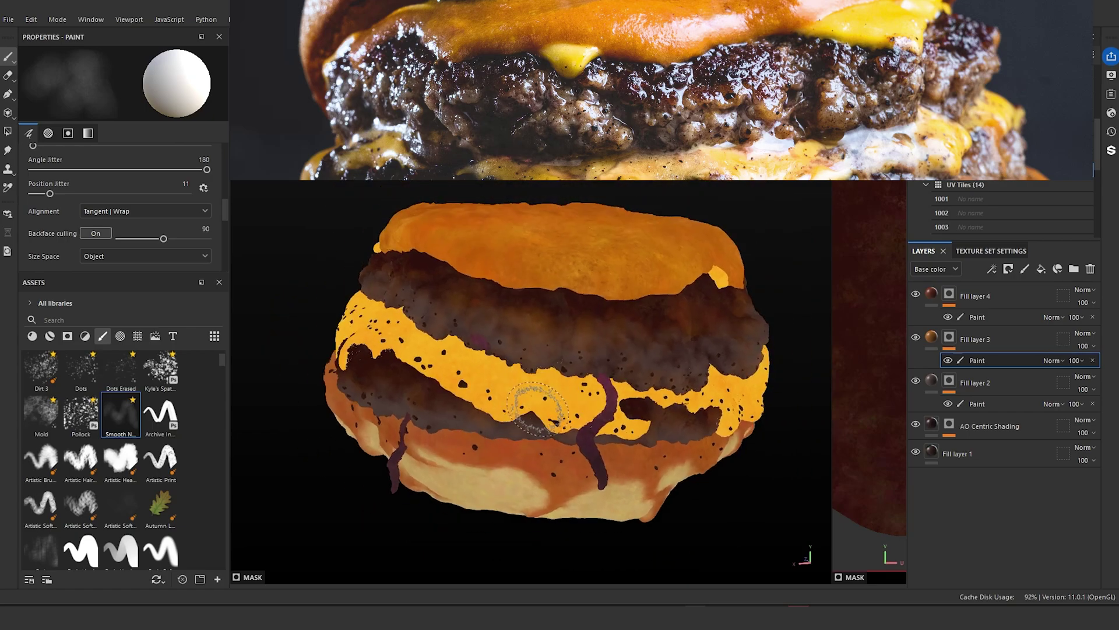
- Continue the soft orange patches on the upper patty's other side, between the purple onion piece and the cheese drip
alt+drag(536, 399, 451, 402)
alt+middle_drag(659, 426, 504, 402)
alt+drag(551, 406, 454, 411)
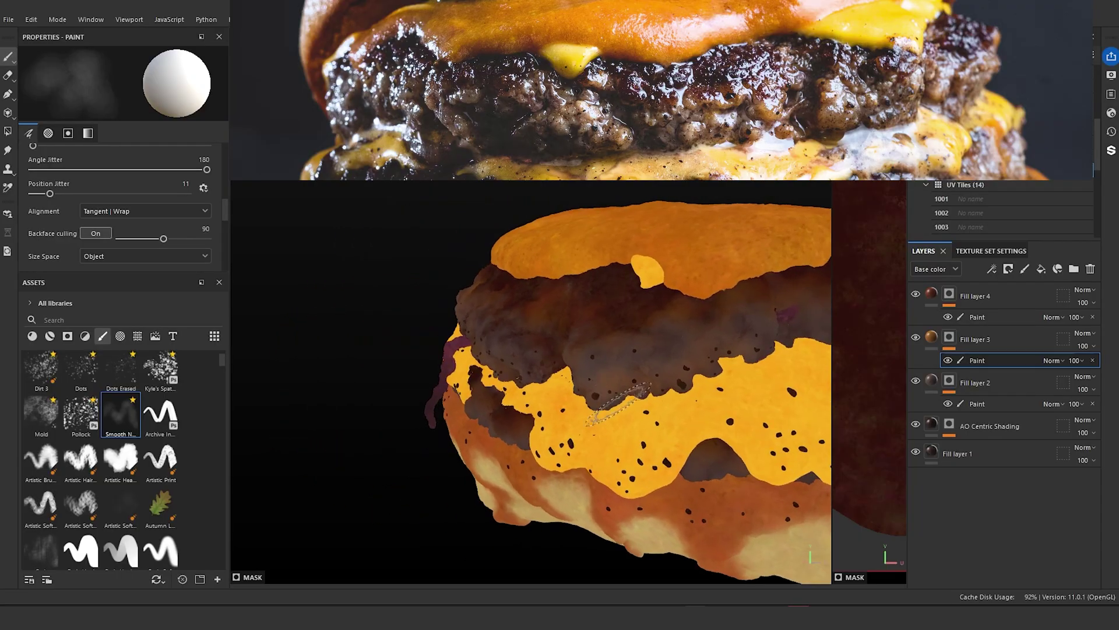
alt+middle_drag(606, 405, 505, 408)
alt+drag(551, 413, 488, 432)
alt+middle_drag(487, 432, 406, 396)
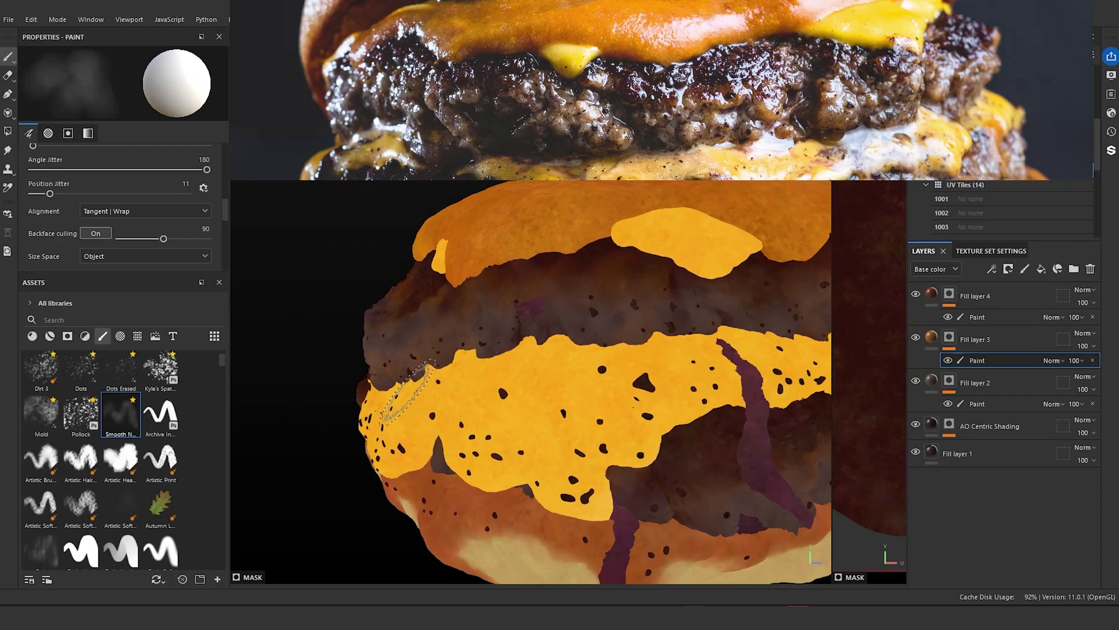
drag(492, 348, 503, 343)
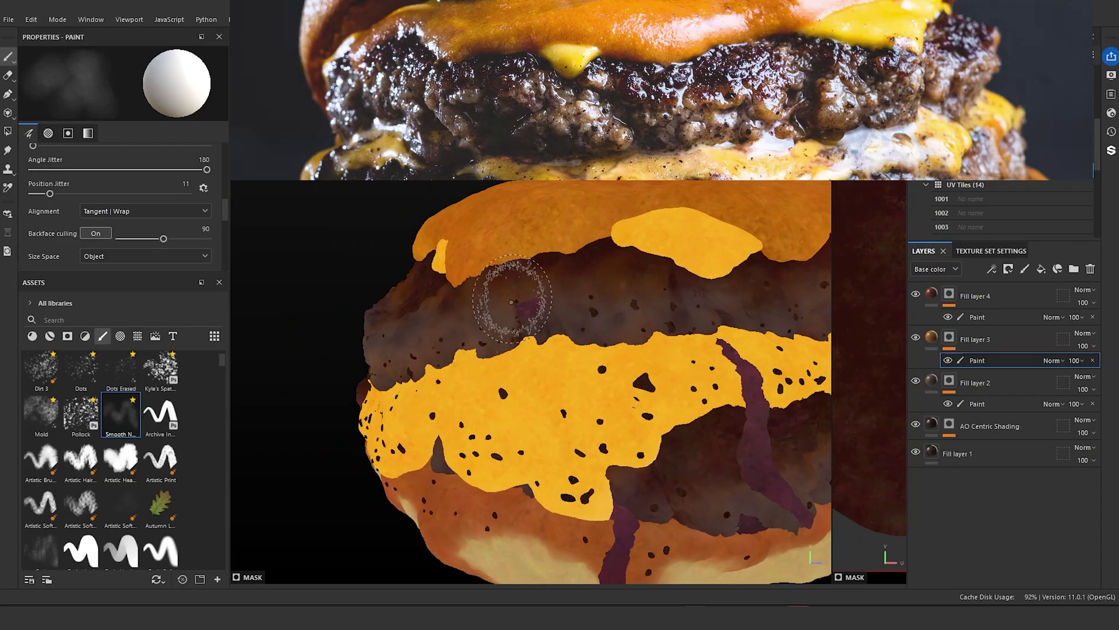
drag(614, 299, 665, 286)
scroll(655, 302, down, 4)
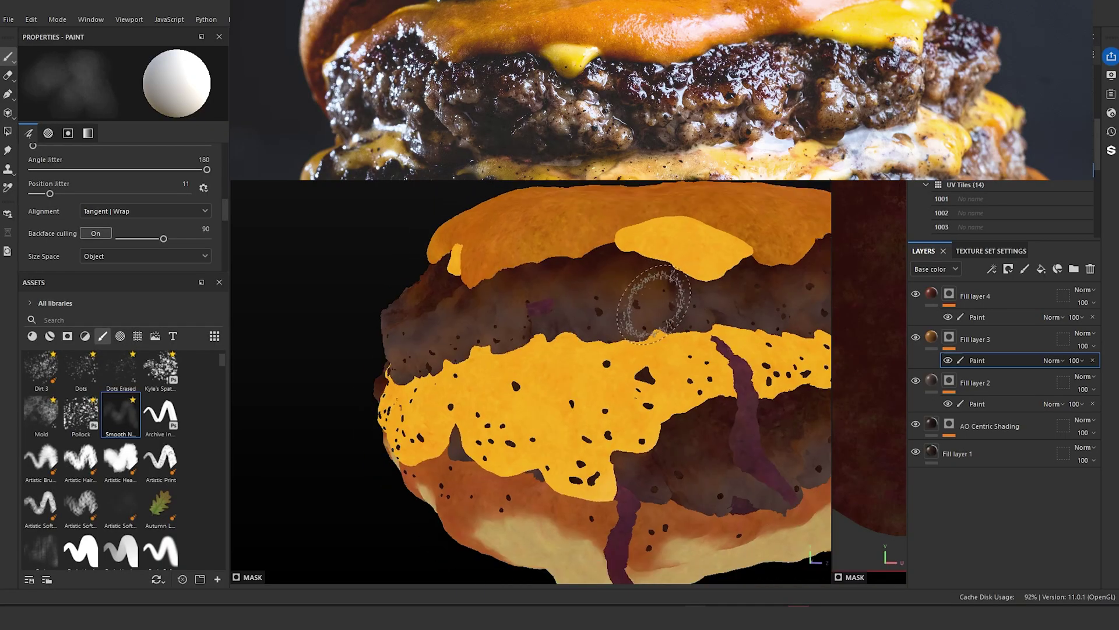
- Duplicate the reddish-brown Fill layer 4 in the patties' layer stack
mouse_move(648, 333)
alt+mouse_down()
mouse_move(420, 340)
mouse_move(424, 353)
mouse_move(368, 353)
alt+mouse_up()
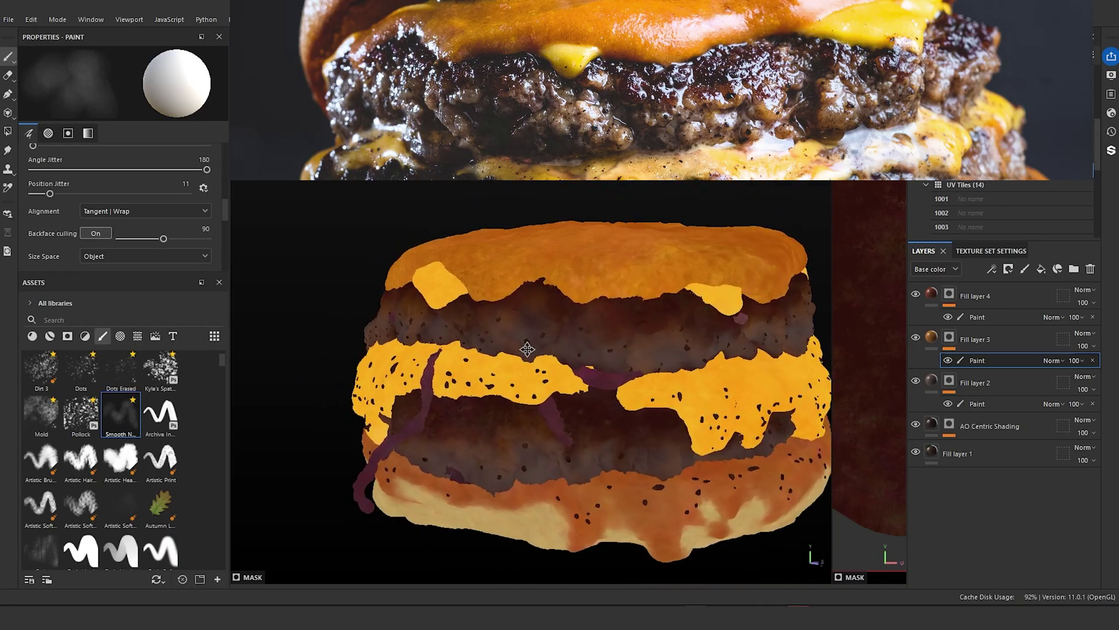
alt+drag(527, 350, 392, 313)
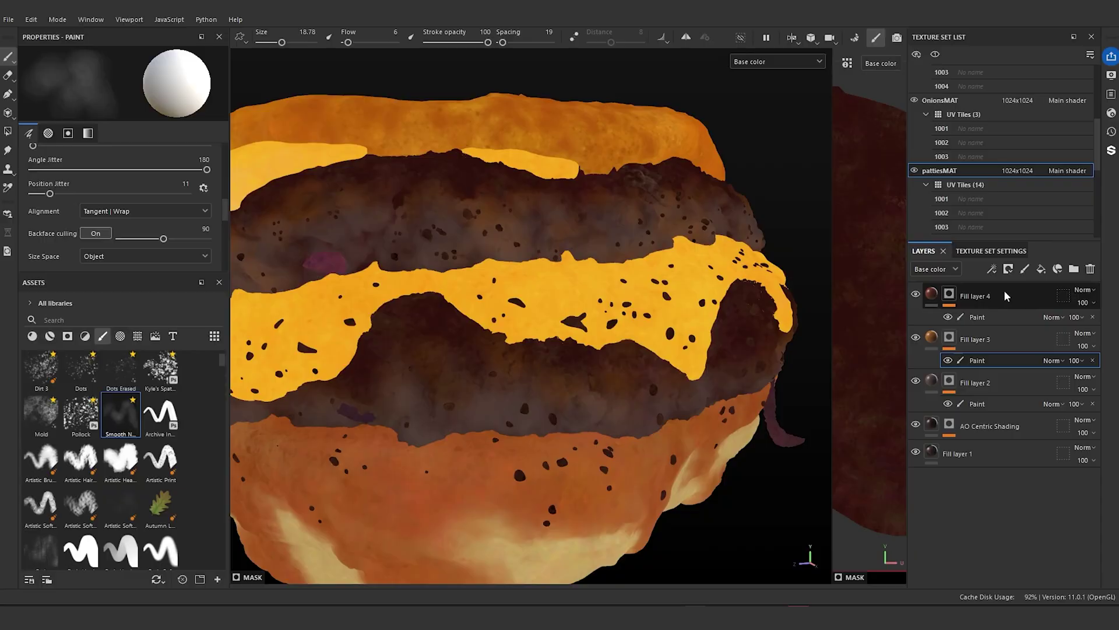
mouse_move(452, 182)
alt+mouse_down()
mouse_move(451, 229)
mouse_move(454, 220)
alt+mouse_up()
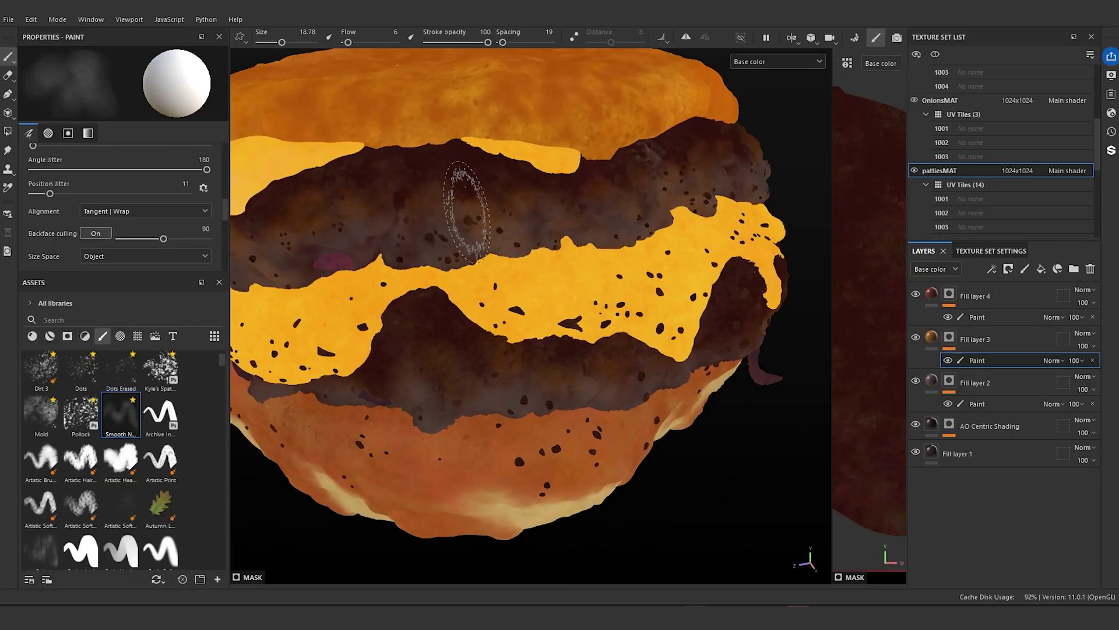
alt+drag(365, 180, 419, 287)
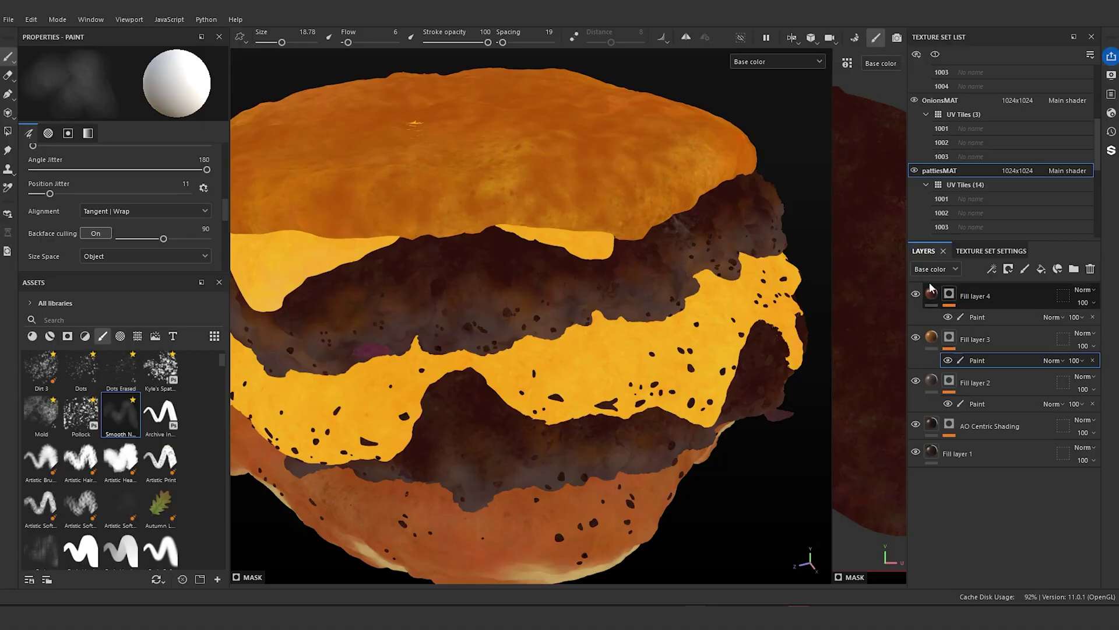
click(930, 301)
right_click(930, 299)
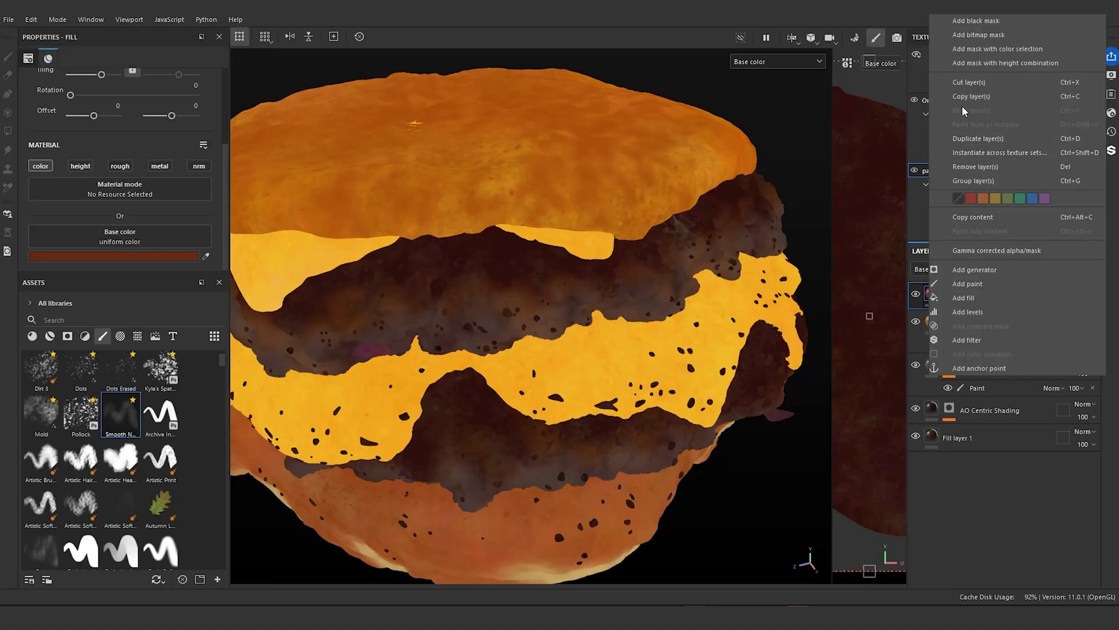
click(989, 140)
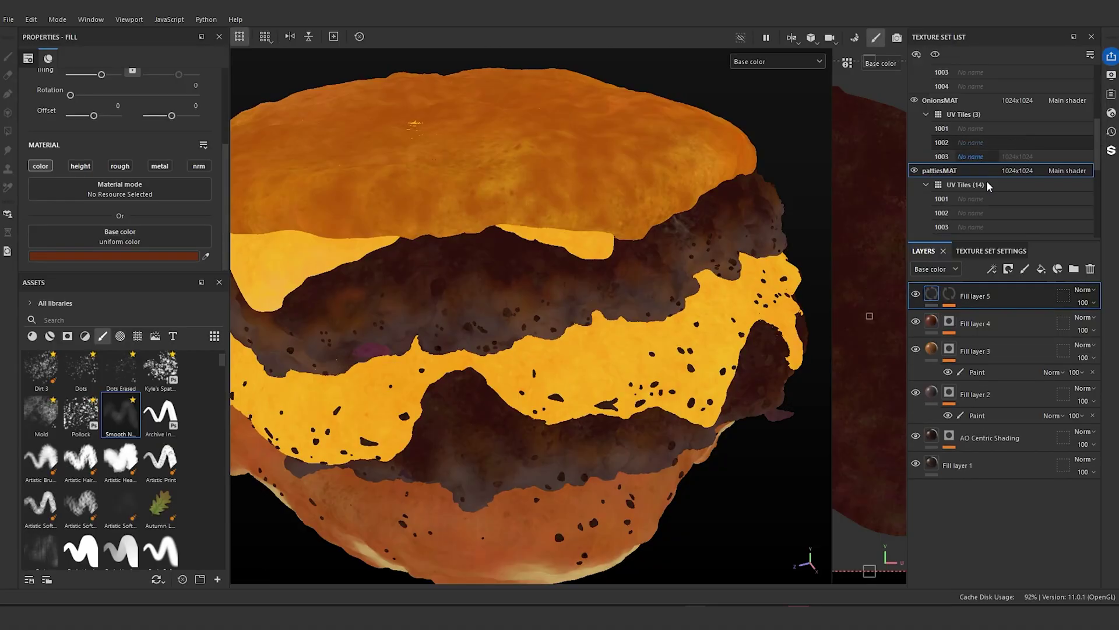
- Replace the mask on Fill layer 5 with an empty black mask and add a paint effect to it
click(949, 294)
right_click(950, 295)
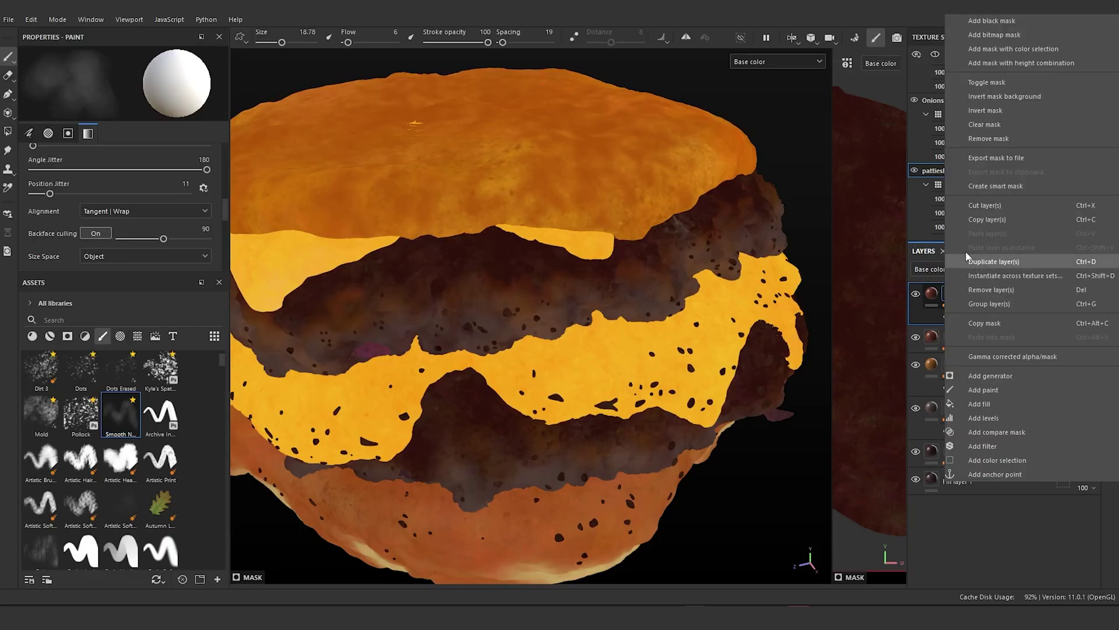
click(1014, 33)
right_click(950, 296)
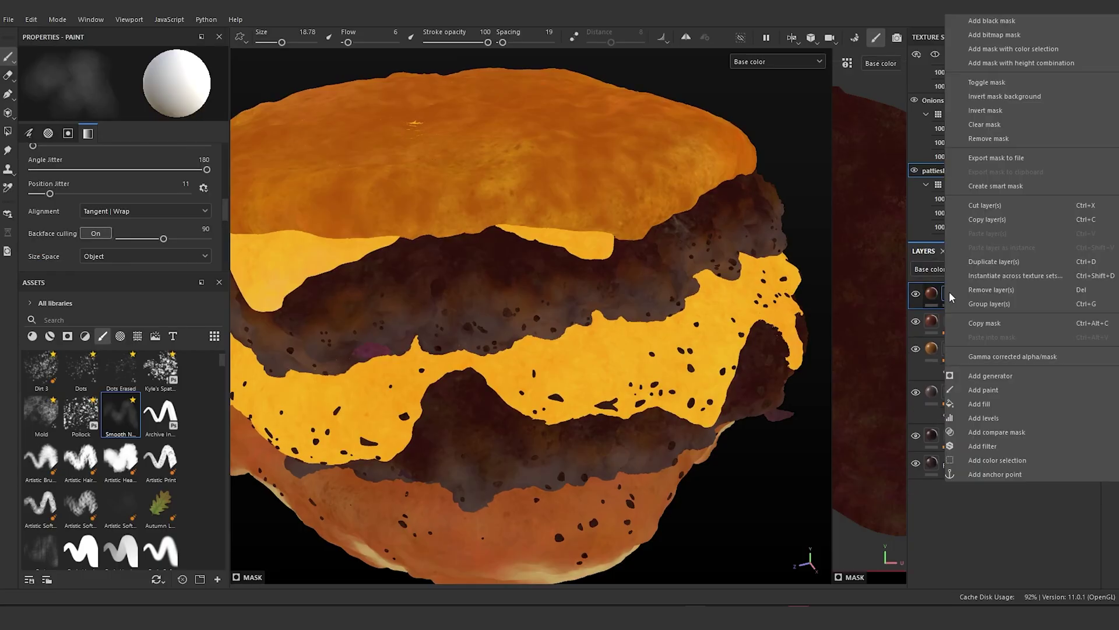
click(1006, 390)
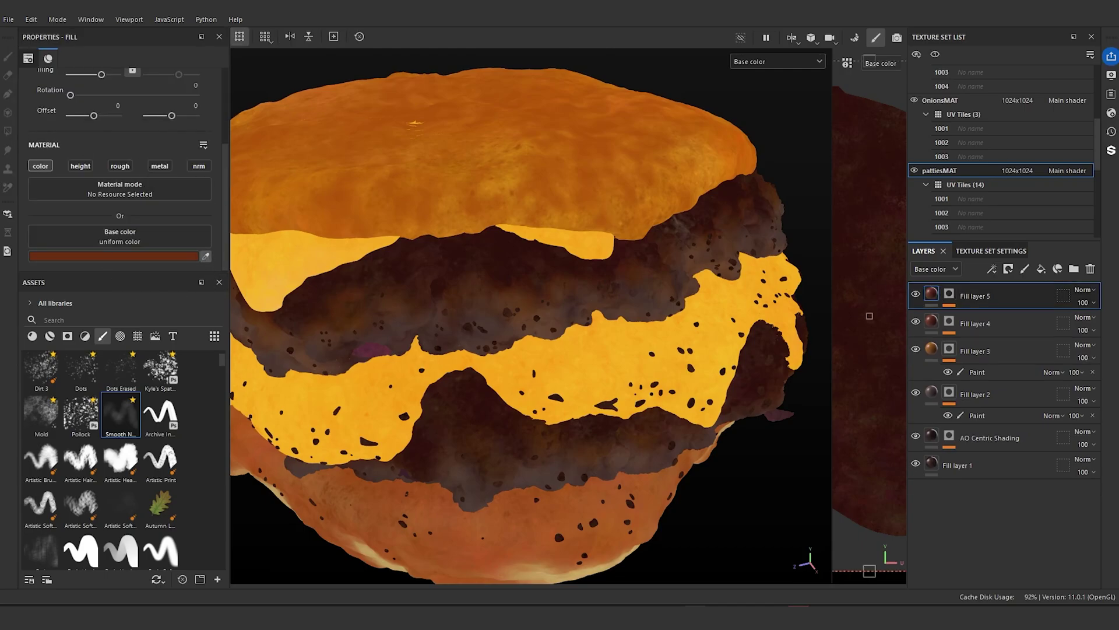
- Change Fill layer 5's base color to a near-black brown and select its mask's paint effect
alt+middle_drag(552, 191, 594, 249)
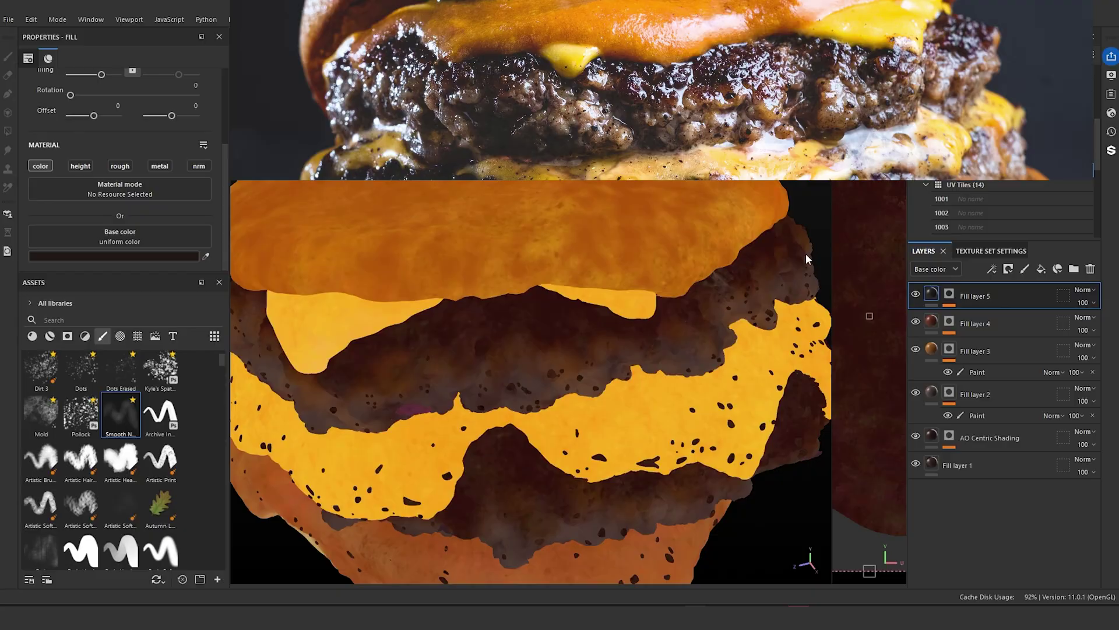
click(946, 295)
click(953, 296)
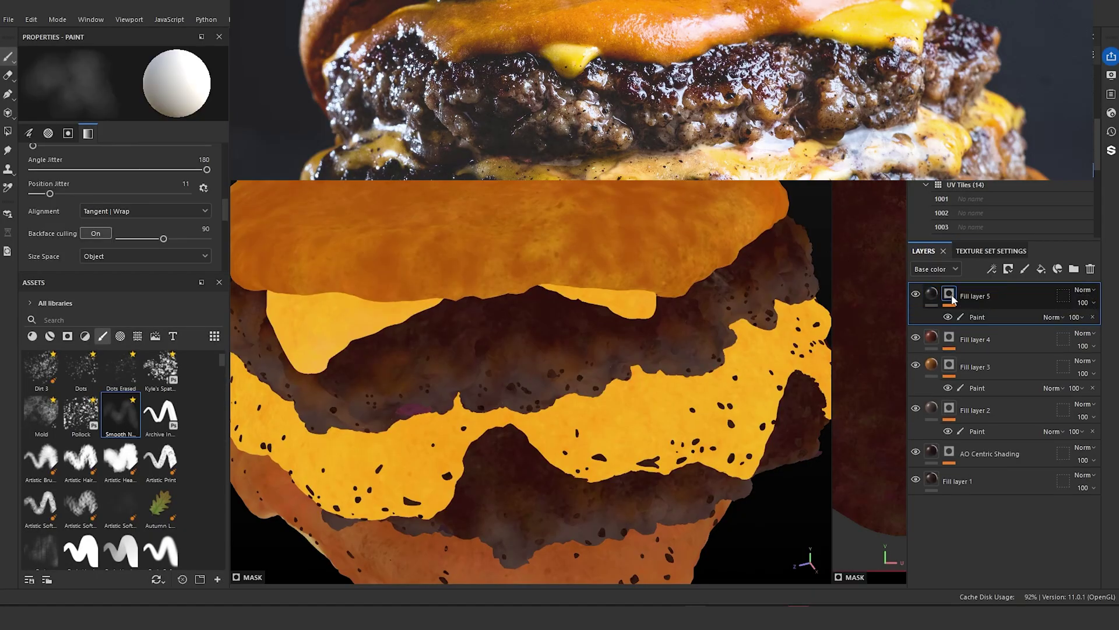
click(977, 318)
- Switch to the favorited Dirt 2 brush, adjust its size and dab dark patches on the upper patty beneath the bun
alt+drag(395, 307, 403, 319)
scroll(403, 319, up, 6)
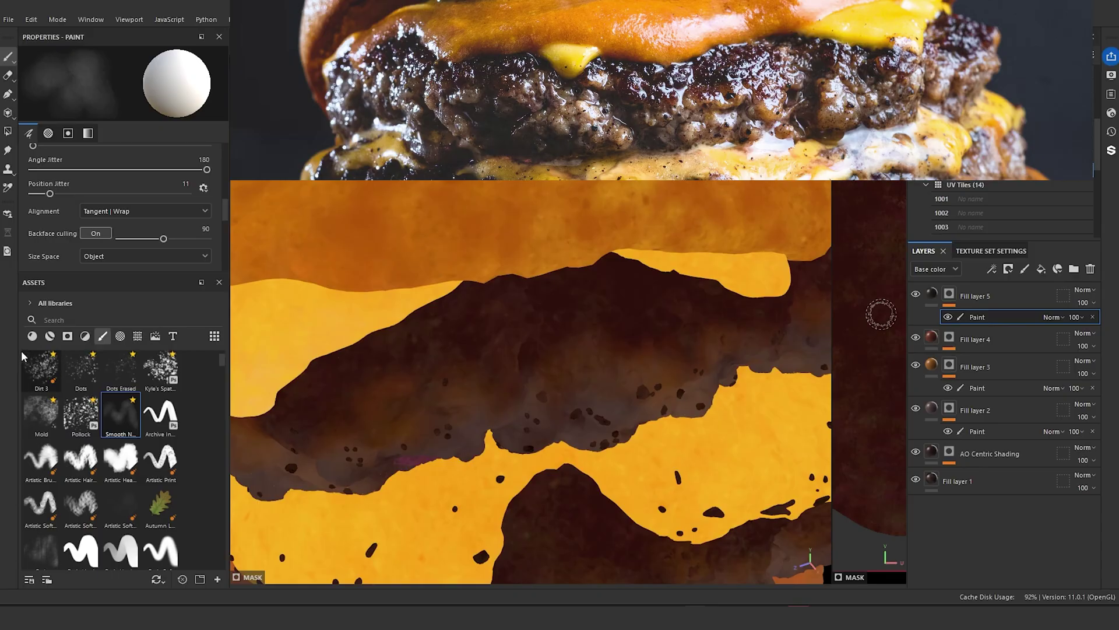
scroll(51, 396, up, 1)
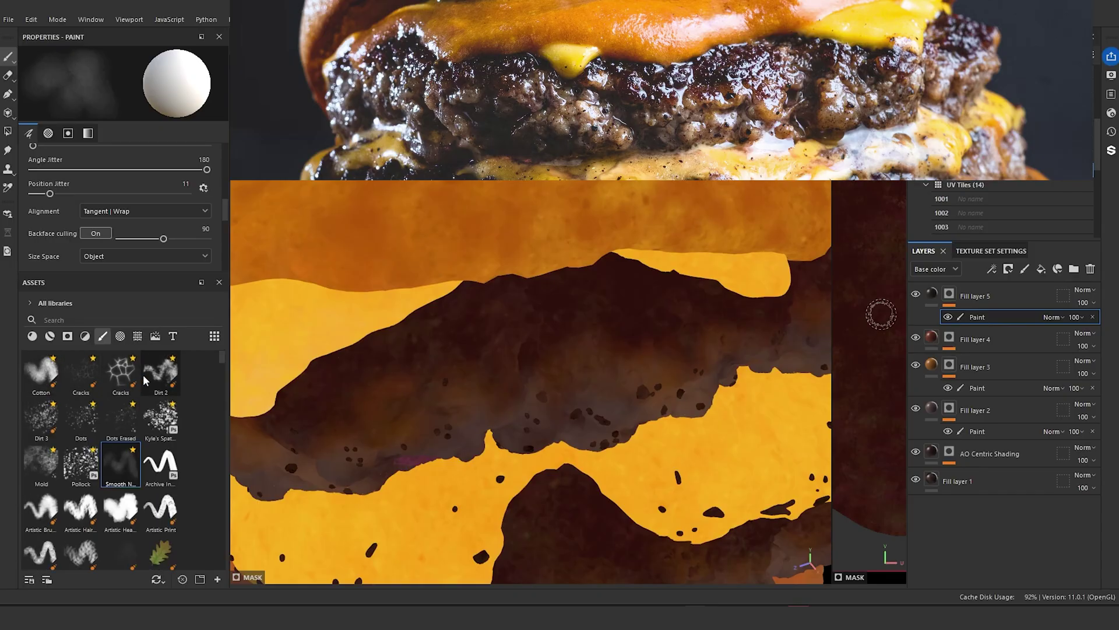
click(160, 372)
scroll(461, 402, up, 2)
alt+middle_drag(460, 405, 385, 425)
alt+drag(385, 424, 352, 367)
ctrl+right_drag(511, 315, 447, 315)
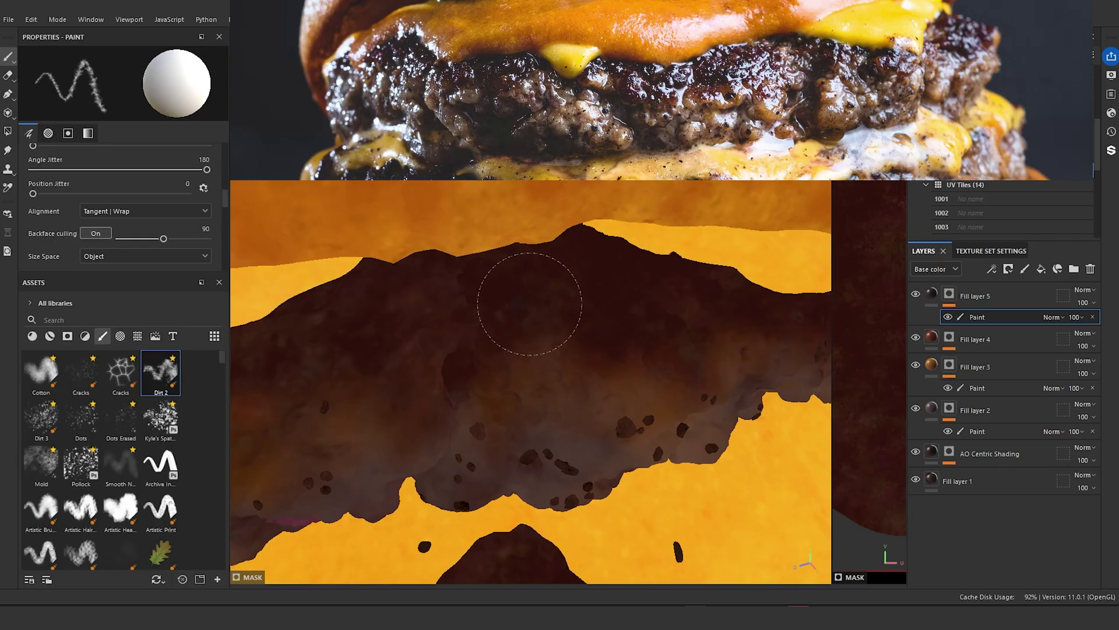
ctrl+right_drag(522, 312, 548, 314)
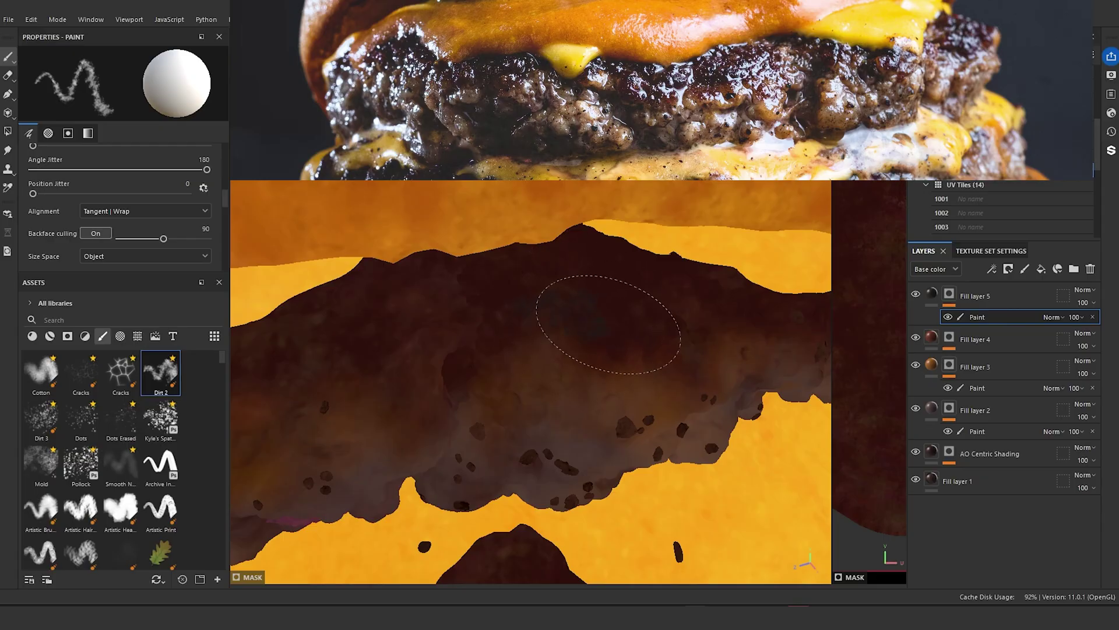
drag(644, 329, 664, 312)
ctrl+right_drag(526, 302, 531, 302)
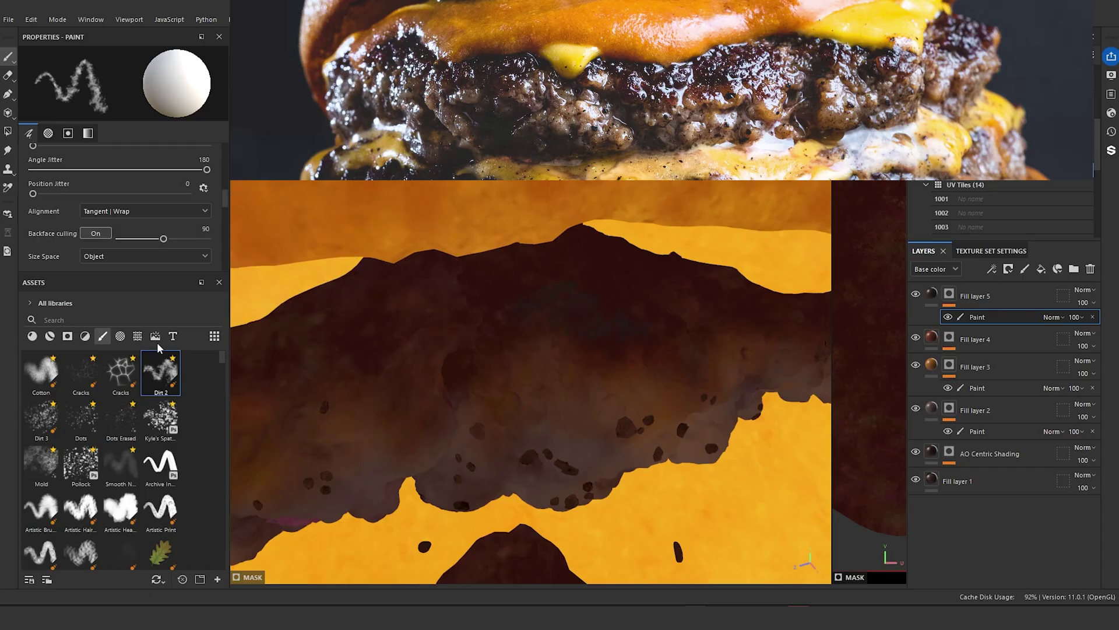
- Switch to the Cement 1 brush, resize it and build up the dark patches near the upper patty's peak
scroll(223, 368, down, 3)
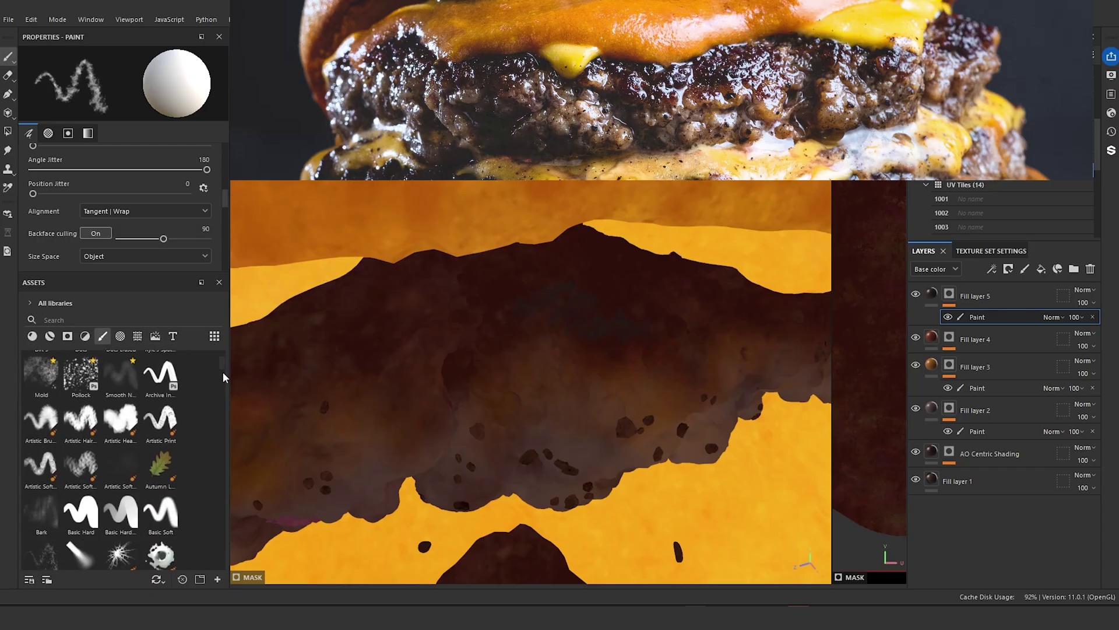
scroll(225, 374, down, 2)
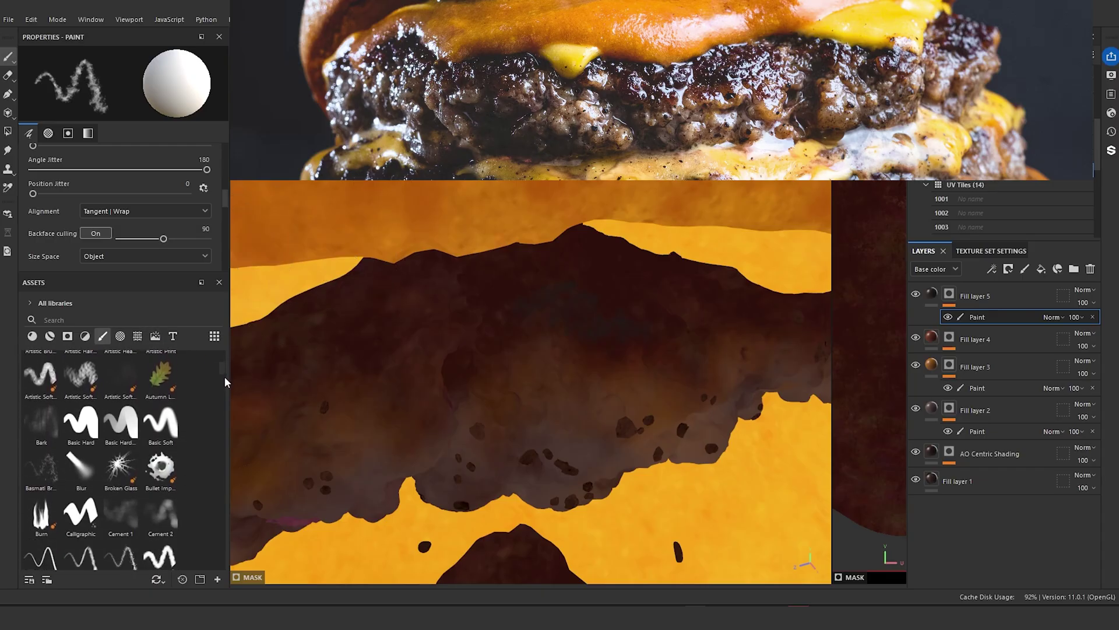
click(124, 488)
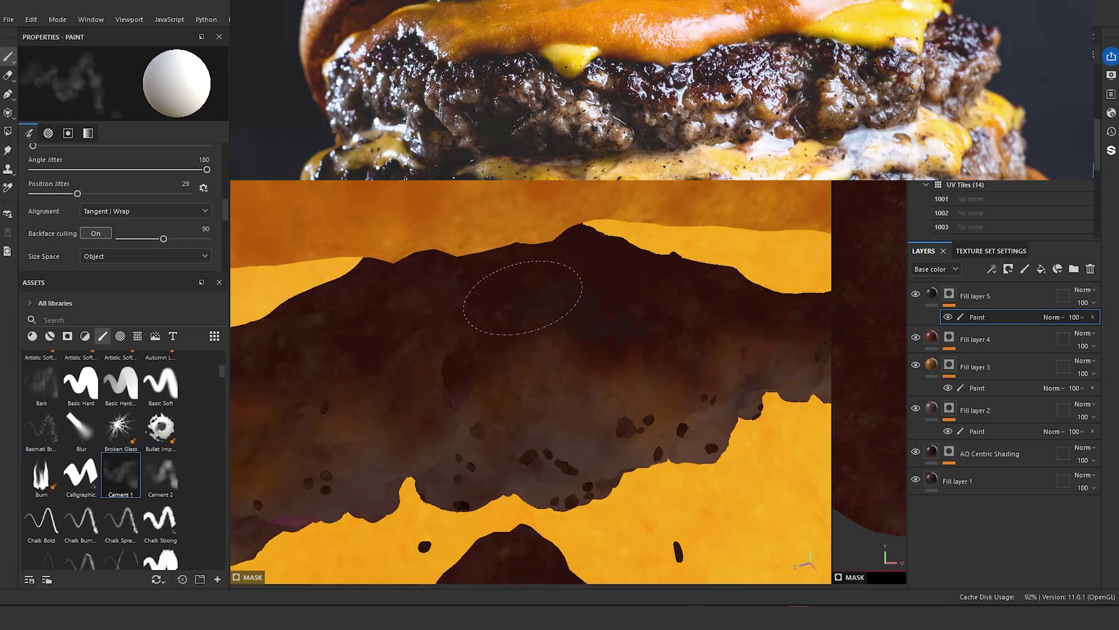
ctrl+right_drag(524, 306, 517, 314)
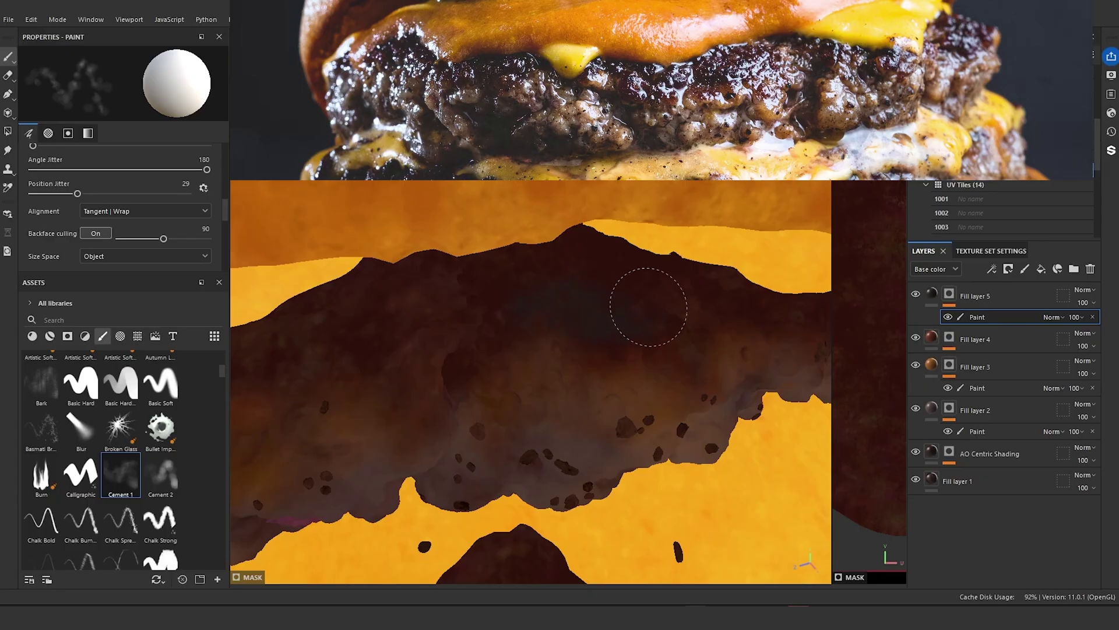
drag(680, 286, 632, 313)
drag(631, 313, 668, 271)
- Paint dark patches along the upper patty's bun-side edge, next to the hanging cheese corner
scroll(445, 181, down, 3)
mouse_move(440, 200)
alt+middle_down()
mouse_move(640, 202)
mouse_move(618, 250)
alt+middle_up()
scroll(638, 201, up, 1)
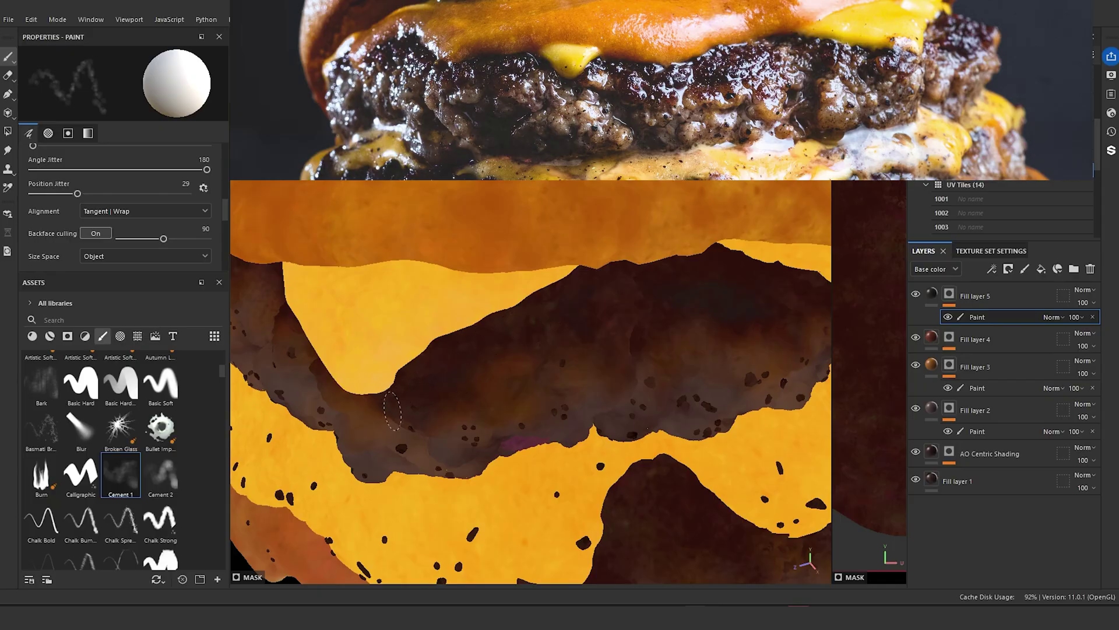
key(f)
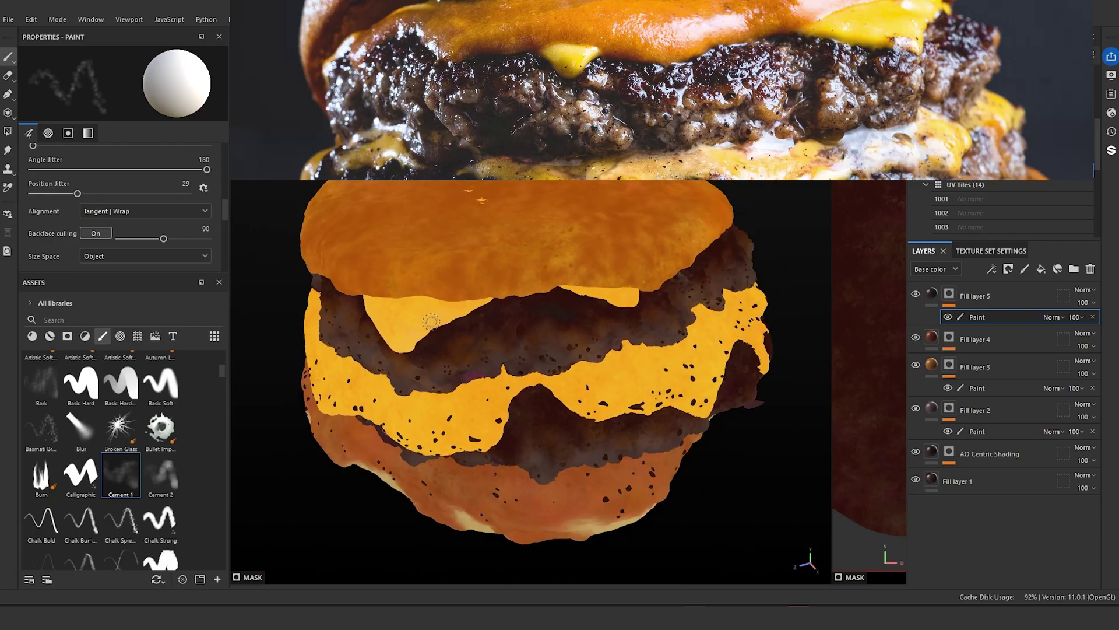
alt+drag(424, 320, 520, 265)
alt+middle_drag(514, 278, 521, 277)
scroll(521, 276, up, 10)
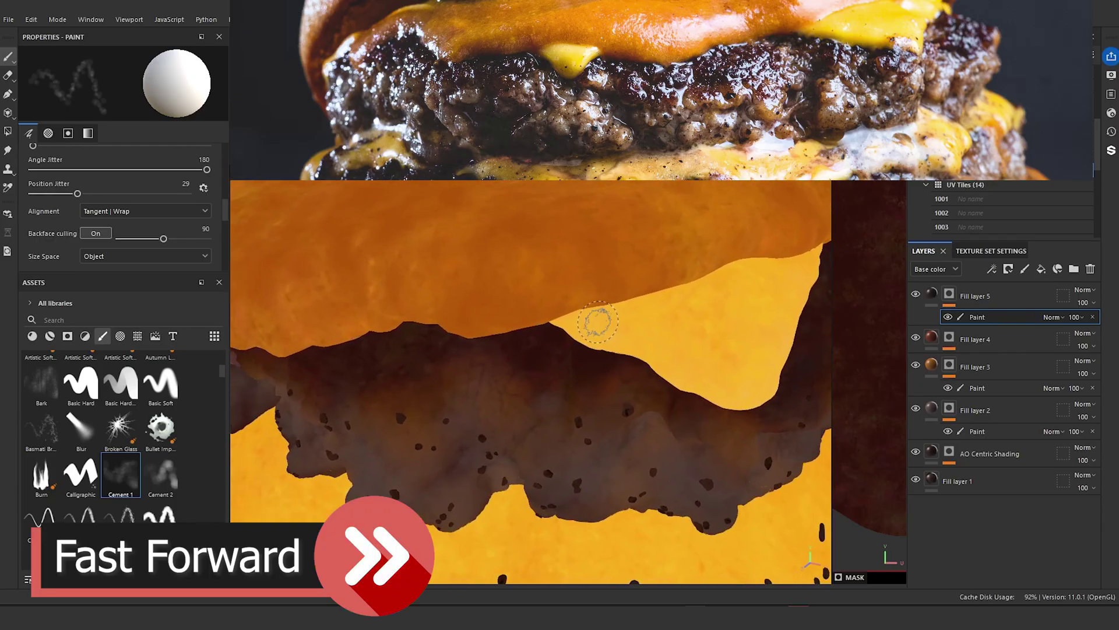
mouse_move(553, 331)
mouse_down()
mouse_move(412, 360)
mouse_move(278, 356)
mouse_up()
- Continue the dark patches around the upper patty beneath the bun, past the small purple onion pieces
key(f)
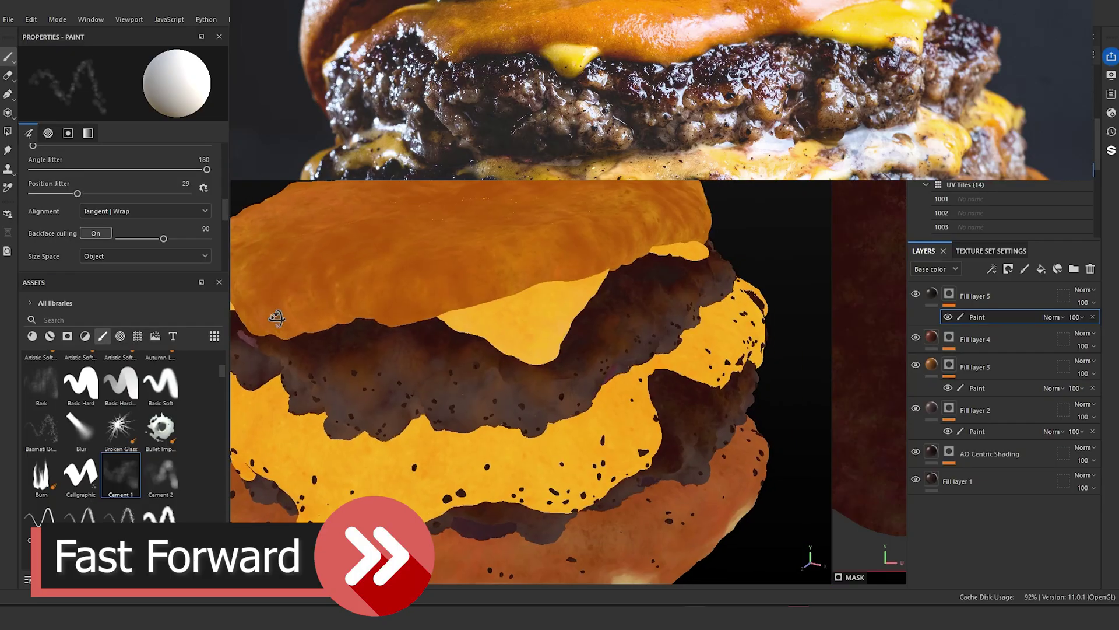
alt+drag(496, 350, 558, 339)
scroll(558, 338, up, 8)
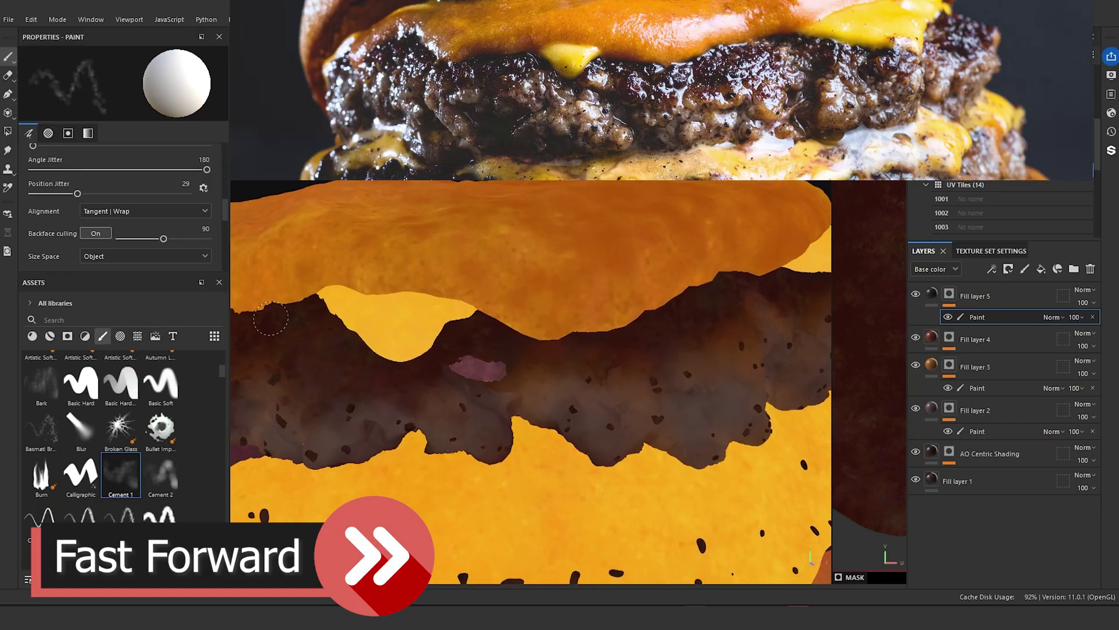
key(f)
scroll(534, 332, up, 8)
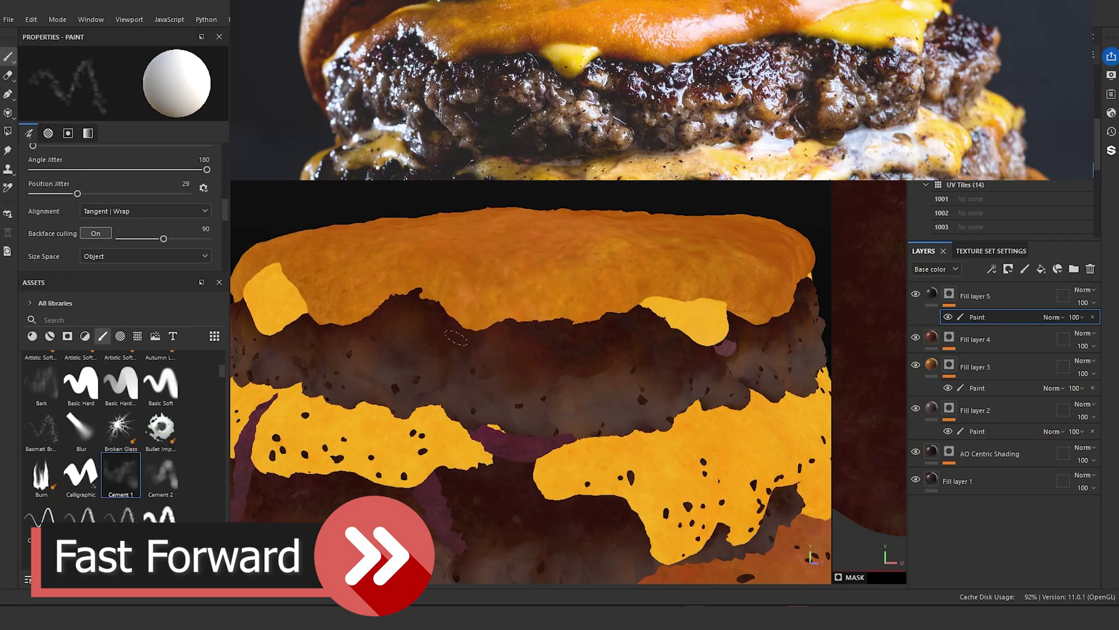
key(f)
scroll(517, 361, up, 8)
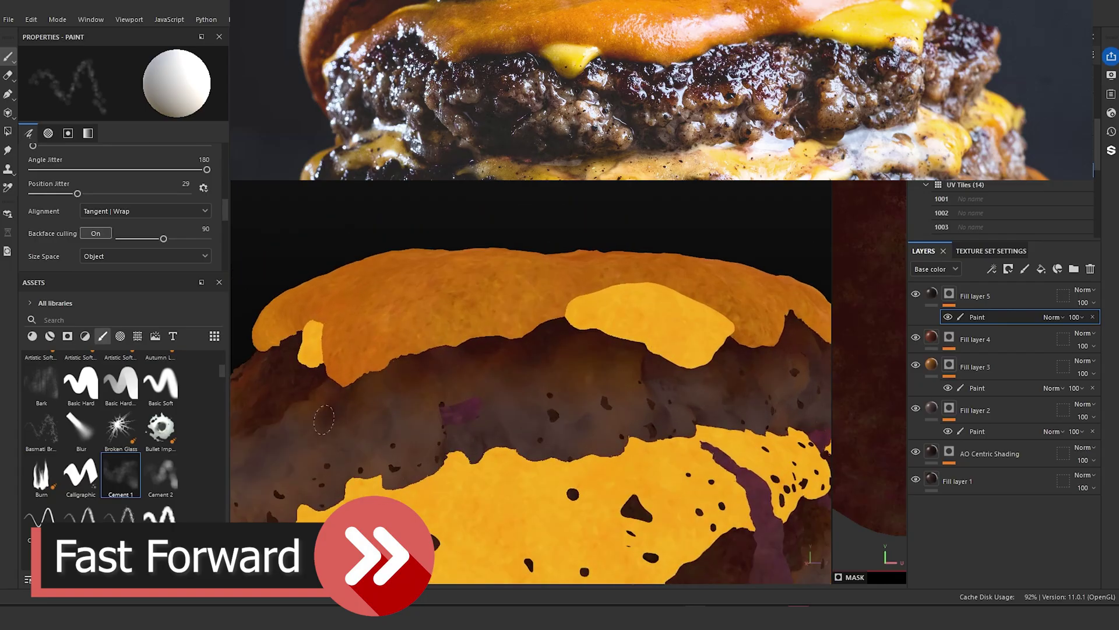
key(f)
scroll(597, 325, up, 8)
- Enlarge the Cement 1 brush and carry the dark patches around the remaining side of the upper patty
mouse_move(495, 350)
alt+mouse_down()
mouse_move(597, 324)
mouse_move(542, 322)
alt+mouse_up()
ctrl+right_drag(554, 320, 588, 320)
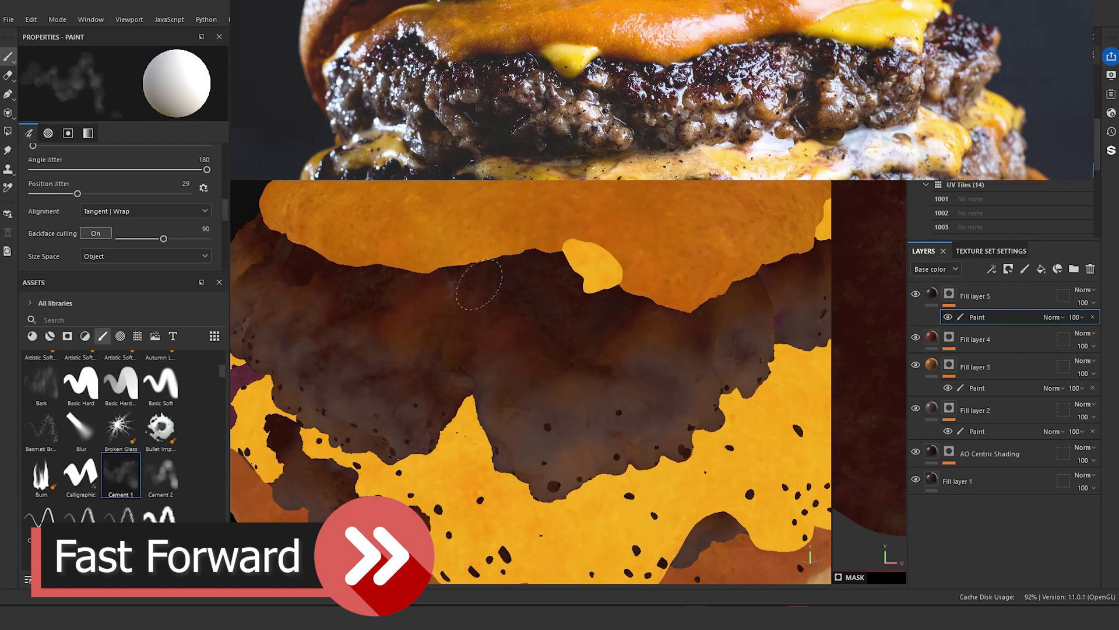
key(f)
alt+drag(325, 225, 496, 223)
scroll(444, 310, up, 5)
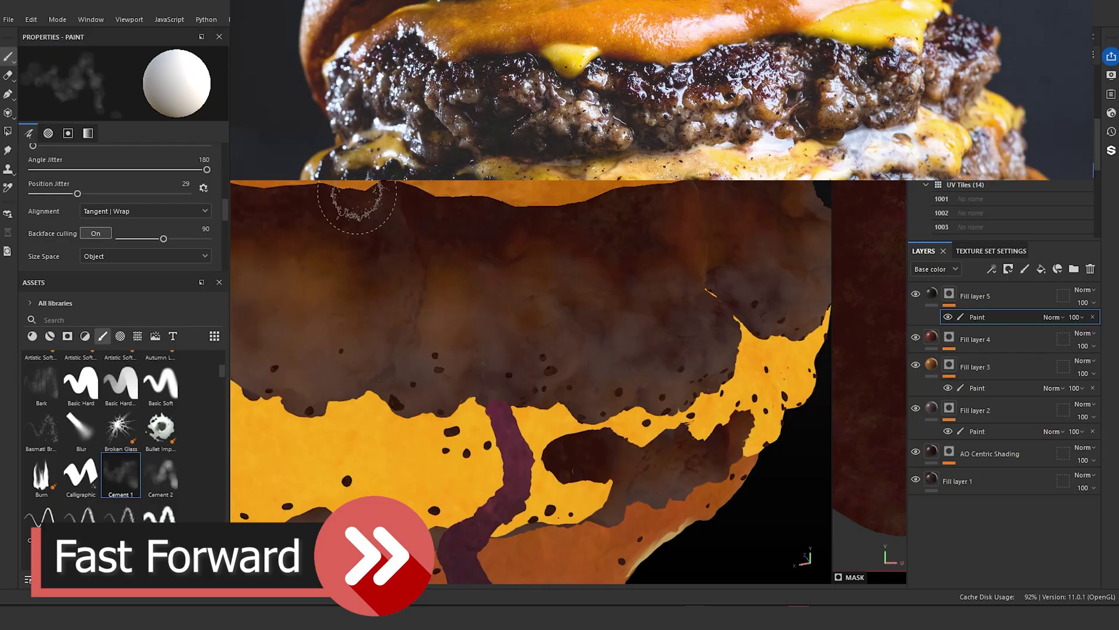
scroll(357, 195, down, 5)
alt+drag(379, 221, 577, 268)
- Display only the mask to check the painted coverage around the upper patty and return to the material view
click(779, 55)
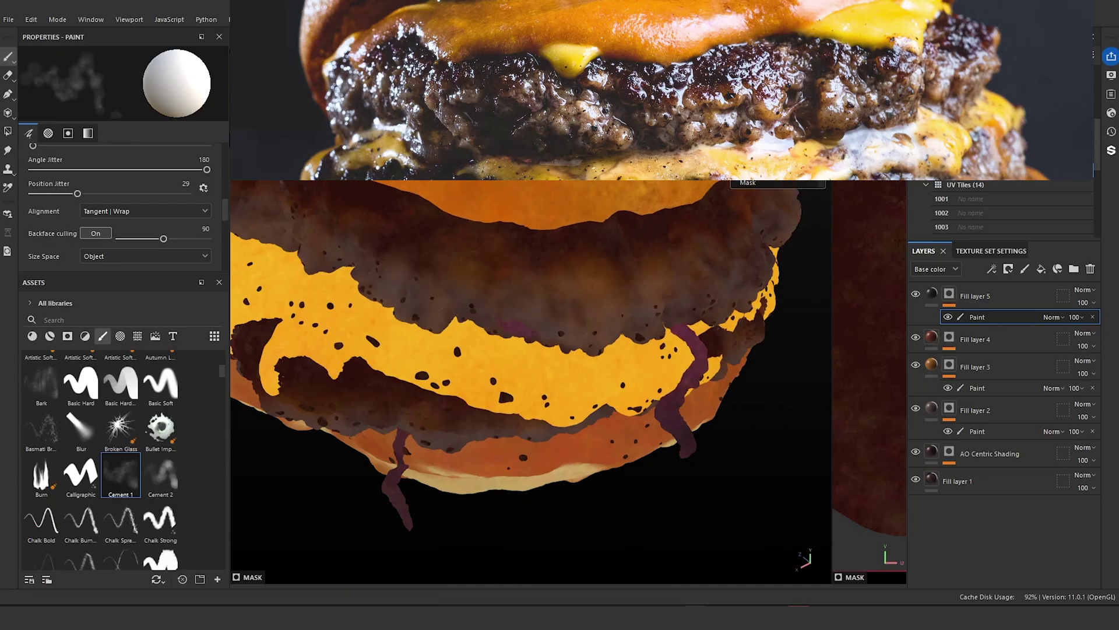
click(756, 183)
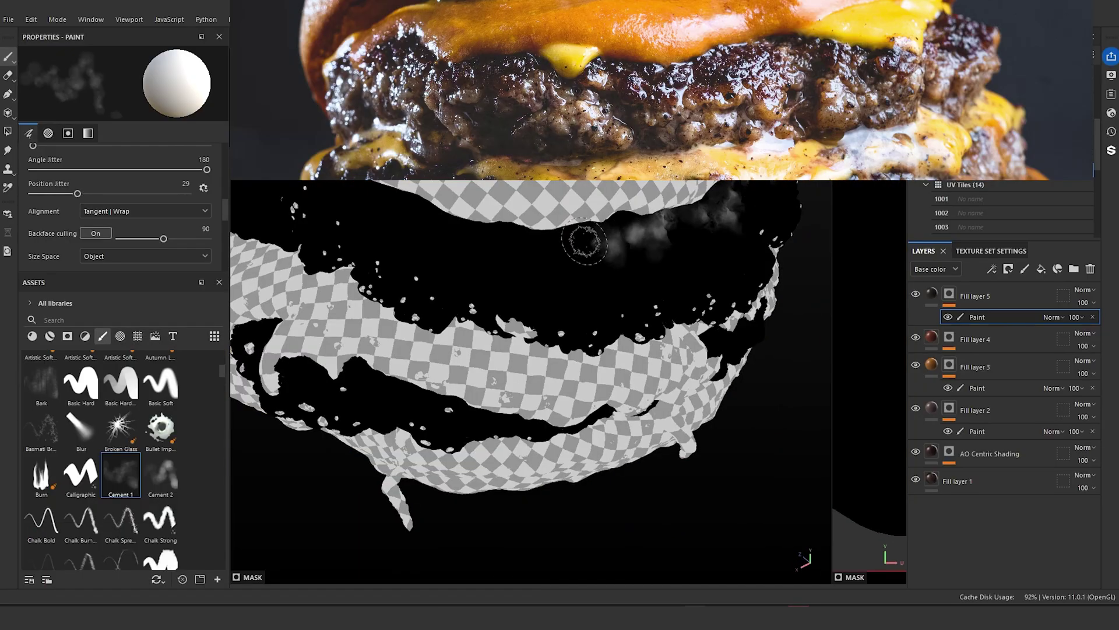
alt+drag(579, 237, 527, 265)
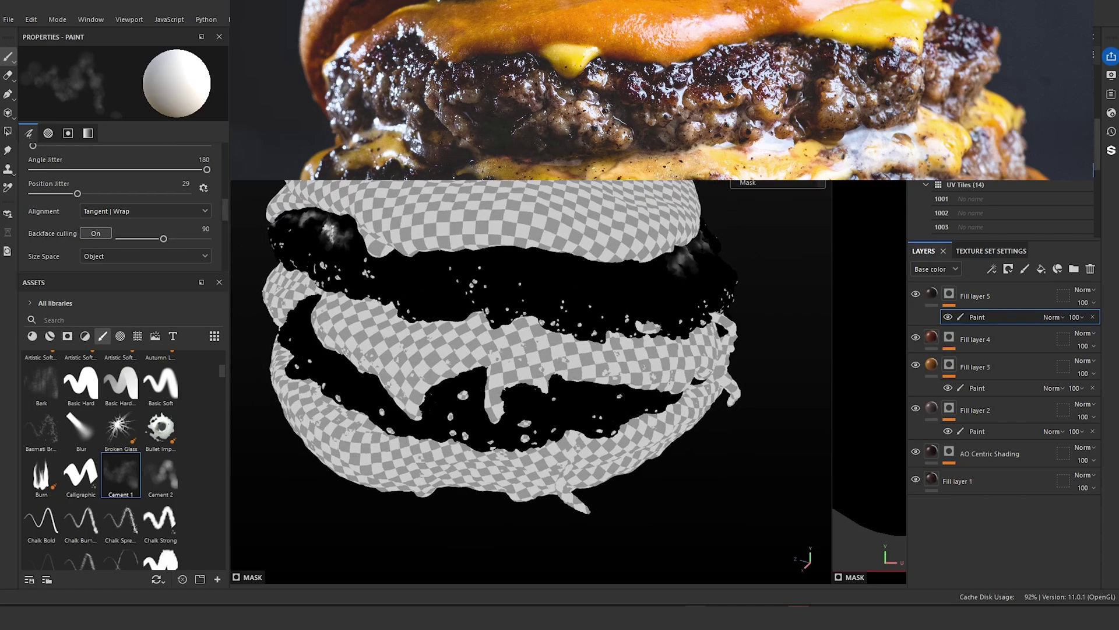
key(m)
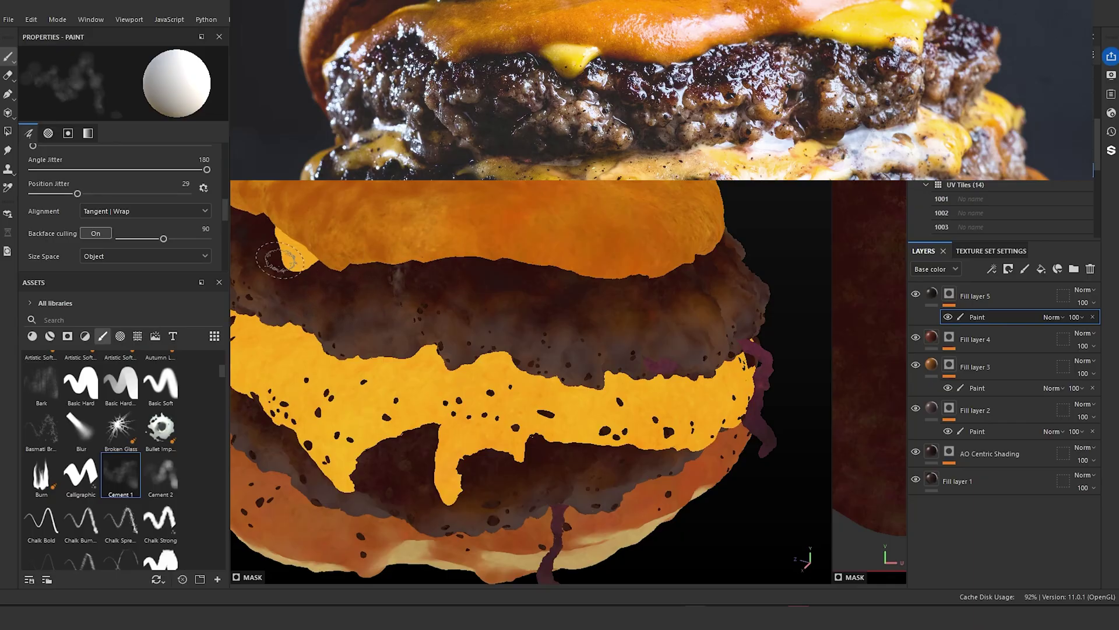
- Continue the dark patches on the lower patty beneath the cheese drips and isolate both patties in the view
alt+right_drag(565, 244, 544, 302)
alt+drag(544, 302, 549, 270)
alt+middle_drag(549, 270, 712, 220)
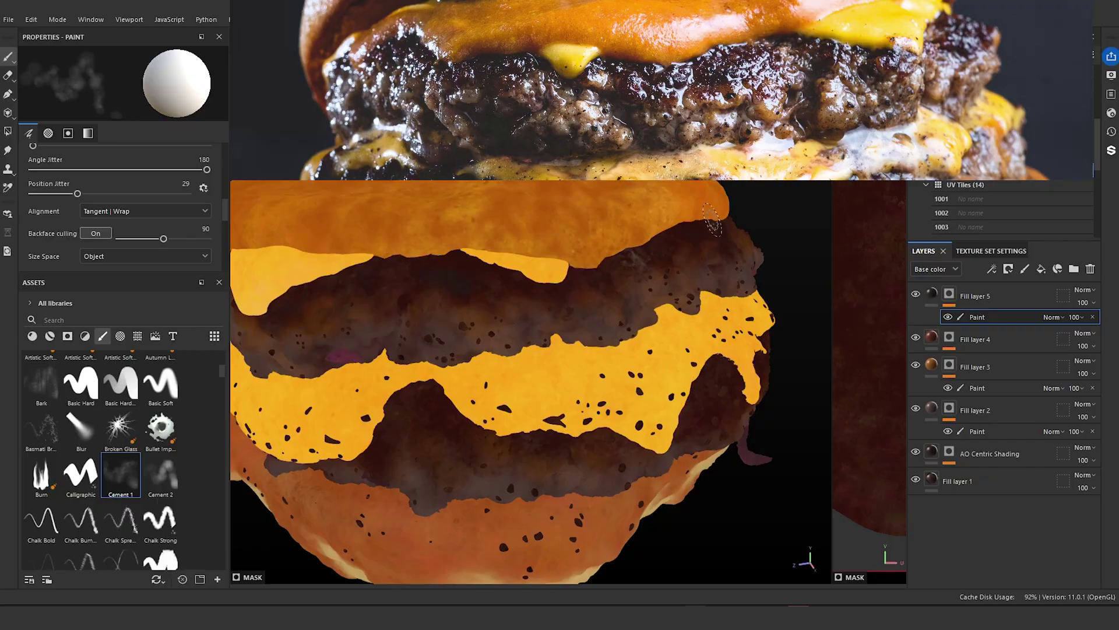
alt+drag(371, 452, 368, 349)
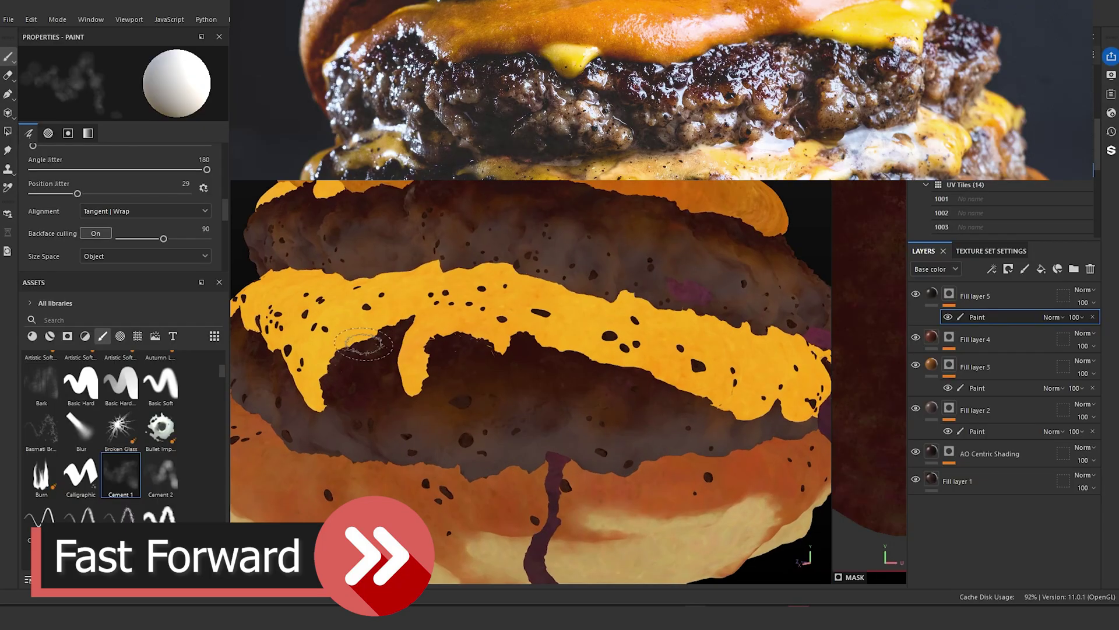
alt+drag(582, 361, 408, 350)
alt+right_drag(408, 350, 443, 386)
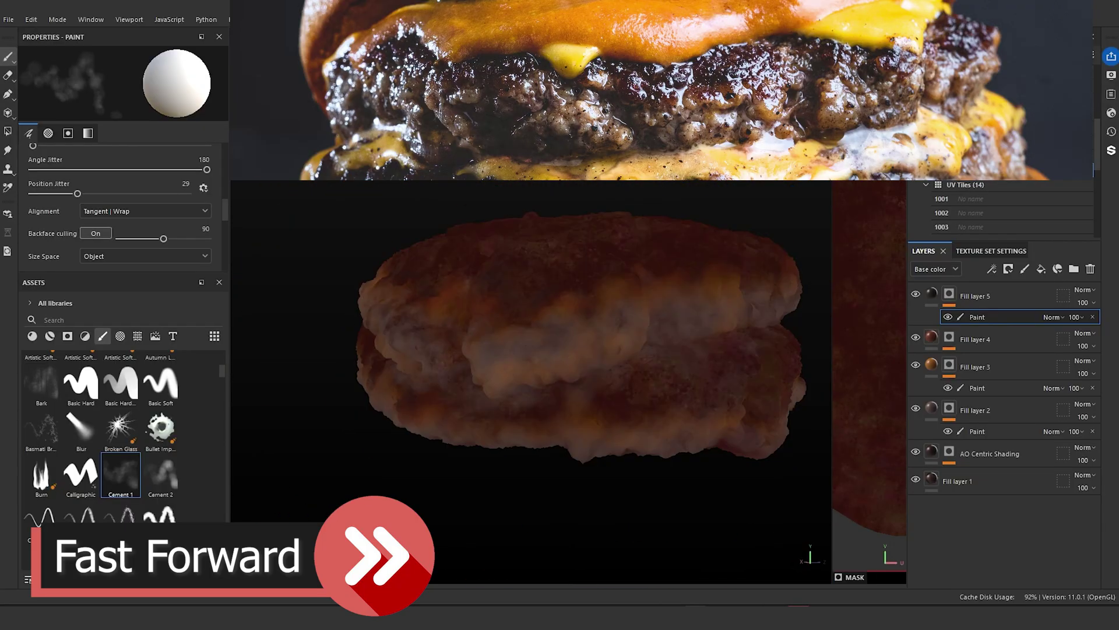
- Enlarge the Cement 1 brush and paint dark patches around the exposed lower patty, just beneath the upper patty
alt+right_drag(707, 361, 359, 434)
alt+middle_drag(359, 434, 534, 412)
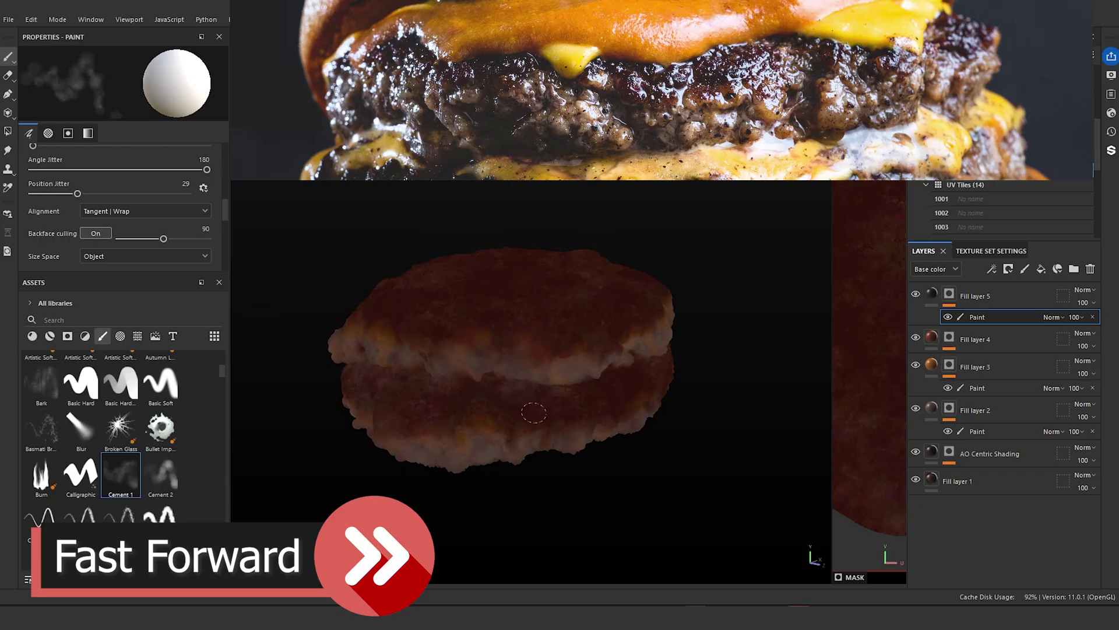
ctrl+right_drag(639, 374, 656, 374)
alt+drag(527, 400, 460, 402)
alt+right_drag(460, 403, 415, 425)
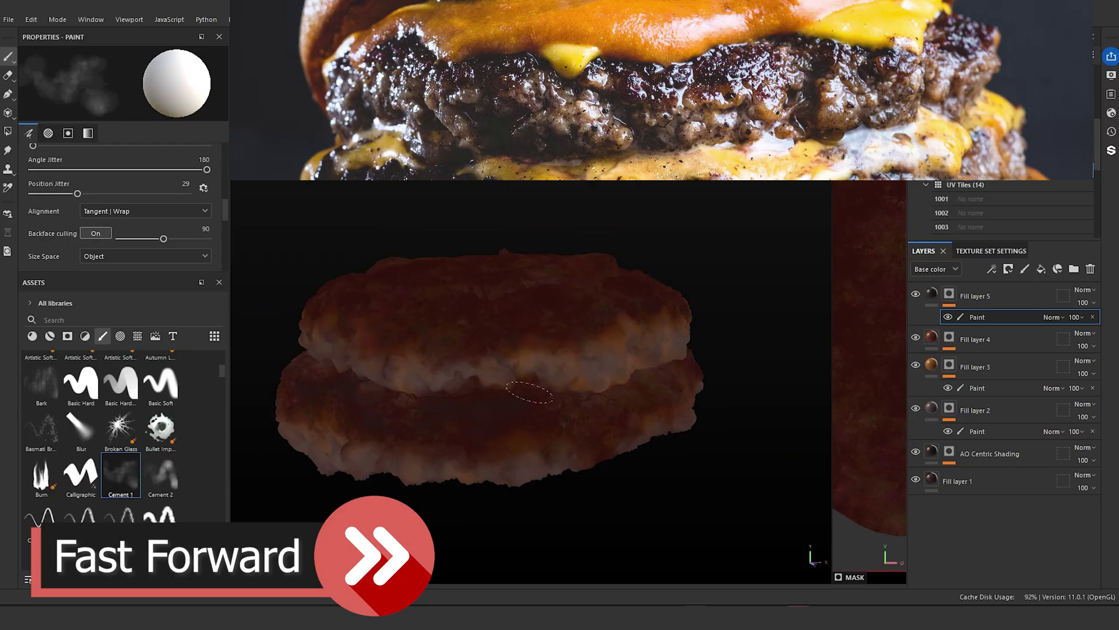
alt+drag(618, 417, 501, 420)
alt+right_drag(501, 420, 468, 436)
- Paint broad dark patches across the upper patty's top face with an enlarged Cement 1 brush
mouse_move(703, 407)
alt+mouse_down()
mouse_move(463, 403)
mouse_move(559, 380)
mouse_move(519, 275)
alt+mouse_up()
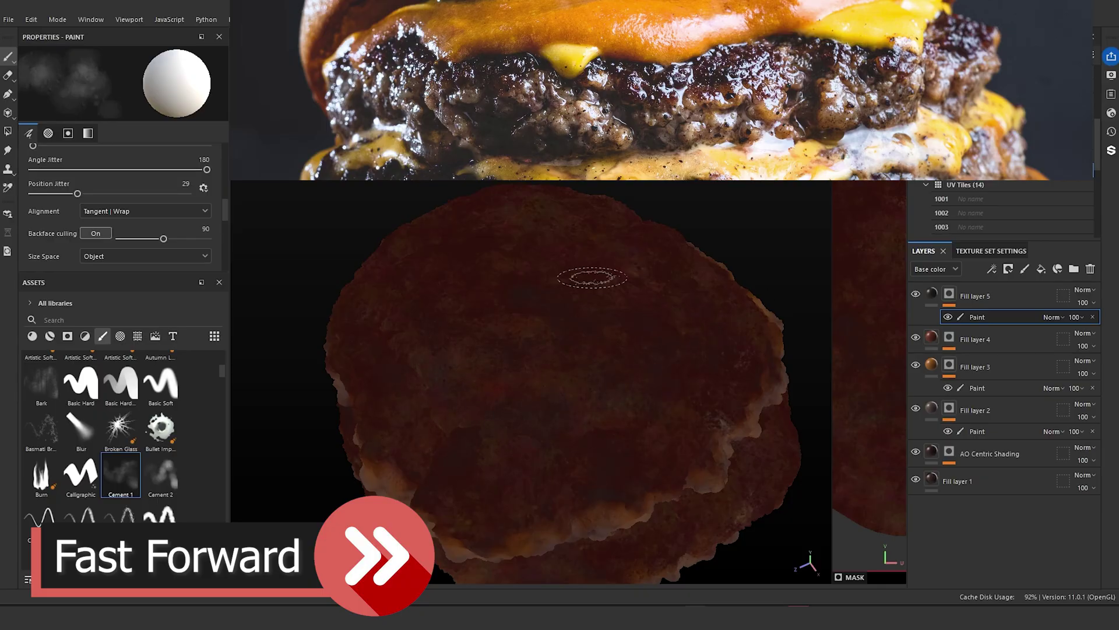
alt+drag(592, 280, 543, 308)
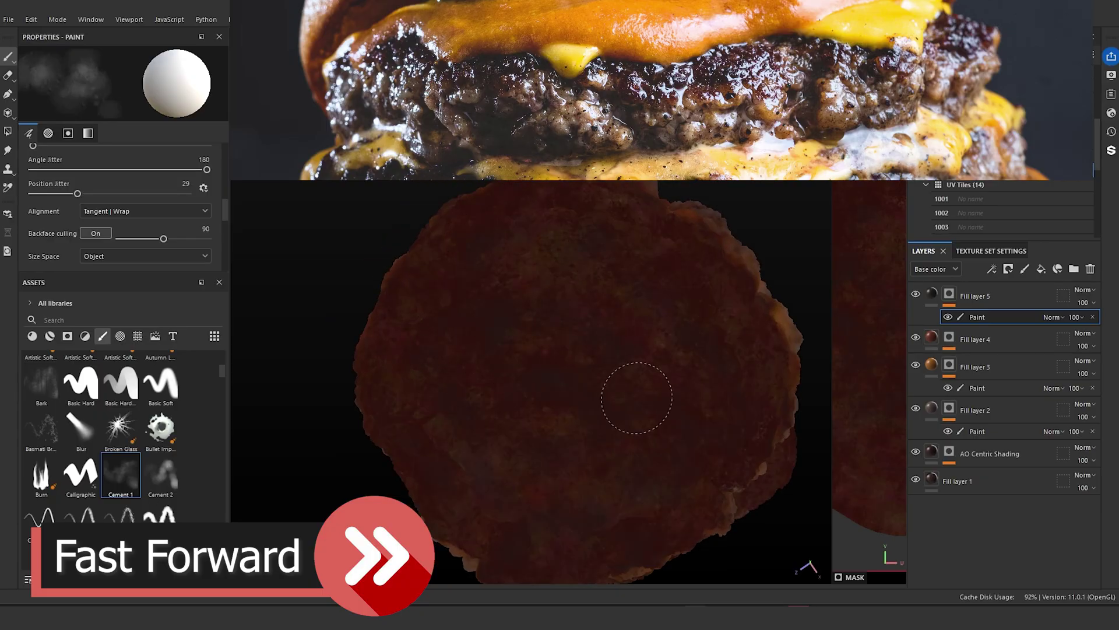
scroll(625, 383, down, 5)
scroll(625, 383, up, 5)
- Darken the lower patty's underside with cloudy patches, using the Cement 2 and Cement 1 brushes
alt+drag(625, 383, 652, 425)
alt+middle_drag(652, 426, 592, 198)
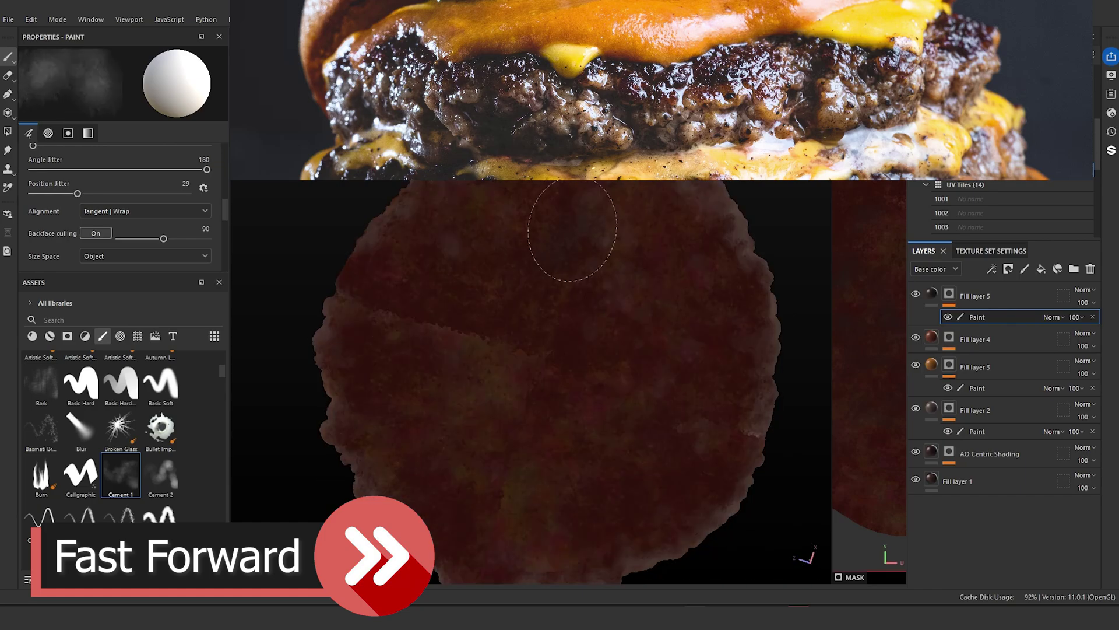
click(160, 475)
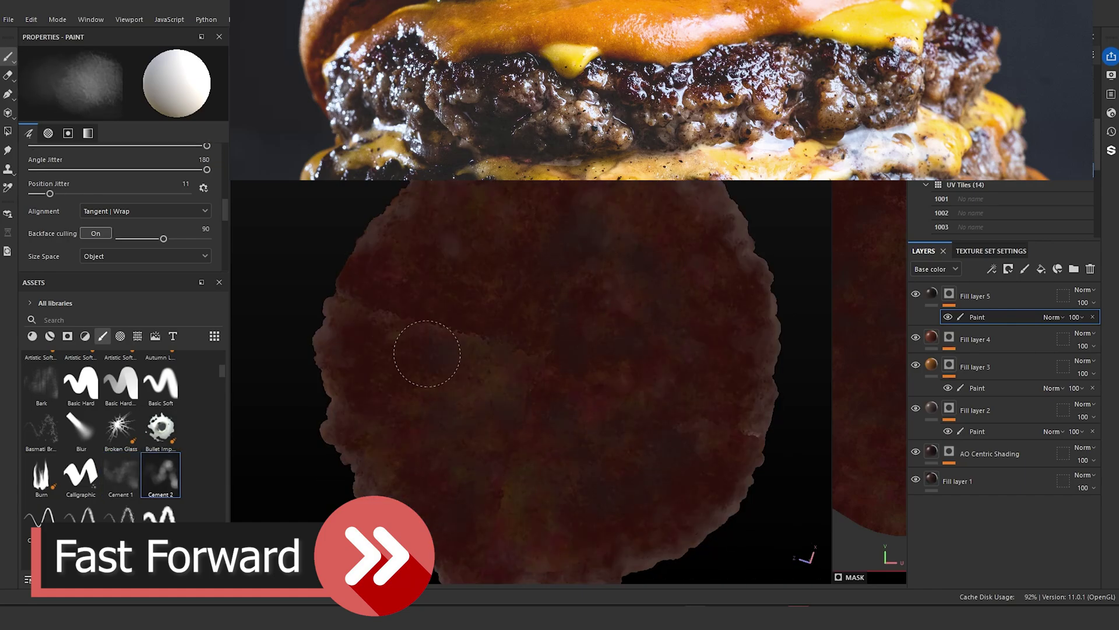
click(121, 475)
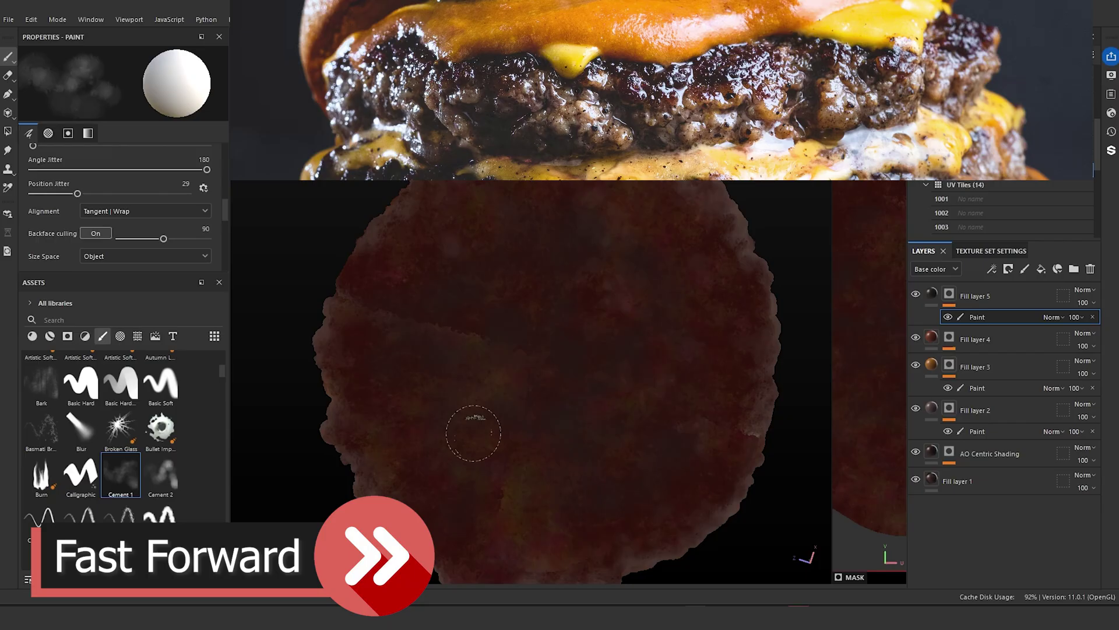
- Check the patties in other viewport display modes and return to the Base color view
scroll(707, 335, down, 5)
alt+drag(707, 334, 595, 336)
scroll(618, 352, up, 6)
click(778, 55)
click(778, 69)
click(778, 55)
click(778, 105)
click(779, 55)
click(778, 87)
alt+drag(700, 326, 700, 266)
- Widen the 2D texture view beside the 3D view to show the patties' UV tiles 1001 and 1011
scroll(699, 266, down, 5)
drag(832, 210, 493, 250)
scroll(627, 255, down, 5)
alt+middle_drag(627, 255, 816, 285)
drag(493, 268, 734, 251)
alt+drag(574, 248, 567, 222)
scroll(567, 222, up, 3)
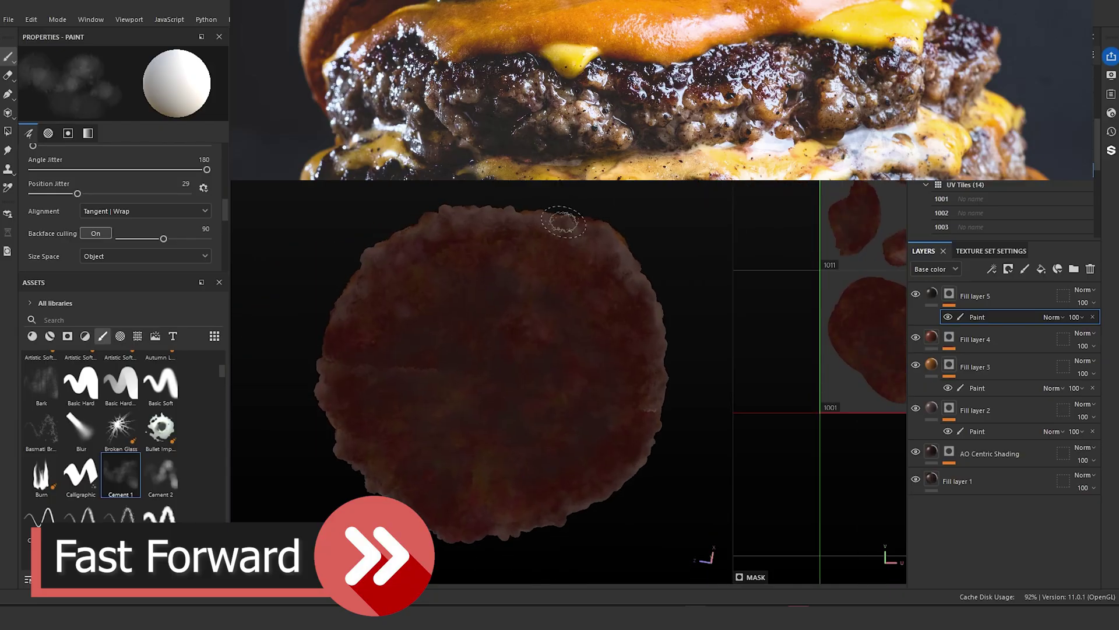
- Blend soft dark tone across the patty's underside with the starred Smooth N... brush
scroll(120, 461, up, 5)
click(120, 463)
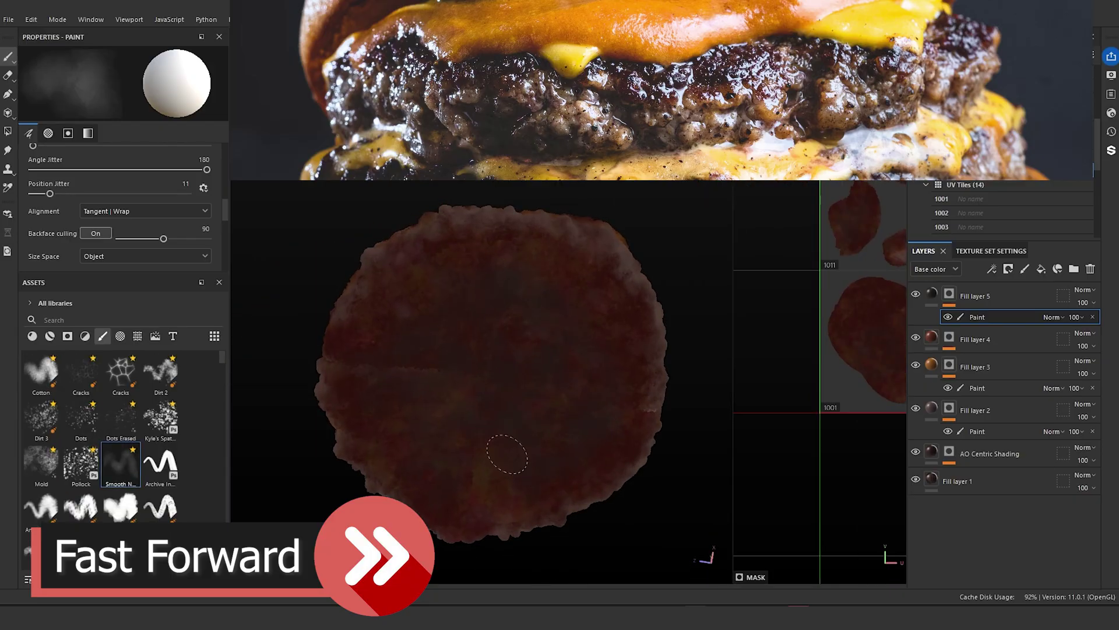
scroll(594, 376, down, 5)
alt+drag(582, 408, 517, 587)
scroll(510, 506, up, 5)
alt+middle_drag(510, 506, 439, 455)
alt+drag(439, 455, 530, 262)
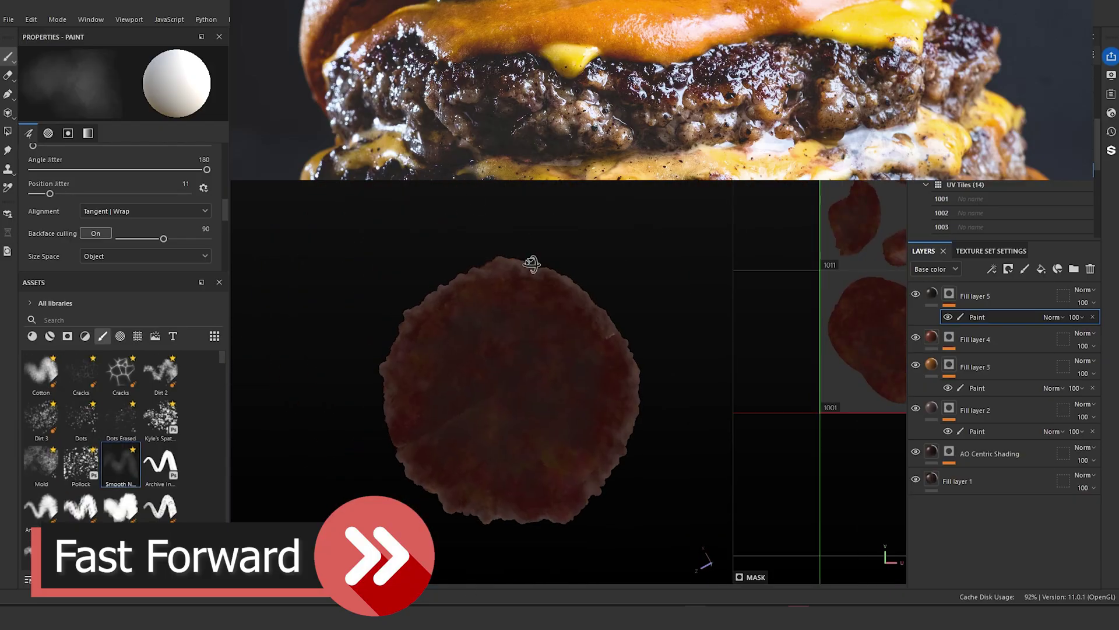
- Swap the mask paint to black, enlarge the Smooth N... brush and soften the dark patches around the patties
key(x)
ctrl+right_drag(461, 316, 474, 316)
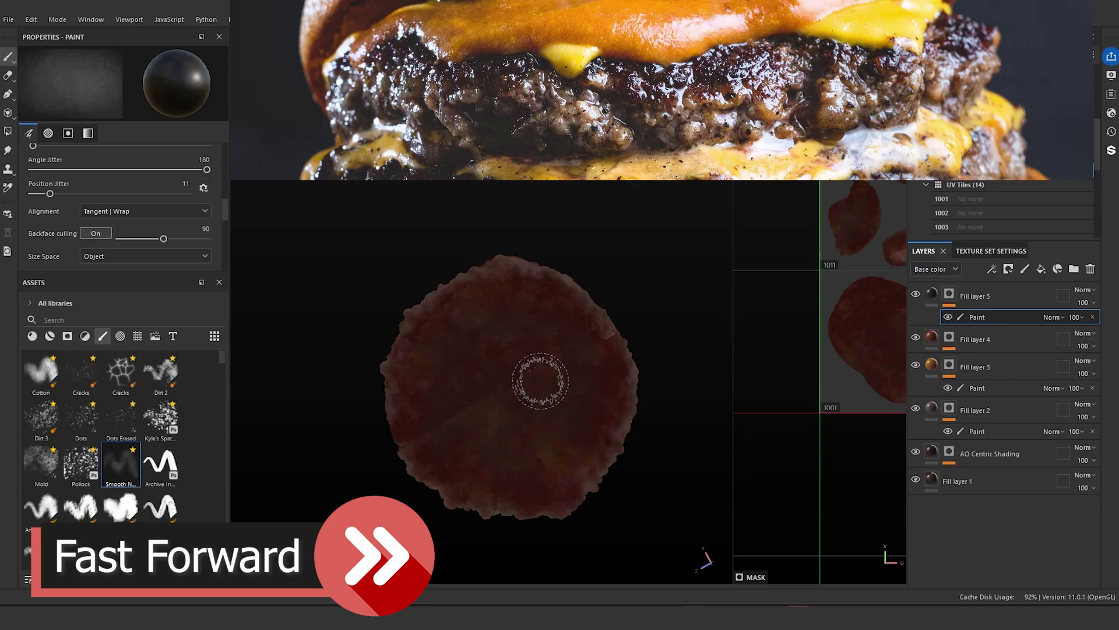
mouse_move(540, 383)
alt+mouse_down()
mouse_move(552, 420)
mouse_move(565, 395)
mouse_move(641, 369)
alt+mouse_up()
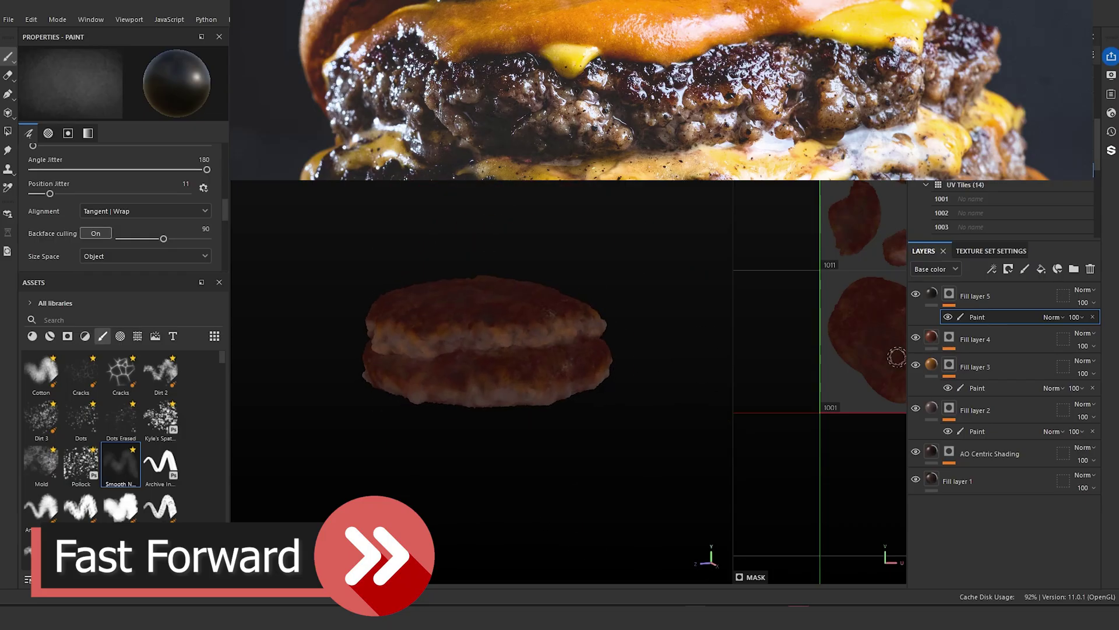
scroll(463, 355, up, 5)
alt+middle_drag(540, 355, 662, 350)
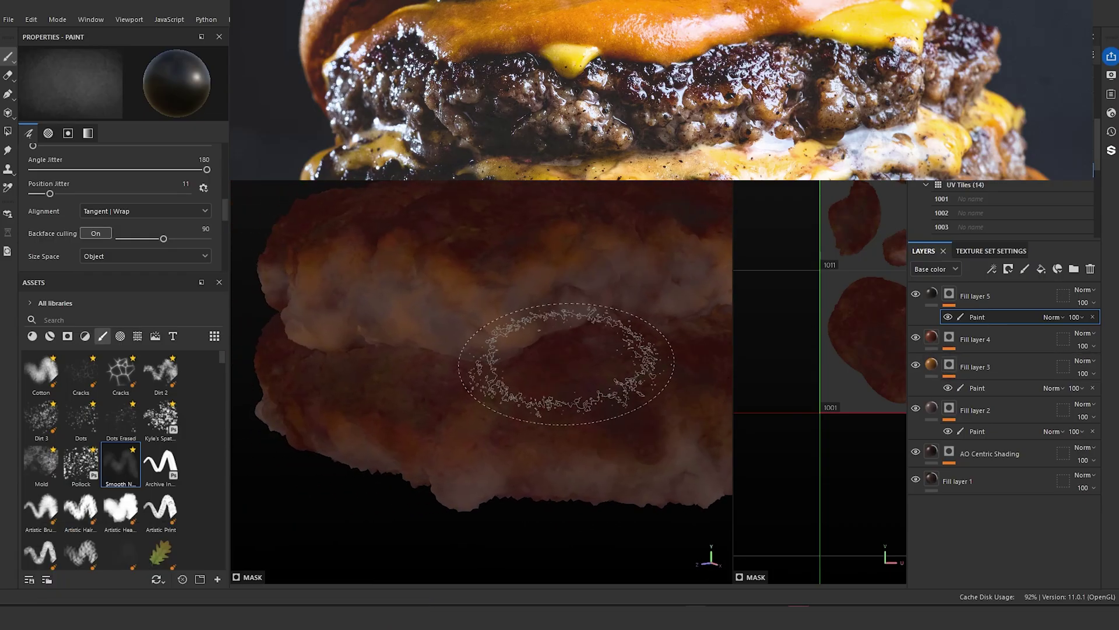
alt+drag(564, 359, 620, 334)
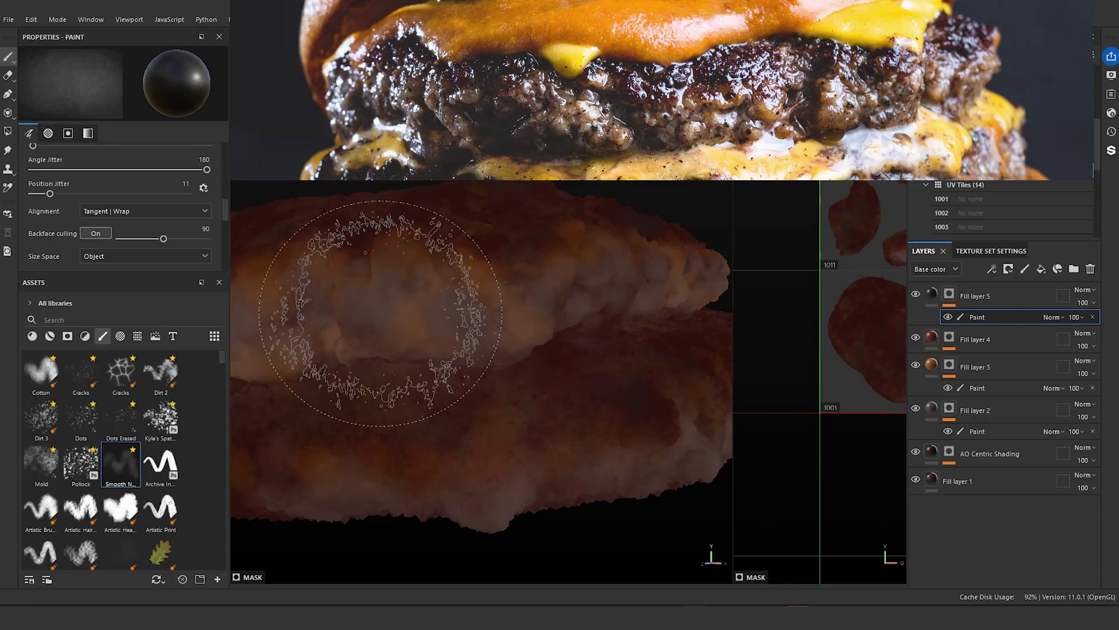
- Duplicate the near-black Fill layer 5 and add a fresh Paint effect to the copy's mask
click(928, 295)
right_click(937, 291)
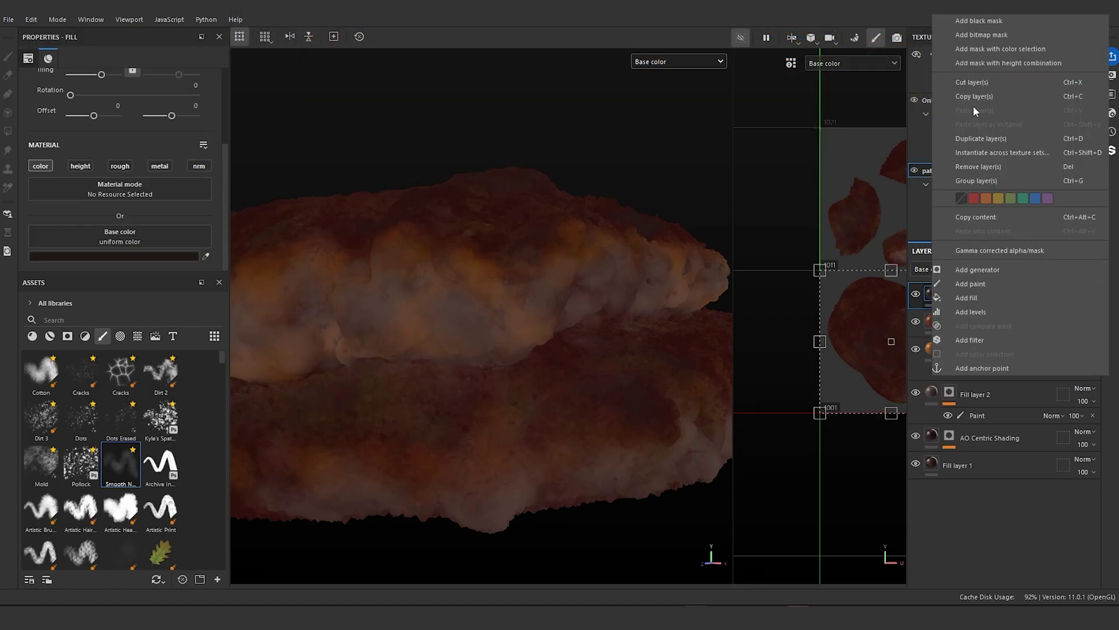
click(992, 138)
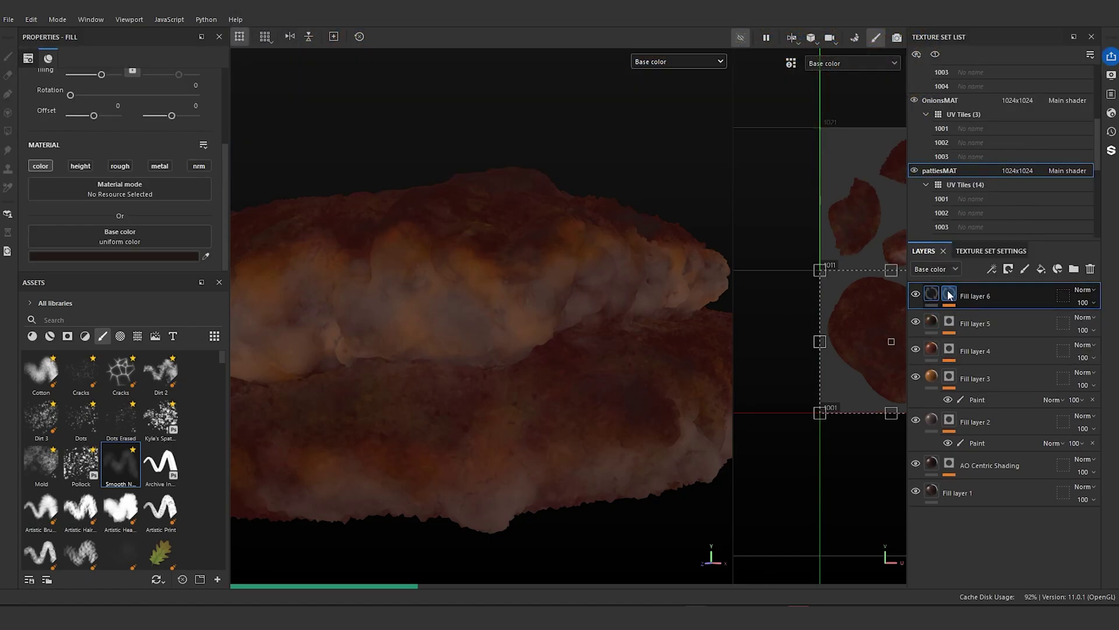
right_click(949, 295)
click(1012, 35)
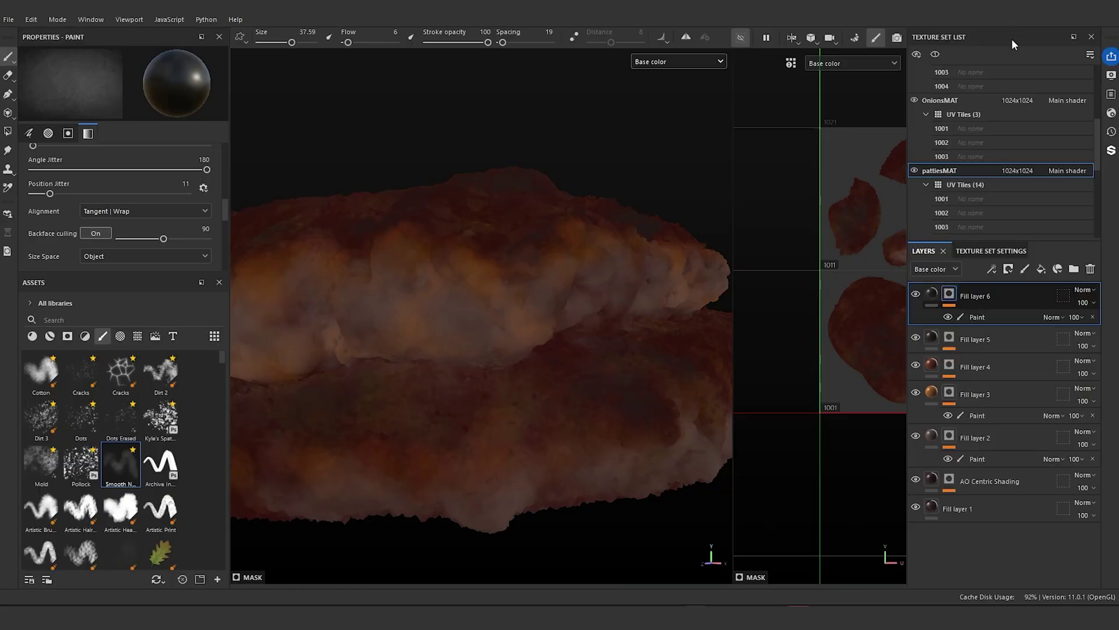
key(ctrl+z)
right_click(947, 293)
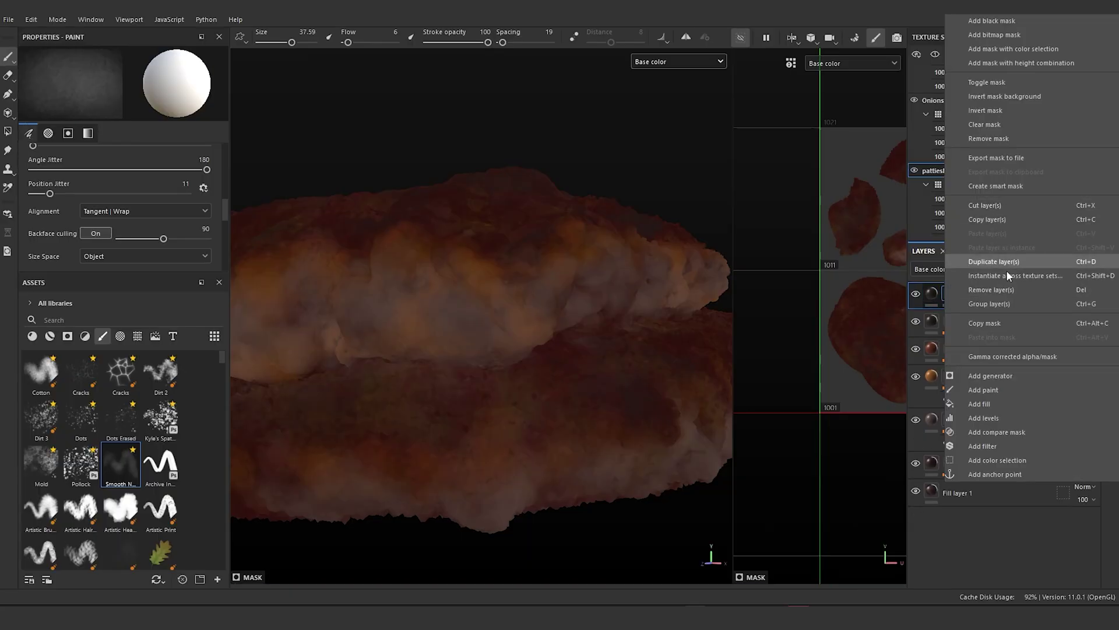
click(995, 389)
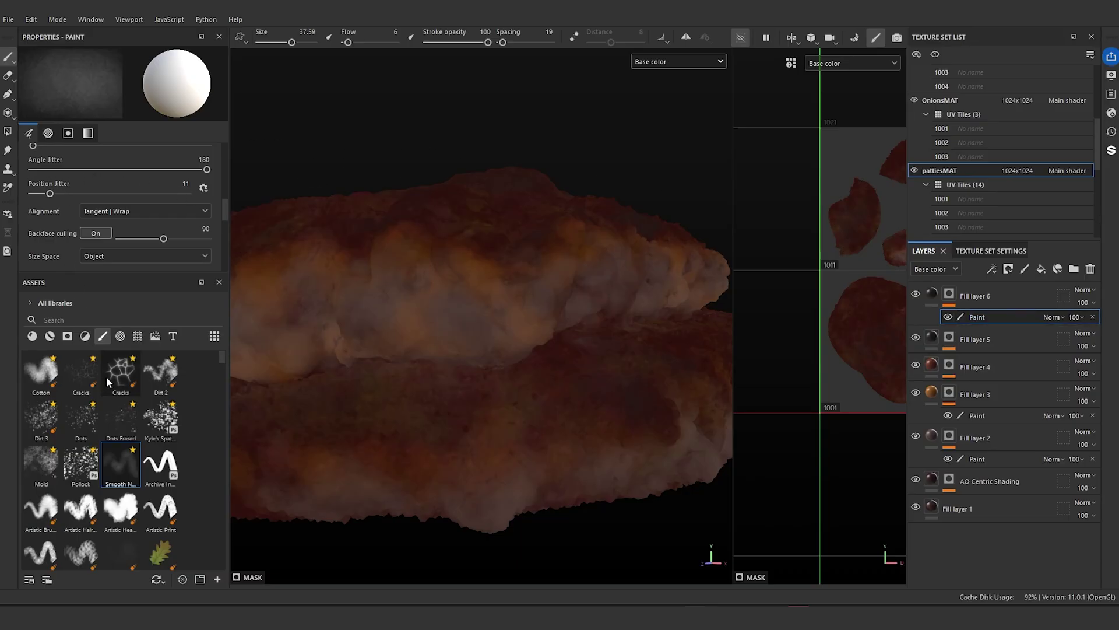
- Choose the Dots Erased brush for painting speckles in Fill layer 6's mask
click(124, 423)
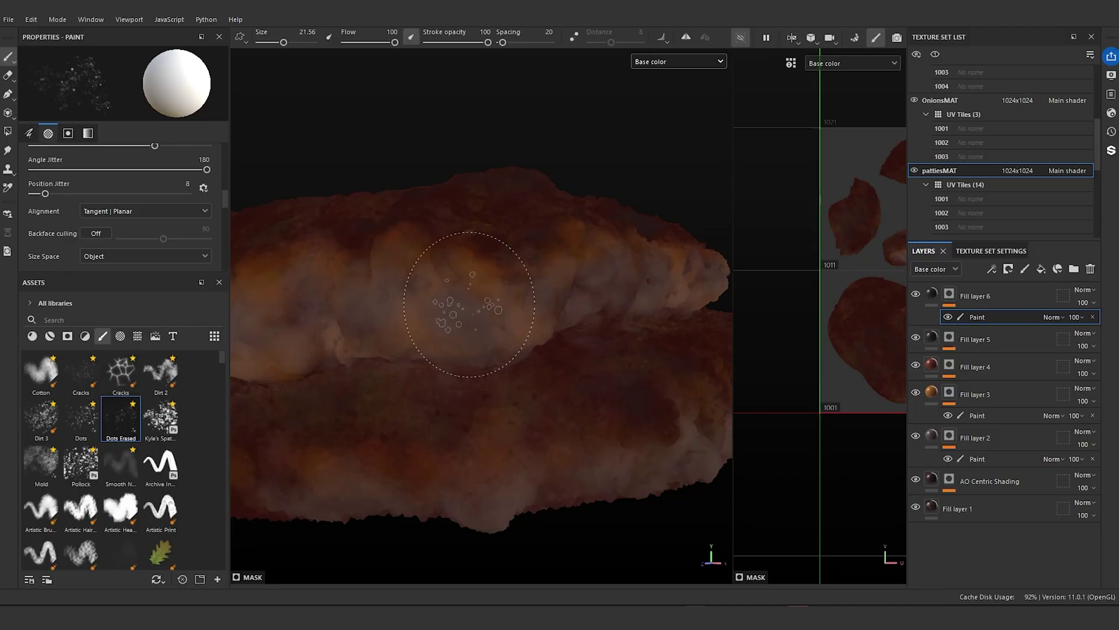
alt+drag(407, 382, 409, 369)
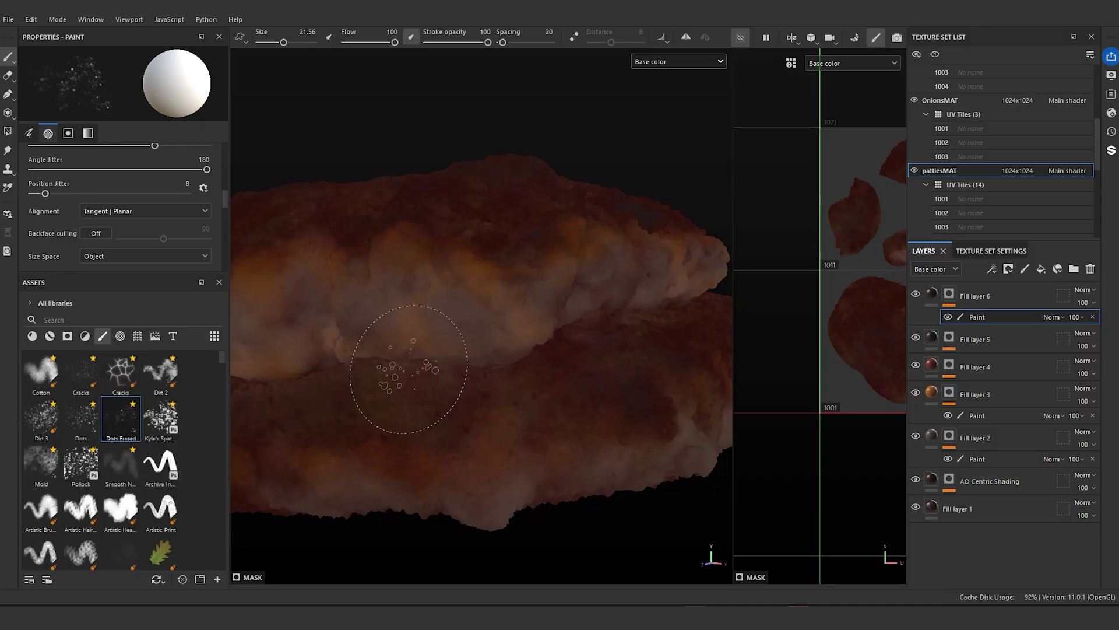
alt+middle_drag(409, 370, 493, 387)
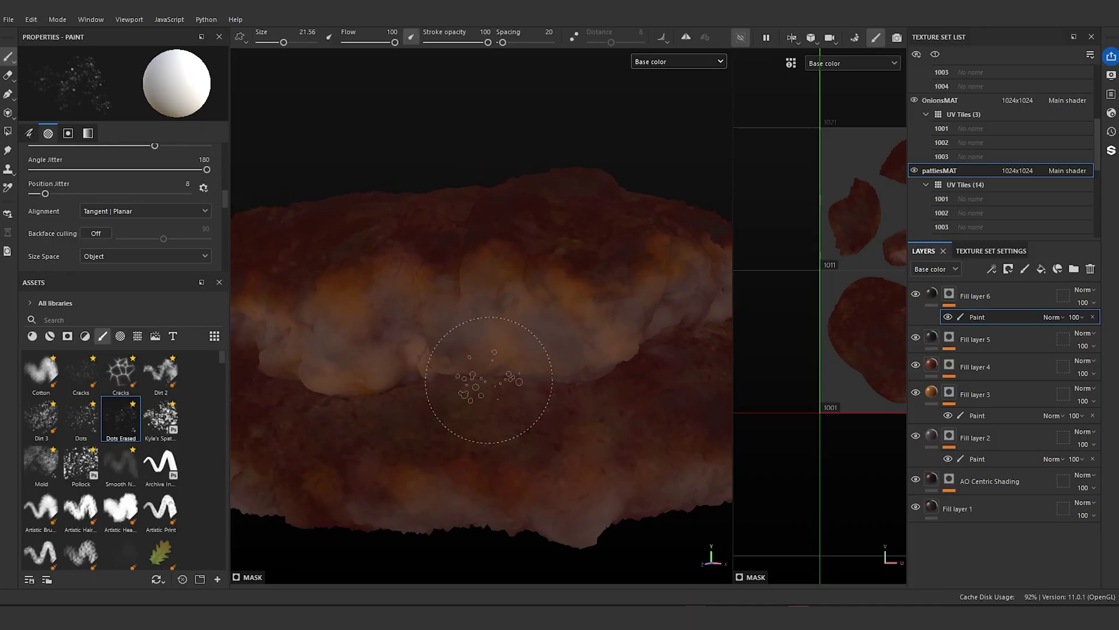
- Set Fill layer 6's base color to a dark brown sampled from the cheeseburger reference photo
click(933, 295)
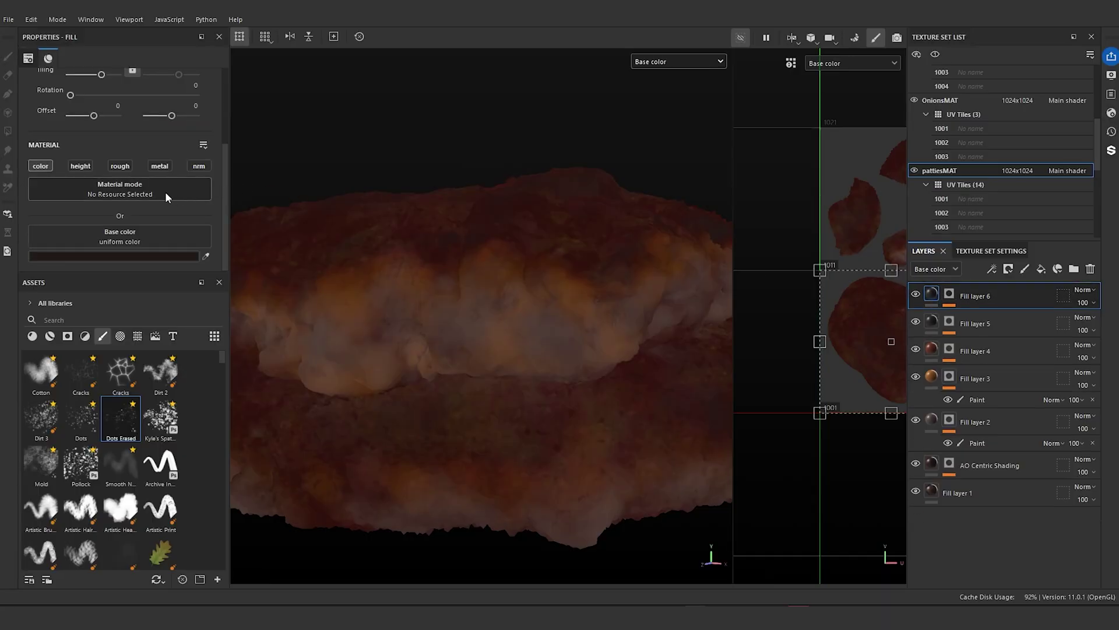
click(206, 256)
click(662, 314)
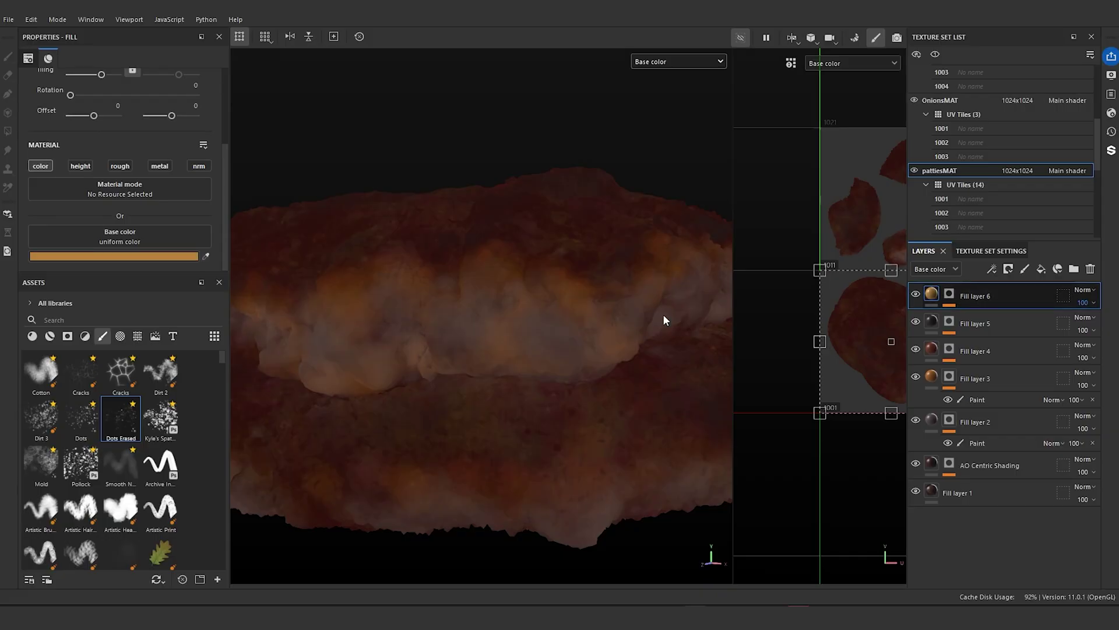
alt+middle_drag(397, 324, 522, 336)
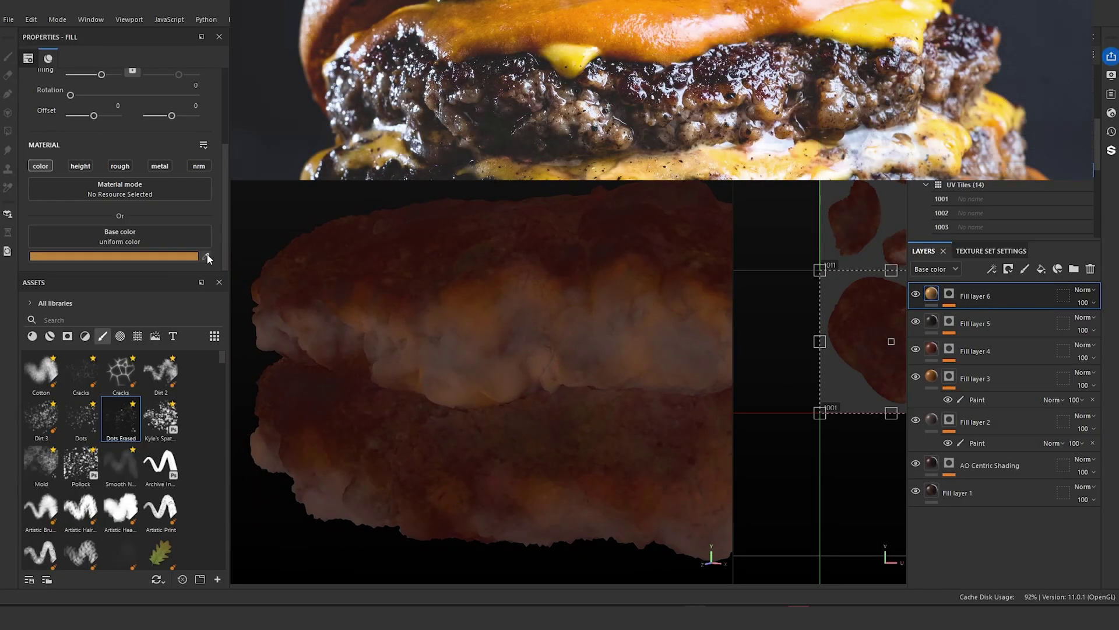
click(687, 94)
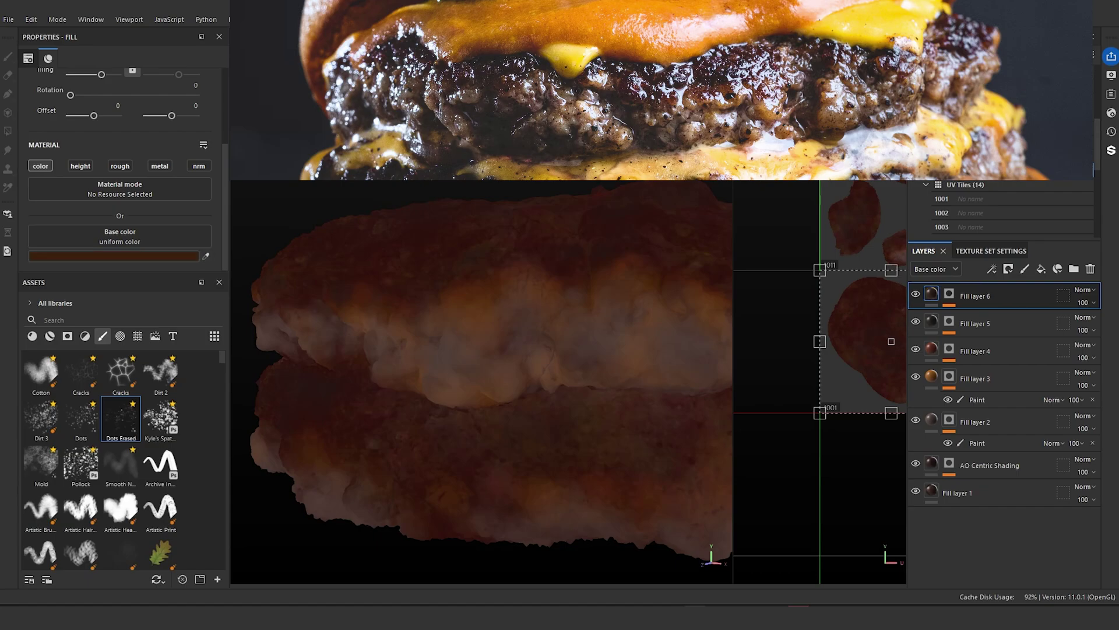
mouse_move(526, 336)
alt+middle_down()
mouse_move(494, 337)
mouse_move(538, 317)
alt+middle_up()
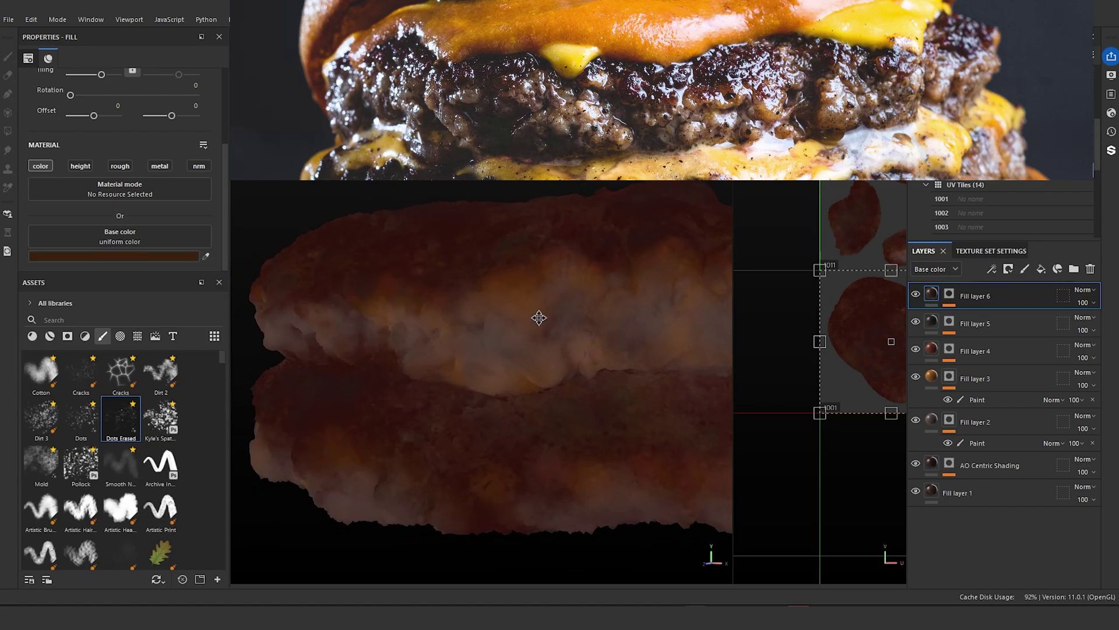
- Paint dark brown speckles all around both patties in Fill layer 6's mask with the Dots Erased brush at size 27.5
click(948, 304)
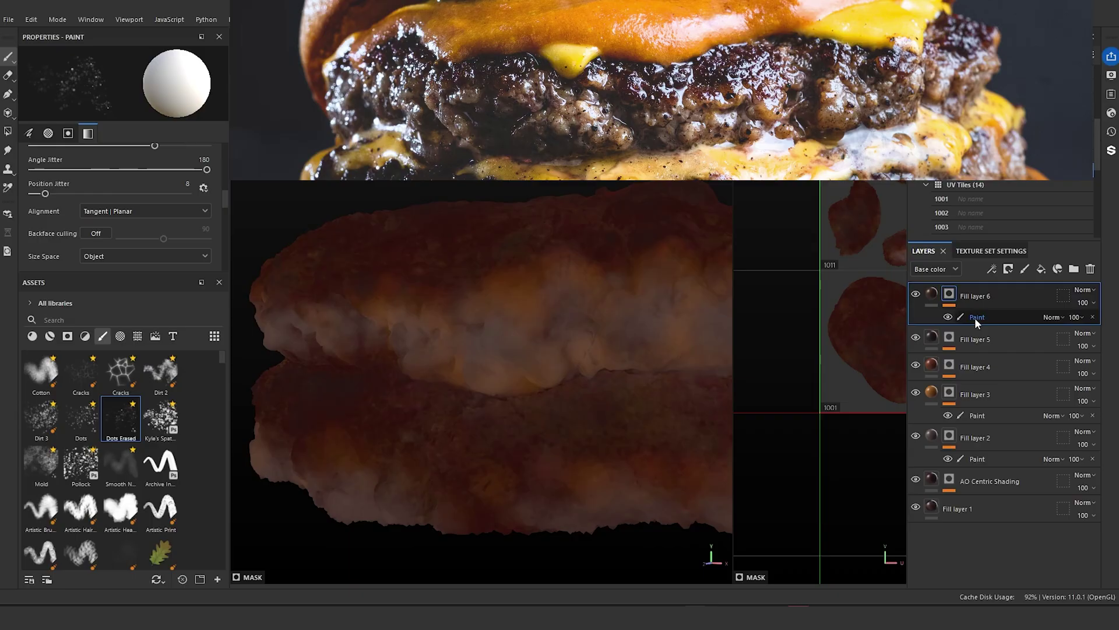
click(977, 317)
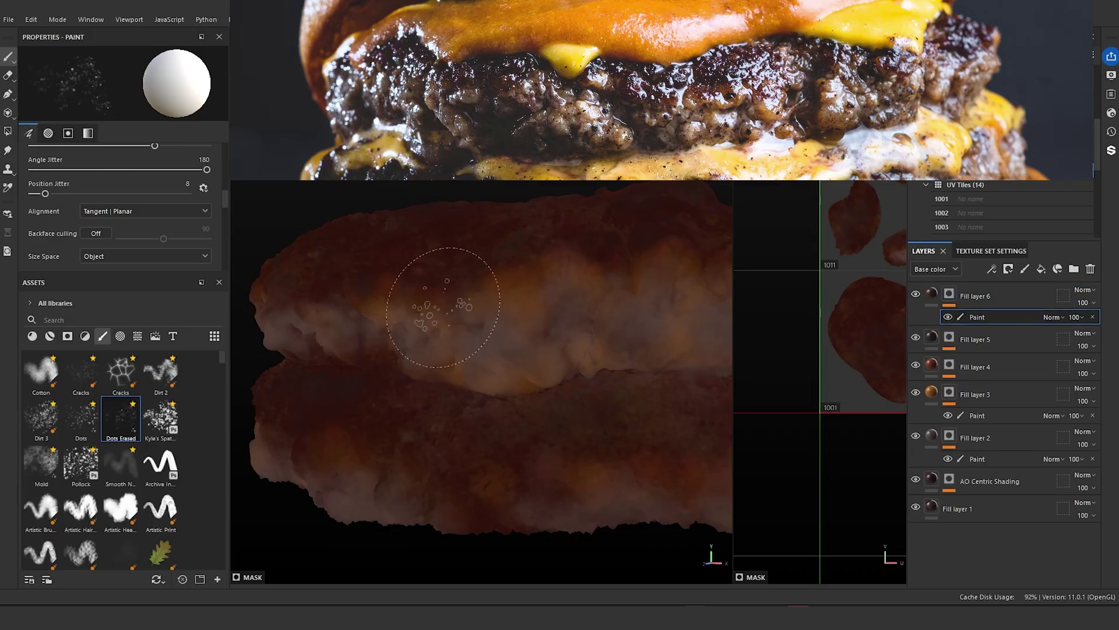
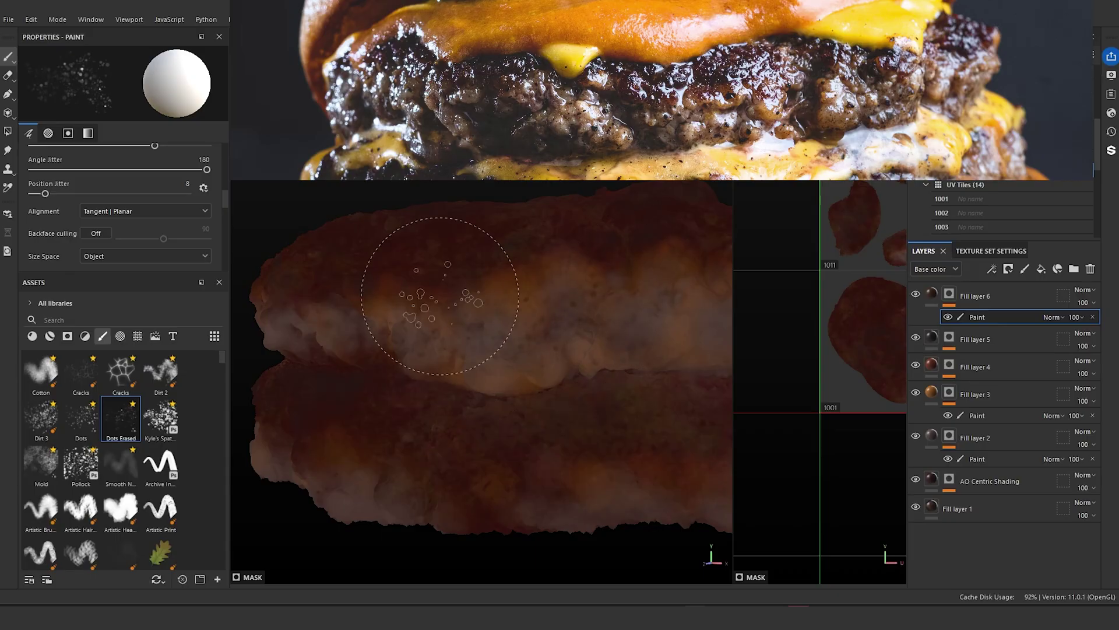
alt+drag(537, 280, 492, 309)
alt+middle_drag(492, 357, 411, 310)
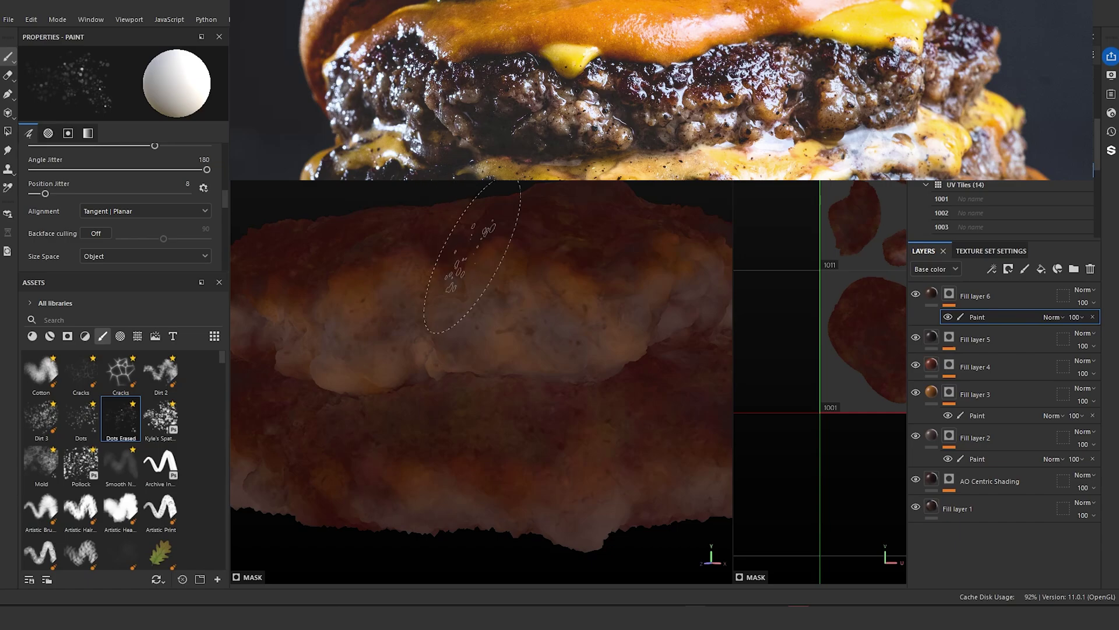
alt+right_drag(510, 231, 559, 369)
alt+drag(560, 370, 361, 373)
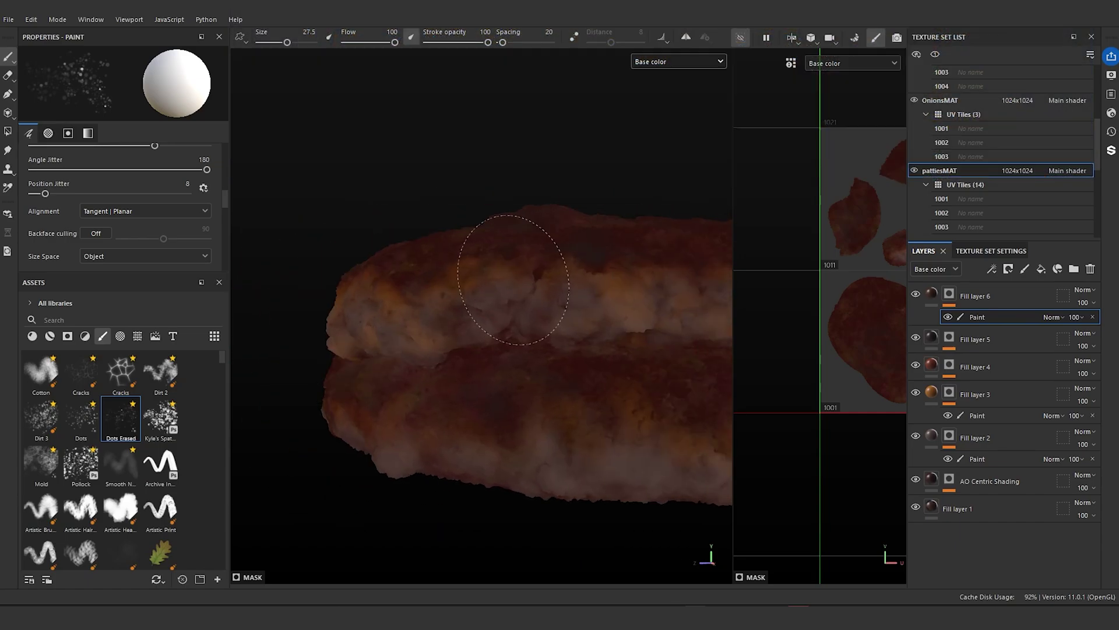
click(544, 272)
click(501, 411)
alt+drag(402, 280, 295, 270)
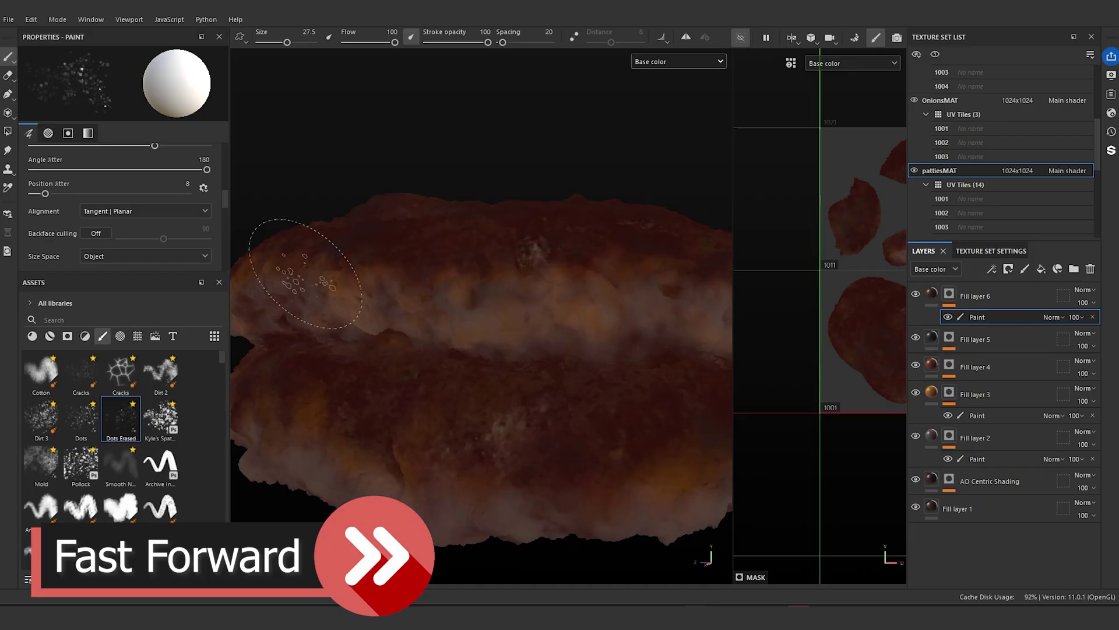
alt+drag(679, 283, 376, 326)
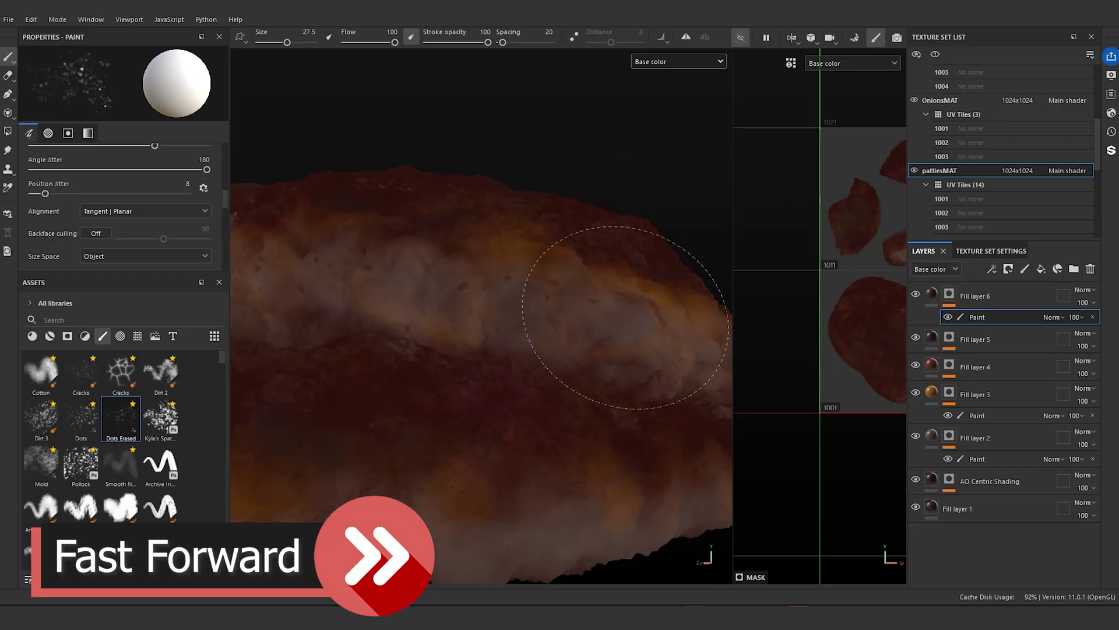
mouse_move(625, 325)
alt+mouse_down()
mouse_move(387, 375)
mouse_move(493, 346)
alt+mouse_up()
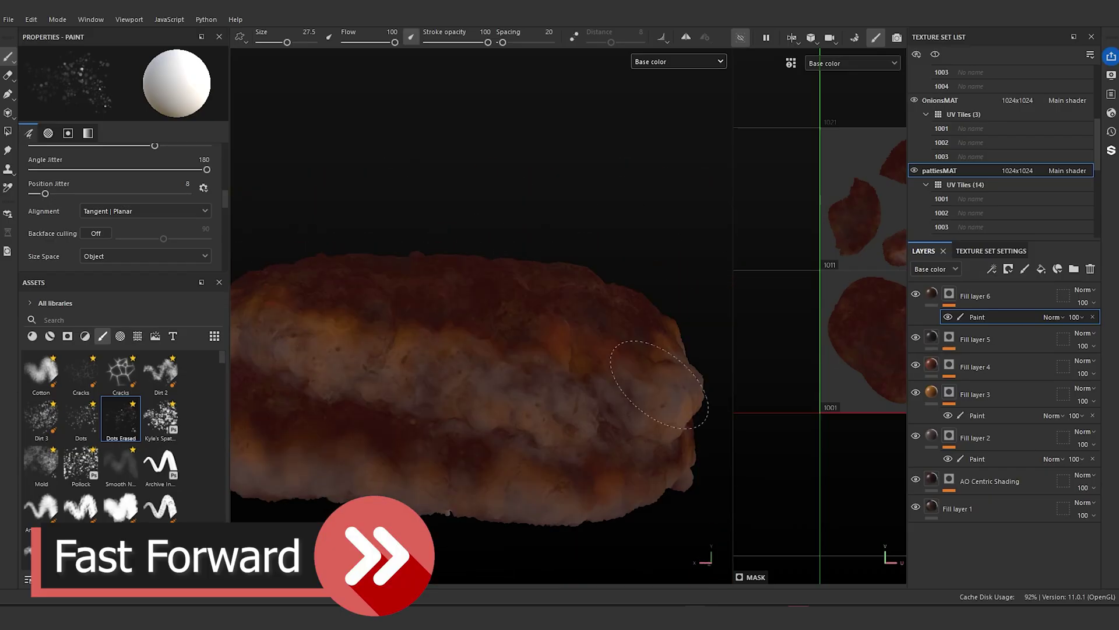
alt+drag(658, 385, 494, 403)
mouse_move(624, 363)
alt+mouse_down()
mouse_move(472, 395)
mouse_move(551, 324)
alt+mouse_up()
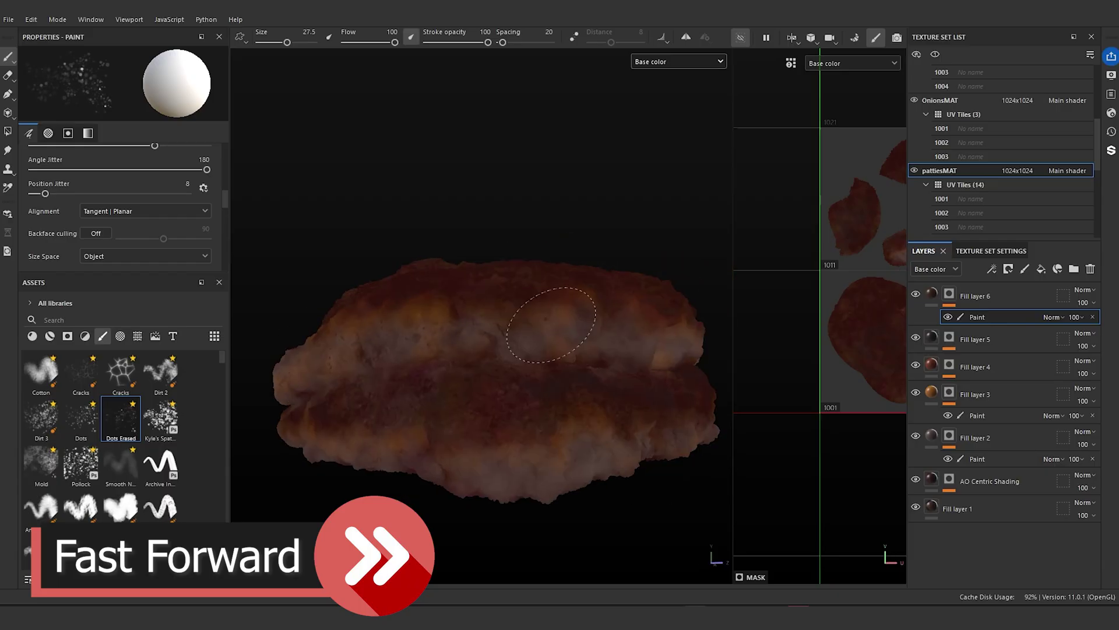
alt+drag(524, 379, 402, 419)
alt+drag(524, 402, 448, 376)
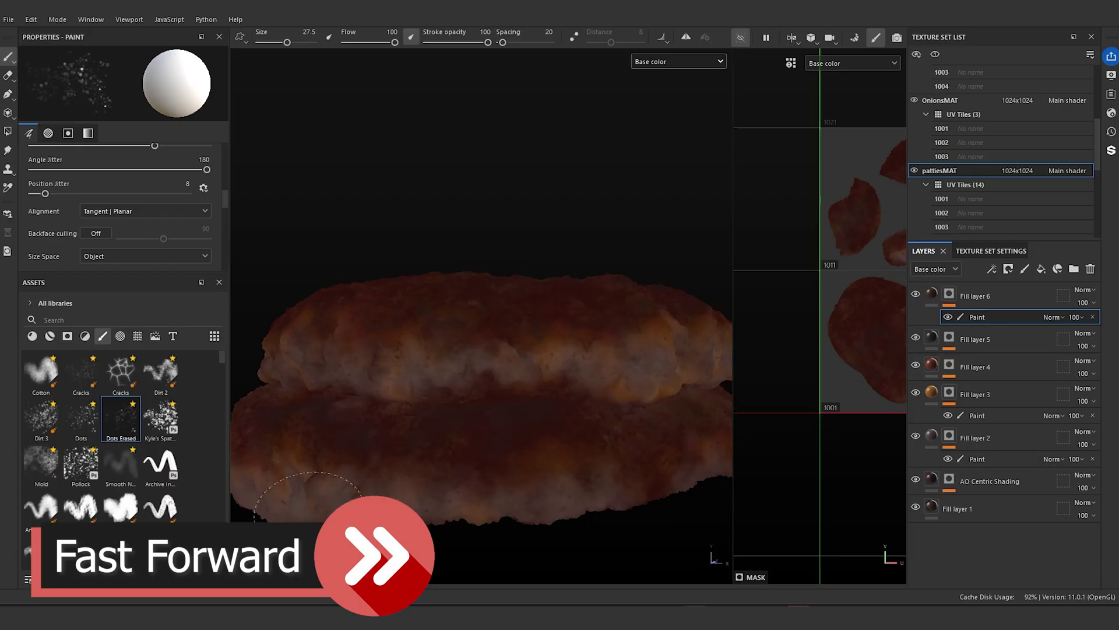
mouse_move(655, 428)
alt+mouse_down()
mouse_move(325, 450)
mouse_move(570, 395)
alt+mouse_up()
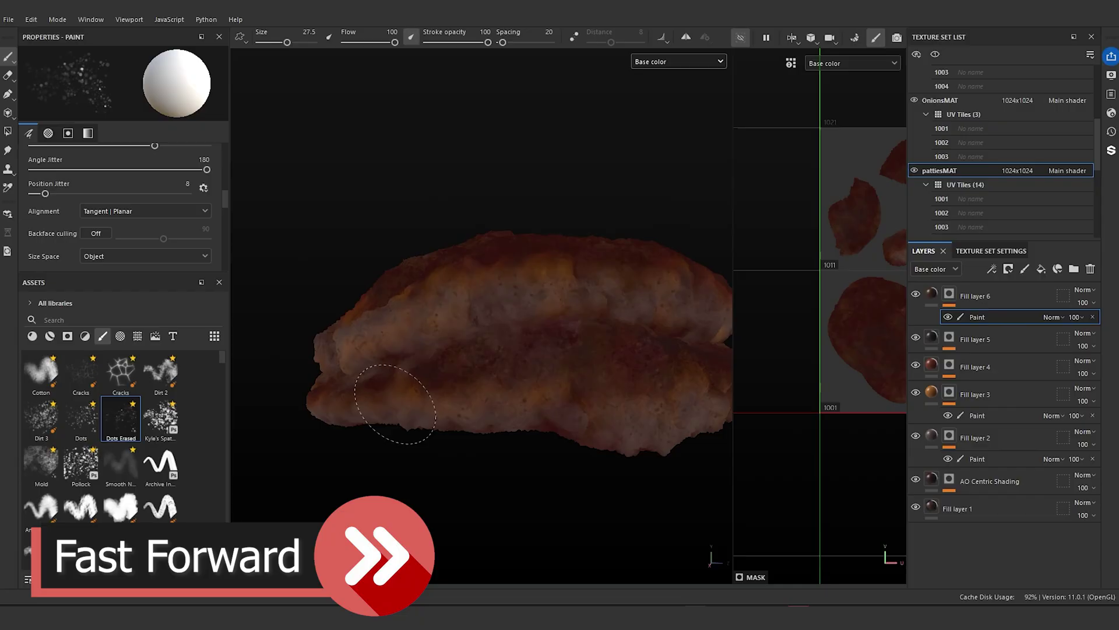
alt+drag(400, 425, 622, 427)
mouse_move(337, 437)
alt+mouse_down()
mouse_move(424, 463)
mouse_move(362, 400)
mouse_move(589, 440)
mouse_move(445, 425)
mouse_move(600, 382)
alt+mouse_up()
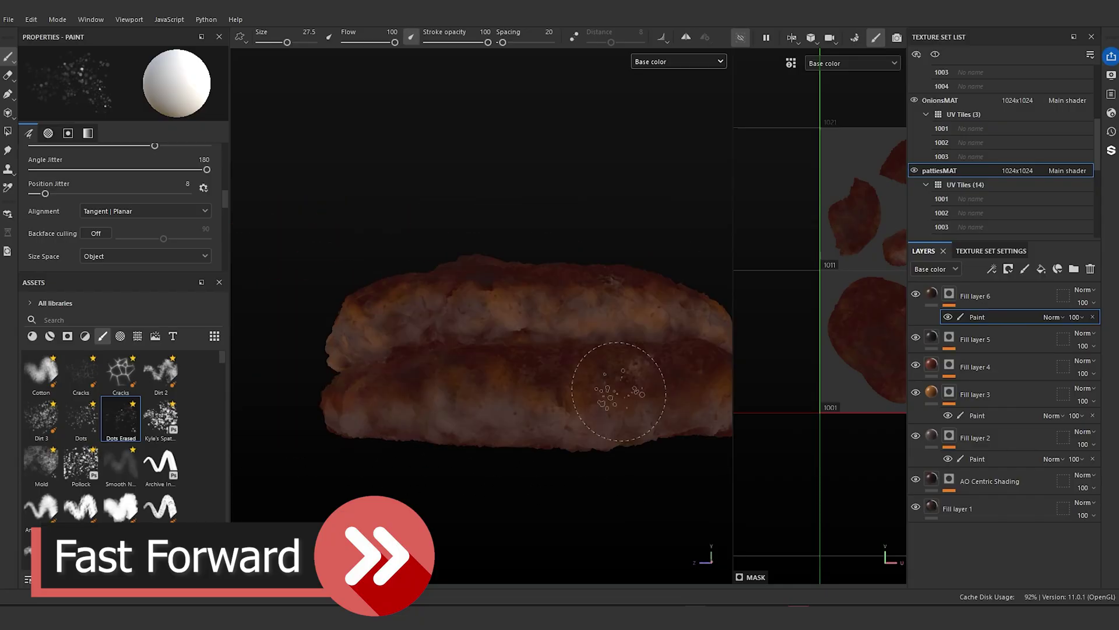
alt+drag(322, 371, 532, 498)
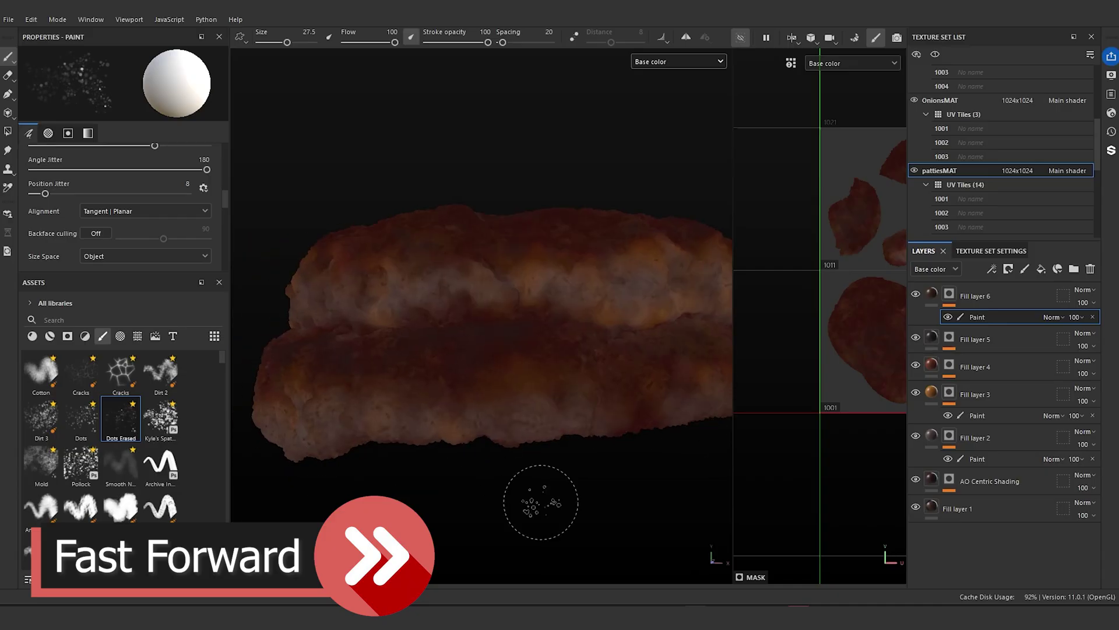
- Rename Fill layer 6 as "dots erased sprinkle"
click(975, 297)
double_click(974, 296)
text(dots erased sprinkle)
key(Return)
- Duplicate the dots erased sprinkle layer and move the copy below the original in the layer stack
mouse_move(305, 324)
alt+mouse_down()
mouse_move(669, 352)
mouse_move(634, 365)
mouse_move(654, 425)
mouse_move(637, 382)
mouse_move(632, 300)
alt+mouse_up()
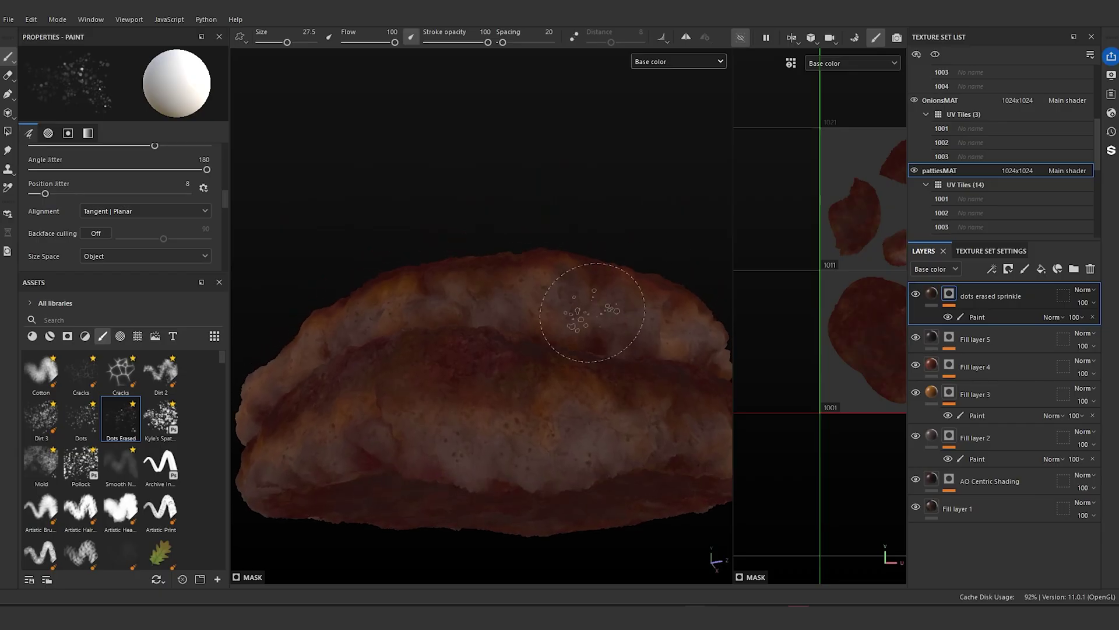
scroll(537, 363, down, 3)
mouse_move(535, 366)
alt+mouse_down()
mouse_move(560, 464)
mouse_move(542, 460)
alt+mouse_up()
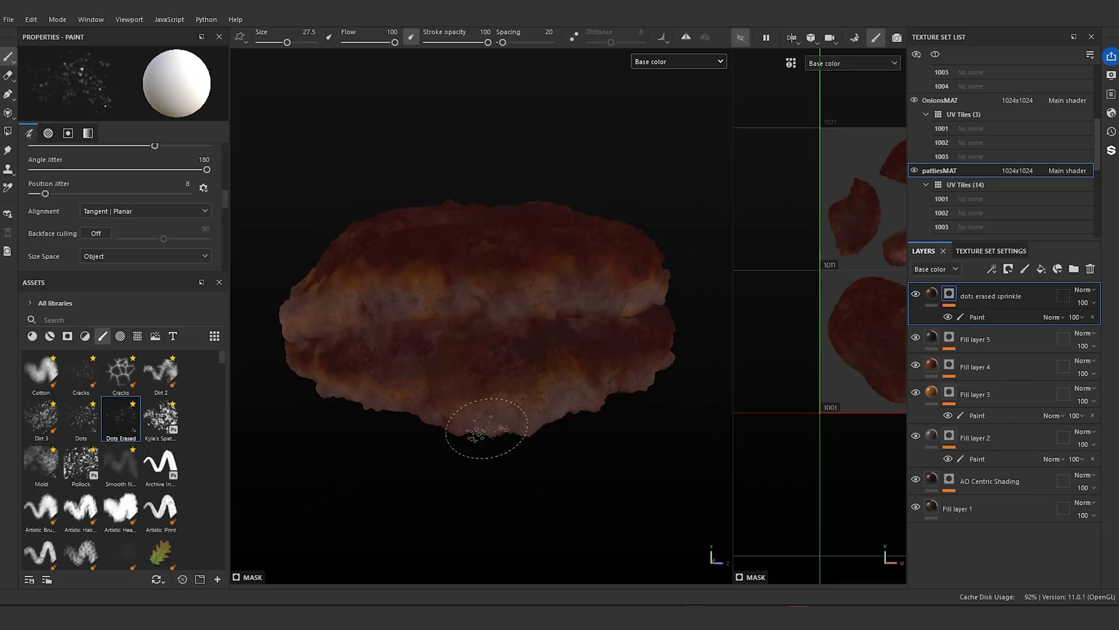
scroll(460, 350, up, 3)
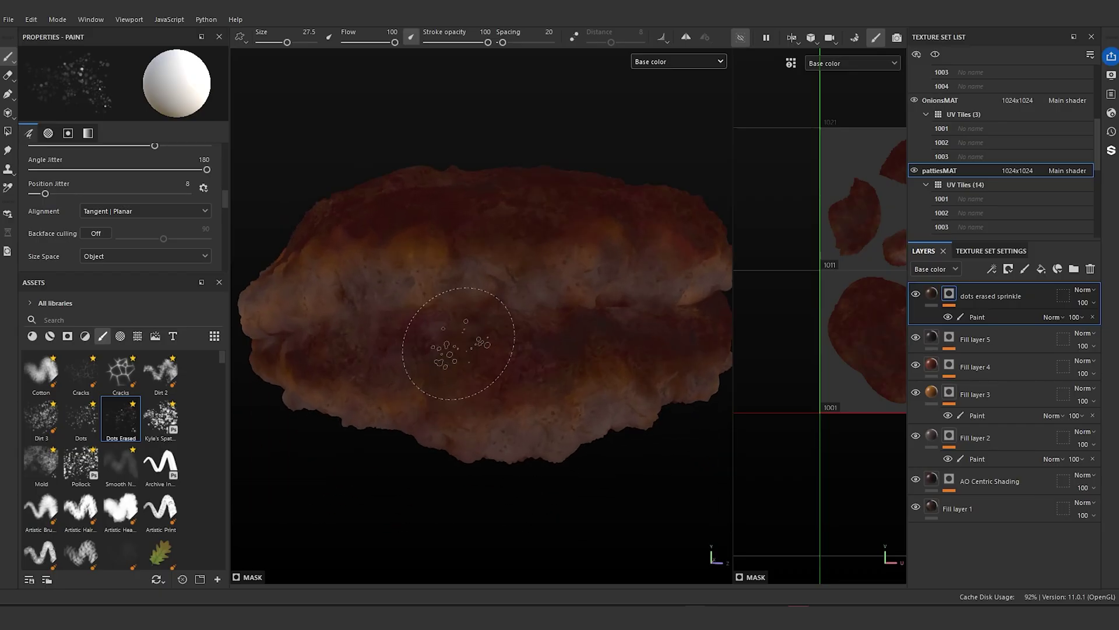
right_click(979, 293)
click(1020, 260)
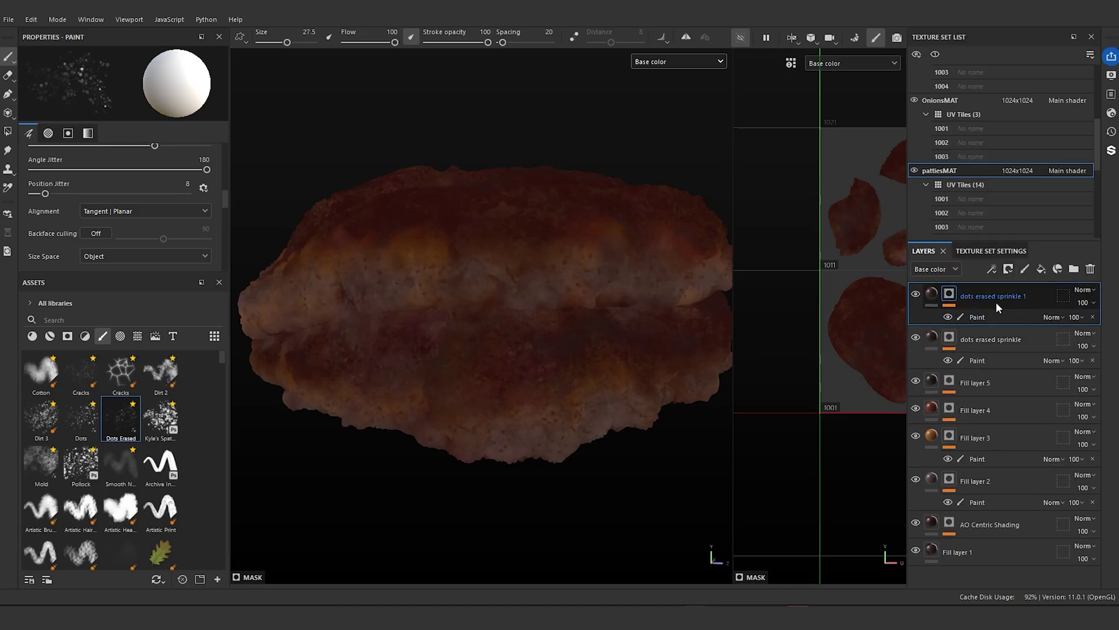
drag(997, 307, 995, 366)
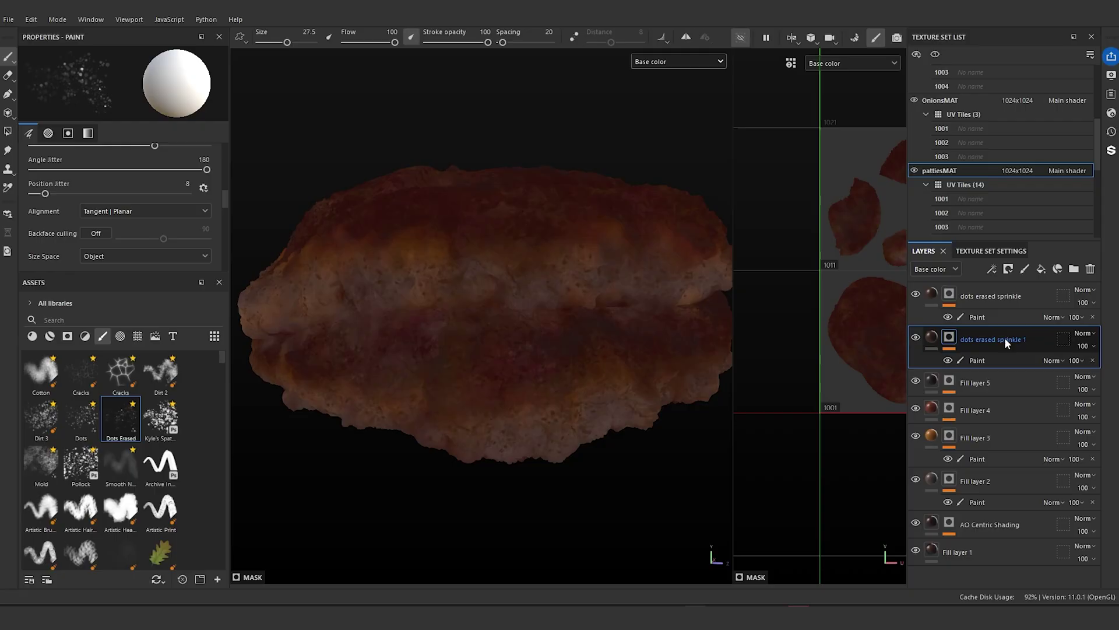
- Rename the lower copy of the speckle layer as "dots erased sprinkle blurred"
double_click(1005, 340)
double_click(1029, 339)
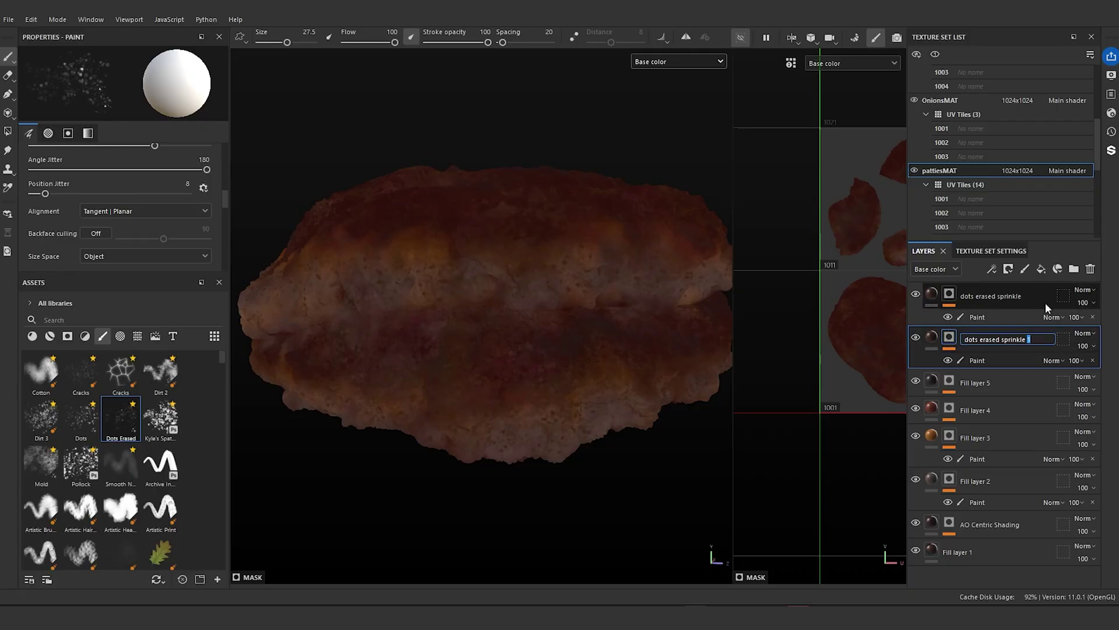
text(blurred)
key(Return)
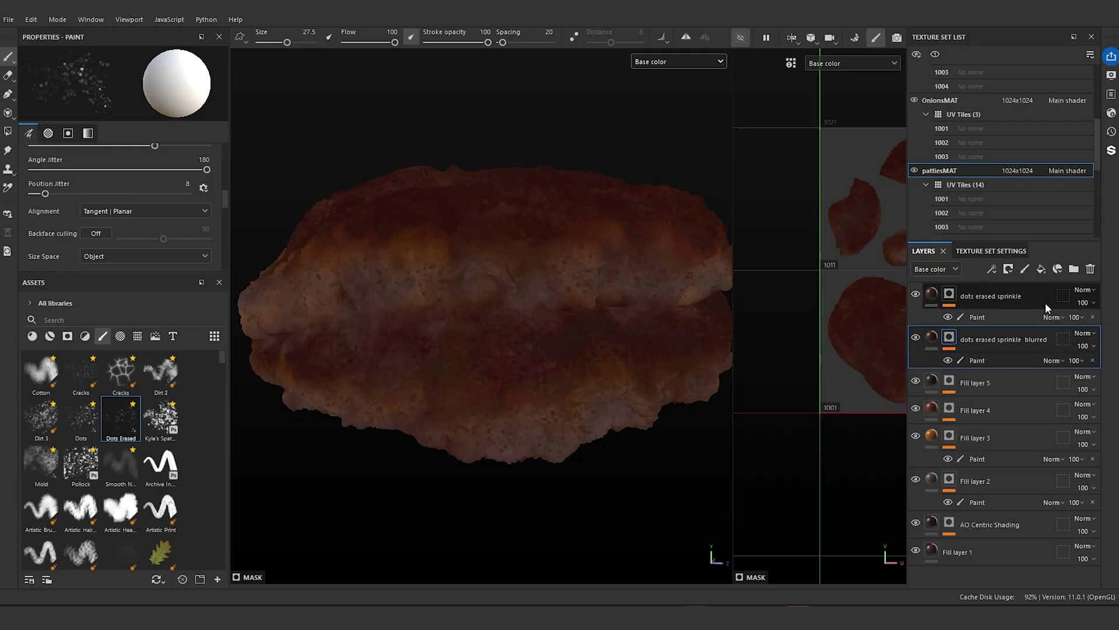
- Add a Blur filter to the mask of the dots erased sprinkle blurred layer
right_click(953, 334)
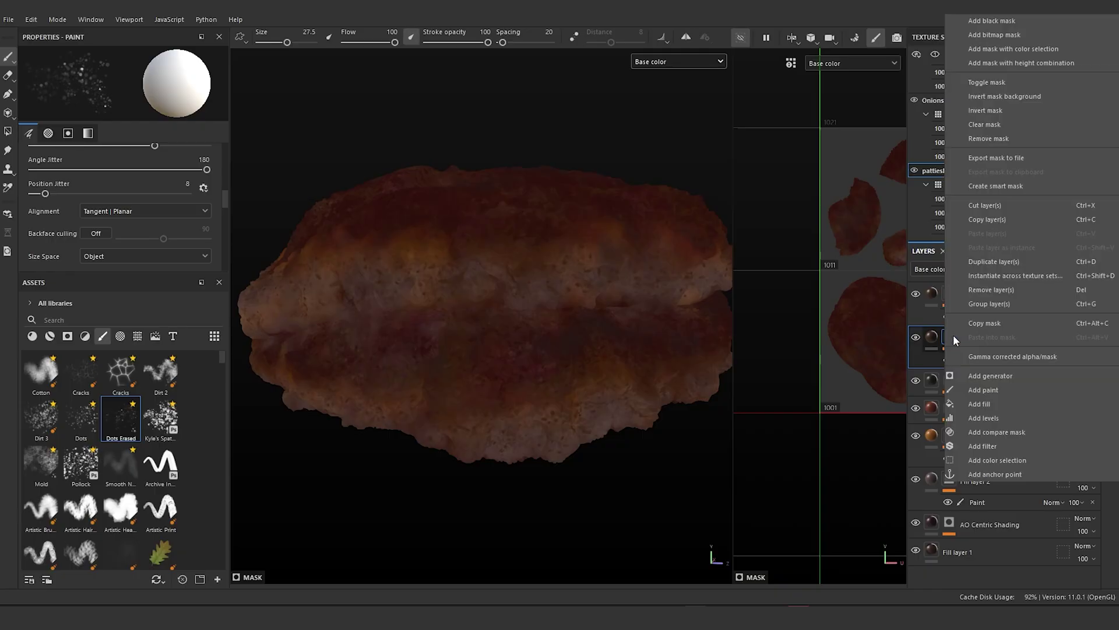
click(1007, 444)
click(147, 91)
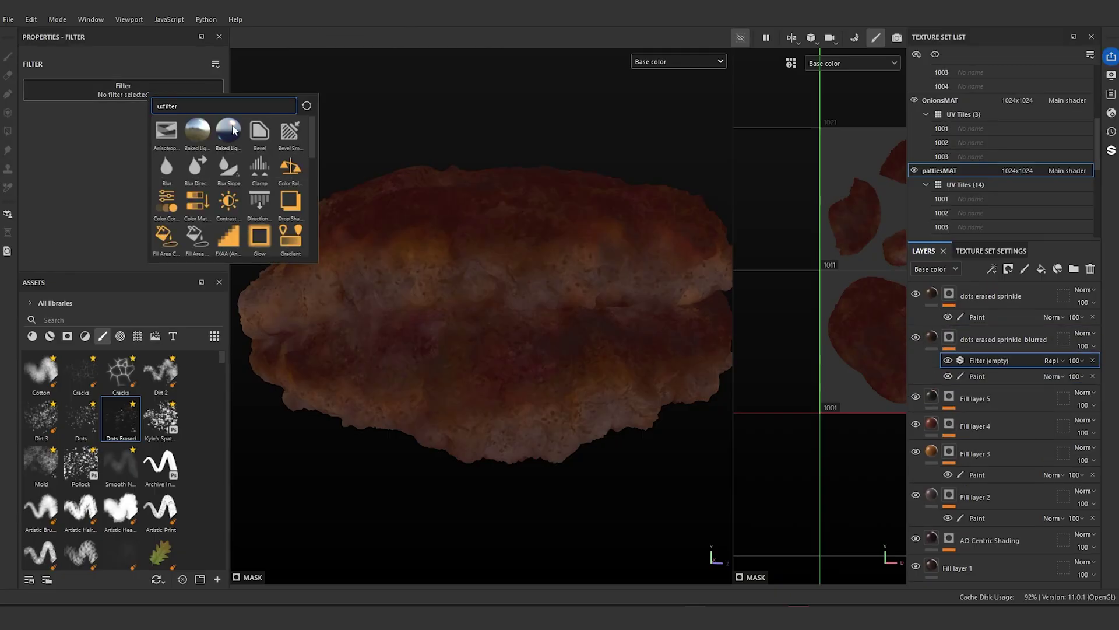
text(blur)
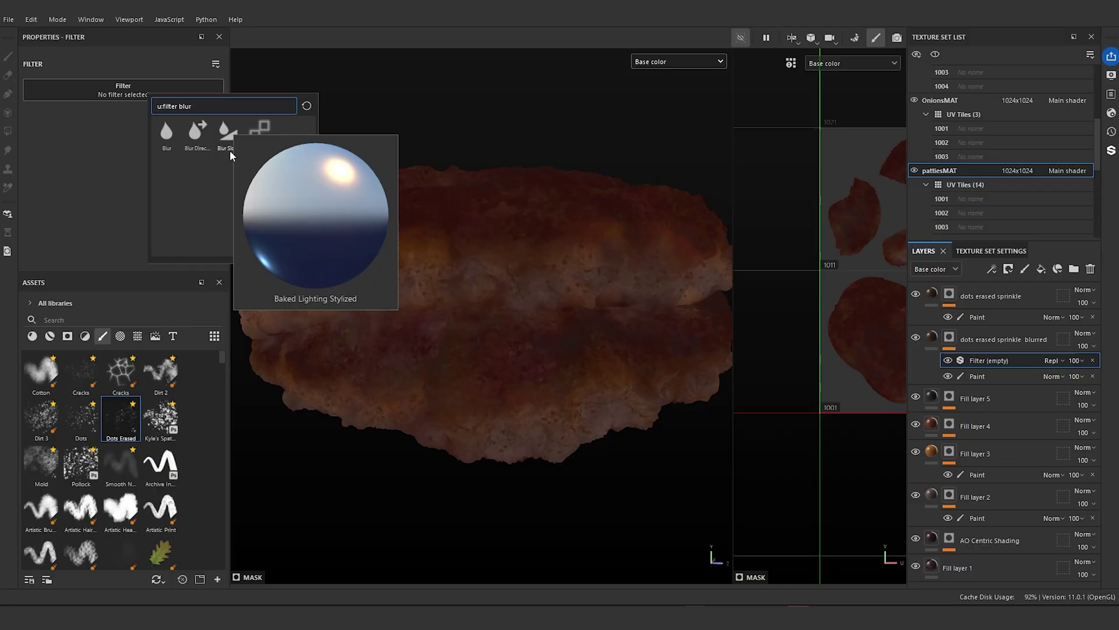
click(166, 132)
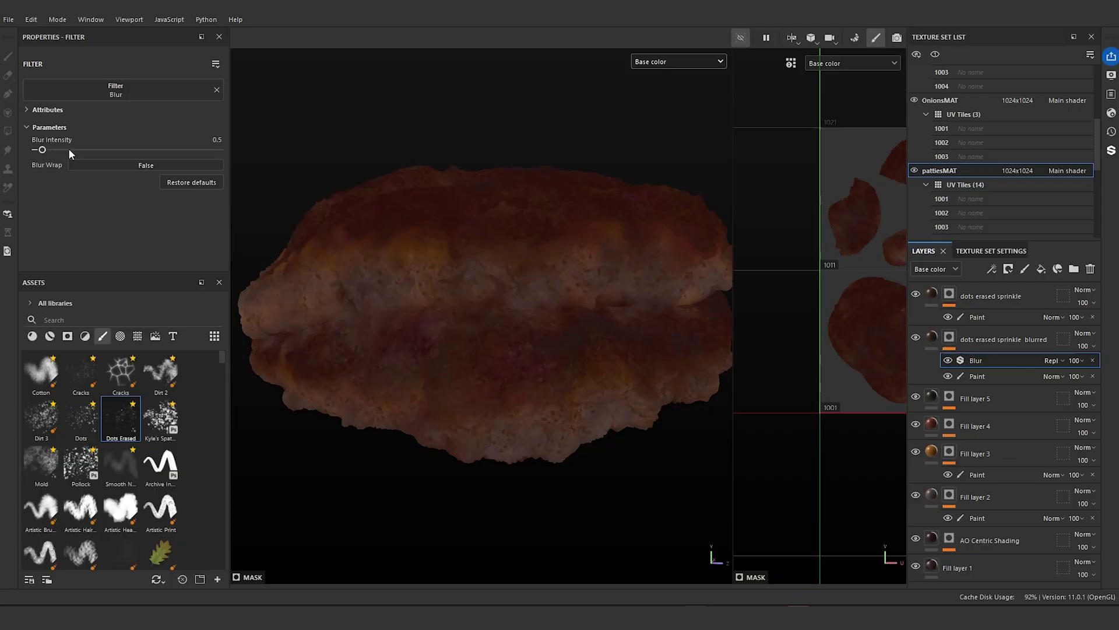
- Soften the speckles in the blurred layer's mask by setting the filter's Blur Intensity to 1.44
drag(50, 149, 68, 156)
scroll(547, 240, down, 3)
alt+drag(507, 276, 534, 296)
scroll(434, 302, up, 4)
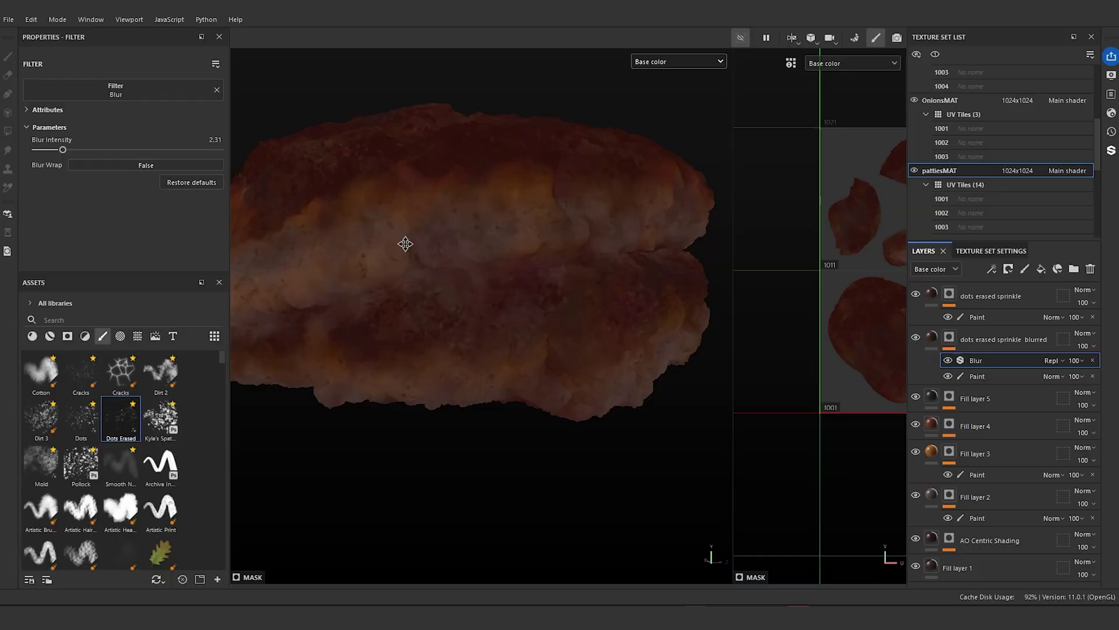
alt+middle_drag(405, 245, 434, 297)
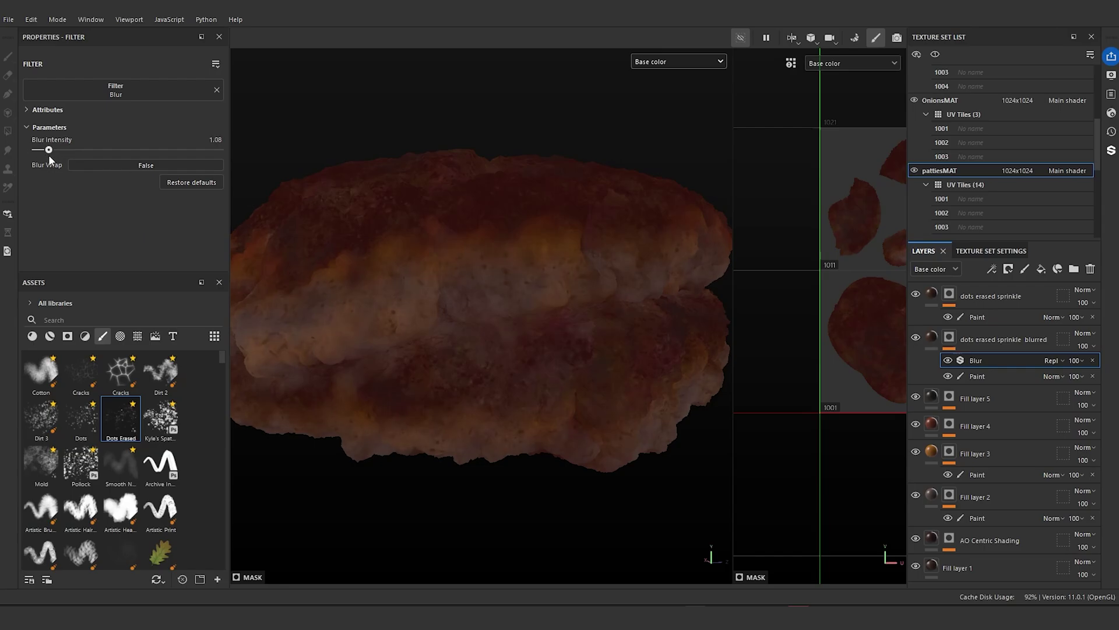
drag(49, 153, 54, 153)
- Inspect the softened speckles around both patties and save the project
scroll(519, 258, down, 3)
alt+drag(519, 258, 668, 261)
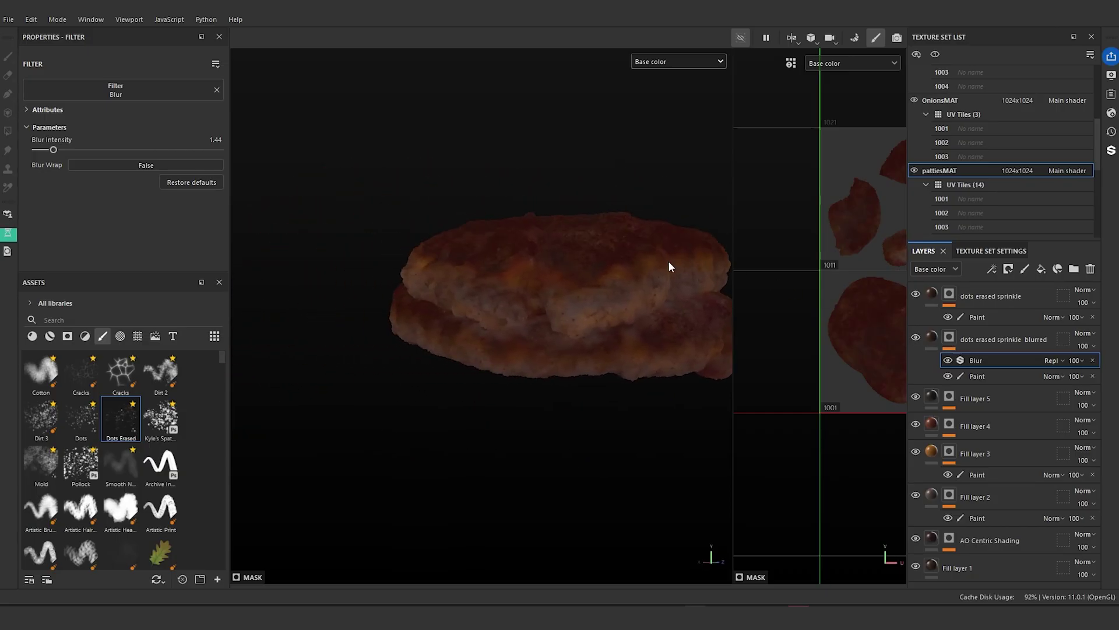
alt+drag(508, 257, 470, 274)
scroll(475, 276, up, 5)
alt+drag(582, 286, 446, 258)
alt+drag(519, 334, 503, 311)
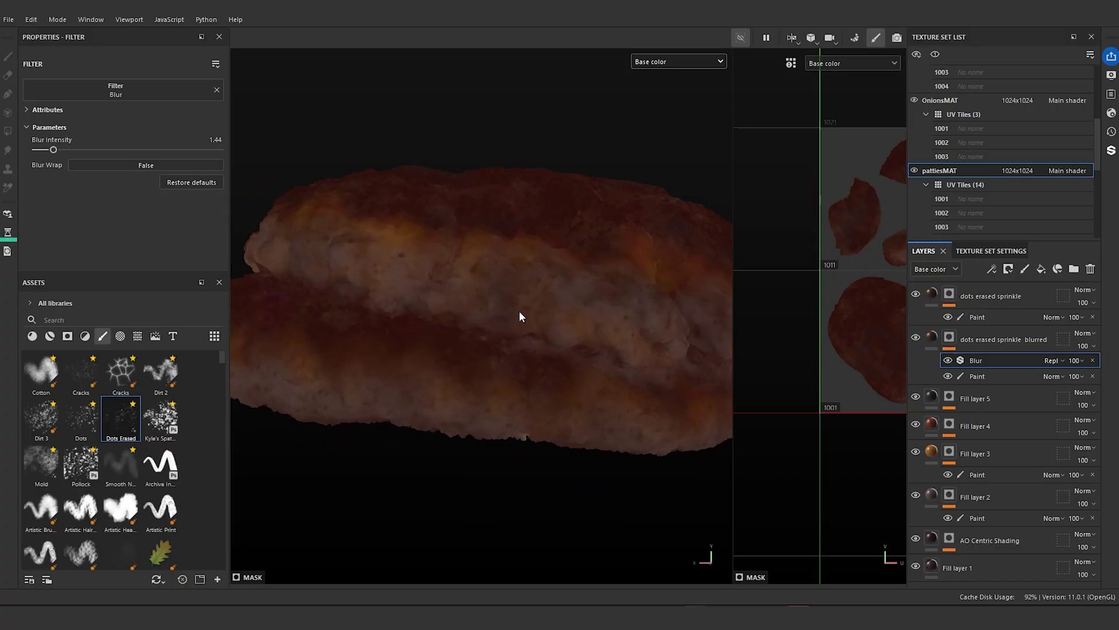
alt+drag(520, 313, 499, 337)
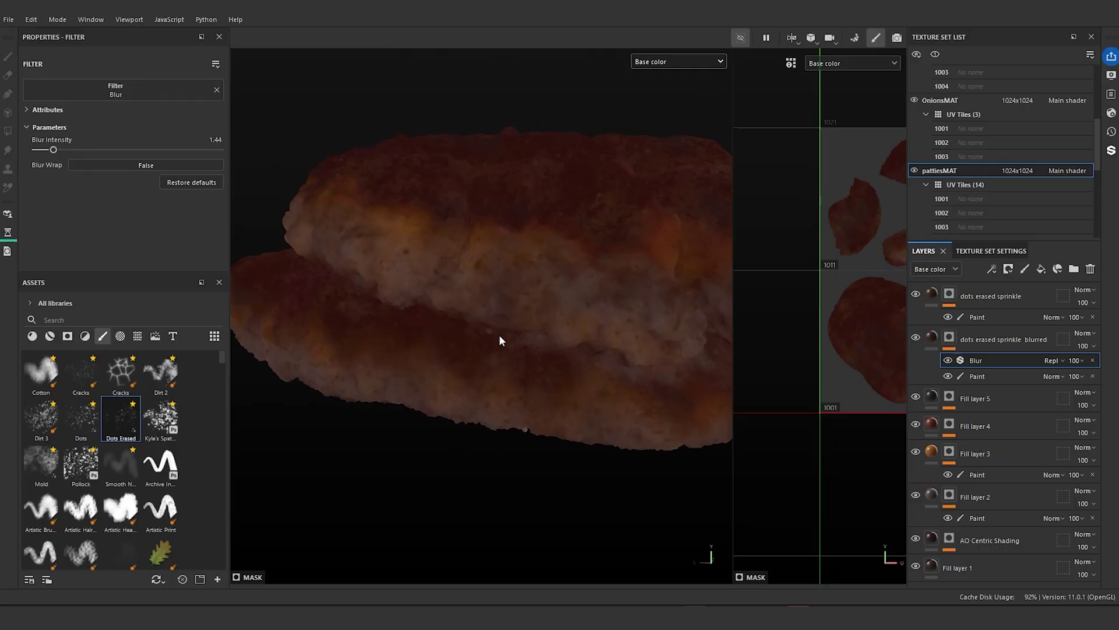
key(ctrl+s)
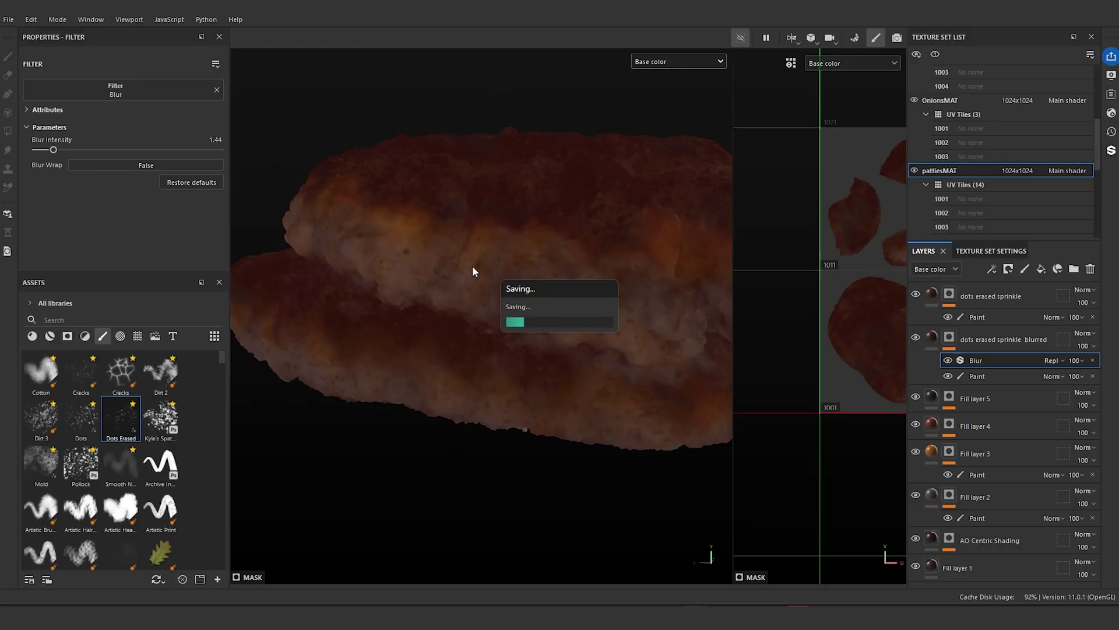
- Duplicate the dots erased sprinkle layer and give the copy a fresh black mask with a new Paint effect
right_click(938, 295)
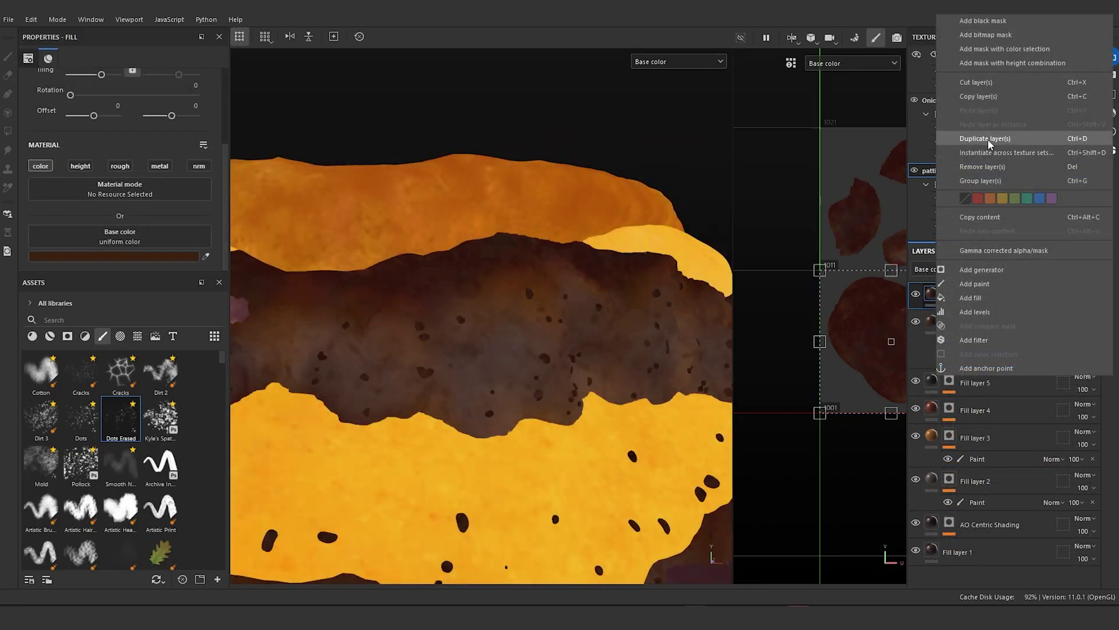
click(990, 144)
right_click(951, 298)
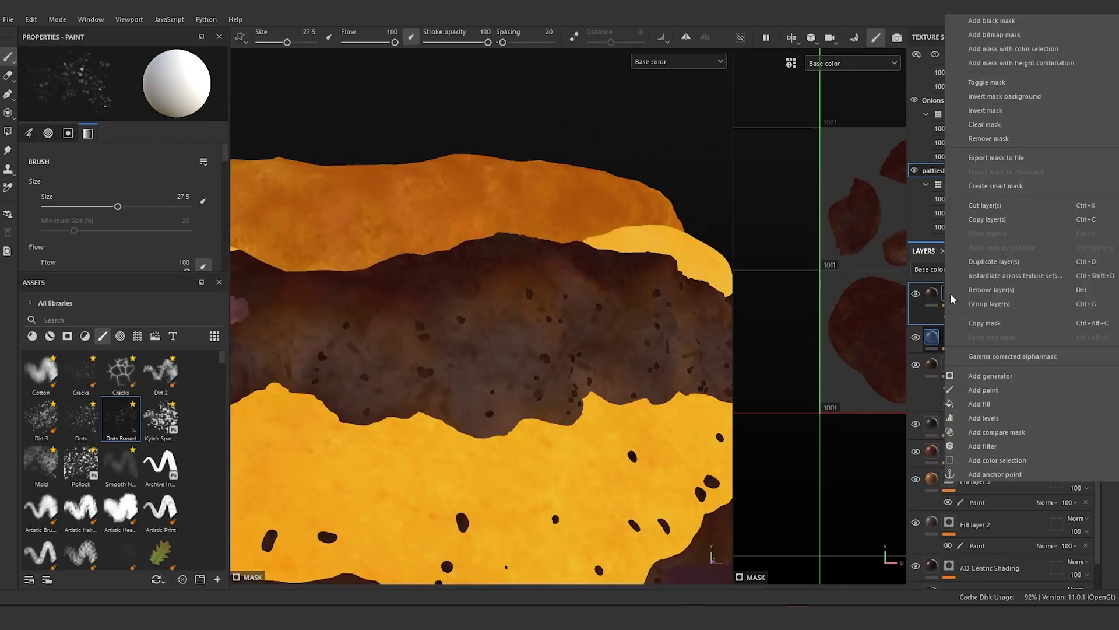
click(1008, 24)
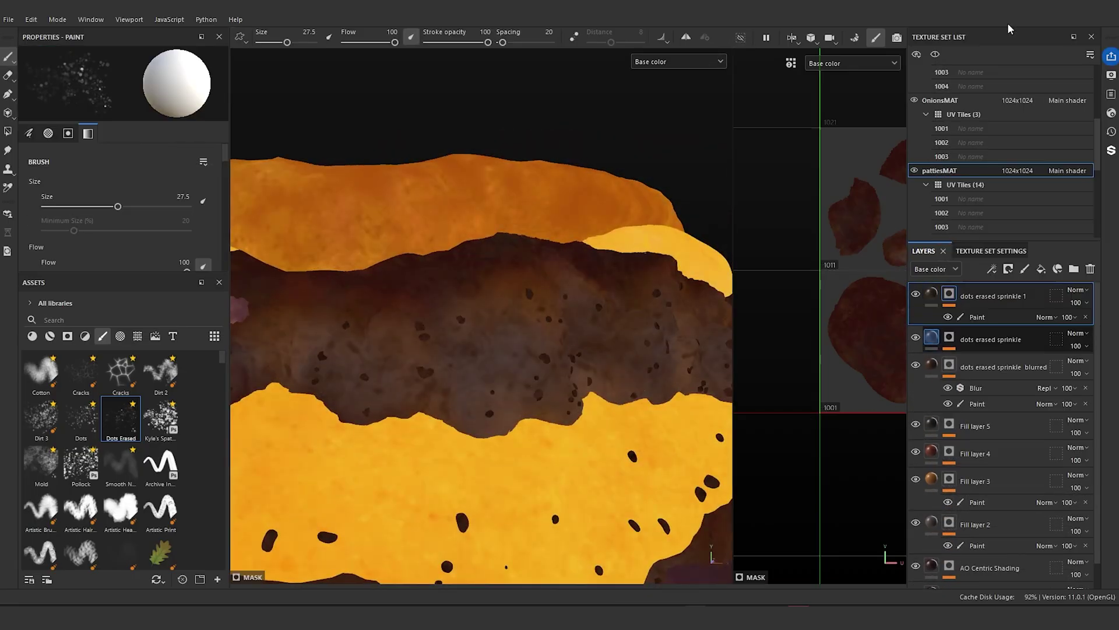
right_click(950, 294)
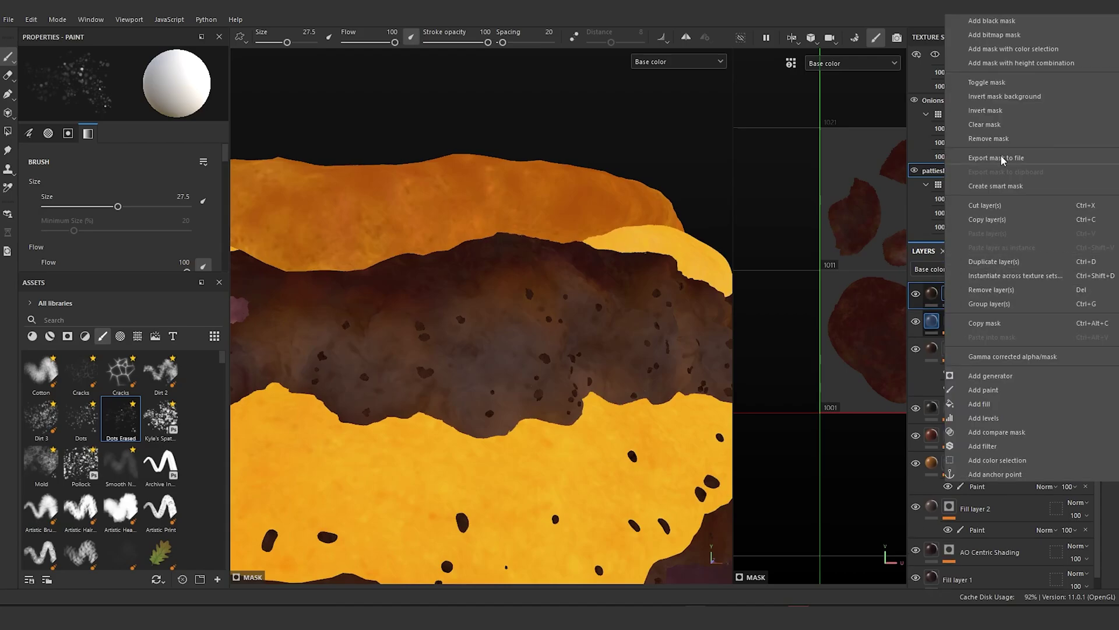
click(994, 389)
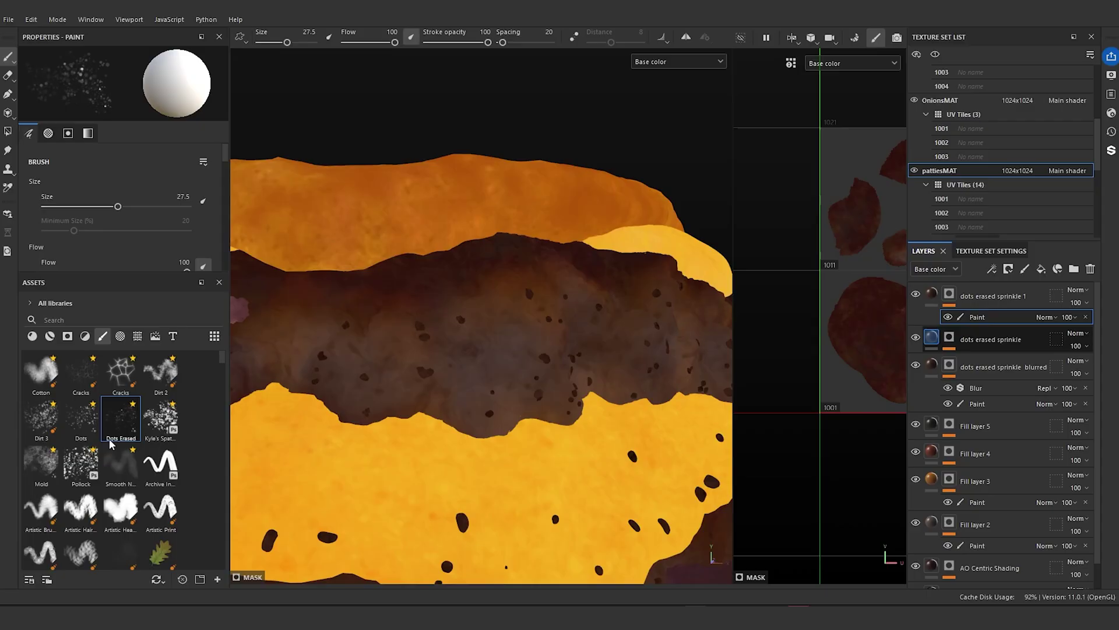
- Browse the brush presets and load the starred Smooth brush for the dots erased sprinkle 1 mask
scroll(121, 455, down, 3)
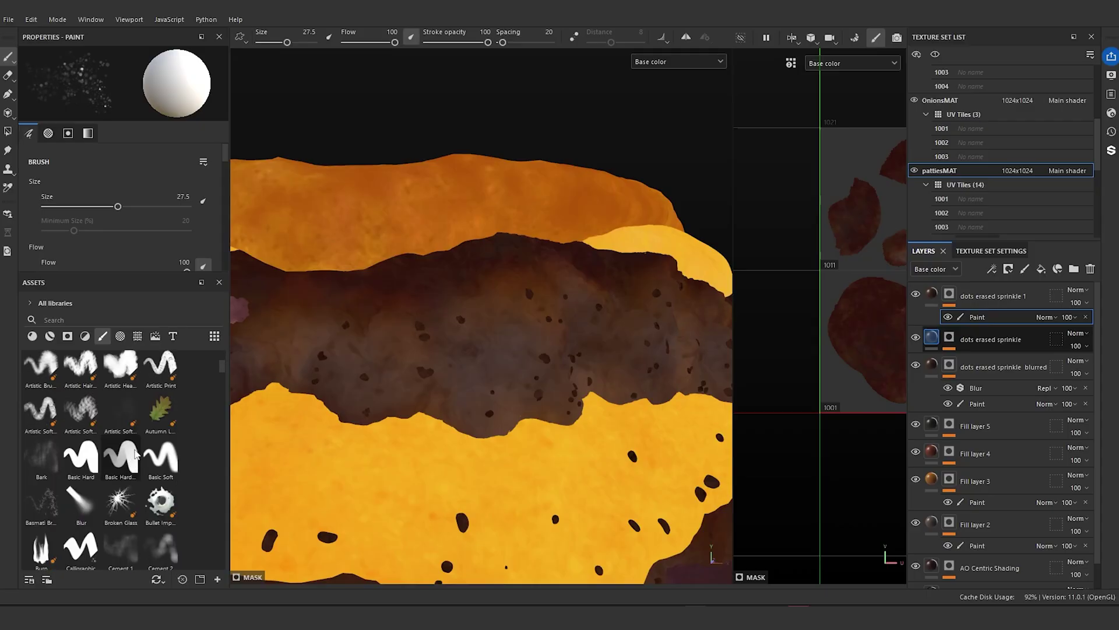
scroll(553, 256, down, 4)
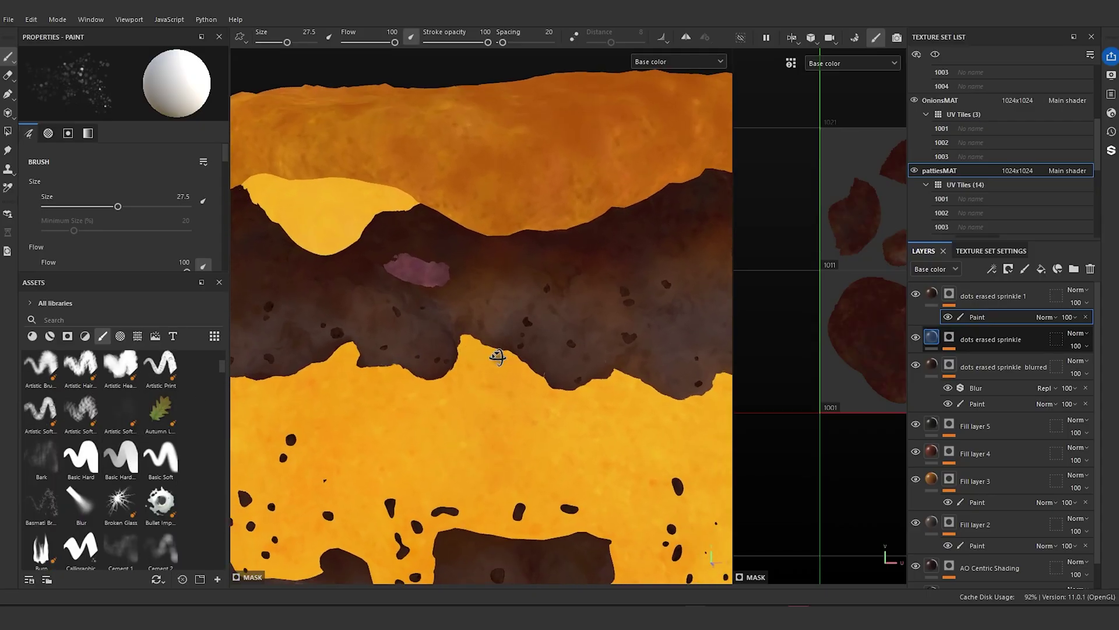
alt+drag(498, 358, 500, 350)
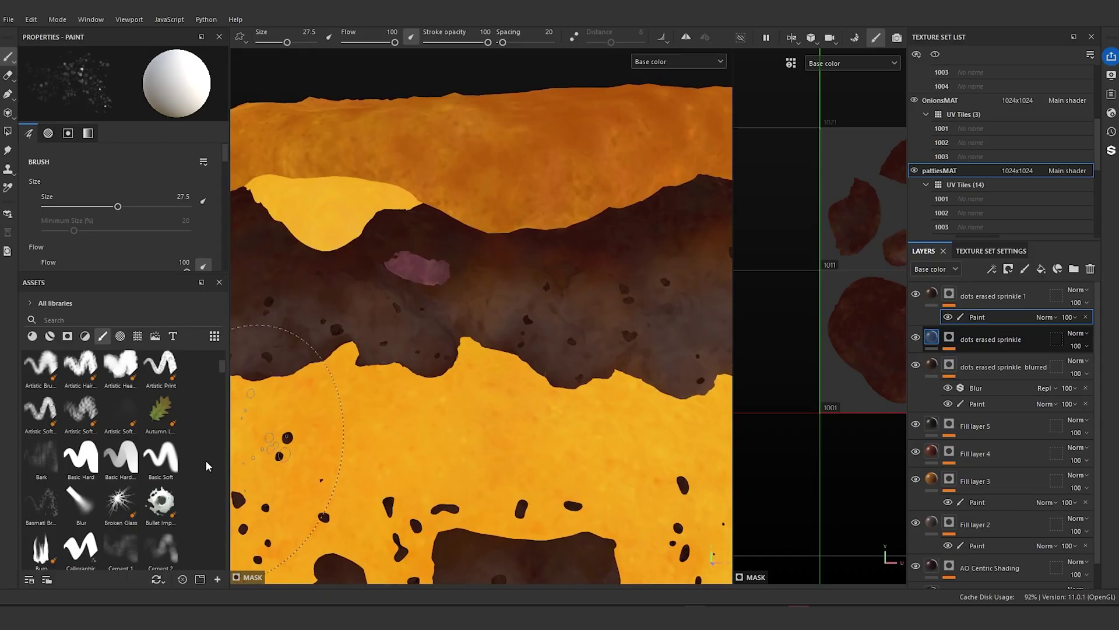
scroll(130, 499, up, 3)
click(133, 459)
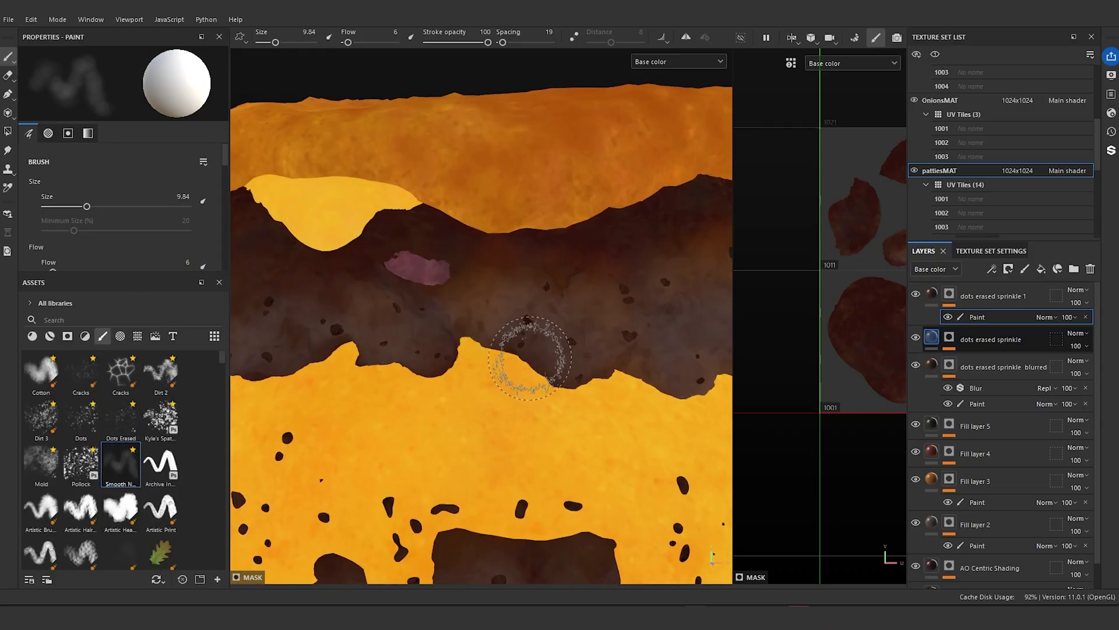
mouse_move(530, 357)
alt+mouse_down()
mouse_move(537, 340)
mouse_move(527, 367)
mouse_move(523, 338)
mouse_move(571, 344)
mouse_move(525, 349)
alt+mouse_up()
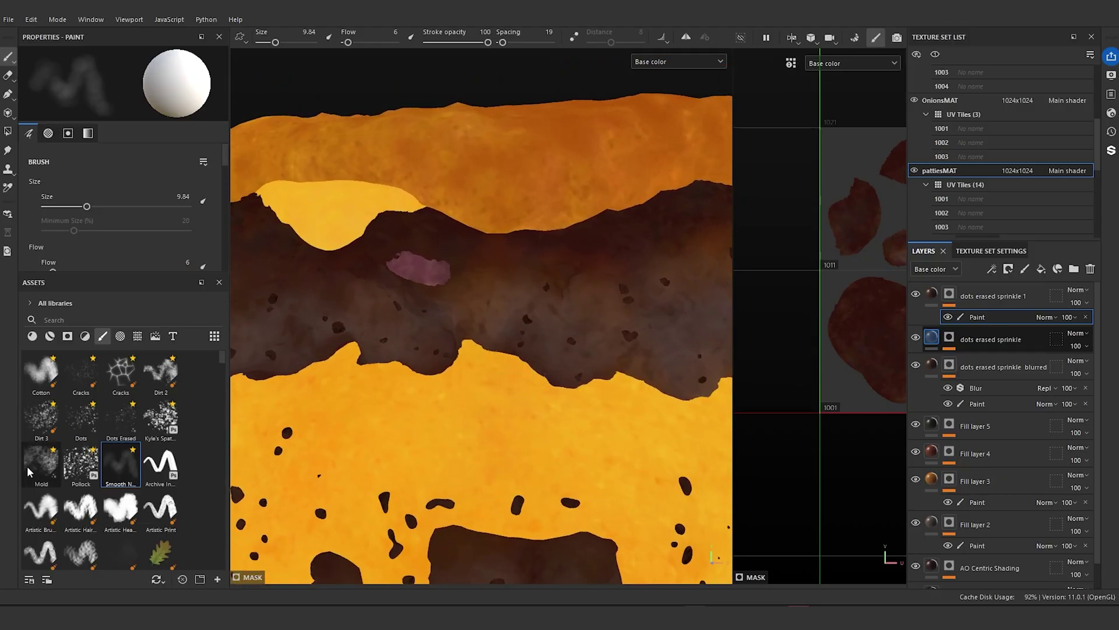
scroll(113, 261, down, 8)
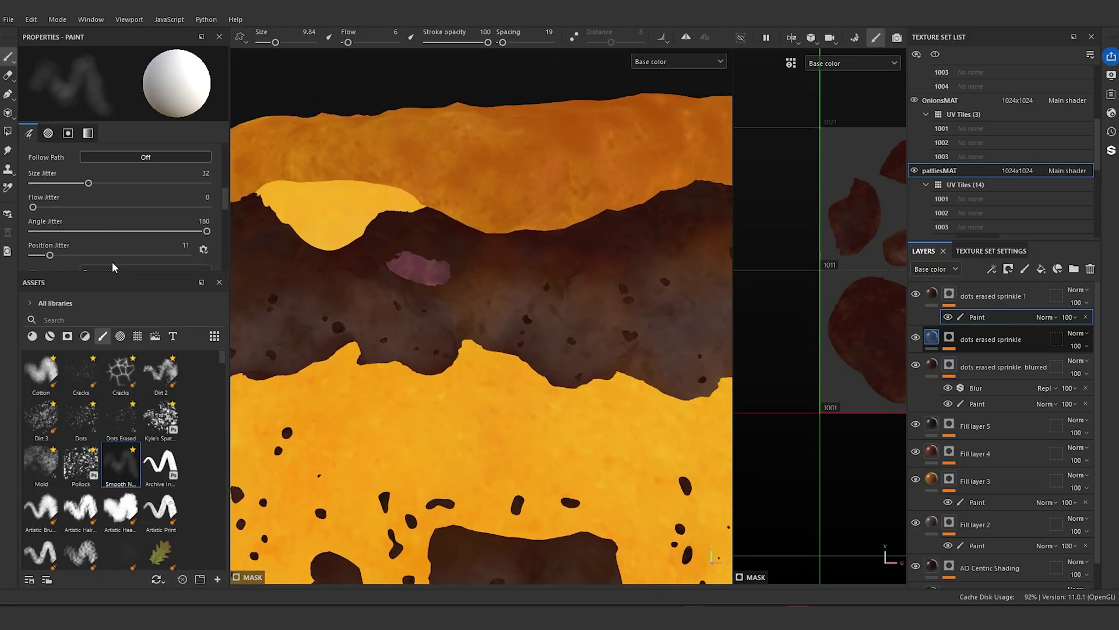
- Set the dots erased sprinkle 1 fill's base color to the purple-pink sampled from the onion piece in the upper patty
click(931, 294)
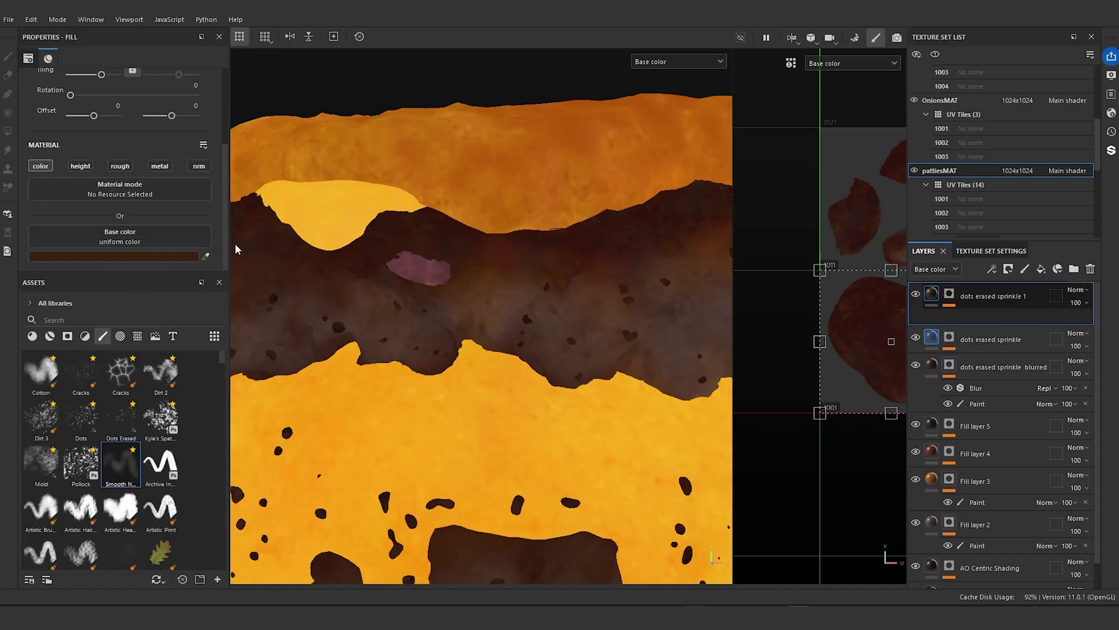
click(206, 258)
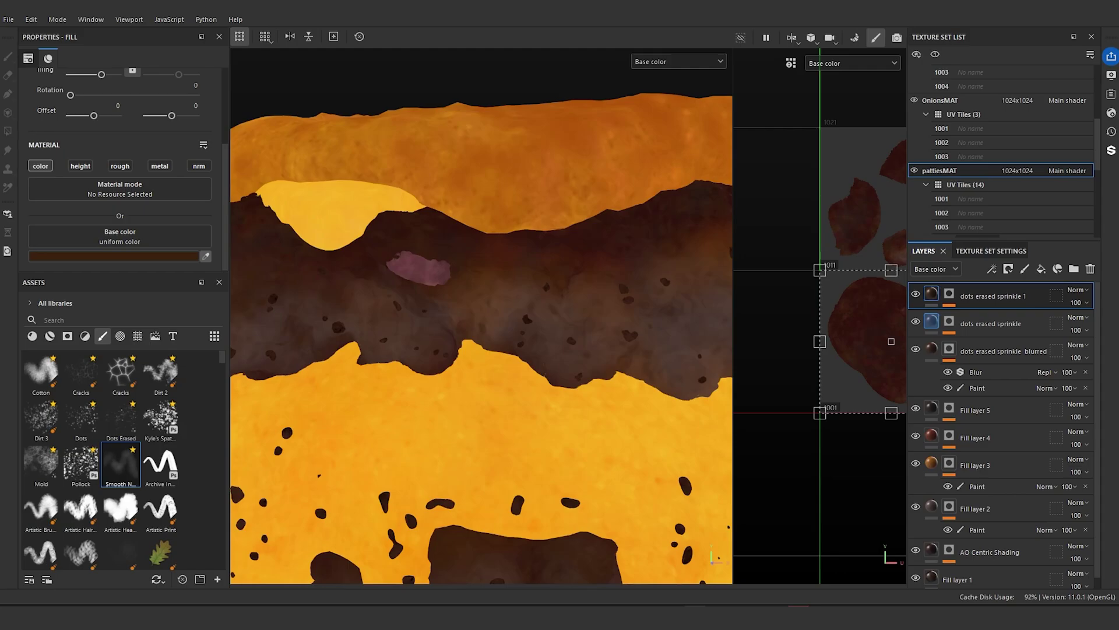
click(419, 269)
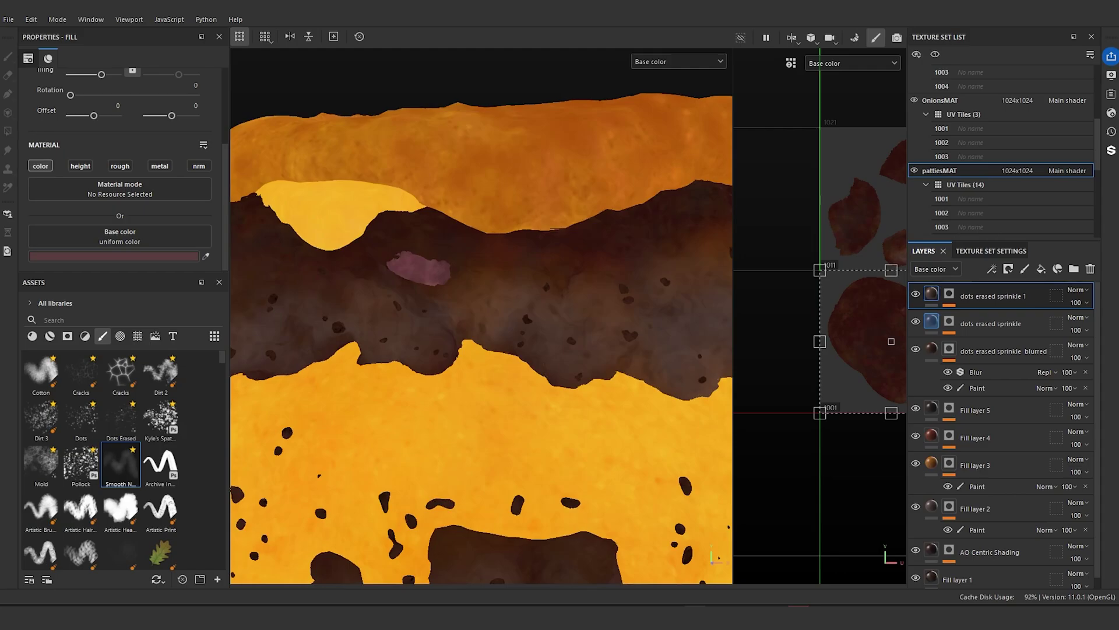
alt+middle_drag(419, 186, 452, 198)
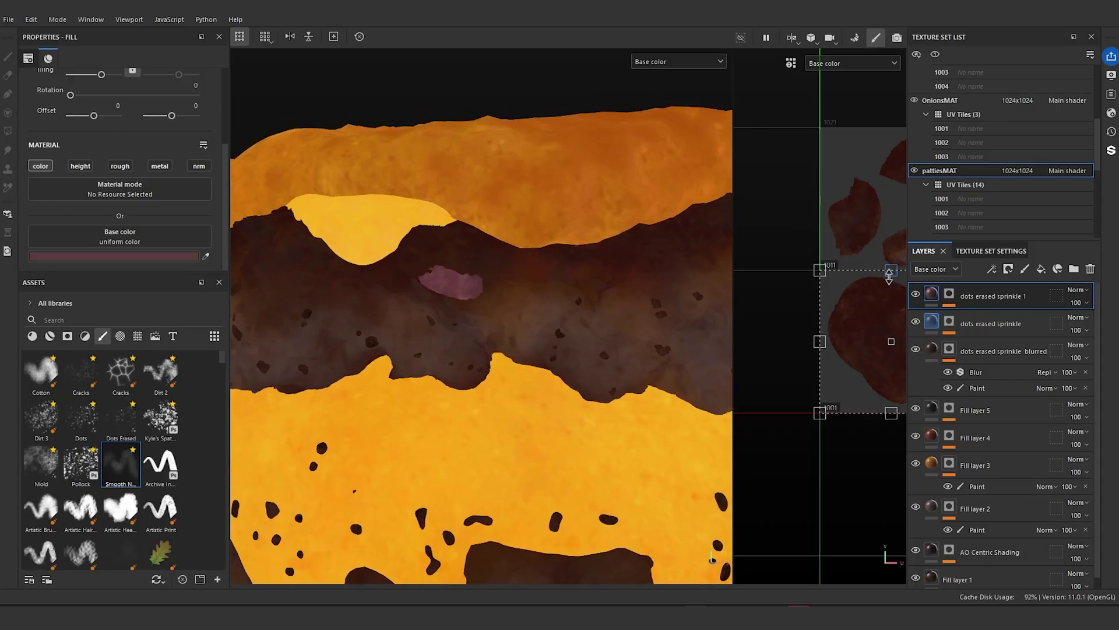
- Activate the mask's Paint effect and brush faint purple-pink patches onto the upper patty beside the onion, reducing the brush size to 1.79
click(950, 304)
click(956, 317)
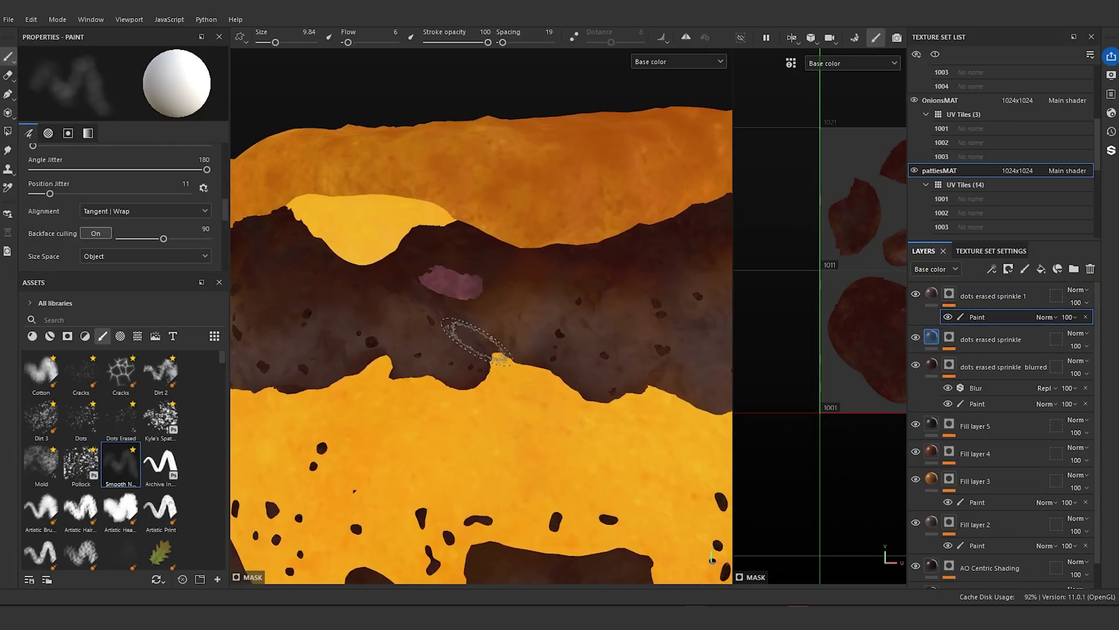
mouse_move(463, 324)
alt+mouse_down()
mouse_move(467, 347)
mouse_move(464, 336)
mouse_move(380, 325)
mouse_move(570, 337)
mouse_move(586, 315)
alt+mouse_up()
mouse_move(585, 315)
ctrl+right_down()
mouse_move(513, 312)
mouse_move(504, 333)
ctrl+right_up()
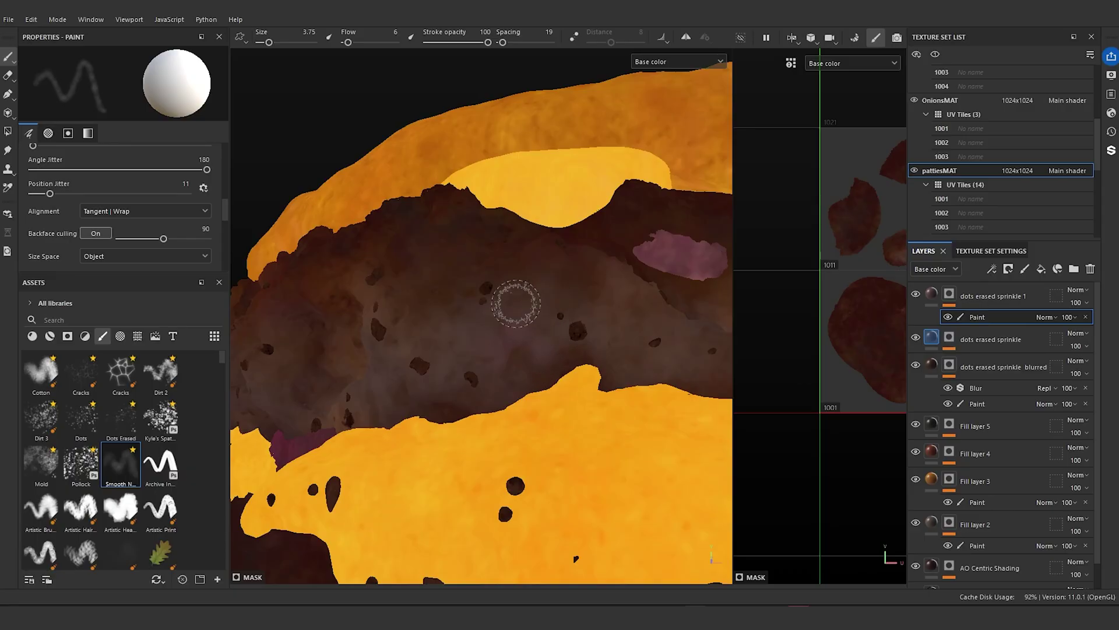
key(bracketleft)
key(bracketleft)
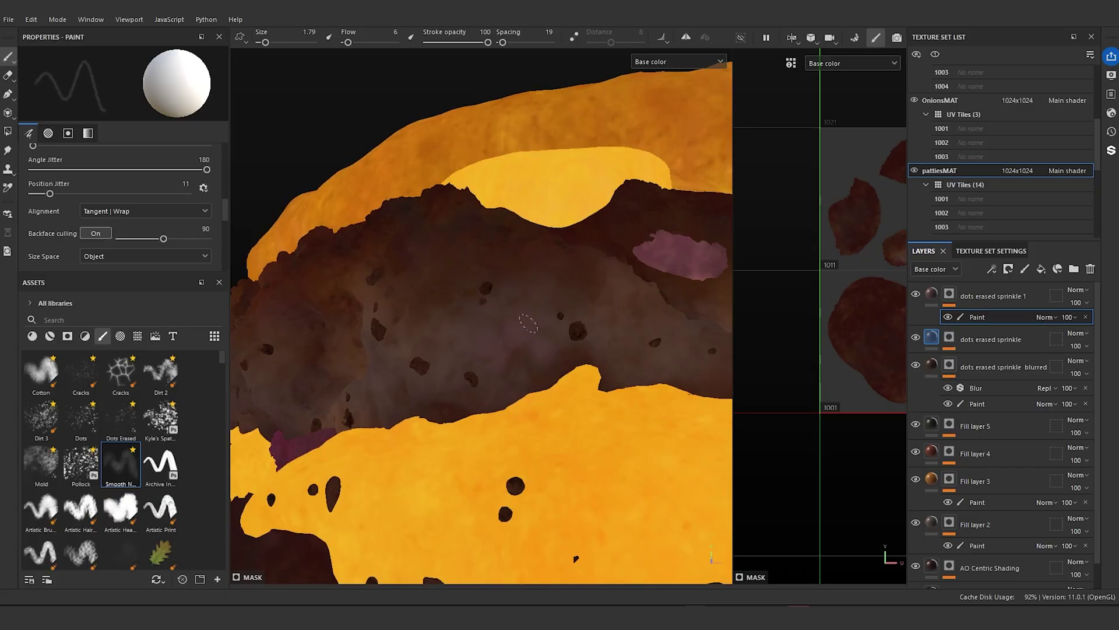
scroll(504, 385, down, 4)
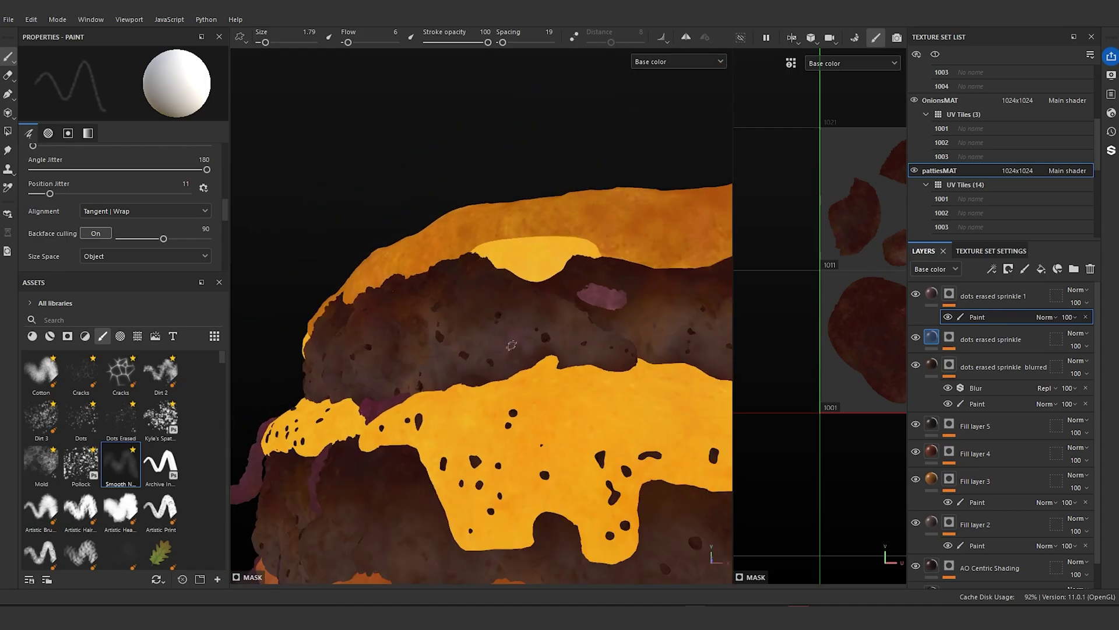
- Dab soft purple-pink tint between the speckles on the front of the upper patty with the 1.79 brush
mouse_move(502, 425)
alt+mouse_down()
mouse_move(517, 453)
mouse_move(551, 431)
mouse_move(507, 400)
mouse_move(449, 407)
mouse_move(497, 432)
mouse_move(522, 468)
mouse_move(492, 353)
mouse_move(475, 390)
mouse_move(455, 374)
mouse_move(371, 359)
alt+mouse_up()
scroll(490, 372, up, 5)
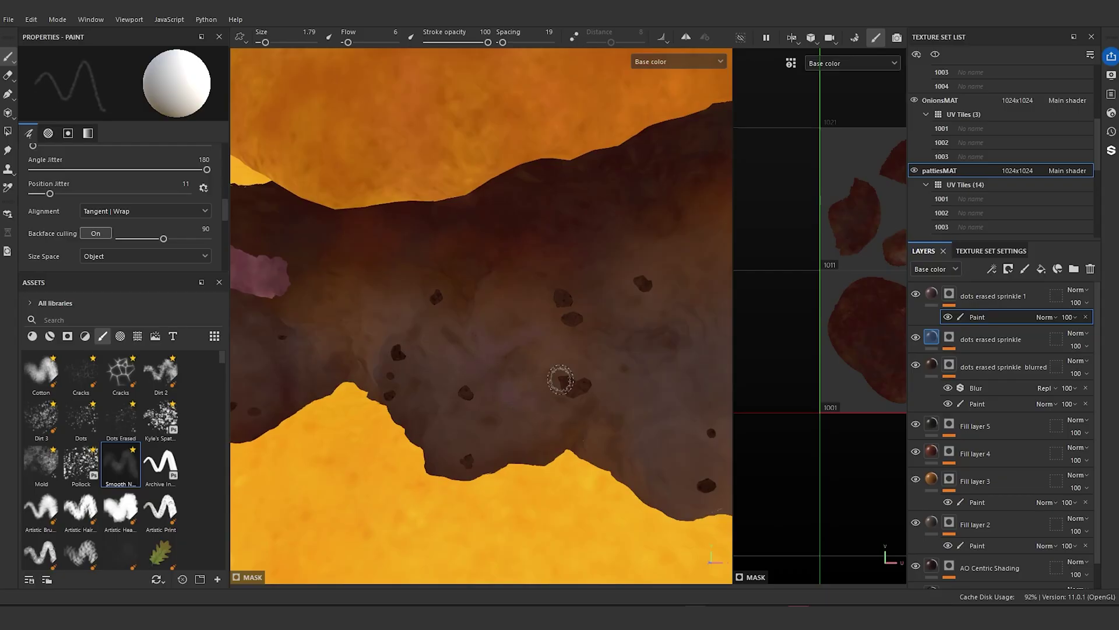
click(560, 381)
scroll(592, 243, down, 5)
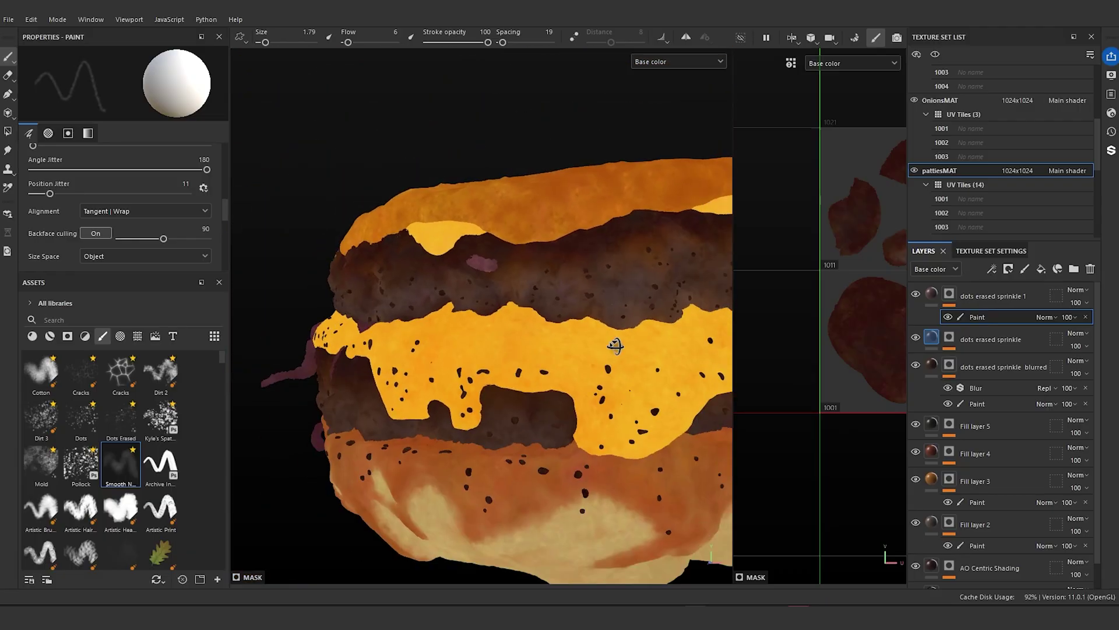
alt+drag(612, 342, 680, 343)
alt+drag(487, 272, 548, 281)
scroll(517, 315, up, 4)
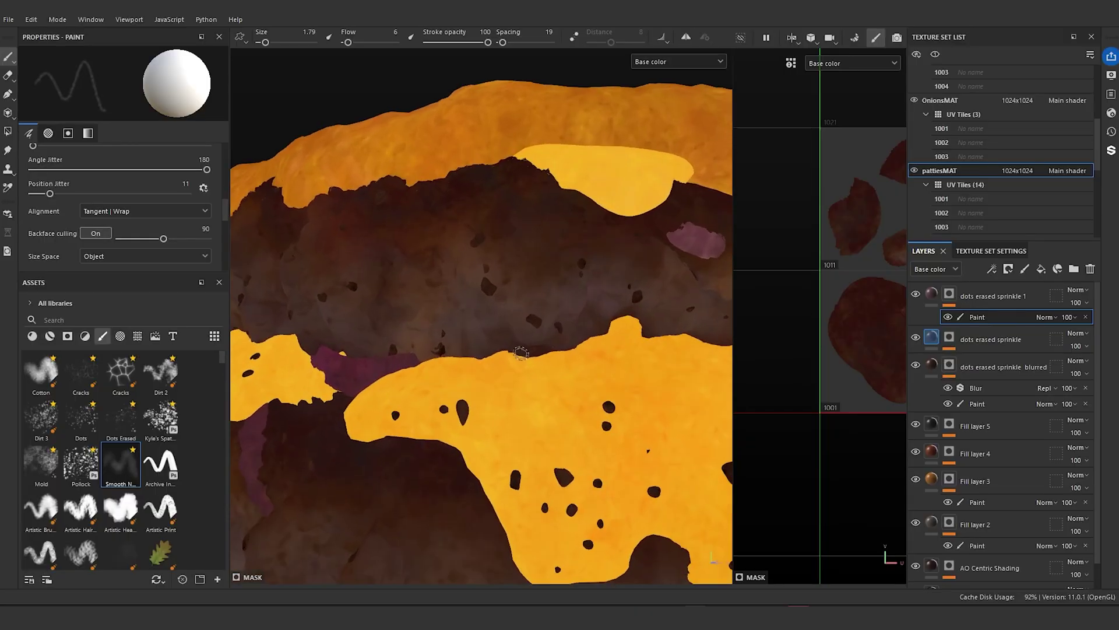
- Reduce the brush size to 0.88 and add small purple-pink touches to the upper patty's front bulge
alt+drag(517, 315, 380, 336)
scroll(517, 327, down, 3)
scroll(433, 330, up, 4)
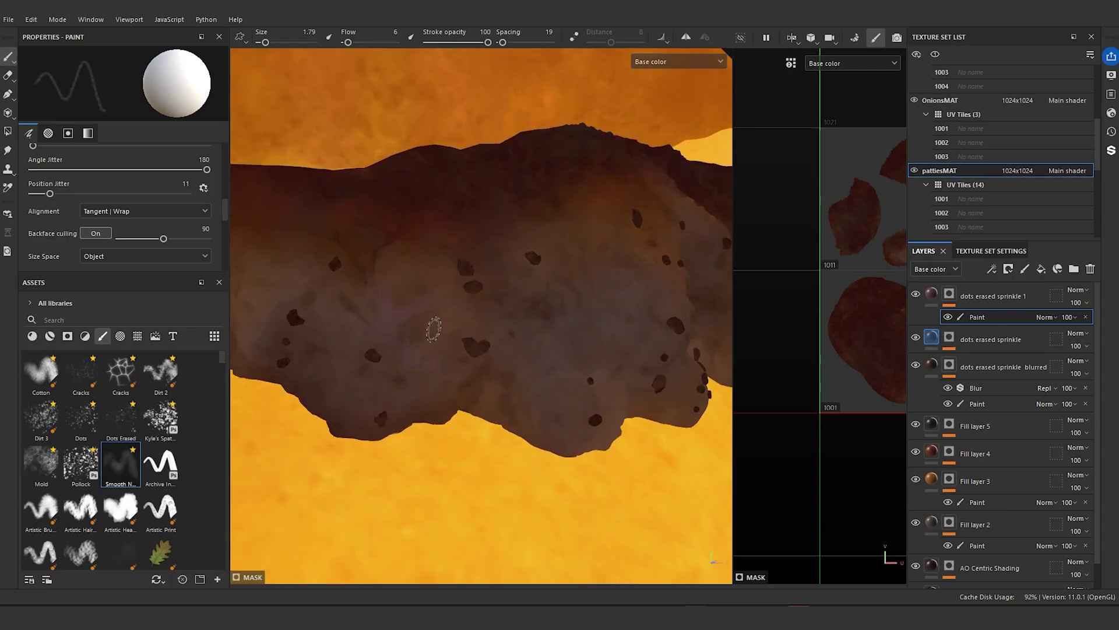
scroll(433, 329, up, 2)
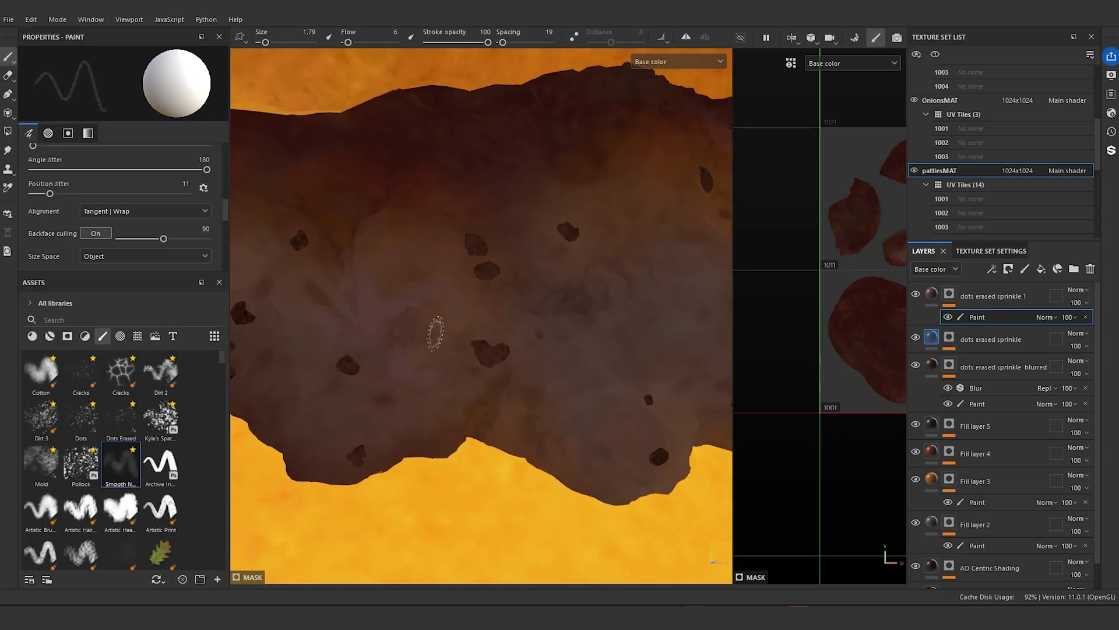
mouse_move(625, 263)
ctrl+right_down()
mouse_move(670, 263)
mouse_move(654, 263)
ctrl+right_up()
ctrl+right_drag(600, 350, 605, 357)
mouse_move(608, 359)
ctrl+right_down()
mouse_move(607, 341)
mouse_move(608, 351)
ctrl+right_up()
scroll(606, 377, down, 6)
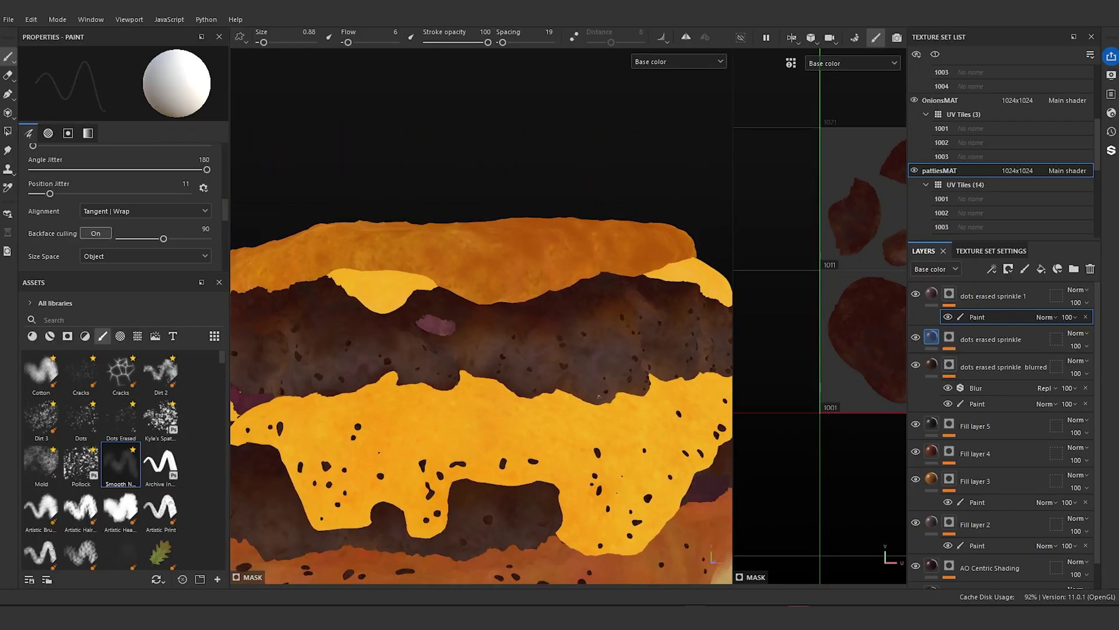
- Enlarge the brush to size 2.38 and tint the upper patty's lower edge beneath the large cheese corner
alt+drag(589, 399, 543, 399)
alt+middle_drag(510, 351, 370, 340)
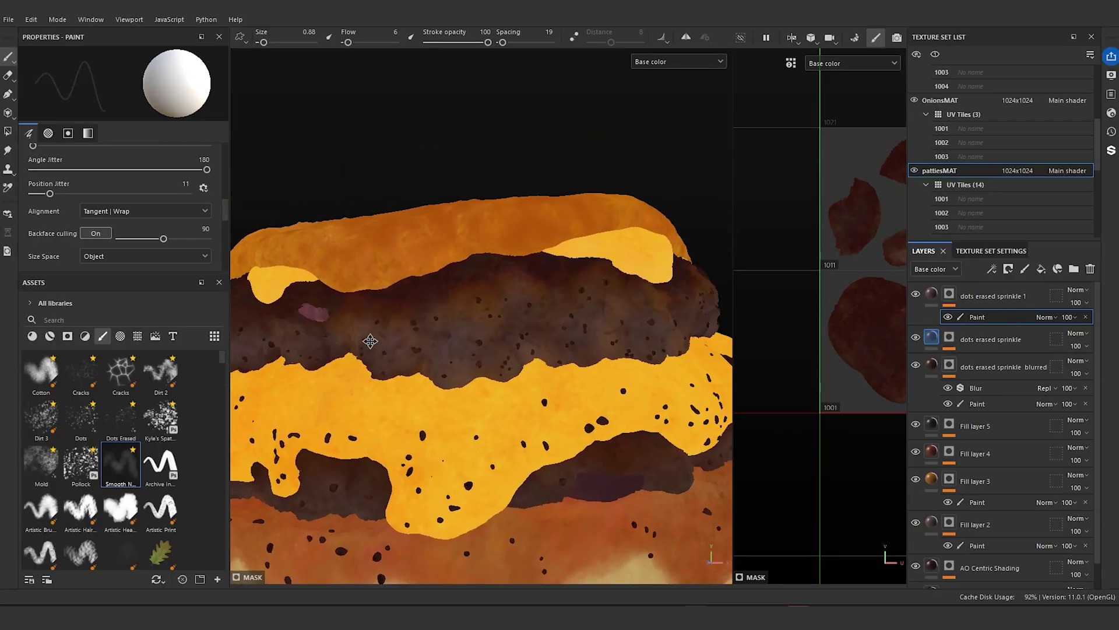
alt+drag(470, 368, 420, 349)
alt+middle_drag(419, 348, 394, 396)
scroll(482, 368, up, 5)
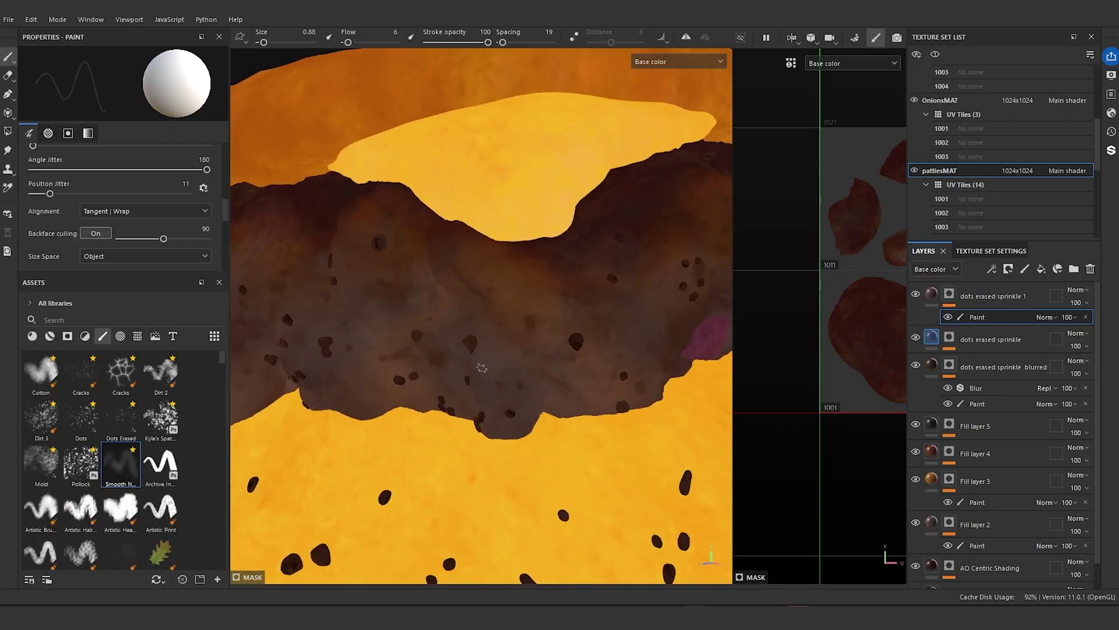
key(bracketright)
key(bracketright)
key(bracketright)
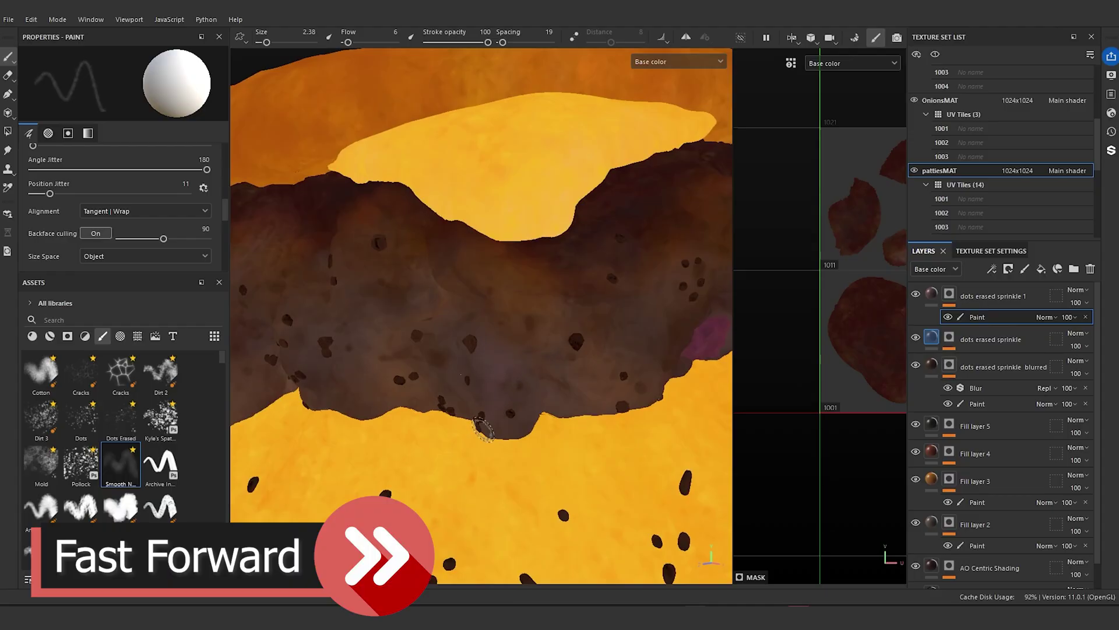
- Continue the subtle purple-pink tint around the next sides of the upper patty, just above the melted cheese
scroll(483, 430, down, 10)
alt+drag(516, 374, 417, 409)
scroll(479, 430, up, 10)
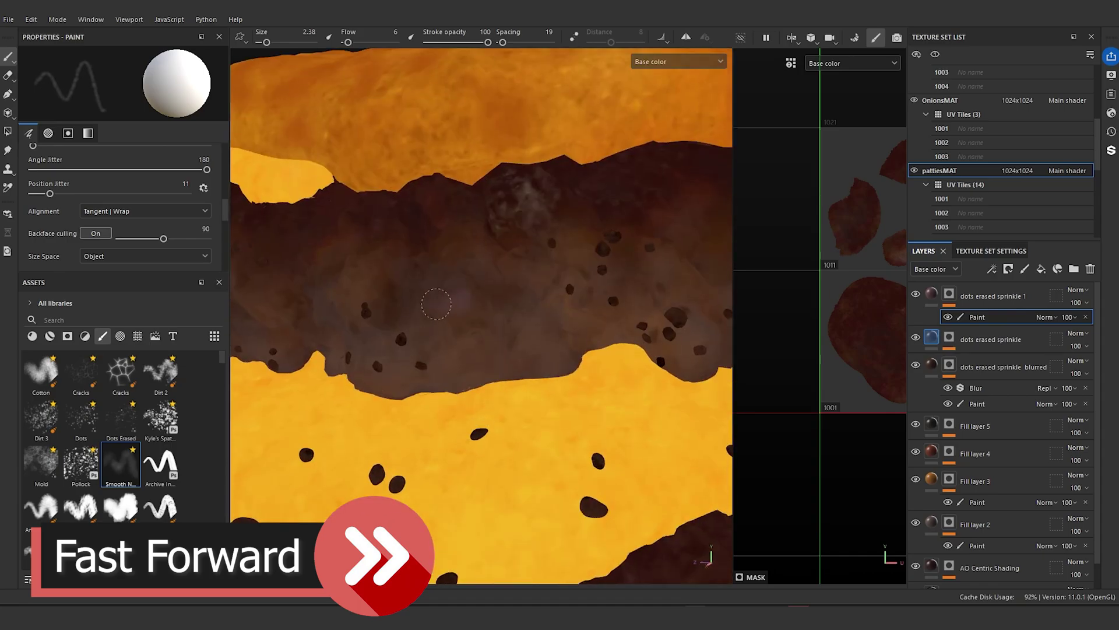
scroll(450, 369, down, 10)
scroll(425, 375, up, 10)
mouse_move(490, 379)
alt+mouse_down()
mouse_move(428, 385)
mouse_move(395, 300)
alt+mouse_up()
scroll(466, 349, down, 10)
alt+drag(532, 395, 431, 385)
scroll(426, 373, up, 10)
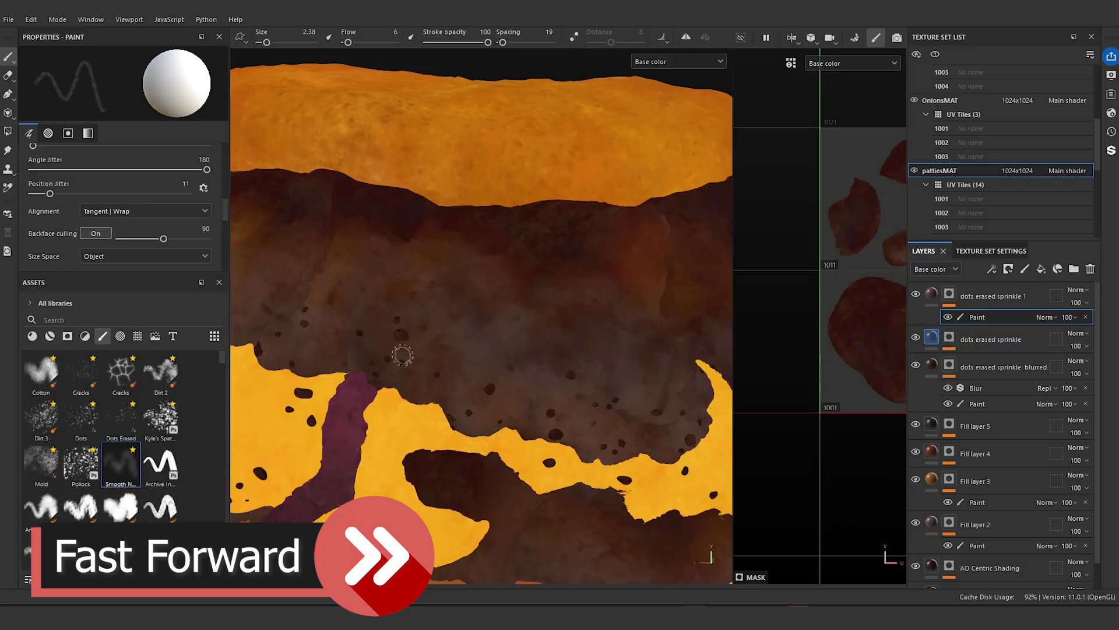
- Brush soft purple-pink strokes onto the upper patty above the hanging onion strip
drag(615, 391, 609, 362)
drag(458, 364, 466, 338)
scroll(466, 338, down, 10)
alt+drag(496, 379, 427, 378)
scroll(427, 377, up, 10)
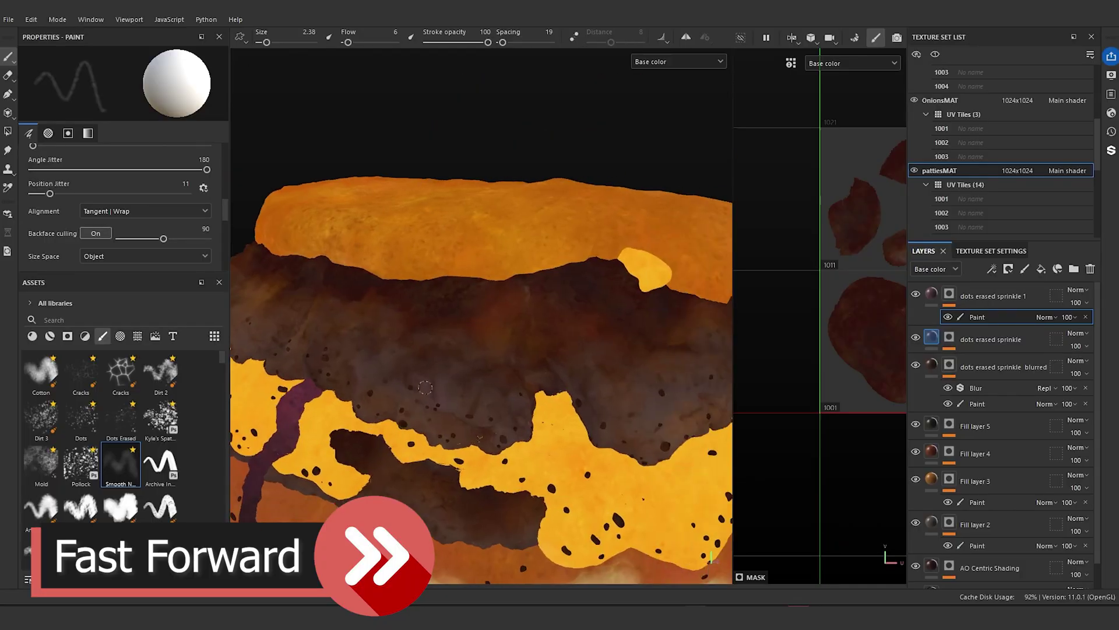
- Set the brush size to 1.8 and tint the speckled bulges of the upper patty near the small cheese corner
scroll(430, 389, down, 10)
alt+drag(583, 469, 429, 337)
scroll(428, 337, up, 10)
mouse_move(374, 376)
ctrl+right_down()
mouse_move(385, 376)
mouse_move(368, 376)
ctrl+right_up()
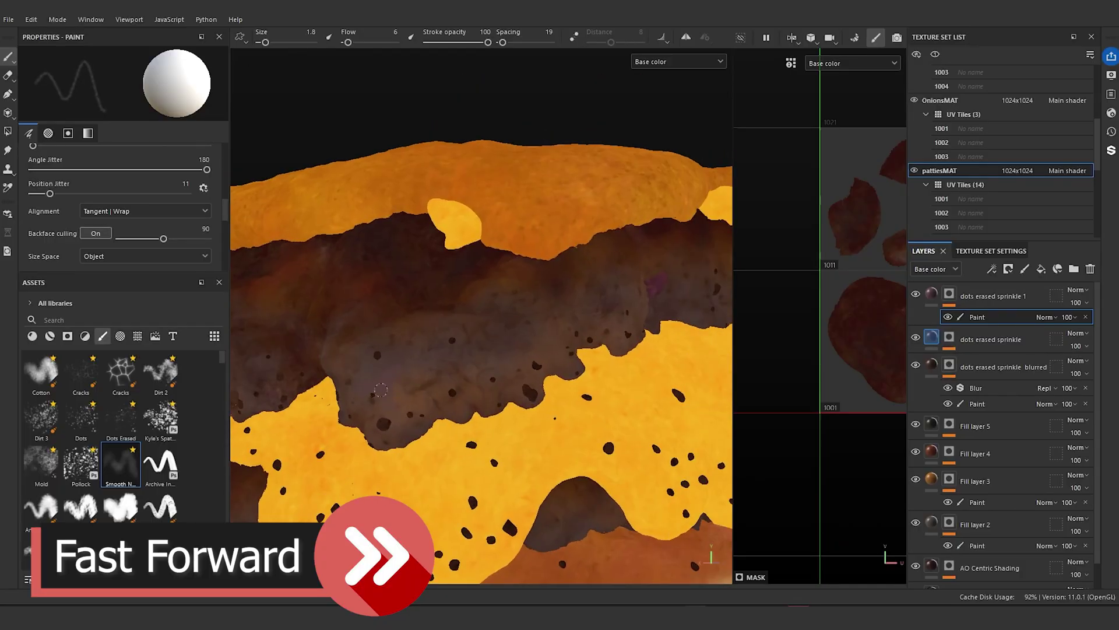
scroll(381, 390, down, 8)
alt+drag(327, 397, 466, 402)
scroll(373, 431, up, 8)
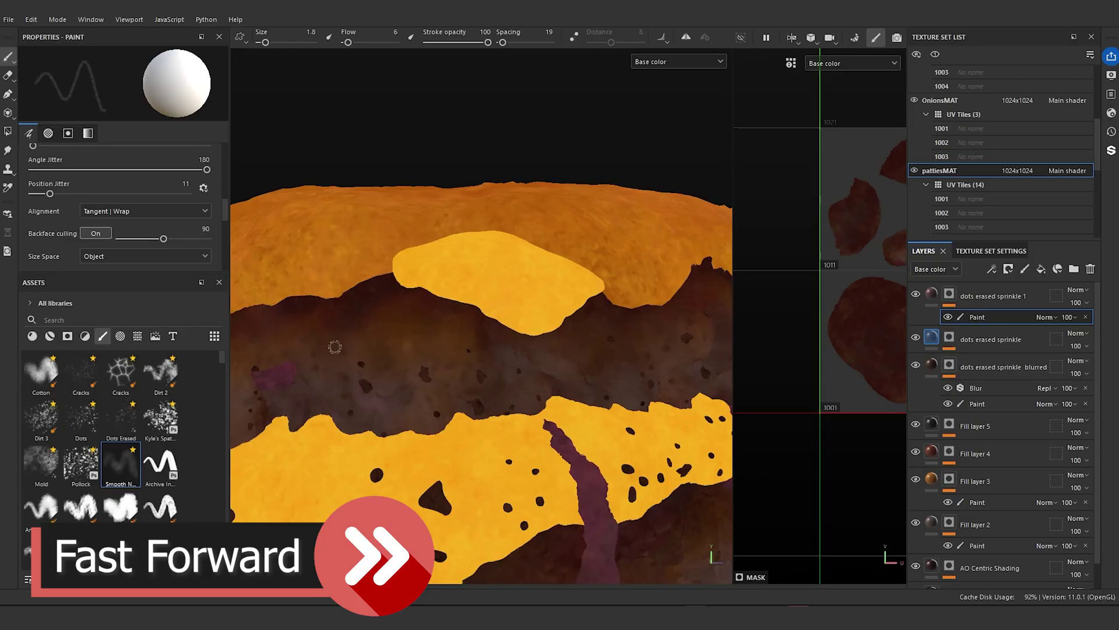
- Set the brush size to 2.38 and finish tinting the upper patty's remaining sides around the cheese and onion
scroll(334, 346, down, 8)
alt+drag(432, 330, 373, 323)
scroll(420, 249, up, 8)
ctrl+right_drag(587, 333, 593, 333)
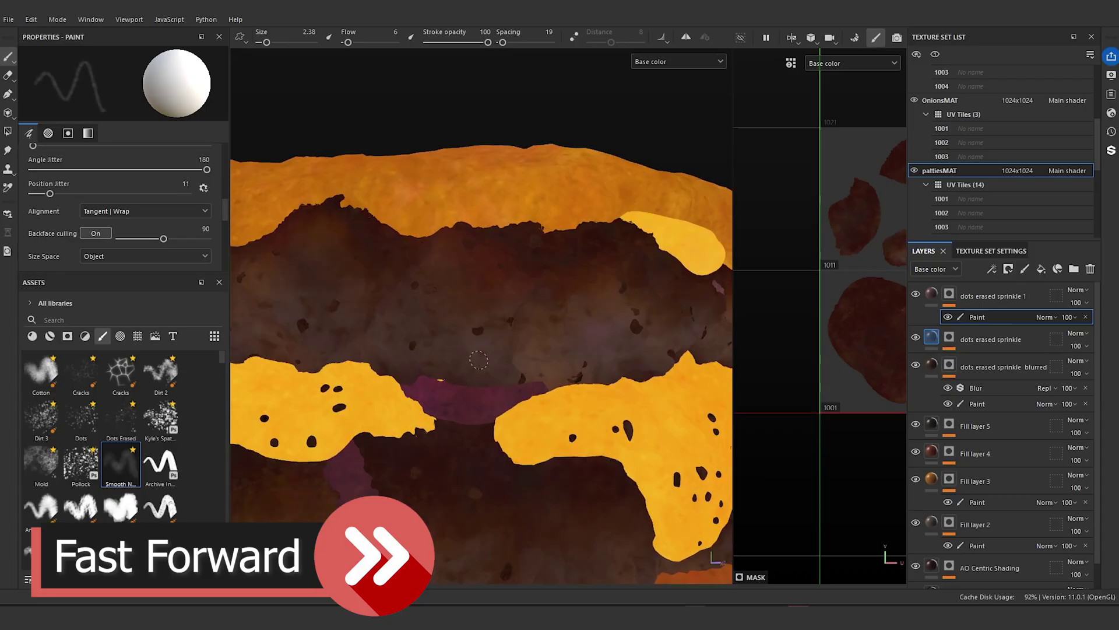
scroll(479, 358, down, 8)
alt+drag(466, 402, 425, 457)
scroll(432, 449, up, 7)
scroll(478, 210, down, 7)
alt+drag(478, 327, 478, 390)
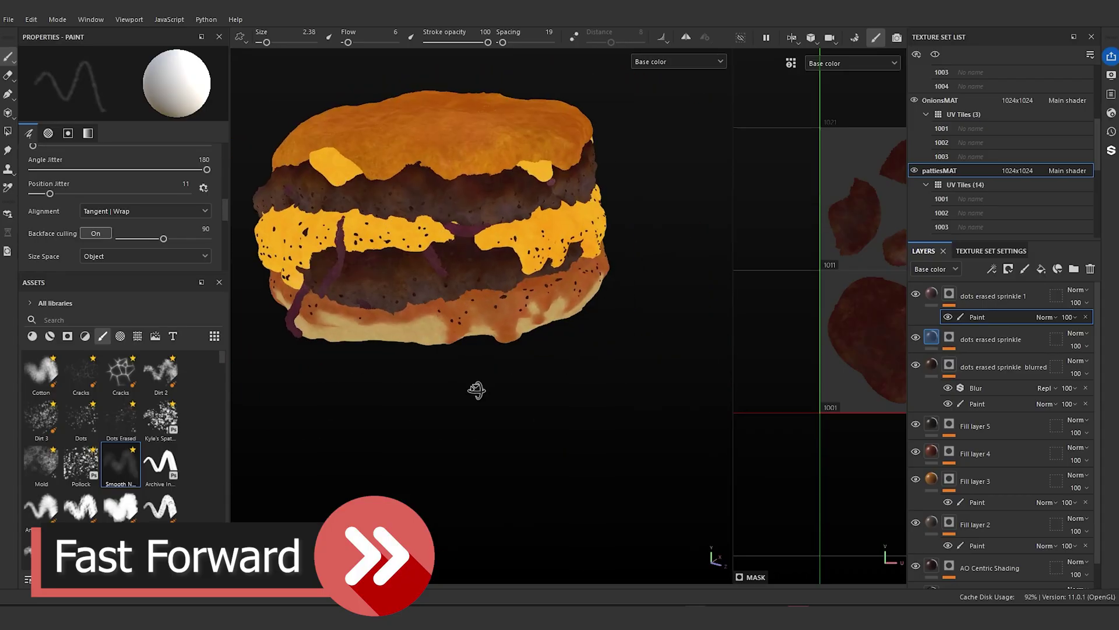
- Set the brush size to 3.04 and start brushing the purple-pink tint onto the lower patty
scroll(477, 385, up, 8)
ctrl+right_drag(457, 286, 468, 286)
scroll(443, 261, down, 7)
alt+drag(420, 327, 484, 326)
scroll(496, 355, up, 8)
ctrl+right_drag(503, 358, 497, 357)
mouse_move(497, 357)
mouse_down()
mouse_move(513, 362)
mouse_move(501, 362)
mouse_up()
- Spread purple-pink patches along the lower patty between the cheese drips and the bottom bun
scroll(402, 340, down, 4)
scroll(432, 404, down, 5)
scroll(434, 334, up, 8)
alt+drag(432, 404, 410, 420)
scroll(415, 333, down, 8)
scroll(410, 421, up, 6)
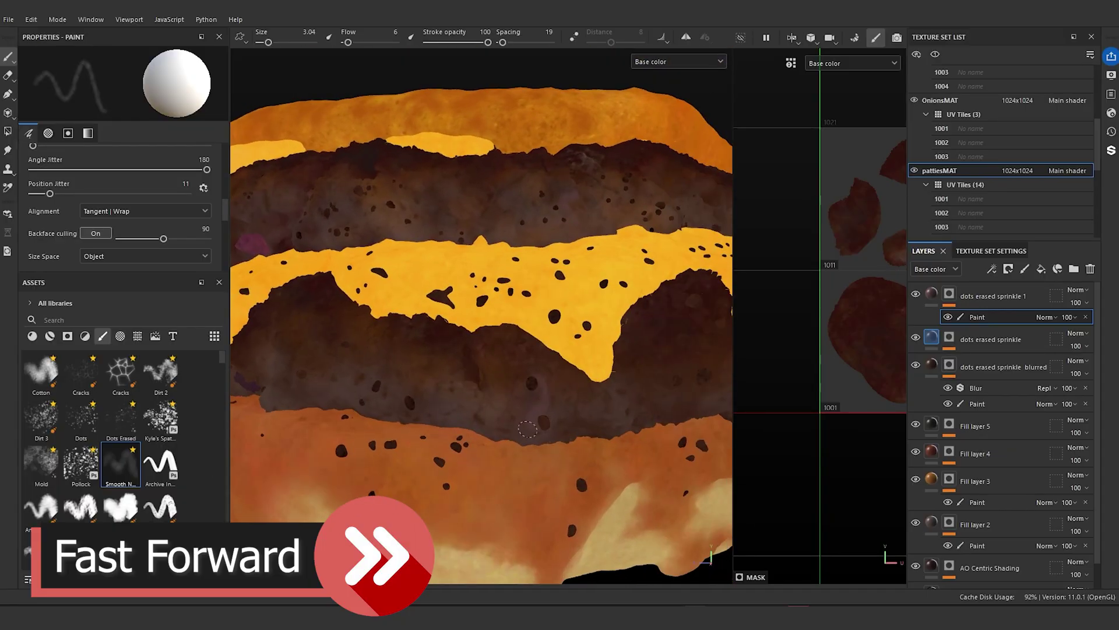
scroll(527, 429, down, 6)
scroll(495, 436, up, 4)
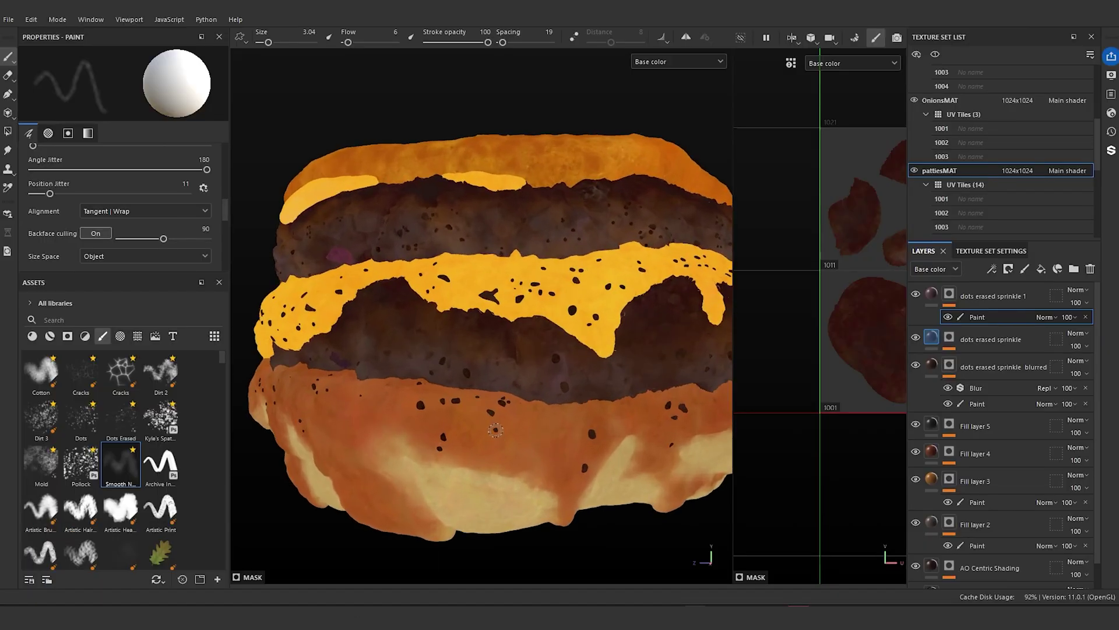
- Duplicate the dots erased sprinkle 1 layer and replace the copy's mask with a fresh black mask
right_click(931, 301)
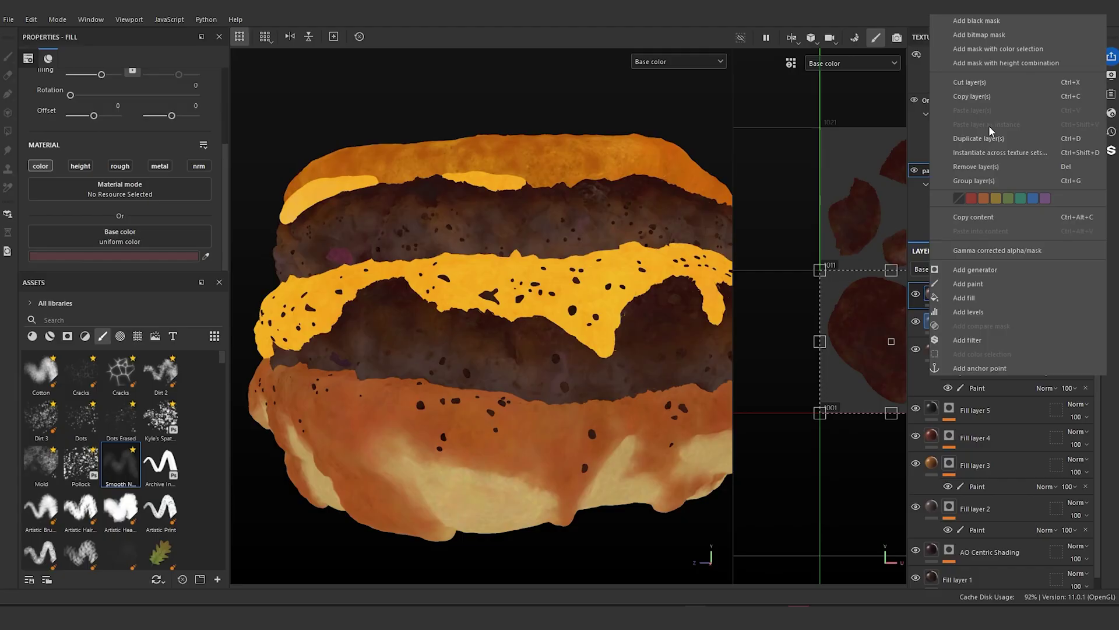
click(984, 148)
right_click(950, 295)
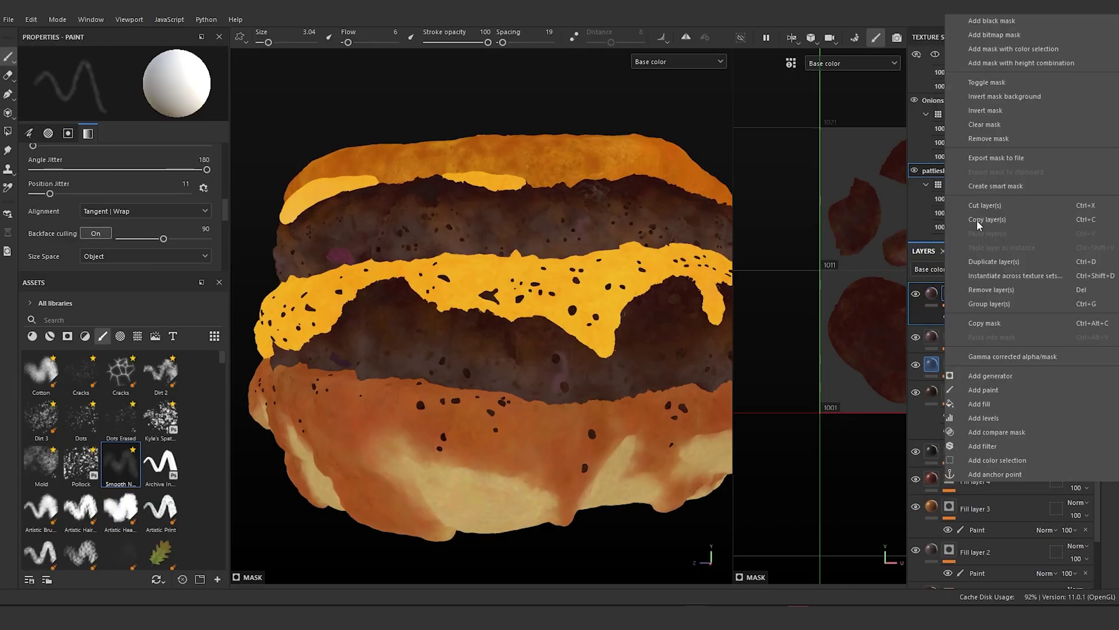
click(1012, 23)
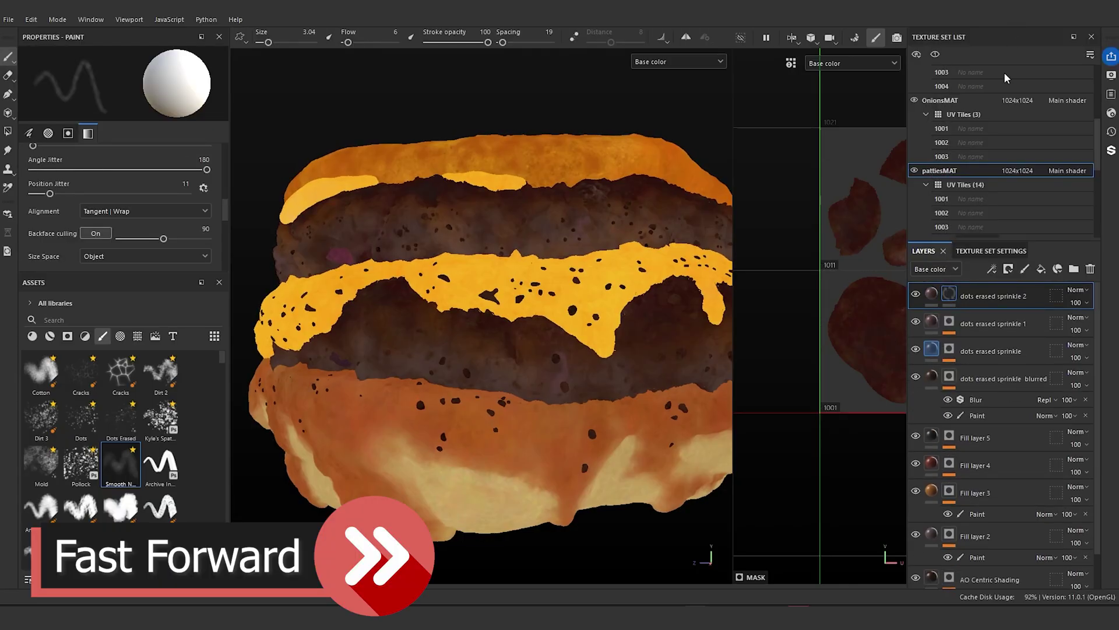
- Add a paint effect to the mask of the dots erased sprinkle 2 layer and choose the Dirt 2 brush
right_click(950, 295)
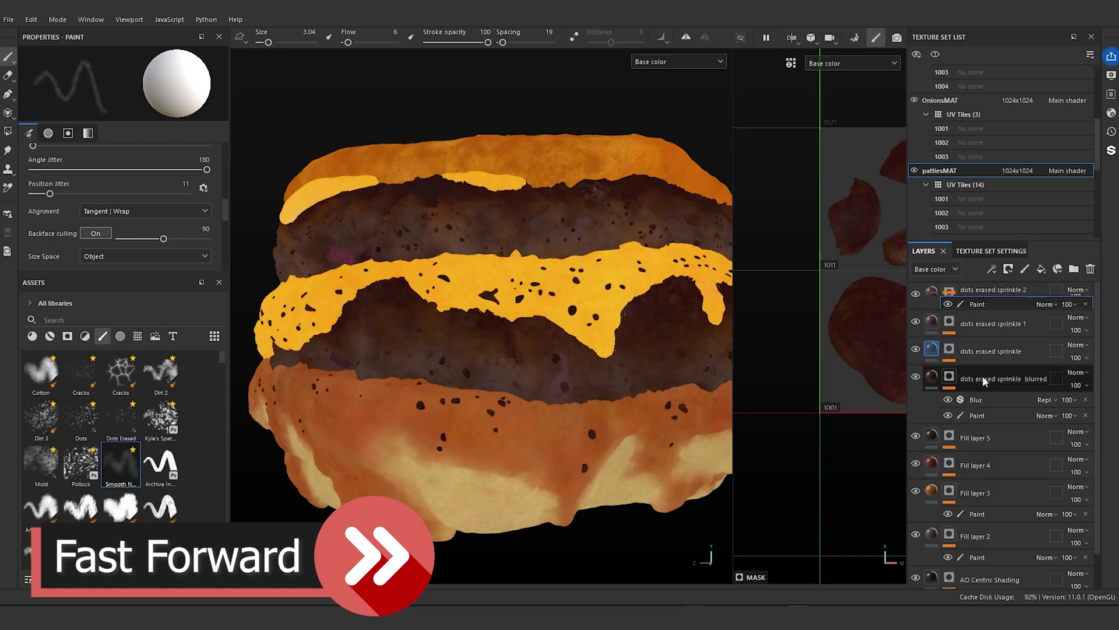
click(991, 377)
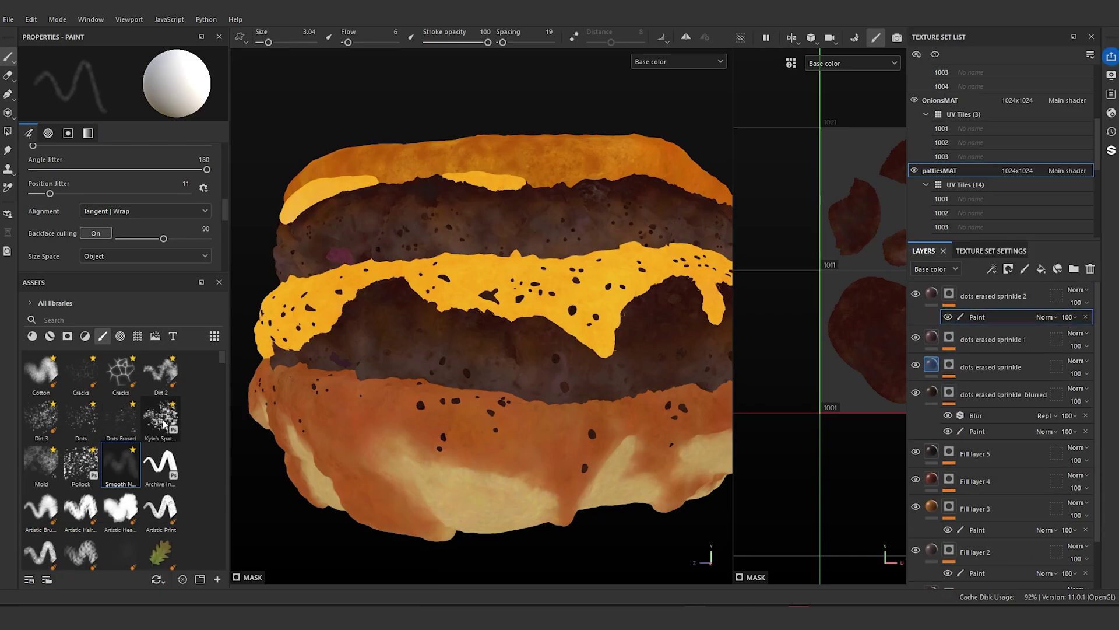
mouse_move(52, 422)
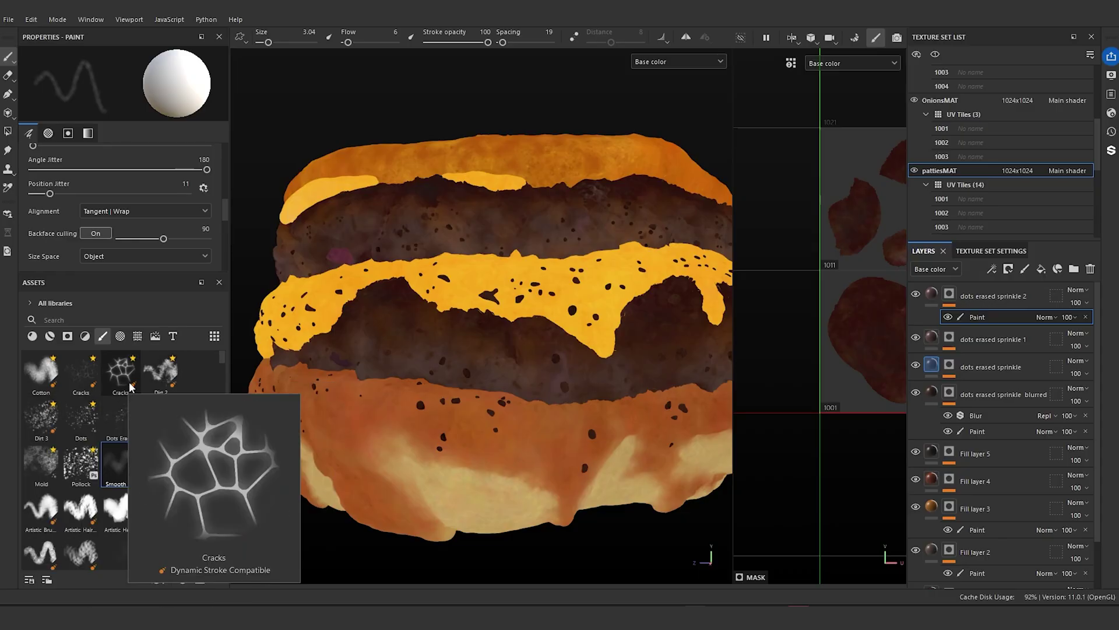
click(163, 377)
scroll(338, 369, up, 5)
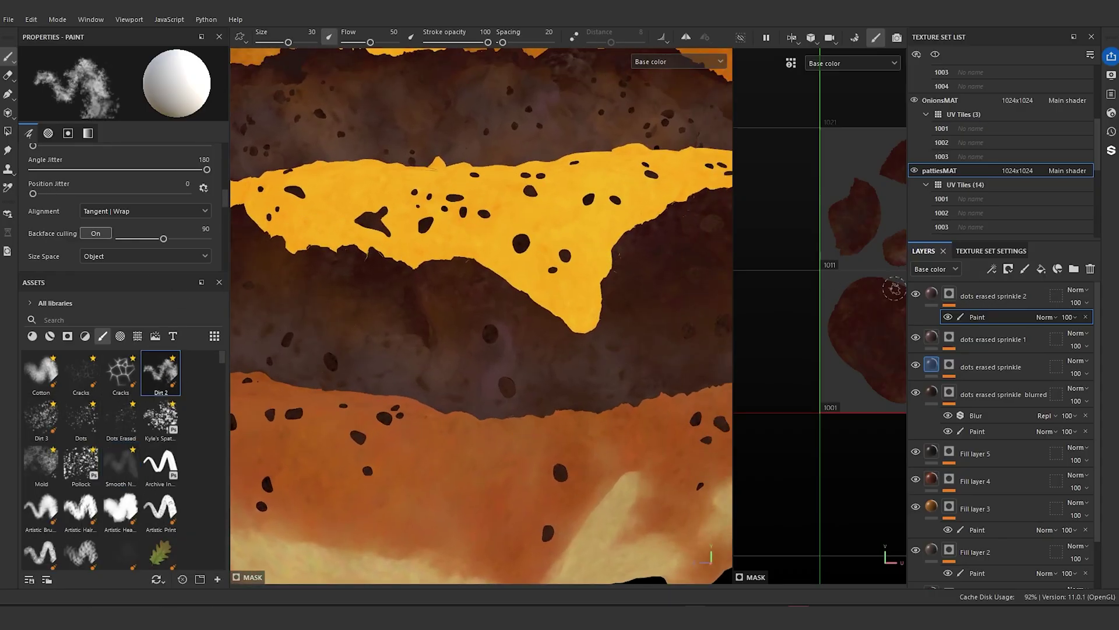
- Set the dots erased sprinkle 2 layer's base color to a lighter muted pink and return to painting its mask
click(930, 294)
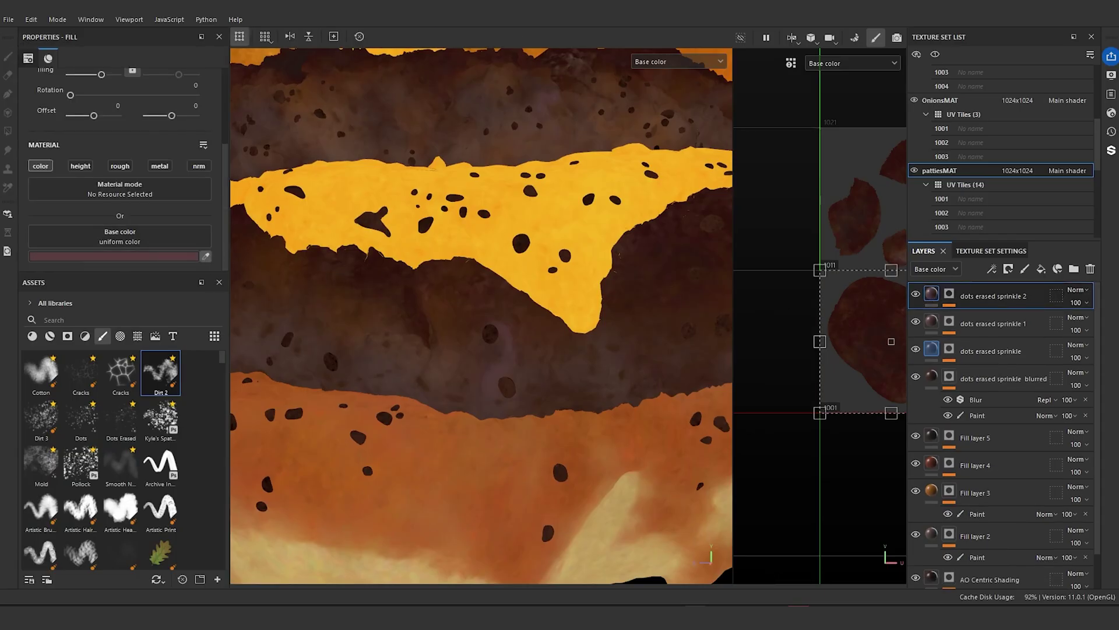
click(832, 268)
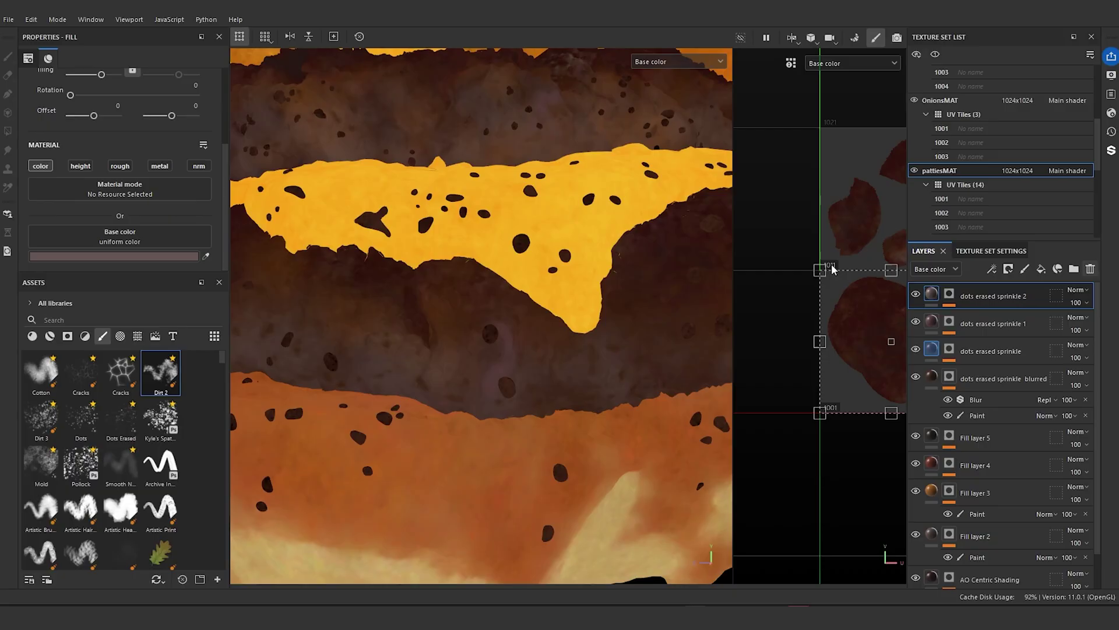
alt+middle_drag(473, 313, 466, 316)
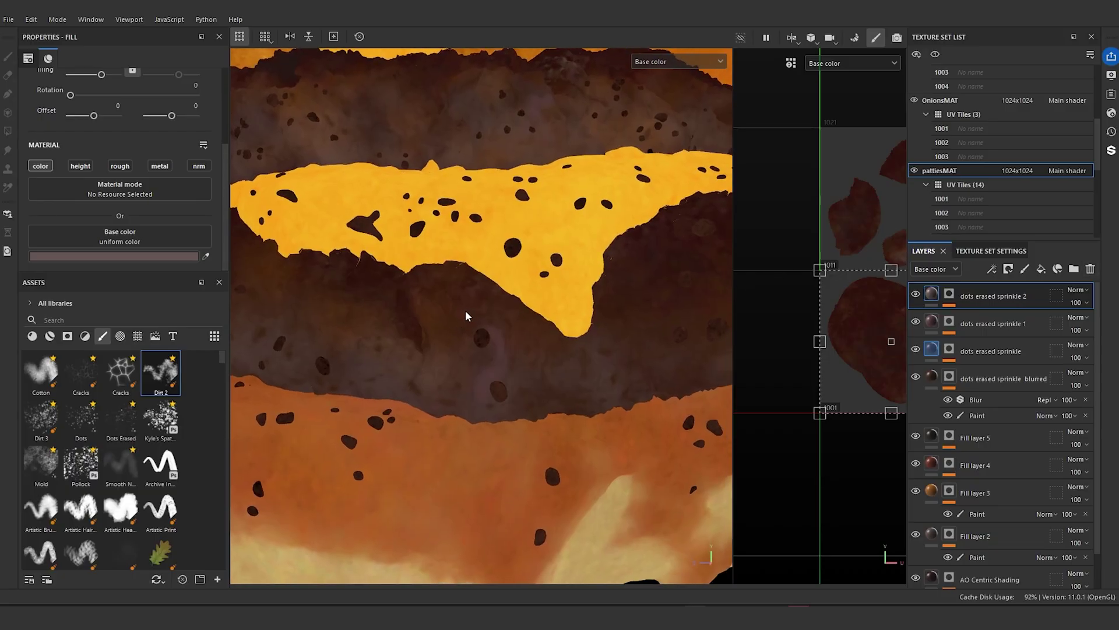
click(484, 382)
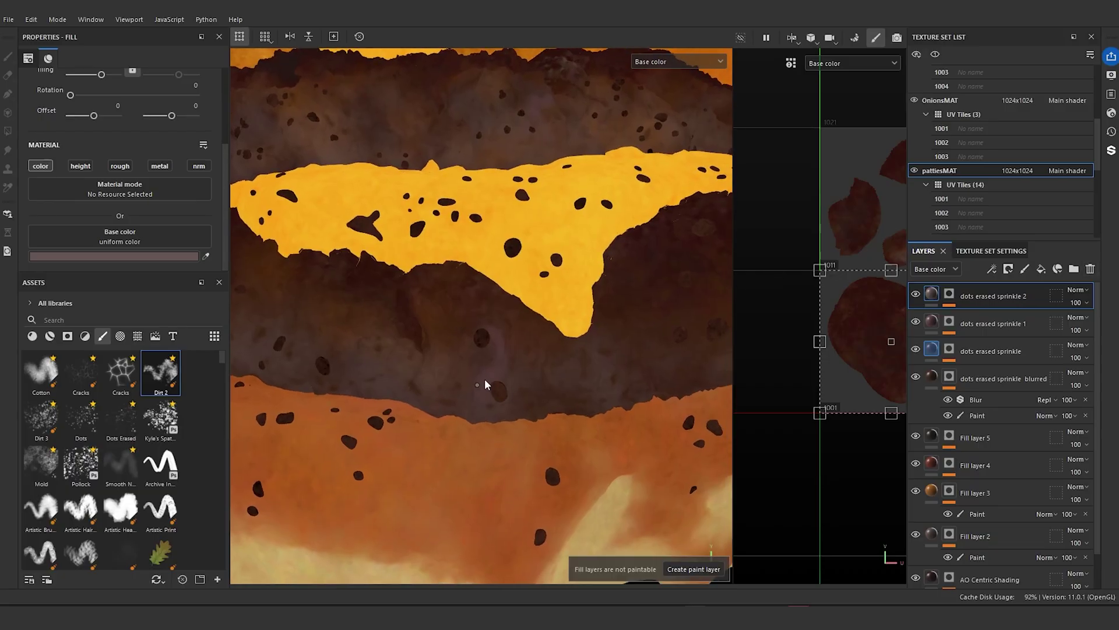
click(952, 295)
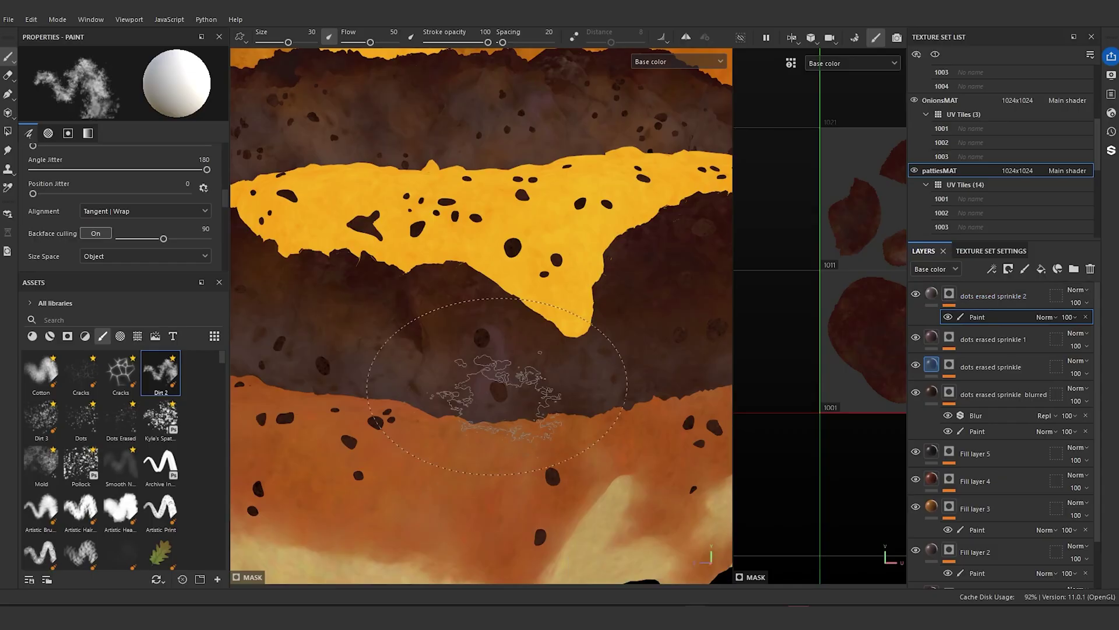
- Try the Dirt 2 brush on the lower patty between the two dark dots, using sizes from 10.75 to 16.63
key(bracketleft)
key(bracketleft)
key(bracketleft)
key(bracketleft)
key(bracketleft)
key(bracketleft)
key(bracketleft)
key(bracketleft)
key(bracketleft)
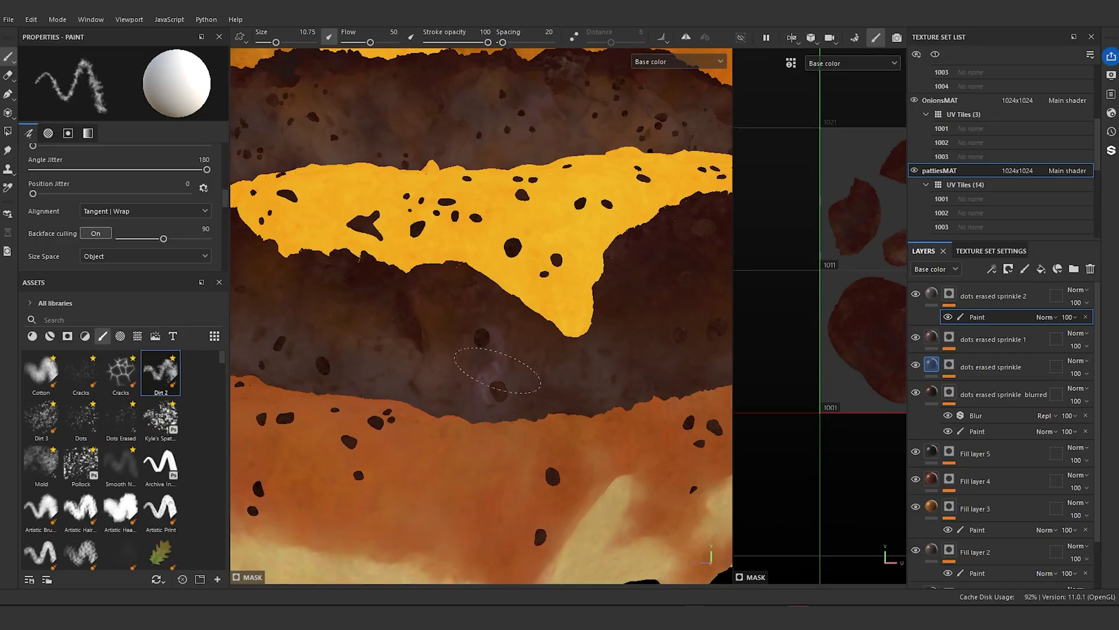
key(bracketright)
key(bracketright)
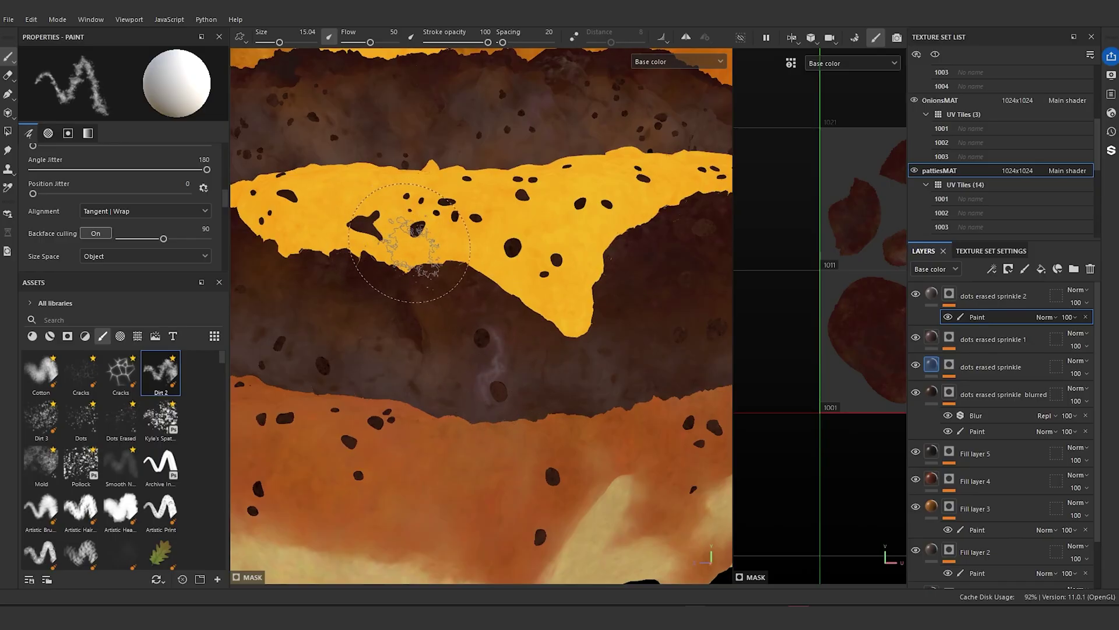
key(bracketright)
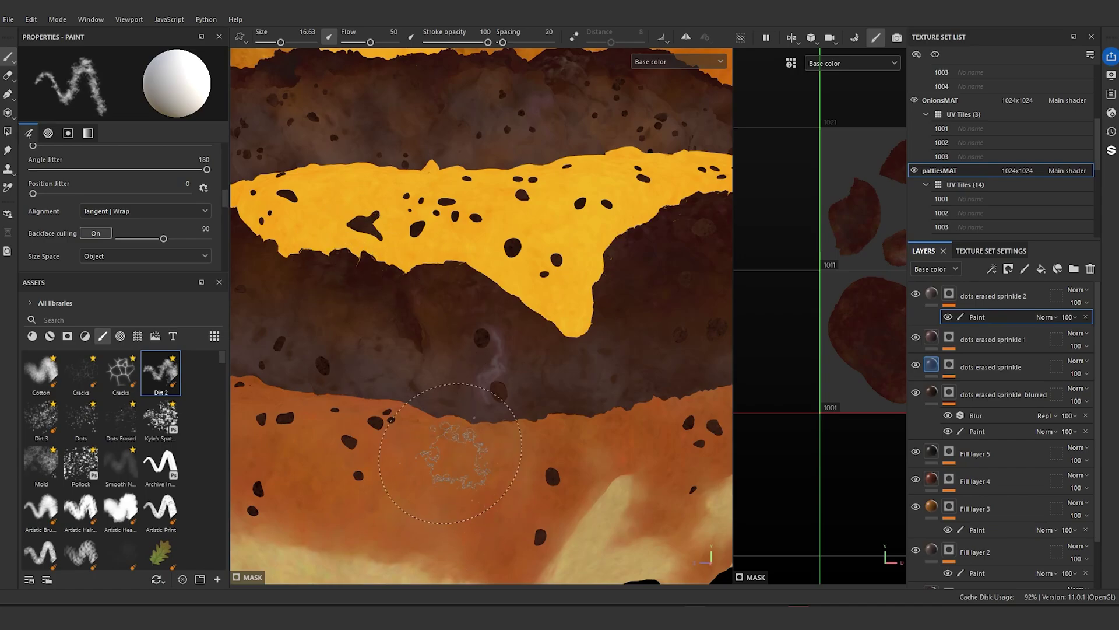
scroll(475, 418, down, 5)
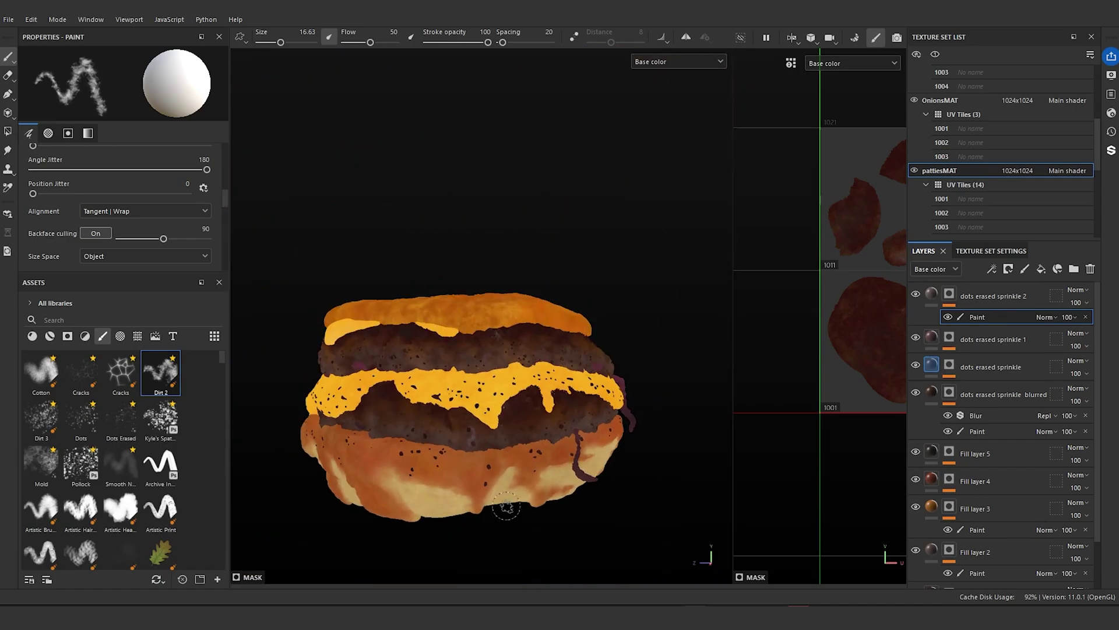
- Choose the Cement 2 brush, set its size to 1.79, and paint a light purple-pink swirl between the lower patty's two dark dots
scroll(478, 501, up, 8)
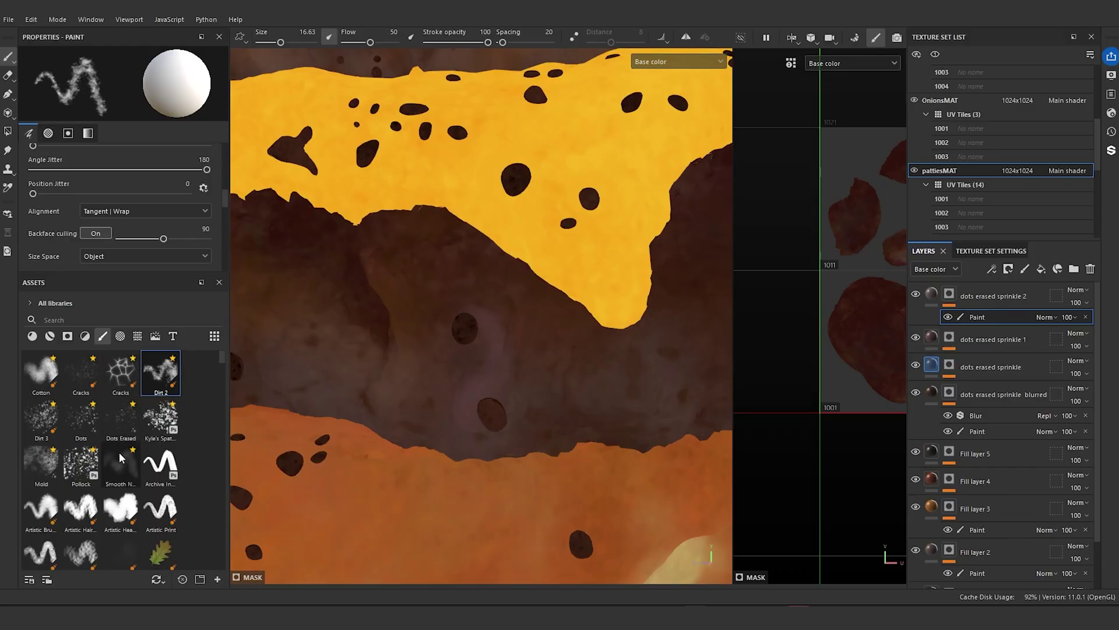
scroll(221, 373, down, 5)
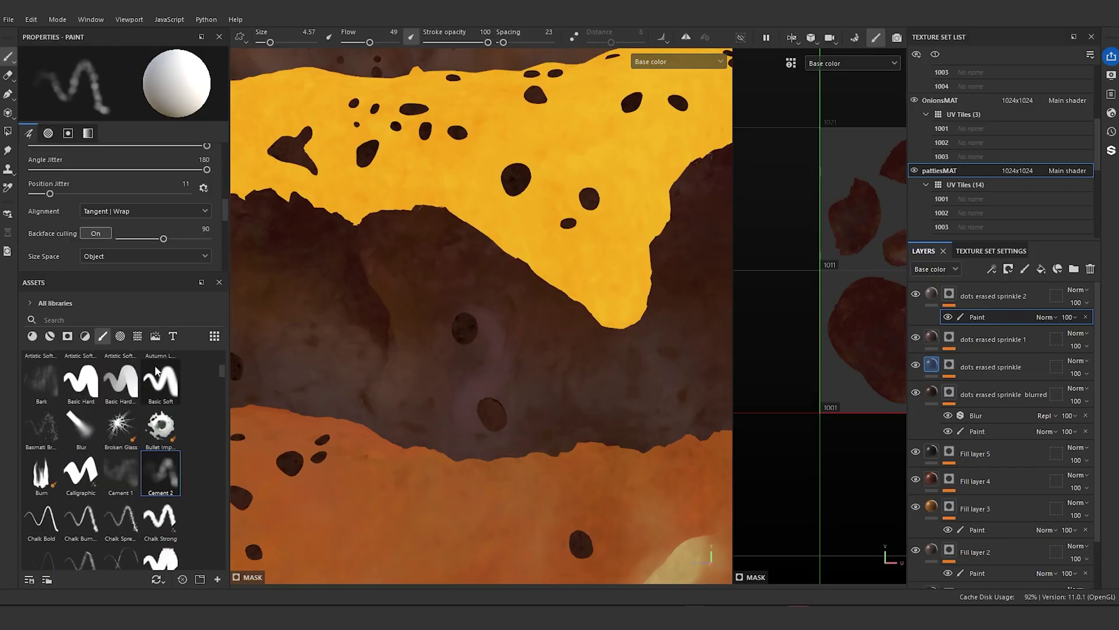
key(bracketleft)
key(bracketleft)
key(bracketleft)
key(bracketleft)
key(bracketleft)
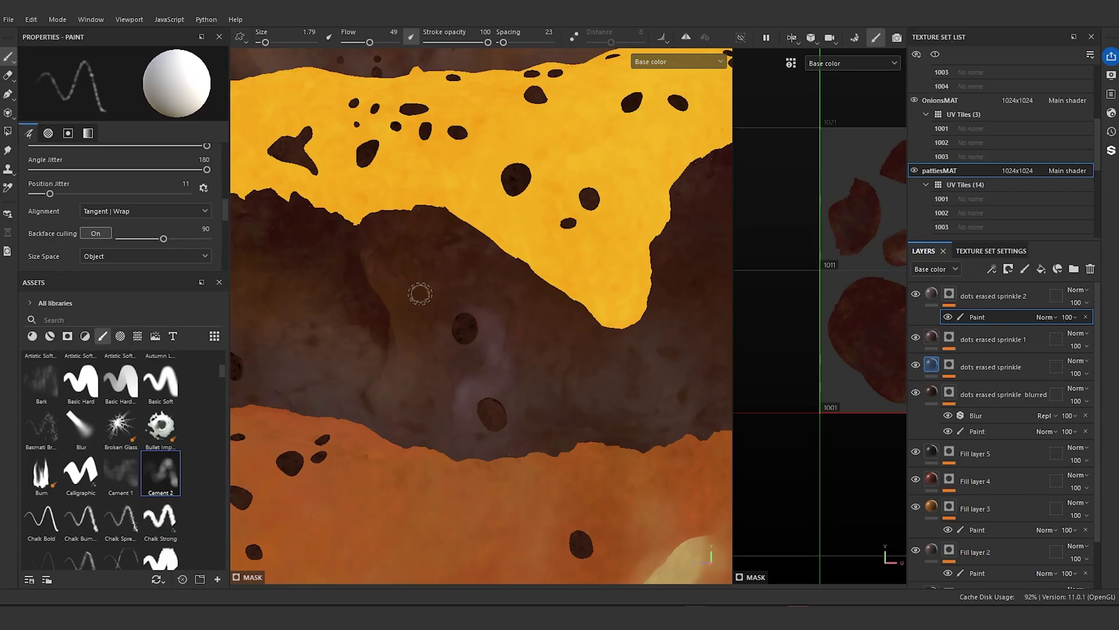
- Brush a faint light purple-pink patch onto the front of the upper patty, just above the cheese edge
scroll(432, 298, down, 5)
alt+middle_drag(505, 320, 491, 398)
alt+drag(492, 399, 488, 427)
alt+drag(492, 337, 478, 376)
alt+middle_drag(478, 376, 464, 393)
scroll(460, 285, up, 5)
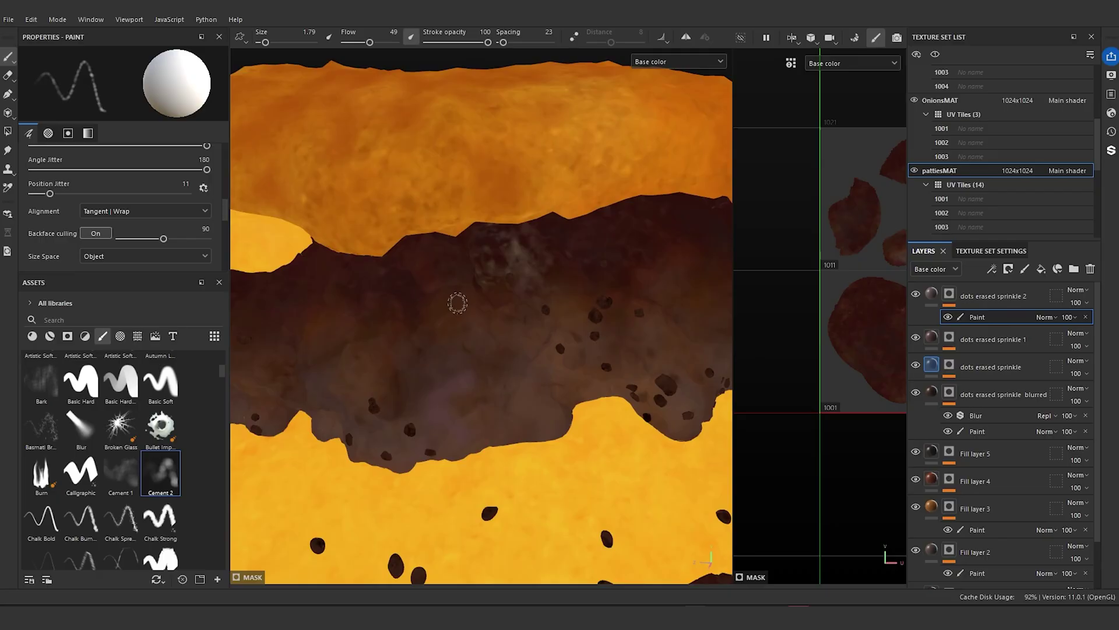
alt+middle_drag(457, 302, 461, 263)
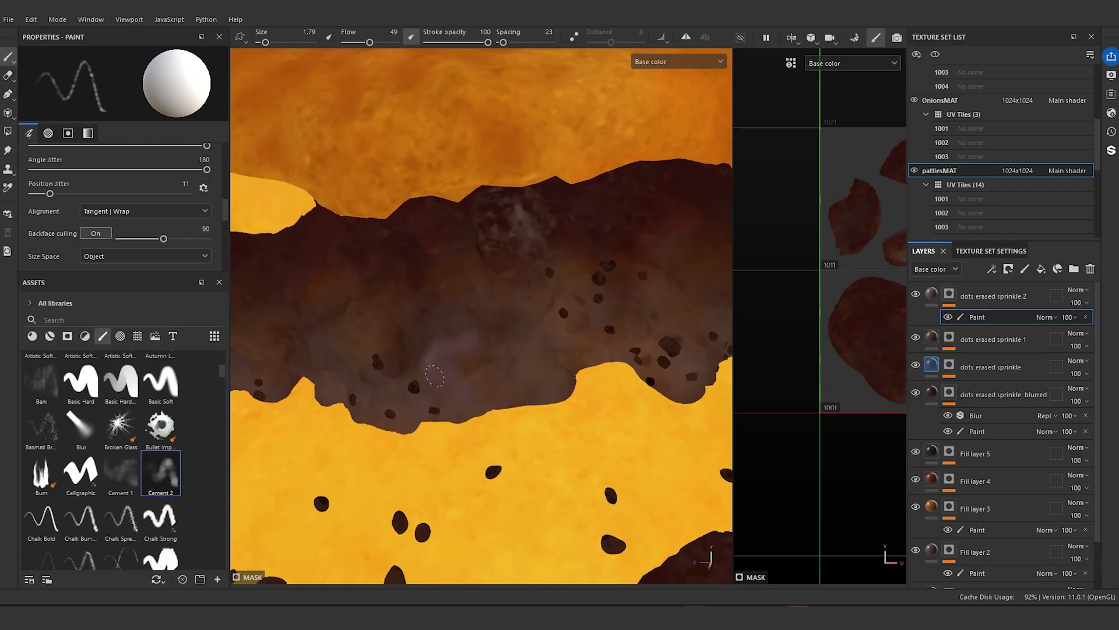
scroll(568, 346, down, 5)
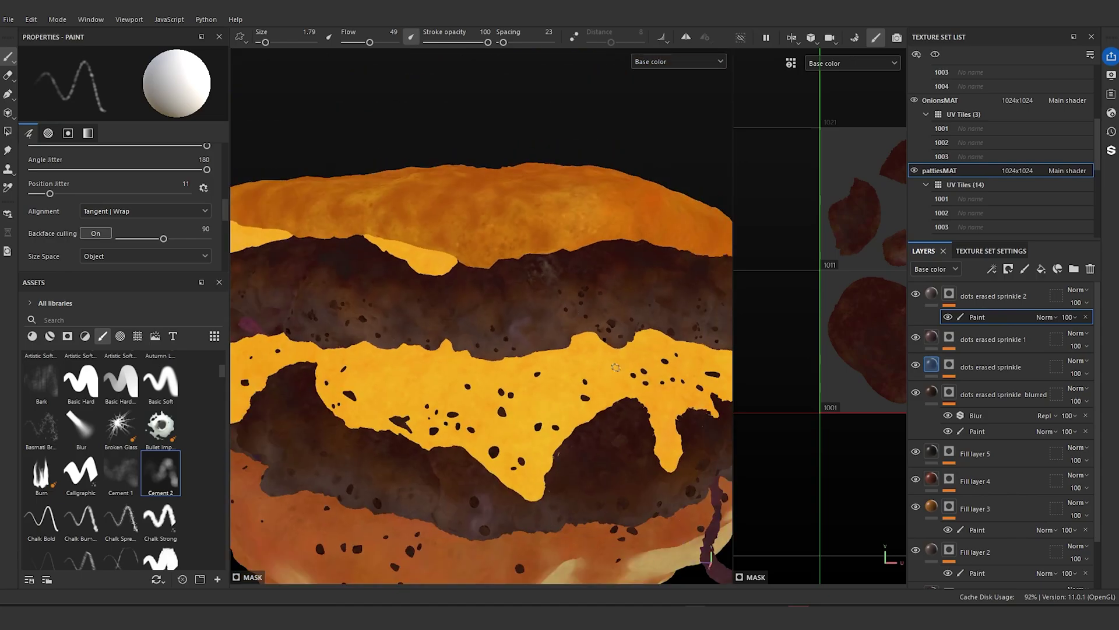
- Paint a light streak on the upper patty's side, just beside the magenta patch above the cheese
alt+drag(568, 348, 526, 359)
alt+middle_drag(525, 361, 379, 385)
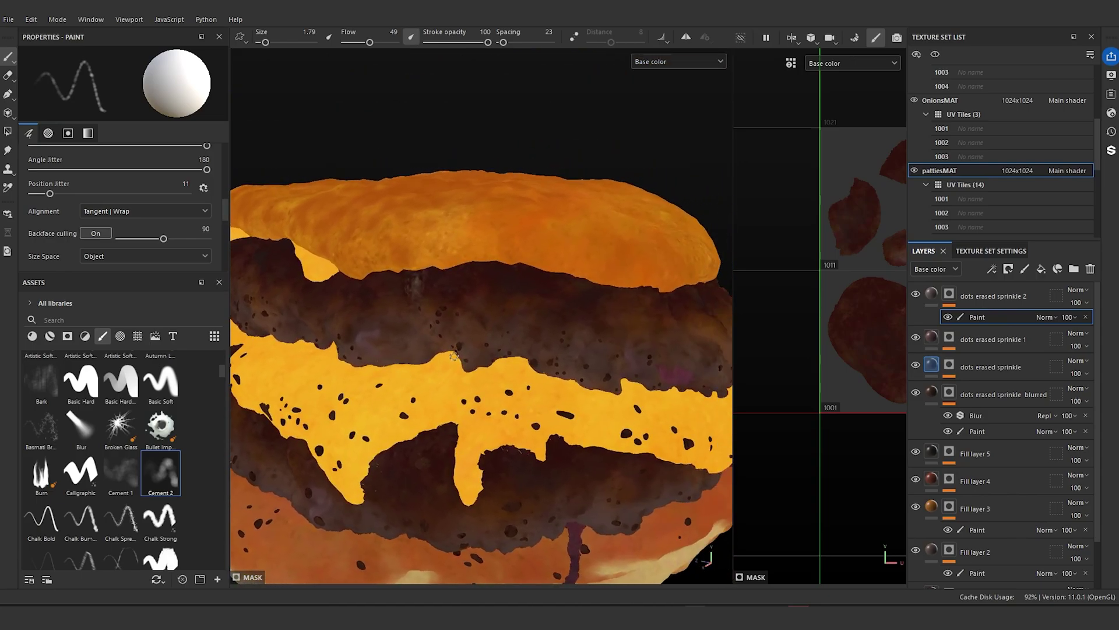
alt+drag(454, 356, 398, 364)
scroll(517, 403, up, 4)
mouse_move(517, 404)
alt+mouse_down()
mouse_move(442, 384)
mouse_move(531, 388)
alt+mouse_up()
scroll(448, 386, up, 4)
drag(508, 257, 492, 318)
scroll(607, 380, down, 3)
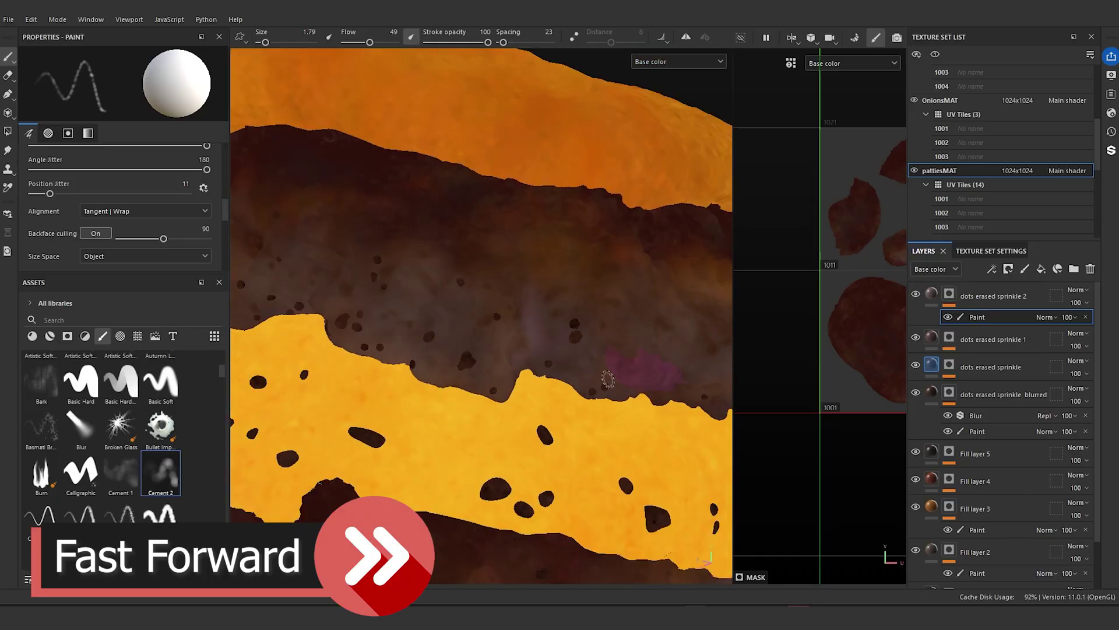
- Continue adding soft light streaks around the upper patty's next side, over the grey-brown area with dark dots
alt+drag(606, 380, 507, 402)
scroll(507, 402, up, 3)
drag(446, 430, 413, 484)
scroll(413, 466, down, 3)
scroll(408, 402, up, 3)
drag(365, 402, 371, 441)
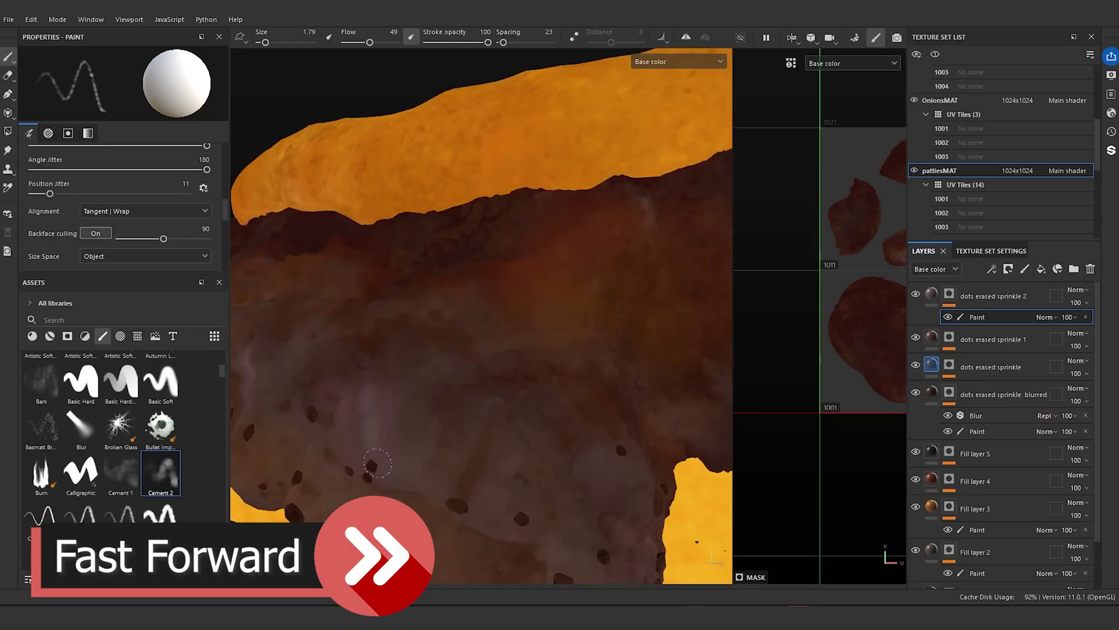
- Brush soft light patches onto the upper patty around the area above the purple onion
scroll(373, 350, down, 4)
alt+drag(373, 343, 467, 361)
scroll(390, 349, up, 4)
scroll(408, 355, down, 4)
scroll(381, 358, up, 4)
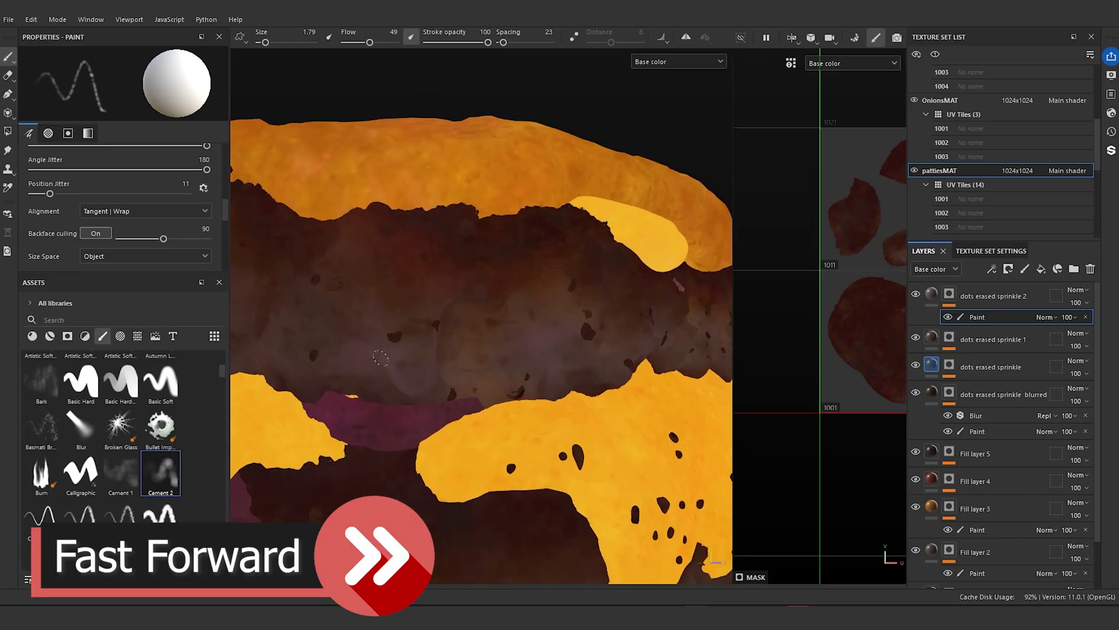
scroll(394, 386, down, 4)
alt+drag(420, 388, 373, 388)
scroll(420, 387, up, 4)
drag(480, 372, 448, 364)
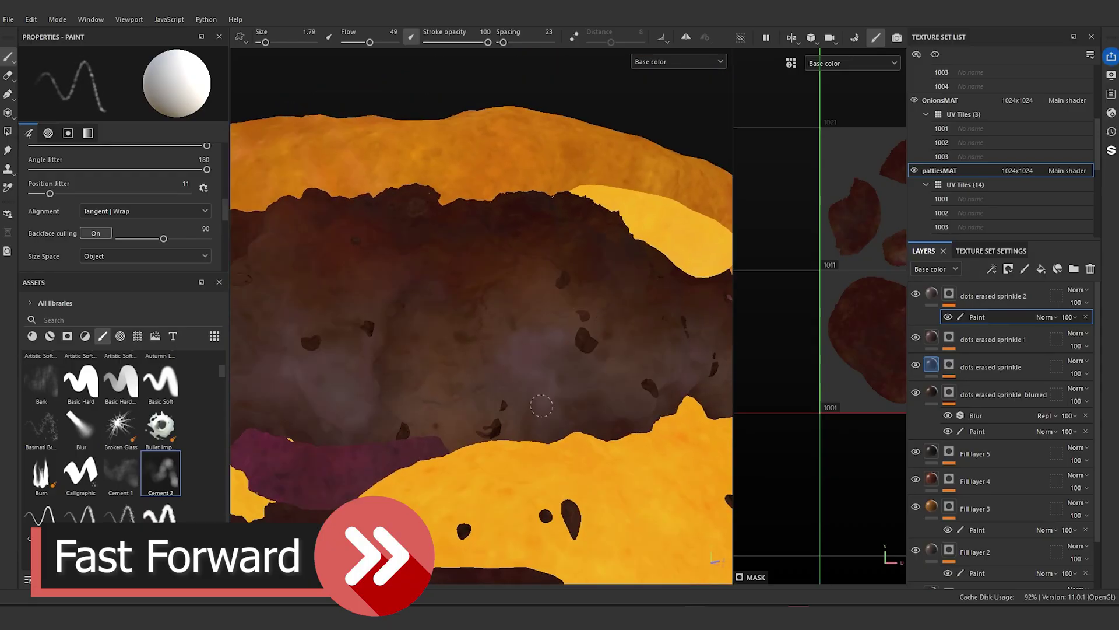
- Examine the light tints around the patties from several sides and compare them with the reference burger photo
scroll(450, 447, down, 5)
scroll(450, 447, down, 3)
alt+drag(460, 449, 525, 461)
scroll(559, 502, up, 5)
scroll(571, 522, down, 4)
alt+drag(572, 523, 501, 455)
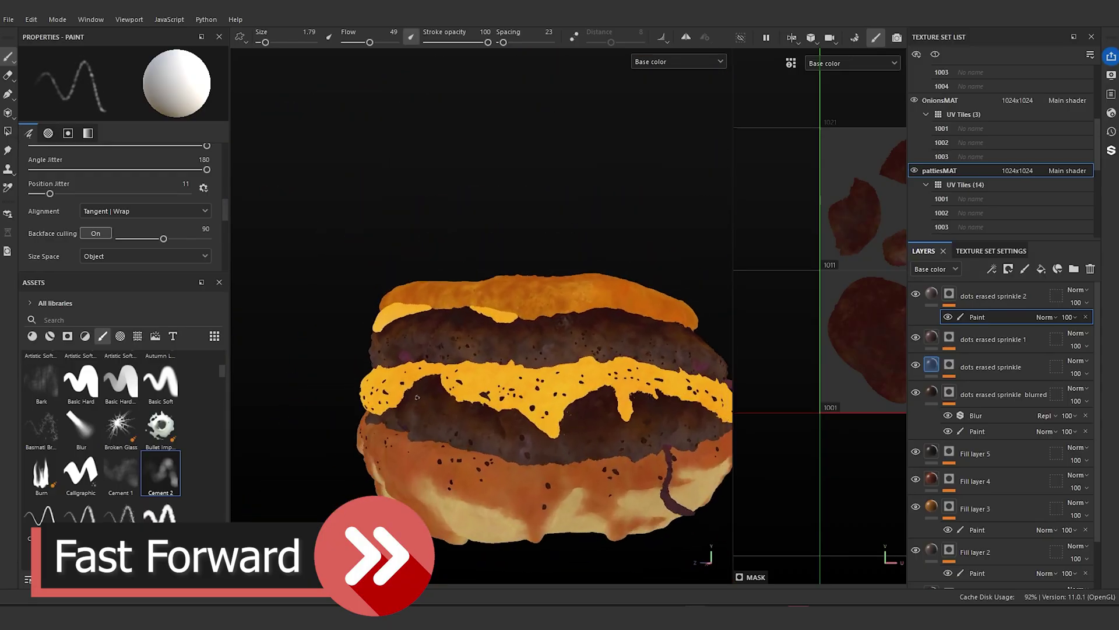
scroll(466, 397, up, 3)
mouse_move(466, 397)
alt+mouse_down()
mouse_move(414, 374)
mouse_move(456, 376)
alt+mouse_up()
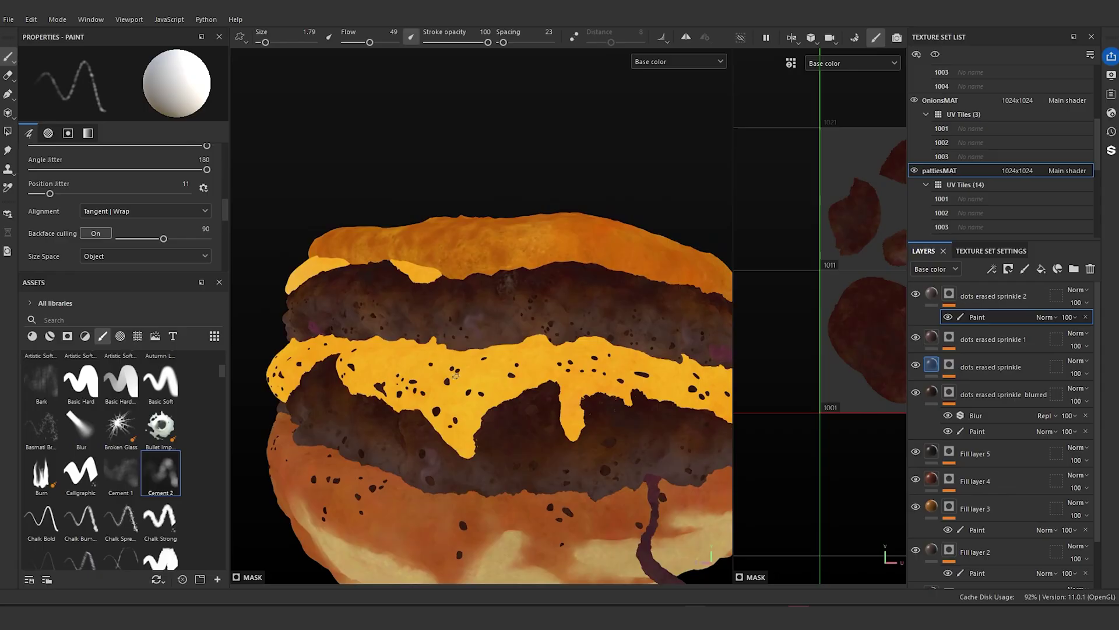
scroll(433, 339, up, 4)
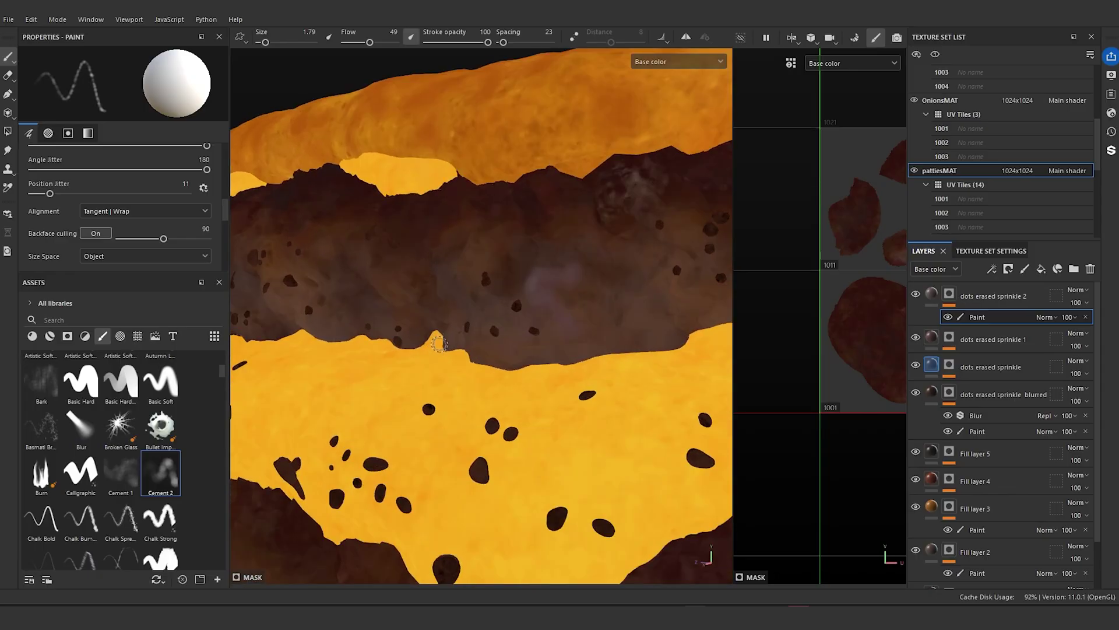
scroll(487, 343, up, 1)
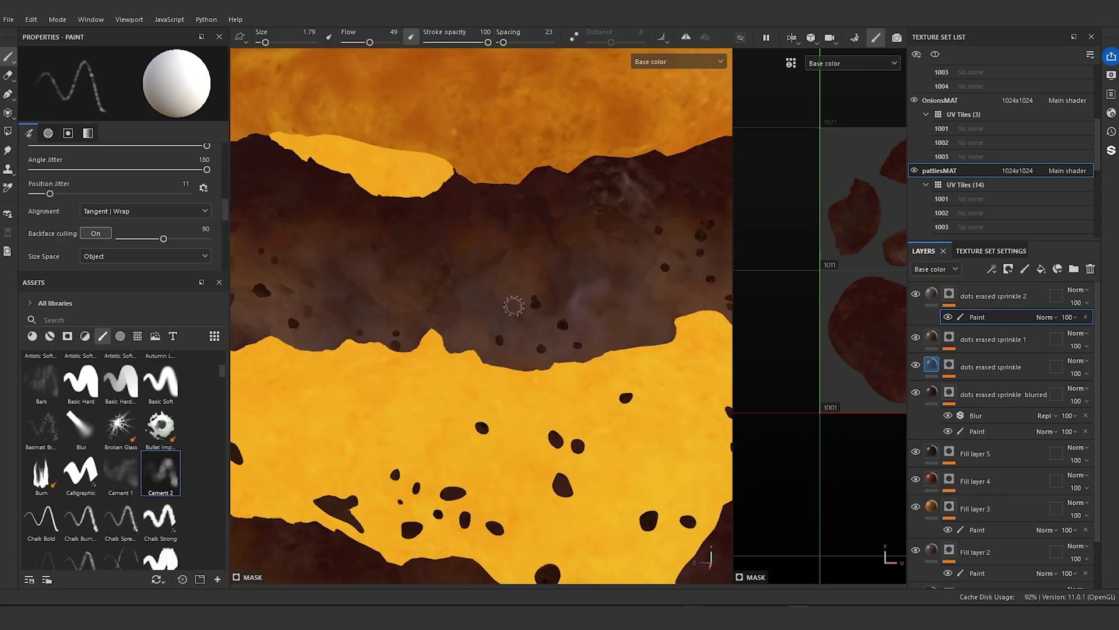
scroll(511, 342, up, 2)
scroll(541, 272, up, 1)
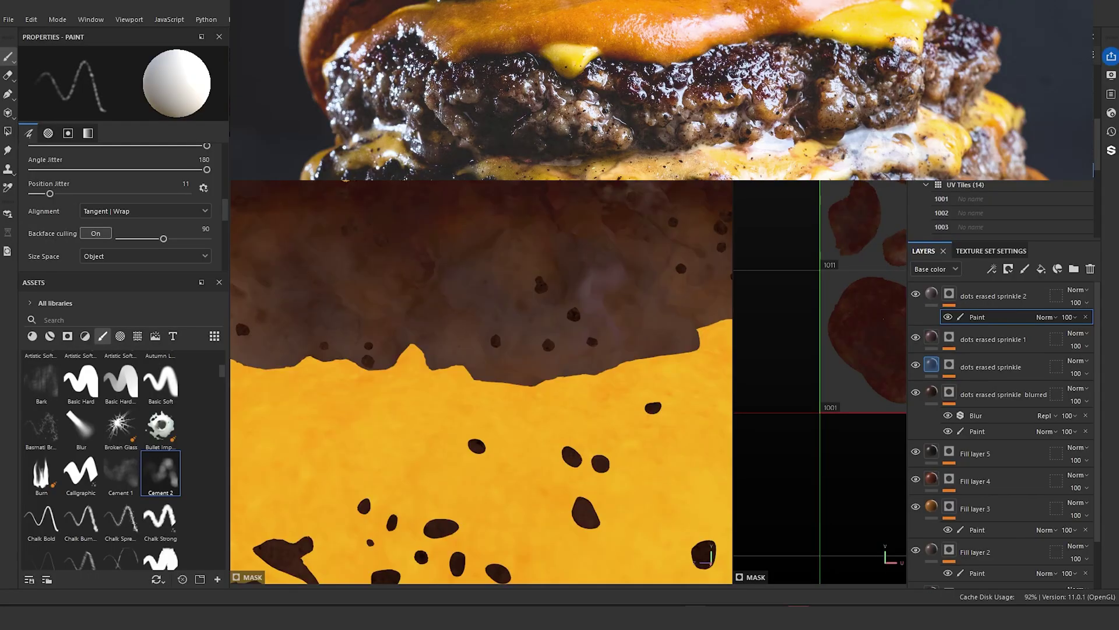
- Duplicate the dots erased sprinkle 2 layer
right_click(931, 299)
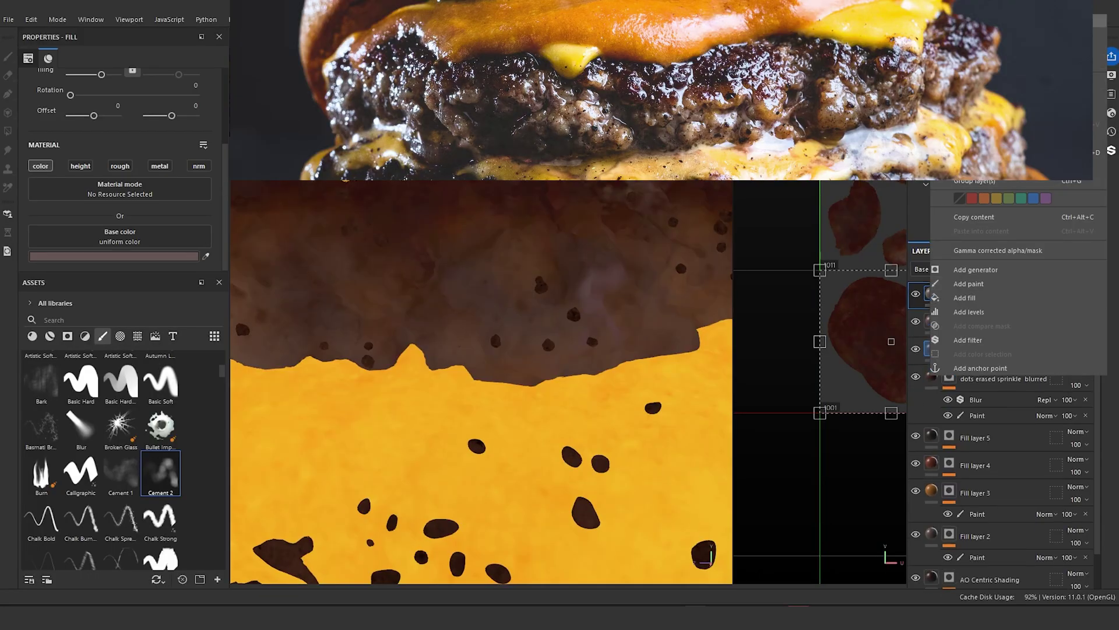
click(1007, 426)
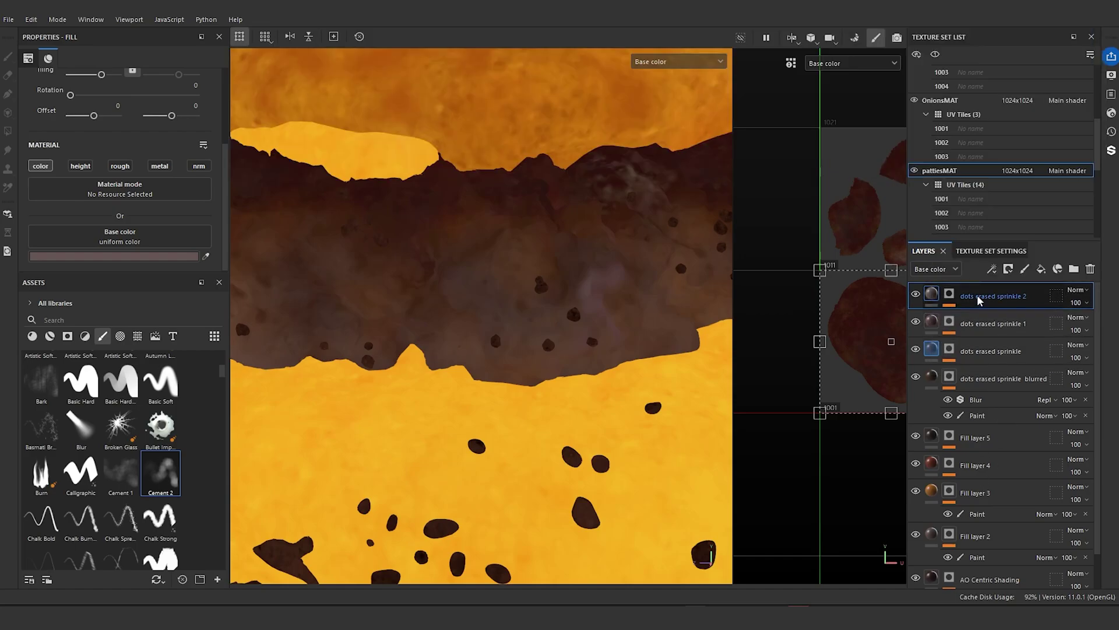
right_click(977, 298)
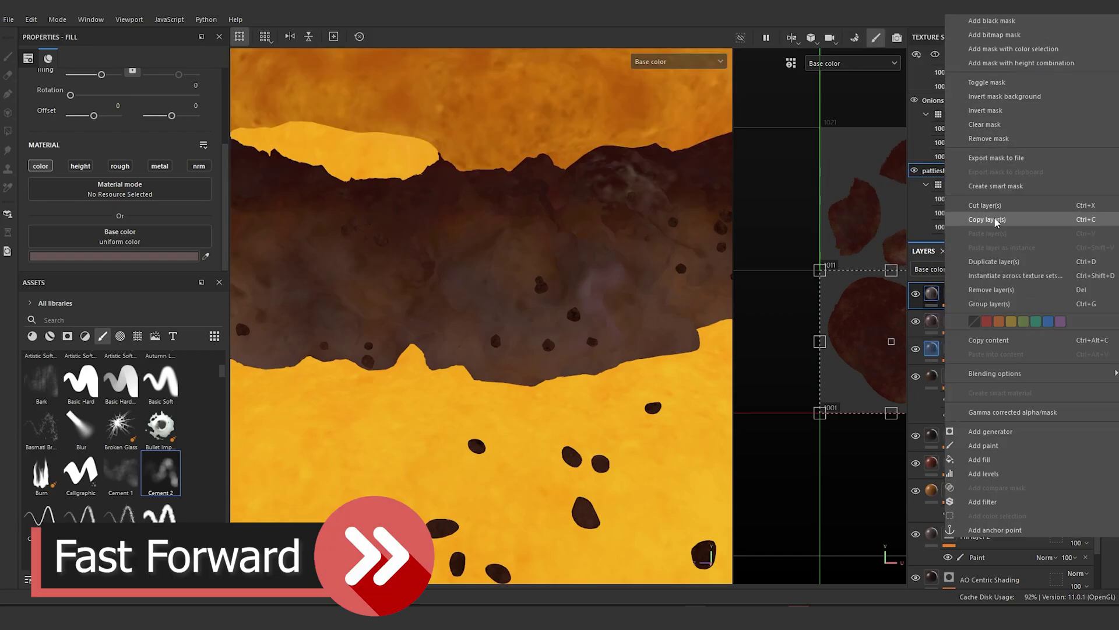
click(994, 262)
- Rename the dots erased sprinkle 1 layer to "raw" and the dots erased sprinkle 2 layer to "raw light pass"
double_click(981, 351)
text(raw)
key(Return)
double_click(1001, 324)
text(raw light pass)
key(Return)
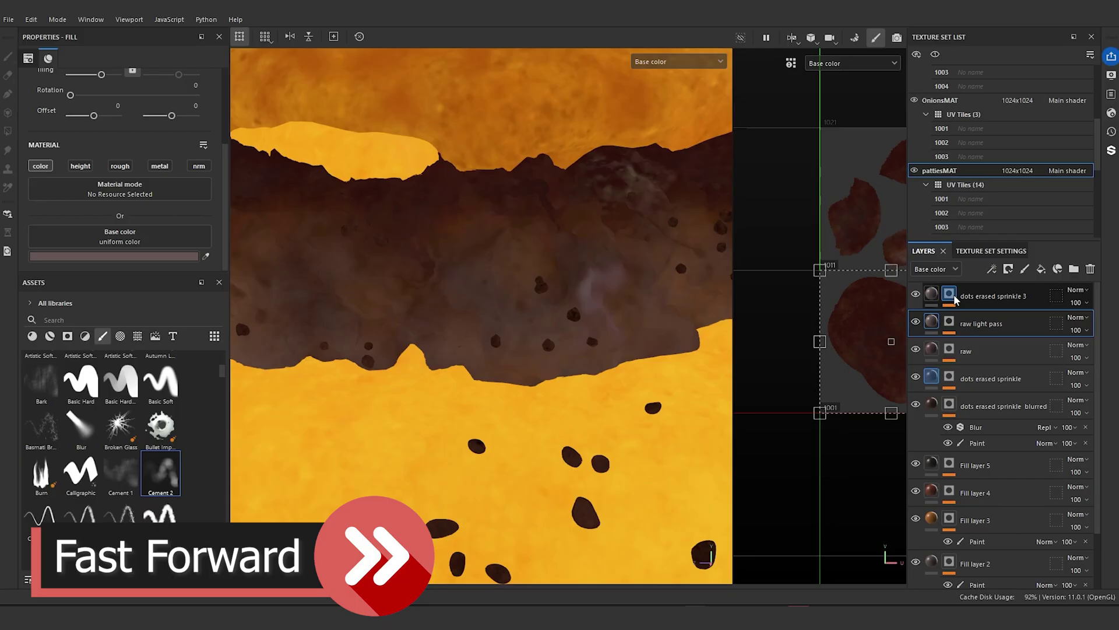
- Set the base color of the dots erased sprinkle 3 layer to dark brown
right_click(951, 297)
click(991, 426)
click(931, 294)
click(477, 285)
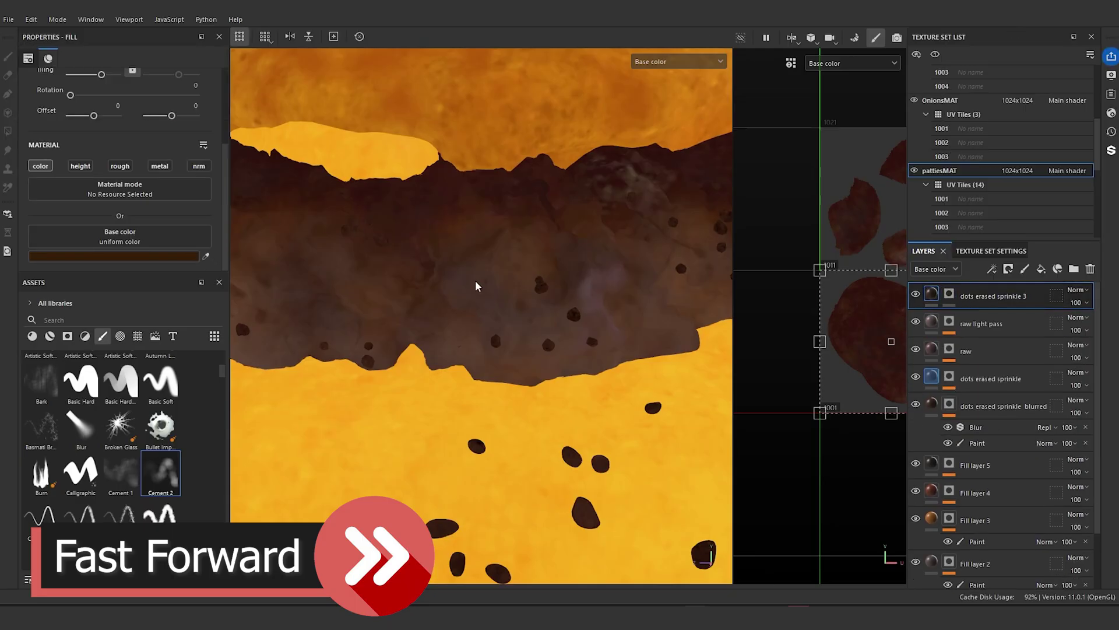
scroll(96, 408, up, 5)
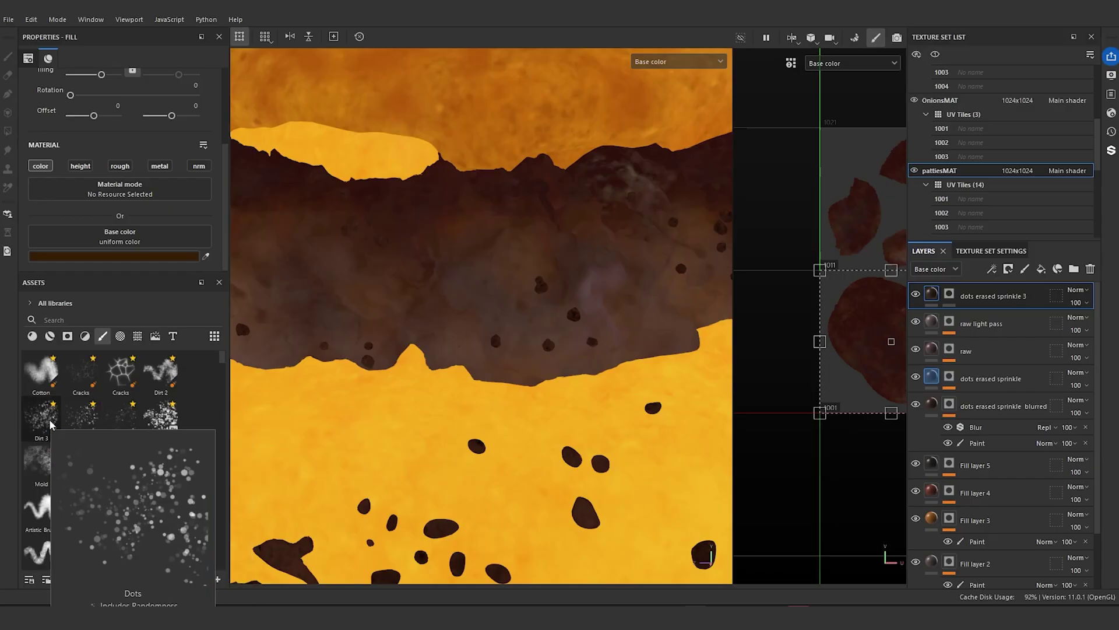
- Choose the Dots brush and add a paint effect to the mask of the dots erased sprinkle 3 layer
click(80, 437)
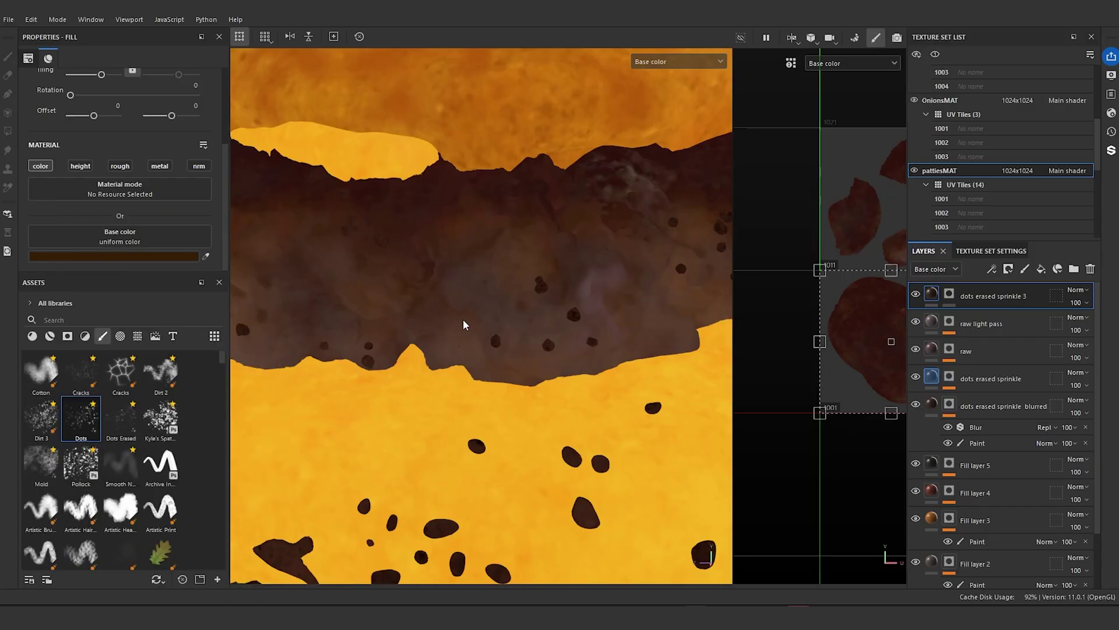
click(949, 293)
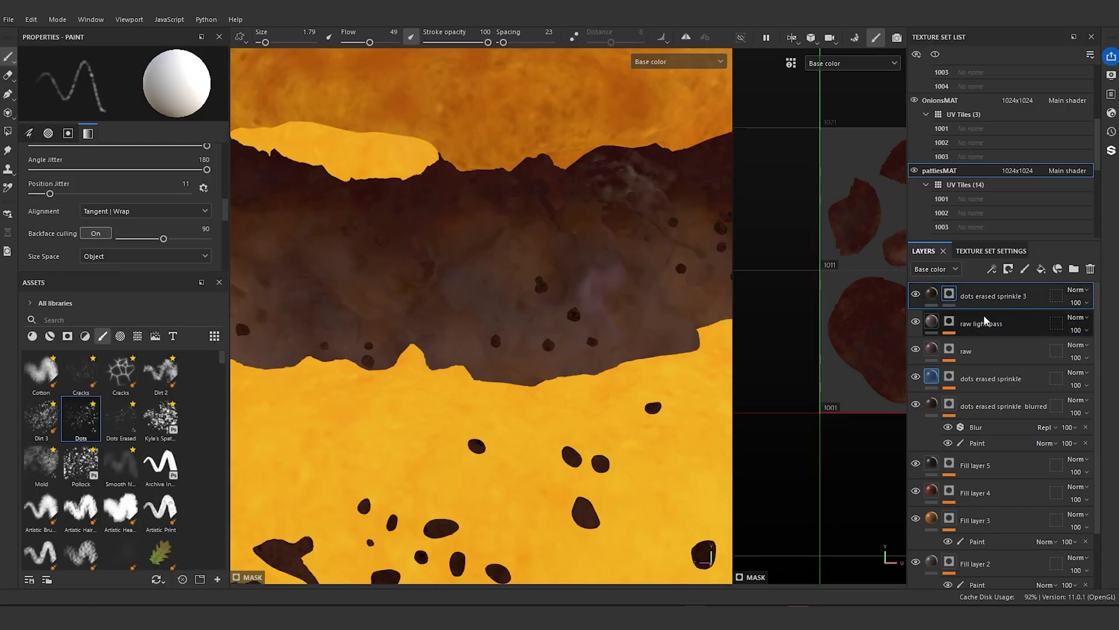
right_click(950, 295)
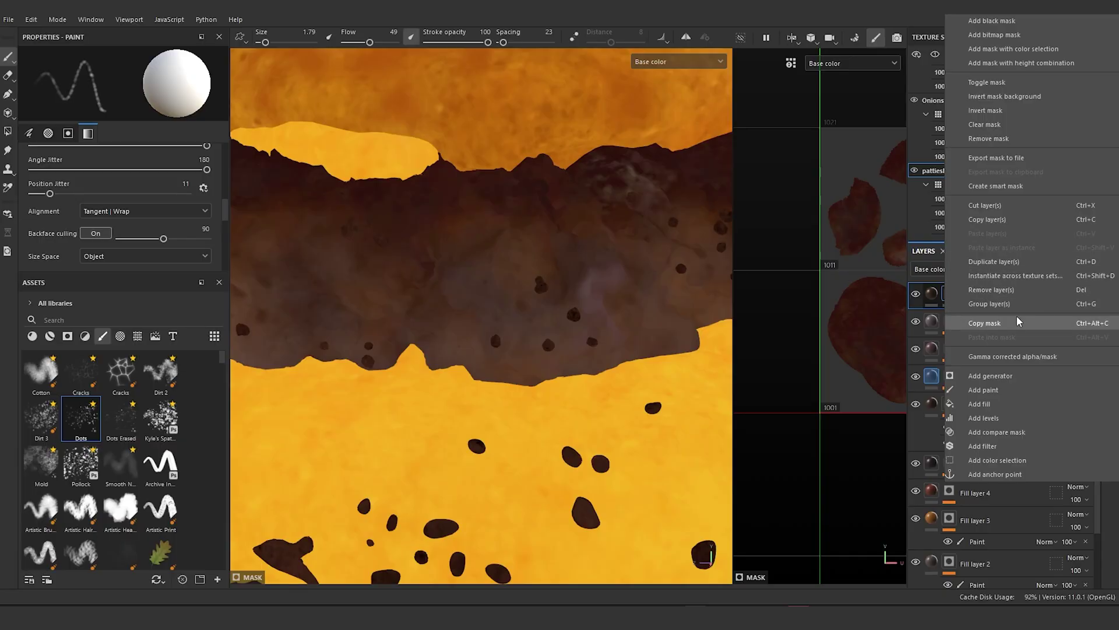
click(1003, 390)
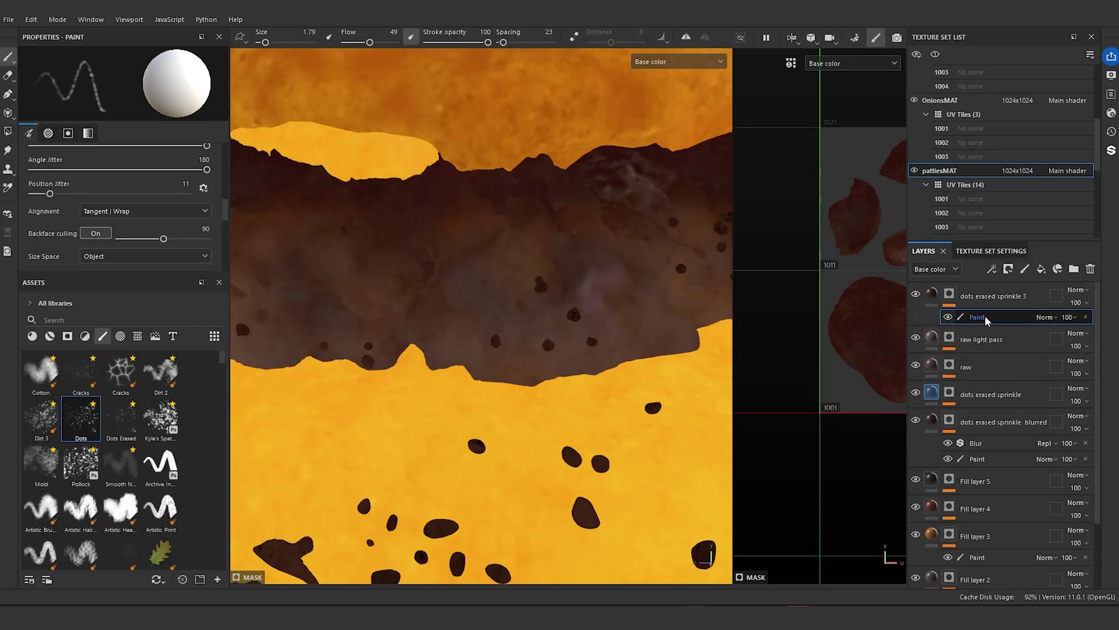
- Try the Dots brush on the upper patty, reducing its size to 5.94
scroll(525, 368, down, 3)
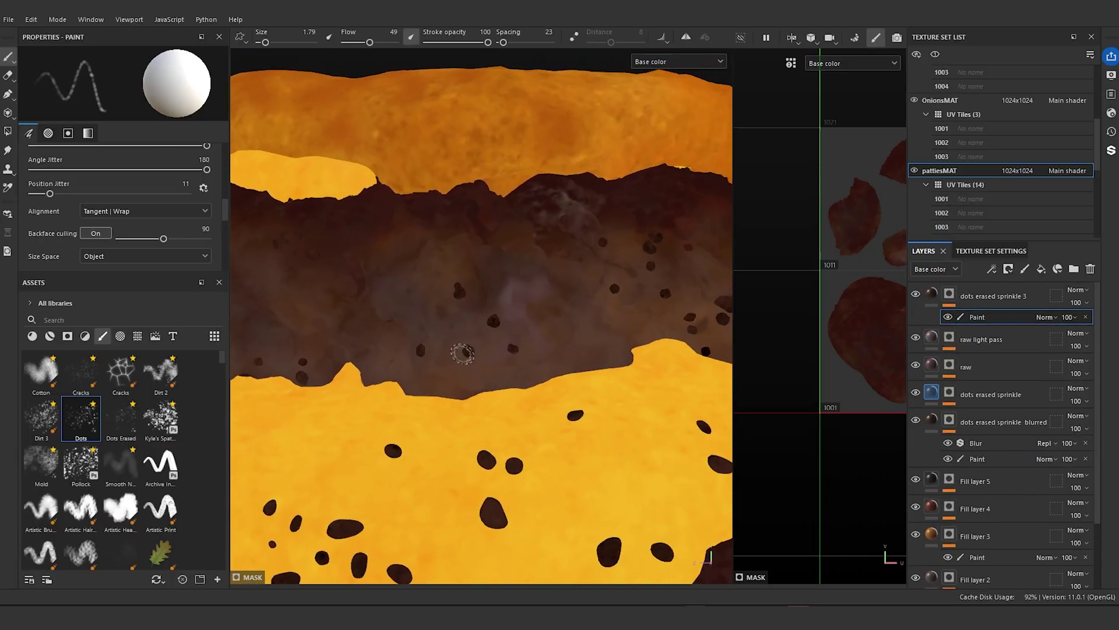
mouse_move(462, 355)
ctrl+right_down()
mouse_move(445, 320)
mouse_move(427, 337)
ctrl+right_up()
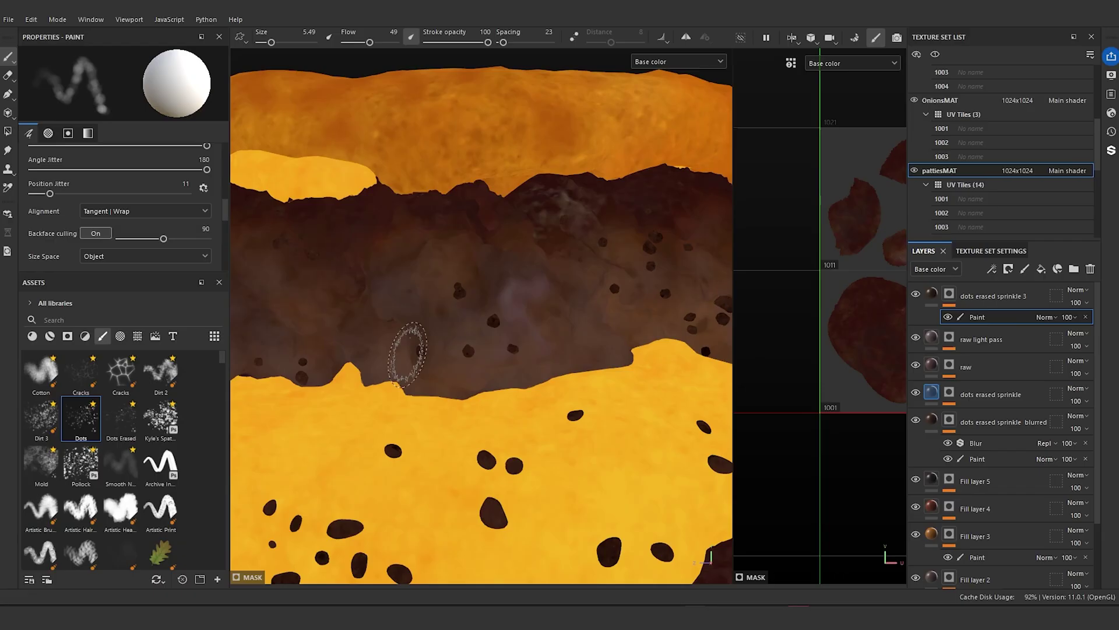
click(120, 416)
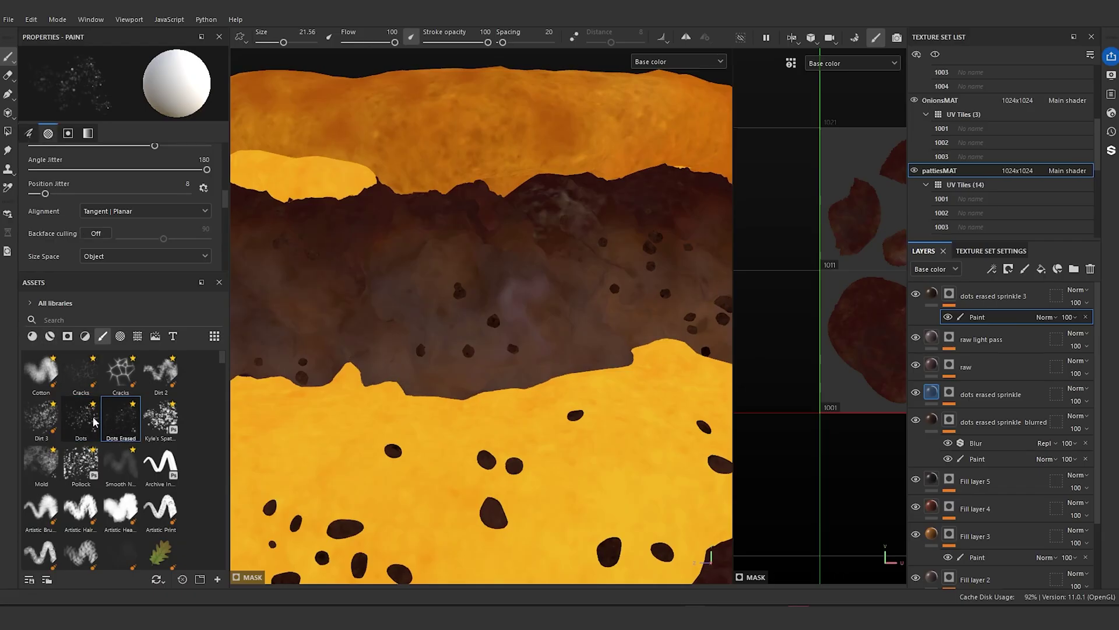
click(84, 421)
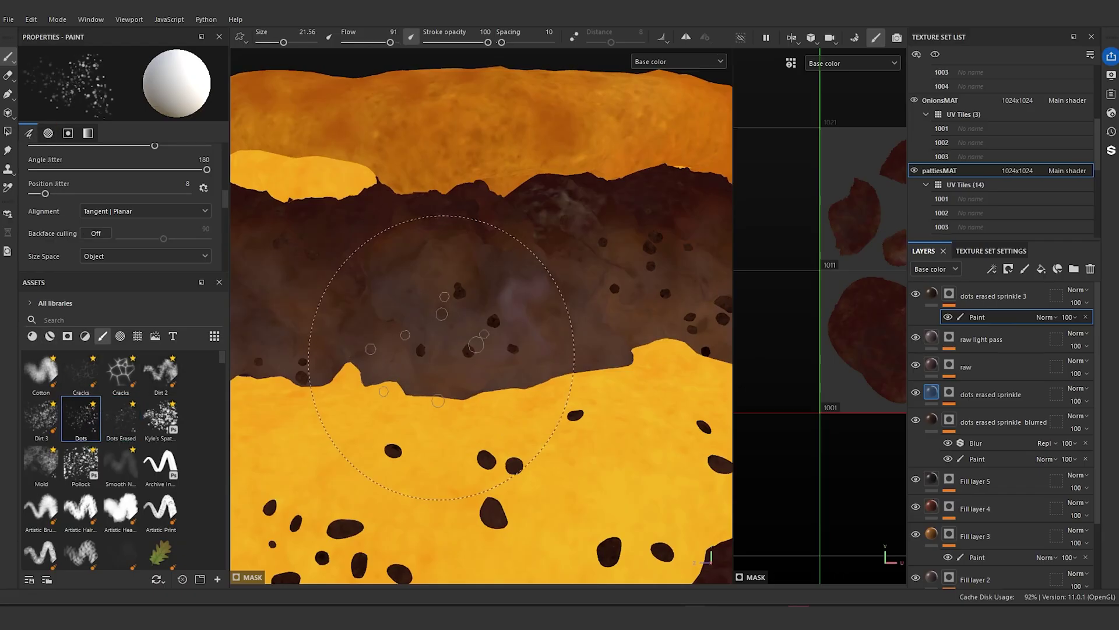
key(bracketleft)
key(bracketleft)
key(bracketleft)
key(bracketleft)
key(bracketleft)
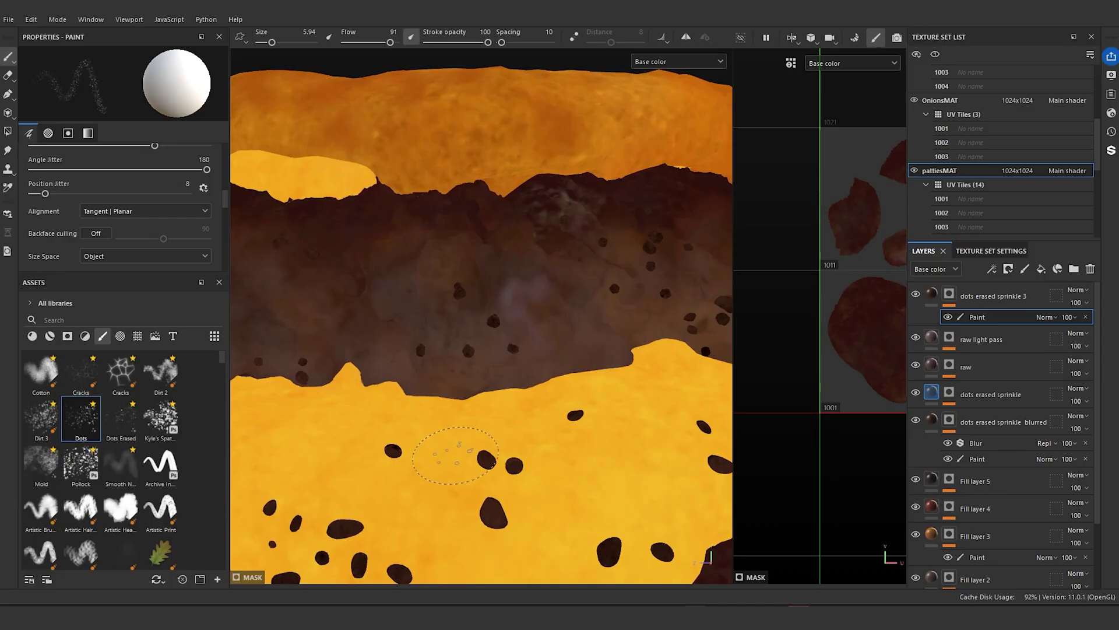
- Check the base color of the dots erased sprinkle 3 layer
click(985, 296)
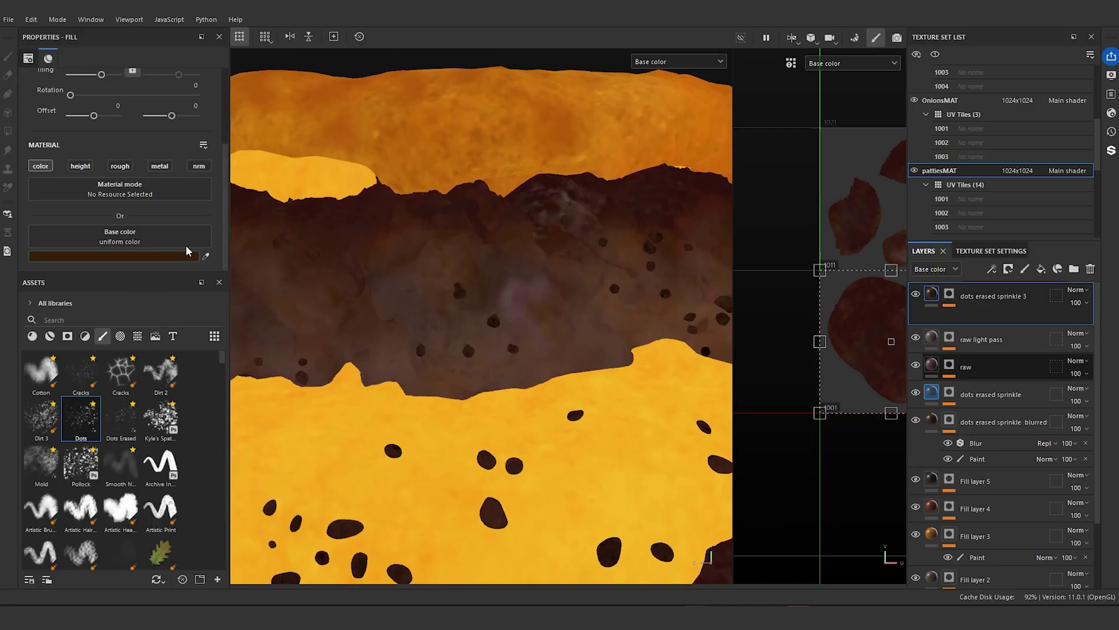
click(144, 257)
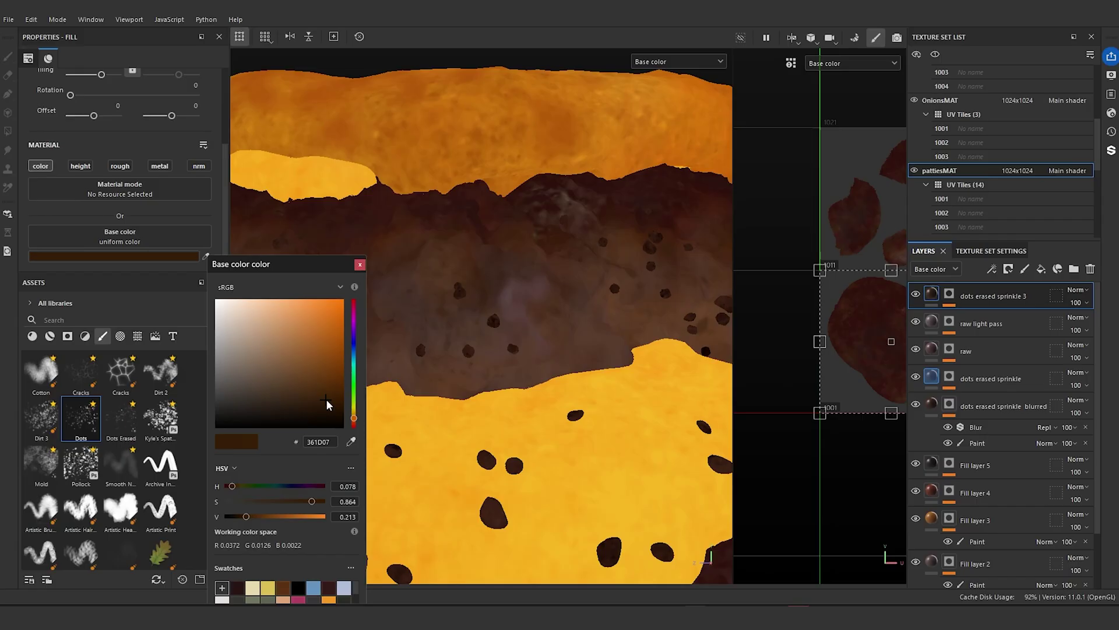
click(359, 264)
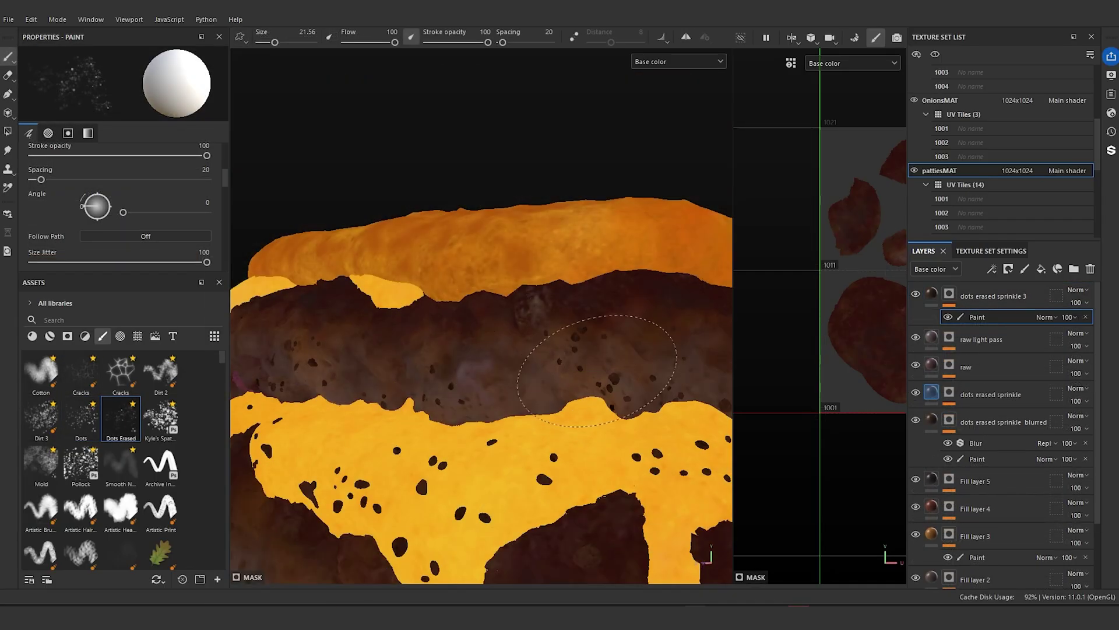
- Paint brown speckles along the upper patty's side with the Dots Erased brush at size 16.34
key(bracketleft)
key(bracketleft)
alt+drag(396, 466, 547, 457)
alt+middle_drag(547, 457, 204, 459)
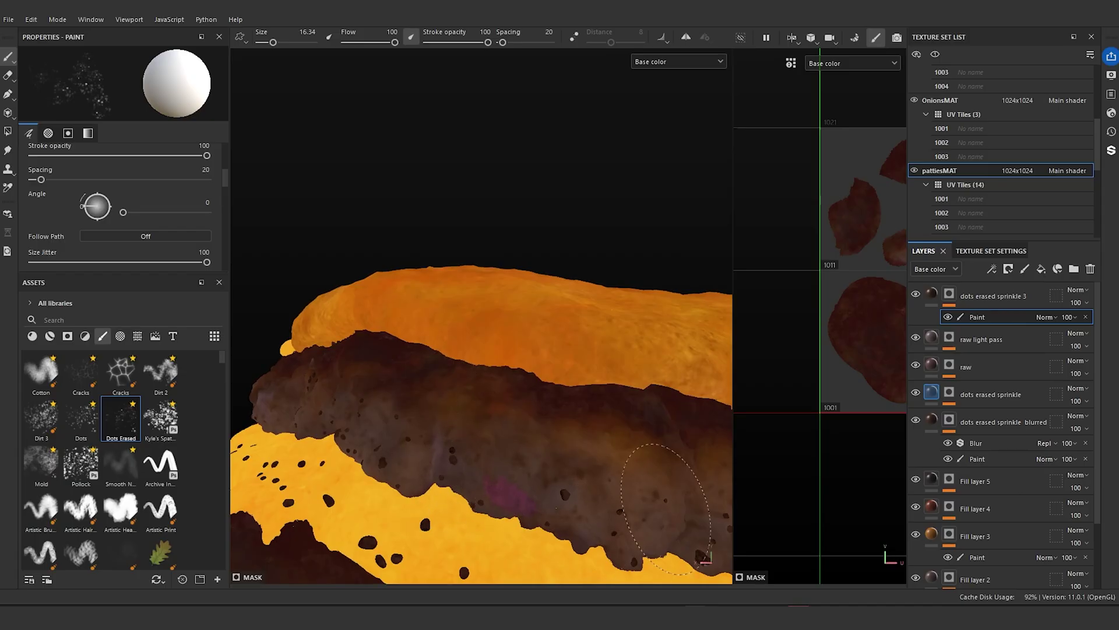
scroll(671, 502, down, 2)
mouse_move(612, 484)
alt+mouse_down()
mouse_move(525, 385)
mouse_move(443, 388)
alt+mouse_up()
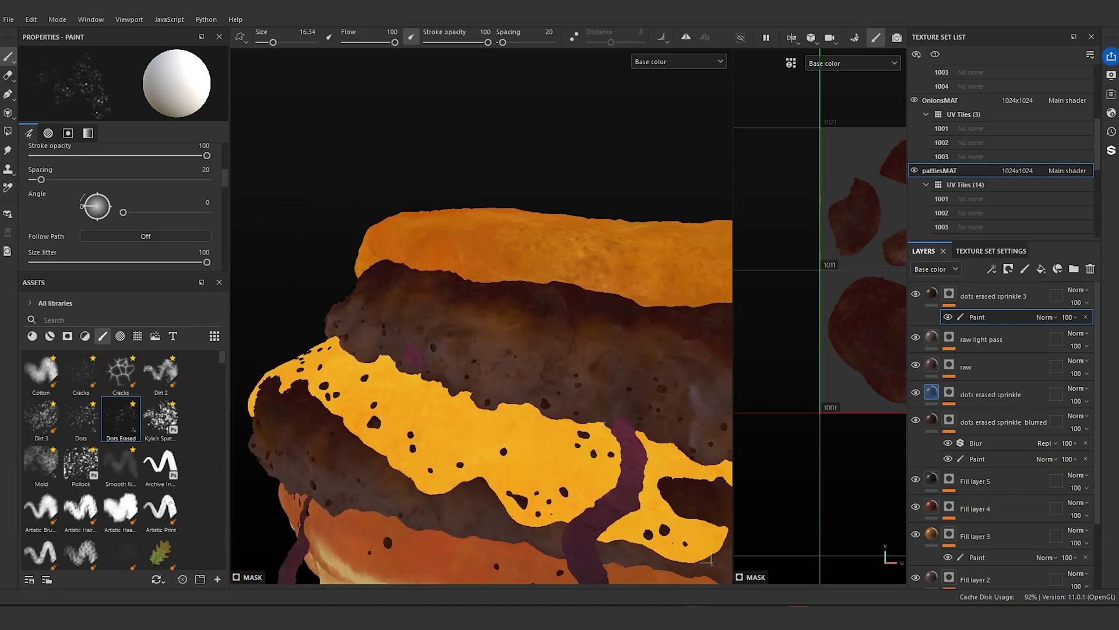
alt+drag(528, 458, 461, 466)
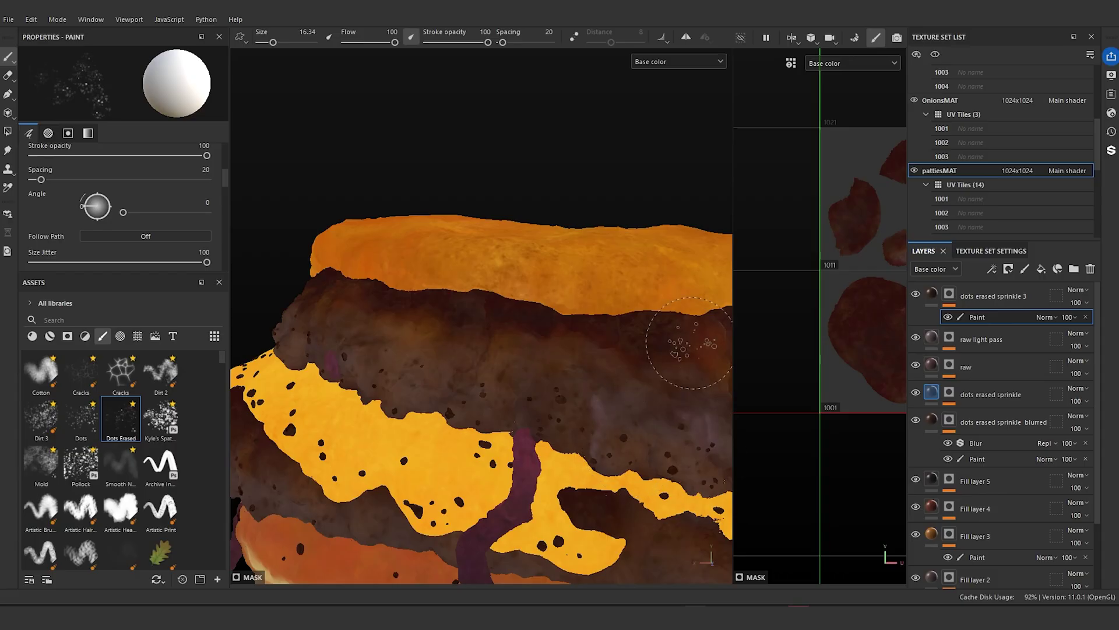
- Extend the brown speckles around the rest of the upper patty with the Dots Erased brush at size 18
alt+drag(594, 321, 367, 362)
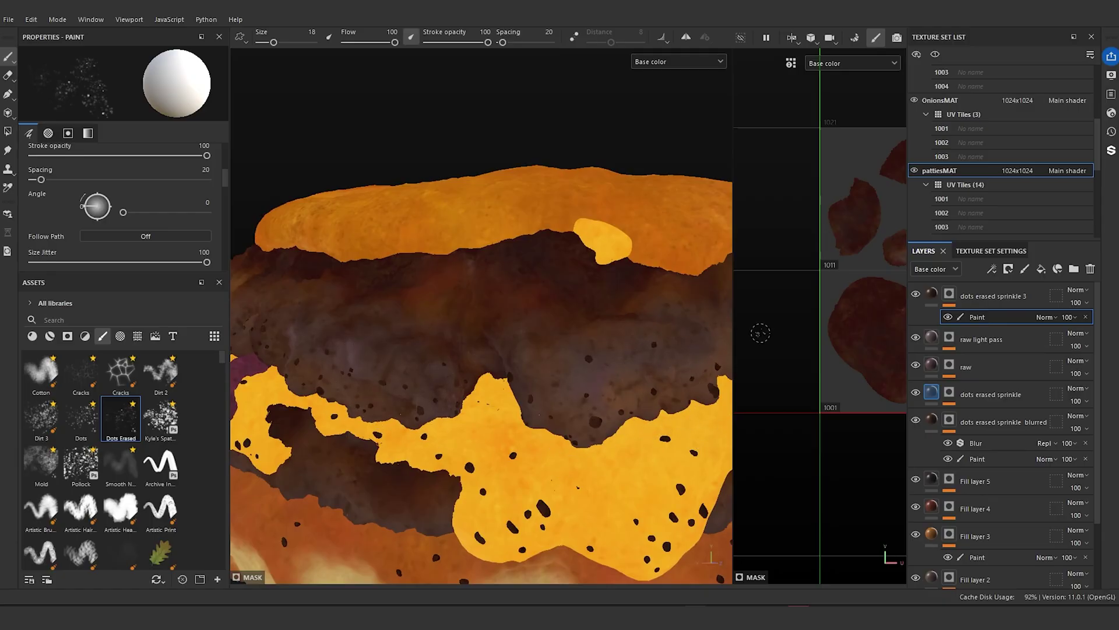
alt+right_drag(624, 323, 424, 296)
alt+drag(425, 296, 222, 410)
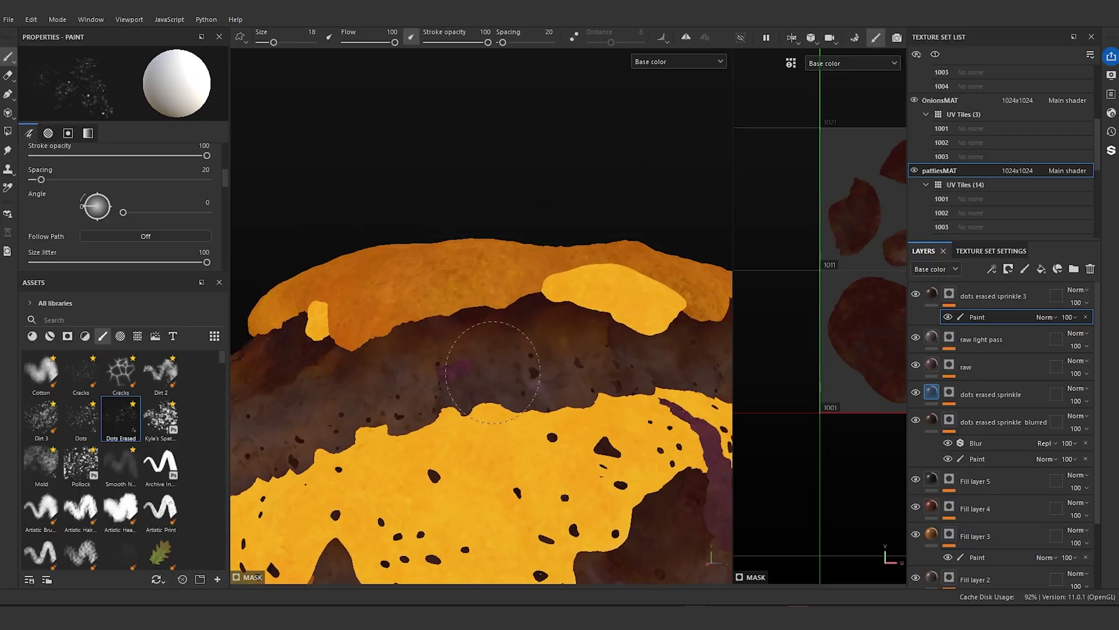
alt+right_drag(703, 384, 571, 373)
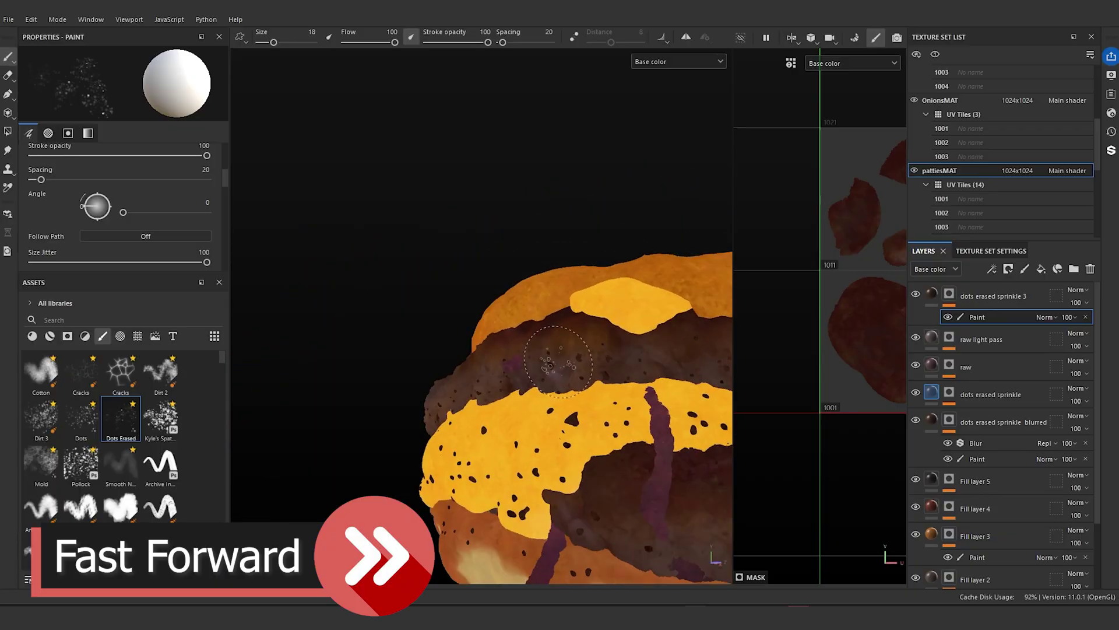
mouse_move(571, 373)
alt+mouse_down()
mouse_move(466, 378)
mouse_move(513, 420)
mouse_move(598, 462)
mouse_move(402, 437)
alt+mouse_up()
click(263, 405)
- Paint brown speckles on the exposed parts of the lower patty beneath the melted cheese with the Dots Erased brush
mouse_move(630, 368)
alt+mouse_down()
mouse_move(478, 379)
mouse_move(559, 385)
alt+mouse_up()
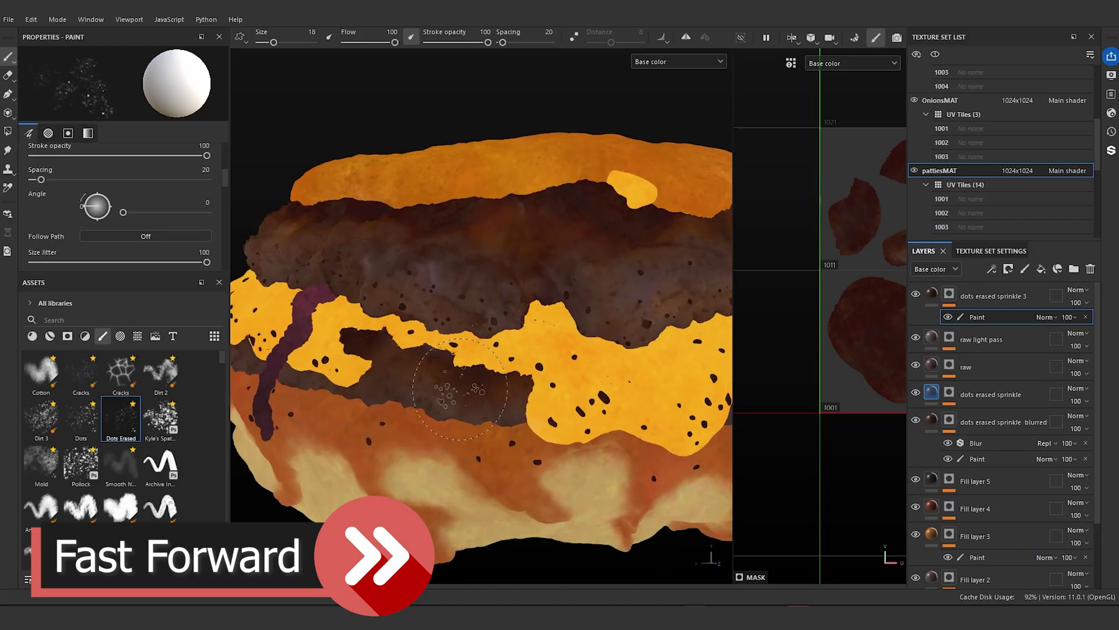
alt+right_drag(559, 385, 466, 391)
alt+drag(525, 396, 456, 402)
alt+right_drag(456, 402, 408, 397)
alt+drag(408, 396, 502, 399)
alt+right_drag(408, 399, 440, 399)
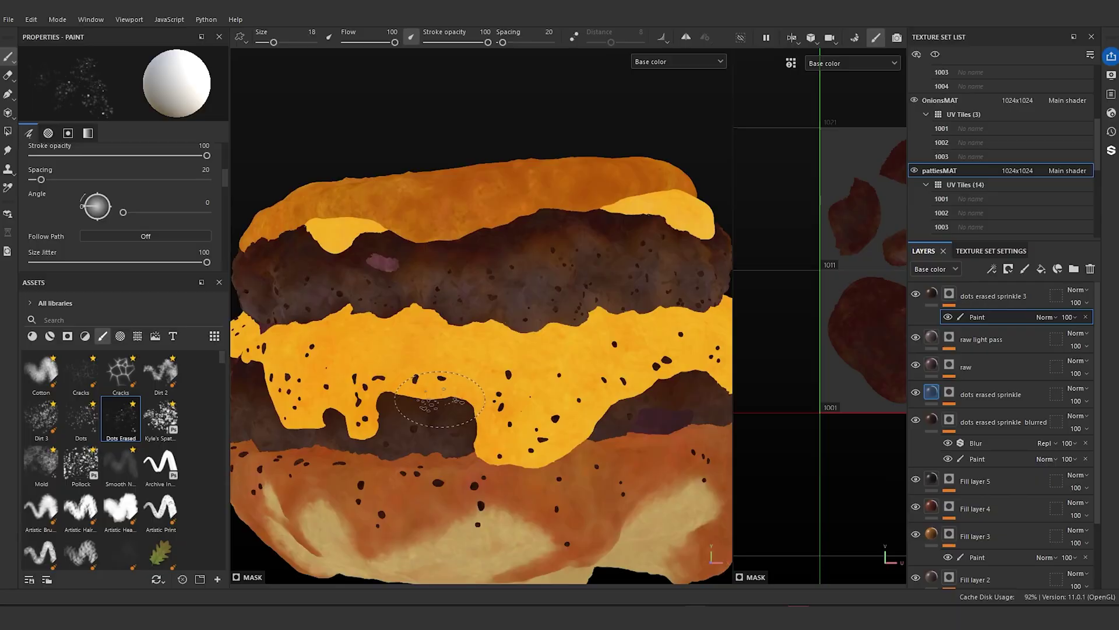
alt+right_drag(471, 348, 417, 350)
mouse_move(431, 351)
alt+mouse_down()
mouse_move(548, 395)
mouse_move(527, 362)
mouse_move(723, 341)
alt+mouse_up()
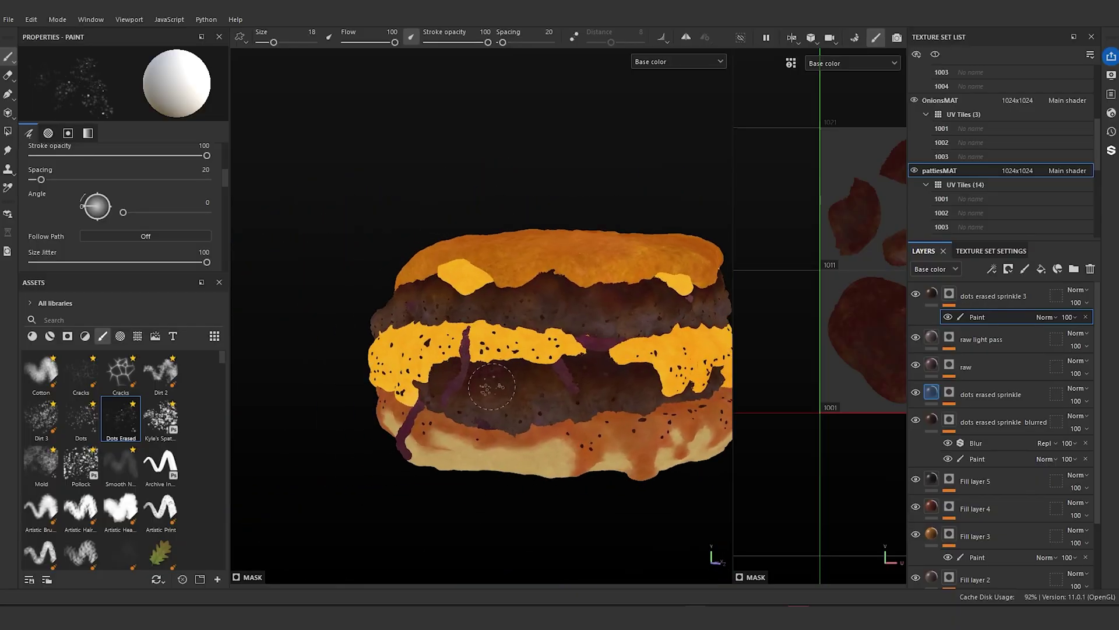
- Fill in the brown speckles on the remaining sides of both patties and along the upper patty's edge below the bun
mouse_move(492, 386)
alt+mouse_down()
mouse_move(674, 367)
mouse_move(669, 450)
mouse_move(635, 392)
mouse_move(542, 348)
mouse_move(402, 344)
mouse_move(318, 306)
alt+mouse_up()
alt+drag(694, 333, 589, 334)
alt+right_drag(590, 335, 492, 332)
alt+drag(492, 332, 495, 392)
alt+middle_drag(494, 391, 589, 435)
alt+right_drag(589, 435, 638, 402)
mouse_move(638, 402)
alt+mouse_down()
mouse_move(583, 368)
mouse_move(592, 449)
mouse_move(507, 408)
mouse_move(456, 348)
mouse_move(502, 436)
mouse_move(525, 427)
mouse_move(523, 406)
alt+mouse_up()
alt+middle_drag(469, 316, 507, 392)
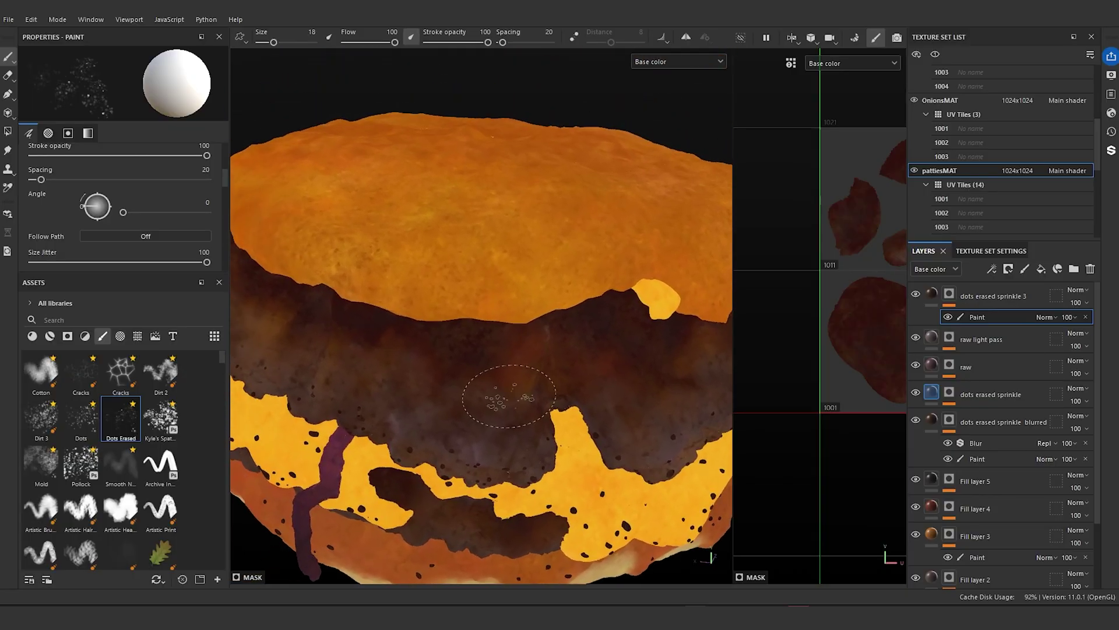
mouse_move(571, 373)
alt+mouse_down()
mouse_move(562, 327)
mouse_move(585, 292)
mouse_move(530, 370)
mouse_move(456, 356)
alt+mouse_up()
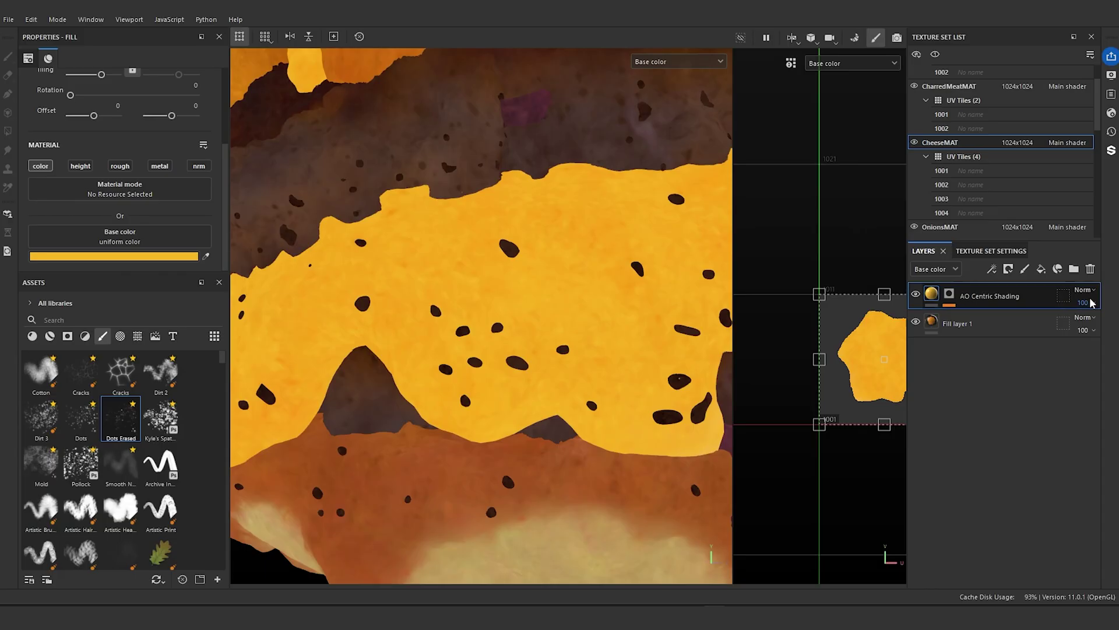
- Create a new fill layer in the CheeseMAT texture set with a black mask and a paint effect
click(1041, 269)
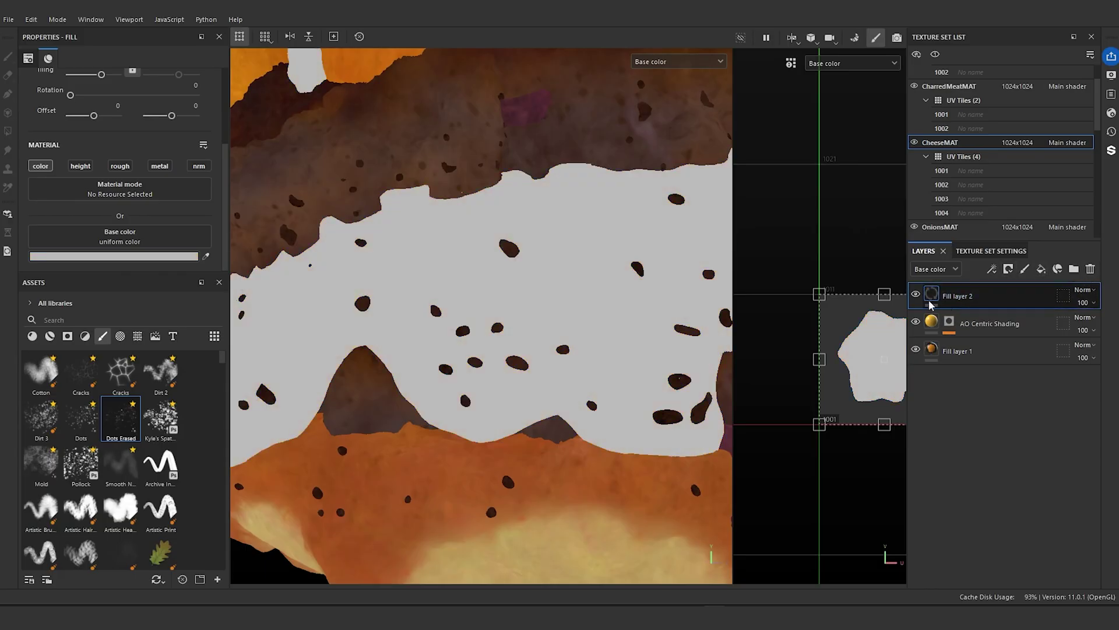
right_click(936, 296)
click(982, 22)
right_click(950, 294)
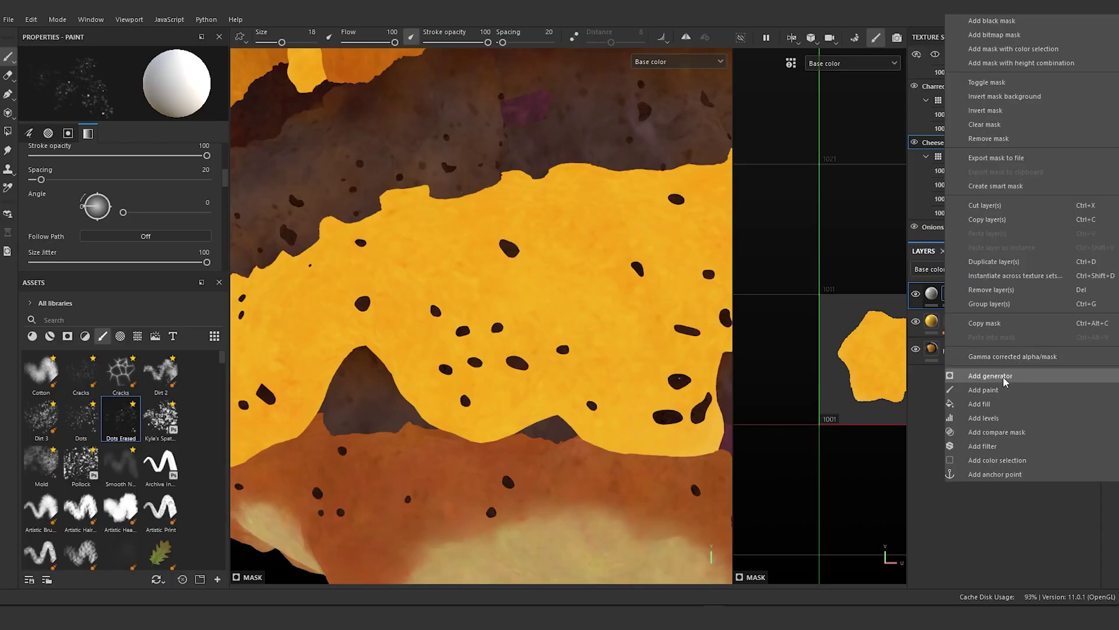
click(983, 390)
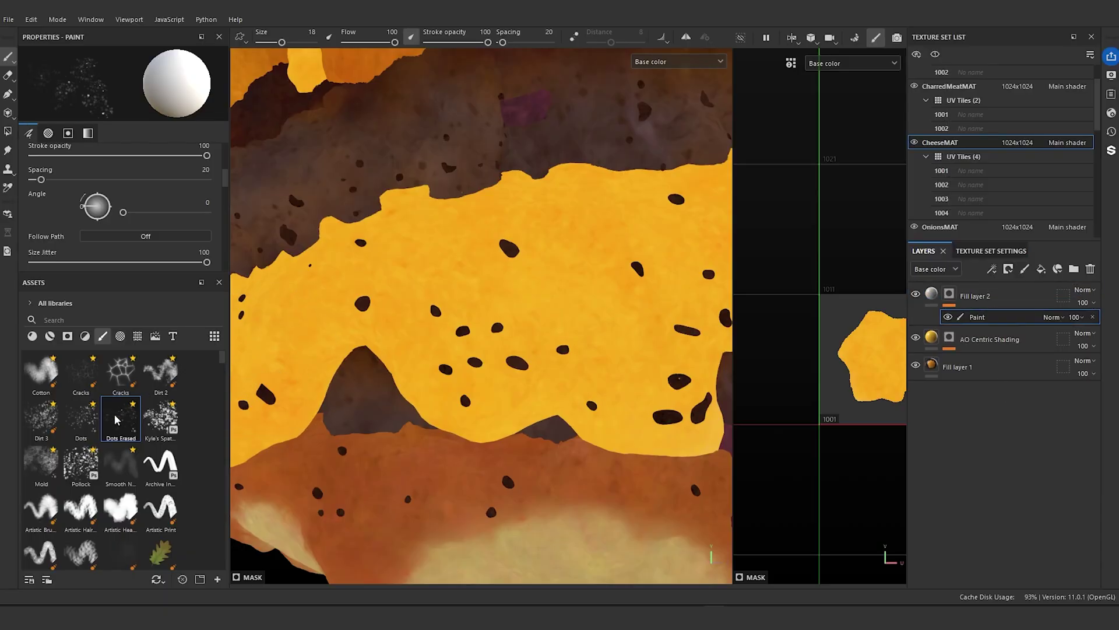
- Set Fill layer 2's base color to golden yellow EBA10B by sampling the cheese
scroll(378, 402, down, 3)
alt+drag(418, 335, 477, 373)
scroll(474, 373, up, 6)
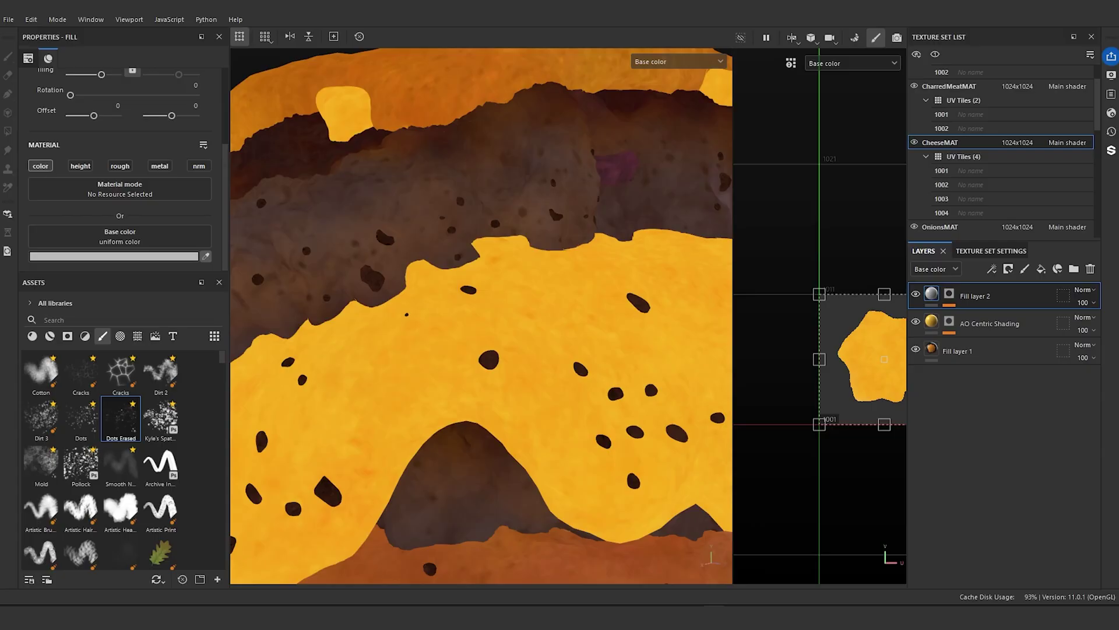
click(279, 408)
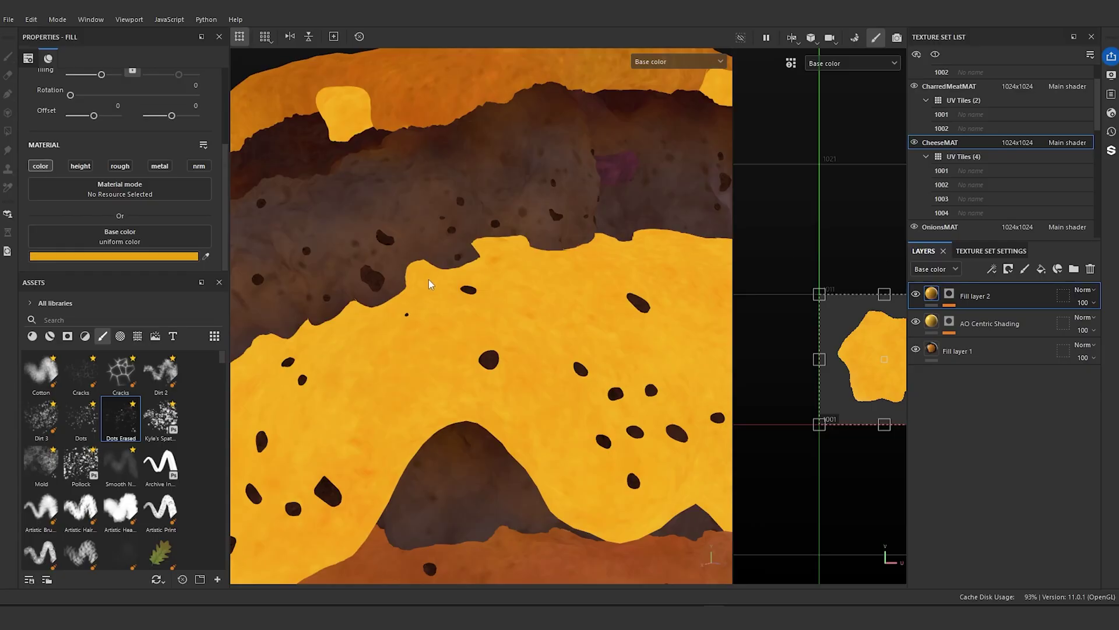
- Paint speckles in Fill layer 2's mask above the cheese arch with the Dots Erased brush at size 13.26
click(950, 296)
click(986, 318)
mouse_move(548, 360)
alt+mouse_down()
mouse_move(559, 368)
mouse_move(577, 345)
alt+mouse_up()
ctrl+right_drag(489, 395, 463, 396)
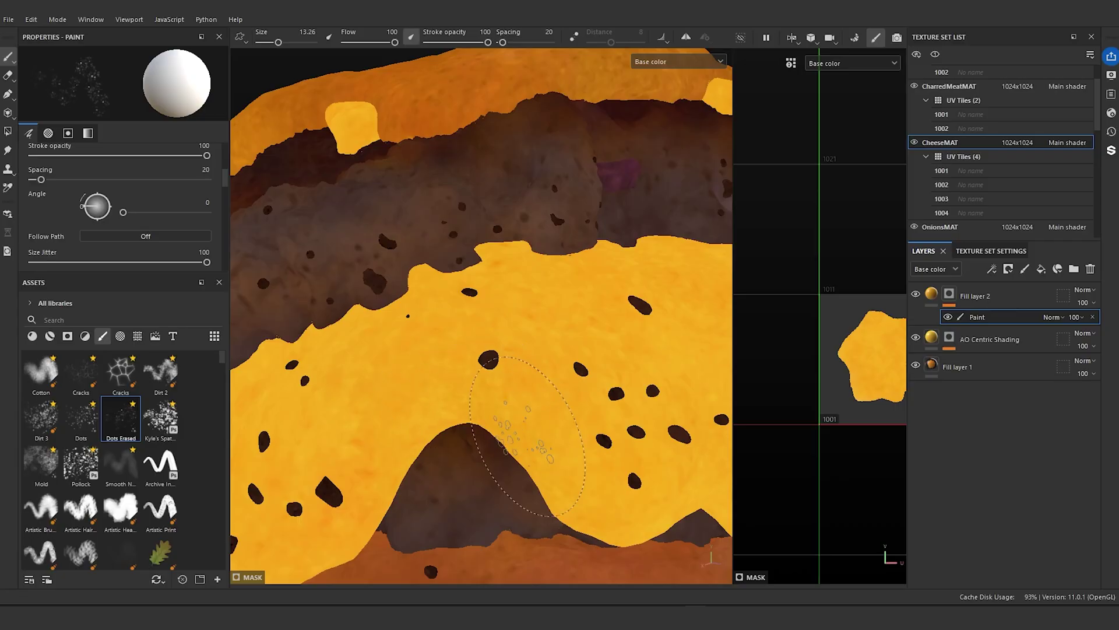
- Inspect the painted strokes in the Mask channel view, and return the viewport to Base color
click(703, 58)
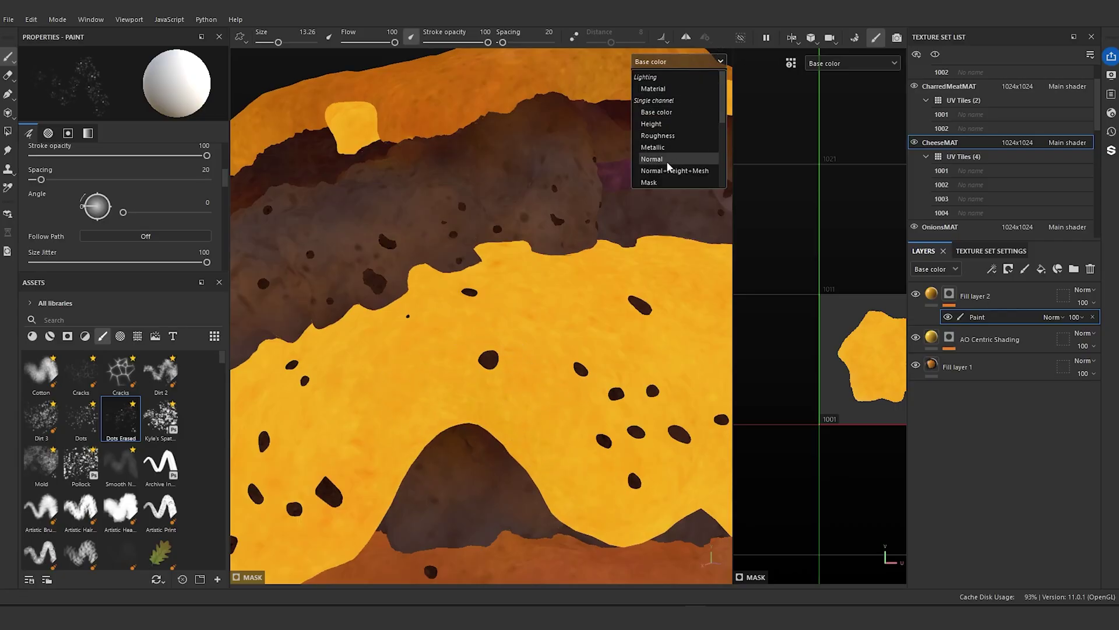
click(655, 182)
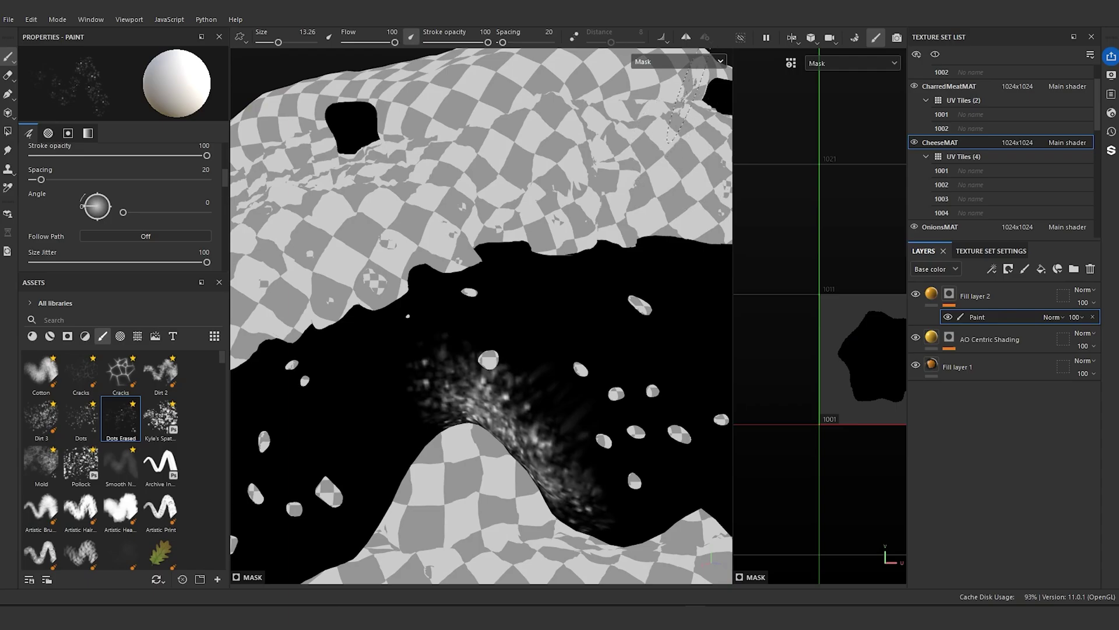
click(701, 62)
click(658, 112)
- Darken Fill layer 2's base color to a deeper ochre yellow and select the Kyle's Spatter brush
click(931, 294)
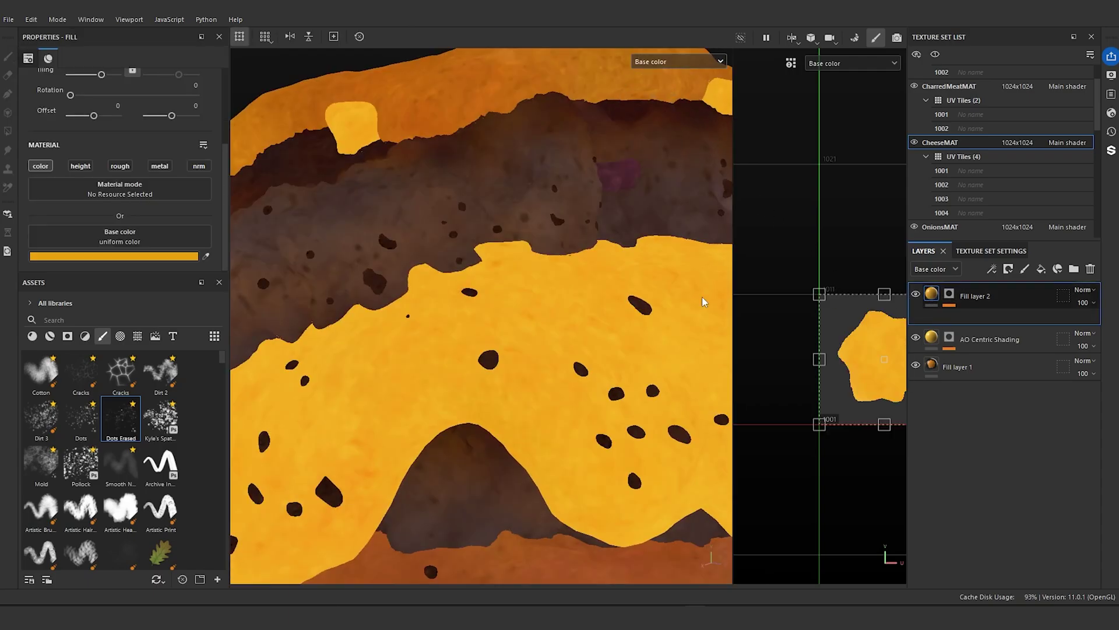
click(155, 258)
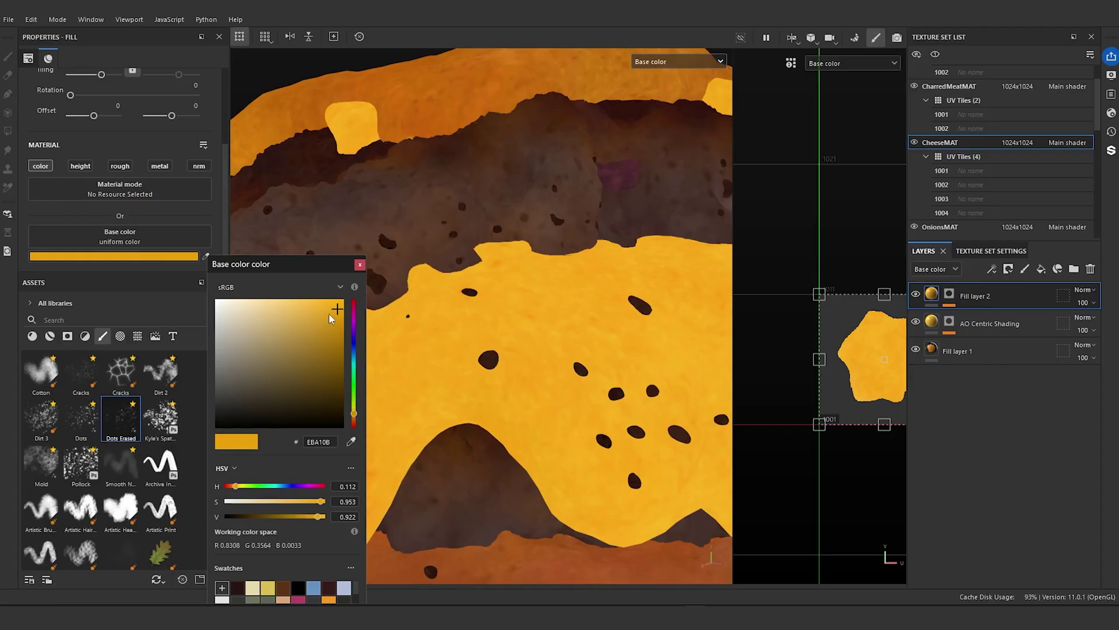
drag(329, 313, 342, 331)
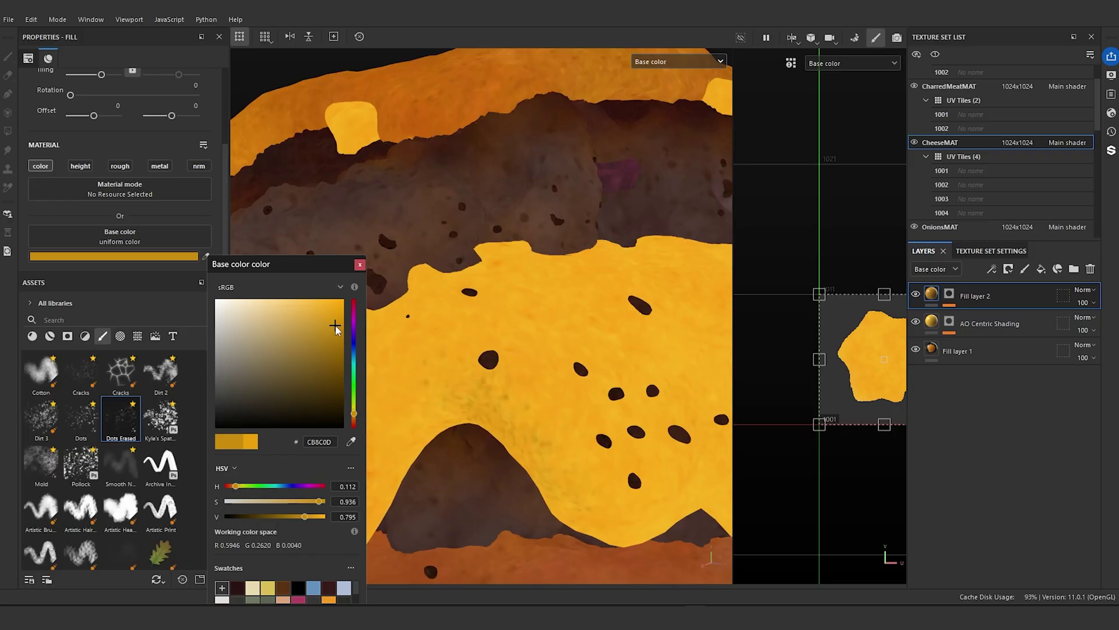
drag(335, 326, 335, 322)
click(360, 265)
click(160, 417)
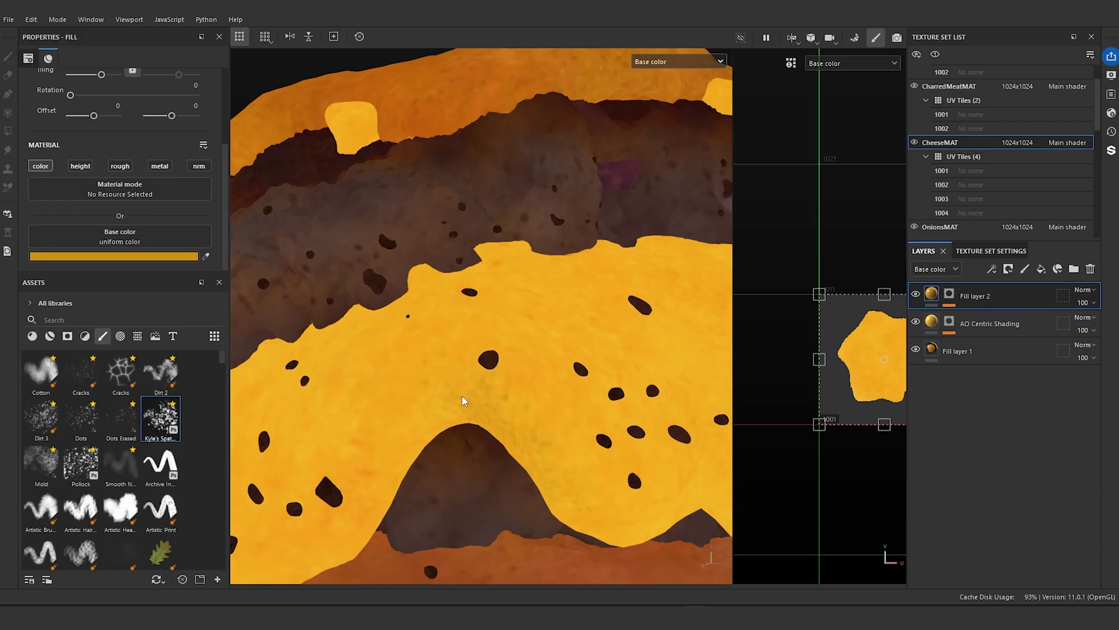
- Select the Paint effect in Fill layer 2's mask and set the spatter brush to size 16.34 and spacing 2
click(949, 294)
click(952, 305)
click(975, 320)
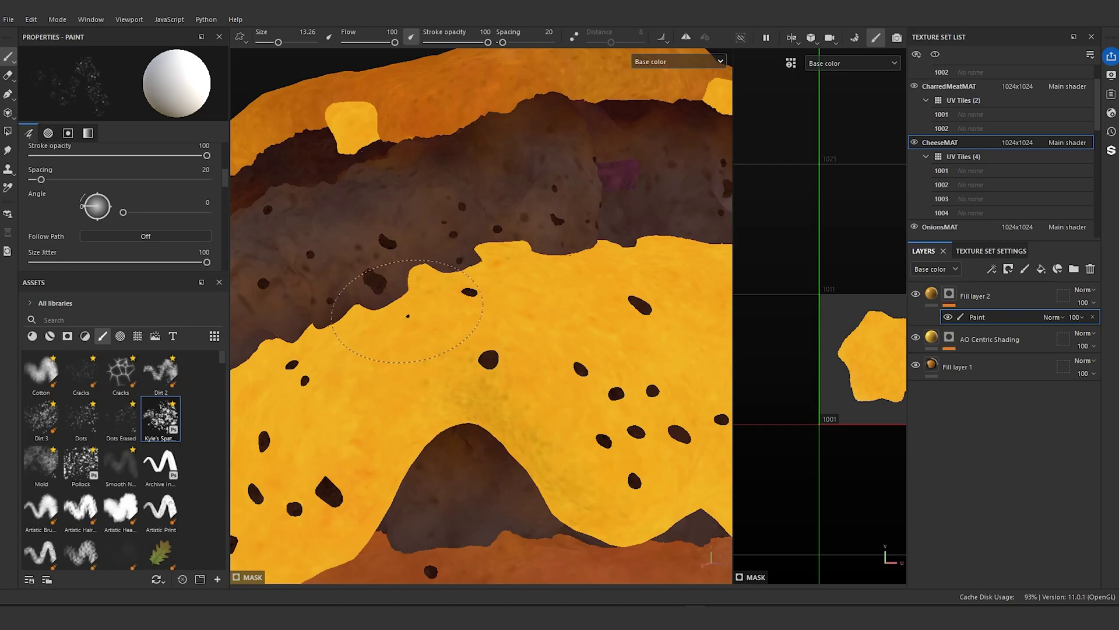
ctrl+right_drag(364, 298, 390, 297)
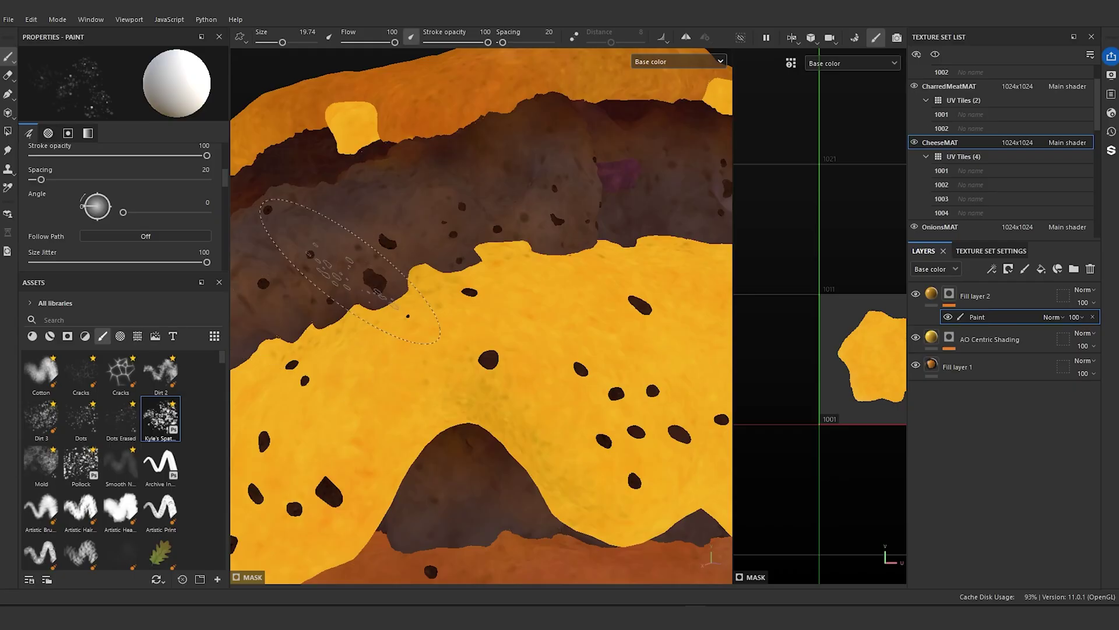
ctrl+right_drag(299, 344, 285, 344)
drag(41, 179, 34, 181)
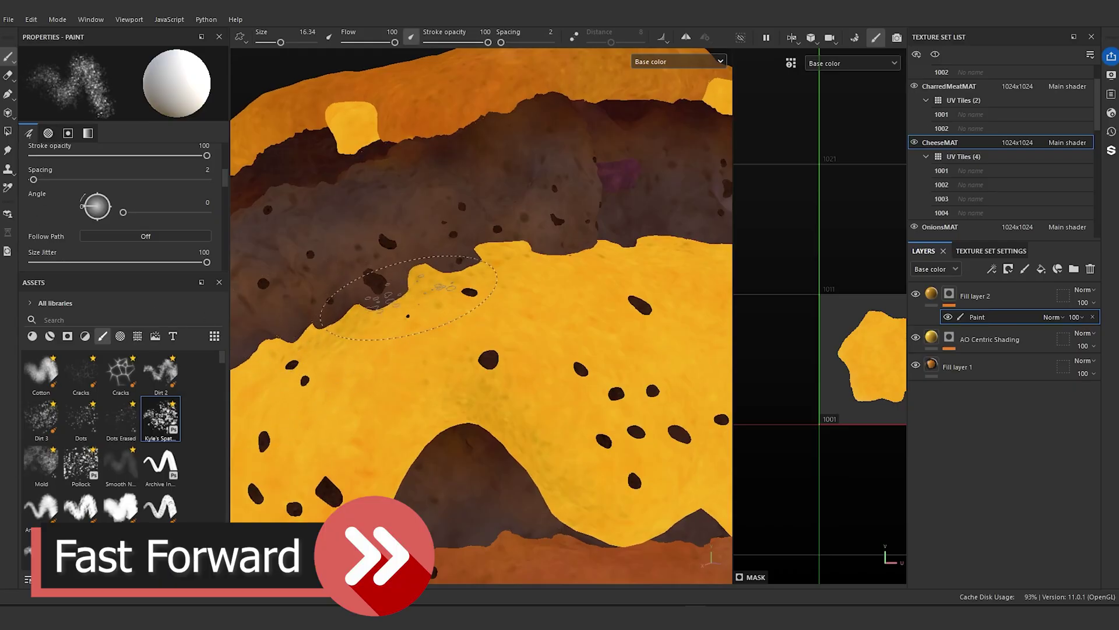
- Paint fine spatter in Fill layer 2's mask over the cheese around the arch and beside the purple drip
mouse_move(397, 458)
mouse_down()
mouse_move(432, 435)
mouse_move(442, 408)
mouse_up()
scroll(542, 495, down, 5)
mouse_move(542, 493)
alt+mouse_down()
mouse_move(429, 481)
mouse_move(410, 441)
mouse_move(533, 370)
mouse_move(618, 396)
mouse_move(489, 528)
mouse_move(539, 490)
alt+mouse_up()
scroll(533, 466, down, 5)
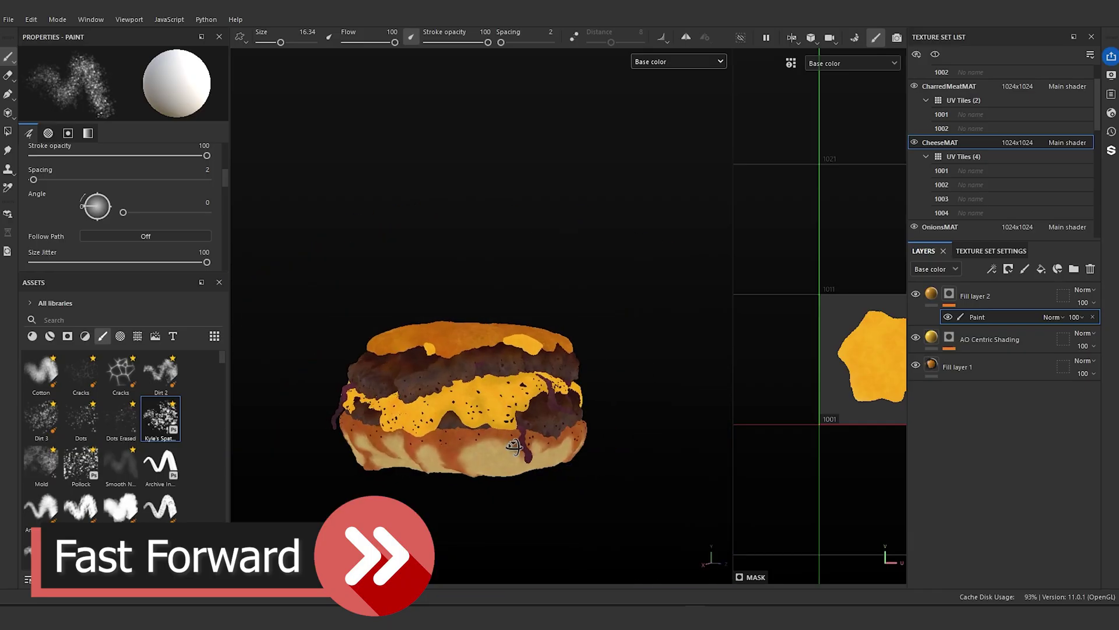
alt+drag(525, 446, 589, 443)
scroll(525, 379, up, 5)
mouse_move(513, 361)
mouse_down()
mouse_move(361, 361)
mouse_move(310, 377)
mouse_move(394, 408)
mouse_up()
scroll(309, 378, down, 5)
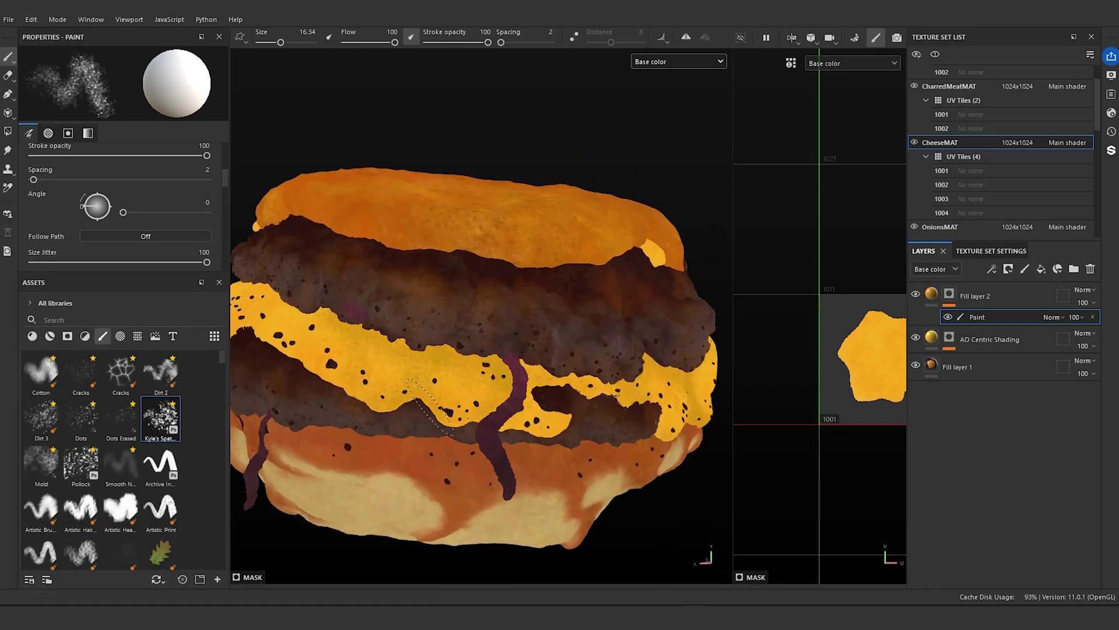
click(534, 408)
- Paint spatter along the cheese side with the two short hanging drips in Fill layer 2's mask
scroll(496, 362, down, 2)
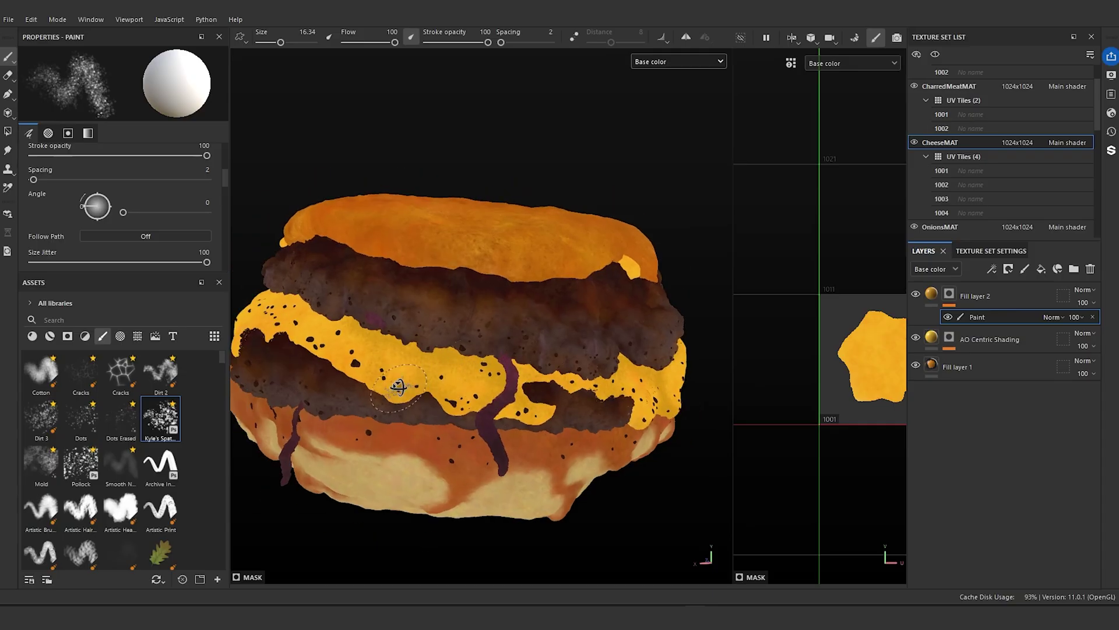
alt+drag(401, 389, 543, 411)
scroll(582, 421, up, 2)
scroll(586, 423, up, 1)
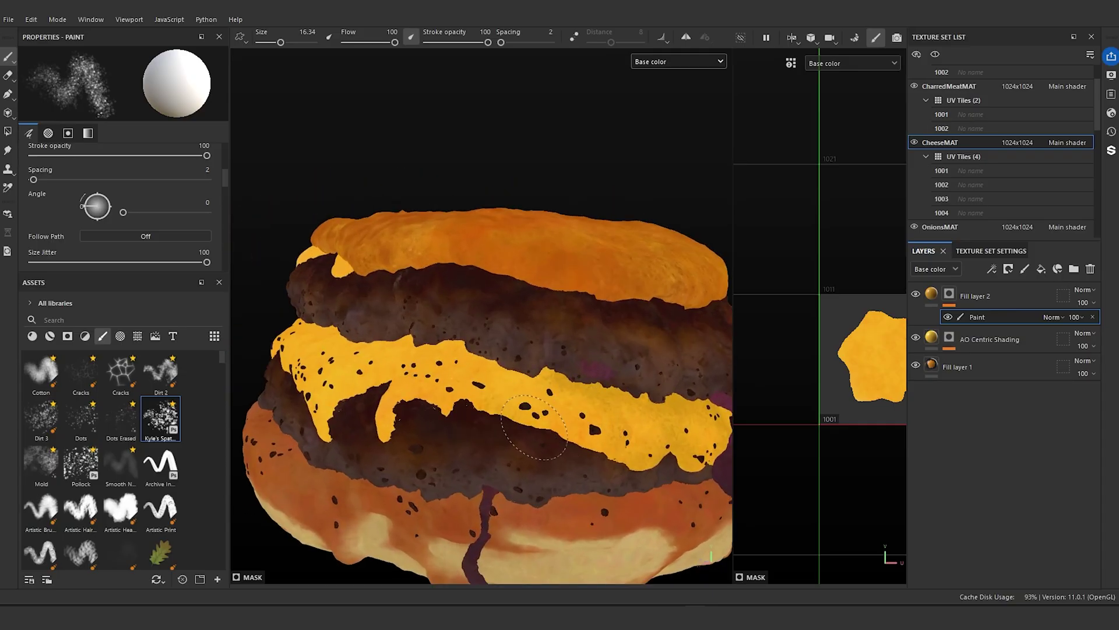
mouse_move(439, 352)
mouse_down()
mouse_move(329, 380)
mouse_move(313, 411)
mouse_up()
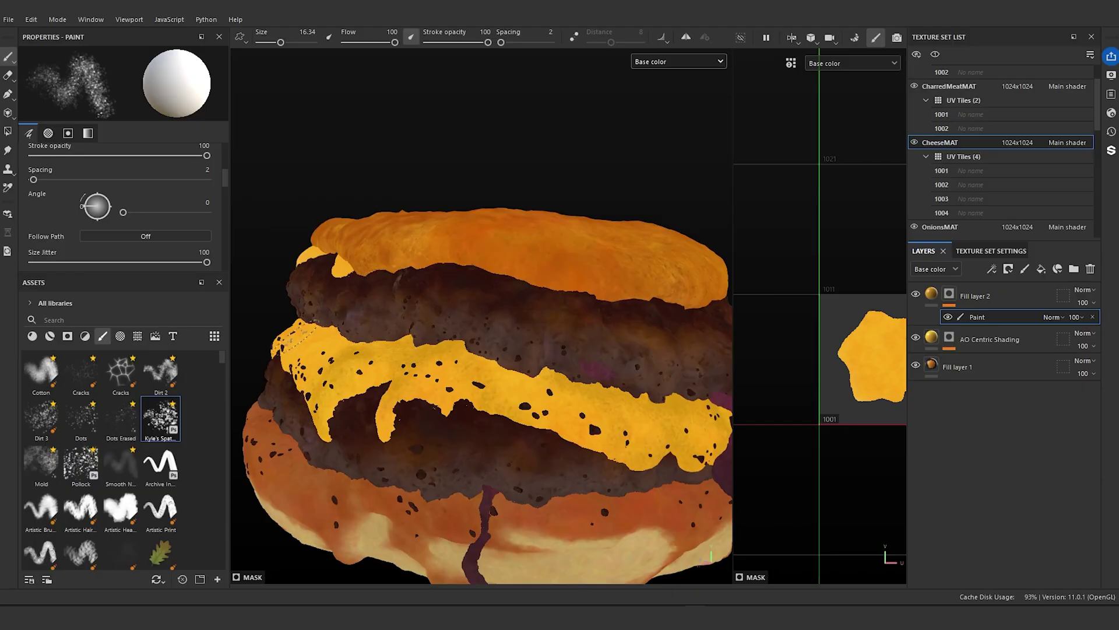
- Enlarge the spatter brush to size 23.46 and add ochre speckling around the cheese's long pointed drip
scroll(300, 337, down, 3)
alt+drag(303, 344, 446, 362)
alt+middle_drag(414, 366, 584, 399)
scroll(584, 399, up, 2)
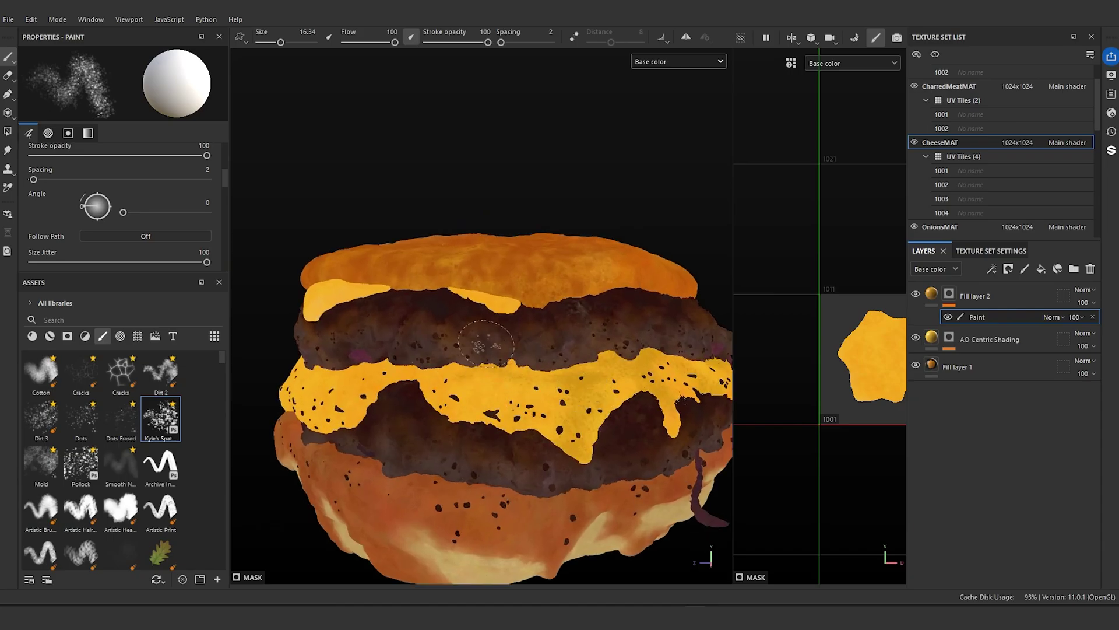
key(bracketright)
key(bracketright)
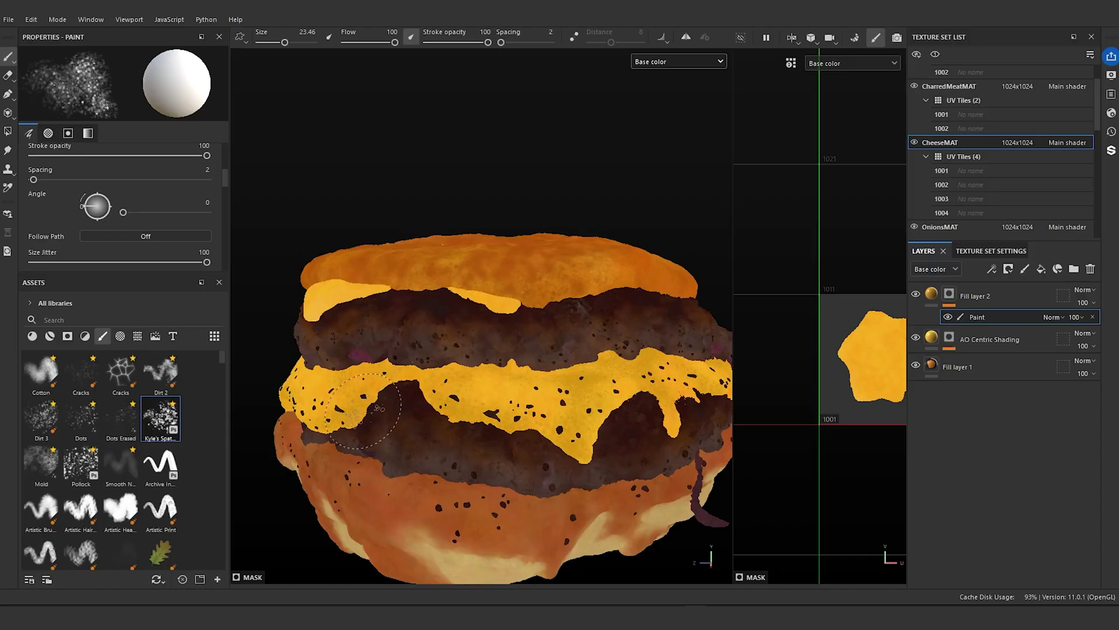
scroll(604, 357, down, 3)
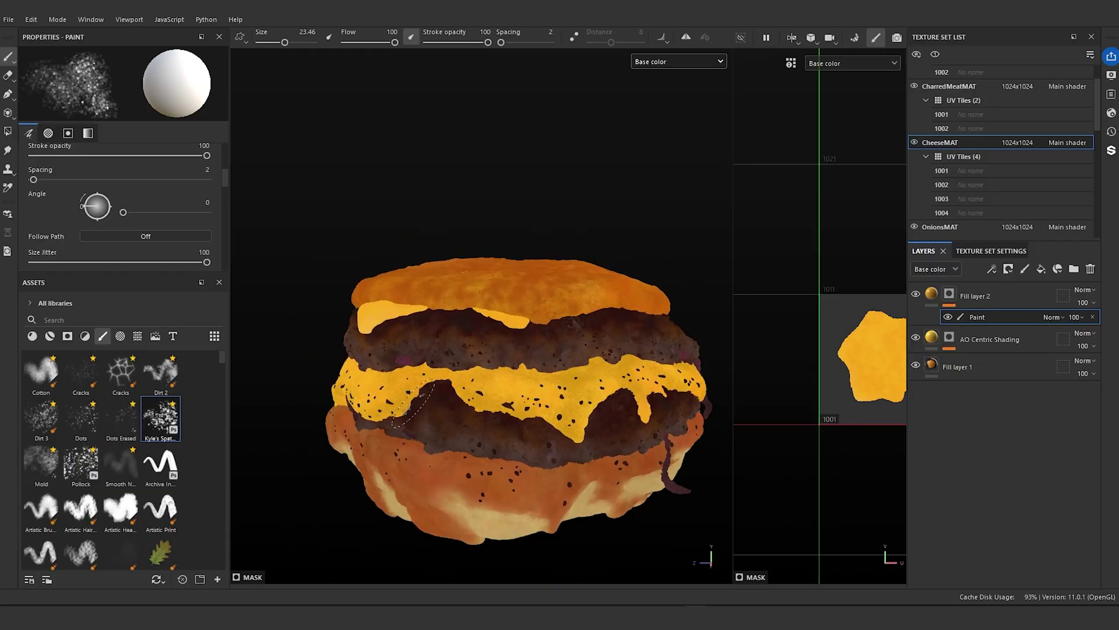
- Carry the ochre spatter around the remaining outer sides of the cheese with the size 23.46 brush
mouse_move(606, 356)
alt+mouse_down()
mouse_move(540, 350)
mouse_move(687, 328)
alt+mouse_up()
scroll(606, 344, up, 3)
click(600, 375)
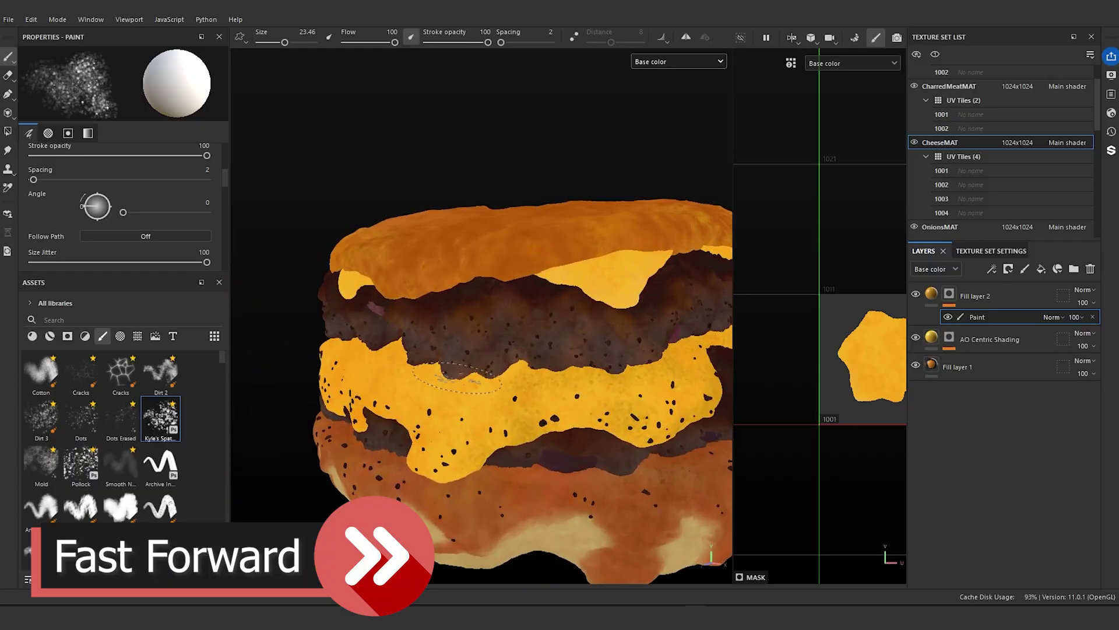
click(449, 460)
scroll(466, 373, down, 5)
alt+drag(443, 361, 513, 355)
scroll(495, 349, up, 5)
click(328, 216)
- Isolate the cheese in the viewport by hiding the other burger parts
scroll(589, 216, down, 4)
alt+drag(670, 242, 524, 262)
scroll(466, 303, up, 4)
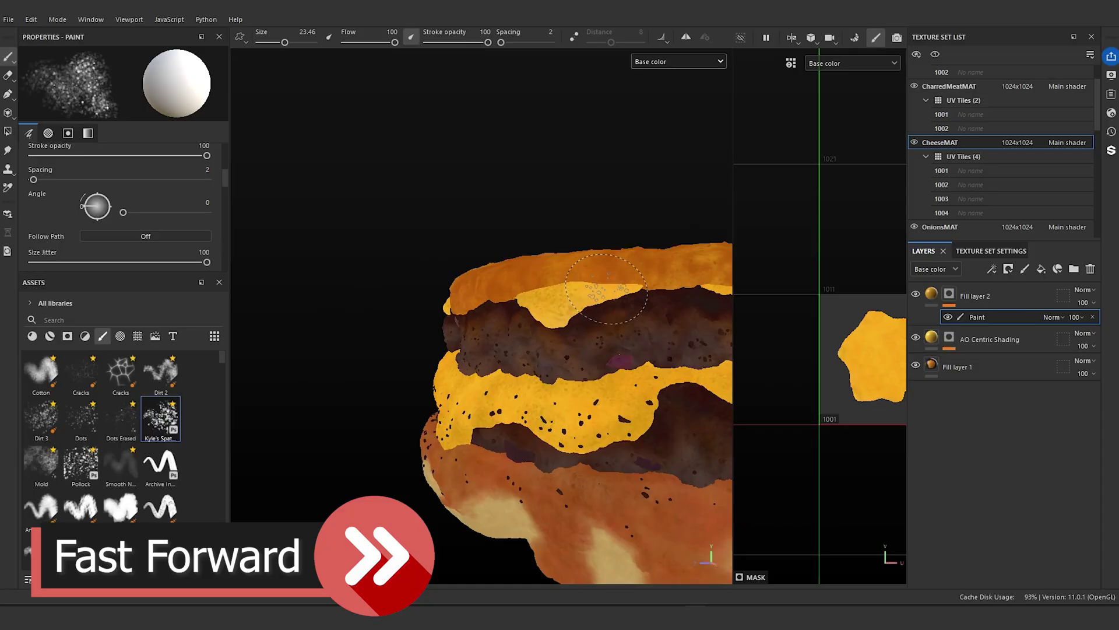
alt+drag(449, 312, 442, 346)
click(740, 38)
- Enlarge the brush to size 44.16 and paint broad spatter over the exposed faces of the isolated cheese slices
alt+drag(501, 210, 453, 277)
ctrl+right_drag(454, 277, 496, 277)
mouse_move(426, 350)
mouse_down()
mouse_move(527, 376)
mouse_move(560, 239)
mouse_move(312, 364)
mouse_move(461, 169)
mouse_up()
mouse_move(524, 420)
alt+mouse_down()
mouse_move(563, 335)
mouse_move(501, 362)
alt+mouse_up()
mouse_move(414, 358)
mouse_down()
mouse_move(478, 335)
mouse_move(603, 335)
mouse_up()
alt+drag(603, 344, 544, 377)
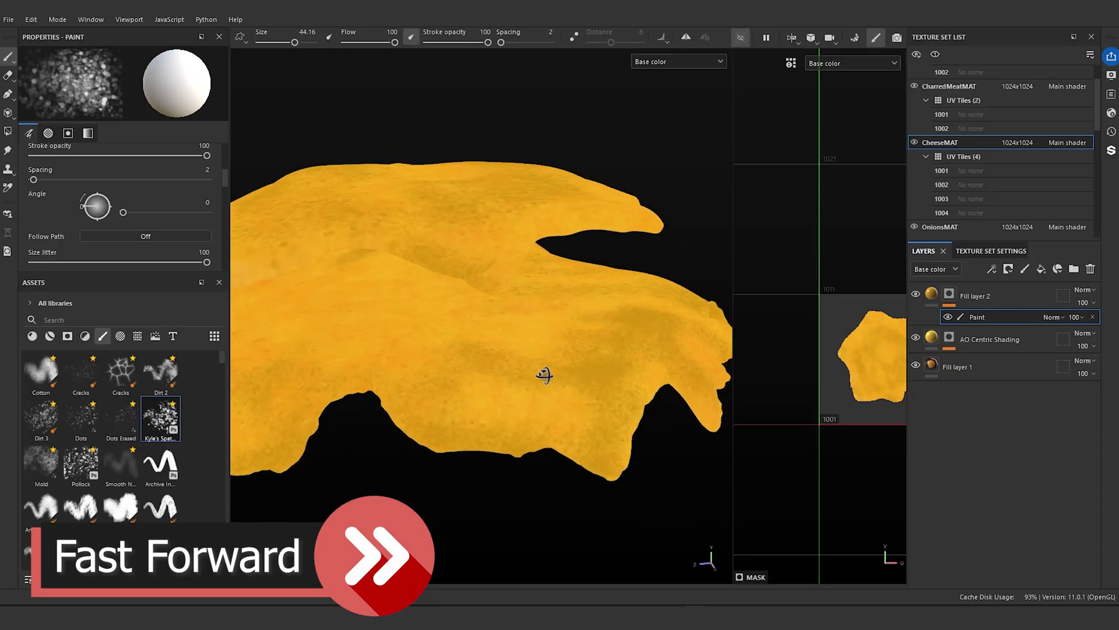
- Paint more broad spatter patches across the flat surface of the cheese slice at brush size 44.16
drag(548, 329, 304, 338)
drag(390, 281, 472, 304)
mouse_move(483, 315)
alt+mouse_down()
mouse_move(561, 284)
mouse_move(505, 309)
mouse_move(507, 408)
alt+mouse_up()
drag(476, 293, 569, 363)
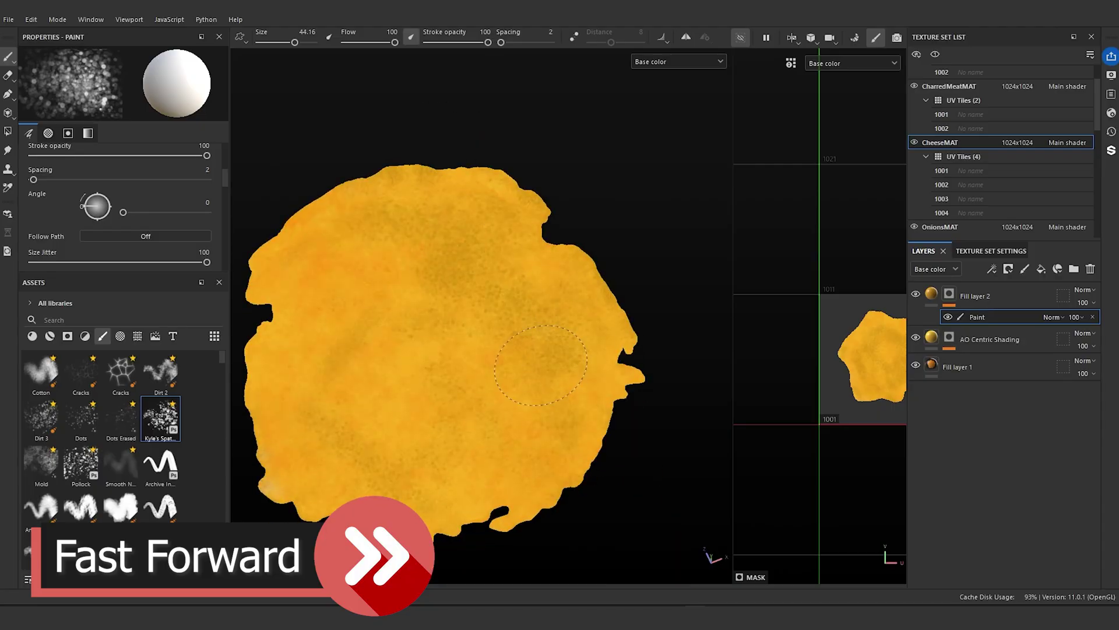
drag(422, 350, 514, 438)
drag(480, 472, 329, 458)
mouse_move(548, 274)
mouse_down()
mouse_move(390, 467)
mouse_move(586, 376)
mouse_up()
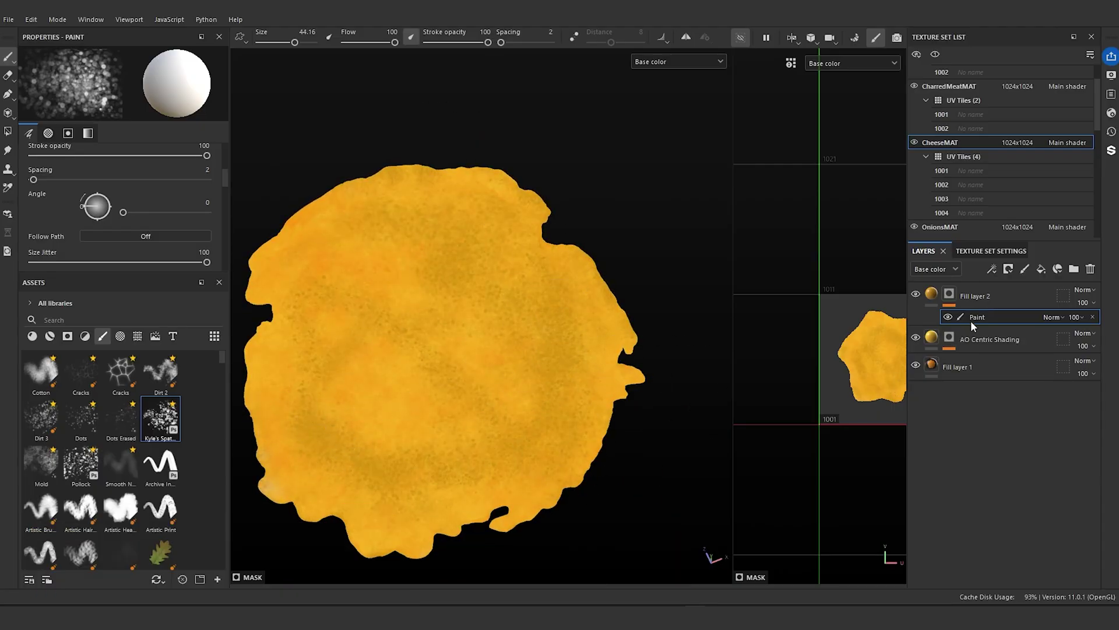
- Add a Blur filter with Blur Intensity 1.23 to Fill layer 2's mask and inspect the softened speckling up close
right_click(950, 298)
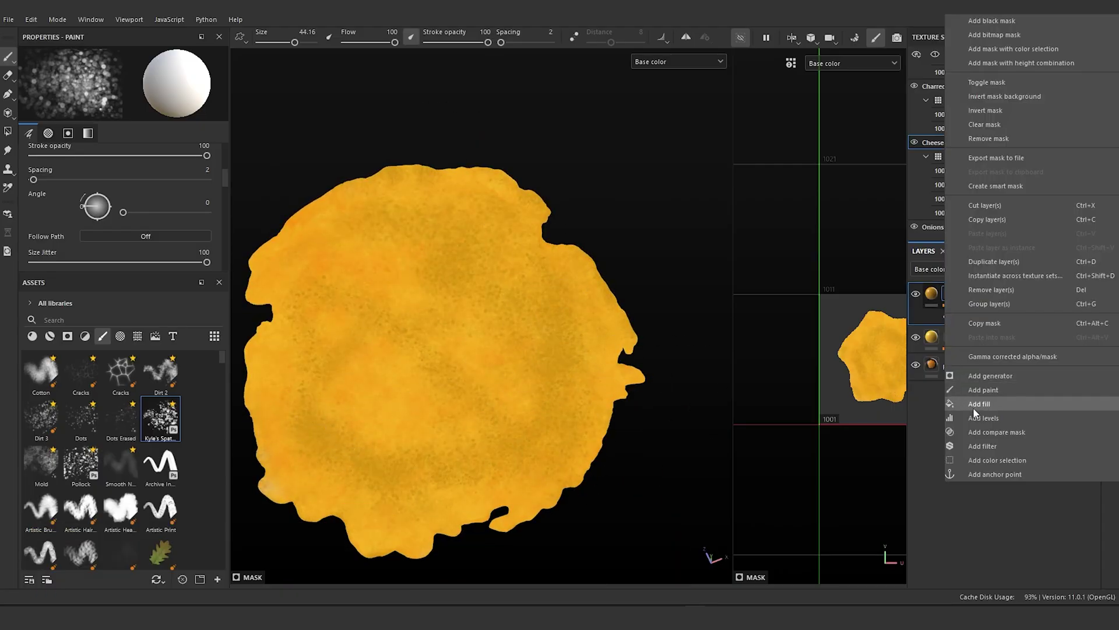
click(977, 446)
click(152, 93)
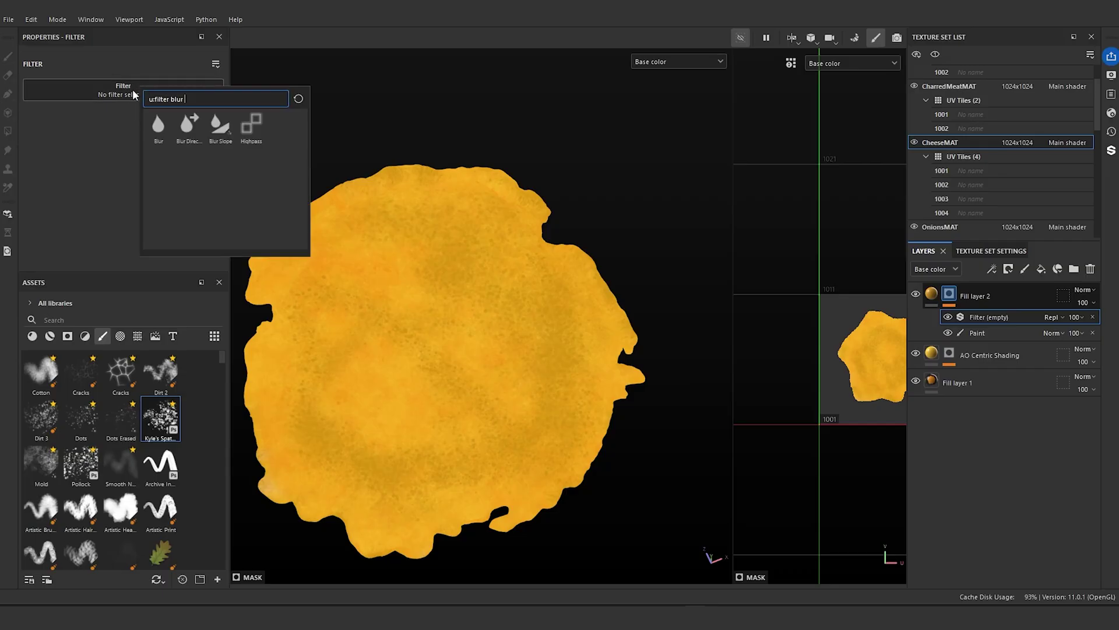
click(157, 124)
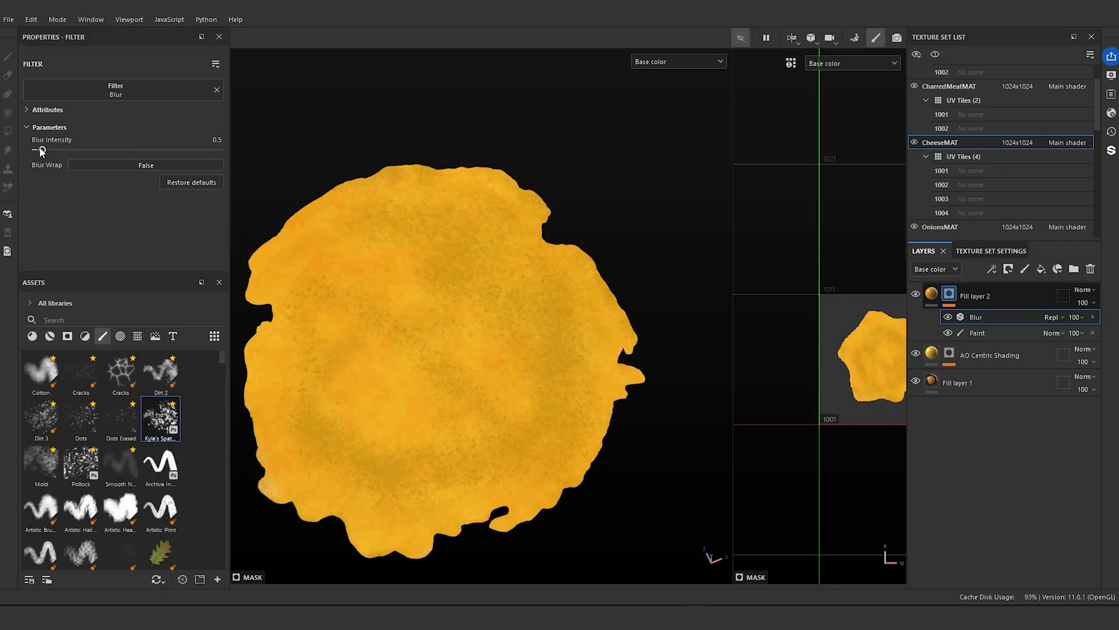
drag(42, 151, 50, 153)
alt+drag(449, 232, 449, 417)
scroll(386, 227, up, 6)
scroll(390, 228, down, 6)
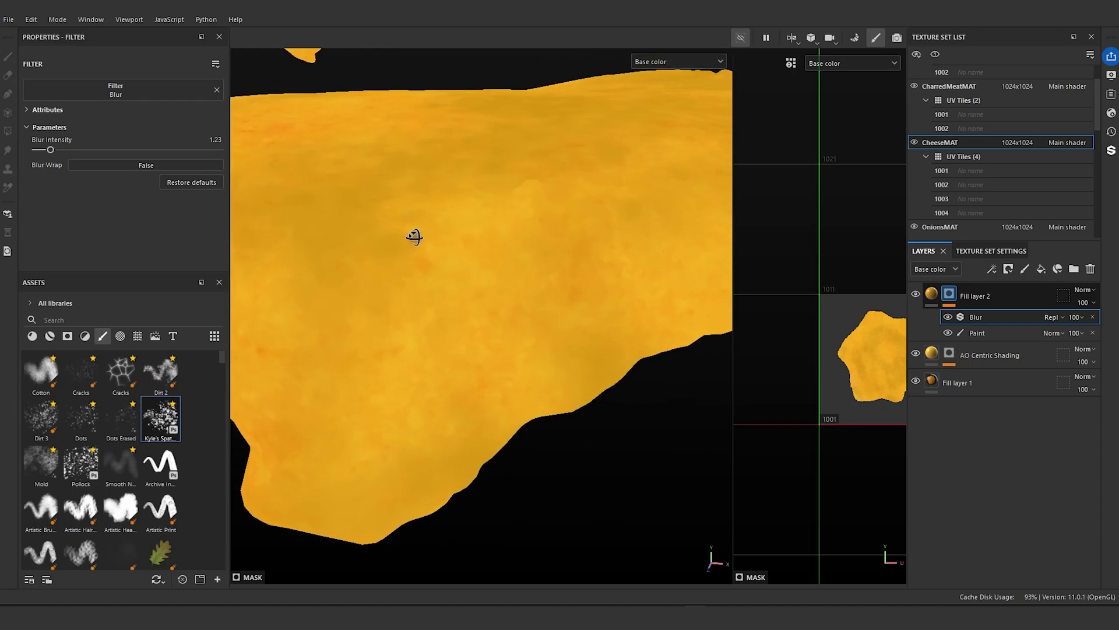
alt+drag(482, 215, 686, 98)
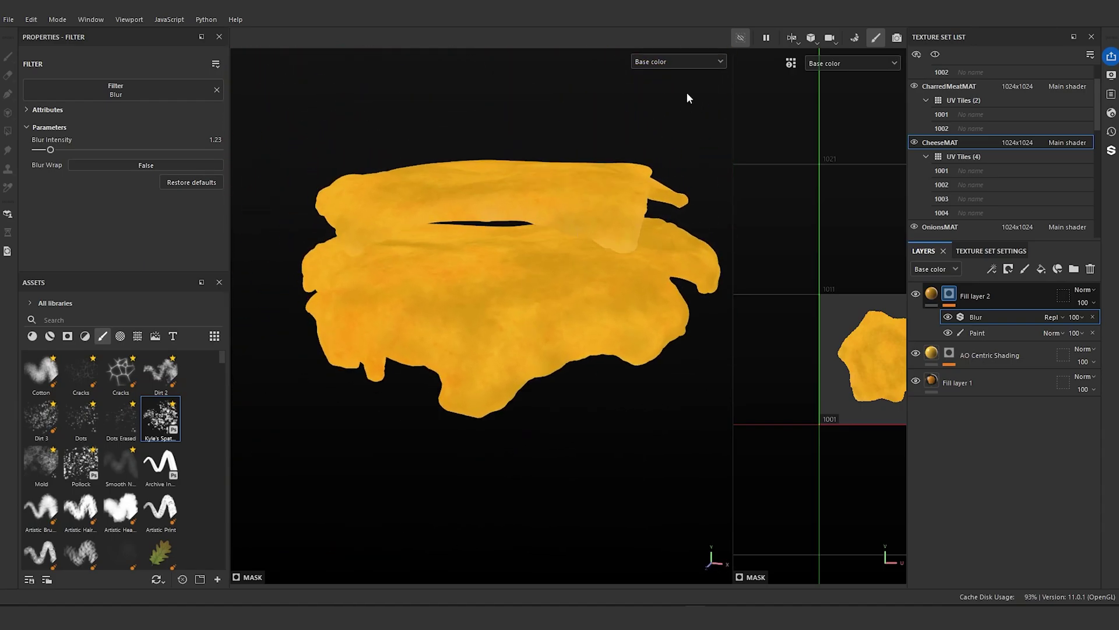
- Turn off isolation of the cheese material so the whole burger shows around it
click(741, 40)
alt+drag(527, 284, 461, 244)
scroll(481, 341, up, 3)
alt+drag(465, 359, 506, 394)
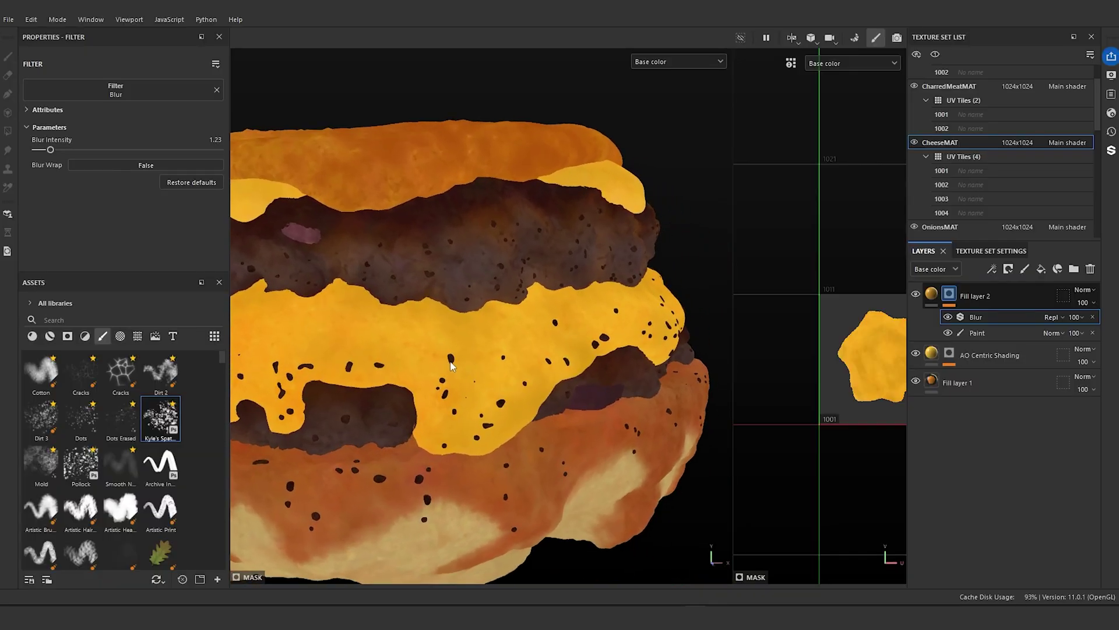
alt+middle_drag(452, 361, 502, 305)
scroll(502, 305, up, 3)
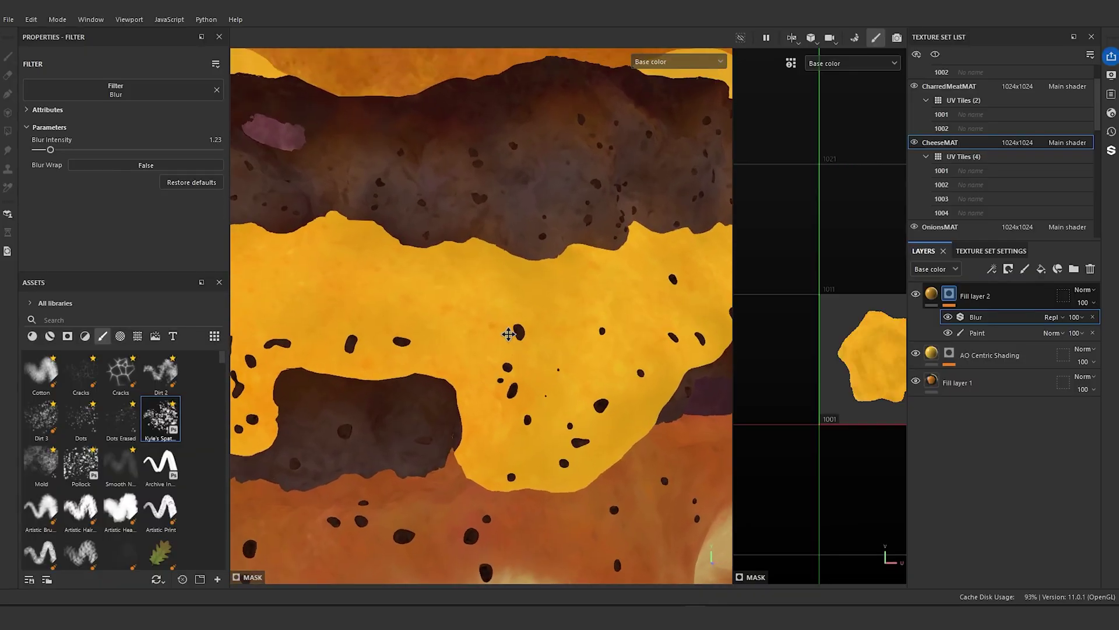
alt+drag(498, 329, 483, 324)
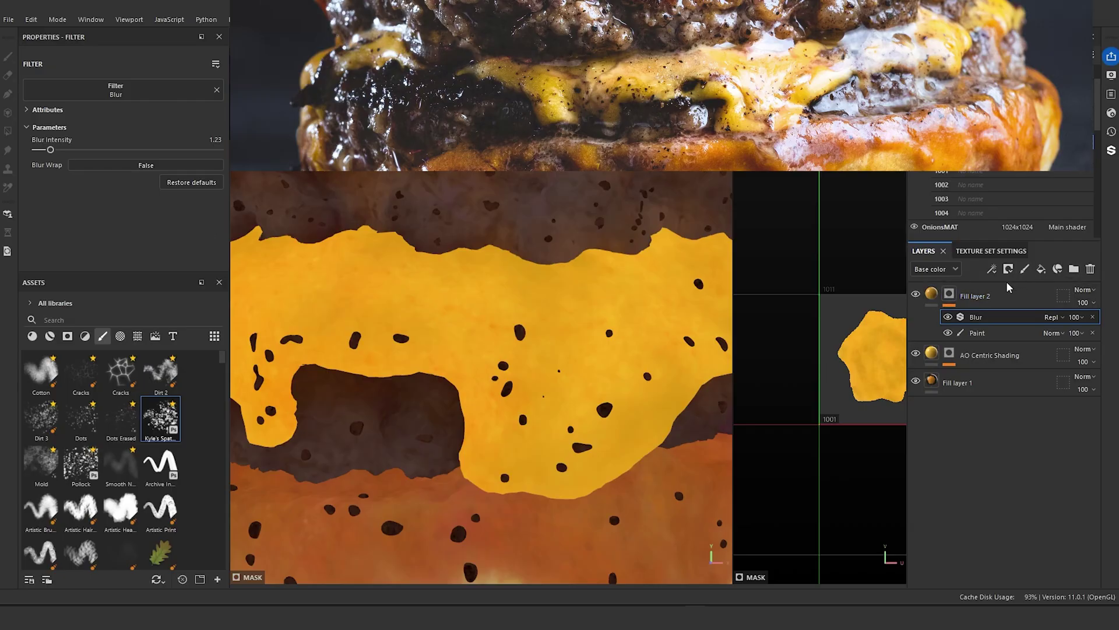
- Add a fill layer at the top of the CheeseMAT stack with a black mask and a paint effect in that mask
click(1041, 269)
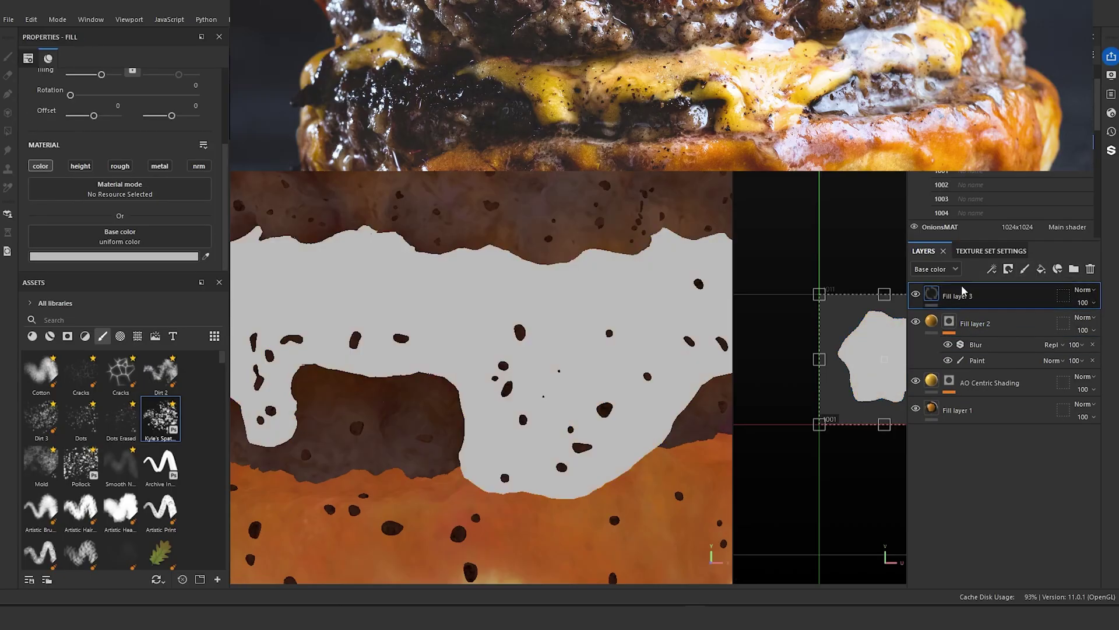
right_click(931, 299)
key(Escape)
right_click(945, 297)
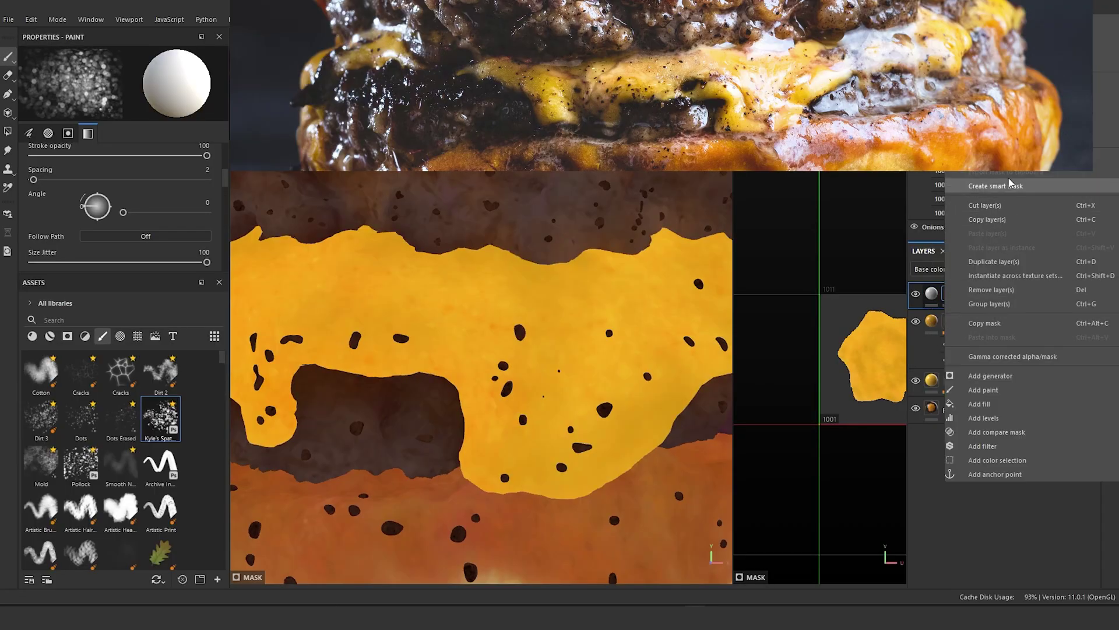
click(983, 389)
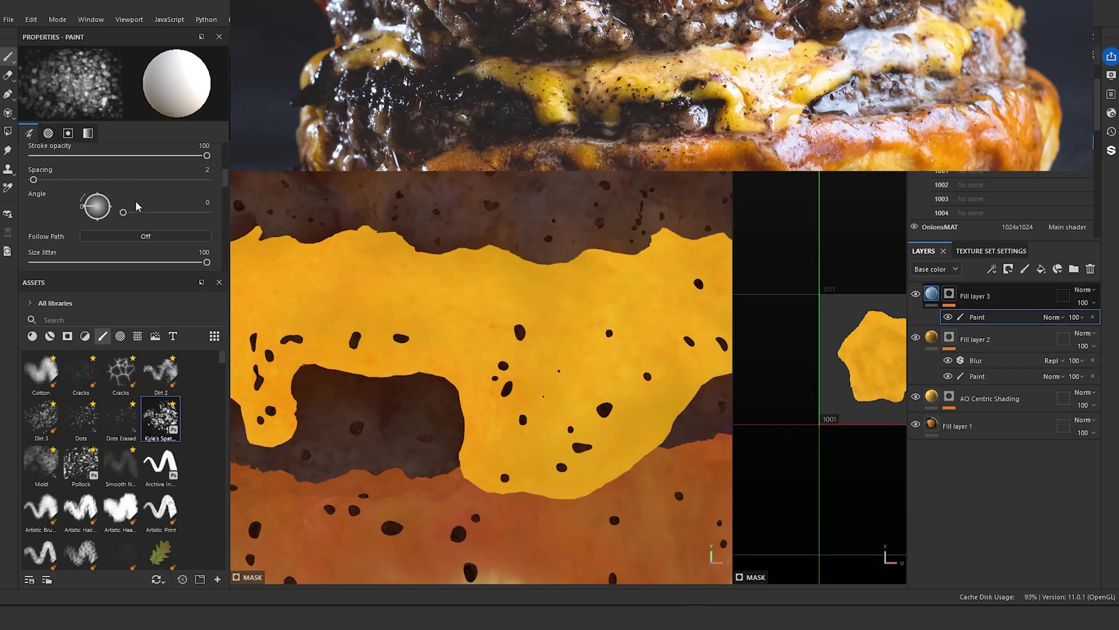
- Sample a brown from the burger reference photo as Fill layer 3's base color and return to its mask paint effect
scroll(145, 221, down, 3)
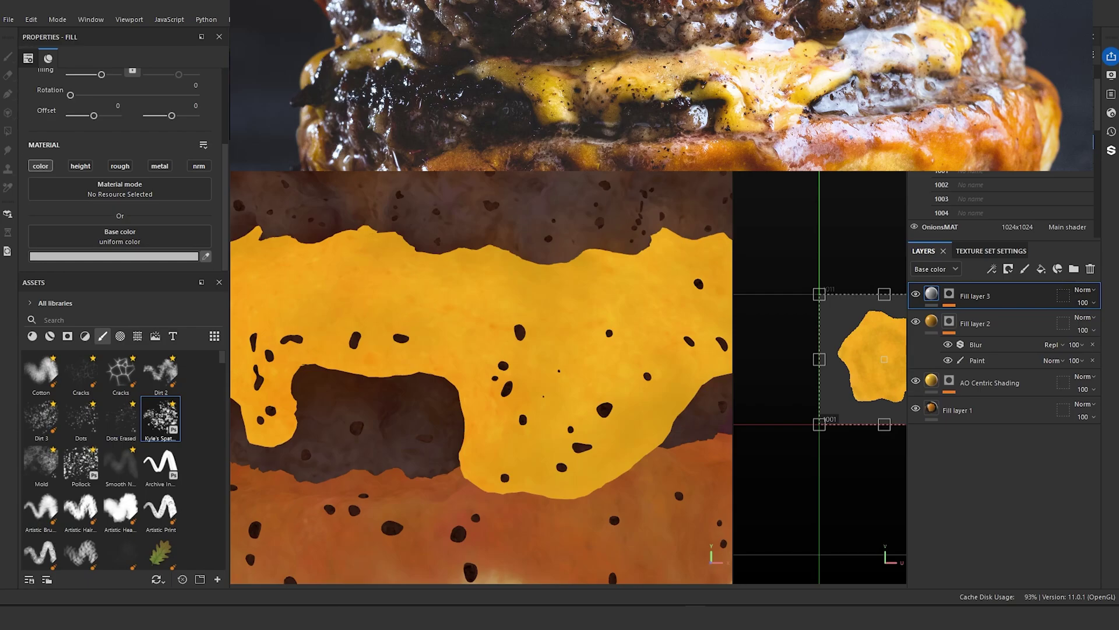
click(609, 97)
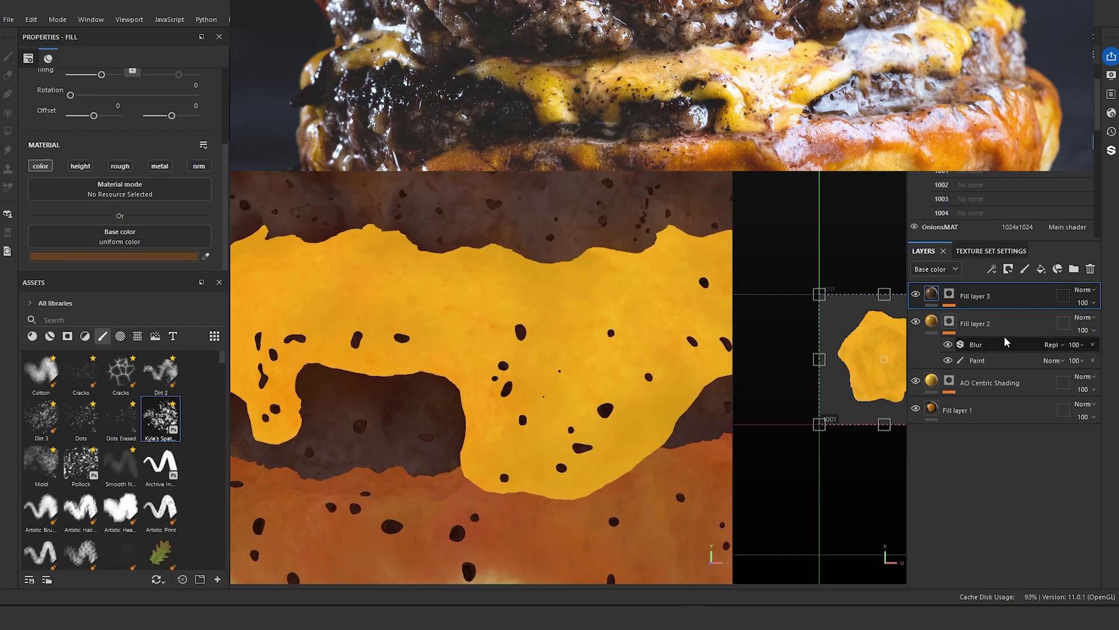
click(979, 316)
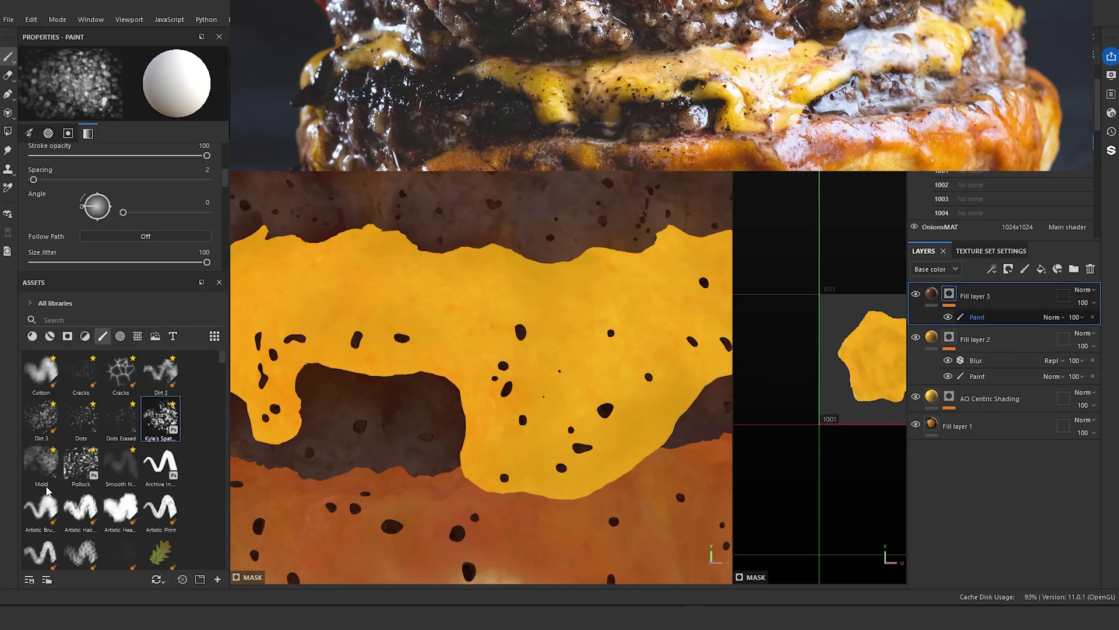
- Paint subtle brown speckling around the front cheese drip in the mask with a Dirt Spots brush
scroll(116, 425, down, 5)
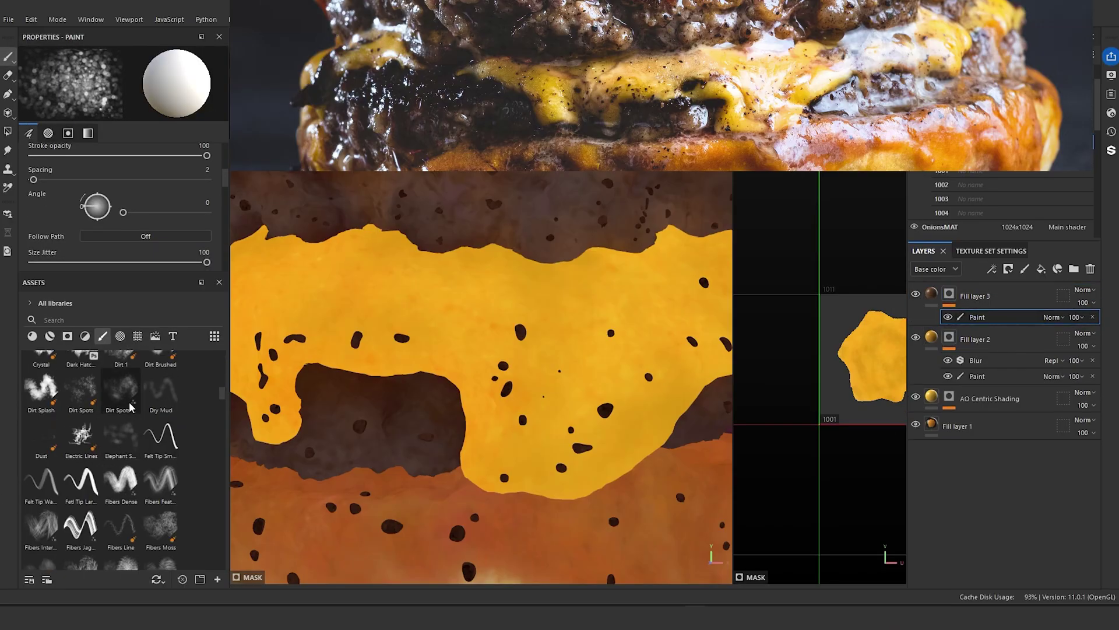
scroll(130, 408, up, 3)
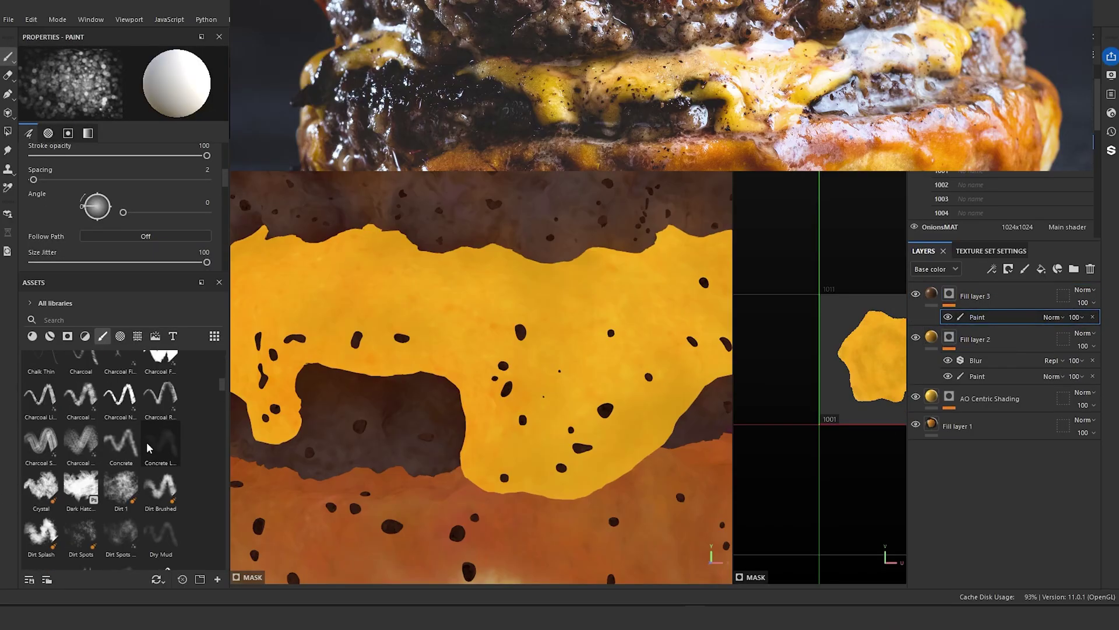
click(127, 535)
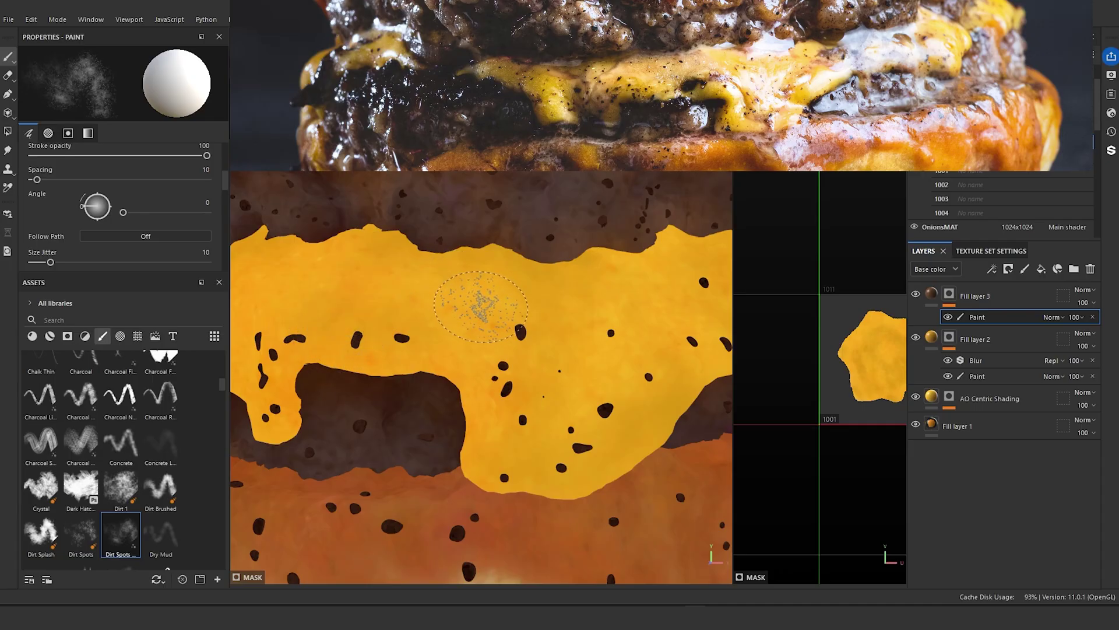
ctrl+right_drag(502, 378, 527, 379)
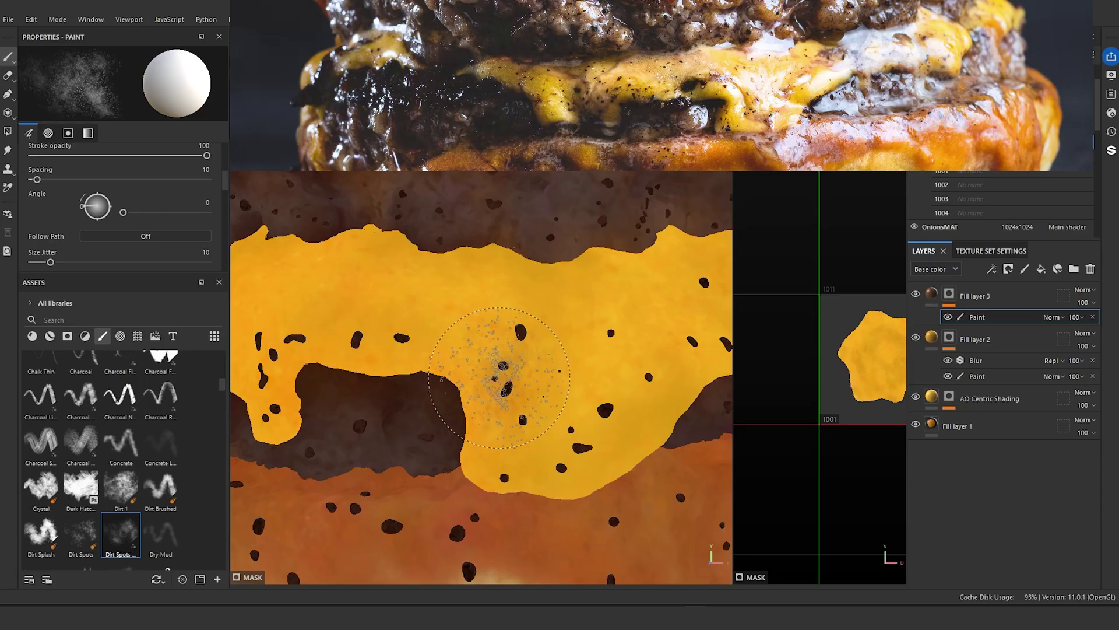
ctrl+right_drag(485, 366, 468, 366)
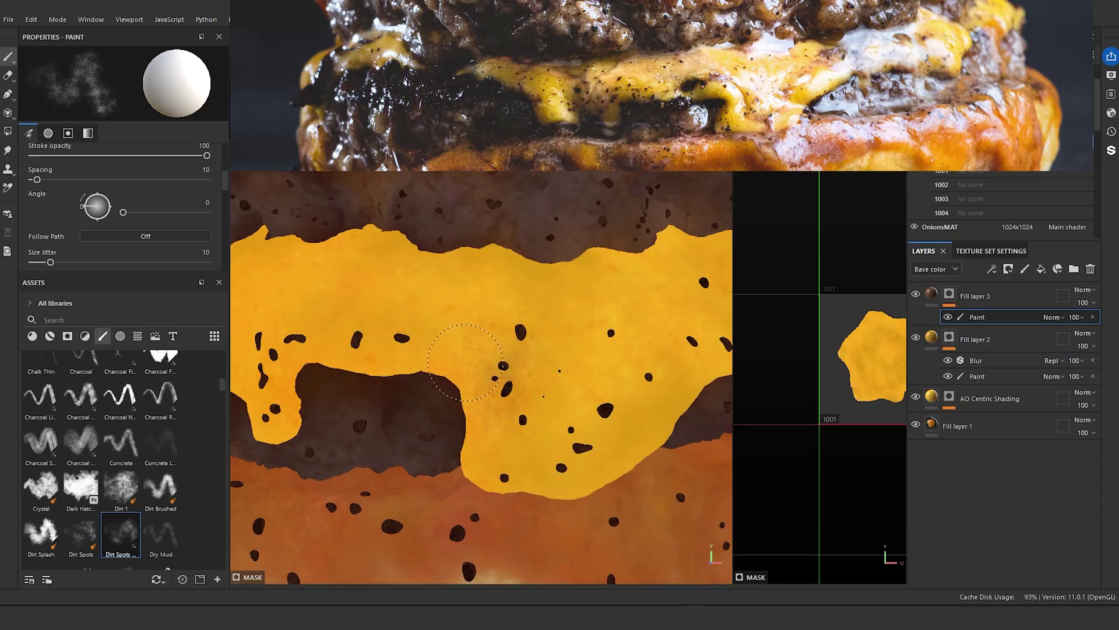
drag(505, 355, 463, 359)
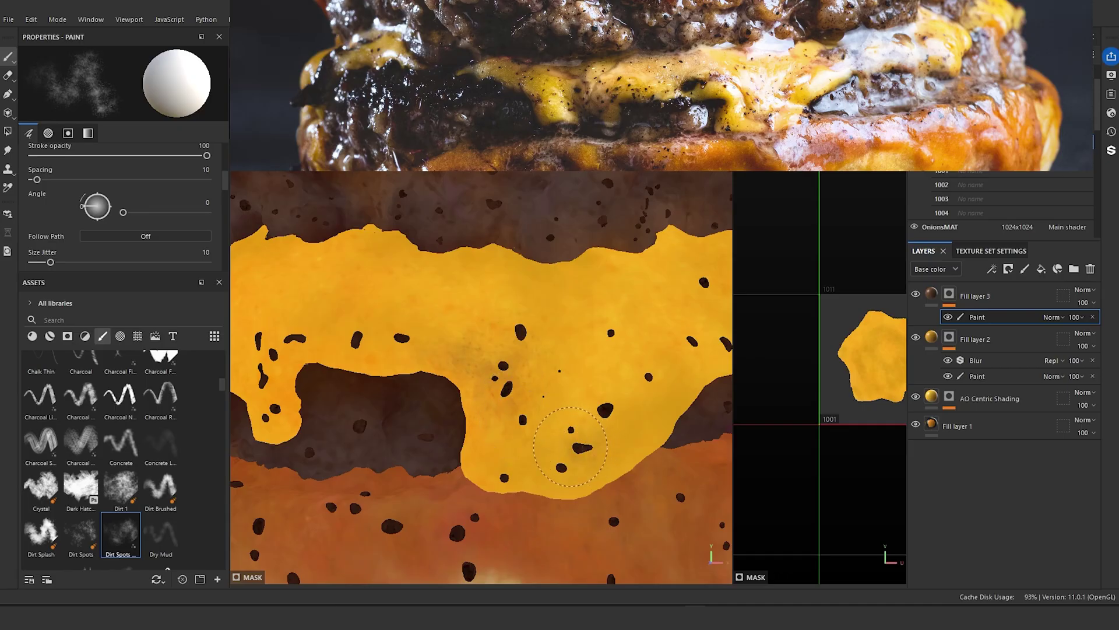
mouse_move(582, 449)
mouse_down()
mouse_move(603, 415)
mouse_move(562, 406)
mouse_move(628, 381)
mouse_up()
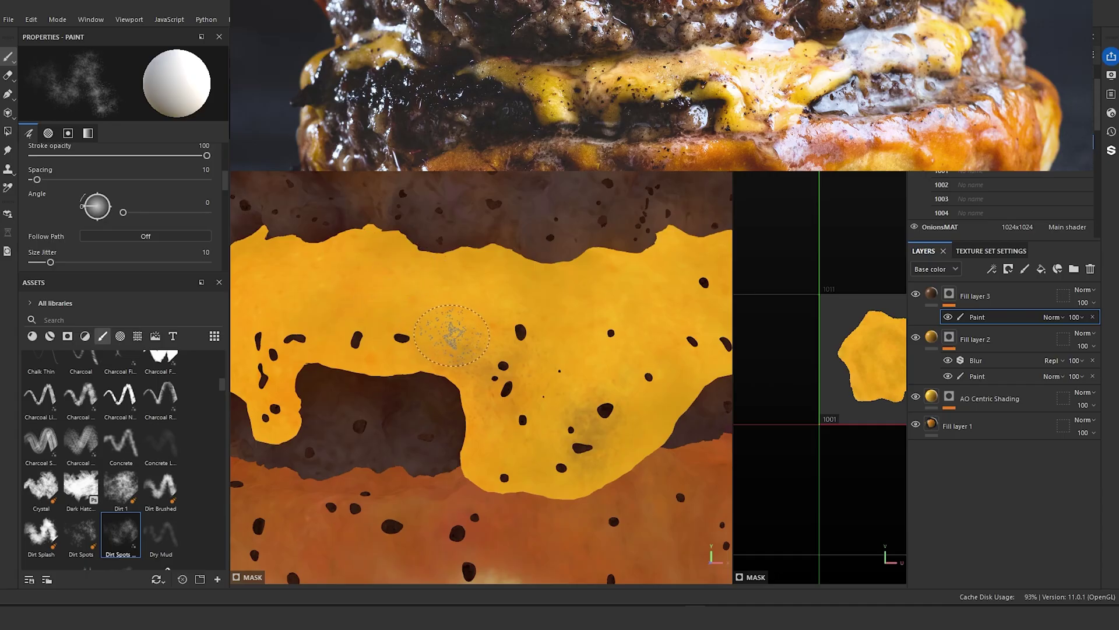
mouse_move(464, 344)
mouse_down()
mouse_move(502, 387)
mouse_move(507, 377)
mouse_up()
ctrl+right_drag(516, 316, 528, 316)
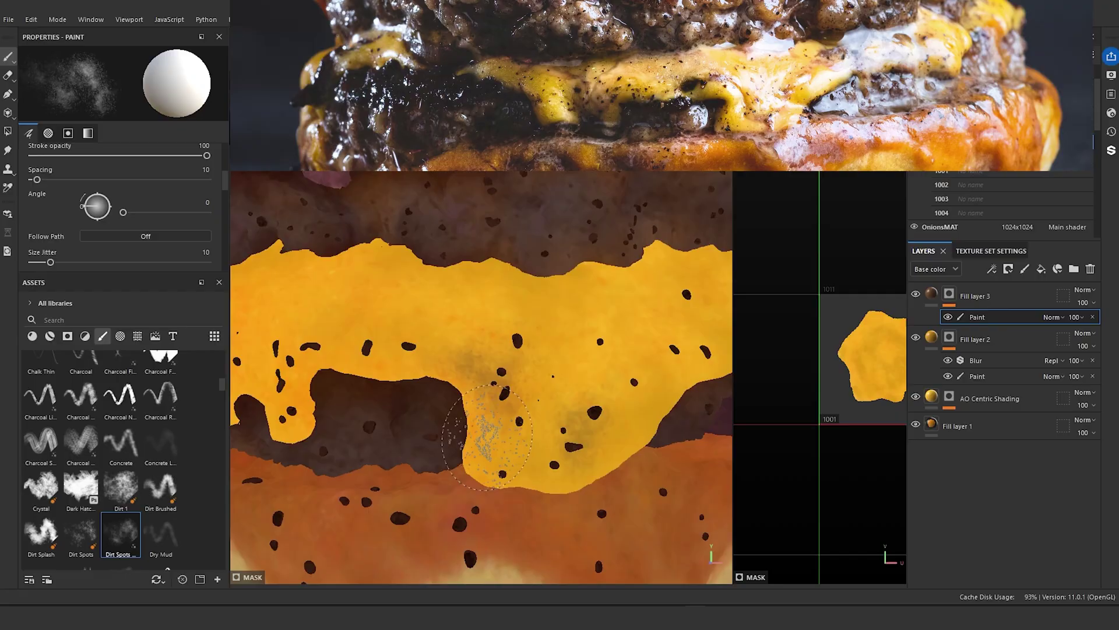
- Paint scorched smudges on the front cheese, from above the drip toward the slice's upper edge, with the Cement 1 brush
key(f)
mouse_move(534, 500)
alt+mouse_down()
mouse_move(524, 475)
mouse_move(495, 465)
alt+mouse_up()
scroll(493, 465, up, 8)
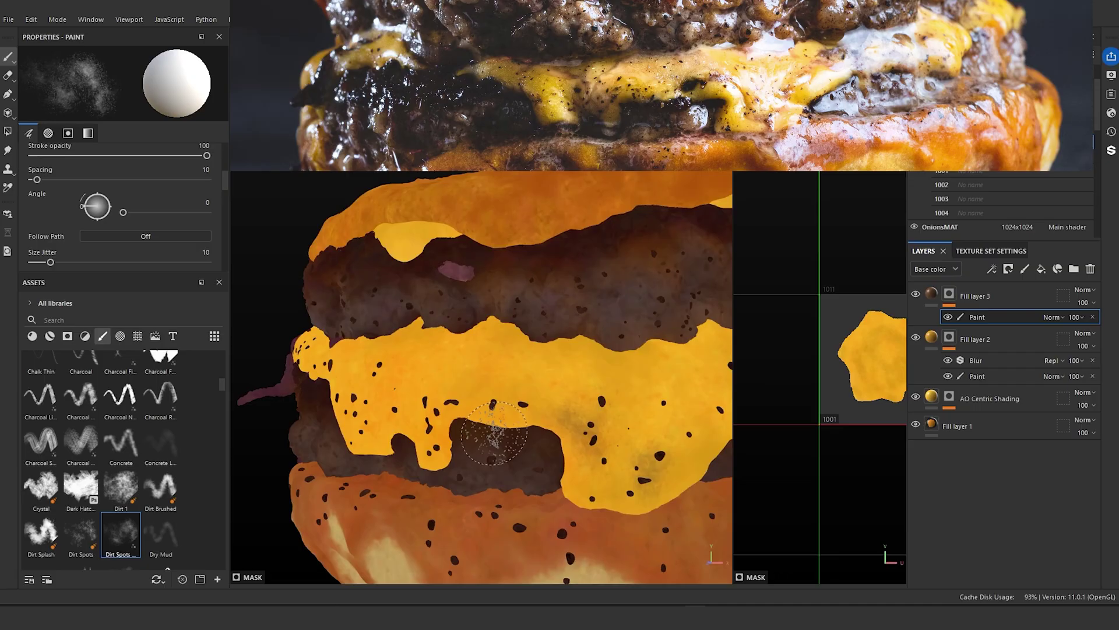
scroll(168, 478, up, 6)
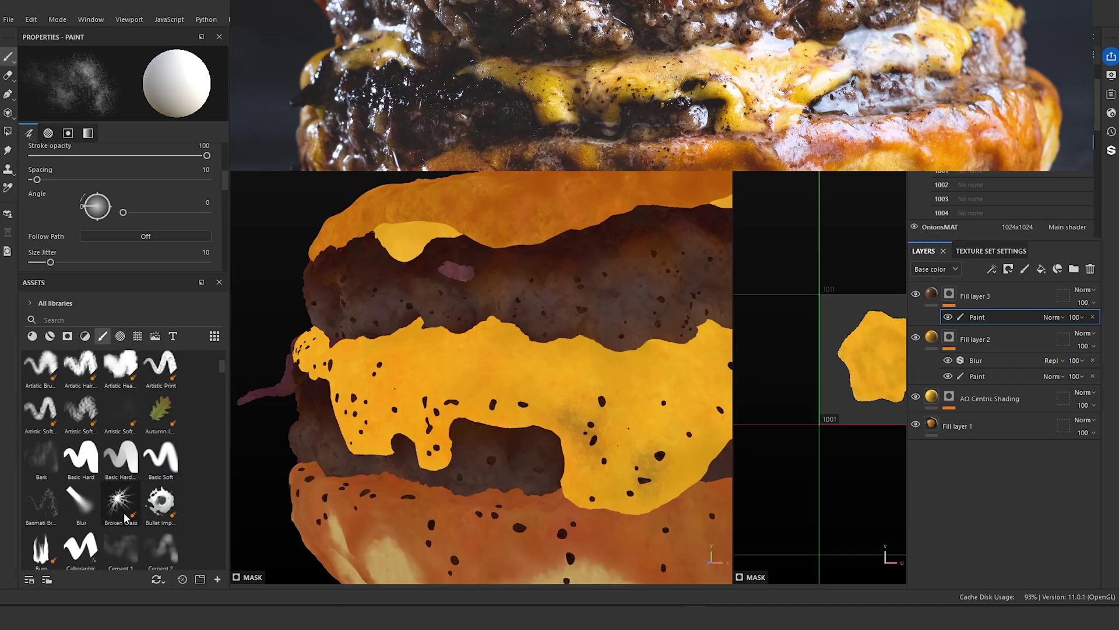
click(121, 551)
scroll(508, 399, up, 3)
scroll(513, 396, up, 1)
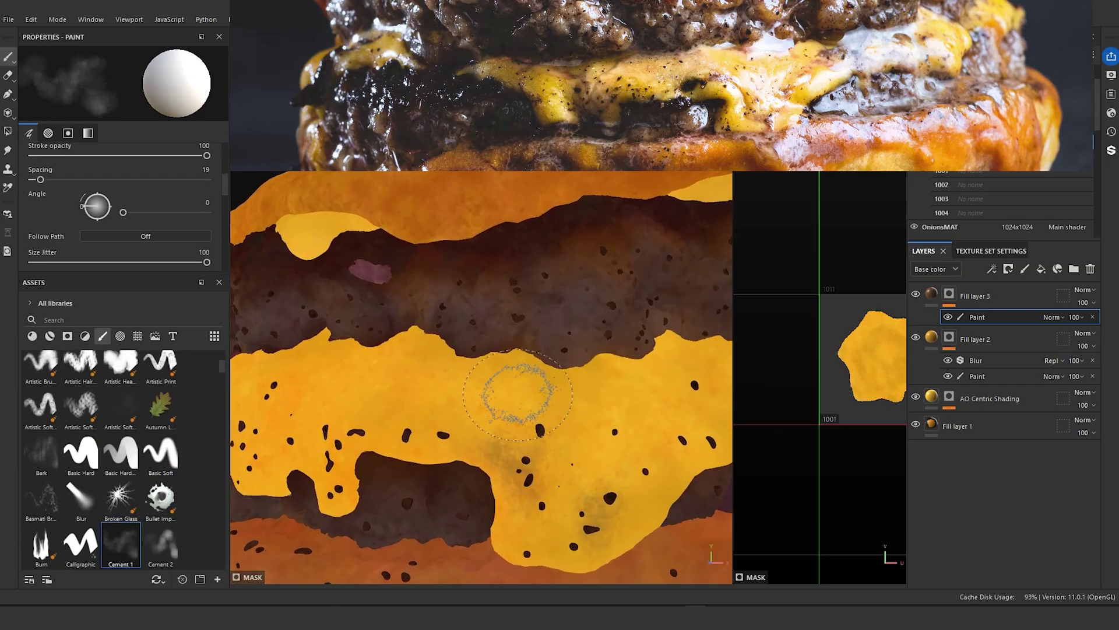
drag(493, 449, 471, 439)
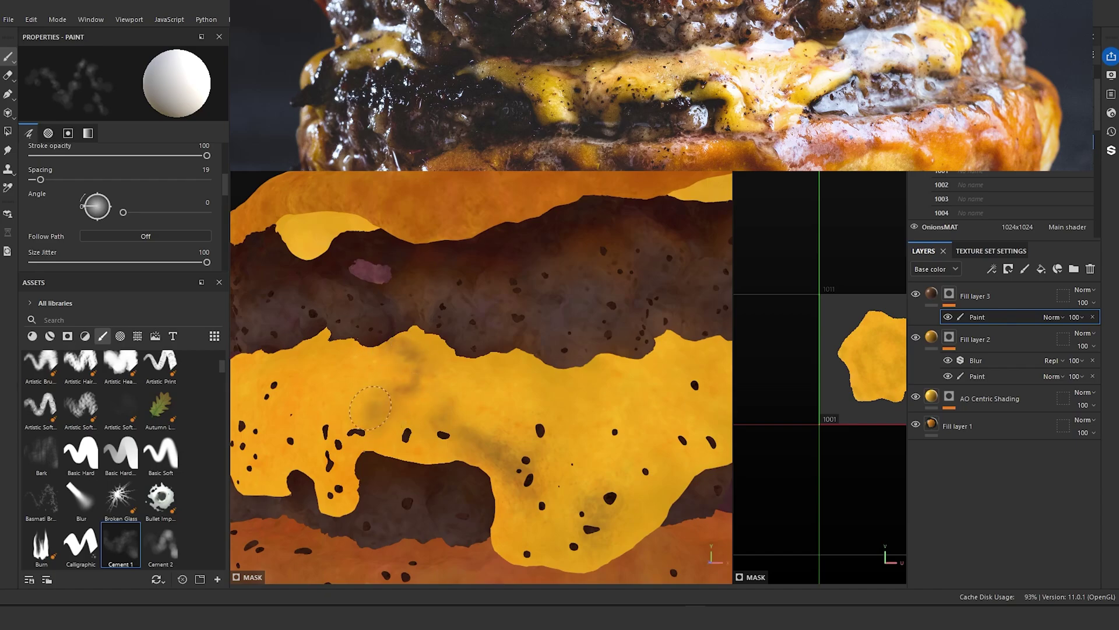
- Darken the cheese around the front drip and dab brown smudges below the slice's wavy upper edge
scroll(499, 407, down, 5)
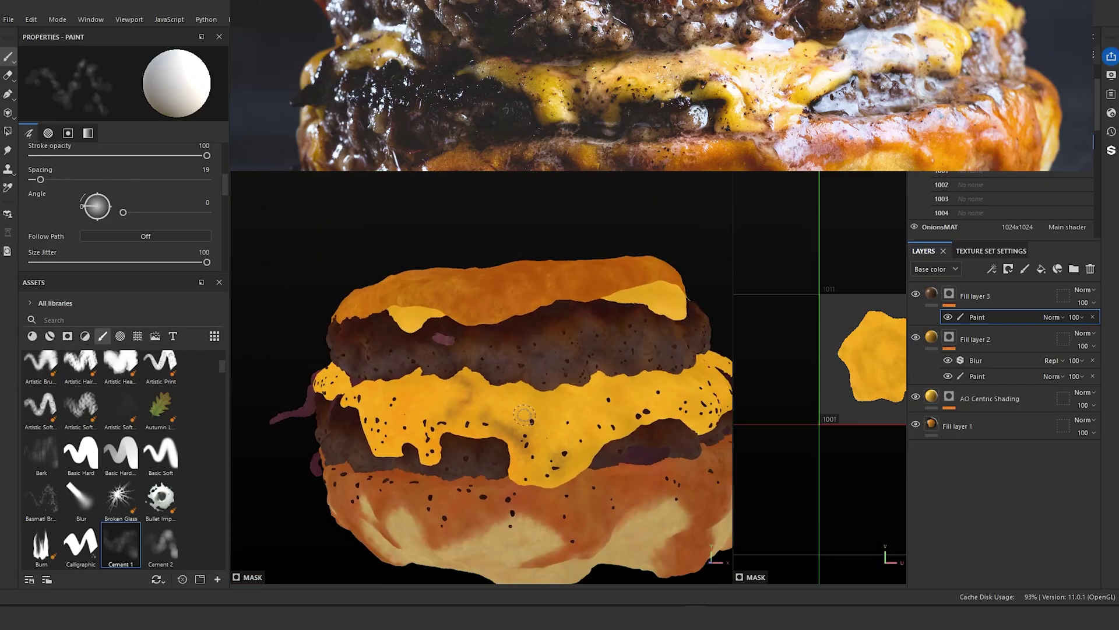
mouse_move(542, 362)
alt+mouse_down()
mouse_move(509, 384)
mouse_move(506, 375)
alt+mouse_up()
scroll(461, 384, up, 6)
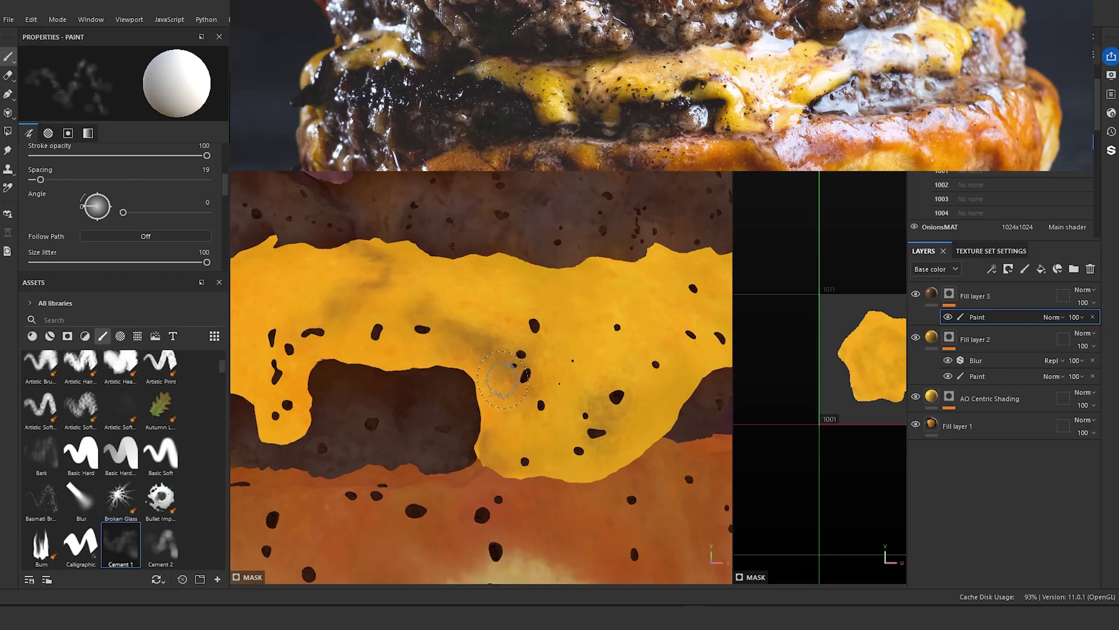
alt+drag(503, 380, 453, 432)
alt+middle_drag(452, 432, 393, 430)
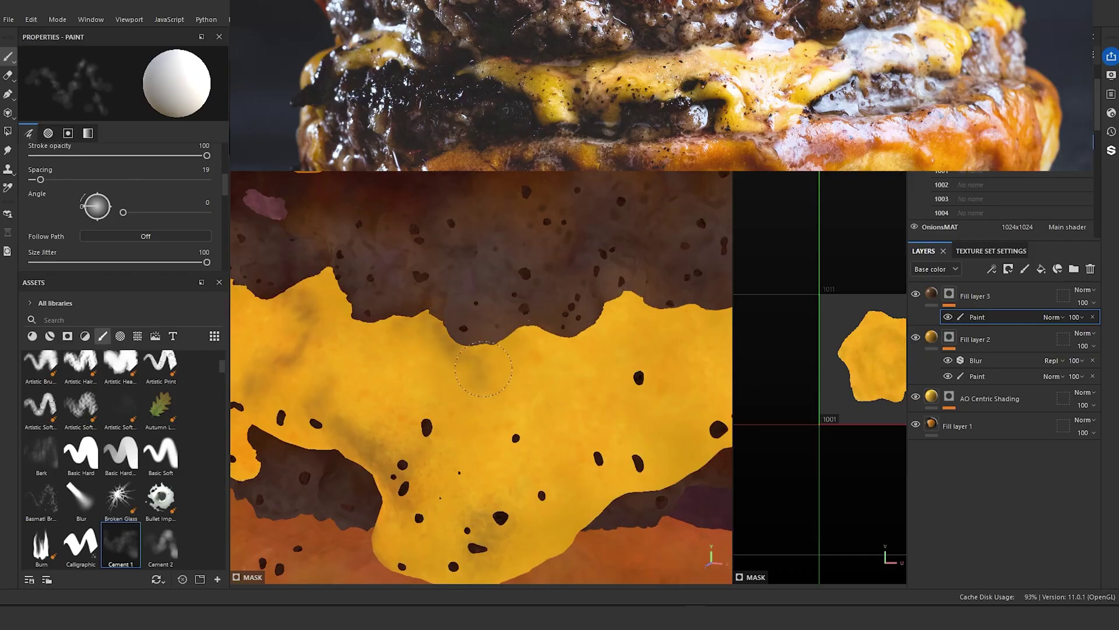
click(456, 405)
click(478, 384)
click(467, 357)
click(425, 326)
- Continue the brown smudges along the wide side of the middle cheese slice toward its rounded corner
scroll(487, 348, down, 5)
scroll(482, 415, up, 3)
mouse_move(487, 348)
alt+mouse_down()
mouse_move(482, 415)
mouse_move(531, 405)
alt+mouse_up()
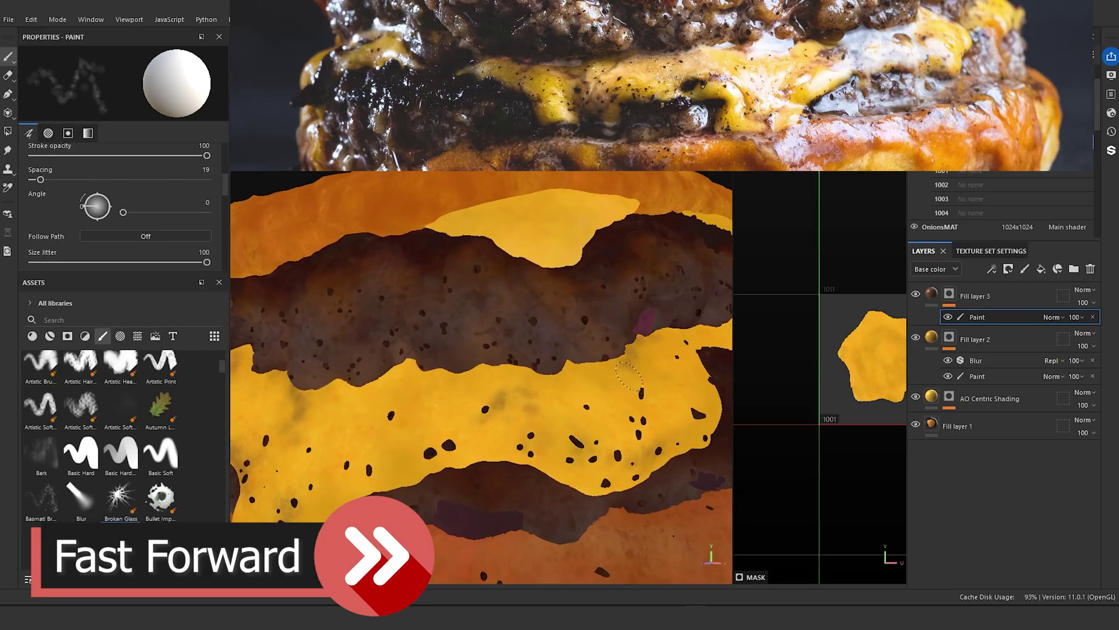
scroll(655, 325, down, 5)
scroll(467, 402, up, 5)
mouse_move(655, 325)
alt+mouse_down()
mouse_move(487, 373)
mouse_move(508, 389)
mouse_move(495, 380)
alt+mouse_up()
click(628, 421)
drag(637, 420, 671, 418)
click(570, 416)
- Paint brown smudges on the cheese side with the pointed drips, adjusting the brush size
scroll(583, 429, down, 5)
alt+drag(583, 428, 460, 453)
scroll(460, 452, up, 5)
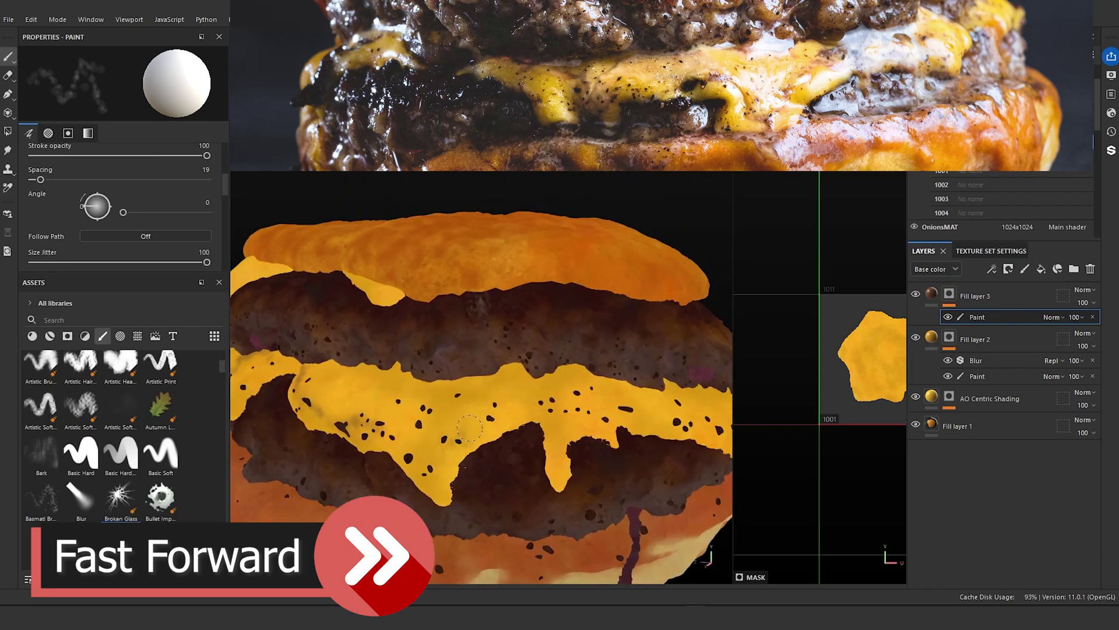
ctrl+right_drag(487, 411, 500, 411)
click(485, 406)
mouse_move(519, 394)
mouse_down()
mouse_move(568, 400)
mouse_move(601, 417)
mouse_move(589, 423)
mouse_move(552, 377)
mouse_move(589, 402)
mouse_up()
click(524, 375)
mouse_move(451, 401)
mouse_down()
mouse_move(460, 415)
mouse_move(437, 407)
mouse_up()
- Add brown smudges to the section of cheese slice next to the pointed drips
scroll(466, 414, down, 5)
alt+drag(612, 402, 496, 402)
scroll(496, 403, up, 5)
click(419, 399)
click(431, 384)
mouse_move(516, 456)
mouse_down()
mouse_move(611, 479)
mouse_move(628, 453)
mouse_move(667, 452)
mouse_up()
- Paint brown smudges with the Cement 2 brush on the cheese near the hanging onion strand and its narrow bridge
alt+drag(559, 419, 501, 417)
scroll(466, 414, down, 5)
alt+middle_drag(414, 405, 520, 457)
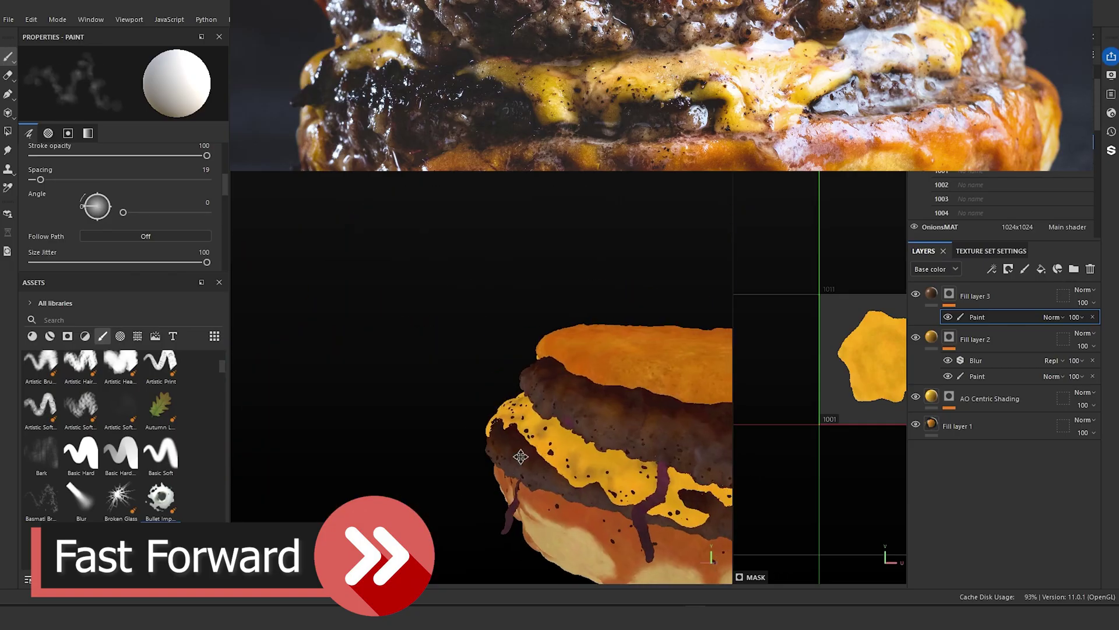
alt+drag(521, 456, 429, 431)
scroll(428, 408, up, 5)
click(428, 401)
click(564, 408)
ctrl+right_drag(551, 387, 559, 388)
drag(549, 386, 570, 412)
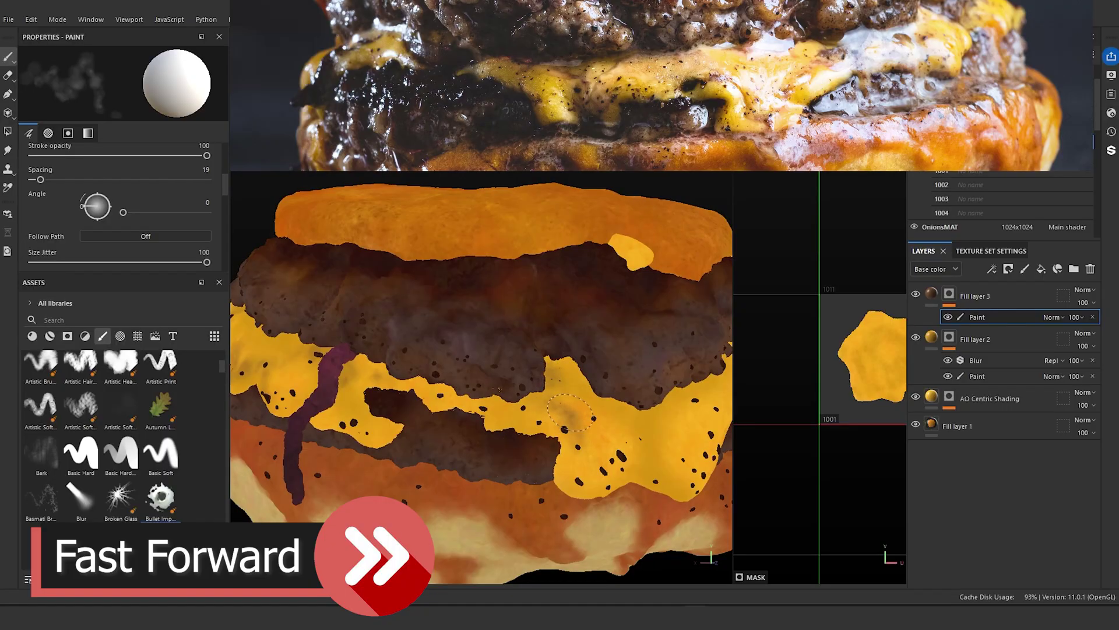
- Shade the thick cheese drip beside the narrow bridge and the adjoining corner with brown smudges
mouse_move(669, 399)
mouse_down()
mouse_move(675, 451)
mouse_move(699, 479)
mouse_up()
drag(621, 471, 612, 452)
scroll(583, 420, down, 5)
mouse_move(583, 419)
alt+mouse_down()
mouse_move(495, 416)
mouse_move(486, 401)
mouse_move(507, 461)
alt+mouse_up()
scroll(495, 417, up, 5)
click(487, 461)
mouse_move(461, 499)
mouse_down()
mouse_move(565, 502)
mouse_move(633, 414)
mouse_move(548, 396)
mouse_up()
- Paint brown smudges on the cheese pieces on both sides of the gap crossed by onion strands
scroll(641, 408, down, 4)
alt+drag(642, 408, 392, 411)
scroll(449, 373, up, 4)
drag(419, 432, 446, 440)
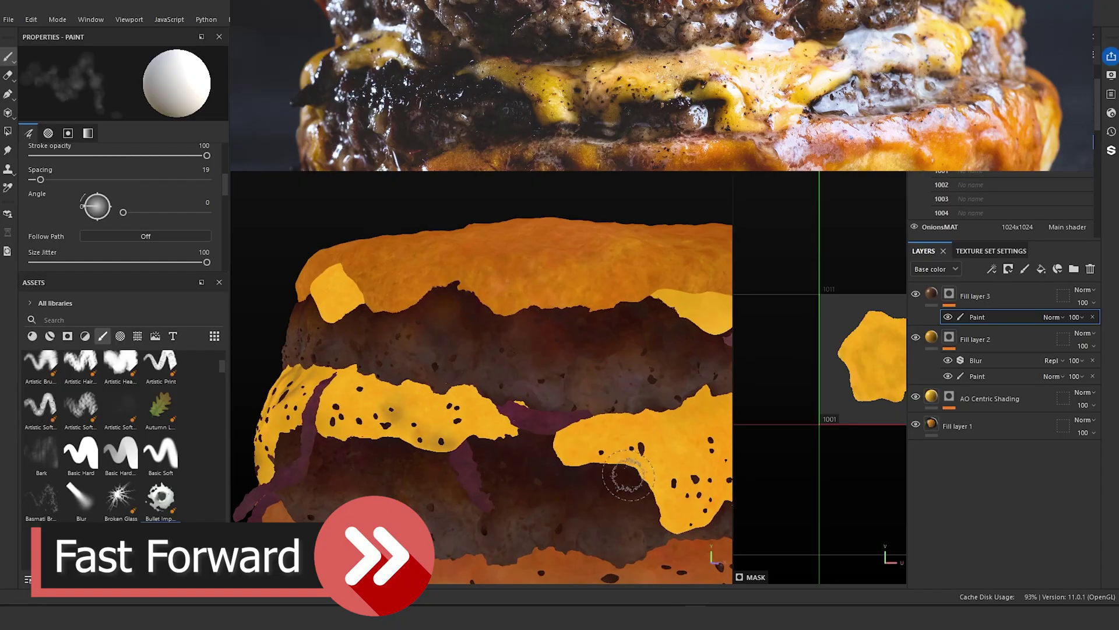
mouse_move(647, 454)
mouse_down()
mouse_move(680, 411)
mouse_move(694, 513)
mouse_up()
scroll(692, 542, down, 4)
alt+drag(553, 466, 635, 457)
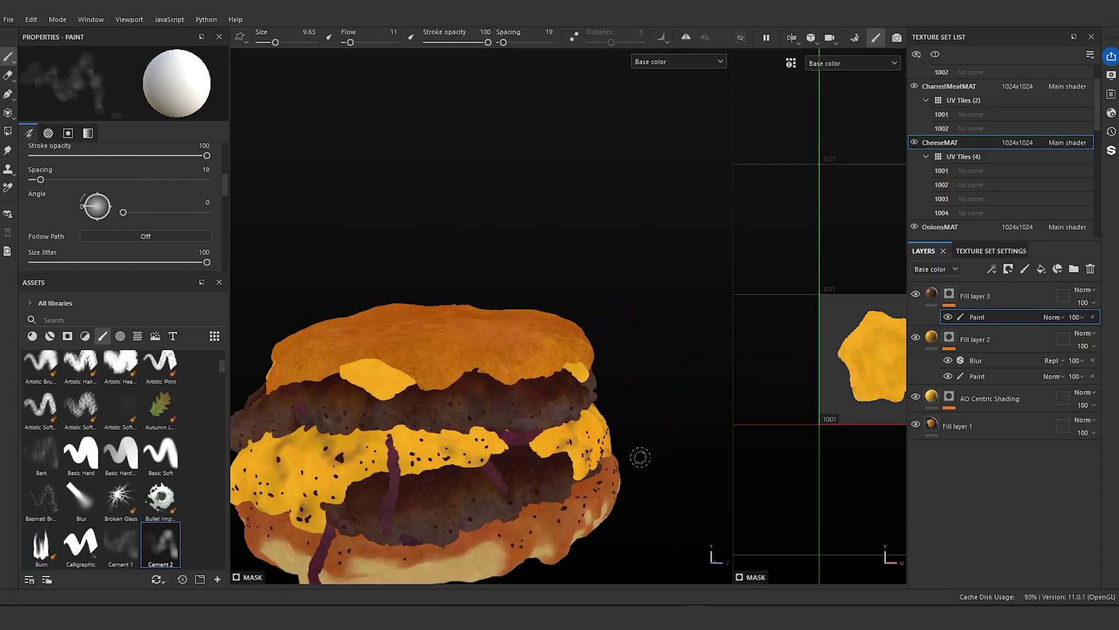
scroll(634, 458, up, 5)
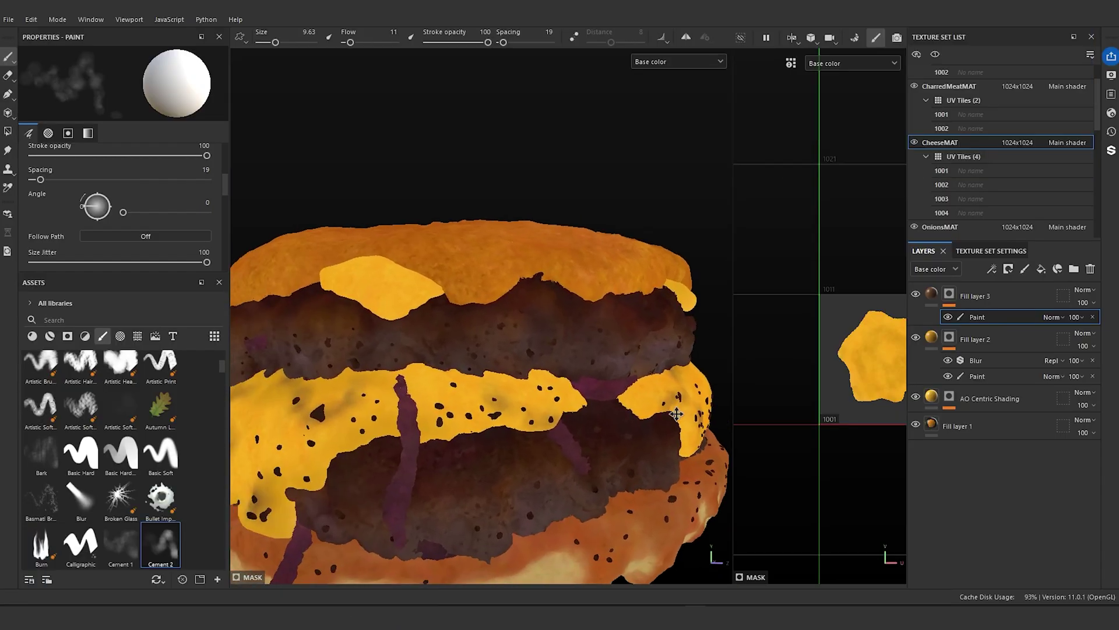
- Duplicate Fill layer 3, give the copy a fresh black mask with a paint effect, and set its base color to a darker brown
right_click(933, 299)
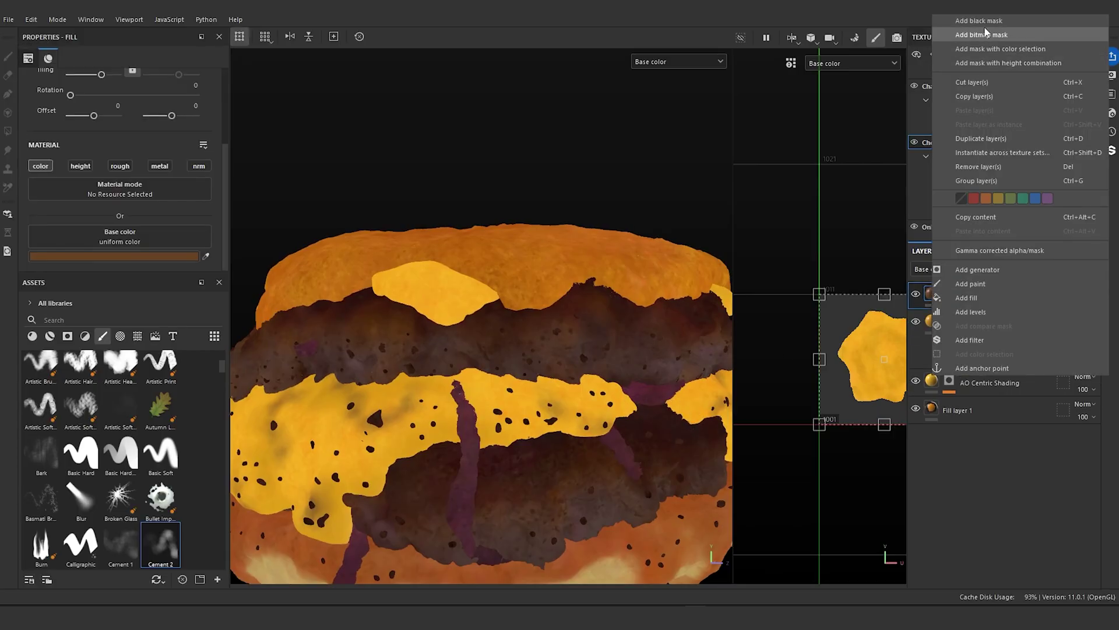
click(982, 139)
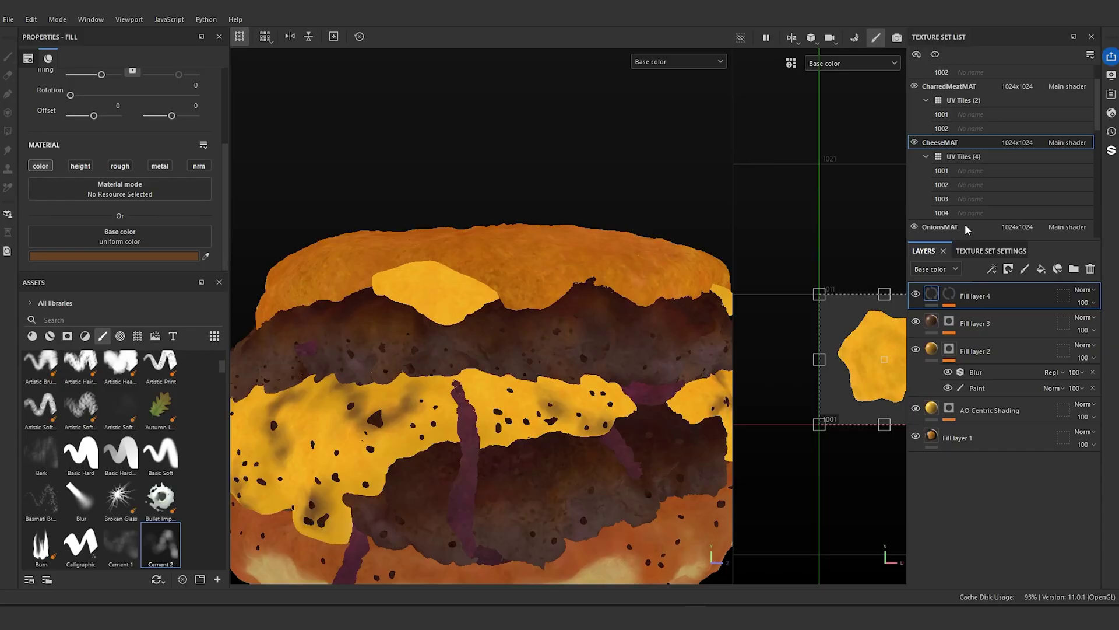
click(950, 299)
right_click(950, 299)
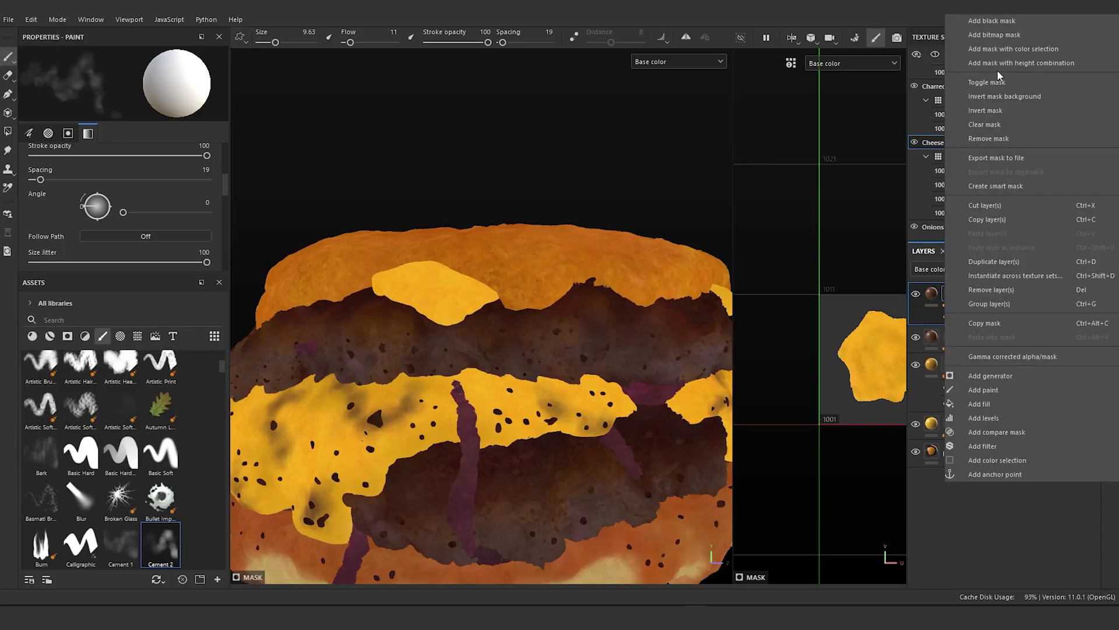
click(1004, 21)
right_click(950, 294)
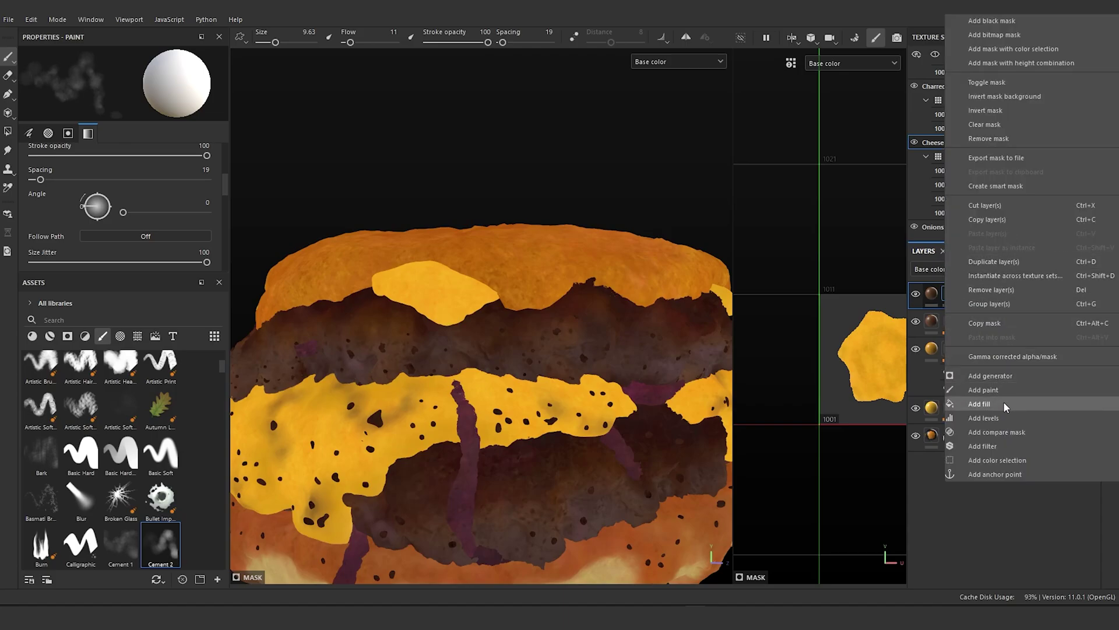
click(961, 389)
click(933, 296)
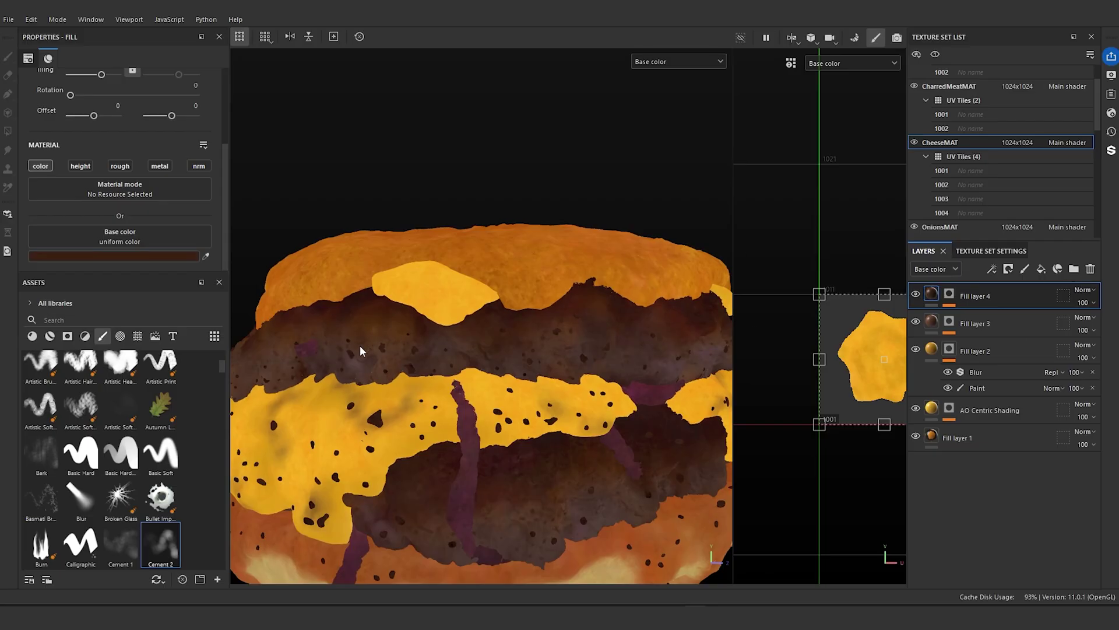
- Paint small dark brown smudges in Fill layer 4's mask along the cheese's upper edge, with the brush size reduced to 5.31
alt+drag(375, 387, 572, 401)
scroll(573, 401, up, 5)
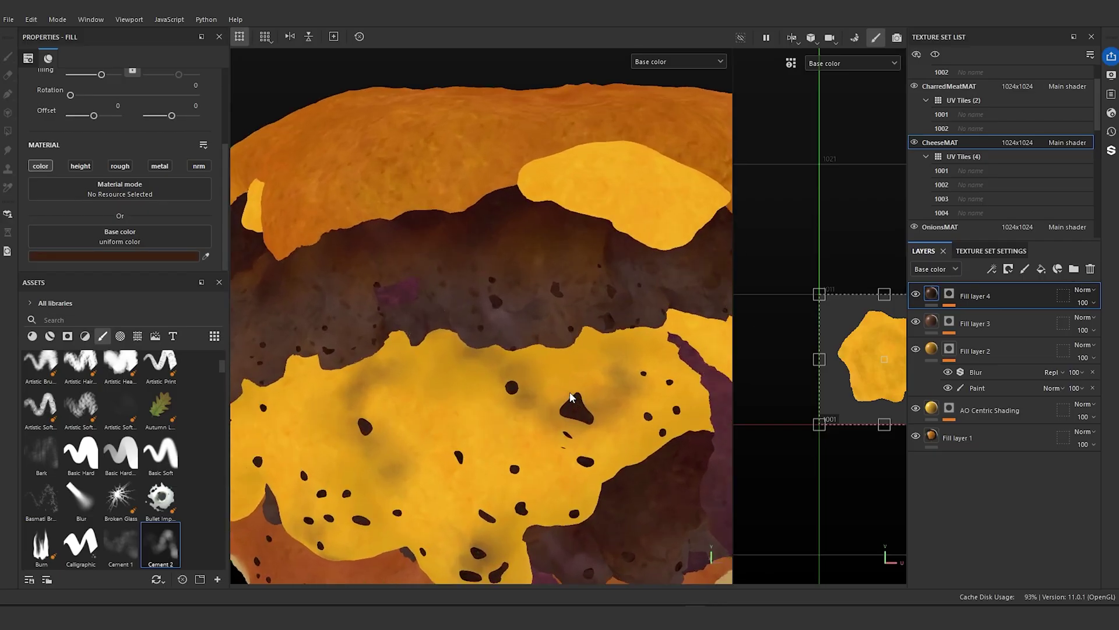
scroll(158, 450, down, 5)
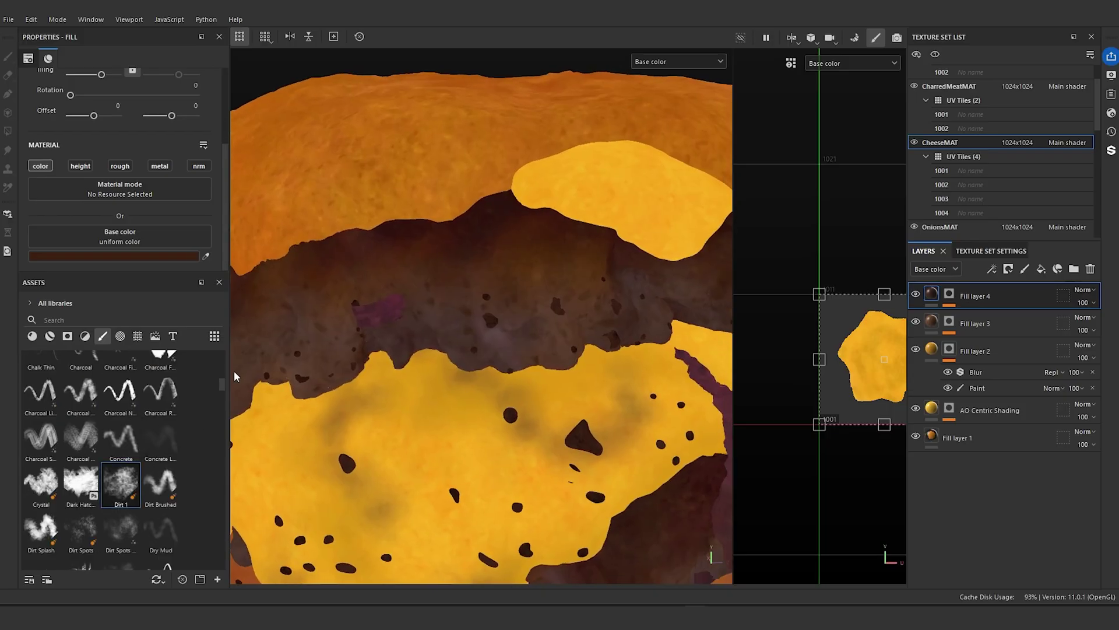
click(950, 298)
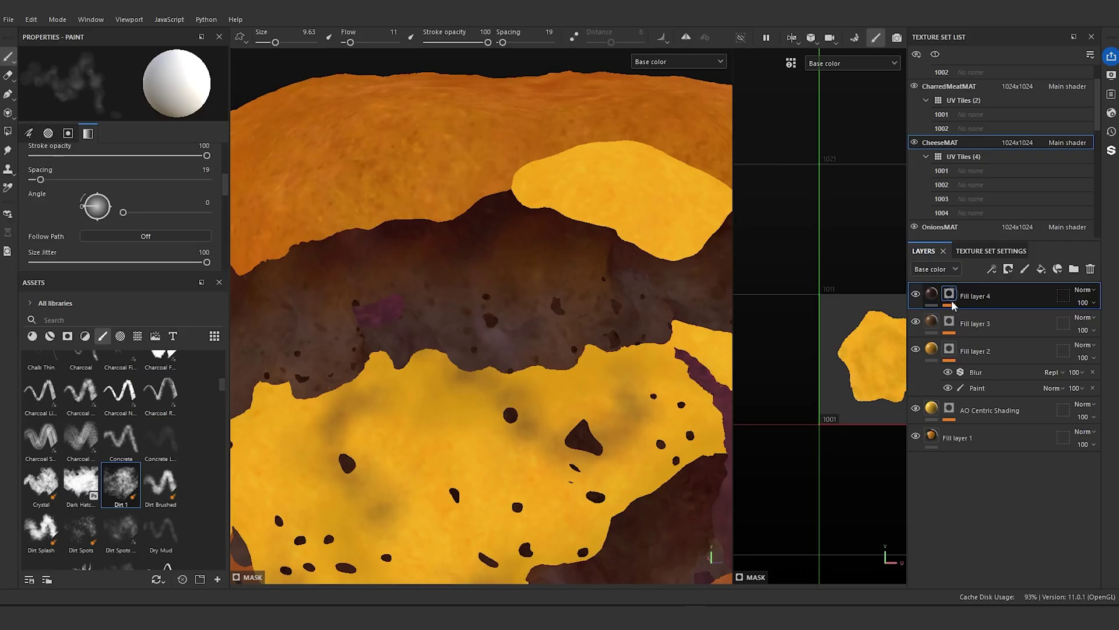
click(950, 305)
click(973, 316)
key(bracketleft)
key(bracketleft)
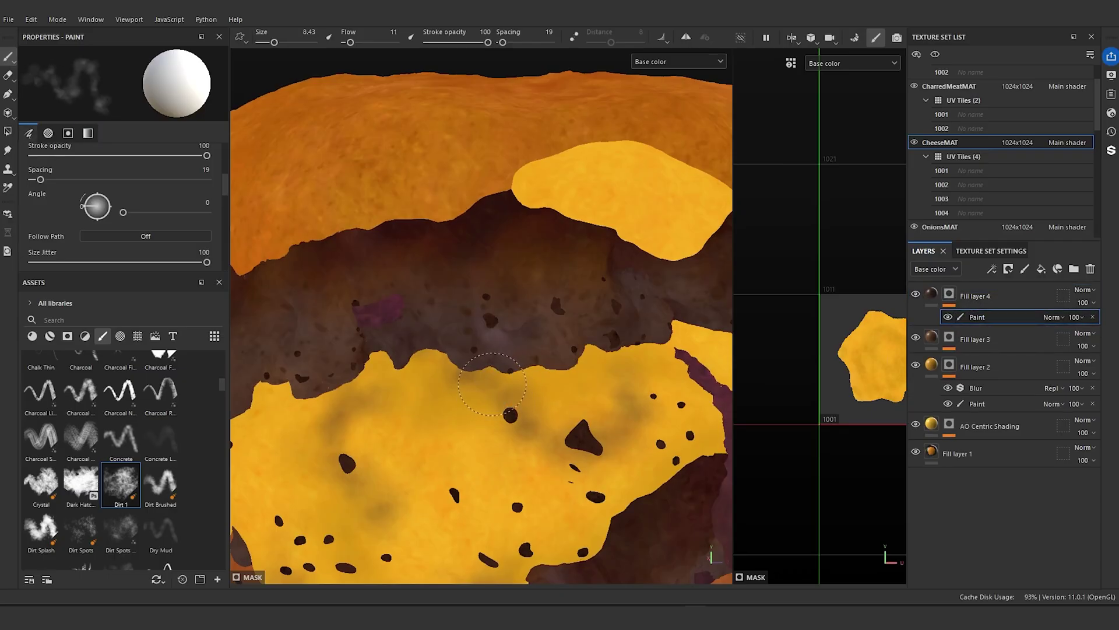
key(bracketleft)
key(bracketleft)
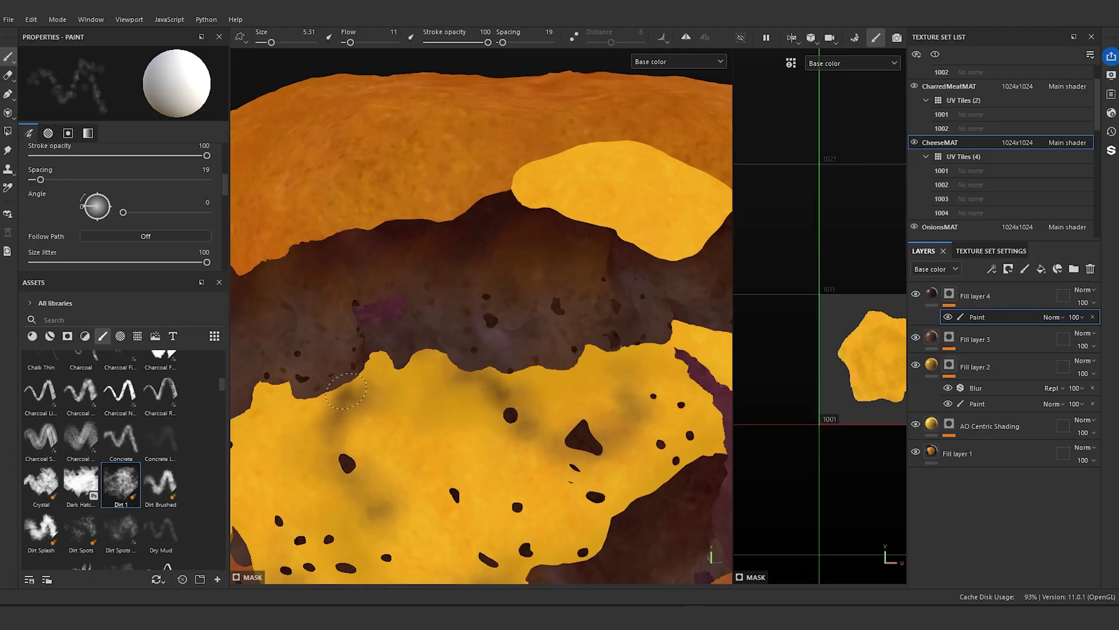
- Darken the smudges along the upper edge of the wide cheese drips beside the narrow bridge
alt+right_drag(371, 351, 374, 402)
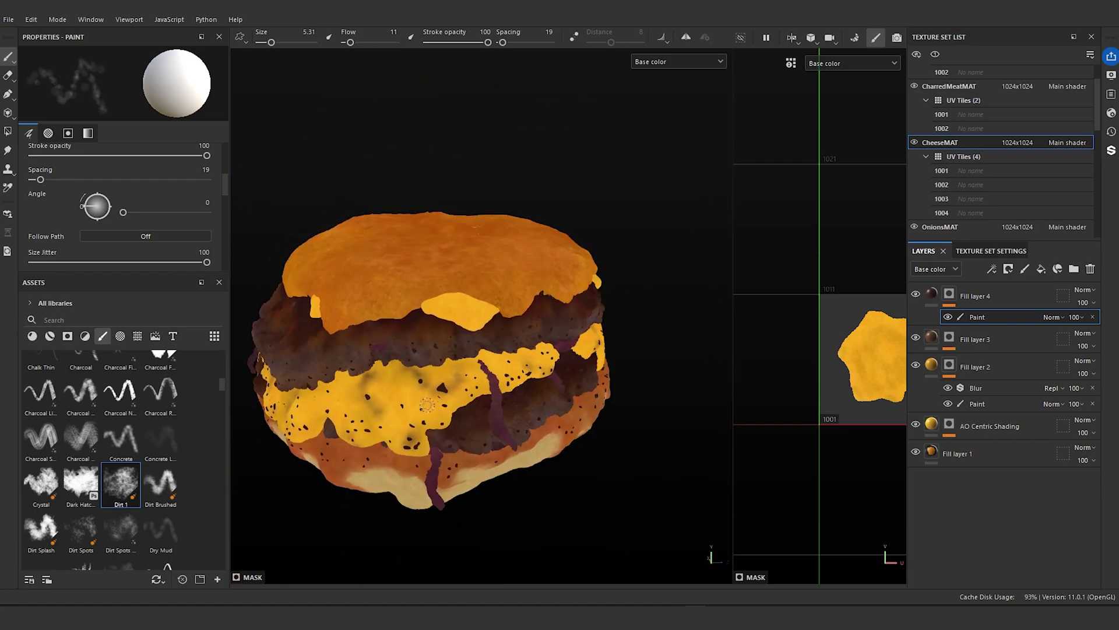
alt+drag(385, 385, 418, 381)
alt+middle_drag(419, 380, 506, 334)
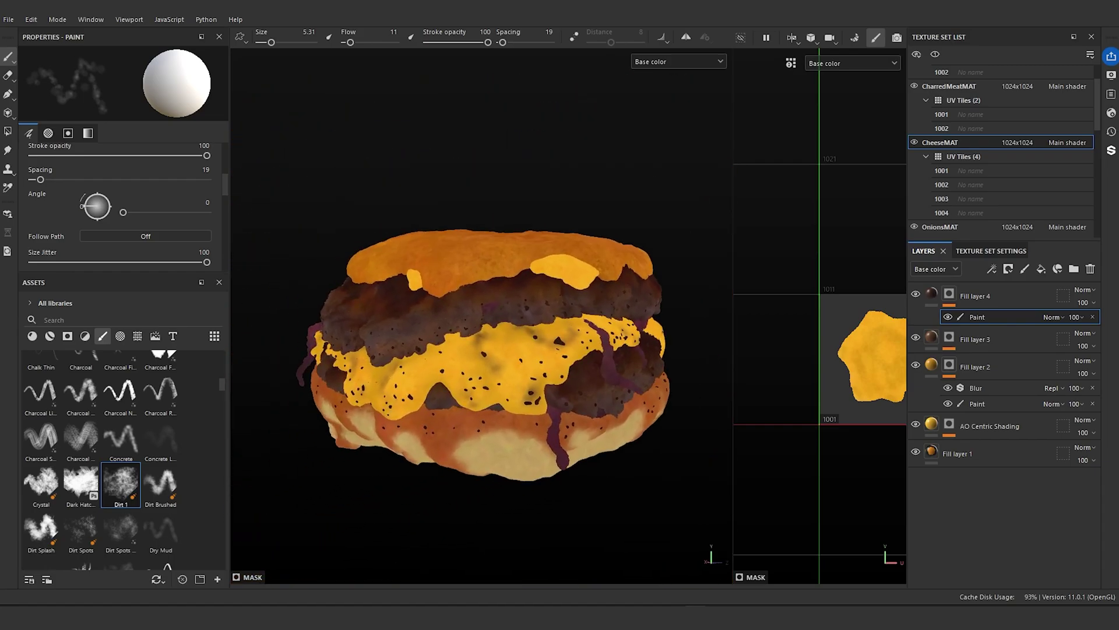
scroll(475, 369, up, 5)
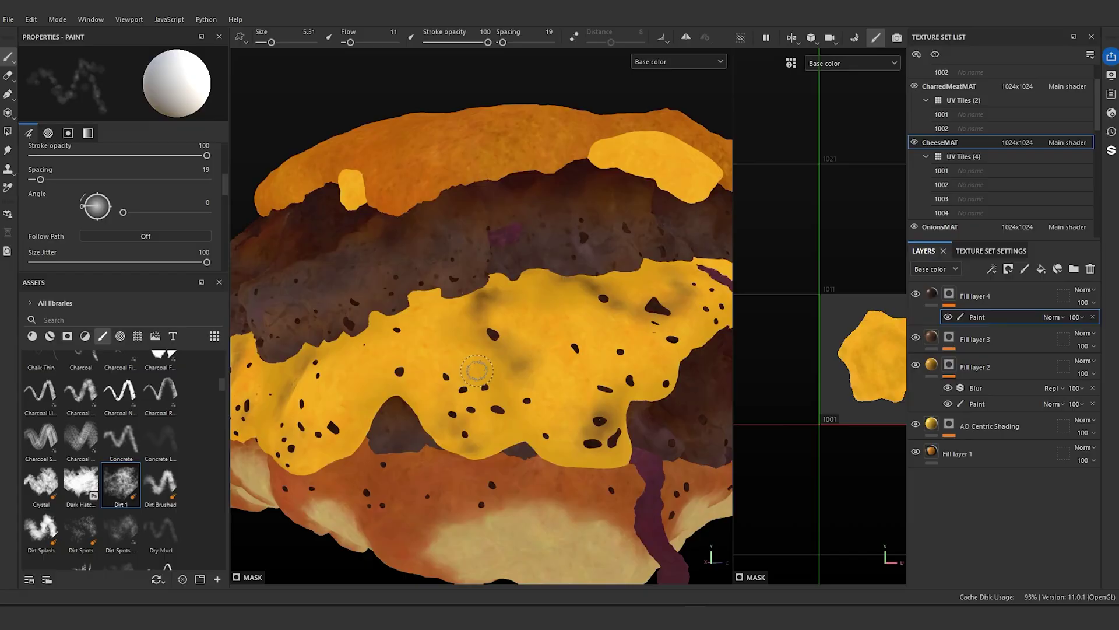
alt+drag(475, 372, 692, 357)
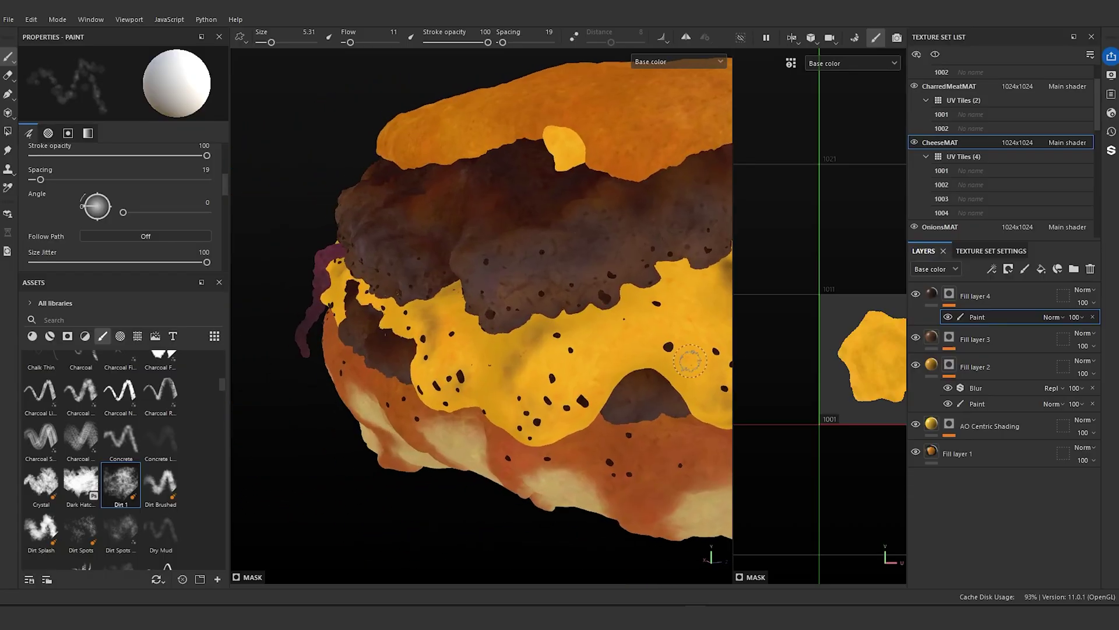
scroll(692, 357, up, 3)
alt+middle_drag(692, 358, 530, 397)
alt+drag(529, 397, 622, 439)
alt+middle_drag(622, 440, 658, 478)
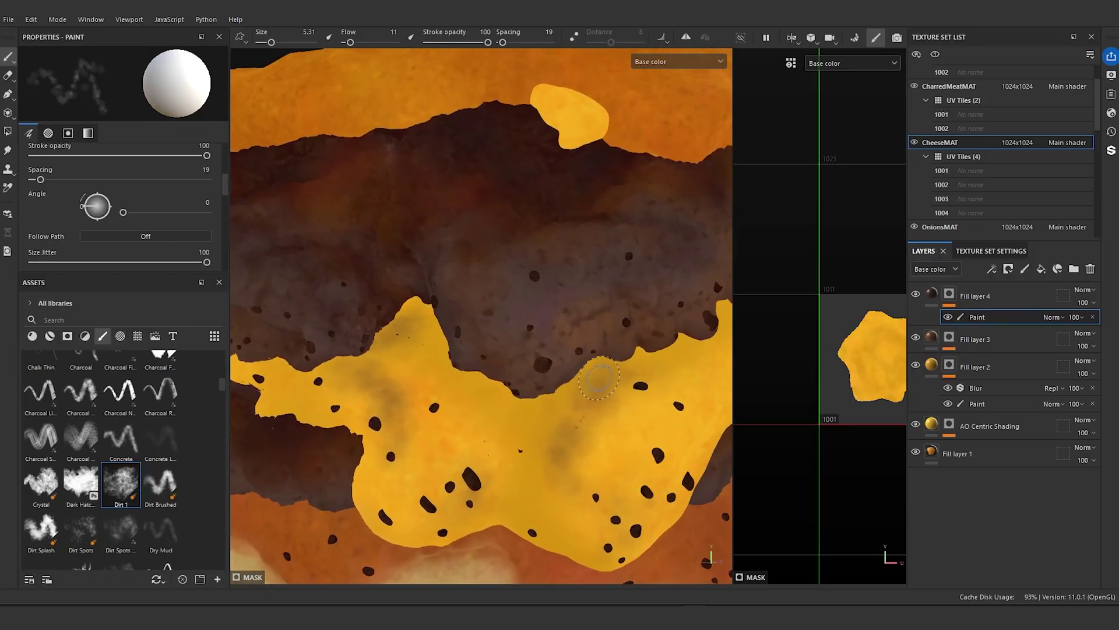
- Dab fine specks on the same cheese section with the Dirt Spots brush, enlarging the brush to 20.9
click(81, 530)
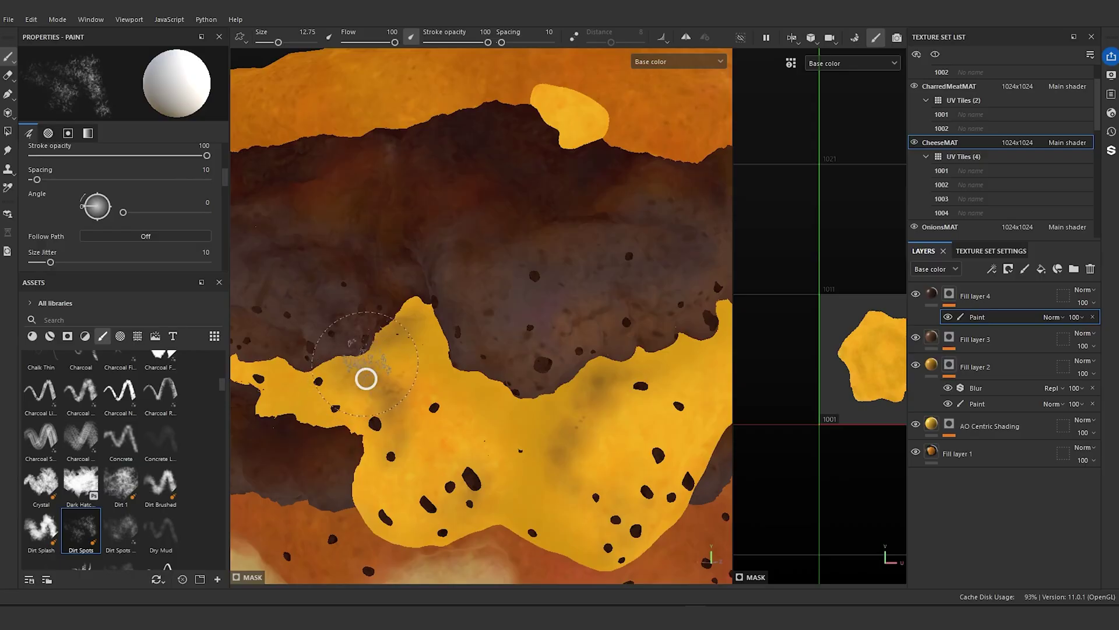
ctrl+right_drag(394, 337, 392, 331)
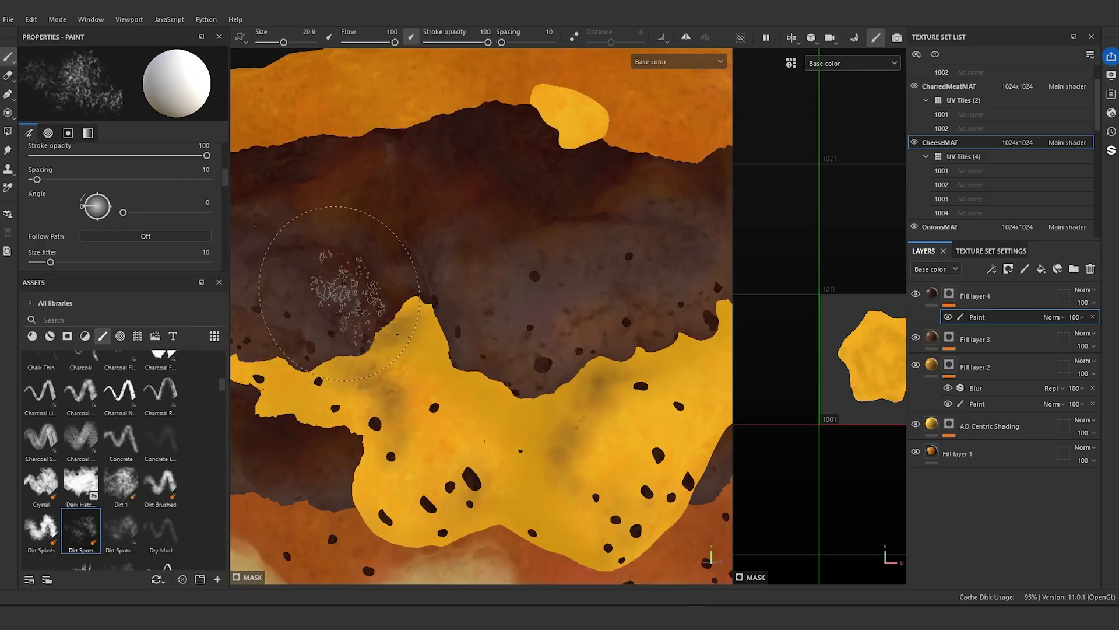
- Examine the brown smudges and specks on the cheese all around the burger
scroll(292, 350, down, 5)
alt+drag(315, 367, 642, 394)
scroll(583, 396, up, 2)
mouse_move(503, 389)
alt+middle_down()
mouse_move(538, 405)
mouse_move(559, 458)
alt+middle_up()
alt+drag(558, 458, 607, 437)
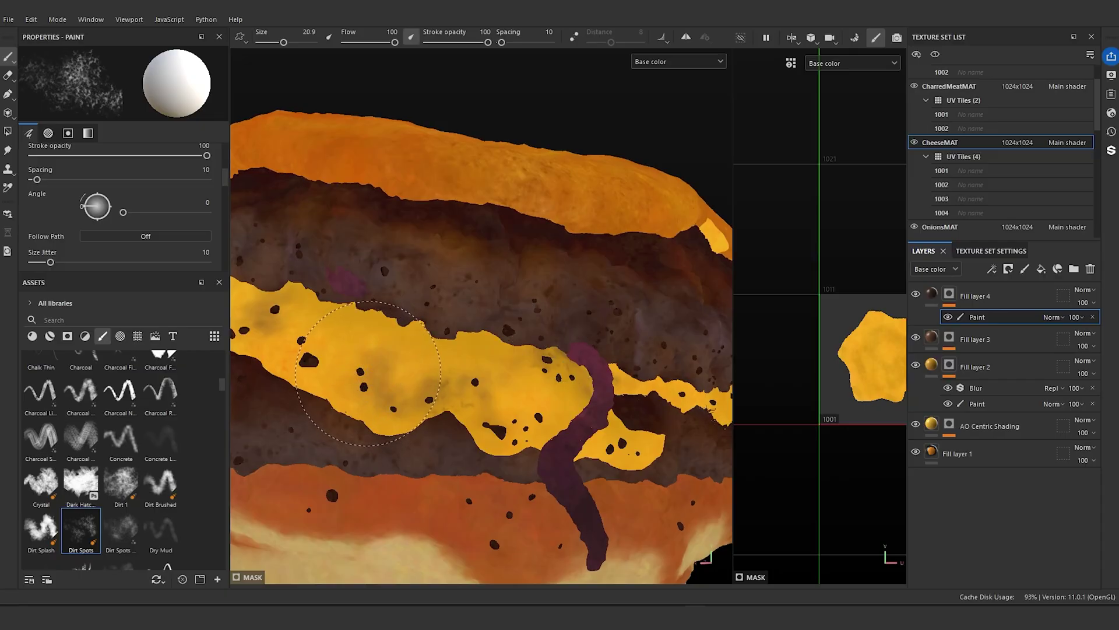
scroll(402, 320, down, 3)
alt+drag(513, 402, 746, 462)
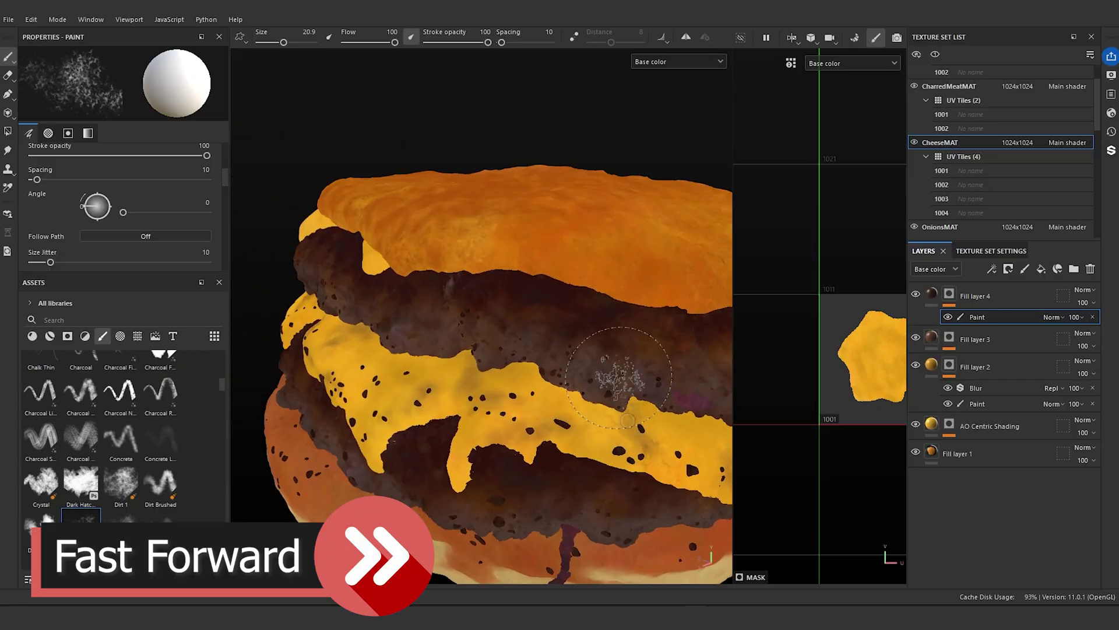
alt+drag(398, 344, 583, 356)
scroll(524, 350, up, 2)
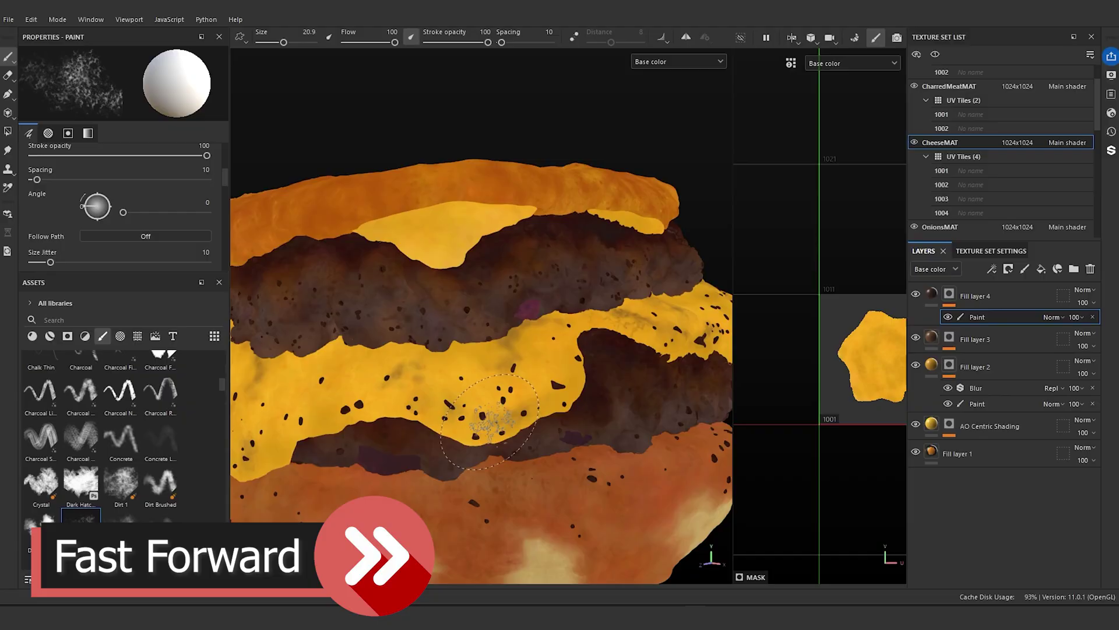
alt+drag(467, 350, 587, 345)
alt+drag(443, 347, 617, 374)
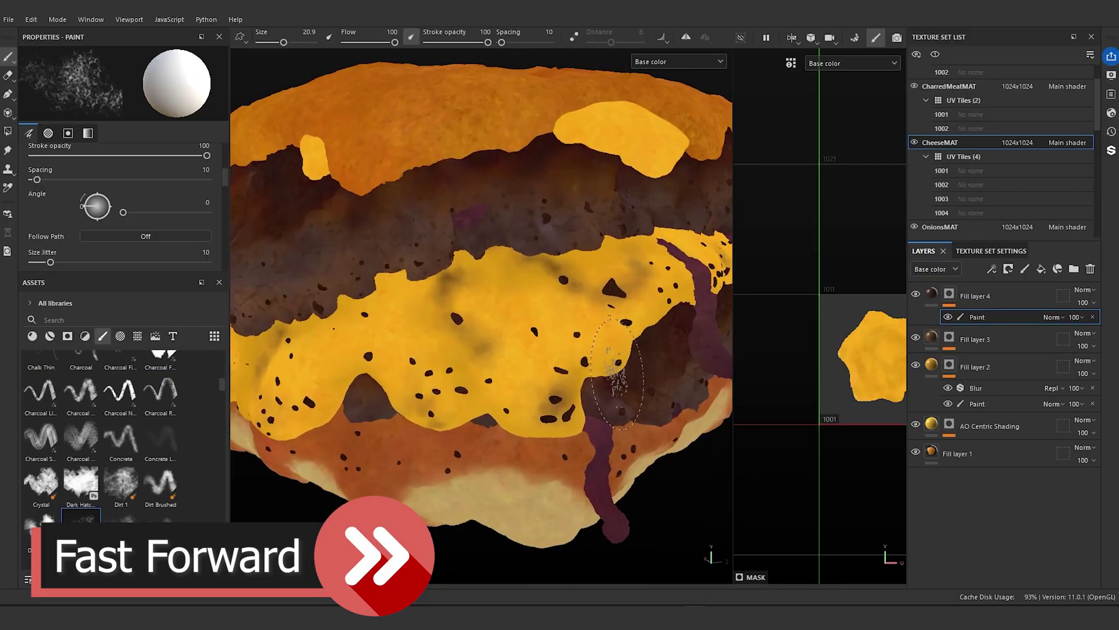
- Load the Dots Erased brush at size 21.56 for the wide cheese drip beside the narrow bridge
scroll(545, 420, down, 3)
alt+drag(467, 349, 525, 349)
scroll(524, 349, down, 2)
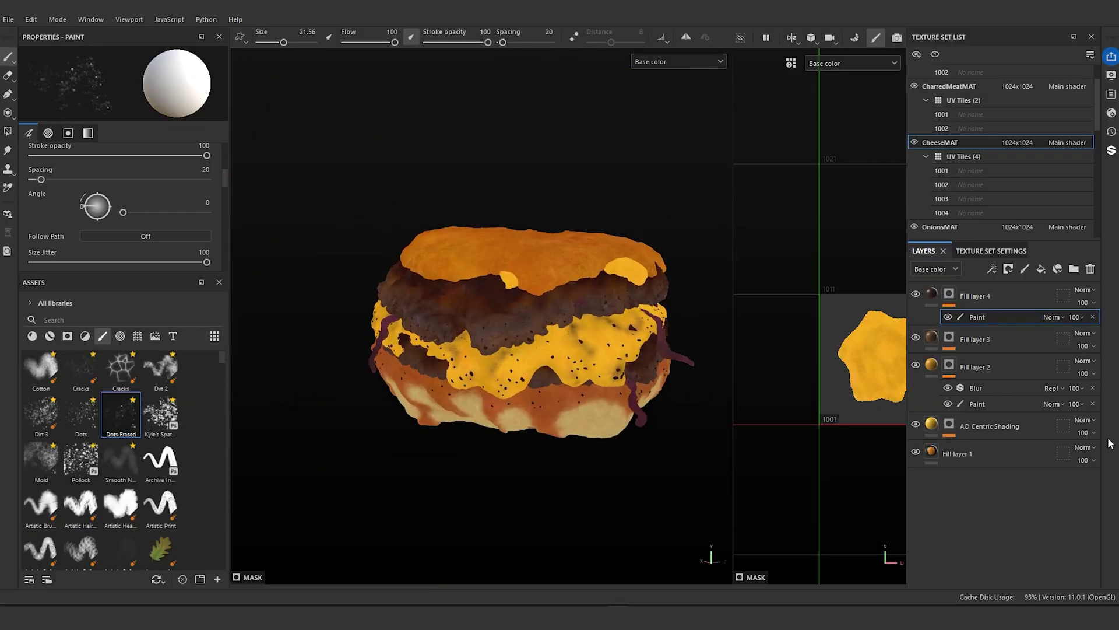
scroll(551, 406, up, 8)
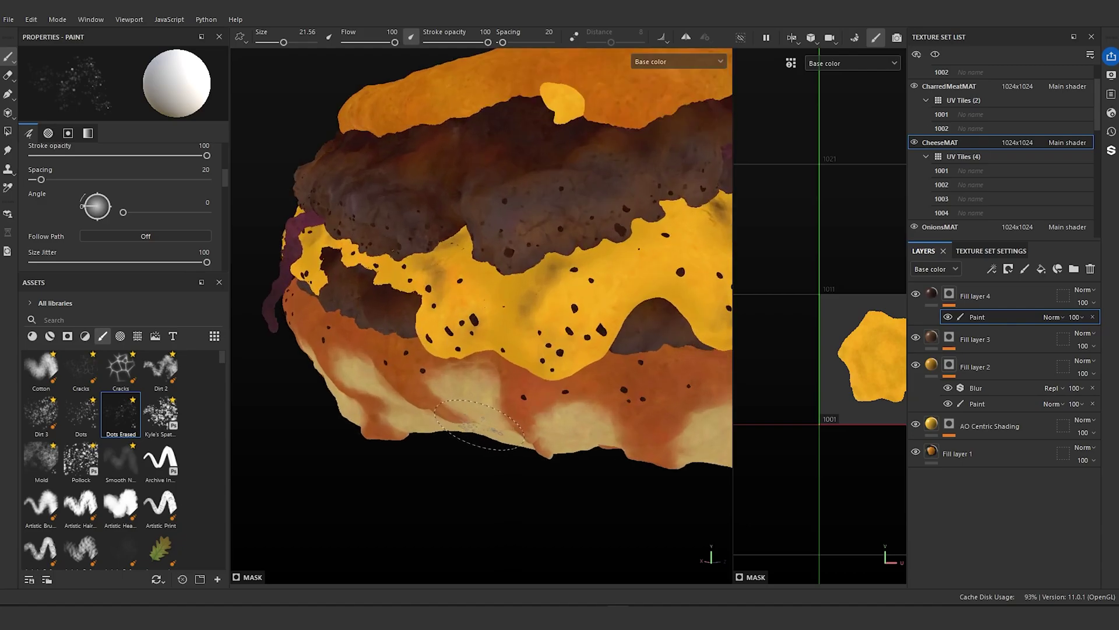
alt+middle_drag(498, 316, 497, 377)
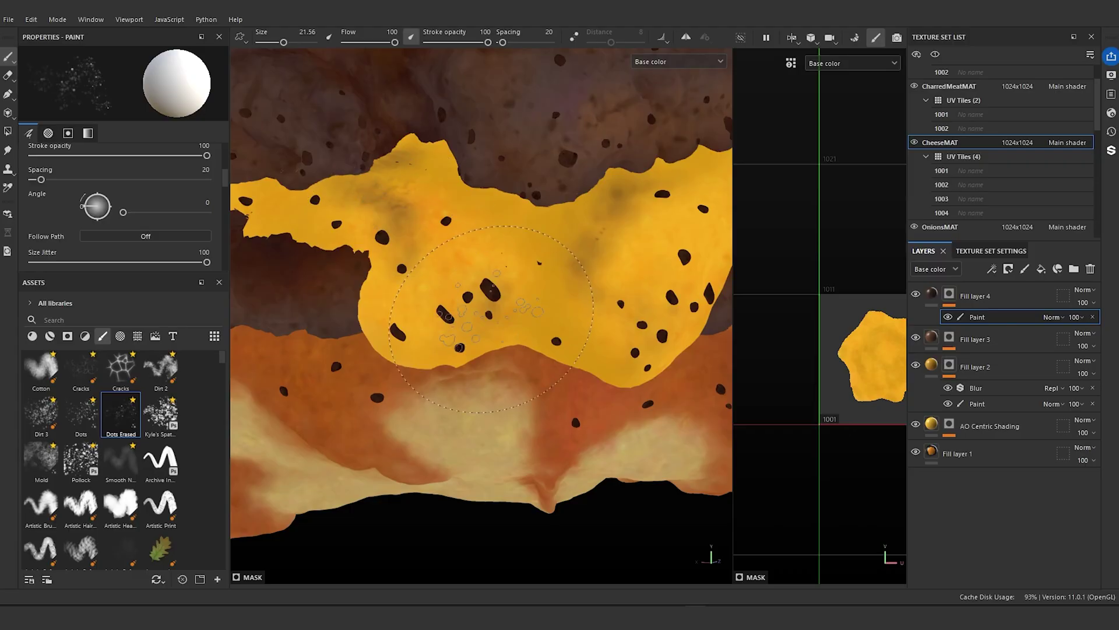
scroll(491, 297, up, 5)
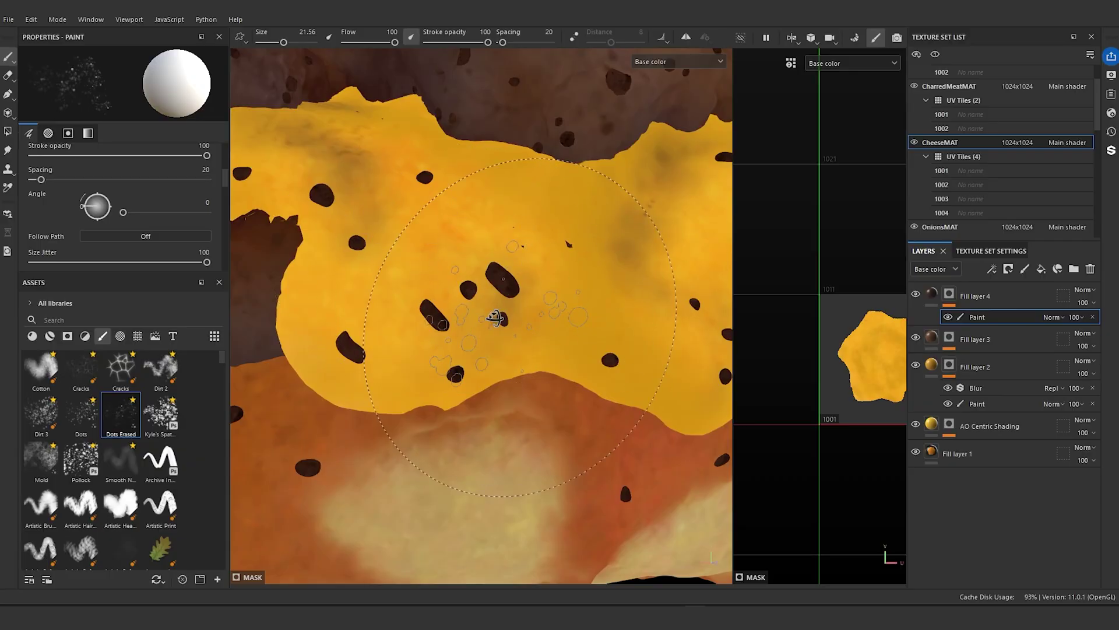
mouse_move(497, 320)
alt+mouse_down()
mouse_move(467, 333)
mouse_move(474, 325)
alt+mouse_up()
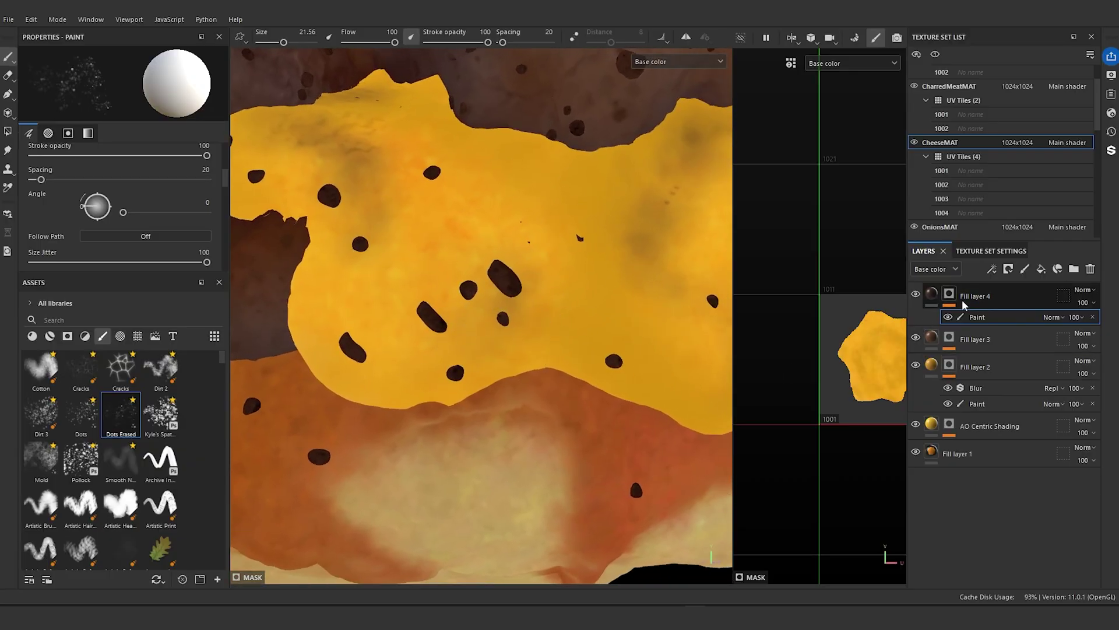
- Duplicate Fill layer 4 and give the copy an empty black mask with a new paint effect
click(935, 296)
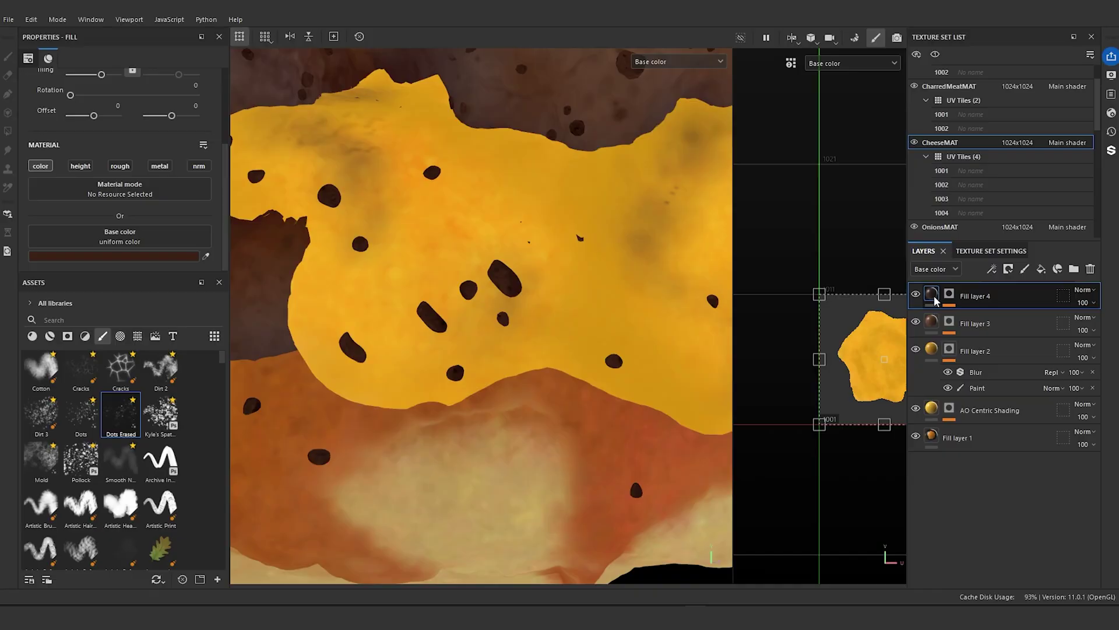
right_click(934, 296)
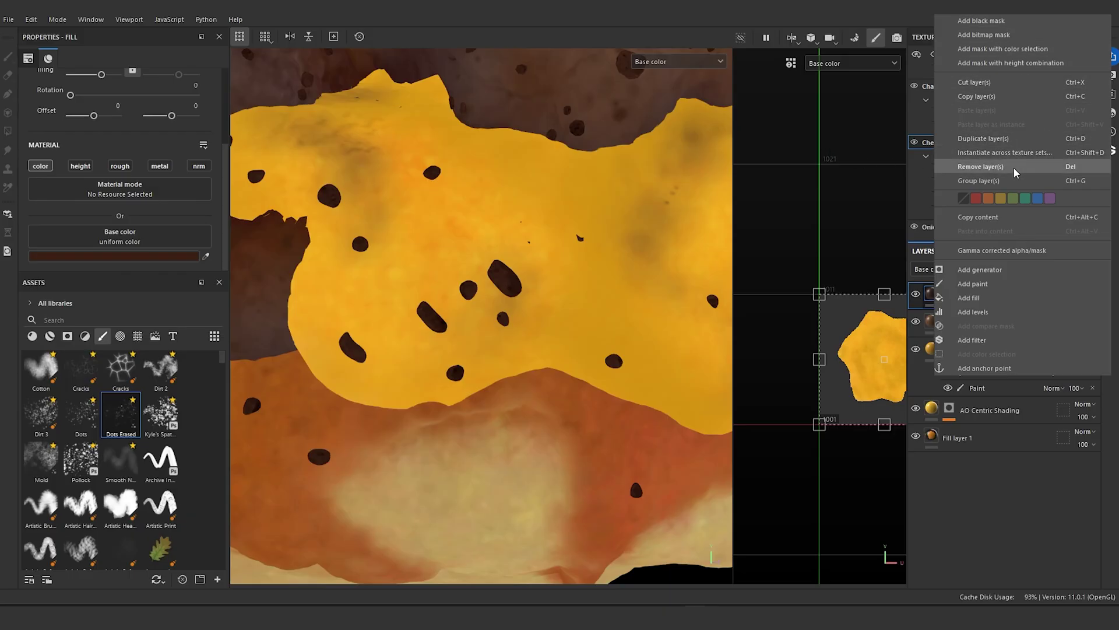
click(1023, 144)
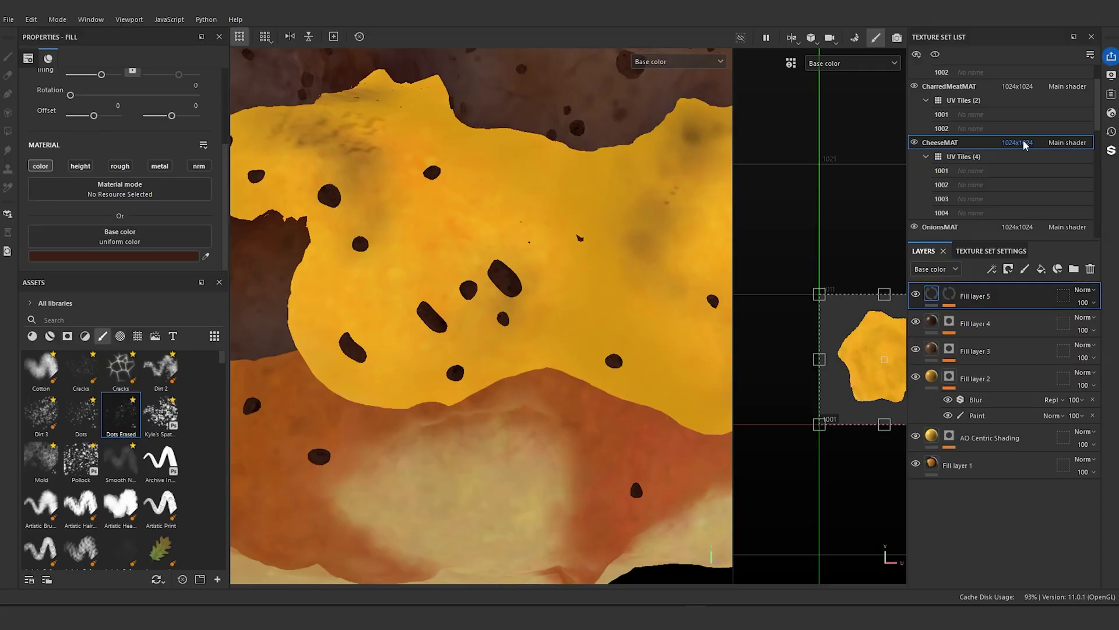
right_click(945, 294)
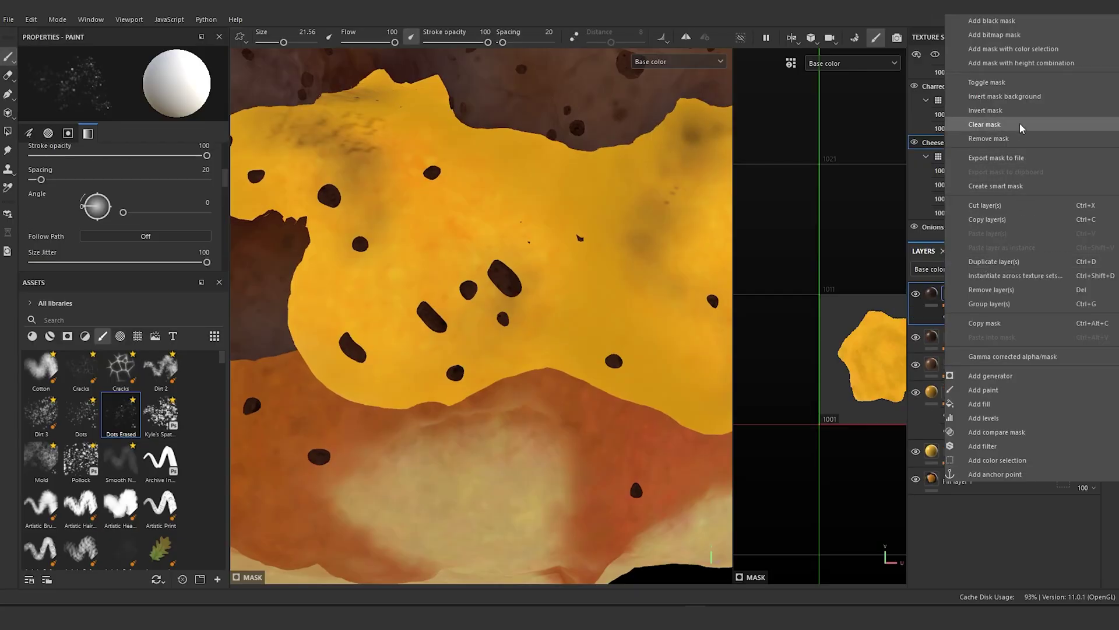
click(983, 389)
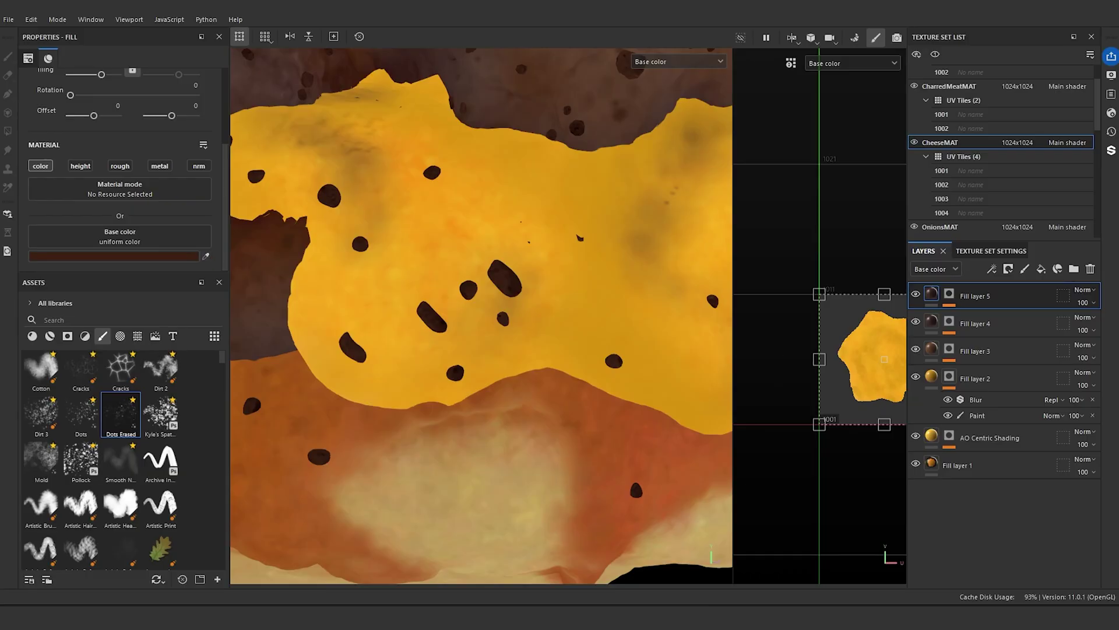
- Recolor Fill layer 5 to a reddish dark brown and paint small dots on the wide cheese drip with Dots Erased at size 10.5
alt+drag(444, 260, 405, 263)
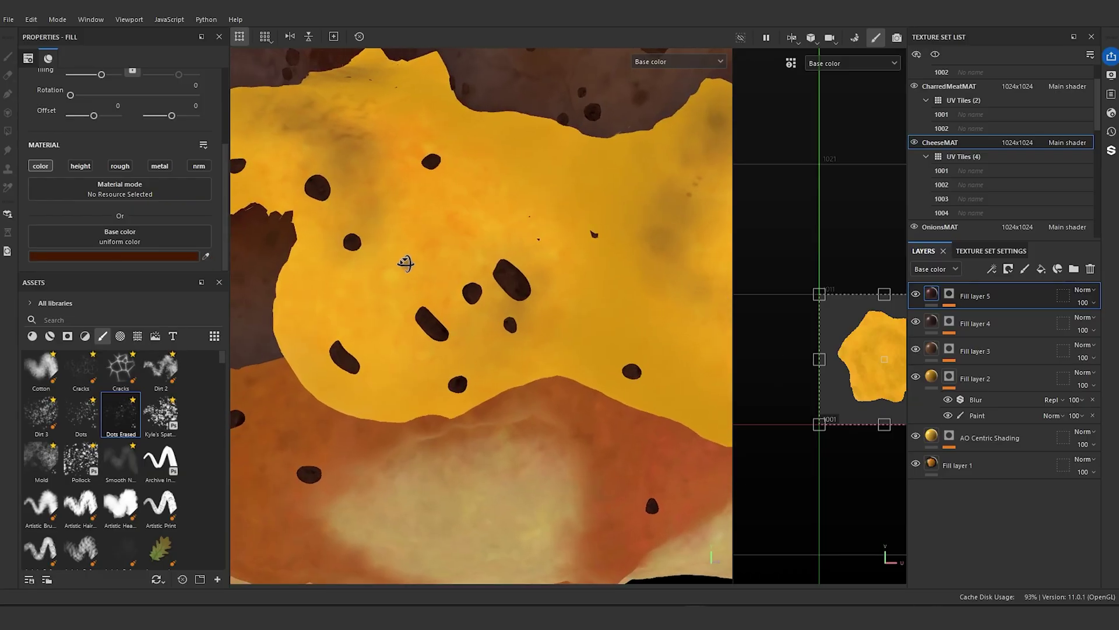
click(949, 295)
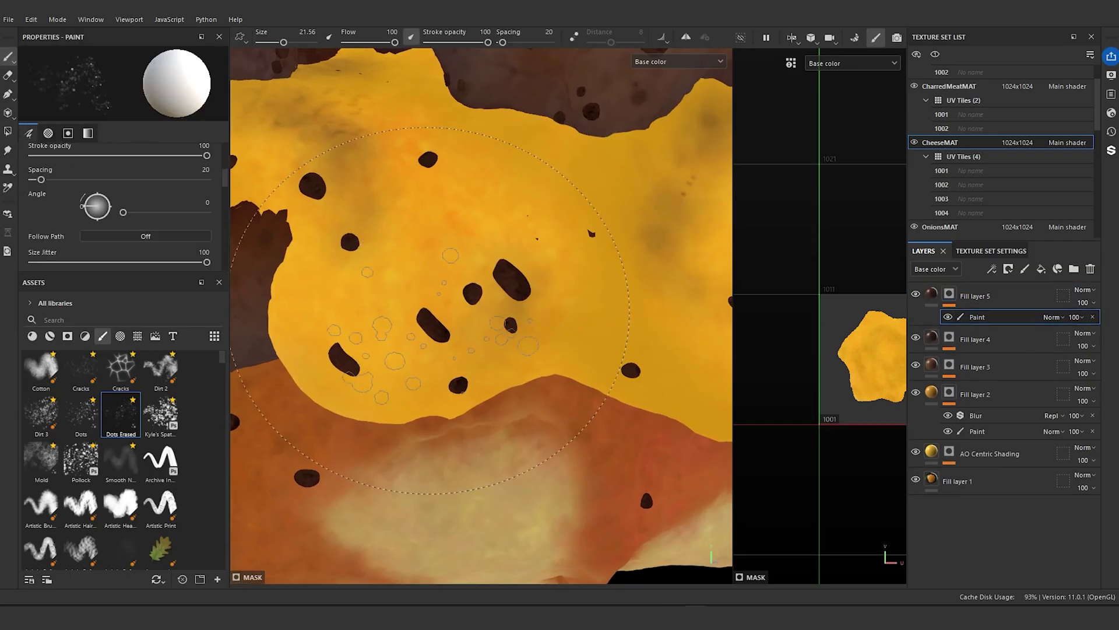
ctrl+right_drag(424, 325, 385, 325)
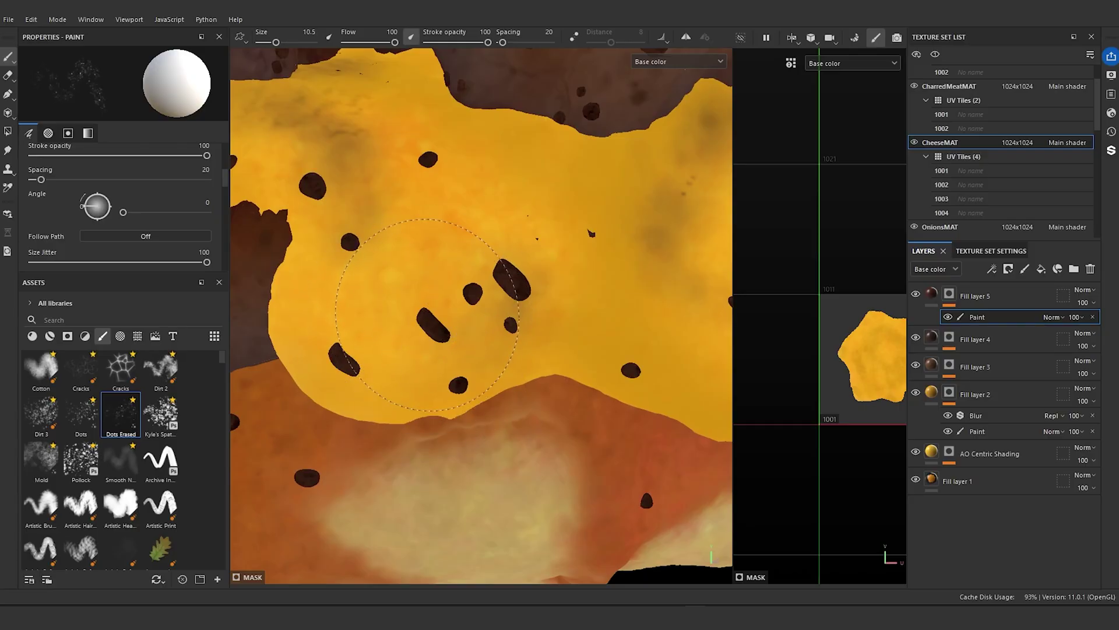
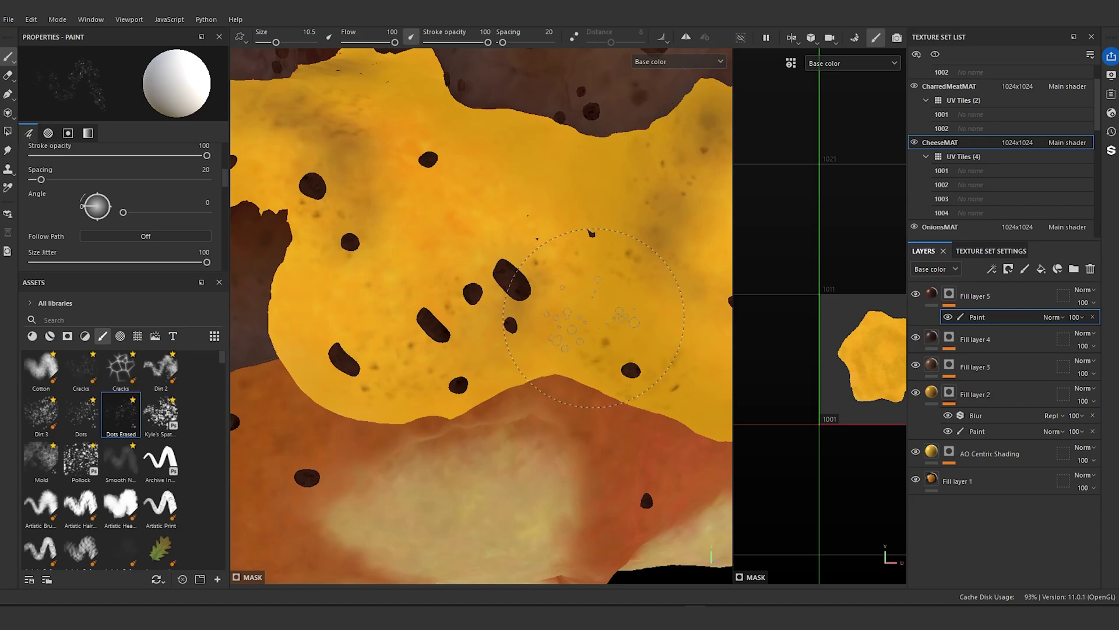
- Switch from Dots Erased to the Dirt 3 brush for speckling the wide cheese drips
scroll(582, 315, down, 3)
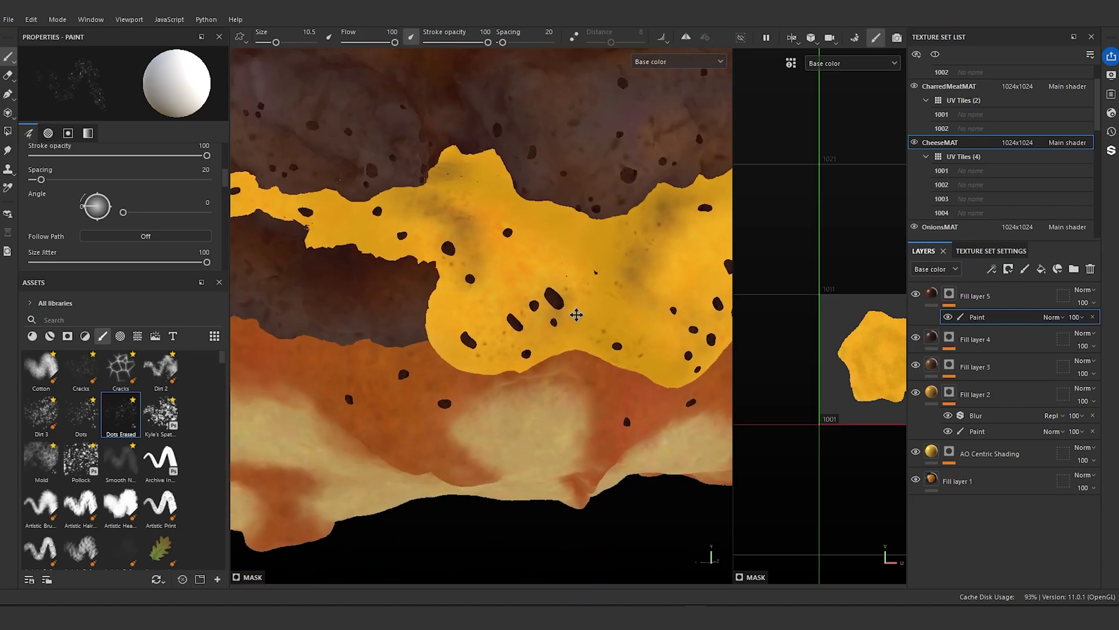
scroll(560, 338, up, 1)
scroll(544, 365, up, 3)
alt+drag(537, 345, 511, 347)
alt+middle_drag(511, 348, 480, 389)
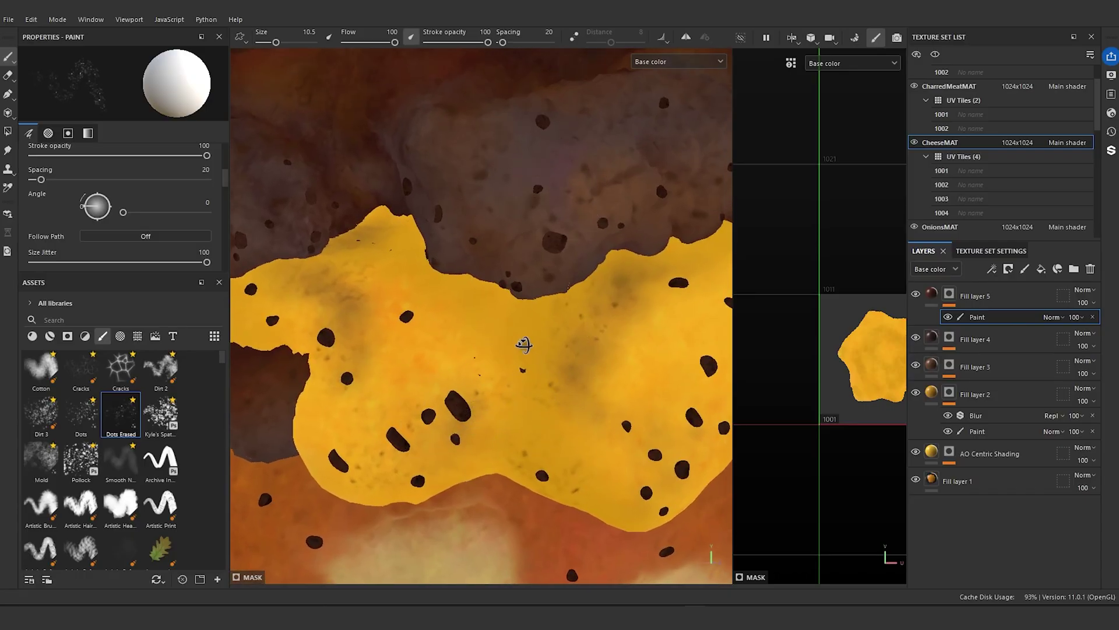
alt+drag(525, 345, 513, 308)
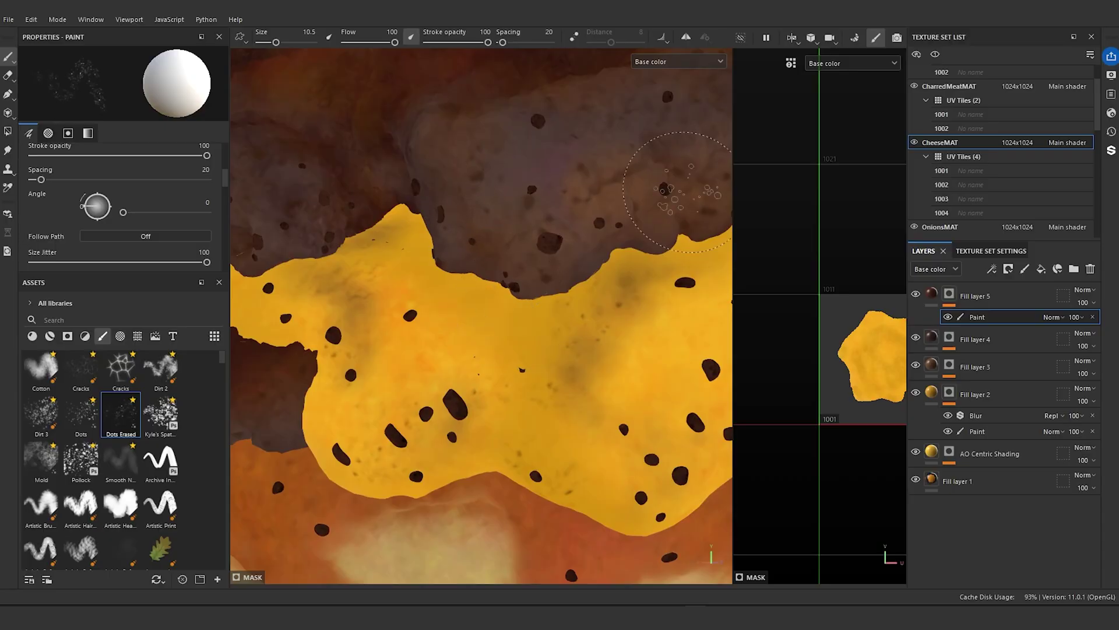
mouse_move(613, 236)
alt+mouse_down()
mouse_move(507, 307)
mouse_move(455, 291)
alt+mouse_up()
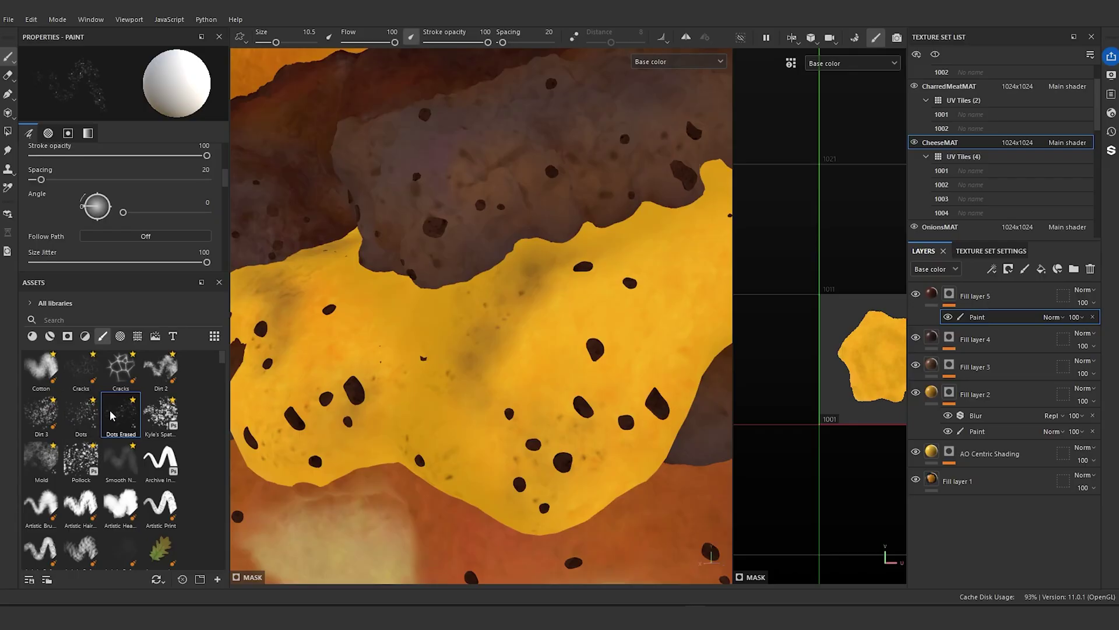
click(41, 414)
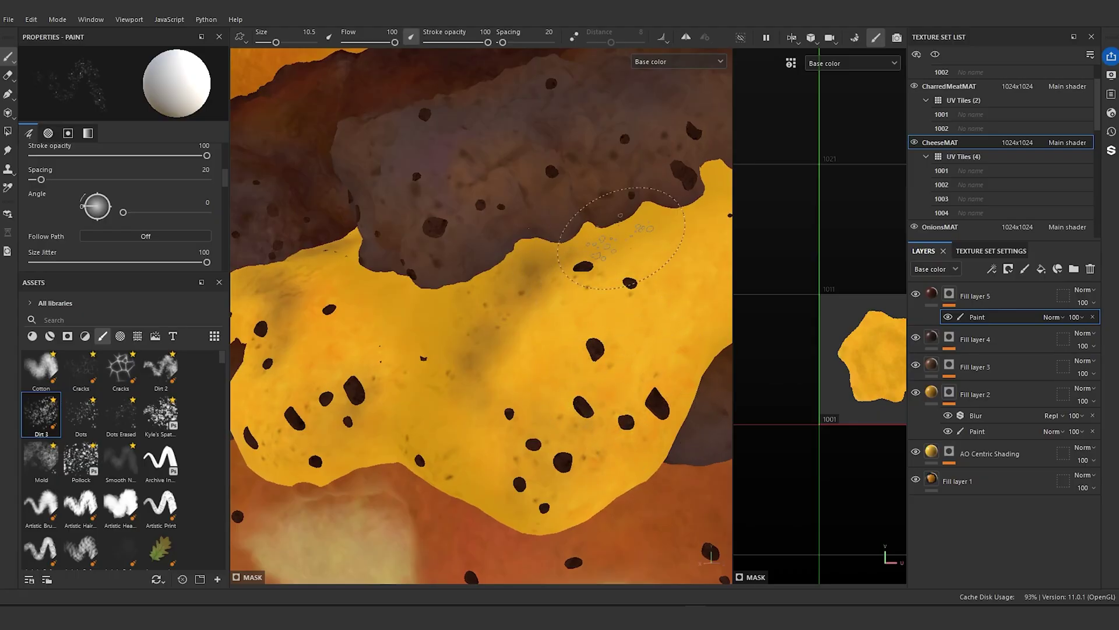
- Paint fine Dirt 3 specks on the wide cheese drip beside the arch-shaped gap over the lower bun
scroll(590, 320, down, 8)
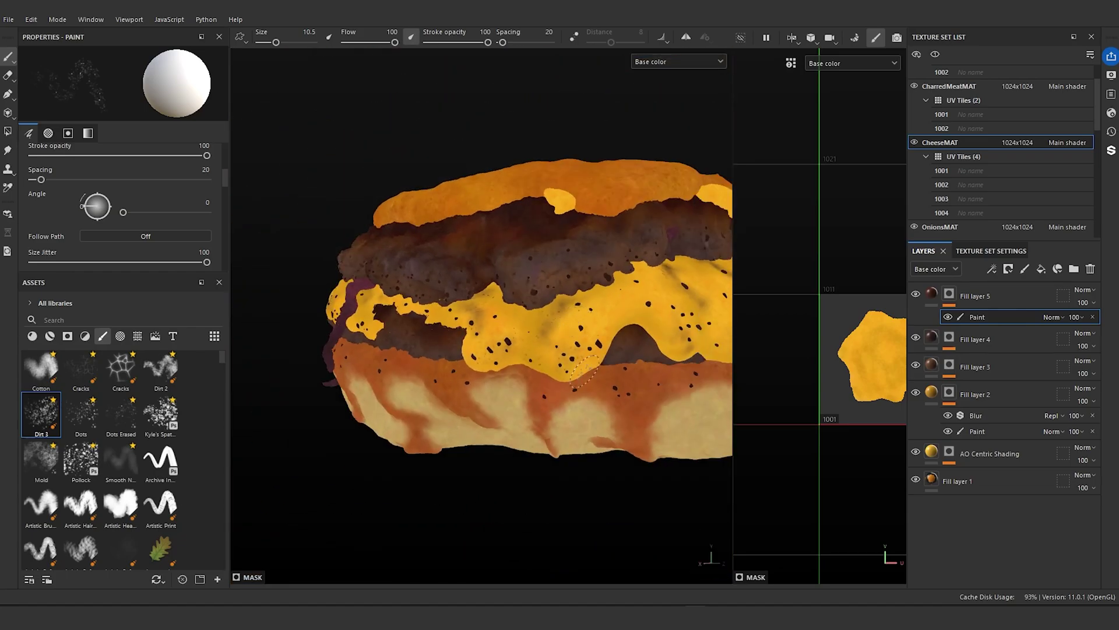
mouse_move(577, 357)
alt+mouse_down()
mouse_move(570, 387)
mouse_move(564, 370)
alt+mouse_up()
alt+middle_drag(563, 370, 504, 430)
scroll(505, 430, up, 4)
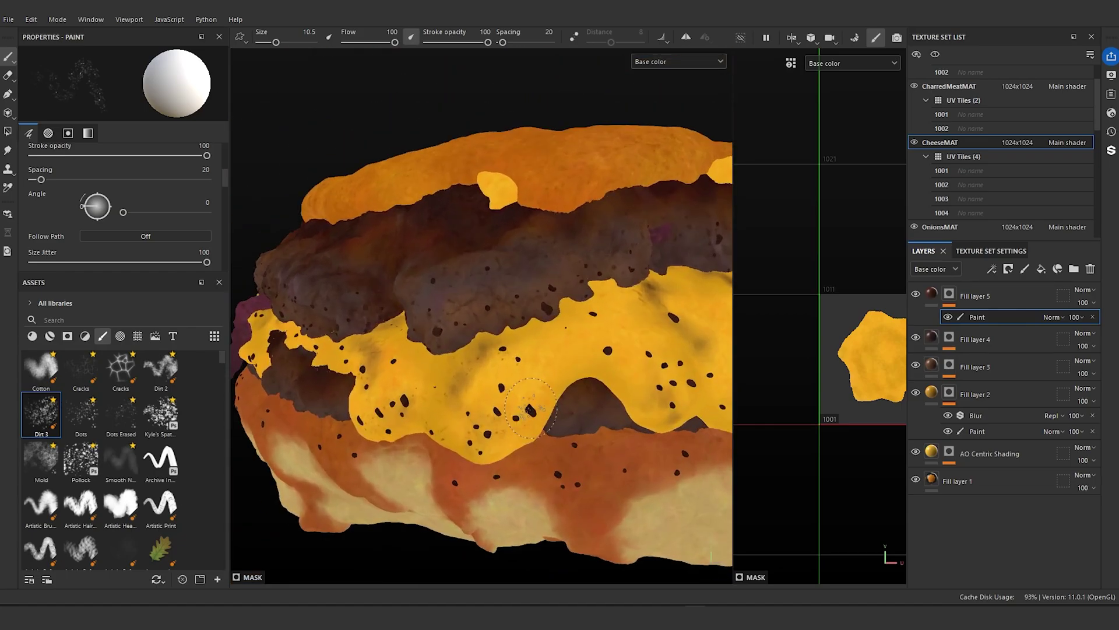
alt+drag(505, 402, 474, 408)
alt+middle_drag(475, 408, 411, 420)
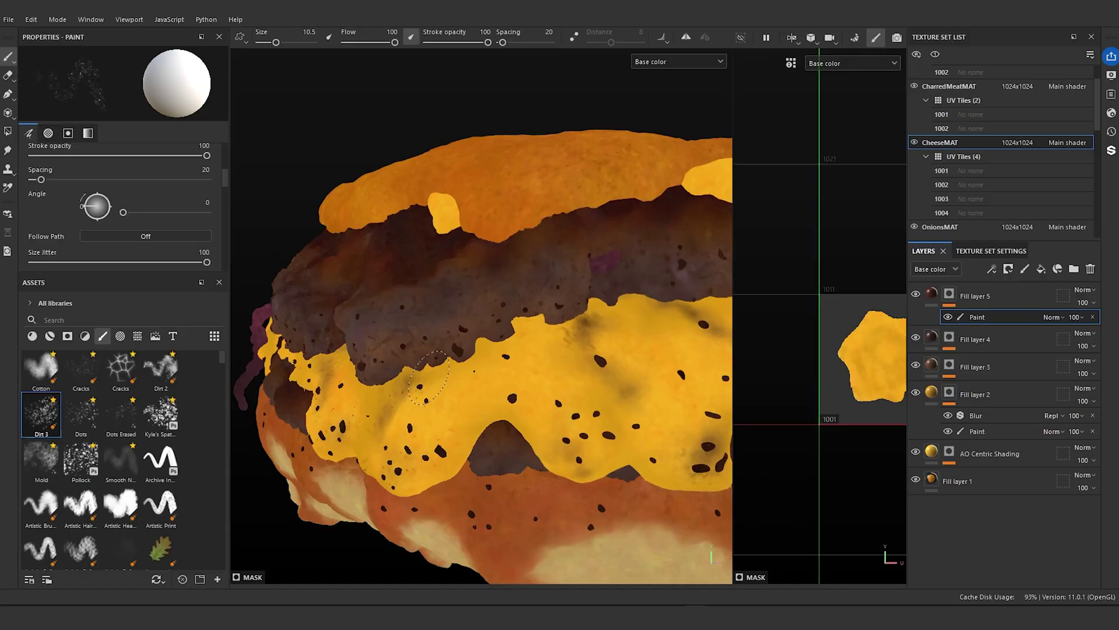
ctrl+right_drag(566, 418, 559, 421)
ctrl+right_drag(652, 460, 629, 411)
drag(604, 368, 626, 375)
- Dab Dirt 3 specks at size 19.74 above the short cheese drip near the purple onion strands, then reduce the brush to size 18
ctrl+right_drag(646, 377, 687, 420)
alt+drag(632, 420, 396, 403)
scroll(395, 402, up, 5)
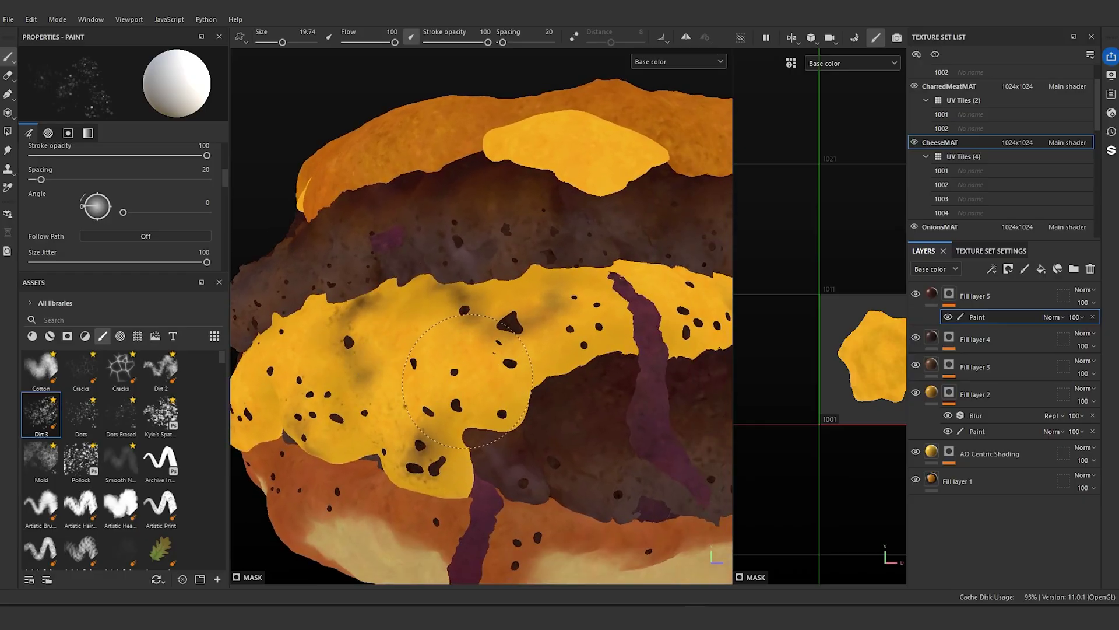
click(464, 388)
ctrl+right_drag(502, 410, 496, 411)
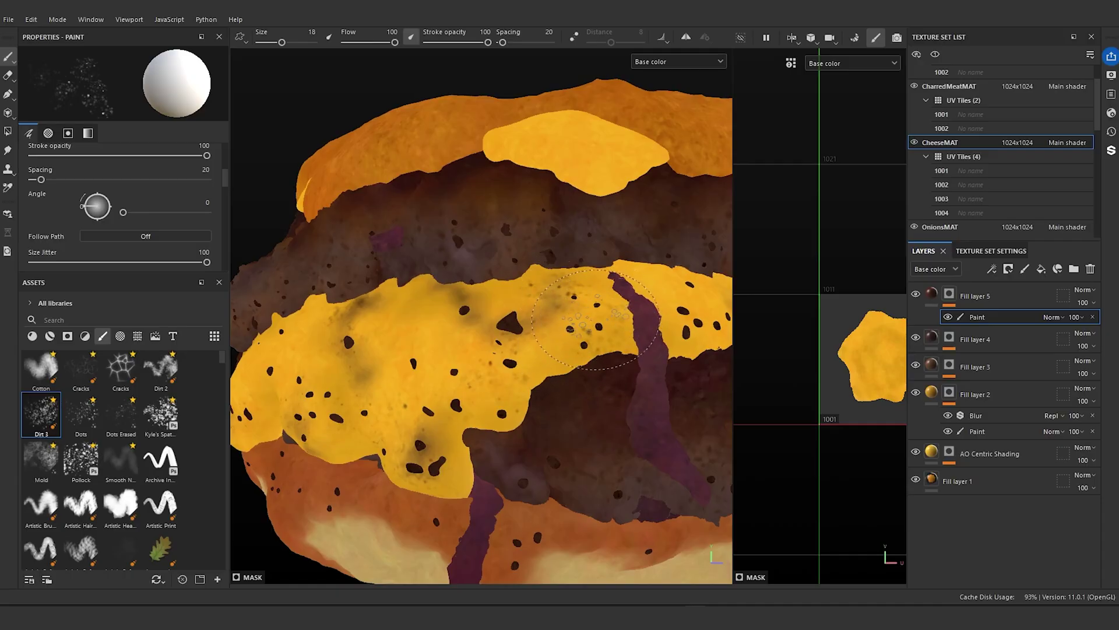
- Add Dirt 3 specks at size 18 to the cheese around the large triangular spot beside the purple onion strand
alt+right_drag(604, 317, 513, 309)
alt+drag(513, 309, 551, 315)
alt+right_drag(551, 315, 552, 349)
alt+middle_drag(553, 350, 564, 385)
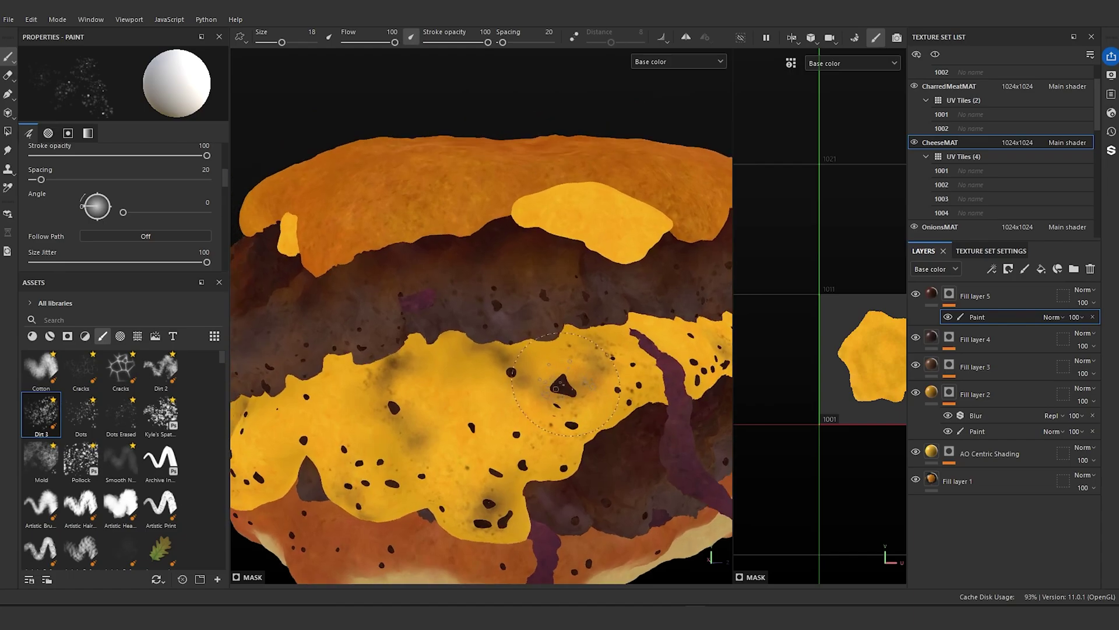
alt+right_drag(502, 359, 448, 356)
mouse_move(448, 355)
alt+mouse_down()
mouse_move(495, 357)
mouse_move(408, 357)
alt+mouse_up()
alt+right_drag(455, 357, 510, 361)
drag(513, 362, 525, 368)
- Speckle the cheese beyond the onion strand, from its short double drip to the next wide drip, with Dirt 3 at size 18
alt+right_drag(588, 350, 561, 345)
alt+drag(561, 345, 403, 373)
alt+right_drag(402, 403, 444, 409)
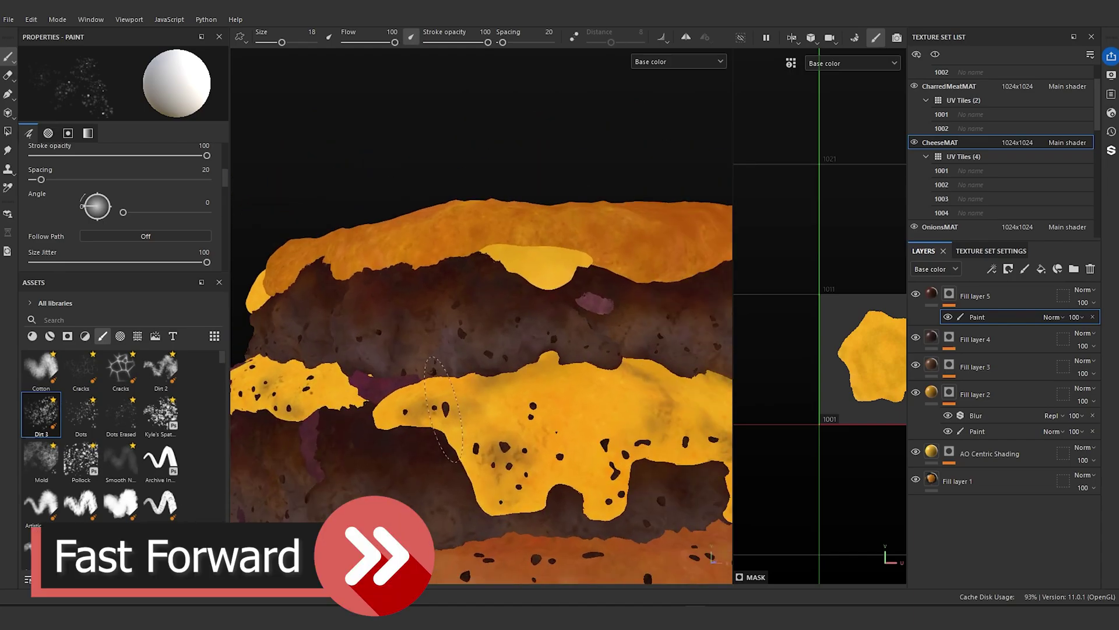
alt+right_drag(533, 414, 478, 411)
alt+drag(478, 411, 416, 415)
alt+right_drag(449, 467, 502, 477)
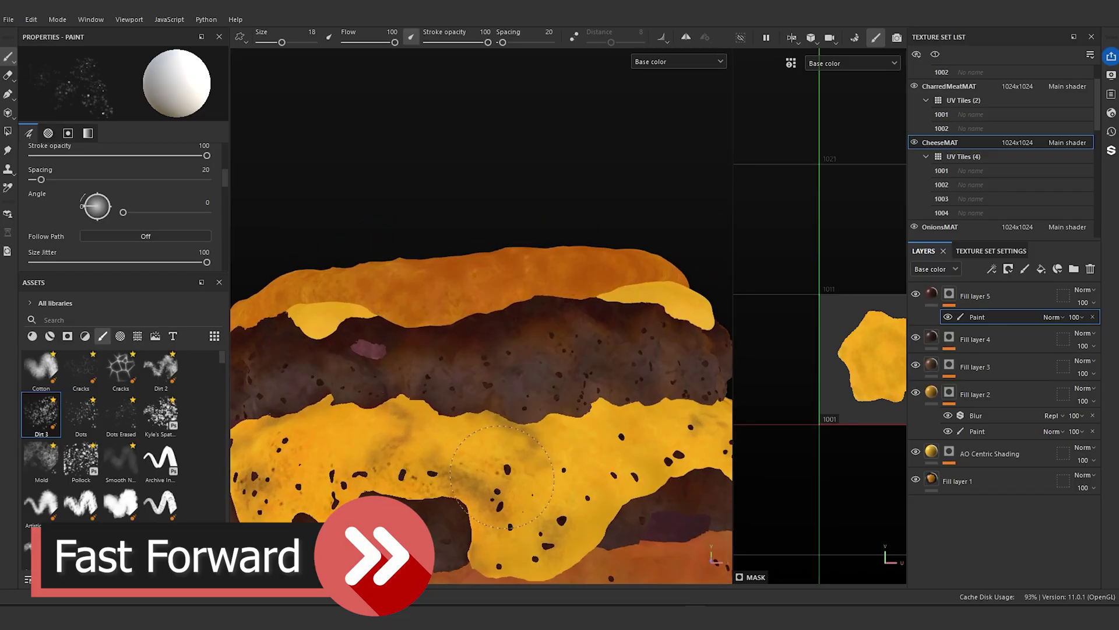
click(628, 483)
alt+right_drag(618, 373, 574, 367)
alt+drag(575, 367, 525, 391)
click(466, 452)
- Dab size 18 Dirt 3 specks along the lower edge of the cheese on the next side of the burger
alt+right_drag(618, 327, 583, 318)
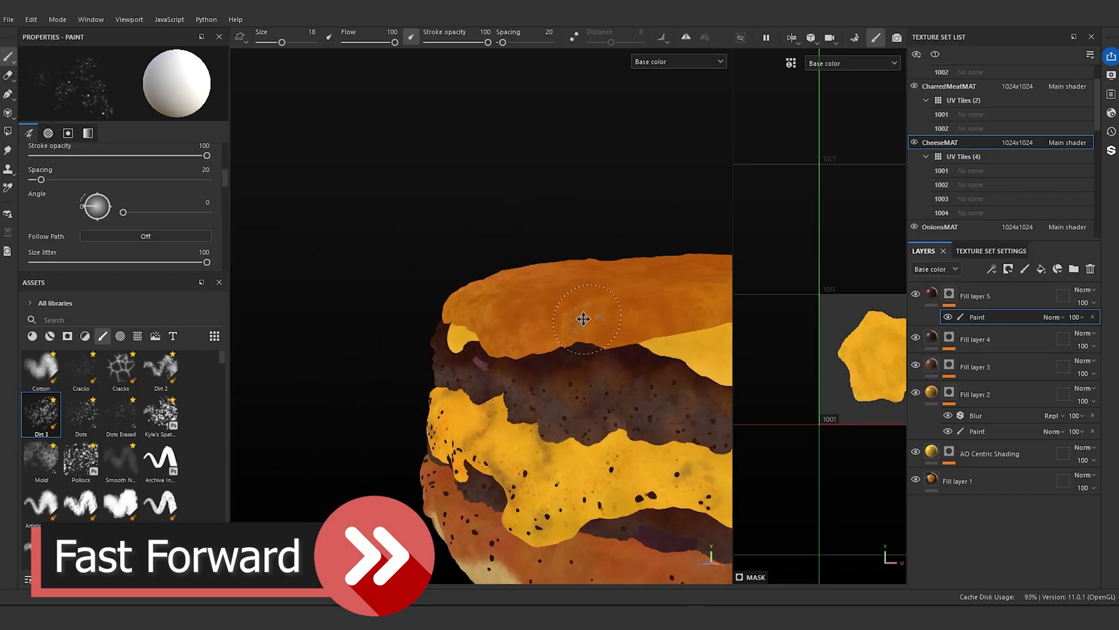
alt+drag(582, 318, 548, 315)
alt+right_drag(548, 349, 589, 356)
click(599, 550)
click(603, 547)
click(692, 524)
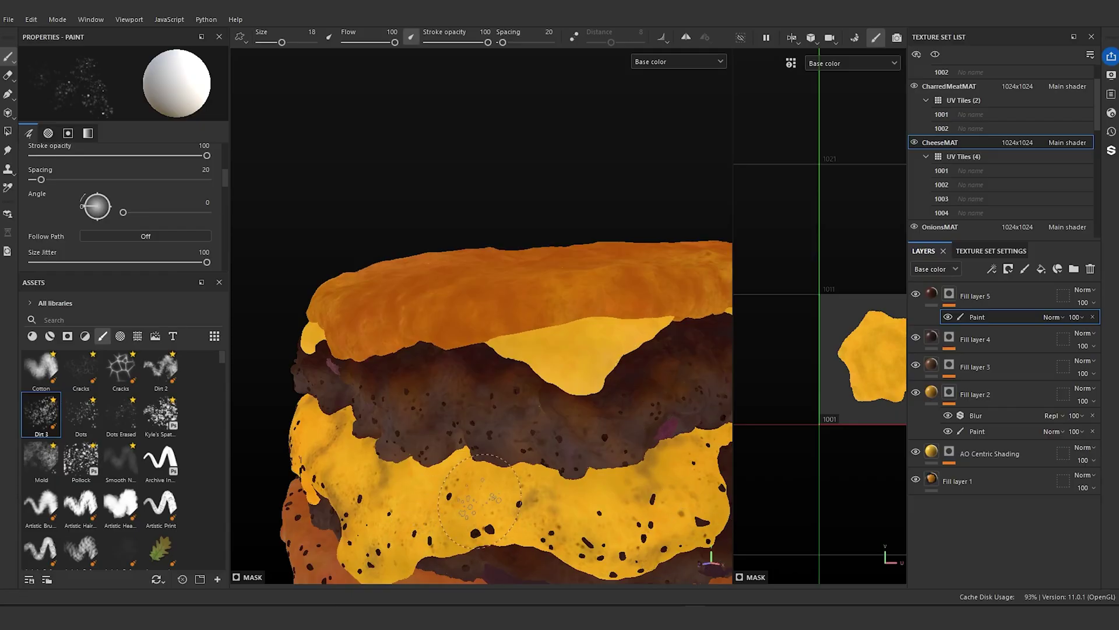
- Speckle the long pointed cheese drip and the cheese above it with Dirt 3 at size 10.5
alt+right_drag(545, 434, 488, 420)
alt+drag(487, 420, 347, 374)
alt+right_drag(347, 375, 502, 372)
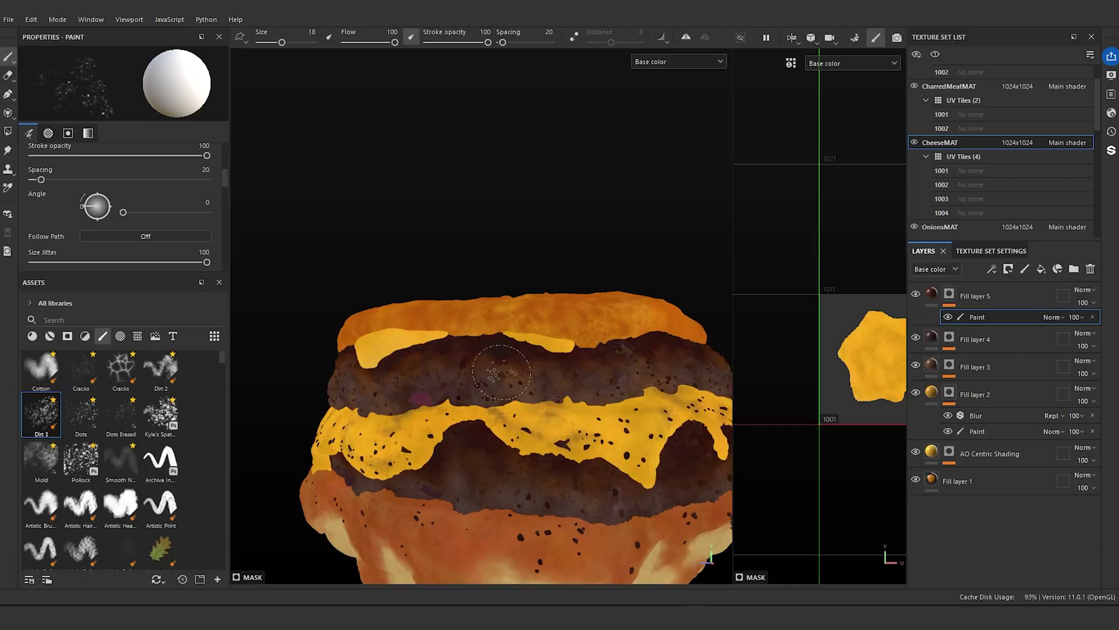
mouse_move(502, 372)
alt+mouse_down()
mouse_move(533, 412)
mouse_move(478, 417)
alt+mouse_up()
mouse_move(478, 416)
alt+right_down()
mouse_move(502, 461)
mouse_move(478, 467)
alt+right_up()
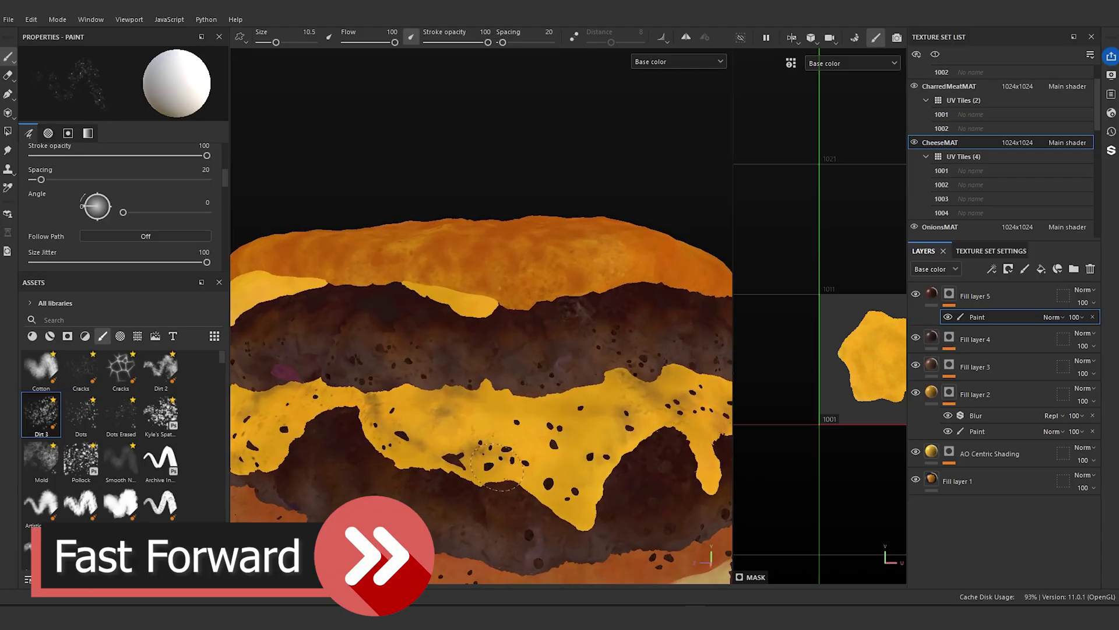
click(535, 469)
click(564, 411)
click(652, 392)
- Enlarge the Dirt 3 brush to size 14.76 and dab specks on the cheese above the thin drips
alt+right_drag(653, 392, 560, 402)
mouse_move(559, 402)
alt+mouse_down()
mouse_move(513, 431)
mouse_move(420, 458)
alt+mouse_up()
ctrl+right_drag(420, 458, 434, 458)
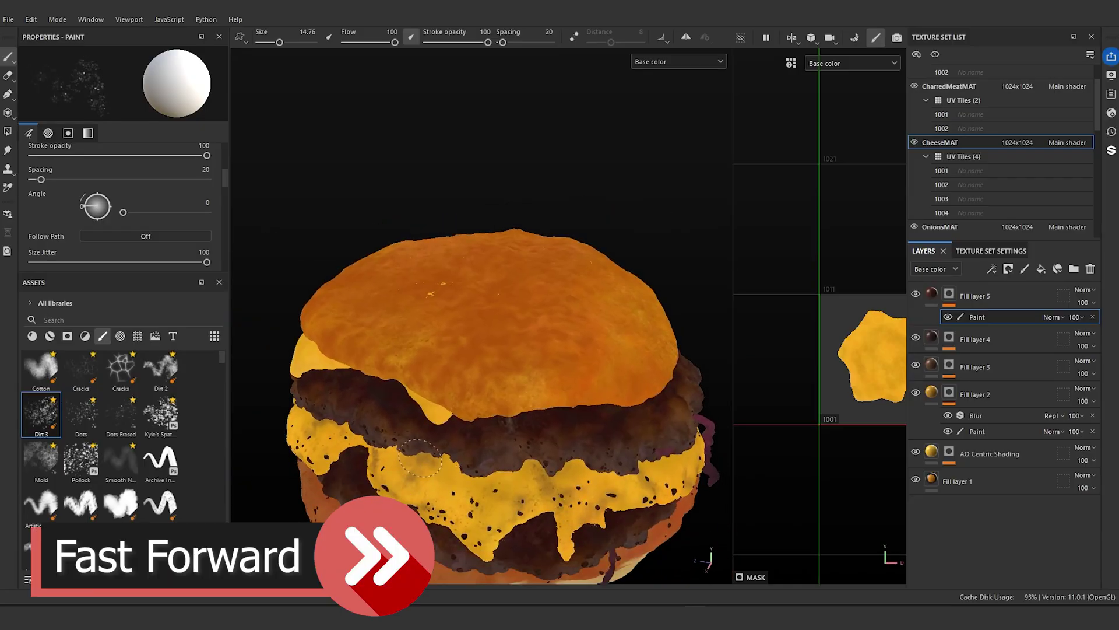
click(517, 462)
click(629, 502)
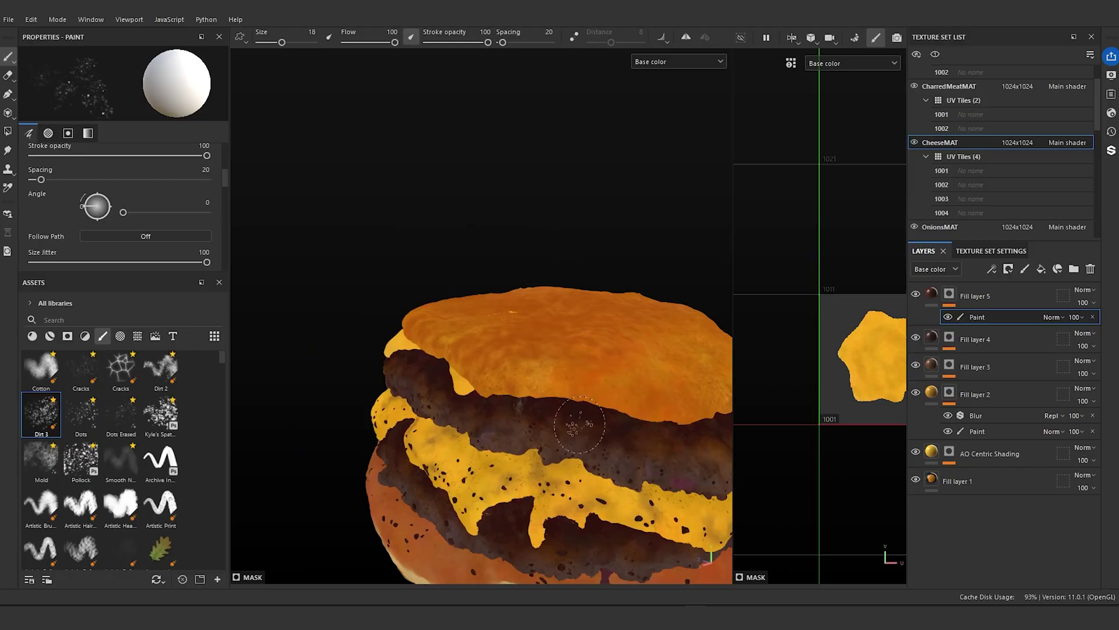
- Extend the Dirt 3 specks at size 18 along the sloping cheese band toward the purple onion strand
alt+middle_drag(478, 388, 433, 349)
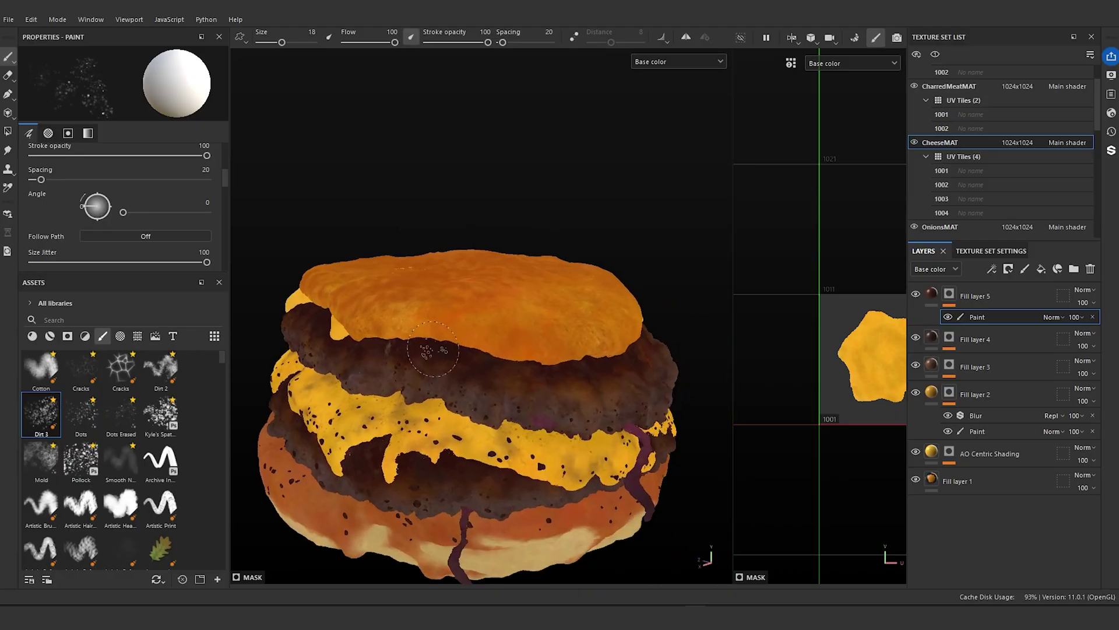
alt+right_drag(433, 349, 472, 372)
alt+drag(472, 373, 455, 364)
alt+middle_drag(455, 364, 494, 322)
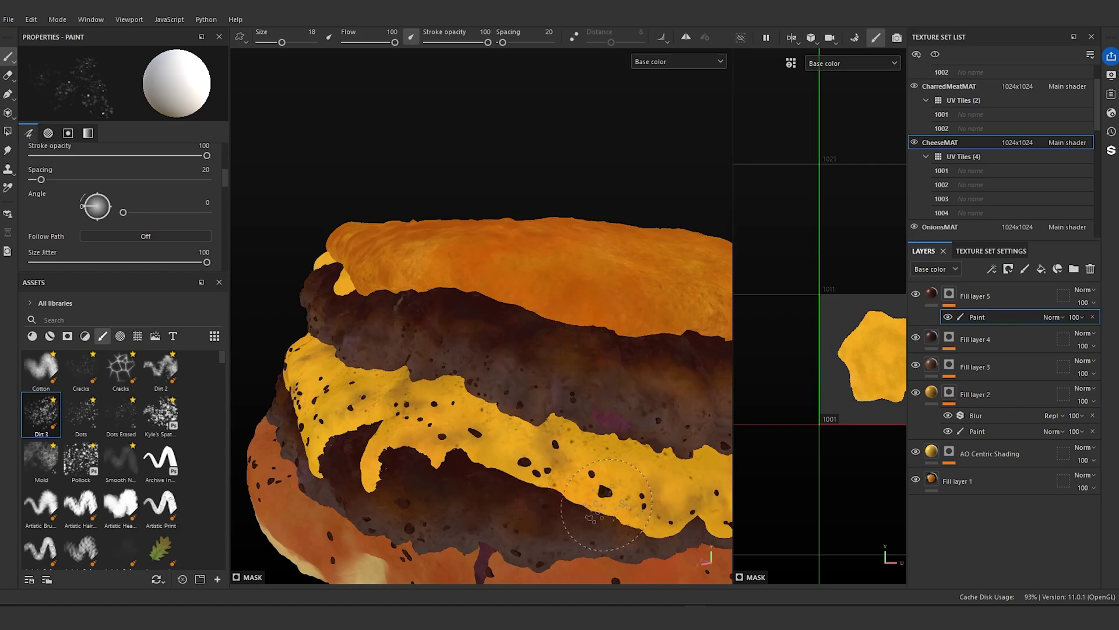
scroll(580, 407, down, 3)
mouse_move(635, 431)
alt+mouse_down()
mouse_move(595, 461)
mouse_move(568, 501)
alt+mouse_up()
scroll(587, 475, up, 2)
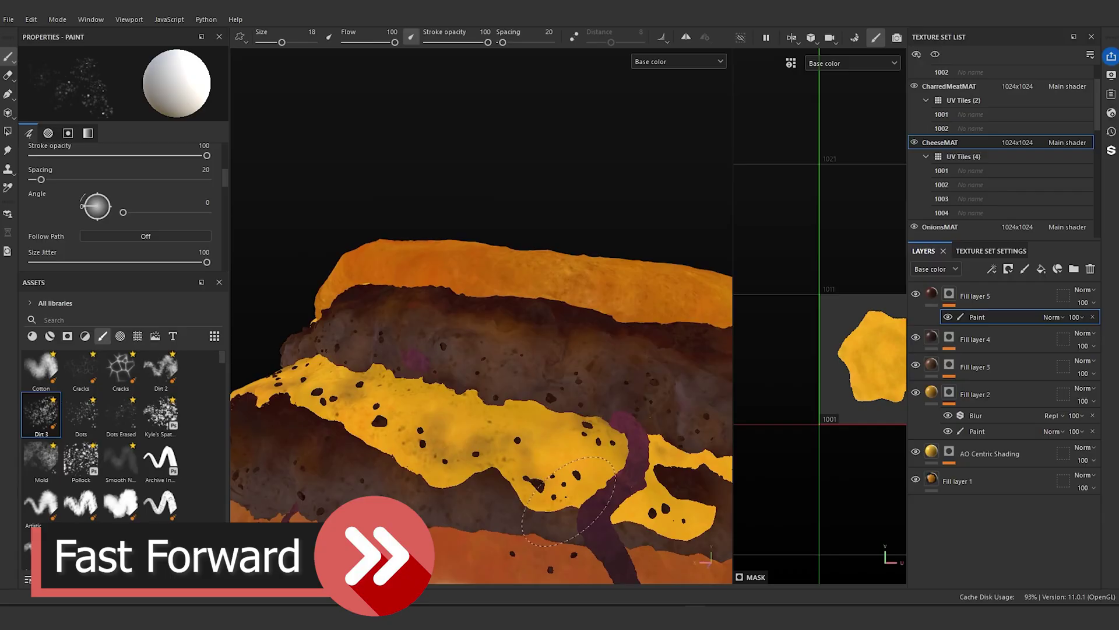
- Speckle the cheese around the narrow bridge and the neighbouring wide drip with Dirt 3 at sizes 10.5 and 16.34
ctrl+right_drag(667, 517, 644, 516)
scroll(664, 515, down, 2)
alt+drag(665, 515, 373, 448)
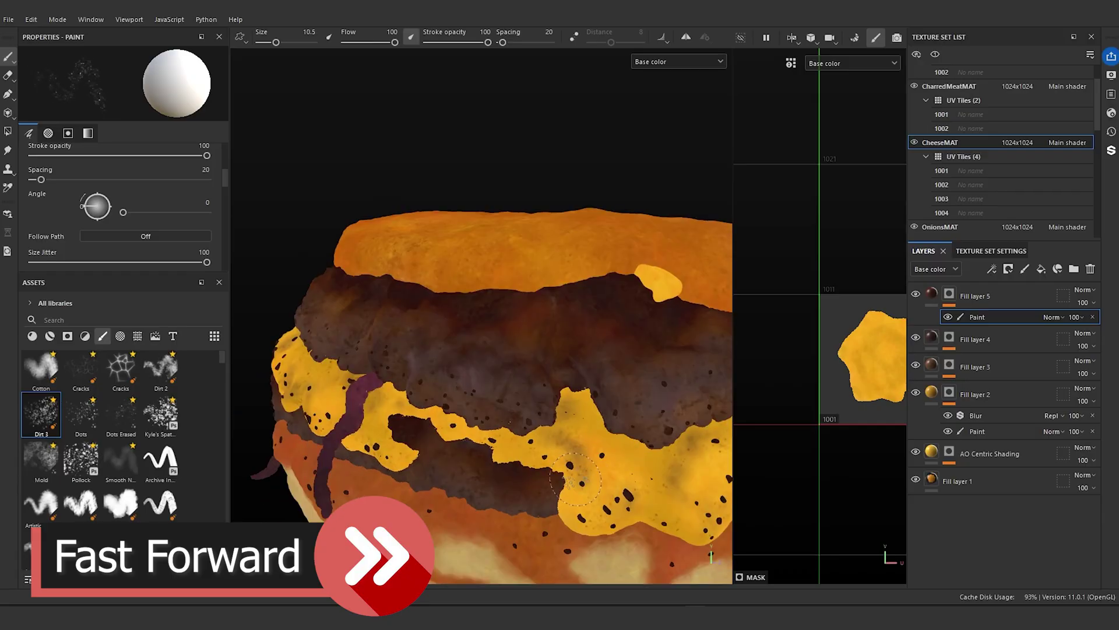
ctrl+right_drag(576, 479, 593, 479)
scroll(676, 472, down, 3)
mouse_move(676, 472)
alt+mouse_down()
mouse_move(572, 429)
mouse_move(506, 377)
alt+mouse_up()
scroll(506, 378, up, 3)
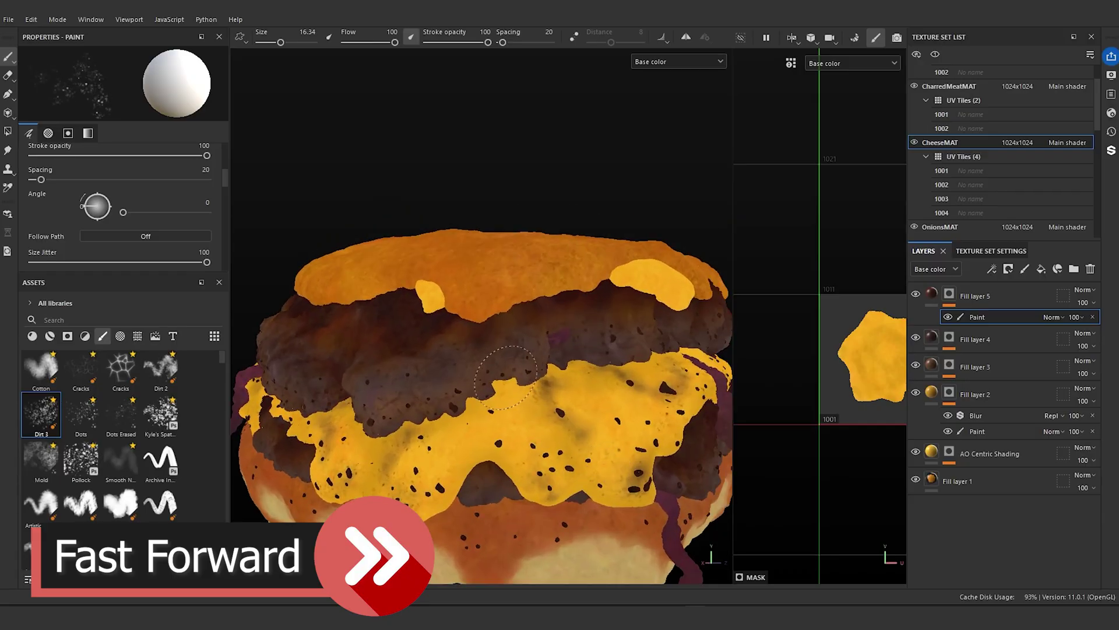
- Paint small Dirt 3 specks on the upper cheese slice's drip hanging under the top bun
scroll(512, 352, down, 3)
alt+drag(560, 350, 480, 402)
scroll(481, 402, up, 3)
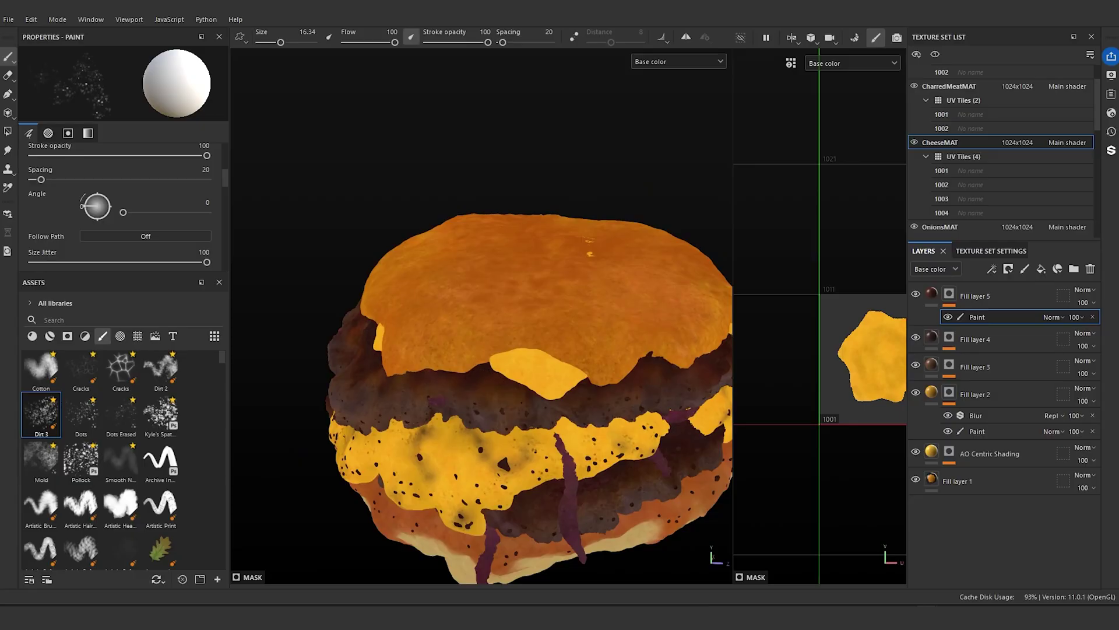
scroll(593, 379, up, 5)
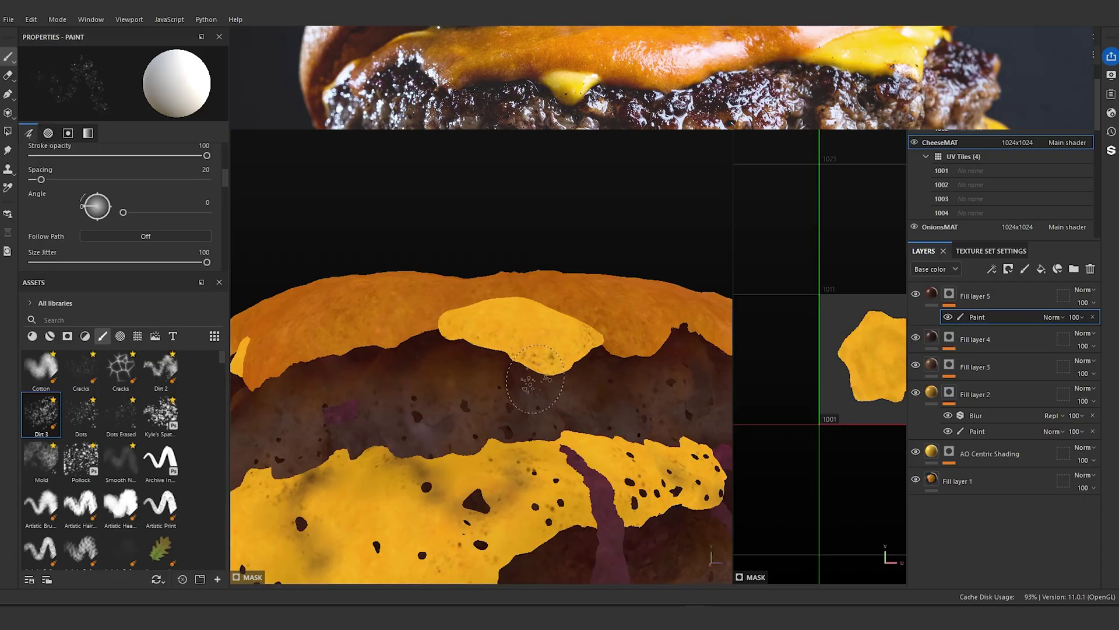
scroll(535, 378, down, 5)
scroll(576, 438, up, 6)
mouse_move(659, 420)
alt+mouse_down()
mouse_move(576, 438)
mouse_move(704, 395)
alt+mouse_up()
click(581, 411)
scroll(581, 411, down, 5)
scroll(588, 400, up, 5)
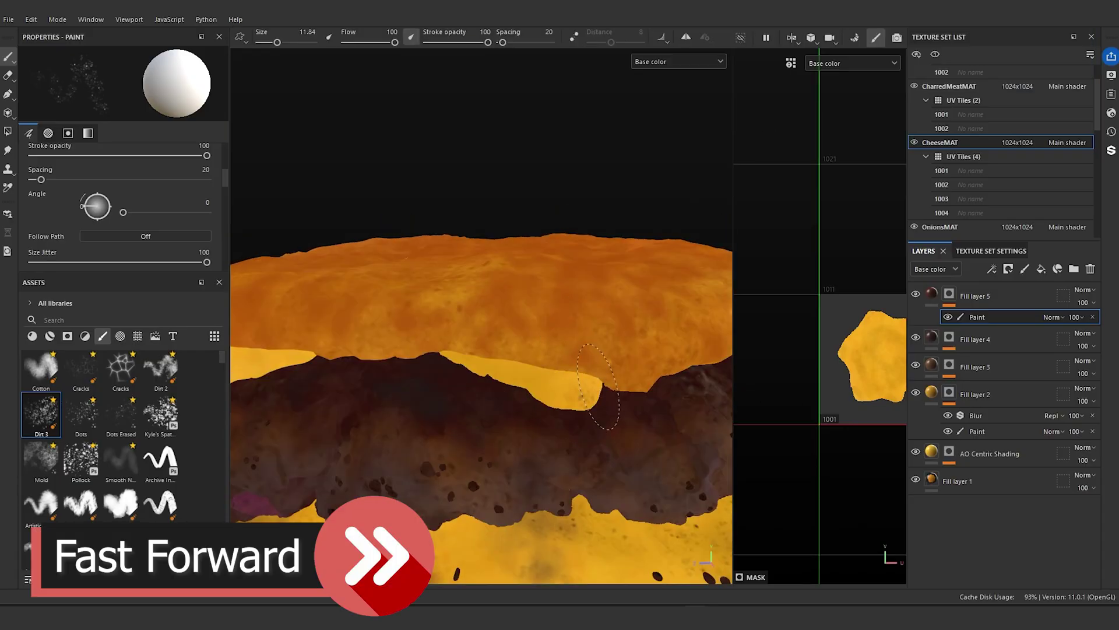
- Enlarge the Dirt 3 brush to size 23.46 and continue the specks on the upper slice's remaining drips
alt+drag(589, 399, 750, 338)
ctrl+right_drag(462, 379, 550, 345)
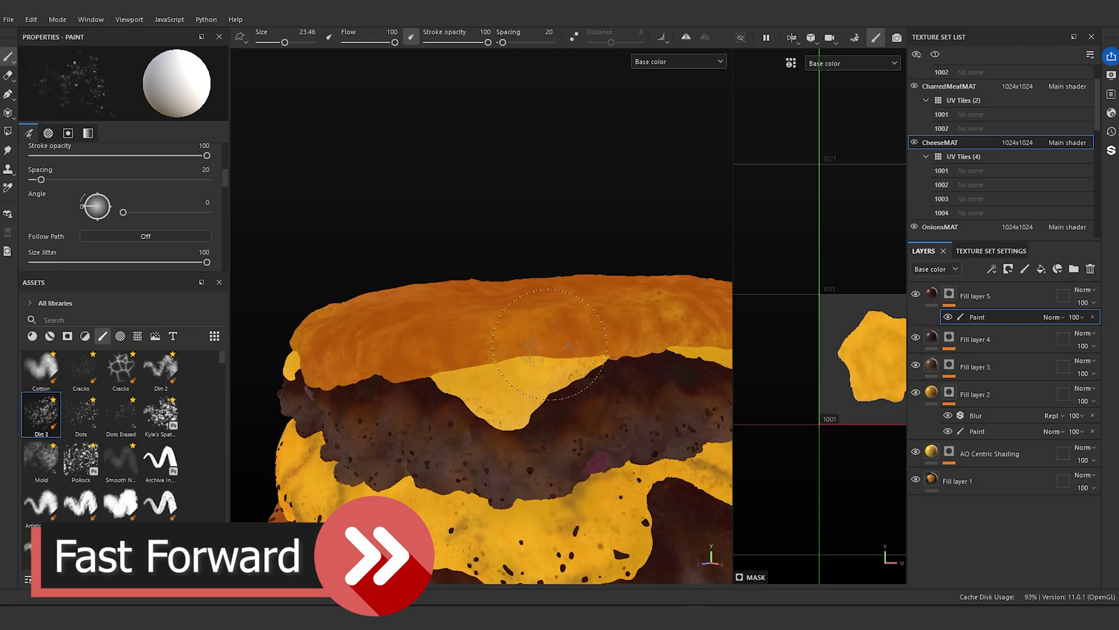
scroll(569, 367, down, 3)
alt+drag(568, 367, 712, 363)
scroll(454, 394, up, 3)
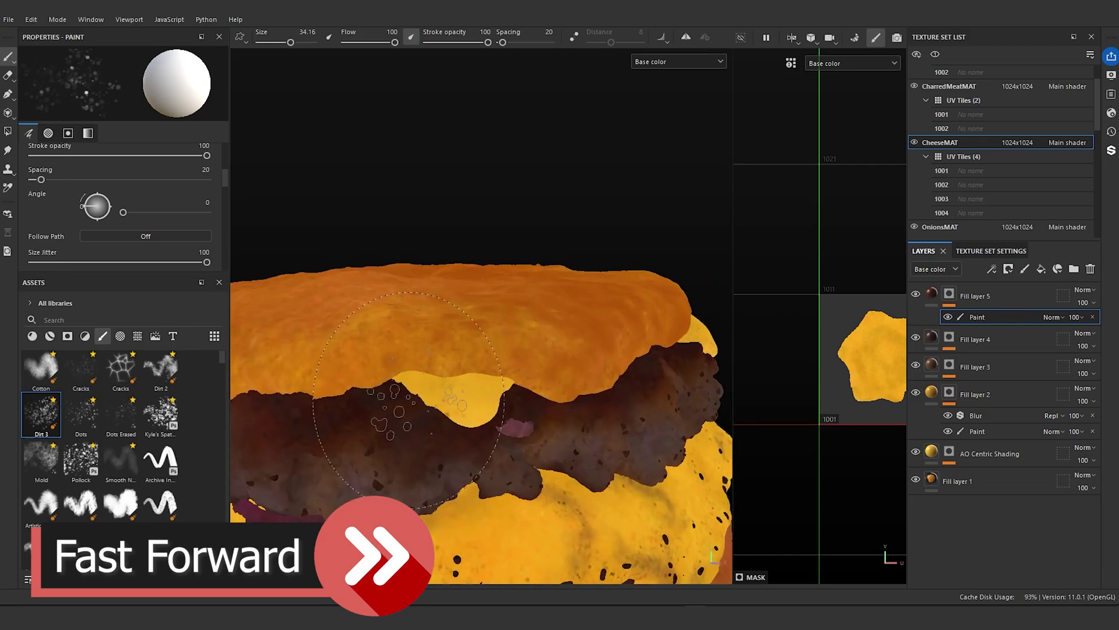
- Set the Dirt 3 brush to size 13.26 and examine the specks on both cheese slices all around the burger
ctrl+right_drag(394, 395, 321, 395)
scroll(353, 343, down, 5)
alt+drag(402, 350, 594, 359)
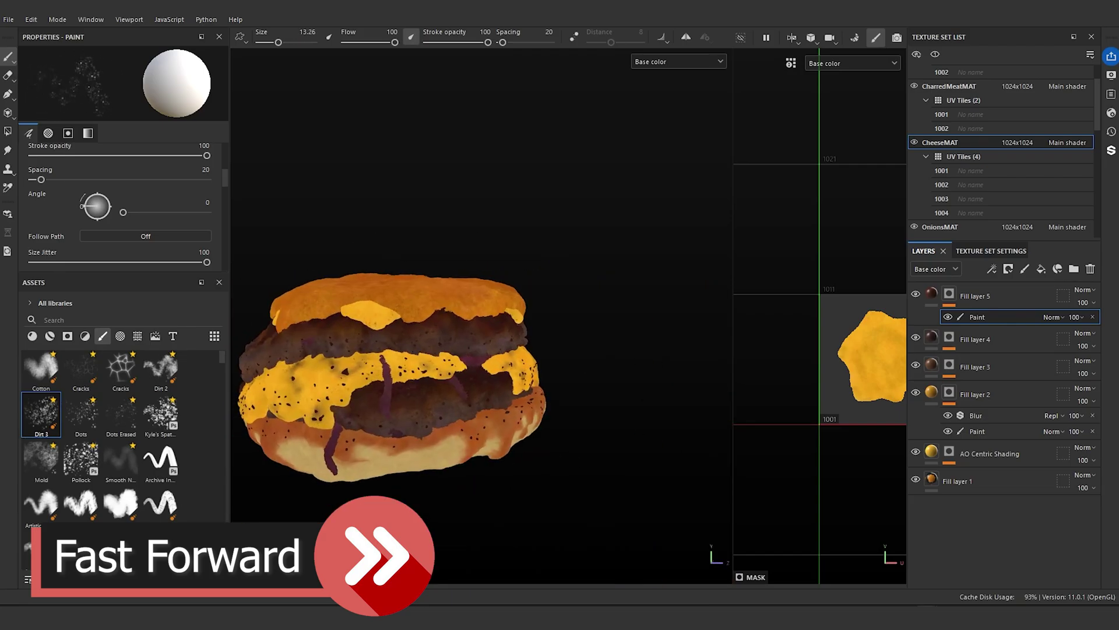
scroll(379, 297, up, 5)
alt+drag(379, 295, 513, 279)
scroll(426, 256, down, 4)
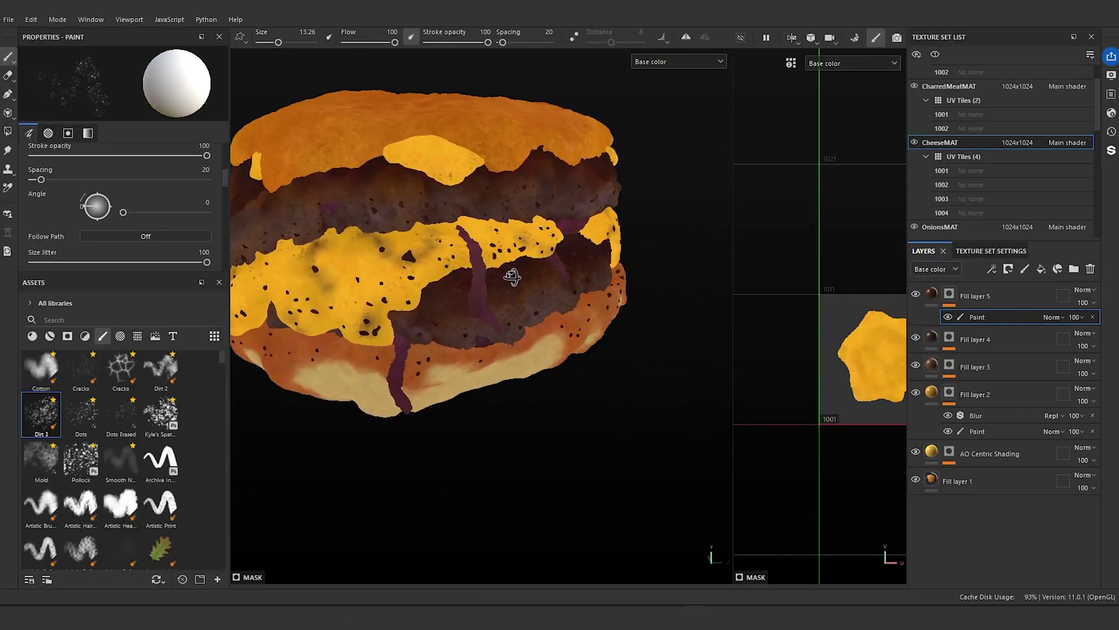
scroll(507, 280, up, 5)
alt+middle_drag(502, 277, 682, 283)
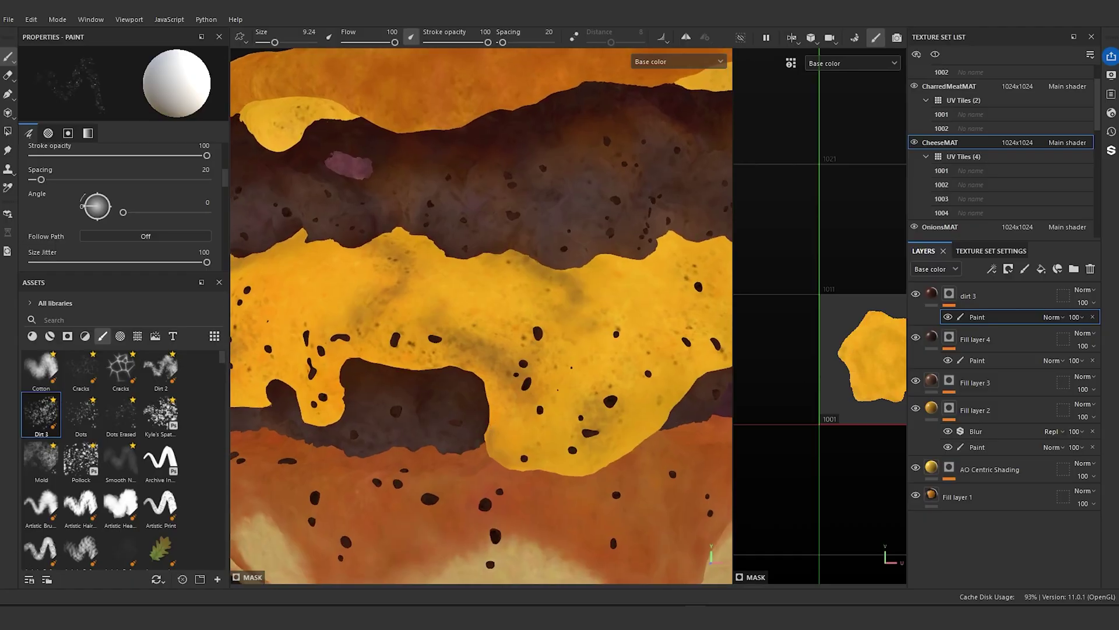
- Duplicate the dirt 3 fill layer together with its painted mask
click(970, 295)
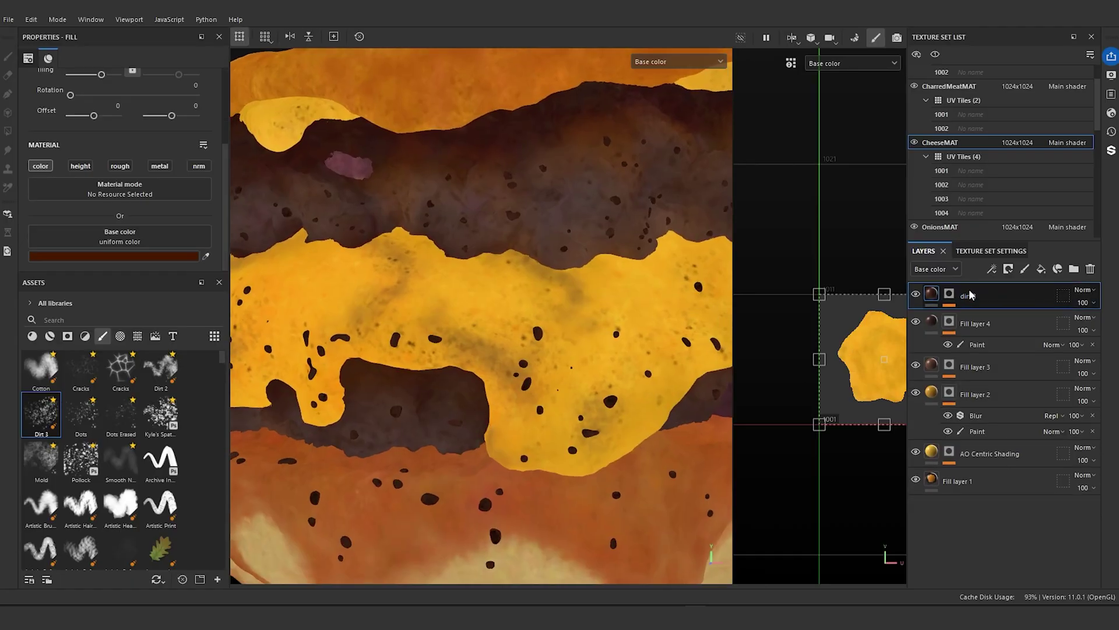
right_click(937, 298)
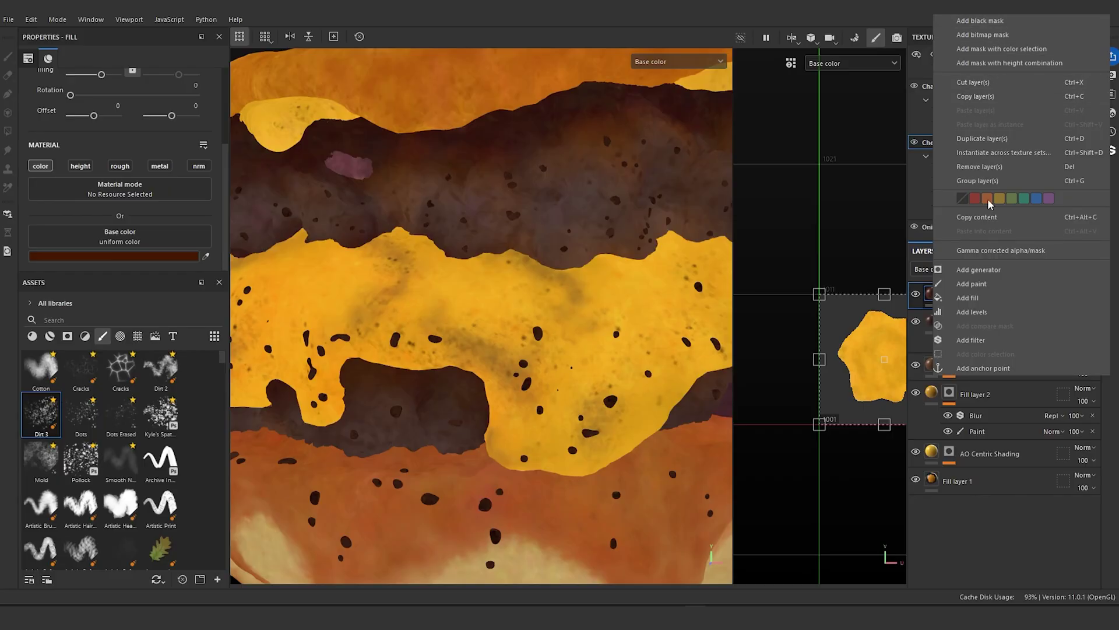
click(991, 138)
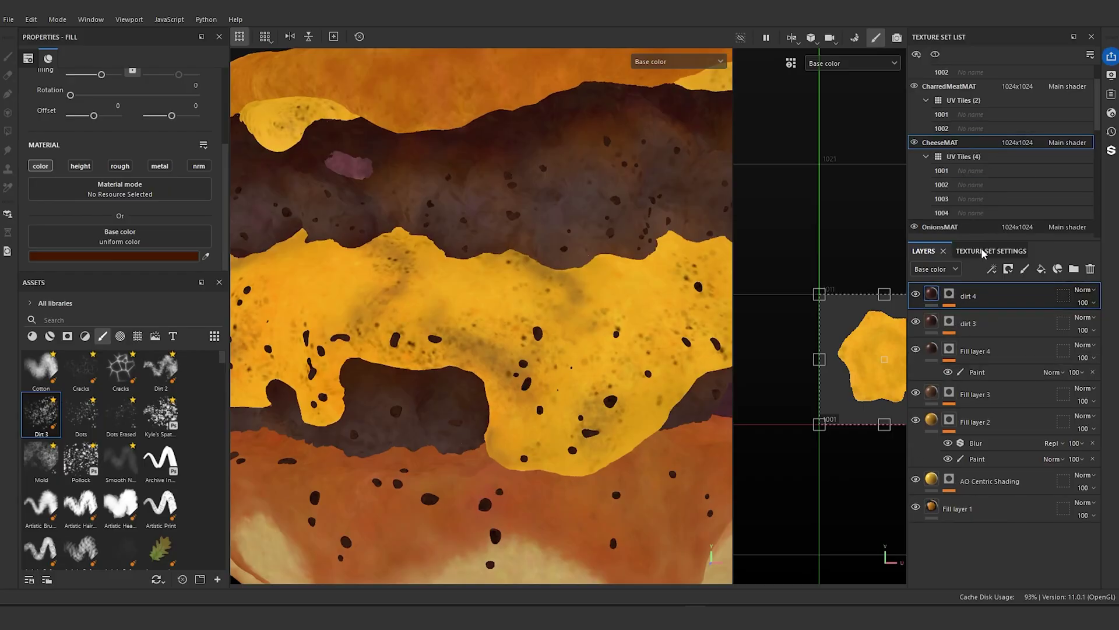
- Reset the dirt 4 layer's mask to a black mask and add a paint effect to it
right_click(950, 294)
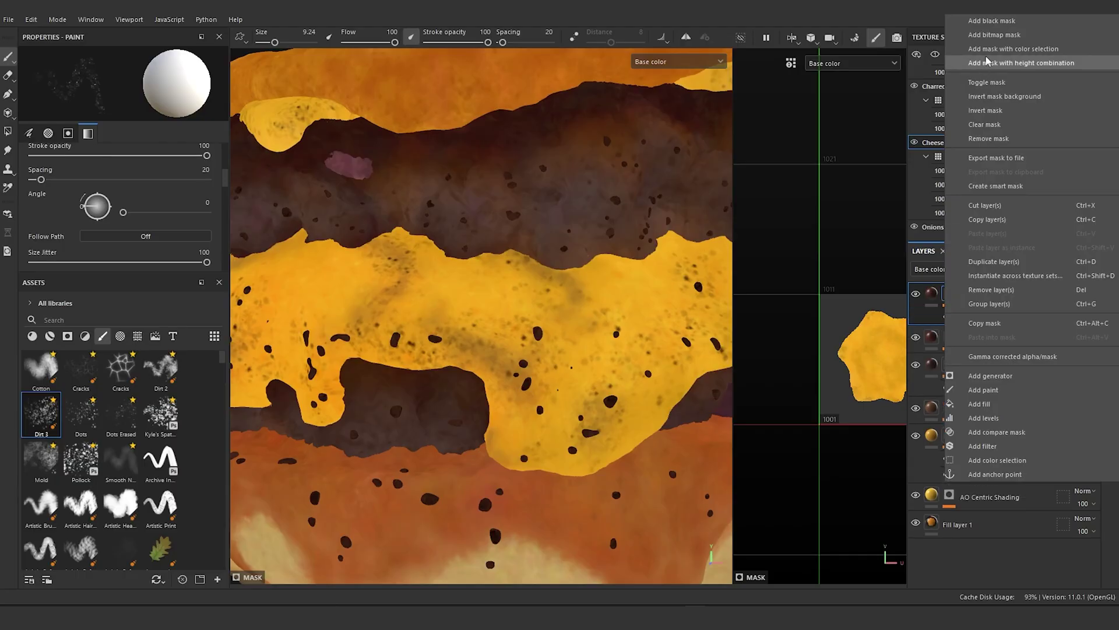
click(1000, 24)
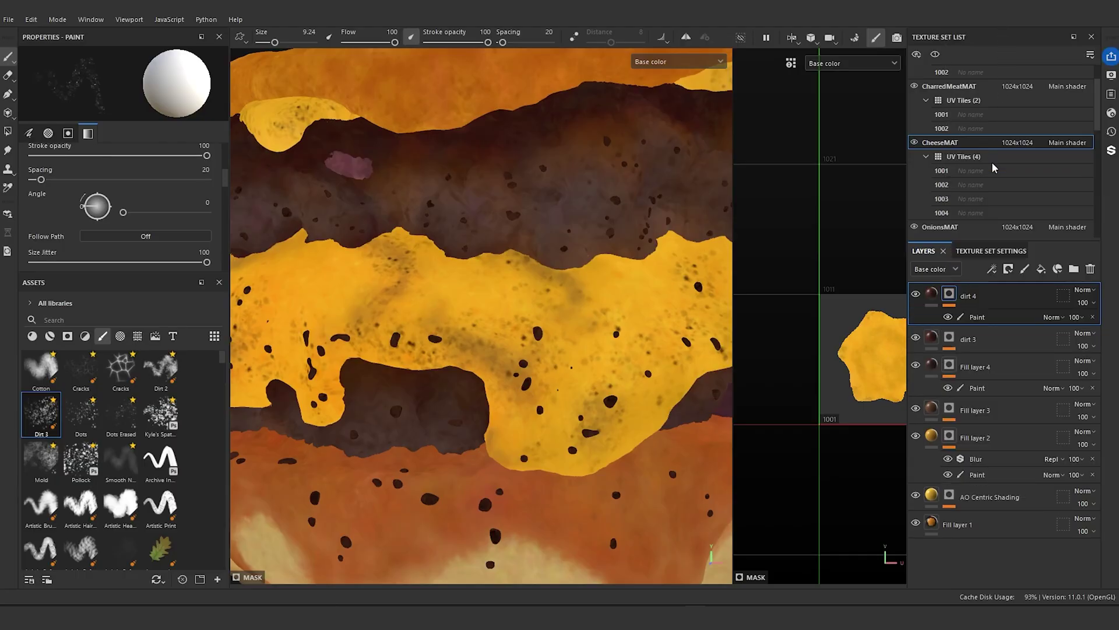
right_click(959, 300)
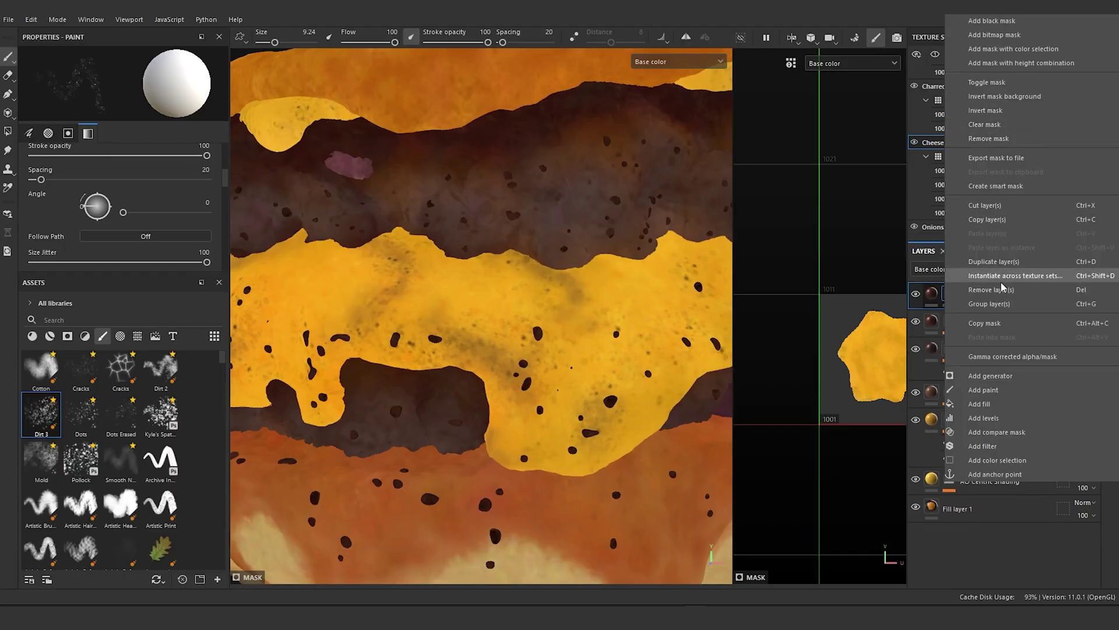
click(983, 389)
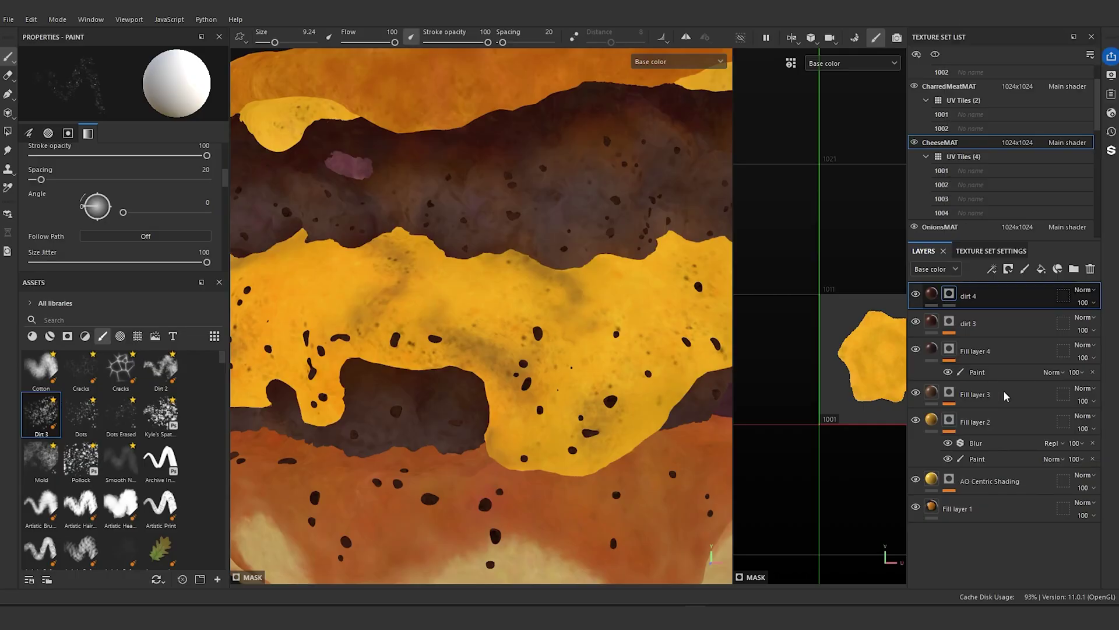
- Darken the dirt 4 fill's base color to the deep brown 391704
click(934, 297)
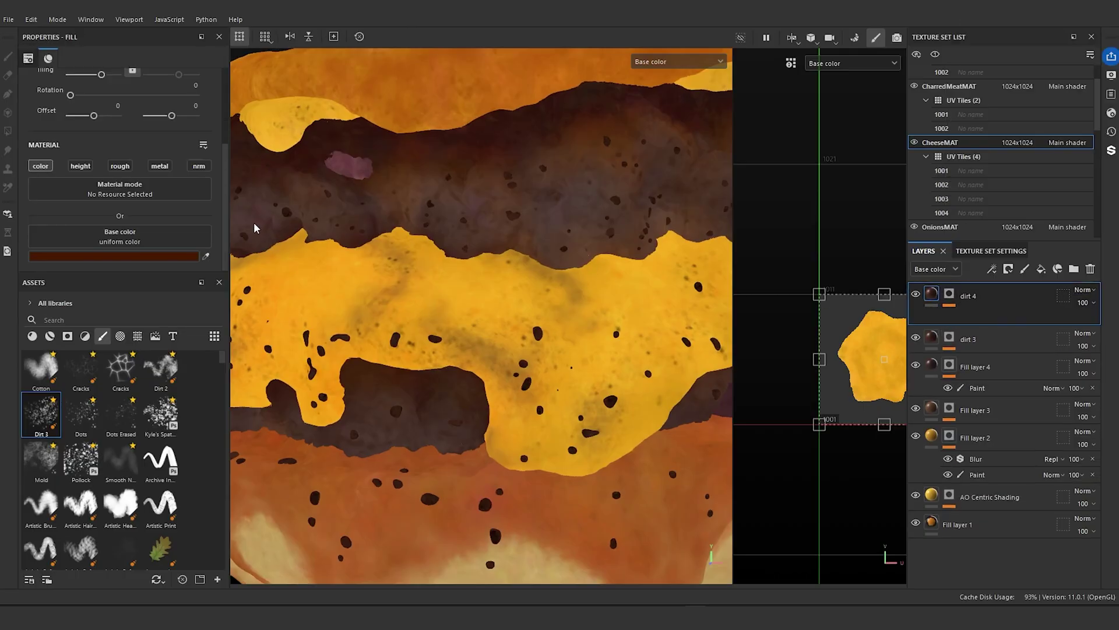
click(167, 257)
drag(334, 399, 335, 404)
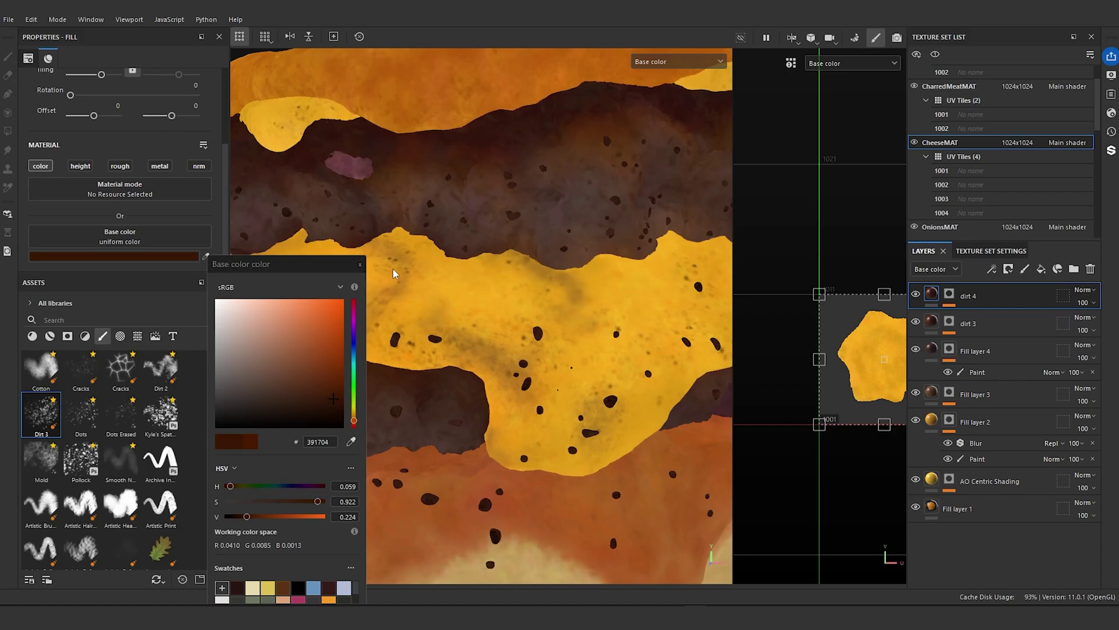
click(360, 264)
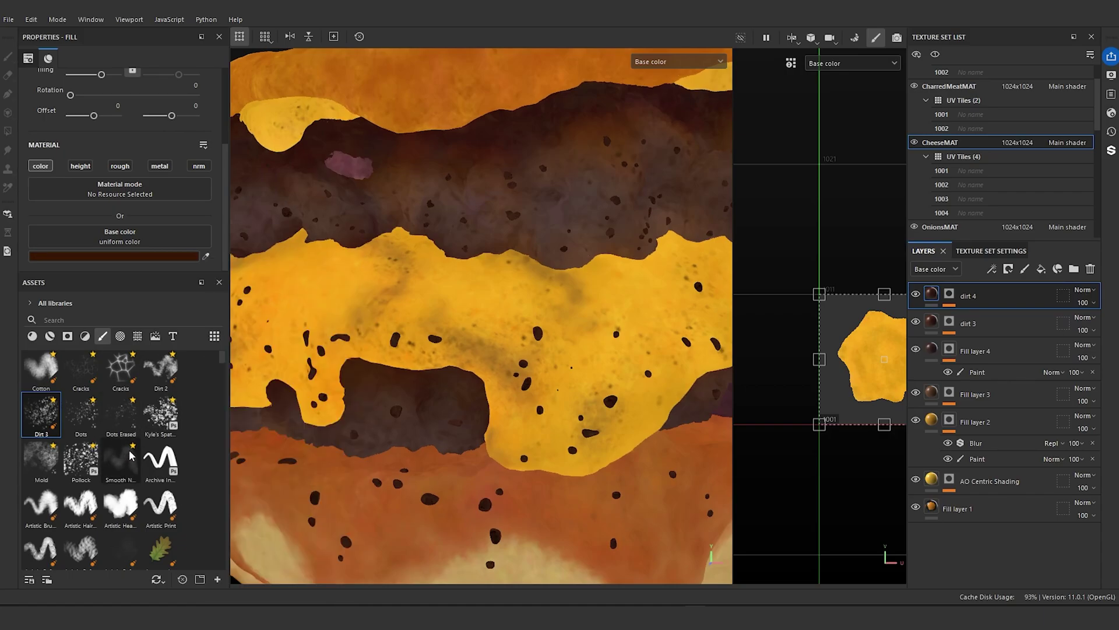
- Target the paint effect on the dirt 4 mask and choose the Cement 2 brush
scroll(129, 455, down, 5)
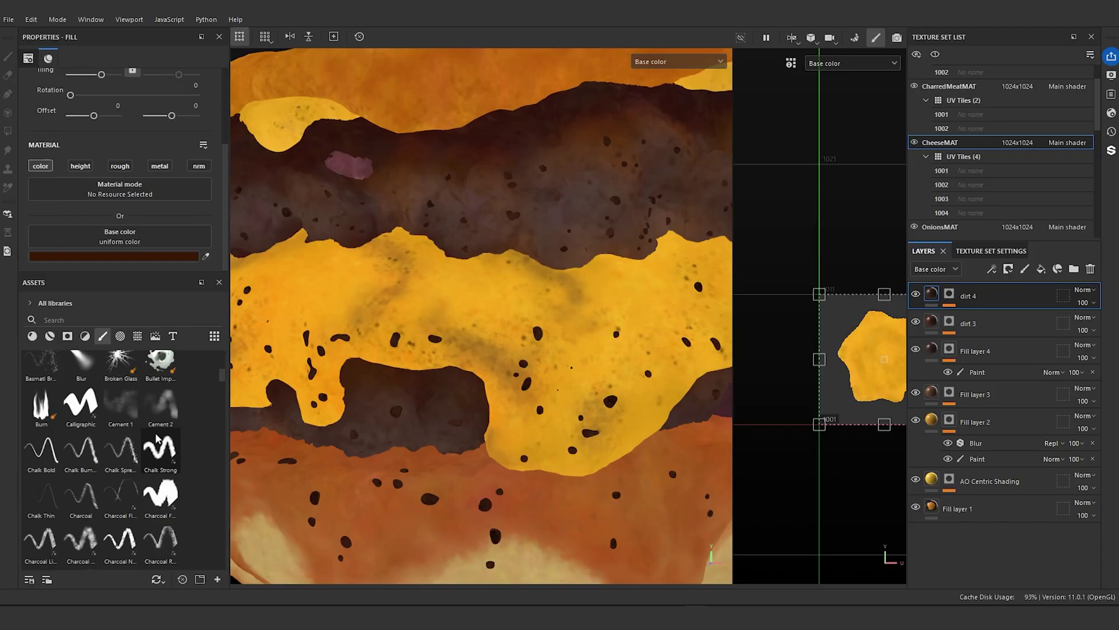
scroll(439, 411, up, 5)
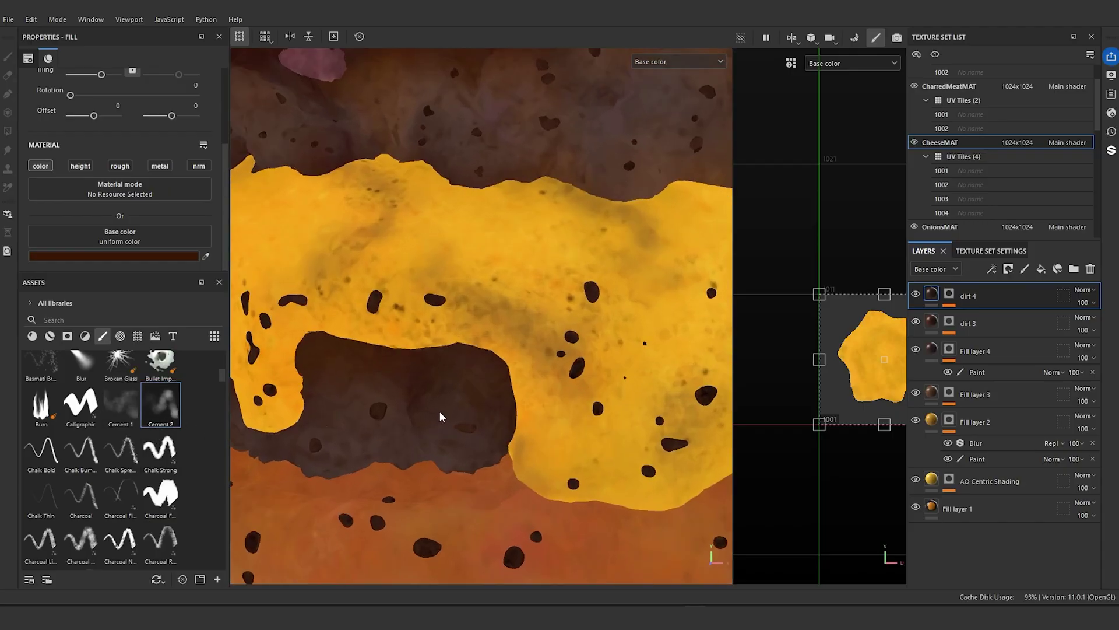
middle_drag(443, 371, 416, 433)
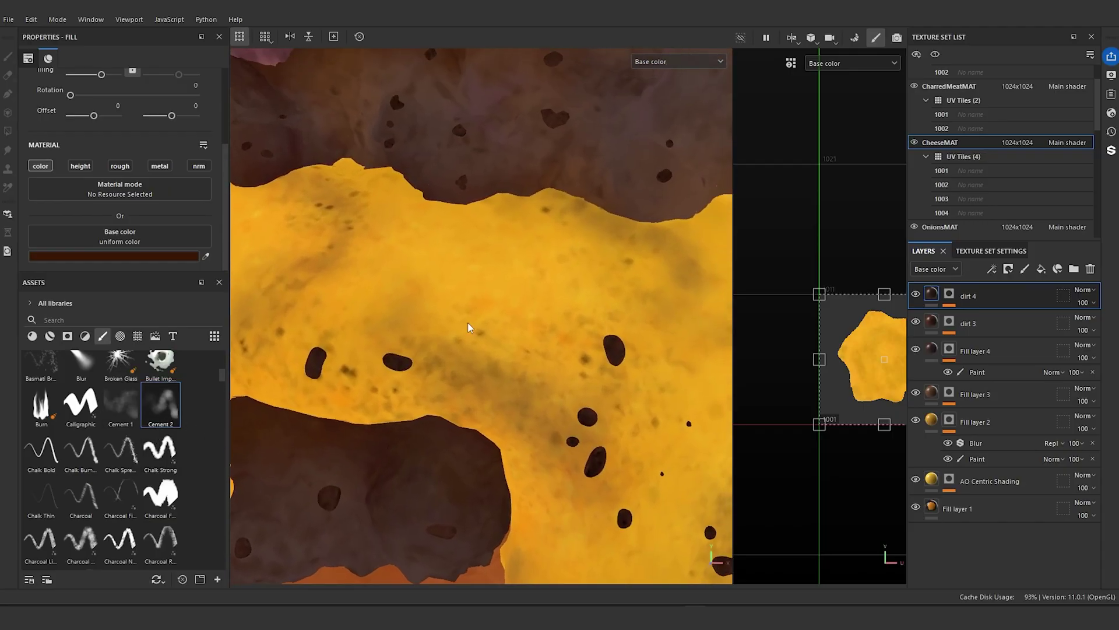
click(950, 298)
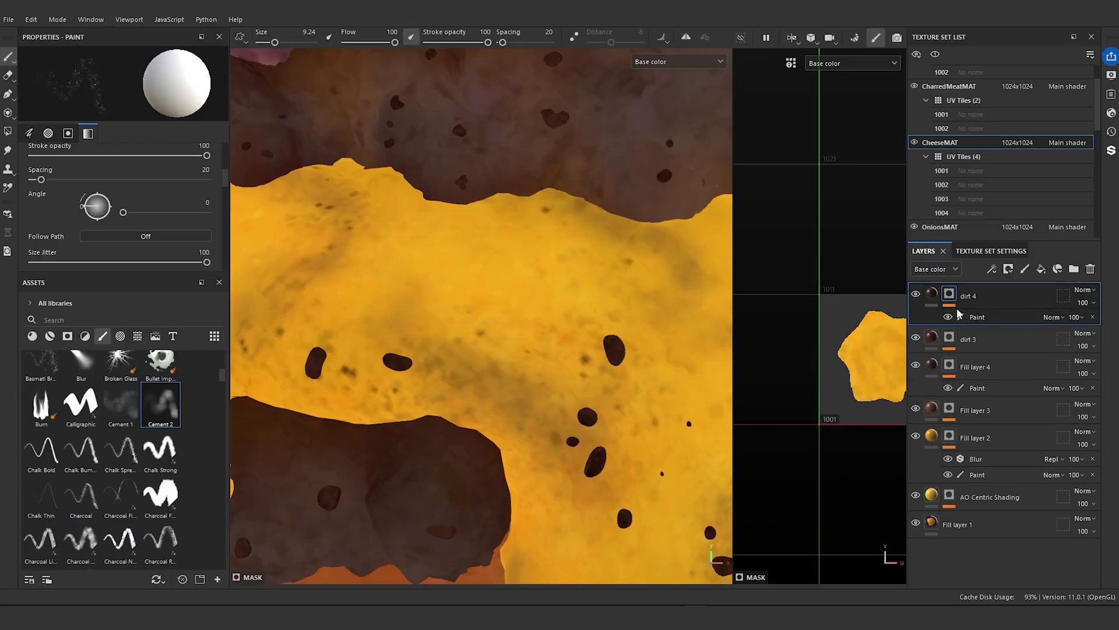
click(975, 318)
ctrl+right_drag(464, 352, 441, 352)
click(157, 408)
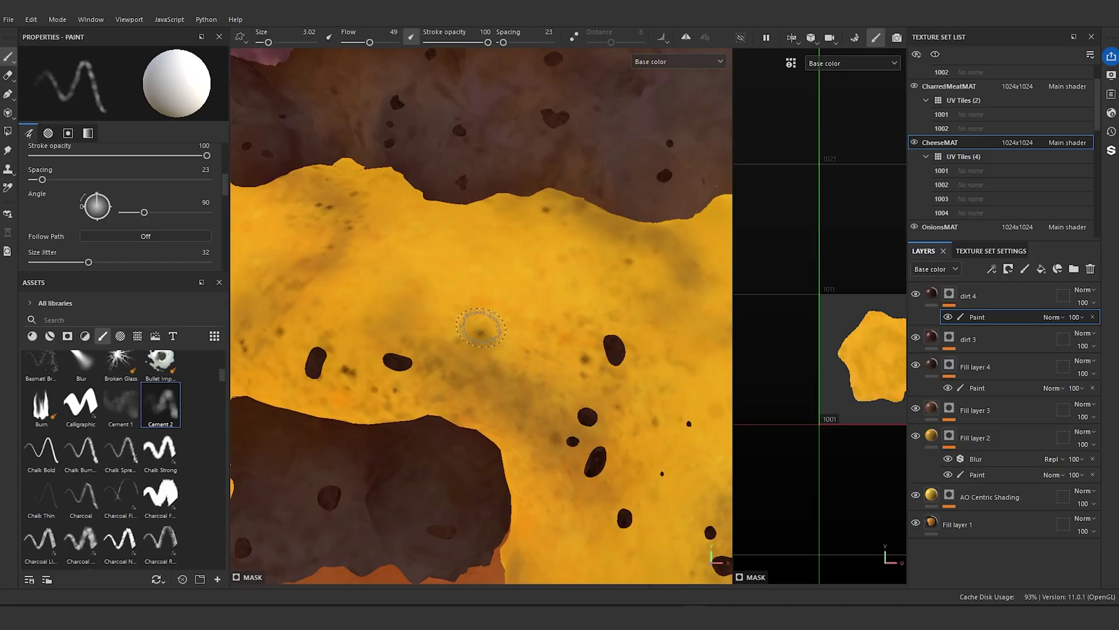
- Shrink the Cement 2 brush to size 1.31 and dab a soft dark smudge on the middle of the lower cheese slice
mouse_move(481, 337)
ctrl+right_down()
mouse_move(466, 334)
mouse_move(479, 331)
ctrl+right_up()
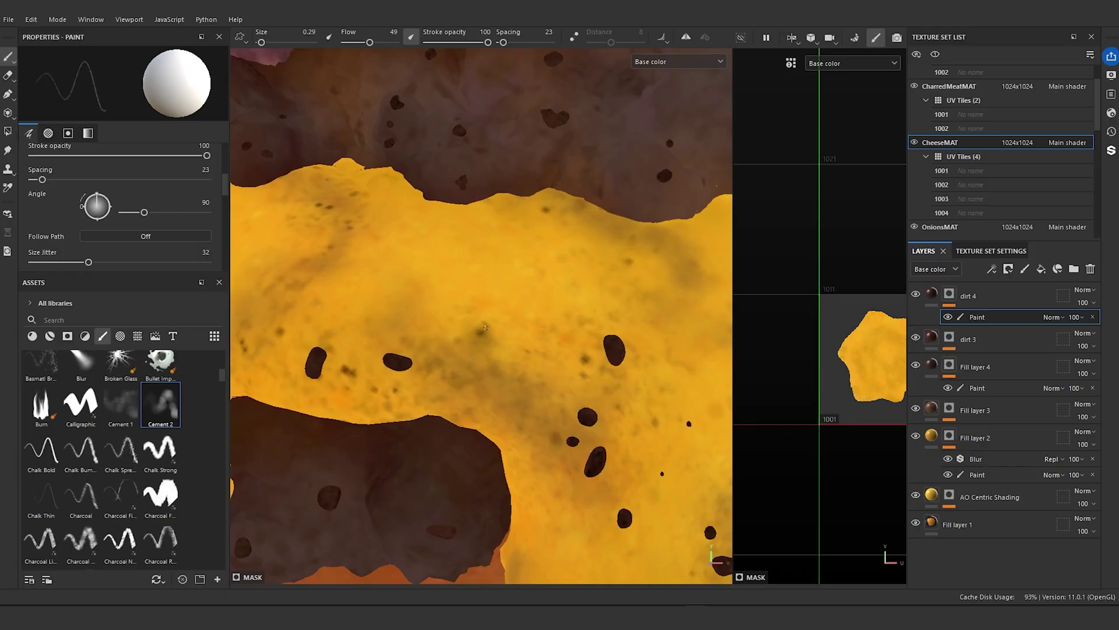
ctrl+right_drag(480, 334, 487, 335)
drag(482, 333, 483, 337)
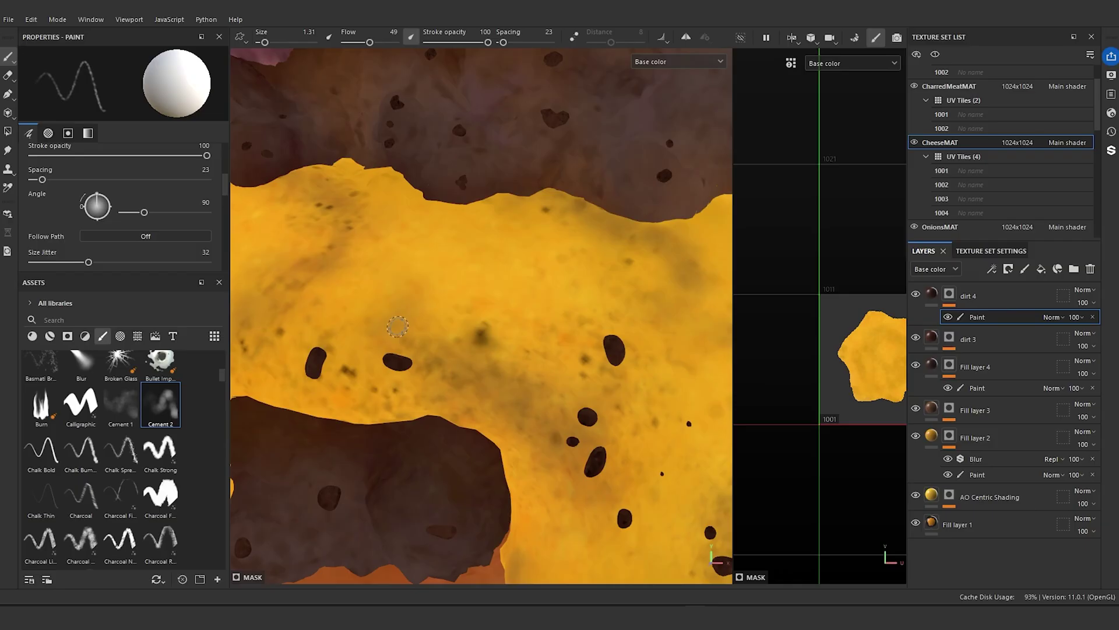
- Reduce the brush to size 0.85 and paint small smudges among the dark spots above the cheese drips
ctrl+right_drag(402, 329, 363, 312)
ctrl+right_drag(402, 344, 403, 343)
ctrl+right_drag(408, 346, 410, 343)
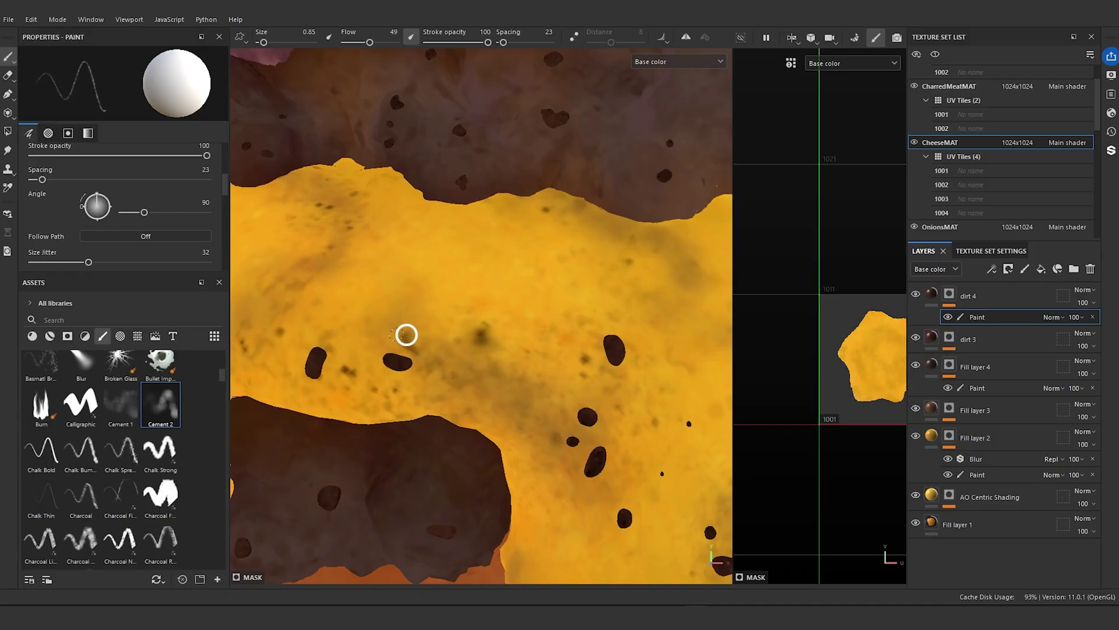
scroll(384, 299, down, 8)
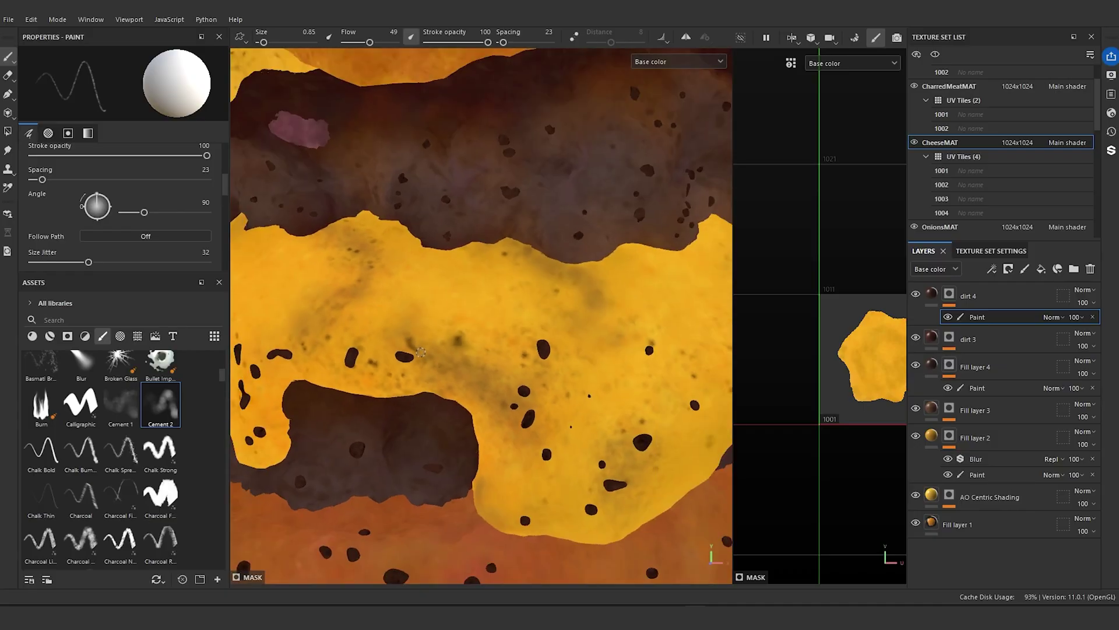
scroll(478, 333, up, 8)
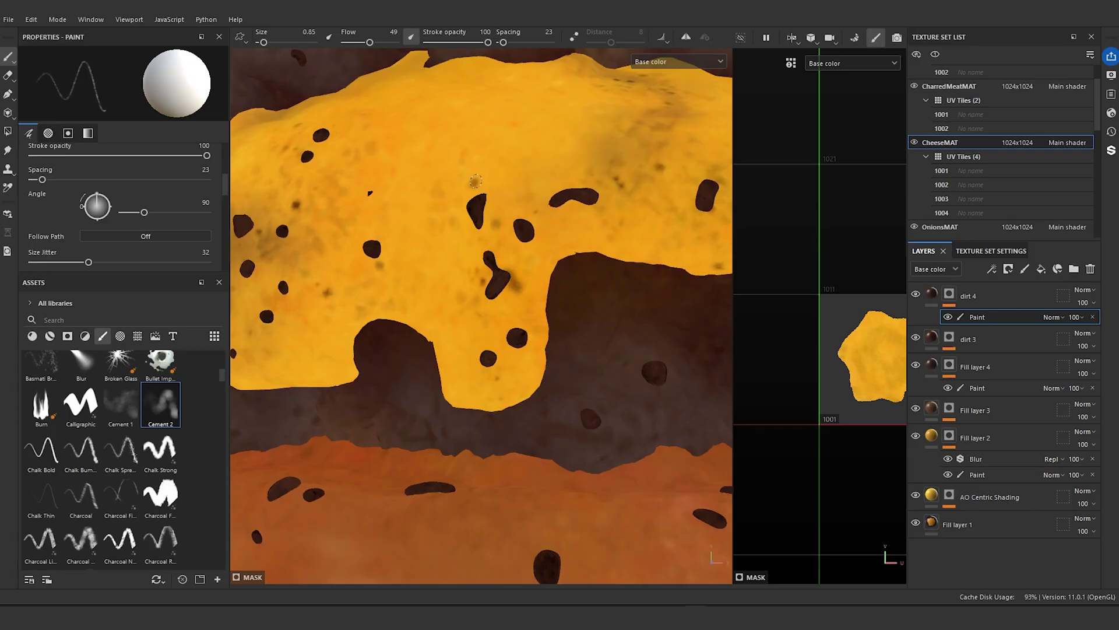
drag(474, 182, 476, 173)
- Examine the smudges on the cheese around the burger and set the Cement 2 brush to size 0.1
drag(323, 304, 782, 361)
scroll(466, 323, down, 5)
alt+drag(528, 373, 738, 387)
alt+middle_drag(557, 359, 511, 413)
scroll(518, 411, up, 4)
alt+middle_drag(569, 484, 523, 407)
alt+drag(524, 407, 640, 430)
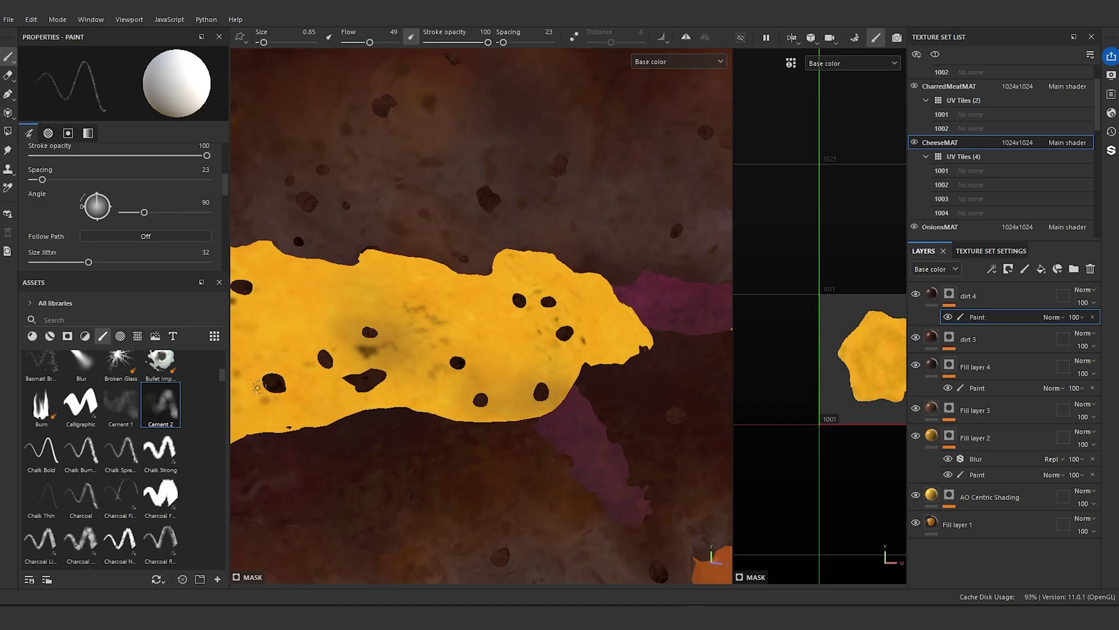
ctrl+right_drag(285, 400, 275, 400)
scroll(282, 358, down, 5)
alt+middle_drag(338, 371, 528, 401)
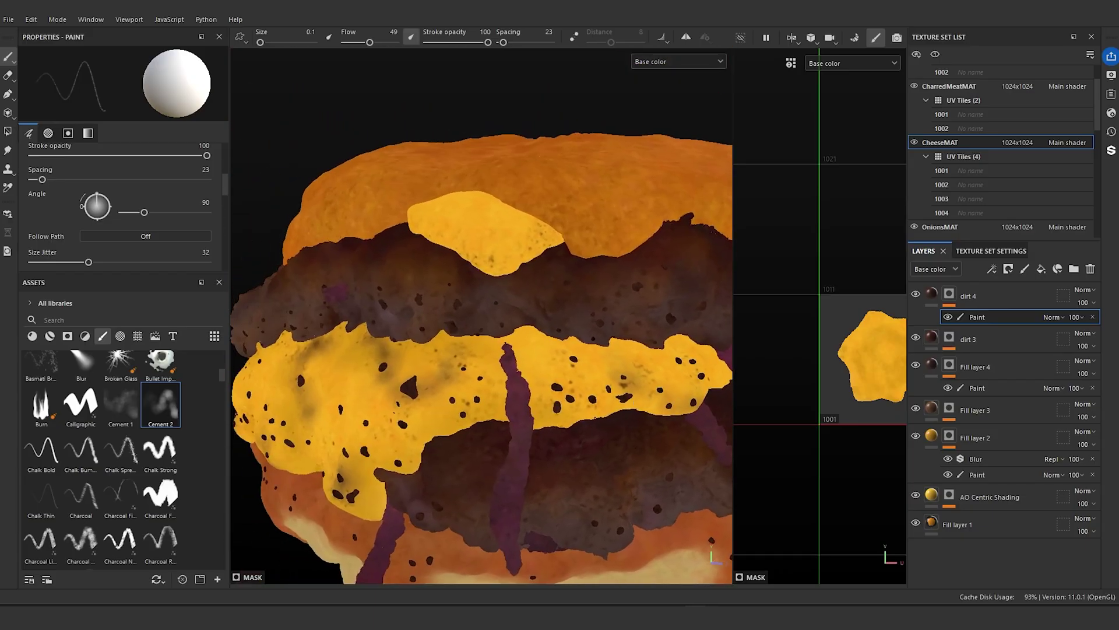
scroll(528, 401, up, 3)
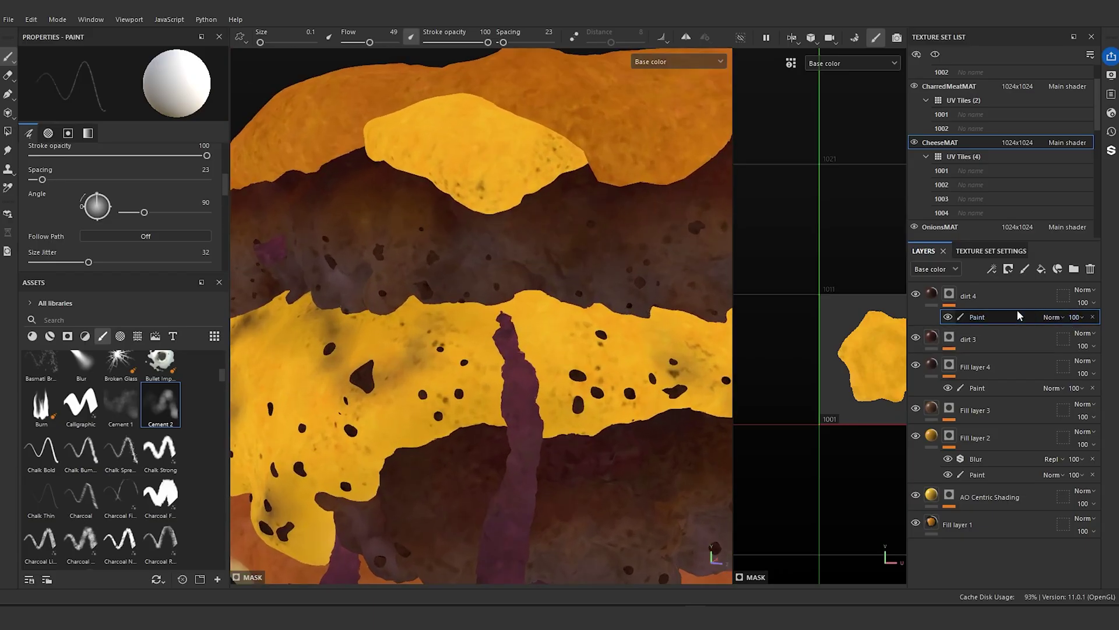
- Rename the dirt 4 layer as personality pass
double_click(969, 297)
double_click(969, 297)
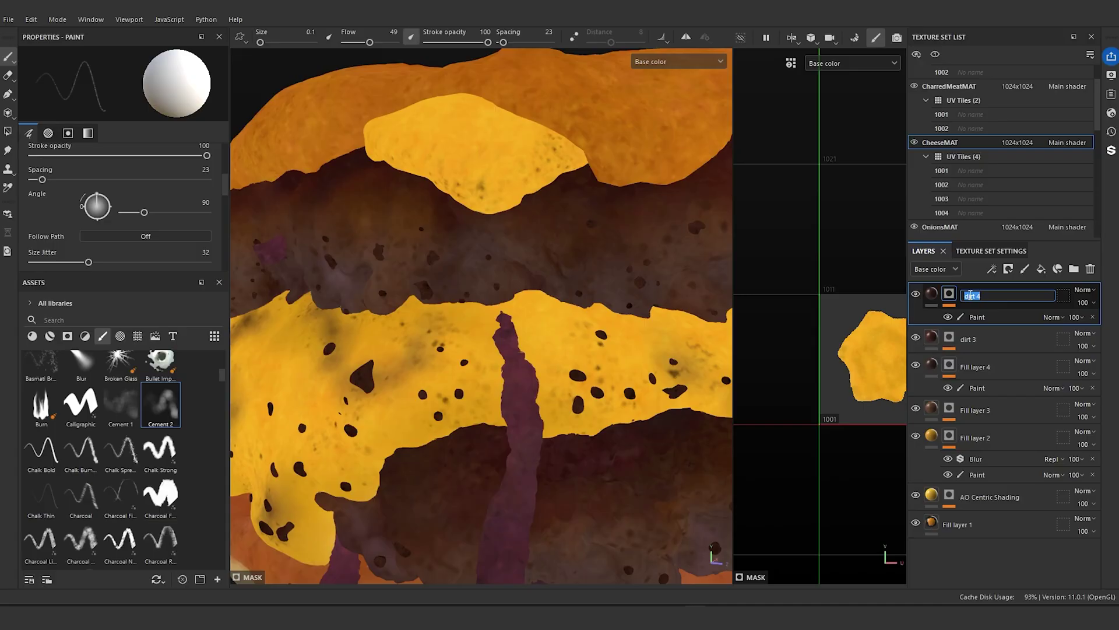
text(pass)
key(Return)
- Set the brush to size 0.85 and dab smudges around the large triangular spot beside the purple onion strip
alt+right_drag(583, 303, 513, 326)
alt+drag(513, 256, 615, 243)
alt+right_drag(403, 373, 452, 378)
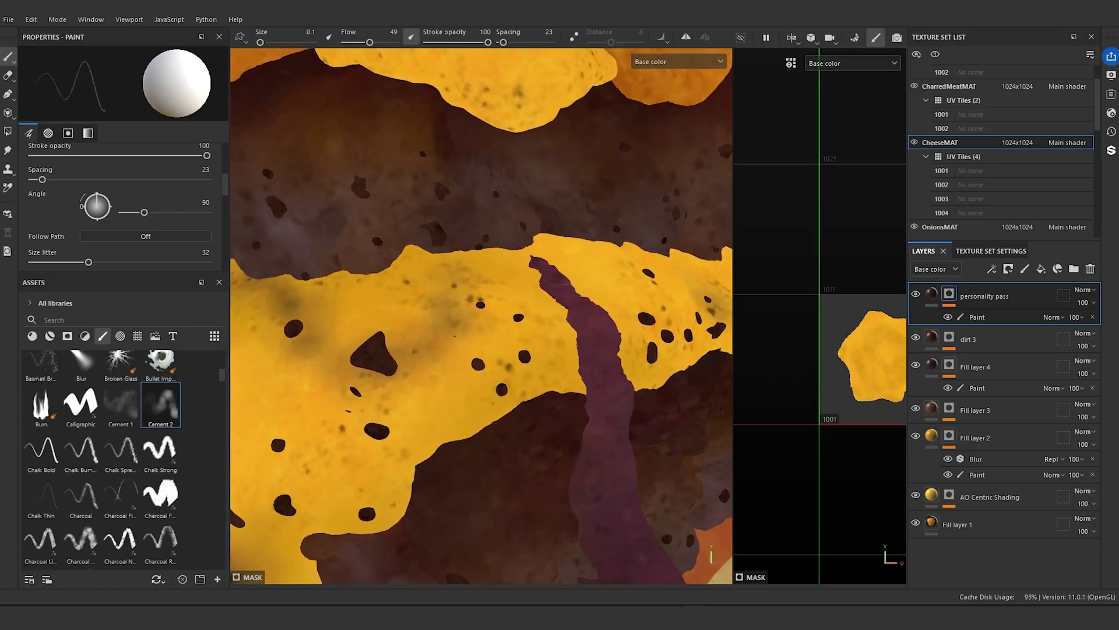
ctrl+right_drag(455, 330, 458, 327)
click(454, 328)
click(405, 280)
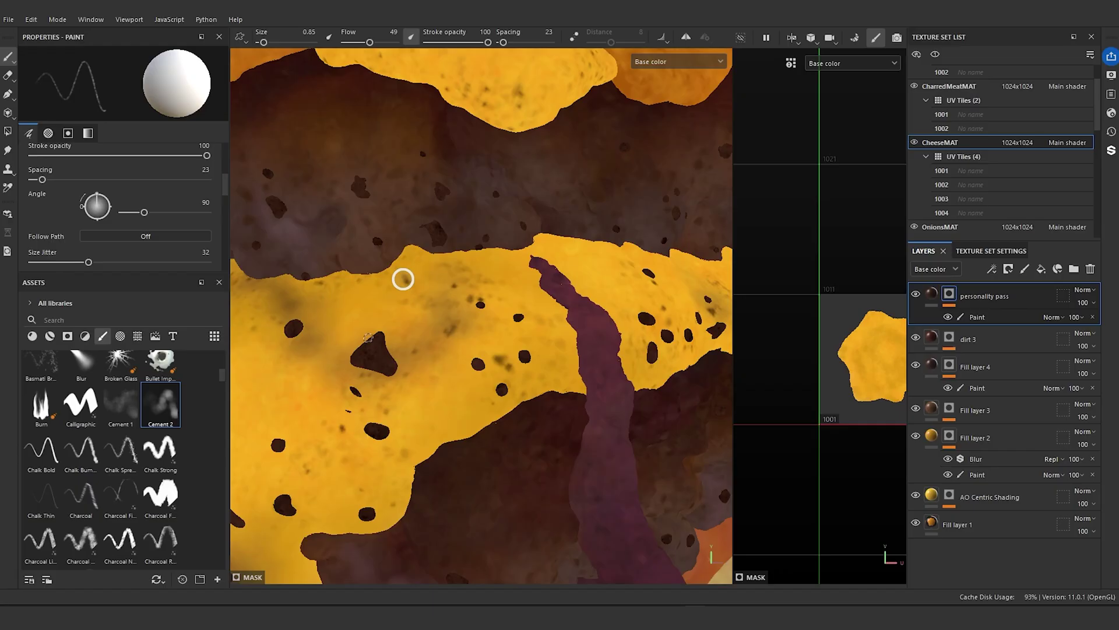
click(343, 424)
- Dab clustered smudges near the lower slice's upper edge and above the arched gap between its drips
alt+drag(321, 472, 580, 397)
click(454, 308)
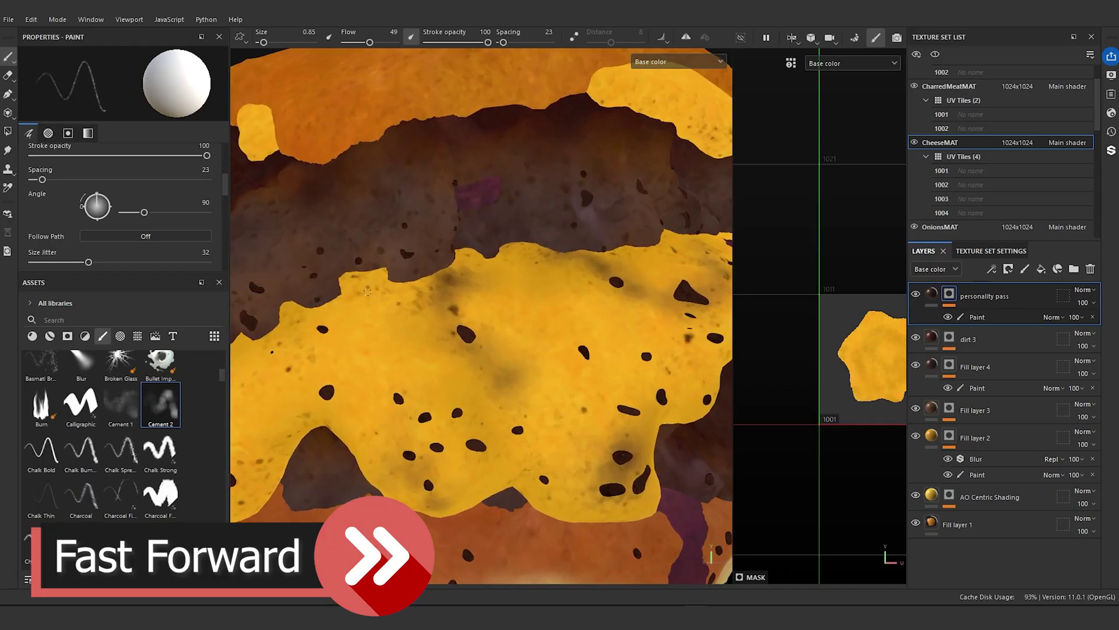
click(369, 295)
click(303, 410)
click(312, 385)
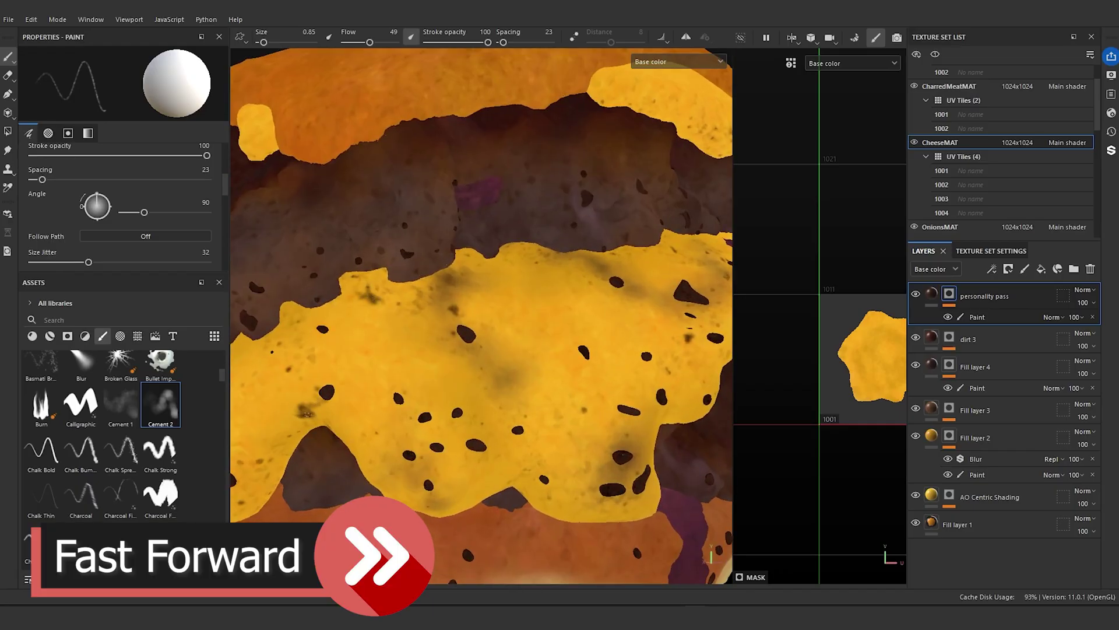
click(308, 413)
- Enlarge the brush to size 1.26 and add smudges to the lower cheese slice on the next side of the burger
scroll(598, 267, down, 10)
scroll(598, 267, up, 10)
click(504, 312)
scroll(530, 270, down, 10)
alt+drag(409, 260, 540, 257)
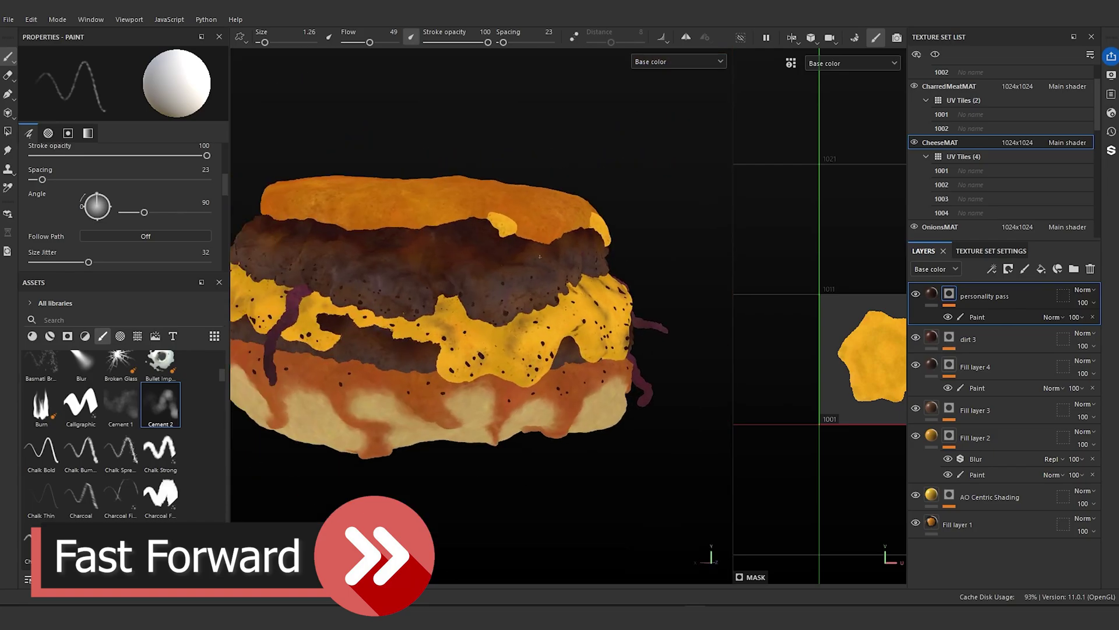
scroll(540, 256, up, 10)
drag(473, 402, 466, 438)
click(466, 439)
- Continue the smudges around the lower slice, using the Cement 2 brush at size 0.85
scroll(466, 439, down, 10)
scroll(519, 280, up, 10)
drag(510, 280, 547, 291)
mouse_move(547, 291)
alt+mouse_down()
mouse_move(408, 280)
mouse_move(583, 268)
alt+mouse_up()
click(609, 296)
click(288, 280)
alt+drag(288, 280, 476, 350)
scroll(476, 429, up, 5)
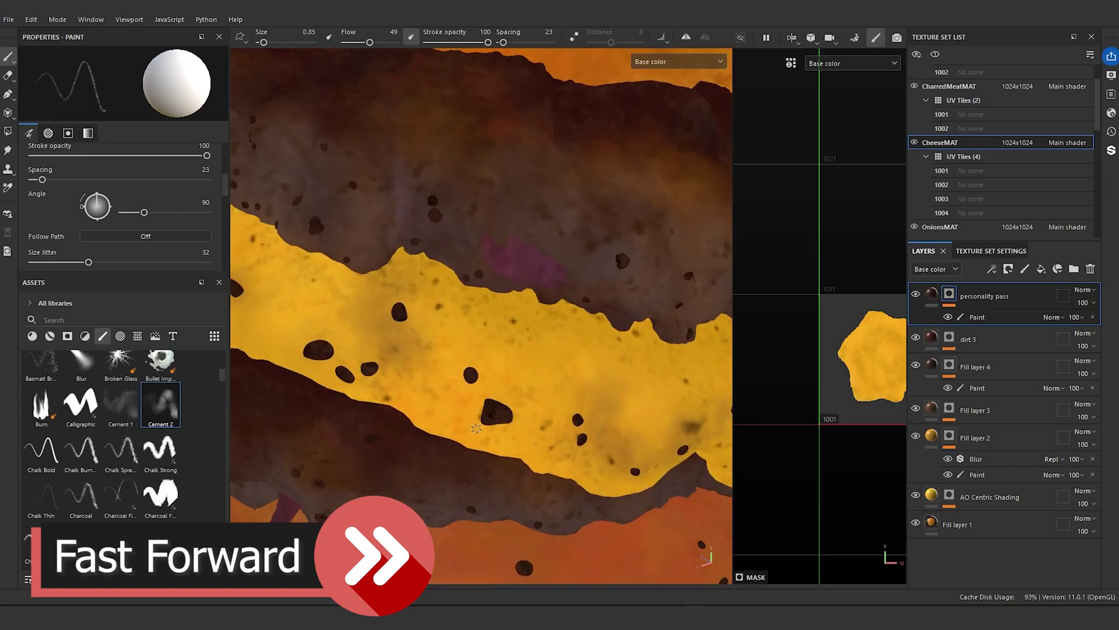
- Enlarge the brush to size 1.75 and paint smudges along the narrow stretch of the lower cheese slice
key(bracketright)
key(bracketright)
drag(376, 314, 386, 337)
click(376, 301)
scroll(403, 294, down, 10)
alt+drag(612, 304, 489, 292)
scroll(489, 291, up, 5)
mouse_move(492, 285)
mouse_down()
mouse_move(503, 300)
mouse_move(545, 303)
mouse_up()
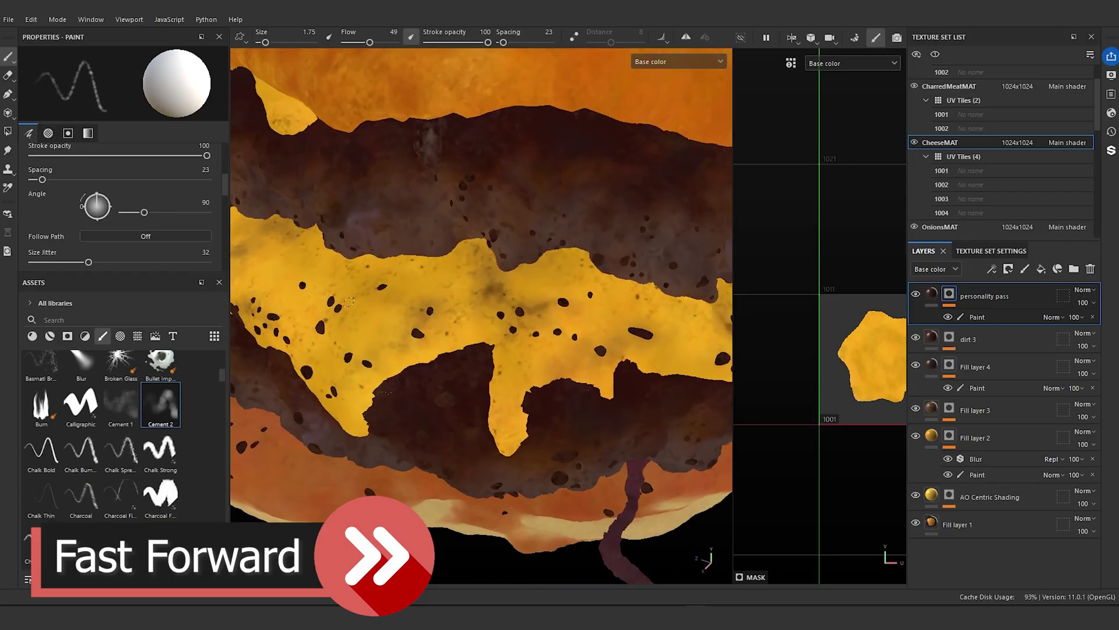
- Add smudges over the part of the lower slice with the long thin drips
scroll(373, 309, down, 5)
mouse_move(348, 302)
mouse_down()
mouse_move(349, 318)
mouse_move(525, 326)
mouse_up()
scroll(478, 341, up, 6)
click(468, 359)
scroll(606, 328, down, 10)
alt+drag(605, 328, 787, 290)
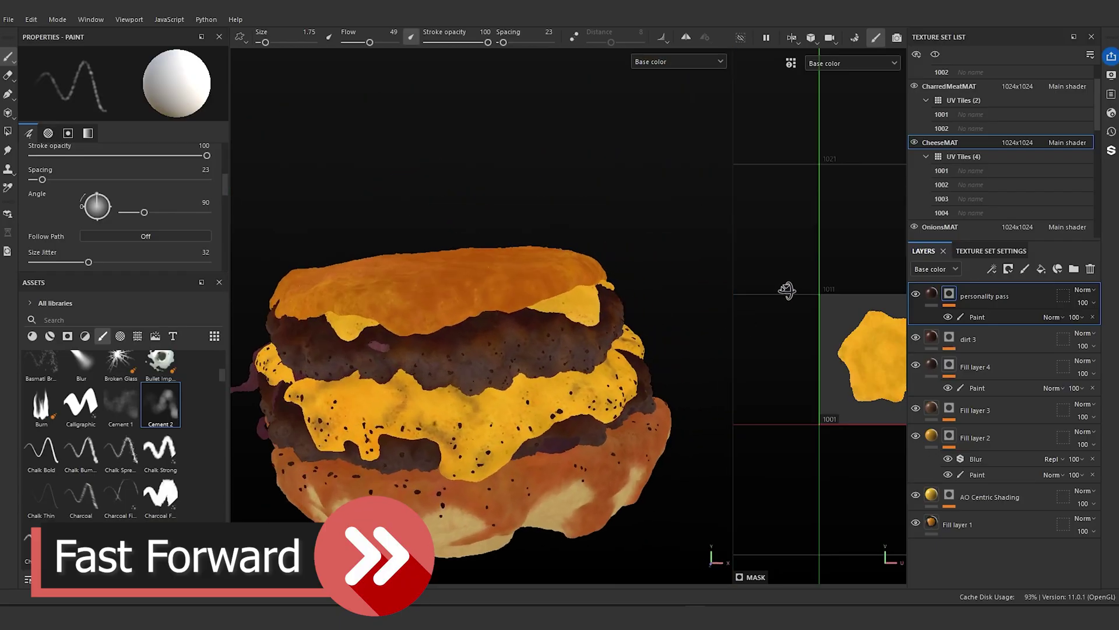
- Dab smudges on the broad front part of the lower cheese slice above its wide drips
scroll(465, 367, up, 7)
click(465, 367)
drag(315, 366, 309, 373)
scroll(308, 316, down, 8)
alt+drag(307, 315, 468, 326)
scroll(490, 314, up, 7)
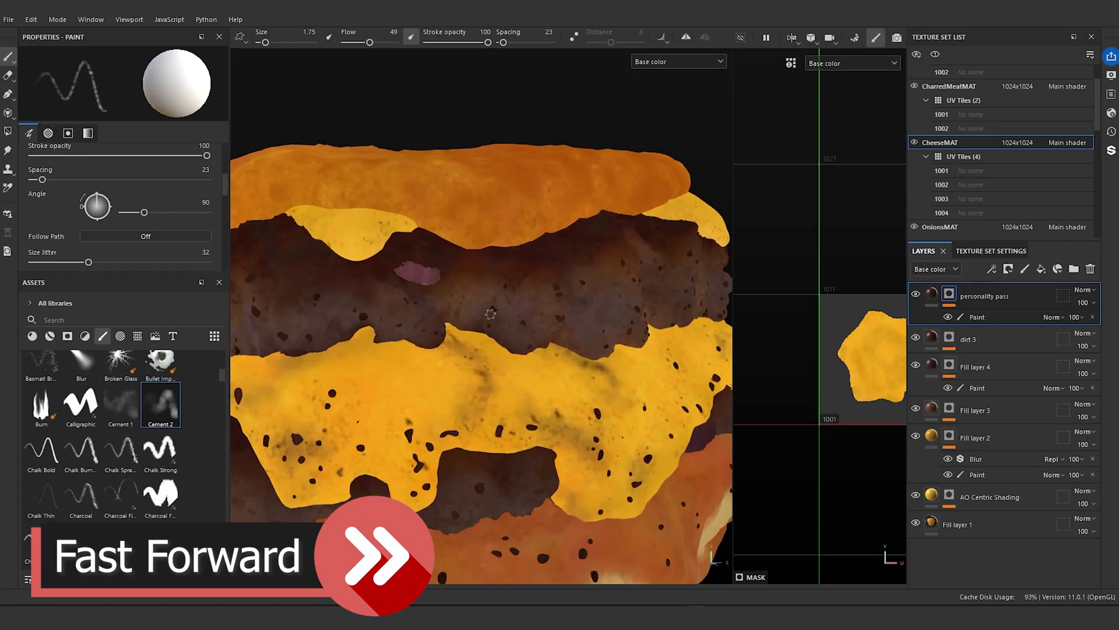
- Set the brush to size 2.32 and smudge the lower slice's tapered end beside the purple onion
key(bracketright)
key(bracketright)
scroll(478, 309, down, 8)
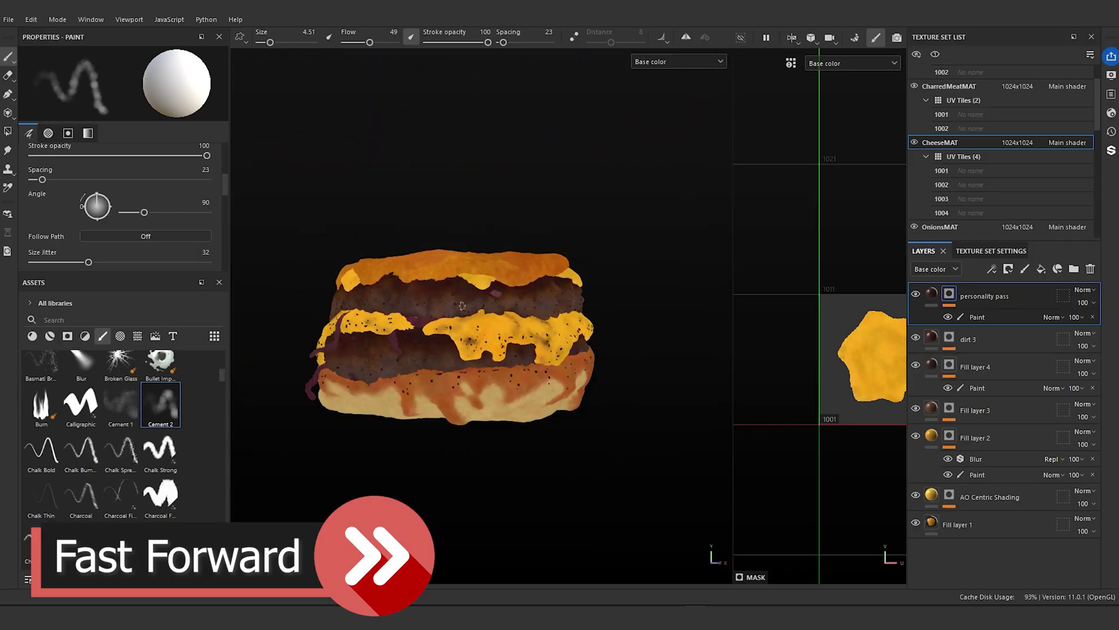
scroll(465, 320, up, 8)
key(bracketleft)
key(bracketleft)
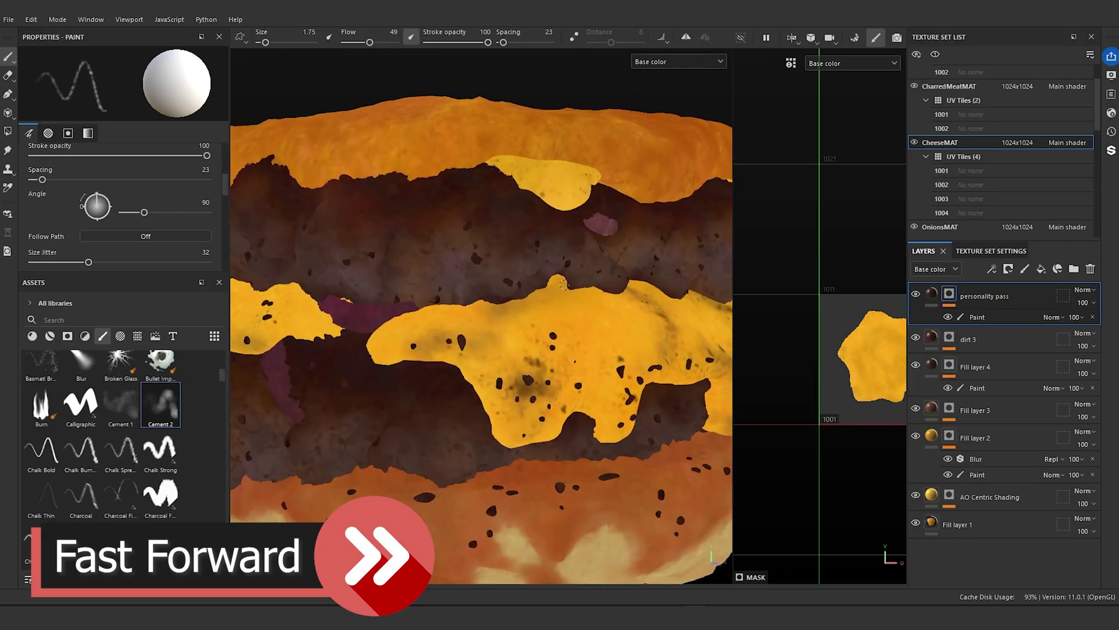
scroll(509, 368, up, 5)
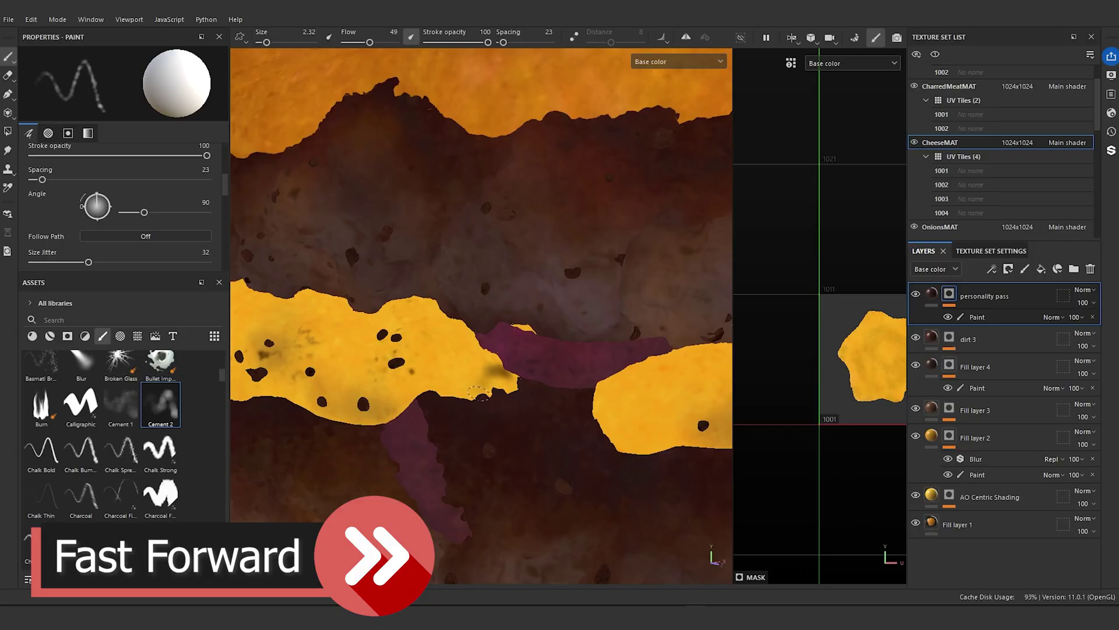
click(479, 394)
- Paint smudges on the upper cheese slice's corner hanging under the top bun
scroll(478, 373, down, 3)
scroll(479, 350, down, 6)
mouse_move(479, 350)
alt+mouse_down()
mouse_move(408, 349)
mouse_move(465, 303)
alt+mouse_up()
scroll(384, 343, up, 8)
scroll(464, 302, down, 8)
scroll(462, 260, up, 9)
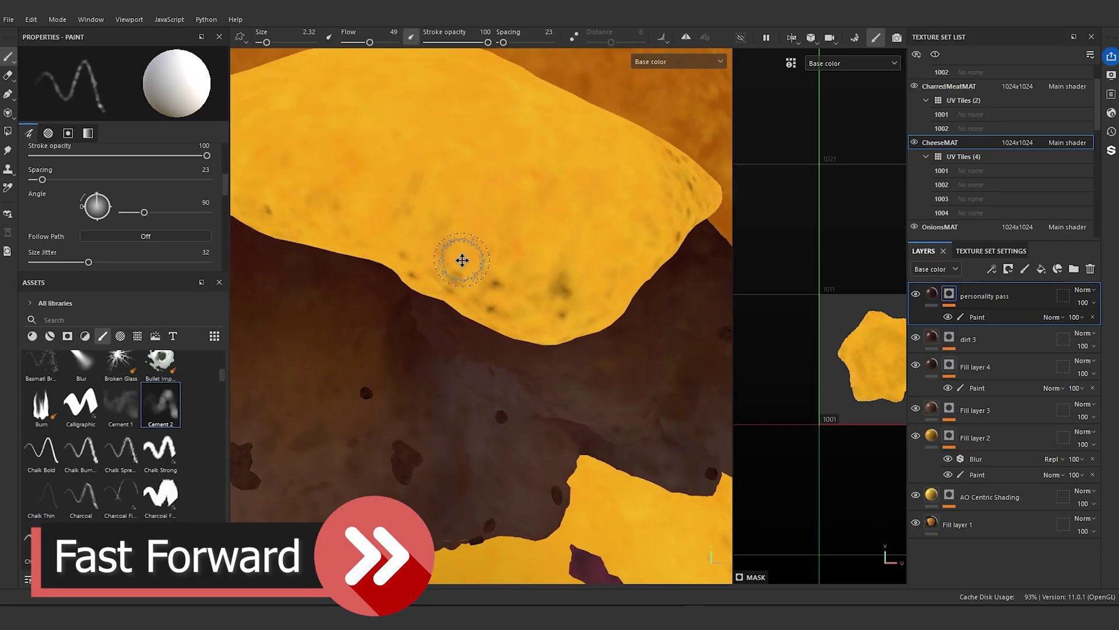
alt+drag(462, 259, 525, 280)
drag(378, 256, 402, 240)
scroll(402, 240, down, 8)
scroll(622, 263, up, 7)
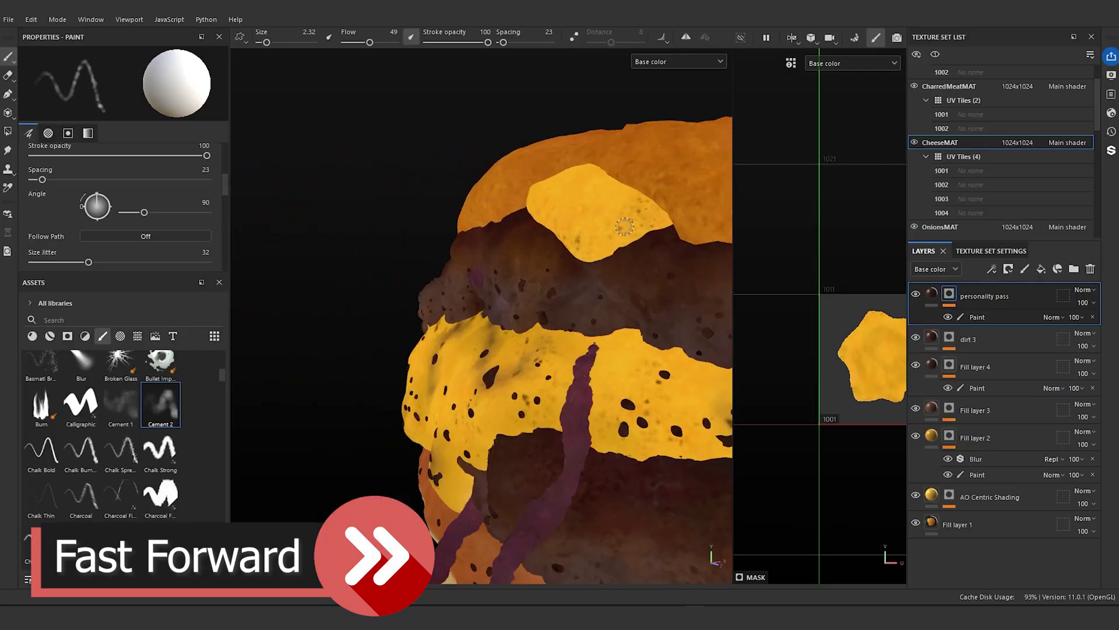
- Set the brush to size 1.26 and dab smudges on the lower cheese slice above its narrow drips
scroll(482, 274, up, 6)
alt+drag(621, 262, 412, 257)
scroll(482, 280, down, 8)
scroll(482, 280, down, 3)
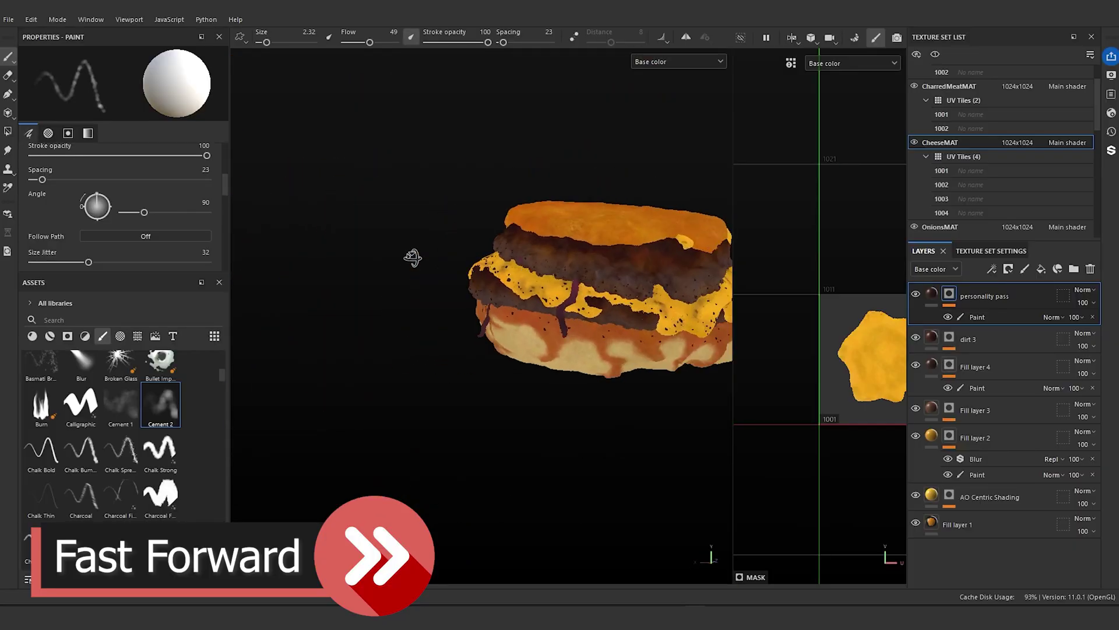
scroll(582, 303, up, 8)
ctrl+right_drag(611, 316, 558, 304)
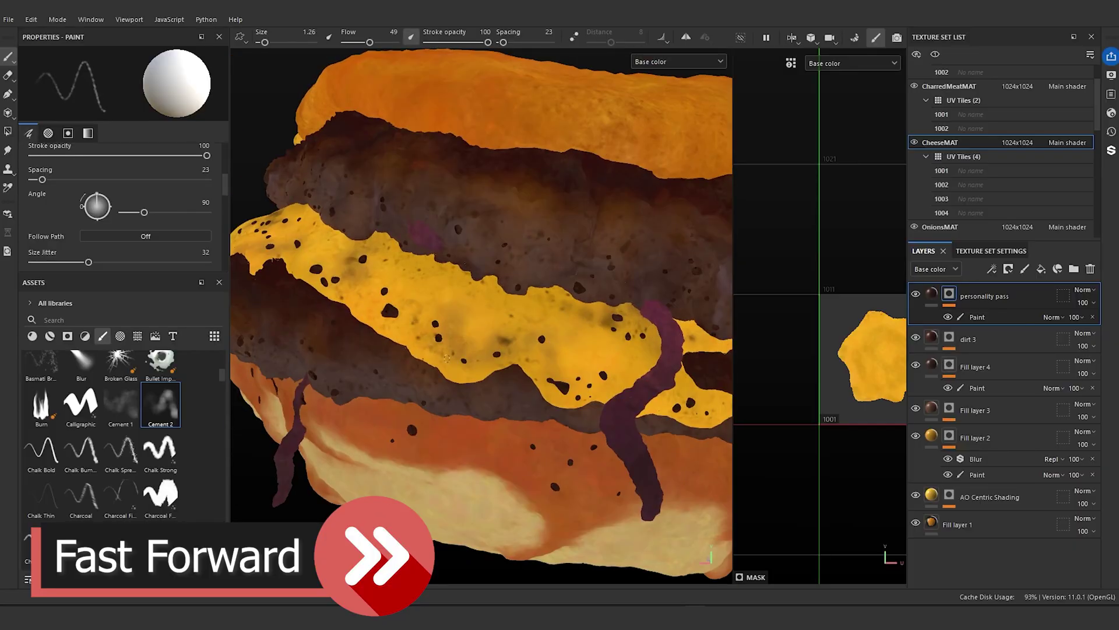
scroll(454, 303, up, 5)
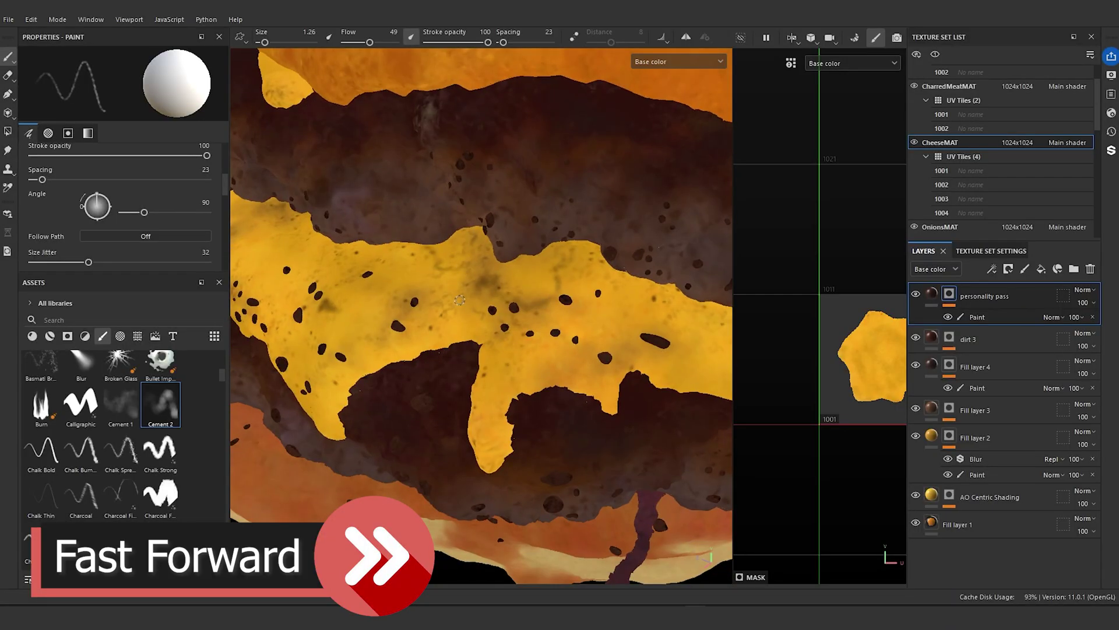
click(434, 320)
click(418, 332)
- Dab fine smudges on the upper cheese slice's corners hanging out under the top bun
scroll(418, 333, down, 4)
alt+drag(418, 333, 577, 327)
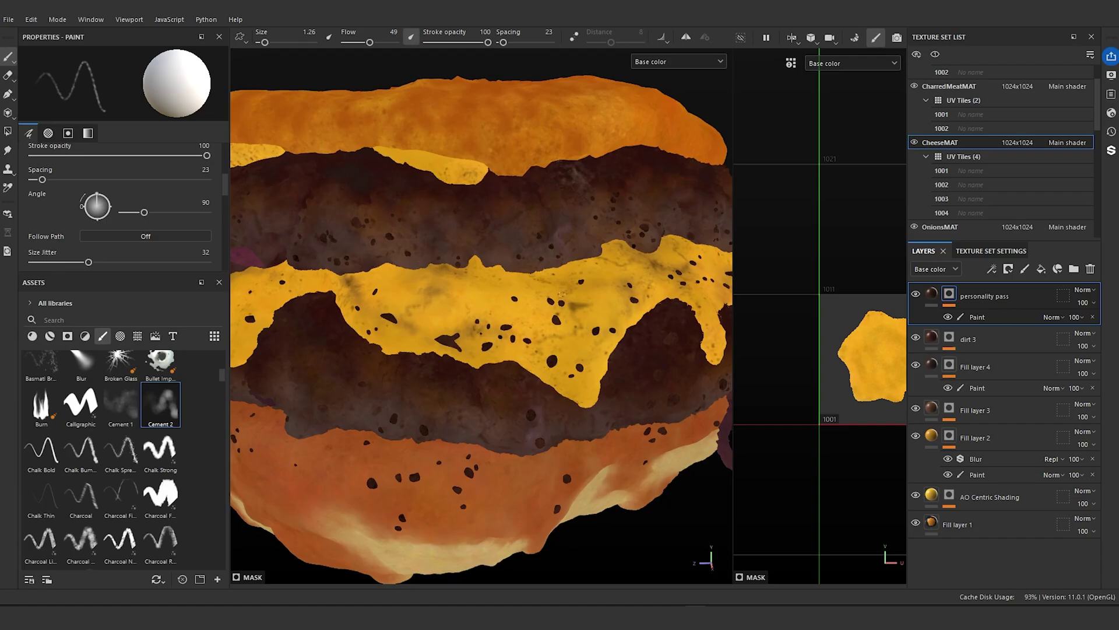
scroll(578, 299, down, 5)
alt+drag(381, 281, 523, 277)
alt+middle_drag(523, 276, 651, 240)
scroll(523, 269, up, 3)
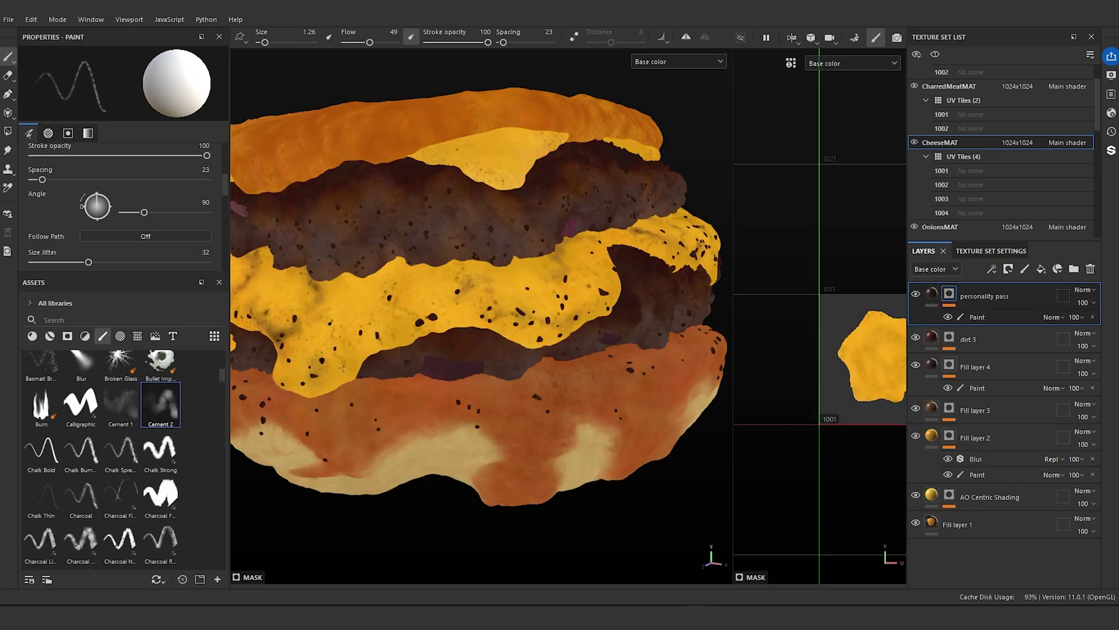
scroll(335, 269, down, 5)
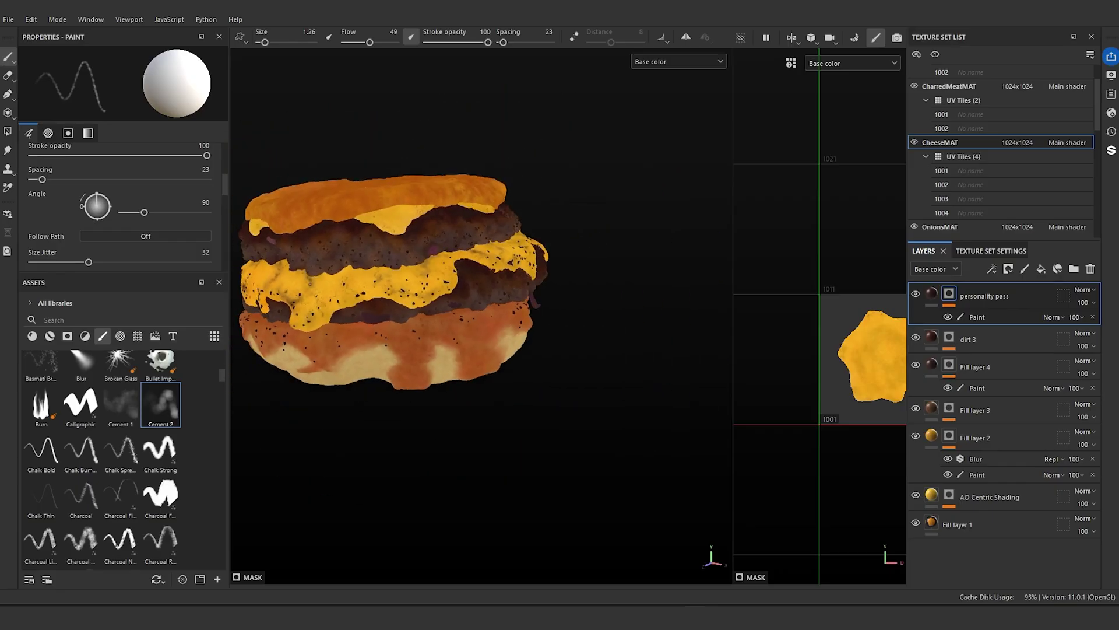
alt+middle_drag(338, 285, 481, 313)
scroll(330, 216, up, 8)
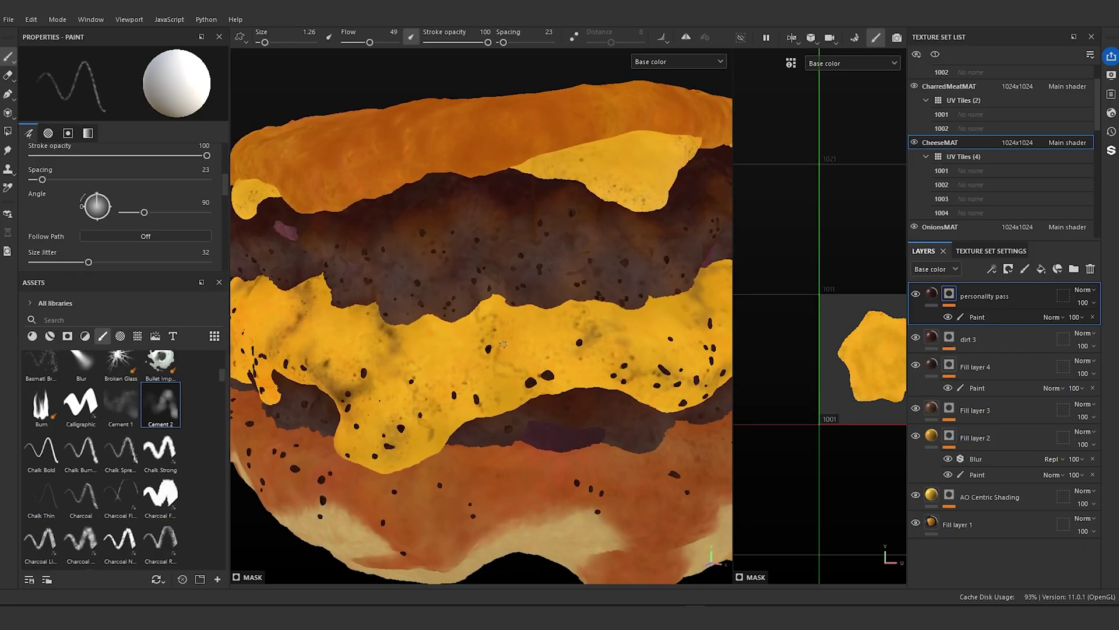
scroll(503, 344, down, 6)
alt+drag(507, 338, 545, 326)
scroll(438, 350, up, 6)
alt+middle_drag(437, 351, 441, 388)
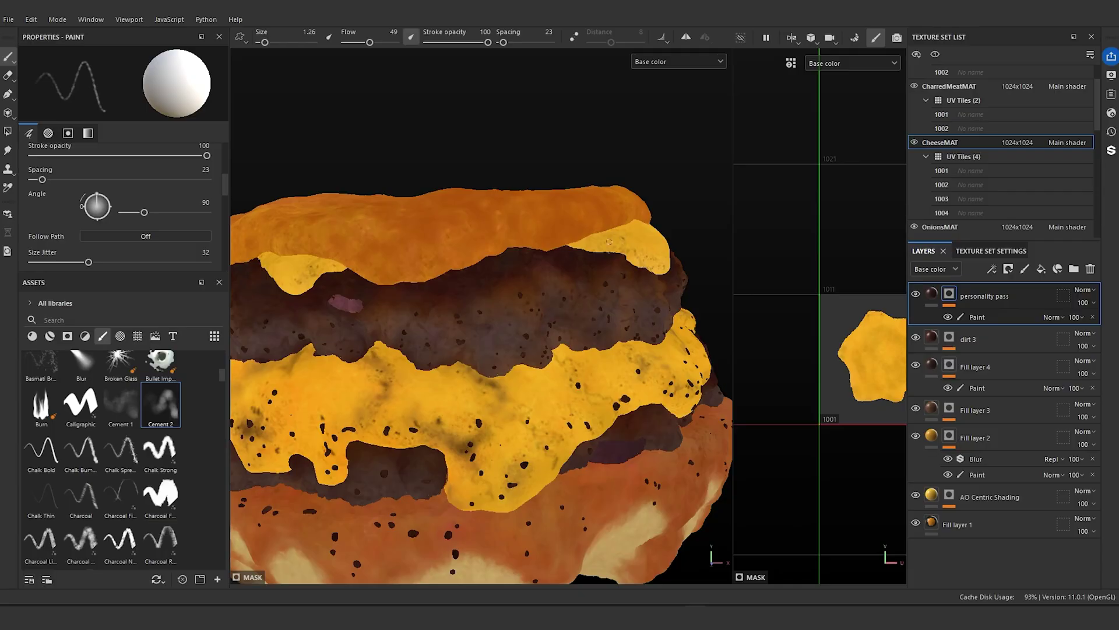
- Examine the cheese smudges from several sides of the burger, both close up and at a distance
scroll(456, 229, down, 5)
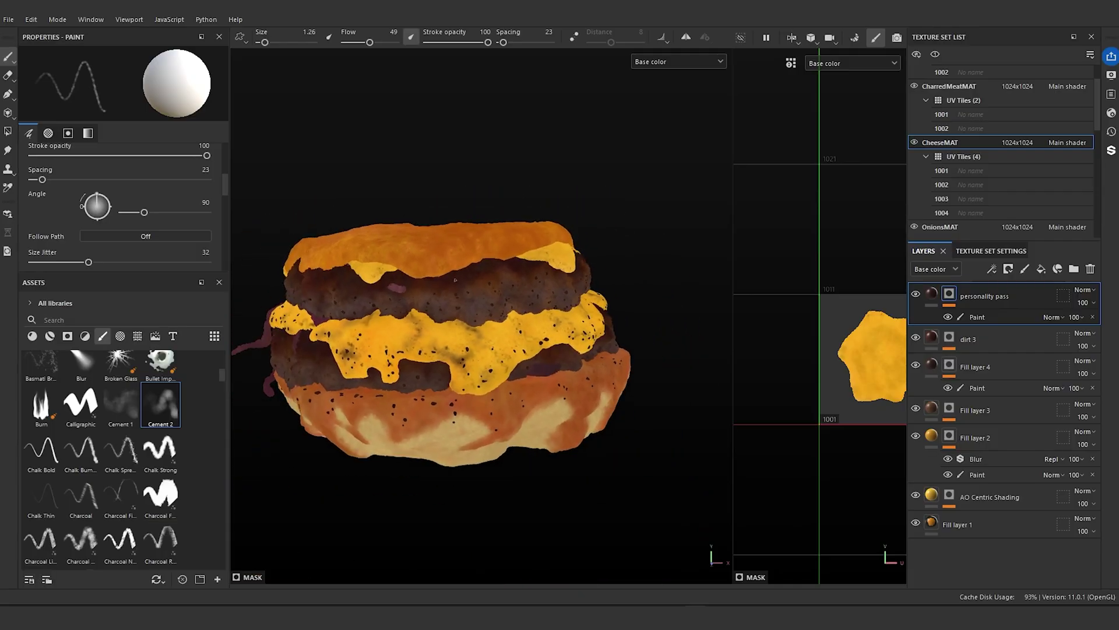
alt+drag(379, 262, 458, 268)
alt+middle_drag(458, 267, 601, 270)
scroll(558, 267, down, 5)
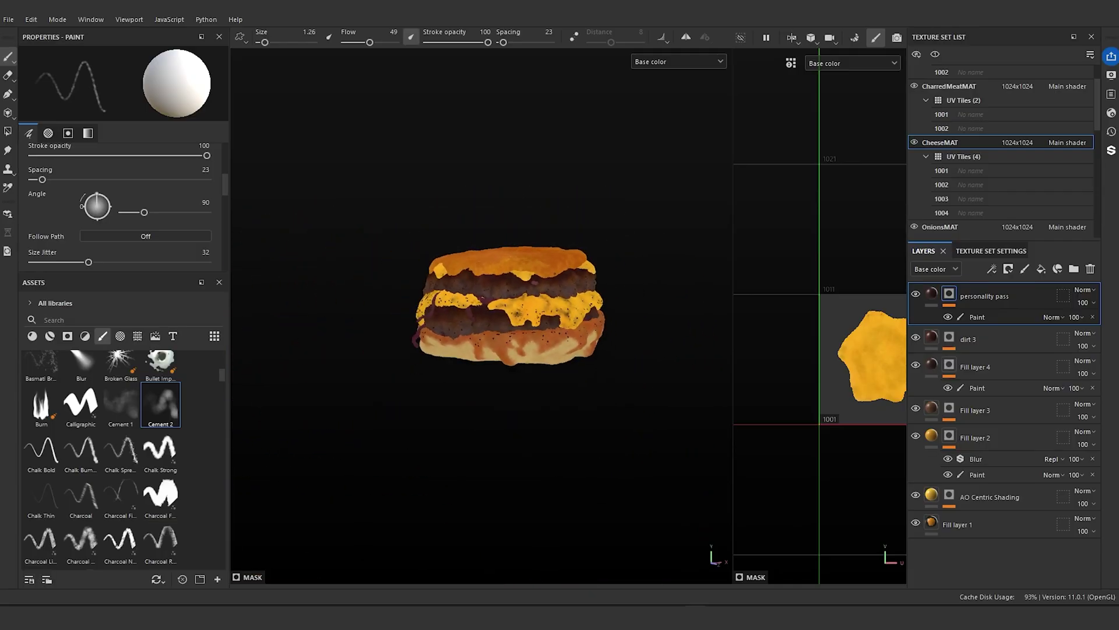
scroll(519, 239, up, 6)
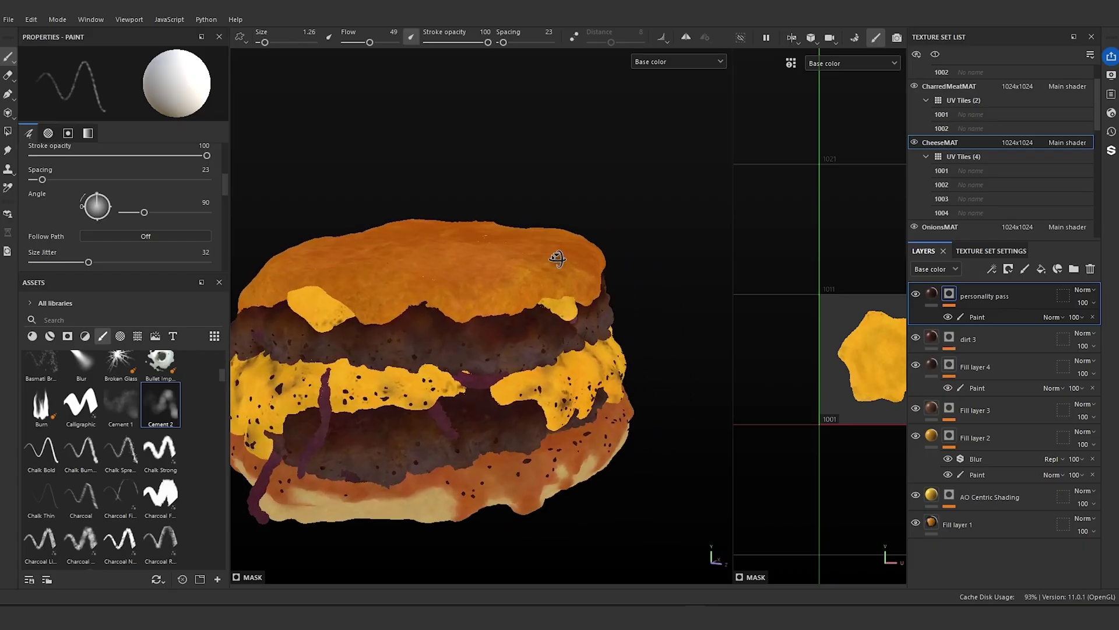
alt+drag(593, 260, 357, 247)
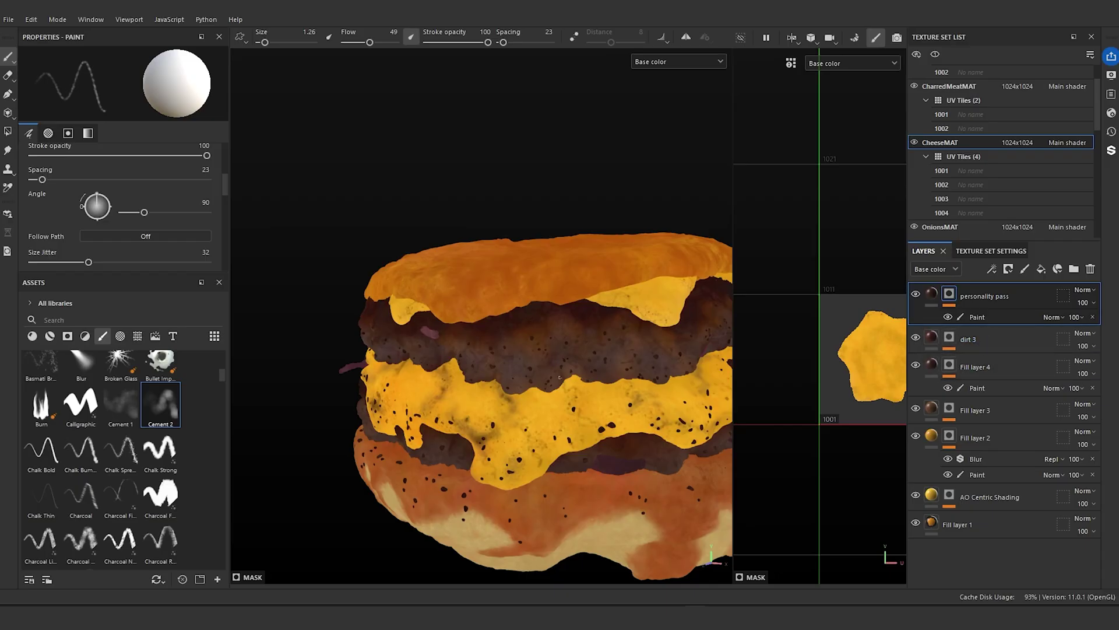
scroll(548, 454, up, 5)
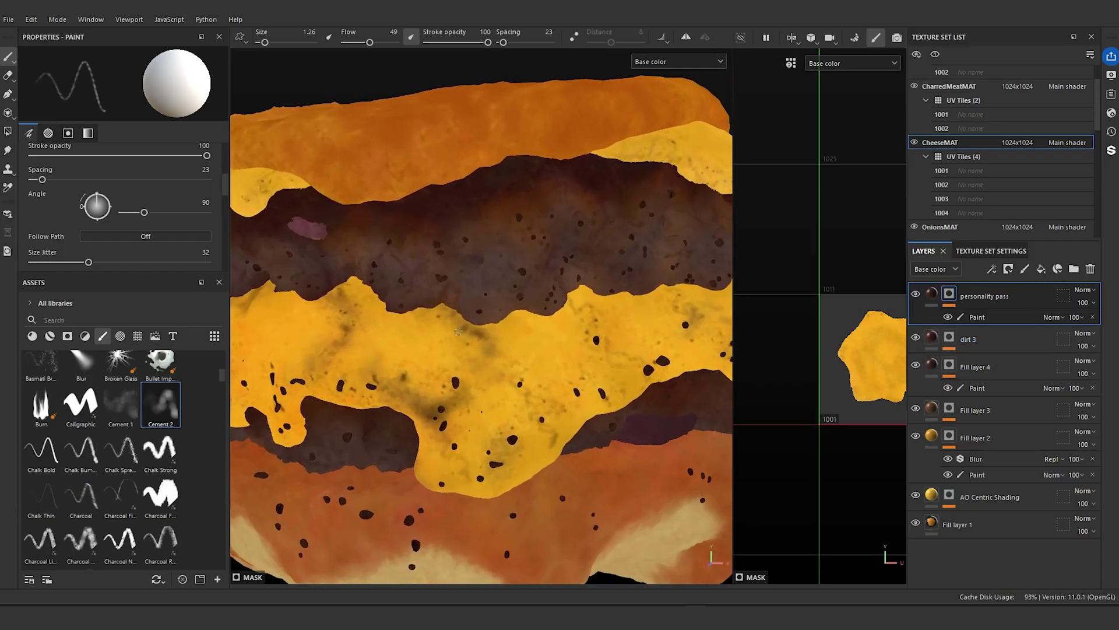
scroll(447, 380, down, 4)
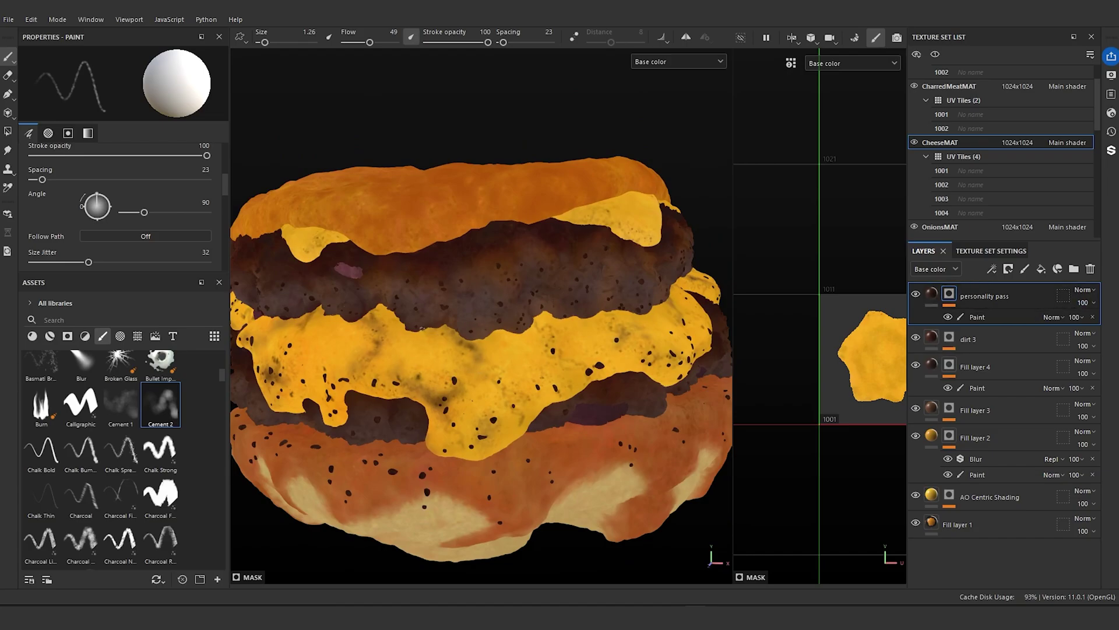
alt+drag(424, 407, 468, 382)
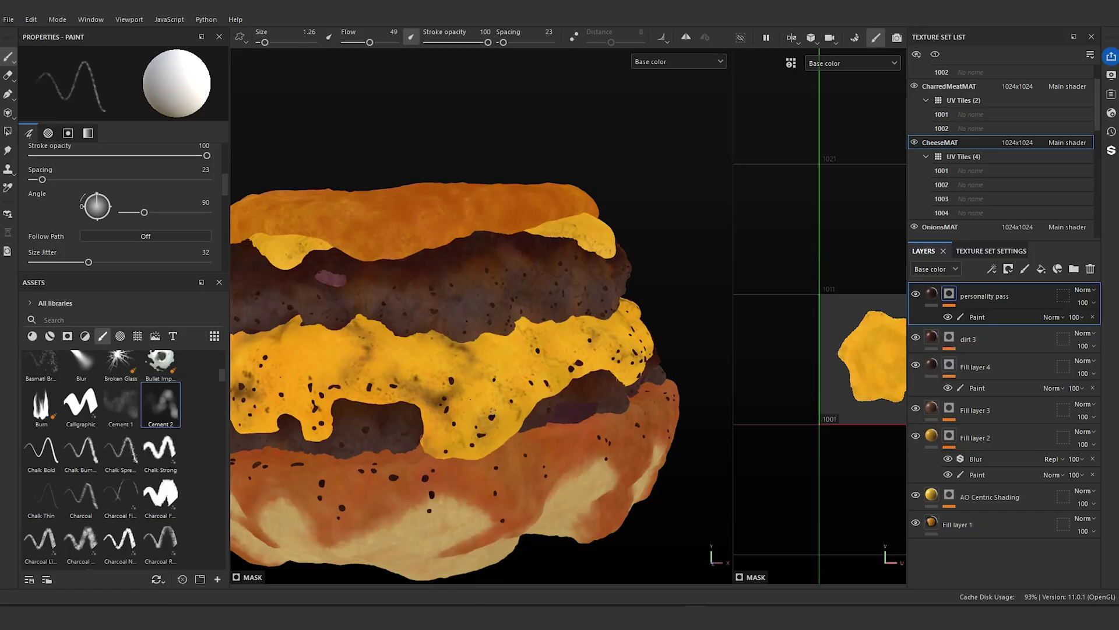
key(f)
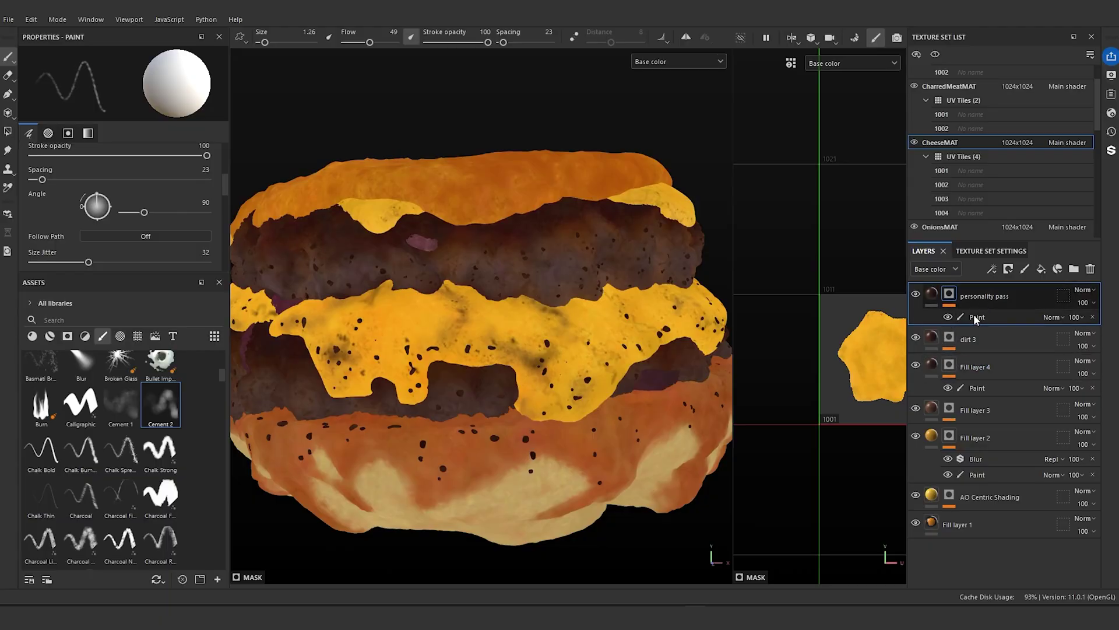
- Switch to the BottomBunMAT texture set and display the Sauce AO Centric Shading folder's mask around the bottom bun
alt+drag(395, 399, 862, 327)
alt+drag(280, 344, 398, 320)
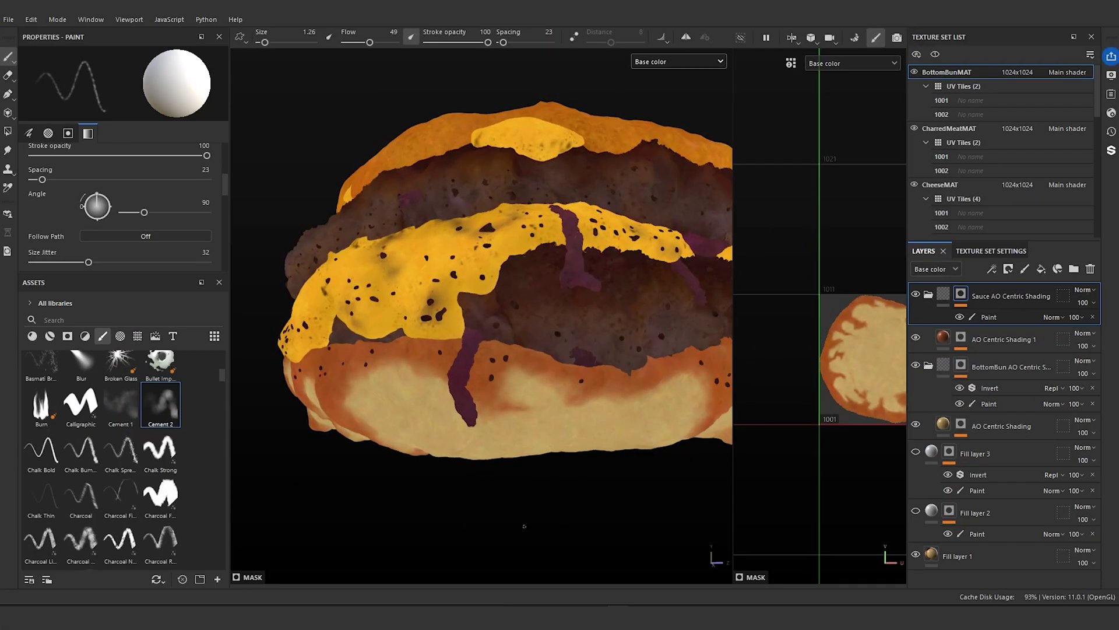
alt+drag(524, 526, 569, 539)
scroll(485, 418, up, 5)
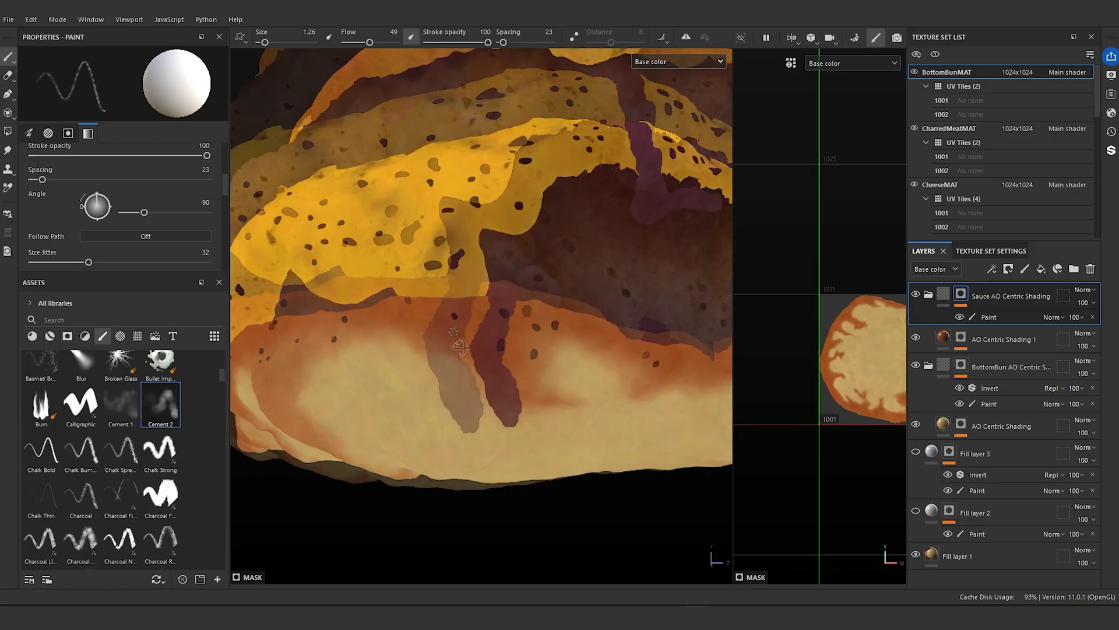
alt+drag(470, 304, 473, 326)
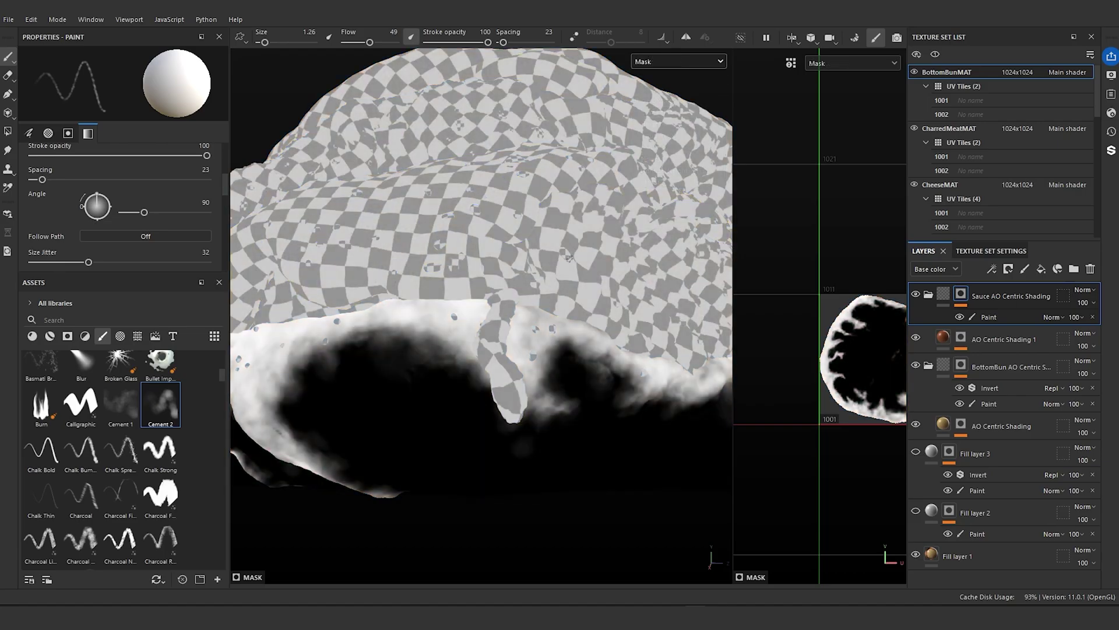
mouse_move(538, 218)
alt+mouse_down()
mouse_move(467, 166)
mouse_move(471, 301)
alt+mouse_up()
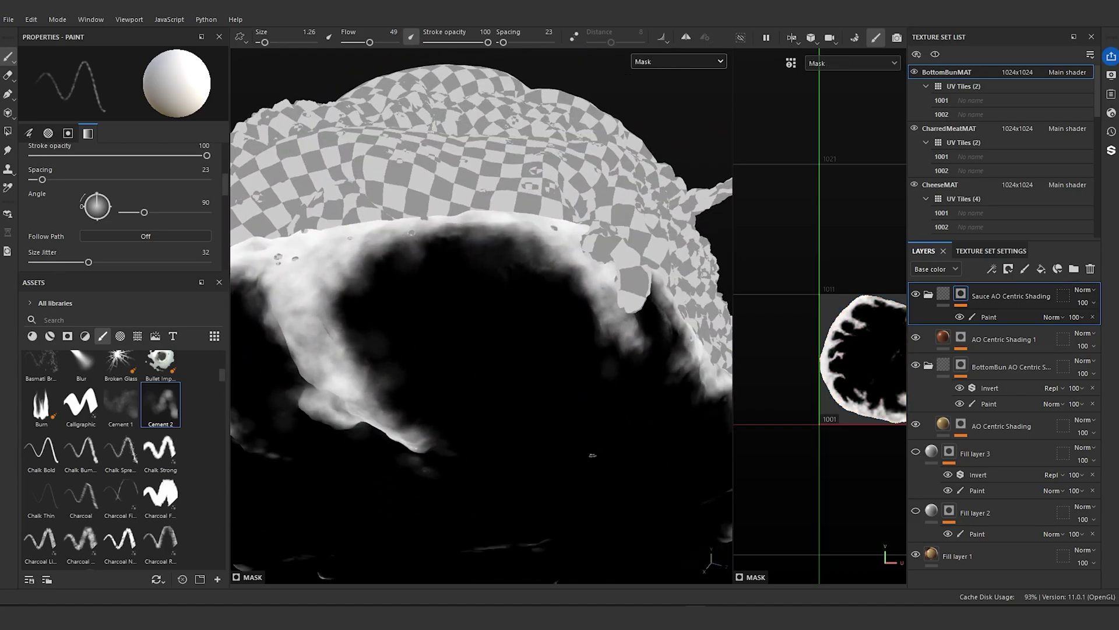
mouse_move(400, 314)
alt+mouse_down()
mouse_move(399, 268)
mouse_move(371, 375)
alt+mouse_up()
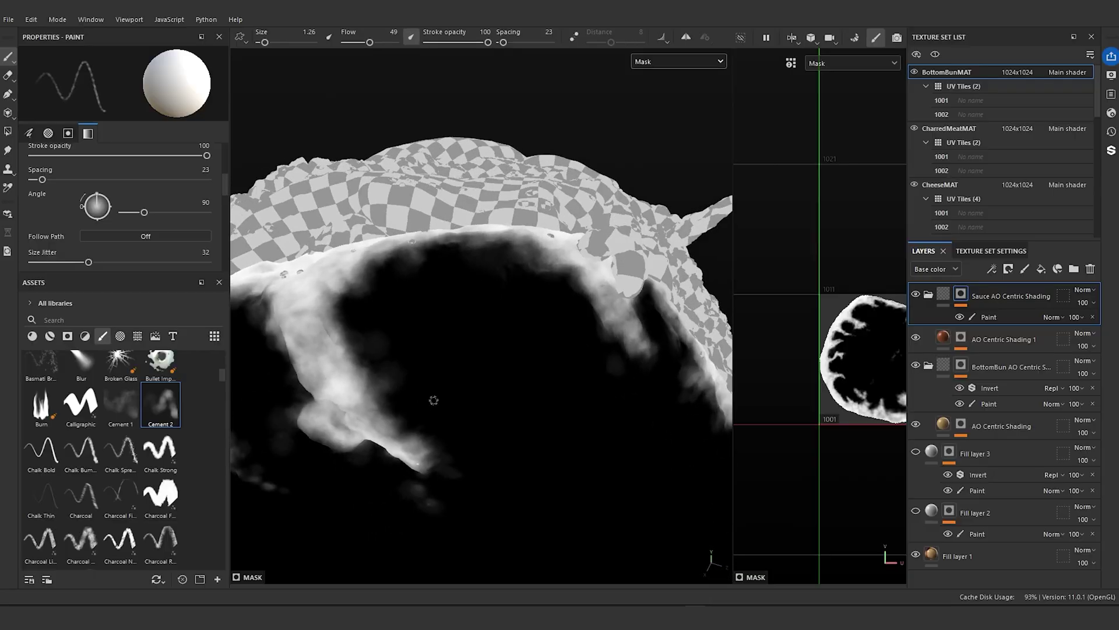
alt+drag(551, 318, 462, 348)
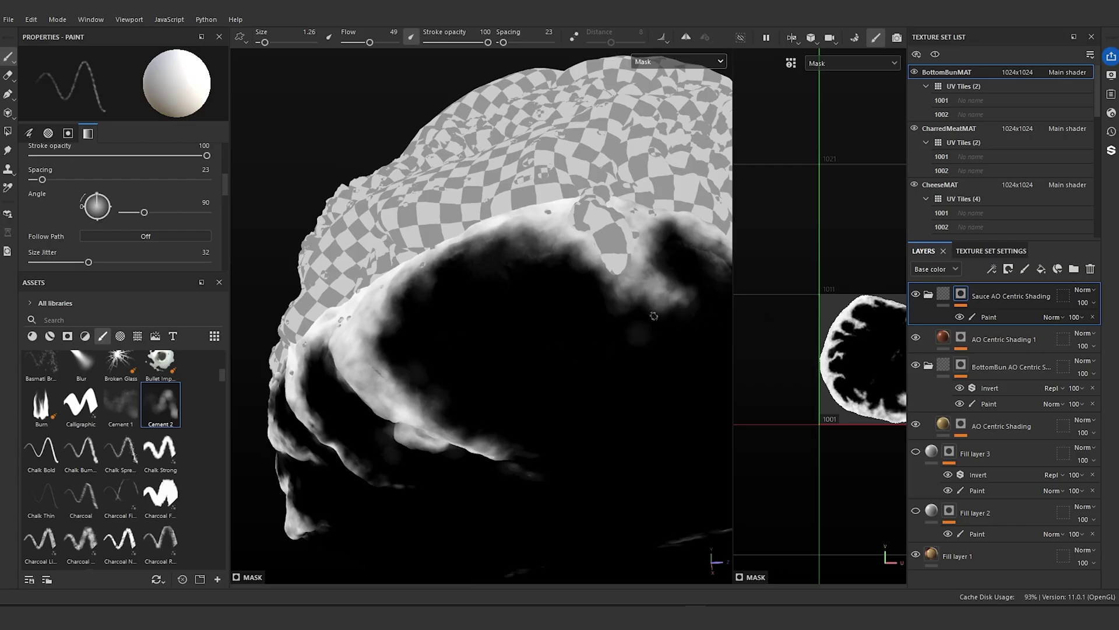
alt+drag(653, 316, 599, 393)
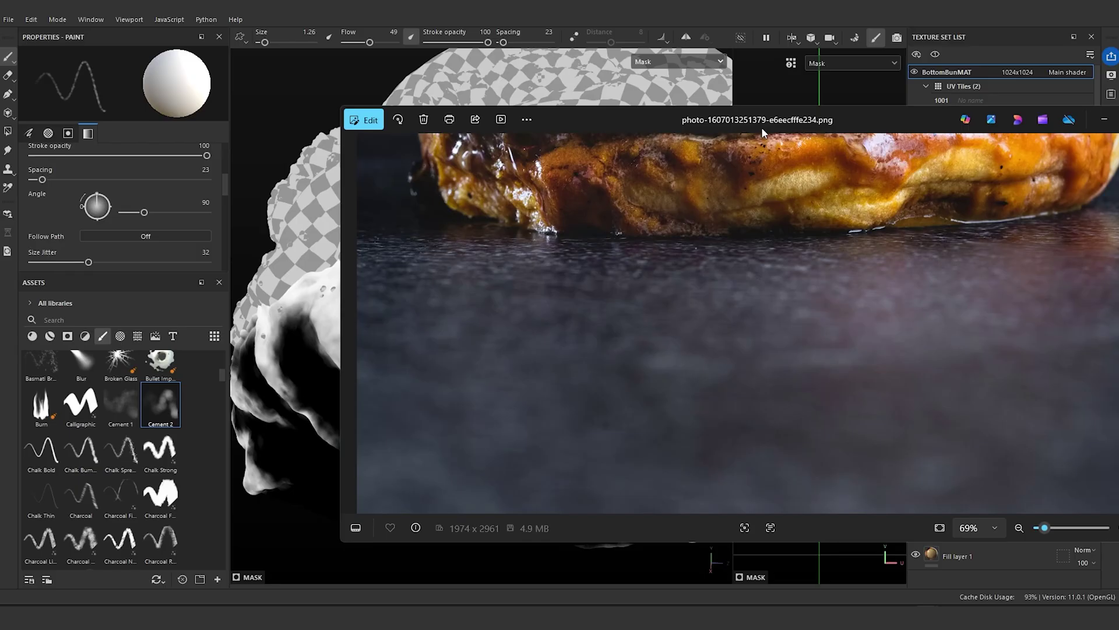
- Examine how the sauce runs over the bottom bun in the burger reference photo
double_click(768, 117)
scroll(758, 344, up, 4)
drag(729, 441, 513, 265)
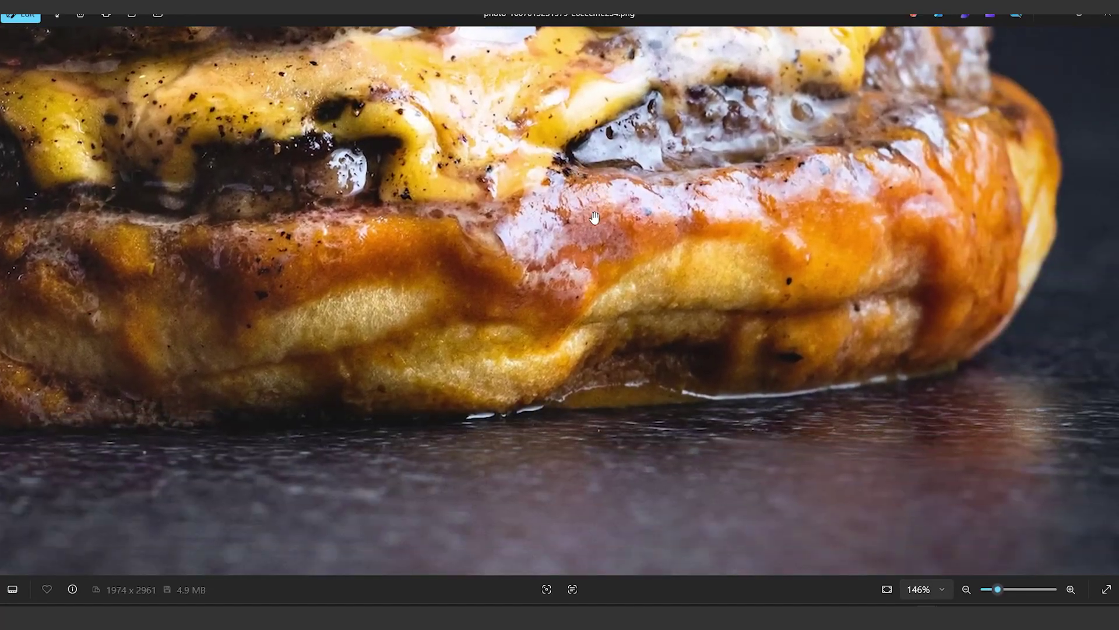
scroll(510, 271, up, 6)
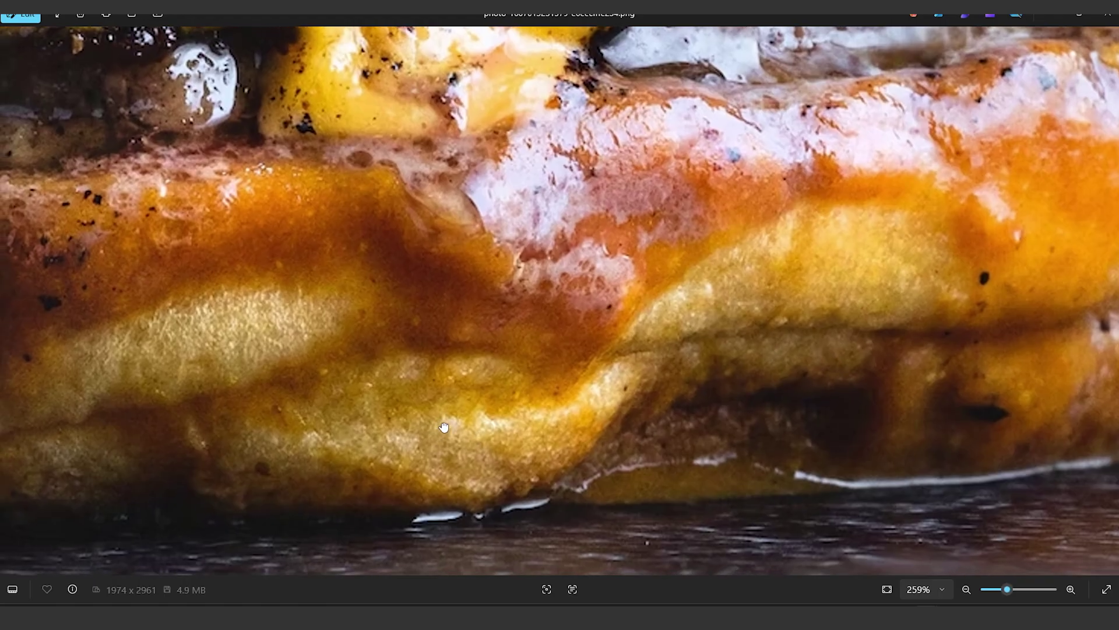
drag(462, 445, 611, 371)
drag(453, 349, 681, 344)
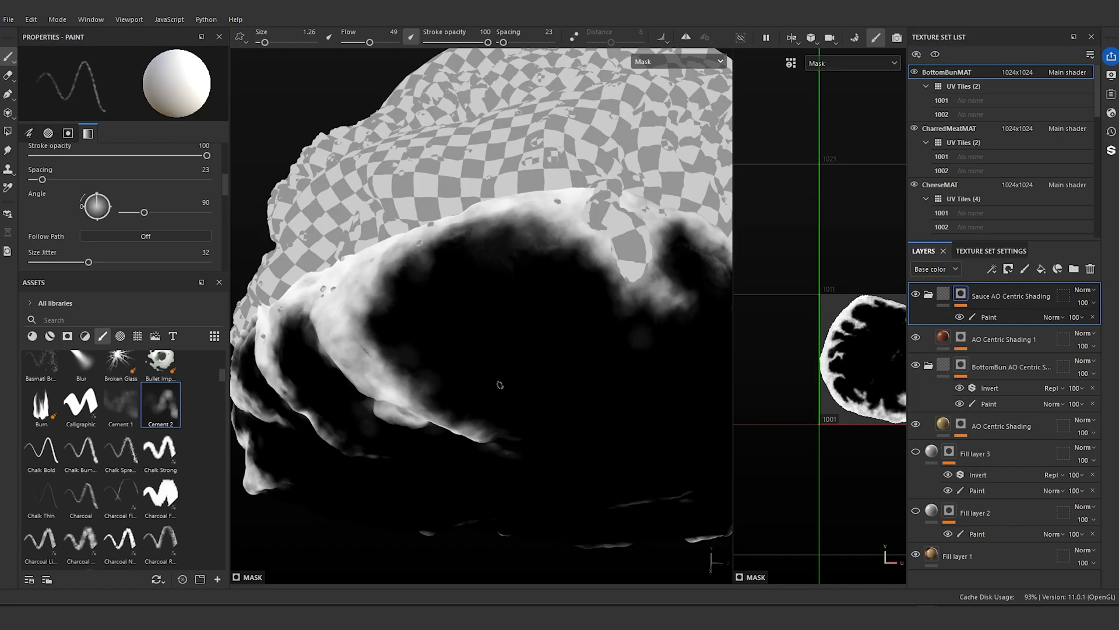
- Rename the sauce folder mask's paint effect "Paint-initial mask" and add a second paint effect to that mask
alt+drag(476, 368, 487, 381)
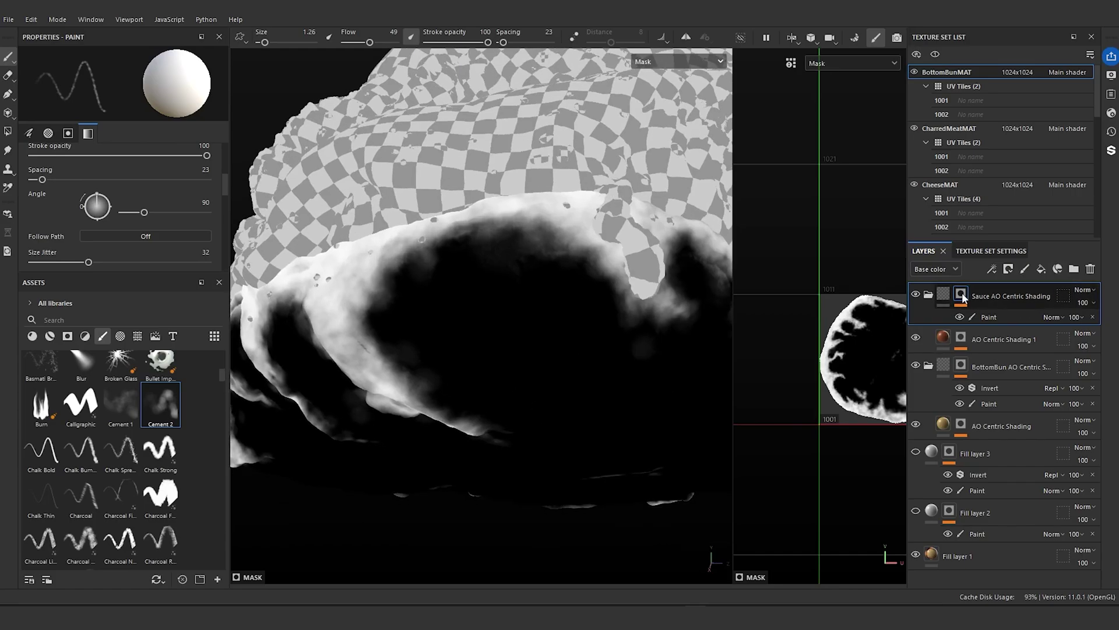
click(989, 318)
double_click(992, 316)
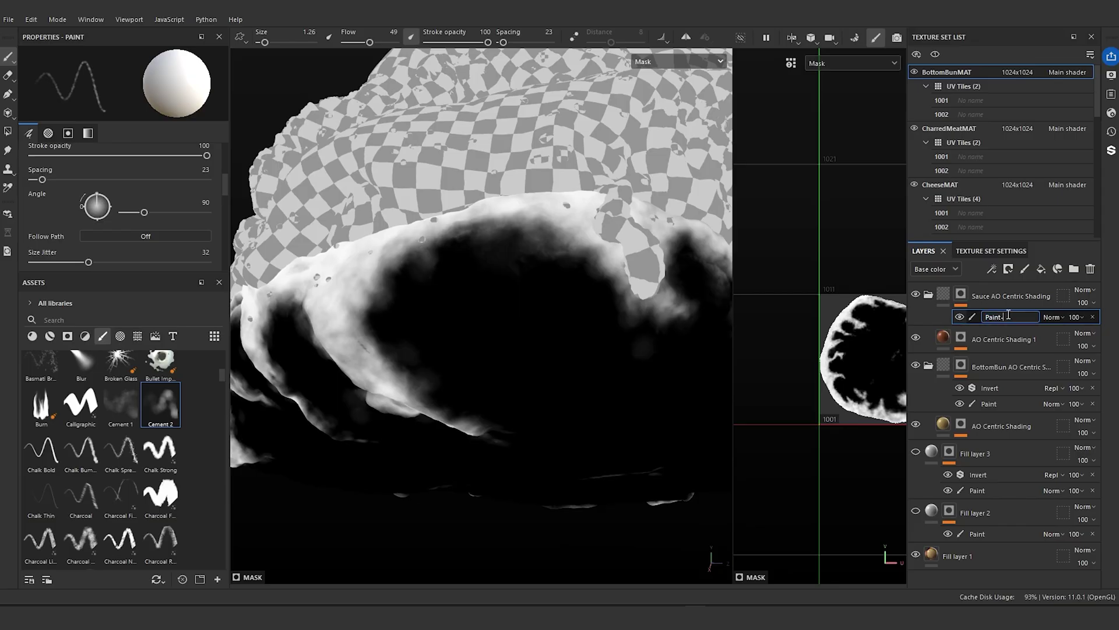
text(-initial mask)
right_click(960, 291)
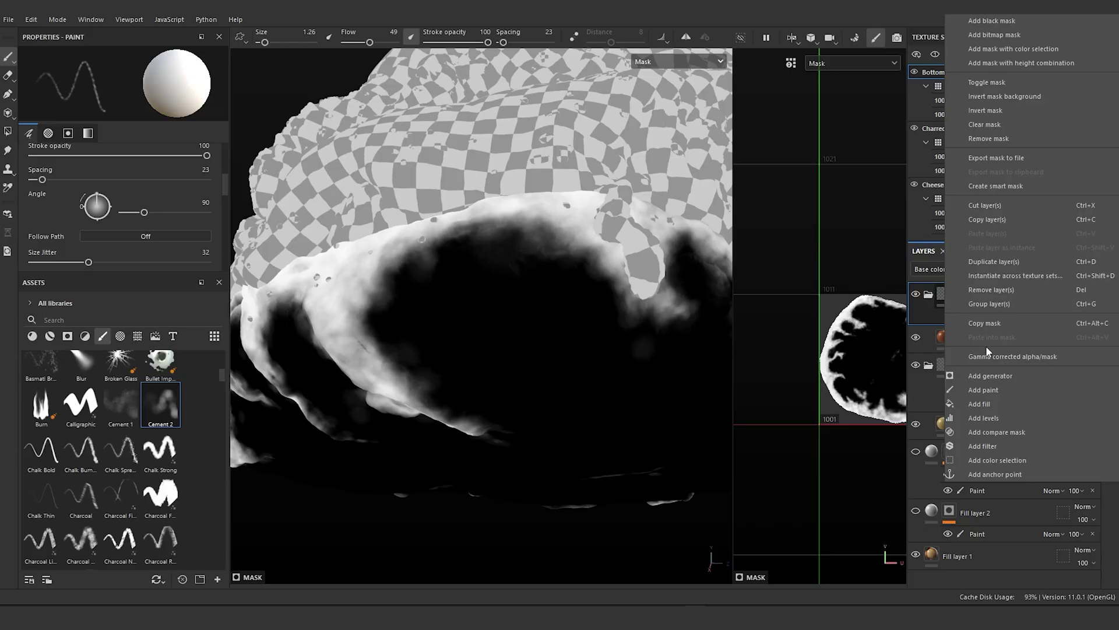
click(991, 389)
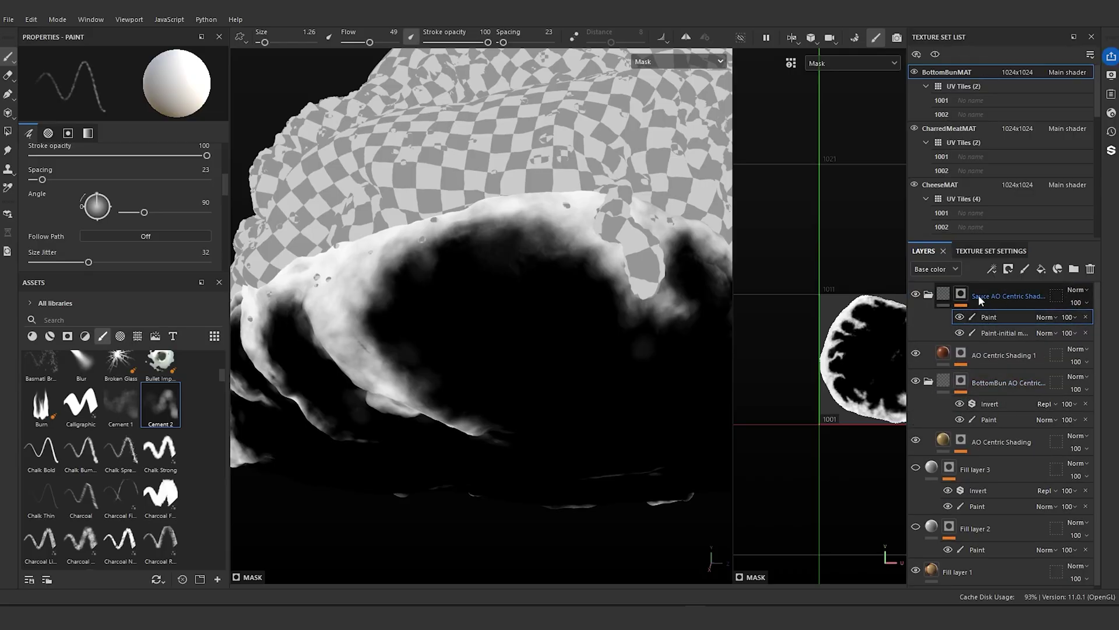
- Widen the layer stack area and rename the Sauce AO Centric Shading folder "Sauce Mask"
drag(906, 272, 859, 282)
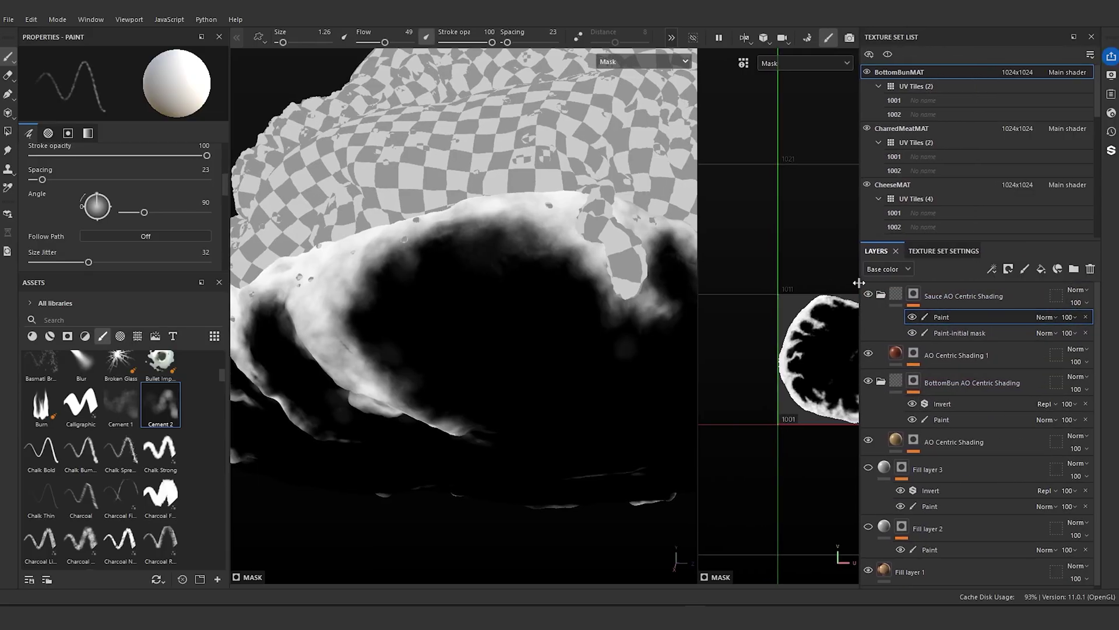
click(962, 296)
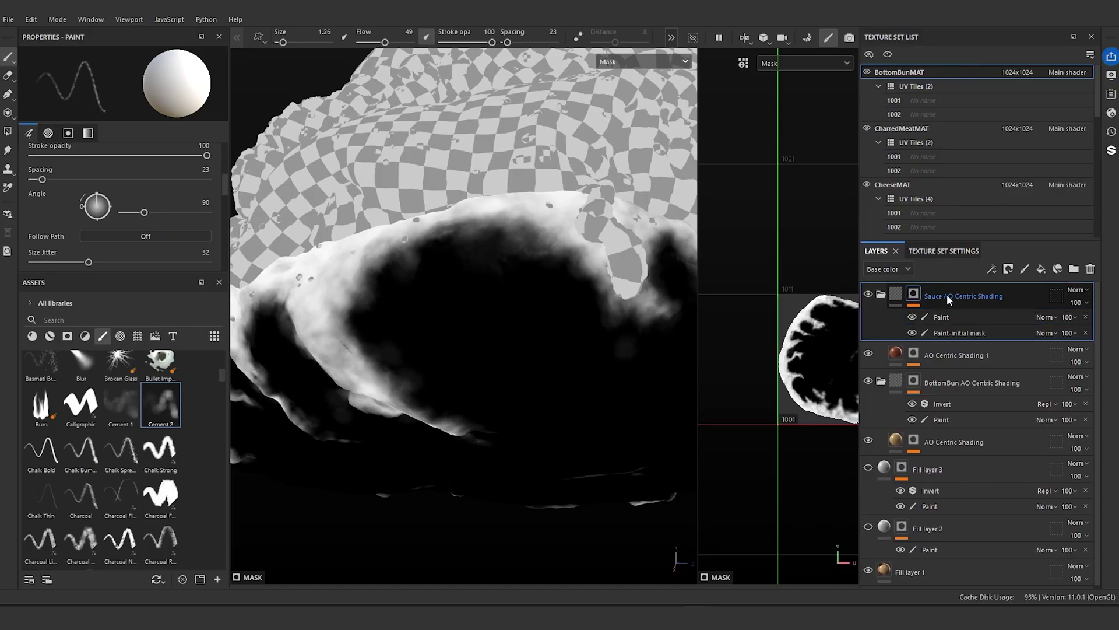
double_click(945, 296)
click(948, 296)
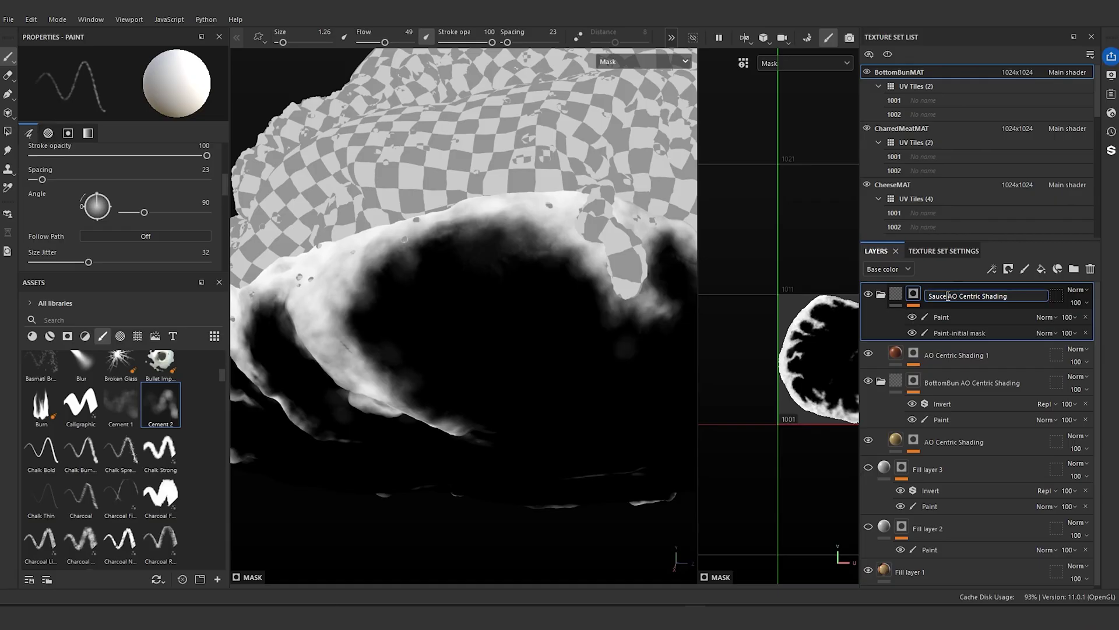
drag(949, 297, 1008, 296)
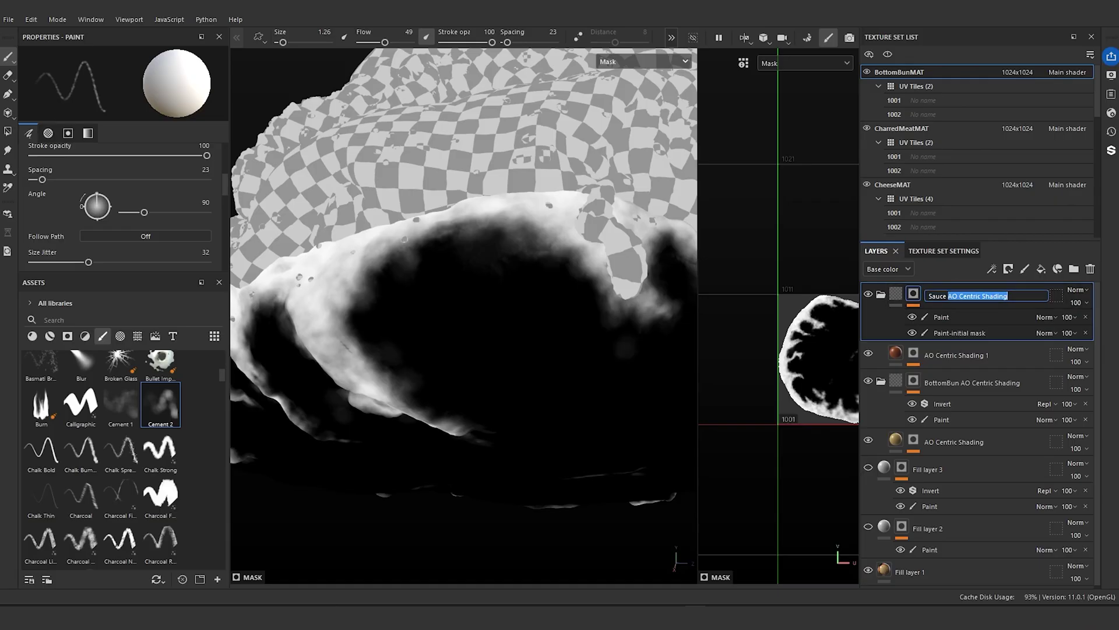
text(Mask)
key(Return)
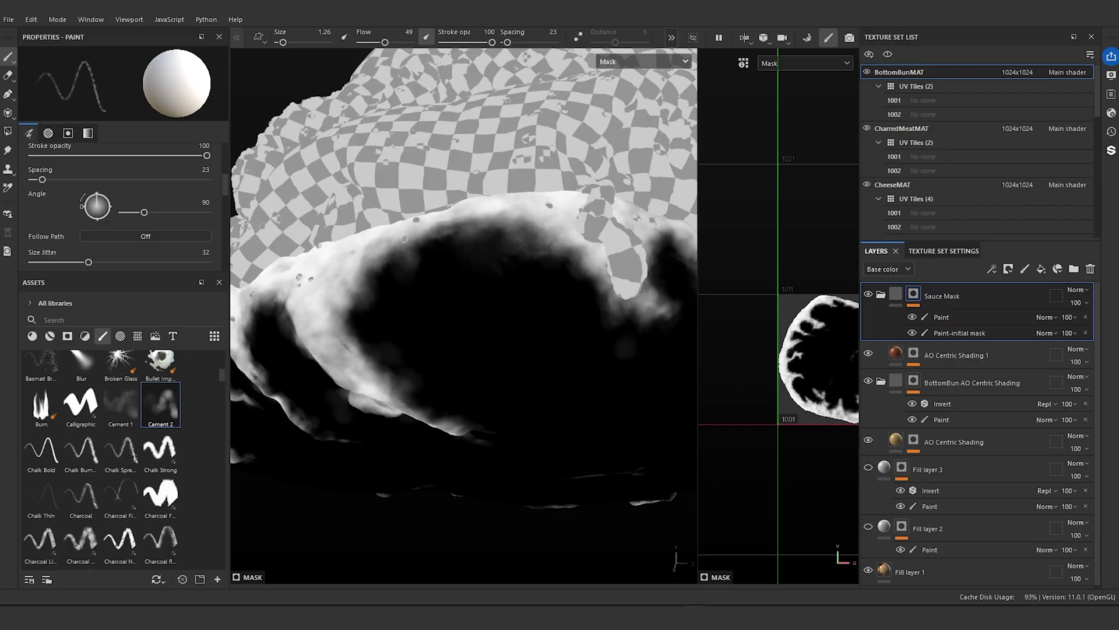
- Select the Sauce Mask folder's upper Paint effect and display its mask on the bottom bun
click(949, 350)
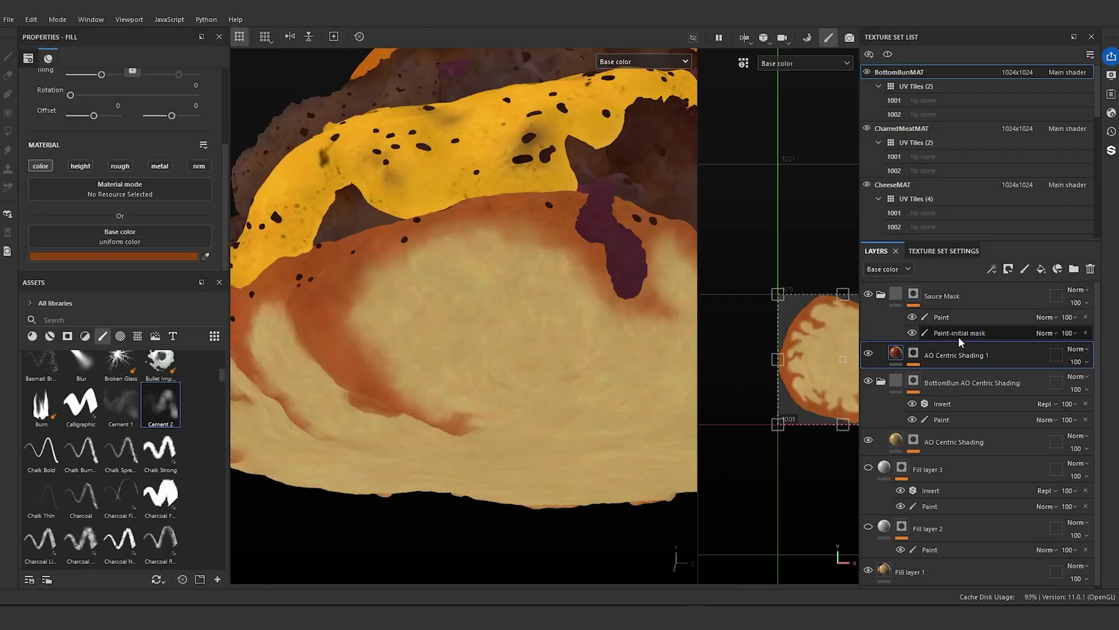
click(949, 319)
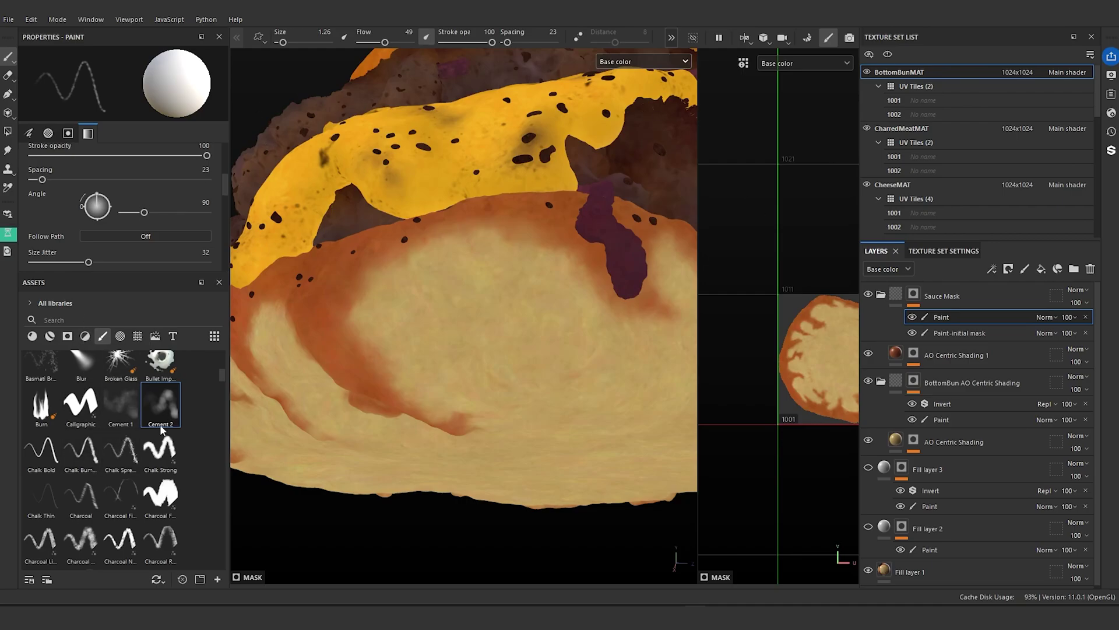
alt+drag(516, 321, 523, 345)
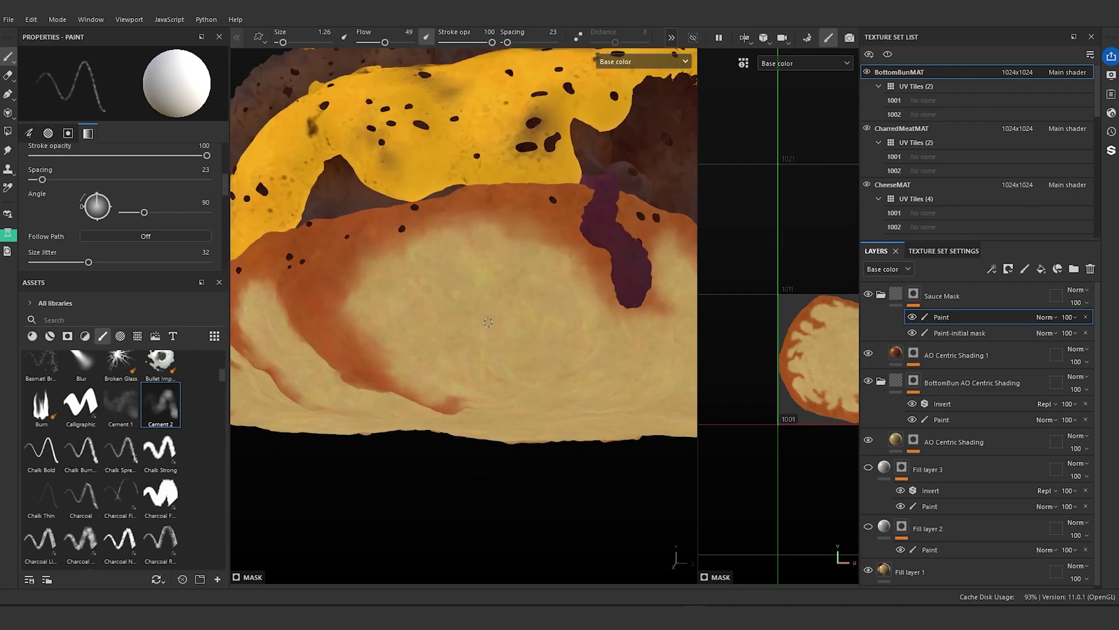
scroll(483, 318, up, 3)
alt+middle_drag(483, 317, 510, 370)
alt+drag(509, 370, 505, 357)
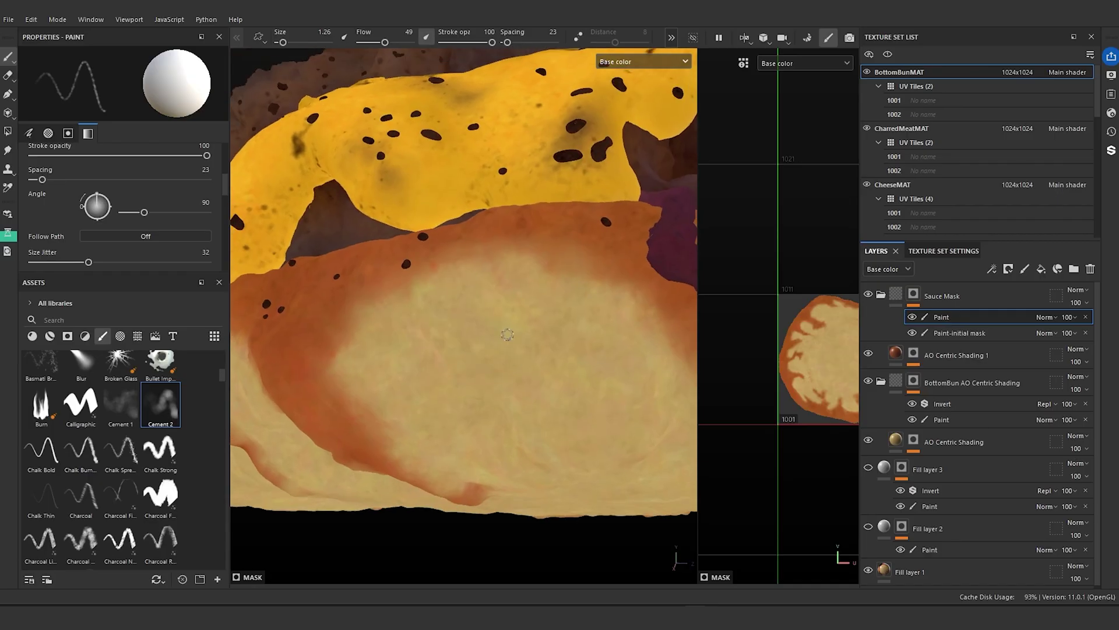
click(661, 63)
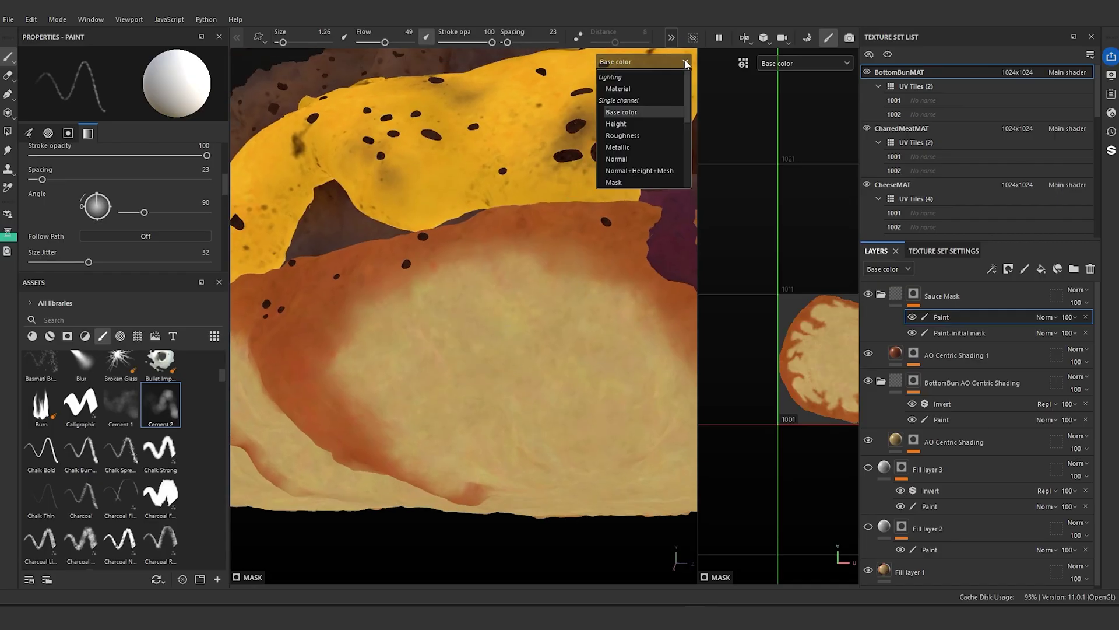
click(627, 182)
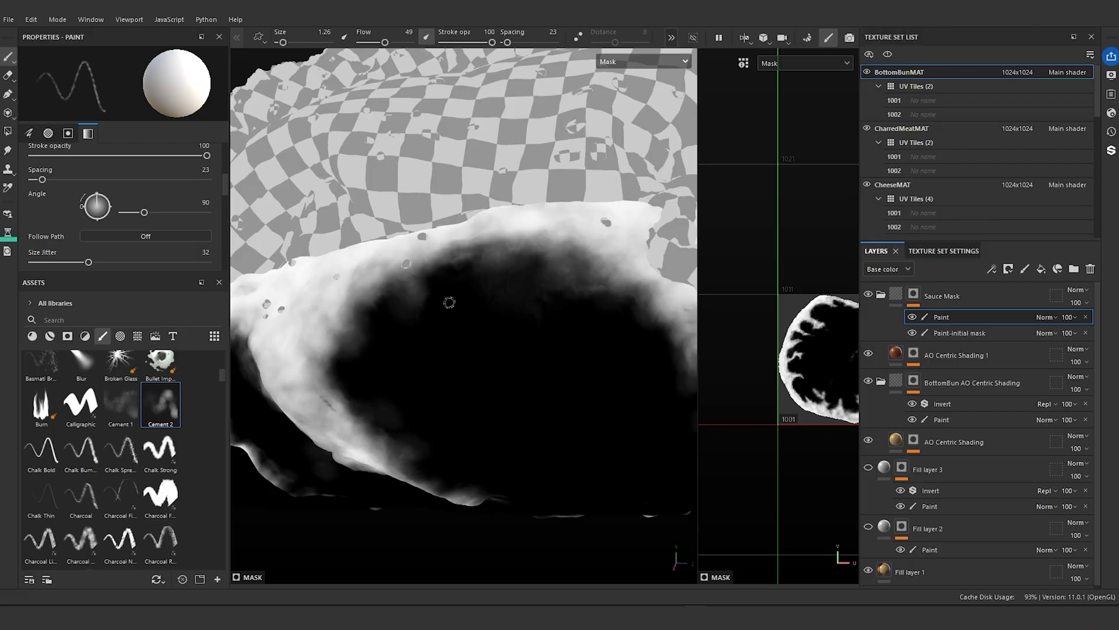
- Paint faint spots into the dark part of the sauce mask with Cement 2 at brush size 4.51, and save the project
ctrl+right_drag(432, 287, 440, 288)
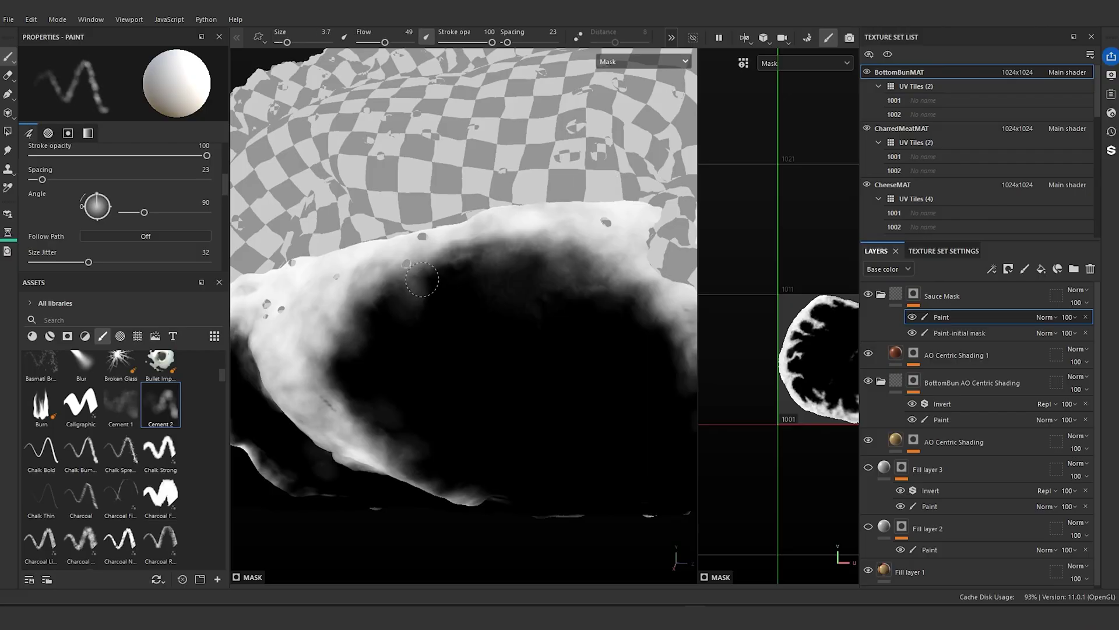
ctrl+right_drag(419, 297, 422, 296)
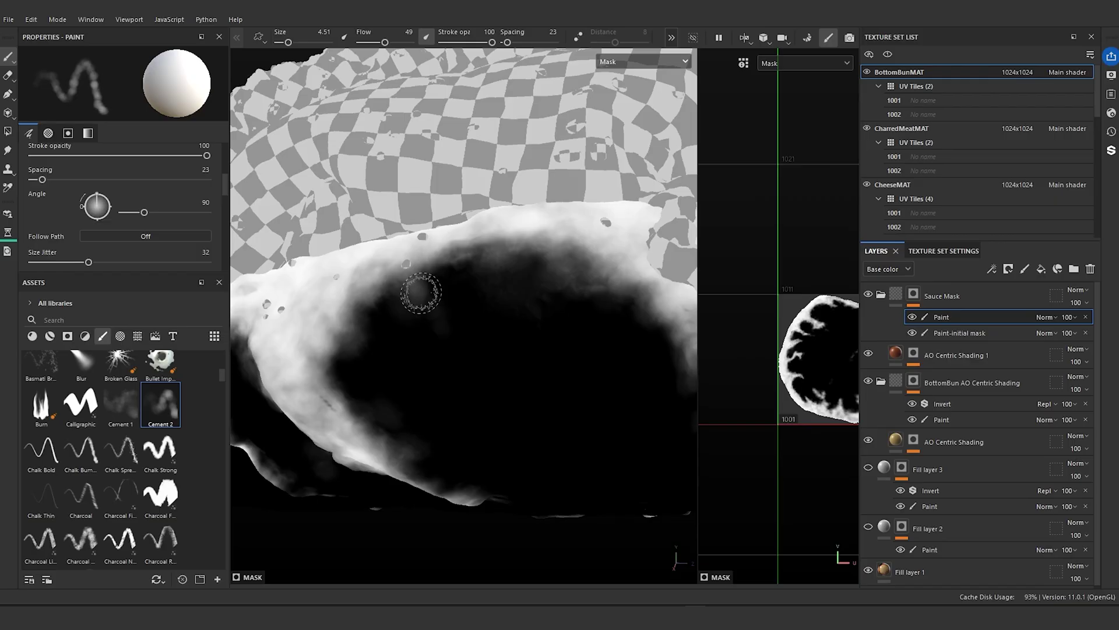
mouse_move(420, 295)
mouse_down()
mouse_move(442, 318)
mouse_move(437, 337)
mouse_up()
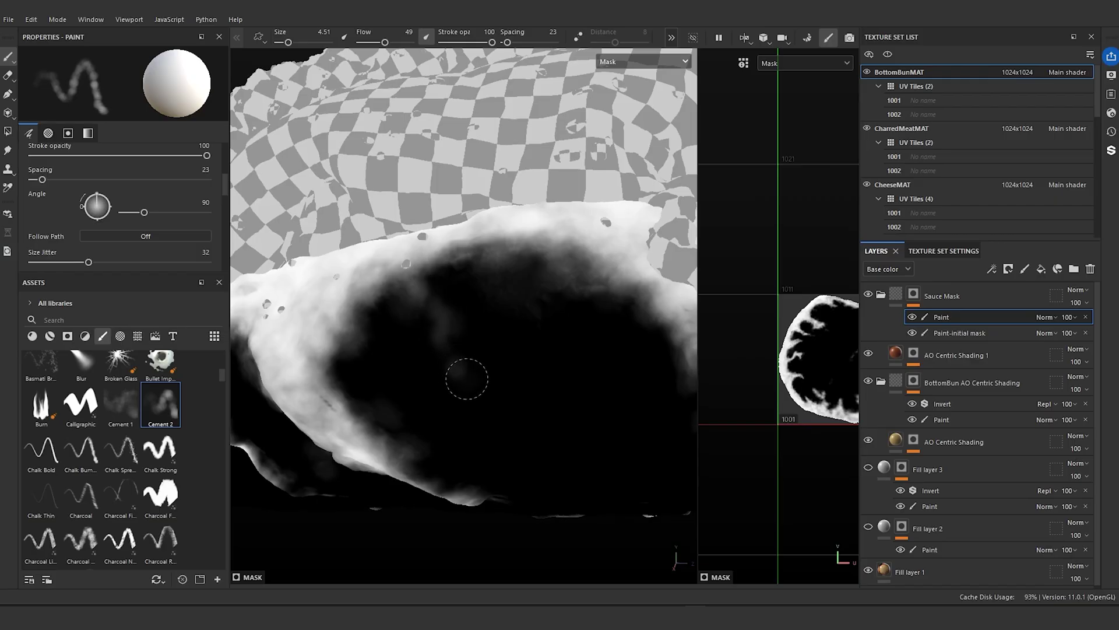
key(ctrl+s)
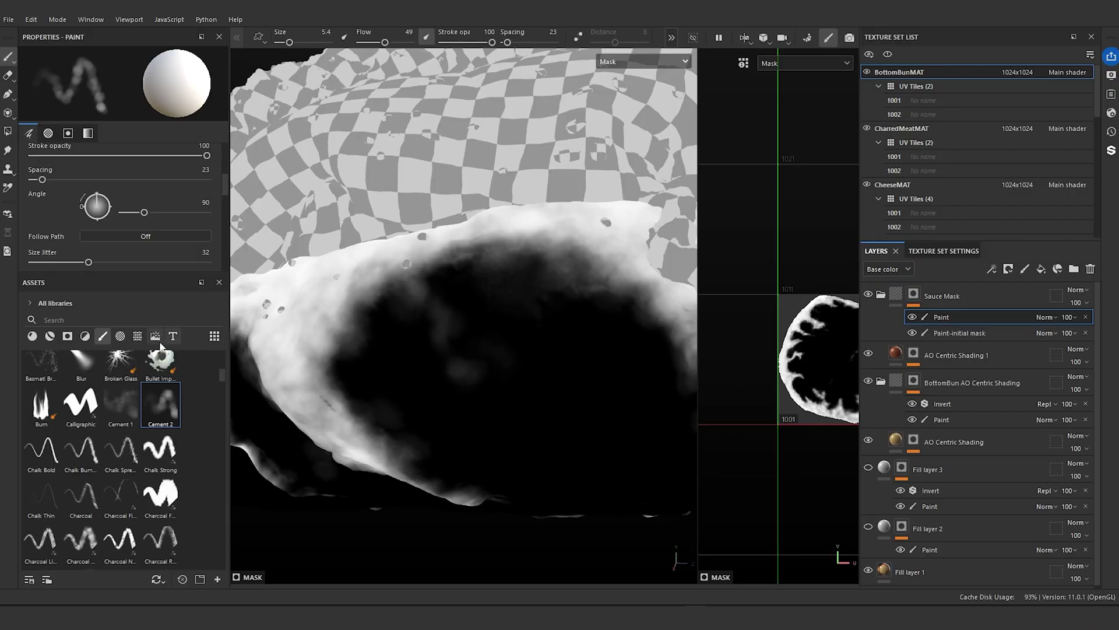
- Paint faint cloudy variation across the bun's dark mask area with the Cement 1 brush at size 16.83
click(121, 404)
drag(433, 351, 392, 364)
ctrl+right_drag(394, 366, 400, 366)
drag(394, 366, 413, 408)
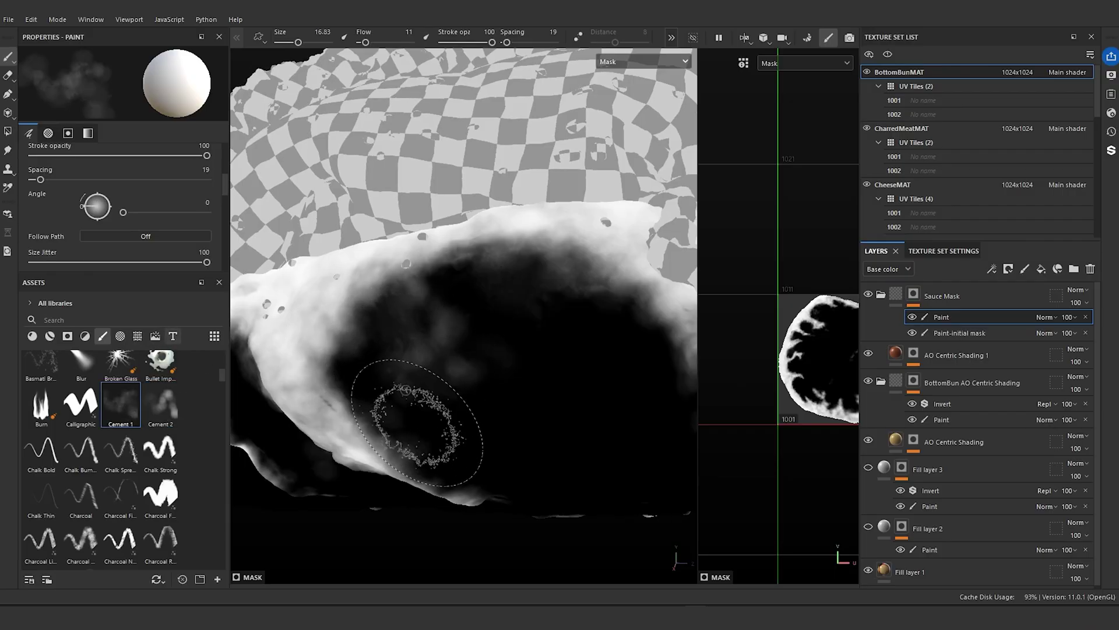
mouse_move(574, 417)
mouse_down()
mouse_move(554, 420)
mouse_move(626, 388)
mouse_move(652, 348)
mouse_move(637, 339)
mouse_up()
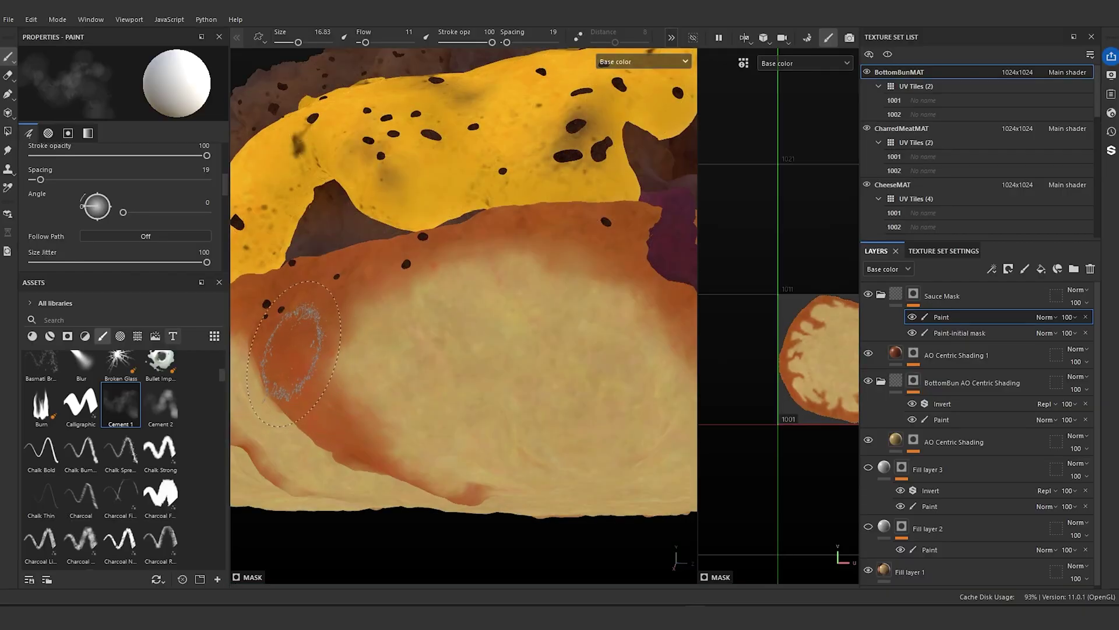
- Reduce the Cement 1 brush size to 10.91
key(bracketleft)
key(bracketleft)
key(bracketleft)
key(bracketleft)
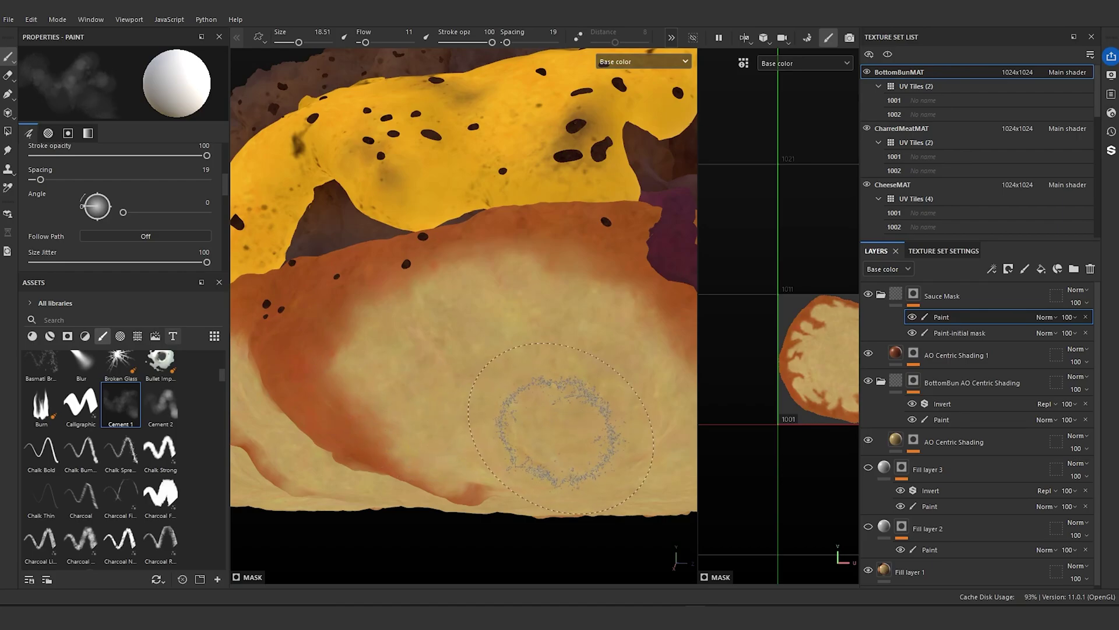
key(bracketleft)
key(bracketleft)
key(bracketleft)
key(bracketleft)
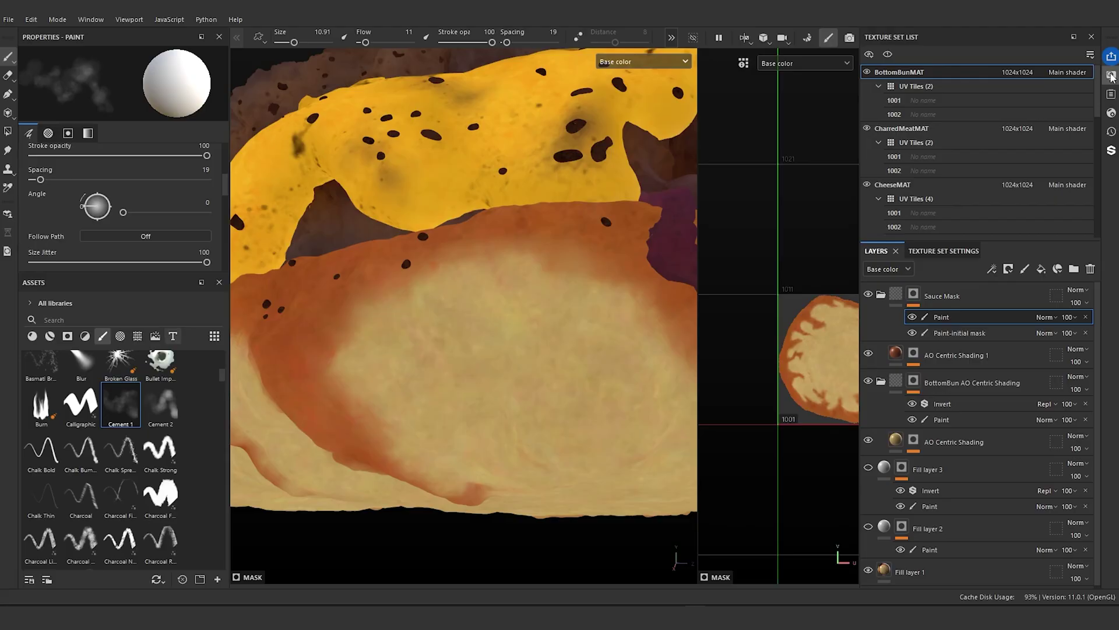
- Show the mesh wireframe at 13 opacity in the display settings and shrink the brush to 6.27
click(1111, 74)
scroll(918, 220, down, 10)
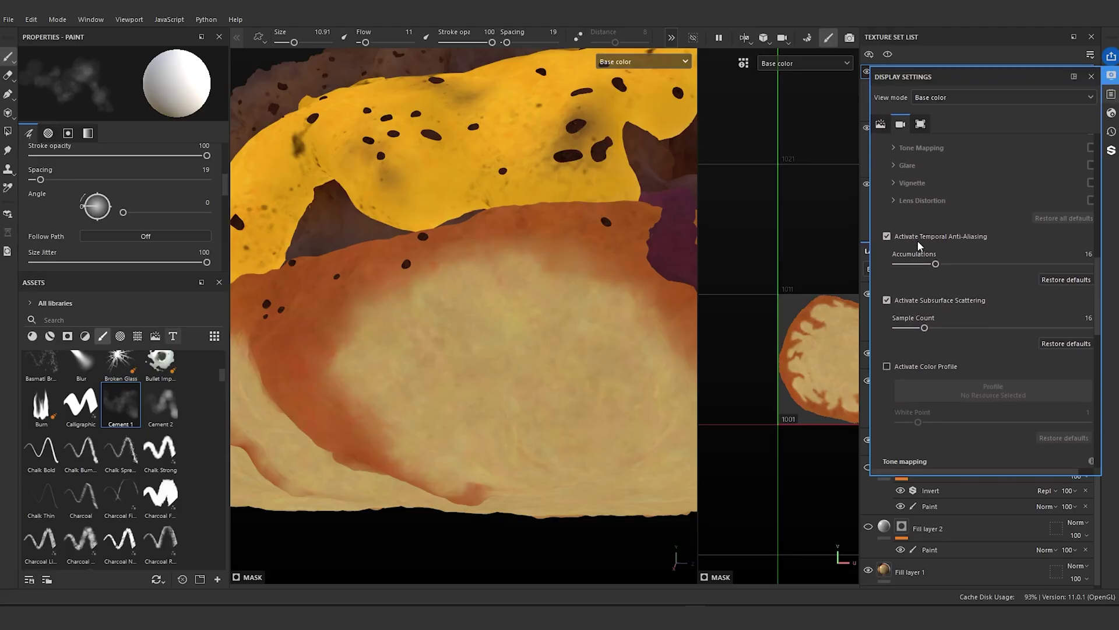
scroll(909, 314, down, 8)
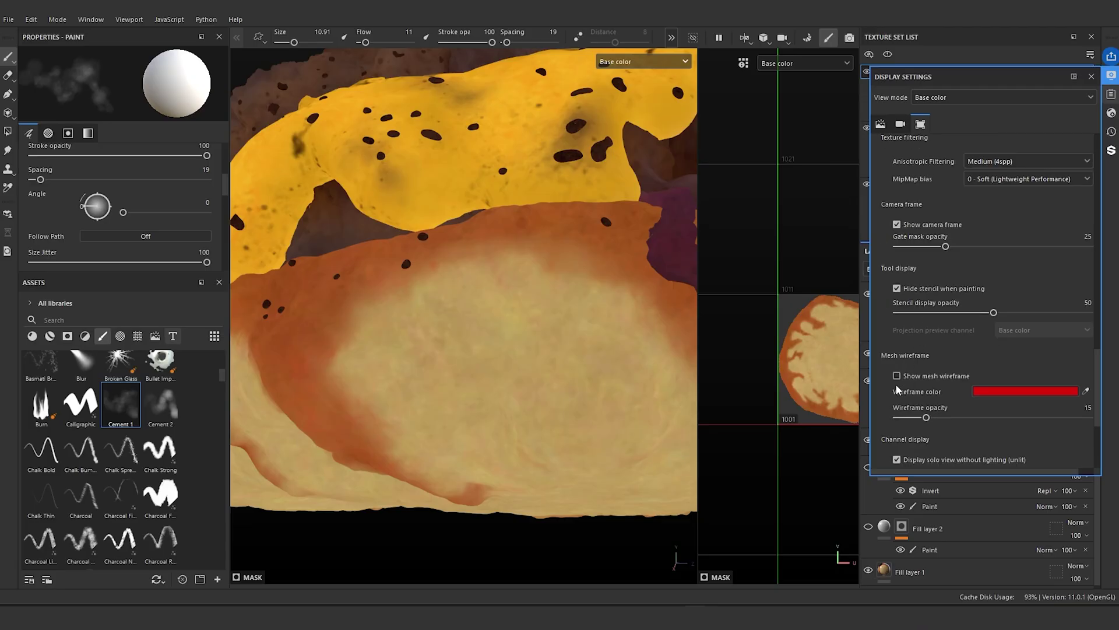
click(897, 376)
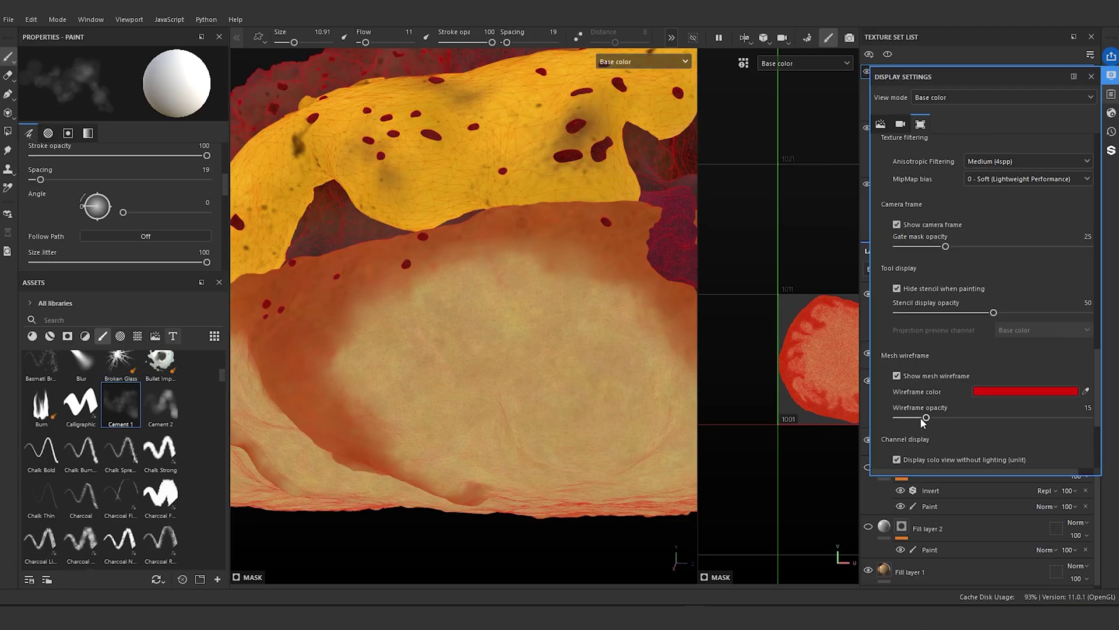
mouse_move(917, 420)
mouse_down()
mouse_move(936, 422)
mouse_move(922, 418)
mouse_up()
mouse_move(577, 542)
alt+mouse_down()
mouse_move(595, 545)
mouse_move(475, 524)
alt+mouse_up()
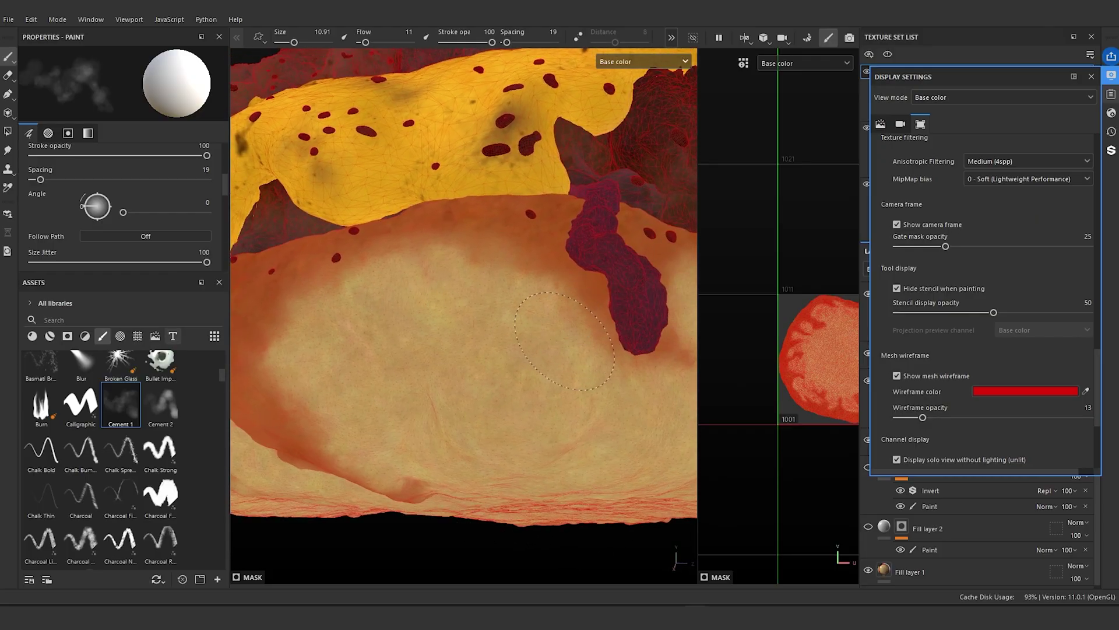
ctrl+right_drag(586, 361, 565, 360)
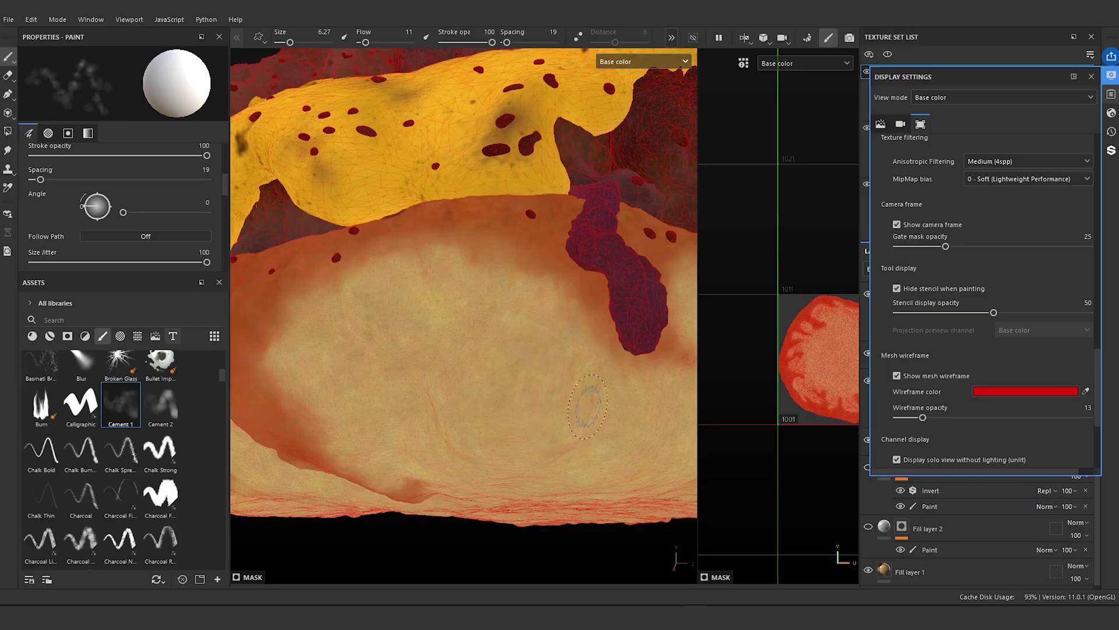
click(1092, 77)
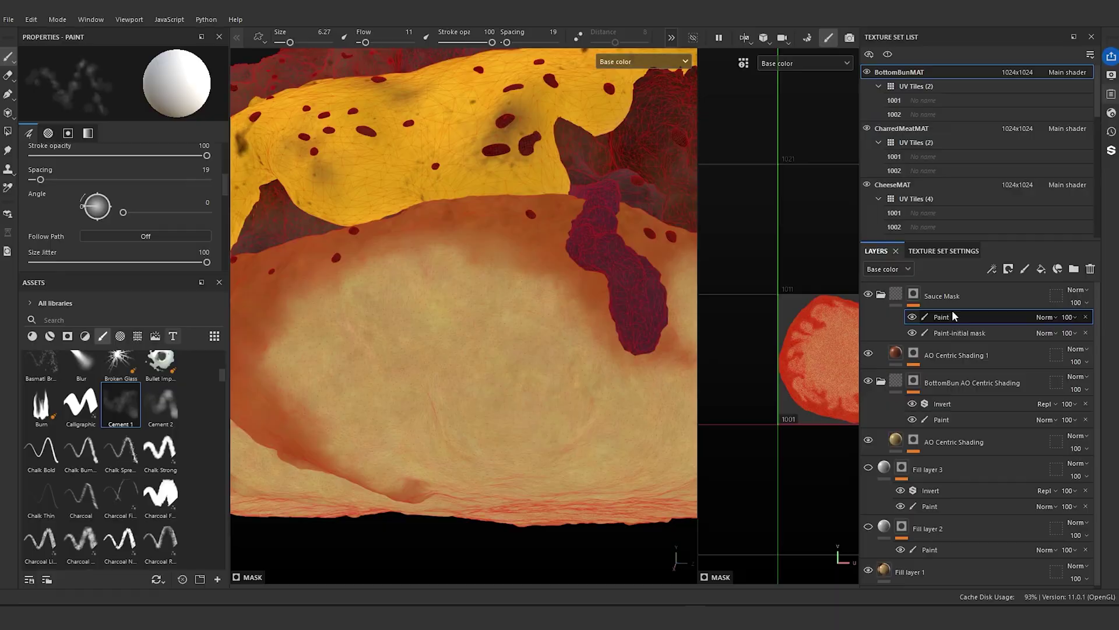
- Paint faint sauce stains over the pale front of the bottom bun with Cement 1, enlarging the brush to 12.27
ctrl+right_drag(577, 344, 593, 344)
mouse_move(583, 397)
mouse_down()
mouse_move(568, 417)
mouse_move(501, 437)
mouse_move(554, 342)
mouse_up()
ctrl+right_drag(430, 287, 440, 288)
drag(411, 327, 309, 315)
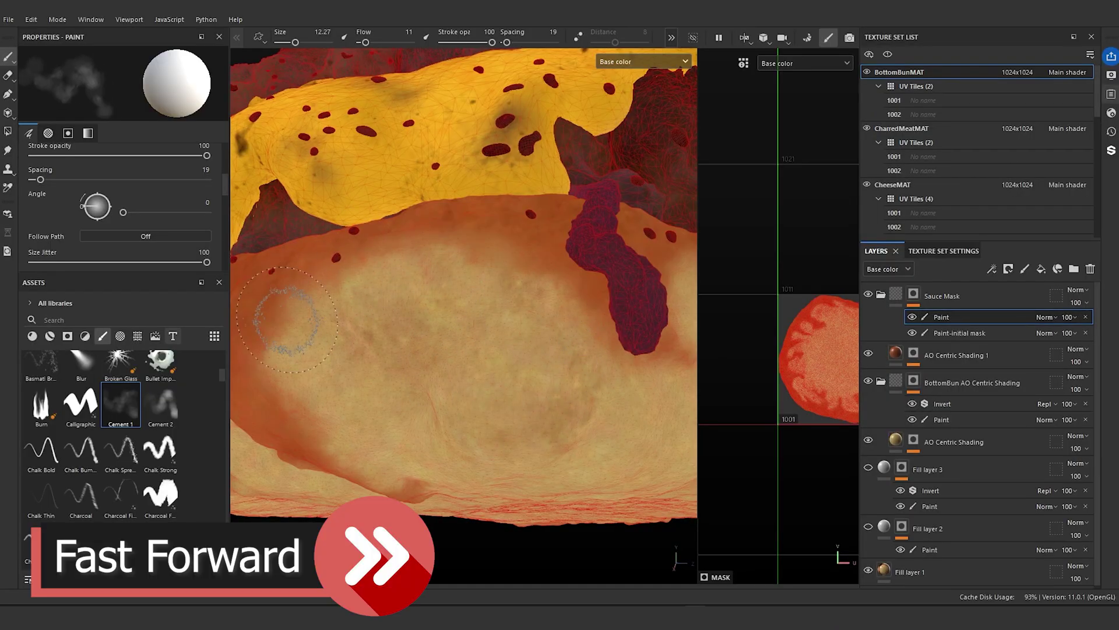
- Switch the viewport to the mask and paint cloudy Cement 1 texture into the dark gaps between the sauce drips
click(646, 59)
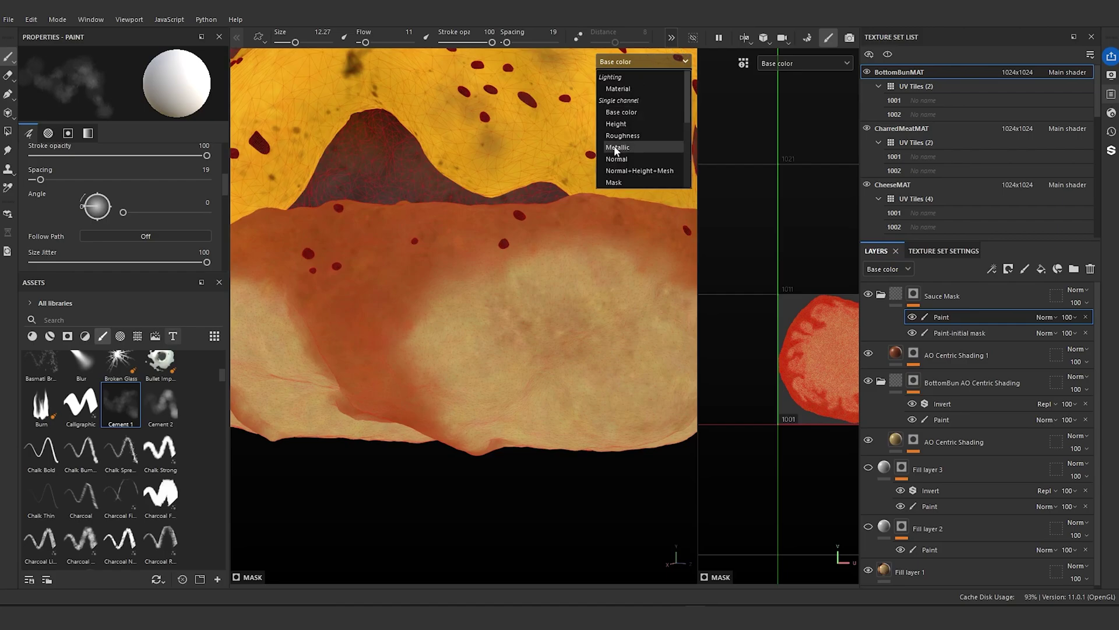
click(619, 183)
alt+drag(510, 208, 495, 196)
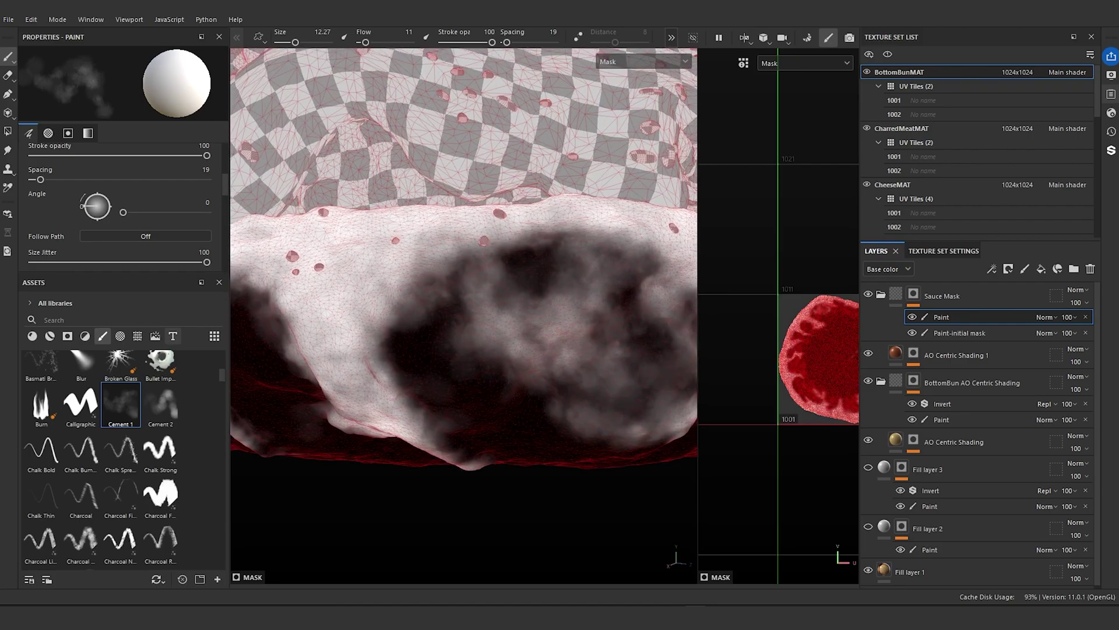
alt+middle_drag(495, 195, 542, 145)
alt+drag(542, 144, 543, 103)
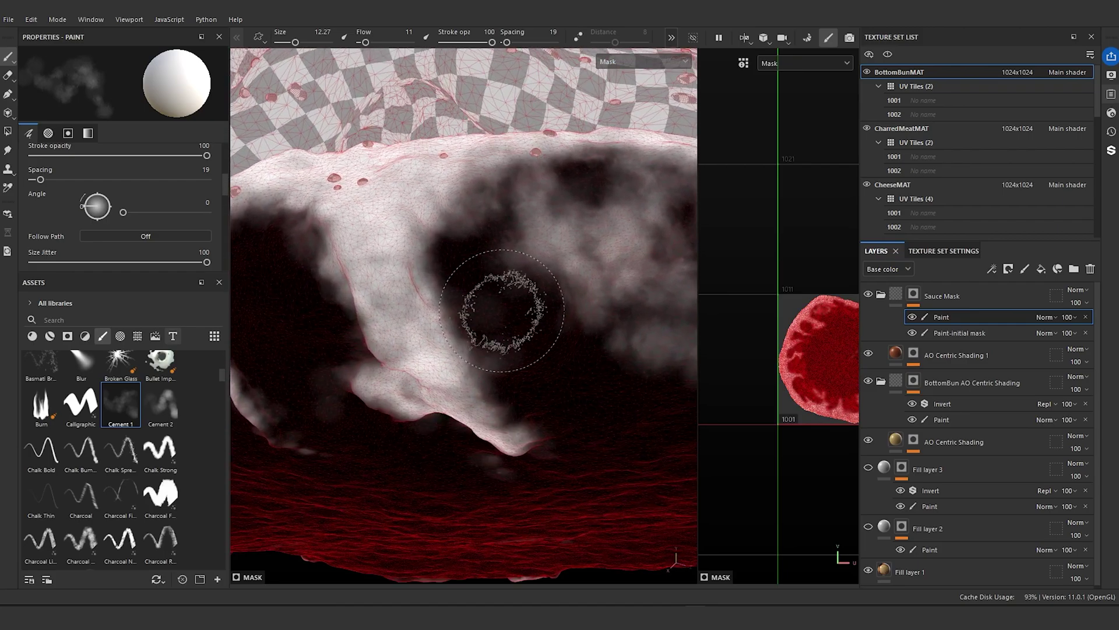
mouse_move(499, 343)
mouse_down()
mouse_move(490, 365)
mouse_move(524, 350)
mouse_move(537, 375)
mouse_move(562, 387)
mouse_move(558, 339)
mouse_move(548, 402)
mouse_move(569, 408)
mouse_up()
scroll(558, 338, down, 3)
scroll(553, 417, up, 3)
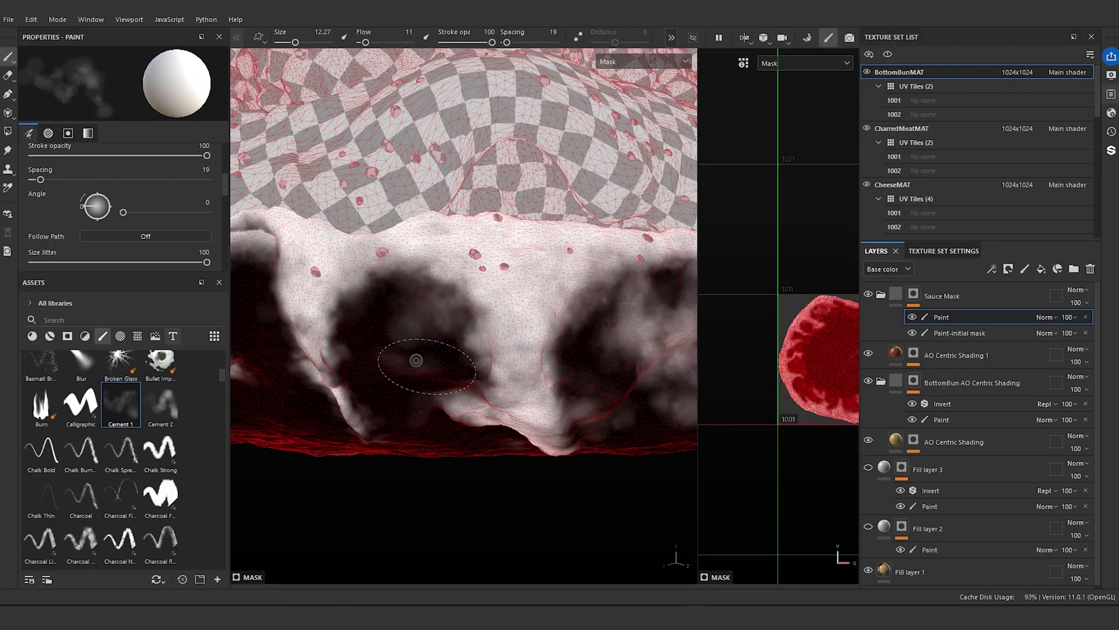
mouse_move(393, 384)
mouse_down()
mouse_move(362, 387)
mouse_move(357, 400)
mouse_move(392, 317)
mouse_move(390, 293)
mouse_move(400, 333)
mouse_move(445, 313)
mouse_move(471, 342)
mouse_move(460, 425)
mouse_move(447, 410)
mouse_up()
scroll(460, 357, down, 5)
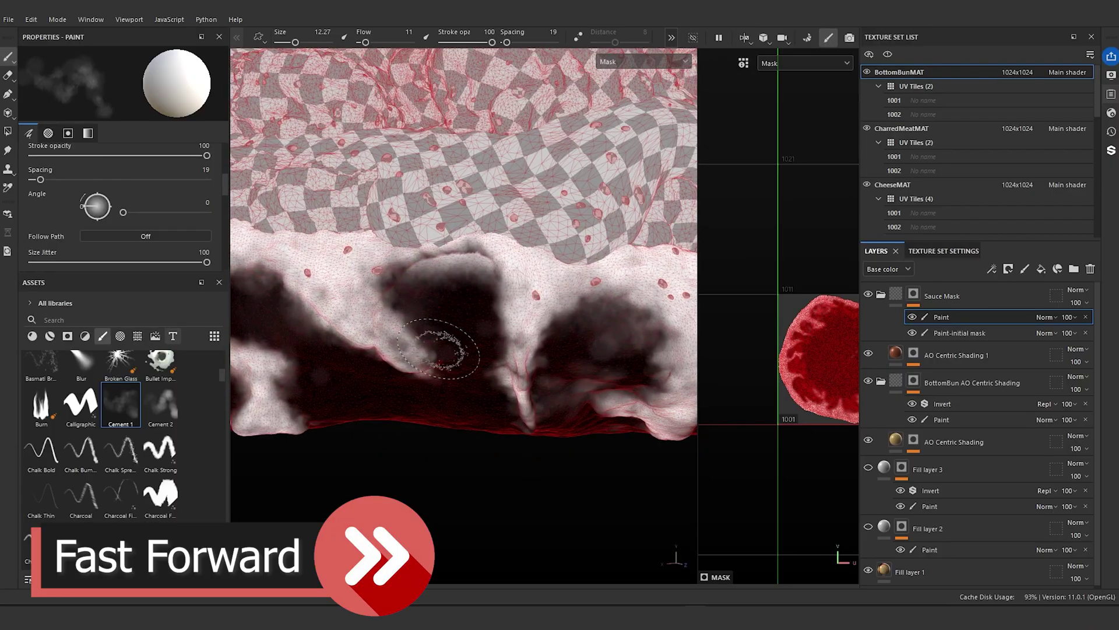
- Paint softer sauce edges around the drips with Cement 2, starting at brush size 11.13 and reducing it for narrow areas
click(160, 404)
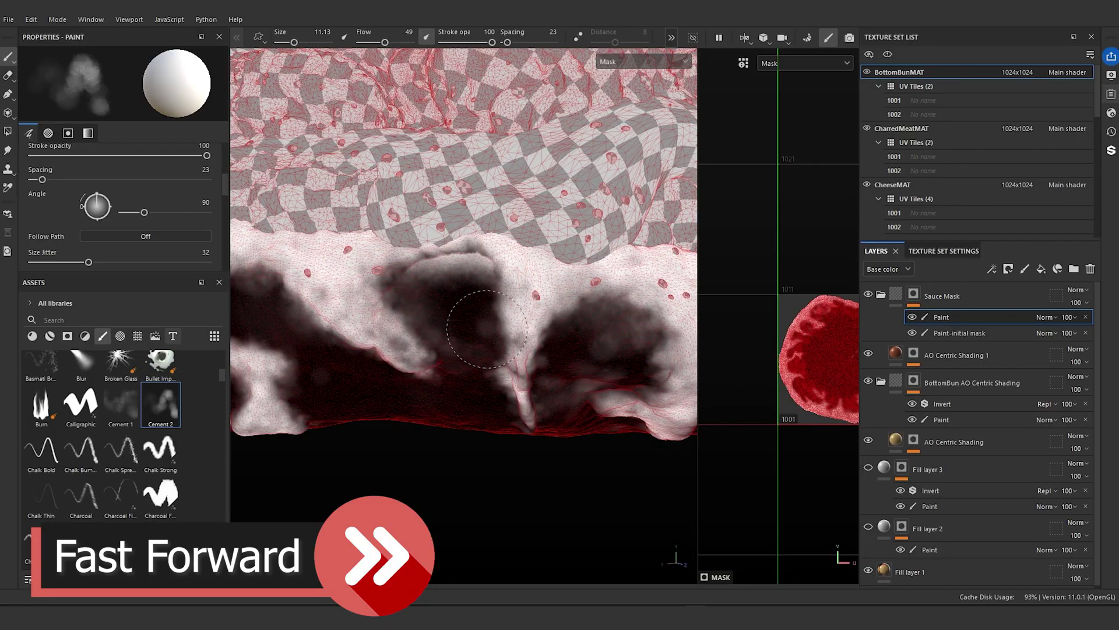
mouse_move(487, 329)
mouse_down()
mouse_move(400, 367)
mouse_move(446, 358)
mouse_up()
mouse_move(382, 280)
mouse_down()
mouse_move(280, 312)
mouse_move(294, 355)
mouse_move(378, 411)
mouse_move(552, 435)
mouse_up()
key(bracketleft)
key(bracketleft)
key(bracketleft)
drag(403, 350, 430, 400)
- Blend the drips on the next side of the bun mask with Cement 2 at brush sizes 11.12 and 8.62
key(bracketright)
key(bracketright)
key(bracketright)
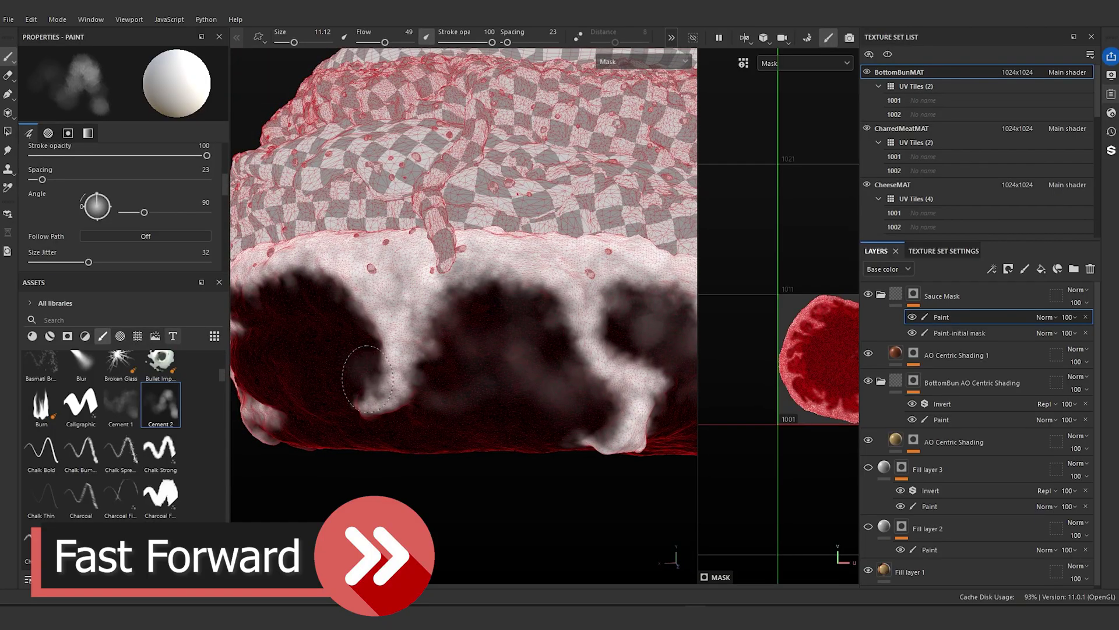
key(bracketright)
mouse_move(325, 318)
mouse_down()
mouse_move(298, 367)
mouse_move(327, 291)
mouse_up()
scroll(356, 419, down, 5)
ctrl+right_drag(420, 285, 407, 286)
drag(469, 318, 447, 375)
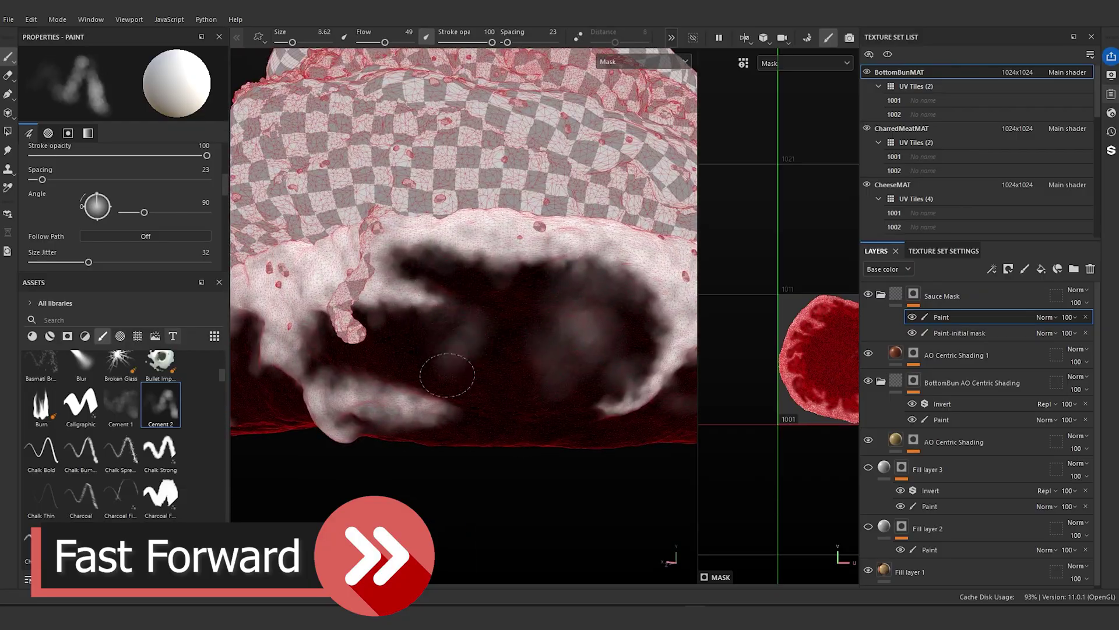
- Break up the upper sauce edge and add haze in the wide dark gap, using Cement 2 up to size 11.12
mouse_move(425, 262)
mouse_down()
mouse_move(440, 277)
mouse_move(496, 271)
mouse_up()
scroll(545, 357, down, 5)
scroll(450, 320, up, 4)
alt+drag(408, 326, 501, 322)
ctrl+right_drag(367, 328, 375, 328)
drag(376, 328, 250, 371)
- Soften the remaining drips around the rest of the bun mask with Cement 2 at brush sizes 7.49 to 8.62
alt+drag(350, 402, 558, 418)
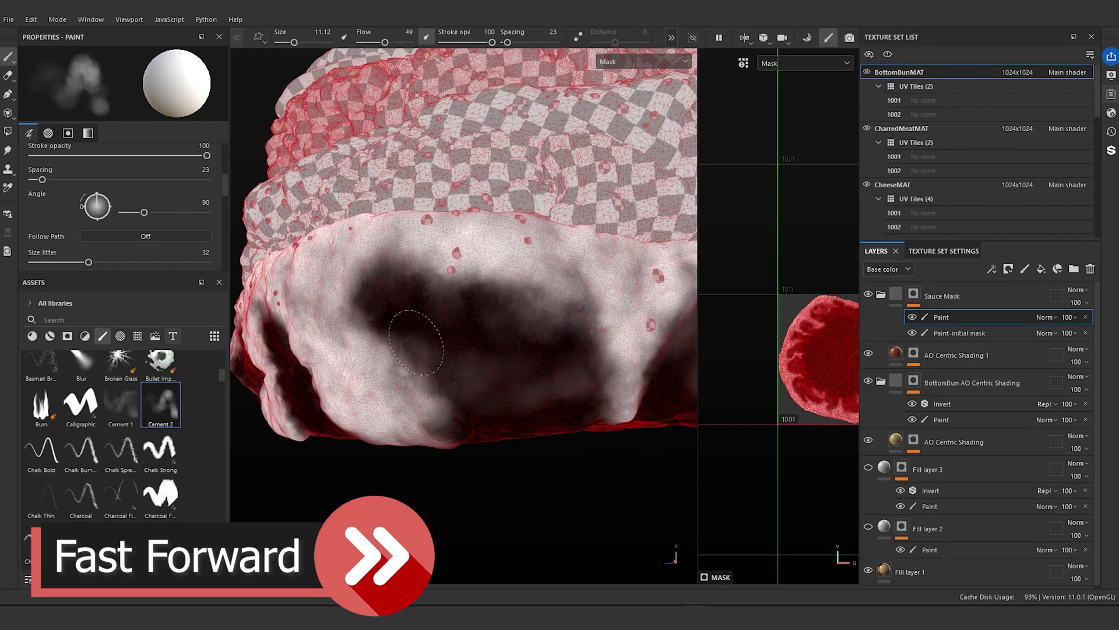
alt+drag(327, 361, 466, 338)
alt+middle_drag(473, 347, 492, 381)
ctrl+right_drag(457, 393, 445, 393)
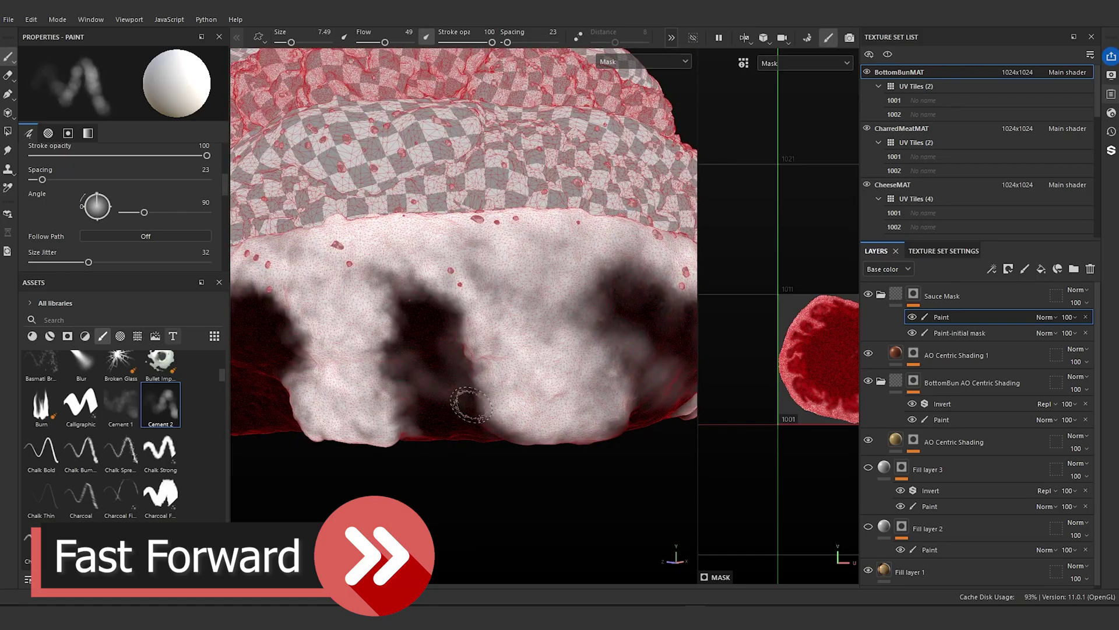
alt+drag(361, 399, 517, 392)
ctrl+right_drag(517, 392, 521, 392)
drag(521, 388, 498, 399)
mouse_move(461, 315)
mouse_down()
mouse_move(532, 308)
mouse_move(325, 412)
mouse_move(243, 368)
mouse_move(251, 408)
mouse_up()
alt+drag(329, 449, 513, 452)
mouse_move(525, 460)
mouse_down()
mouse_move(474, 474)
mouse_move(440, 430)
mouse_move(517, 252)
mouse_move(465, 372)
mouse_up()
mouse_move(466, 425)
mouse_down()
mouse_move(270, 425)
mouse_move(326, 408)
mouse_up()
mouse_move(327, 408)
alt+mouse_down()
mouse_move(475, 370)
mouse_move(332, 364)
mouse_move(569, 383)
mouse_move(530, 487)
mouse_move(730, 356)
alt+mouse_up()
- Return to the base color view and toggle the visibility of the Sauce Mask folder and AO Centric Shading 1 to compare the bun
key(m)
alt+drag(553, 146, 447, 150)
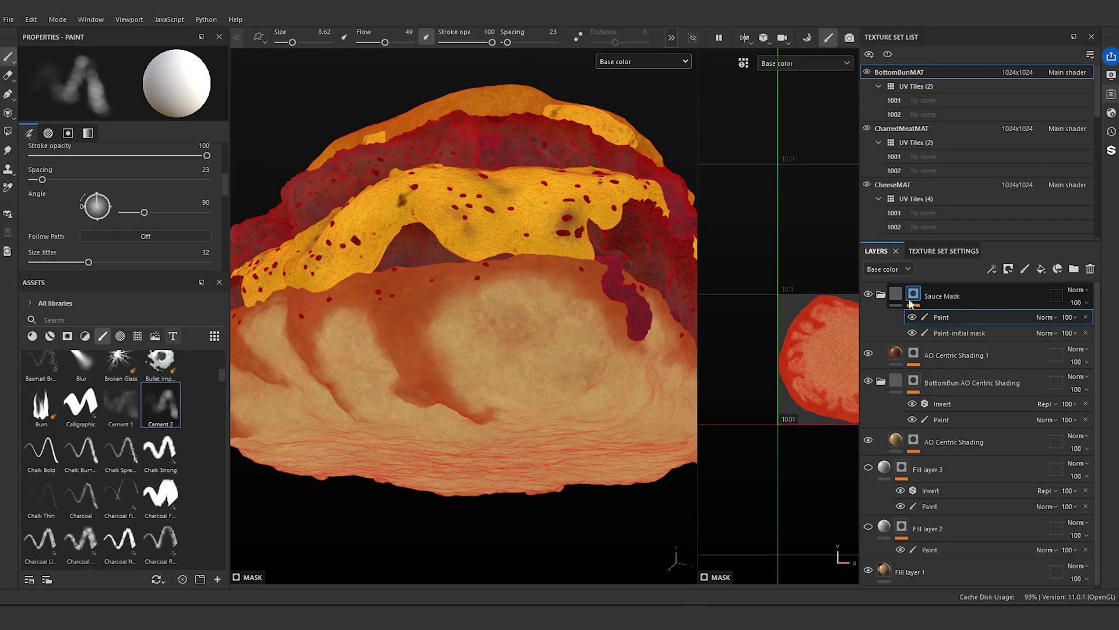
click(869, 293)
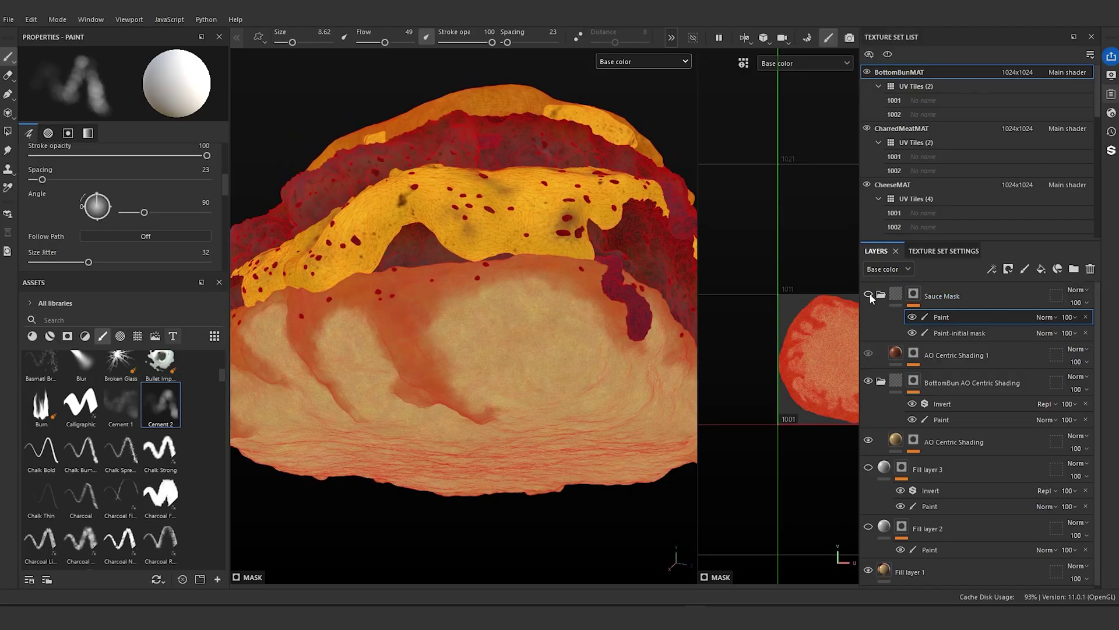
click(869, 294)
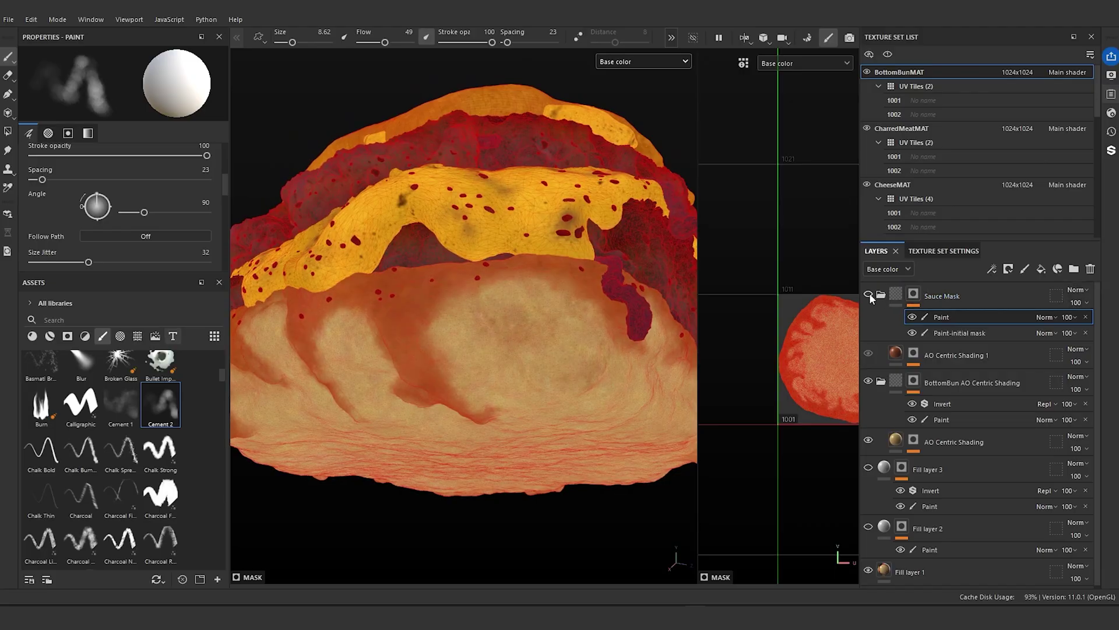
click(870, 294)
click(868, 353)
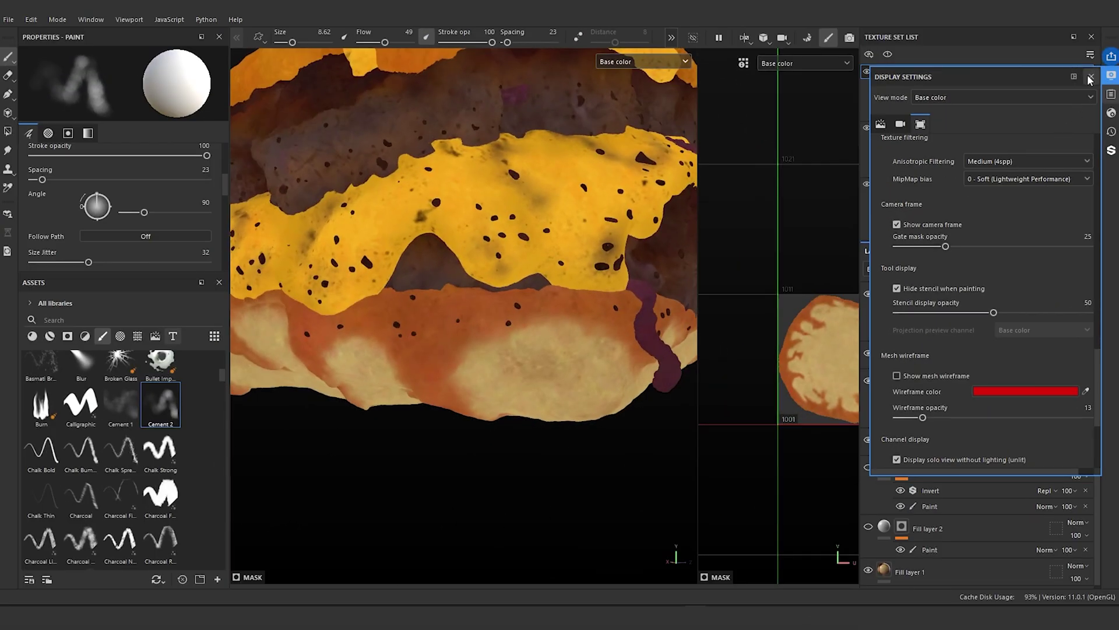
- Close the display settings and add a fill layer with a black mask above AO Centric Shading 1 in the Sauce Mask folder
click(1090, 77)
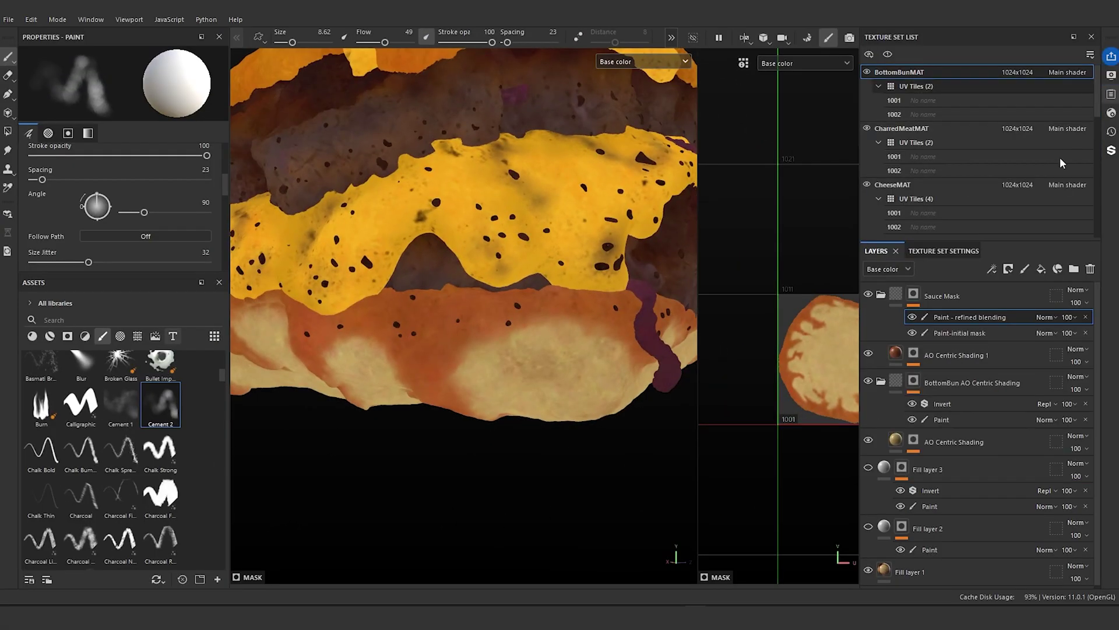
click(898, 351)
scroll(377, 183, down, 4)
alt+middle_drag(392, 175, 411, 200)
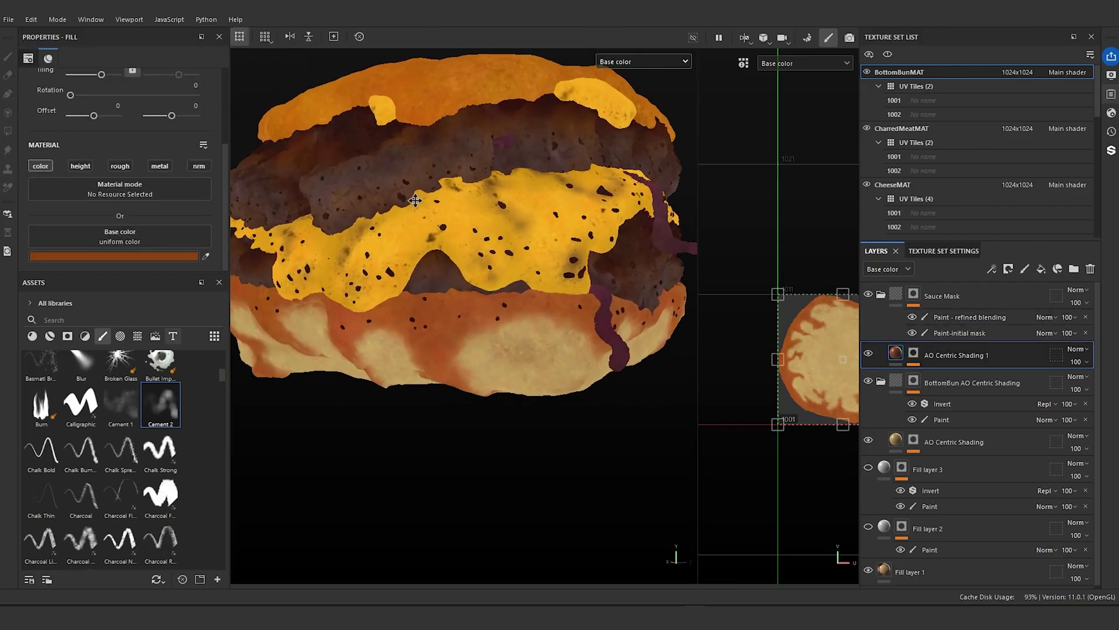
scroll(412, 201, up, 5)
scroll(159, 443, up, 6)
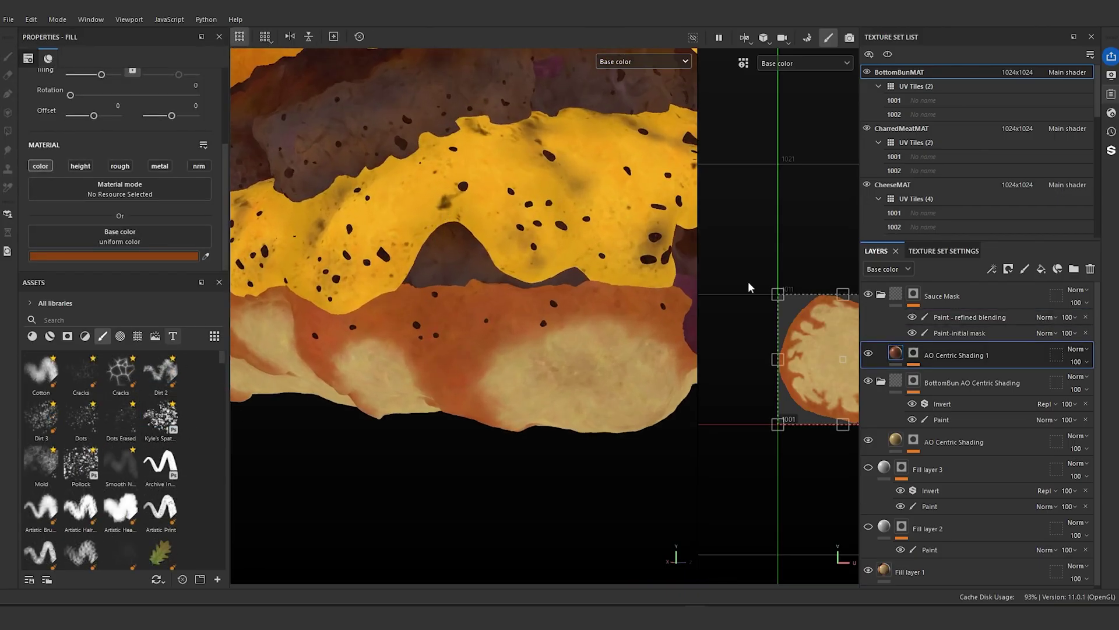
click(1041, 269)
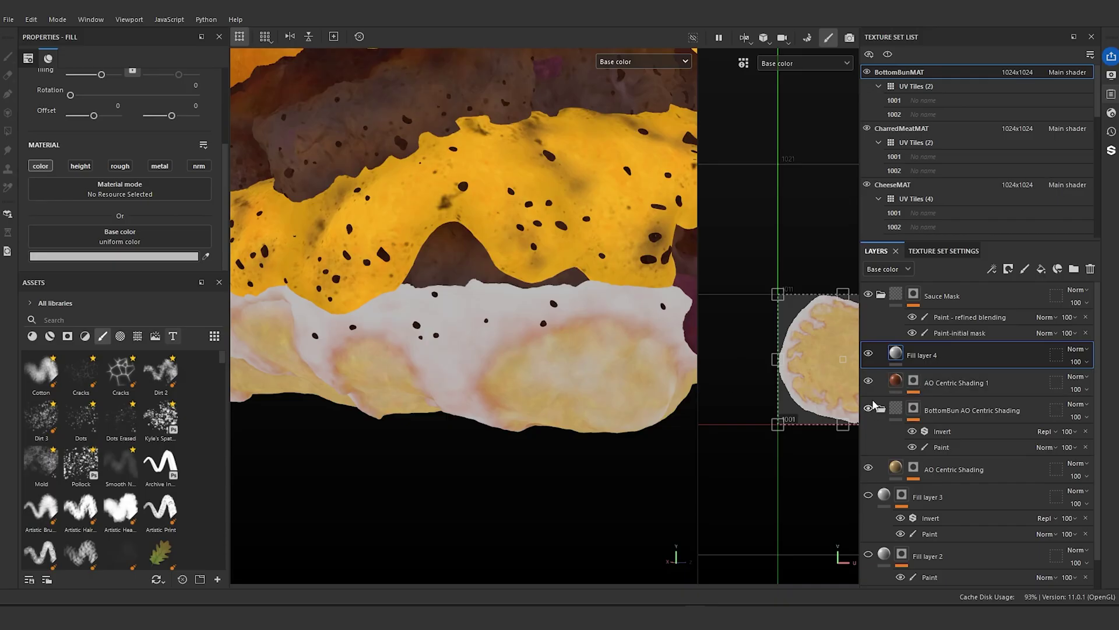
right_click(901, 357)
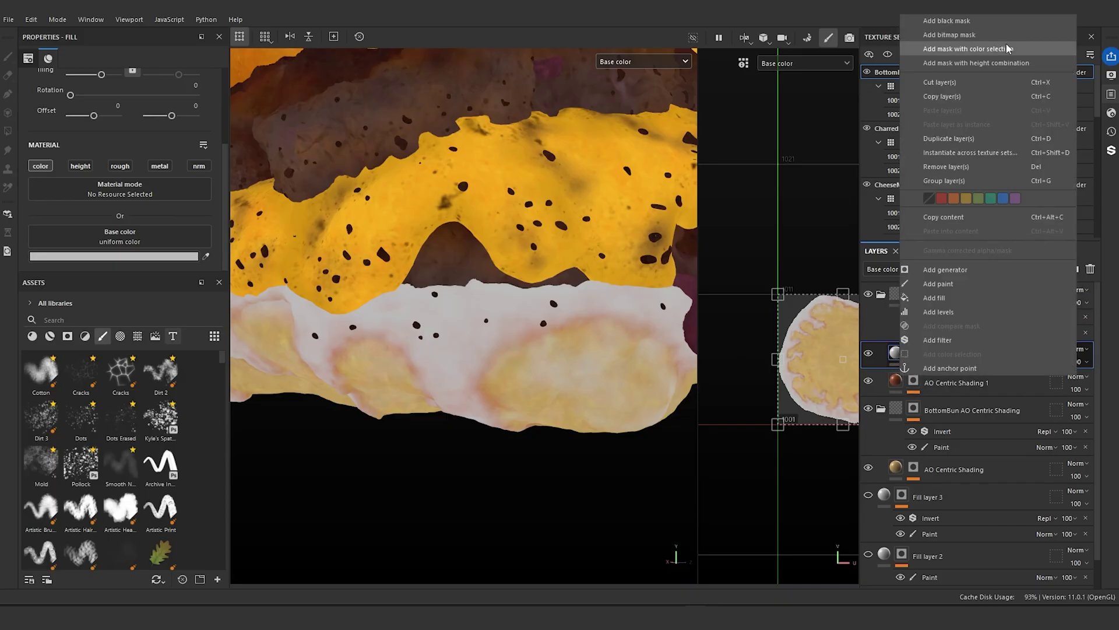
click(974, 21)
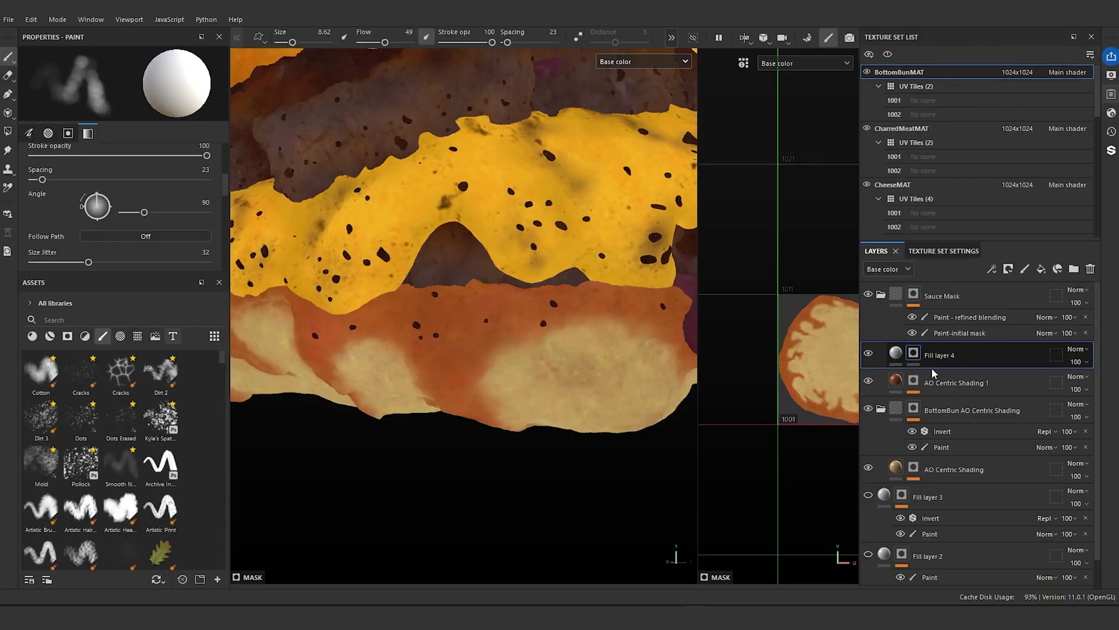
right_click(916, 355)
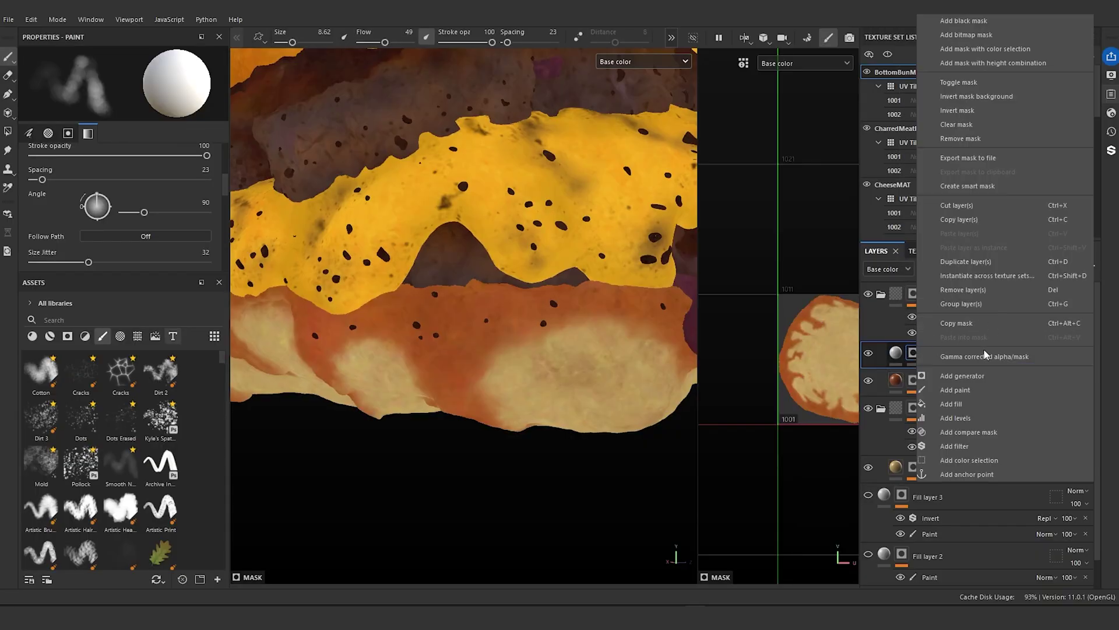
click(984, 390)
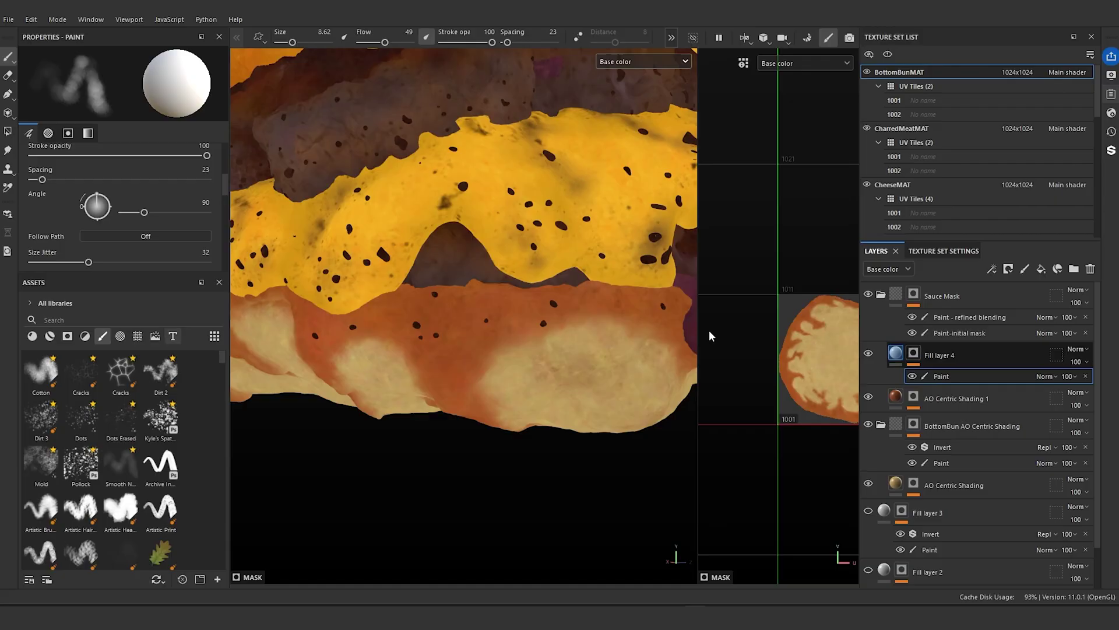
key(ctrl+z)
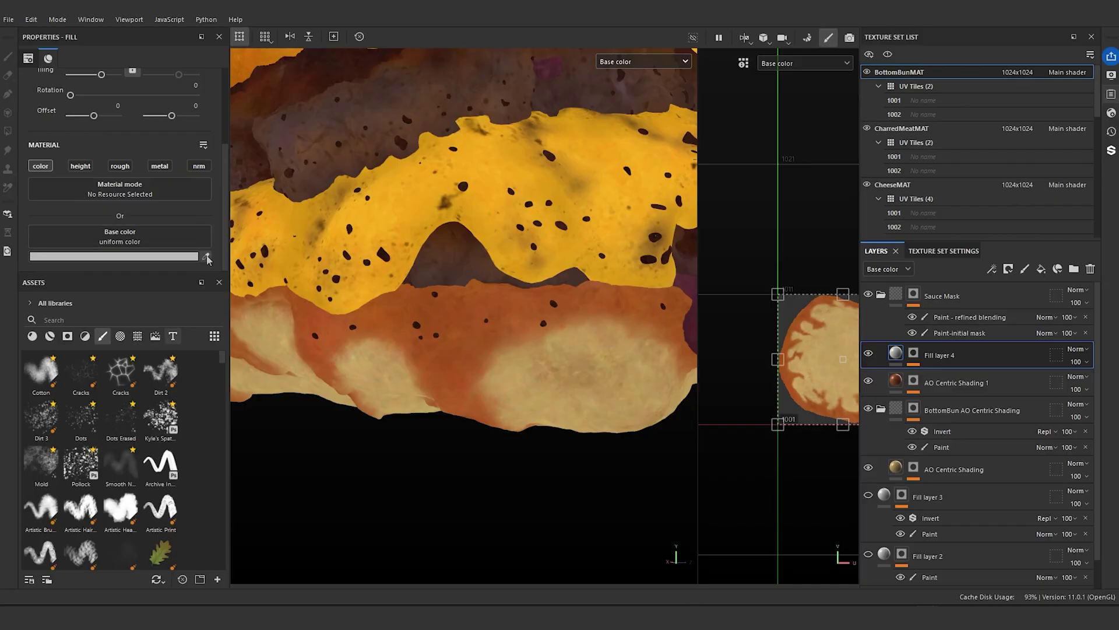
- Sample an orange from the burger as Fill layer 4's base color and add a paint effect to its mask
drag(206, 256, 455, 312)
alt+drag(570, 388, 547, 387)
scroll(546, 386, up, 5)
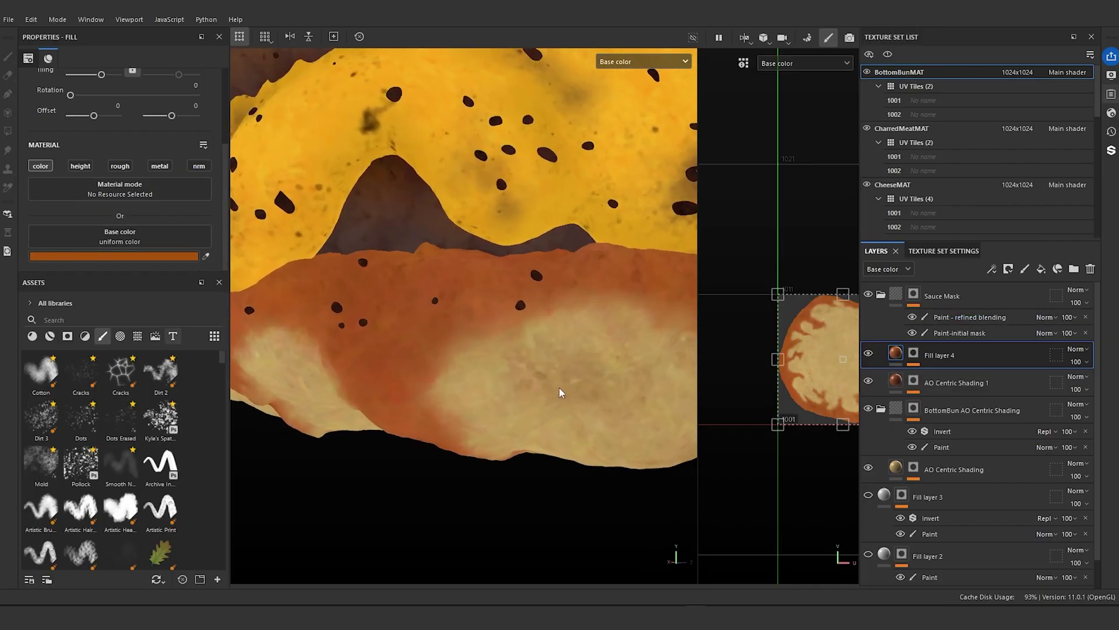
alt+drag(560, 390, 635, 362)
right_click(917, 356)
click(952, 376)
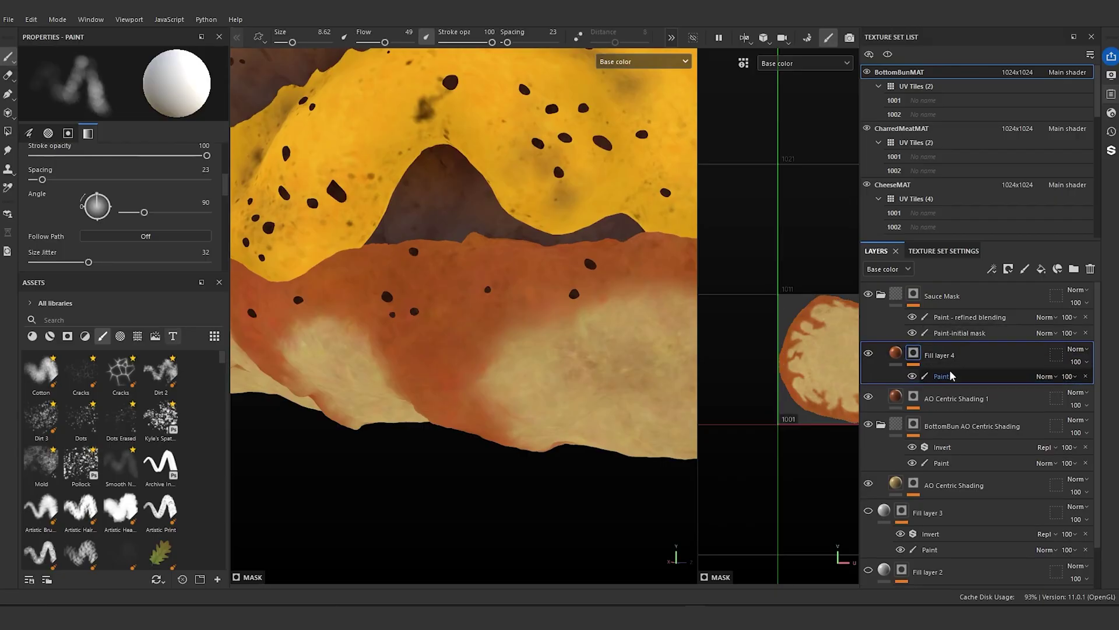
click(942, 377)
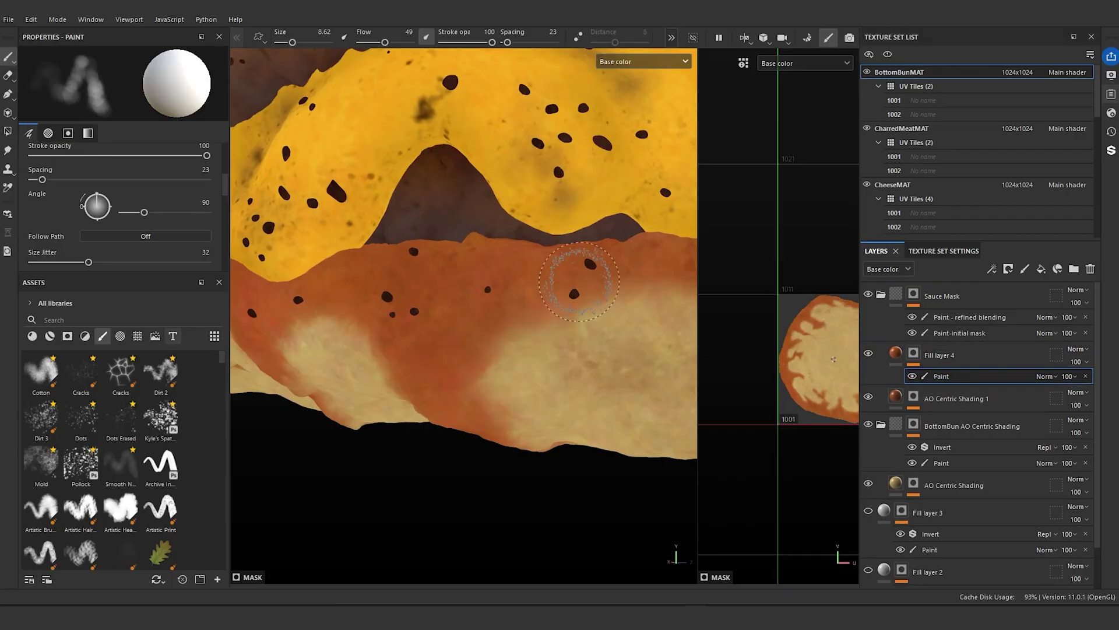
- Spatter orange variation over the front of the bottom bun with Kyle's Spatter brush, reducing its size from 19 to 8.78
ctrl+right_drag(563, 308, 581, 307)
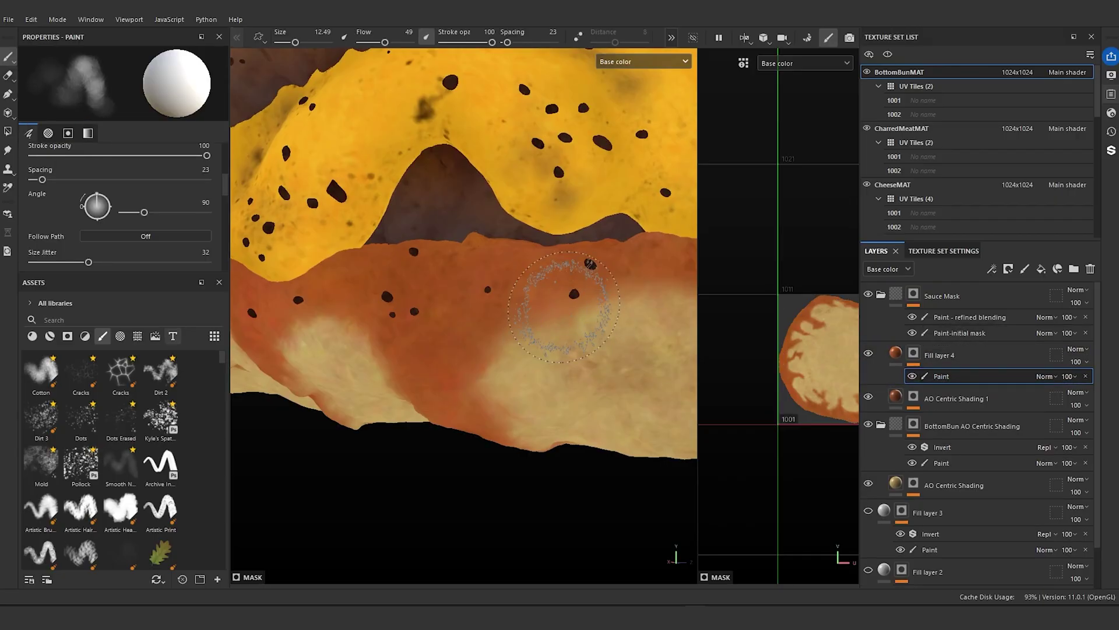
click(166, 410)
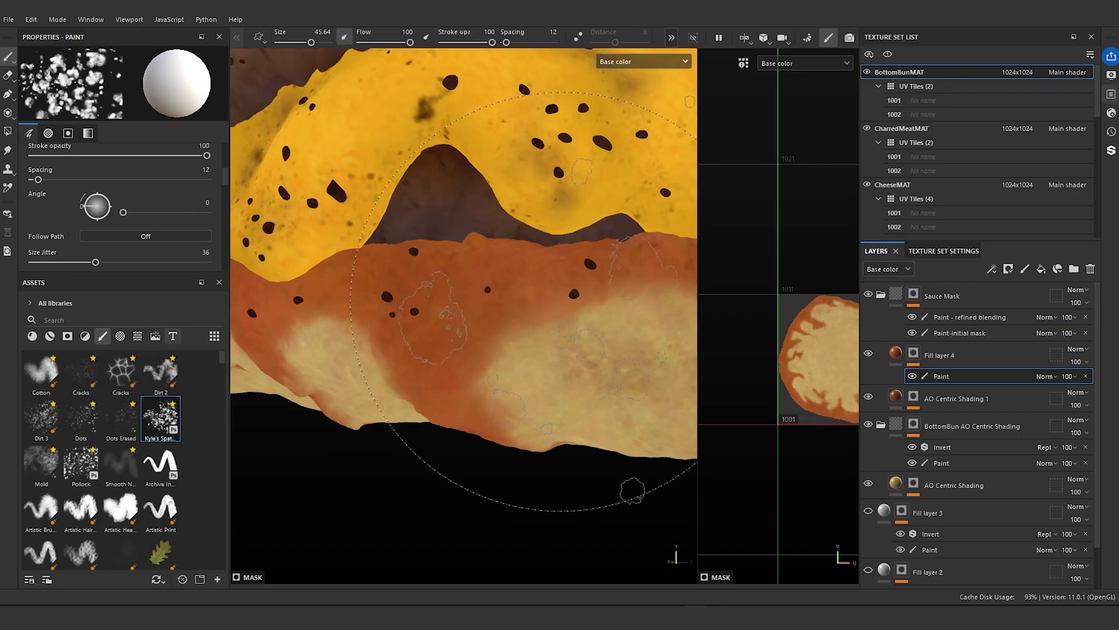
mouse_move(556, 315)
ctrl+right_down()
mouse_move(501, 315)
mouse_move(552, 315)
ctrl+right_up()
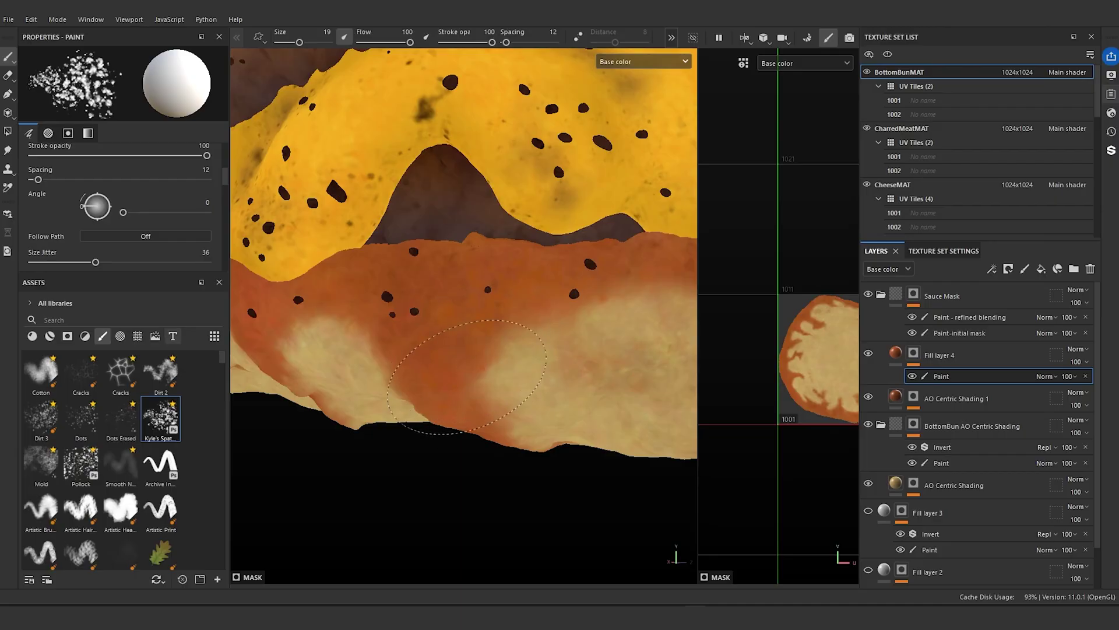
key(bracketleft)
key(bracketleft)
key(bracketleft)
key(bracketleft)
key(bracketleft)
key(bracketleft)
key(bracketleft)
key(bracketleft)
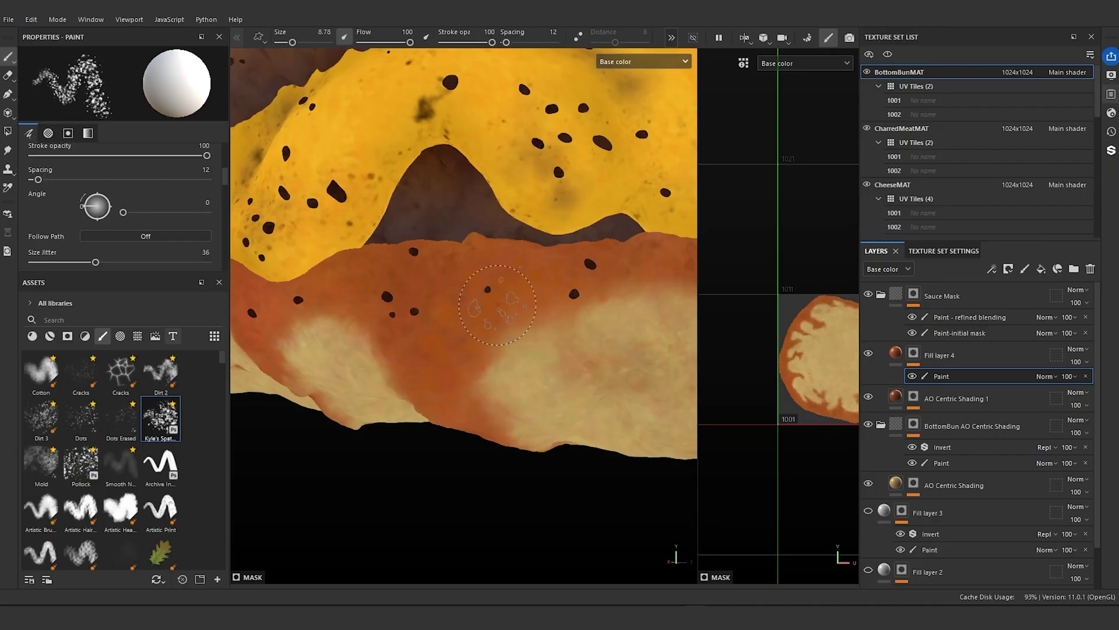
- Add finer spatter around the front sauce drips and pale bun patches at brush sizes 5.58 and 9.98
key(bracketleft)
key(bracketleft)
key(bracketleft)
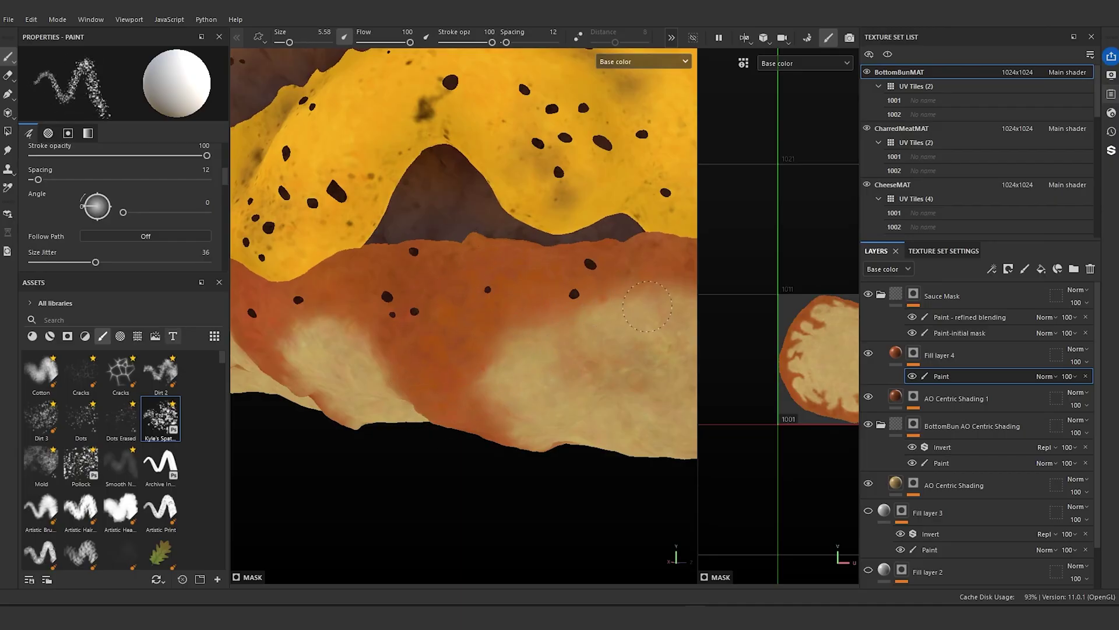
key(bracketright)
key(bracketright)
key(bracketright)
key(bracketright)
key(bracketright)
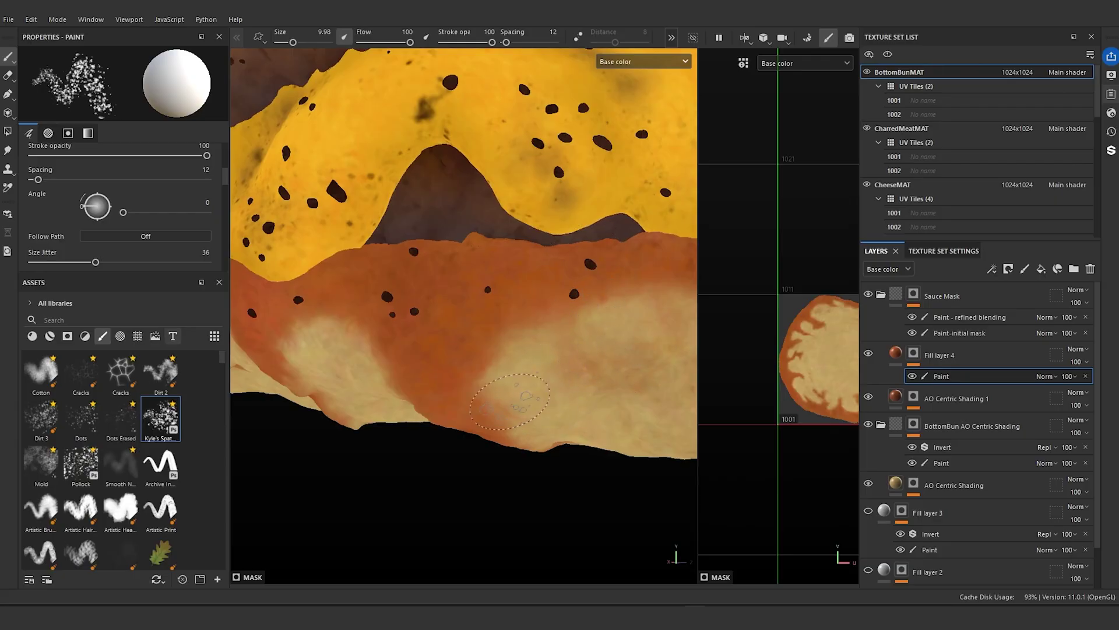
- Enlarge the spatter brush to 15.66 and speckle the bun's sauce edge beside and beyond the purple onion strip
mouse_move(394, 399)
alt+mouse_down()
mouse_move(382, 387)
mouse_move(461, 397)
alt+mouse_up()
ctrl+right_drag(415, 308, 443, 308)
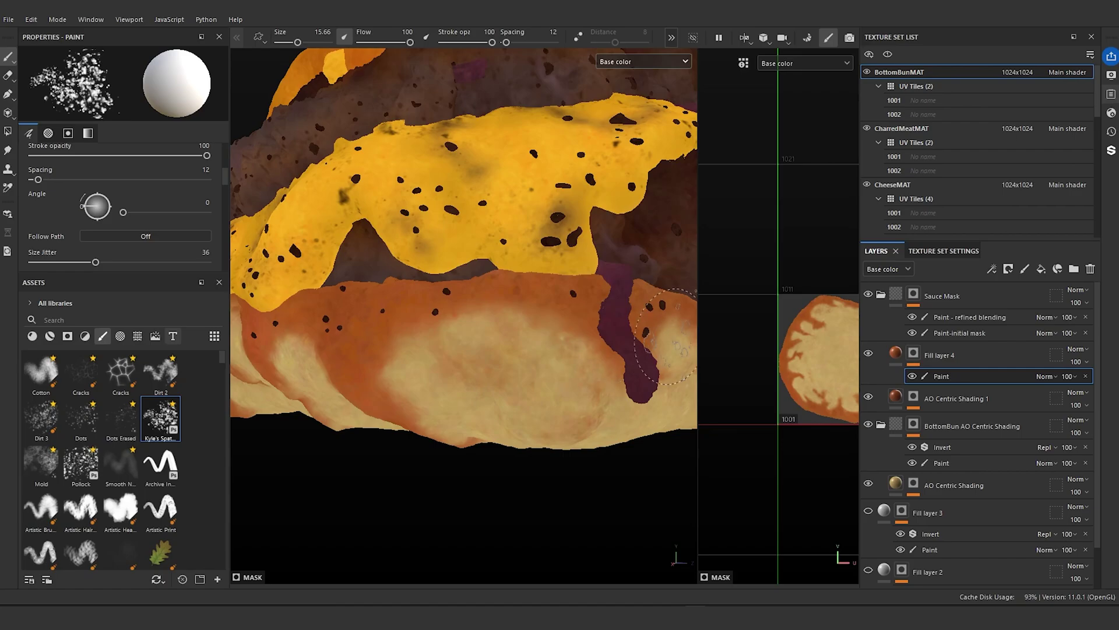
alt+drag(624, 337, 411, 350)
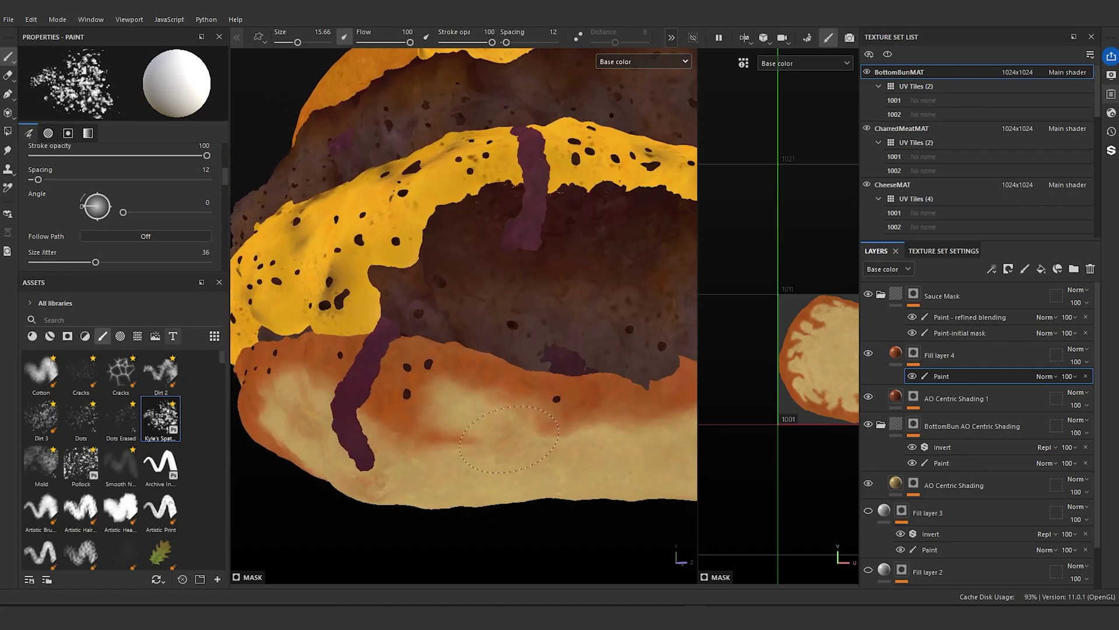
alt+drag(577, 348, 532, 358)
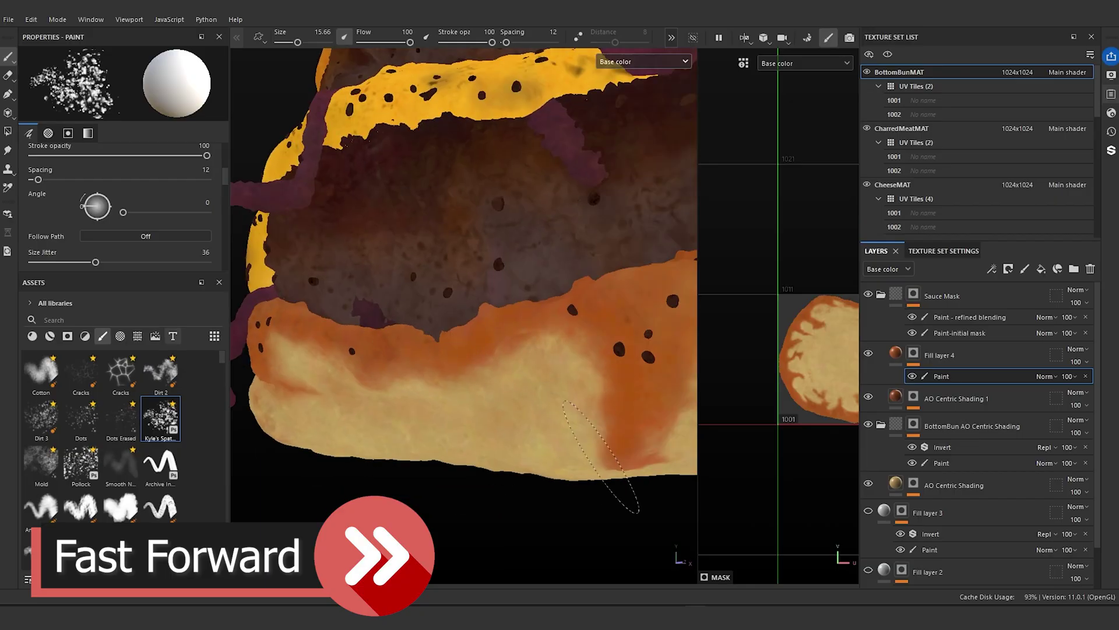
alt+drag(535, 422, 431, 421)
- Preview the mask channel, return to base color, and continue the spatter around the next side of the bun
click(635, 62)
click(620, 182)
click(632, 62)
click(628, 113)
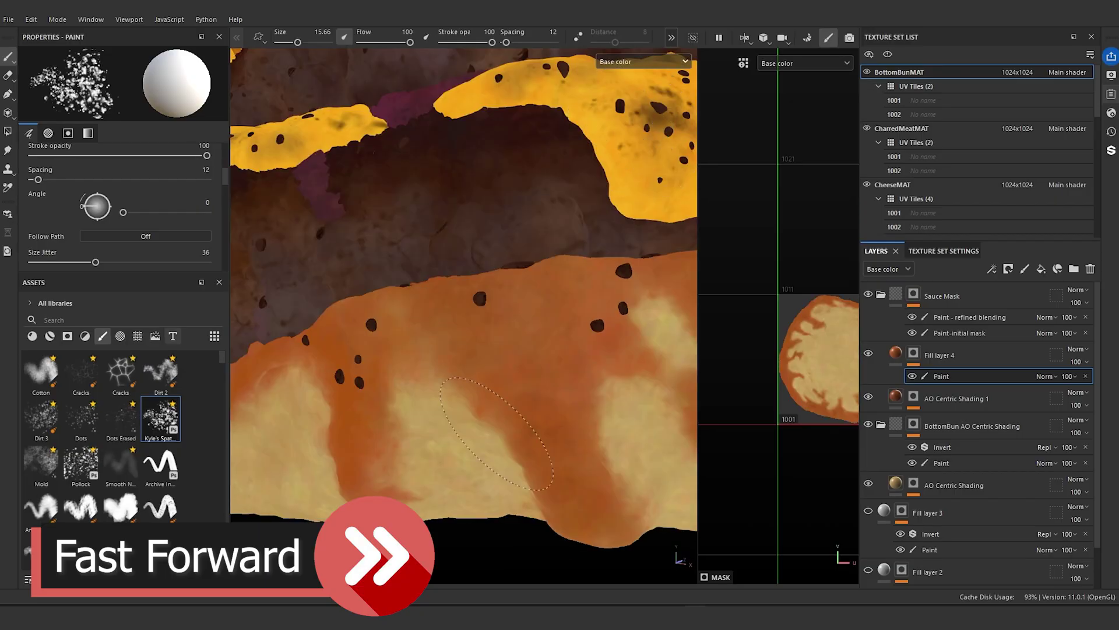
alt+drag(618, 424, 496, 445)
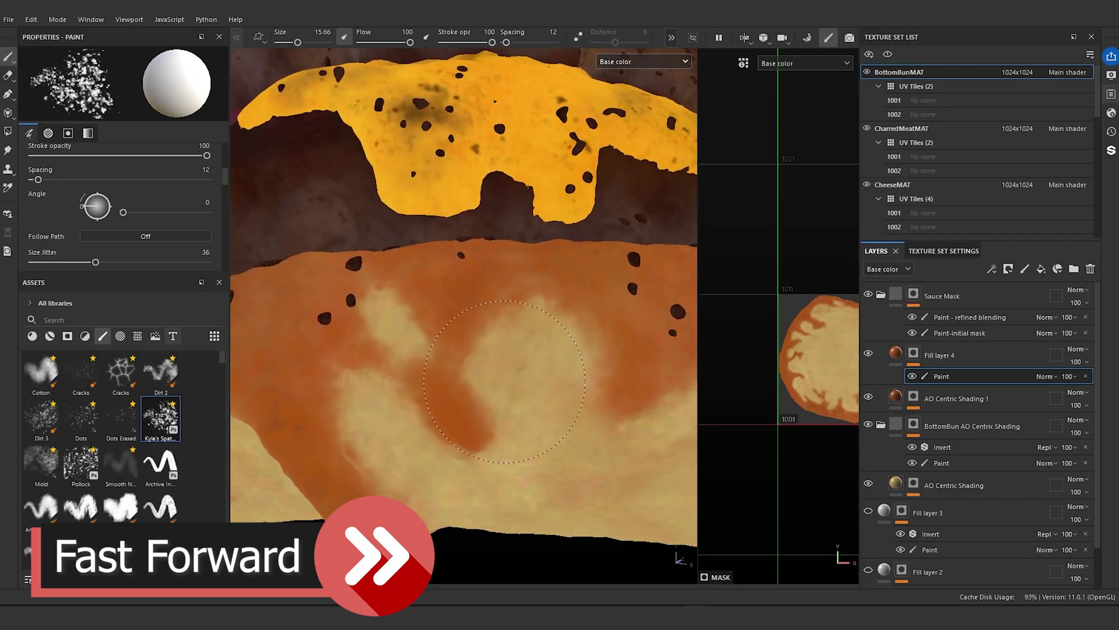
alt+drag(505, 382, 486, 481)
scroll(486, 481, down, 3)
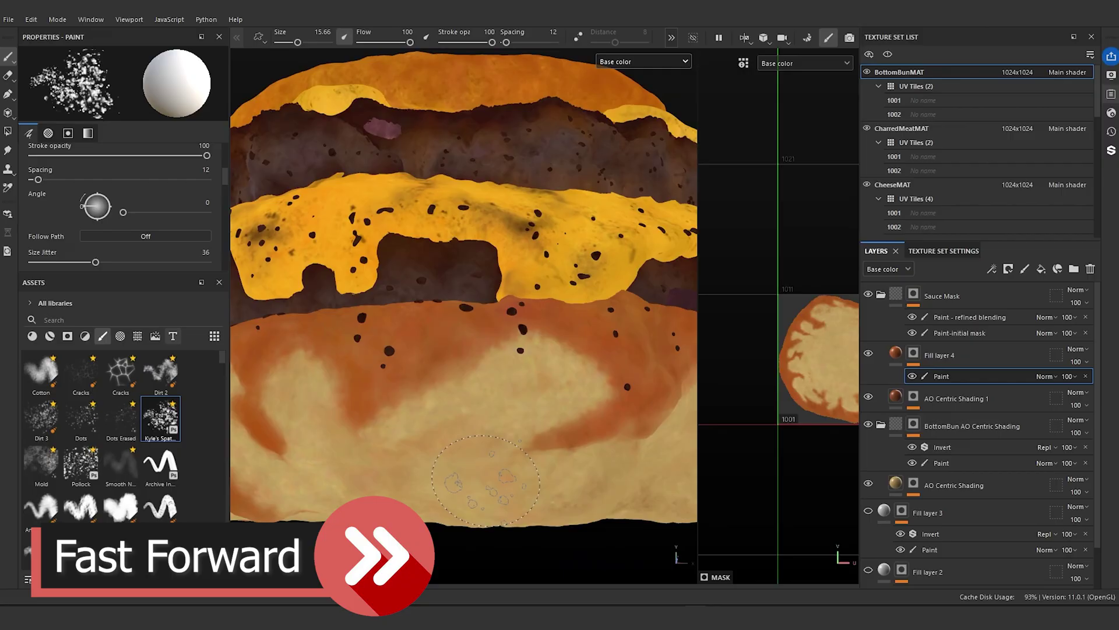
- Toggle Fill layer 4 to compare its effect and finish the size 15.66 spatter around the remaining sides of the bun
click(870, 354)
mouse_move(560, 443)
alt+mouse_down()
mouse_move(652, 450)
mouse_move(440, 466)
mouse_move(467, 454)
alt+mouse_up()
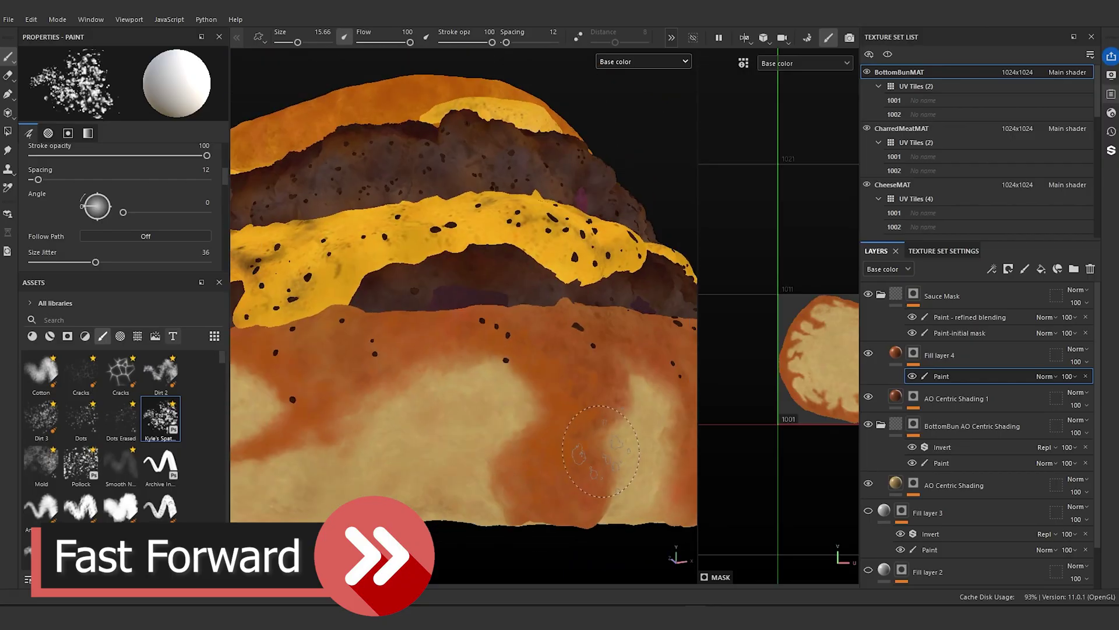
mouse_move(601, 452)
alt+mouse_down()
mouse_move(503, 443)
mouse_move(578, 429)
mouse_move(440, 415)
alt+mouse_up()
scroll(502, 443, down, 3)
scroll(502, 443, up, 3)
mouse_move(589, 449)
alt+mouse_down()
mouse_move(408, 437)
mouse_move(595, 489)
mouse_move(490, 420)
mouse_move(357, 418)
alt+mouse_up()
scroll(356, 418, up, 2)
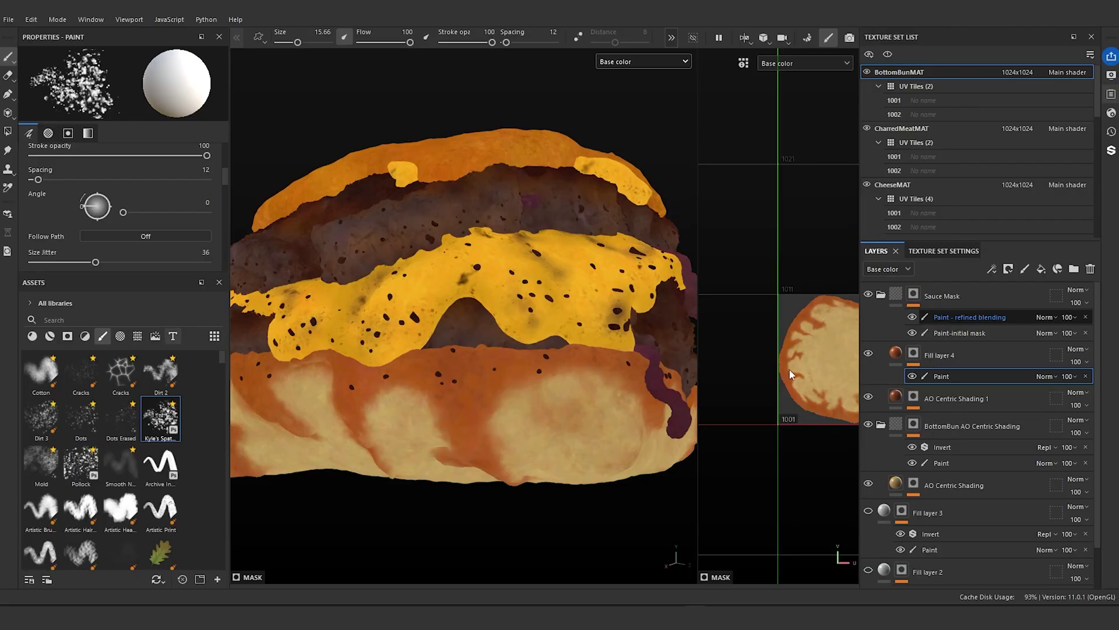
- Select the Paint - refined blending effect on the Sauce Mask folder and display the mask channel close up on the bun front
mouse_move(471, 379)
alt+mouse_down()
mouse_move(503, 390)
mouse_move(488, 387)
alt+mouse_up()
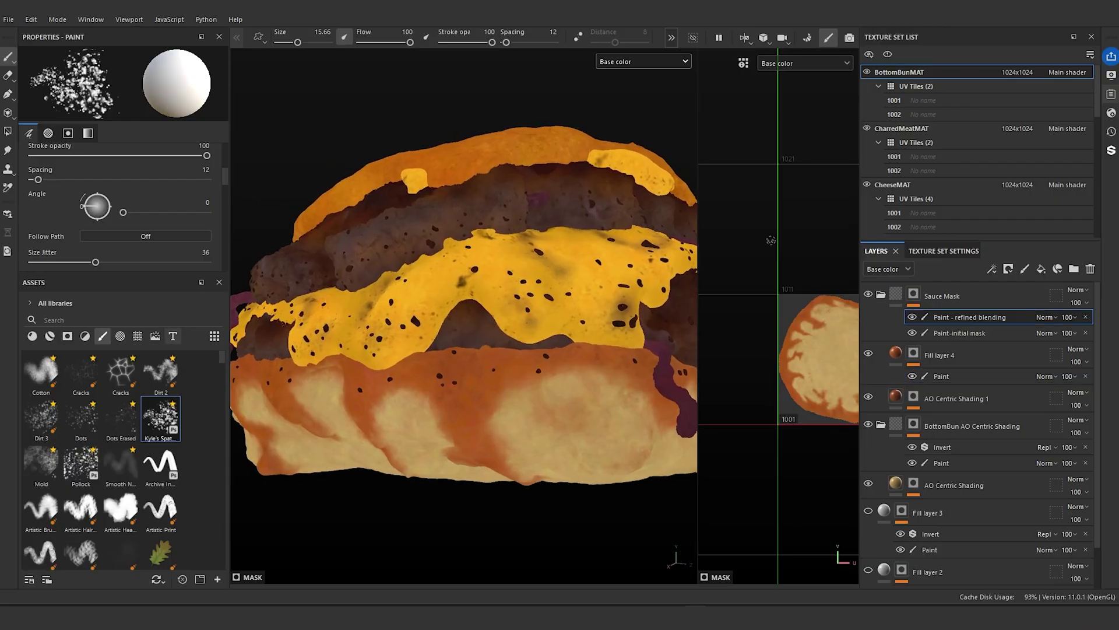
click(662, 63)
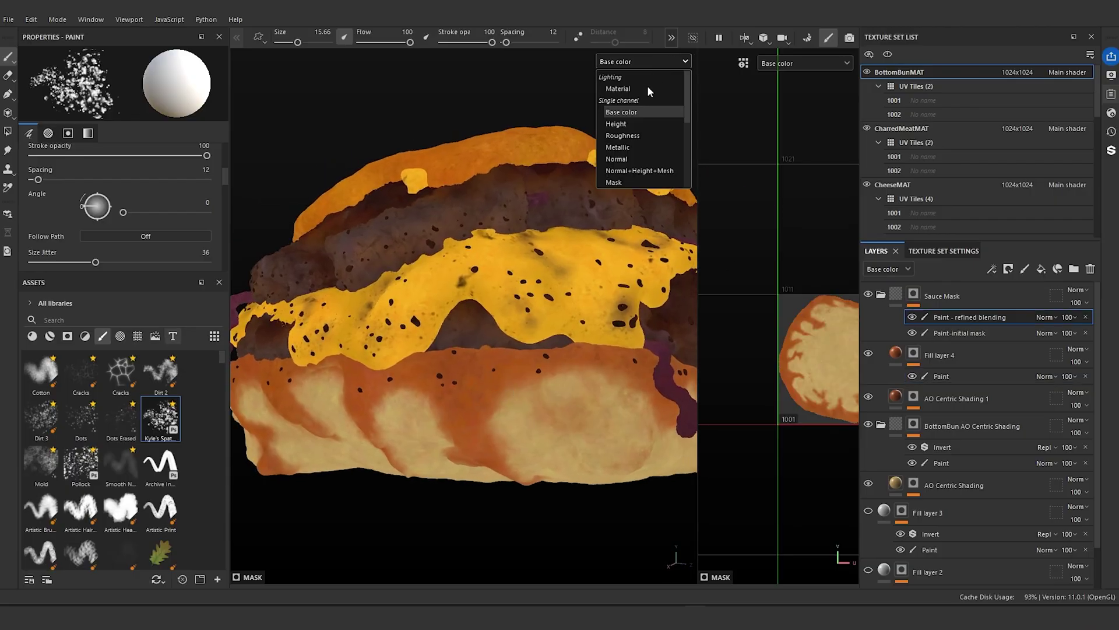
click(619, 182)
scroll(542, 401, up, 5)
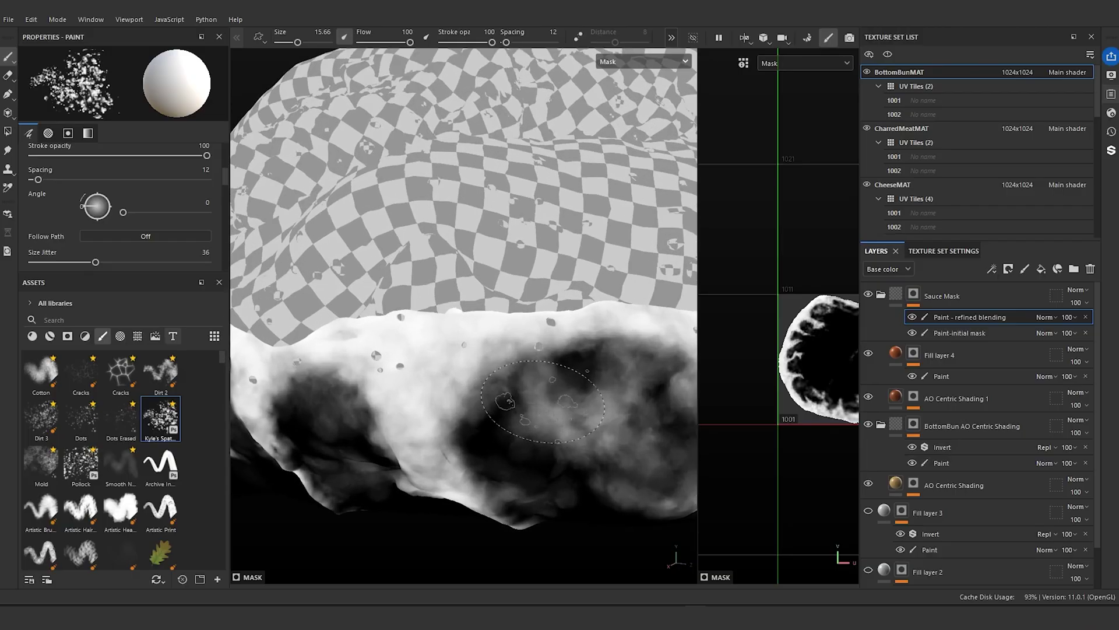
mouse_move(543, 401)
alt+mouse_down()
mouse_move(538, 373)
mouse_move(530, 390)
alt+mouse_up()
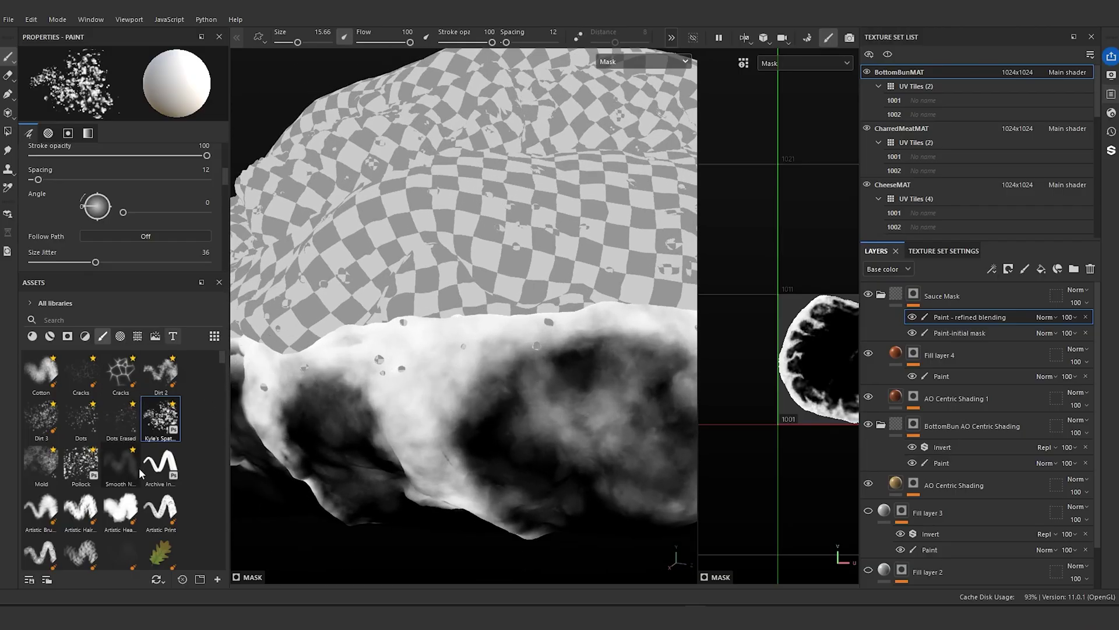
- Choose the Cement 2 brush, reduce its size to 6.44, and break up the sauce mask's dark patch on the bun front
scroll(153, 463, down, 5)
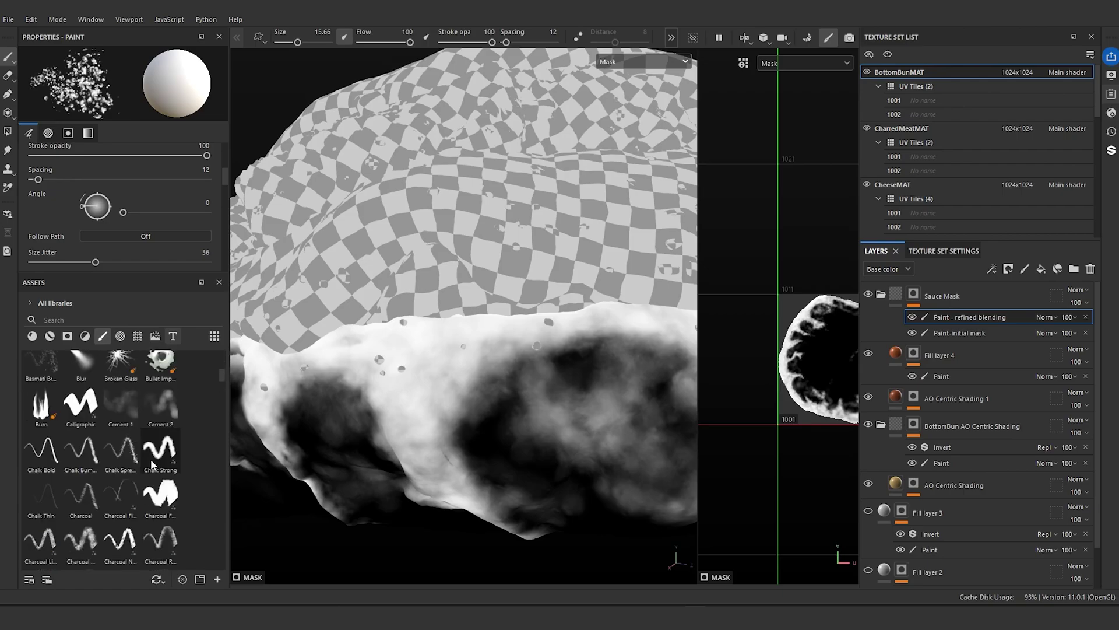
click(163, 410)
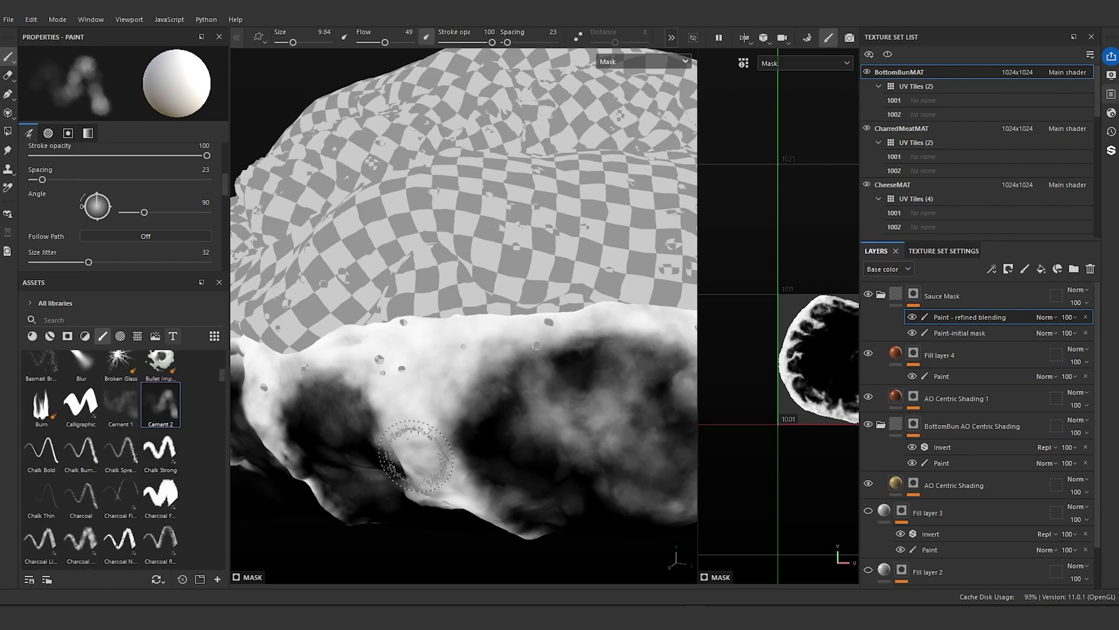
ctrl+right_drag(512, 374, 501, 373)
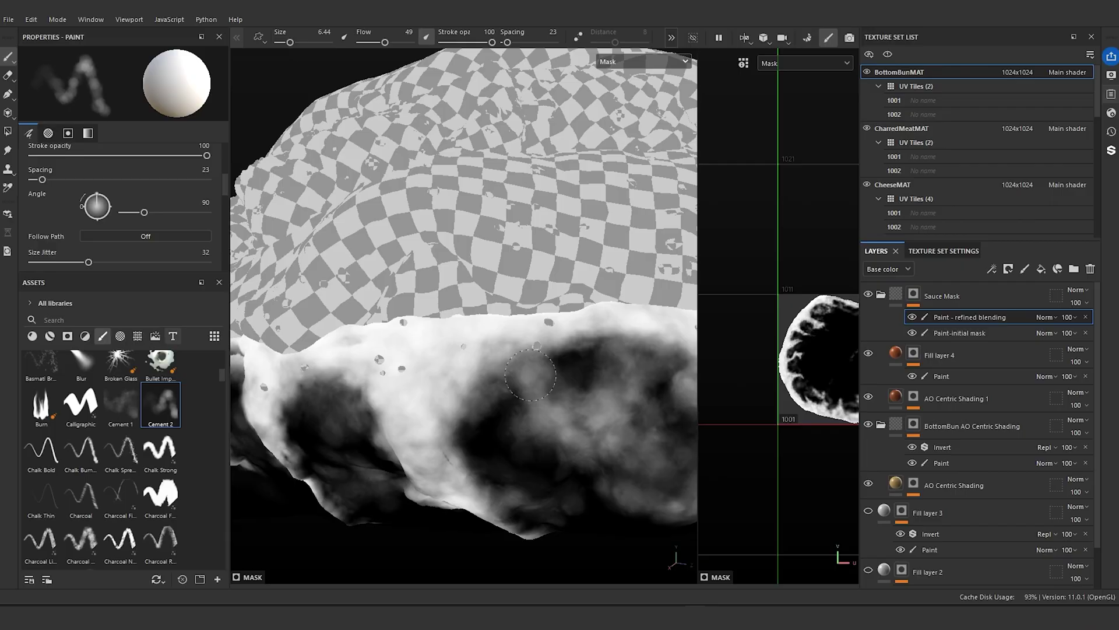
mouse_move(530, 375)
mouse_down()
mouse_move(522, 402)
mouse_move(566, 408)
mouse_up()
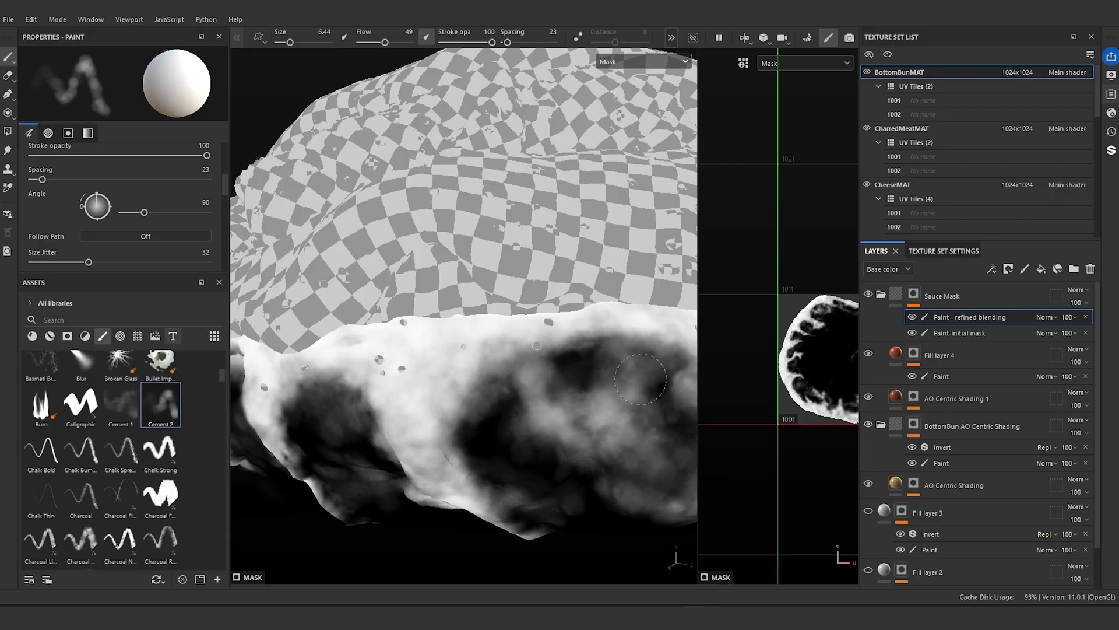
- Compare the bun in base color, return to the mask channel, and soften the sauce mask on the adjacent side
click(638, 61)
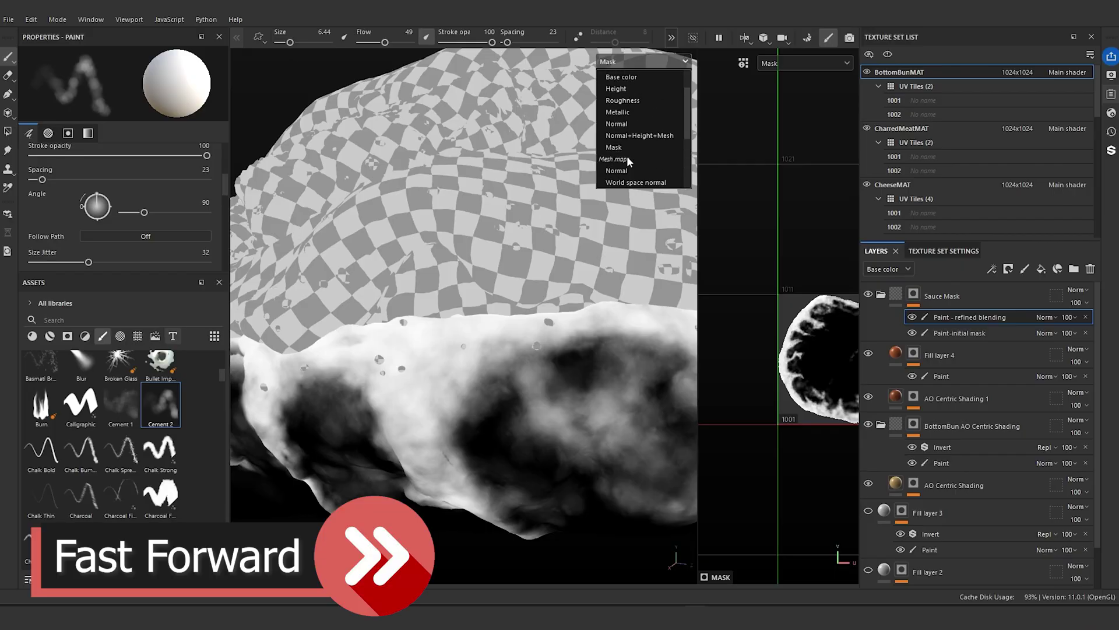
click(621, 75)
alt+drag(496, 282, 615, 280)
click(612, 62)
click(616, 147)
mouse_move(393, 355)
mouse_down()
mouse_move(398, 379)
mouse_move(439, 405)
mouse_up()
drag(603, 375, 622, 394)
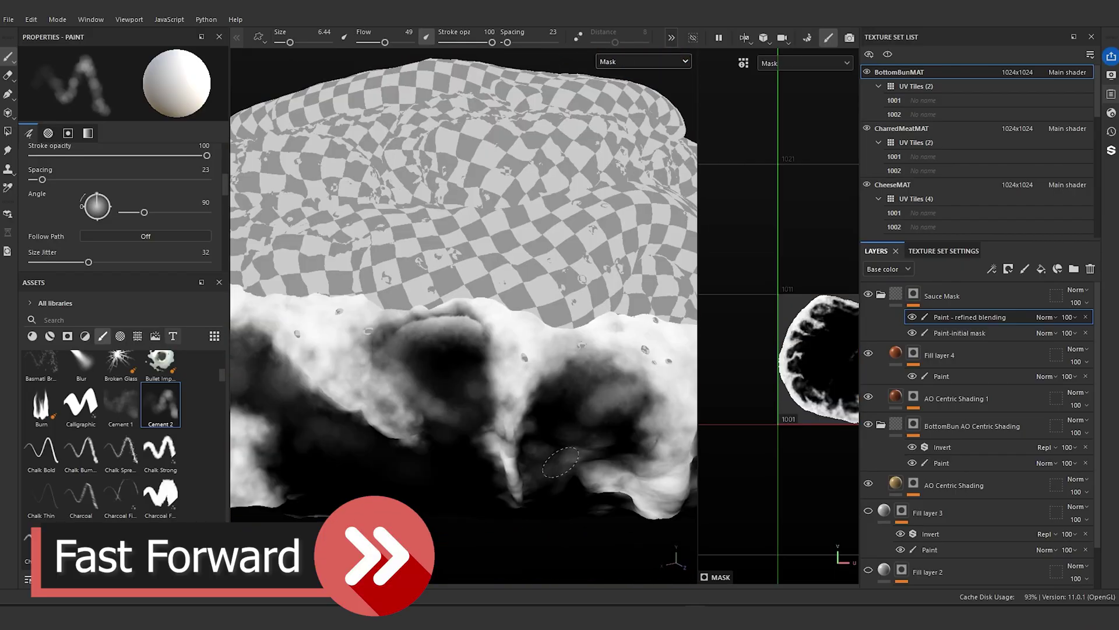
- Continue softening the sauce drip edges in the mask around the next side of the bottom bun with Cement 2
drag(543, 464, 530, 463)
mouse_move(479, 397)
alt+mouse_down()
mouse_move(548, 398)
mouse_move(519, 400)
alt+mouse_up()
drag(415, 464, 438, 464)
alt+drag(500, 411, 566, 412)
alt+drag(434, 469, 501, 468)
mouse_move(408, 364)
mouse_down()
mouse_move(452, 448)
mouse_move(386, 473)
mouse_up()
drag(319, 414, 320, 452)
- Finish the size 6.44 Cement 2 blending of the mask edges around the remaining sides of the bottom bun
alt+drag(443, 408, 518, 409)
drag(393, 462, 395, 480)
drag(354, 422, 358, 444)
drag(404, 487, 574, 486)
scroll(496, 419, down, 3)
scroll(495, 408, up, 4)
mouse_move(455, 408)
alt+mouse_down()
mouse_move(515, 405)
mouse_move(430, 423)
alt+mouse_up()
drag(347, 355, 373, 366)
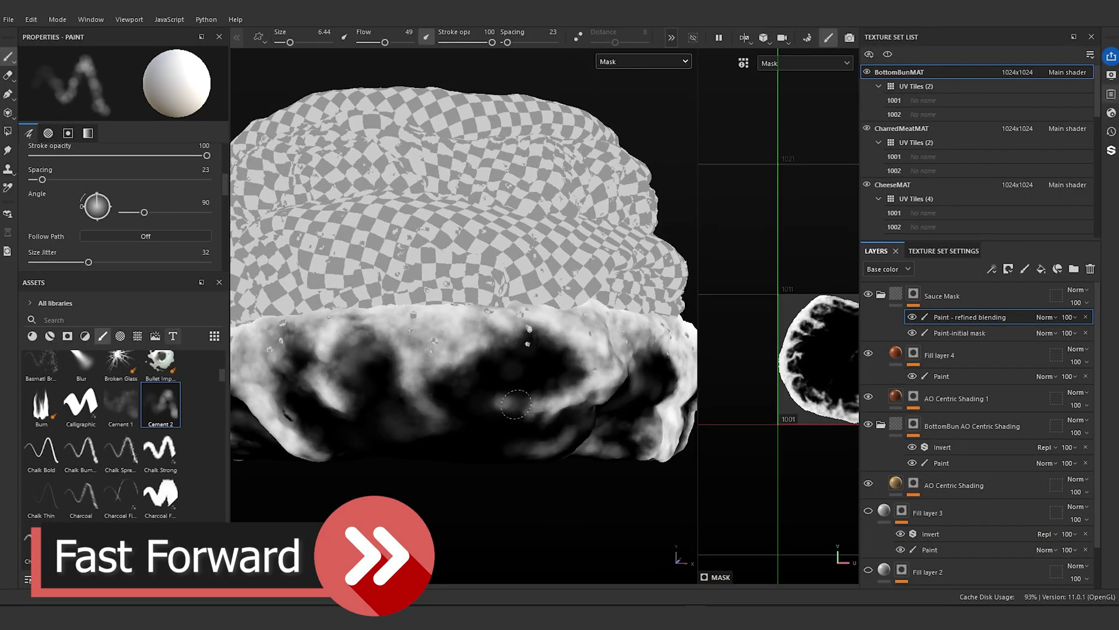
mouse_move(431, 391)
alt+mouse_down()
mouse_move(497, 410)
mouse_move(492, 379)
alt+mouse_up()
mouse_move(362, 352)
mouse_down()
mouse_move(382, 414)
mouse_move(525, 385)
mouse_move(403, 350)
mouse_up()
- Return the view to base color and add a new paint effect to the Sauce Mask folder's mask
scroll(495, 397, down, 4)
key(c)
alt+drag(357, 389, 350, 218)
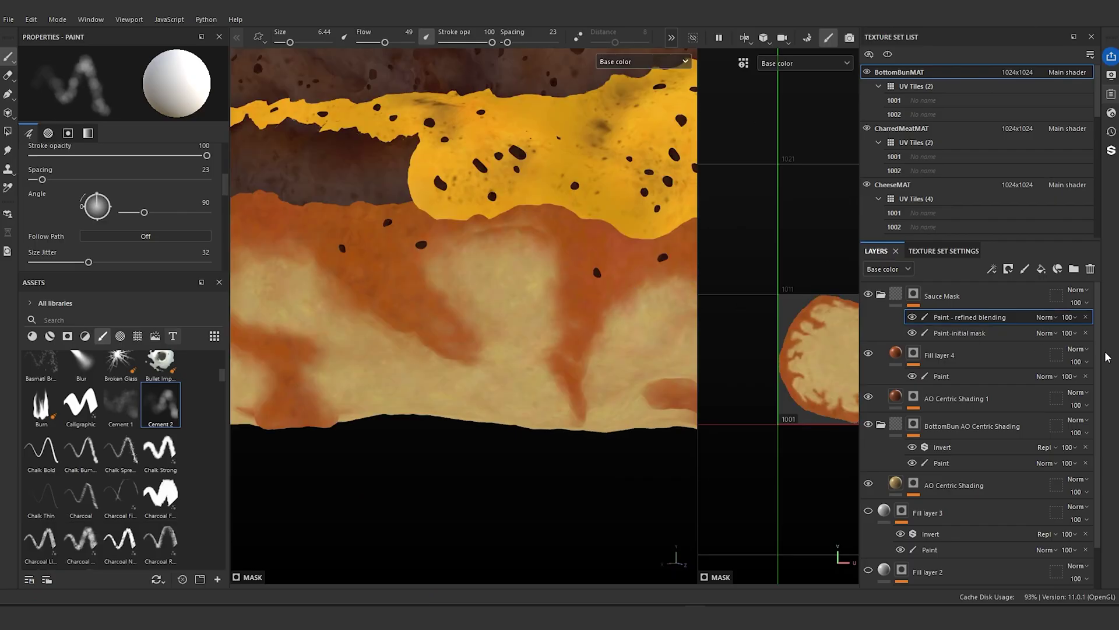
right_click(911, 297)
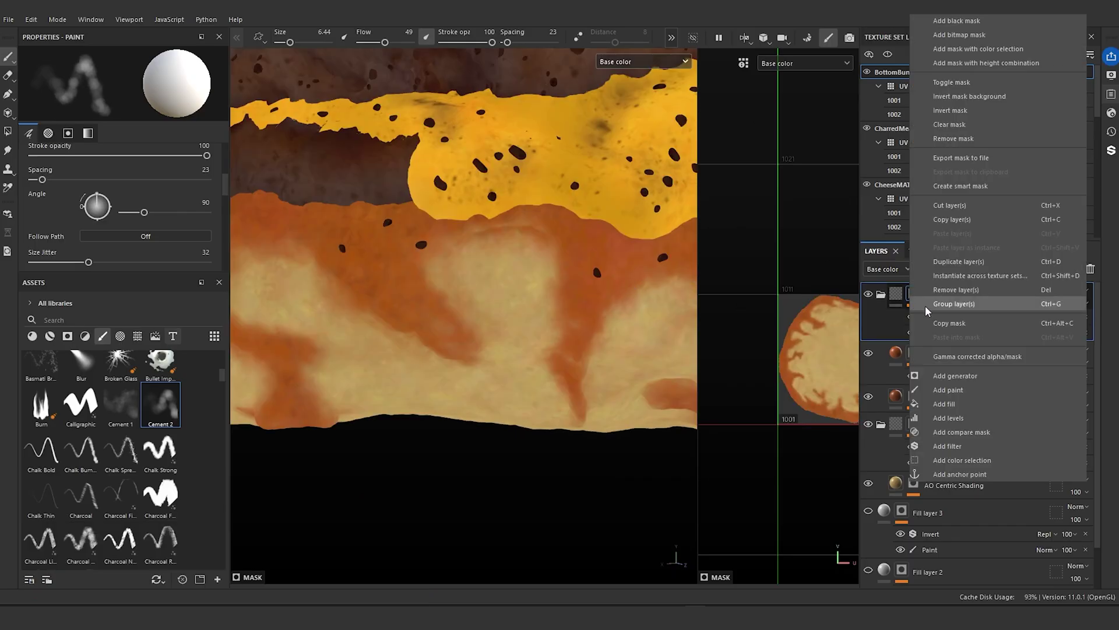
click(980, 394)
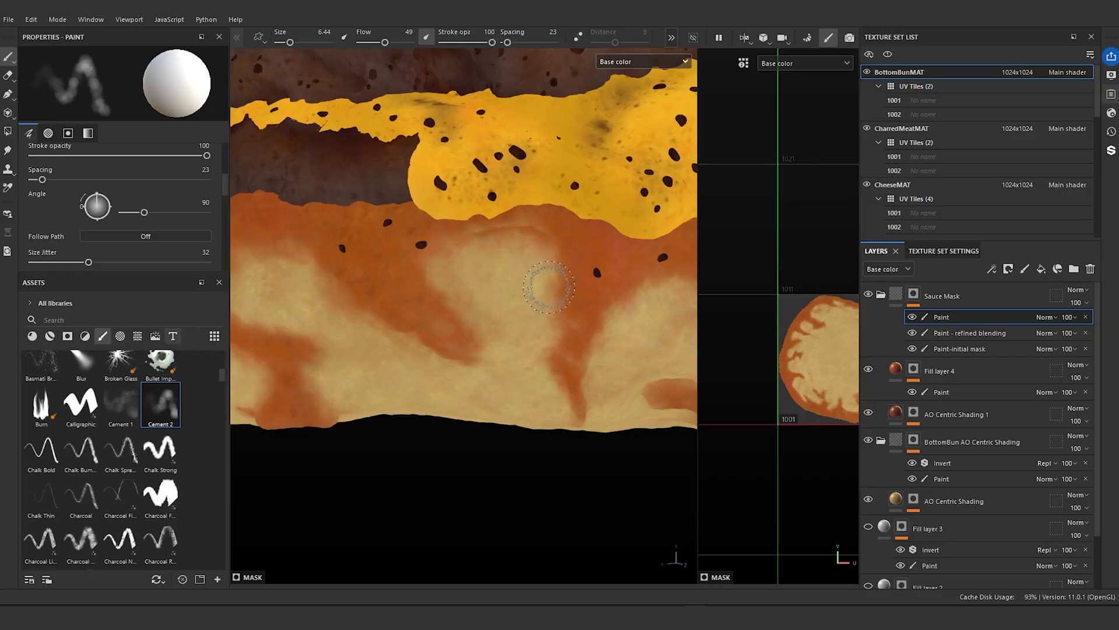
- Enlarge the Cement 2 brush to 9.86 and soften the sauce edges on the bun below the cheese drip
scroll(531, 309, up, 1)
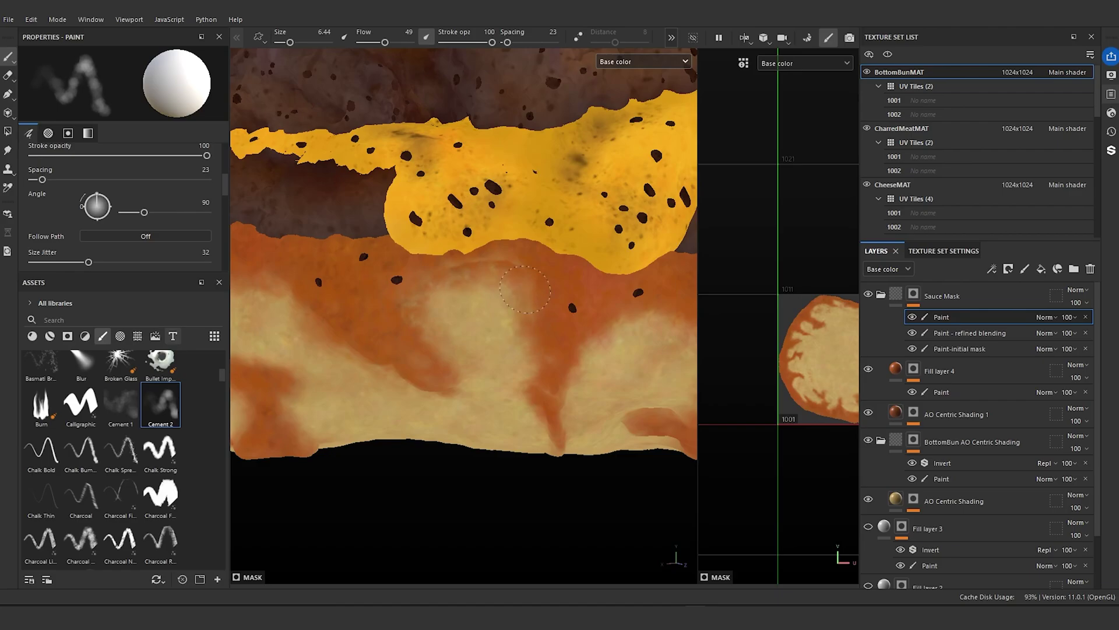
ctrl+right_drag(522, 352, 537, 351)
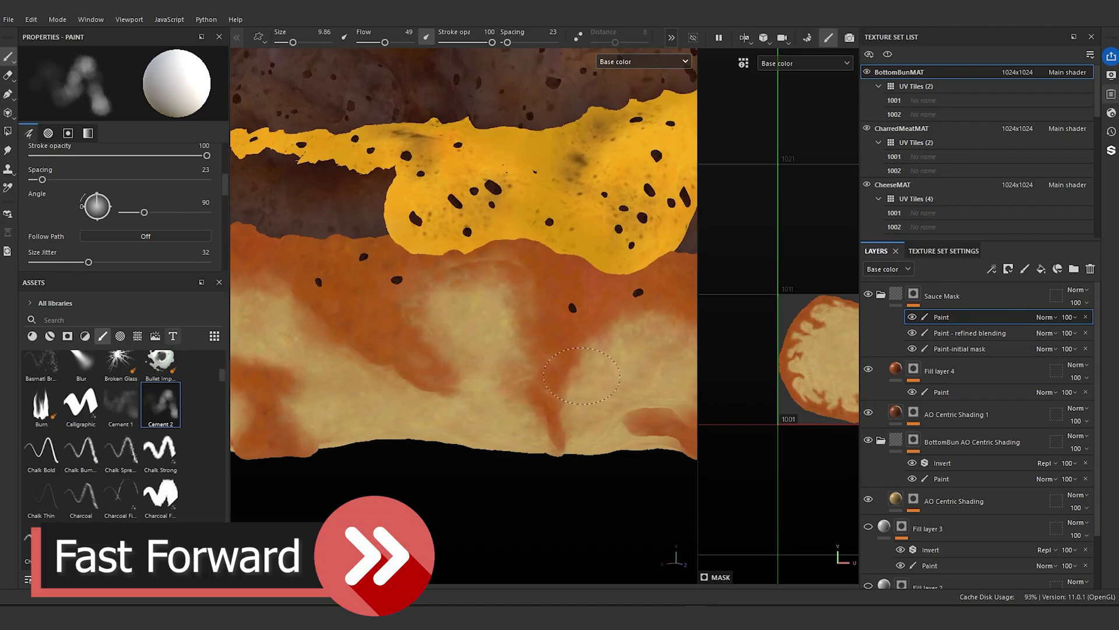
drag(443, 403, 478, 397)
drag(304, 402, 310, 411)
scroll(469, 392, down, 5)
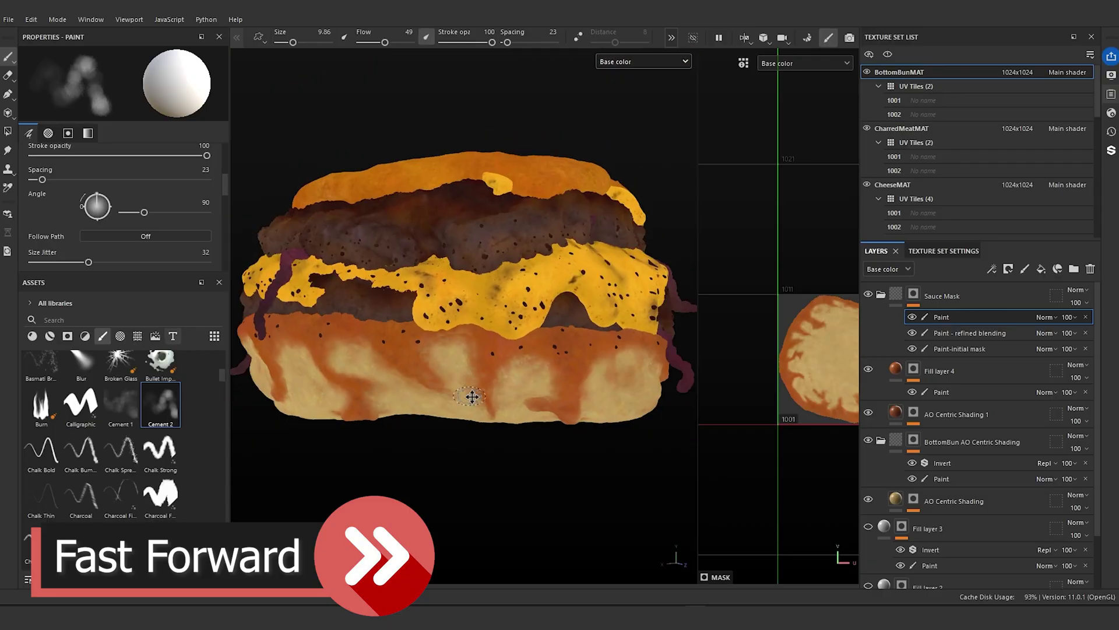
- Blend the sauce drips into the tan bread with the size 9.86 brush, continuing onto the next side of the bun
scroll(469, 392, up, 5)
mouse_move(335, 335)
mouse_down()
mouse_move(318, 344)
mouse_move(288, 407)
mouse_up()
drag(378, 397, 398, 421)
alt+drag(285, 477, 609, 478)
drag(471, 343, 421, 394)
drag(533, 372, 572, 338)
drag(373, 305, 312, 326)
drag(301, 380, 305, 358)
- Enlarge the brush to 14 and soften the sauce transitions on the bun sides around the purple onion strips
ctrl+right_drag(344, 411, 358, 411)
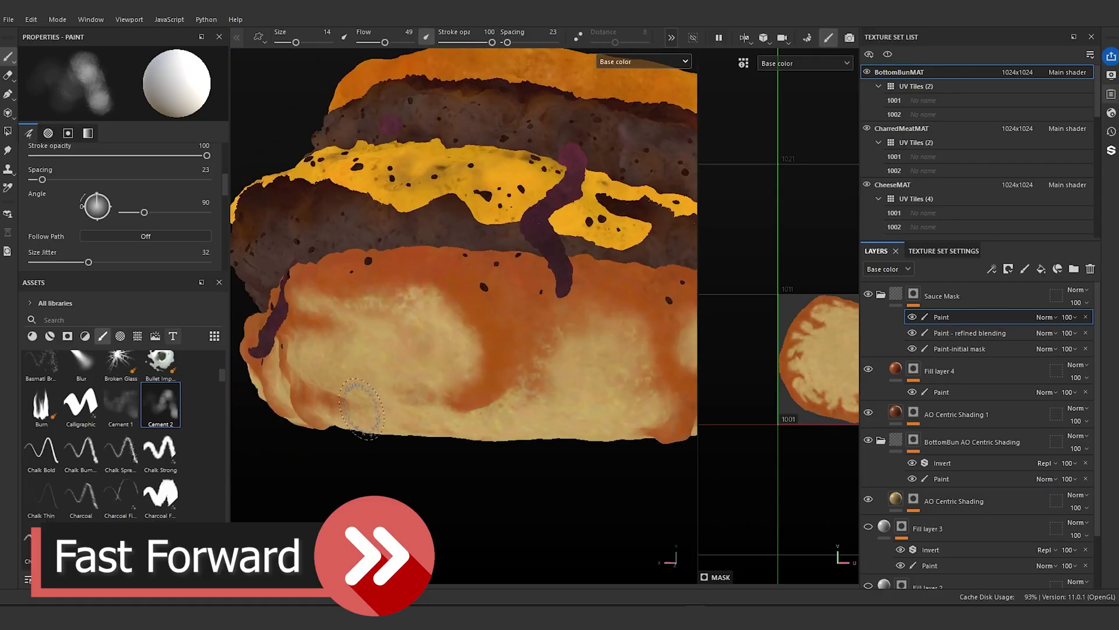
drag(360, 412, 309, 376)
scroll(500, 402, down, 5)
alt+drag(500, 403, 606, 402)
scroll(469, 392, up, 5)
drag(539, 385, 487, 344)
drag(382, 379, 297, 341)
drag(327, 417, 281, 338)
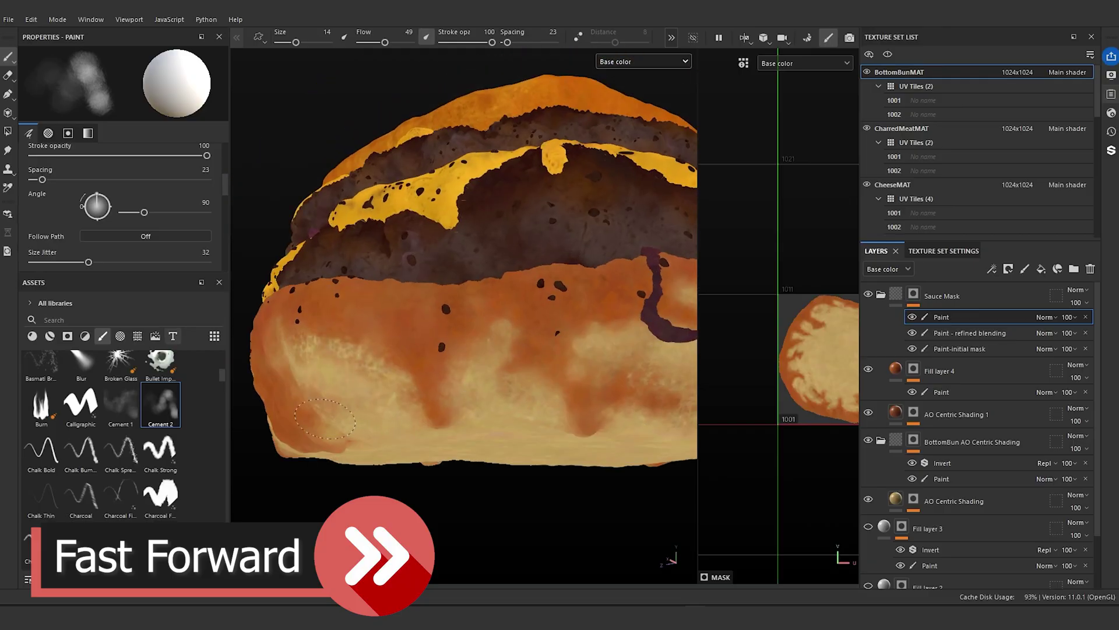
- Continue the size 14 sauce blending on the bun side beneath the wide, spotted cheese drips
alt+drag(379, 417, 560, 417)
mouse_move(437, 418)
alt+mouse_down()
mouse_move(525, 417)
mouse_move(496, 350)
alt+mouse_up()
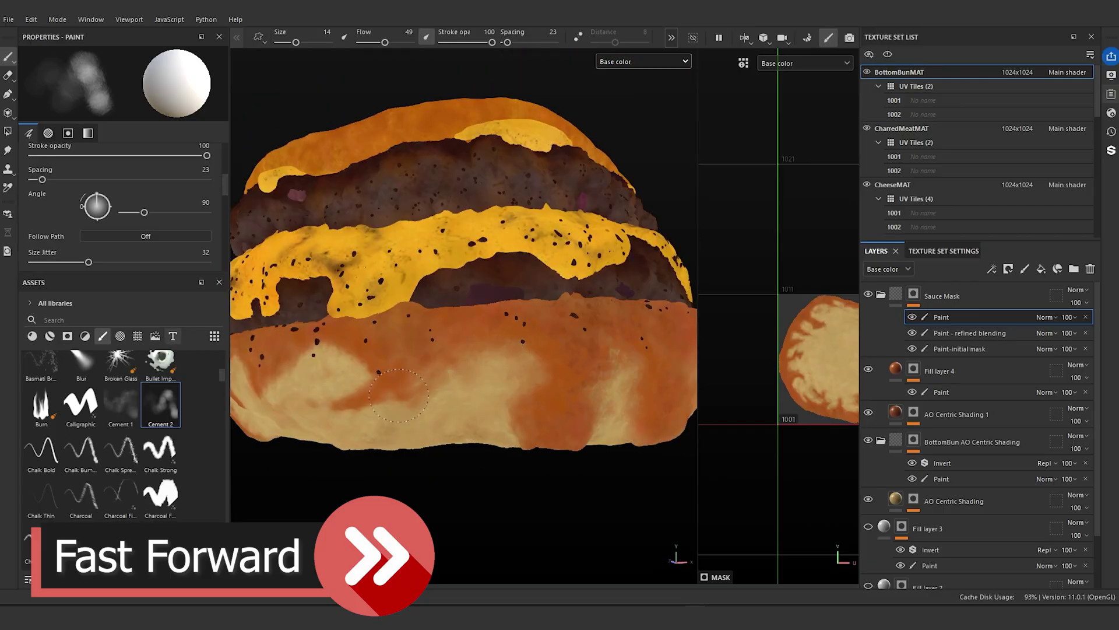
drag(343, 364, 341, 396)
mouse_move(320, 361)
mouse_down()
mouse_move(250, 384)
mouse_move(481, 373)
mouse_up()
scroll(481, 371, up, 3)
drag(341, 393, 309, 367)
scroll(400, 437, down, 4)
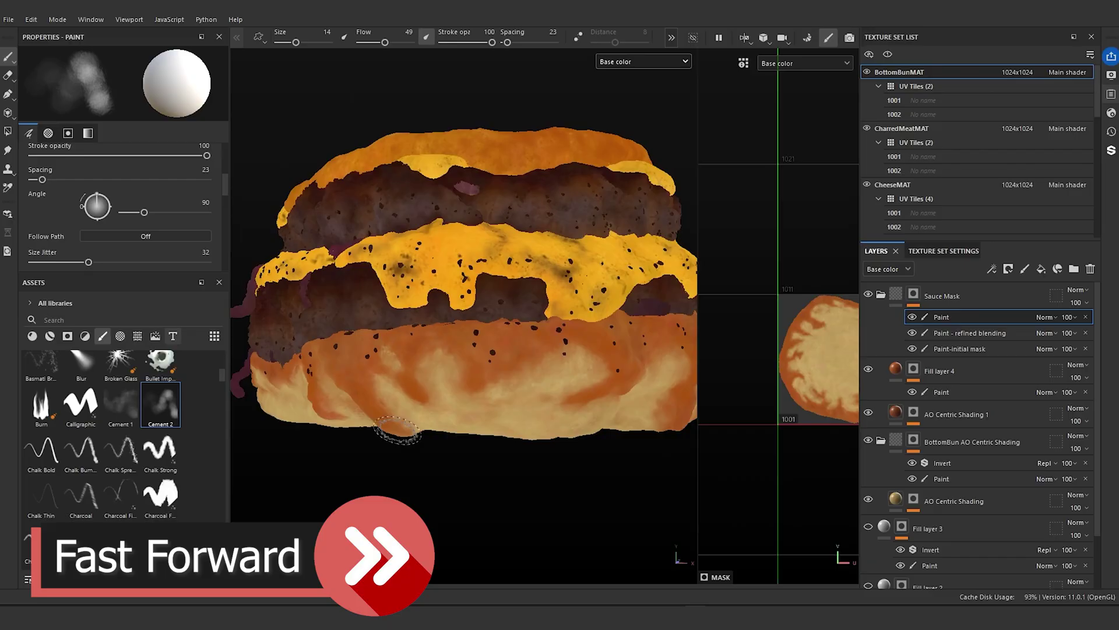
- Extend the soft sauce streaks over the remaining sides of the bottom bun with the size 14 brush
alt+drag(400, 437, 513, 431)
scroll(513, 431, up, 4)
drag(632, 408, 629, 446)
drag(539, 379, 536, 423)
drag(303, 373, 279, 406)
scroll(334, 484, down, 3)
alt+drag(333, 484, 524, 467)
drag(431, 390, 417, 422)
- Review the blended sauce edges around the bottom bun from several angles and distances
scroll(409, 483, down, 4)
alt+drag(409, 484, 483, 479)
scroll(482, 480, up, 4)
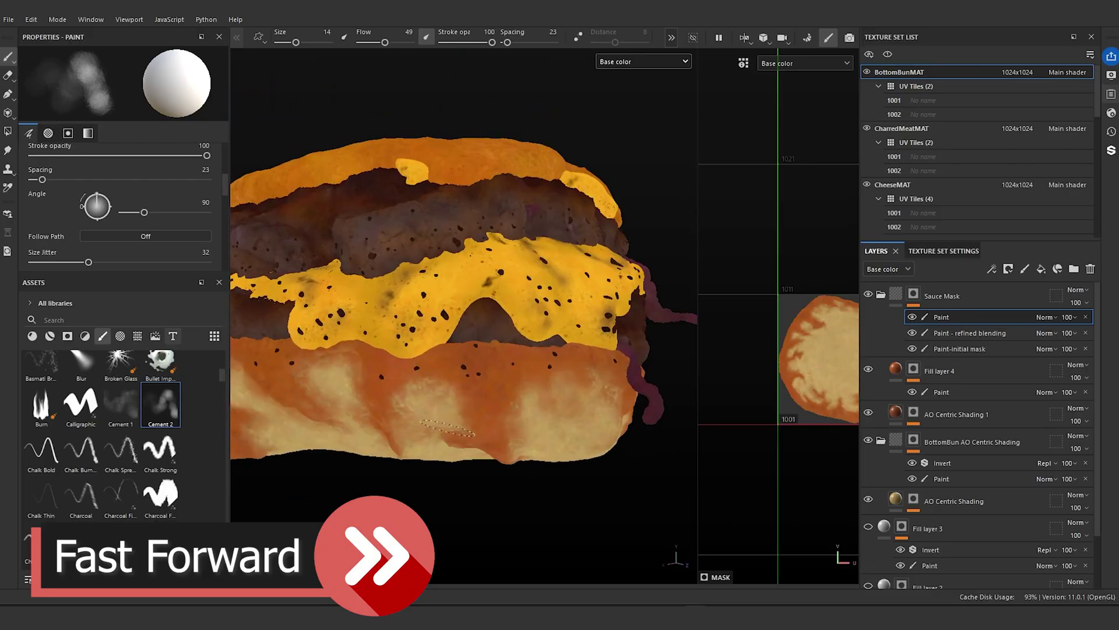
mouse_move(447, 429)
alt+mouse_down()
mouse_move(536, 451)
mouse_move(498, 432)
mouse_move(461, 380)
mouse_move(502, 412)
mouse_move(467, 477)
mouse_move(437, 408)
mouse_move(417, 396)
alt+mouse_up()
scroll(339, 376, down, 4)
scroll(437, 408, down, 3)
scroll(426, 402, up, 4)
scroll(417, 397, up, 5)
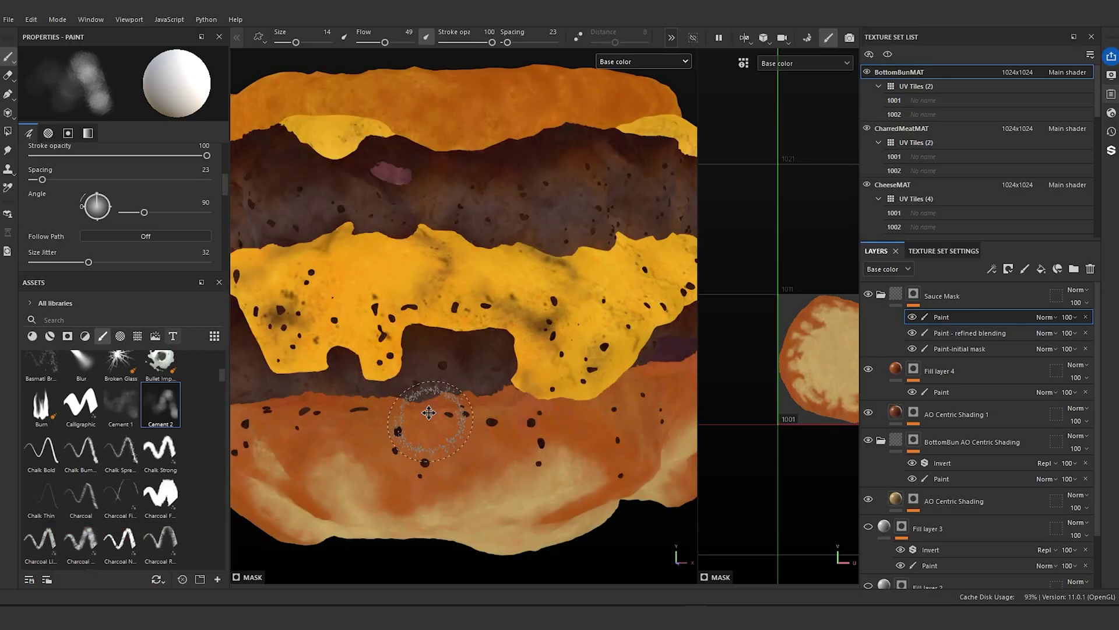
mouse_move(421, 408)
middle_down()
mouse_move(429, 378)
mouse_move(449, 370)
middle_up()
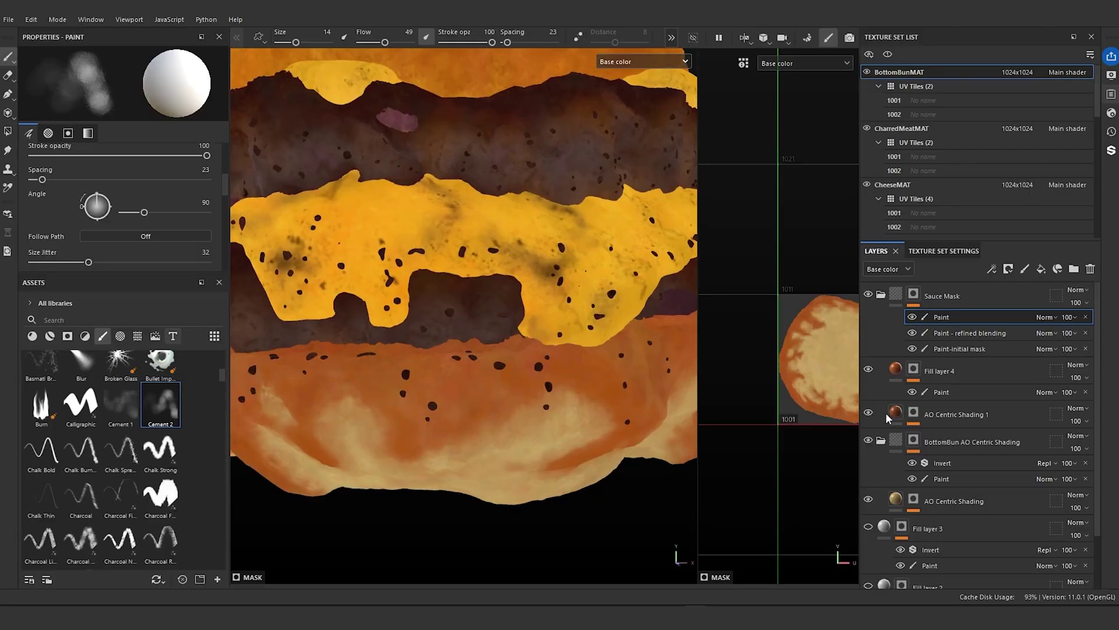
- Inspect the parameters of the ratio_bnw_spots_2 fill in the AO Centric Shading 1 mask against the bun's sauce area
click(911, 417)
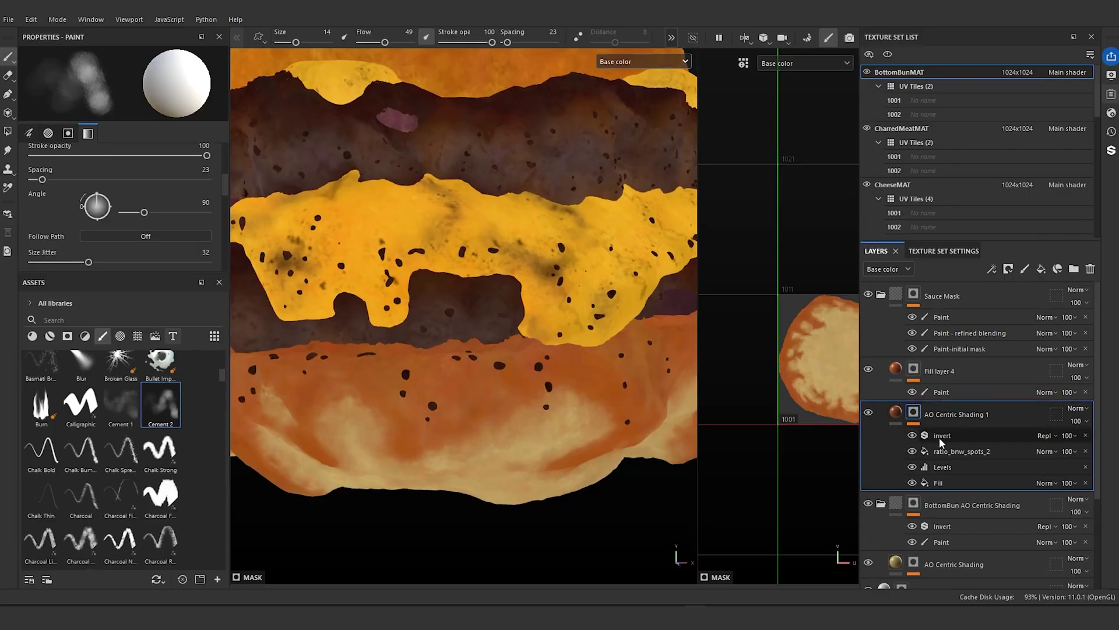
click(950, 448)
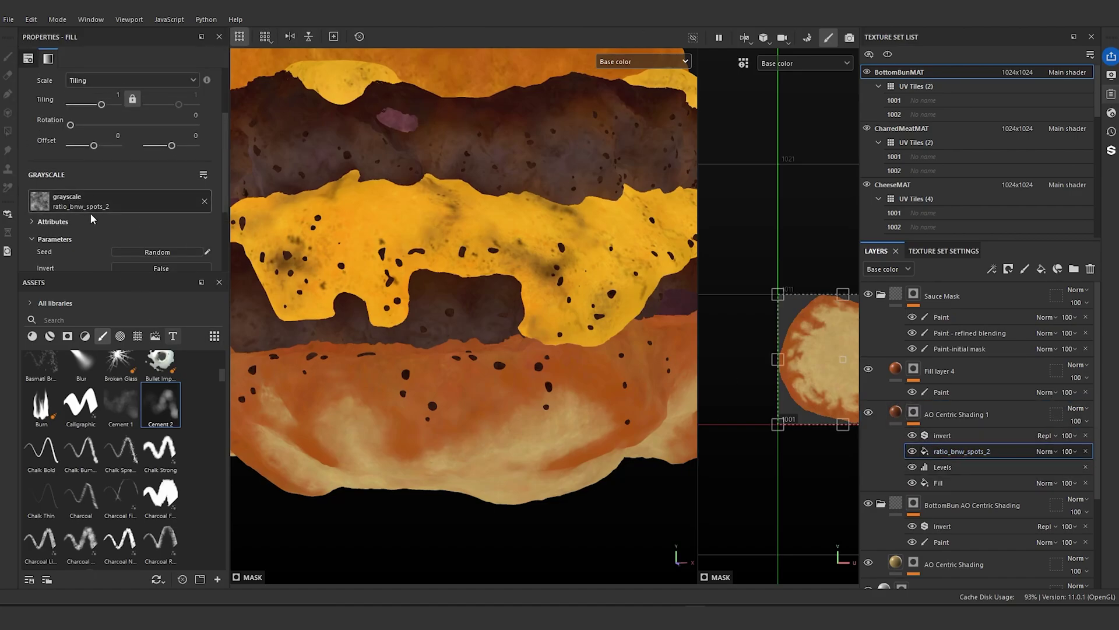
scroll(91, 219, down, 3)
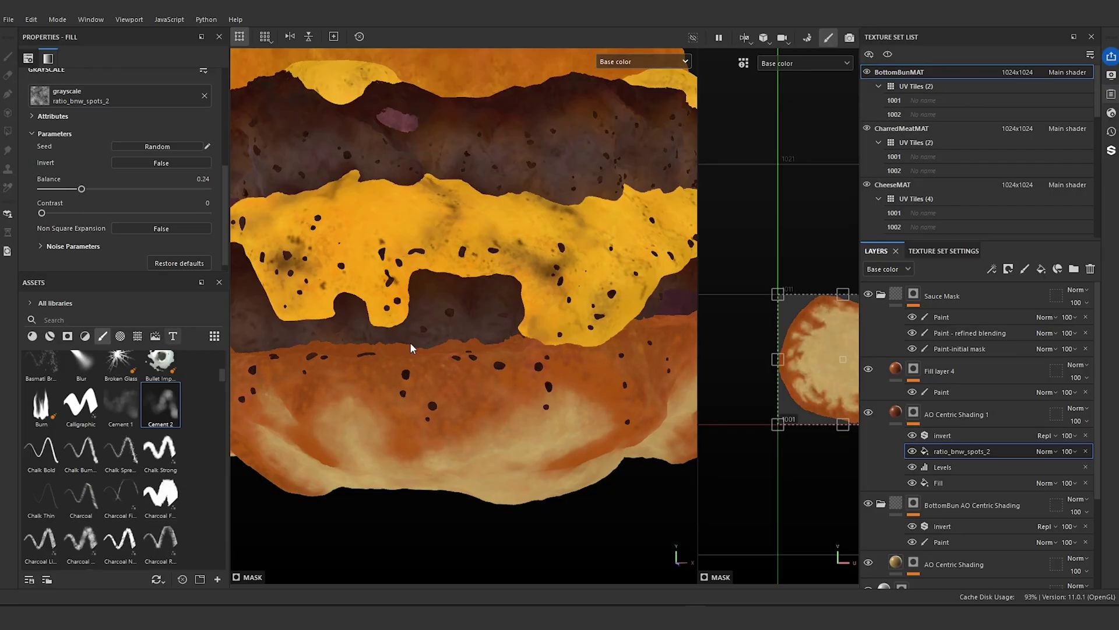
scroll(441, 396, up, 5)
scroll(459, 356, down, 7)
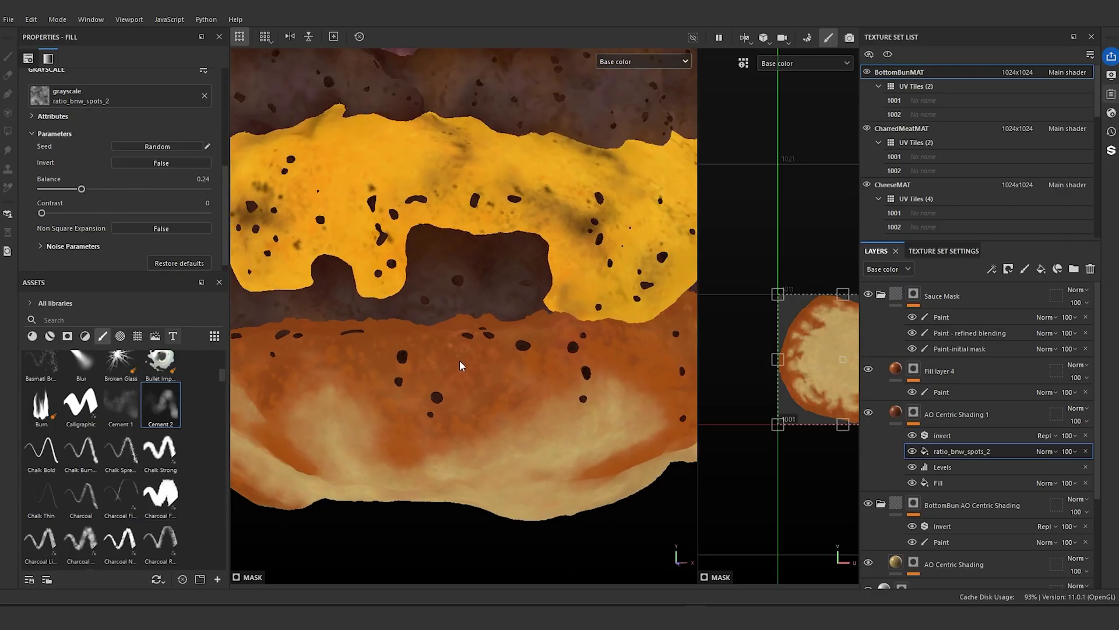
- Examine the spotted color variation in the sauce around the bottom bun and look through the favorite brushes
alt+drag(457, 365, 562, 387)
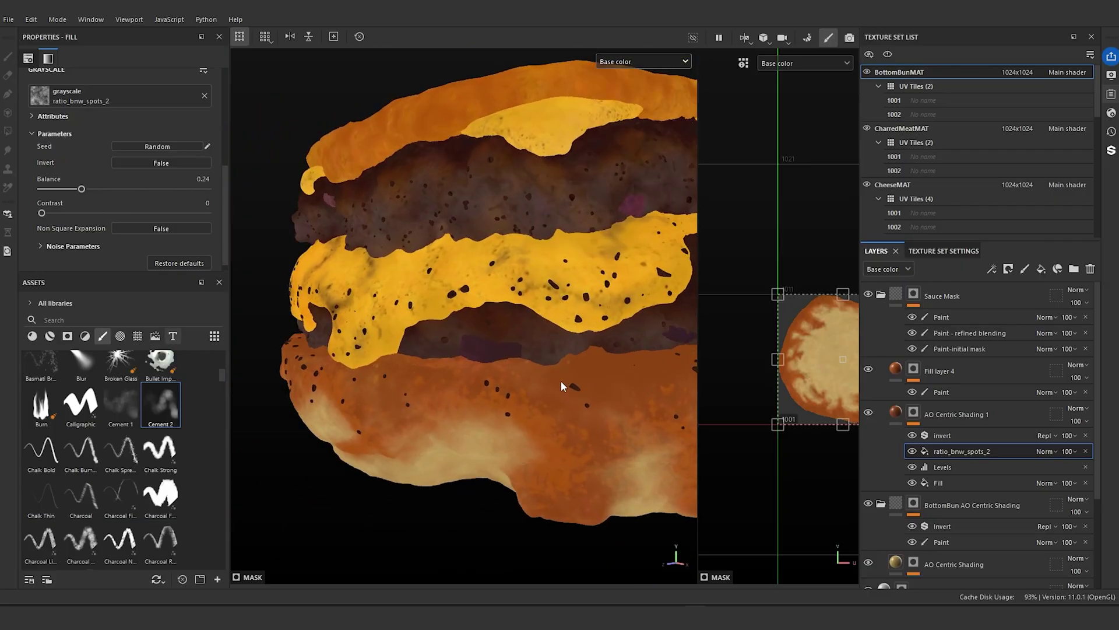
alt+middle_drag(562, 387, 378, 365)
alt+drag(431, 370, 470, 369)
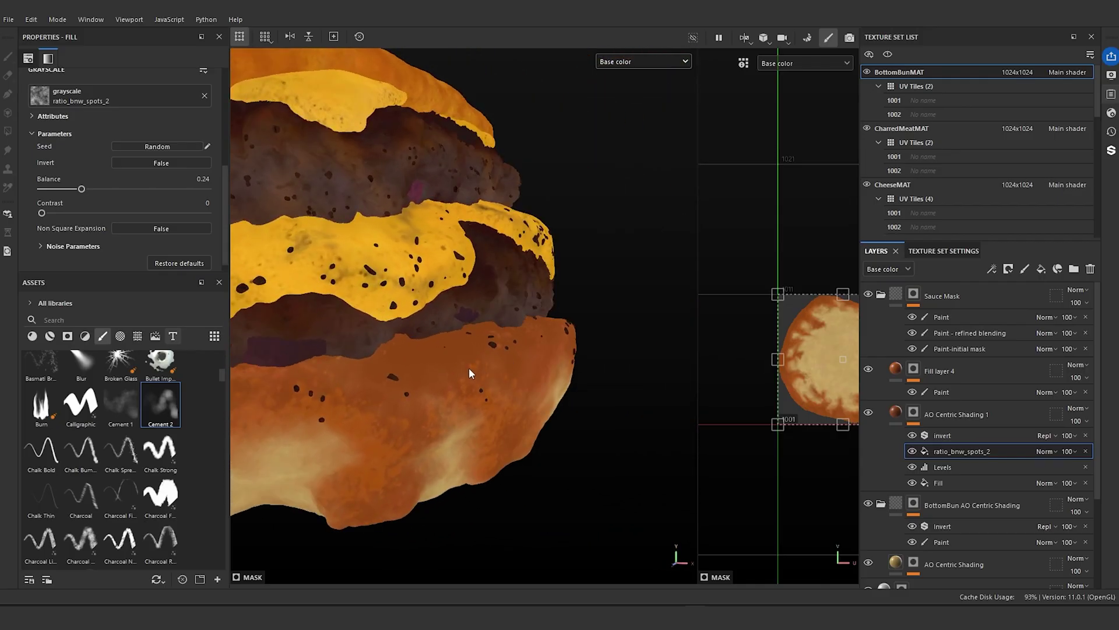
alt+middle_drag(470, 369, 640, 334)
scroll(502, 327, down, 5)
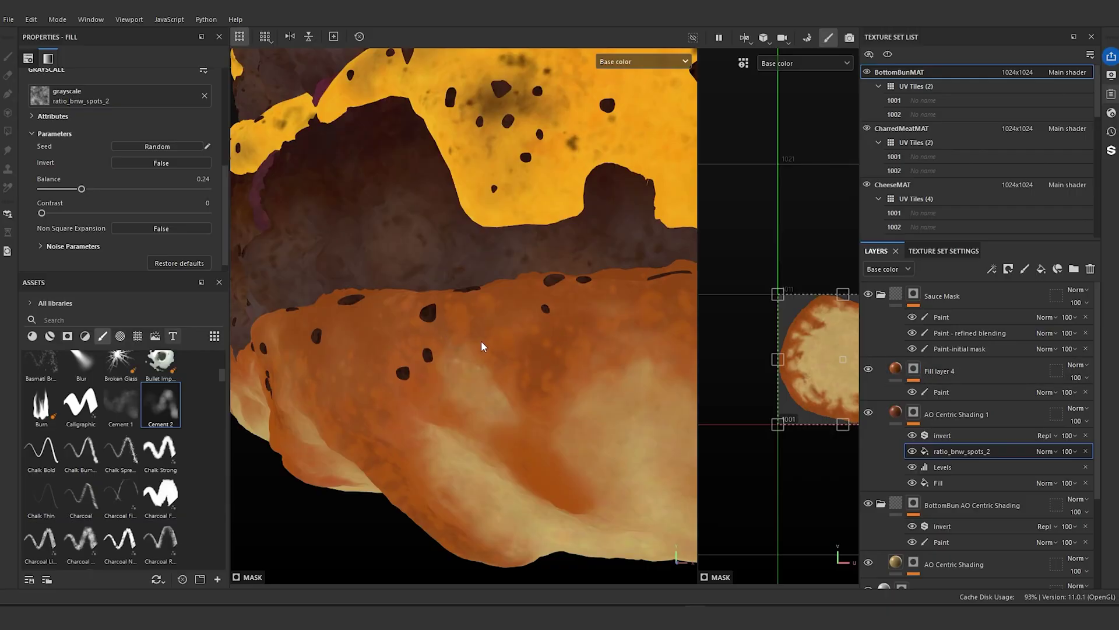
alt+drag(481, 347, 528, 345)
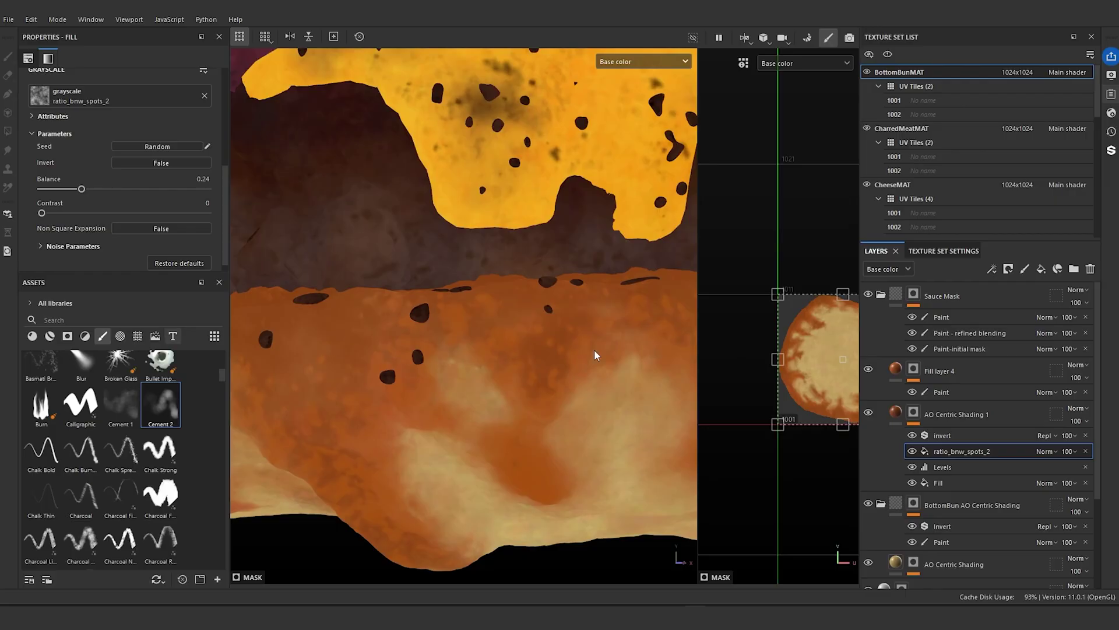
scroll(118, 416, up, 5)
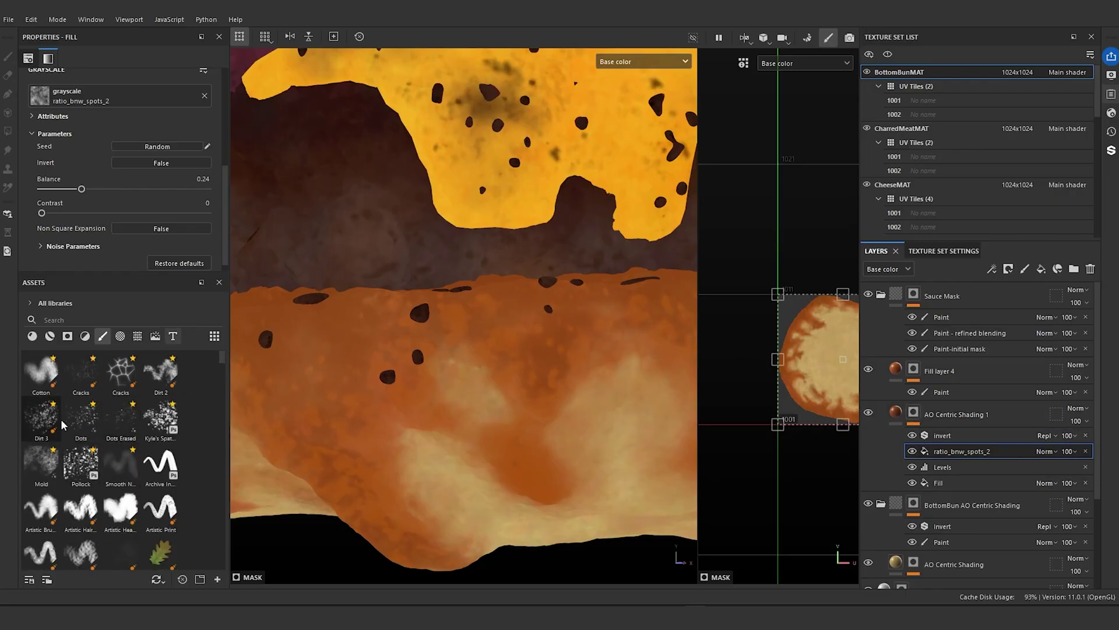
- Duplicate Fill layer 4 and replace the duplicate's painted mask with a fresh black mask
right_click(938, 373)
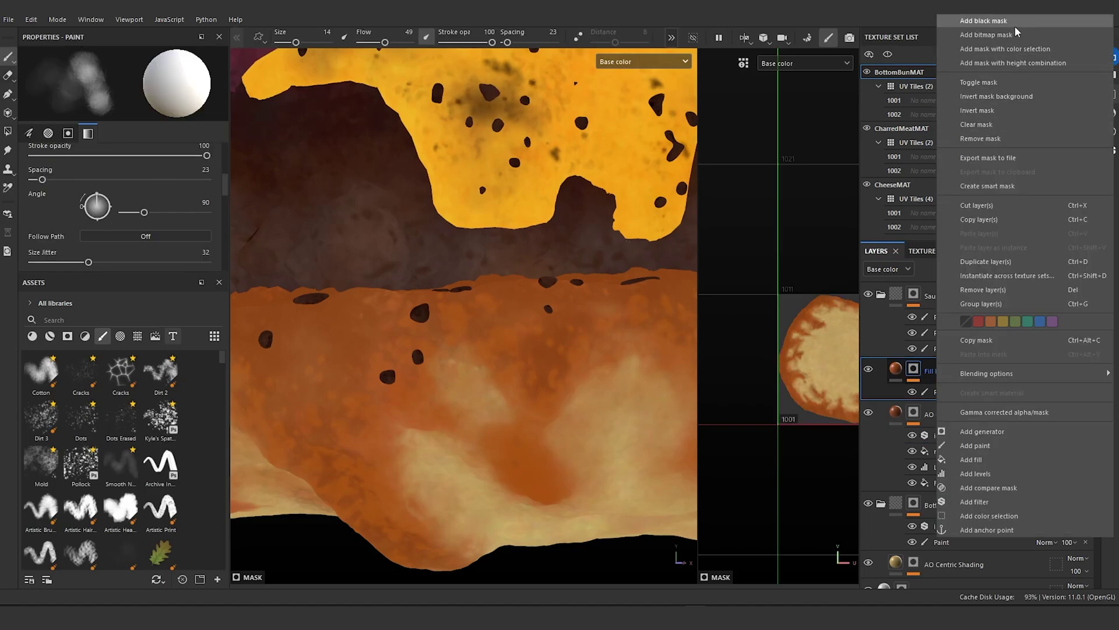
click(985, 261)
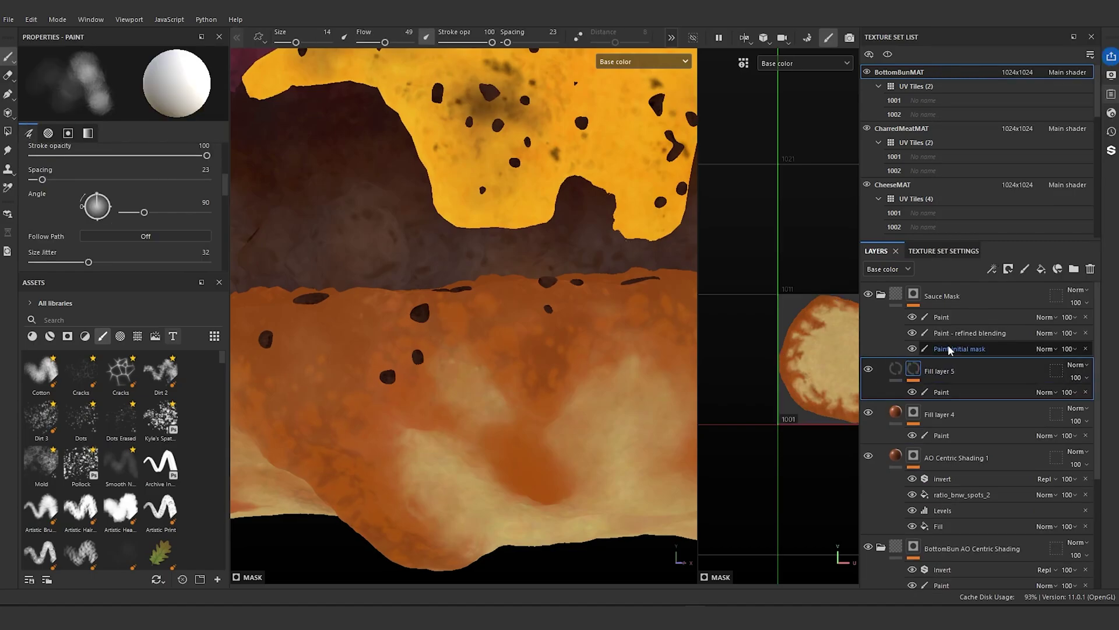
right_click(916, 376)
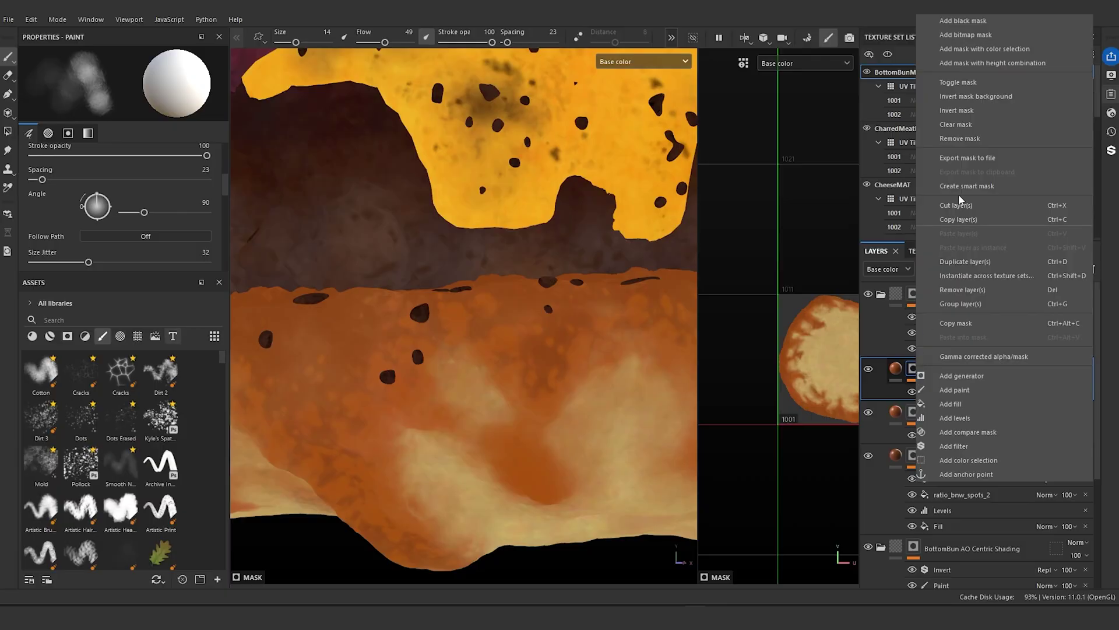
click(991, 22)
- Add a paint effect to Fill layer 5's mask and set its base color to a lighter orange
right_click(908, 360)
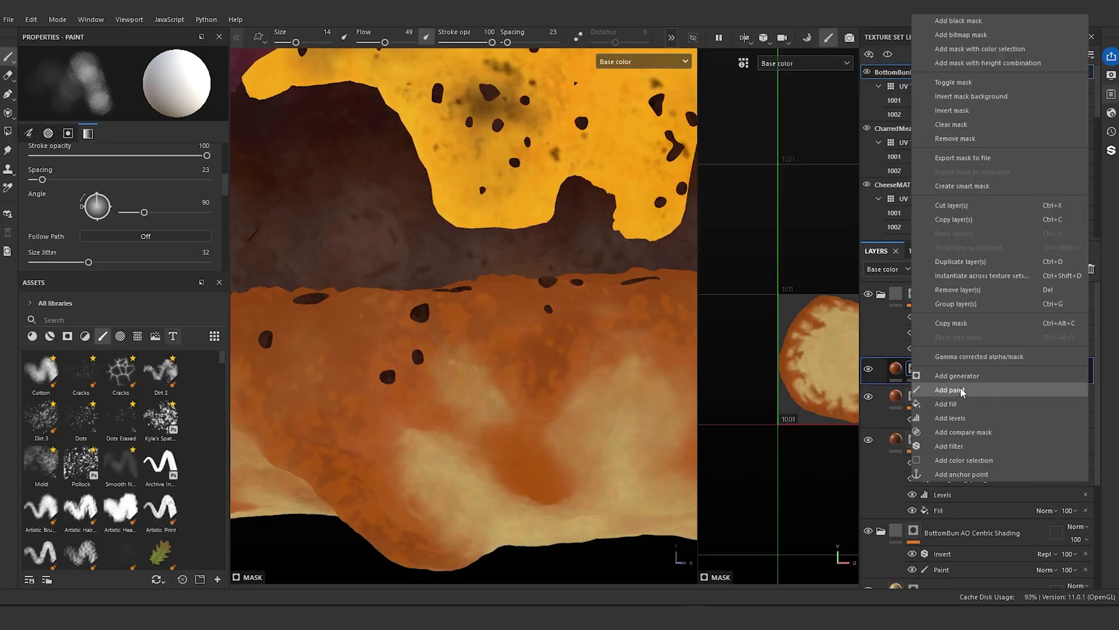
click(949, 389)
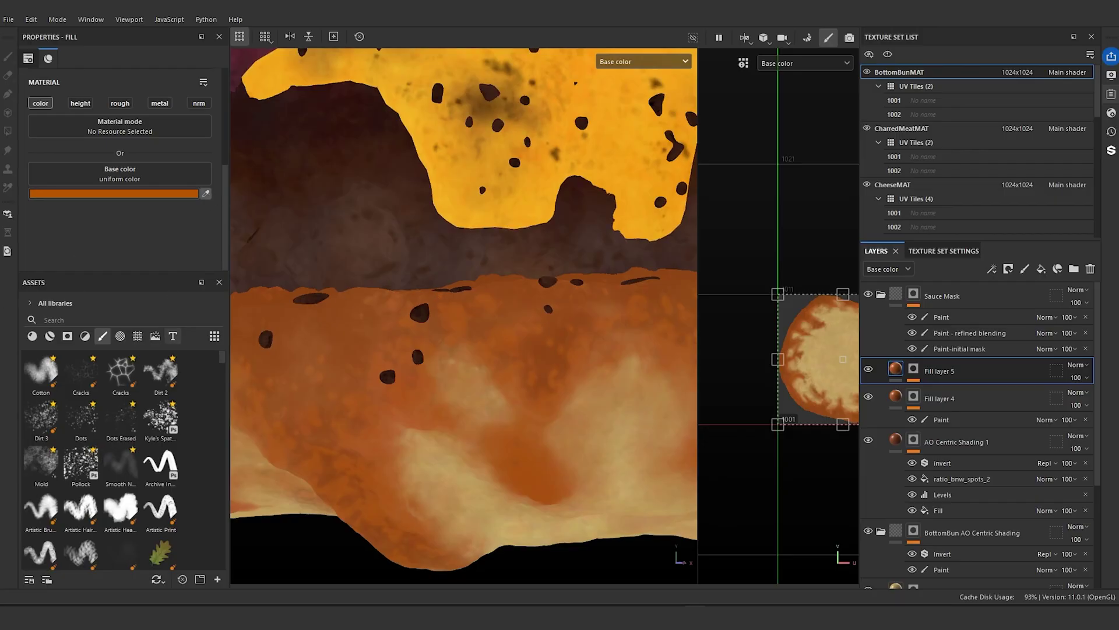
click(331, 443)
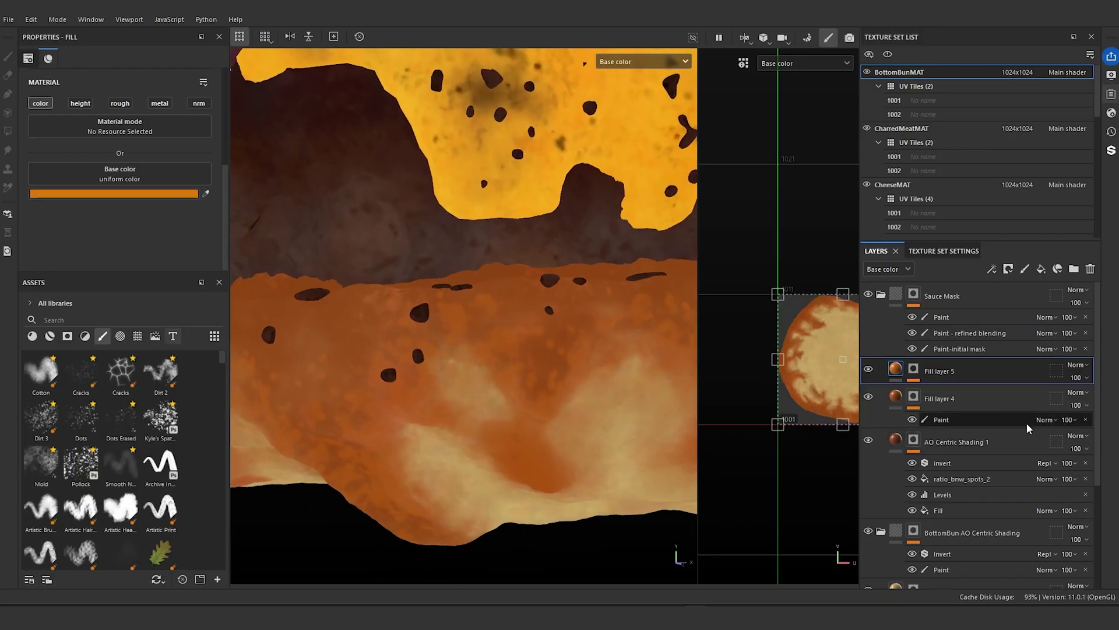
- Choose the Dirt 3 brush for painting in Fill layer 5's mask and reduce its size to 6.8
click(914, 370)
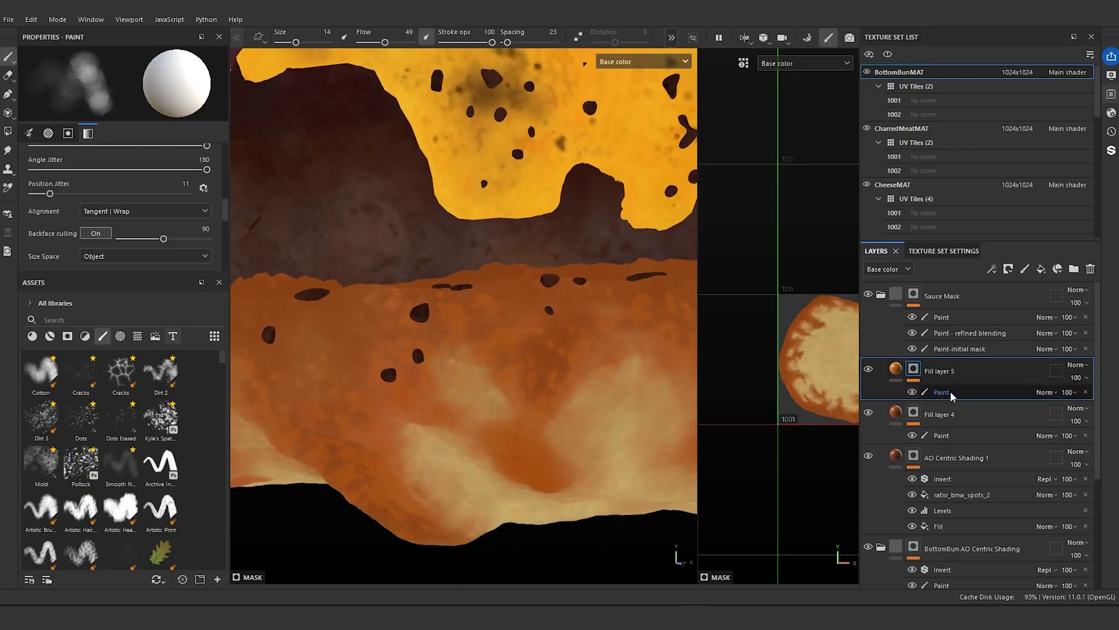
click(950, 393)
click(48, 435)
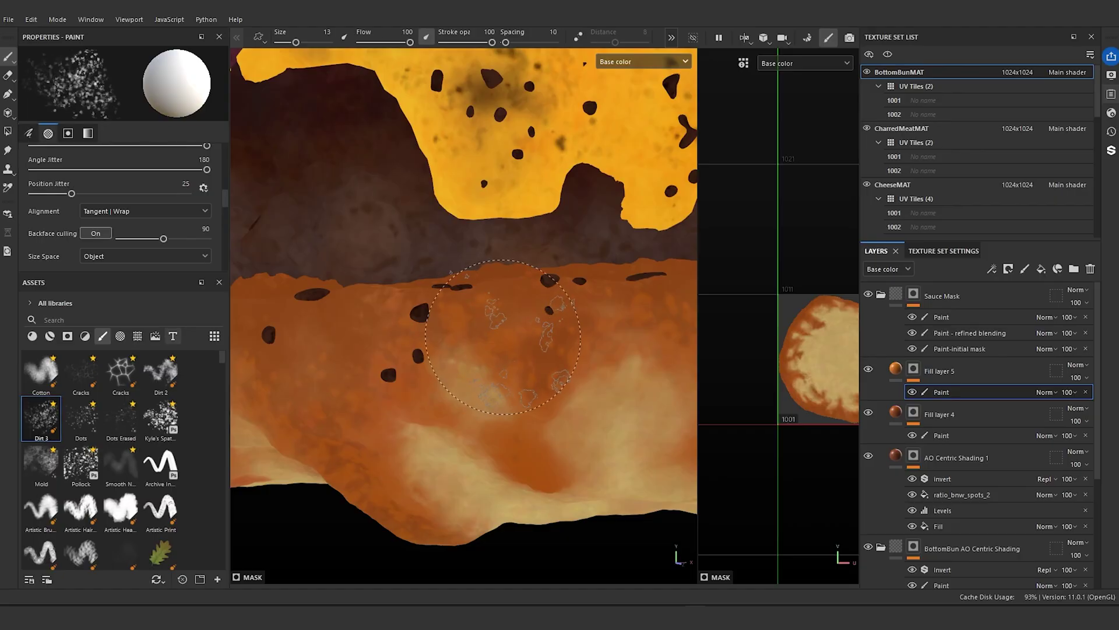
key(bracketleft)
key(bracketleft)
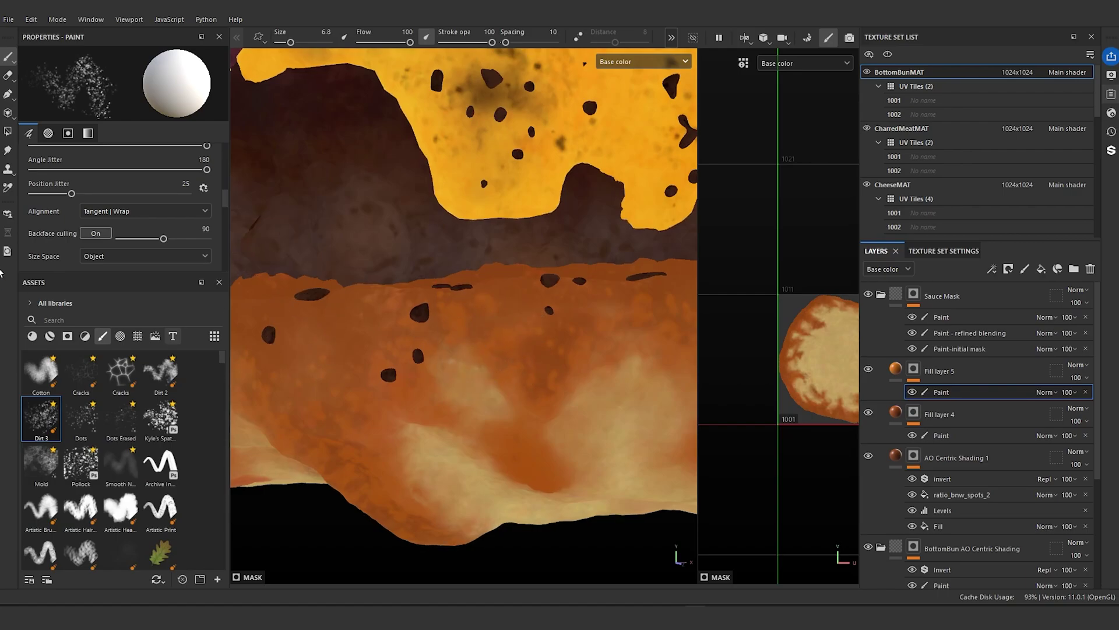
- Sample a darker orange from the bun's sauce as Fill layer 5's base color and set the mask brush size to 7.88
scroll(105, 230, down, 6)
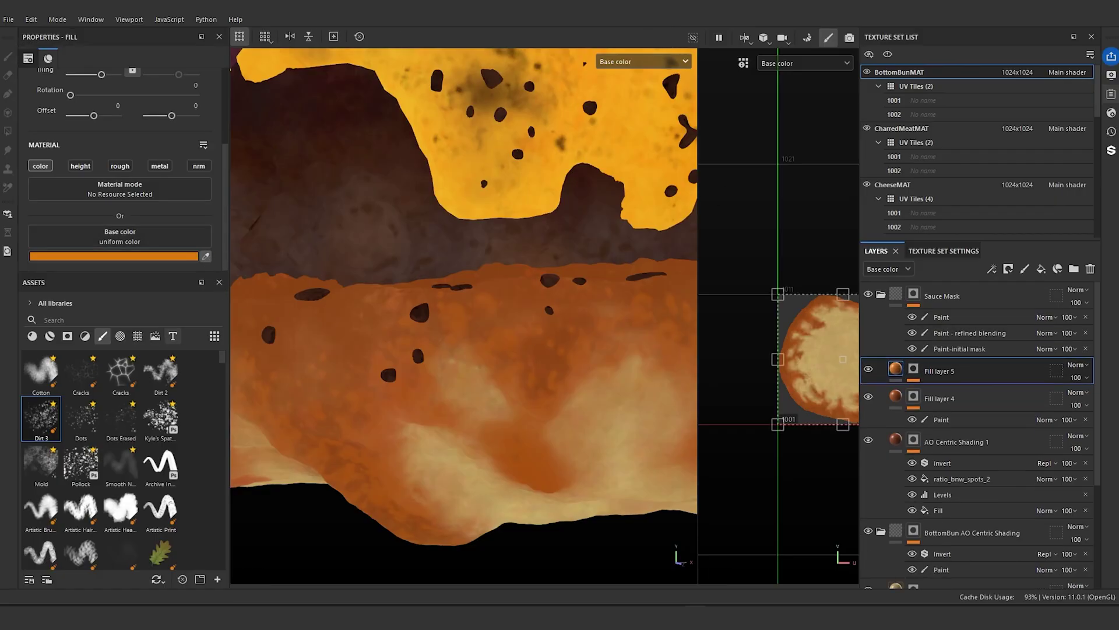
click(649, 270)
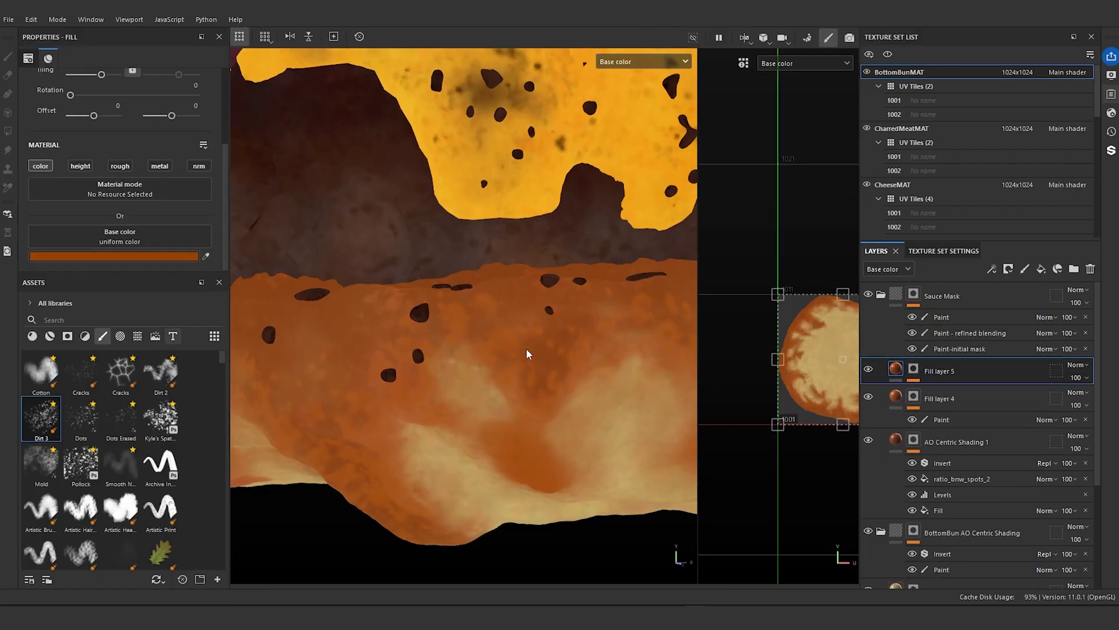
click(914, 370)
click(941, 390)
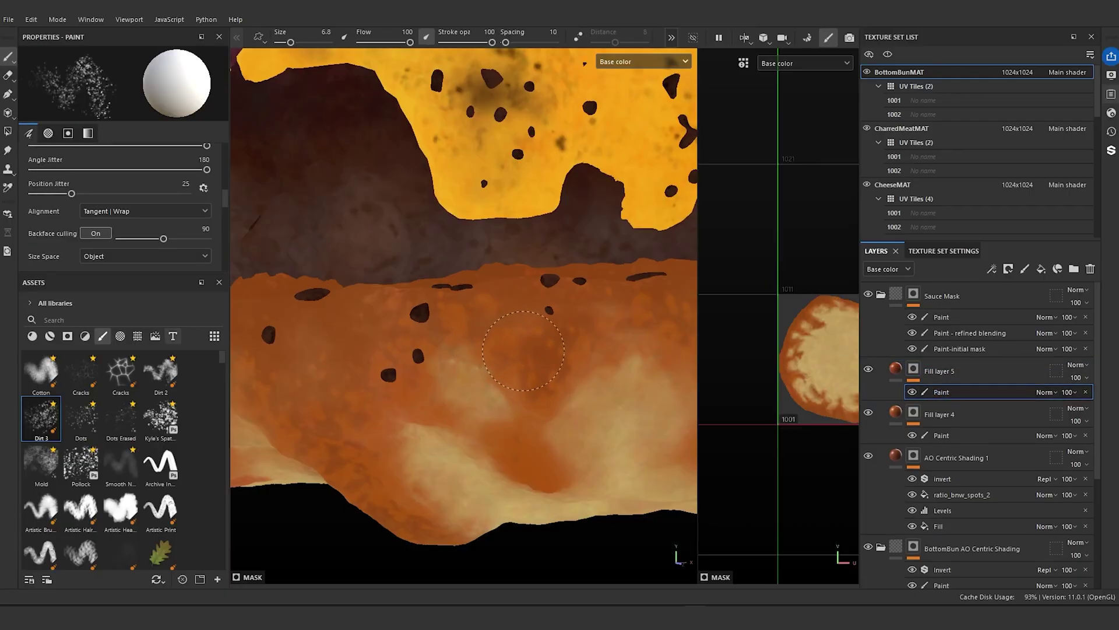
mouse_move(514, 340)
ctrl+right_down()
mouse_move(496, 338)
mouse_move(554, 369)
mouse_move(563, 356)
ctrl+right_up()
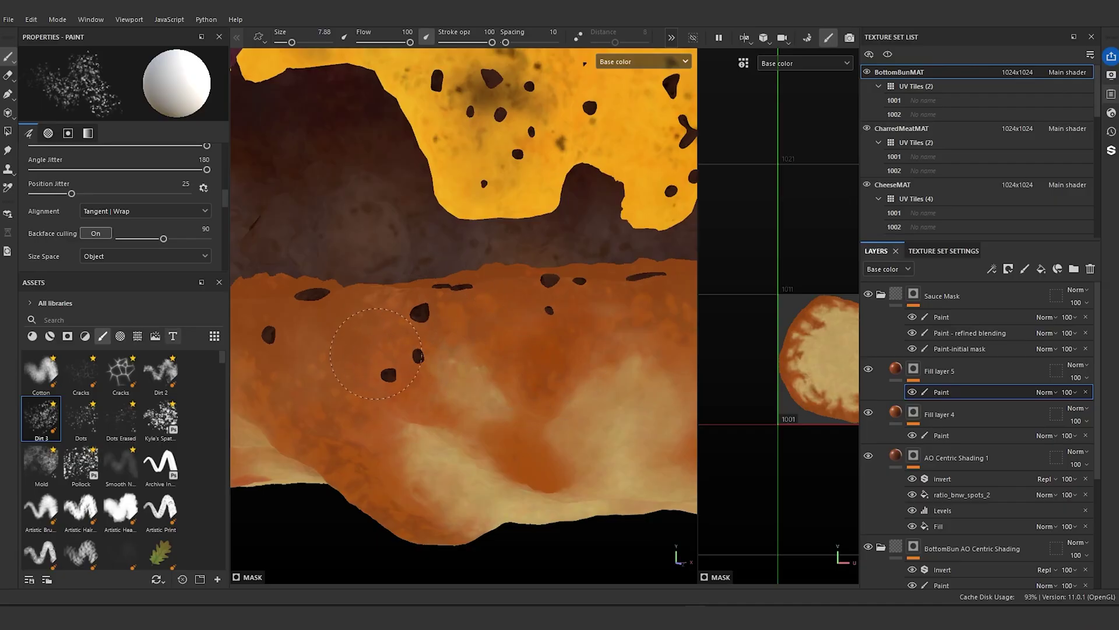
scroll(93, 236, down, 5)
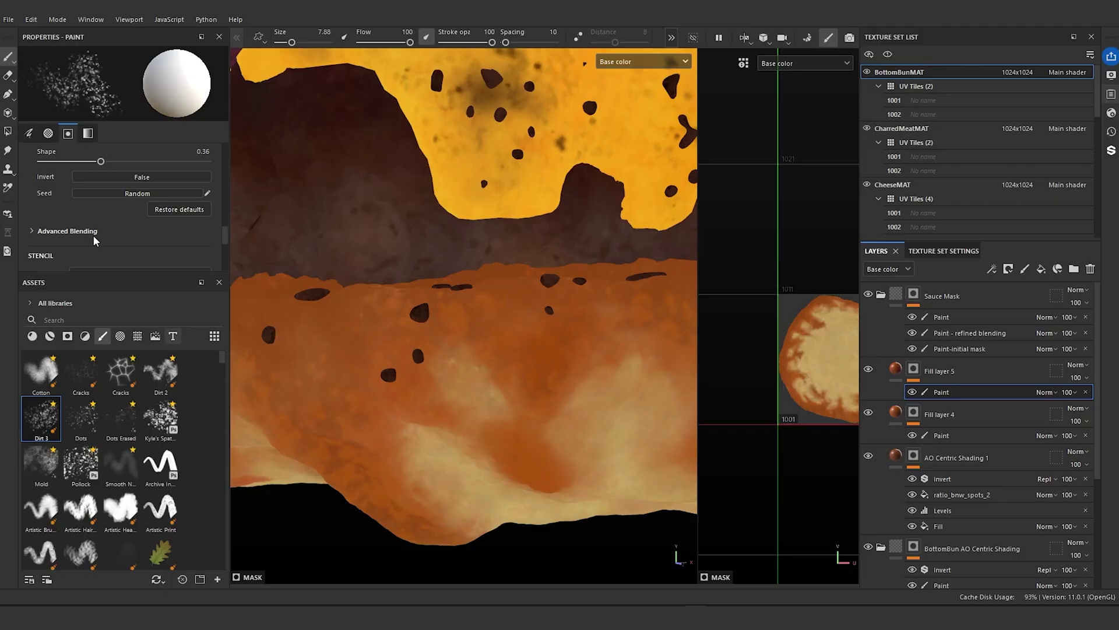
- Set Fill layer 5's base color to the dark brown 763300
click(896, 368)
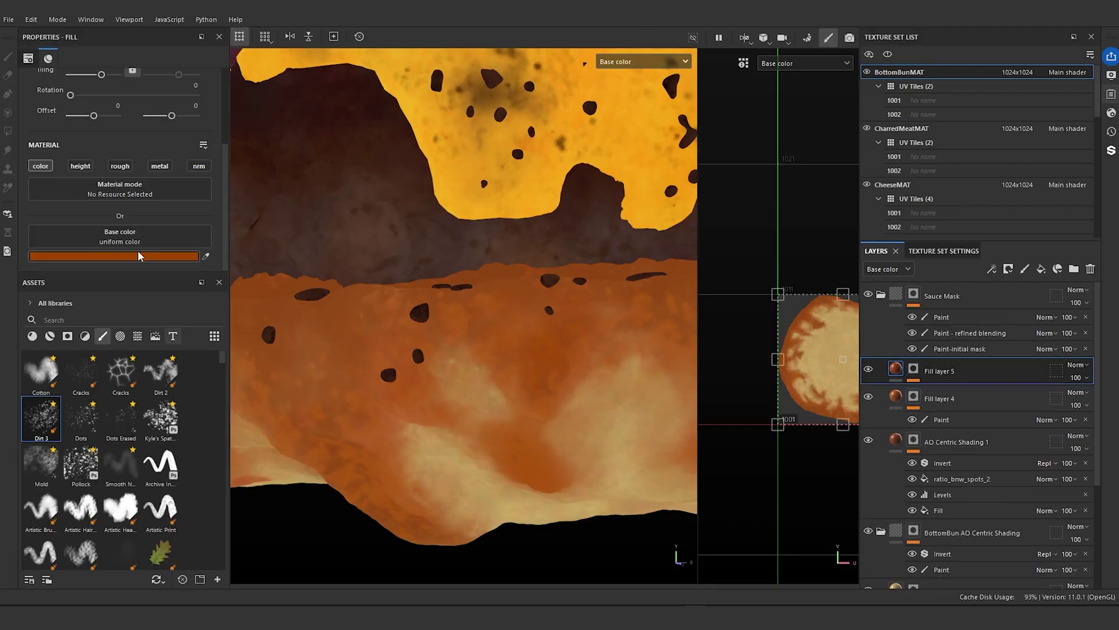
click(138, 255)
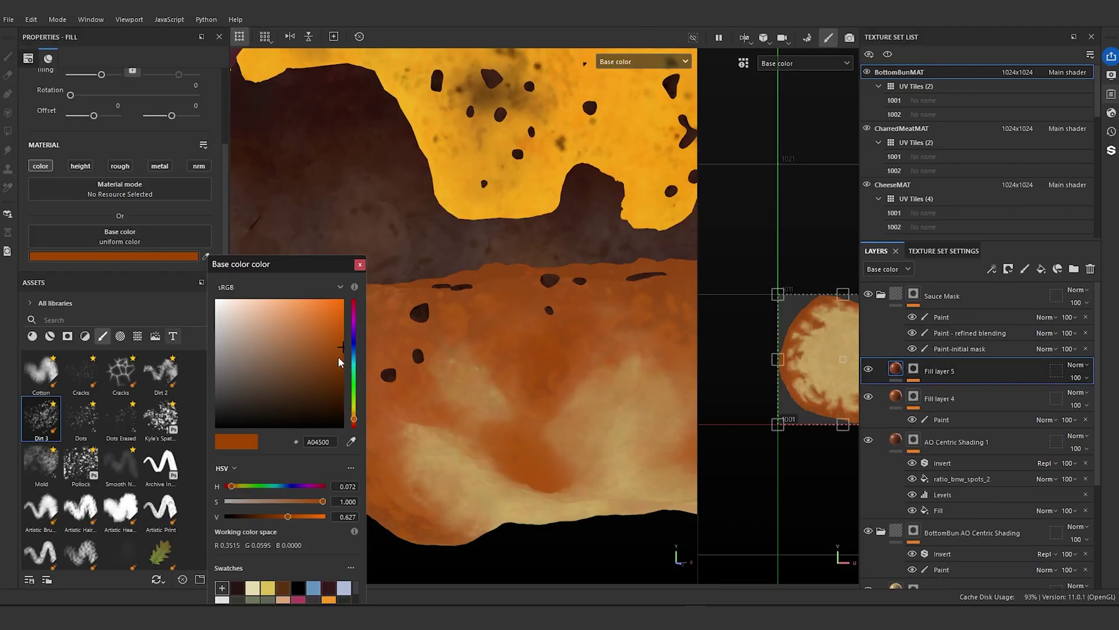
drag(338, 356, 345, 365)
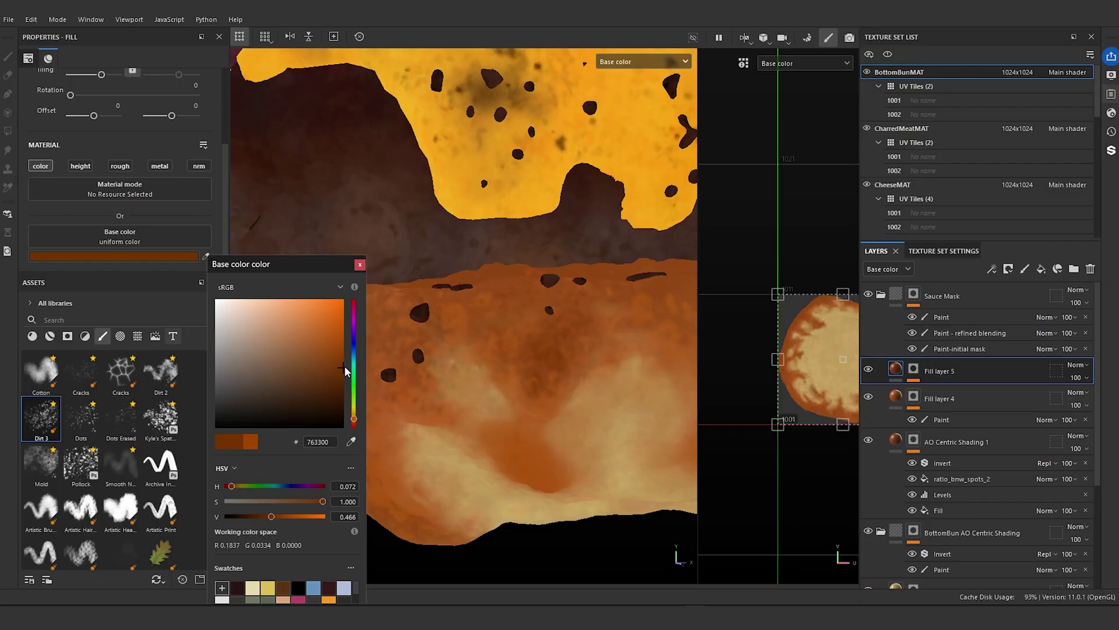
click(360, 265)
- Paint dark speckles over the sauce in Fill layer 5's mask and enlarge the Dirt 3 brush to 9.04
scroll(415, 402, down, 5)
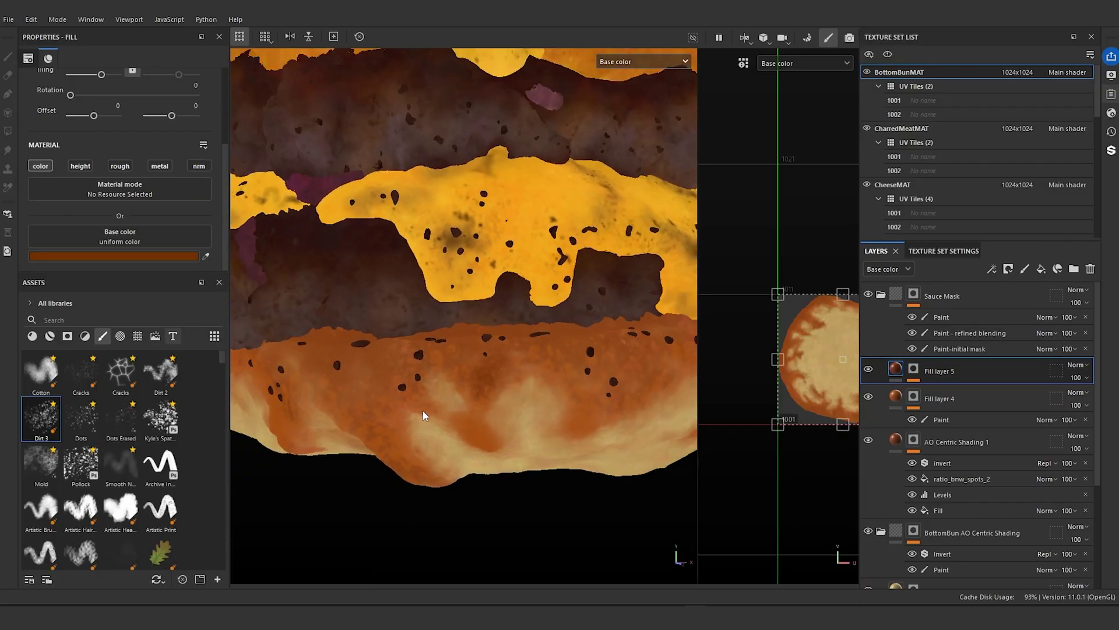
scroll(421, 456, up, 5)
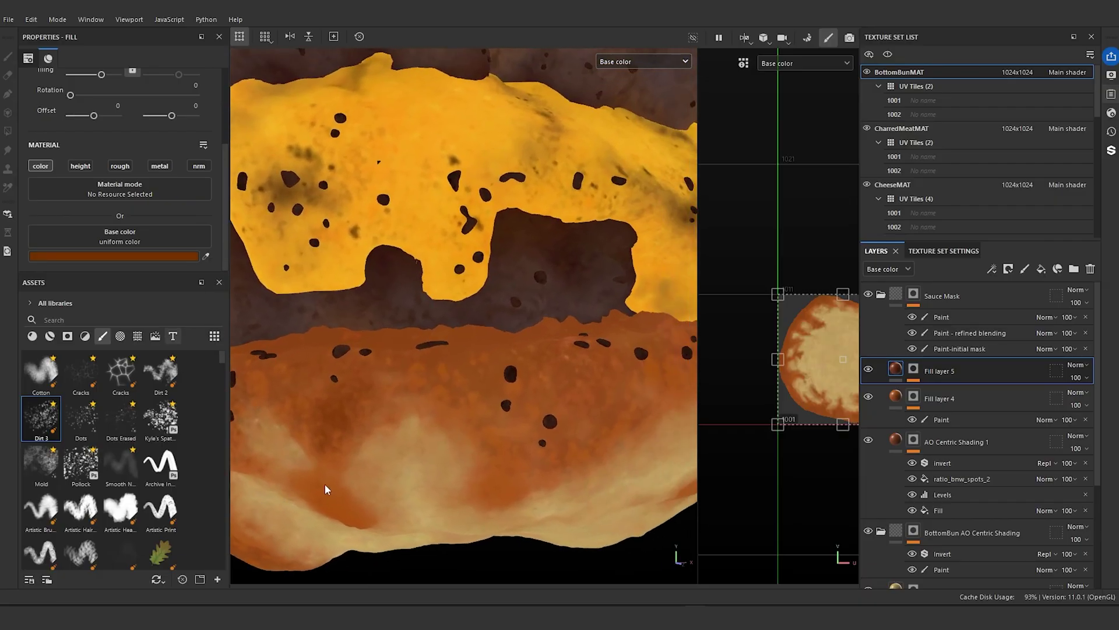
click(917, 372)
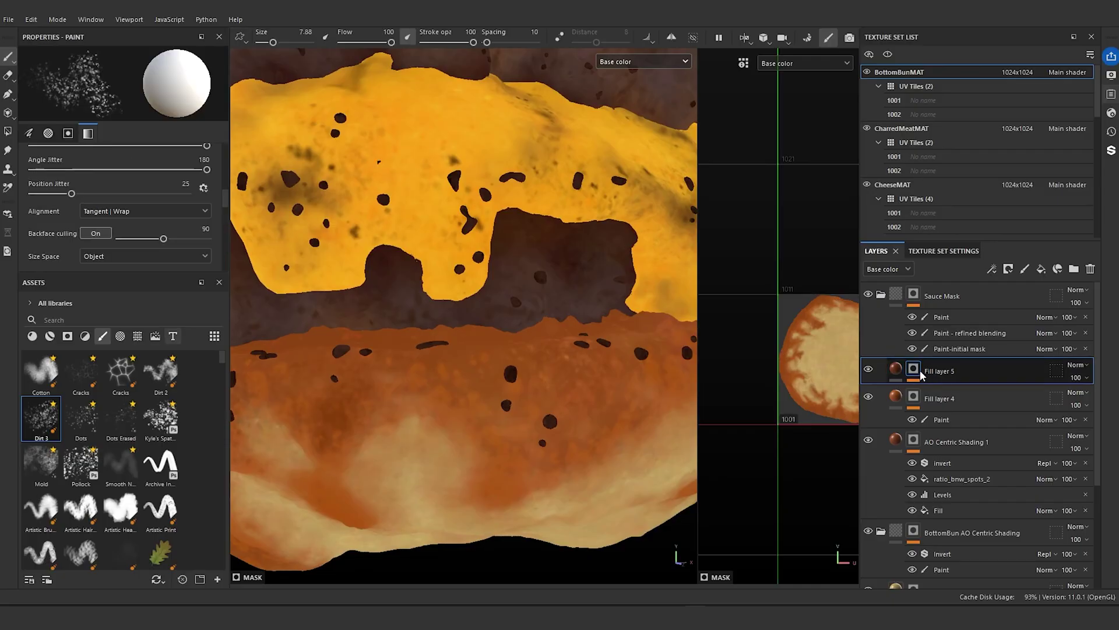
click(916, 380)
click(945, 390)
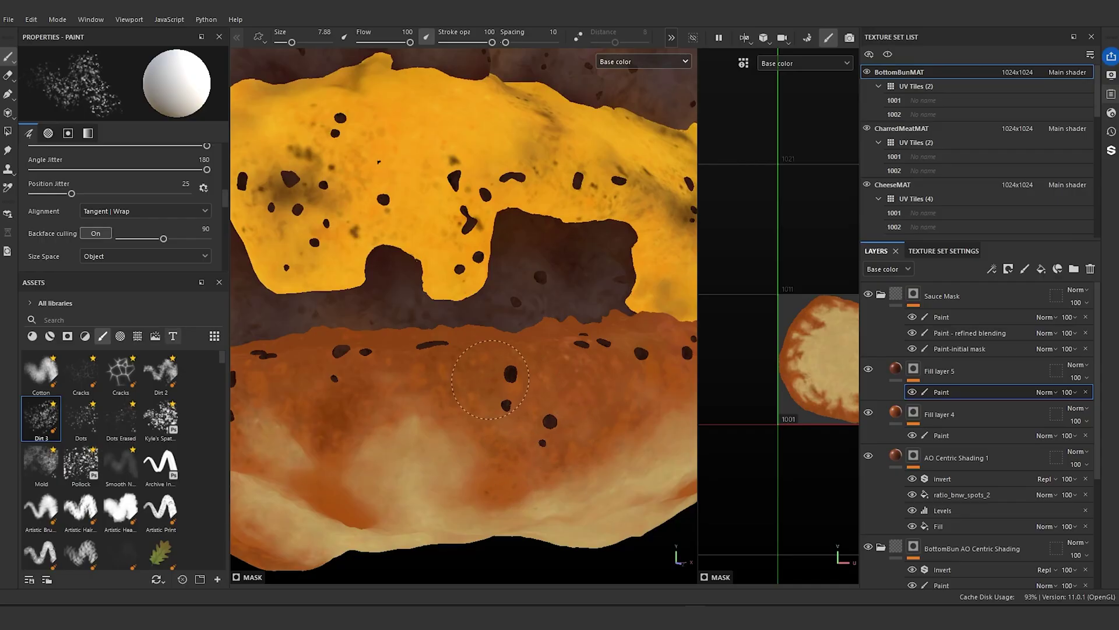
key(bracketright)
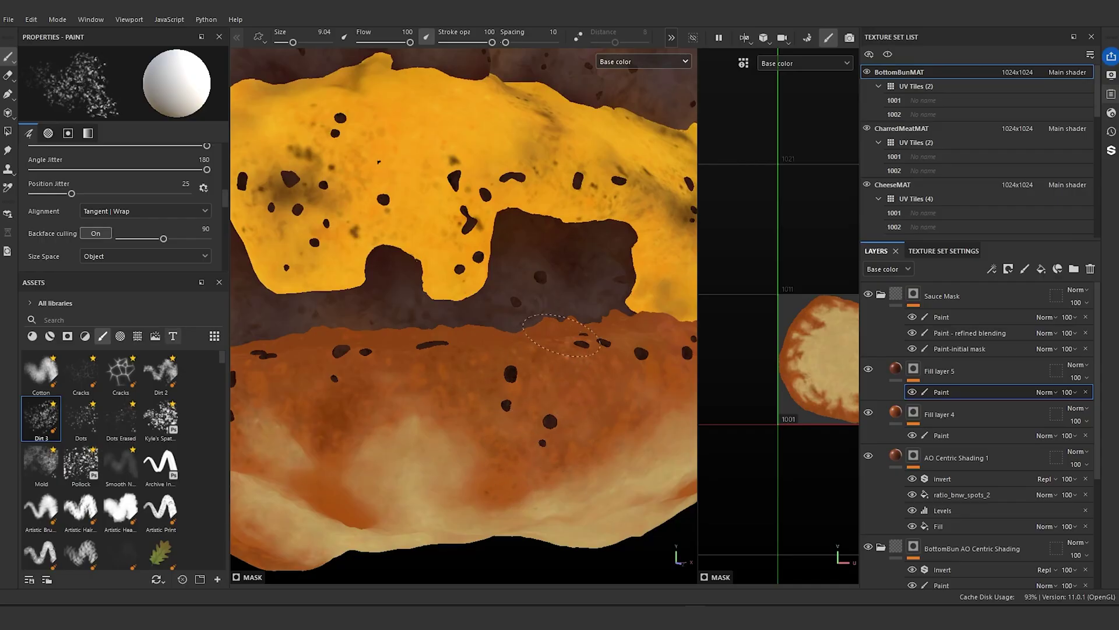
- Work around the bottom bun painting dark speckles into the sauce, enlarging the Dirt 3 brush to 10.28
scroll(644, 374, down, 3)
alt+drag(583, 365, 437, 365)
scroll(437, 365, up, 3)
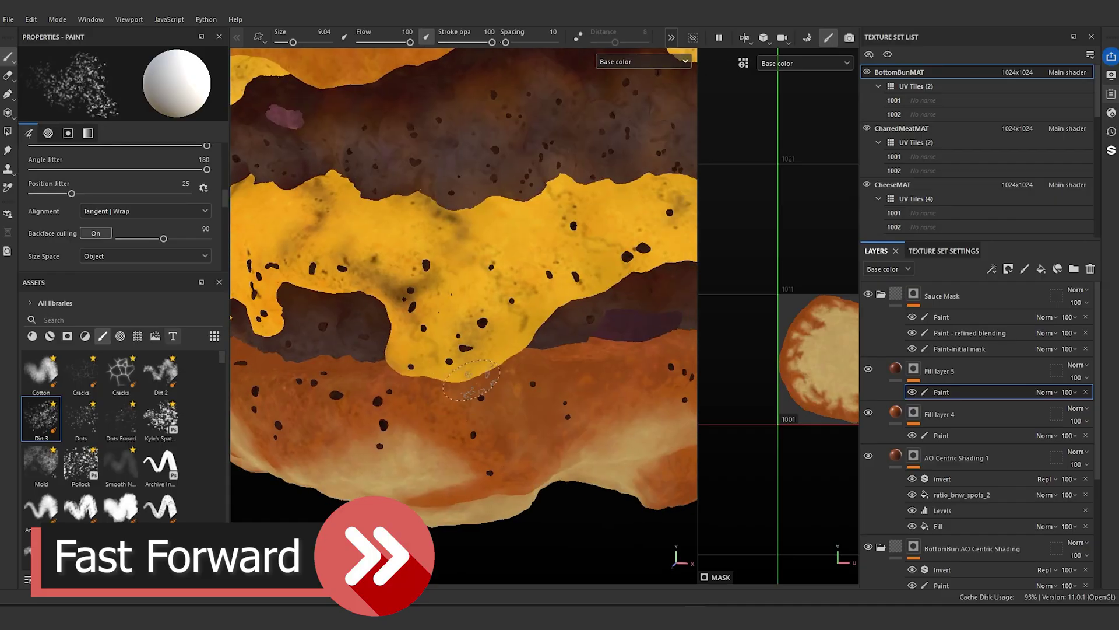
key(bracketright)
alt+drag(507, 480, 431, 461)
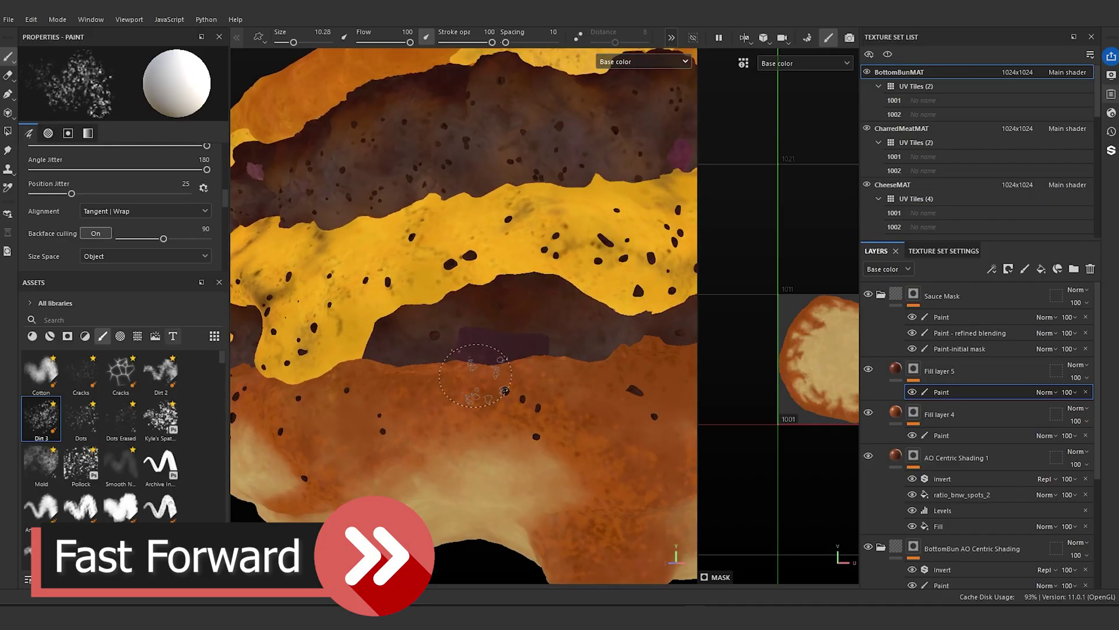
alt+drag(559, 428, 474, 440)
scroll(473, 440, down, 4)
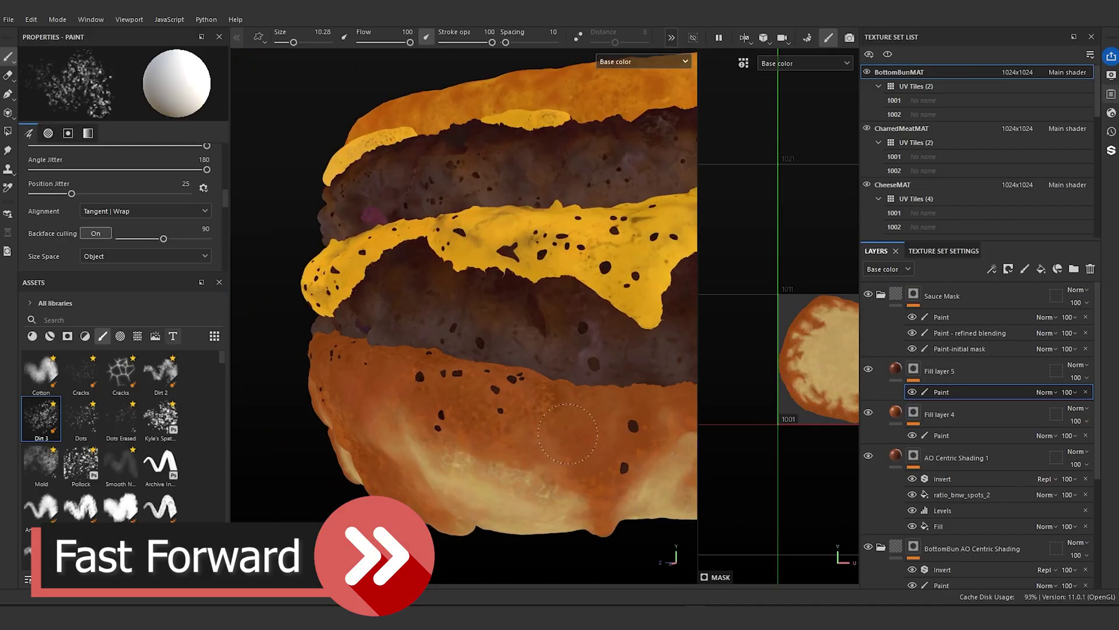
alt+drag(474, 391, 435, 384)
scroll(434, 385, up, 3)
alt+drag(579, 421, 436, 380)
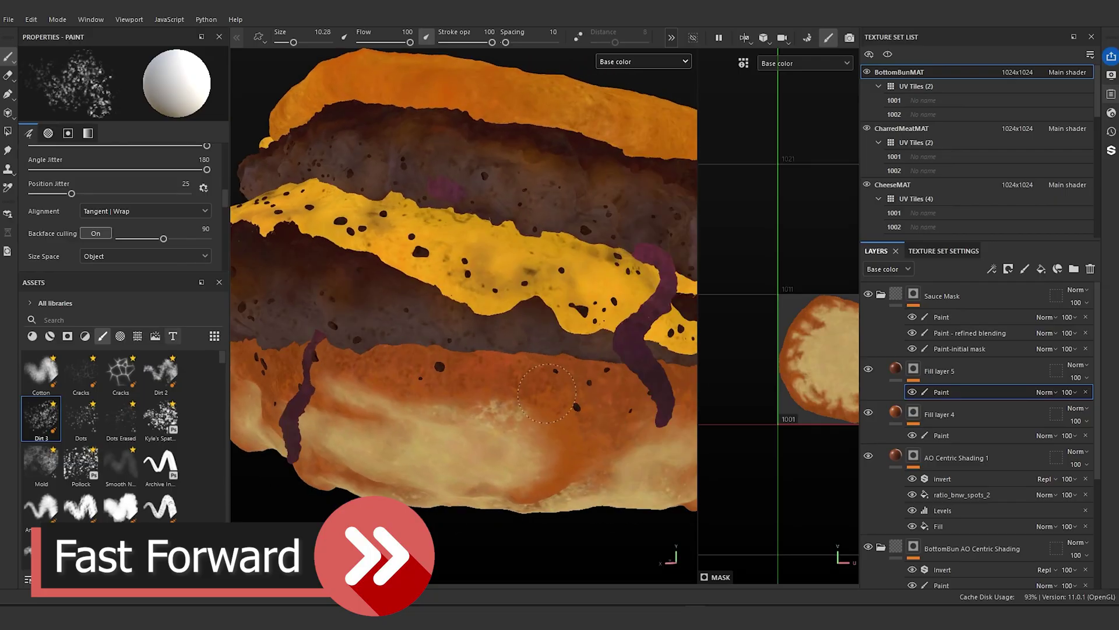
scroll(625, 305, down, 2)
alt+drag(625, 305, 483, 350)
mouse_move(595, 402)
alt+mouse_down()
mouse_move(548, 395)
mouse_move(444, 330)
alt+mouse_up()
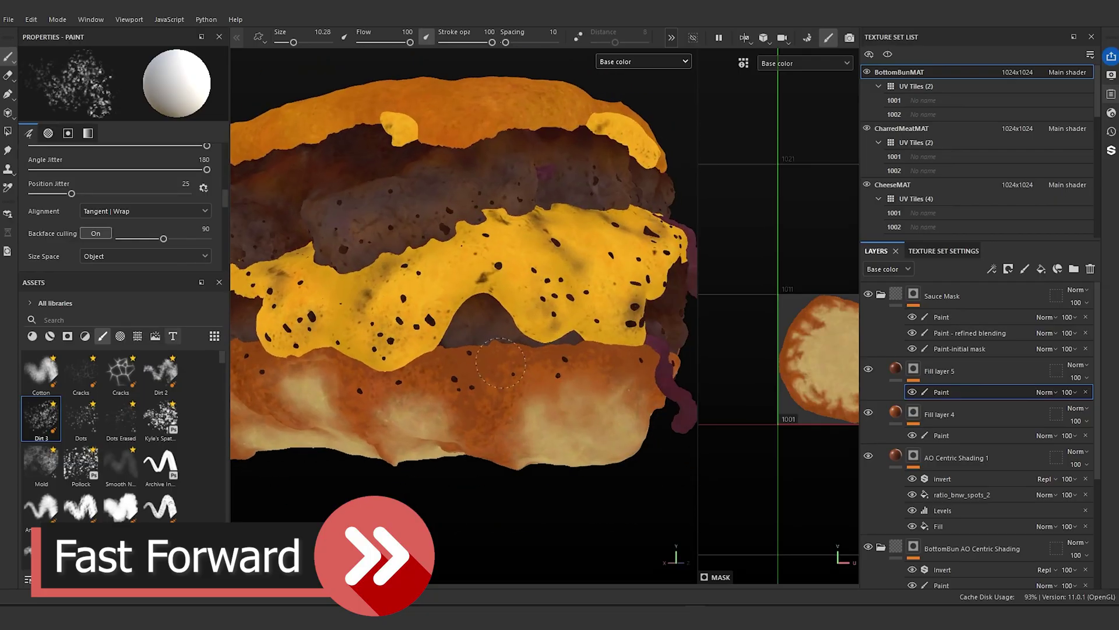
alt+drag(520, 350, 248, 288)
scroll(443, 175, down, 3)
alt+drag(443, 146, 385, 150)
alt+drag(577, 327, 470, 327)
scroll(469, 327, up, 4)
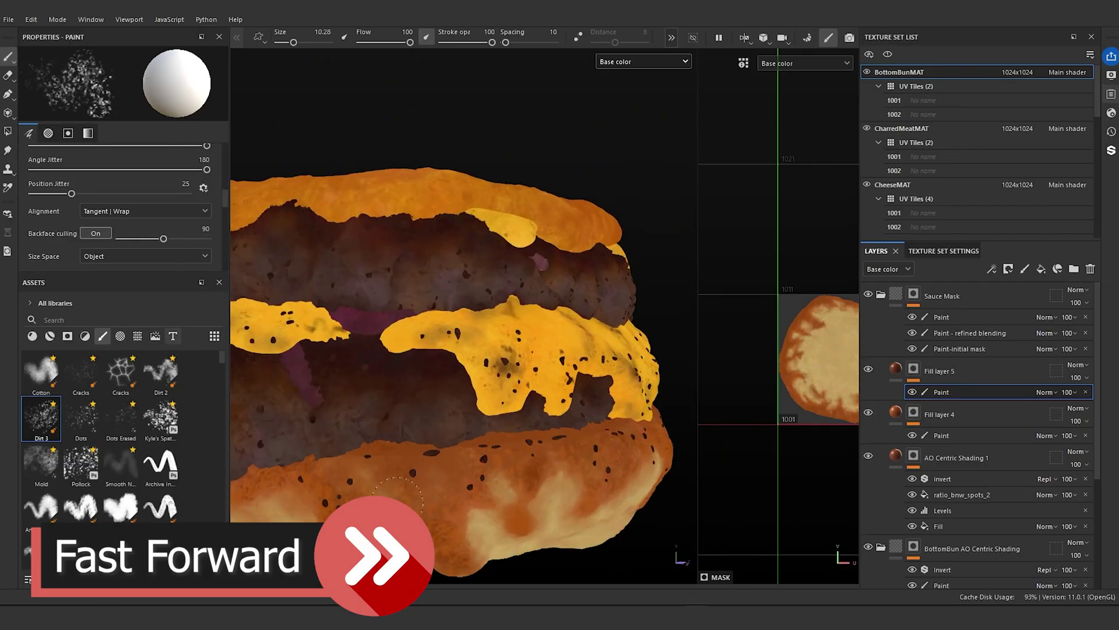
- Isolate the bottom bun to speckle its top surface with the brush at size 23.08, and restore the full burger
alt+drag(502, 373, 515, 440)
scroll(516, 439, down, 3)
click(693, 38)
alt+drag(461, 343, 436, 411)
ctrl+right_drag(416, 500, 446, 501)
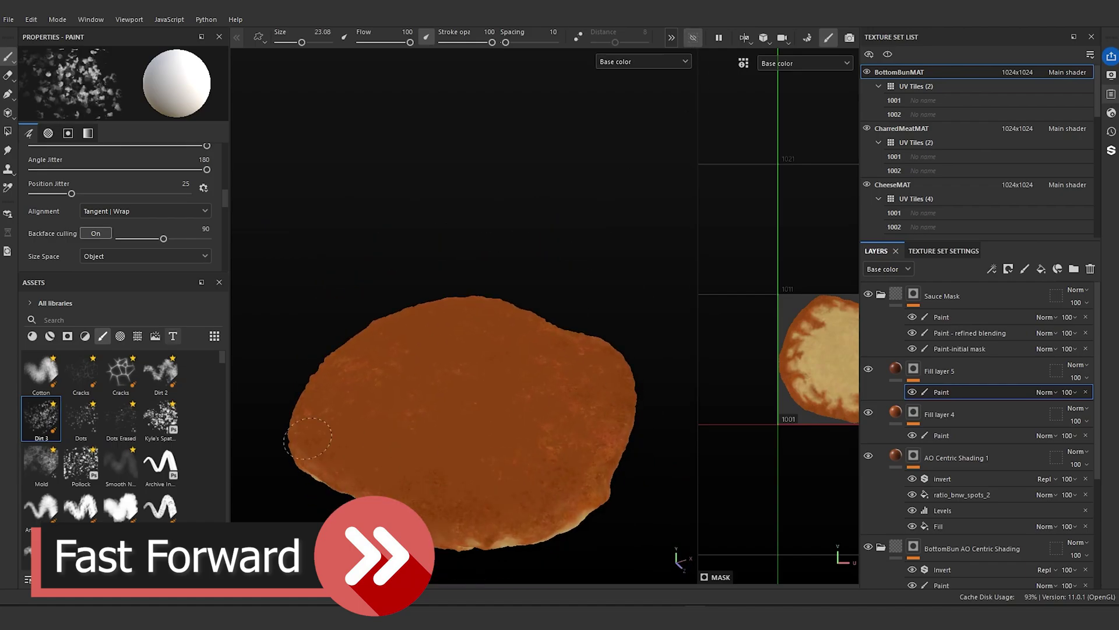
click(693, 38)
scroll(575, 315, down, 3)
alt+drag(574, 315, 660, 312)
scroll(599, 219, up, 3)
scroll(642, 326, up, 4)
alt+drag(525, 344, 592, 334)
alt+middle_drag(594, 362, 649, 284)
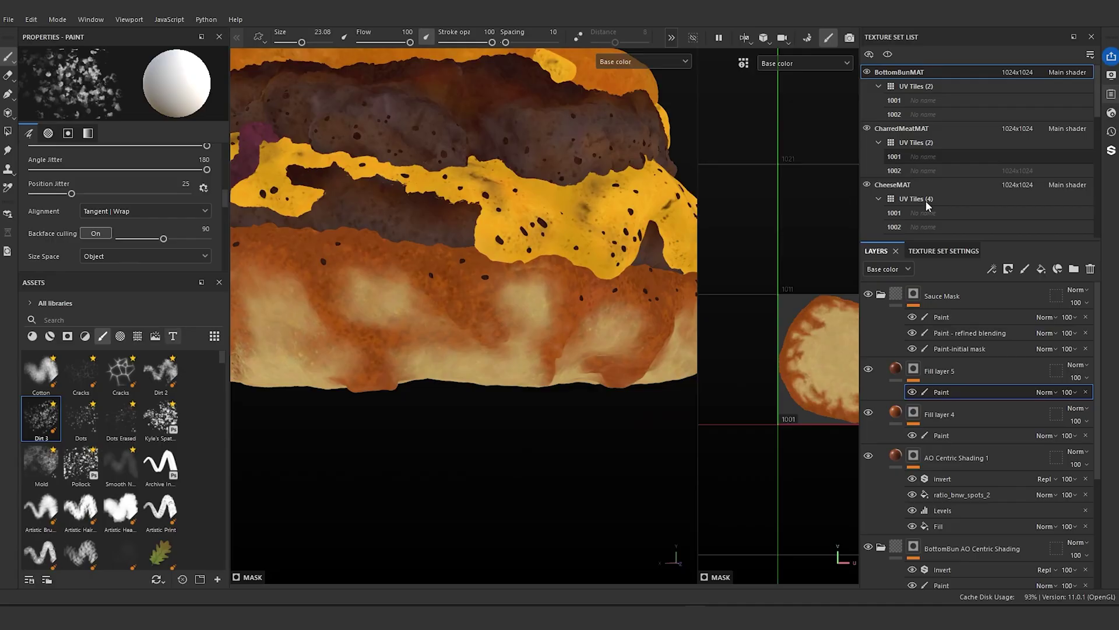
- Set the Balance of the ratio_bnw_spots_2 fill in the AO Centric Shading mask to 0.61
scroll(932, 443, down, 4)
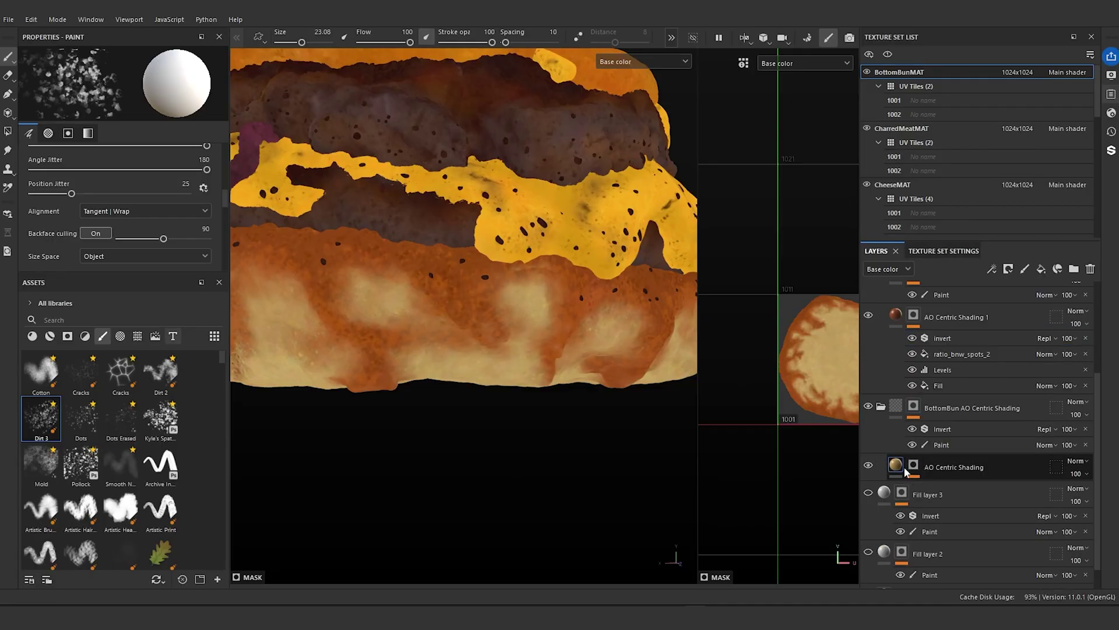
click(914, 466)
key(ctrl+v)
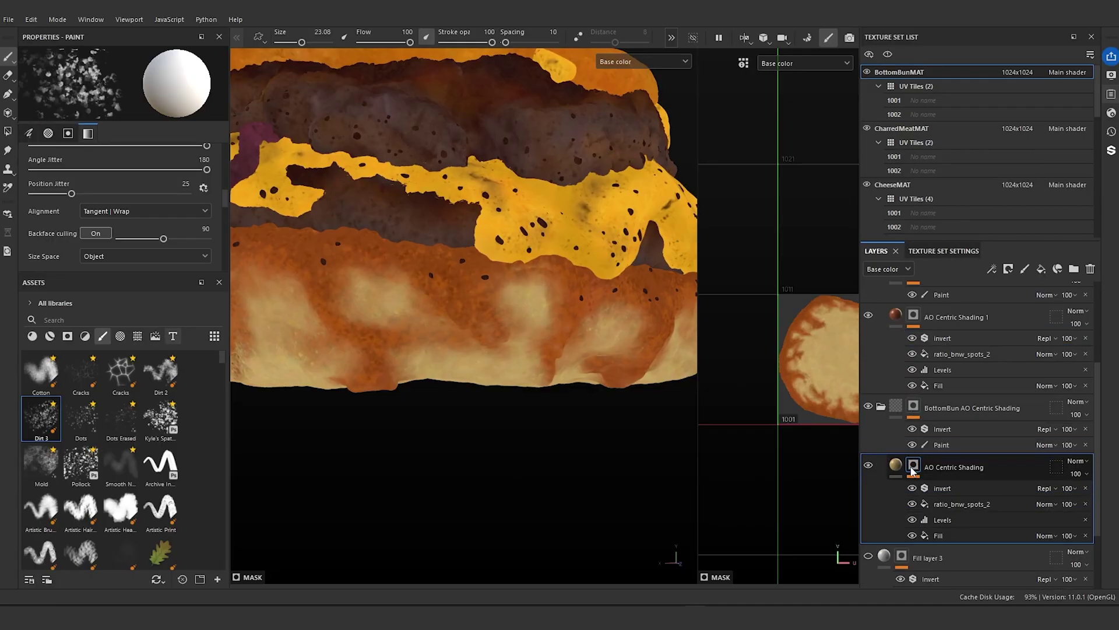
click(926, 504)
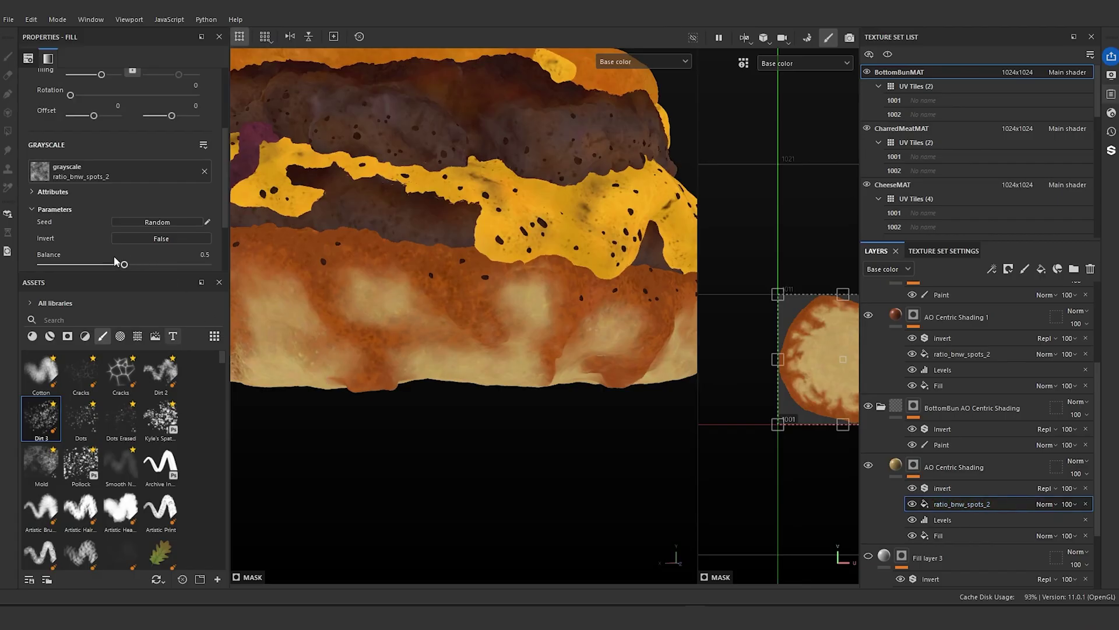
scroll(103, 226, down, 2)
scroll(102, 226, down, 1)
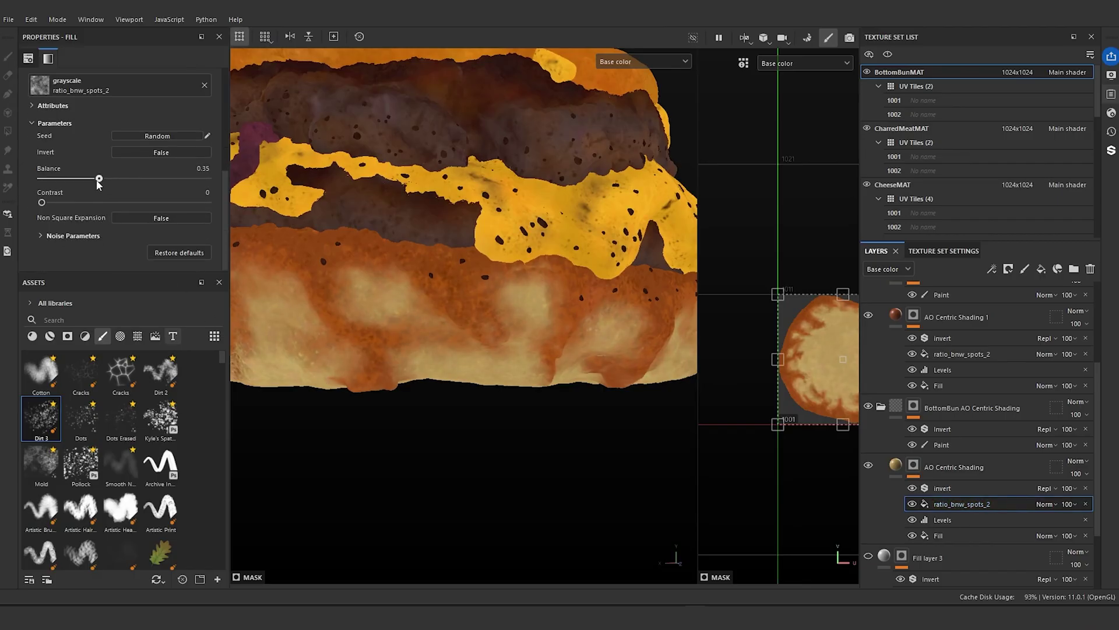
drag(99, 185, 145, 192)
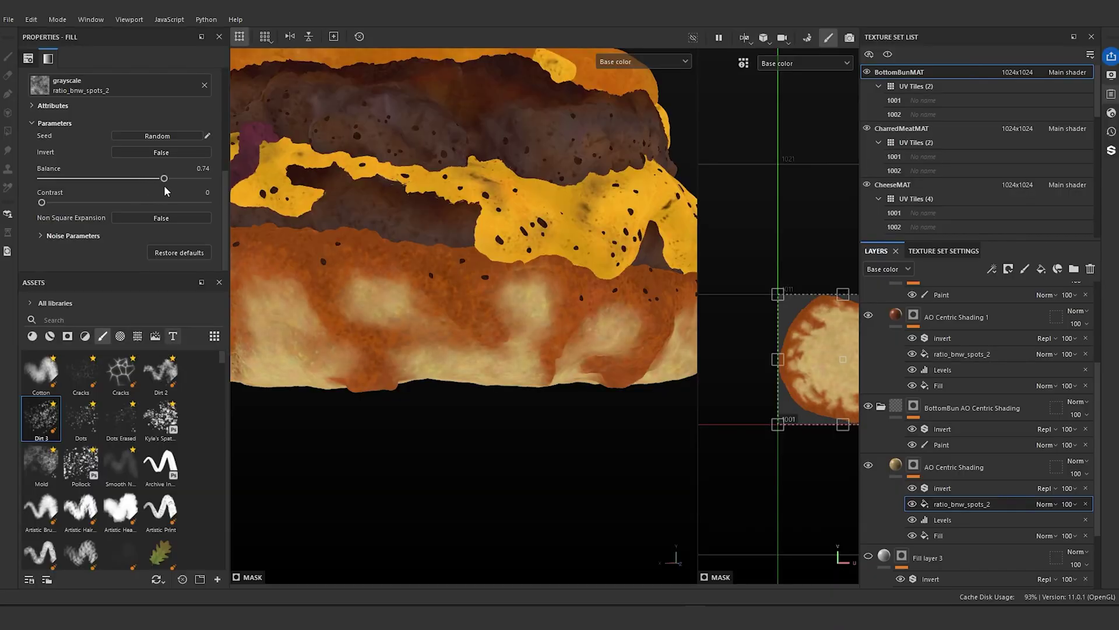
scroll(443, 321, up, 8)
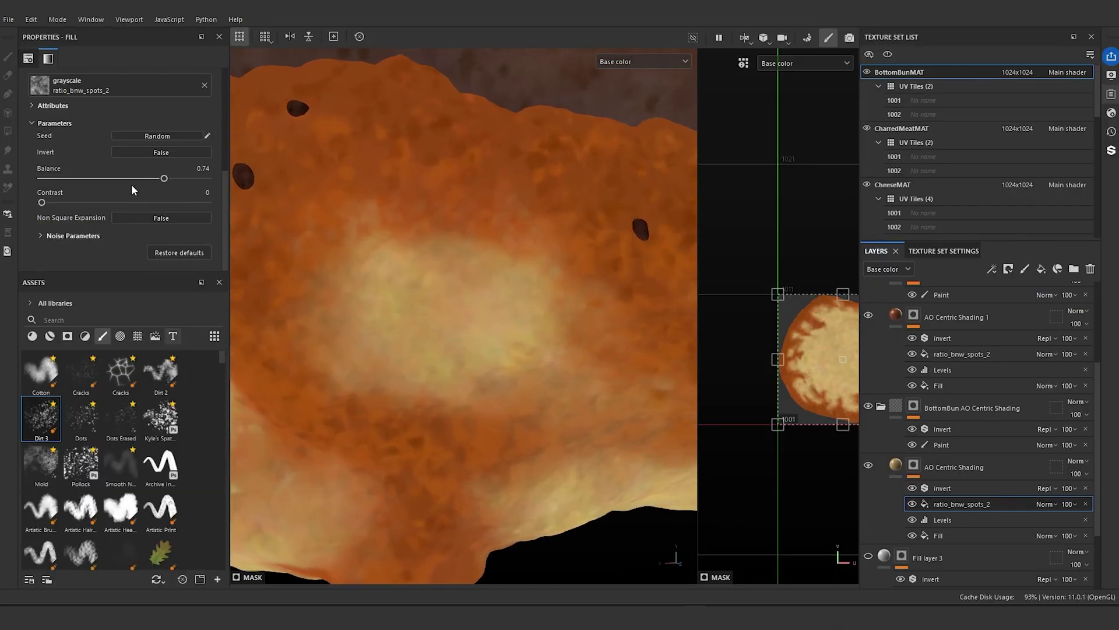
drag(170, 186, 142, 199)
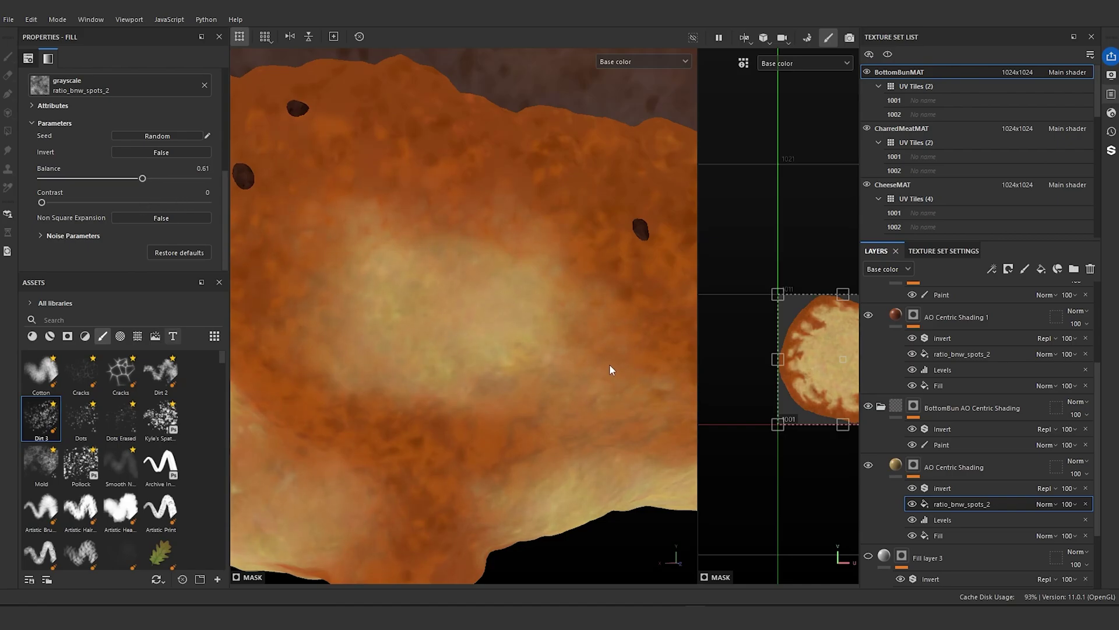
- Examine the color variation on the bottom bun up close and from several sides of the burger
scroll(610, 368, down, 8)
alt+middle_drag(604, 371, 532, 373)
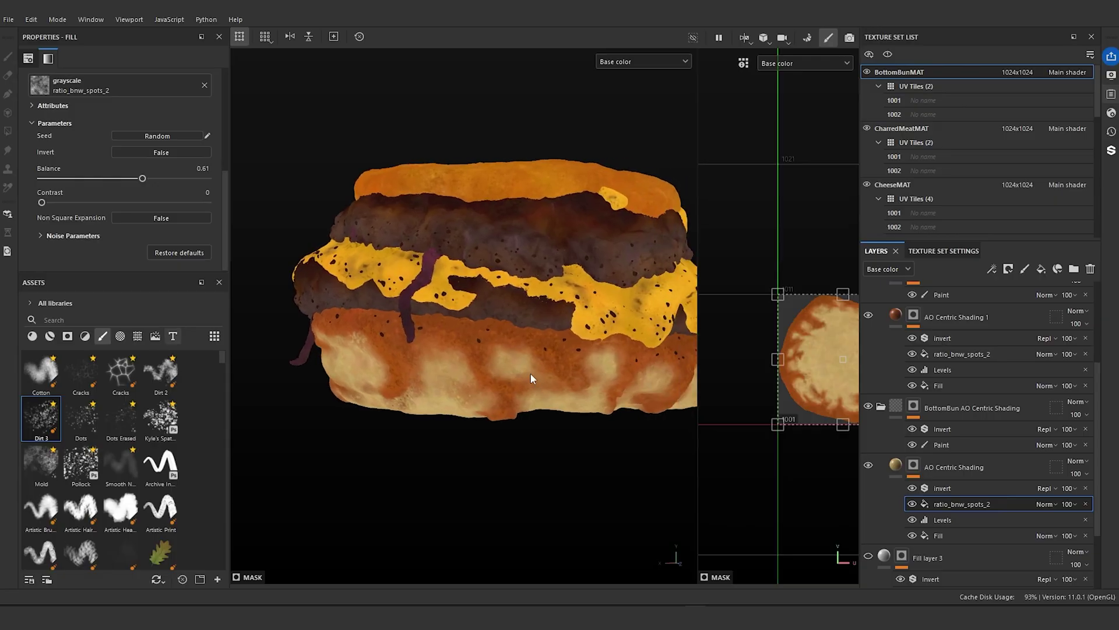
scroll(530, 373, up, 10)
alt+drag(529, 373, 440, 323)
scroll(456, 341, down, 8)
alt+drag(512, 325, 265, 387)
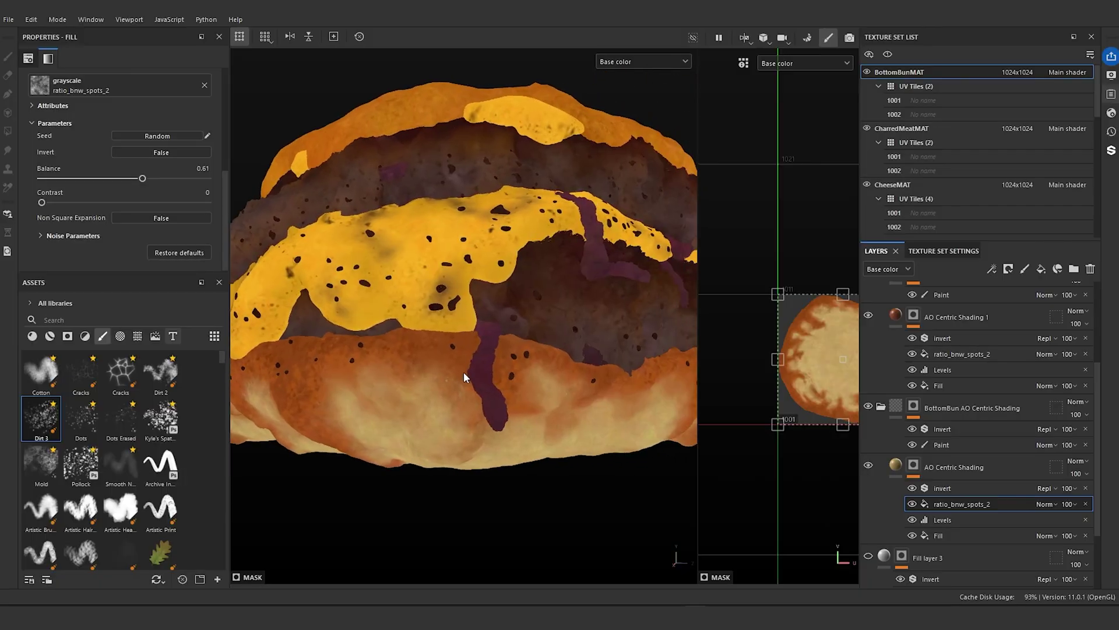
scroll(465, 378, down, 4)
alt+drag(483, 392, 492, 446)
scroll(520, 436, down, 3)
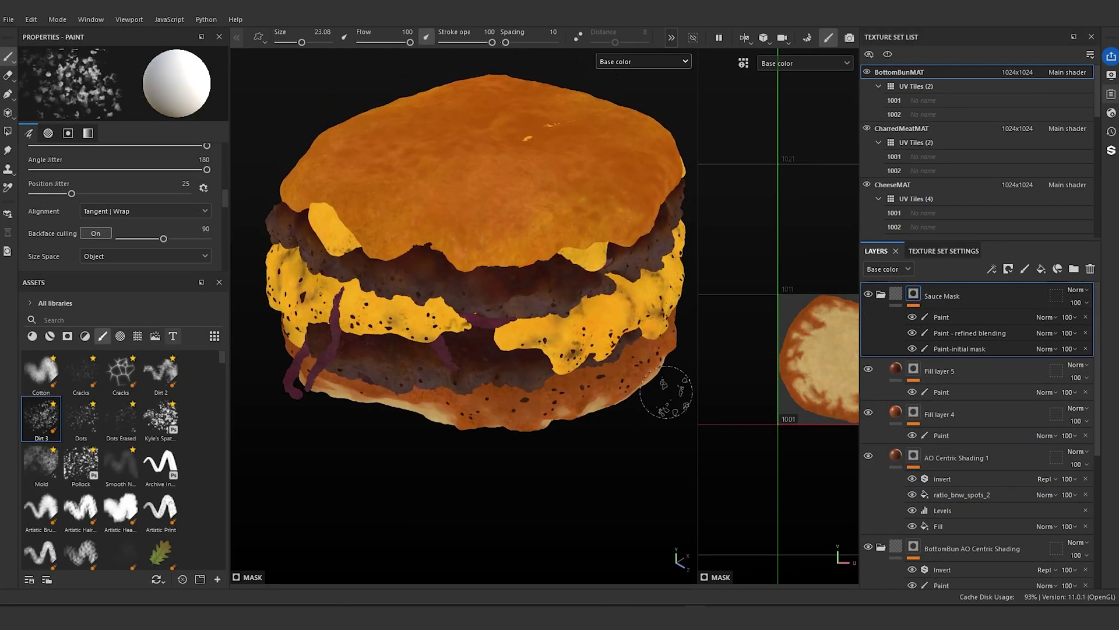
- Sample orange tones from the top bun as the base colors of Fill layer 4 and Fill layer 5
click(895, 413)
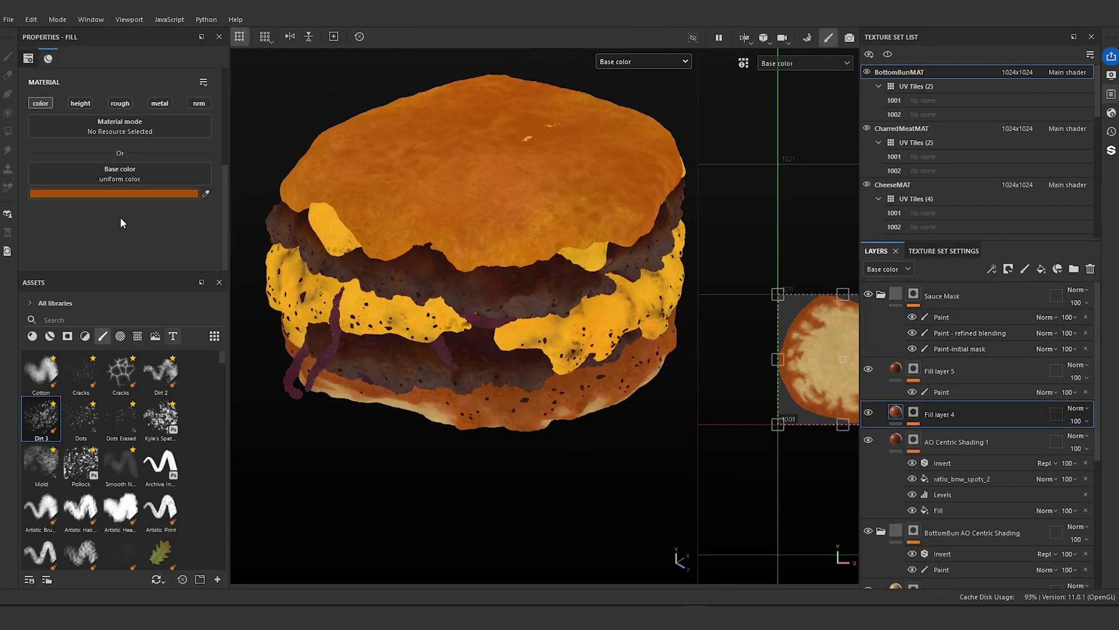
click(205, 194)
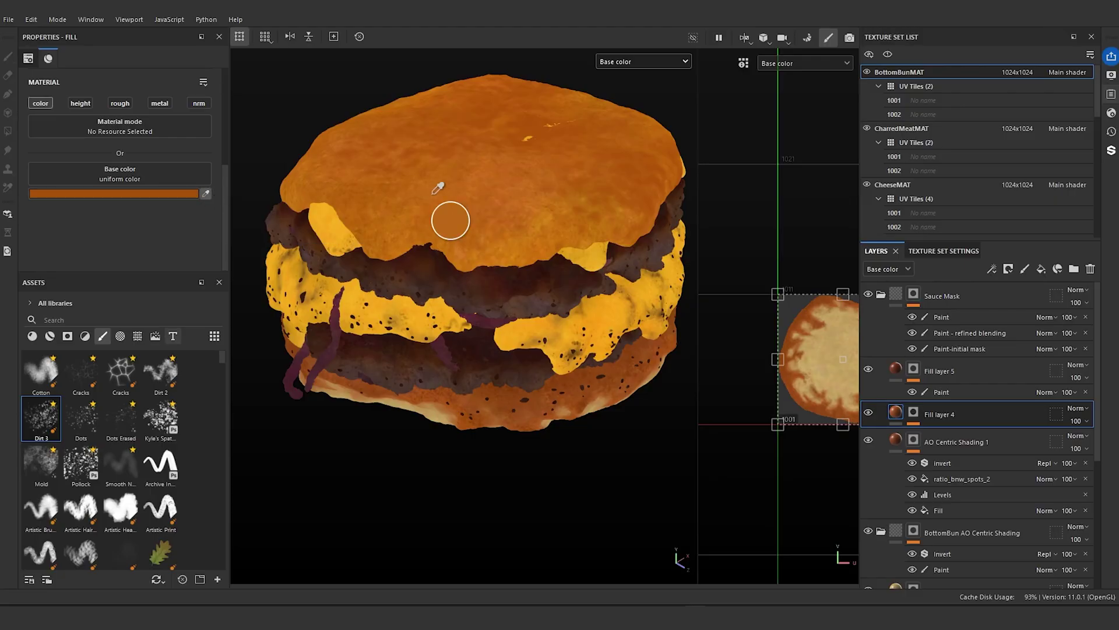
click(495, 213)
alt+drag(502, 284, 507, 277)
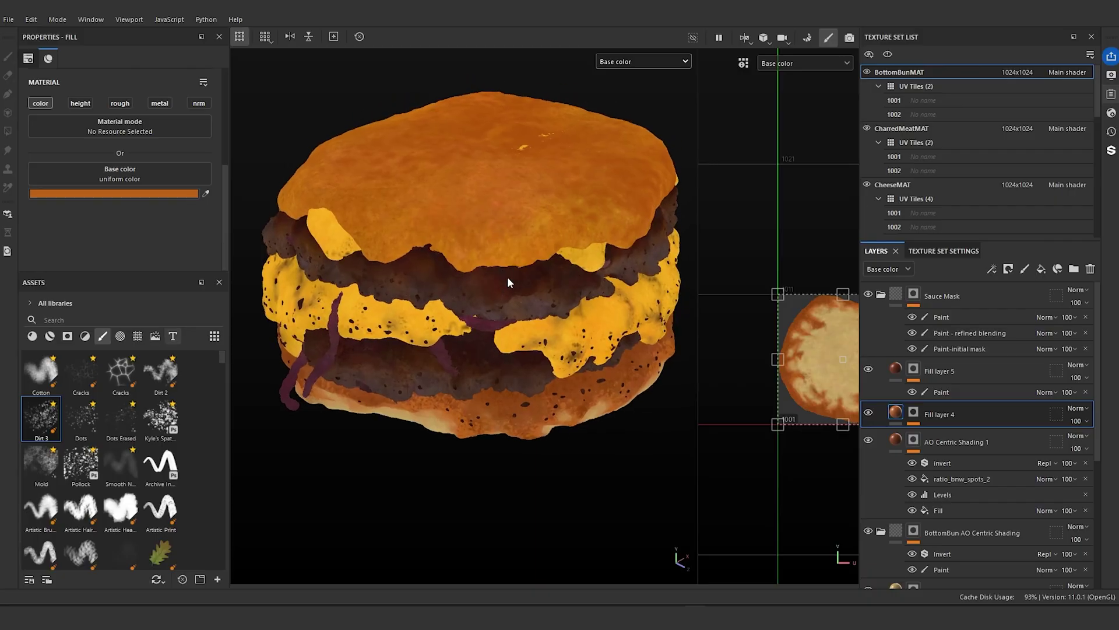
click(939, 371)
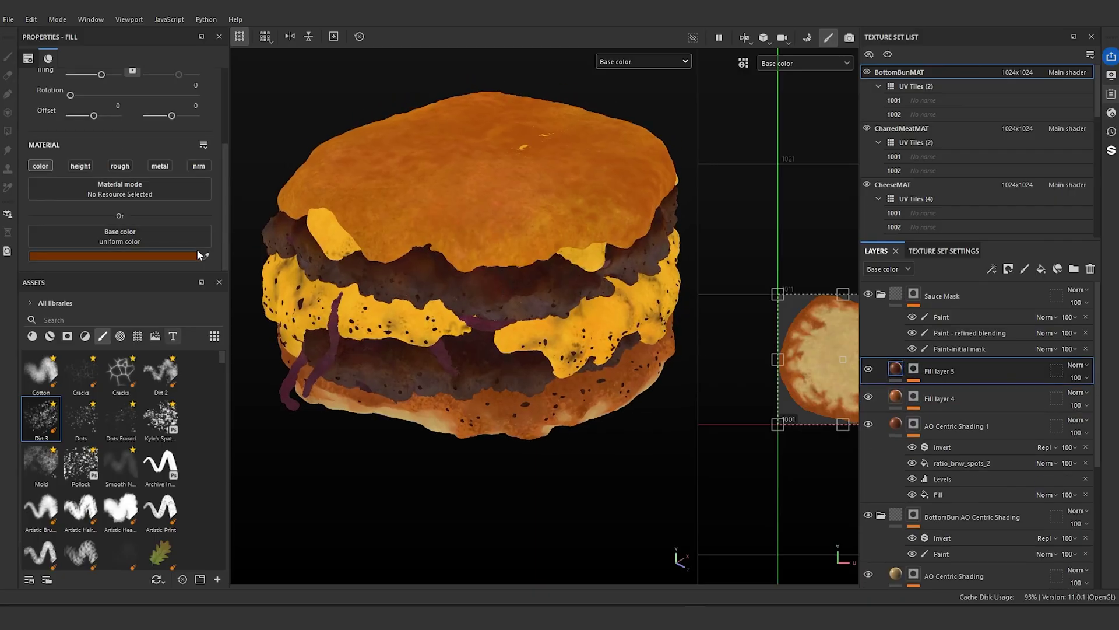
click(576, 213)
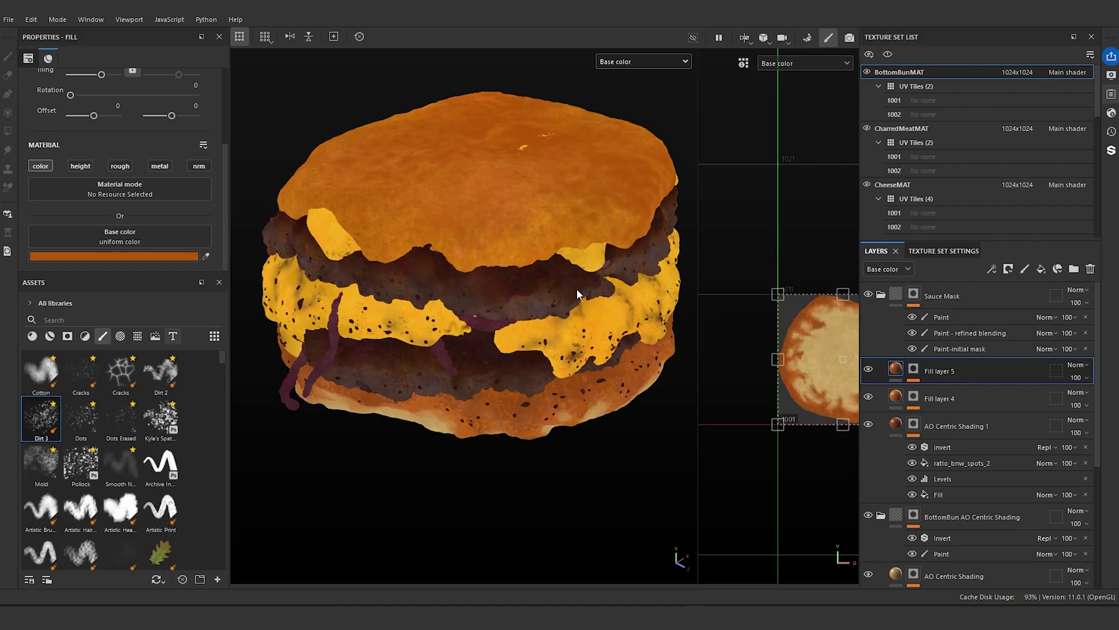
mouse_move(576, 289)
alt+mouse_down()
mouse_move(556, 308)
mouse_move(562, 322)
alt+mouse_up()
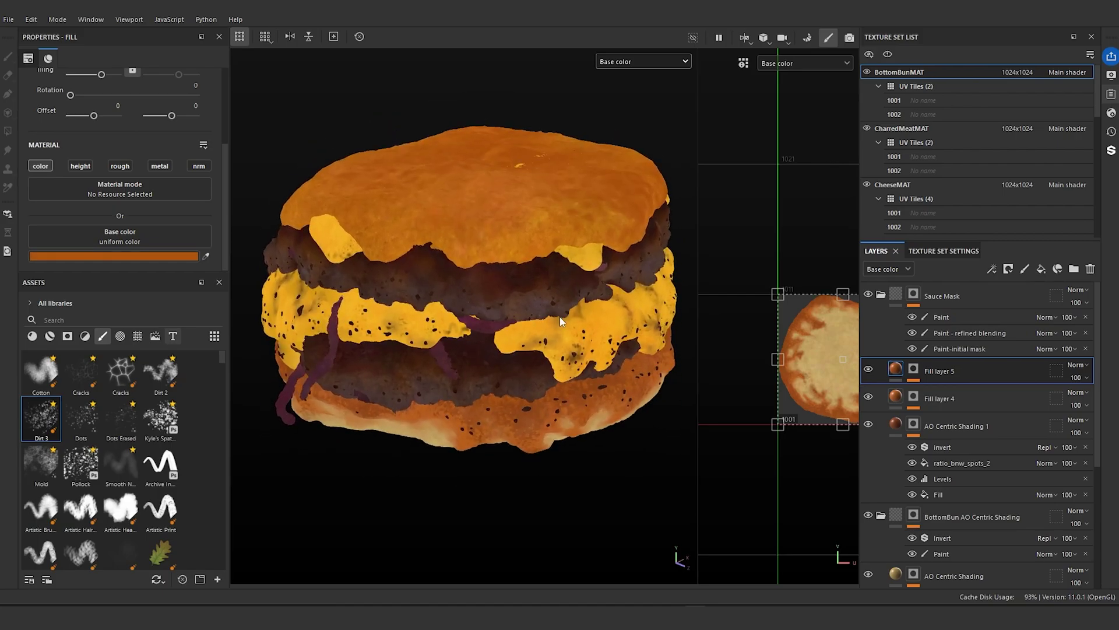
- Sample an orange from the top bun's lower front as the base color of AO Centric Shading 1
click(896, 426)
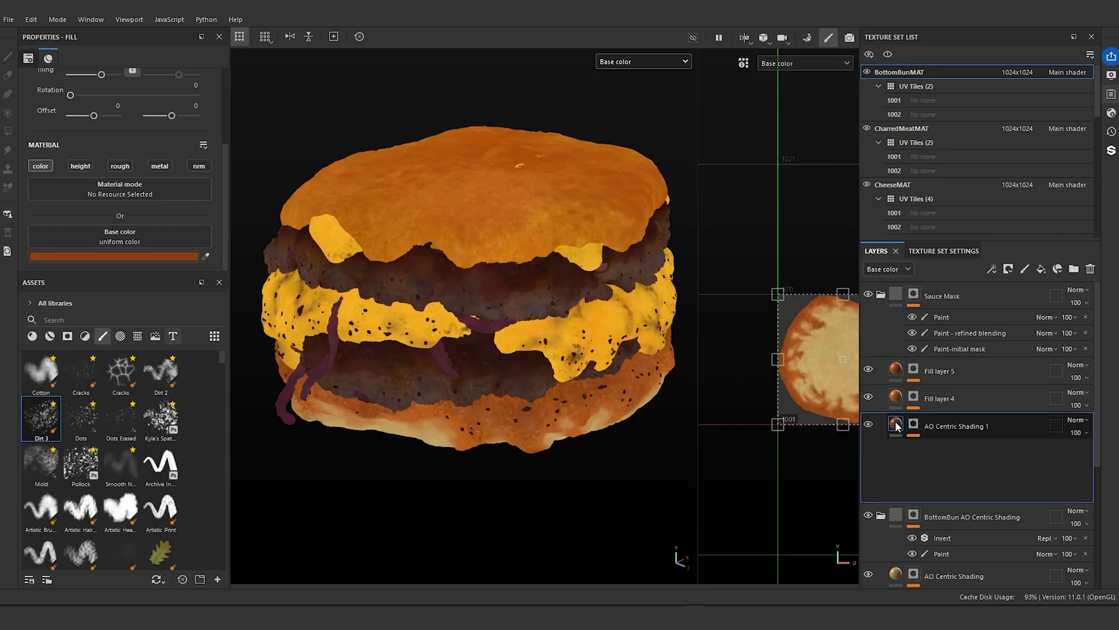
click(205, 256)
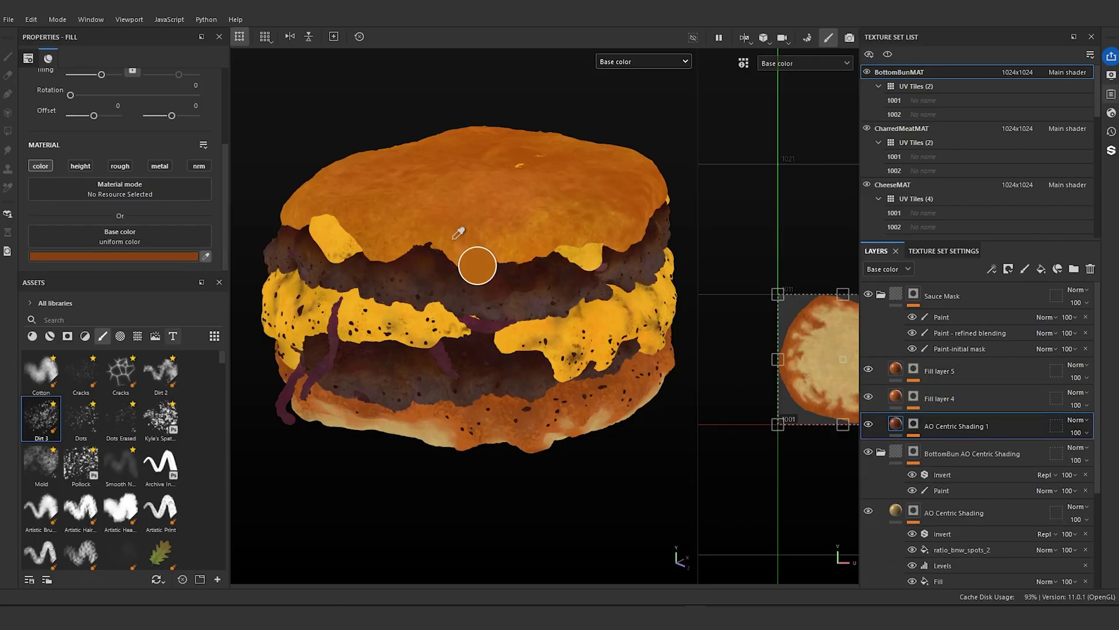
click(466, 257)
mouse_move(454, 241)
alt+mouse_down()
mouse_move(483, 233)
mouse_move(475, 220)
mouse_move(462, 242)
alt+mouse_up()
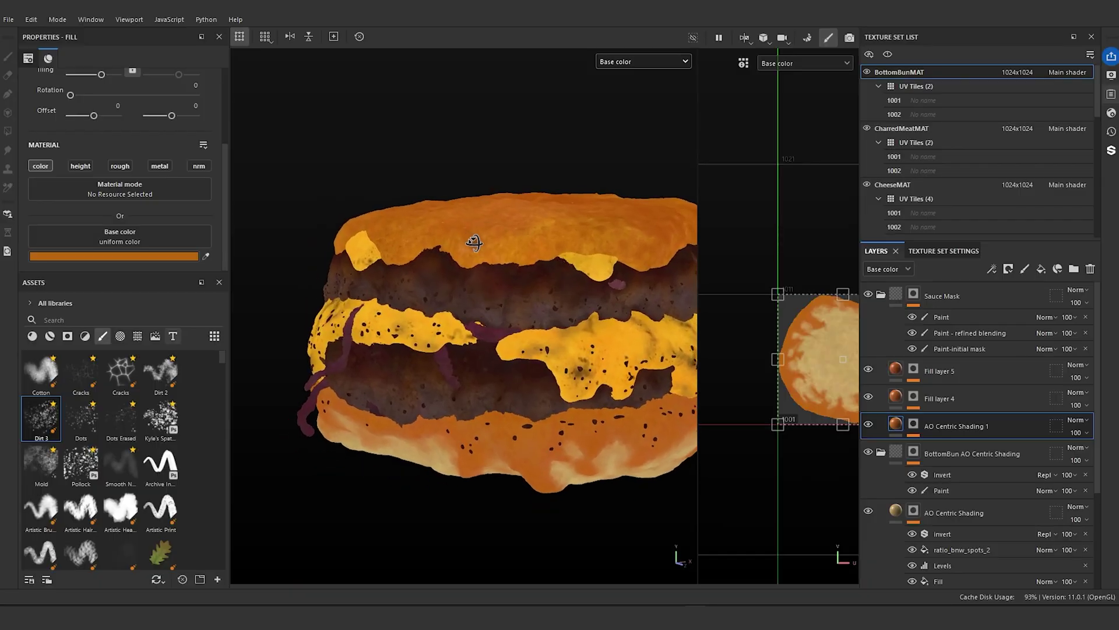
- Lighten the base color of AO Centric Shading 1 to C97720 and check the bottom bun from another side
click(147, 257)
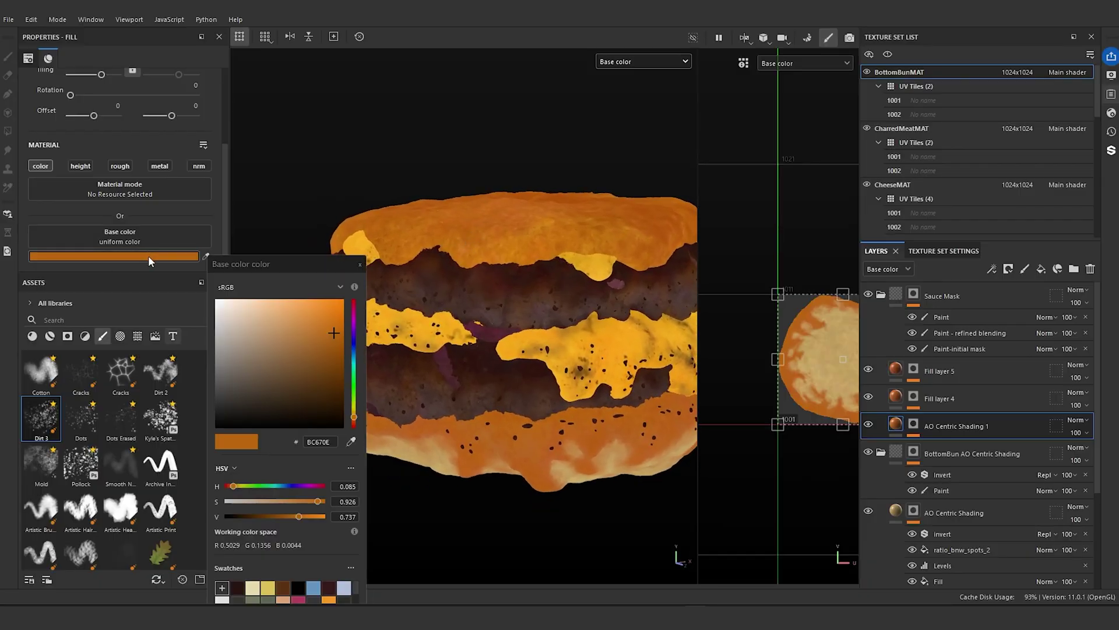
click(324, 327)
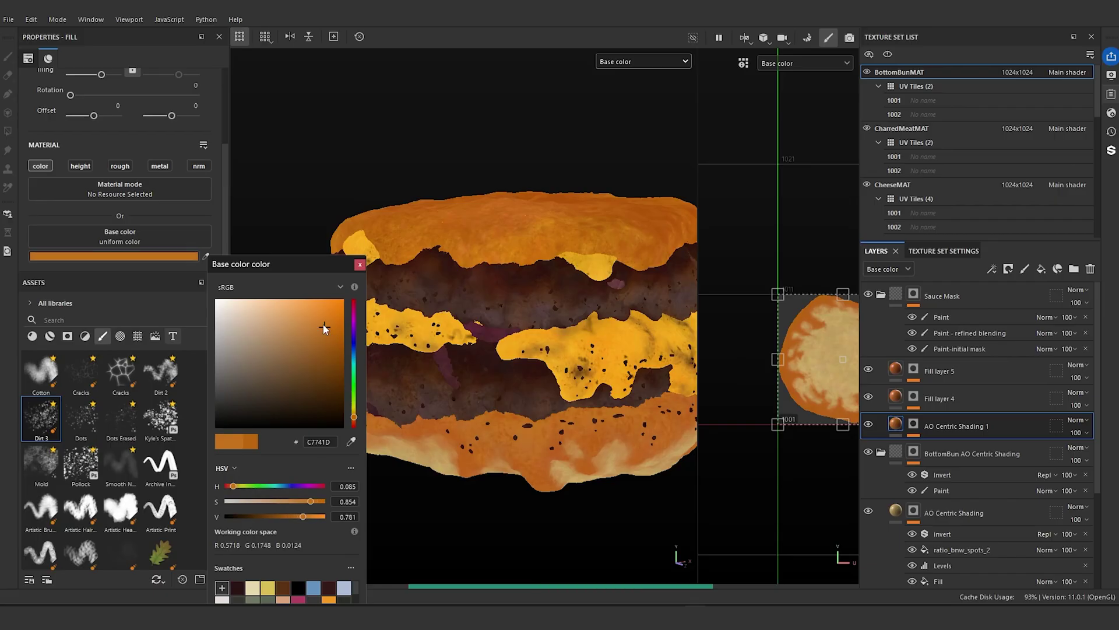
click(330, 332)
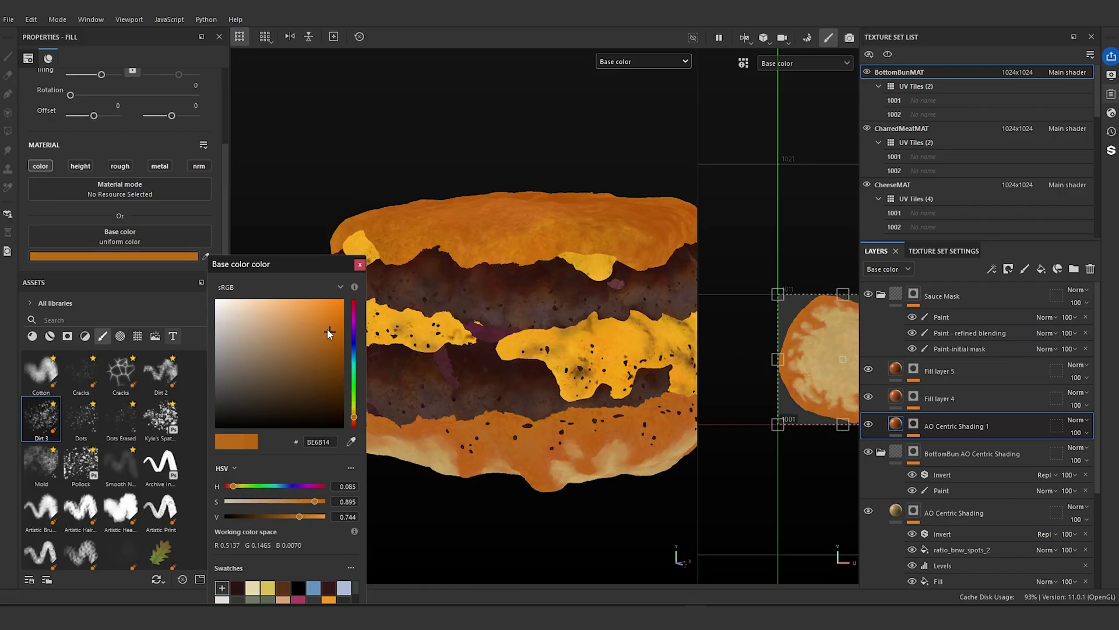
click(323, 327)
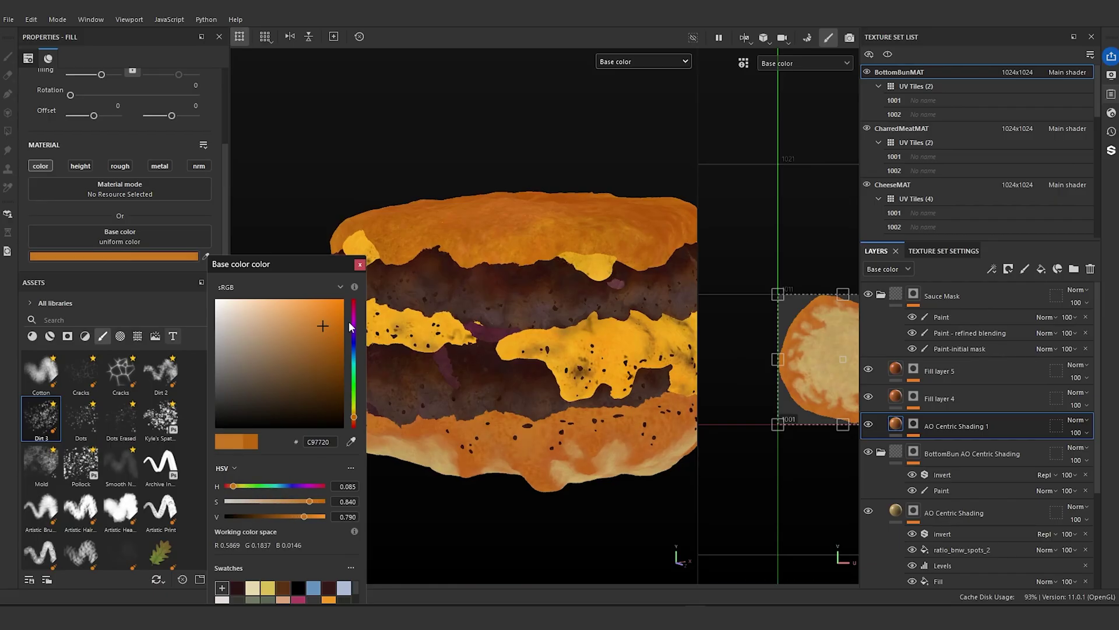
alt+drag(467, 355, 420, 357)
scroll(587, 382, down, 4)
scroll(412, 357, up, 5)
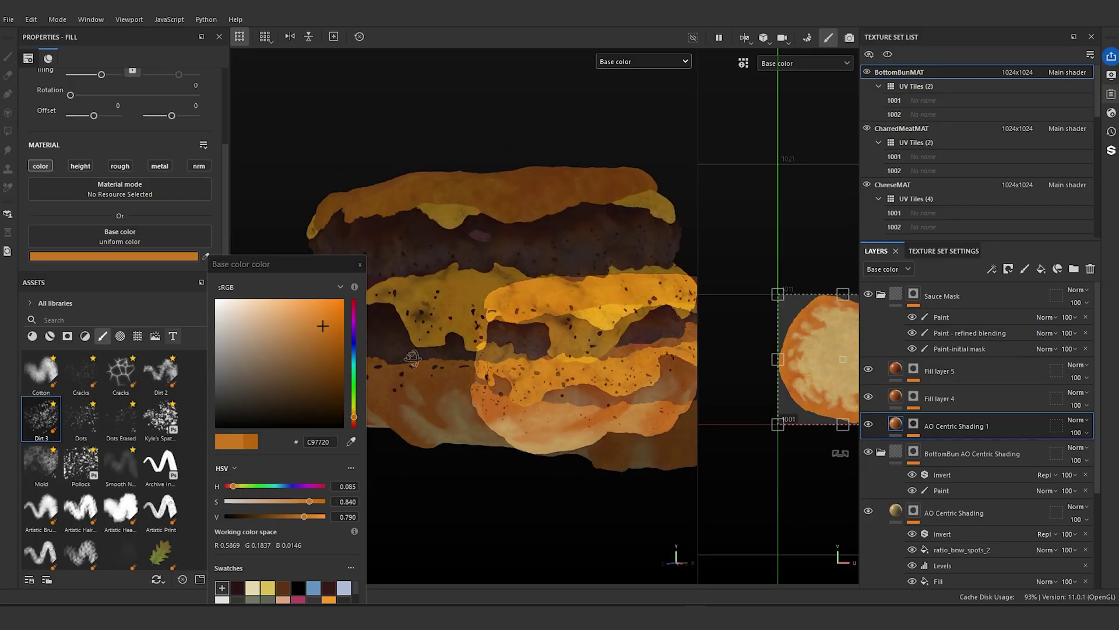
- Darken the base color of Fill layer 4 to A95712 and check the bottom bun from several sides
click(956, 398)
click(183, 257)
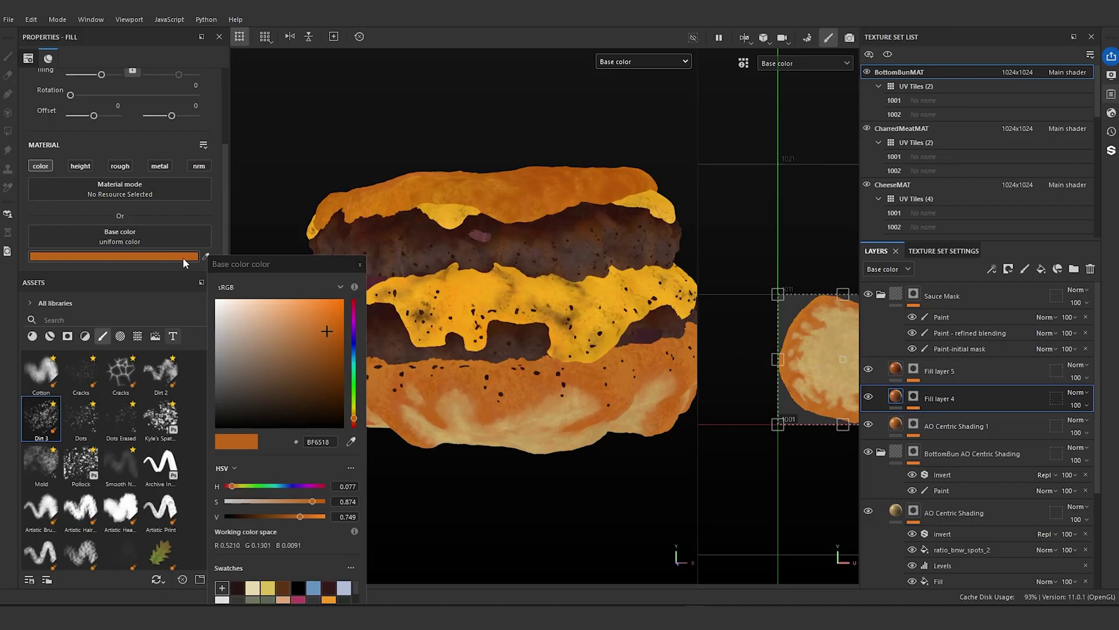
drag(330, 334, 330, 342)
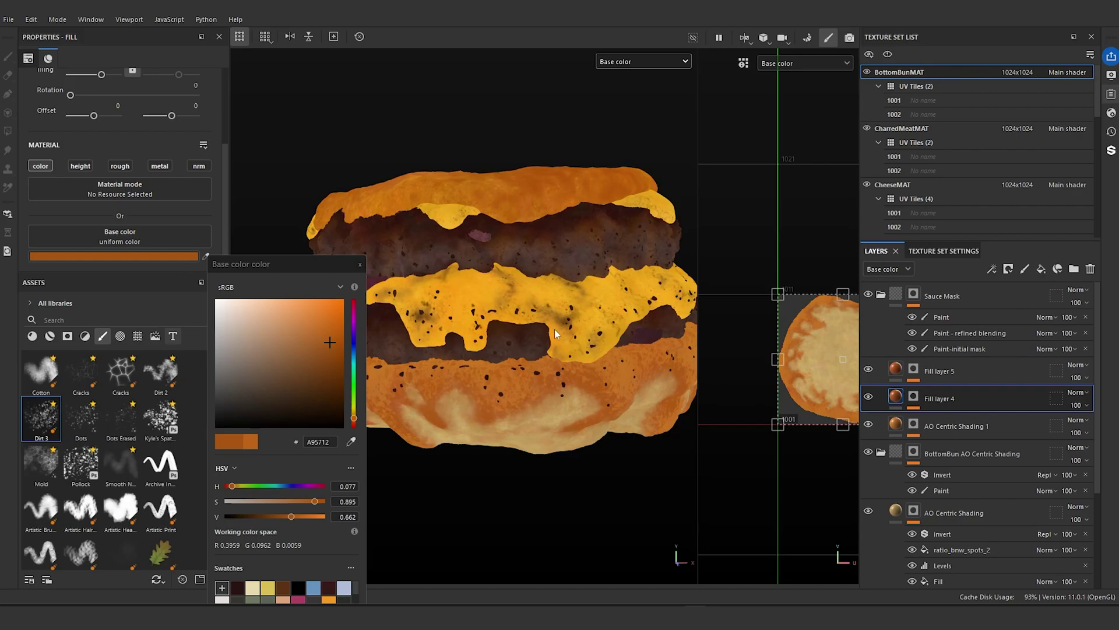
scroll(558, 339, down, 3)
alt+drag(558, 339, 418, 370)
alt+drag(418, 369, 548, 372)
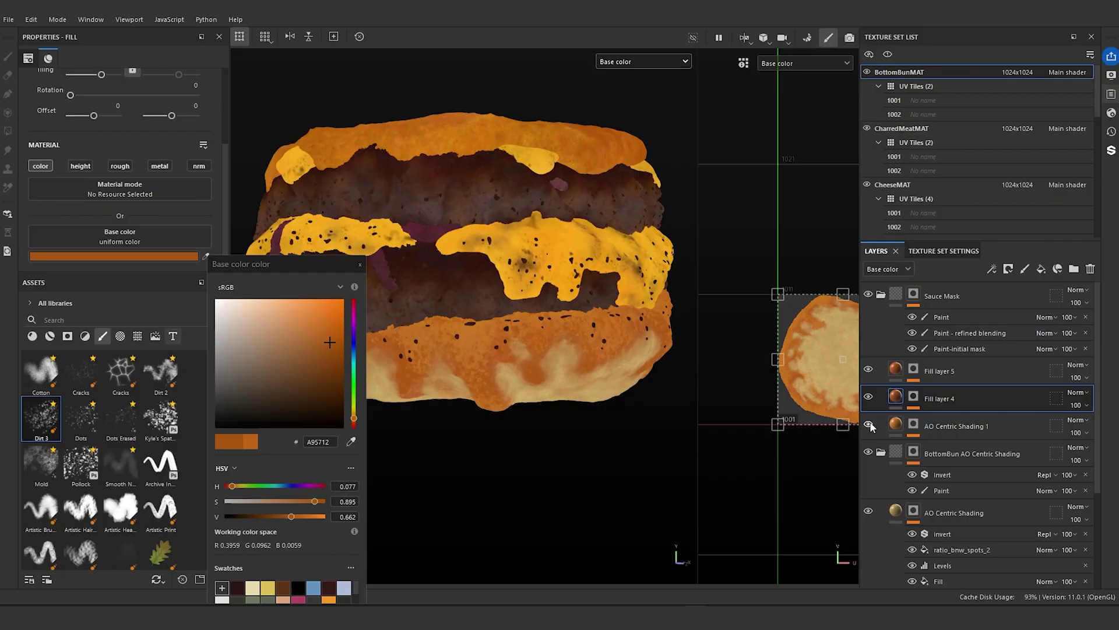
- Compare the bun with AO Centric Shading 1 hidden and shown, slightly darken that layer's base color, and check the sauce up close
click(869, 425)
click(869, 425)
click(902, 425)
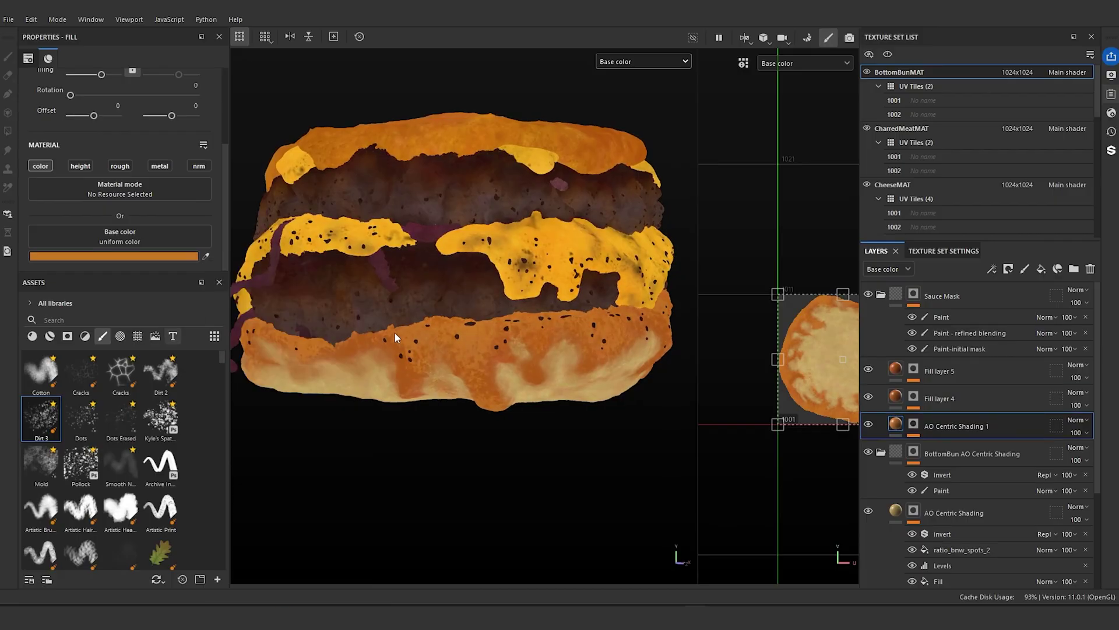
click(144, 257)
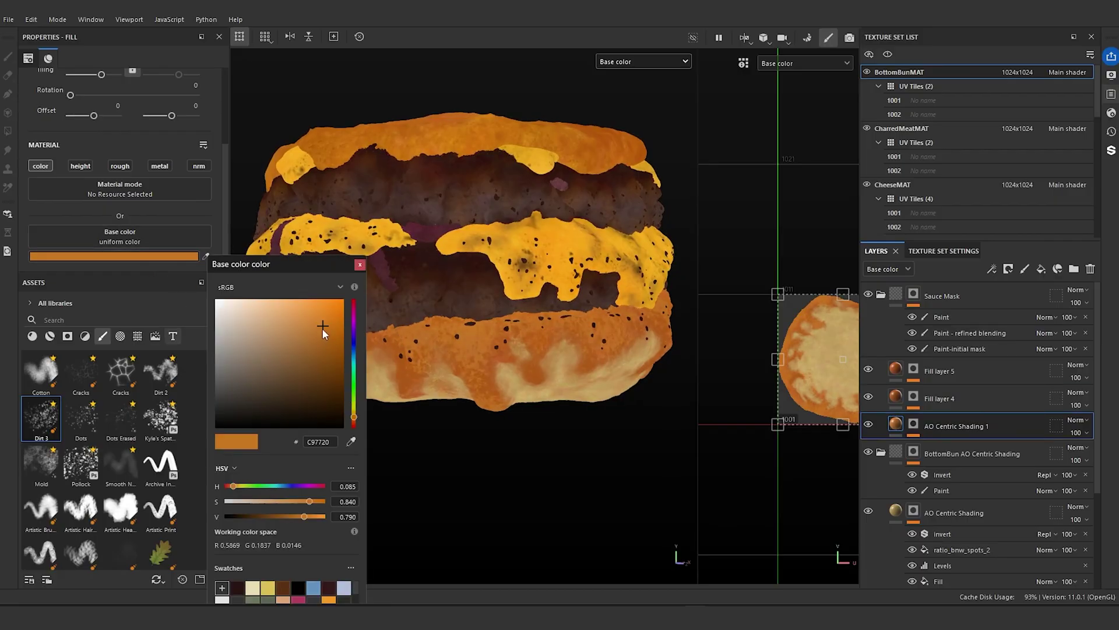
drag(323, 330, 324, 334)
scroll(472, 367, up, 6)
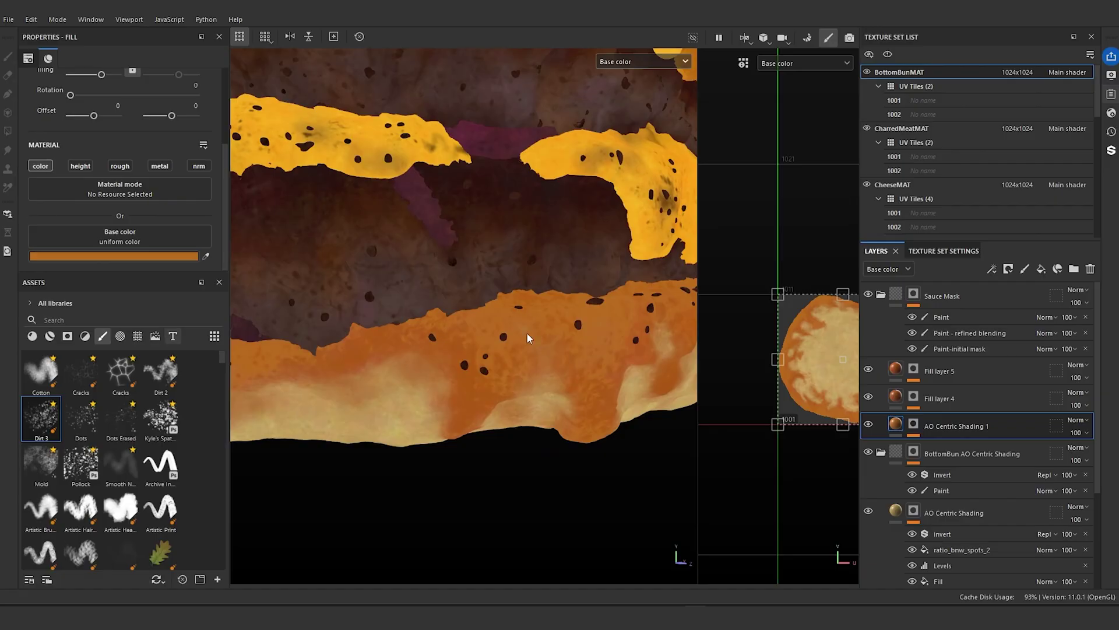
scroll(478, 358, up, 5)
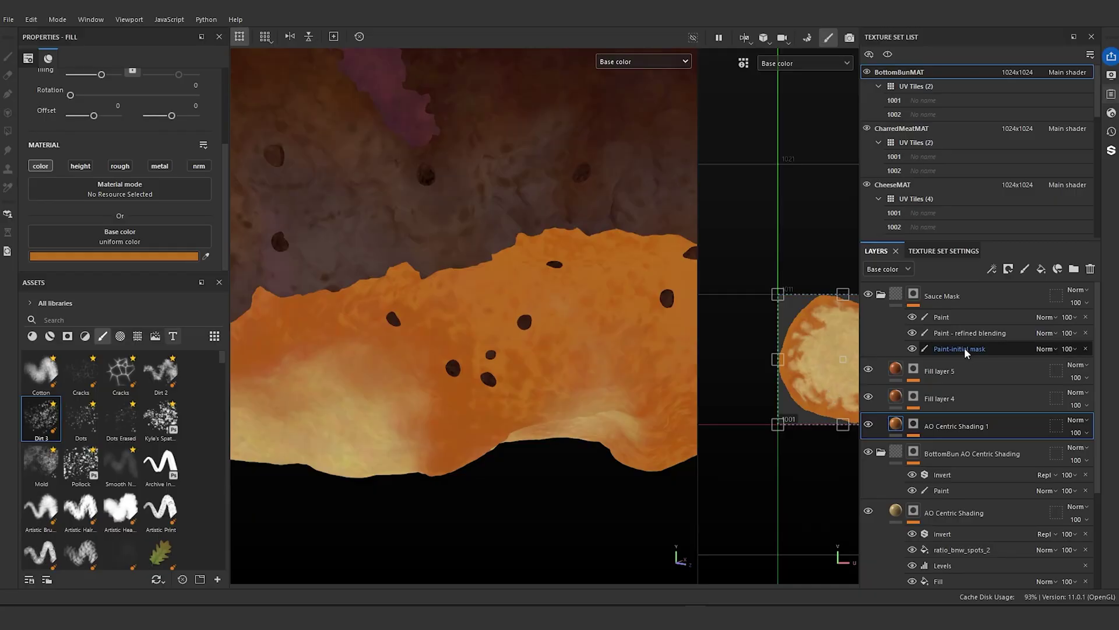
- Select Fill layer 5 and open its layer and mask commands
click(896, 372)
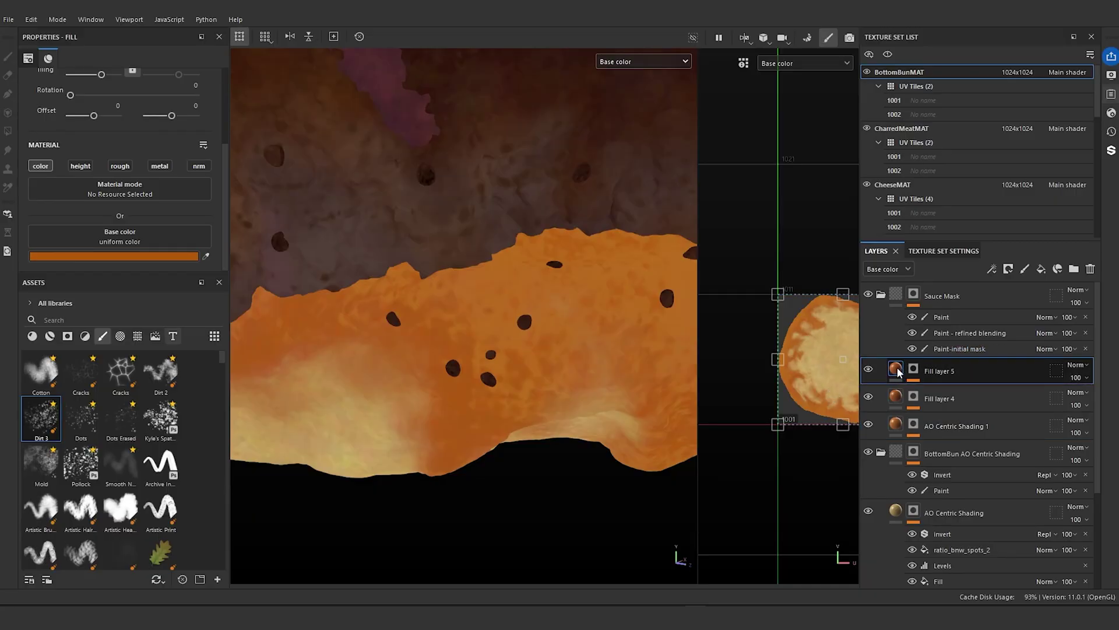
right_click(925, 366)
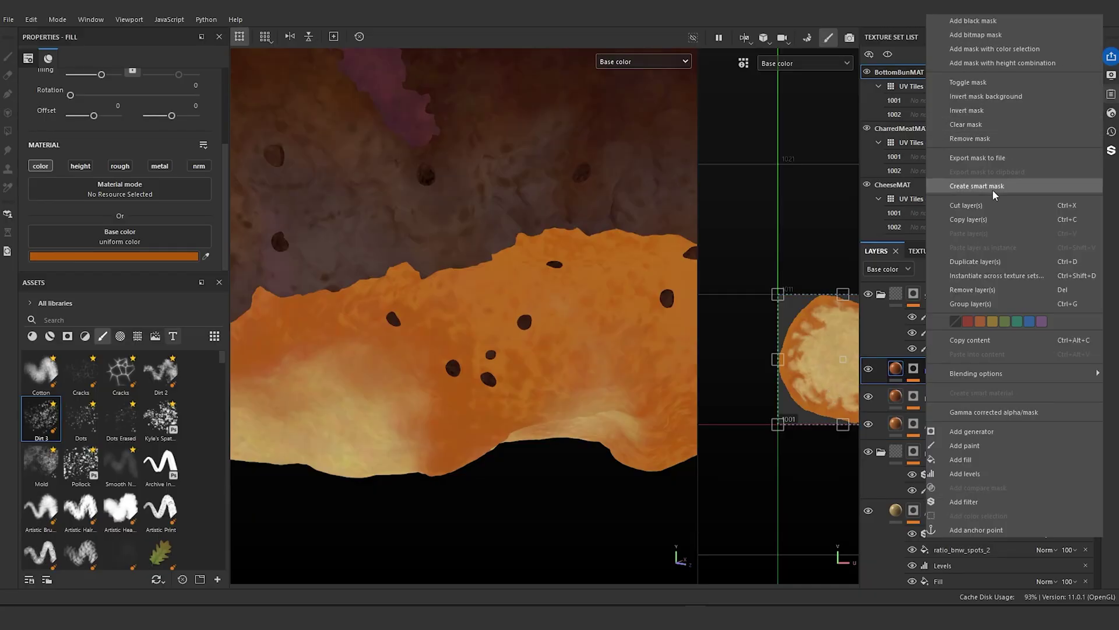
- Duplicate the selected orange fill layer in BottomBunMAT and replace the copy's mask with a fresh black mask
click(987, 264)
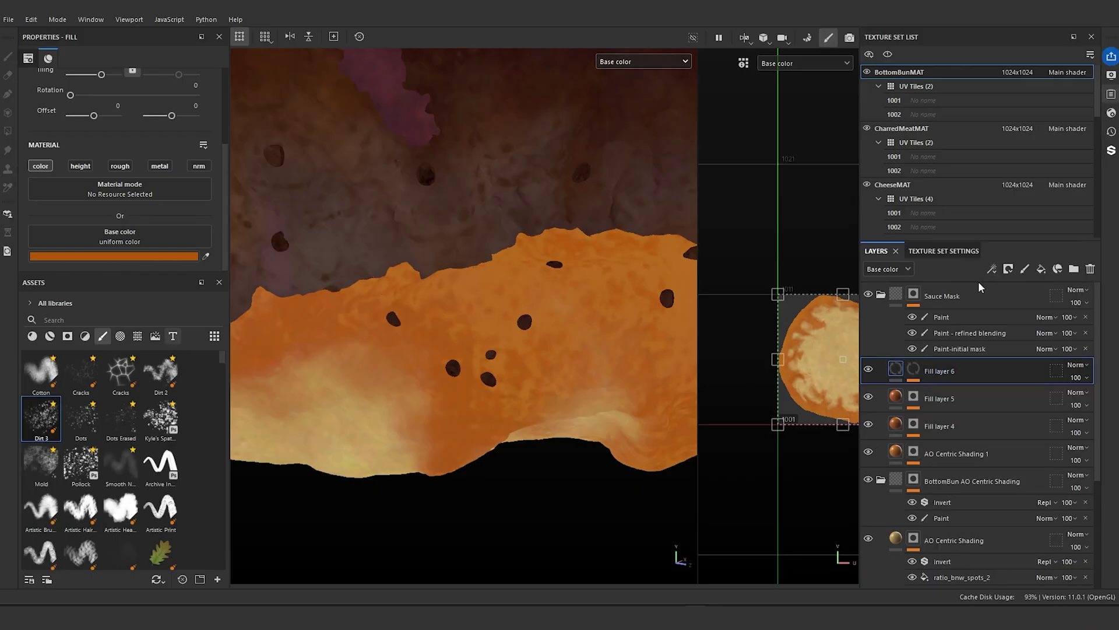
click(915, 374)
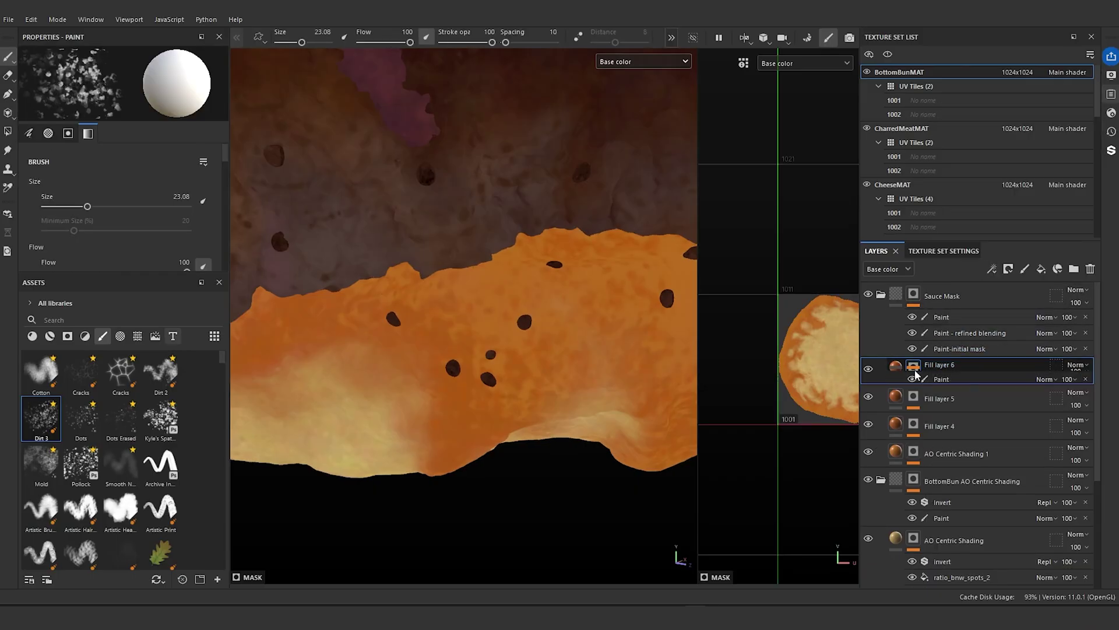
right_click(915, 373)
click(994, 26)
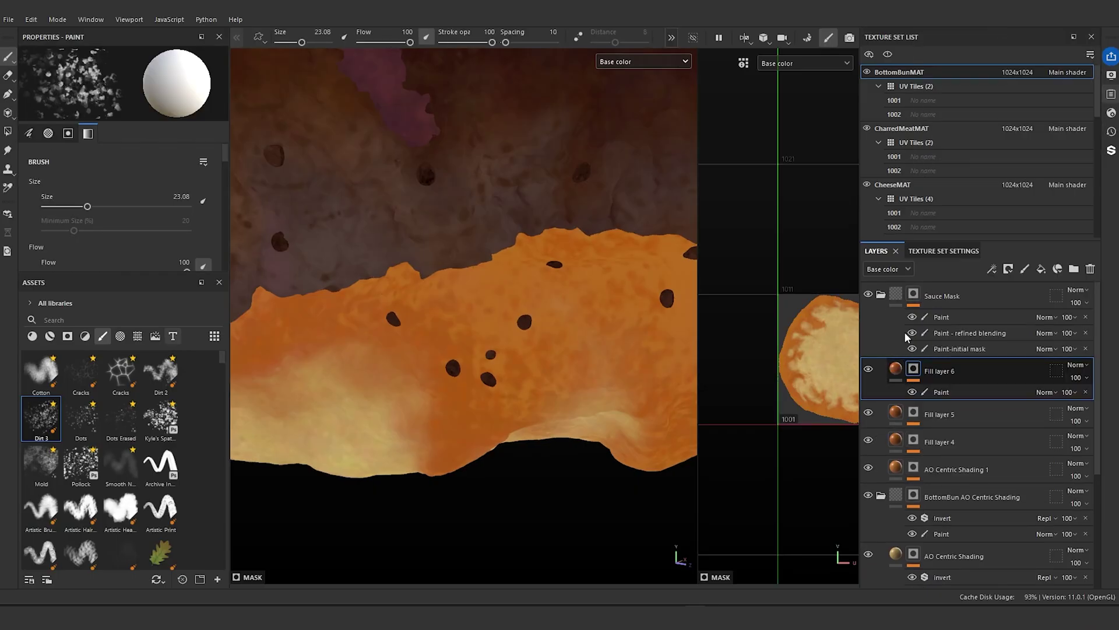
- Set Fill layer 6's base color by sampling a dark spot on the meat, and add a paint effect to its mask
click(895, 369)
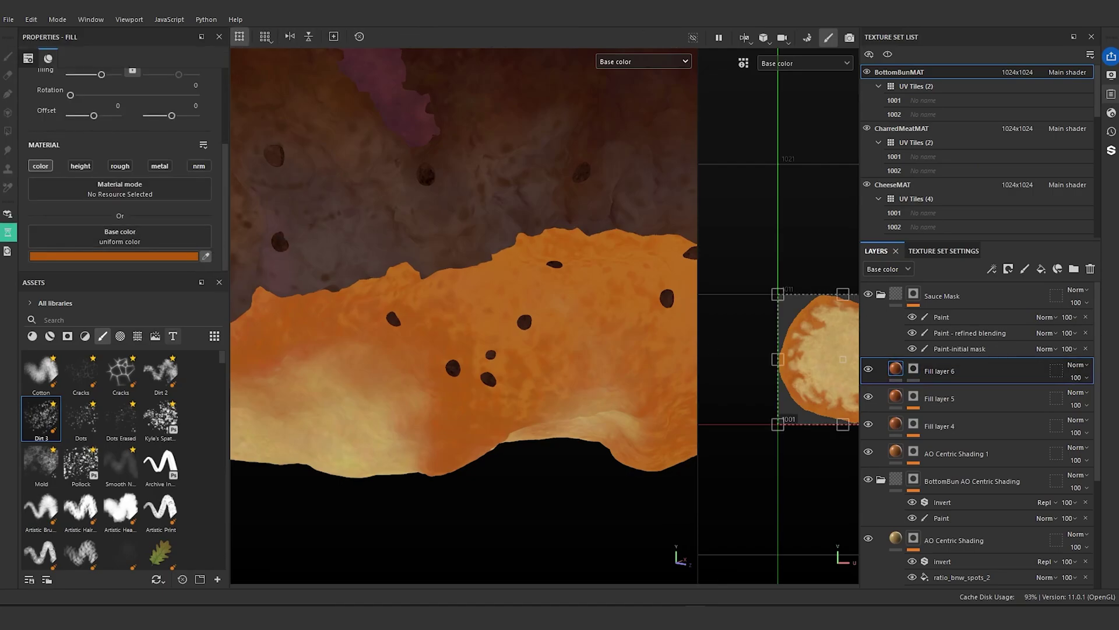
click(280, 242)
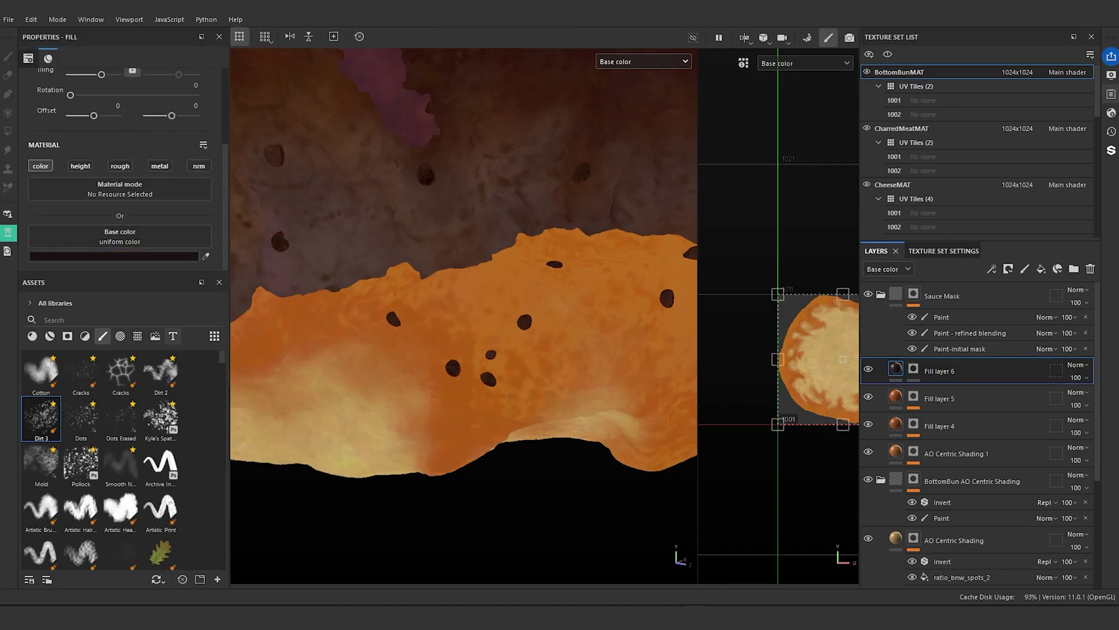
click(914, 369)
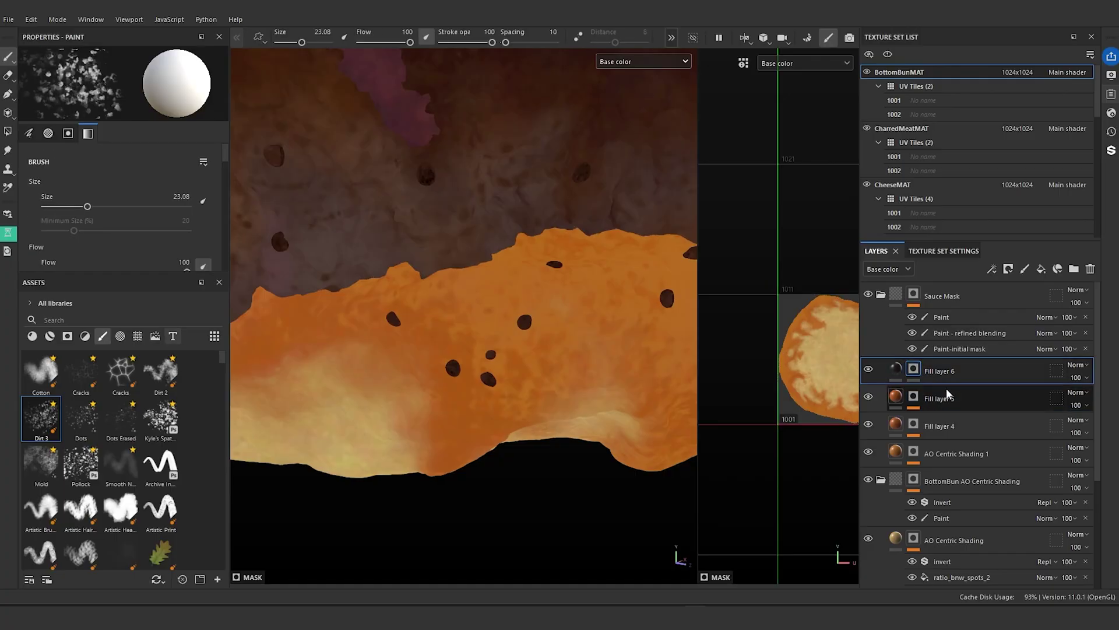
right_click(918, 373)
click(1003, 389)
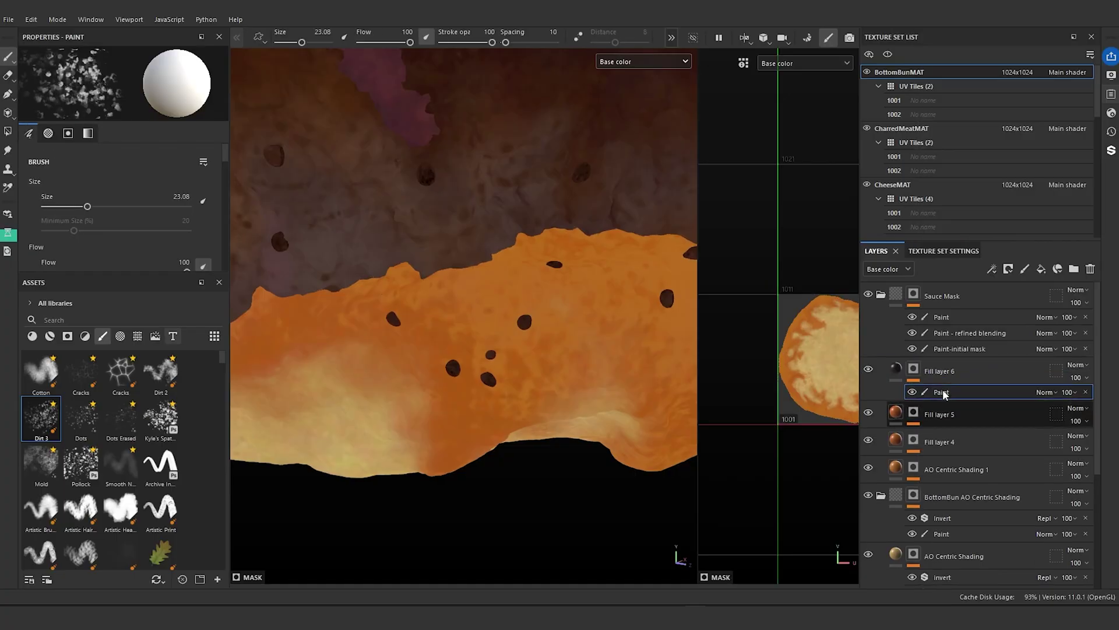
- Test the Dirt 3 brush on the bottom bun, undo the size 13 stamp, and stamp specks at size 5.8
click(40, 420)
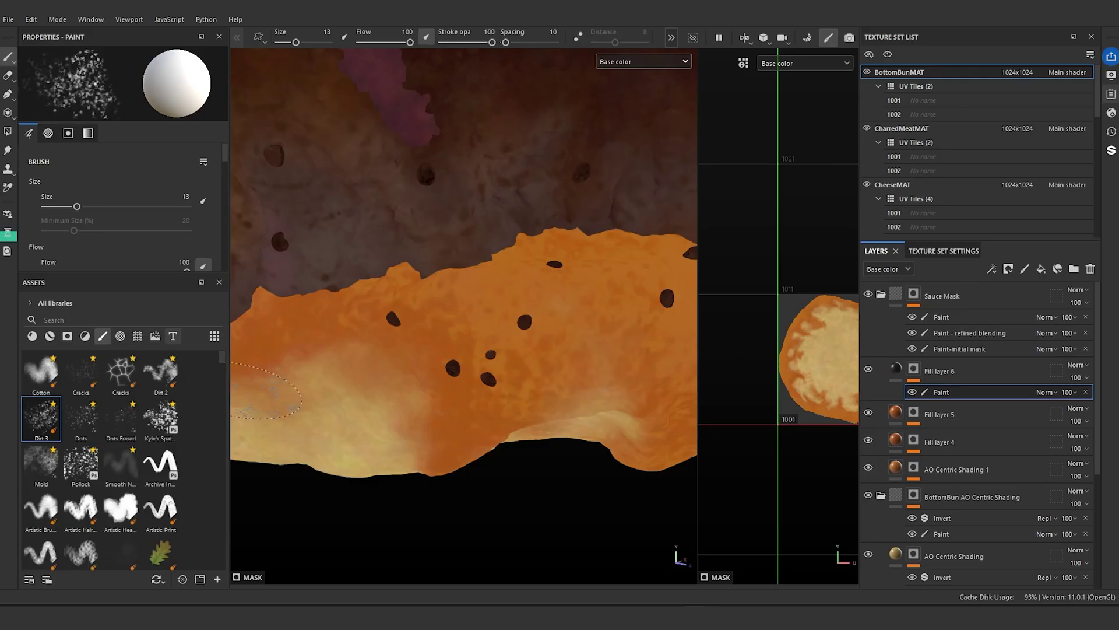
click(391, 327)
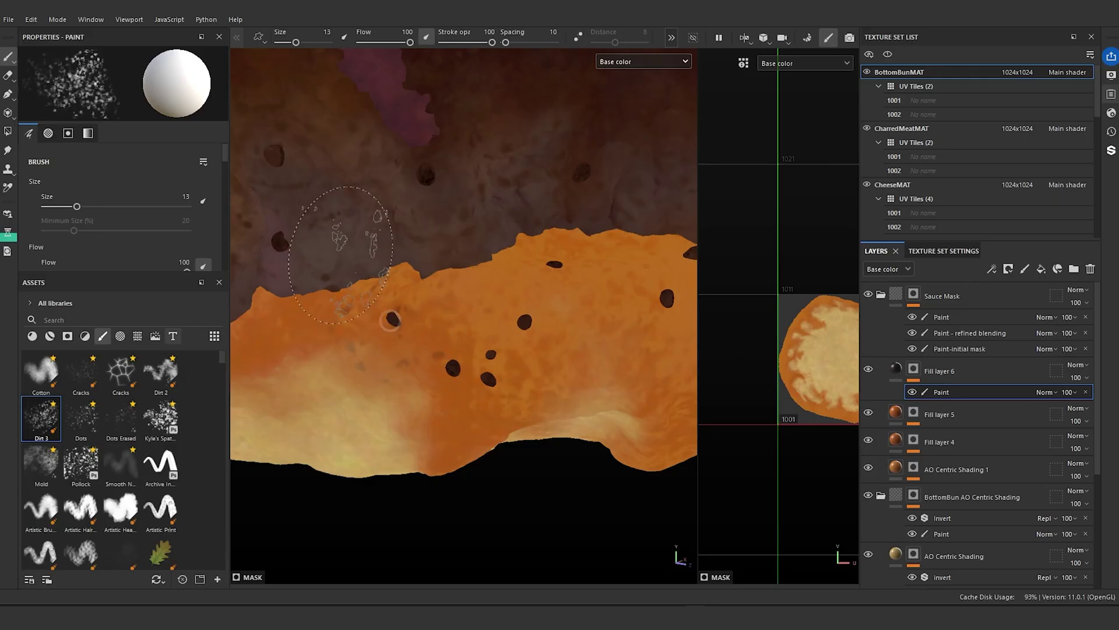
ctrl+right_drag(423, 325, 376, 315)
key(ctrl+z)
click(391, 315)
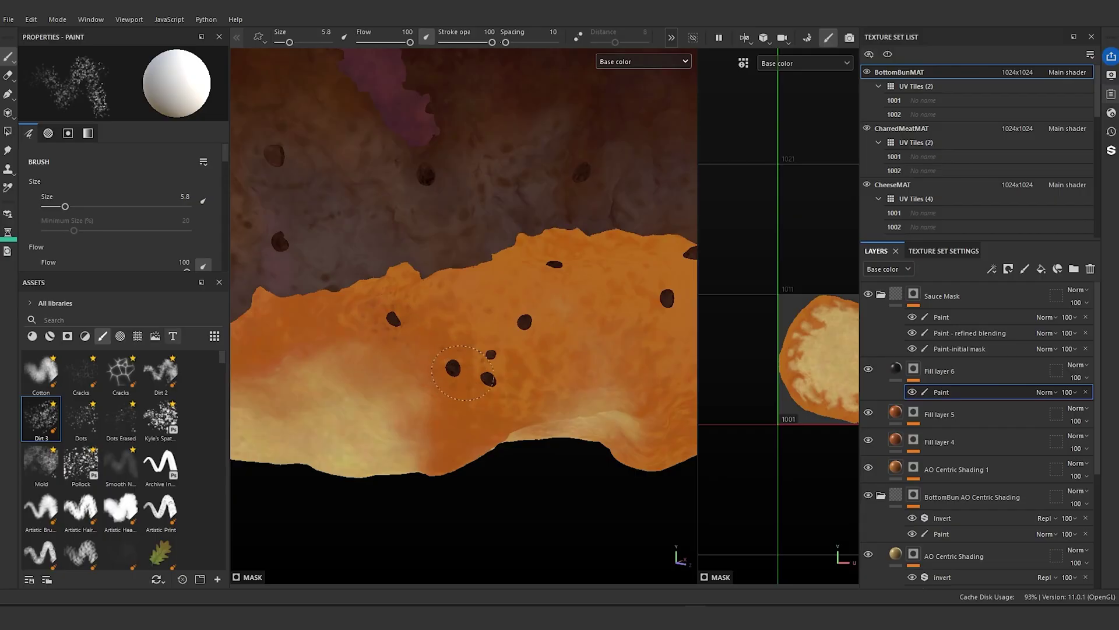
click(478, 376)
- Choose the Dots Erased brush, reduce it to size 6.96, and stamp dark specks on the bottom bun's upper part
click(121, 419)
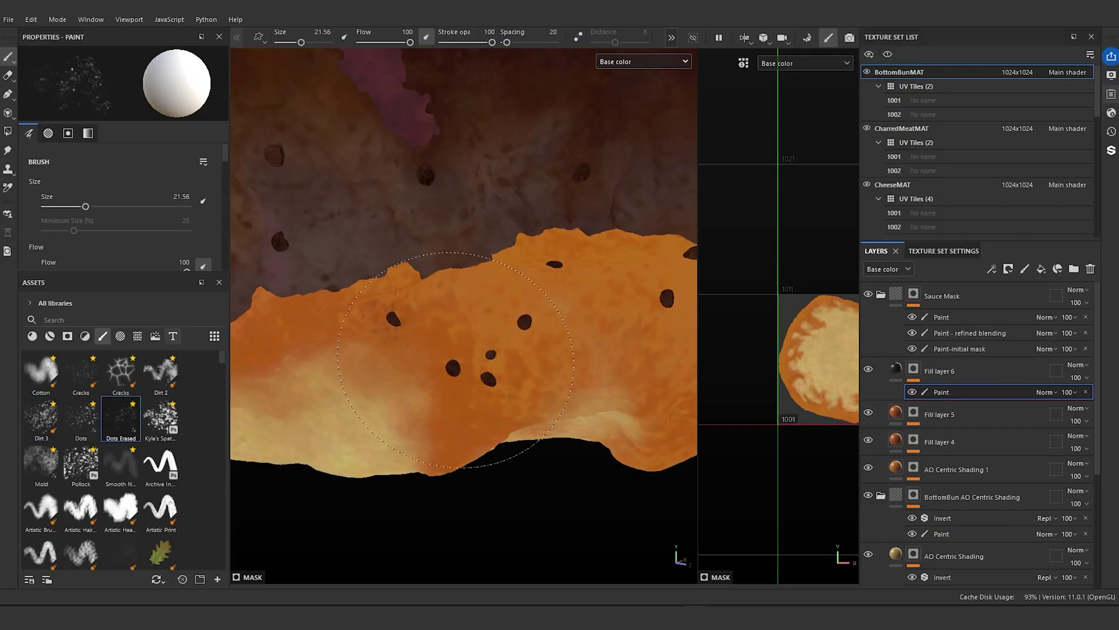
click(489, 367)
key(bracketleft)
key(bracketleft)
key(bracketleft)
key(bracketleft)
key(bracketleft)
key(bracketleft)
click(555, 245)
- Extend the Dots Erased specks along the neighbouring sides of the bottom bun, below the meat and cheese
alt+right_drag(679, 311, 546, 302)
alt+drag(525, 327, 362, 330)
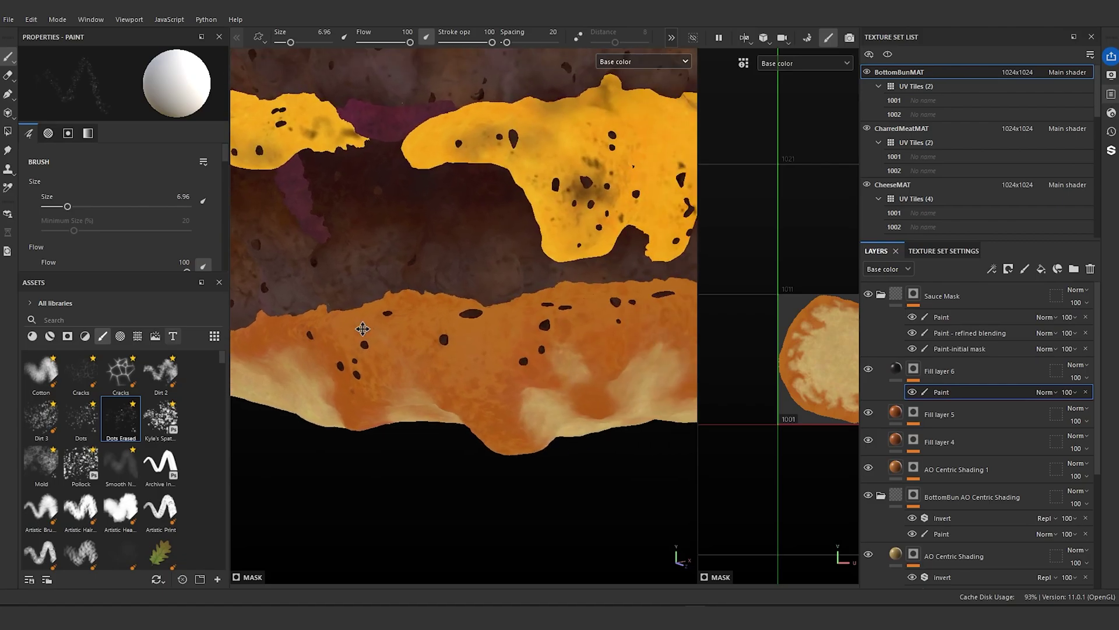
alt+right_drag(362, 330, 478, 329)
alt+middle_drag(478, 329, 390, 323)
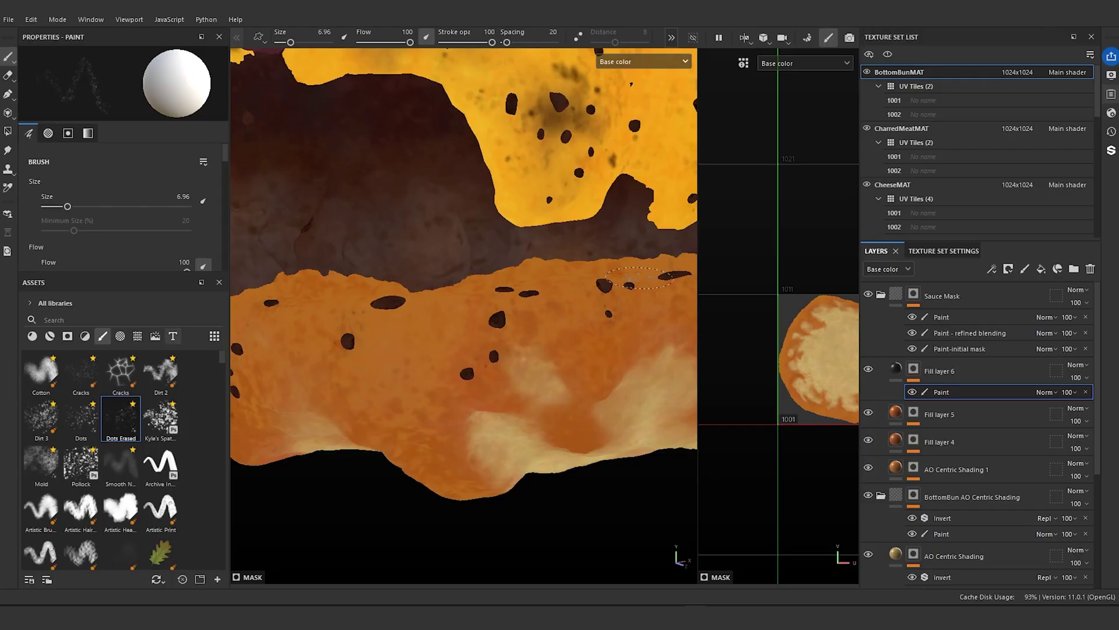
alt+right_drag(640, 278, 596, 282)
mouse_move(596, 282)
alt+mouse_down()
mouse_move(570, 289)
mouse_move(604, 248)
mouse_move(784, 248)
alt+mouse_up()
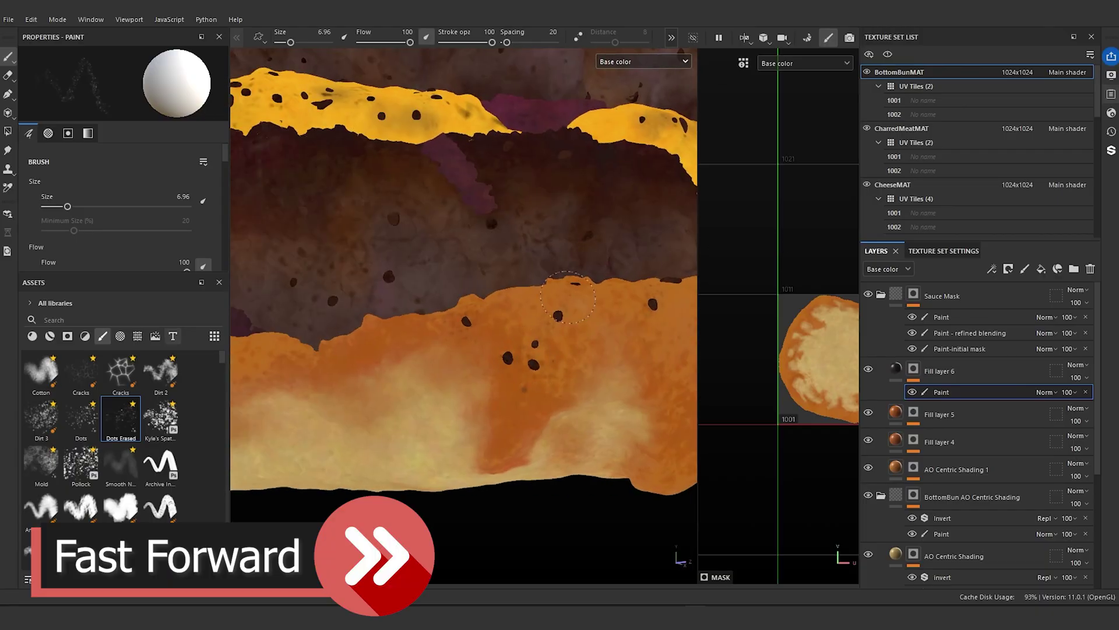
alt+drag(513, 364, 653, 361)
- Switch to the Dirt 3 brush at size 10.5 and speckle the orange upper band of the bottom bun
click(41, 418)
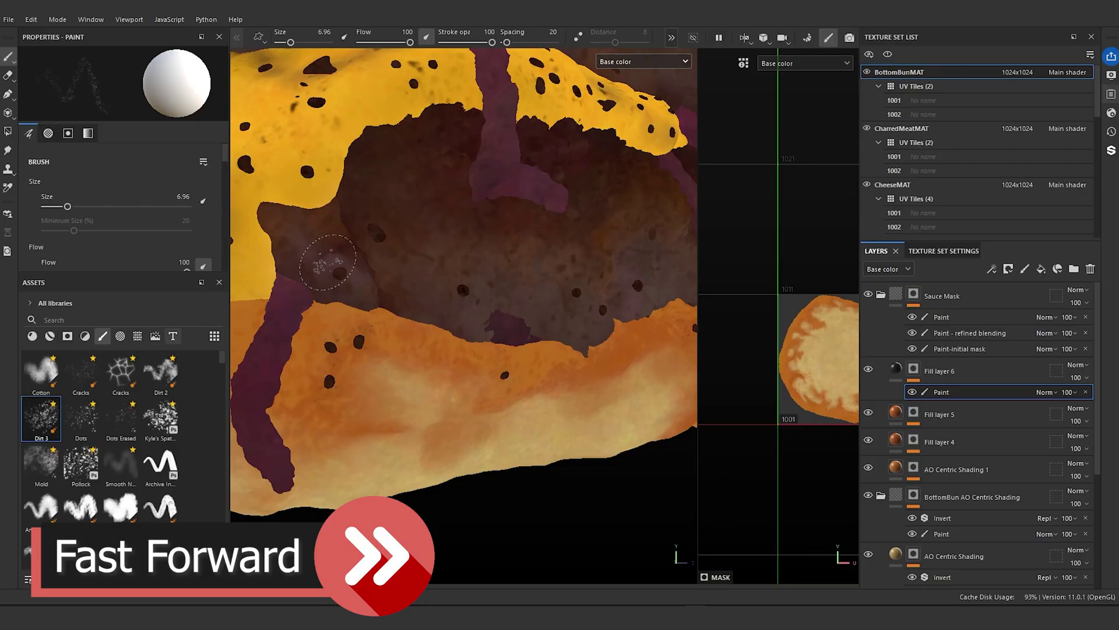
alt+drag(327, 257, 575, 287)
ctrl+right_drag(505, 339, 519, 339)
scroll(369, 356, down, 5)
alt+drag(583, 350, 416, 353)
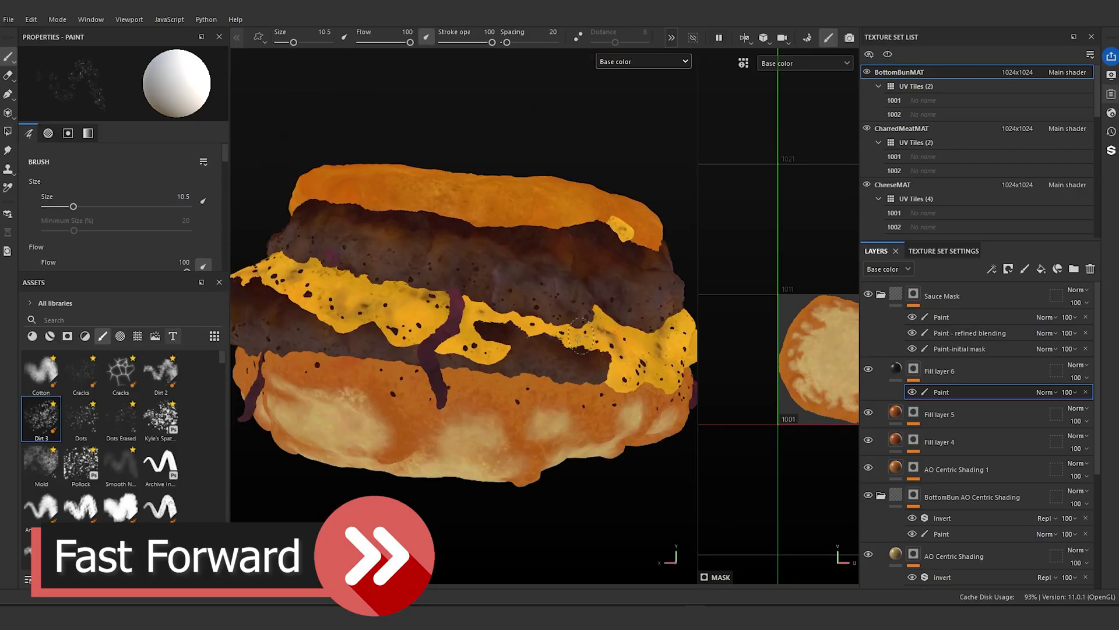
scroll(417, 361, up, 2)
alt+drag(525, 355, 467, 384)
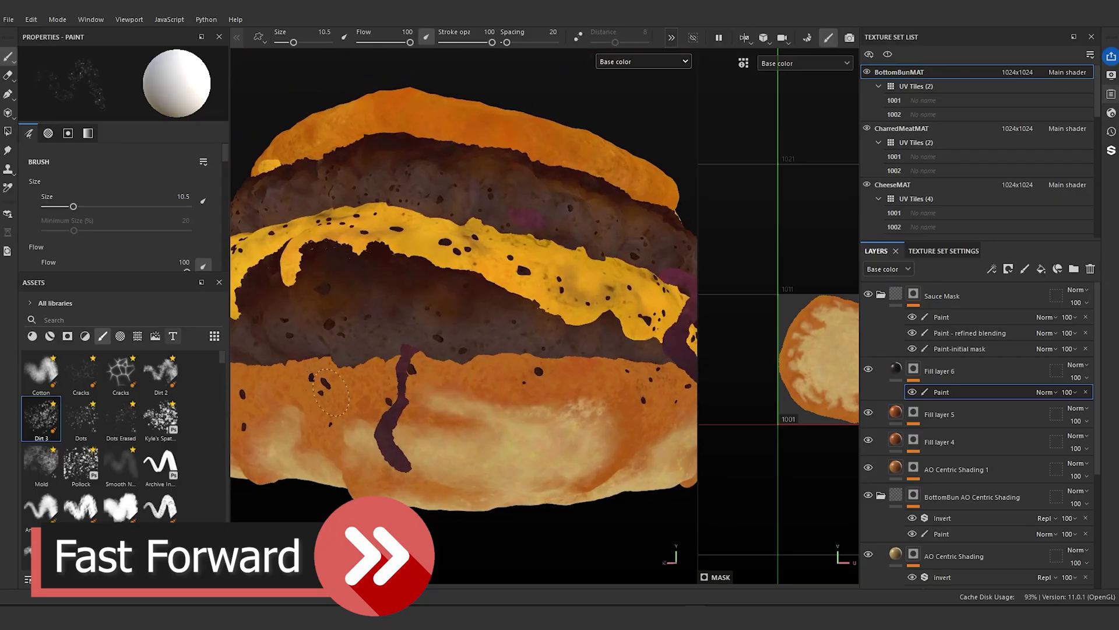
- Continue the Dirt 3 speckling at size 10.5 around the bun's side with the single sauce drip
alt+drag(332, 392, 496, 373)
scroll(310, 298, down, 3)
mouse_move(315, 309)
alt+mouse_down()
mouse_move(507, 315)
mouse_move(499, 359)
alt+mouse_up()
scroll(425, 349, up, 3)
alt+drag(268, 337, 534, 358)
click(404, 369)
- Finish the Dirt 3 speckling on the bun beside the sauce drip and below the large melted cheese section
scroll(467, 358, down, 5)
alt+drag(446, 370, 600, 389)
scroll(612, 389, up, 4)
scroll(601, 390, up, 3)
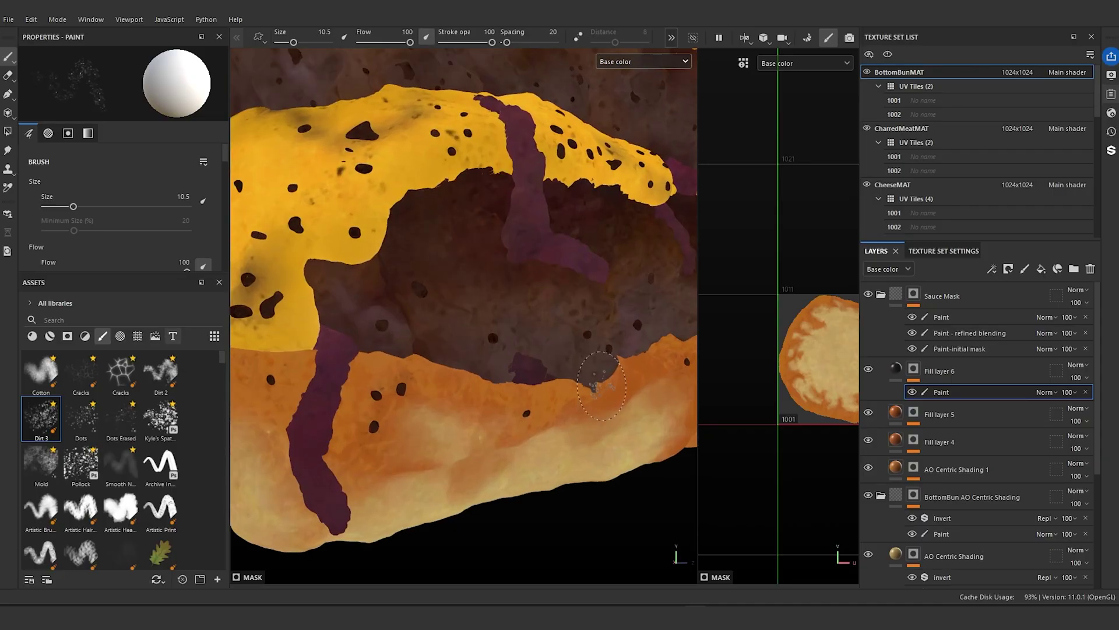
scroll(484, 309, down, 5)
scroll(484, 309, down, 4)
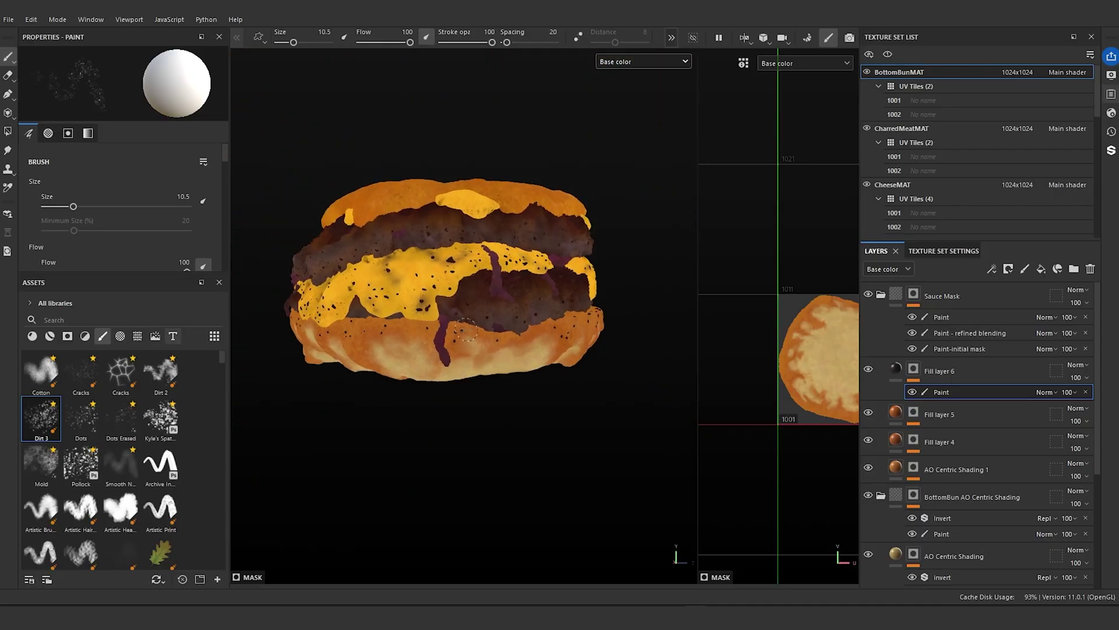
alt+drag(484, 309, 469, 362)
scroll(469, 361, up, 3)
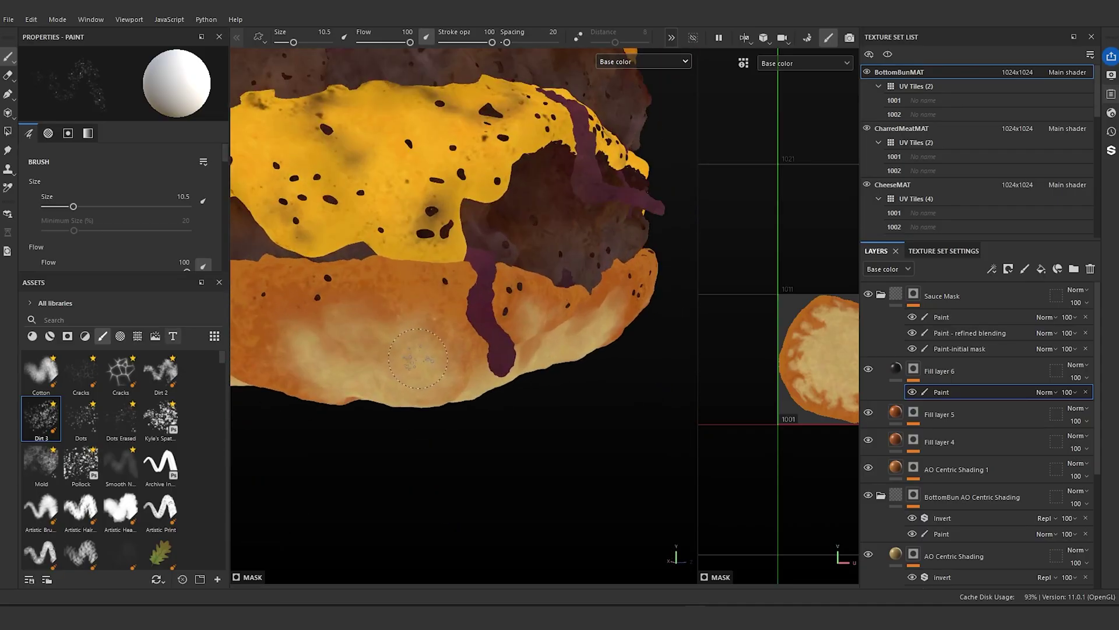
scroll(494, 401, up, 4)
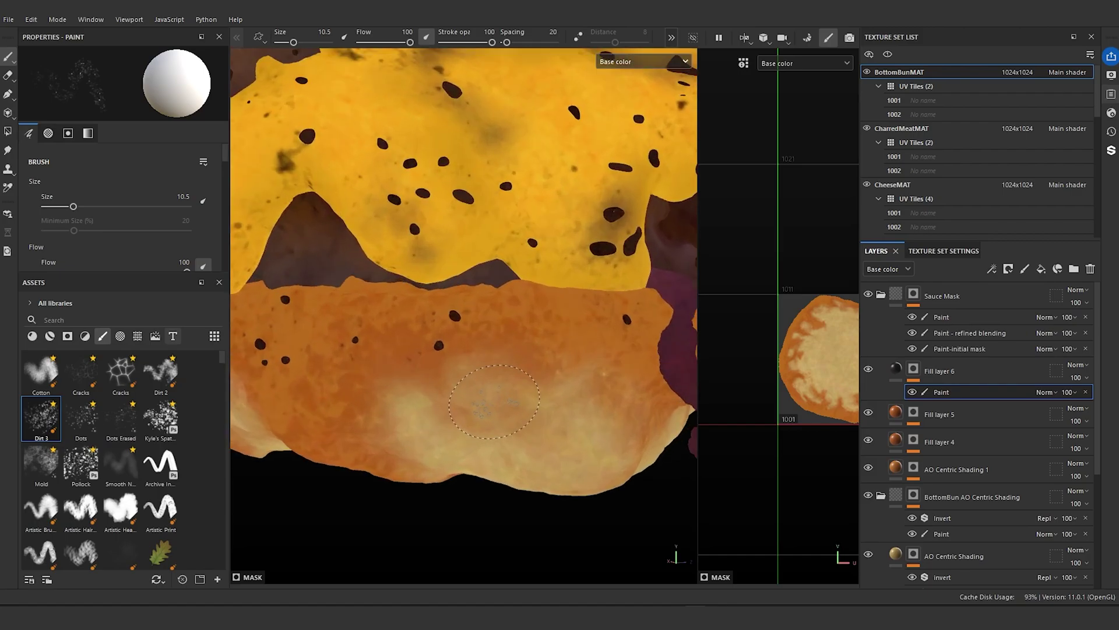
scroll(494, 401, down, 2)
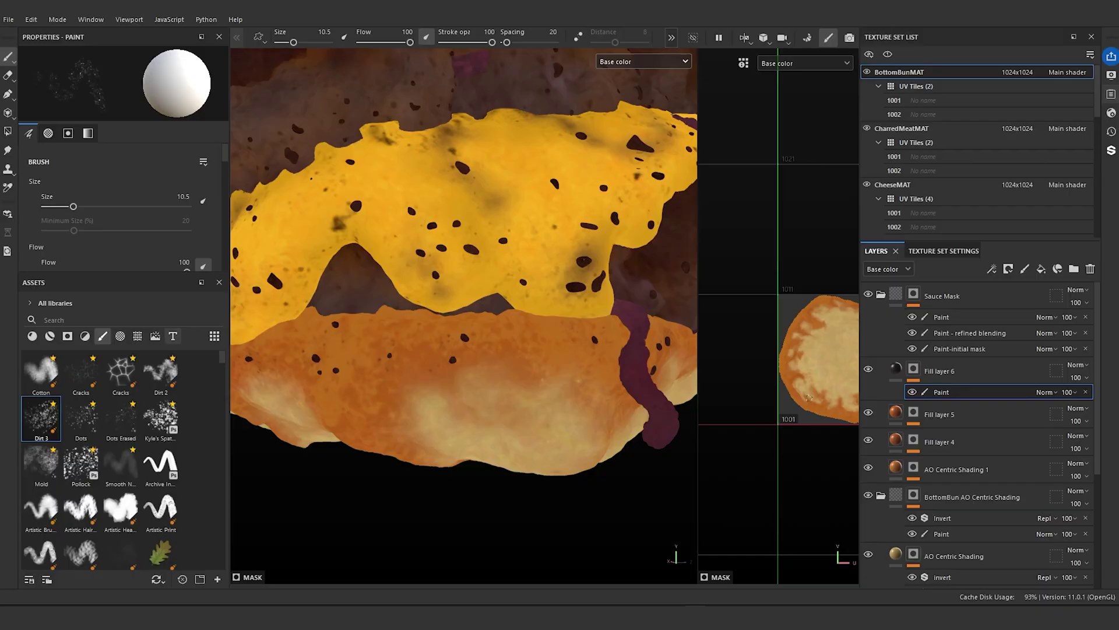
- Add a second paint effect to Fill layer 6's mask and choose the Basic Soft brush
right_click(913, 371)
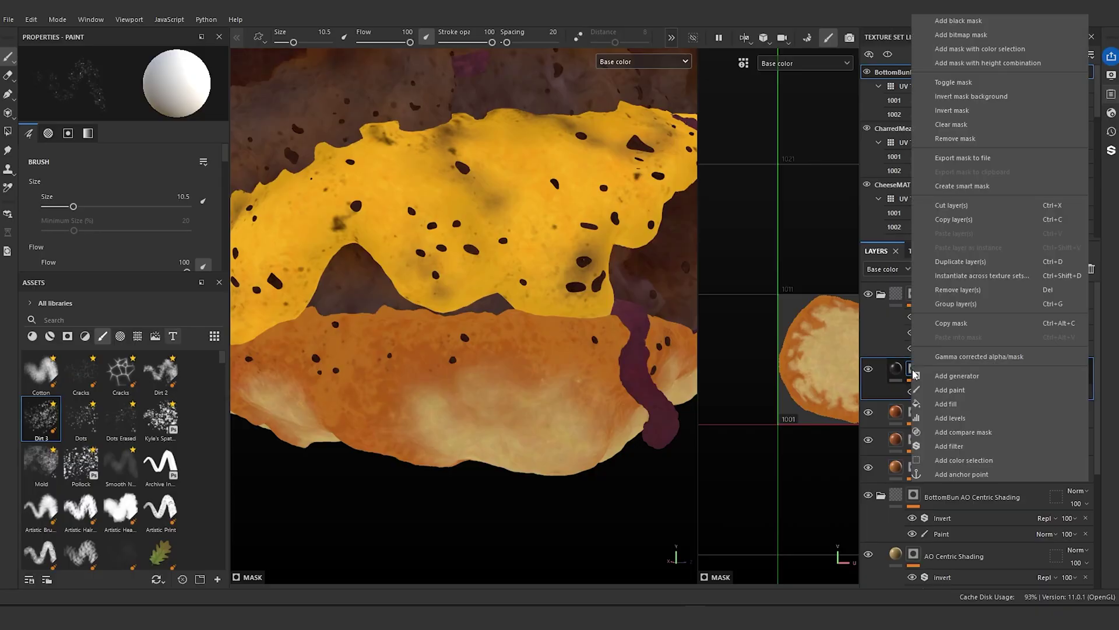
click(950, 390)
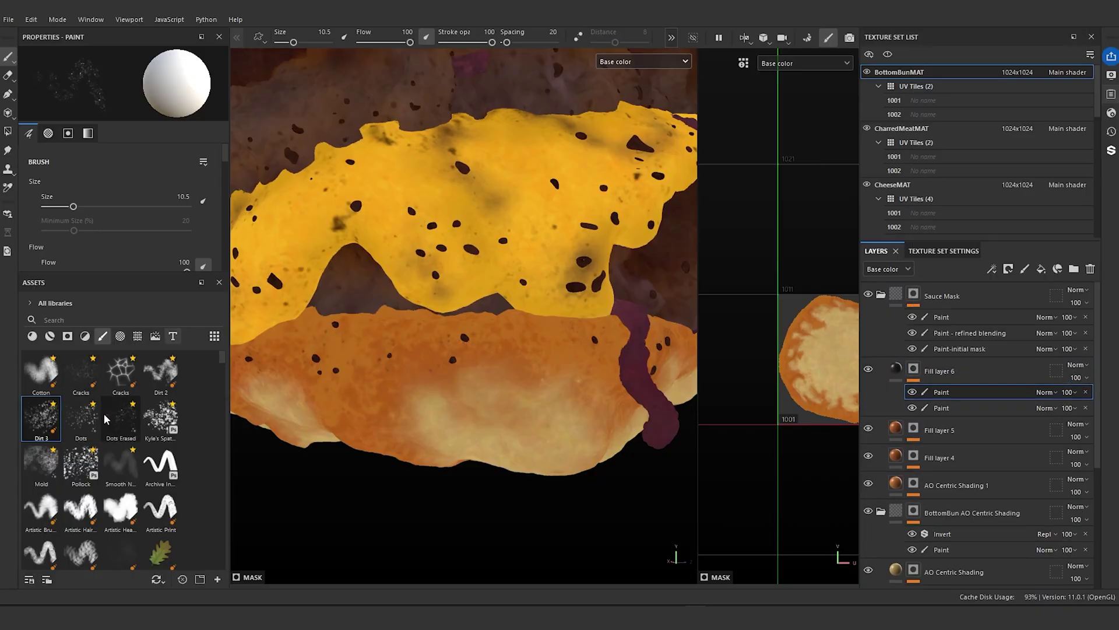
scroll(149, 471, down, 5)
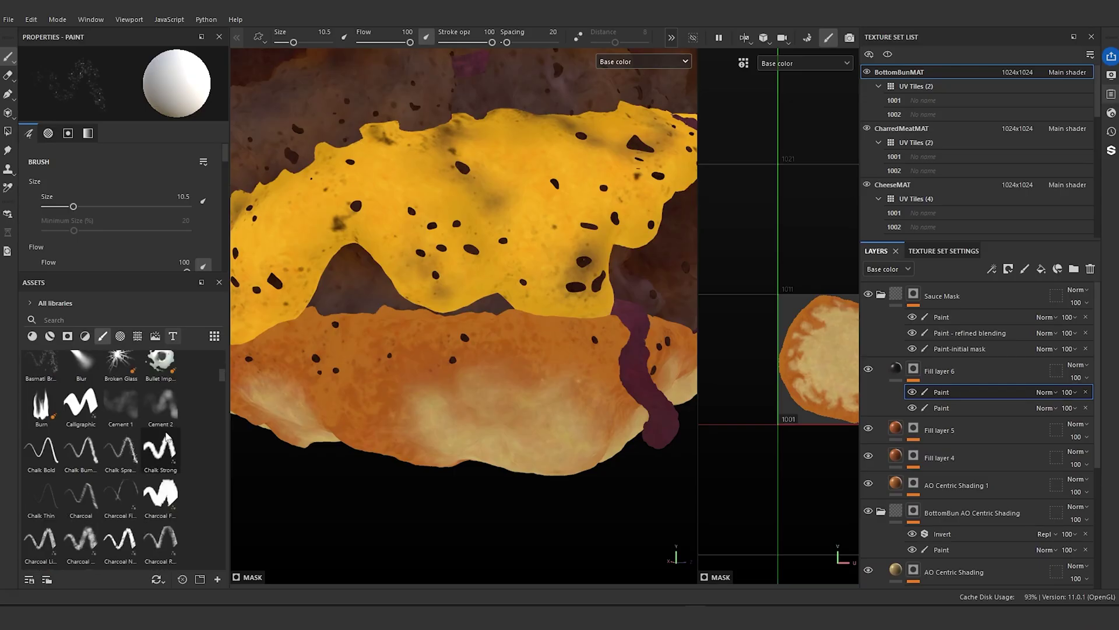
scroll(167, 436, down, 3)
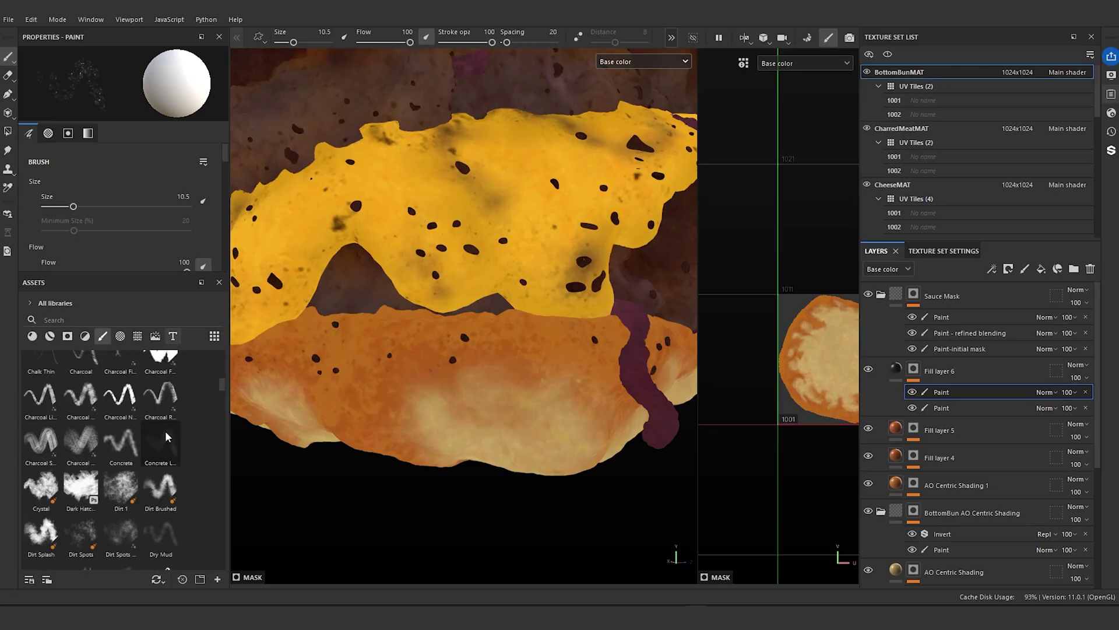
scroll(167, 436, up, 8)
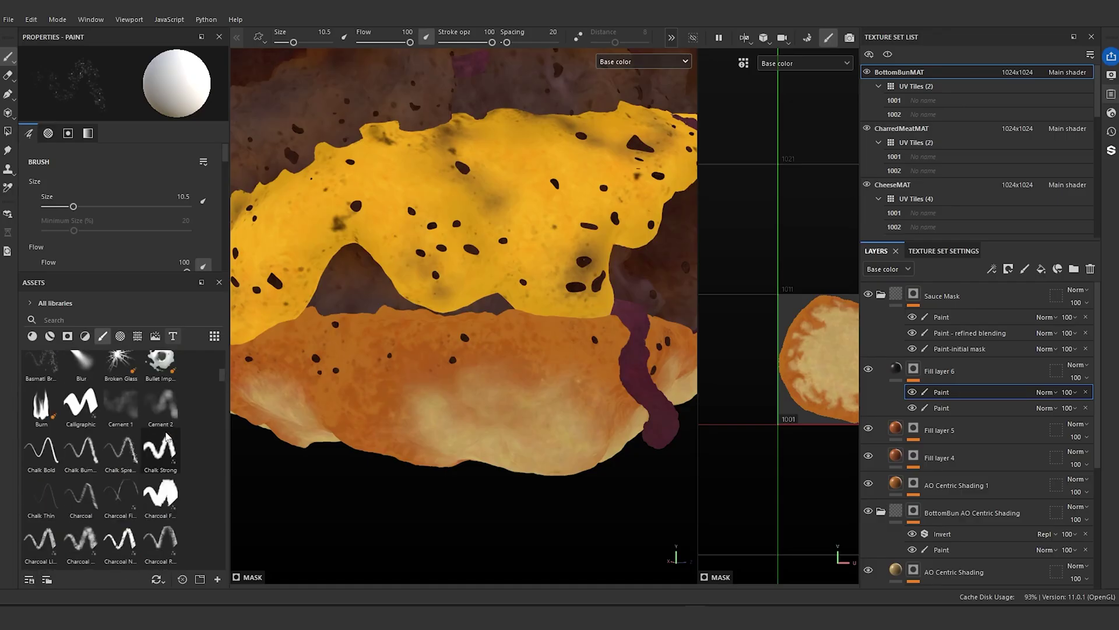
scroll(167, 436, down, 3)
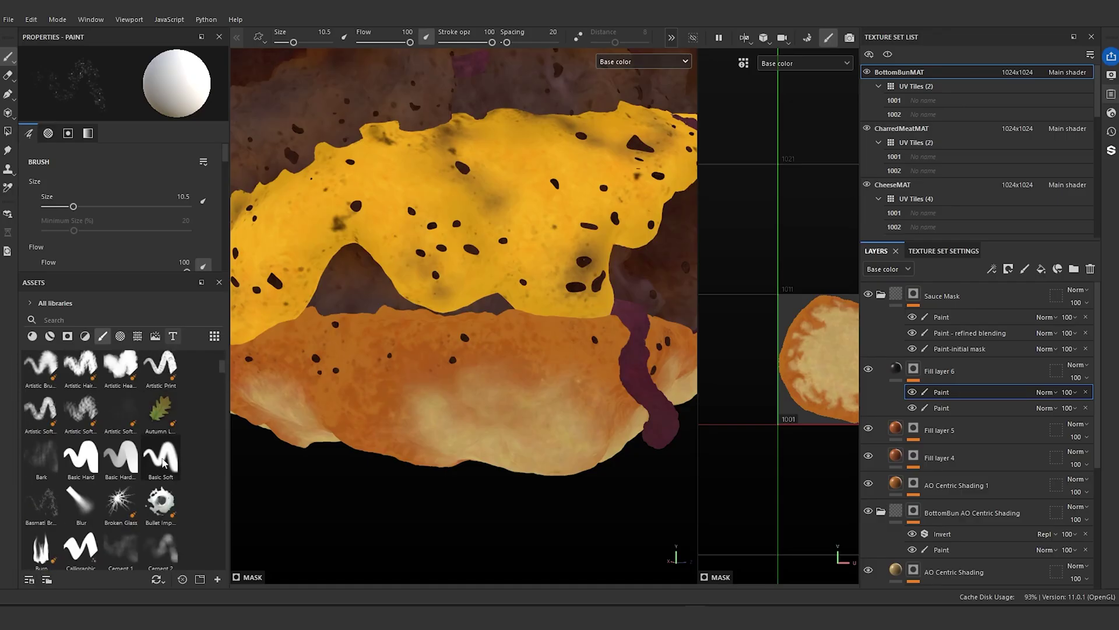
click(161, 470)
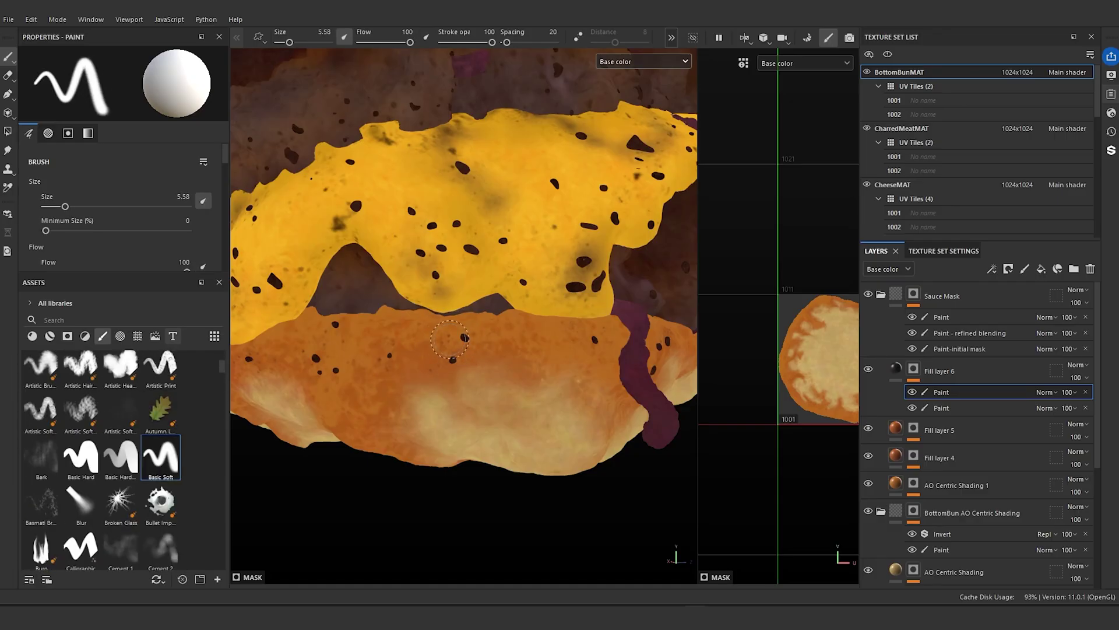
- Paint tiny dark dots with the Basic Soft brush at size 0.58 on the bun below the large cheese section
ctrl+right_drag(464, 343, 461, 345)
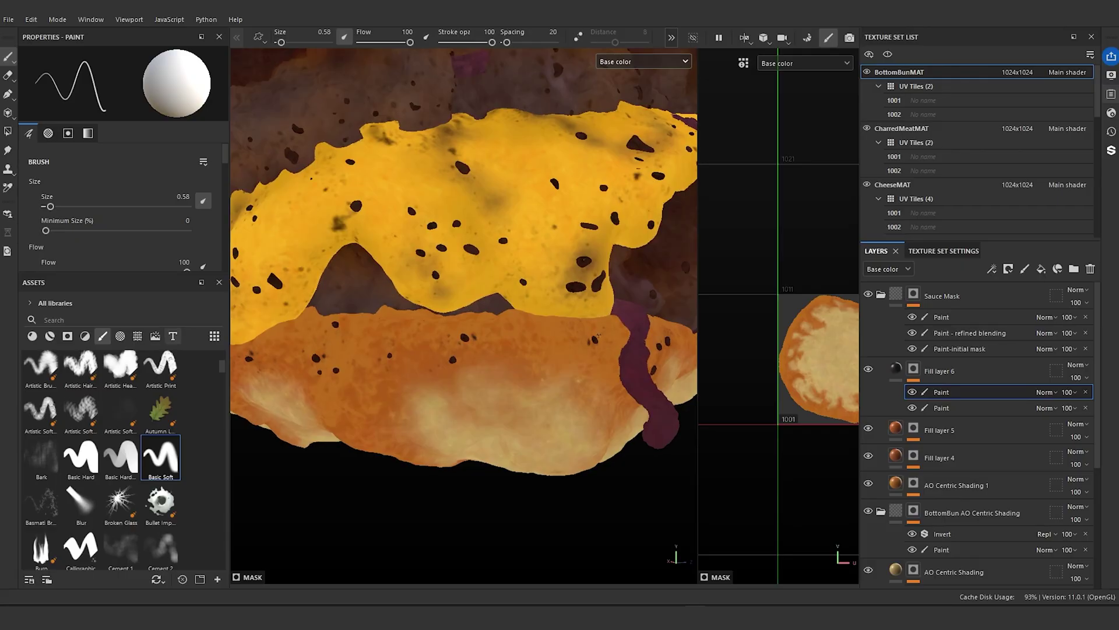
scroll(581, 305, down, 4)
alt+drag(582, 304, 542, 318)
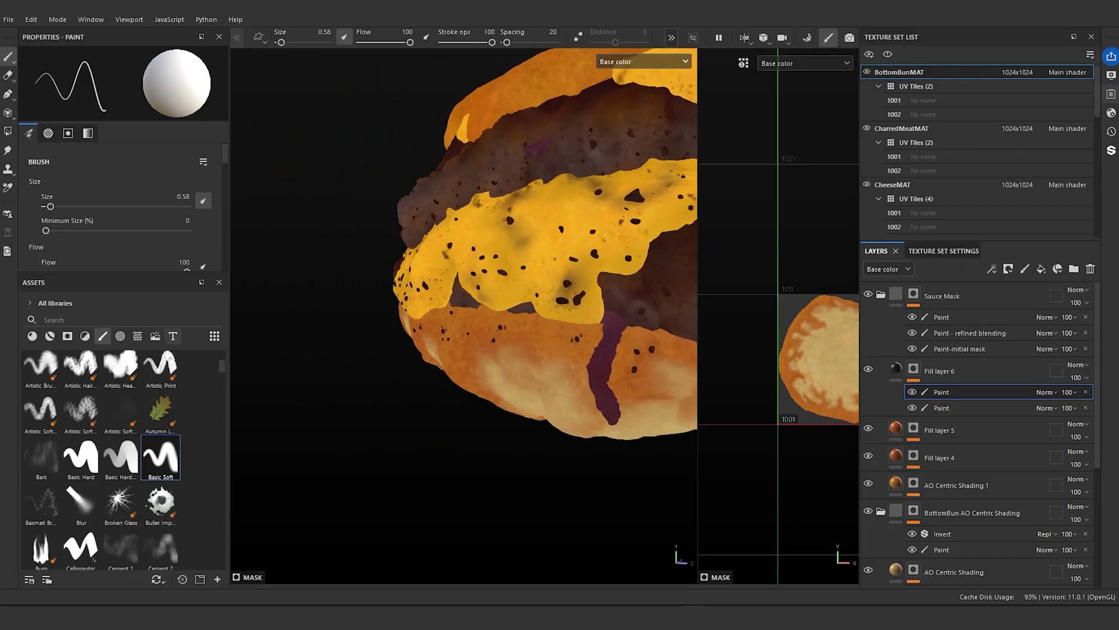
alt+middle_drag(559, 323, 377, 329)
scroll(377, 329, up, 4)
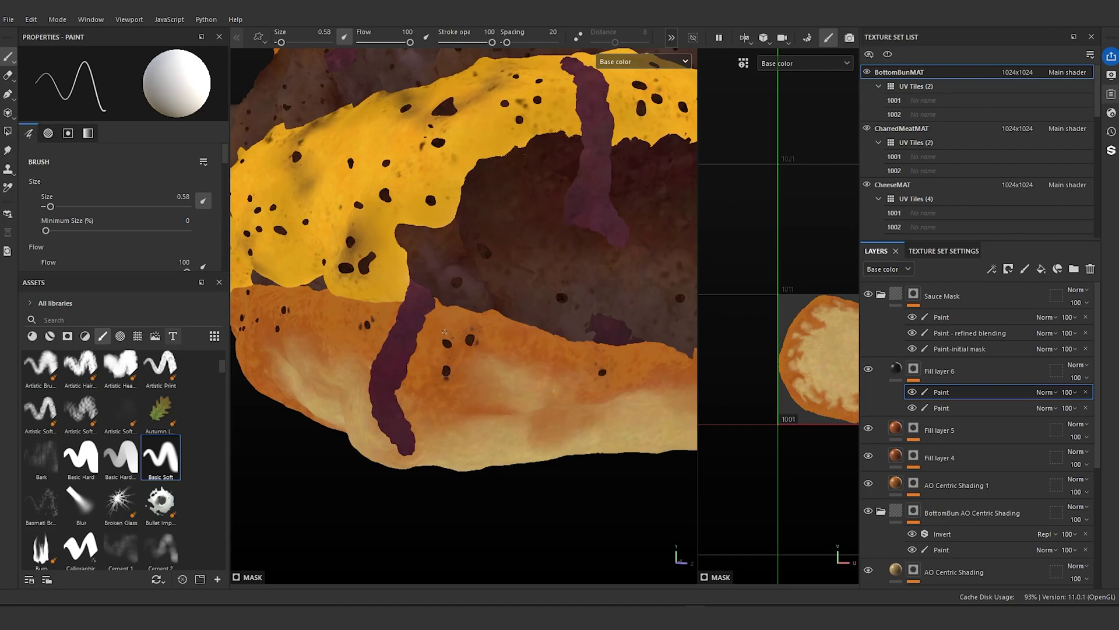
- Continue the tiny Basic Soft dots on the bun below the exposed patty and toward the neighbouring gap in the melted cheese
scroll(440, 329, down, 4)
alt+drag(551, 330, 511, 333)
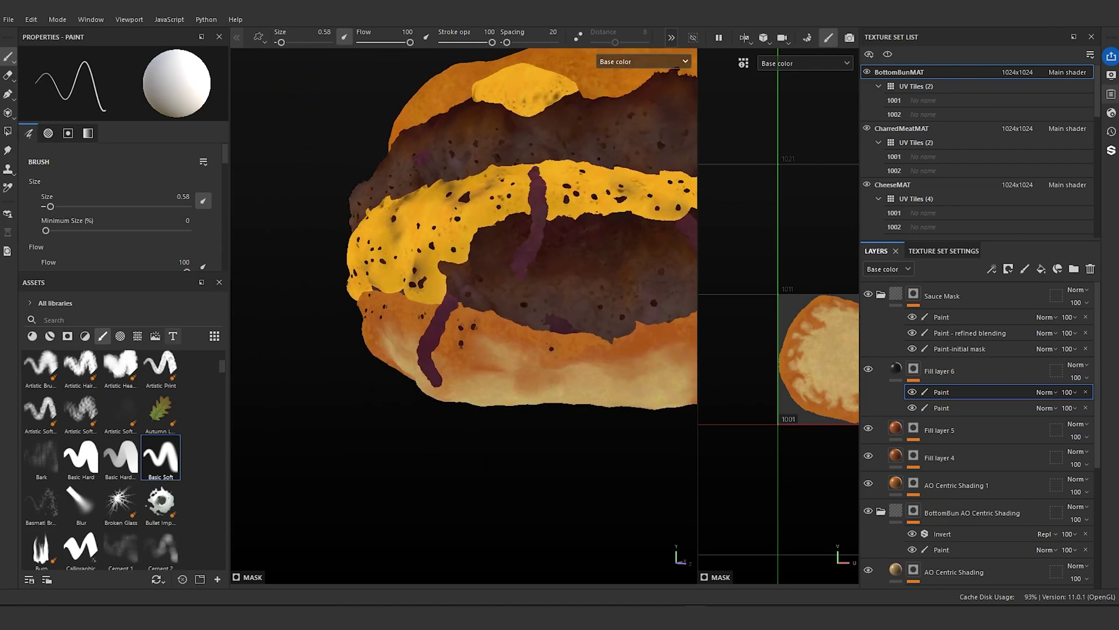
alt+middle_drag(511, 333, 352, 333)
scroll(424, 331, up, 4)
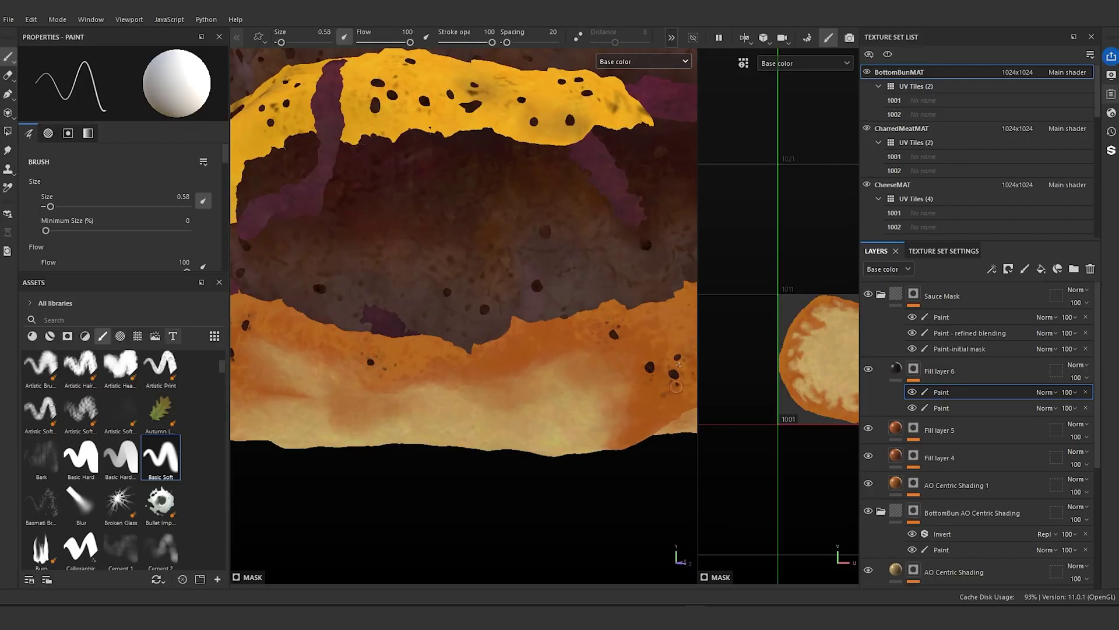
scroll(679, 359, down, 4)
alt+middle_drag(449, 317, 320, 315)
alt+drag(507, 333, 427, 333)
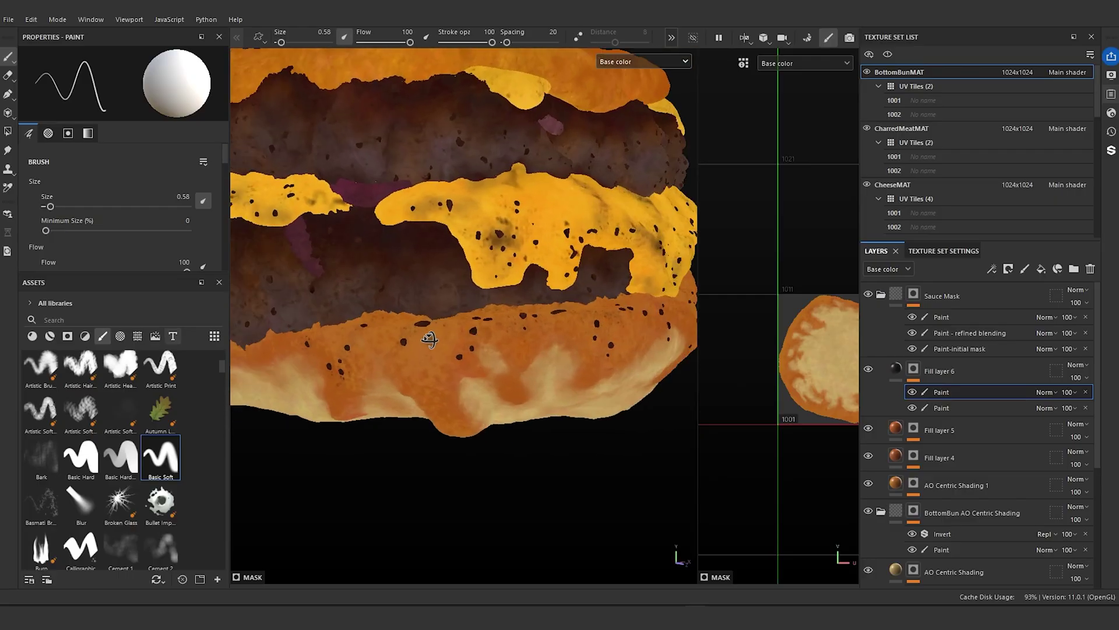
scroll(426, 331, up, 4)
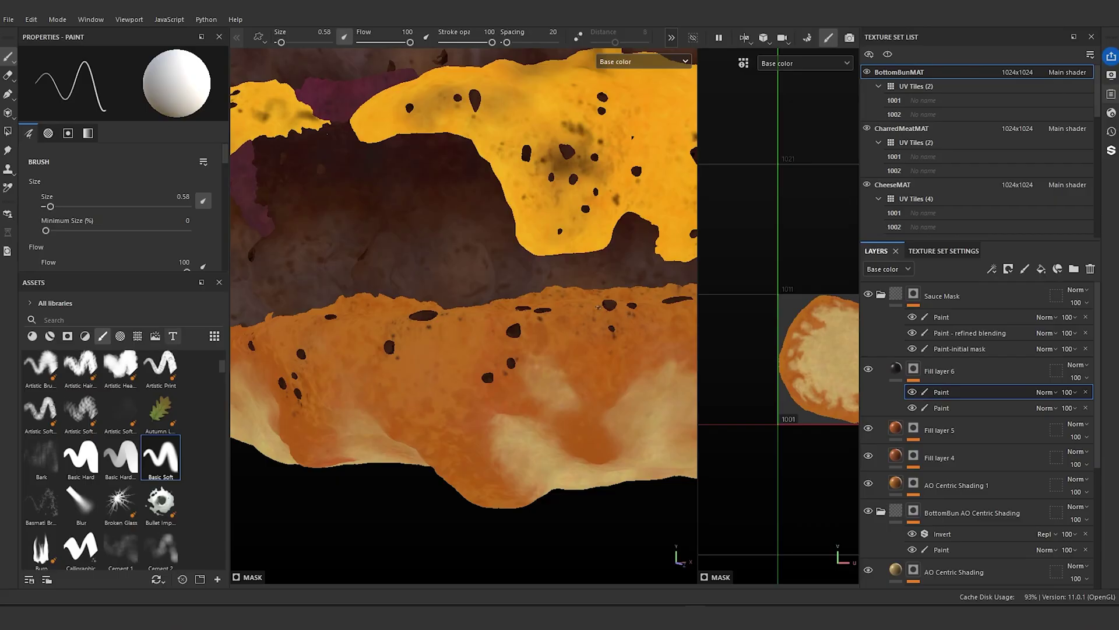
- Paint tiny Basic Soft dots on the bun below the notched cheese drips and the broad cheese flap beside them
scroll(599, 307, down, 4)
alt+drag(609, 314, 583, 319)
alt+middle_drag(583, 320, 372, 345)
alt+drag(560, 362, 506, 365)
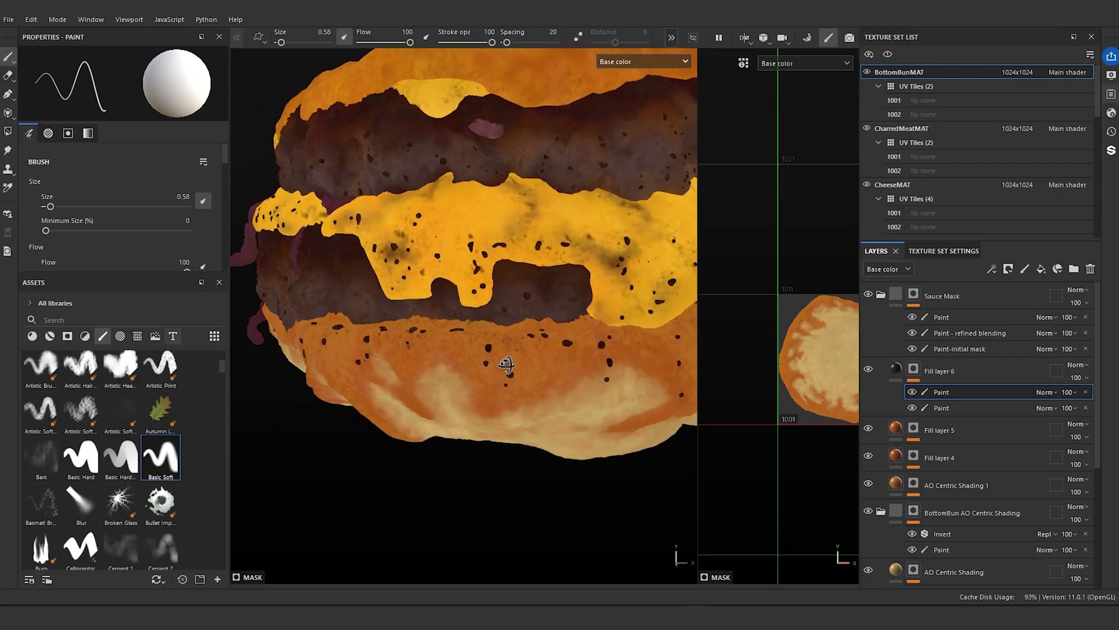
scroll(506, 365, up, 4)
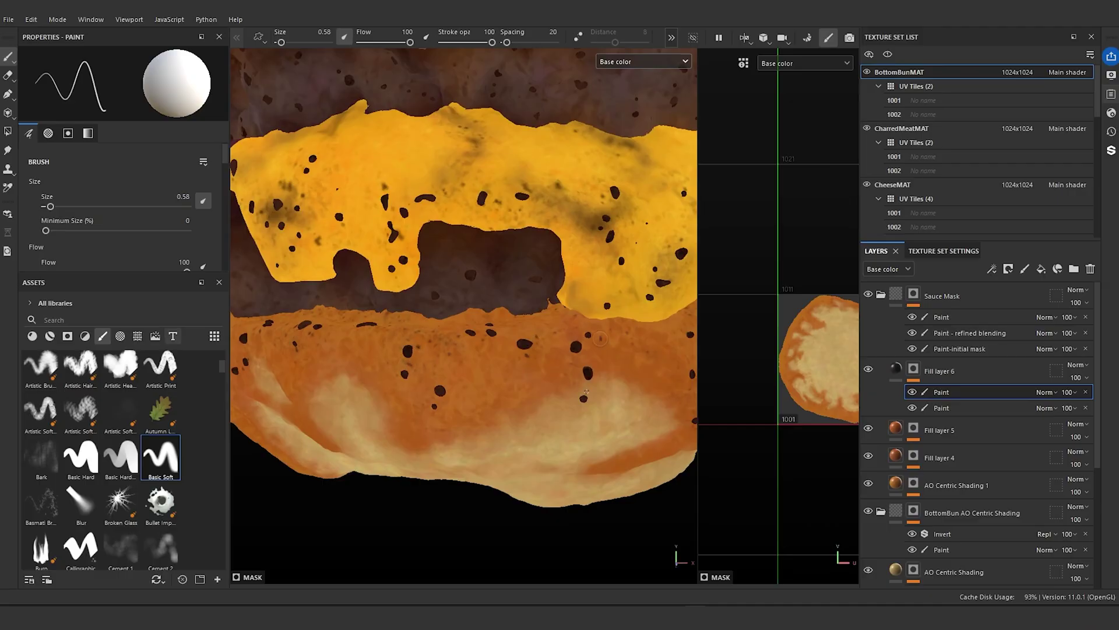
scroll(579, 379, down, 3)
alt+drag(579, 379, 540, 379)
scroll(540, 378, up, 4)
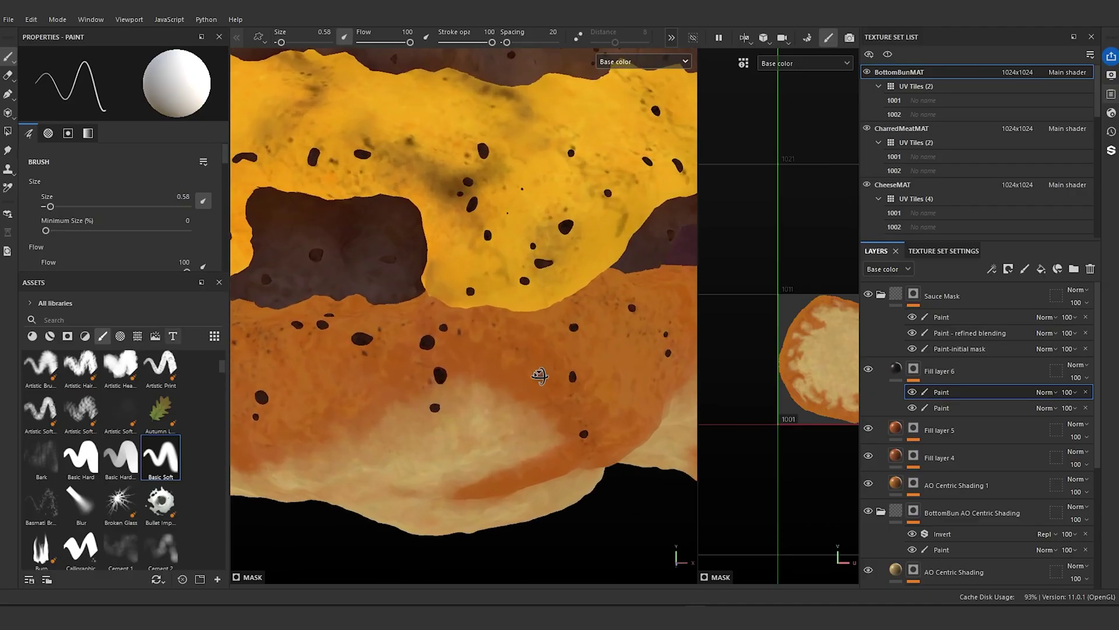
alt+middle_drag(540, 378, 415, 344)
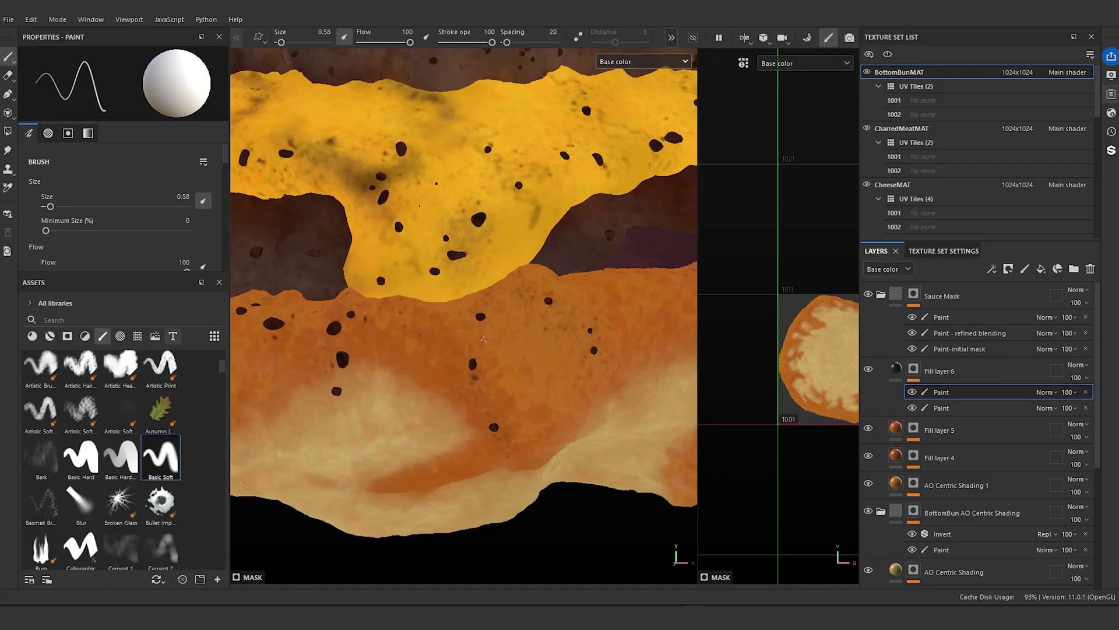
- Add tiny dots to the bun below the rounded cheese flap, the small purple sauce patches and the pointed cheese drip
scroll(583, 311, down, 3)
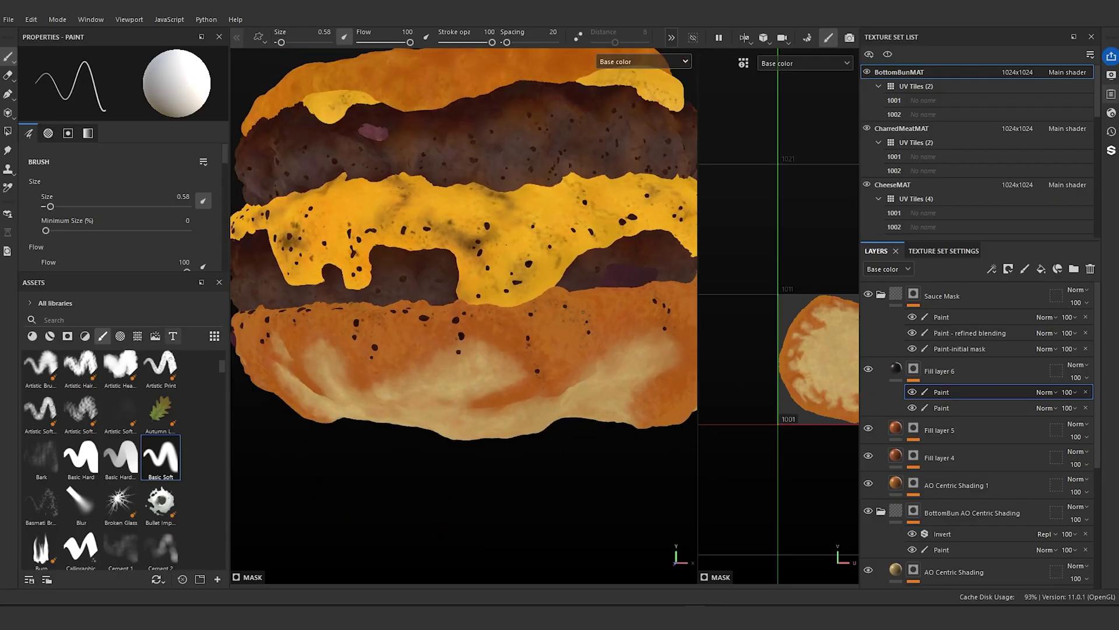
alt+drag(582, 313, 485, 328)
alt+middle_drag(485, 329, 376, 371)
scroll(376, 371, up, 3)
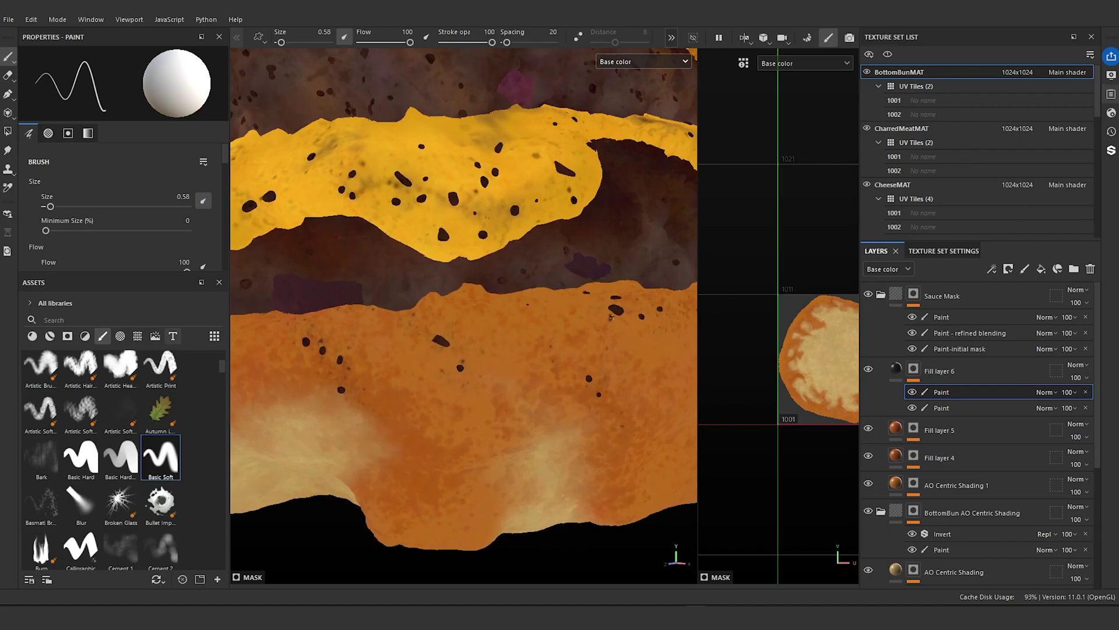
scroll(618, 356, down, 4)
alt+drag(618, 356, 400, 327)
click(479, 397)
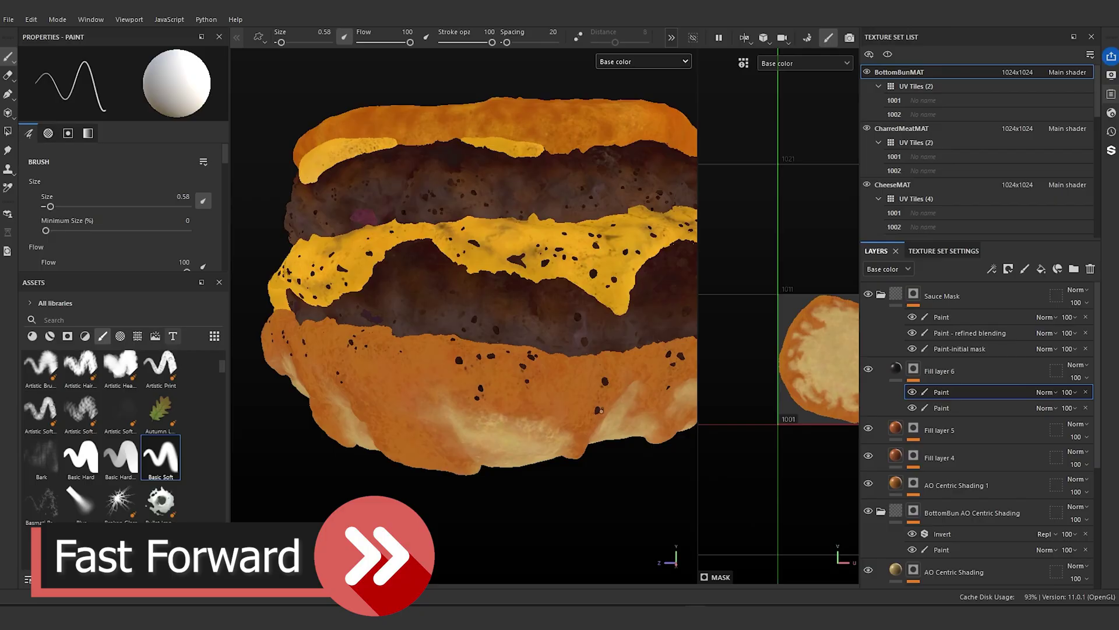
scroll(601, 411, up, 5)
scroll(667, 366, down, 4)
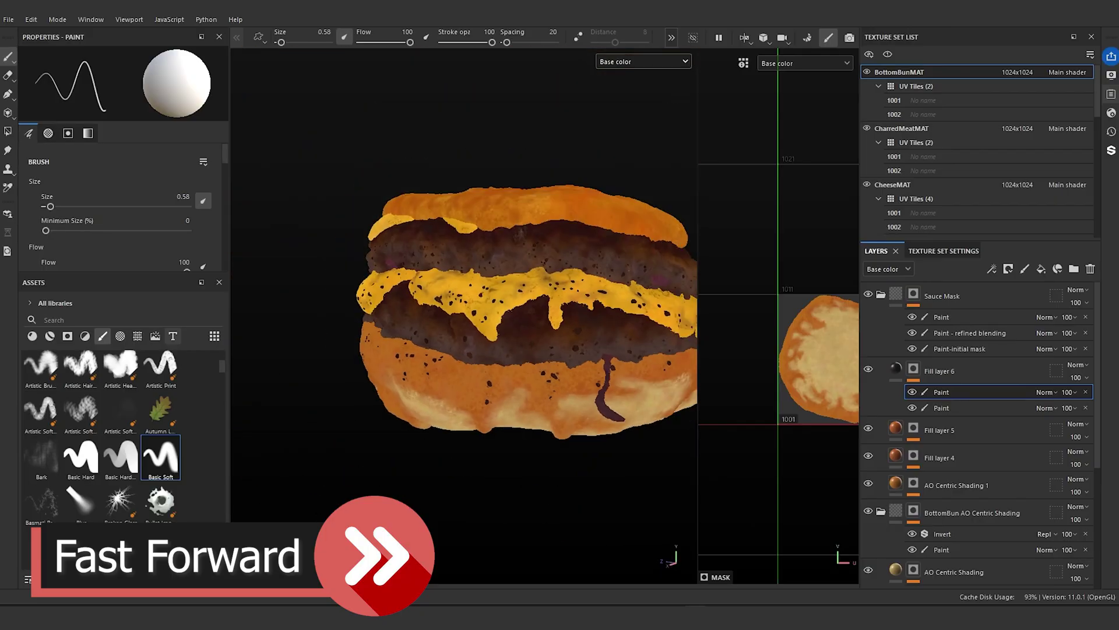
- Finish the tiny dark dots on the bun's remaining side around the sauce drips and check the speckling around the bun
alt+drag(612, 373, 450, 420)
scroll(449, 420, up, 4)
click(622, 404)
scroll(622, 404, down, 4)
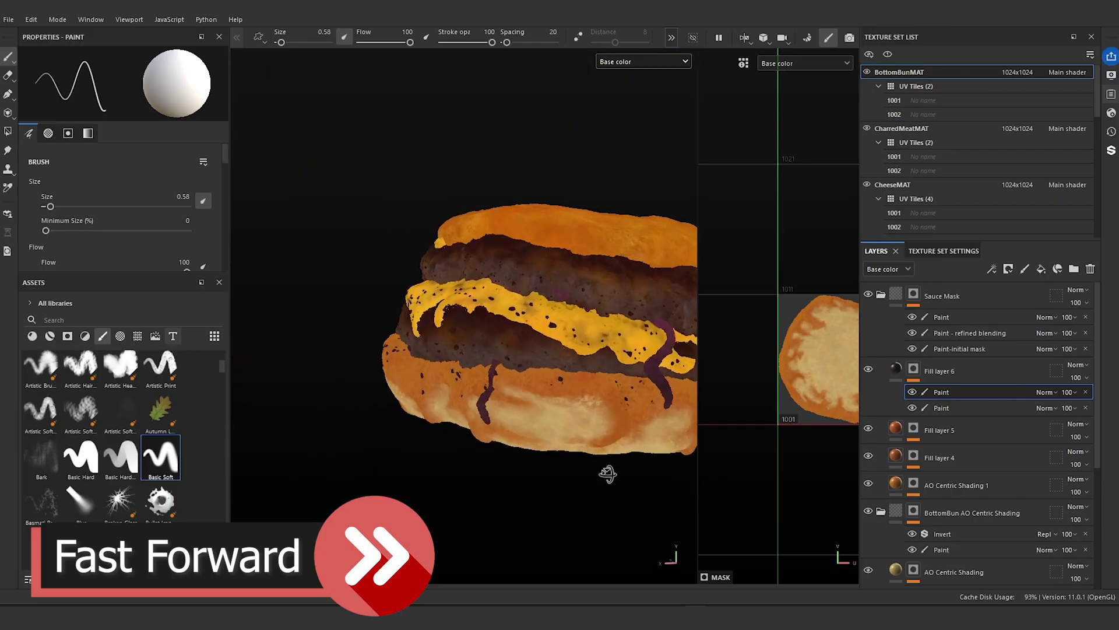
alt+drag(607, 474, 420, 466)
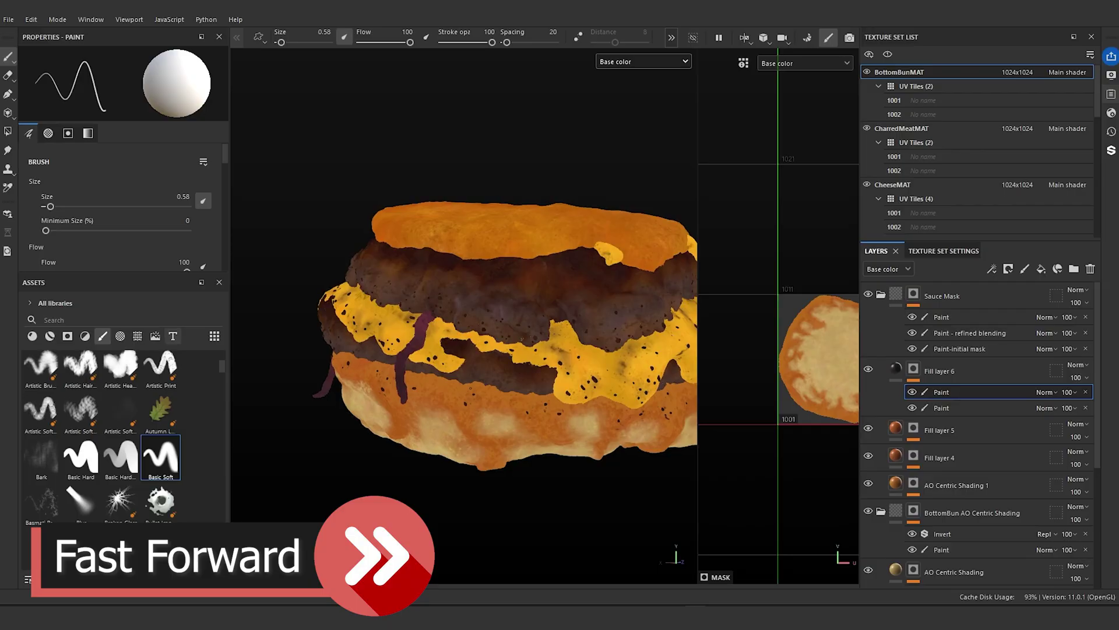
alt+drag(501, 350, 543, 324)
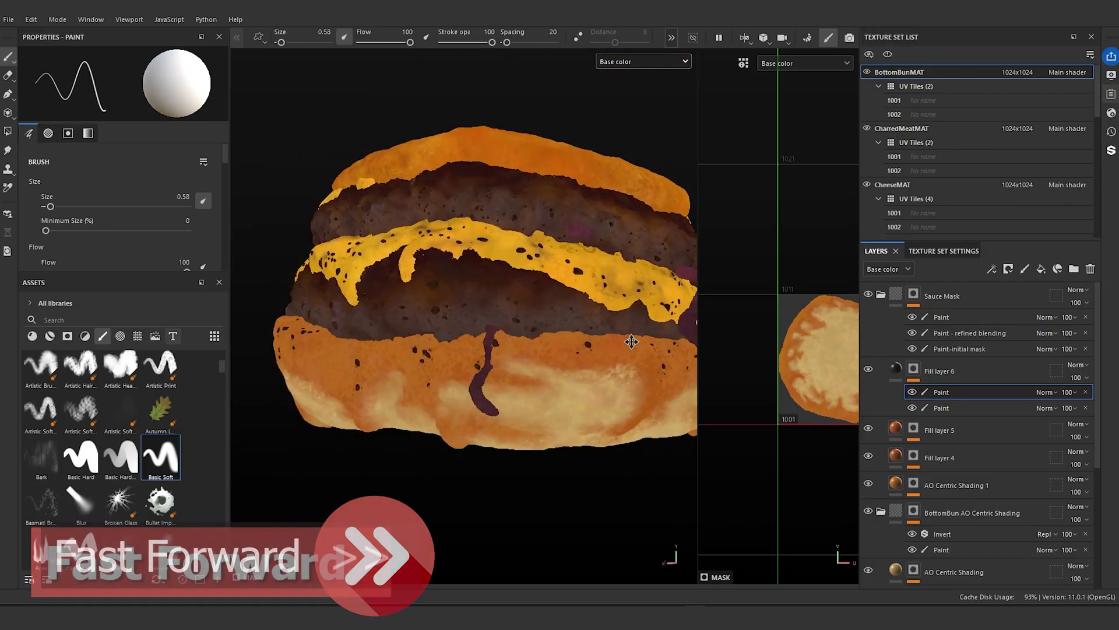
scroll(543, 324, up, 5)
alt+middle_drag(476, 346, 549, 334)
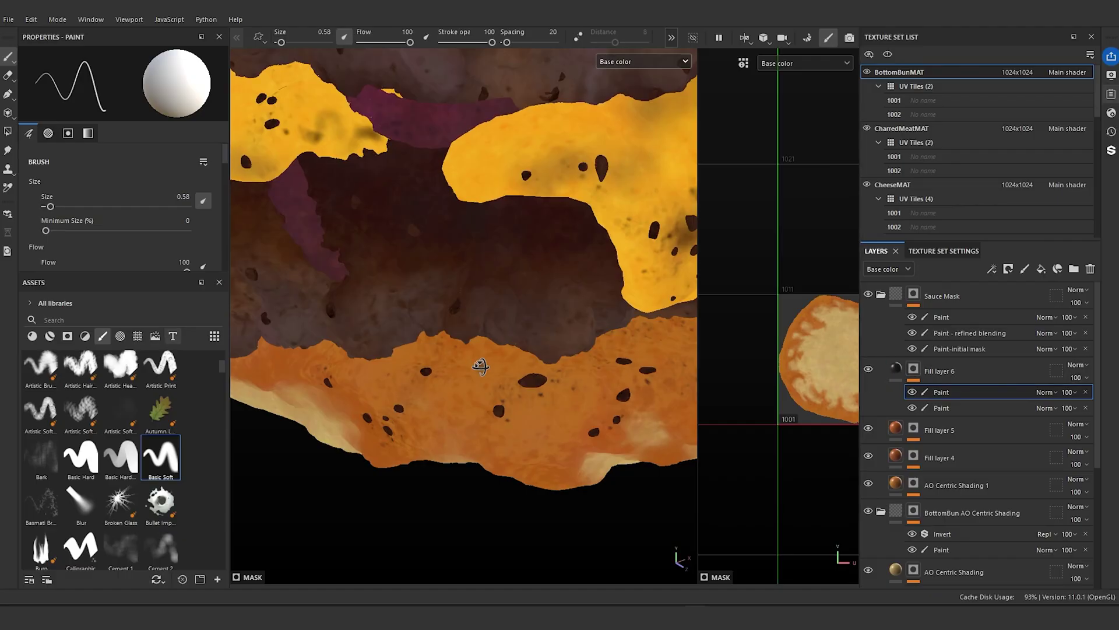
alt+drag(480, 366, 490, 397)
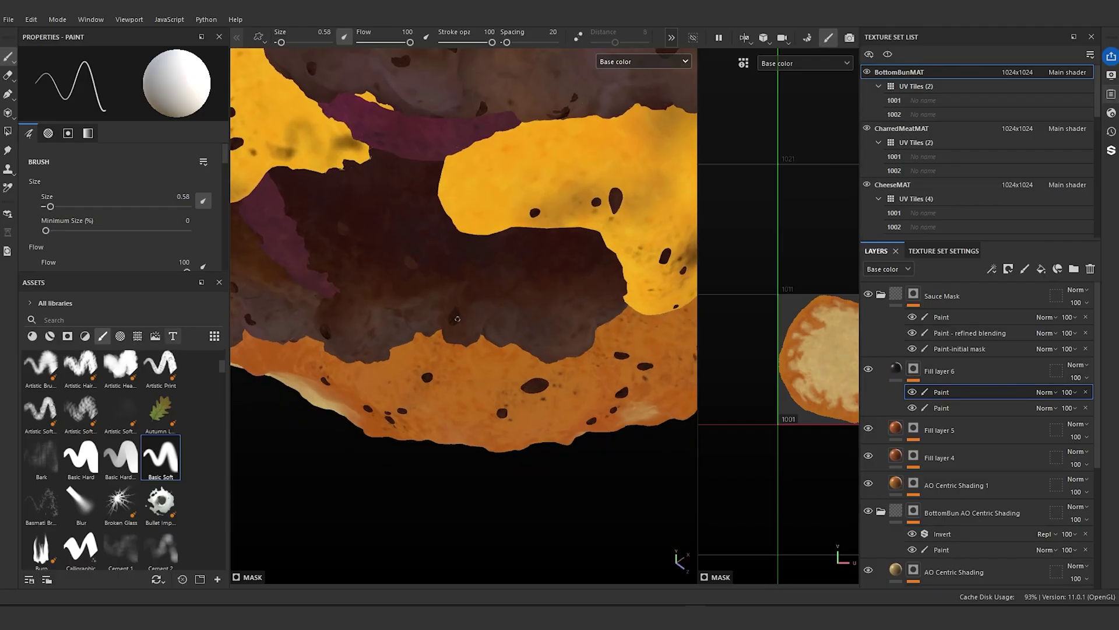
alt+drag(428, 352, 432, 333)
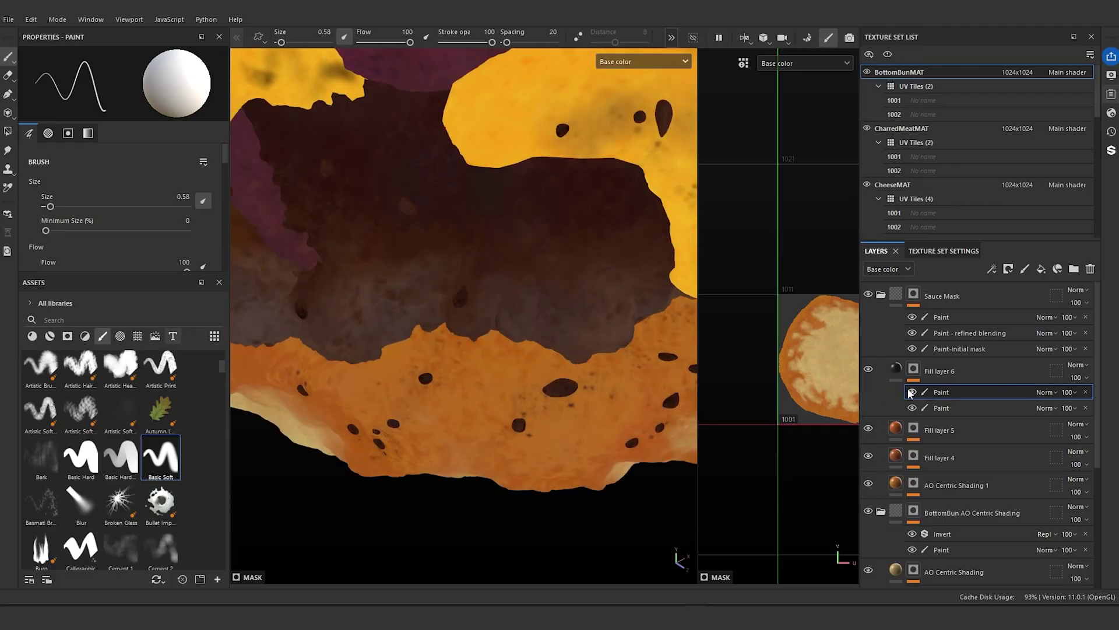
- Add a new fill layer above Fill layer 6 and give it a black mask
right_click(942, 369)
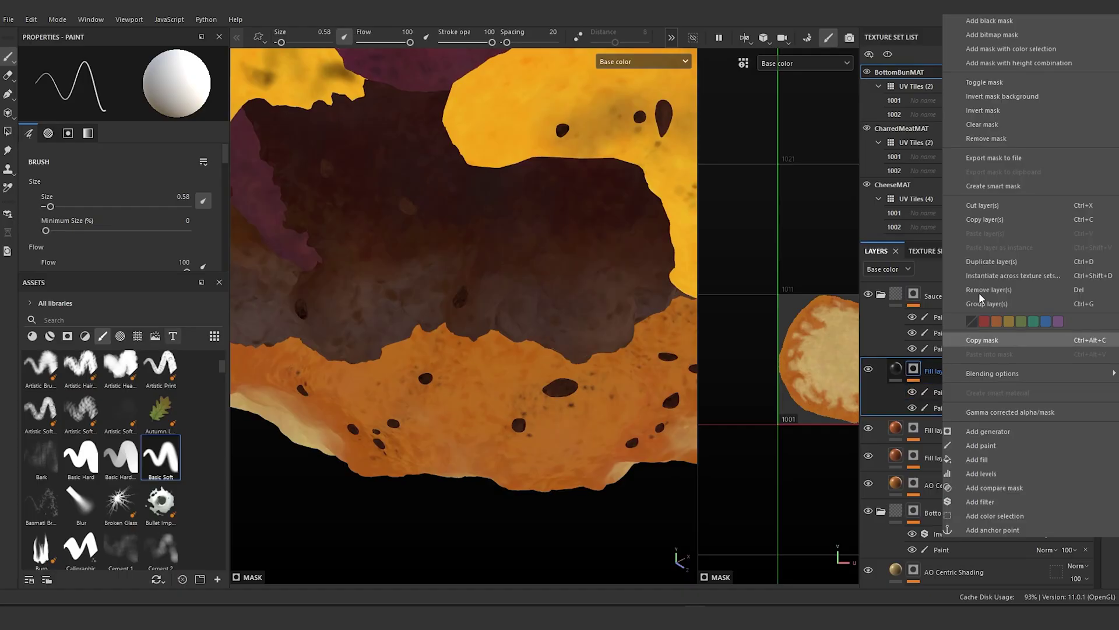
click(995, 261)
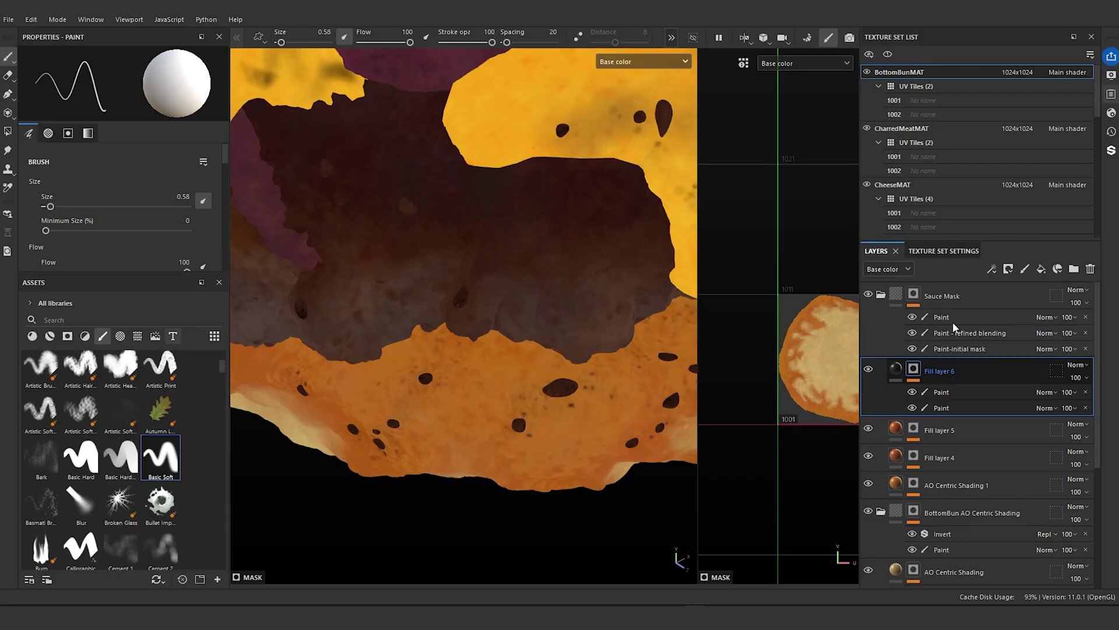
click(898, 371)
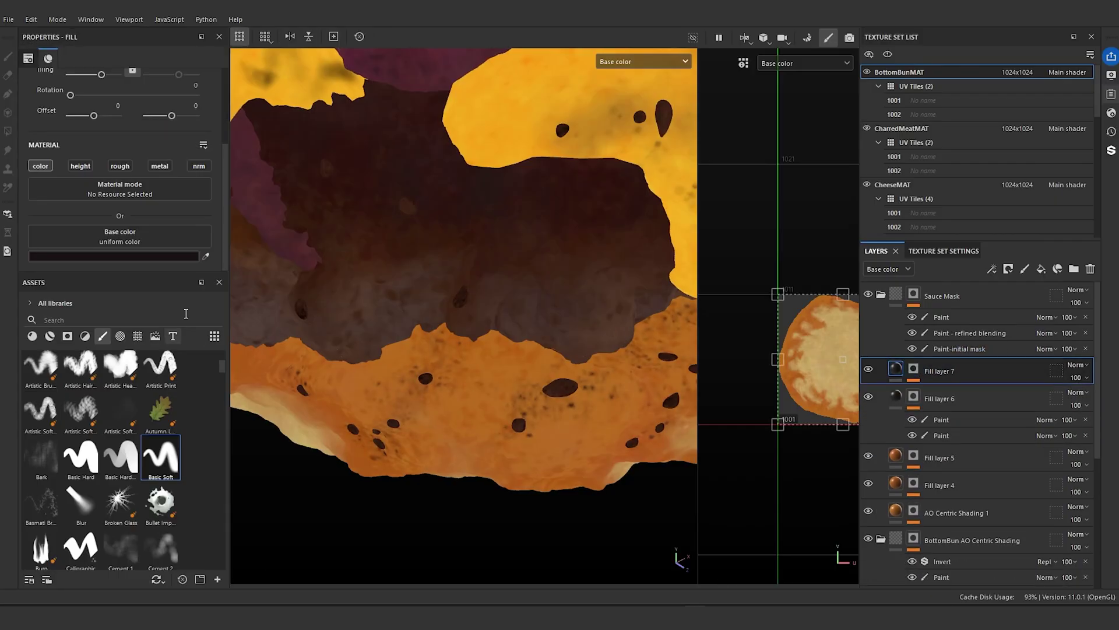
scroll(455, 387, down, 4)
mouse_move(459, 389)
alt+mouse_down()
mouse_move(459, 325)
mouse_move(455, 375)
alt+mouse_up()
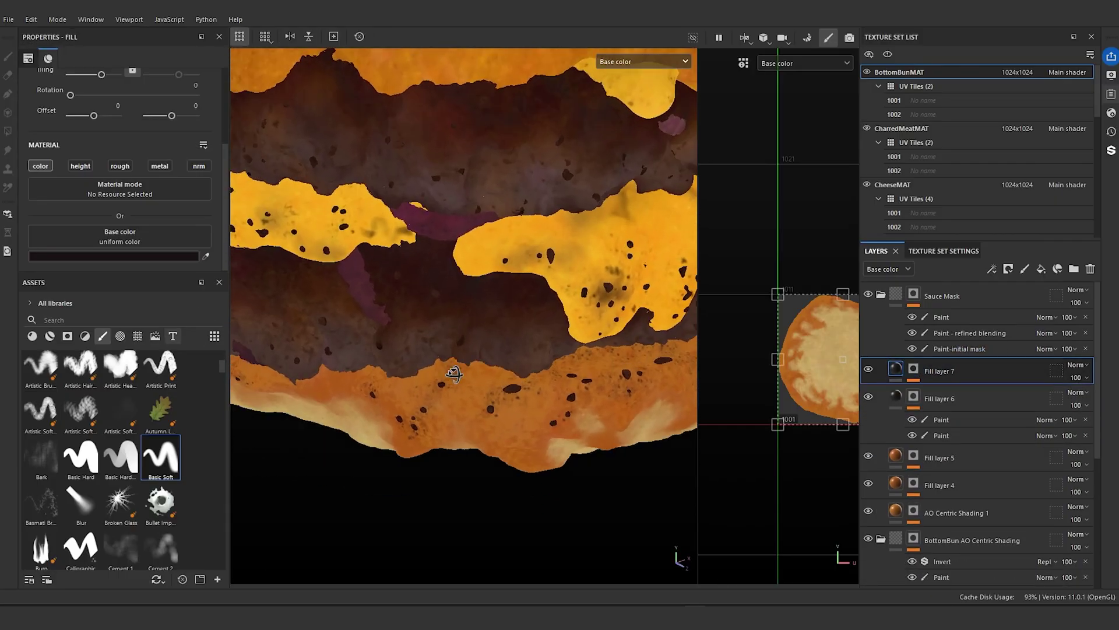
scroll(254, 316, up, 3)
right_click(916, 371)
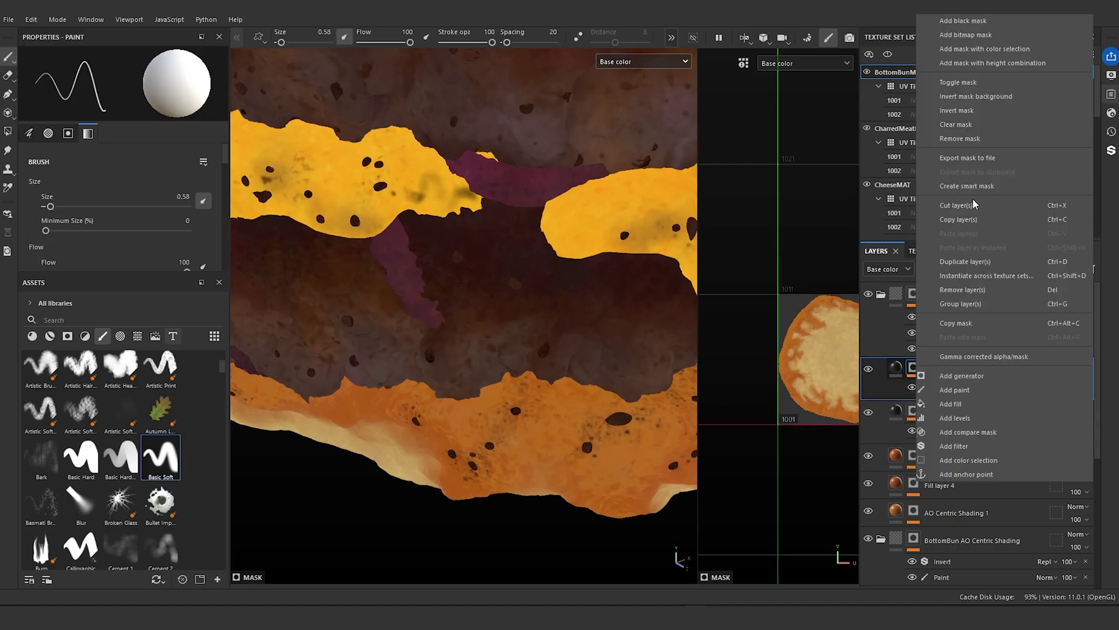
click(979, 24)
click(899, 370)
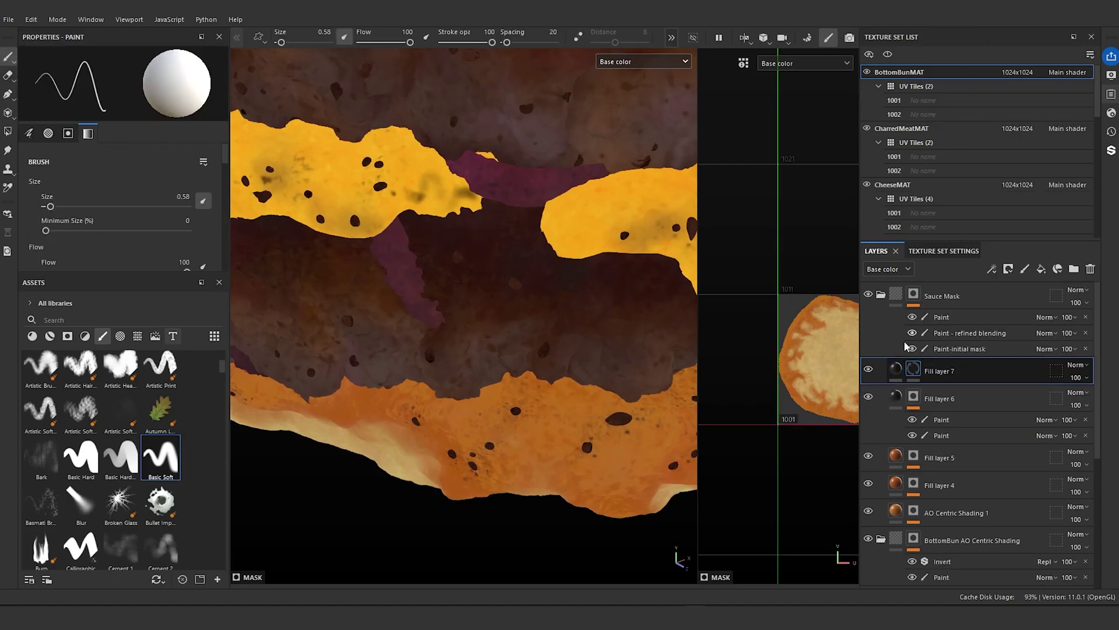
- Set the new fill layer's base color to a dark reddish brown and add a paint effect to its mask
right_click(898, 371)
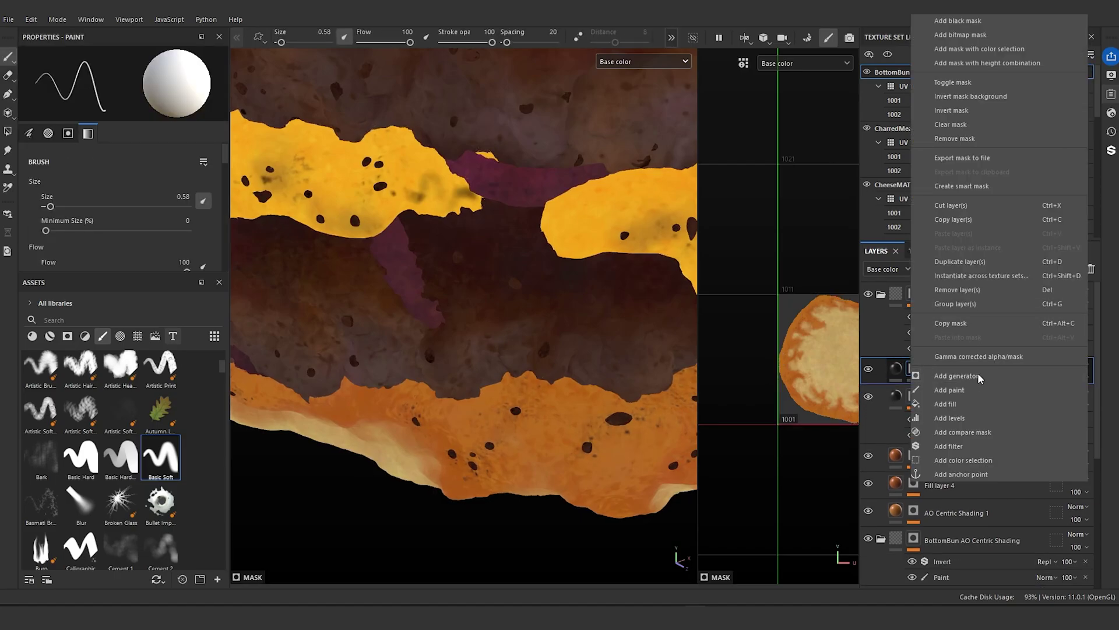
click(977, 398)
click(896, 369)
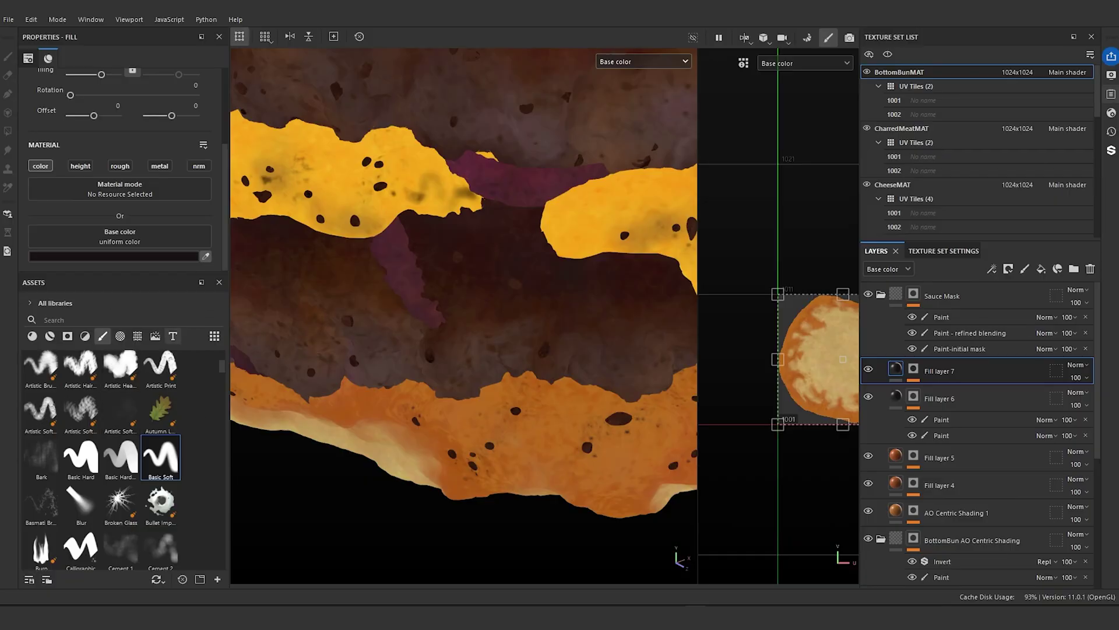
click(268, 516)
alt+drag(362, 414, 371, 430)
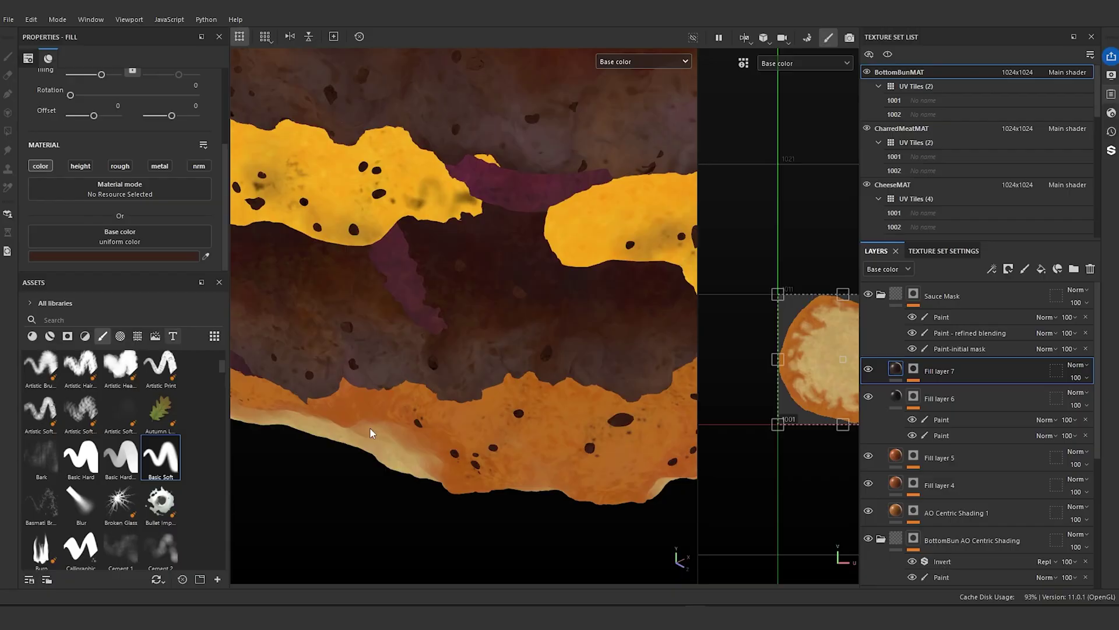
click(914, 369)
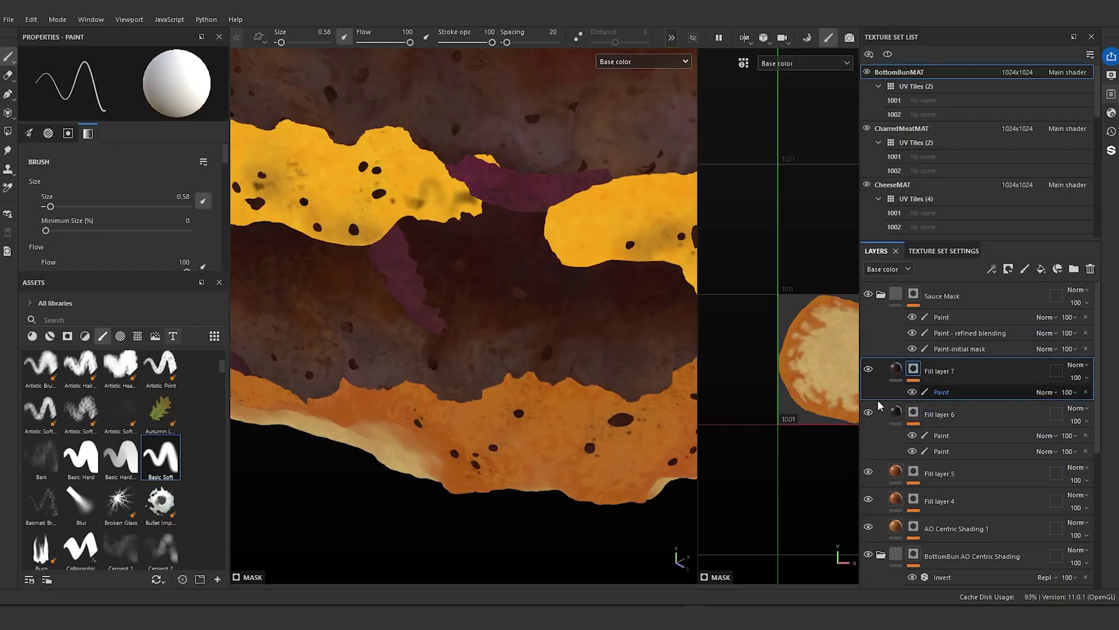
scroll(30, 461, up, 3)
click(41, 417)
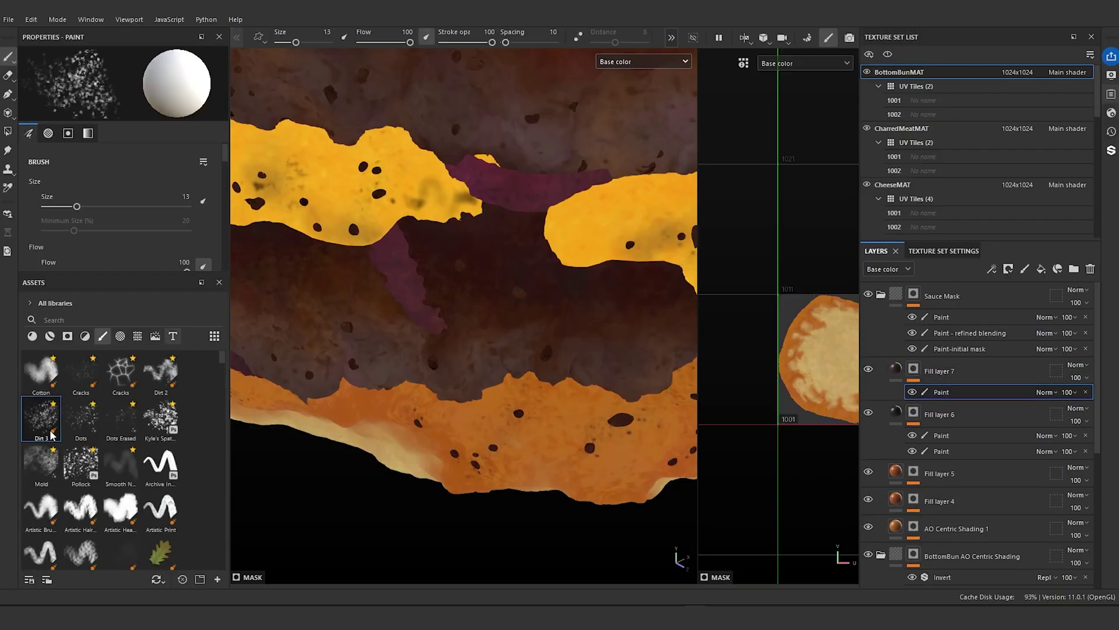
ctrl+right_drag(481, 392, 490, 392)
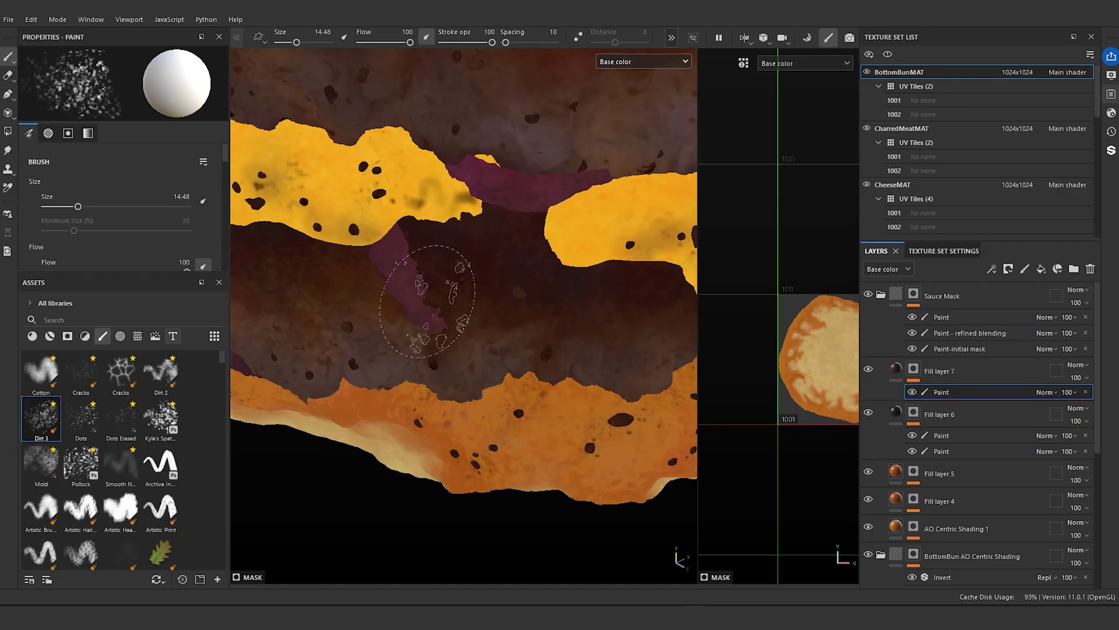
ctrl+right_drag(577, 378, 551, 378)
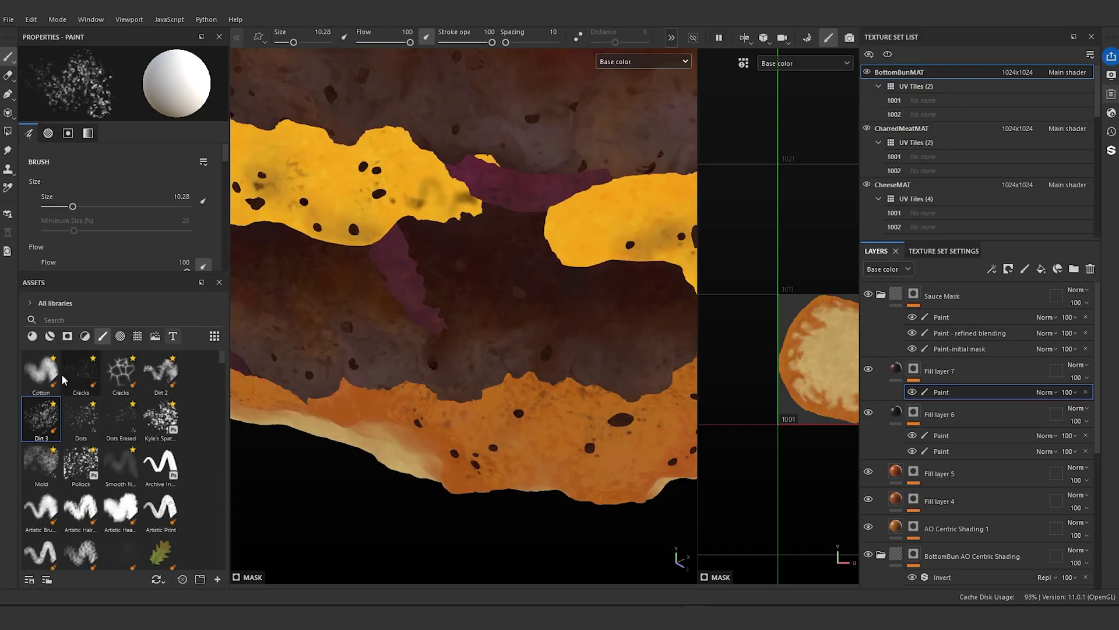
- Choose the Dirt 2 brush at size 13.53 and paint dirt on the bun's upper edge beneath the lower patty in Fill layer 7's mask
click(160, 372)
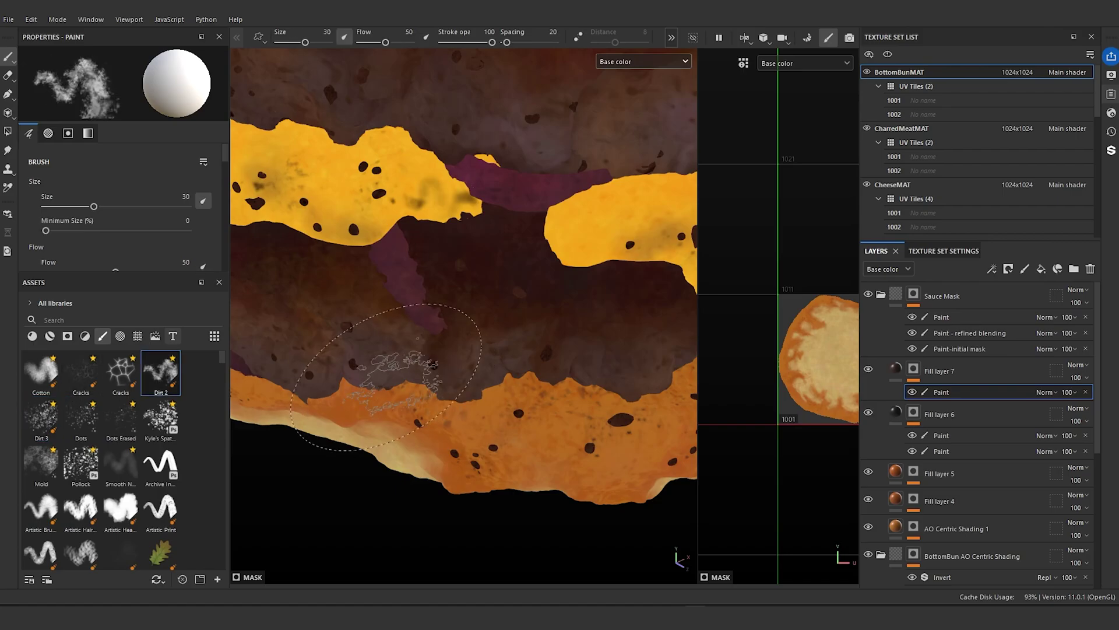
ctrl+right_drag(379, 376, 352, 386)
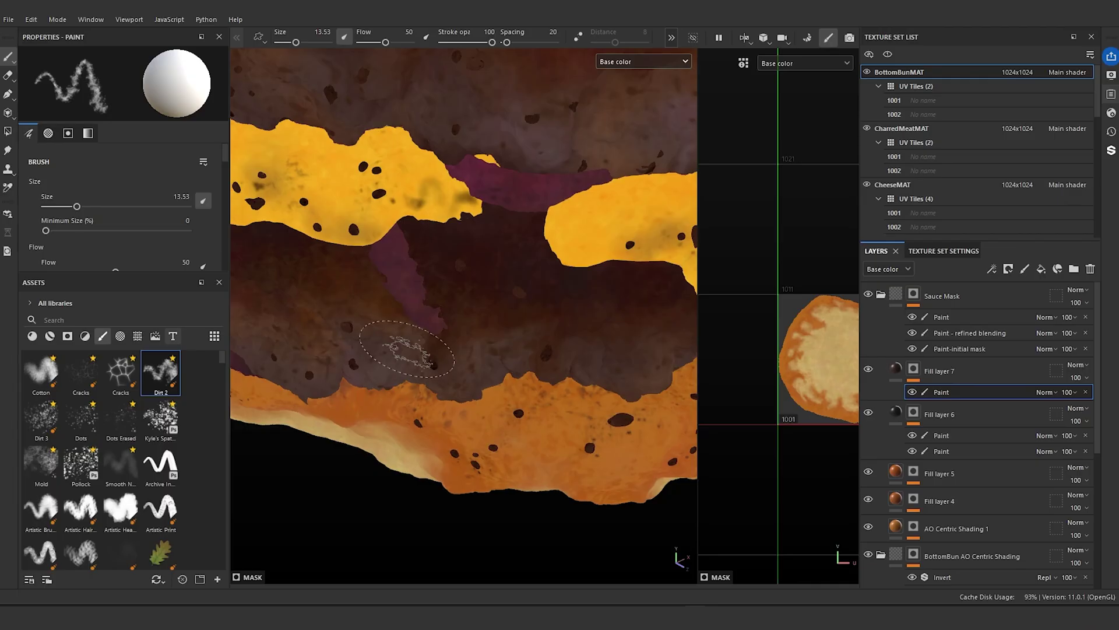
alt+right_drag(407, 348, 362, 379)
mouse_move(385, 385)
alt+mouse_down()
mouse_move(541, 362)
mouse_move(570, 395)
mouse_move(365, 343)
alt+mouse_up()
alt+right_drag(365, 344, 469, 357)
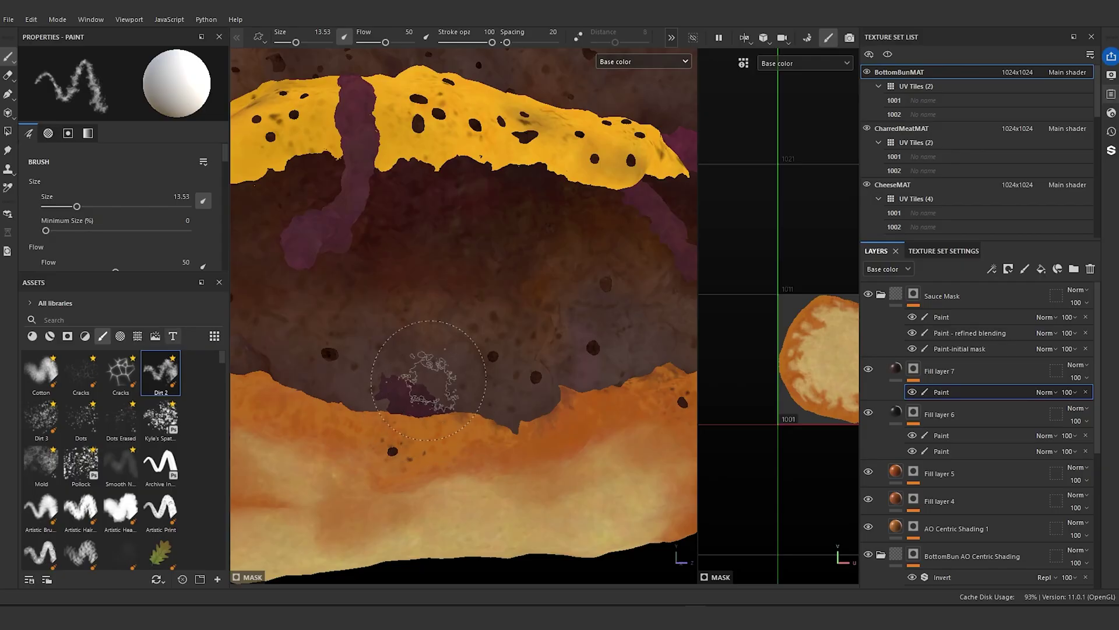
alt+right_drag(428, 380, 450, 414)
alt+drag(449, 414, 530, 430)
alt+right_drag(529, 429, 522, 440)
alt+drag(522, 439, 454, 432)
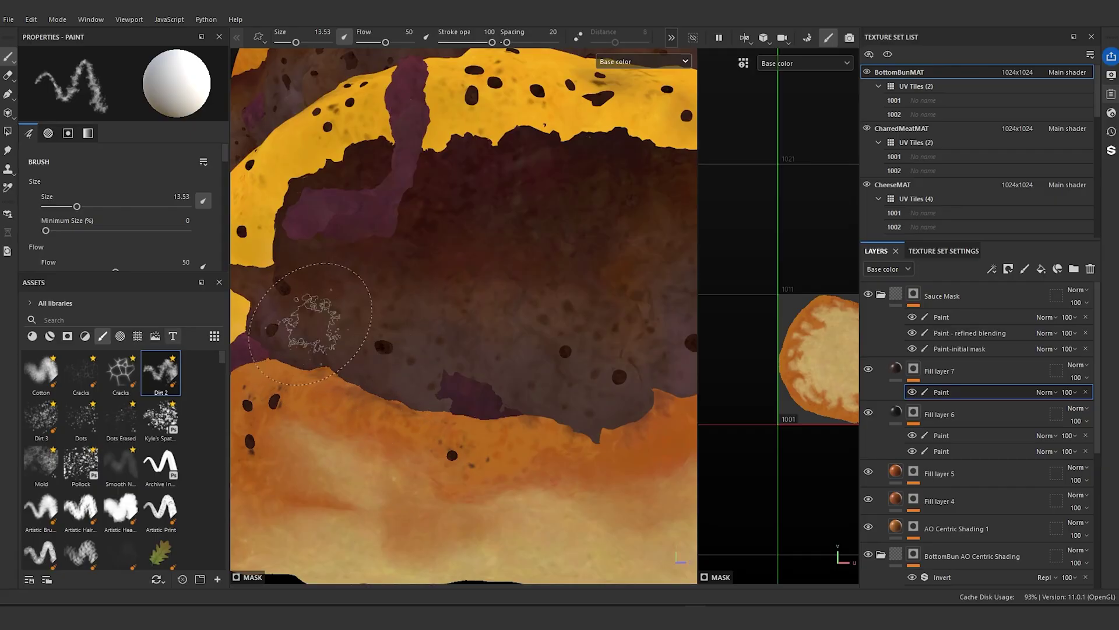
- Brush dirt along the bun's upper edge beside the long purple sauce drip and under the wide cheese flap
alt+right_drag(311, 324, 297, 384)
alt+drag(297, 385, 527, 457)
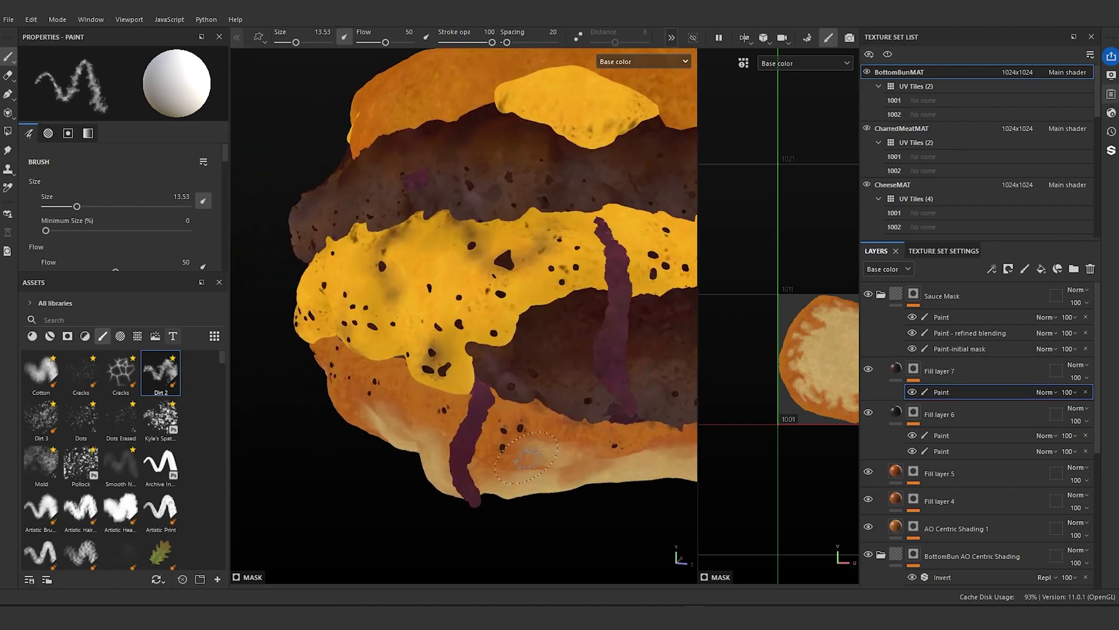
scroll(527, 457, up, 3)
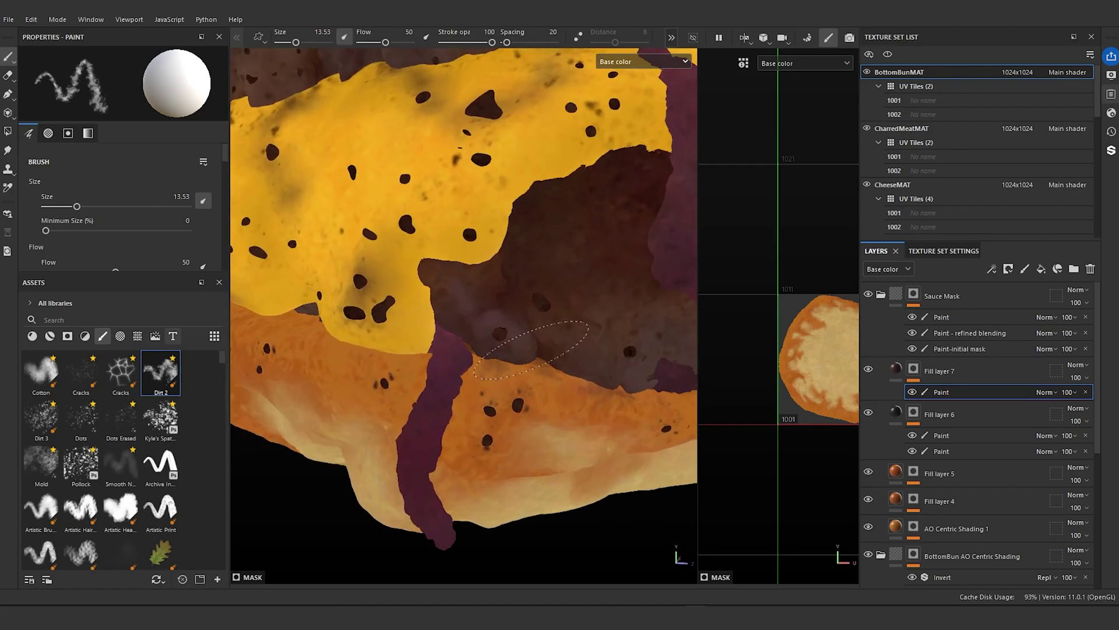
alt+right_drag(448, 285, 445, 411)
mouse_move(444, 411)
alt+mouse_down()
mouse_move(462, 379)
mouse_move(548, 405)
alt+mouse_up()
scroll(548, 405, up, 3)
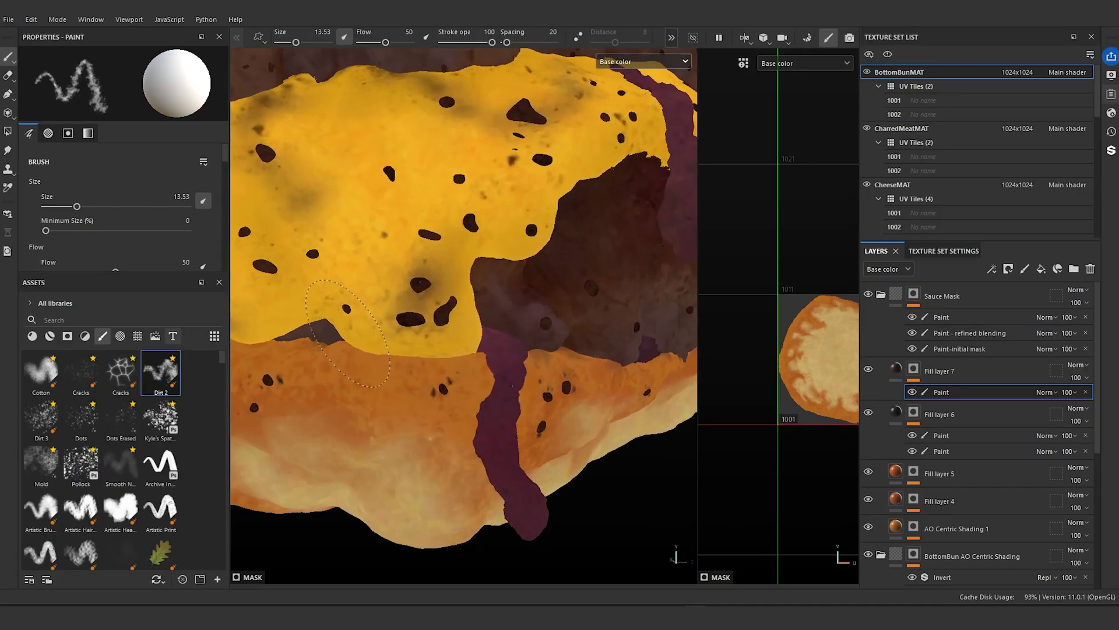
mouse_move(335, 334)
alt+mouse_down()
mouse_move(537, 442)
mouse_move(586, 413)
alt+mouse_up()
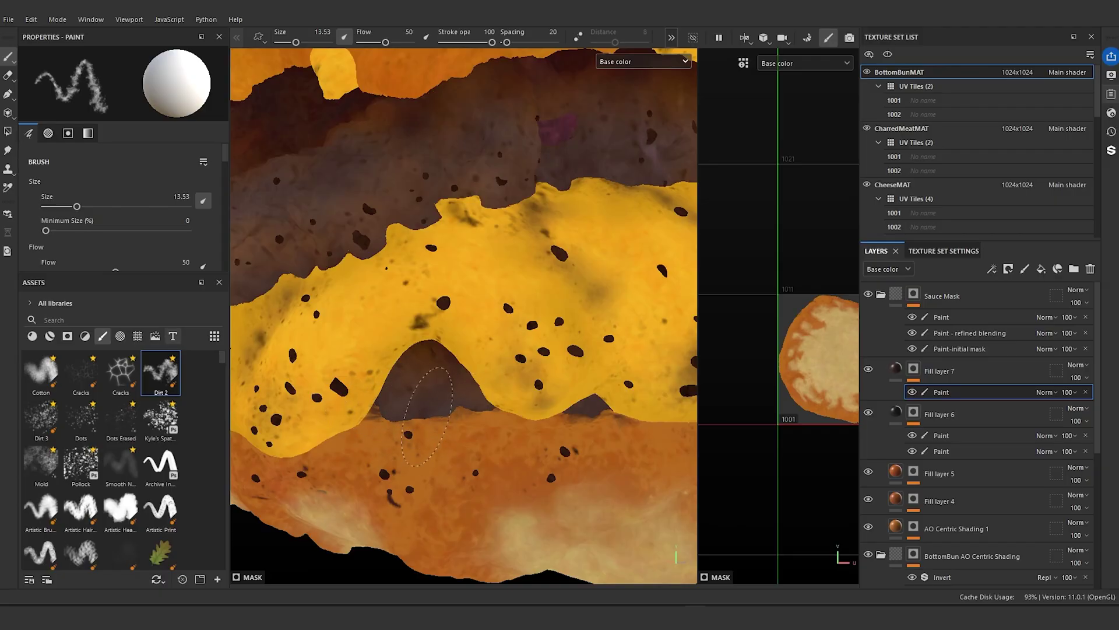
- Paint dirt on the bun's upper edge below the arch-shaped gap in the cheese
scroll(407, 396, down, 6)
mouse_move(444, 485)
alt+mouse_down()
mouse_move(413, 483)
mouse_move(430, 419)
alt+mouse_up()
scroll(420, 446, up, 6)
scroll(428, 408, up, 3)
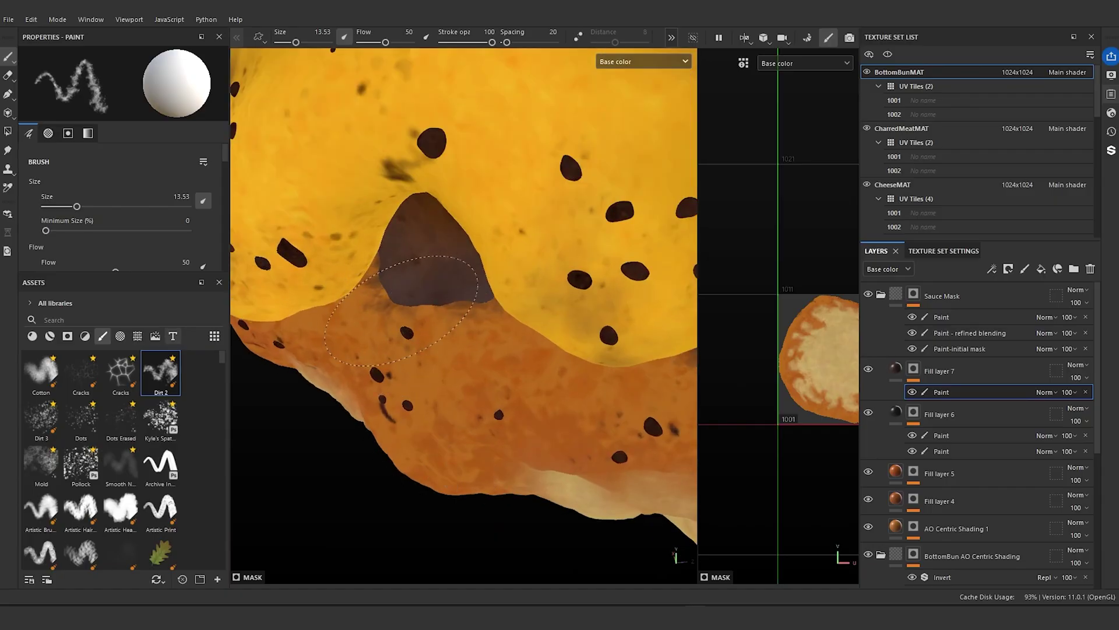
scroll(430, 280, down, 4)
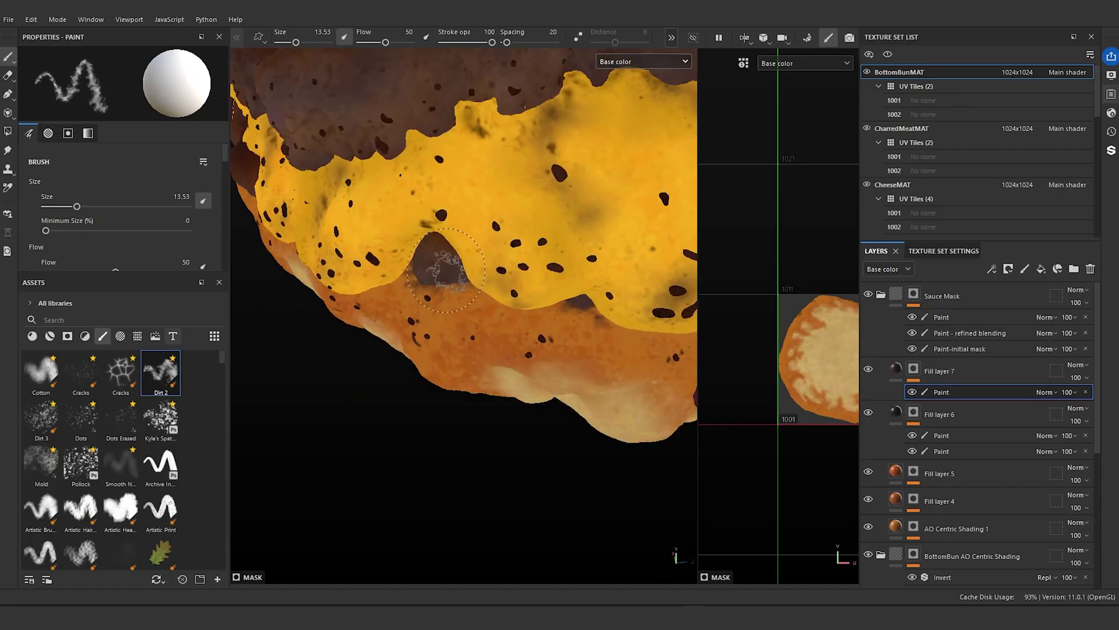
mouse_move(431, 280)
alt+mouse_down()
mouse_move(481, 247)
mouse_move(743, 246)
mouse_move(560, 315)
alt+mouse_up()
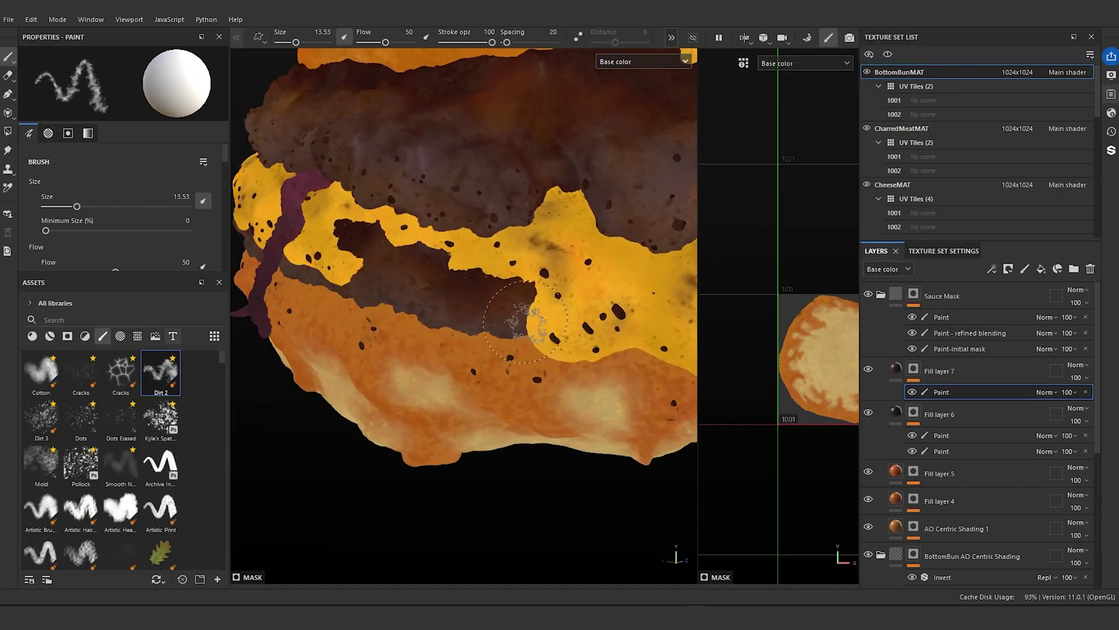
- Darken the bun's upper edge with dirt from the rounded cheese lobe to the sauce drip below the cheese opening
scroll(506, 343, up, 3)
alt+middle_drag(506, 342, 540, 349)
scroll(554, 340, up, 2)
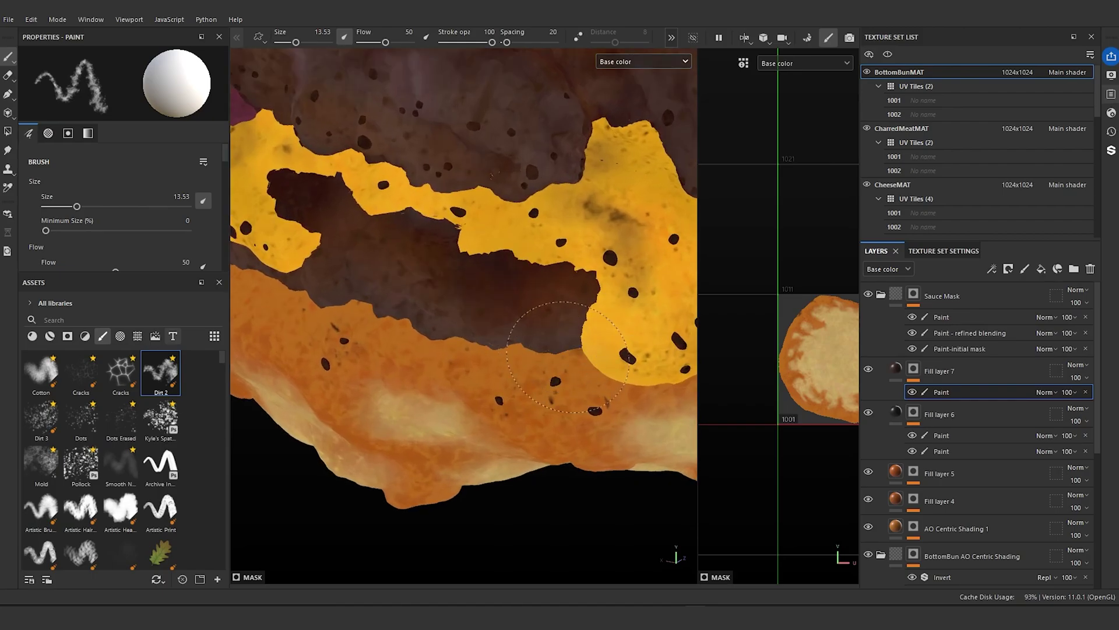
drag(554, 340, 452, 331)
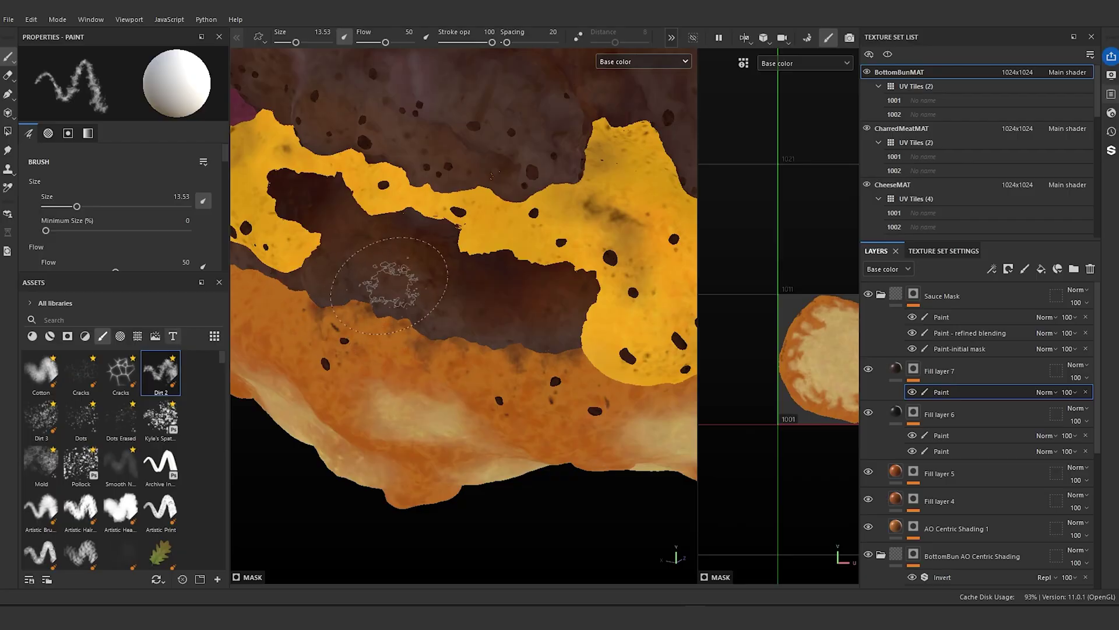
alt+drag(331, 320, 516, 327)
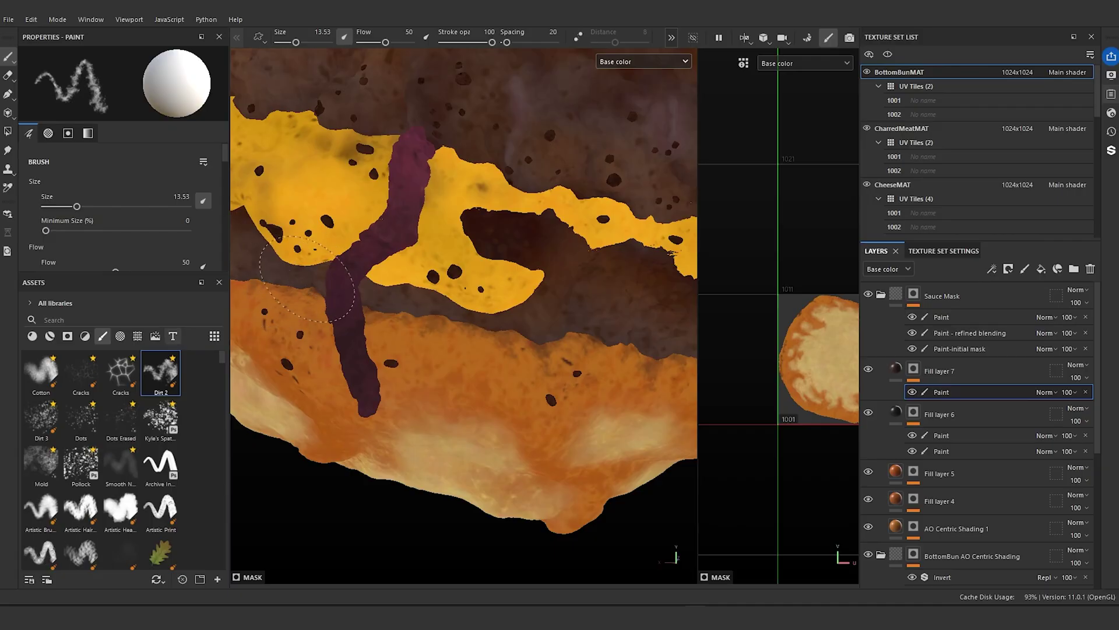
scroll(328, 260, down, 5)
alt+drag(390, 327, 513, 332)
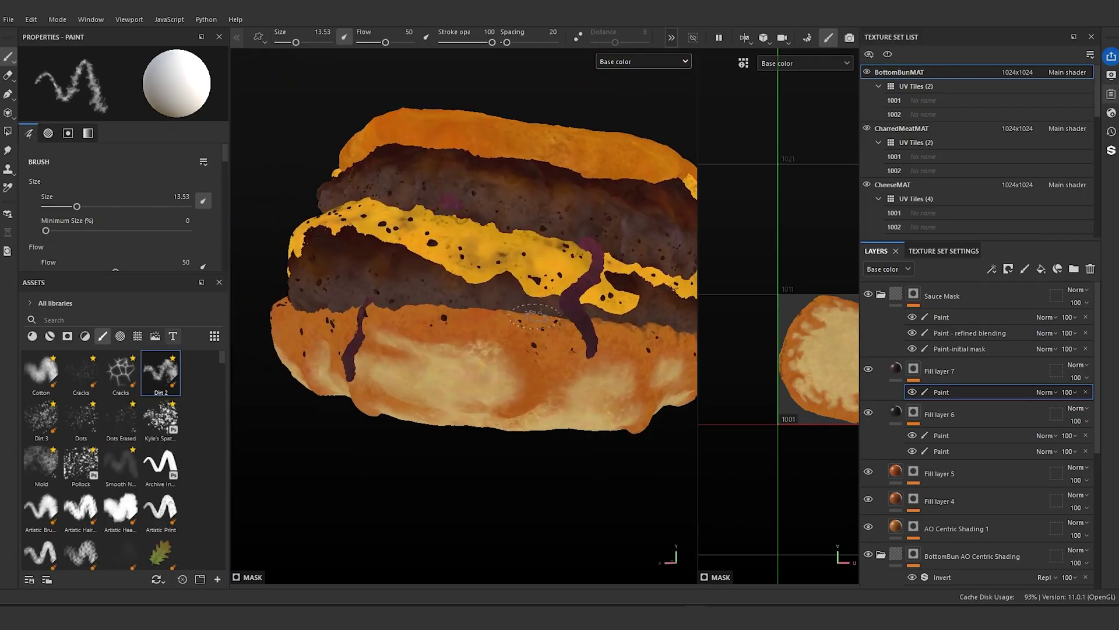
- Paint dirt along the bun's upper edge between the two purple sauce drips
scroll(526, 361, up, 3)
scroll(525, 361, up, 3)
alt+middle_drag(506, 338, 523, 377)
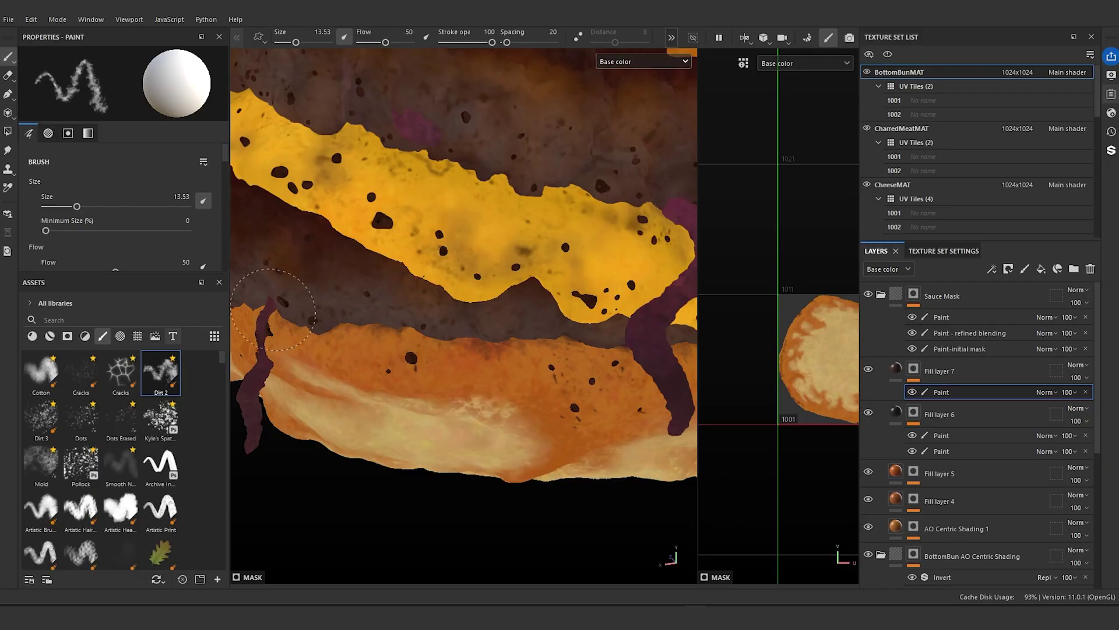
scroll(332, 248, down, 5)
alt+drag(303, 292, 350, 315)
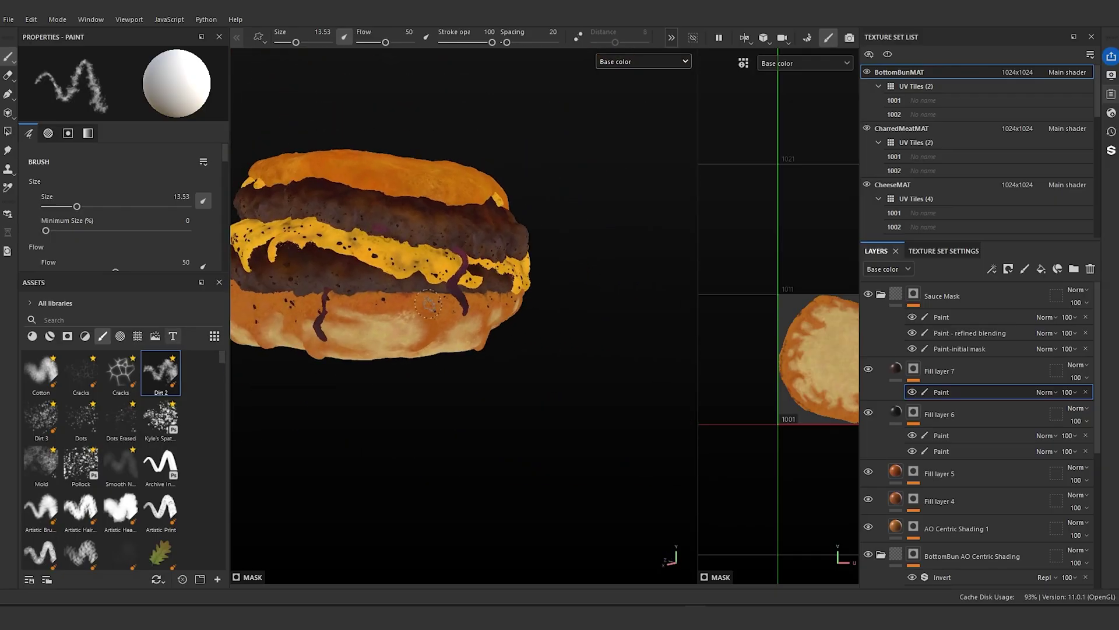
alt+middle_drag(344, 316, 541, 363)
scroll(539, 365, up, 6)
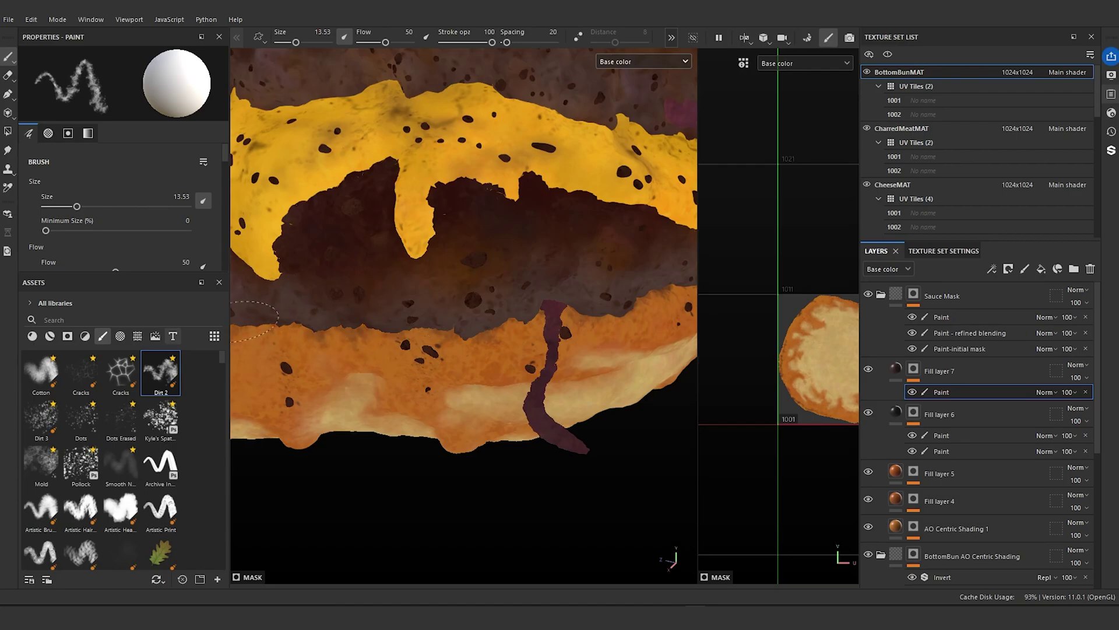
- Add dirt along the bun's upper edge below the pointed cheese drips and on the adjoining side
drag(252, 321, 278, 324)
alt+drag(305, 263, 443, 303)
mouse_move(501, 373)
mouse_down()
mouse_move(309, 353)
mouse_move(454, 364)
mouse_up()
scroll(362, 356, down, 5)
scroll(455, 367, up, 6)
mouse_move(546, 431)
mouse_down()
mouse_move(579, 410)
mouse_move(362, 398)
mouse_move(343, 408)
mouse_up()
scroll(361, 402, down, 5)
- Continue the dirt strokes along the bun's upper edge around the next side of the burger
alt+drag(443, 408, 597, 427)
scroll(596, 427, up, 6)
drag(413, 428, 554, 382)
drag(373, 423, 265, 390)
scroll(362, 396, down, 5)
mouse_move(373, 397)
alt+mouse_down()
mouse_move(513, 408)
mouse_move(489, 435)
mouse_move(349, 397)
mouse_move(457, 371)
mouse_move(475, 395)
alt+mouse_up()
scroll(513, 408, up, 6)
scroll(350, 385, down, 5)
scroll(467, 379, up, 6)
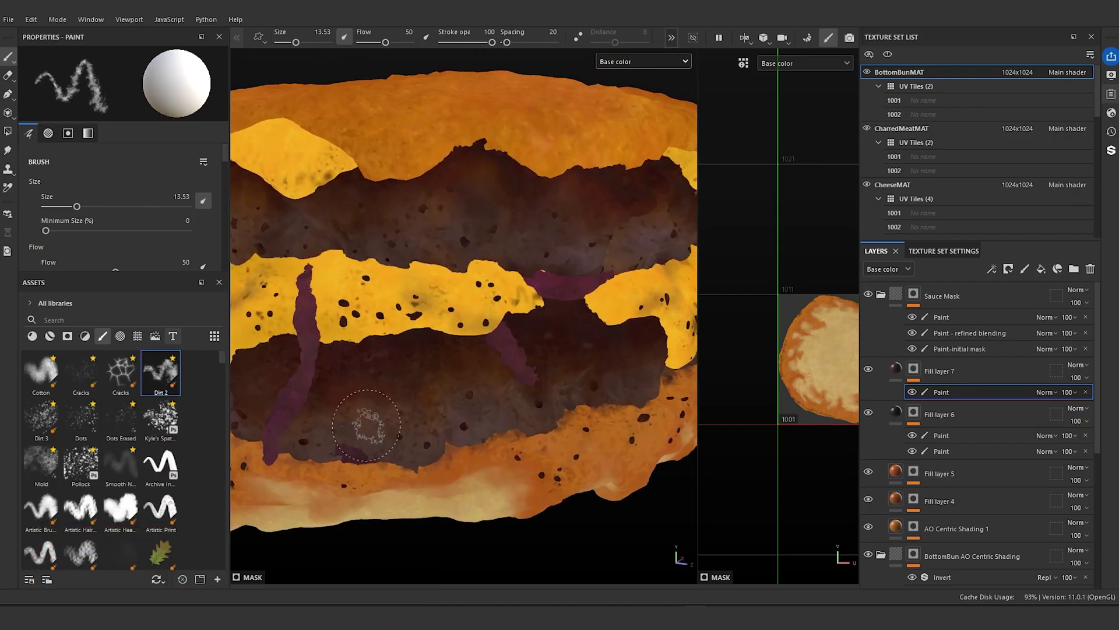
- Finish the dirt along the bun's edge near the small sauce patch and below the square cheese gap
mouse_move(366, 425)
mouse_down()
mouse_move(376, 460)
mouse_move(349, 469)
mouse_move(263, 451)
mouse_up()
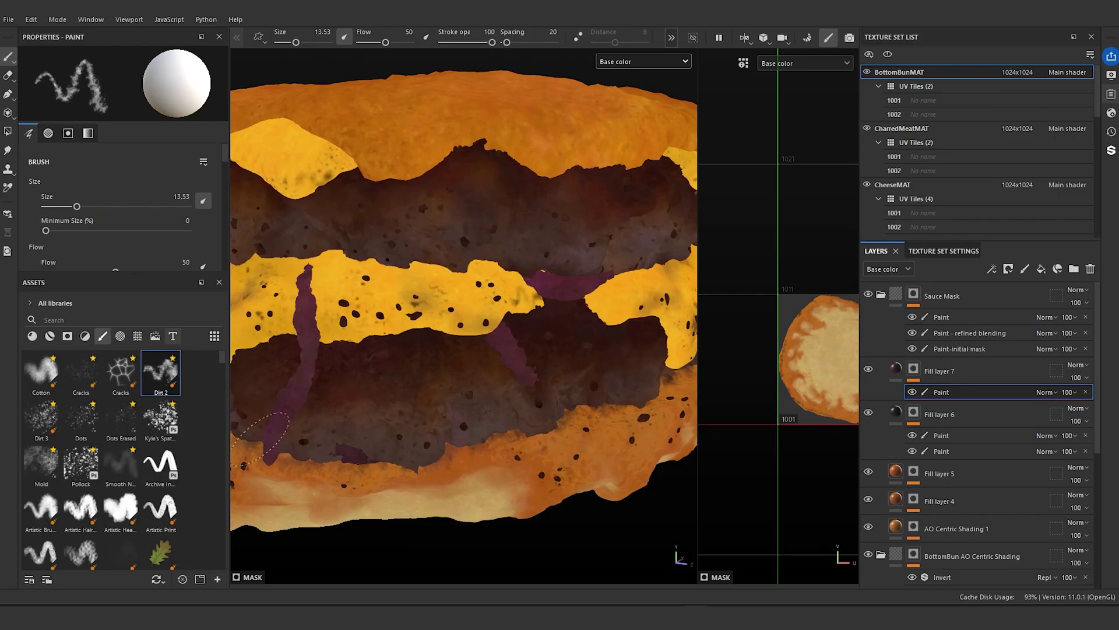
scroll(256, 431, down, 5)
scroll(455, 429, up, 8)
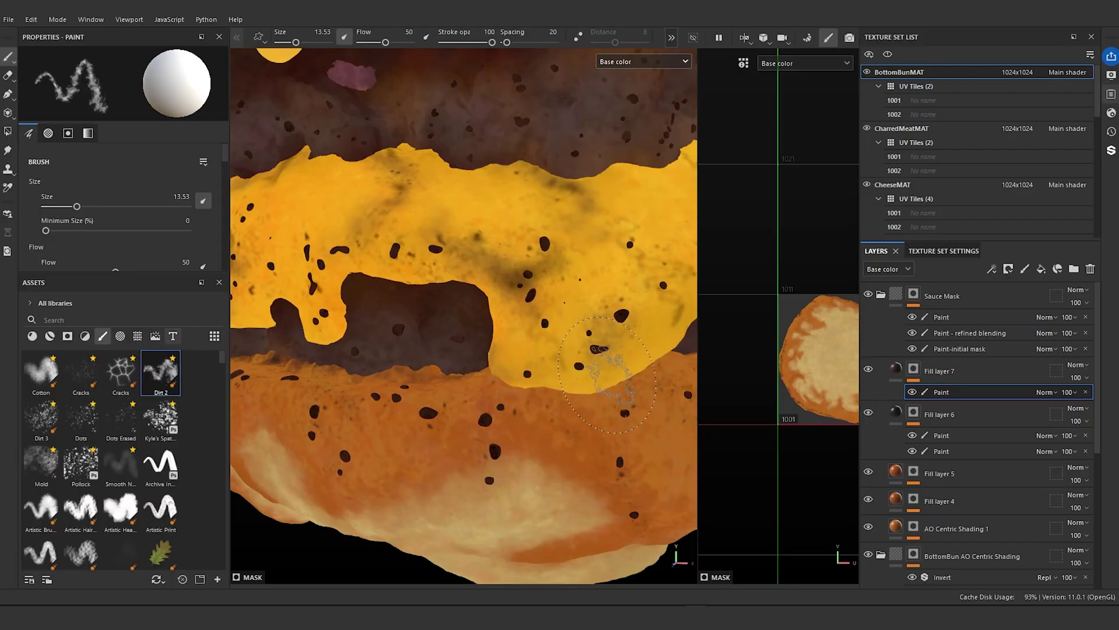
scroll(583, 373, down, 5)
scroll(469, 410, up, 3)
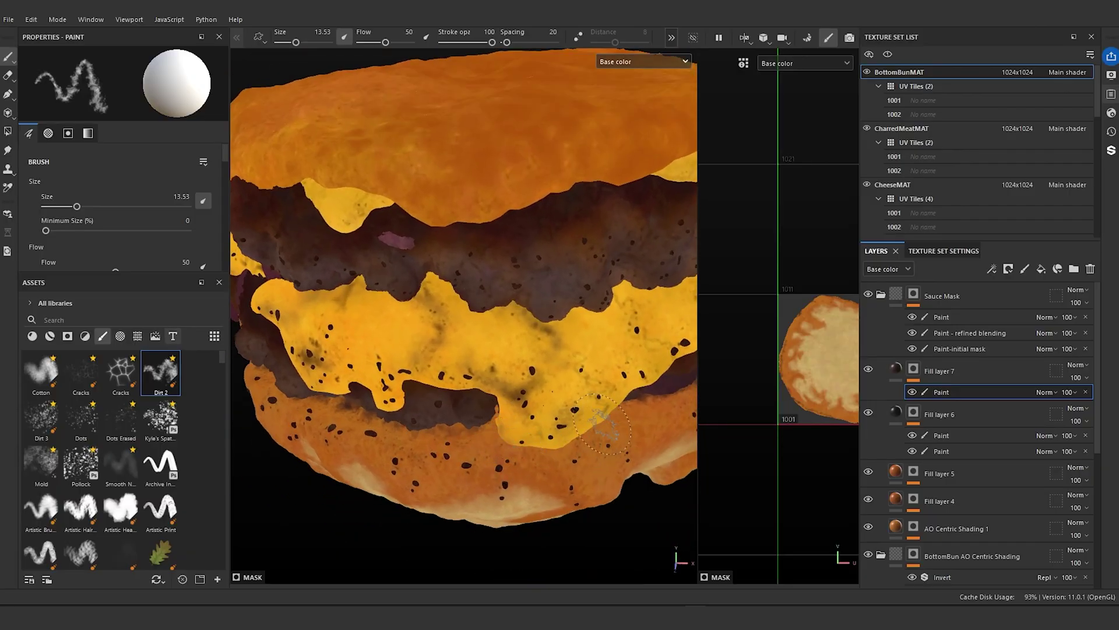
alt+drag(406, 278, 429, 300)
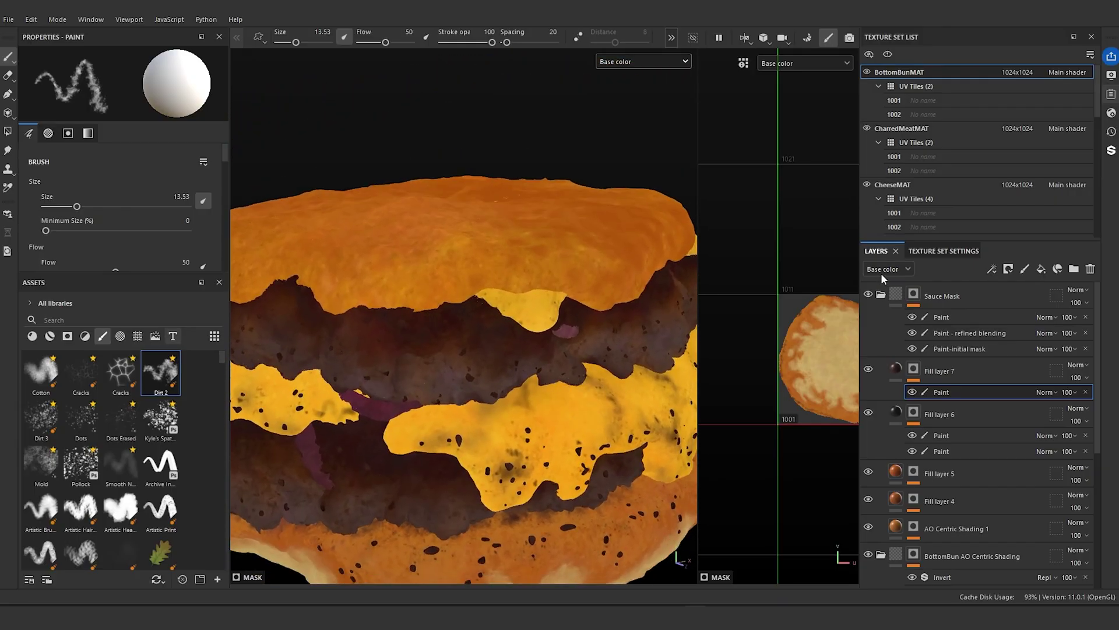
- Duplicate CheeseMAT's personality pass layer and give the copy a fresh black mask with a paint effect
click(890, 185)
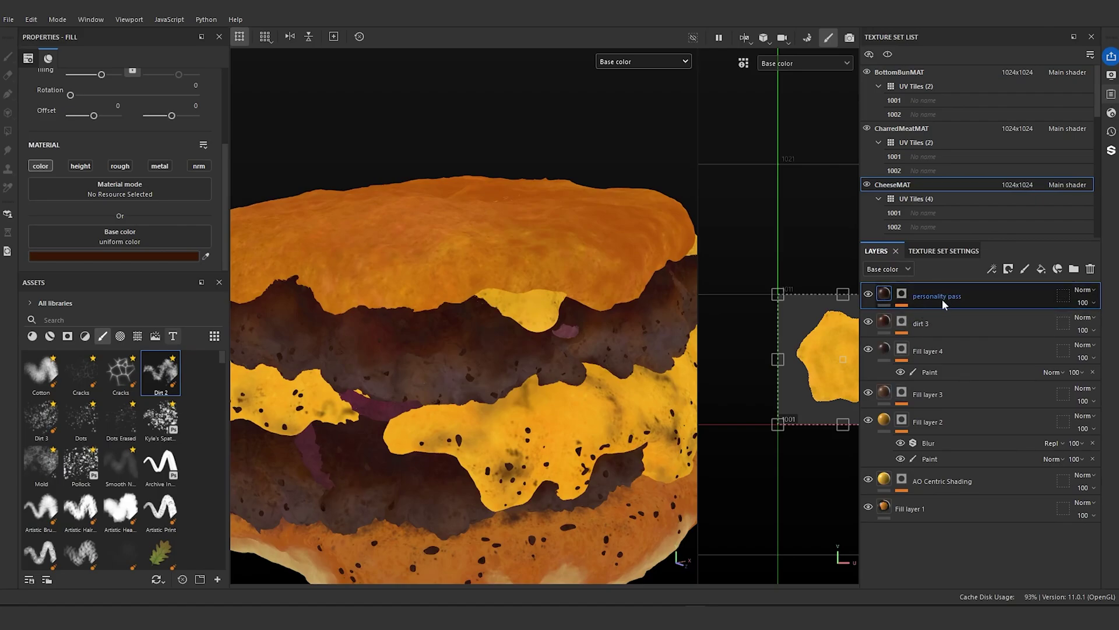
right_click(944, 298)
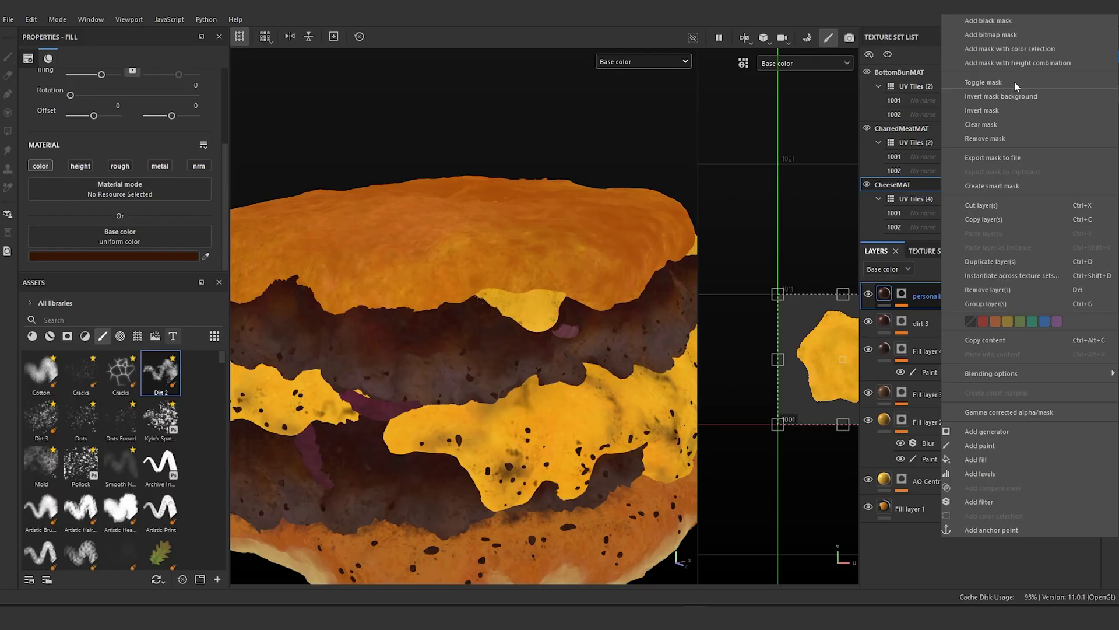
click(996, 257)
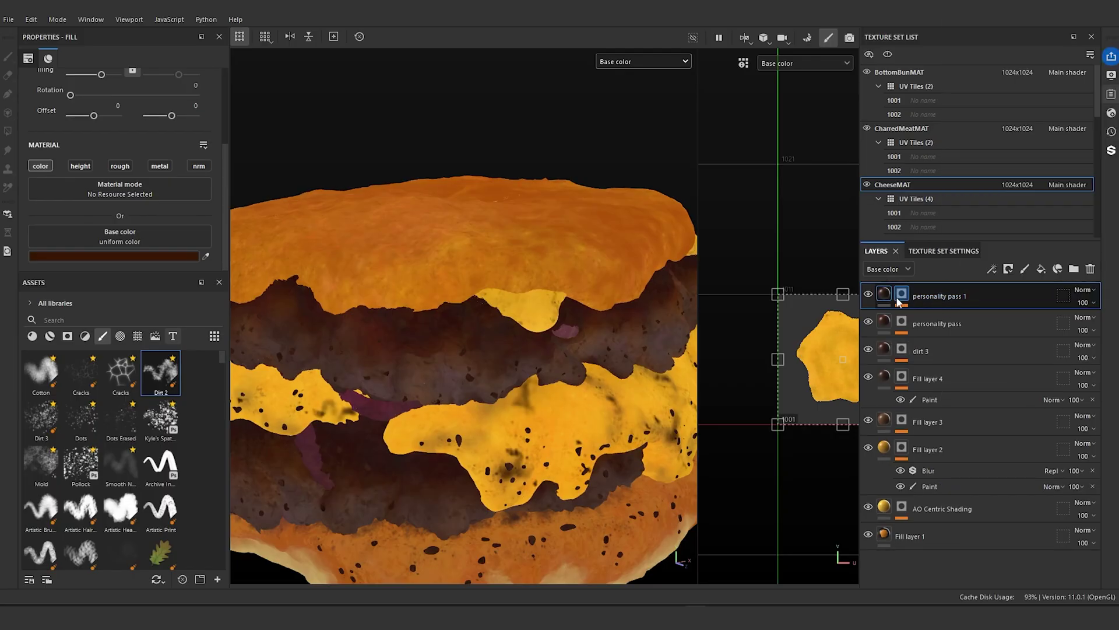
right_click(896, 296)
click(953, 26)
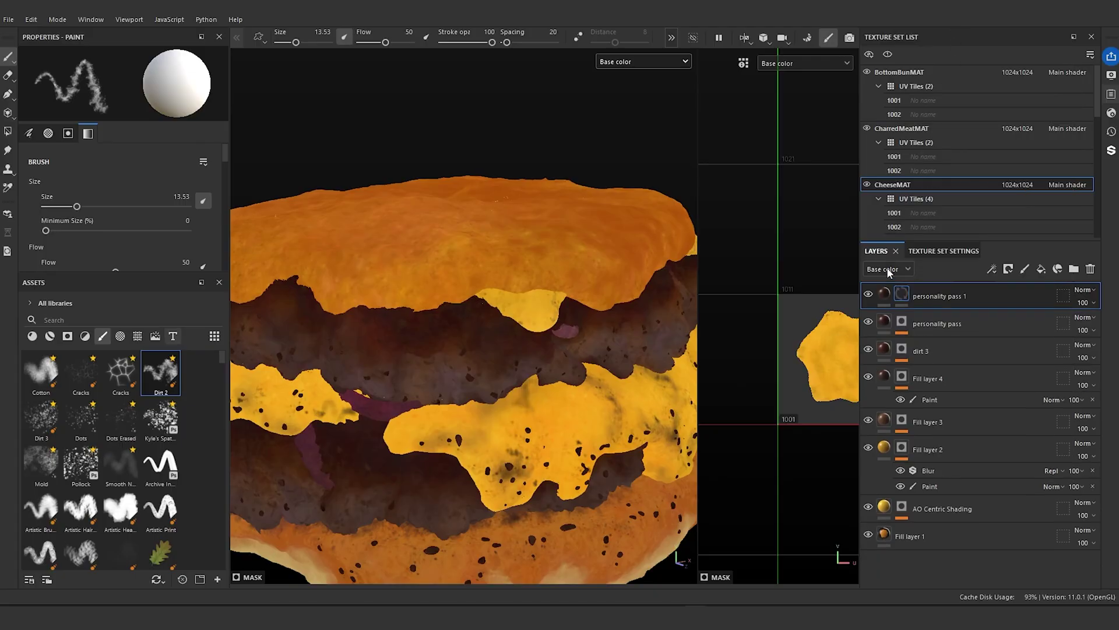
right_click(901, 291)
click(952, 390)
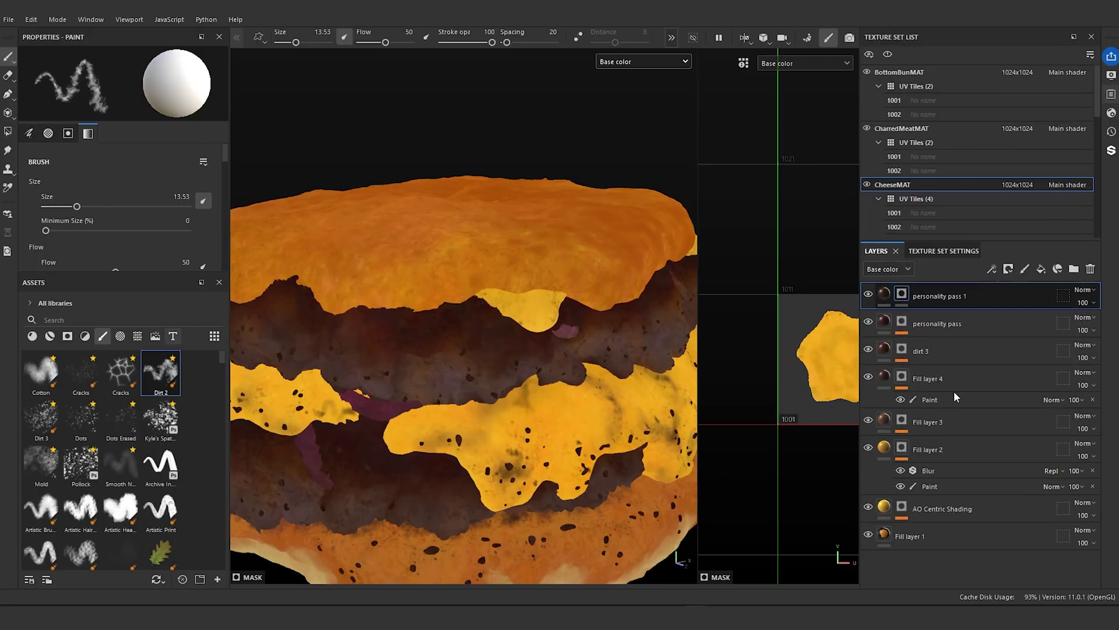
- Rename the duplicated cheese layer as "meat to cheese transition pass"
double_click(928, 296)
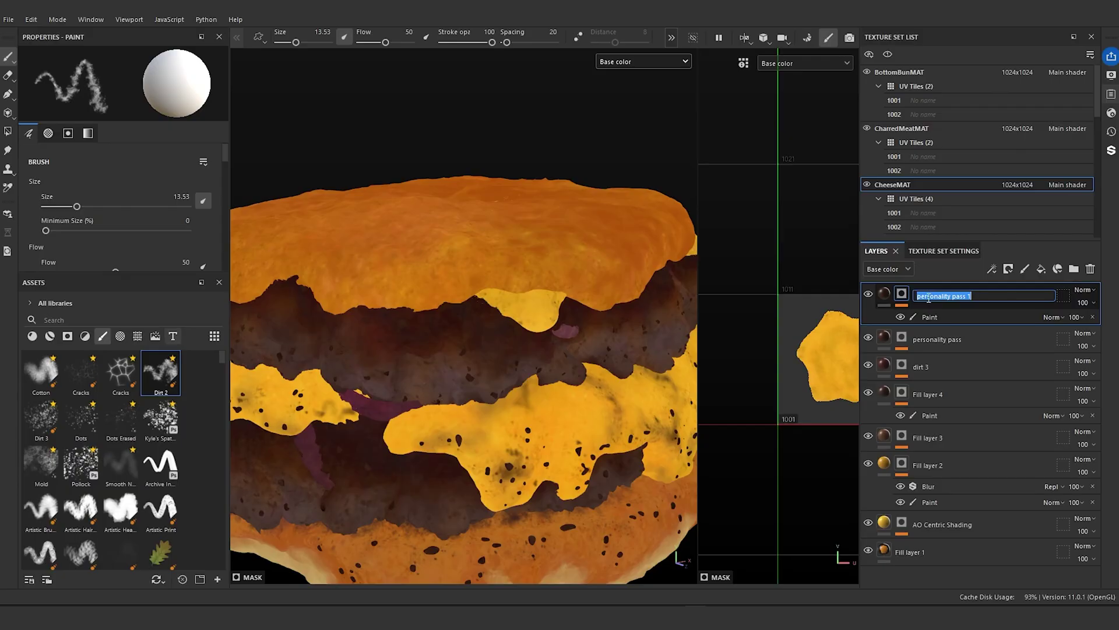
text(meat to cheese transition p)
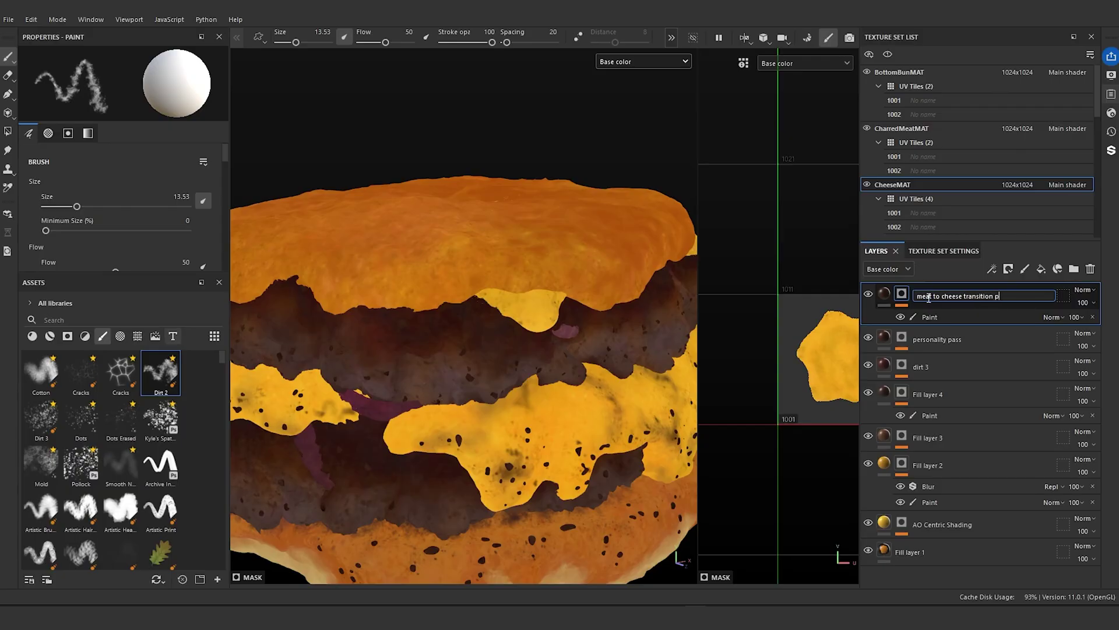
text(ass)
key(Return)
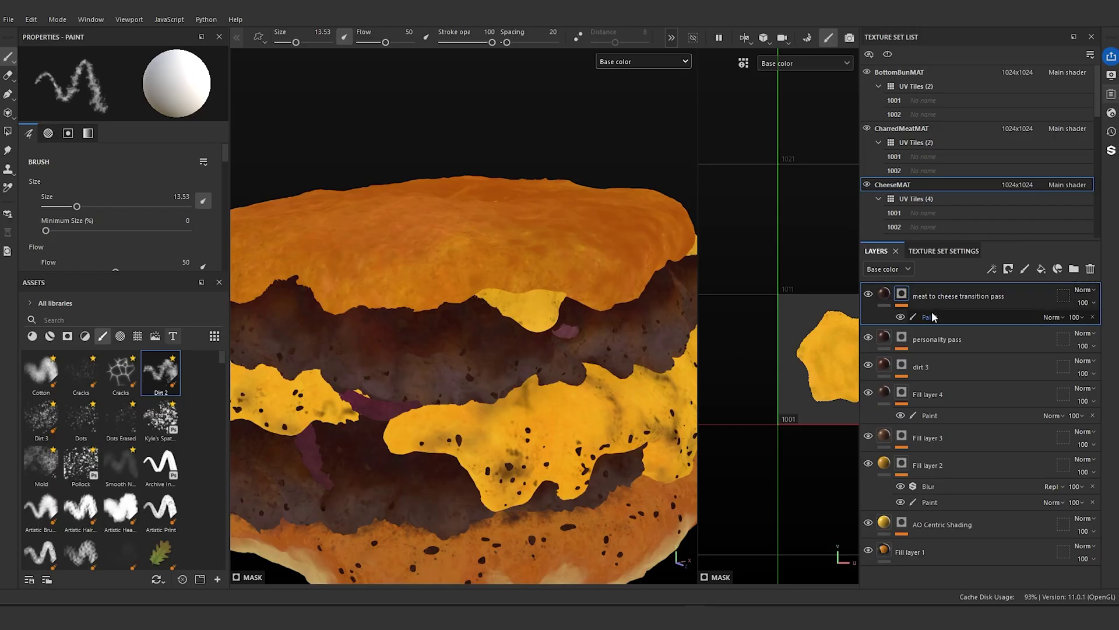
- Start painting dirt on the new layer's mask along the cheese's upper edge where it meets the upper patty
click(931, 315)
alt+drag(243, 359, 284, 405)
scroll(408, 396, up, 5)
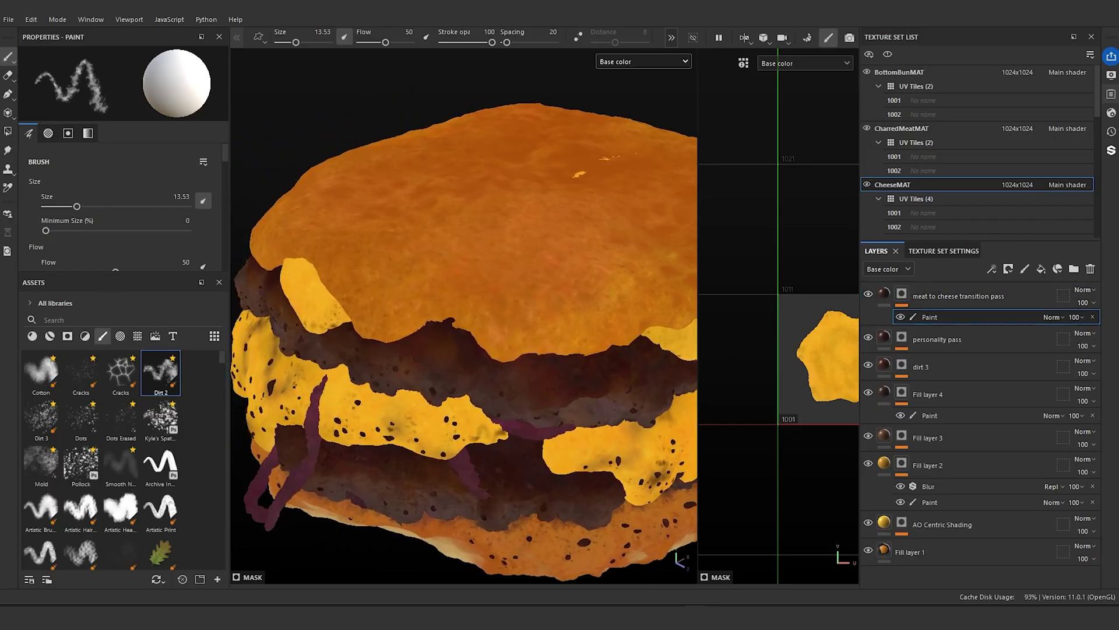
mouse_move(521, 383)
mouse_down()
mouse_move(461, 402)
mouse_move(356, 378)
mouse_move(287, 341)
mouse_move(513, 350)
mouse_move(455, 388)
mouse_move(495, 371)
mouse_up()
scroll(524, 350, up, 2)
mouse_move(484, 327)
mouse_down()
mouse_move(300, 332)
mouse_move(487, 342)
mouse_move(495, 374)
mouse_move(457, 411)
mouse_up()
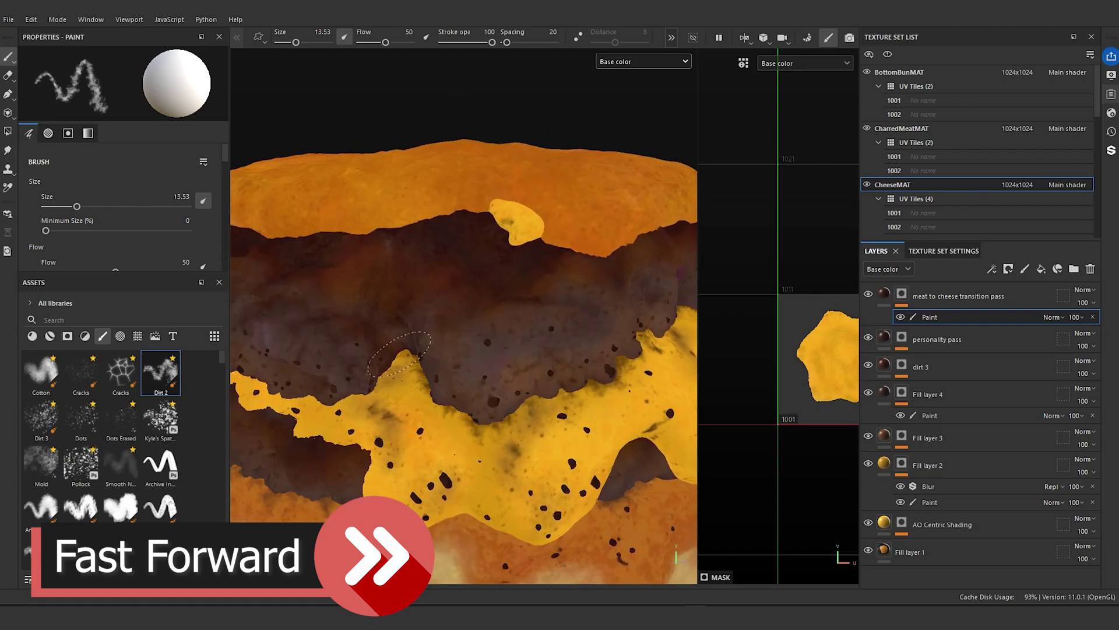
- Continue the dirt along the cheese's upper edge from its pointed peak around to the side with the onion strand
alt+drag(400, 356, 475, 382)
scroll(354, 361, down, 5)
alt+drag(355, 362, 480, 342)
scroll(481, 342, up, 5)
scroll(378, 327, down, 5)
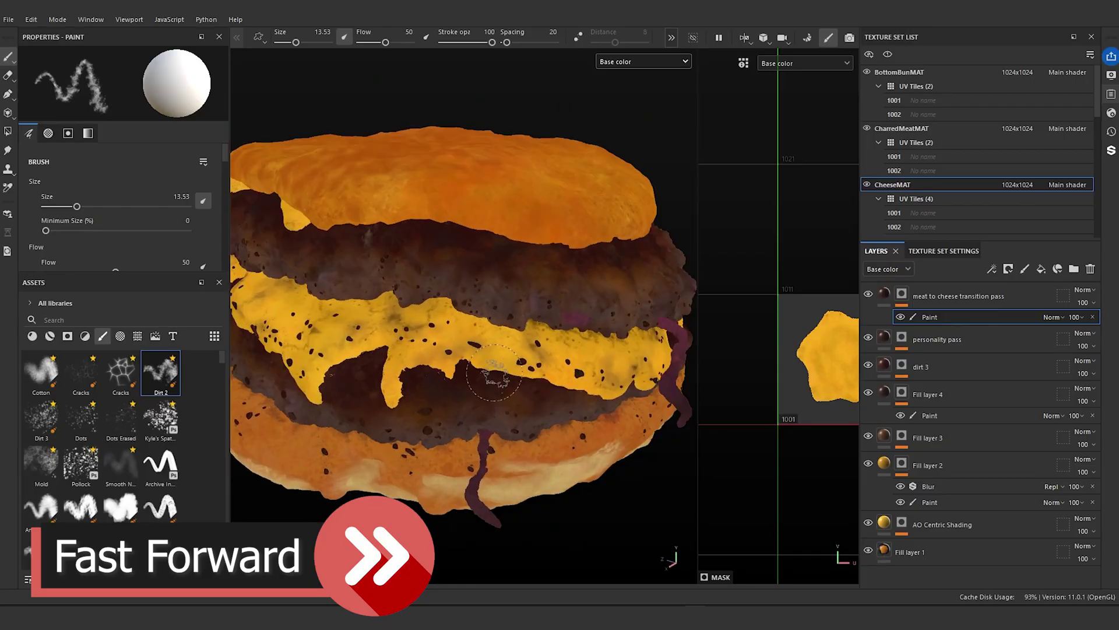
alt+drag(377, 326, 488, 377)
scroll(488, 377, up, 5)
scroll(320, 328, down, 5)
alt+drag(320, 328, 513, 398)
scroll(513, 398, up, 5)
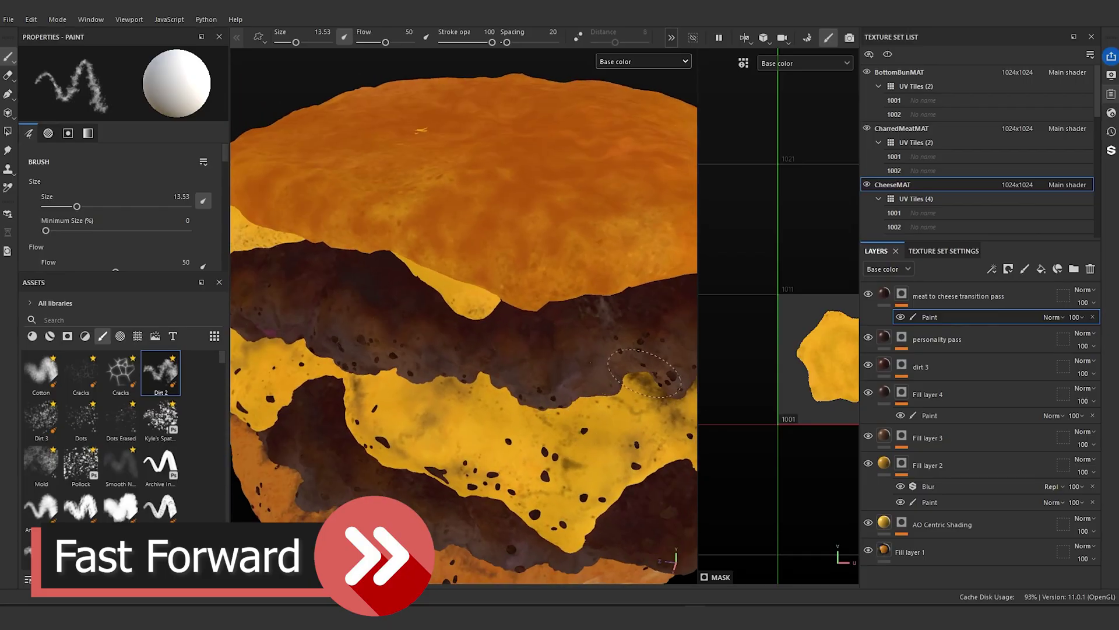
scroll(311, 352, down, 5)
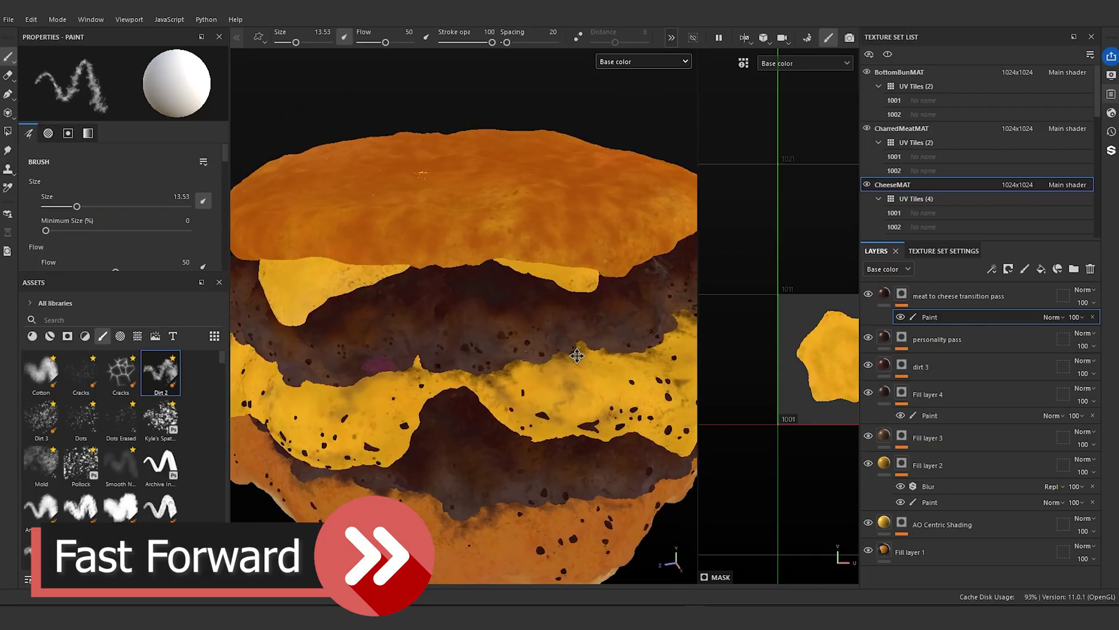
- Carry the dirt along the cheese's upper edge above the arched gap and the wide drip beside it
alt+drag(310, 352, 573, 339)
scroll(573, 339, up, 5)
scroll(500, 317, down, 5)
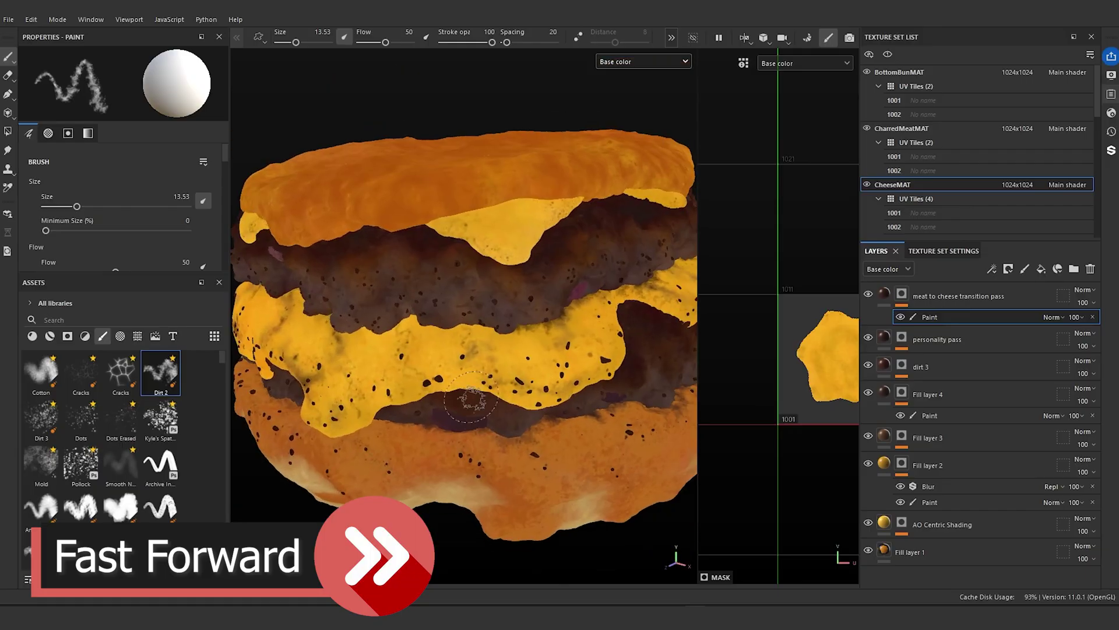
alt+drag(499, 317, 523, 376)
scroll(524, 377, up, 5)
scroll(450, 361, down, 5)
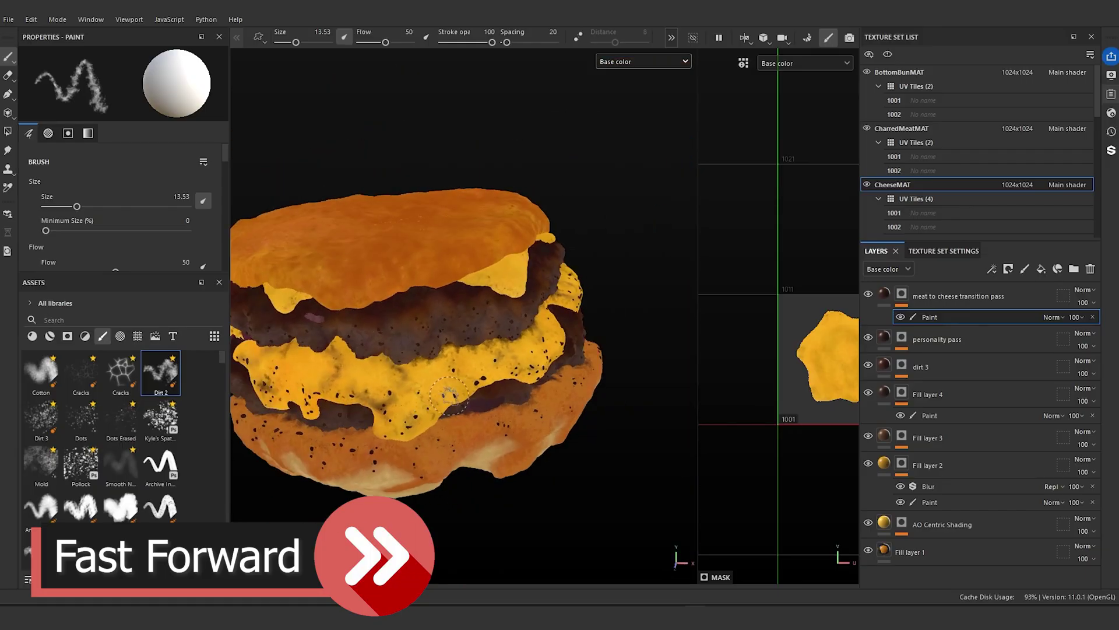
- Paint dirt where the cheese meets the upper patty above the short drips, up to the onion strip between the cheese pieces
alt+drag(450, 361, 478, 379)
scroll(478, 379, up, 5)
mouse_move(398, 356)
mouse_down()
mouse_move(343, 381)
mouse_move(324, 372)
mouse_up()
scroll(324, 372, down, 5)
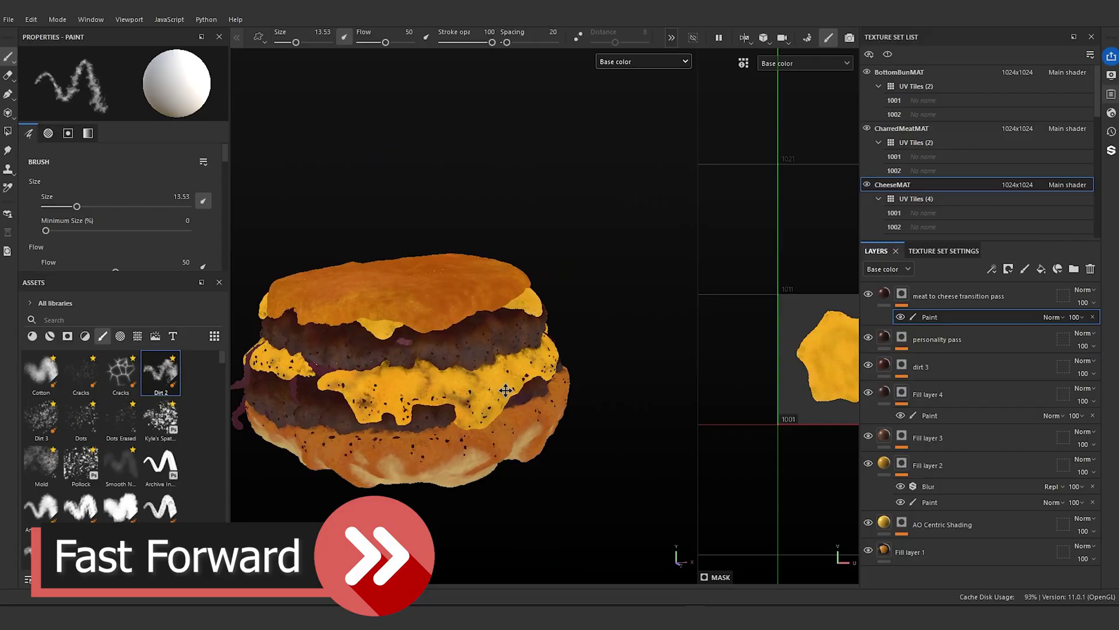
alt+drag(402, 387, 505, 389)
scroll(484, 387, up, 5)
drag(413, 364, 304, 373)
scroll(499, 382, down, 5)
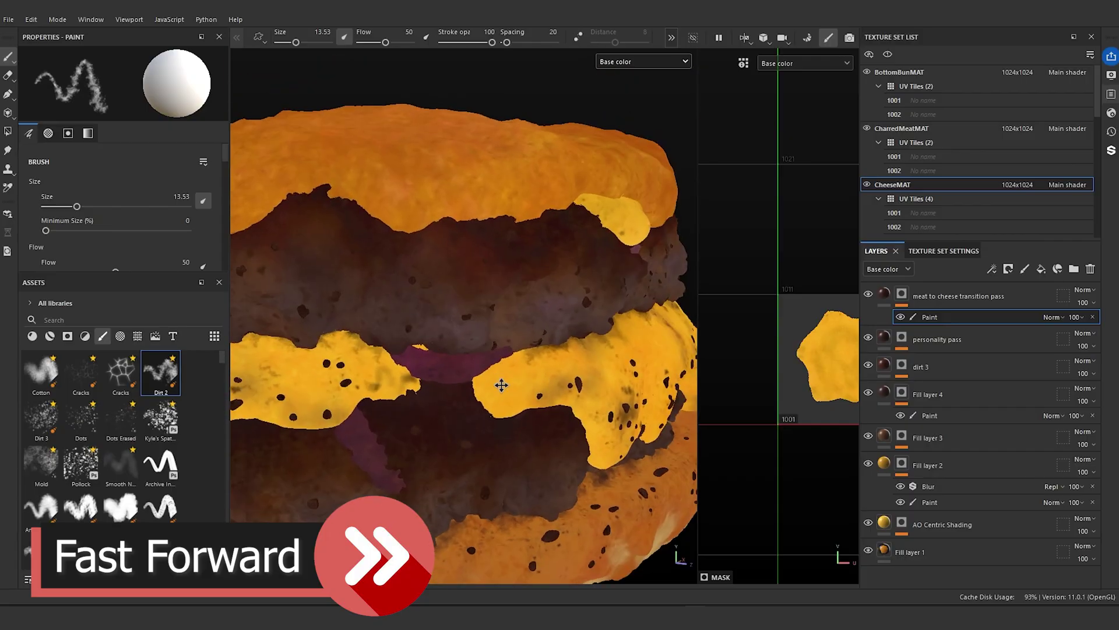
- Reduce the brush size to 5.2 and start painting dirt along the cheese's lower edge where it overhangs the lower patty
scroll(500, 383, up, 5)
scroll(478, 436, down, 2)
scroll(478, 436, down, 3)
scroll(466, 362, up, 8)
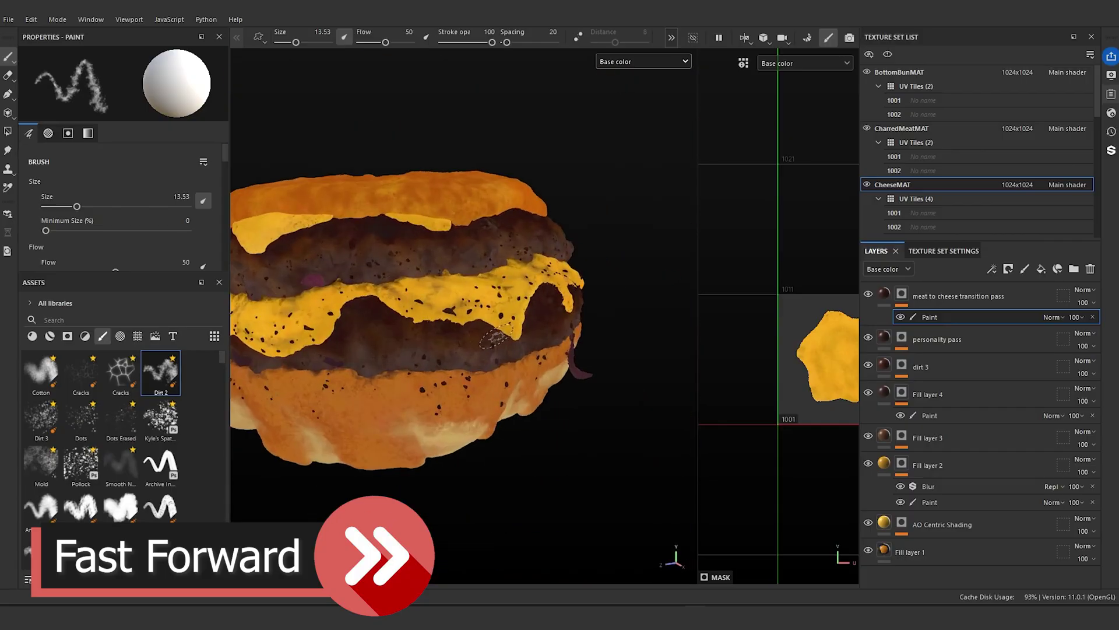
ctrl+right_drag(527, 345, 465, 325)
mouse_move(465, 325)
mouse_down()
mouse_move(512, 233)
mouse_move(629, 265)
mouse_up()
drag(429, 374, 381, 356)
scroll(454, 373, down, 4)
mouse_move(466, 396)
alt+mouse_down()
mouse_move(530, 416)
mouse_move(475, 385)
alt+mouse_up()
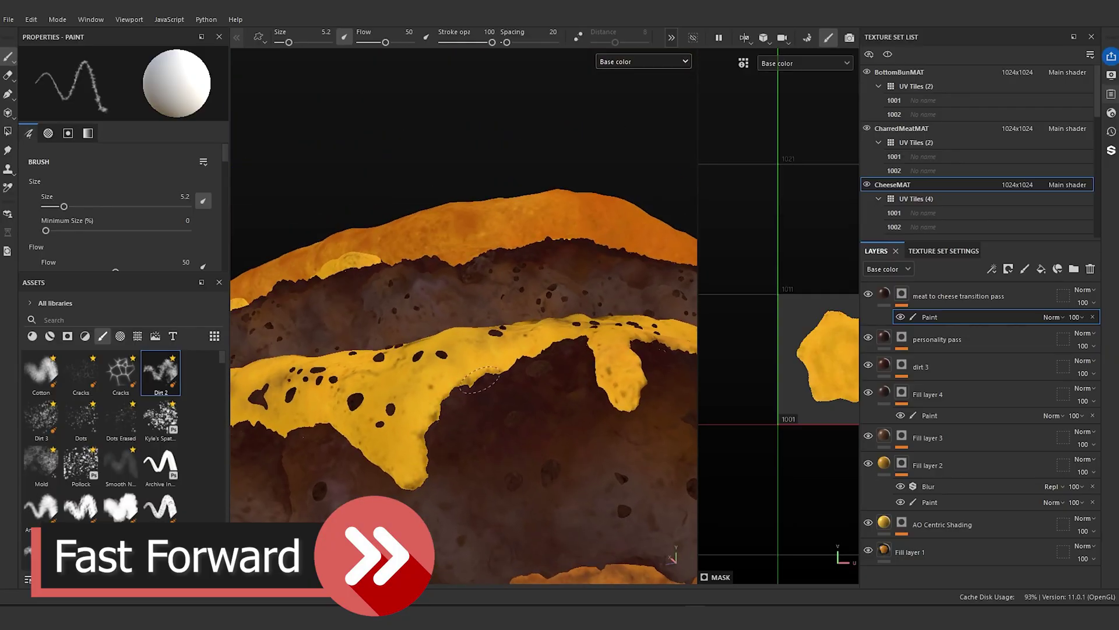
- Set the brush size to 8.29 and paint dirt along the underside of the broad cheese flap
scroll(513, 400, down, 4)
alt+drag(530, 407, 579, 425)
scroll(579, 425, up, 4)
ctrl+right_drag(531, 415, 539, 416)
mouse_move(525, 408)
mouse_down()
mouse_move(326, 376)
mouse_move(288, 353)
mouse_up()
mouse_move(350, 361)
alt+mouse_down()
mouse_move(496, 362)
mouse_move(618, 327)
alt+mouse_up()
scroll(638, 307, up, 4)
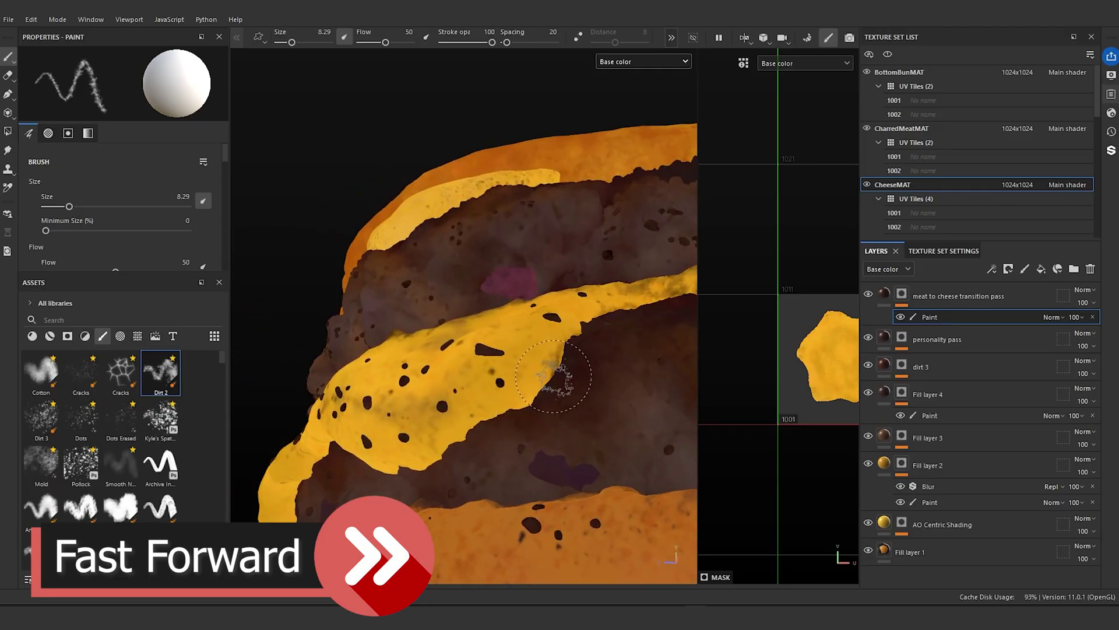
- Paint dirt along the cheese's lower edge around the wide drip and the small gaps beside it
alt+drag(410, 472, 468, 378)
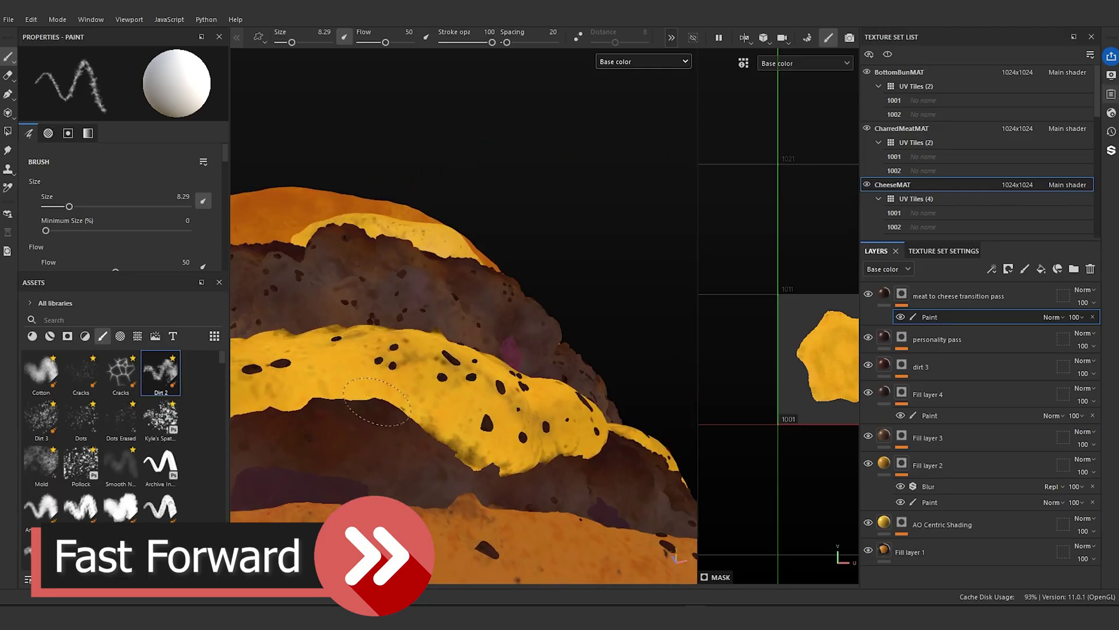
mouse_move(291, 403)
alt+mouse_down()
mouse_move(466, 428)
mouse_move(402, 454)
mouse_move(745, 411)
alt+mouse_up()
scroll(404, 451, down, 4)
scroll(591, 396, up, 4)
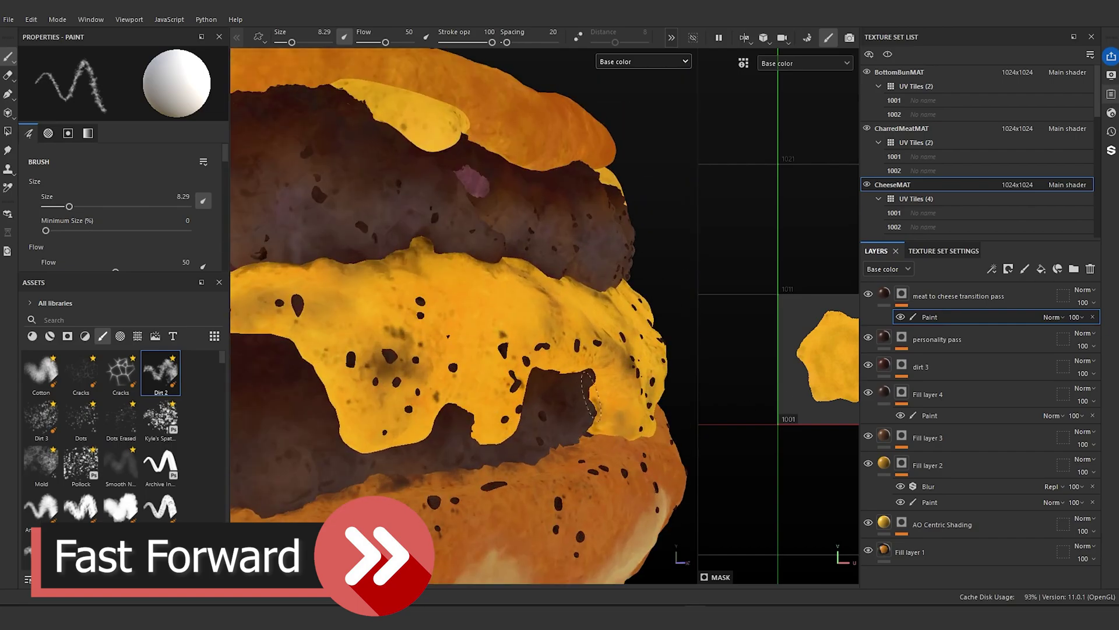
mouse_move(591, 396)
mouse_down()
mouse_move(530, 387)
mouse_move(402, 339)
mouse_up()
scroll(529, 387, down, 3)
drag(387, 392, 408, 389)
- Continue the dirt along the cheese's lower edge to the narrow stretch hanging over the bottom bun
mouse_move(408, 408)
alt+mouse_down()
mouse_move(350, 303)
mouse_move(329, 295)
mouse_move(444, 391)
mouse_move(525, 408)
mouse_move(387, 356)
mouse_move(524, 333)
alt+mouse_up()
scroll(329, 295, down, 3)
scroll(545, 415, up, 3)
scroll(545, 415, down, 3)
scroll(524, 332, up, 3)
mouse_move(671, 314)
mouse_down()
mouse_move(653, 330)
mouse_move(563, 345)
mouse_up()
mouse_move(443, 458)
mouse_down()
mouse_move(464, 513)
mouse_move(585, 413)
mouse_up()
scroll(464, 513, down, 3)
click(546, 484)
drag(603, 492, 554, 502)
click(516, 452)
alt+drag(516, 453, 542, 389)
scroll(542, 389, up, 3)
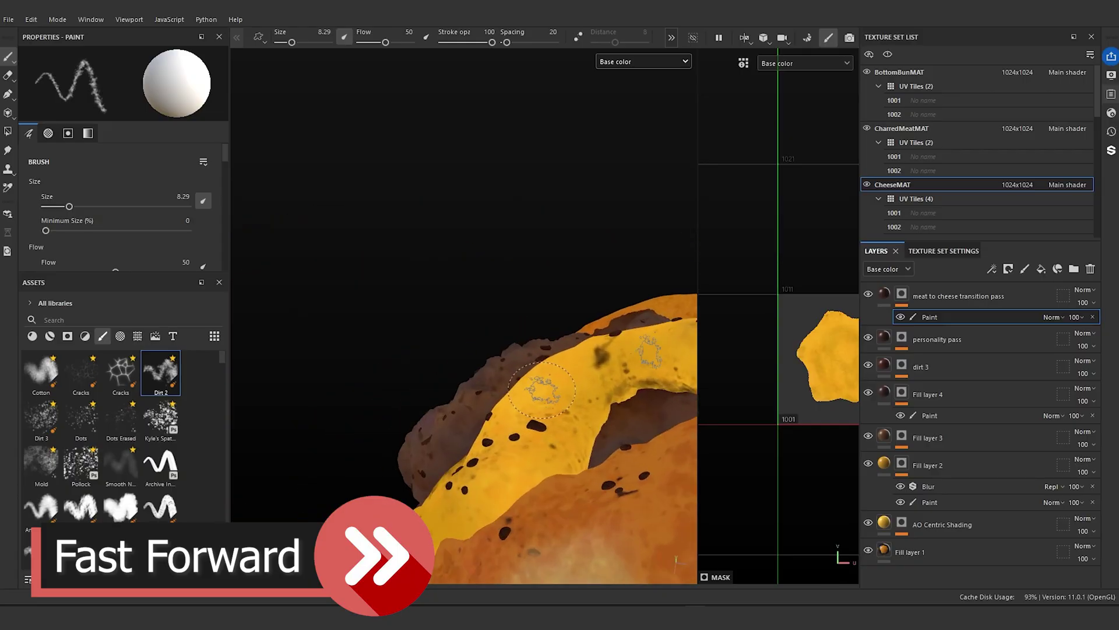
- Set the brush size to 7.18 and paint dirt around the edge of the elongated opening in the cheese
ctrl+right_drag(542, 390, 568, 389)
mouse_move(636, 389)
mouse_down()
mouse_move(589, 466)
mouse_move(595, 485)
mouse_up()
mouse_move(594, 485)
alt+mouse_down()
mouse_move(458, 467)
mouse_move(475, 510)
alt+mouse_up()
scroll(458, 466, up, 3)
drag(551, 525, 557, 460)
drag(551, 452, 469, 434)
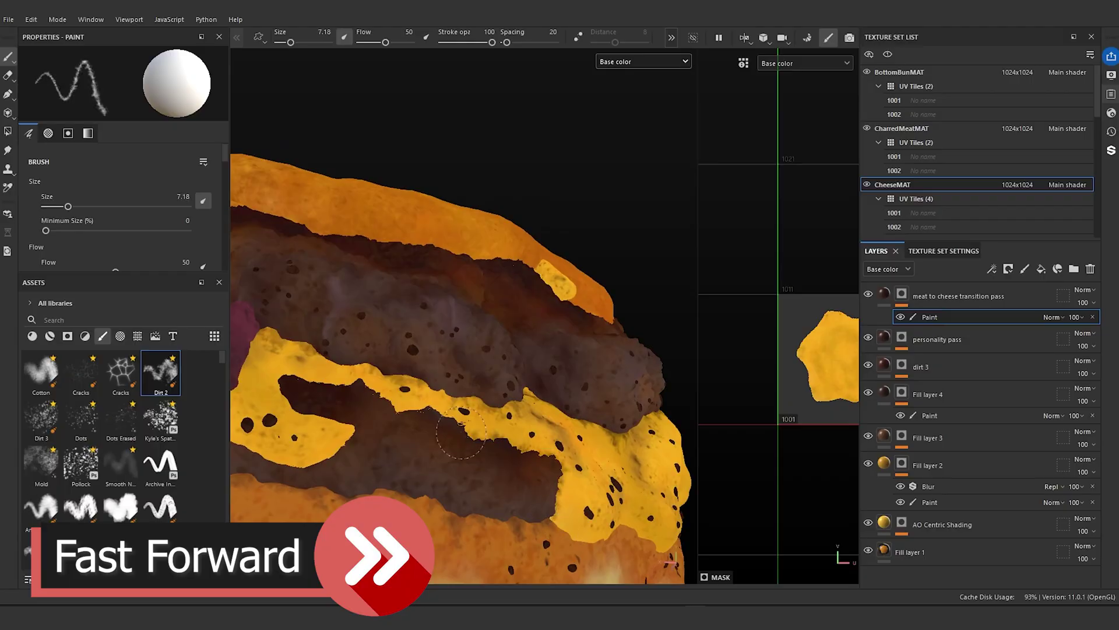
mouse_move(400, 408)
mouse_down()
mouse_move(359, 382)
mouse_move(280, 463)
mouse_move(412, 500)
mouse_move(500, 465)
mouse_up()
- Finish the dirt along the cheese's lower edge around the onion strand that hangs over the bottom bun
scroll(280, 464, down, 3)
scroll(500, 466, up, 3)
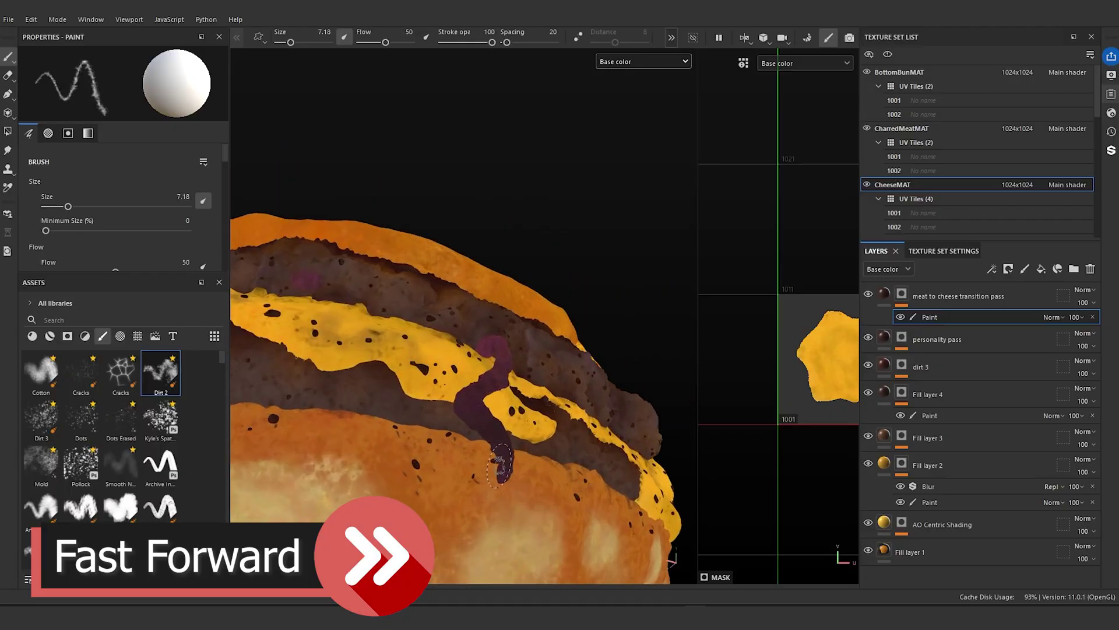
mouse_move(455, 399)
mouse_down()
mouse_move(402, 391)
mouse_move(259, 334)
mouse_up()
alt+drag(260, 334, 373, 362)
mouse_move(504, 399)
mouse_down()
mouse_move(362, 346)
mouse_move(362, 430)
mouse_move(492, 384)
mouse_up()
scroll(361, 350, down, 3)
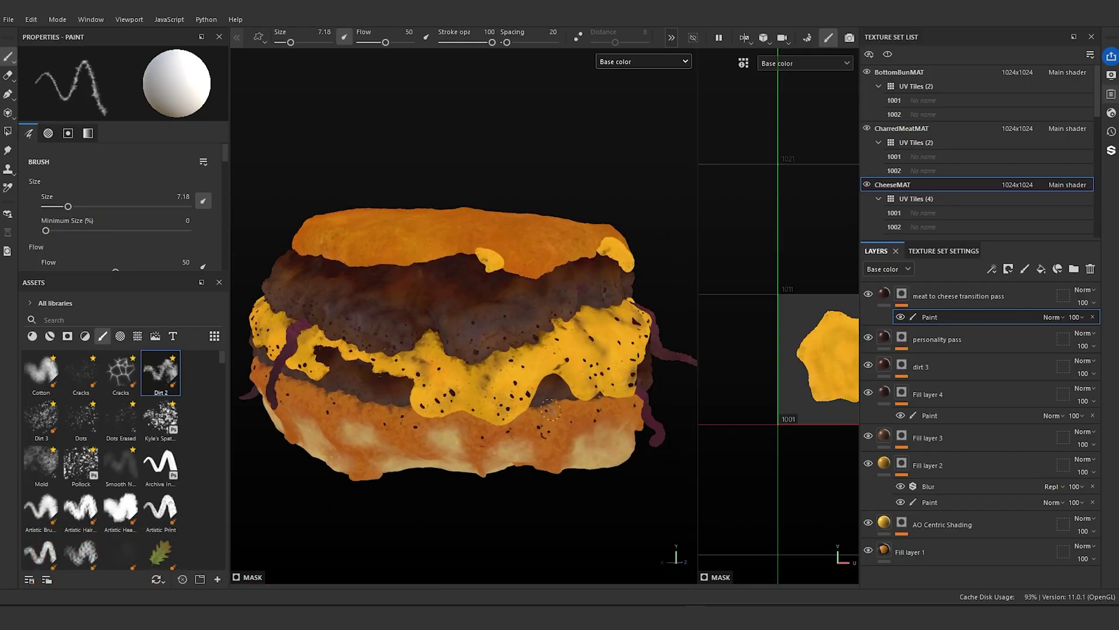
- Switch to the BottomBunMAT texture set and duplicate its Fill layer 7
scroll(936, 188, down, 3)
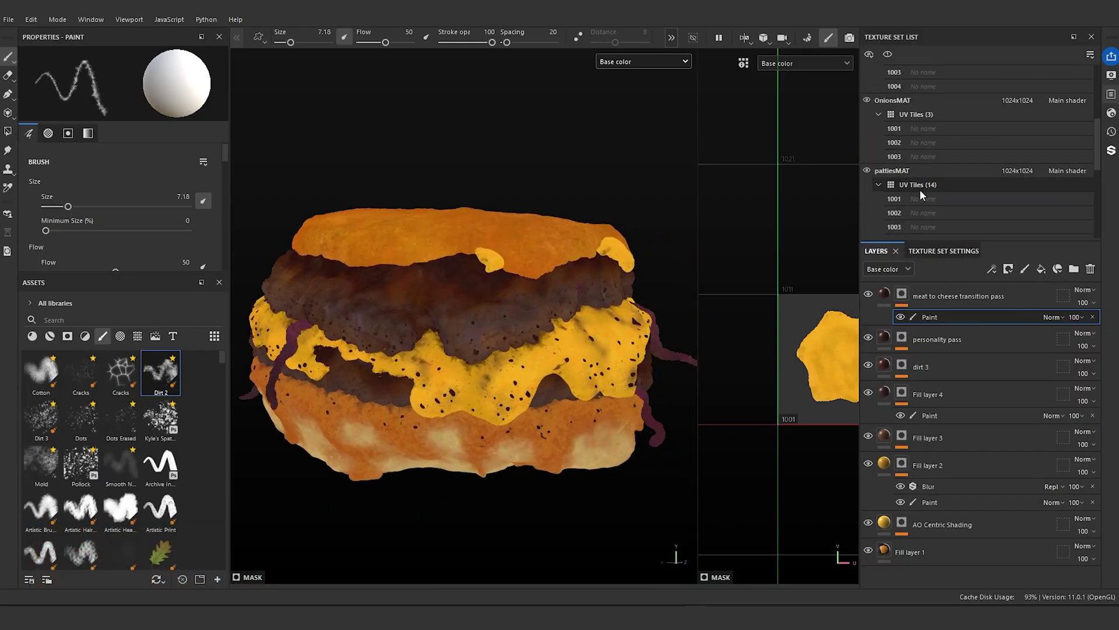
scroll(920, 190, down, 5)
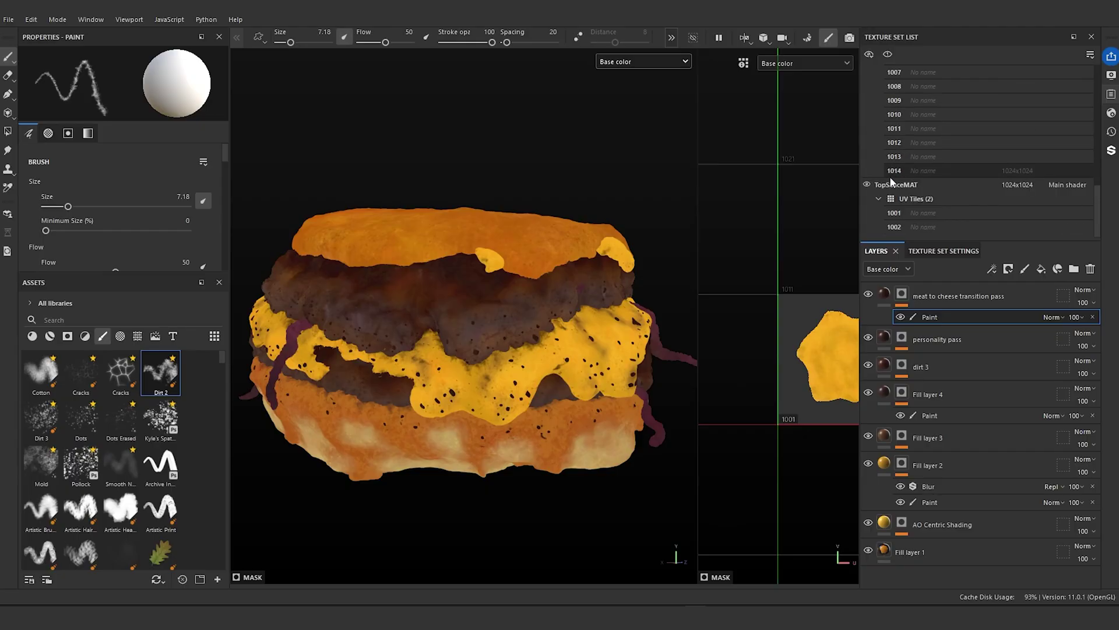
scroll(894, 180, up, 6)
click(896, 185)
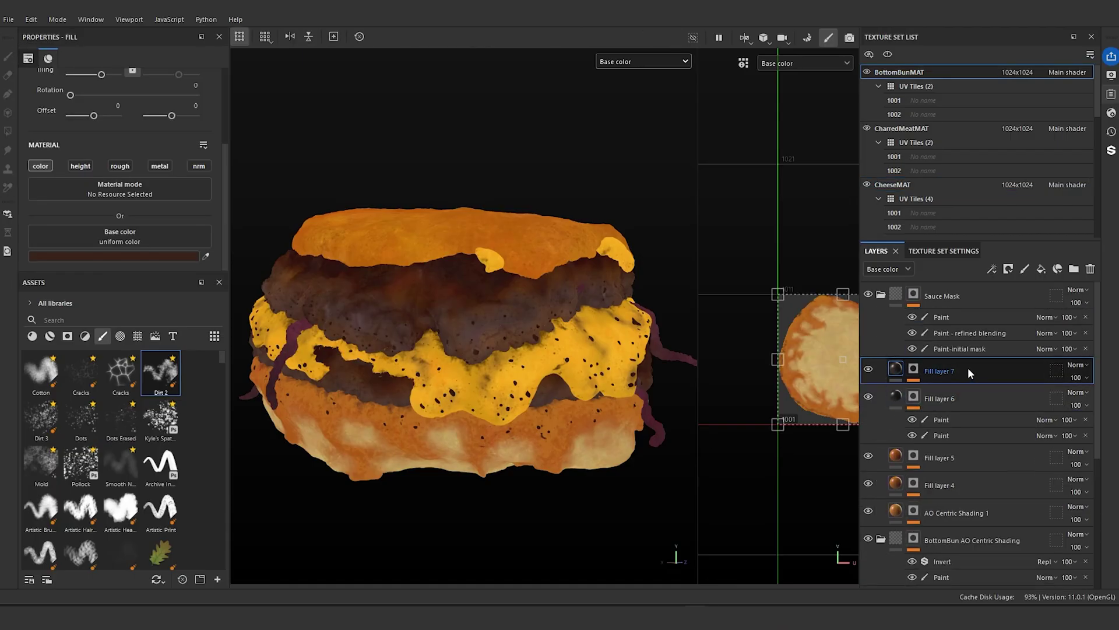
right_click(945, 372)
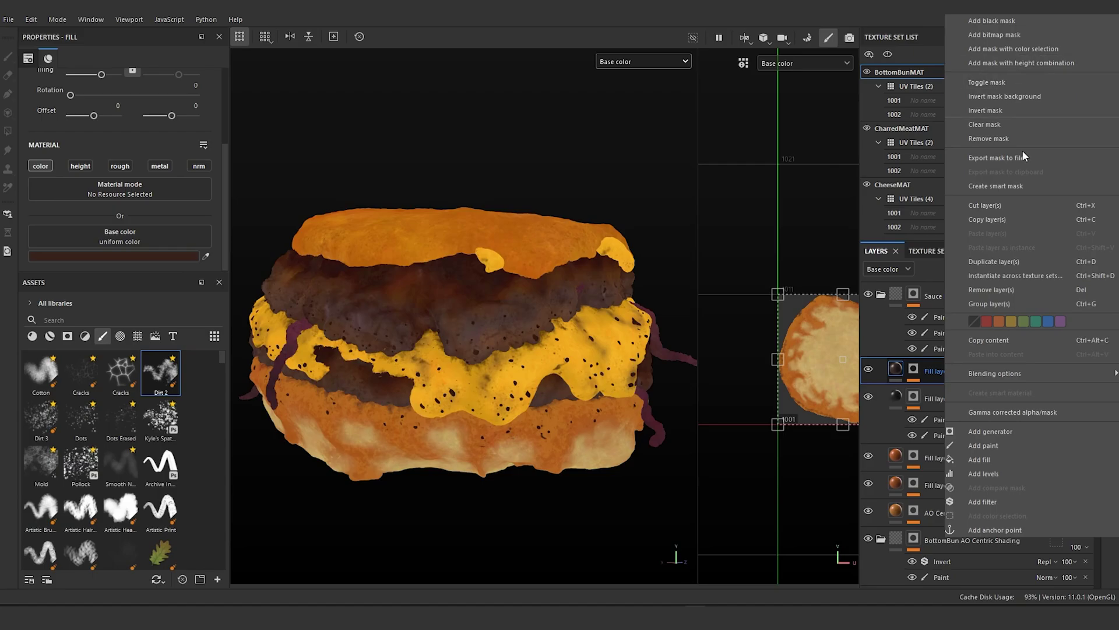
click(1011, 261)
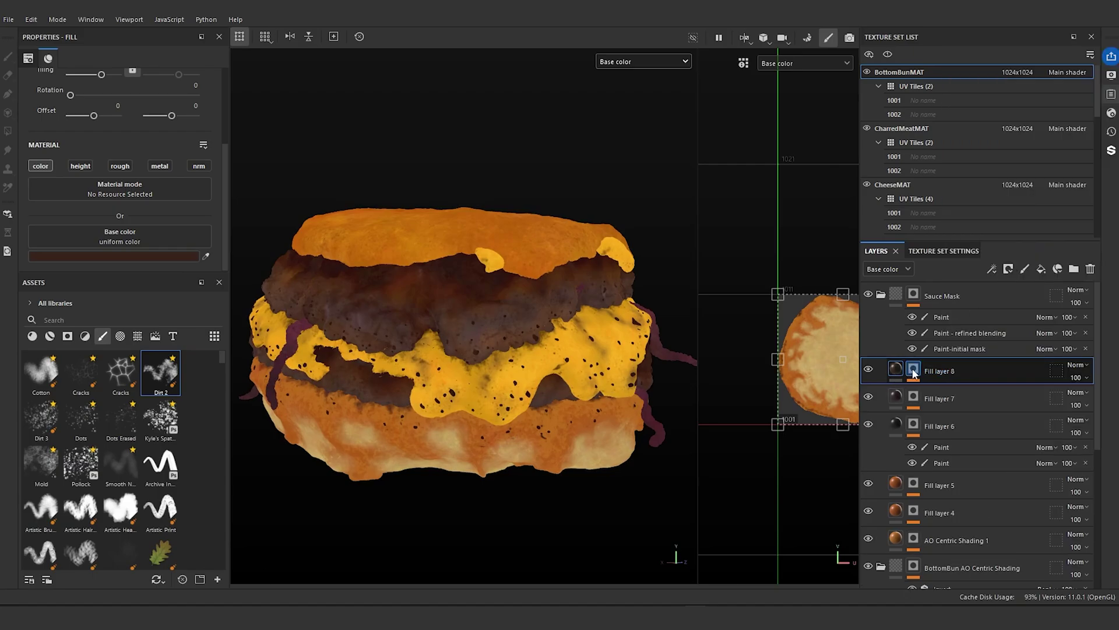
- Give the duplicated bun layer a fresh black mask with a paint effect
right_click(913, 373)
click(968, 26)
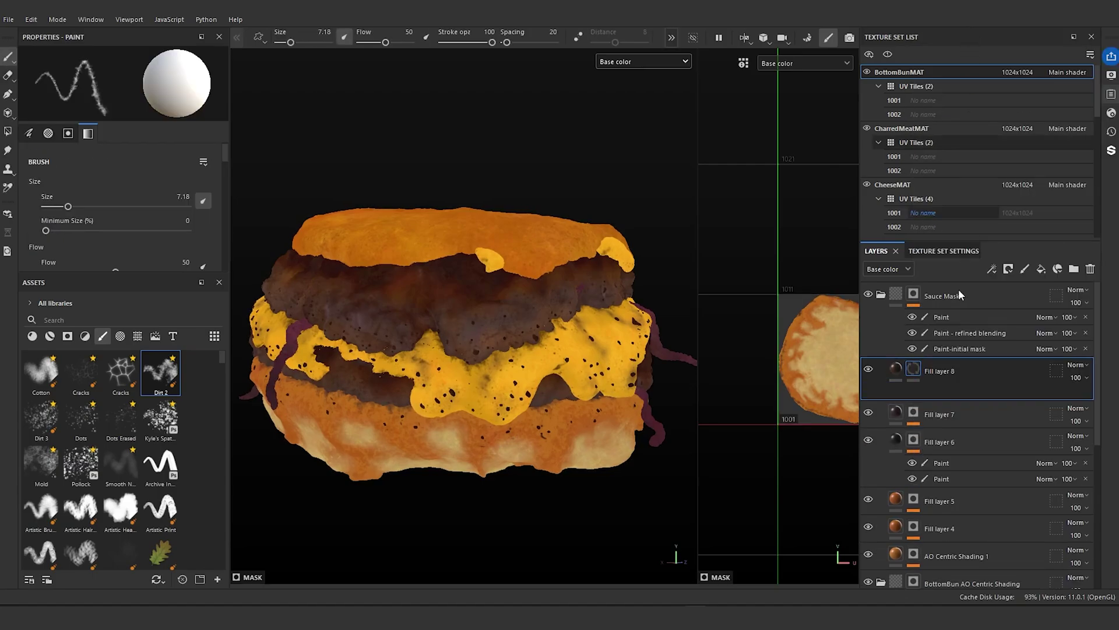
right_click(910, 378)
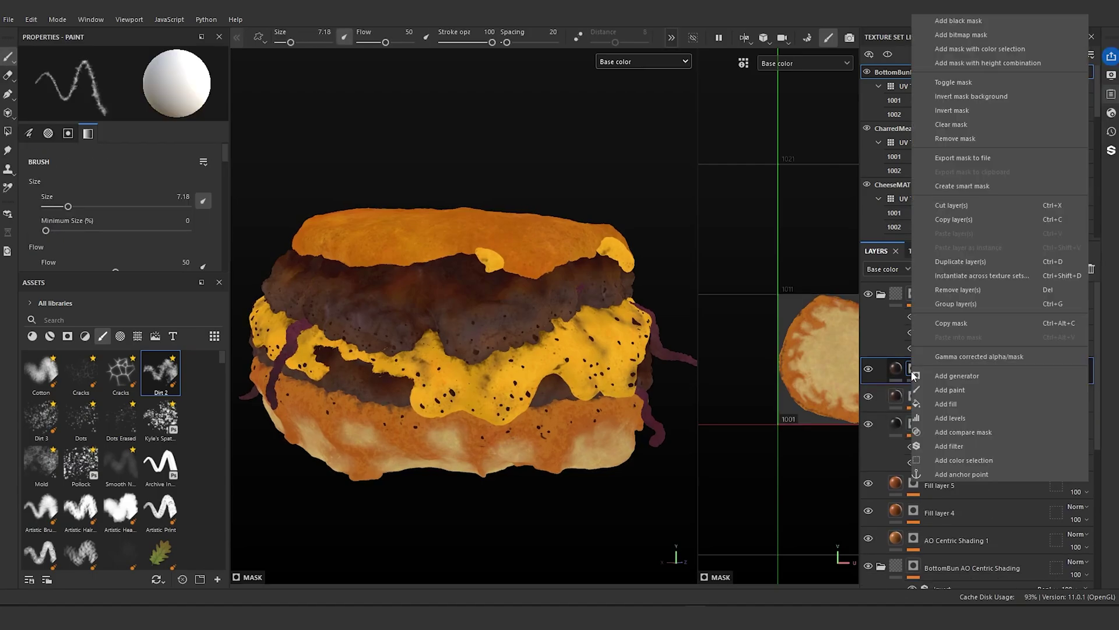
click(981, 389)
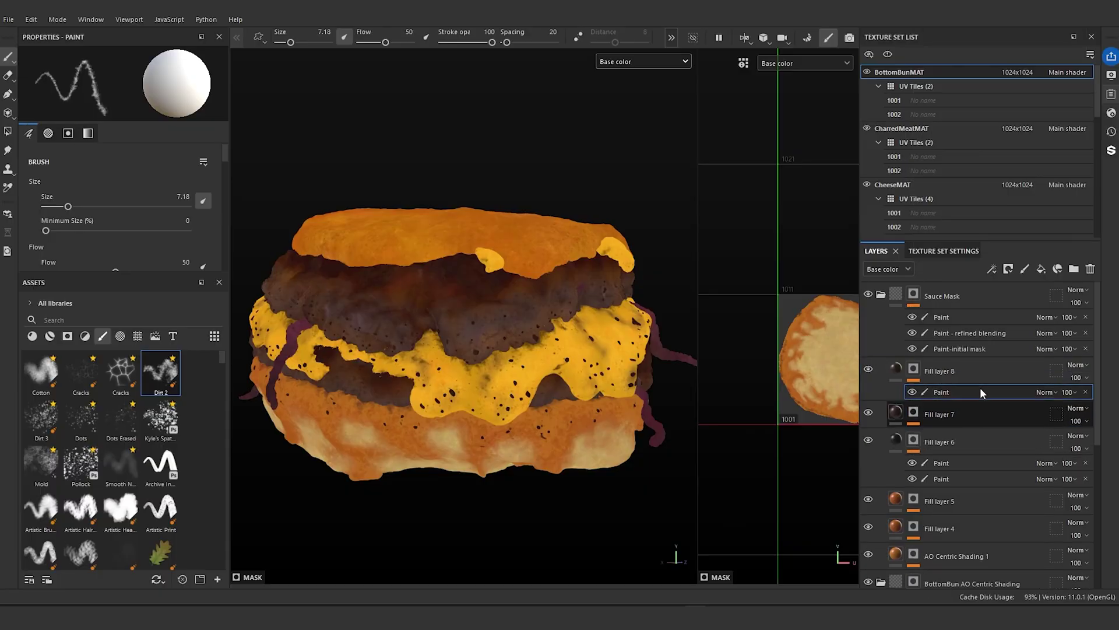
- Set Fill layer 8's base color to a yellow-orange sampled from the cheese's lower edge above the bun
click(896, 371)
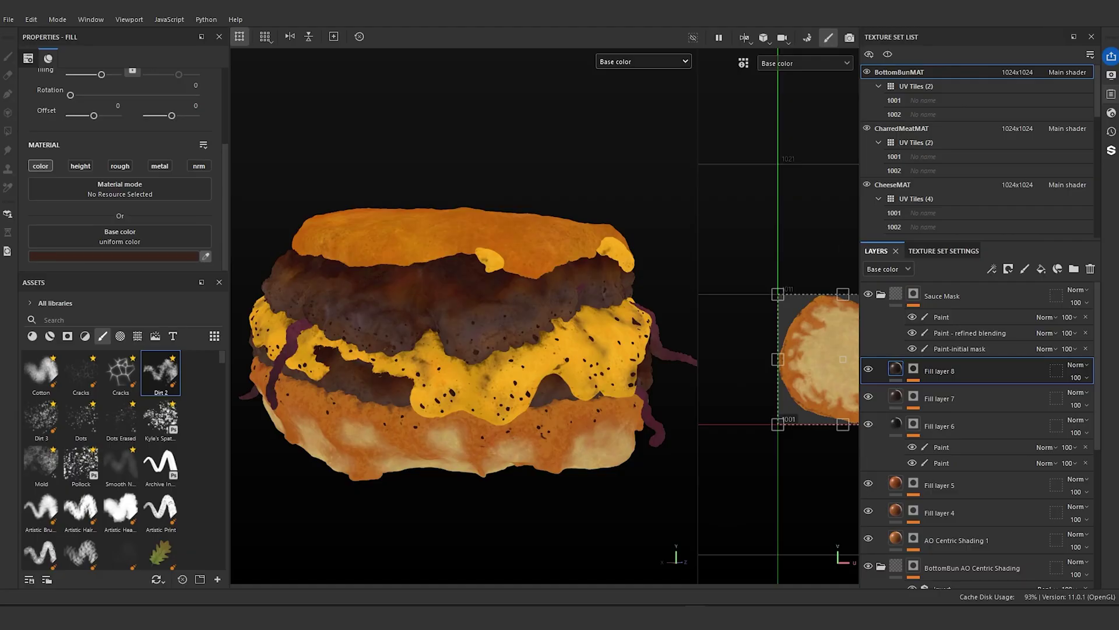
click(481, 449)
scroll(482, 443, up, 6)
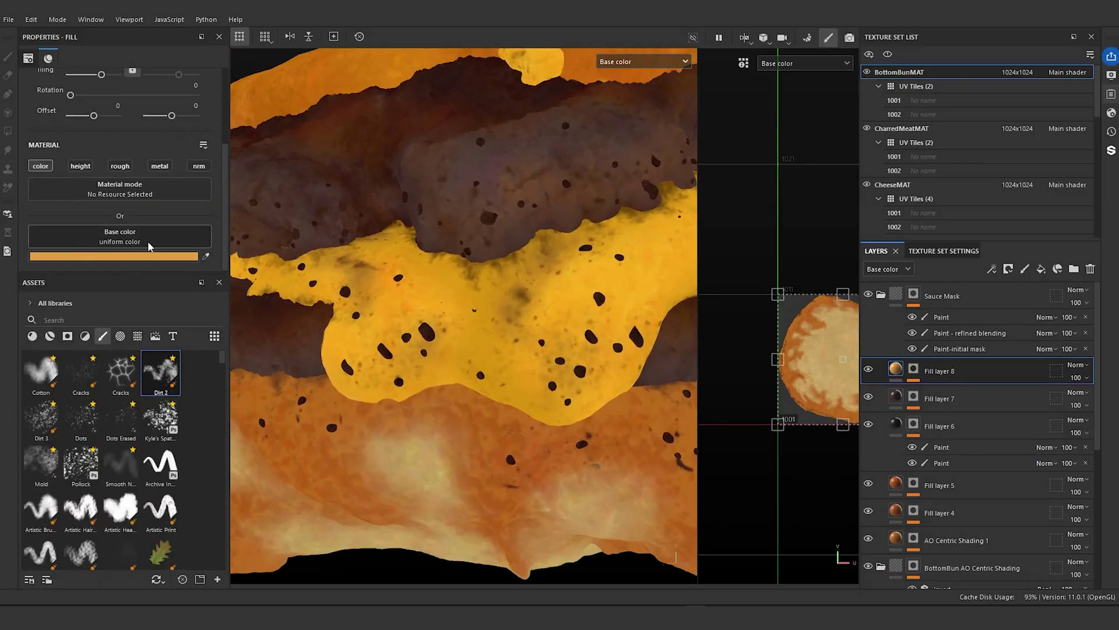
click(205, 257)
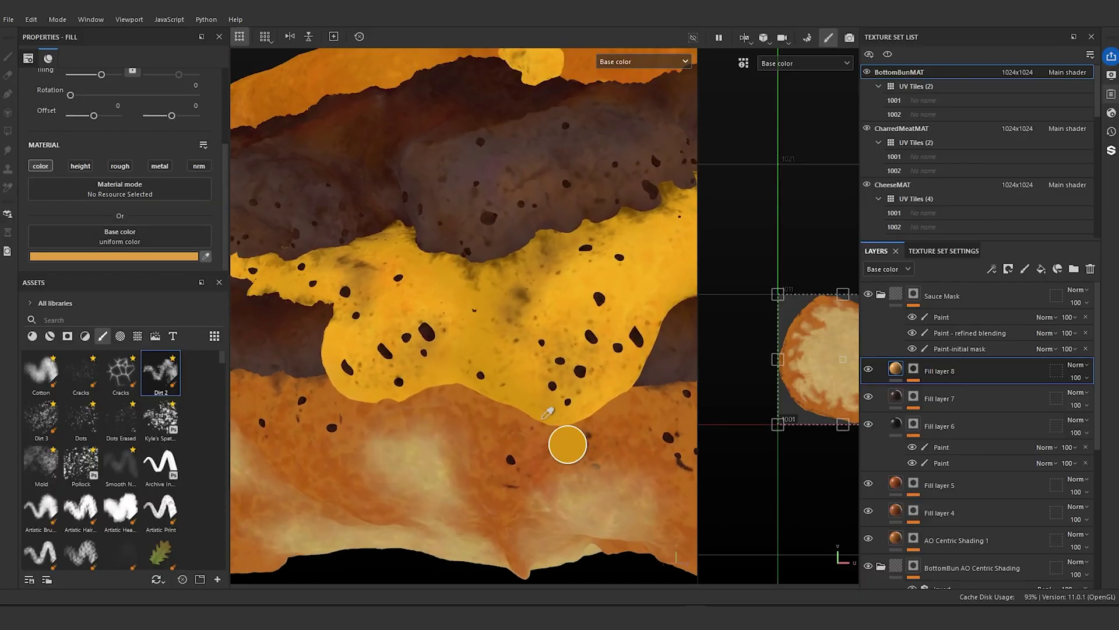
click(514, 416)
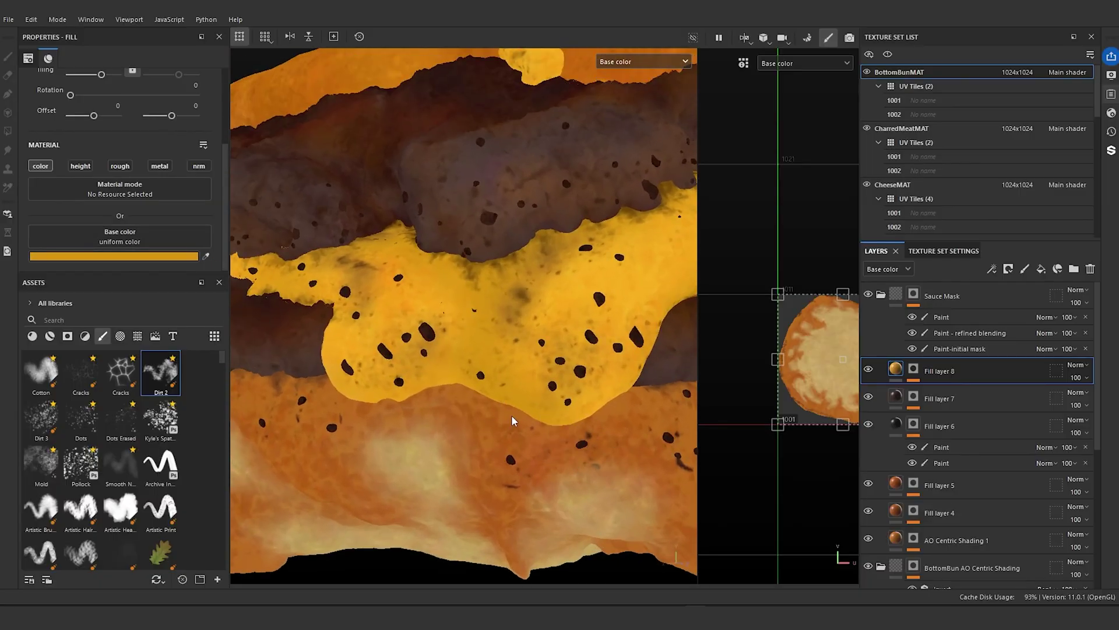
- Activate the paint effect on Fill layer 8's mask and choose the smooth brush at size 5.46
click(915, 371)
click(939, 396)
alt+drag(533, 402, 548, 389)
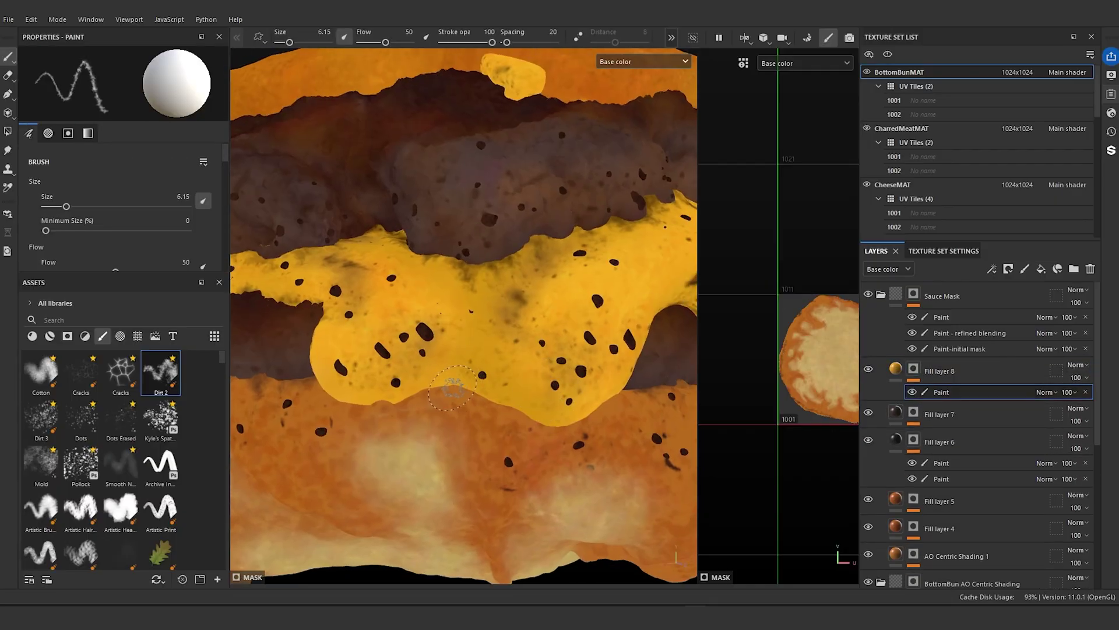
key(bracketleft)
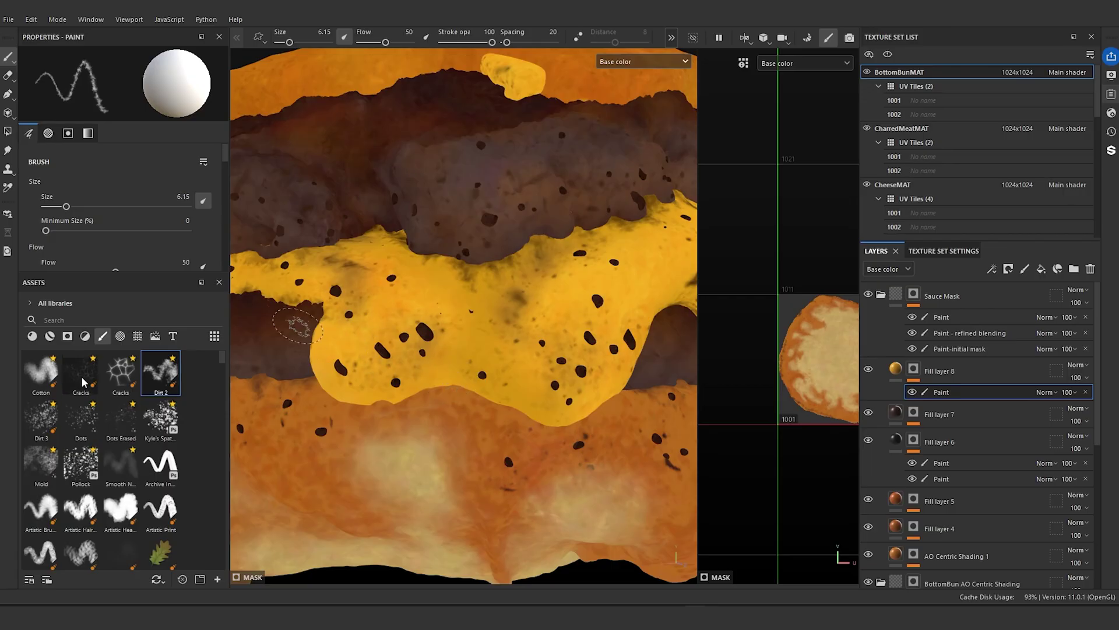
key(bracketright)
key(bracketright)
key(bracketright)
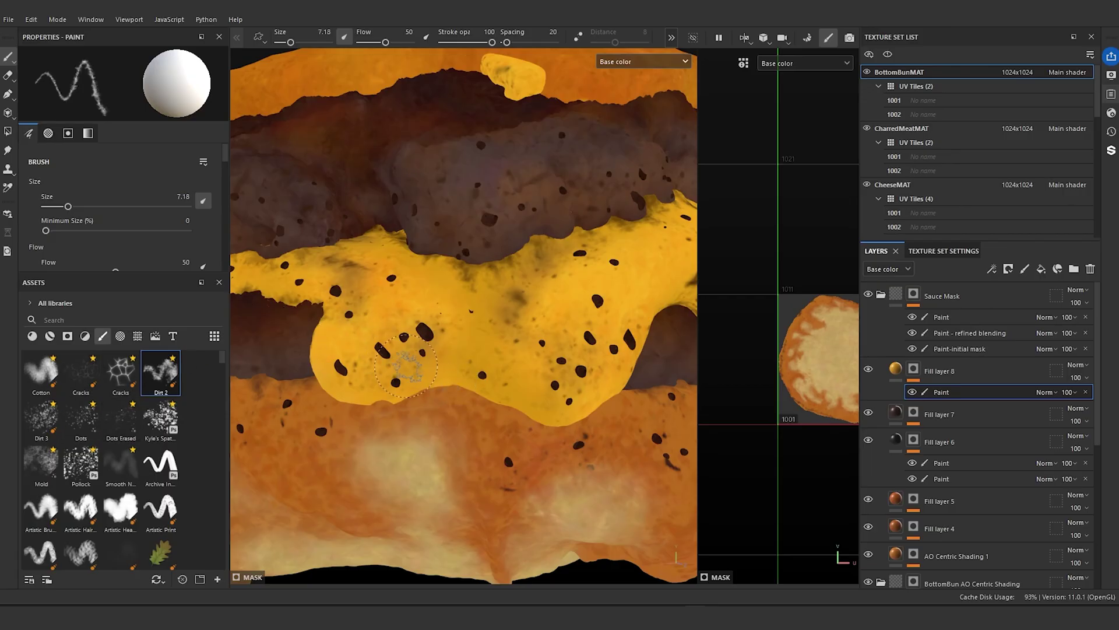
click(120, 465)
key(bracketleft)
key(bracketleft)
key(bracketleft)
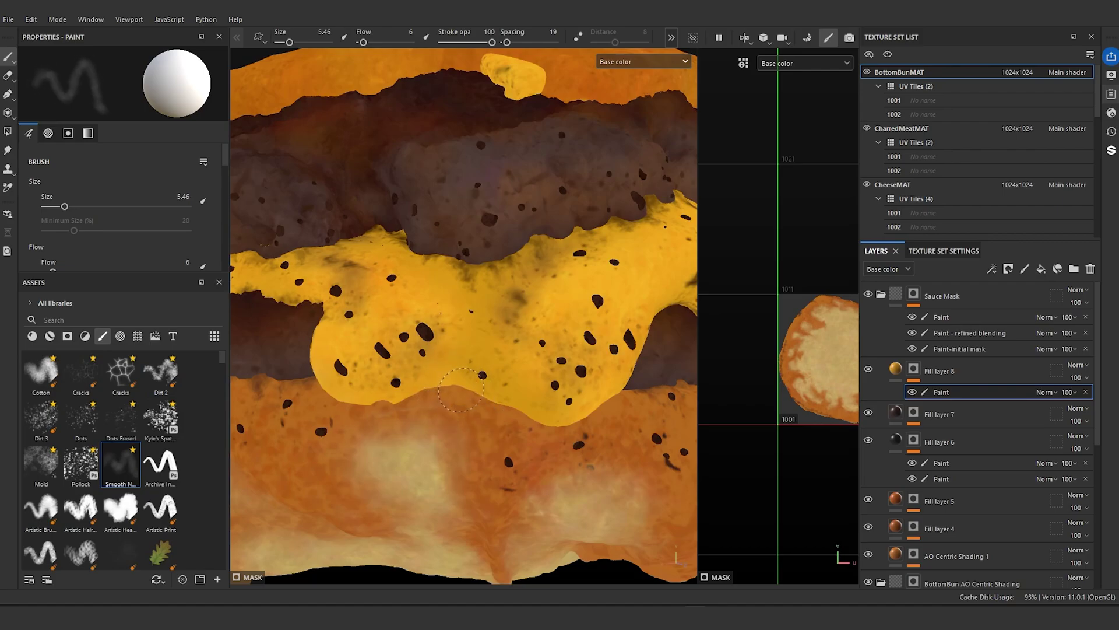
- Paint a soft yellow blend onto the bun along the cheese's lower edge, reducing the brush size to 1.79
key(bracketleft)
key(bracketleft)
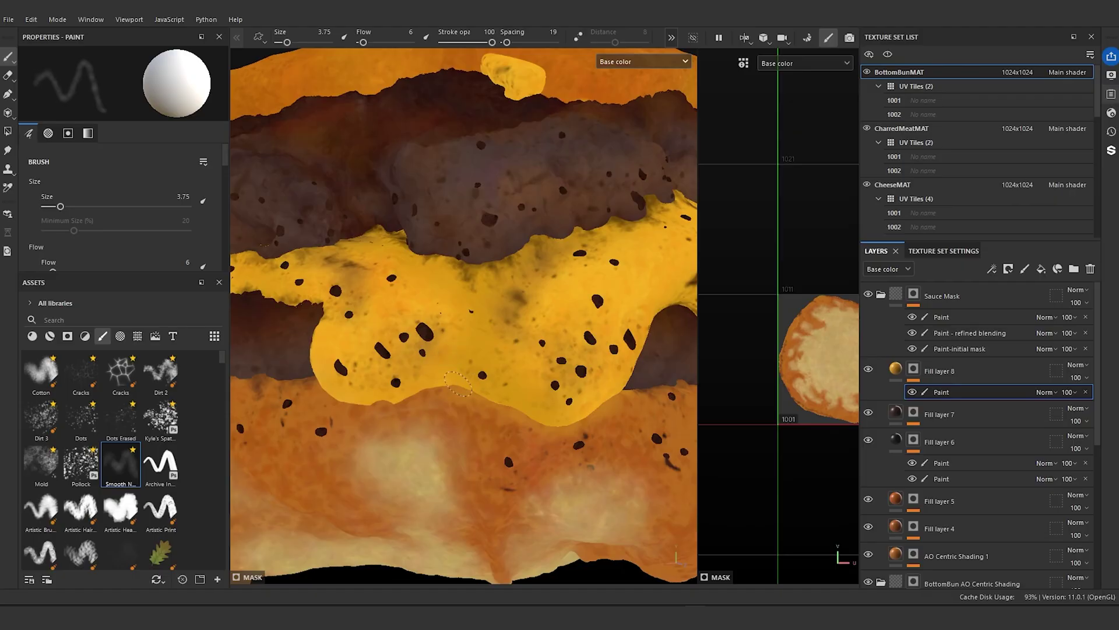
key(bracketleft)
key(bracketleft)
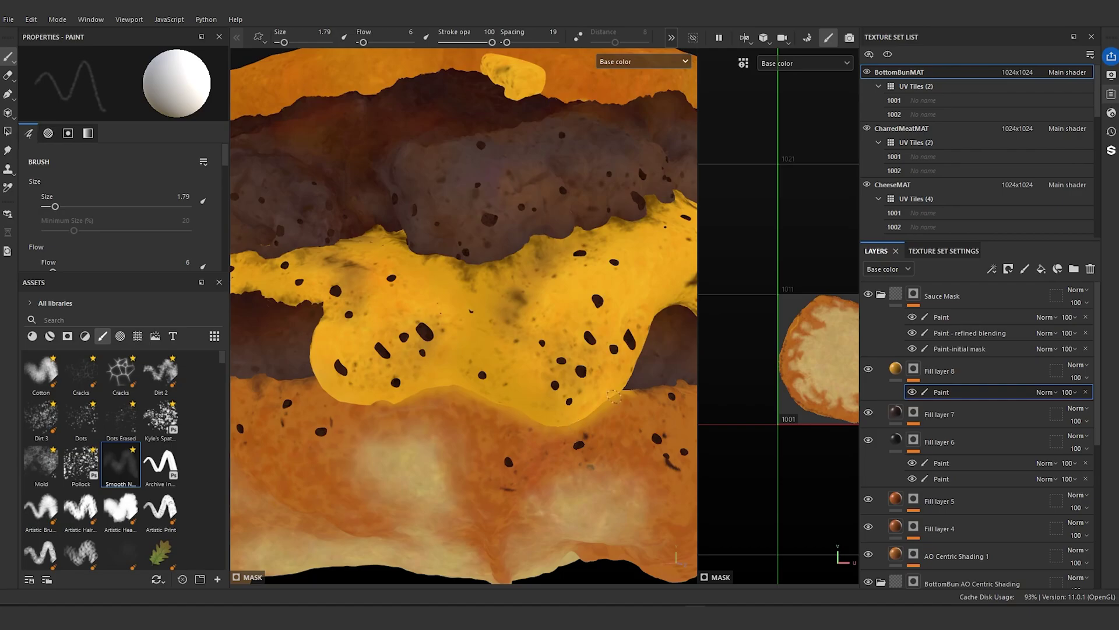
scroll(645, 378, down, 8)
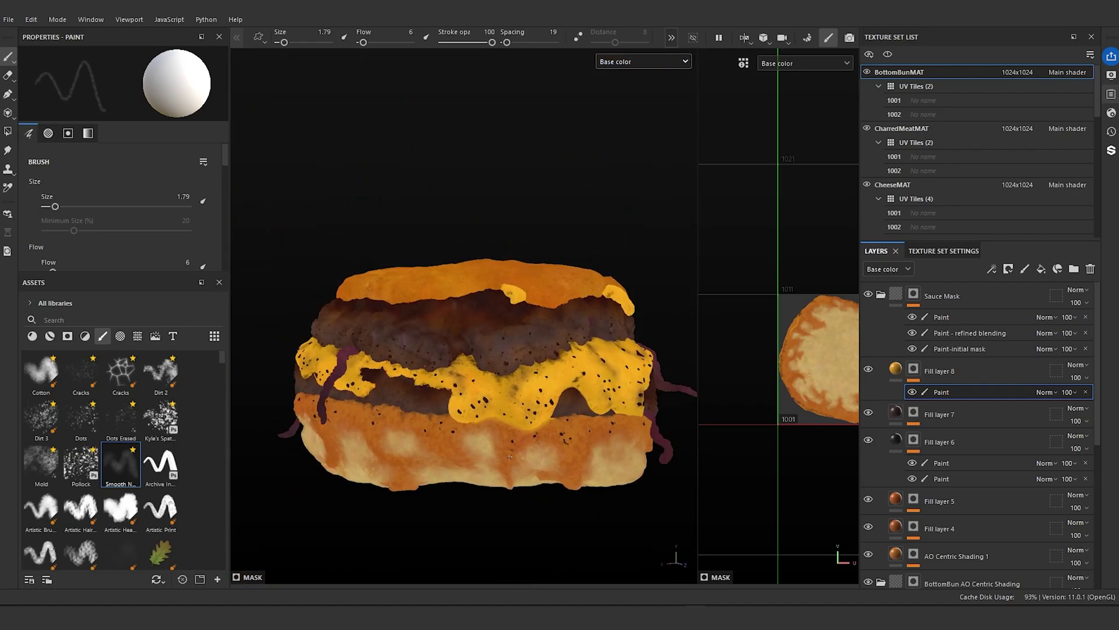
- Blend soft yellow onto the bottom bun along the lower edge of the broad cheese drip, enlarging the brush to size 3.77
mouse_move(505, 470)
alt+mouse_down()
mouse_move(464, 481)
mouse_move(496, 479)
alt+mouse_up()
scroll(463, 482, up, 10)
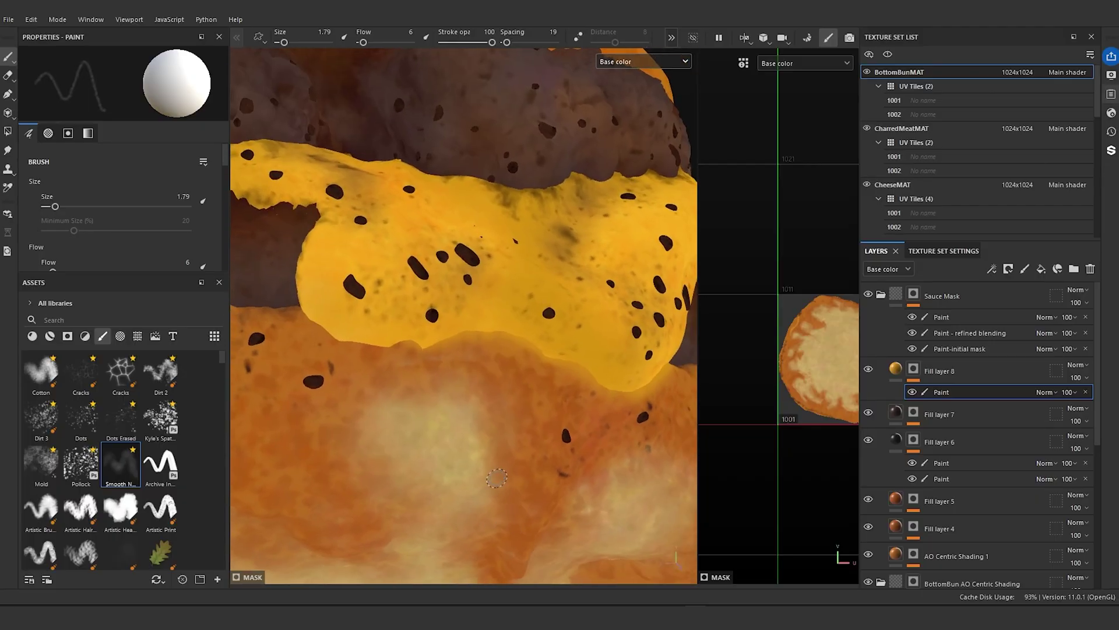
drag(373, 346, 379, 346)
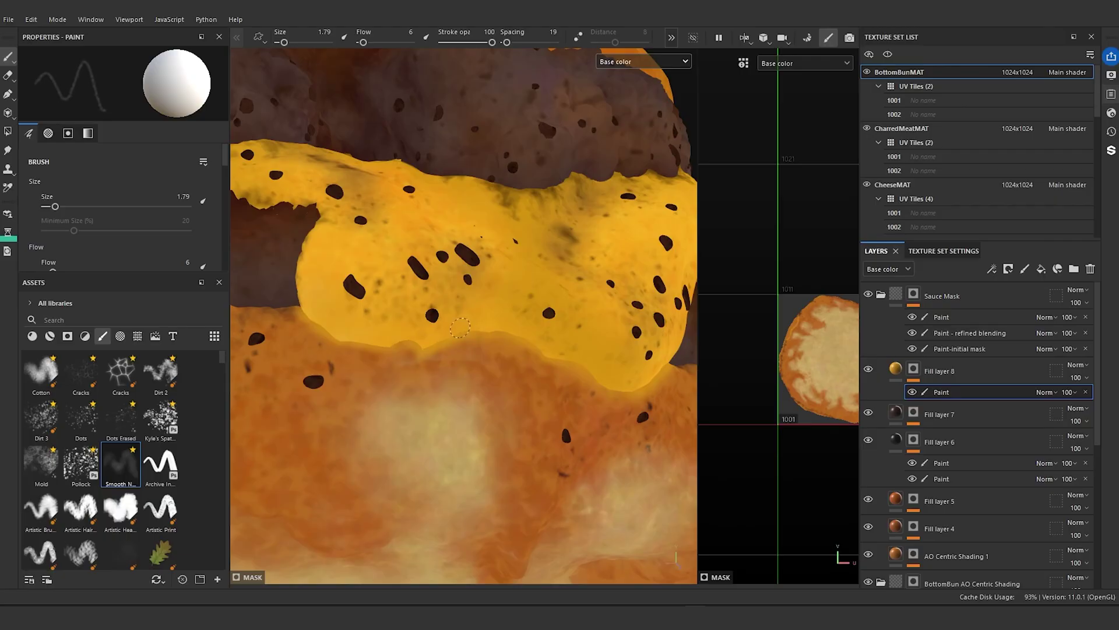
alt+right_drag(512, 287, 516, 371)
alt+drag(519, 372, 461, 364)
alt+right_drag(460, 364, 455, 325)
alt+drag(454, 325, 480, 349)
alt+drag(481, 349, 506, 351)
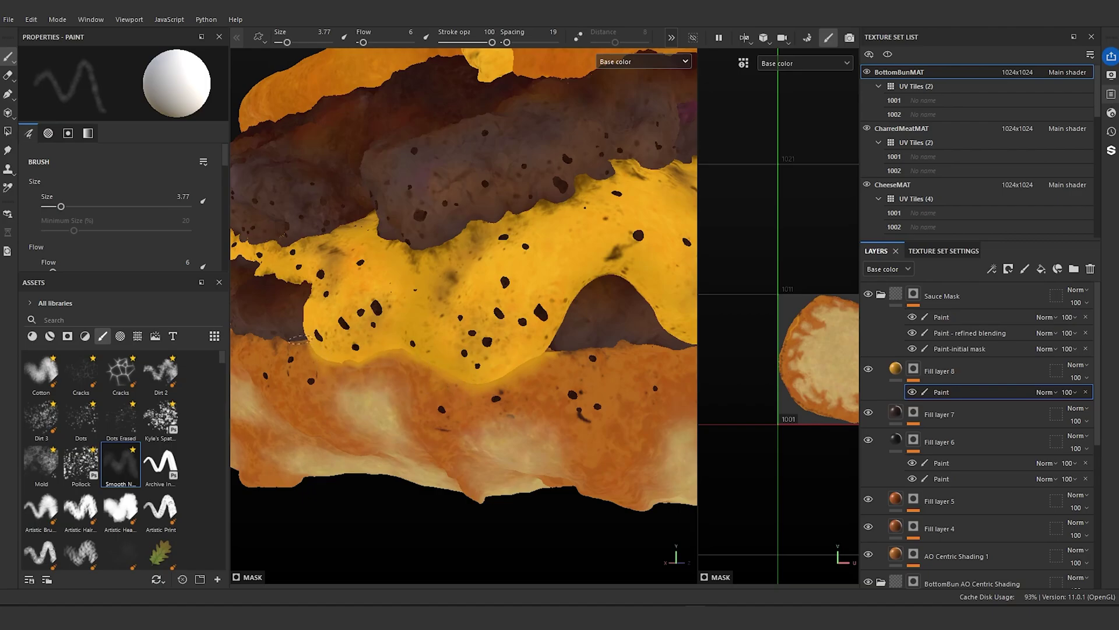
- Continue the soft yellow blend on the bottom bun beneath the cheese drips around the burger's remaining sides
key(f)
alt+drag(508, 497, 510, 465)
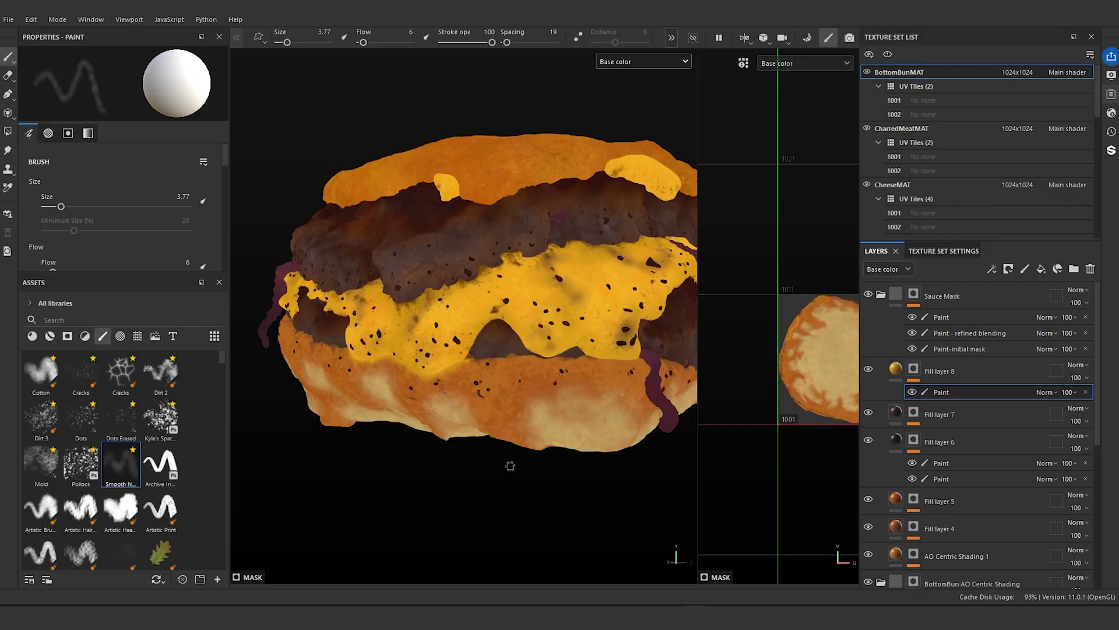
alt+middle_drag(509, 465, 425, 481)
mouse_move(425, 481)
alt+right_down()
mouse_move(442, 396)
mouse_move(405, 401)
alt+right_up()
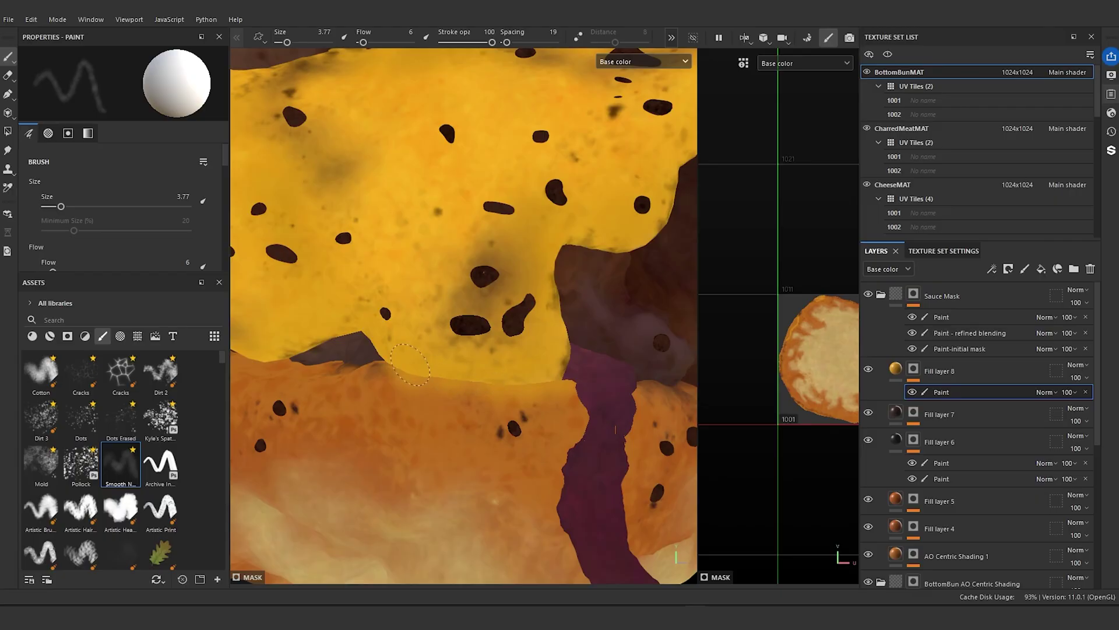
alt+right_drag(394, 361, 467, 445)
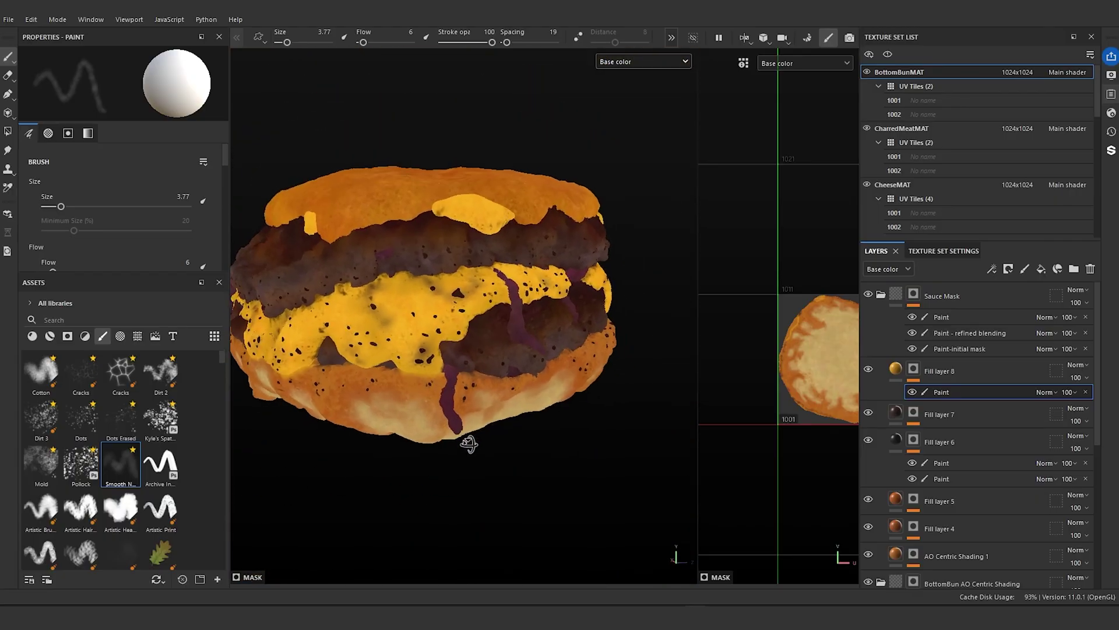
alt+drag(467, 445, 408, 402)
scroll(464, 402, up, 5)
scroll(464, 402, up, 5)
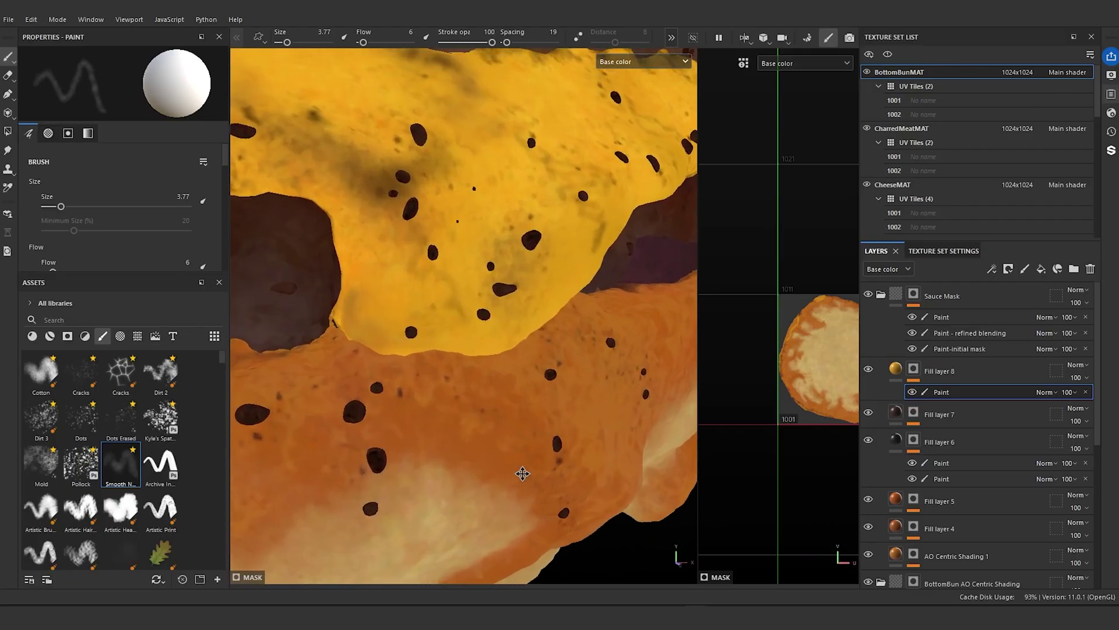
- Paint the yellow blend under the last cheese drip, then undo and redo the latest strokes to compare
mouse_move(318, 338)
mouse_down()
mouse_move(344, 365)
mouse_move(466, 379)
mouse_move(569, 318)
mouse_up()
key(ctrl+z)
key(ctrl+z)
click(31, 19)
click(39, 46)
click(31, 20)
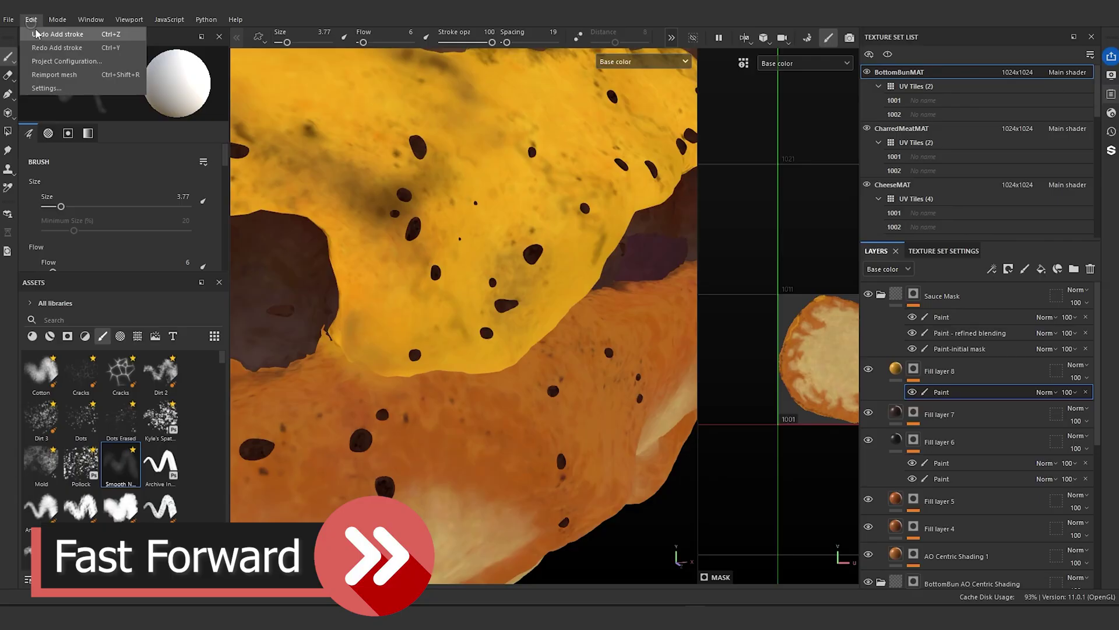
click(38, 46)
- Activate the mask paint effect of CheeseMAT's "meat to cheese transition pass" layer and choose the Dirt 2 brush at size 8.29
scroll(484, 450, down, 8)
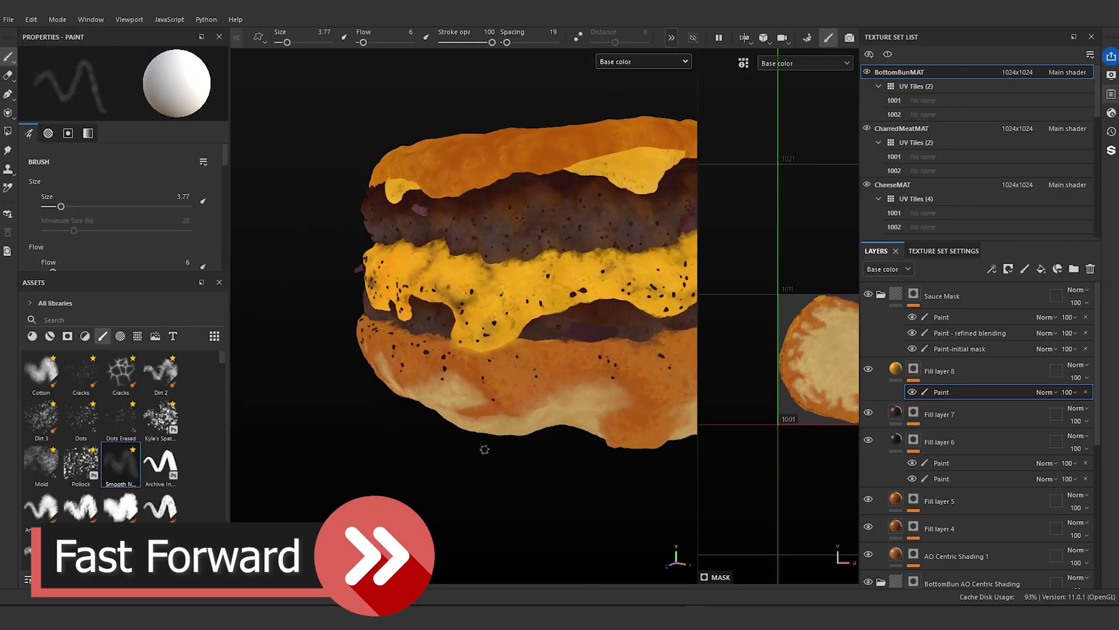
alt+drag(484, 449, 634, 357)
scroll(529, 386, up, 4)
scroll(529, 386, up, 3)
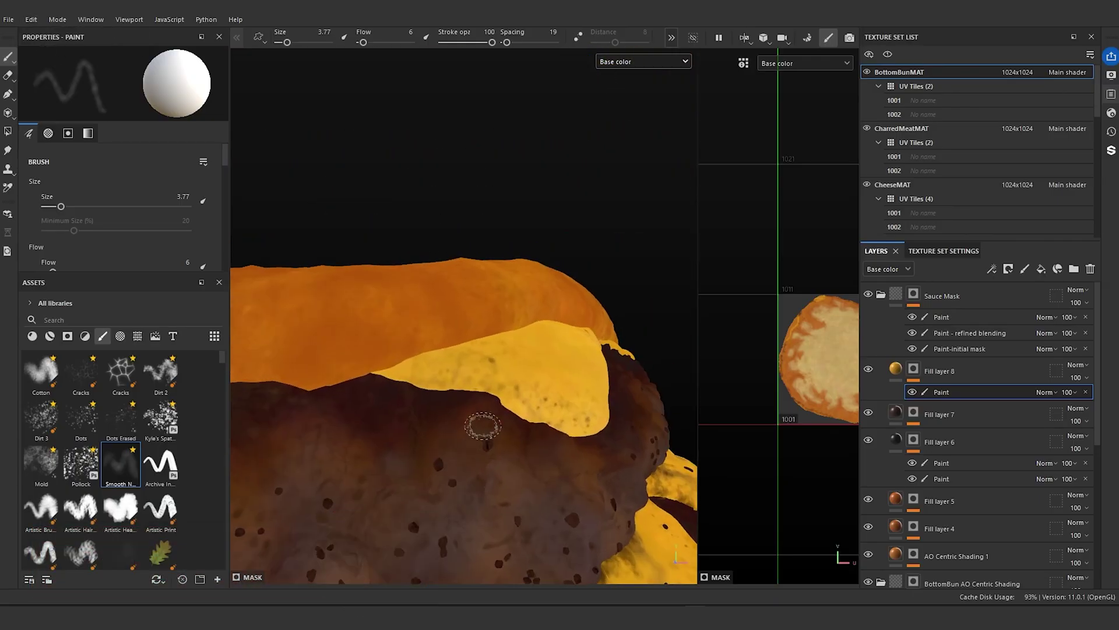
click(958, 220)
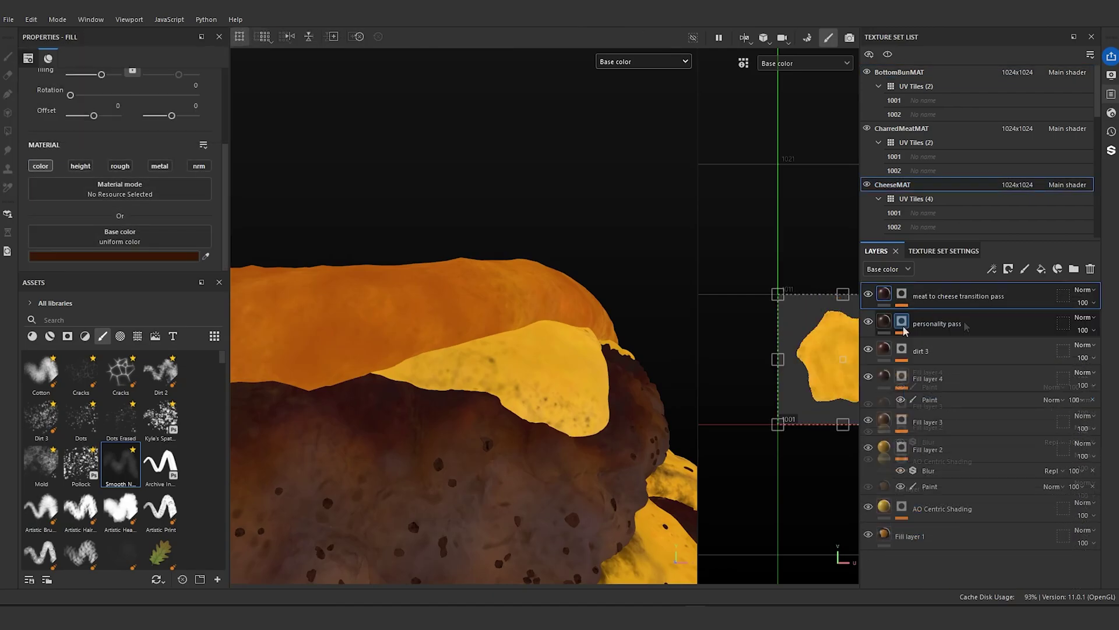
click(905, 298)
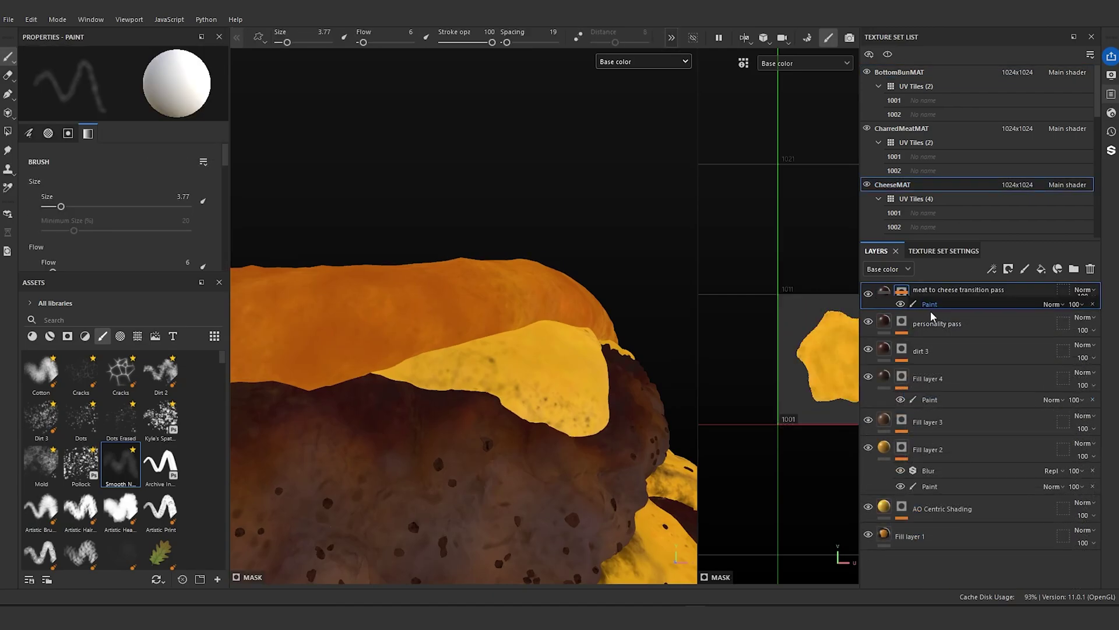
scroll(567, 348, up, 2)
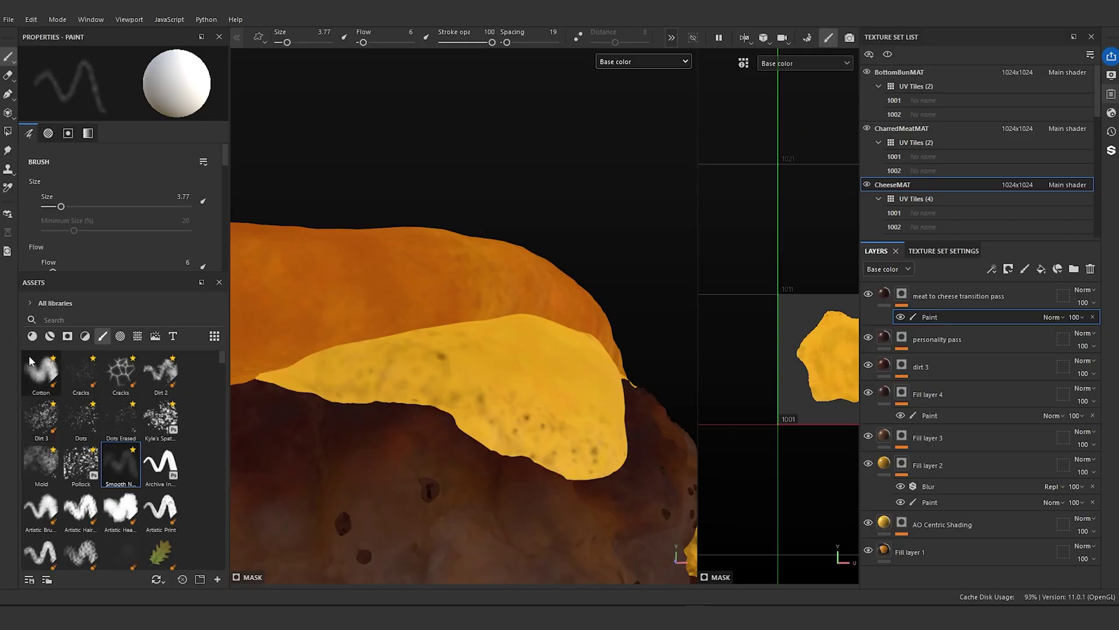
click(160, 370)
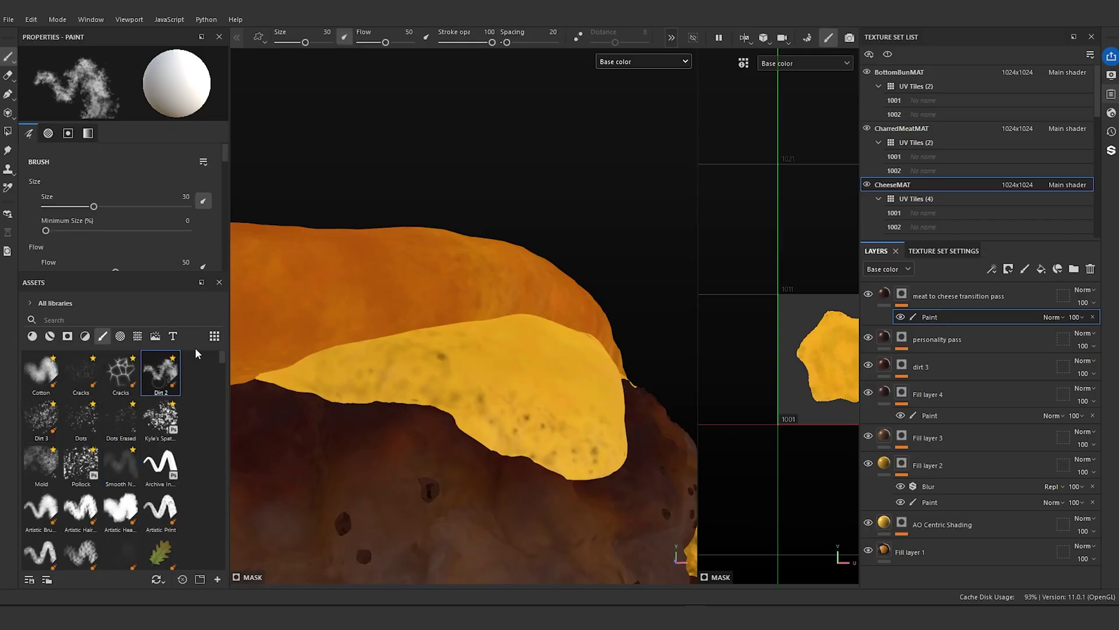
ctrl+right_drag(468, 413, 432, 415)
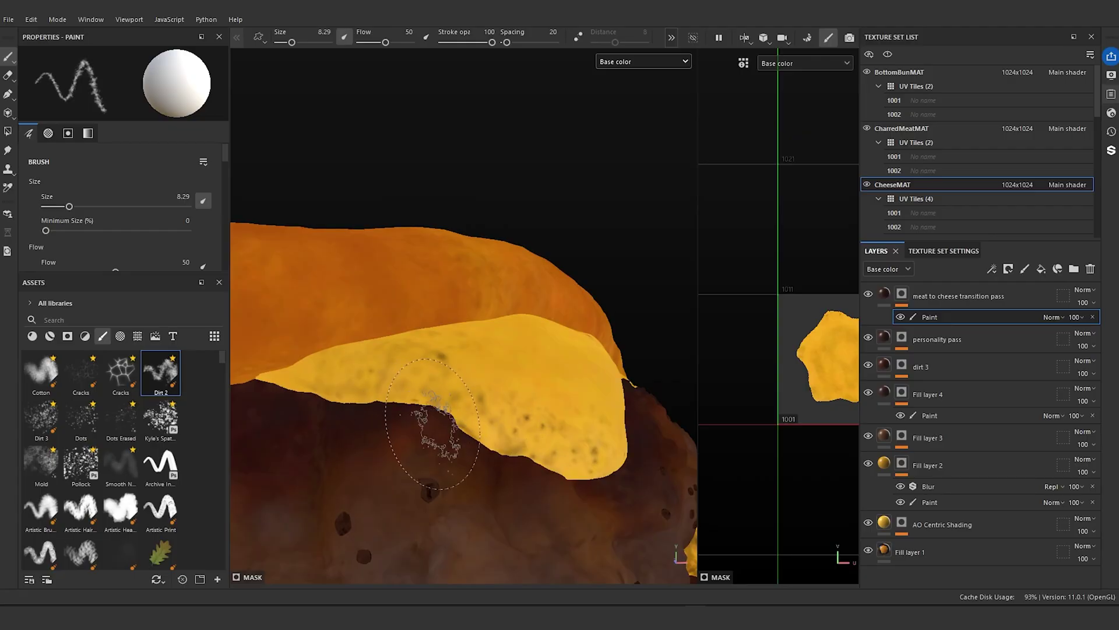
- Paint dirt specks on the upper cheese slice along its lower edge where it meets the top patty
mouse_move(419, 437)
mouse_down()
mouse_move(375, 420)
mouse_move(420, 402)
mouse_move(456, 433)
mouse_move(506, 379)
mouse_up()
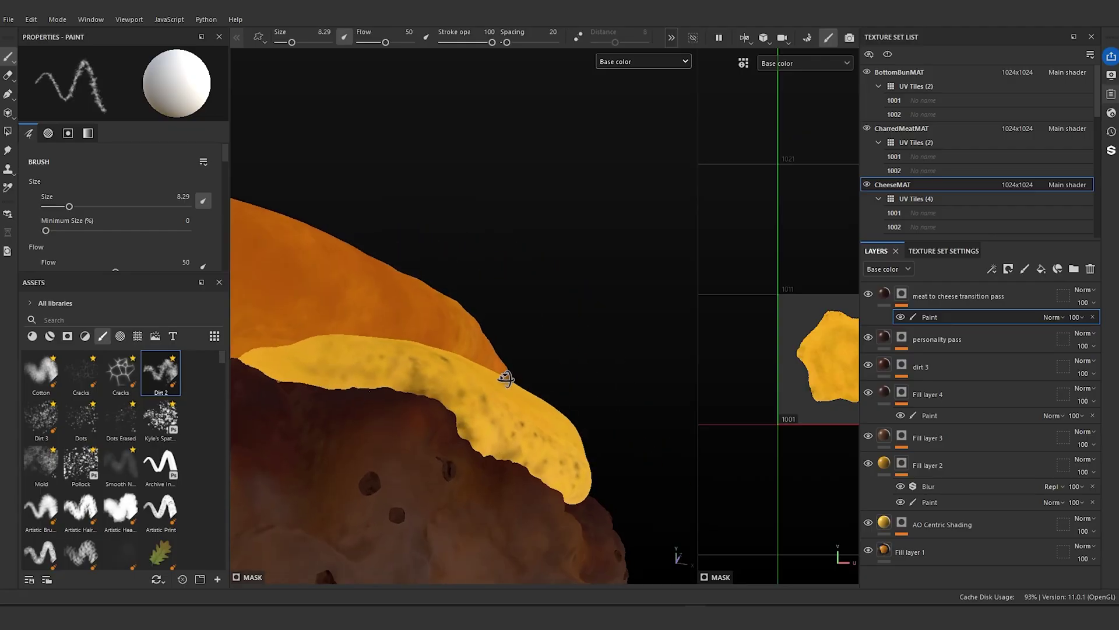
drag(562, 437, 510, 376)
drag(432, 385, 274, 376)
mouse_move(274, 376)
alt+mouse_down()
mouse_move(431, 460)
mouse_move(411, 460)
mouse_move(574, 428)
mouse_move(586, 391)
mouse_move(685, 491)
mouse_move(560, 431)
alt+mouse_up()
mouse_move(560, 432)
alt+right_down()
mouse_move(519, 373)
mouse_move(504, 373)
alt+right_up()
mouse_move(271, 315)
mouse_down()
mouse_move(343, 382)
mouse_move(396, 410)
mouse_up()
- Compare the upper cheese slice with the meat to cheese transition pass layer hidden and shown
click(869, 294)
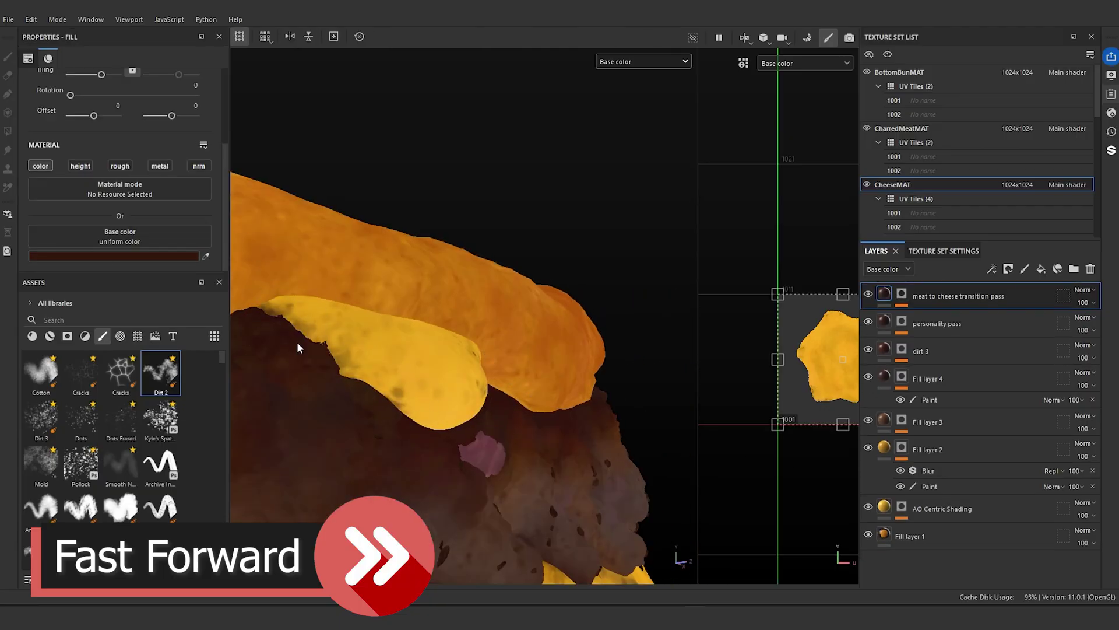
alt+drag(297, 347, 408, 349)
click(868, 293)
click(869, 294)
alt+drag(263, 426, 350, 465)
- Reactivate the transition layer's mask paint effect and paint dirt along the upper cheese's meat-side edge with a size 5.2 brush
click(902, 294)
click(929, 317)
ctrl+right_drag(376, 463, 369, 464)
drag(369, 463, 473, 380)
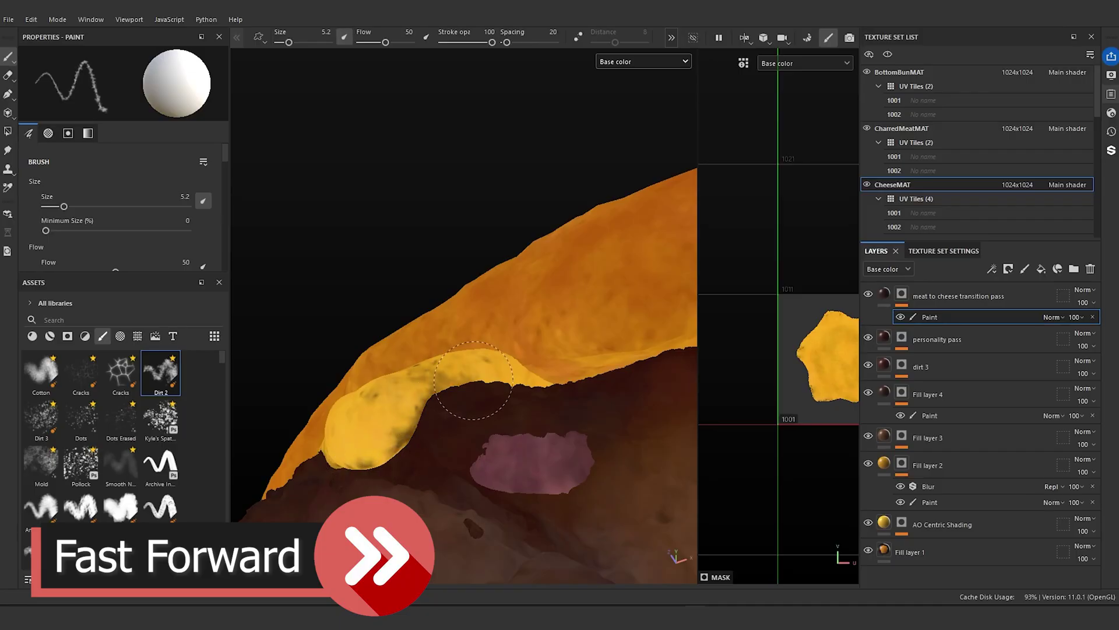
alt+right_drag(409, 446, 490, 501)
alt+drag(373, 449, 484, 452)
alt+right_drag(484, 452, 419, 350)
drag(422, 306, 384, 327)
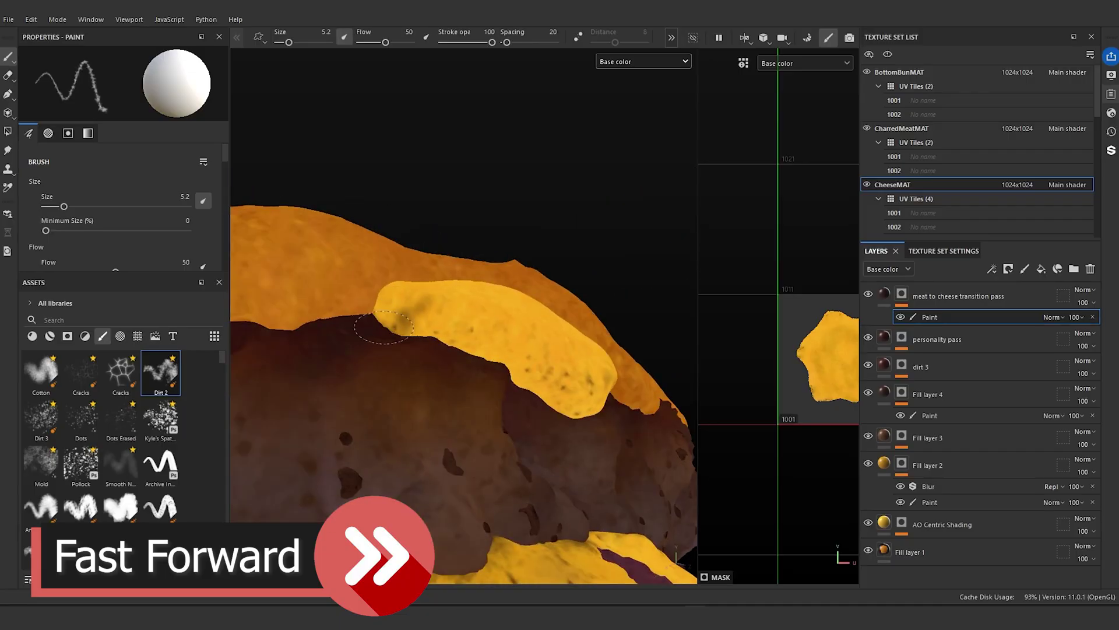
- Add dirt specks to the lower edge of the next upper cheese corners above the patty
alt+drag(525, 293, 408, 326)
drag(440, 391, 411, 430)
drag(528, 337, 562, 315)
alt+right_drag(548, 350, 455, 327)
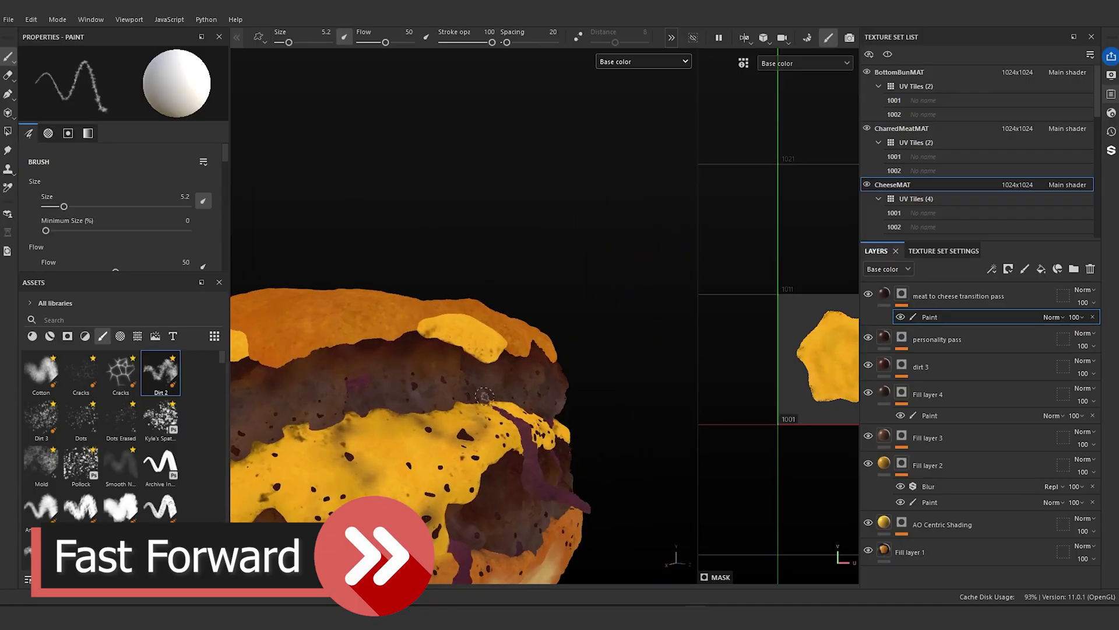
alt+drag(408, 338, 478, 350)
alt+right_drag(408, 338, 525, 373)
mouse_move(386, 338)
mouse_down()
mouse_move(453, 441)
mouse_move(524, 408)
mouse_up()
- Paint the dirt transition onto the remaining upper cheese corners where they rest on the meat
mouse_move(525, 408)
alt+right_down()
mouse_move(537, 452)
mouse_move(513, 362)
alt+right_up()
mouse_move(493, 349)
mouse_down()
mouse_move(525, 374)
mouse_move(385, 373)
mouse_up()
mouse_move(443, 373)
alt+mouse_down()
mouse_move(548, 379)
mouse_move(550, 437)
alt+mouse_up()
drag(498, 379, 452, 405)
mouse_move(524, 431)
alt+right_down()
mouse_move(443, 397)
mouse_move(542, 419)
alt+right_up()
drag(568, 358, 536, 372)
drag(292, 394, 256, 388)
- Inspect the dirt transition on the upper cheese from several sides of the burger
alt+drag(257, 387, 338, 438)
alt+right_drag(586, 451, 594, 383)
alt+drag(594, 382, 534, 407)
alt+right_drag(534, 407, 548, 399)
alt+drag(548, 397, 384, 429)
alt+middle_drag(549, 397, 664, 373)
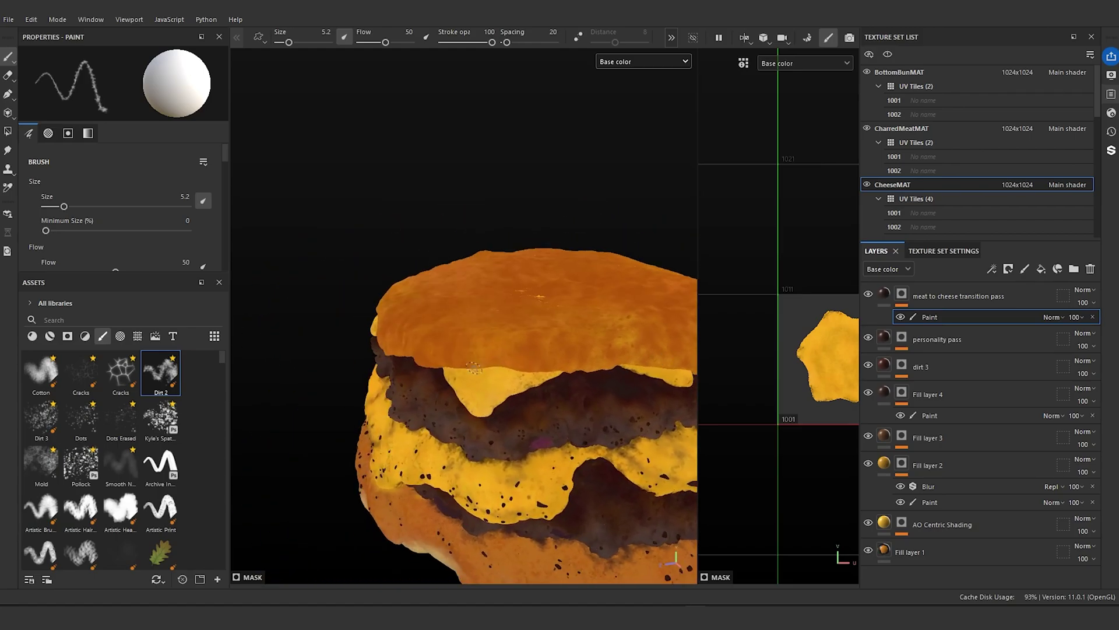
alt+right_drag(472, 371, 437, 390)
mouse_move(437, 390)
alt+mouse_down()
mouse_move(470, 346)
mouse_move(535, 340)
alt+mouse_up()
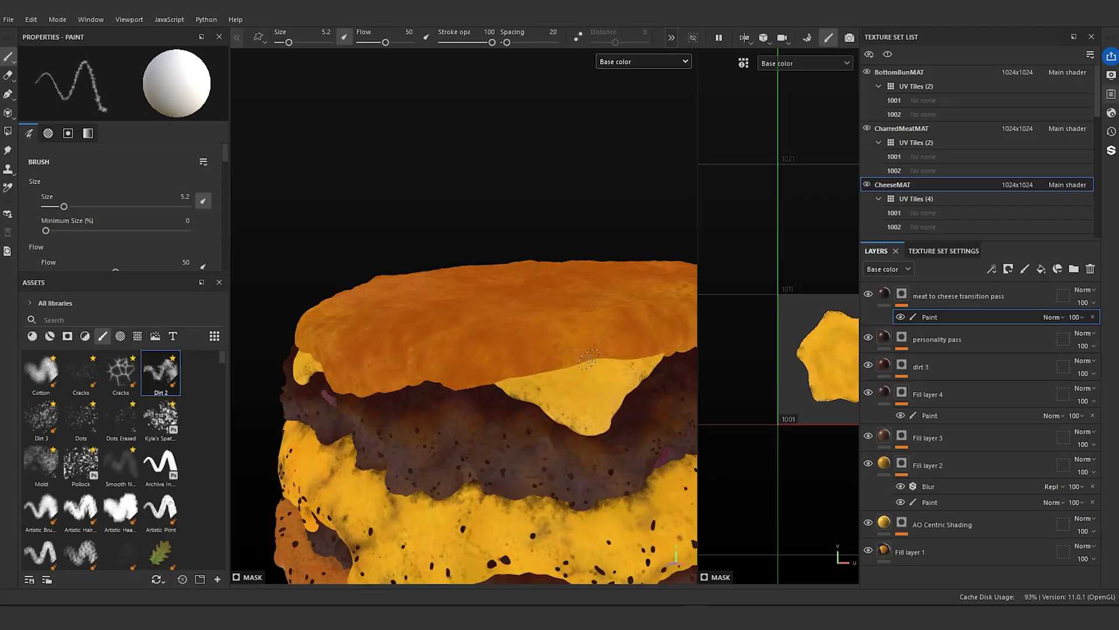
- Duplicate the meat to cheese transition pass layer and give the copy a fresh black mask with a paint effect
right_click(882, 296)
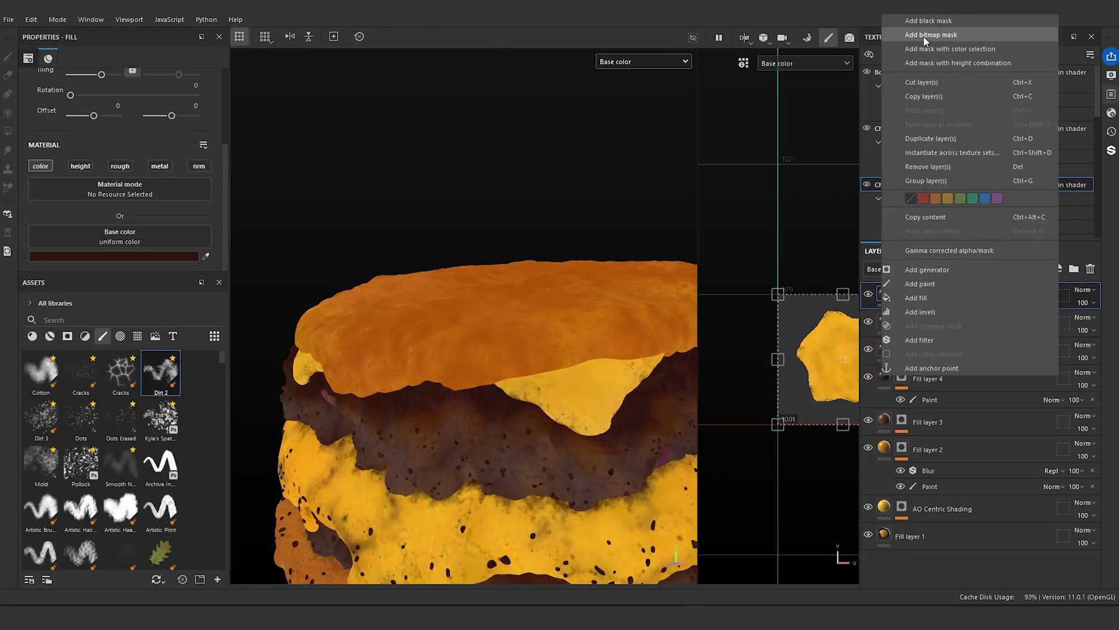
click(931, 139)
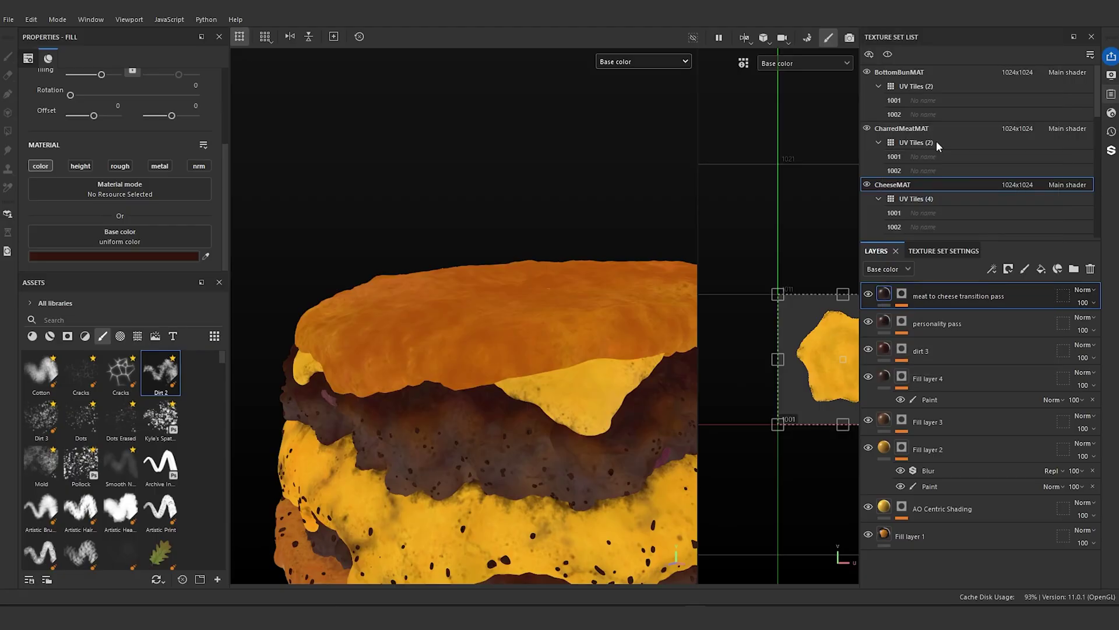
right_click(903, 295)
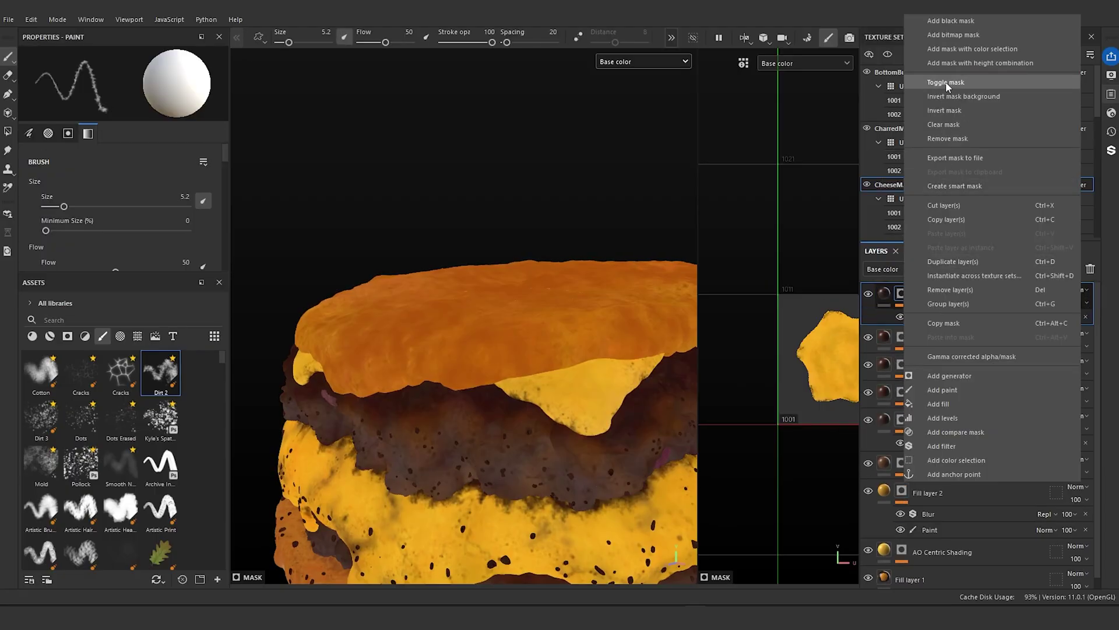
click(951, 21)
right_click(903, 295)
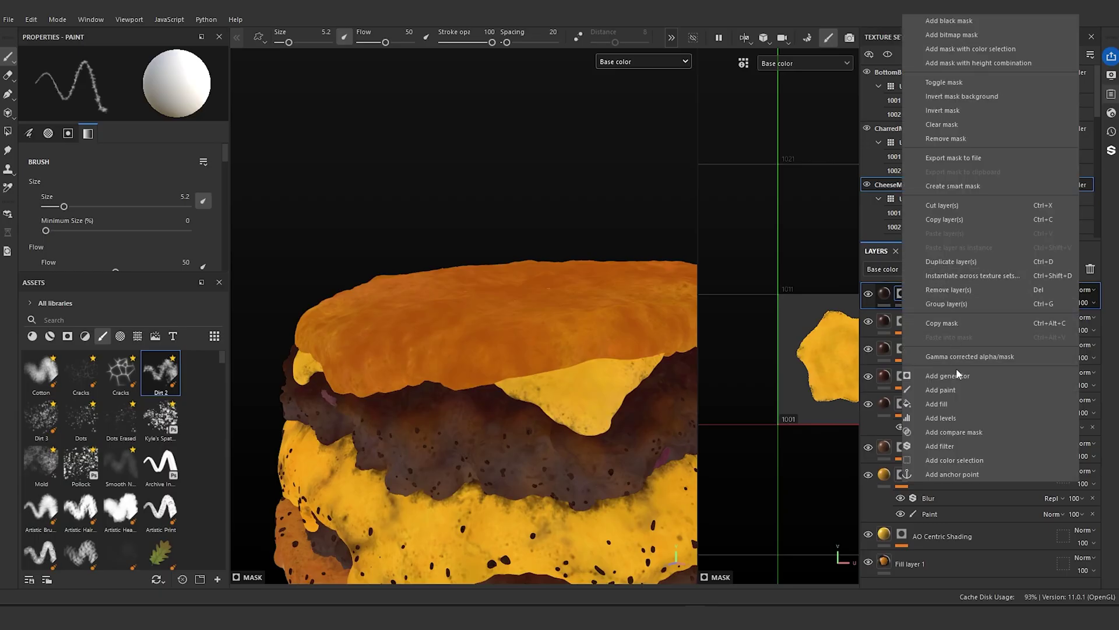
click(930, 387)
- Set the duplicated layer's base color to an orange sampled from the top bun near the upper cheese
click(888, 295)
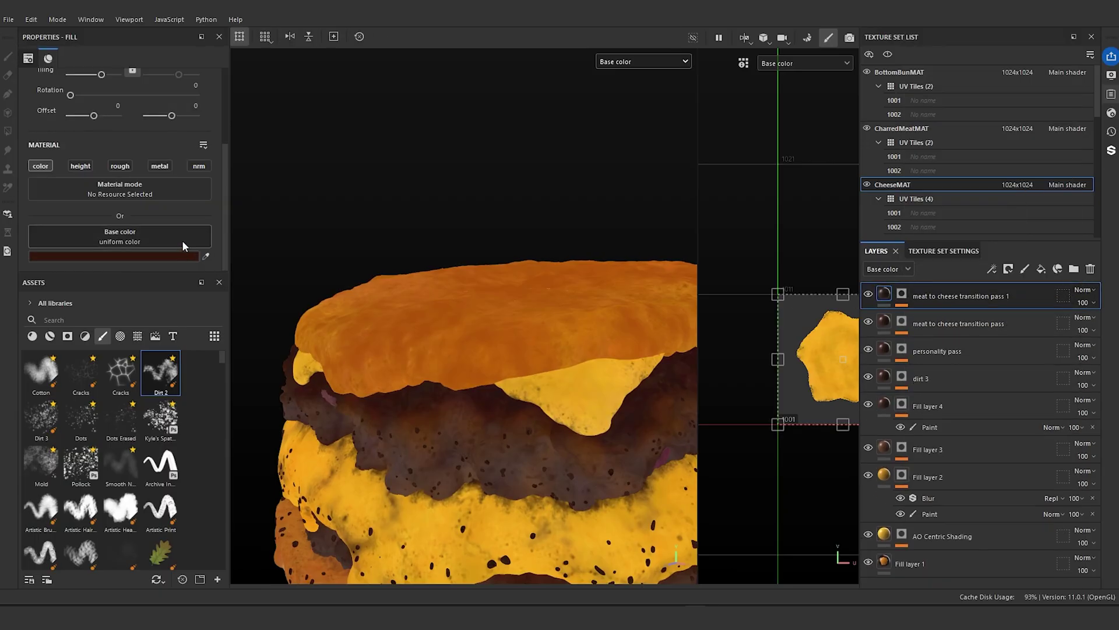
drag(513, 357, 531, 363)
scroll(493, 367, up, 4)
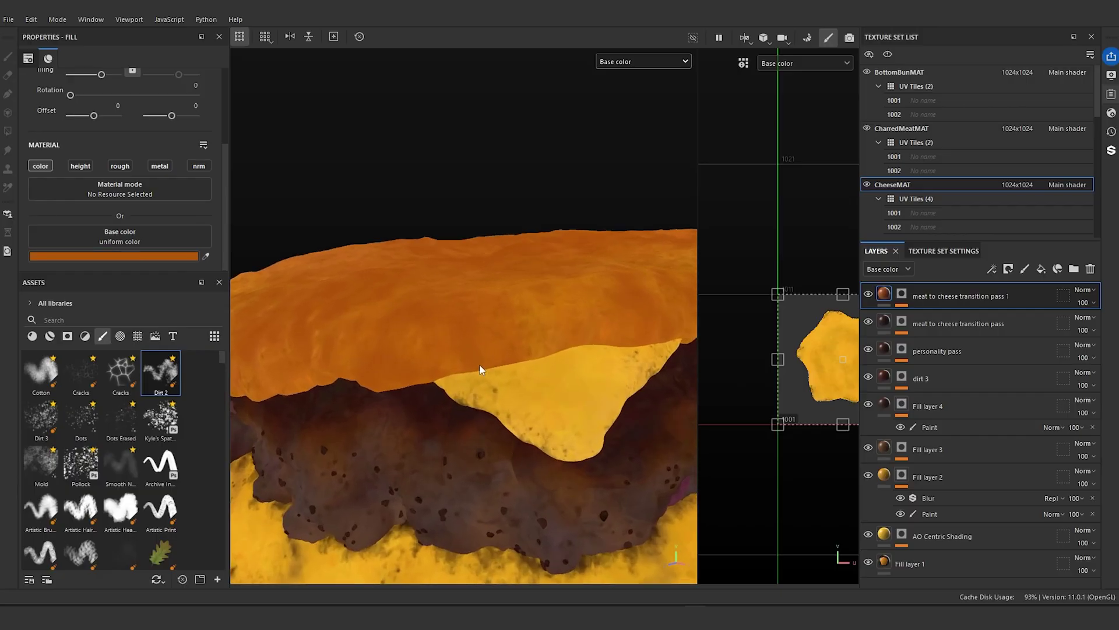
- Activate the paint effect on the duplicated layer's mask and choose the smooth brush at size 5.46
click(121, 463)
scroll(496, 449, up, 3)
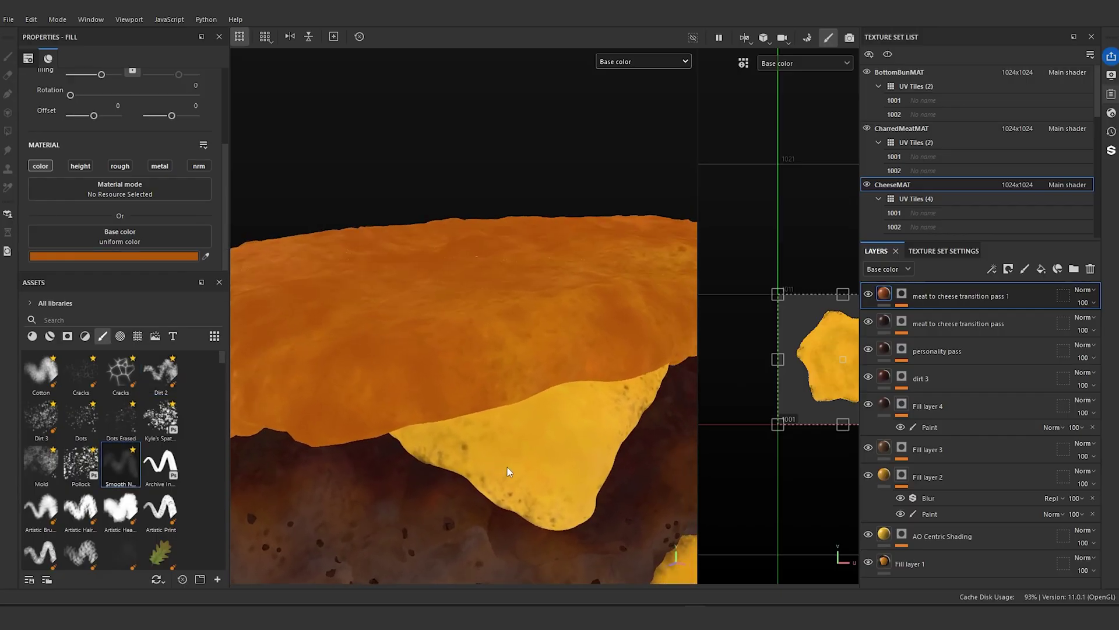
click(901, 298)
click(903, 305)
click(928, 316)
key([)
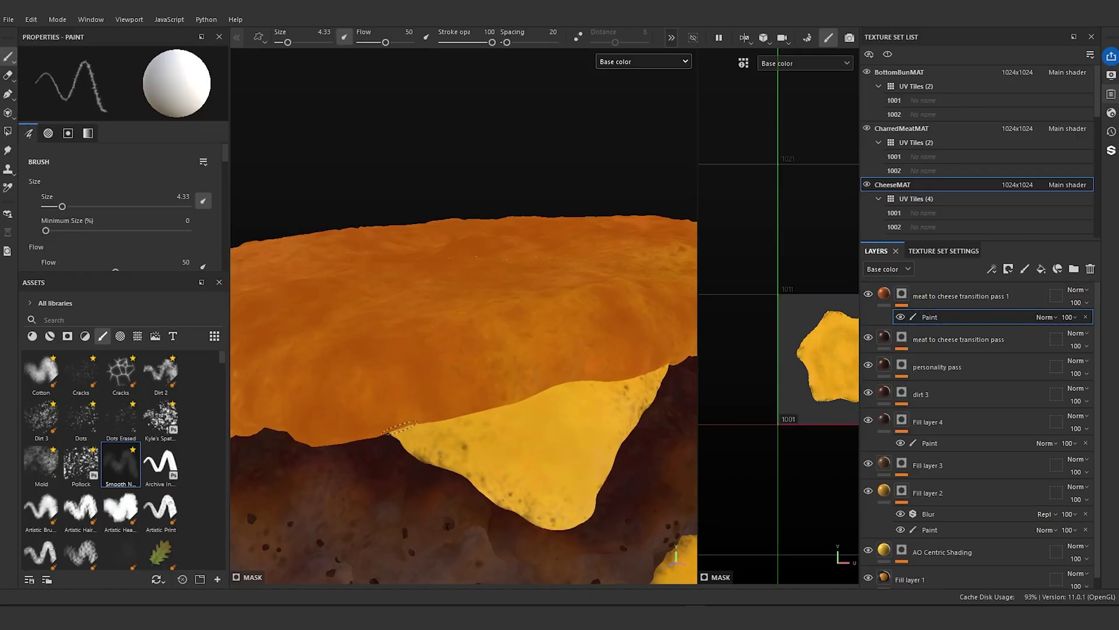
click(121, 466)
key([)
key([)
key([)
key([)
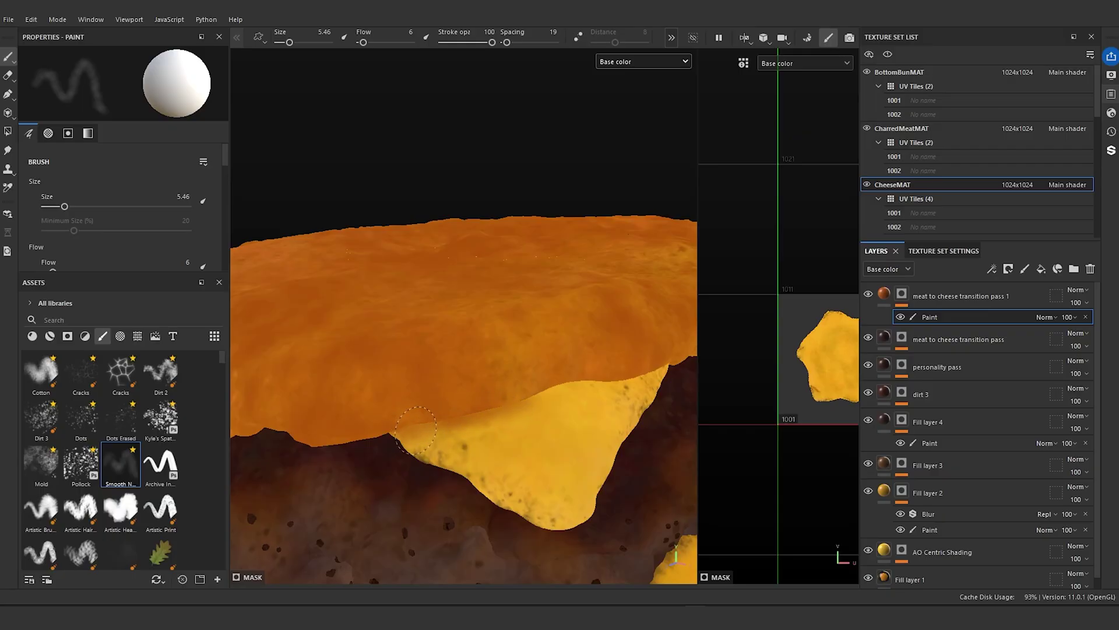
- Paint a soft orange blend on the first upper cheese corners along their top edge against the top bun
mouse_move(544, 391)
mouse_down()
mouse_move(648, 376)
mouse_move(476, 410)
mouse_move(443, 449)
mouse_up()
scroll(477, 408, down, 5)
scroll(443, 448, up, 6)
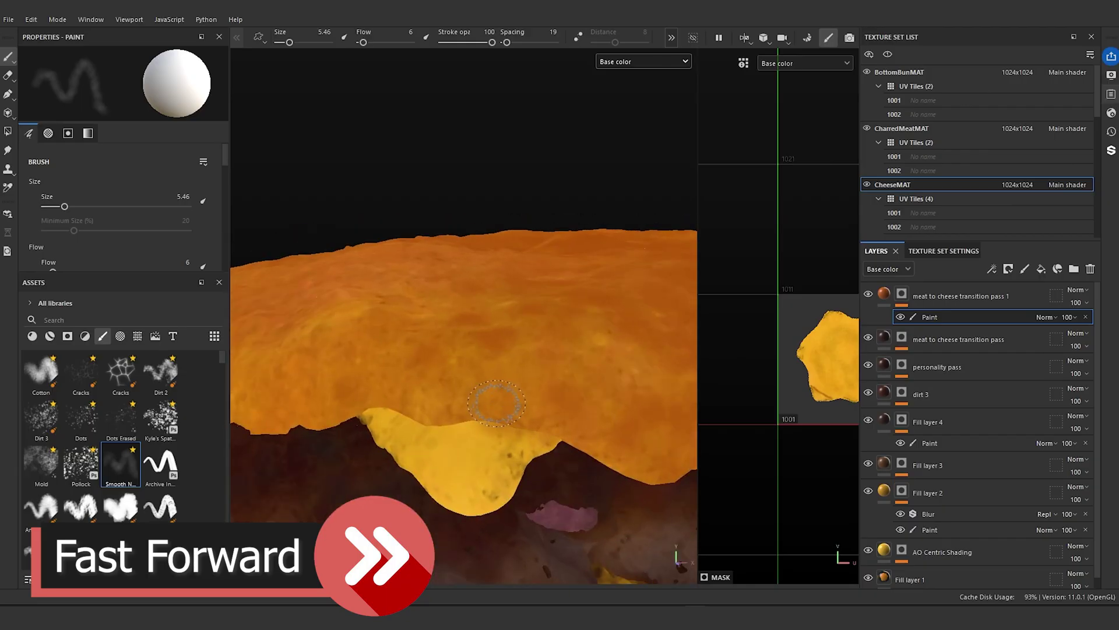
scroll(417, 414, down, 4)
mouse_move(417, 413)
alt+mouse_down()
mouse_move(362, 411)
mouse_move(455, 403)
alt+mouse_up()
scroll(454, 402, up, 4)
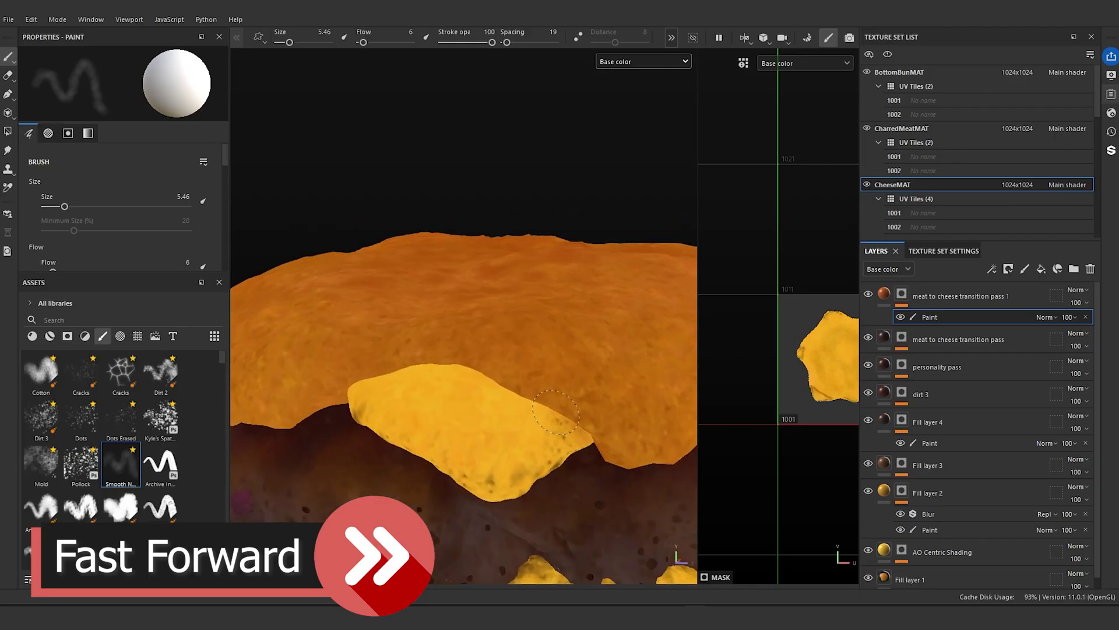
drag(557, 408, 464, 368)
drag(520, 394, 577, 433)
alt+drag(577, 432, 535, 418)
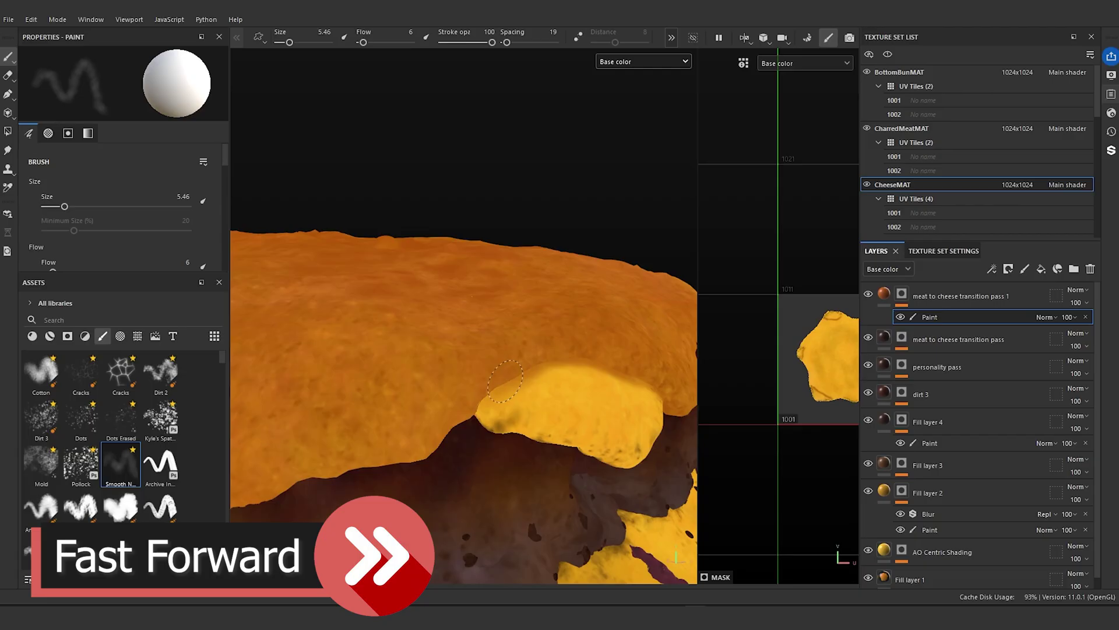
- Extend the soft orange blend to the next upper cheese corner under the top bun and reduce the brush size to 3.02
scroll(496, 403, down, 5)
alt+drag(397, 388, 448, 379)
scroll(431, 373, up, 5)
drag(389, 345, 443, 352)
key(bracketleft)
key(bracketleft)
key(bracketleft)
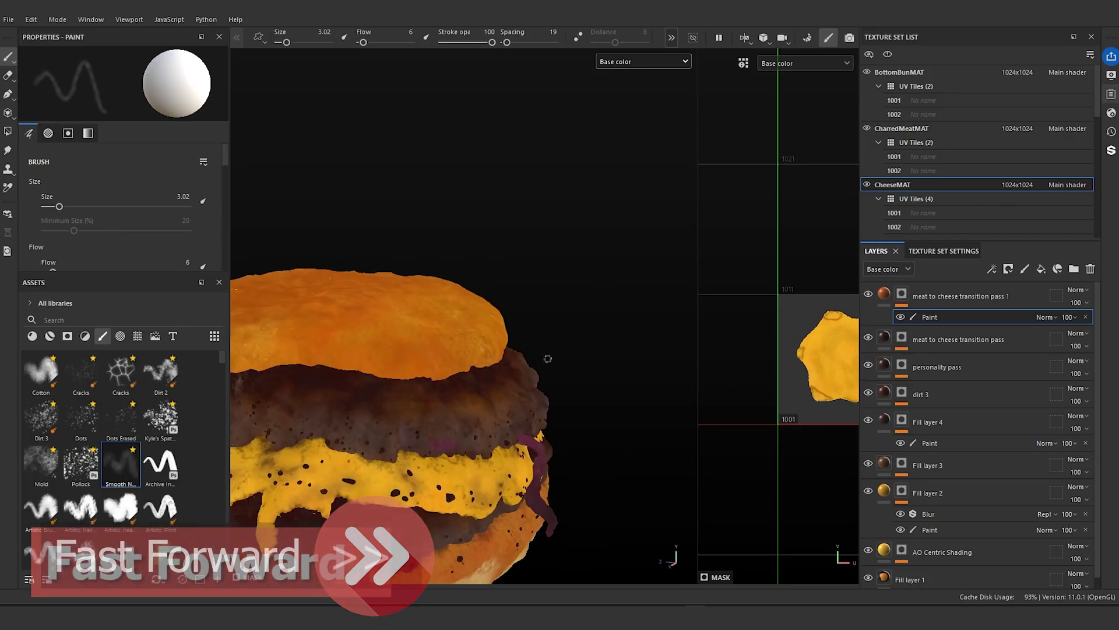
- Examine the orange blend on the remaining upper cheese corner under the top bun
scroll(548, 359, down, 3)
alt+drag(547, 359, 498, 353)
scroll(498, 353, up, 6)
alt+middle_drag(501, 357, 536, 406)
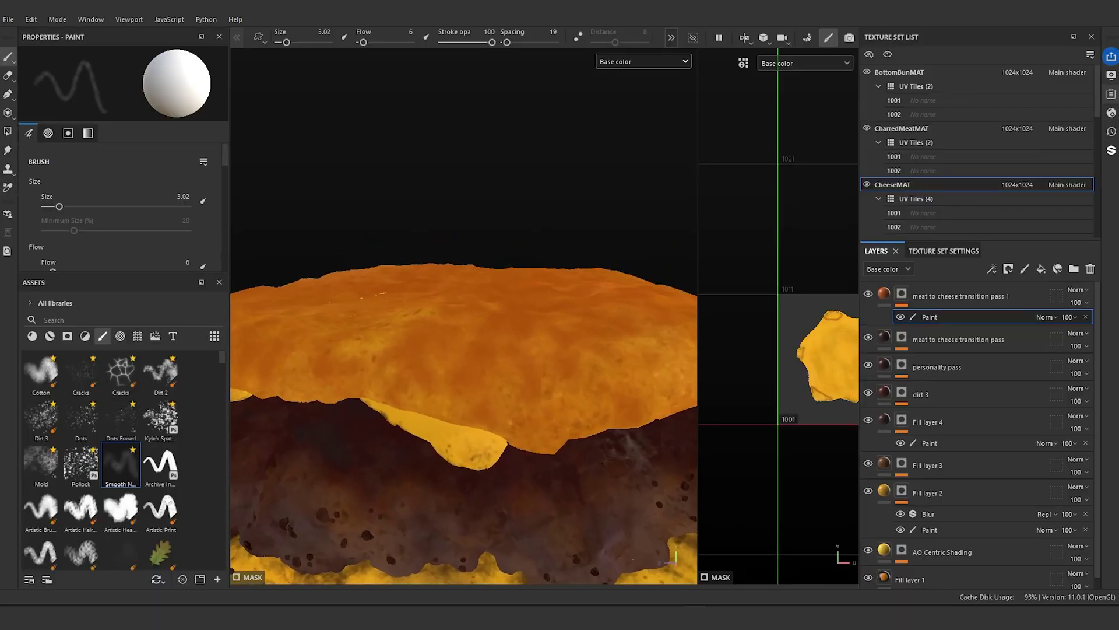
scroll(538, 403, up, 2)
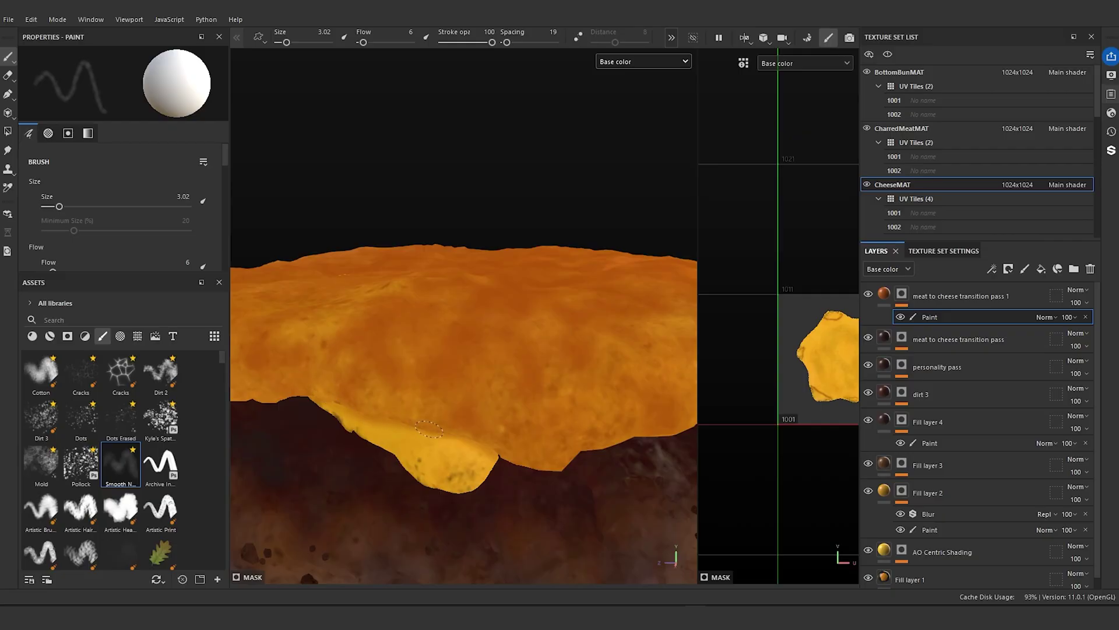
scroll(429, 429, down, 6)
alt+drag(429, 429, 478, 435)
alt+drag(461, 449, 489, 457)
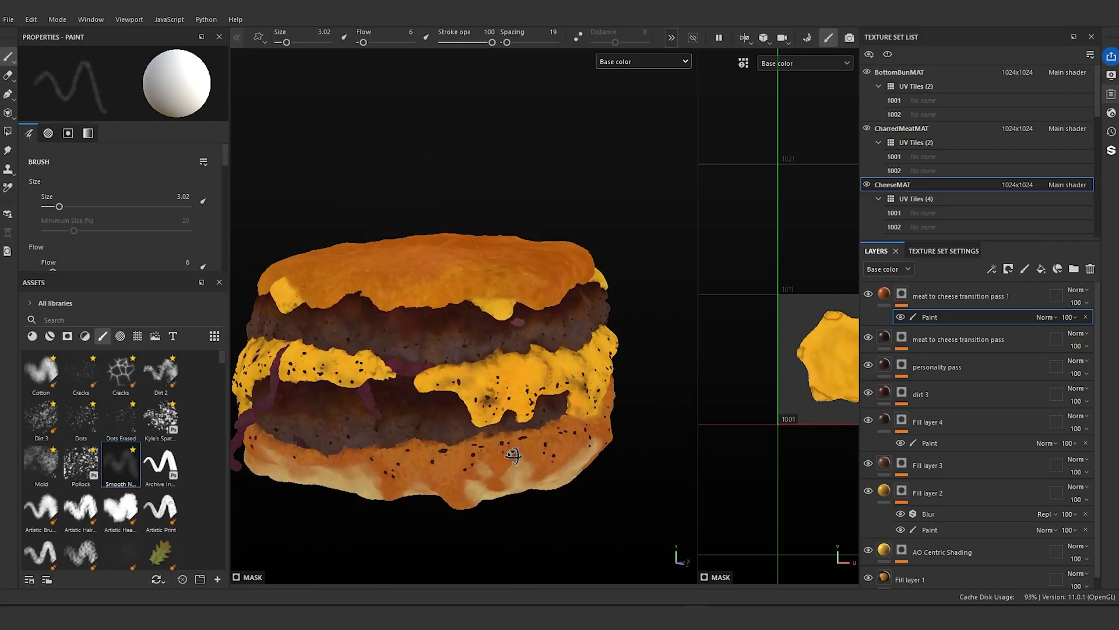
- Examine the cheese, meat and bun color transitions from all sides of the burger
alt+middle_drag(402, 458, 455, 376)
alt+drag(426, 376, 523, 376)
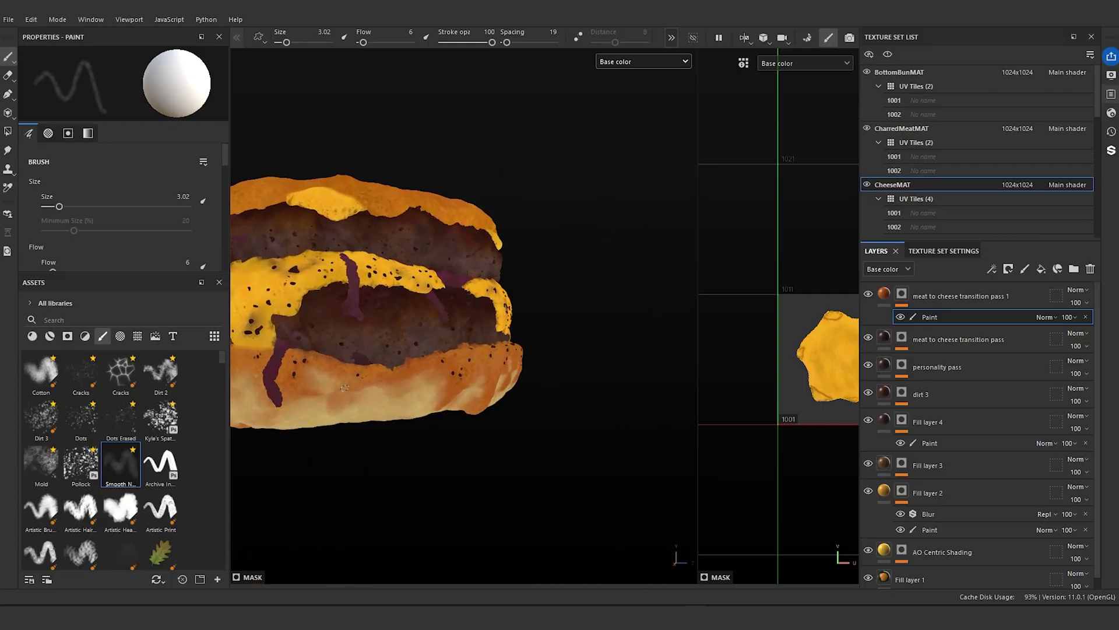
alt+middle_drag(343, 388, 478, 401)
alt+drag(454, 464, 354, 446)
alt+middle_drag(464, 395, 355, 402)
alt+drag(455, 420, 379, 408)
alt+middle_drag(327, 402, 431, 417)
alt+drag(432, 417, 351, 412)
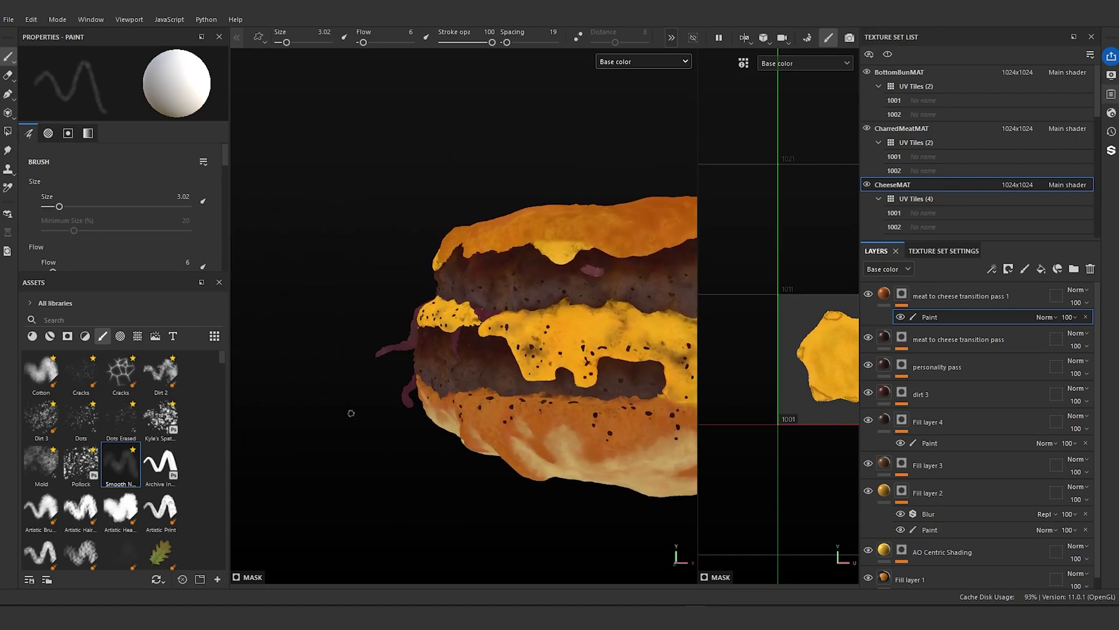
alt+middle_drag(431, 411, 257, 400)
alt+drag(438, 417, 403, 415)
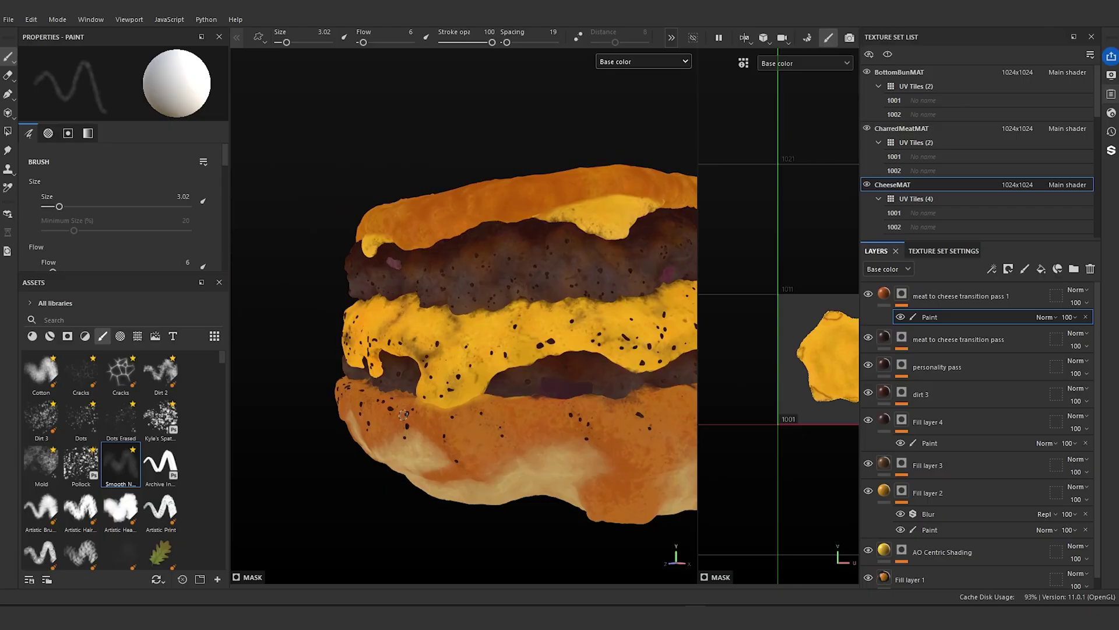
scroll(404, 415, down, 4)
alt+middle_drag(405, 415, 321, 416)
alt+drag(402, 431, 416, 390)
scroll(432, 438, up, 4)
scroll(434, 373, down, 2)
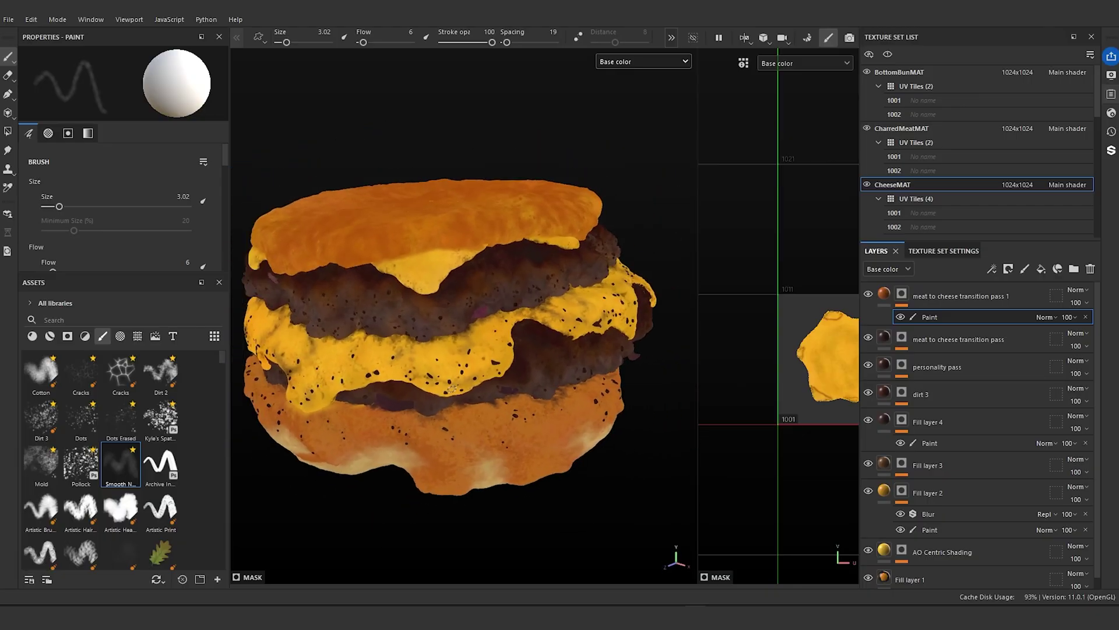
alt+middle_drag(373, 364, 437, 380)
alt+drag(437, 380, 407, 367)
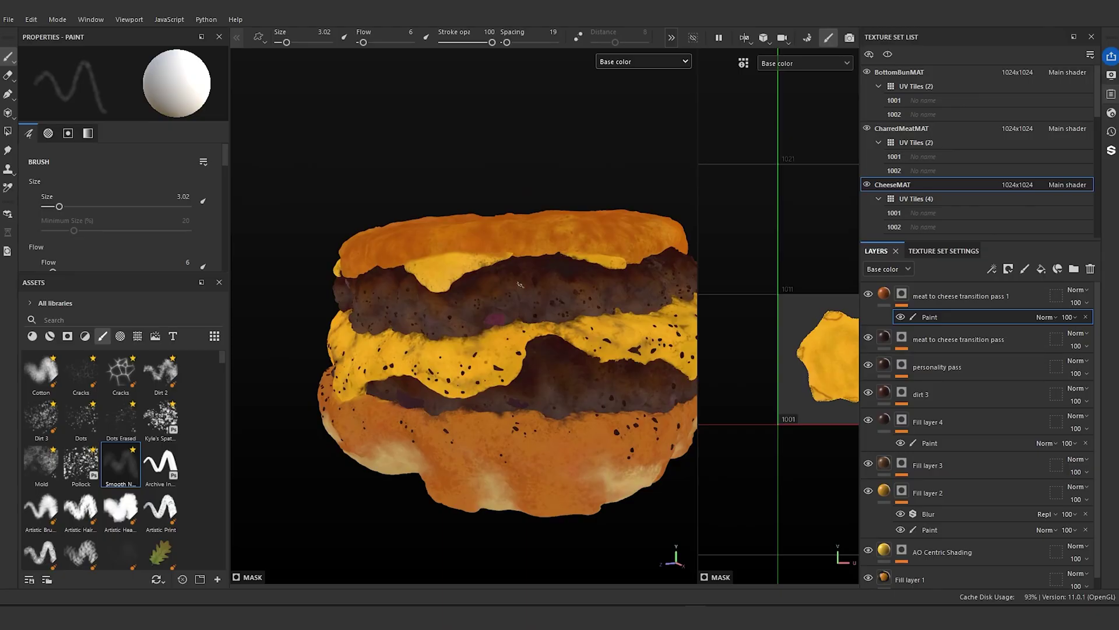
- Review the overall burger texture from the side with the long cheese drips, both up close and from farther away
scroll(455, 356, down, 3)
alt+middle_drag(486, 355, 434, 376)
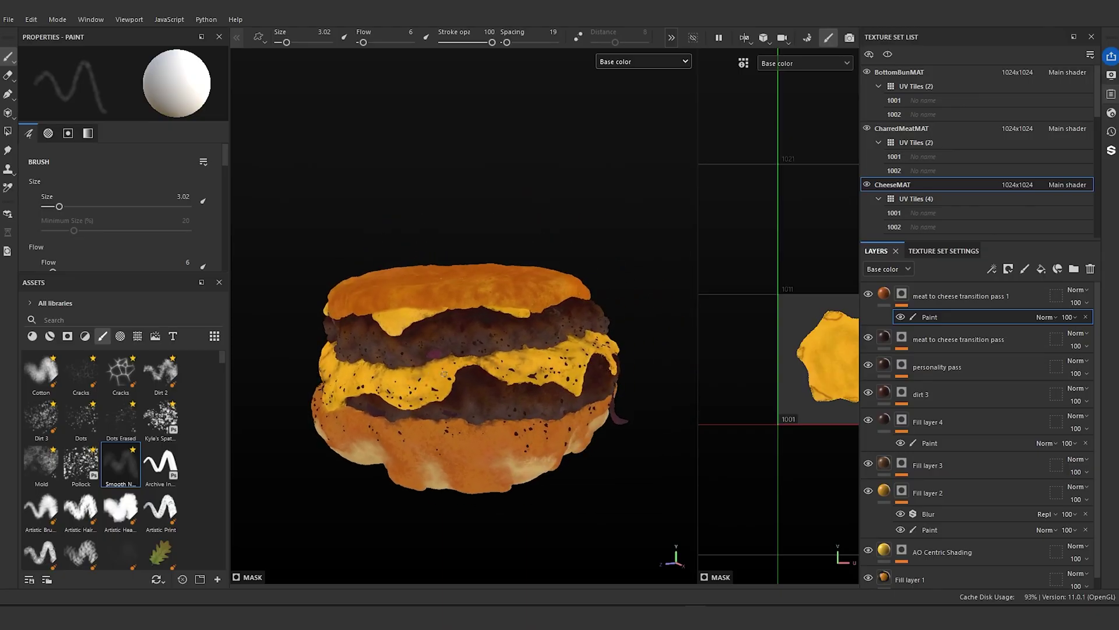
scroll(436, 367, up, 4)
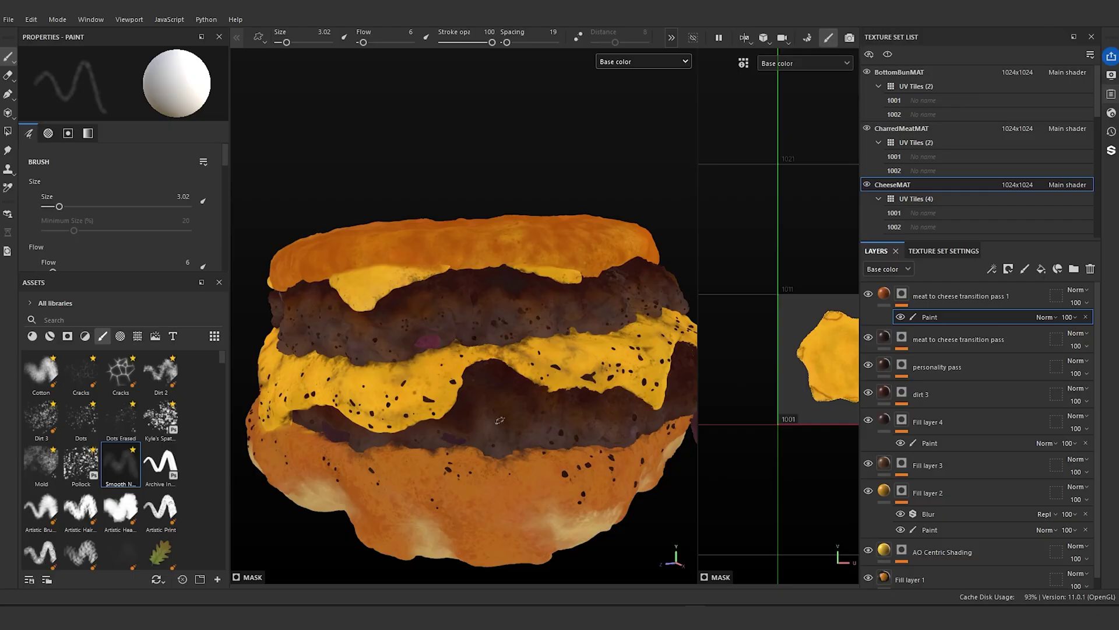
scroll(452, 471, down, 2)
alt+middle_drag(463, 457, 524, 488)
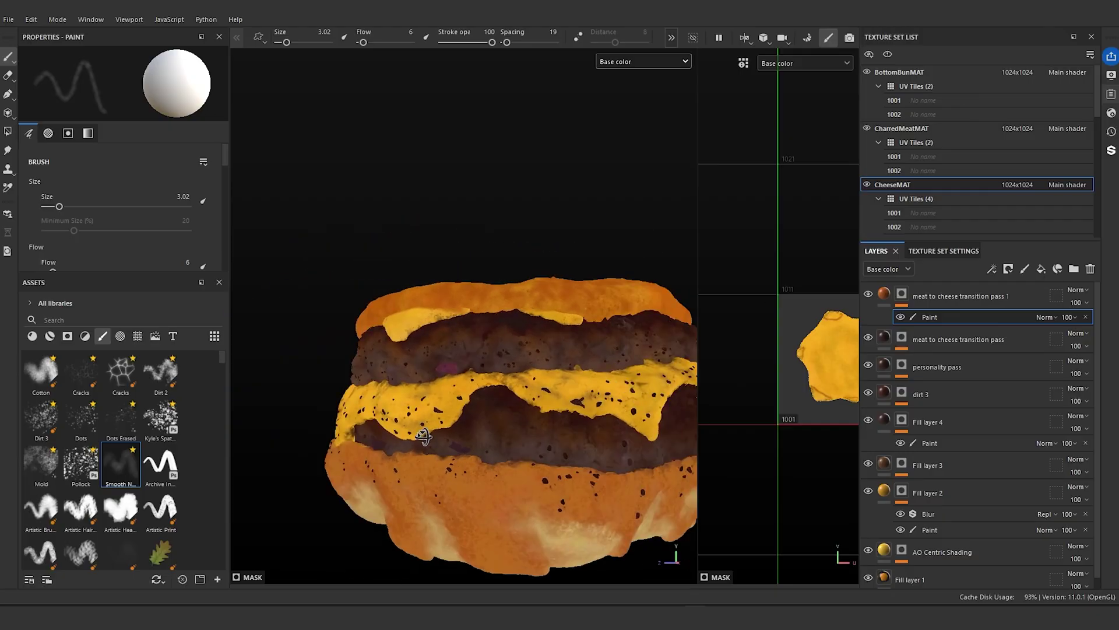
alt+drag(524, 489, 481, 428)
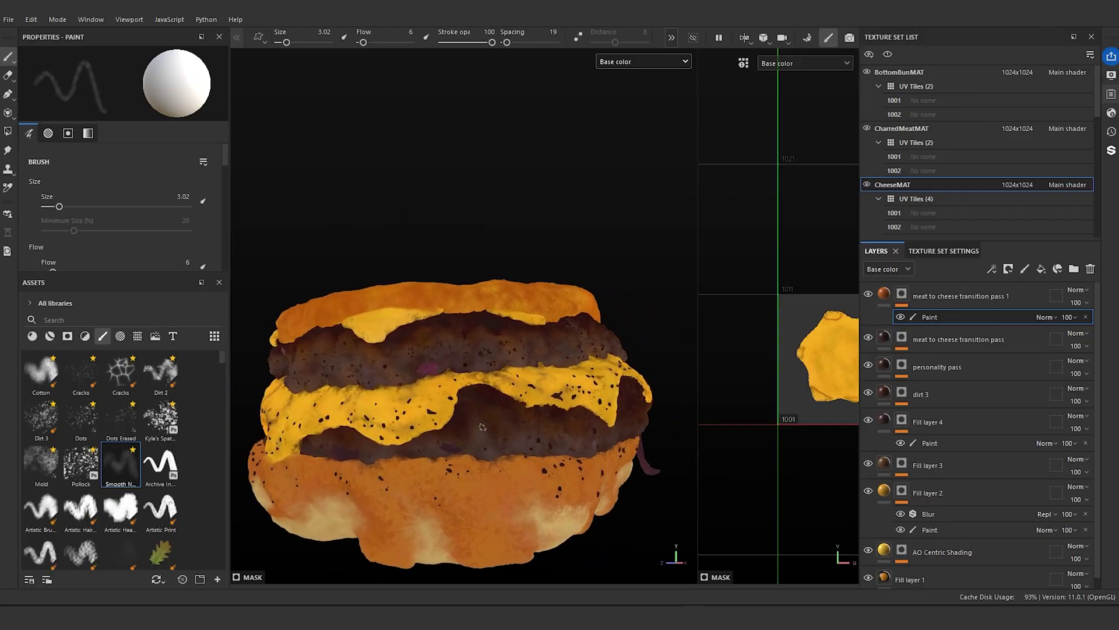
scroll(485, 421, up, 1)
alt+drag(567, 418, 444, 457)
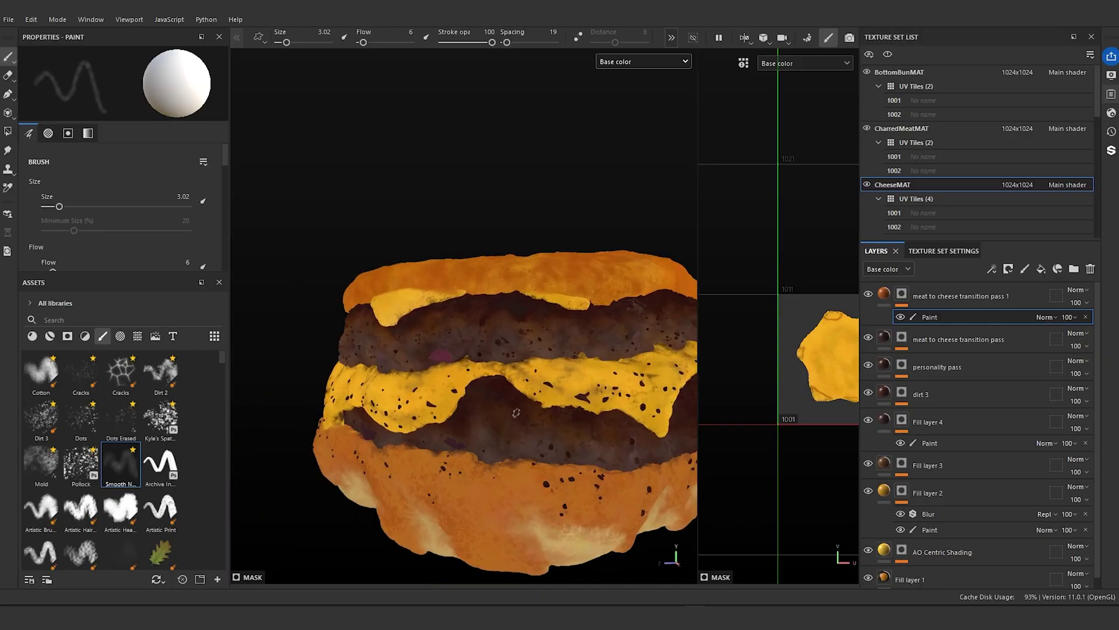
alt+drag(516, 412, 652, 201)
scroll(518, 416, down, 5)
mouse_move(506, 418)
alt+mouse_down()
mouse_move(482, 544)
mouse_move(461, 464)
mouse_move(463, 424)
mouse_move(482, 467)
mouse_move(496, 371)
mouse_move(499, 394)
alt+mouse_up()
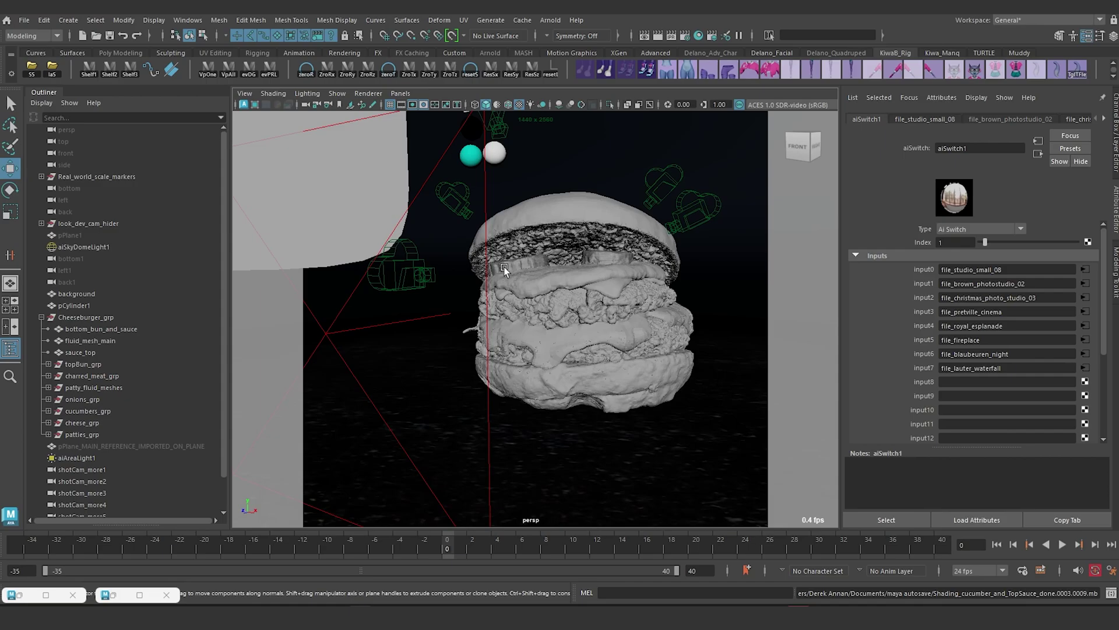
- Switch to Maya, select the area light aiAreaLight1 and examine the burger model up close
mouse_move(511, 267)
alt+mouse_down()
mouse_move(585, 284)
mouse_move(525, 280)
mouse_move(536, 306)
mouse_move(512, 280)
alt+mouse_up()
click(423, 226)
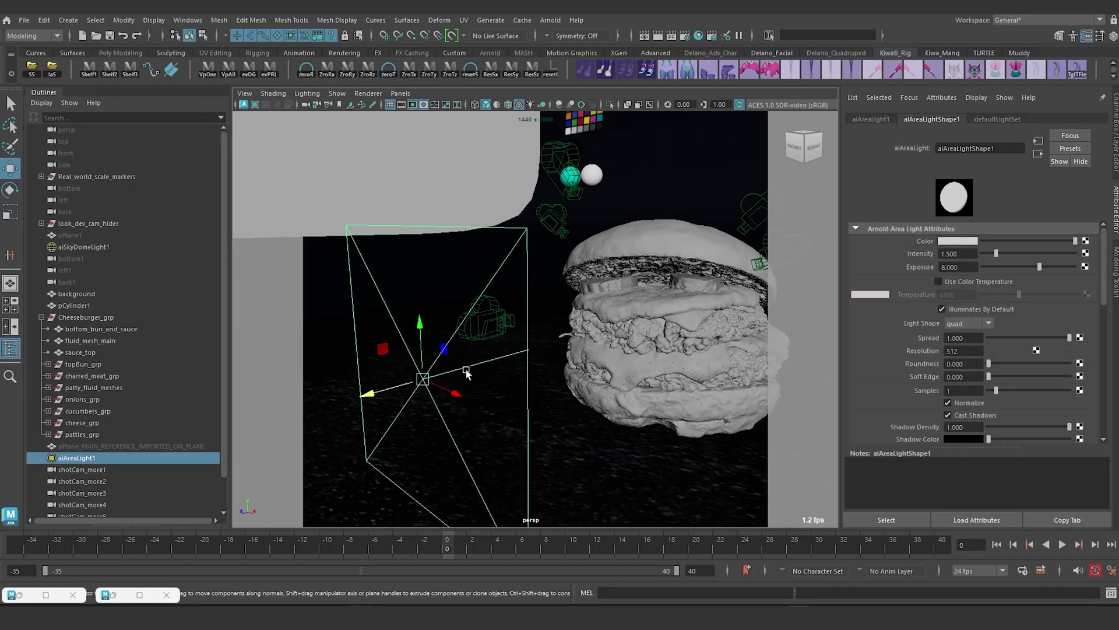
alt+drag(467, 373, 540, 311)
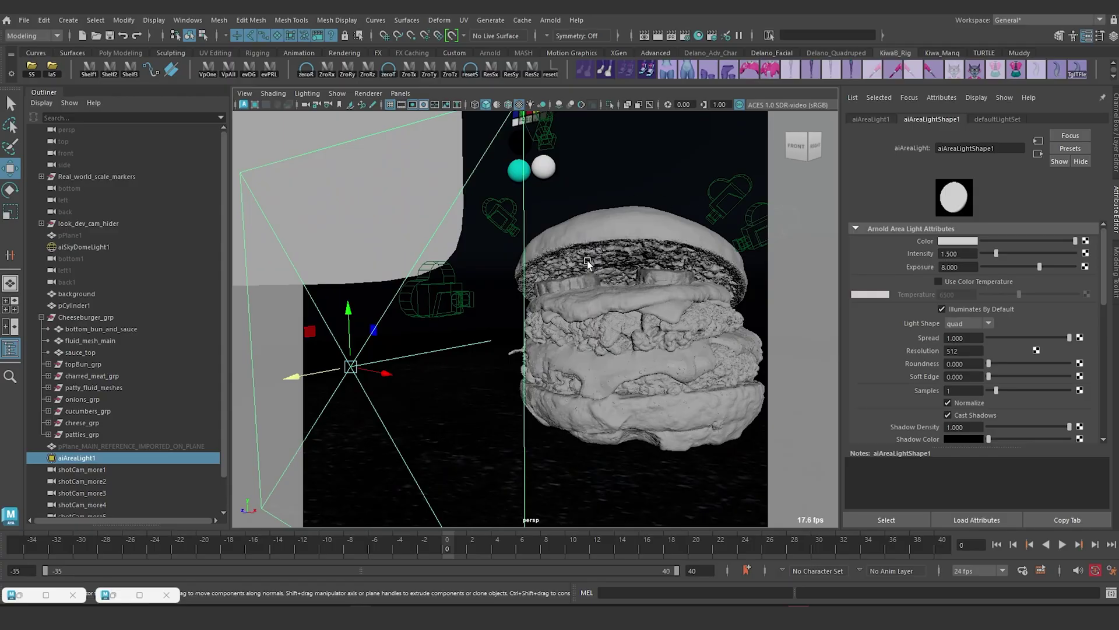
alt+drag(587, 264, 439, 207)
alt+drag(506, 317, 477, 309)
alt+drag(662, 303, 534, 293)
scroll(586, 292, up, 5)
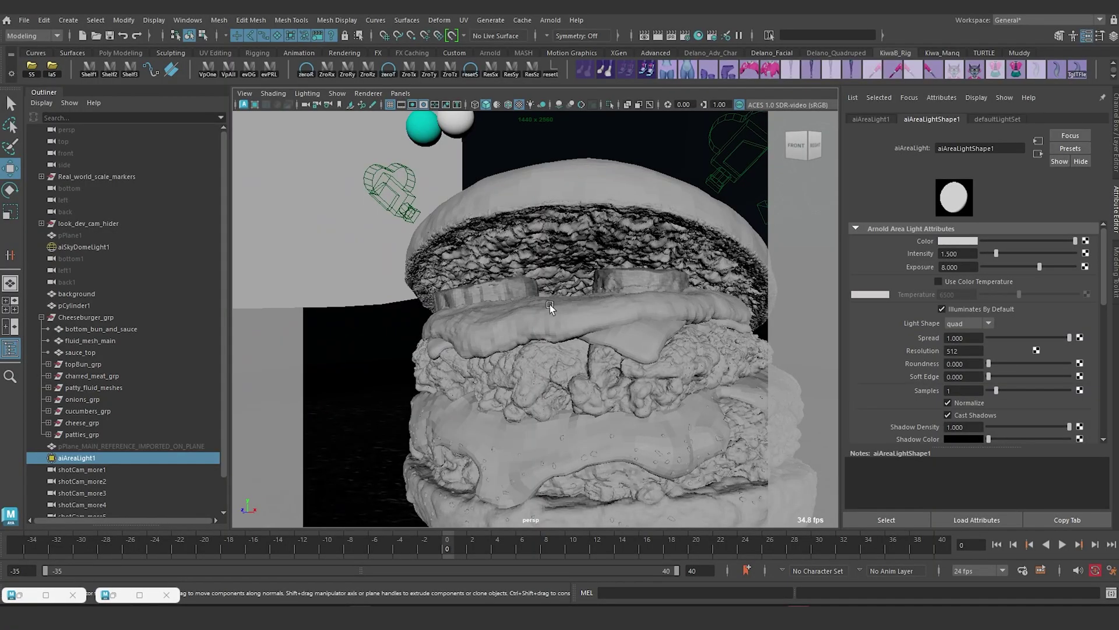
- Examine the area light's placement and direction relative to the burger in the perspective view
scroll(552, 303, down, 5)
alt+middle_drag(434, 286, 543, 272)
scroll(542, 272, down, 5)
alt+drag(448, 265, 409, 262)
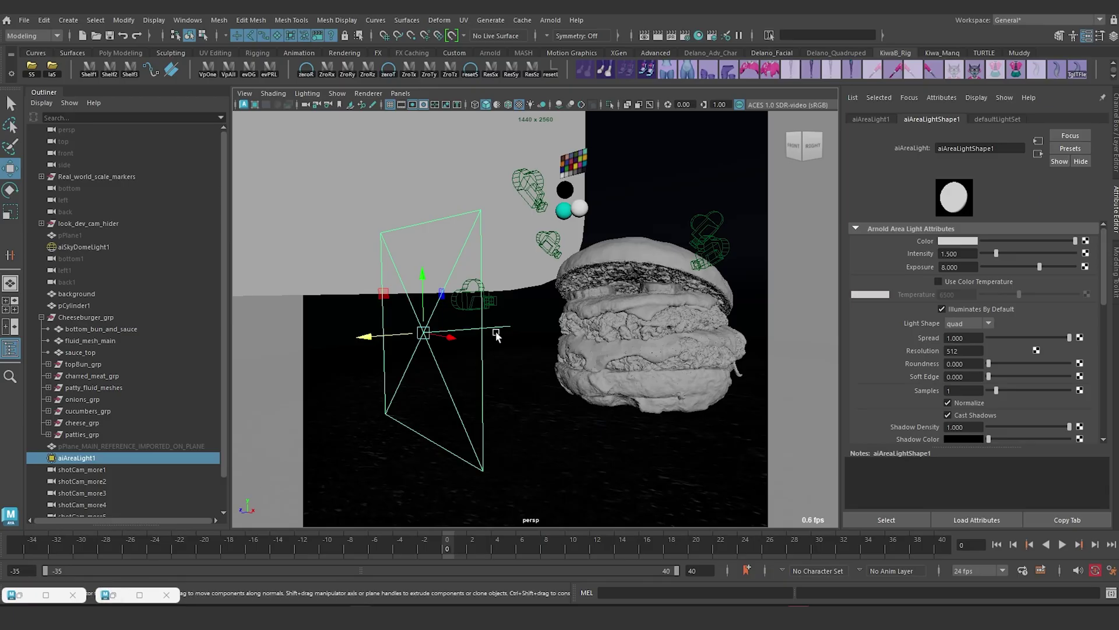
alt+middle_drag(495, 330, 461, 334)
alt+drag(461, 334, 651, 300)
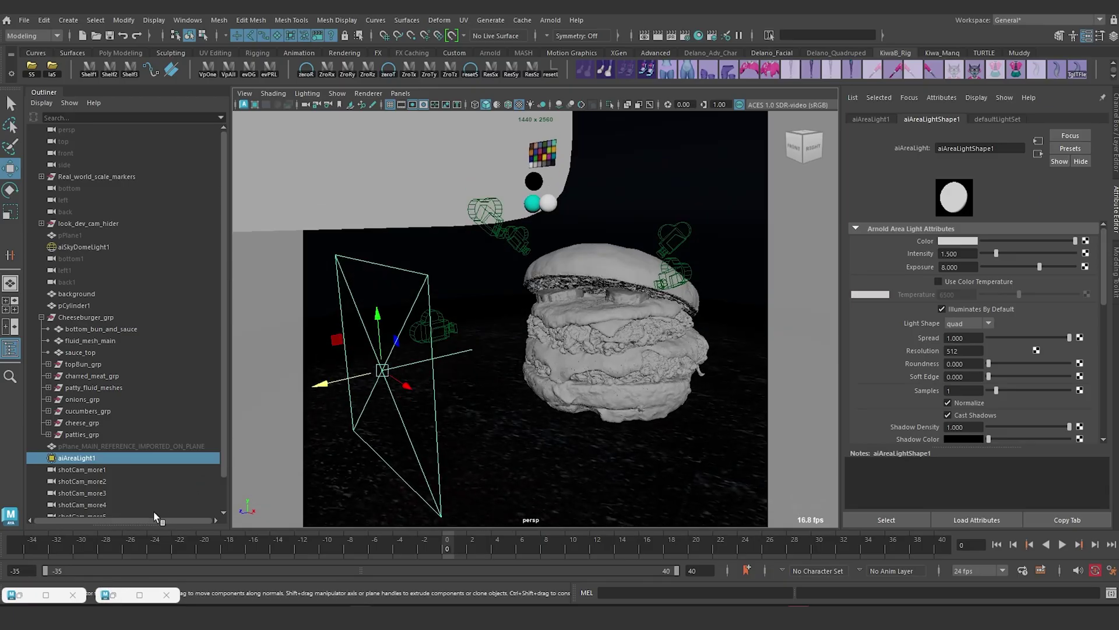
alt+right_drag(360, 475, 631, 365)
alt+drag(632, 365, 627, 336)
alt+middle_drag(626, 335, 554, 330)
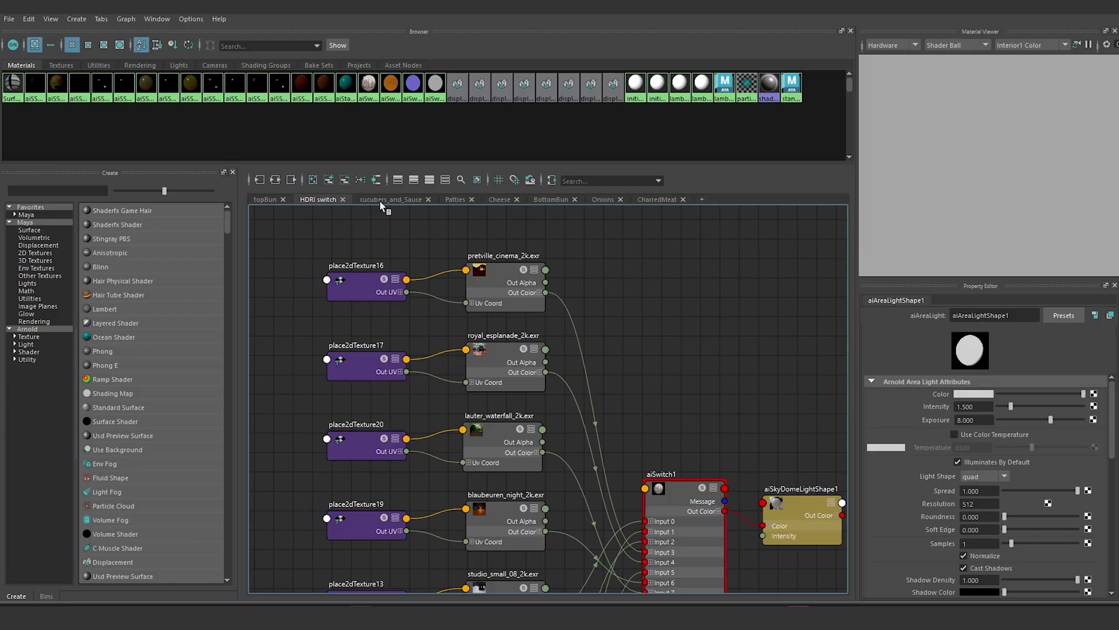
- Look over the cucumbers and sauce shading network in the Hypershade
click(381, 201)
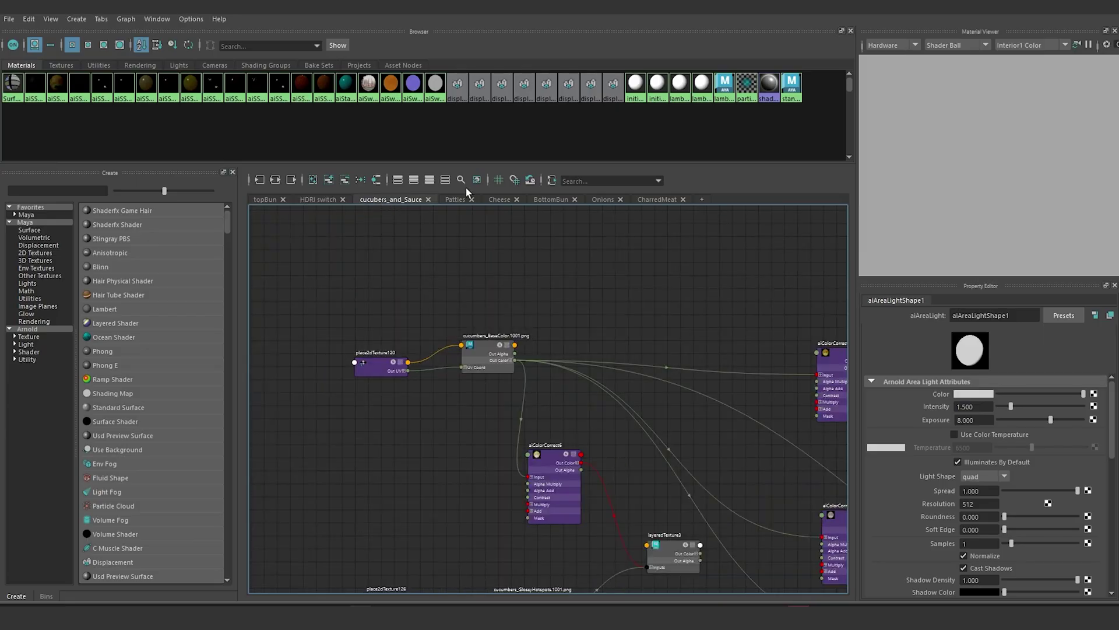
alt+middle_drag(617, 335, 507, 289)
scroll(603, 434, down, 4)
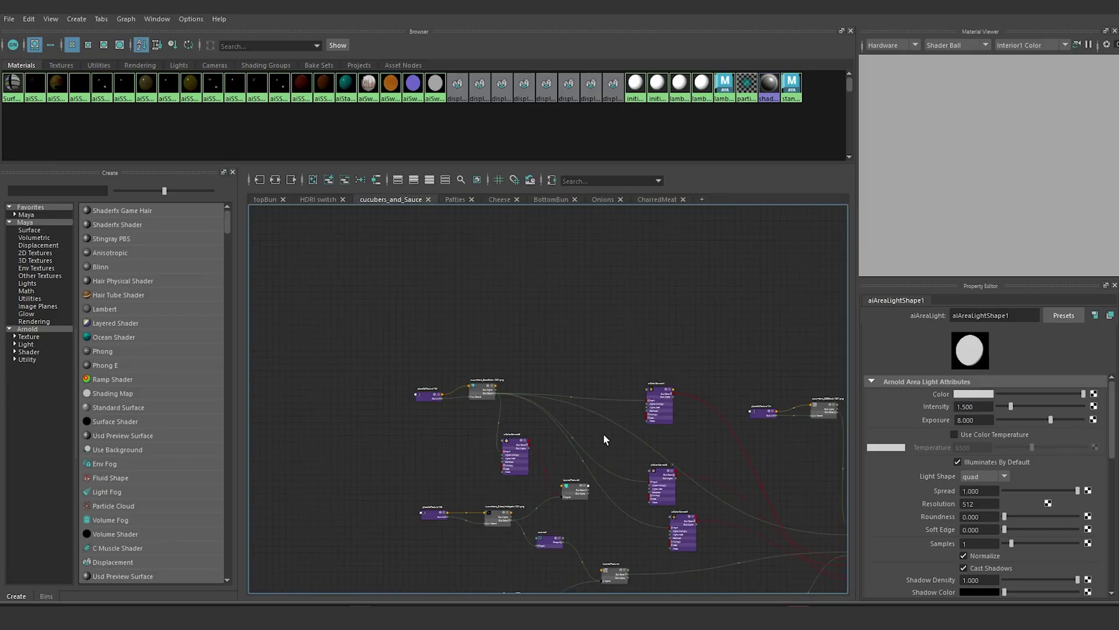
alt+middle_drag(603, 433, 544, 380)
scroll(506, 380, up, 4)
- Inspect the patties shading network, covering the base color texture, the color correct node and the subsurface settings of aiSS_patties_MAT
click(456, 200)
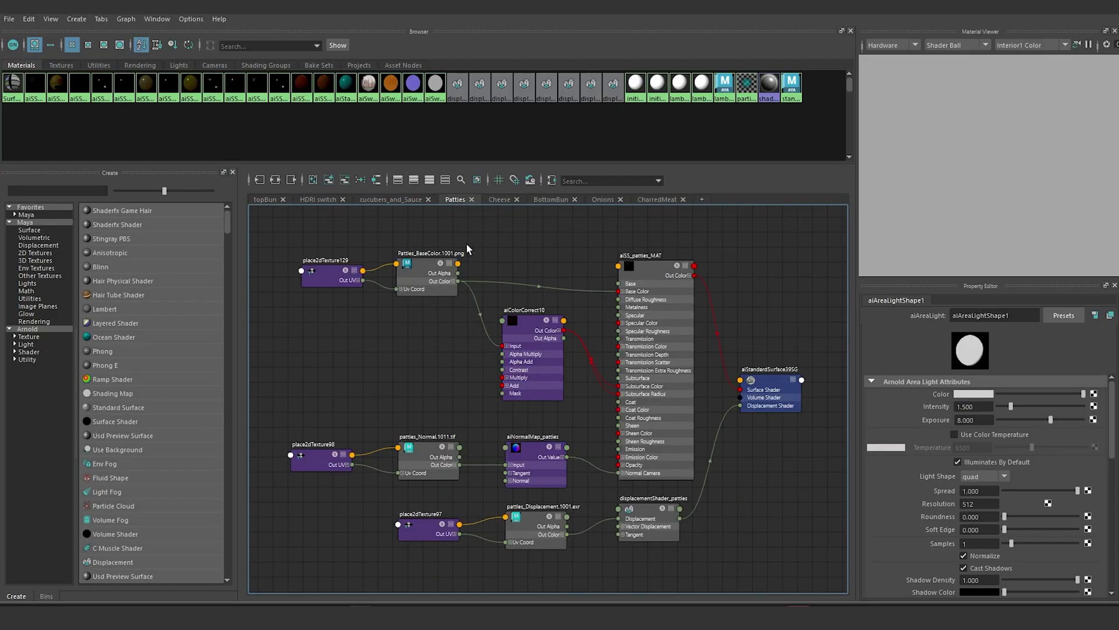
scroll(504, 325, up, 3)
drag(545, 336, 541, 341)
drag(400, 259, 406, 260)
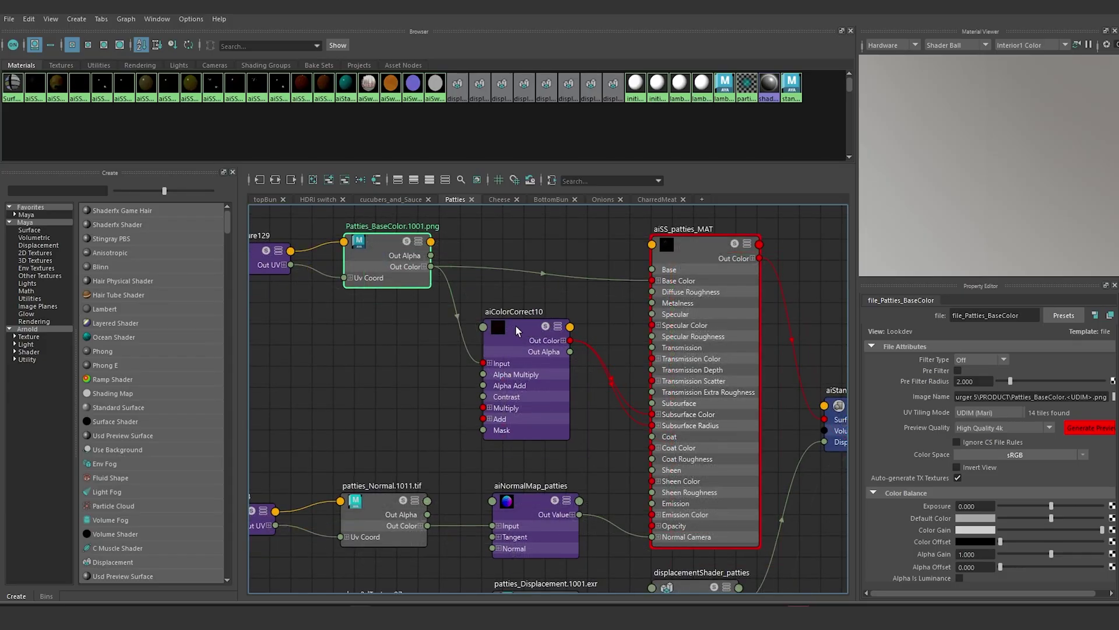
drag(516, 330, 509, 330)
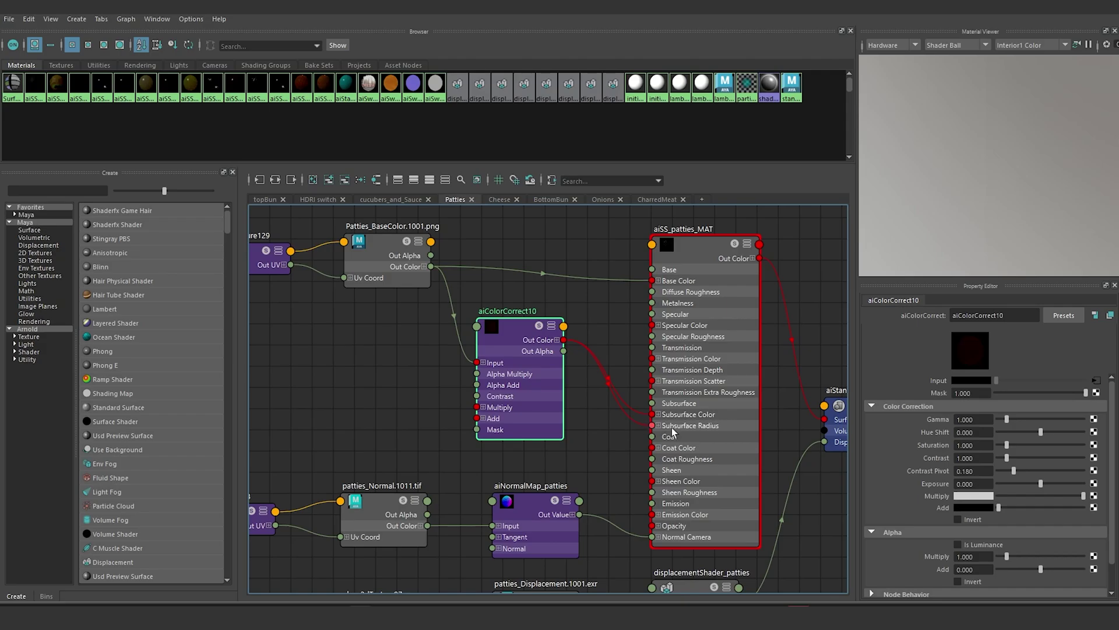
drag(501, 330, 499, 336)
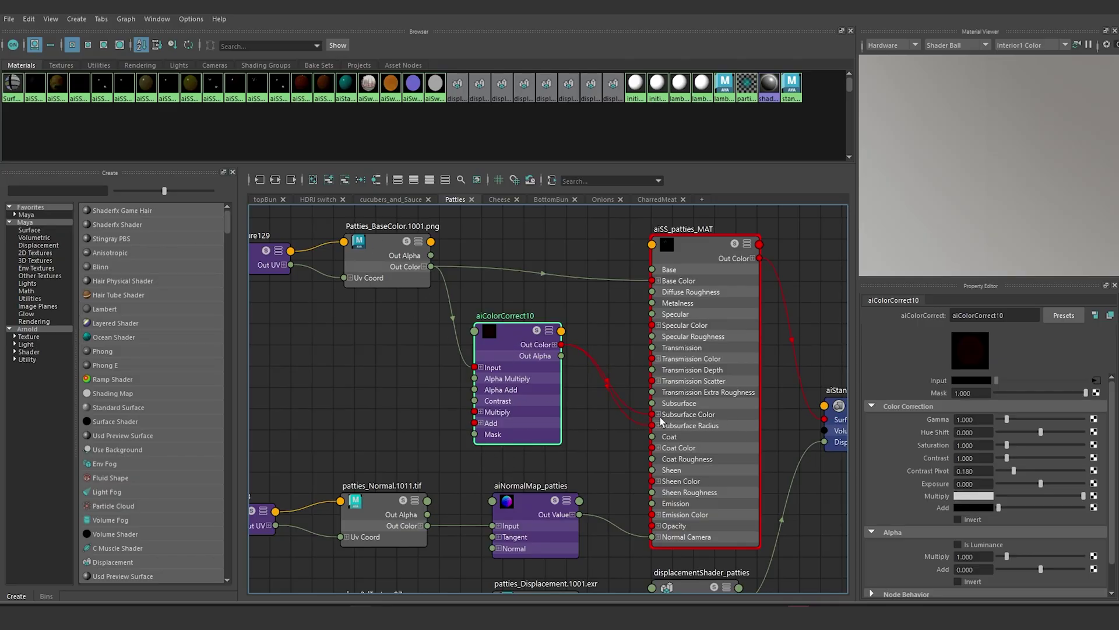
click(697, 250)
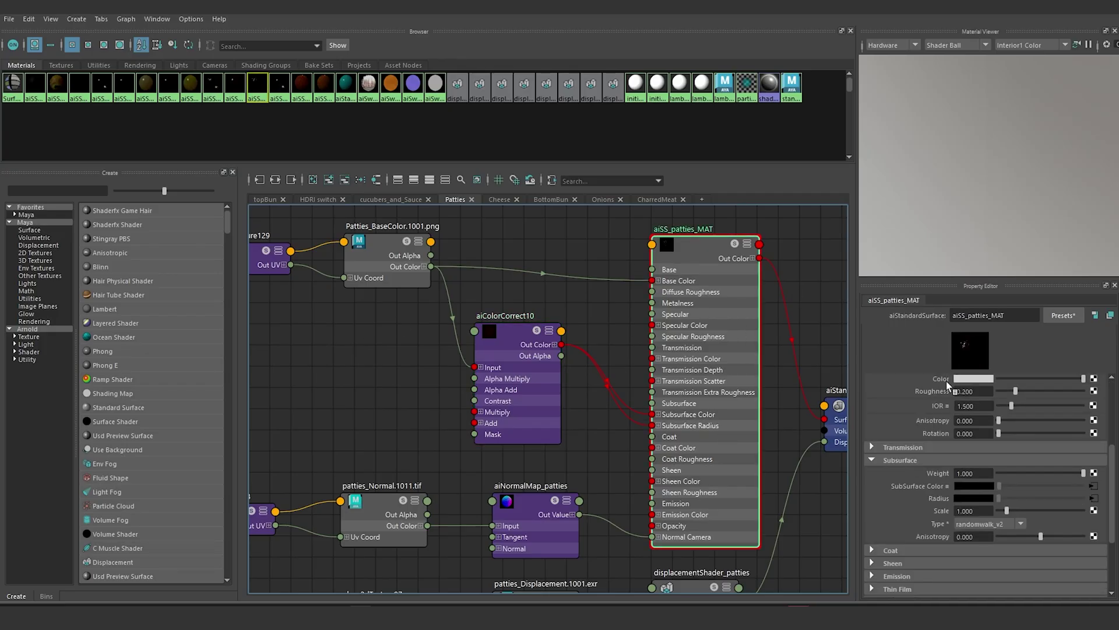
scroll(946, 380, down, 3)
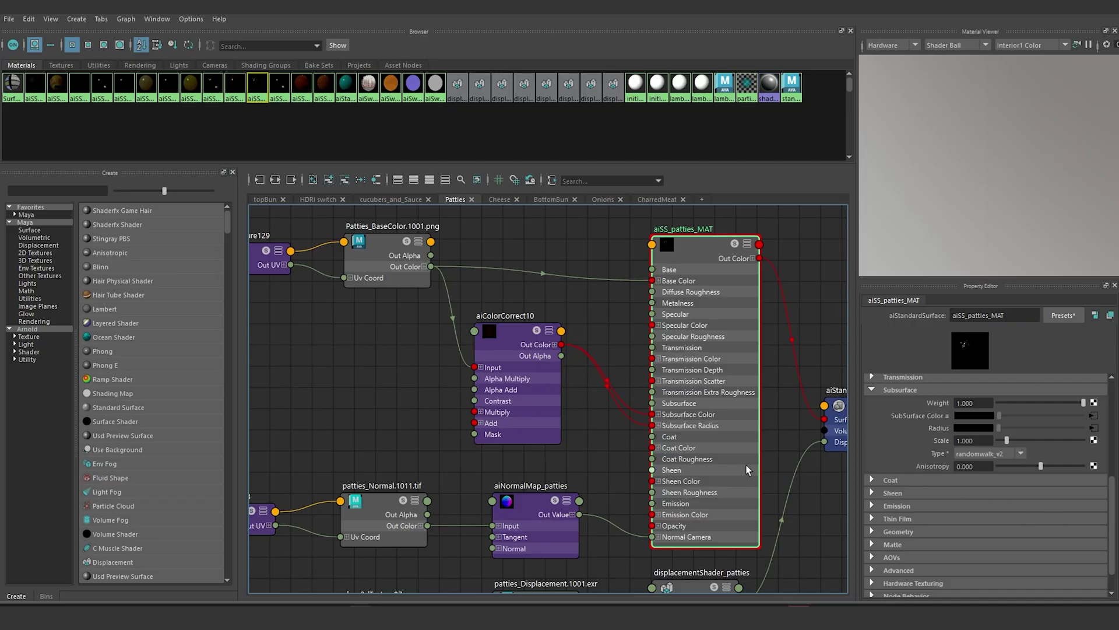
- Inspect the cheese shading network and the specular and subsurface settings of aiSS_cheese_MAT
click(498, 200)
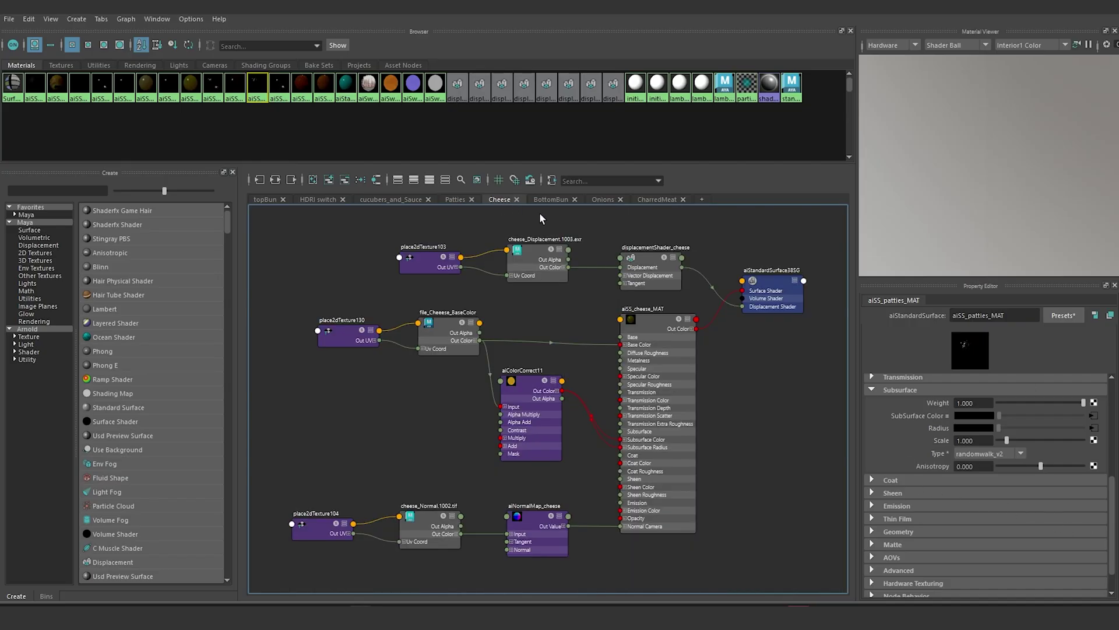
click(652, 324)
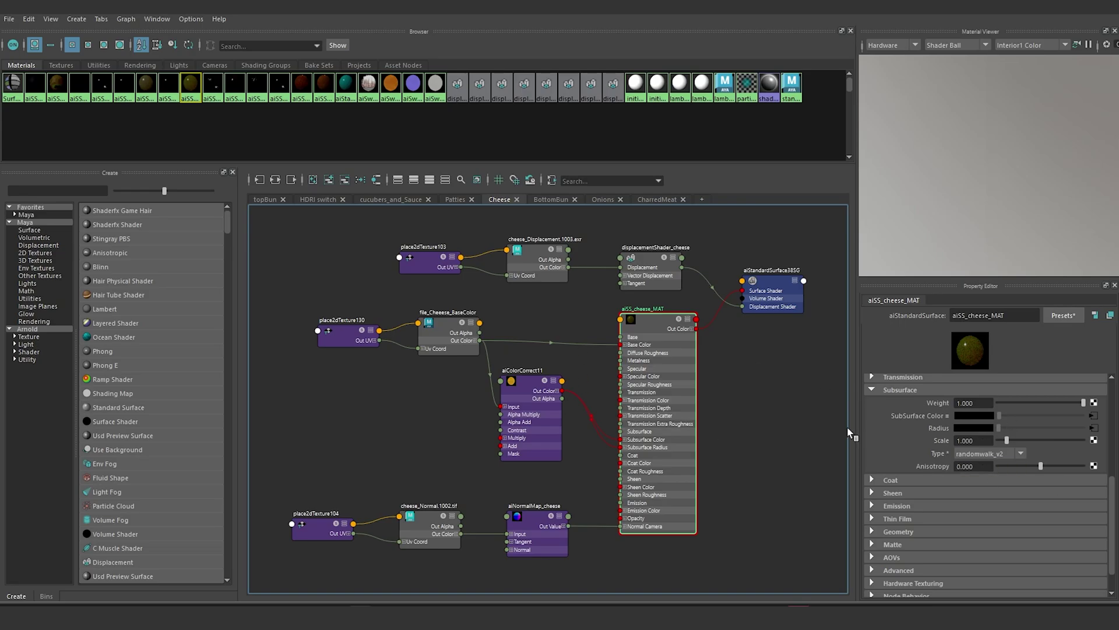
scroll(961, 466, up, 5)
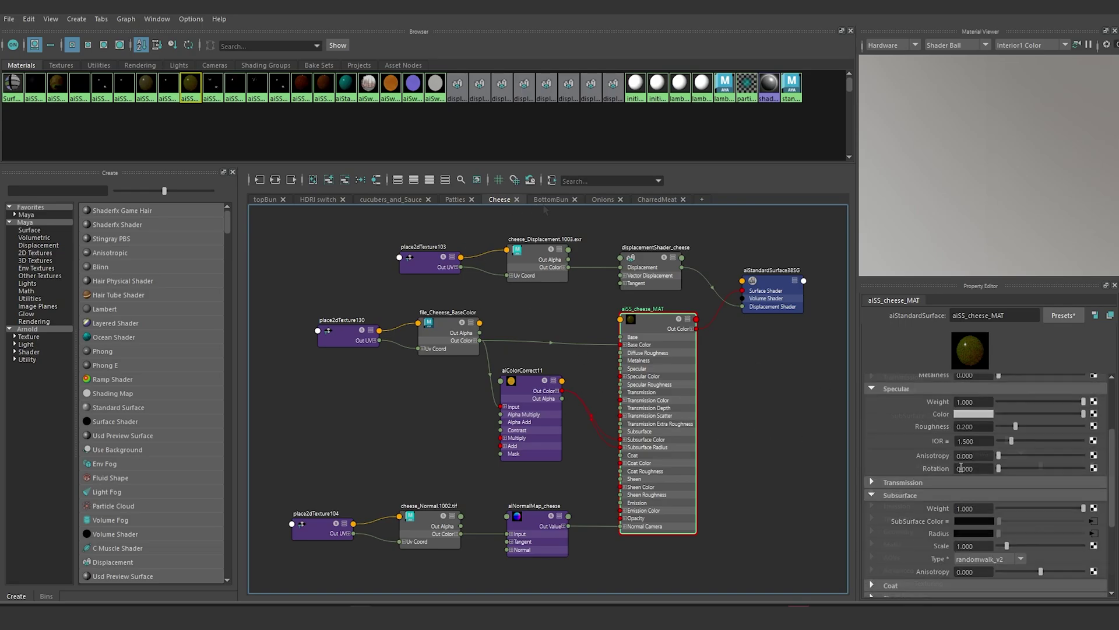
scroll(962, 466, down, 3)
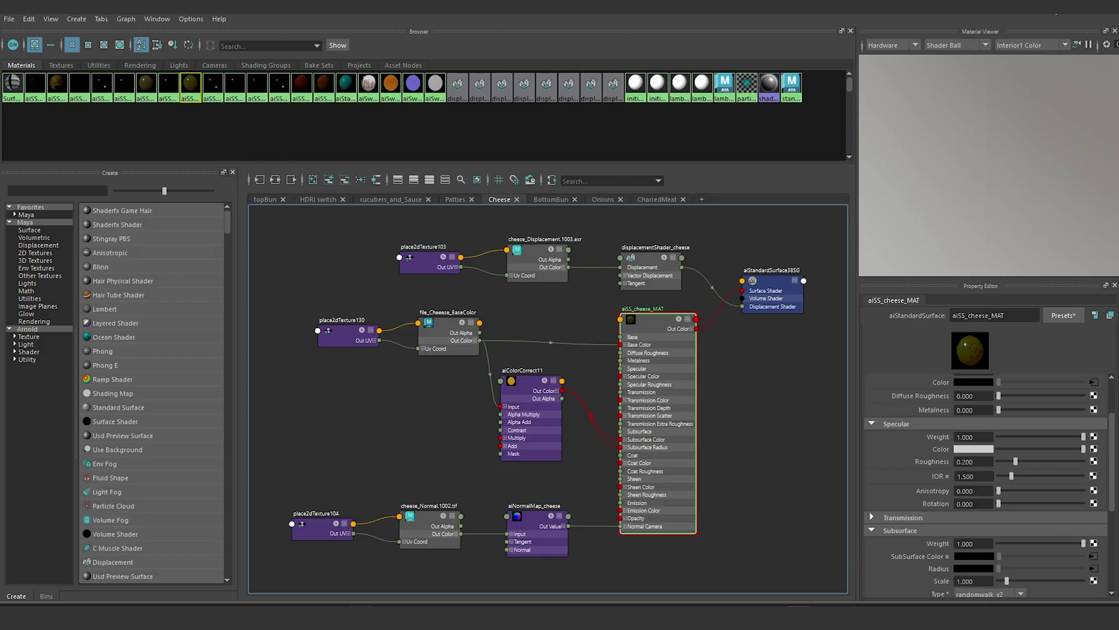
- Leave the Hypershade for the Arnold render view and display the studio small 08 snapshot
click(1058, 7)
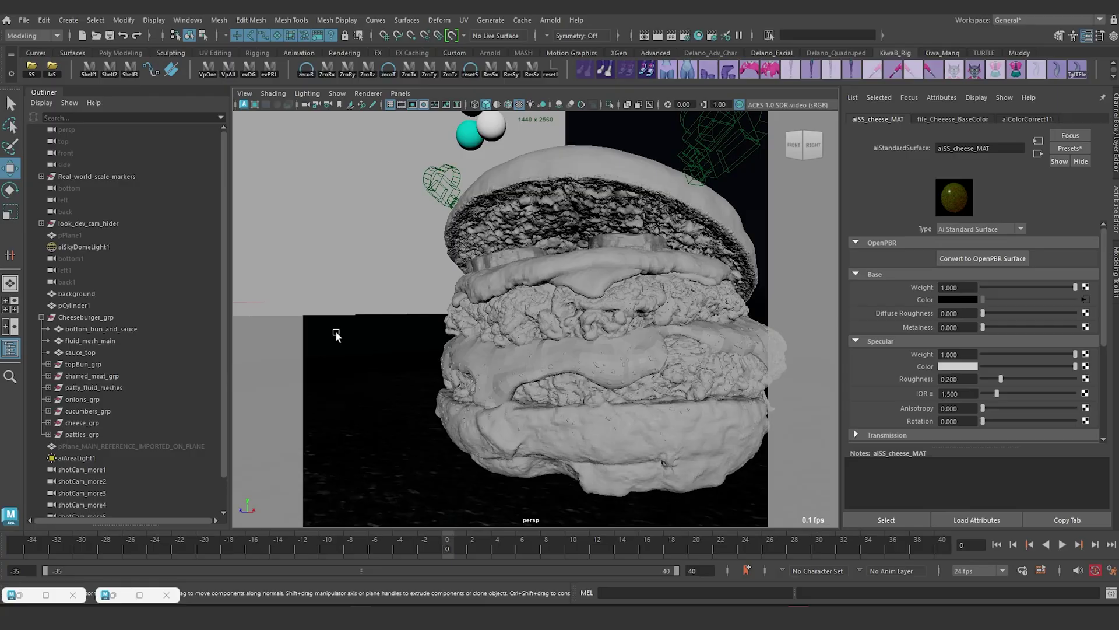
click(113, 596)
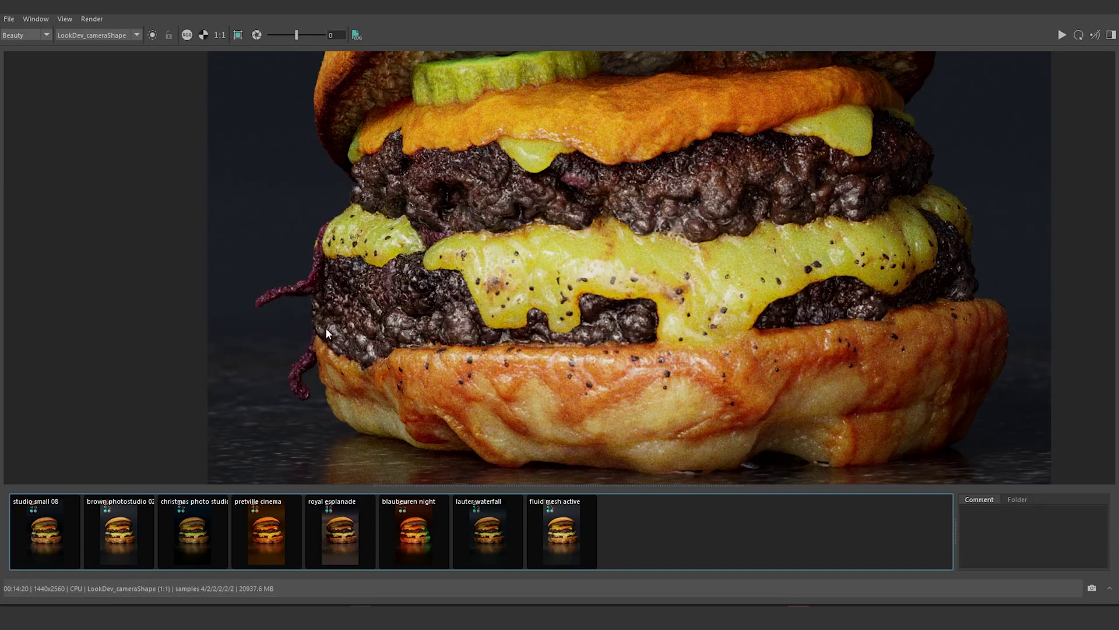
click(26, 546)
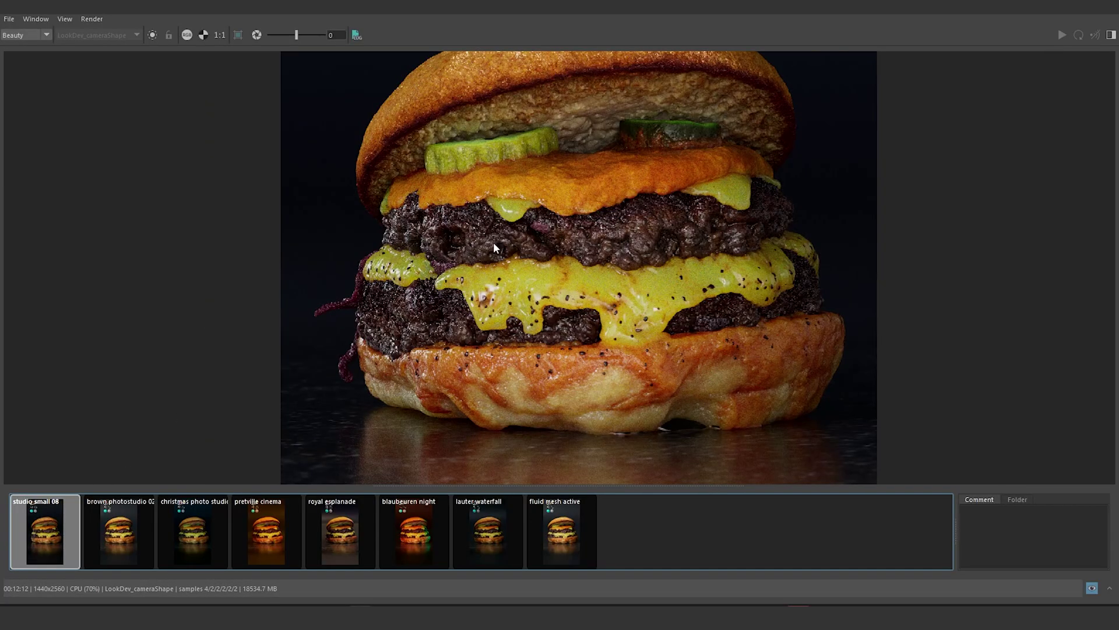
- Inspect the HDRI switch network in the Hypershade and the environment file inputs of the aiSwitch1 node
scroll(545, 293, up, 1)
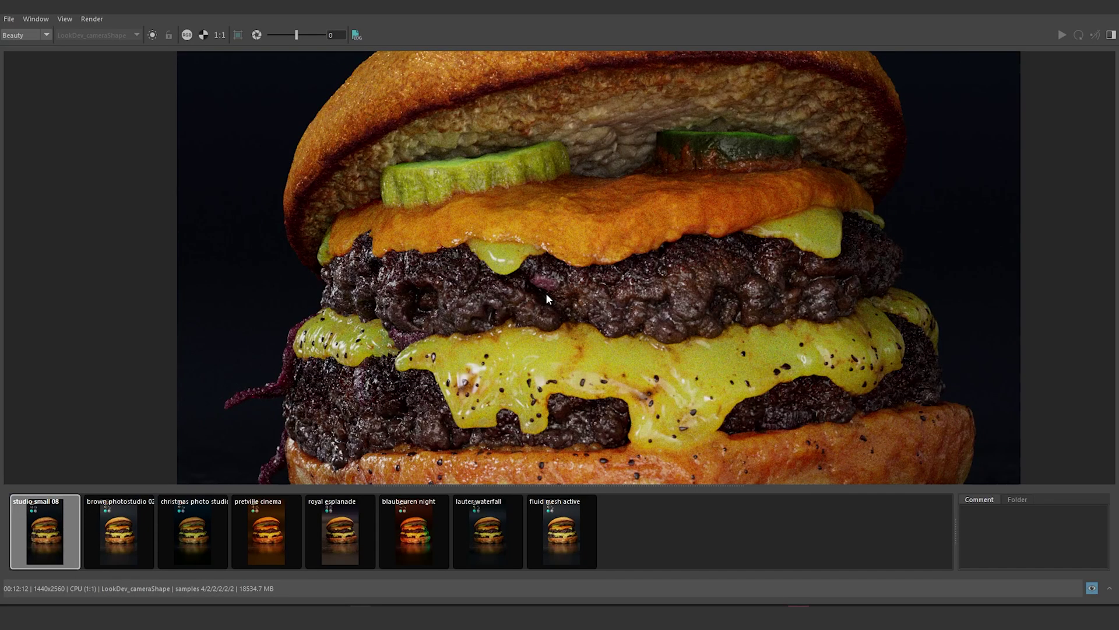
scroll(546, 292, down, 1)
middle_drag(547, 286, 547, 262)
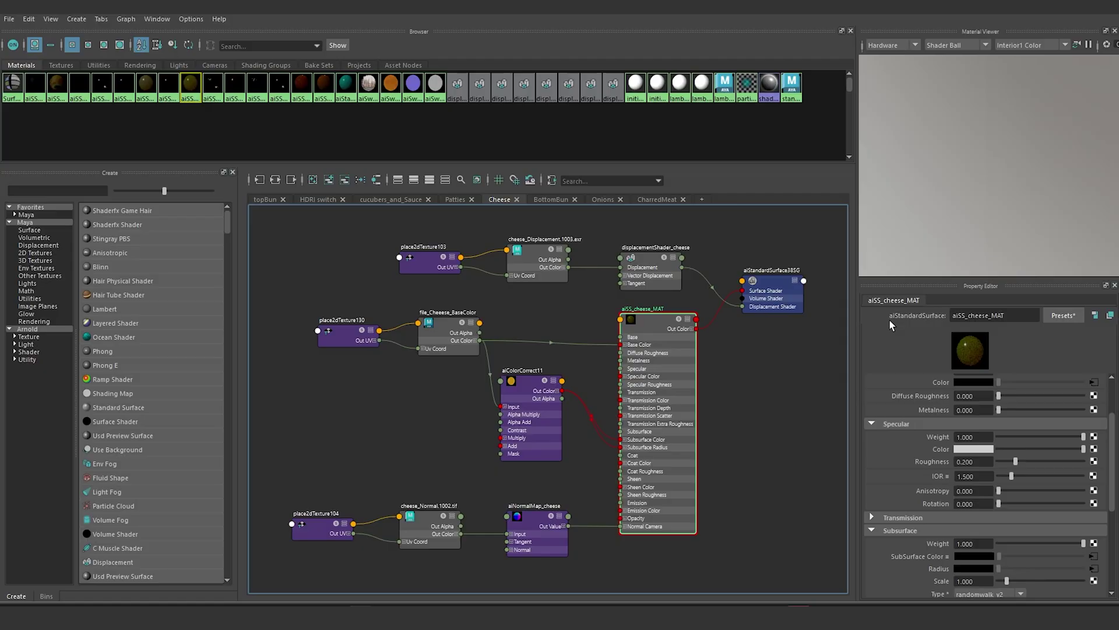
click(322, 200)
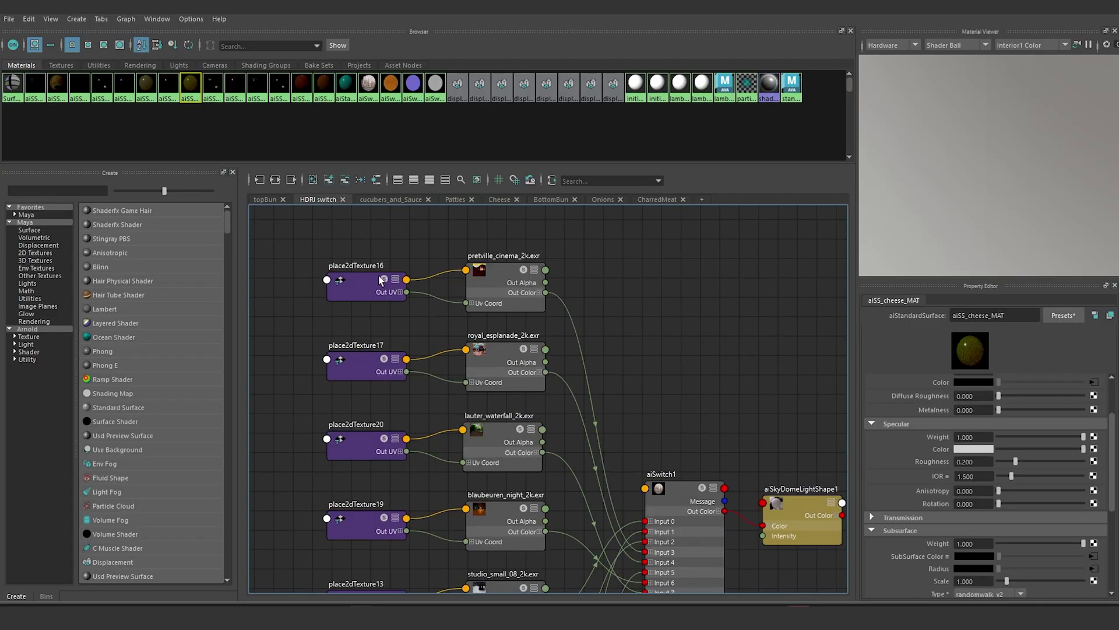
scroll(702, 312, down, 3)
click(694, 364)
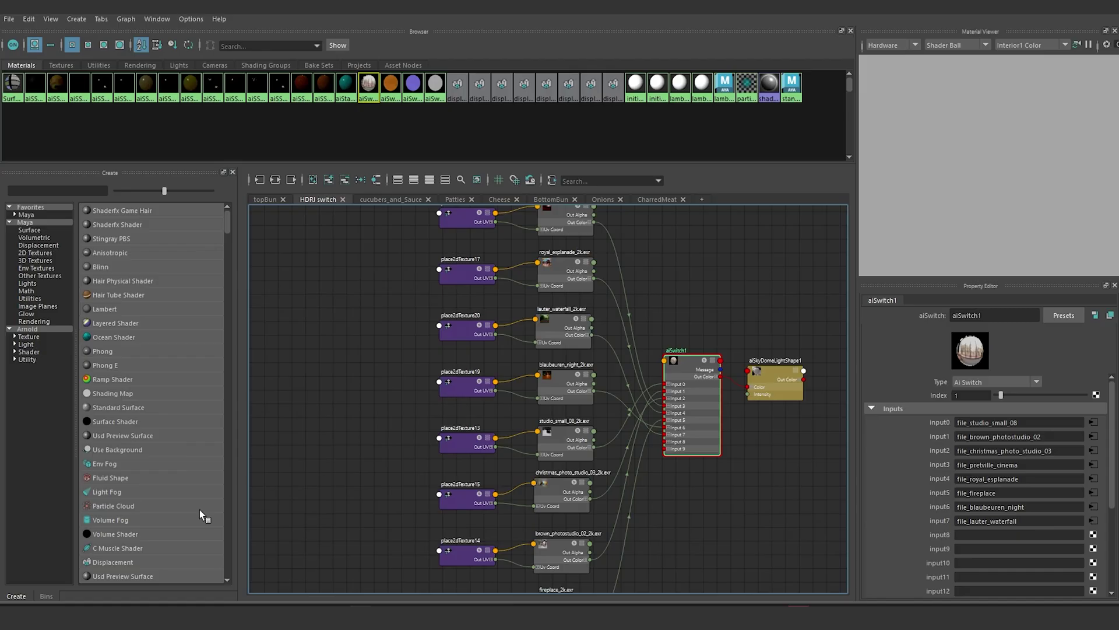
click(1047, 8)
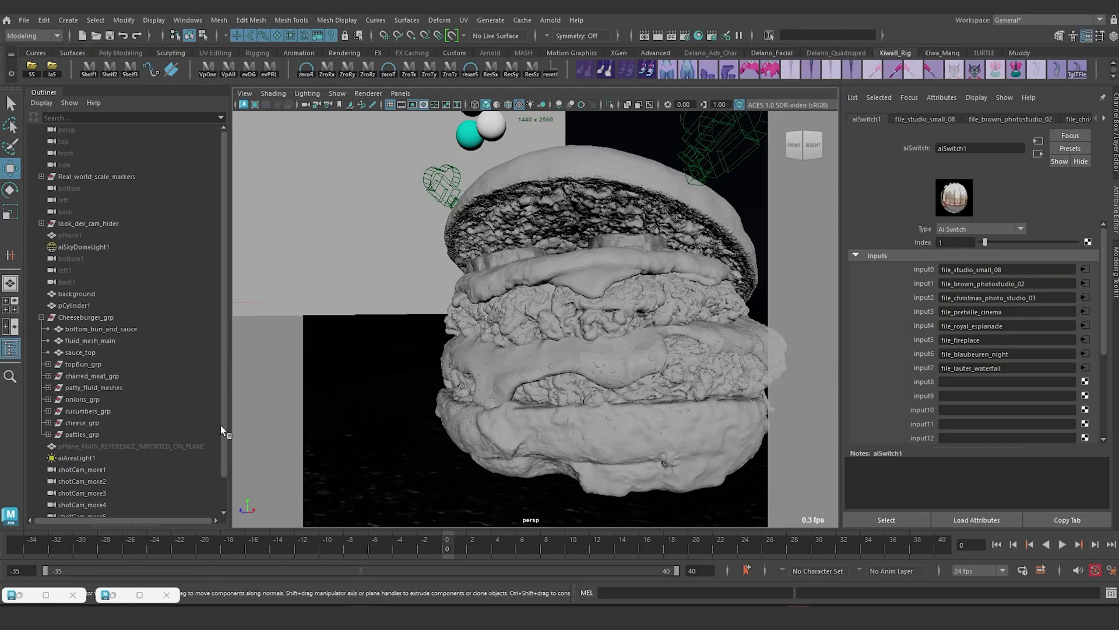
- Review the Arnold render snapshots in turn from studio small 08 through brown photostudio, christmas photo studio, pretville cinema and royal esplanade to blaubeuren night
click(111, 595)
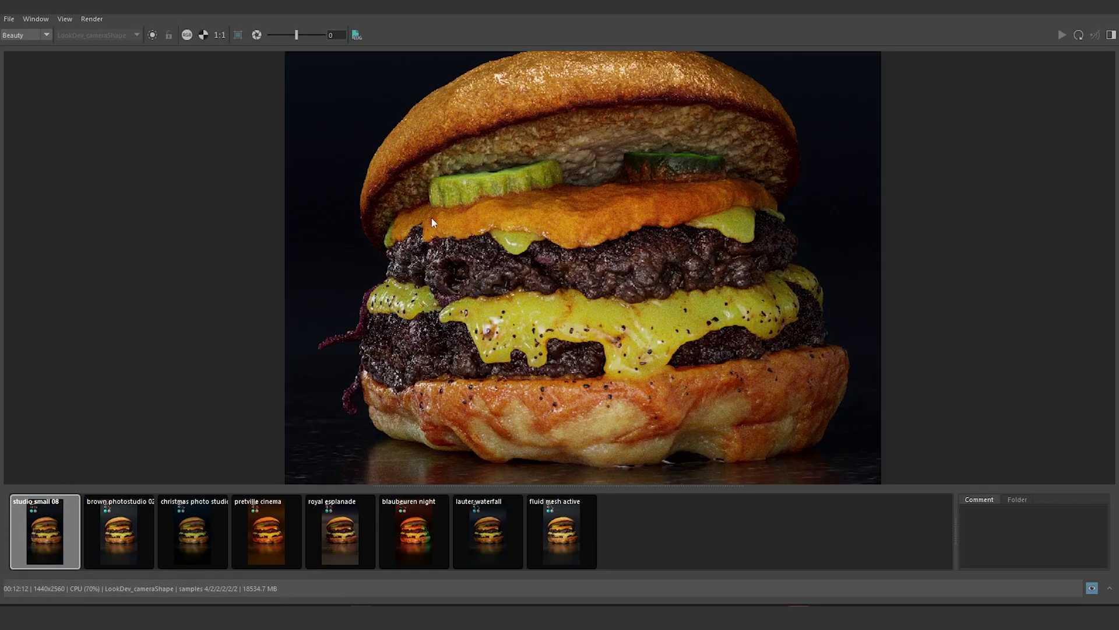
mouse_move(568, 215)
middle_down()
mouse_move(565, 242)
mouse_move(564, 230)
middle_up()
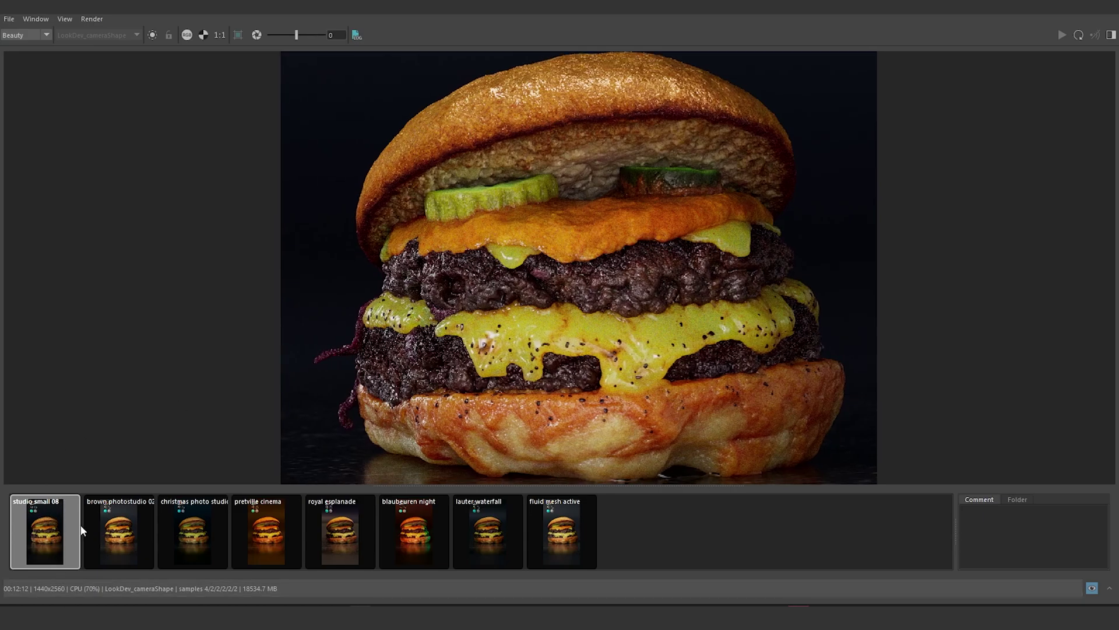
click(125, 528)
click(53, 531)
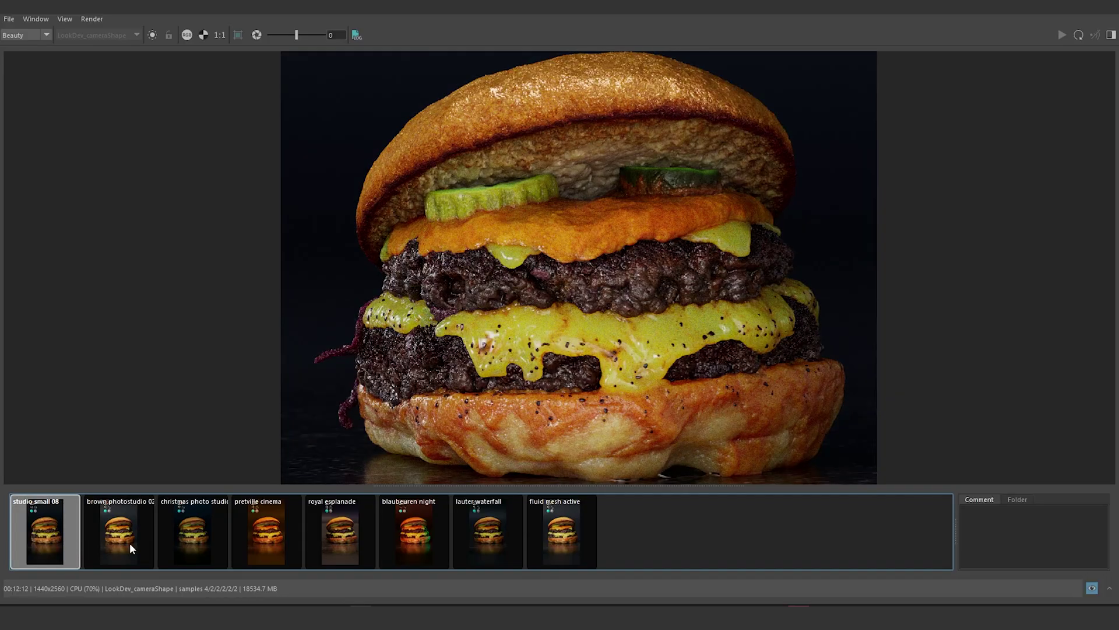
click(127, 536)
click(183, 533)
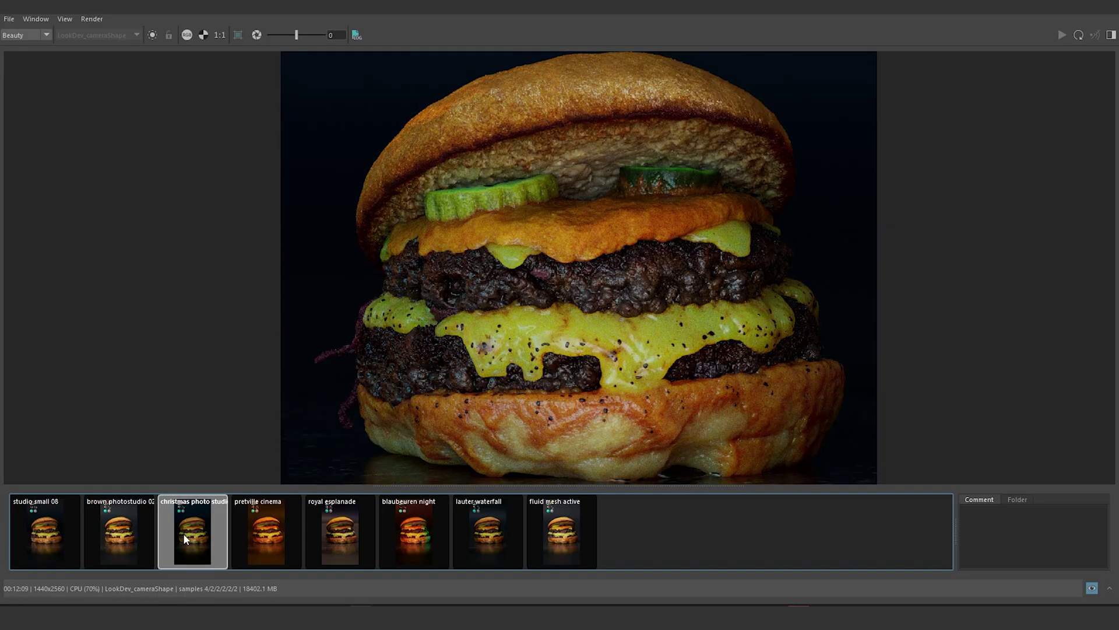
click(269, 533)
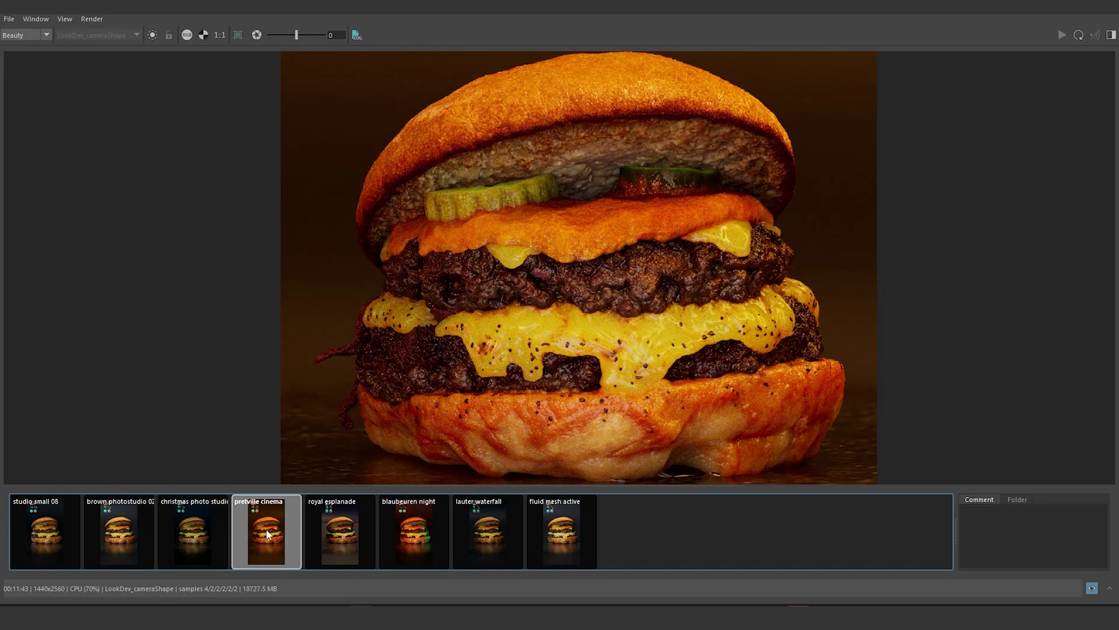
click(333, 533)
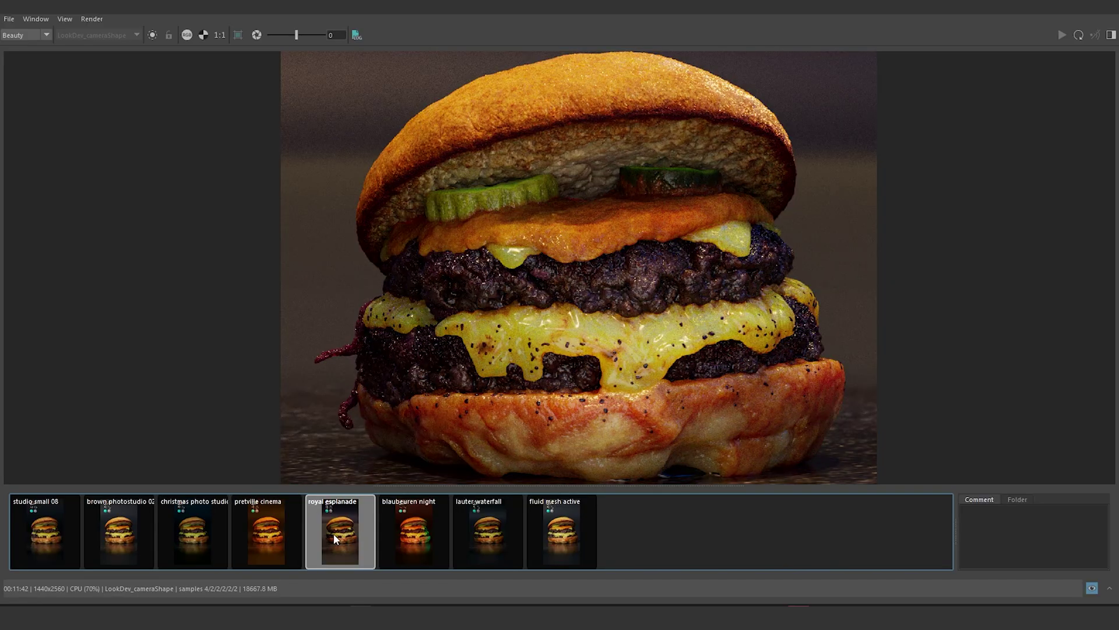
click(403, 534)
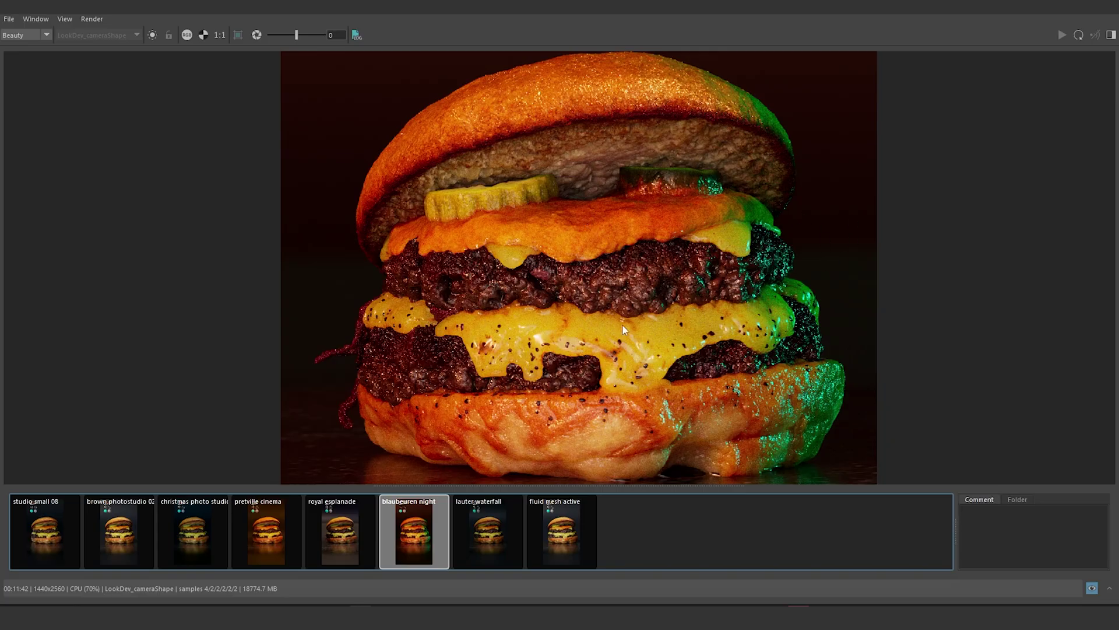
- Compare the lauter waterfall and blaubeuren night snapshots, and return to studio small 08 for a close look at the patties and cheese
click(501, 528)
click(420, 536)
click(472, 529)
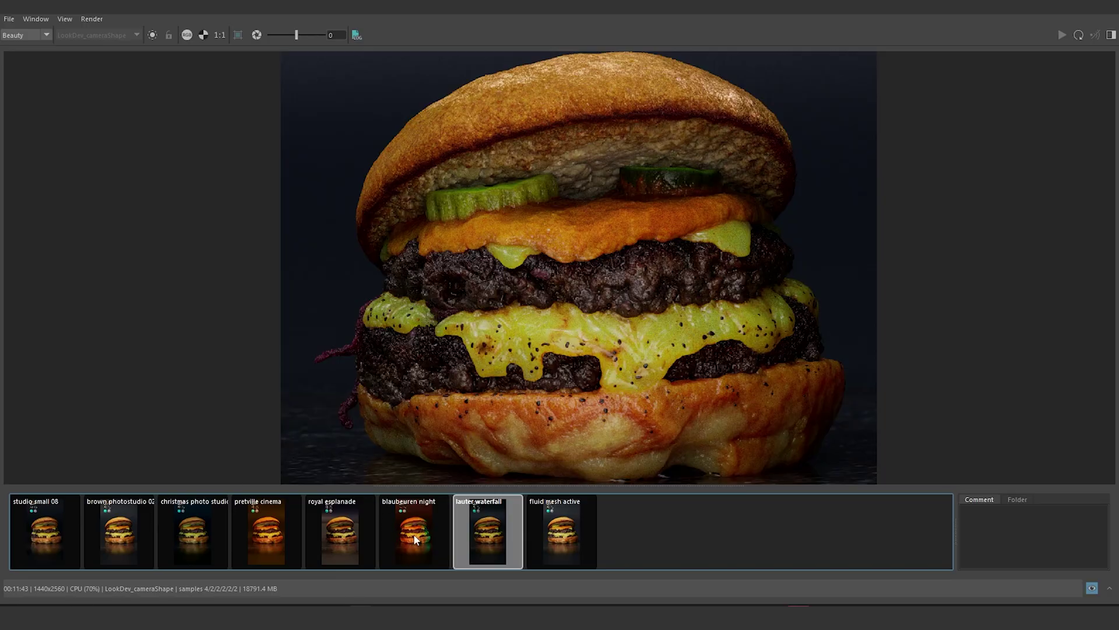
click(415, 538)
click(479, 527)
click(398, 540)
click(346, 539)
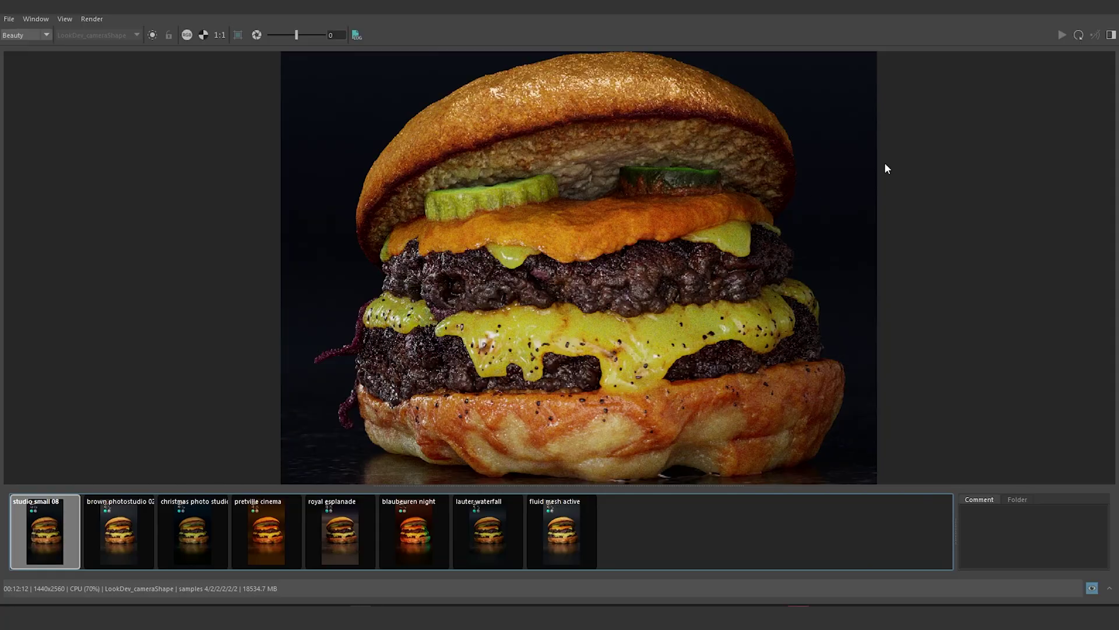
scroll(564, 309, up, 3)
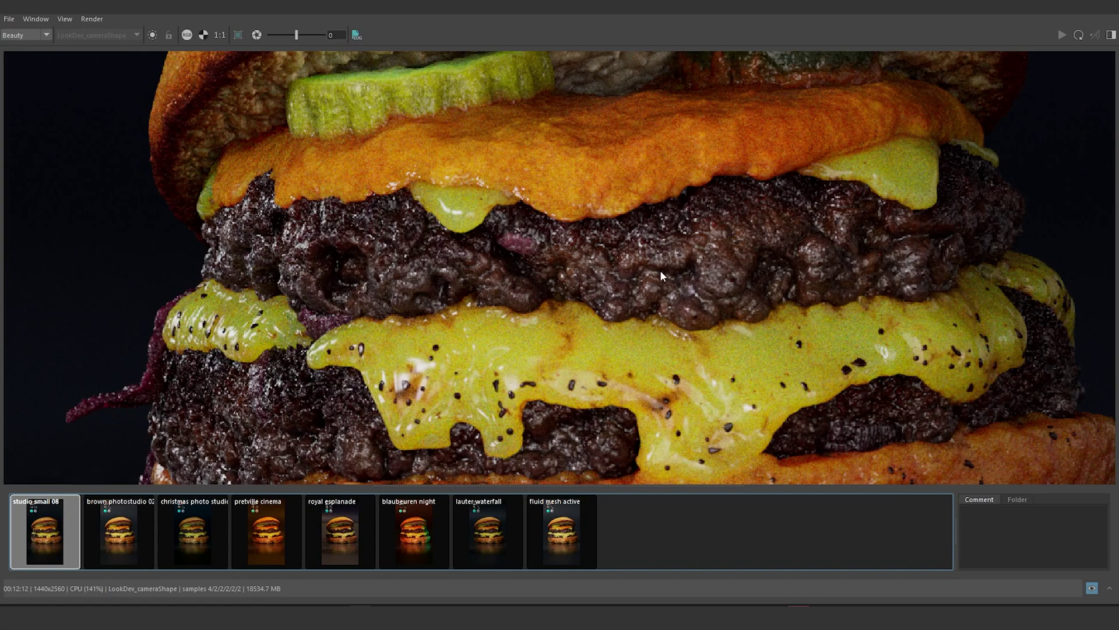
middle_drag(657, 273, 634, 264)
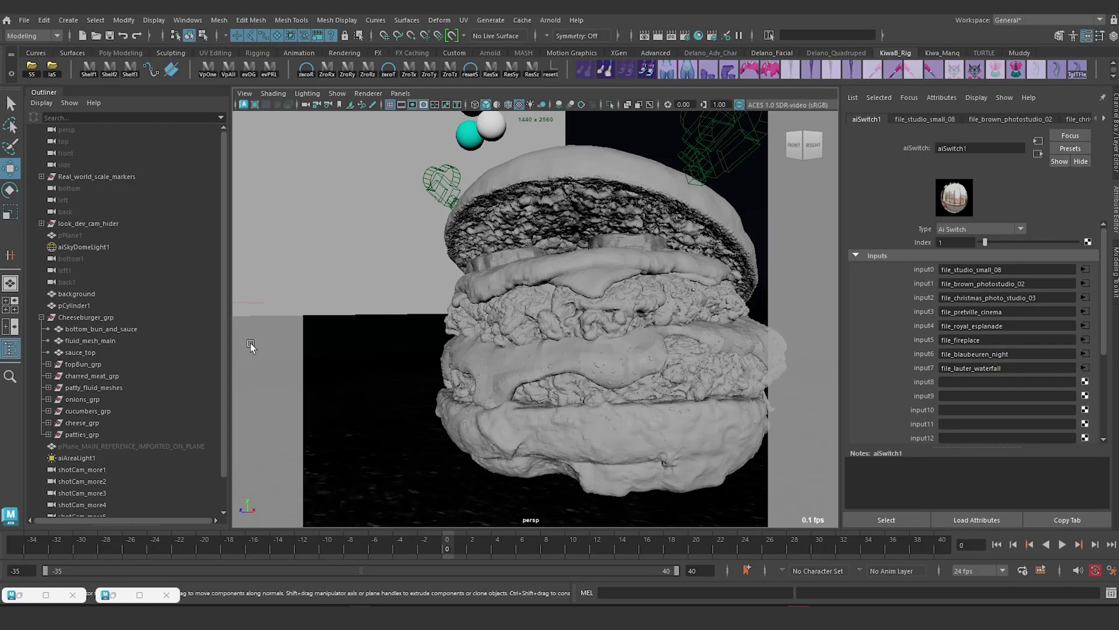
- Select the fluid mesh covering the top patty in the Maya viewport and examine its broken-up geometry from close and from the front
click(581, 338)
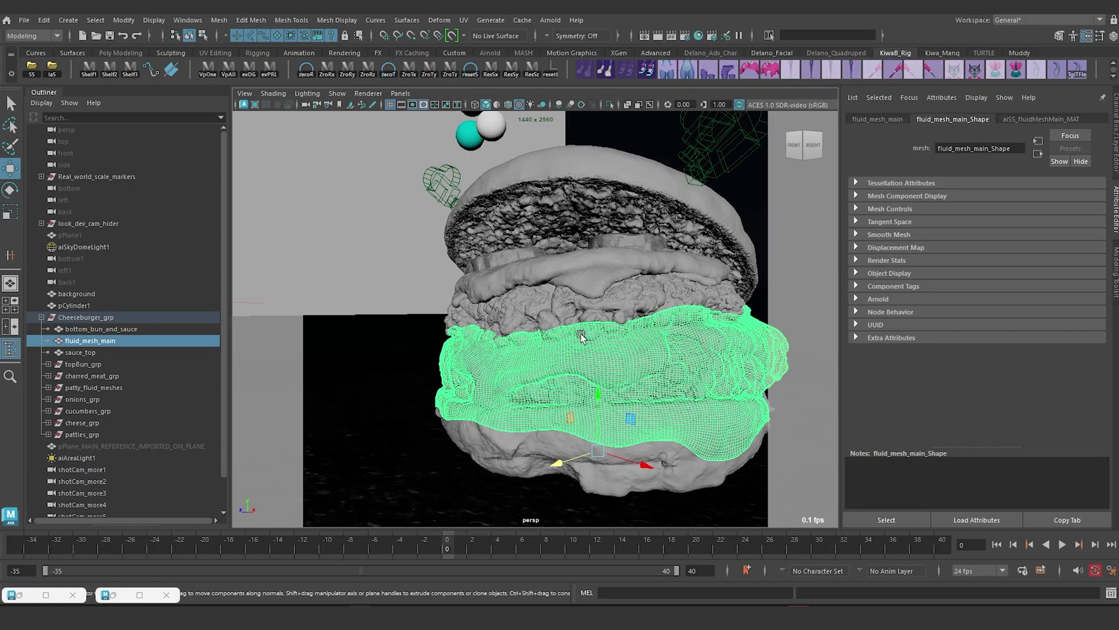
scroll(560, 339, up, 10)
alt+drag(522, 338, 459, 341)
click(601, 306)
scroll(555, 311, down, 5)
scroll(474, 320, up, 8)
scroll(473, 303, down, 6)
scroll(563, 281, up, 6)
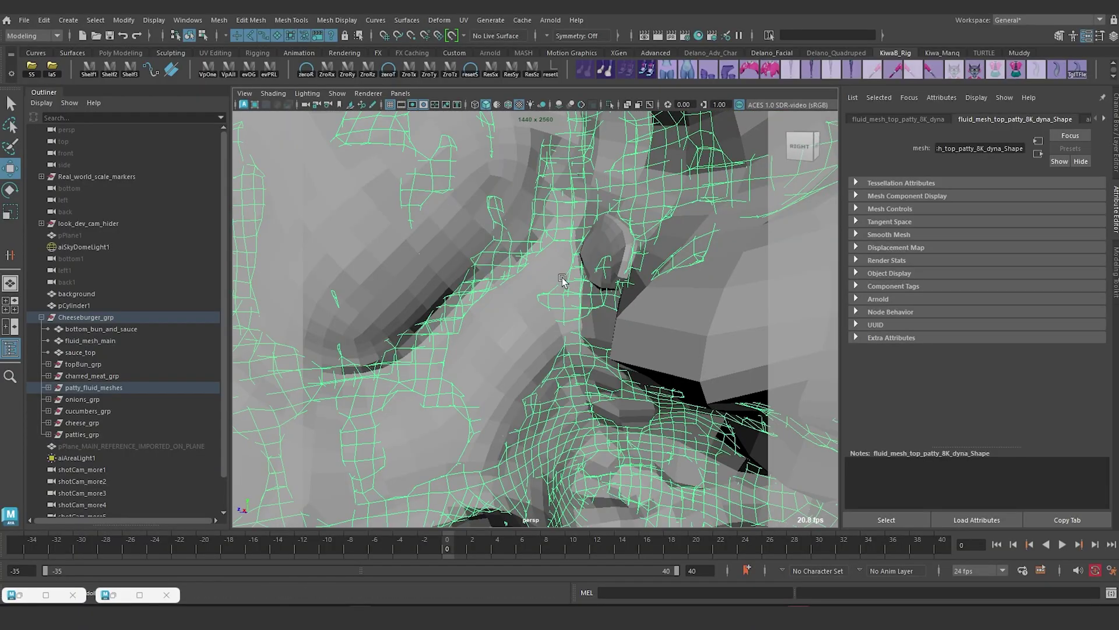
scroll(562, 277, down, 5)
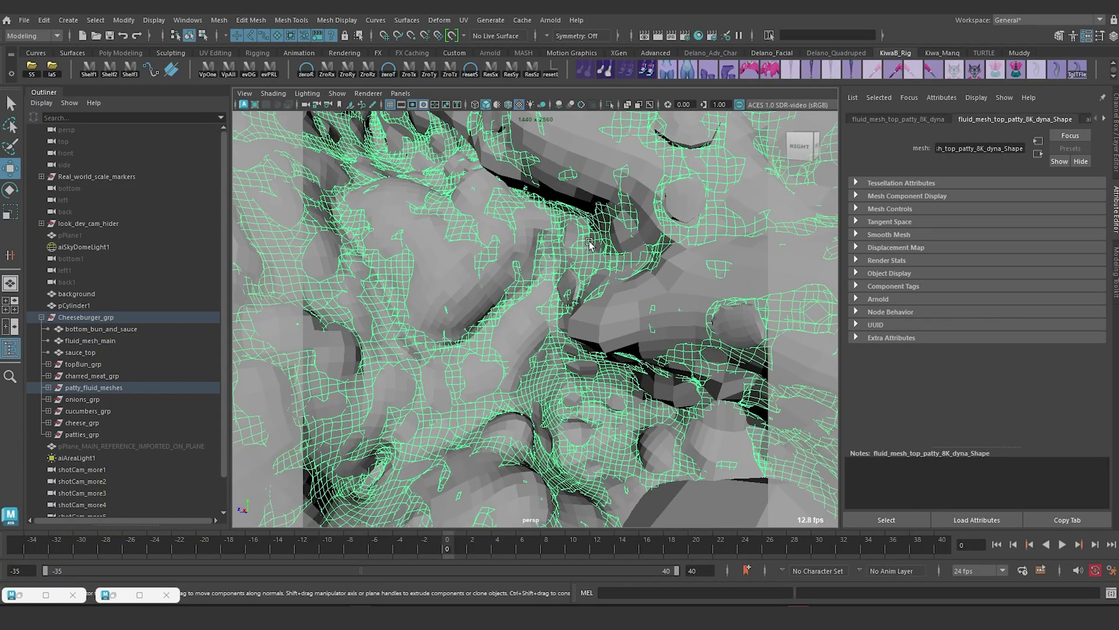
scroll(593, 243, down, 6)
alt+drag(592, 243, 621, 272)
scroll(622, 274, up, 4)
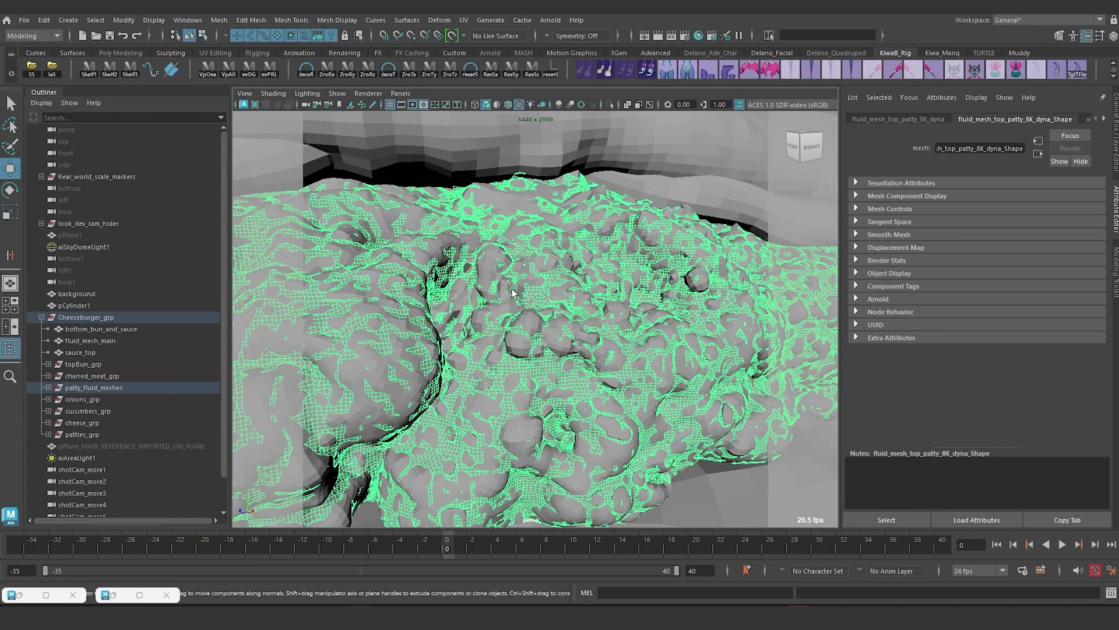
scroll(511, 289, down, 6)
alt+drag(511, 290, 531, 300)
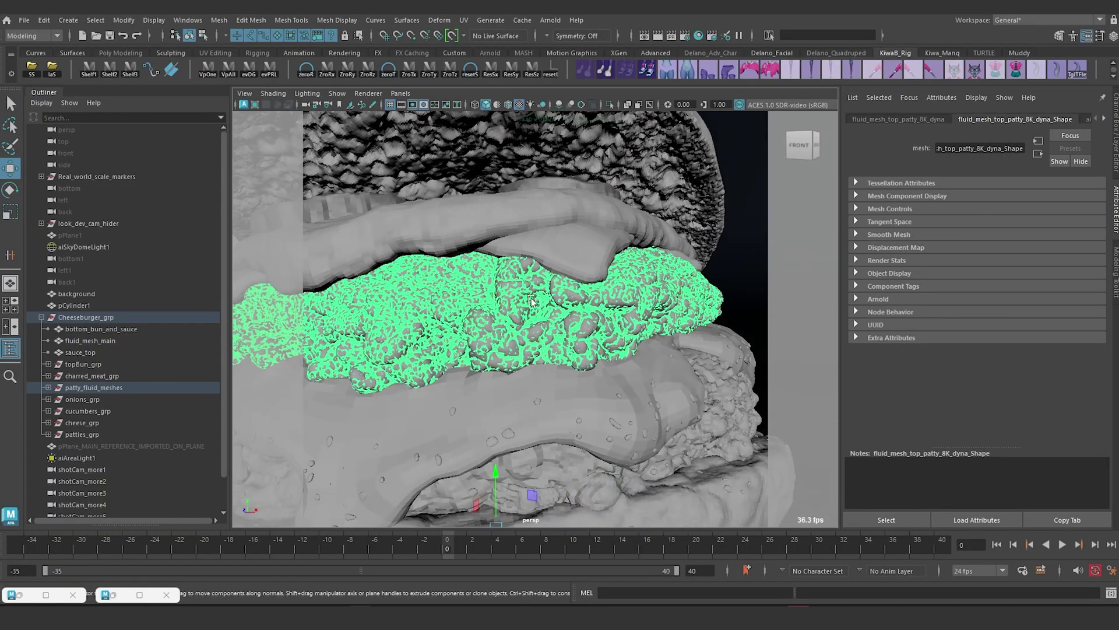
- Check the patties' wet surface in the studio small 08 render and compare it with the brown photostudio and christmas photo studio snapshots
click(113, 594)
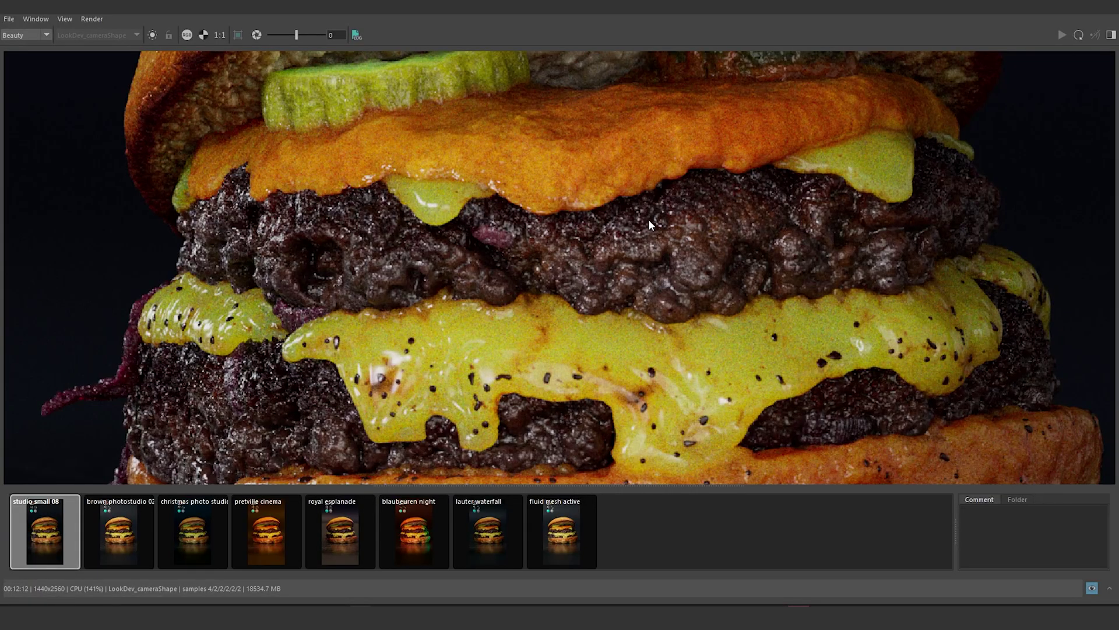
scroll(382, 241, up, 2)
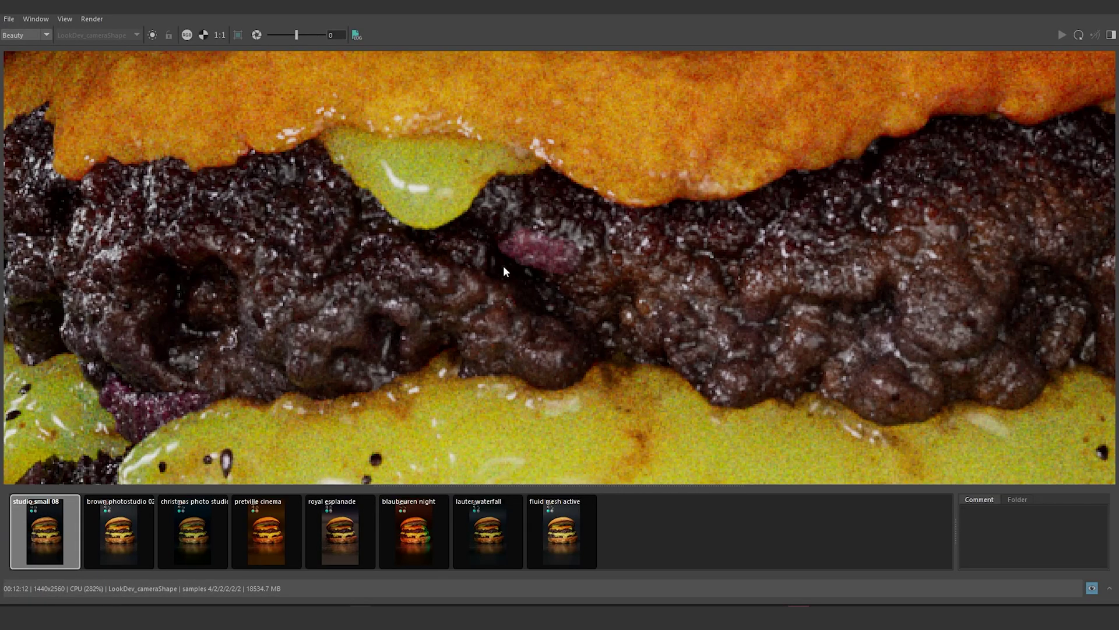
scroll(505, 272, down, 3)
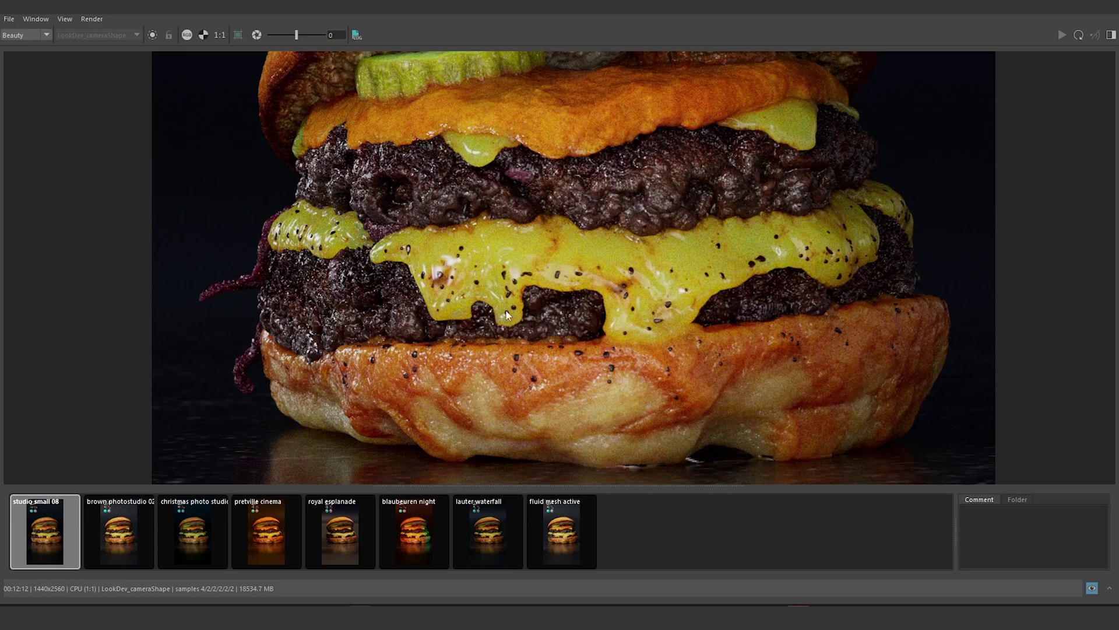
click(123, 550)
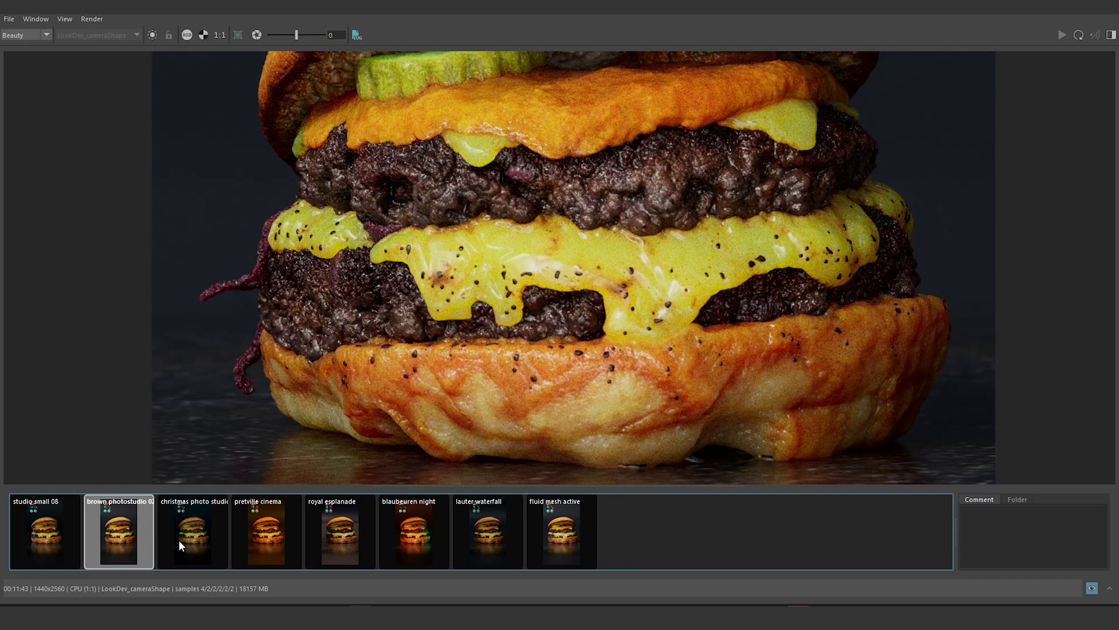
click(188, 545)
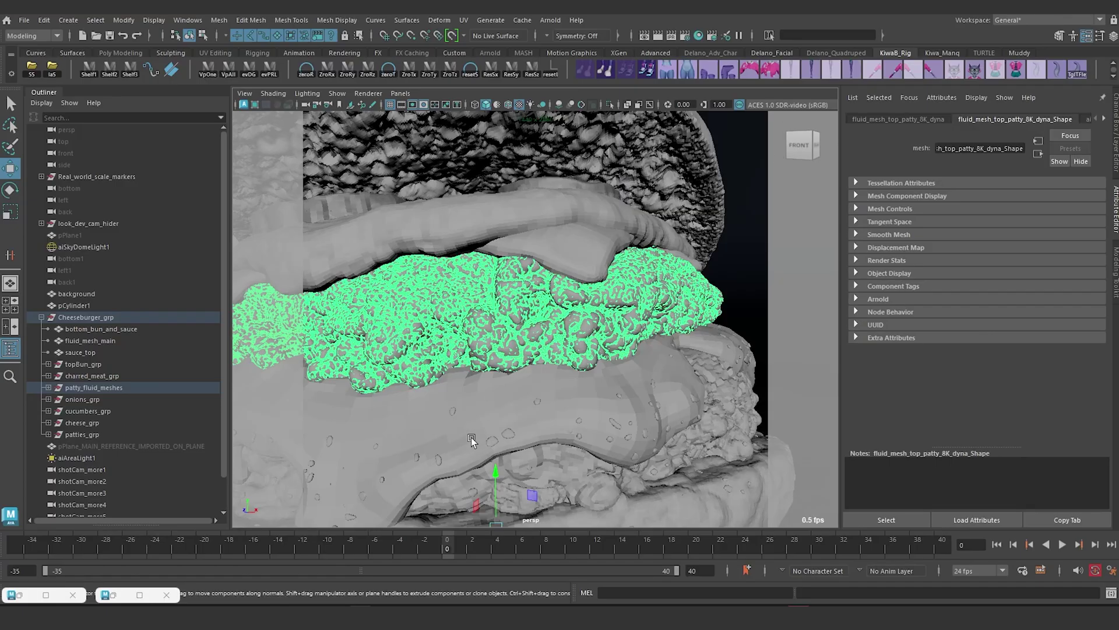
- Select fluid_mesh_main in the Maya viewport, frame it and hide it
scroll(545, 421, down, 5)
scroll(542, 420, up, 10)
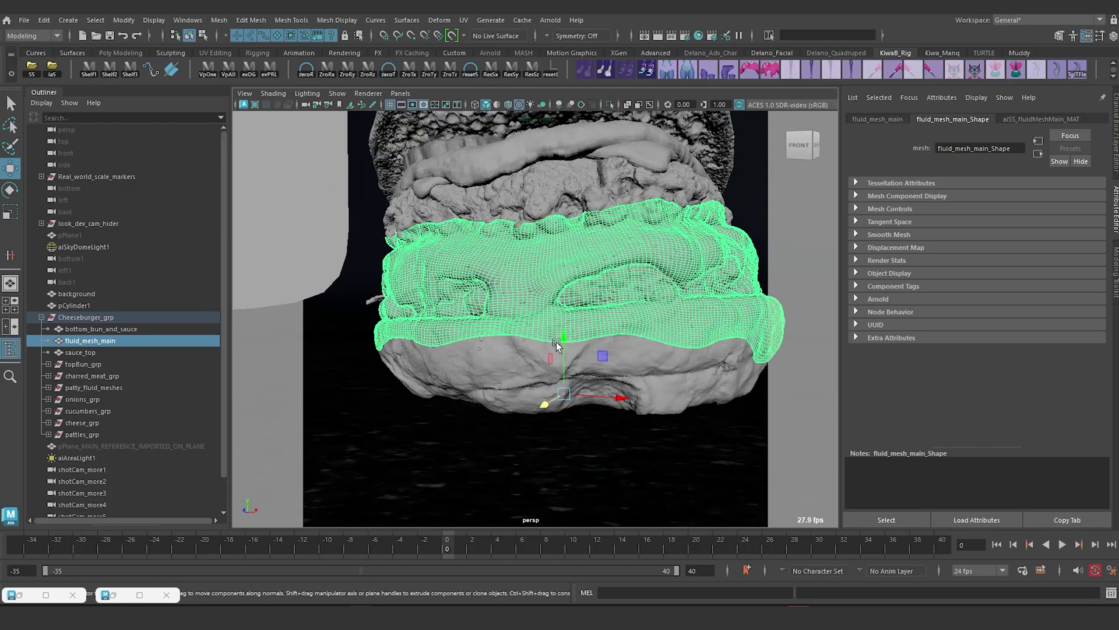
key(f)
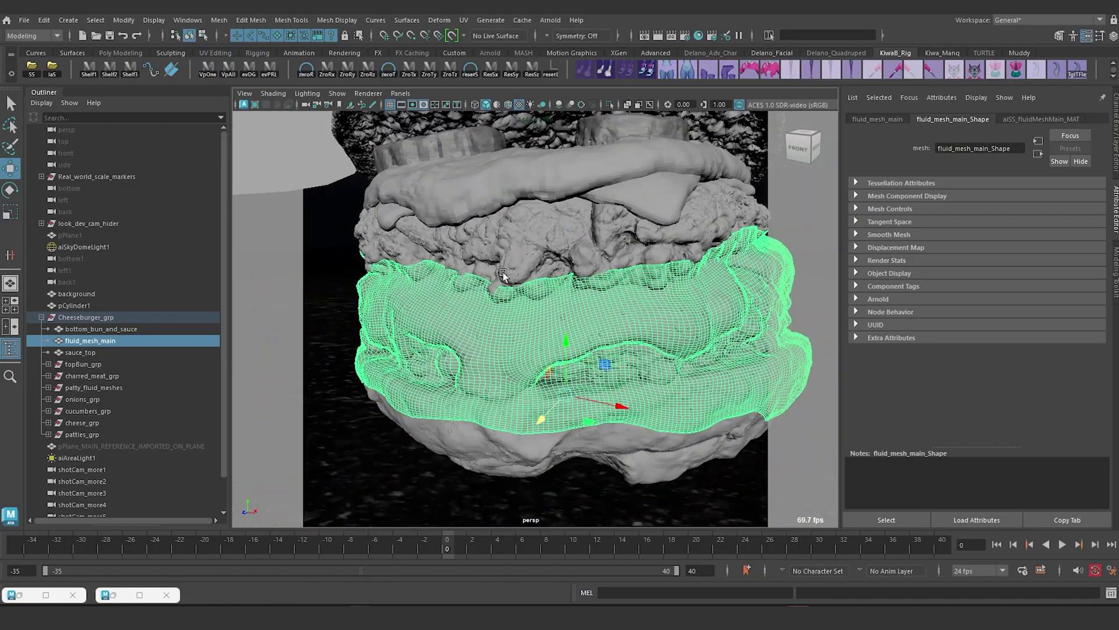
key(ctrl+h)
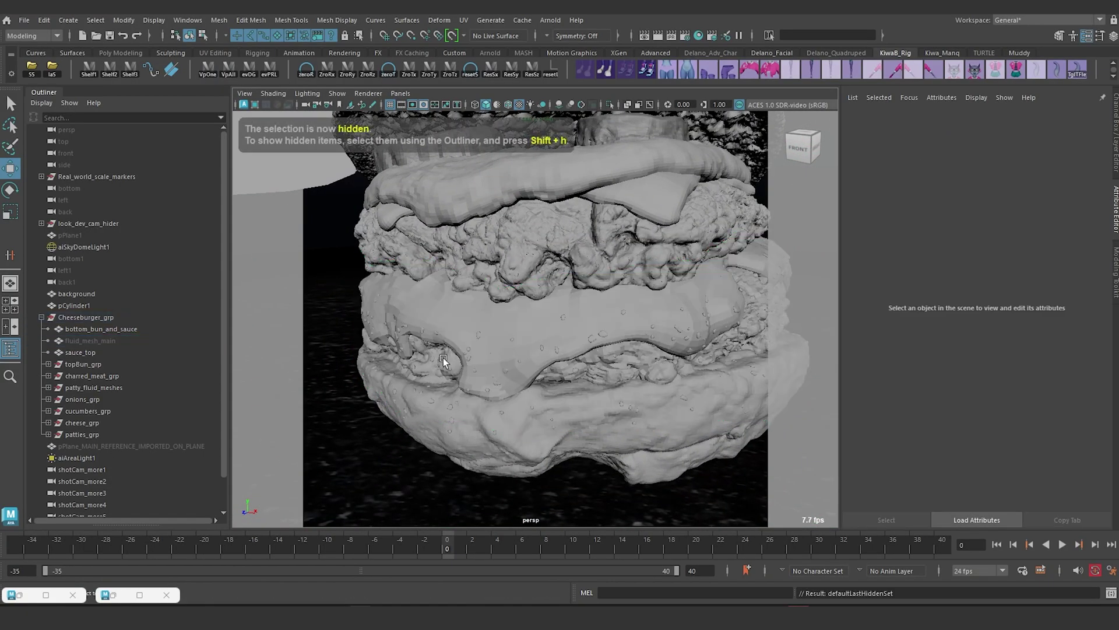
- Return to the Arnold render view and examine the burger in the pretville cinema snapshot
click(117, 593)
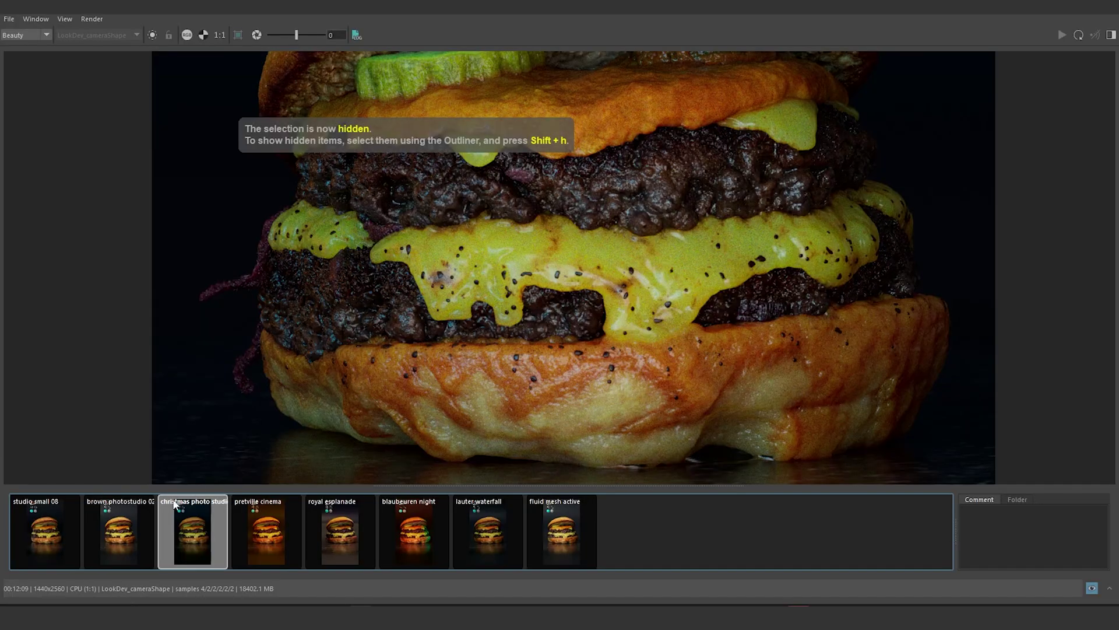
click(264, 534)
middle_drag(571, 253, 492, 302)
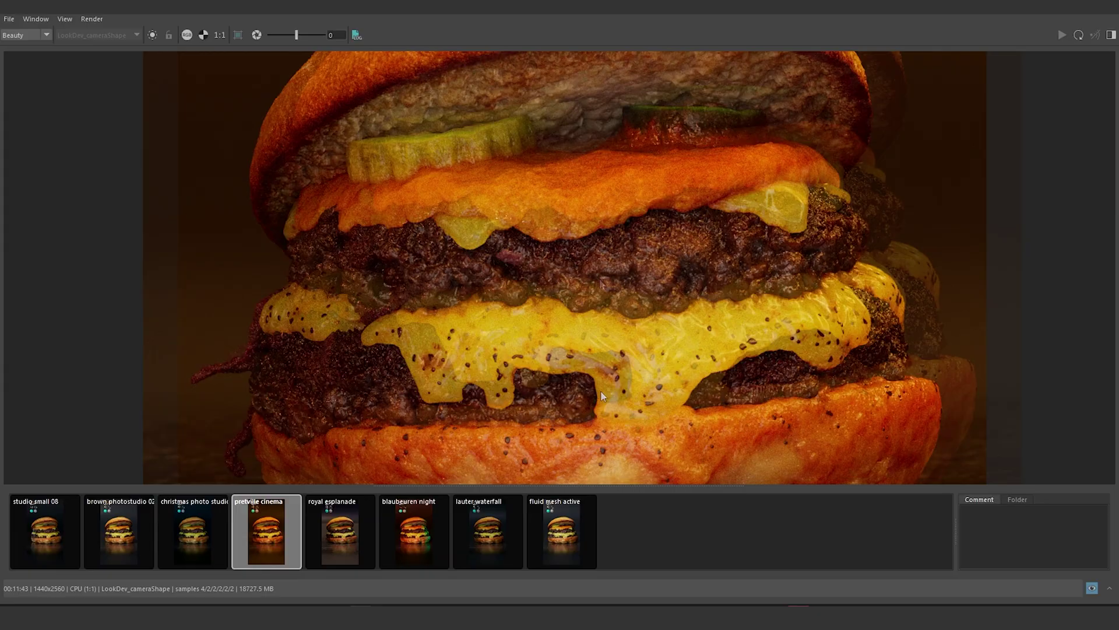
middle_drag(759, 229, 794, 205)
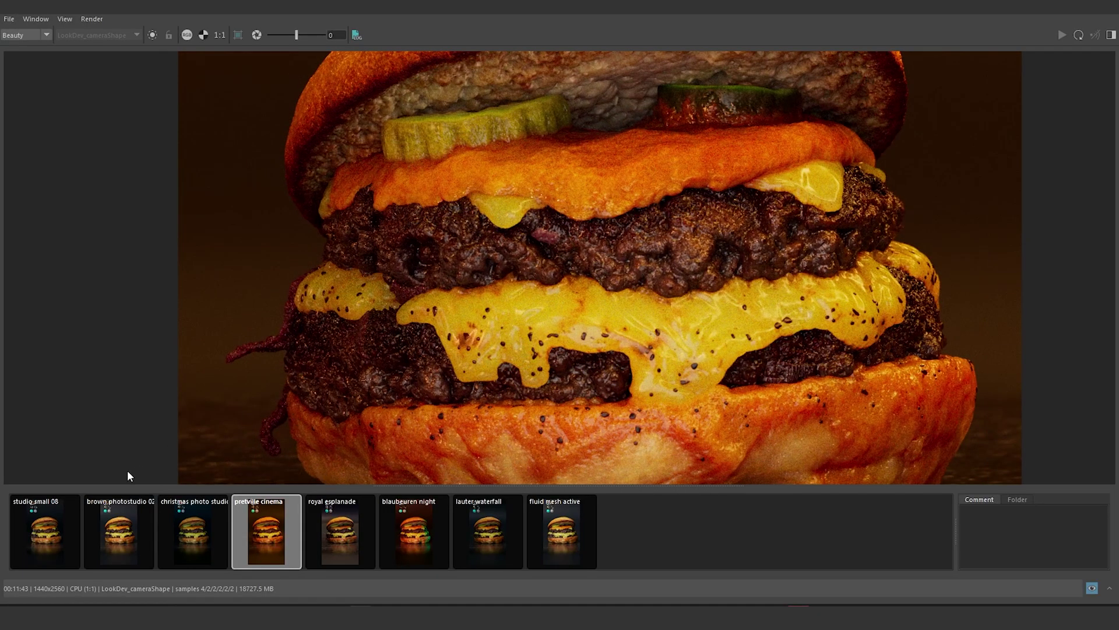
- Display the brown photostudio 02 snapshot and examine the patties and the seeded melted cheese up close
click(116, 535)
middle_drag(495, 239, 418, 255)
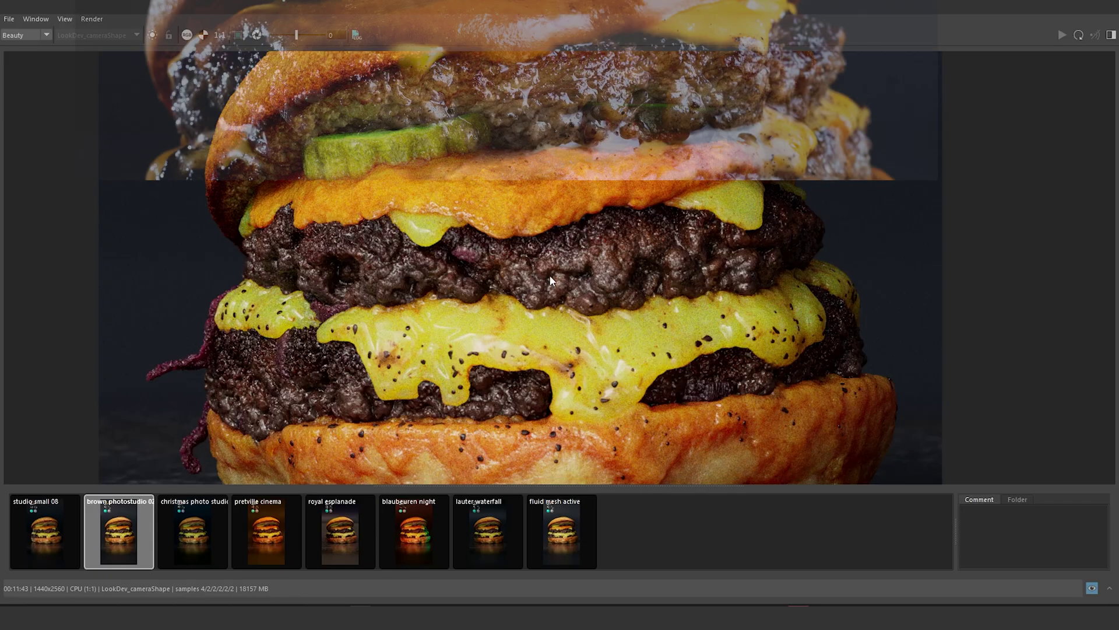
middle_drag(535, 275, 565, 250)
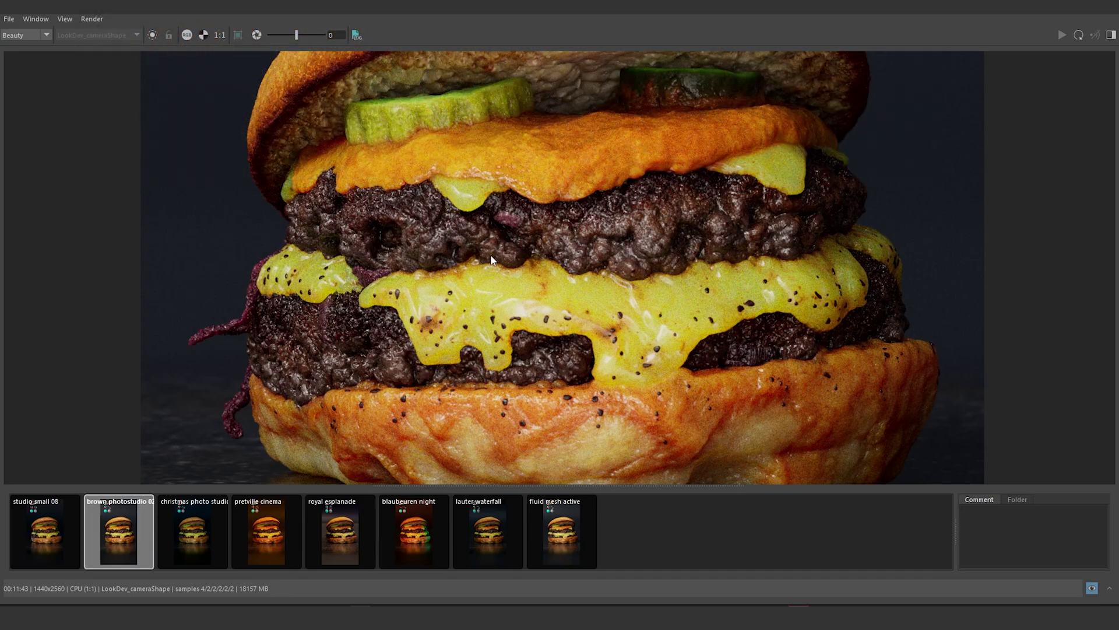
middle_drag(494, 248, 519, 305)
scroll(530, 291, up, 6)
scroll(529, 291, down, 3)
middle_drag(669, 262, 528, 153)
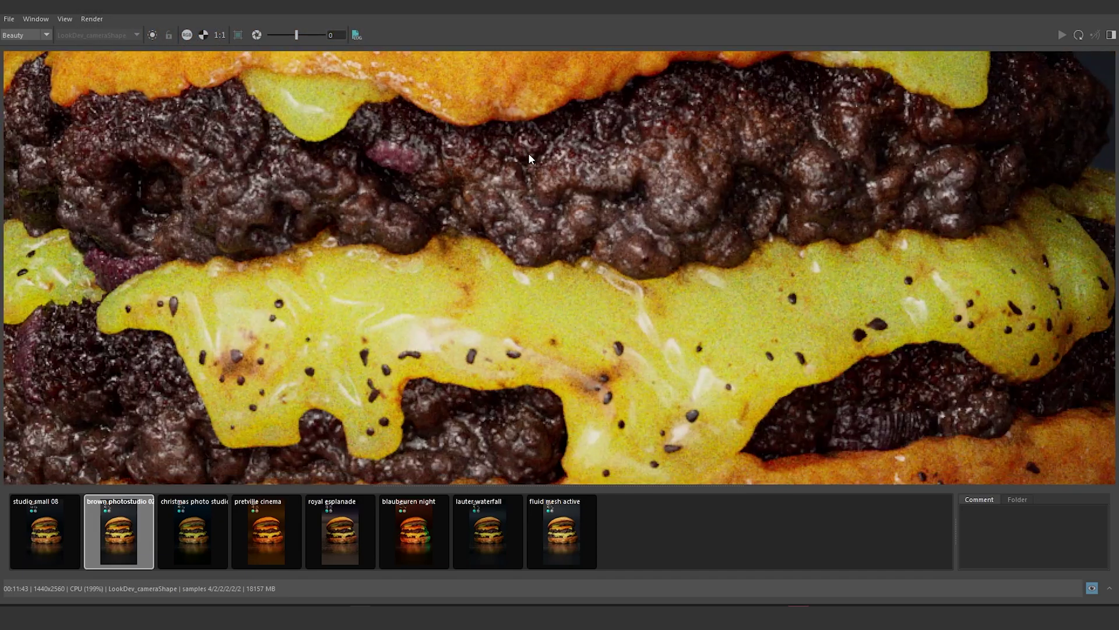
- Examine the onion pieces embedded in the lower and upper patties up close in the brown photostudio 02 render
middle_drag(660, 220, 491, 65)
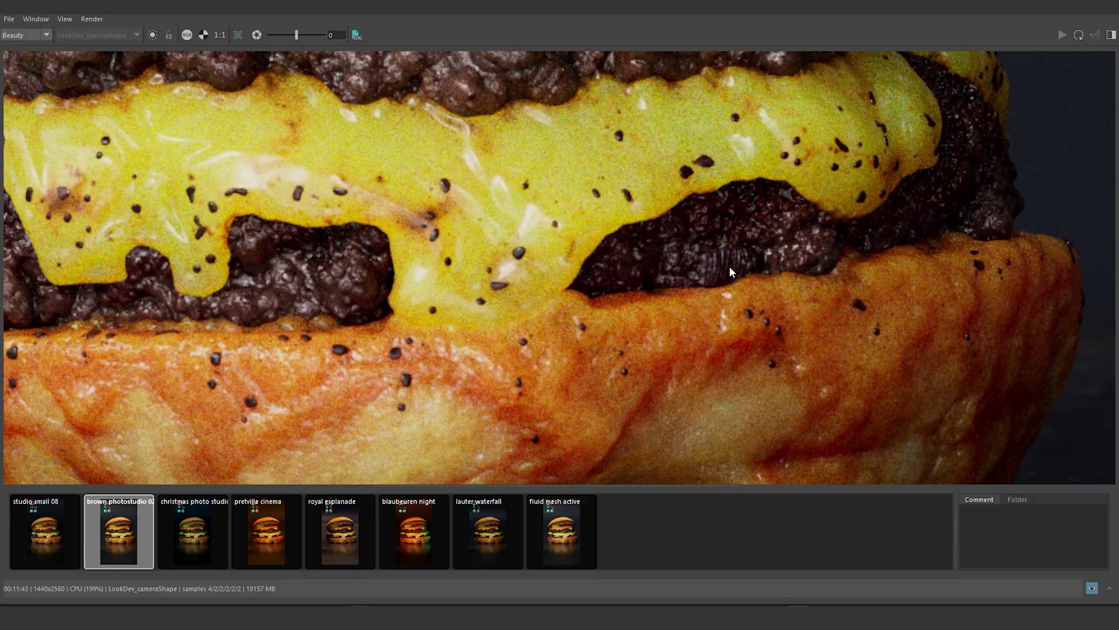
scroll(730, 270, up, 3)
middle_drag(661, 295, 667, 324)
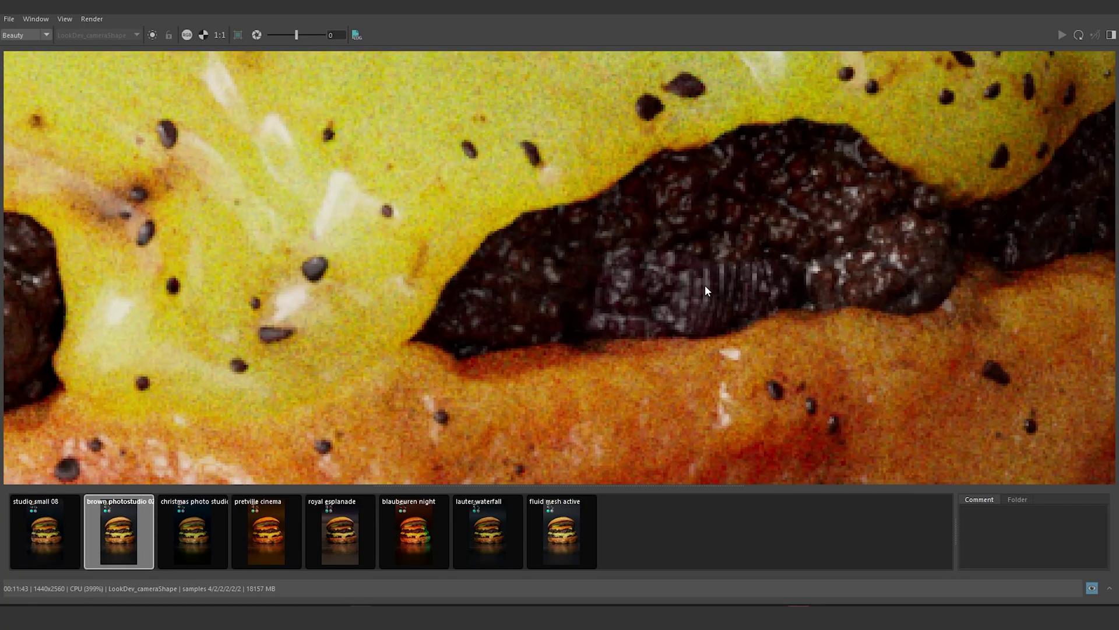
scroll(700, 302, down, 1)
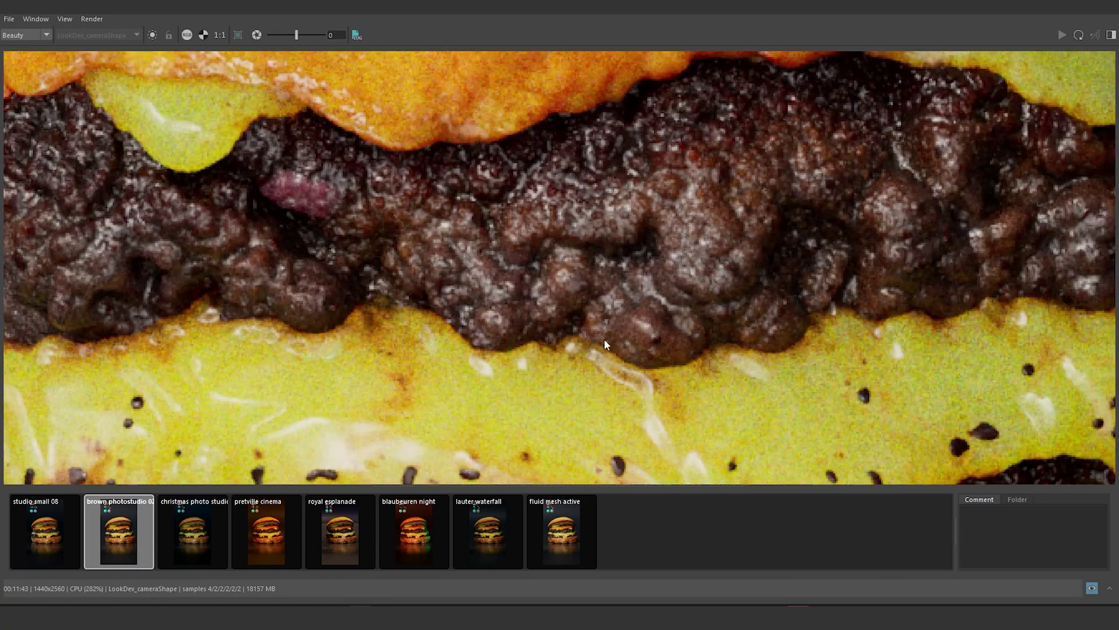
middle_drag(604, 339, 634, 369)
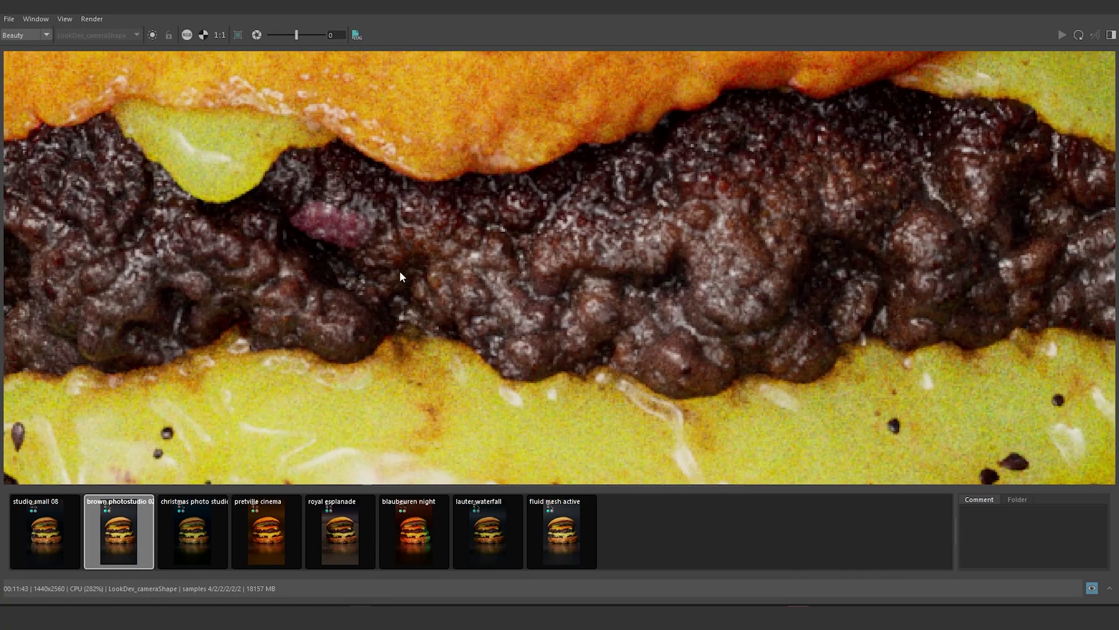
scroll(360, 224, down, 2)
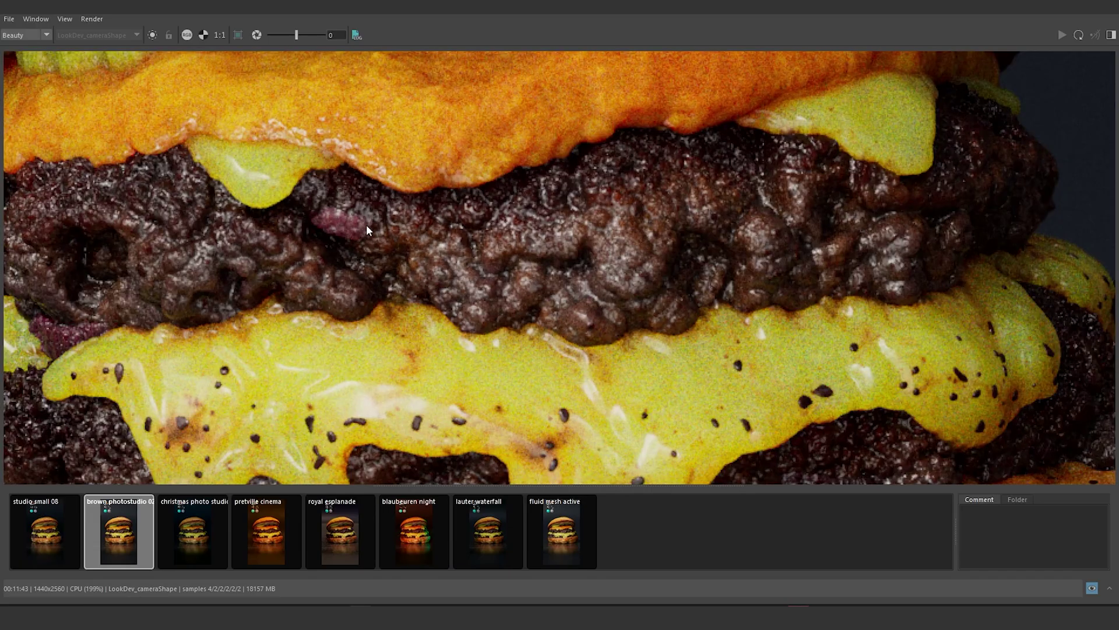
middle_drag(366, 225, 516, 275)
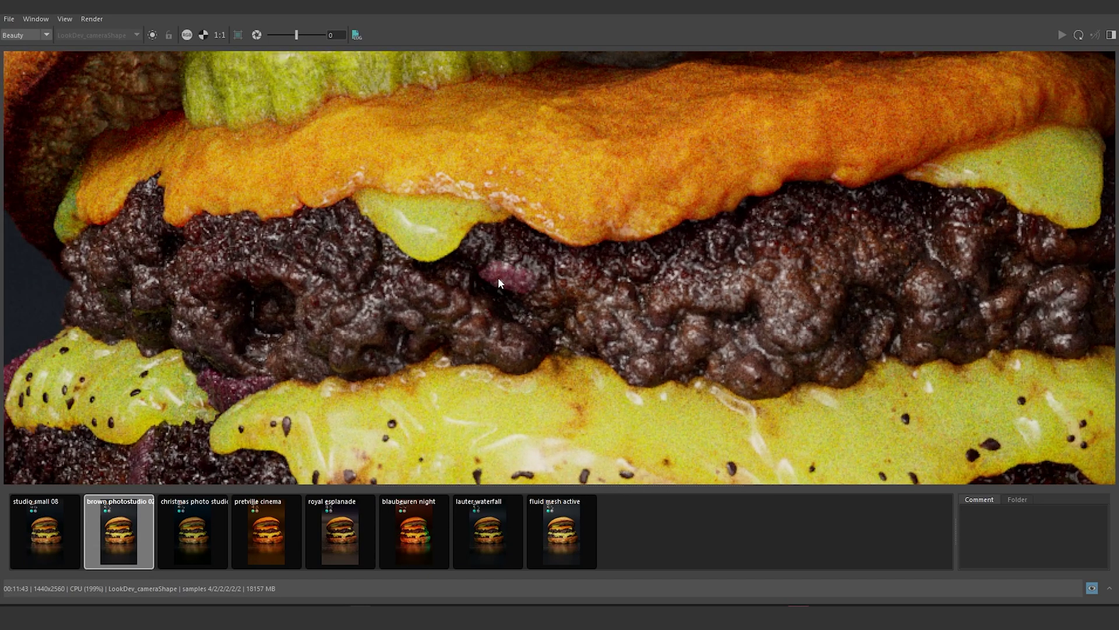
scroll(498, 277, up, 2)
middle_drag(497, 263, 551, 270)
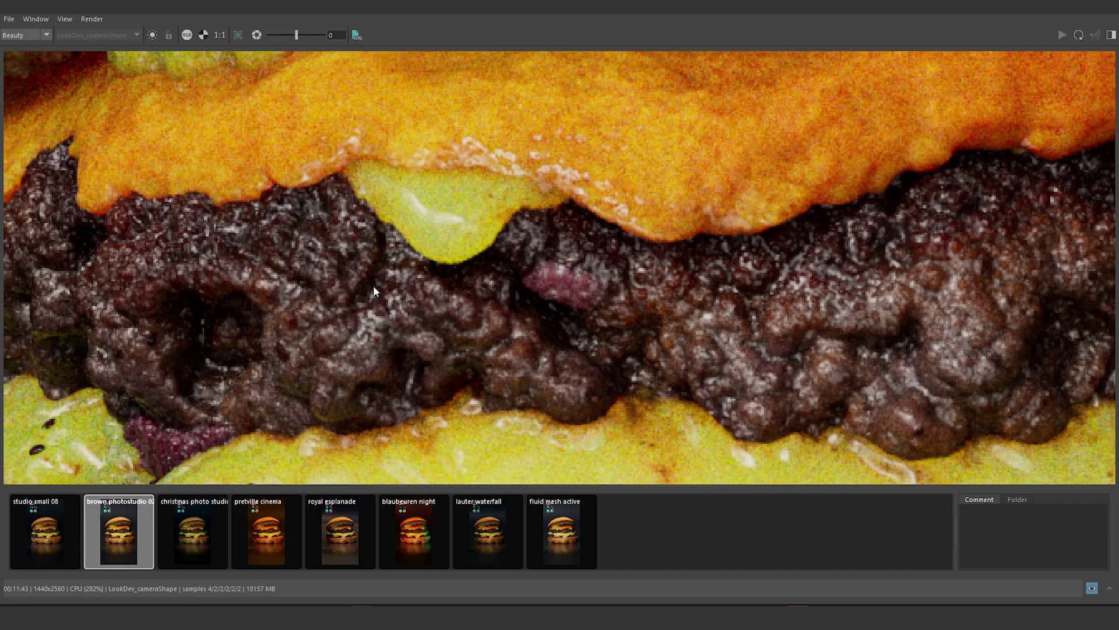
- Inspect the purple onion strands sticking out beside the lower patty, and view them against the whole burger
middle_drag(295, 312, 575, 218)
middle_drag(438, 274, 566, 237)
middle_drag(329, 333, 433, 242)
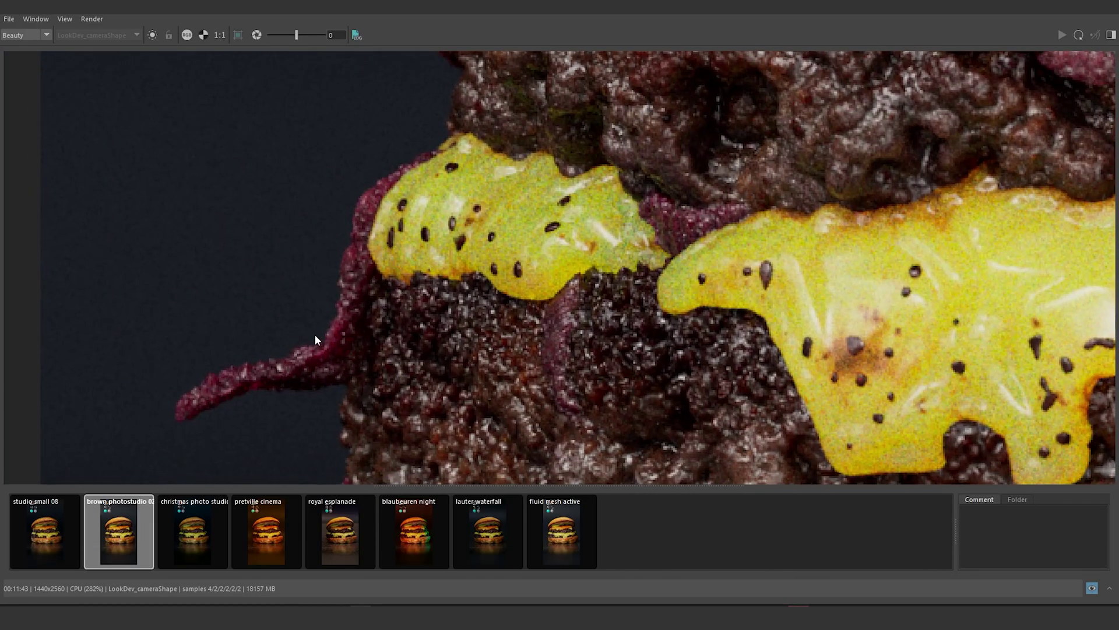
middle_drag(339, 336, 415, 272)
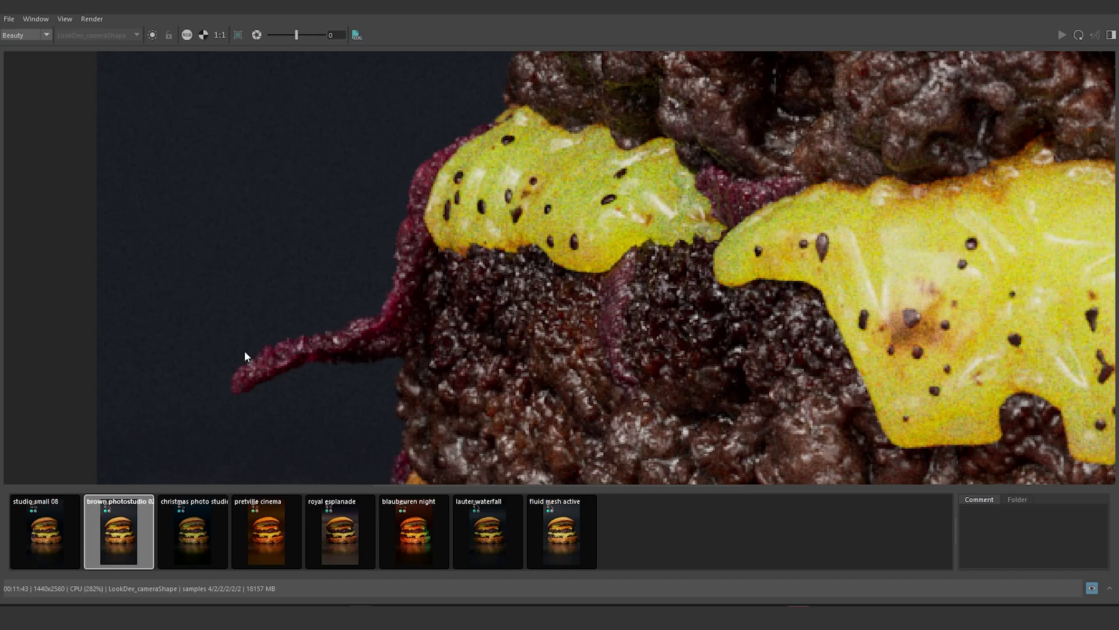
scroll(519, 345, down, 5)
middle_drag(554, 351, 421, 315)
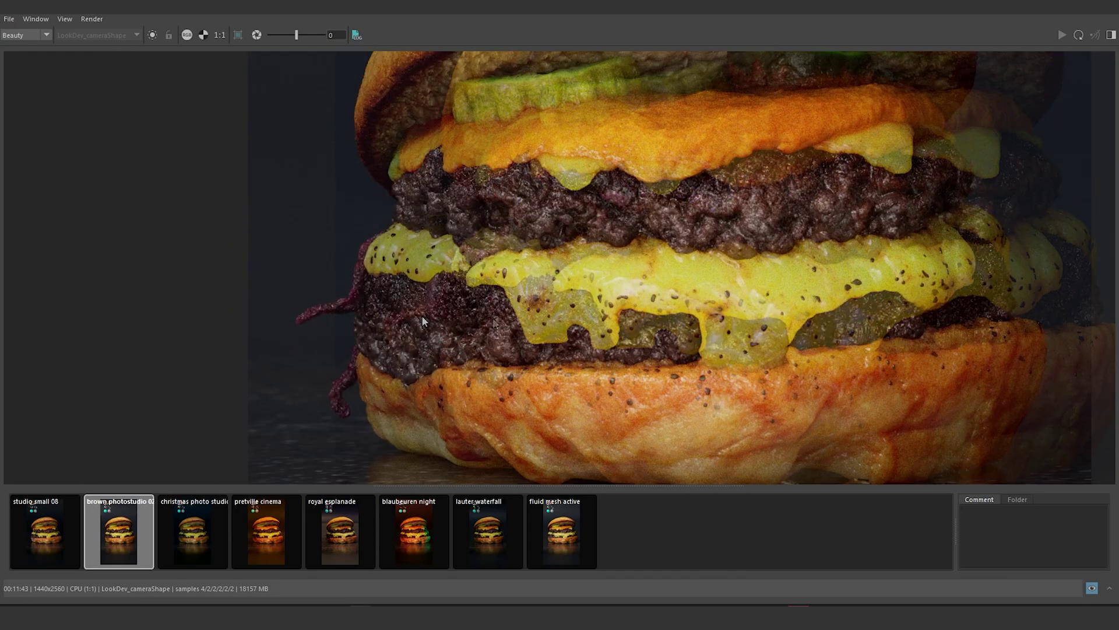
- Examine the surface of the bottom bun and its scattered seeds below the melted cheese
scroll(411, 287, up, 2)
middle_drag(534, 315, 463, 229)
middle_drag(628, 327, 474, 336)
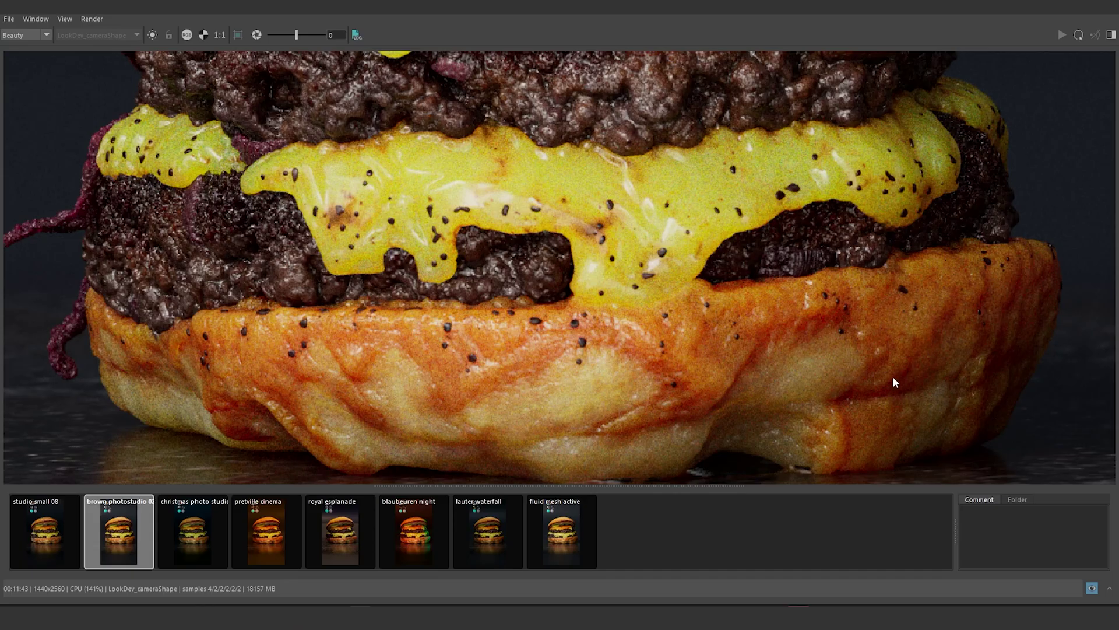
scroll(814, 365, down, 2)
scroll(740, 275, up, 3)
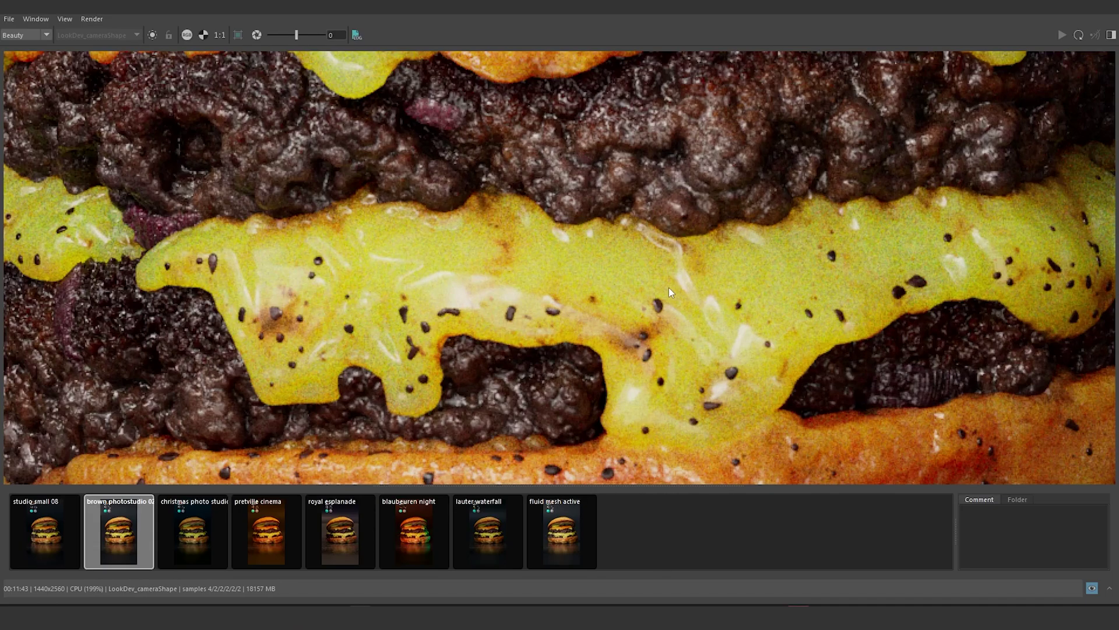
- Inspect the melted cheese's burnt spots, seeds and highlights at close range, and return to an overall view of the burger
middle_drag(608, 288, 721, 277)
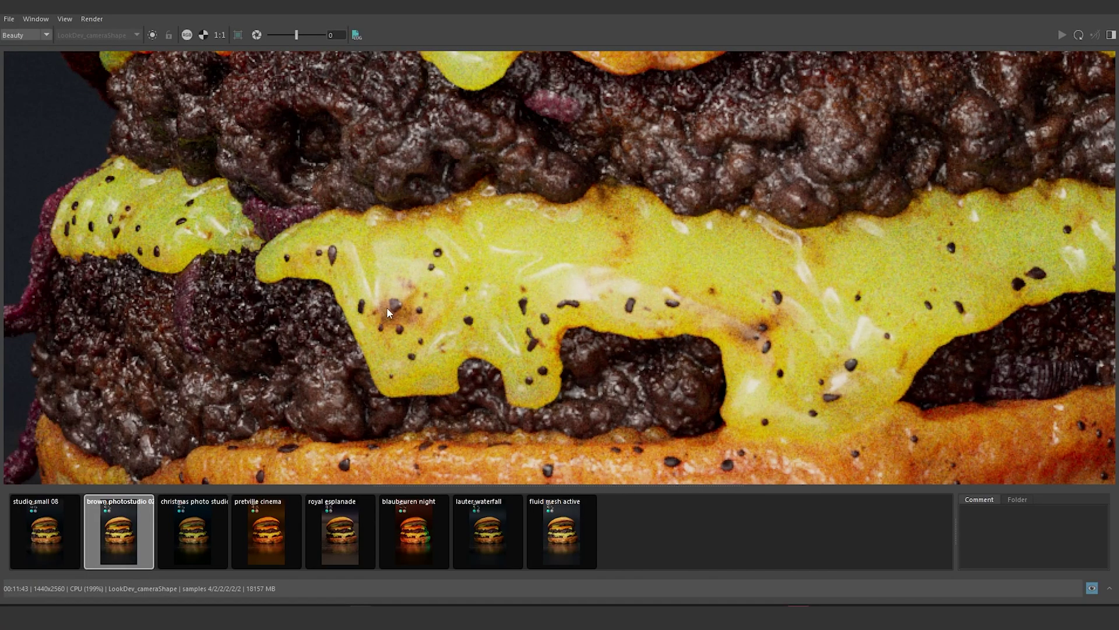
scroll(386, 307, up, 2)
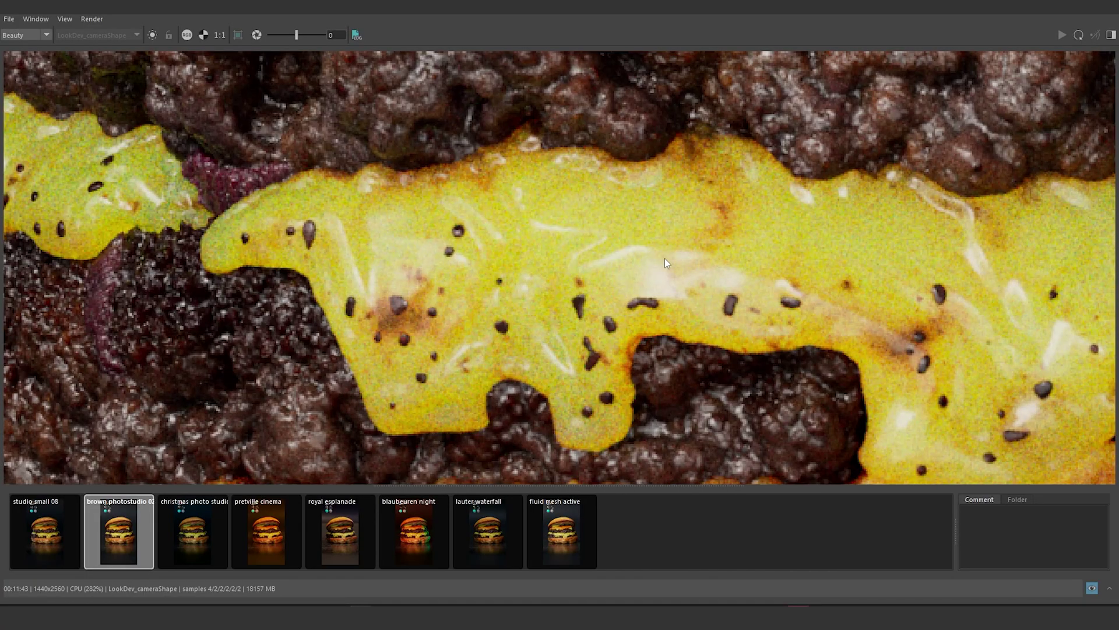
scroll(611, 254, down, 2)
scroll(512, 247, up, 4)
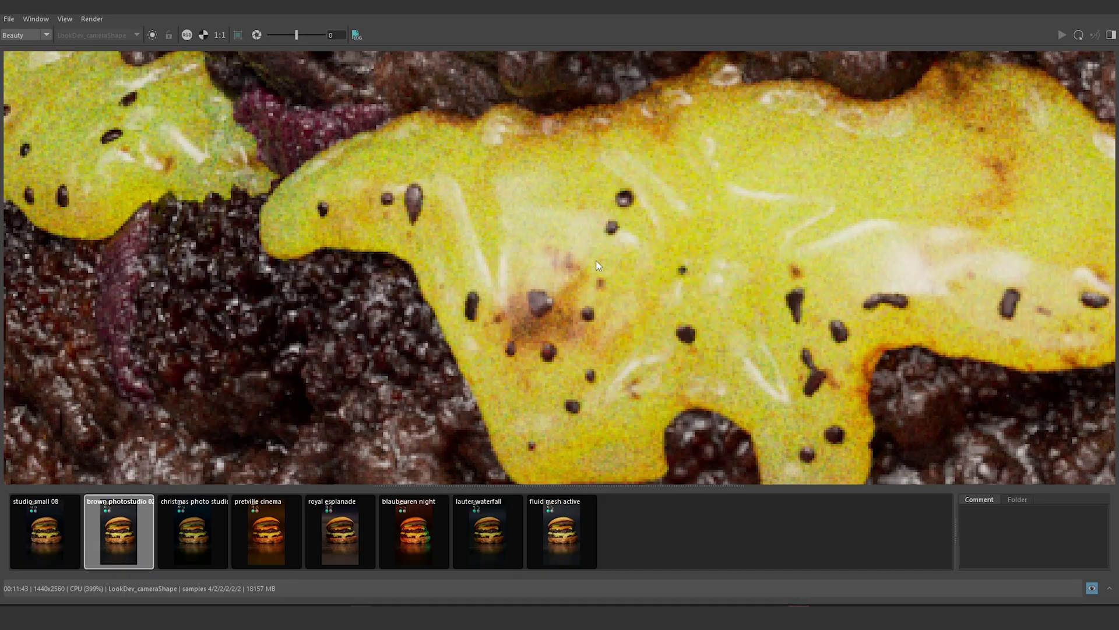
middle_drag(719, 287, 565, 261)
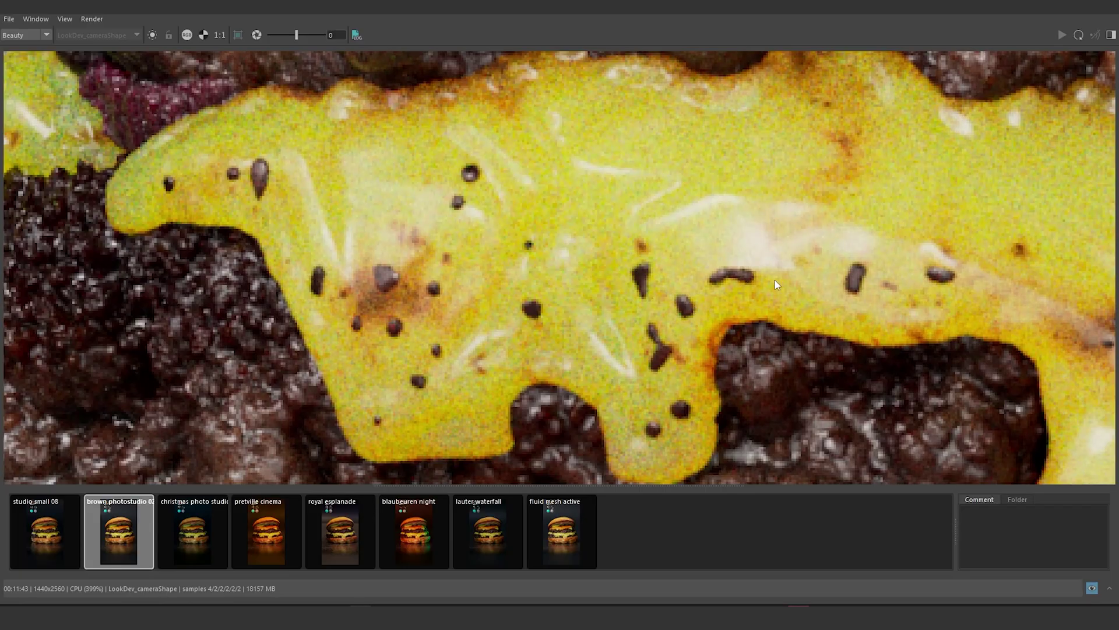
scroll(939, 295, down, 1)
middle_drag(646, 329, 514, 347)
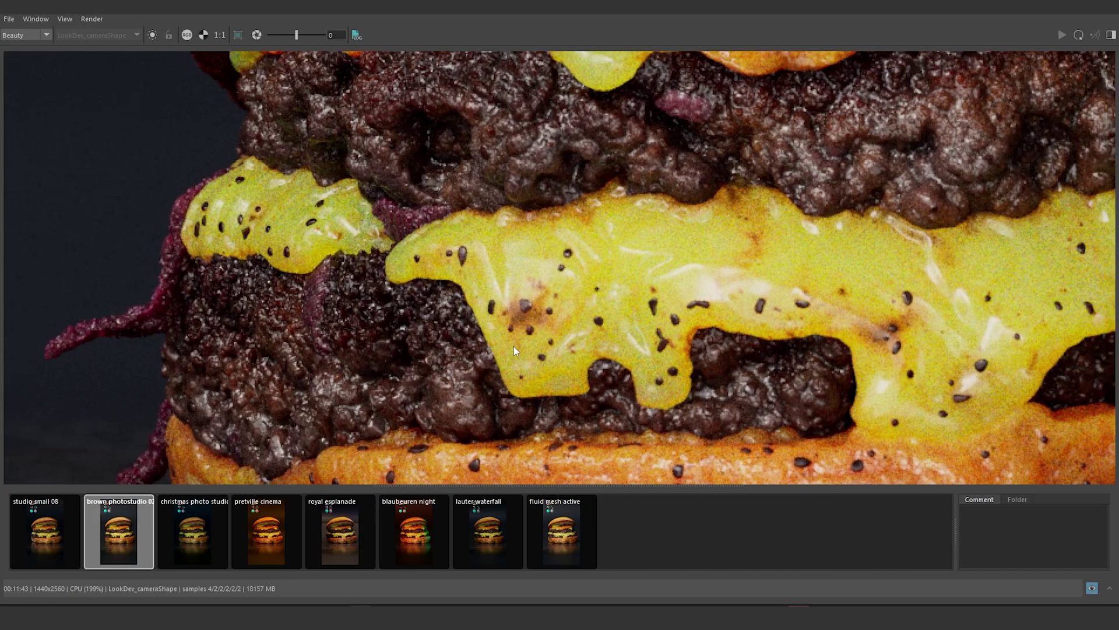
middle_drag(757, 286, 696, 342)
scroll(635, 286, down, 1)
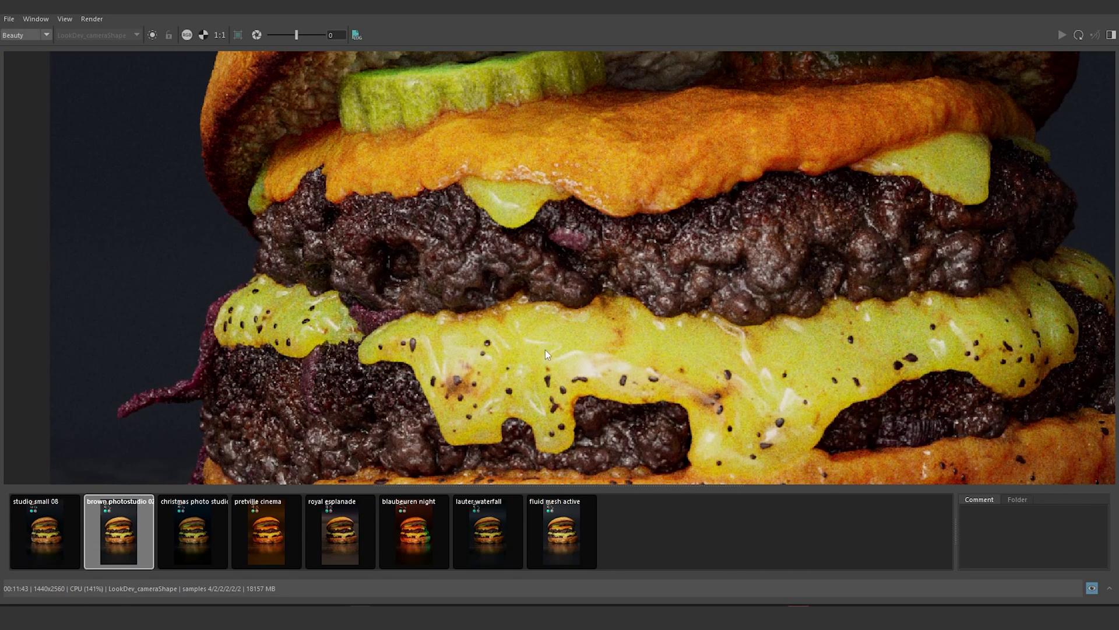
middle_drag(604, 324, 585, 230)
middle_drag(427, 247, 524, 233)
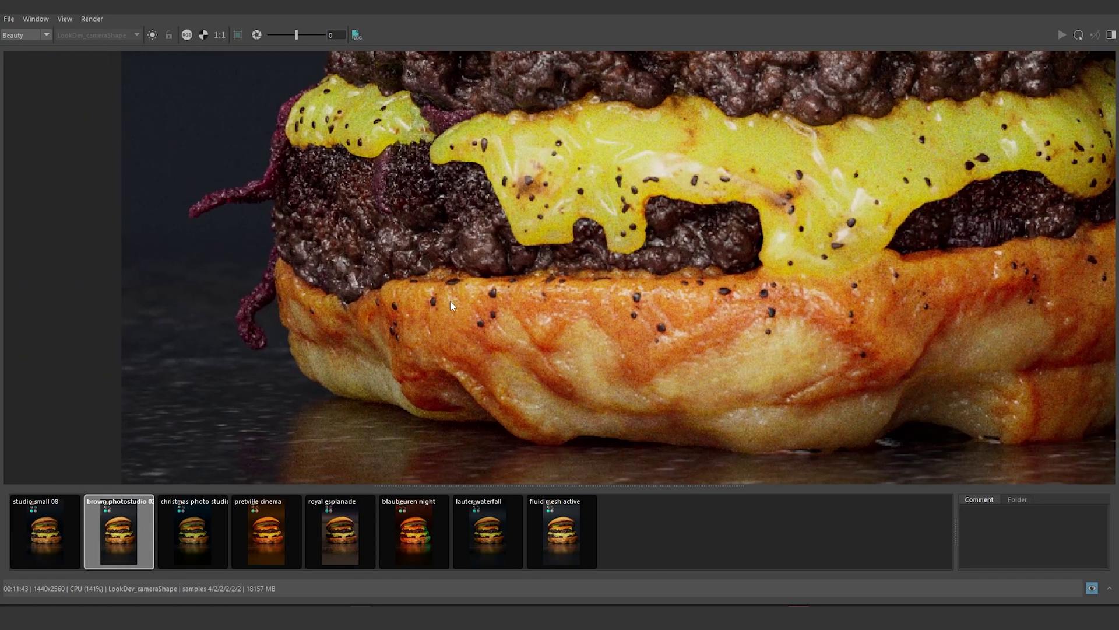
scroll(439, 324, down, 5)
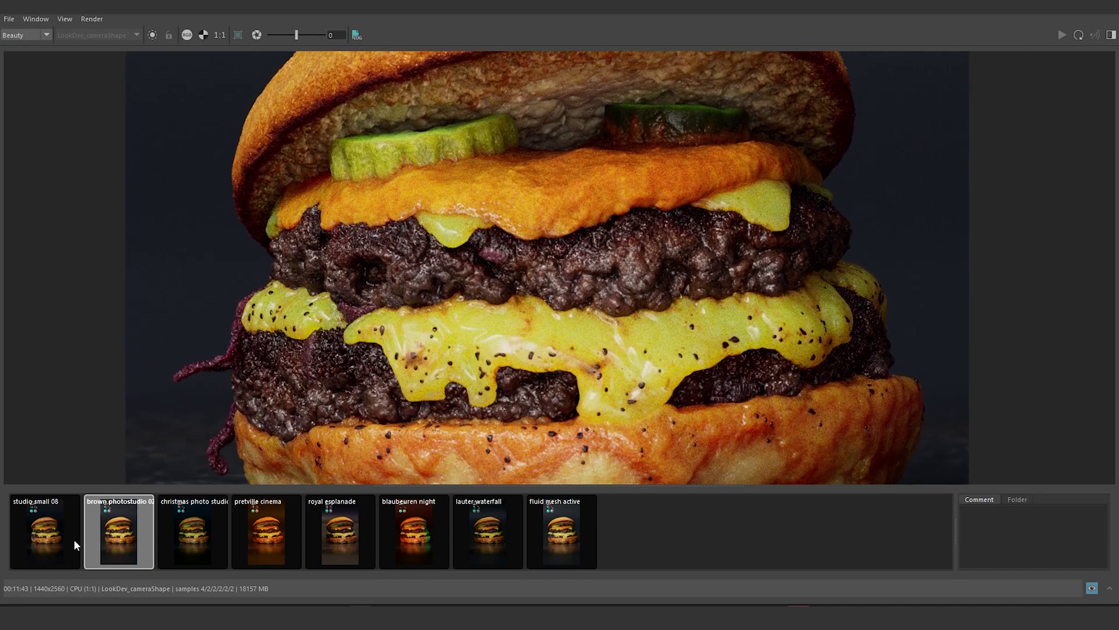
- Compare the snapshots from studio small 08 through blaubeuren night in order, and return to brown photostudio 02
click(73, 542)
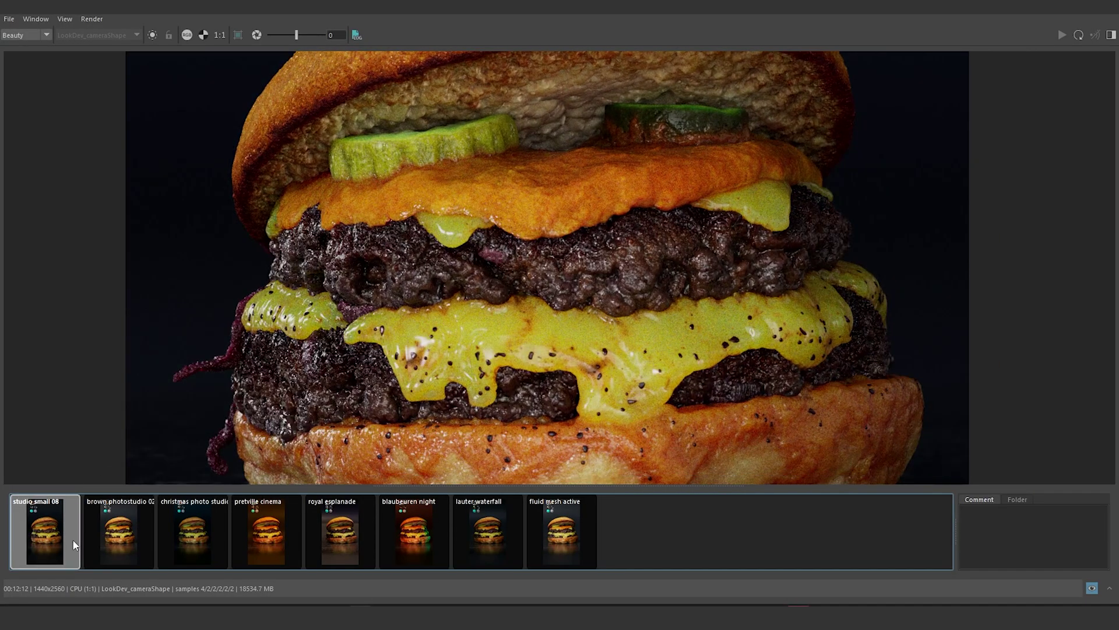
click(123, 527)
click(192, 531)
click(299, 535)
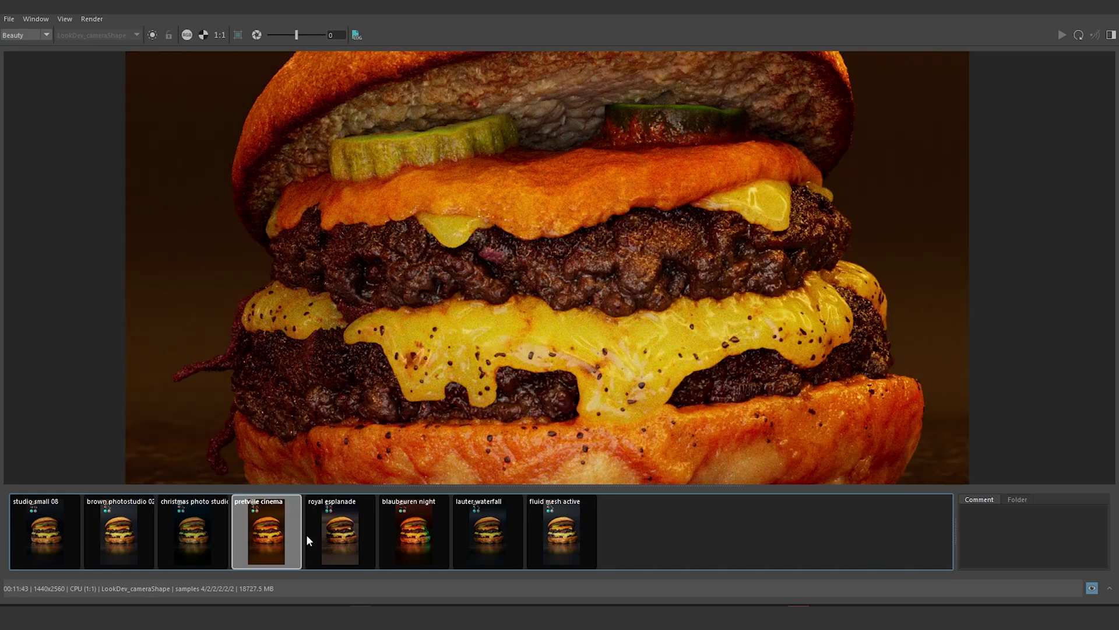
click(337, 537)
click(413, 539)
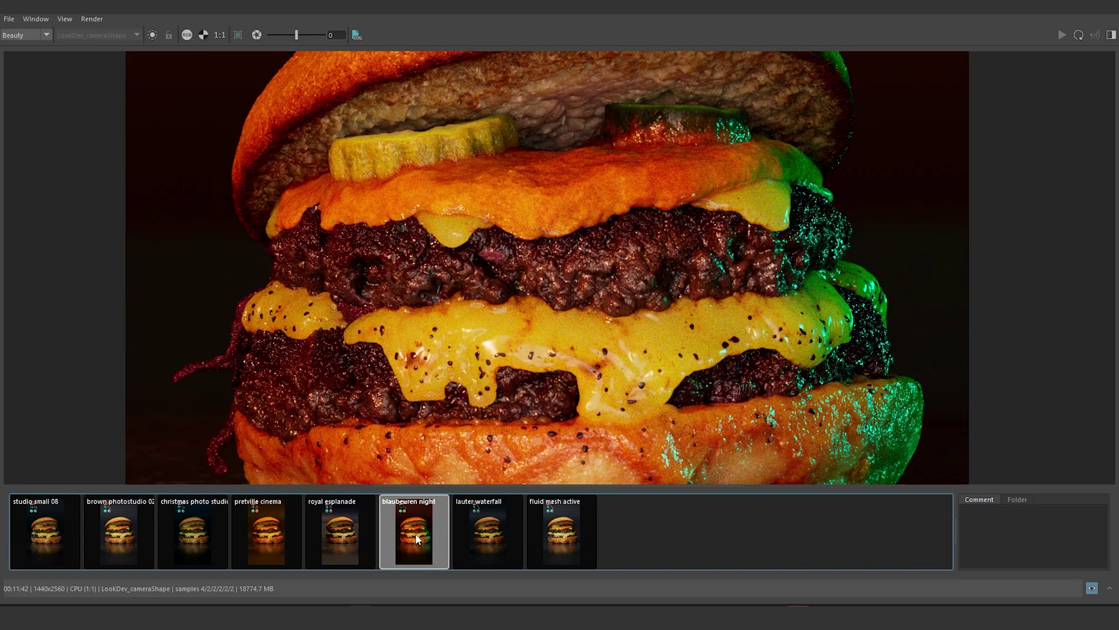
click(119, 531)
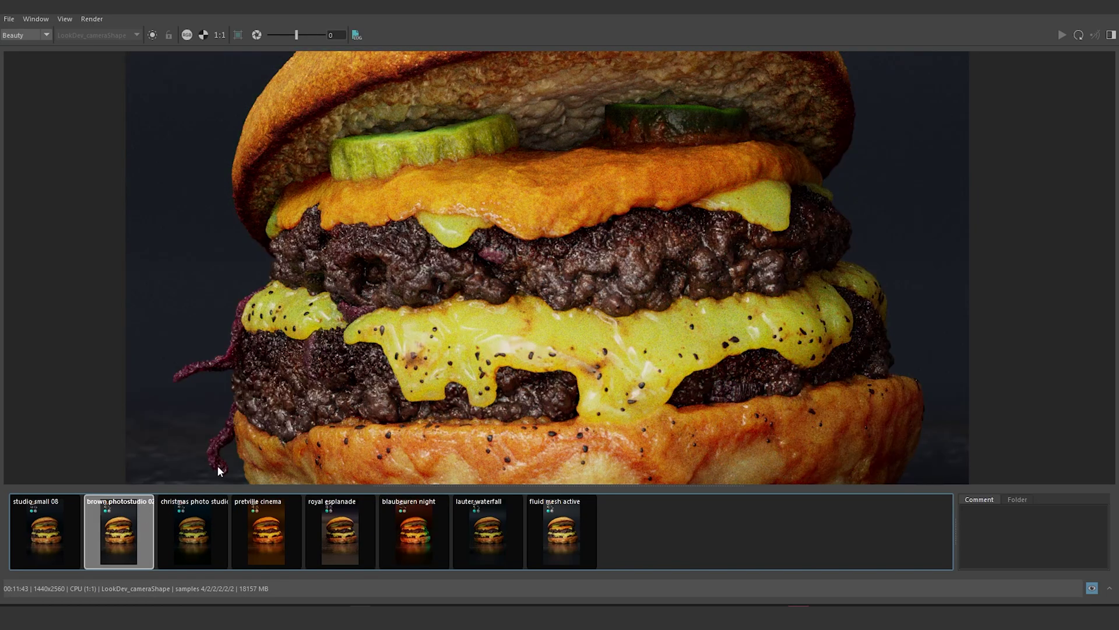
- Examine both patties and the area where the dripping cheese meets the bottom bun in the brown photostudio 02 render
scroll(391, 275, up, 3)
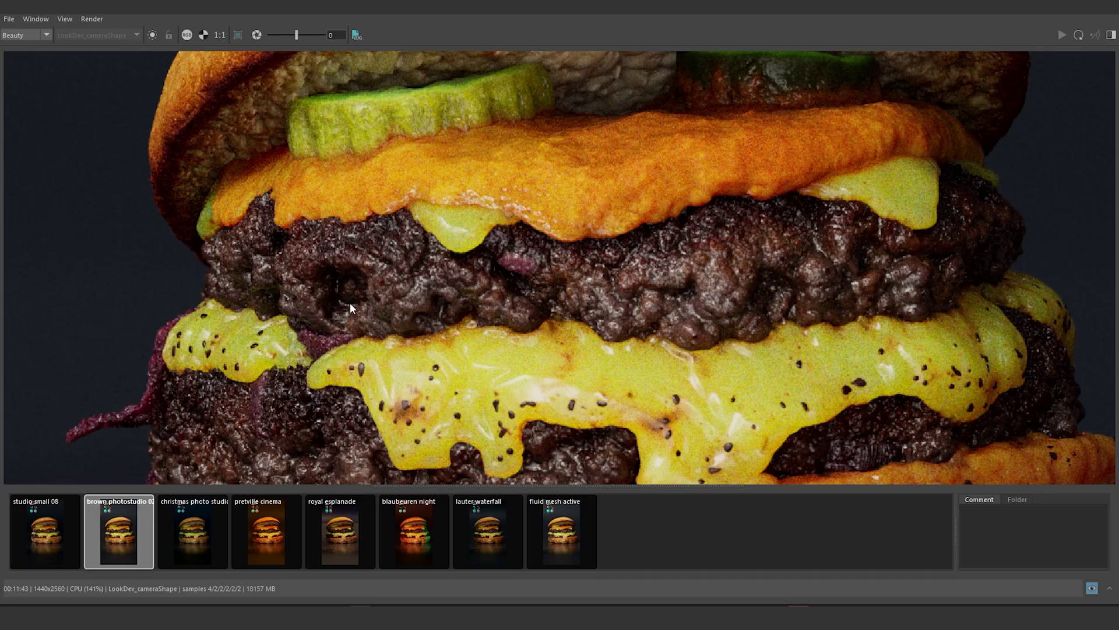
drag(526, 297, 400, 299)
drag(517, 304, 677, 303)
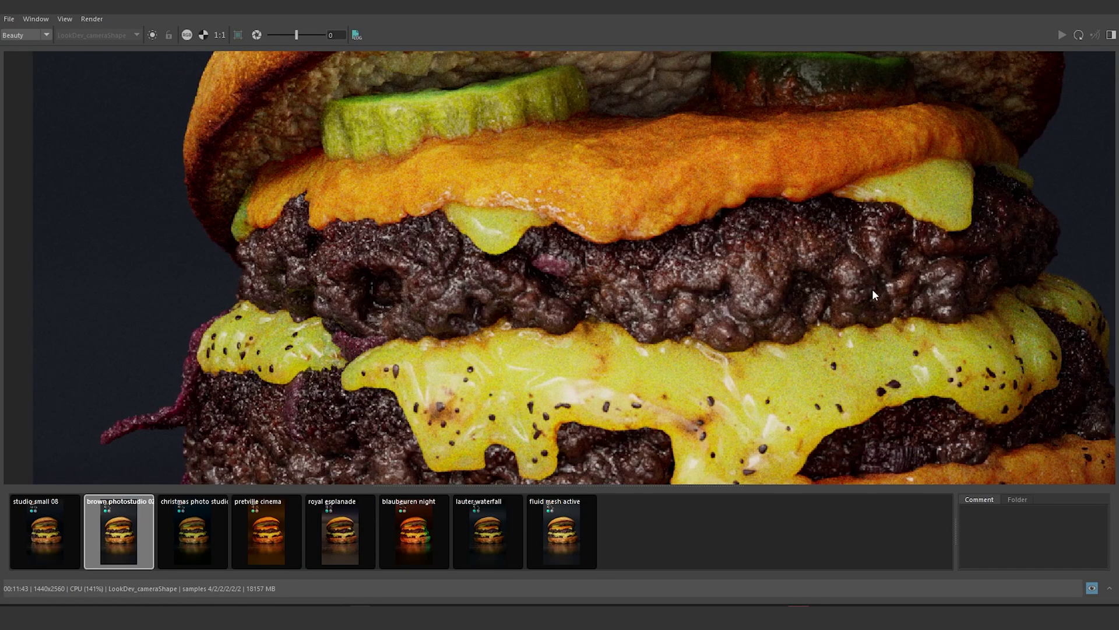
drag(671, 388, 657, 293)
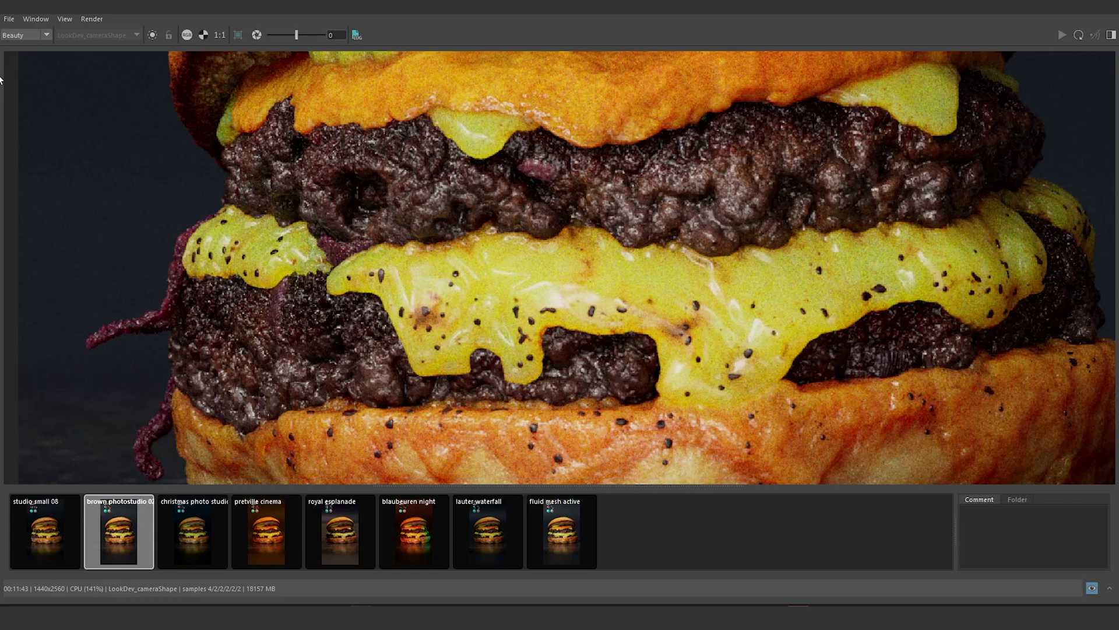
drag(793, 302, 718, 229)
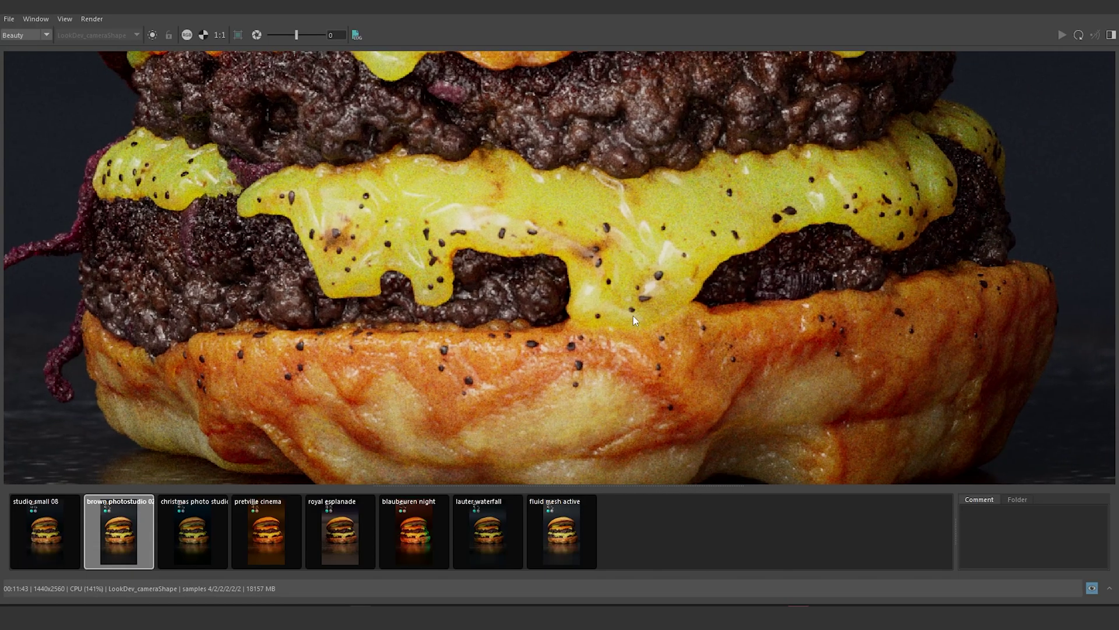
scroll(633, 316, up, 1)
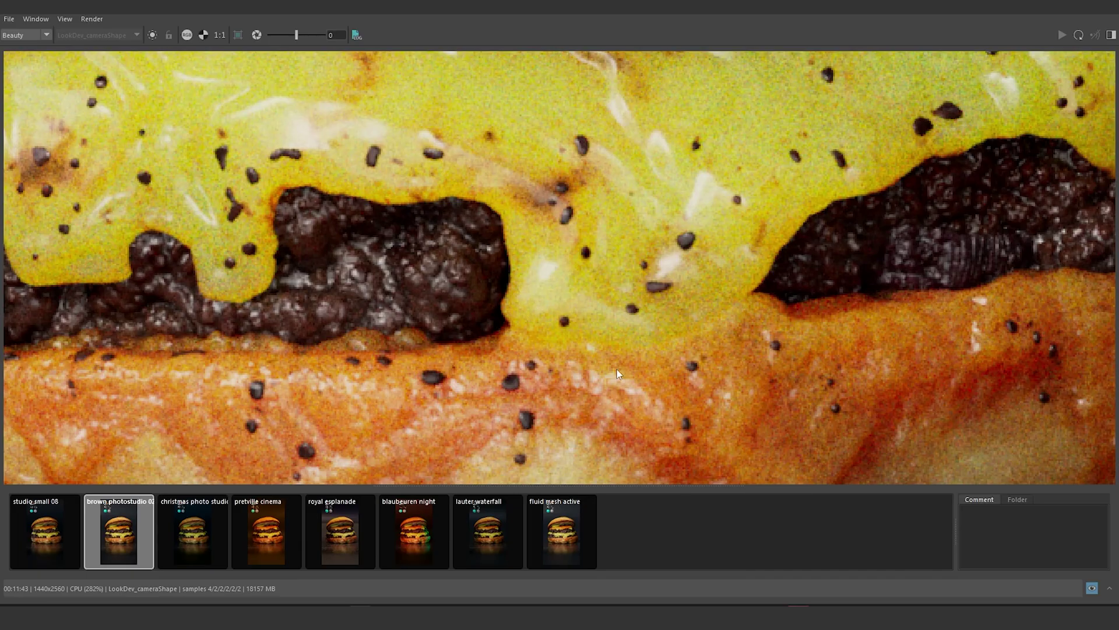
scroll(685, 350, down, 1)
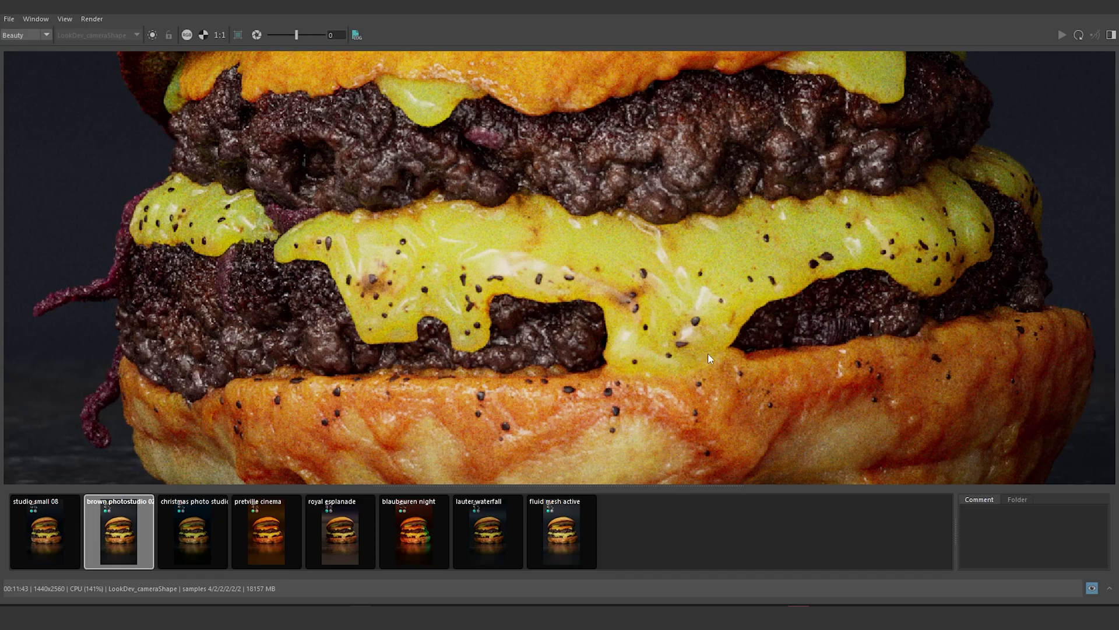
- Inspect the orange sauce, cheese corners and upper patty up close, and look over the lower layers of the burger
middle_drag(707, 352, 623, 478)
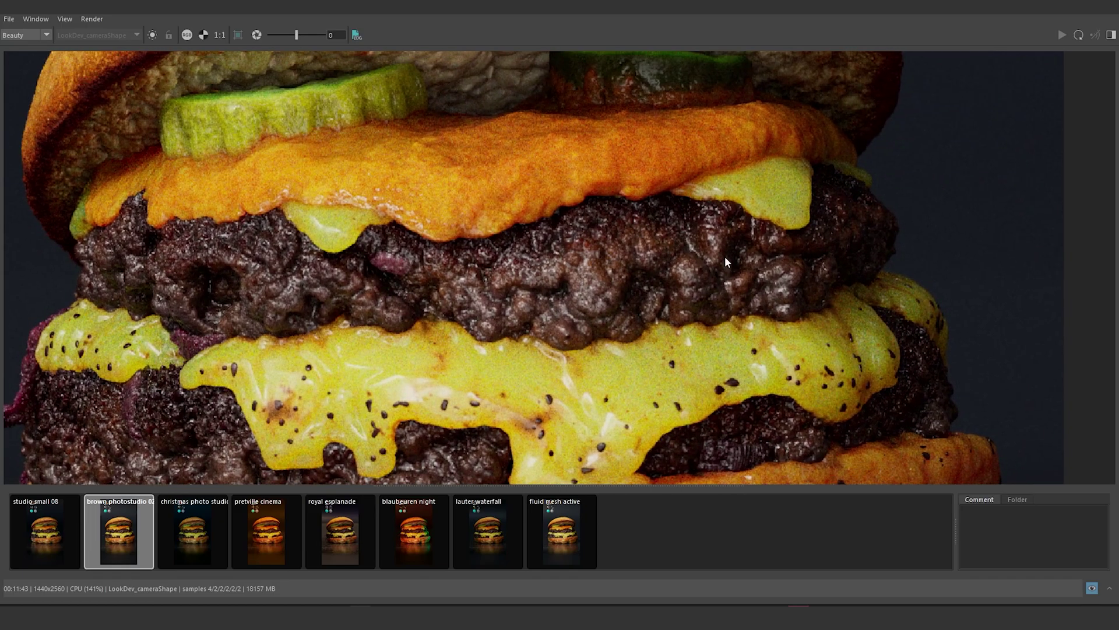
scroll(725, 257, up, 1)
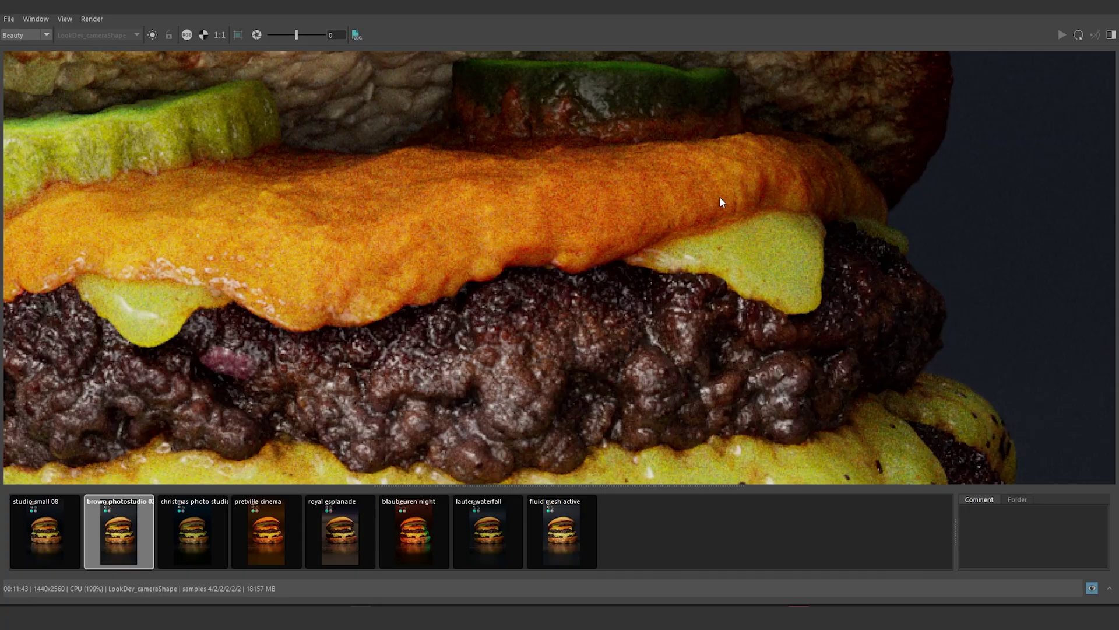
scroll(568, 303, down, 1)
middle_drag(522, 306, 858, 254)
scroll(339, 287, up, 1)
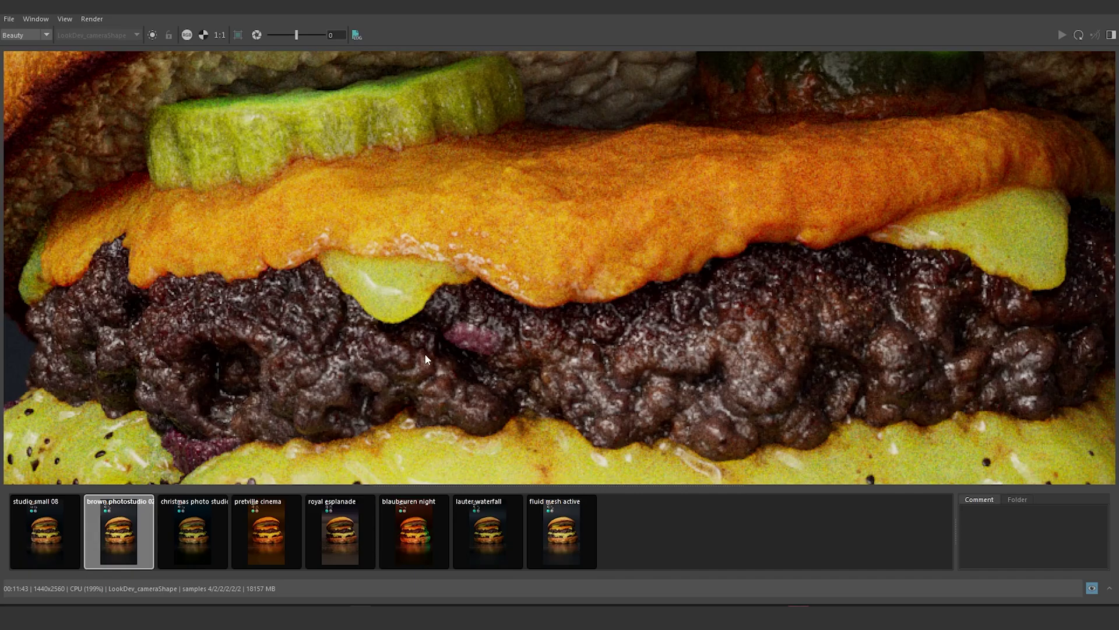
scroll(443, 341, down, 1)
middle_drag(531, 277, 571, 160)
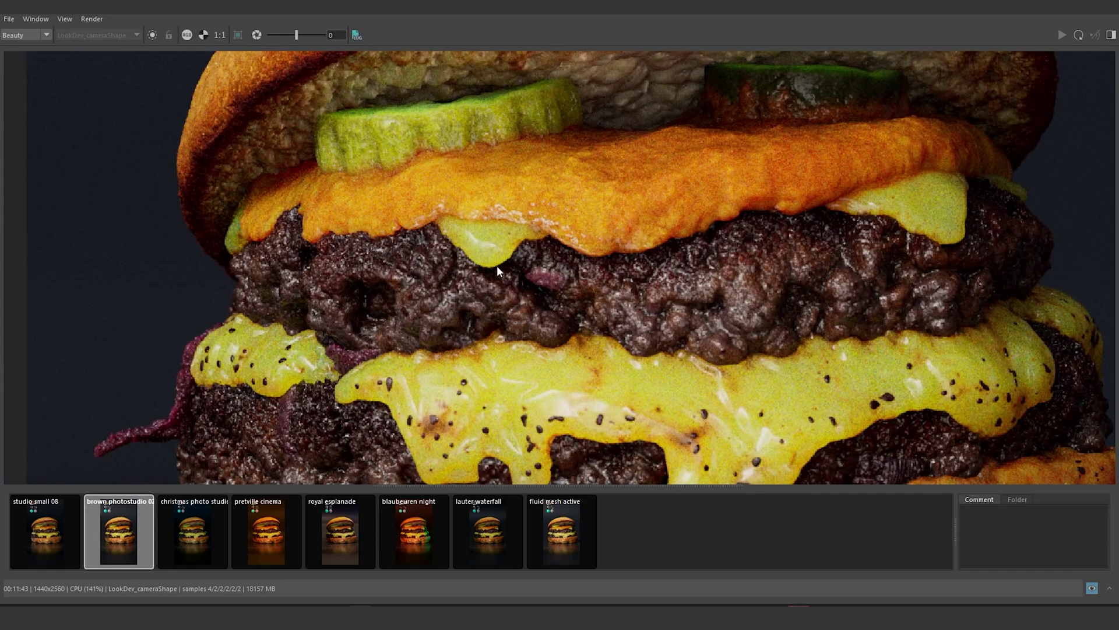
middle_drag(575, 379, 575, 248)
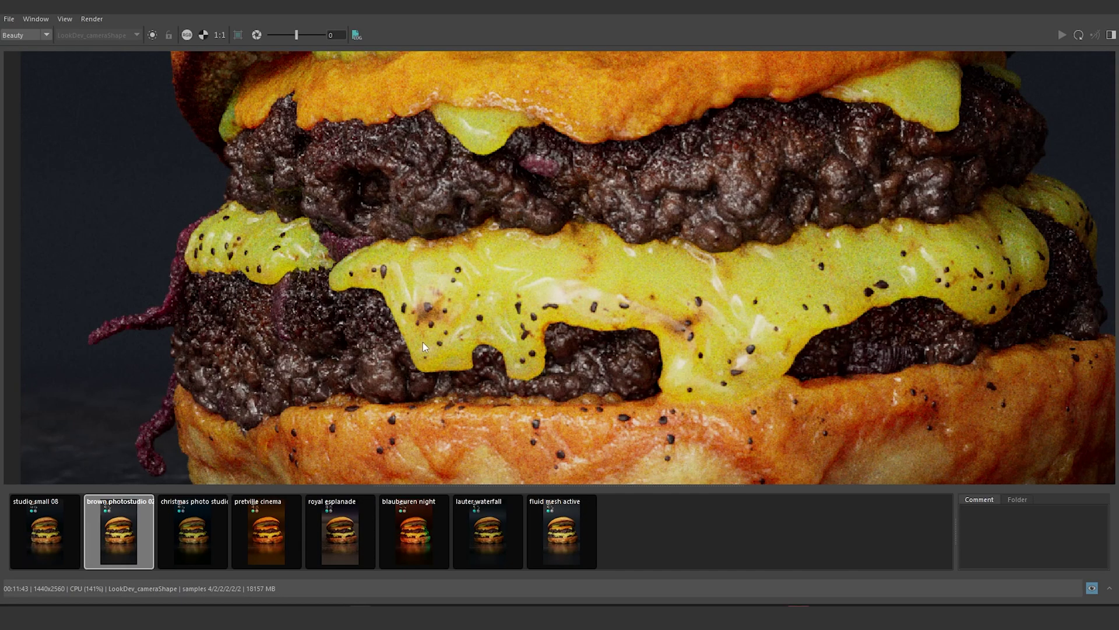
- Compare the brown photostudio 02 snapshot with the current render around the dripping cheese, patties and bottom bun
scroll(422, 342, down, 1)
middle_drag(450, 324, 352, 317)
scroll(365, 314, up, 1)
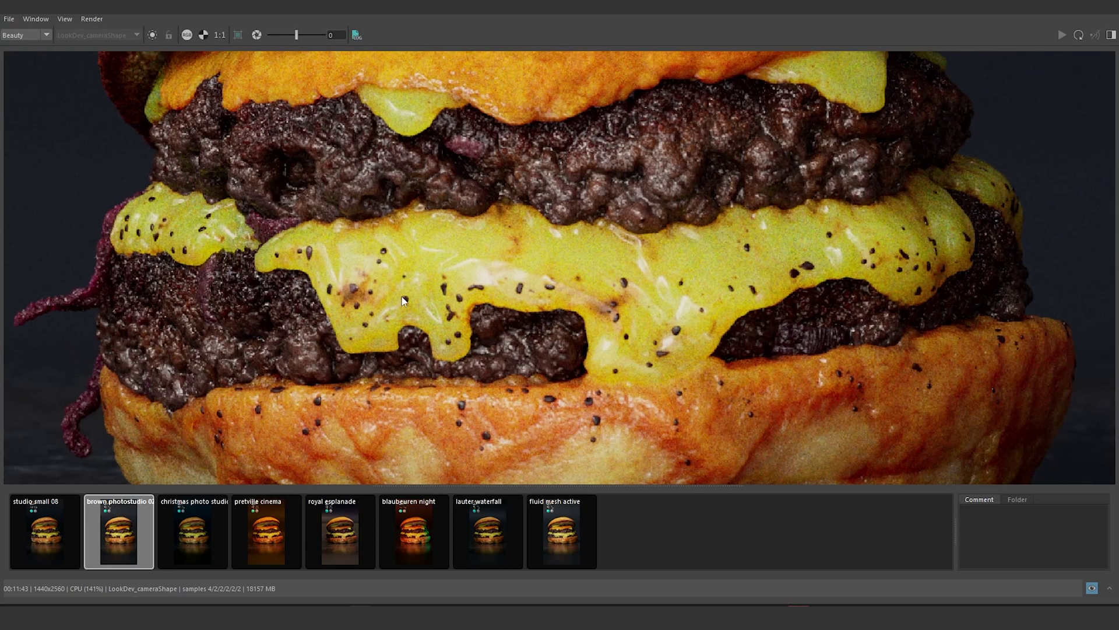
alt+right_drag(389, 280, 353, 262)
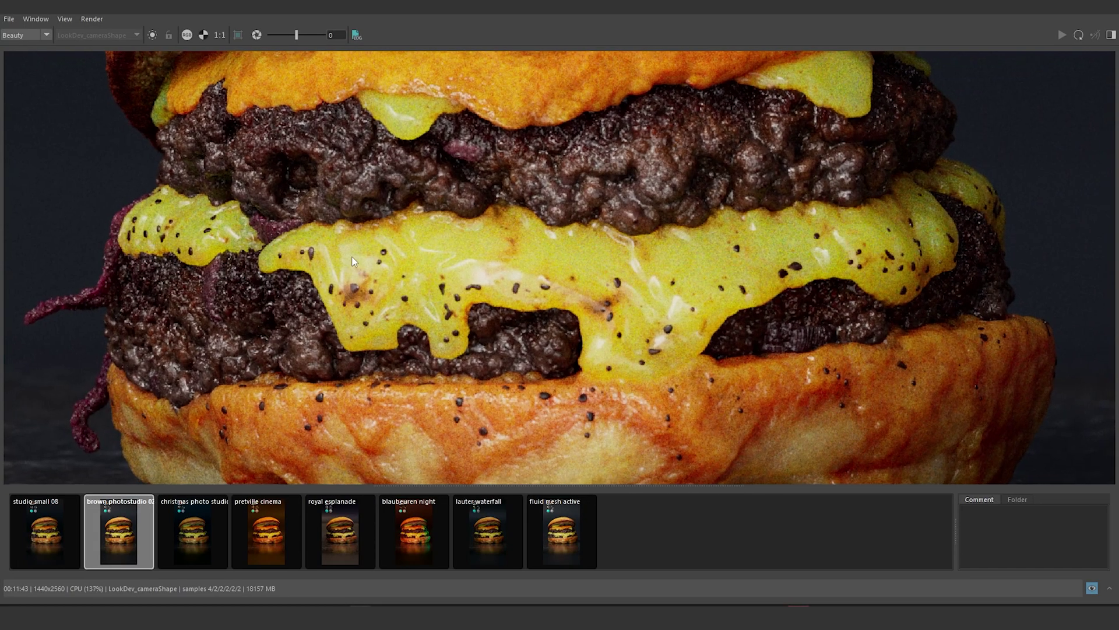
click(121, 527)
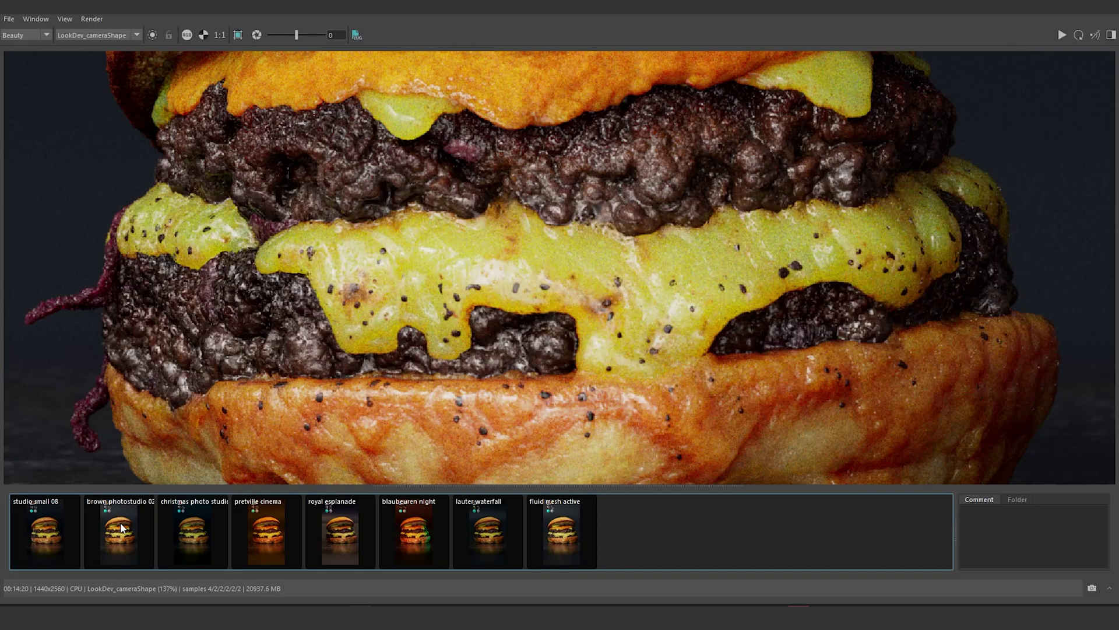
click(121, 528)
click(121, 528)
scroll(390, 310, up, 1)
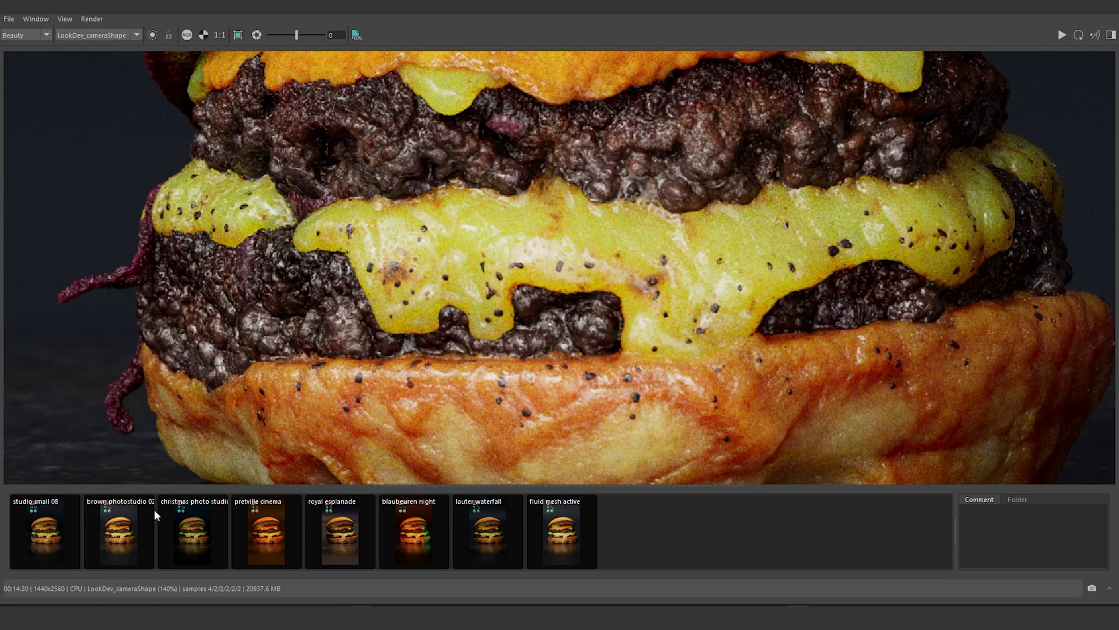
click(121, 533)
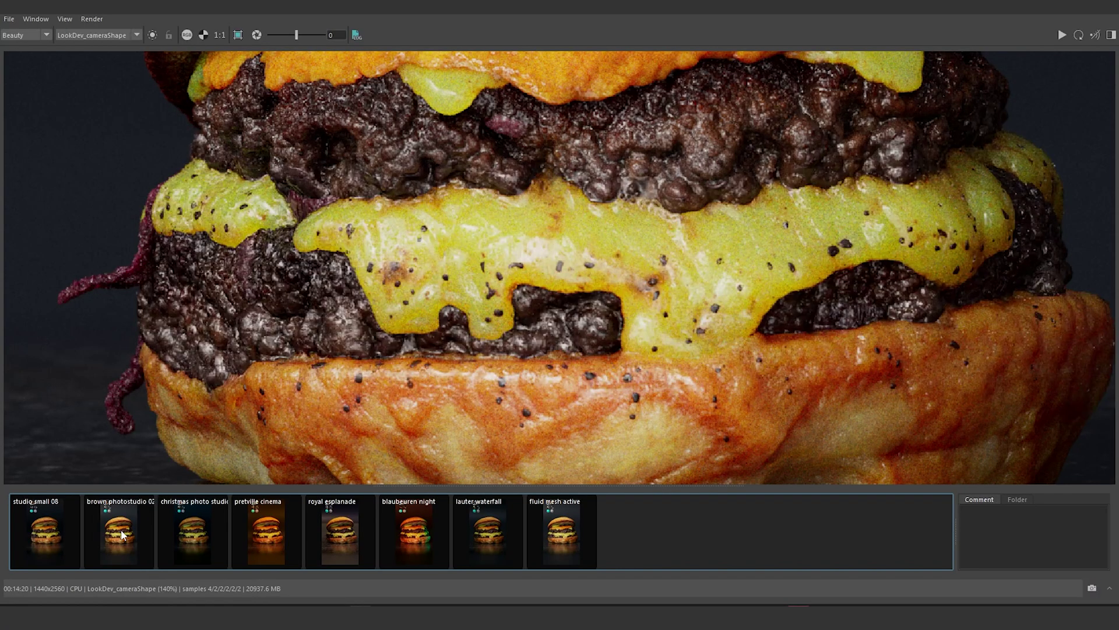
click(121, 534)
click(122, 534)
click(116, 547)
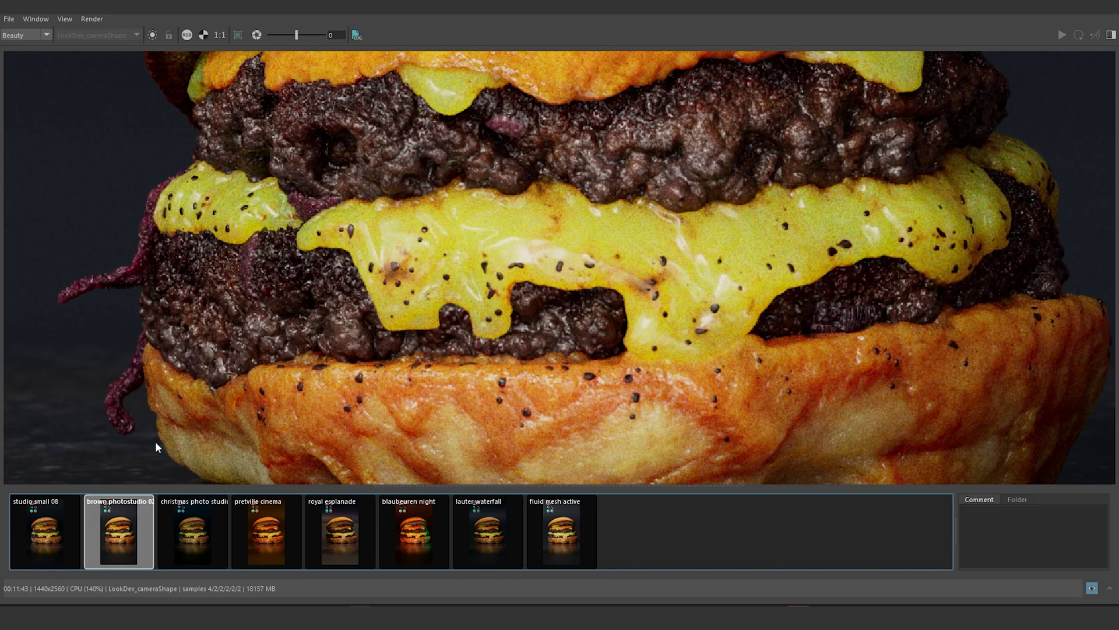
click(125, 540)
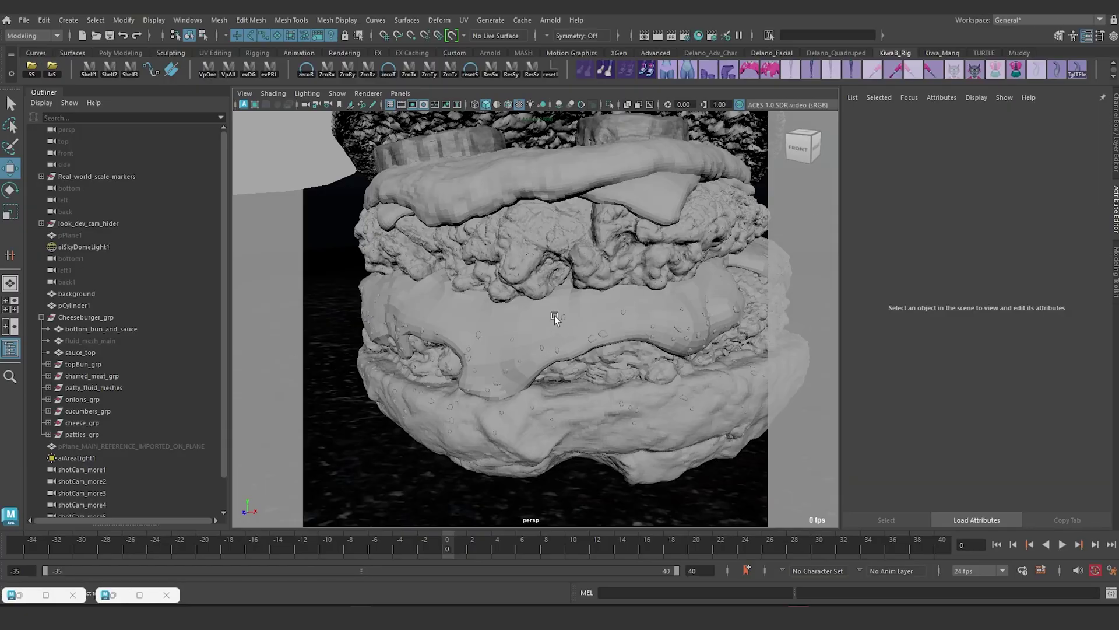
- Unhide fluid_mesh_main in the Maya scene and examine its wireframe where it covers the cheese, lower patty and bottom bun
click(554, 316)
click(114, 340)
key(shift+h)
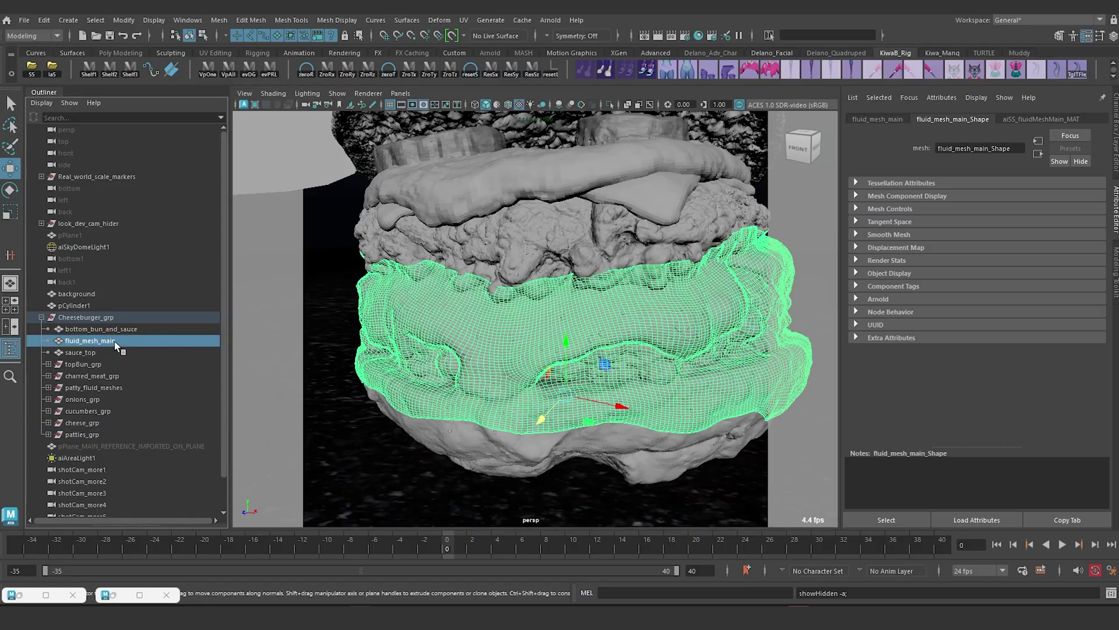
key(f)
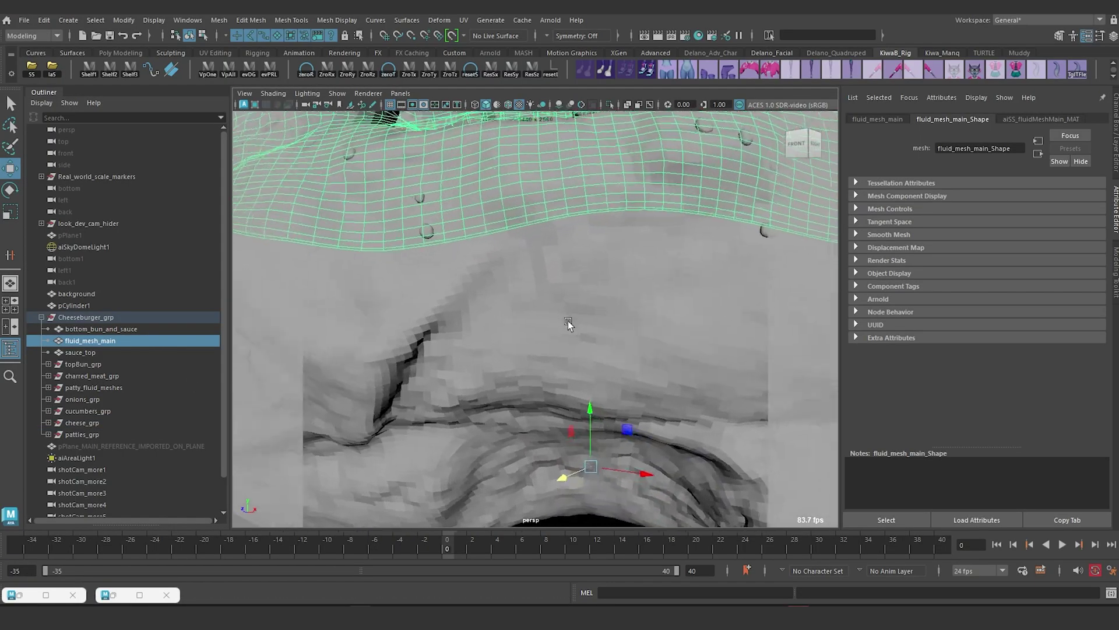
alt+drag(567, 322, 549, 330)
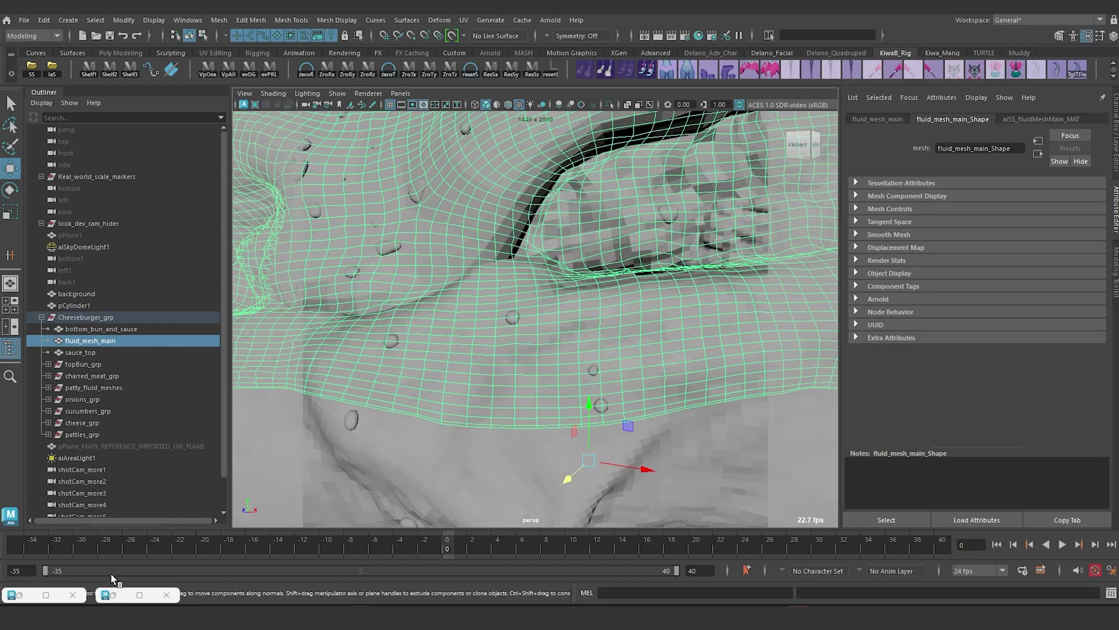
alt+right_drag(613, 387, 603, 367)
alt+middle_drag(602, 367, 566, 368)
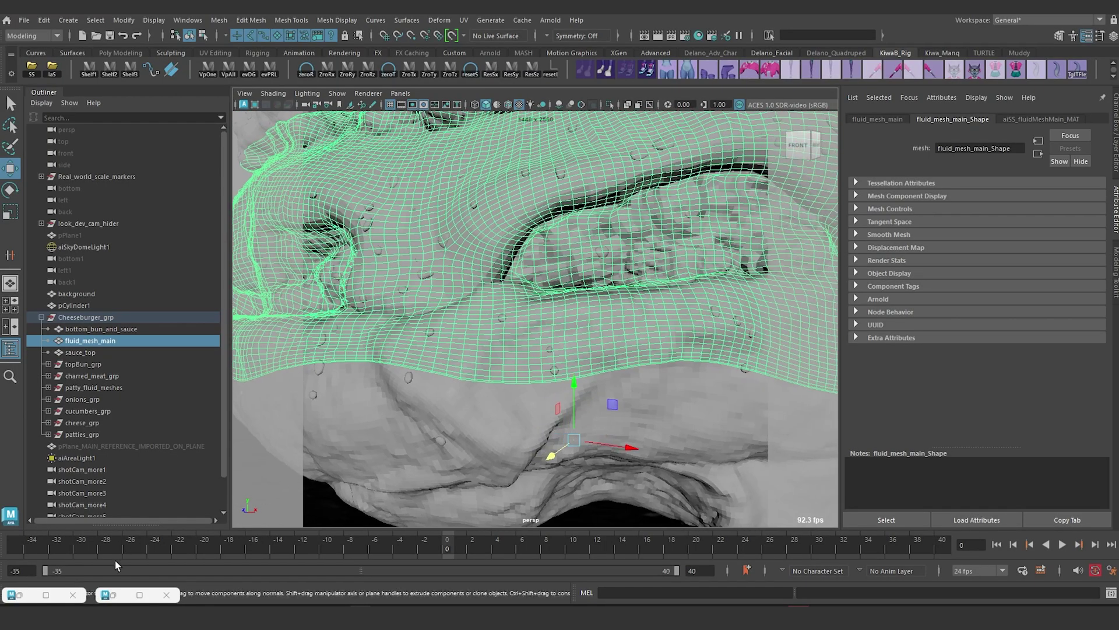
- Return to the Arnold render view and toggle brown photostudio 02 against the current render over the lower layers
click(105, 593)
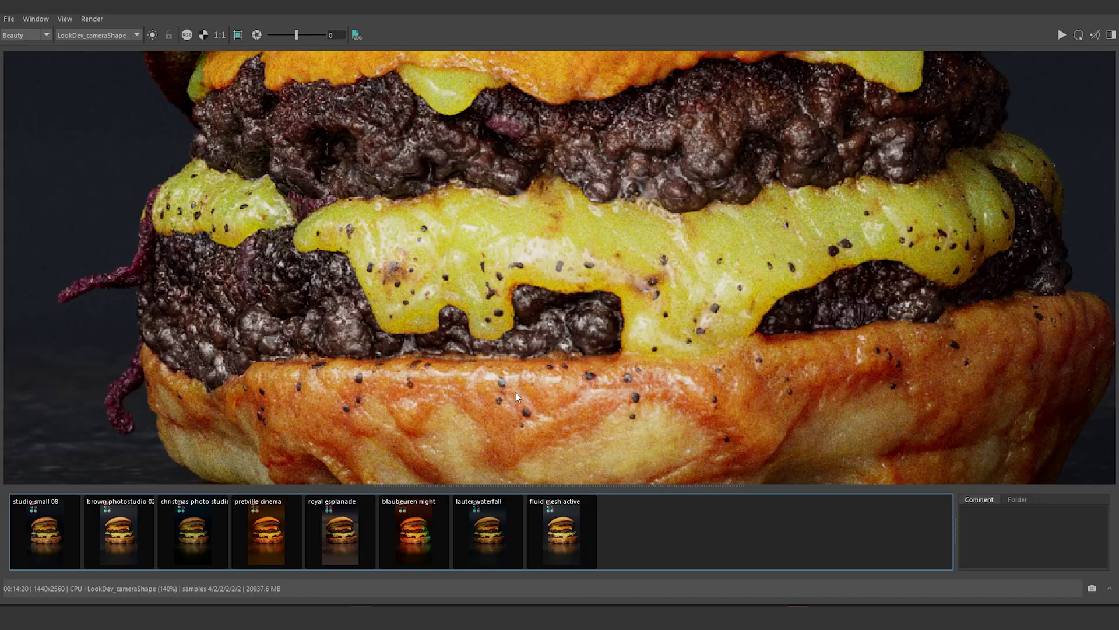
click(117, 553)
click(117, 552)
click(134, 530)
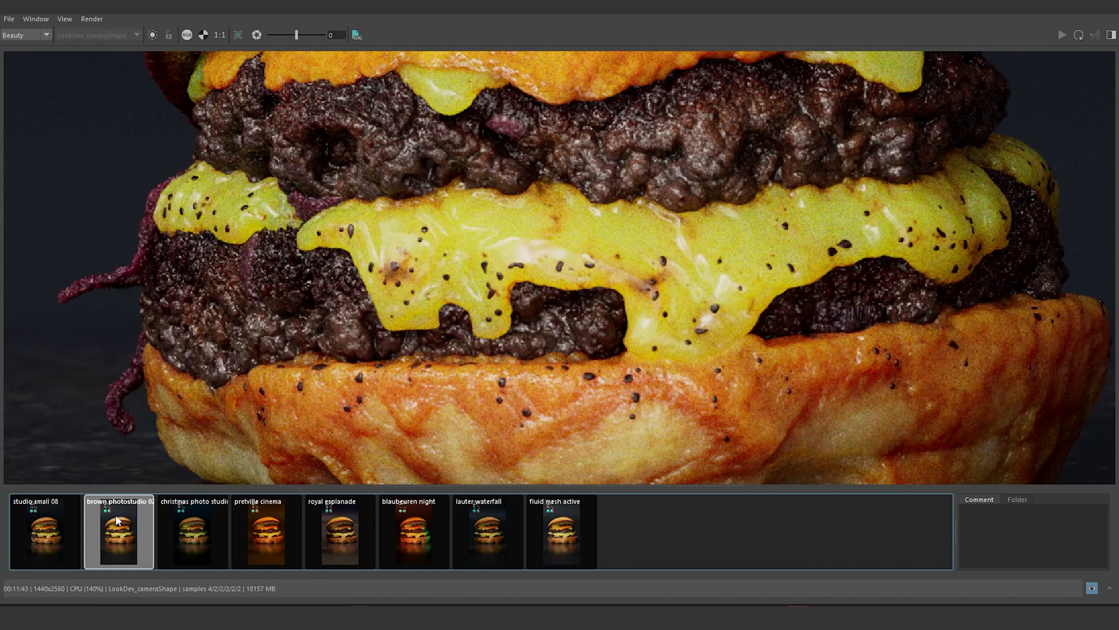
click(133, 520)
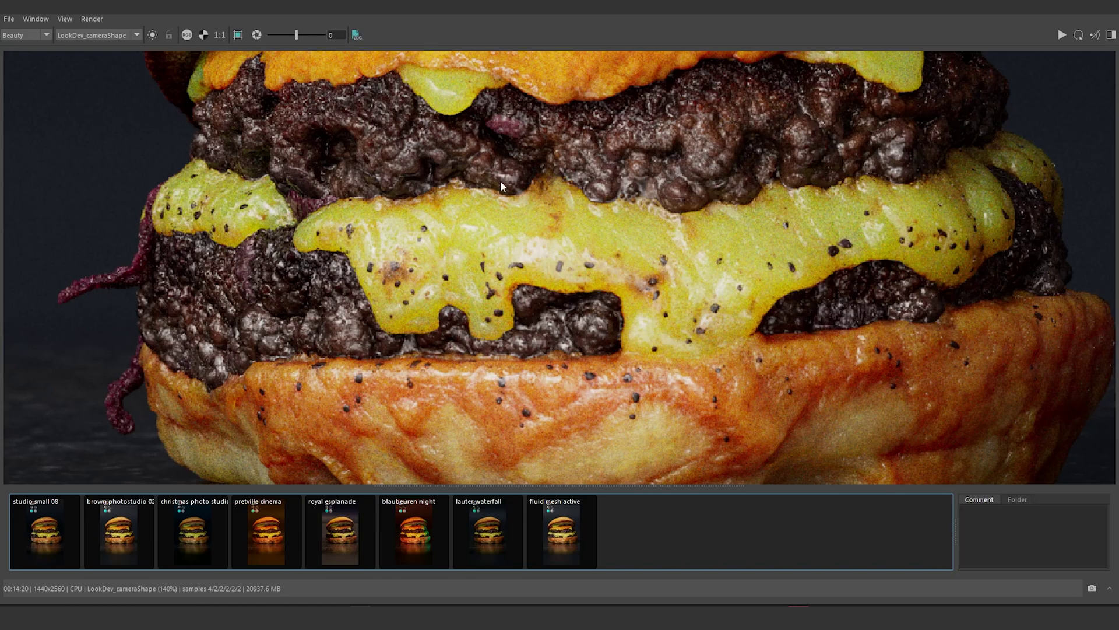
- Compare both renders at close range where the upper patty meets the melted cheese, and look over the cheese drips
middle_drag(500, 181, 537, 237)
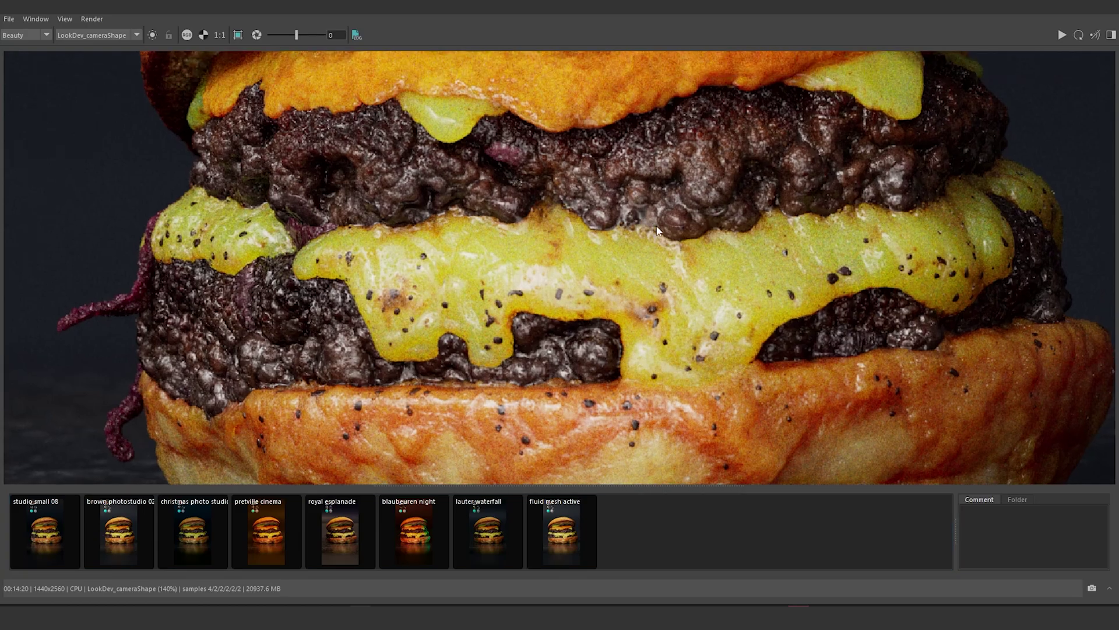
scroll(687, 229, up, 3)
middle_drag(684, 204, 606, 237)
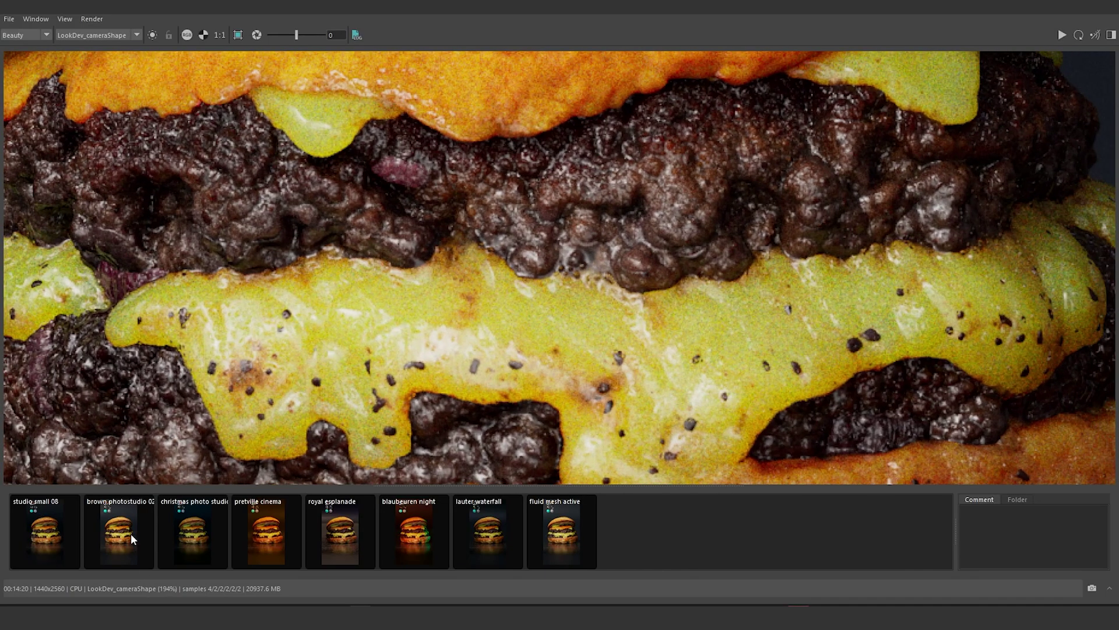
click(137, 520)
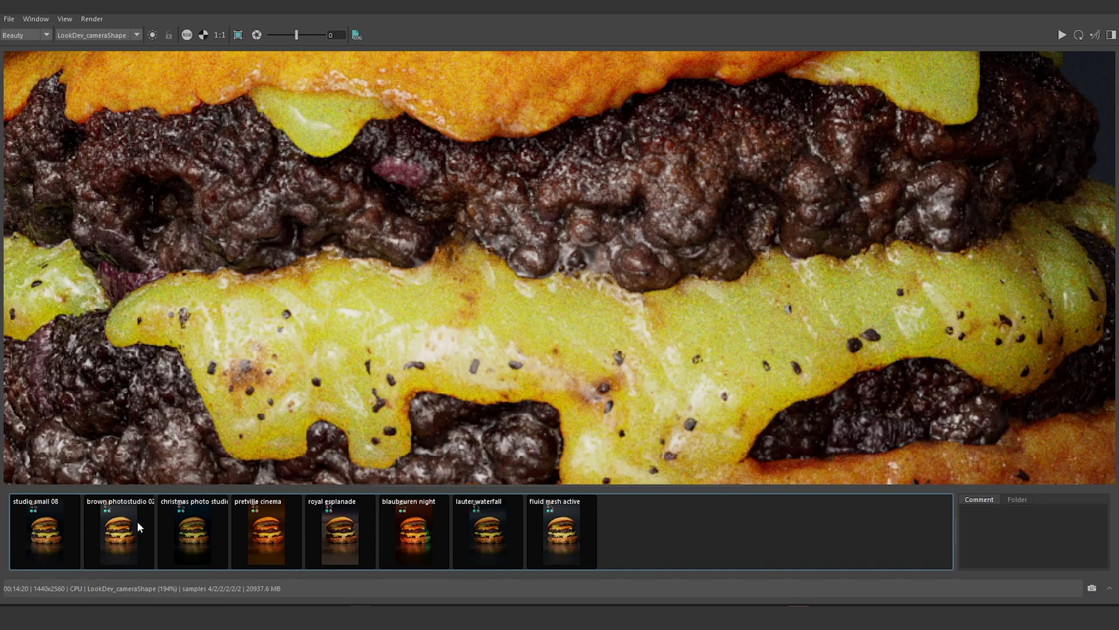
click(138, 520)
click(128, 539)
click(128, 538)
click(128, 539)
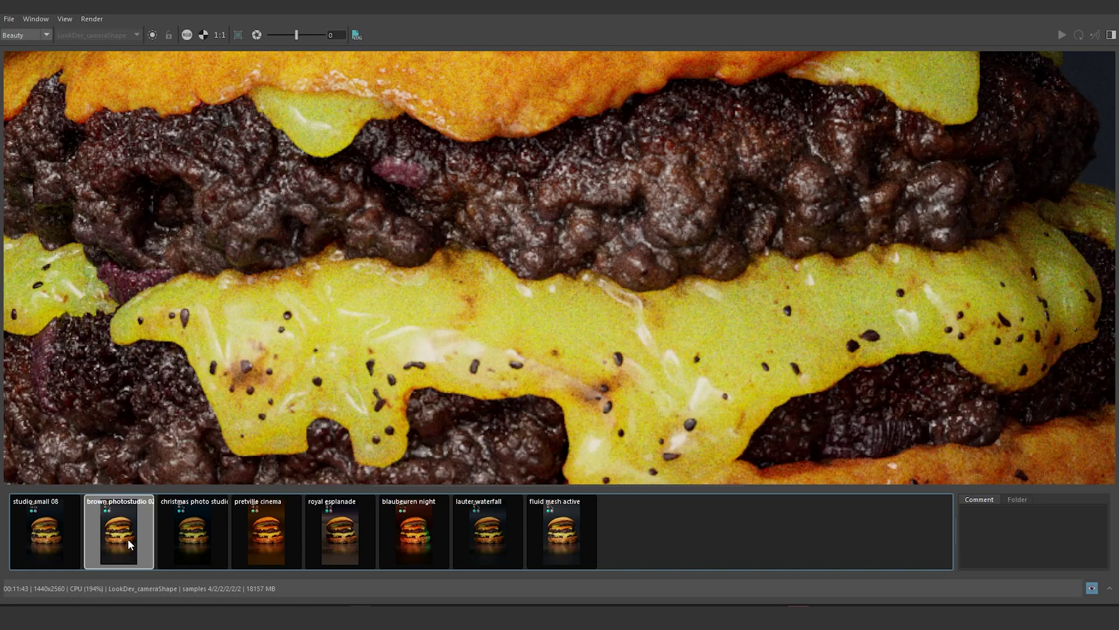
click(127, 539)
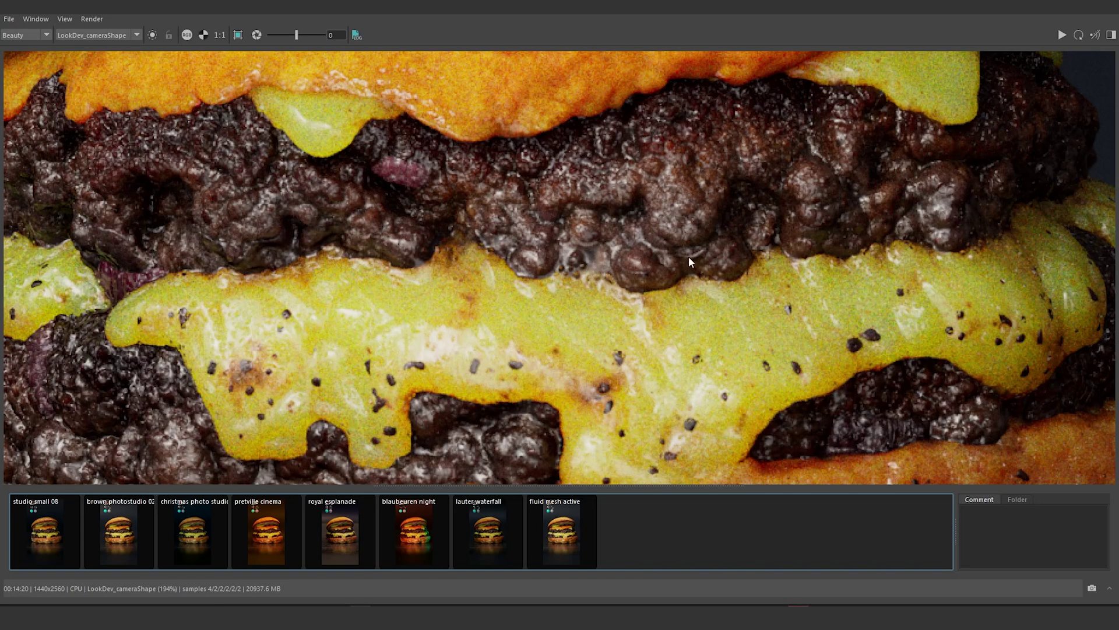
click(113, 537)
click(113, 536)
middle_drag(582, 296, 625, 173)
middle_drag(471, 314, 663, 384)
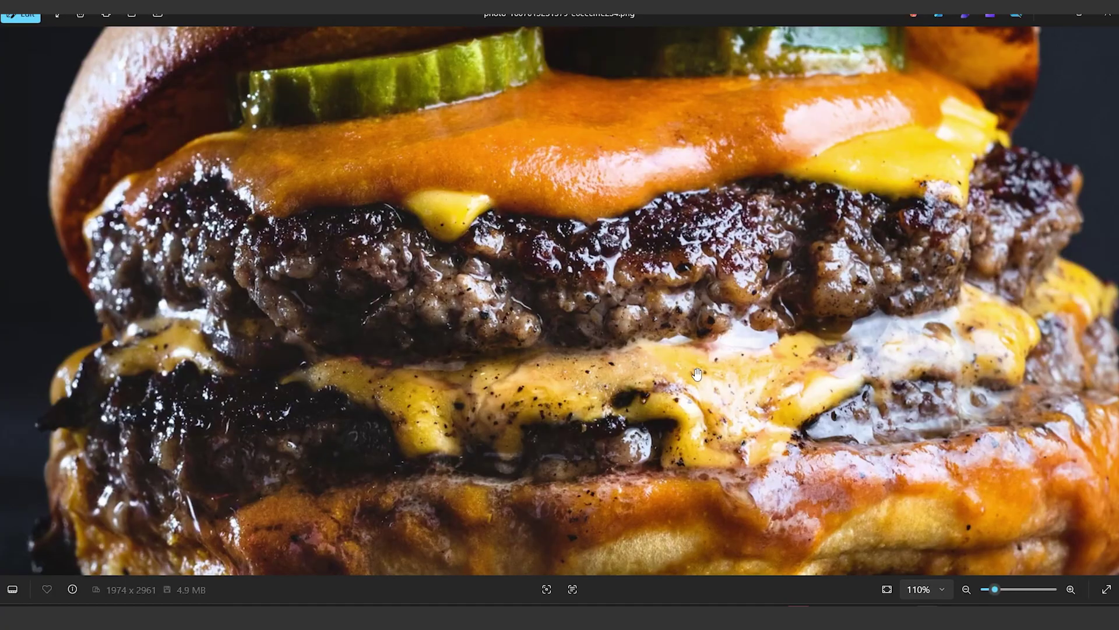
- Examine the wet transition between the upper patty and the melted cheese up close in the burger reference photo
scroll(686, 362, up, 3)
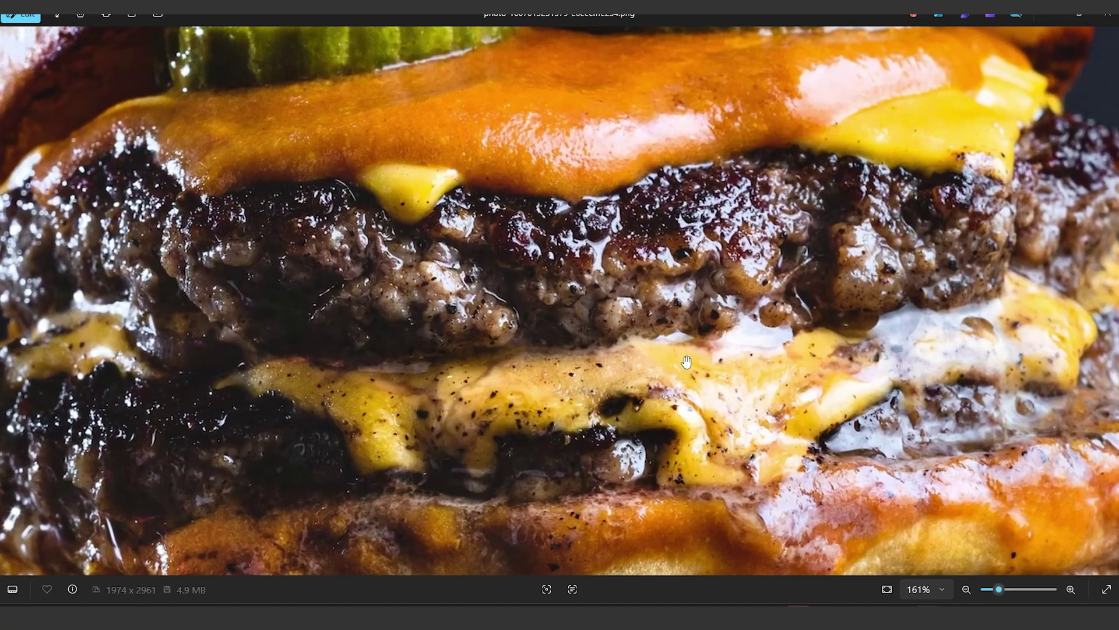
scroll(686, 362, up, 3)
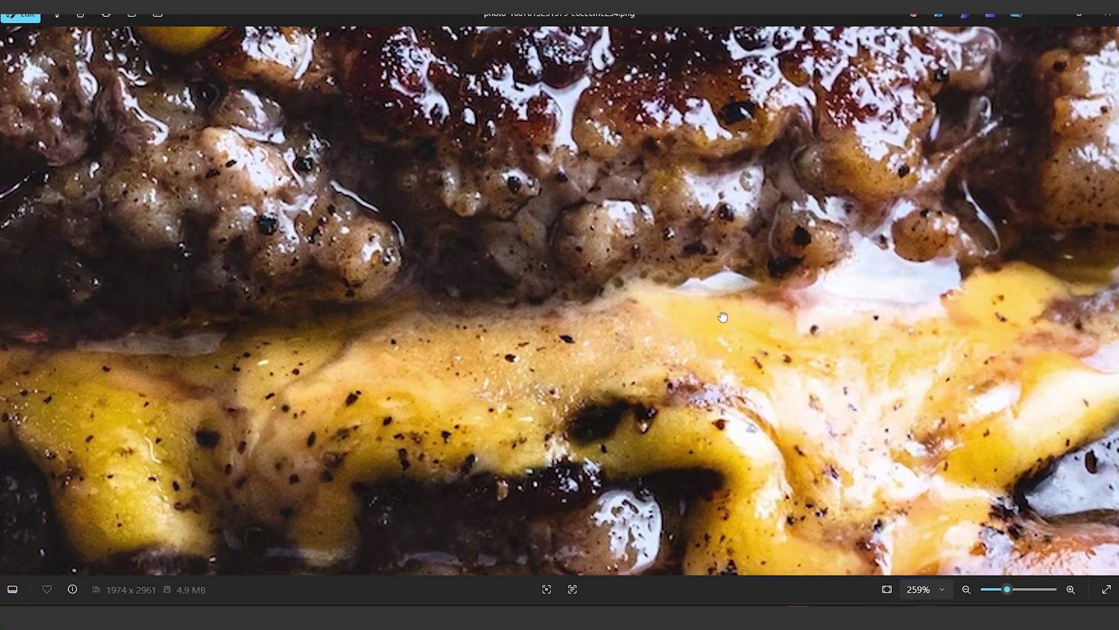
drag(607, 362, 723, 315)
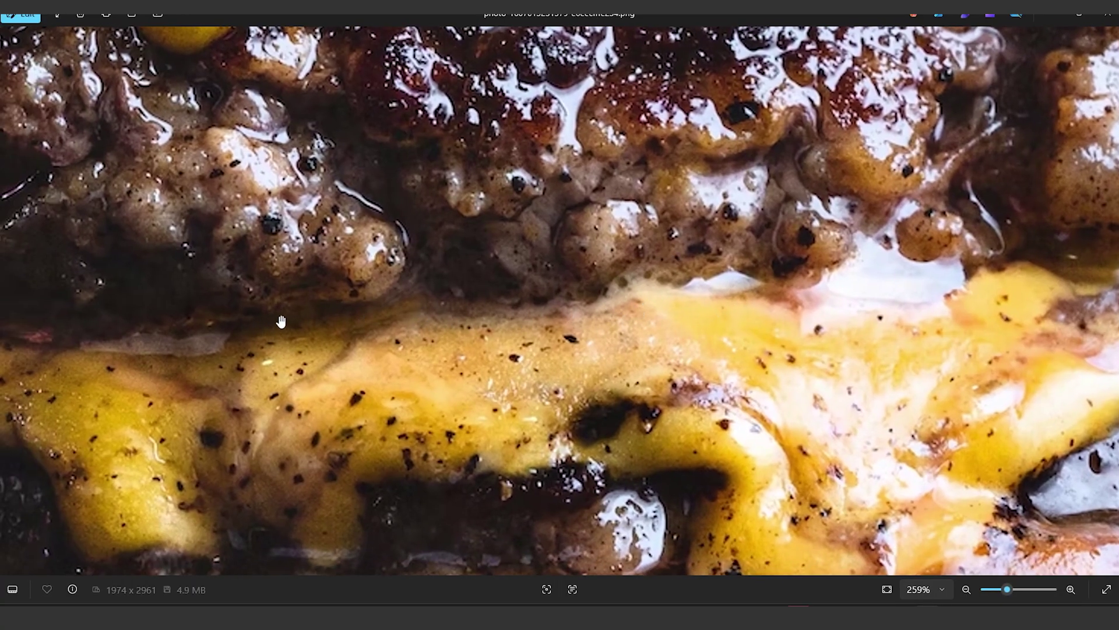
drag(553, 294, 539, 319)
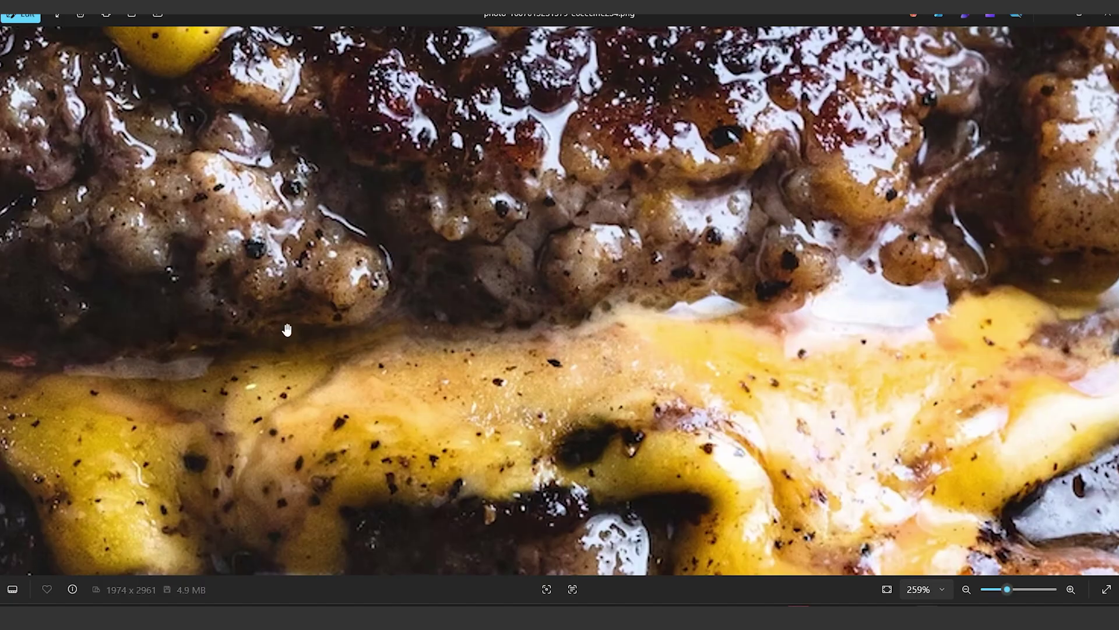
scroll(589, 341, up, 2)
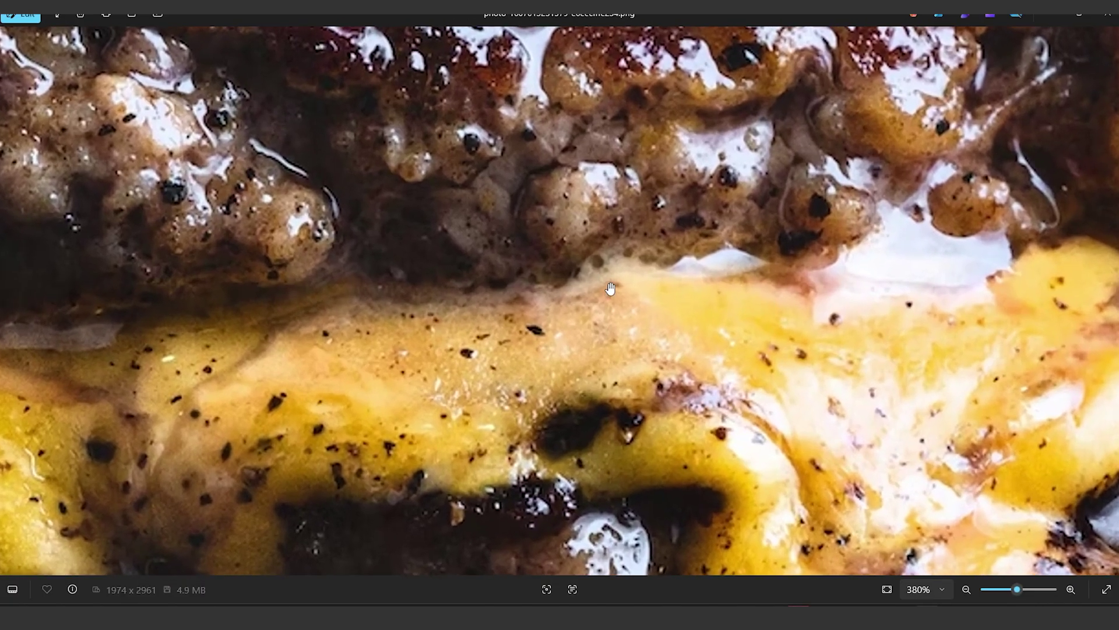
scroll(611, 289, up, 1)
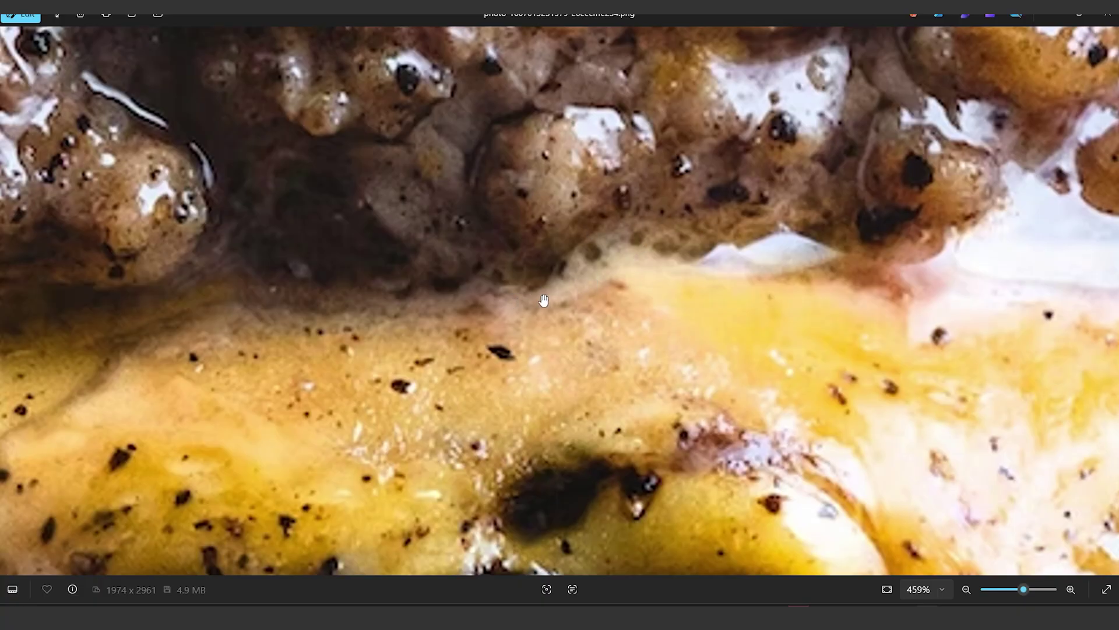
- Inspect the reference photo's patty, cheese drips and the greasy transition onto the bottom bun
scroll(543, 300, down, 3)
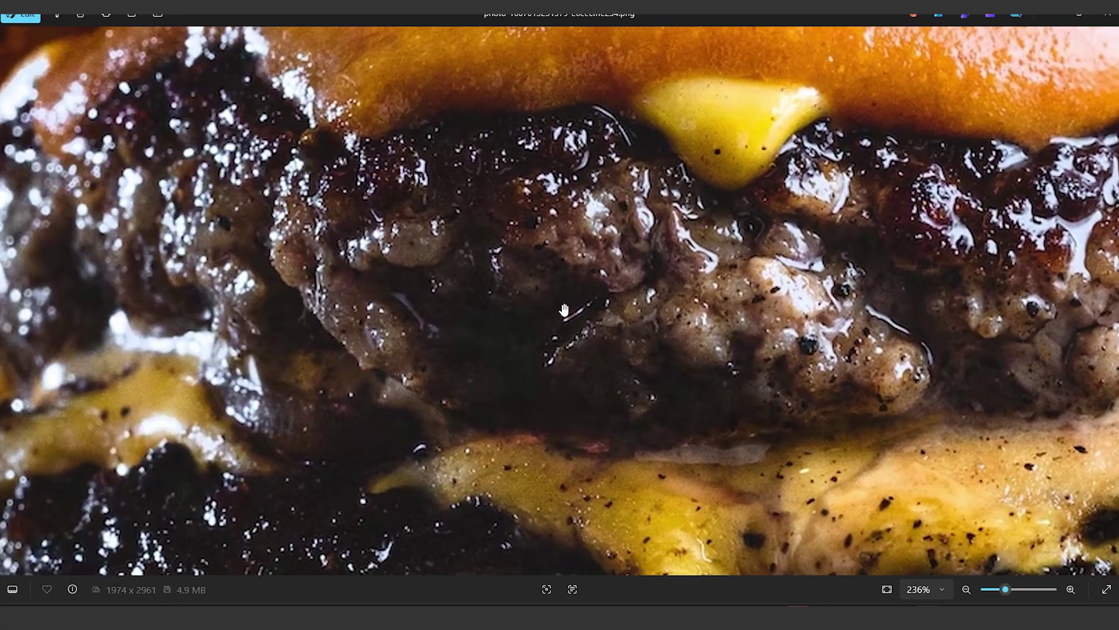
scroll(467, 337, down, 1)
drag(723, 400, 257, 311)
drag(684, 429, 578, 279)
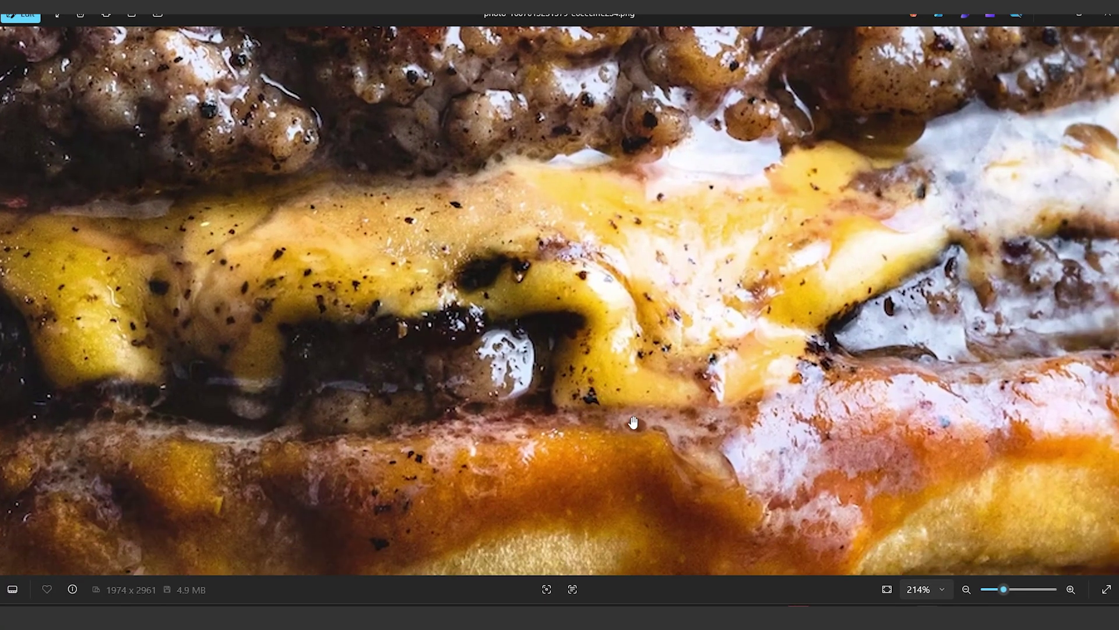
drag(729, 440, 601, 376)
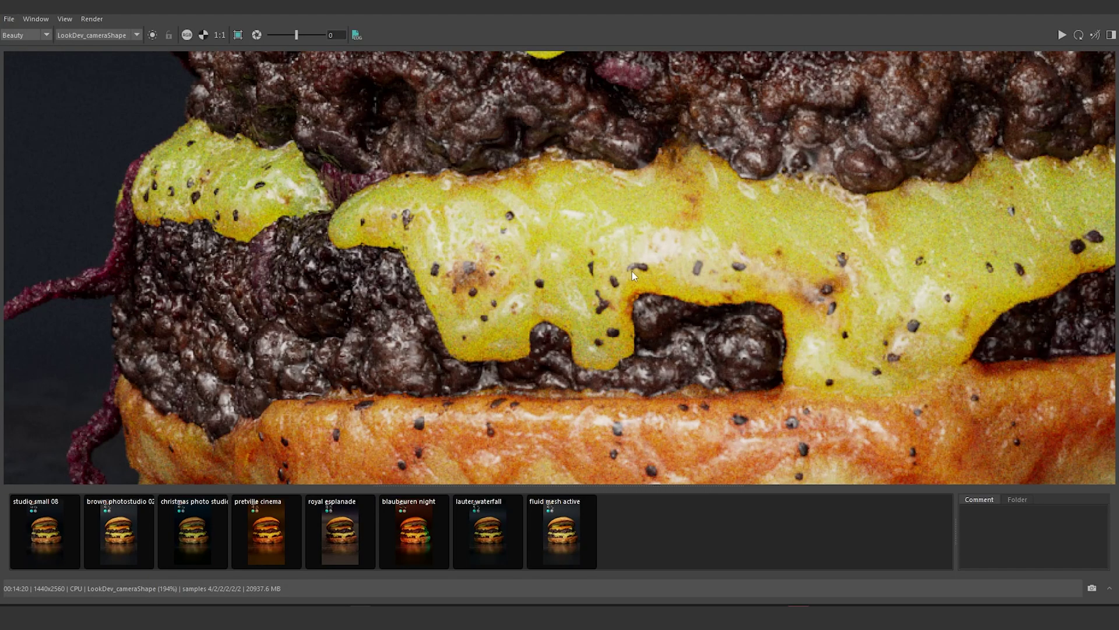
- Return to the current Arnold render and look over the patties, cheese and bun from a wider view
scroll(632, 271, down, 4)
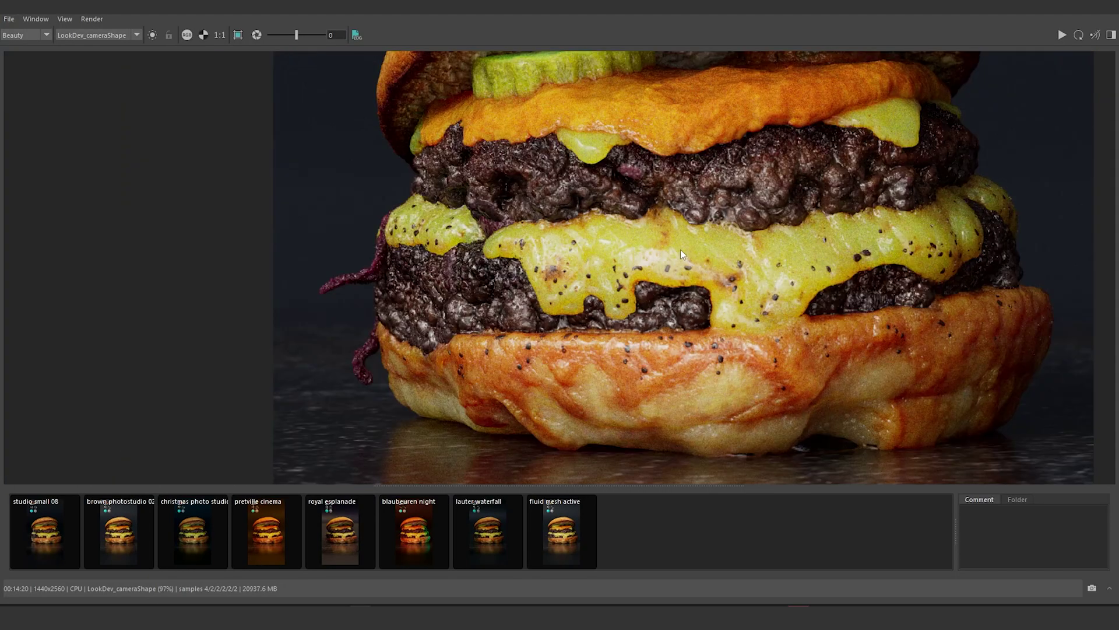
middle_drag(680, 249, 529, 254)
scroll(528, 257, up, 2)
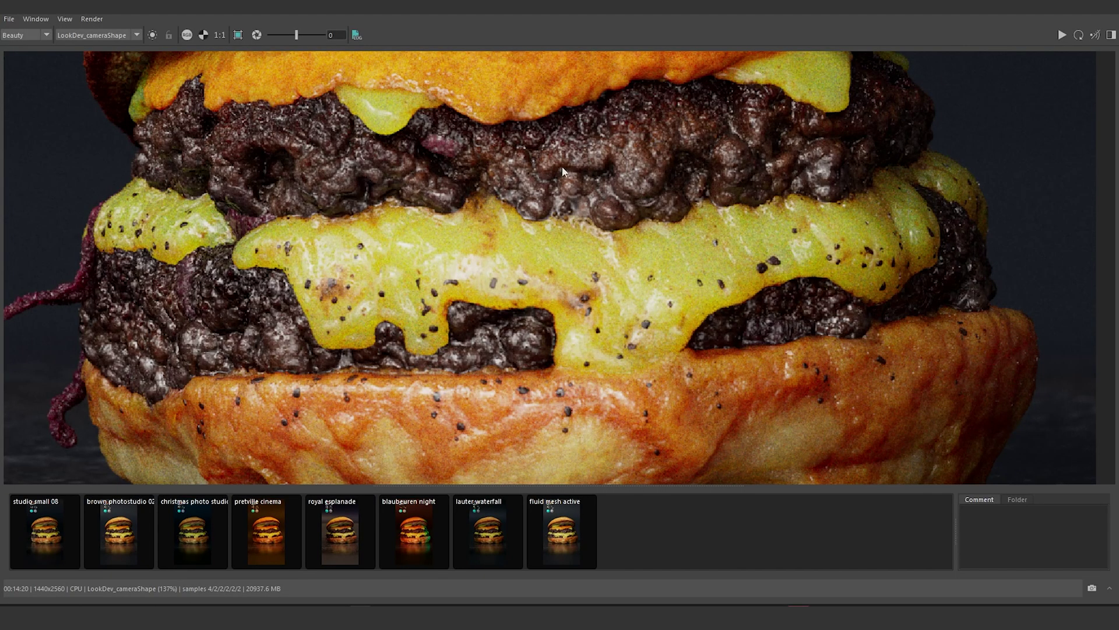
middle_drag(564, 172, 597, 218)
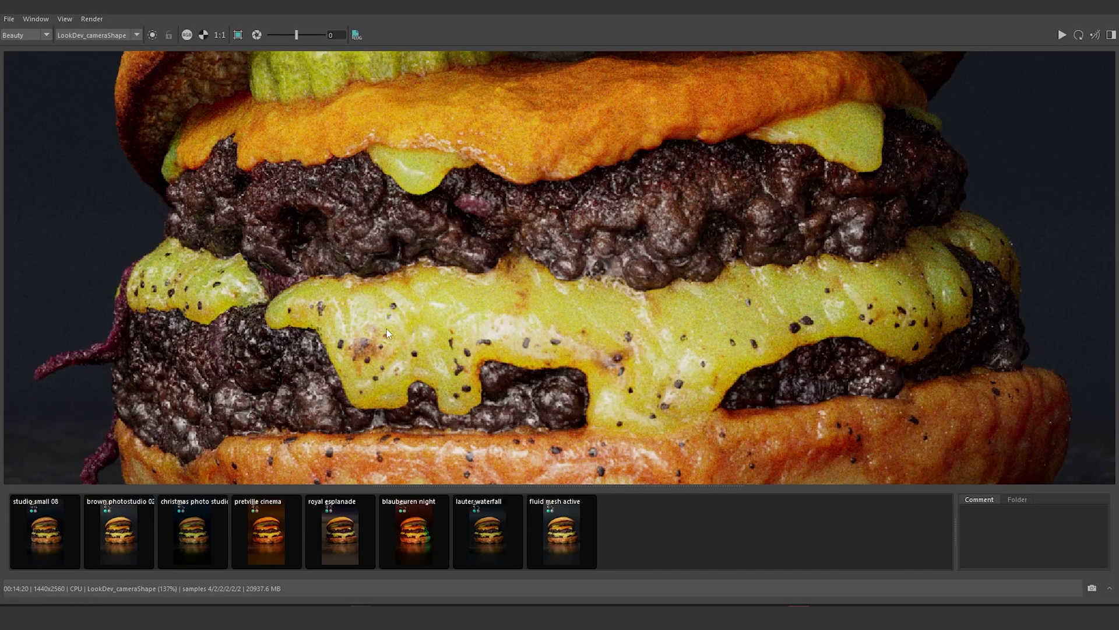
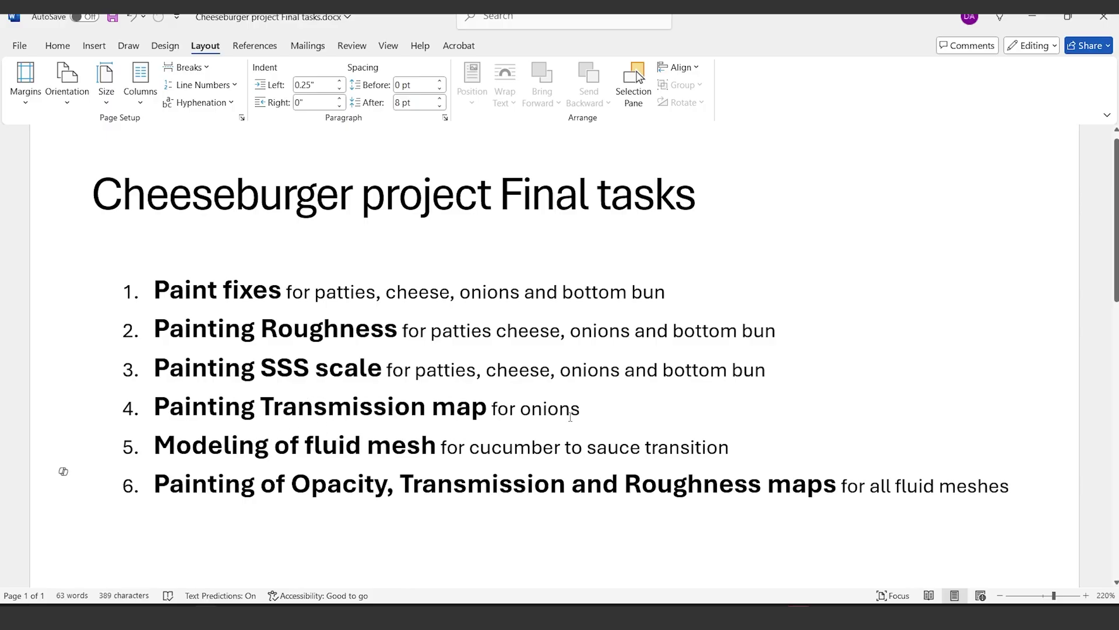
- Review the fluid mesh modeling task for the cucumber to sauce transition in the Word list of final cheeseburger tasks
click(268, 445)
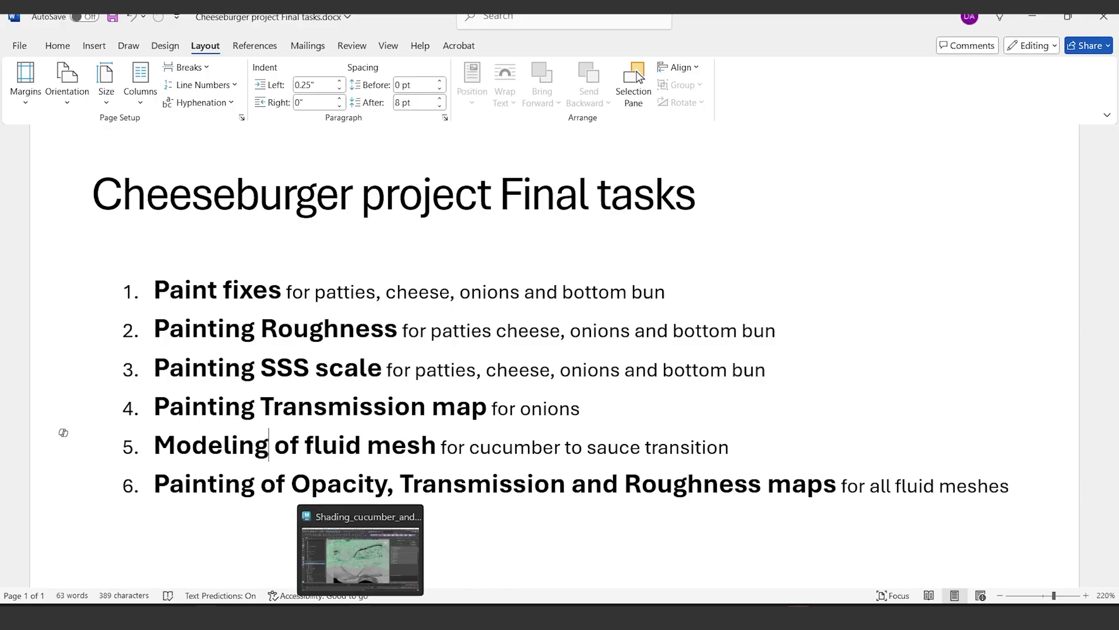
mouse_move(361, 617)
click(290, 450)
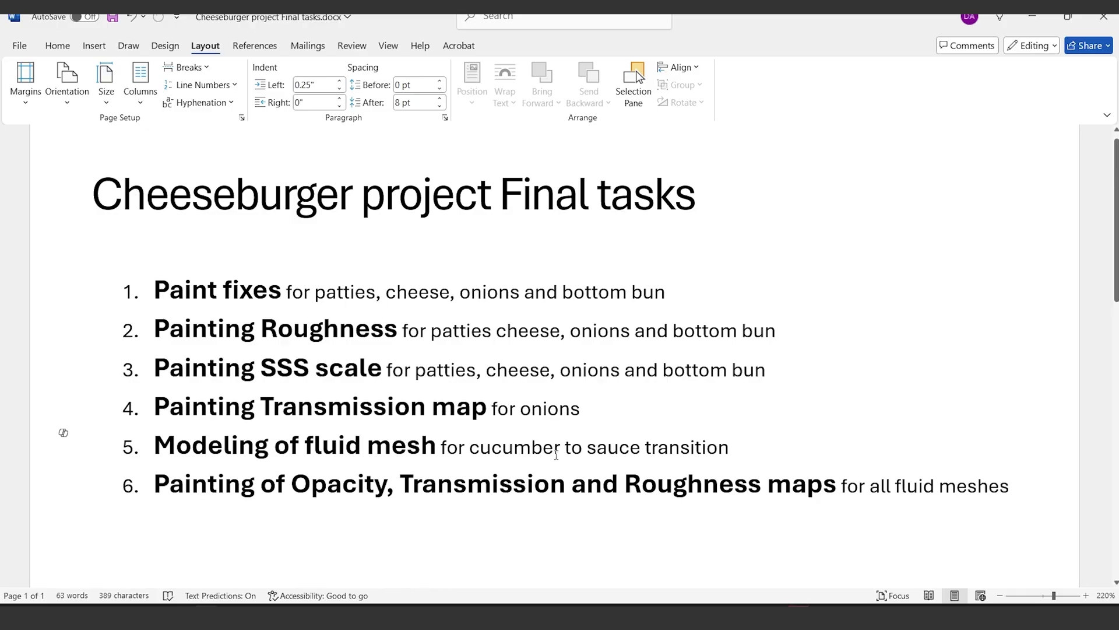
- Return to the Arnold render and capture a screen snip of the front cucumber slice where it meets the orange sauce
click(362, 617)
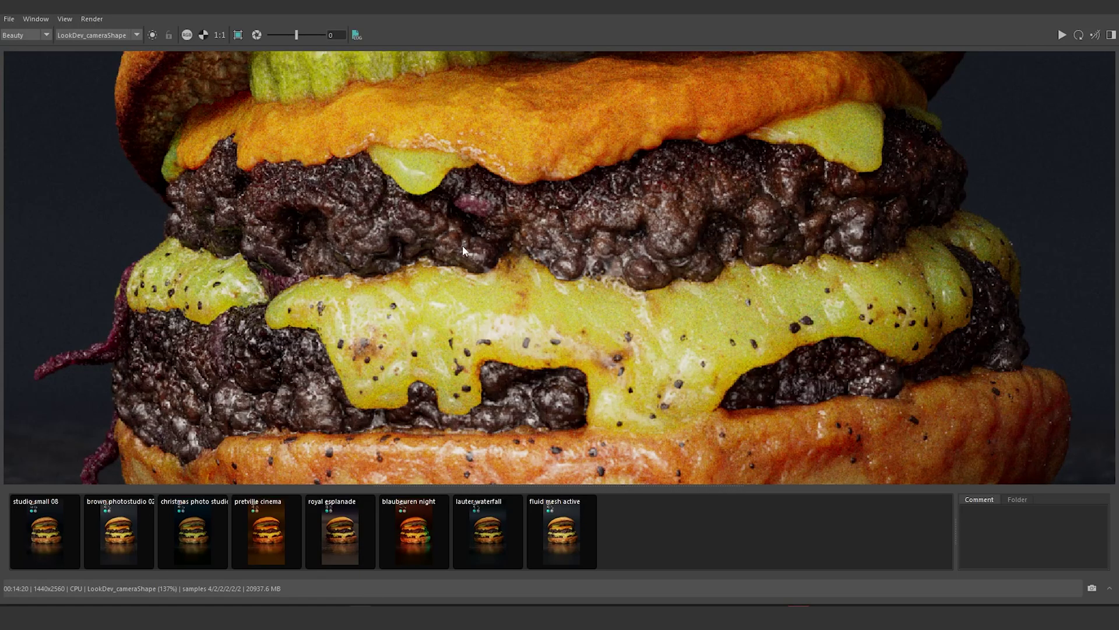
scroll(462, 246, down, 4)
scroll(462, 218, up, 6)
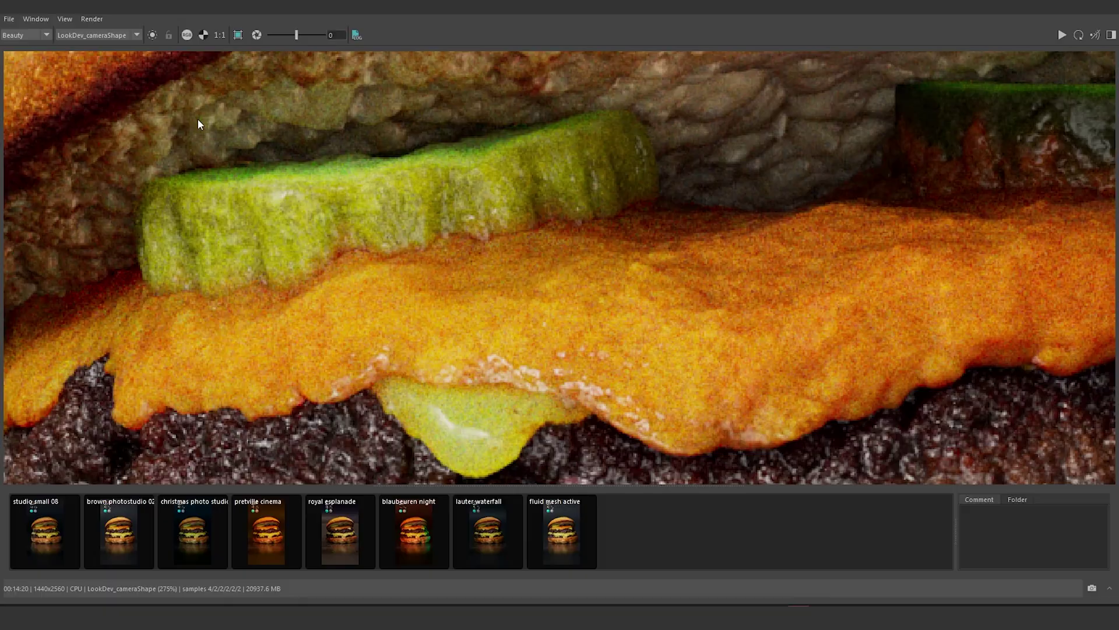
click(59, 36)
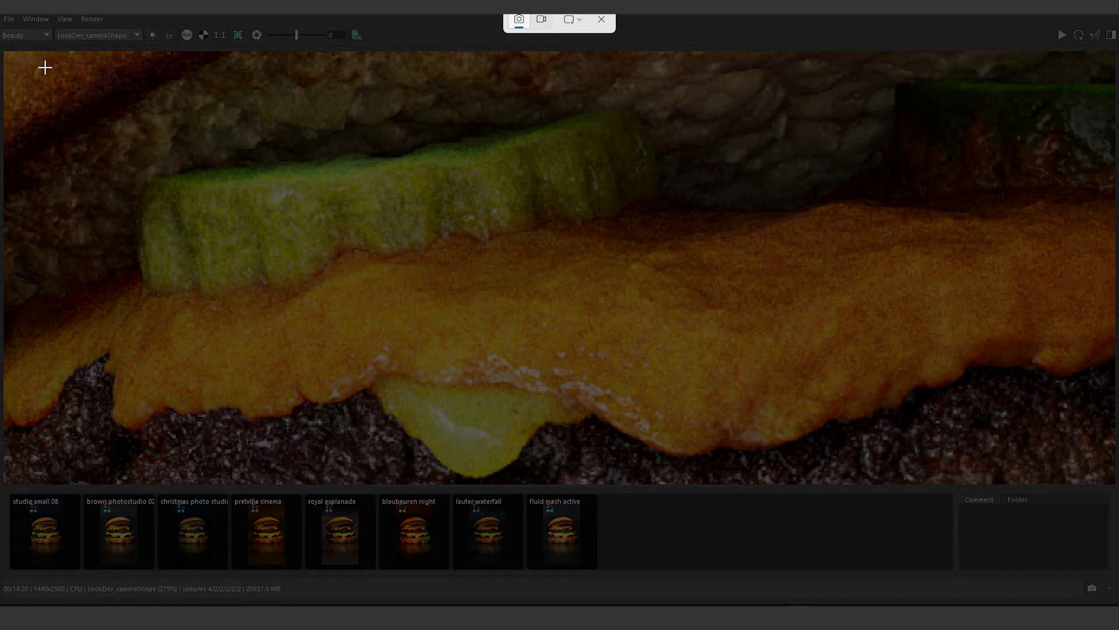
drag(44, 65, 764, 350)
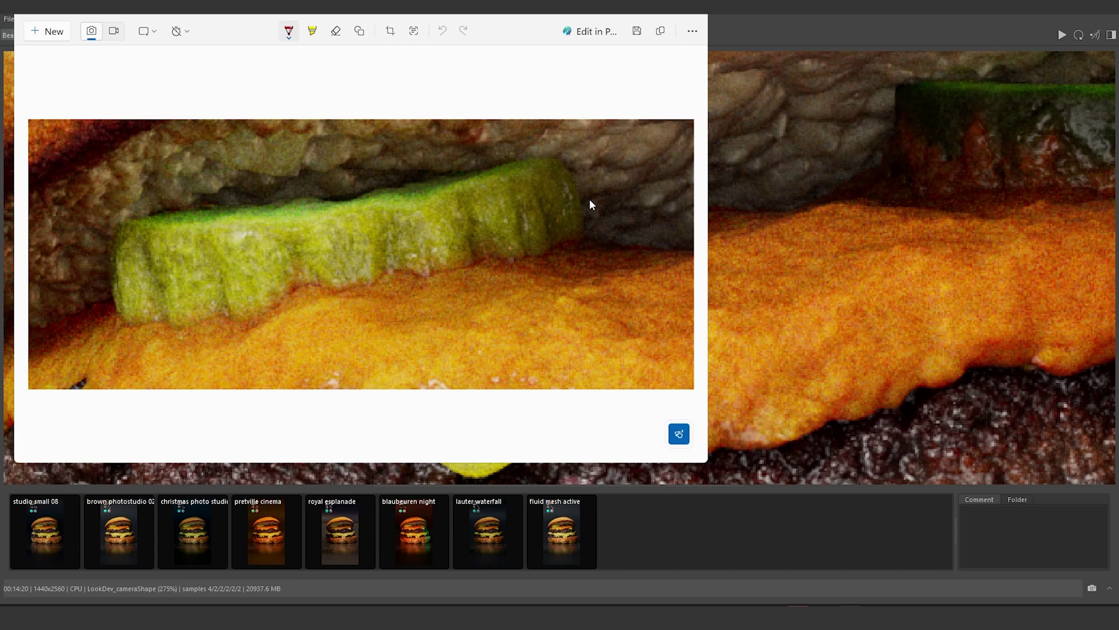
- Sketch a red grid strip along the cucumber's lower edge on the snip to show the planned fluid mesh between cucumber and sauce
mouse_move(574, 214)
mouse_down()
mouse_move(531, 233)
mouse_move(267, 281)
mouse_move(116, 291)
mouse_move(95, 320)
mouse_move(170, 347)
mouse_move(568, 272)
mouse_move(617, 246)
mouse_up()
mouse_move(617, 247)
mouse_down()
mouse_move(589, 237)
mouse_move(587, 220)
mouse_move(594, 259)
mouse_up()
mouse_move(541, 236)
mouse_down()
mouse_move(564, 272)
mouse_move(521, 282)
mouse_up()
mouse_move(491, 249)
mouse_down()
mouse_move(492, 272)
mouse_move(452, 291)
mouse_up()
mouse_move(431, 257)
mouse_down()
mouse_move(430, 296)
mouse_move(402, 303)
mouse_up()
mouse_move(369, 259)
mouse_down()
mouse_move(373, 308)
mouse_move(346, 320)
mouse_up()
mouse_move(318, 271)
mouse_down()
mouse_move(313, 317)
mouse_move(295, 318)
mouse_up()
mouse_move(252, 286)
mouse_down()
mouse_move(248, 323)
mouse_move(218, 333)
mouse_up()
mouse_move(192, 301)
mouse_down()
mouse_move(182, 339)
mouse_move(158, 341)
mouse_up()
mouse_move(154, 299)
mouse_down()
mouse_move(132, 338)
mouse_move(116, 326)
mouse_move(577, 231)
mouse_move(432, 285)
mouse_move(188, 322)
mouse_move(105, 320)
mouse_up()
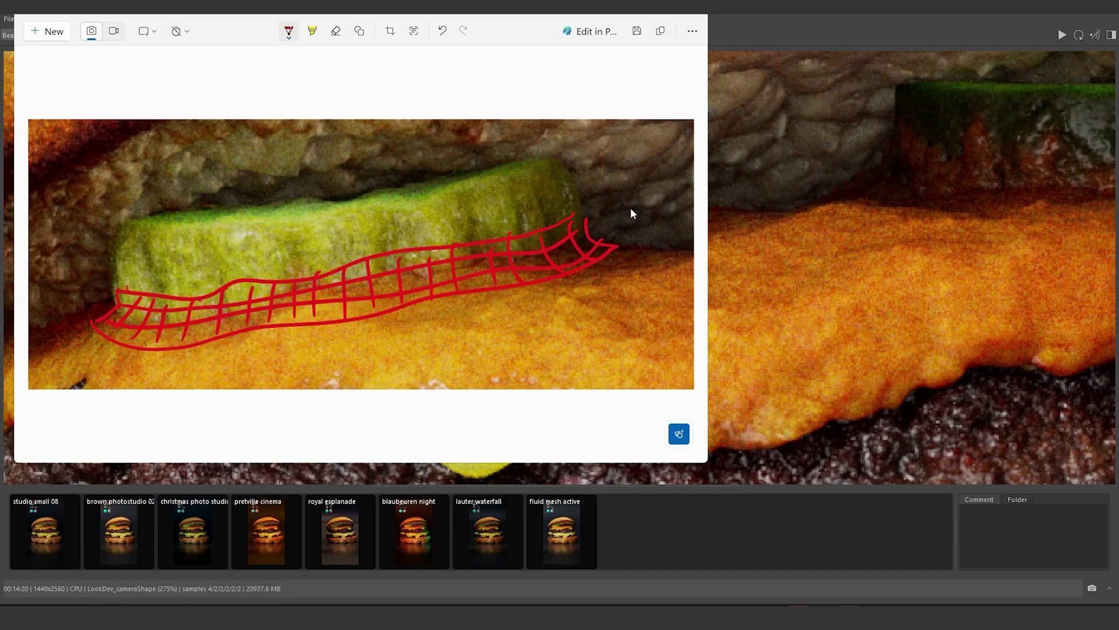
- Switch to the burger reference photo and examine the glossy sauce, upper patty and melted cheese transitions up close
mouse_move(927, 618)
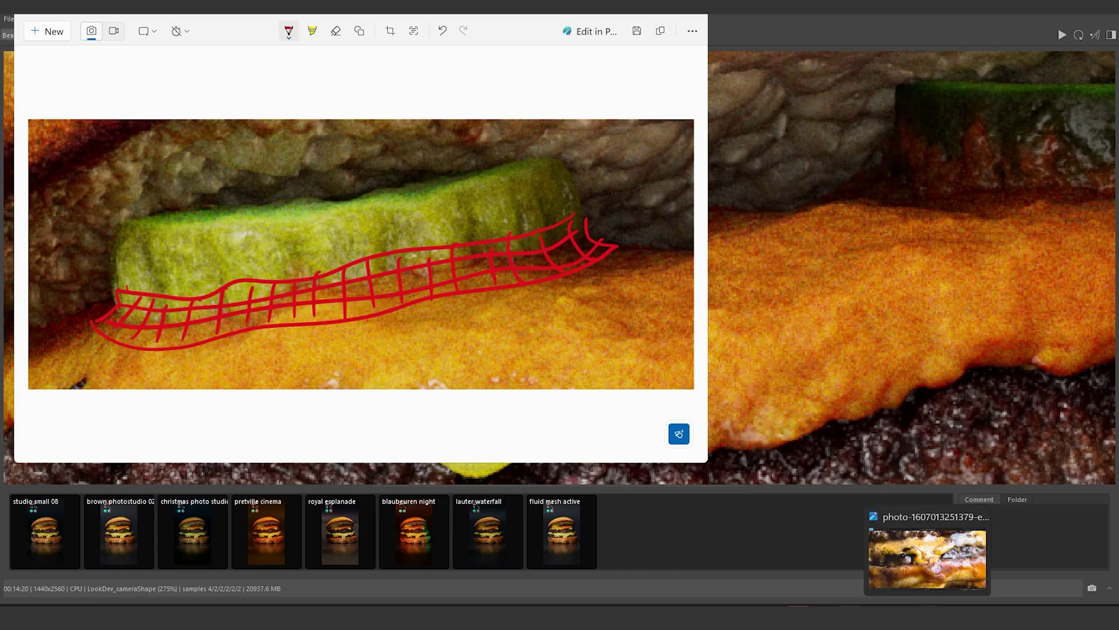
click(927, 558)
scroll(454, 264, down, 2)
drag(454, 264, 738, 531)
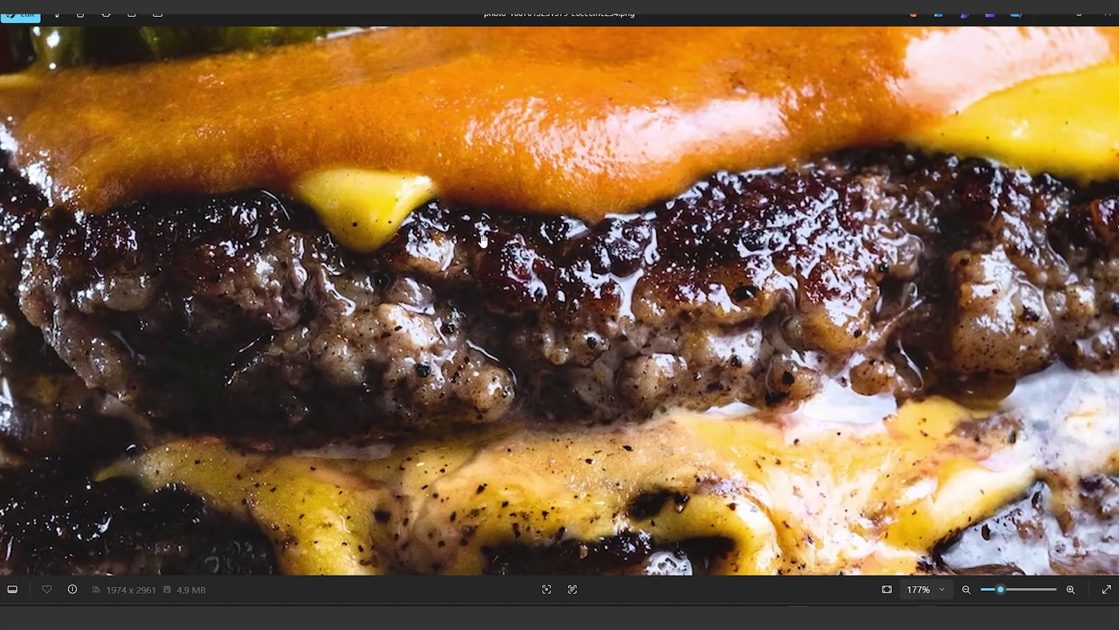
drag(483, 239, 633, 464)
scroll(614, 312, up, 3)
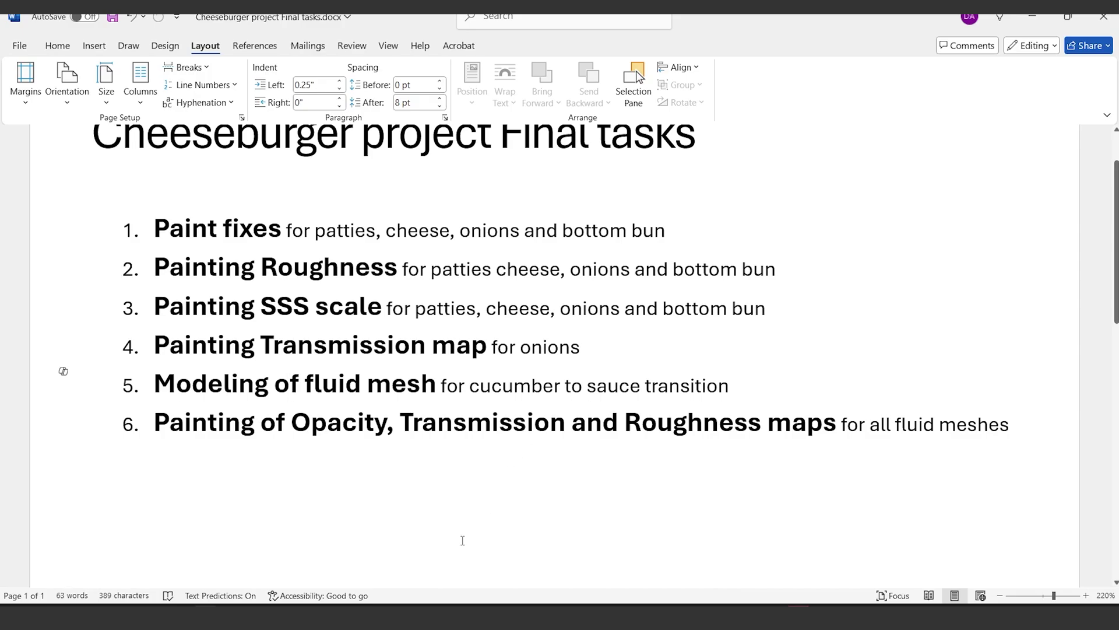
- Switch back to the Arnold render and inspect the whole burger, focusing on the boundary between the upper patty and melted cheese
click(372, 592)
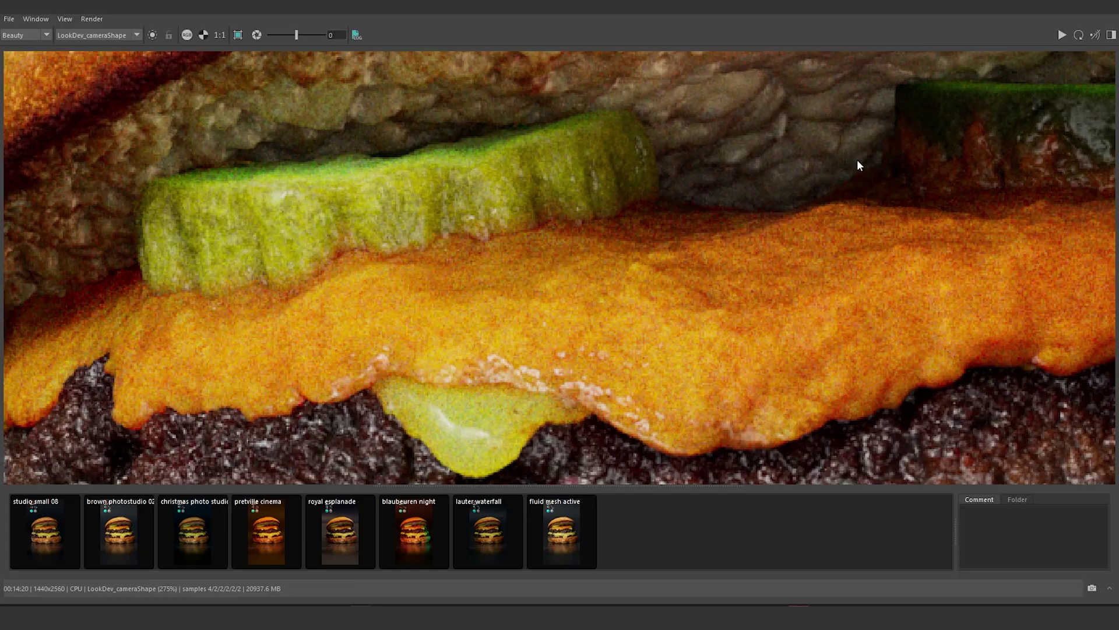
scroll(542, 282, down, 5)
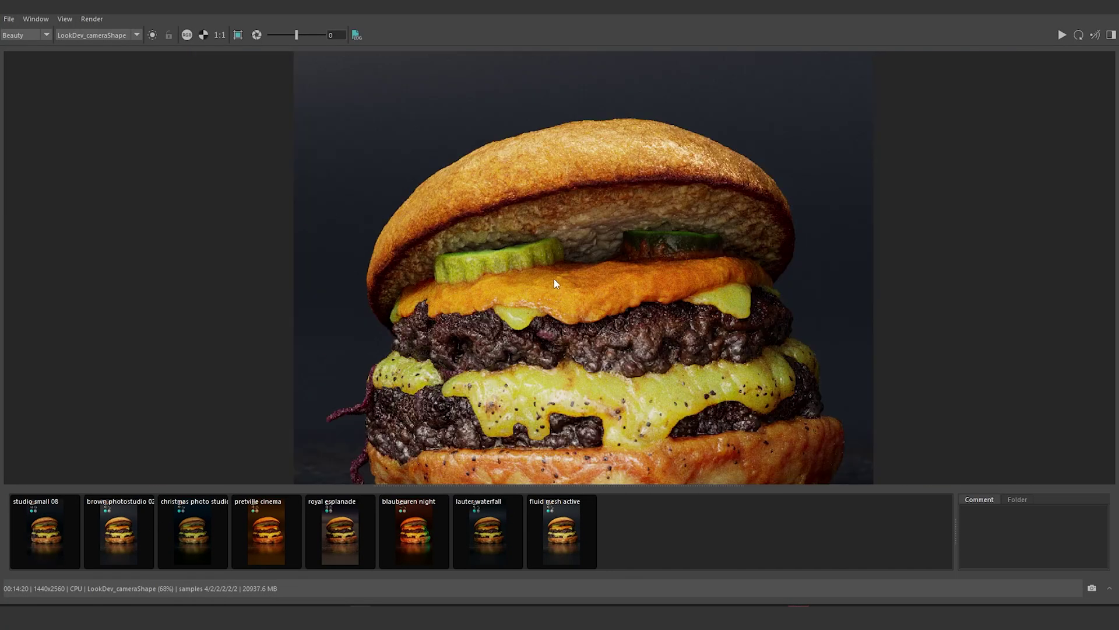
scroll(554, 279, up, 6)
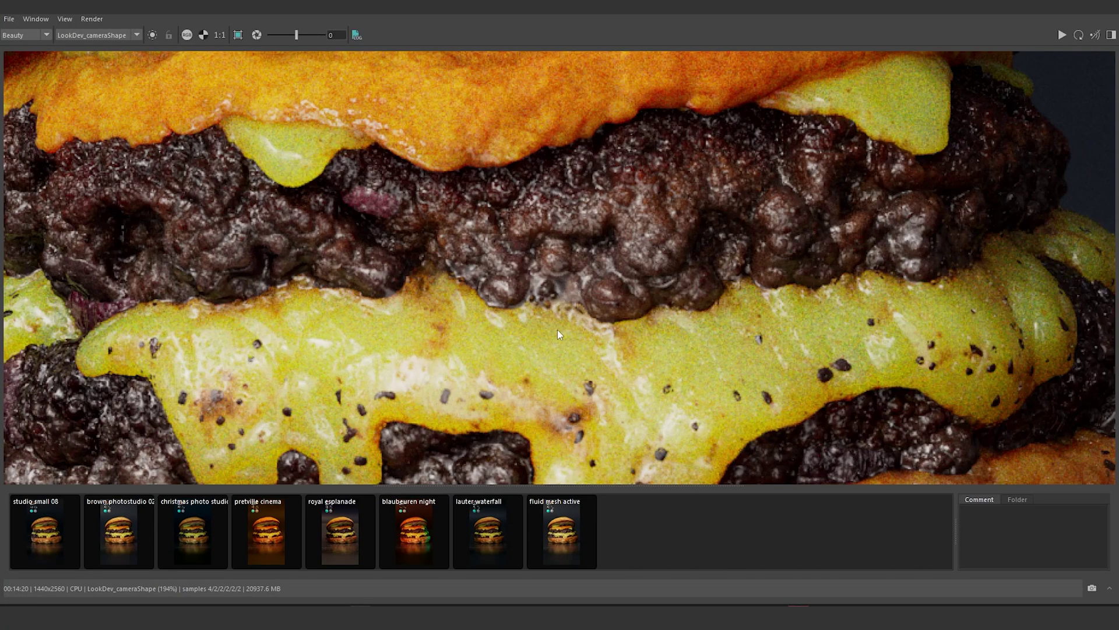
middle_drag(557, 330, 536, 272)
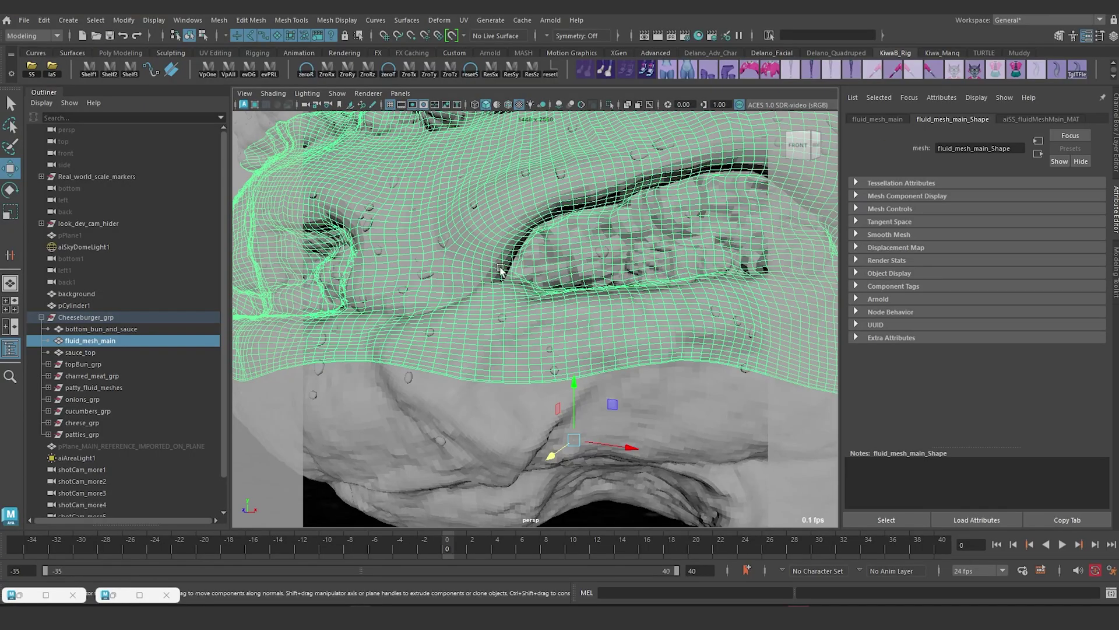
- Inspect the fluid_mesh_main wireframe around the cheese, lower patty and bottom bun in the Maya perspective view
scroll(500, 270, down, 8)
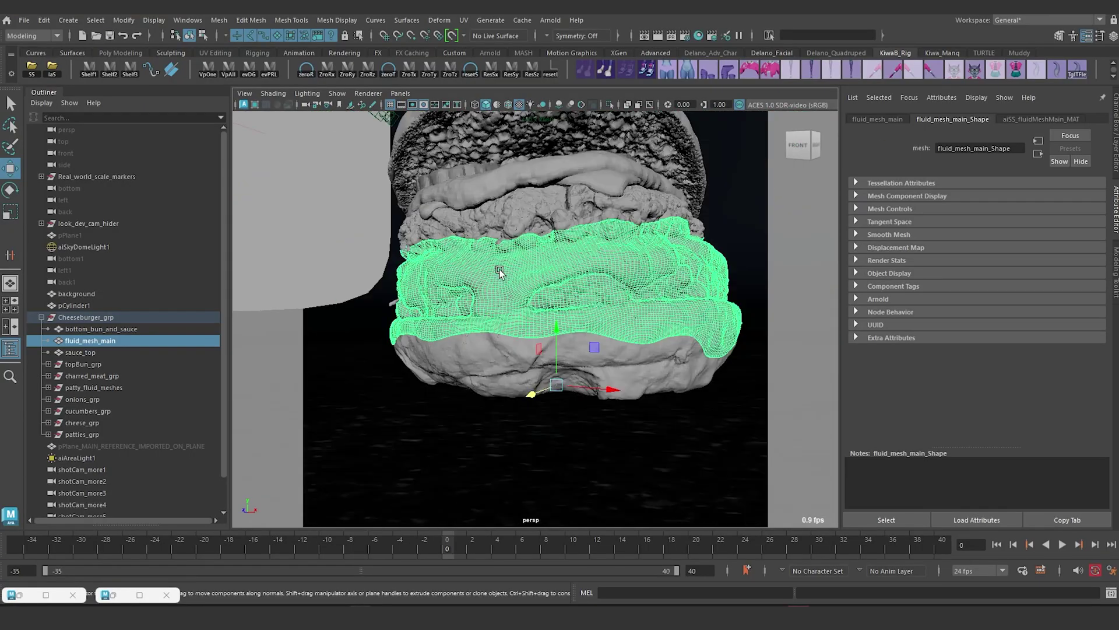
alt+middle_drag(539, 304, 549, 344)
scroll(550, 345, up, 6)
alt+drag(551, 347, 592, 365)
scroll(564, 320, down, 4)
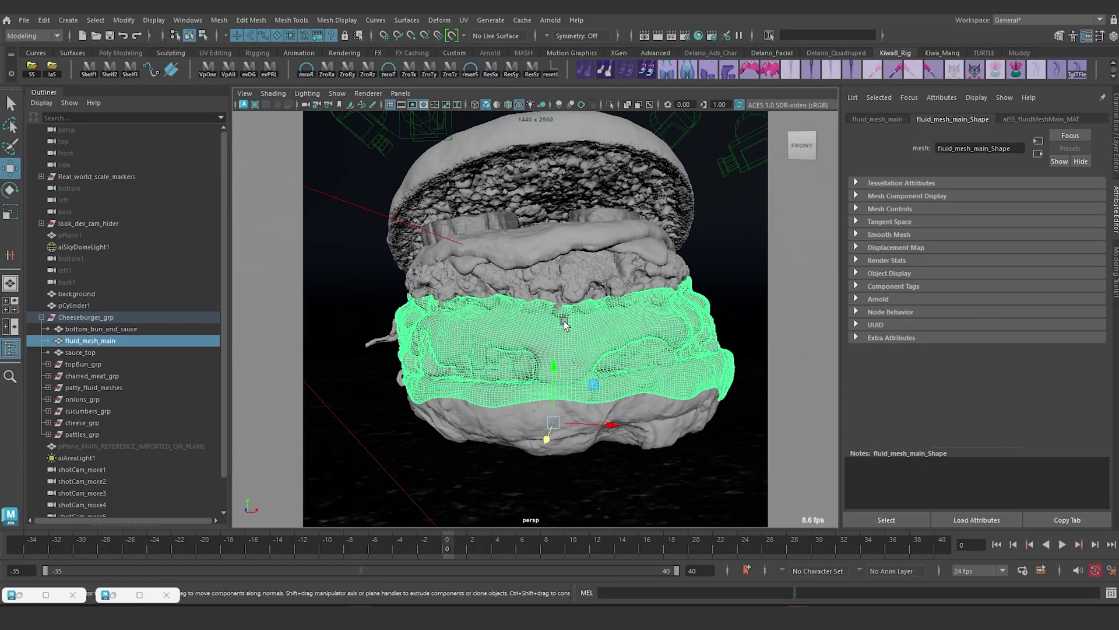
alt+middle_drag(564, 320, 550, 303)
scroll(550, 303, up, 1)
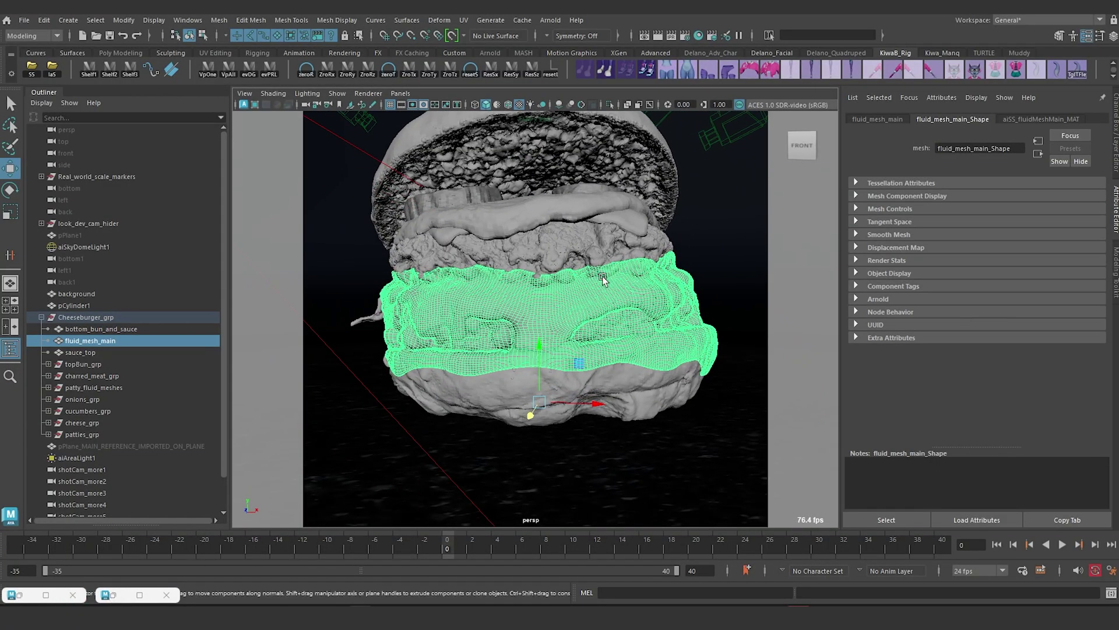
- Bring back the Arnold render and review the patties, melted cheese and bottom bun both close up and from a wider view
click(115, 599)
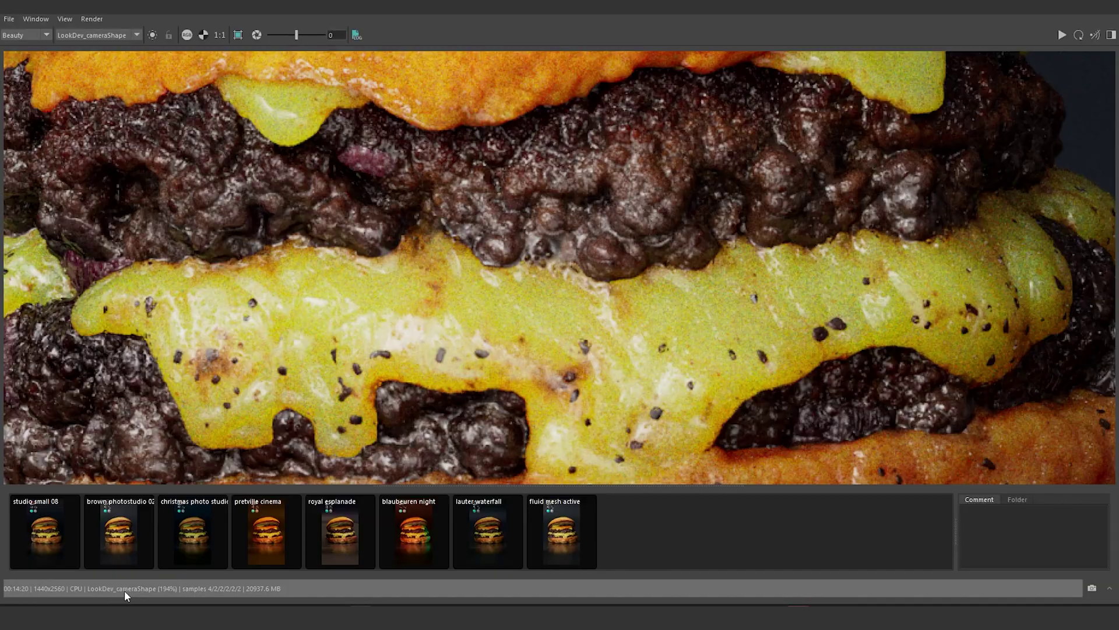
scroll(456, 375, down, 2)
scroll(618, 310, up, 2)
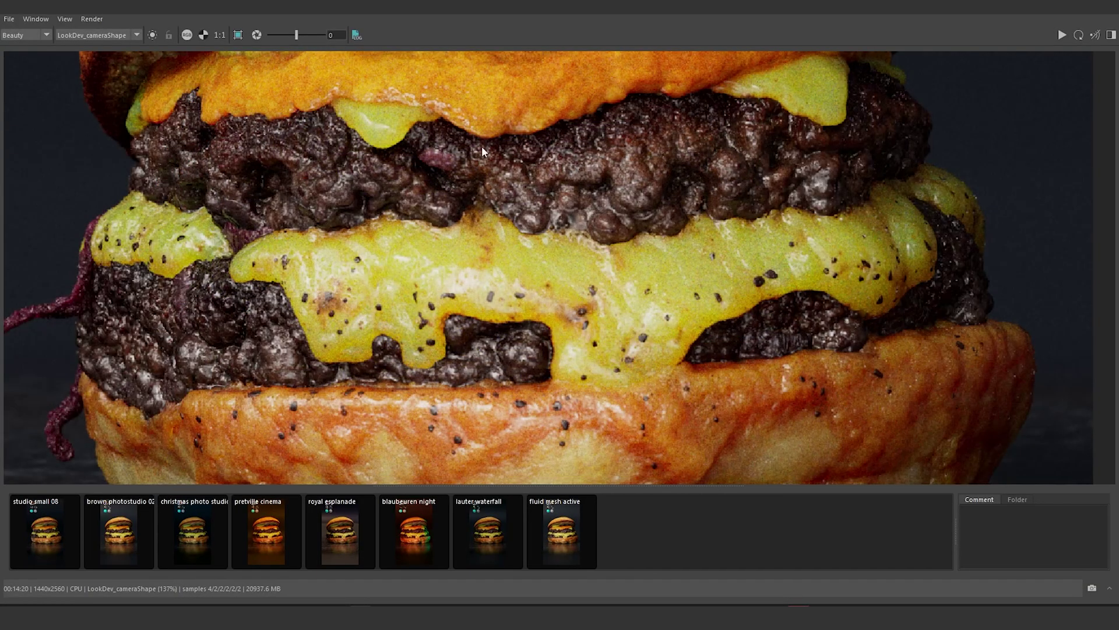
scroll(584, 278, down, 3)
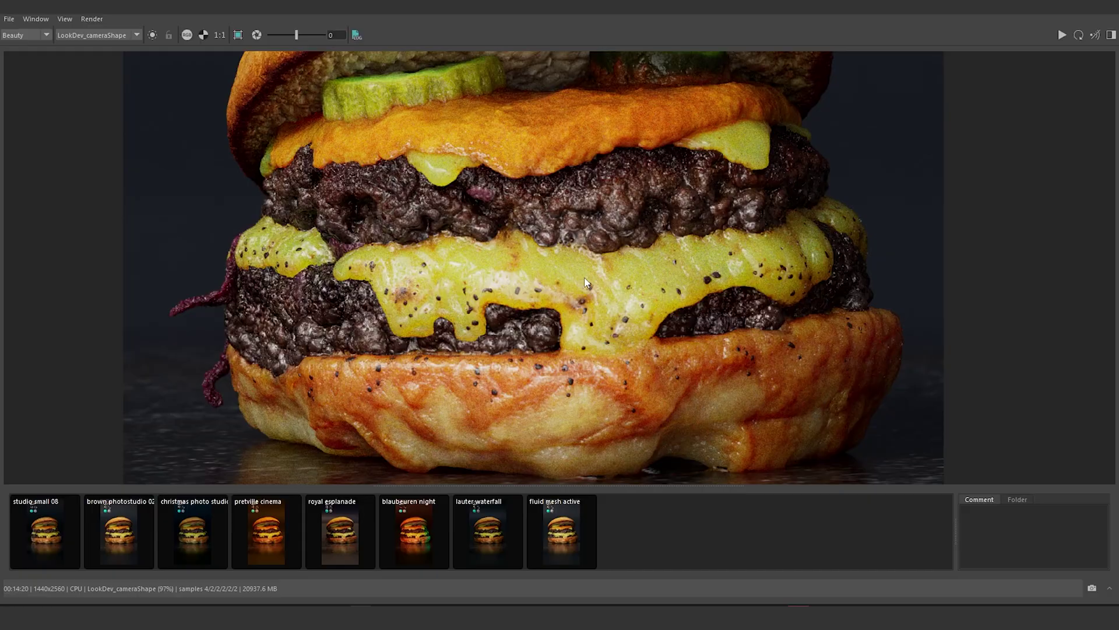
scroll(607, 241, up, 3)
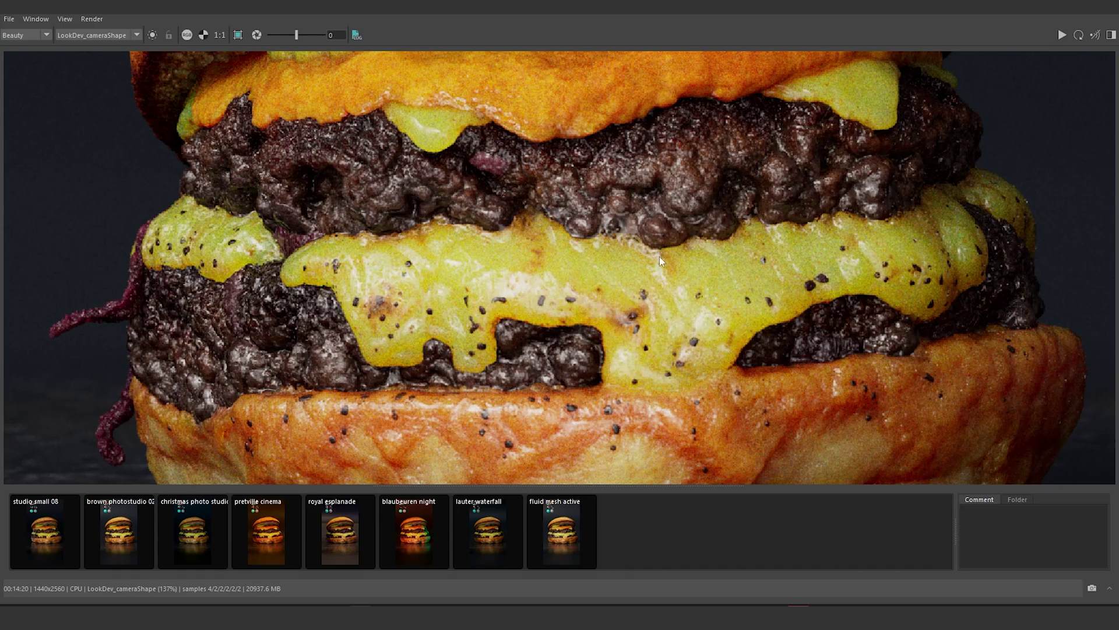
scroll(787, 284, down, 3)
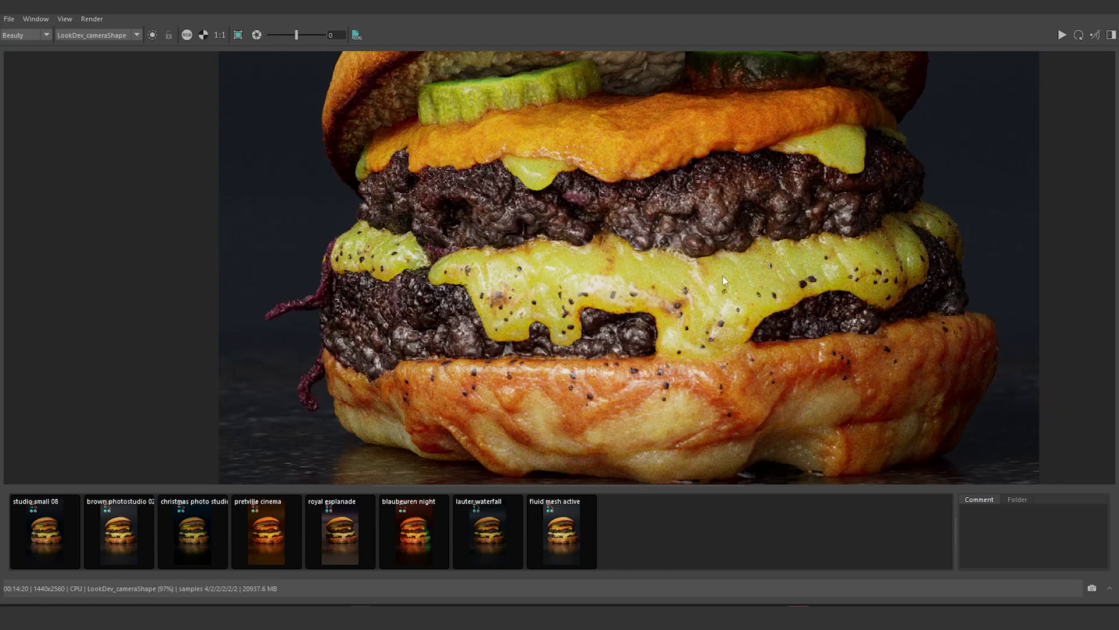
middle_drag(709, 279, 625, 330)
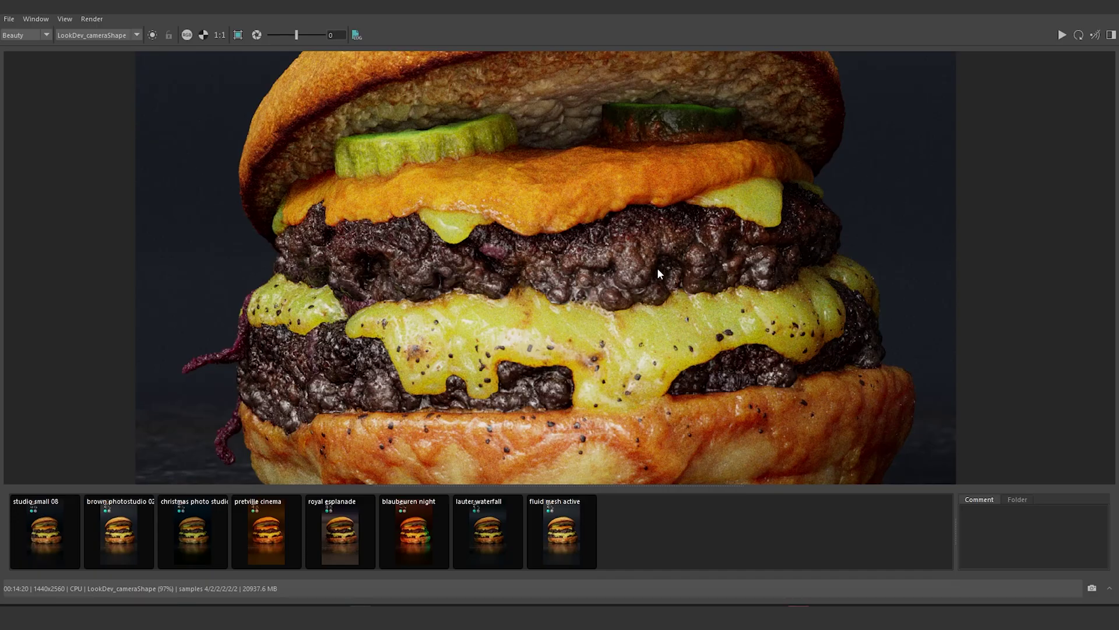
middle_drag(583, 296, 610, 263)
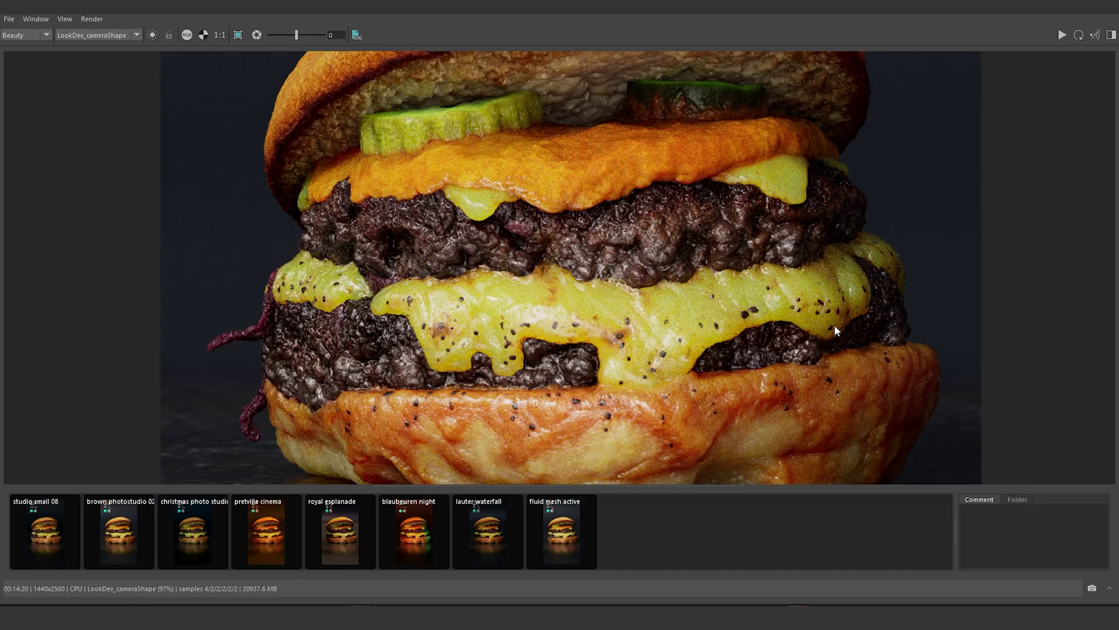